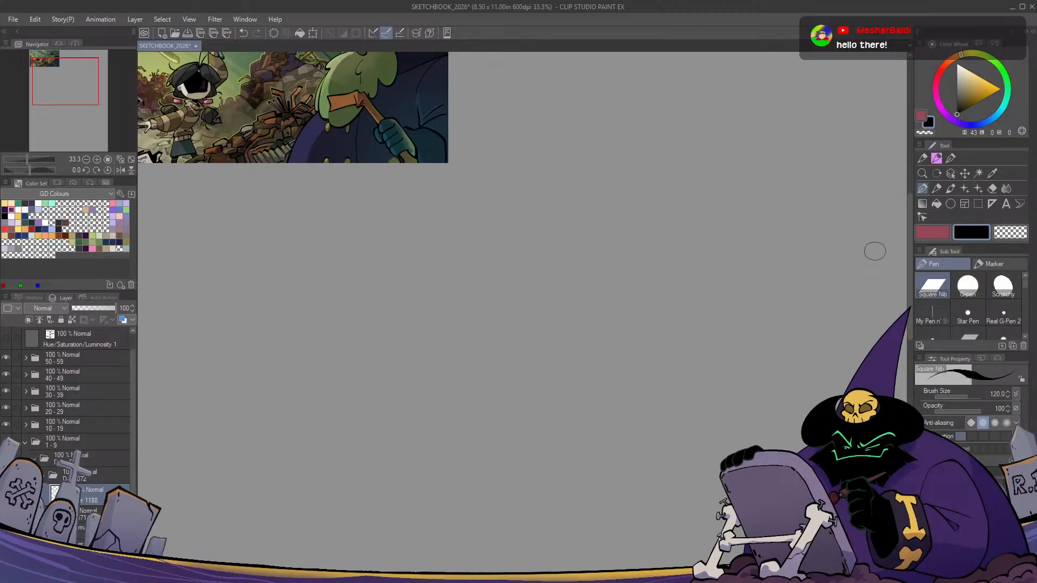
Reduce the Square Nib pen's brush size to 40 for sketching in the empty area below the finished illustration
{"action": "key", "text": "space"}
{"action": "left_click_drag", "start_coordinate": [500, 432], "coordinate": [450, 400]}
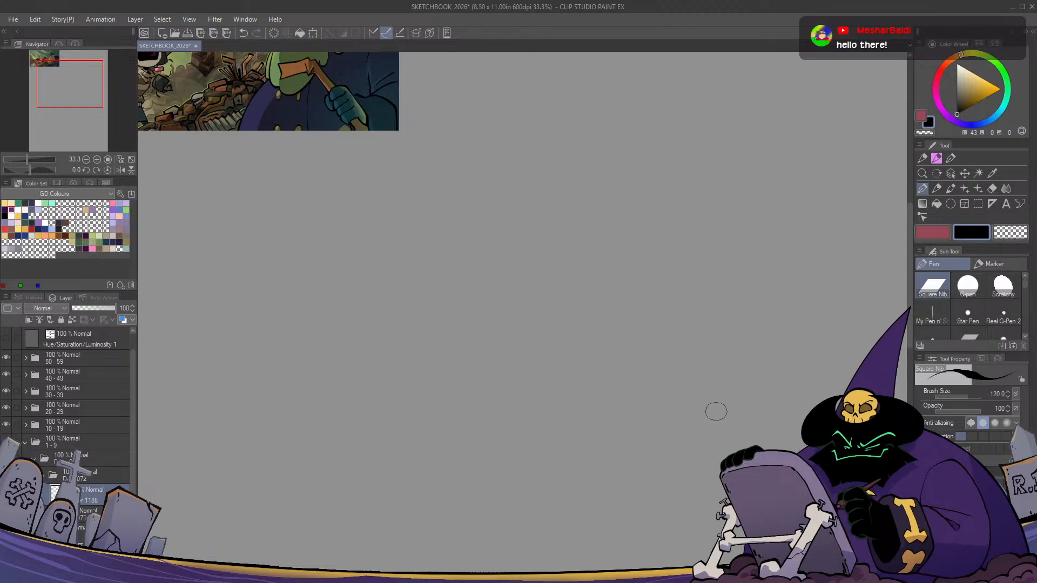
{"action": "key", "text": "bracketleft"}
{"action": "key", "text": "bracketleft"}
{"action": "key", "text": "bracketleft"}
{"action": "key", "text": "bracketleft"}
{"action": "key", "text": "bracketleft"}
{"action": "key", "text": "bracketleft"}
{"action": "left_click_drag", "start_coordinate": [624, 378], "coordinate": [607, 410]}
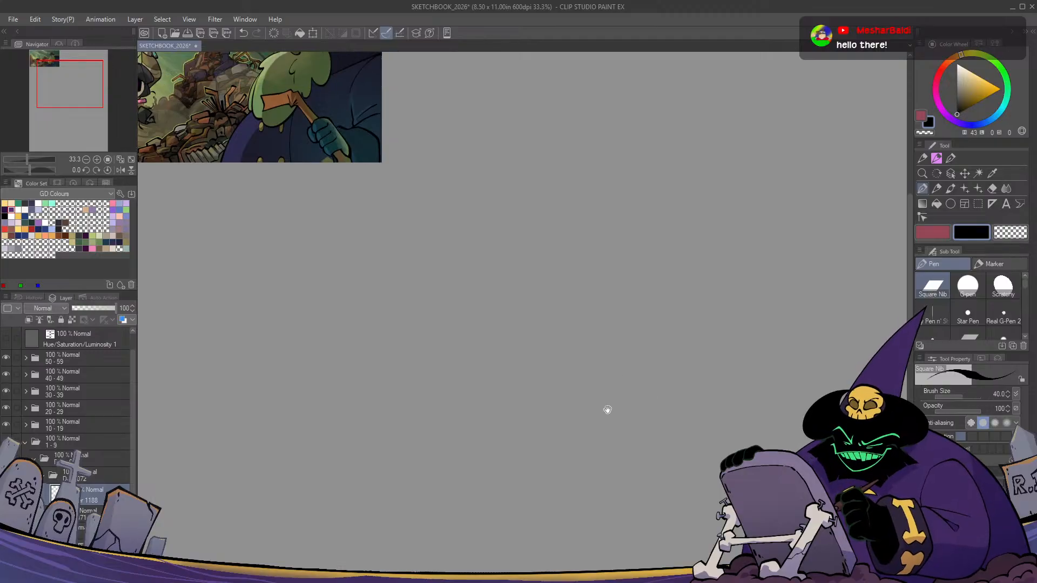
{"action": "scroll", "coordinate": [581, 393], "scroll_direction": "up", "scroll_amount": 1}
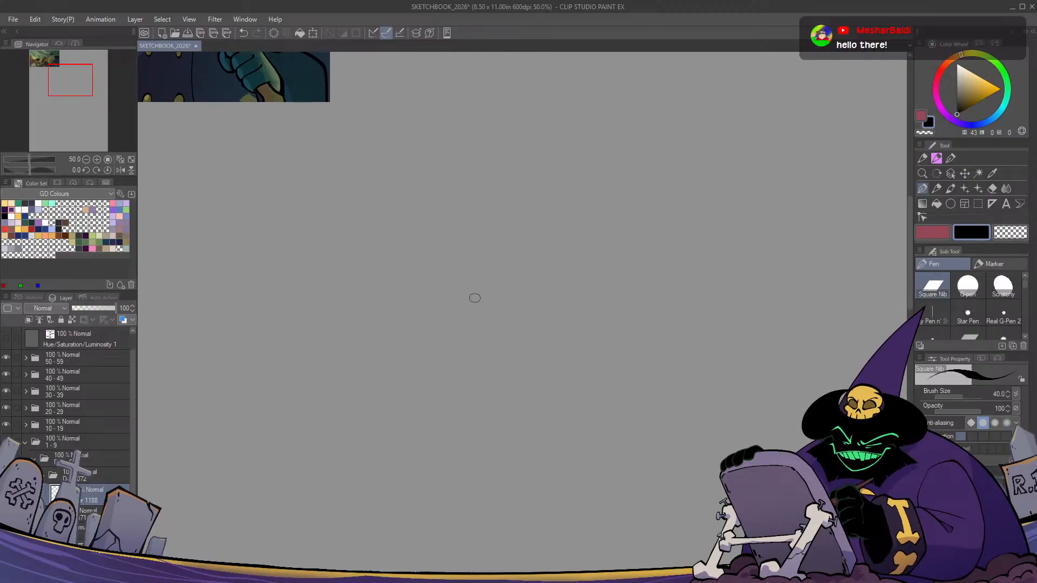
{"action": "left_click_drag", "start_coordinate": [466, 227], "coordinate": [454, 260]}
{"action": "mouse_move", "coordinate": [464, 290]}
{"action": "left_mouse_down"}
{"action": "mouse_move", "coordinate": [560, 277]}
{"action": "mouse_move", "coordinate": [567, 224]}
{"action": "left_mouse_up"}
{"action": "key", "text": "ctrl+z"}
{"action": "key", "text": "ctrl+z"}
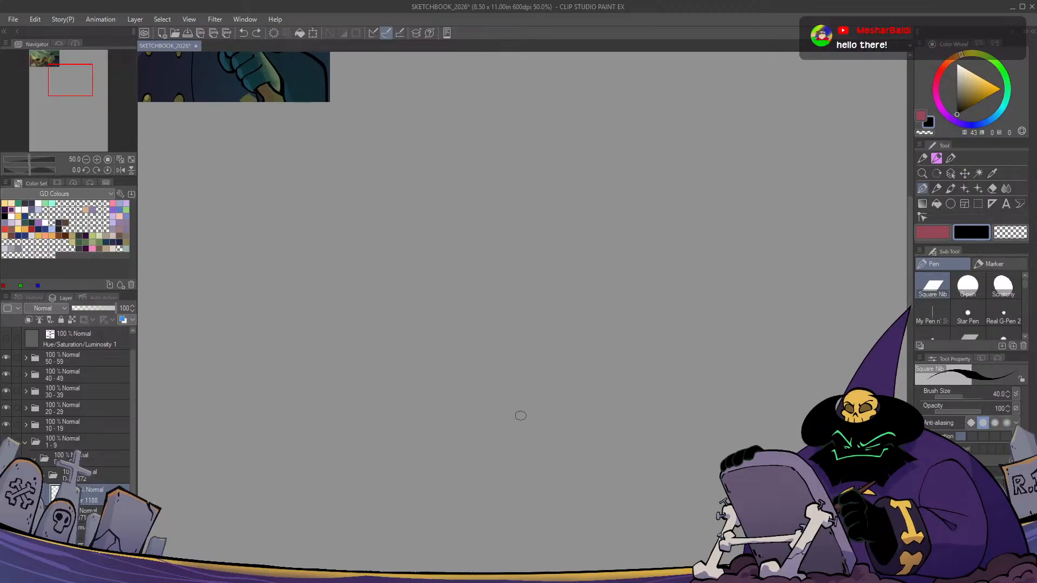
{"action": "scroll", "coordinate": [521, 416], "scroll_direction": "down", "scroll_amount": 1}
{"action": "scroll", "coordinate": [520, 416], "scroll_direction": "up", "scroll_amount": 1}
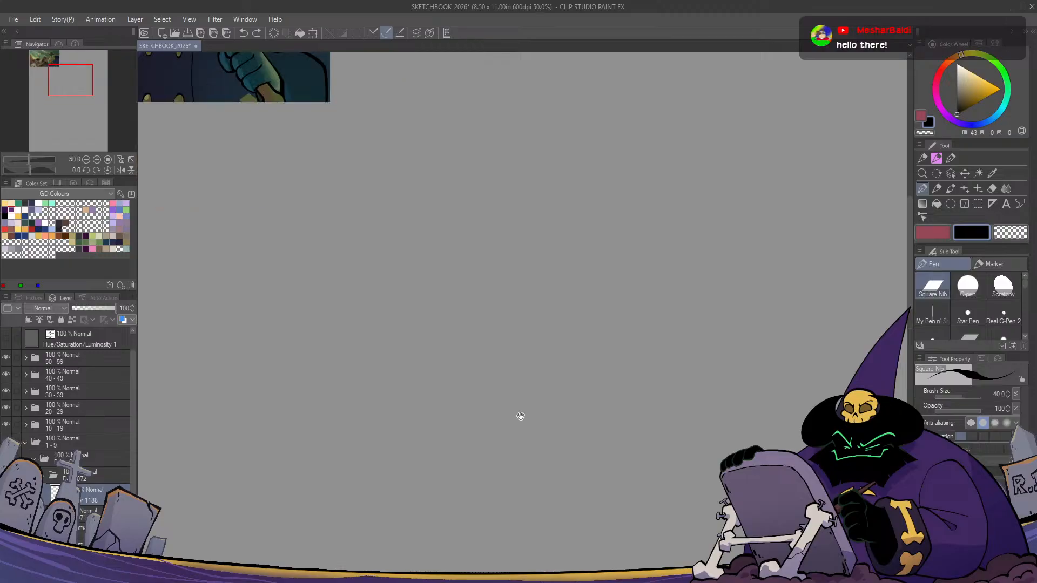
{"action": "left_click_drag", "start_coordinate": [521, 415], "coordinate": [558, 335]}
{"action": "left_click_drag", "start_coordinate": [468, 455], "coordinate": [493, 475]}
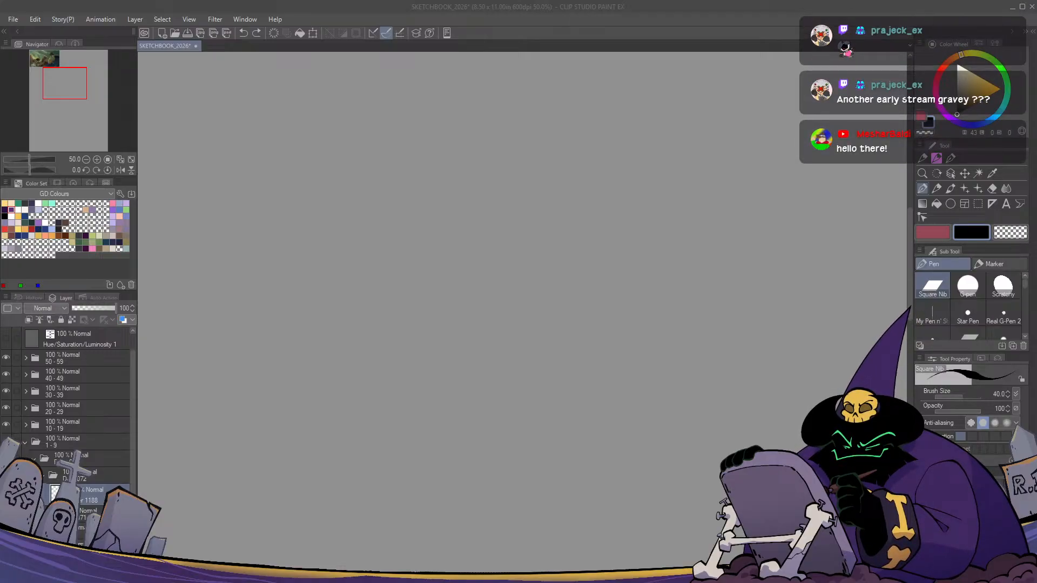
{"action": "left_click", "coordinate": [528, 29]}
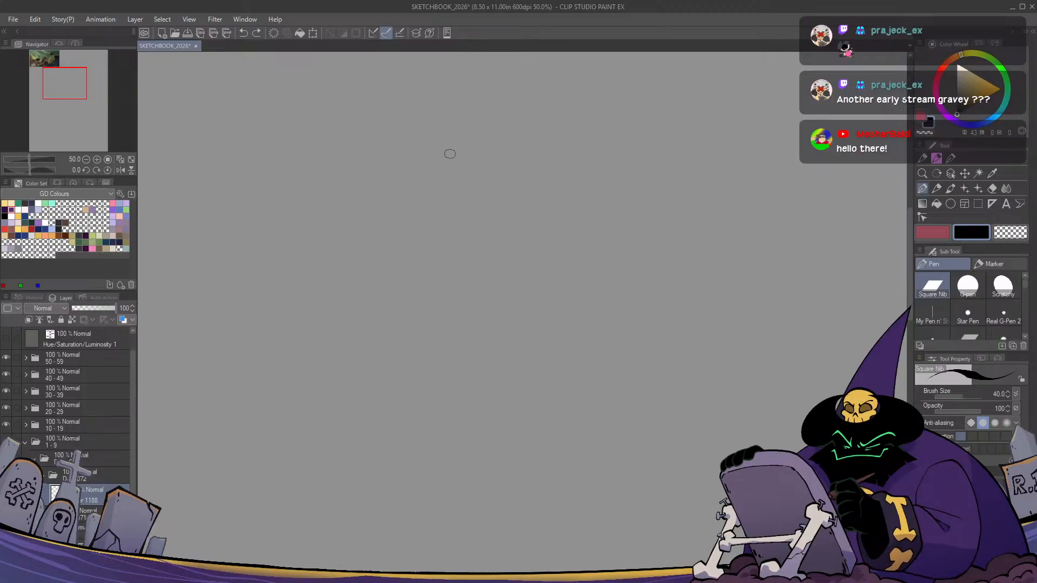
Try sketching a rough circle with a narrow upright oval below it in the empty canvas area
{"action": "mouse_move", "coordinate": [500, 206]}
{"action": "left_mouse_down"}
{"action": "mouse_move", "coordinate": [470, 130]}
{"action": "mouse_move", "coordinate": [474, 197]}
{"action": "left_mouse_up"}
{"action": "key", "text": "ctrl+z"}
{"action": "mouse_move", "coordinate": [456, 162]}
{"action": "left_mouse_down"}
{"action": "mouse_move", "coordinate": [469, 197]}
{"action": "mouse_move", "coordinate": [519, 160]}
{"action": "mouse_move", "coordinate": [502, 141]}
{"action": "mouse_move", "coordinate": [468, 158]}
{"action": "left_mouse_up"}
{"action": "key", "text": "ctrl+z"}
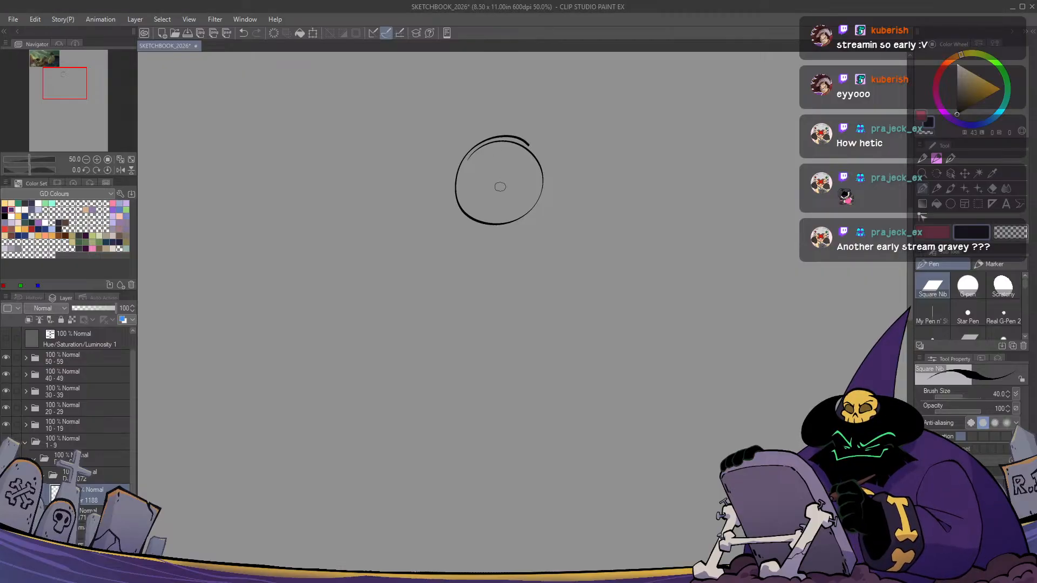
{"action": "left_click_drag", "start_coordinate": [463, 207], "coordinate": [521, 174]}
{"action": "key", "text": "ctrl+z"}
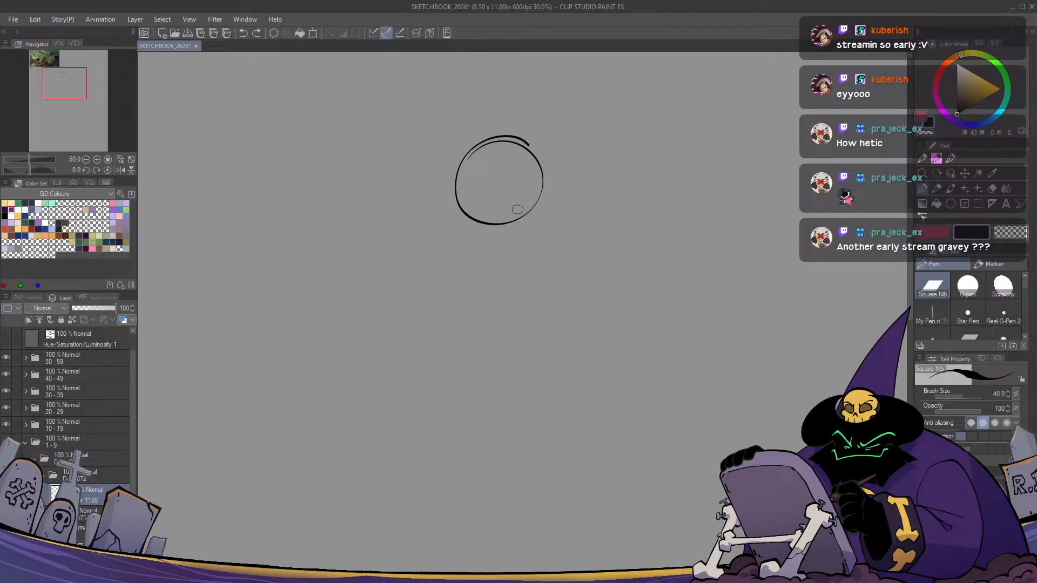
{"action": "left_click_drag", "start_coordinate": [489, 132], "coordinate": [500, 214]}
{"action": "key", "text": "ctrl+z"}
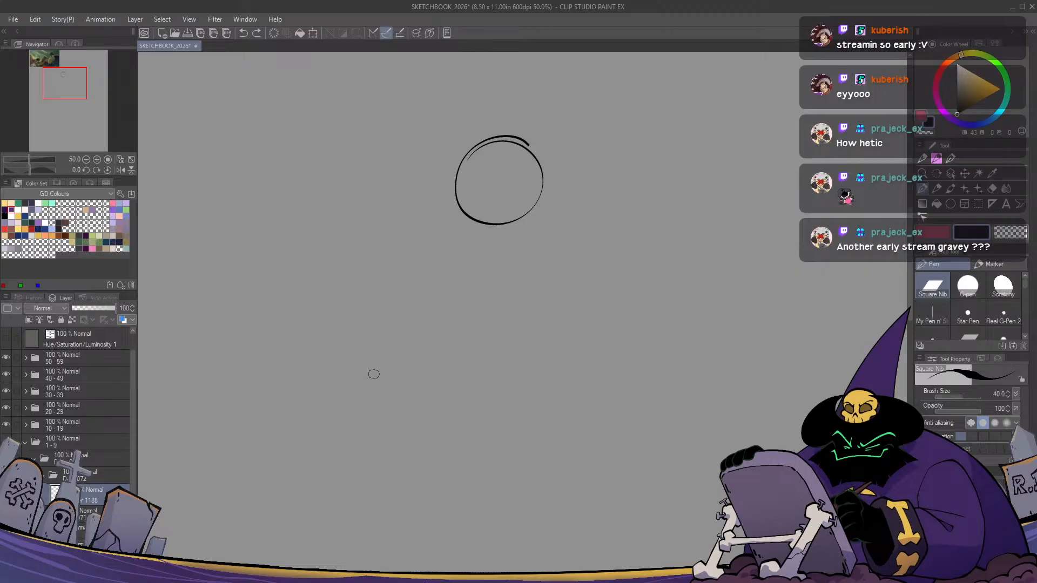
{"action": "mouse_move", "coordinate": [473, 319]}
{"action": "left_mouse_down"}
{"action": "mouse_move", "coordinate": [459, 278]}
{"action": "mouse_move", "coordinate": [407, 366]}
{"action": "left_mouse_up"}
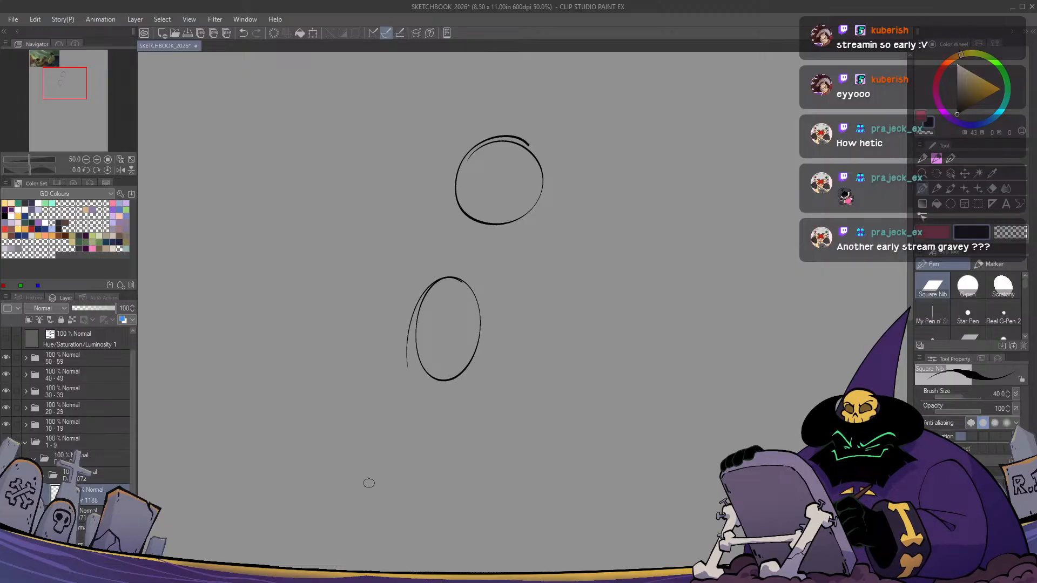
{"action": "key", "text": "ctrl+z"}
{"action": "key", "text": "ctrl+z"}
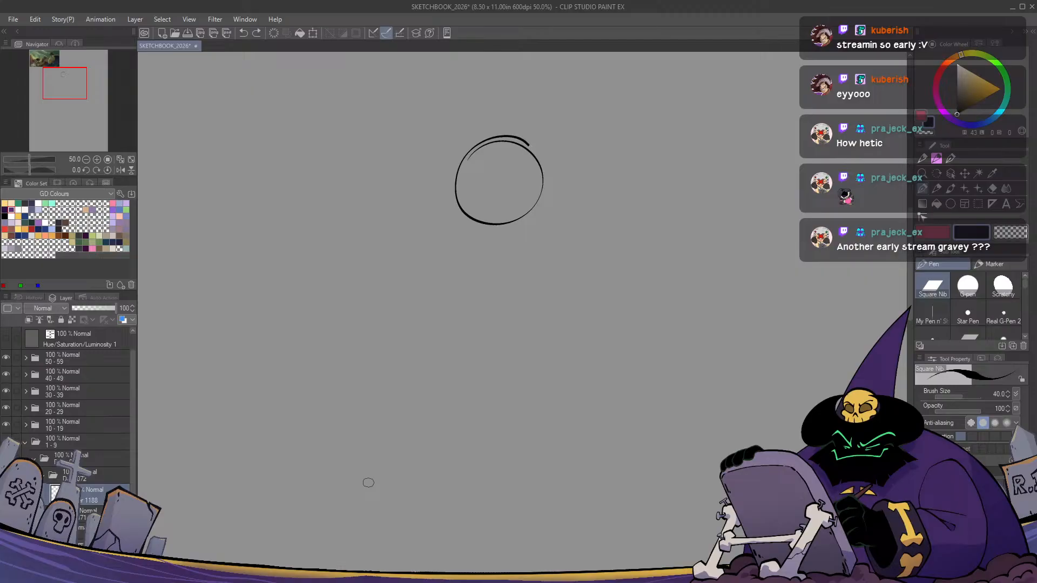
{"action": "left_click_drag", "start_coordinate": [504, 251], "coordinate": [498, 254]}
{"action": "scroll", "coordinate": [494, 255], "scroll_direction": "down", "scroll_amount": 1}
{"action": "key", "text": "ctrl+z"}
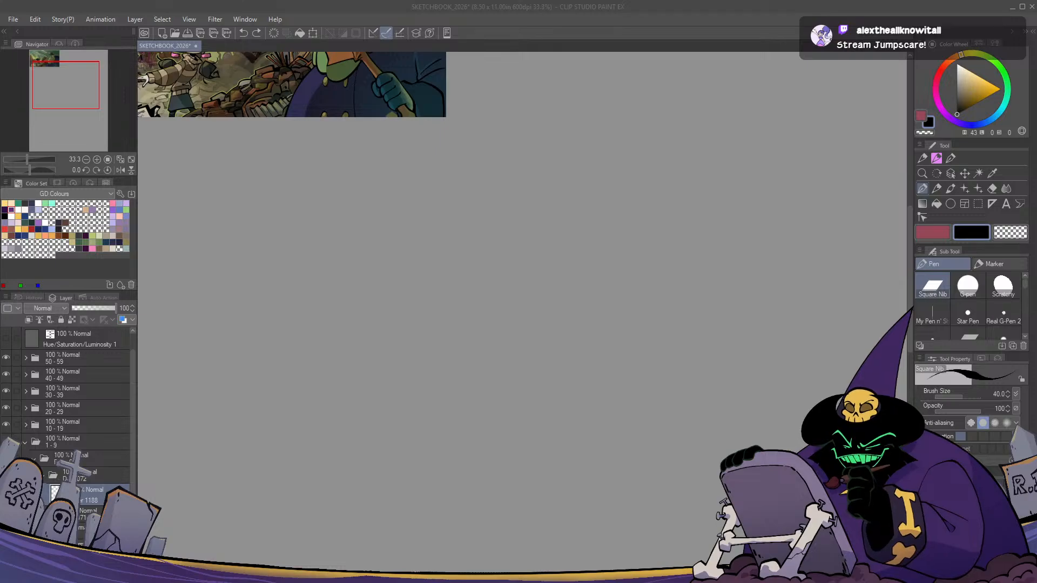
{"action": "left_click", "coordinate": [540, 34]}
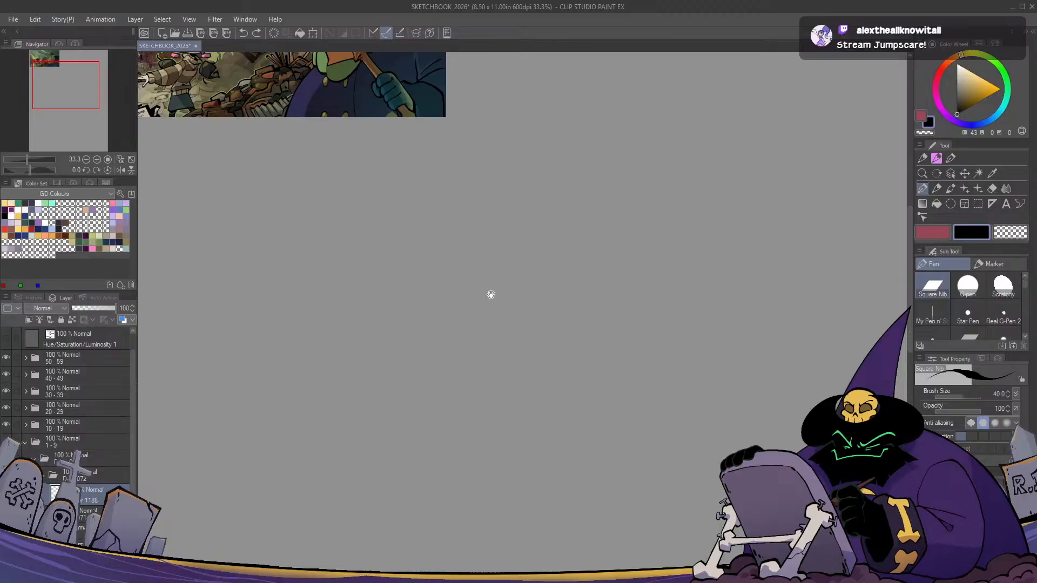
{"action": "left_click_drag", "start_coordinate": [490, 294], "coordinate": [470, 263]}
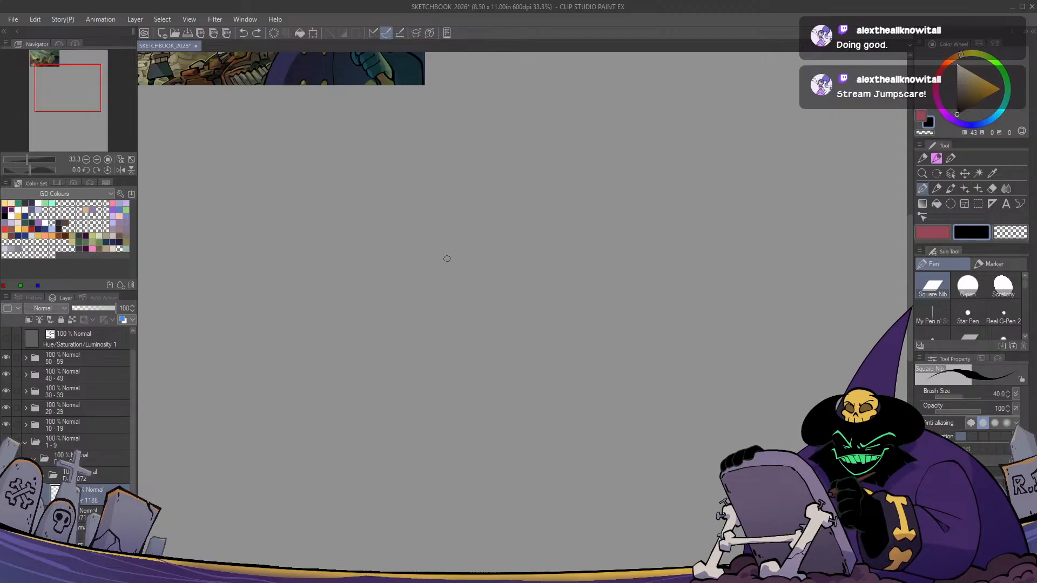
{"action": "left_click_drag", "start_coordinate": [470, 272], "coordinate": [510, 297]}
{"action": "scroll", "coordinate": [439, 363], "scroll_direction": "up", "scroll_amount": 1}
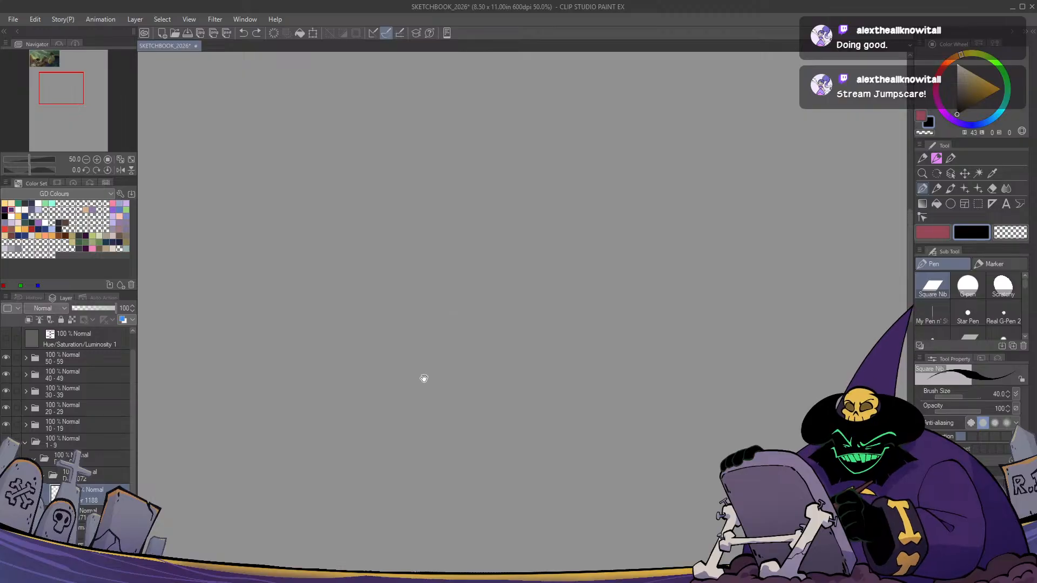
{"action": "left_click_drag", "start_coordinate": [423, 378], "coordinate": [513, 278]}
{"action": "left_click_drag", "start_coordinate": [569, 364], "coordinate": [546, 350]}
{"action": "scroll", "coordinate": [515, 300], "scroll_direction": "down", "scroll_amount": 1}
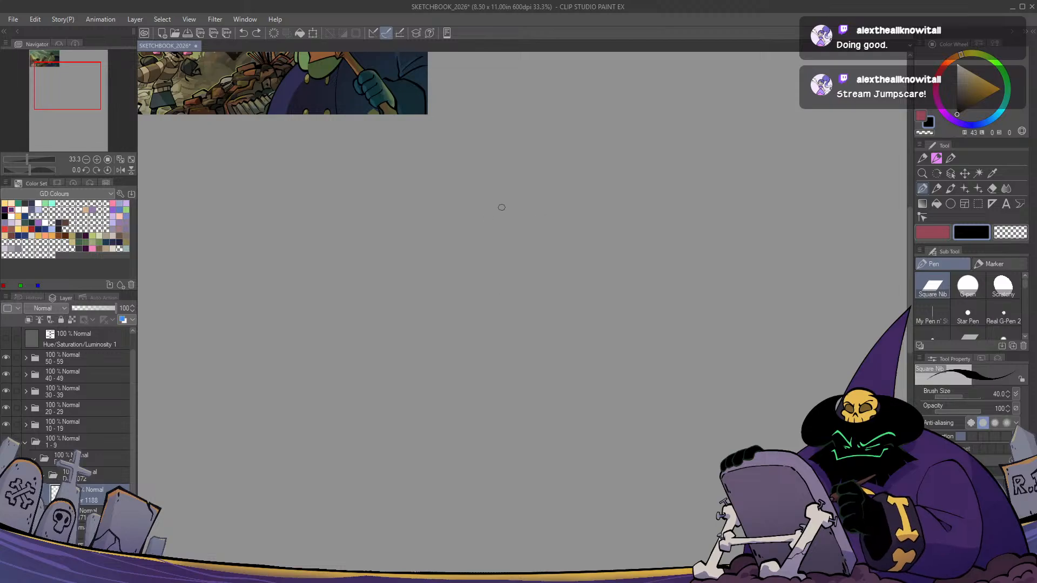
Try sketching a slightly flattened circle with angular torso lines directly beneath it
{"action": "mouse_move", "coordinate": [464, 246]}
{"action": "left_mouse_down"}
{"action": "mouse_move", "coordinate": [537, 232]}
{"action": "mouse_move", "coordinate": [548, 240]}
{"action": "left_mouse_up"}
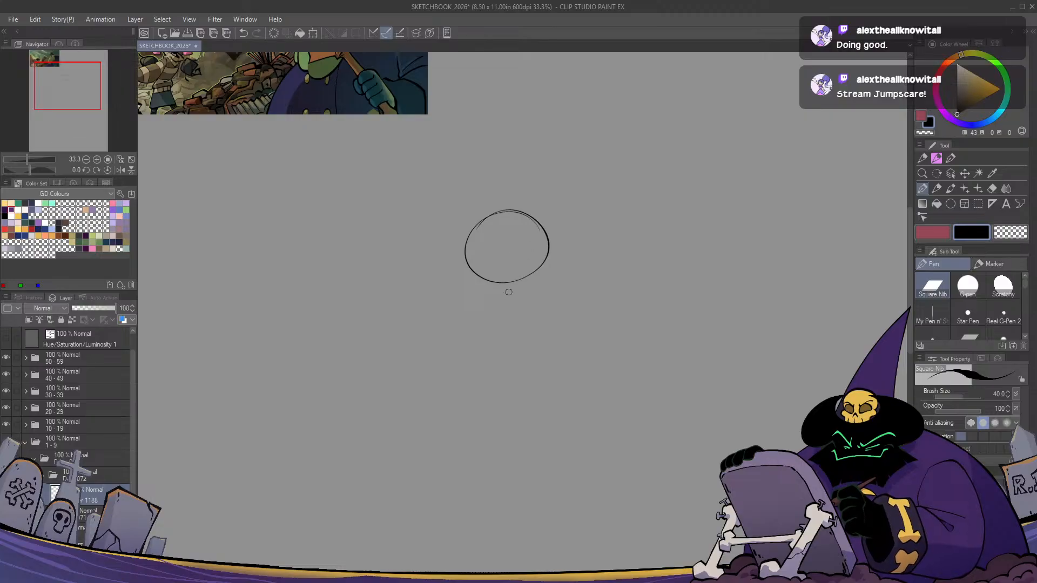
{"action": "mouse_move", "coordinate": [493, 294]}
{"action": "left_mouse_down"}
{"action": "mouse_move", "coordinate": [531, 291]}
{"action": "mouse_move", "coordinate": [480, 343]}
{"action": "left_mouse_up"}
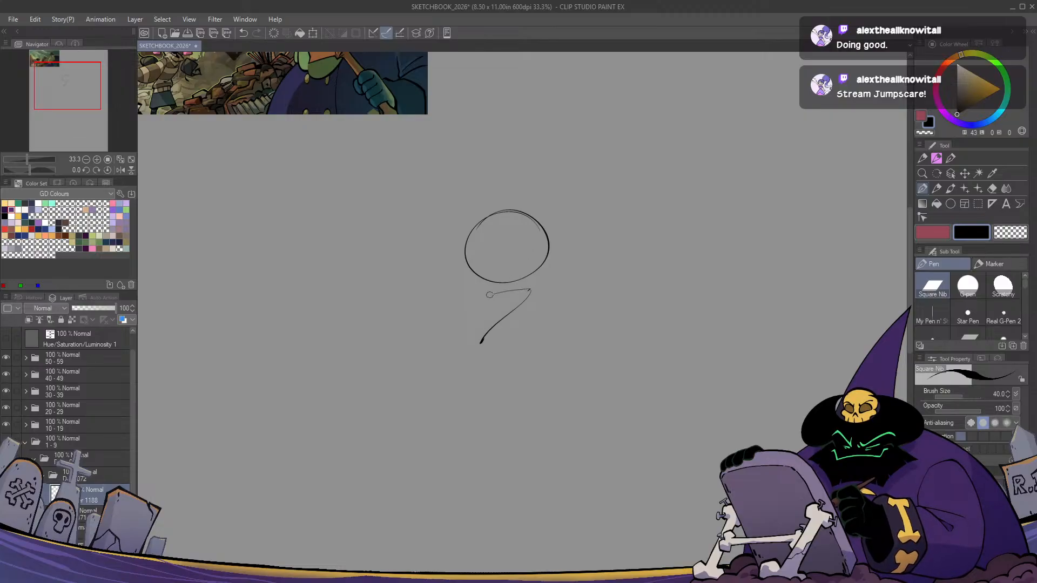
{"action": "left_click_drag", "start_coordinate": [491, 295], "coordinate": [456, 329]}
{"action": "key", "text": "ctrl+z"}
{"action": "key", "text": "ctrl+z"}
{"action": "left_click_drag", "start_coordinate": [531, 290], "coordinate": [498, 334]}
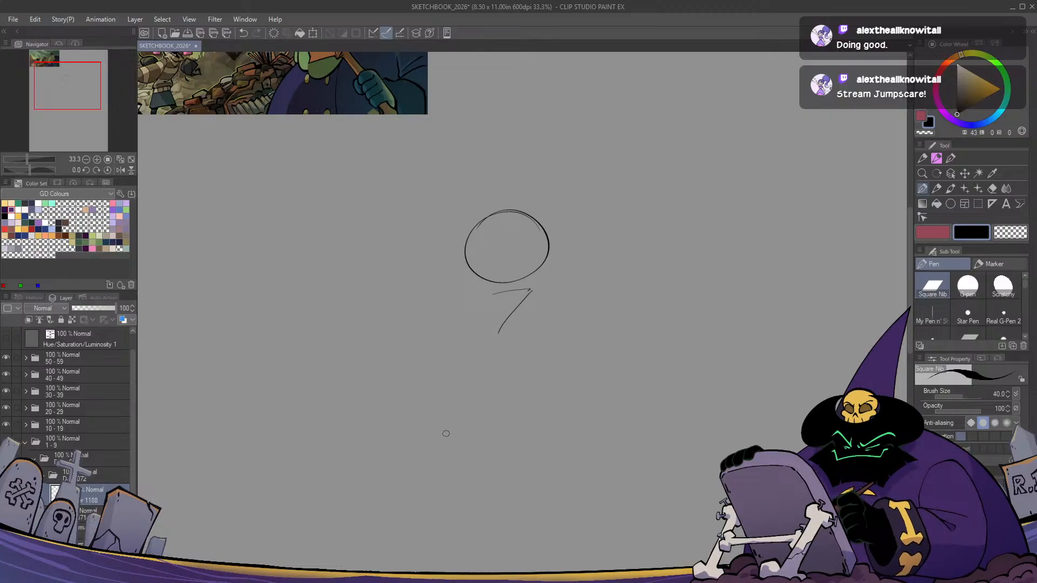
{"action": "key", "text": "h"}
{"action": "key", "text": "h"}
{"action": "key", "text": "ctrl+z"}
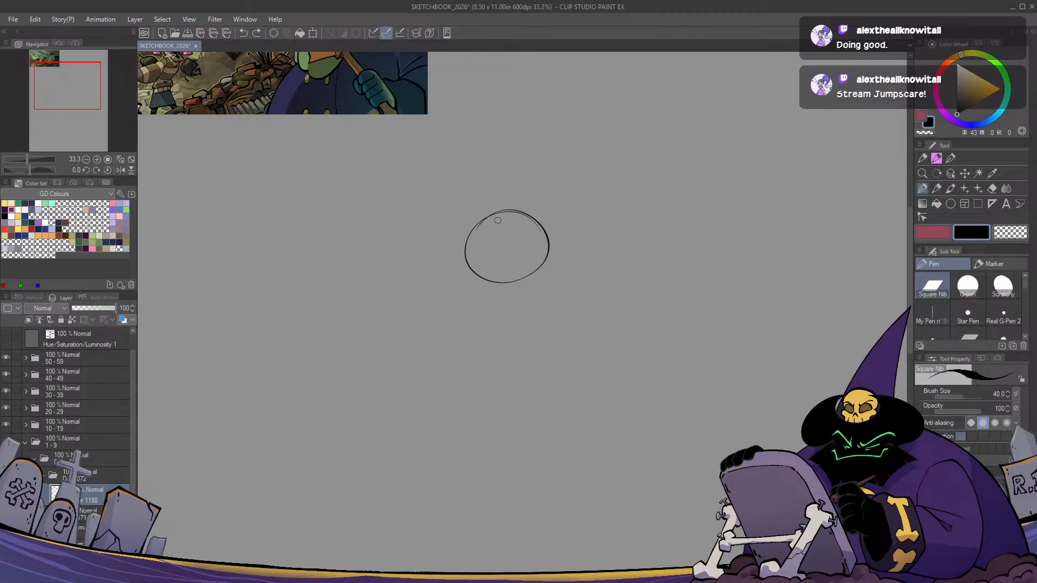
Try adding a centre line and curved guidelines inside the circle, and undo the circle along with them
{"action": "left_click_drag", "start_coordinate": [499, 212], "coordinate": [505, 271]}
{"action": "mouse_move", "coordinate": [474, 238]}
{"action": "left_mouse_down"}
{"action": "mouse_move", "coordinate": [530, 220]}
{"action": "mouse_move", "coordinate": [502, 257]}
{"action": "left_mouse_up"}
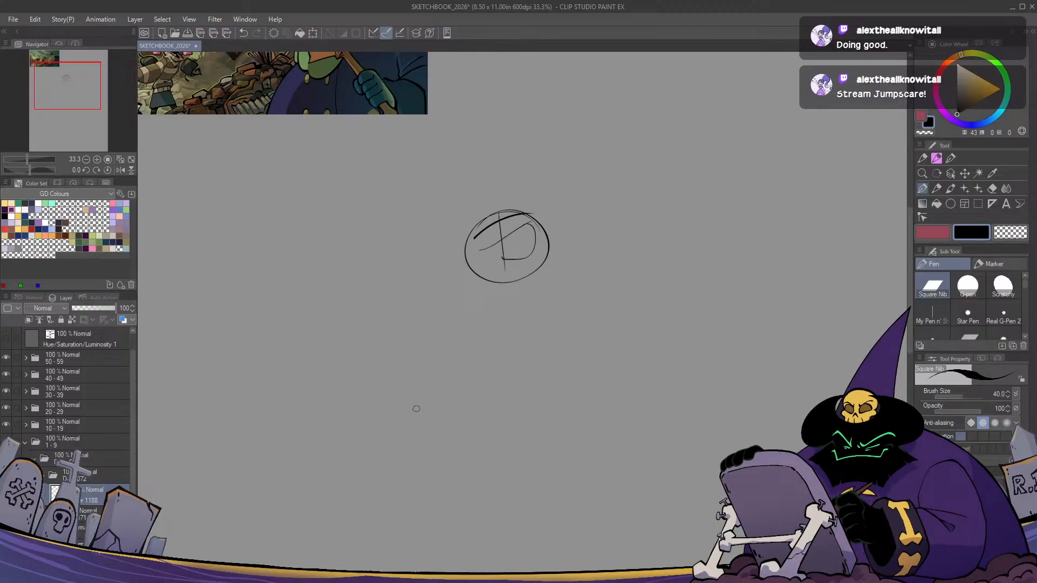
{"action": "key", "text": "h"}
{"action": "key", "text": "h"}
{"action": "key", "text": "ctrl+z"}
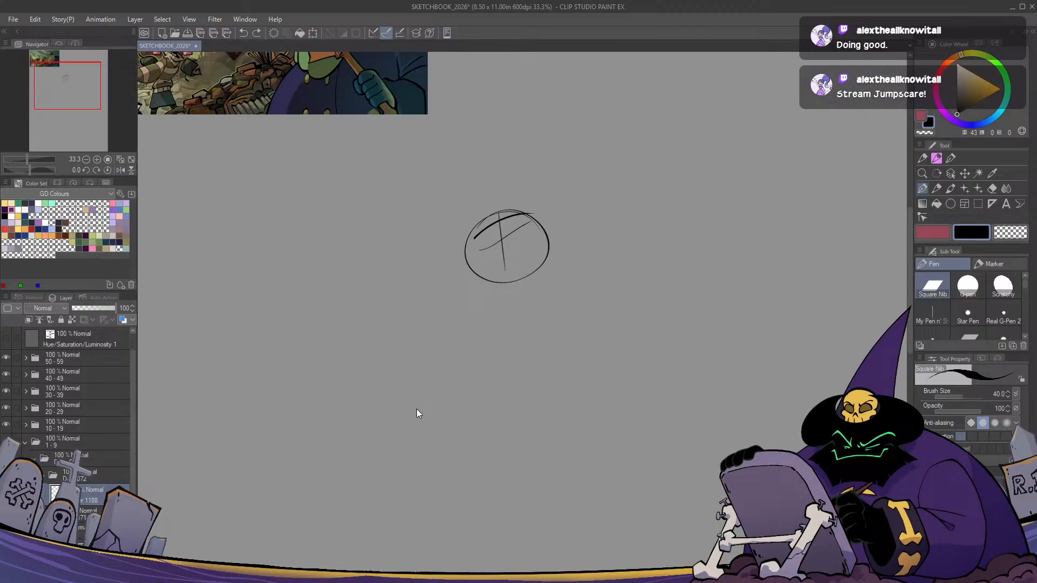
{"action": "key", "text": "ctrl+z"}
{"action": "key", "text": "ctrl+z"}
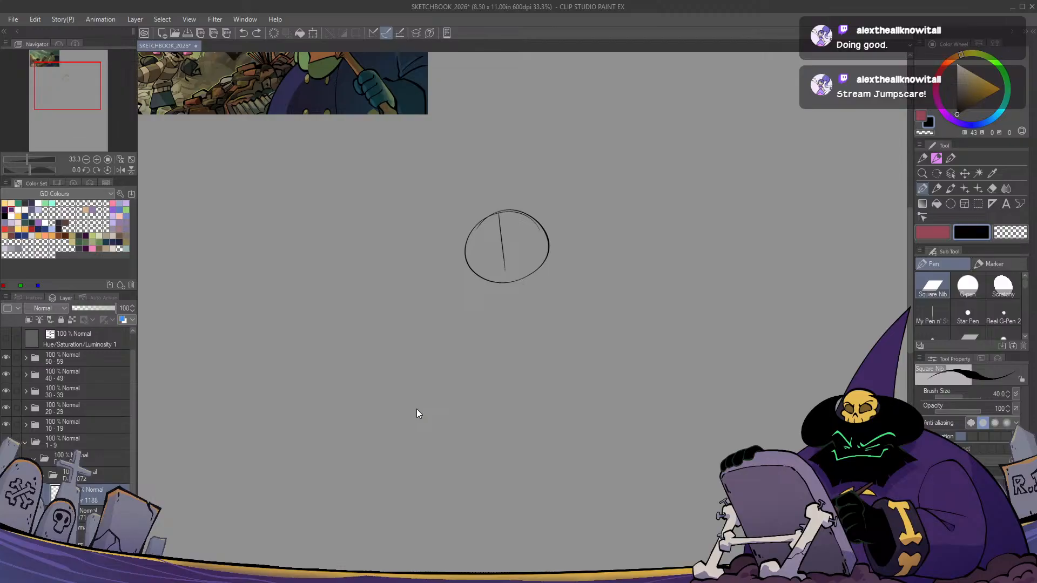
{"action": "key", "text": "ctrl+z"}
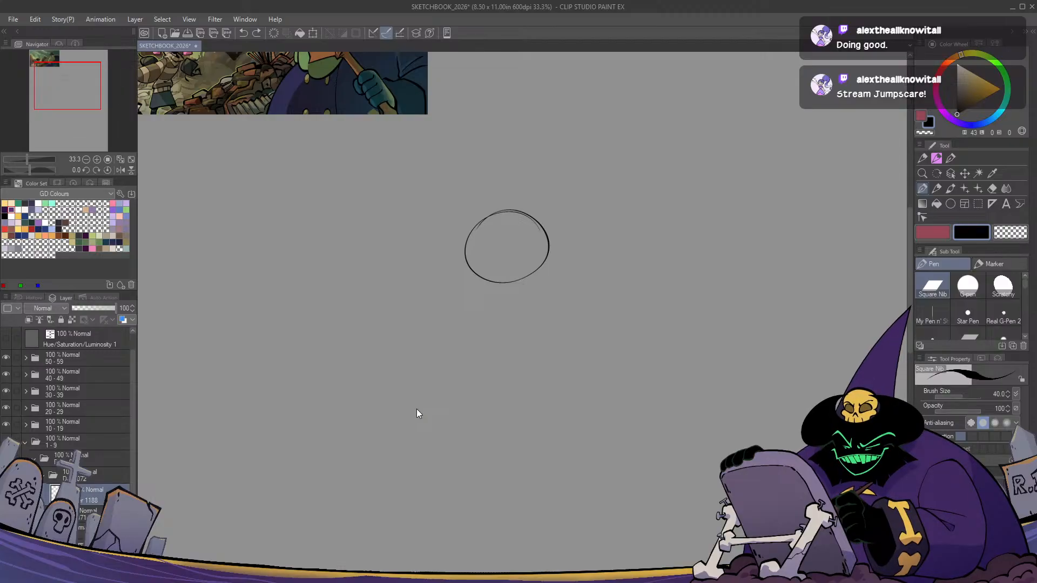
{"action": "key", "text": "ctrl+z"}
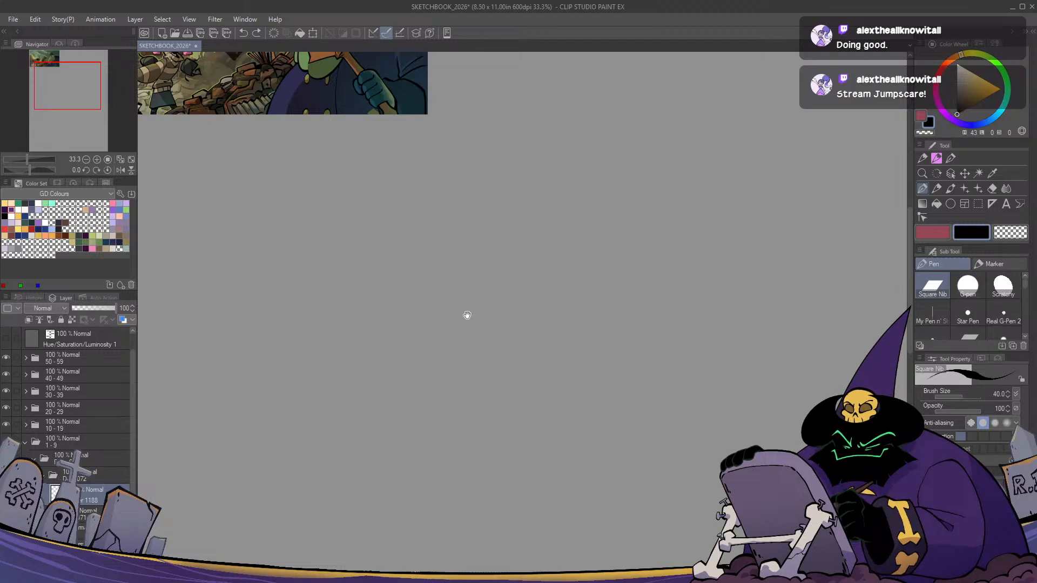
Sketch a rounded body outline open at its upper corner, with a curved edge closing its far side
{"action": "scroll", "coordinate": [465, 315], "scroll_direction": "down", "scroll_amount": 1}
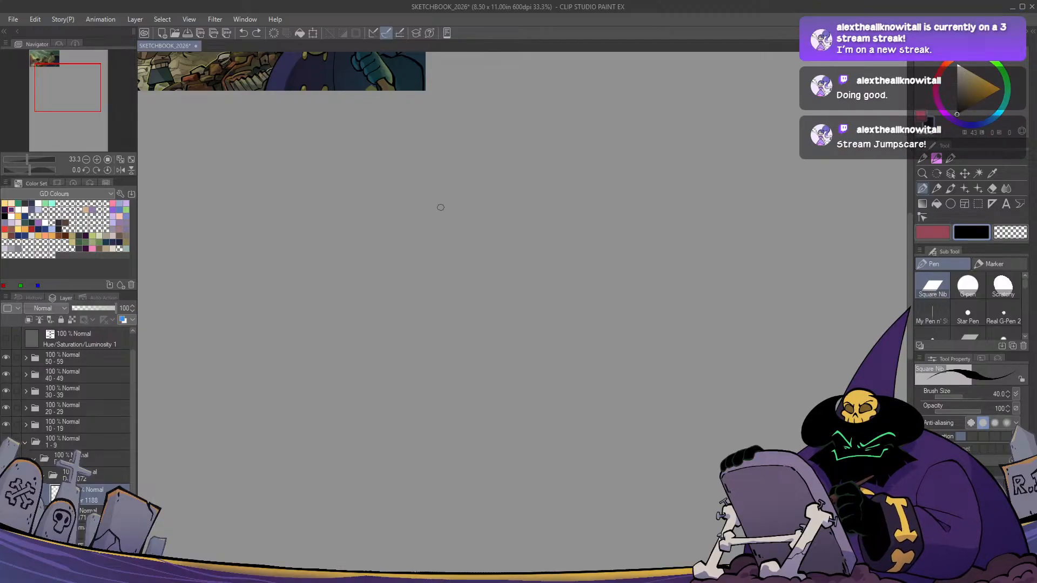
{"action": "mouse_move", "coordinate": [406, 263]}
{"action": "left_mouse_down"}
{"action": "mouse_move", "coordinate": [492, 219]}
{"action": "mouse_move", "coordinate": [418, 269]}
{"action": "left_mouse_up"}
{"action": "left_click_drag", "start_coordinate": [409, 254], "coordinate": [464, 297]}
{"action": "left_click_drag", "start_coordinate": [493, 218], "coordinate": [461, 298]}
{"action": "key", "text": "ctrl+z"}
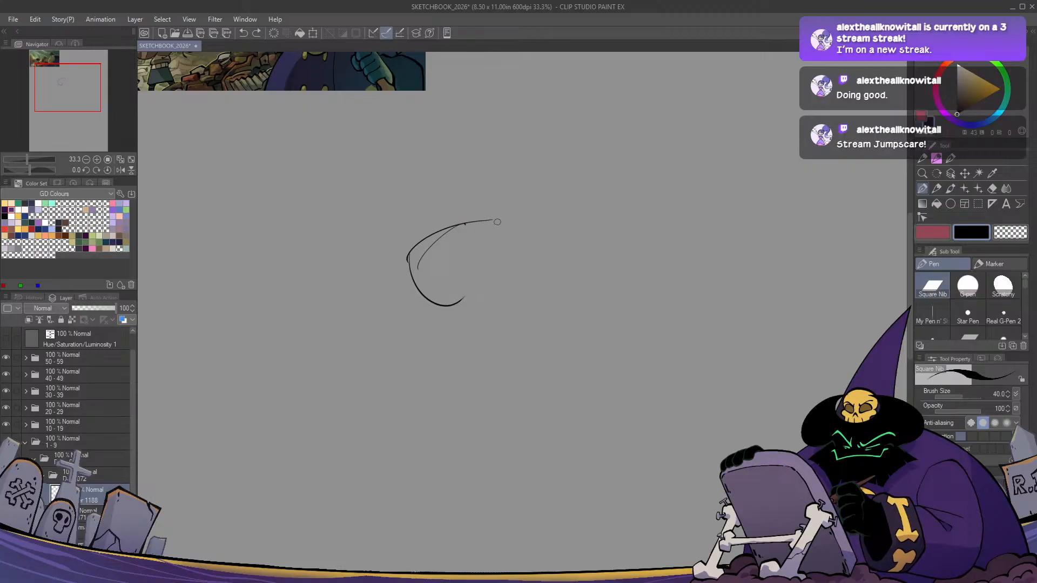
{"action": "left_click_drag", "start_coordinate": [493, 225], "coordinate": [469, 286]}
{"action": "left_click_drag", "start_coordinate": [498, 225], "coordinate": [450, 326]}
{"action": "key", "text": "ctrl+z"}
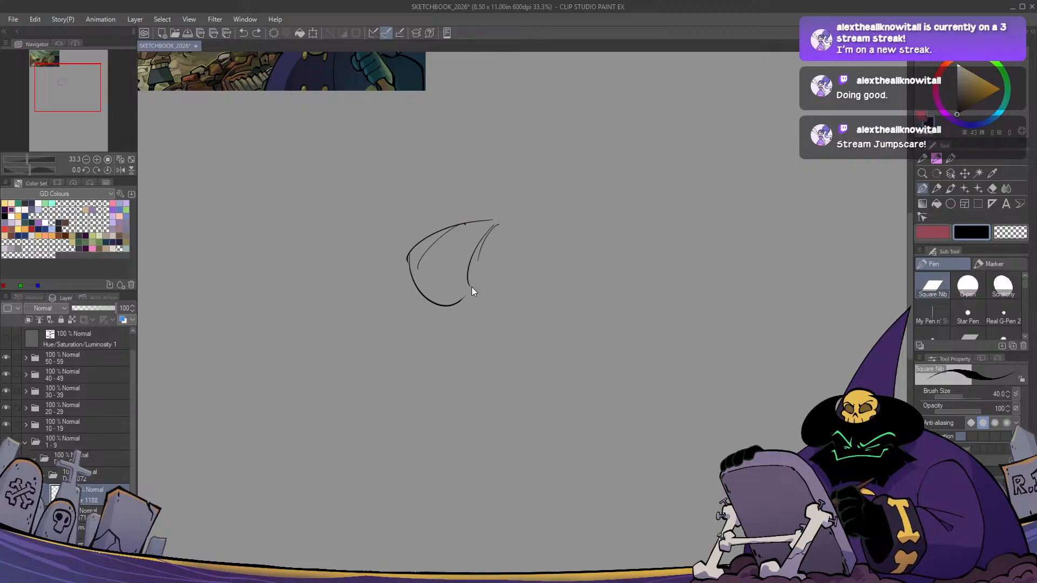
Add a curved line beside the body, two slanted limb strokes below it and a tall narrow loop above it
{"action": "left_click_drag", "start_coordinate": [468, 286], "coordinate": [523, 264]}
{"action": "left_click_drag", "start_coordinate": [490, 299], "coordinate": [434, 352]}
{"action": "left_click_drag", "start_coordinate": [437, 309], "coordinate": [421, 358]}
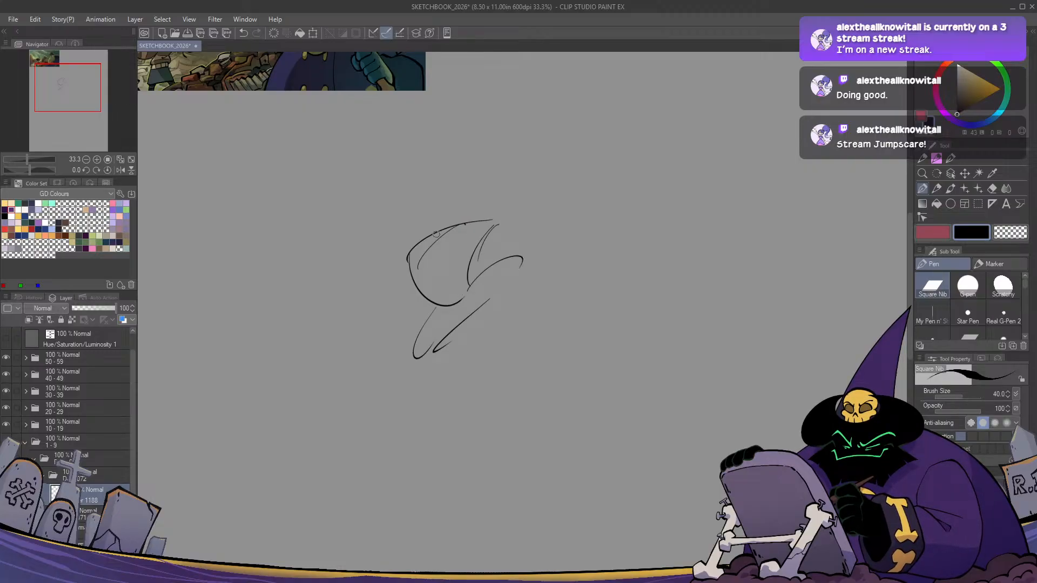
{"action": "left_click_drag", "start_coordinate": [435, 229], "coordinate": [449, 224]}
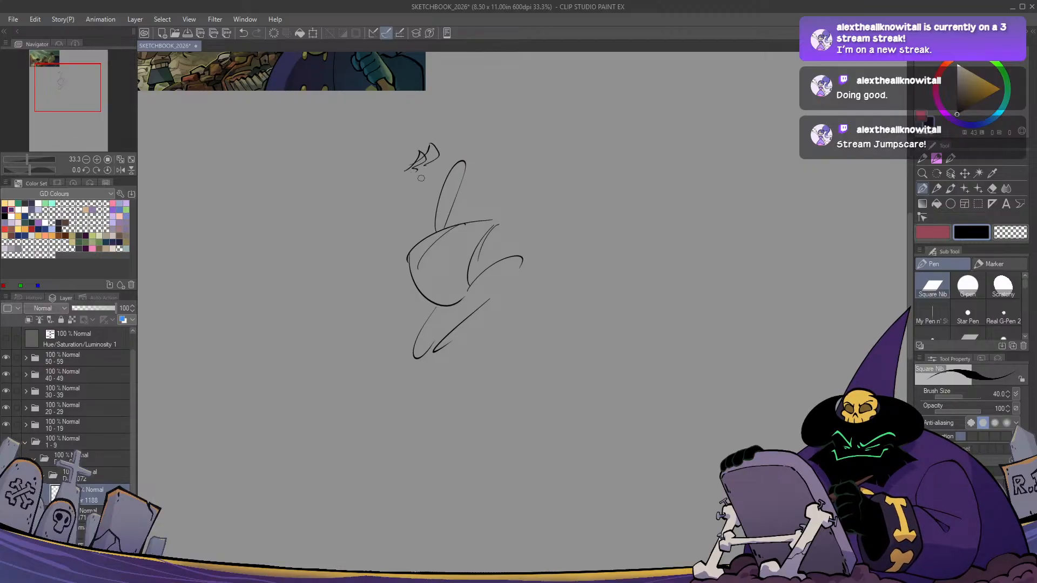
Extend the small angular shape beside the tall loop with short contour strokes, and check the sketch in a mirrored view
{"action": "key", "text": "e"}
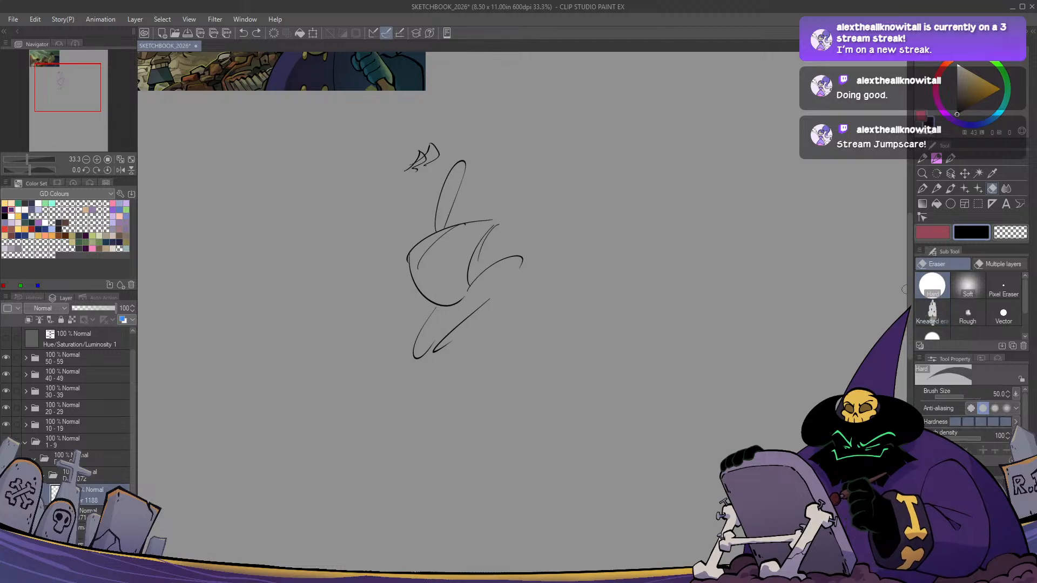
{"action": "key", "text": "p"}
{"action": "mouse_move", "coordinate": [436, 158]}
{"action": "left_mouse_down"}
{"action": "mouse_move", "coordinate": [412, 176]}
{"action": "mouse_move", "coordinate": [434, 178]}
{"action": "left_mouse_up"}
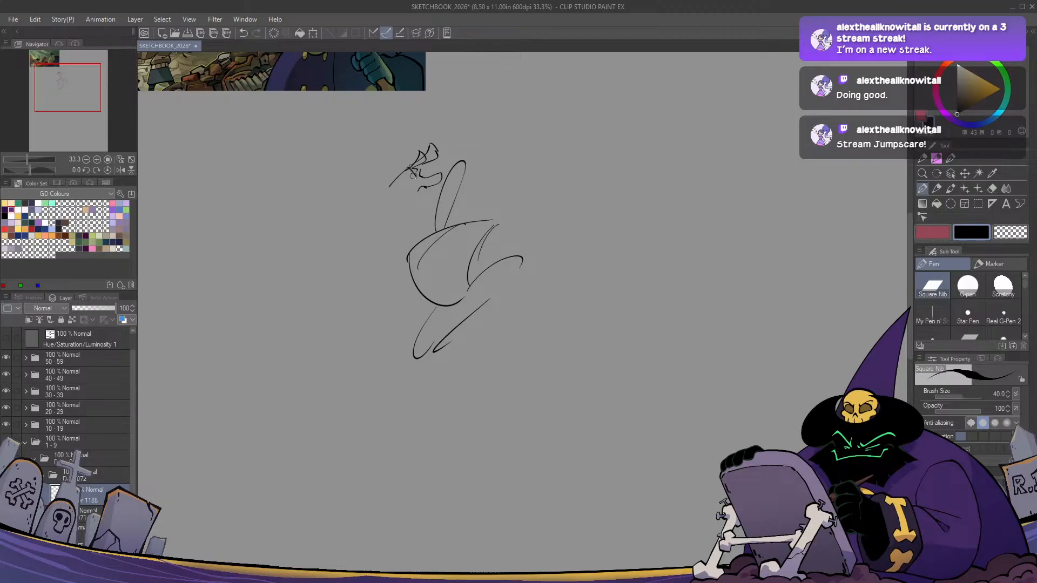
{"action": "left_click_drag", "start_coordinate": [405, 190], "coordinate": [412, 187]}
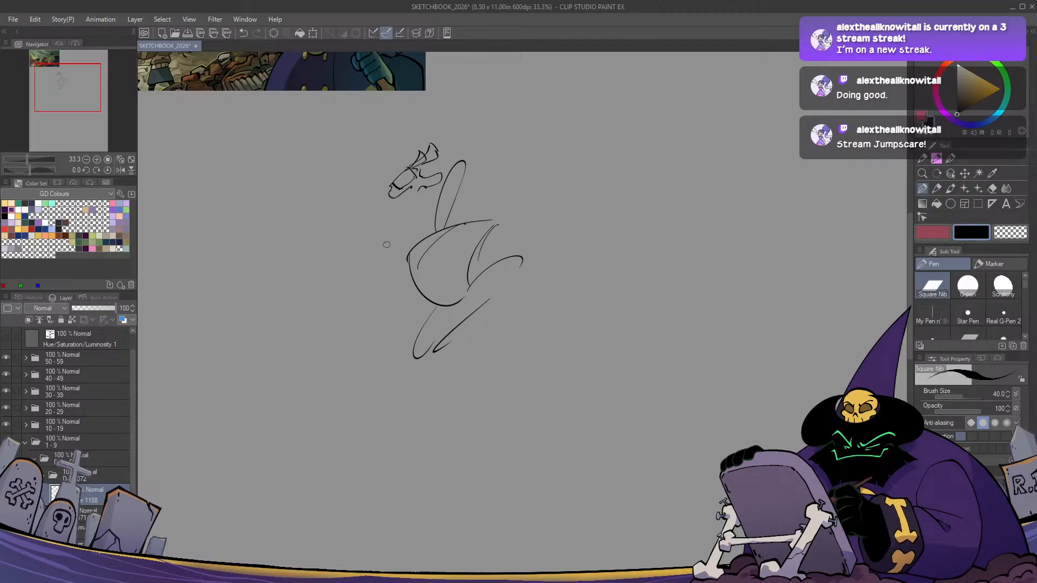
{"action": "key", "text": "h"}
{"action": "key", "text": "h"}
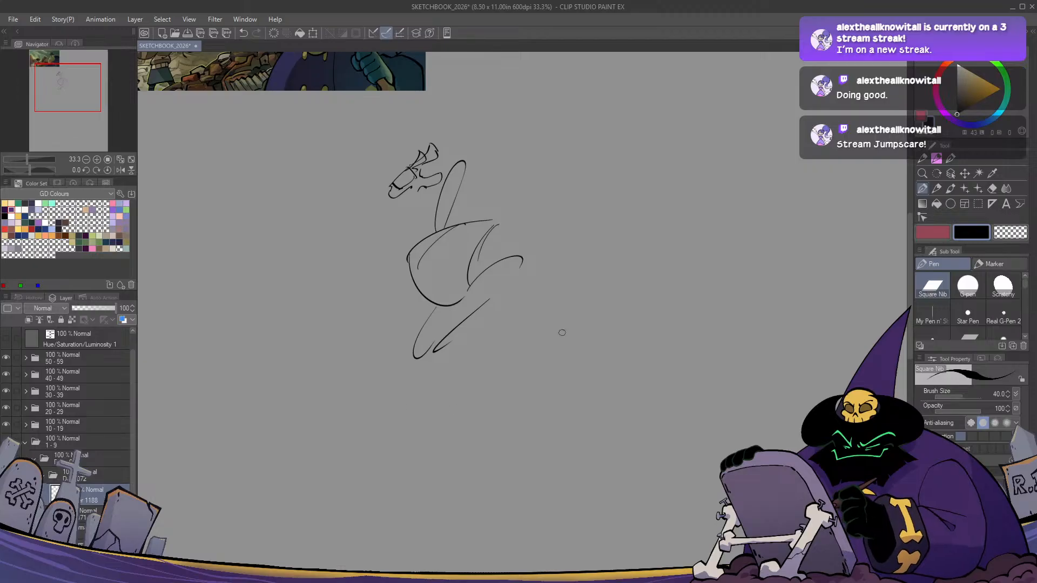
Try sketching a pointed curve below the lower limb strokes, and undo it
{"action": "mouse_move", "coordinate": [563, 332]}
{"action": "left_mouse_down"}
{"action": "mouse_move", "coordinate": [440, 410]}
{"action": "mouse_move", "coordinate": [468, 455]}
{"action": "left_mouse_up"}
{"action": "key", "text": "ctrl+z"}
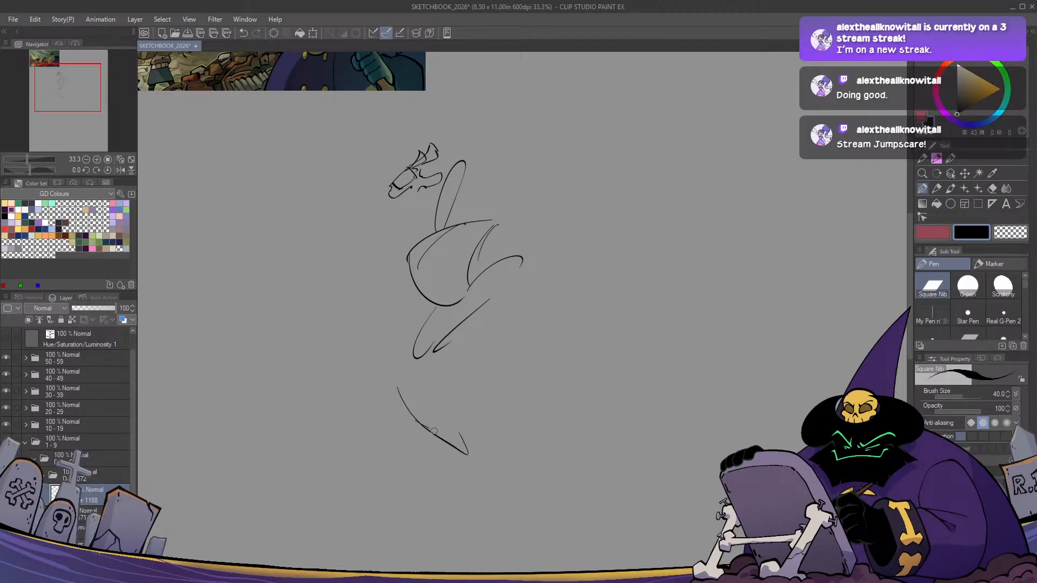
{"action": "key", "text": "ctrl+z"}
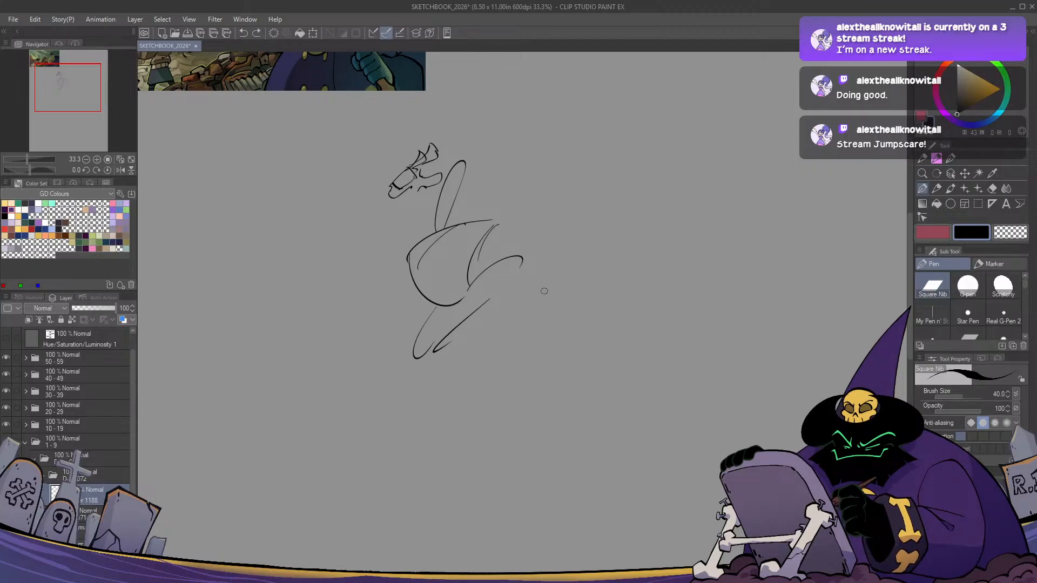
Tilt the whole sketch counterclockwise and extend its limbs with an outer hooked curve and a long pointed loop below the body
{"action": "key", "text": "ctrl+t"}
{"action": "left_click_drag", "start_coordinate": [613, 282], "coordinate": [601, 246]}
{"action": "key", "text": "Return"}
{"action": "mouse_move", "coordinate": [454, 265]}
{"action": "left_mouse_down"}
{"action": "mouse_move", "coordinate": [499, 228]}
{"action": "mouse_move", "coordinate": [493, 251]}
{"action": "mouse_move", "coordinate": [466, 248]}
{"action": "left_mouse_up"}
{"action": "mouse_move", "coordinate": [405, 357]}
{"action": "left_mouse_down"}
{"action": "mouse_move", "coordinate": [428, 370]}
{"action": "mouse_move", "coordinate": [470, 300]}
{"action": "left_mouse_up"}
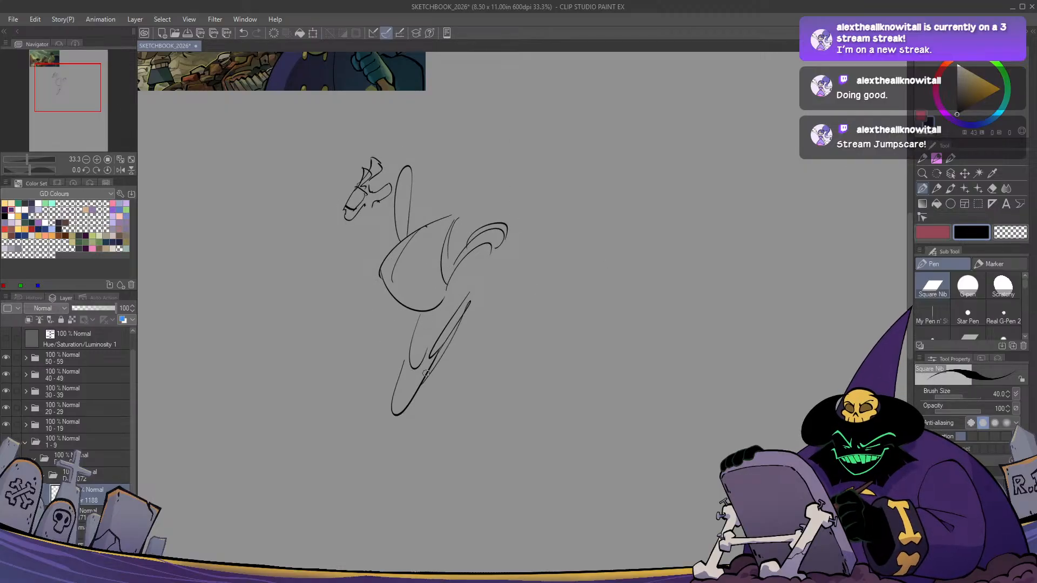
Sketch a large hind body beside the first form with a slanted front edge, arched back and long lower lobe, checking it mirrored
{"action": "left_click_drag", "start_coordinate": [525, 273], "coordinate": [472, 389]}
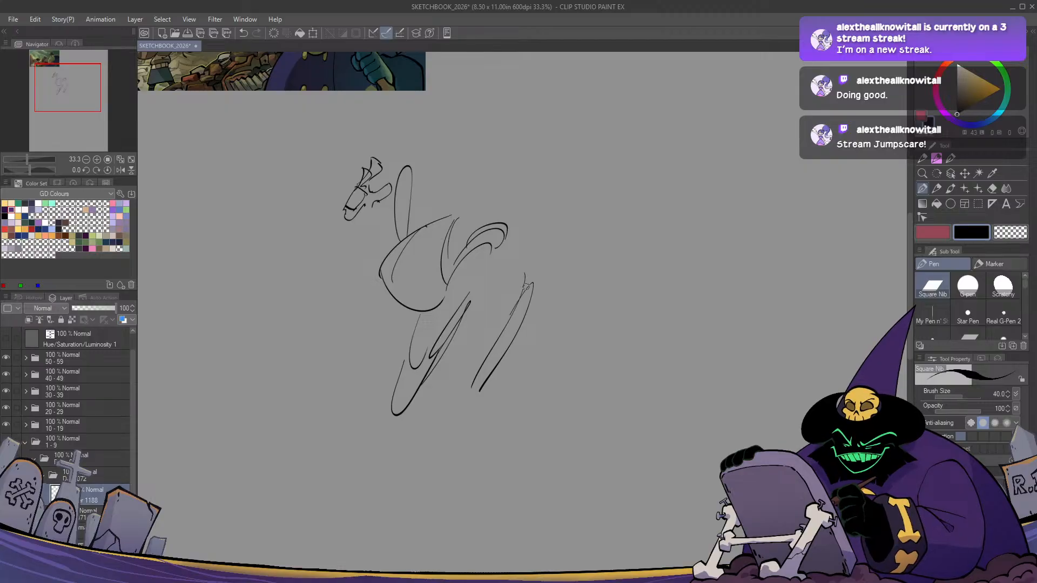
{"action": "left_click_drag", "start_coordinate": [526, 288], "coordinate": [587, 378]}
{"action": "mouse_move", "coordinate": [462, 410]}
{"action": "left_mouse_down"}
{"action": "mouse_move", "coordinate": [479, 457]}
{"action": "mouse_move", "coordinate": [474, 501]}
{"action": "mouse_move", "coordinate": [521, 430]}
{"action": "left_mouse_up"}
{"action": "key", "text": "ctrl+z"}
{"action": "mouse_move", "coordinate": [475, 494]}
{"action": "left_mouse_down"}
{"action": "mouse_move", "coordinate": [523, 460]}
{"action": "mouse_move", "coordinate": [552, 425]}
{"action": "mouse_move", "coordinate": [604, 393]}
{"action": "left_mouse_up"}
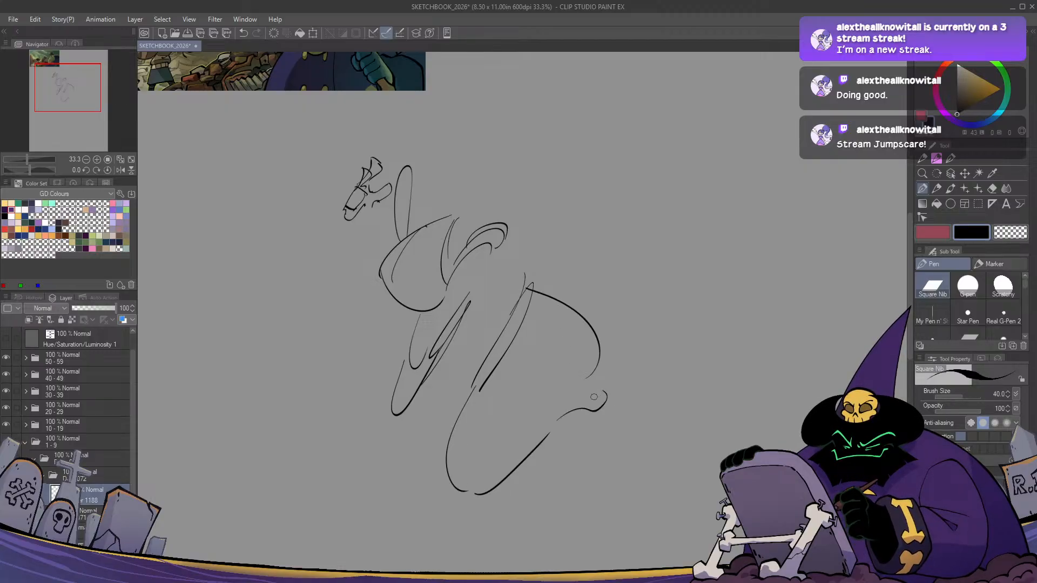
{"action": "key", "text": "ctrl+z"}
{"action": "mouse_move", "coordinate": [549, 436]}
{"action": "left_mouse_down"}
{"action": "mouse_move", "coordinate": [580, 427]}
{"action": "mouse_move", "coordinate": [595, 349]}
{"action": "left_mouse_up"}
{"action": "key", "text": "h"}
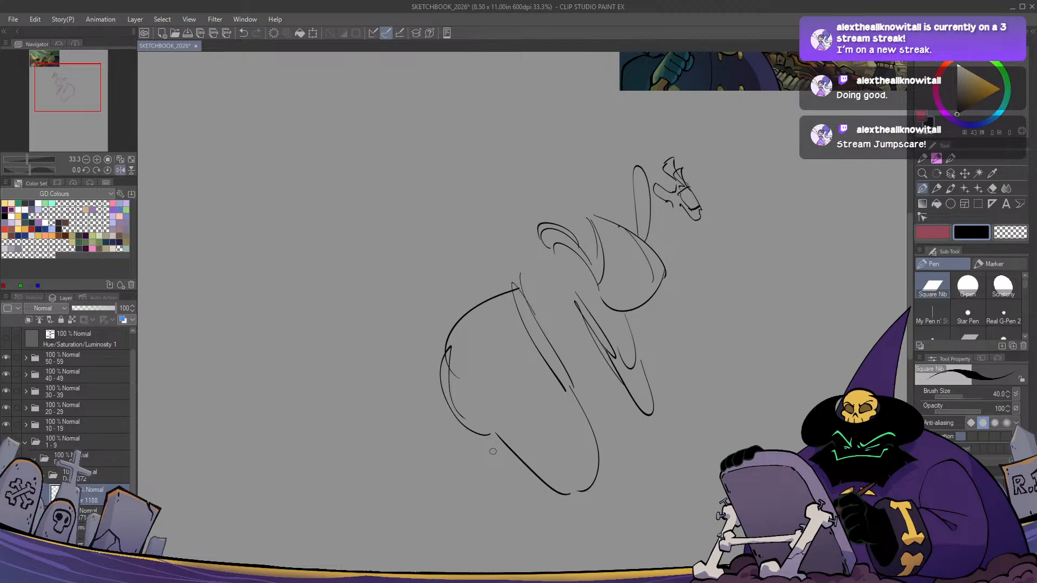
{"action": "key", "text": "h"}
Lasso the hind body form, scale it down and reposition it beside the front half
{"action": "key", "text": "m"}
{"action": "mouse_move", "coordinate": [526, 255]}
{"action": "left_mouse_down"}
{"action": "mouse_move", "coordinate": [450, 502]}
{"action": "mouse_move", "coordinate": [543, 258]}
{"action": "left_mouse_up"}
{"action": "key", "text": "ctrl+t"}
{"action": "left_click_drag", "start_coordinate": [638, 533], "coordinate": [593, 475]}
{"action": "left_click_drag", "start_coordinate": [547, 398], "coordinate": [586, 394]}
{"action": "key", "text": "Return"}
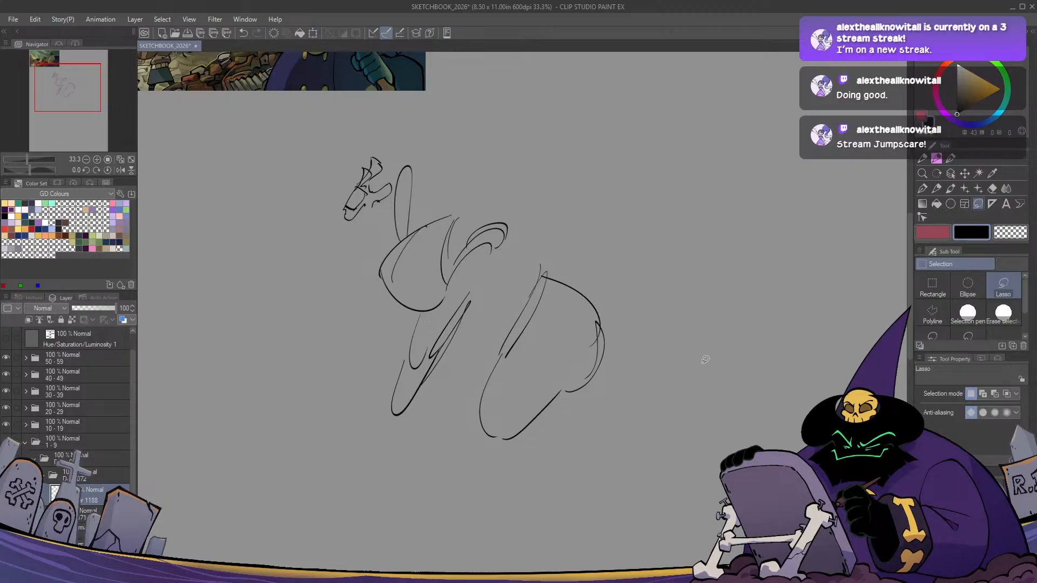
Lengthen the small angular shape with an elongated loop, and lasso it to shrink and tilt it beside the tall loop
{"action": "key", "text": "p"}
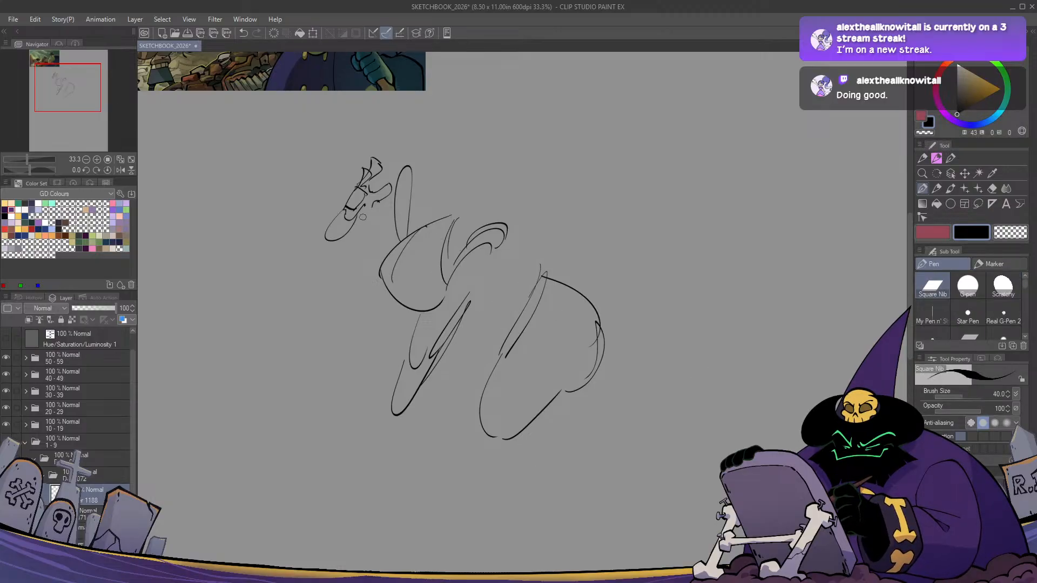
{"action": "key", "text": "m"}
{"action": "mouse_move", "coordinate": [372, 151]}
{"action": "left_mouse_down"}
{"action": "mouse_move", "coordinate": [390, 206]}
{"action": "mouse_move", "coordinate": [378, 149]}
{"action": "left_mouse_up"}
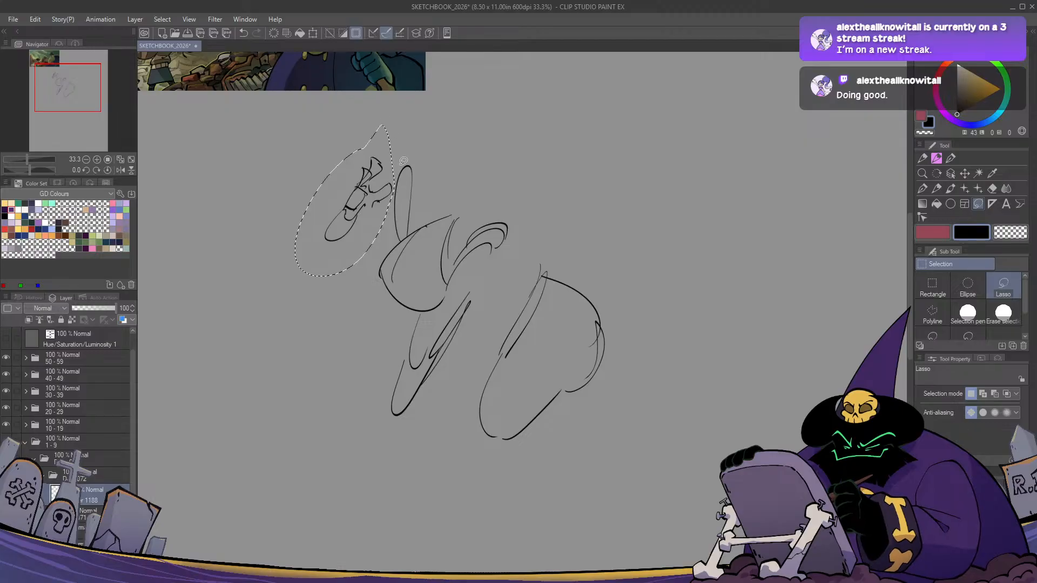
{"action": "key", "text": "ctrl+t"}
{"action": "mouse_move", "coordinate": [395, 276]}
{"action": "left_mouse_down"}
{"action": "mouse_move", "coordinate": [380, 258]}
{"action": "mouse_move", "coordinate": [411, 254]}
{"action": "mouse_move", "coordinate": [487, 206]}
{"action": "left_mouse_up"}
{"action": "key", "text": "Return"}
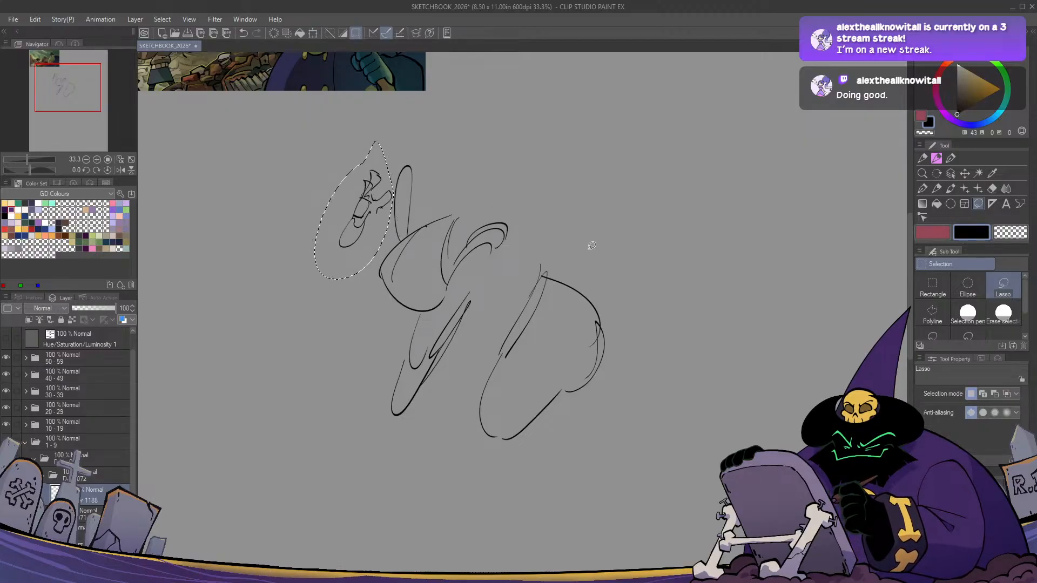
{"action": "key", "text": "ctrl+d"}
Select a rectangular area behind the sketch and fill it with beige as a backdrop
{"action": "key", "text": "m"}
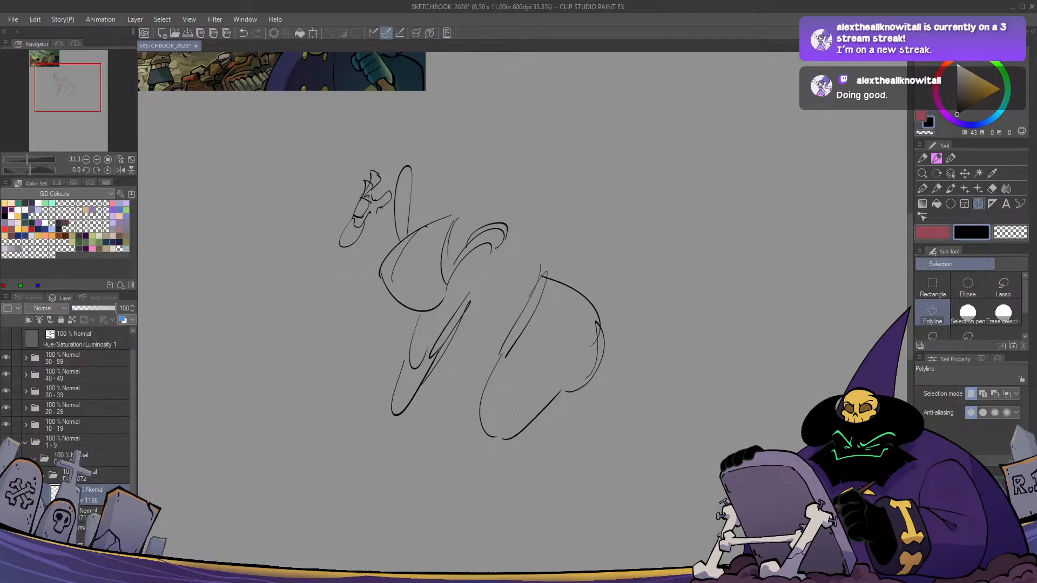
{"action": "key", "text": "m"}
{"action": "mouse_move", "coordinate": [294, 160]}
{"action": "left_mouse_down"}
{"action": "mouse_move", "coordinate": [659, 436]}
{"action": "mouse_move", "coordinate": [665, 412]}
{"action": "left_mouse_up"}
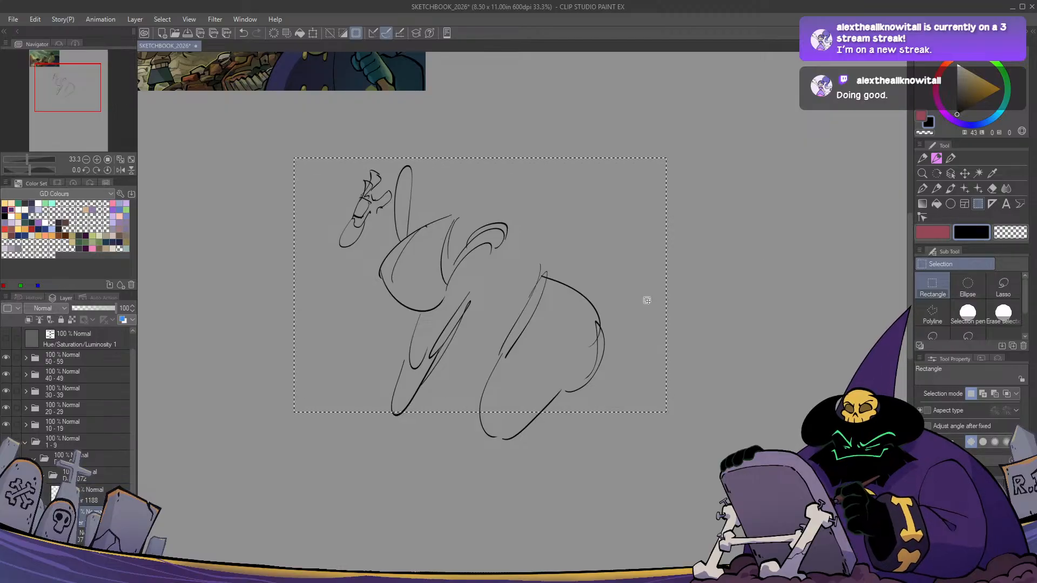
{"action": "left_click", "coordinate": [960, 84]}
{"action": "key", "text": "g"}
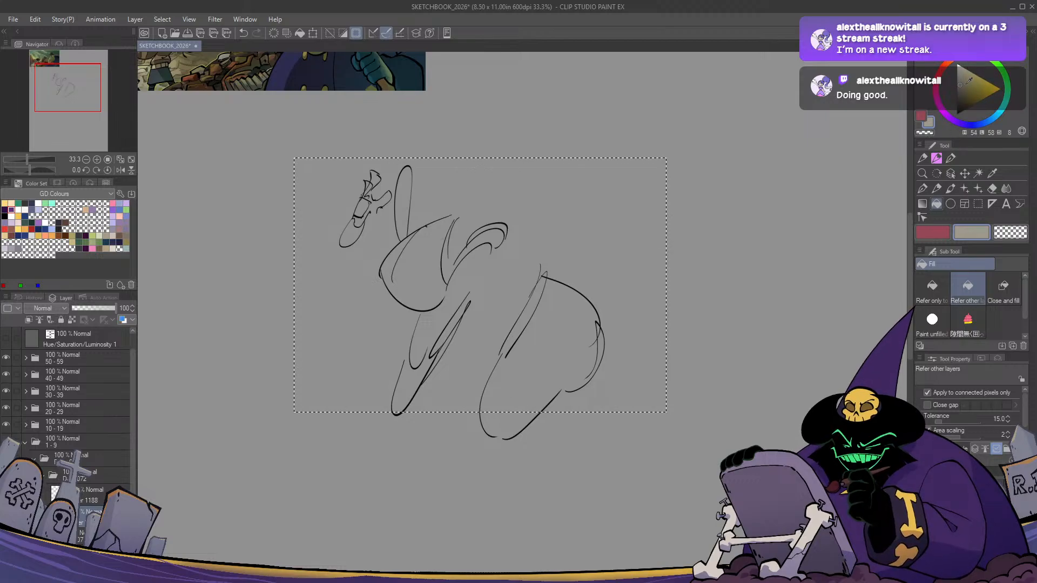
{"action": "left_click", "coordinate": [964, 81]}
{"action": "left_click", "coordinate": [585, 259]}
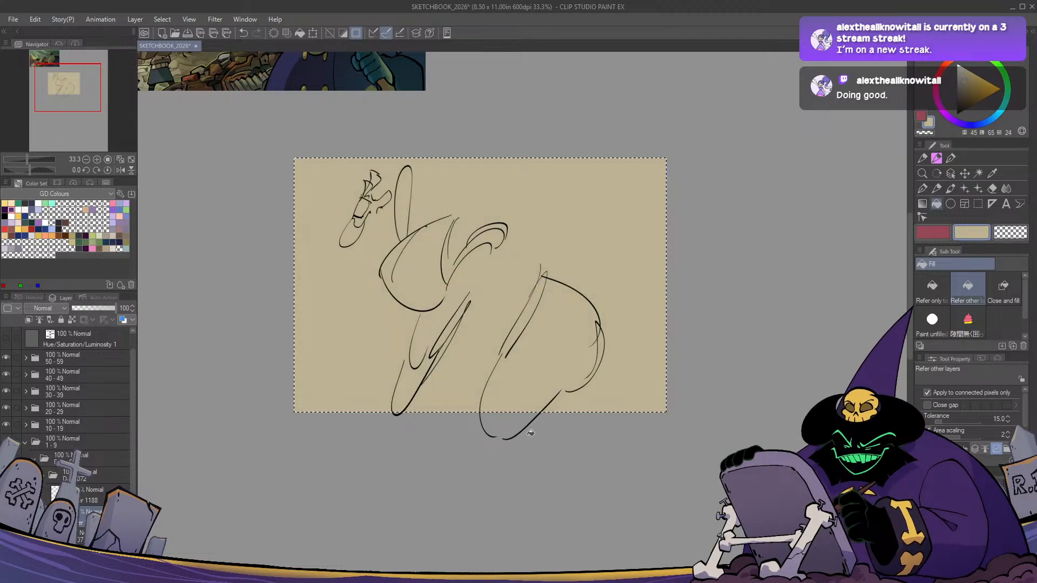
{"action": "key", "text": "m"}
{"action": "key", "text": "ctrl+d"}
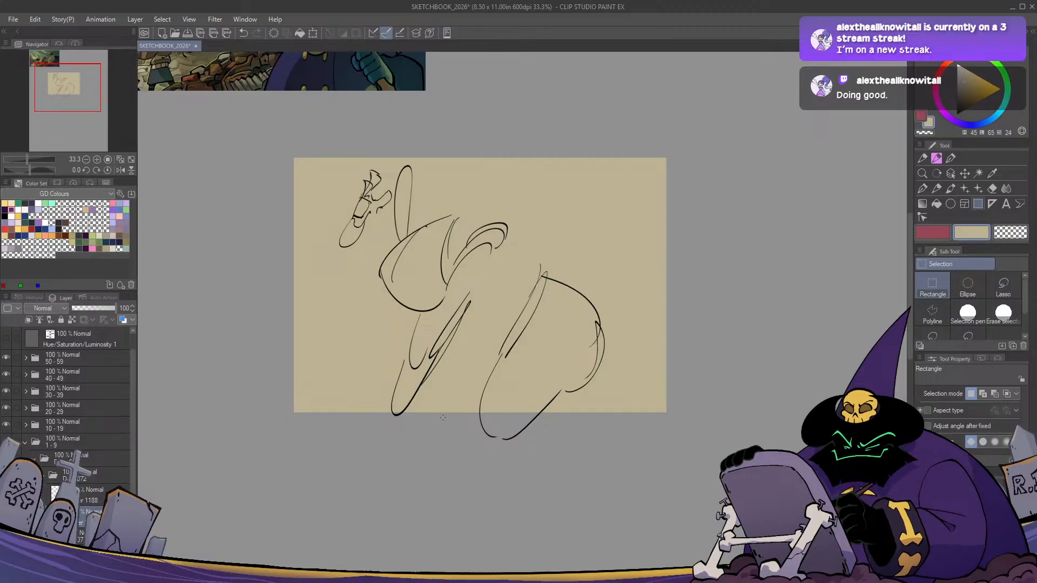
Shift the beige backdrop slightly down, and rotate the sketch counterclockwise and position it over the backdrop
{"action": "key", "text": "k"}
{"action": "left_click_drag", "start_coordinate": [475, 271], "coordinate": [479, 286]}
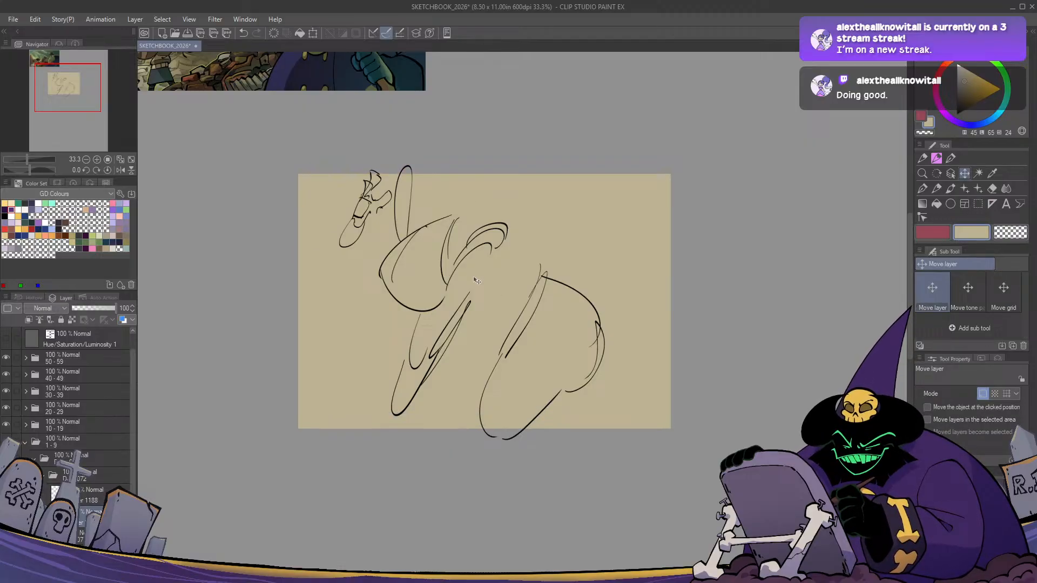
{"action": "key", "text": "ctrl+t"}
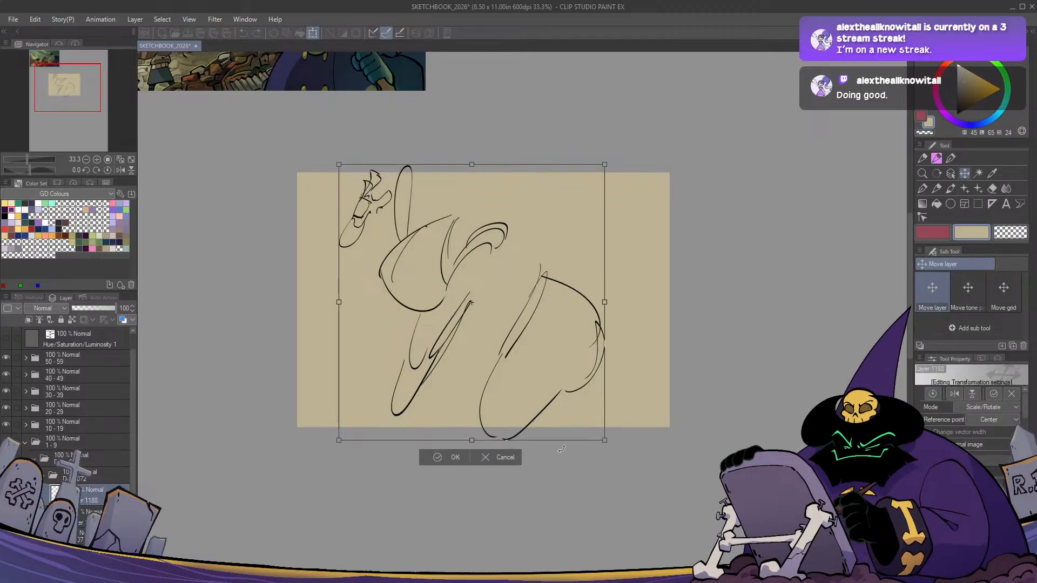
{"action": "left_click_drag", "start_coordinate": [611, 445], "coordinate": [631, 418]}
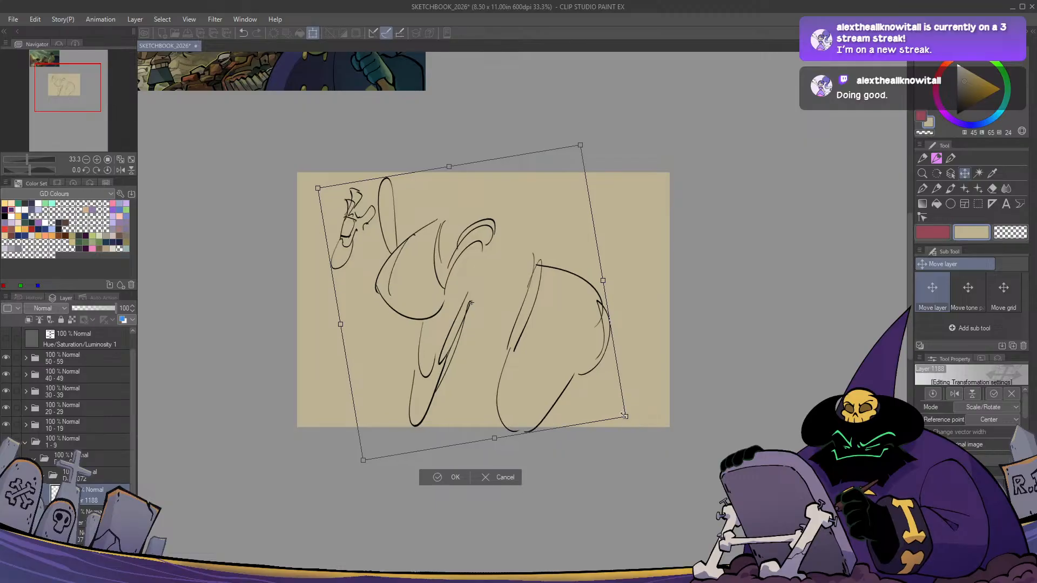
{"action": "left_click_drag", "start_coordinate": [563, 369], "coordinate": [586, 363]}
{"action": "key", "text": "Return"}
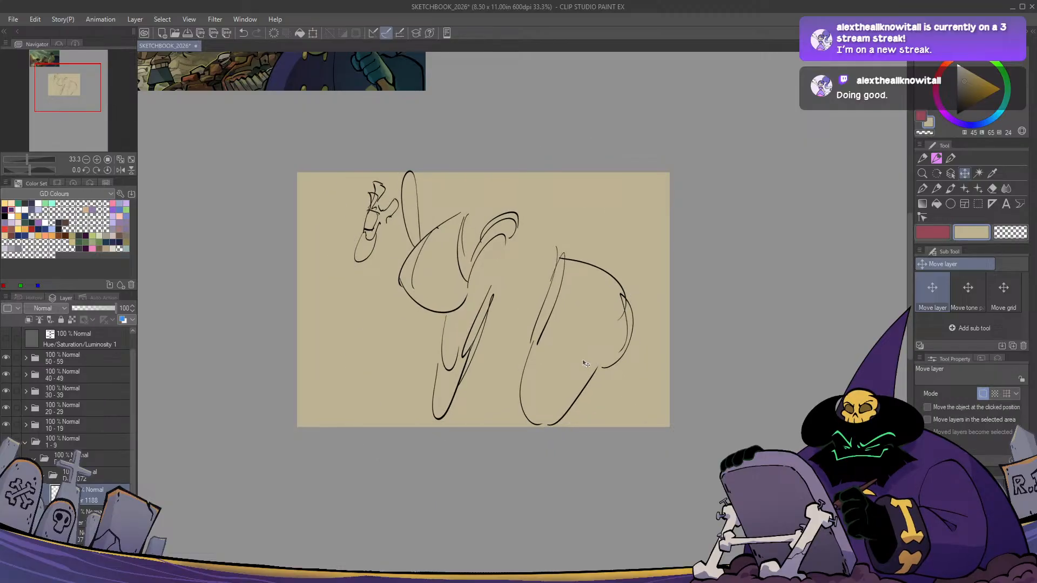
Build out the hind body's rounded edge in black, add a small stub behind it and a small foot below, and check it mirrored
{"action": "key", "text": "p"}
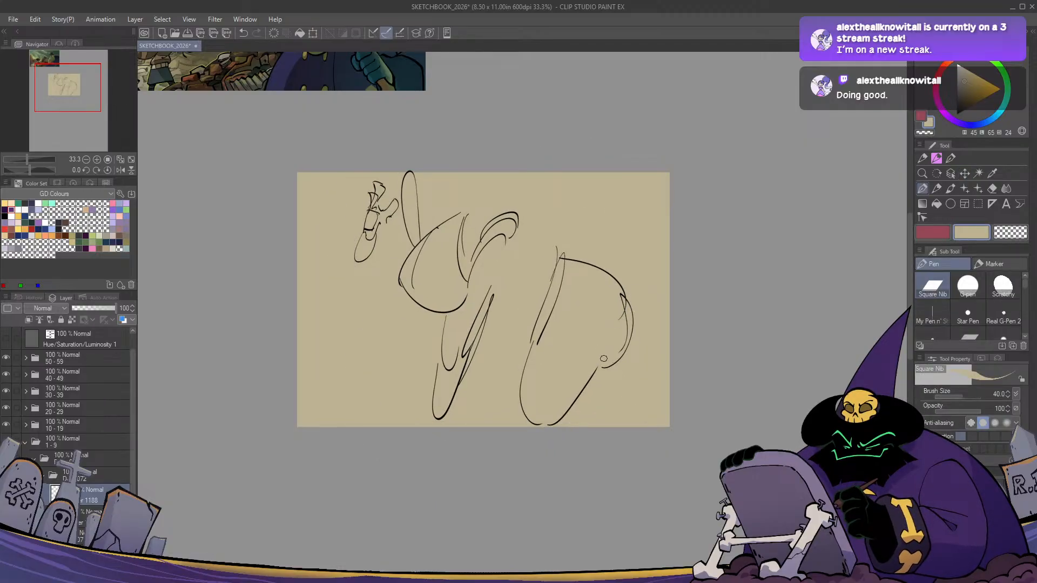
{"action": "key", "text": "c"}
{"action": "key", "text": "c"}
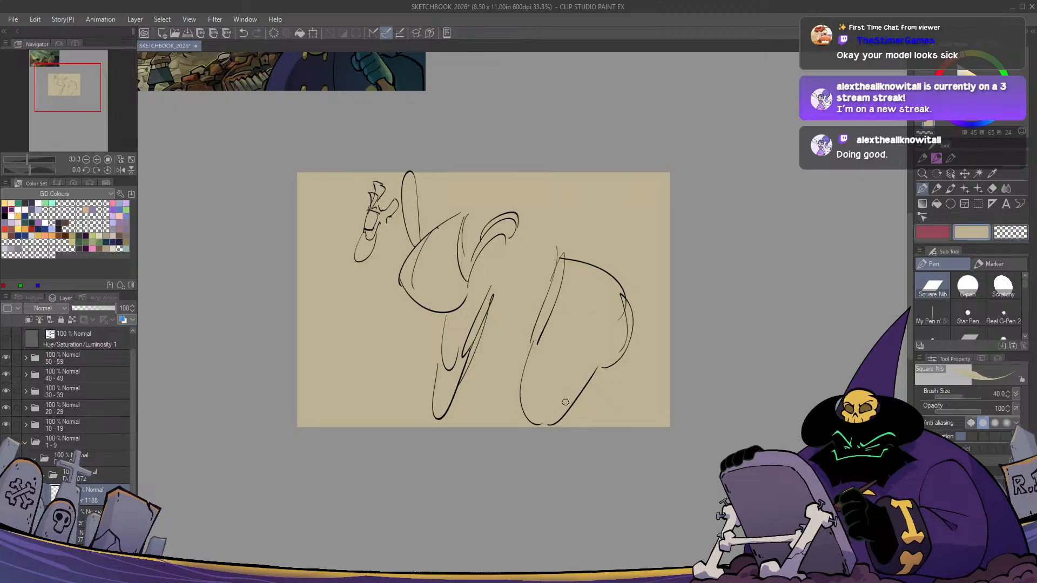
{"action": "key", "text": "ctrl+z"}
{"action": "left_click", "coordinate": [616, 364], "text": "alt"}
{"action": "mouse_move", "coordinate": [596, 369]}
{"action": "left_mouse_down"}
{"action": "mouse_move", "coordinate": [647, 312]}
{"action": "mouse_move", "coordinate": [564, 258]}
{"action": "left_mouse_up"}
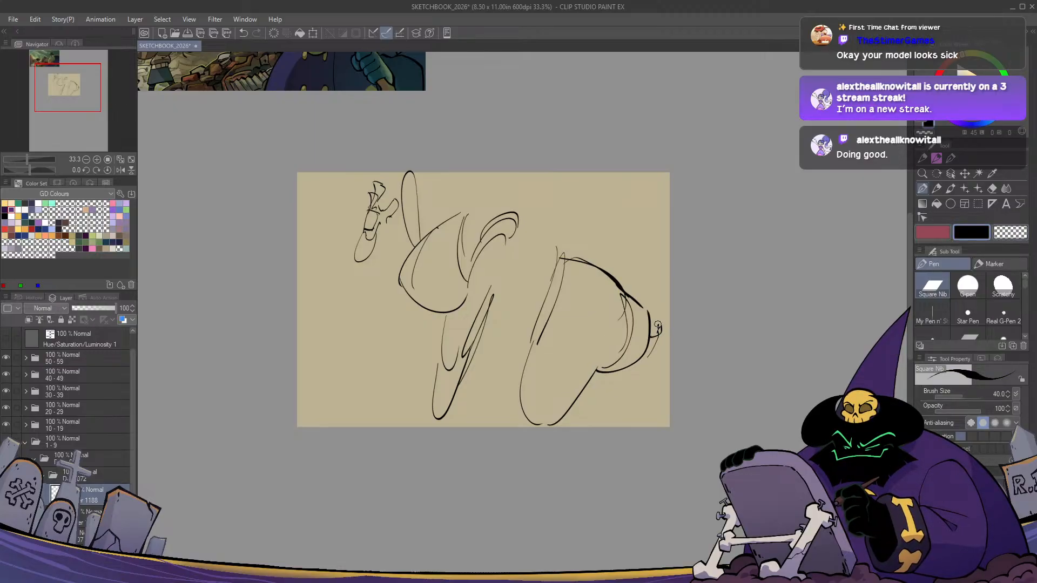
{"action": "left_click_drag", "start_coordinate": [658, 327], "coordinate": [663, 322]}
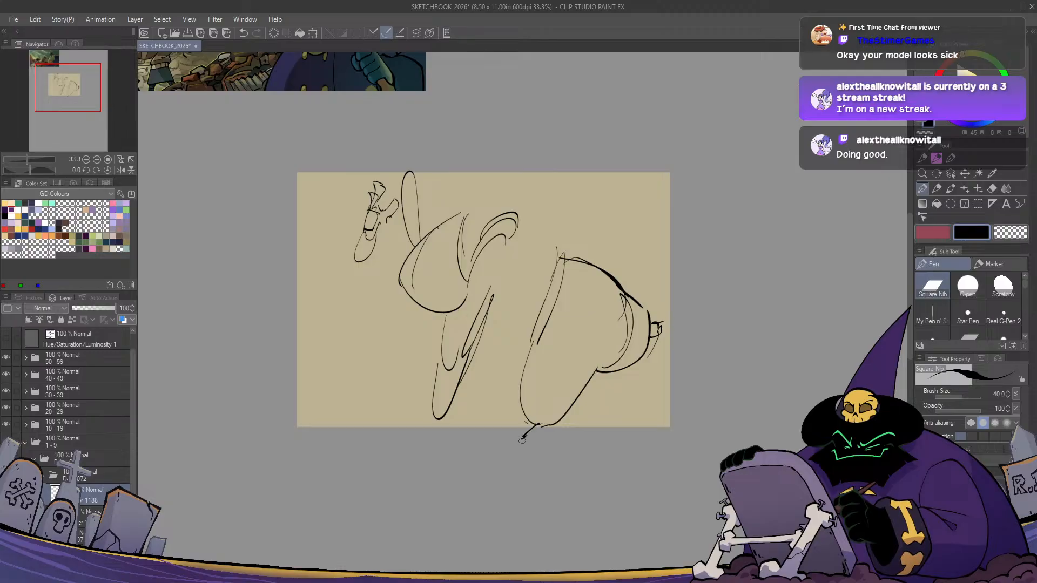
{"action": "key", "text": "h"}
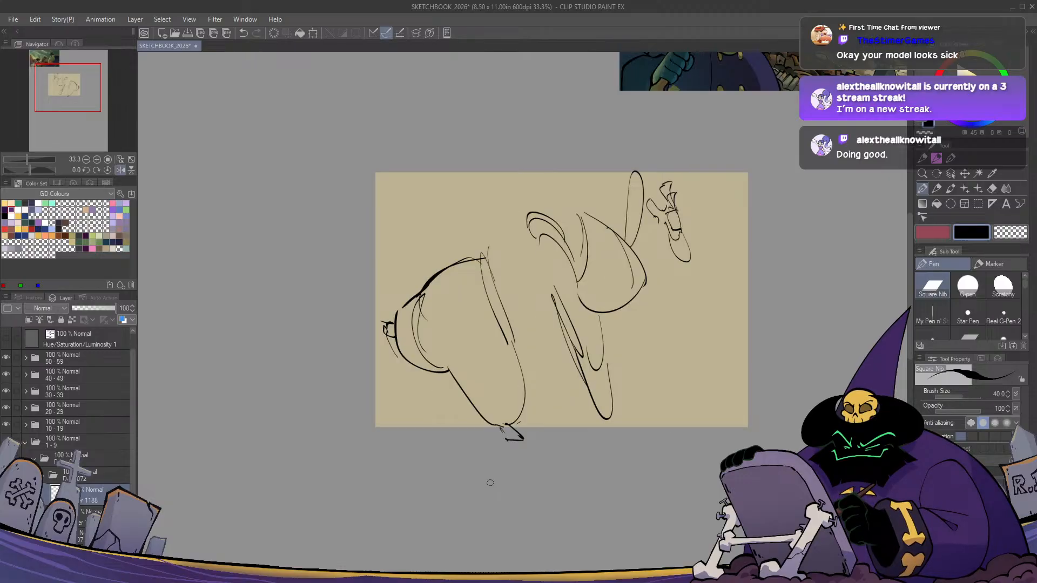
{"action": "key", "text": "h"}
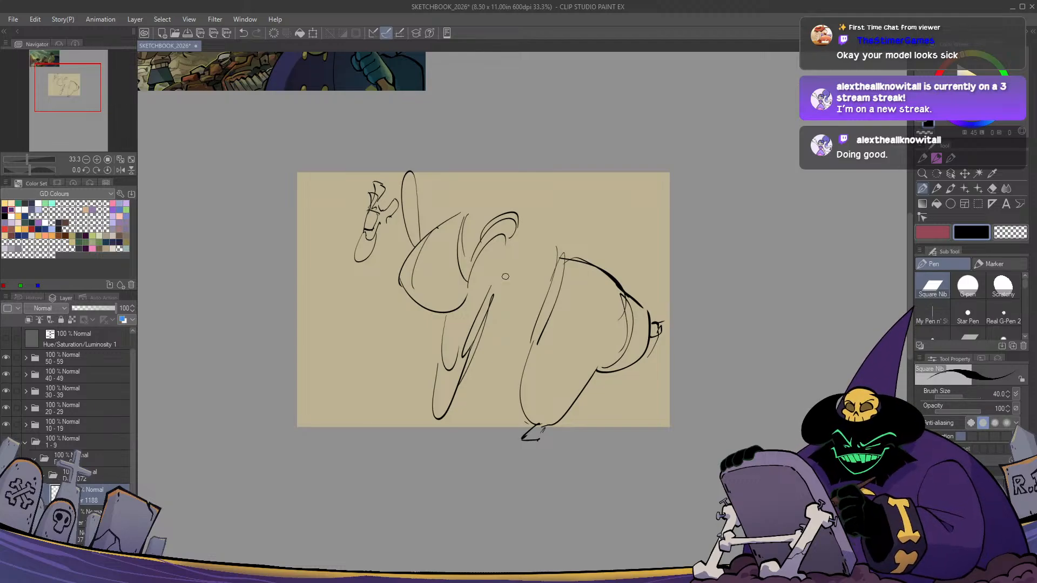
Try sketching a narrow slanted loop along the front edge of the hind body, and undo it
{"action": "left_click_drag", "start_coordinate": [519, 300], "coordinate": [509, 329]}
{"action": "left_click_drag", "start_coordinate": [567, 230], "coordinate": [501, 397]}
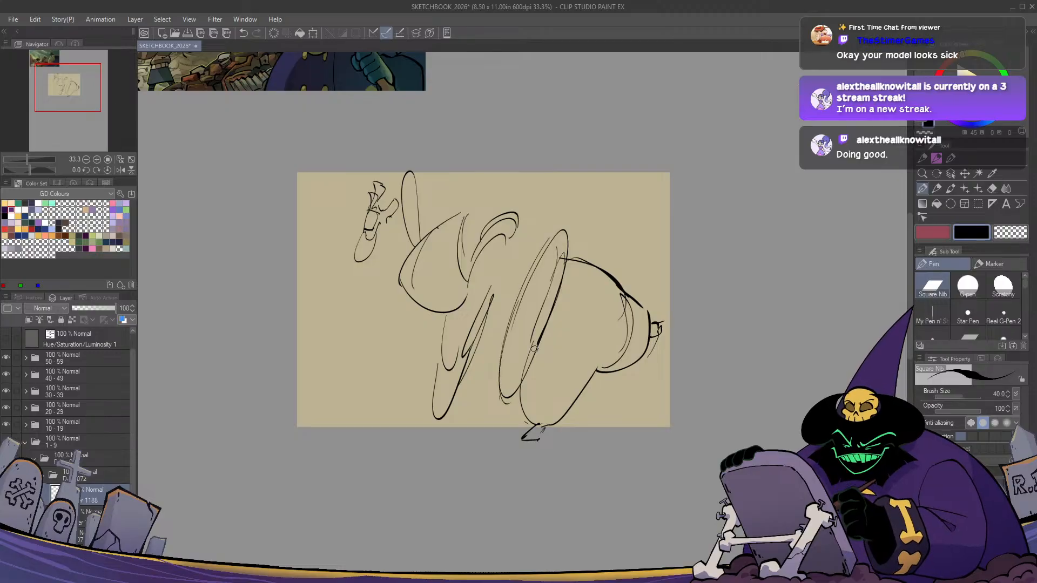
{"action": "left_click_drag", "start_coordinate": [572, 230], "coordinate": [507, 383]}
{"action": "key", "text": "h"}
{"action": "key", "text": "h"}
{"action": "key", "text": "ctrl+z"}
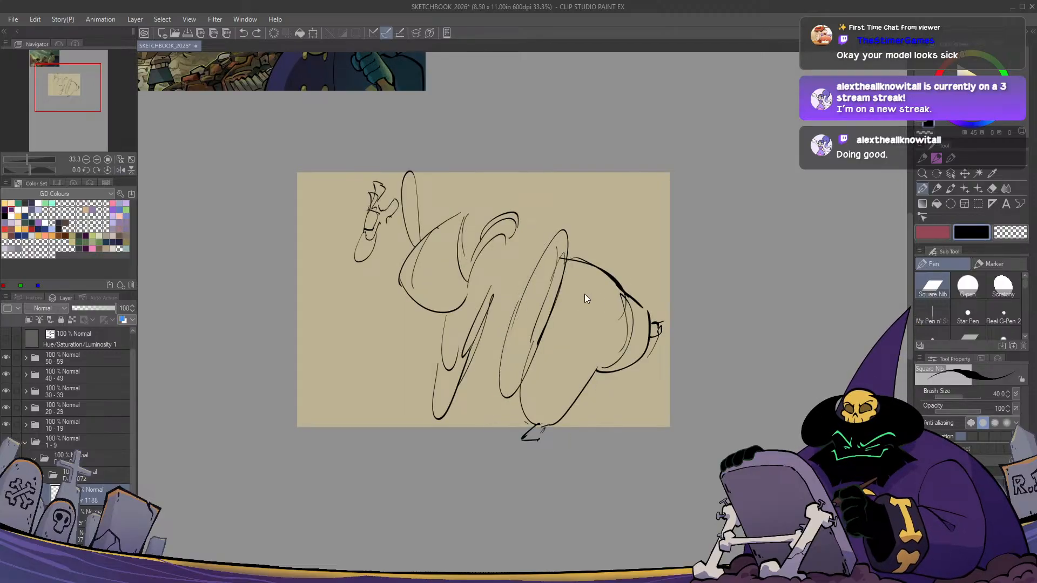
{"action": "key", "text": "ctrl+z"}
Draw wider overlapping slanted ovals across the front of the hind body and check the sketch in a mirrored view
{"action": "mouse_move", "coordinate": [575, 233]}
{"action": "left_mouse_down"}
{"action": "mouse_move", "coordinate": [511, 311]}
{"action": "mouse_move", "coordinate": [512, 345]}
{"action": "left_mouse_up"}
{"action": "left_click_drag", "start_coordinate": [577, 259], "coordinate": [557, 342]}
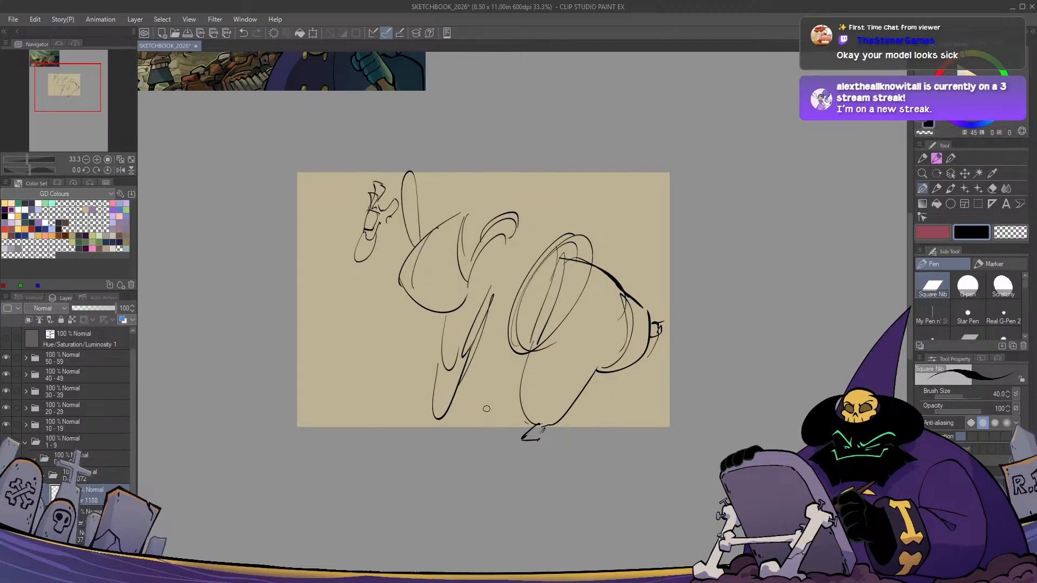
{"action": "key", "text": "h"}
{"action": "key", "text": "h"}
Lasso the front half of the sketch, then enlarge it, rotate it clockwise and reposition it beside the hind body
{"action": "key", "text": "m"}
{"action": "mouse_move", "coordinate": [489, 156]}
{"action": "left_mouse_down"}
{"action": "mouse_move", "coordinate": [294, 238]}
{"action": "mouse_move", "coordinate": [484, 378]}
{"action": "mouse_move", "coordinate": [532, 206]}
{"action": "mouse_move", "coordinate": [492, 162]}
{"action": "left_mouse_up"}
{"action": "key", "text": "ctrl+t"}
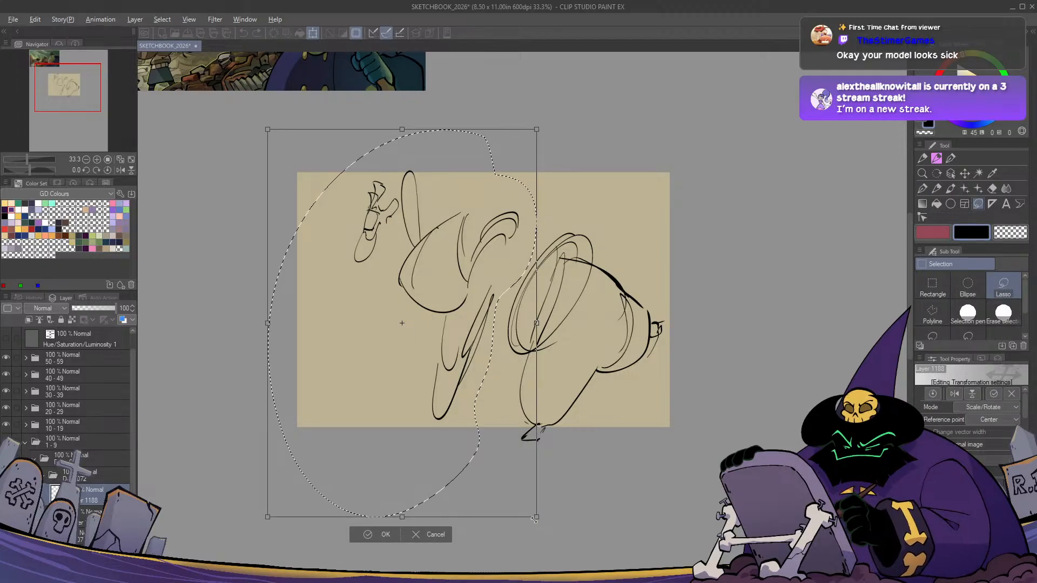
{"action": "left_click_drag", "start_coordinate": [576, 365], "coordinate": [558, 470]}
{"action": "left_click_drag", "start_coordinate": [504, 326], "coordinate": [442, 337]}
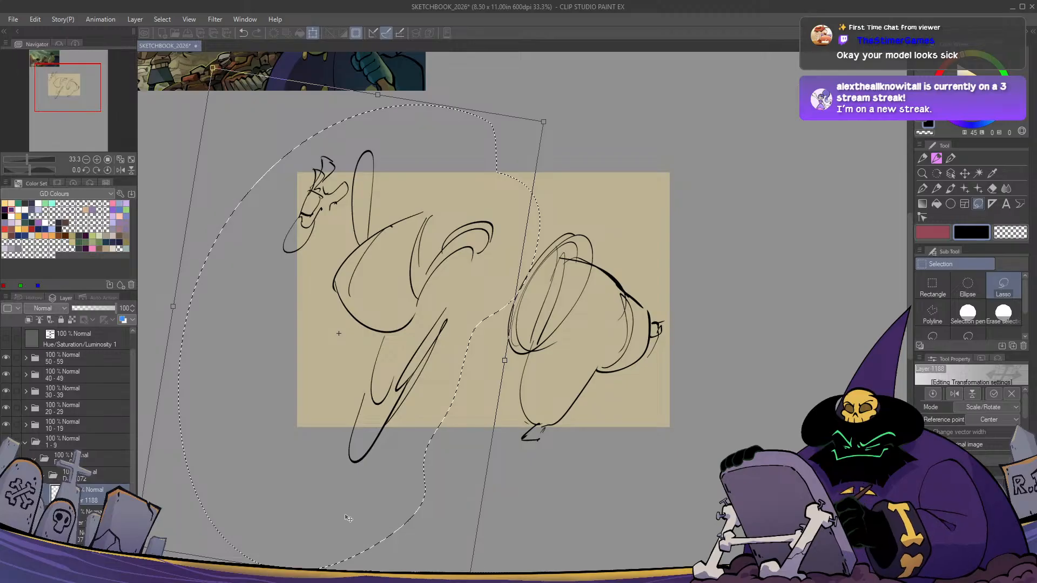
{"action": "mouse_move", "coordinate": [301, 570]}
{"action": "left_mouse_down"}
{"action": "mouse_move", "coordinate": [340, 525]}
{"action": "mouse_move", "coordinate": [318, 563]}
{"action": "left_mouse_up"}
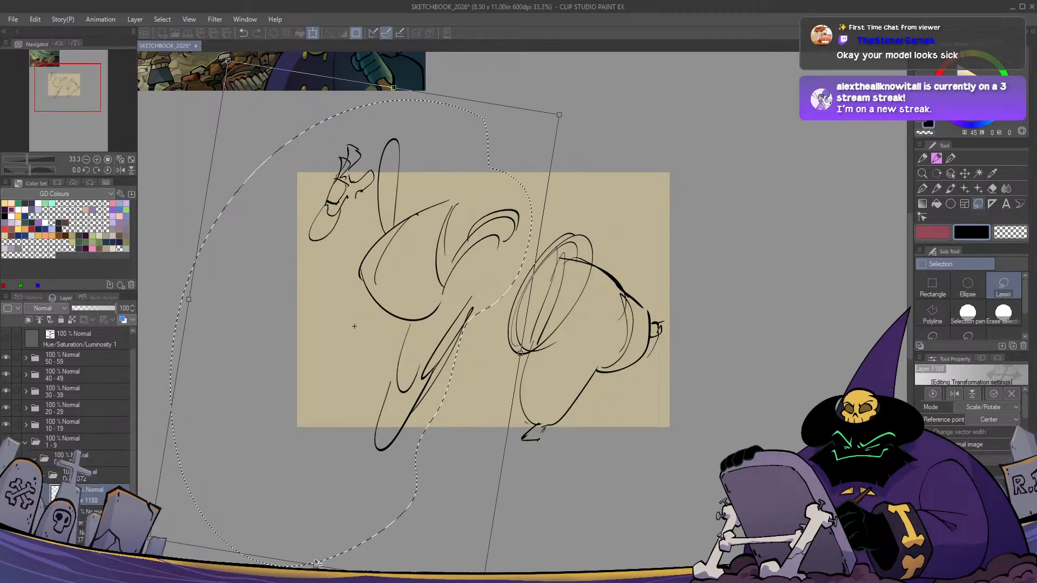
{"action": "left_click_drag", "start_coordinate": [437, 349], "coordinate": [426, 367]}
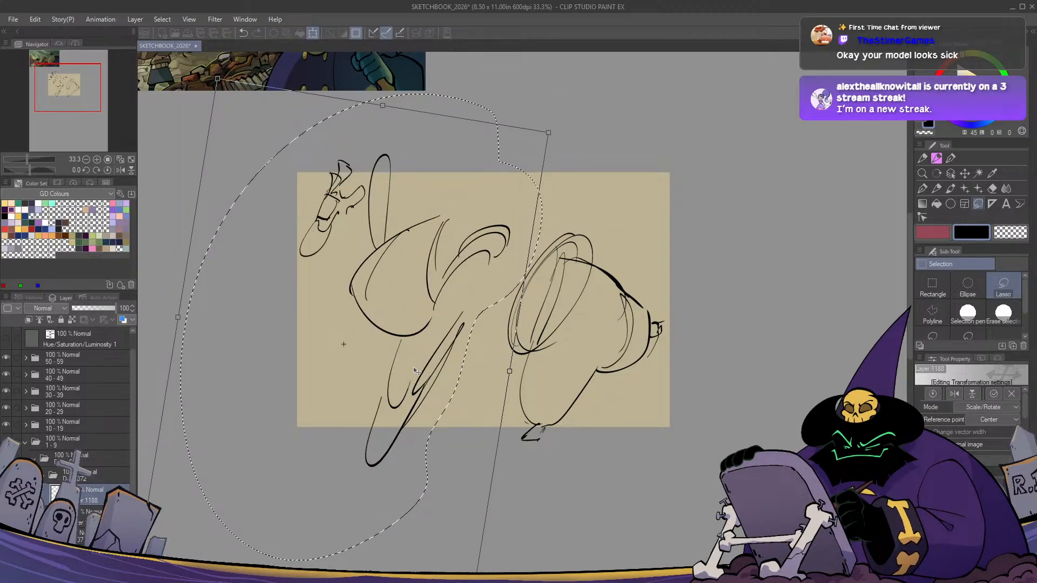
{"action": "key", "text": "Return"}
{"action": "key", "text": "ctrl+d"}
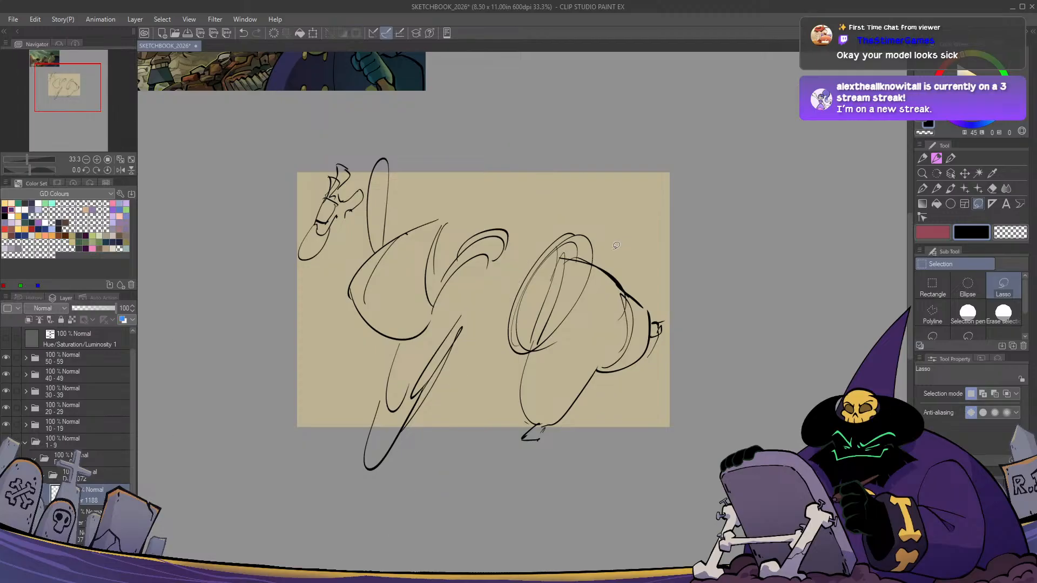
Erase the long loop below the front body and redraw the limbs with a shorter tapered end and a long slanted contour
{"action": "key", "text": "e"}
{"action": "mouse_move", "coordinate": [431, 390]}
{"action": "left_mouse_down"}
{"action": "mouse_move", "coordinate": [384, 457]}
{"action": "mouse_move", "coordinate": [360, 465]}
{"action": "mouse_move", "coordinate": [363, 439]}
{"action": "left_mouse_up"}
{"action": "key", "text": "m"}
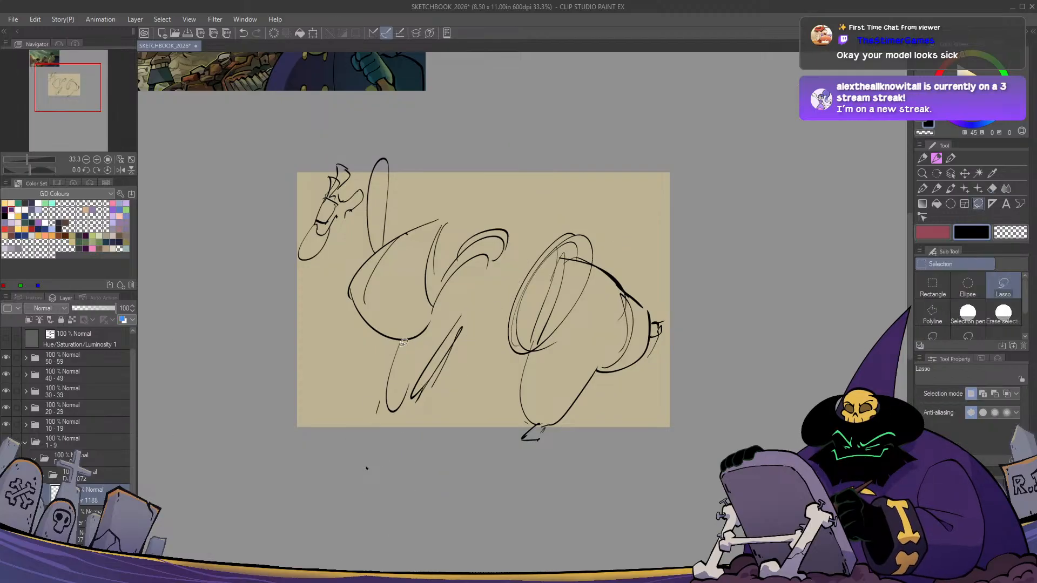
{"action": "key", "text": "p"}
{"action": "left_click_drag", "start_coordinate": [402, 344], "coordinate": [375, 422]}
{"action": "left_click_drag", "start_coordinate": [489, 262], "coordinate": [413, 400]}
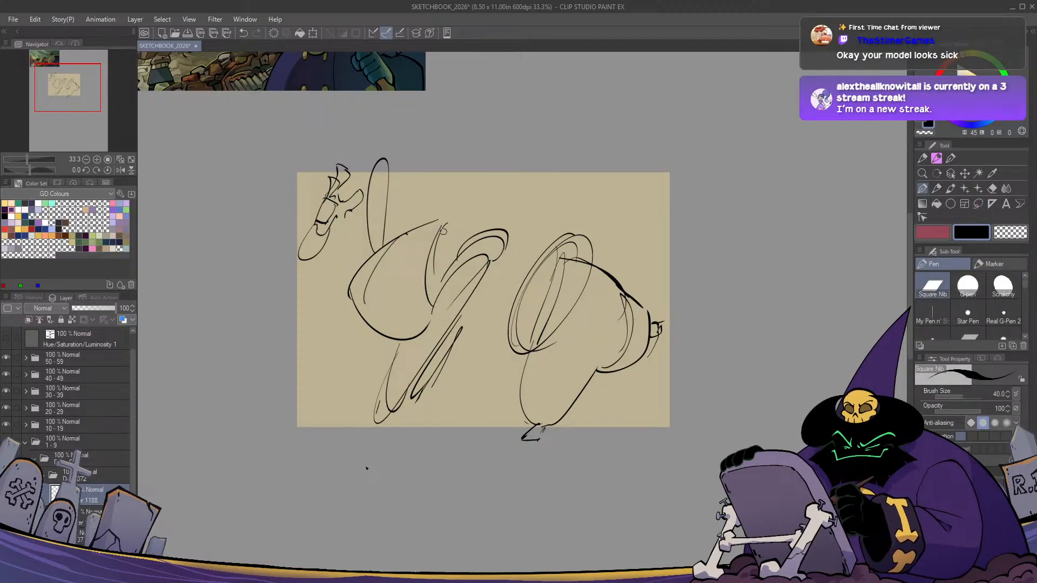
Sketch a raised arc along the top of the front body form and a small curved contour inside it
{"action": "mouse_move", "coordinate": [385, 245]}
{"action": "left_mouse_down"}
{"action": "mouse_move", "coordinate": [428, 215]}
{"action": "mouse_move", "coordinate": [417, 232]}
{"action": "left_mouse_up"}
{"action": "left_click_drag", "start_coordinate": [414, 218], "coordinate": [376, 253]}
{"action": "mouse_move", "coordinate": [421, 219]}
{"action": "left_mouse_down"}
{"action": "mouse_move", "coordinate": [371, 276]}
{"action": "mouse_move", "coordinate": [374, 301]}
{"action": "left_mouse_up"}
{"action": "mouse_move", "coordinate": [373, 255]}
{"action": "left_mouse_down"}
{"action": "mouse_move", "coordinate": [375, 301]}
{"action": "mouse_move", "coordinate": [403, 292]}
{"action": "left_mouse_up"}
{"action": "left_click_drag", "start_coordinate": [401, 293], "coordinate": [375, 300]}
{"action": "key", "text": "h"}
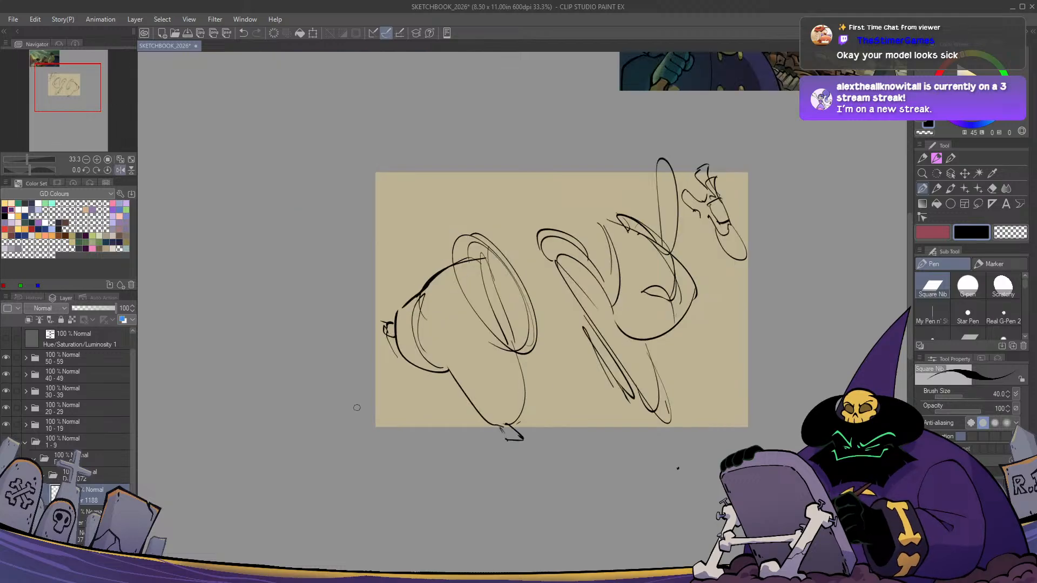
{"action": "key", "text": "h"}
Extend a line across the front body's upper edge to the far shoulder loop and add a jagged tuft beneath the loop
{"action": "mouse_move", "coordinate": [422, 218]}
{"action": "left_mouse_down"}
{"action": "mouse_move", "coordinate": [475, 231]}
{"action": "mouse_move", "coordinate": [486, 273]}
{"action": "mouse_move", "coordinate": [481, 289]}
{"action": "mouse_move", "coordinate": [459, 295]}
{"action": "mouse_move", "coordinate": [485, 293]}
{"action": "mouse_move", "coordinate": [473, 309]}
{"action": "mouse_move", "coordinate": [474, 300]}
{"action": "left_mouse_up"}
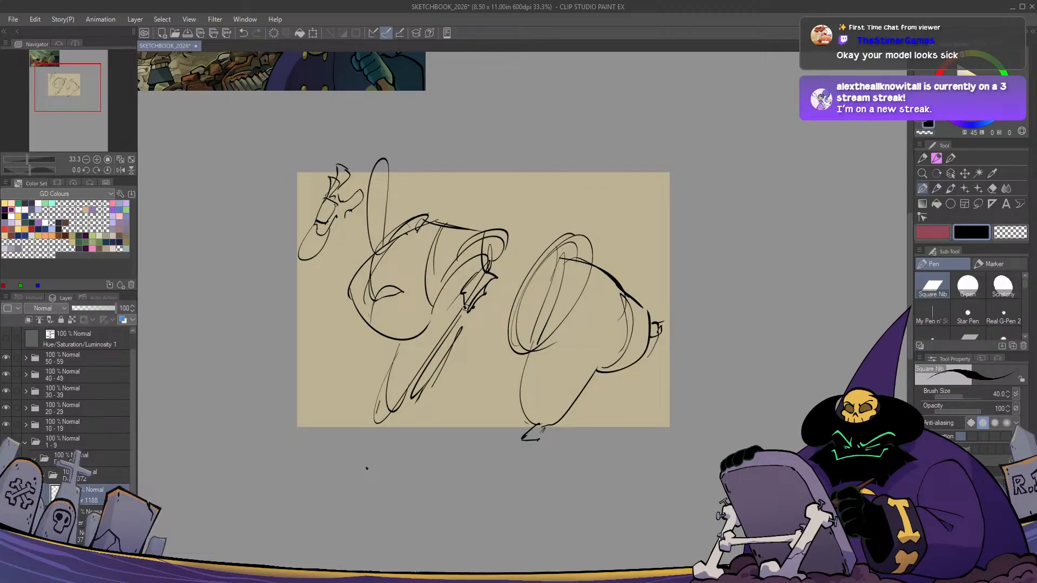
{"action": "key", "text": "h"}
{"action": "key", "text": "h"}
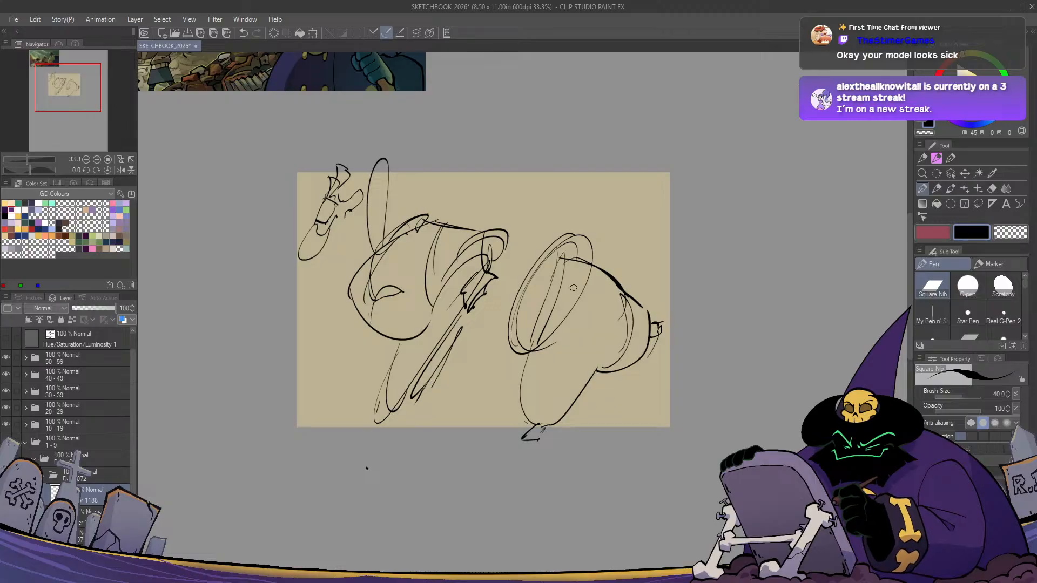
Lasso the hind body, then shrink it, rotate it counterclockwise and reposition it on the beige backdrop before clearing the selection
{"action": "key", "text": "m"}
{"action": "mouse_move", "coordinate": [589, 204]}
{"action": "left_mouse_down"}
{"action": "mouse_move", "coordinate": [517, 264]}
{"action": "mouse_move", "coordinate": [698, 319]}
{"action": "mouse_move", "coordinate": [583, 206]}
{"action": "left_mouse_up"}
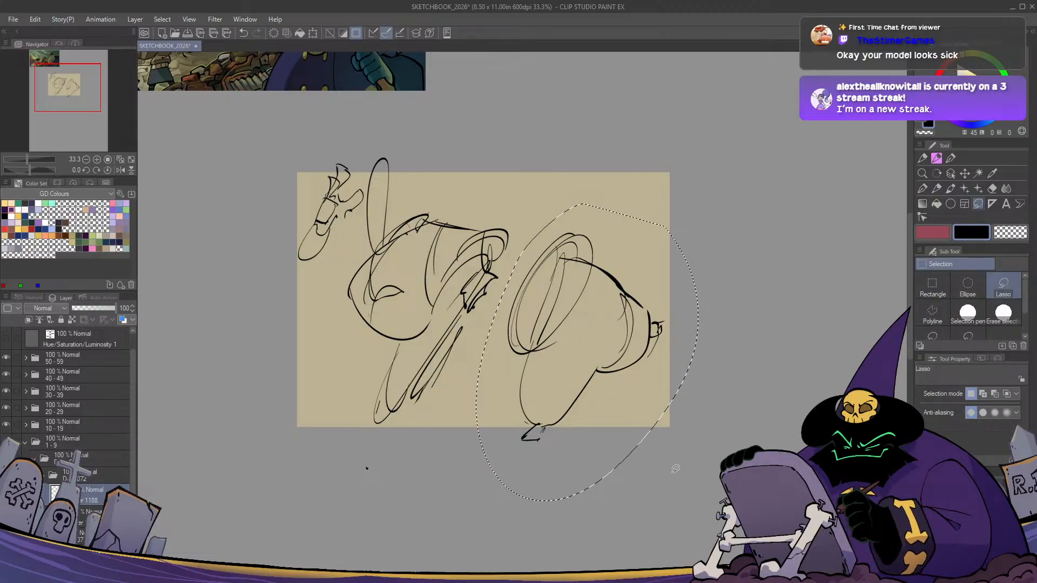
{"action": "key", "text": "ctrl+t"}
{"action": "mouse_move", "coordinate": [694, 500]}
{"action": "left_mouse_down"}
{"action": "mouse_move", "coordinate": [737, 454]}
{"action": "mouse_move", "coordinate": [676, 413]}
{"action": "left_mouse_up"}
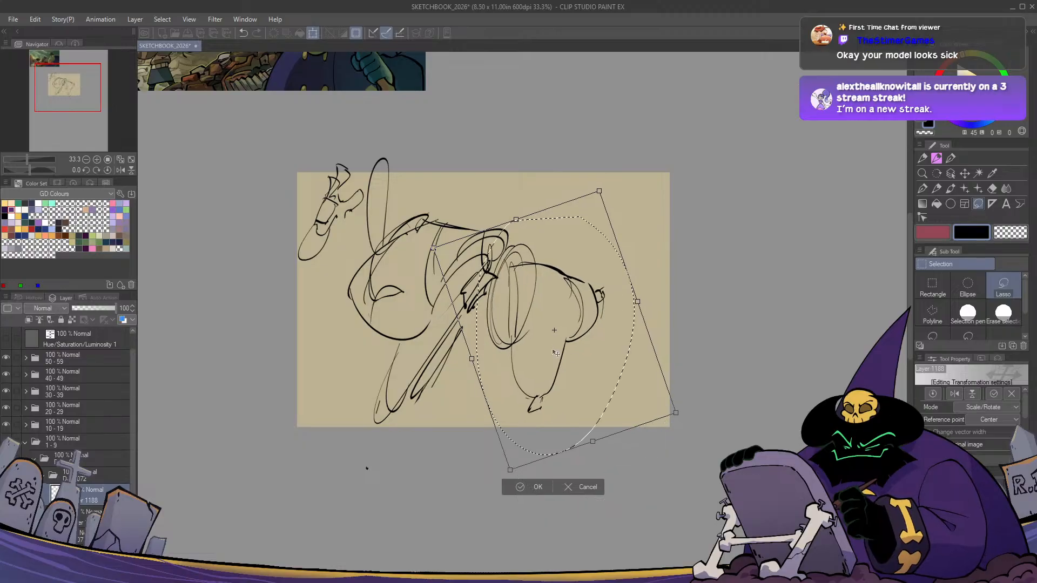
{"action": "left_click_drag", "start_coordinate": [555, 353], "coordinate": [613, 362]}
{"action": "left_click_drag", "start_coordinate": [719, 465], "coordinate": [767, 392]}
{"action": "mouse_move", "coordinate": [628, 334]}
{"action": "left_mouse_down"}
{"action": "mouse_move", "coordinate": [619, 318]}
{"action": "mouse_move", "coordinate": [626, 399]}
{"action": "left_mouse_up"}
{"action": "key", "text": "Return"}
{"action": "key", "text": "ctrl+d"}
Erase the hind body's tapered lower form and redraw it as a rounded bulge with a curved inner contour and upper edge
{"action": "key", "text": "p"}
{"action": "key", "text": "e"}
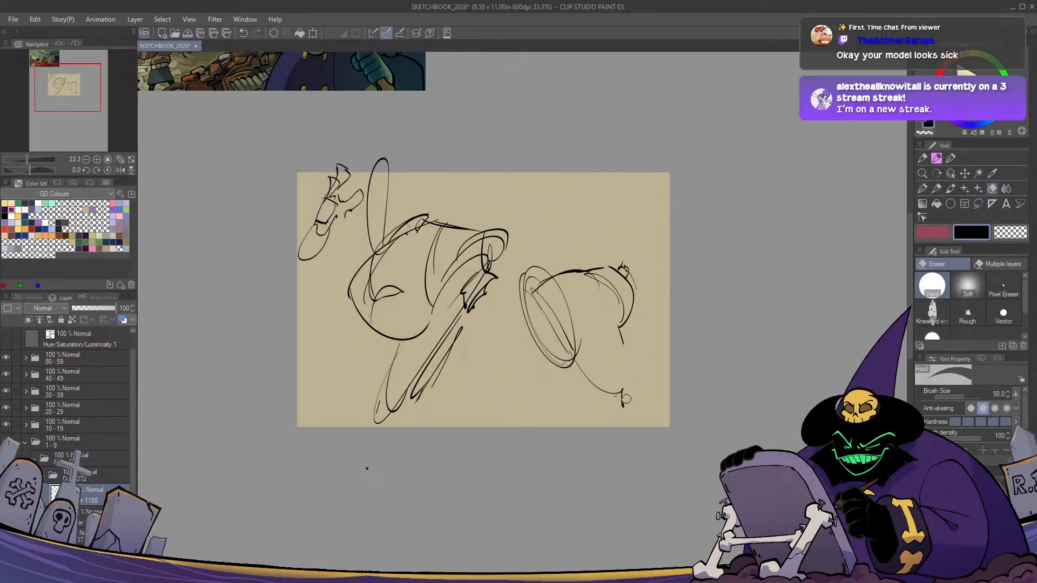
{"action": "key", "text": "p"}
{"action": "mouse_move", "coordinate": [584, 373]}
{"action": "left_mouse_down"}
{"action": "mouse_move", "coordinate": [648, 335]}
{"action": "mouse_move", "coordinate": [651, 317]}
{"action": "left_mouse_up"}
{"action": "left_click_drag", "start_coordinate": [650, 346], "coordinate": [602, 353]}
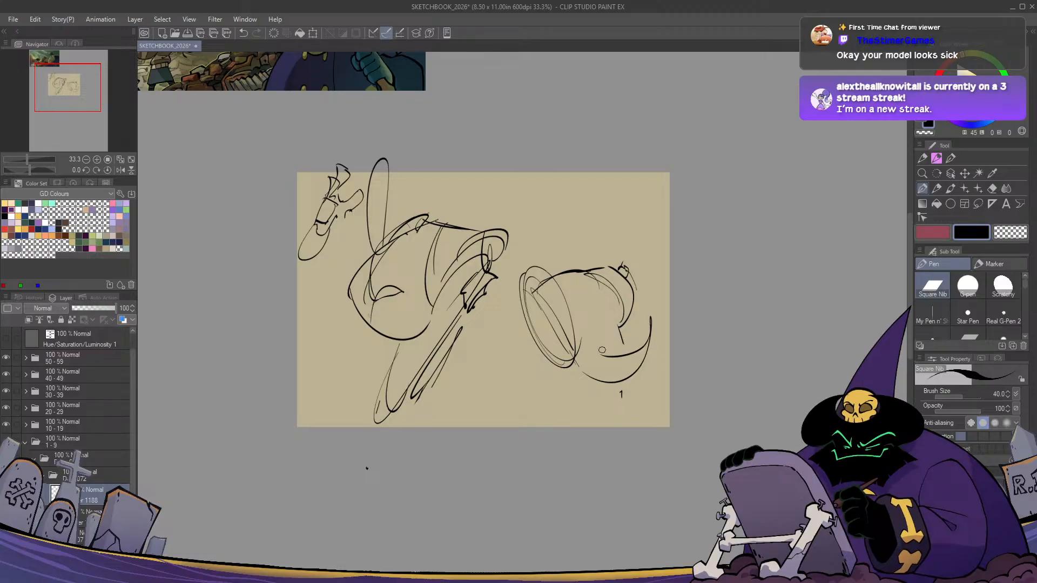
{"action": "mouse_move", "coordinate": [647, 328]}
{"action": "left_mouse_down"}
{"action": "mouse_move", "coordinate": [592, 301]}
{"action": "mouse_move", "coordinate": [586, 276]}
{"action": "left_mouse_up"}
{"action": "key", "text": "e"}
{"action": "mouse_move", "coordinate": [621, 315]}
{"action": "left_mouse_down"}
{"action": "mouse_move", "coordinate": [620, 342]}
{"action": "mouse_move", "coordinate": [630, 310]}
{"action": "left_mouse_up"}
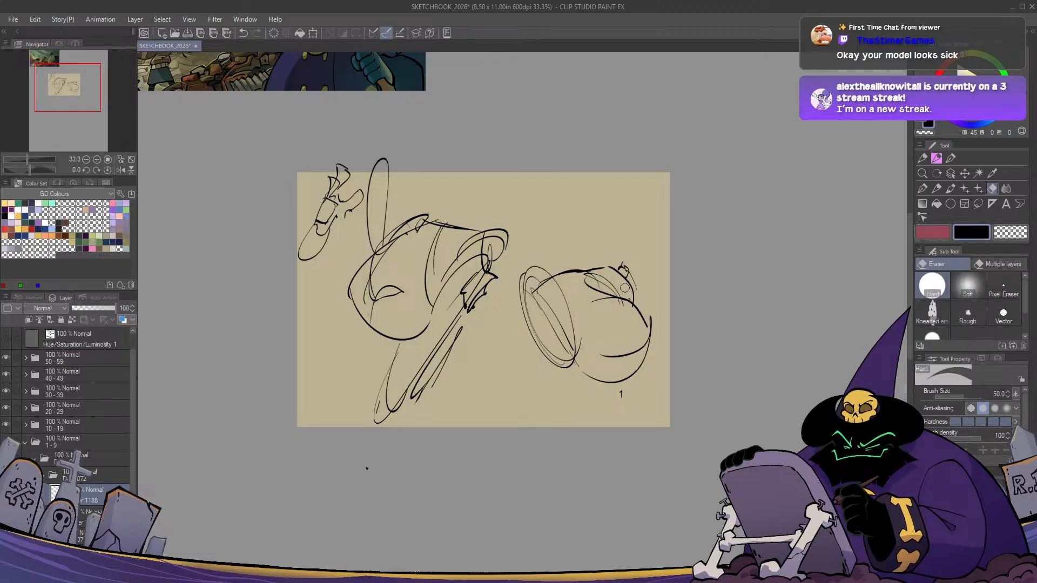
{"action": "key", "text": "p"}
{"action": "key", "text": "h"}
{"action": "key", "text": "h"}
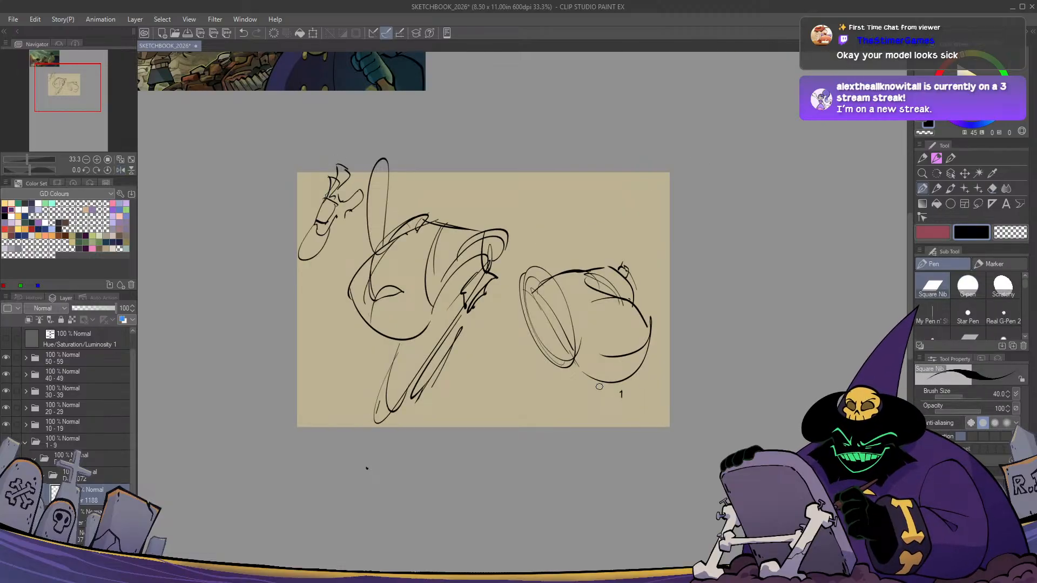
Sketch a second tip and an inner pointed contour on the upright loop above the front body
{"action": "left_click_drag", "start_coordinate": [397, 195], "coordinate": [372, 178]}
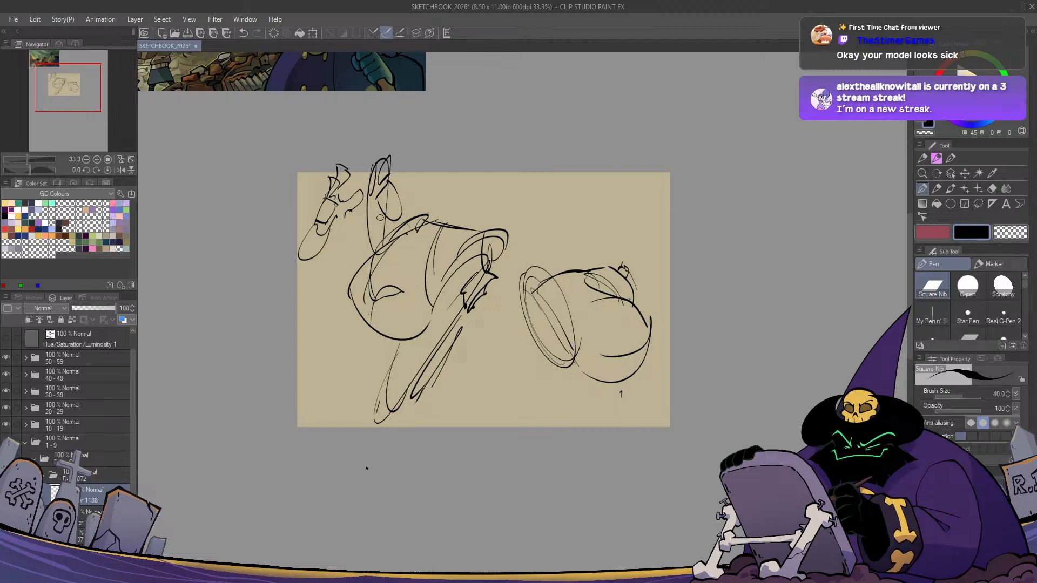
{"action": "key", "text": "h"}
{"action": "key", "text": "h"}
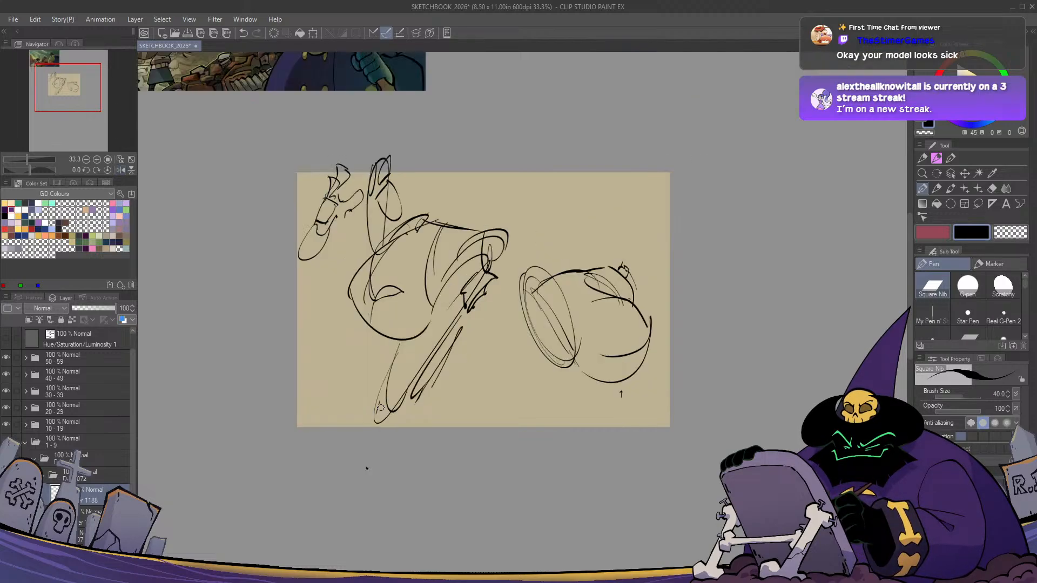
{"action": "mouse_move", "coordinate": [382, 152]}
{"action": "left_mouse_down"}
{"action": "mouse_move", "coordinate": [402, 189]}
{"action": "mouse_move", "coordinate": [478, 162]}
{"action": "mouse_move", "coordinate": [540, 176]}
{"action": "left_mouse_up"}
{"action": "key", "text": "ctrl+z"}
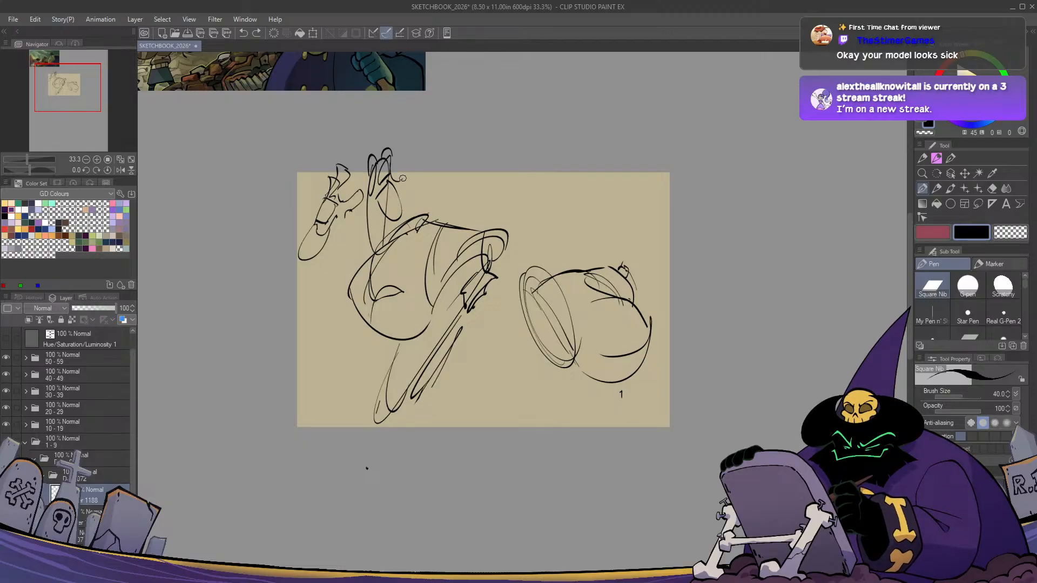
Draw long wavy curves sweeping back from the upright form above the front body, ending in a hooked curl
{"action": "mouse_move", "coordinate": [403, 178]}
{"action": "left_mouse_down"}
{"action": "mouse_move", "coordinate": [492, 179]}
{"action": "mouse_move", "coordinate": [542, 216]}
{"action": "mouse_move", "coordinate": [493, 199]}
{"action": "mouse_move", "coordinate": [498, 216]}
{"action": "mouse_move", "coordinate": [418, 203]}
{"action": "left_mouse_up"}
{"action": "key", "text": "h"}
{"action": "key", "text": "h"}
{"action": "mouse_move", "coordinate": [419, 203]}
{"action": "left_mouse_down"}
{"action": "mouse_move", "coordinate": [437, 191]}
{"action": "mouse_move", "coordinate": [402, 209]}
{"action": "left_mouse_up"}
{"action": "key", "text": "h"}
{"action": "key", "text": "h"}
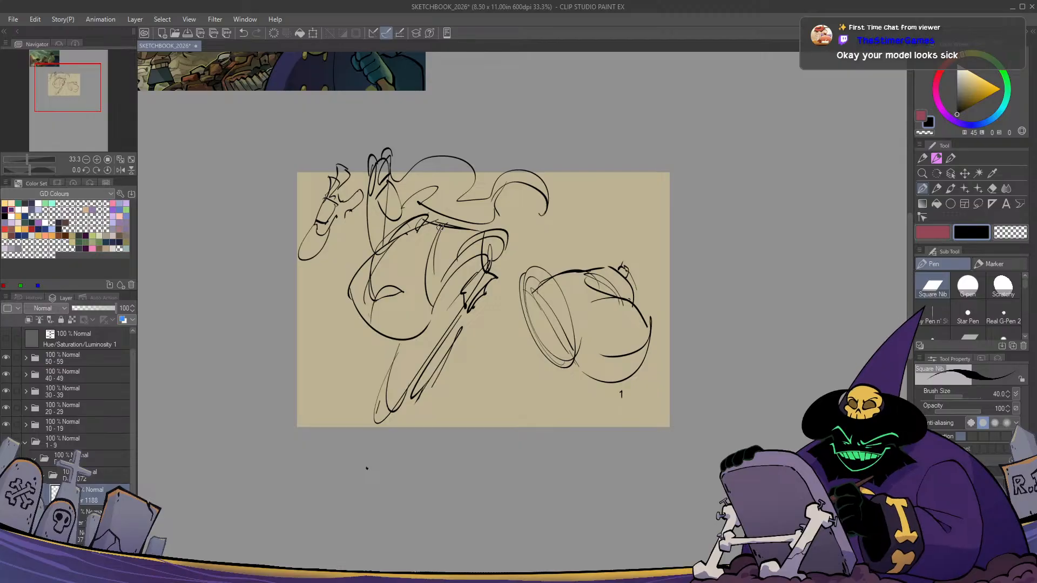
Add contour lines across the front body's chest and a curved band around the far shoulder loop, checking them in a mirrored view
{"action": "mouse_move", "coordinate": [441, 226]}
{"action": "left_mouse_down"}
{"action": "mouse_move", "coordinate": [452, 260]}
{"action": "mouse_move", "coordinate": [483, 235]}
{"action": "mouse_move", "coordinate": [467, 253]}
{"action": "mouse_move", "coordinate": [456, 242]}
{"action": "mouse_move", "coordinate": [465, 277]}
{"action": "left_mouse_up"}
{"action": "key", "text": "ctrl+z"}
{"action": "left_click_drag", "start_coordinate": [459, 250], "coordinate": [468, 278]}
{"action": "key", "text": "ctrl+z"}
{"action": "key", "text": "ctrl+z"}
{"action": "left_click_drag", "start_coordinate": [460, 251], "coordinate": [466, 276]}
{"action": "key", "text": "h"}
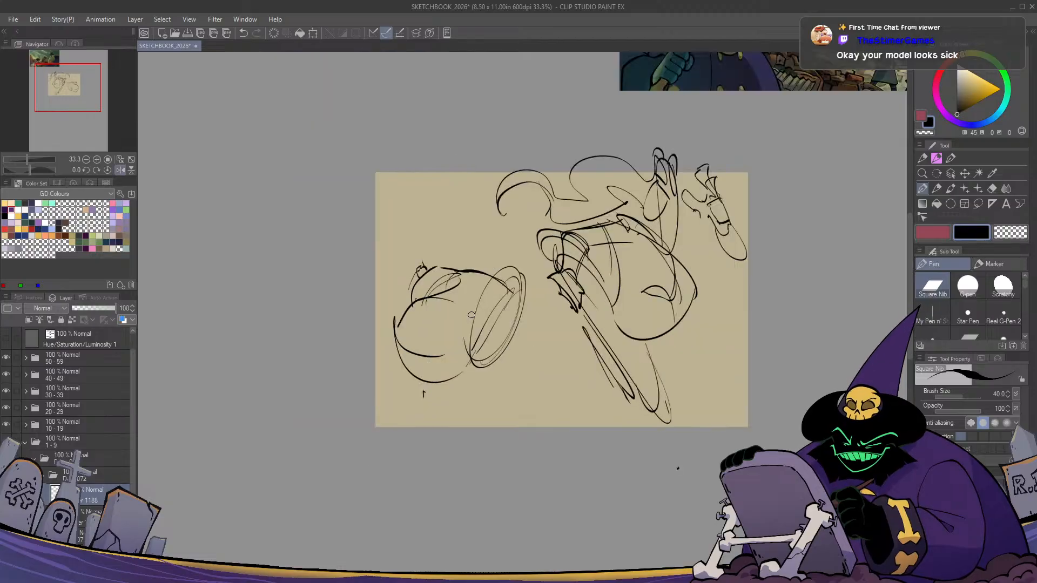
{"action": "key", "text": "h"}
{"action": "key", "text": "h"}
{"action": "key", "text": "h"}
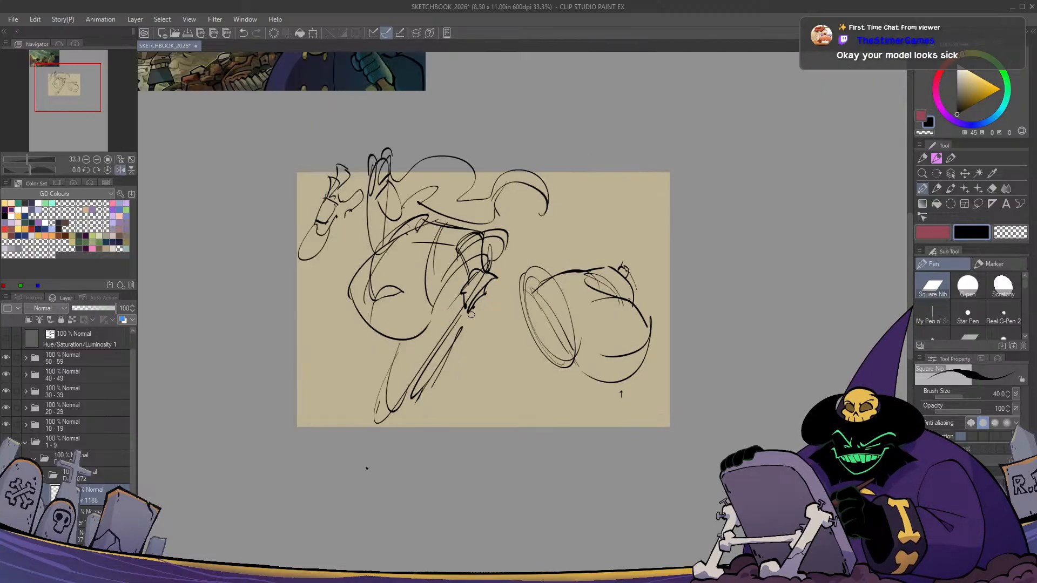
Erase the outer part of the slanted limb below the front body and redraw it with a bulging outer contour
{"action": "left_click_drag", "start_coordinate": [451, 402], "coordinate": [520, 375]}
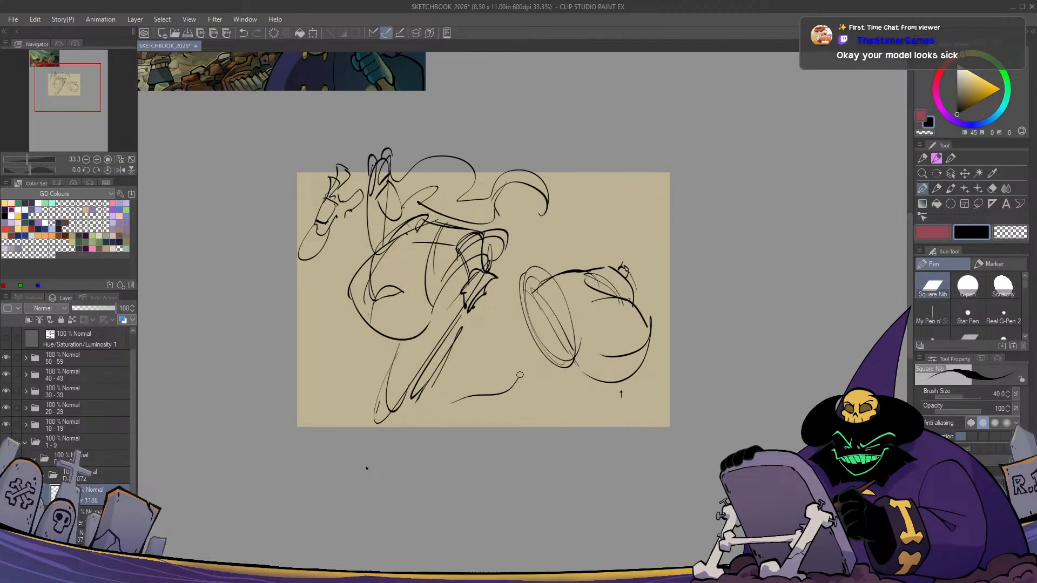
{"action": "key", "text": "ctrl+z"}
{"action": "key", "text": "e"}
{"action": "key", "text": "ctrl+z"}
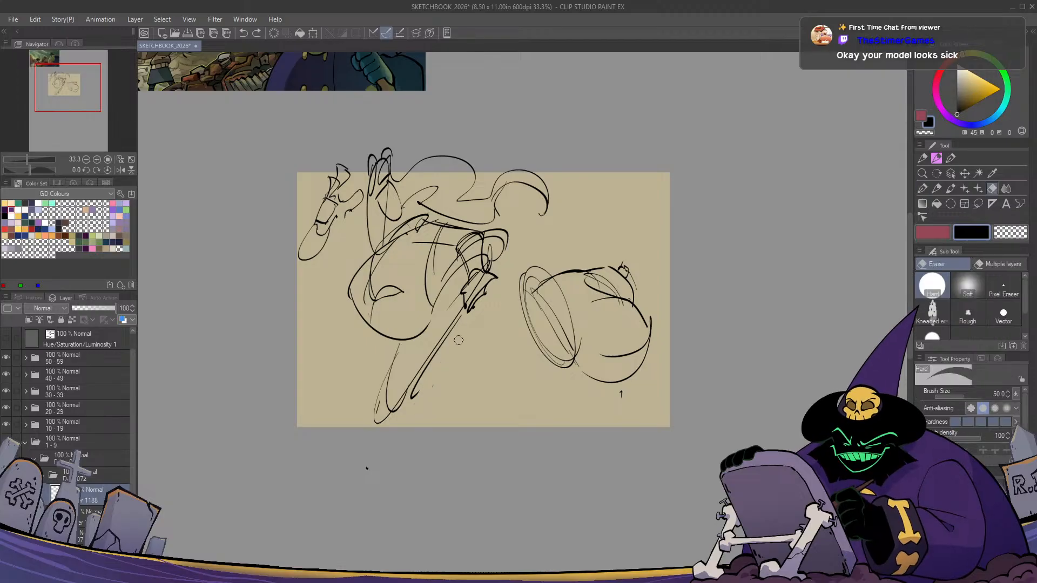
{"action": "key", "text": "p"}
{"action": "mouse_move", "coordinate": [457, 320]}
{"action": "left_mouse_down"}
{"action": "mouse_move", "coordinate": [415, 377]}
{"action": "mouse_move", "coordinate": [444, 337]}
{"action": "mouse_move", "coordinate": [415, 406]}
{"action": "left_mouse_up"}
{"action": "left_click_drag", "start_coordinate": [416, 403], "coordinate": [474, 312]}
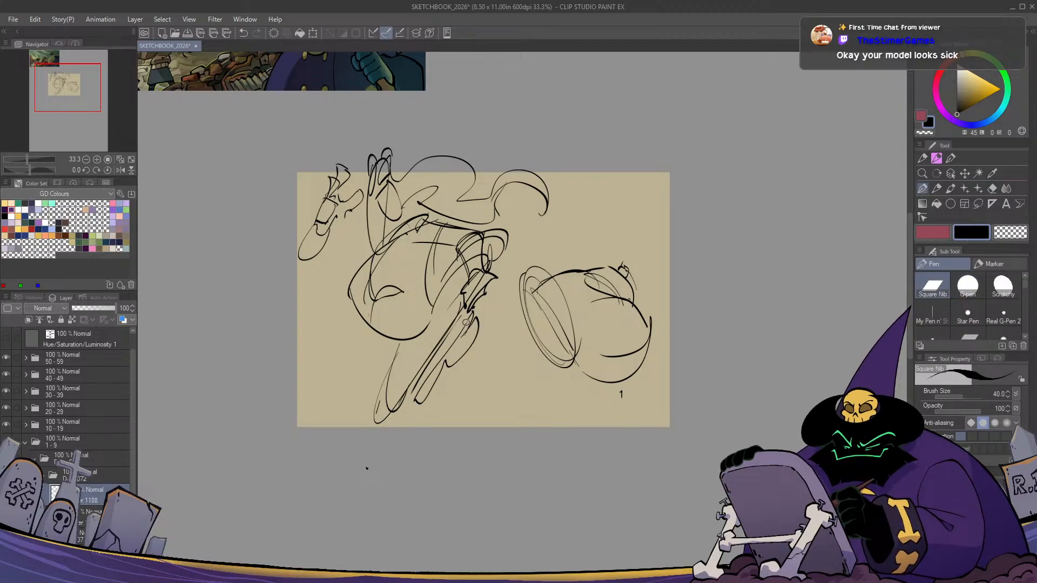
{"action": "key", "text": "h"}
{"action": "key", "text": "h"}
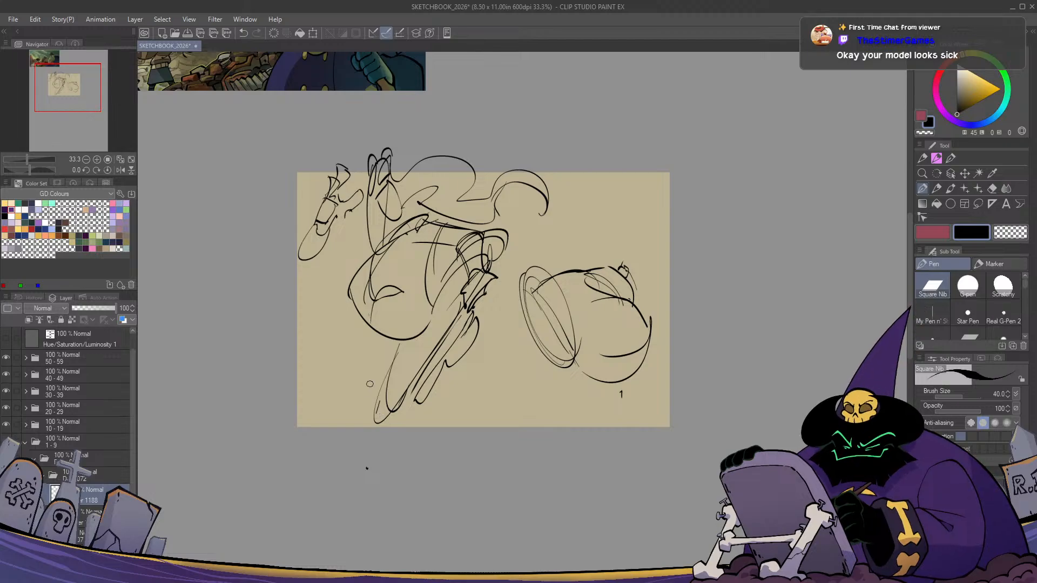
Sketch a narrow curved shape beside the lower tip of the front body's slanted limb
{"action": "mouse_move", "coordinate": [372, 381]}
{"action": "left_mouse_down"}
{"action": "mouse_move", "coordinate": [363, 425]}
{"action": "mouse_move", "coordinate": [363, 401]}
{"action": "left_mouse_up"}
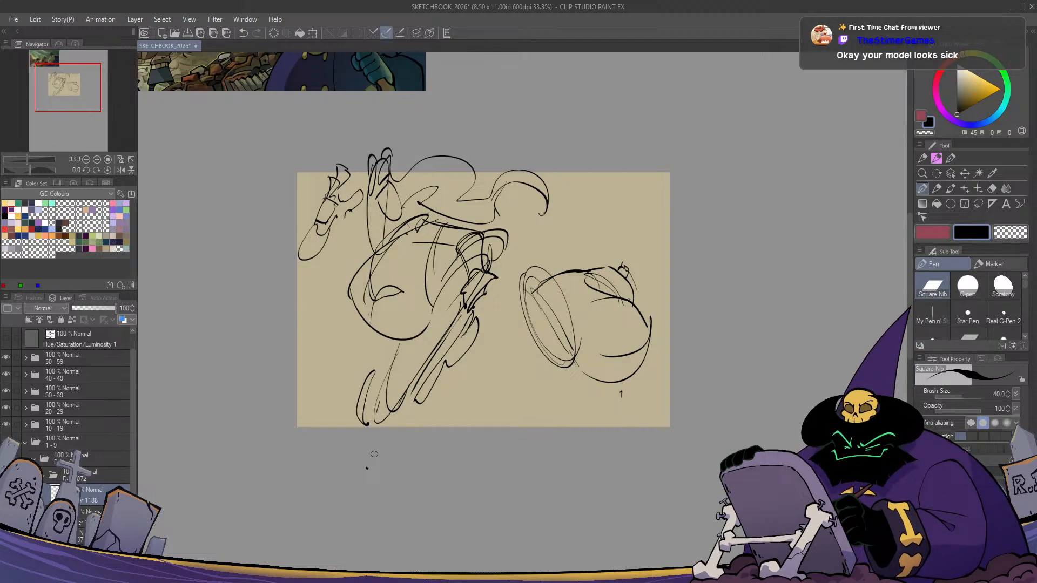
{"action": "key", "text": "h"}
{"action": "key", "text": "h"}
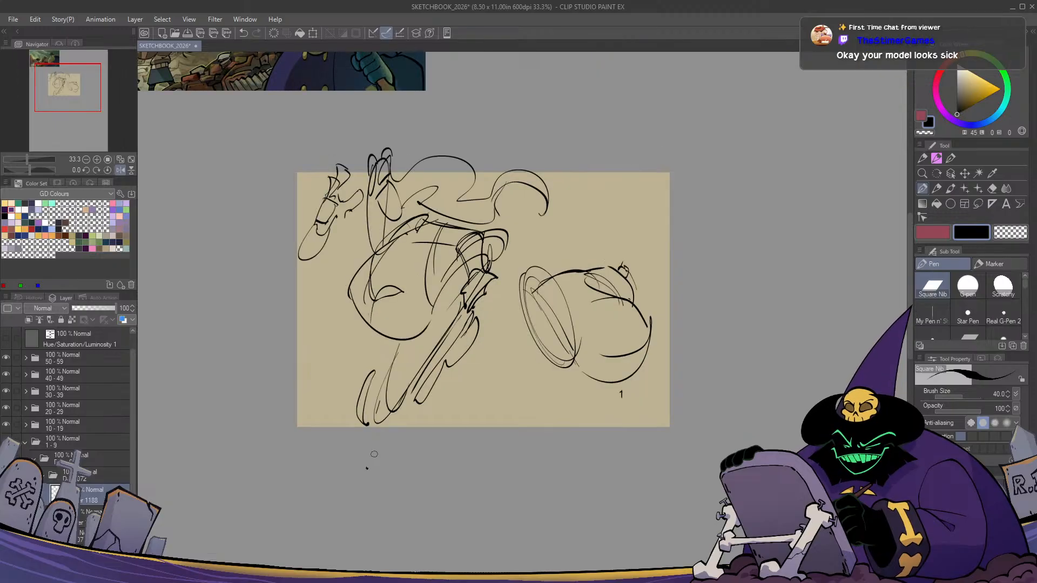
Draw an upper arm linking the raised hand's forearm to the front body and clean up the bend at the elbow
{"action": "left_click_drag", "start_coordinate": [336, 251], "coordinate": [371, 258]}
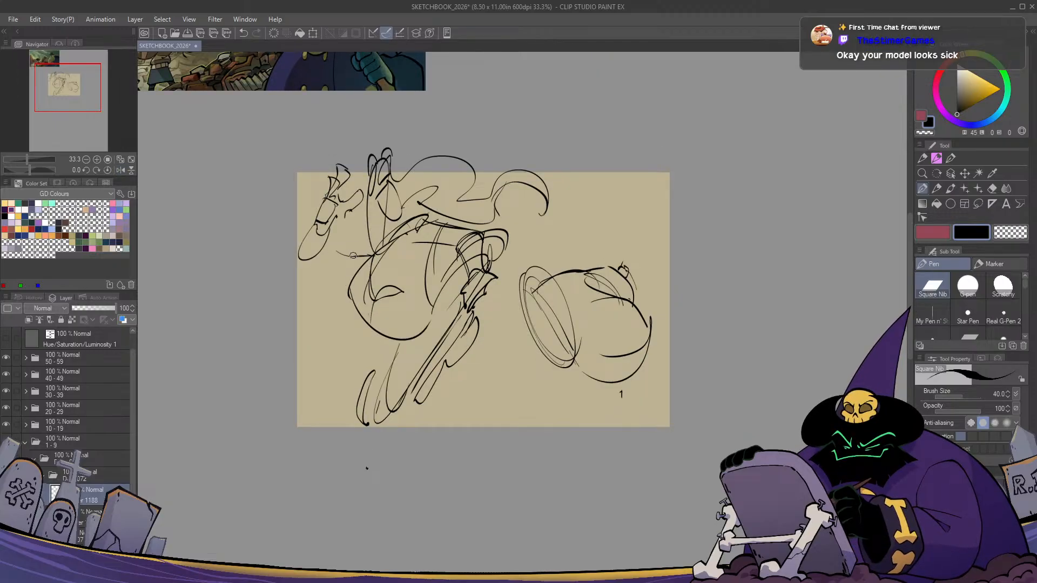
{"action": "key", "text": "ctrl+z"}
{"action": "key", "text": "h"}
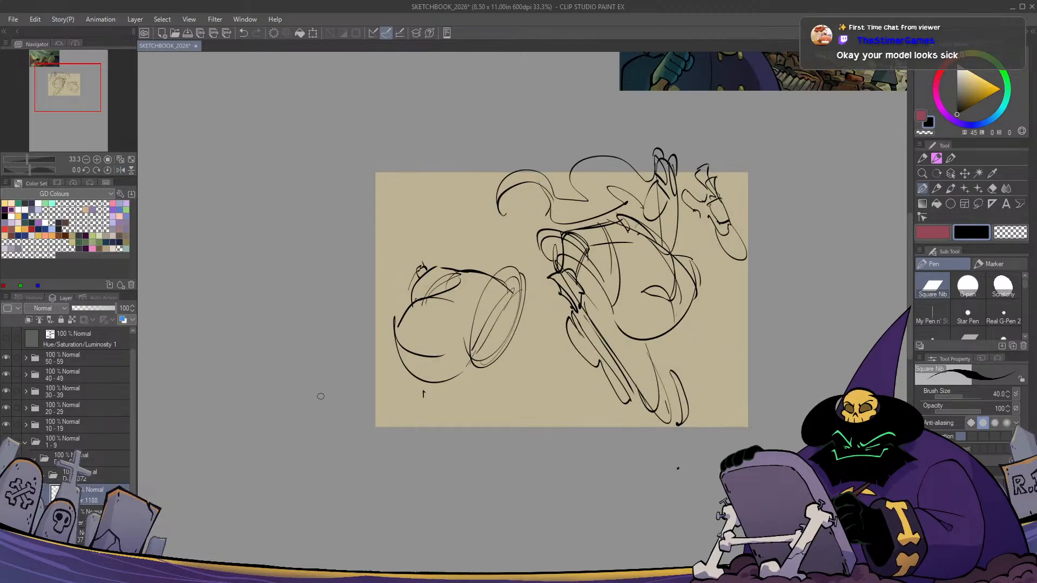
{"action": "key", "text": "h"}
{"action": "mouse_move", "coordinate": [301, 260]}
{"action": "left_mouse_down"}
{"action": "mouse_move", "coordinate": [347, 277]}
{"action": "mouse_move", "coordinate": [323, 270]}
{"action": "mouse_move", "coordinate": [319, 257]}
{"action": "mouse_move", "coordinate": [377, 252]}
{"action": "left_mouse_up"}
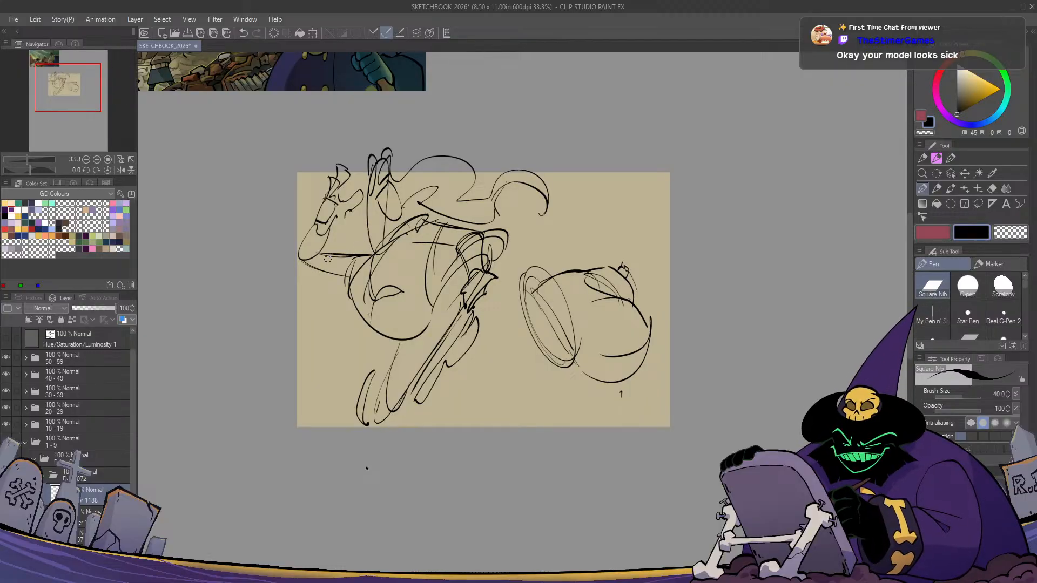
{"action": "key", "text": "e"}
{"action": "mouse_move", "coordinate": [307, 258]}
{"action": "left_mouse_down"}
{"action": "mouse_move", "coordinate": [326, 230]}
{"action": "mouse_move", "coordinate": [324, 247]}
{"action": "mouse_move", "coordinate": [302, 246]}
{"action": "left_mouse_up"}
{"action": "key", "text": "p"}
{"action": "key", "text": "h"}
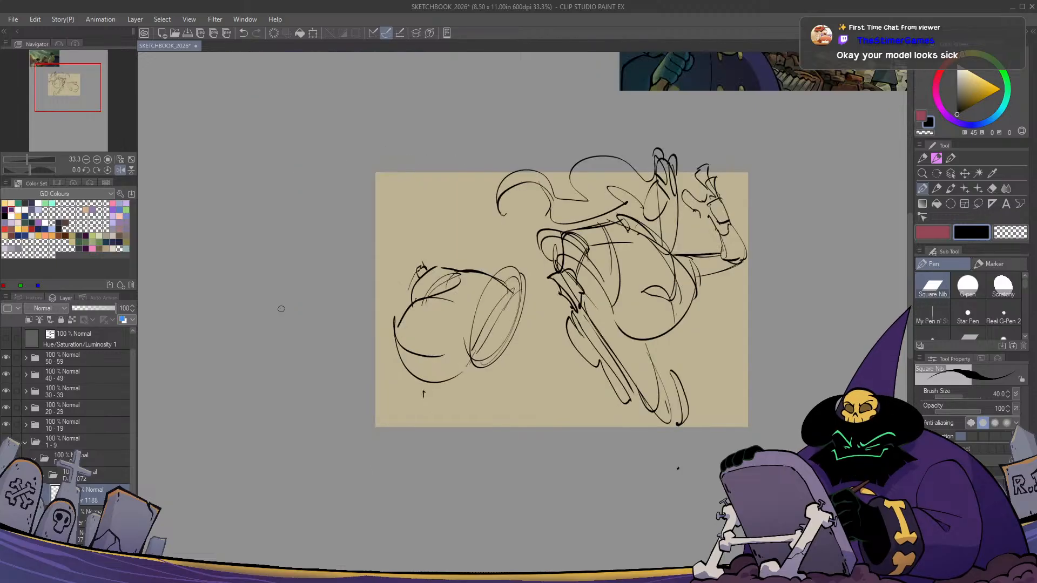
{"action": "key", "text": "h"}
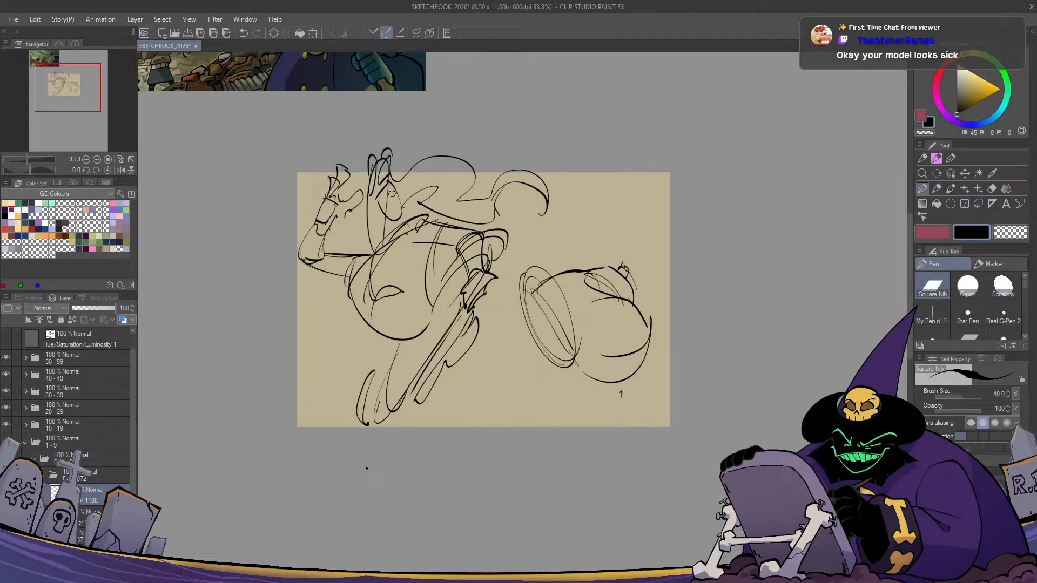
Try erasing and redrawing the strokes at the tips of the upright form above the front body
{"action": "key", "text": "e"}
{"action": "key", "text": "p"}
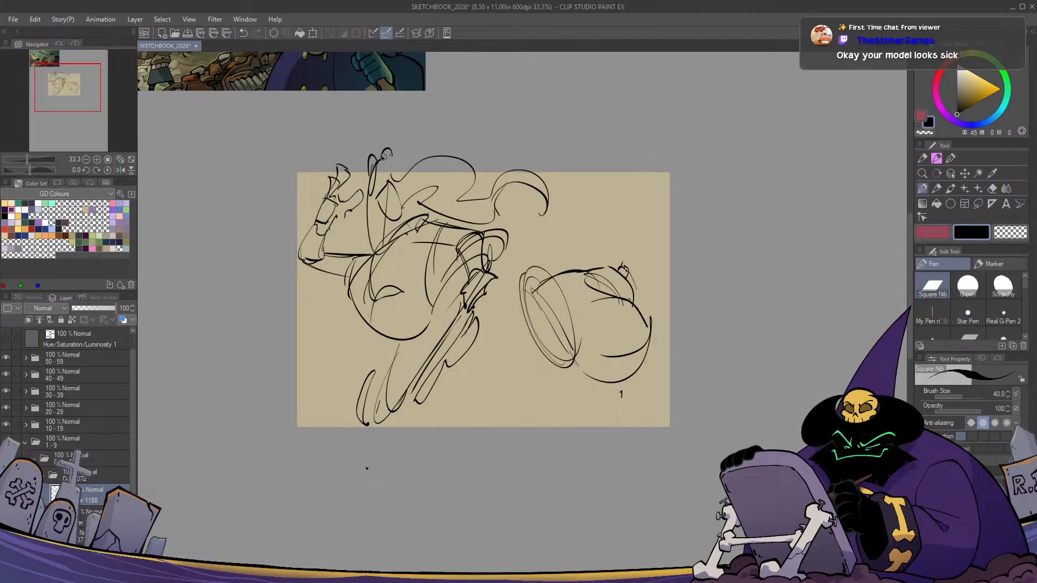
{"action": "mouse_move", "coordinate": [382, 153]}
{"action": "left_mouse_down"}
{"action": "mouse_move", "coordinate": [386, 247]}
{"action": "mouse_move", "coordinate": [387, 156]}
{"action": "left_mouse_up"}
{"action": "key", "text": "ctrl+z"}
{"action": "key", "text": "e"}
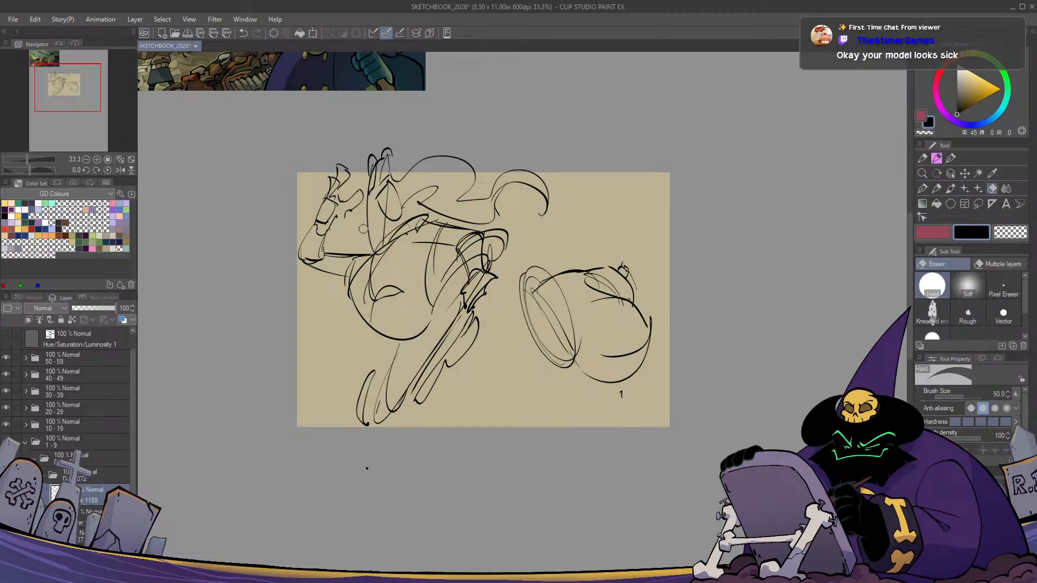
{"action": "key", "text": "h"}
{"action": "key", "text": "h"}
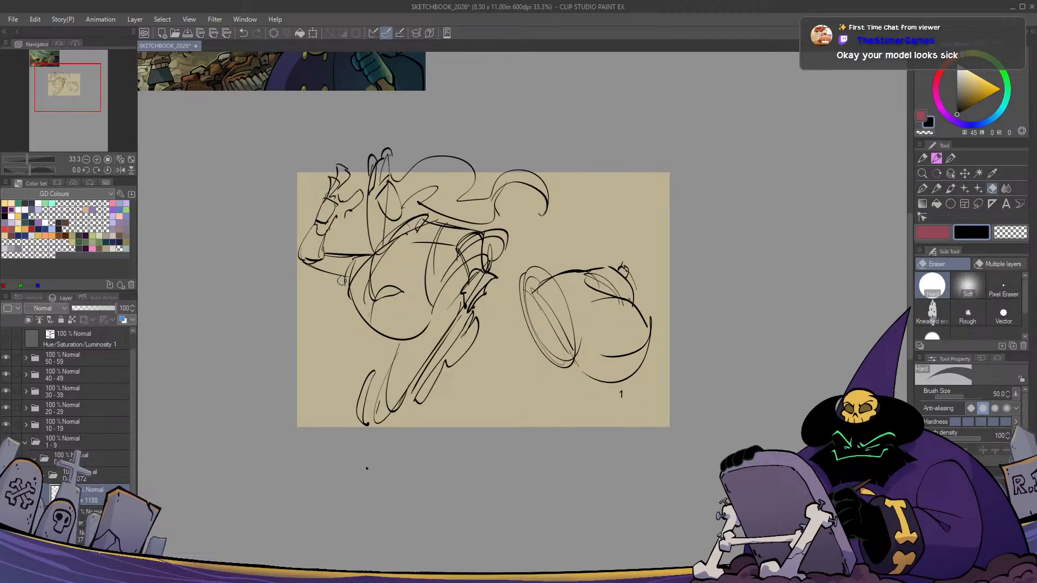
{"action": "key", "text": "ctrl+z"}
Erase the inner strokes of the upright form above the front body and rework it with narrow loops and side contours
{"action": "mouse_move", "coordinate": [379, 188]}
{"action": "left_mouse_down"}
{"action": "mouse_move", "coordinate": [376, 166]}
{"action": "mouse_move", "coordinate": [372, 187]}
{"action": "mouse_move", "coordinate": [371, 161]}
{"action": "mouse_move", "coordinate": [381, 212]}
{"action": "mouse_move", "coordinate": [398, 209]}
{"action": "mouse_move", "coordinate": [391, 186]}
{"action": "left_mouse_up"}
{"action": "key", "text": "p"}
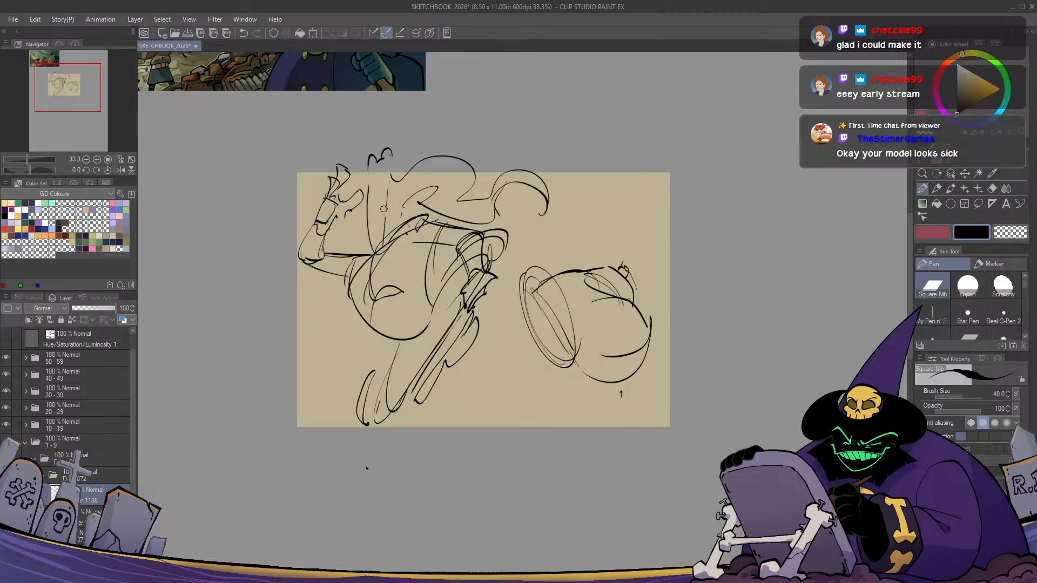
{"action": "left_click_drag", "start_coordinate": [392, 183], "coordinate": [384, 236]}
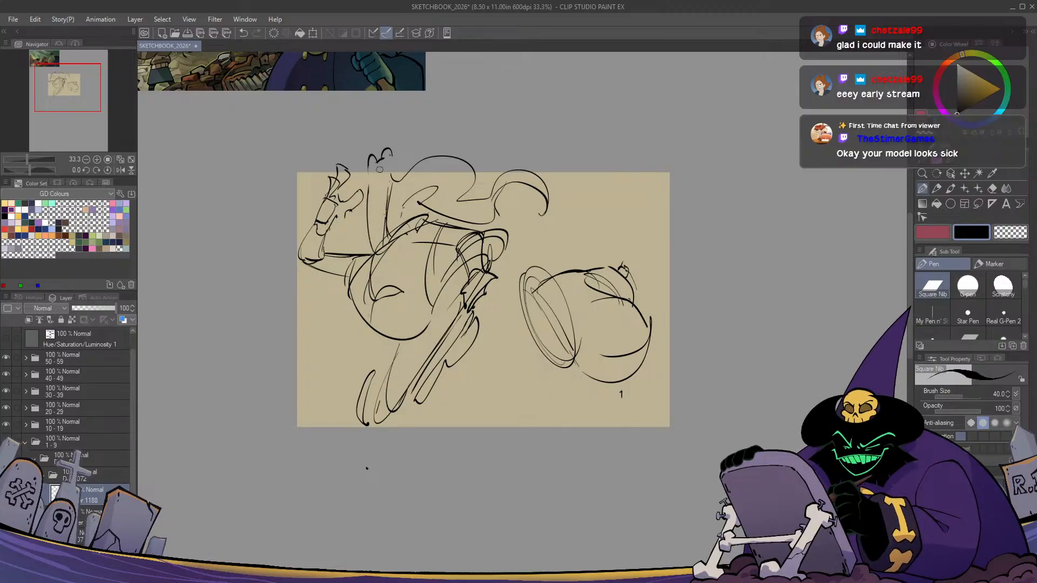
{"action": "mouse_move", "coordinate": [387, 164]}
{"action": "left_mouse_down"}
{"action": "mouse_move", "coordinate": [371, 177]}
{"action": "mouse_move", "coordinate": [371, 218]}
{"action": "mouse_move", "coordinate": [392, 194]}
{"action": "mouse_move", "coordinate": [378, 181]}
{"action": "mouse_move", "coordinate": [392, 178]}
{"action": "mouse_move", "coordinate": [377, 206]}
{"action": "left_mouse_up"}
{"action": "key", "text": "ctrl+z"}
{"action": "key", "text": "ctrl+z"}
{"action": "key", "text": "ctrl+z"}
{"action": "key", "text": "ctrl+z"}
{"action": "key", "text": "h"}
{"action": "key", "text": "h"}
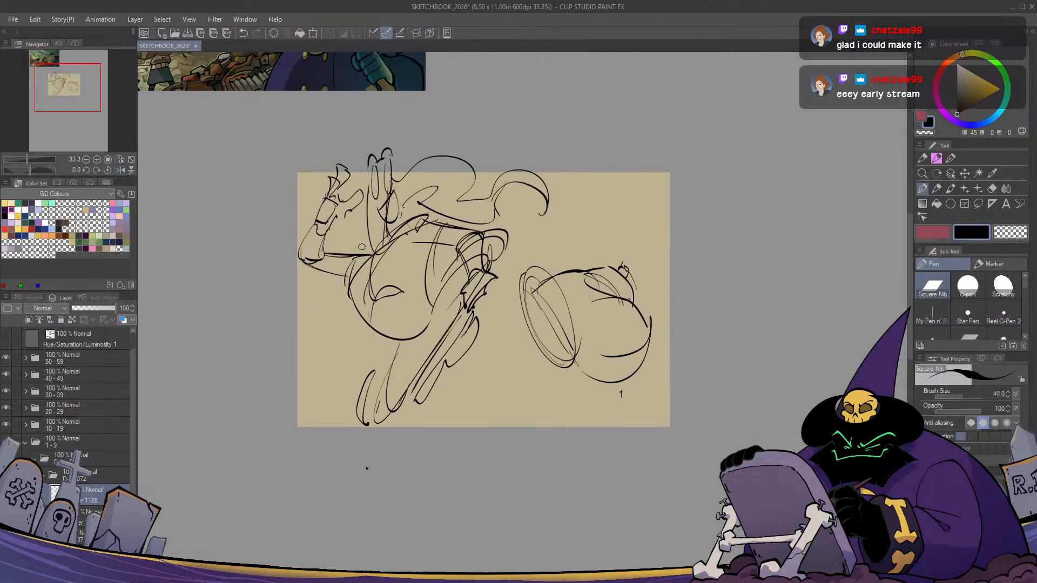
Reinforce the front body's rear edge with a darker angular contour and a short stroke where the lower limb attaches
{"action": "left_click_drag", "start_coordinate": [430, 315], "coordinate": [416, 338]}
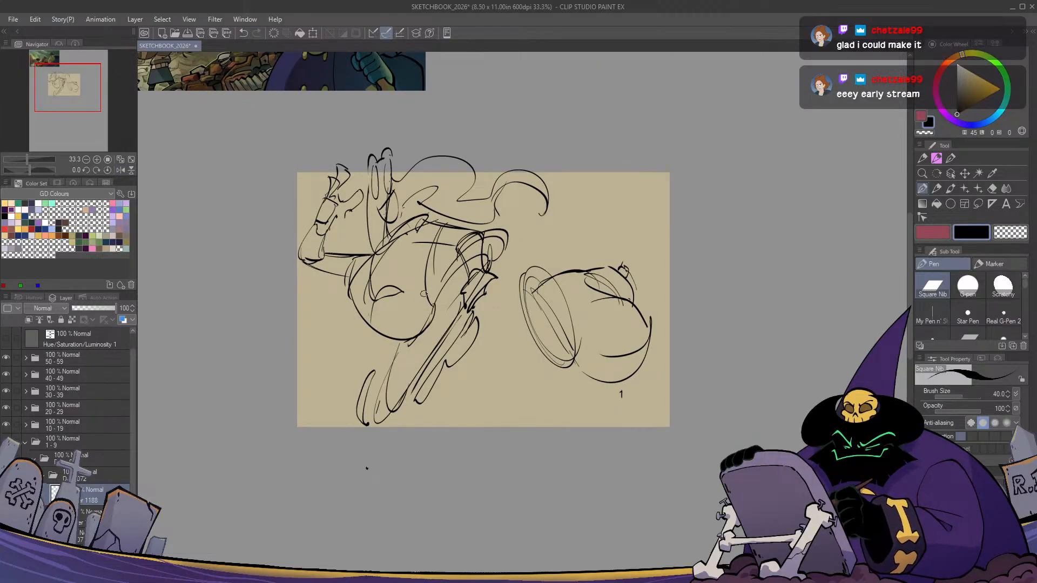
{"action": "mouse_move", "coordinate": [436, 244]}
{"action": "left_mouse_down"}
{"action": "mouse_move", "coordinate": [420, 281]}
{"action": "mouse_move", "coordinate": [438, 312]}
{"action": "left_mouse_up"}
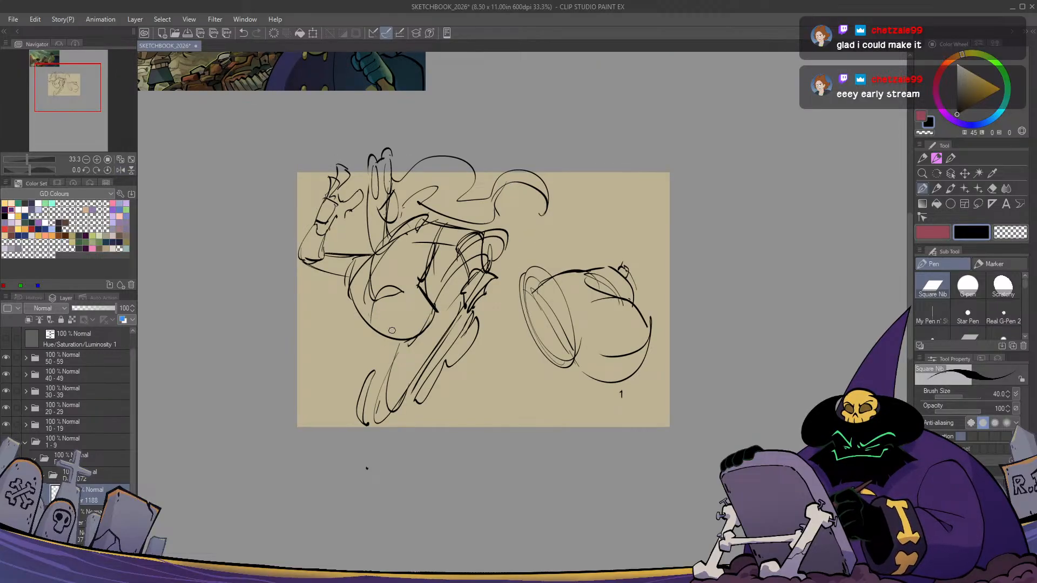
{"action": "key", "text": "ctrl+z"}
{"action": "left_click_drag", "start_coordinate": [421, 277], "coordinate": [432, 306]}
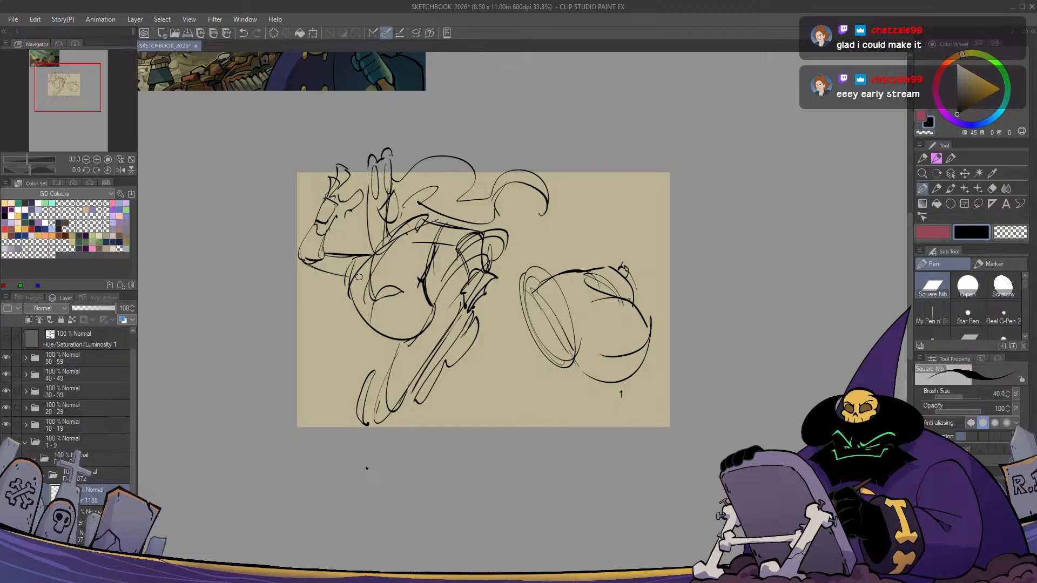
Darken the front body's lower outline and add jagged angular strokes where the lower limb joins its underside
{"action": "mouse_move", "coordinate": [356, 266]}
{"action": "left_mouse_down"}
{"action": "mouse_move", "coordinate": [359, 314]}
{"action": "mouse_move", "coordinate": [349, 278]}
{"action": "mouse_move", "coordinate": [365, 307]}
{"action": "mouse_move", "coordinate": [412, 337]}
{"action": "mouse_move", "coordinate": [368, 320]}
{"action": "mouse_move", "coordinate": [456, 361]}
{"action": "mouse_move", "coordinate": [441, 314]}
{"action": "mouse_move", "coordinate": [412, 344]}
{"action": "left_mouse_up"}
{"action": "key", "text": "h"}
{"action": "key", "text": "h"}
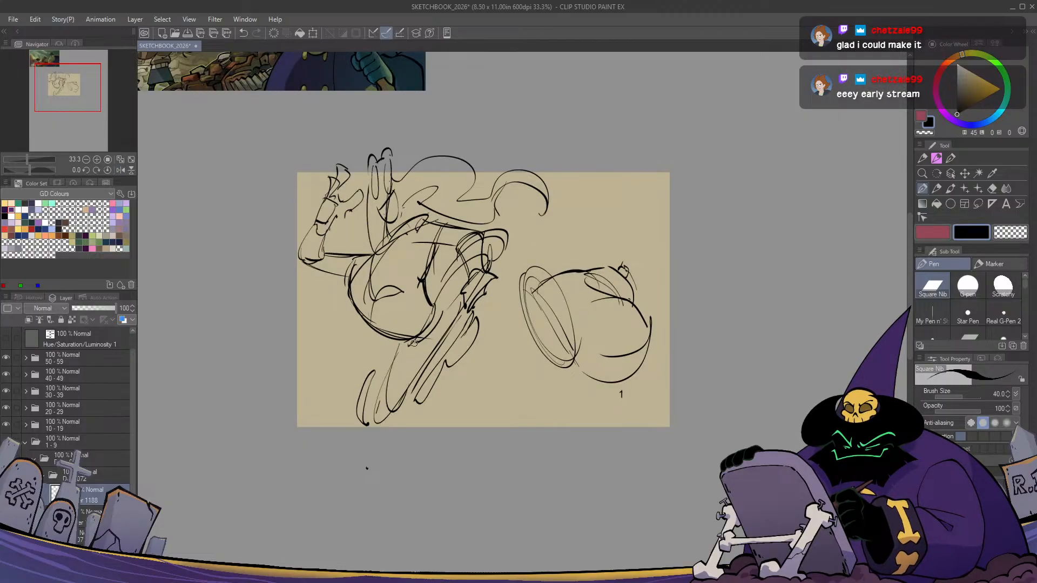
{"action": "left_click_drag", "start_coordinate": [451, 301], "coordinate": [426, 340]}
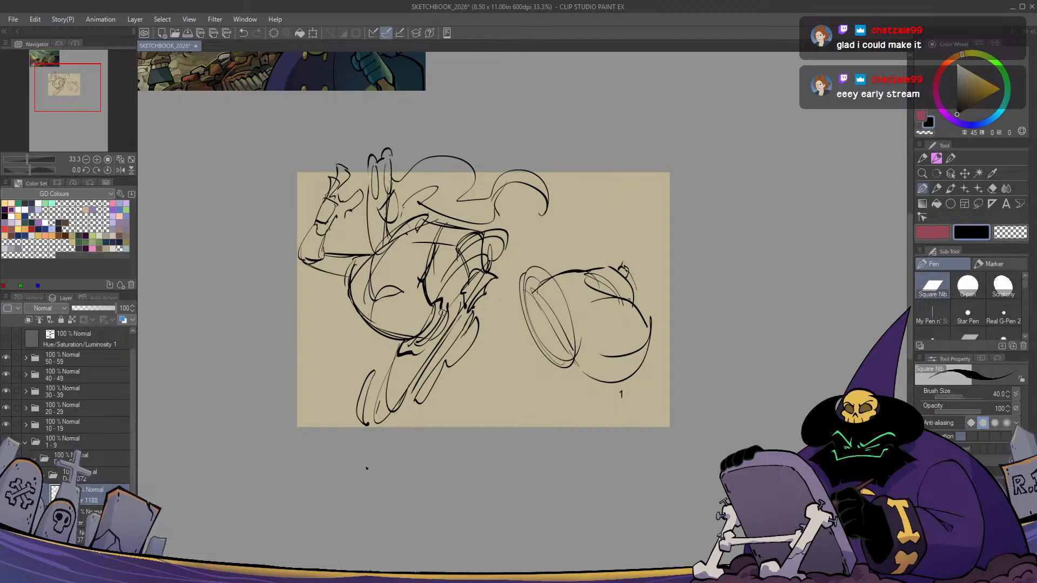
{"action": "key", "text": "h"}
{"action": "key", "text": "h"}
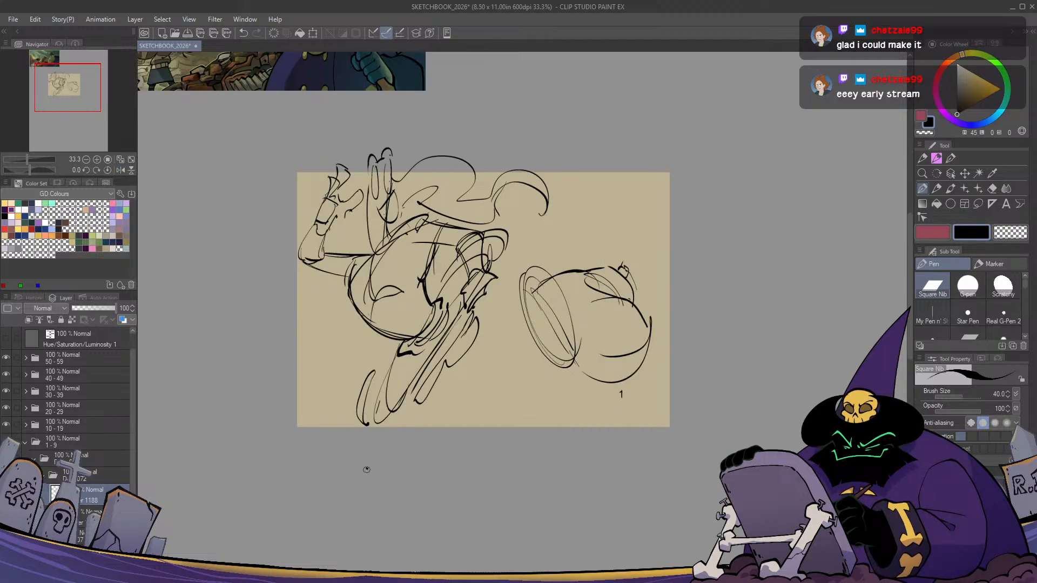
Erase the loose thumb strokes on the raised hand and redraw the thumb pointing sideways toward the upright form
{"action": "left_click_drag", "start_coordinate": [367, 469], "coordinate": [393, 511]}
{"action": "key", "text": "e"}
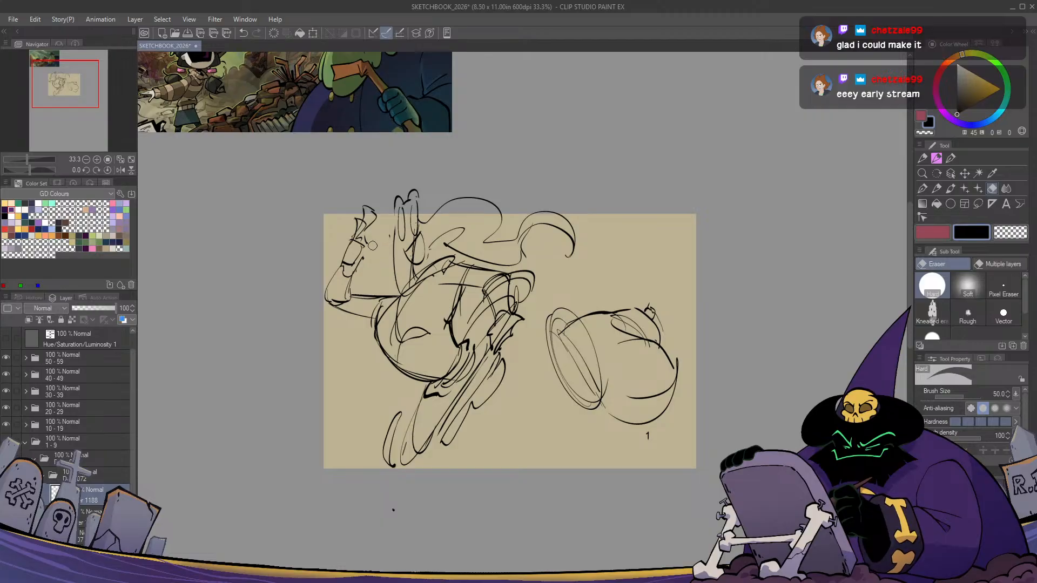
{"action": "key", "text": "p"}
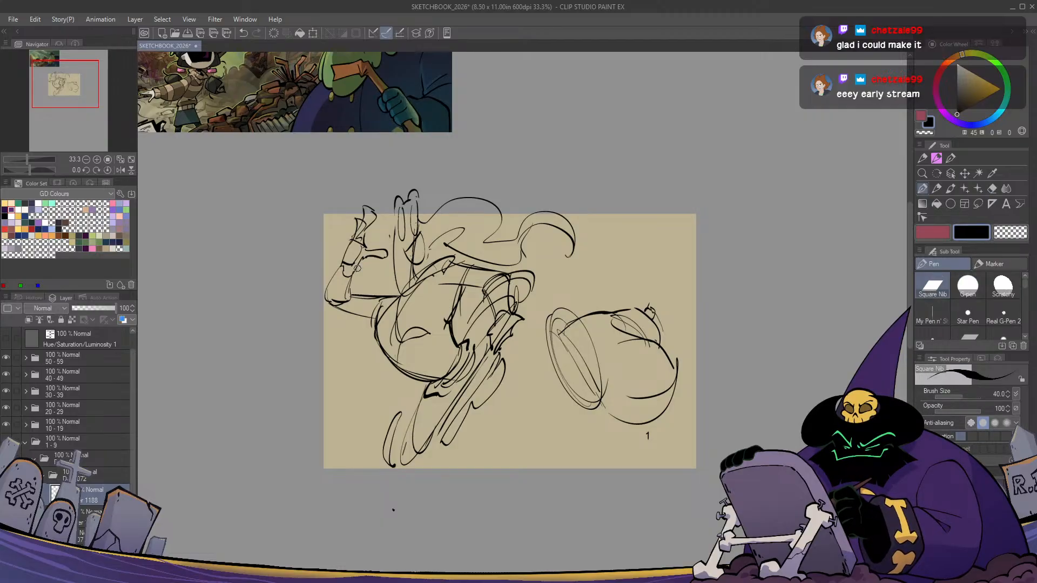
{"action": "key", "text": "h"}
{"action": "key", "text": "h"}
Erase the raised hand's old fingers and redraw them as two spread, blunt-tipped fingers
{"action": "key", "text": "e"}
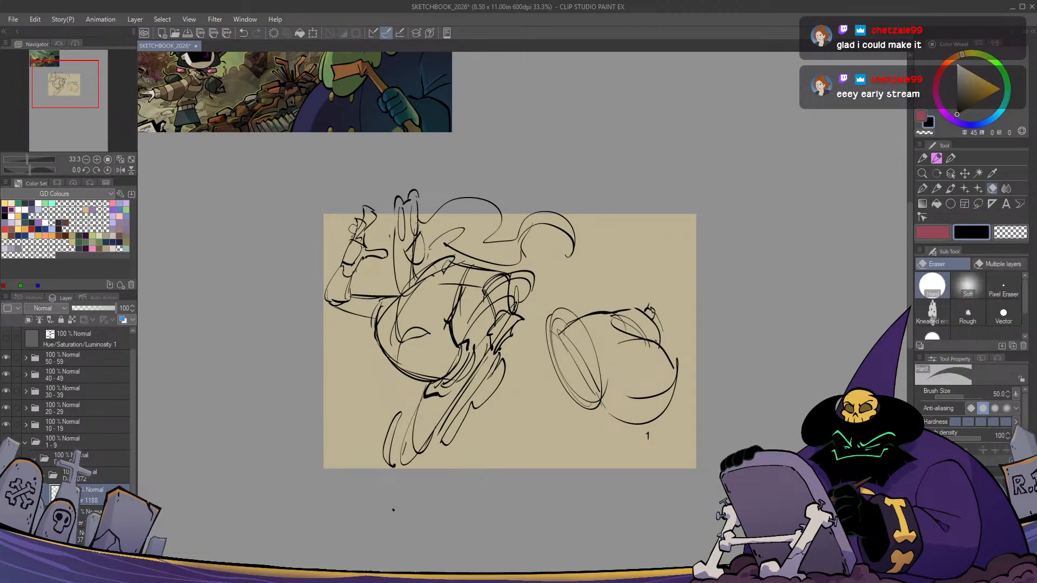
{"action": "key", "text": "p"}
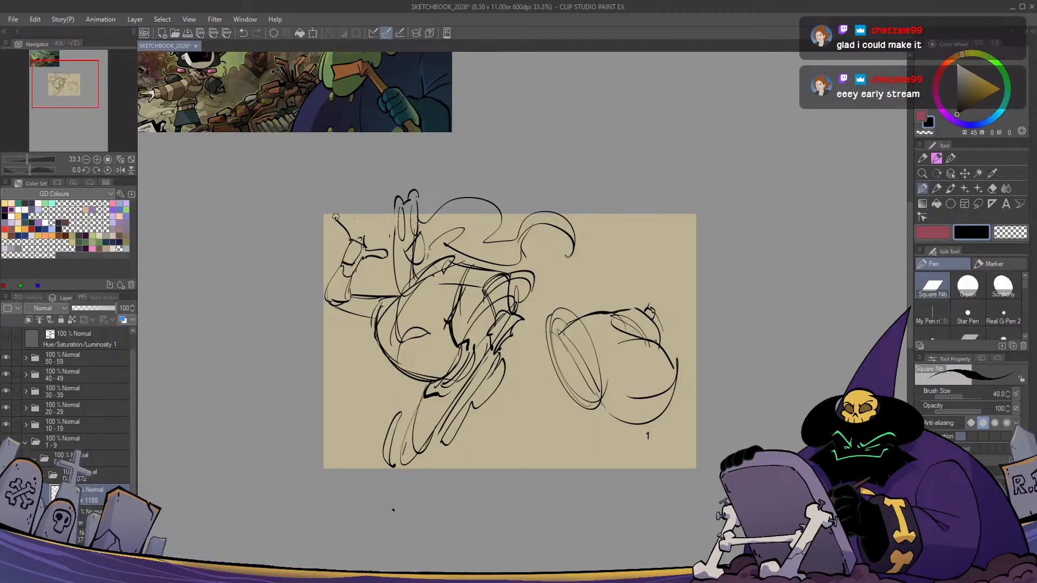
{"action": "left_click_drag", "start_coordinate": [336, 216], "coordinate": [354, 239]}
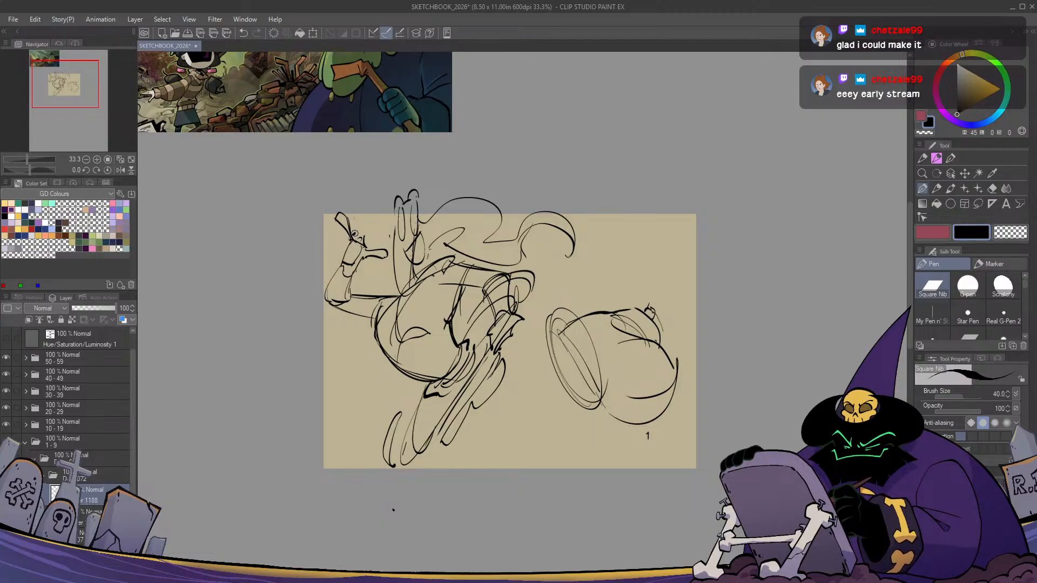
{"action": "key", "text": "ctrl+z"}
{"action": "left_click_drag", "start_coordinate": [354, 236], "coordinate": [351, 208]}
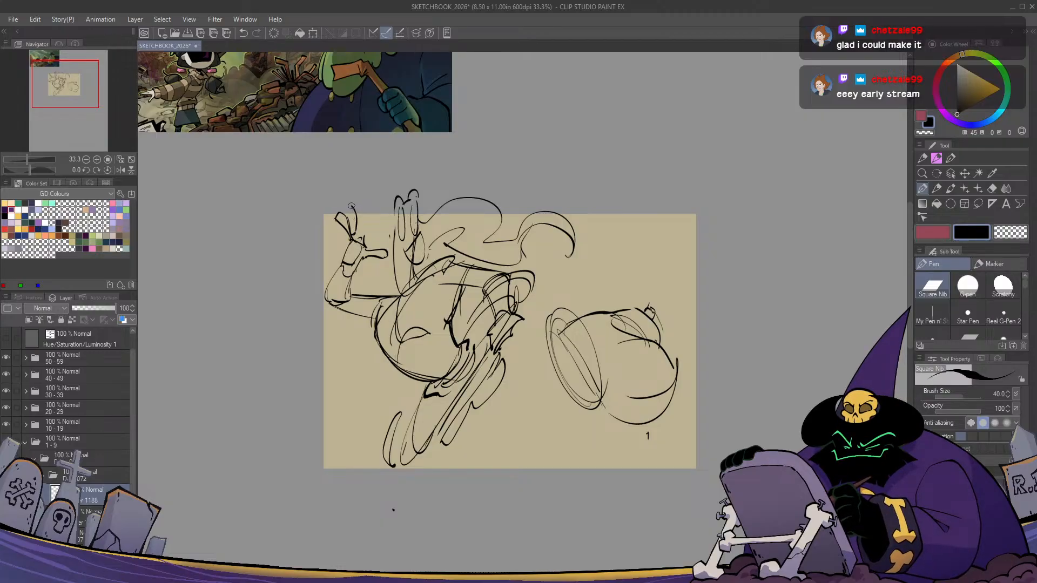
{"action": "key", "text": "h"}
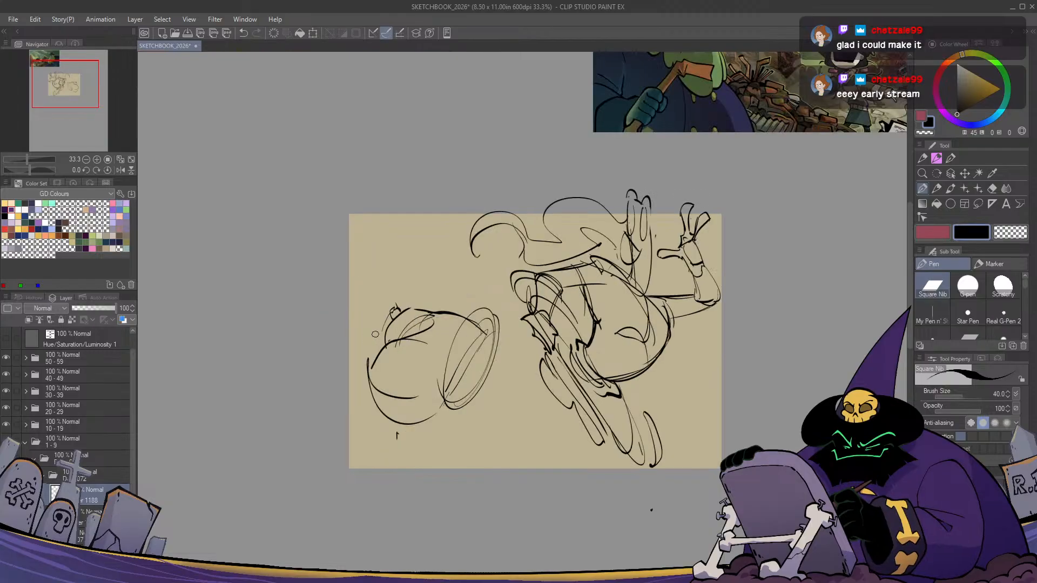
{"action": "key", "text": "h"}
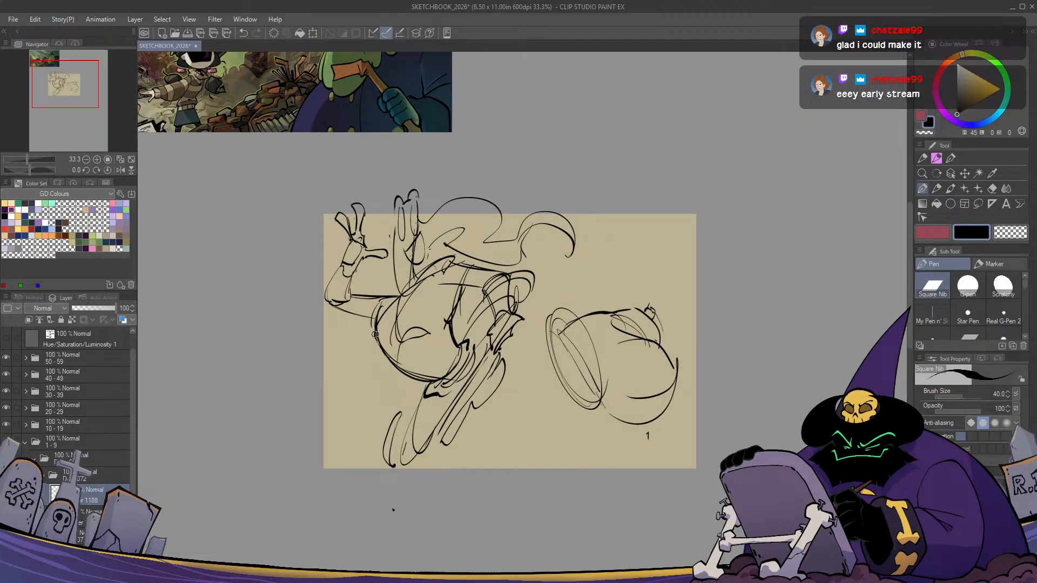
Replace the raised hand's sideways thumb with an upward-curving one and check the pose in a mirrored view
{"action": "key", "text": "e"}
{"action": "mouse_move", "coordinate": [387, 253]}
{"action": "left_mouse_down"}
{"action": "mouse_move", "coordinate": [365, 241]}
{"action": "mouse_move", "coordinate": [370, 221]}
{"action": "mouse_move", "coordinate": [360, 230]}
{"action": "mouse_move", "coordinate": [374, 261]}
{"action": "mouse_move", "coordinate": [357, 262]}
{"action": "mouse_move", "coordinate": [380, 243]}
{"action": "left_mouse_up"}
{"action": "key", "text": "p"}
{"action": "key", "text": "h"}
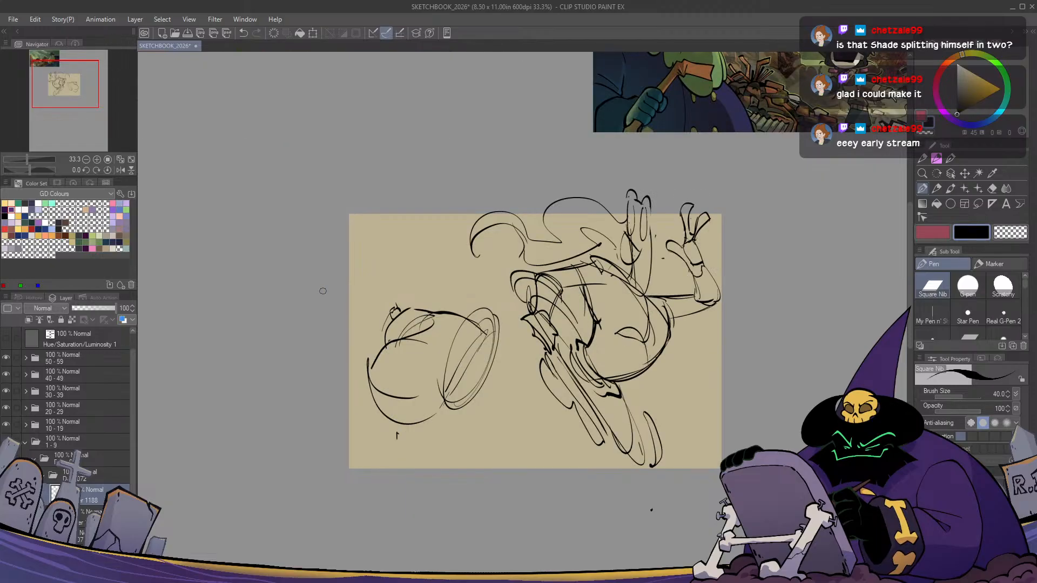
{"action": "key", "text": "h"}
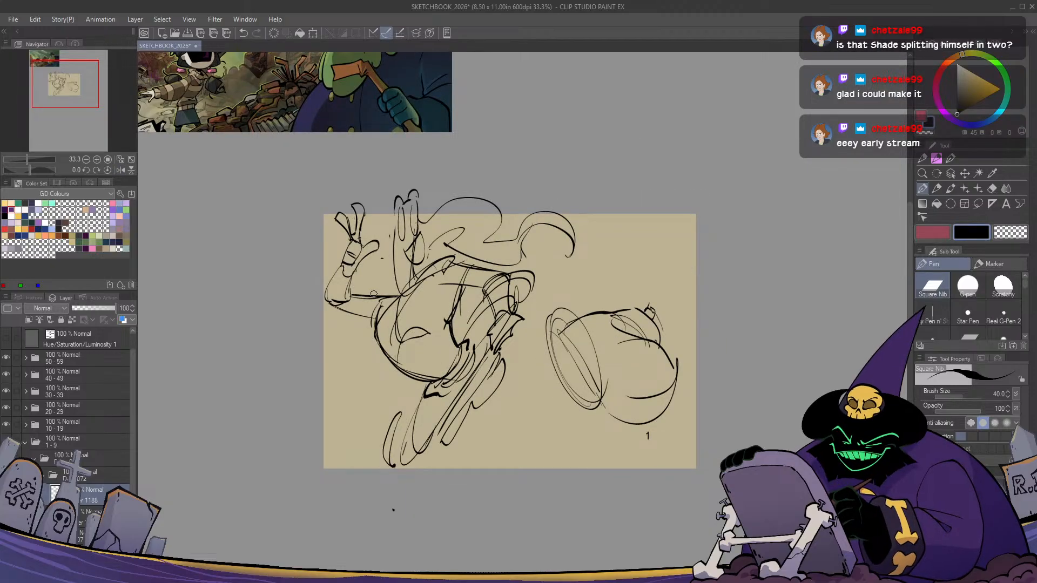
{"action": "key", "text": "h"}
{"action": "key", "text": "h"}
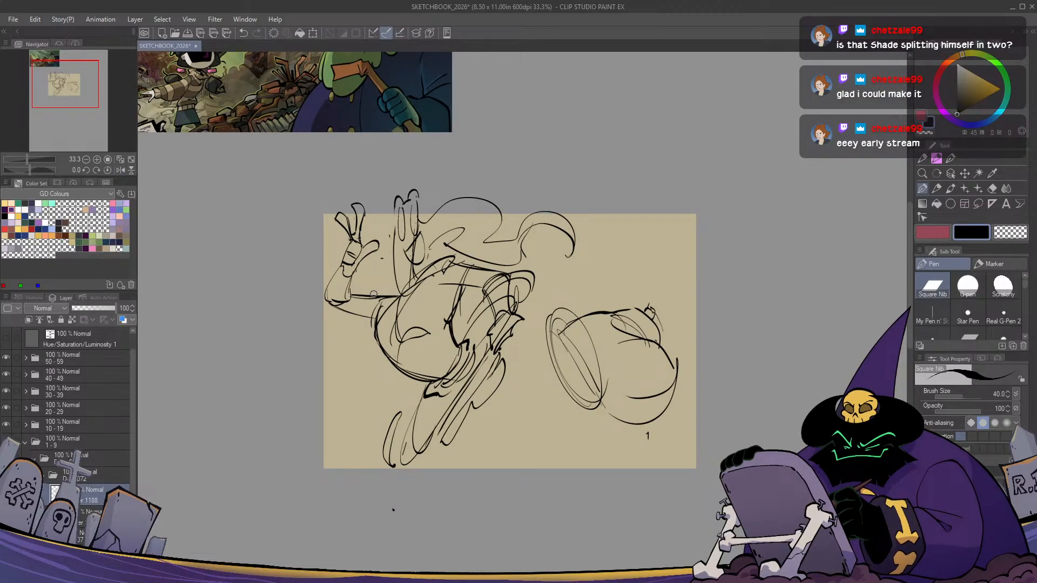
{"action": "key", "text": "h"}
{"action": "key", "text": "h"}
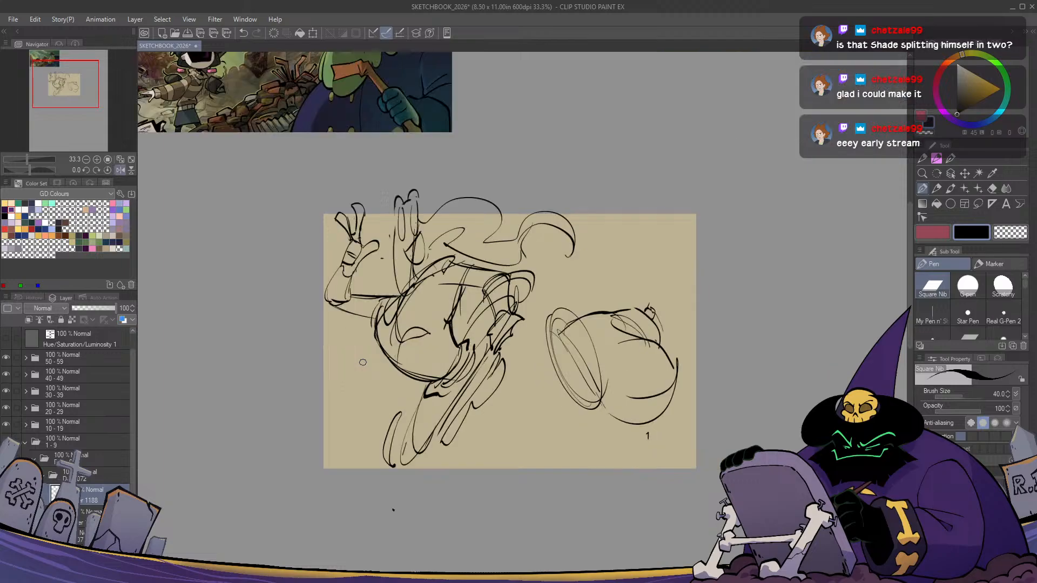
Lower the rough sketch layer's opacity to 32 and add a new layer for the cleaner linework
{"action": "left_click_drag", "start_coordinate": [113, 309], "coordinate": [91, 312]}
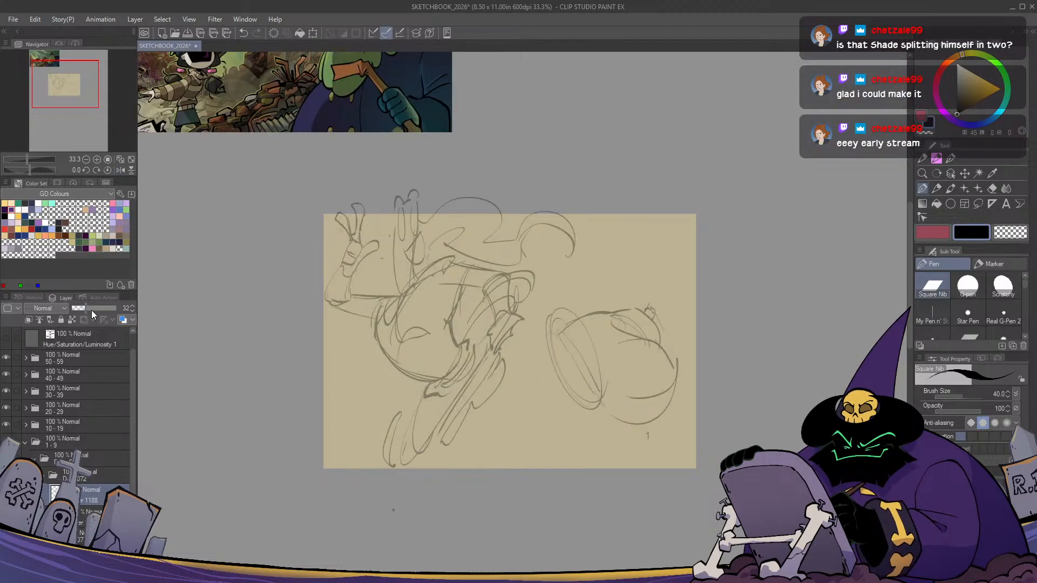
{"action": "key", "text": "ctrl+shift+n"}
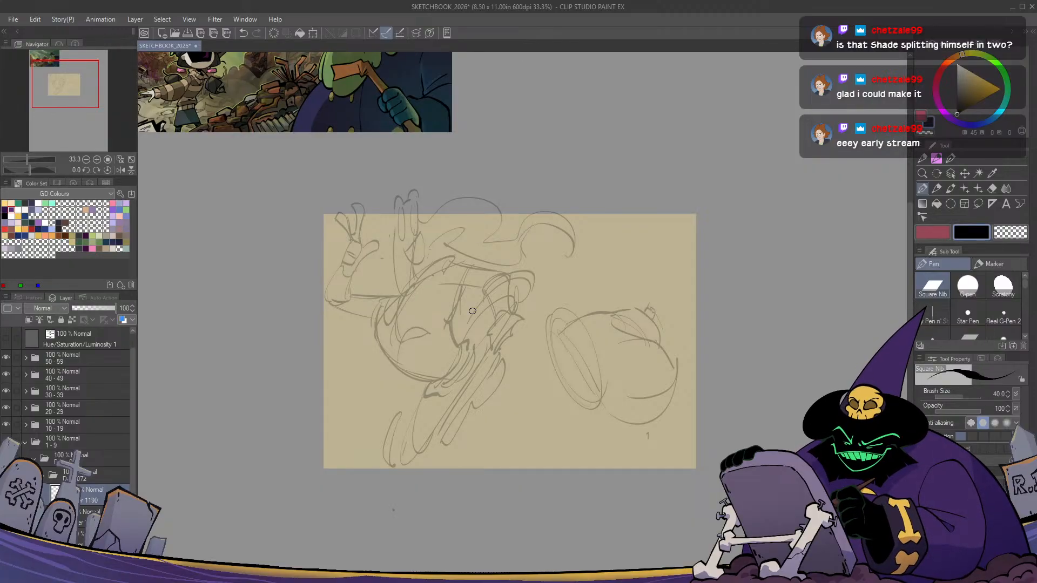
{"action": "left_click_drag", "start_coordinate": [450, 393], "coordinate": [461, 406]}
{"action": "key", "text": "h"}
{"action": "key", "text": "h"}
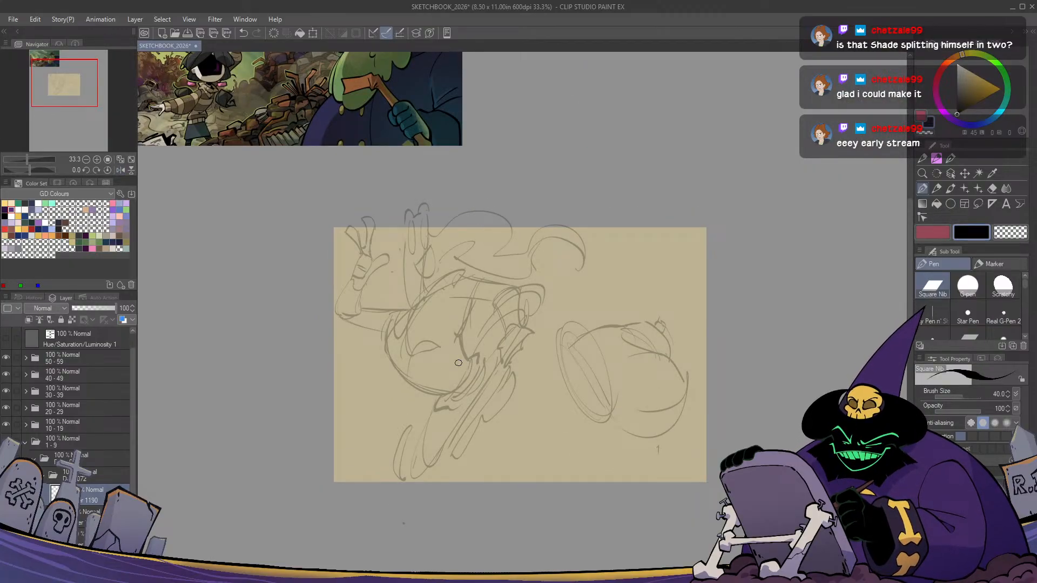
Trace the outer side of the upright form with one long, gently bowed line down to the front body, redoing it until clean
{"action": "scroll", "coordinate": [404, 248], "scroll_direction": "up", "scroll_amount": 1}
{"action": "mouse_move", "coordinate": [418, 340]}
{"action": "left_mouse_down"}
{"action": "mouse_move", "coordinate": [406, 231]}
{"action": "mouse_move", "coordinate": [398, 288]}
{"action": "mouse_move", "coordinate": [418, 339]}
{"action": "left_mouse_up"}
{"action": "key", "text": "ctrl+z"}
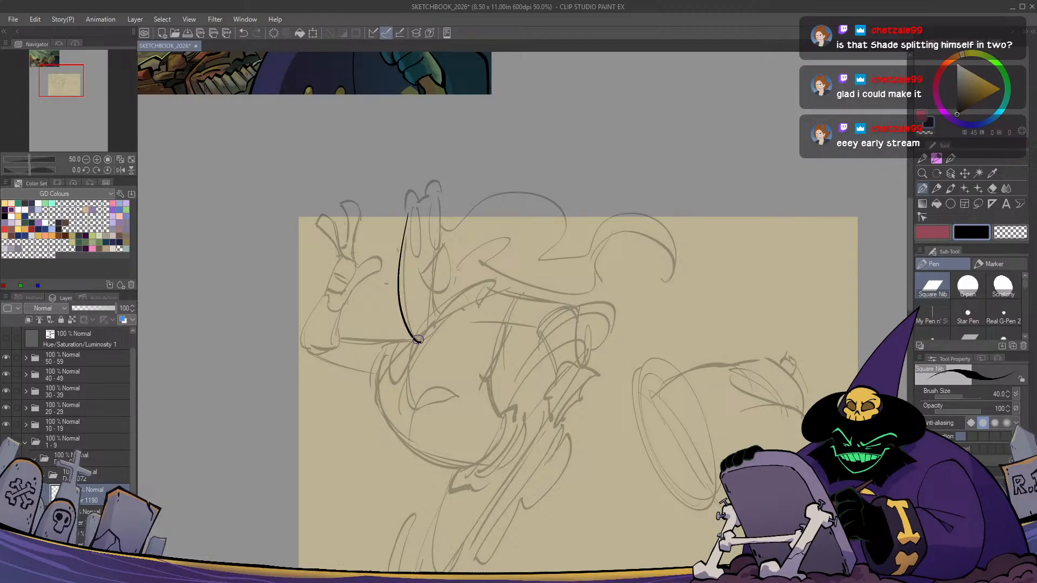
{"action": "key", "text": "ctrl+z"}
{"action": "mouse_move", "coordinate": [407, 212]}
{"action": "left_mouse_down"}
{"action": "mouse_move", "coordinate": [403, 319]}
{"action": "mouse_move", "coordinate": [417, 339]}
{"action": "left_mouse_up"}
{"action": "key", "text": "ctrl+z"}
{"action": "left_click_drag", "start_coordinate": [406, 213], "coordinate": [415, 337]}
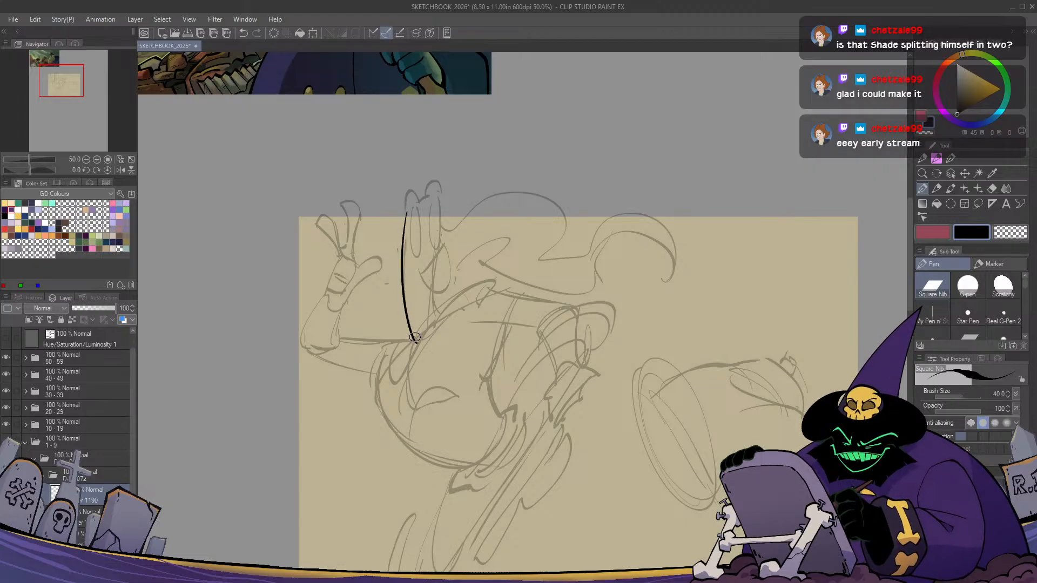
Draw a short line for the lower inner side of the upright form, just above the front body
{"action": "left_click_drag", "start_coordinate": [433, 292], "coordinate": [439, 325]}
{"action": "key", "text": "h"}
{"action": "key", "text": "h"}
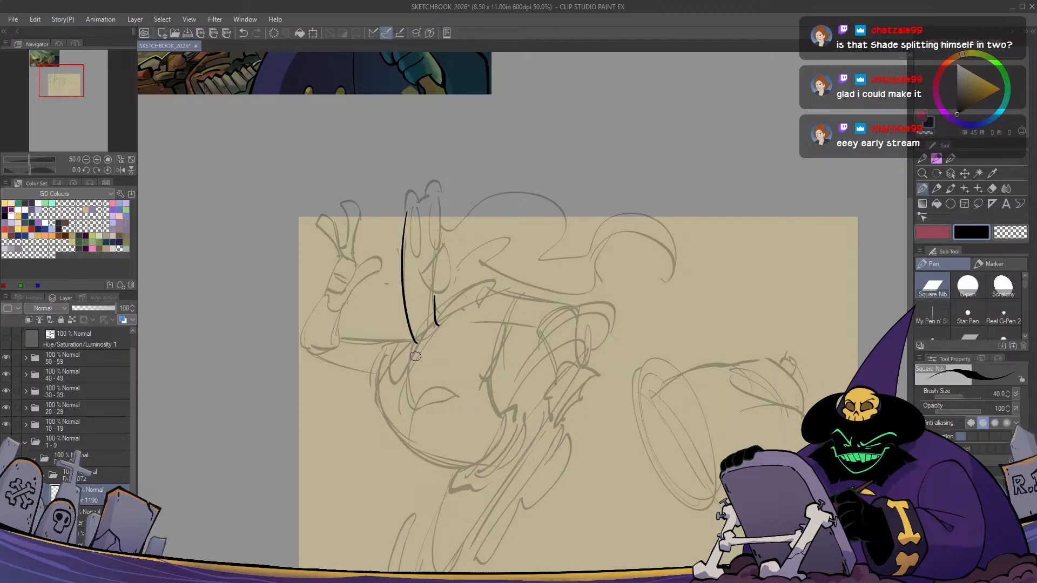
{"action": "left_click_drag", "start_coordinate": [434, 293], "coordinate": [437, 324]}
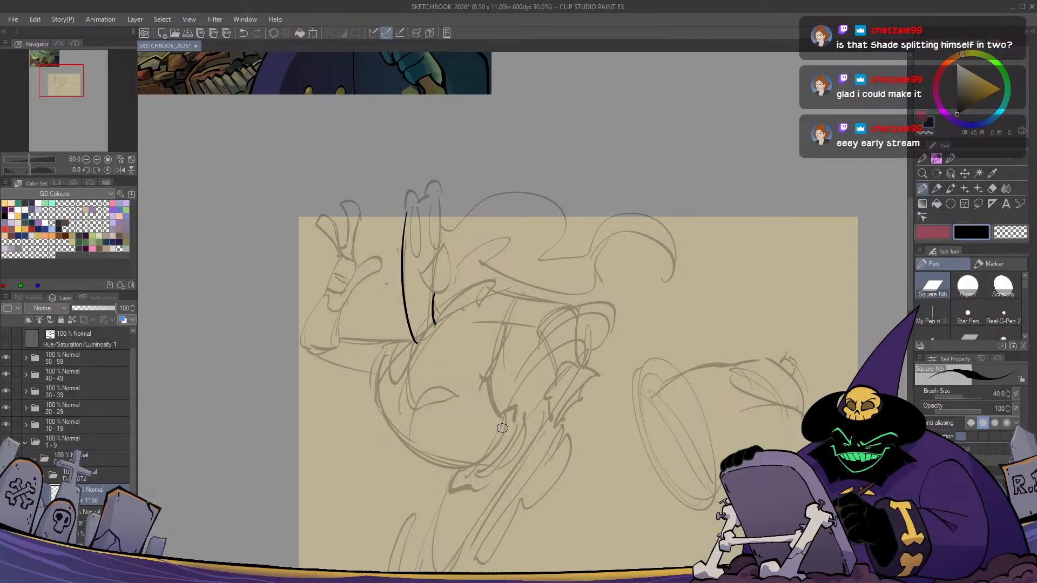
Draw two tall, narrow ovals side by side as eyes in the upper half of the upright form
{"action": "left_click_drag", "start_coordinate": [435, 196], "coordinate": [433, 253]}
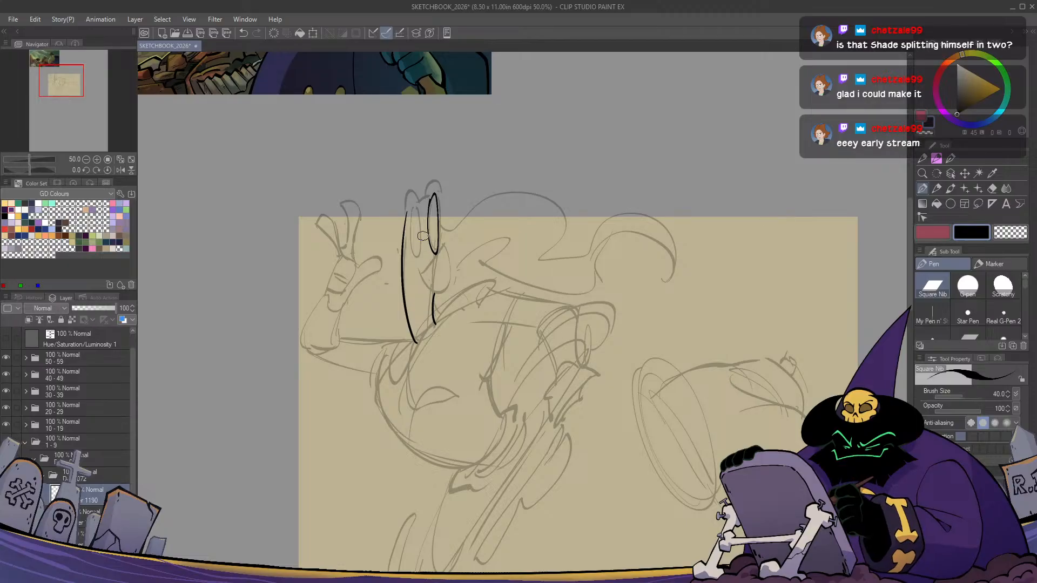
{"action": "left_click_drag", "start_coordinate": [413, 204], "coordinate": [419, 258]}
{"action": "key", "text": "h"}
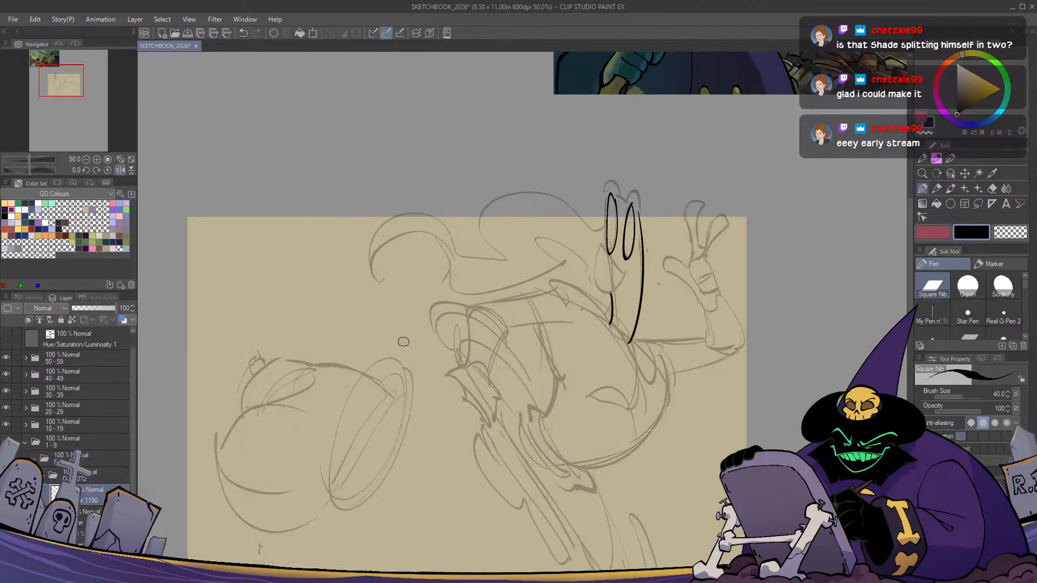
{"action": "key", "text": "h"}
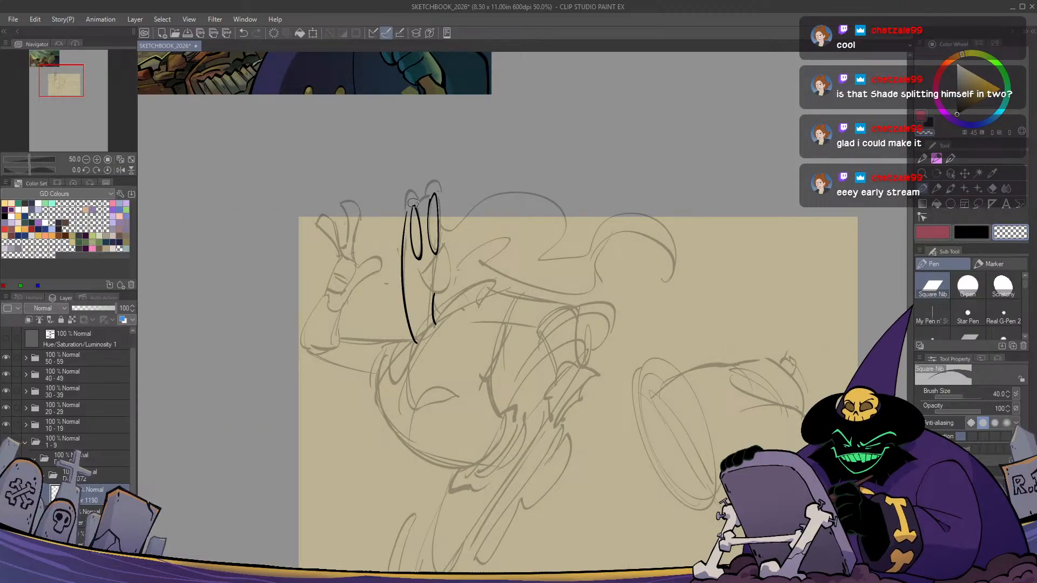
Outline the top of the upright form with two rounded bumps over the eyes
{"action": "mouse_move", "coordinate": [406, 204]}
{"action": "left_mouse_down"}
{"action": "mouse_move", "coordinate": [429, 181]}
{"action": "mouse_move", "coordinate": [439, 204]}
{"action": "mouse_move", "coordinate": [428, 210]}
{"action": "mouse_move", "coordinate": [430, 201]}
{"action": "left_mouse_up"}
{"action": "key", "text": "ctrl+z"}
{"action": "key", "text": "c"}
{"action": "key", "text": "c"}
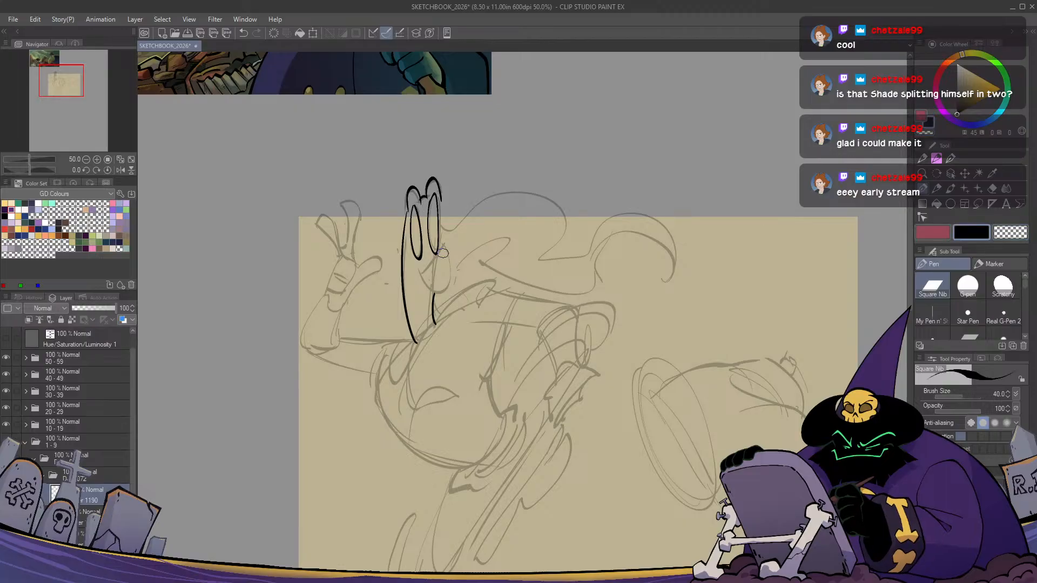
Draw a wedge-shaped open mouth with a rounded outer edge below the eyes on the upright form
{"action": "mouse_move", "coordinate": [423, 272]}
{"action": "left_mouse_down"}
{"action": "mouse_move", "coordinate": [443, 248]}
{"action": "mouse_move", "coordinate": [421, 279]}
{"action": "left_mouse_up"}
{"action": "key", "text": "ctrl+z"}
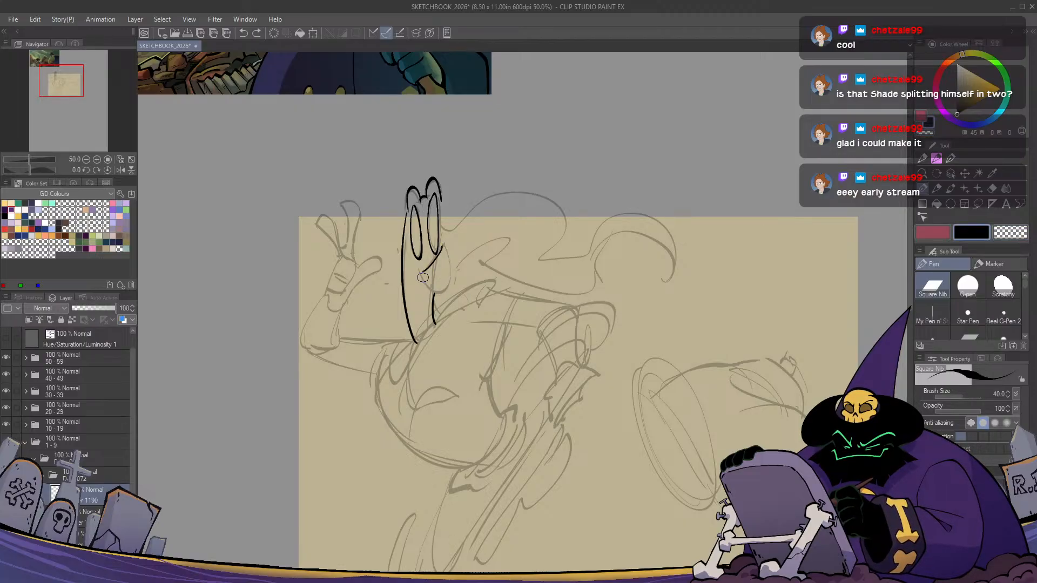
{"action": "key", "text": "h"}
{"action": "key", "text": "h"}
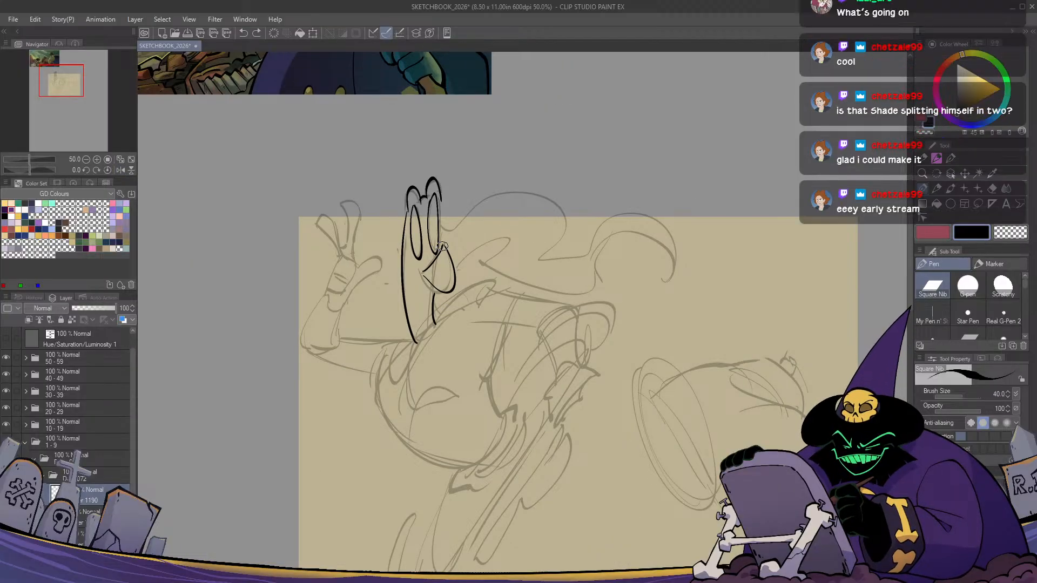
{"action": "left_click_drag", "start_coordinate": [429, 274], "coordinate": [423, 271]}
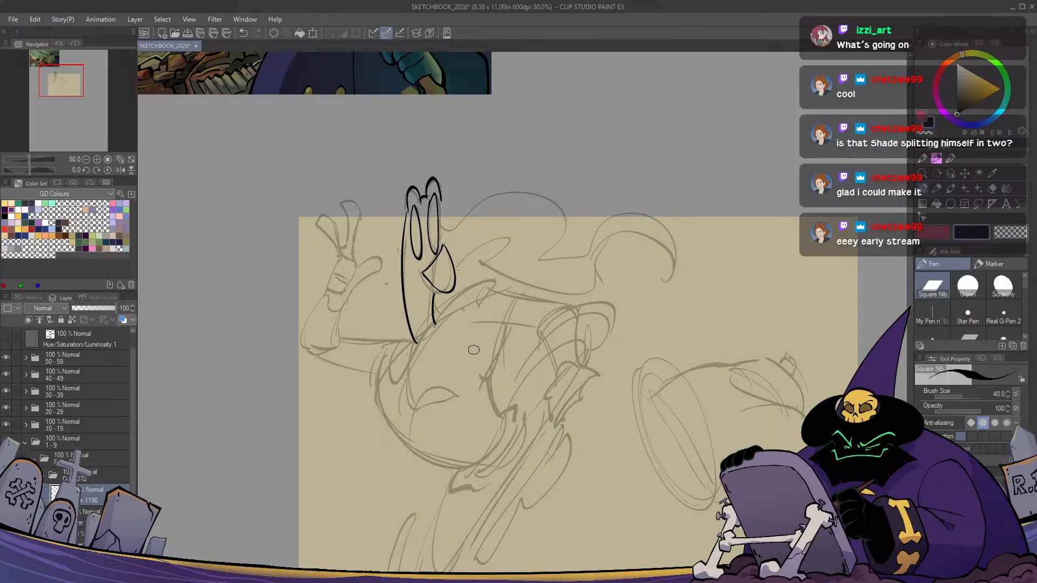
Trace the flowing shape trailing from the upright form with a large upper arch, a notched fold, a curled tip and a wavy lower contour
{"action": "left_click_drag", "start_coordinate": [443, 231], "coordinate": [479, 206]}
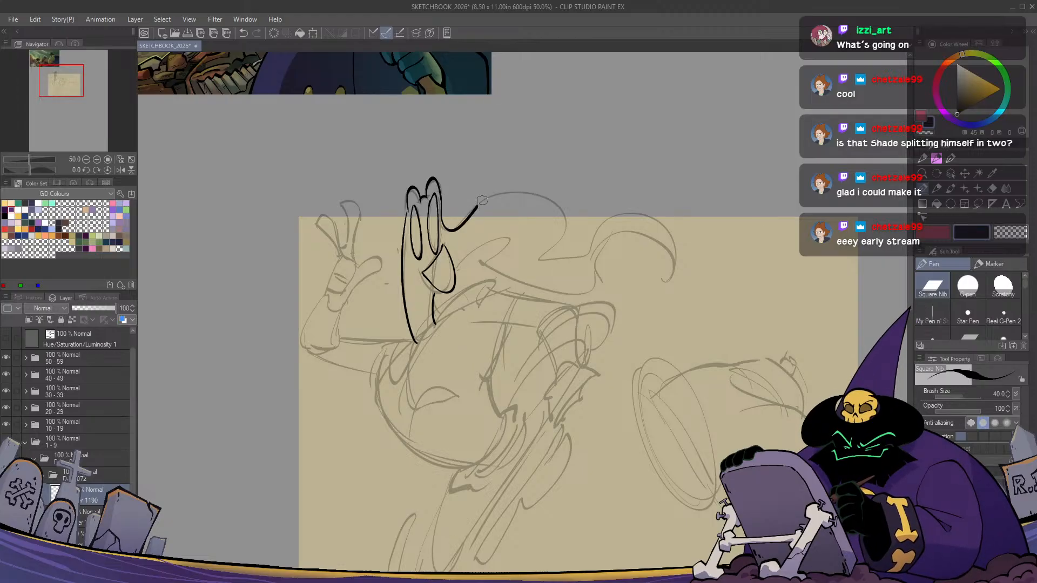
{"action": "key", "text": "ctrl+z"}
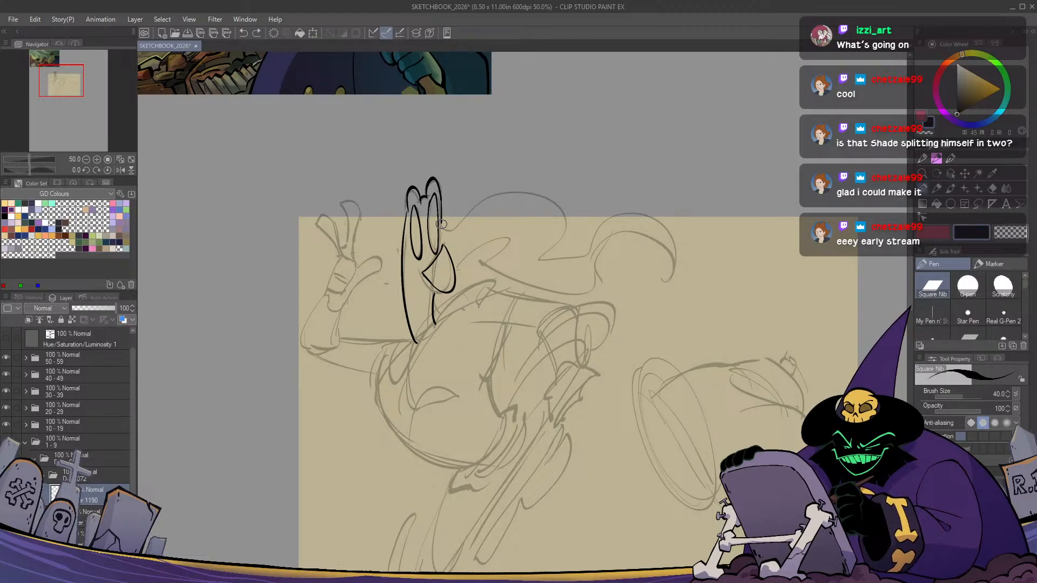
{"action": "mouse_move", "coordinate": [441, 229]}
{"action": "left_mouse_down"}
{"action": "mouse_move", "coordinate": [480, 202]}
{"action": "mouse_move", "coordinate": [566, 243]}
{"action": "left_mouse_up"}
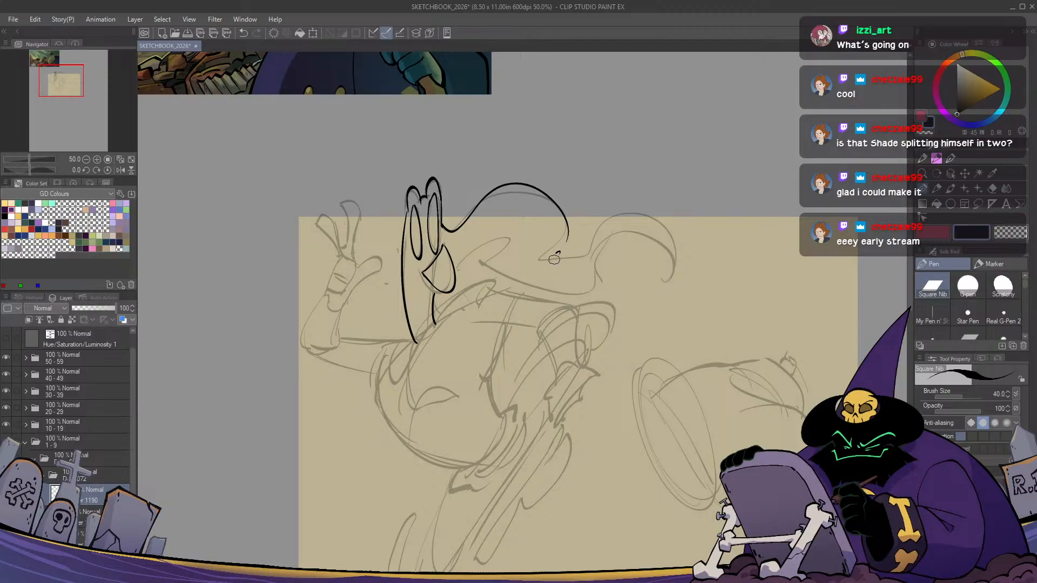
{"action": "key", "text": "ctrl+z"}
{"action": "mouse_move", "coordinate": [444, 229]}
{"action": "left_mouse_down"}
{"action": "mouse_move", "coordinate": [543, 193]}
{"action": "mouse_move", "coordinate": [547, 253]}
{"action": "mouse_move", "coordinate": [538, 257]}
{"action": "mouse_move", "coordinate": [590, 255]}
{"action": "mouse_move", "coordinate": [590, 240]}
{"action": "mouse_move", "coordinate": [683, 253]}
{"action": "mouse_move", "coordinate": [665, 287]}
{"action": "mouse_move", "coordinate": [670, 252]}
{"action": "mouse_move", "coordinate": [598, 270]}
{"action": "mouse_move", "coordinate": [586, 309]}
{"action": "mouse_move", "coordinate": [492, 277]}
{"action": "mouse_move", "coordinate": [519, 230]}
{"action": "mouse_move", "coordinate": [457, 259]}
{"action": "left_mouse_up"}
{"action": "key", "text": "h"}
{"action": "key", "text": "h"}
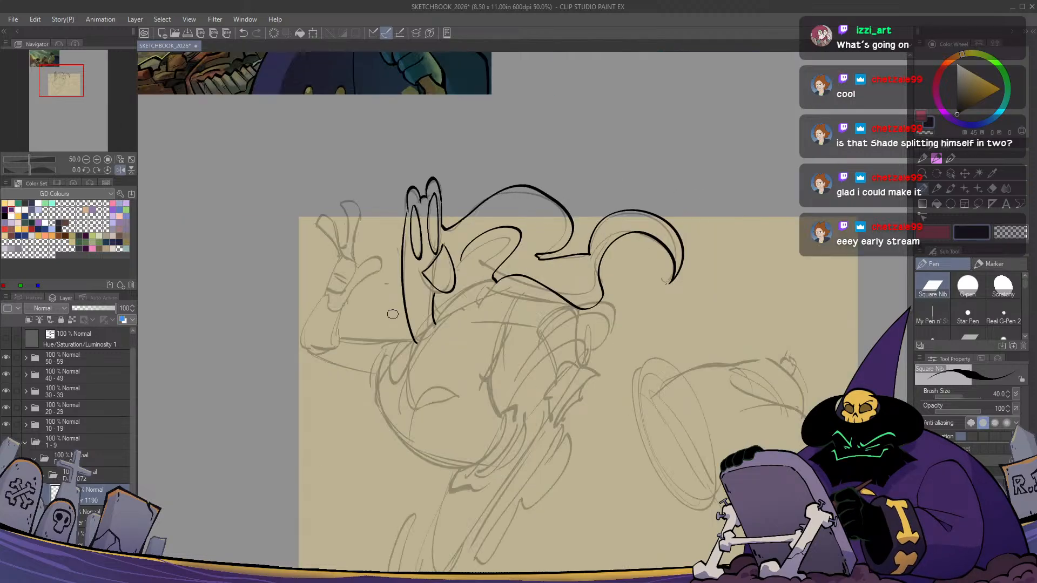
Remove the trailing shape's wavy lower contour and try redrawing it from the inside of the curled tip
{"action": "key", "text": "ctrl+z"}
{"action": "mouse_move", "coordinate": [670, 283]}
{"action": "left_mouse_down"}
{"action": "mouse_move", "coordinate": [616, 240]}
{"action": "mouse_move", "coordinate": [591, 295]}
{"action": "left_mouse_up"}
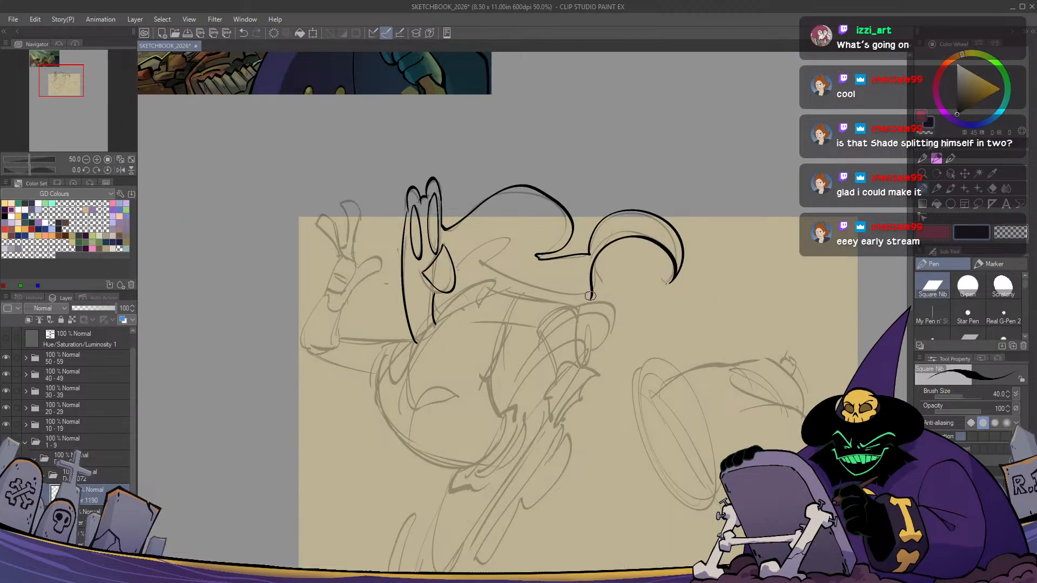
{"action": "key", "text": "p"}
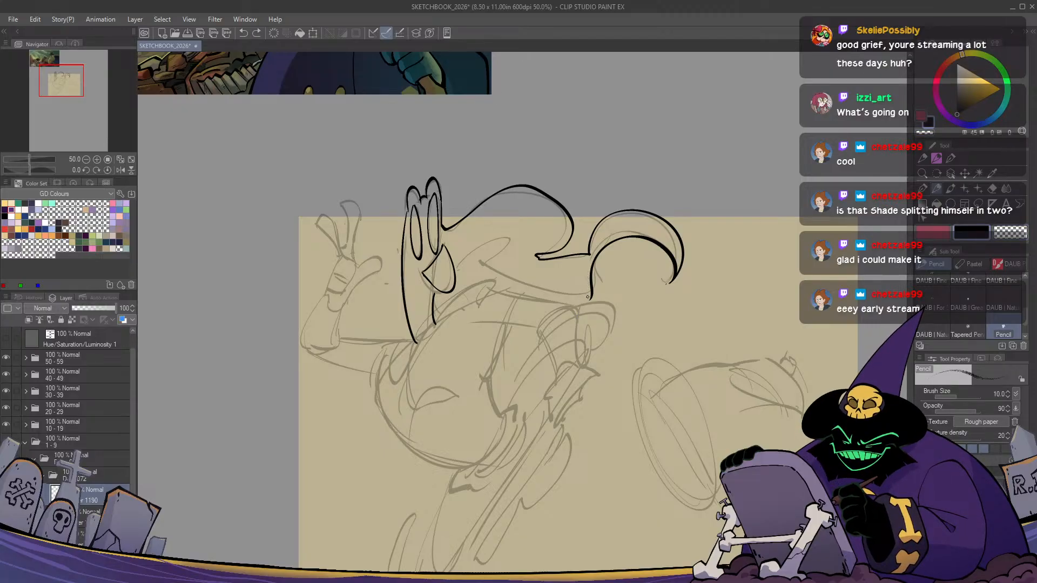
{"action": "key", "text": "p"}
{"action": "key", "text": "c"}
{"action": "mouse_move", "coordinate": [588, 307]}
{"action": "left_mouse_down"}
{"action": "mouse_move", "coordinate": [596, 261]}
{"action": "mouse_move", "coordinate": [504, 276]}
{"action": "mouse_move", "coordinate": [462, 255]}
{"action": "left_mouse_up"}
{"action": "key", "text": "c"}
{"action": "key", "text": "h"}
{"action": "key", "text": "h"}
{"action": "key", "text": "ctrl+z"}
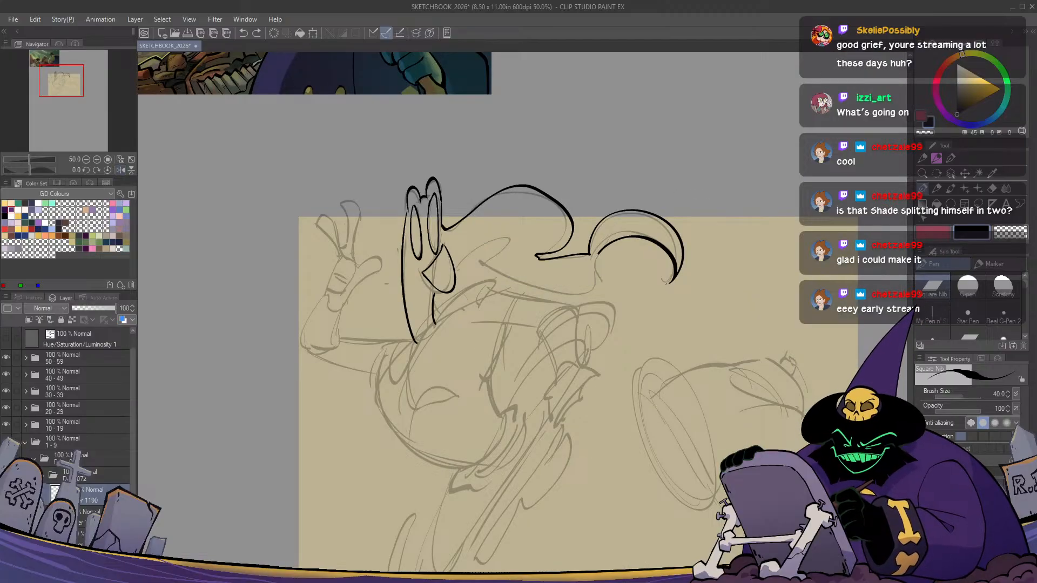
Redraw the trailing shape's lower contour as a smooth wave from the curl to a pointed fold beneath a rounded arch near the mouth
{"action": "key", "text": "c"}
{"action": "mouse_move", "coordinate": [591, 262]}
{"action": "left_mouse_down"}
{"action": "mouse_move", "coordinate": [637, 237]}
{"action": "mouse_move", "coordinate": [552, 292]}
{"action": "mouse_move", "coordinate": [483, 233]}
{"action": "mouse_move", "coordinate": [444, 292]}
{"action": "left_mouse_up"}
{"action": "key", "text": "c"}
{"action": "key", "text": "h"}
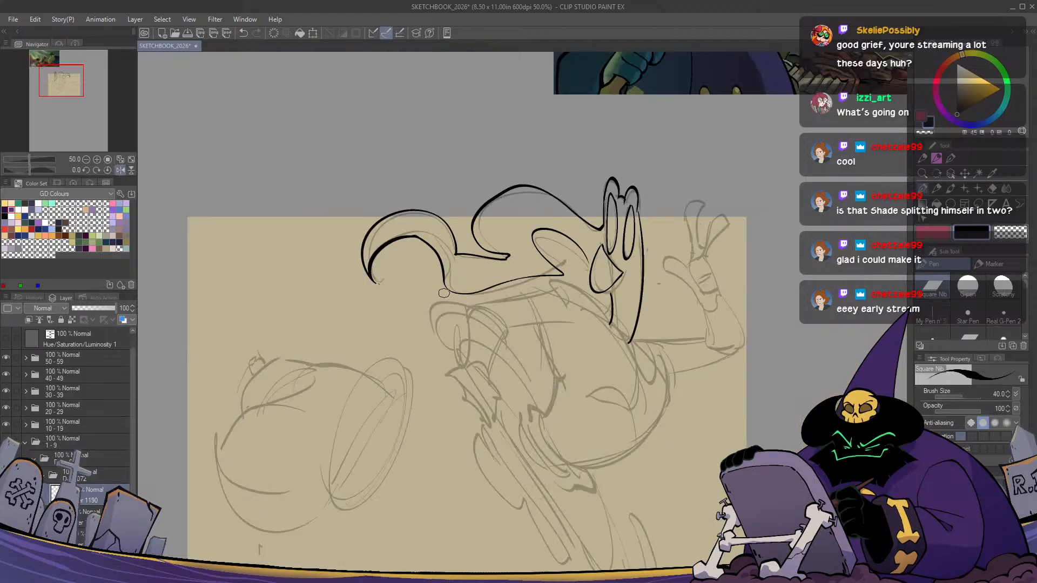
{"action": "key", "text": "h"}
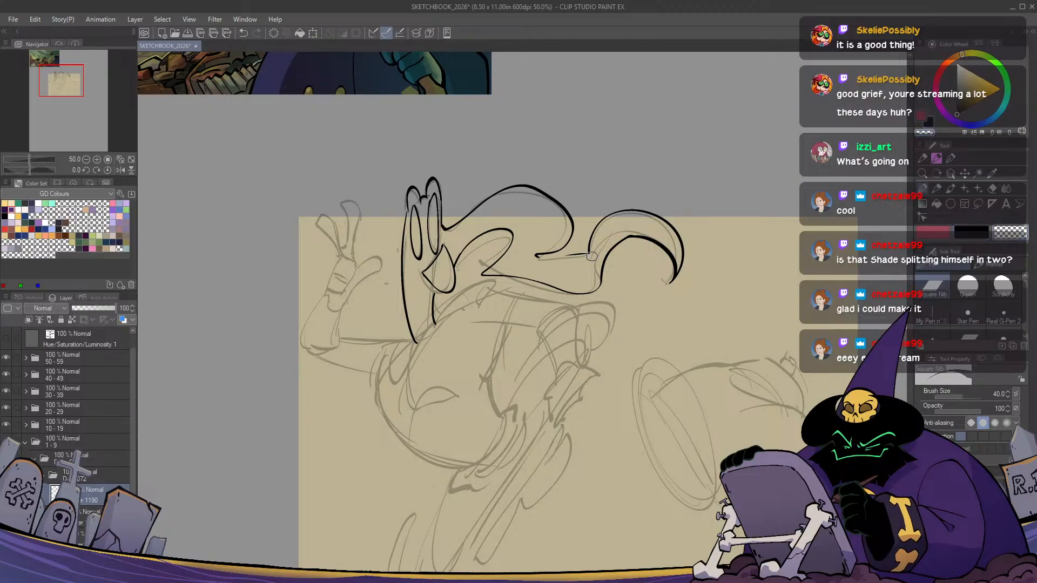
Rework the trailing shape's notch so its lower line sweeps smoothly up into the outer curve of the curled tip
{"action": "mouse_move", "coordinate": [588, 248]}
{"action": "left_mouse_down"}
{"action": "mouse_move", "coordinate": [537, 257]}
{"action": "mouse_move", "coordinate": [589, 245]}
{"action": "mouse_move", "coordinate": [564, 253]}
{"action": "left_mouse_up"}
{"action": "key", "text": "ctrl+z"}
{"action": "key", "text": "ctrl+z"}
{"action": "key", "text": "c"}
{"action": "left_click_drag", "start_coordinate": [637, 234], "coordinate": [672, 256]}
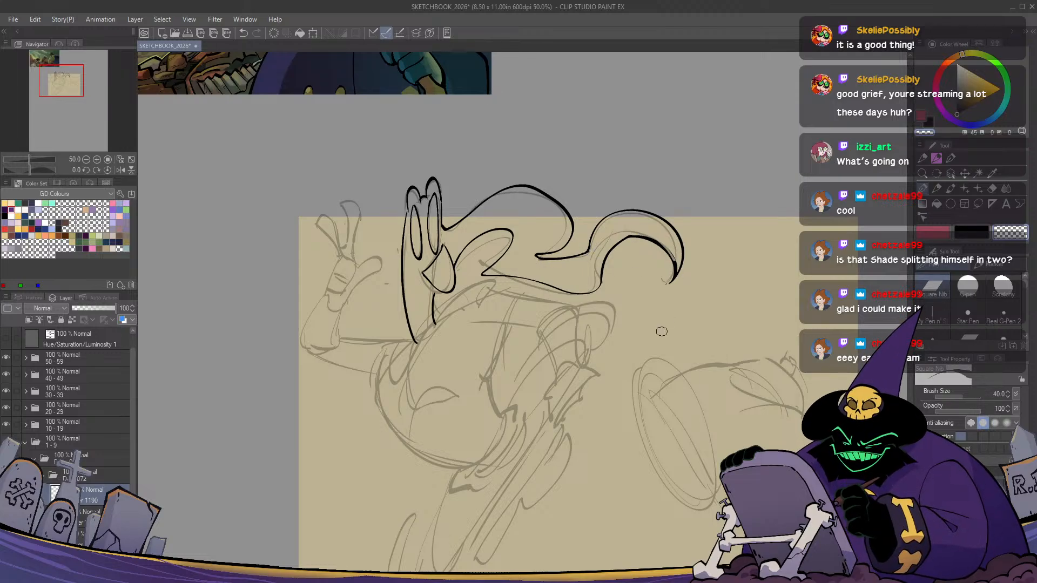
{"action": "key", "text": "h"}
{"action": "key", "text": "h"}
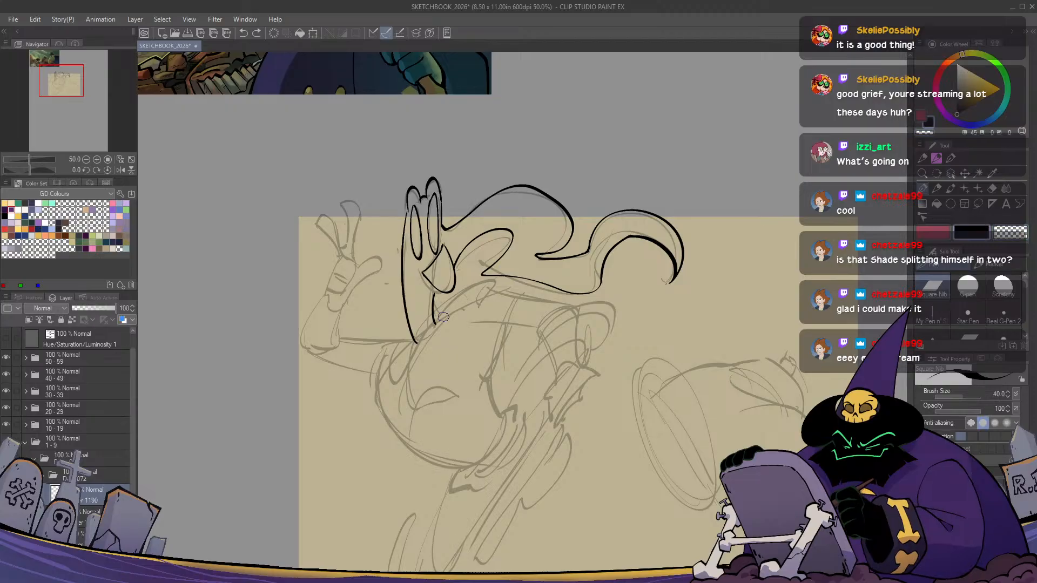
Draw a narrow slanted loop with a rounded lower end around the base of the upright form
{"action": "mouse_move", "coordinate": [443, 309]}
{"action": "left_mouse_down"}
{"action": "mouse_move", "coordinate": [387, 378]}
{"action": "mouse_move", "coordinate": [453, 303]}
{"action": "left_mouse_up"}
{"action": "key", "text": "ctrl+z"}
{"action": "left_click_drag", "start_coordinate": [412, 334], "coordinate": [399, 384]}
{"action": "key", "text": "ctrl+z"}
{"action": "key", "text": "ctrl+z"}
{"action": "left_click_drag", "start_coordinate": [456, 297], "coordinate": [400, 384]}
{"action": "key", "text": "h"}
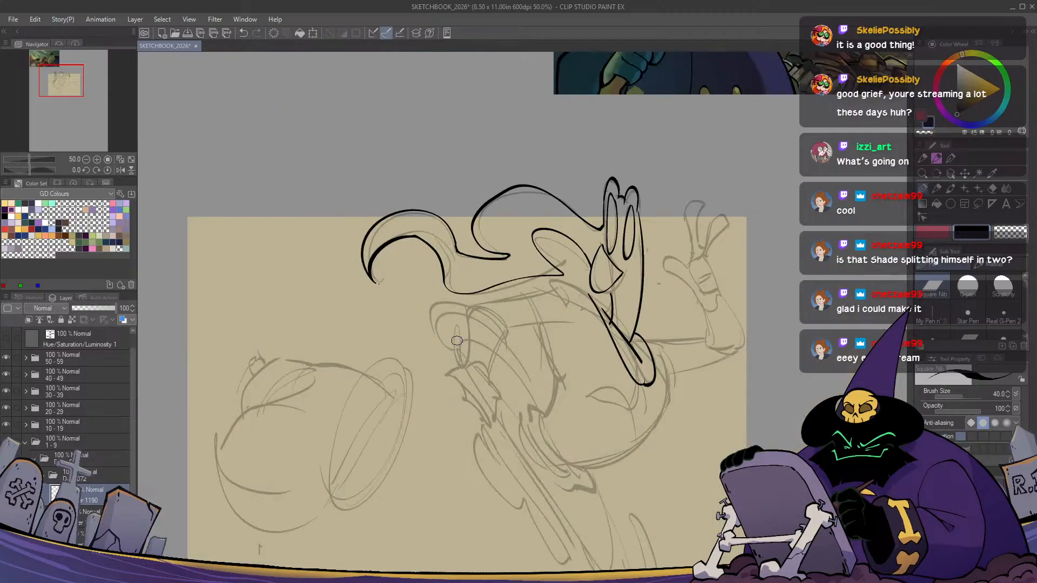
{"action": "key", "text": "h"}
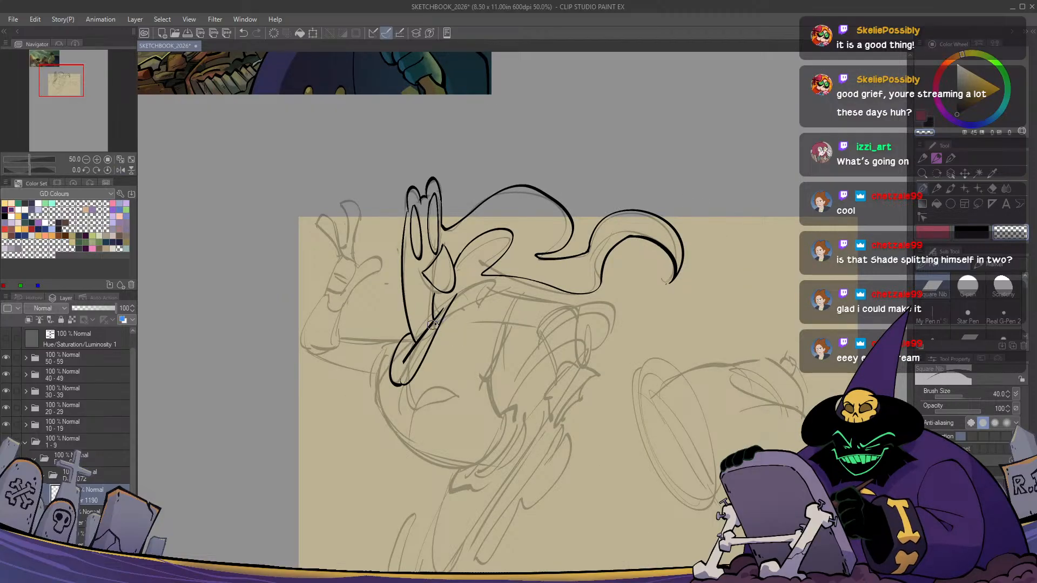
Clean up the overlapping strokes inside the slanted loop and define where the upright form's base passes through it
{"action": "key", "text": "ctrl+z"}
{"action": "key", "text": "c"}
{"action": "mouse_move", "coordinate": [434, 323]}
{"action": "left_mouse_down"}
{"action": "mouse_move", "coordinate": [408, 352]}
{"action": "mouse_move", "coordinate": [402, 381]}
{"action": "left_mouse_up"}
{"action": "key", "text": "ctrl+z"}
{"action": "mouse_move", "coordinate": [415, 343]}
{"action": "left_mouse_down"}
{"action": "mouse_move", "coordinate": [390, 357]}
{"action": "mouse_move", "coordinate": [415, 342]}
{"action": "mouse_move", "coordinate": [424, 362]}
{"action": "left_mouse_up"}
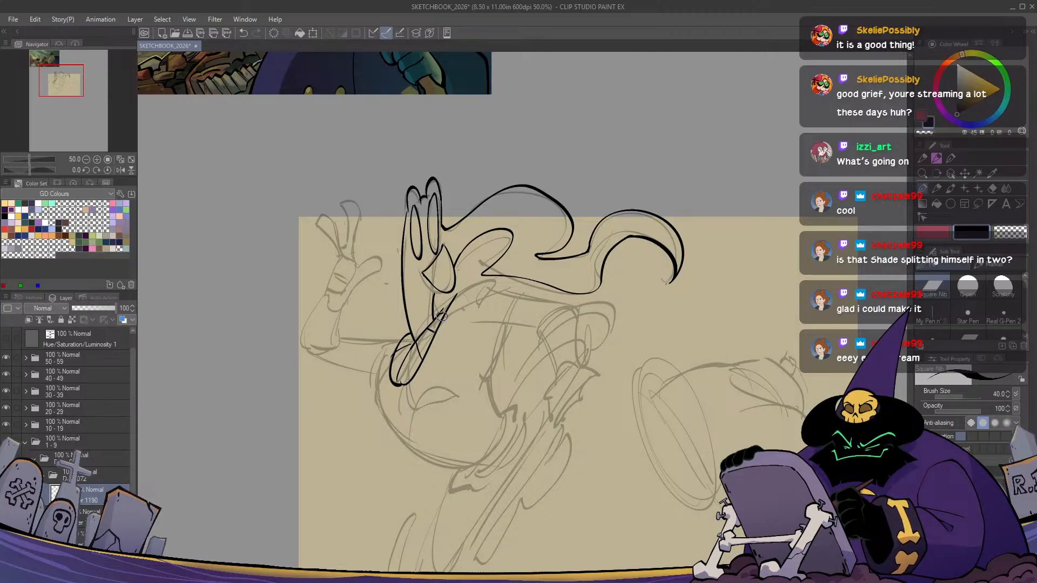
{"action": "key", "text": "h"}
{"action": "key", "text": "h"}
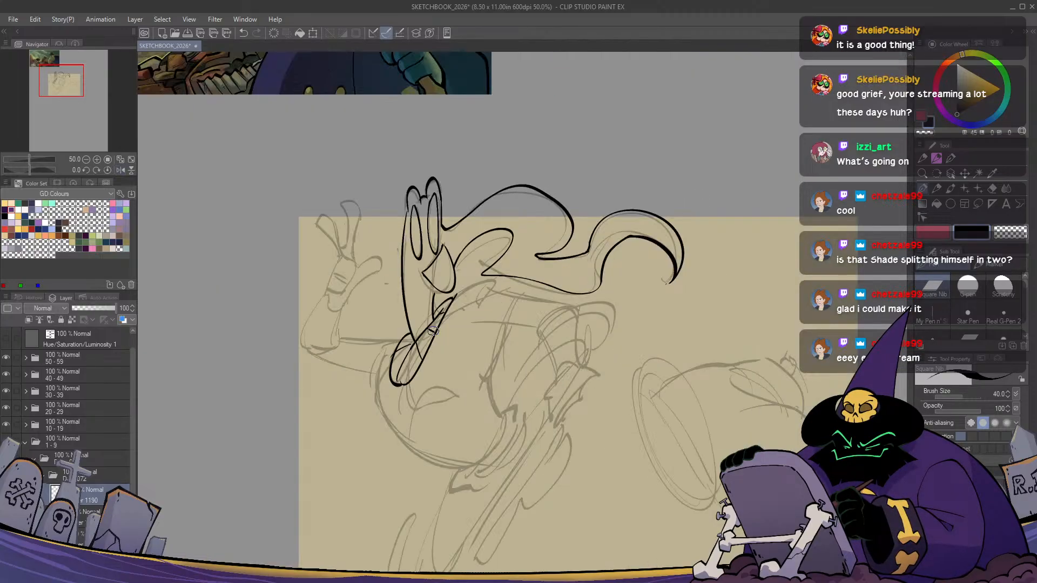
{"action": "key", "text": "h"}
{"action": "key", "text": "h"}
{"action": "key", "text": "h"}
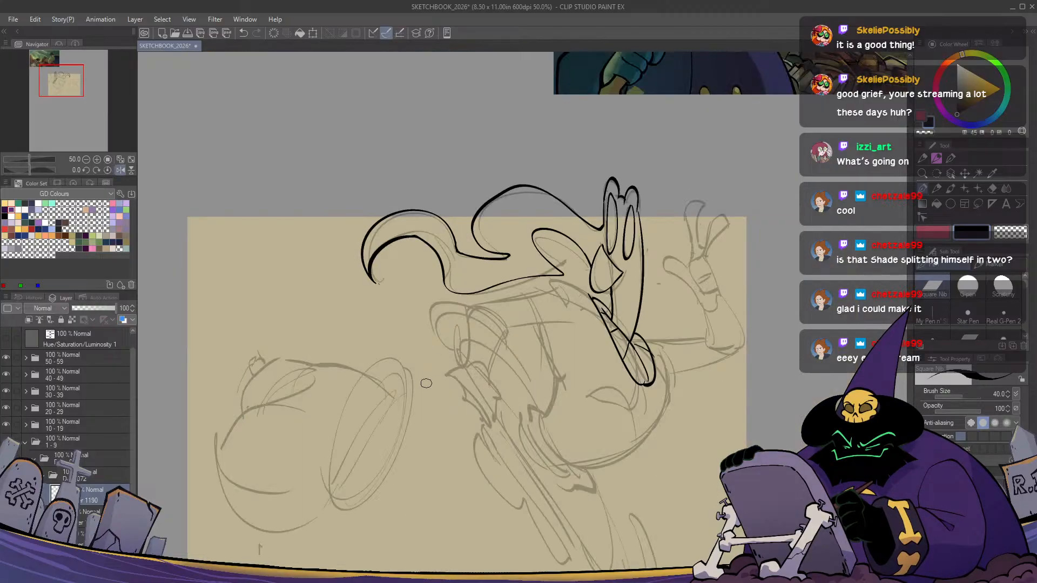
{"action": "key", "text": "h"}
Trace the upper and lower edges of the raised arm's upper section where it joins the round torso
{"action": "left_click_drag", "start_coordinate": [426, 383], "coordinate": [493, 375]}
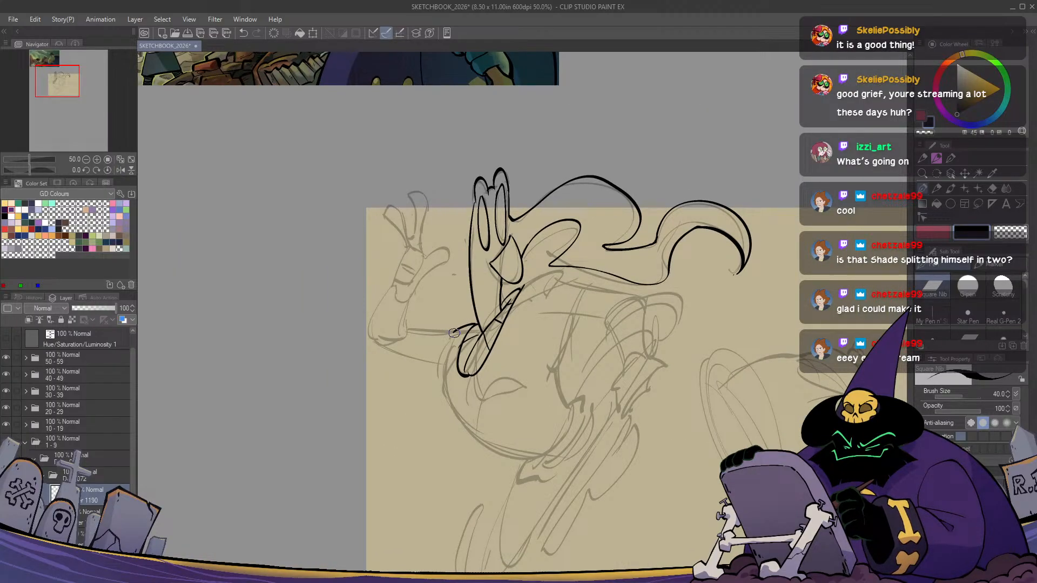
{"action": "key", "text": "h"}
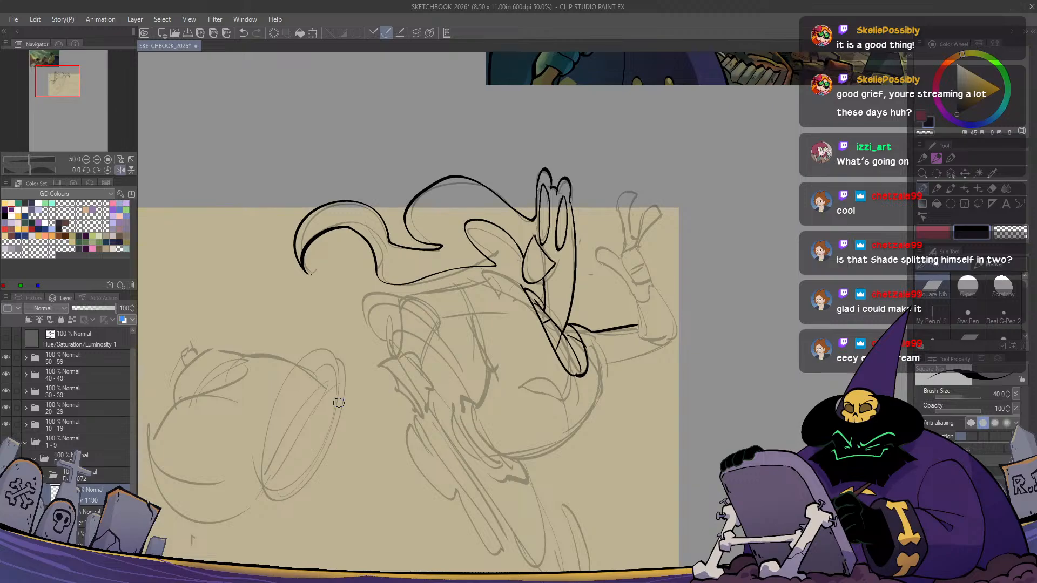
{"action": "key", "text": "h"}
{"action": "mouse_move", "coordinate": [390, 348]}
{"action": "left_mouse_down"}
{"action": "mouse_move", "coordinate": [442, 367]}
{"action": "mouse_move", "coordinate": [482, 433]}
{"action": "left_mouse_up"}
{"action": "key", "text": "ctrl+z"}
Trace the rounded front of the torso as one curve from the raised arm down to the waist
{"action": "mouse_move", "coordinate": [445, 370]}
{"action": "left_mouse_down"}
{"action": "mouse_move", "coordinate": [473, 432]}
{"action": "mouse_move", "coordinate": [530, 462]}
{"action": "left_mouse_up"}
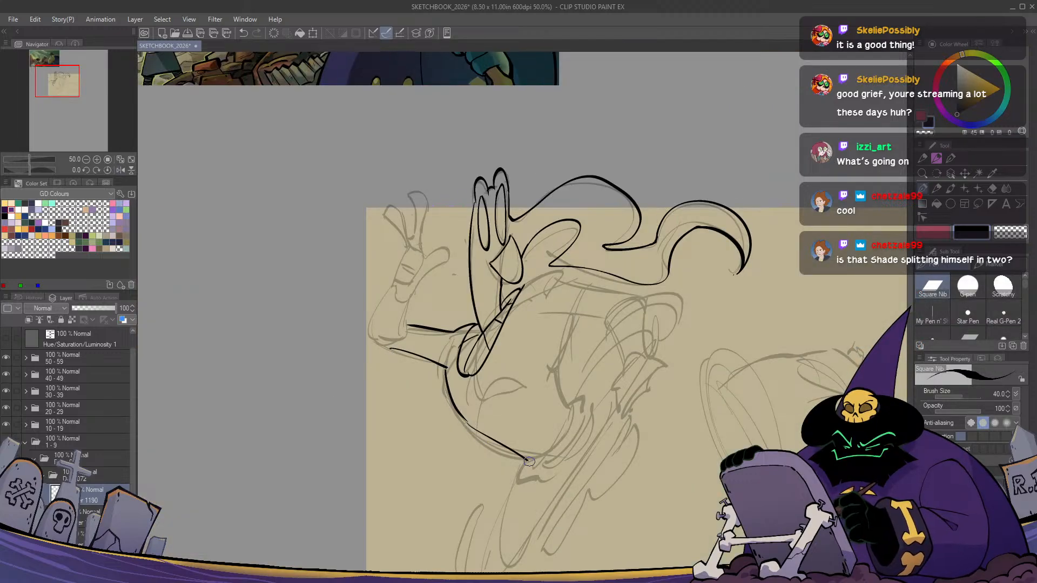
{"action": "key", "text": "ctrl+z"}
{"action": "left_click_drag", "start_coordinate": [464, 419], "coordinate": [530, 459]}
{"action": "key", "text": "h"}
{"action": "key", "text": "h"}
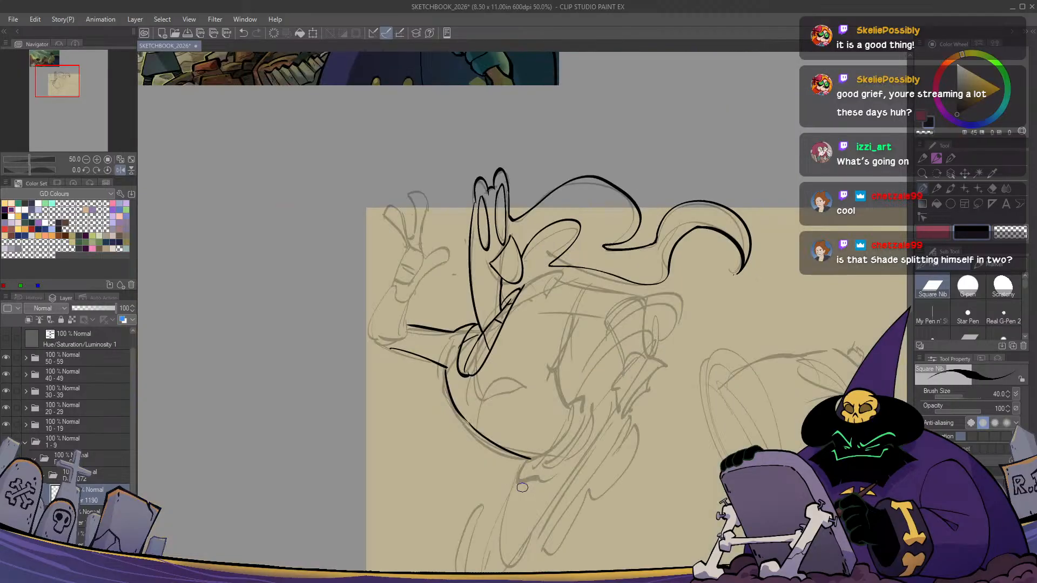
Draw a shallow arched crease inside the lower part of the torso
{"action": "left_click_drag", "start_coordinate": [478, 421], "coordinate": [538, 400]}
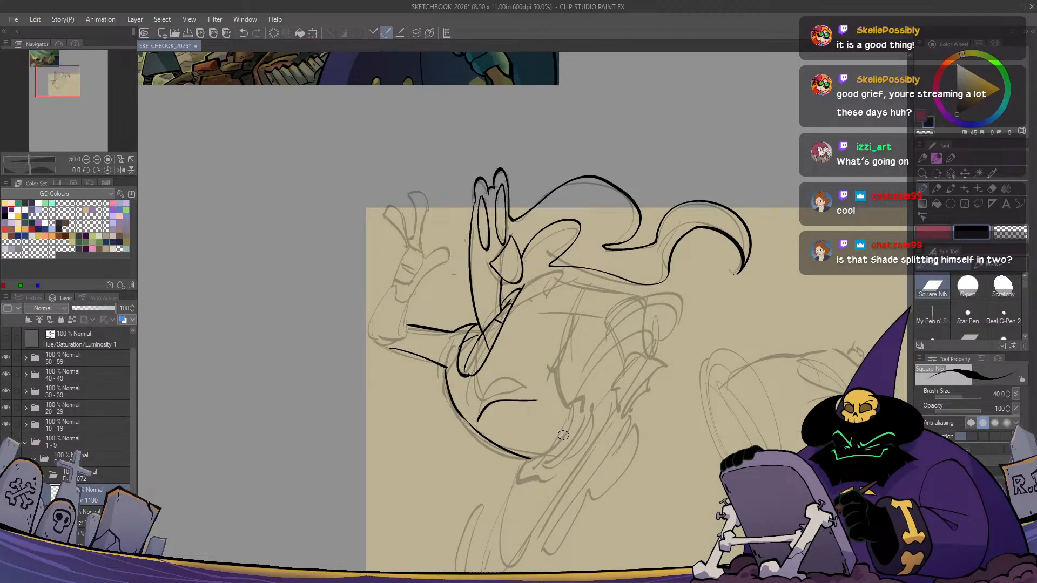
{"action": "key", "text": "h"}
{"action": "key", "text": "h"}
{"action": "key", "text": "ctrl+z"}
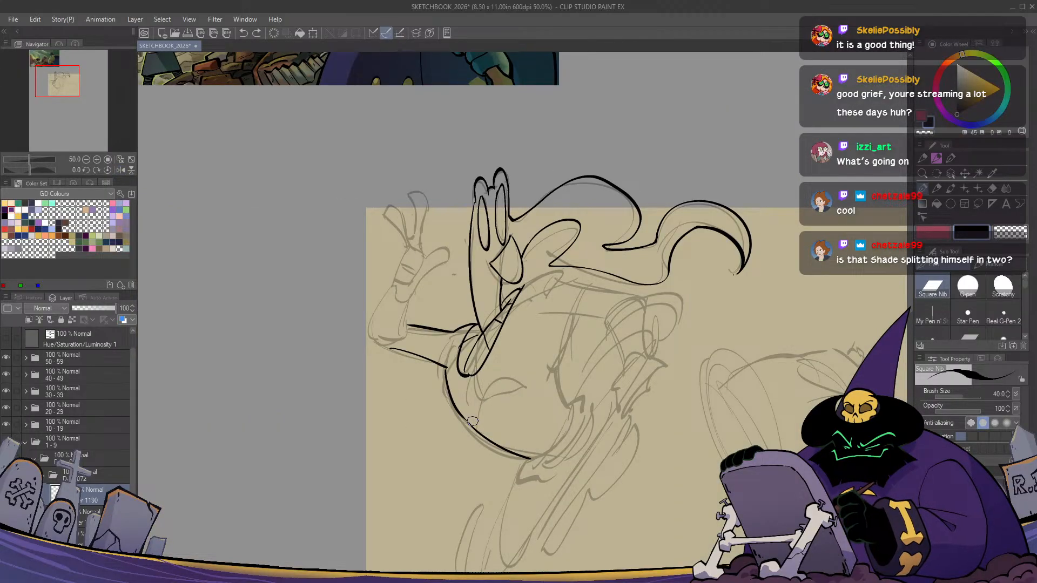
{"action": "mouse_move", "coordinate": [474, 419]}
{"action": "left_mouse_down"}
{"action": "mouse_move", "coordinate": [575, 411]}
{"action": "mouse_move", "coordinate": [490, 404]}
{"action": "mouse_move", "coordinate": [540, 406]}
{"action": "left_mouse_up"}
{"action": "key", "text": "ctrl+z"}
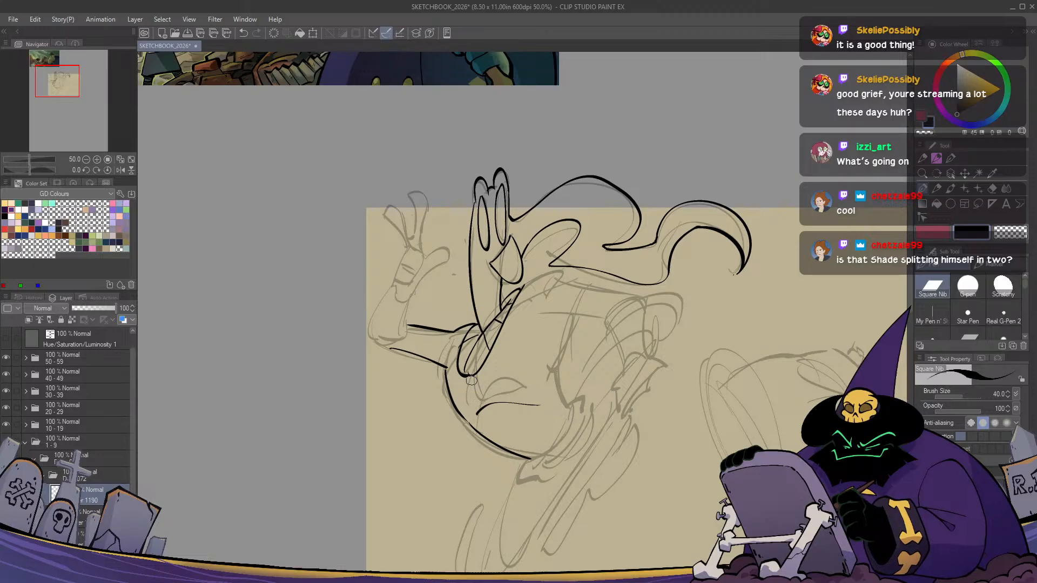
{"action": "key", "text": "h"}
{"action": "key", "text": "h"}
Trace the upper back line from the top of the slanted loop across to the far shoulder
{"action": "left_click_drag", "start_coordinate": [505, 304], "coordinate": [570, 296]}
{"action": "key", "text": "h"}
{"action": "key", "text": "h"}
{"action": "key", "text": "ctrl+z"}
{"action": "key", "text": "ctrl+z"}
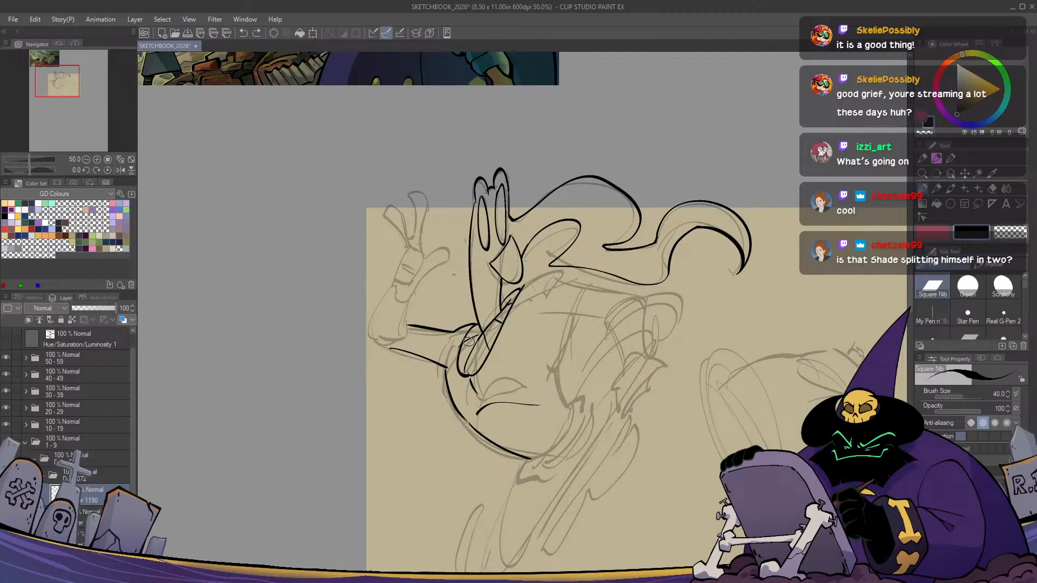
{"action": "mouse_move", "coordinate": [522, 293]}
{"action": "left_mouse_down"}
{"action": "mouse_move", "coordinate": [546, 281]}
{"action": "mouse_move", "coordinate": [631, 293]}
{"action": "left_mouse_up"}
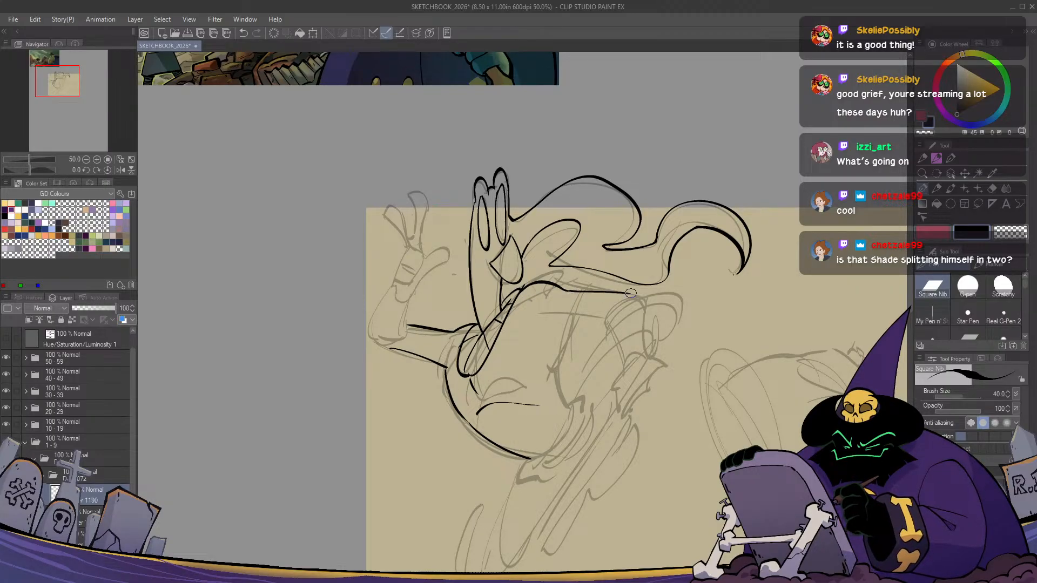
{"action": "key", "text": "ctrl+z"}
{"action": "left_click_drag", "start_coordinate": [521, 290], "coordinate": [635, 295]}
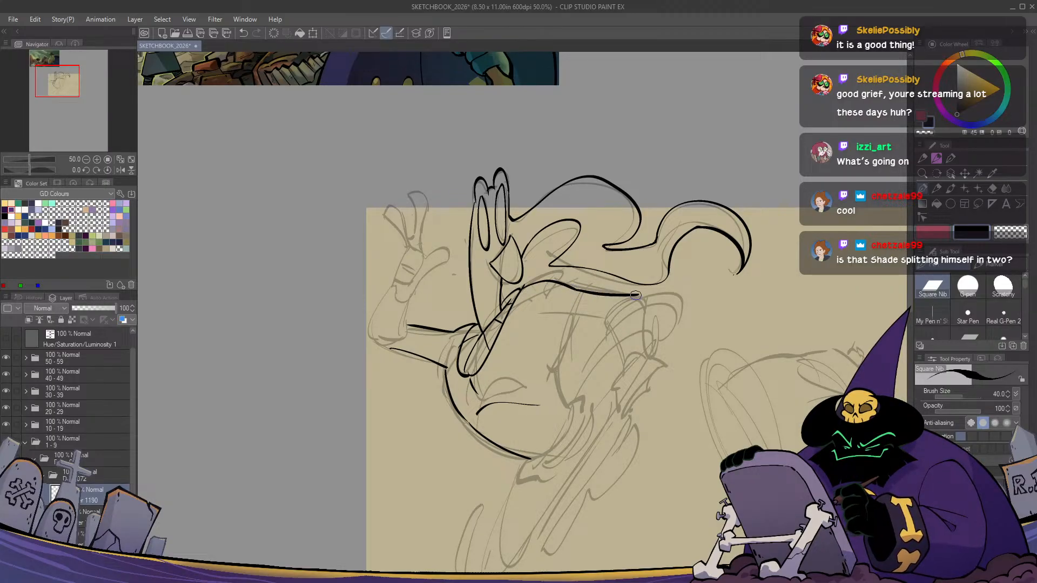
{"action": "key", "text": "h"}
{"action": "key", "text": "h"}
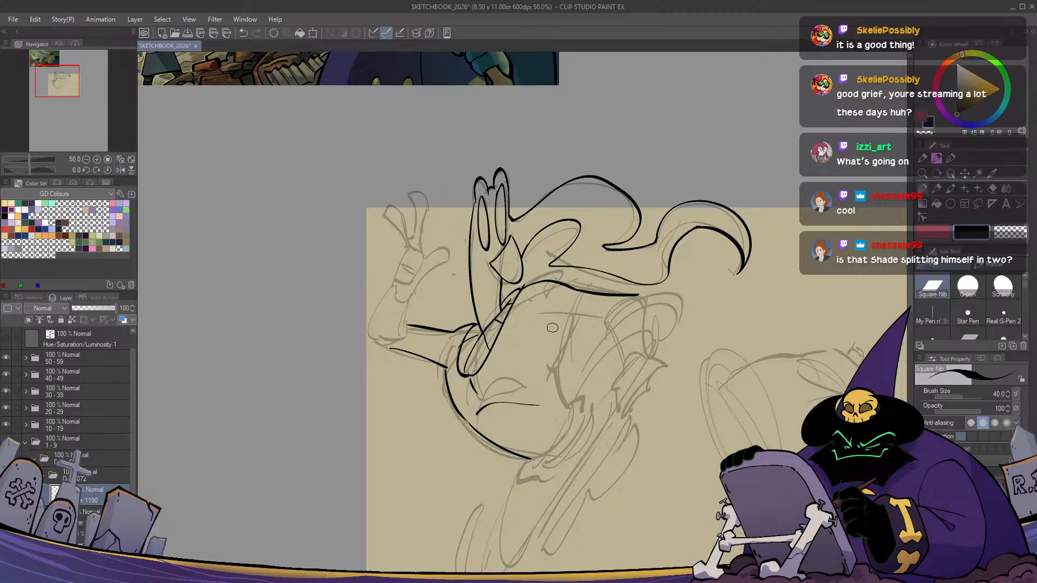
Draw a short curved crease in the upper torso and an underarm line leading to a rounded sleeve opening at the shoulder
{"action": "left_click_drag", "start_coordinate": [553, 326], "coordinate": [531, 354]}
{"action": "key", "text": "h"}
{"action": "key", "text": "h"}
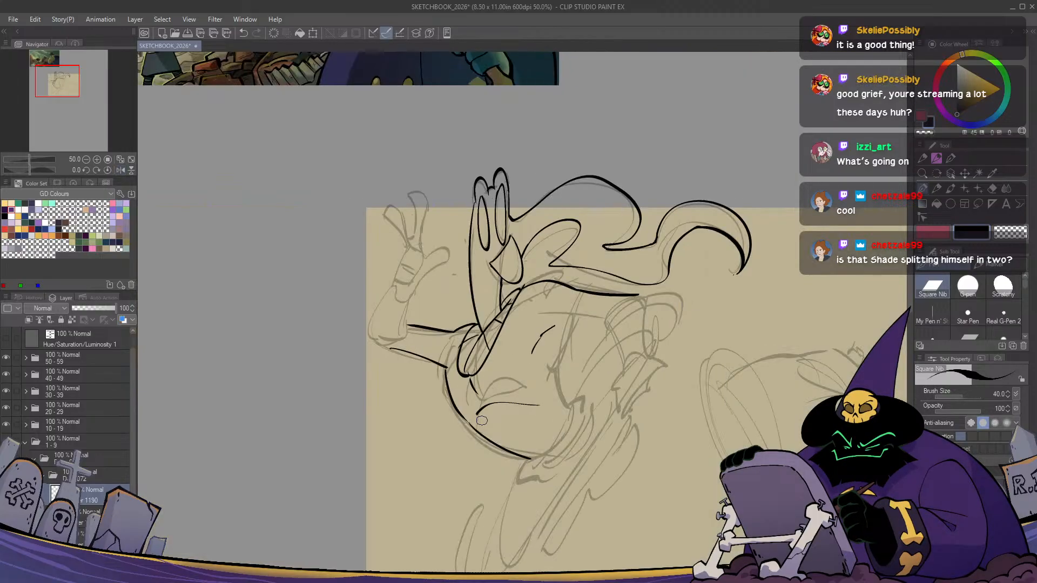
{"action": "mouse_move", "coordinate": [555, 321]}
{"action": "left_mouse_down"}
{"action": "mouse_move", "coordinate": [599, 319]}
{"action": "mouse_move", "coordinate": [623, 373]}
{"action": "left_mouse_up"}
{"action": "key", "text": "ctrl+z"}
{"action": "key", "text": "e"}
{"action": "key", "text": "p"}
{"action": "mouse_move", "coordinate": [619, 328]}
{"action": "left_mouse_down"}
{"action": "mouse_move", "coordinate": [633, 299]}
{"action": "mouse_move", "coordinate": [606, 323]}
{"action": "left_mouse_up"}
{"action": "key", "text": "ctrl+z"}
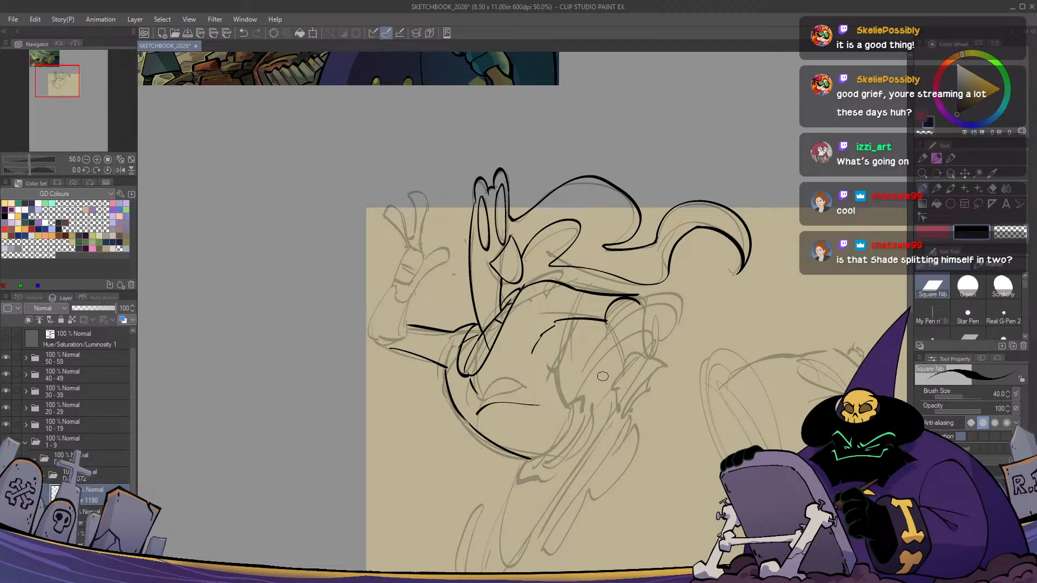
Trace both edges of the lowered arm down from the sleeve opening and outline a blocky fist at its end
{"action": "left_click_drag", "start_coordinate": [610, 392], "coordinate": [559, 361]}
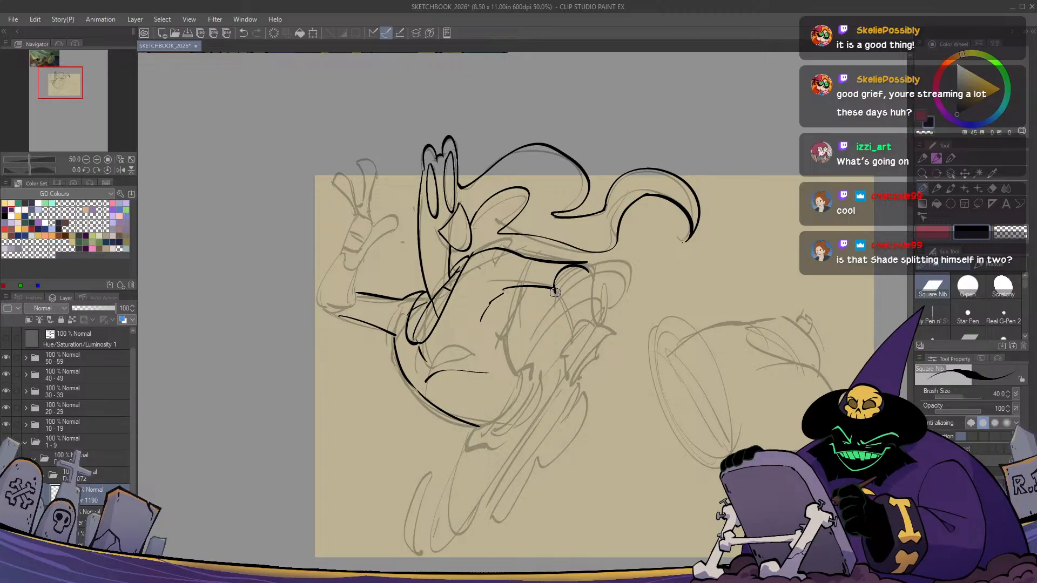
{"action": "left_click_drag", "start_coordinate": [555, 292], "coordinate": [572, 341]}
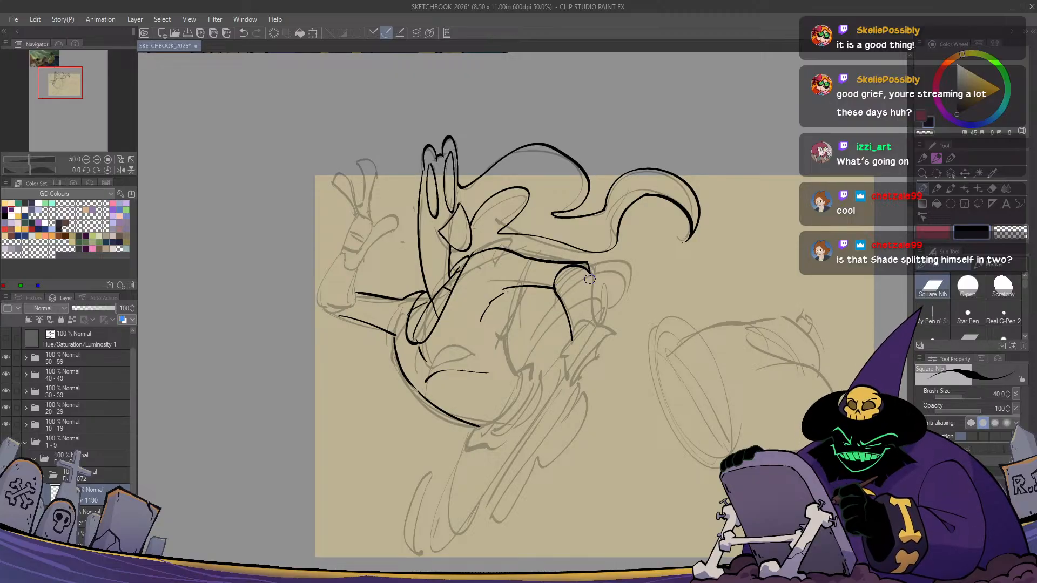
{"action": "left_click_drag", "start_coordinate": [589, 280], "coordinate": [599, 327]}
{"action": "key", "text": "ctrl+z"}
{"action": "key", "text": "ctrl+z"}
{"action": "left_click_drag", "start_coordinate": [590, 277], "coordinate": [600, 326]}
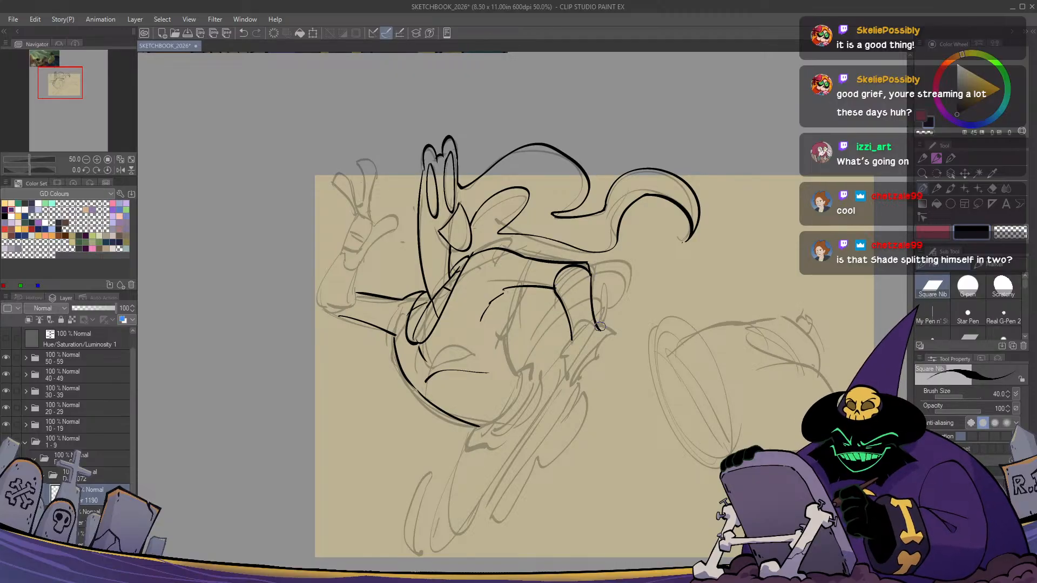
{"action": "key", "text": "ctrl+z"}
{"action": "mouse_move", "coordinate": [590, 277]}
{"action": "left_mouse_down"}
{"action": "mouse_move", "coordinate": [598, 322]}
{"action": "mouse_move", "coordinate": [571, 334]}
{"action": "mouse_move", "coordinate": [558, 355]}
{"action": "mouse_move", "coordinate": [567, 379]}
{"action": "mouse_move", "coordinate": [608, 343]}
{"action": "mouse_move", "coordinate": [598, 326]}
{"action": "mouse_move", "coordinate": [564, 363]}
{"action": "mouse_move", "coordinate": [569, 383]}
{"action": "mouse_move", "coordinate": [599, 351]}
{"action": "mouse_move", "coordinate": [599, 326]}
{"action": "mouse_move", "coordinate": [597, 354]}
{"action": "left_mouse_up"}
{"action": "key", "text": "h"}
{"action": "key", "text": "h"}
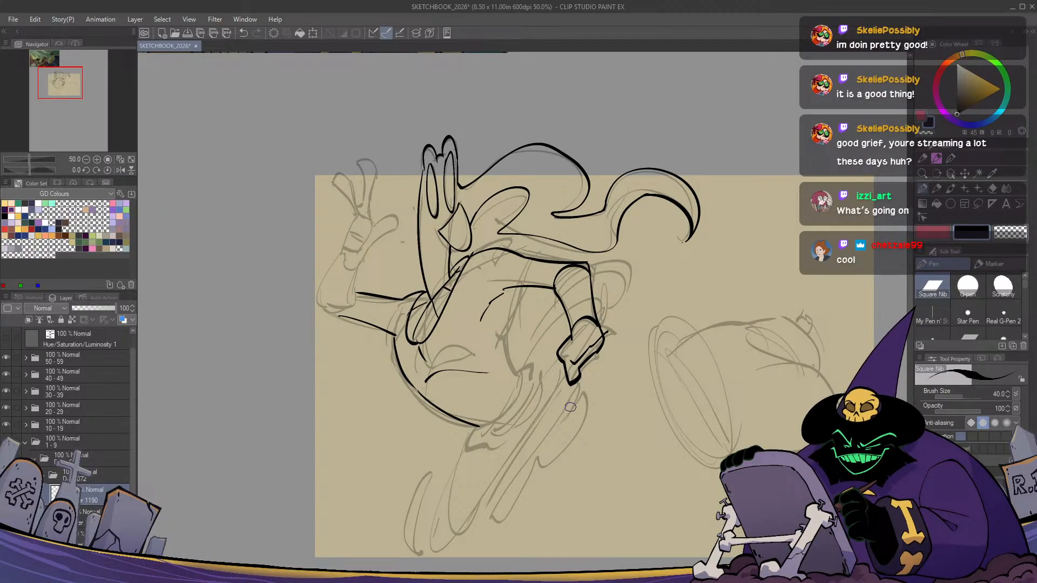
Undo the fist's outer strokes and redraw it with a squared lower edge and separate curled fingers
{"action": "key", "text": "h"}
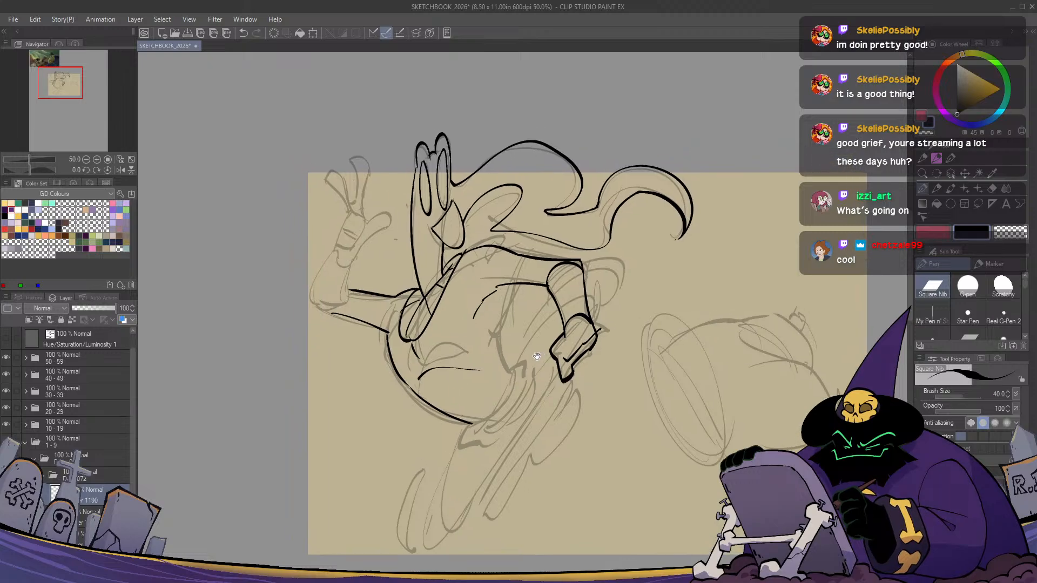
{"action": "key", "text": "h"}
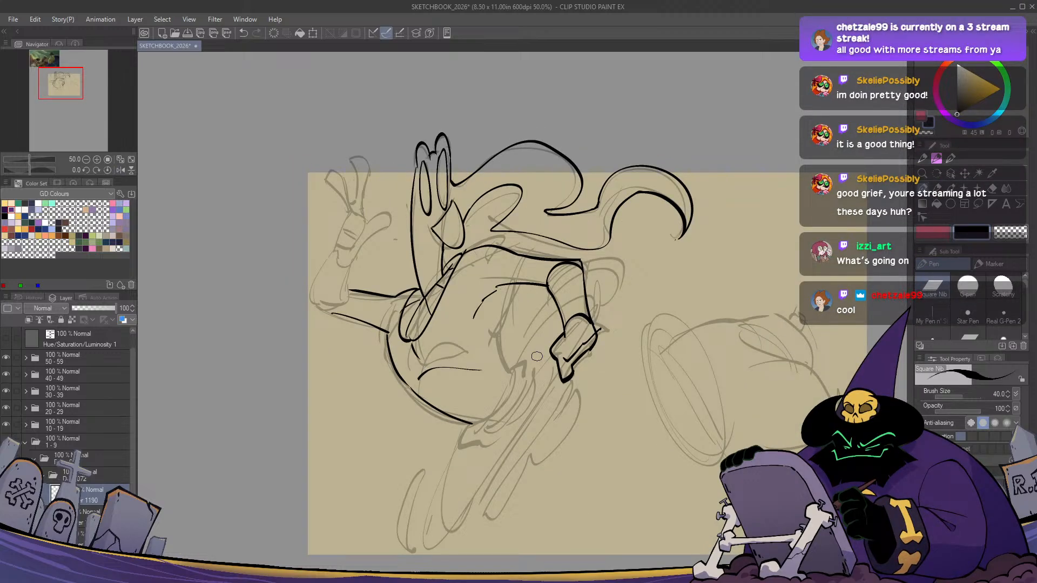
{"action": "key", "text": "ctrl+z"}
{"action": "key", "text": "ctrl+z"}
{"action": "key", "text": "ctrl+z"}
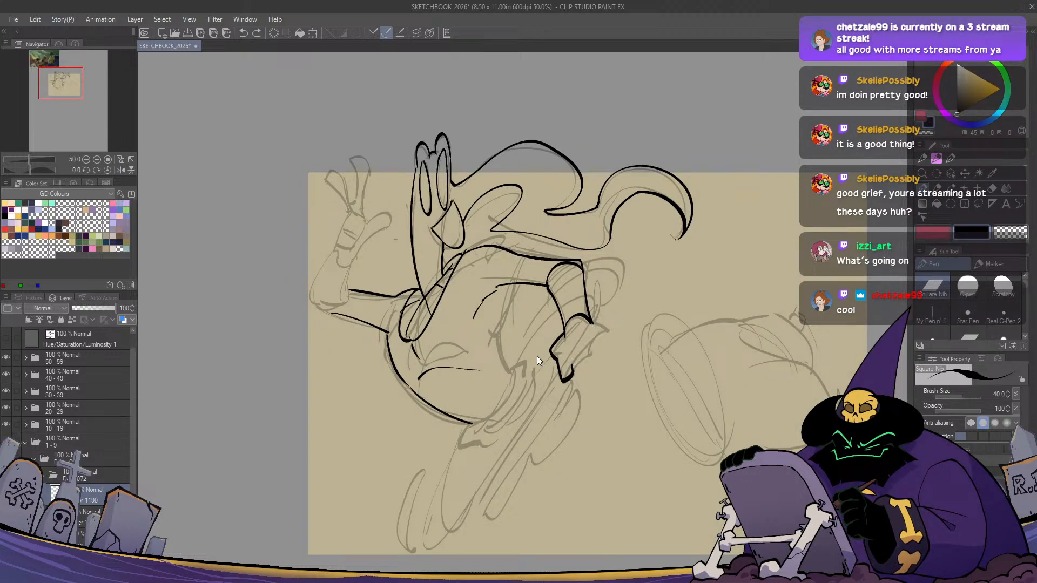
{"action": "mouse_move", "coordinate": [553, 348]}
{"action": "left_mouse_down"}
{"action": "mouse_move", "coordinate": [587, 382]}
{"action": "mouse_move", "coordinate": [573, 374]}
{"action": "left_mouse_up"}
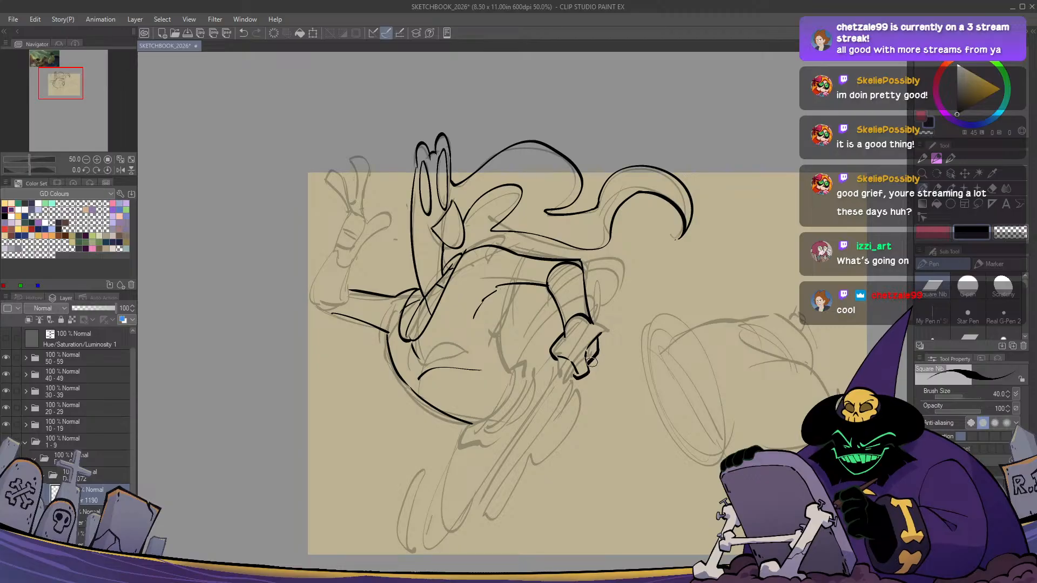
{"action": "left_click_drag", "start_coordinate": [595, 342], "coordinate": [596, 356]}
{"action": "mouse_move", "coordinate": [601, 354]}
{"action": "left_mouse_down"}
{"action": "mouse_move", "coordinate": [594, 320]}
{"action": "mouse_move", "coordinate": [606, 328]}
{"action": "mouse_move", "coordinate": [602, 350]}
{"action": "left_mouse_up"}
{"action": "key", "text": "ctrl+z"}
{"action": "key", "text": "h"}
{"action": "key", "text": "h"}
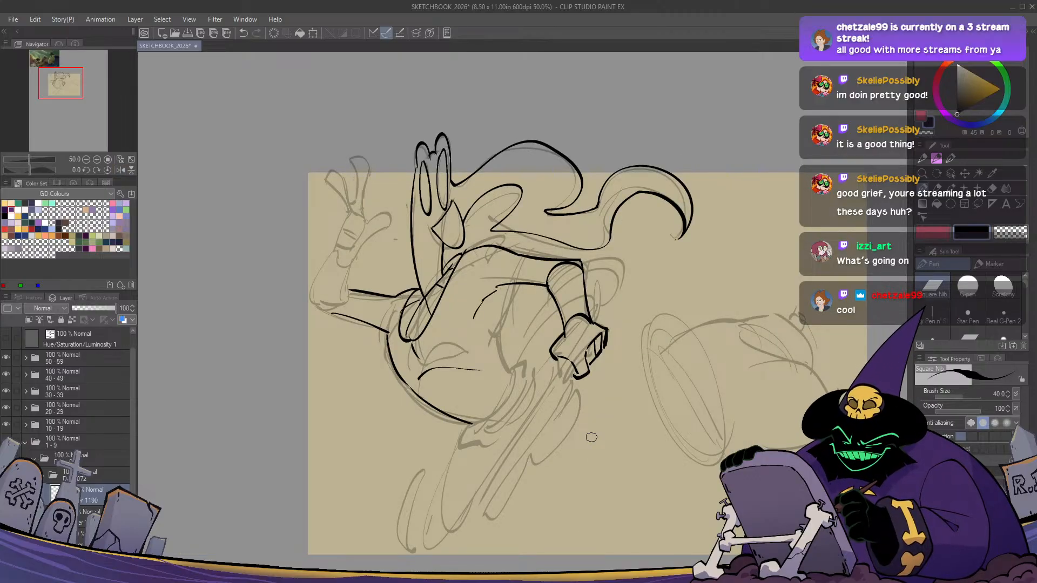
{"action": "left_click_drag", "start_coordinate": [591, 437], "coordinate": [578, 421]}
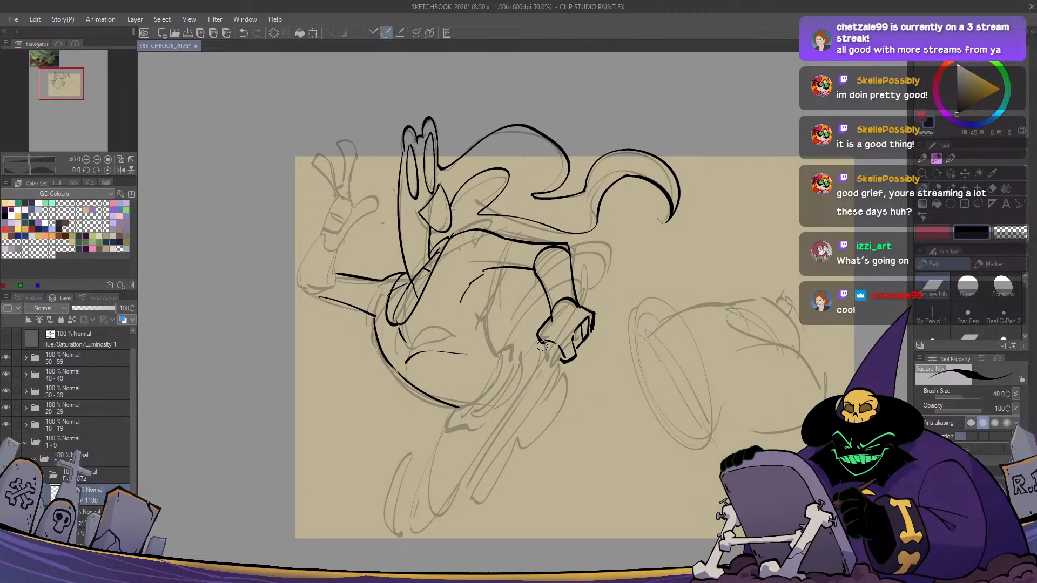
Trace a long trailing line from beneath the fist diagonally down to a ragged, pointed tip, redrawing it until it fits the sketch
{"action": "left_click_drag", "start_coordinate": [551, 342], "coordinate": [481, 452]}
{"action": "key", "text": "ctrl+z"}
{"action": "mouse_move", "coordinate": [552, 344]}
{"action": "left_mouse_down"}
{"action": "mouse_move", "coordinate": [435, 506]}
{"action": "mouse_move", "coordinate": [431, 455]}
{"action": "mouse_move", "coordinate": [448, 415]}
{"action": "mouse_move", "coordinate": [436, 490]}
{"action": "mouse_move", "coordinate": [452, 510]}
{"action": "mouse_move", "coordinate": [551, 340]}
{"action": "mouse_move", "coordinate": [434, 509]}
{"action": "mouse_move", "coordinate": [438, 464]}
{"action": "mouse_move", "coordinate": [421, 473]}
{"action": "mouse_move", "coordinate": [435, 434]}
{"action": "left_mouse_up"}
{"action": "key", "text": "ctrl+z"}
{"action": "key", "text": "ctrl+z"}
{"action": "key", "text": "ctrl+z"}
{"action": "key", "text": "ctrl+z"}
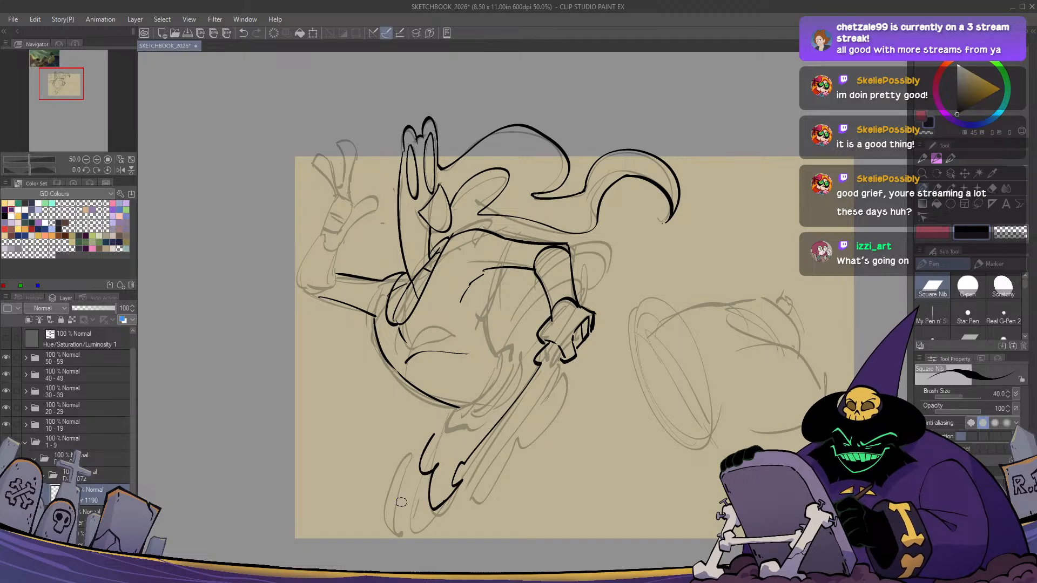
{"action": "key", "text": "h"}
{"action": "key", "text": "h"}
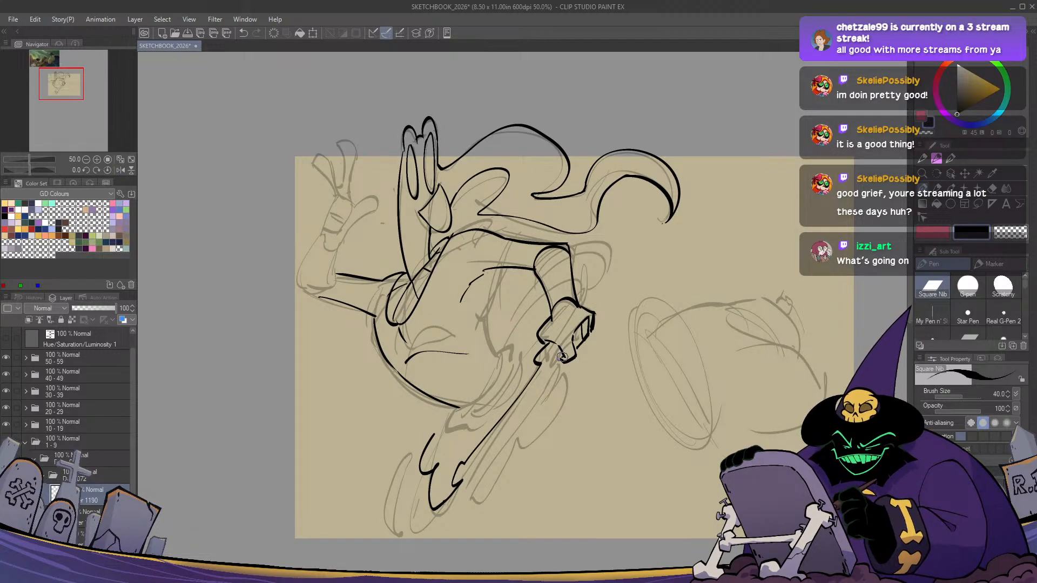
Draw a second, outer contour from under the fist down around the pointed tip of the trailing shape
{"action": "mouse_move", "coordinate": [562, 356]}
{"action": "left_mouse_down"}
{"action": "mouse_move", "coordinate": [525, 428]}
{"action": "mouse_move", "coordinate": [432, 521]}
{"action": "mouse_move", "coordinate": [424, 480]}
{"action": "left_mouse_up"}
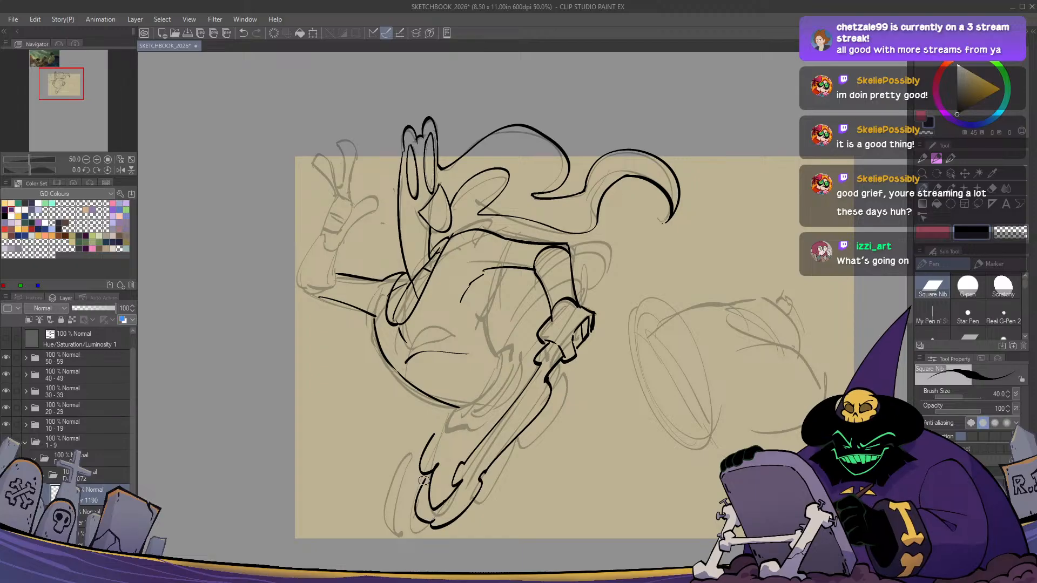
{"action": "key", "text": "h"}
{"action": "key", "text": "h"}
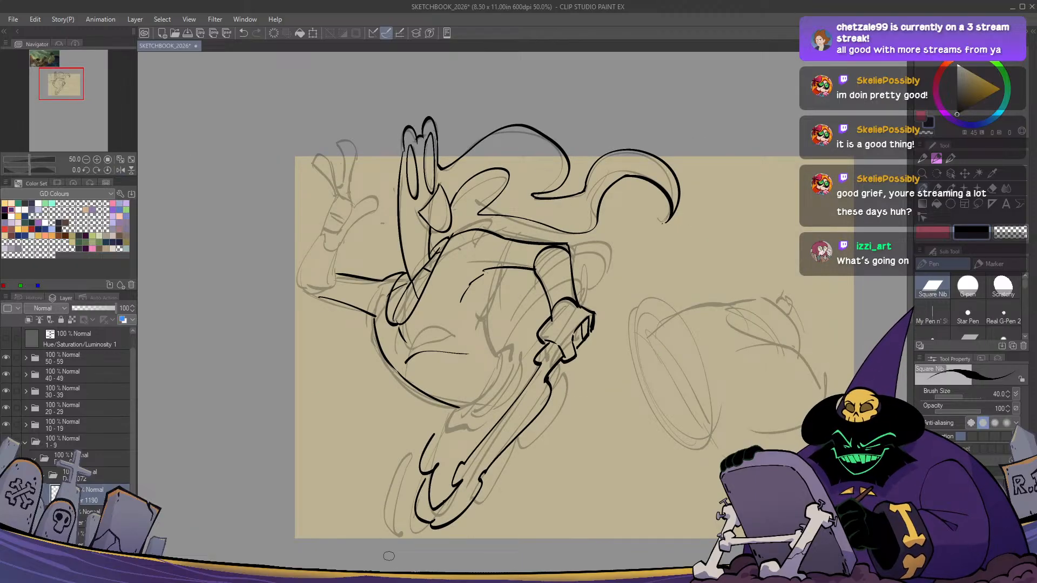
Draw a small hooked flame lick on the near side of the trailing shape's lower tip, retrying the stroke
{"action": "left_click_drag", "start_coordinate": [425, 479], "coordinate": [427, 443]}
{"action": "key", "text": "ctrl+z"}
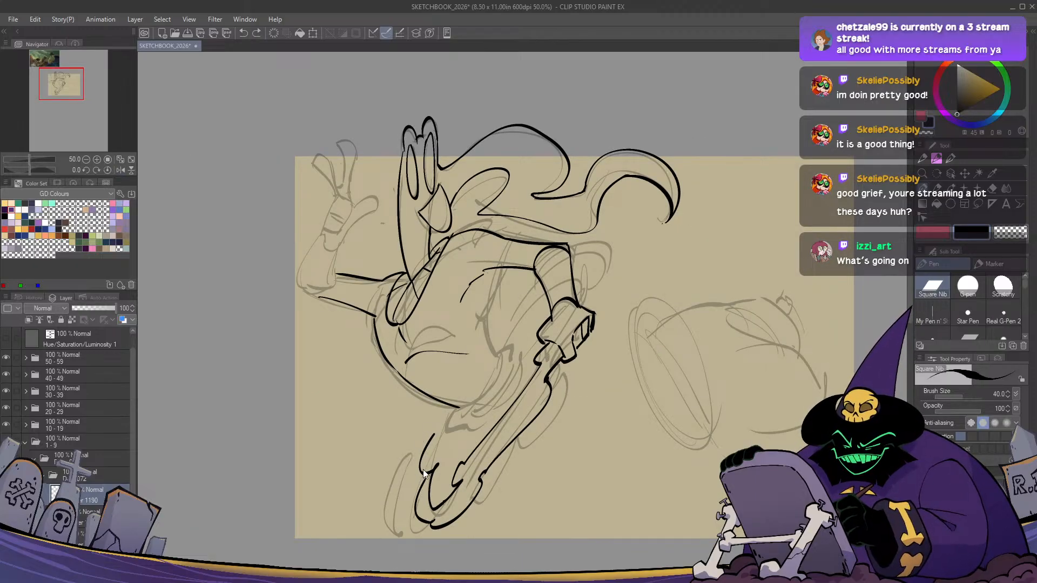
{"action": "mouse_move", "coordinate": [425, 479]}
{"action": "left_mouse_down"}
{"action": "mouse_move", "coordinate": [431, 456]}
{"action": "mouse_move", "coordinate": [420, 475]}
{"action": "mouse_move", "coordinate": [409, 478]}
{"action": "mouse_move", "coordinate": [432, 436]}
{"action": "left_mouse_up"}
{"action": "key", "text": "ctrl+z"}
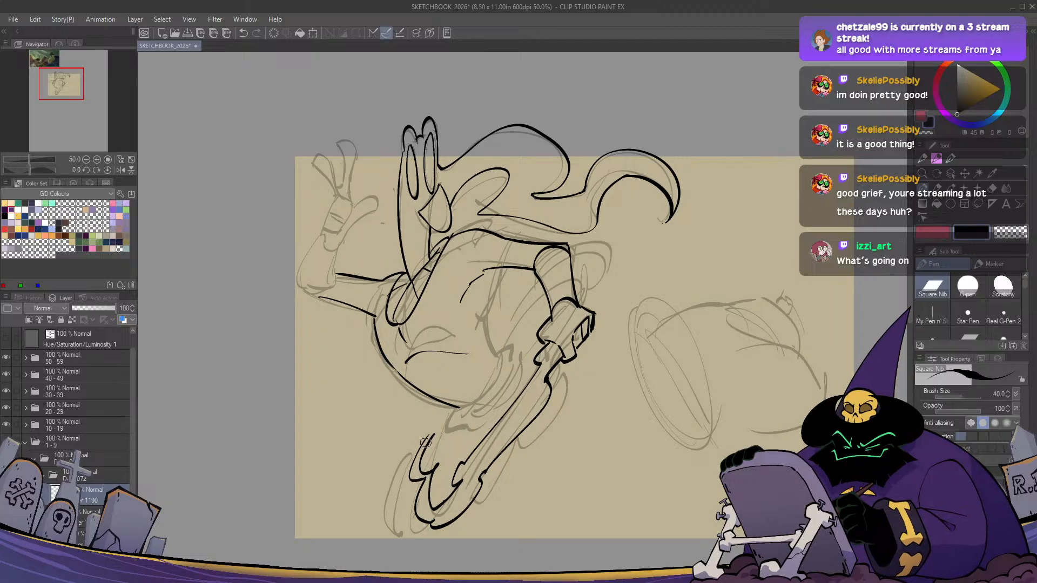
{"action": "key", "text": "h"}
{"action": "key", "text": "h"}
{"action": "key", "text": "h"}
{"action": "key", "text": "h"}
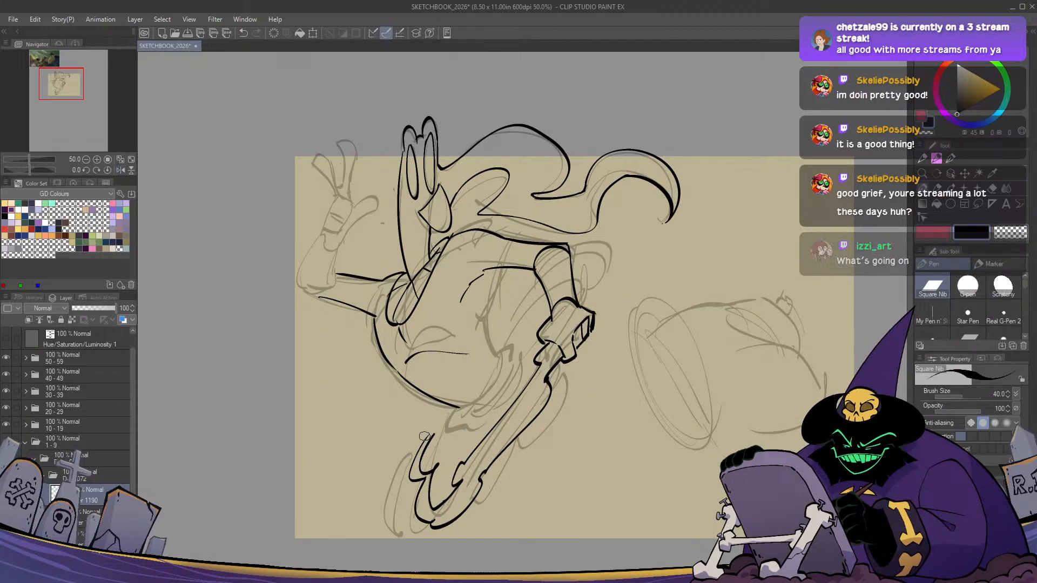
Draw a small solid crescent just below the curled end of the long flowing curve
{"action": "left_click_drag", "start_coordinate": [574, 331], "coordinate": [512, 363]}
{"action": "left_click_drag", "start_coordinate": [603, 267], "coordinate": [621, 281]}
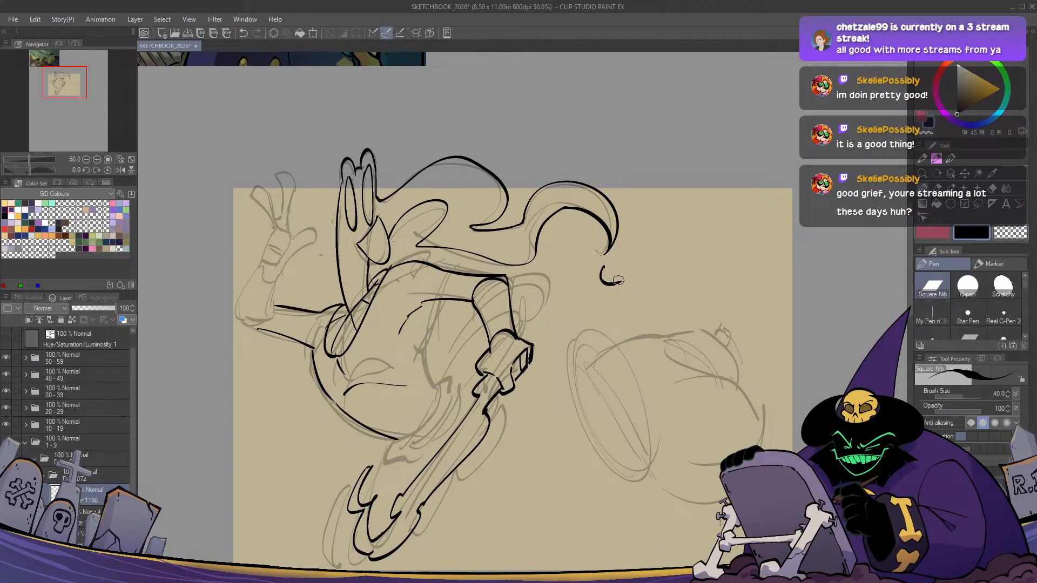
{"action": "key", "text": "h"}
{"action": "key", "text": "h"}
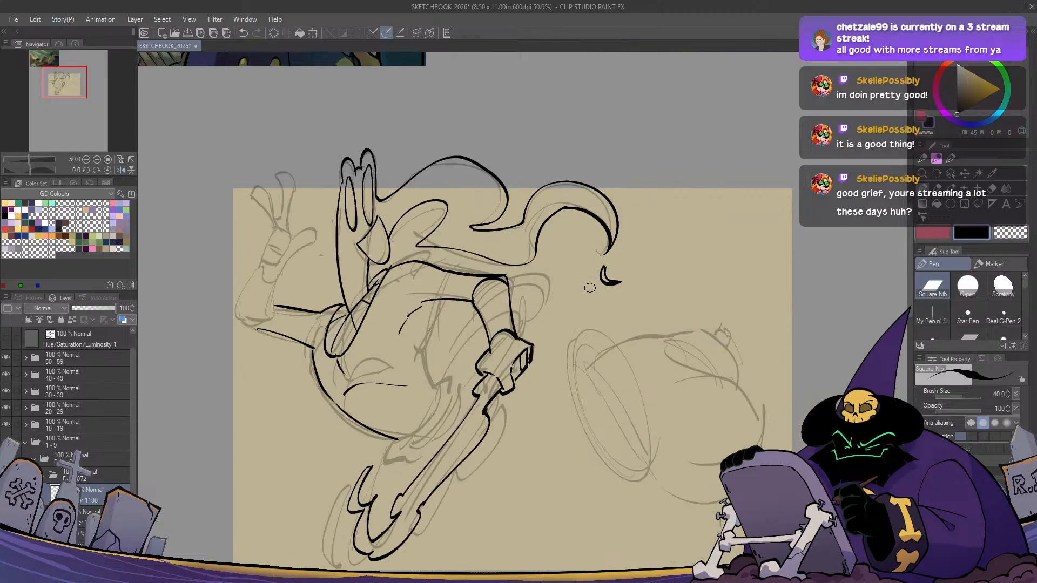
Erase stray linework along the small loop behind the head using transparent colour
{"action": "left_click_drag", "start_coordinate": [490, 360], "coordinate": [570, 361]}
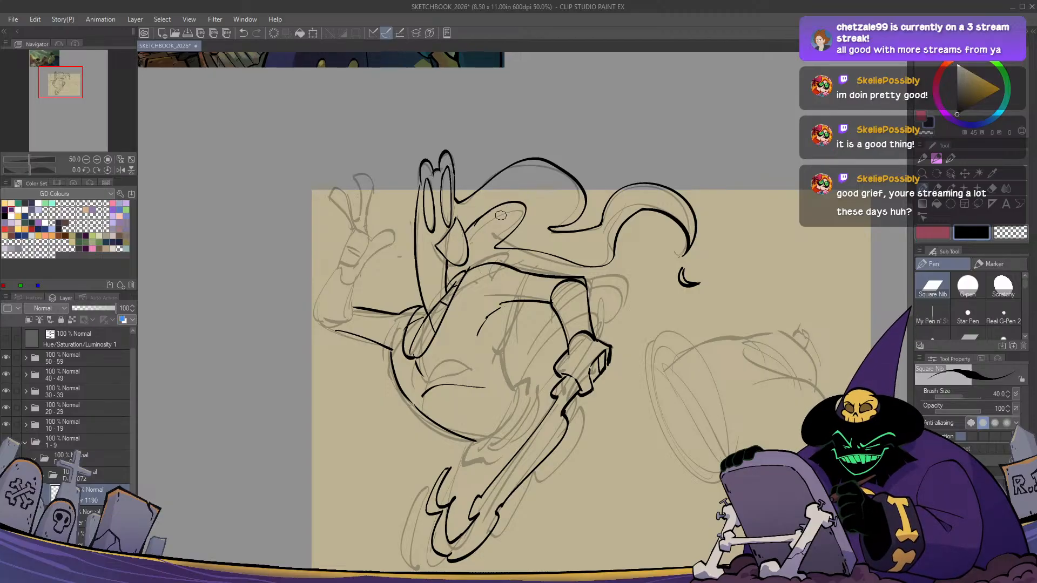
{"action": "key", "text": "c"}
{"action": "left_click_drag", "start_coordinate": [476, 224], "coordinate": [496, 211]}
{"action": "key", "text": "c"}
{"action": "key", "text": "h"}
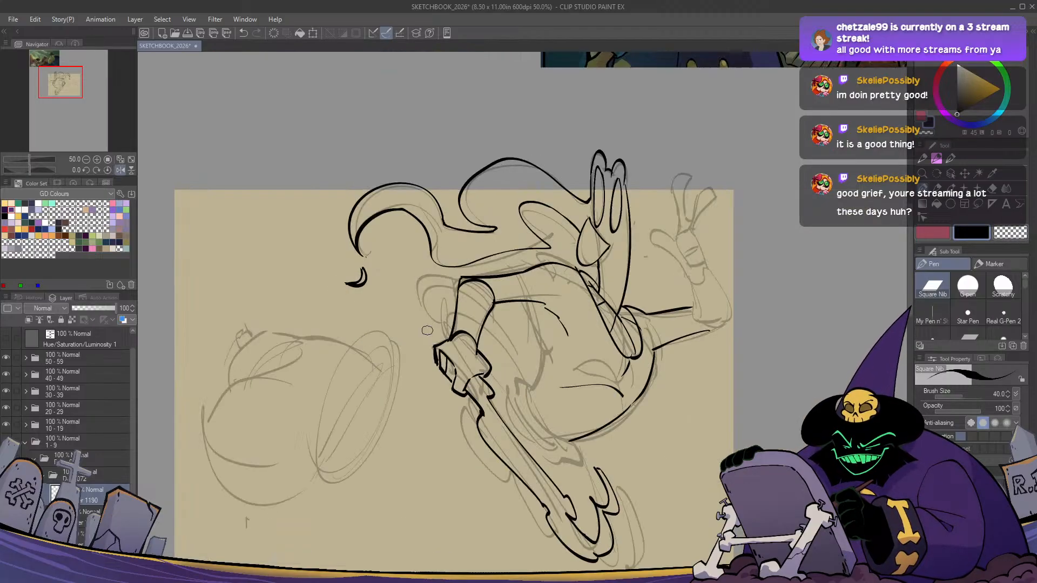
{"action": "key", "text": "h"}
Draw jagged, wavy flame edges on both sides of the lowered fist, reaching back toward the torso
{"action": "left_click_drag", "start_coordinate": [427, 330], "coordinate": [386, 326]}
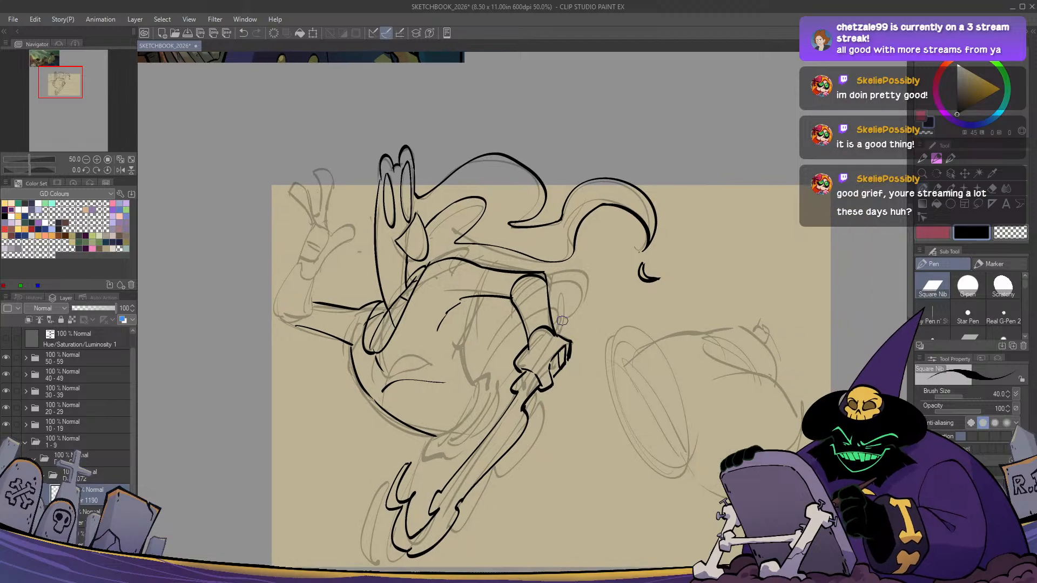
{"action": "mouse_move", "coordinate": [566, 338]}
{"action": "left_mouse_down"}
{"action": "mouse_move", "coordinate": [544, 313]}
{"action": "mouse_move", "coordinate": [535, 333]}
{"action": "mouse_move", "coordinate": [559, 308]}
{"action": "mouse_move", "coordinate": [571, 329]}
{"action": "mouse_move", "coordinate": [562, 339]}
{"action": "mouse_move", "coordinate": [525, 321]}
{"action": "mouse_move", "coordinate": [470, 378]}
{"action": "left_mouse_up"}
{"action": "key", "text": "ctrl+z"}
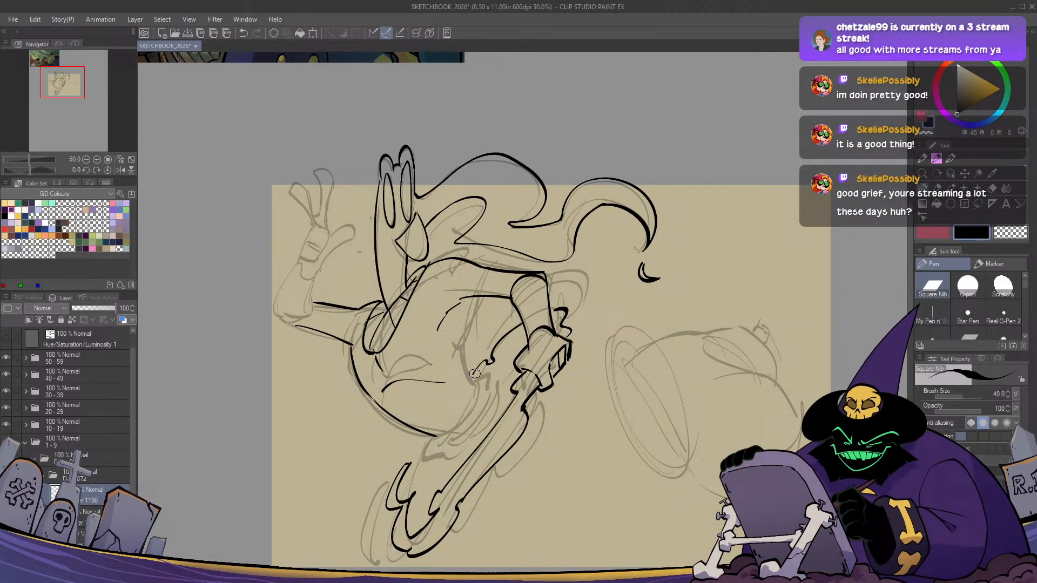
{"action": "key", "text": "h"}
{"action": "key", "text": "h"}
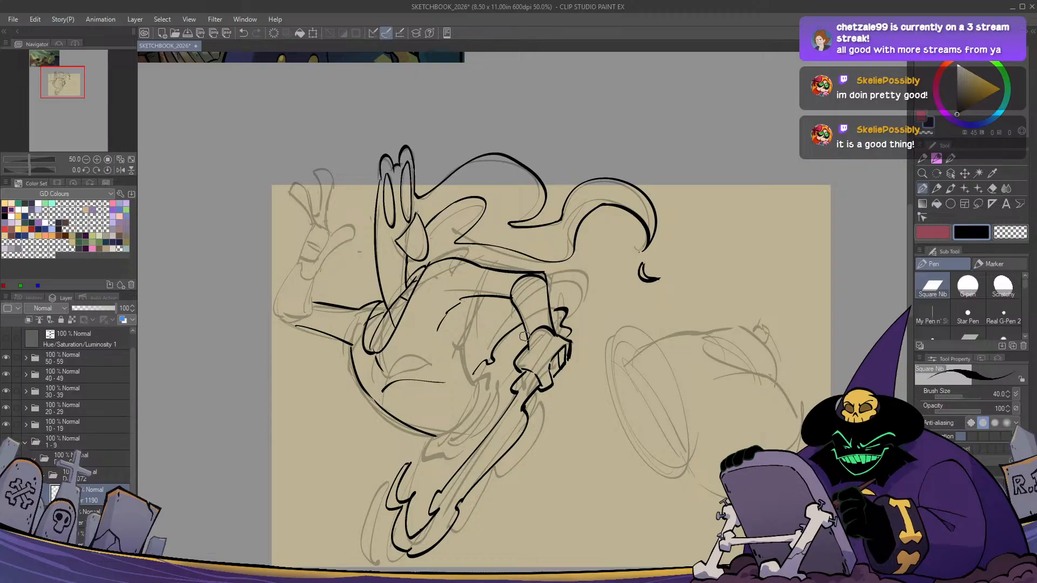
{"action": "key", "text": "h"}
{"action": "key", "text": "h"}
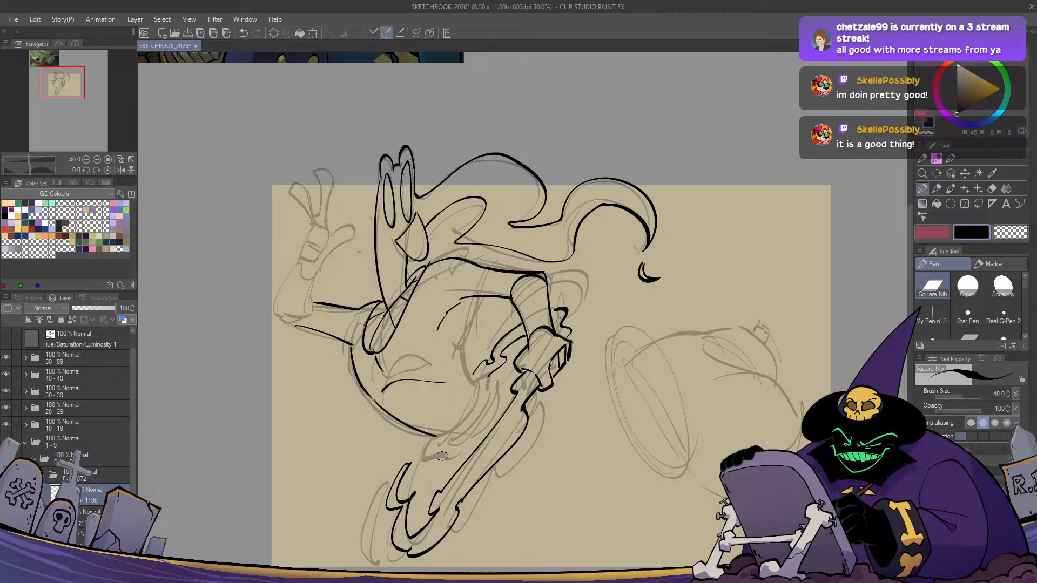
Redraw the torso's cut edge as a curve from the underarm line down to the jagged flame edge
{"action": "left_click_drag", "start_coordinate": [469, 301], "coordinate": [460, 345]}
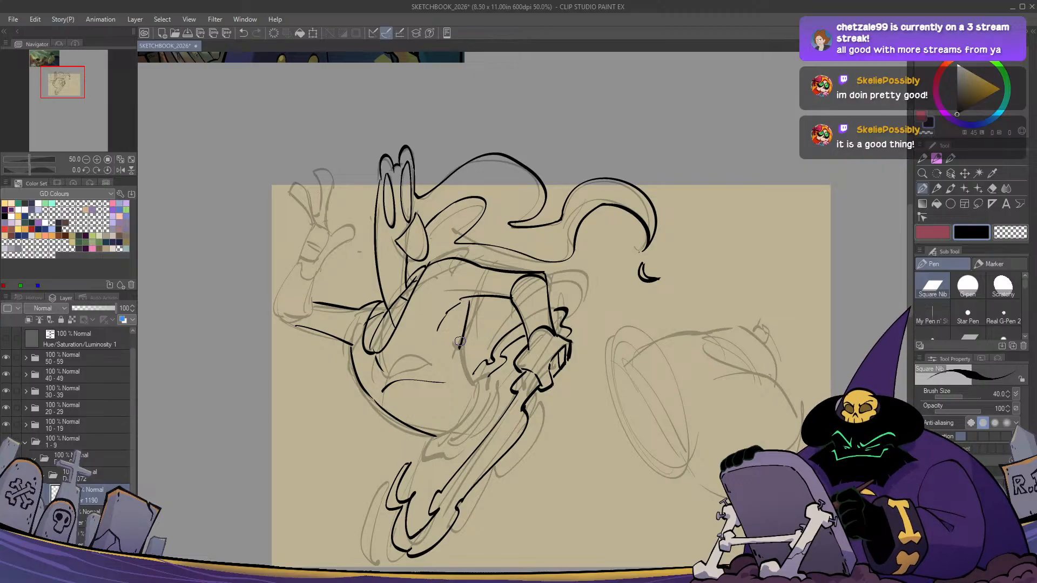
{"action": "key", "text": "ctrl+z"}
{"action": "left_click_drag", "start_coordinate": [469, 295], "coordinate": [458, 365]}
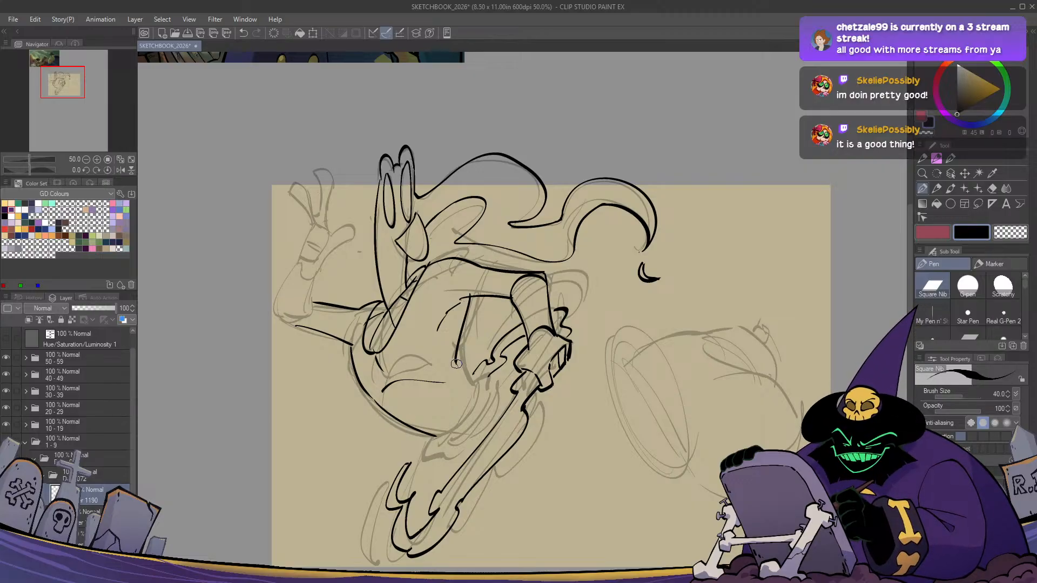
{"action": "key", "text": "h"}
{"action": "key", "text": "h"}
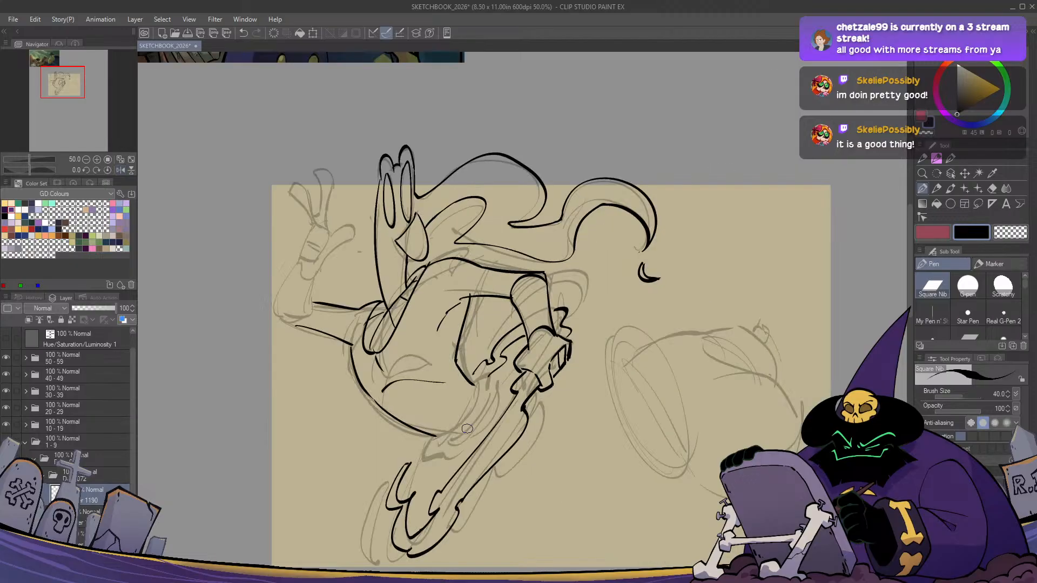
Erase the overlap between the upper torso crease and the underarm line to leave a small gap
{"action": "left_click_drag", "start_coordinate": [492, 408], "coordinate": [499, 365]}
{"action": "key", "text": "c"}
{"action": "left_click_drag", "start_coordinate": [467, 262], "coordinate": [444, 296]}
{"action": "key", "text": "c"}
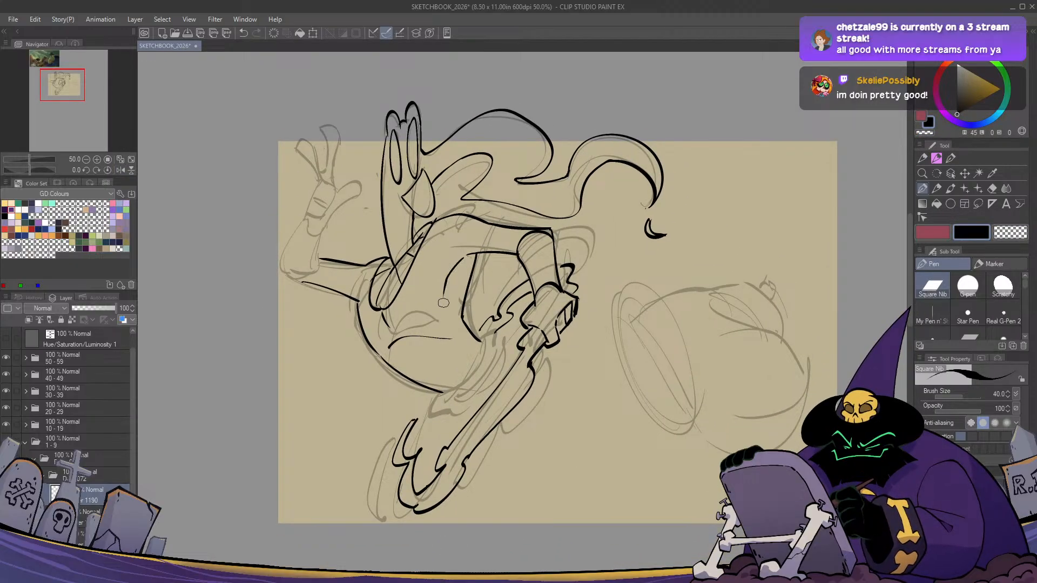
{"action": "key", "text": "h"}
{"action": "key", "text": "h"}
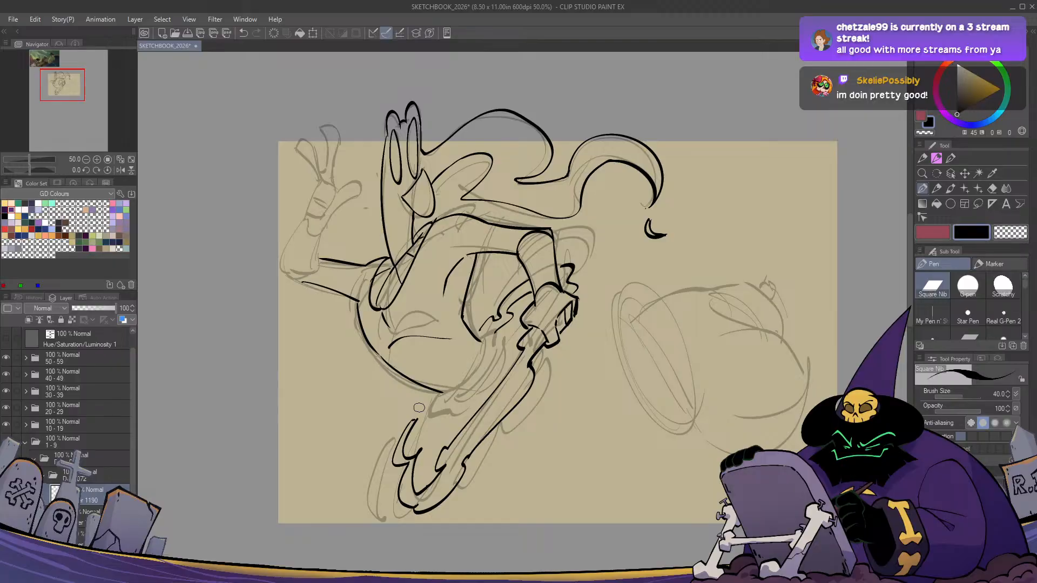
Shorten and break the end of the lower torso crease by erasing part of it
{"action": "key", "text": "c"}
{"action": "left_click_drag", "start_coordinate": [452, 343], "coordinate": [433, 335]}
{"action": "key", "text": "c"}
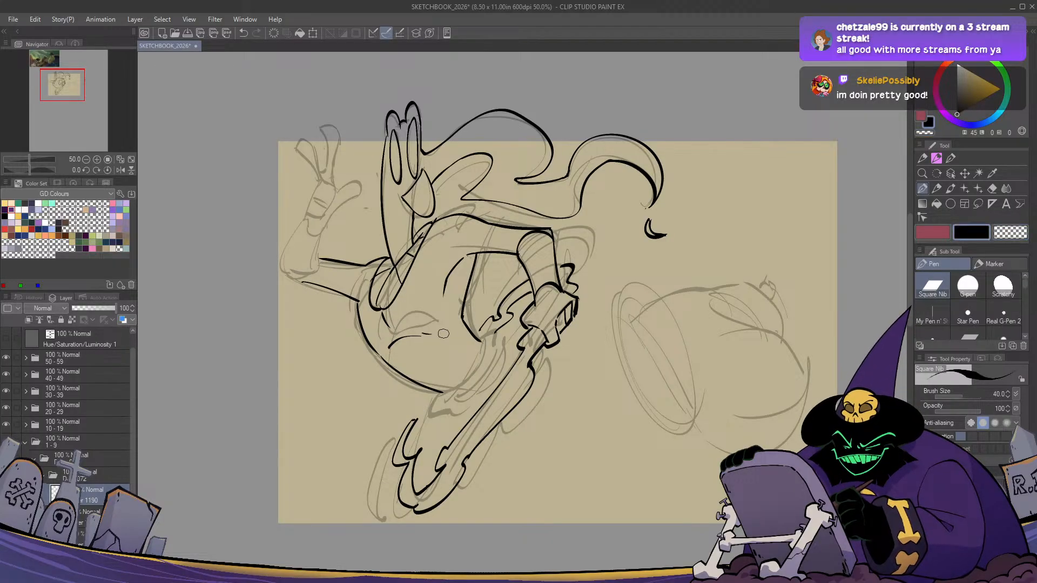
{"action": "key", "text": "h"}
{"action": "key", "text": "h"}
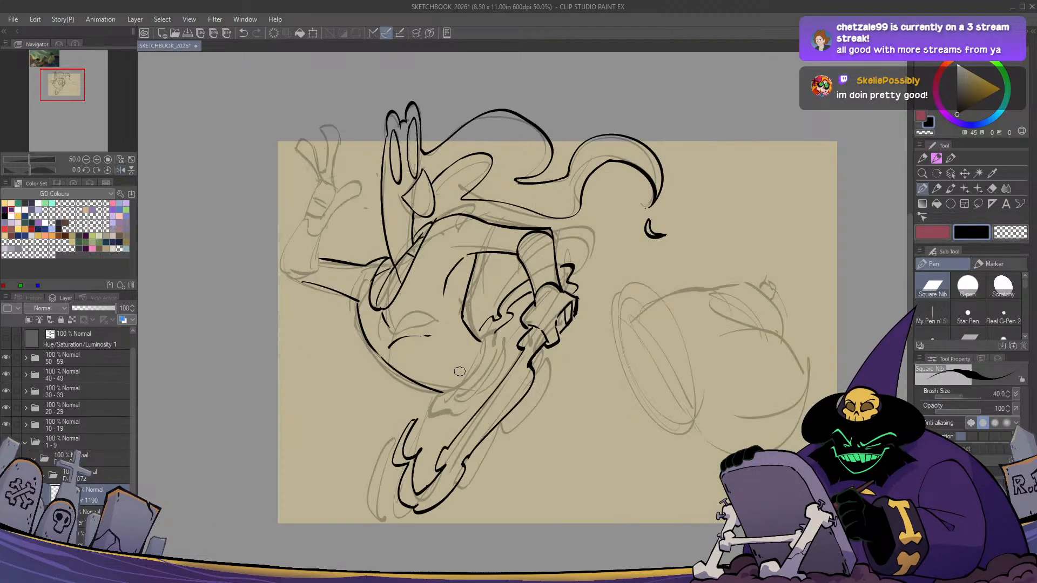
Clean up the linework at the lower end of the slanted loop beside the raised arm with transparent colour
{"action": "left_click_drag", "start_coordinate": [459, 371], "coordinate": [493, 365]}
{"action": "key", "text": "c"}
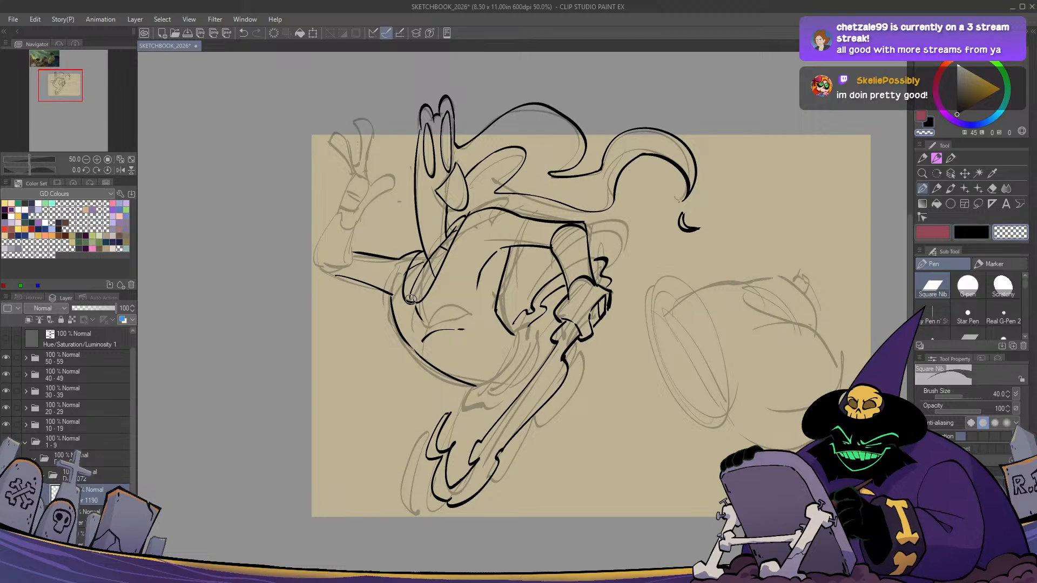
{"action": "key", "text": "c"}
{"action": "key", "text": "h"}
{"action": "key", "text": "h"}
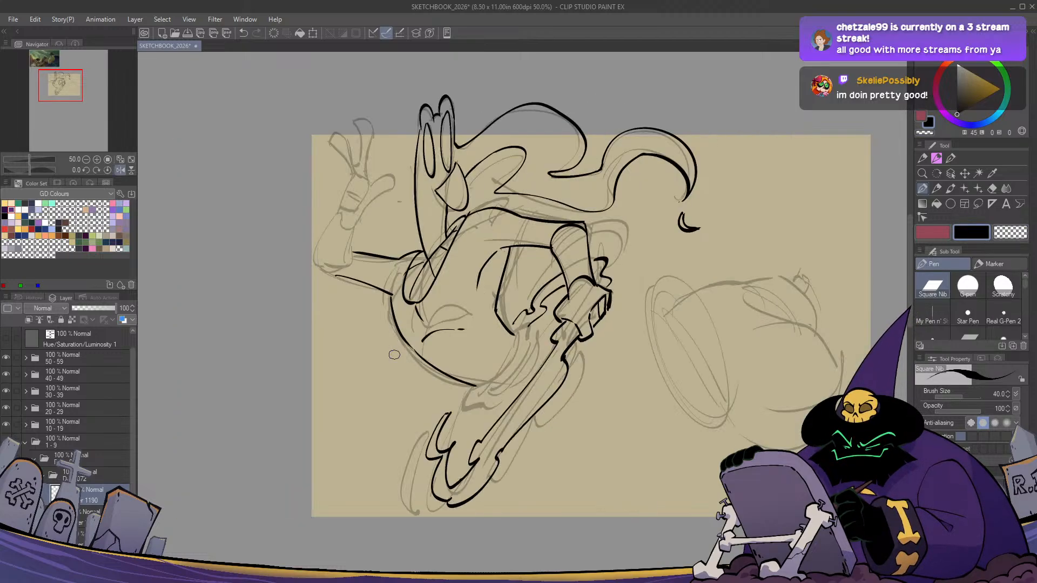
{"action": "key", "text": "h"}
{"action": "key", "text": "h"}
{"action": "key", "text": "c"}
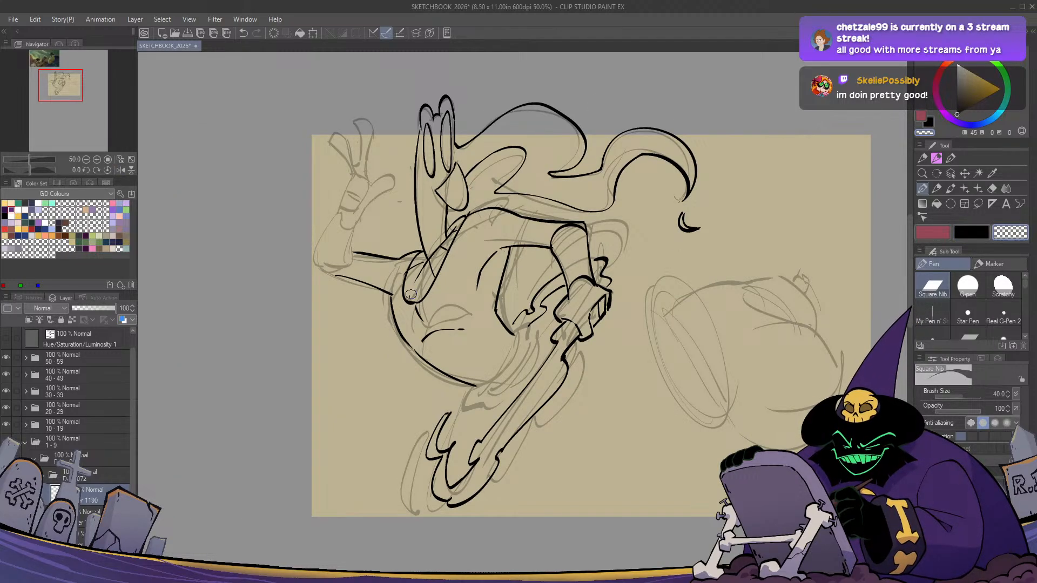
{"action": "key", "text": "c"}
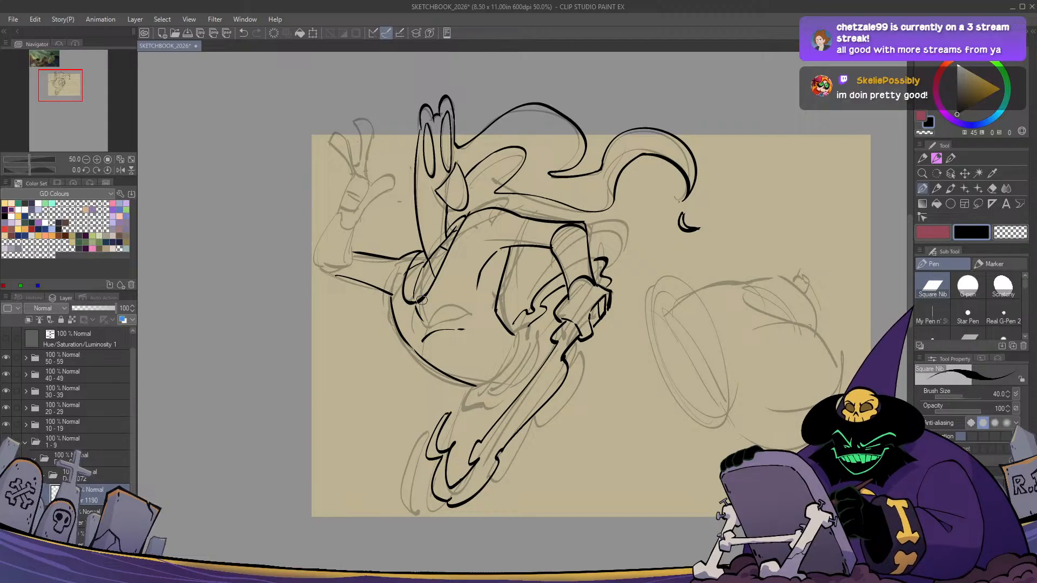
{"action": "left_click_drag", "start_coordinate": [412, 301], "coordinate": [428, 277]}
{"action": "key", "text": "c"}
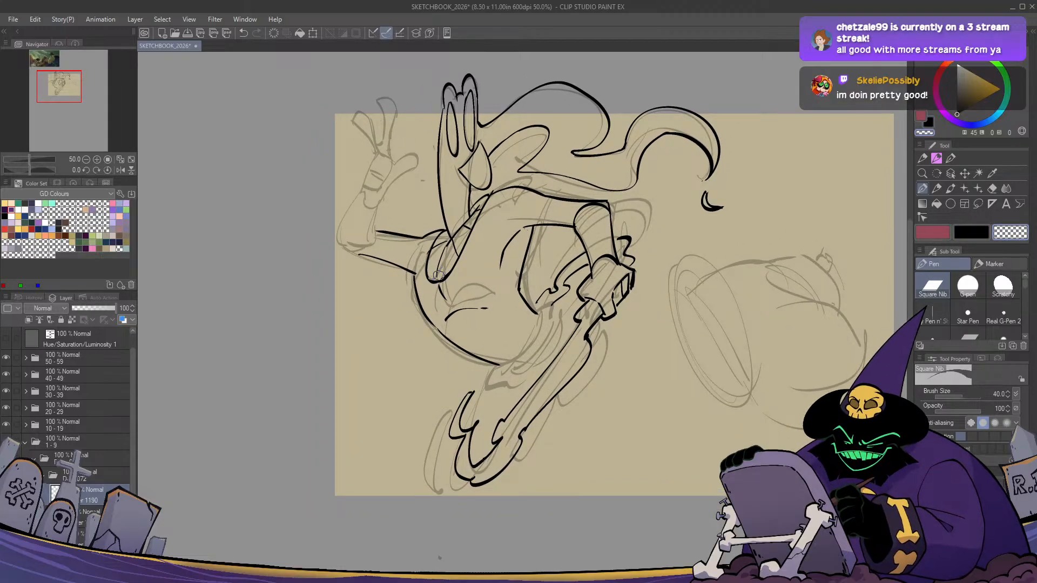
{"action": "key", "text": "c"}
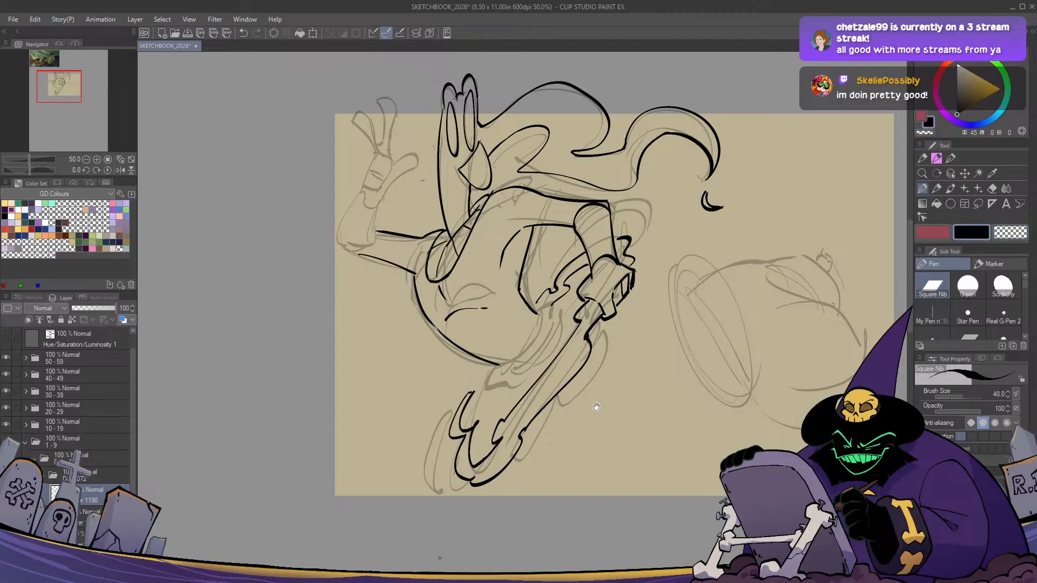
Draw the torso's lower edge curving from the jagged cut down to a ragged flap at the belly line, redoing unsatisfactory strokes
{"action": "mouse_move", "coordinate": [588, 394]}
{"action": "left_mouse_down"}
{"action": "mouse_move", "coordinate": [554, 352]}
{"action": "mouse_move", "coordinate": [542, 360]}
{"action": "left_mouse_up"}
{"action": "left_click_drag", "start_coordinate": [492, 281], "coordinate": [471, 328]}
{"action": "key", "text": "ctrl+z"}
{"action": "key", "text": "ctrl+z"}
{"action": "mouse_move", "coordinate": [492, 281]}
{"action": "left_mouse_down"}
{"action": "mouse_move", "coordinate": [470, 327]}
{"action": "mouse_move", "coordinate": [441, 345]}
{"action": "mouse_move", "coordinate": [465, 354]}
{"action": "left_mouse_up"}
{"action": "key", "text": "ctrl+z"}
{"action": "key", "text": "ctrl+z"}
{"action": "mouse_move", "coordinate": [463, 353]}
{"action": "left_mouse_down"}
{"action": "mouse_move", "coordinate": [496, 343]}
{"action": "mouse_move", "coordinate": [462, 353]}
{"action": "left_mouse_up"}
{"action": "key", "text": "ctrl+z"}
{"action": "mouse_move", "coordinate": [471, 344]}
{"action": "left_mouse_down"}
{"action": "mouse_move", "coordinate": [511, 304]}
{"action": "mouse_move", "coordinate": [512, 279]}
{"action": "mouse_move", "coordinate": [486, 279]}
{"action": "mouse_move", "coordinate": [511, 279]}
{"action": "left_mouse_up"}
{"action": "key", "text": "h"}
{"action": "key", "text": "h"}
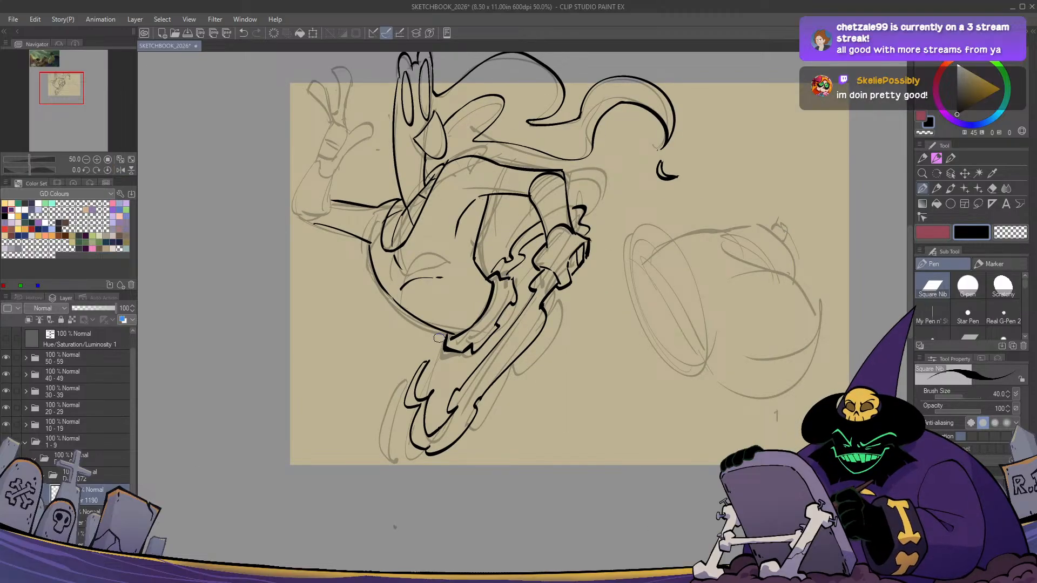
Draw jagged flame lines from the ragged waist flap down into the trailing shape's lower tip
{"action": "mouse_move", "coordinate": [446, 332]}
{"action": "left_mouse_down"}
{"action": "mouse_move", "coordinate": [431, 358]}
{"action": "mouse_move", "coordinate": [445, 339]}
{"action": "mouse_move", "coordinate": [431, 365]}
{"action": "mouse_move", "coordinate": [438, 399]}
{"action": "mouse_move", "coordinate": [451, 373]}
{"action": "mouse_move", "coordinate": [445, 357]}
{"action": "left_mouse_up"}
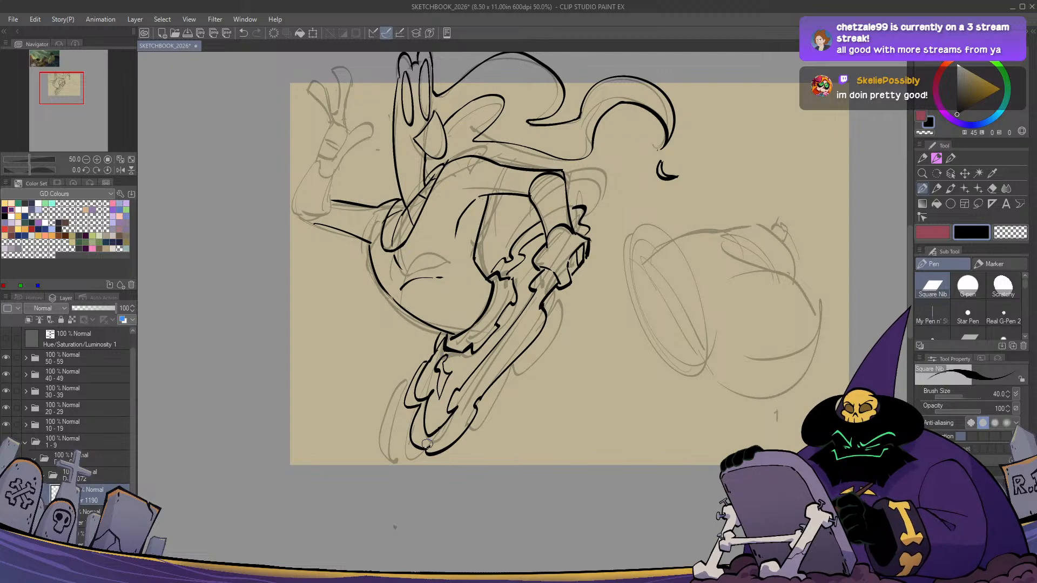
{"action": "key", "text": "h"}
{"action": "key", "text": "h"}
Draw an outer wavy flame contour from a forked peak below the fist down along the trailing shape
{"action": "left_click_drag", "start_coordinate": [536, 420], "coordinate": [520, 432]}
{"action": "mouse_move", "coordinate": [564, 312]}
{"action": "left_mouse_down"}
{"action": "mouse_move", "coordinate": [498, 398]}
{"action": "mouse_move", "coordinate": [484, 439]}
{"action": "mouse_move", "coordinate": [555, 352]}
{"action": "mouse_move", "coordinate": [551, 329]}
{"action": "mouse_move", "coordinate": [564, 309]}
{"action": "left_mouse_up"}
{"action": "key", "text": "h"}
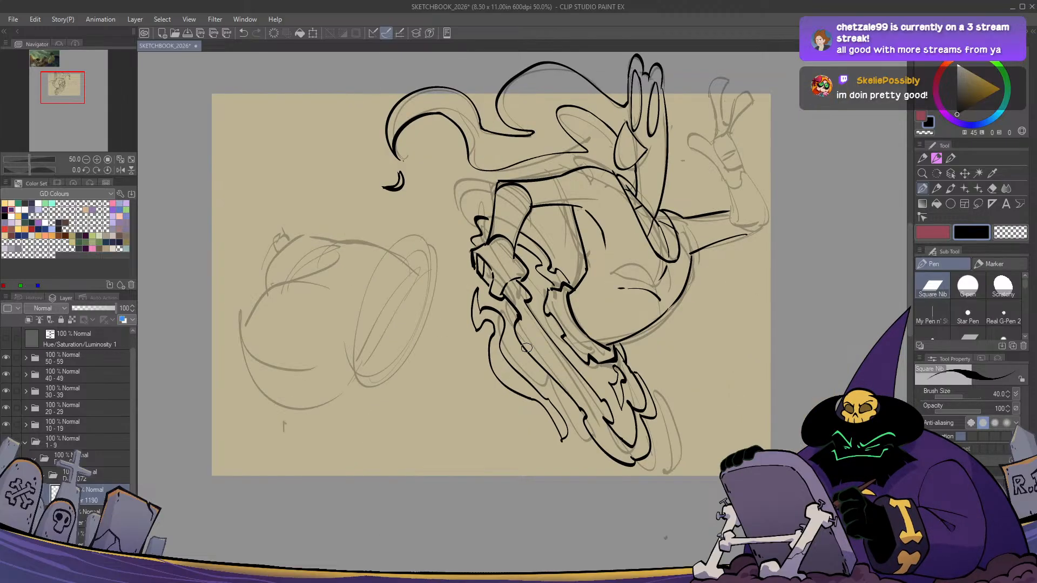
{"action": "key", "text": "h"}
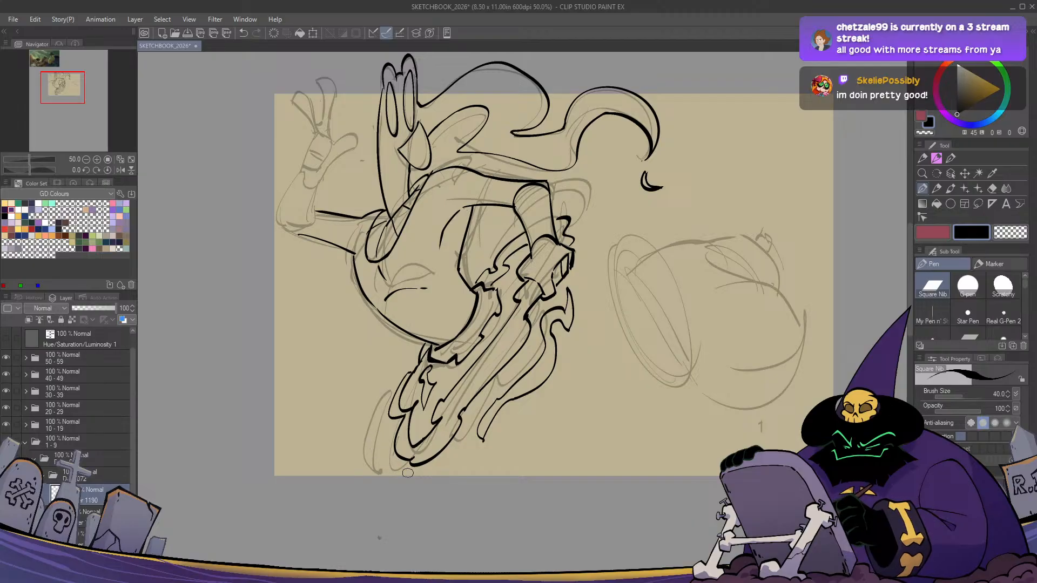
{"action": "mouse_move", "coordinate": [372, 428]}
{"action": "left_mouse_down"}
{"action": "mouse_move", "coordinate": [368, 453]}
{"action": "mouse_move", "coordinate": [414, 485]}
{"action": "left_mouse_up"}
{"action": "key", "text": "h"}
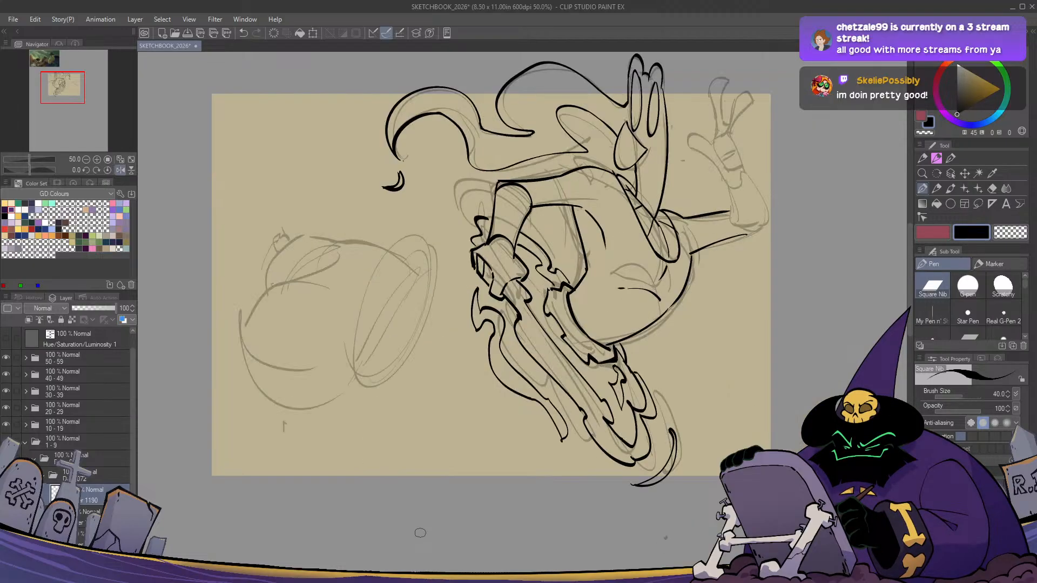
{"action": "key", "text": "h"}
{"action": "key", "text": "ctrl+z"}
{"action": "mouse_move", "coordinate": [388, 428]}
{"action": "left_mouse_down"}
{"action": "mouse_move", "coordinate": [390, 479]}
{"action": "mouse_move", "coordinate": [406, 481]}
{"action": "mouse_move", "coordinate": [371, 475]}
{"action": "mouse_move", "coordinate": [385, 428]}
{"action": "mouse_move", "coordinate": [384, 444]}
{"action": "mouse_move", "coordinate": [419, 468]}
{"action": "left_mouse_up"}
{"action": "key", "text": "h"}
{"action": "key", "text": "h"}
{"action": "key", "text": "ctrl+z"}
{"action": "key", "text": "ctrl+z"}
Draw a hooked flame tip with a small curl around the bottom end of the trailing shape
{"action": "mouse_move", "coordinate": [383, 439]}
{"action": "left_mouse_down"}
{"action": "mouse_move", "coordinate": [418, 484]}
{"action": "mouse_move", "coordinate": [394, 490]}
{"action": "mouse_move", "coordinate": [372, 462]}
{"action": "mouse_move", "coordinate": [389, 421]}
{"action": "left_mouse_up"}
{"action": "key", "text": "h"}
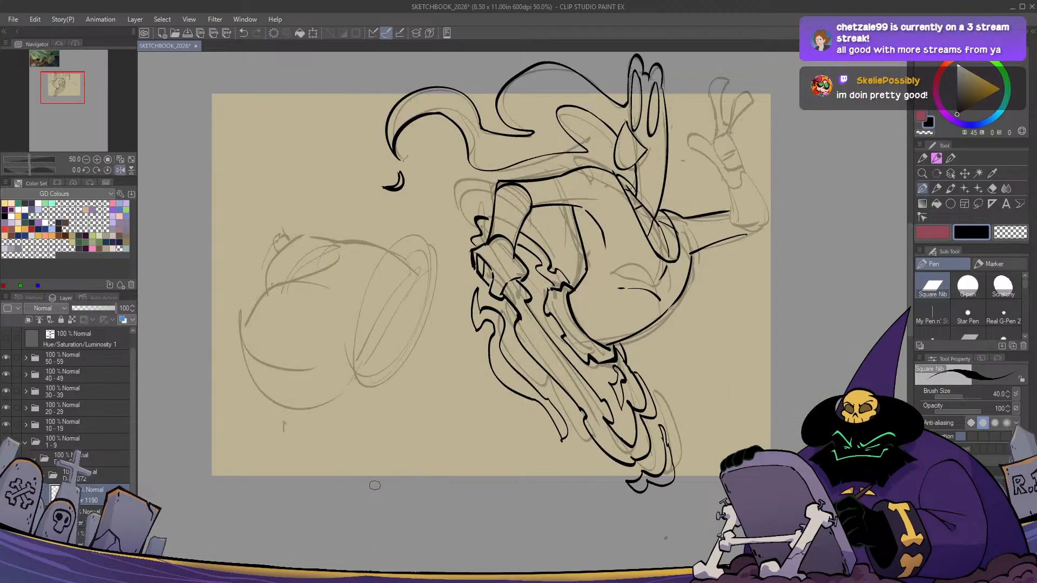
{"action": "key", "text": "h"}
{"action": "key", "text": "c"}
{"action": "key", "text": "c"}
{"action": "key", "text": "h"}
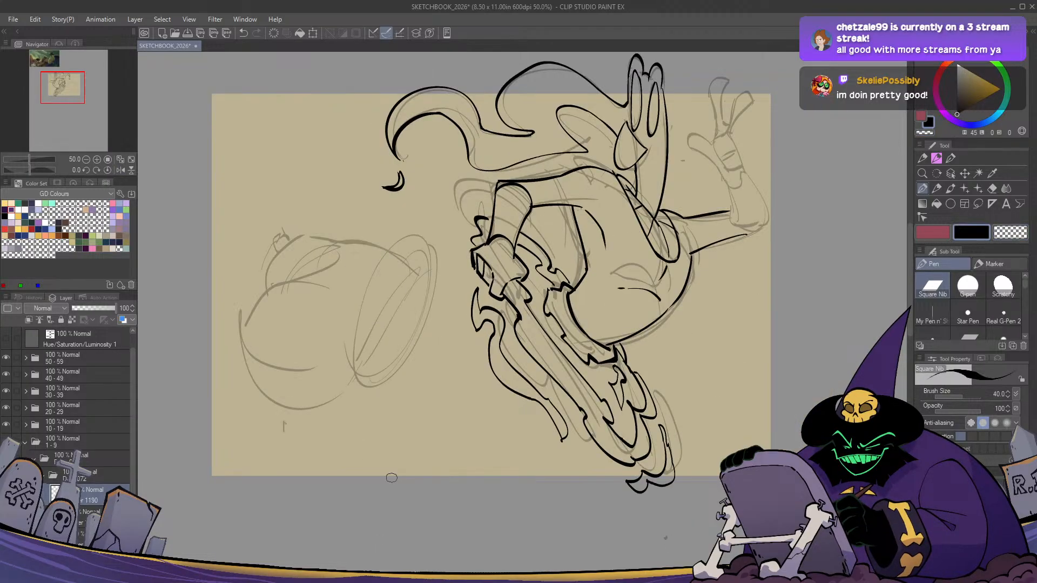
Redraw the curled tip at the lower end of the outer wavy flame, undoing unsatisfactory strokes and checking the shape mirrored
{"action": "key", "text": "h"}
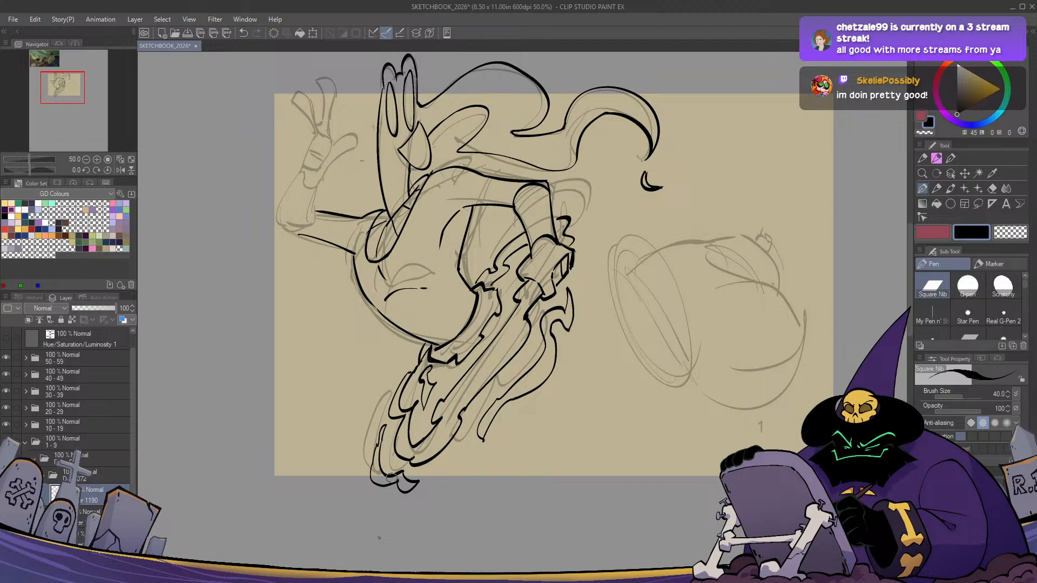
{"action": "left_click_drag", "start_coordinate": [392, 477], "coordinate": [356, 453]}
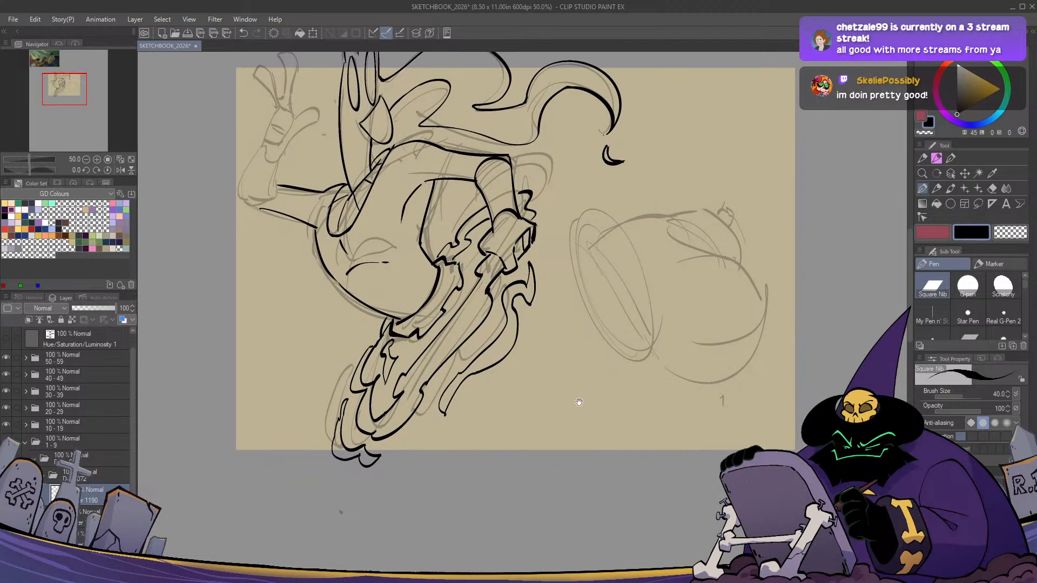
{"action": "mouse_move", "coordinate": [441, 425]}
{"action": "left_mouse_down"}
{"action": "mouse_move", "coordinate": [452, 451]}
{"action": "mouse_move", "coordinate": [445, 466]}
{"action": "mouse_move", "coordinate": [466, 430]}
{"action": "mouse_move", "coordinate": [454, 458]}
{"action": "left_mouse_up"}
{"action": "key", "text": "c"}
{"action": "key", "text": "c"}
{"action": "key", "text": "ctrl+z"}
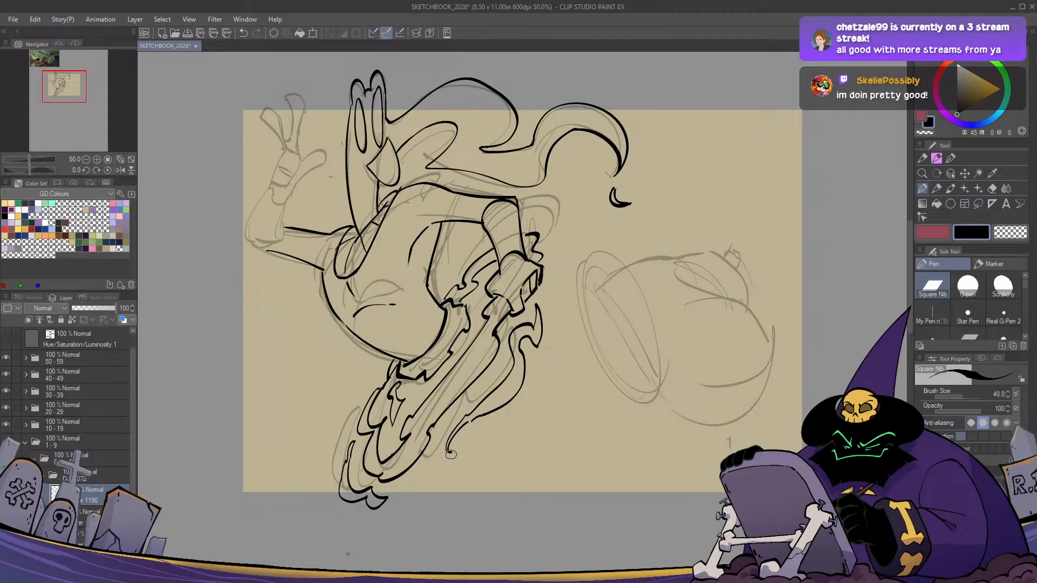
{"action": "key", "text": "ctrl+z"}
{"action": "mouse_move", "coordinate": [470, 419]}
{"action": "left_mouse_down"}
{"action": "mouse_move", "coordinate": [446, 453]}
{"action": "mouse_move", "coordinate": [476, 419]}
{"action": "left_mouse_up"}
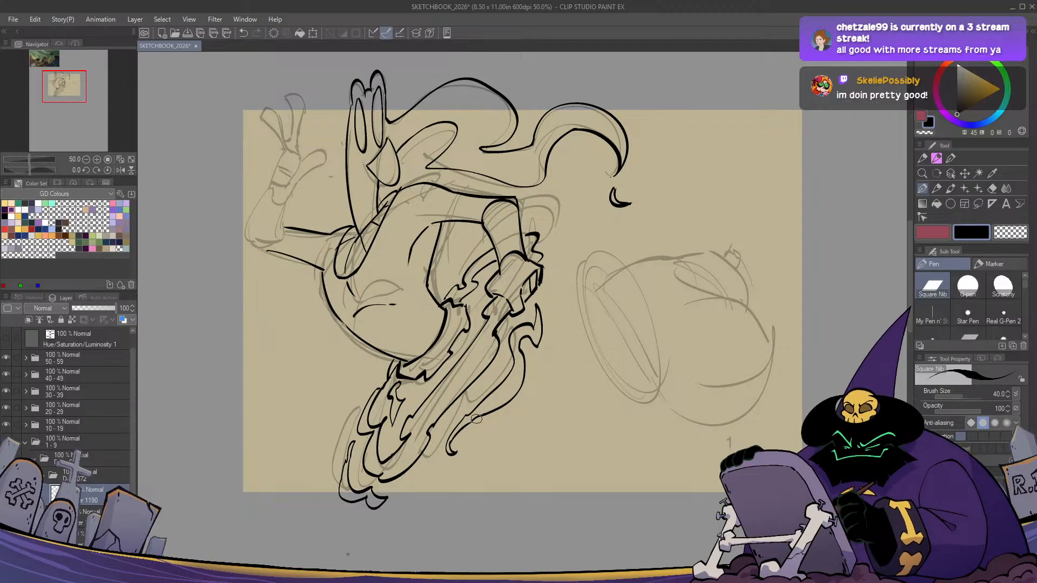
{"action": "key", "text": "h"}
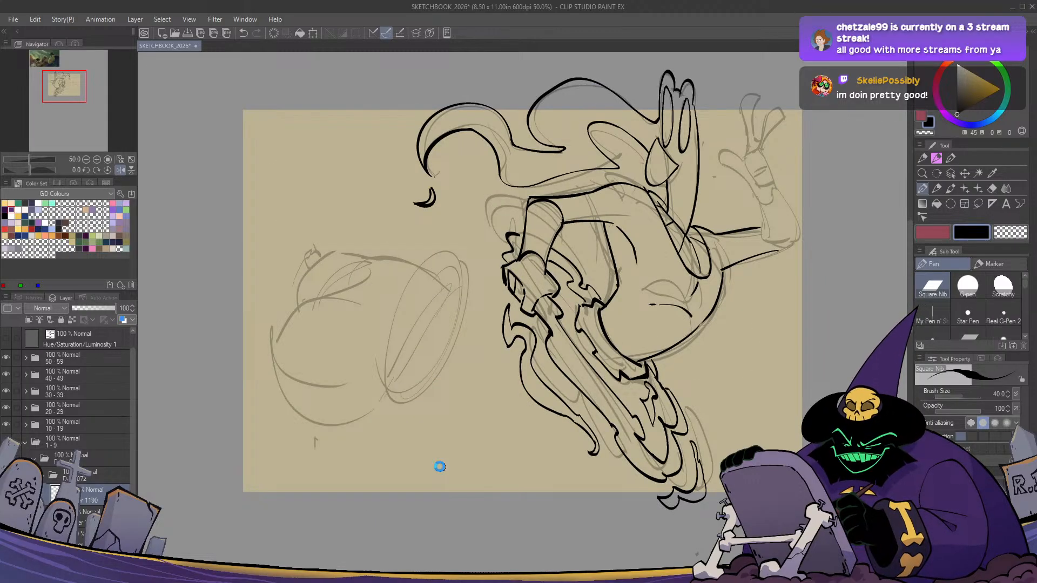
{"action": "key", "text": "h"}
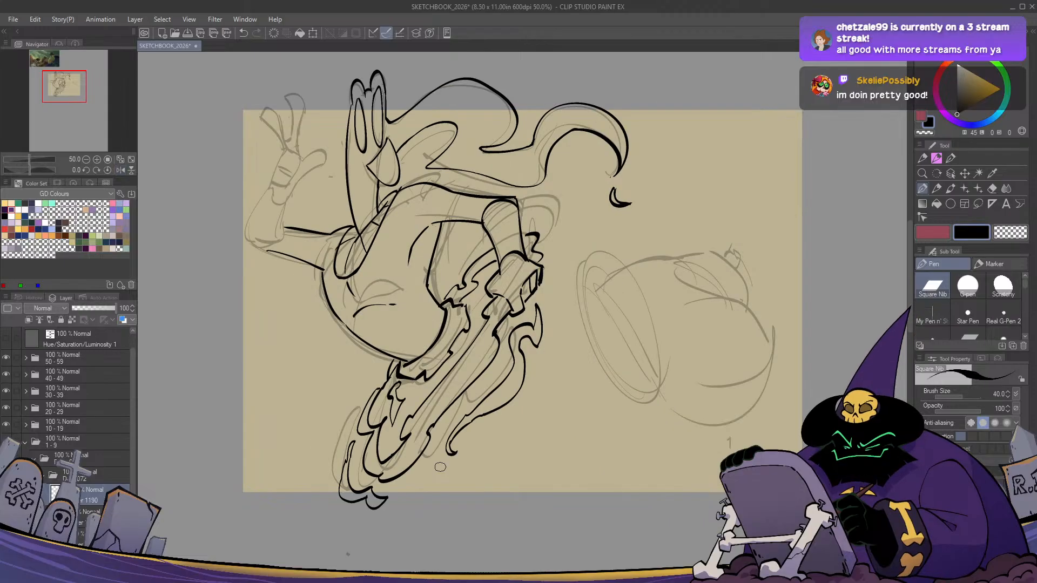
Ink the folded fingers and outer palm edge of the raised hand over the sketch, undoing unsatisfactory strokes
{"action": "mouse_move", "coordinate": [288, 217]}
{"action": "left_mouse_down"}
{"action": "mouse_move", "coordinate": [410, 288]}
{"action": "mouse_move", "coordinate": [408, 264]}
{"action": "mouse_move", "coordinate": [398, 274]}
{"action": "mouse_move", "coordinate": [406, 221]}
{"action": "mouse_move", "coordinate": [427, 232]}
{"action": "mouse_move", "coordinate": [409, 218]}
{"action": "mouse_move", "coordinate": [423, 236]}
{"action": "mouse_move", "coordinate": [411, 259]}
{"action": "left_mouse_up"}
{"action": "key", "text": "ctrl+z"}
{"action": "key", "text": "ctrl+z"}
{"action": "key", "text": "ctrl+z"}
{"action": "key", "text": "ctrl+z"}
{"action": "key", "text": "ctrl+z"}
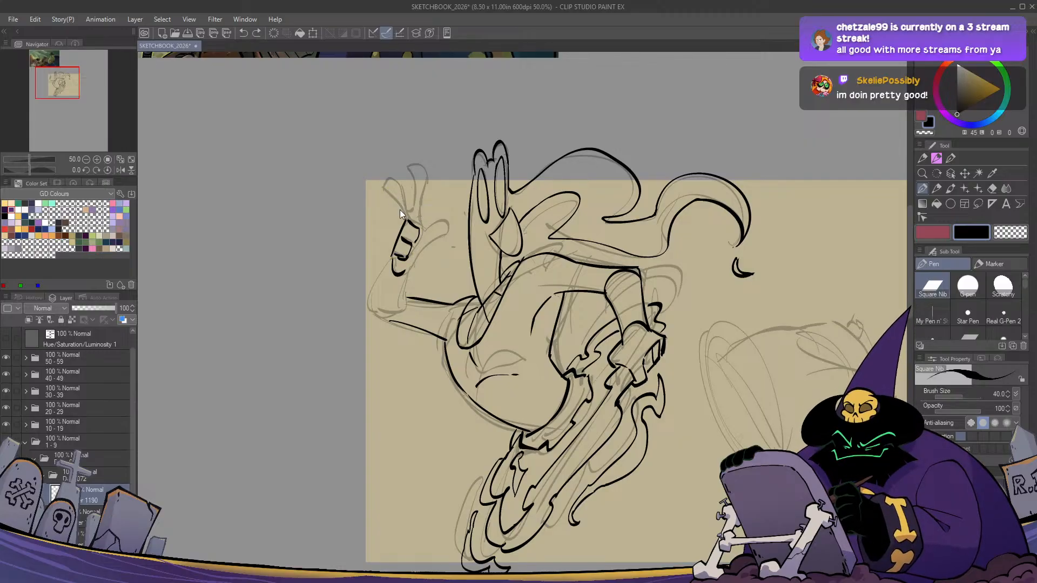
Ink the two extended fingers of the raised hand, checking their shape in a mirrored view
{"action": "mouse_move", "coordinate": [409, 220]}
{"action": "left_mouse_down"}
{"action": "mouse_move", "coordinate": [382, 189]}
{"action": "mouse_move", "coordinate": [389, 176]}
{"action": "mouse_move", "coordinate": [404, 192]}
{"action": "left_mouse_up"}
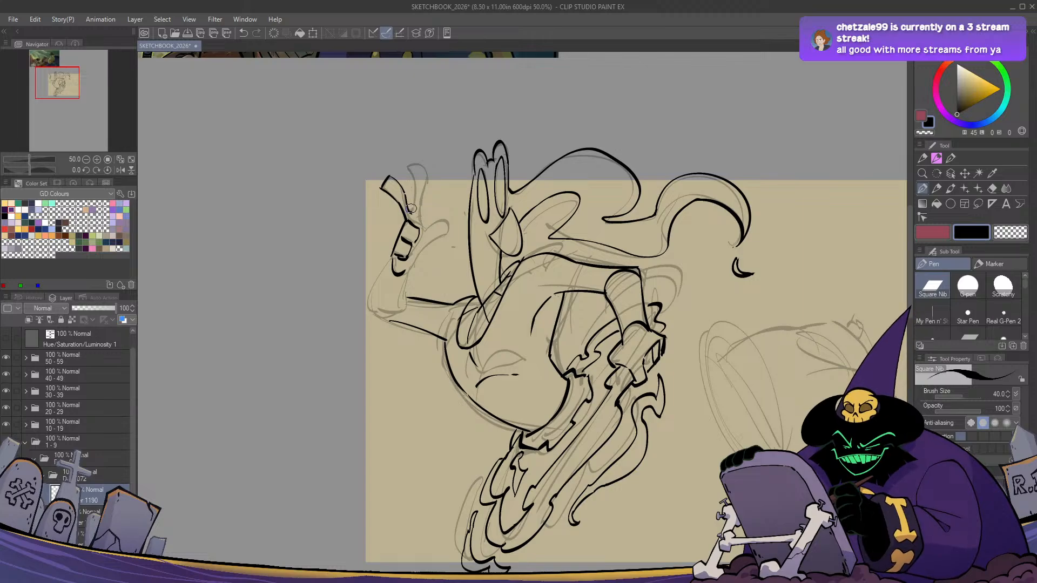
{"action": "key", "text": "c"}
{"action": "key", "text": "c"}
{"action": "key", "text": "h"}
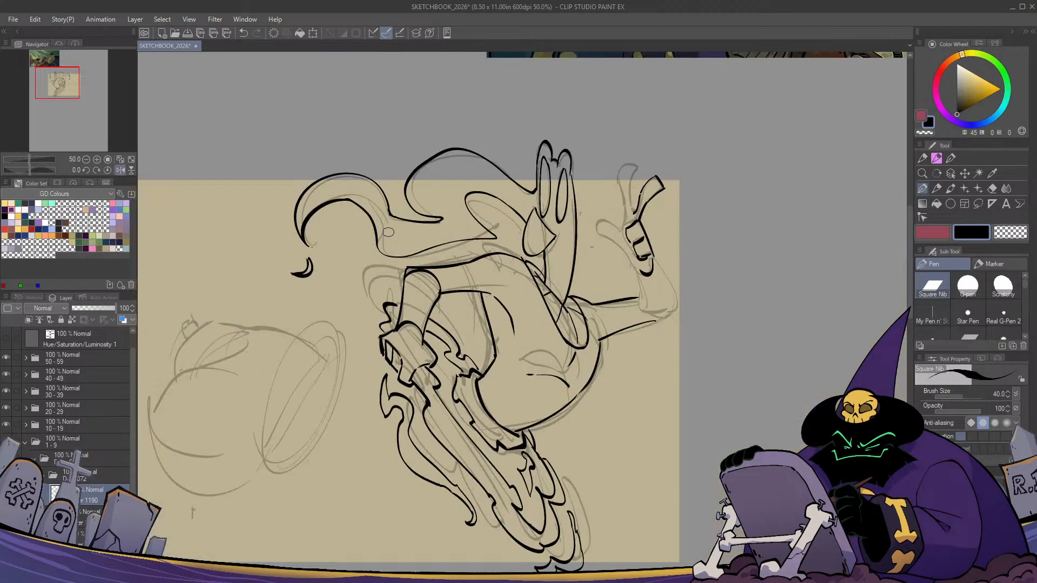
{"action": "key", "text": "h"}
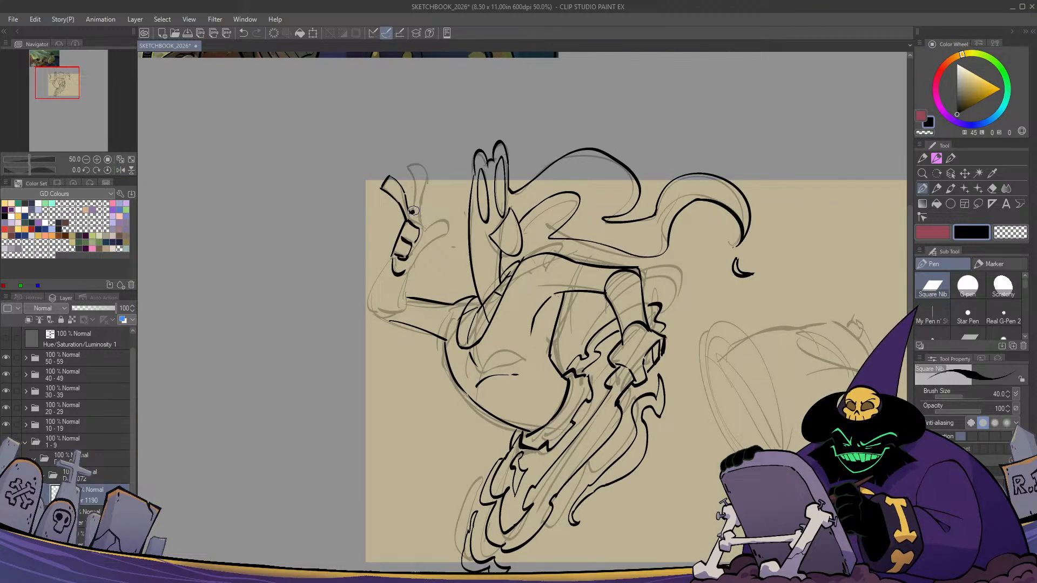
{"action": "mouse_move", "coordinate": [410, 215]}
{"action": "left_mouse_down"}
{"action": "mouse_move", "coordinate": [409, 168]}
{"action": "mouse_move", "coordinate": [426, 182]}
{"action": "left_mouse_up"}
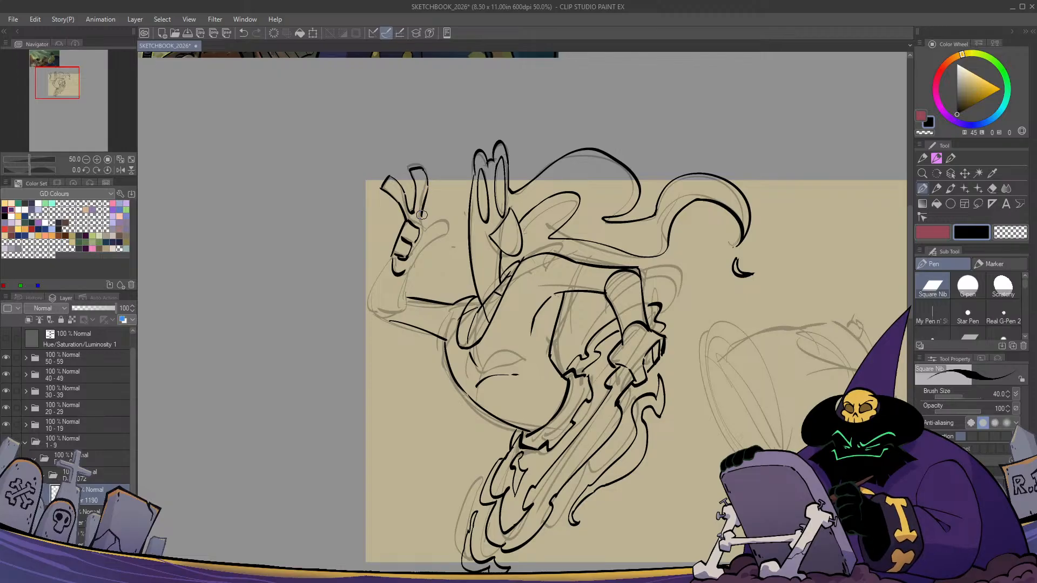
{"action": "key", "text": "h"}
{"action": "key", "text": "h"}
{"action": "mouse_move", "coordinate": [425, 230]}
{"action": "left_mouse_down"}
{"action": "mouse_move", "coordinate": [451, 227]}
{"action": "mouse_move", "coordinate": [405, 272]}
{"action": "left_mouse_up"}
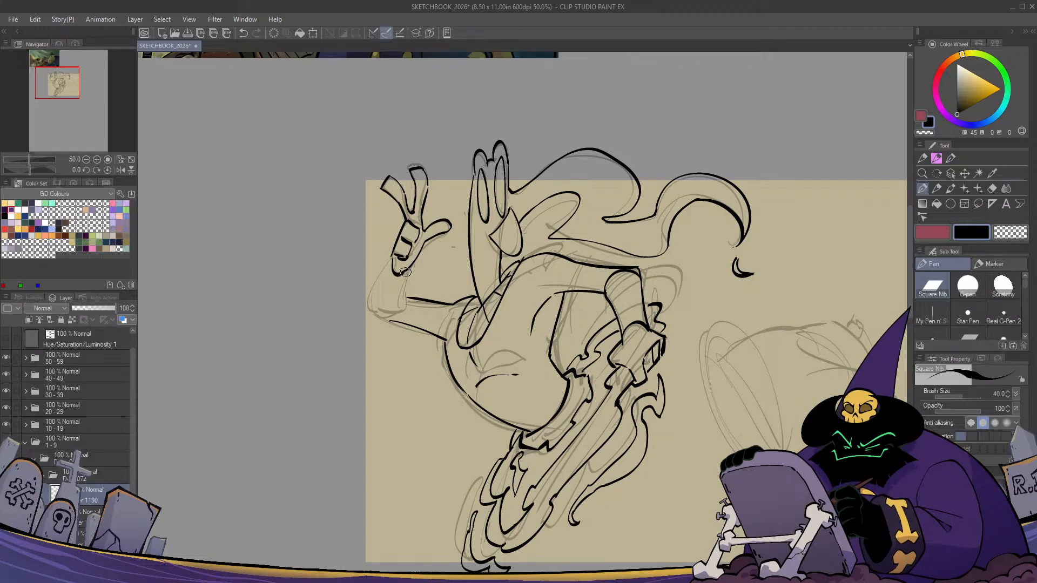
{"action": "key", "text": "ctrl+z"}
{"action": "key", "text": "ctrl+z"}
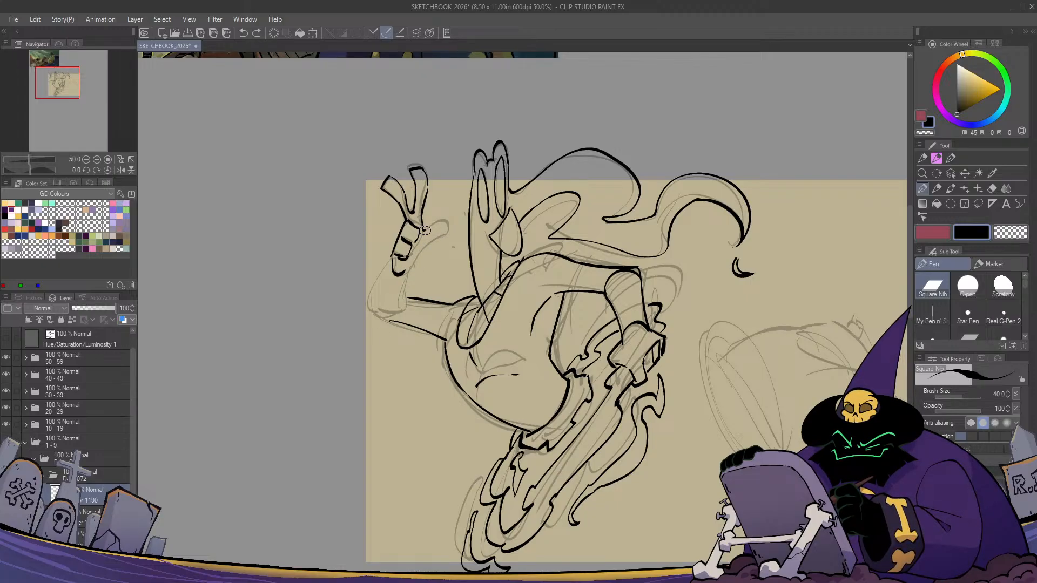
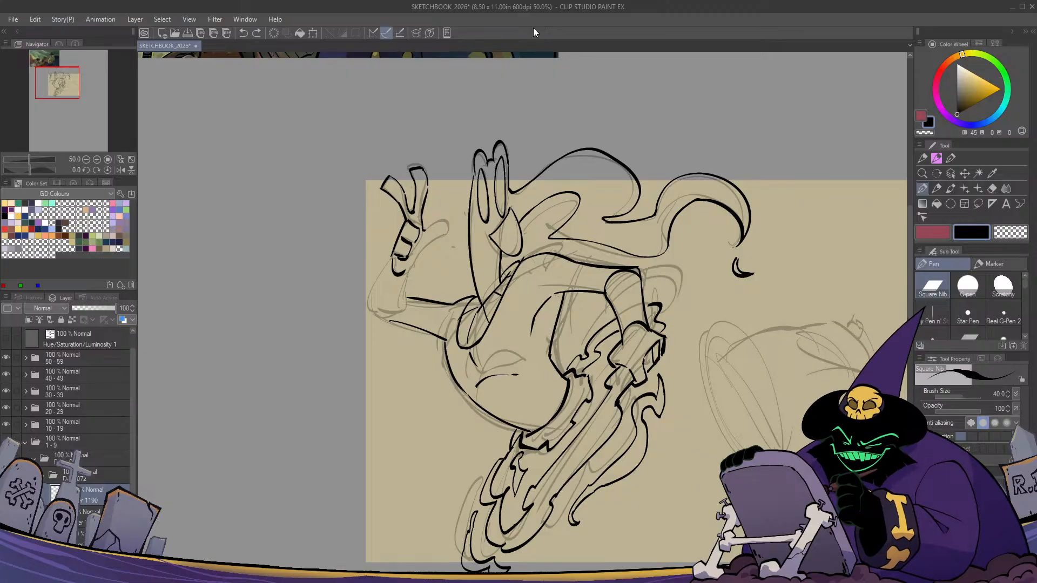
Draw the raised hand's thumb and palm edge and the forearm down to a rounded elbow, redoing unsatisfactory strokes
{"action": "mouse_move", "coordinate": [382, 276]}
{"action": "left_mouse_down"}
{"action": "mouse_move", "coordinate": [370, 276]}
{"action": "mouse_move", "coordinate": [372, 315]}
{"action": "mouse_move", "coordinate": [363, 312]}
{"action": "left_mouse_up"}
{"action": "key", "text": "ctrl+z"}
{"action": "key", "text": "ctrl+z"}
{"action": "mouse_move", "coordinate": [389, 259]}
{"action": "left_mouse_down"}
{"action": "mouse_move", "coordinate": [398, 292]}
{"action": "mouse_move", "coordinate": [393, 269]}
{"action": "mouse_move", "coordinate": [434, 223]}
{"action": "mouse_move", "coordinate": [401, 260]}
{"action": "left_mouse_up"}
{"action": "key", "text": "ctrl+z"}
{"action": "key", "text": "ctrl+z"}
{"action": "key", "text": "h"}
{"action": "key", "text": "h"}
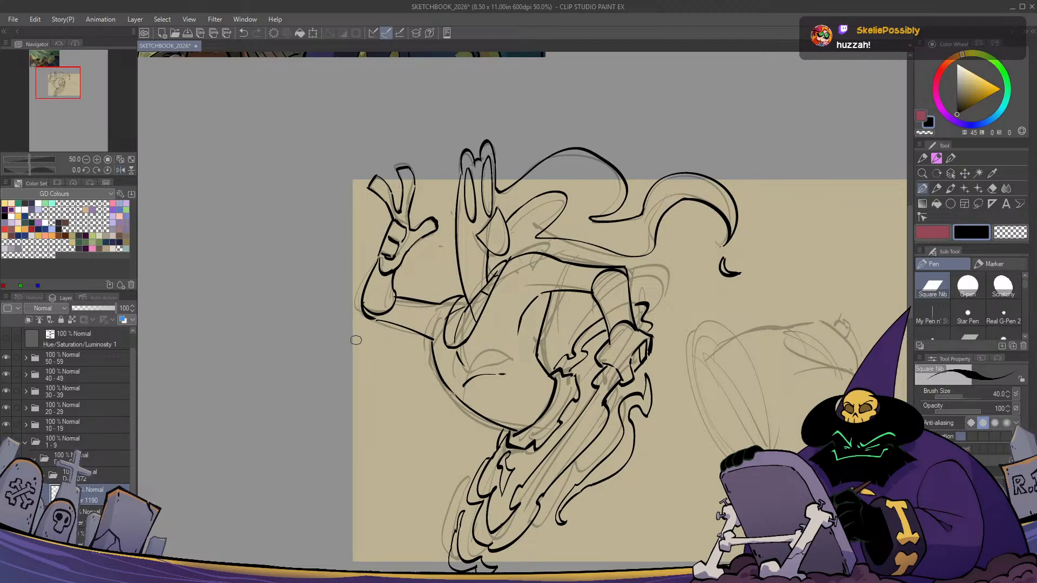
Examine the raised arm's proportions and placement against the body by comparing normal and mirrored views
{"action": "left_click_drag", "start_coordinate": [530, 372], "coordinate": [511, 405]}
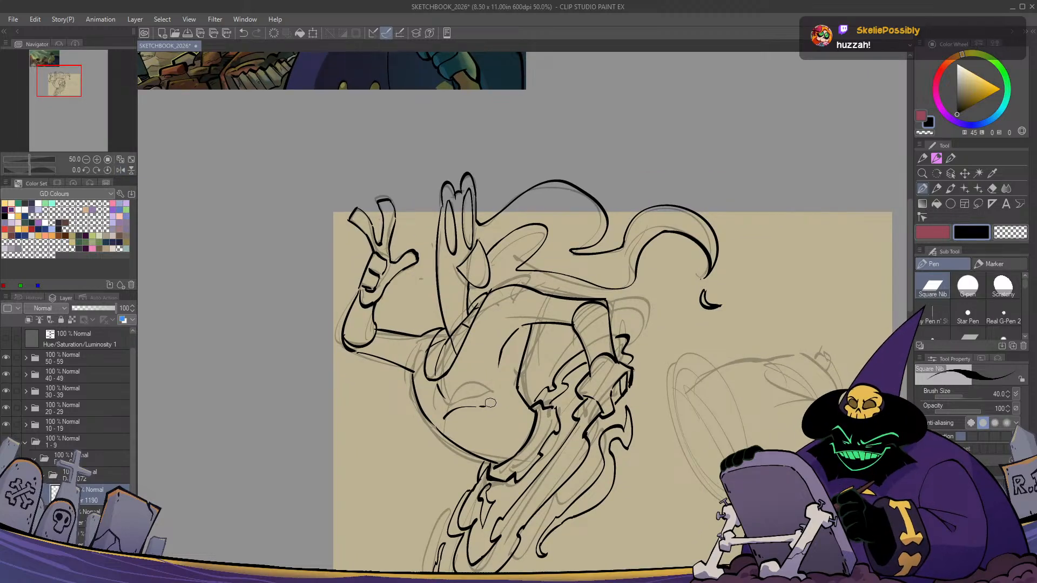
{"action": "left_click_drag", "start_coordinate": [404, 268], "coordinate": [384, 288]}
{"action": "key", "text": "ctrl+z"}
{"action": "key", "text": "h"}
{"action": "key", "text": "h"}
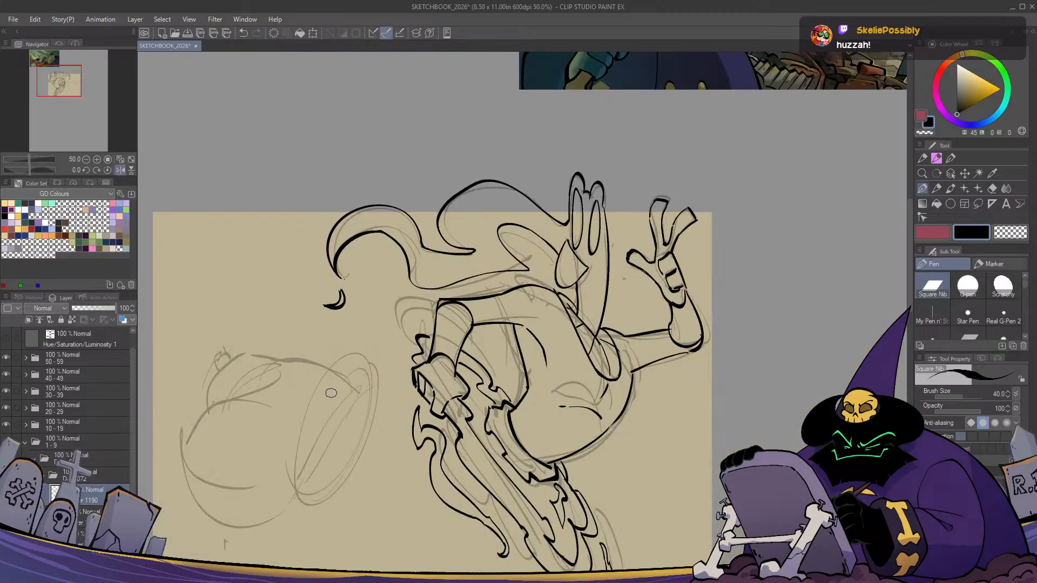
{"action": "left_click_drag", "start_coordinate": [579, 434], "coordinate": [595, 431]}
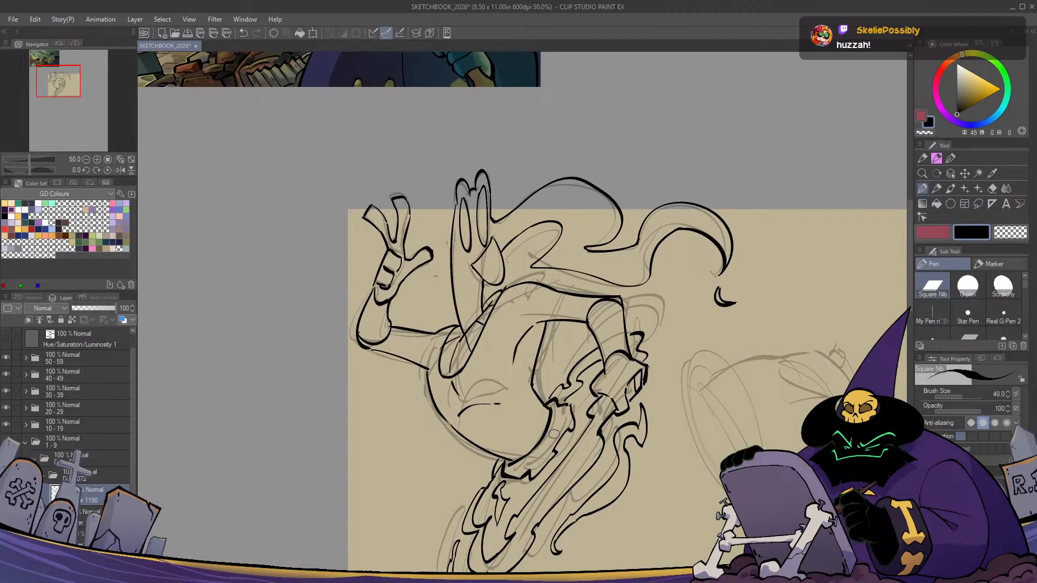
{"action": "key", "text": "h"}
{"action": "key", "text": "h"}
Lasso the raised hand and forearm, rotate and shift them slightly outward, and return to the Square Nib pen
{"action": "key", "text": "m"}
{"action": "mouse_move", "coordinate": [391, 339]}
{"action": "left_mouse_down"}
{"action": "mouse_move", "coordinate": [320, 343]}
{"action": "mouse_move", "coordinate": [436, 205]}
{"action": "mouse_move", "coordinate": [443, 278]}
{"action": "mouse_move", "coordinate": [499, 333]}
{"action": "left_mouse_up"}
{"action": "key", "text": "ctrl+t"}
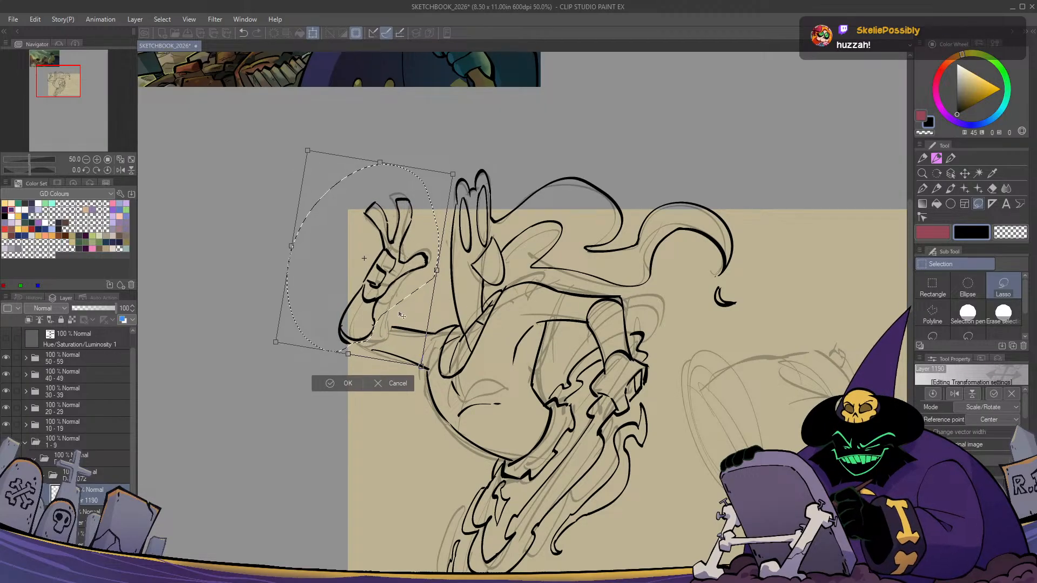
{"action": "left_click_drag", "start_coordinate": [378, 281], "coordinate": [380, 279]}
{"action": "key", "text": "Return"}
{"action": "key", "text": "ctrl+d"}
{"action": "key", "text": "p"}
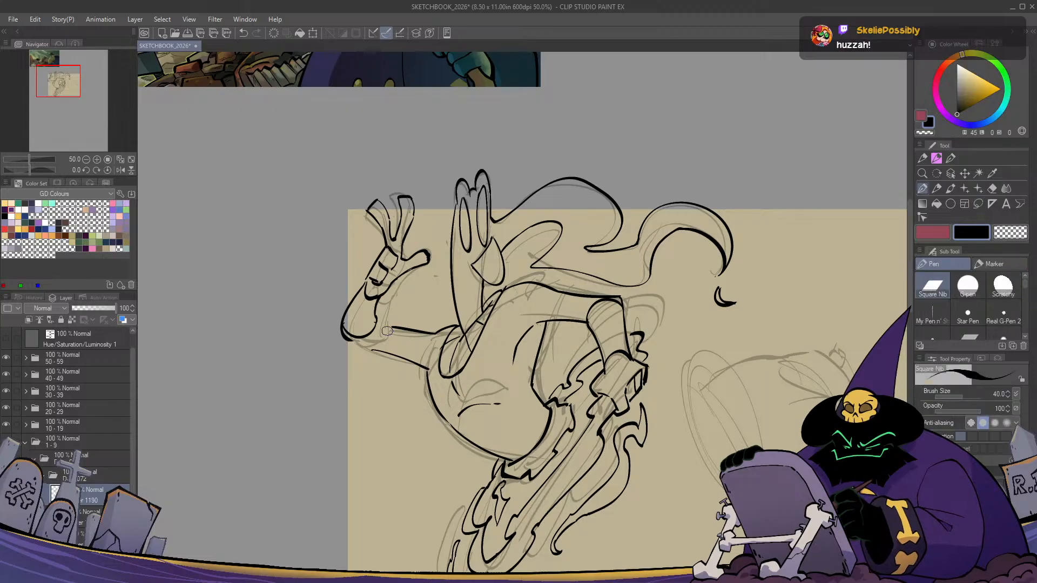
Reconnect the upper arm's lines to the moved elbow and erase stray line ends with transparent colour
{"action": "left_click_drag", "start_coordinate": [349, 339], "coordinate": [419, 359]}
{"action": "key", "text": "c"}
{"action": "key", "text": "c"}
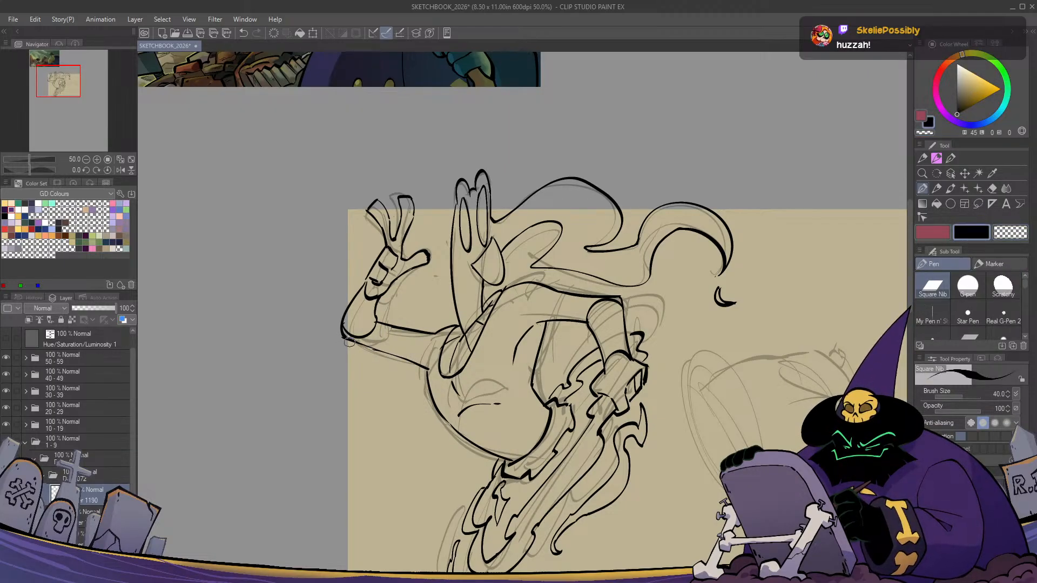
{"action": "key", "text": "c"}
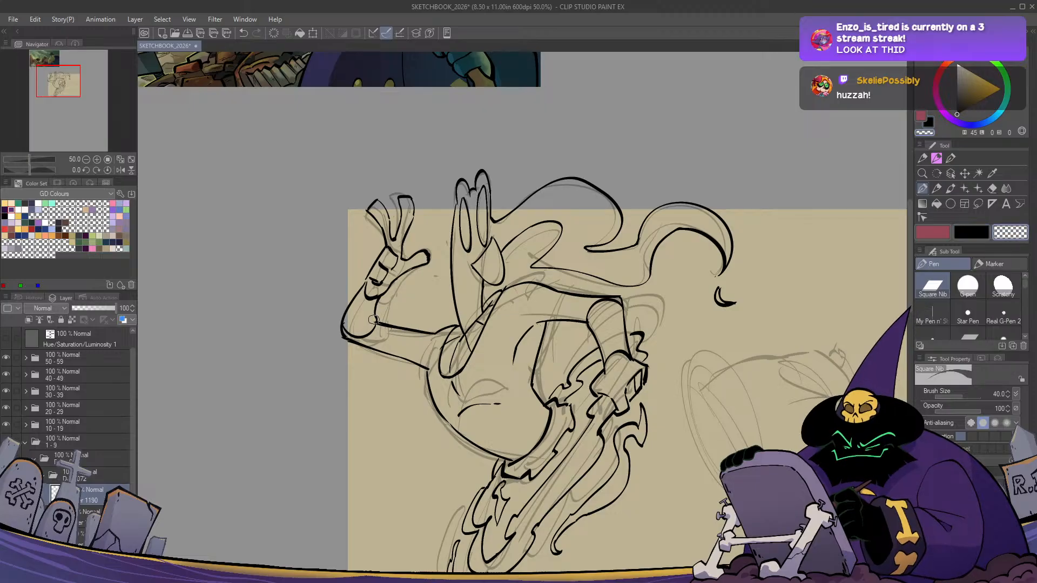
{"action": "key", "text": "c"}
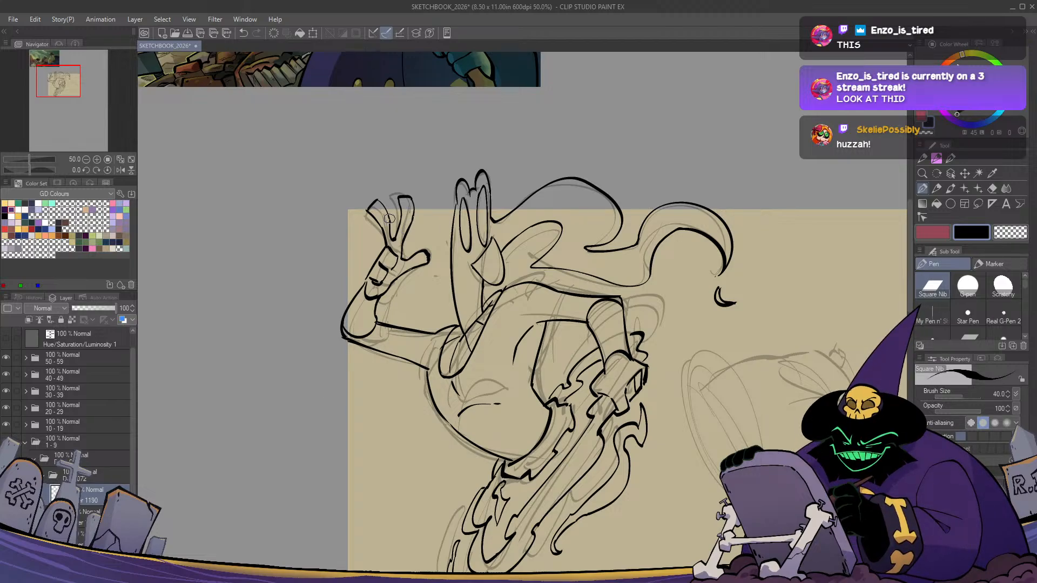
Redo the line along the raised hand's outer finger and clean up the finger edges with transparent colour
{"action": "key", "text": "ctrl+z"}
{"action": "left_click_drag", "start_coordinate": [389, 223], "coordinate": [374, 199]}
{"action": "key", "text": "c"}
{"action": "key", "text": "c"}
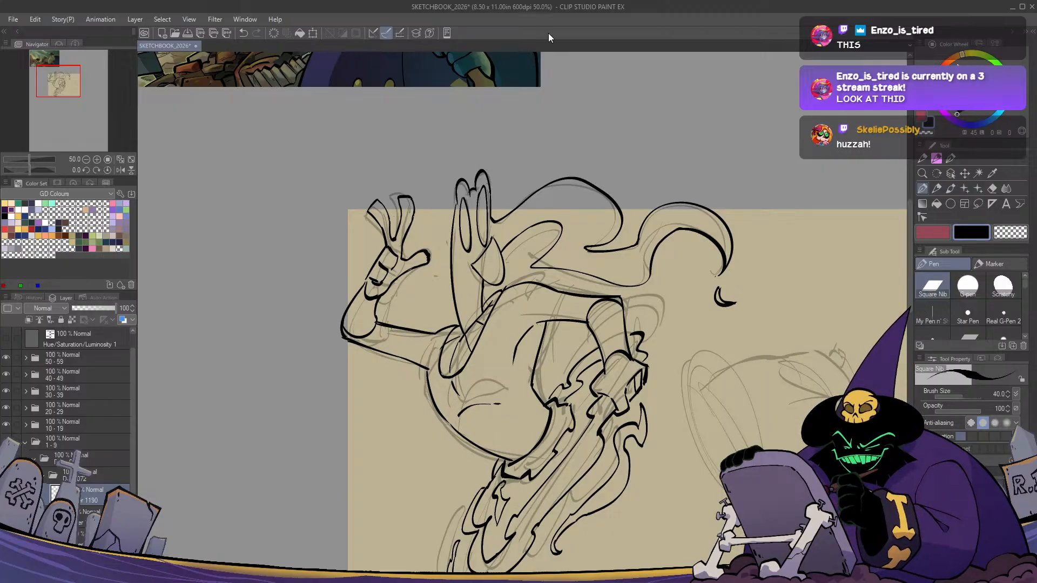
{"action": "key", "text": "c"}
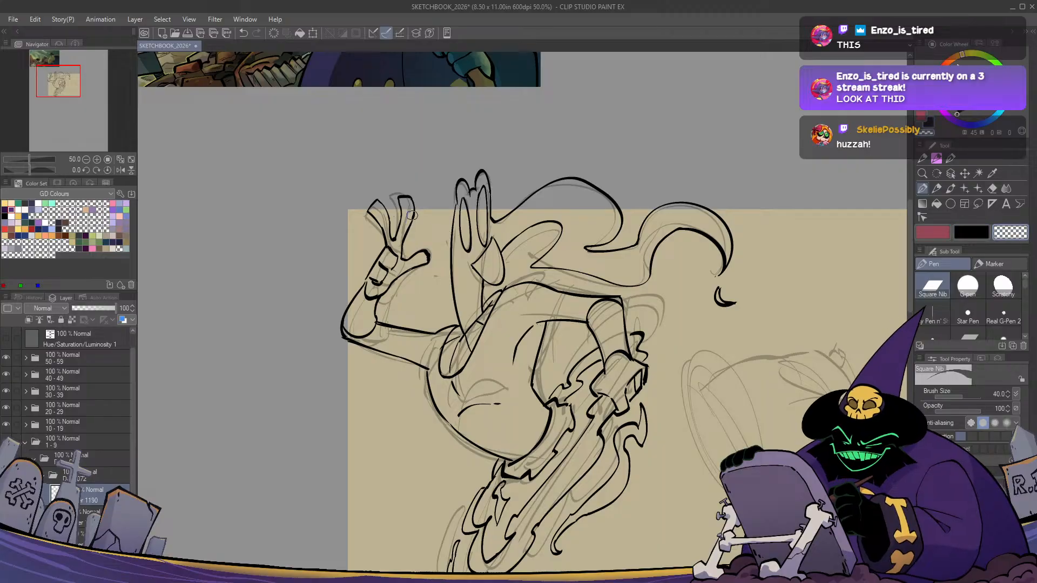
{"action": "key", "text": "c"}
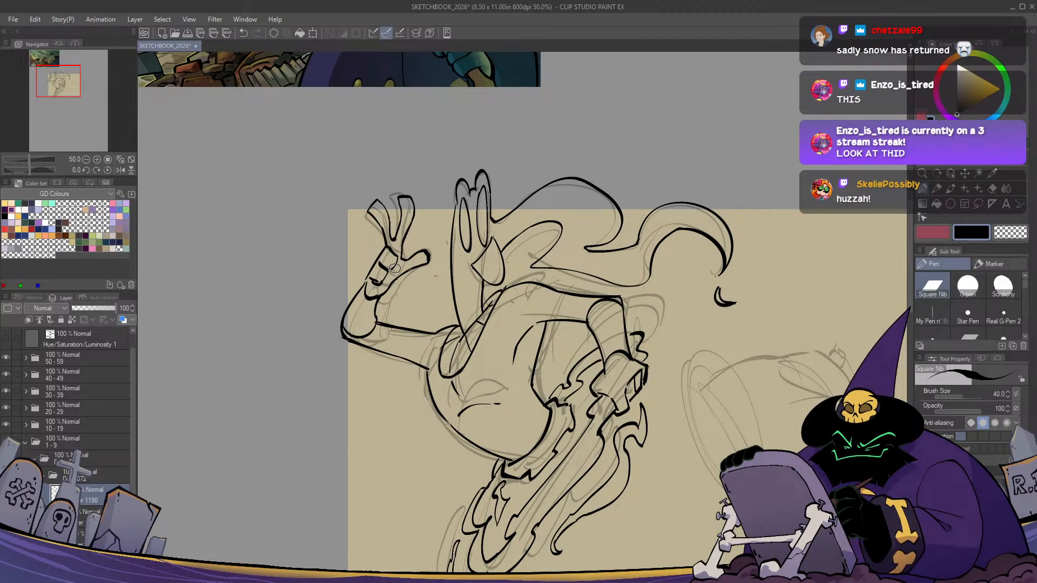
Clean up the raised arm's elbow corners and refine its underside line toward the torso, alternating black and transparent colour
{"action": "left_click_drag", "start_coordinate": [536, 366], "coordinate": [513, 318]}
{"action": "key", "text": "c"}
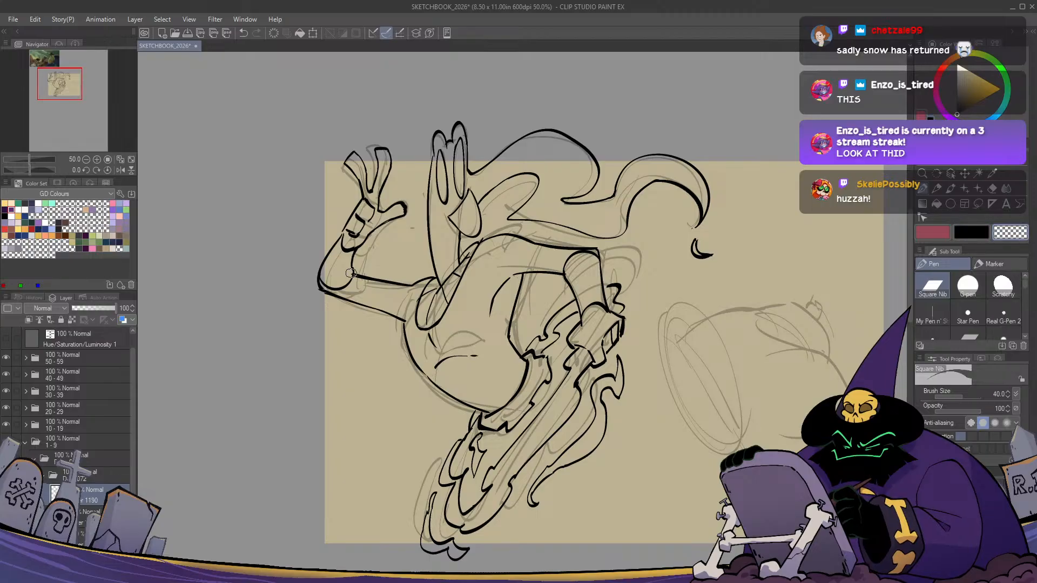
{"action": "key", "text": "c"}
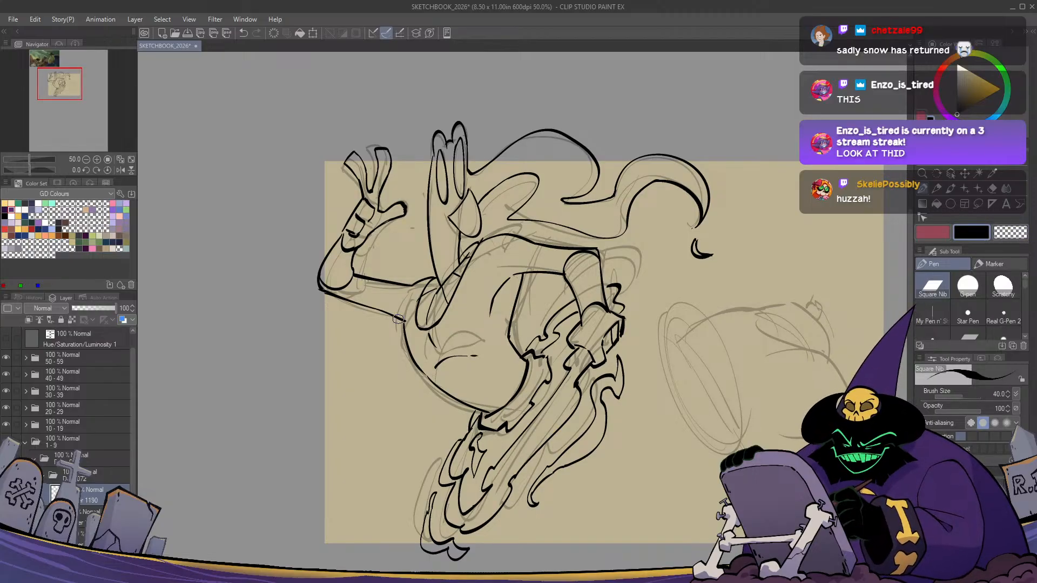
{"action": "key", "text": "c"}
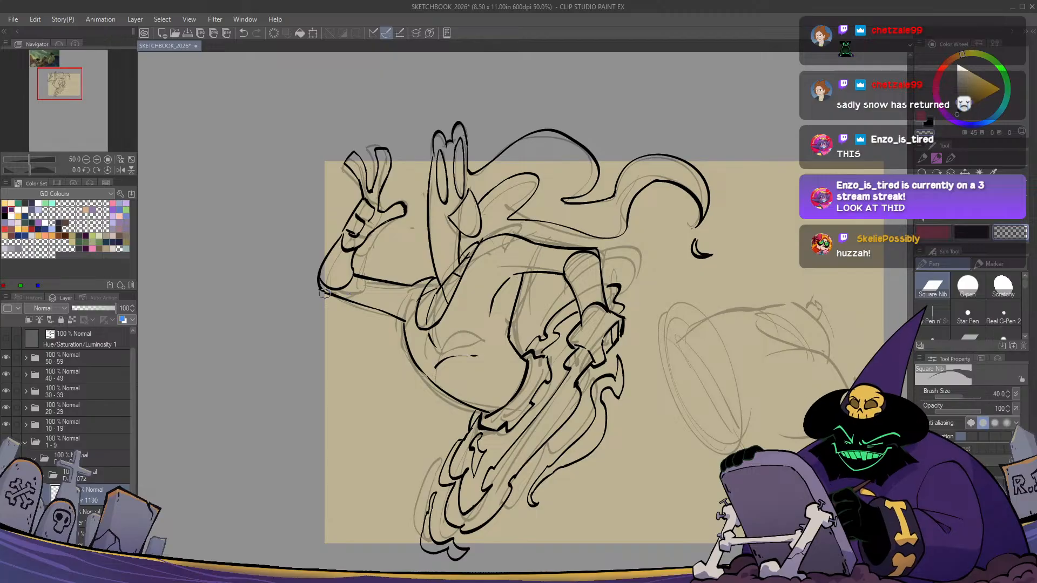
{"action": "key", "text": "c"}
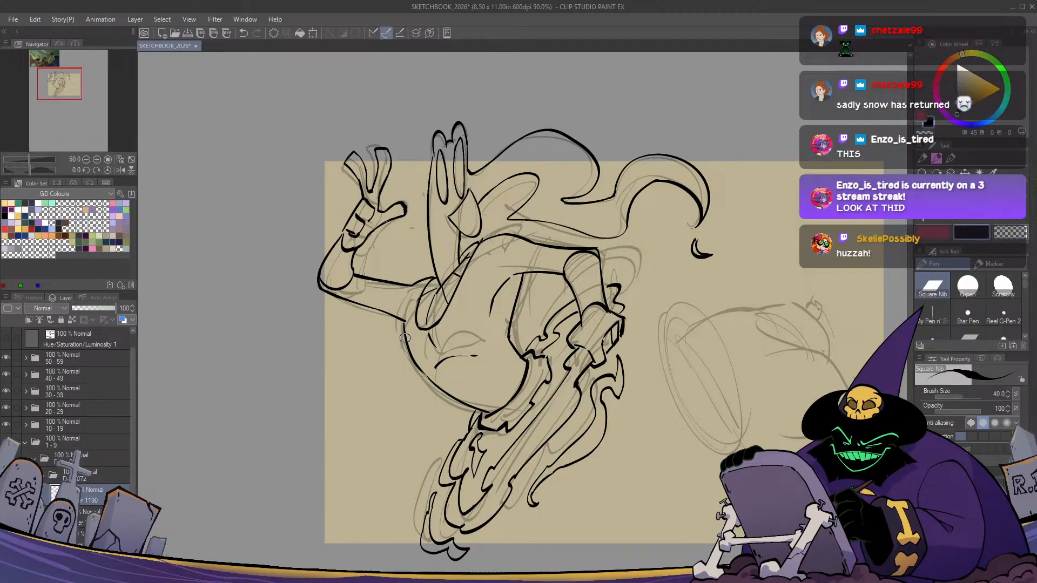
Join the torso's side outline to the raised arm's underside and tidy the surrounding linework, checking it mirrored
{"action": "mouse_move", "coordinate": [427, 322]}
{"action": "left_mouse_down"}
{"action": "mouse_move", "coordinate": [373, 246]}
{"action": "mouse_move", "coordinate": [406, 304]}
{"action": "mouse_move", "coordinate": [385, 300]}
{"action": "left_mouse_up"}
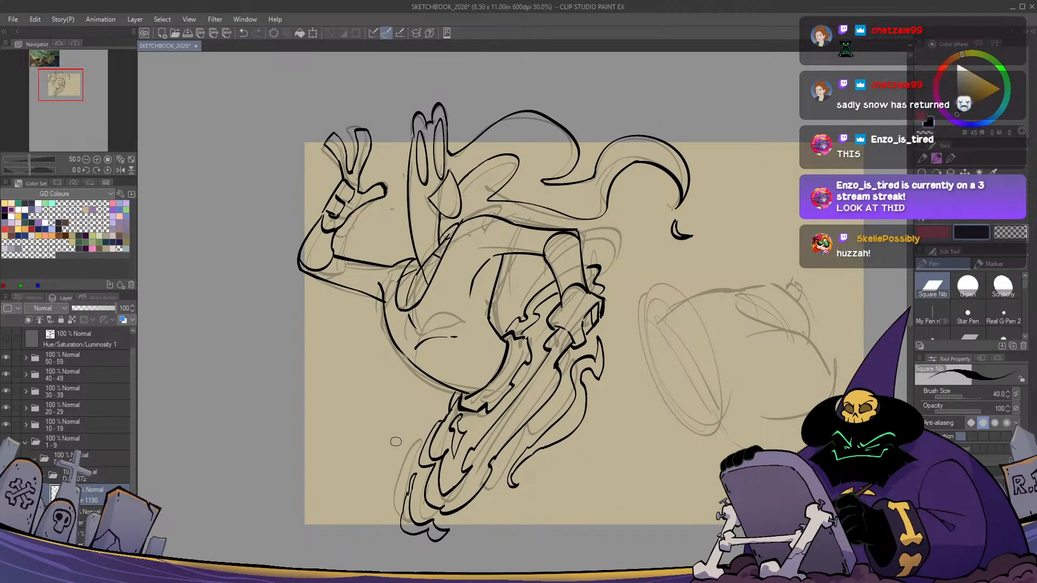
{"action": "key", "text": "h"}
{"action": "key", "text": "h"}
{"action": "key", "text": "c"}
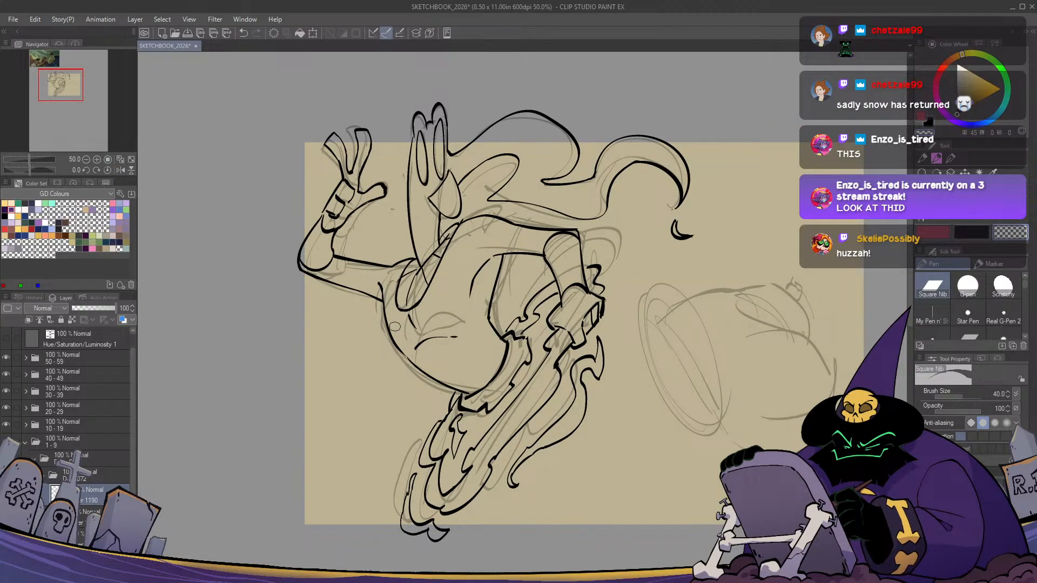
{"action": "key", "text": "c"}
{"action": "key", "text": "h"}
{"action": "key", "text": "h"}
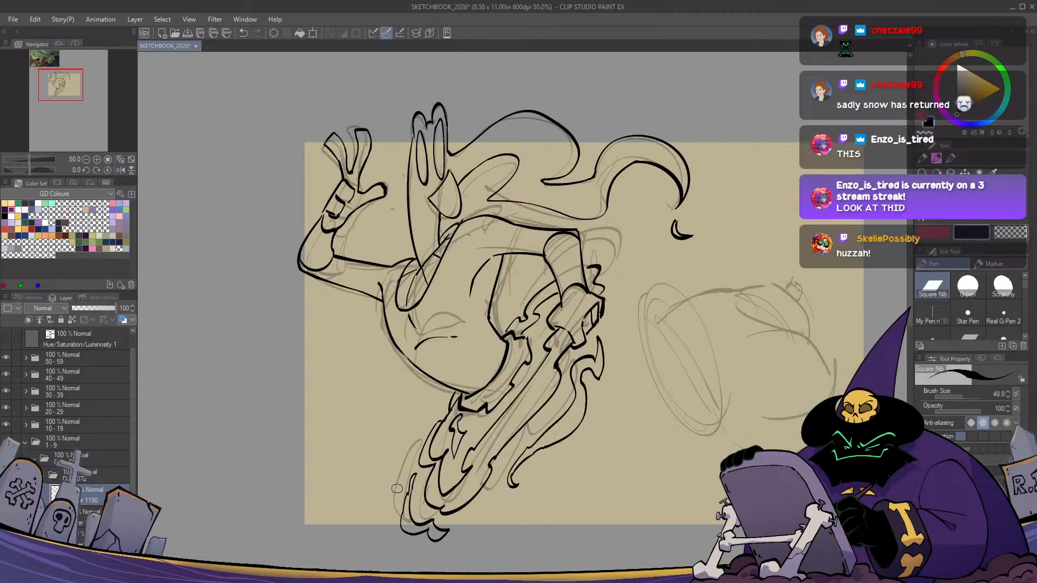
{"action": "mouse_move", "coordinate": [585, 220]}
{"action": "left_mouse_down"}
{"action": "mouse_move", "coordinate": [555, 203]}
{"action": "mouse_move", "coordinate": [552, 227]}
{"action": "left_mouse_up"}
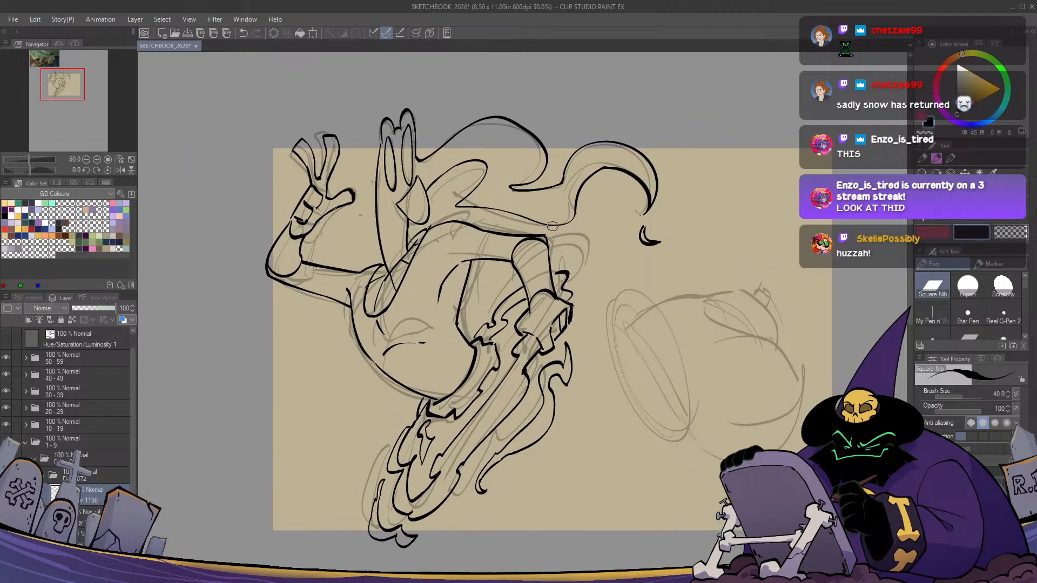
{"action": "key", "text": "c"}
{"action": "key", "text": "c"}
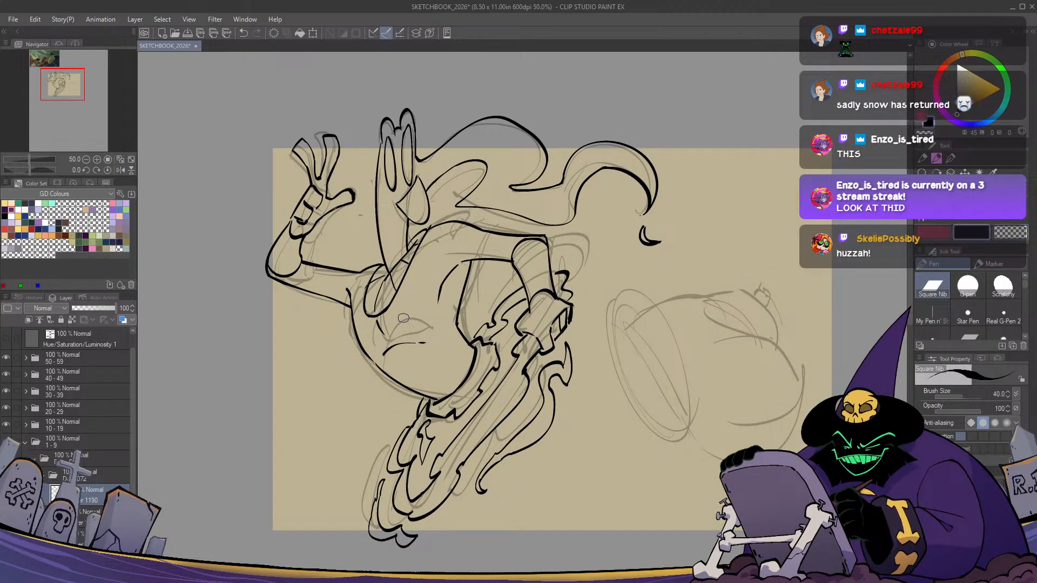
Clean up the overlapping lines where the head meets the shoulder, alternating black and transparent colour and checking the drawing mirrored
{"action": "key", "text": "h"}
{"action": "key", "text": "h"}
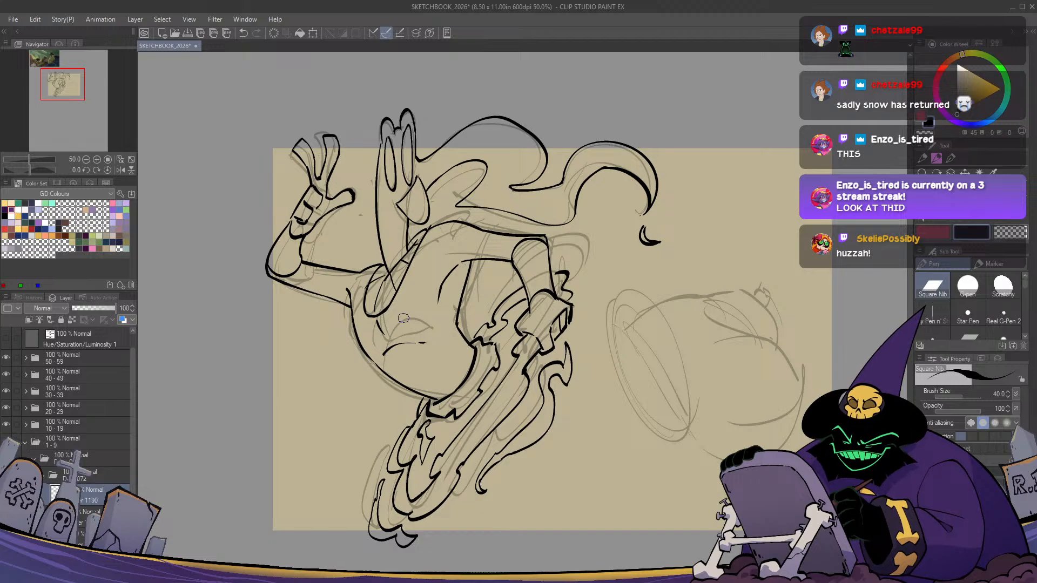
{"action": "key", "text": "c"}
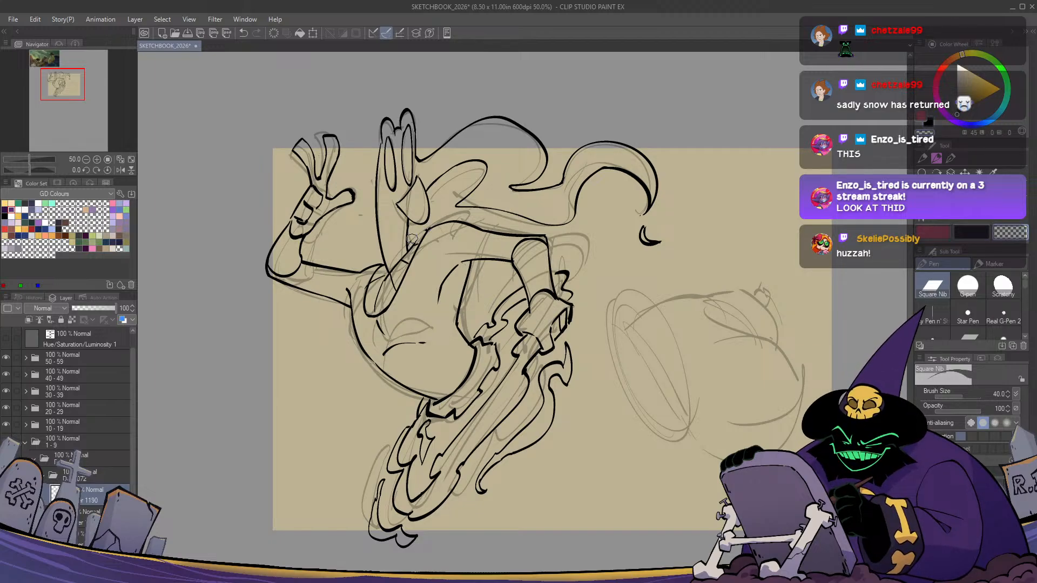
{"action": "key", "text": "c"}
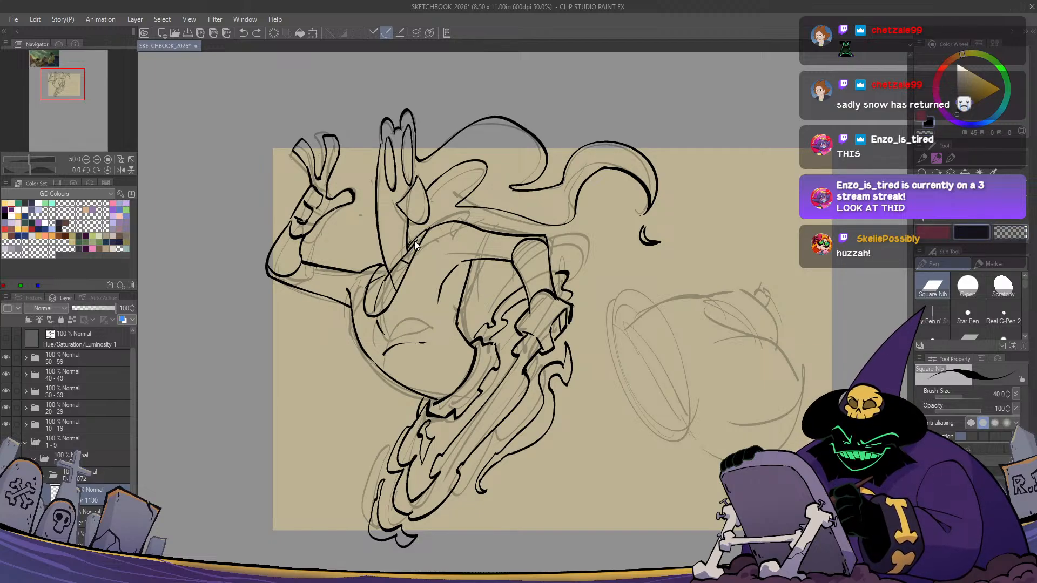
{"action": "key", "text": "c"}
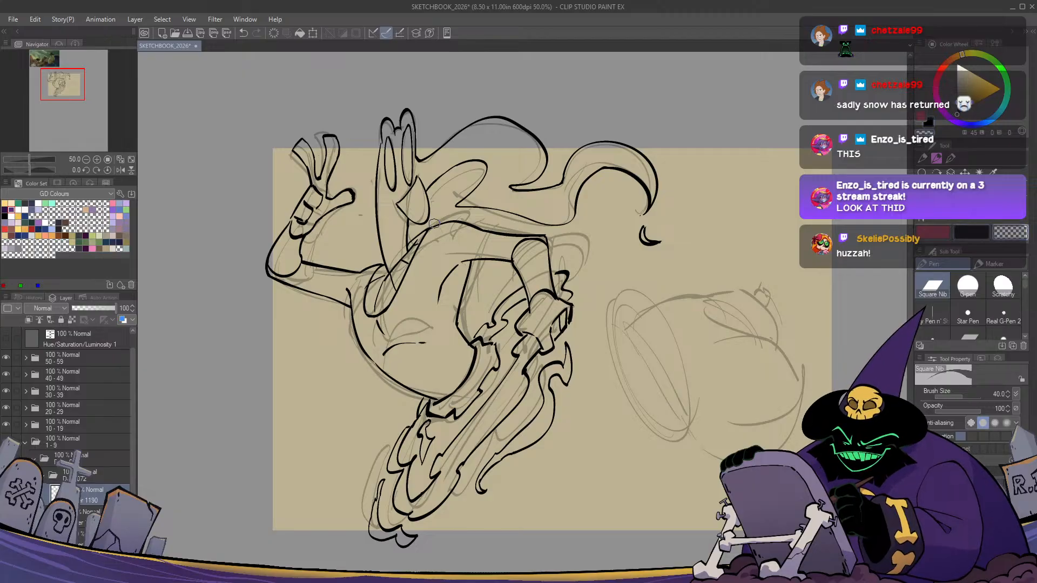
{"action": "left_click_drag", "start_coordinate": [434, 224], "coordinate": [433, 226]}
{"action": "key", "text": "c"}
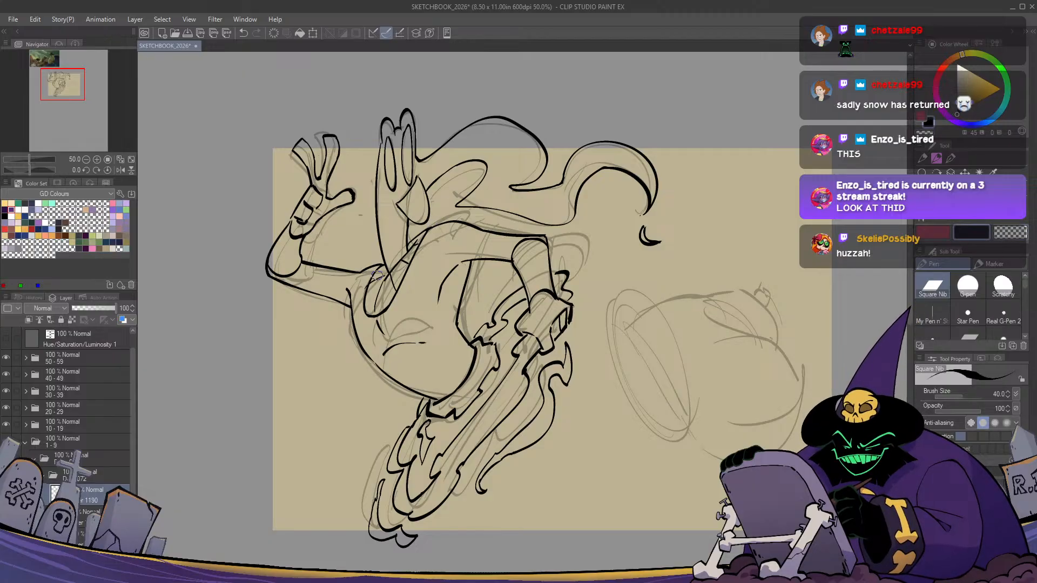
Touch up the line end where the raised arm joins the torso, checking it mirrored and undoing the last stroke
{"action": "key", "text": "c"}
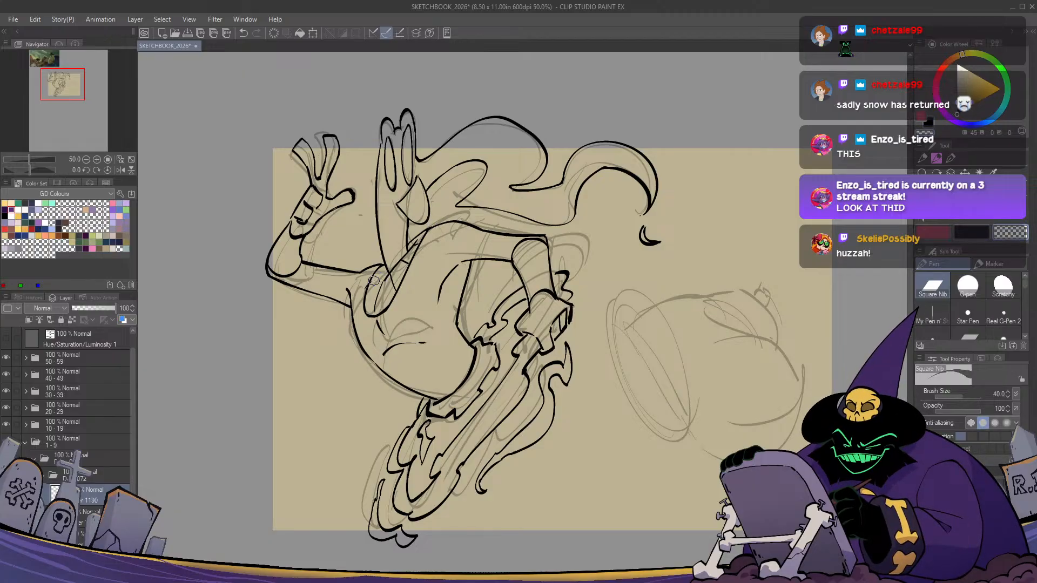
{"action": "key", "text": "c"}
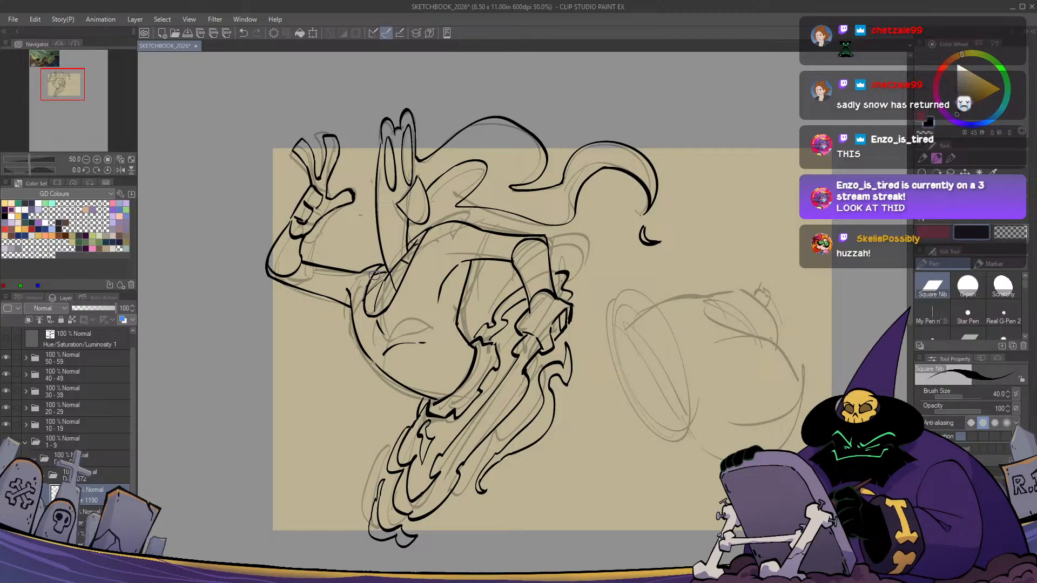
{"action": "key", "text": "h"}
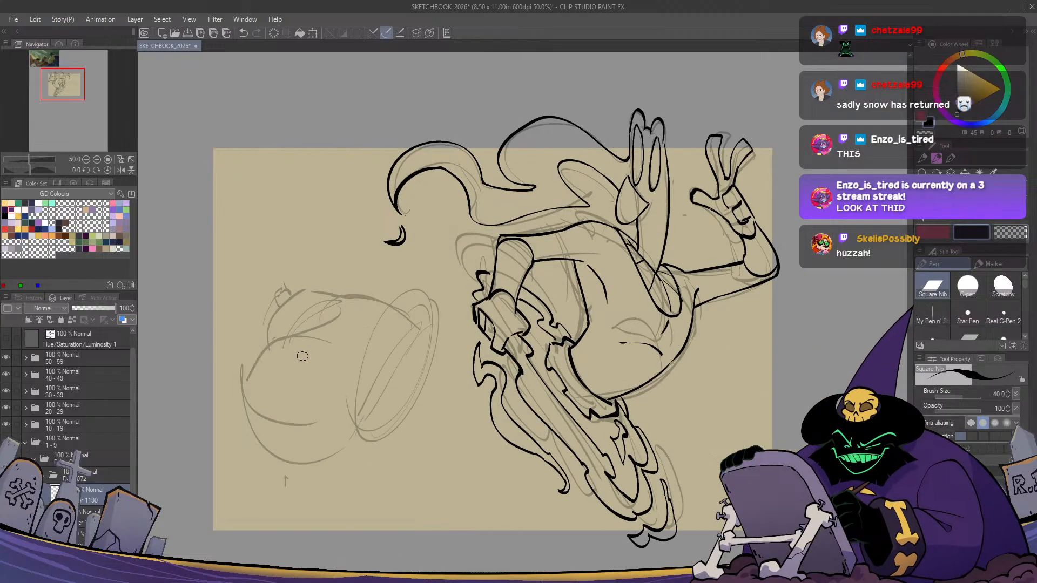
{"action": "key", "text": "h"}
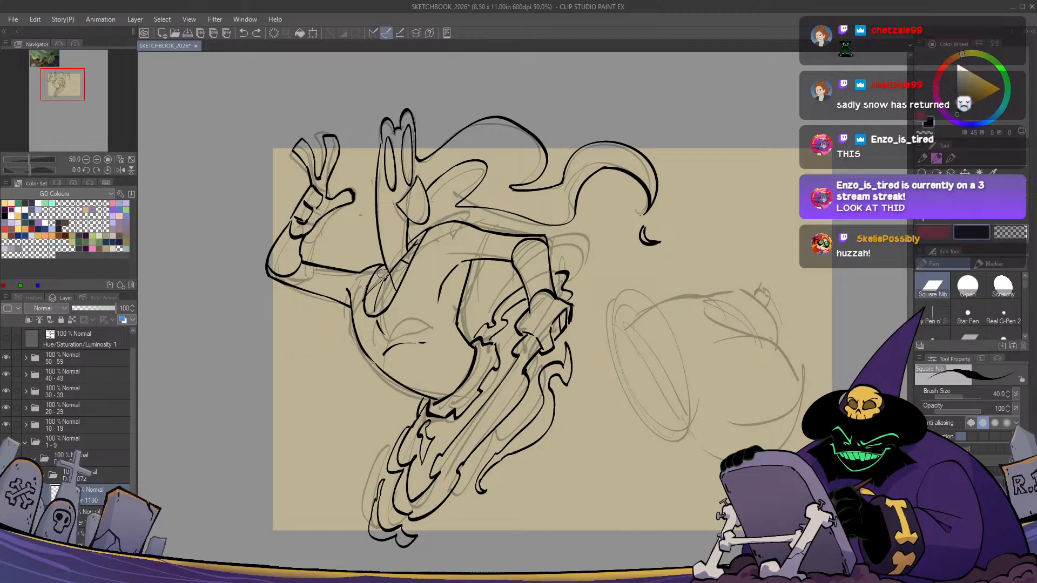
{"action": "left_click_drag", "start_coordinate": [375, 272], "coordinate": [383, 270]}
{"action": "key", "text": "ctrl+z"}
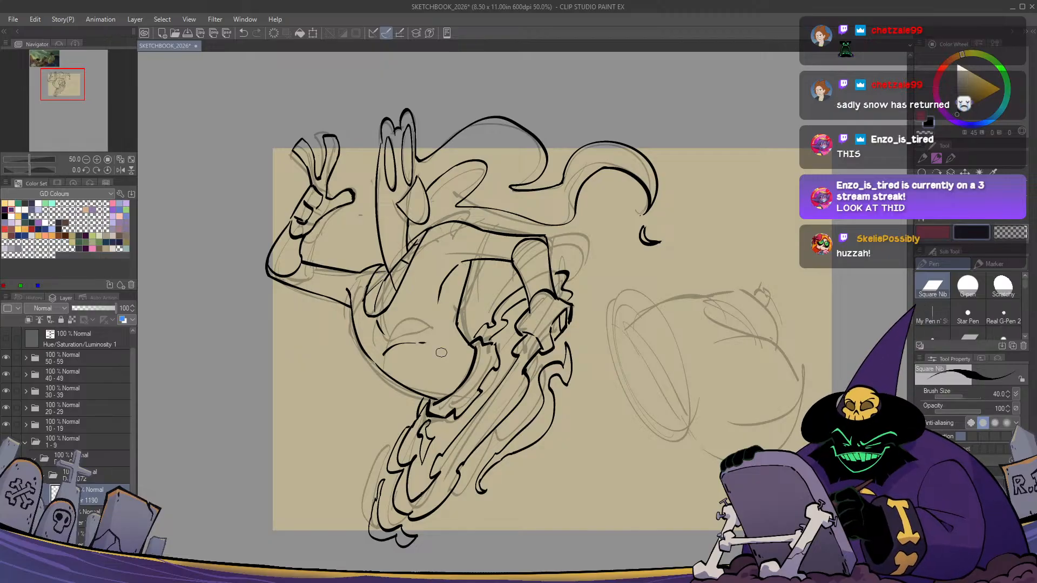
Draw a jagged inner rim line following the torso's cut edge, from the waist down to its lower corner
{"action": "left_click_drag", "start_coordinate": [475, 473], "coordinate": [469, 444]}
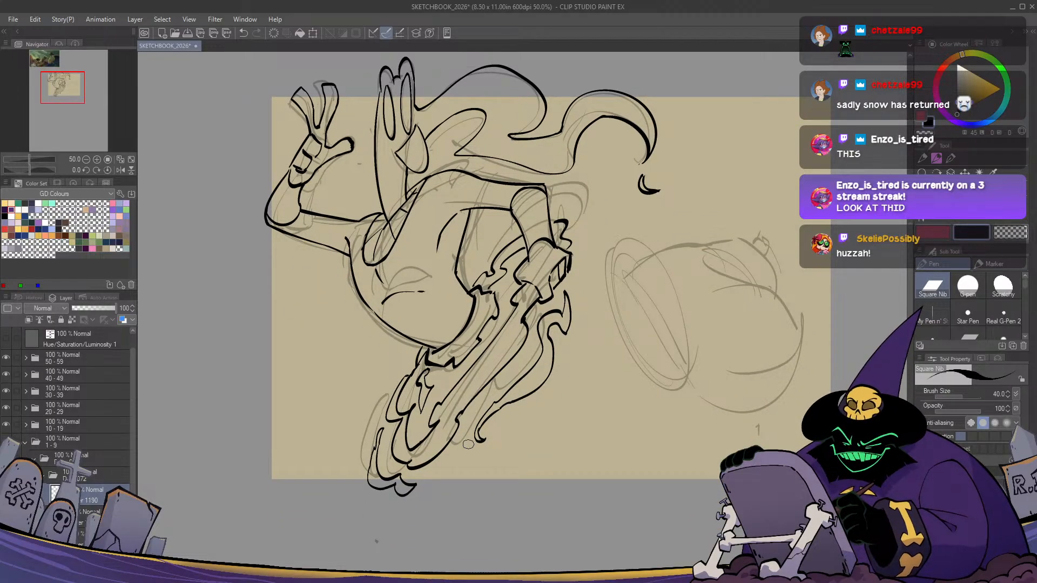
{"action": "mouse_move", "coordinate": [538, 425]}
{"action": "left_mouse_down"}
{"action": "mouse_move", "coordinate": [548, 395]}
{"action": "mouse_move", "coordinate": [550, 424]}
{"action": "mouse_move", "coordinate": [509, 439]}
{"action": "left_mouse_up"}
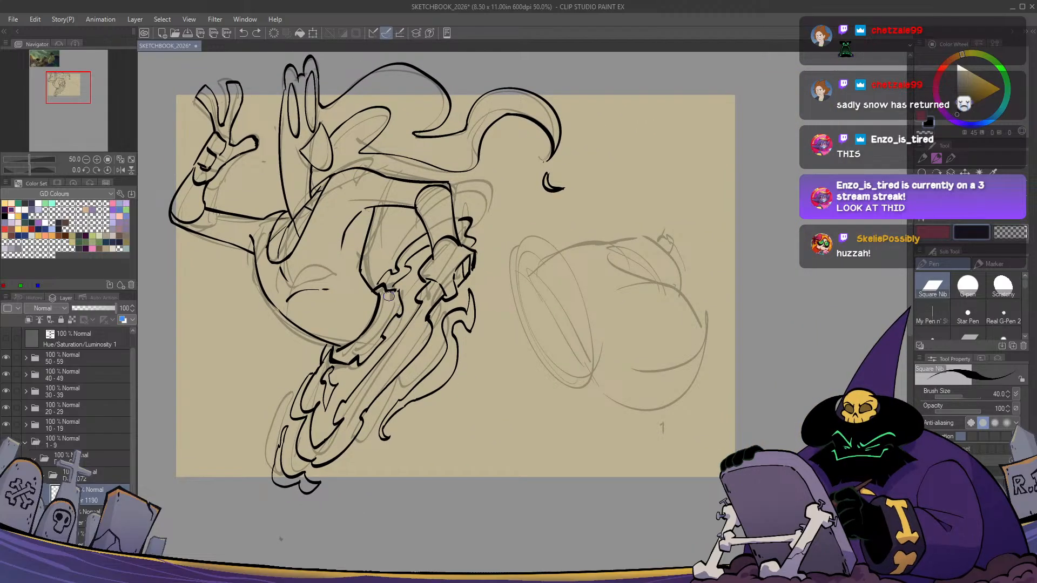
{"action": "left_click_drag", "start_coordinate": [392, 303], "coordinate": [397, 315]}
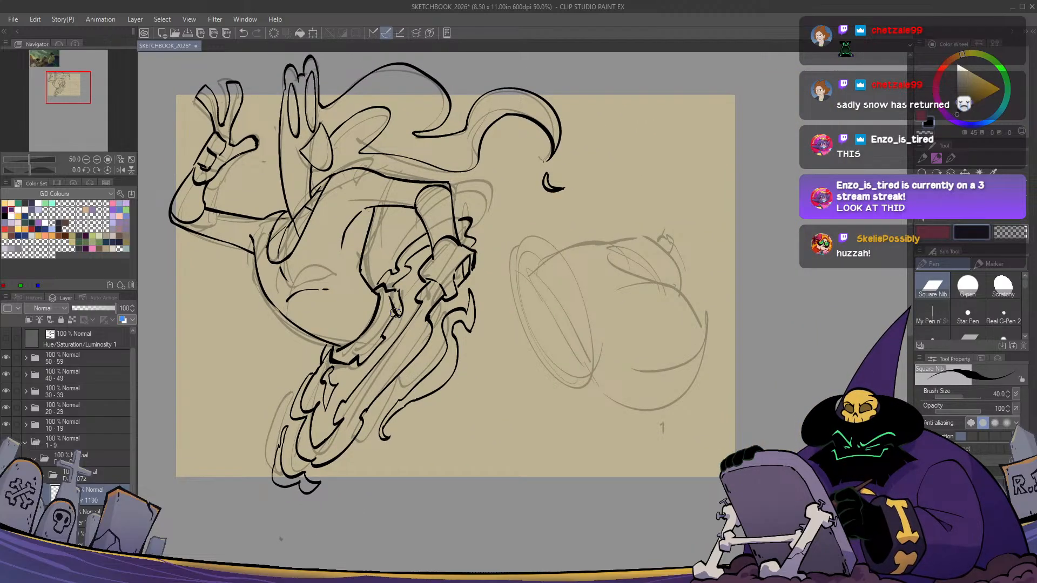
{"action": "key", "text": "h"}
{"action": "key", "text": "h"}
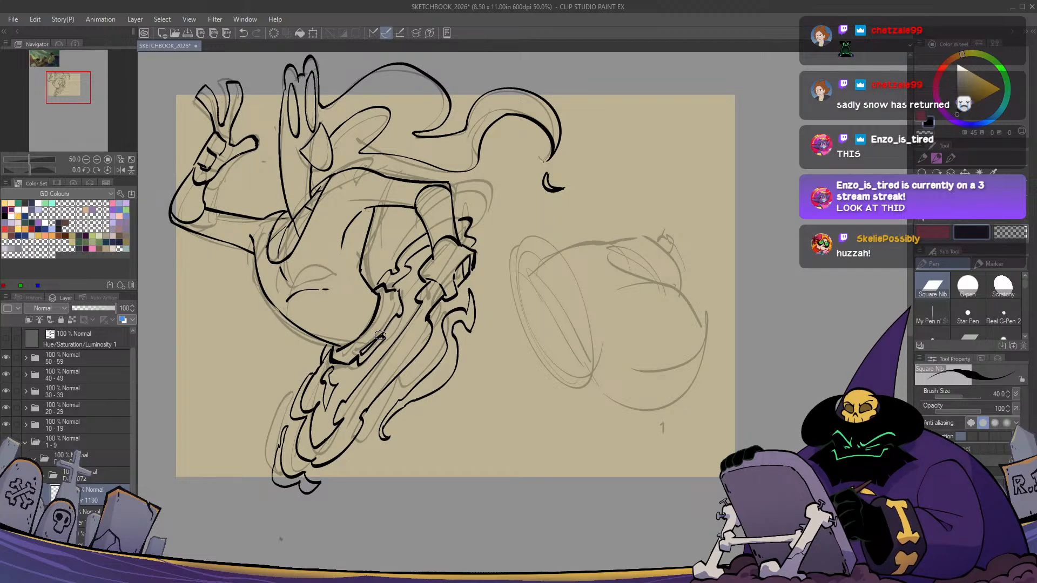
{"action": "left_click_drag", "start_coordinate": [362, 352], "coordinate": [332, 360]}
{"action": "key", "text": "h"}
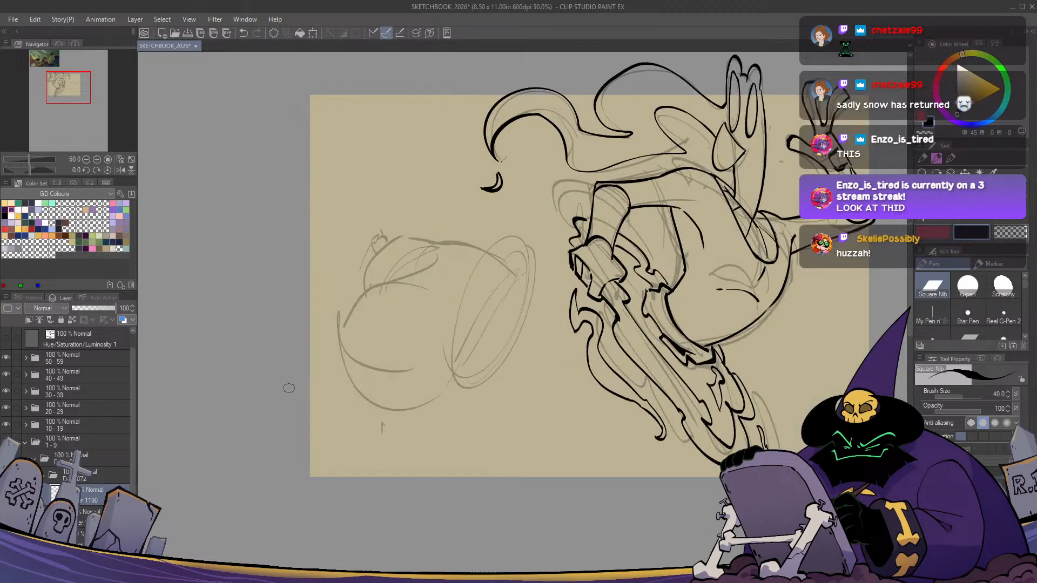
{"action": "key", "text": "h"}
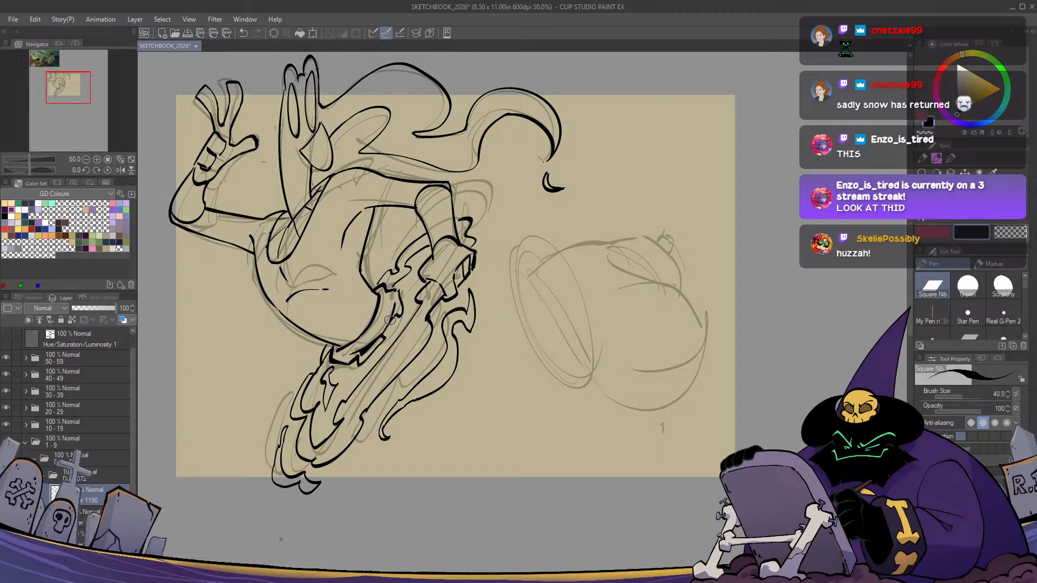
Undo the last rim strokes, redraw the torn inner contour, and add small flame-shaped details between the torso and lowered hand
{"action": "key", "text": "h"}
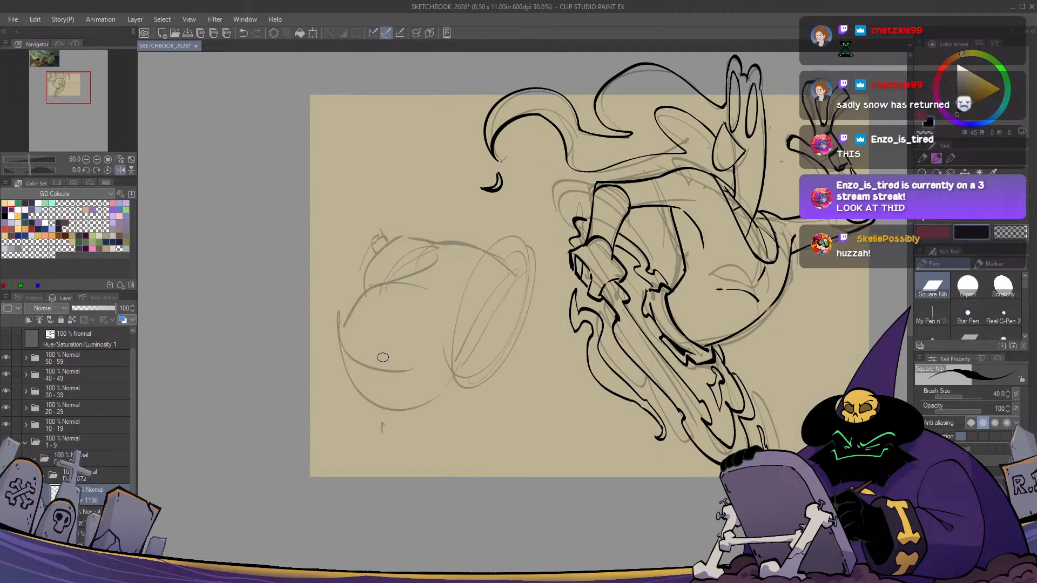
{"action": "key", "text": "h"}
{"action": "key", "text": "ctrl+z"}
{"action": "key", "text": "ctrl+z"}
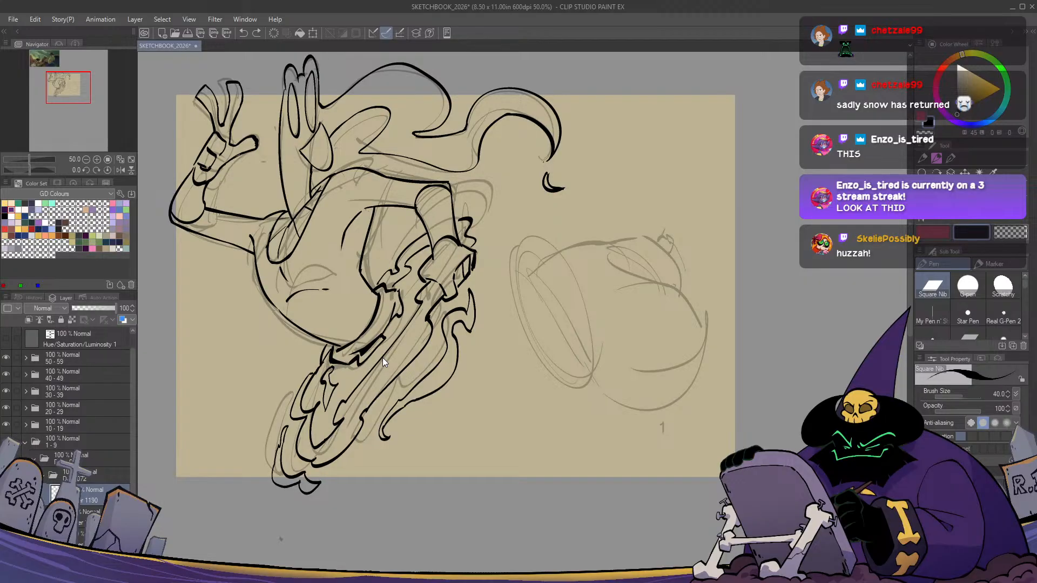
{"action": "mouse_move", "coordinate": [403, 287]}
{"action": "left_mouse_down"}
{"action": "mouse_move", "coordinate": [426, 270]}
{"action": "mouse_move", "coordinate": [449, 280]}
{"action": "mouse_move", "coordinate": [453, 296]}
{"action": "mouse_move", "coordinate": [451, 280]}
{"action": "left_mouse_up"}
{"action": "key", "text": "ctrl+z"}
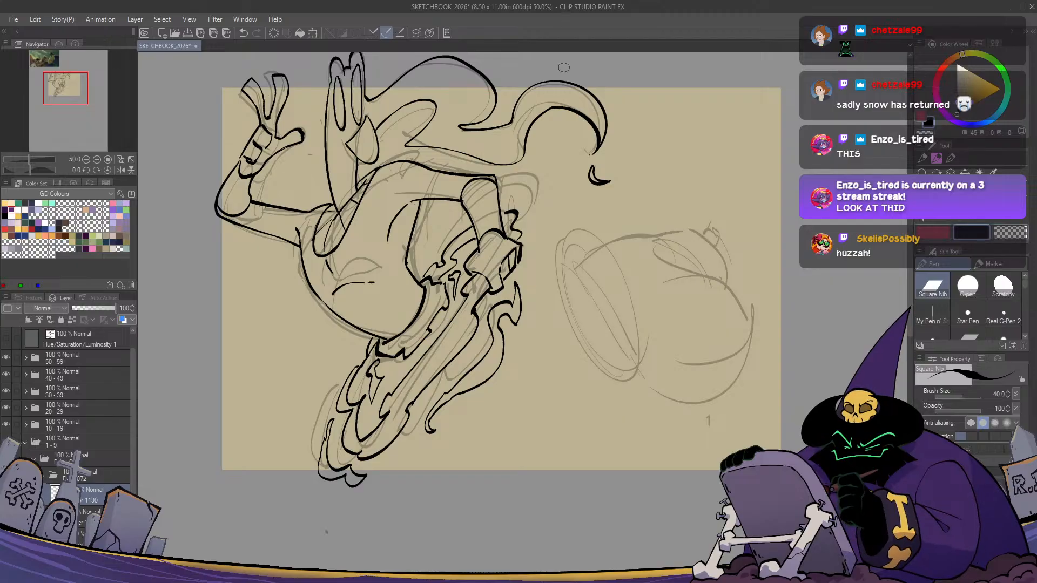
Draw a small detached flame shape beneath the trailing body's curled tip, trim it with transparent colour, and check it mirrored
{"action": "left_click_drag", "start_coordinate": [573, 312], "coordinate": [542, 333]}
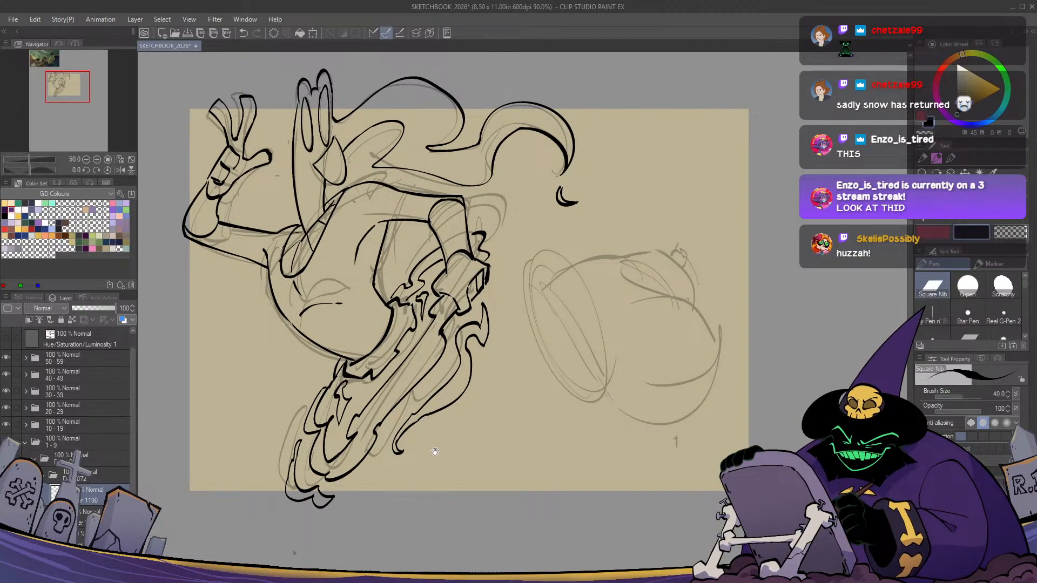
{"action": "mouse_move", "coordinate": [435, 451]}
{"action": "left_mouse_down"}
{"action": "mouse_move", "coordinate": [513, 381]}
{"action": "mouse_move", "coordinate": [444, 411]}
{"action": "mouse_move", "coordinate": [474, 403]}
{"action": "mouse_move", "coordinate": [462, 390]}
{"action": "left_mouse_up"}
{"action": "key", "text": "c"}
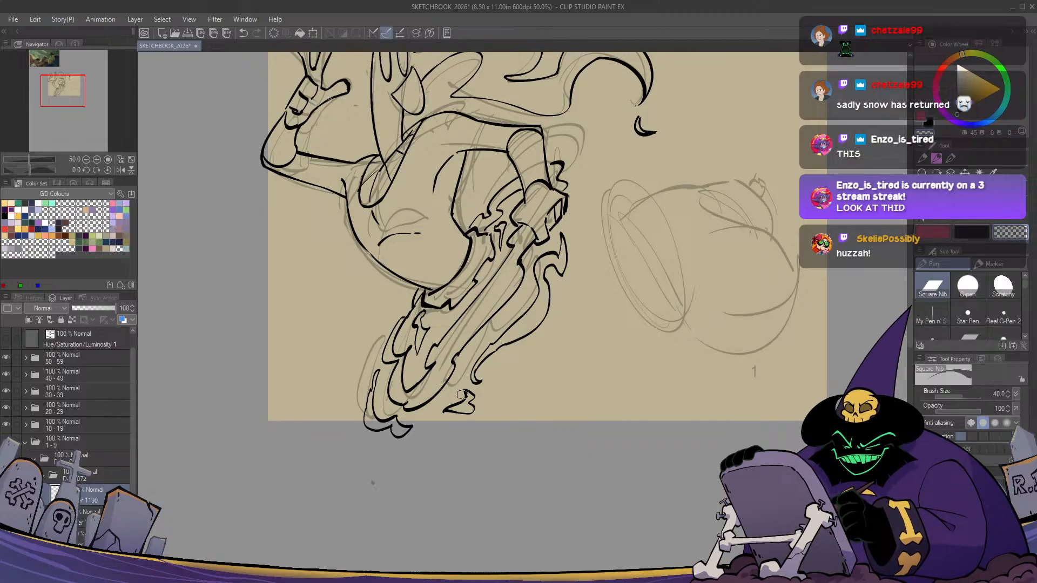
{"action": "key", "text": "c"}
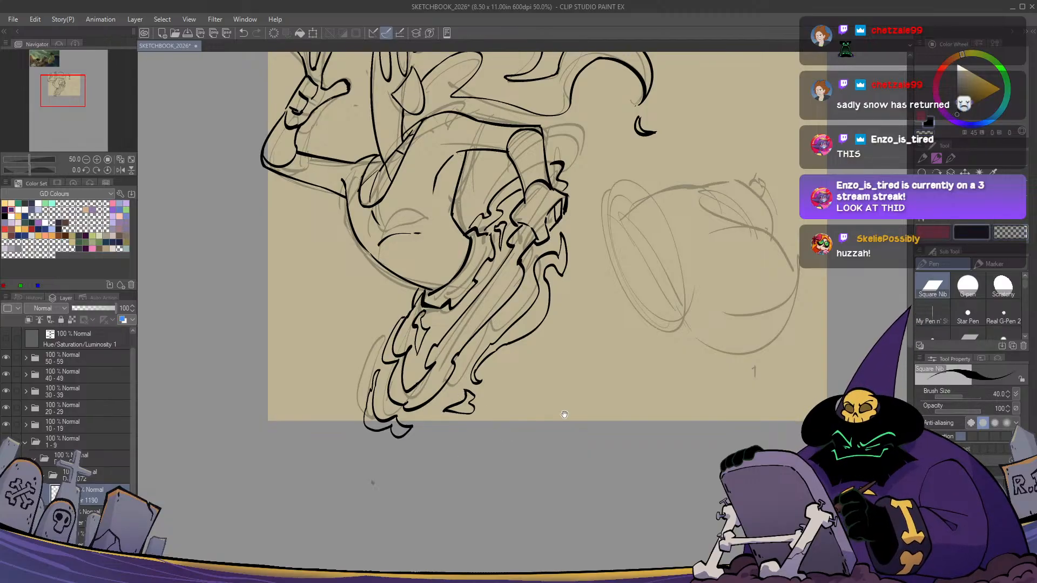
{"action": "left_click_drag", "start_coordinate": [564, 414], "coordinate": [456, 475]}
{"action": "key", "text": "h"}
{"action": "key", "text": "h"}
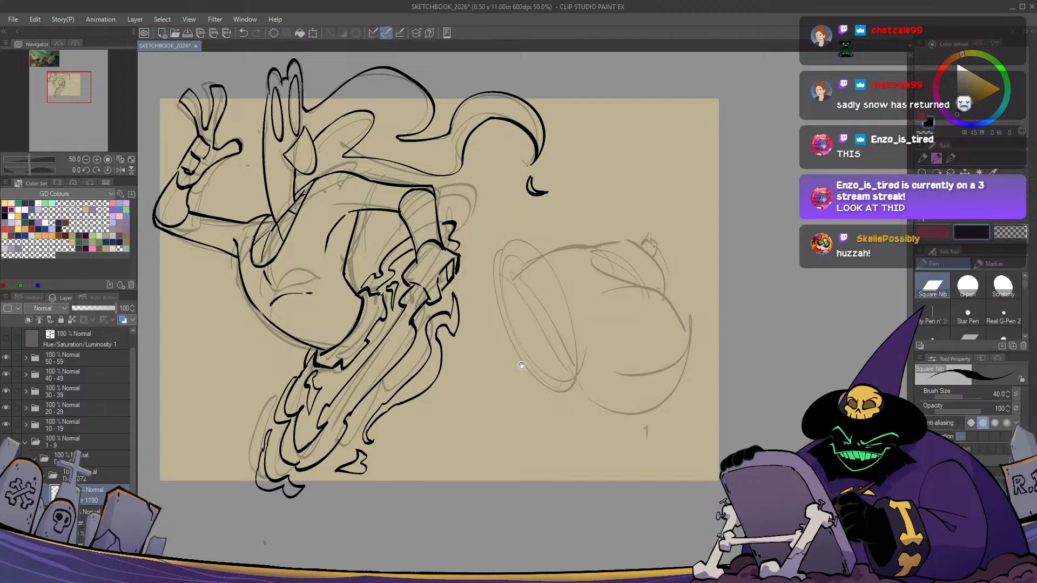
Ink the separate lower body's oval cut face with a wavy outer outline and an inner rim, cleaning up with transparent colour
{"action": "left_click_drag", "start_coordinate": [520, 366], "coordinate": [507, 385]}
{"action": "mouse_move", "coordinate": [484, 297]}
{"action": "left_mouse_down"}
{"action": "mouse_move", "coordinate": [517, 282]}
{"action": "mouse_move", "coordinate": [555, 360]}
{"action": "mouse_move", "coordinate": [492, 263]}
{"action": "mouse_move", "coordinate": [529, 274]}
{"action": "mouse_move", "coordinate": [564, 355]}
{"action": "mouse_move", "coordinate": [565, 389]}
{"action": "mouse_move", "coordinate": [544, 403]}
{"action": "mouse_move", "coordinate": [528, 407]}
{"action": "mouse_move", "coordinate": [505, 387]}
{"action": "mouse_move", "coordinate": [480, 281]}
{"action": "mouse_move", "coordinate": [511, 384]}
{"action": "mouse_move", "coordinate": [526, 380]}
{"action": "mouse_move", "coordinate": [534, 395]}
{"action": "mouse_move", "coordinate": [553, 391]}
{"action": "mouse_move", "coordinate": [555, 379]}
{"action": "mouse_move", "coordinate": [537, 293]}
{"action": "mouse_move", "coordinate": [521, 305]}
{"action": "mouse_move", "coordinate": [502, 286]}
{"action": "mouse_move", "coordinate": [522, 316]}
{"action": "mouse_move", "coordinate": [511, 284]}
{"action": "left_mouse_up"}
{"action": "key", "text": "ctrl+z"}
{"action": "key", "text": "h"}
{"action": "key", "text": "h"}
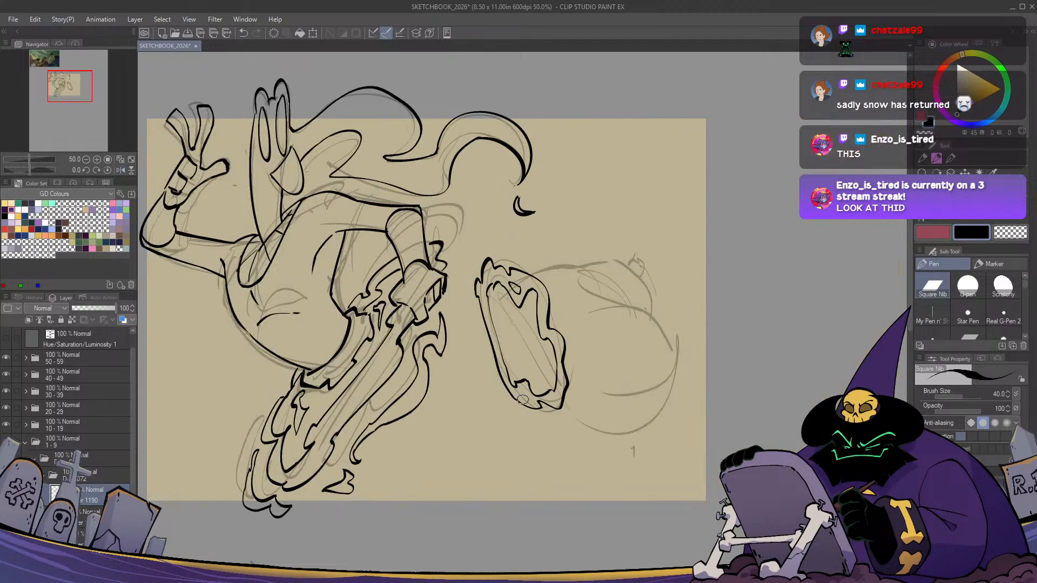
{"action": "key", "text": "c"}
{"action": "key", "text": "c"}
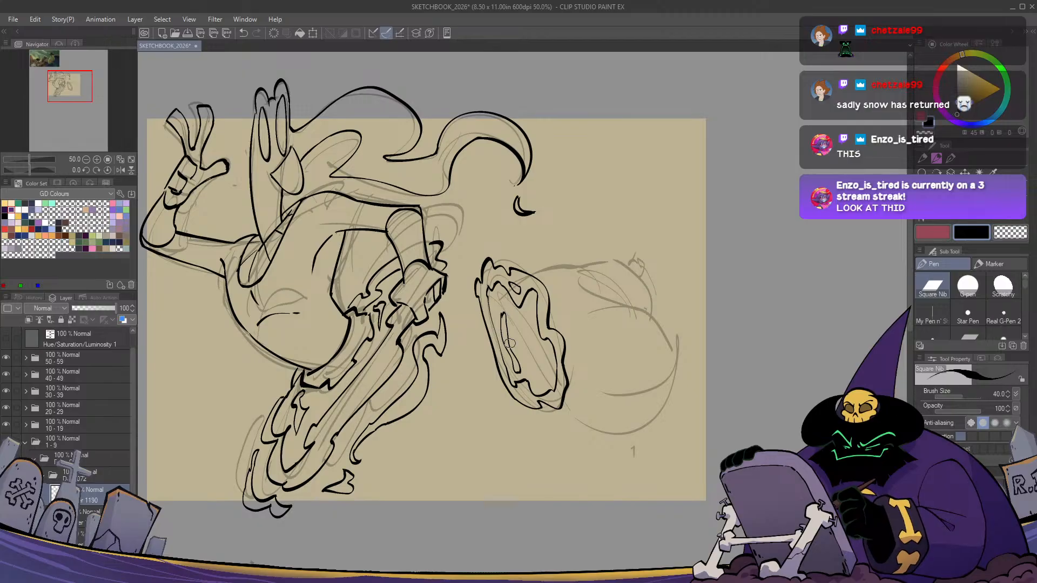
Fill the lower body's cut face with nested wavy ring lines and check them mirrored
{"action": "mouse_move", "coordinate": [507, 314]}
{"action": "left_mouse_down"}
{"action": "mouse_move", "coordinate": [529, 380]}
{"action": "mouse_move", "coordinate": [545, 370]}
{"action": "mouse_move", "coordinate": [525, 343]}
{"action": "mouse_move", "coordinate": [539, 368]}
{"action": "mouse_move", "coordinate": [529, 370]}
{"action": "mouse_move", "coordinate": [514, 342]}
{"action": "mouse_move", "coordinate": [519, 319]}
{"action": "mouse_move", "coordinate": [501, 295]}
{"action": "mouse_move", "coordinate": [502, 342]}
{"action": "mouse_move", "coordinate": [505, 297]}
{"action": "mouse_move", "coordinate": [536, 338]}
{"action": "mouse_move", "coordinate": [522, 300]}
{"action": "mouse_move", "coordinate": [532, 324]}
{"action": "left_mouse_up"}
{"action": "key", "text": "h"}
{"action": "key", "text": "h"}
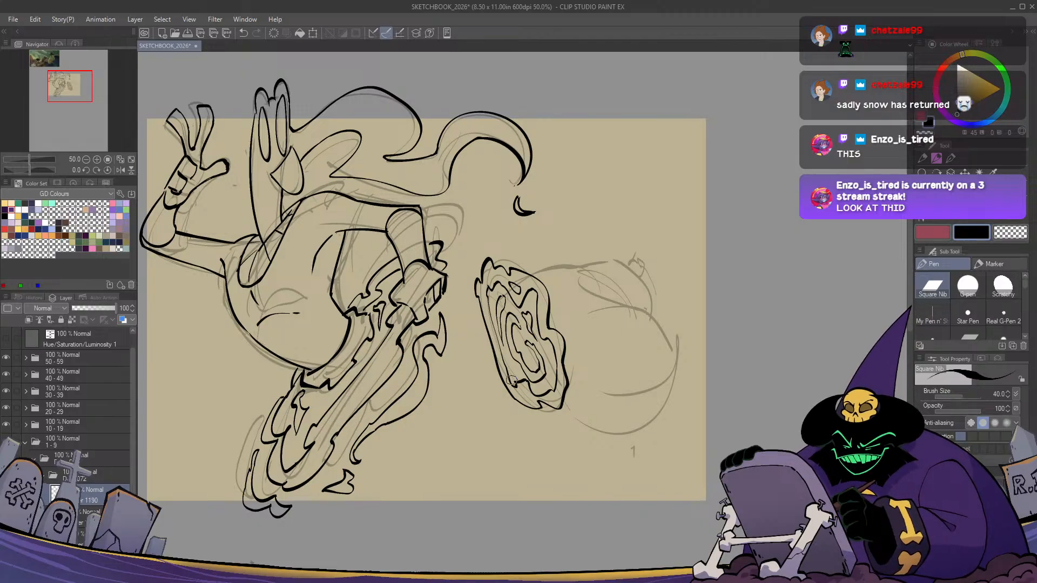
{"action": "key", "text": "h"}
{"action": "key", "text": "h"}
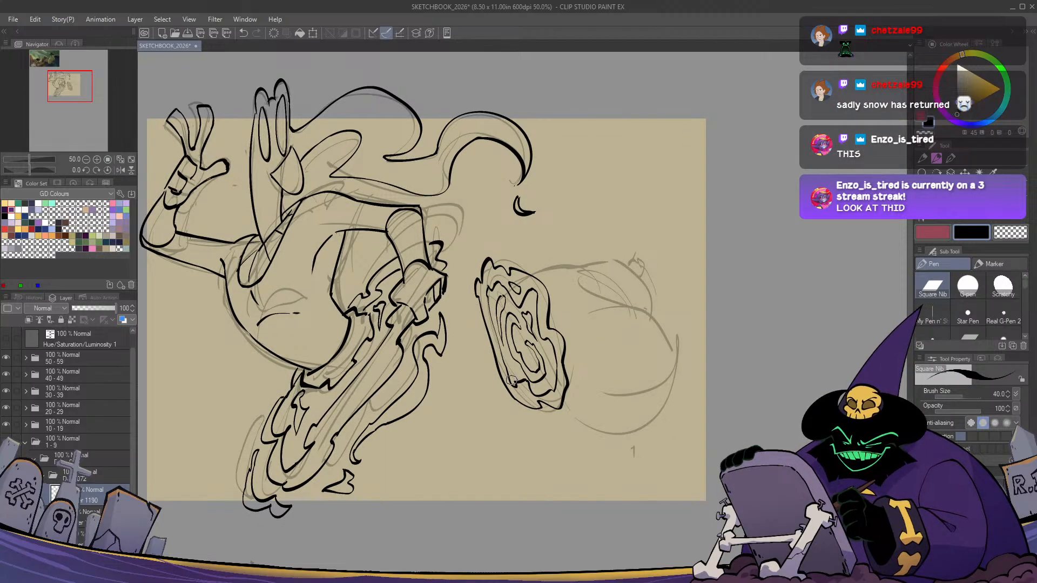
Clean up the inner rim line near the lower end of the cut face, alternating transparent colour and black
{"action": "left_click_drag", "start_coordinate": [550, 405], "coordinate": [554, 405]}
{"action": "key", "text": "c"}
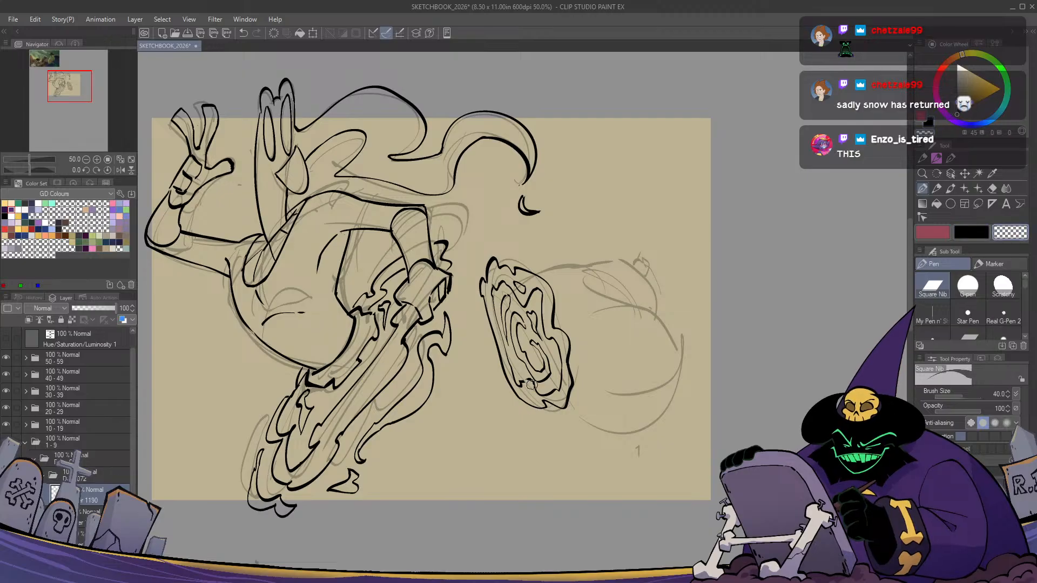
{"action": "key", "text": "c"}
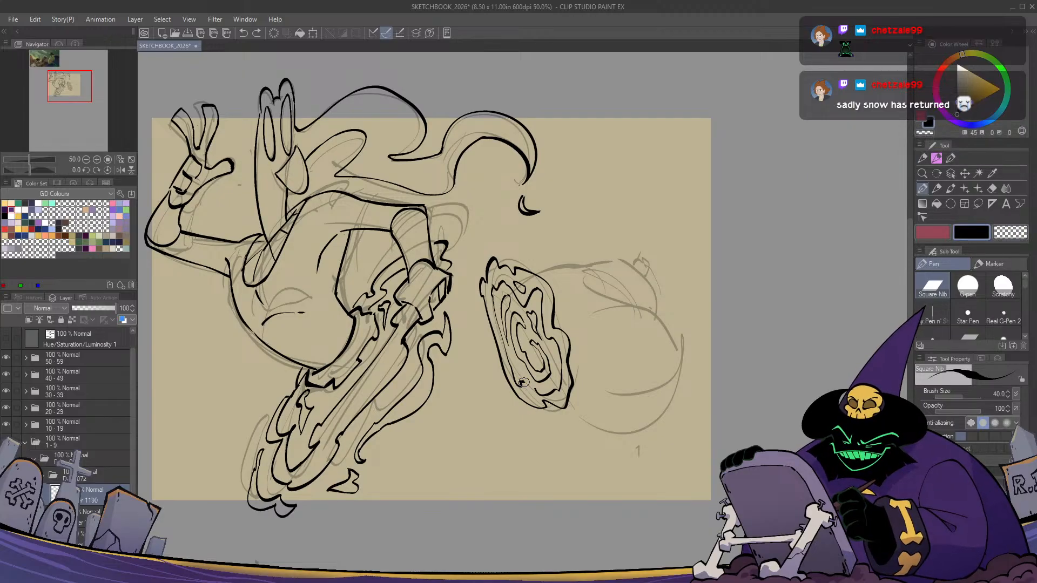
{"action": "key", "text": "c"}
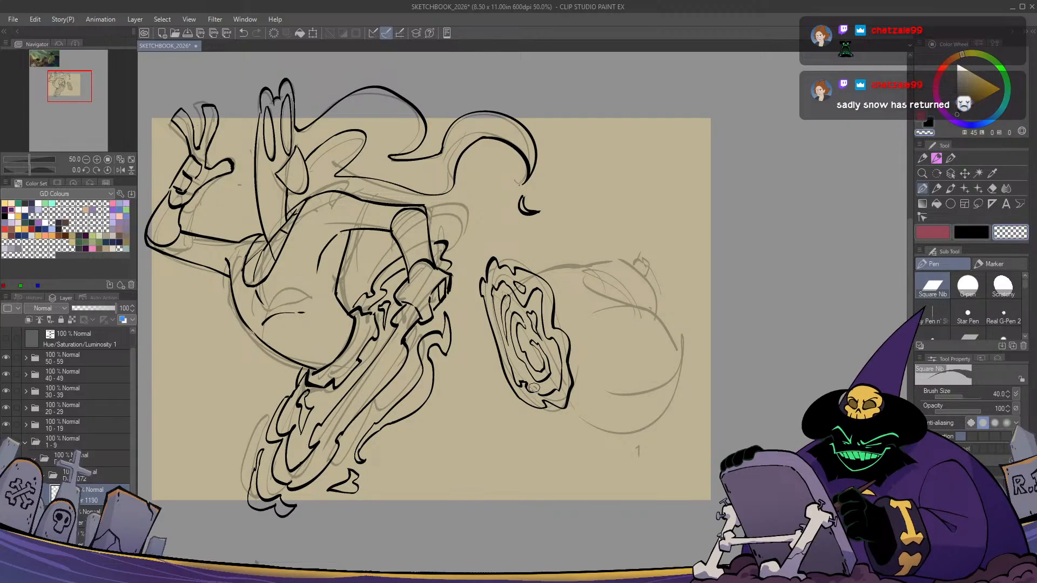
{"action": "key", "text": "c"}
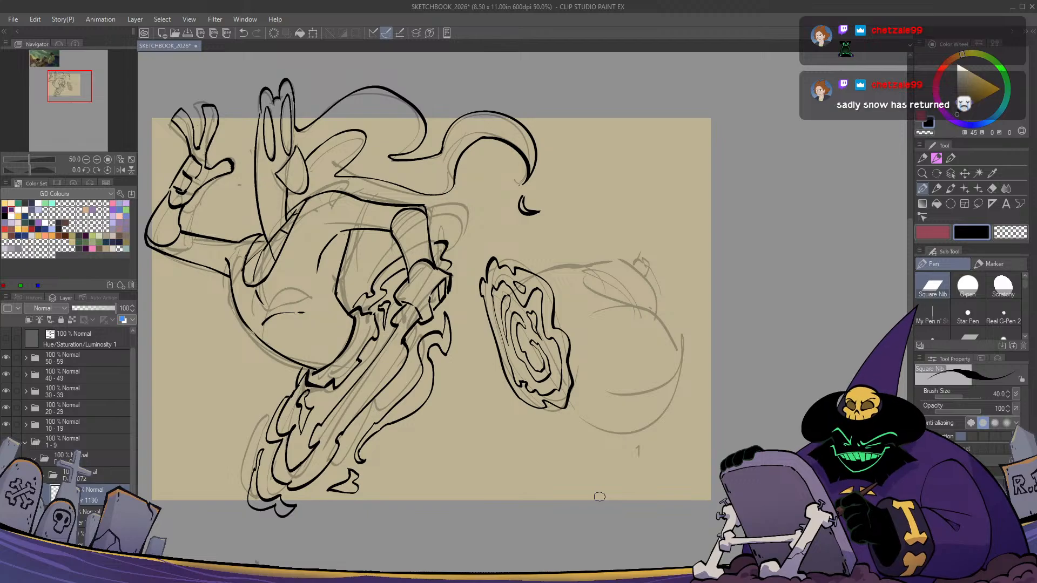
{"action": "left_click_drag", "start_coordinate": [589, 364], "coordinate": [576, 362]}
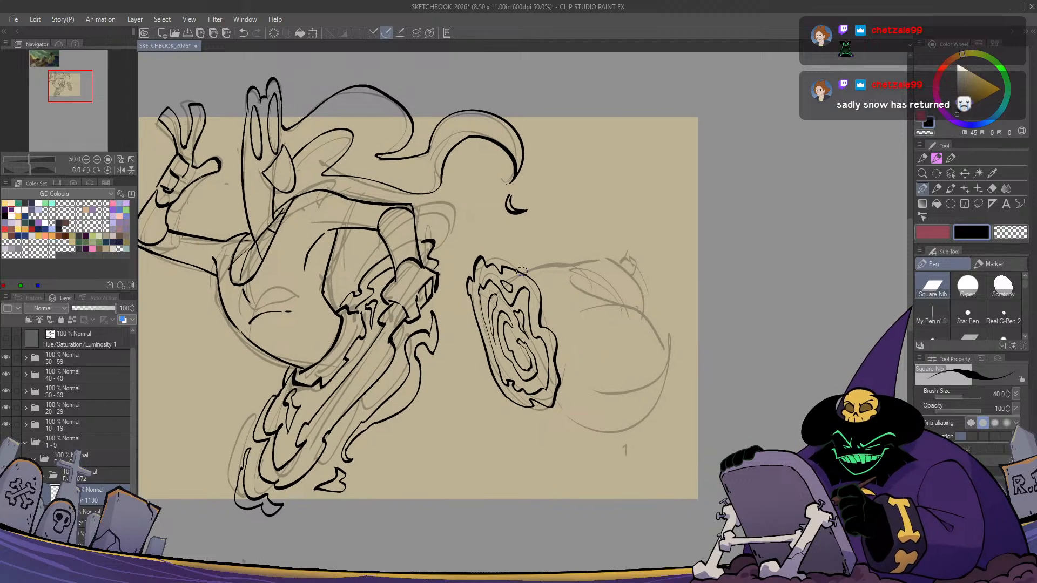
{"action": "mouse_move", "coordinate": [520, 273]}
{"action": "left_mouse_down"}
{"action": "mouse_move", "coordinate": [587, 256]}
{"action": "mouse_move", "coordinate": [643, 317]}
{"action": "left_mouse_up"}
{"action": "key", "text": "ctrl+z"}
{"action": "key", "text": "ctrl+z"}
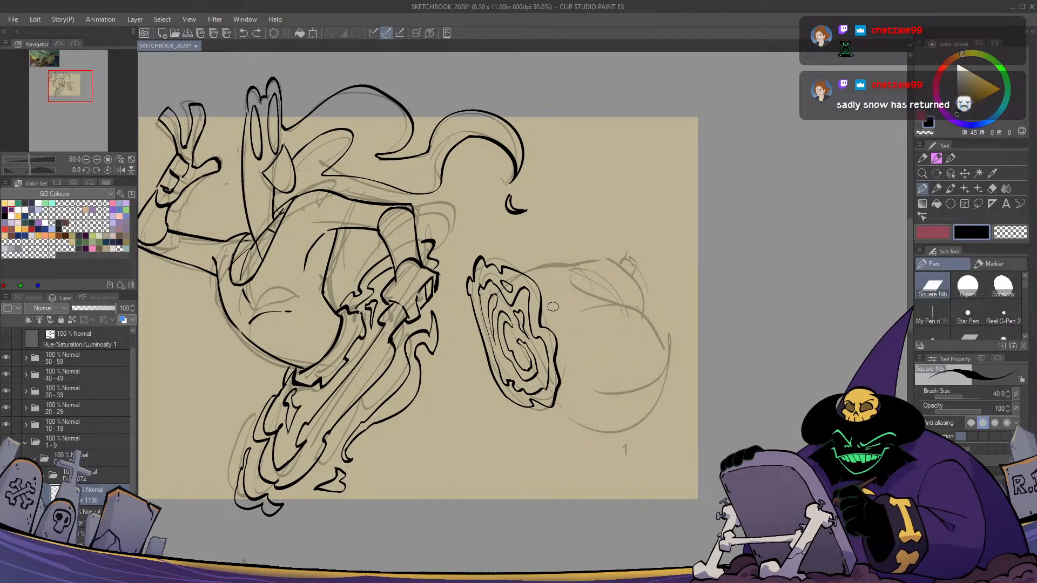
{"action": "key", "text": "h"}
{"action": "key", "text": "h"}
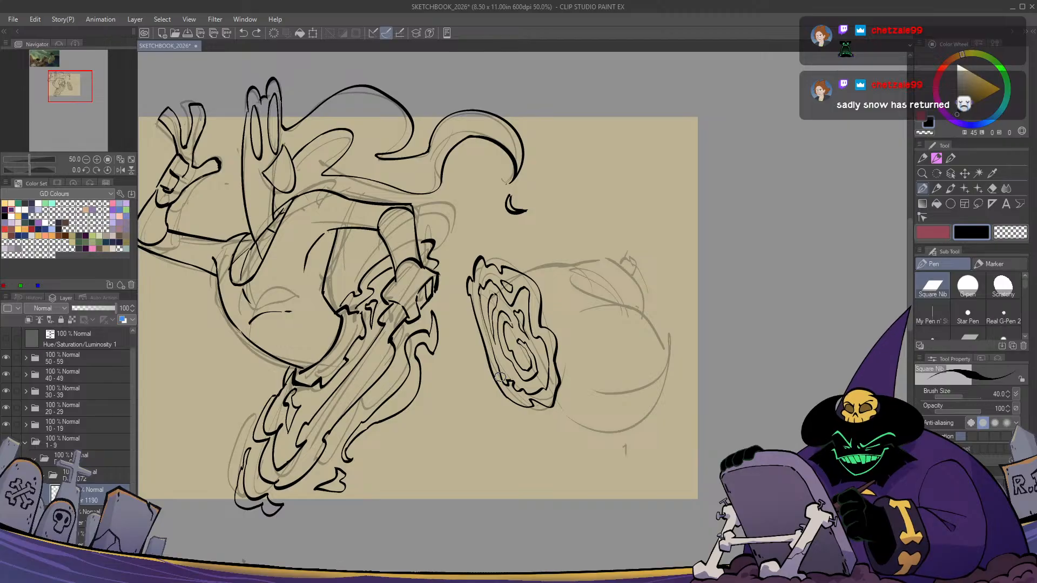
Ink the rounded lower body's outline from the cut face's lower end along the underside and up around the far side
{"action": "mouse_move", "coordinate": [557, 390]}
{"action": "left_mouse_down"}
{"action": "mouse_move", "coordinate": [575, 404]}
{"action": "mouse_move", "coordinate": [660, 363]}
{"action": "mouse_move", "coordinate": [665, 328]}
{"action": "mouse_move", "coordinate": [593, 301]}
{"action": "left_mouse_up"}
{"action": "key", "text": "ctrl+z"}
{"action": "mouse_move", "coordinate": [550, 397]}
{"action": "left_mouse_down"}
{"action": "mouse_move", "coordinate": [650, 392]}
{"action": "mouse_move", "coordinate": [673, 329]}
{"action": "mouse_move", "coordinate": [672, 339]}
{"action": "mouse_move", "coordinate": [667, 315]}
{"action": "mouse_move", "coordinate": [599, 287]}
{"action": "left_mouse_up"}
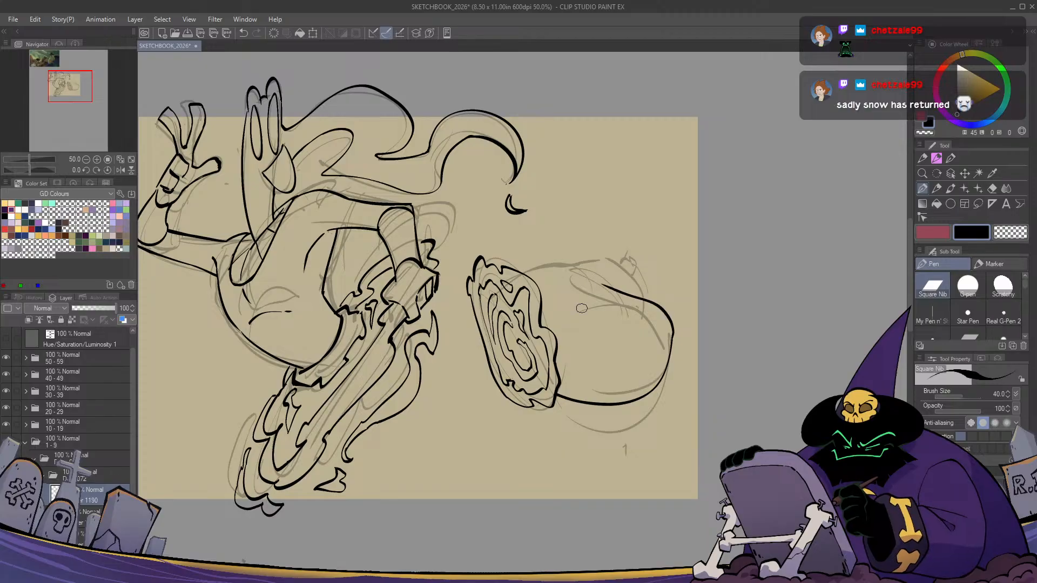
{"action": "key", "text": "h"}
{"action": "key", "text": "h"}
{"action": "key", "text": "ctrl+z"}
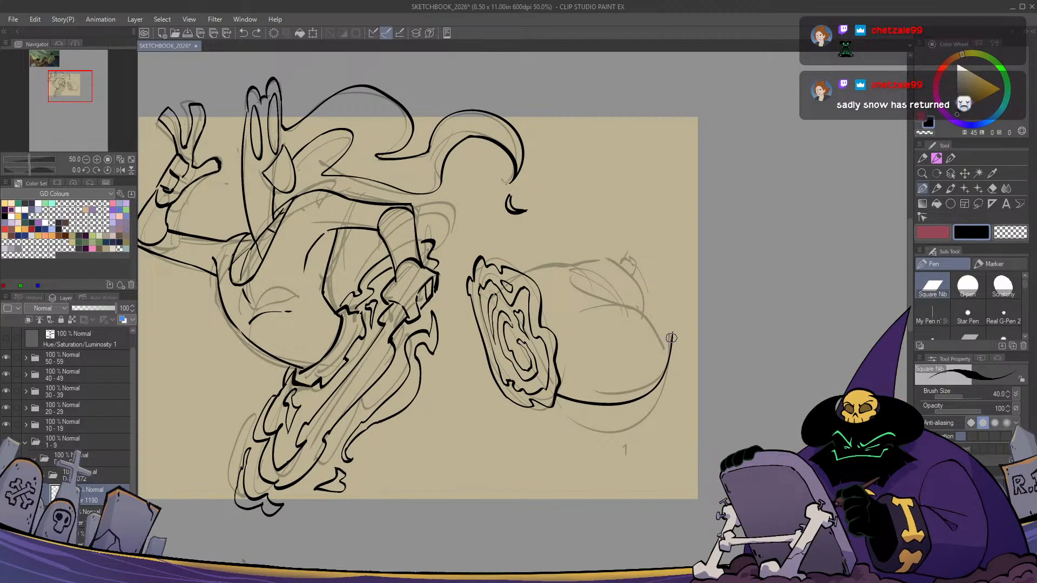
{"action": "mouse_move", "coordinate": [672, 336]}
{"action": "left_mouse_down"}
{"action": "mouse_move", "coordinate": [635, 296]}
{"action": "mouse_move", "coordinate": [599, 286]}
{"action": "left_mouse_up"}
{"action": "key", "text": "h"}
{"action": "key", "text": "h"}
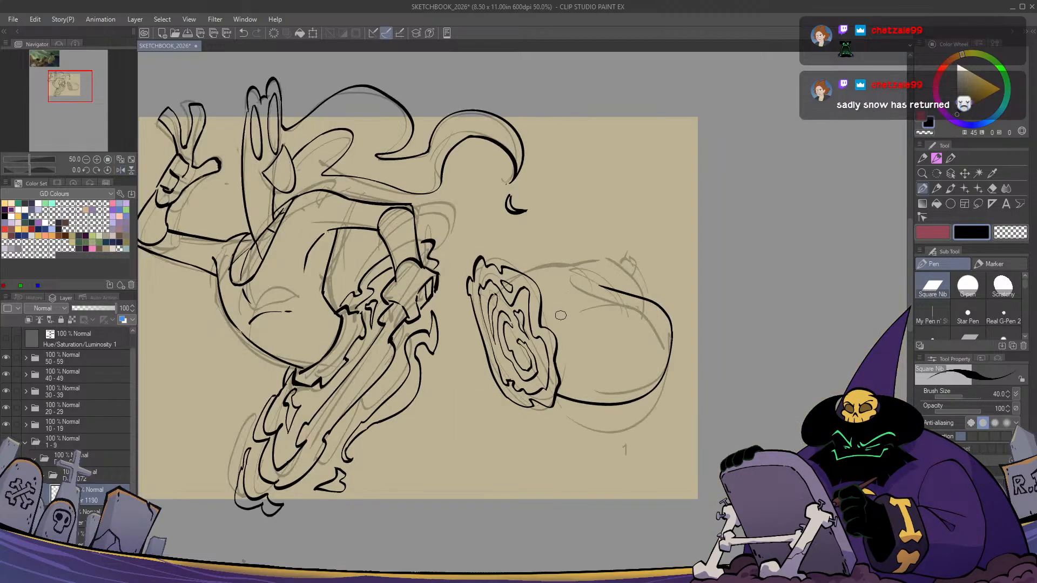
{"action": "left_click_drag", "start_coordinate": [518, 273], "coordinate": [592, 295]}
{"action": "key", "text": "ctrl+z"}
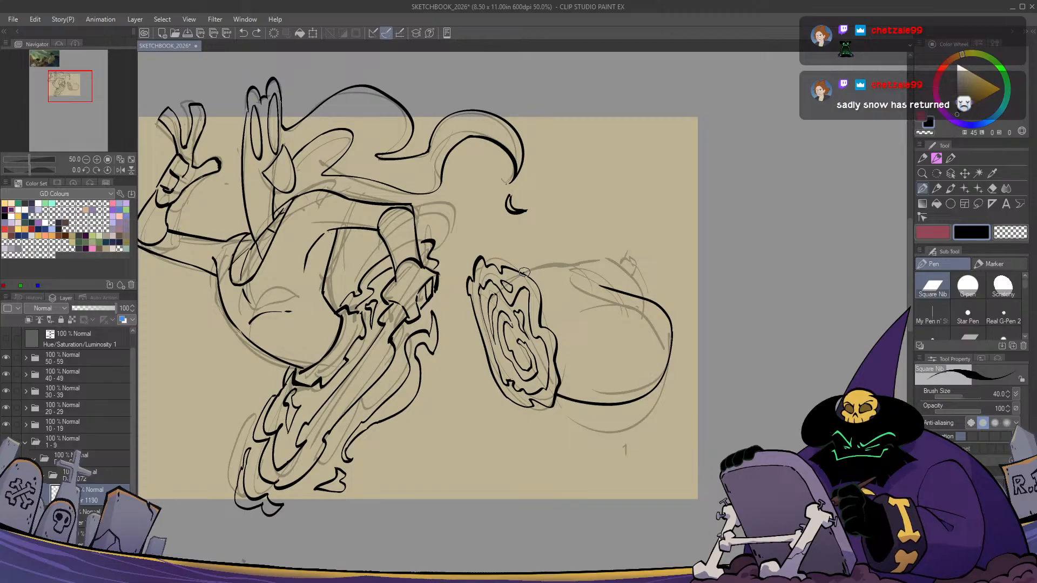
{"action": "mouse_move", "coordinate": [522, 273]}
{"action": "left_mouse_down"}
{"action": "mouse_move", "coordinate": [602, 285]}
{"action": "mouse_move", "coordinate": [572, 270]}
{"action": "mouse_move", "coordinate": [633, 286]}
{"action": "left_mouse_up"}
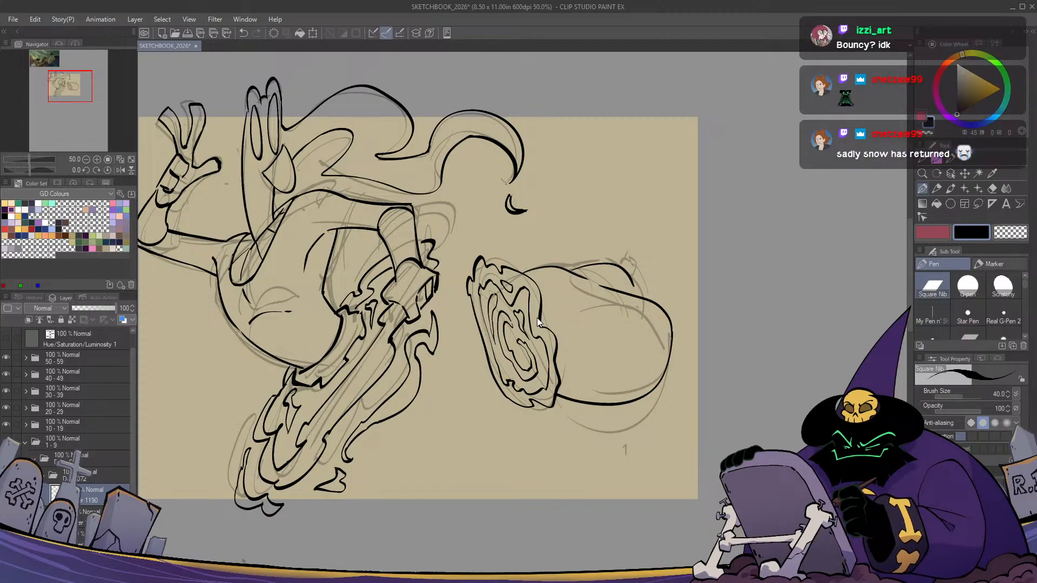
Undo the rounded lower body's outline strokes back to the bare cut face
{"action": "key", "text": "ctrl+z"}
{"action": "key", "text": "ctrl+z"}
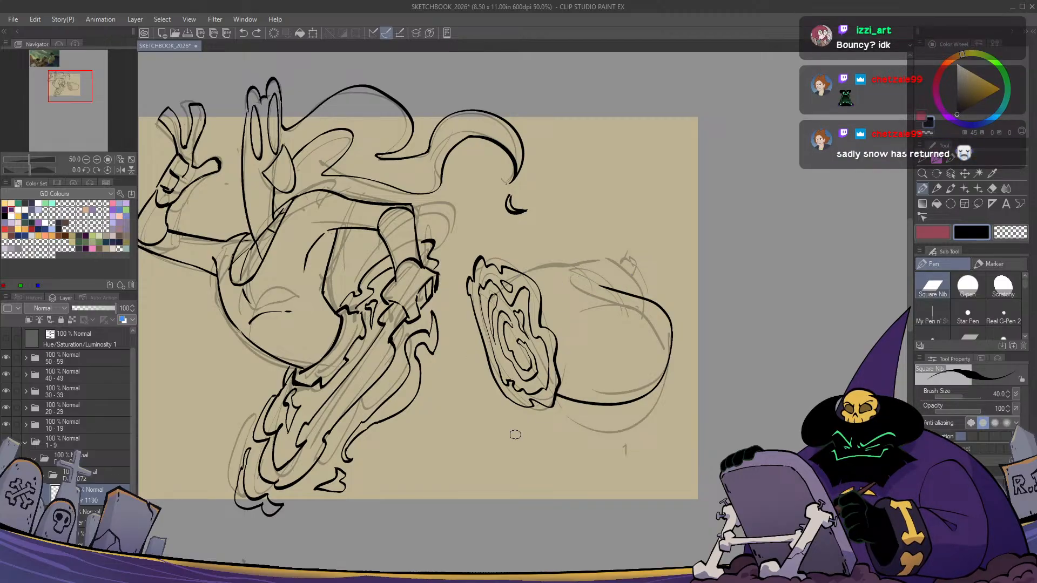
{"action": "key", "text": "ctrl+z"}
{"action": "key", "text": "ctrl+z"}
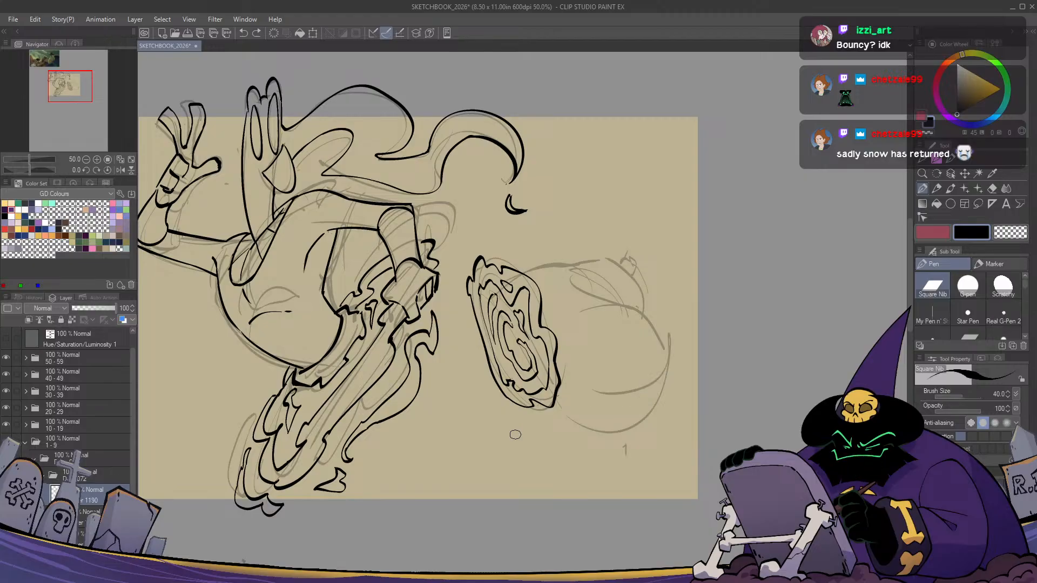
Ink a taller lower body outline arching from the cut face's upper end around to its lower end, touching up the underside with transparent colour
{"action": "mouse_move", "coordinate": [514, 266]}
{"action": "left_mouse_down"}
{"action": "mouse_move", "coordinate": [629, 286]}
{"action": "mouse_move", "coordinate": [671, 378]}
{"action": "mouse_move", "coordinate": [630, 411]}
{"action": "mouse_move", "coordinate": [562, 397]}
{"action": "left_mouse_up"}
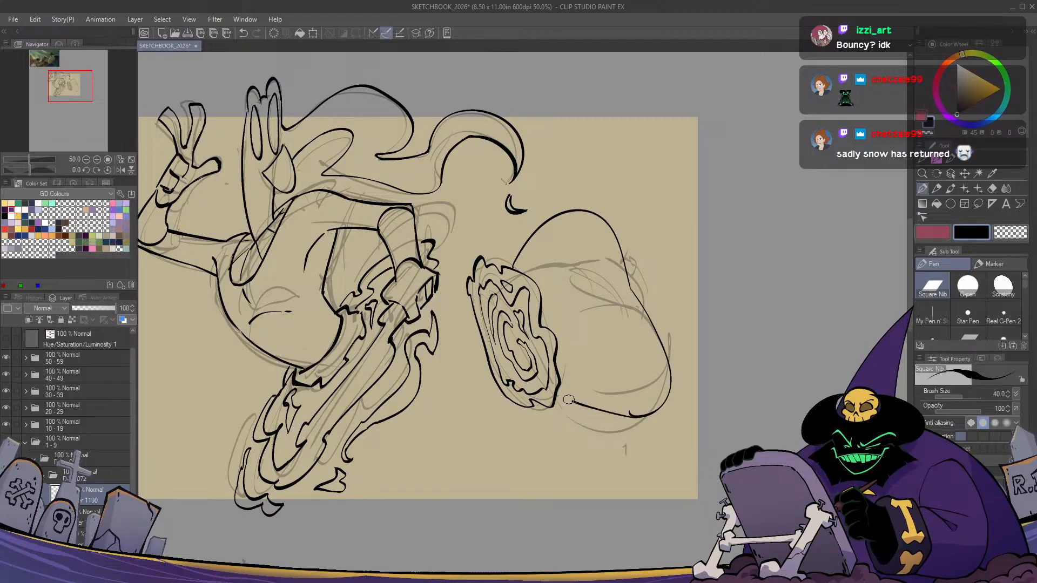
{"action": "key", "text": "h"}
{"action": "key", "text": "h"}
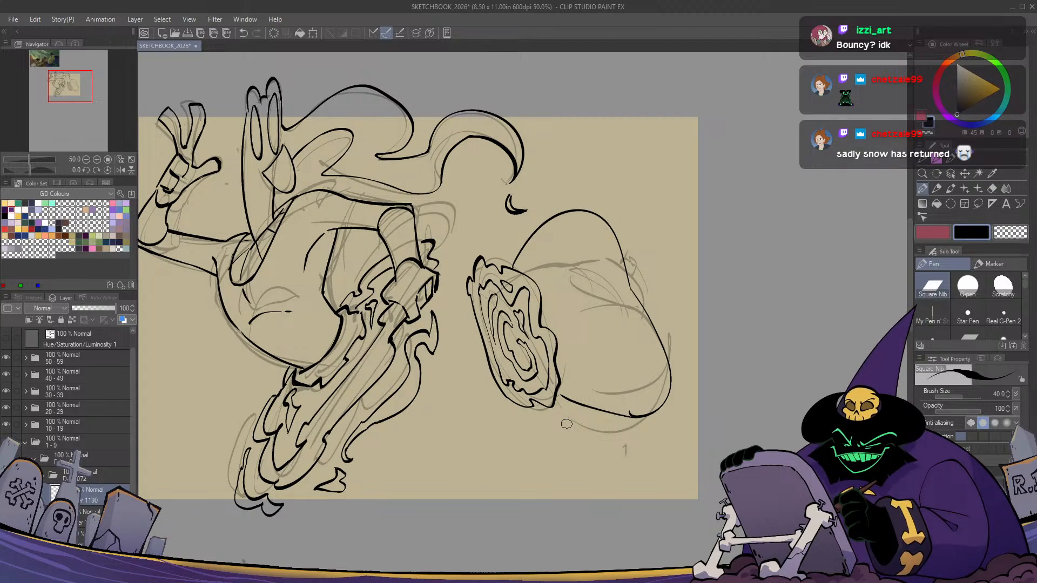
{"action": "left_click_drag", "start_coordinate": [566, 424], "coordinate": [478, 341]}
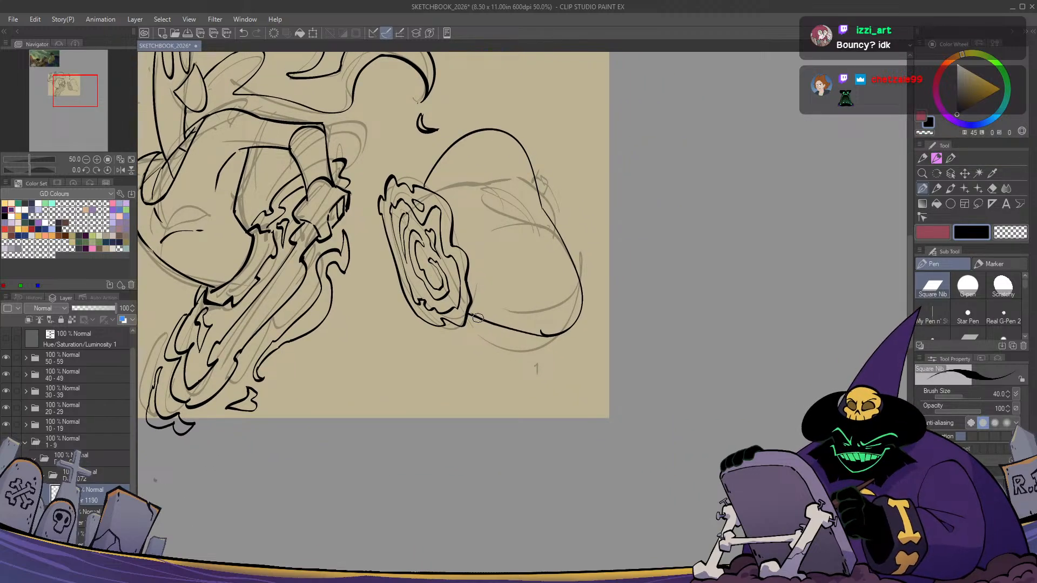
{"action": "key", "text": "c"}
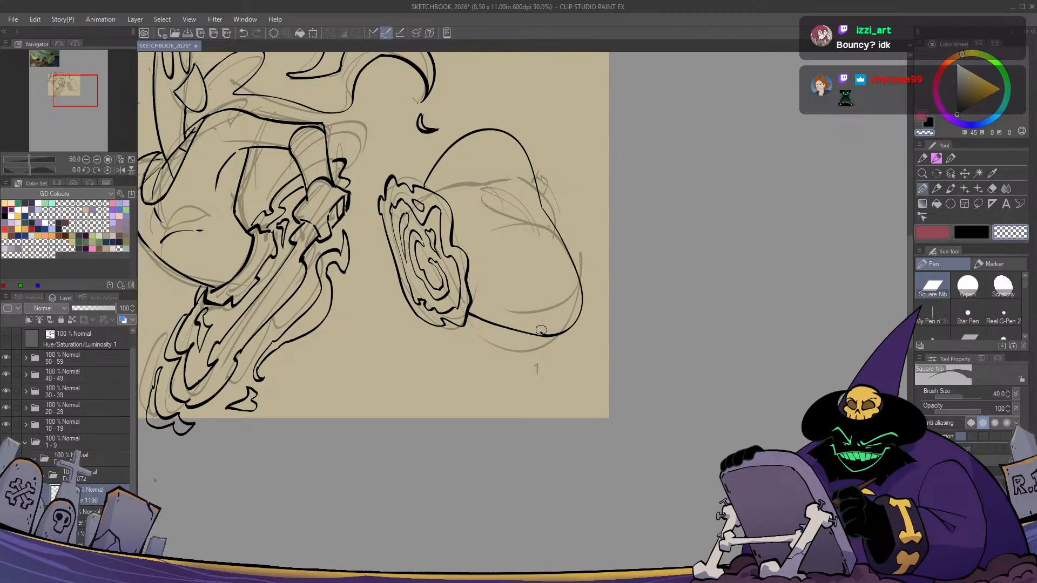
{"action": "key", "text": "c"}
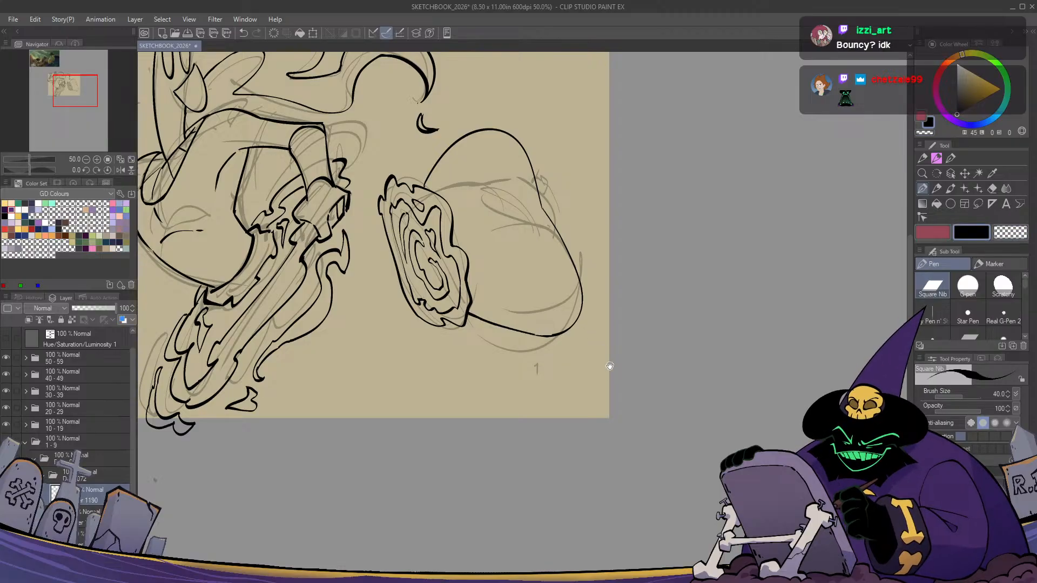
{"action": "left_click_drag", "start_coordinate": [609, 366], "coordinate": [507, 371]}
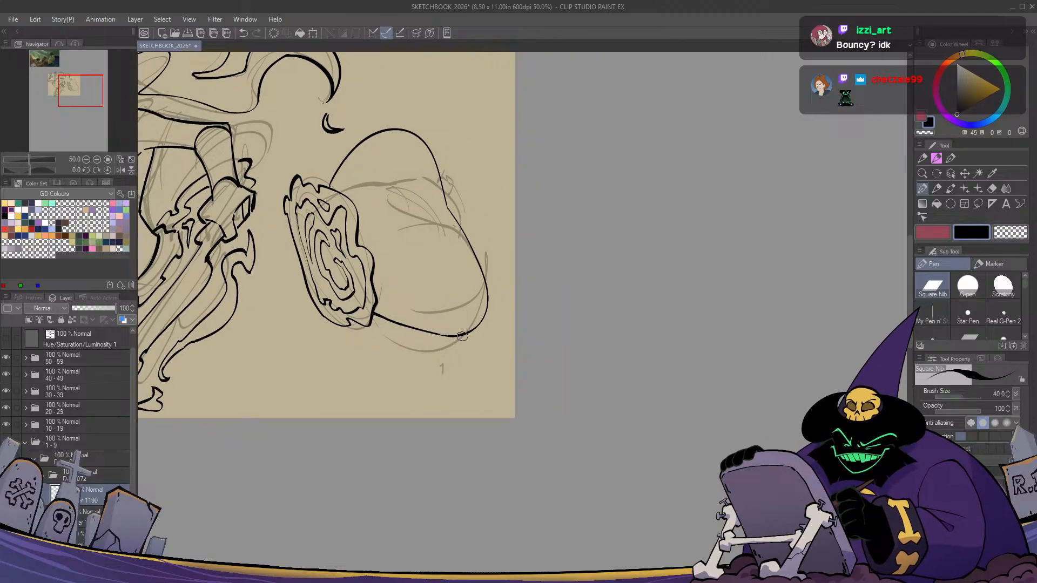
{"action": "left_click_drag", "start_coordinate": [408, 316], "coordinate": [581, 381]}
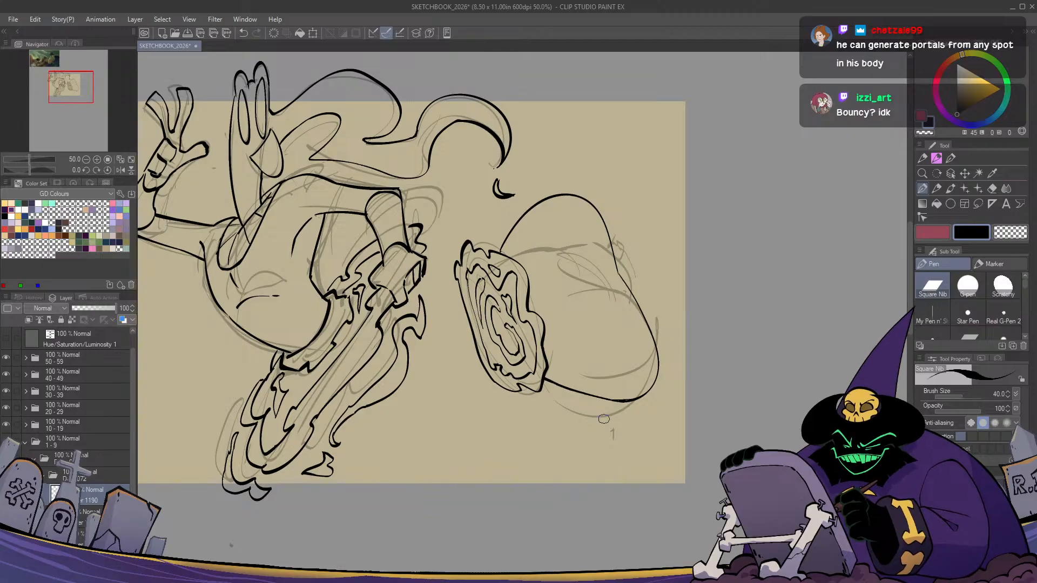
Check the new outline mirrored and ink a narrow double-lined oval inside the lower body's upper curve
{"action": "key", "text": "h"}
{"action": "key", "text": "h"}
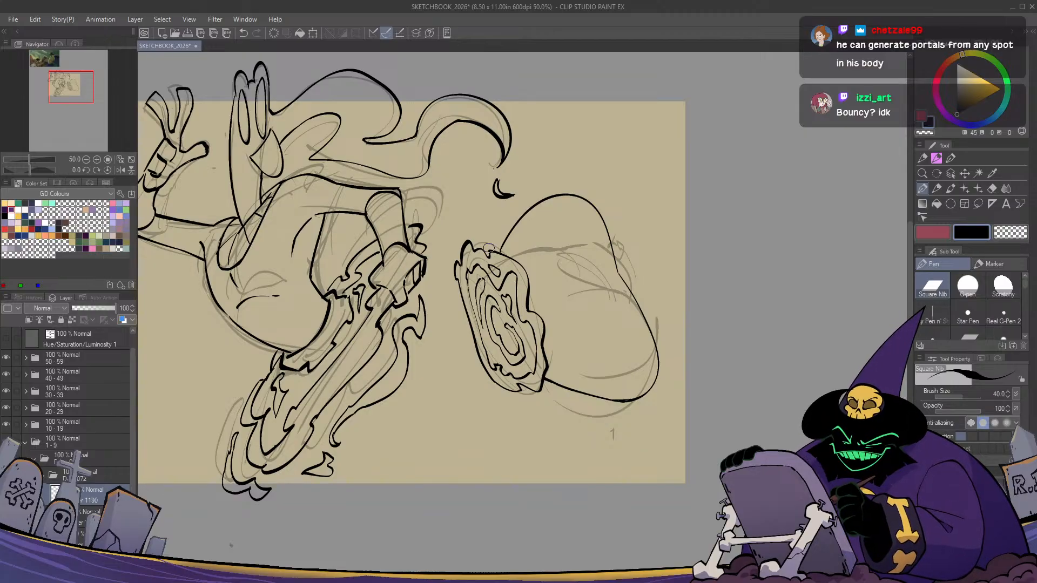
{"action": "mouse_move", "coordinate": [515, 228]}
{"action": "left_mouse_down"}
{"action": "mouse_move", "coordinate": [565, 213]}
{"action": "mouse_move", "coordinate": [533, 210]}
{"action": "left_mouse_up"}
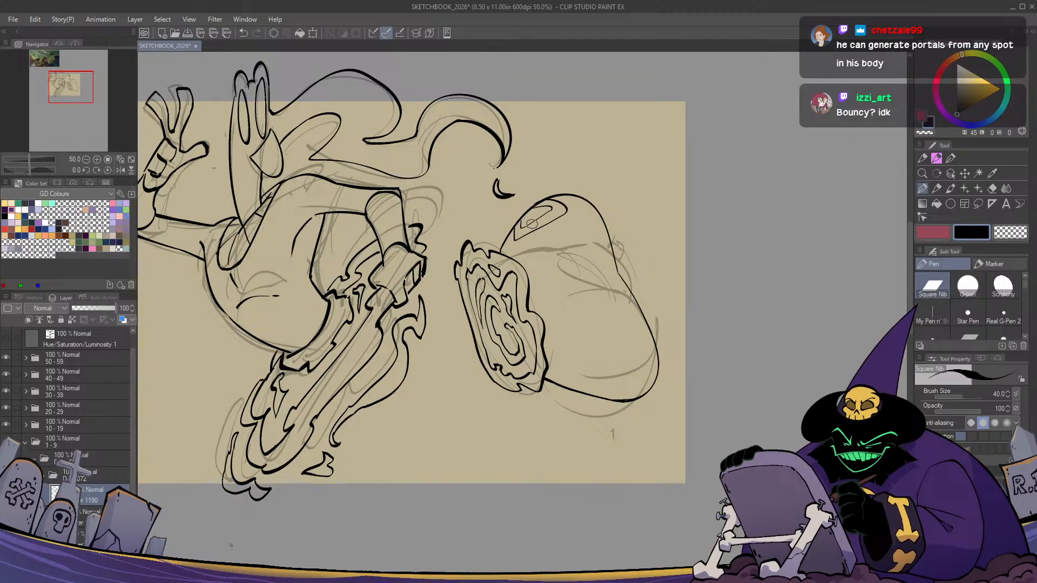
{"action": "mouse_move", "coordinate": [616, 355]}
{"action": "left_mouse_down"}
{"action": "mouse_move", "coordinate": [591, 361]}
{"action": "mouse_move", "coordinate": [625, 397]}
{"action": "left_mouse_up"}
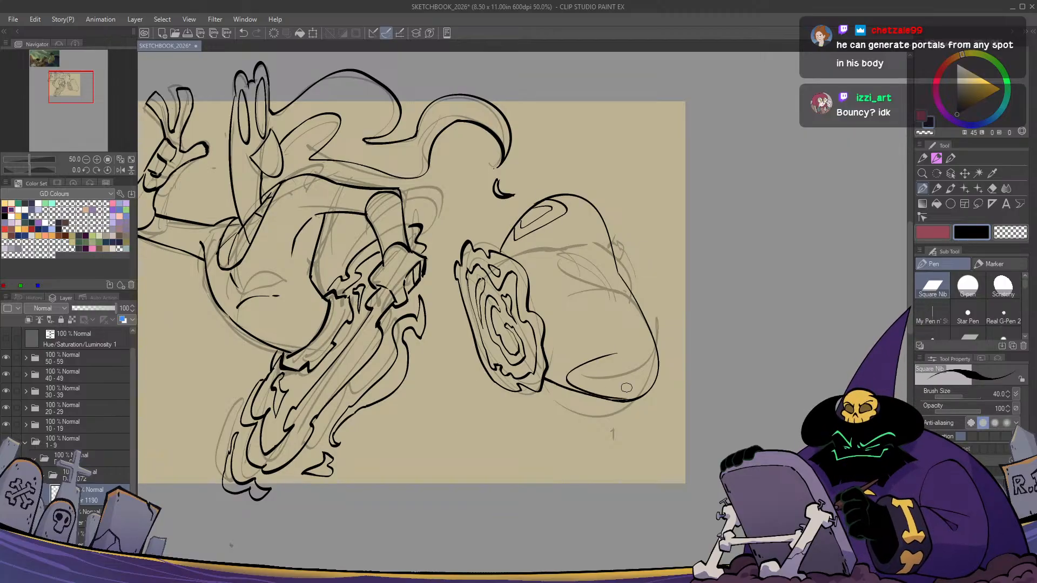
{"action": "key", "text": "ctrl+z"}
{"action": "mouse_move", "coordinate": [611, 355]}
{"action": "left_mouse_down"}
{"action": "mouse_move", "coordinate": [575, 367]}
{"action": "mouse_move", "coordinate": [639, 355]}
{"action": "mouse_move", "coordinate": [633, 399]}
{"action": "left_mouse_up"}
{"action": "key", "text": "ctrl+z"}
{"action": "left_click_drag", "start_coordinate": [577, 374], "coordinate": [611, 400]}
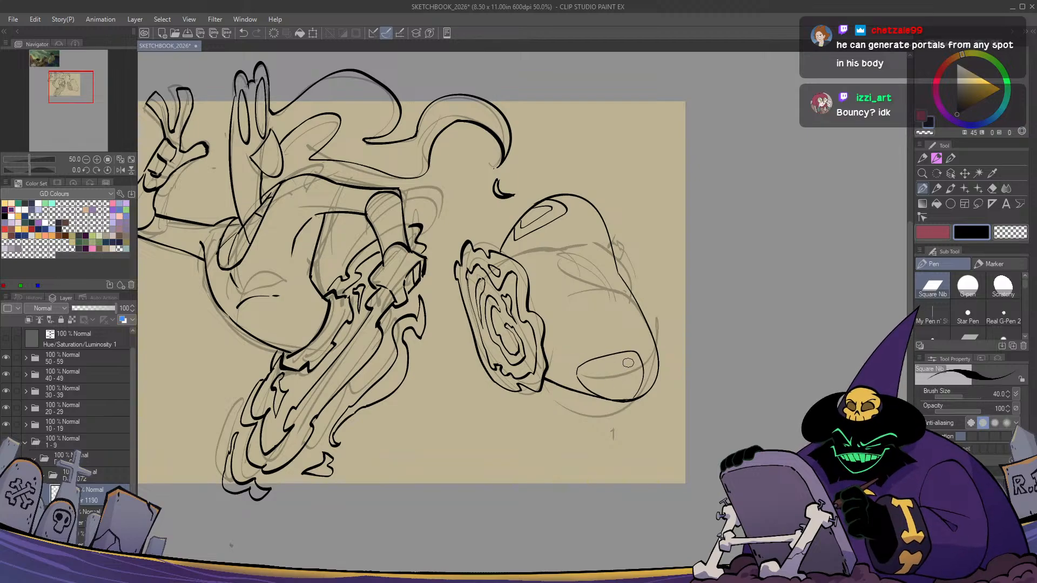
{"action": "mouse_move", "coordinate": [628, 363]}
{"action": "left_mouse_down"}
{"action": "mouse_move", "coordinate": [585, 375]}
{"action": "mouse_move", "coordinate": [607, 390]}
{"action": "mouse_move", "coordinate": [627, 394]}
{"action": "mouse_move", "coordinate": [629, 365]}
{"action": "left_mouse_up"}
{"action": "key", "text": "h"}
{"action": "key", "text": "h"}
{"action": "key", "text": "ctrl+z"}
{"action": "key", "text": "ctrl+z"}
{"action": "key", "text": "ctrl+z"}
{"action": "key", "text": "ctrl+z"}
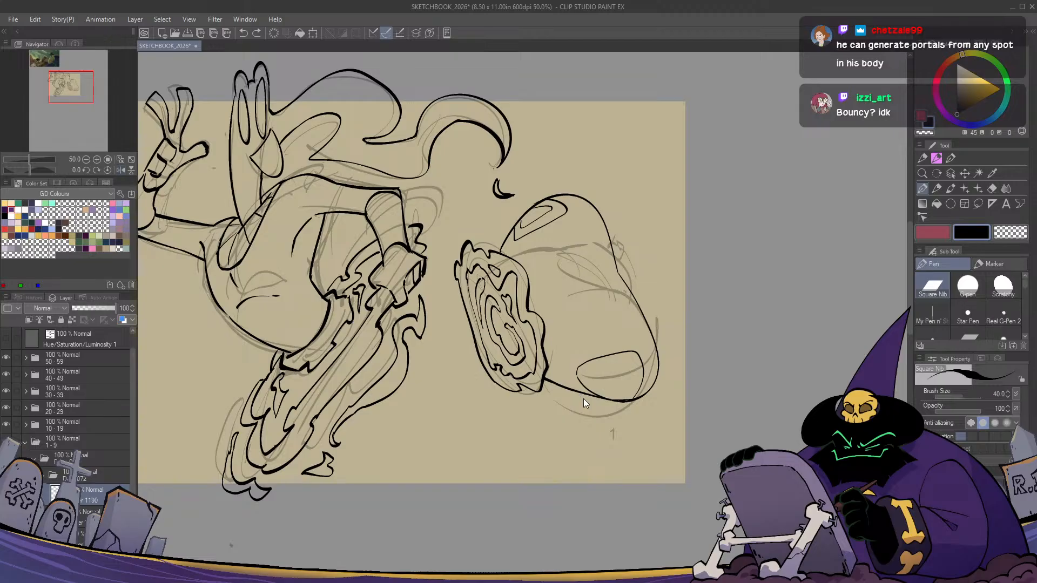
Ink a pointed oval with a nested inner line inside the lower body's lower far corner
{"action": "mouse_move", "coordinate": [582, 378]}
{"action": "left_mouse_down"}
{"action": "mouse_move", "coordinate": [622, 342]}
{"action": "mouse_move", "coordinate": [639, 349]}
{"action": "mouse_move", "coordinate": [635, 341]}
{"action": "mouse_move", "coordinate": [637, 397]}
{"action": "left_mouse_up"}
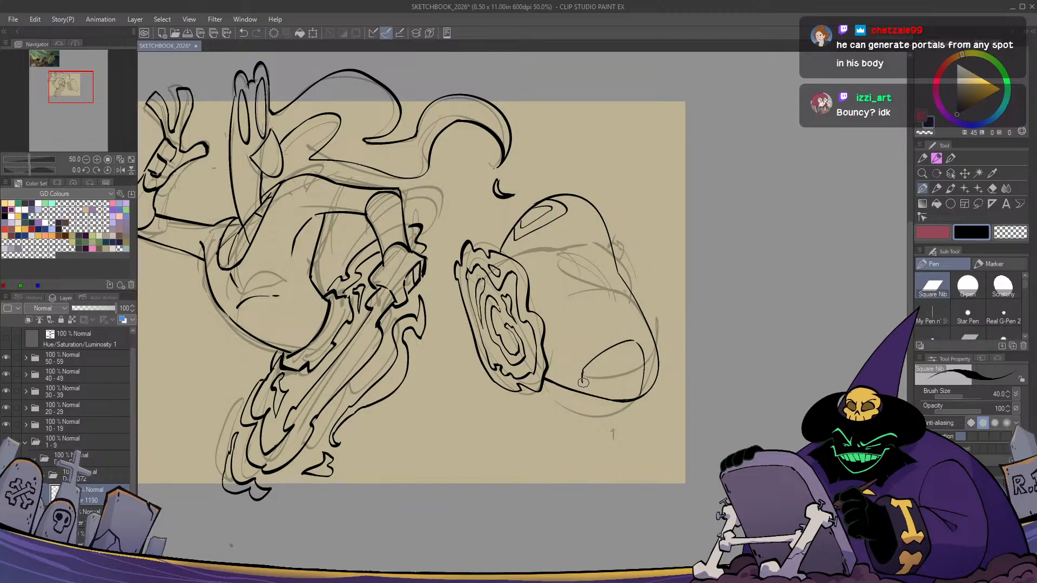
{"action": "mouse_move", "coordinate": [582, 378]}
{"action": "left_mouse_down"}
{"action": "mouse_move", "coordinate": [606, 397]}
{"action": "mouse_move", "coordinate": [640, 395]}
{"action": "left_mouse_up"}
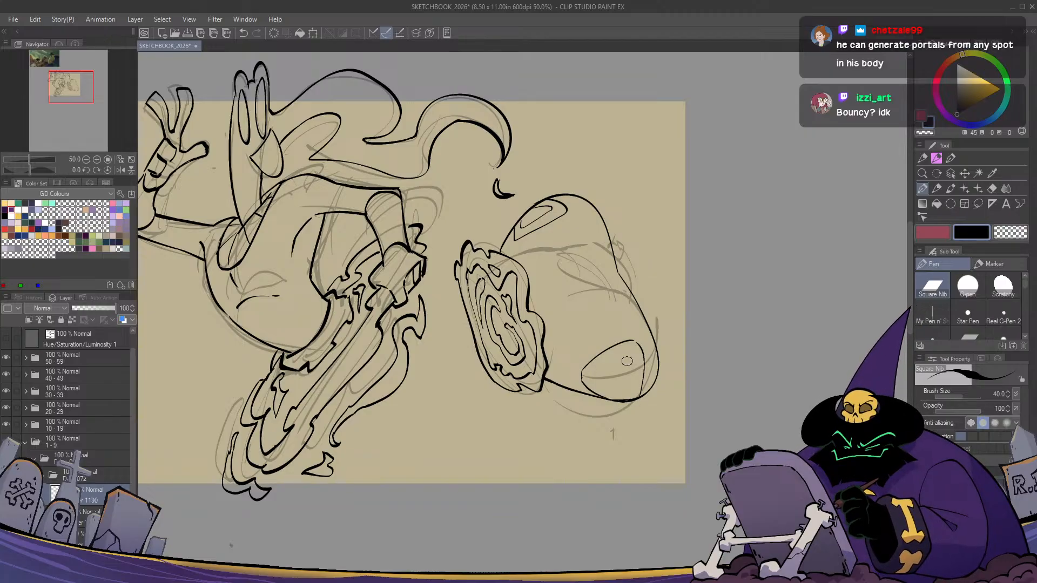
{"action": "mouse_move", "coordinate": [637, 352]}
{"action": "left_mouse_down"}
{"action": "mouse_move", "coordinate": [593, 379]}
{"action": "mouse_move", "coordinate": [630, 394]}
{"action": "mouse_move", "coordinate": [633, 356]}
{"action": "left_mouse_up"}
{"action": "key", "text": "ctrl+z"}
{"action": "key", "text": "ctrl+z"}
{"action": "key", "text": "h"}
{"action": "key", "text": "h"}
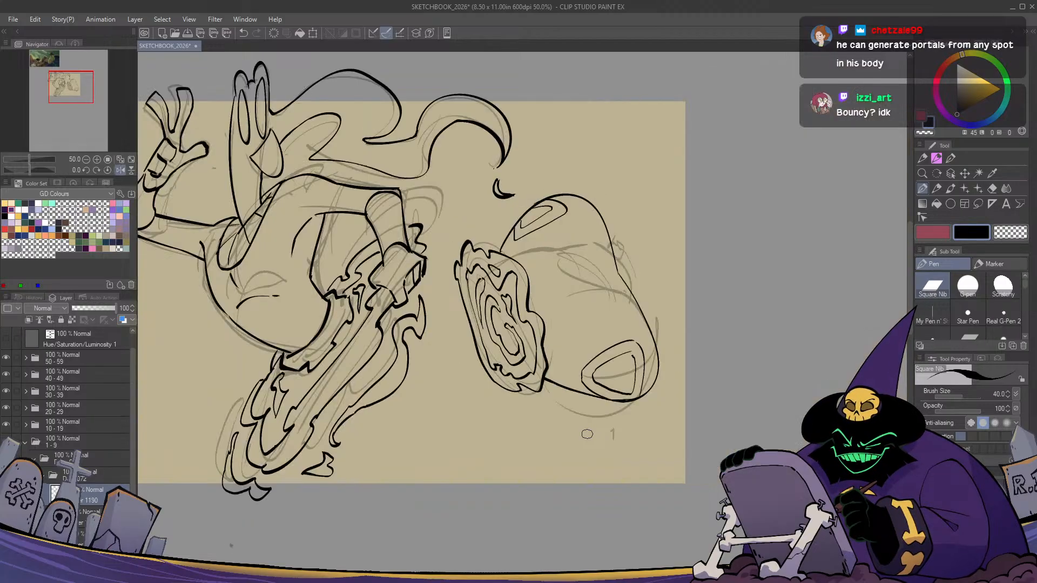
Touch up the lower pointed oval's inner line, alternating transparent colour and black, and check it mirrored
{"action": "key", "text": "c"}
{"action": "key", "text": "c"}
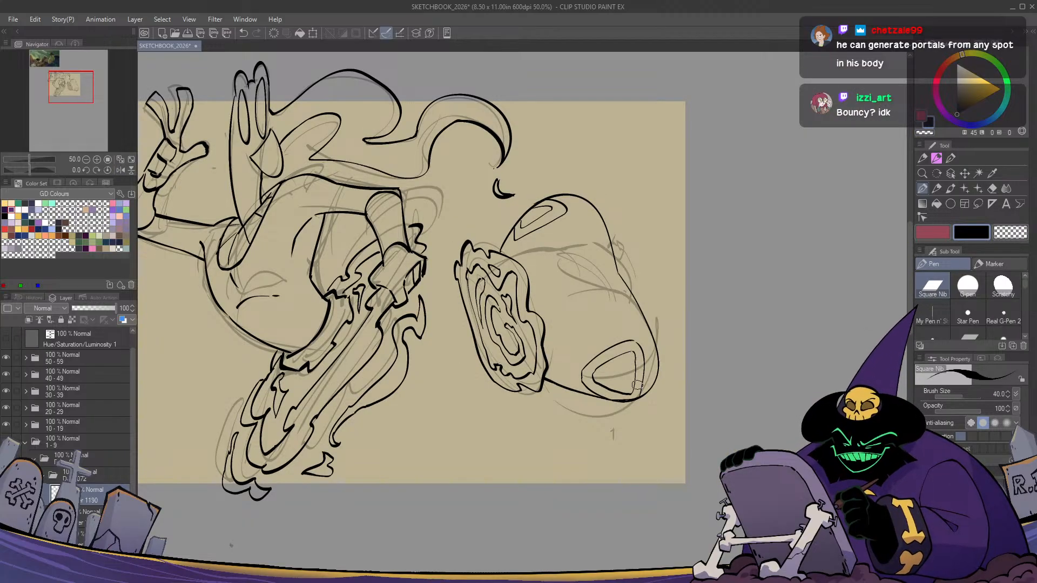
{"action": "key", "text": "c"}
{"action": "key", "text": "c"}
{"action": "key", "text": "h"}
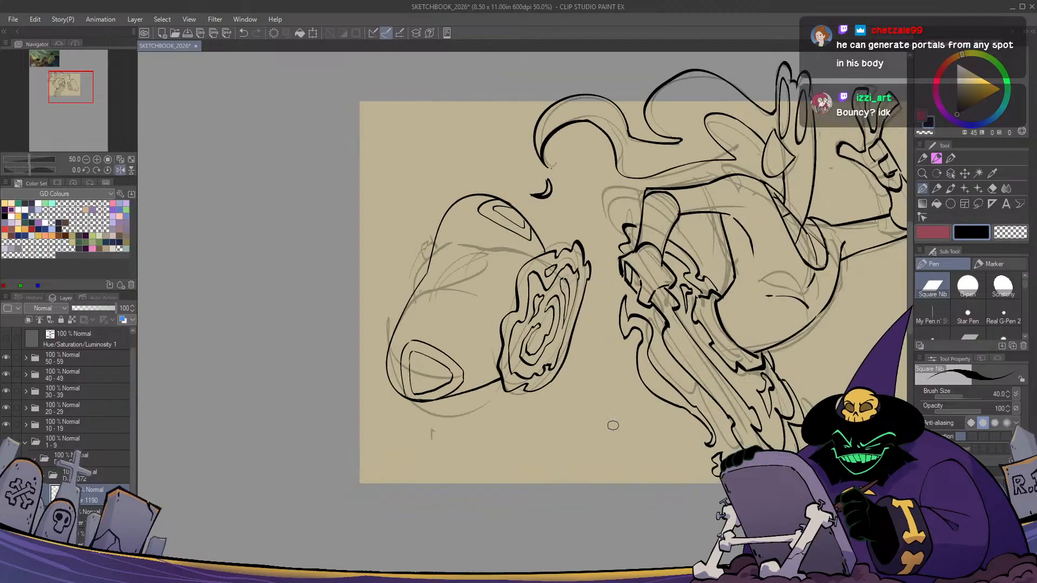
{"action": "key", "text": "h"}
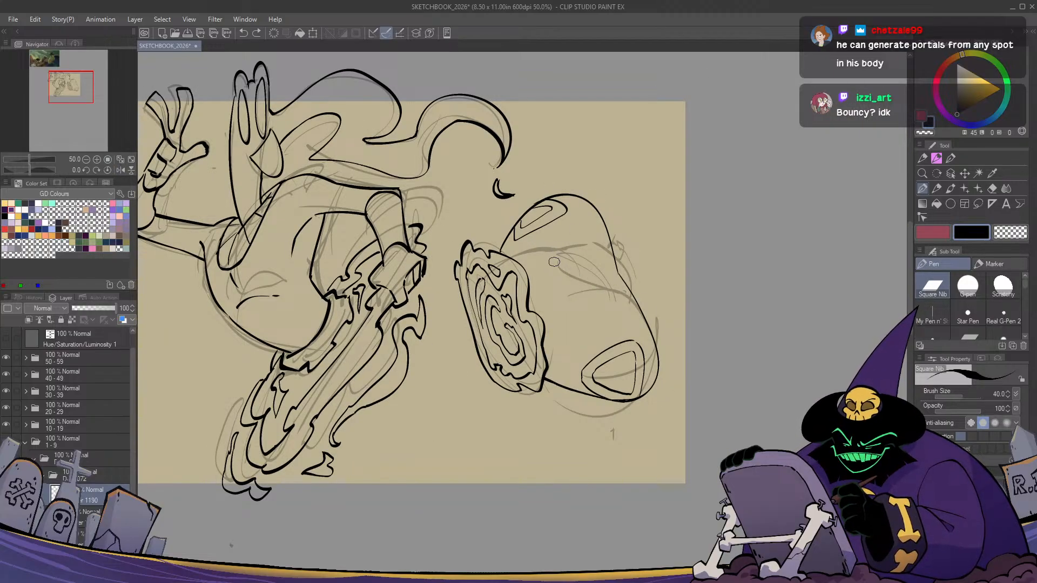
Ink short slanted crease lines between the two ovals on the lower body and check them mirrored
{"action": "left_click_drag", "start_coordinate": [549, 261], "coordinate": [602, 280]}
{"action": "key", "text": "h"}
{"action": "key", "text": "h"}
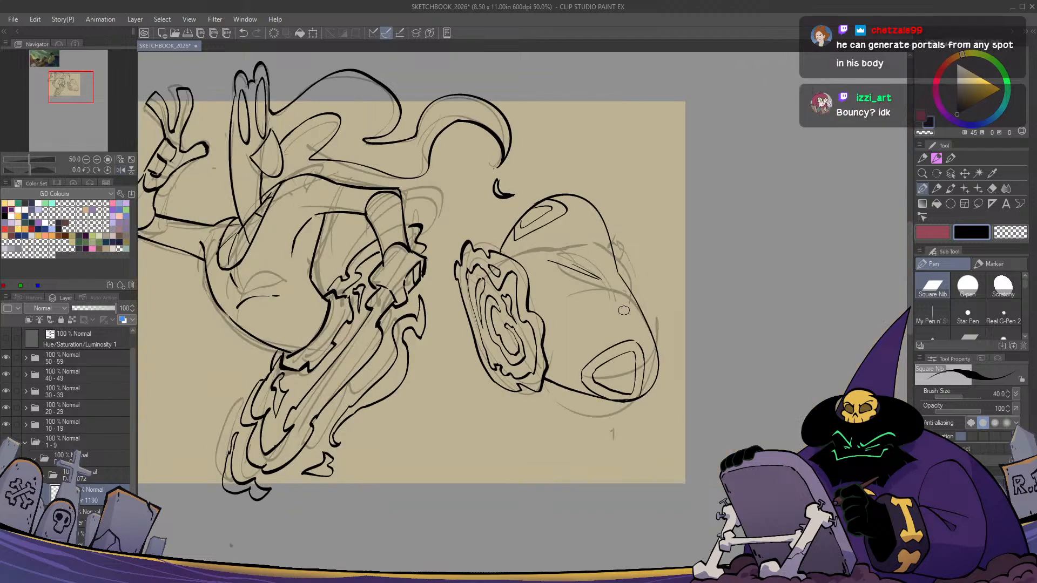
{"action": "key", "text": "ctrl+minus"}
{"action": "key", "text": "ctrl+plus"}
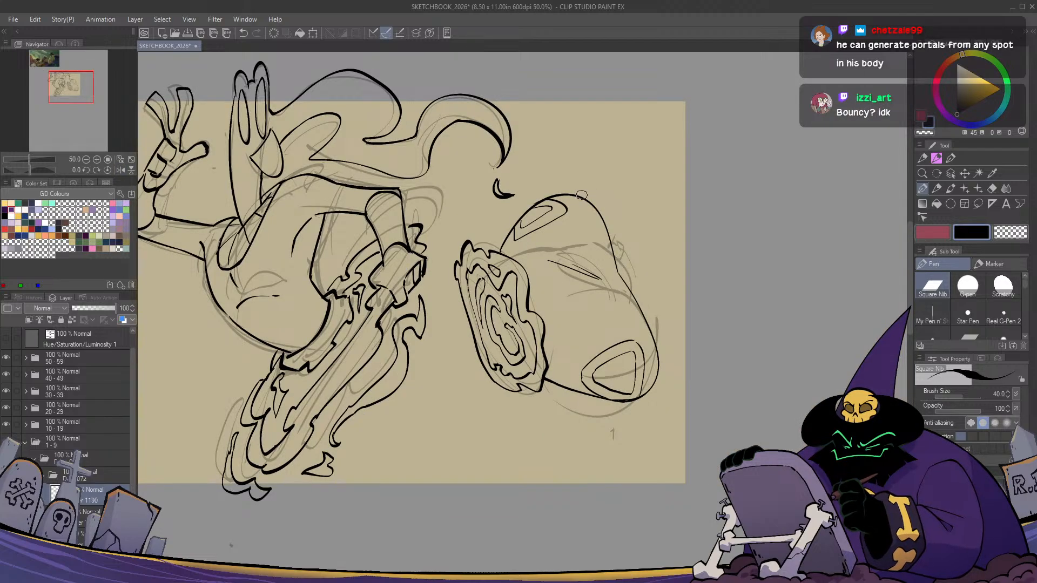
{"action": "key", "text": "ctrl+z"}
{"action": "mouse_move", "coordinate": [580, 195]}
{"action": "left_mouse_down"}
{"action": "mouse_move", "coordinate": [607, 194]}
{"action": "mouse_move", "coordinate": [601, 160]}
{"action": "mouse_move", "coordinate": [591, 189]}
{"action": "mouse_move", "coordinate": [617, 172]}
{"action": "mouse_move", "coordinate": [593, 195]}
{"action": "left_mouse_up"}
{"action": "key", "text": "h"}
{"action": "key", "text": "h"}
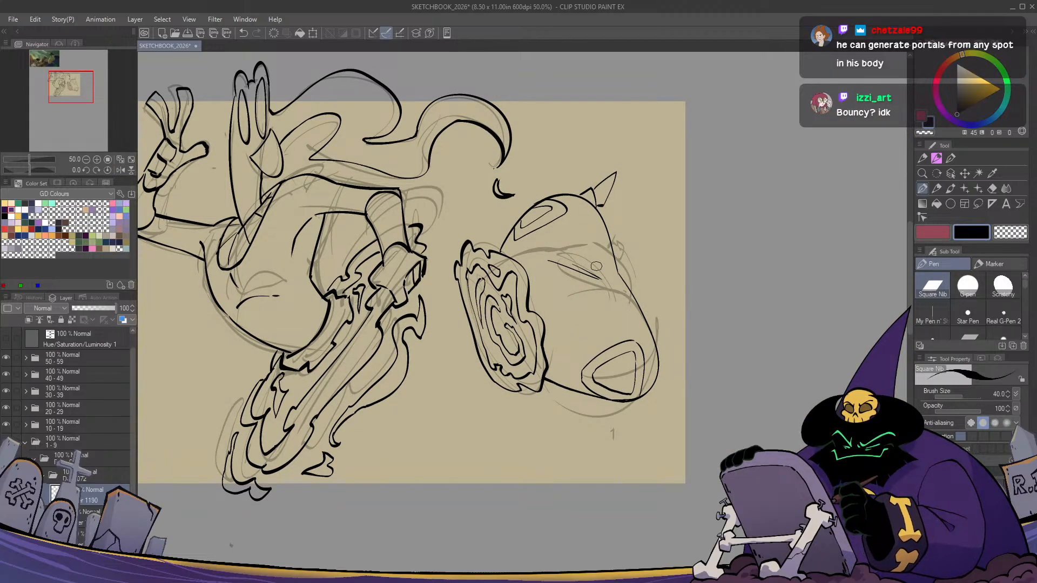
{"action": "key", "text": "ctrl+z"}
{"action": "key", "text": "ctrl+z"}
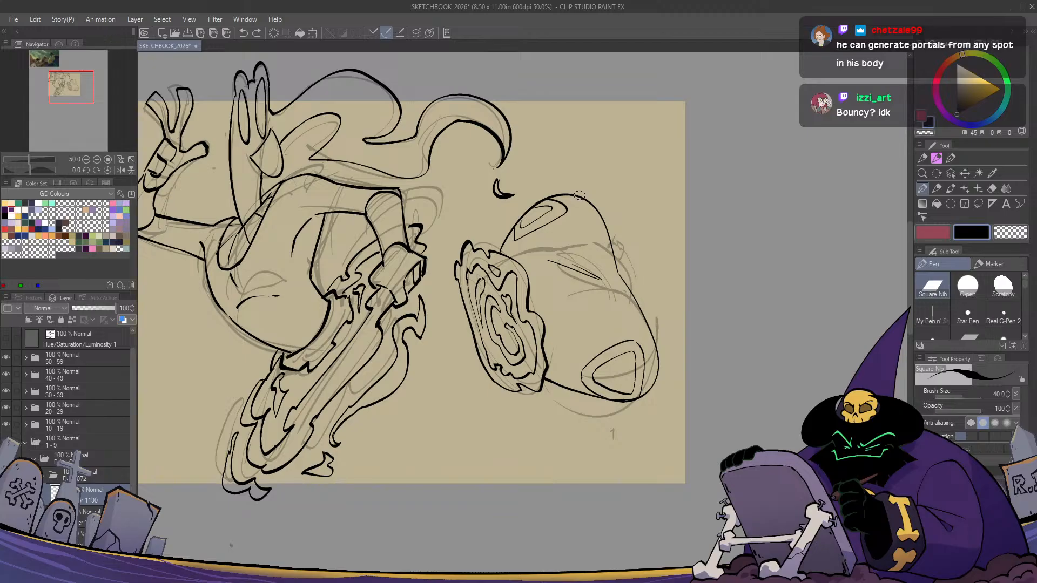
Ink an upright pointed spike with a narrow base on the lower body's upper edge and check it mirrored
{"action": "mouse_move", "coordinate": [580, 194]}
{"action": "left_mouse_down"}
{"action": "mouse_move", "coordinate": [583, 154]}
{"action": "mouse_move", "coordinate": [600, 192]}
{"action": "left_mouse_up"}
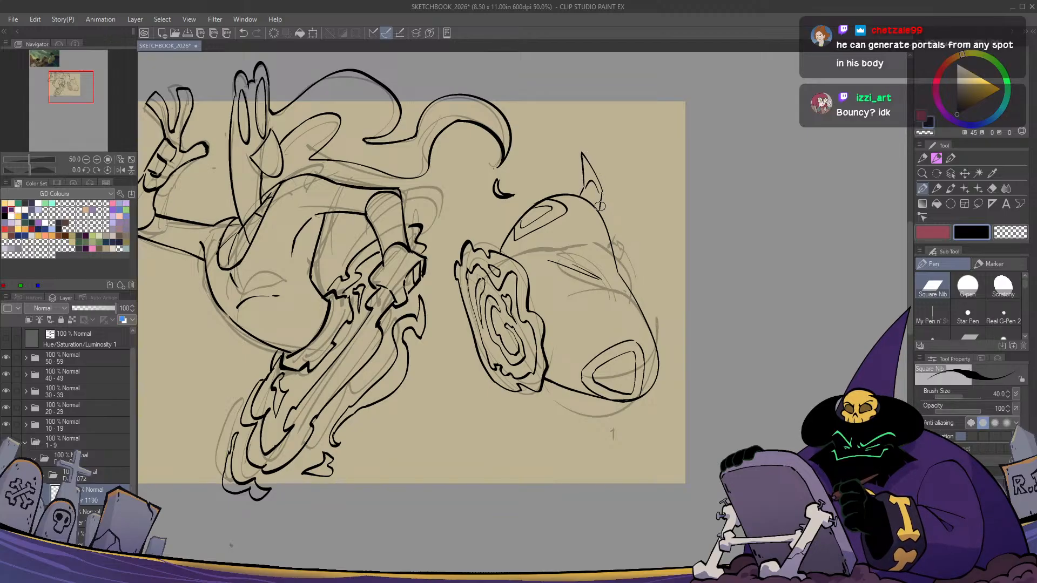
{"action": "key", "text": "h"}
{"action": "key", "text": "h"}
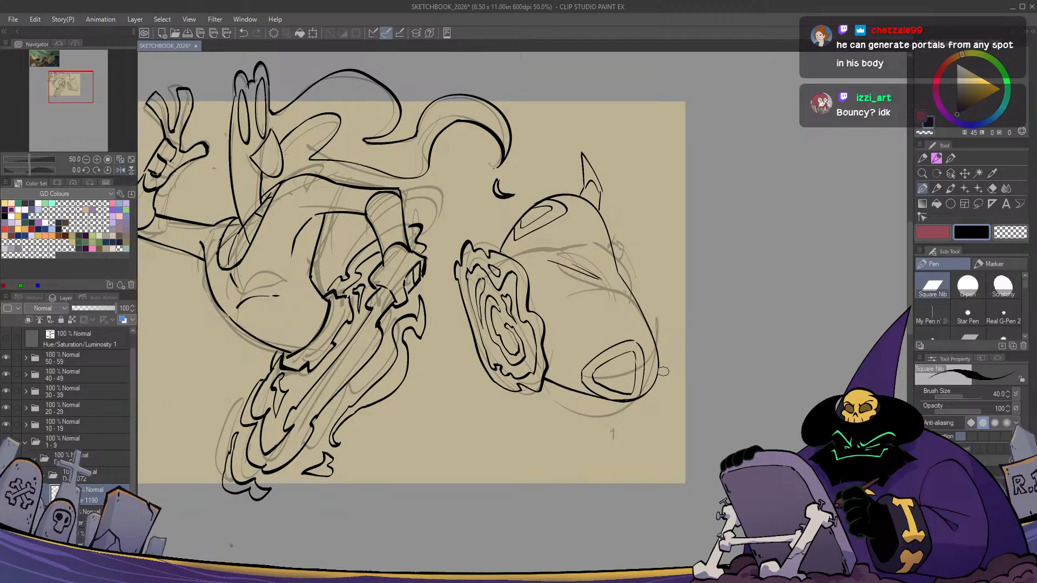
Ink a second pointed spike projecting outward from the lower body's far side beside the lower oval, redoing unsatisfactory strokes
{"action": "left_click_drag", "start_coordinate": [655, 339], "coordinate": [671, 345]}
{"action": "key", "text": "ctrl+z"}
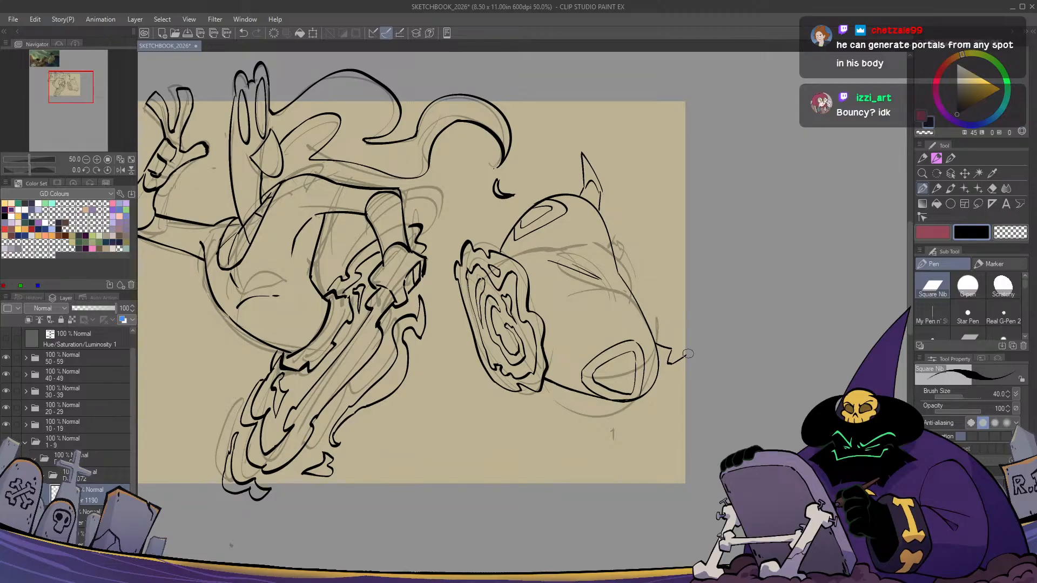
{"action": "key", "text": "ctrl+z"}
{"action": "mouse_move", "coordinate": [700, 347]}
{"action": "left_mouse_down"}
{"action": "mouse_move", "coordinate": [674, 367]}
{"action": "mouse_move", "coordinate": [691, 360]}
{"action": "mouse_move", "coordinate": [704, 367]}
{"action": "mouse_move", "coordinate": [681, 376]}
{"action": "mouse_move", "coordinate": [702, 370]}
{"action": "mouse_move", "coordinate": [670, 370]}
{"action": "left_mouse_up"}
{"action": "key", "text": "ctrl+z"}
{"action": "key", "text": "ctrl+z"}
{"action": "key", "text": "ctrl+z"}
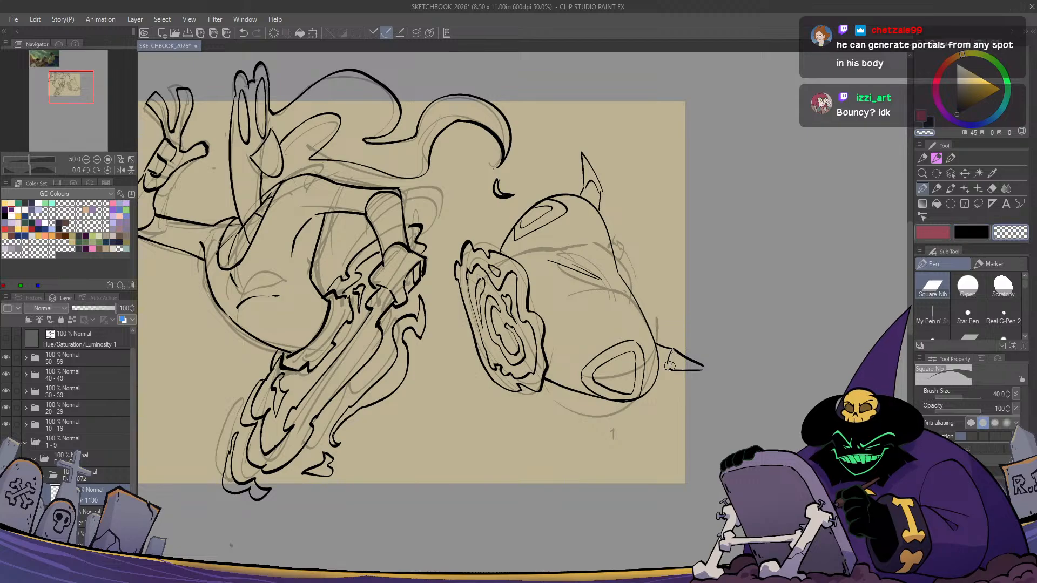
Clean up the far-side spike's base with transparent colour, ink curved band lines across it, and check it mirrored
{"action": "key", "text": "c"}
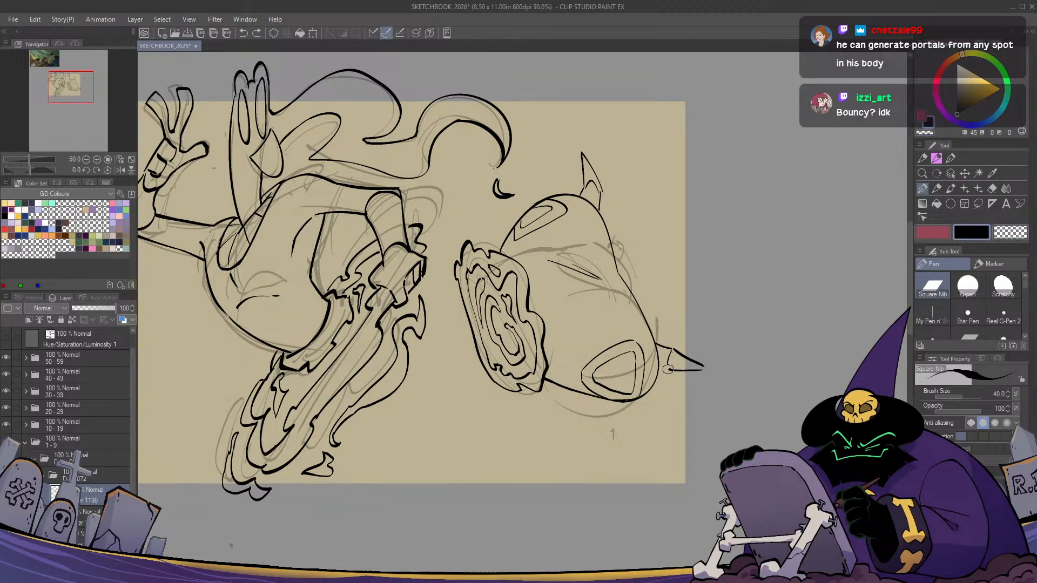
{"action": "key", "text": "c"}
{"action": "key", "text": "c"}
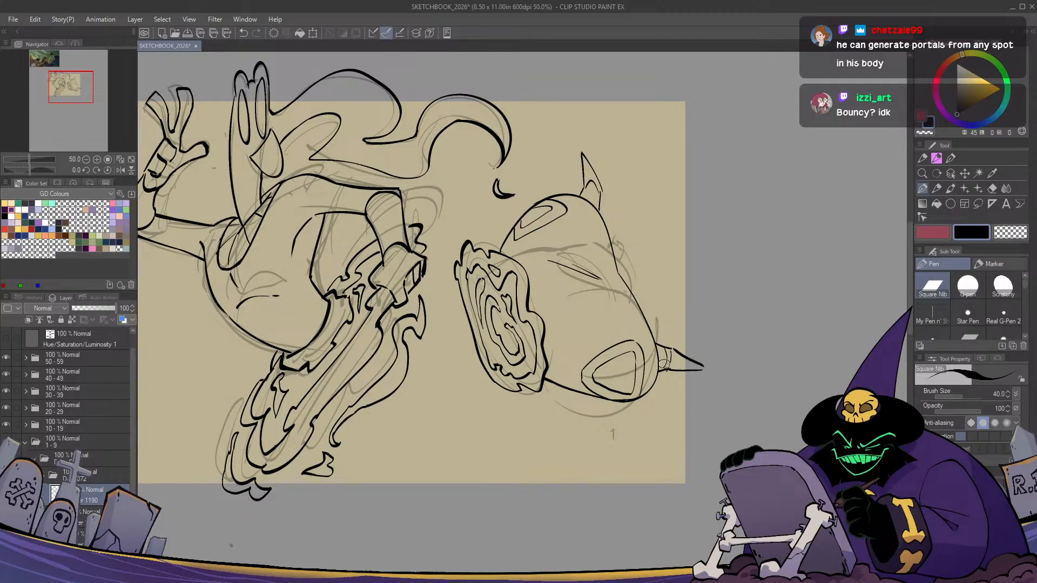
{"action": "key", "text": "h"}
{"action": "key", "text": "h"}
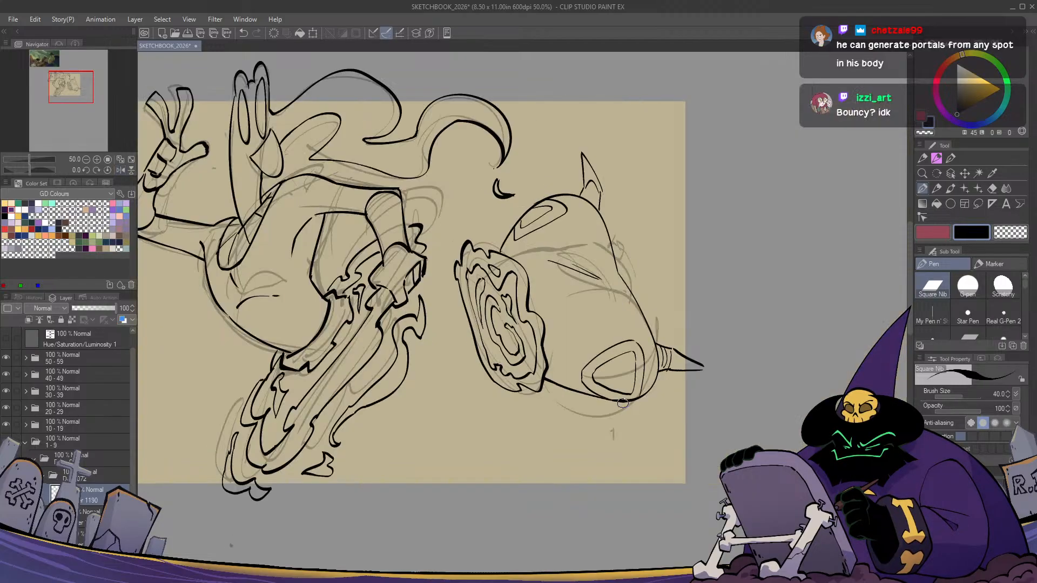
Ink curved band lines across the upright spike's base on the lower body and check them mirrored
{"action": "key", "text": "ctrl+z"}
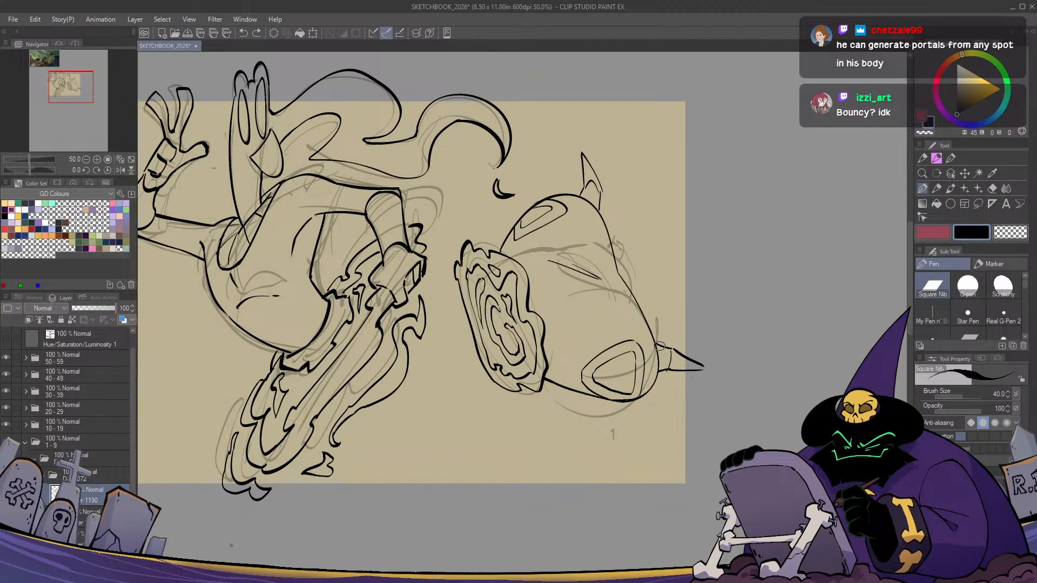
{"action": "left_click_drag", "start_coordinate": [661, 359], "coordinate": [667, 372]}
{"action": "key", "text": "ctrl+z"}
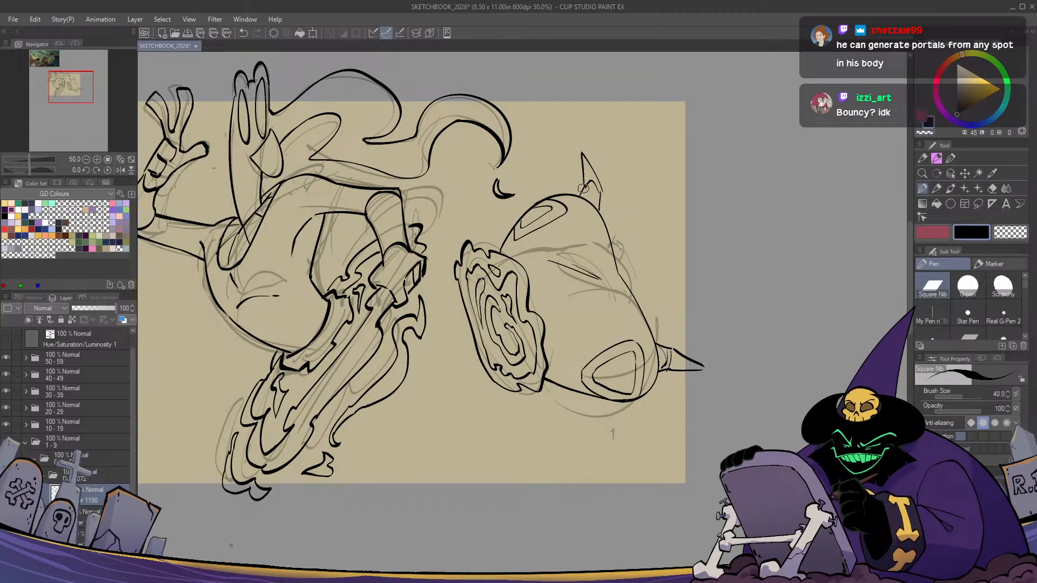
{"action": "key", "text": "c"}
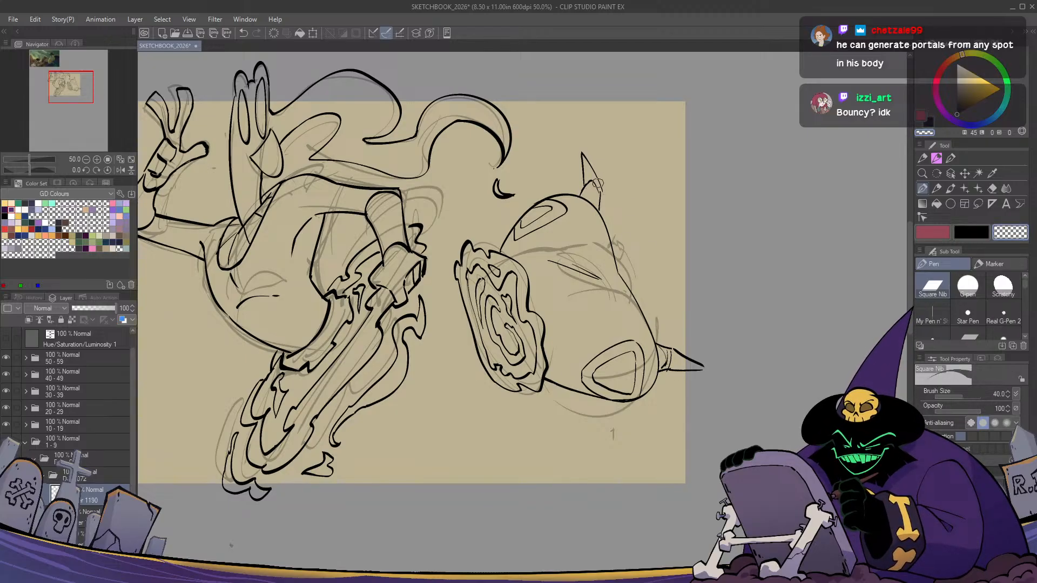
{"action": "key", "text": "c"}
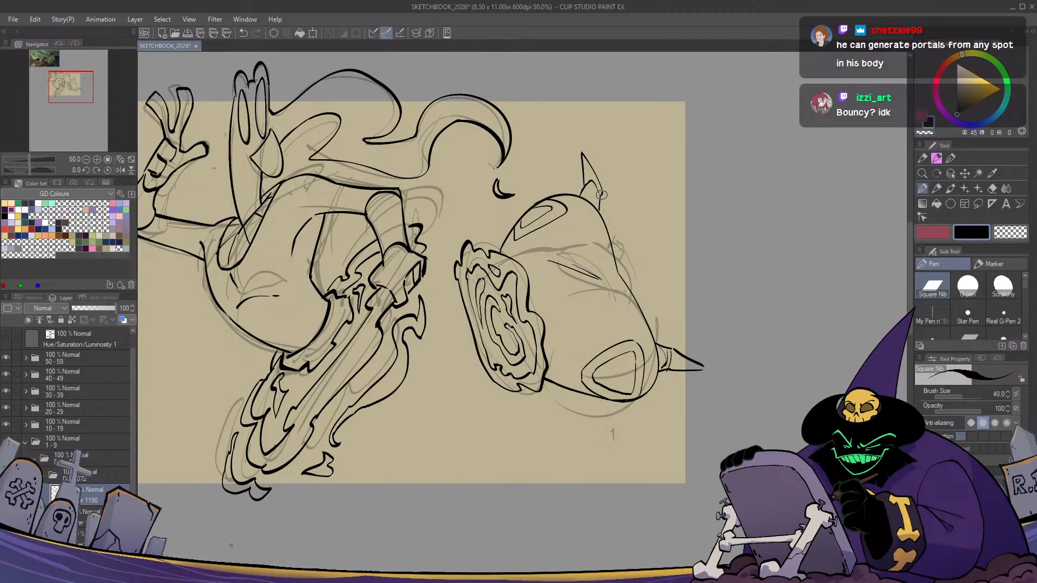
{"action": "left_click_drag", "start_coordinate": [600, 208], "coordinate": [594, 171]}
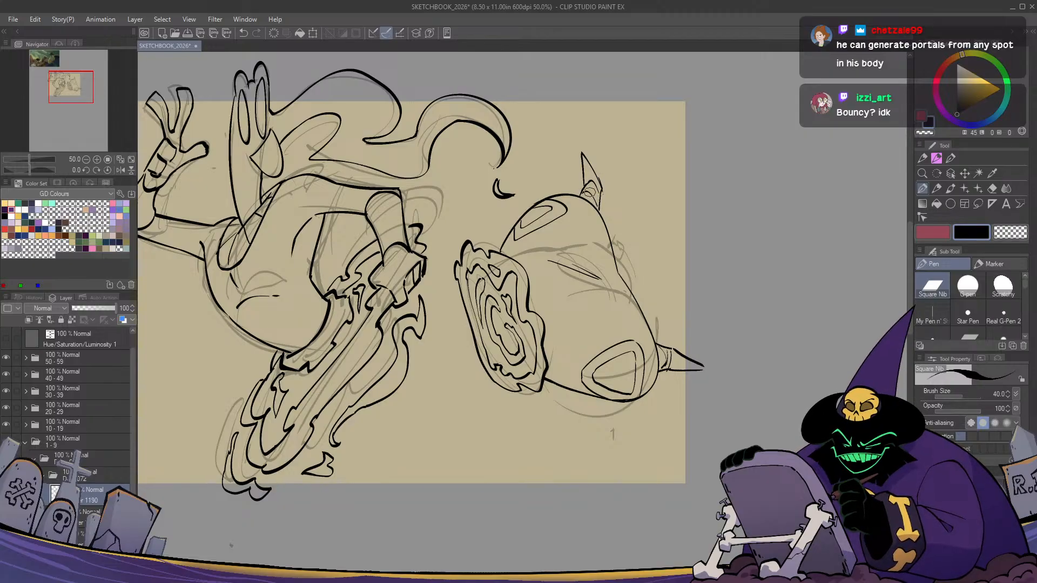
{"action": "key", "text": "h"}
{"action": "key", "text": "h"}
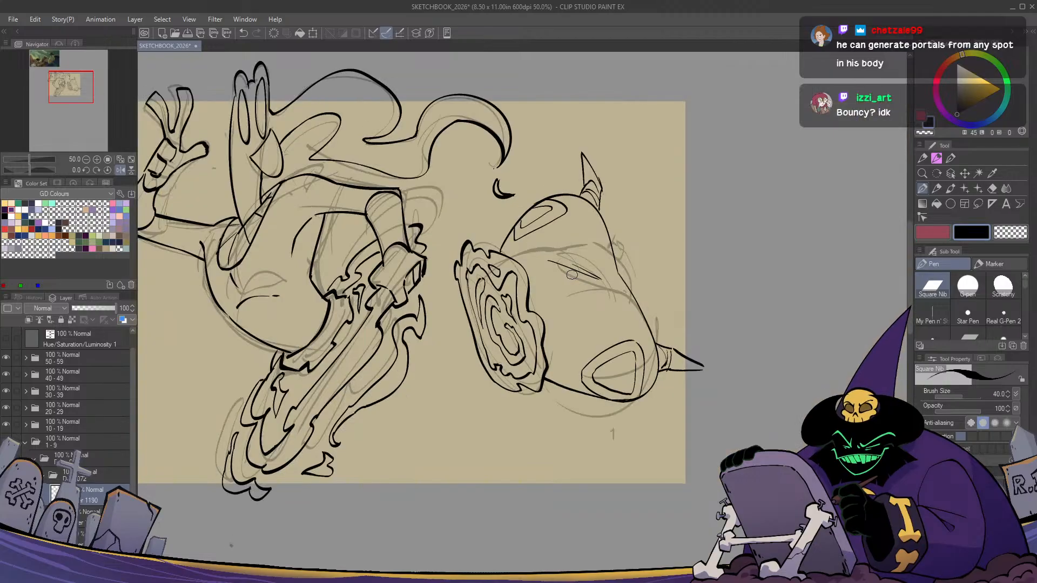
Clean up stray ink around the far-side spike's base and band lines with transparent colour
{"action": "left_click_drag", "start_coordinate": [633, 407], "coordinate": [605, 383]}
{"action": "key", "text": "c"}
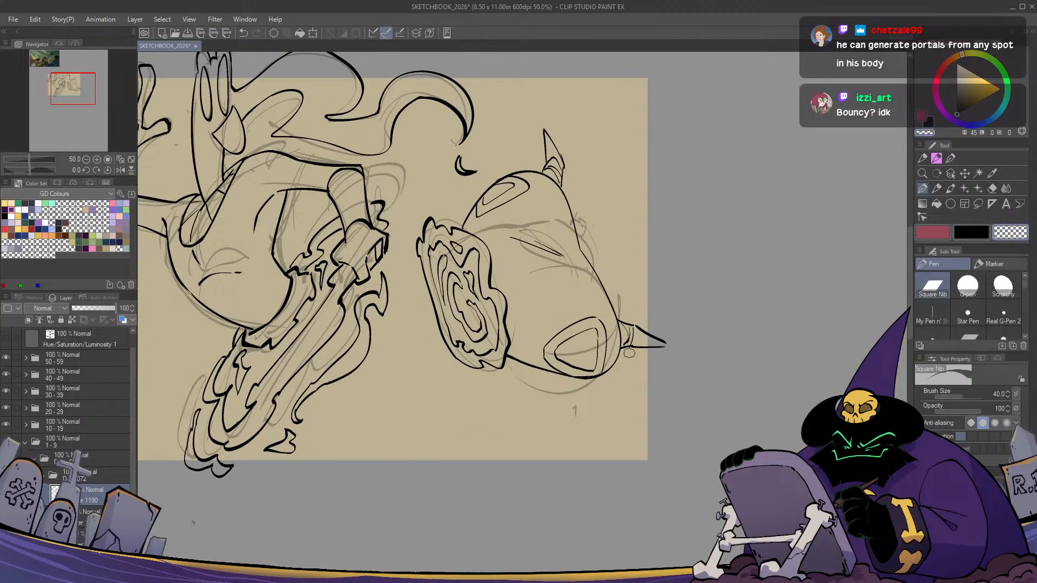
{"action": "key", "text": "c"}
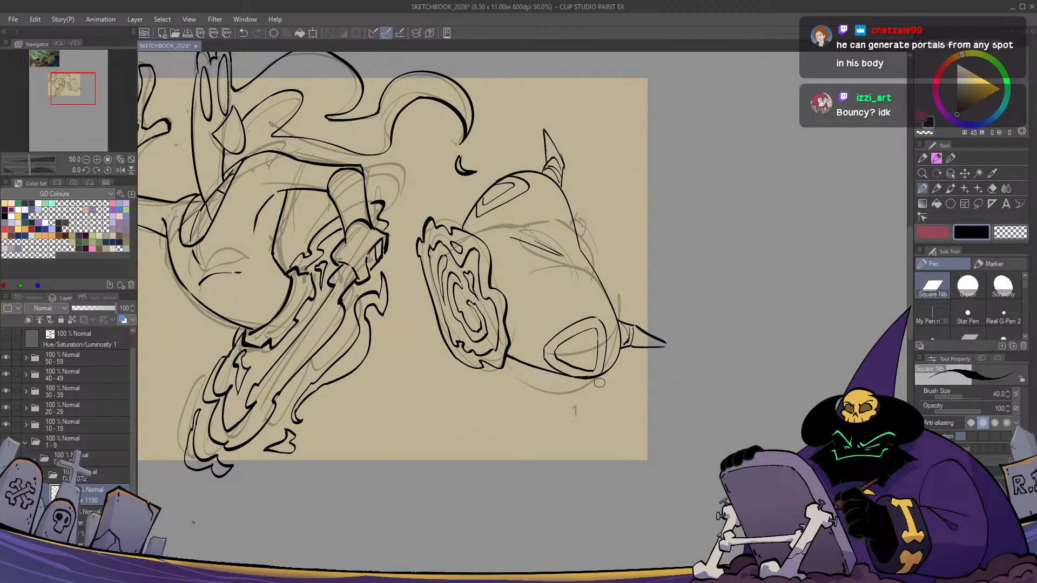
Lasso the far-side spike, rotate it so its tip angles downward, and check the new angle mirrored
{"action": "scroll", "coordinate": [631, 372], "scroll_direction": "down", "scroll_amount": 1}
{"action": "left_click_drag", "start_coordinate": [625, 380], "coordinate": [608, 393]}
{"action": "scroll", "coordinate": [607, 393], "scroll_direction": "up", "scroll_amount": 1}
{"action": "key", "text": "m"}
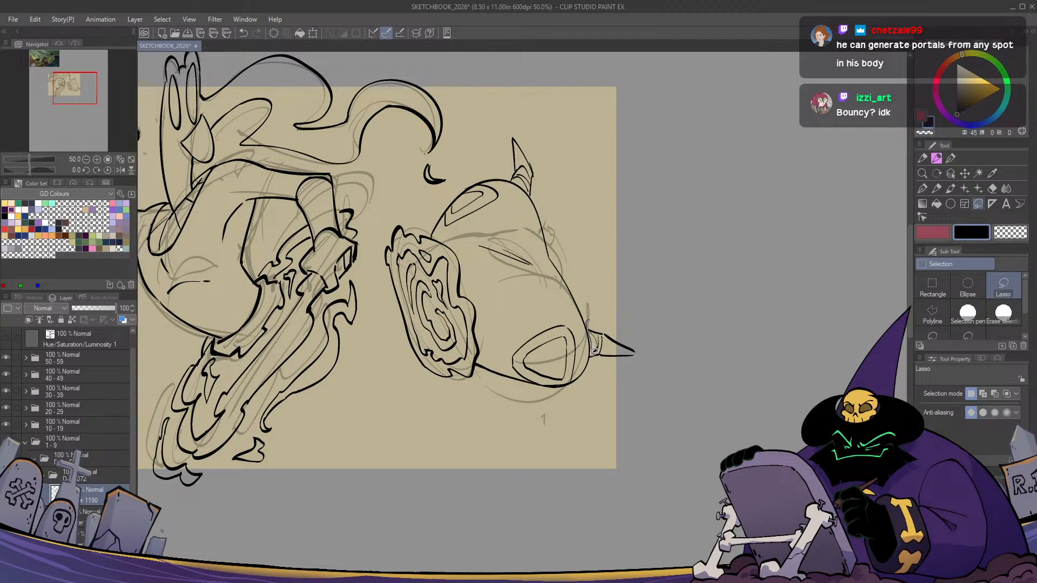
{"action": "left_click_drag", "start_coordinate": [597, 368], "coordinate": [594, 372]}
{"action": "key", "text": "ctrl+t"}
{"action": "mouse_move", "coordinate": [675, 369]}
{"action": "left_mouse_down"}
{"action": "mouse_move", "coordinate": [667, 389]}
{"action": "mouse_move", "coordinate": [621, 376]}
{"action": "mouse_move", "coordinate": [613, 351]}
{"action": "mouse_move", "coordinate": [633, 366]}
{"action": "mouse_move", "coordinate": [607, 368]}
{"action": "mouse_move", "coordinate": [635, 380]}
{"action": "left_mouse_up"}
{"action": "key", "text": "Return"}
{"action": "key", "text": "e"}
{"action": "key", "text": "p"}
{"action": "key", "text": "ctrl+z"}
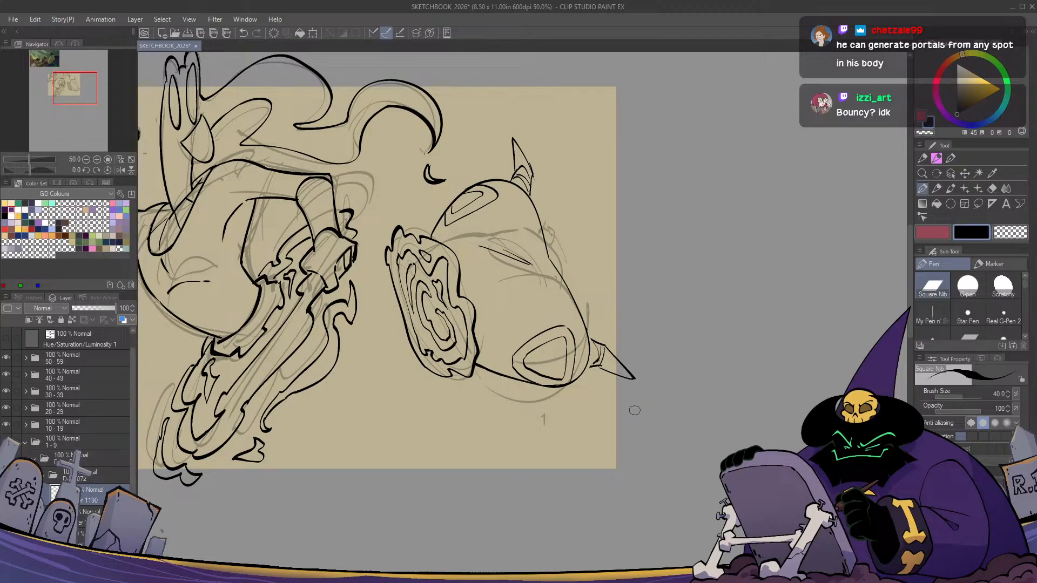
{"action": "key", "text": "h"}
{"action": "key", "text": "h"}
{"action": "left_click_drag", "start_coordinate": [575, 346], "coordinate": [621, 394]}
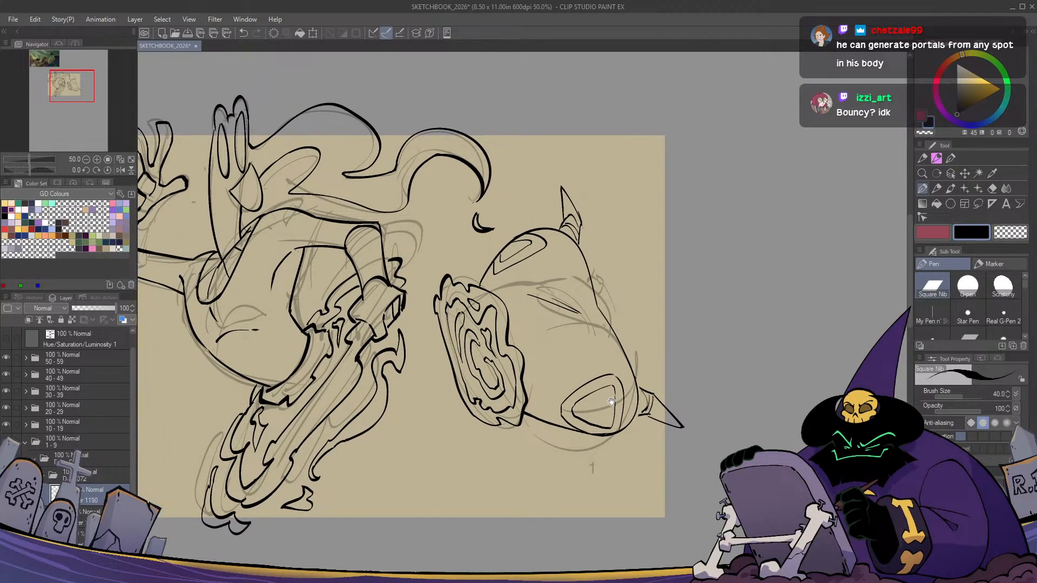
{"action": "key", "text": "h"}
{"action": "key", "text": "h"}
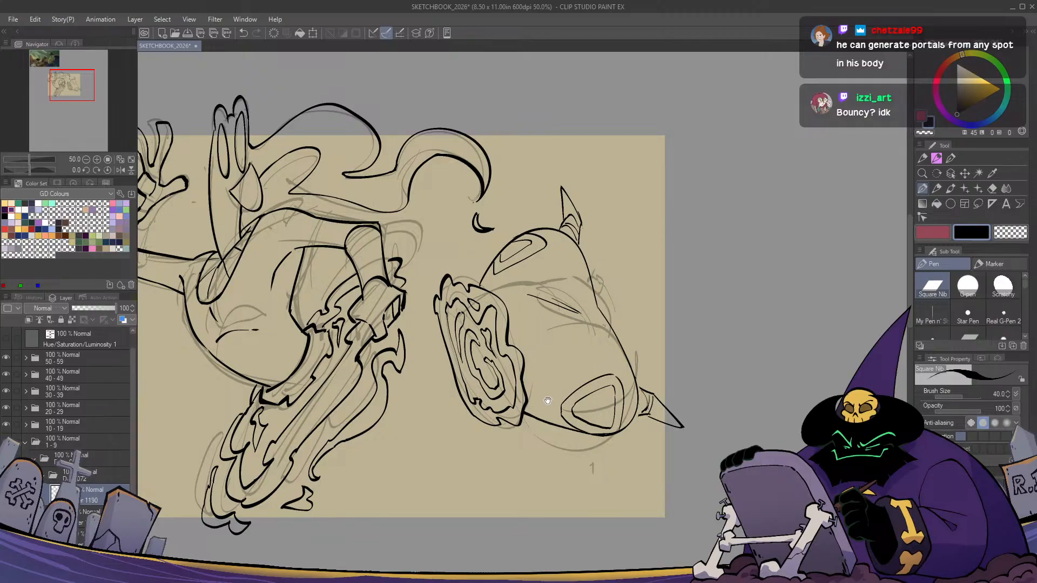
Refine the upright spike's outline and its join to the body with ink and transparent colour, and check it mirrored
{"action": "left_click_drag", "start_coordinate": [512, 423], "coordinate": [518, 427]}
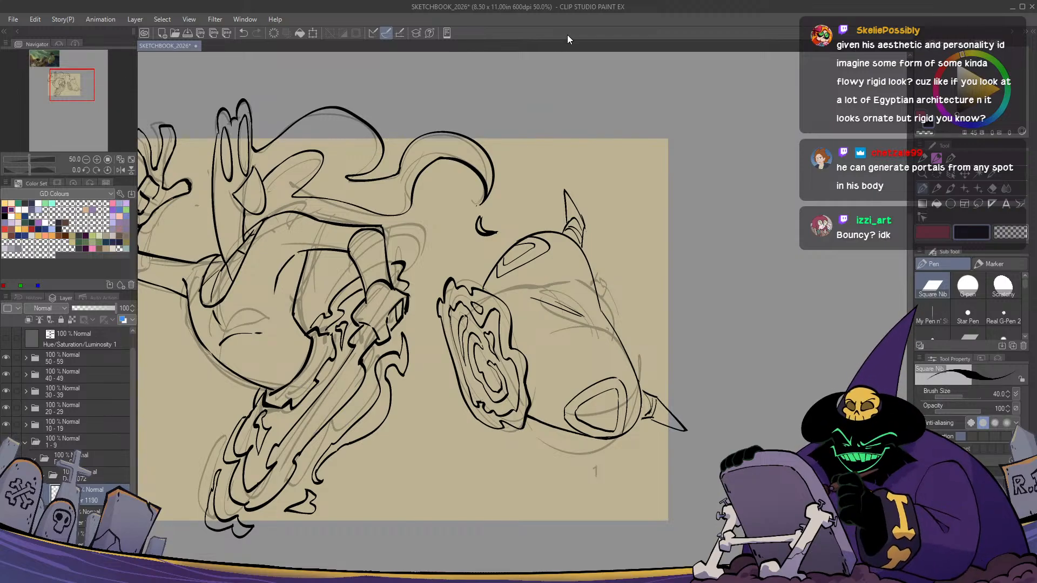
{"action": "left_click_drag", "start_coordinate": [528, 327], "coordinate": [473, 327]}
{"action": "left_click_drag", "start_coordinate": [519, 244], "coordinate": [496, 237]}
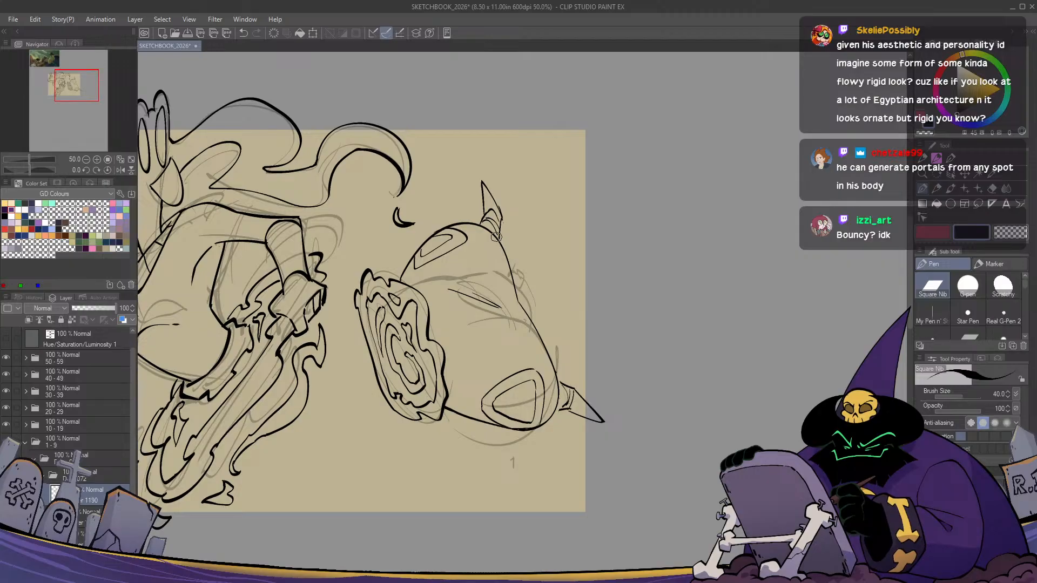
{"action": "scroll", "coordinate": [497, 238], "scroll_direction": "up", "scroll_amount": 1}
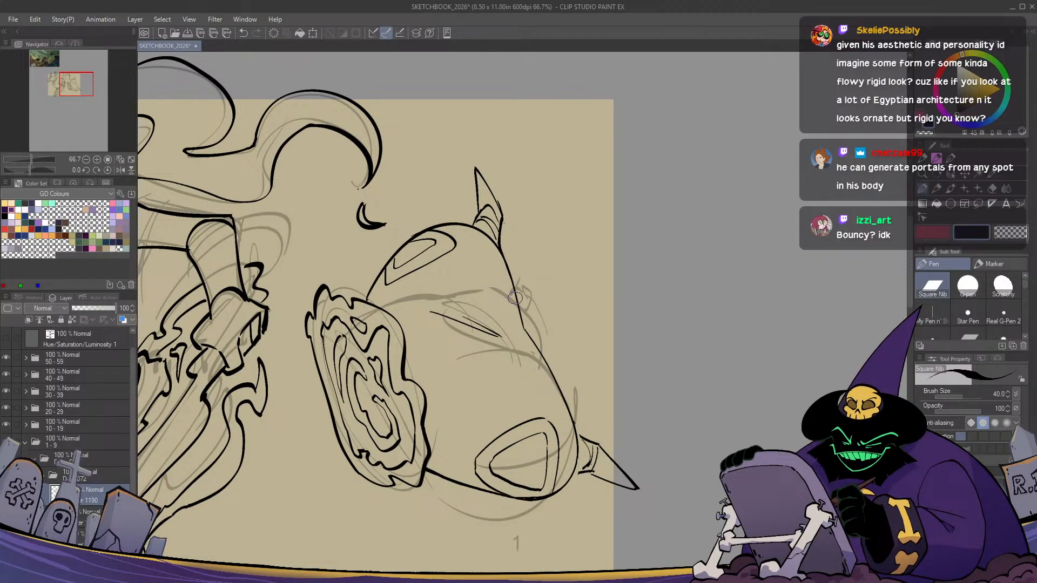
{"action": "left_click_drag", "start_coordinate": [532, 337], "coordinate": [553, 423]}
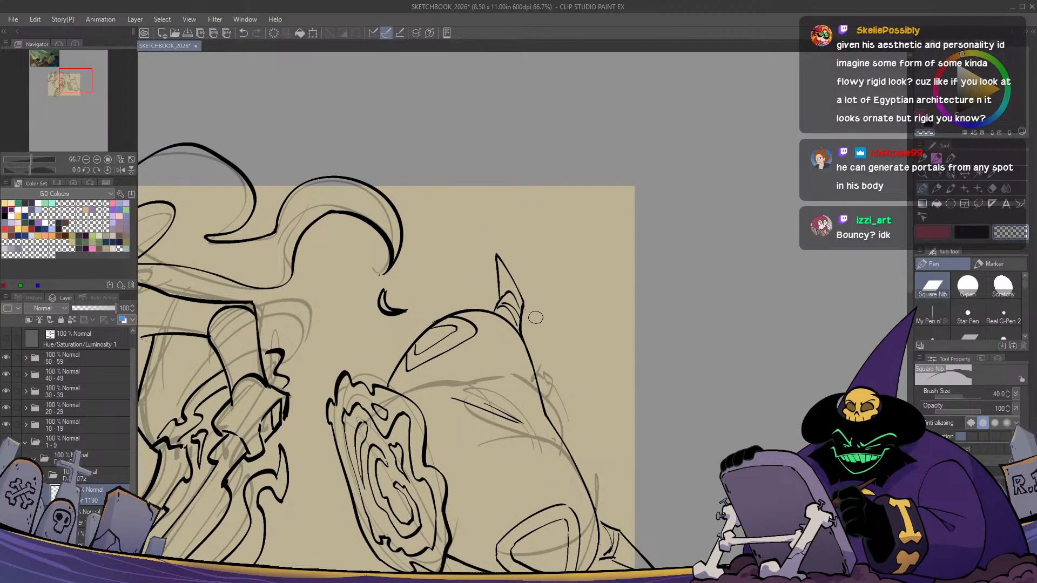
{"action": "key", "text": "c"}
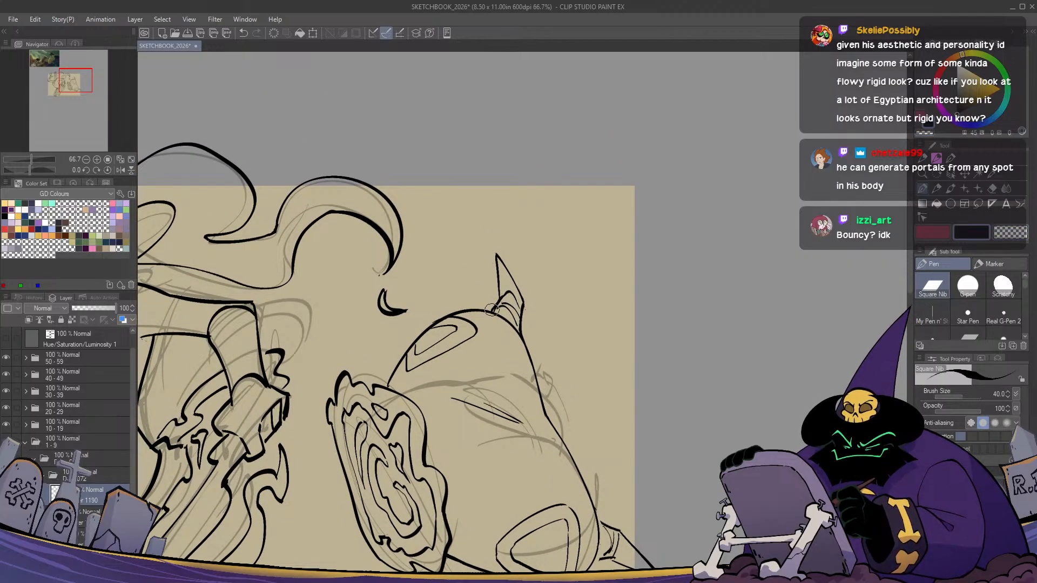
{"action": "key", "text": "h"}
{"action": "key", "text": "h"}
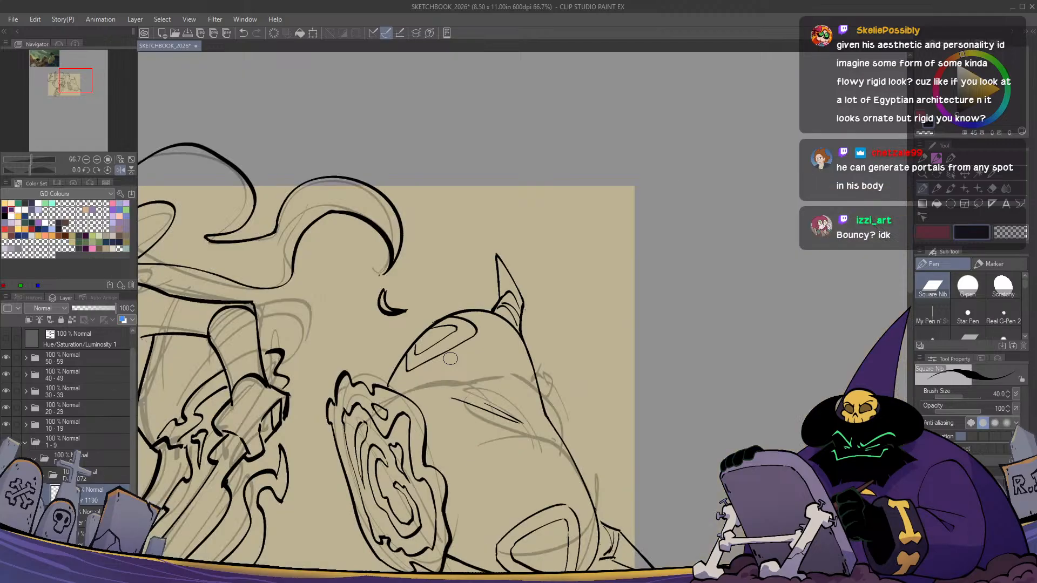
Refine the rotated far-side spike's base and lower edge with ink and transparent colour, and check it mirrored
{"action": "left_click_drag", "start_coordinate": [602, 516], "coordinate": [488, 378]}
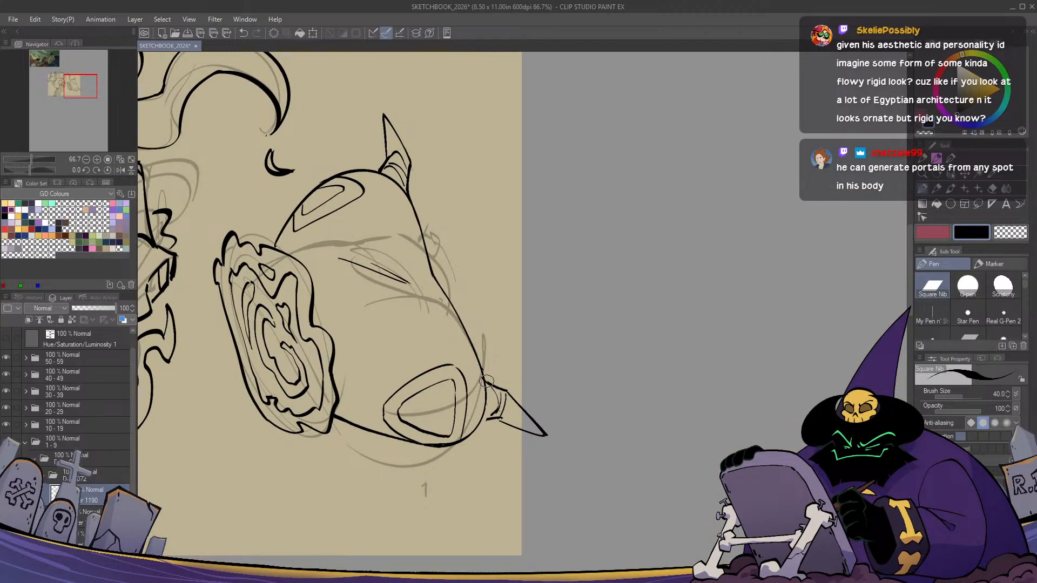
{"action": "left_click_drag", "start_coordinate": [494, 387], "coordinate": [572, 286]}
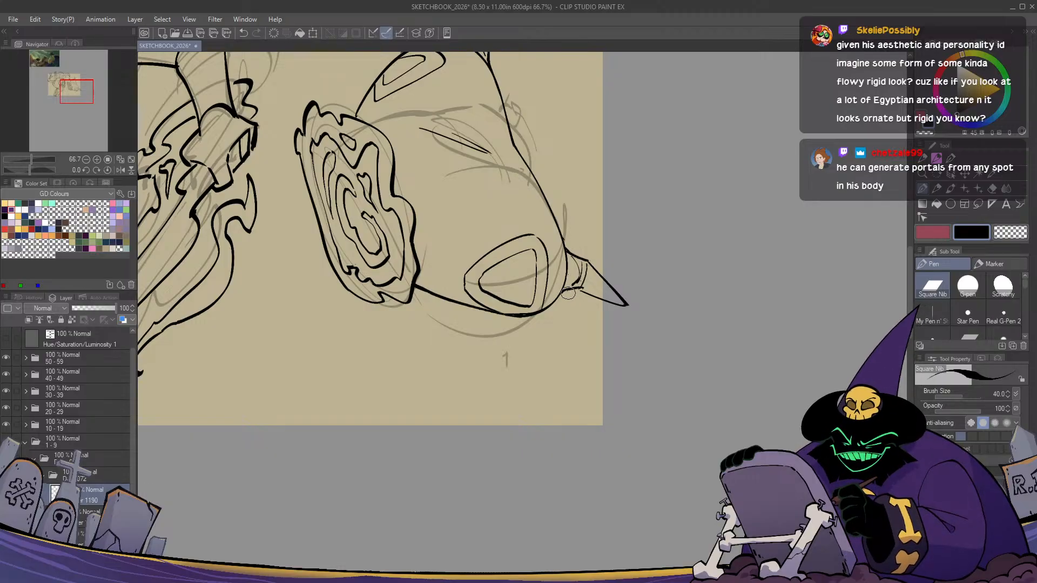
{"action": "key", "text": "c"}
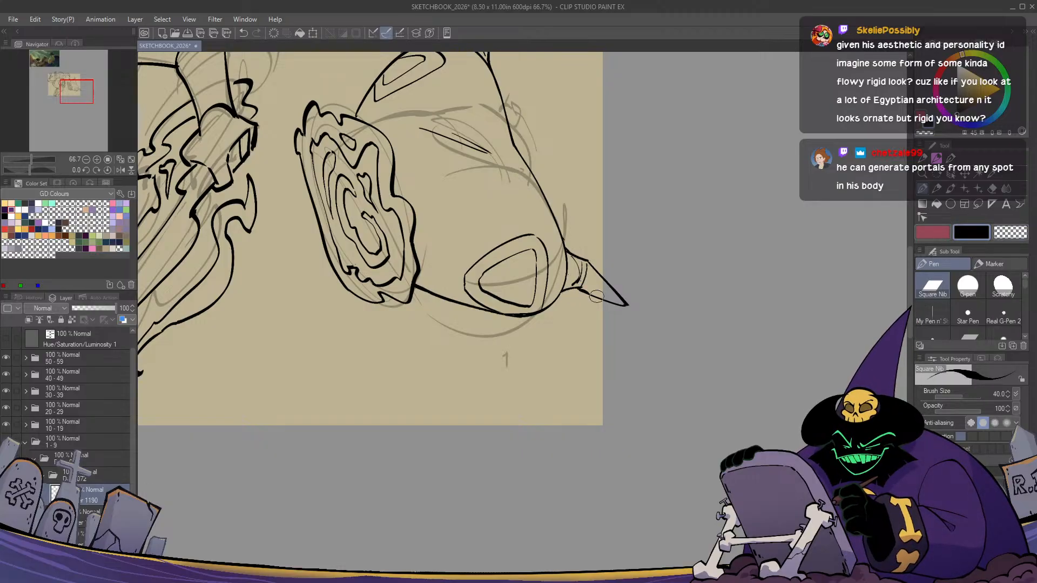
{"action": "left_click_drag", "start_coordinate": [581, 288], "coordinate": [453, 268]}
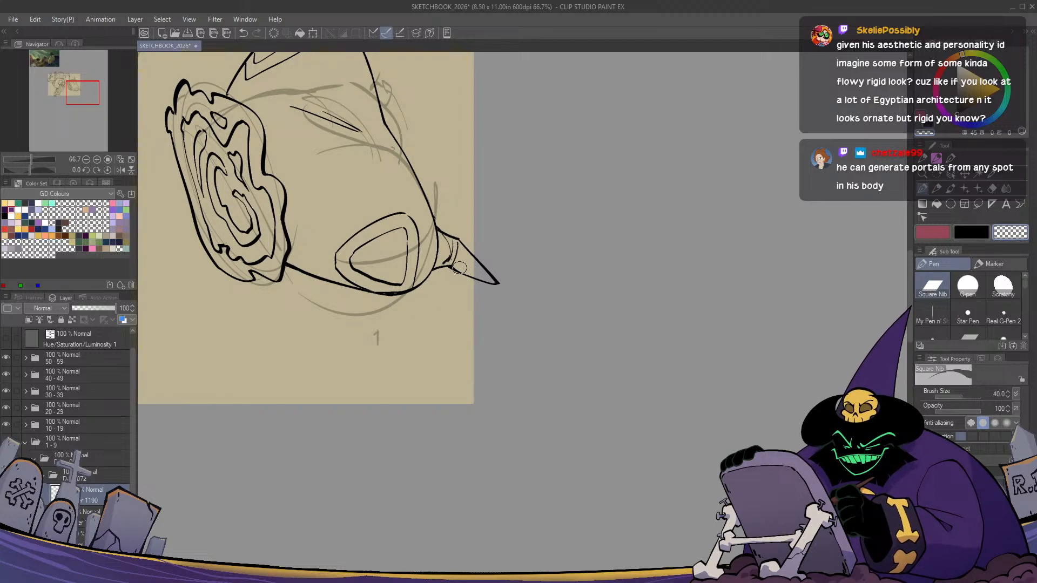
{"action": "key", "text": "c"}
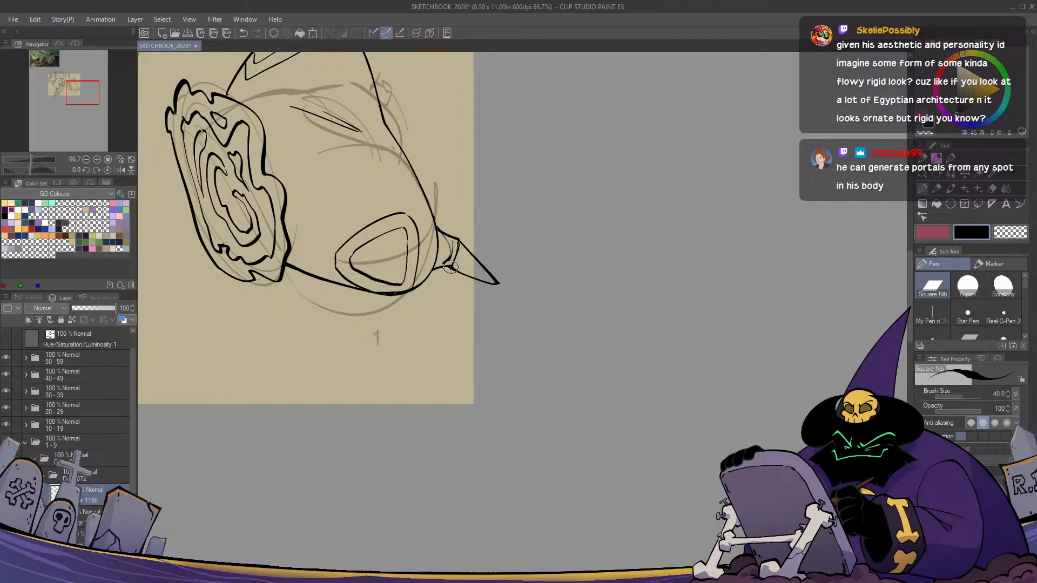
{"action": "key", "text": "c"}
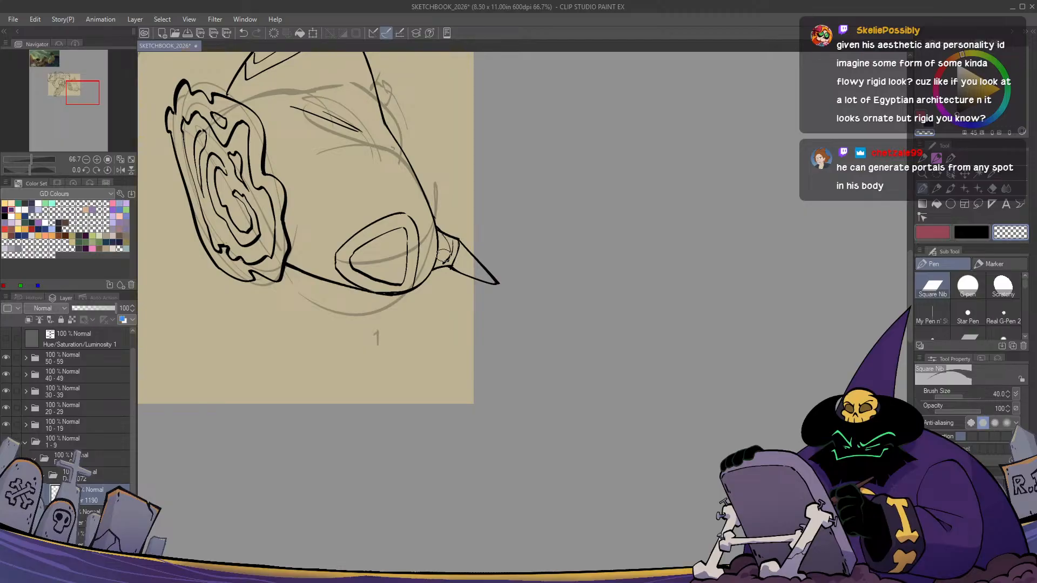
{"action": "left_click_drag", "start_coordinate": [438, 302], "coordinate": [581, 408]}
{"action": "scroll", "coordinate": [493, 398], "scroll_direction": "down", "scroll_amount": 1}
{"action": "key", "text": "h"}
{"action": "key", "text": "h"}
Lasso the entire inked lower body, move it slightly down and rotate it slightly counterclockwise
{"action": "scroll", "coordinate": [493, 398], "scroll_direction": "down", "scroll_amount": 1}
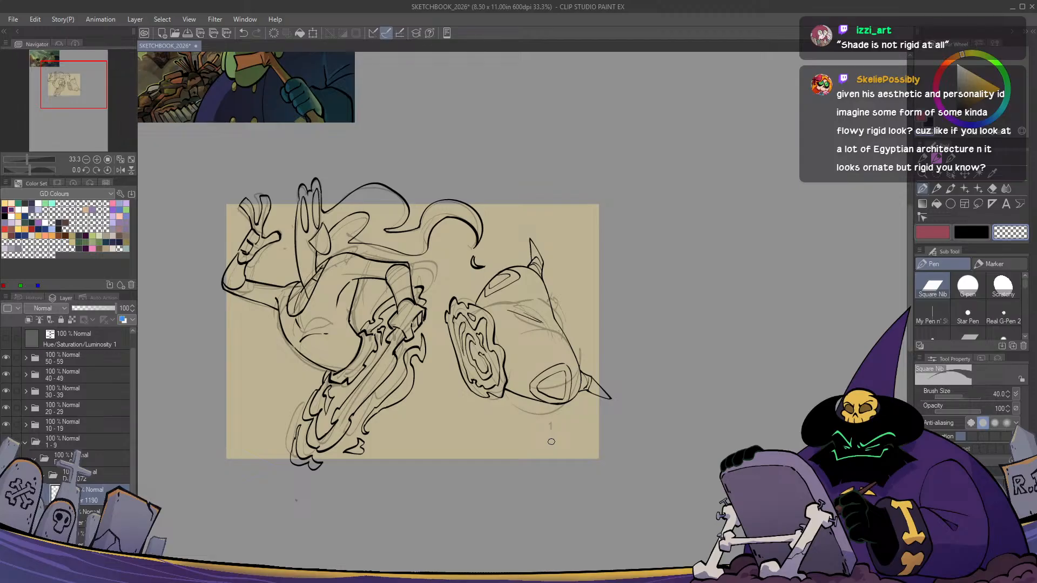
{"action": "key", "text": "m"}
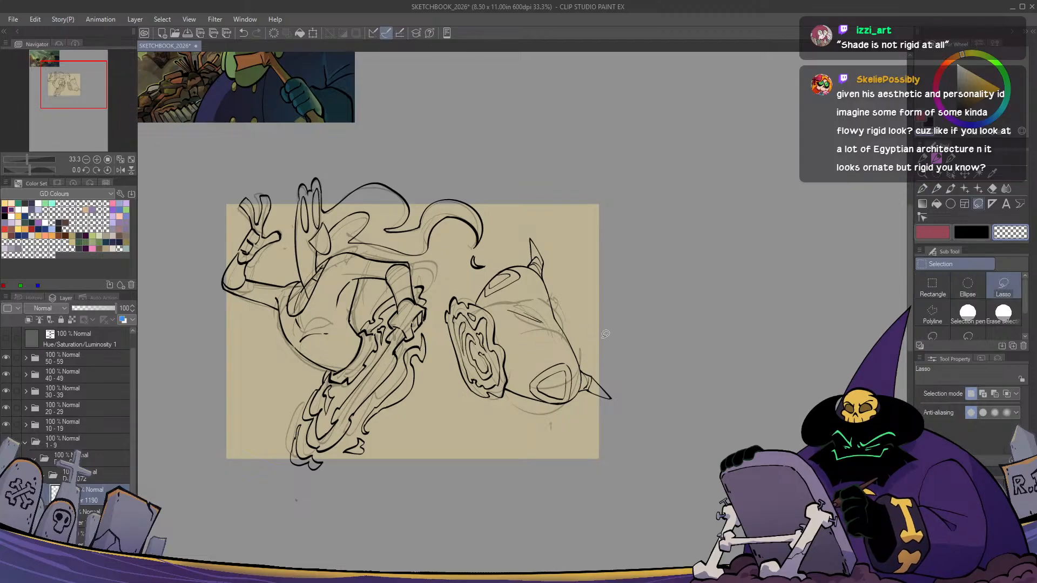
{"action": "mouse_move", "coordinate": [605, 339]}
{"action": "left_mouse_down"}
{"action": "mouse_move", "coordinate": [476, 423]}
{"action": "mouse_move", "coordinate": [436, 309]}
{"action": "left_mouse_up"}
{"action": "left_click_drag", "start_coordinate": [479, 274], "coordinate": [610, 343]}
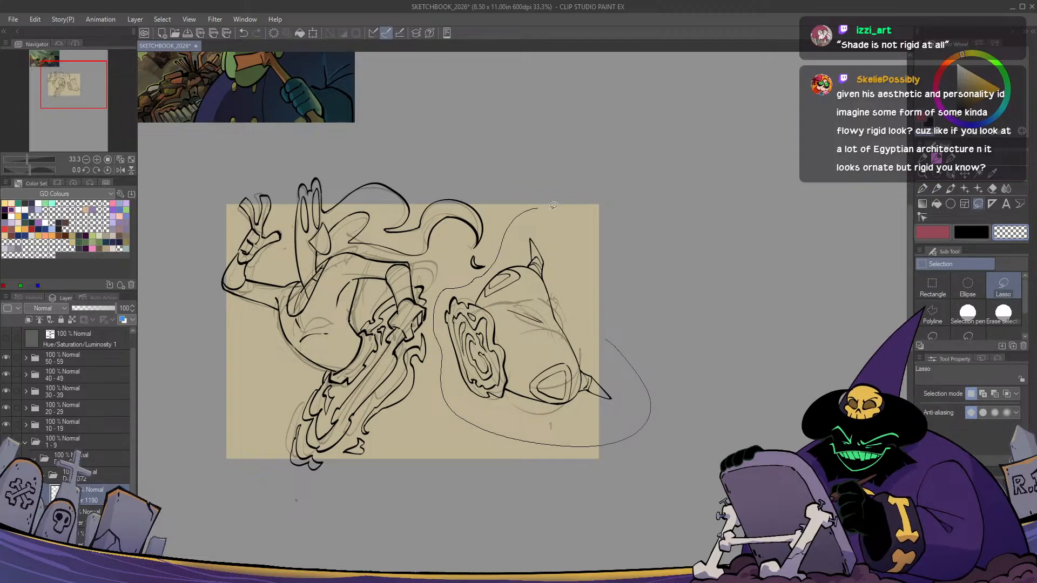
{"action": "key", "text": "ctrl+t"}
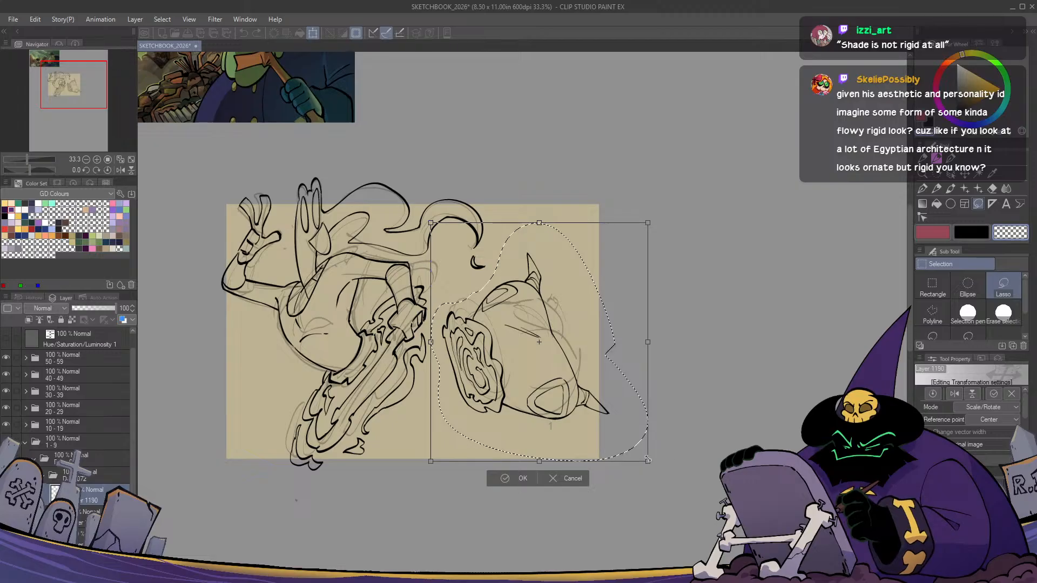
{"action": "left_click_drag", "start_coordinate": [682, 436], "coordinate": [676, 424]}
{"action": "key", "text": "Return"}
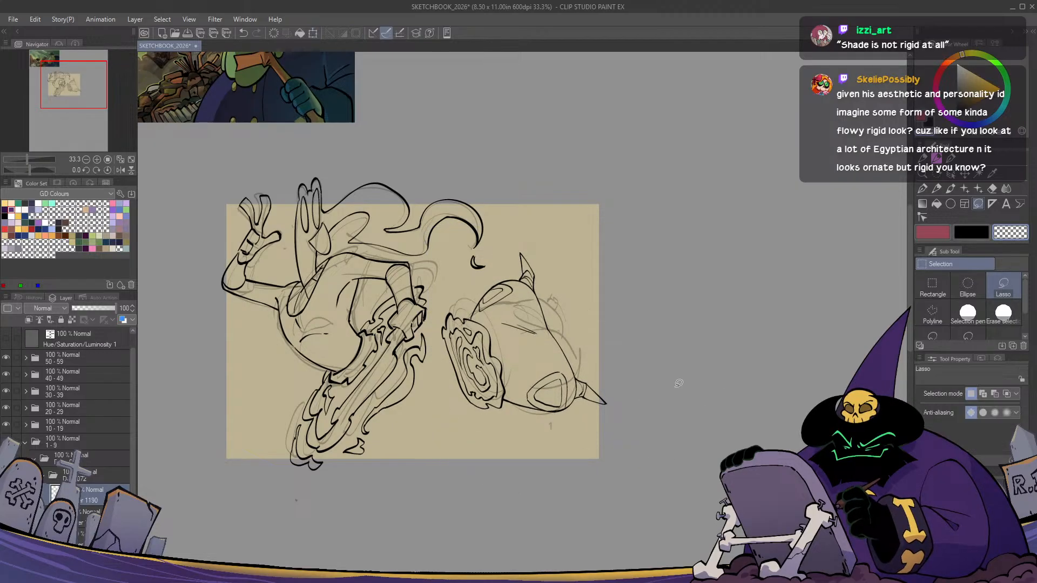
Ink a wavy, curling sliver along the lower outer edge of the lower body's cut face and check it mirrored
{"action": "key", "text": "p"}
{"action": "scroll", "coordinate": [454, 394], "scroll_direction": "up", "scroll_amount": 1}
{"action": "key", "text": "c"}
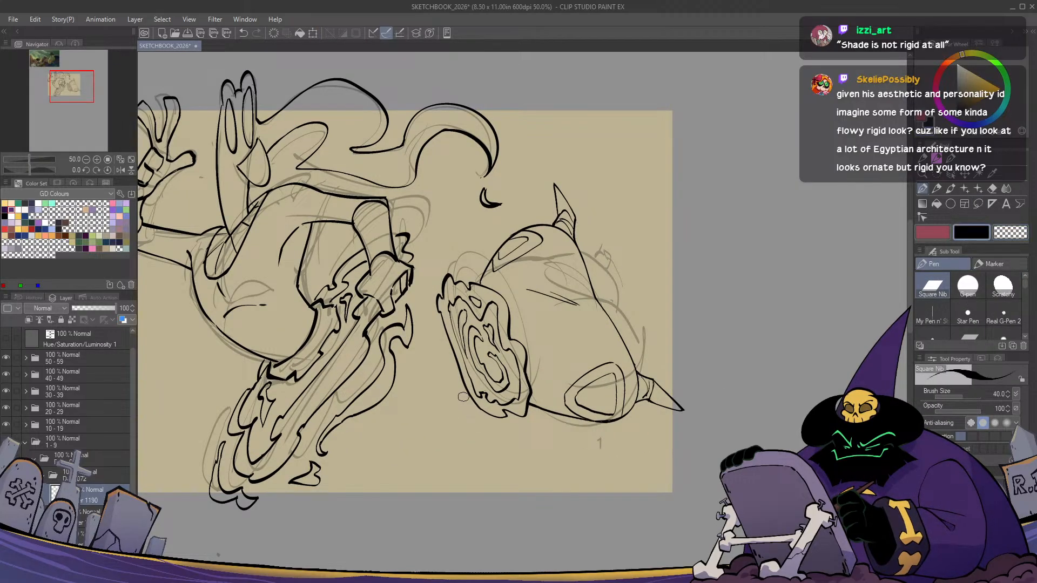
{"action": "mouse_move", "coordinate": [462, 399]}
{"action": "left_mouse_down"}
{"action": "mouse_move", "coordinate": [485, 426]}
{"action": "mouse_move", "coordinate": [509, 427]}
{"action": "left_mouse_up"}
{"action": "key", "text": "ctrl+z"}
{"action": "mouse_move", "coordinate": [458, 391]}
{"action": "left_mouse_down"}
{"action": "mouse_move", "coordinate": [469, 416]}
{"action": "mouse_move", "coordinate": [518, 432]}
{"action": "mouse_move", "coordinate": [479, 432]}
{"action": "mouse_move", "coordinate": [456, 399]}
{"action": "left_mouse_up"}
{"action": "key", "text": "h"}
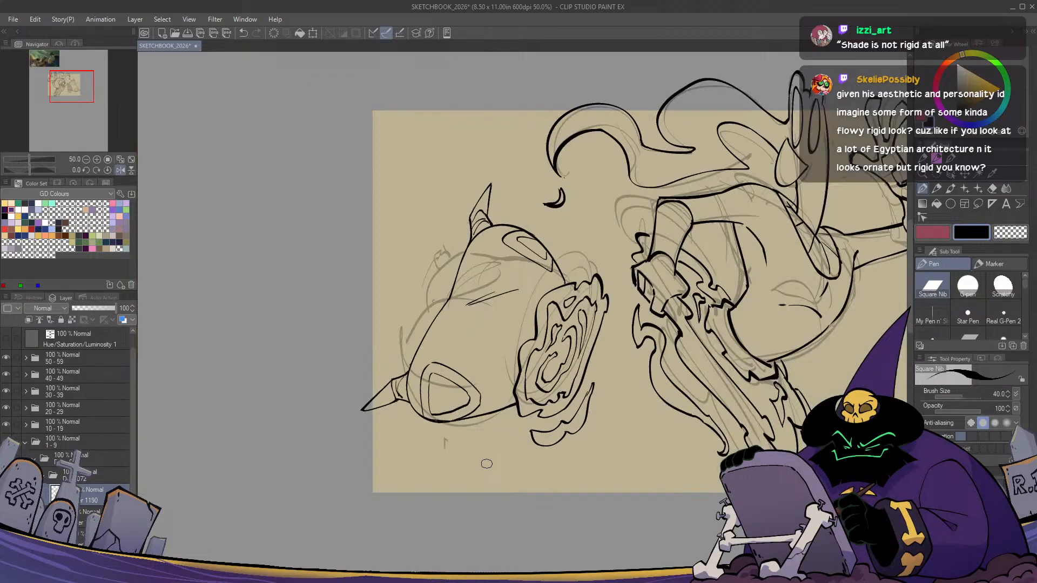
{"action": "key", "text": "h"}
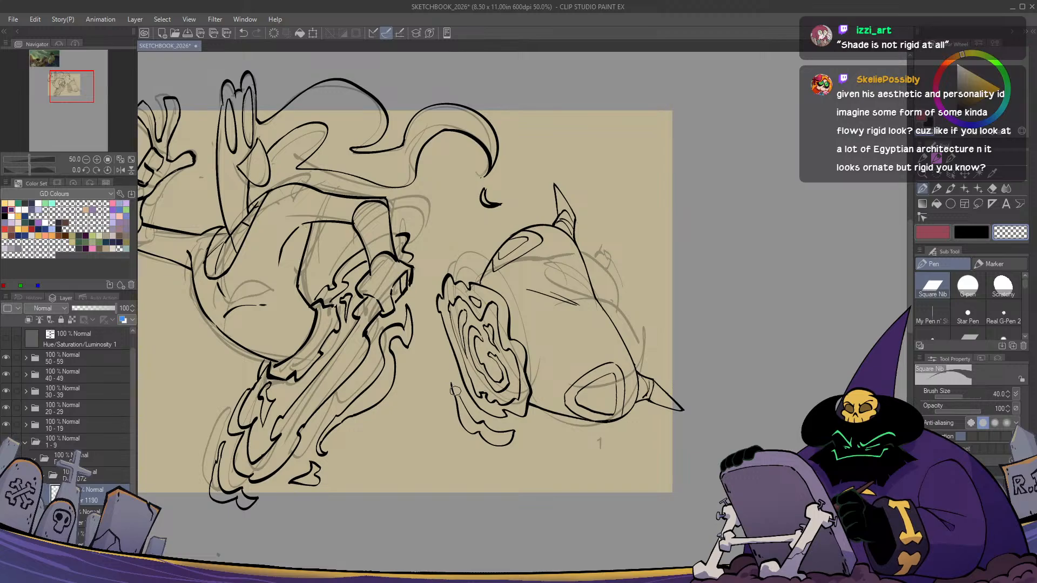
Ink a small drop-shaped fragment above the wavy sliver beside the cut face and check it mirrored
{"action": "key", "text": "c"}
{"action": "left_click_drag", "start_coordinate": [448, 370], "coordinate": [444, 357]}
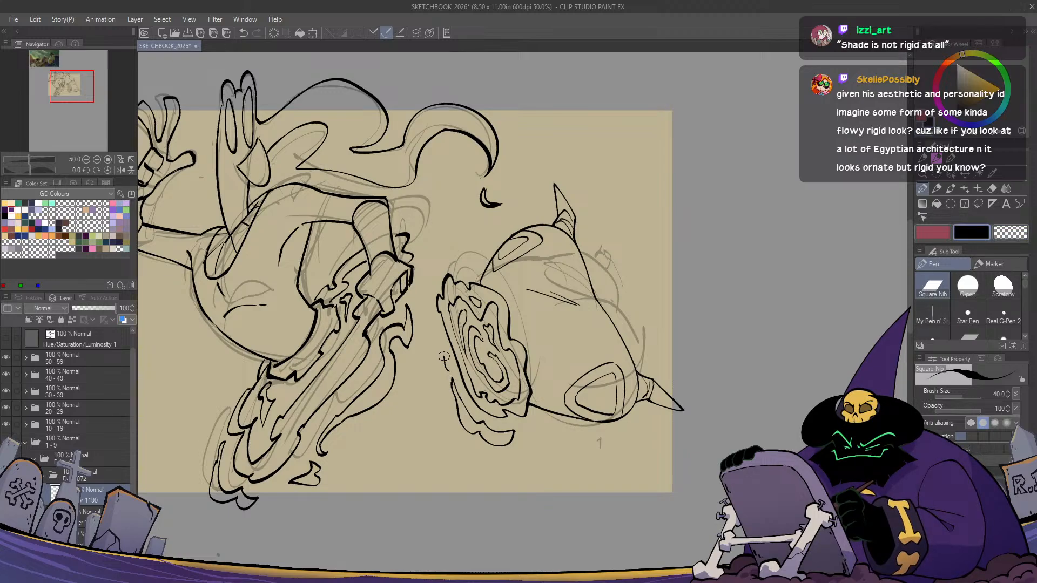
{"action": "key", "text": "h"}
{"action": "key", "text": "h"}
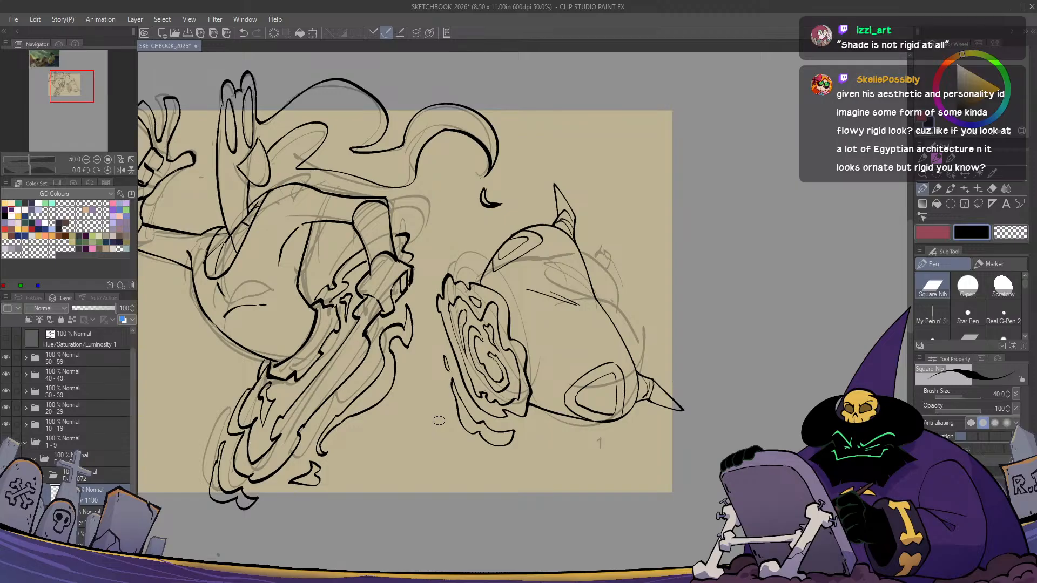
{"action": "scroll", "coordinate": [442, 417], "scroll_direction": "up", "scroll_amount": 3}
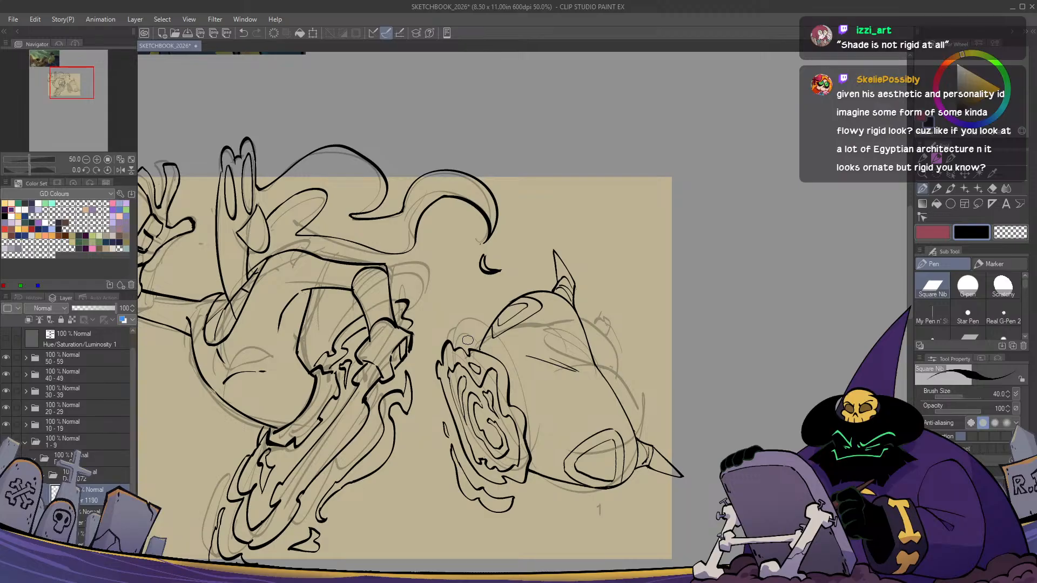
Ink a wavy, curling fragment above the upper end of the lower body's cut face and check it mirrored
{"action": "scroll", "coordinate": [468, 340], "scroll_direction": "down", "scroll_amount": 3}
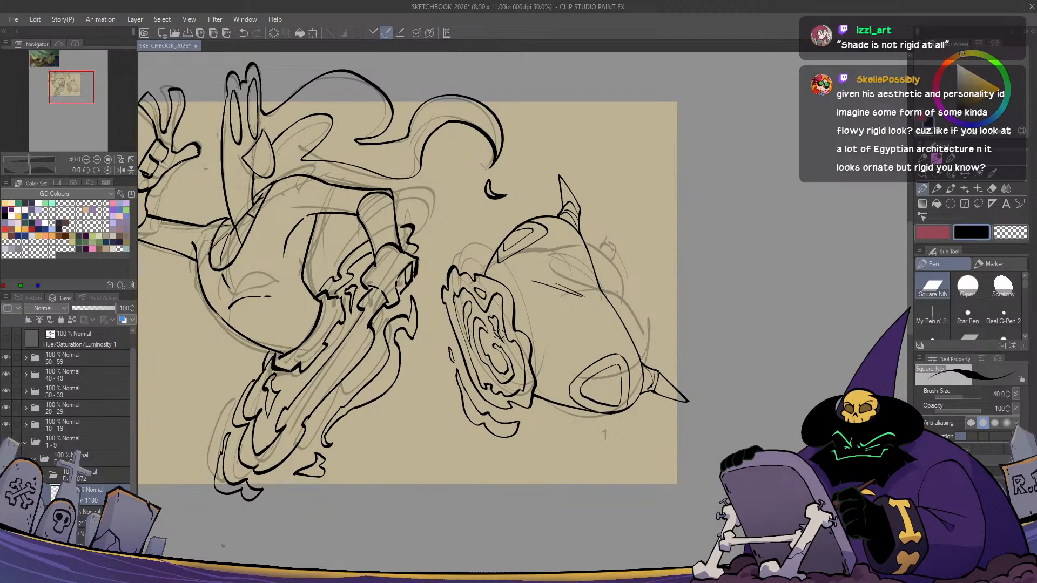
{"action": "mouse_move", "coordinate": [476, 263]}
{"action": "left_mouse_down"}
{"action": "mouse_move", "coordinate": [469, 244]}
{"action": "mouse_move", "coordinate": [448, 238]}
{"action": "mouse_move", "coordinate": [438, 254]}
{"action": "mouse_move", "coordinate": [452, 265]}
{"action": "left_mouse_up"}
{"action": "key", "text": "h"}
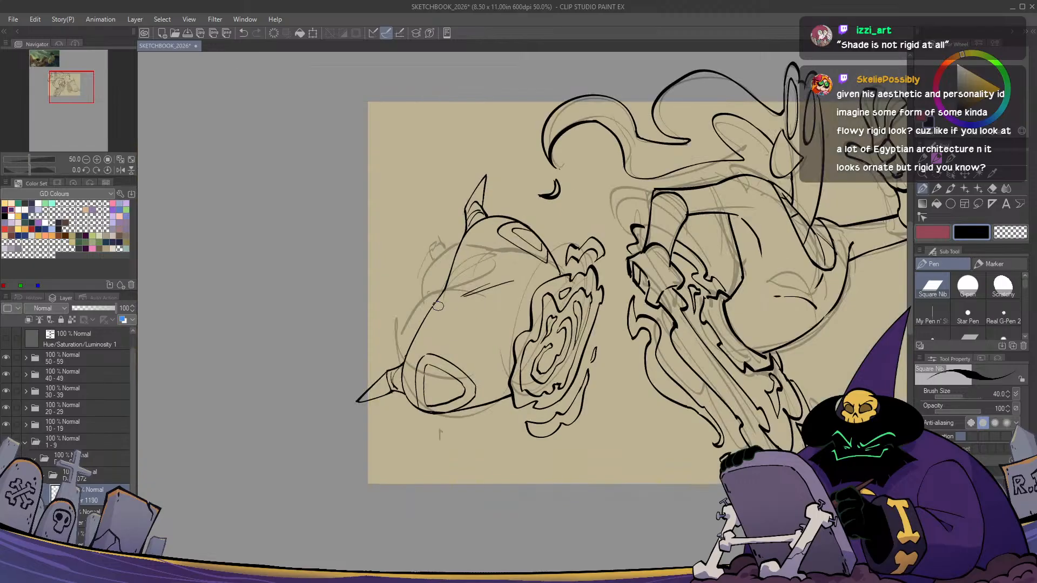
{"action": "key", "text": "h"}
{"action": "scroll", "coordinate": [438, 304], "scroll_direction": "down", "scroll_amount": 1}
{"action": "left_click_drag", "start_coordinate": [434, 408], "coordinate": [510, 419]}
{"action": "key", "text": "h"}
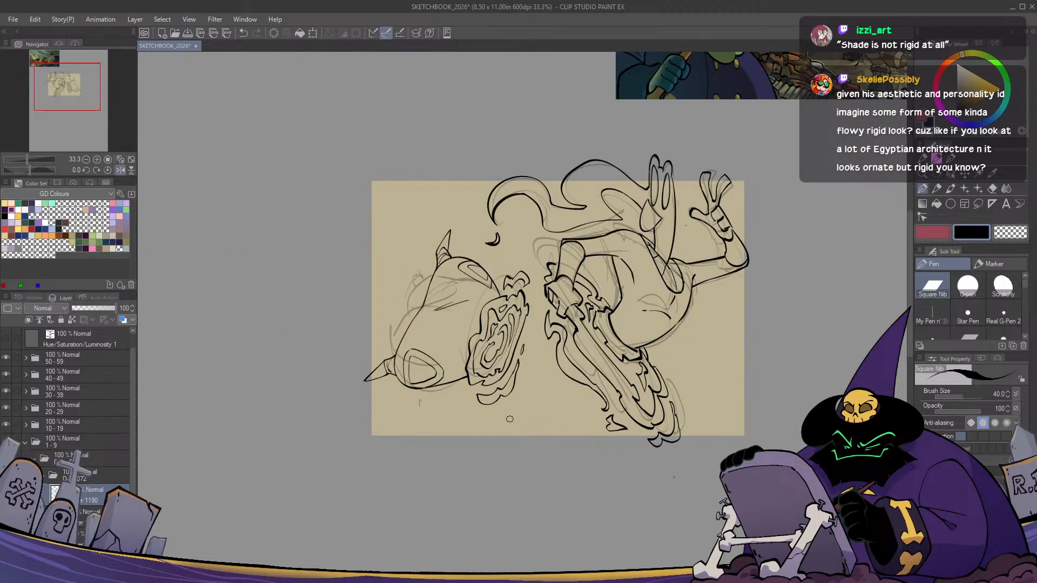
{"action": "key", "text": "h"}
Scale the entire inked linework layer up slightly and reposition it over the sketch page
{"action": "key", "text": "ctrl+t"}
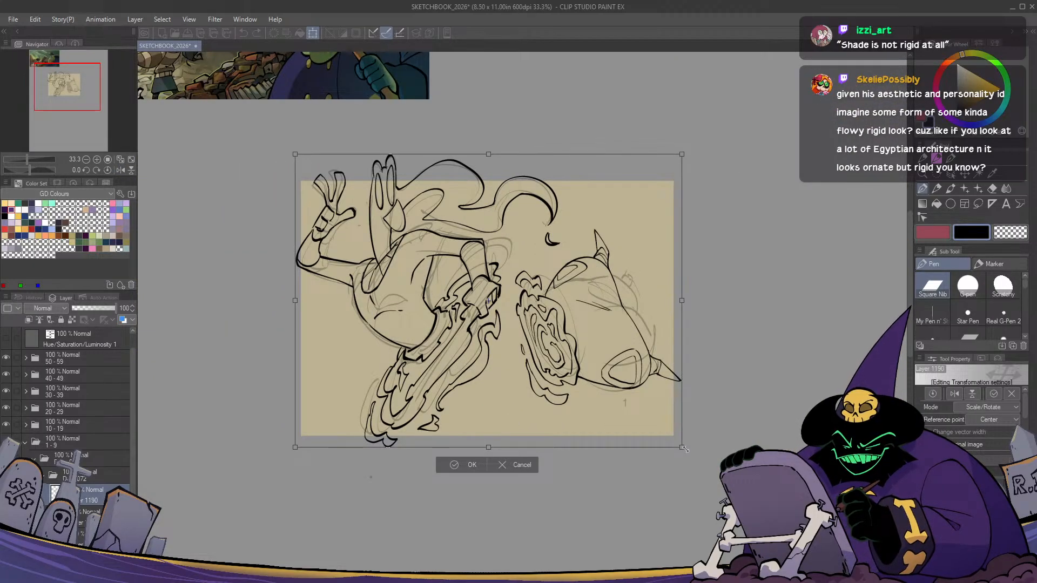
{"action": "left_click_drag", "start_coordinate": [684, 448], "coordinate": [703, 459]}
{"action": "left_click_drag", "start_coordinate": [612, 408], "coordinate": [616, 415]}
{"action": "key", "text": "Return"}
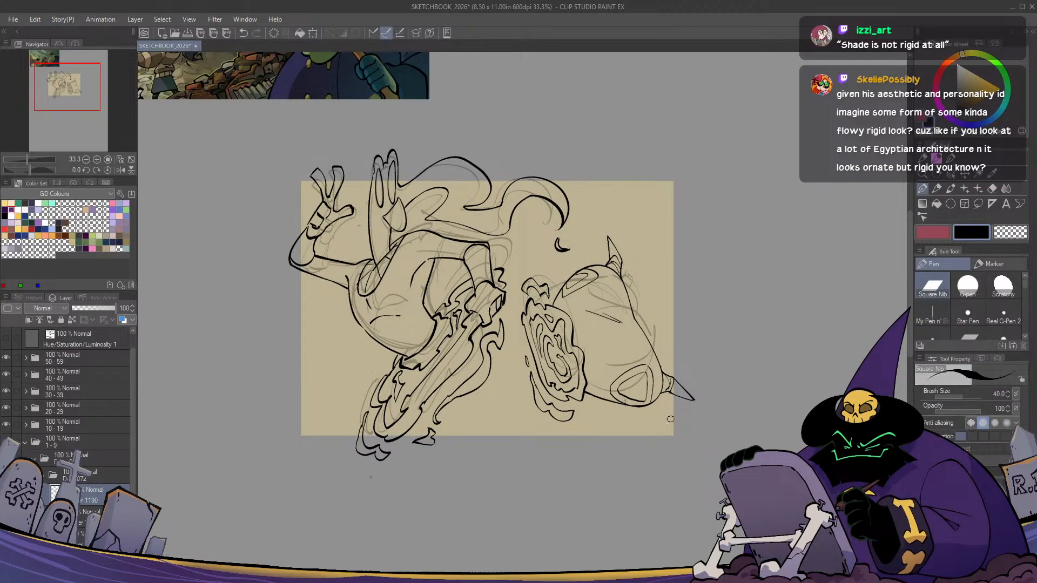
Lasso the inked lower body with its cut-face fragments, rotate it slightly counterclockwise, and clear the selection
{"action": "key", "text": "m"}
{"action": "mouse_move", "coordinate": [725, 406]}
{"action": "left_mouse_down"}
{"action": "mouse_move", "coordinate": [516, 351]}
{"action": "mouse_move", "coordinate": [521, 268]}
{"action": "mouse_move", "coordinate": [600, 229]}
{"action": "mouse_move", "coordinate": [746, 408]}
{"action": "mouse_move", "coordinate": [745, 391]}
{"action": "left_mouse_up"}
{"action": "key", "text": "ctrl+t"}
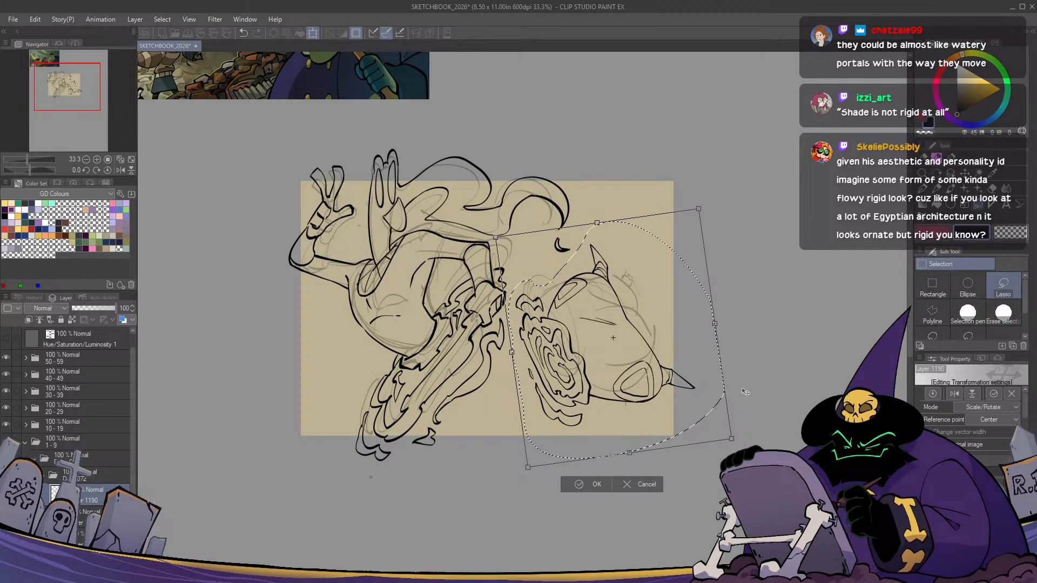
{"action": "key", "text": "Return"}
{"action": "key", "text": "ctrl+d"}
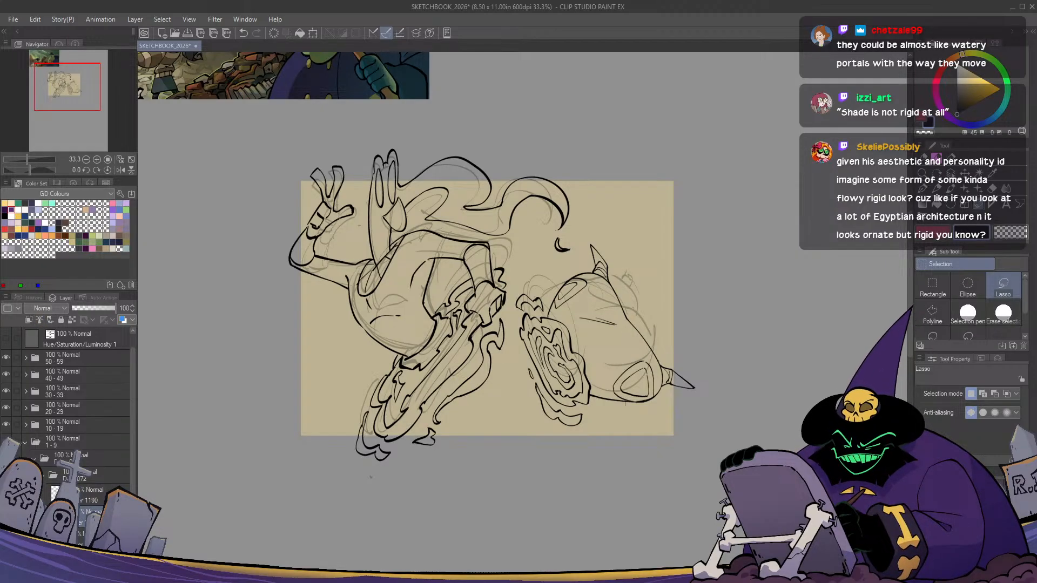
Fill the left character's head, hair, body, arms and hands with flat lavender-grey using the gap-closing enclose fill
{"action": "scroll", "coordinate": [518, 282], "scroll_direction": "up", "scroll_amount": 1}
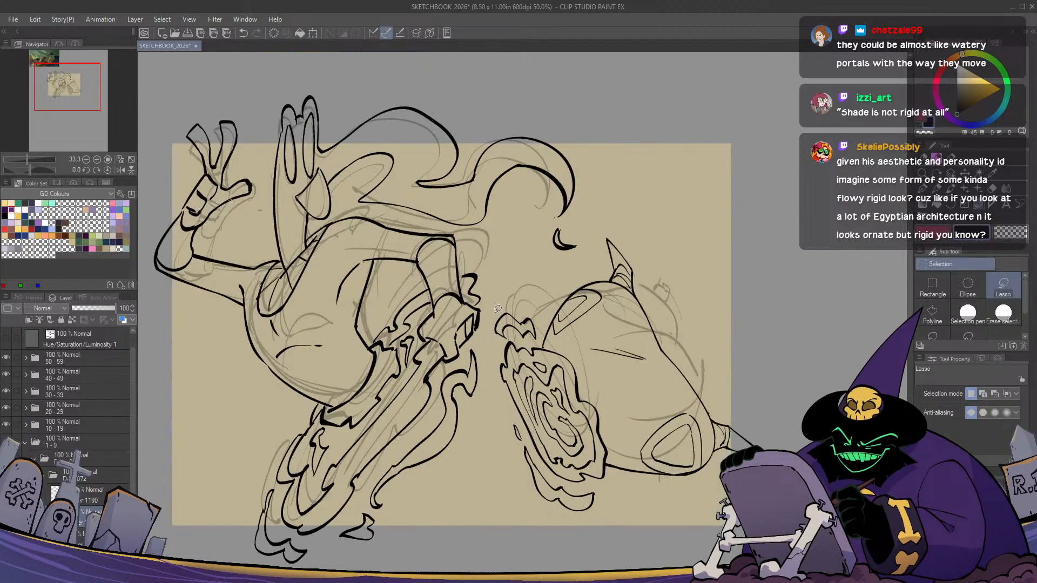
{"action": "key", "text": "g"}
{"action": "left_click", "coordinate": [968, 322]}
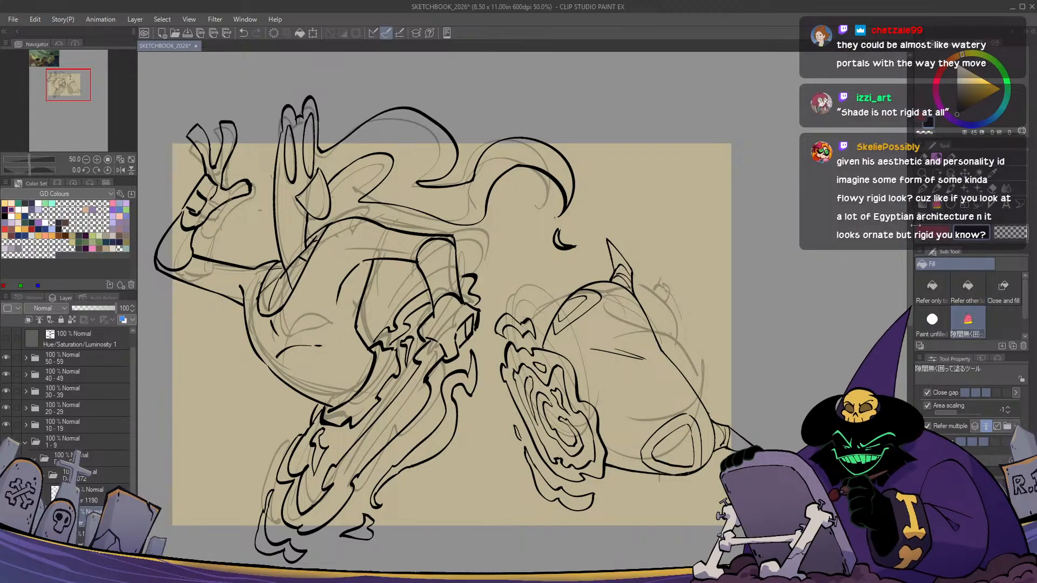
{"action": "left_click", "coordinate": [11, 248]}
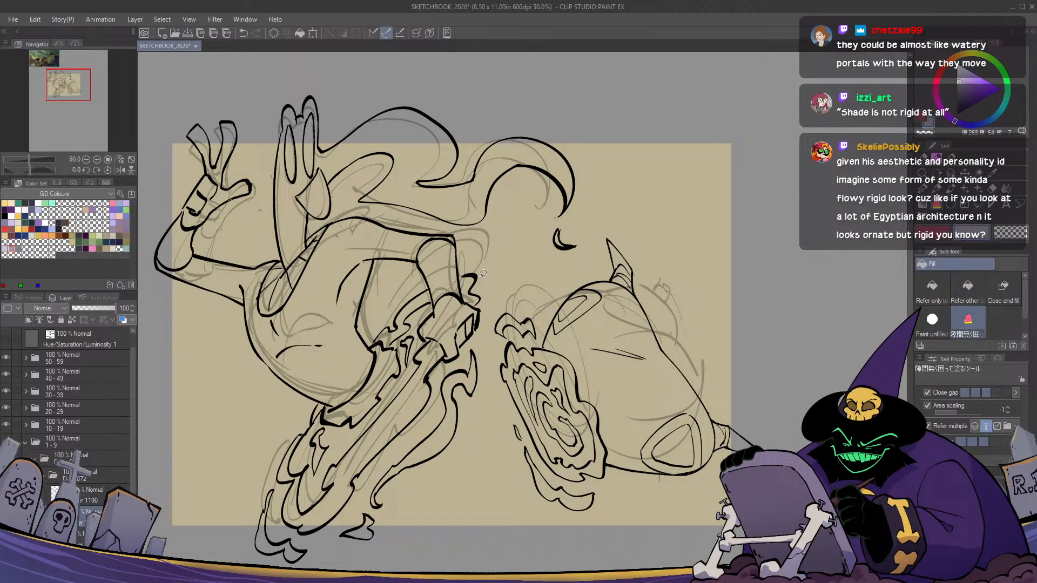
{"action": "left_click_drag", "start_coordinate": [452, 275], "coordinate": [481, 253]}
{"action": "mouse_move", "coordinate": [467, 315]}
{"action": "left_mouse_down"}
{"action": "mouse_move", "coordinate": [435, 371]}
{"action": "mouse_move", "coordinate": [467, 352]}
{"action": "left_mouse_up"}
{"action": "mouse_move", "coordinate": [463, 241]}
{"action": "left_mouse_down"}
{"action": "mouse_move", "coordinate": [467, 302]}
{"action": "mouse_move", "coordinate": [452, 313]}
{"action": "mouse_move", "coordinate": [422, 289]}
{"action": "mouse_move", "coordinate": [411, 263]}
{"action": "mouse_move", "coordinate": [391, 266]}
{"action": "mouse_move", "coordinate": [378, 344]}
{"action": "left_mouse_up"}
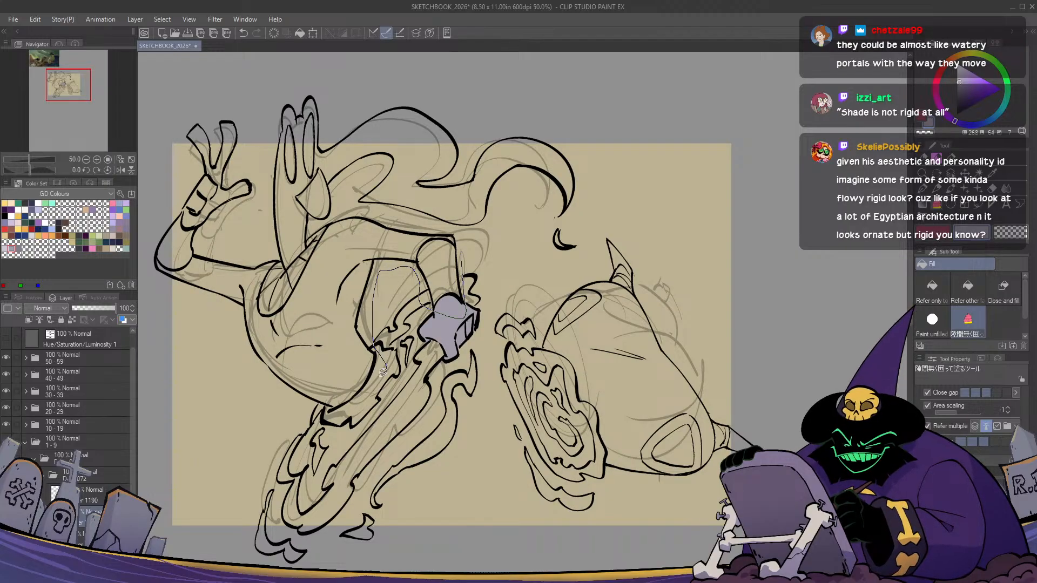
{"action": "mouse_move", "coordinate": [277, 390]}
{"action": "left_mouse_down"}
{"action": "mouse_move", "coordinate": [135, 232]}
{"action": "mouse_move", "coordinate": [197, 82]}
{"action": "mouse_move", "coordinate": [265, 109]}
{"action": "mouse_move", "coordinate": [259, 239]}
{"action": "mouse_move", "coordinate": [279, 229]}
{"action": "mouse_move", "coordinate": [284, 89]}
{"action": "mouse_move", "coordinate": [435, 35]}
{"action": "mouse_move", "coordinate": [598, 129]}
{"action": "mouse_move", "coordinate": [617, 223]}
{"action": "mouse_move", "coordinate": [608, 276]}
{"action": "mouse_move", "coordinate": [551, 297]}
{"action": "mouse_move", "coordinate": [359, 233]}
{"action": "mouse_move", "coordinate": [370, 204]}
{"action": "mouse_move", "coordinate": [347, 250]}
{"action": "mouse_move", "coordinate": [326, 261]}
{"action": "mouse_move", "coordinate": [363, 243]}
{"action": "mouse_move", "coordinate": [437, 261]}
{"action": "left_mouse_up"}
{"action": "mouse_move", "coordinate": [484, 287]}
{"action": "left_mouse_down"}
{"action": "mouse_move", "coordinate": [447, 413]}
{"action": "mouse_move", "coordinate": [502, 381]}
{"action": "left_mouse_up"}
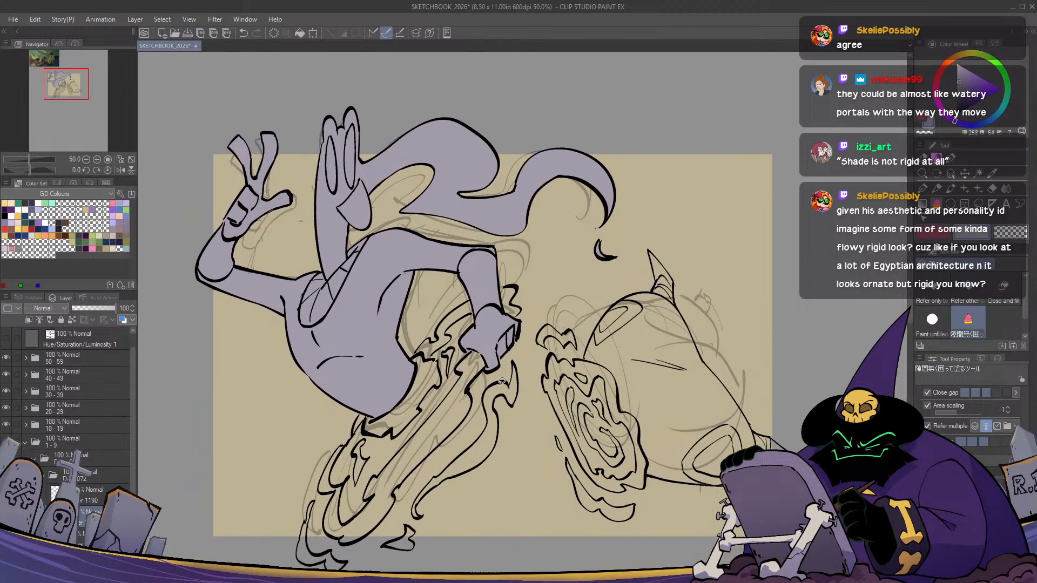
Fill the long portal below the left character's waist with the same lavender-grey
{"action": "mouse_move", "coordinate": [478, 278]}
{"action": "left_mouse_down"}
{"action": "mouse_move", "coordinate": [490, 339]}
{"action": "mouse_move", "coordinate": [484, 386]}
{"action": "mouse_move", "coordinate": [444, 463]}
{"action": "mouse_move", "coordinate": [378, 534]}
{"action": "mouse_move", "coordinate": [333, 540]}
{"action": "mouse_move", "coordinate": [322, 499]}
{"action": "left_mouse_up"}
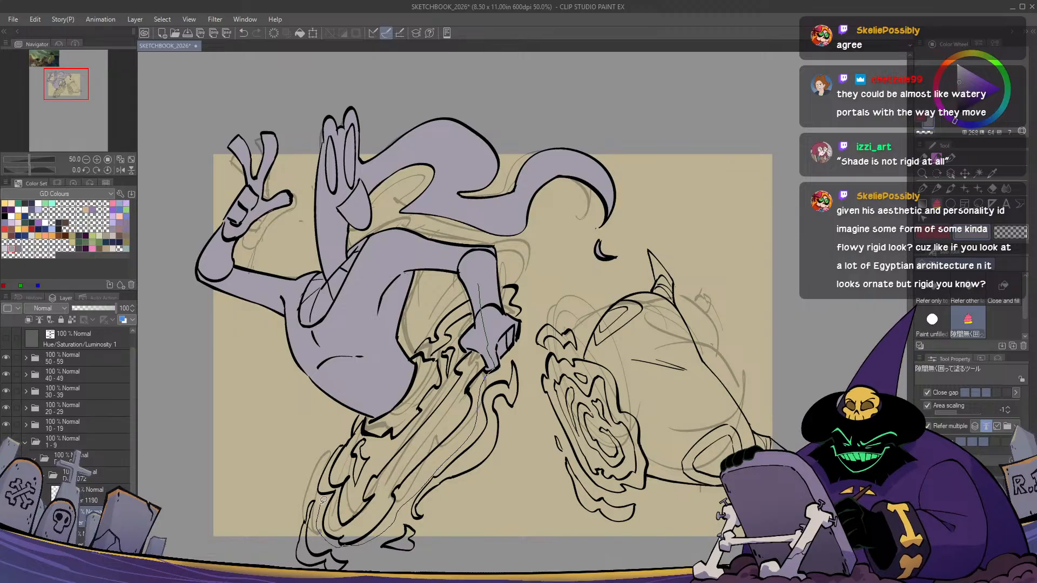
{"action": "left_click_drag", "start_coordinate": [319, 457], "coordinate": [352, 412]}
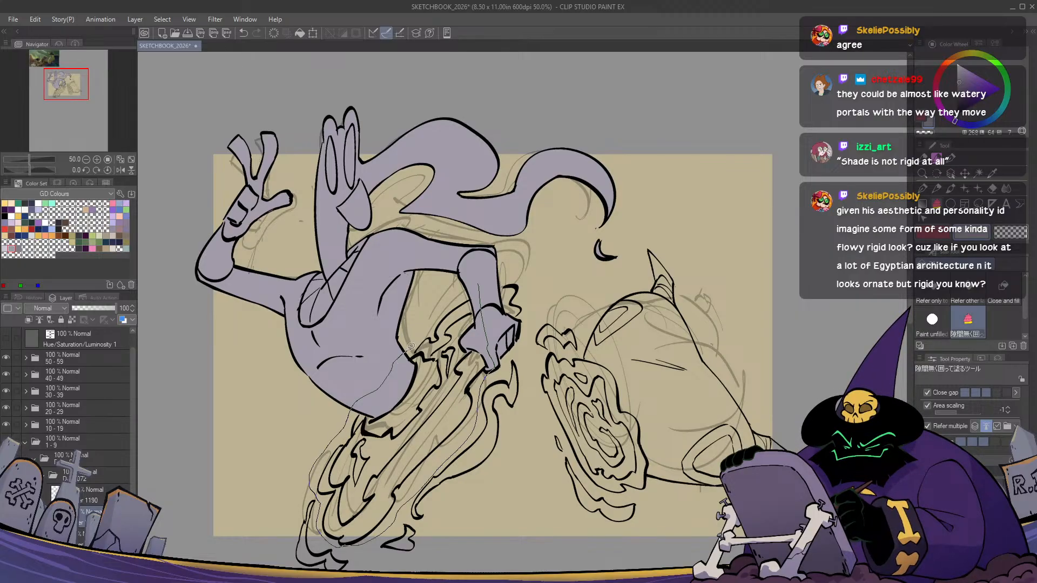
{"action": "mouse_move", "coordinate": [411, 346]}
{"action": "left_mouse_down"}
{"action": "mouse_move", "coordinate": [488, 289]}
{"action": "mouse_move", "coordinate": [493, 303]}
{"action": "left_mouse_up"}
{"action": "mouse_move", "coordinate": [304, 497]}
{"action": "left_mouse_down"}
{"action": "mouse_move", "coordinate": [348, 411]}
{"action": "mouse_move", "coordinate": [326, 446]}
{"action": "mouse_move", "coordinate": [396, 461]}
{"action": "mouse_move", "coordinate": [343, 462]}
{"action": "left_mouse_up"}
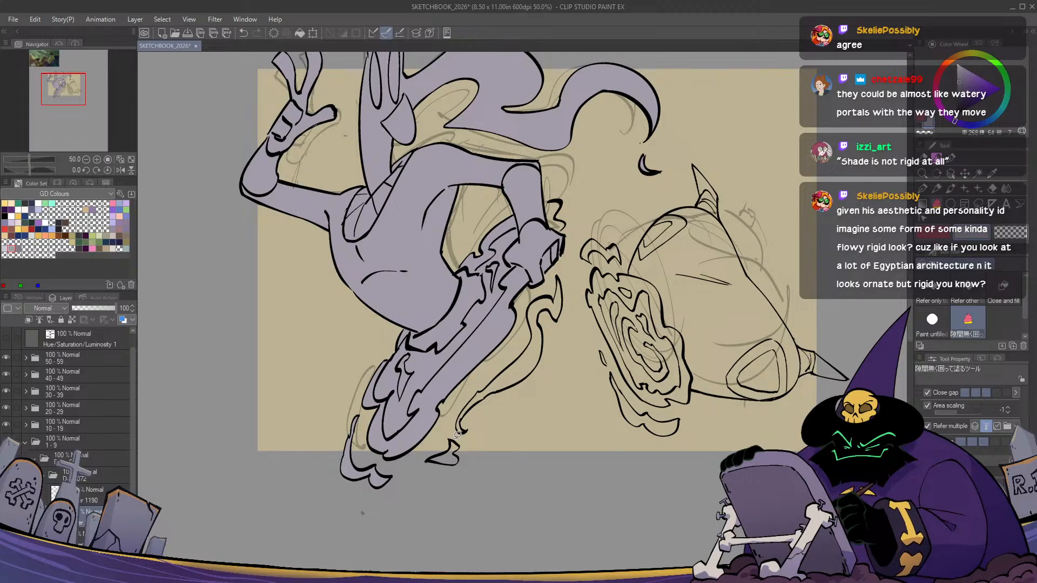
Fill the left portal's trailing flame wisps, including the small one beside the lowered hand, with lavender-grey
{"action": "mouse_move", "coordinate": [447, 420]}
{"action": "left_mouse_down"}
{"action": "mouse_move", "coordinate": [466, 441]}
{"action": "mouse_move", "coordinate": [530, 387]}
{"action": "mouse_move", "coordinate": [573, 270]}
{"action": "mouse_move", "coordinate": [444, 424]}
{"action": "left_mouse_up"}
{"action": "left_click_drag", "start_coordinate": [550, 189], "coordinate": [480, 263]}
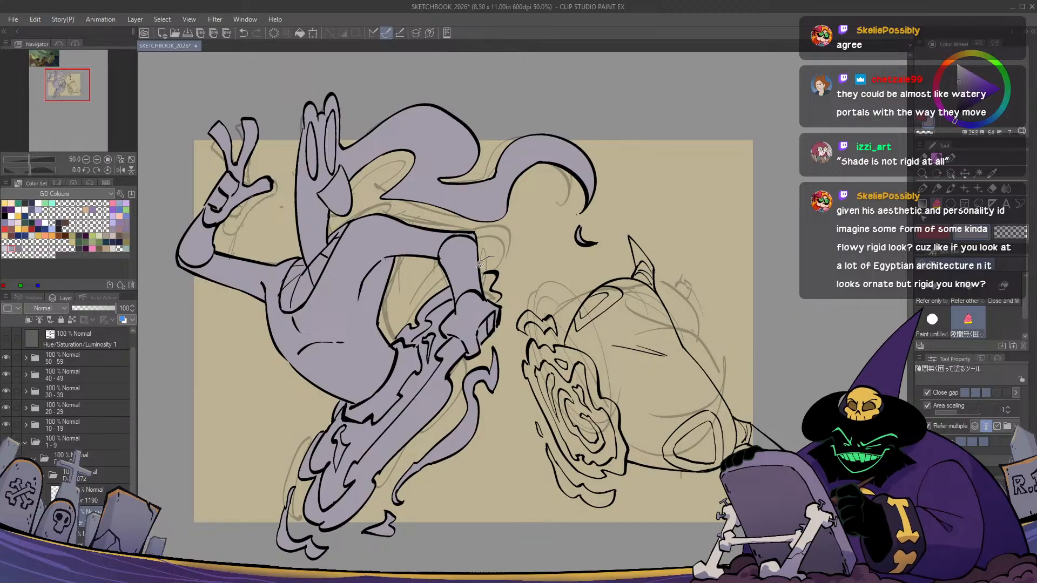
{"action": "key", "text": "p"}
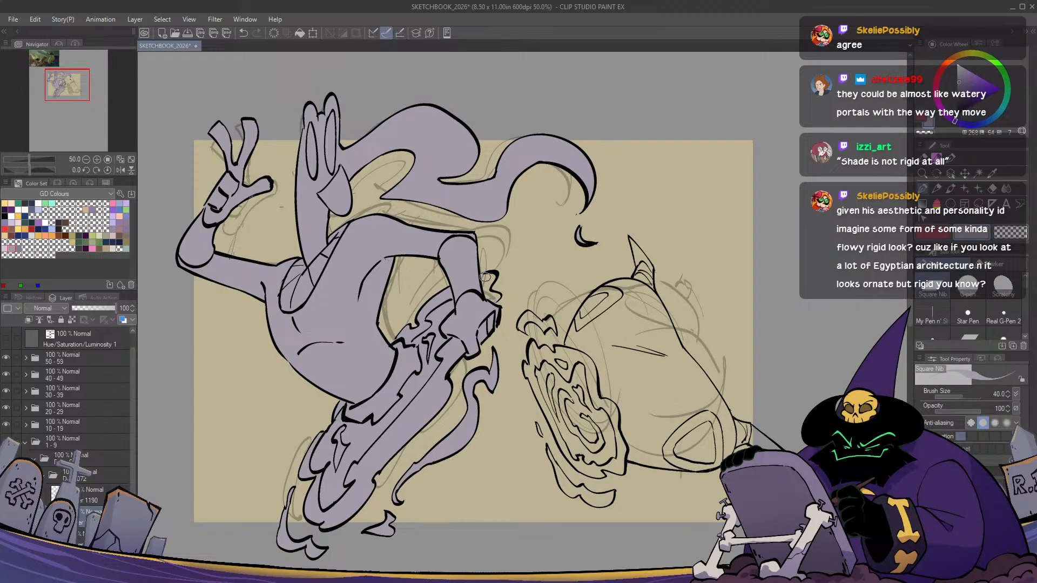
{"action": "key", "text": "g"}
{"action": "mouse_move", "coordinate": [483, 264]}
{"action": "left_mouse_down"}
{"action": "mouse_move", "coordinate": [494, 304]}
{"action": "mouse_move", "coordinate": [477, 286]}
{"action": "left_mouse_up"}
{"action": "key", "text": "p"}
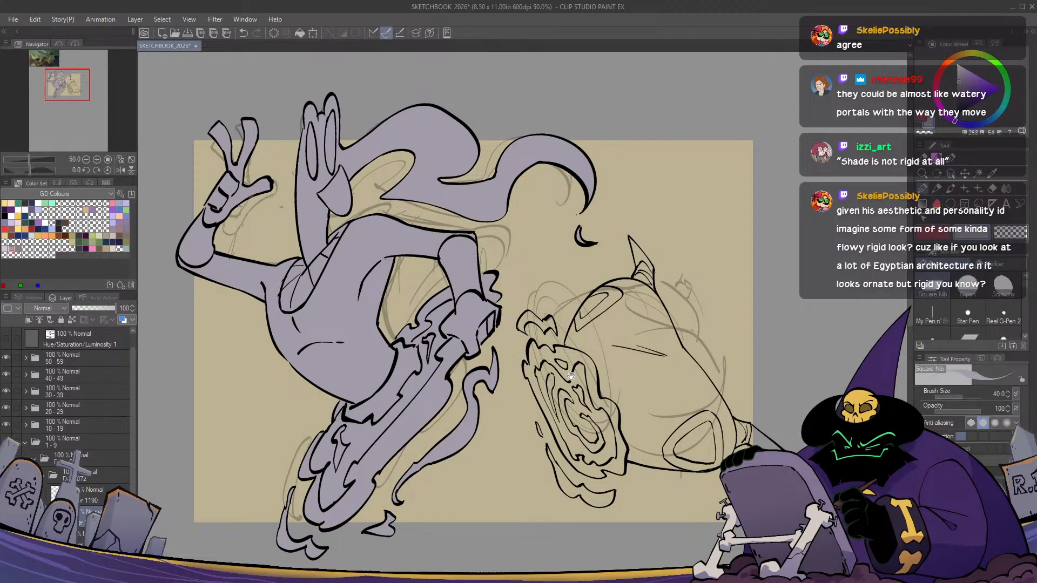
Enclose the right-hand horned shape with its swirling portal and fill it with lavender-grey
{"action": "left_click_drag", "start_coordinate": [557, 336], "coordinate": [467, 295]}
{"action": "key", "text": "g"}
{"action": "mouse_move", "coordinate": [434, 264]}
{"action": "left_mouse_down"}
{"action": "mouse_move", "coordinate": [429, 304]}
{"action": "mouse_move", "coordinate": [441, 290]}
{"action": "mouse_move", "coordinate": [470, 296]}
{"action": "mouse_move", "coordinate": [460, 255]}
{"action": "mouse_move", "coordinate": [467, 275]}
{"action": "mouse_move", "coordinate": [454, 304]}
{"action": "mouse_move", "coordinate": [444, 288]}
{"action": "mouse_move", "coordinate": [430, 331]}
{"action": "mouse_move", "coordinate": [445, 424]}
{"action": "mouse_move", "coordinate": [504, 490]}
{"action": "mouse_move", "coordinate": [562, 462]}
{"action": "mouse_move", "coordinate": [651, 471]}
{"action": "mouse_move", "coordinate": [721, 349]}
{"action": "mouse_move", "coordinate": [517, 229]}
{"action": "left_mouse_up"}
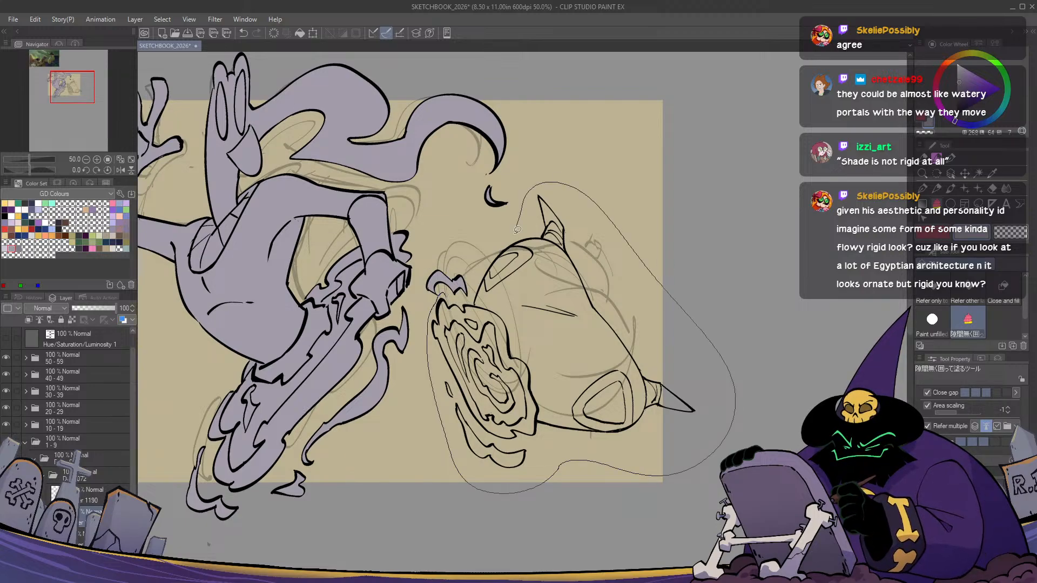
{"action": "left_click_drag", "start_coordinate": [464, 298], "coordinate": [461, 301]}
Examine the lavender-grey base fill of the whole drawing in mirrored and normal view
{"action": "key", "text": "h"}
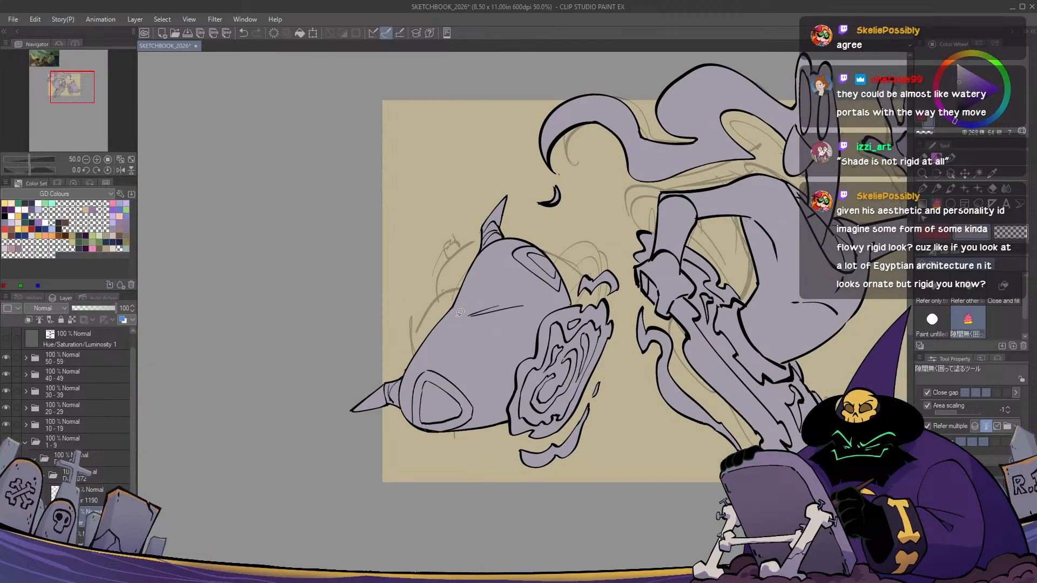
{"action": "key", "text": "h"}
{"action": "scroll", "coordinate": [459, 313], "scroll_direction": "down", "scroll_amount": 1}
{"action": "key", "text": "h"}
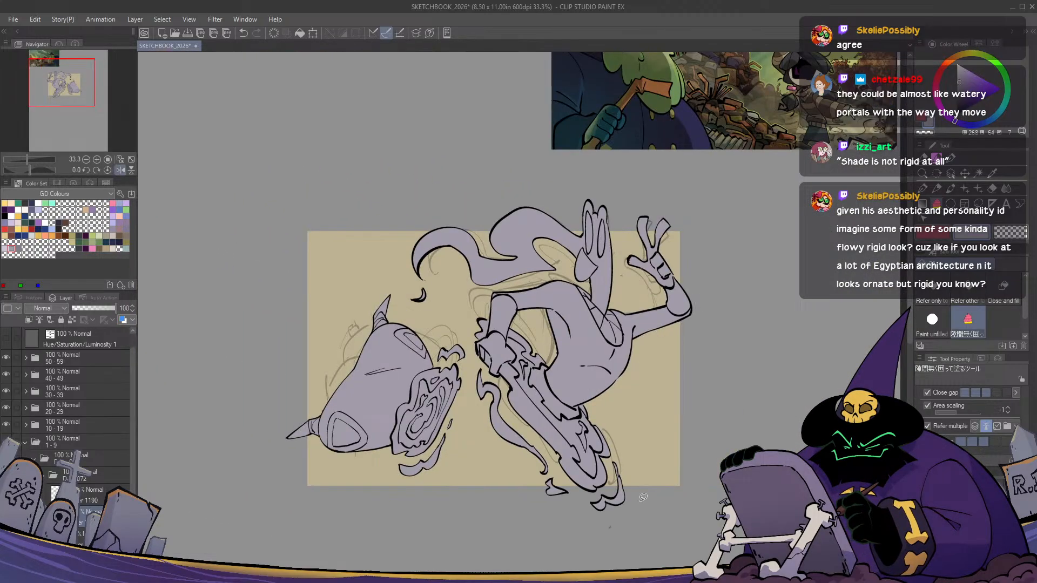
{"action": "key", "text": "h"}
{"action": "key", "text": "h"}
{"action": "left_click_drag", "start_coordinate": [640, 501], "coordinate": [558, 437]}
{"action": "key", "text": "h"}
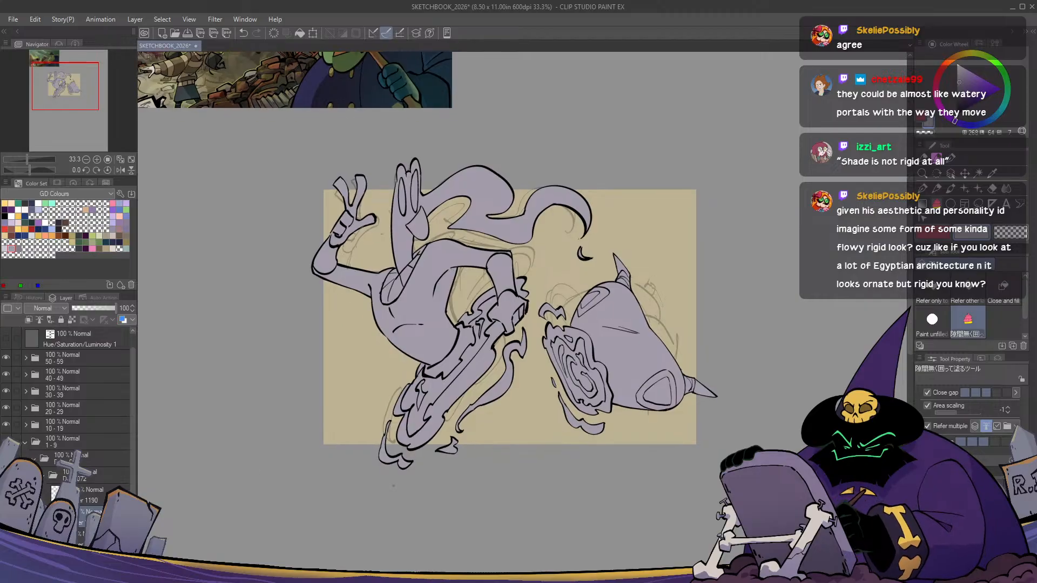
Clip the colour layer to the layer below and fill the left character's eyes and mouth with white
{"action": "left_click", "coordinate": [29, 320]}
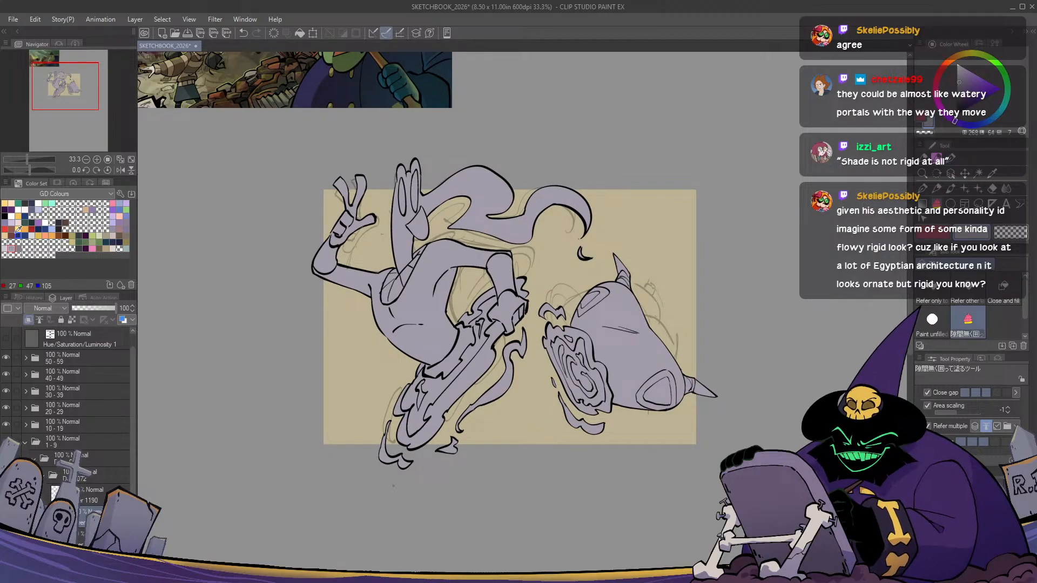
{"action": "left_click", "coordinate": [11, 214]}
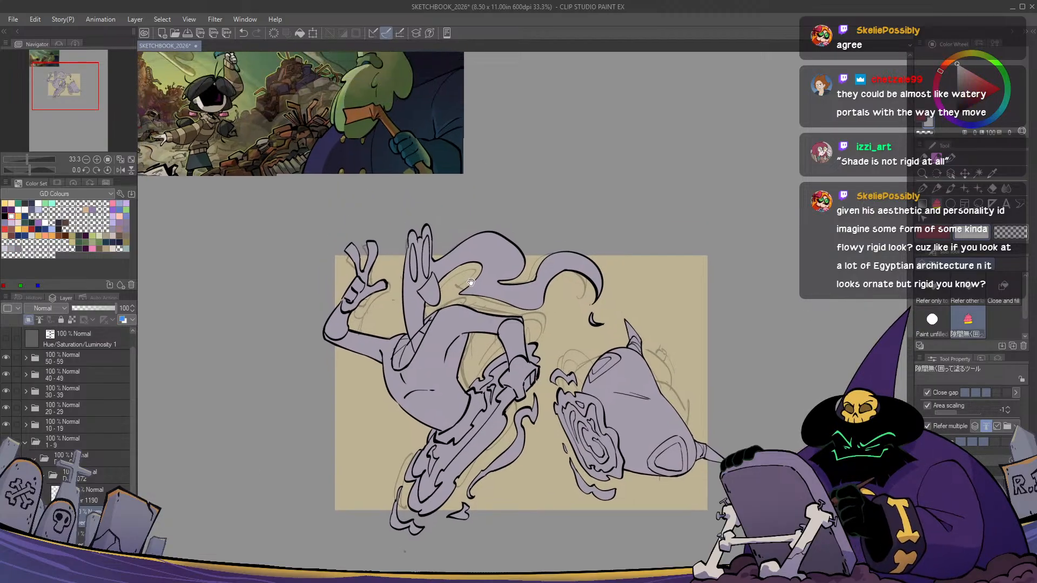
{"action": "scroll", "coordinate": [423, 55], "scroll_direction": "up", "scroll_amount": 1}
{"action": "left_click", "coordinate": [86, 488]}
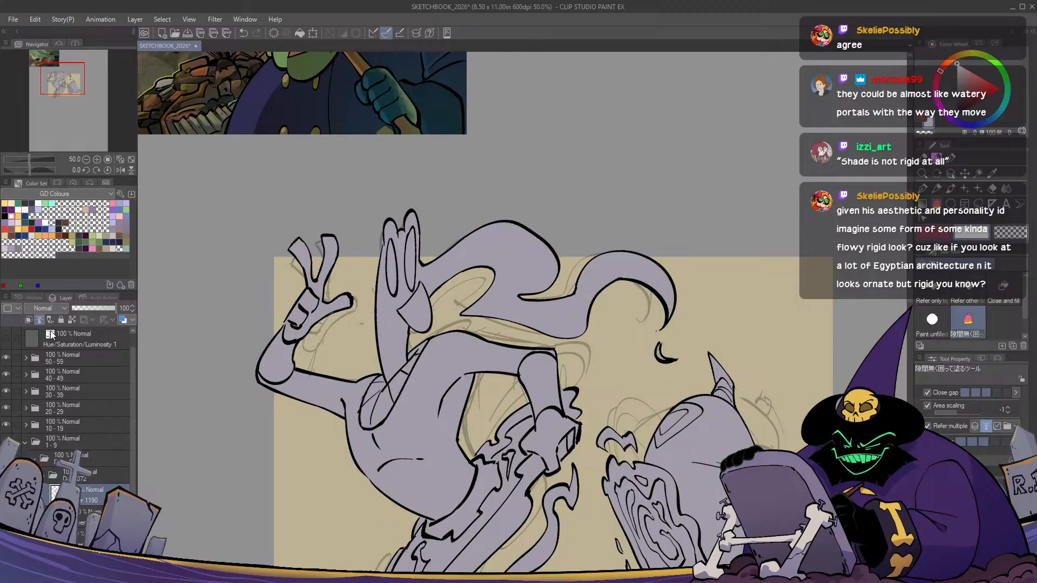
{"action": "left_click", "coordinate": [91, 516]}
{"action": "scroll", "coordinate": [406, 236], "scroll_direction": "up", "scroll_amount": 1}
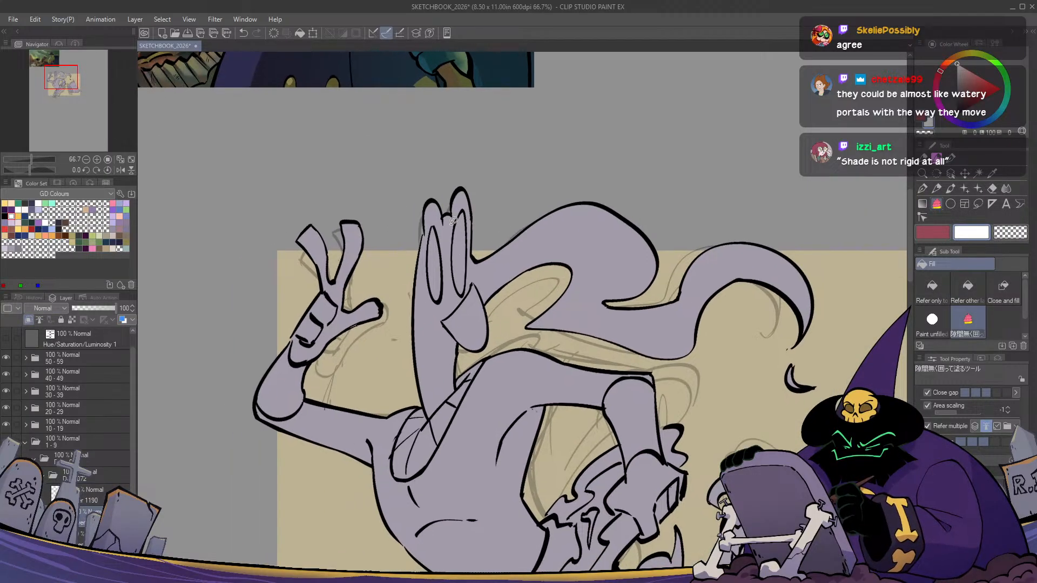
{"action": "mouse_move", "coordinate": [436, 217]}
{"action": "left_mouse_down"}
{"action": "mouse_move", "coordinate": [458, 296]}
{"action": "mouse_move", "coordinate": [468, 285]}
{"action": "mouse_move", "coordinate": [459, 208]}
{"action": "left_mouse_up"}
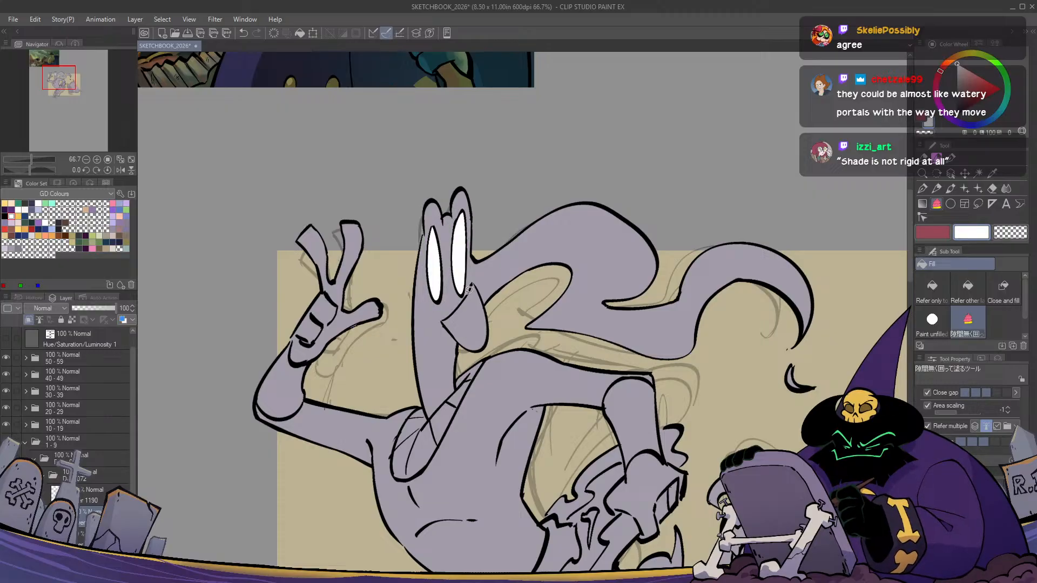
{"action": "left_click_drag", "start_coordinate": [457, 350], "coordinate": [496, 331]}
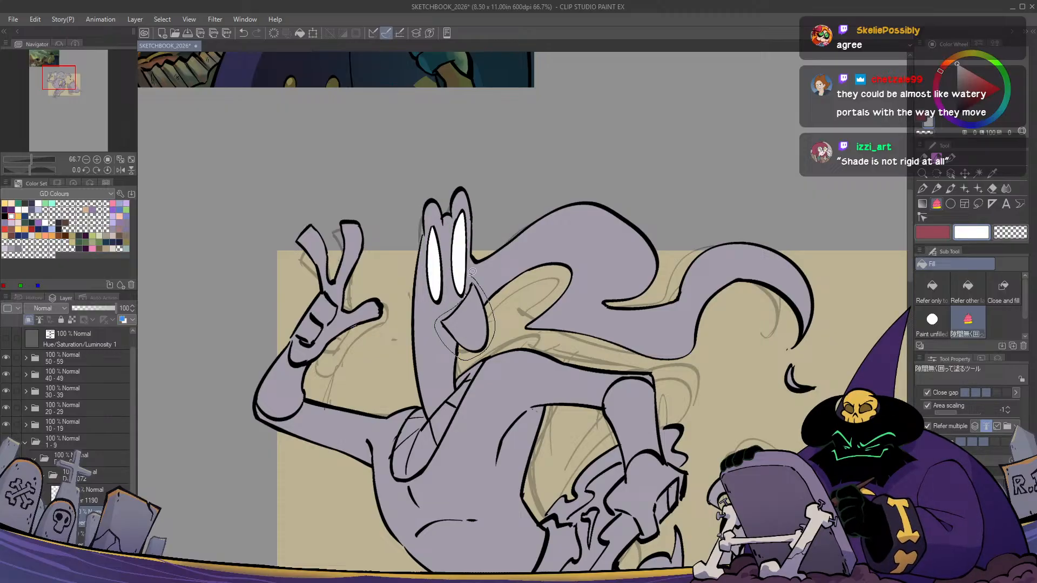
{"action": "left_click_drag", "start_coordinate": [472, 273], "coordinate": [464, 272]}
Fill the left character's waistband along the portal edge with golden yellow
{"action": "scroll", "coordinate": [486, 324], "scroll_direction": "down", "scroll_amount": 1}
{"action": "mouse_move", "coordinate": [517, 409]}
{"action": "left_mouse_down"}
{"action": "mouse_move", "coordinate": [558, 463]}
{"action": "mouse_move", "coordinate": [547, 392]}
{"action": "left_mouse_up"}
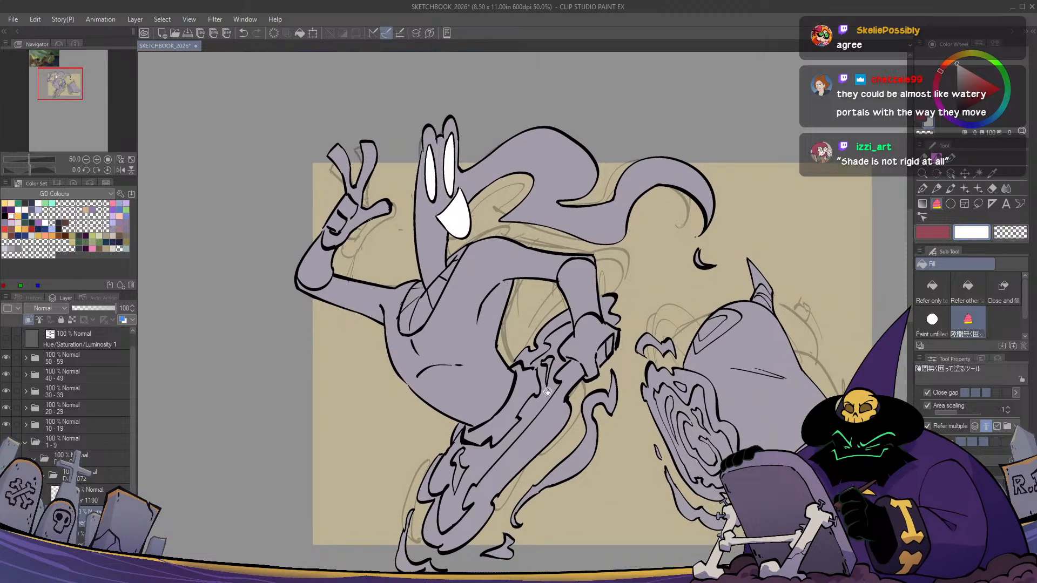
{"action": "left_click", "coordinate": [18, 216]}
{"action": "mouse_move", "coordinate": [481, 414]}
{"action": "left_mouse_down"}
{"action": "mouse_move", "coordinate": [421, 384]}
{"action": "mouse_move", "coordinate": [424, 423]}
{"action": "left_mouse_up"}
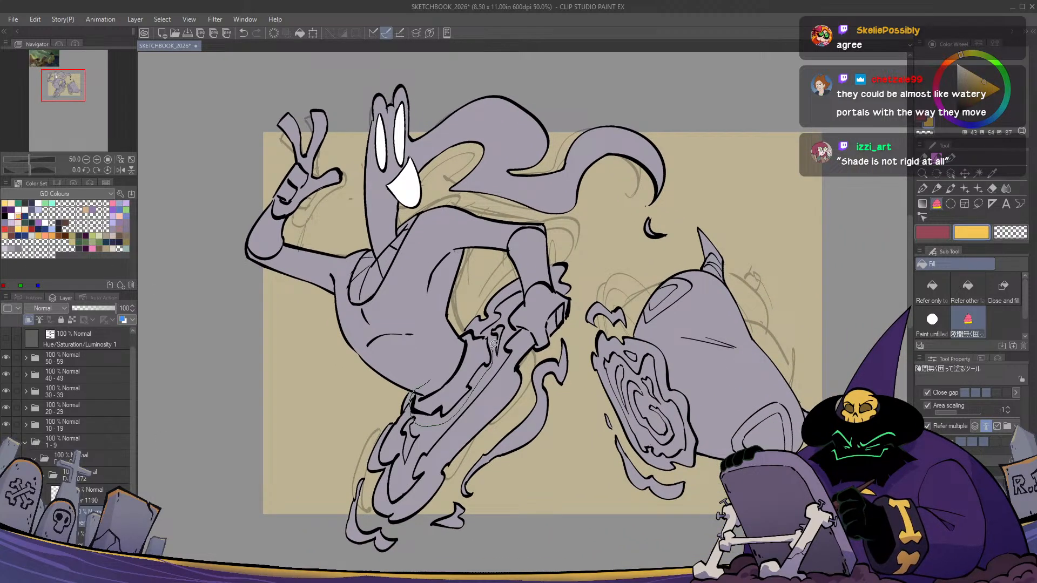
{"action": "left_click_drag", "start_coordinate": [445, 338], "coordinate": [426, 384]}
Fill both of the left character's forearm cuffs and the striped collar with golden yellow
{"action": "left_click_drag", "start_coordinate": [532, 294], "coordinate": [490, 331]}
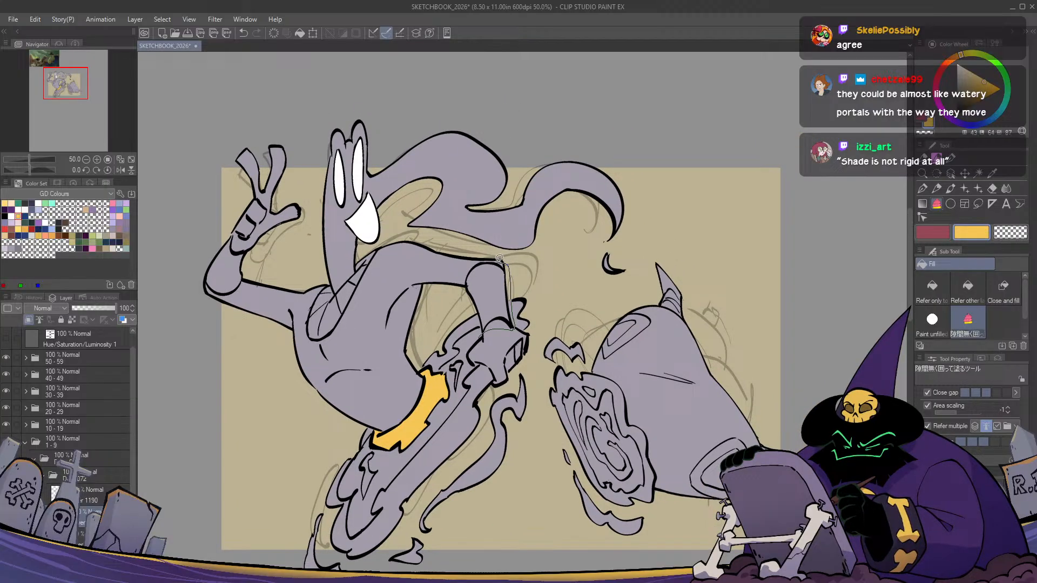
{"action": "left_click_drag", "start_coordinate": [470, 306], "coordinate": [470, 307]}
{"action": "mouse_move", "coordinate": [343, 284]}
{"action": "left_mouse_down"}
{"action": "mouse_move", "coordinate": [422, 289]}
{"action": "mouse_move", "coordinate": [451, 332]}
{"action": "left_mouse_up"}
{"action": "mouse_move", "coordinate": [342, 343]}
{"action": "left_mouse_down"}
{"action": "mouse_move", "coordinate": [312, 324]}
{"action": "mouse_move", "coordinate": [328, 281]}
{"action": "mouse_move", "coordinate": [343, 276]}
{"action": "mouse_move", "coordinate": [351, 291]}
{"action": "mouse_move", "coordinate": [377, 301]}
{"action": "left_mouse_up"}
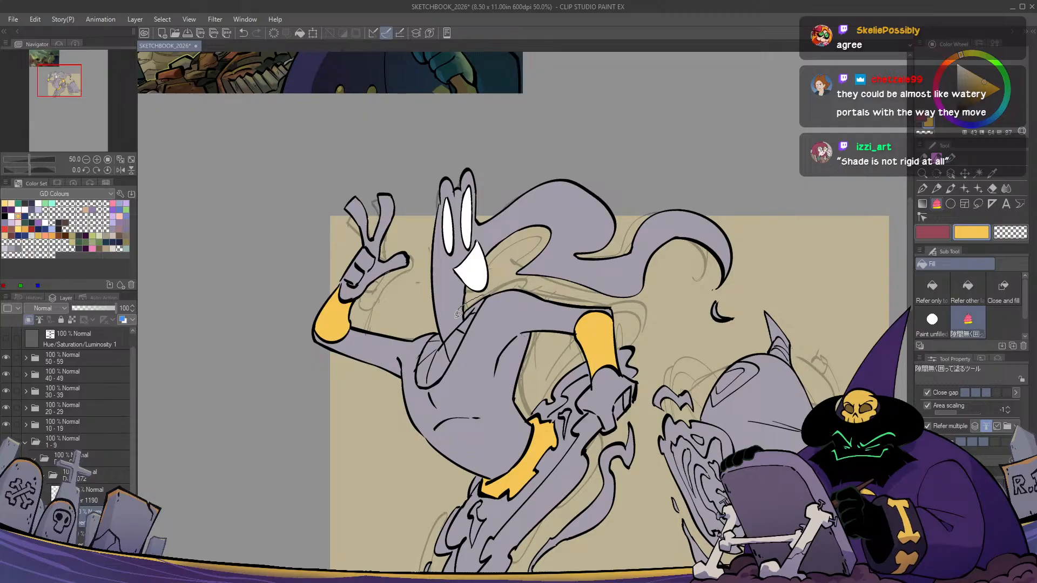
{"action": "mouse_move", "coordinate": [441, 324]}
{"action": "left_mouse_down"}
{"action": "mouse_move", "coordinate": [415, 369]}
{"action": "mouse_move", "coordinate": [475, 305]}
{"action": "left_mouse_up"}
Fill the two rings and the banded bases of both spikes on the right-hand shape with golden yellow
{"action": "mouse_move", "coordinate": [544, 512]}
{"action": "left_mouse_down"}
{"action": "mouse_move", "coordinate": [531, 393]}
{"action": "mouse_move", "coordinate": [486, 372]}
{"action": "left_mouse_up"}
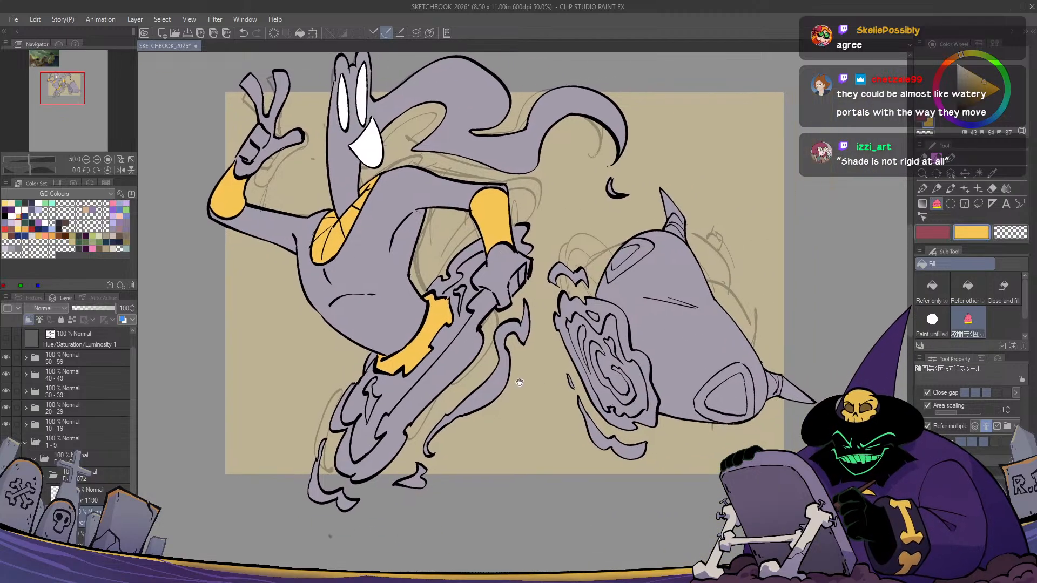
{"action": "left_click_drag", "start_coordinate": [660, 261], "coordinate": [513, 322]}
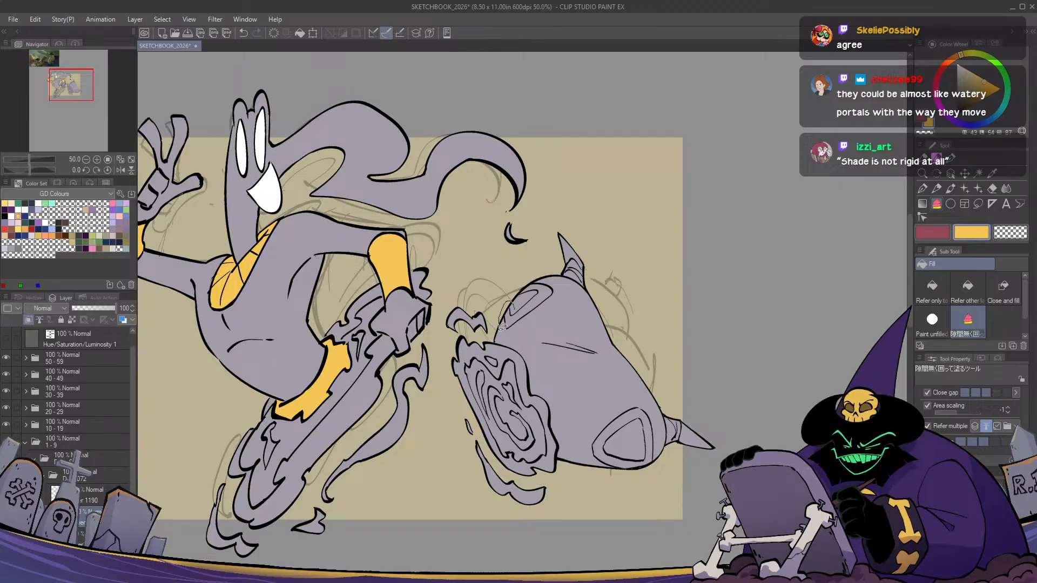
{"action": "left_click_drag", "start_coordinate": [548, 274], "coordinate": [521, 302]}
{"action": "mouse_move", "coordinate": [585, 381]}
{"action": "left_mouse_down"}
{"action": "mouse_move", "coordinate": [511, 342]}
{"action": "mouse_move", "coordinate": [482, 296]}
{"action": "left_mouse_up"}
{"action": "key", "text": "p"}
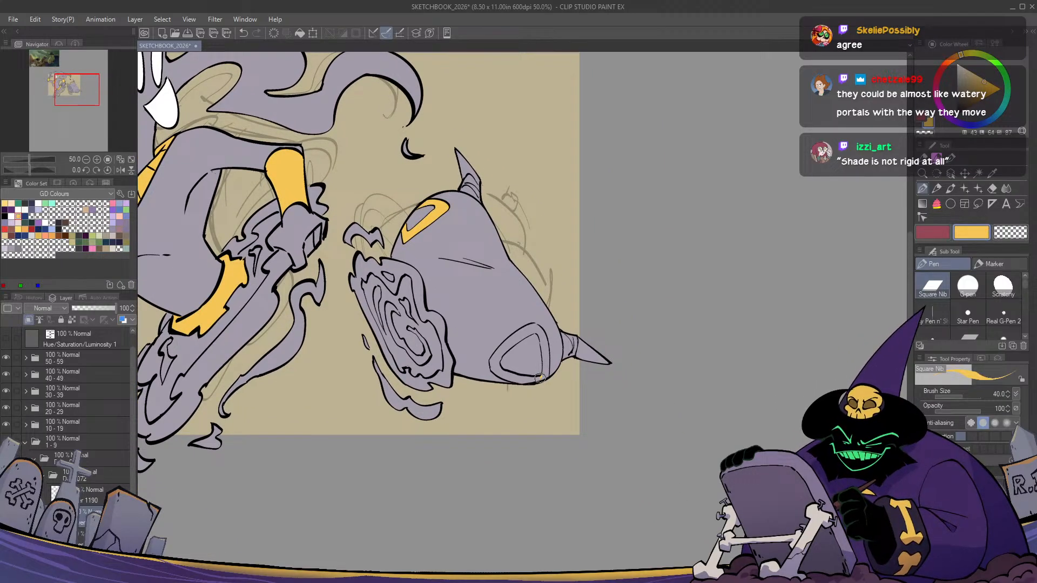
{"action": "key", "text": "g"}
{"action": "mouse_move", "coordinate": [520, 397]}
{"action": "left_mouse_down"}
{"action": "mouse_move", "coordinate": [499, 308]}
{"action": "mouse_move", "coordinate": [542, 312]}
{"action": "mouse_move", "coordinate": [561, 339]}
{"action": "mouse_move", "coordinate": [558, 376]}
{"action": "mouse_move", "coordinate": [546, 381]}
{"action": "mouse_move", "coordinate": [543, 360]}
{"action": "mouse_move", "coordinate": [529, 361]}
{"action": "mouse_move", "coordinate": [513, 400]}
{"action": "mouse_move", "coordinate": [574, 418]}
{"action": "mouse_move", "coordinate": [542, 435]}
{"action": "left_mouse_up"}
{"action": "mouse_move", "coordinate": [603, 355]}
{"action": "left_mouse_down"}
{"action": "mouse_move", "coordinate": [592, 406]}
{"action": "mouse_move", "coordinate": [603, 348]}
{"action": "left_mouse_up"}
{"action": "mouse_move", "coordinate": [506, 244]}
{"action": "left_mouse_down"}
{"action": "mouse_move", "coordinate": [506, 203]}
{"action": "mouse_move", "coordinate": [503, 235]}
{"action": "left_mouse_up"}
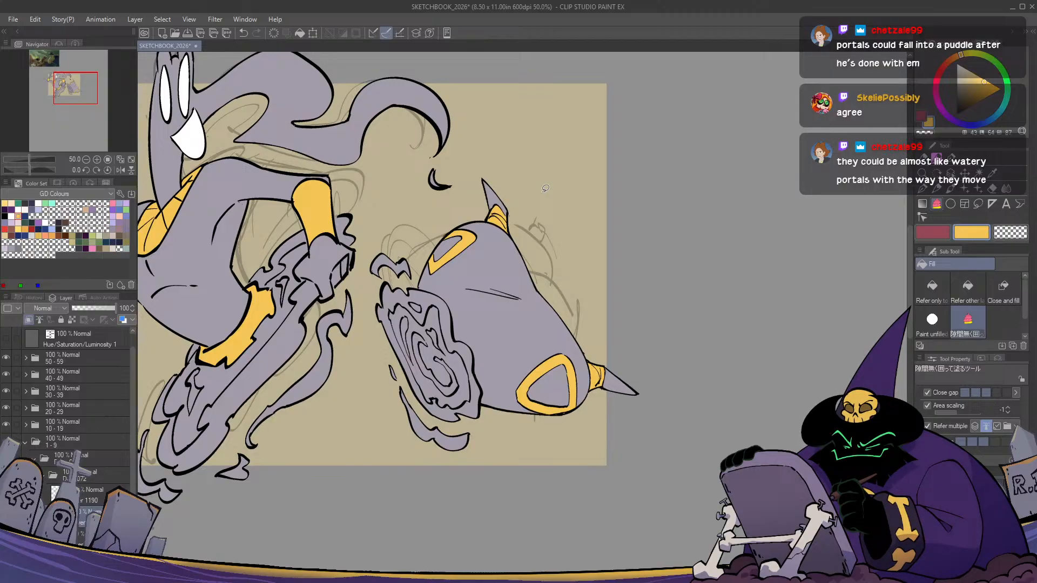
Examine the yellow accents across both halves of the drawing in mirrored and normal view
{"action": "left_click_drag", "start_coordinate": [526, 262], "coordinate": [651, 247]}
{"action": "key", "text": "h"}
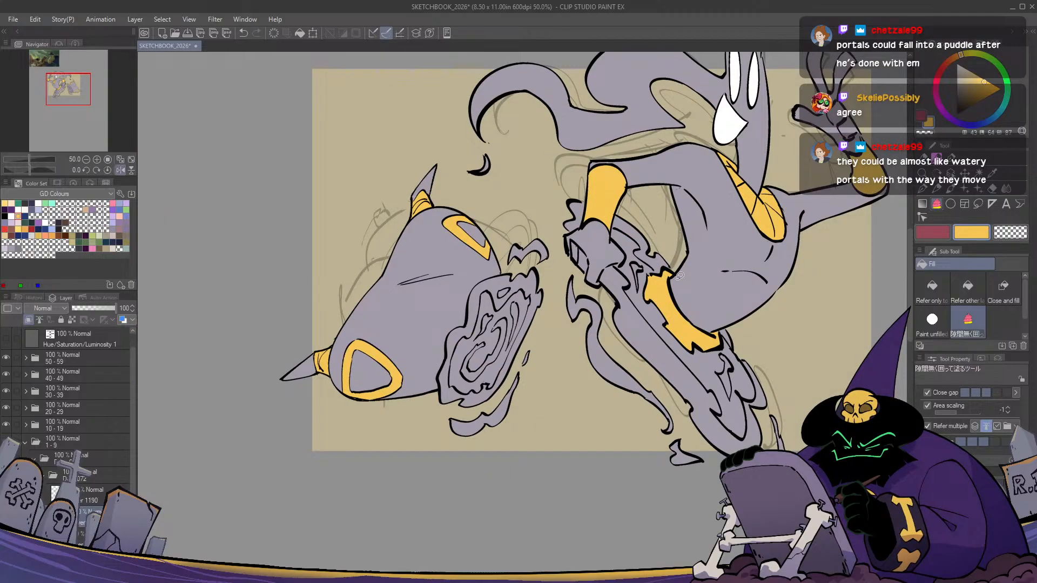
{"action": "key", "text": "h"}
{"action": "left_click_drag", "start_coordinate": [440, 345], "coordinate": [498, 375]}
{"action": "key", "text": "h"}
{"action": "key", "text": "h"}
{"action": "key", "text": "h"}
{"action": "key", "text": "h"}
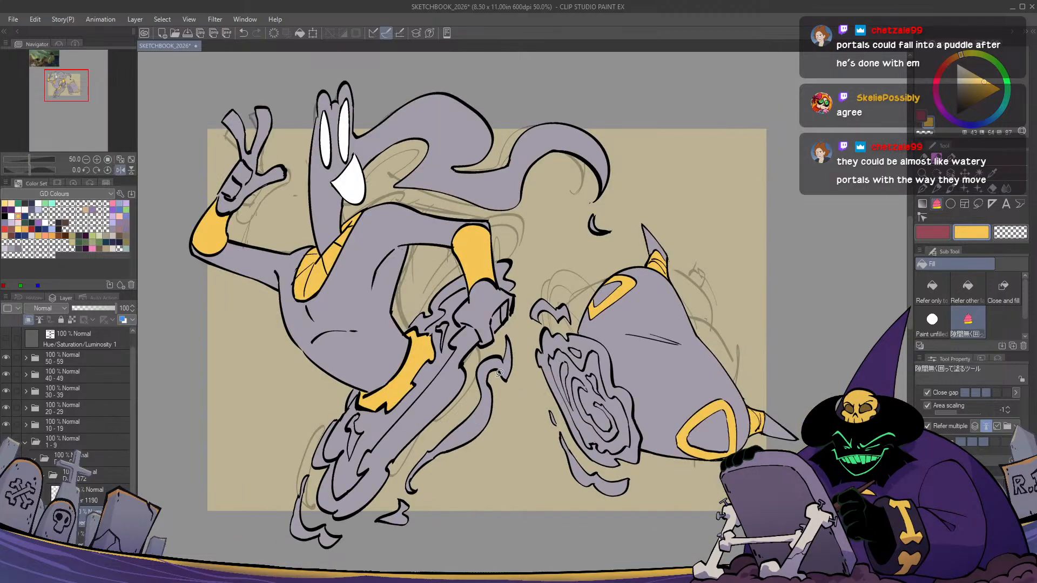
{"action": "key", "text": "h"}
{"action": "key", "text": "h"}
Fill the right-hand shape's main body and the insides of its yellow rings with dark blue, checking it mirrored
{"action": "left_click_drag", "start_coordinate": [700, 473], "coordinate": [604, 436]}
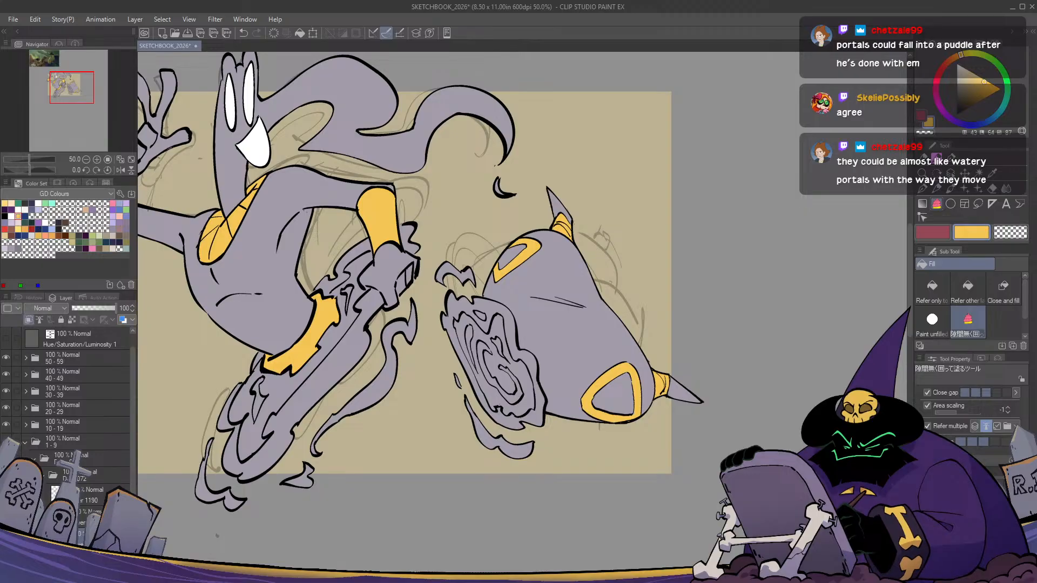
{"action": "left_click_drag", "start_coordinate": [374, 362], "coordinate": [409, 423]}
{"action": "left_click", "coordinate": [25, 216]}
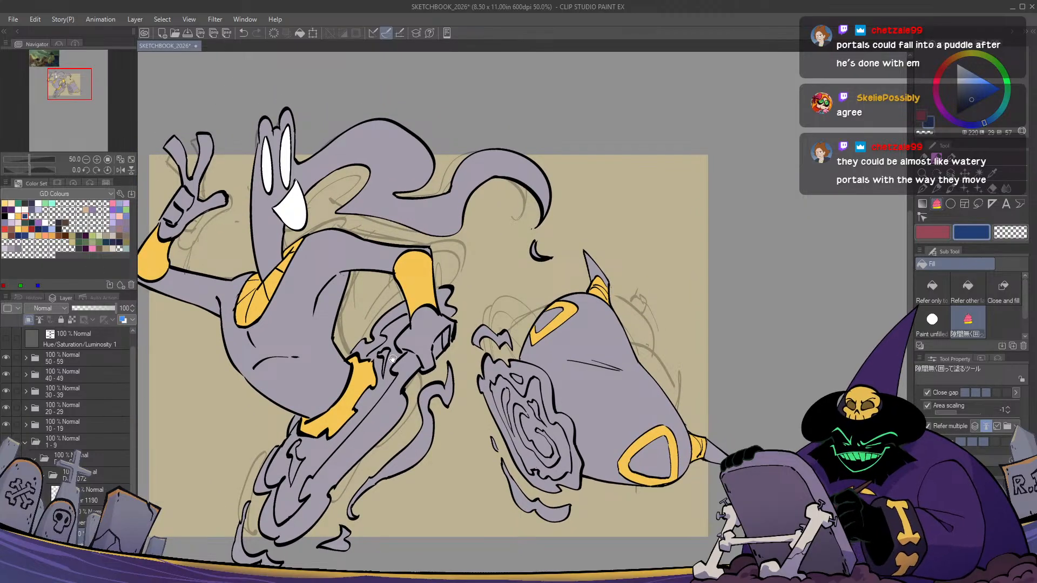
{"action": "mouse_move", "coordinate": [392, 373]}
{"action": "left_mouse_down"}
{"action": "mouse_move", "coordinate": [410, 403]}
{"action": "mouse_move", "coordinate": [313, 355]}
{"action": "left_mouse_up"}
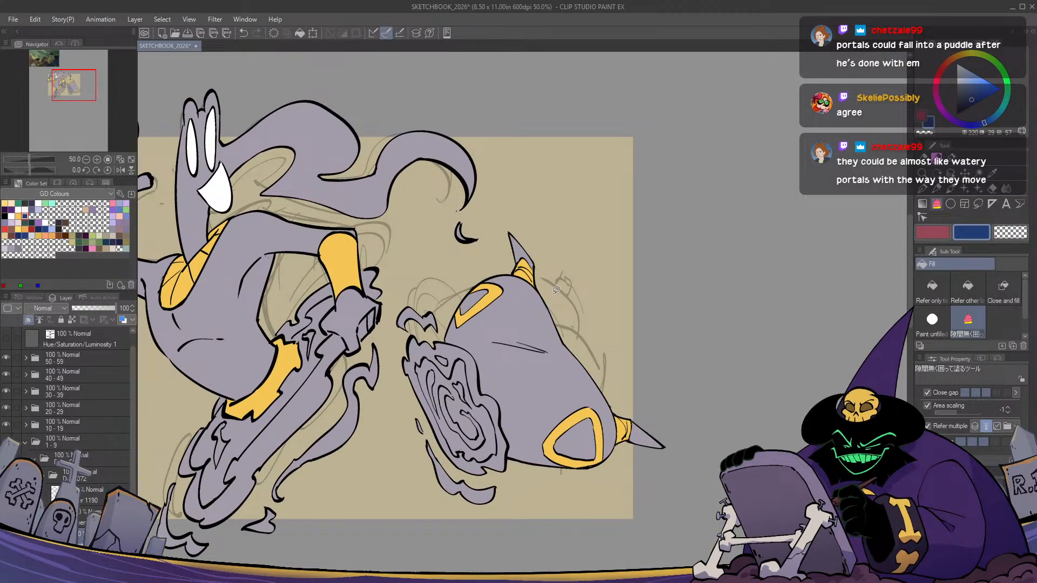
{"action": "left_click_drag", "start_coordinate": [552, 292], "coordinate": [447, 303]}
{"action": "mouse_move", "coordinate": [479, 389]}
{"action": "left_mouse_down"}
{"action": "mouse_move", "coordinate": [505, 454]}
{"action": "mouse_move", "coordinate": [578, 492]}
{"action": "mouse_move", "coordinate": [617, 372]}
{"action": "mouse_move", "coordinate": [552, 294]}
{"action": "left_mouse_up"}
{"action": "left_click", "coordinate": [120, 170]}
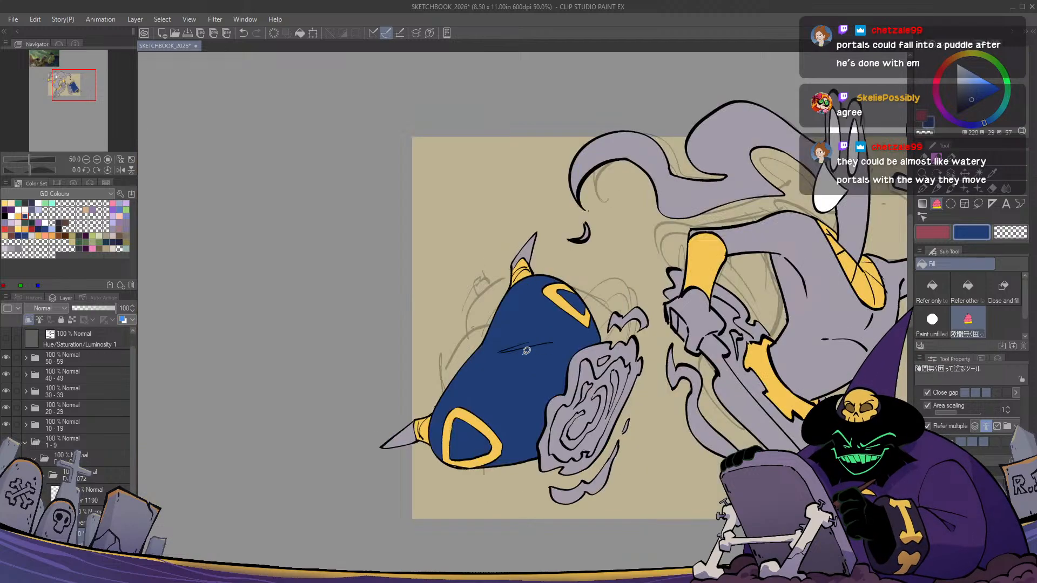
Fill the tips of both spikes on the right-hand shape with black
{"action": "left_click", "coordinate": [121, 169]}
{"action": "left_click", "coordinate": [5, 216]}
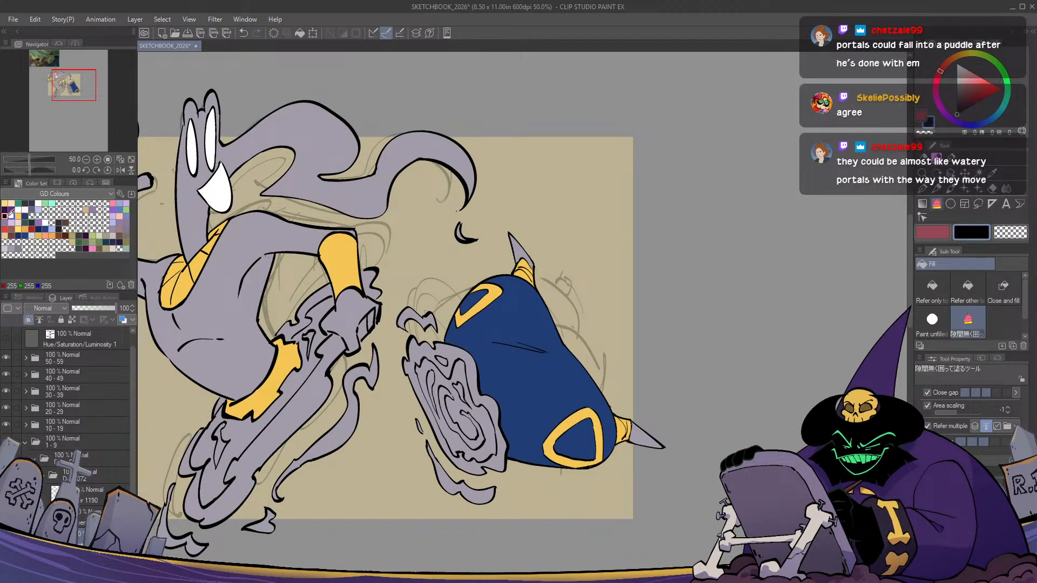
{"action": "left_click_drag", "start_coordinate": [552, 196], "coordinate": [559, 265]}
{"action": "mouse_move", "coordinate": [644, 415]}
{"action": "left_mouse_down"}
{"action": "mouse_move", "coordinate": [686, 451]}
{"action": "mouse_move", "coordinate": [682, 440]}
{"action": "left_mouse_up"}
Fill the left character's head, flowing hair, body, arms and hands with black, checking the drawing mirrored
{"action": "mouse_move", "coordinate": [360, 328]}
{"action": "left_mouse_down"}
{"action": "mouse_move", "coordinate": [534, 348]}
{"action": "mouse_move", "coordinate": [527, 378]}
{"action": "mouse_move", "coordinate": [500, 358]}
{"action": "left_mouse_up"}
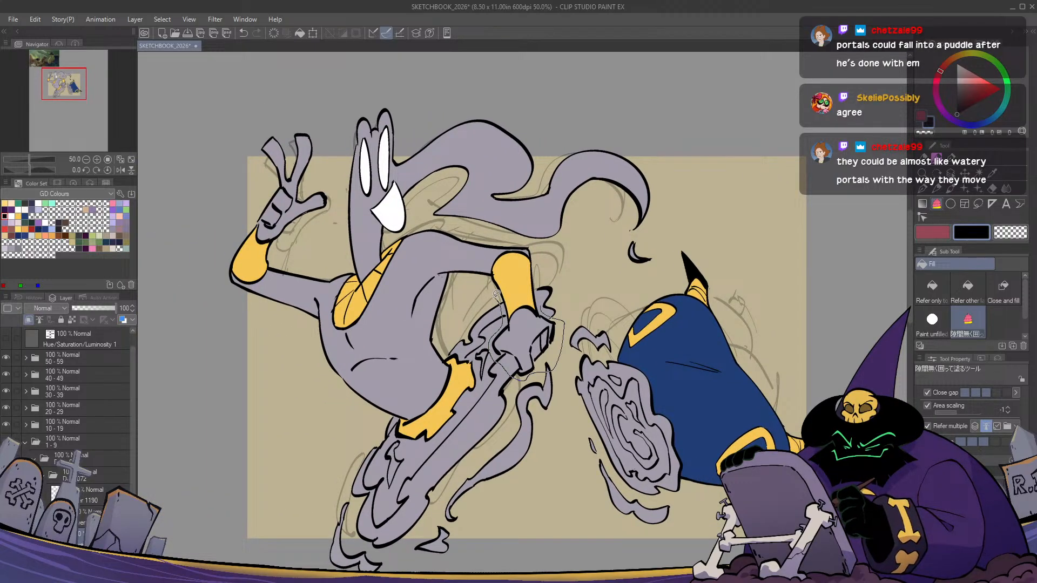
{"action": "mouse_move", "coordinate": [409, 423]}
{"action": "left_mouse_down"}
{"action": "mouse_move", "coordinate": [274, 337]}
{"action": "mouse_move", "coordinate": [220, 243]}
{"action": "mouse_move", "coordinate": [419, 42]}
{"action": "mouse_move", "coordinate": [709, 142]}
{"action": "mouse_move", "coordinate": [677, 220]}
{"action": "mouse_move", "coordinate": [666, 290]}
{"action": "mouse_move", "coordinate": [601, 296]}
{"action": "mouse_move", "coordinate": [550, 273]}
{"action": "mouse_move", "coordinate": [542, 300]}
{"action": "mouse_move", "coordinate": [543, 325]}
{"action": "left_mouse_up"}
{"action": "key", "text": "h"}
{"action": "key", "text": "h"}
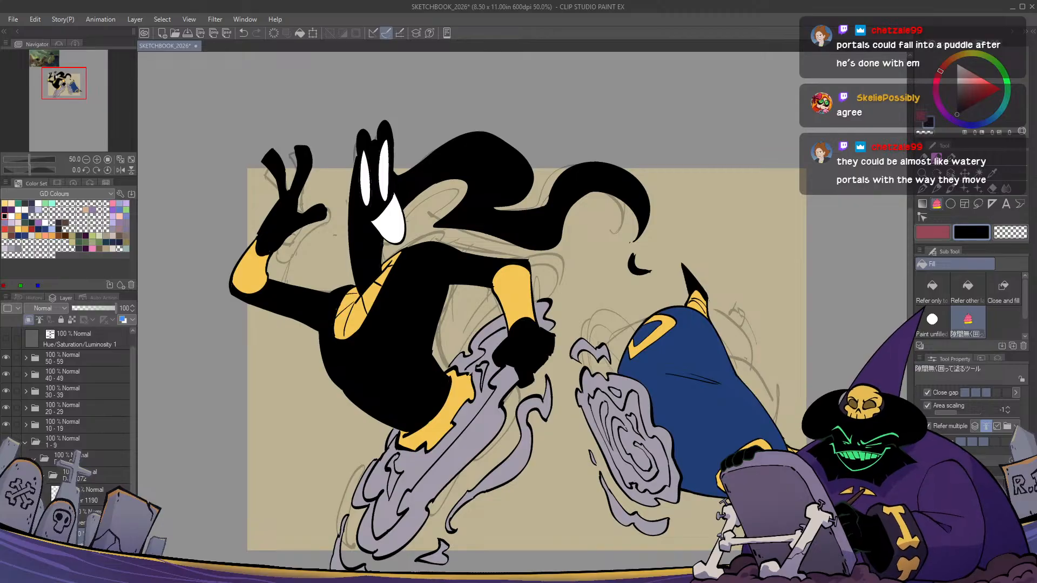
Trace the outline and finger lines of the black fist beside the left portal in dark blue with the Square Nib pen
{"action": "left_click", "coordinate": [24, 216]}
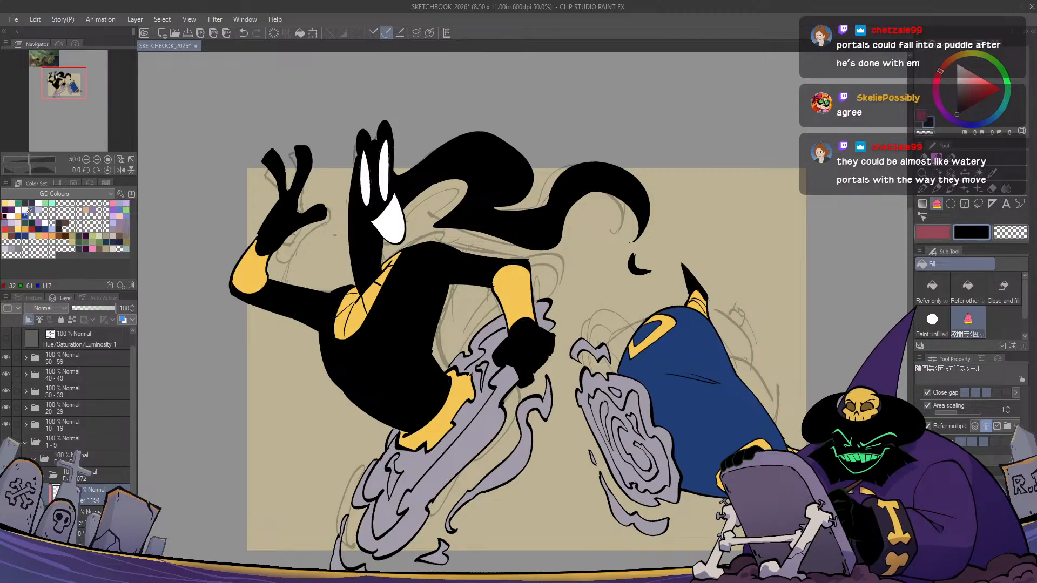
{"action": "key", "text": "p"}
{"action": "left_click_drag", "start_coordinate": [552, 347], "coordinate": [523, 386]}
{"action": "mouse_move", "coordinate": [543, 343]}
{"action": "left_mouse_down"}
{"action": "mouse_move", "coordinate": [536, 348]}
{"action": "mouse_move", "coordinate": [532, 329]}
{"action": "left_mouse_up"}
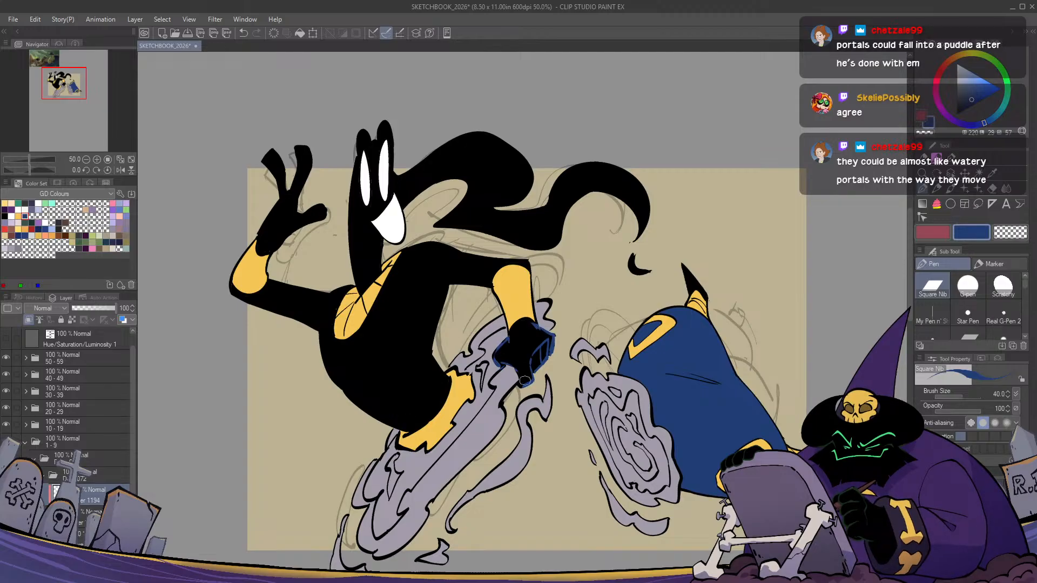
{"action": "key", "text": "h"}
{"action": "key", "text": "h"}
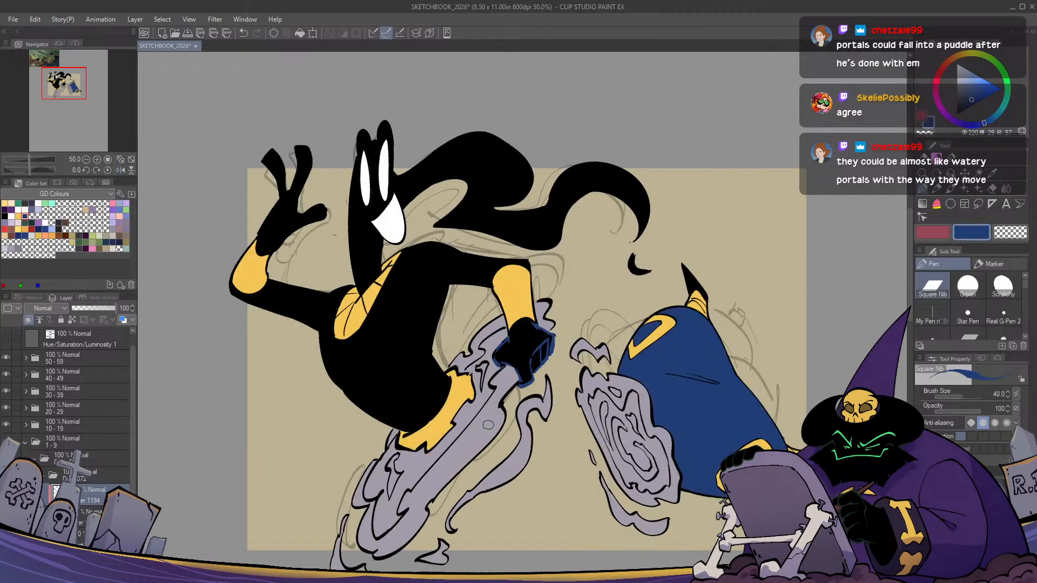
Trace the fingers, thumb, palm and knuckle lines of the character's raised hand in dark blue
{"action": "mouse_move", "coordinate": [311, 158]}
{"action": "left_mouse_down"}
{"action": "mouse_move", "coordinate": [302, 206]}
{"action": "mouse_move", "coordinate": [307, 152]}
{"action": "mouse_move", "coordinate": [323, 206]}
{"action": "left_mouse_up"}
{"action": "left_click_drag", "start_coordinate": [296, 147], "coordinate": [311, 155]}
{"action": "mouse_move", "coordinate": [323, 205]}
{"action": "left_mouse_down"}
{"action": "mouse_move", "coordinate": [326, 219]}
{"action": "mouse_move", "coordinate": [284, 239]}
{"action": "left_mouse_up"}
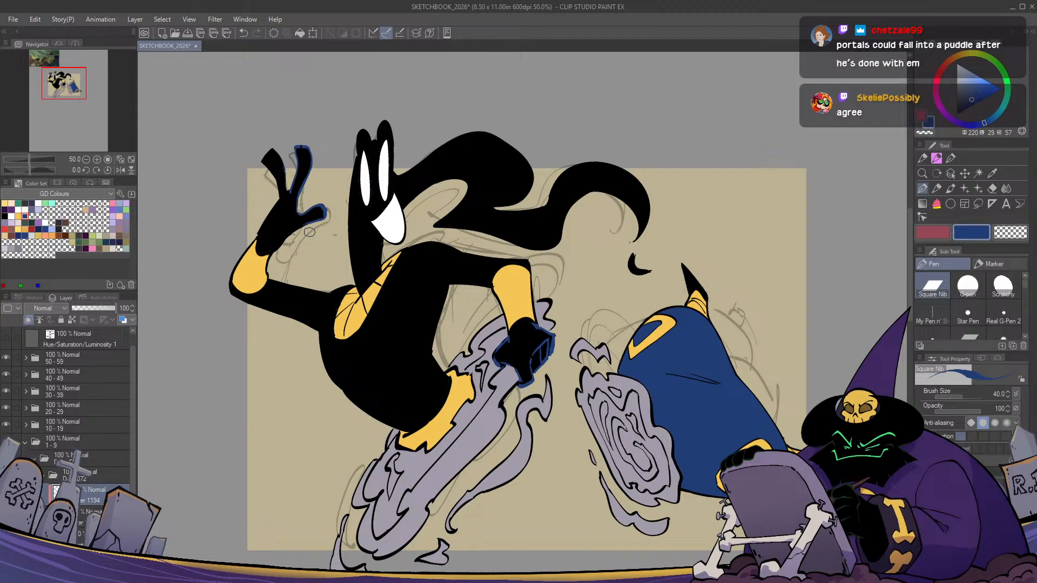
{"action": "left_click_drag", "start_coordinate": [275, 158], "coordinate": [287, 192]}
{"action": "left_click_drag", "start_coordinate": [275, 172], "coordinate": [282, 198]}
{"action": "left_click_drag", "start_coordinate": [275, 149], "coordinate": [263, 162]}
{"action": "left_click_drag", "start_coordinate": [283, 201], "coordinate": [291, 218]}
{"action": "mouse_move", "coordinate": [281, 202]}
{"action": "left_mouse_down"}
{"action": "mouse_move", "coordinate": [282, 247]}
{"action": "mouse_move", "coordinate": [261, 220]}
{"action": "mouse_move", "coordinate": [263, 248]}
{"action": "left_mouse_up"}
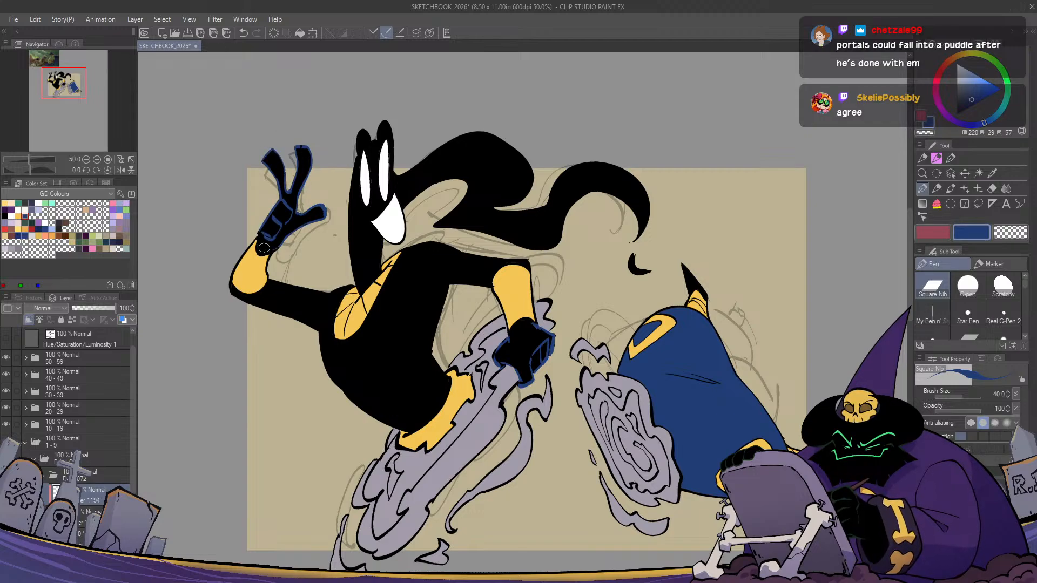
Trace the raised arm's upper section, the torso's front edge and the belly creases in dark blue
{"action": "mouse_move", "coordinate": [275, 286]}
{"action": "left_mouse_down"}
{"action": "mouse_move", "coordinate": [343, 284]}
{"action": "mouse_move", "coordinate": [316, 343]}
{"action": "mouse_move", "coordinate": [253, 305]}
{"action": "left_mouse_up"}
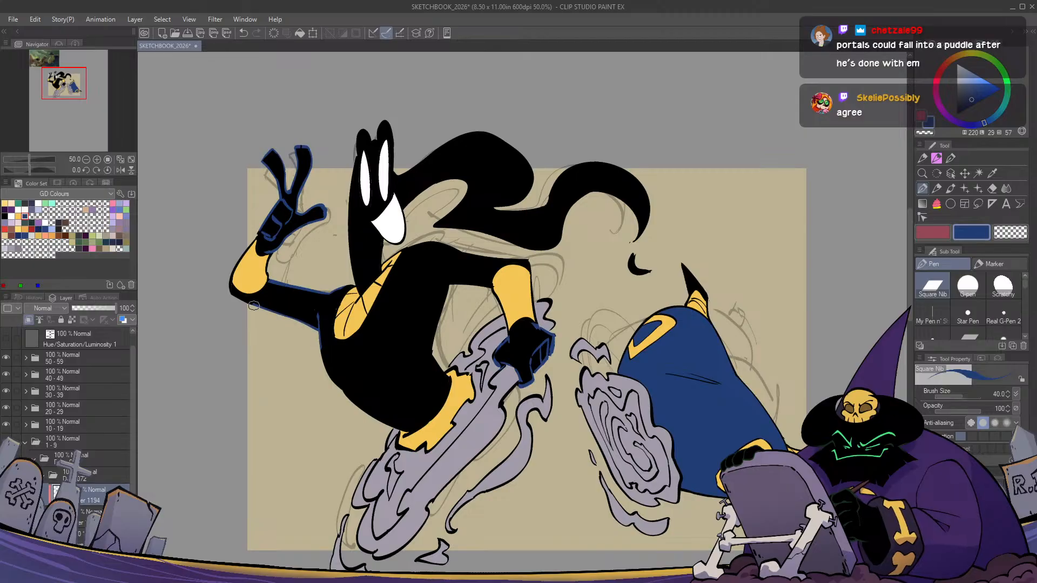
{"action": "mouse_move", "coordinate": [321, 334]}
{"action": "left_mouse_down"}
{"action": "mouse_move", "coordinate": [323, 359]}
{"action": "mouse_move", "coordinate": [374, 422]}
{"action": "mouse_move", "coordinate": [357, 400]}
{"action": "mouse_move", "coordinate": [368, 372]}
{"action": "mouse_move", "coordinate": [398, 371]}
{"action": "left_mouse_up"}
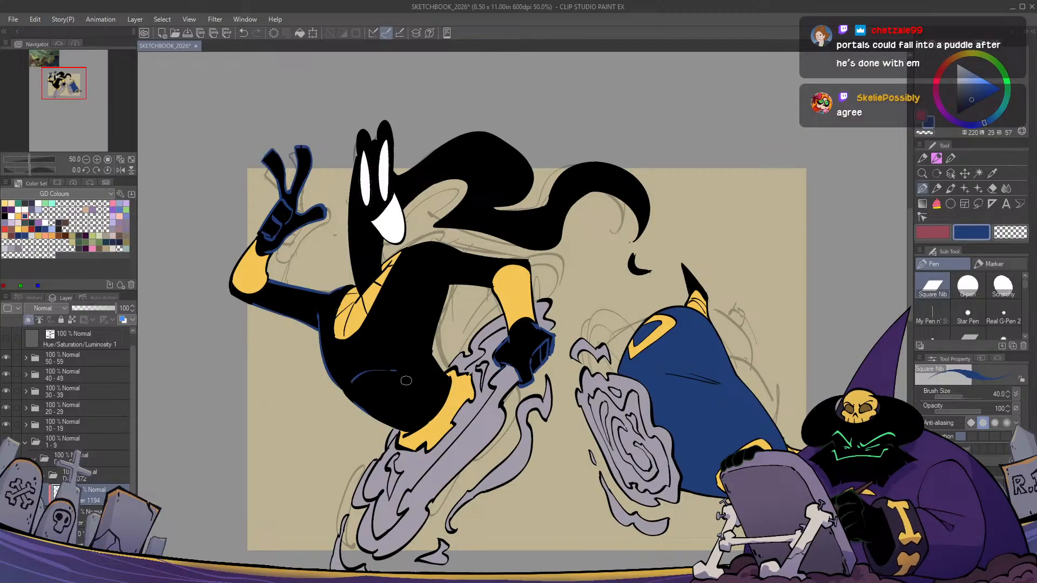
{"action": "left_click_drag", "start_coordinate": [347, 345], "coordinate": [350, 355]}
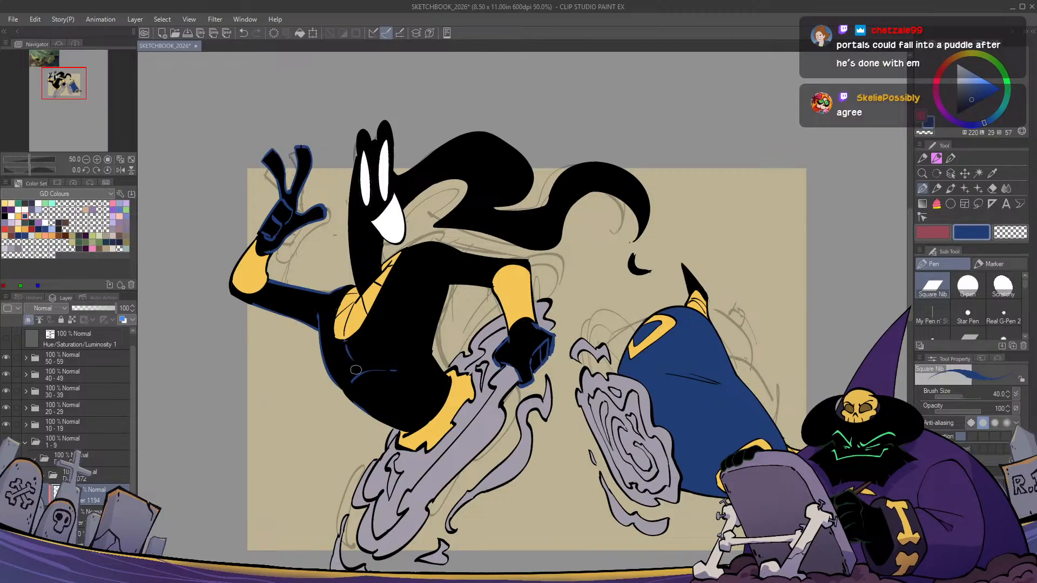
{"action": "key", "text": "h"}
{"action": "key", "text": "h"}
{"action": "key", "text": "c"}
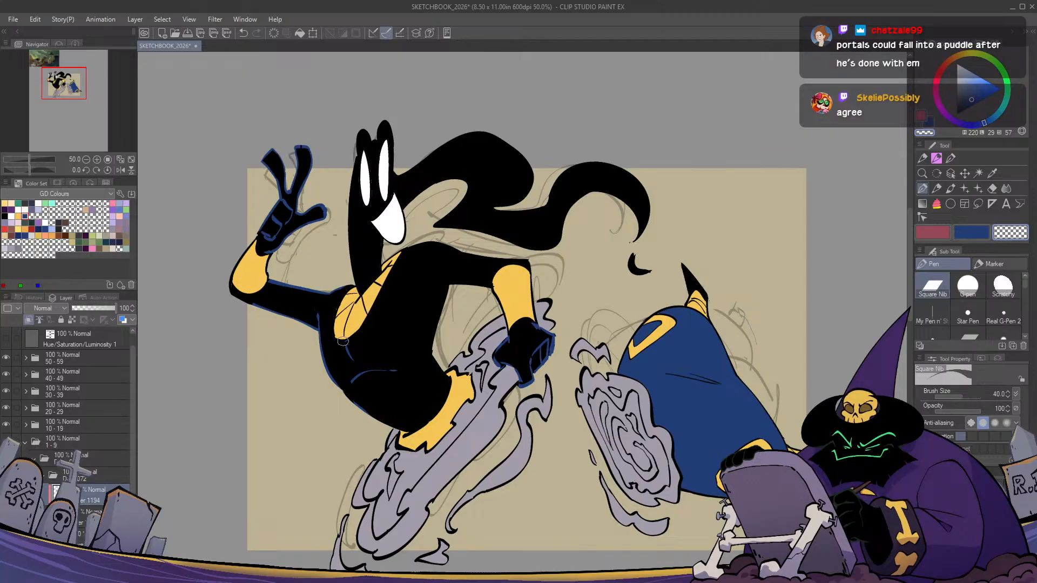
{"action": "key", "text": "c"}
Trace the torso's back edge, the shoulder and the arm reaching towards the portal in dark blue
{"action": "mouse_move", "coordinate": [432, 365]}
{"action": "left_mouse_down"}
{"action": "mouse_move", "coordinate": [449, 284]}
{"action": "mouse_move", "coordinate": [425, 294]}
{"action": "left_mouse_up"}
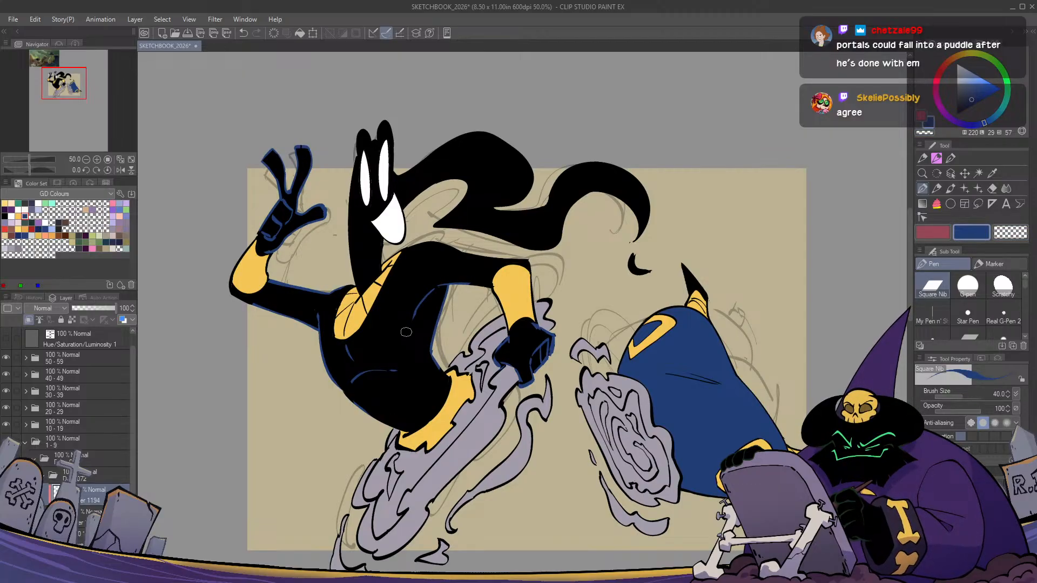
{"action": "mouse_move", "coordinate": [427, 247]}
{"action": "left_mouse_down"}
{"action": "mouse_move", "coordinate": [522, 263]}
{"action": "mouse_move", "coordinate": [518, 274]}
{"action": "left_mouse_up"}
{"action": "key", "text": "h"}
{"action": "key", "text": "h"}
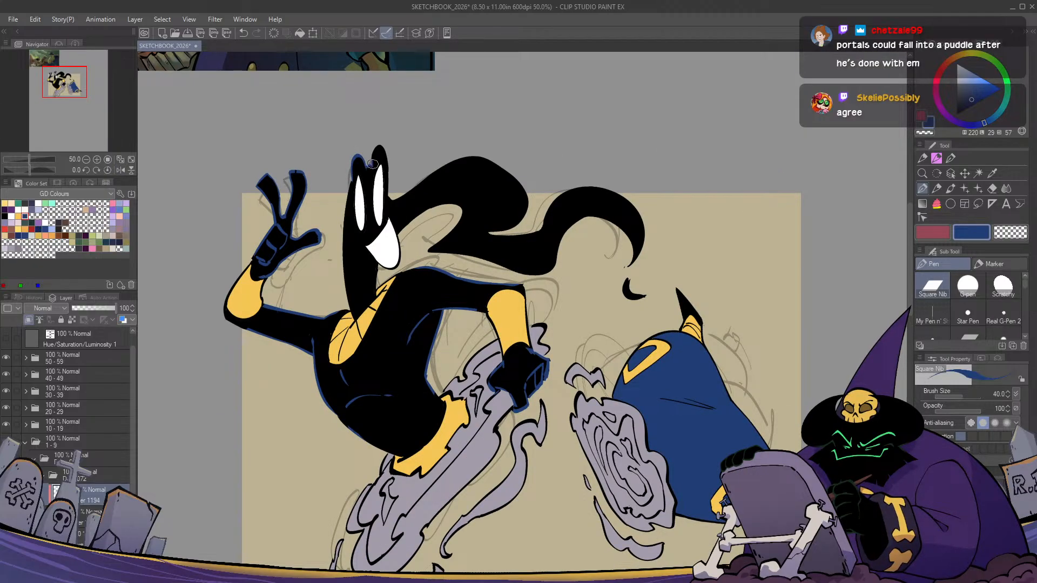
Trace the tops and outer edge of the character's head in dark blue and check the drawing mirrored
{"action": "left_click_drag", "start_coordinate": [374, 164], "coordinate": [384, 148]}
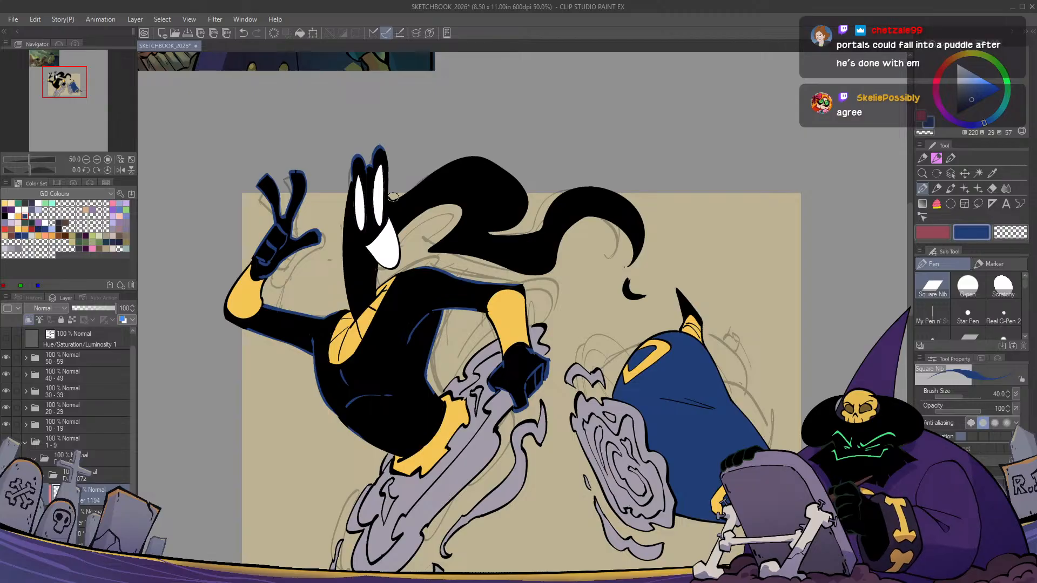
{"action": "left_click_drag", "start_coordinate": [350, 178], "coordinate": [349, 293]}
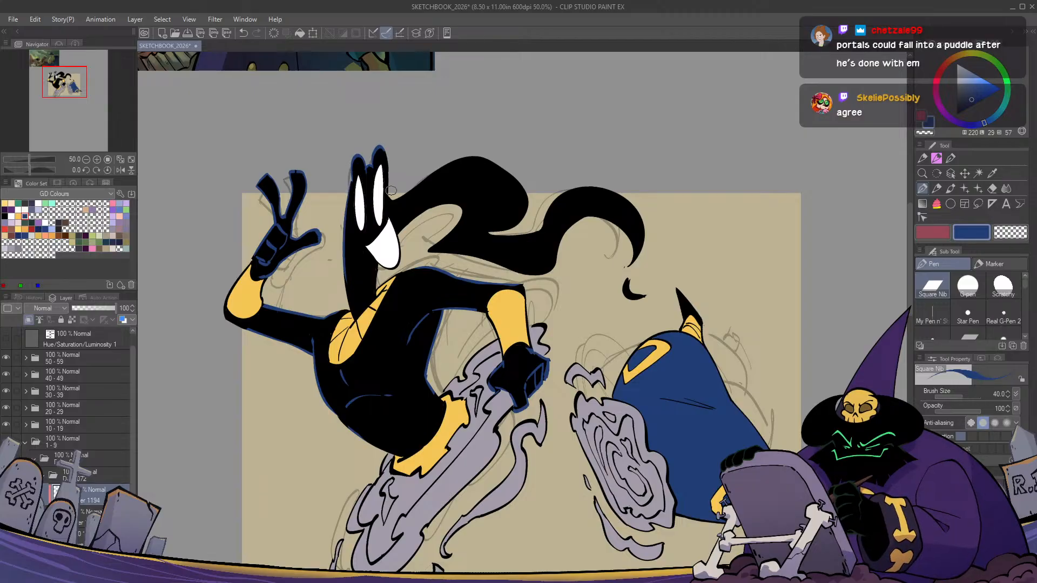
{"action": "key", "text": "h"}
{"action": "key", "text": "h"}
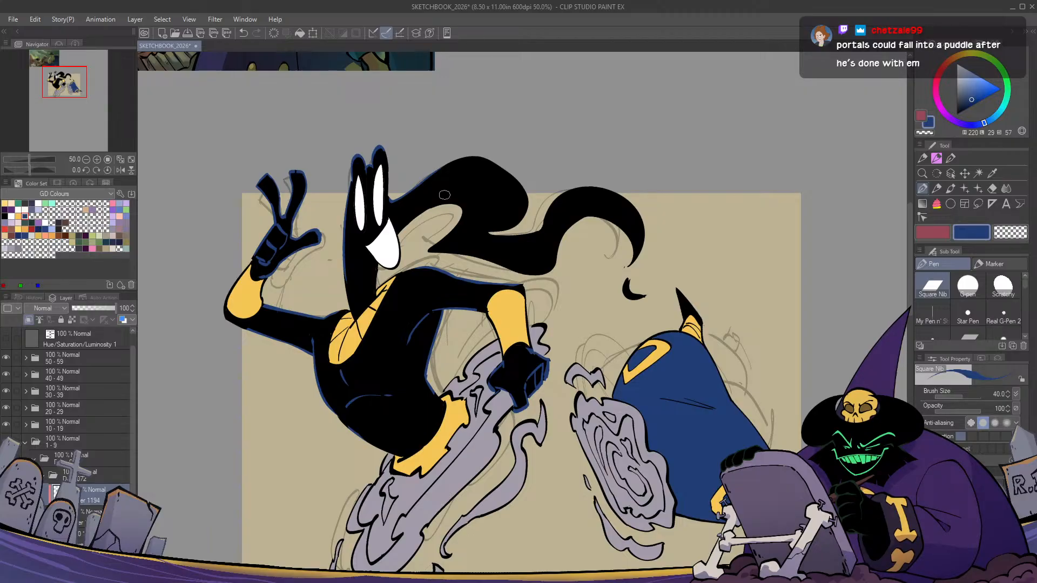
{"action": "left_click_drag", "start_coordinate": [562, 331], "coordinate": [589, 284]}
{"action": "key", "text": "h"}
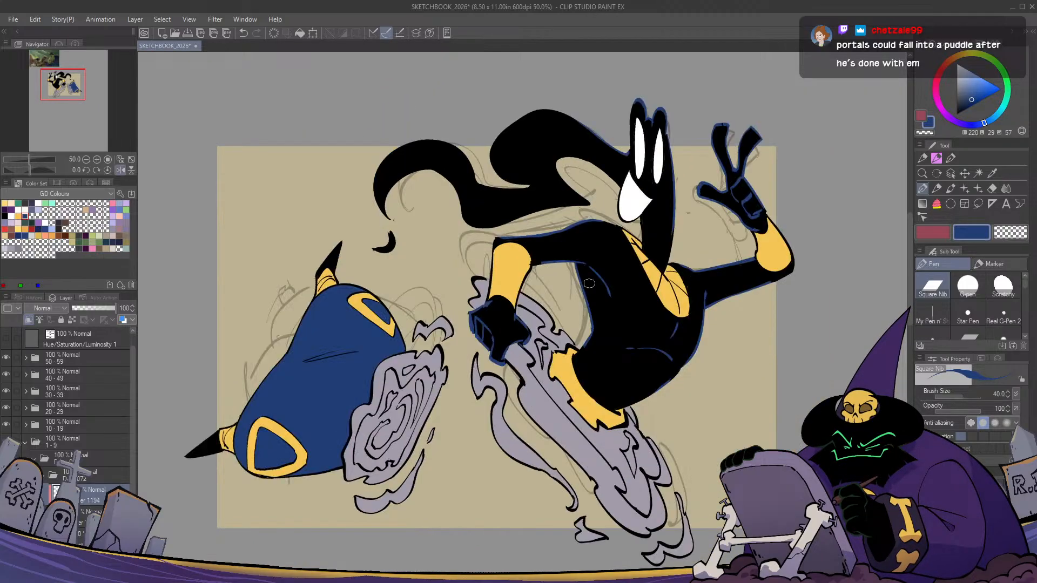
{"action": "key", "text": "h"}
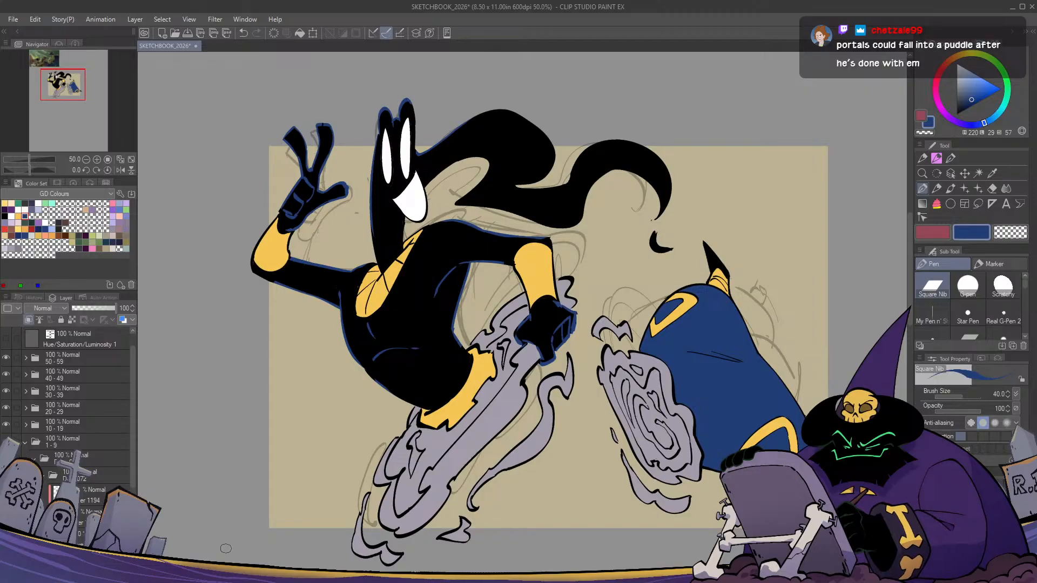
Fill both portals and their surrounding splashes with light blue, painting in the missed patch behind the fist
{"action": "scroll", "coordinate": [226, 548], "scroll_direction": "down", "scroll_amount": 3}
{"action": "left_click", "coordinate": [978, 77]}
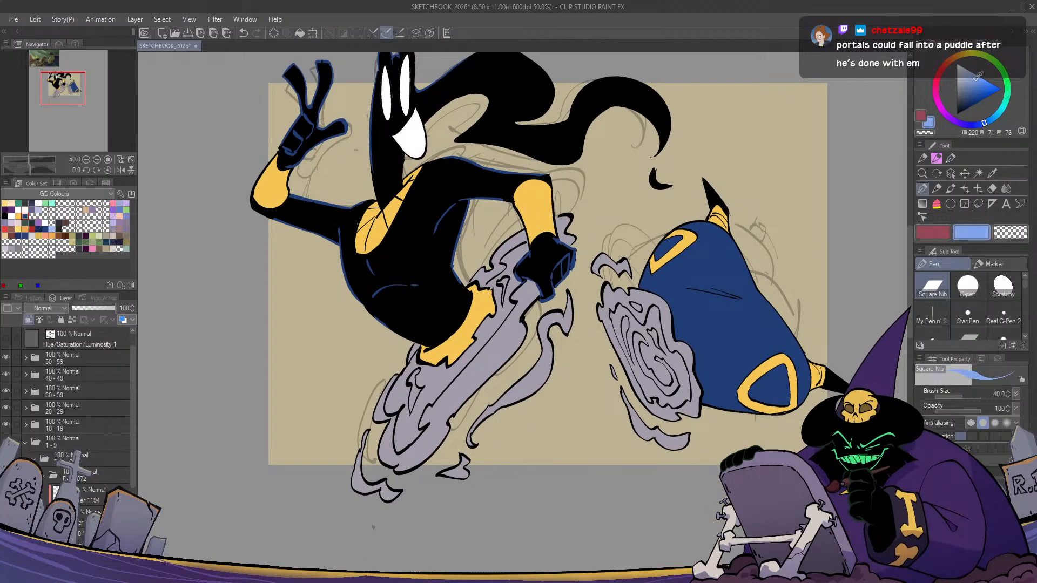
{"action": "key", "text": "g"}
{"action": "mouse_move", "coordinate": [605, 226]}
{"action": "left_mouse_down"}
{"action": "mouse_move", "coordinate": [774, 369]}
{"action": "mouse_move", "coordinate": [632, 222]}
{"action": "left_mouse_up"}
{"action": "key", "text": "h"}
{"action": "key", "text": "h"}
{"action": "key", "text": "p"}
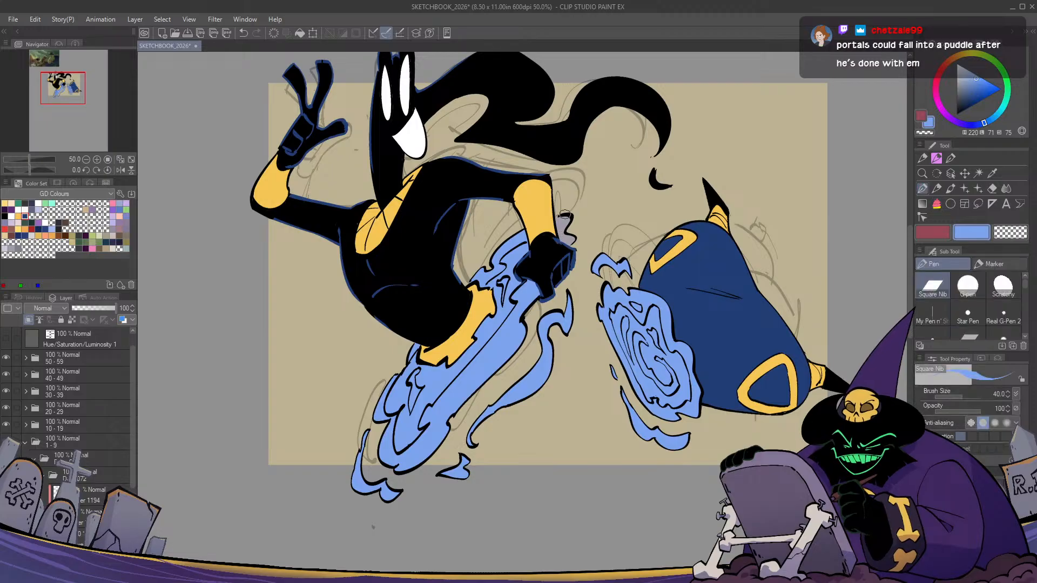
{"action": "left_click_drag", "start_coordinate": [562, 232], "coordinate": [575, 243]}
{"action": "key", "text": "h"}
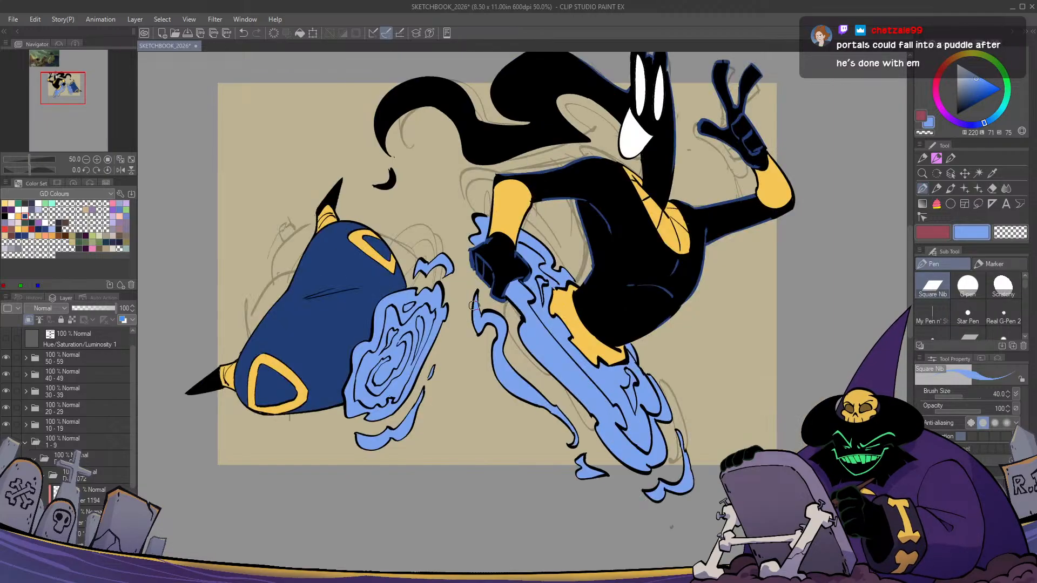
{"action": "key", "text": "h"}
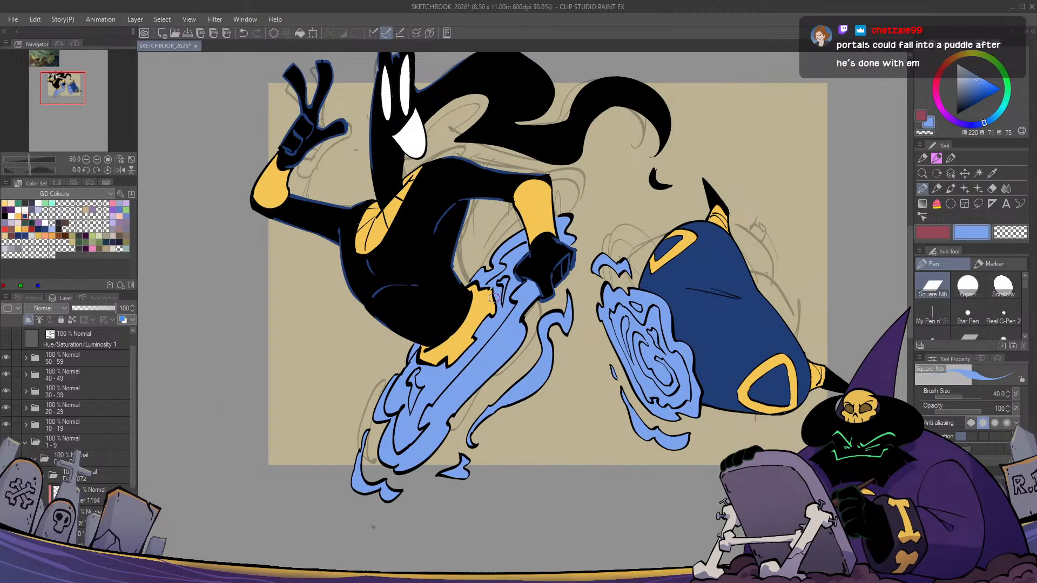
Fill the loose splash and long ribbon beside the left portal and the right portal's lower splashes with dark purple
{"action": "left_click_drag", "start_coordinate": [977, 77], "coordinate": [969, 96]}
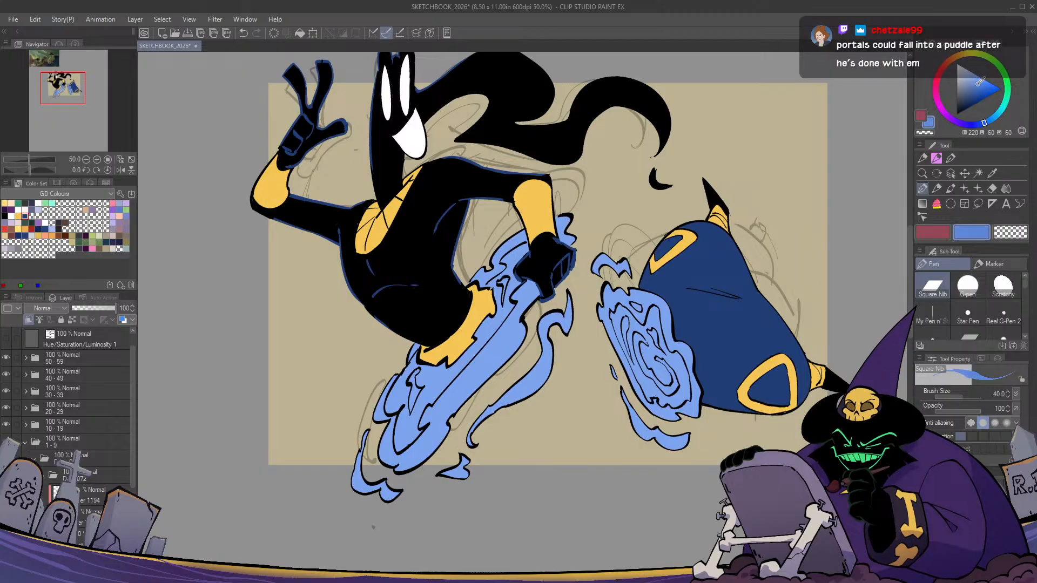
{"action": "left_click", "coordinate": [969, 126]}
{"action": "key", "text": "g"}
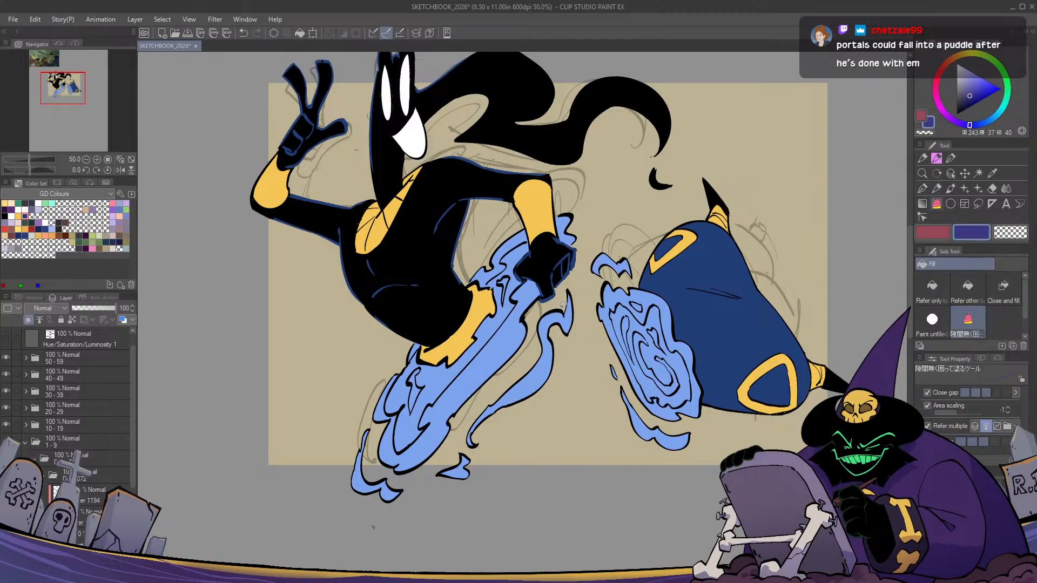
{"action": "mouse_move", "coordinate": [580, 283]}
{"action": "left_mouse_down"}
{"action": "mouse_move", "coordinate": [556, 292]}
{"action": "mouse_move", "coordinate": [590, 419]}
{"action": "left_mouse_up"}
{"action": "key", "text": "ctrl+z"}
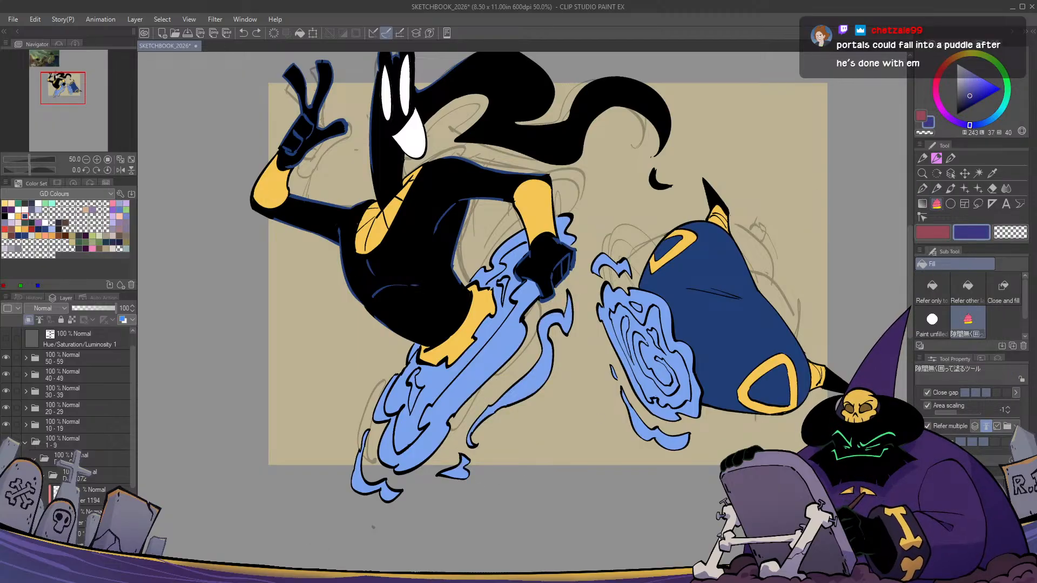
{"action": "left_click_drag", "start_coordinate": [468, 447], "coordinate": [467, 450]}
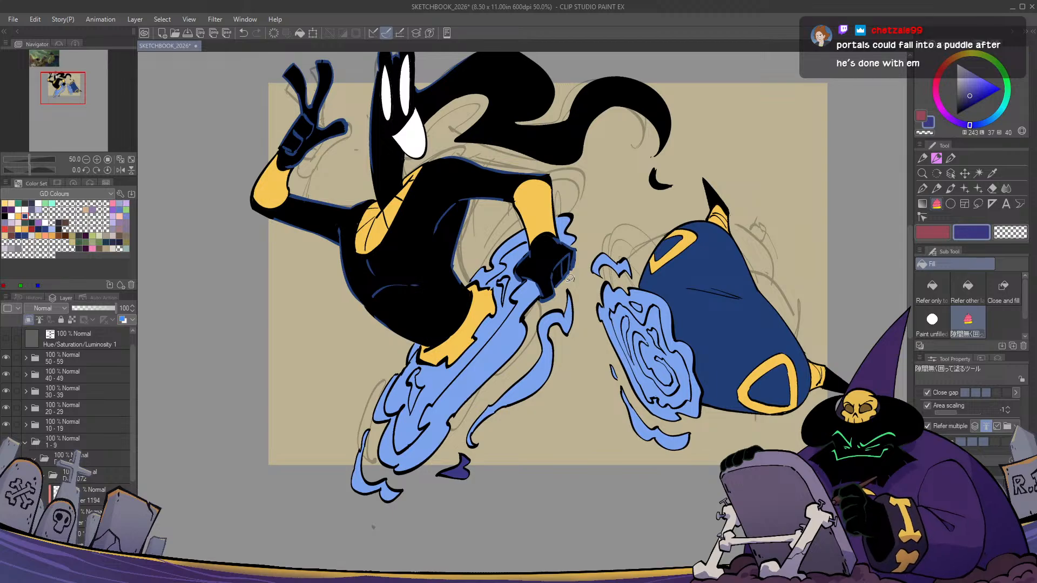
{"action": "mouse_move", "coordinate": [532, 337]}
{"action": "left_mouse_down"}
{"action": "mouse_move", "coordinate": [470, 458]}
{"action": "mouse_move", "coordinate": [570, 300]}
{"action": "left_mouse_up"}
{"action": "mouse_move", "coordinate": [594, 346]}
{"action": "left_mouse_down"}
{"action": "mouse_move", "coordinate": [597, 381]}
{"action": "mouse_move", "coordinate": [686, 420]}
{"action": "mouse_move", "coordinate": [597, 346]}
{"action": "left_mouse_up"}
Fill the right portal's outer rim with dark purple and clear that colour from the small gap inside it
{"action": "key", "text": "p"}
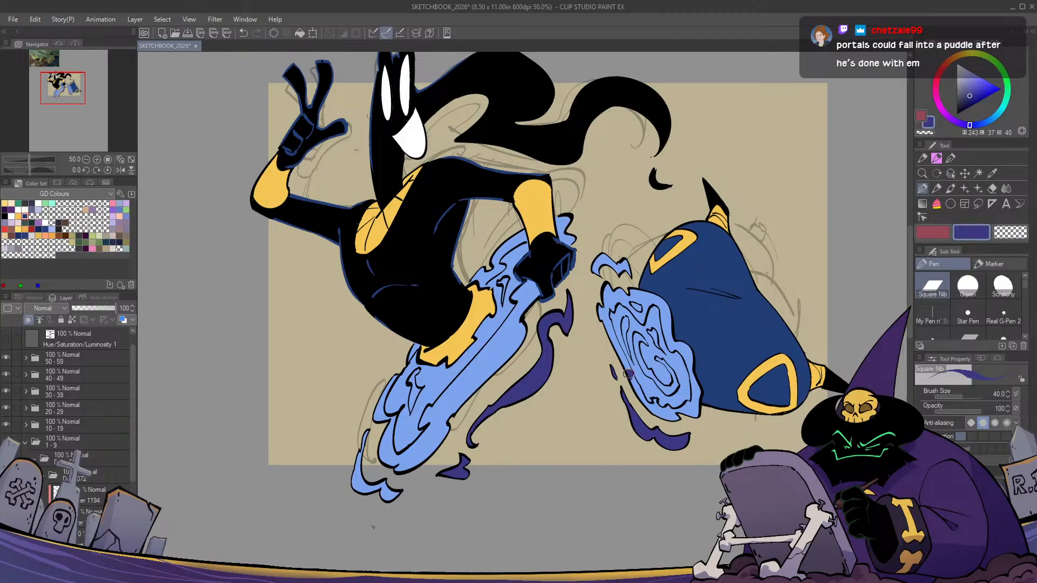
{"action": "key", "text": "g"}
{"action": "mouse_move", "coordinate": [640, 366]}
{"action": "left_mouse_down"}
{"action": "mouse_move", "coordinate": [649, 419]}
{"action": "mouse_move", "coordinate": [712, 410]}
{"action": "mouse_move", "coordinate": [716, 368]}
{"action": "mouse_move", "coordinate": [659, 277]}
{"action": "mouse_move", "coordinate": [605, 282]}
{"action": "mouse_move", "coordinate": [594, 297]}
{"action": "mouse_move", "coordinate": [599, 345]}
{"action": "mouse_move", "coordinate": [626, 387]}
{"action": "mouse_move", "coordinate": [634, 360]}
{"action": "mouse_move", "coordinate": [618, 313]}
{"action": "mouse_move", "coordinate": [661, 325]}
{"action": "mouse_move", "coordinate": [689, 373]}
{"action": "mouse_move", "coordinate": [677, 396]}
{"action": "mouse_move", "coordinate": [631, 377]}
{"action": "left_mouse_up"}
{"action": "left_click_drag", "start_coordinate": [650, 319], "coordinate": [571, 302]}
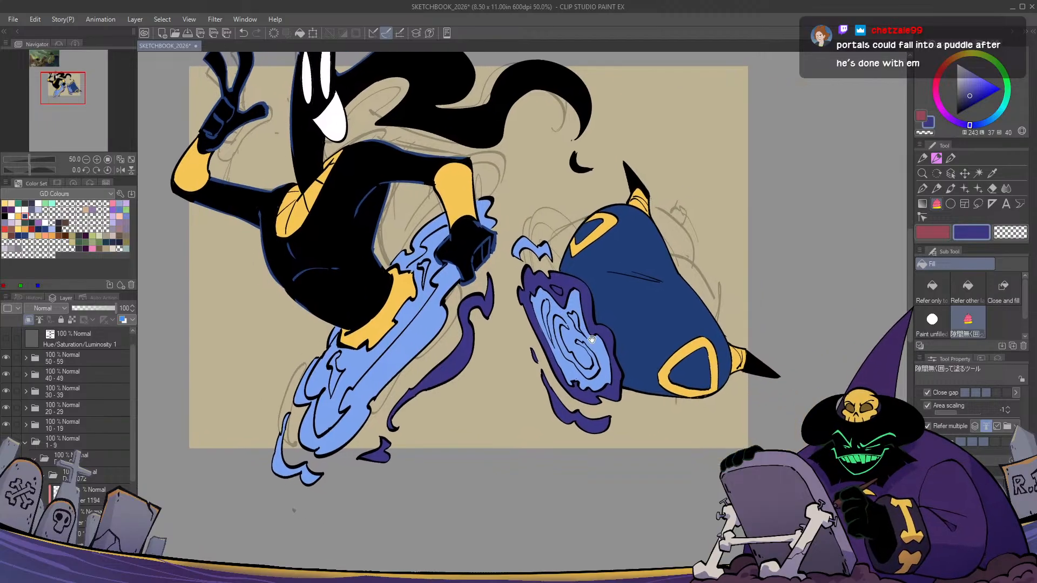
{"action": "scroll", "coordinate": [571, 302], "scroll_direction": "up", "scroll_amount": 1}
{"action": "key", "text": "p"}
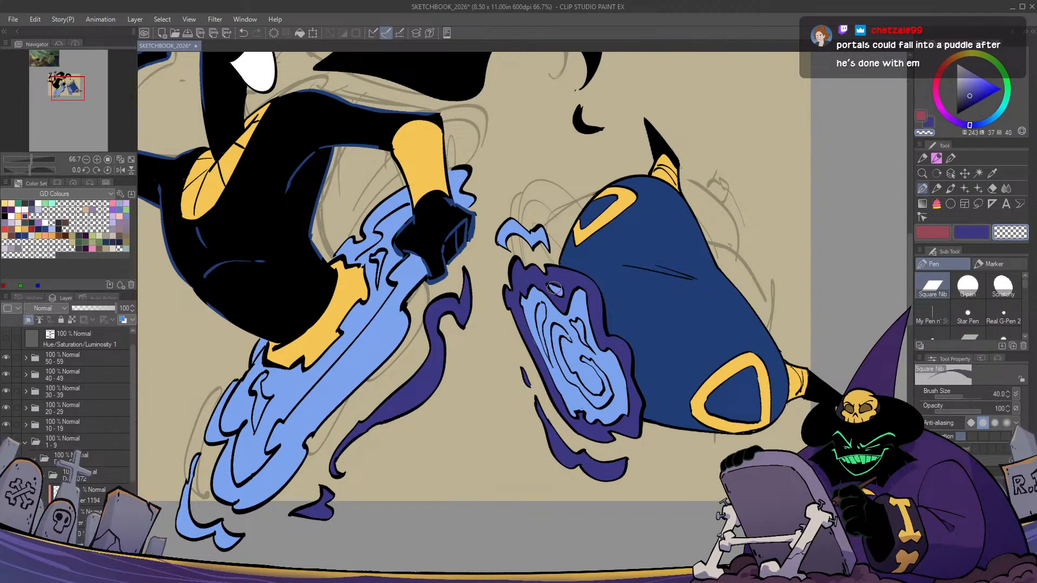
Fill the inner swirl bands of the right portal with dark purple, touching up the spots the fill misses
{"action": "key", "text": "g"}
{"action": "key", "text": "x"}
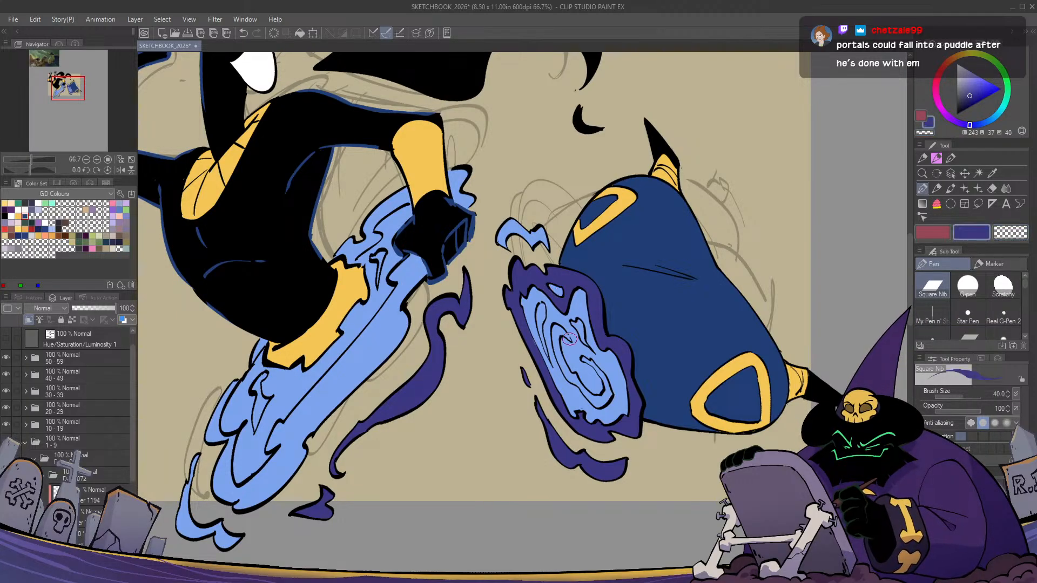
{"action": "mouse_move", "coordinate": [590, 351]}
{"action": "left_mouse_down"}
{"action": "mouse_move", "coordinate": [616, 408]}
{"action": "mouse_move", "coordinate": [564, 390]}
{"action": "mouse_move", "coordinate": [551, 321]}
{"action": "mouse_move", "coordinate": [582, 346]}
{"action": "left_mouse_up"}
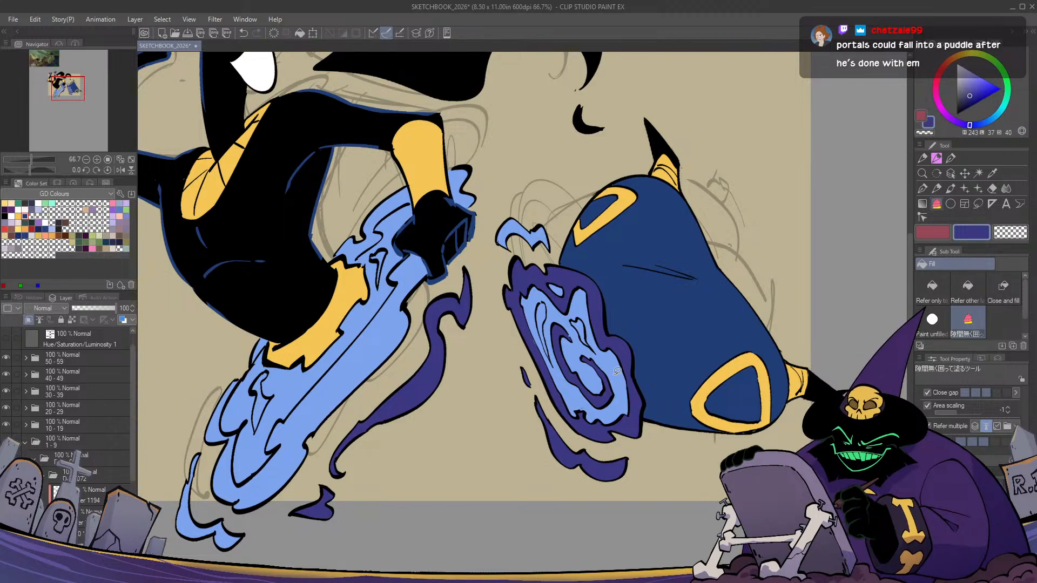
{"action": "left_click_drag", "start_coordinate": [563, 402], "coordinate": [479, 397]}
{"action": "mouse_move", "coordinate": [486, 307]}
{"action": "left_mouse_down"}
{"action": "mouse_move", "coordinate": [512, 332]}
{"action": "mouse_move", "coordinate": [489, 316]}
{"action": "left_mouse_up"}
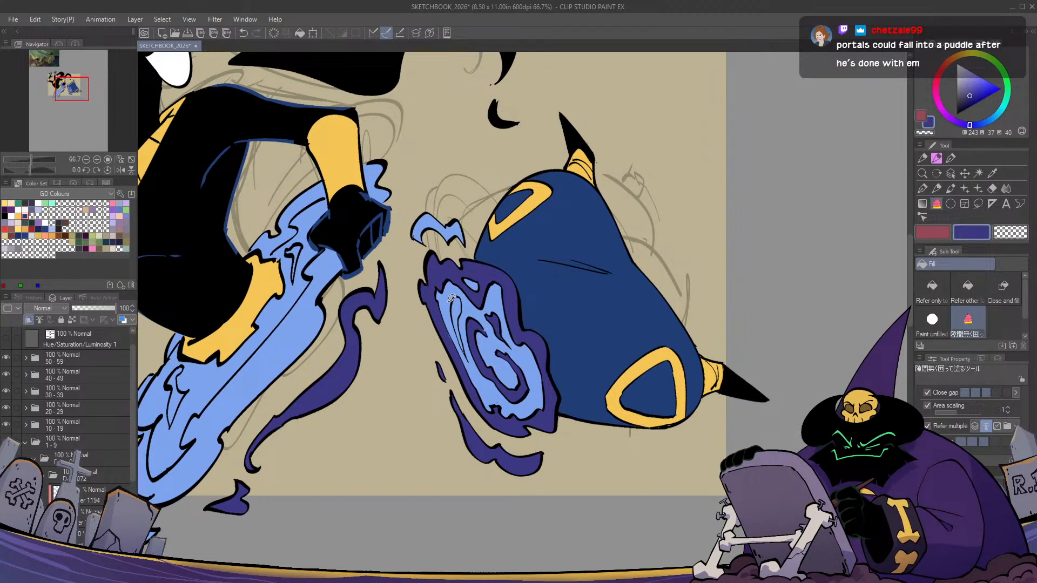
{"action": "mouse_move", "coordinate": [464, 355]}
{"action": "left_mouse_down"}
{"action": "mouse_move", "coordinate": [467, 312]}
{"action": "mouse_move", "coordinate": [454, 294]}
{"action": "left_mouse_up"}
{"action": "key", "text": "p"}
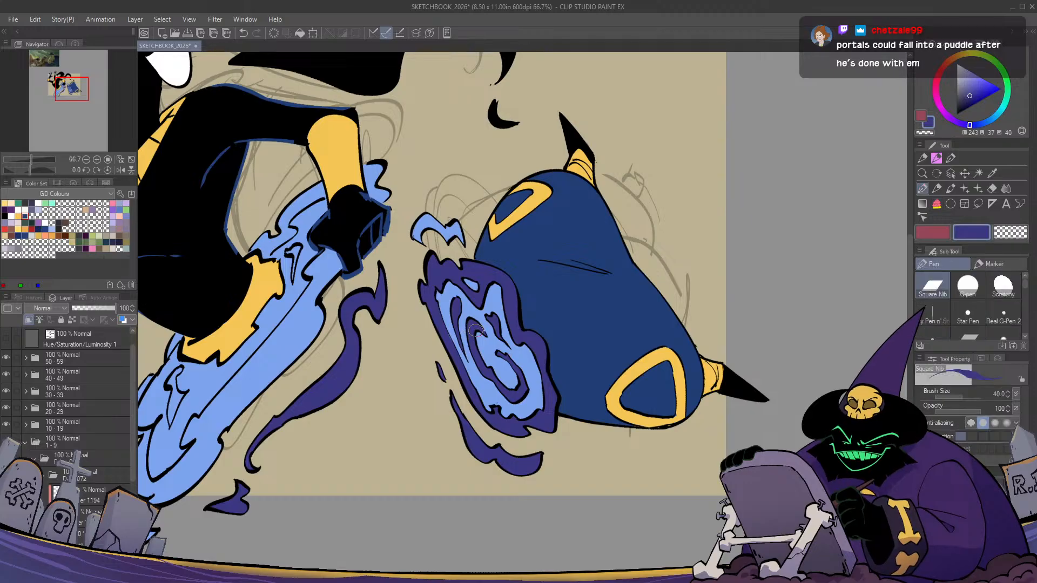
{"action": "key", "text": "g"}
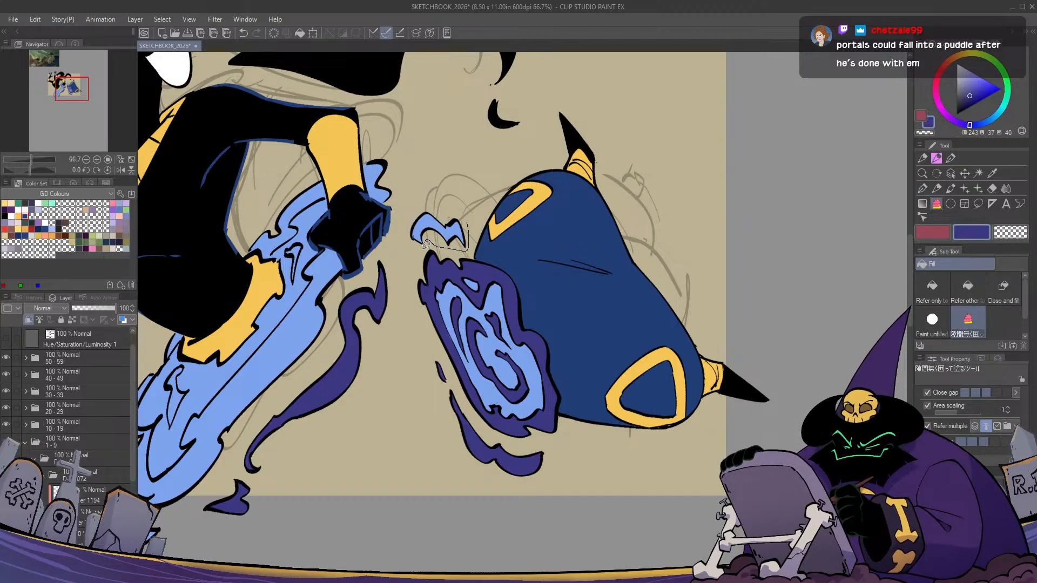
Fill the splash above the right portal with dark purple and paint that colour onto the left portal's rim beside the fist
{"action": "left_click_drag", "start_coordinate": [426, 244], "coordinate": [464, 219]}
{"action": "left_click_drag", "start_coordinate": [411, 302], "coordinate": [729, 271]}
{"action": "key", "text": "ctrl+minus"}
{"action": "key", "text": "ctrl+minus"}
{"action": "mouse_move", "coordinate": [583, 406]}
{"action": "left_mouse_down"}
{"action": "mouse_move", "coordinate": [505, 448]}
{"action": "mouse_move", "coordinate": [474, 479]}
{"action": "left_mouse_up"}
{"action": "key", "text": "ctrl+plus"}
{"action": "key", "text": "p"}
{"action": "left_click_drag", "start_coordinate": [487, 275], "coordinate": [500, 294]}
Fill the left portal's outer rim and lower splash with dark purple, painting in the missed flame behind the fist
{"action": "key", "text": "g"}
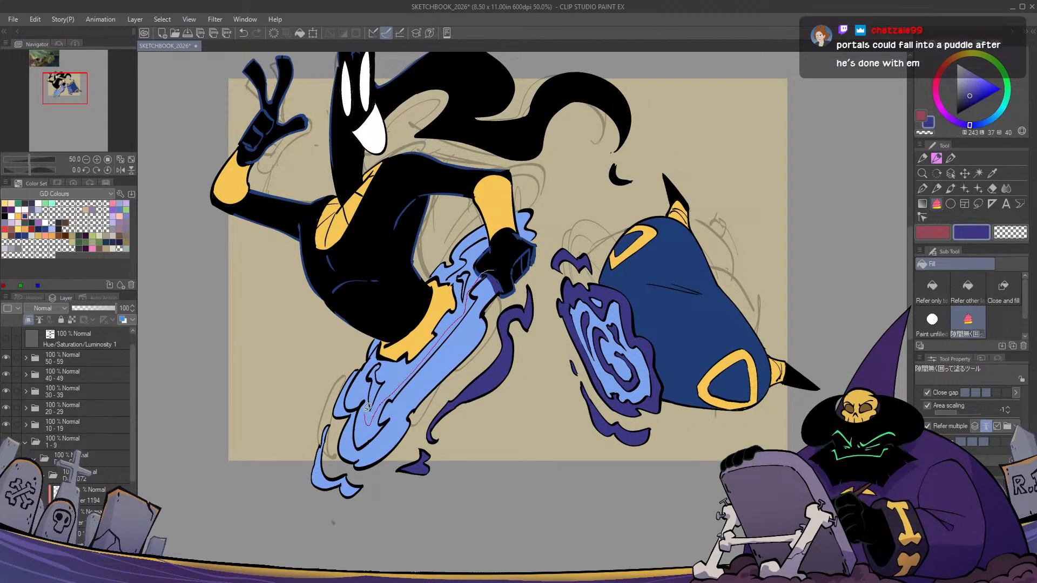
{"action": "mouse_move", "coordinate": [328, 390]}
{"action": "left_mouse_down"}
{"action": "mouse_move", "coordinate": [413, 493]}
{"action": "mouse_move", "coordinate": [444, 397]}
{"action": "mouse_move", "coordinate": [507, 294]}
{"action": "mouse_move", "coordinate": [491, 281]}
{"action": "mouse_move", "coordinate": [460, 304]}
{"action": "mouse_move", "coordinate": [471, 268]}
{"action": "left_mouse_up"}
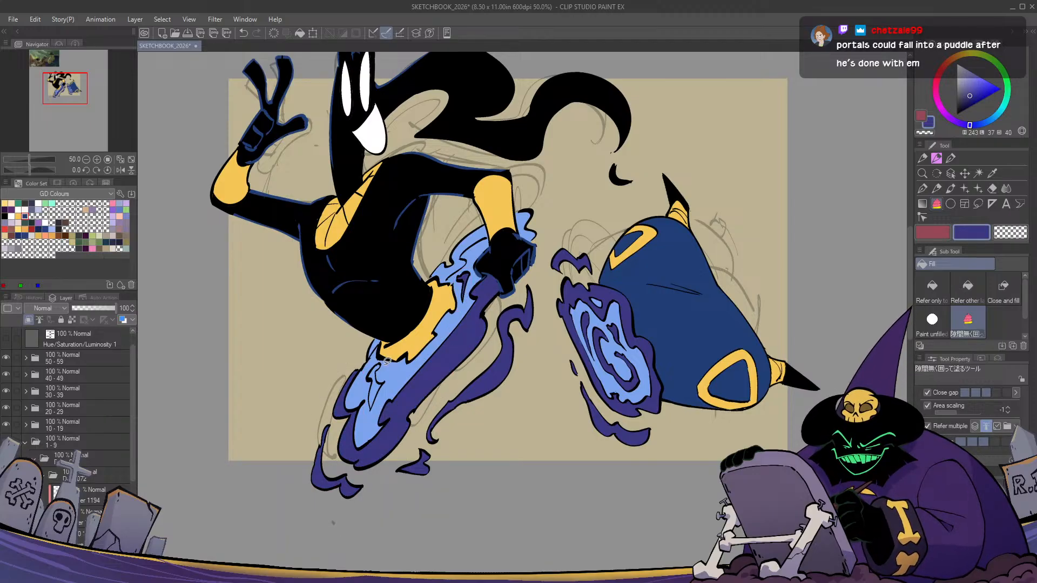
{"action": "mouse_move", "coordinate": [362, 383]}
{"action": "left_mouse_down"}
{"action": "mouse_move", "coordinate": [383, 365]}
{"action": "mouse_move", "coordinate": [358, 373]}
{"action": "mouse_move", "coordinate": [351, 432]}
{"action": "left_mouse_up"}
{"action": "mouse_move", "coordinate": [397, 297]}
{"action": "left_mouse_down"}
{"action": "mouse_move", "coordinate": [414, 330]}
{"action": "mouse_move", "coordinate": [458, 281]}
{"action": "mouse_move", "coordinate": [459, 267]}
{"action": "mouse_move", "coordinate": [407, 280]}
{"action": "mouse_move", "coordinate": [399, 302]}
{"action": "left_mouse_up"}
{"action": "key", "text": "p"}
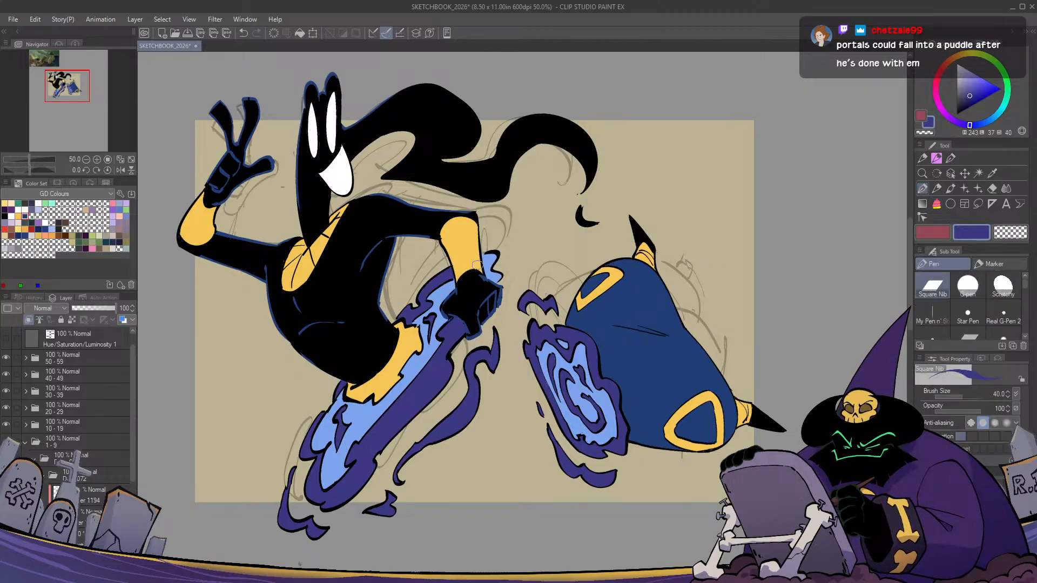
{"action": "left_click_drag", "start_coordinate": [474, 284], "coordinate": [497, 246]}
Examine the portals' light blue and dark purple colouring in mirrored and normal view
{"action": "key", "text": "h"}
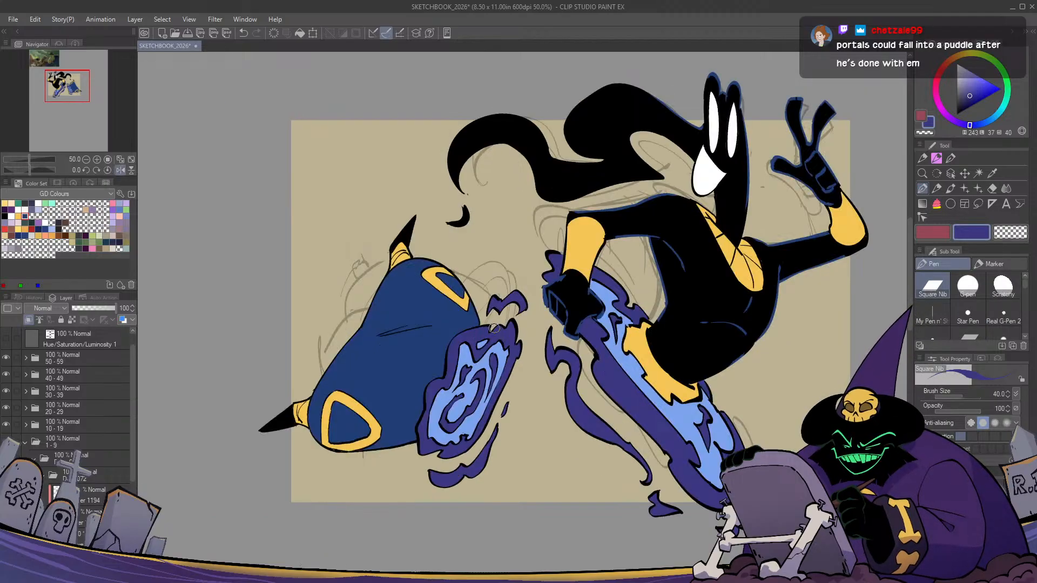
{"action": "key", "text": "h"}
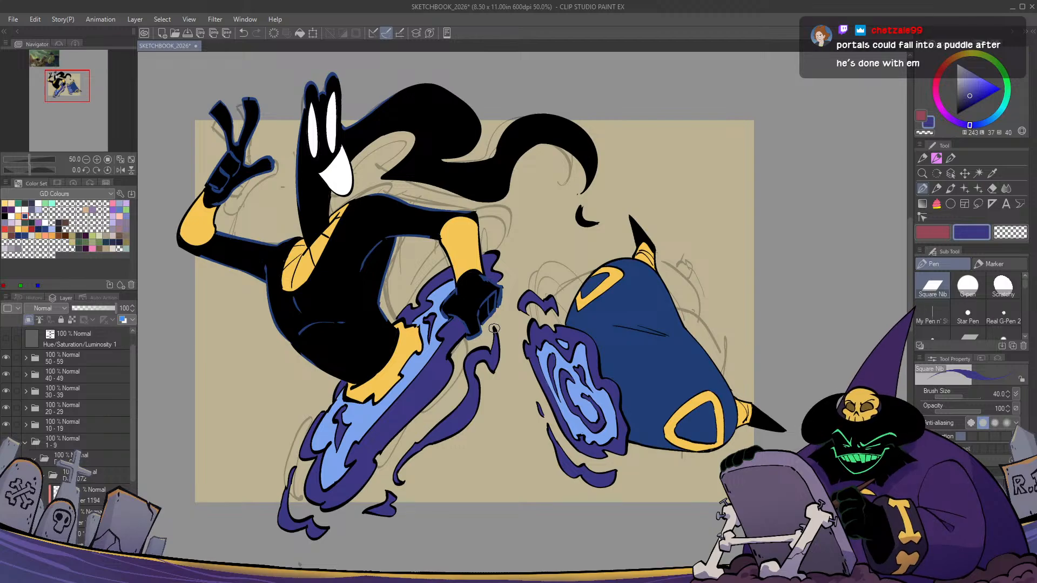
{"action": "left_click_drag", "start_coordinate": [493, 449], "coordinate": [468, 414]}
{"action": "key", "text": "h"}
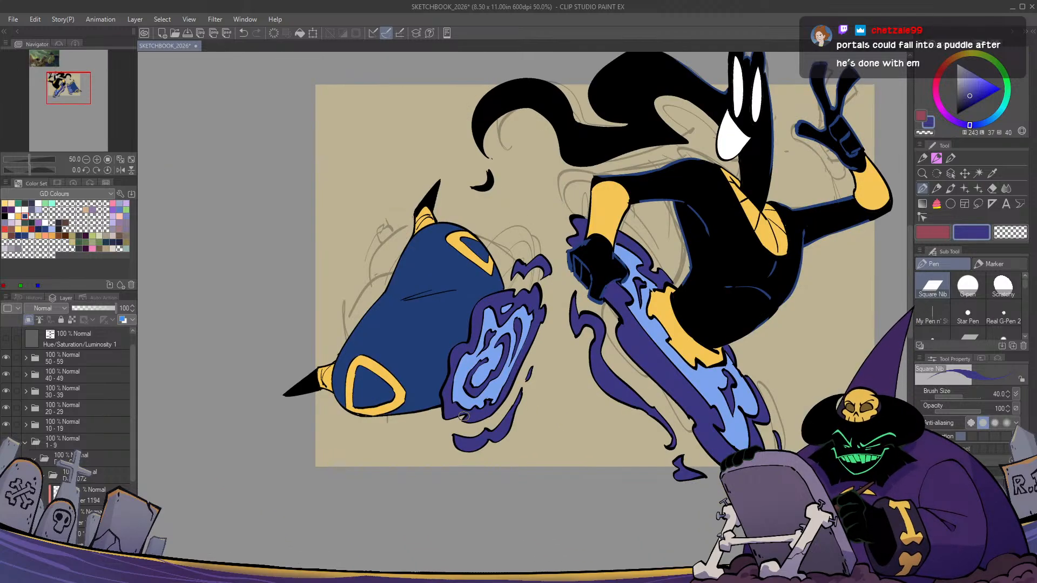
{"action": "key", "text": "h"}
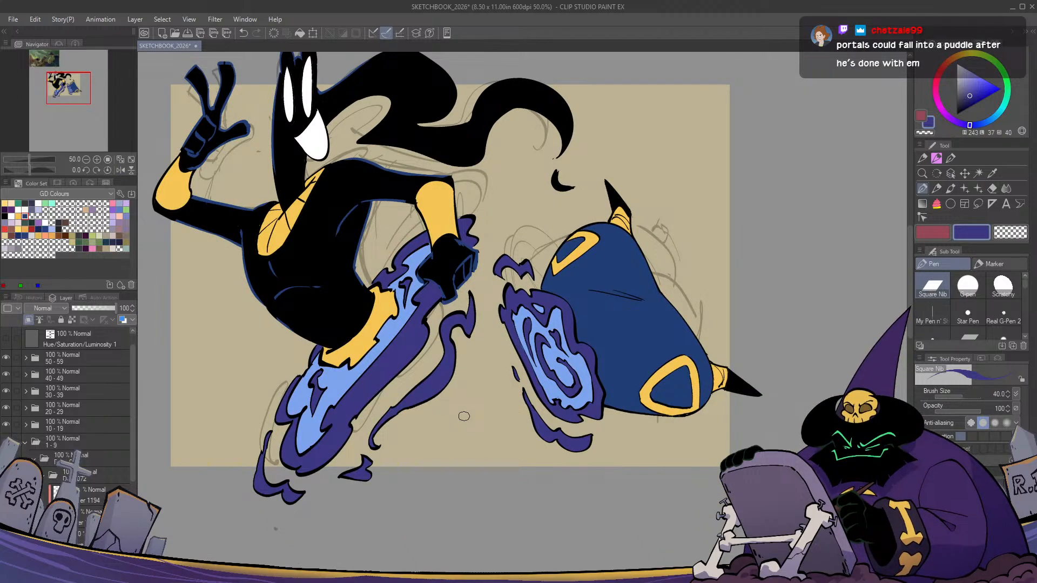
{"action": "key", "text": "h"}
{"action": "key", "text": "h"}
{"action": "left_click_drag", "start_coordinate": [463, 416], "coordinate": [551, 432]}
Shift the portals' dark purple to a dark blue with a hue, saturation and luminosity adjustment
{"action": "key", "text": "ctrl+u"}
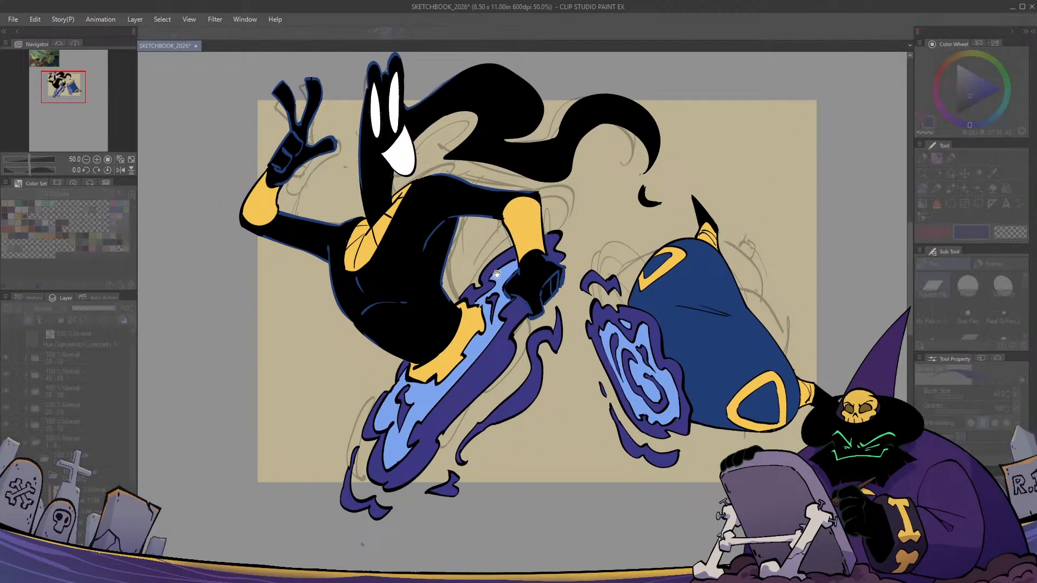
{"action": "left_click", "coordinate": [705, 345]}
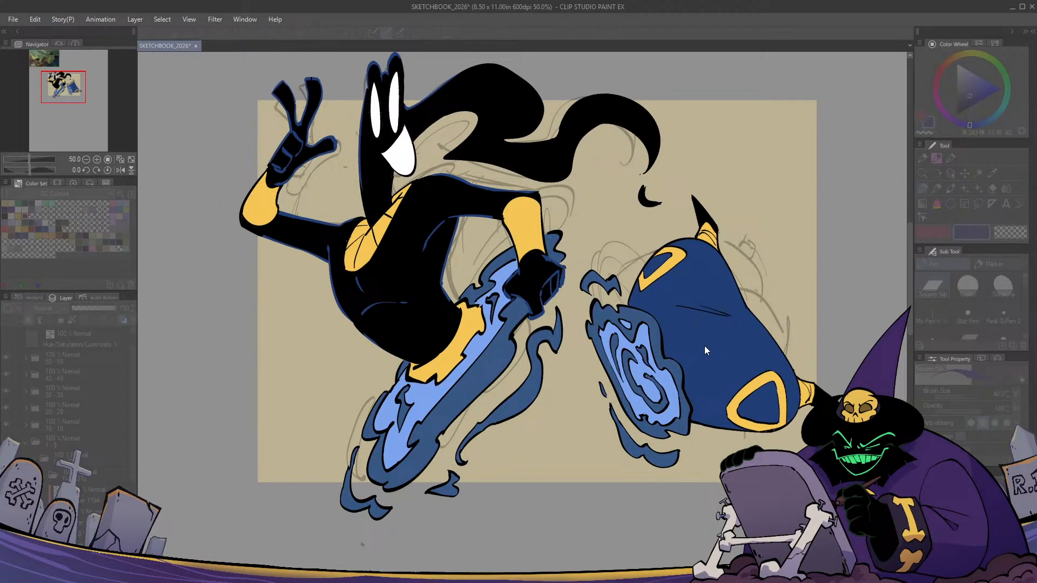
{"action": "left_click_drag", "start_coordinate": [496, 416], "coordinate": [502, 411]}
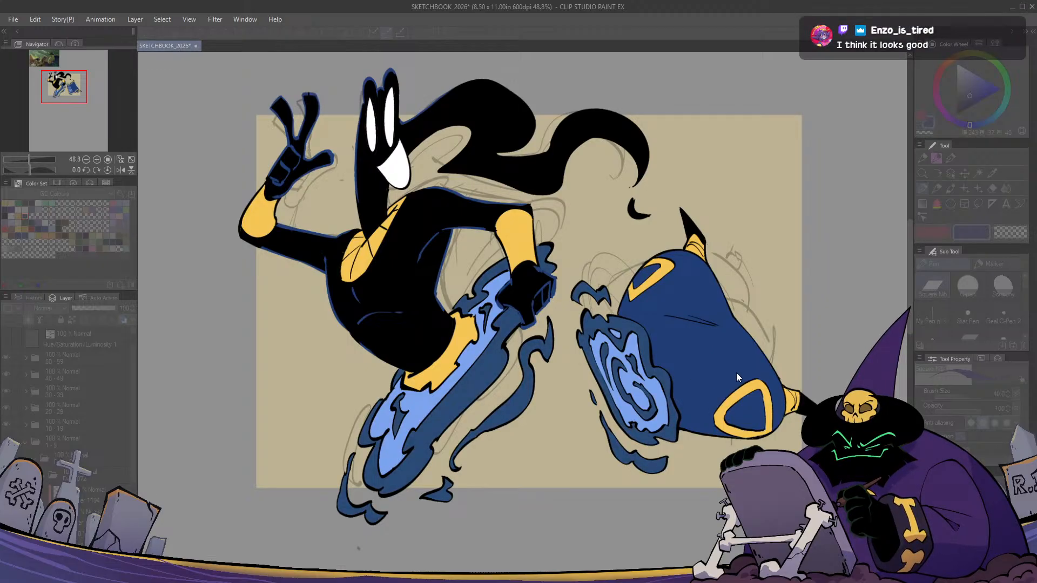
{"action": "key", "text": "h"}
{"action": "key", "text": "h"}
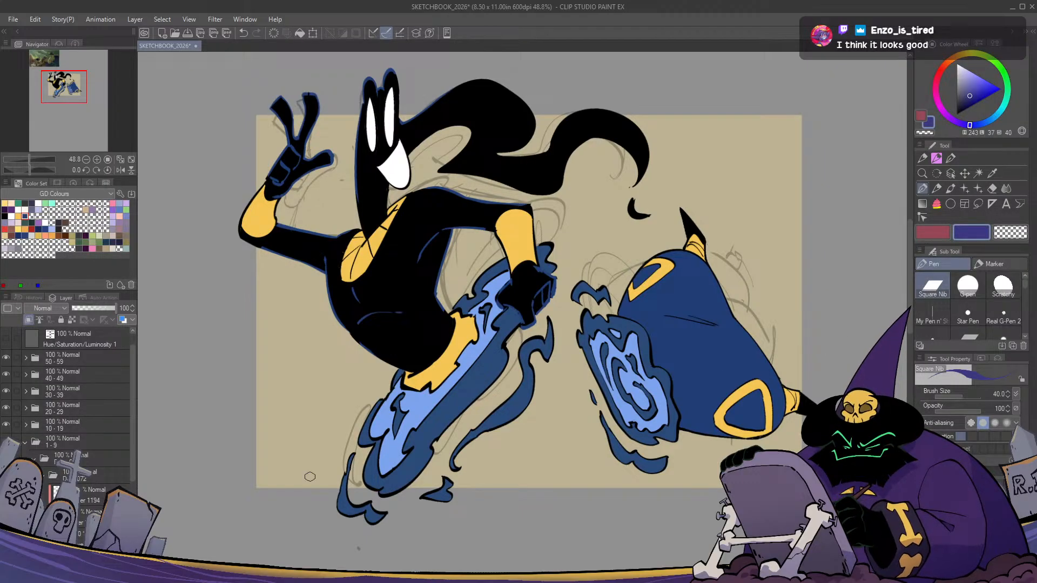
Select the layer holding the portals' light blue and adjust its hue, saturation and luminosity
{"action": "scroll", "coordinate": [75, 411], "scroll_direction": "down", "scroll_amount": 3}
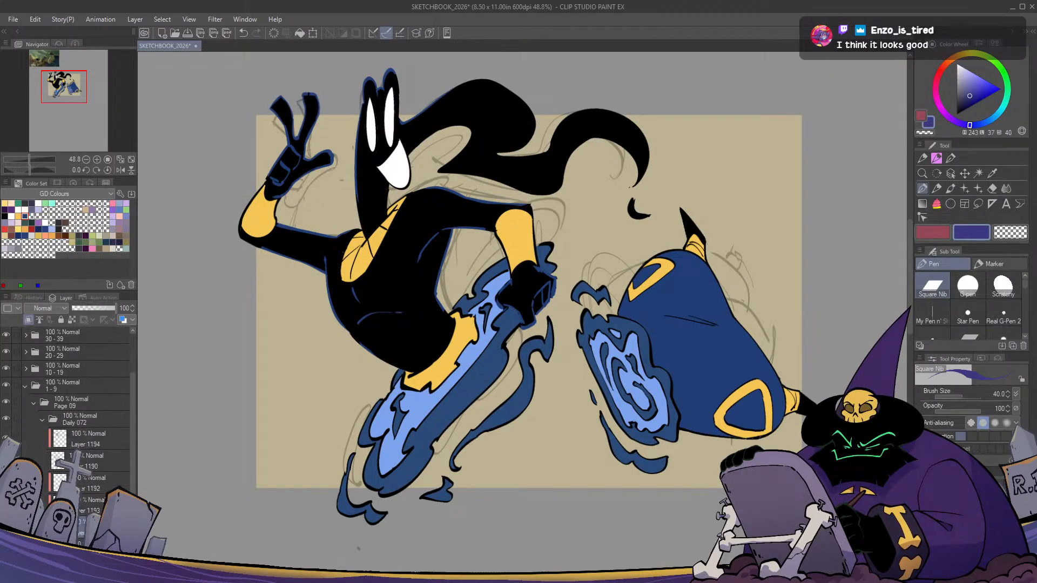
{"action": "left_click", "coordinate": [86, 546]}
{"action": "key", "text": "ctrl+u"}
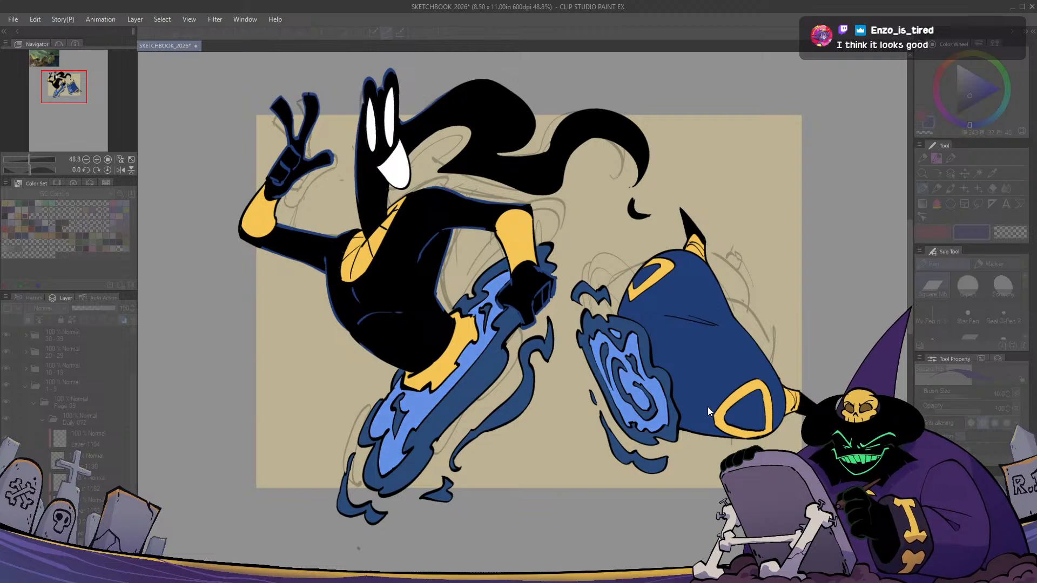
{"action": "key", "text": "h"}
{"action": "key", "text": "h"}
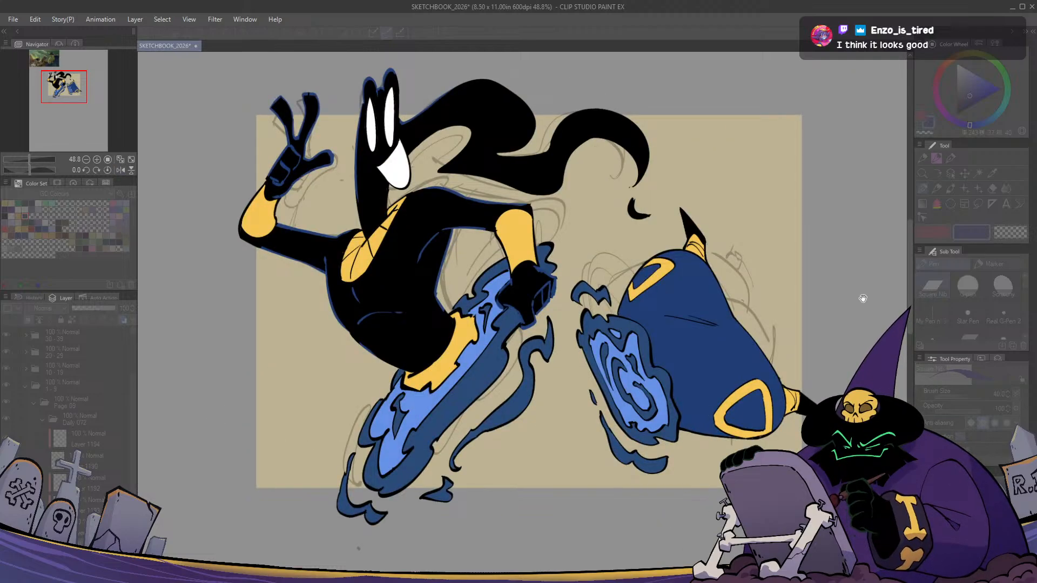
{"action": "left_click", "coordinate": [857, 326]}
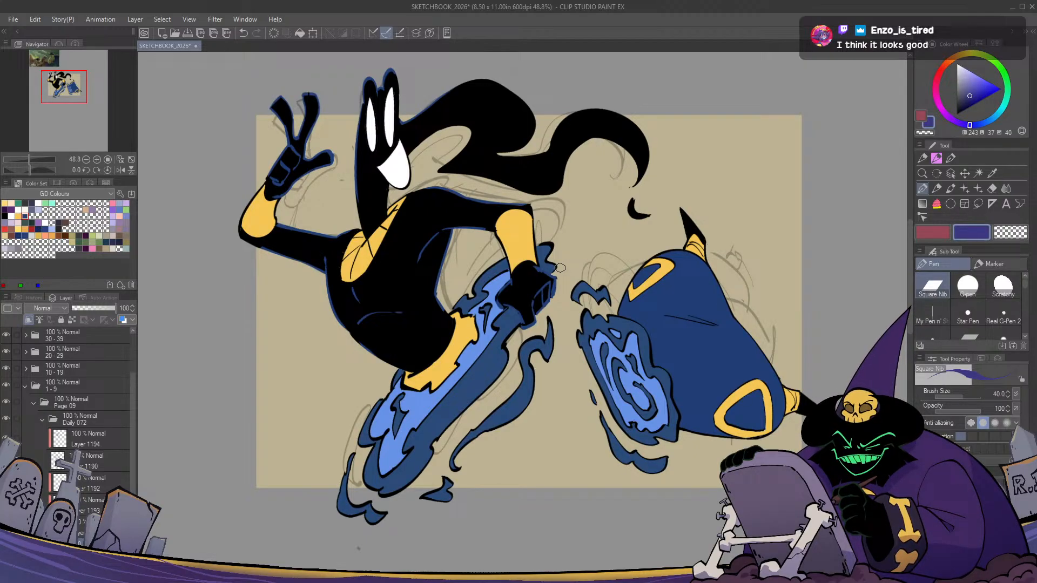
{"action": "left_click_drag", "start_coordinate": [523, 277], "coordinate": [513, 294]}
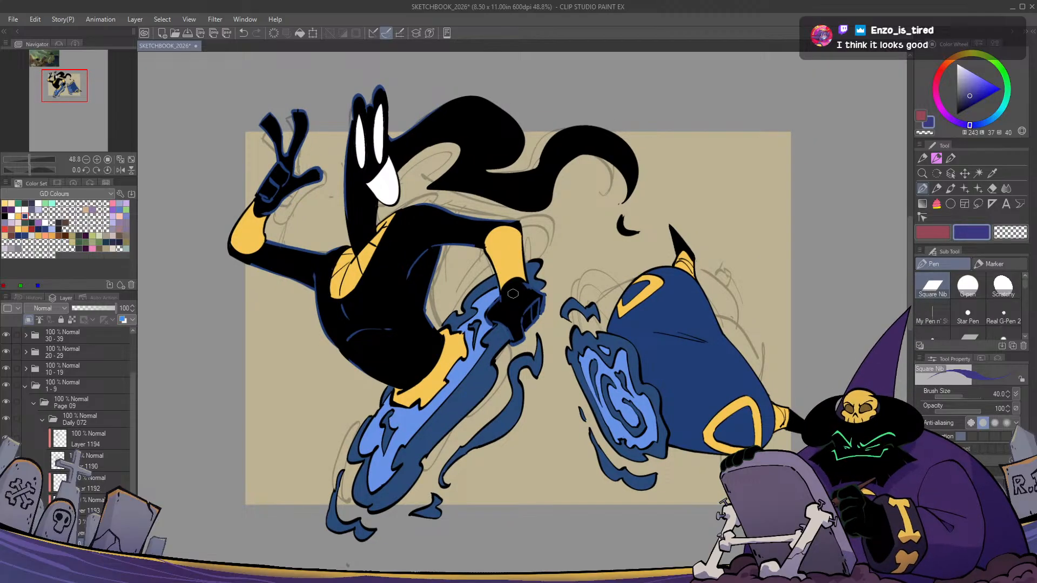
Select Layer 1194 and choose dark blue from the GD Colours set as the drawing colour
{"action": "left_click", "coordinate": [97, 440]}
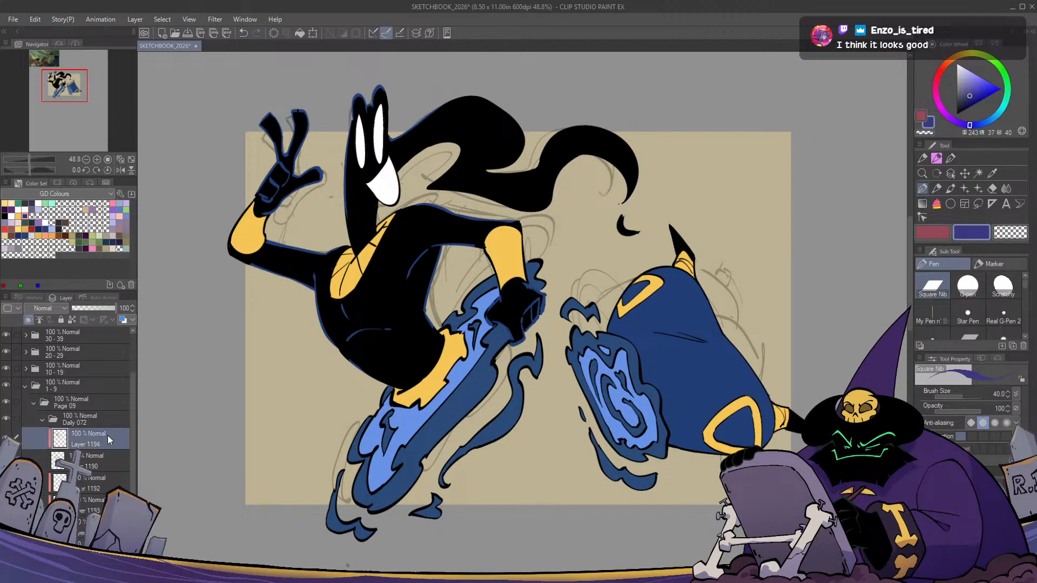
{"action": "left_click", "coordinate": [39, 211]}
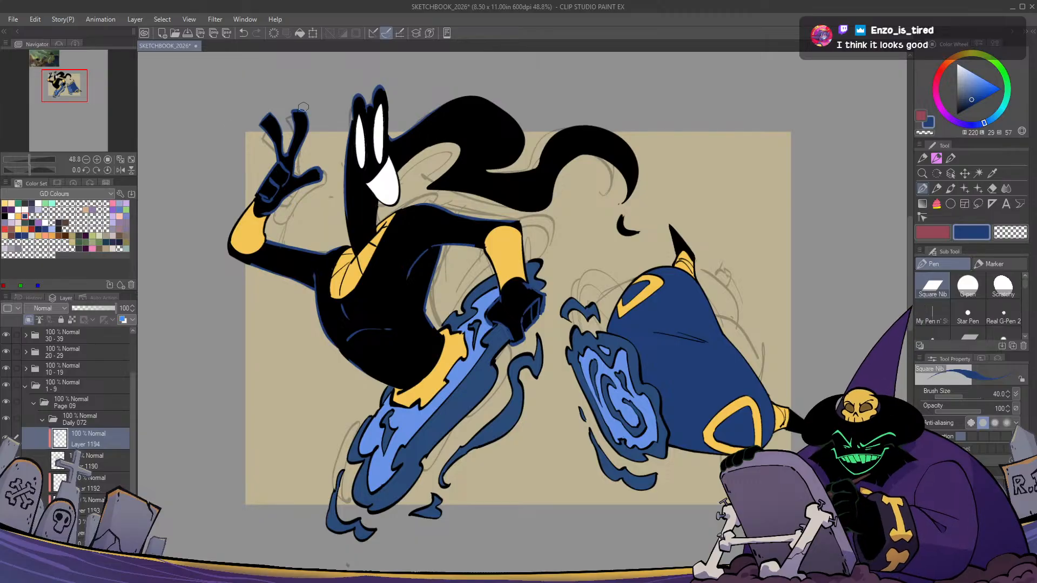
{"action": "left_click_drag", "start_coordinate": [496, 392], "coordinate": [434, 285]}
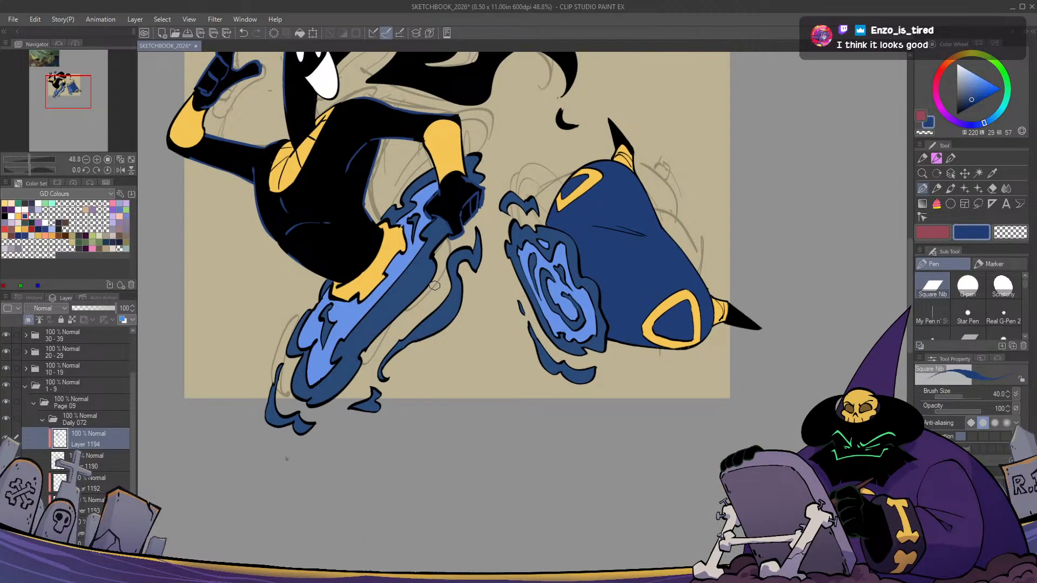
{"action": "key", "text": "h"}
{"action": "key", "text": "h"}
{"action": "left_click_drag", "start_coordinate": [549, 402], "coordinate": [545, 454]}
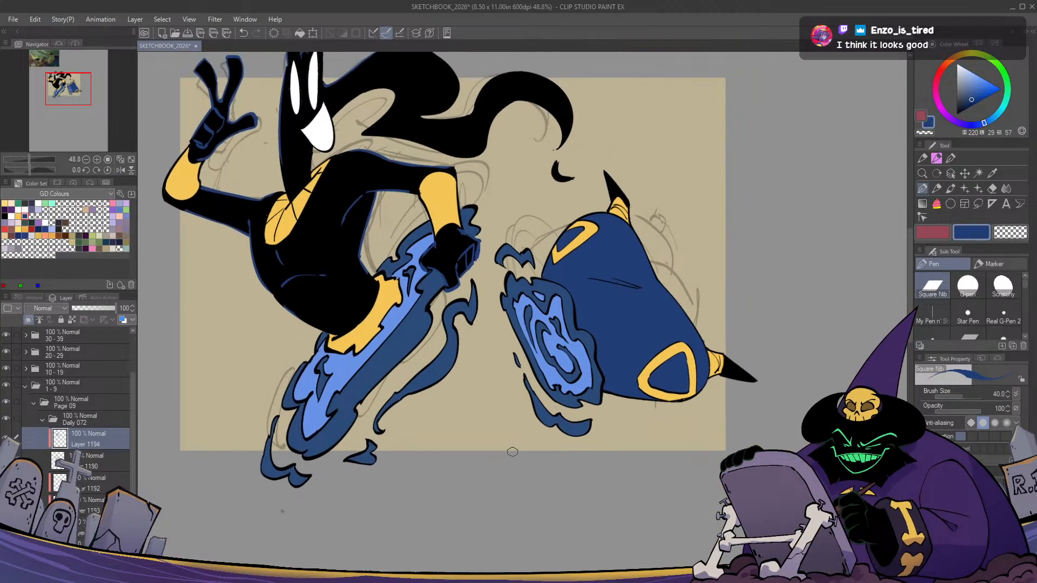
Create a clipped Hard light layer beneath the ink layer and choose a muted blue as its shading colour
{"action": "left_click", "coordinate": [95, 483]}
{"action": "key", "text": "ctrl+shift+n"}
{"action": "left_click", "coordinate": [29, 320]}
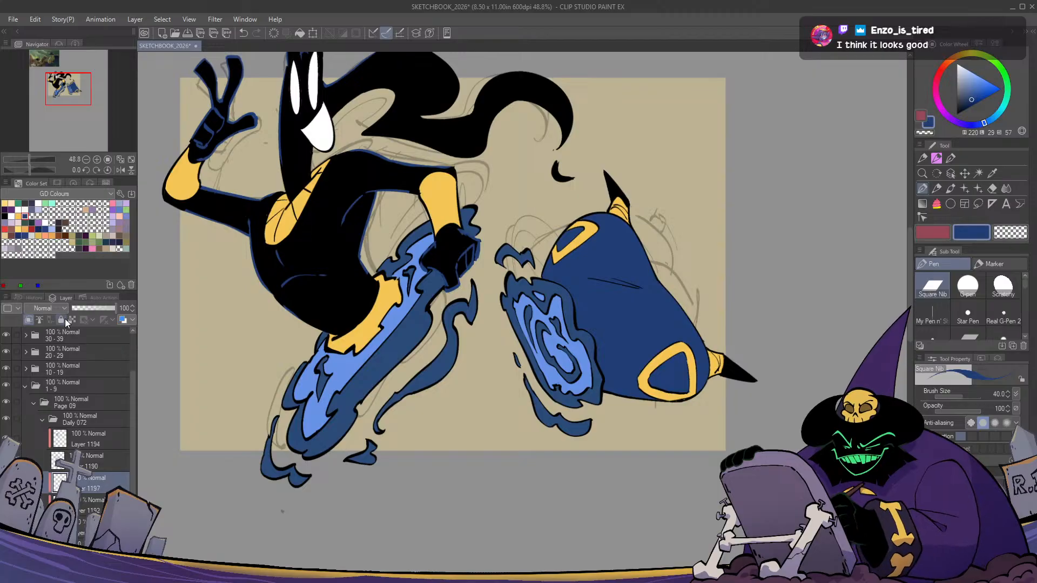
{"action": "left_click", "coordinate": [49, 463]}
{"action": "left_click_drag", "start_coordinate": [965, 96], "coordinate": [962, 93]}
{"action": "left_click_drag", "start_coordinate": [446, 194], "coordinate": [443, 270]}
Ink a black shadow along the lowered arm's yellow forearm on Layer 1190, redoing the first stroke
{"action": "left_click", "coordinate": [99, 463]}
{"action": "key", "text": "x"}
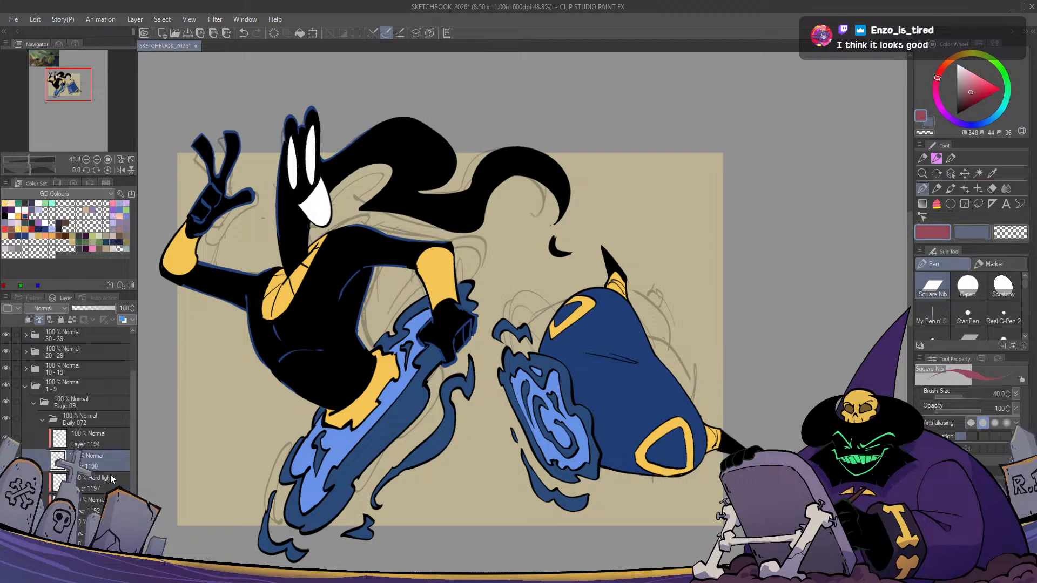
{"action": "left_click", "coordinate": [957, 115]}
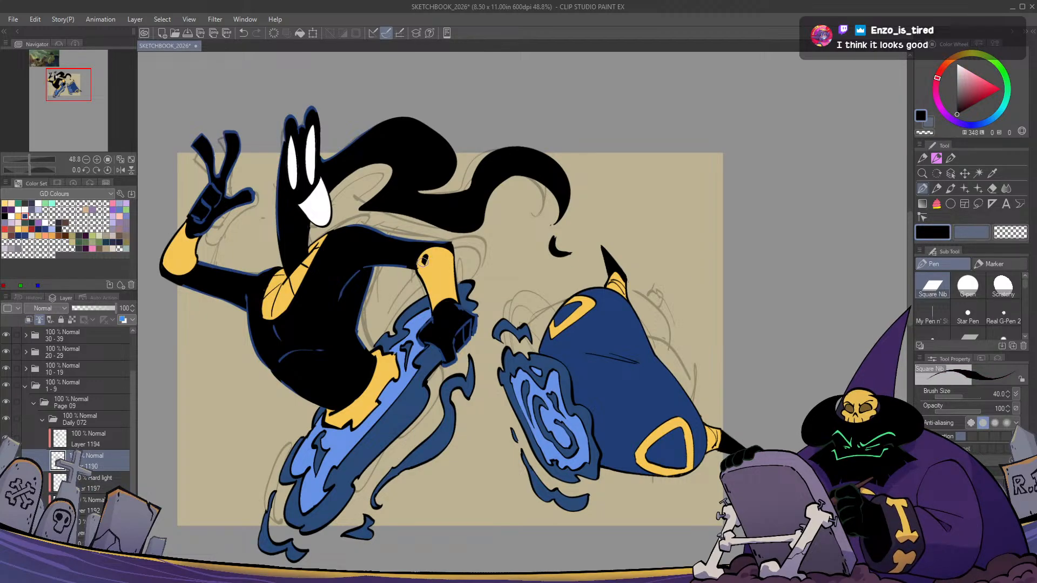
{"action": "left_click_drag", "start_coordinate": [422, 262], "coordinate": [434, 304]}
{"action": "key", "text": "ctrl+z"}
{"action": "left_click_drag", "start_coordinate": [445, 256], "coordinate": [453, 300]}
{"action": "key", "text": "c"}
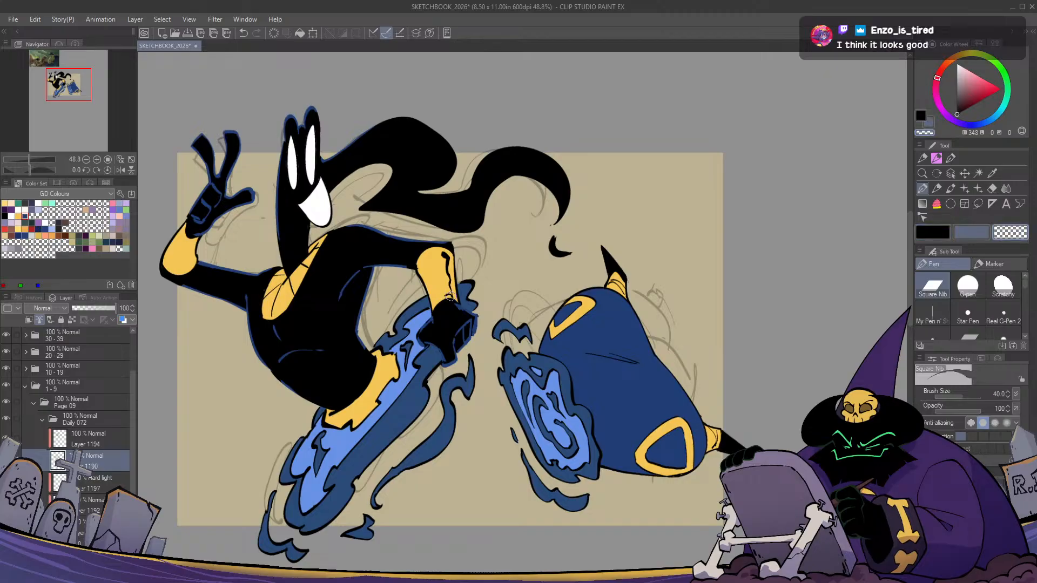
{"action": "left_click_drag", "start_coordinate": [368, 315], "coordinate": [488, 337]}
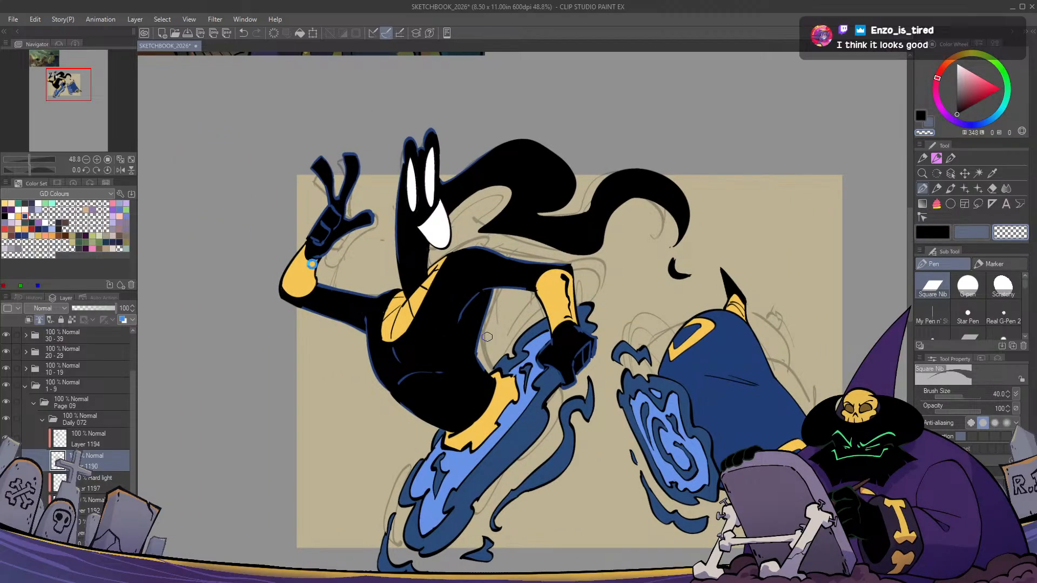
Ink black shadow and fold marks on the raised yellow forearm, the chest panel and the yellow waistband
{"action": "key", "text": "c"}
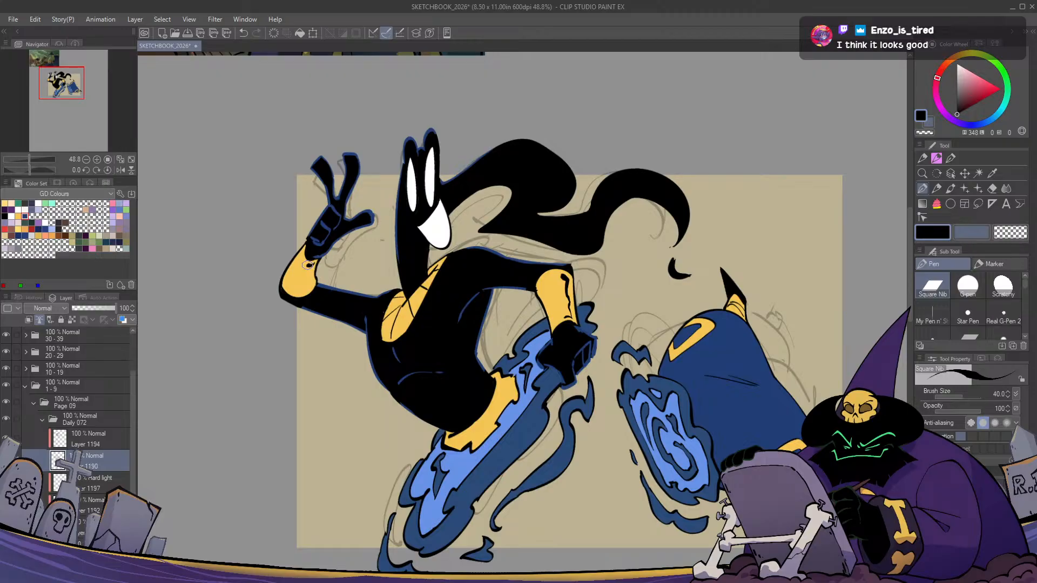
{"action": "left_click_drag", "start_coordinate": [309, 265], "coordinate": [312, 285]}
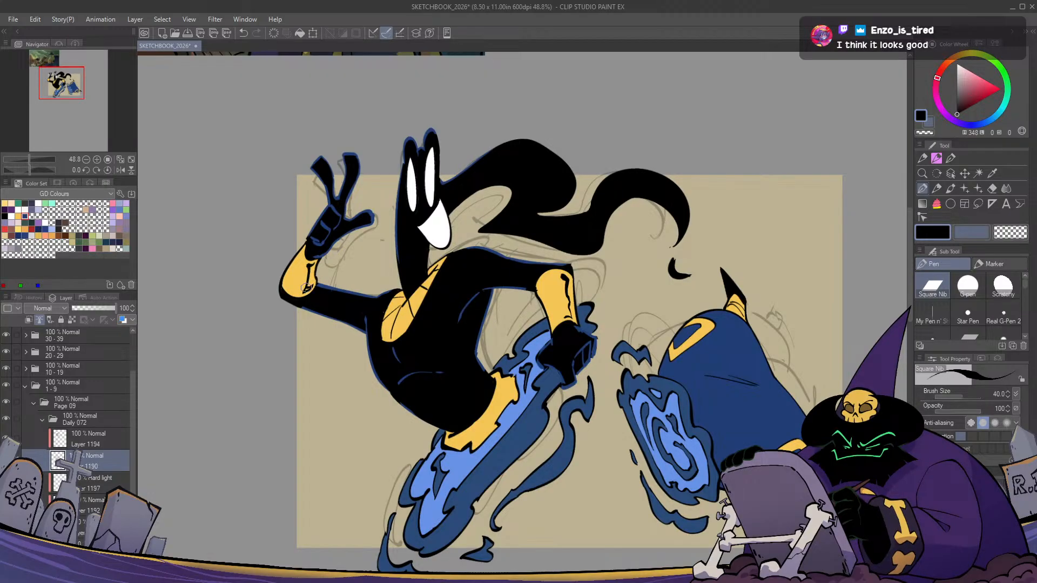
{"action": "key", "text": "h"}
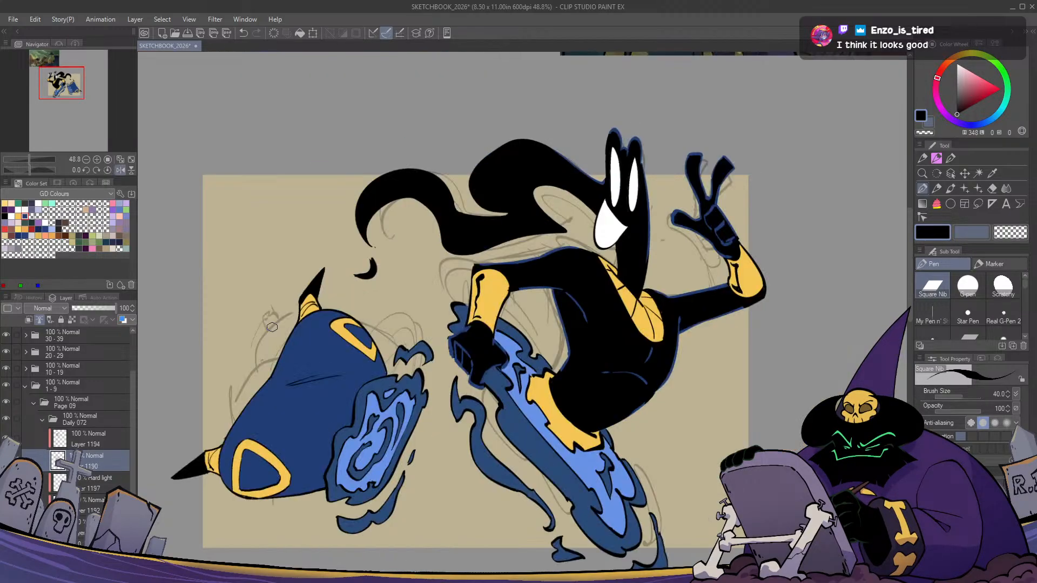
{"action": "key", "text": "h"}
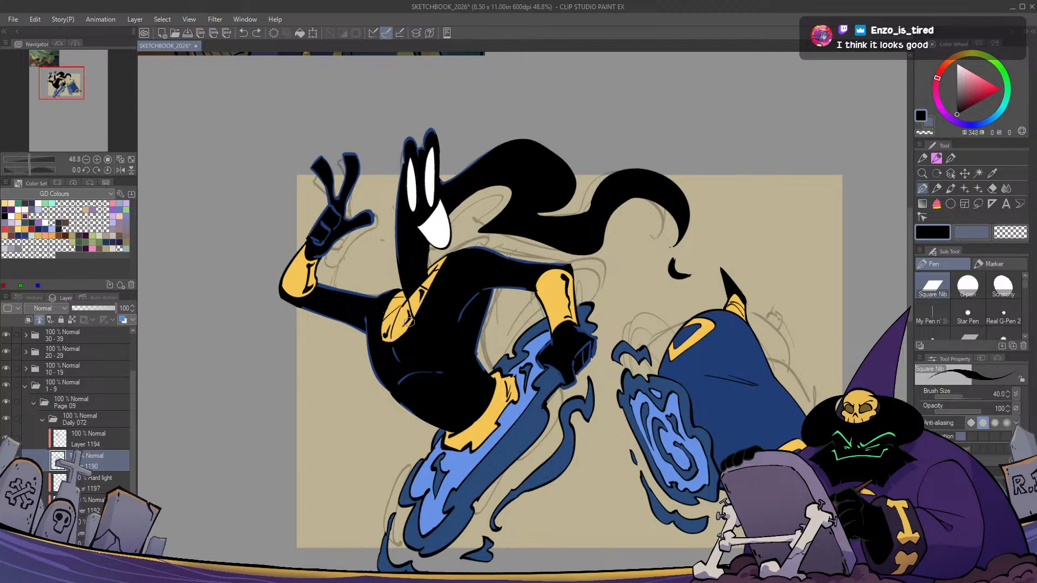
{"action": "key", "text": "h"}
{"action": "key", "text": "h"}
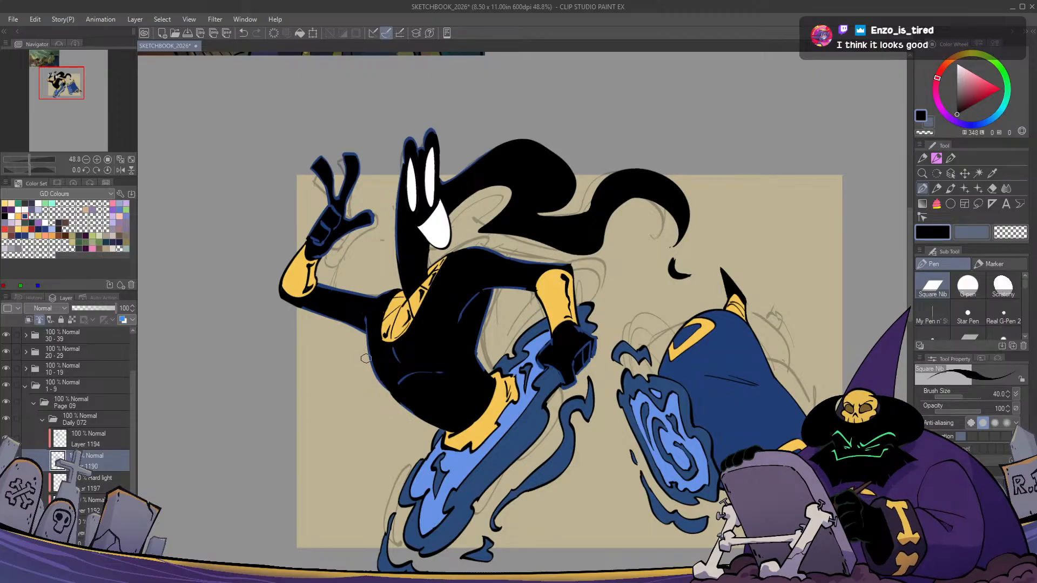
{"action": "key", "text": "h"}
{"action": "key", "text": "h"}
{"action": "left_click_drag", "start_coordinate": [632, 477], "coordinate": [590, 433]}
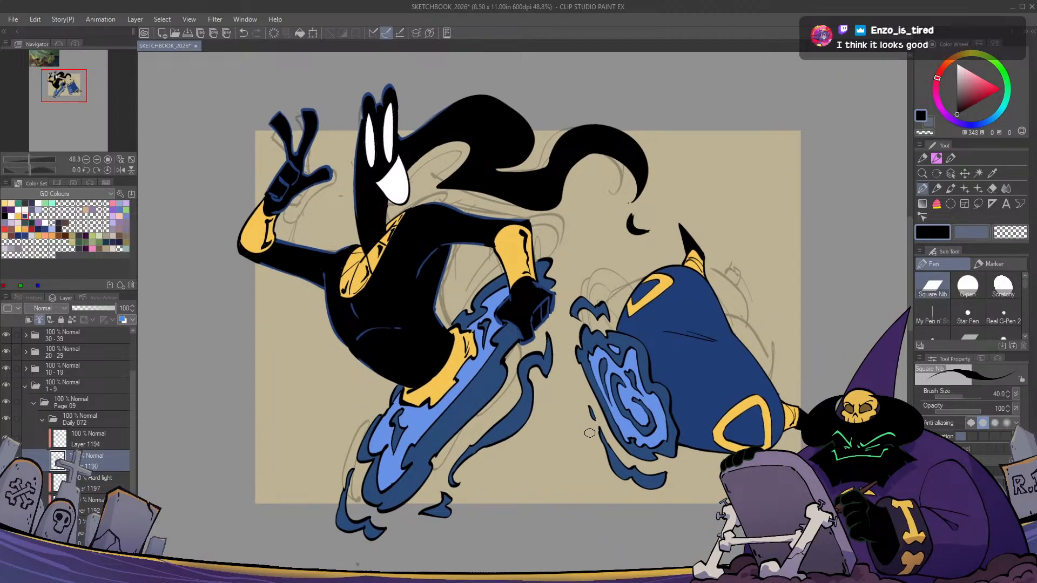
{"action": "key", "text": "h"}
{"action": "key", "text": "h"}
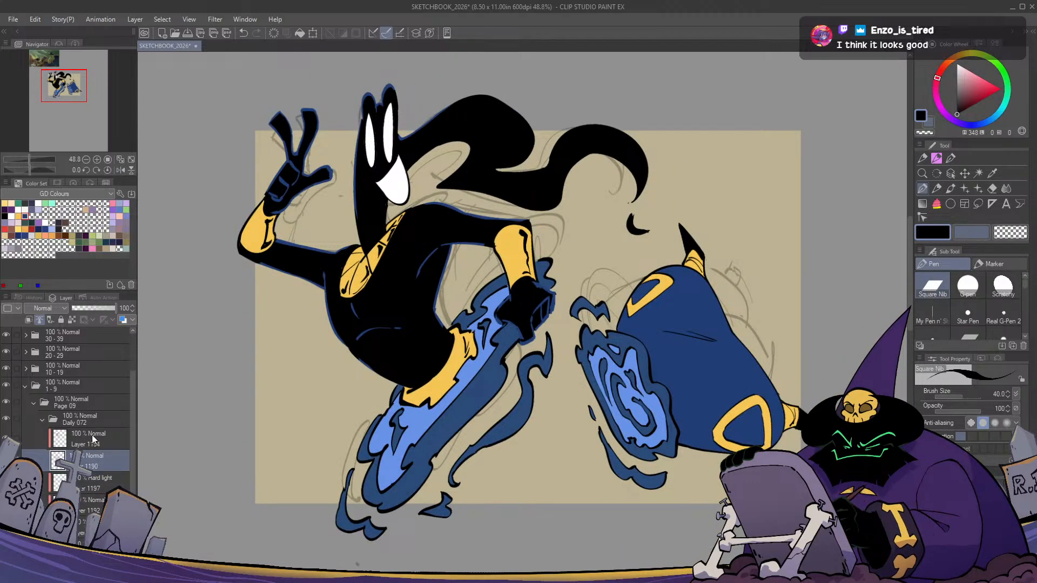
Shade the lowered arm's yellow forearm with muted blue on the Hard light layer, trimming the shadow with transparent colour
{"action": "left_click", "coordinate": [93, 484]}
{"action": "key", "text": "x"}
{"action": "mouse_move", "coordinate": [497, 310]}
{"action": "left_mouse_down"}
{"action": "mouse_move", "coordinate": [498, 353]}
{"action": "mouse_move", "coordinate": [516, 345]}
{"action": "mouse_move", "coordinate": [511, 308]}
{"action": "mouse_move", "coordinate": [489, 314]}
{"action": "mouse_move", "coordinate": [498, 350]}
{"action": "mouse_move", "coordinate": [507, 325]}
{"action": "left_mouse_up"}
{"action": "key", "text": "ctrl+z"}
{"action": "key", "text": "c"}
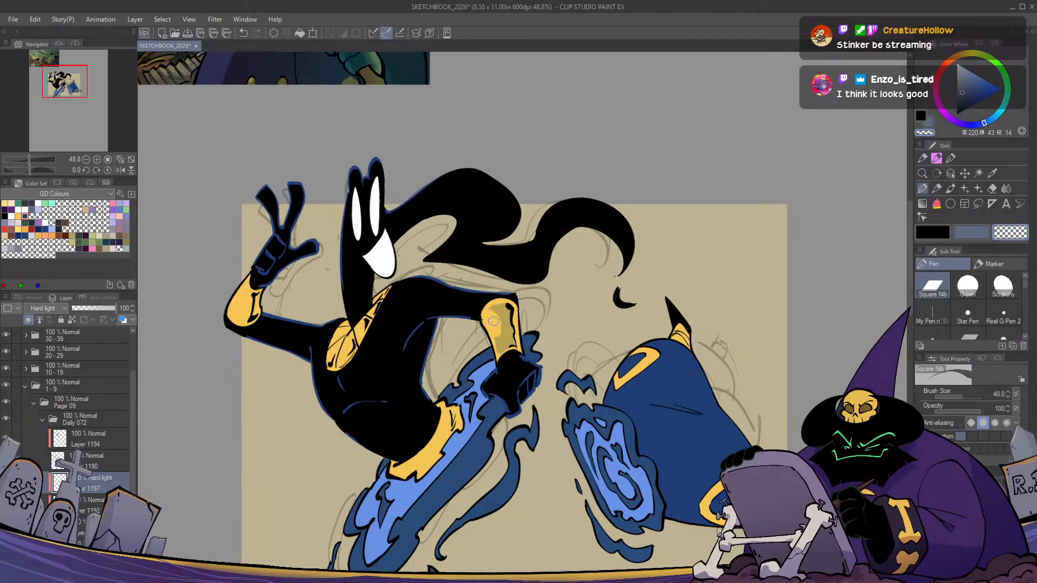
{"action": "key", "text": "h"}
{"action": "key", "text": "h"}
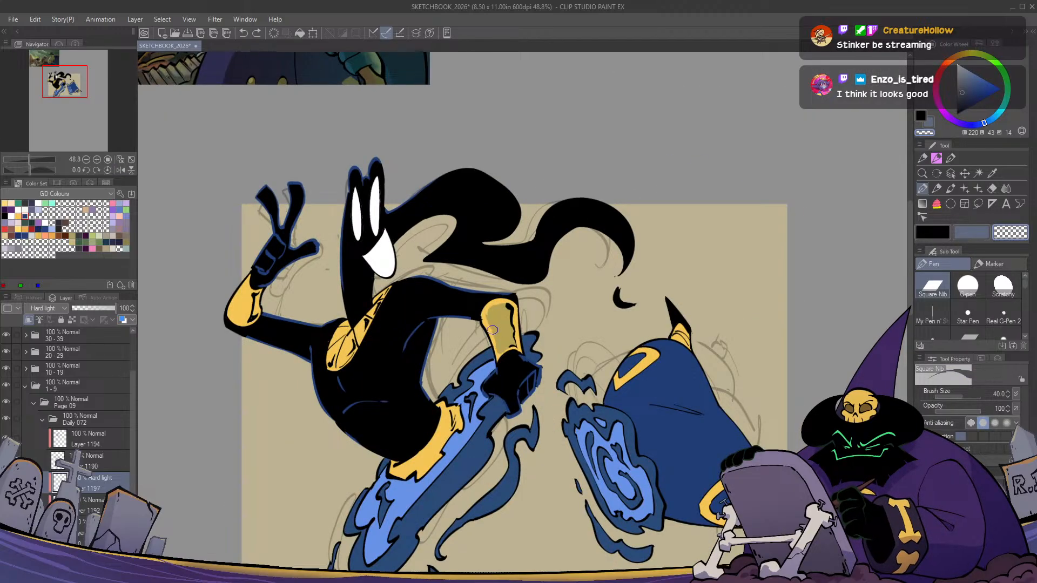
{"action": "key", "text": "h"}
{"action": "key", "text": "h"}
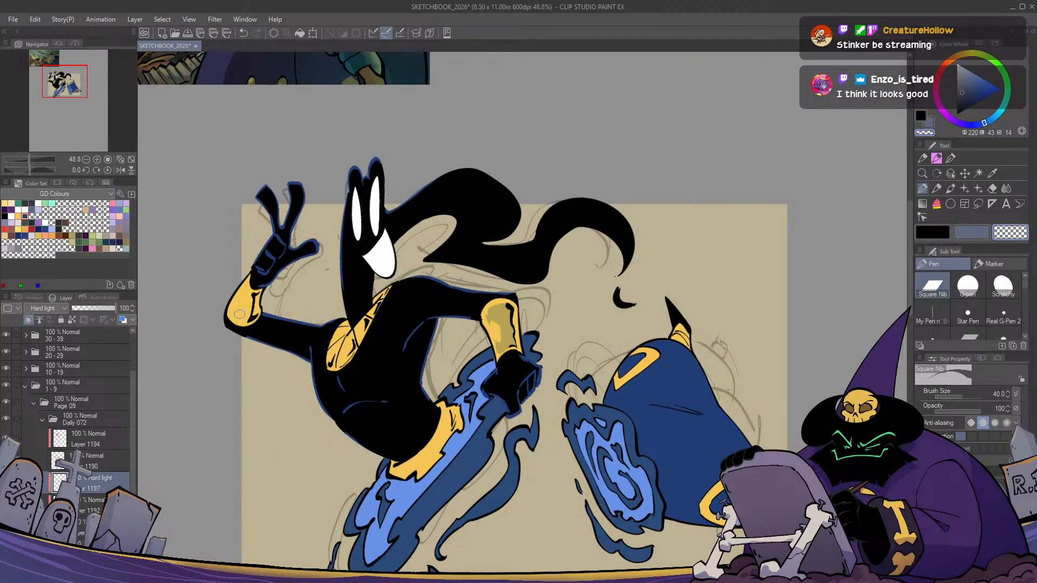
Outline and fill a muted blue shadow on the raised arm's yellow forearm on the Hard light layer
{"action": "left_click_drag", "start_coordinate": [239, 316], "coordinate": [303, 326]}
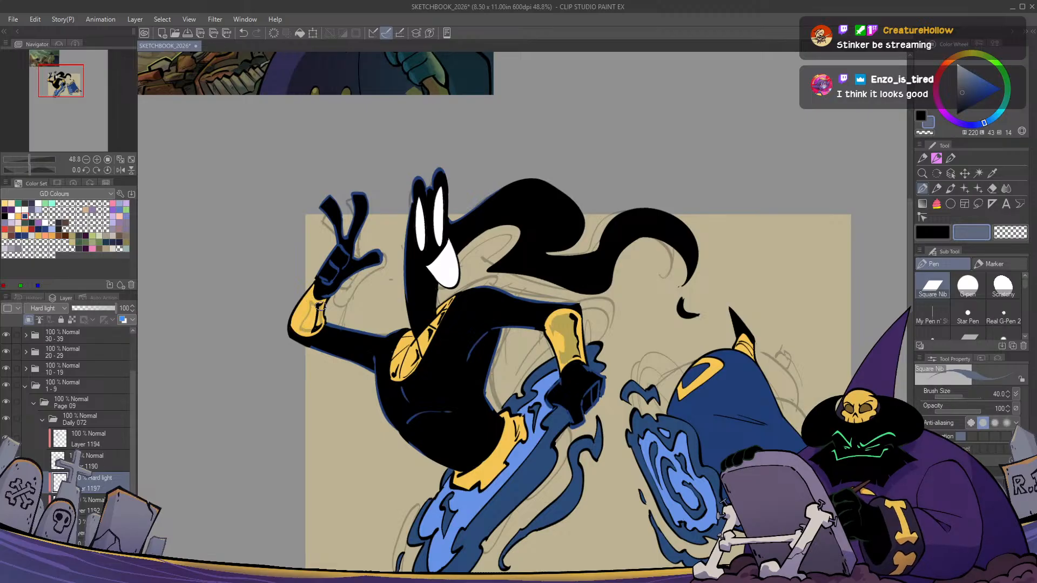
{"action": "key", "text": "g"}
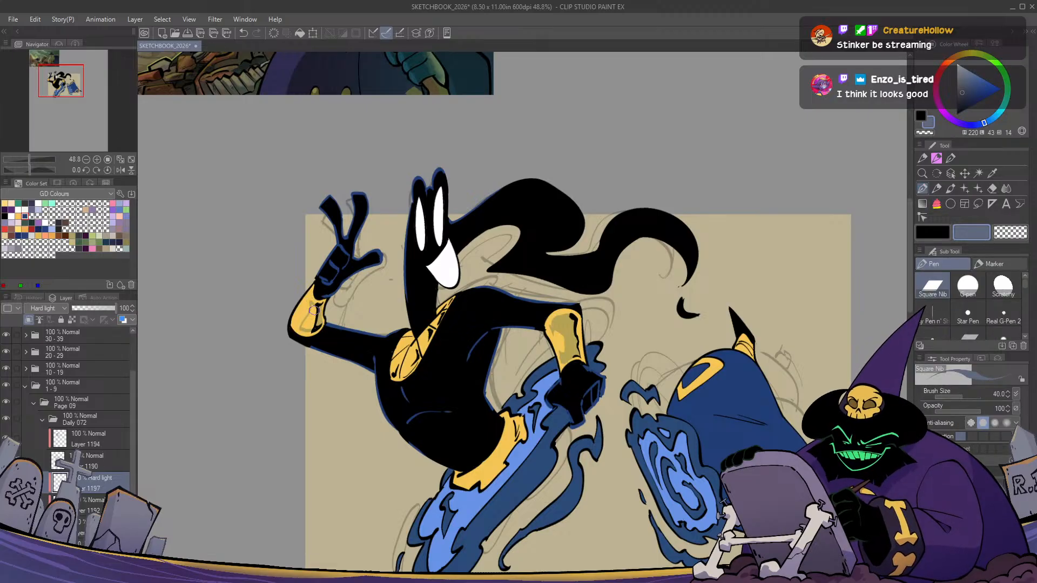
{"action": "left_click", "coordinate": [304, 327]}
{"action": "key", "text": "p"}
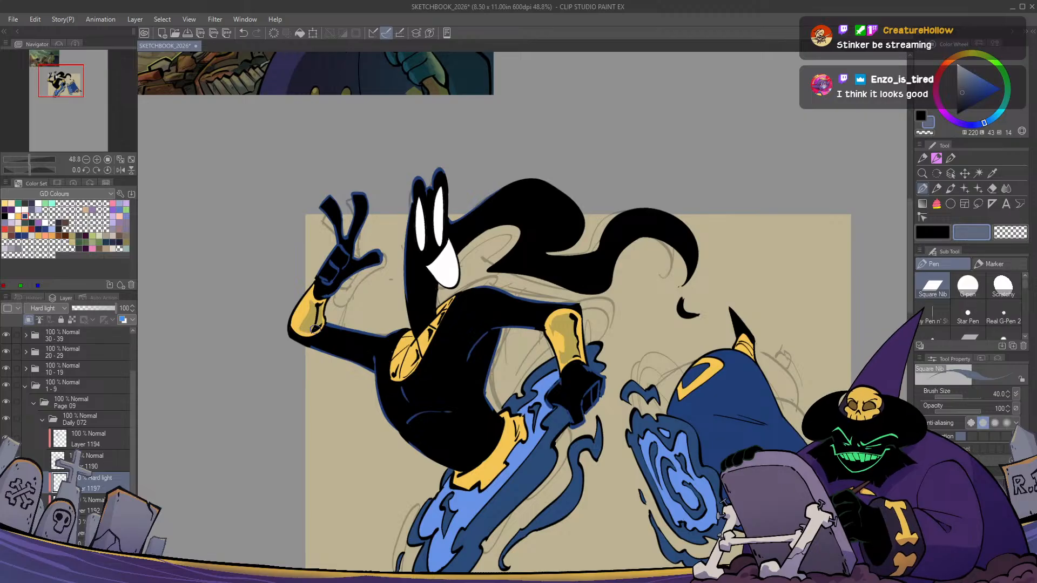
{"action": "scroll", "coordinate": [280, 400], "scroll_direction": "down", "scroll_amount": 2}
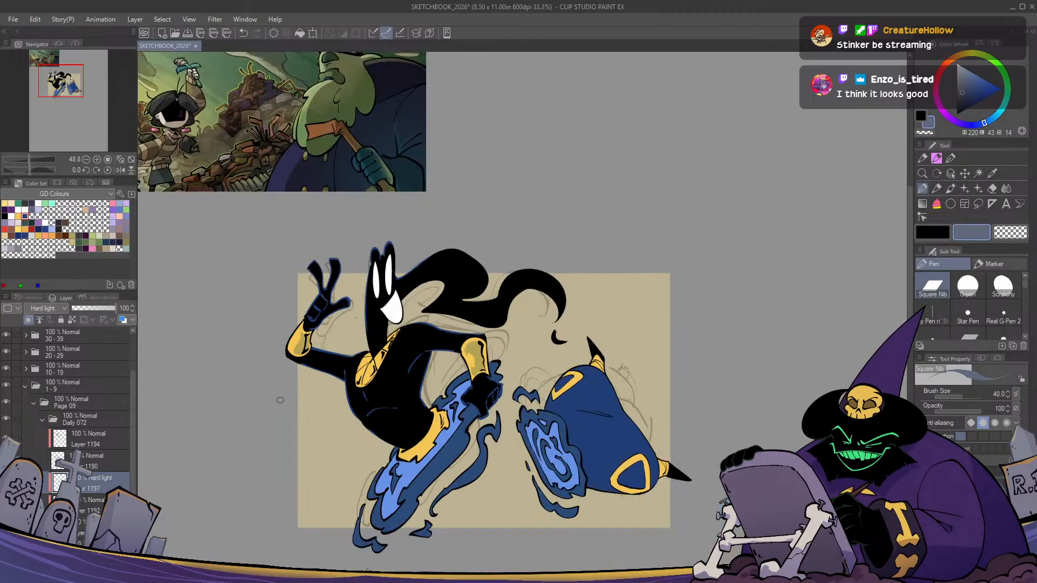
{"action": "scroll", "coordinate": [281, 400], "scroll_direction": "up", "scroll_amount": 3}
{"action": "left_click_drag", "start_coordinate": [621, 460], "coordinate": [534, 379]}
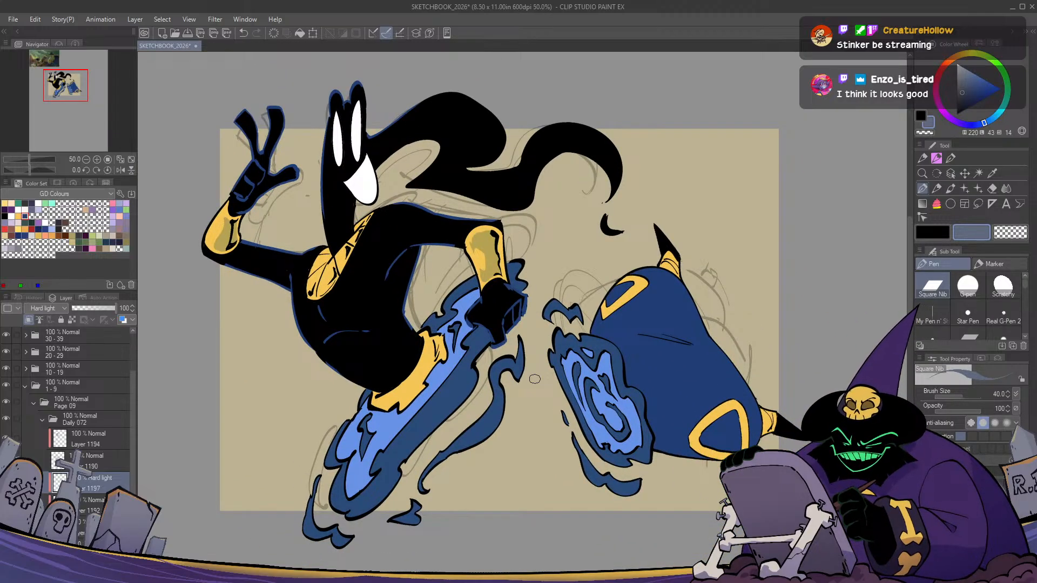
{"action": "scroll", "coordinate": [355, 320], "scroll_direction": "up", "scroll_amount": 2}
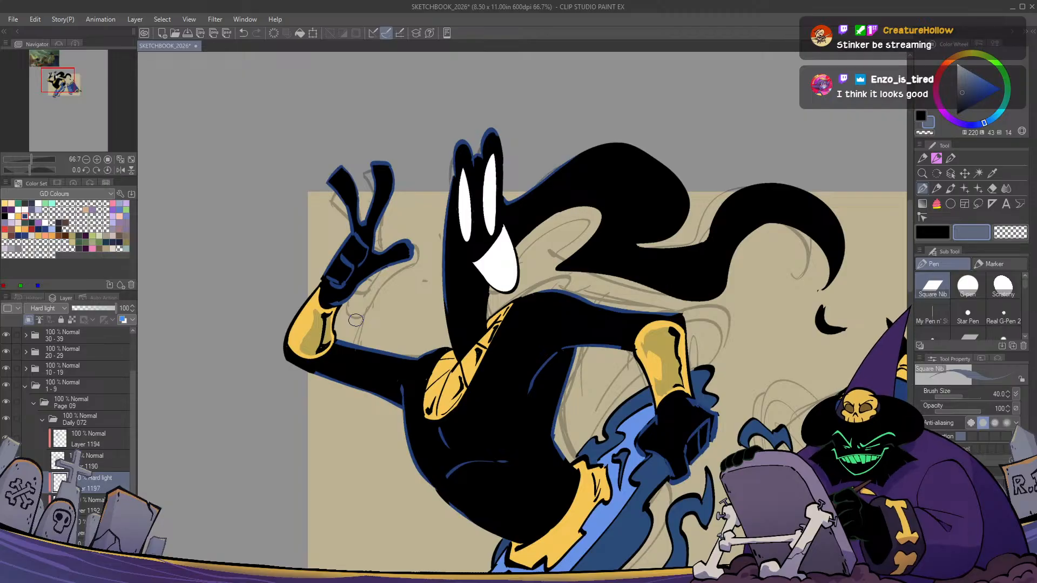
Refine the raised forearm's shadow edges by alternating transparent colour and muted blue around the wrist and black fold
{"action": "key", "text": "c"}
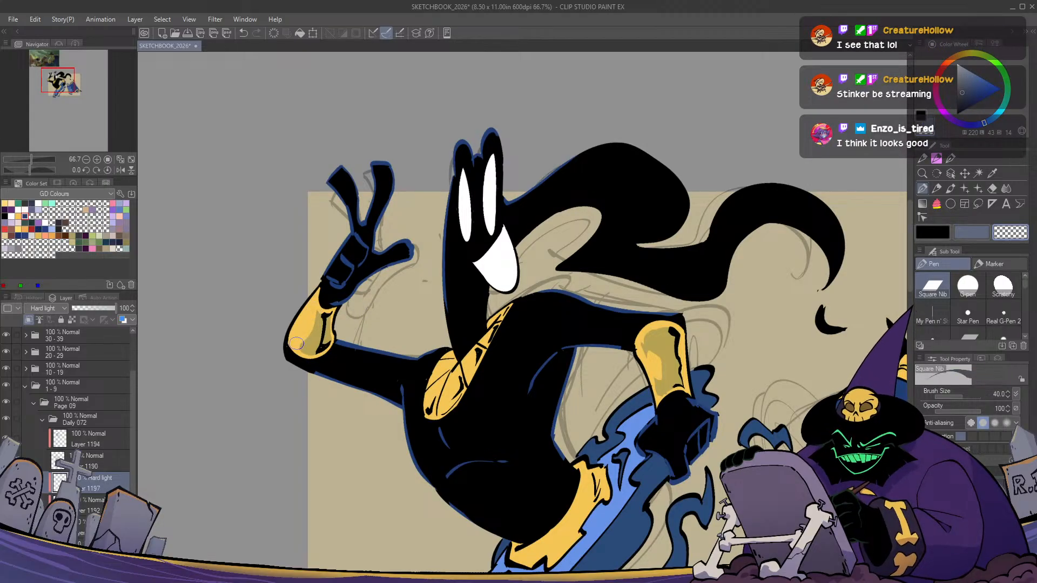
{"action": "key", "text": "c"}
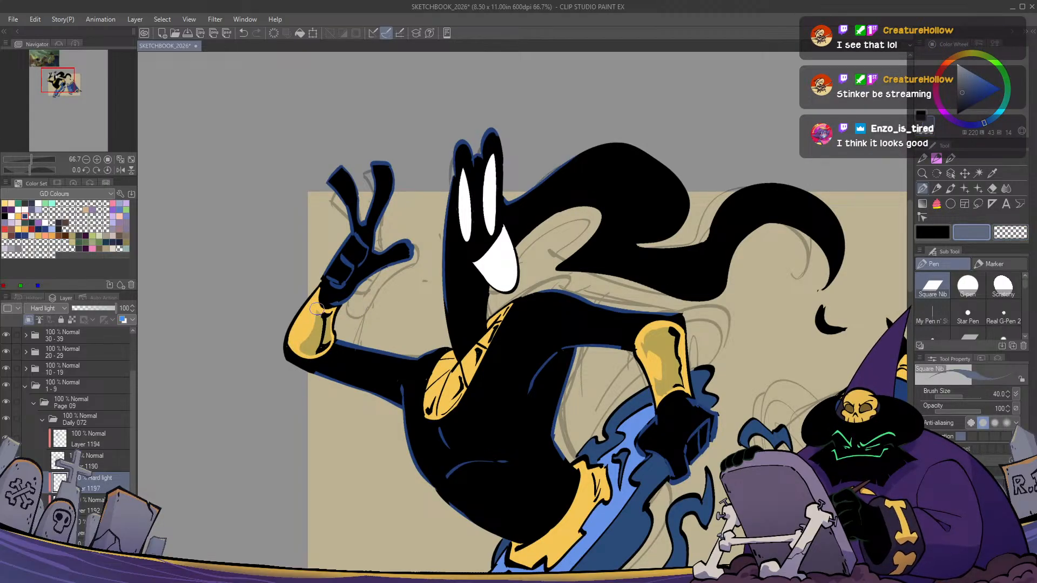
{"action": "left_click_drag", "start_coordinate": [331, 307], "coordinate": [323, 308]}
{"action": "key", "text": "c"}
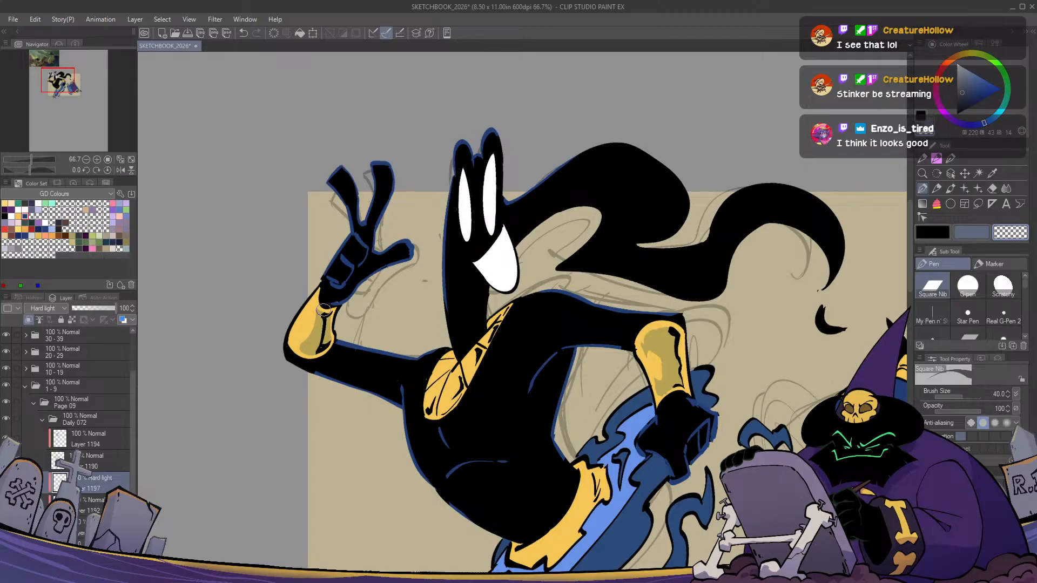
{"action": "key", "text": "c"}
{"action": "key", "text": "h"}
{"action": "key", "text": "h"}
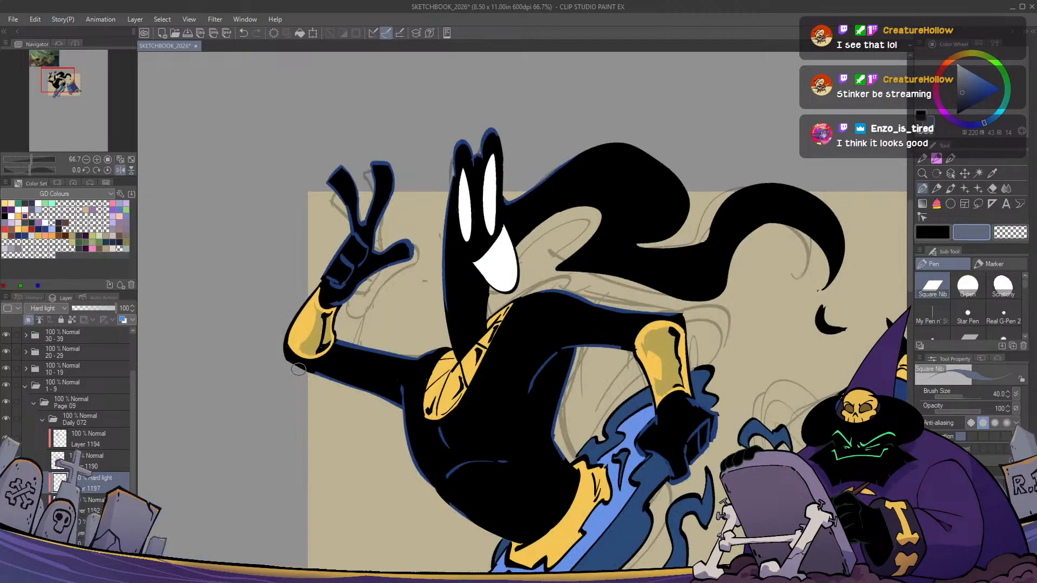
{"action": "key", "text": "c"}
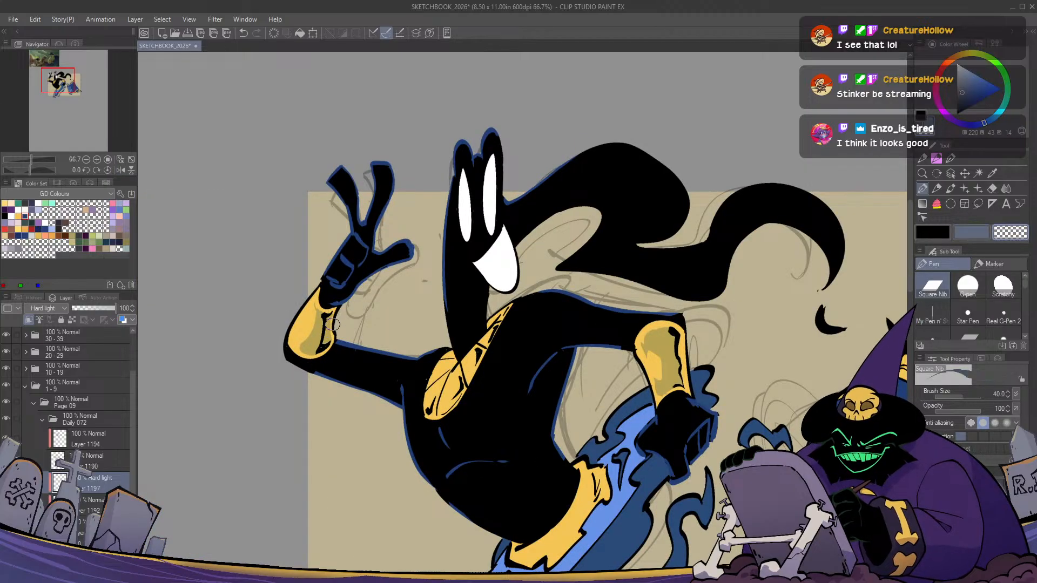
{"action": "key", "text": "c"}
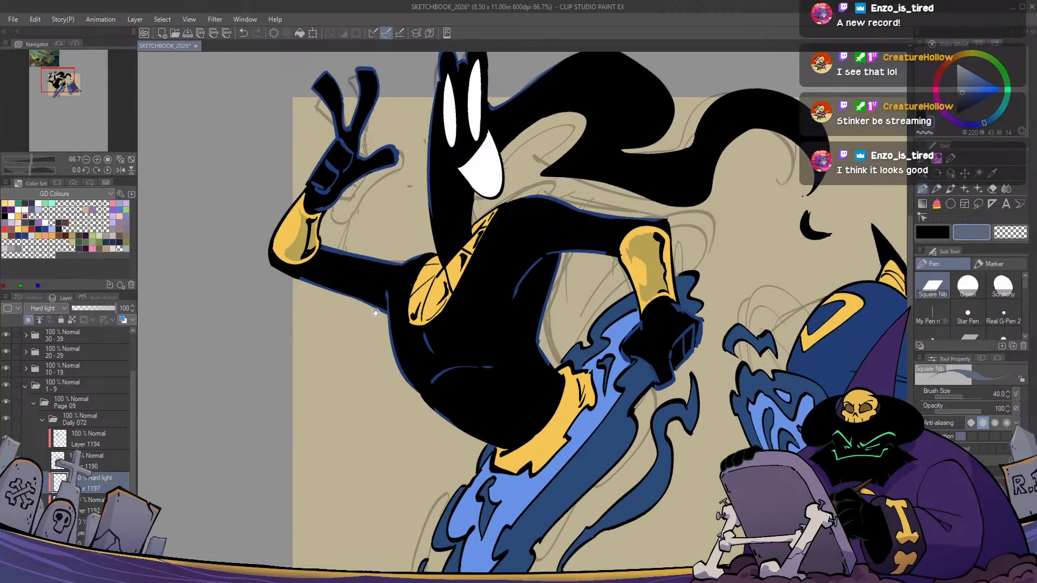
Shade the yellow chest panel and the upper fold of the yellow waistband with muted blue, undoing a stray stroke
{"action": "left_click_drag", "start_coordinate": [387, 413], "coordinate": [337, 342]}
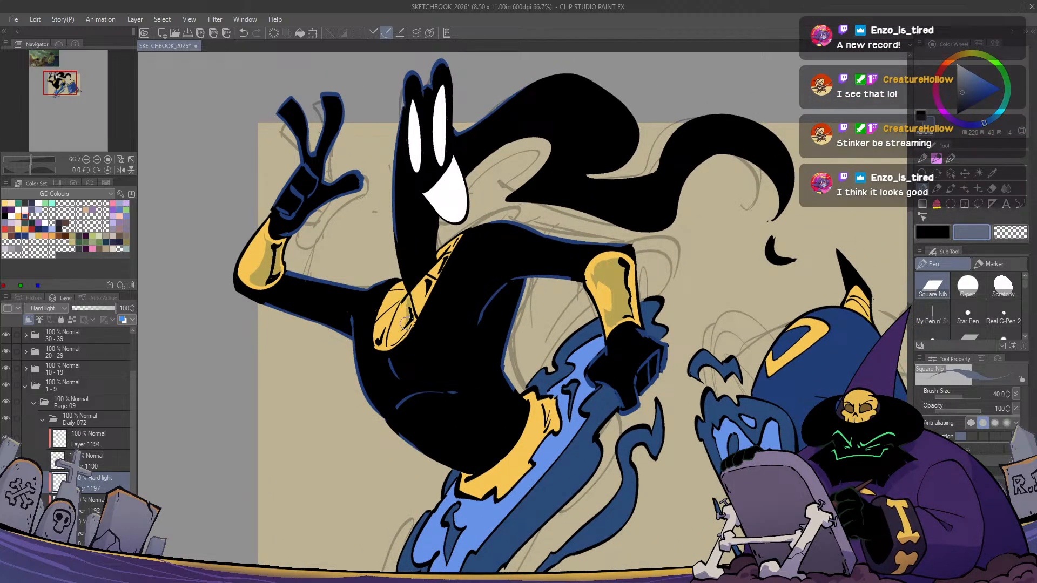
{"action": "mouse_move", "coordinate": [400, 329]}
{"action": "left_mouse_down"}
{"action": "mouse_move", "coordinate": [454, 246]}
{"action": "mouse_move", "coordinate": [439, 267]}
{"action": "left_mouse_up"}
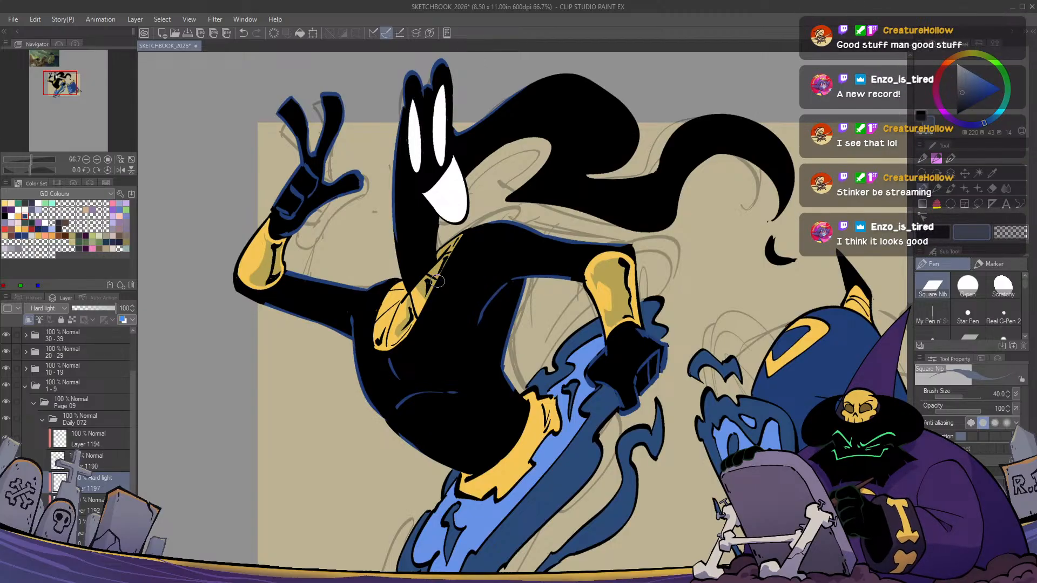
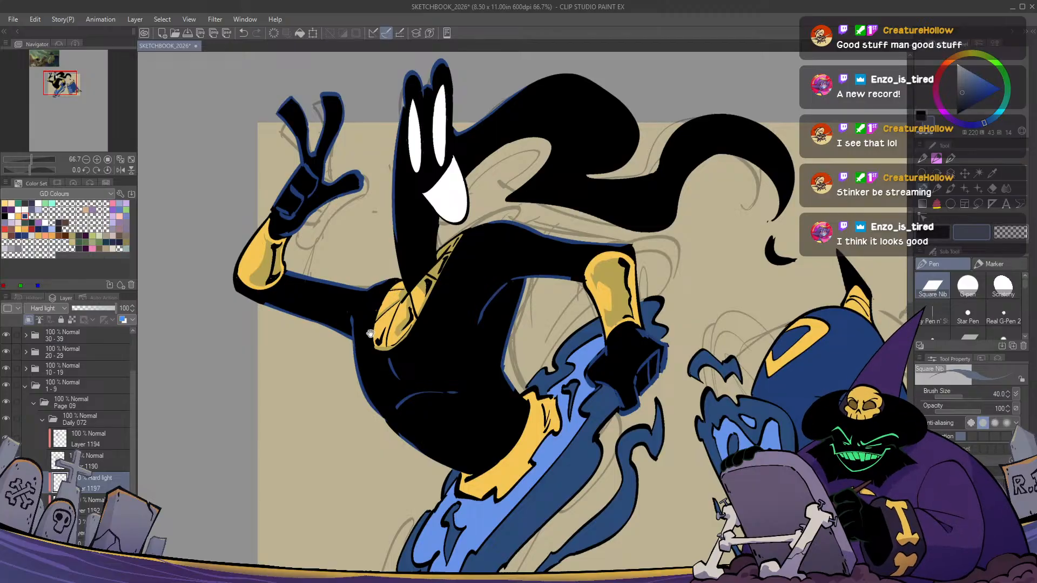
{"action": "scroll", "coordinate": [371, 333], "scroll_direction": "down", "scroll_amount": 5}
{"action": "scroll", "coordinate": [371, 333], "scroll_direction": "right", "scroll_amount": 5}
{"action": "left_click_drag", "start_coordinate": [453, 308], "coordinate": [463, 345]}
{"action": "key", "text": "ctrl+z"}
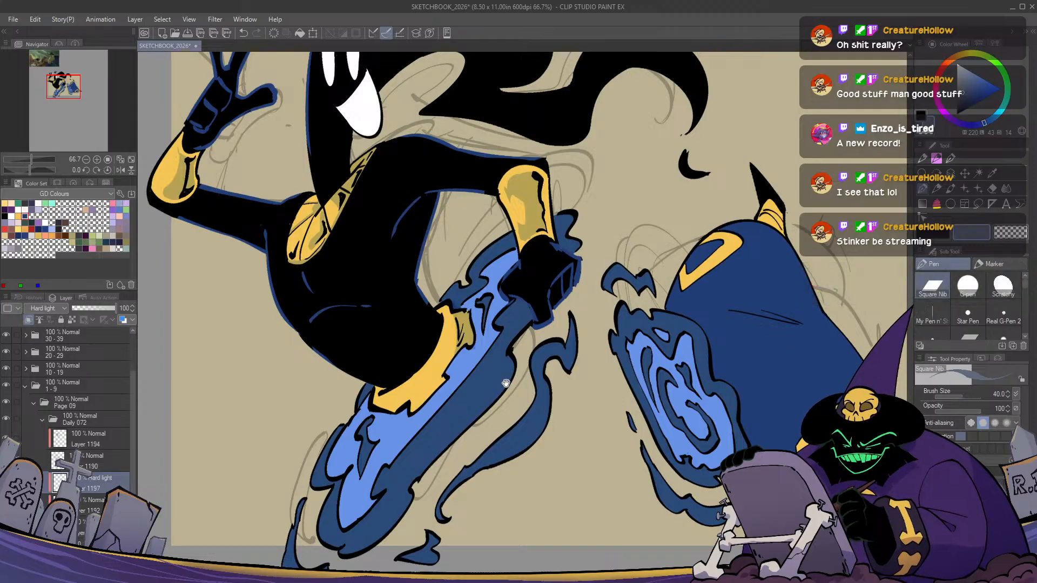
Extend the muted blue shading along the lower part of the yellow waistband and check the figure mirrored
{"action": "mouse_move", "coordinate": [519, 423]}
{"action": "left_mouse_down"}
{"action": "mouse_move", "coordinate": [506, 372]}
{"action": "mouse_move", "coordinate": [470, 428]}
{"action": "mouse_move", "coordinate": [464, 479]}
{"action": "left_mouse_up"}
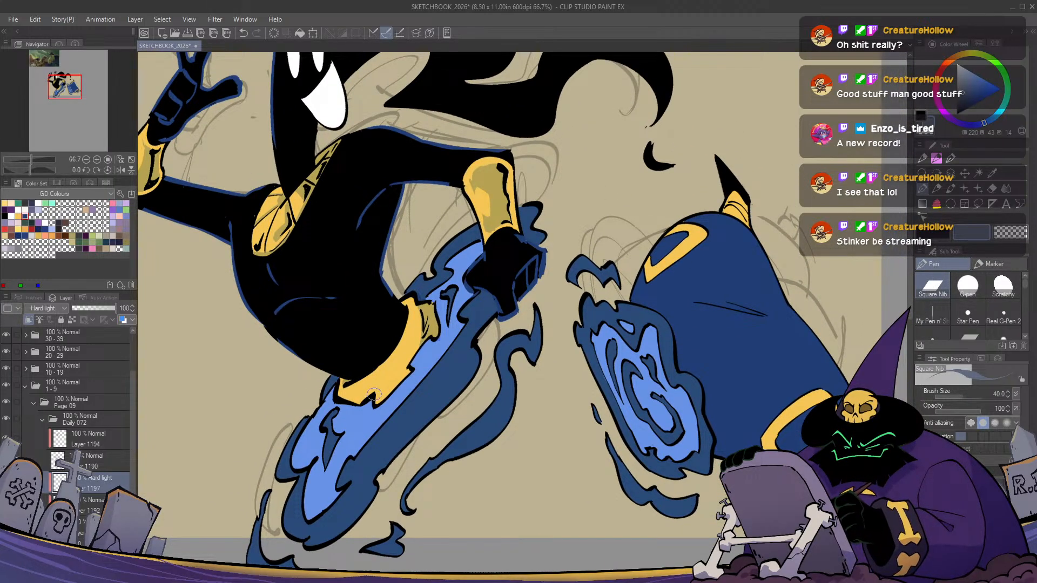
{"action": "mouse_move", "coordinate": [377, 392]}
{"action": "left_mouse_down"}
{"action": "mouse_move", "coordinate": [404, 366]}
{"action": "mouse_move", "coordinate": [398, 385]}
{"action": "mouse_move", "coordinate": [401, 371]}
{"action": "mouse_move", "coordinate": [374, 397]}
{"action": "left_mouse_up"}
{"action": "key", "text": "h"}
{"action": "key", "text": "h"}
{"action": "scroll", "coordinate": [339, 449], "scroll_direction": "down", "scroll_amount": 1}
{"action": "left_click_drag", "start_coordinate": [479, 474], "coordinate": [493, 489]}
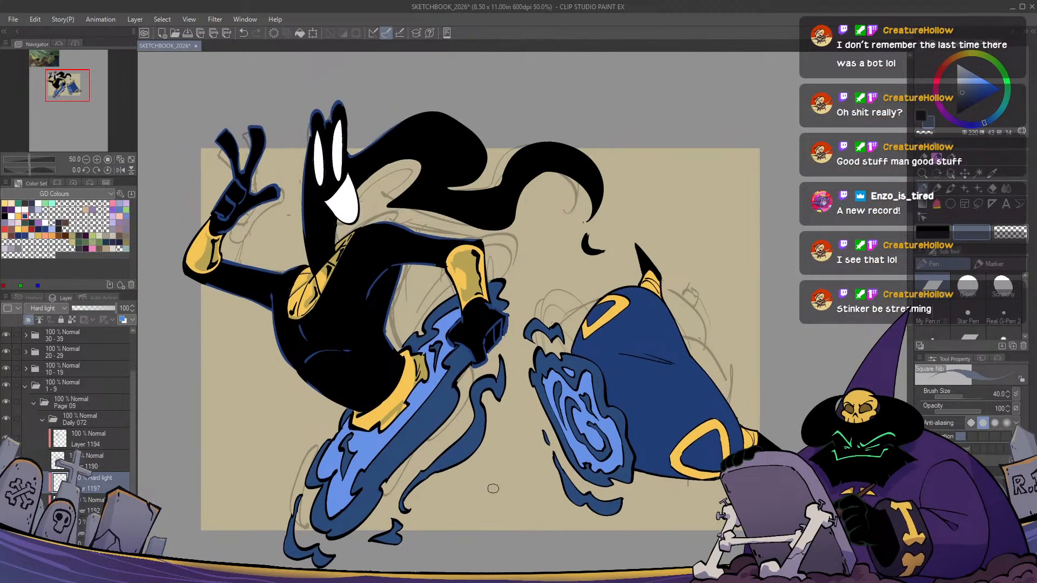
{"action": "key", "text": "h"}
{"action": "key", "text": "h"}
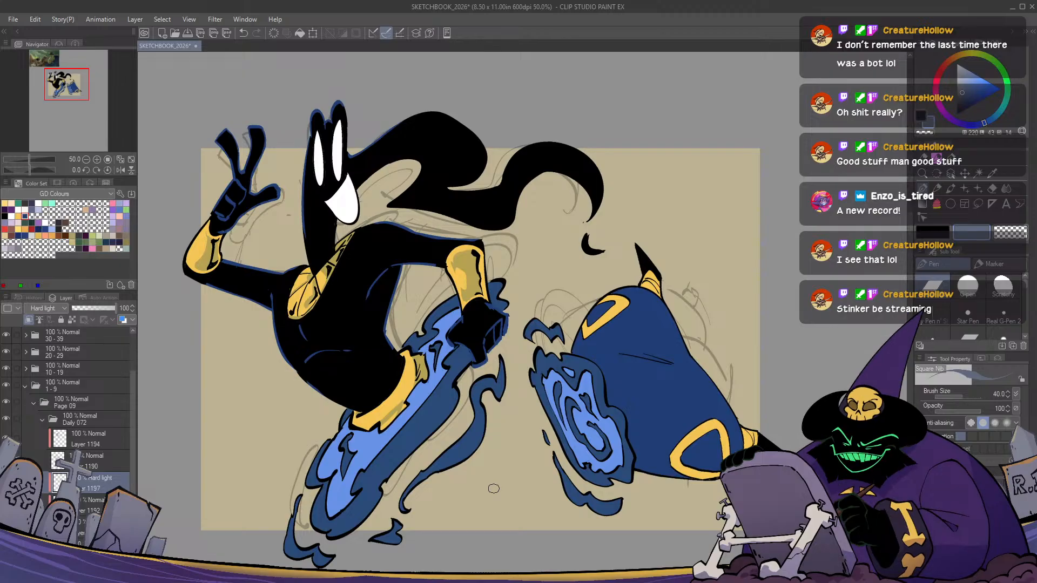
Outline and fill a muted blue shadow on the upper part of the blue legs, redoing the first stroke
{"action": "left_click_drag", "start_coordinate": [648, 397], "coordinate": [528, 361]}
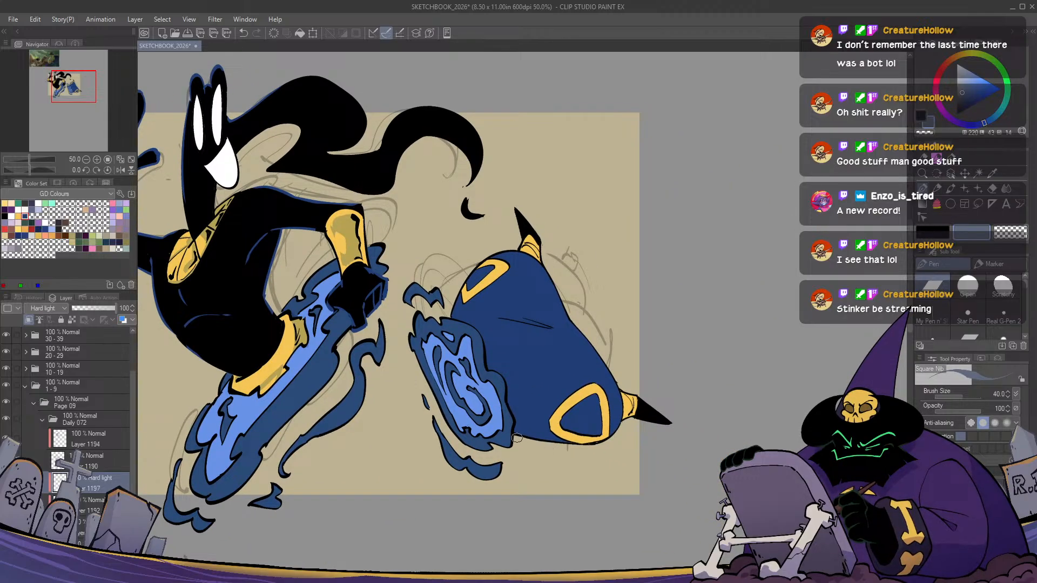
{"action": "key", "text": "ctrl+z"}
{"action": "mouse_move", "coordinate": [588, 344]}
{"action": "left_mouse_down"}
{"action": "mouse_move", "coordinate": [516, 316]}
{"action": "mouse_move", "coordinate": [545, 272]}
{"action": "mouse_move", "coordinate": [576, 330]}
{"action": "left_mouse_up"}
{"action": "key", "text": "g"}
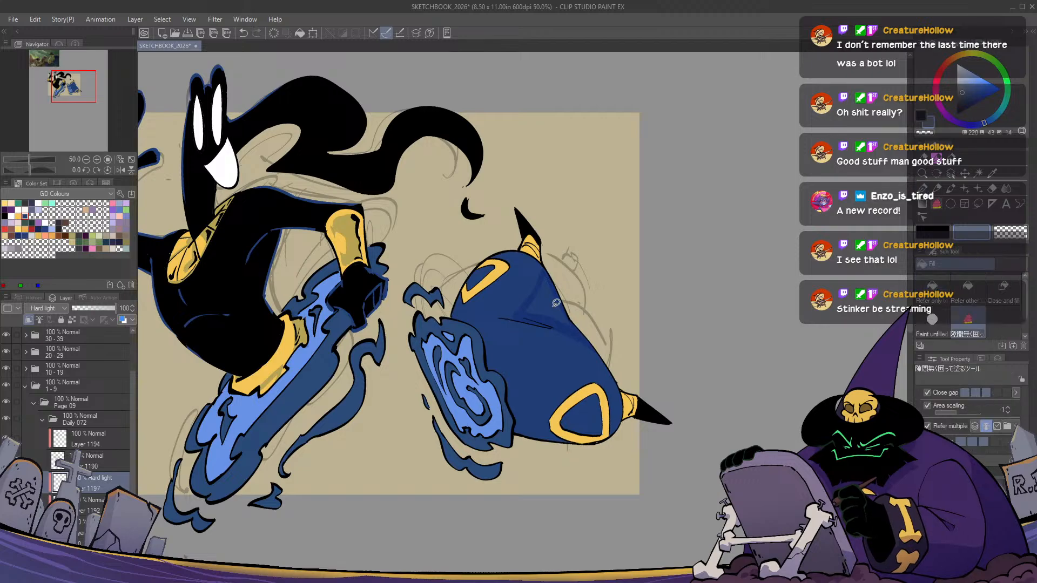
{"action": "left_click", "coordinate": [539, 298]}
{"action": "key", "text": "p"}
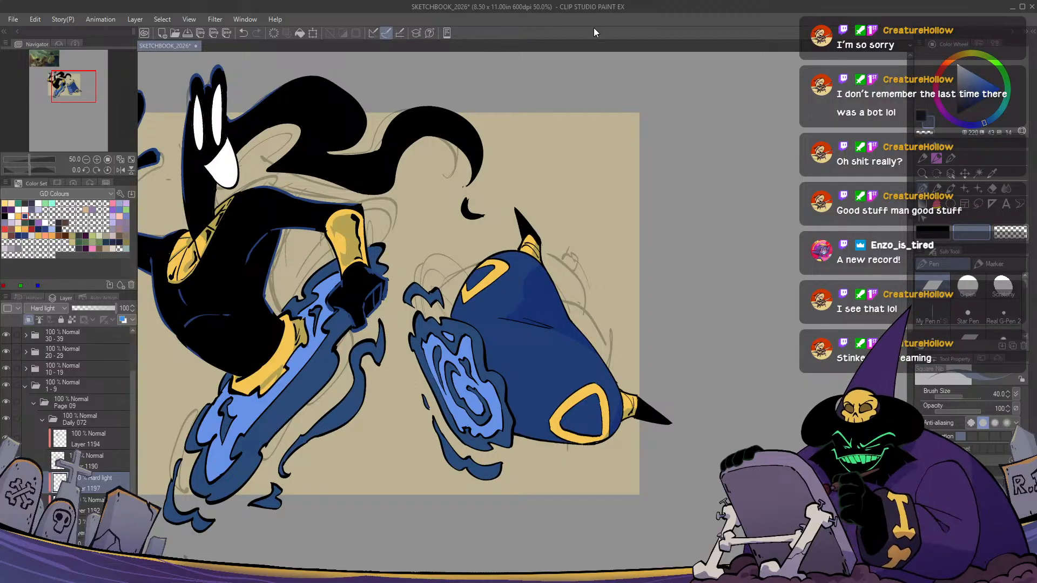
Add muted blue shading along the underside of the blue legs beside the portal and check the drawing mirrored
{"action": "left_click_drag", "start_coordinate": [561, 355], "coordinate": [577, 335]}
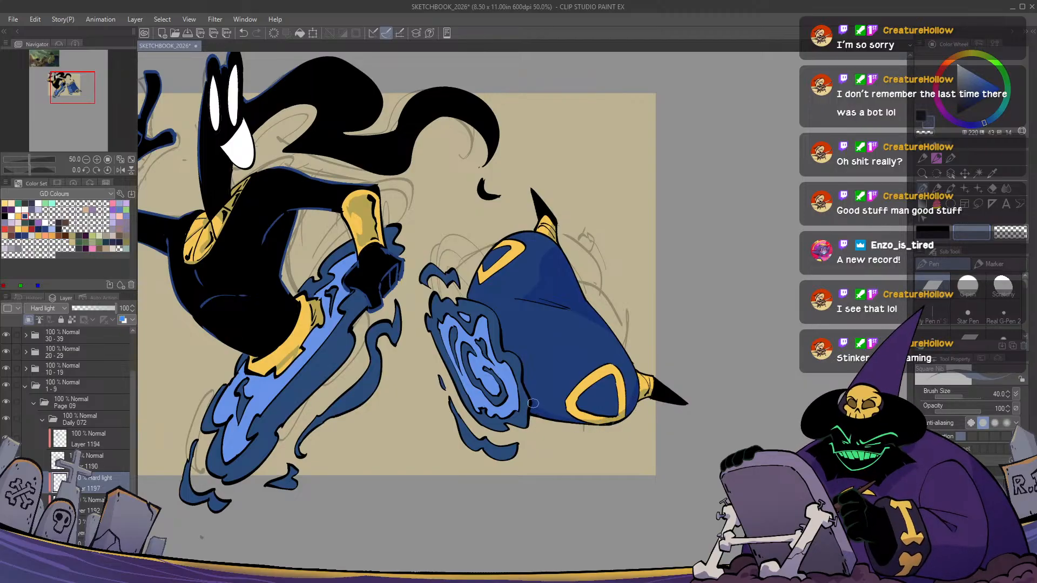
{"action": "key", "text": "h"}
{"action": "key", "text": "h"}
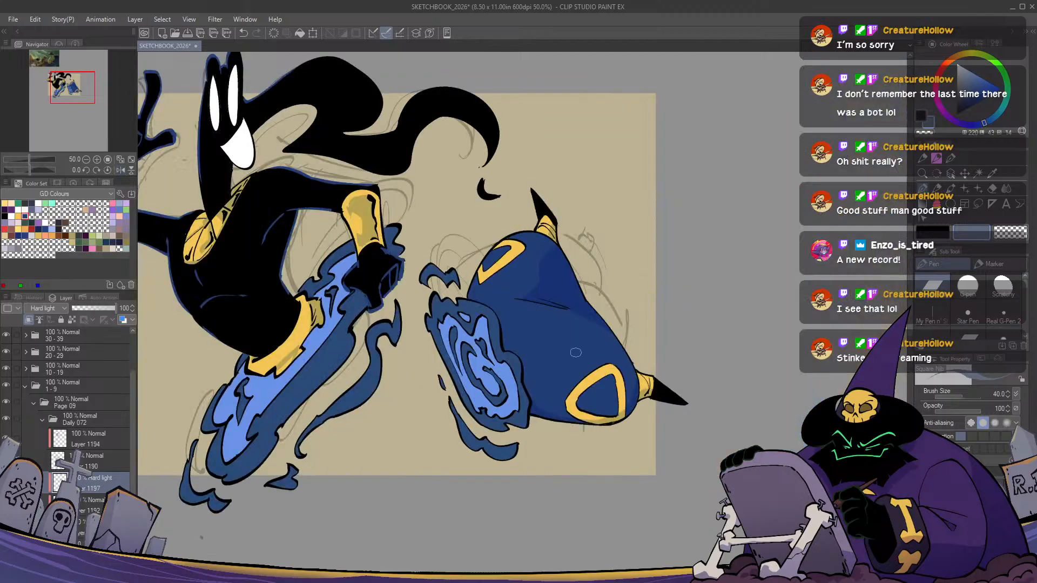
{"action": "scroll", "coordinate": [576, 352], "scroll_direction": "down", "scroll_amount": 1}
{"action": "scroll", "coordinate": [481, 285], "scroll_direction": "up", "scroll_amount": 1}
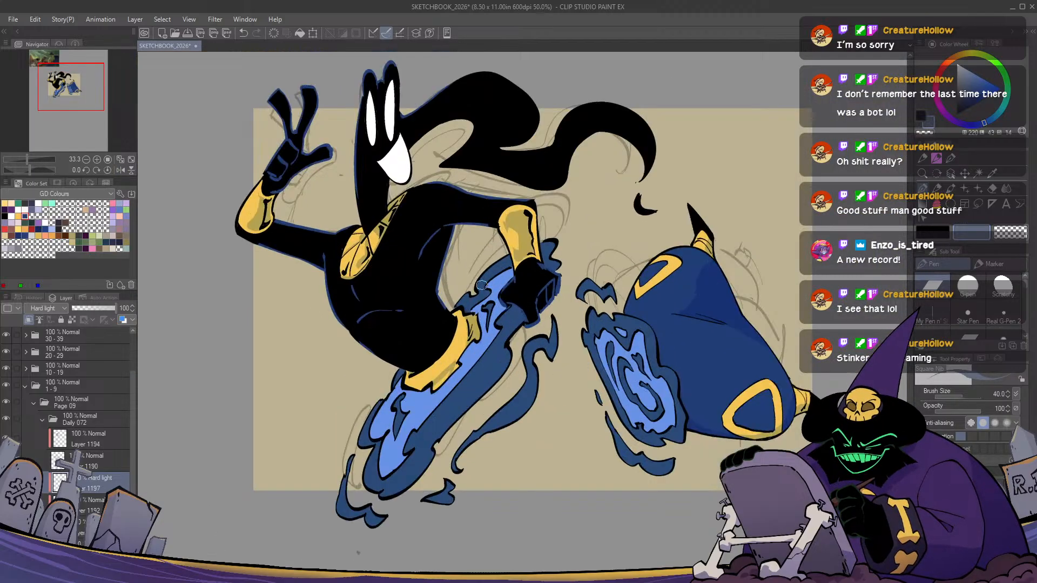
Shift the Hard light layer's shading towards a purple hue for warmer shadows on the yellow, comparing the drawing mirrored
{"action": "key", "text": "Tab"}
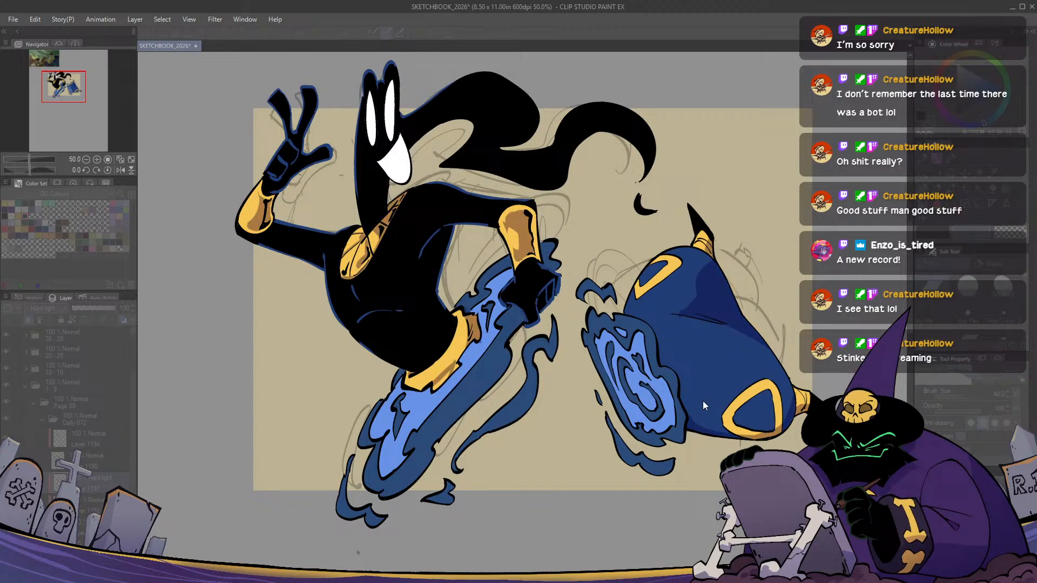
{"action": "key", "text": "h"}
{"action": "key", "text": "h"}
{"action": "key", "text": "h"}
{"action": "key", "text": "h"}
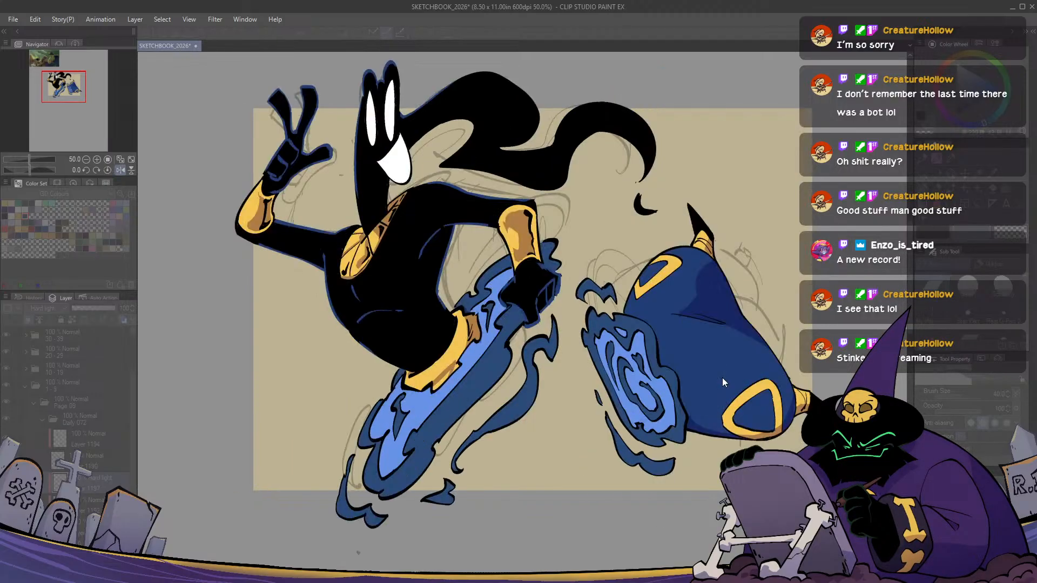
{"action": "key", "text": "h"}
{"action": "key", "text": "h"}
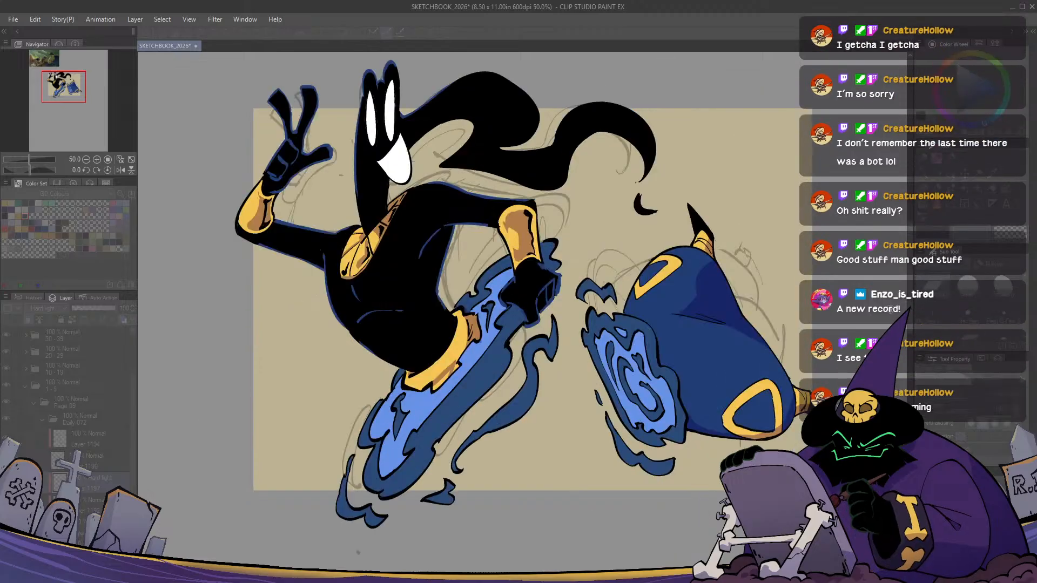
{"action": "left_click", "coordinate": [968, 285]}
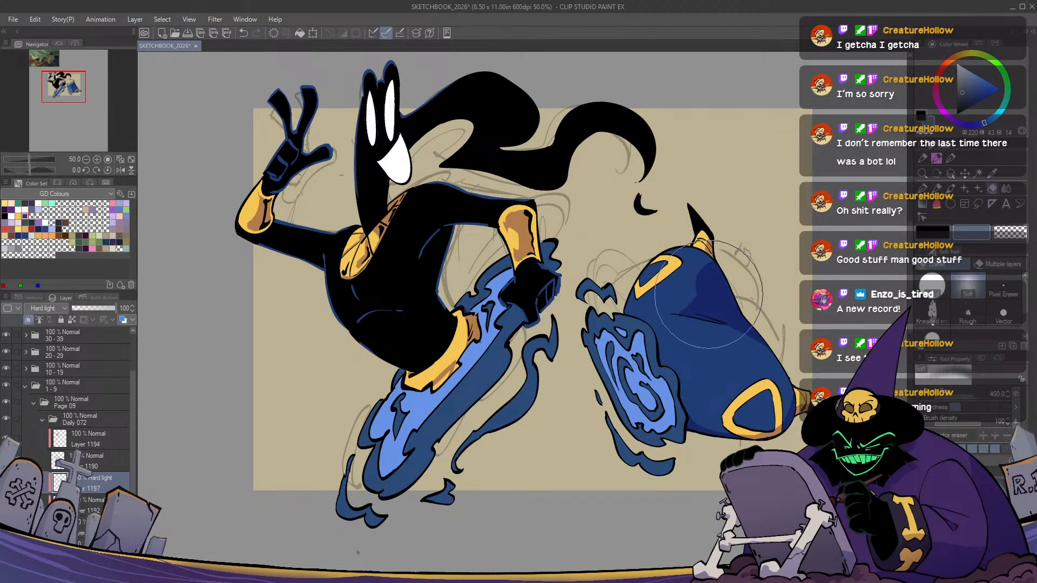
{"action": "key", "text": "p"}
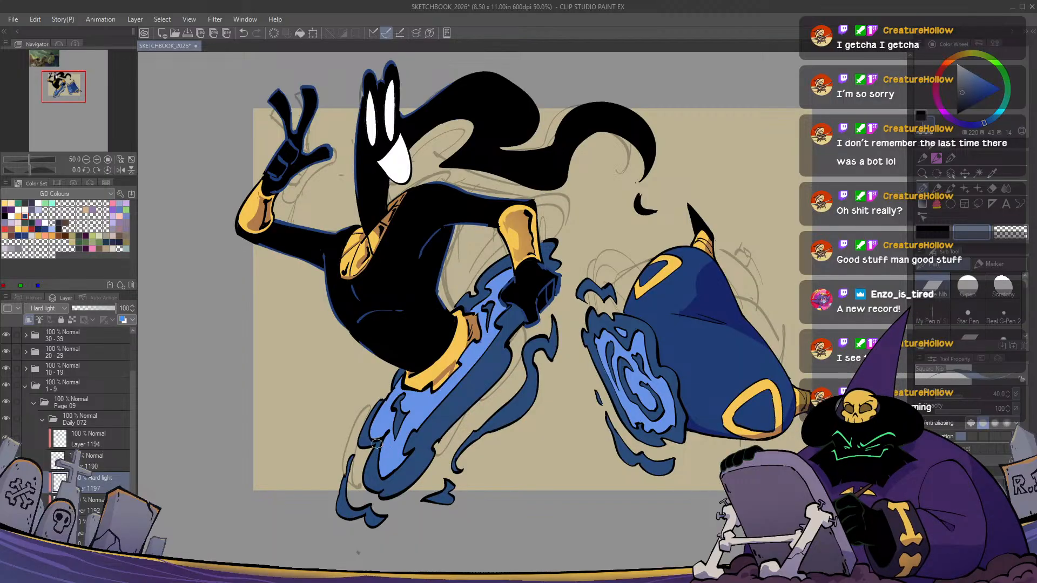
{"action": "left_click_drag", "start_coordinate": [581, 55], "coordinate": [544, 120]}
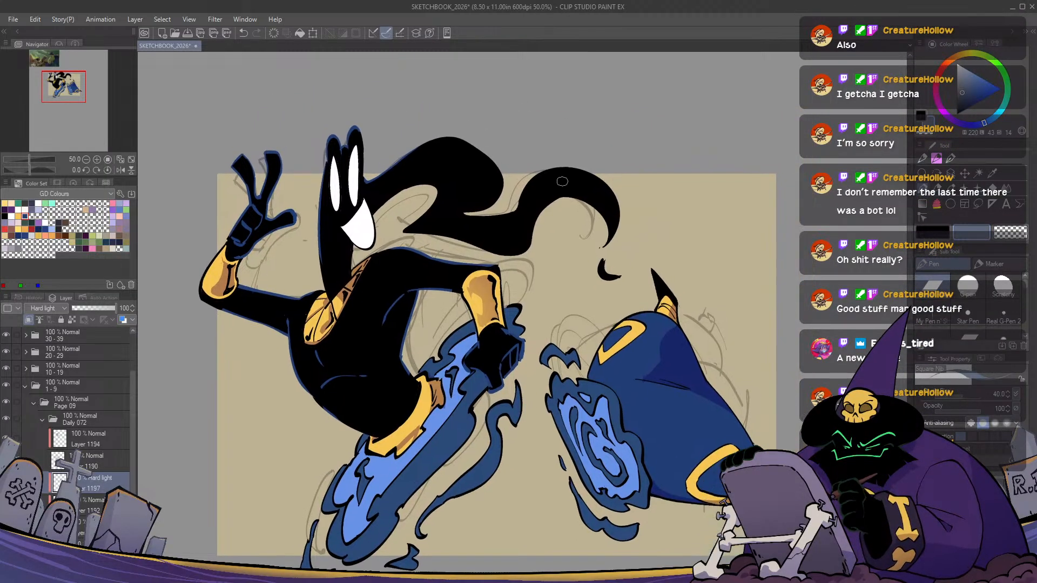
{"action": "key", "text": "h"}
{"action": "key", "text": "h"}
{"action": "left_click_drag", "start_coordinate": [562, 182], "coordinate": [555, 145]}
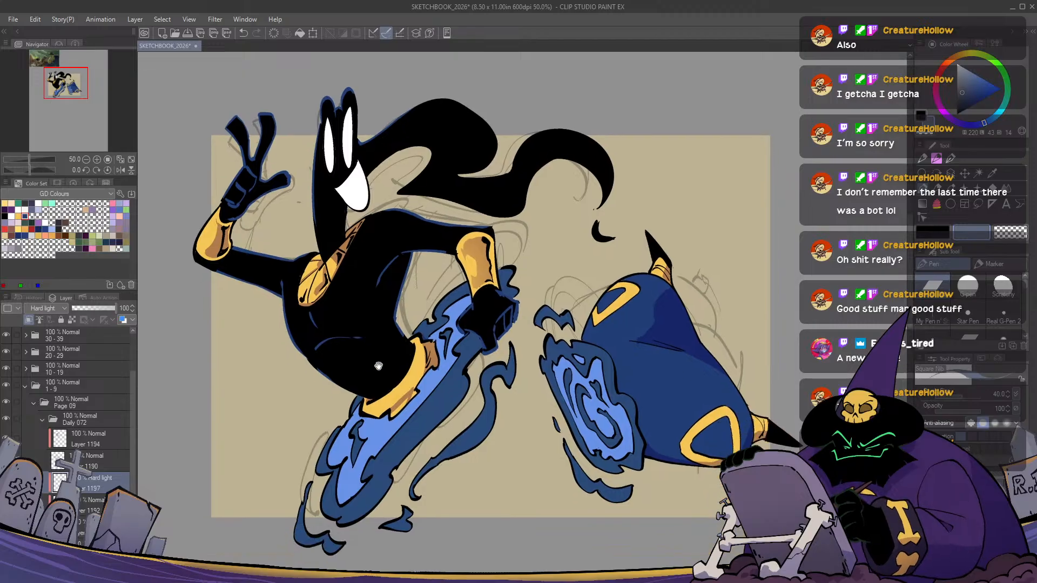
Select the character's black areas and add a new Hard light layer above them for the dark shading
{"action": "left_click", "coordinate": [89, 522]}
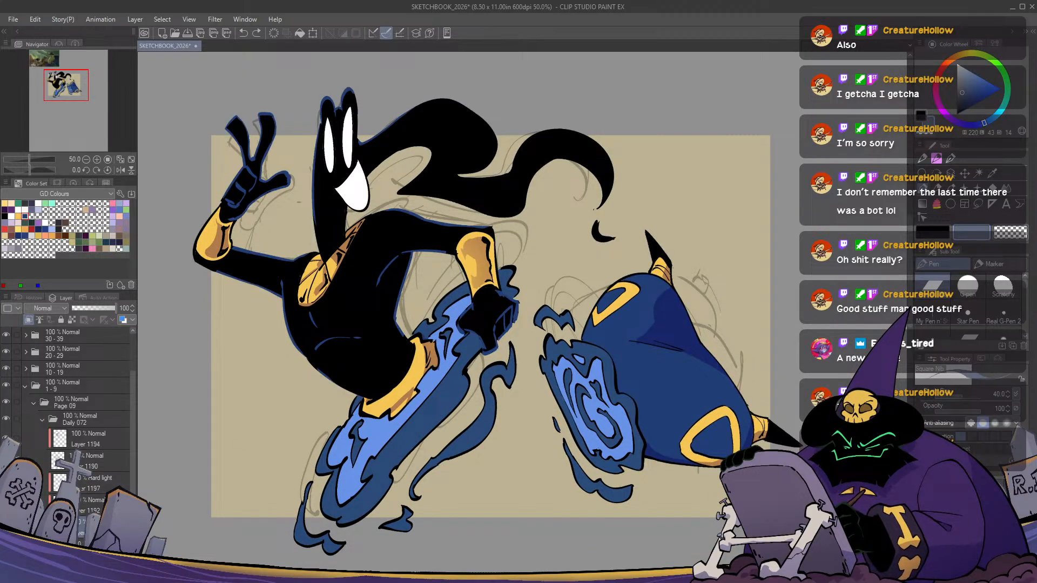
{"action": "key", "text": "w"}
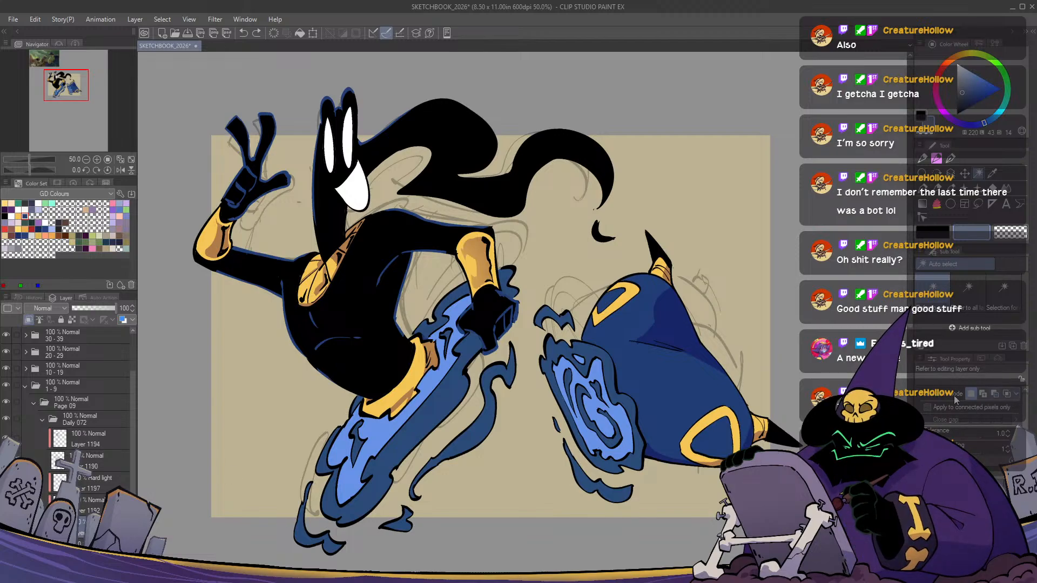
{"action": "left_click", "coordinate": [349, 310]}
{"action": "left_click", "coordinate": [93, 505]}
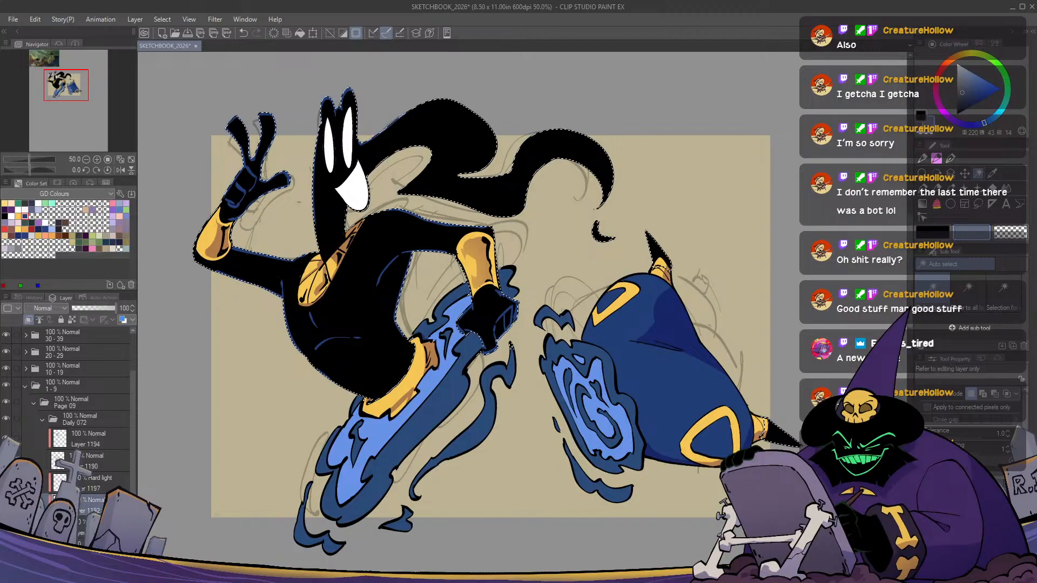
{"action": "left_click", "coordinate": [6, 505]}
{"action": "left_click", "coordinate": [6, 505]}
{"action": "left_click", "coordinate": [313, 283], "text": "alt"}
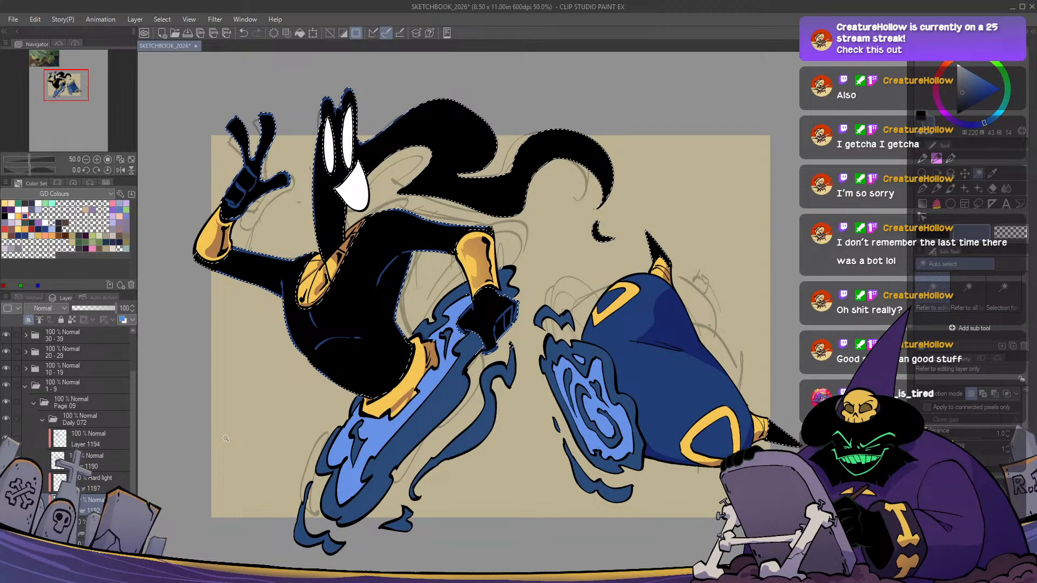
{"action": "key", "text": "ctrl+d"}
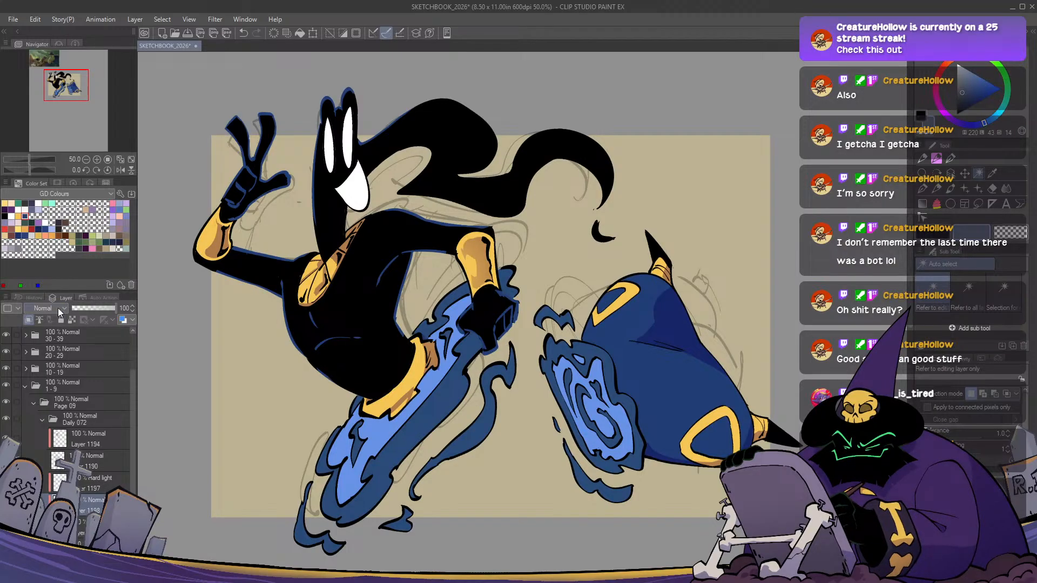
{"action": "left_click", "coordinate": [51, 467]}
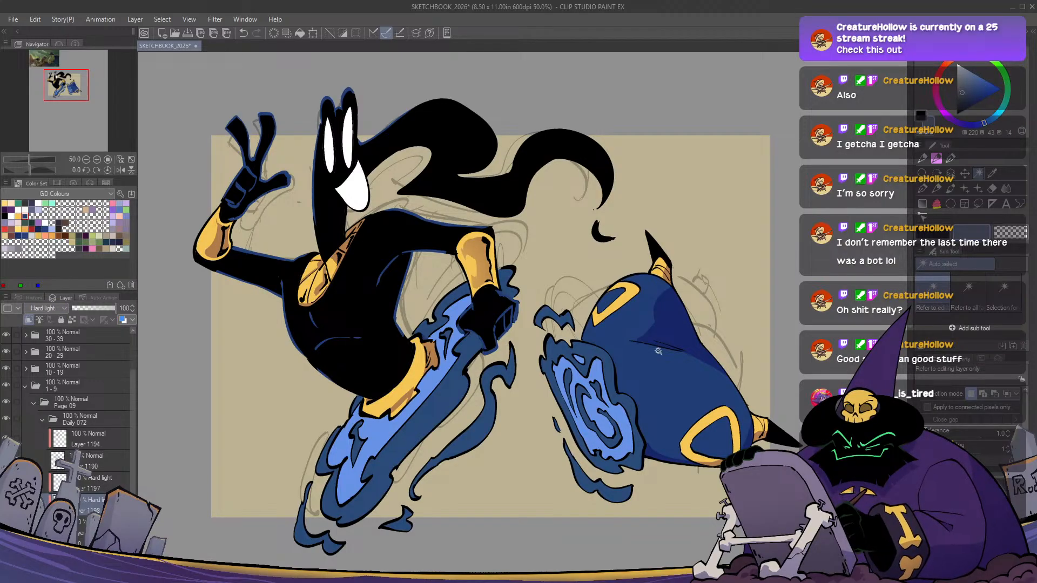
Set up the Gradient tool as a circular foreground-to-transparent gradient with a dark blue of 220, 58, 13
{"action": "left_click", "coordinate": [922, 204]}
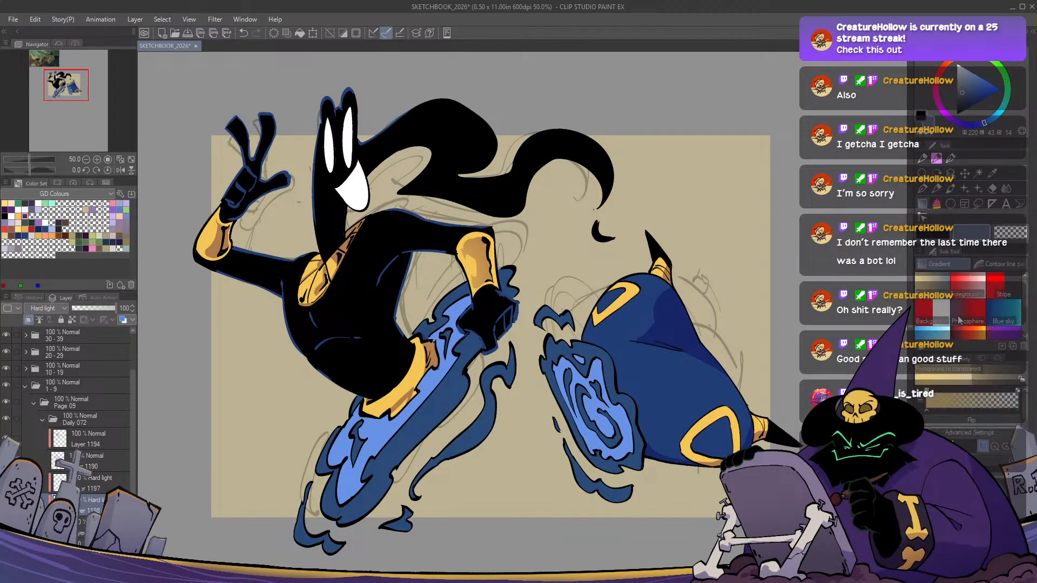
{"action": "left_click", "coordinate": [994, 447]}
{"action": "left_click_drag", "start_coordinate": [443, 436], "coordinate": [442, 438]}
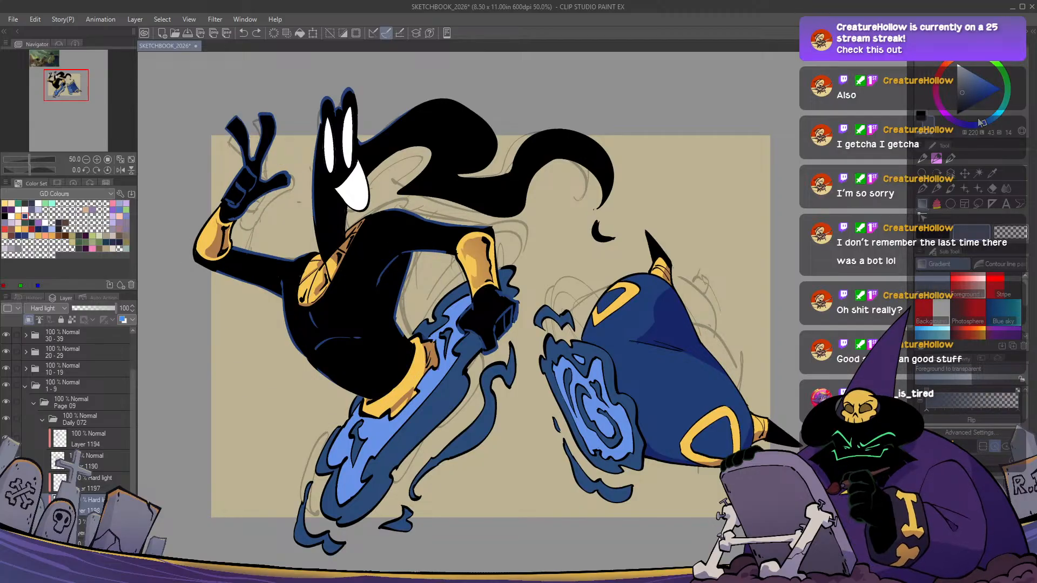
{"action": "left_click", "coordinate": [964, 82]}
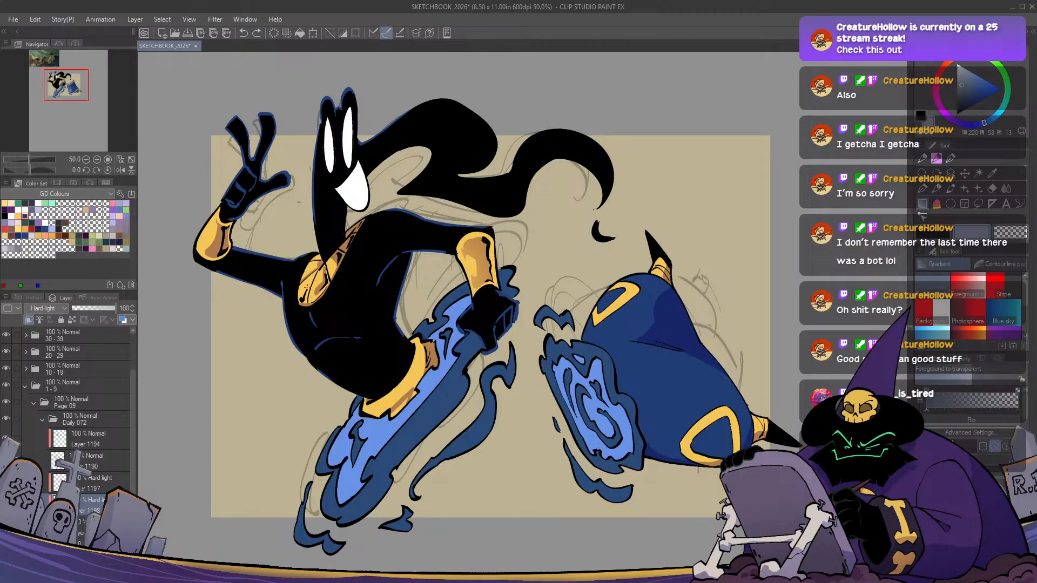
{"action": "key", "text": "ctrl+z"}
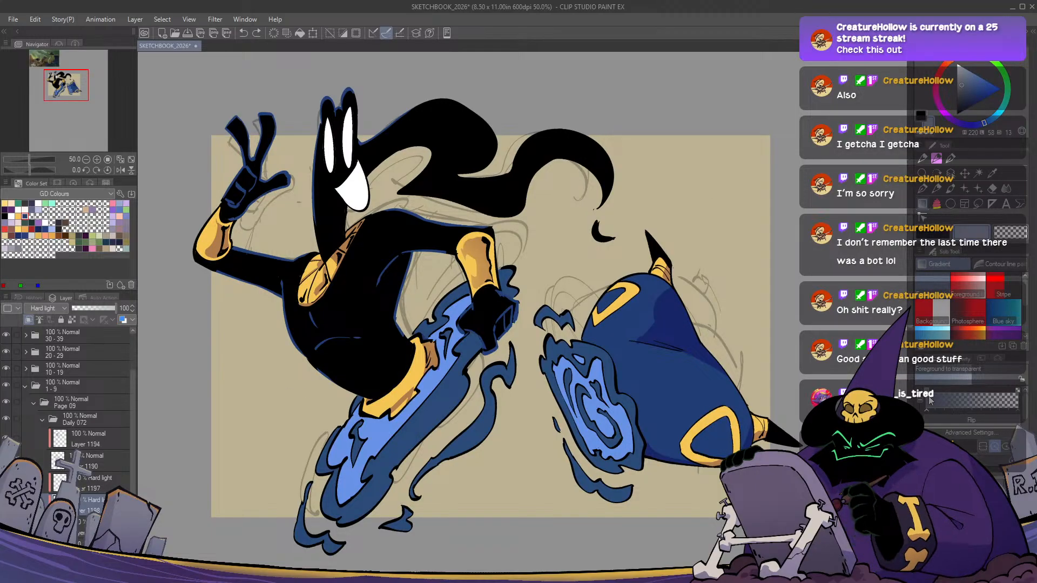
{"action": "left_click_drag", "start_coordinate": [319, 258], "coordinate": [459, 440]}
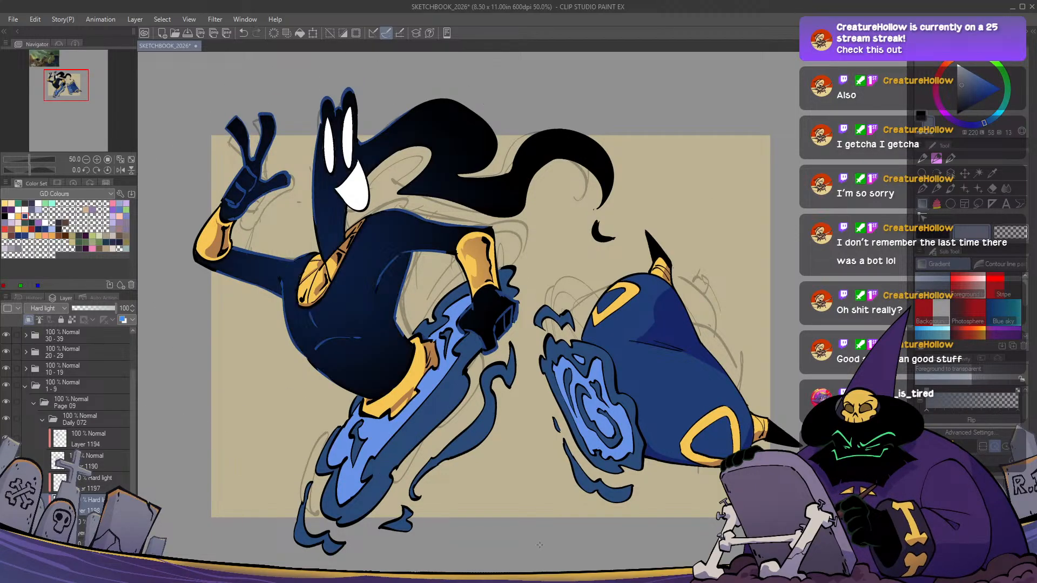
{"action": "key", "text": "h"}
{"action": "key", "text": "h"}
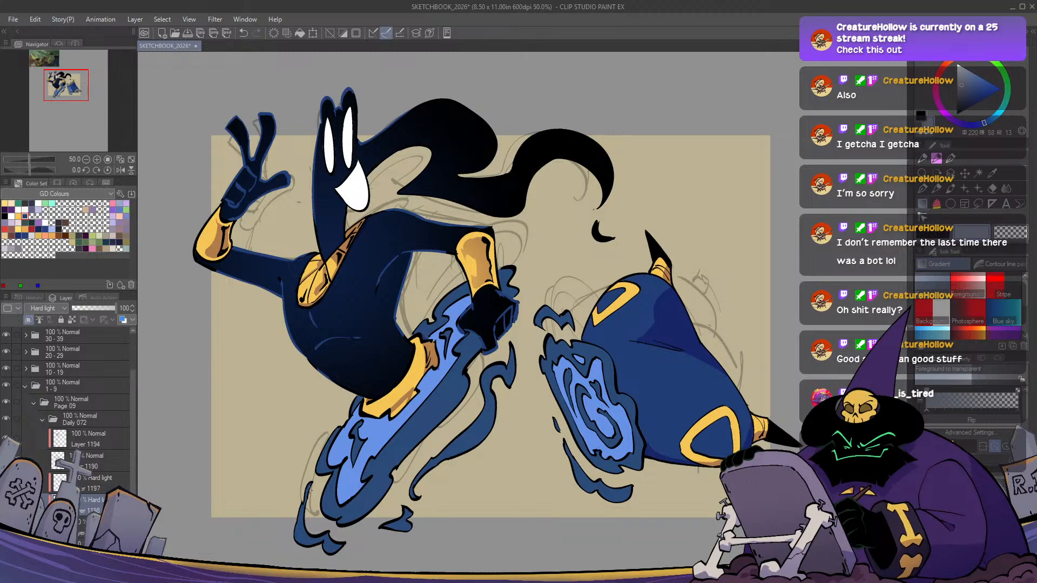
{"action": "key", "text": "m"}
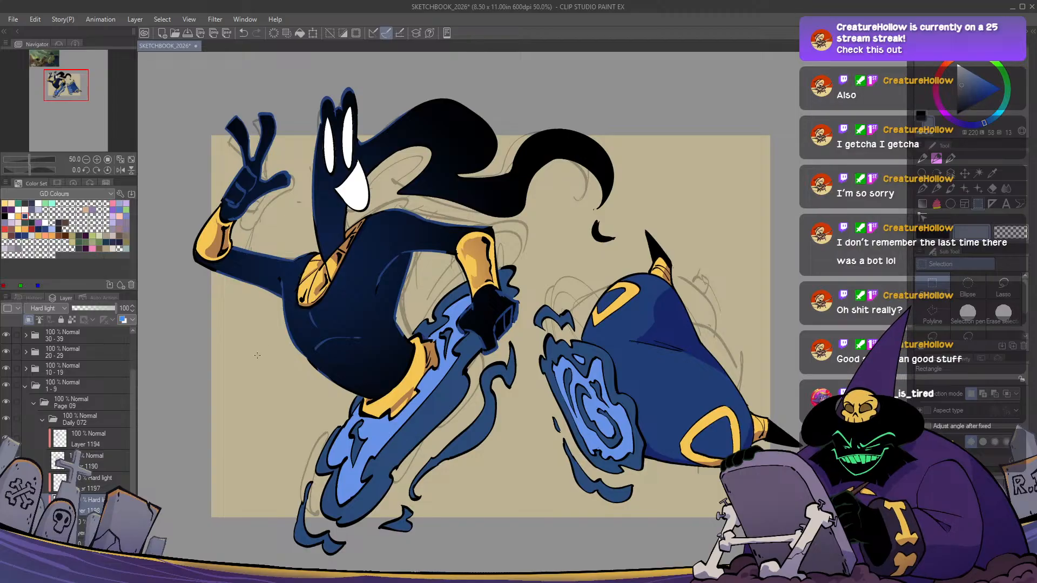
{"action": "key", "text": "ctrl+x"}
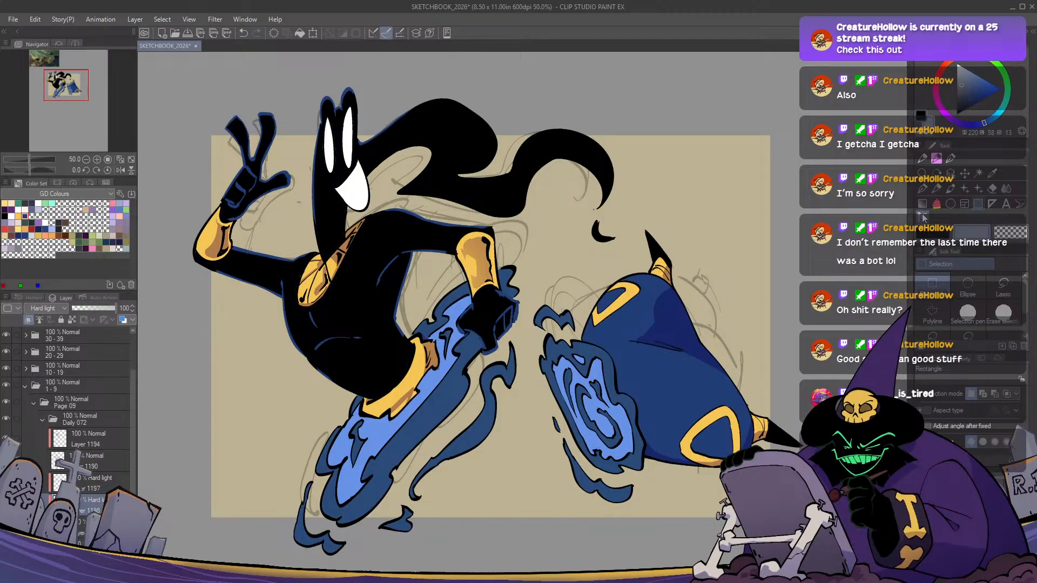
Apply the dark blue gradient over the black head, arms and upper torso, checking the drawing mirrored without the interface
{"action": "left_click", "coordinate": [921, 205]}
{"action": "left_click_drag", "start_coordinate": [573, 219], "coordinate": [486, 414]}
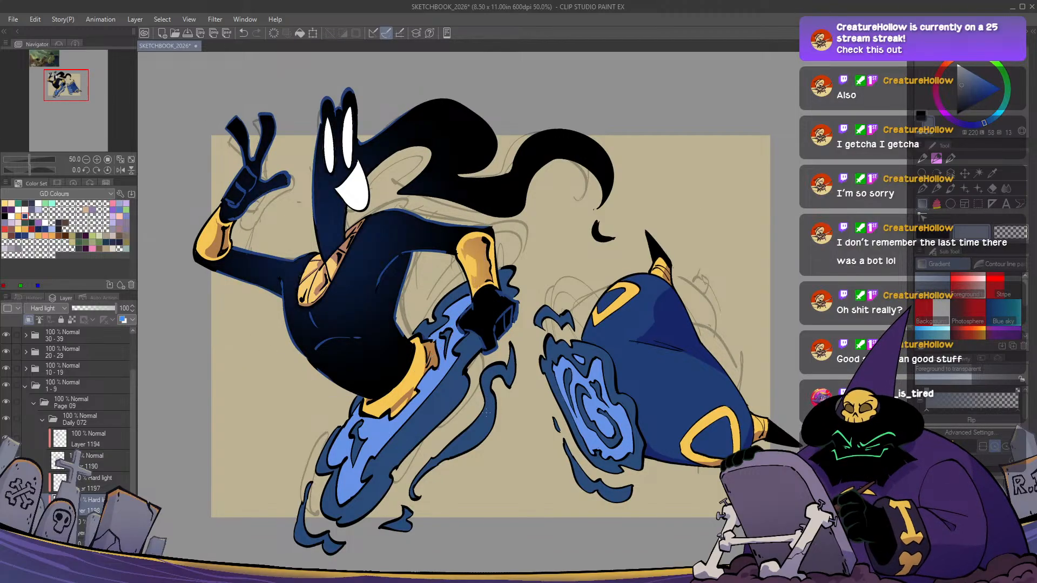
{"action": "key", "text": "h"}
{"action": "key", "text": "h"}
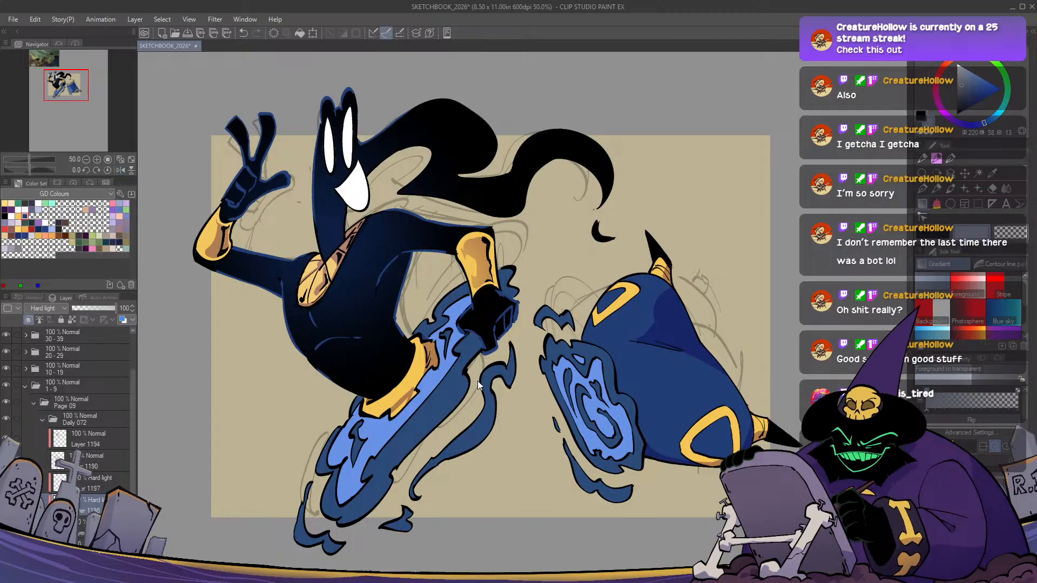
{"action": "key", "text": "Tab"}
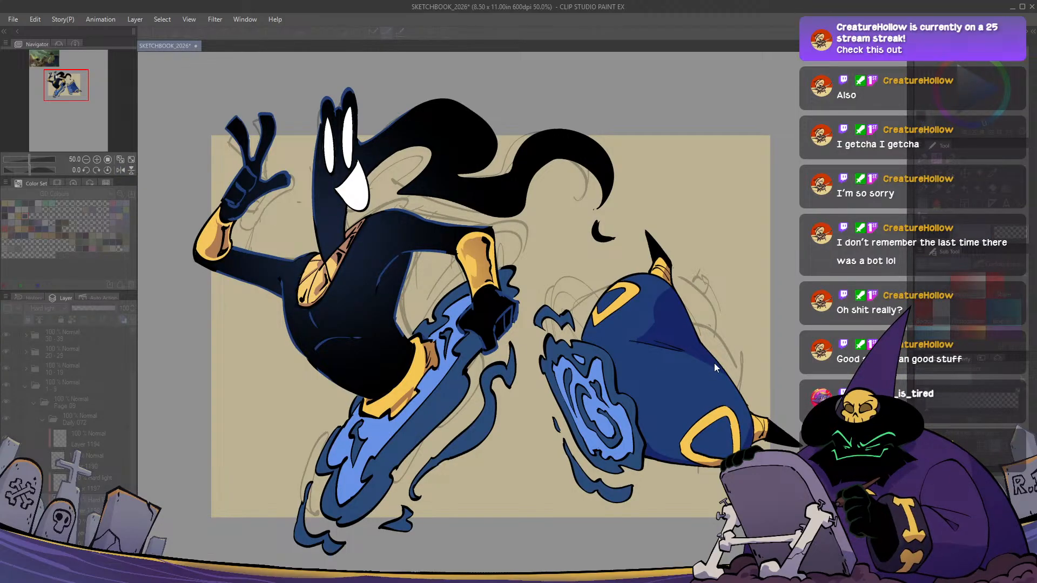
{"action": "key", "text": "h"}
{"action": "key", "text": "h"}
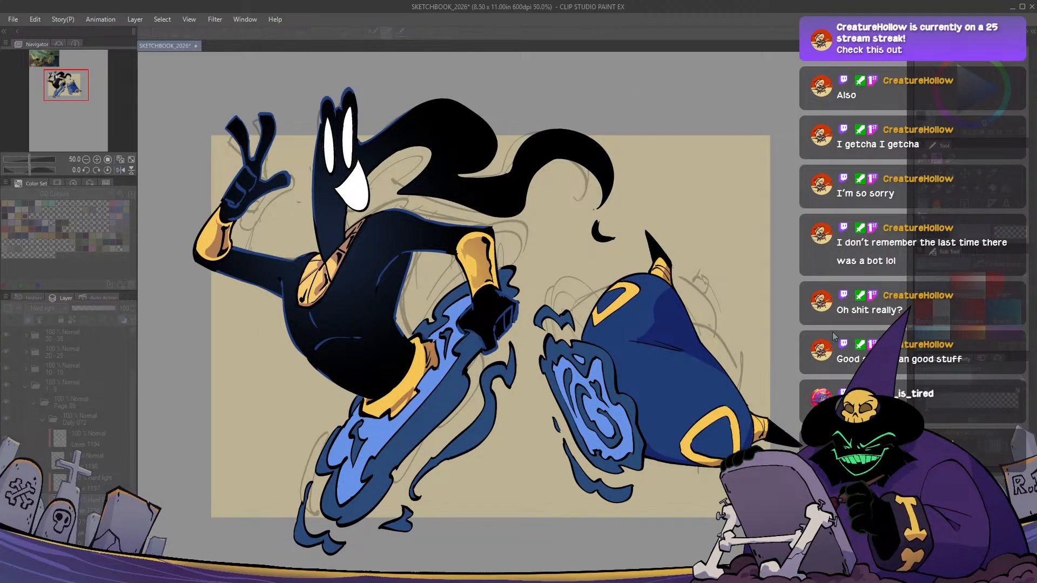
{"action": "key", "text": "Tab"}
Fade the dark blue gradient around the lower head and neck with the soft eraser, comparing the drawing mirrored
{"action": "key", "text": "e"}
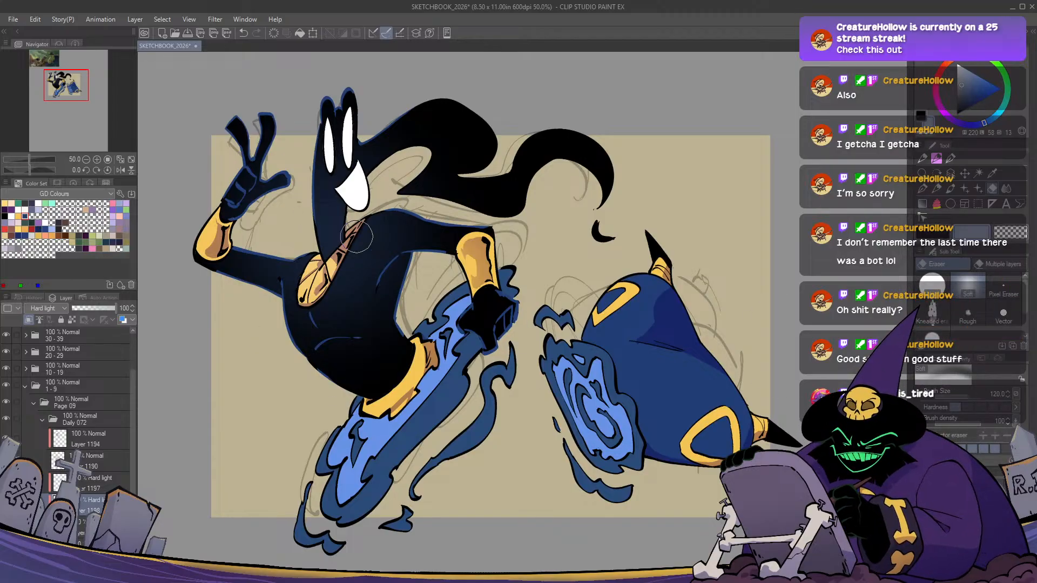
{"action": "key", "text": "g"}
{"action": "key", "text": "h"}
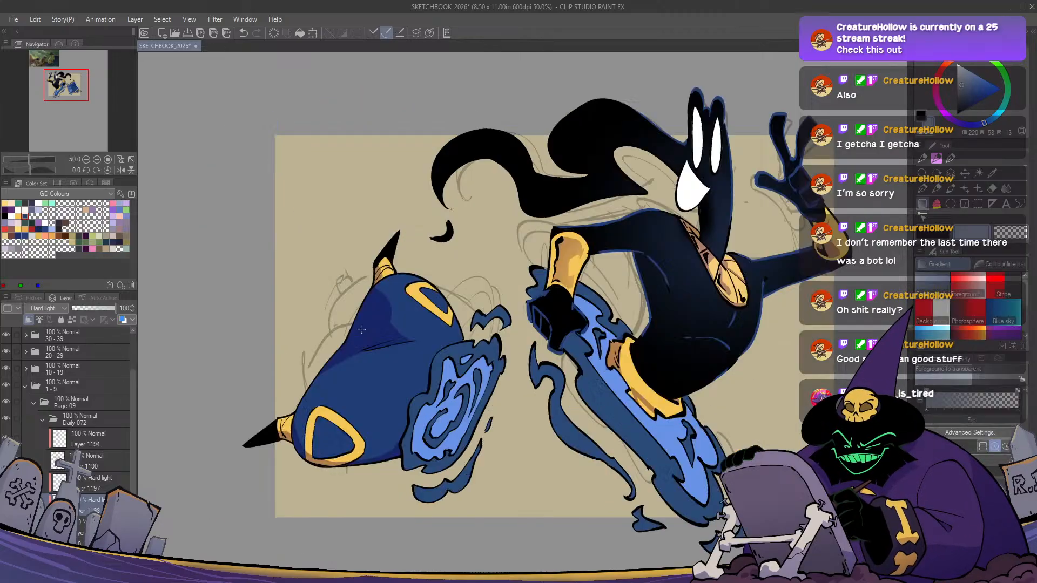
{"action": "key", "text": "h"}
{"action": "key", "text": "e"}
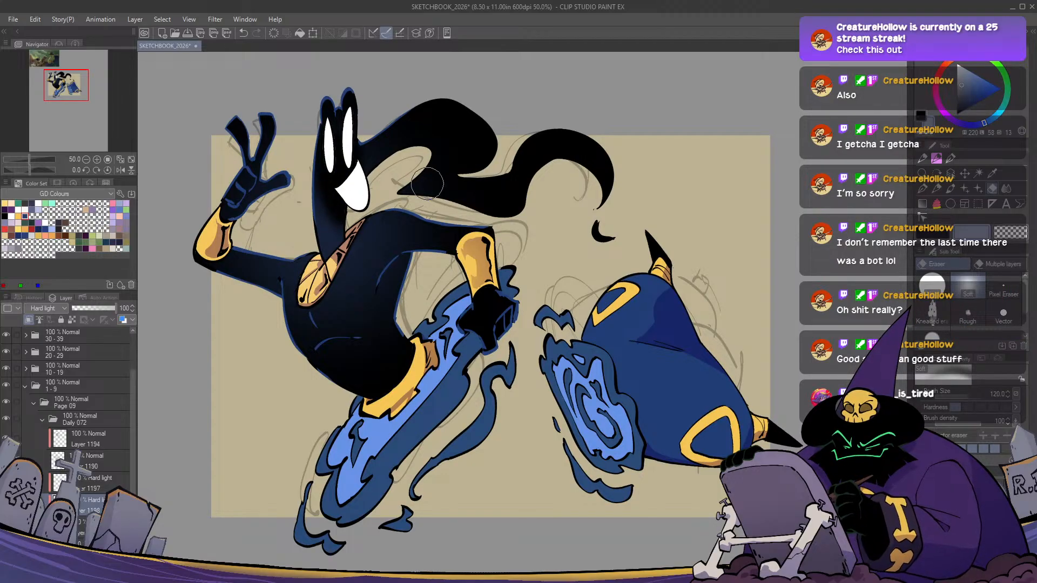
{"action": "key", "text": "g"}
{"action": "key", "text": "h"}
{"action": "key", "text": "h"}
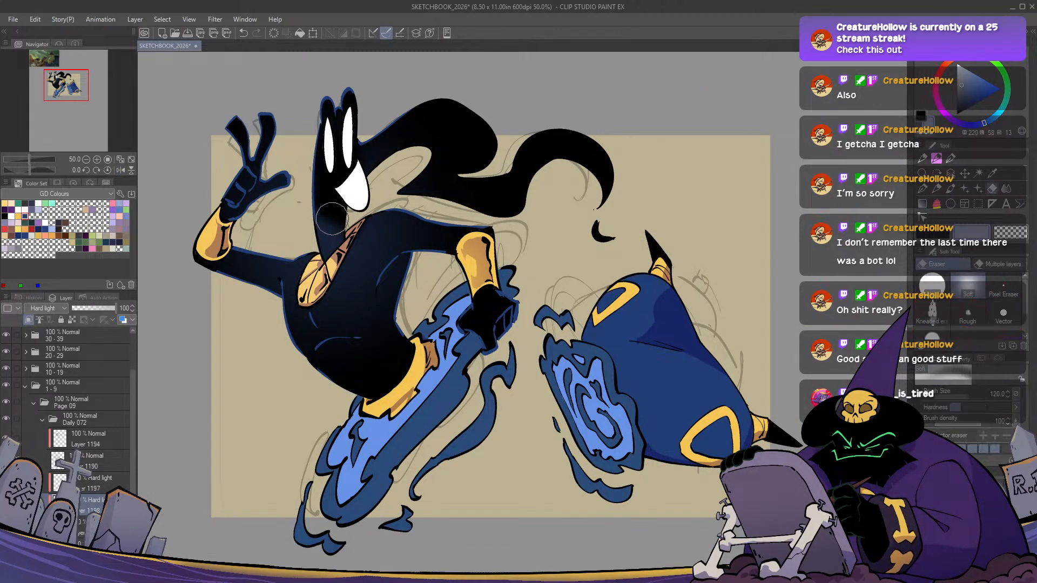
{"action": "key", "text": "h"}
{"action": "key", "text": "h"}
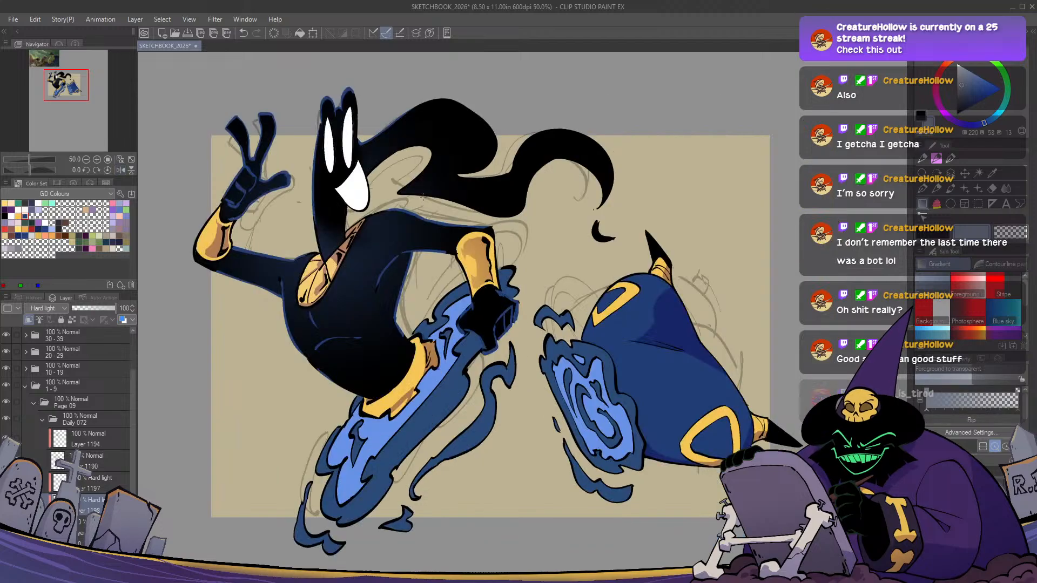
Select the yellow and white areas, clear the gradient's tint from them on the Hard light layer, and check the drawing mirrored
{"action": "key", "text": "w"}
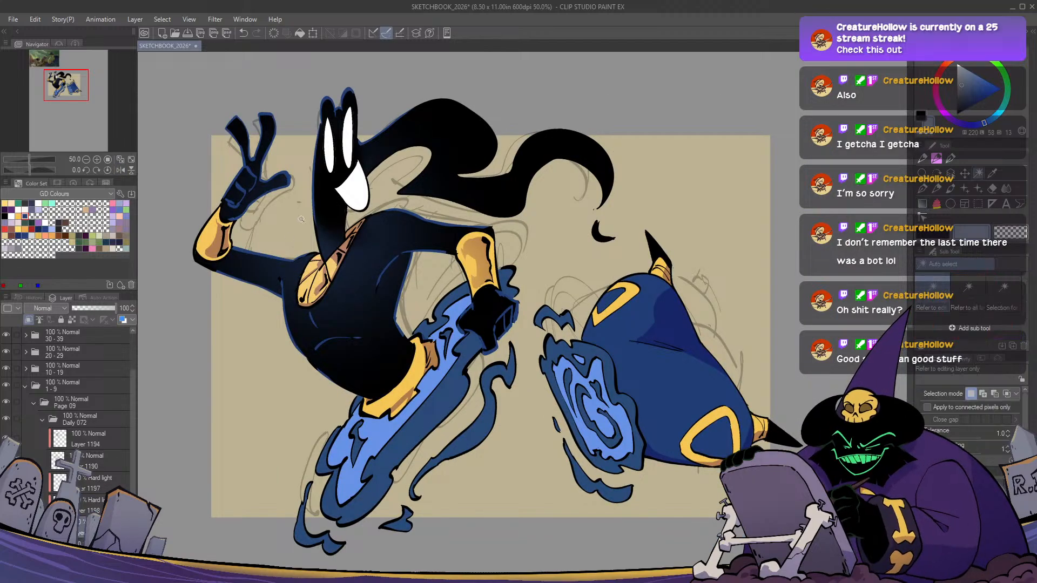
{"action": "left_click", "coordinate": [323, 236]}
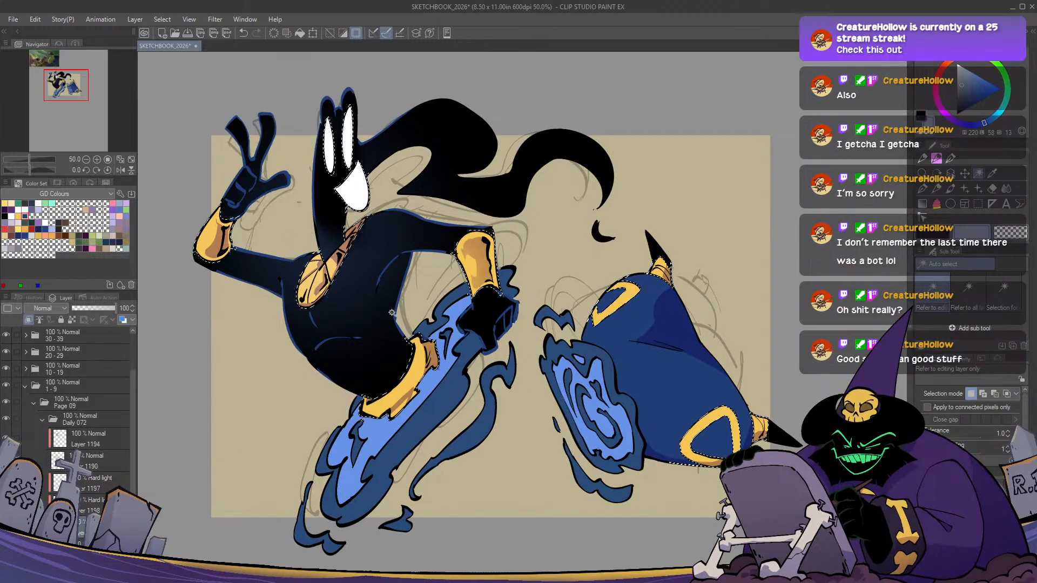
{"action": "key", "text": "alt+Delete"}
{"action": "key", "text": "ctrl+z"}
{"action": "left_click", "coordinate": [93, 506]}
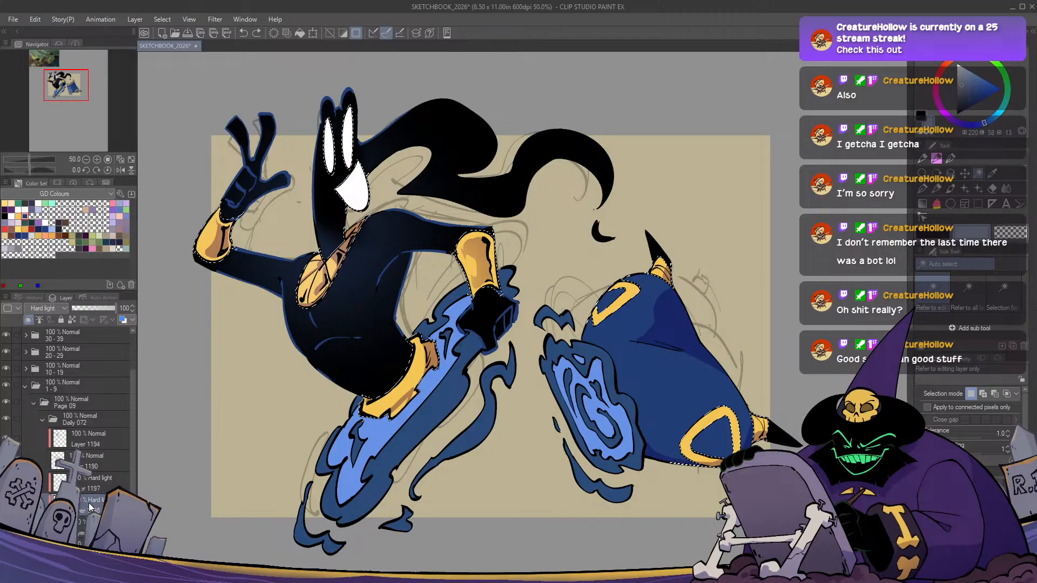
{"action": "key", "text": "m"}
{"action": "key", "text": "h"}
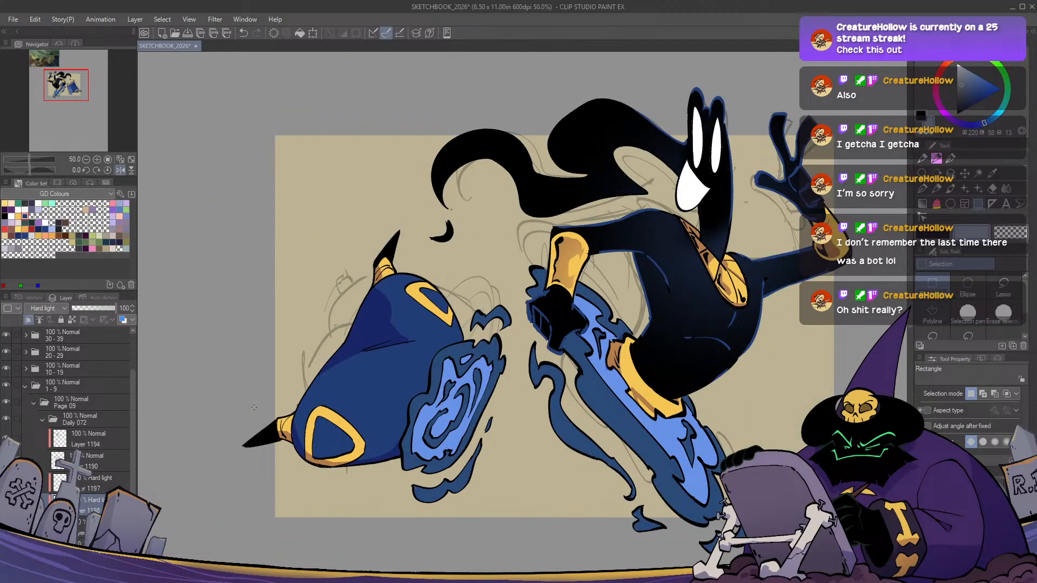
{"action": "key", "text": "h"}
{"action": "key", "text": "ctrl+d"}
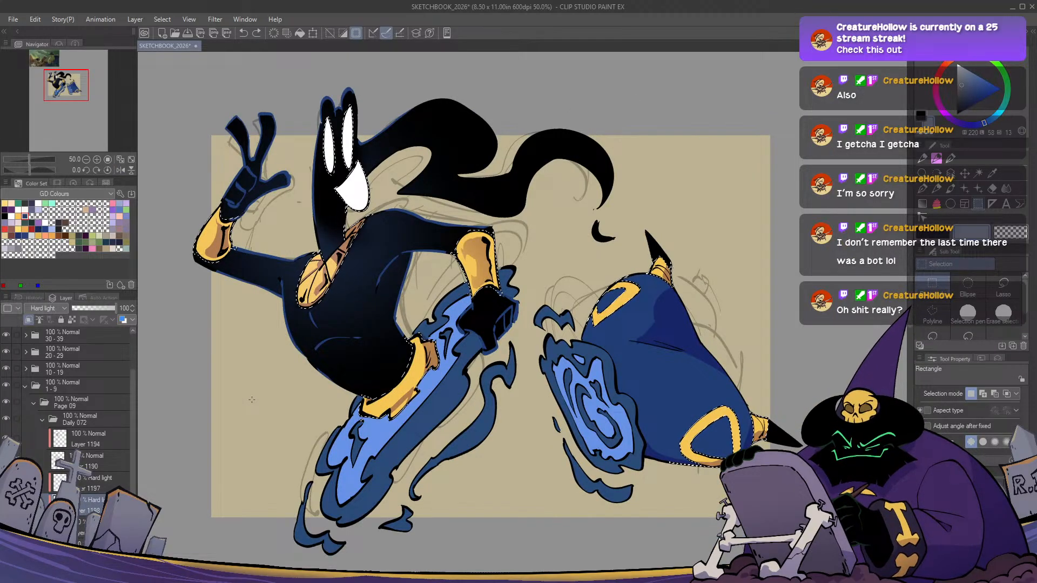
{"action": "key", "text": "Tab"}
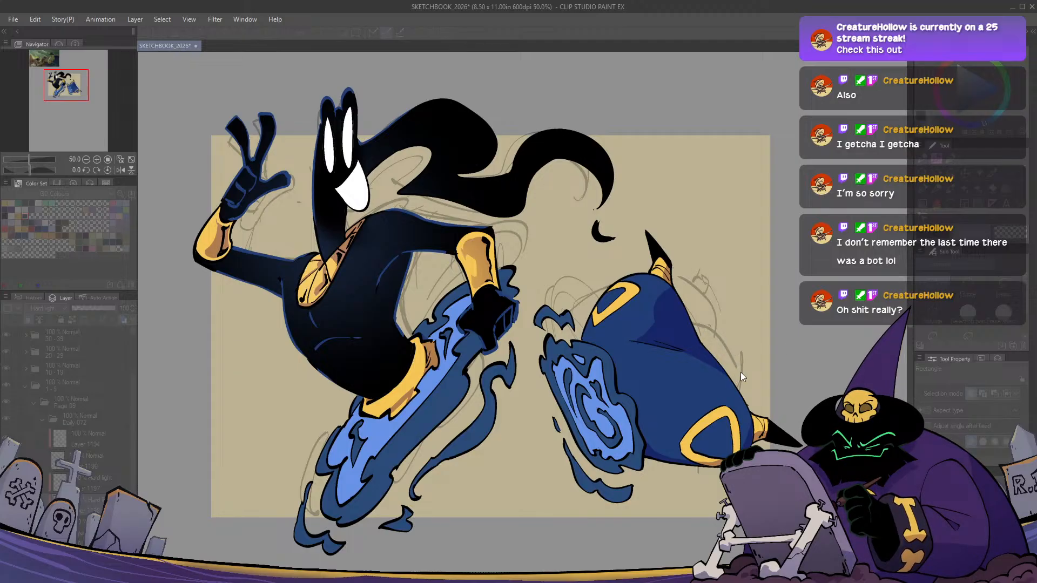
{"action": "key", "text": "h"}
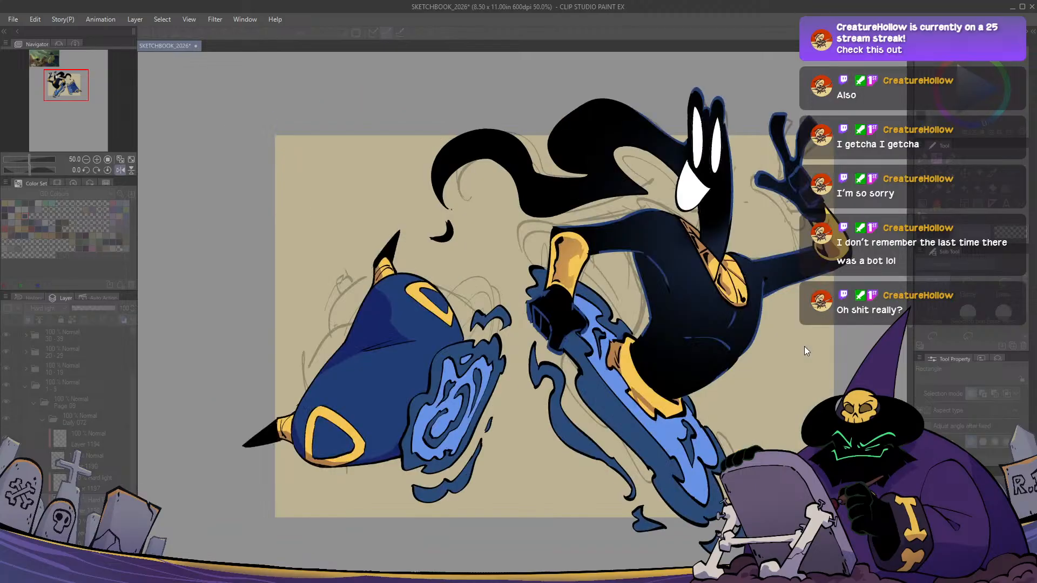
{"action": "key", "text": "h"}
{"action": "key", "text": "Tab"}
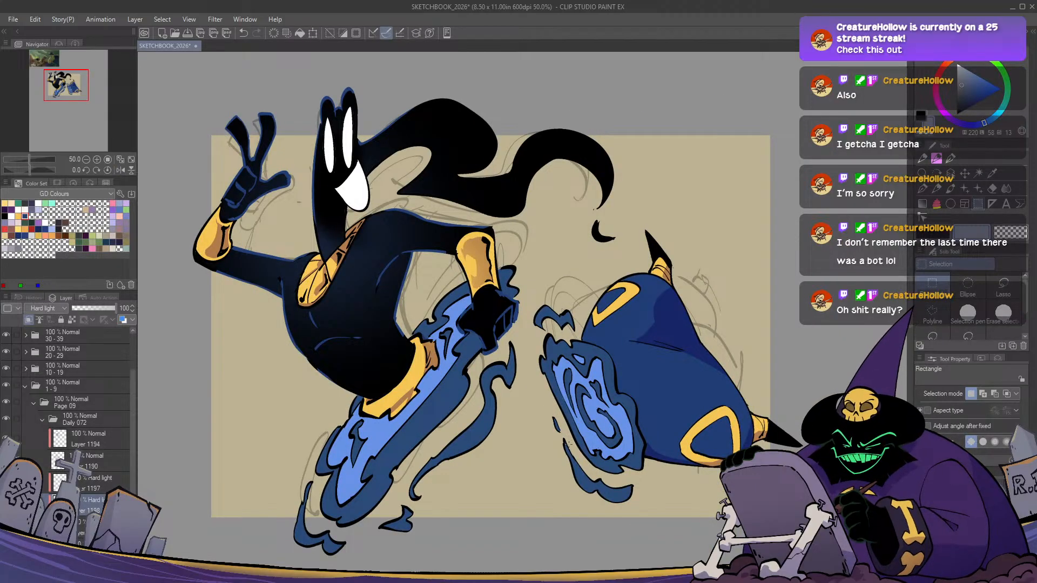
Add another Hard light layer above the gradient layer for pen shading on the upper body
{"action": "key", "text": "p"}
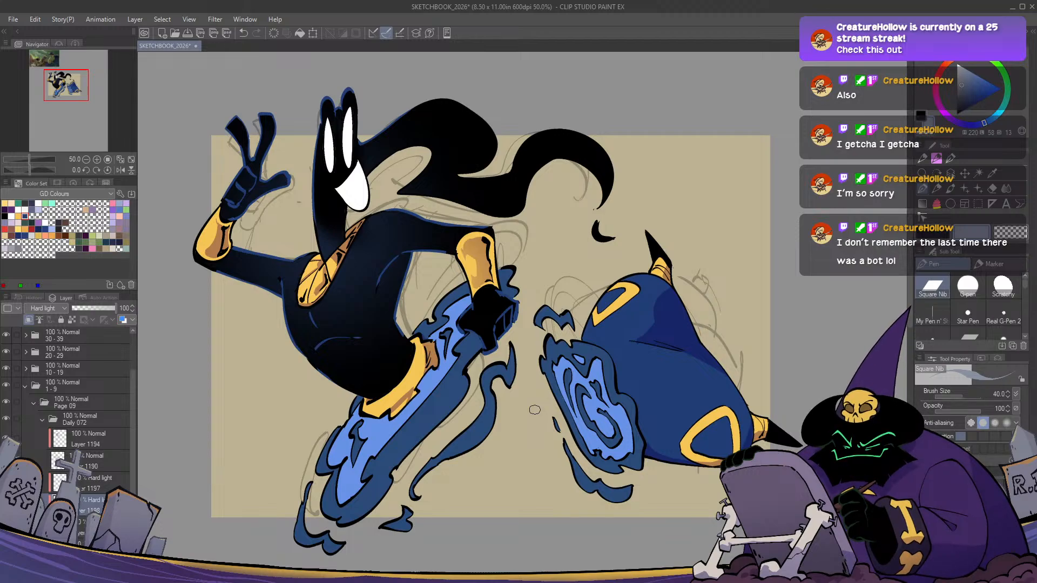
{"action": "key", "text": "ctrl+shift+n"}
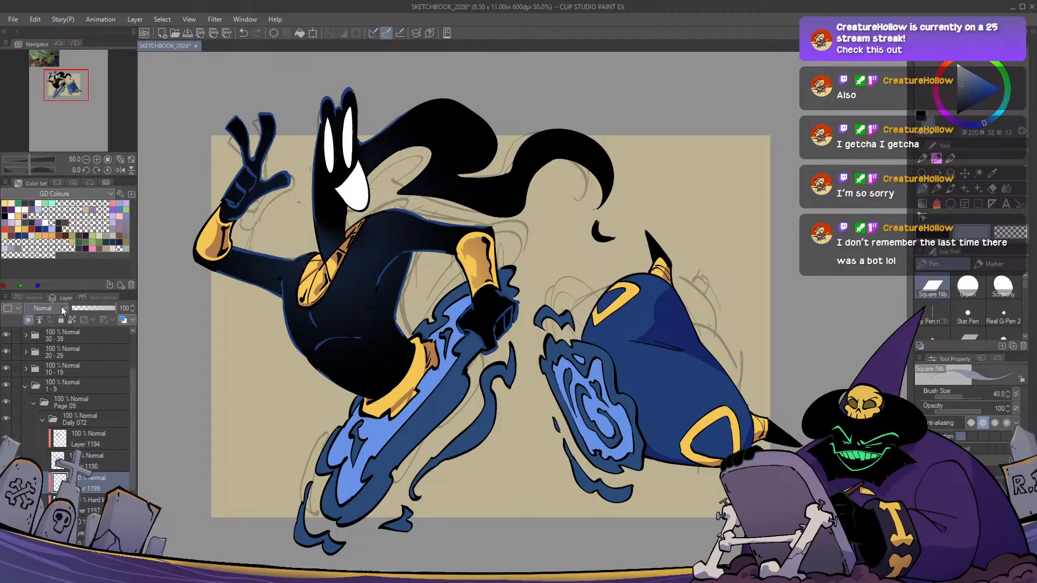
{"action": "left_click", "coordinate": [47, 468]}
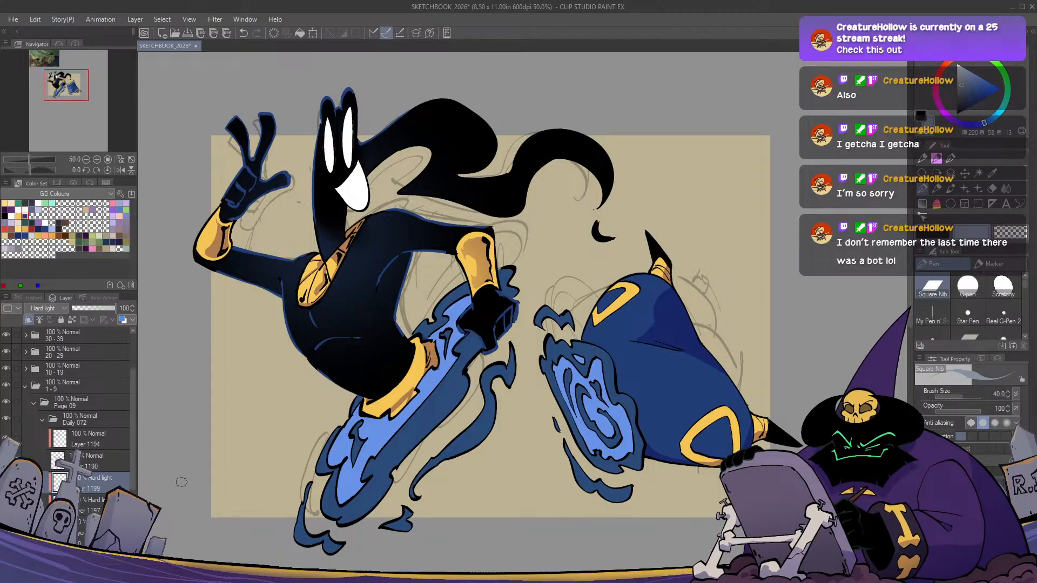
{"action": "left_click_drag", "start_coordinate": [596, 215], "coordinate": [662, 255]}
{"action": "scroll", "coordinate": [278, 243], "scroll_direction": "up", "scroll_amount": 1}
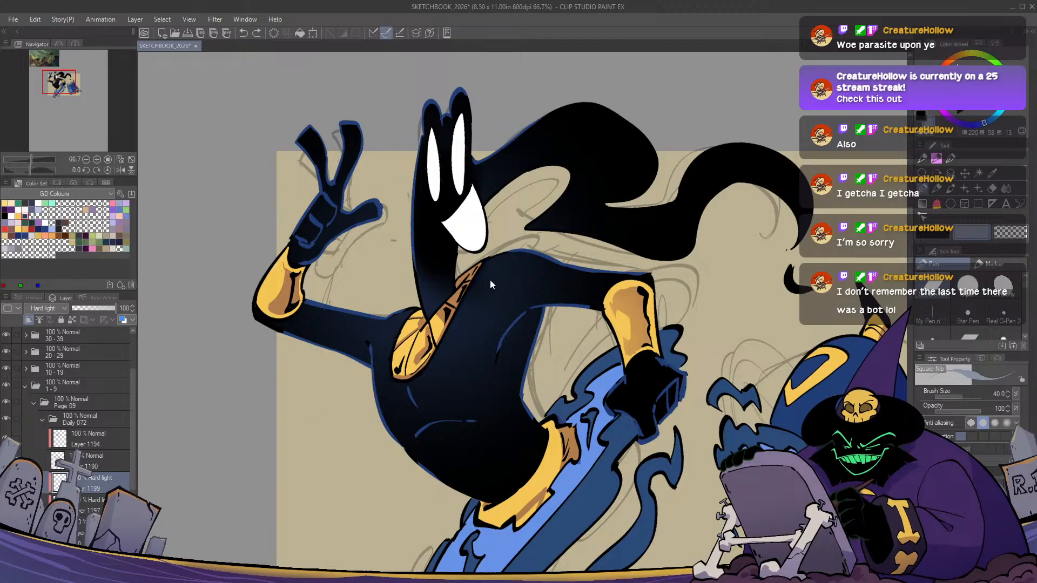
Pick a pale yellow-beige colour and shape highlights on the raised arm's yellow cuff with the pen, checking the drawing mirrored
{"action": "key", "text": "ctrl+z"}
{"action": "left_click", "coordinate": [964, 75]}
{"action": "left_click", "coordinate": [962, 54]}
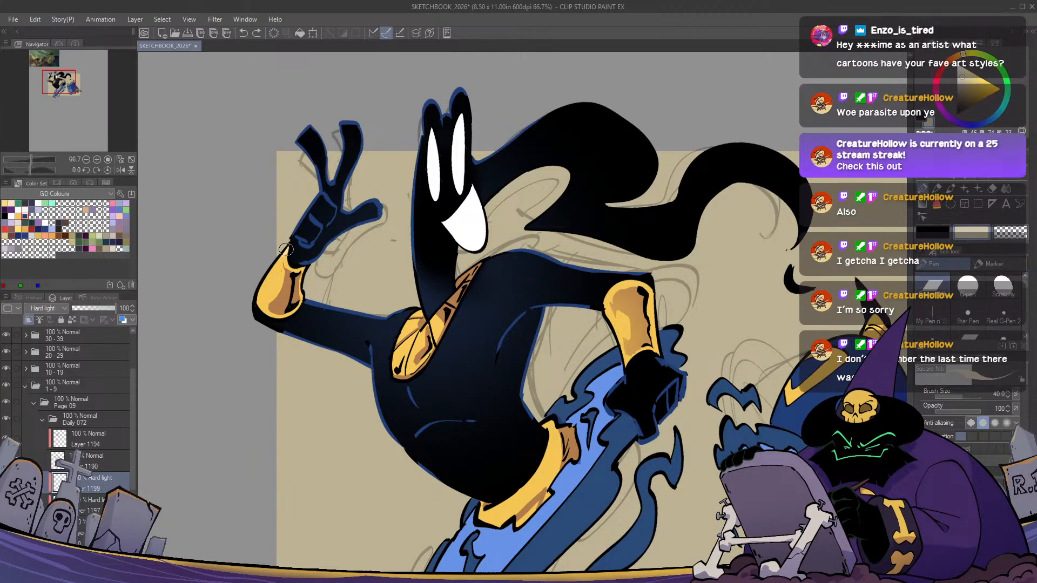
{"action": "key", "text": "h"}
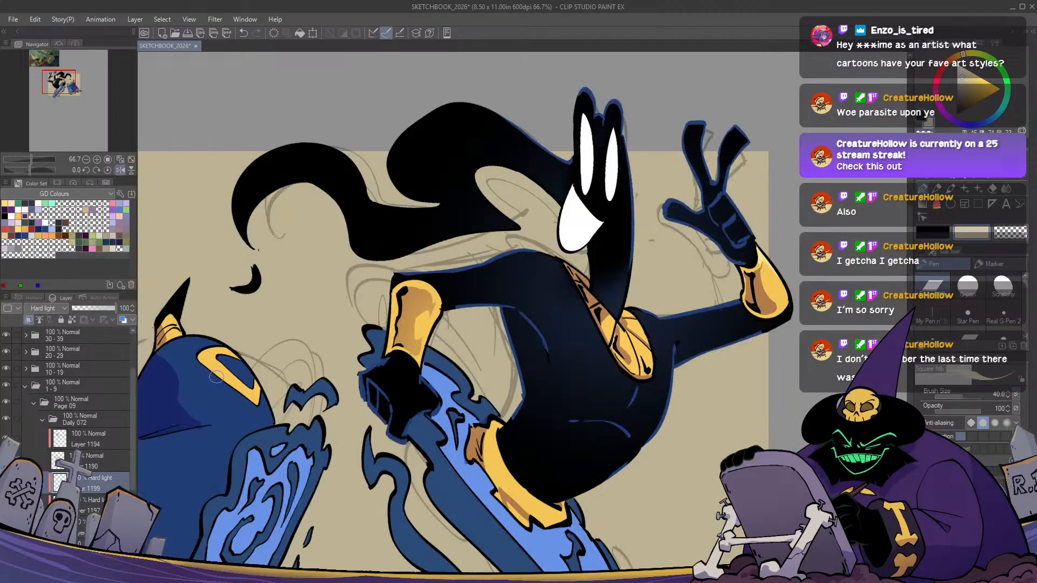
{"action": "key", "text": "h"}
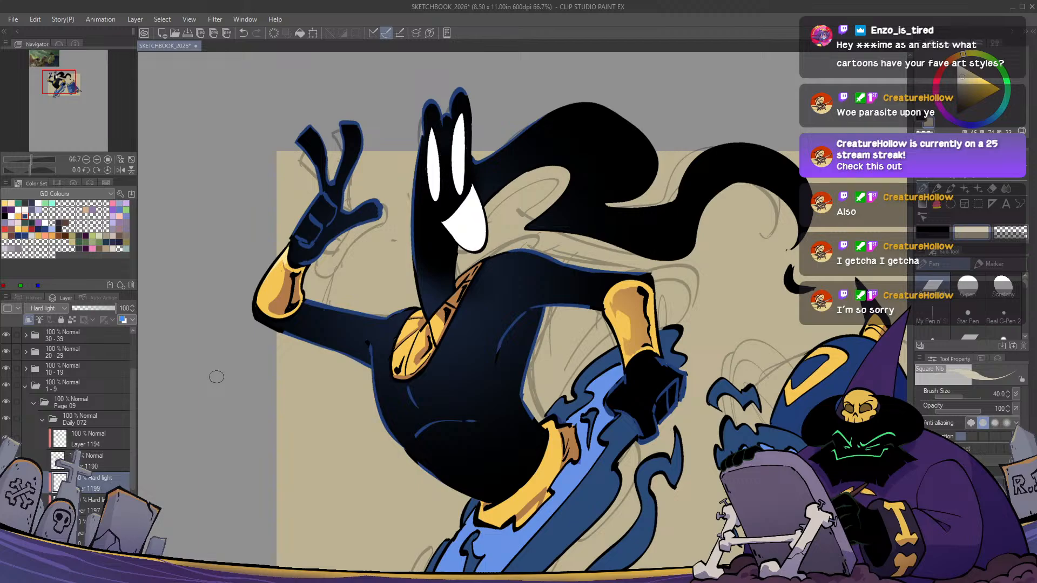
{"action": "key", "text": "c"}
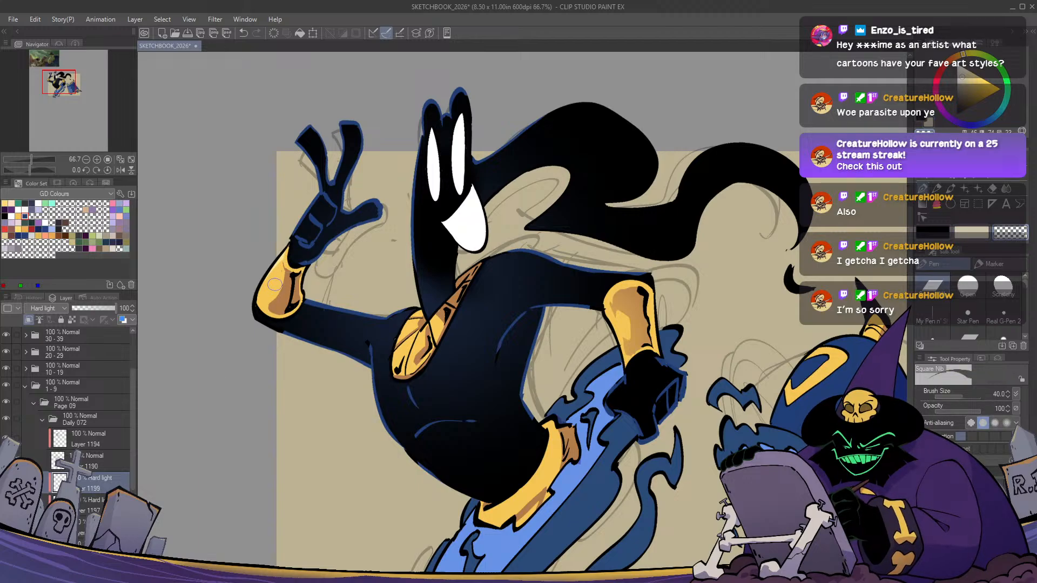
{"action": "key", "text": "c"}
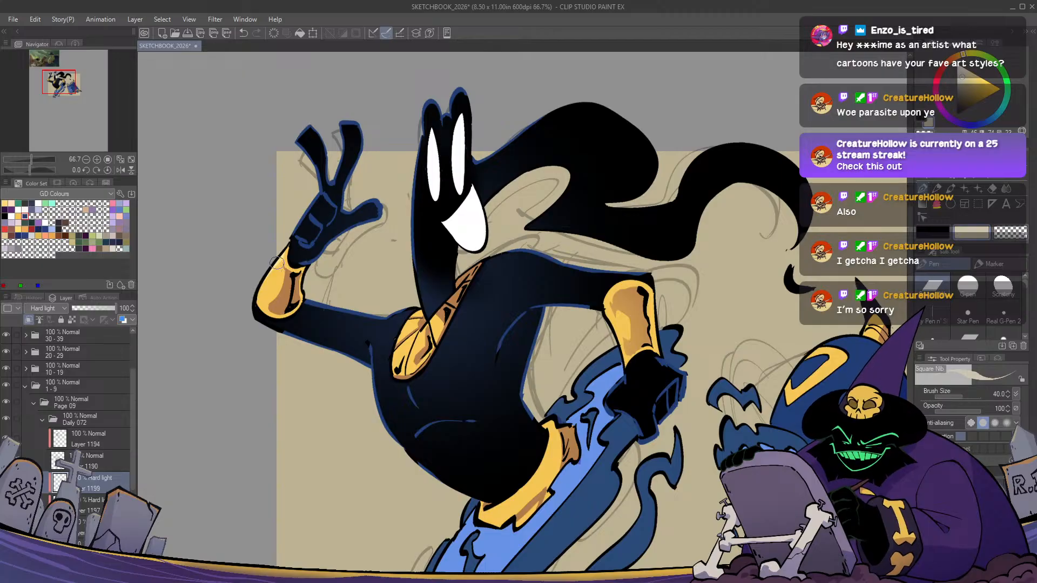
Paint pale highlights on the yellow cuff of the lowered arm and check the drawing mirrored
{"action": "left_click_drag", "start_coordinate": [477, 389], "coordinate": [327, 360]}
{"action": "left_click_drag", "start_coordinate": [457, 271], "coordinate": [474, 333]}
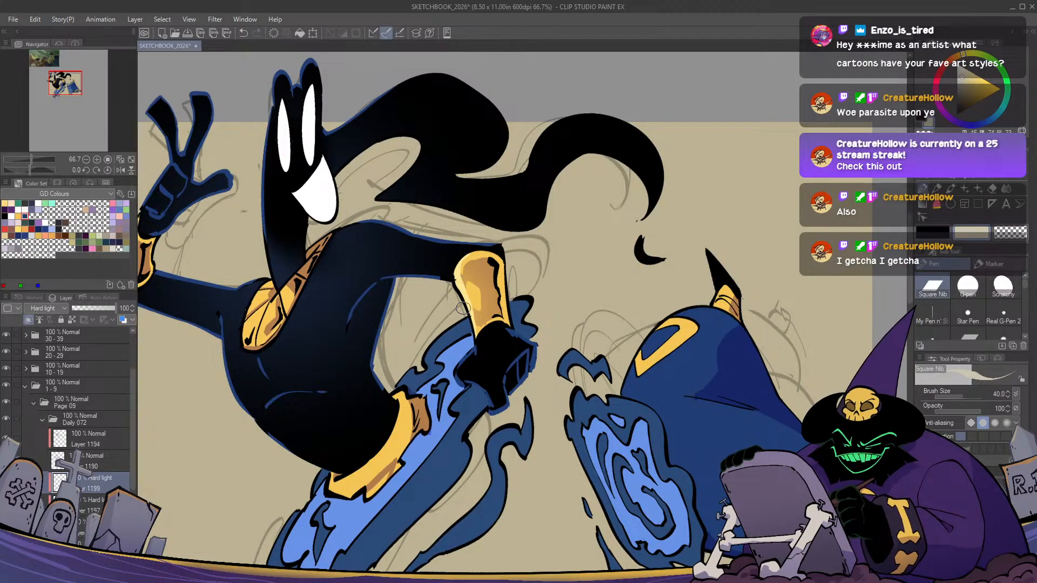
{"action": "left_click_drag", "start_coordinate": [460, 268], "coordinate": [489, 276]}
{"action": "key", "text": "h"}
{"action": "key", "text": "h"}
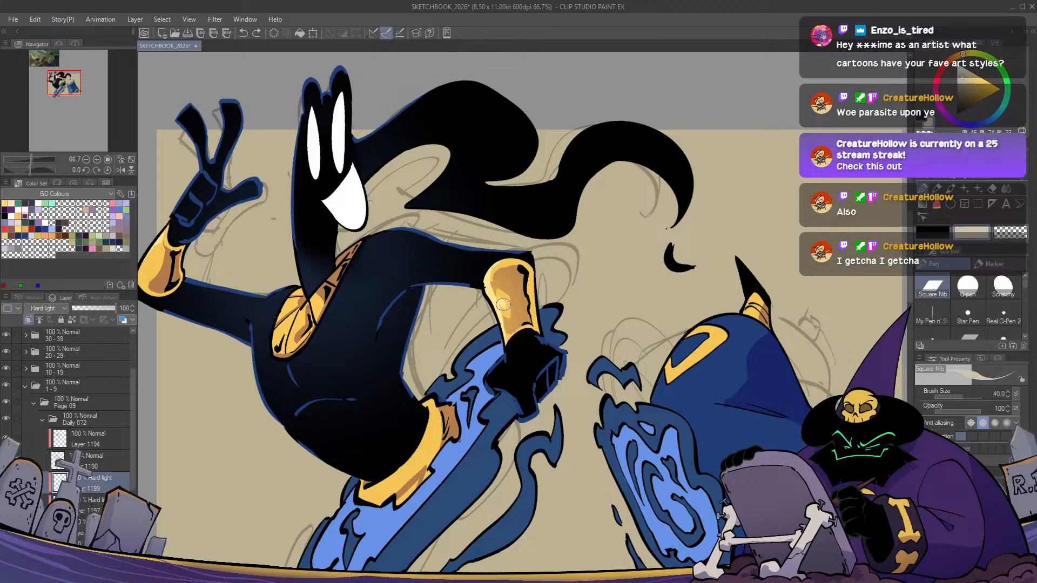
Paint pale highlights on the yellow collar, trimming them with transparent colour, and compare the drawing mirrored
{"action": "left_click_drag", "start_coordinate": [470, 359], "coordinate": [498, 362]}
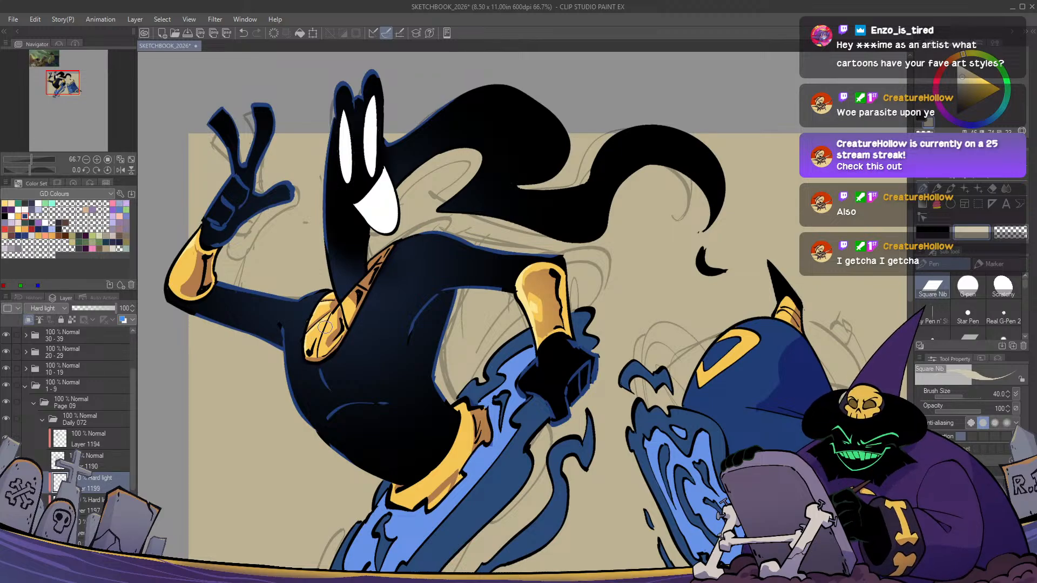
{"action": "key", "text": "c"}
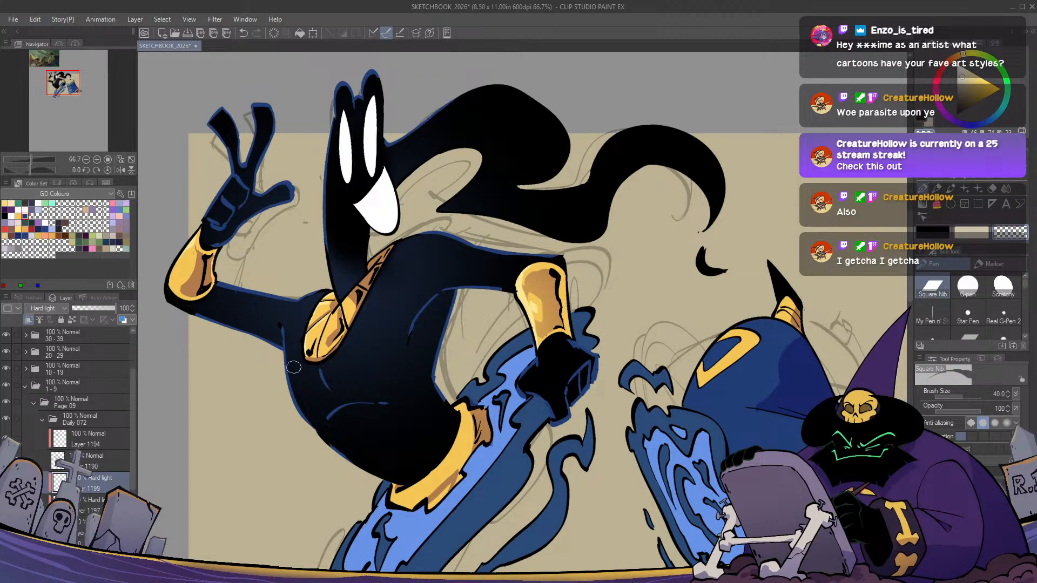
{"action": "key", "text": "c"}
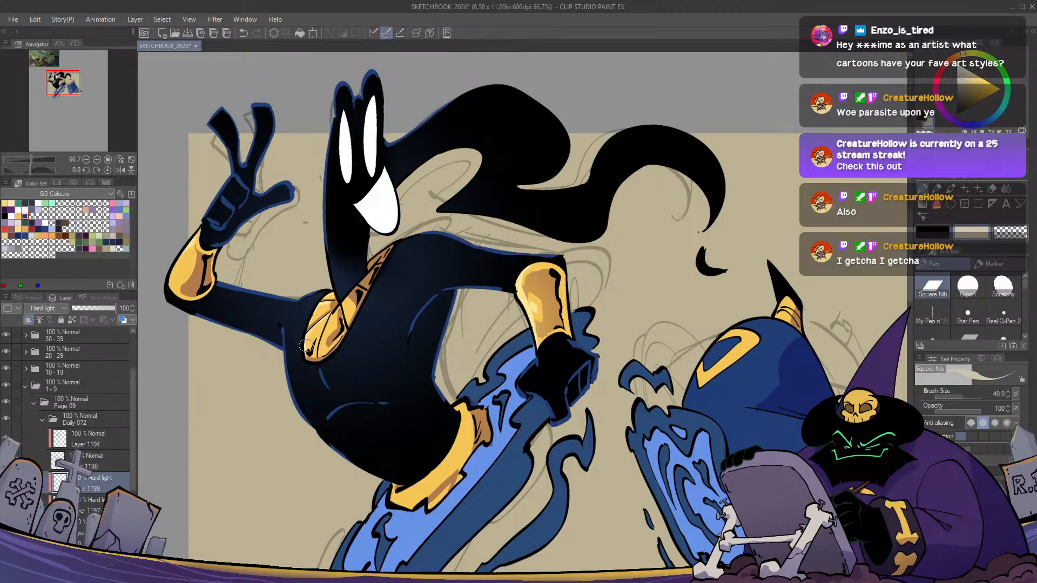
{"action": "left_click_drag", "start_coordinate": [321, 336], "coordinate": [319, 353]}
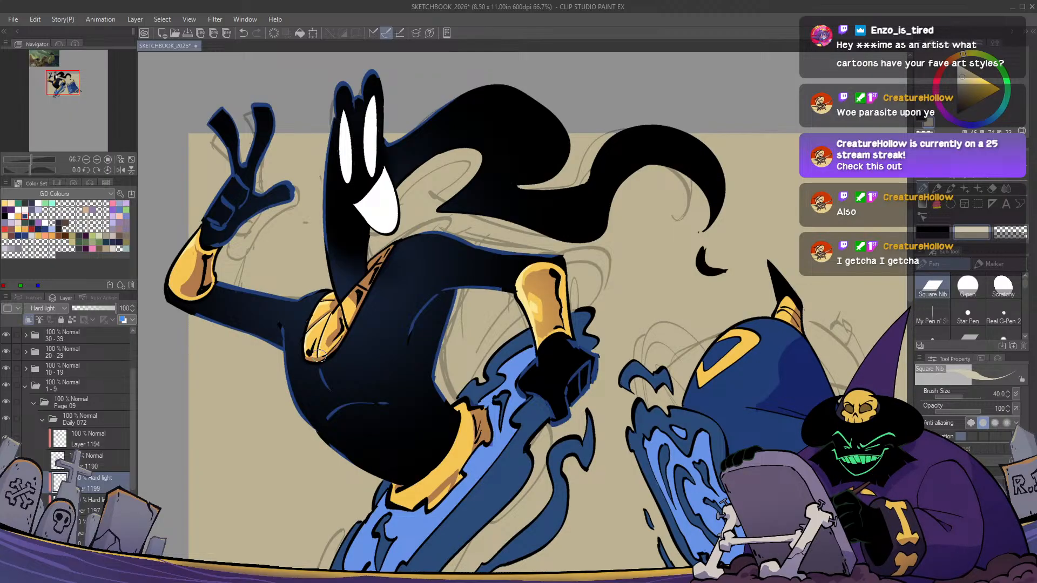
{"action": "key", "text": "c"}
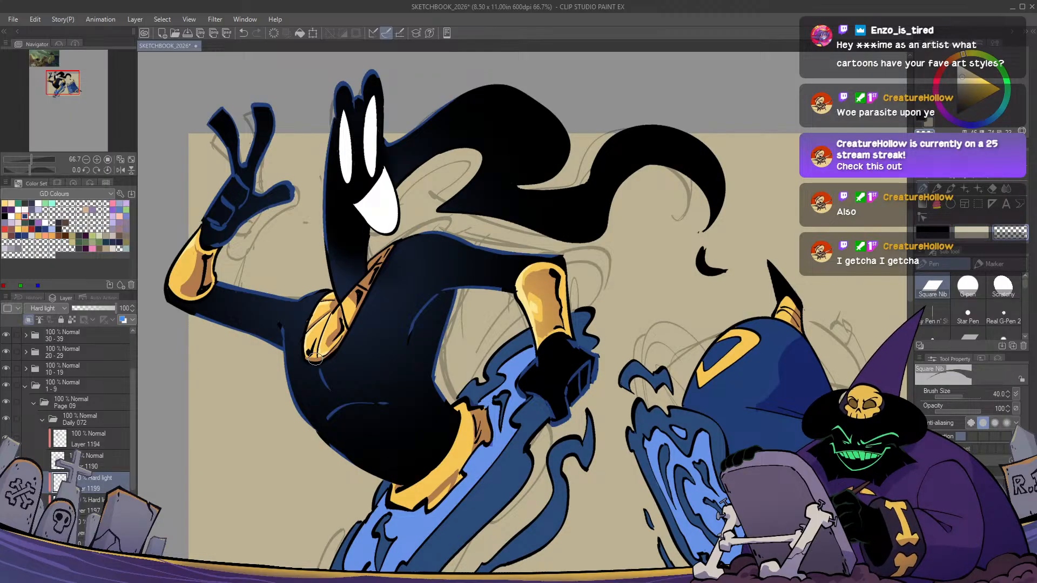
{"action": "key", "text": "c"}
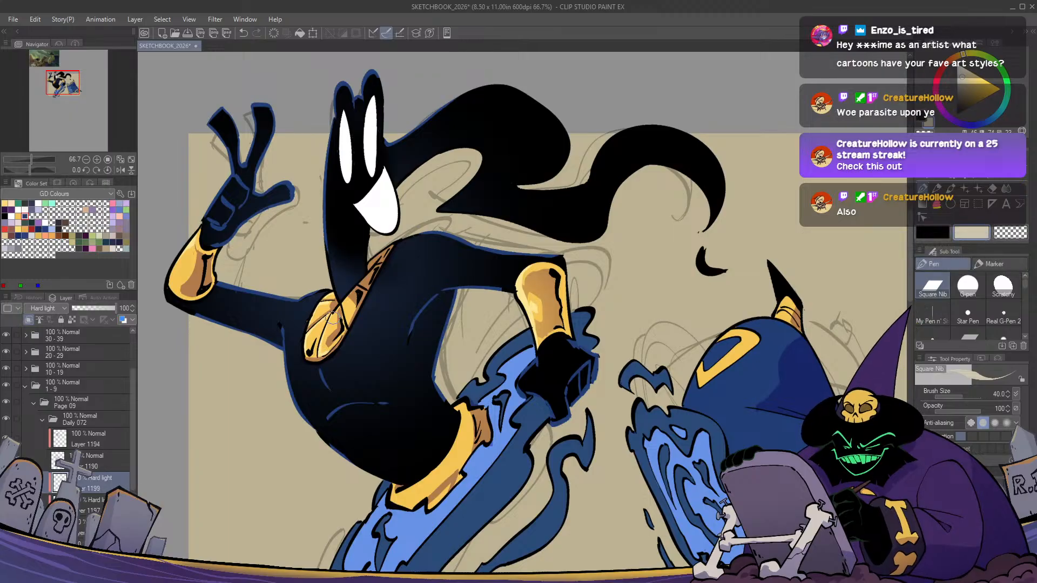
{"action": "key", "text": "h"}
{"action": "key", "text": "h"}
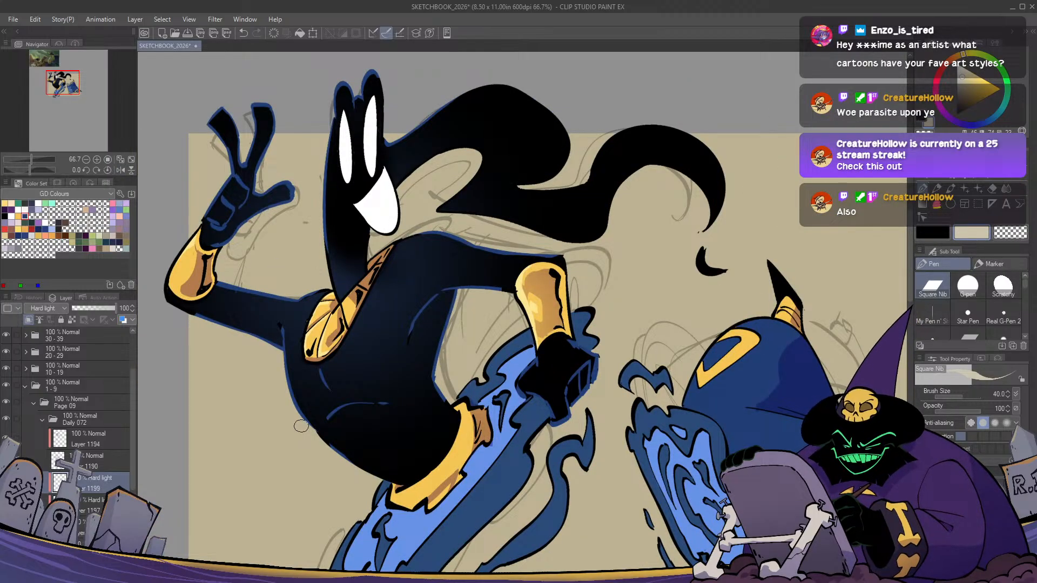
Add pale highlights to the yellow waistband above the portal and check the whole drawing mirrored
{"action": "scroll", "coordinate": [302, 426], "scroll_direction": "down", "scroll_amount": 4}
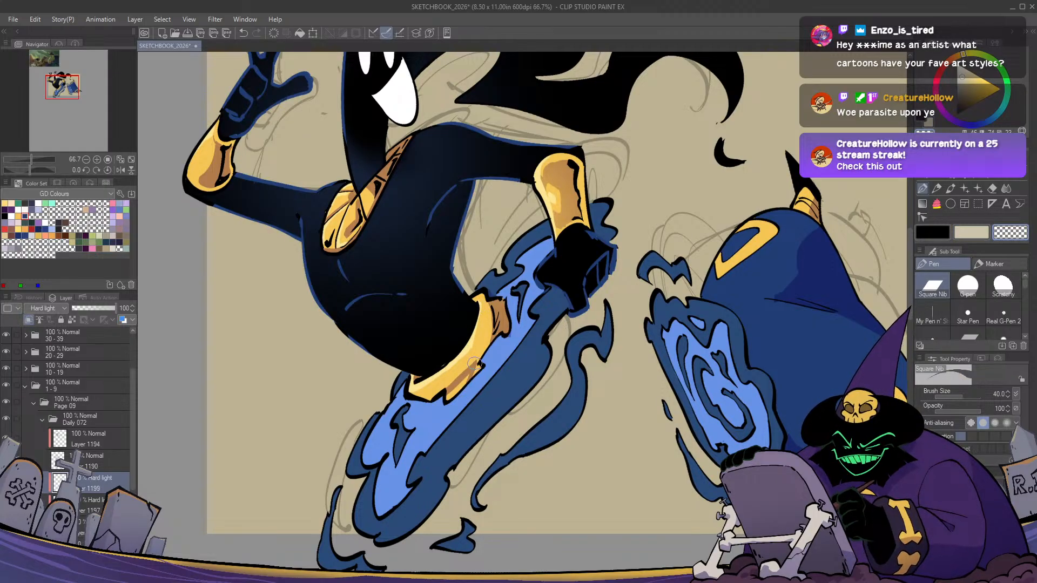
{"action": "key", "text": "x"}
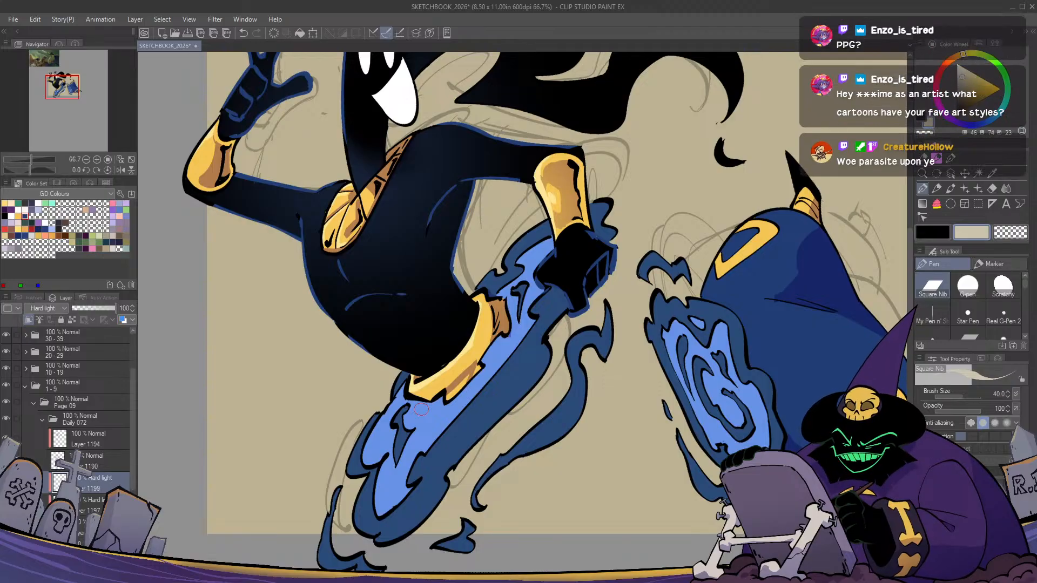
{"action": "left_click_drag", "start_coordinate": [480, 260], "coordinate": [470, 319]}
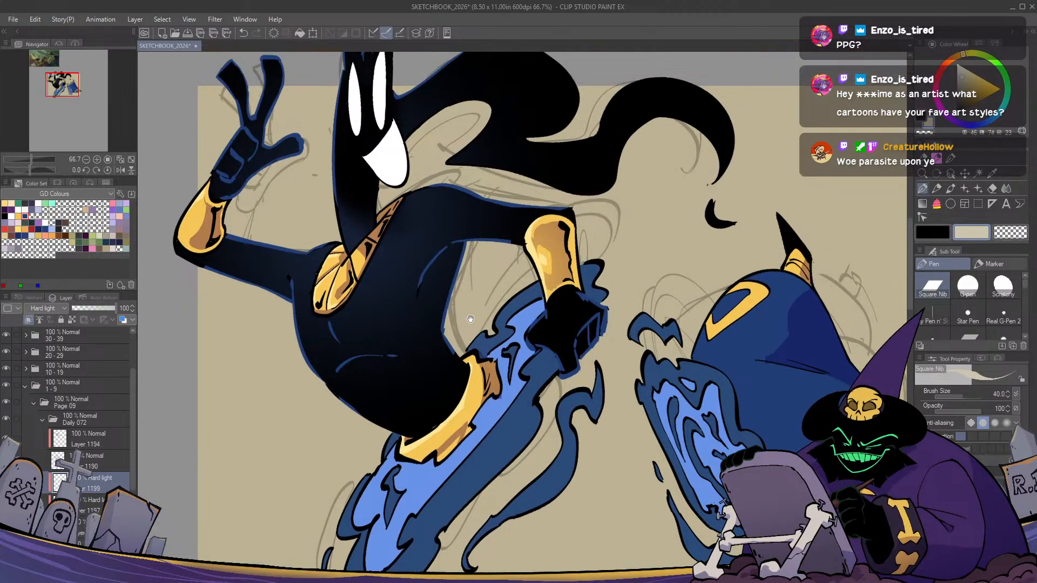
{"action": "scroll", "coordinate": [470, 320], "scroll_direction": "down", "scroll_amount": 1}
{"action": "key", "text": "h"}
{"action": "key", "text": "h"}
{"action": "key", "text": "h"}
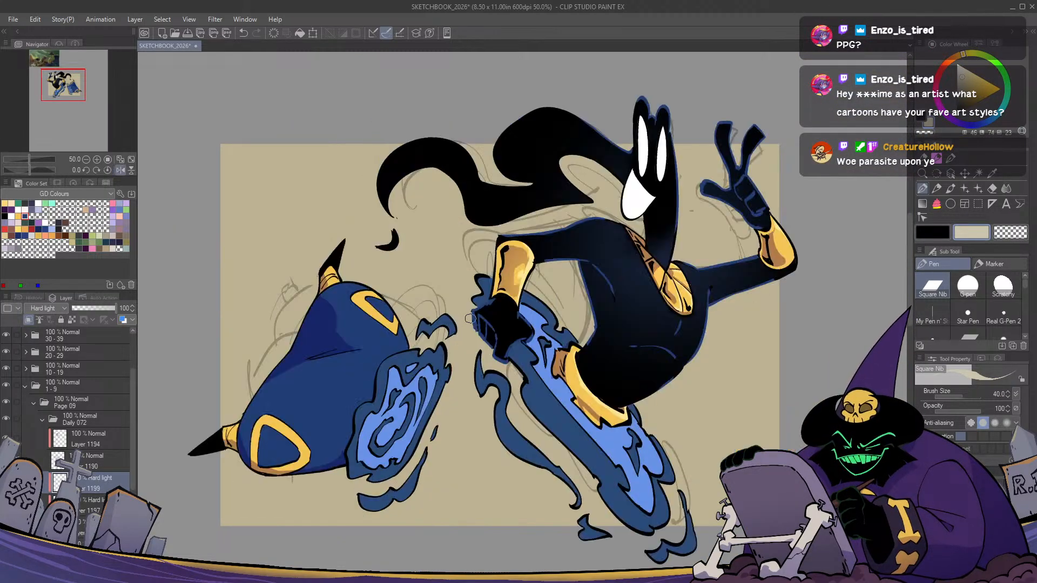
{"action": "key", "text": "h"}
Undo the last stroke, erase a small patch beside the collar on the lower Normal layer, and check the drawing mirrored
{"action": "scroll", "coordinate": [556, 279], "scroll_direction": "up", "scroll_amount": 1}
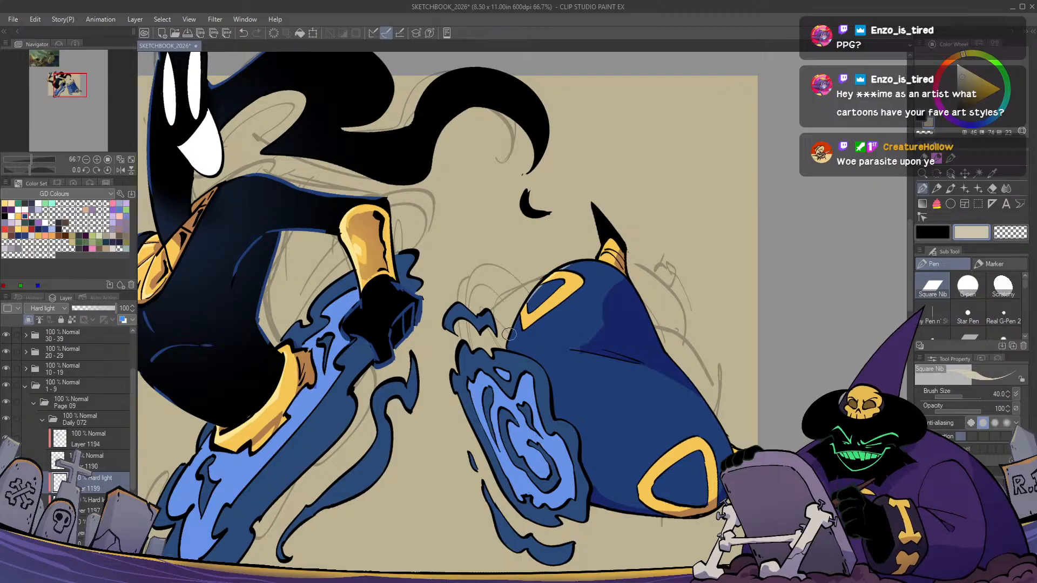
{"action": "left_click_drag", "start_coordinate": [498, 363], "coordinate": [752, 394]}
{"action": "key", "text": "ctrl+z"}
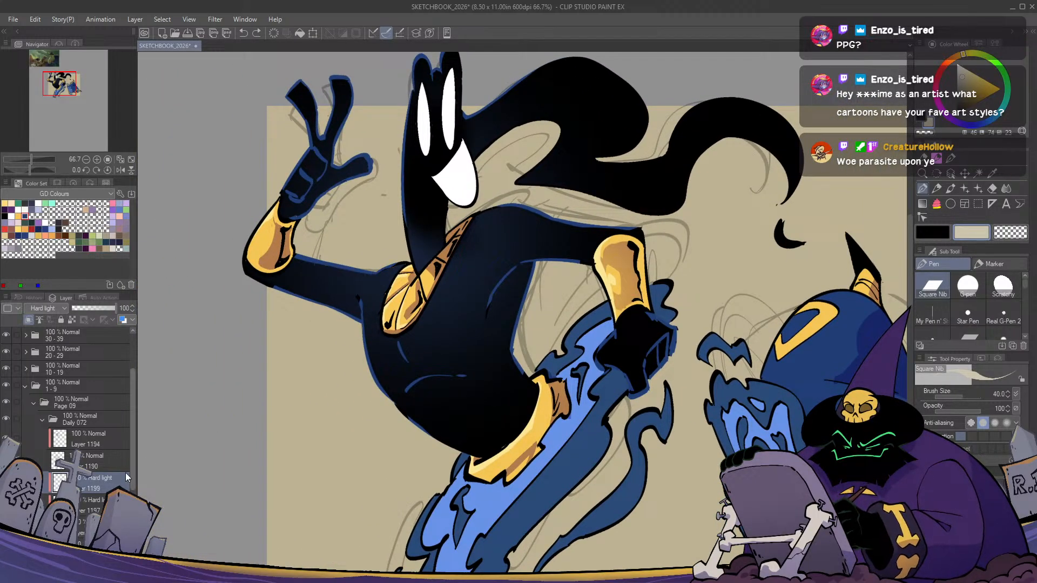
{"action": "left_click", "coordinate": [103, 546]}
{"action": "key", "text": "c"}
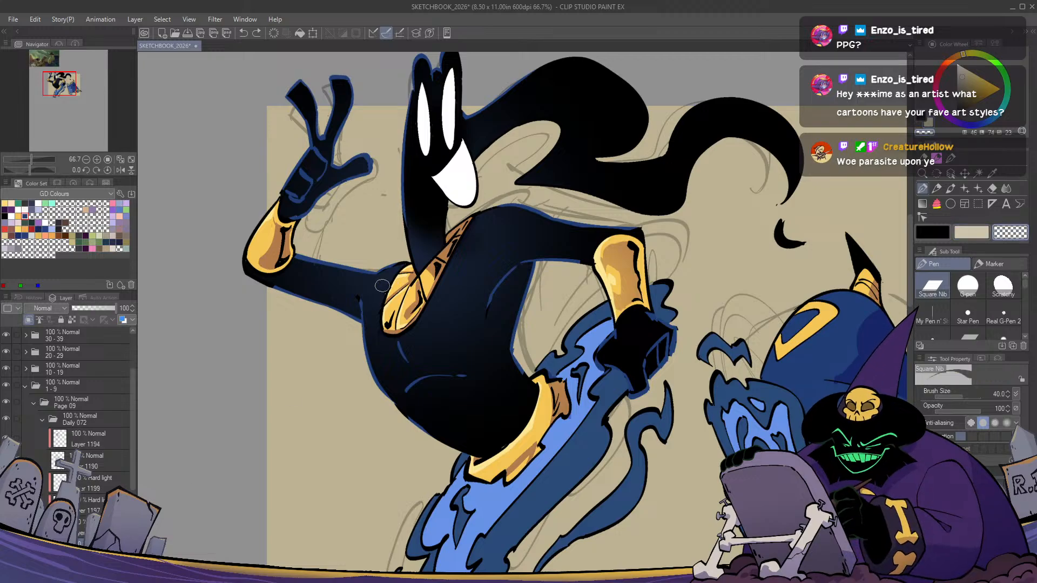
{"action": "left_click_drag", "start_coordinate": [389, 277], "coordinate": [395, 274]}
{"action": "left_click_drag", "start_coordinate": [649, 442], "coordinate": [474, 386]}
{"action": "scroll", "coordinate": [473, 385], "scroll_direction": "down", "scroll_amount": 1}
{"action": "key", "text": "h"}
{"action": "key", "text": "h"}
{"action": "key", "text": "h"}
{"action": "key", "text": "h"}
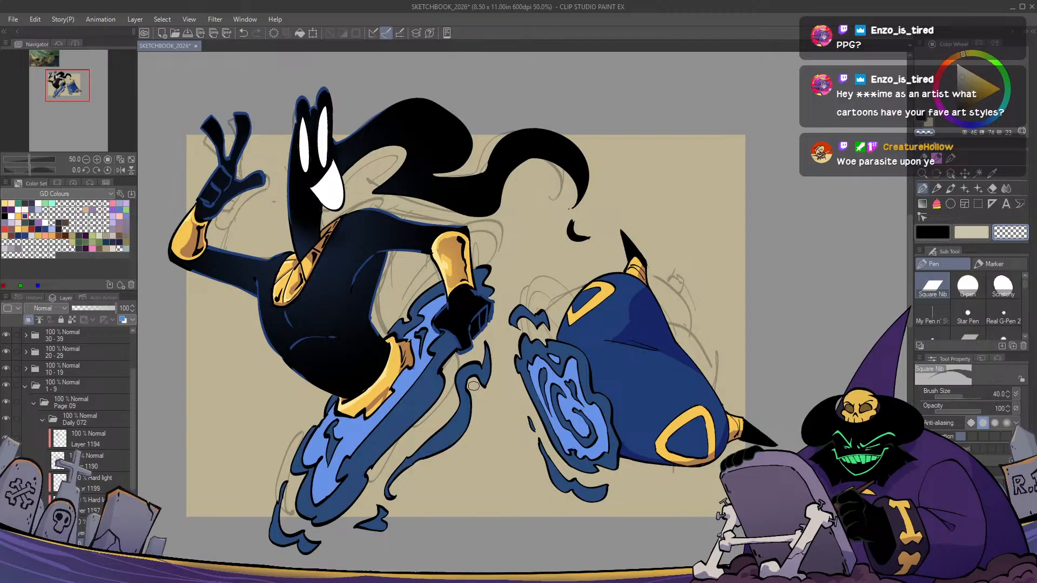
Compare the drawing with and without the dark blue gradient layer
{"action": "left_click", "coordinate": [91, 527]}
{"action": "left_click", "coordinate": [6, 527]}
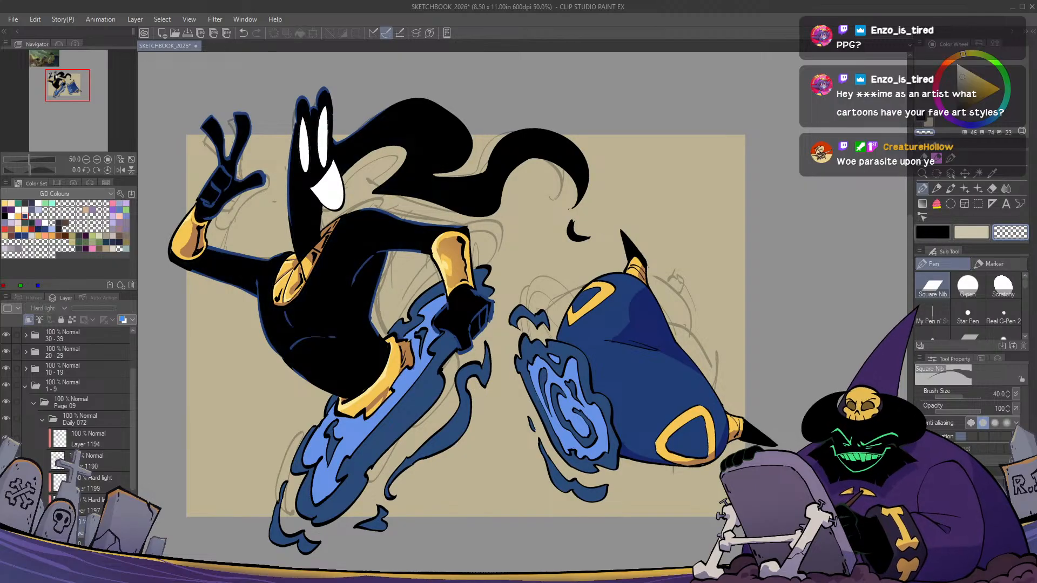
{"action": "left_click", "coordinate": [6, 527]}
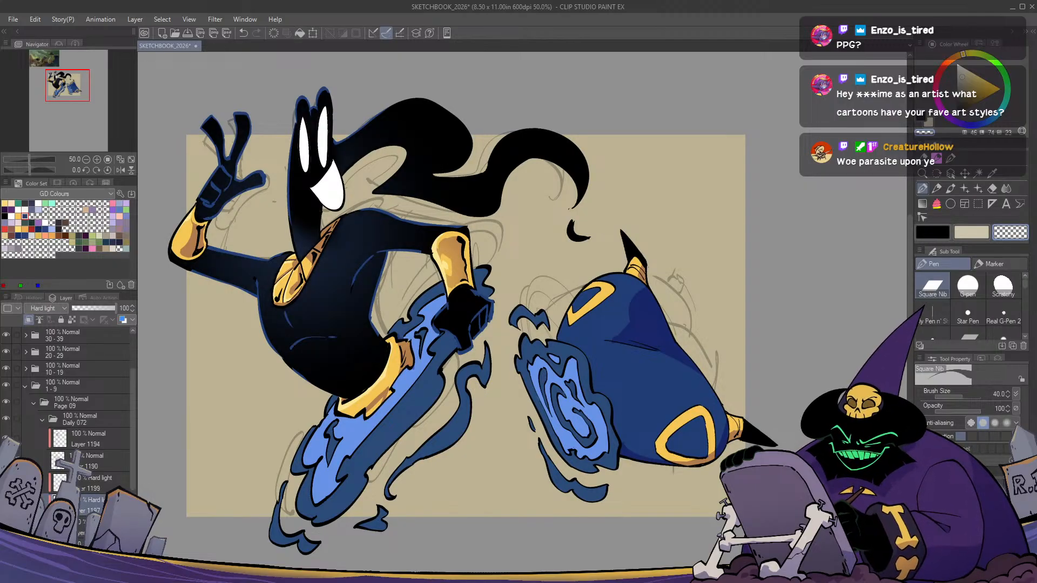
Paint a pale highlight on the raised arm's yellow cuff on the upper Hard light layer and check it mirrored
{"action": "left_click", "coordinate": [103, 484]}
{"action": "key", "text": "c"}
{"action": "left_click_drag", "start_coordinate": [179, 253], "coordinate": [246, 289]}
{"action": "scroll", "coordinate": [246, 289], "scroll_direction": "up", "scroll_amount": 1}
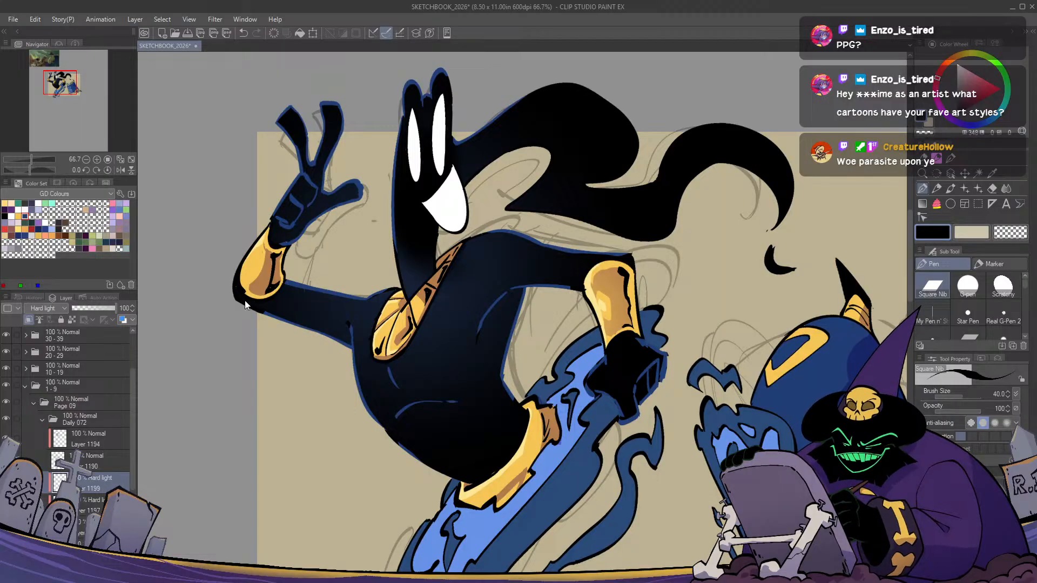
{"action": "key", "text": "x"}
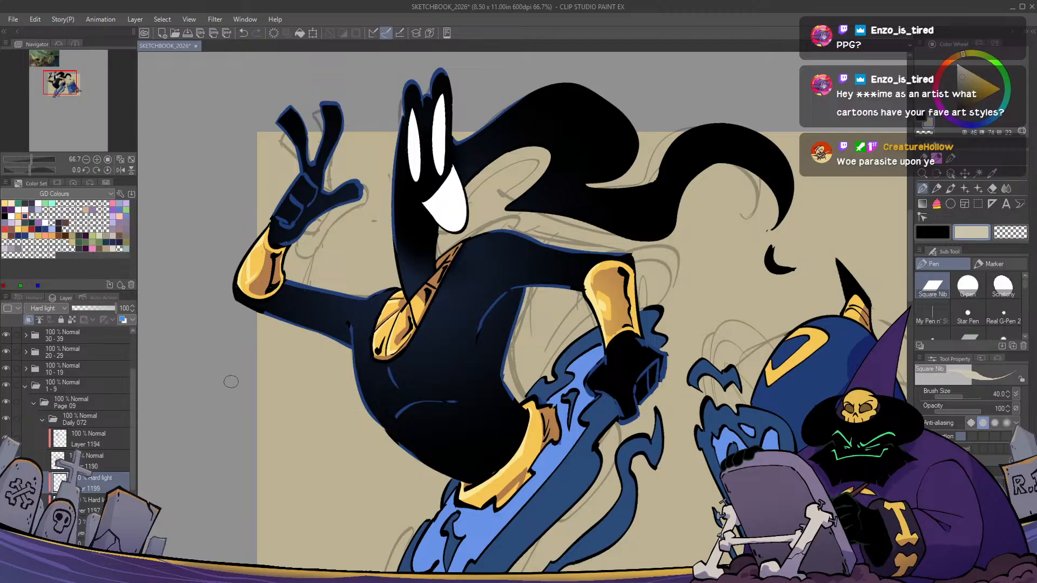
{"action": "key", "text": "h"}
{"action": "key", "text": "h"}
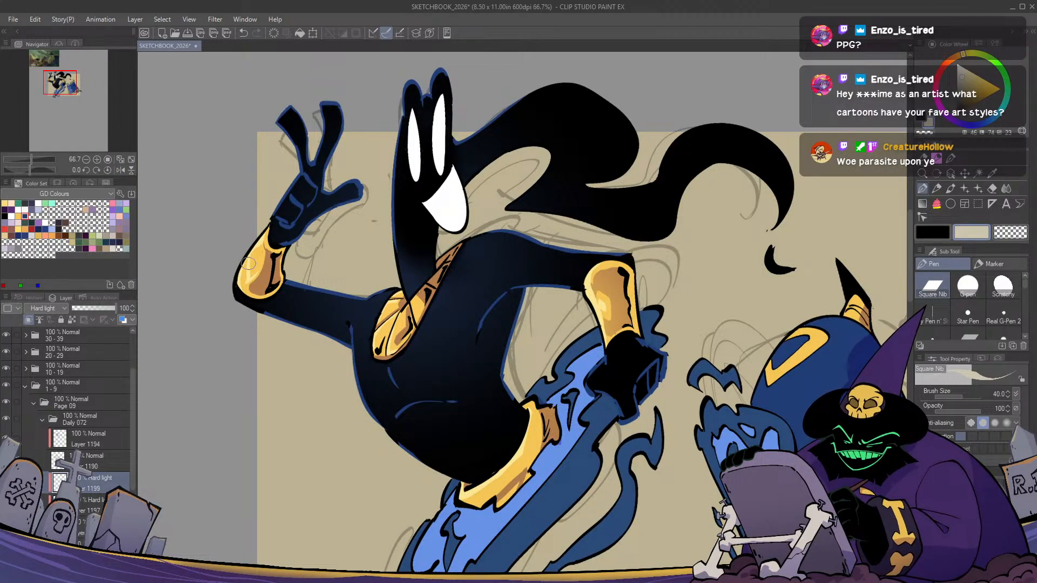
Refine the raised cuff's pale highlight with the pen and transparent colour, undoing the unwanted strokes
{"action": "scroll", "coordinate": [248, 279], "scroll_direction": "up", "scroll_amount": 1}
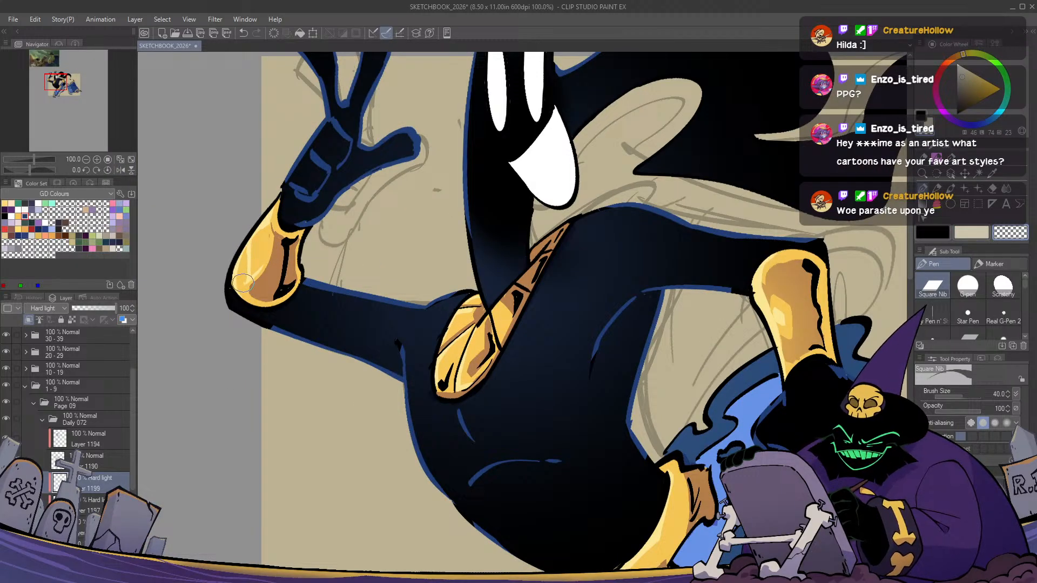
{"action": "key", "text": "c"}
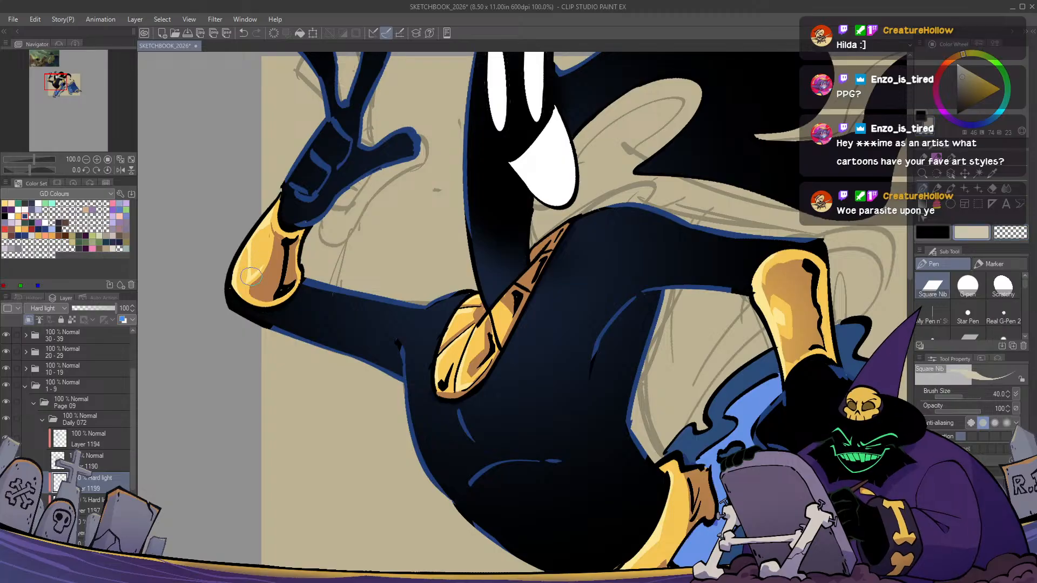
{"action": "mouse_move", "coordinate": [251, 249]}
{"action": "left_mouse_down"}
{"action": "mouse_move", "coordinate": [270, 235]}
{"action": "mouse_move", "coordinate": [262, 232]}
{"action": "left_mouse_up"}
{"action": "key", "text": "ctrl+z"}
{"action": "key", "text": "ctrl+z"}
{"action": "key", "text": "ctrl+z"}
{"action": "key", "text": "c"}
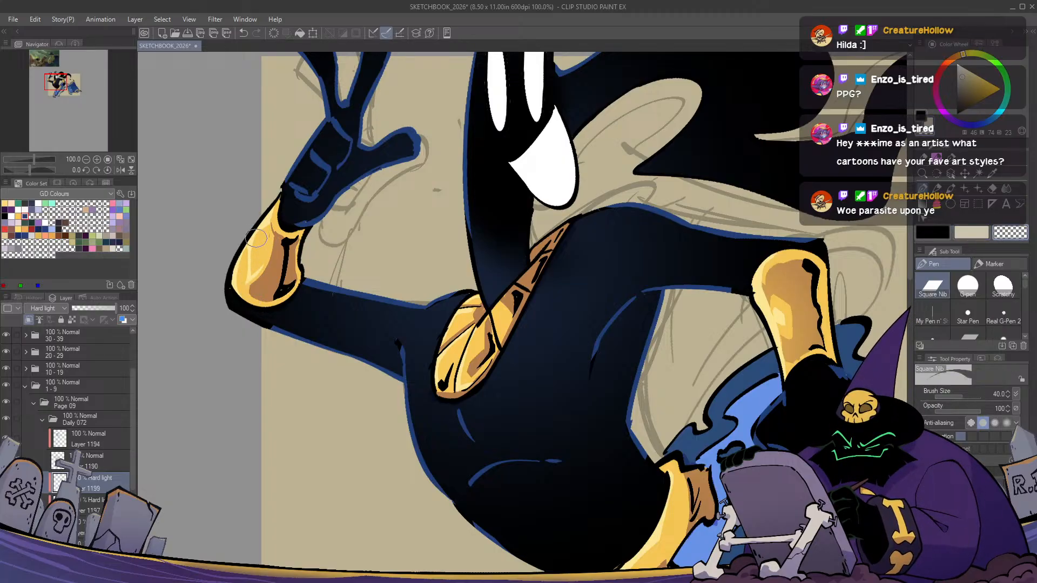
{"action": "key", "text": "c"}
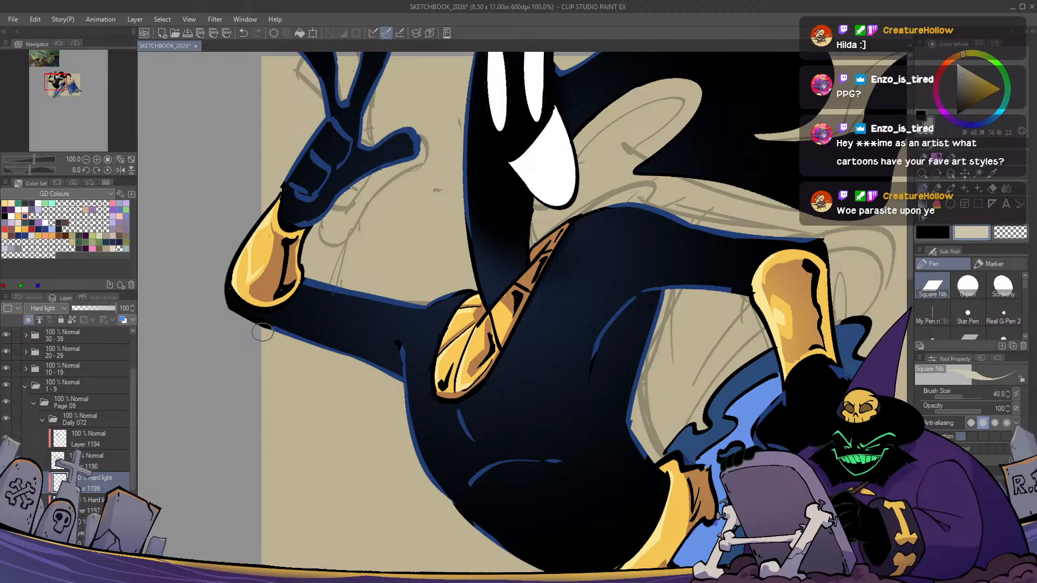
Inspect the yellow highlights on the cuffs, collar and belt, and compare the drawing with and without a lower layer
{"action": "left_click_drag", "start_coordinate": [297, 273], "coordinate": [378, 282]}
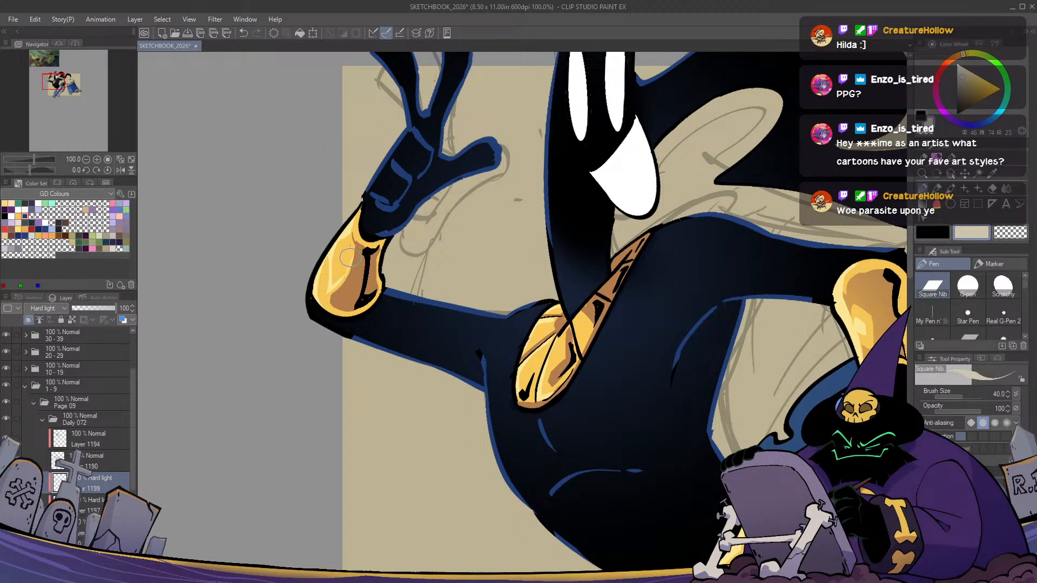
{"action": "scroll", "coordinate": [289, 393], "scroll_direction": "down", "scroll_amount": 3}
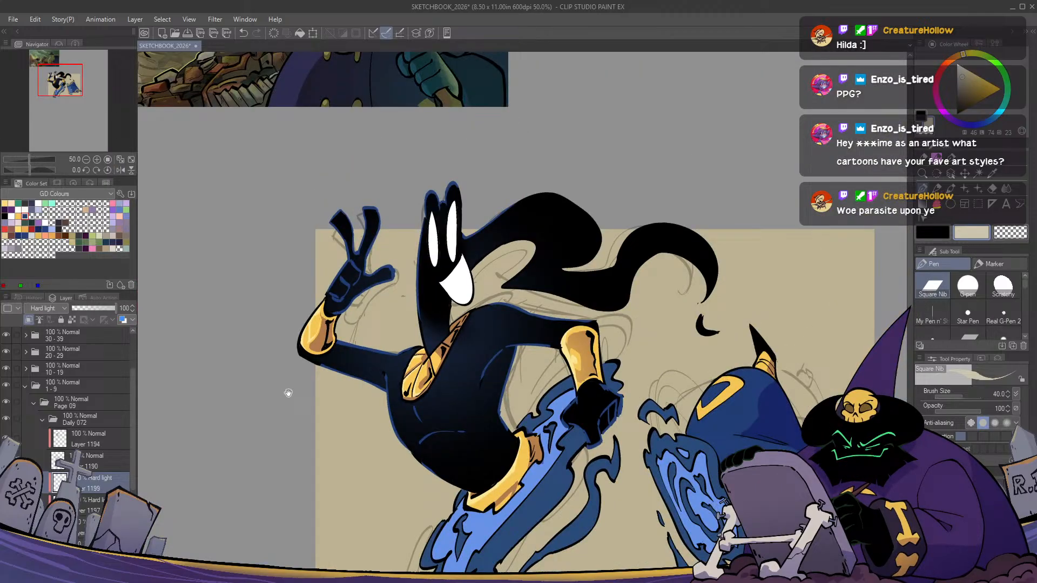
{"action": "left_click_drag", "start_coordinate": [289, 393], "coordinate": [220, 310]}
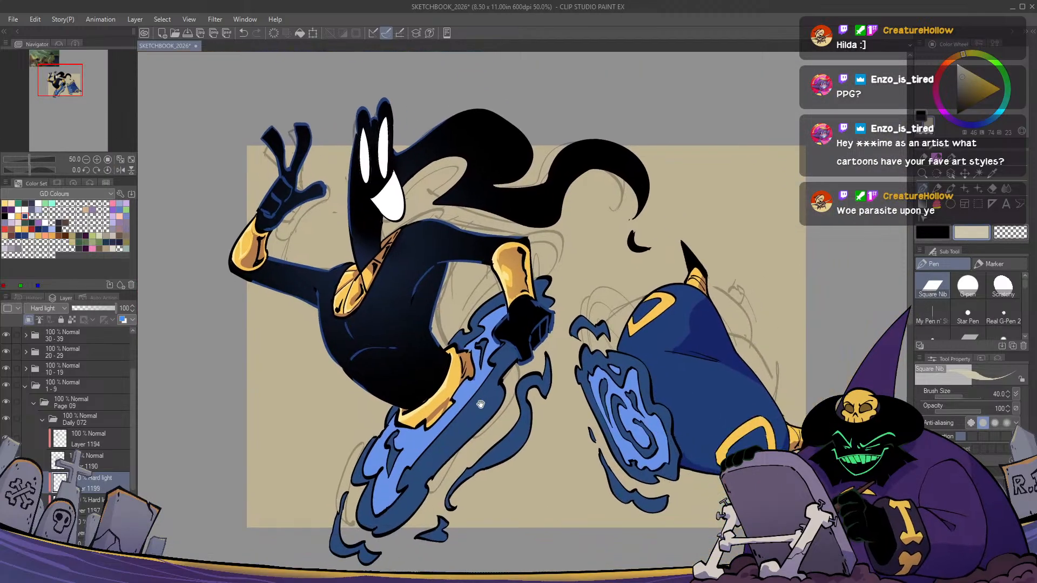
{"action": "scroll", "coordinate": [481, 404], "scroll_direction": "up", "scroll_amount": 3}
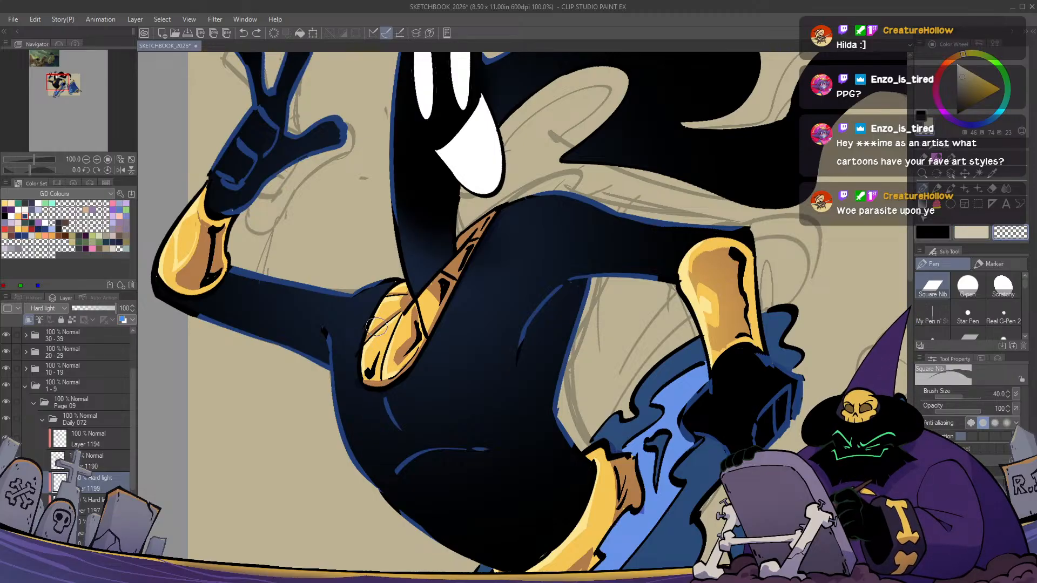
{"action": "key", "text": "x"}
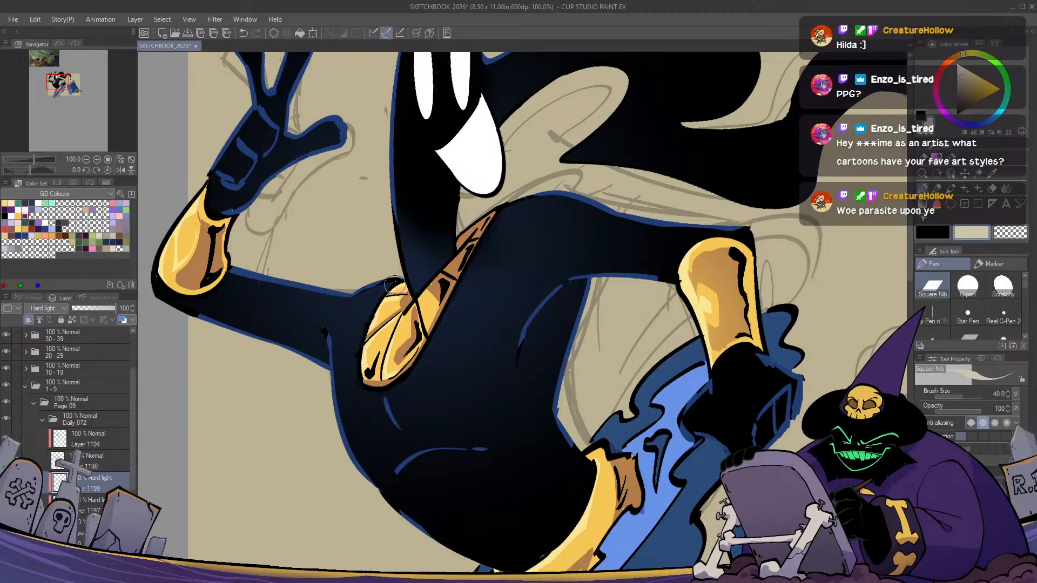
{"action": "key", "text": "c"}
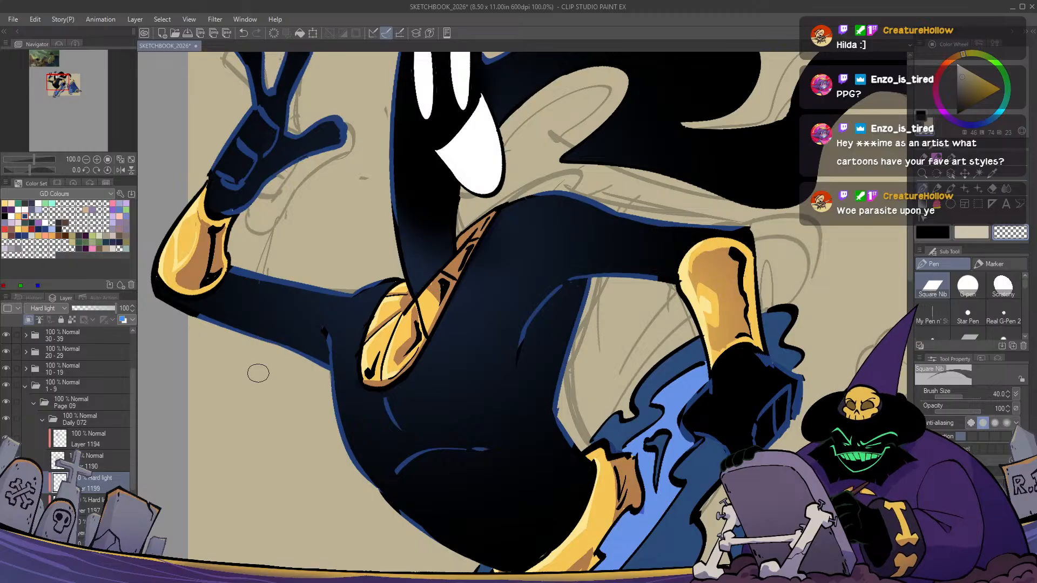
{"action": "left_click", "coordinate": [81, 527]}
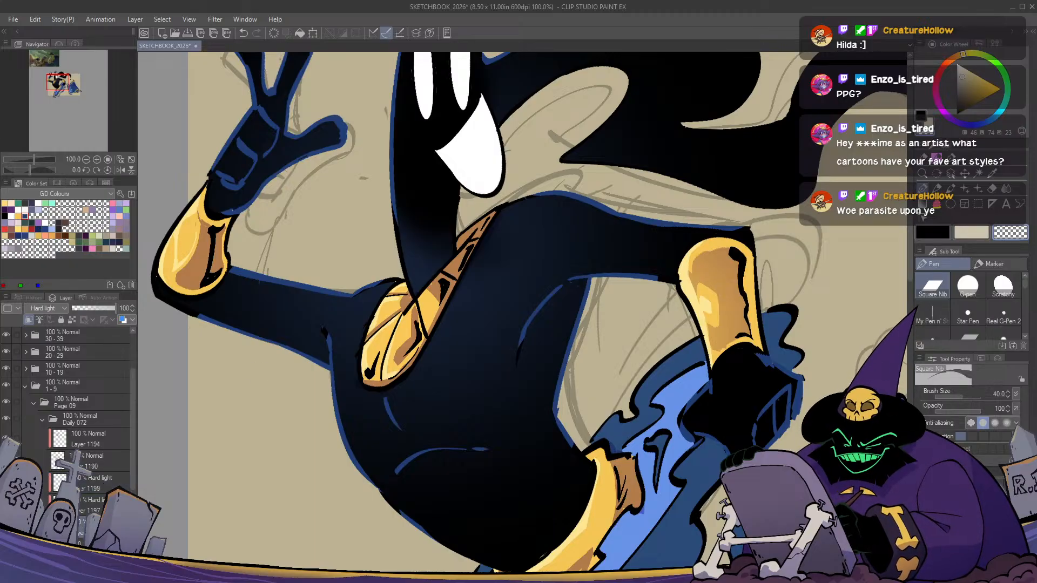
{"action": "left_click", "coordinate": [6, 527]}
{"action": "left_click", "coordinate": [5, 527]}
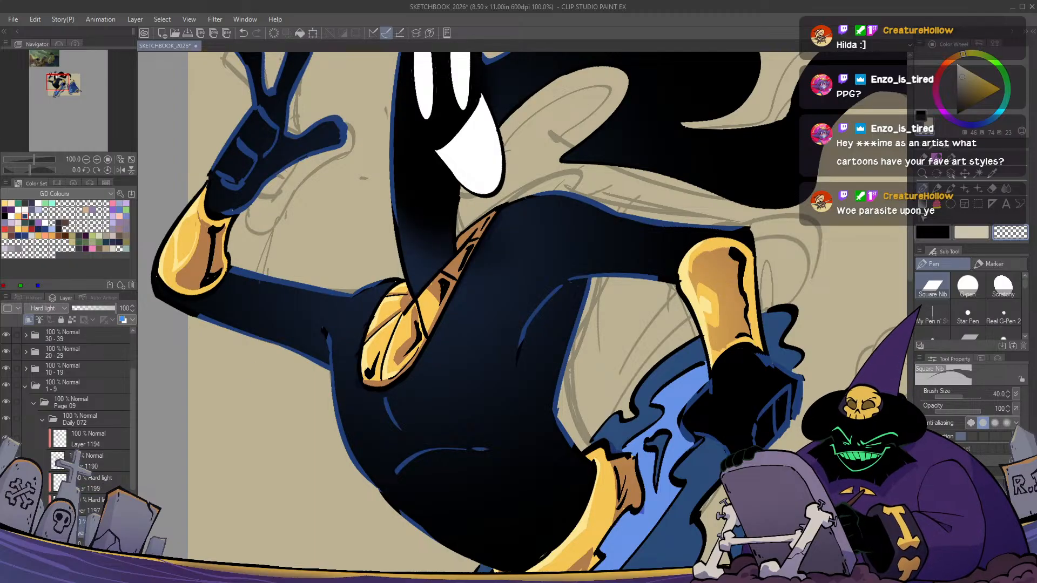
{"action": "left_click", "coordinate": [81, 543]}
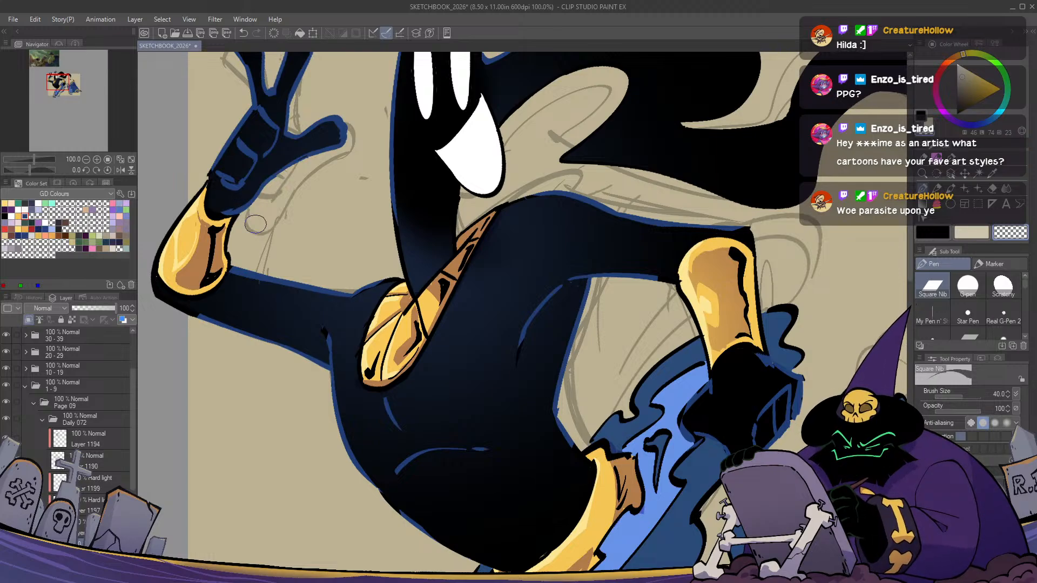
Return to the upper Hard light layer and choose a muted blue drawing colour with hue 222
{"action": "scroll", "coordinate": [257, 227], "scroll_direction": "down", "scroll_amount": 1}
{"action": "mouse_move", "coordinate": [560, 377]}
{"action": "left_mouse_down"}
{"action": "mouse_move", "coordinate": [421, 369]}
{"action": "mouse_move", "coordinate": [400, 349]}
{"action": "mouse_move", "coordinate": [353, 342]}
{"action": "left_mouse_up"}
{"action": "scroll", "coordinate": [447, 369], "scroll_direction": "down", "scroll_amount": 1}
{"action": "scroll", "coordinate": [447, 369], "scroll_direction": "up", "scroll_amount": 1}
{"action": "left_click", "coordinate": [82, 482]}
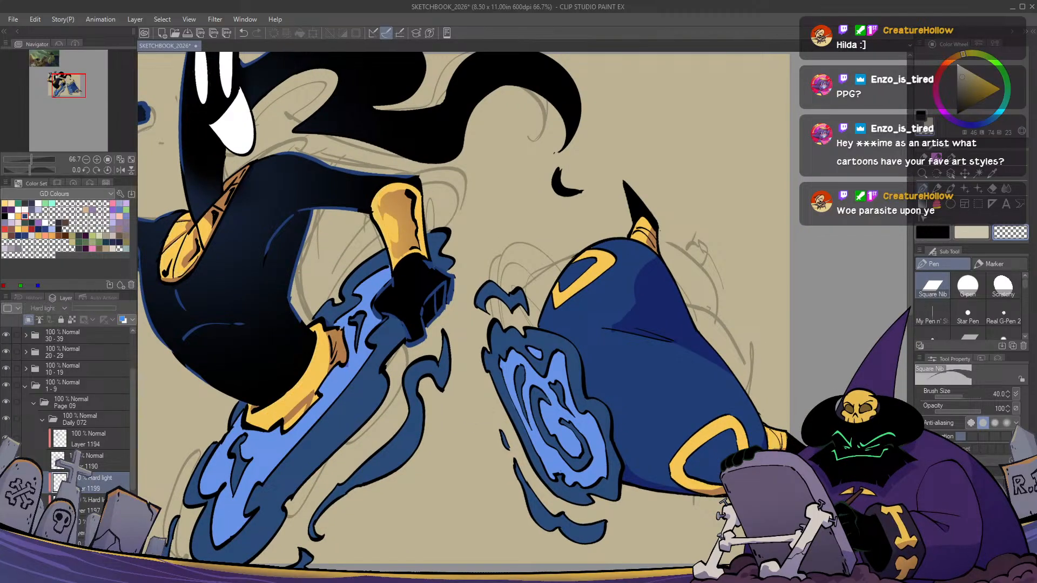
{"action": "mouse_move", "coordinate": [217, 254]}
{"action": "left_mouse_down"}
{"action": "mouse_move", "coordinate": [438, 408]}
{"action": "mouse_move", "coordinate": [431, 434]}
{"action": "left_mouse_up"}
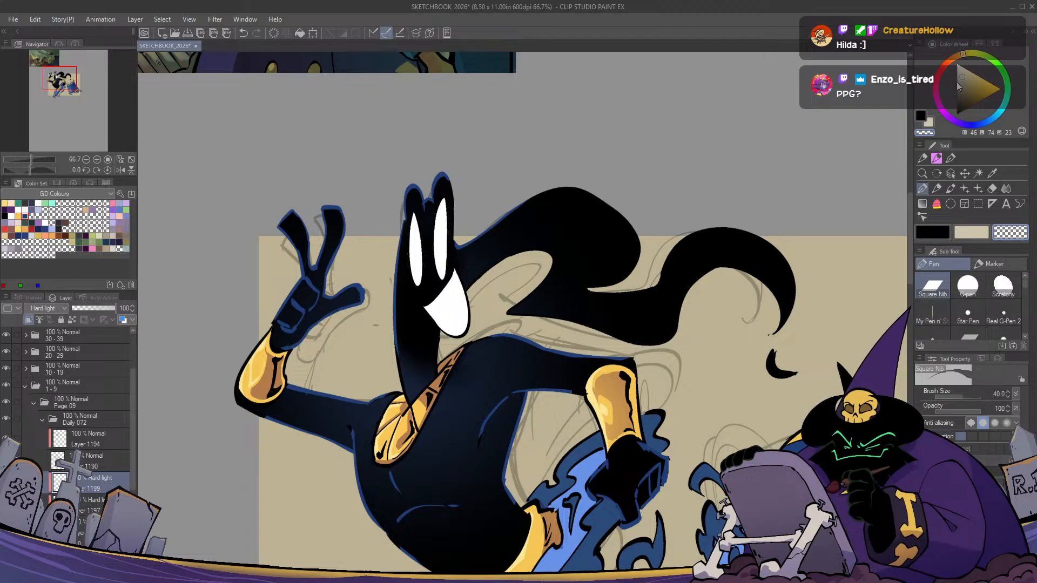
{"action": "left_click_drag", "start_coordinate": [728, 476], "coordinate": [627, 350]}
{"action": "scroll", "coordinate": [648, 499], "scroll_direction": "down", "scroll_amount": 1}
{"action": "scroll", "coordinate": [648, 499], "scroll_direction": "up", "scroll_amount": 1}
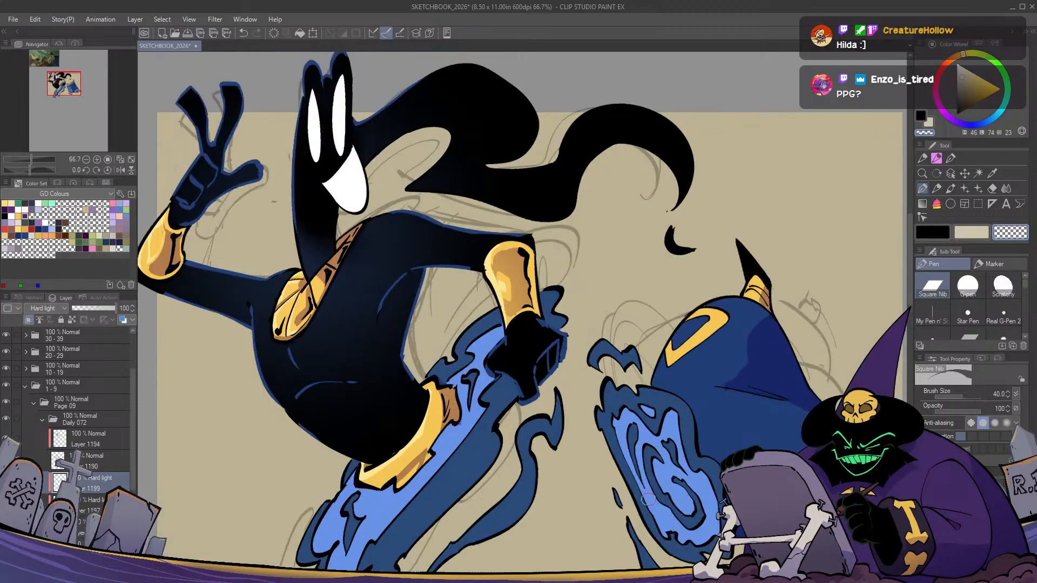
{"action": "left_click_drag", "start_coordinate": [648, 499], "coordinate": [681, 524]}
{"action": "key", "text": "x"}
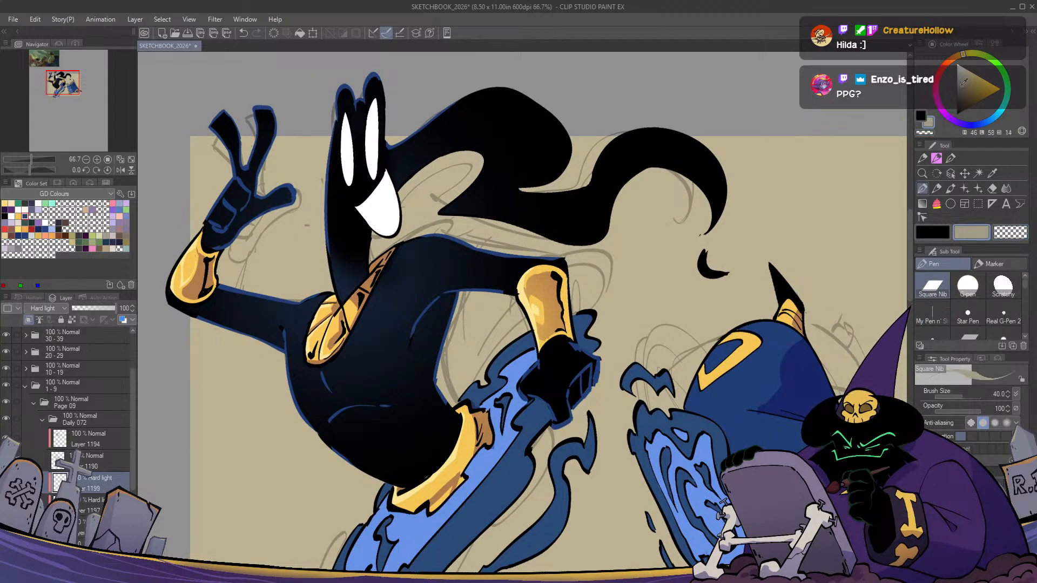
{"action": "left_click", "coordinate": [986, 128]}
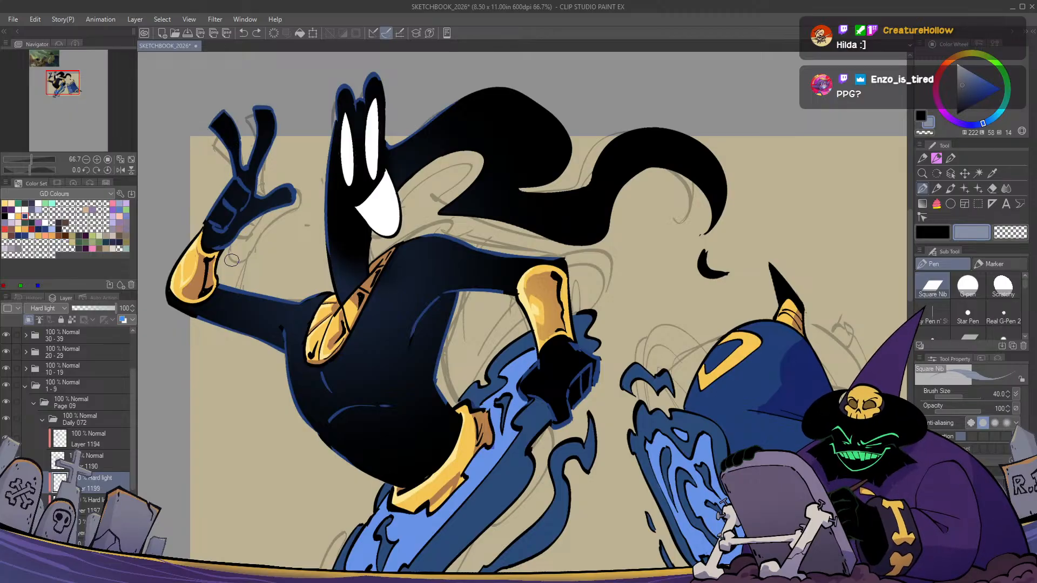
{"action": "left_click", "coordinate": [963, 86]}
{"action": "left_click", "coordinate": [964, 81]}
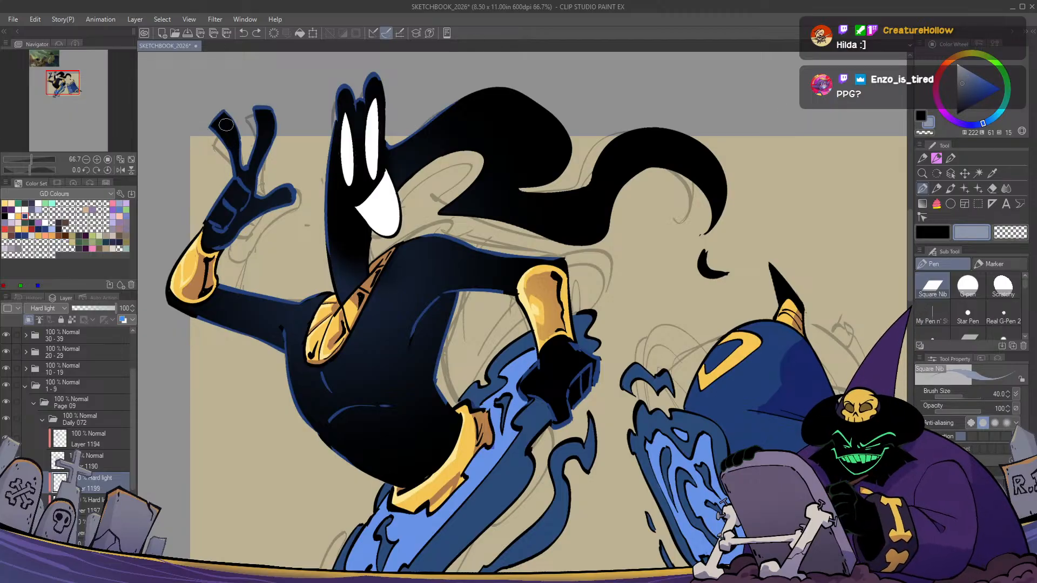
Try blue highlight strokes in different shades on the raised hand's fingers and undo them
{"action": "mouse_move", "coordinate": [210, 127]}
{"action": "left_mouse_down"}
{"action": "mouse_move", "coordinate": [229, 147]}
{"action": "mouse_move", "coordinate": [264, 146]}
{"action": "mouse_move", "coordinate": [306, 208]}
{"action": "left_mouse_up"}
{"action": "key", "text": "ctrl+z"}
{"action": "key", "text": "ctrl+z"}
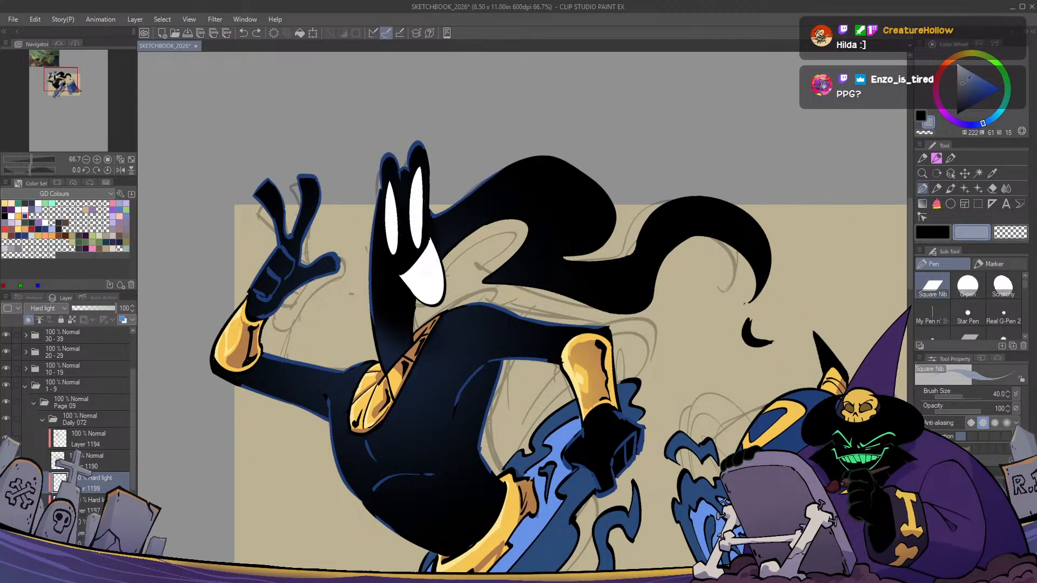
{"action": "left_click_drag", "start_coordinate": [251, 193], "coordinate": [275, 220]}
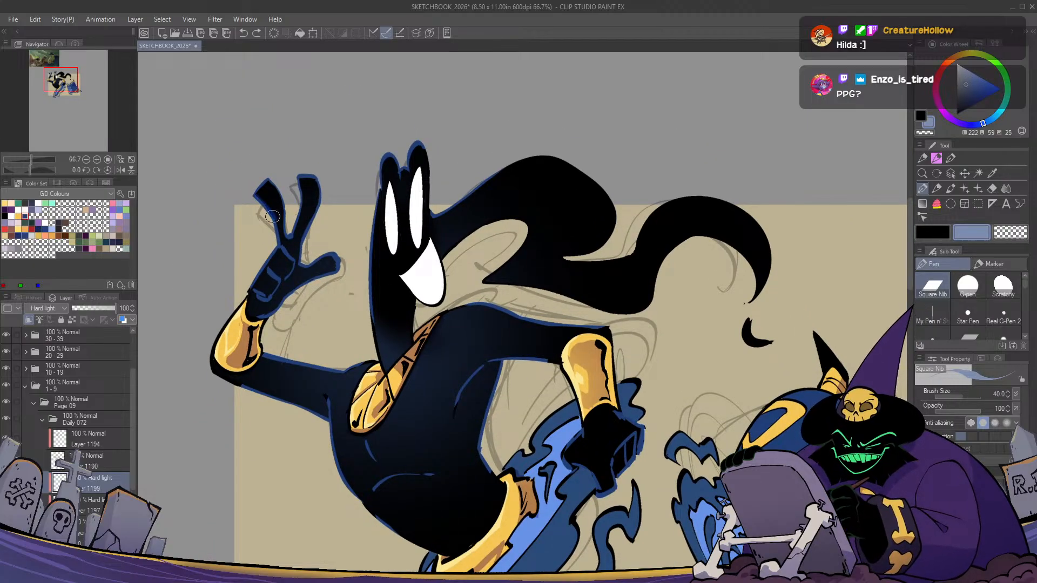
{"action": "left_click", "coordinate": [962, 89]}
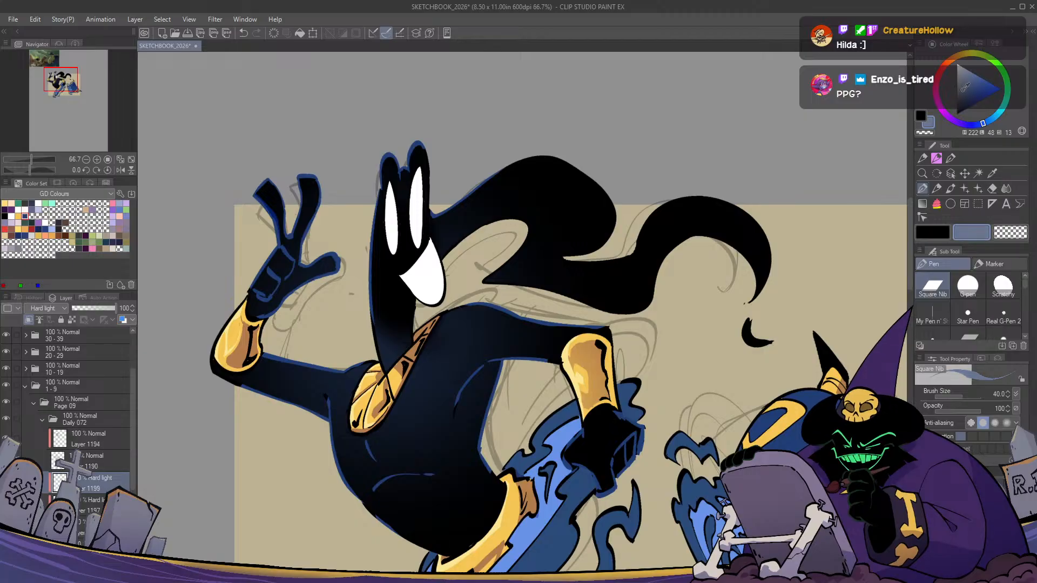
{"action": "left_click_drag", "start_coordinate": [257, 191], "coordinate": [274, 213]}
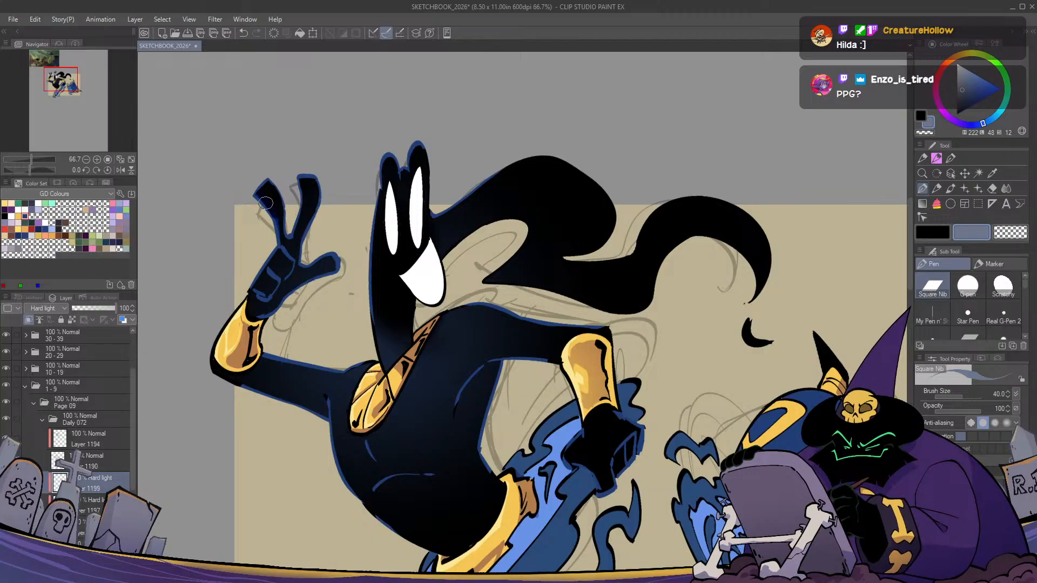
{"action": "key", "text": "ctrl+z"}
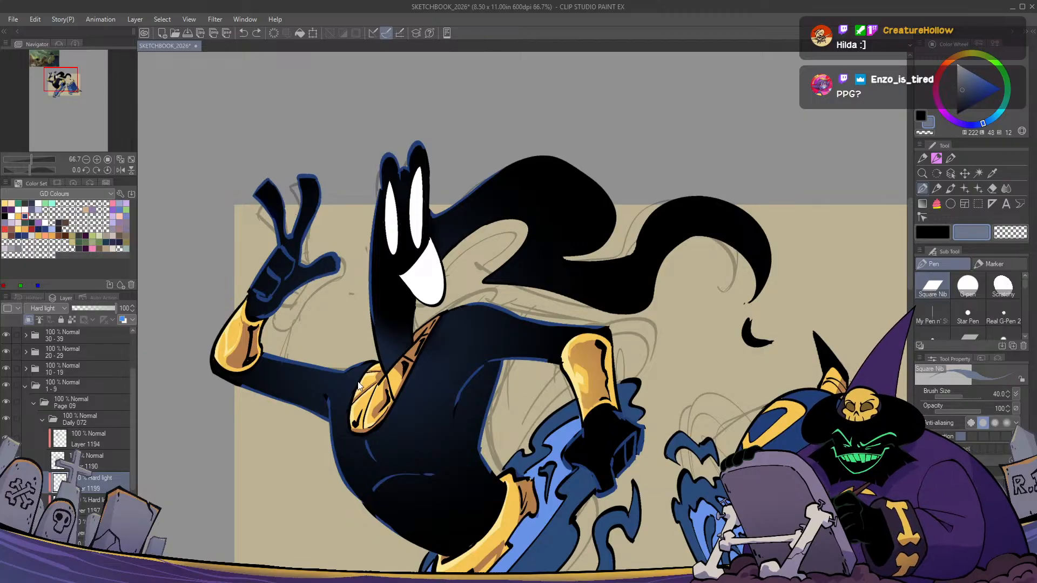
Adjust the muted blue and paint highlights on the raised hand's fingers, checking the figure mirrored
{"action": "left_click", "coordinate": [963, 86]}
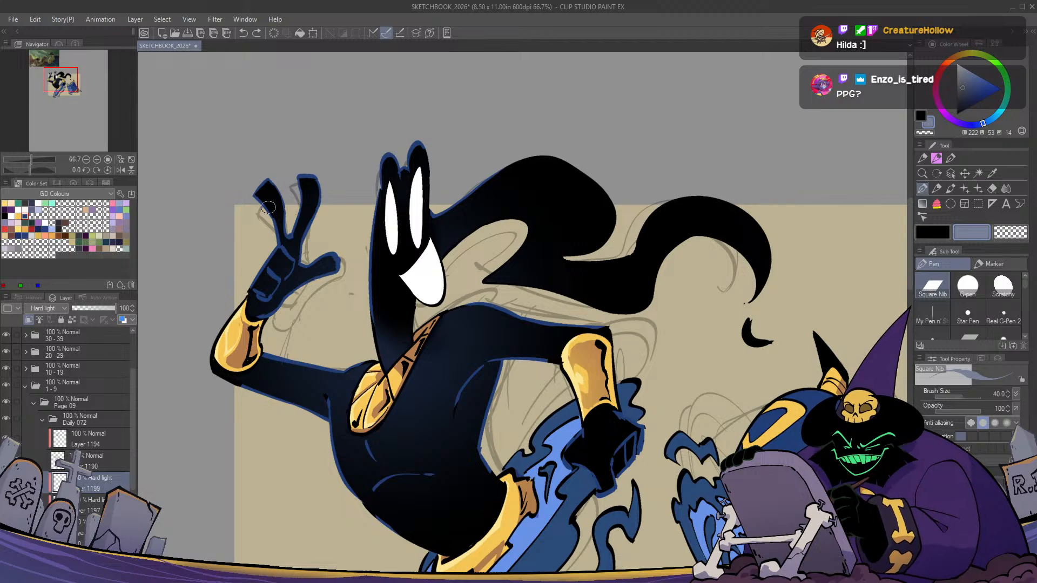
{"action": "left_click_drag", "start_coordinate": [275, 214], "coordinate": [277, 246]}
{"action": "key", "text": "h"}
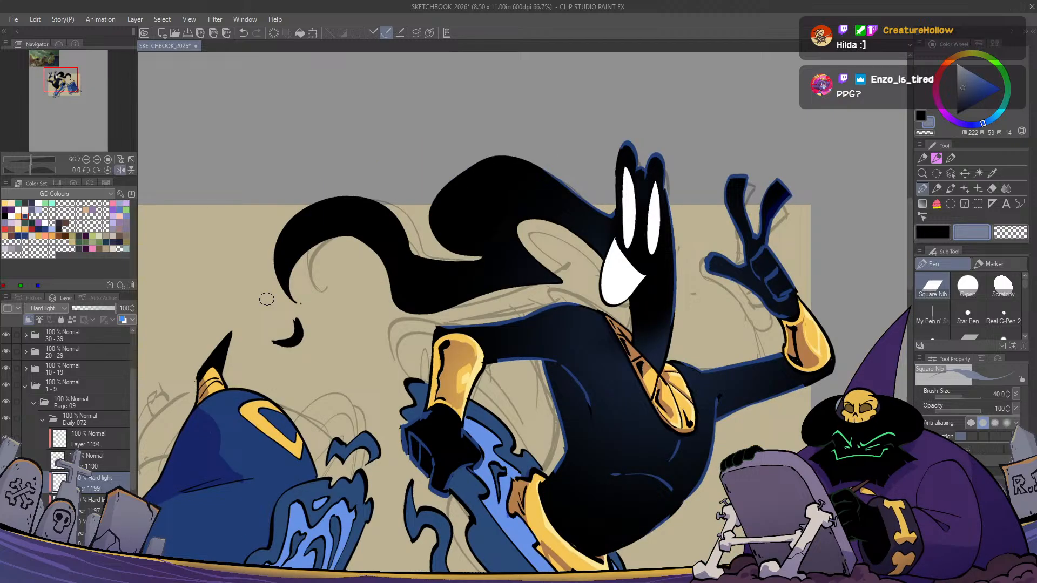
{"action": "key", "text": "h"}
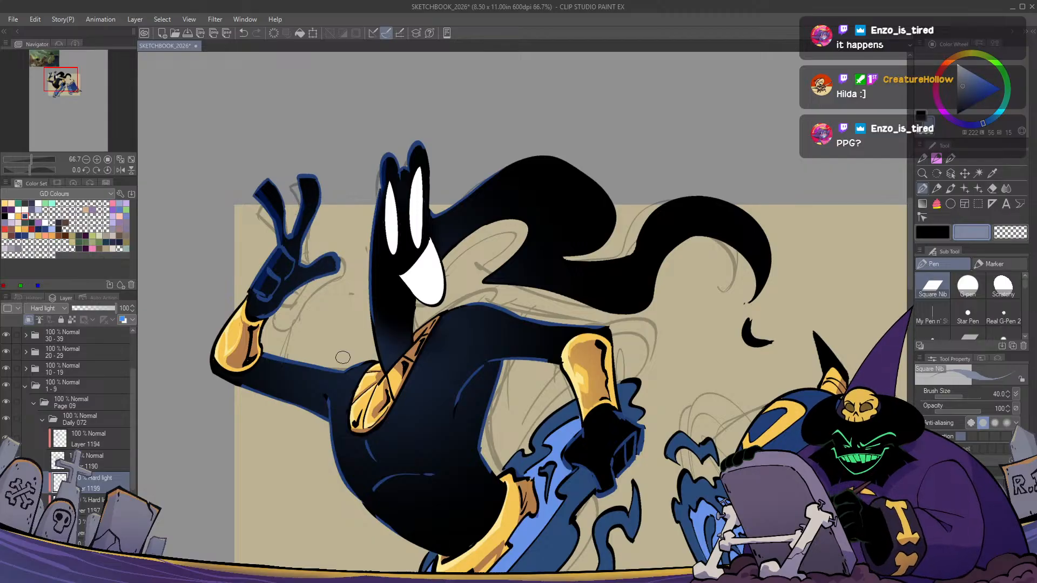
{"action": "key", "text": "h"}
{"action": "key", "text": "h"}
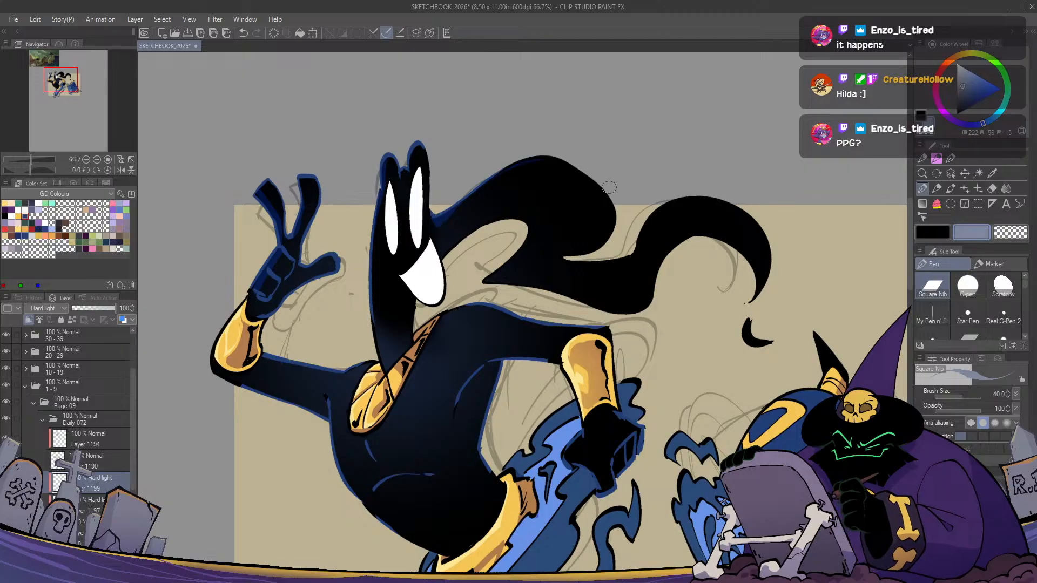
Paint a muted blue highlight along the upper inner curve of the flowing hair and check it mirrored
{"action": "left_click_drag", "start_coordinate": [567, 261], "coordinate": [638, 256]}
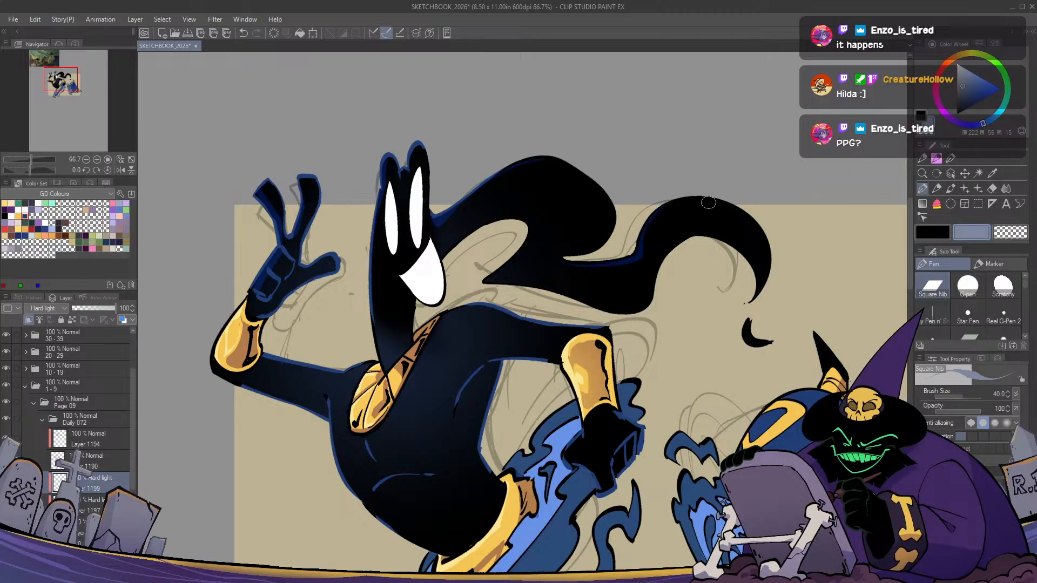
{"action": "key", "text": "h"}
{"action": "key", "text": "h"}
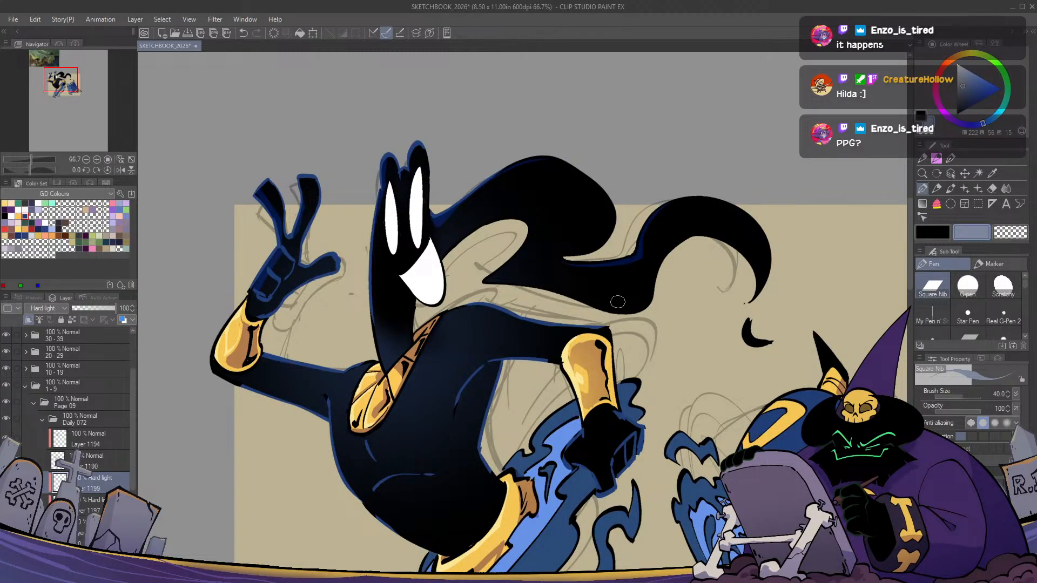
Refine the blue highlight on the raised arm beside the collar with the pen and transparent colour, undoing the unwanted strokes
{"action": "left_click_drag", "start_coordinate": [618, 302], "coordinate": [748, 256]}
{"action": "mouse_move", "coordinate": [481, 329]}
{"action": "left_mouse_down"}
{"action": "mouse_move", "coordinate": [390, 313]}
{"action": "mouse_move", "coordinate": [479, 332]}
{"action": "mouse_move", "coordinate": [488, 323]}
{"action": "left_mouse_up"}
{"action": "key", "text": "ctrl+z"}
{"action": "key", "text": "ctrl+z"}
{"action": "key", "text": "ctrl+z"}
{"action": "key", "text": "c"}
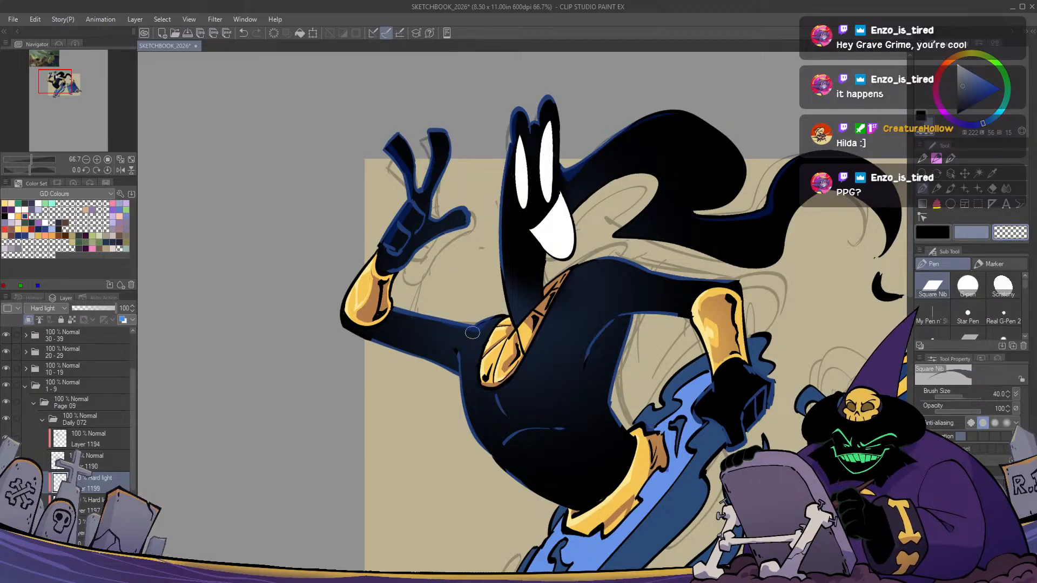
{"action": "key", "text": "c"}
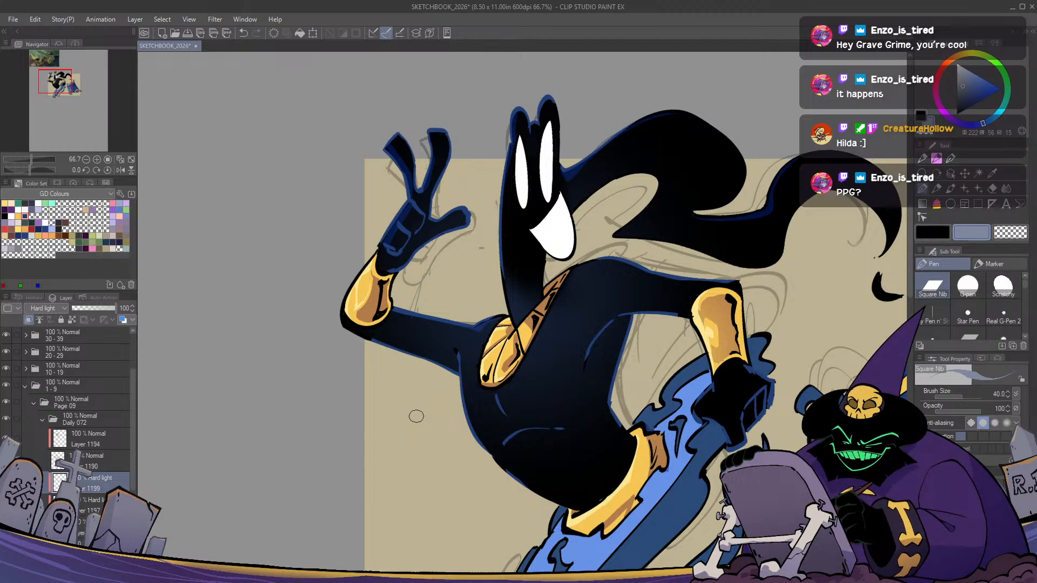
Review the blue highlights on the body, hair and lowered glove, checking the figure mirrored
{"action": "left_click_drag", "start_coordinate": [509, 435], "coordinate": [406, 369]}
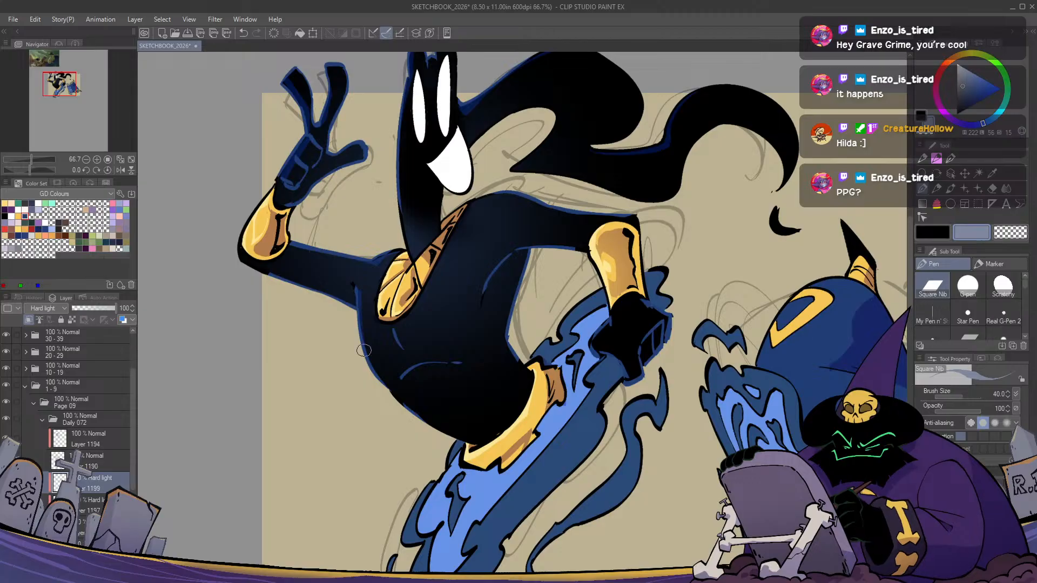
{"action": "key", "text": "h"}
{"action": "key", "text": "h"}
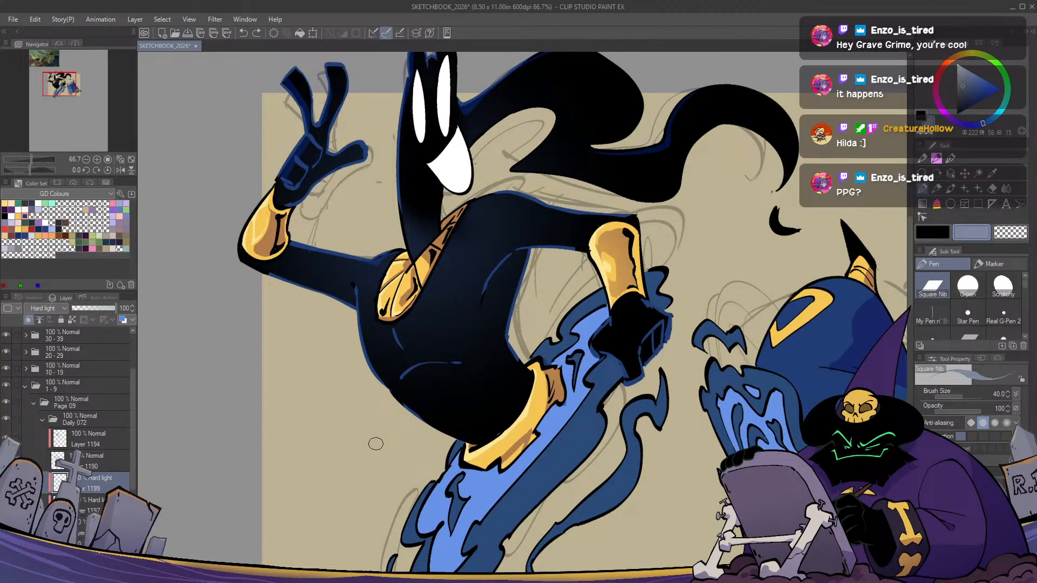
{"action": "left_click_drag", "start_coordinate": [376, 443], "coordinate": [331, 513]}
{"action": "key", "text": "h"}
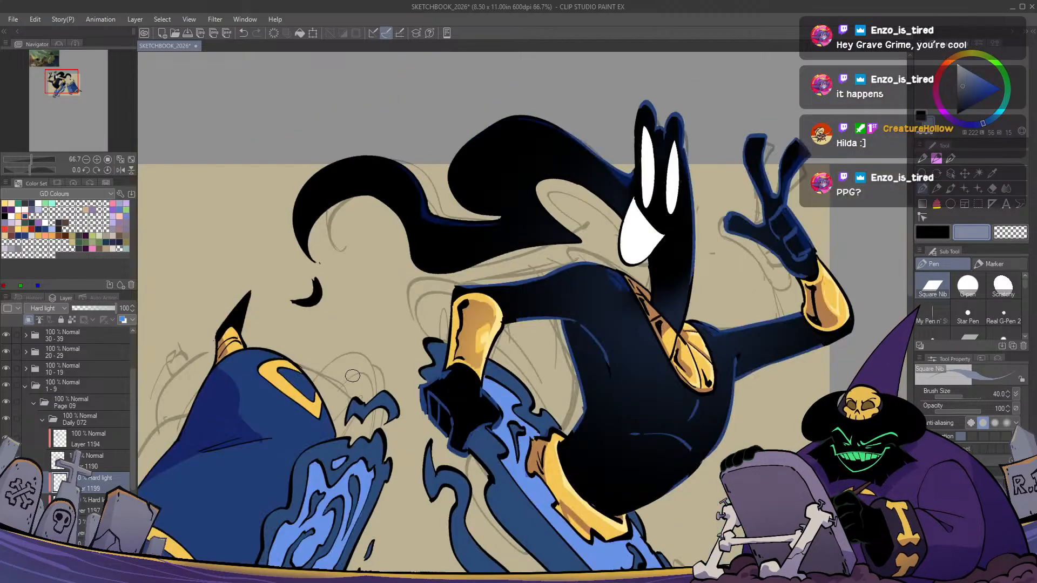
{"action": "key", "text": "h"}
{"action": "left_click_drag", "start_coordinate": [353, 376], "coordinate": [320, 268]}
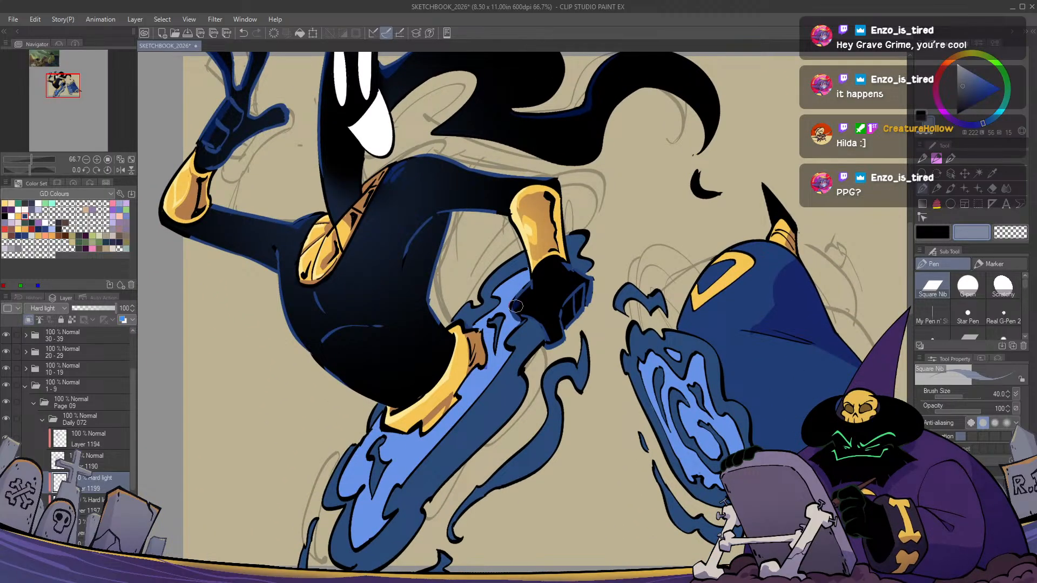
{"action": "key", "text": "h"}
{"action": "key", "text": "h"}
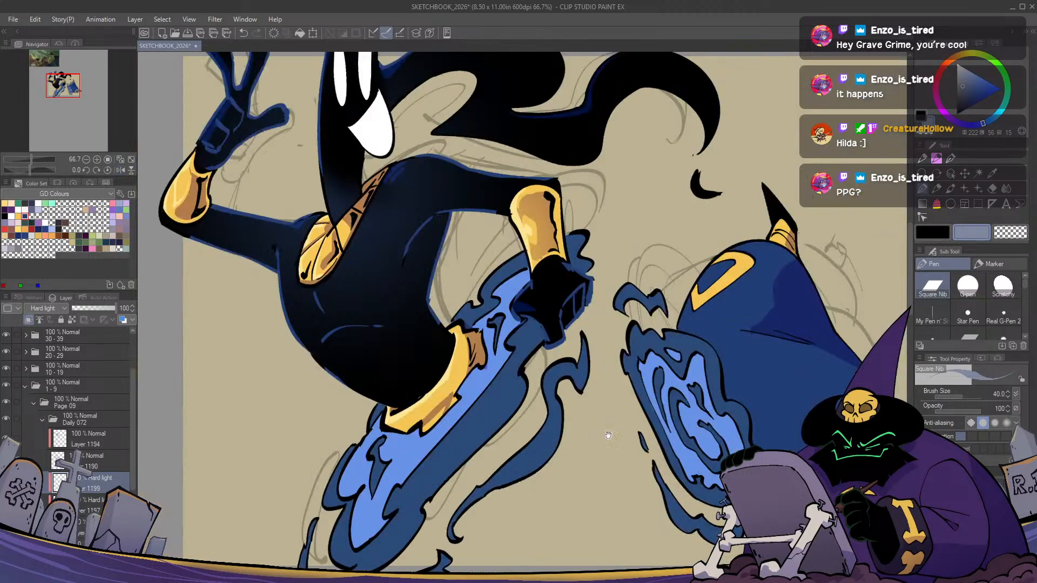
{"action": "left_click_drag", "start_coordinate": [372, 332], "coordinate": [540, 465]}
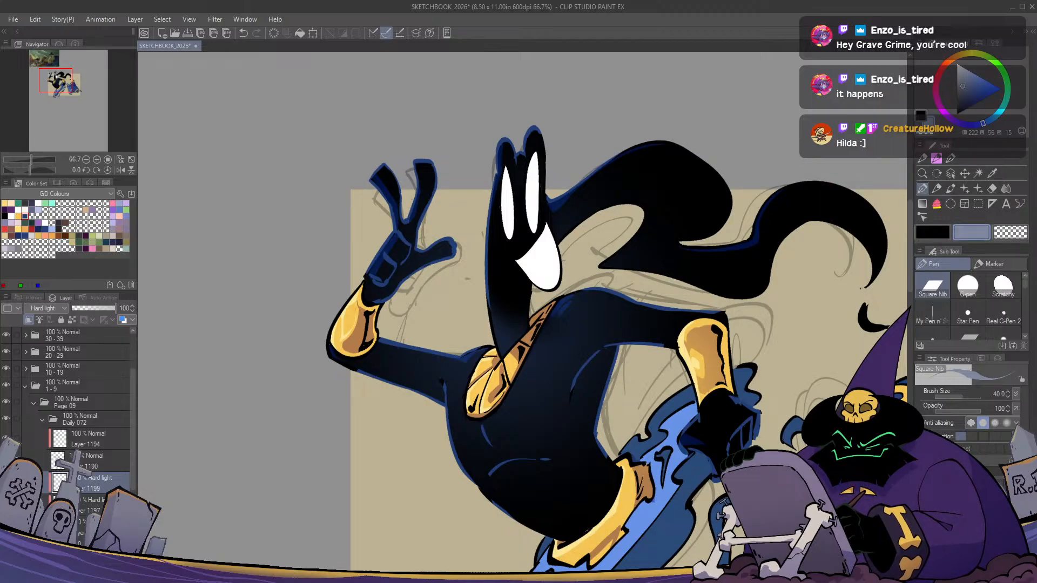
Make Hard light Layer 1199 active and examine the blue legs and portals, normally and mirrored
{"action": "left_click", "coordinate": [329, 343], "text": "ctrl+shift"}
{"action": "key", "text": "c"}
{"action": "key", "text": "c"}
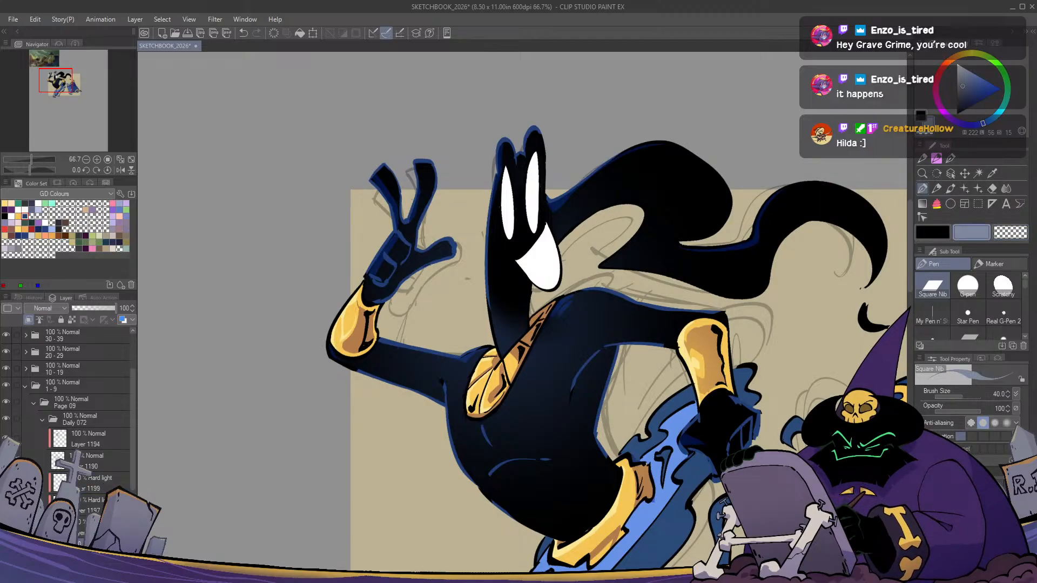
{"action": "left_click", "coordinate": [103, 483]}
{"action": "scroll", "coordinate": [172, 522], "scroll_direction": "down", "scroll_amount": 1}
{"action": "left_click_drag", "start_coordinate": [594, 479], "coordinate": [456, 367]}
{"action": "key", "text": "h"}
{"action": "key", "text": "h"}
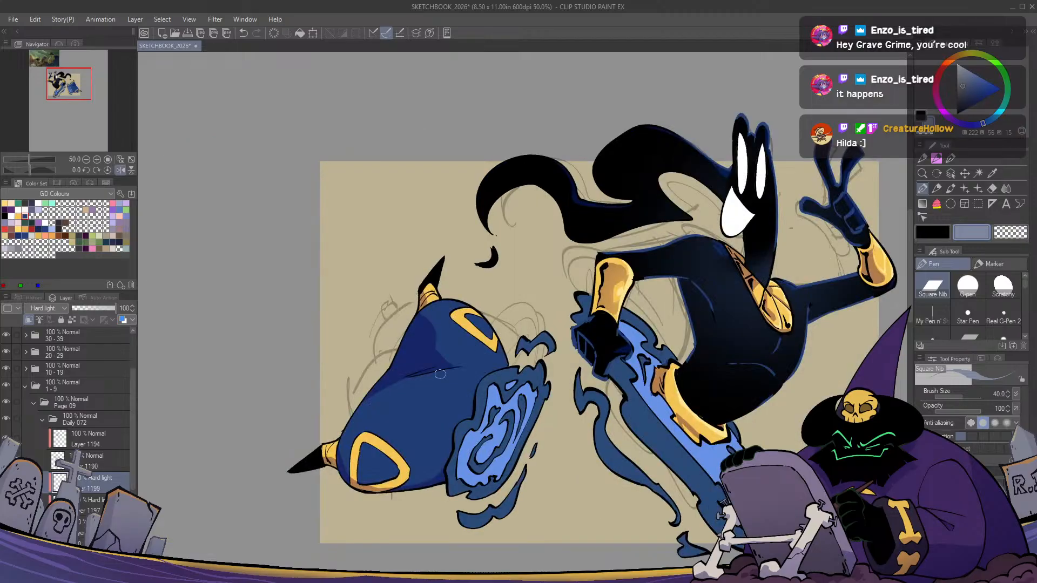
{"action": "left_click_drag", "start_coordinate": [573, 359], "coordinate": [445, 340]}
{"action": "scroll", "coordinate": [445, 341], "scroll_direction": "up", "scroll_amount": 1}
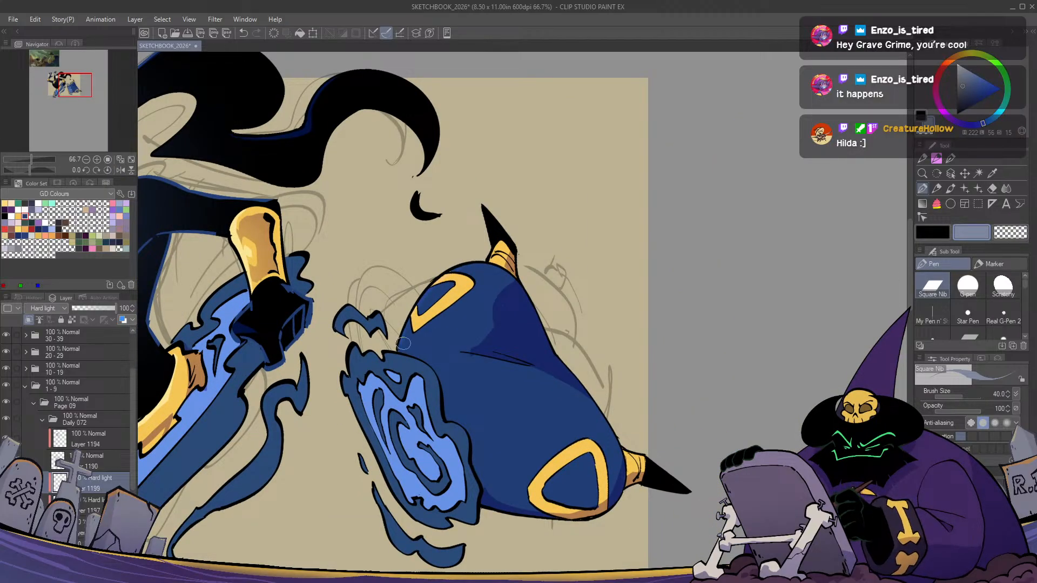
{"action": "key", "text": "h"}
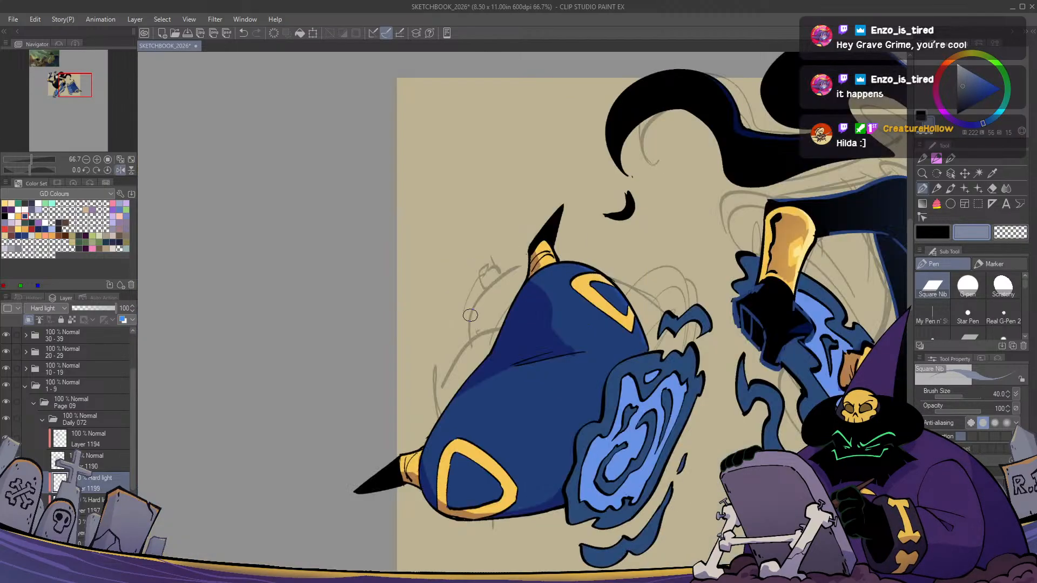
{"action": "key", "text": "h"}
{"action": "left_click", "coordinate": [87, 545]}
{"action": "key", "text": "c"}
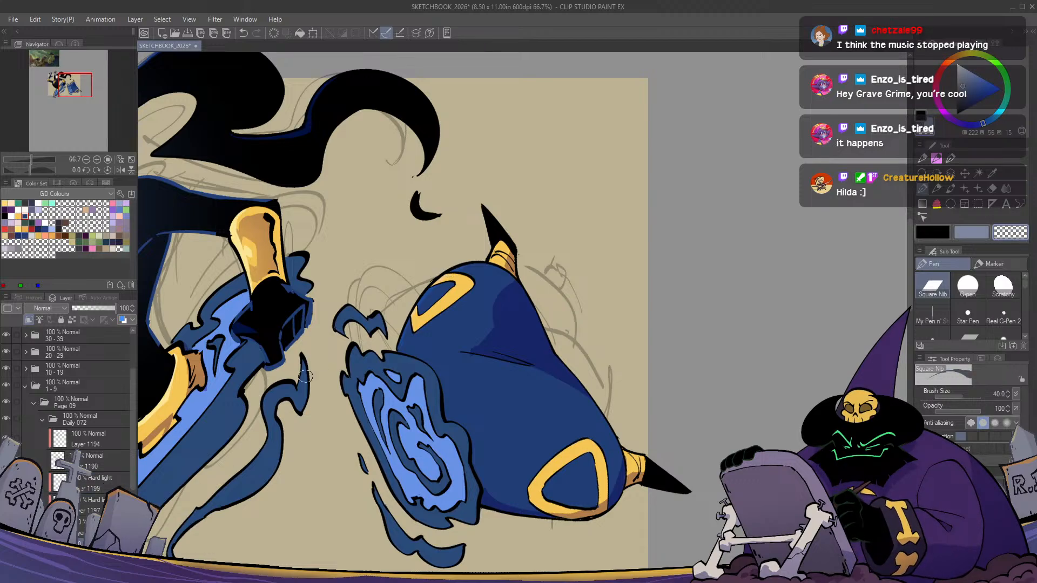
{"action": "left_click", "coordinate": [112, 478]}
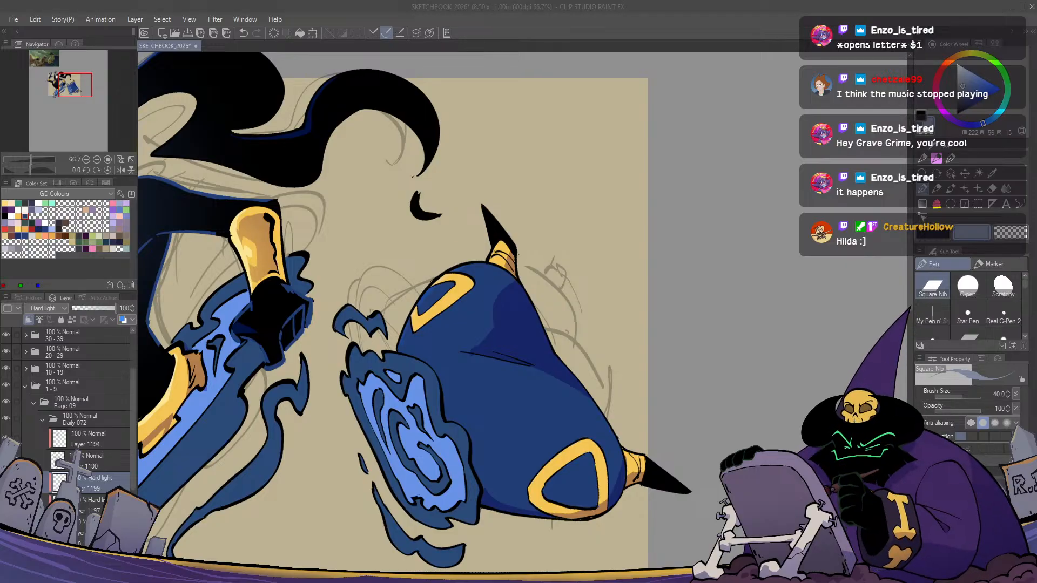
Paint a soft blue highlight across the upper thigh of the detached legs, undo the unwanted stroke and check the legs mirrored
{"action": "left_click", "coordinate": [591, 30]}
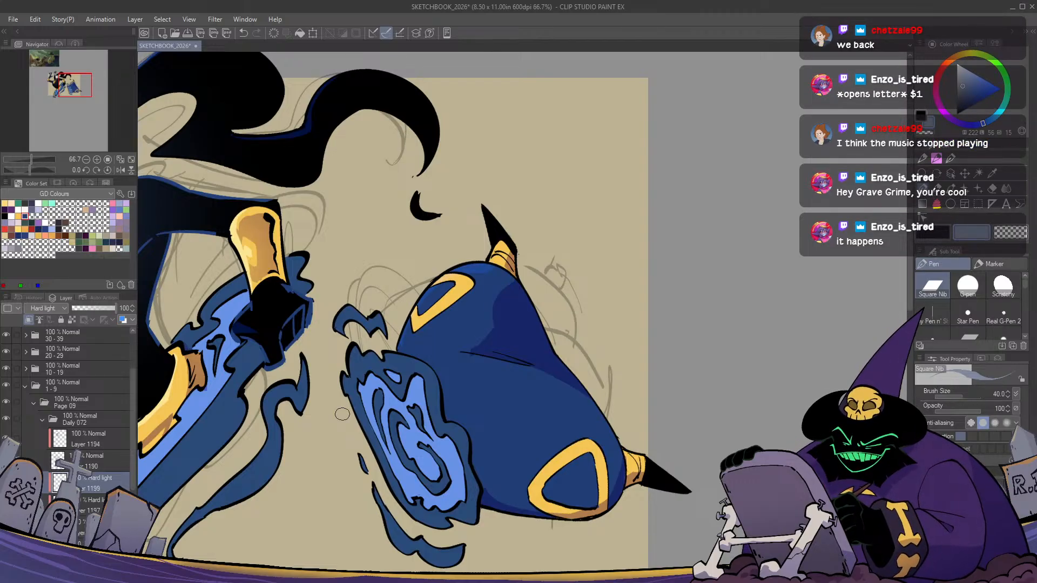
{"action": "left_click_drag", "start_coordinate": [505, 402], "coordinate": [496, 295]}
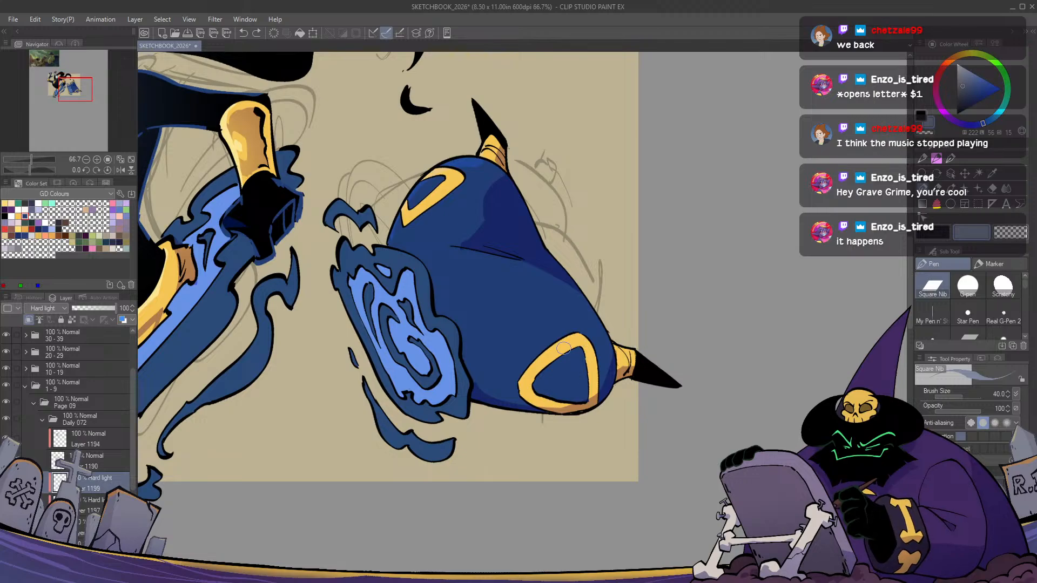
{"action": "left_click_drag", "start_coordinate": [539, 375], "coordinate": [534, 405]}
{"action": "mouse_move", "coordinate": [539, 316]}
{"action": "left_mouse_down"}
{"action": "mouse_move", "coordinate": [478, 322]}
{"action": "mouse_move", "coordinate": [481, 311]}
{"action": "left_mouse_up"}
{"action": "key", "text": "ctrl+z"}
{"action": "key", "text": "h"}
{"action": "key", "text": "h"}
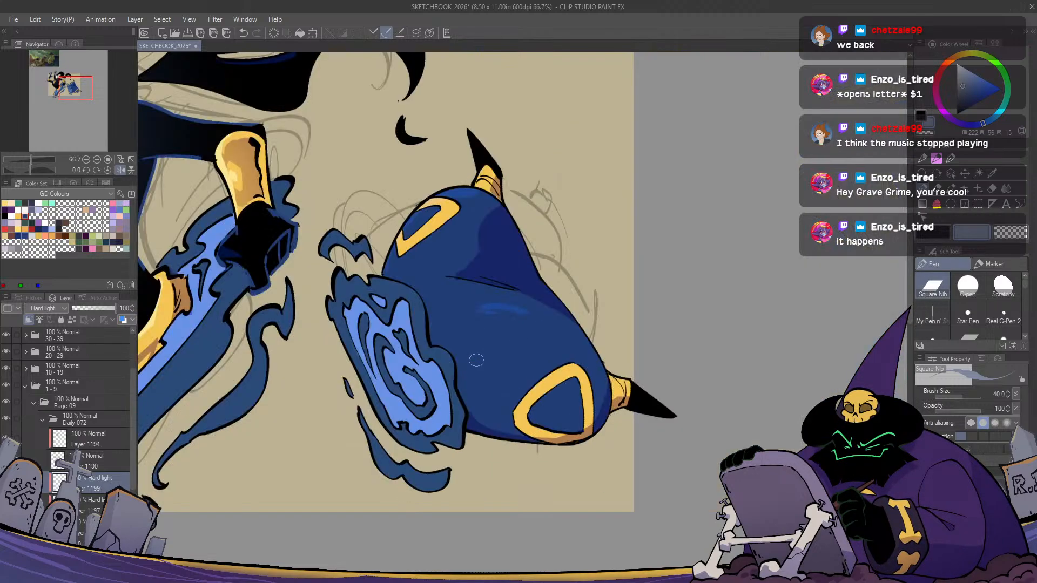
Review the whole figure and both portals with the thigh highlight, checking the drawing mirrored
{"action": "left_click_drag", "start_coordinate": [476, 361], "coordinate": [713, 401]}
{"action": "key", "text": "ctrl+minus"}
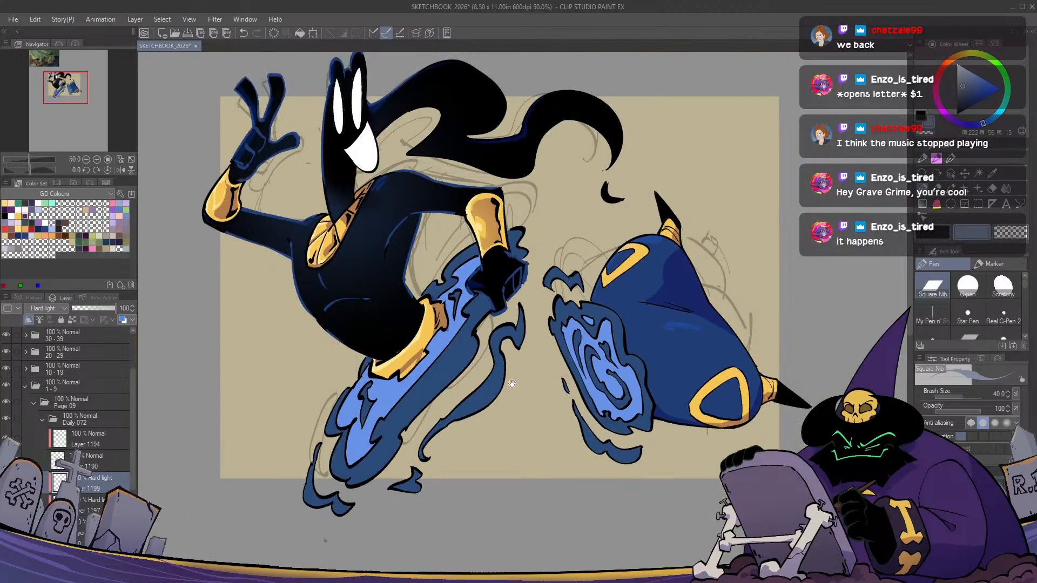
{"action": "left_click_drag", "start_coordinate": [504, 428], "coordinate": [518, 482]}
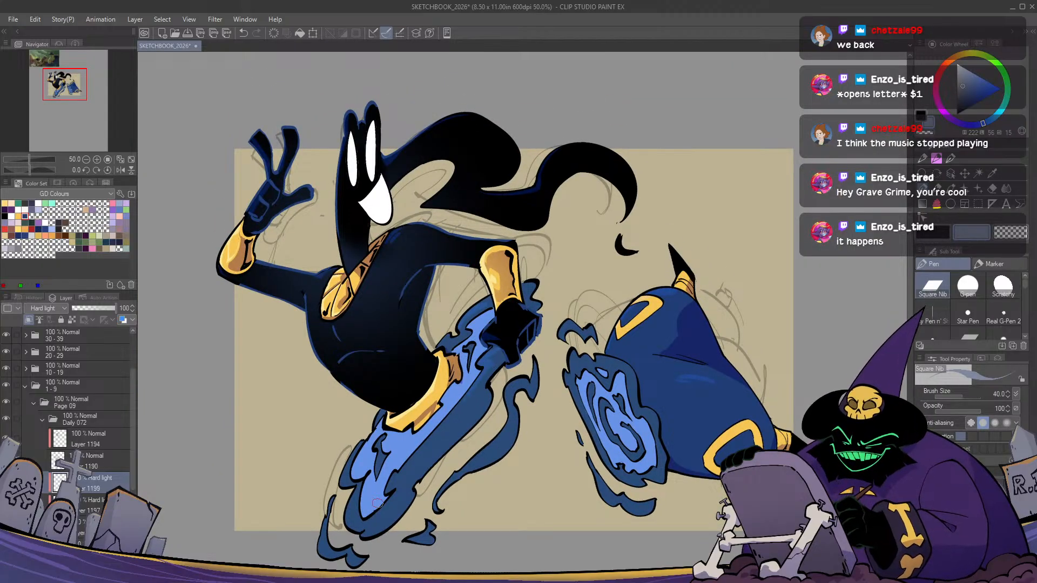
{"action": "key", "text": "h"}
{"action": "key", "text": "h"}
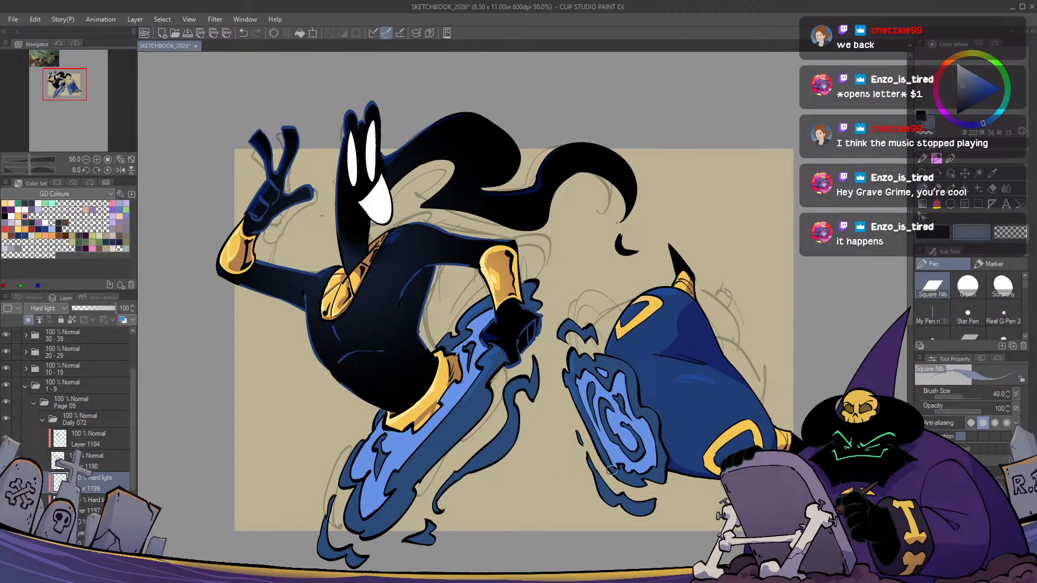
{"action": "key", "text": "h"}
{"action": "key", "text": "h"}
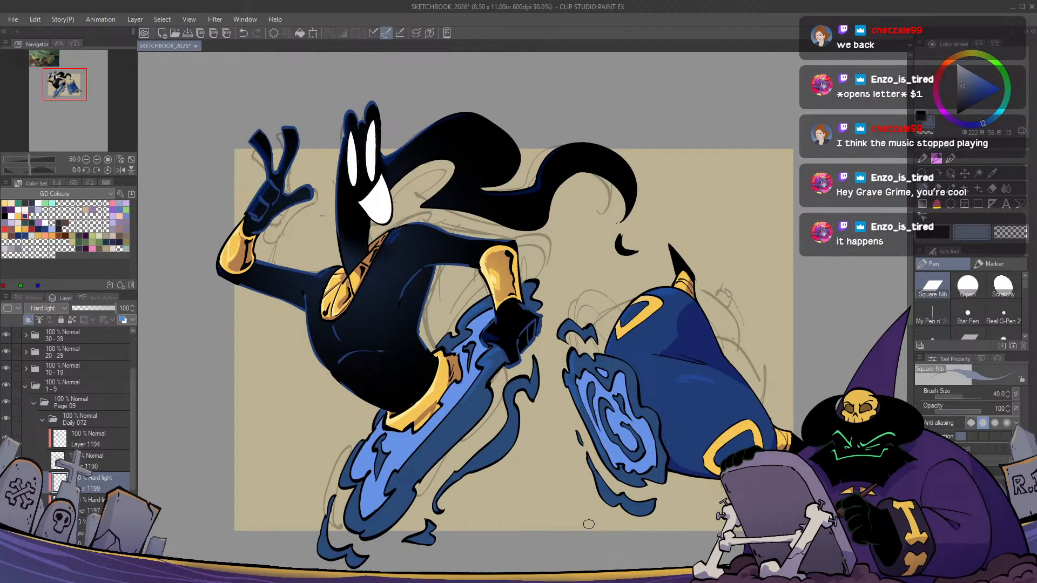
{"action": "left_click_drag", "start_coordinate": [416, 450], "coordinate": [444, 371]}
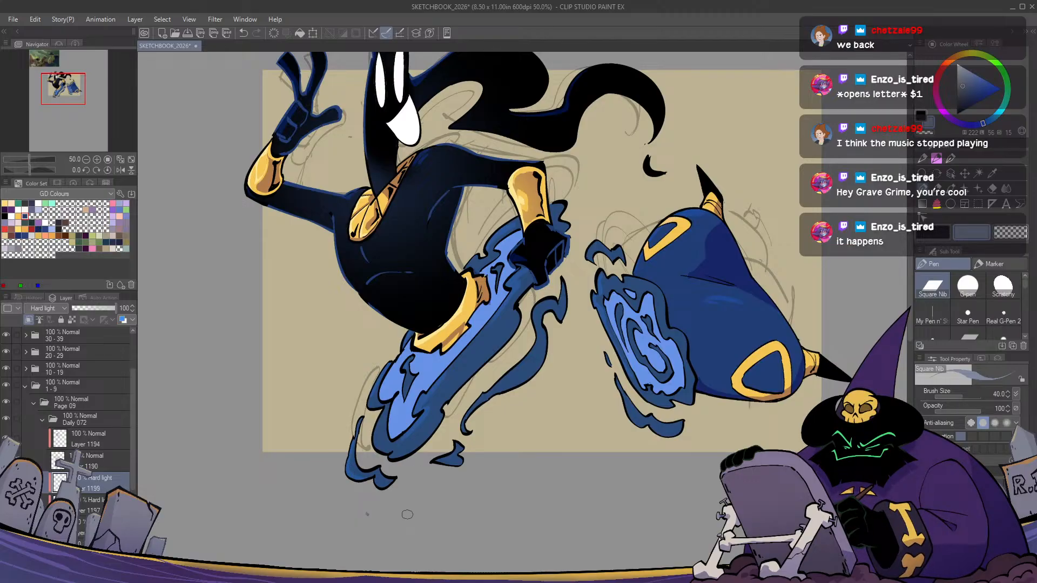
{"action": "left_click_drag", "start_coordinate": [689, 441], "coordinate": [610, 417]}
{"action": "left_click_drag", "start_coordinate": [537, 365], "coordinate": [558, 399]}
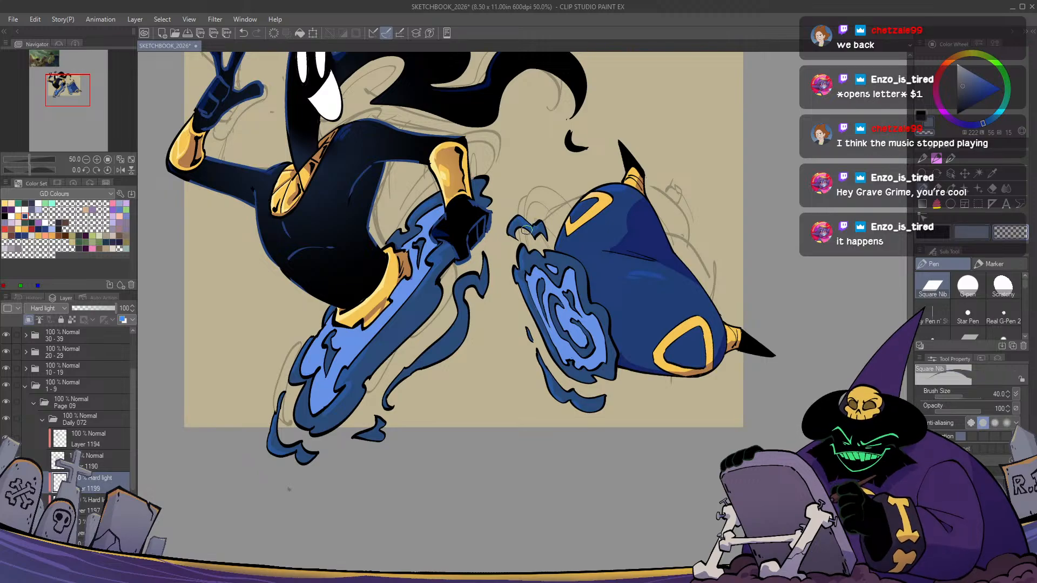
Try highlight strokes on the portal flames, alternating between the blue and transparent colour and checking the drawing mirrored
{"action": "left_click_drag", "start_coordinate": [534, 226], "coordinate": [523, 225]}
{"action": "key", "text": "c"}
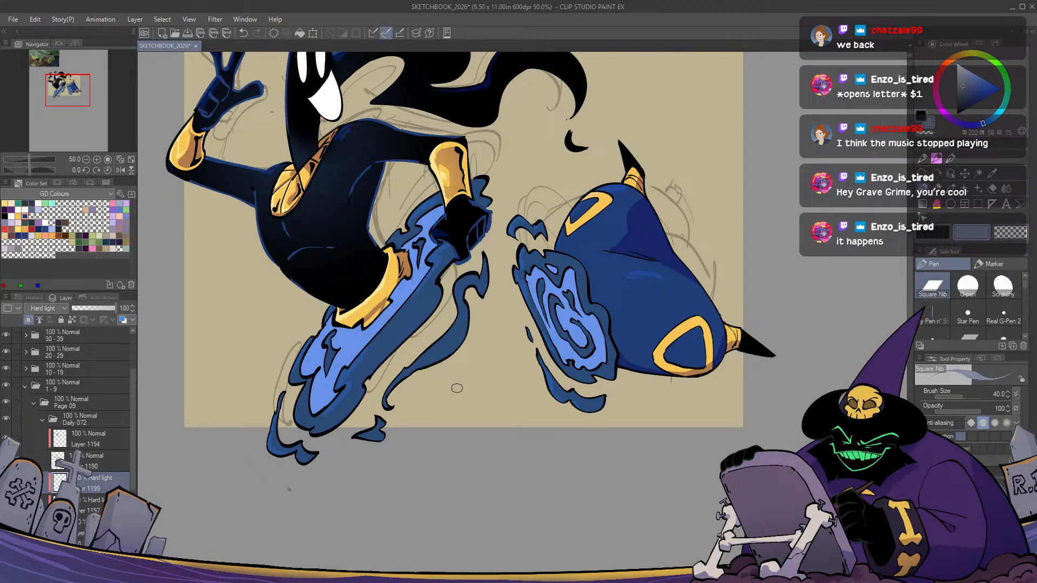
{"action": "key", "text": "h"}
{"action": "key", "text": "h"}
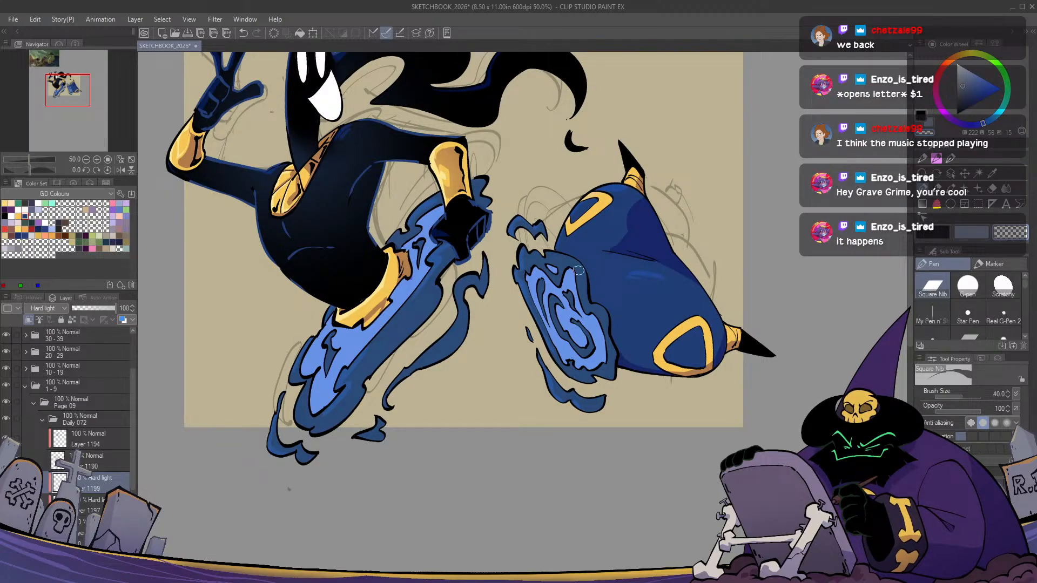
{"action": "key", "text": "c"}
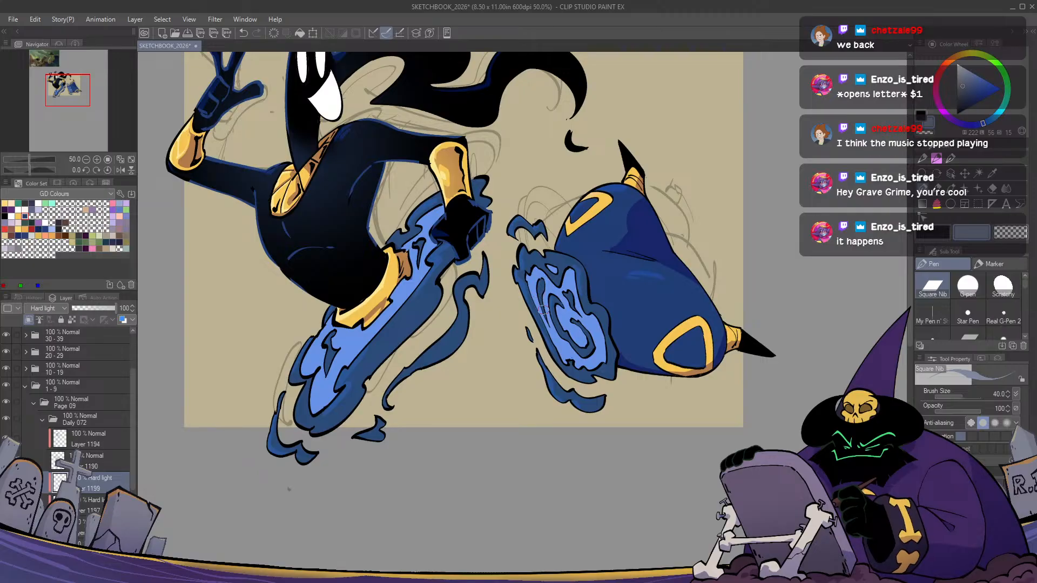
{"action": "key", "text": "h"}
{"action": "key", "text": "h"}
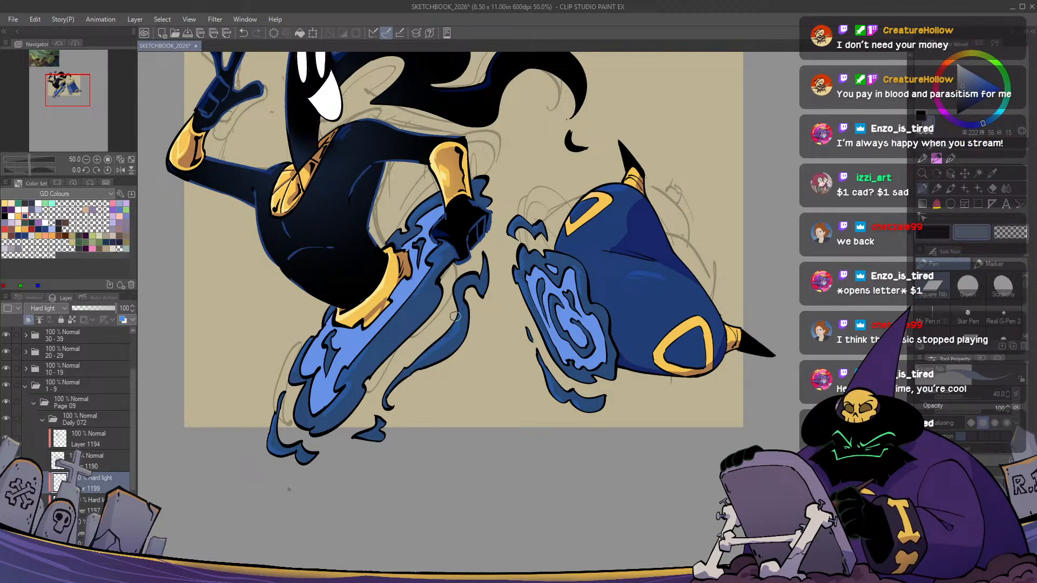
{"action": "left_click_drag", "start_coordinate": [454, 316], "coordinate": [392, 393]}
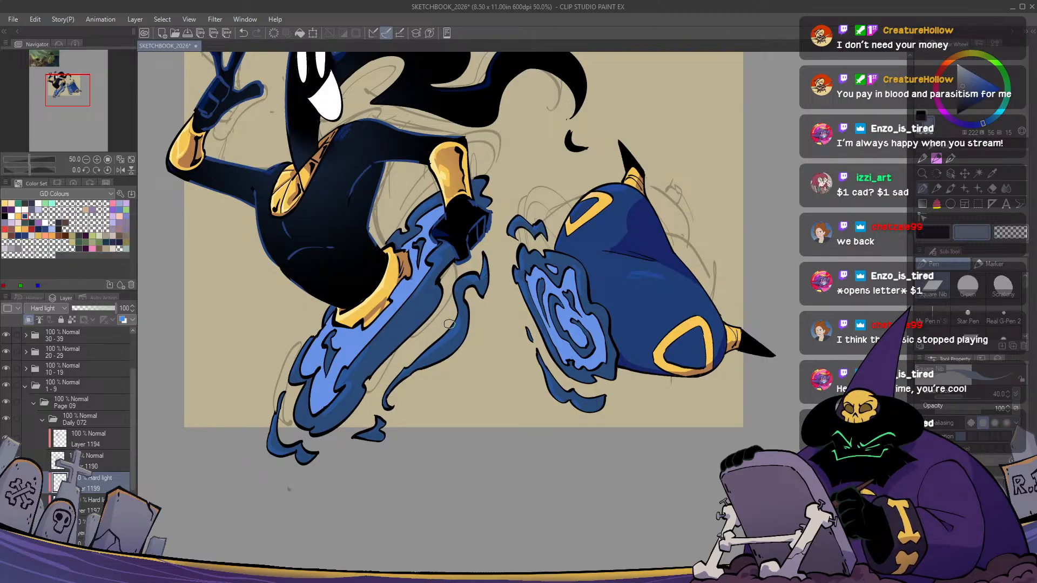
{"action": "left_click_drag", "start_coordinate": [527, 426], "coordinate": [437, 417]}
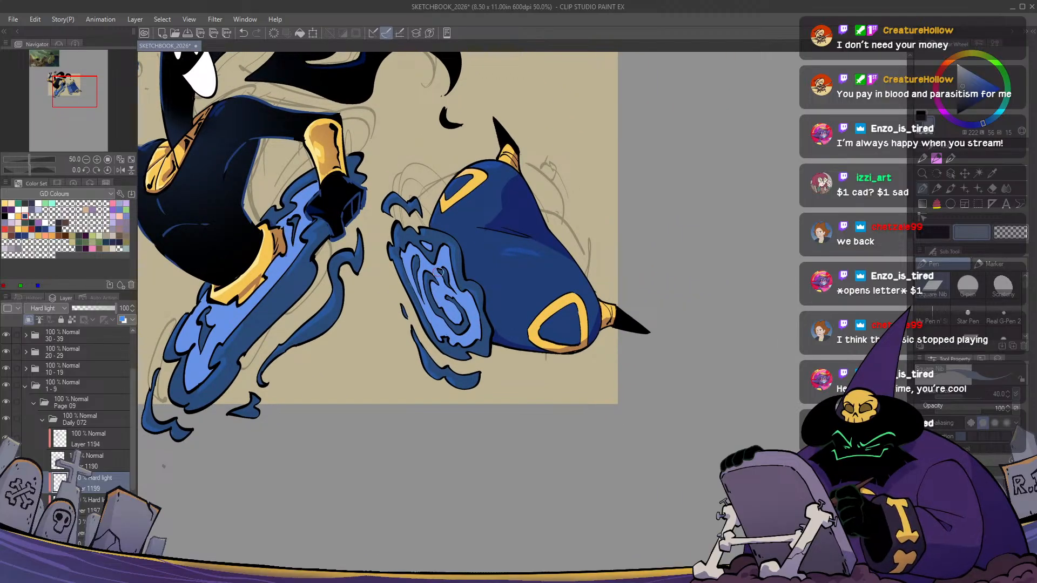
Examine the overall composition at a reduced size, comparing the normal and mirrored views
{"action": "key", "text": "h"}
{"action": "key", "text": "h"}
{"action": "key", "text": "ctrl+minus"}
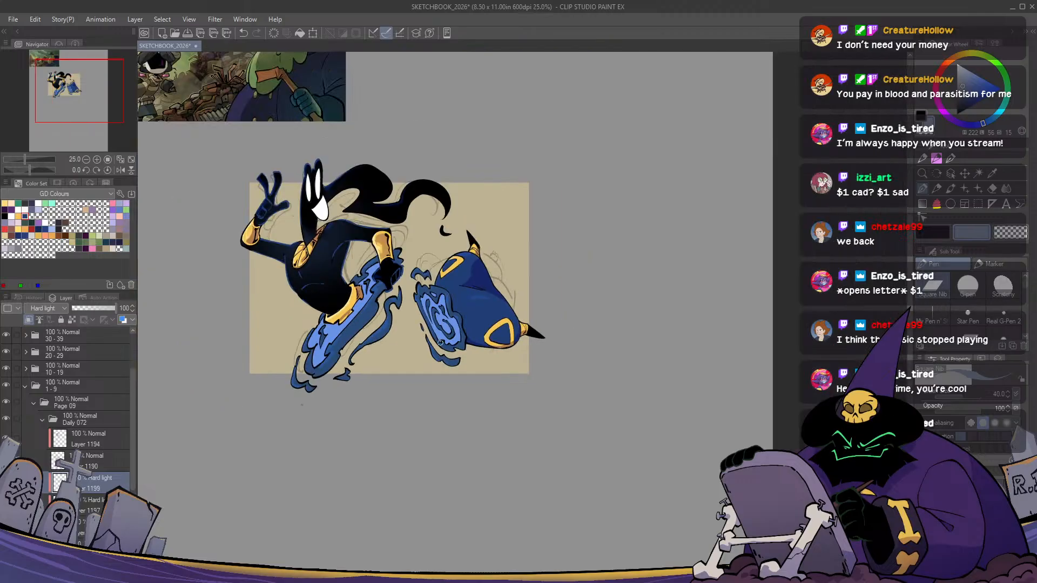
{"action": "key", "text": "h"}
{"action": "key", "text": "h"}
{"action": "scroll", "coordinate": [567, 473], "scroll_direction": "up", "scroll_amount": 1}
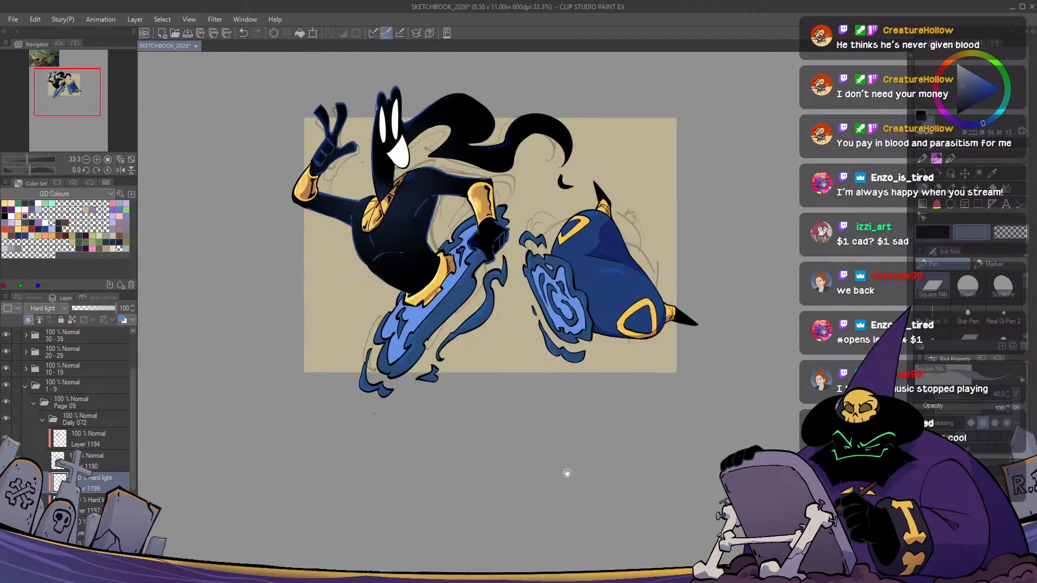
{"action": "scroll", "coordinate": [566, 476], "scroll_direction": "up", "scroll_amount": 1}
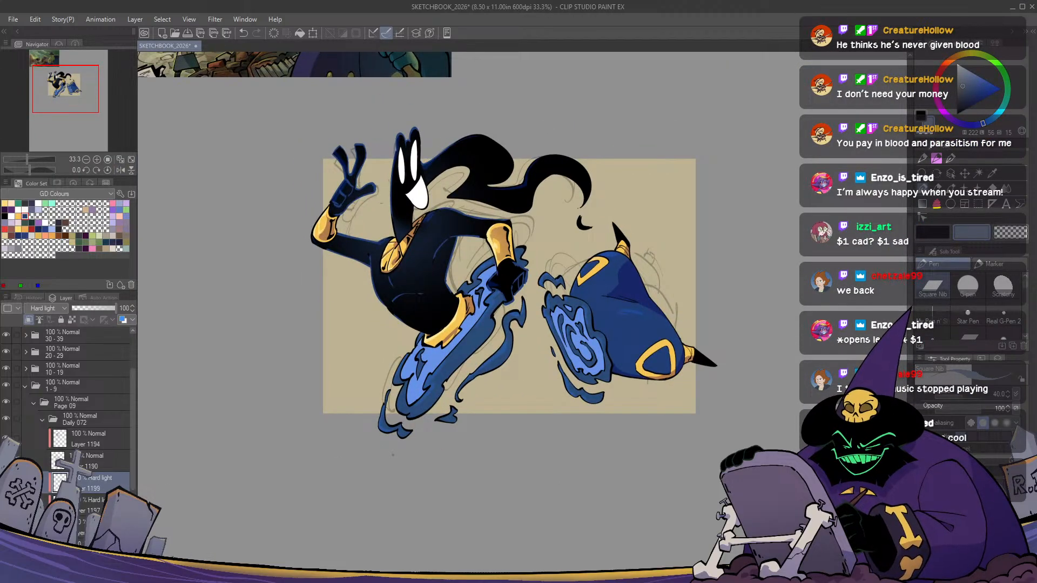
{"action": "left_click_drag", "start_coordinate": [411, 480], "coordinate": [382, 481]}
On Layer 1194, recolour the black outlines of the portal at the torso with a darker saturated blue
{"action": "left_click", "coordinate": [122, 446]}
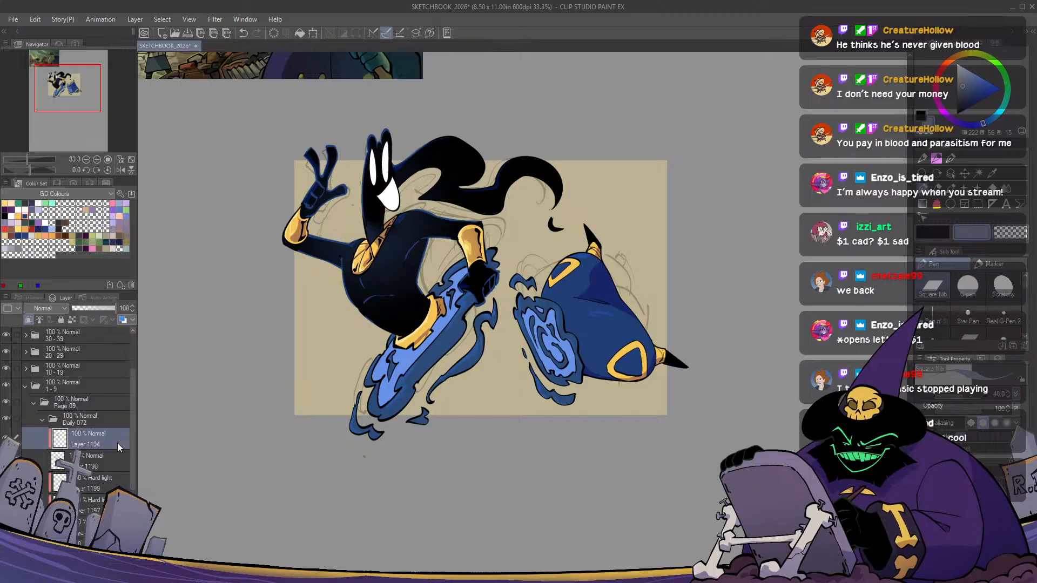
{"action": "left_click", "coordinate": [973, 96]}
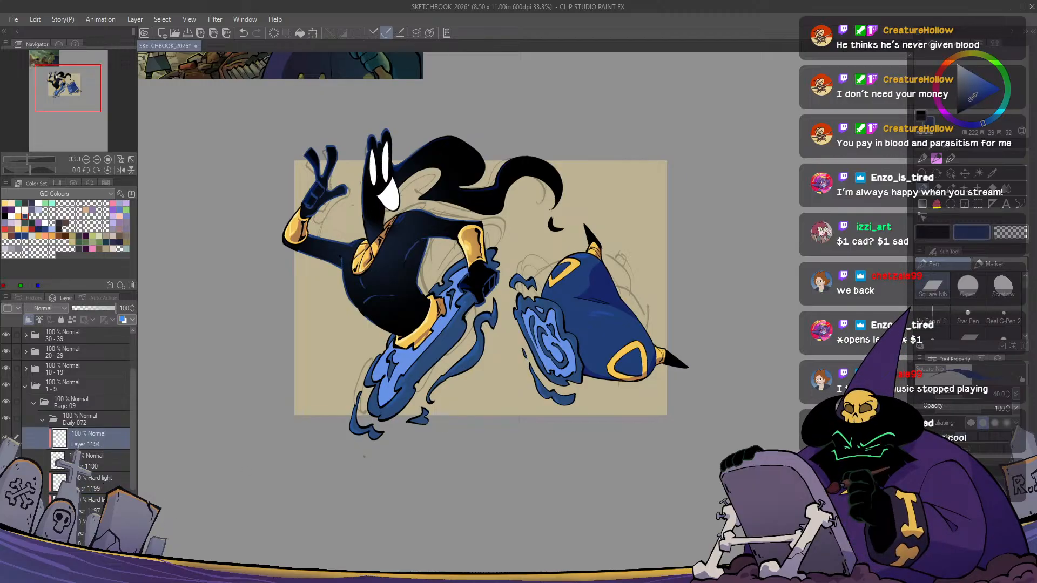
{"action": "key", "text": "ctrl+plus"}
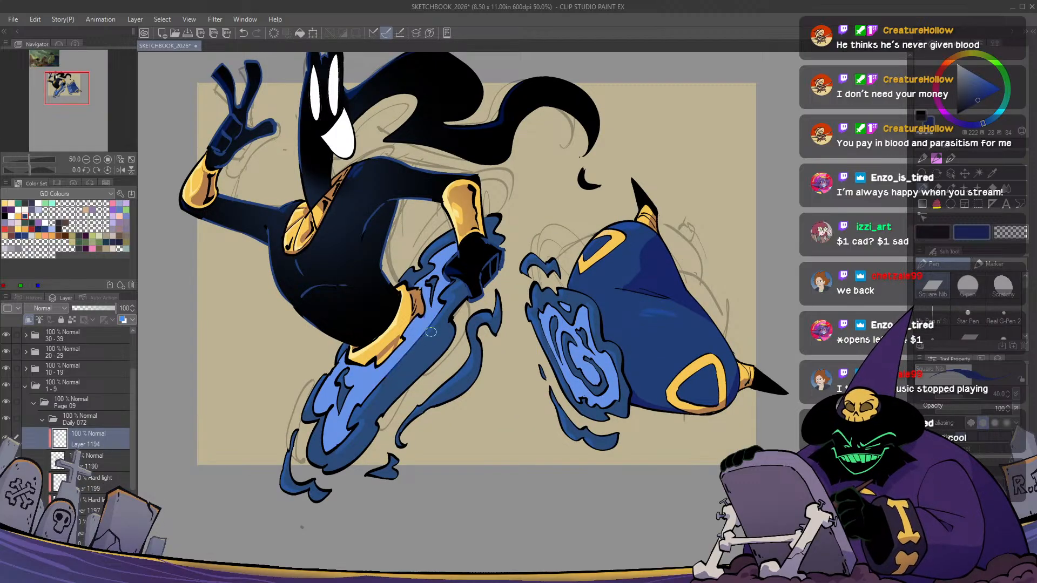
{"action": "left_click_drag", "start_coordinate": [411, 385], "coordinate": [351, 463]}
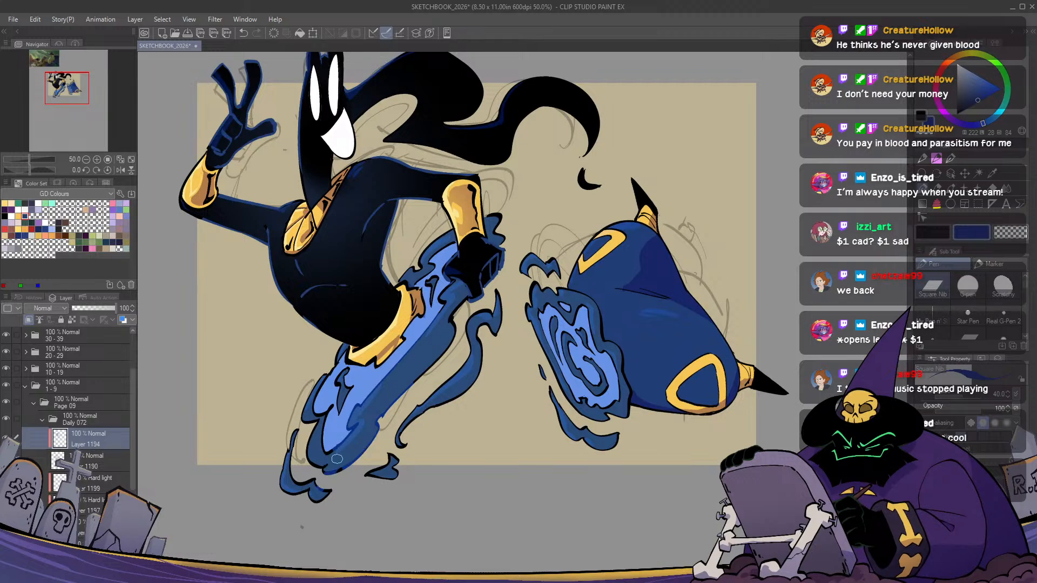
{"action": "left_click_drag", "start_coordinate": [327, 410], "coordinate": [308, 459]}
{"action": "mouse_move", "coordinate": [313, 378]}
{"action": "left_mouse_down"}
{"action": "mouse_move", "coordinate": [288, 427]}
{"action": "mouse_move", "coordinate": [277, 499]}
{"action": "mouse_move", "coordinate": [291, 461]}
{"action": "mouse_move", "coordinate": [314, 485]}
{"action": "left_mouse_up"}
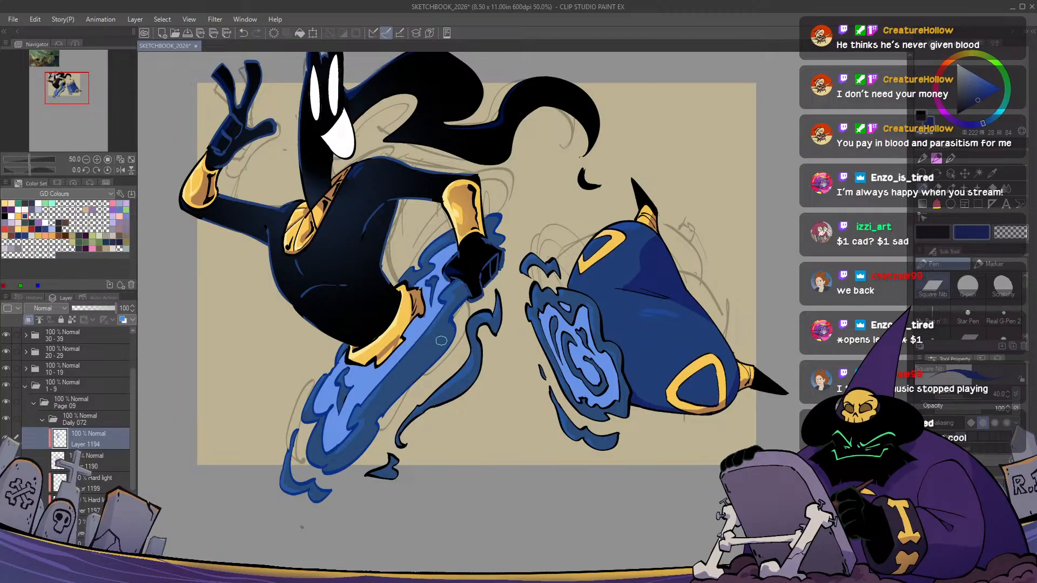
With the G-pen, recolour the outlines of the loose flames and the second portal in the same blue, checking the drawing mirrored
{"action": "left_click", "coordinate": [967, 286]}
{"action": "mouse_move", "coordinate": [497, 293]}
{"action": "left_mouse_down"}
{"action": "mouse_move", "coordinate": [496, 336]}
{"action": "mouse_move", "coordinate": [452, 400]}
{"action": "mouse_move", "coordinate": [397, 438]}
{"action": "mouse_move", "coordinate": [404, 446]}
{"action": "left_mouse_up"}
{"action": "mouse_move", "coordinate": [389, 454]}
{"action": "left_mouse_down"}
{"action": "mouse_move", "coordinate": [423, 424]}
{"action": "mouse_move", "coordinate": [408, 462]}
{"action": "mouse_move", "coordinate": [367, 475]}
{"action": "left_mouse_up"}
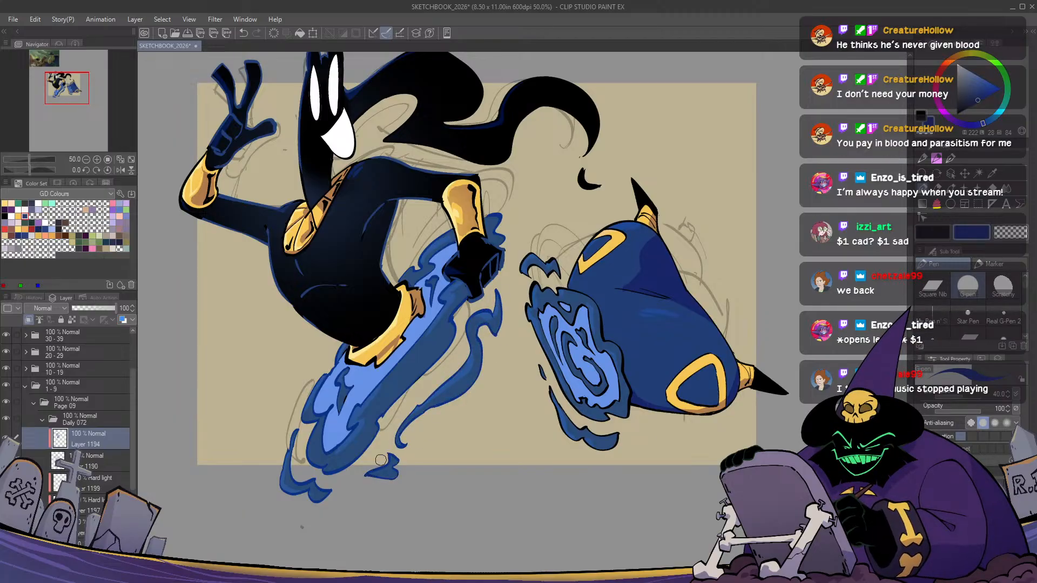
{"action": "mouse_move", "coordinate": [534, 360]}
{"action": "left_mouse_down"}
{"action": "mouse_move", "coordinate": [548, 383]}
{"action": "mouse_move", "coordinate": [544, 367]}
{"action": "mouse_move", "coordinate": [600, 443]}
{"action": "mouse_move", "coordinate": [619, 435]}
{"action": "mouse_move", "coordinate": [601, 437]}
{"action": "mouse_move", "coordinate": [600, 386]}
{"action": "mouse_move", "coordinate": [626, 423]}
{"action": "mouse_move", "coordinate": [631, 382]}
{"action": "mouse_move", "coordinate": [632, 394]}
{"action": "mouse_move", "coordinate": [624, 376]}
{"action": "mouse_move", "coordinate": [614, 382]}
{"action": "mouse_move", "coordinate": [577, 312]}
{"action": "mouse_move", "coordinate": [570, 333]}
{"action": "mouse_move", "coordinate": [554, 296]}
{"action": "mouse_move", "coordinate": [543, 312]}
{"action": "mouse_move", "coordinate": [524, 291]}
{"action": "mouse_move", "coordinate": [562, 393]}
{"action": "mouse_move", "coordinate": [558, 356]}
{"action": "mouse_move", "coordinate": [592, 395]}
{"action": "mouse_move", "coordinate": [596, 355]}
{"action": "mouse_move", "coordinate": [558, 299]}
{"action": "mouse_move", "coordinate": [587, 298]}
{"action": "mouse_move", "coordinate": [549, 259]}
{"action": "mouse_move", "coordinate": [535, 257]}
{"action": "mouse_move", "coordinate": [536, 283]}
{"action": "mouse_move", "coordinate": [519, 264]}
{"action": "left_mouse_up"}
{"action": "key", "text": "h"}
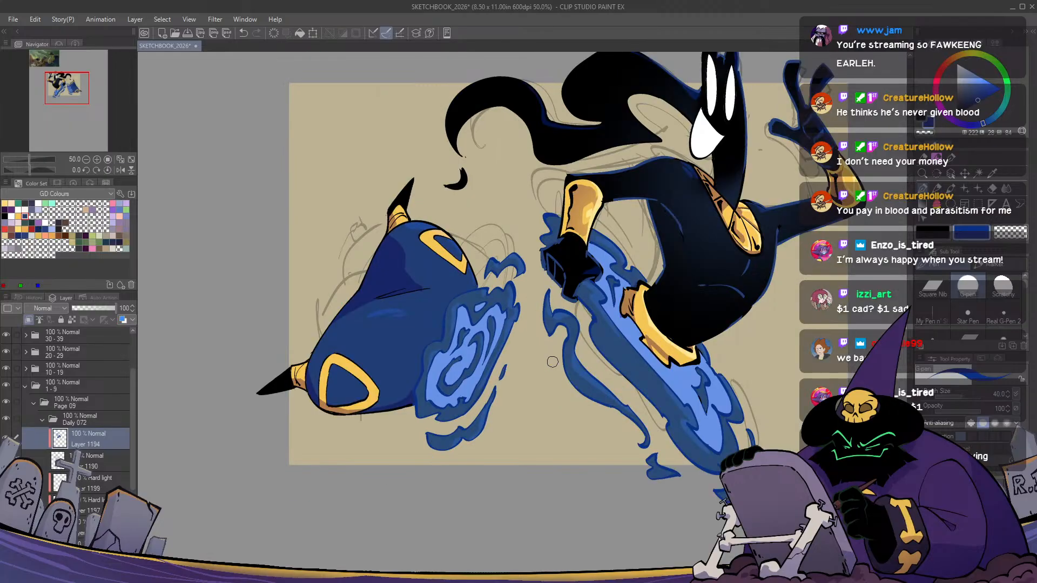
{"action": "key", "text": "h"}
{"action": "key", "text": "w"}
{"action": "left_click", "coordinate": [488, 313]}
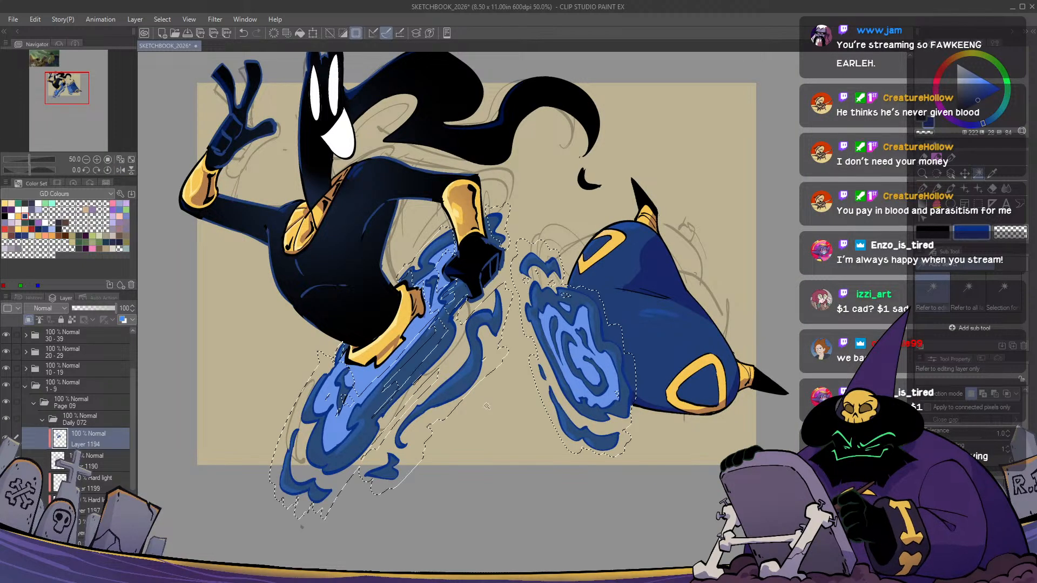
{"action": "key", "text": "ctrl+d"}
Darken the selected portal outlines to navy blue with a hue, saturation and luminosity adjustment, checking the drawing mirrored
{"action": "key", "text": "ctrl+u"}
{"action": "left_click_drag", "start_coordinate": [736, 342], "coordinate": [709, 342]}
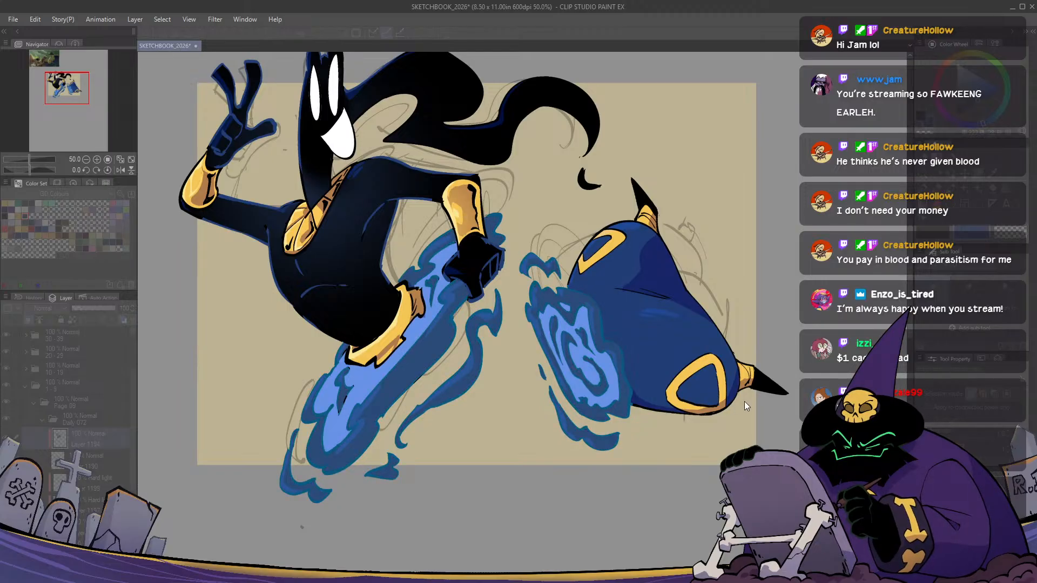
{"action": "left_click_drag", "start_coordinate": [744, 401], "coordinate": [781, 395]}
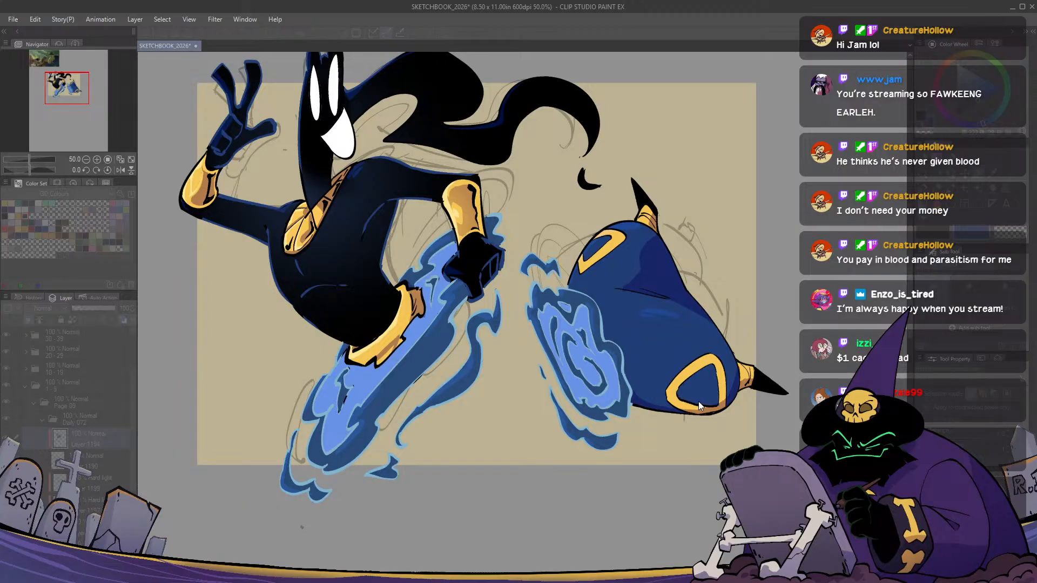
{"action": "left_click_drag", "start_coordinate": [698, 401], "coordinate": [675, 401]}
{"action": "key", "text": "h"}
{"action": "key", "text": "h"}
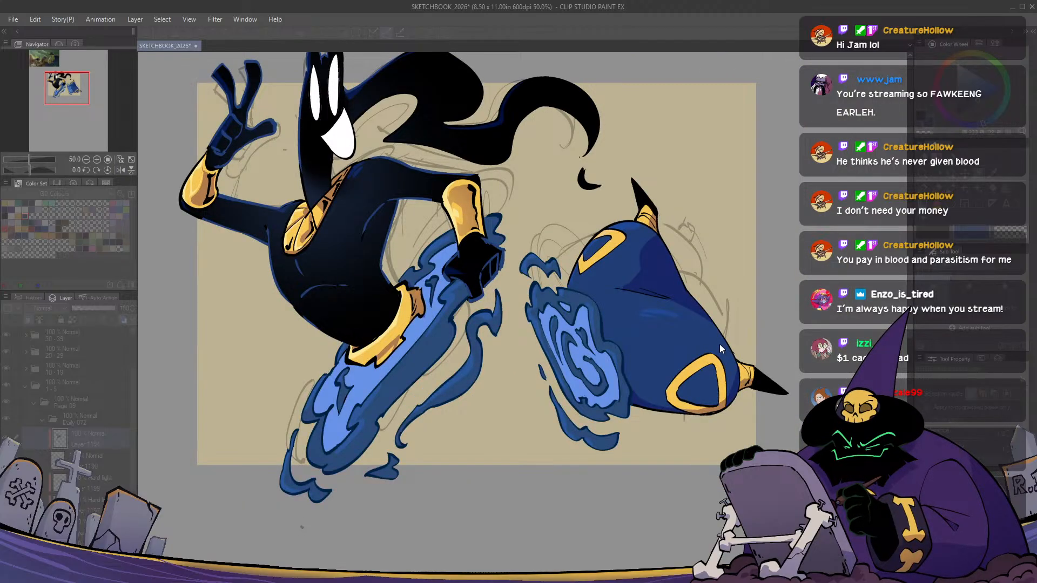
{"action": "key", "text": "h"}
{"action": "key", "text": "h"}
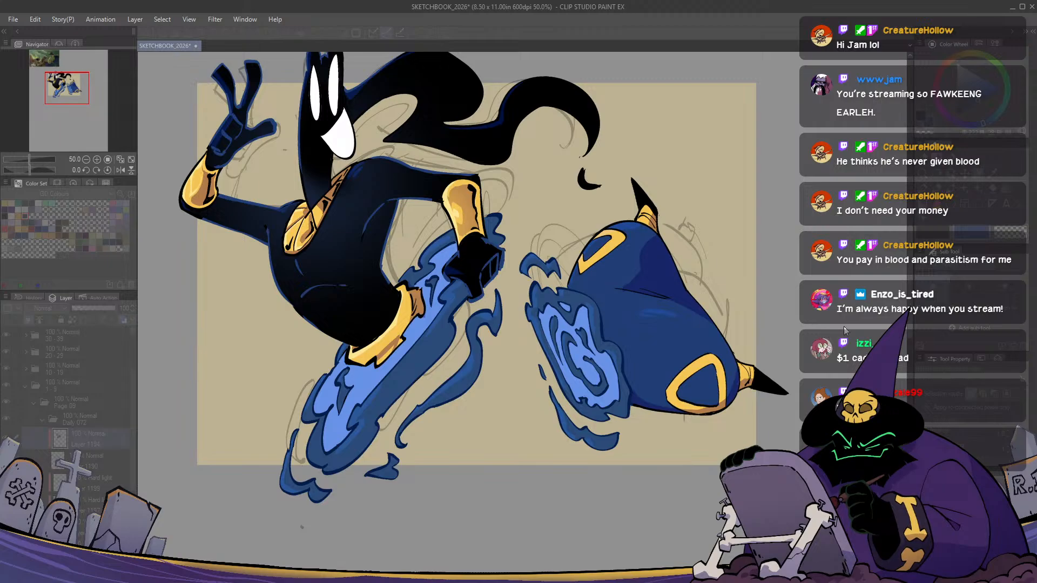
{"action": "left_click", "coordinate": [719, 344]}
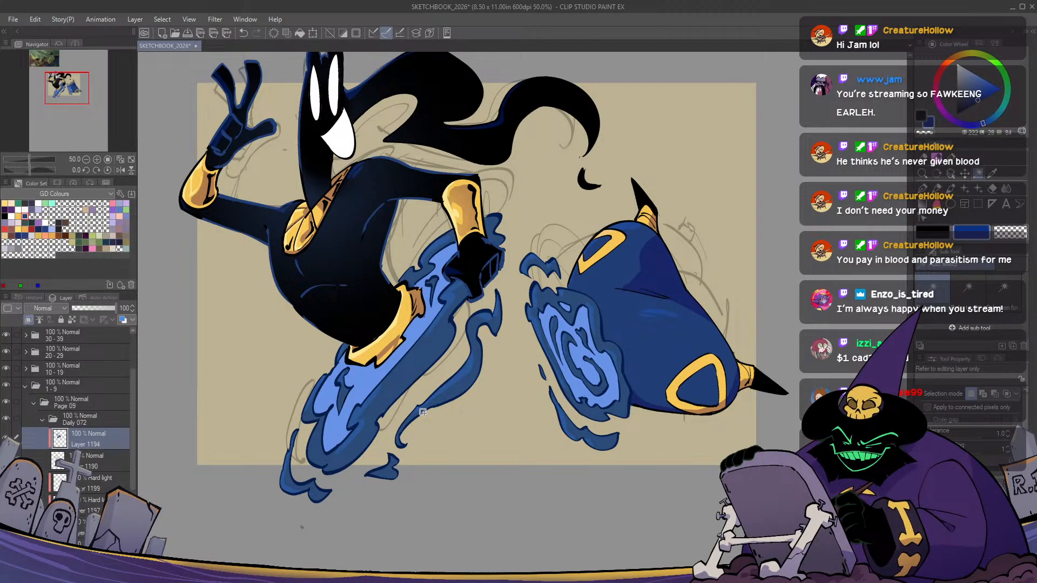
On Layer 1194, clear the selection and redraw the black outline of the gold belt beside the portal in a sampled, slightly lightened dark blue
{"action": "left_click_drag", "start_coordinate": [383, 374], "coordinate": [547, 315]}
{"action": "key", "text": "ctrl+plus"}
{"action": "key", "text": "ctrl+plus"}
{"action": "left_click", "coordinate": [481, 338], "text": "alt"}
{"action": "key", "text": "p"}
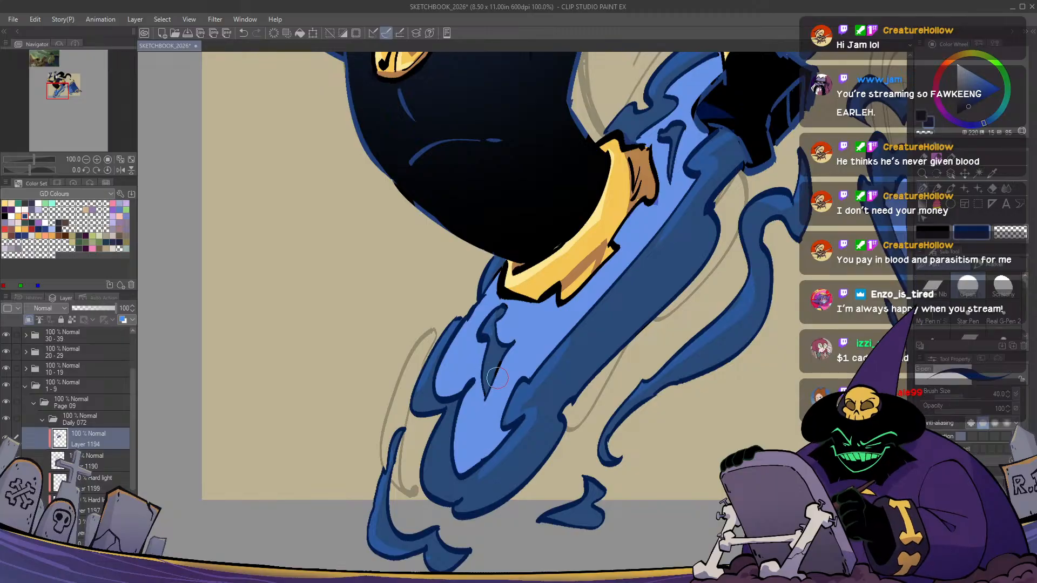
{"action": "key", "text": "ctrl+minus"}
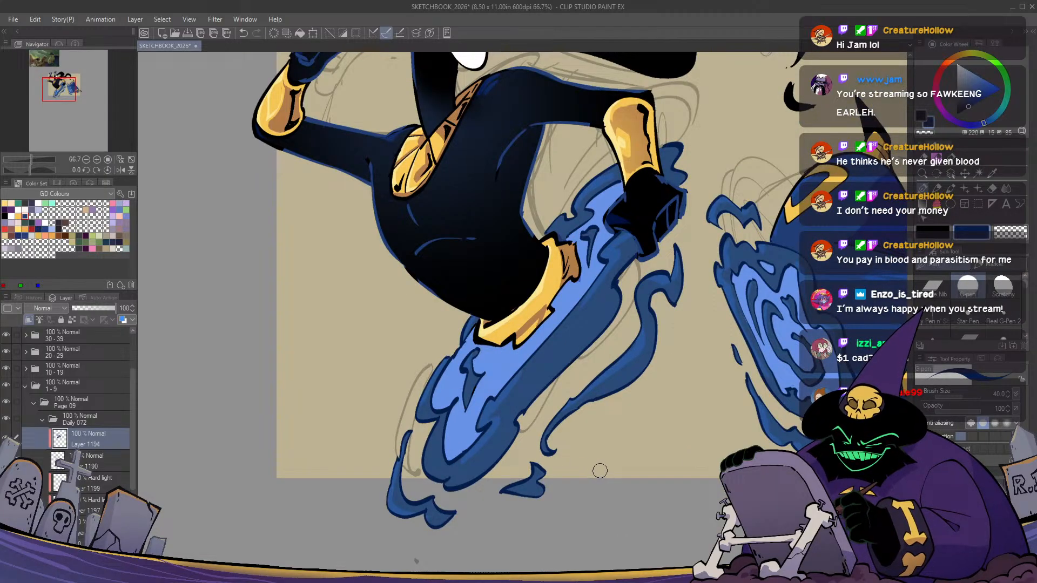
{"action": "key", "text": "ctrl+d"}
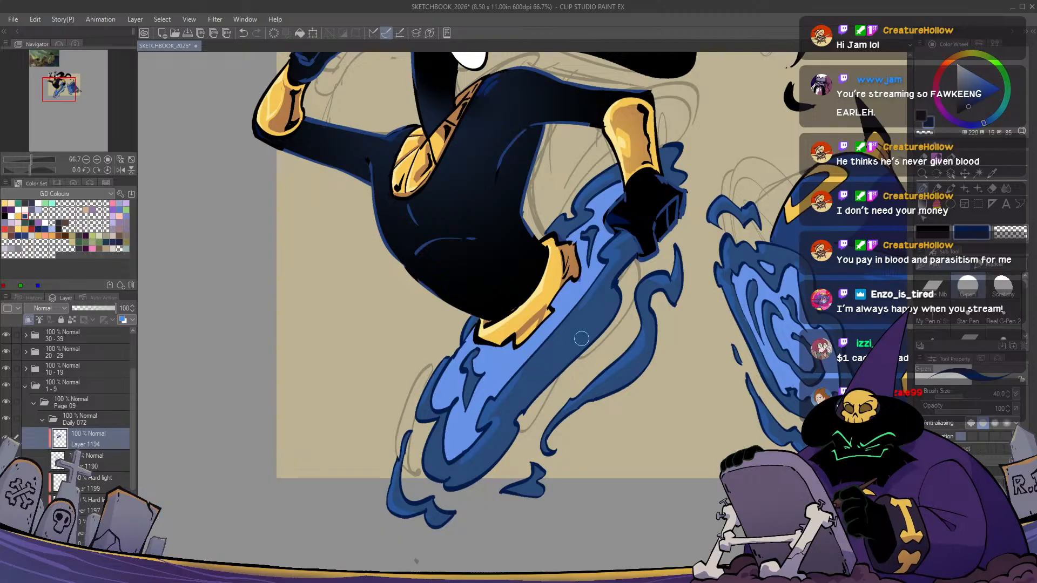
{"action": "left_click_drag", "start_coordinate": [578, 273], "coordinate": [508, 354]}
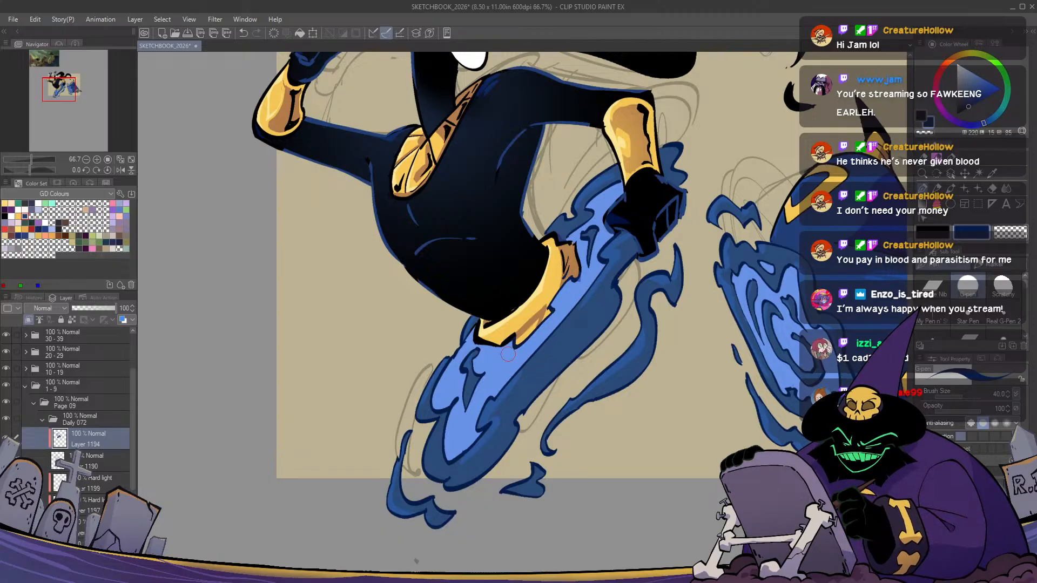
{"action": "left_click_drag", "start_coordinate": [968, 105], "coordinate": [968, 99]}
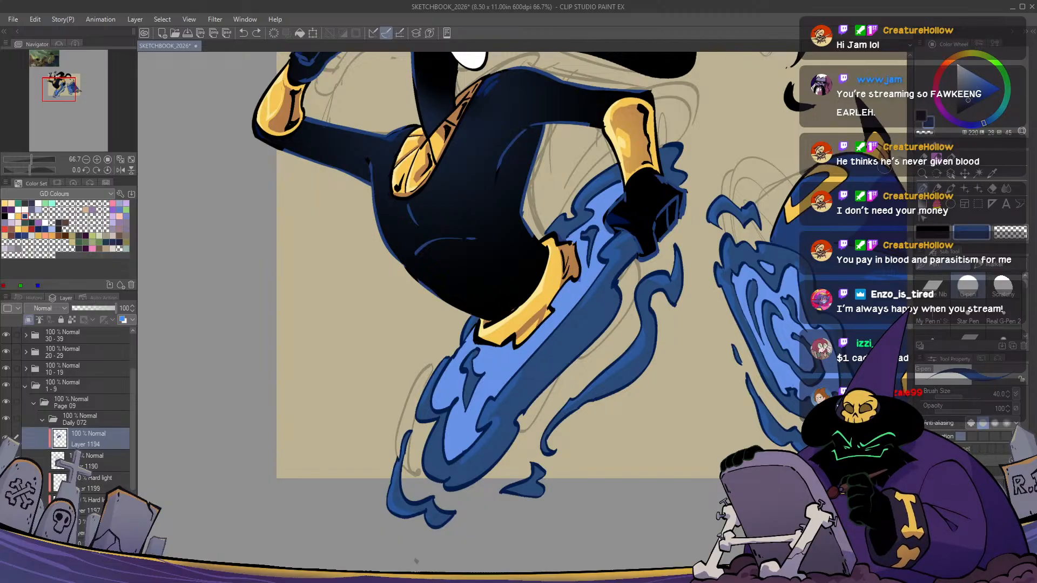
{"action": "left_click_drag", "start_coordinate": [573, 282], "coordinate": [548, 316]}
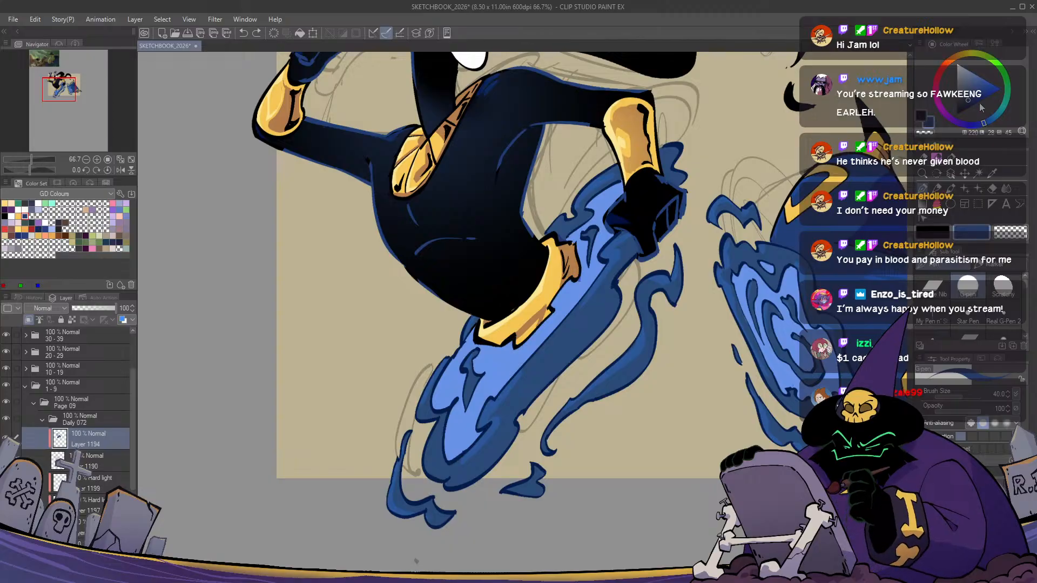
{"action": "mouse_move", "coordinate": [573, 276]}
{"action": "left_mouse_down"}
{"action": "mouse_move", "coordinate": [520, 346]}
{"action": "mouse_move", "coordinate": [496, 345]}
{"action": "left_mouse_up"}
{"action": "key", "text": "ctrl+z"}
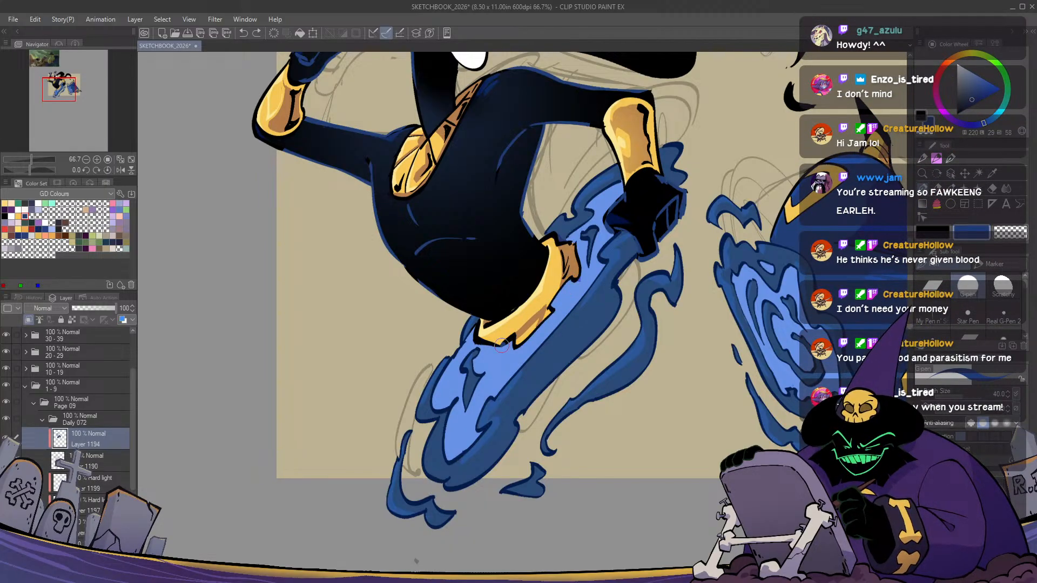
{"action": "mouse_move", "coordinate": [555, 297]}
{"action": "left_mouse_down"}
{"action": "mouse_move", "coordinate": [572, 281]}
{"action": "mouse_move", "coordinate": [576, 247]}
{"action": "left_mouse_up"}
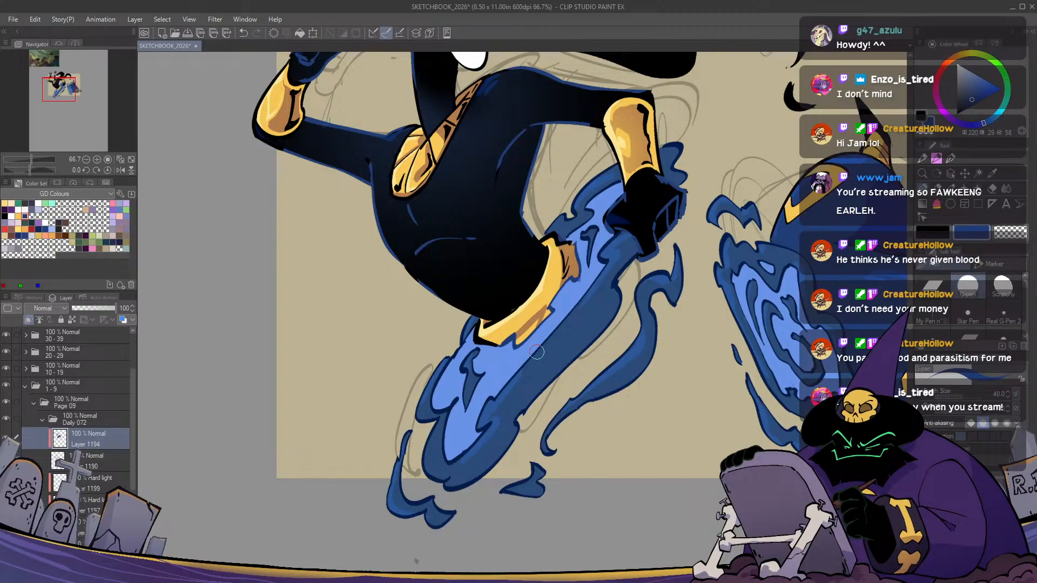
{"action": "left_click_drag", "start_coordinate": [588, 345], "coordinate": [513, 356]}
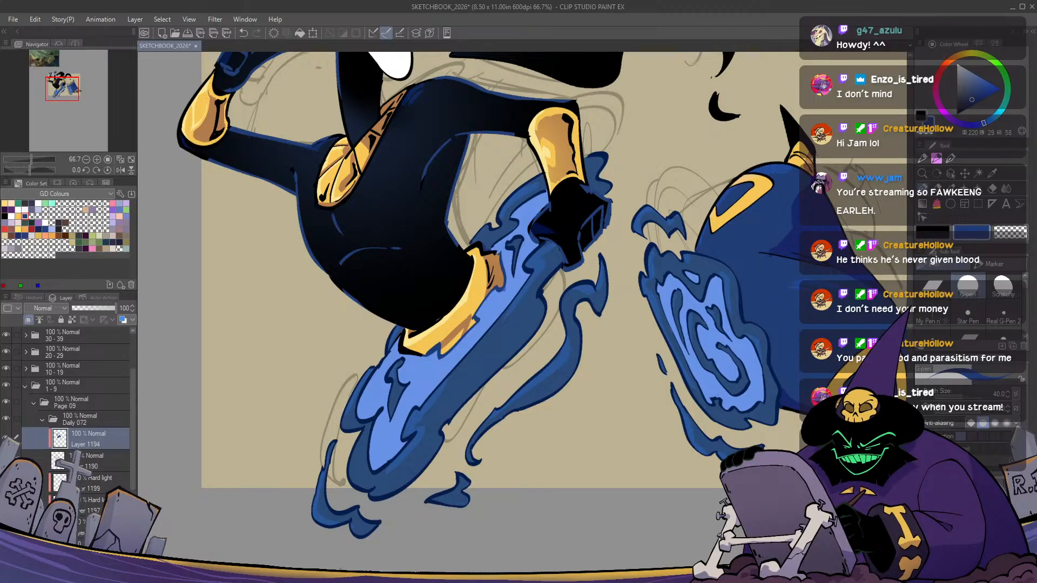
{"action": "left_click", "coordinate": [87, 546]}
{"action": "key", "text": "c"}
{"action": "mouse_move", "coordinate": [436, 318]}
{"action": "left_mouse_down"}
{"action": "mouse_move", "coordinate": [459, 309]}
{"action": "mouse_move", "coordinate": [421, 350]}
{"action": "left_mouse_up"}
{"action": "scroll", "coordinate": [419, 406], "scroll_direction": "up", "scroll_amount": 2}
{"action": "key", "text": "ctrl+z"}
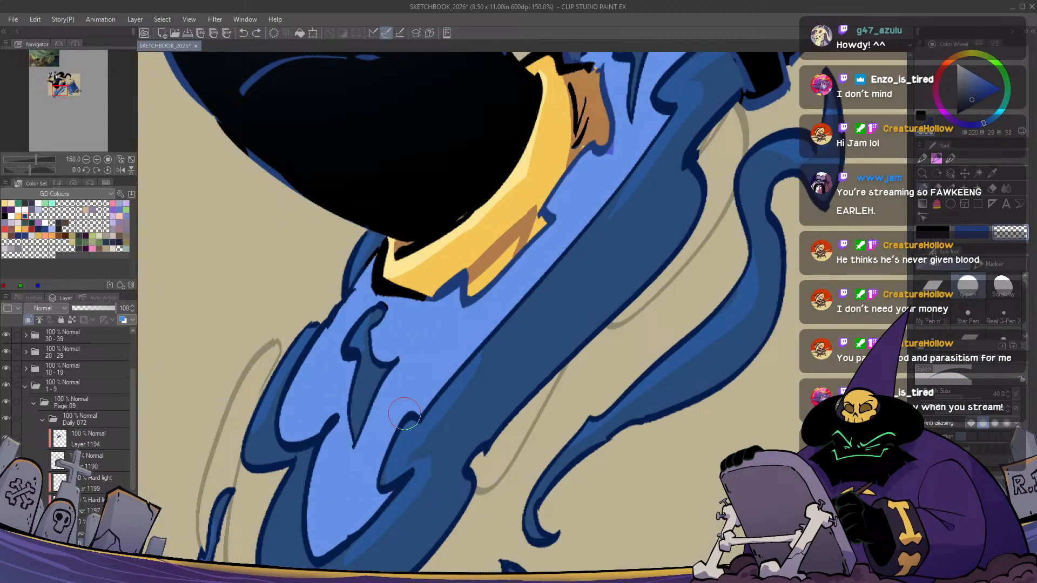
{"action": "left_click", "coordinate": [100, 487]}
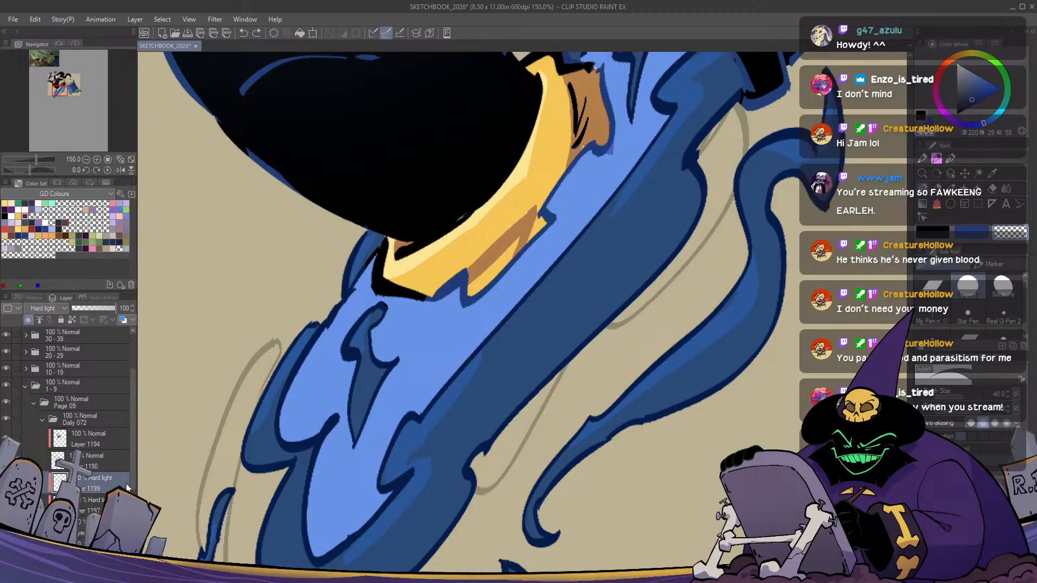
{"action": "scroll", "coordinate": [464, 210], "scroll_direction": "down", "scroll_amount": 3}
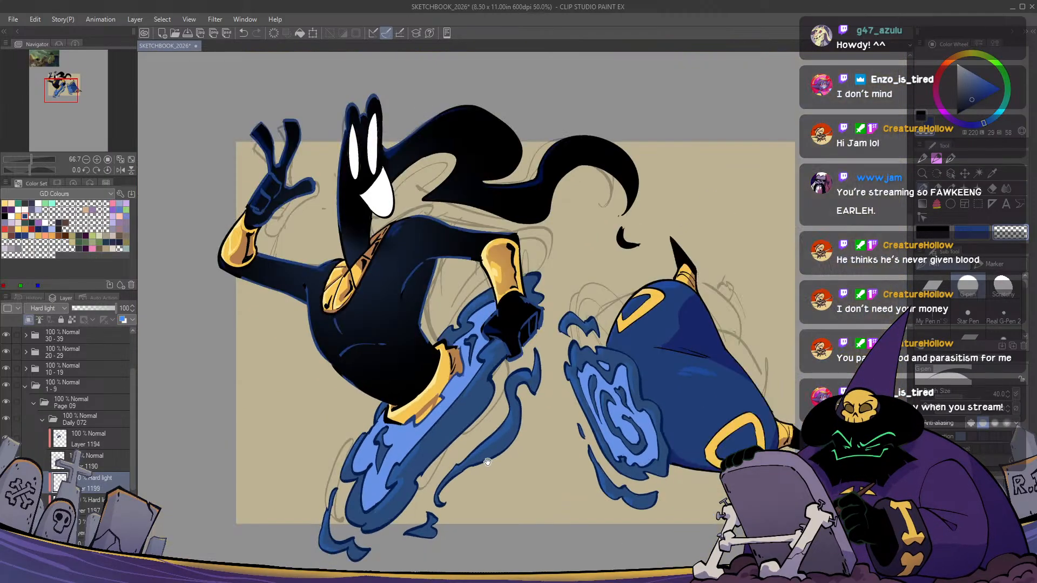
{"action": "key", "text": "h"}
{"action": "key", "text": "h"}
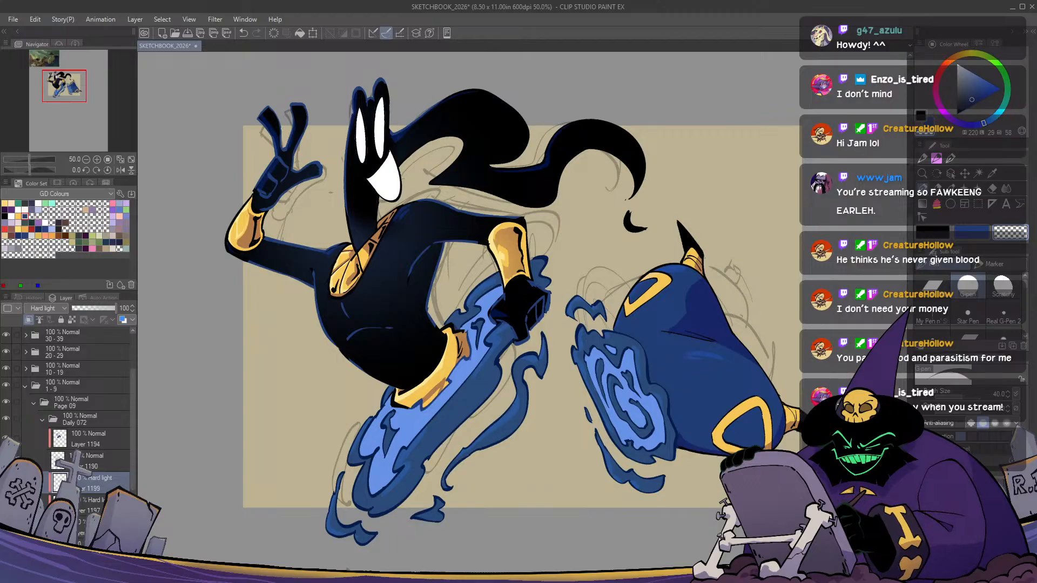
Lasso a large area around the character's torso and arm, ending along the lower edge of the torso portal
{"action": "left_click_drag", "start_coordinate": [324, 456], "coordinate": [354, 393]}
{"action": "key", "text": "m"}
{"action": "scroll", "coordinate": [590, 211], "scroll_direction": "down", "scroll_amount": 1}
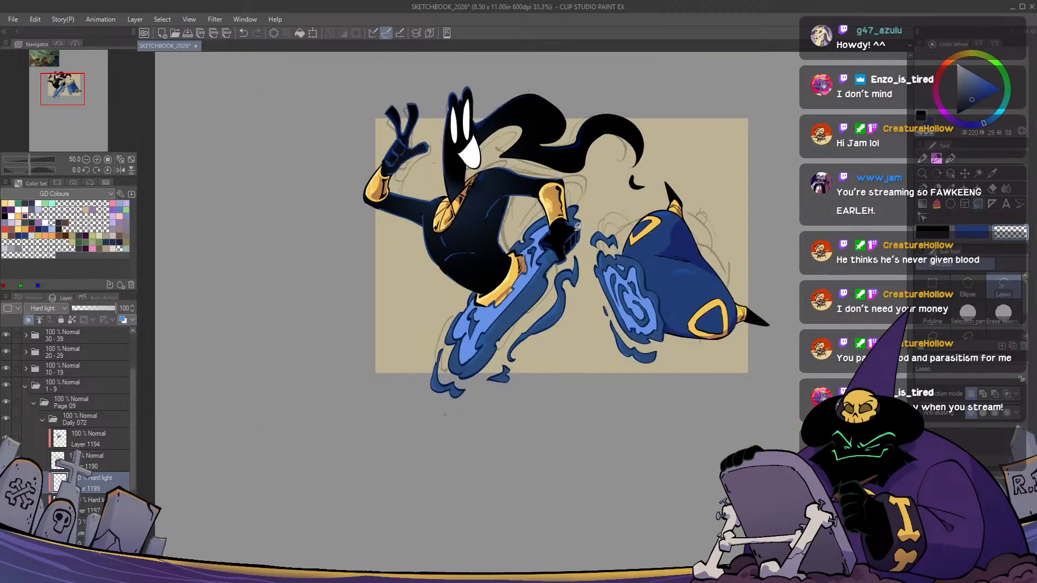
{"action": "mouse_move", "coordinate": [571, 224]}
{"action": "left_mouse_down"}
{"action": "mouse_move", "coordinate": [568, 156]}
{"action": "mouse_move", "coordinate": [540, 121]}
{"action": "mouse_move", "coordinate": [413, 113]}
{"action": "mouse_move", "coordinate": [337, 249]}
{"action": "mouse_move", "coordinate": [370, 343]}
{"action": "mouse_move", "coordinate": [463, 363]}
{"action": "left_mouse_up"}
{"action": "left_click_drag", "start_coordinate": [548, 266], "coordinate": [561, 249]}
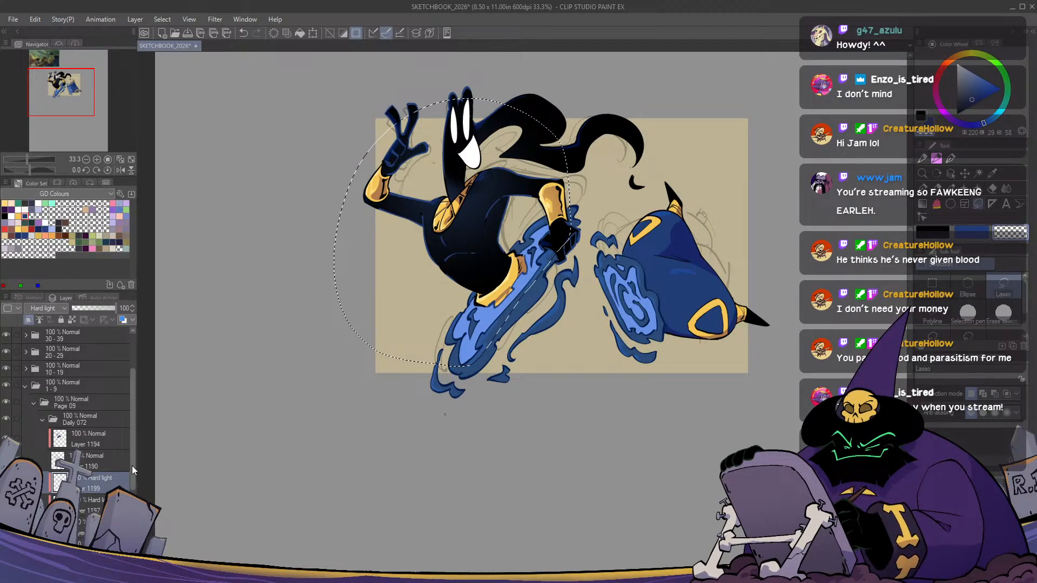
Add a layer above Layer 1194 and fill the selection with a straight foreground-to-transparent gradient in the portal's light blue
{"action": "left_click", "coordinate": [88, 440]}
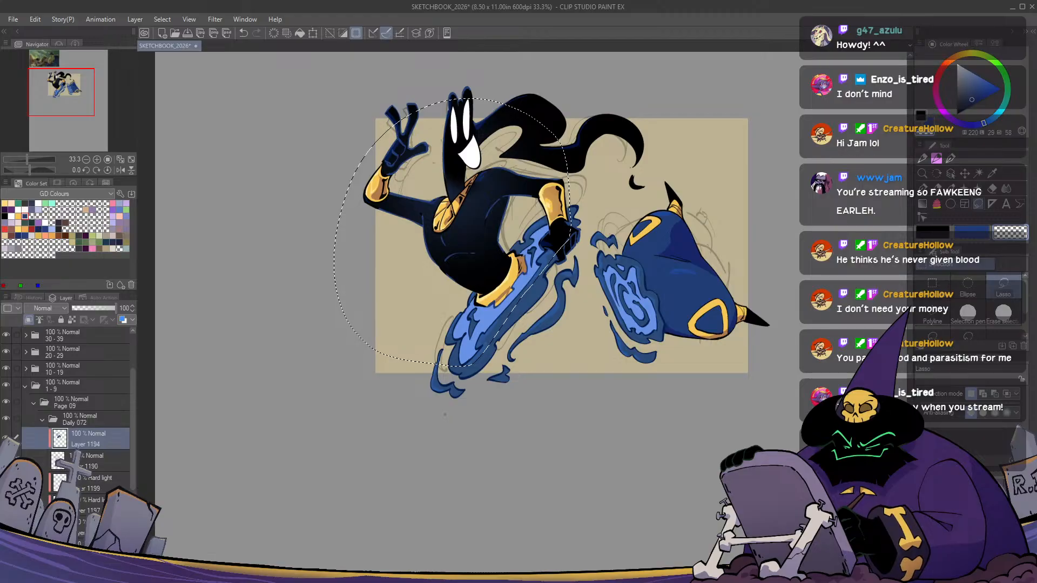
{"action": "key", "text": "ctrl+shift+n"}
{"action": "left_click", "coordinate": [544, 255], "text": "alt"}
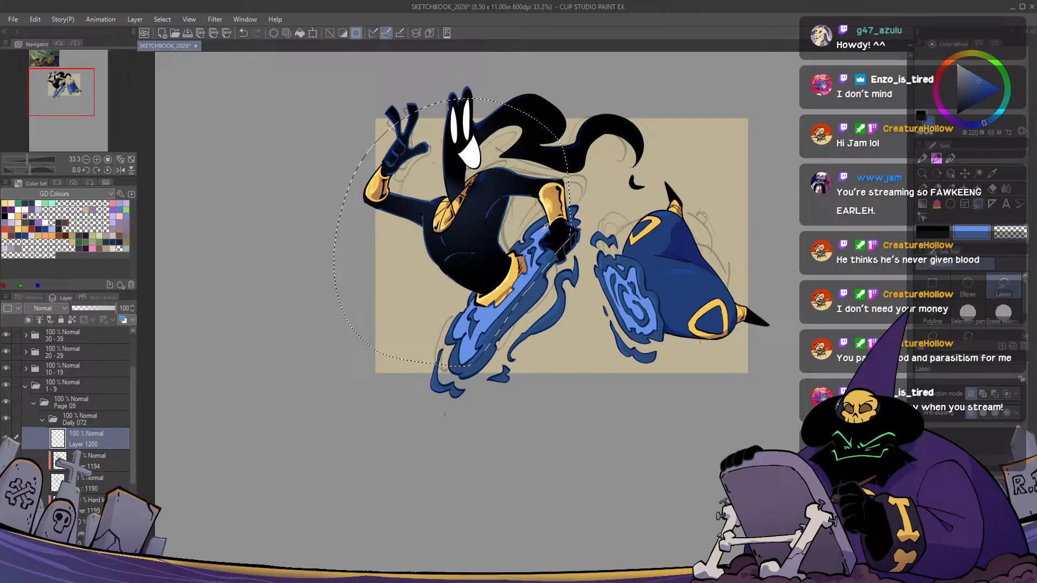
{"action": "left_click", "coordinate": [922, 204]}
{"action": "left_click_drag", "start_coordinate": [675, 302], "coordinate": [627, 305]}
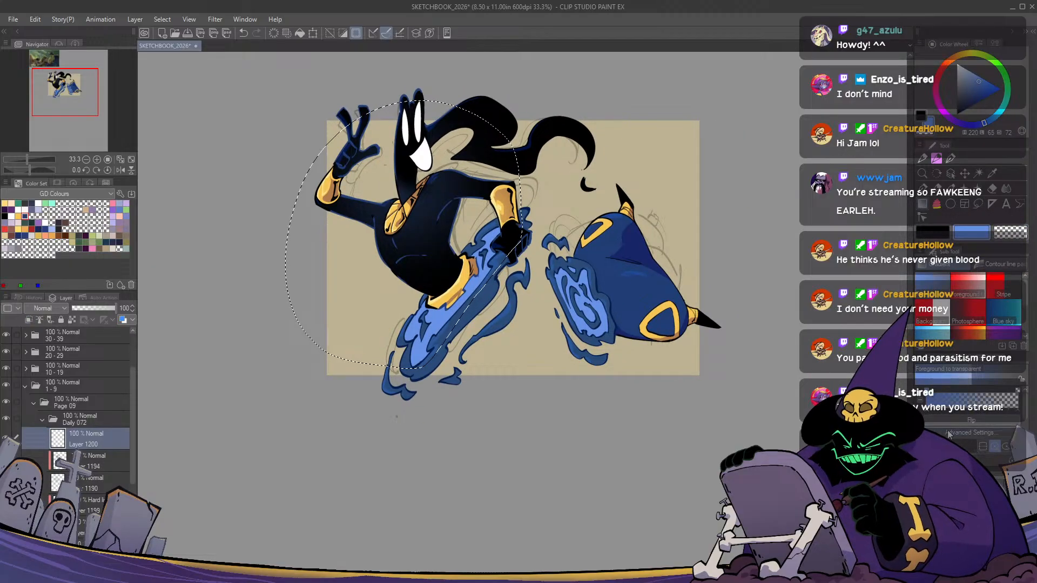
{"action": "left_click", "coordinate": [983, 447]}
{"action": "left_click_drag", "start_coordinate": [449, 296], "coordinate": [387, 236]}
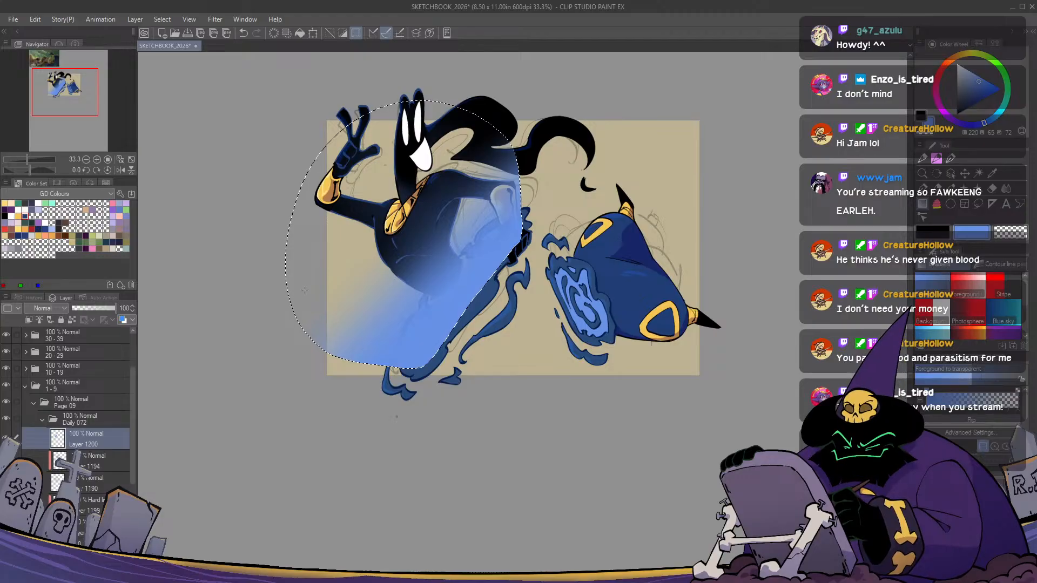
{"action": "key", "text": "h"}
{"action": "key", "text": "h"}
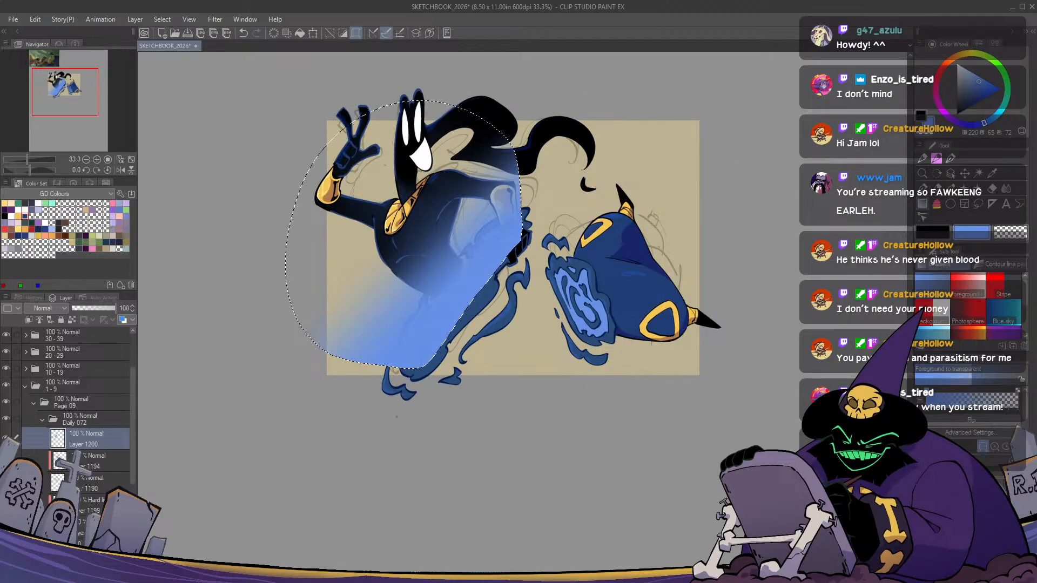
Set the gradient layer's blending mode to Hard light and clear the selection, checking the drawing mirrored
{"action": "left_click", "coordinate": [42, 471]}
{"action": "key", "text": "m"}
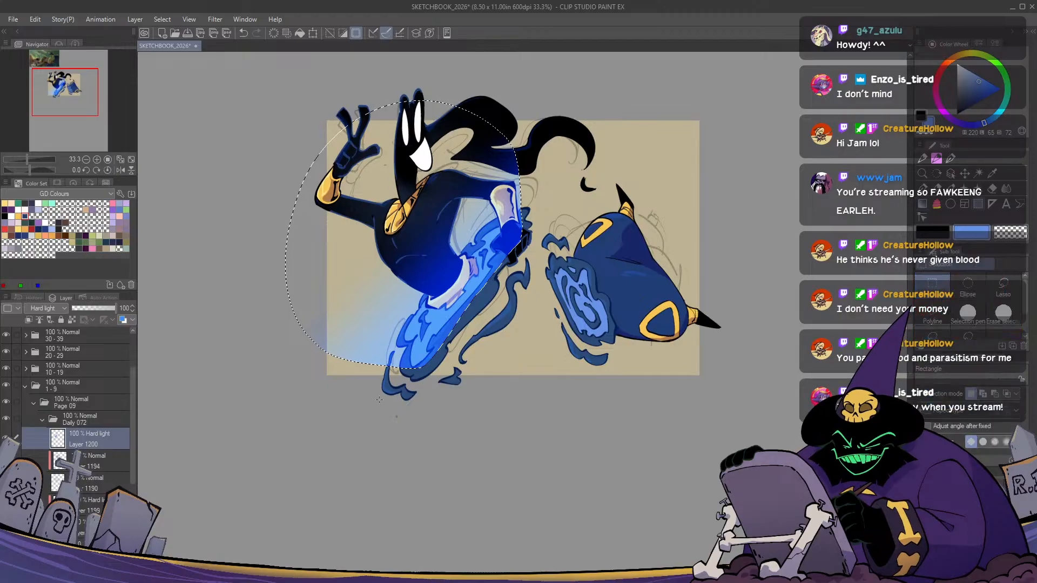
{"action": "key", "text": "ctrl+d"}
{"action": "key", "text": "h"}
{"action": "key", "text": "h"}
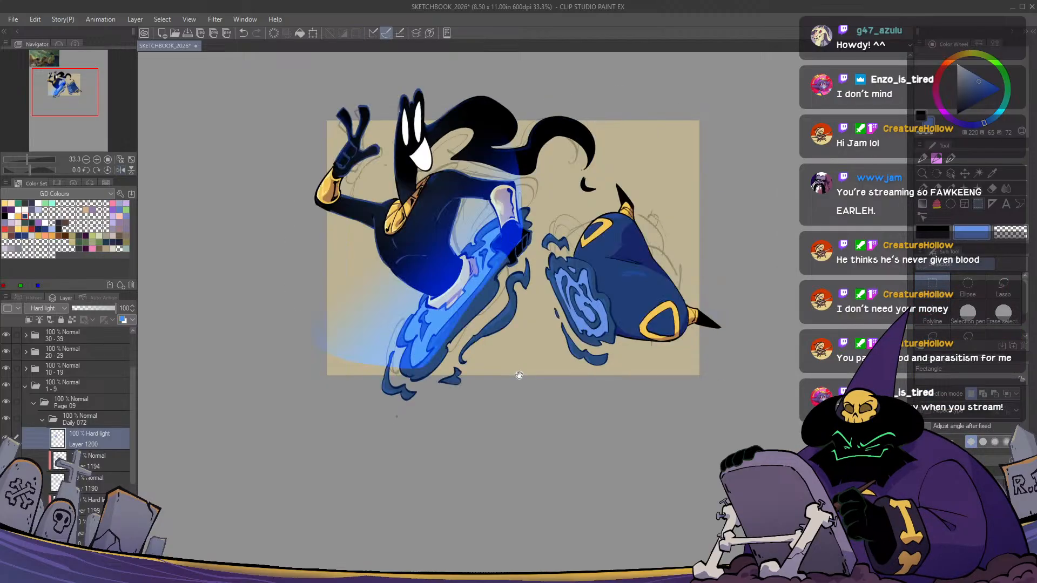
{"action": "left_click_drag", "start_coordinate": [514, 215], "coordinate": [458, 270]}
{"action": "scroll", "coordinate": [459, 270], "scroll_direction": "up", "scroll_amount": 1}
Erase the blue glow from the character's lower hand and gold forearm cuff with the soft eraser at size 120
{"action": "key", "text": "p"}
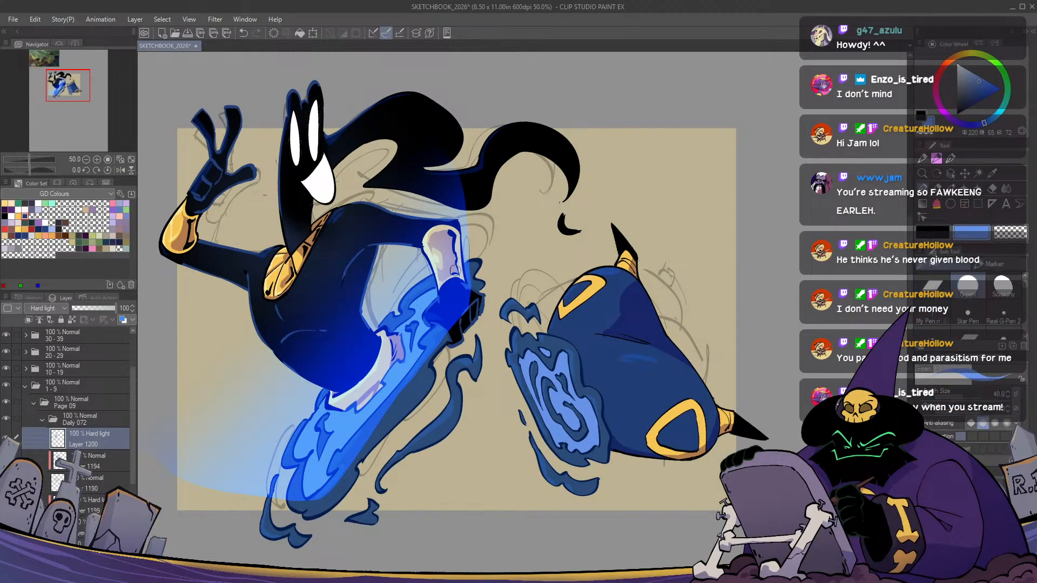
{"action": "key", "text": "e"}
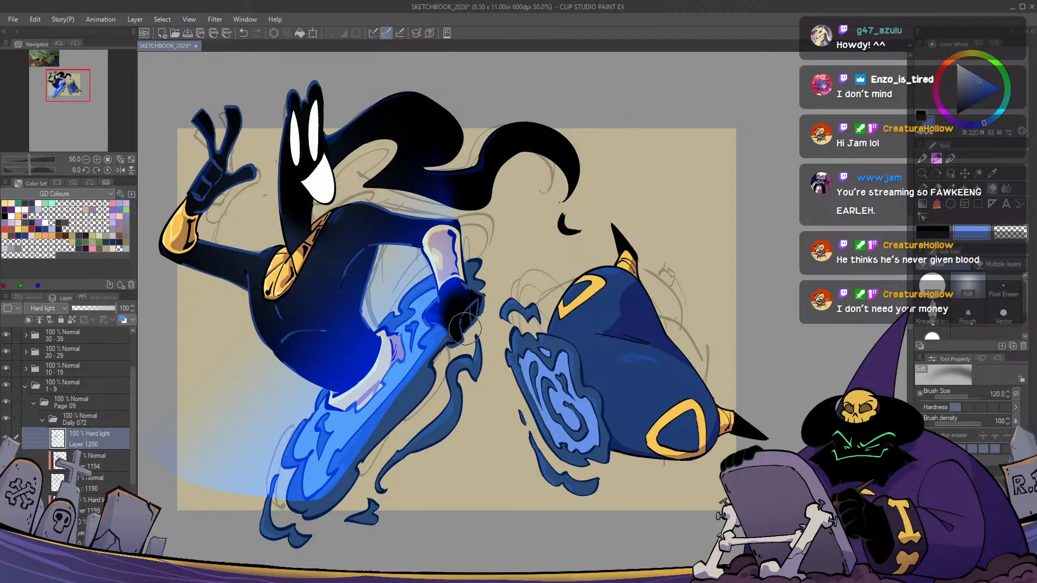
{"action": "mouse_move", "coordinate": [462, 305]}
{"action": "left_mouse_down"}
{"action": "mouse_move", "coordinate": [439, 232]}
{"action": "mouse_move", "coordinate": [395, 224]}
{"action": "mouse_move", "coordinate": [341, 227]}
{"action": "mouse_move", "coordinate": [362, 225]}
{"action": "mouse_move", "coordinate": [283, 291]}
{"action": "mouse_move", "coordinate": [346, 338]}
{"action": "mouse_move", "coordinate": [346, 281]}
{"action": "mouse_move", "coordinate": [324, 286]}
{"action": "mouse_move", "coordinate": [378, 334]}
{"action": "mouse_move", "coordinate": [340, 318]}
{"action": "mouse_move", "coordinate": [389, 351]}
{"action": "mouse_move", "coordinate": [440, 338]}
{"action": "mouse_move", "coordinate": [473, 309]}
{"action": "left_mouse_up"}
{"action": "key", "text": "p"}
{"action": "key", "text": "h"}
{"action": "key", "text": "h"}
Soften the glow's outer edge on the background beside the torso portal with the soft eraser, enlarging it to size 400
{"action": "key", "text": "e"}
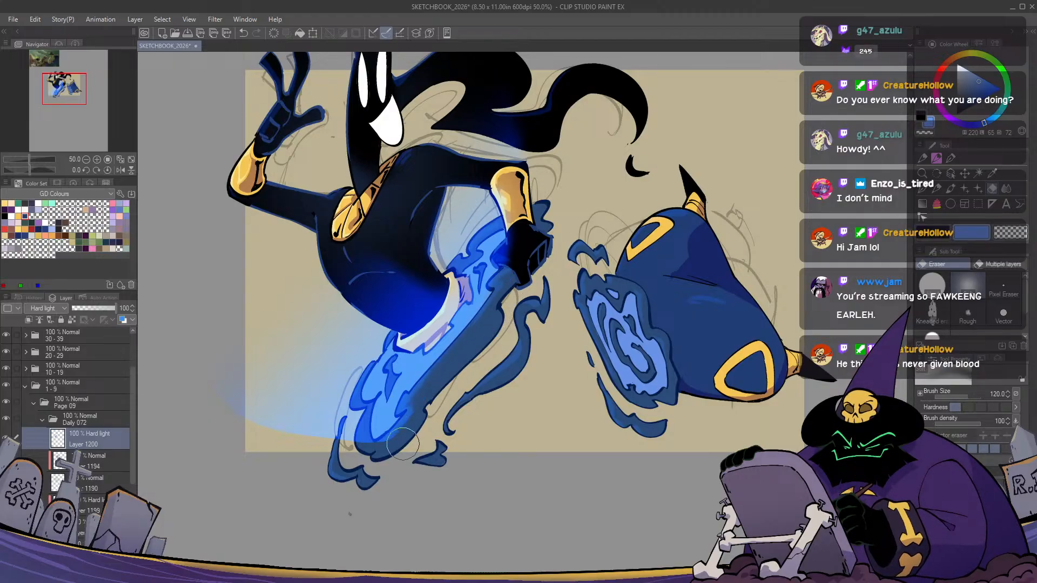
{"action": "key", "text": "p"}
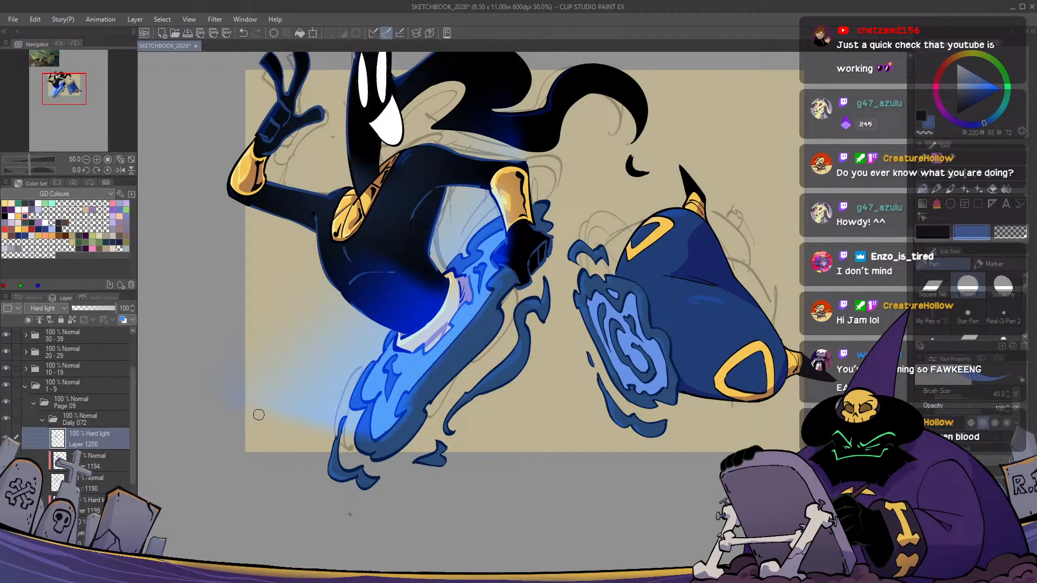
{"action": "key", "text": "h"}
{"action": "key", "text": "h"}
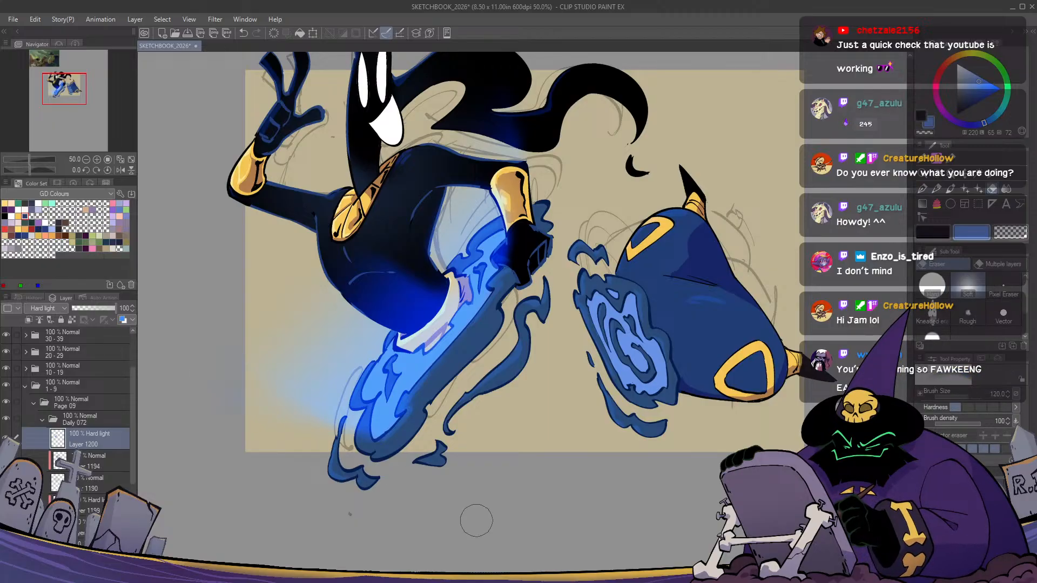
{"action": "key", "text": "e"}
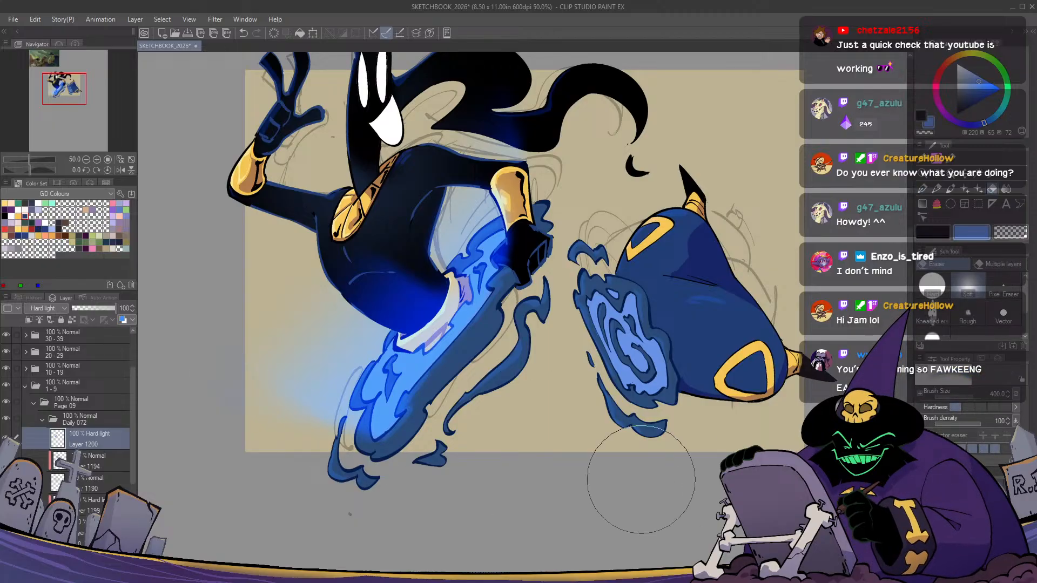
{"action": "key", "text": "p"}
{"action": "key", "text": "h"}
{"action": "key", "text": "h"}
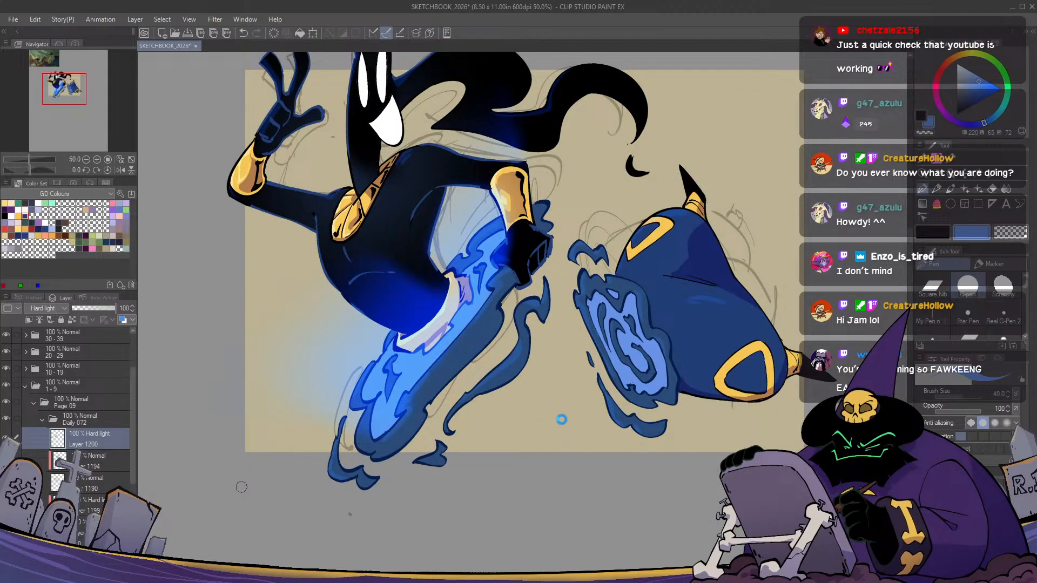
Fill around the leg portal on Layer 1200 with an elliptical light blue foreground-to-transparent gradient, checking the drawing mirrored
{"action": "left_click_drag", "start_coordinate": [562, 419], "coordinate": [473, 400]}
{"action": "key", "text": "g"}
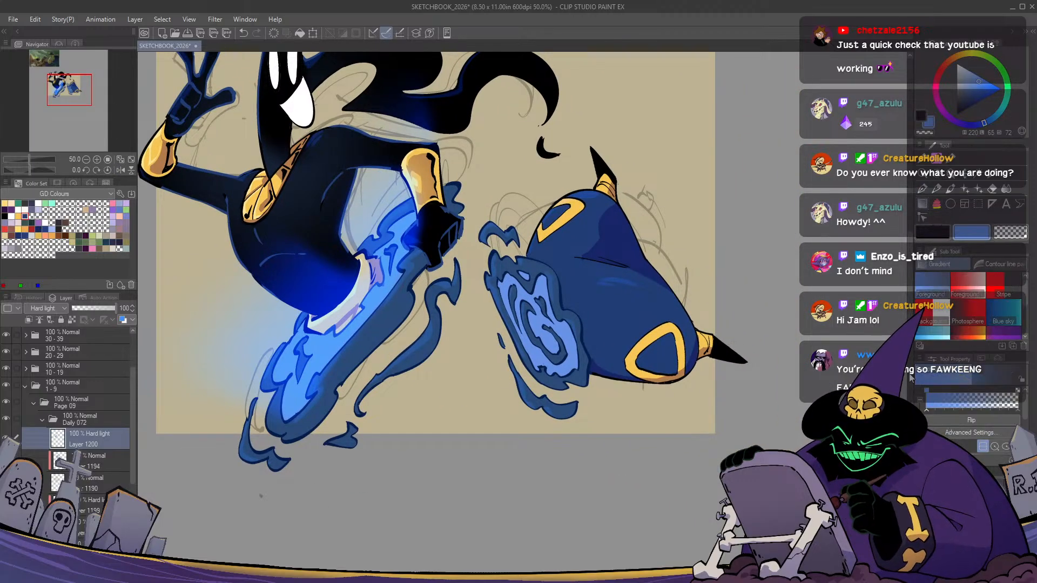
{"action": "left_click", "coordinate": [1006, 446]}
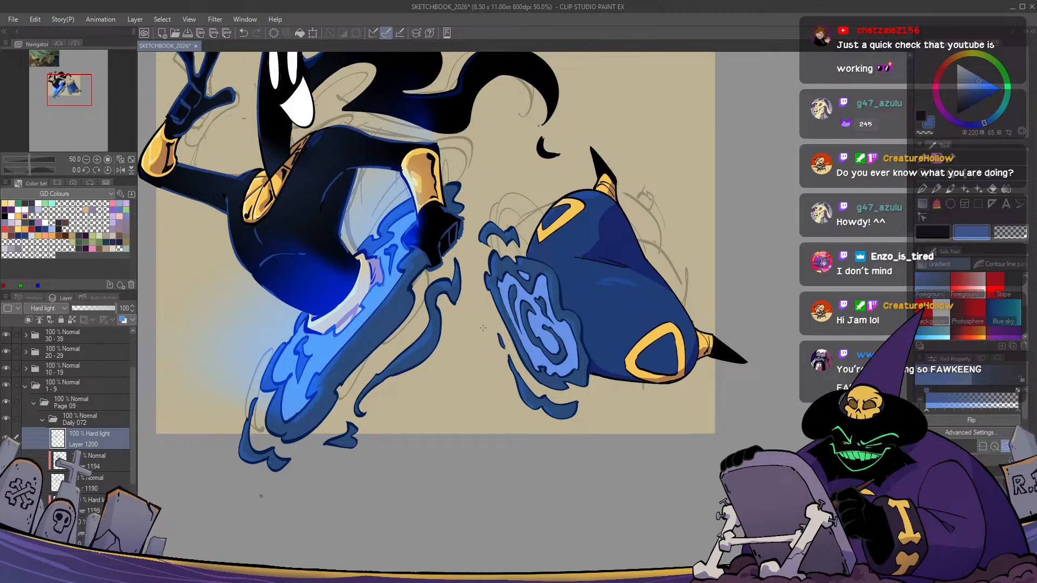
{"action": "left_click_drag", "start_coordinate": [527, 320], "coordinate": [601, 444]}
{"action": "key", "text": "h"}
{"action": "key", "text": "h"}
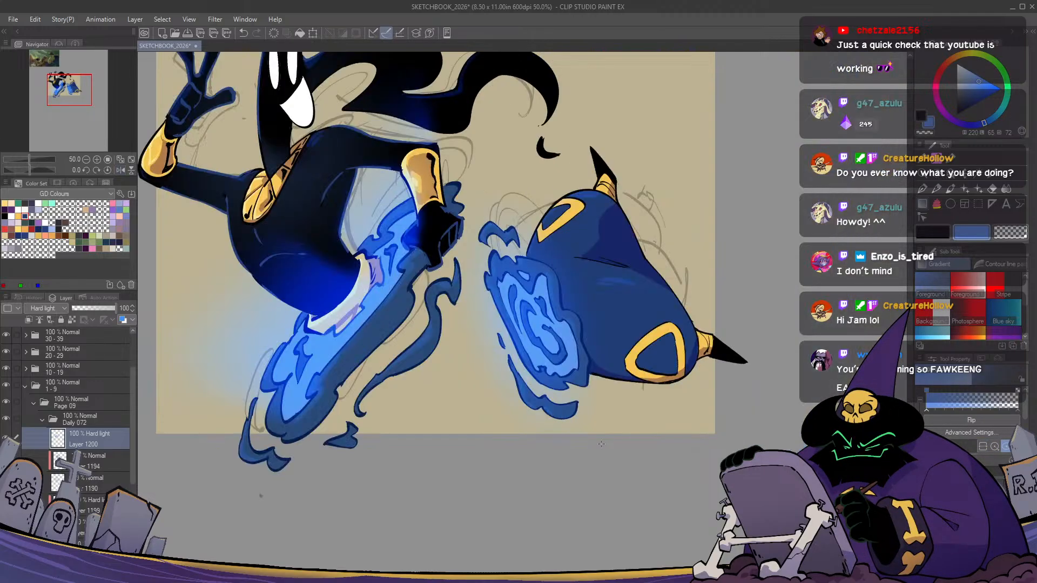
{"action": "key", "text": "e"}
{"action": "key", "text": "h"}
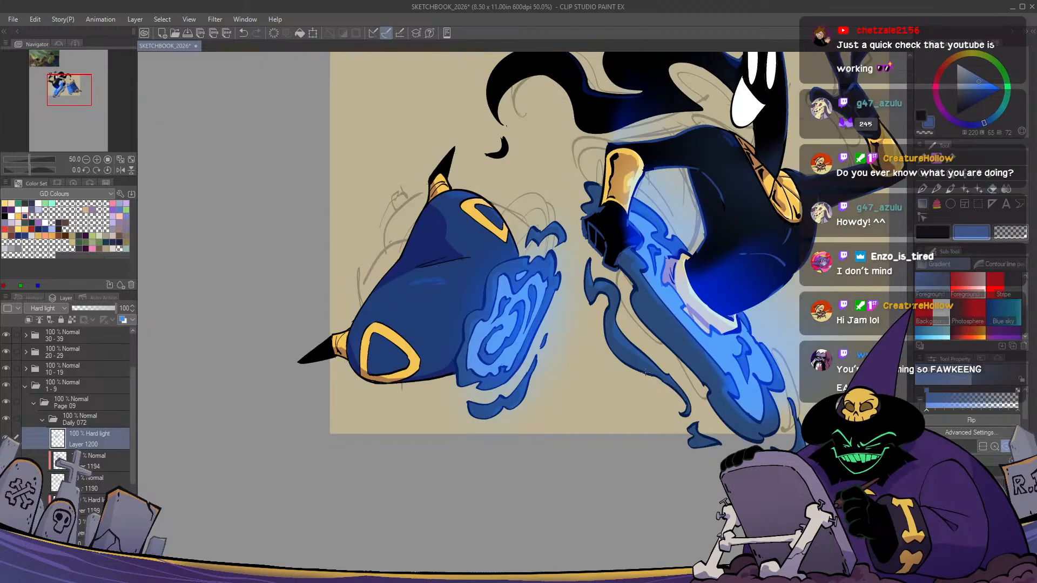
{"action": "key", "text": "h"}
{"action": "key", "text": "g"}
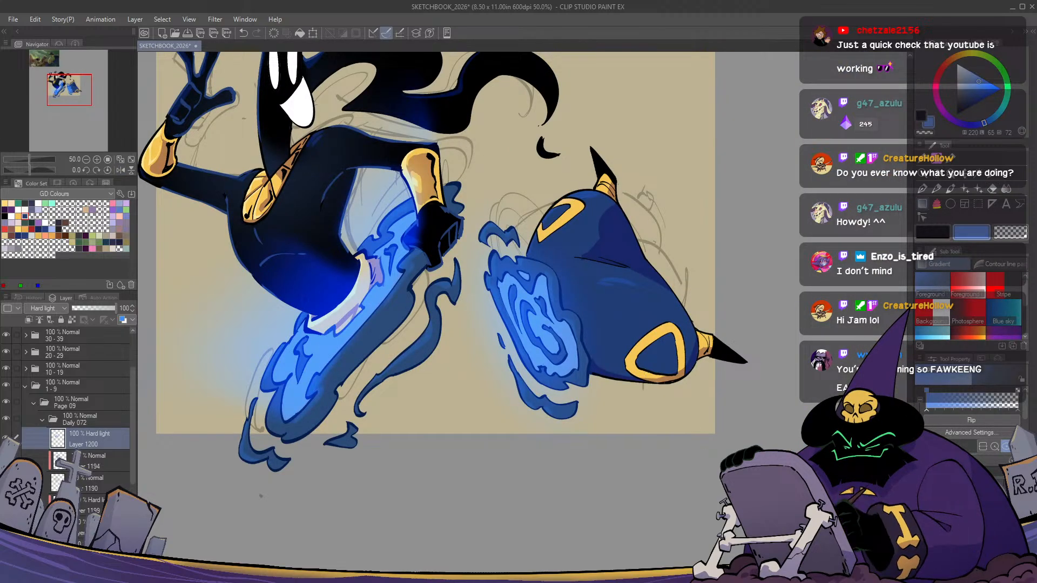
Paint a bright blue rim along the belly's lower edge on Hard light Layer 1199 with the G-pen at size 40
{"action": "left_click", "coordinate": [92, 505]}
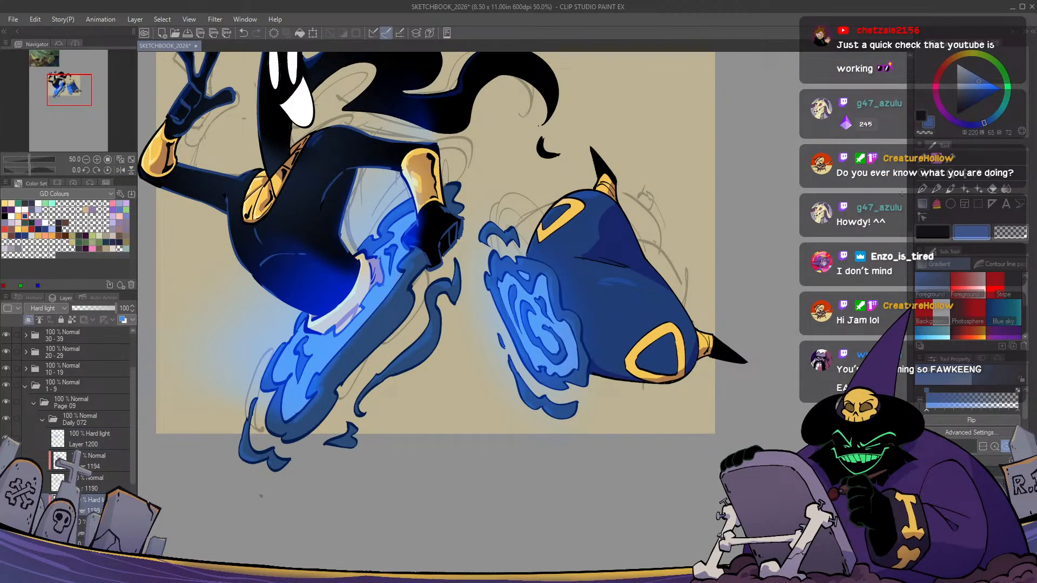
{"action": "key", "text": "p"}
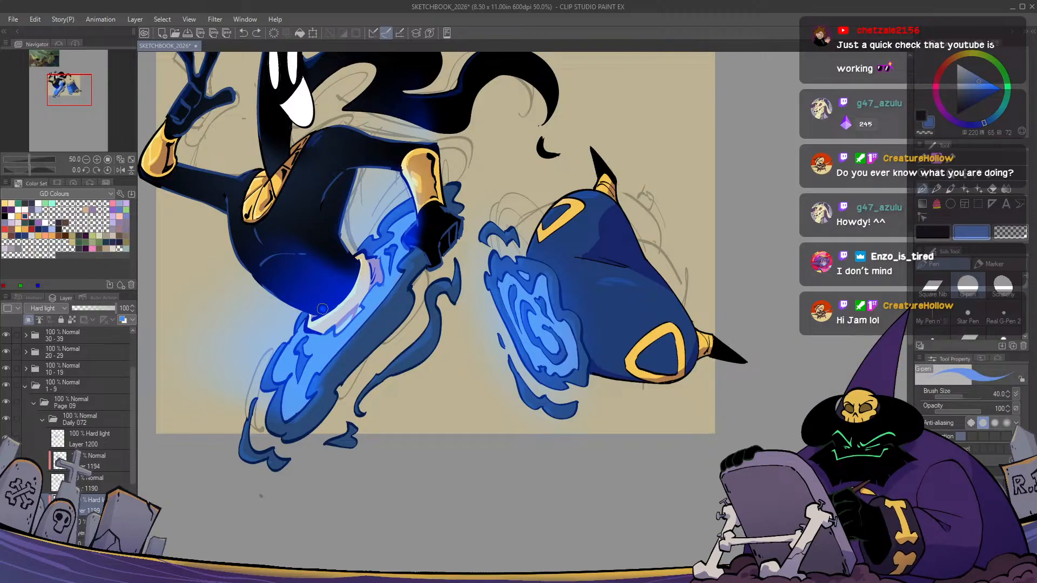
{"action": "key", "text": "h"}
{"action": "key", "text": "h"}
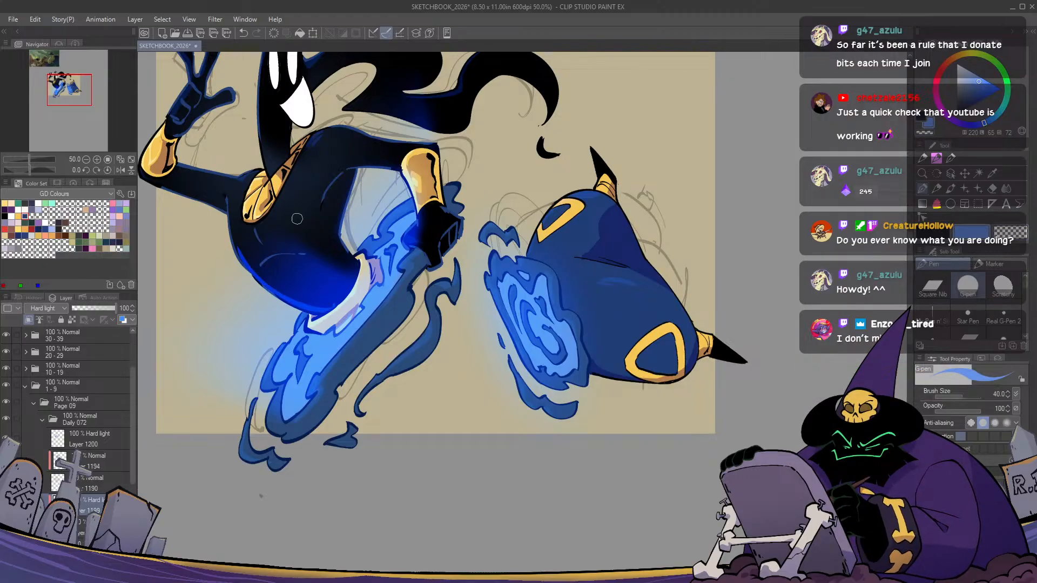
{"action": "key", "text": "h"}
{"action": "key", "text": "h"}
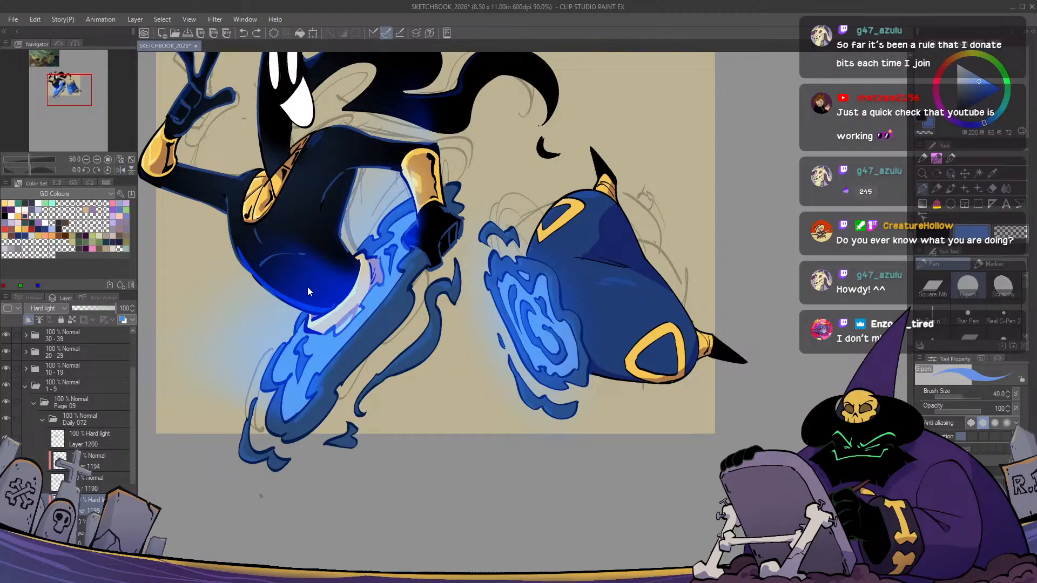
Touch up the lower tip of the gold chest ornament with a small blue pen stroke on Layer 1199
{"action": "left_click_drag", "start_coordinate": [371, 241], "coordinate": [428, 423]}
{"action": "scroll", "coordinate": [429, 423], "scroll_direction": "down", "scroll_amount": 1}
{"action": "key", "text": "h"}
{"action": "key", "text": "h"}
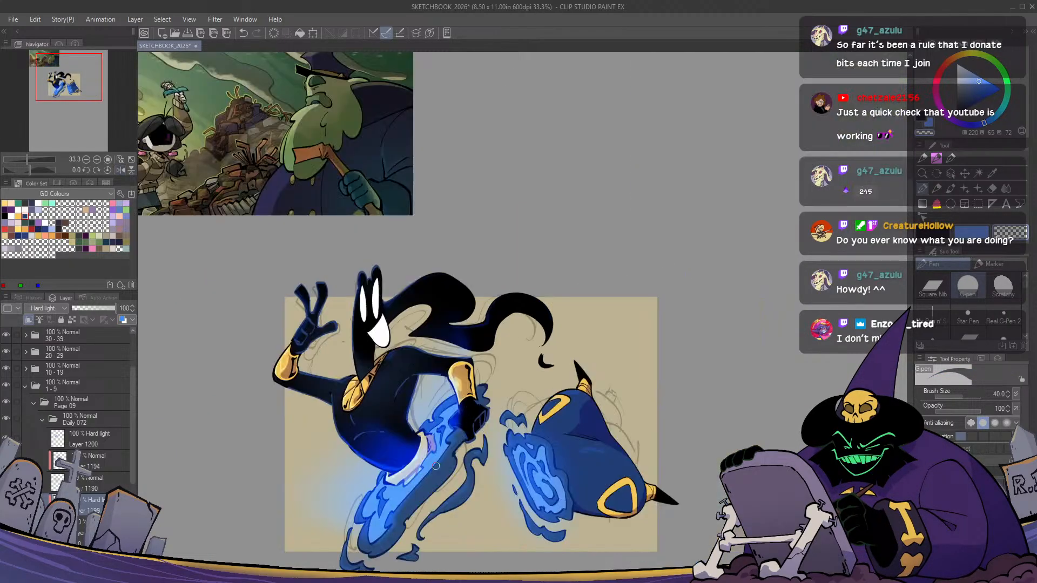
{"action": "scroll", "coordinate": [391, 335], "scroll_direction": "up", "scroll_amount": 2}
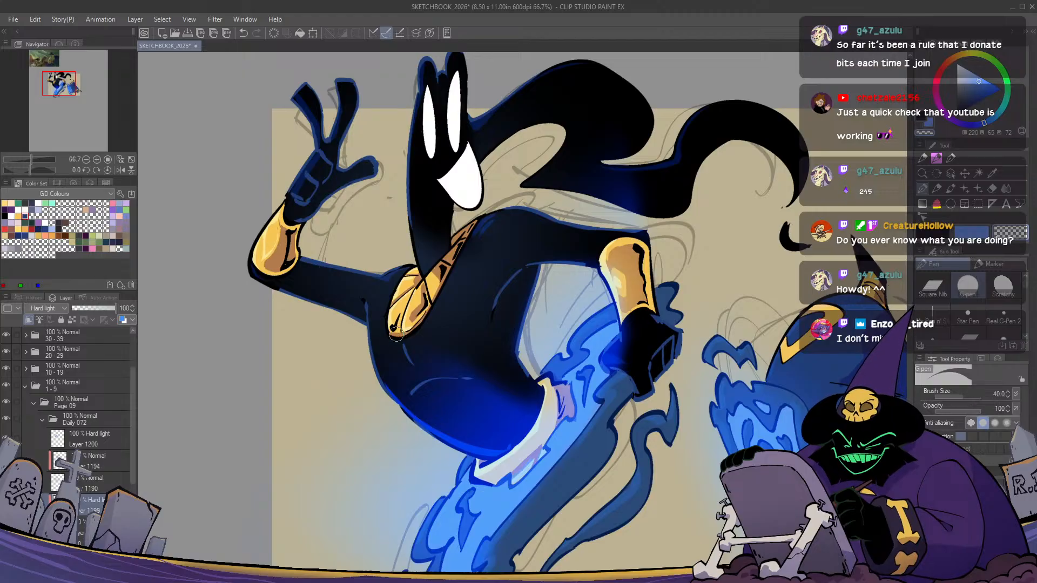
{"action": "key", "text": "c"}
{"action": "left_click_drag", "start_coordinate": [392, 334], "coordinate": [400, 334]}
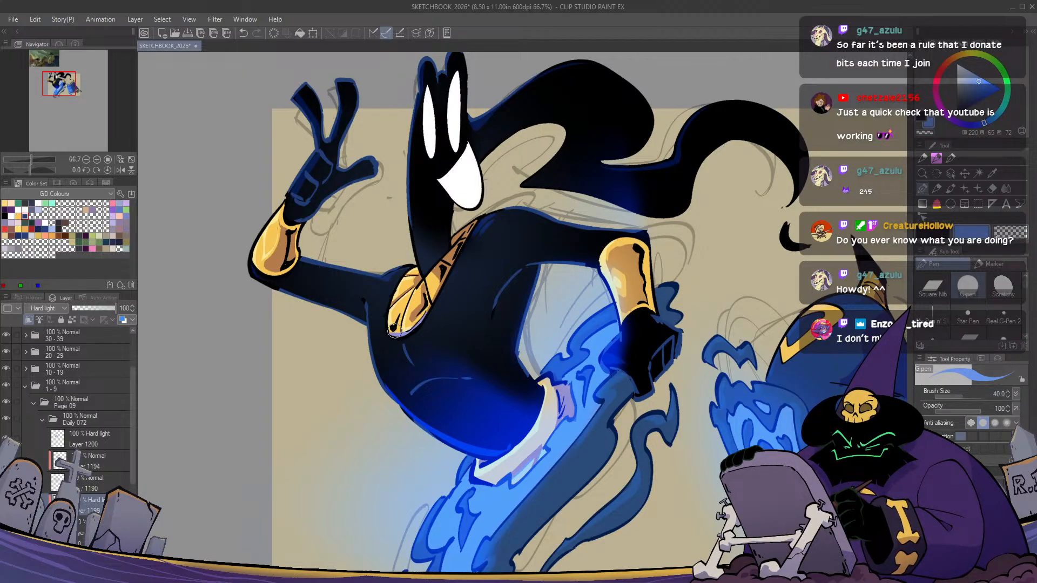
Try painting a blue rim light along the raised arm's underside on Layer 1199, checking the drawing mirrored
{"action": "key", "text": "h"}
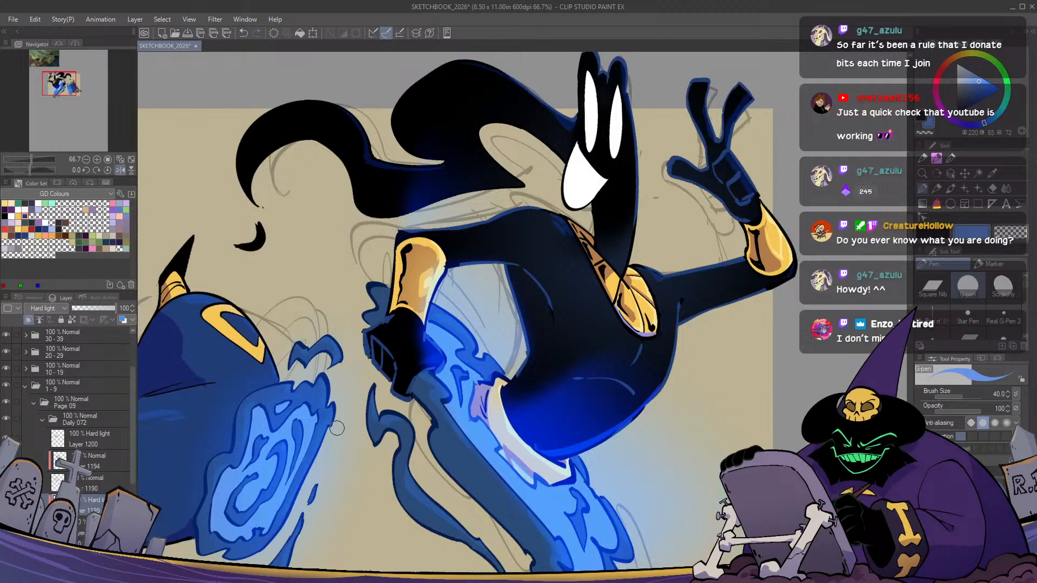
{"action": "key", "text": "h"}
{"action": "key", "text": "h"}
{"action": "key", "text": "h"}
{"action": "key", "text": "e"}
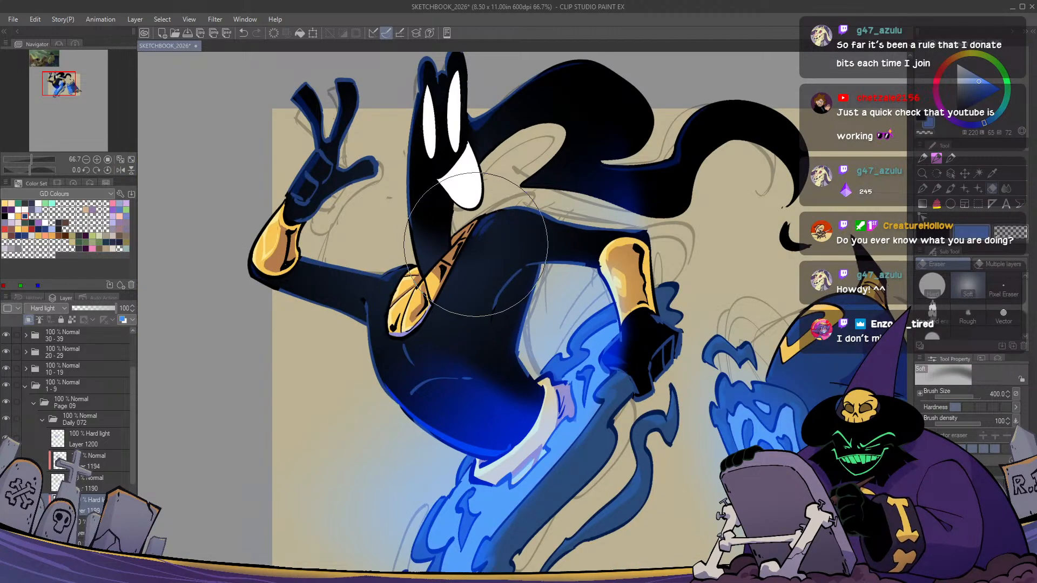
{"action": "key", "text": "p"}
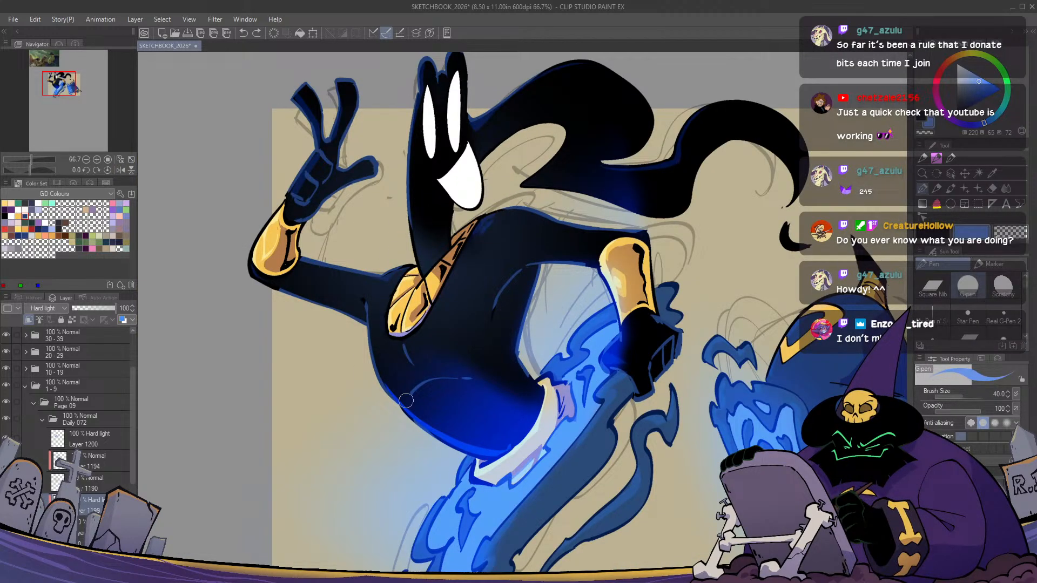
{"action": "key", "text": "e"}
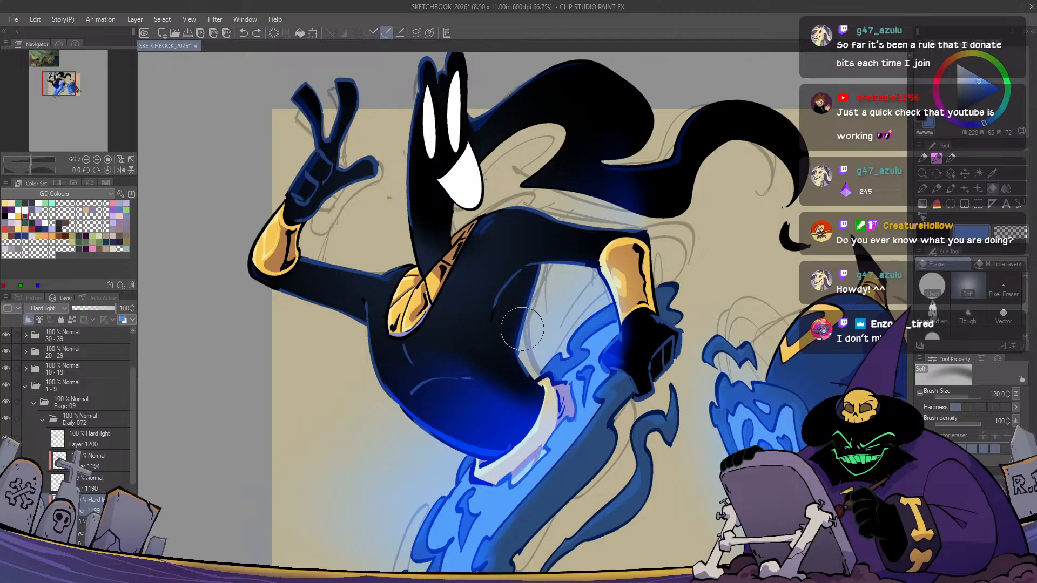
{"action": "key", "text": "p"}
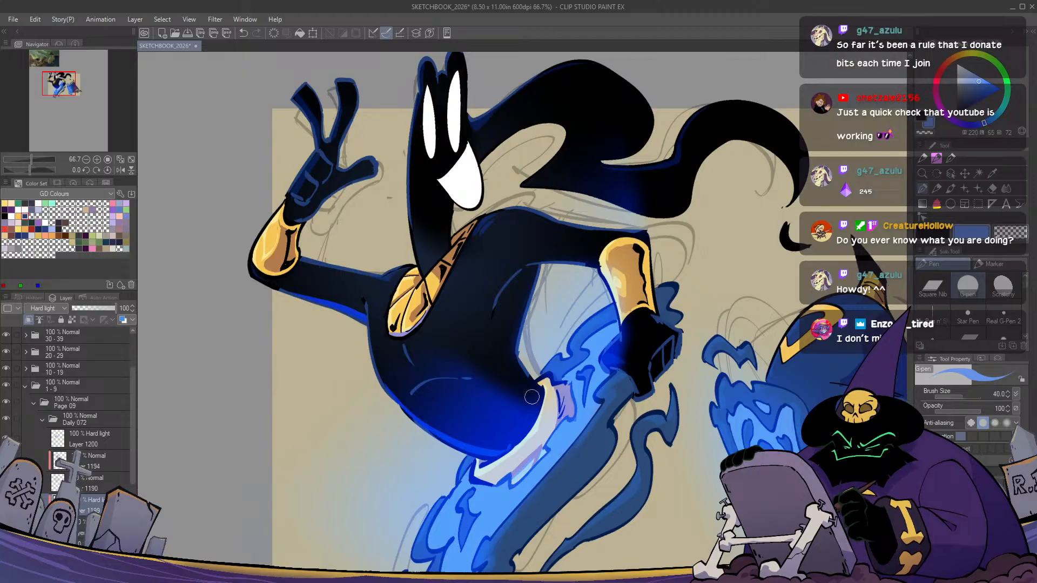
{"action": "key", "text": "h"}
{"action": "key", "text": "h"}
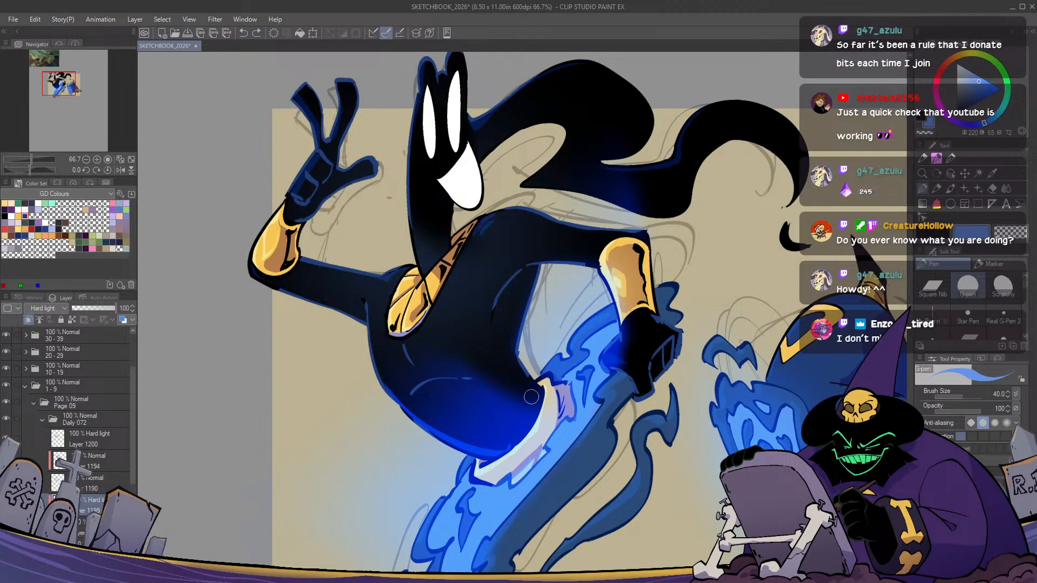
Paint a thin light blue rim along the underside of the raised arm on Layer 1194, redoing the first stroke
{"action": "left_click", "coordinate": [106, 457]}
{"action": "mouse_move", "coordinate": [368, 324]}
{"action": "left_mouse_down"}
{"action": "mouse_move", "coordinate": [279, 290]}
{"action": "mouse_move", "coordinate": [361, 324]}
{"action": "mouse_move", "coordinate": [273, 279]}
{"action": "left_mouse_up"}
{"action": "key", "text": "ctrl+z"}
{"action": "key", "text": "e"}
{"action": "key", "text": "p"}
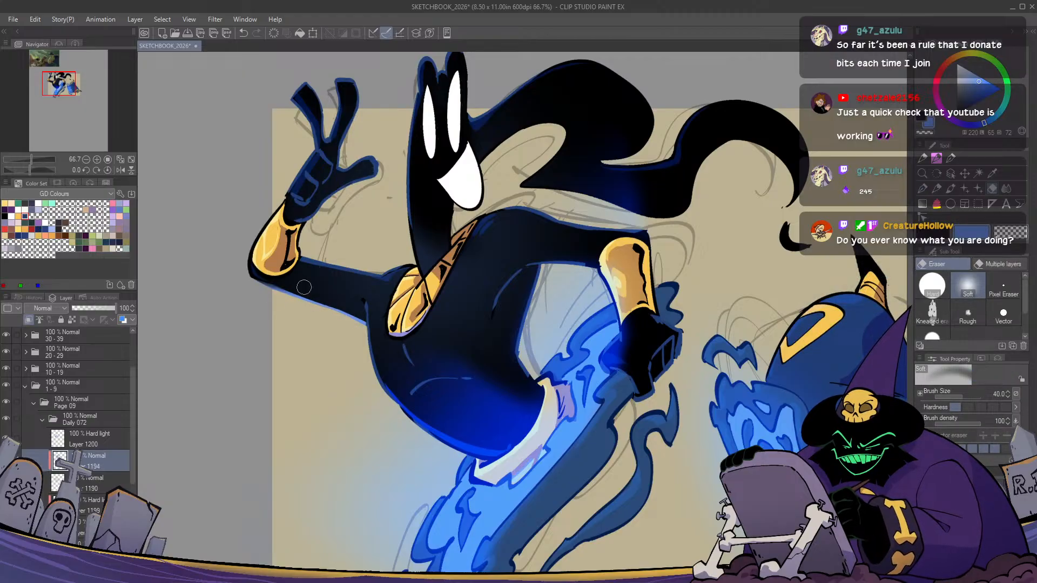
Continue the thin light blue rim along the belly's lower edge and up the torso's side on Layer 1194, checking it mirrored
{"action": "key", "text": "h"}
{"action": "key", "text": "h"}
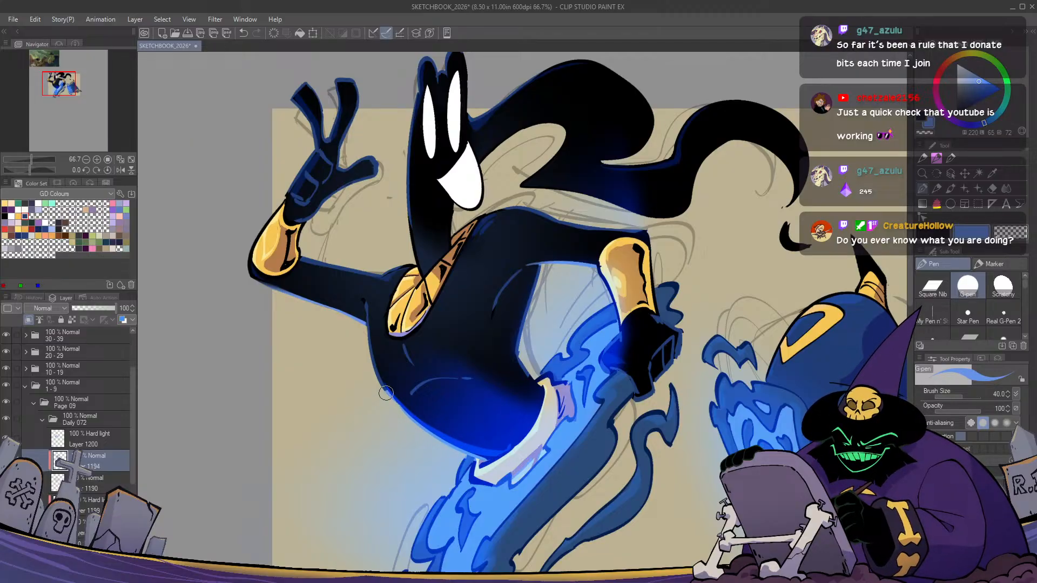
{"action": "key", "text": "h"}
{"action": "key", "text": "h"}
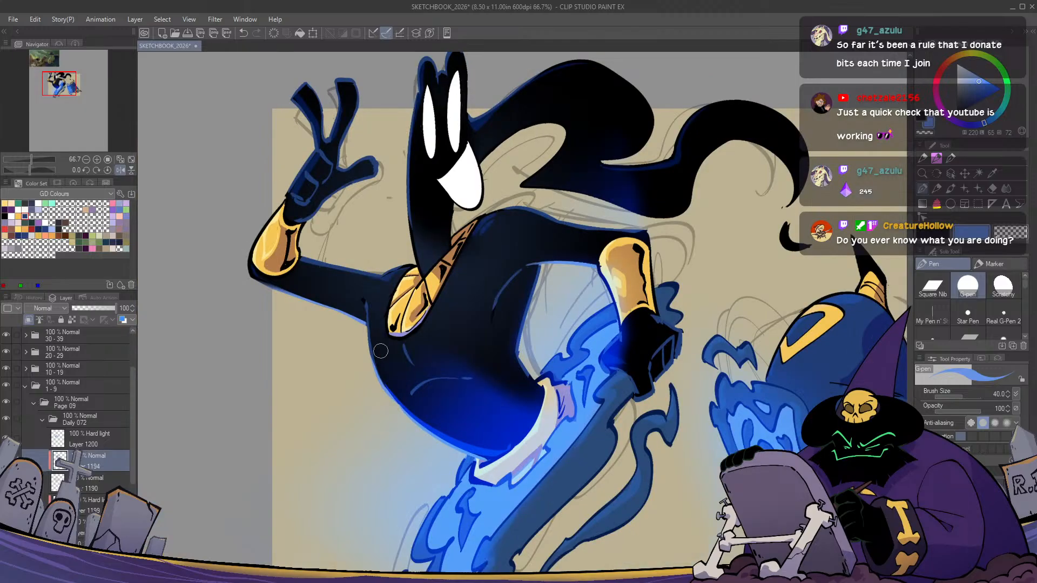
{"action": "left_click_drag", "start_coordinate": [380, 352], "coordinate": [370, 292]}
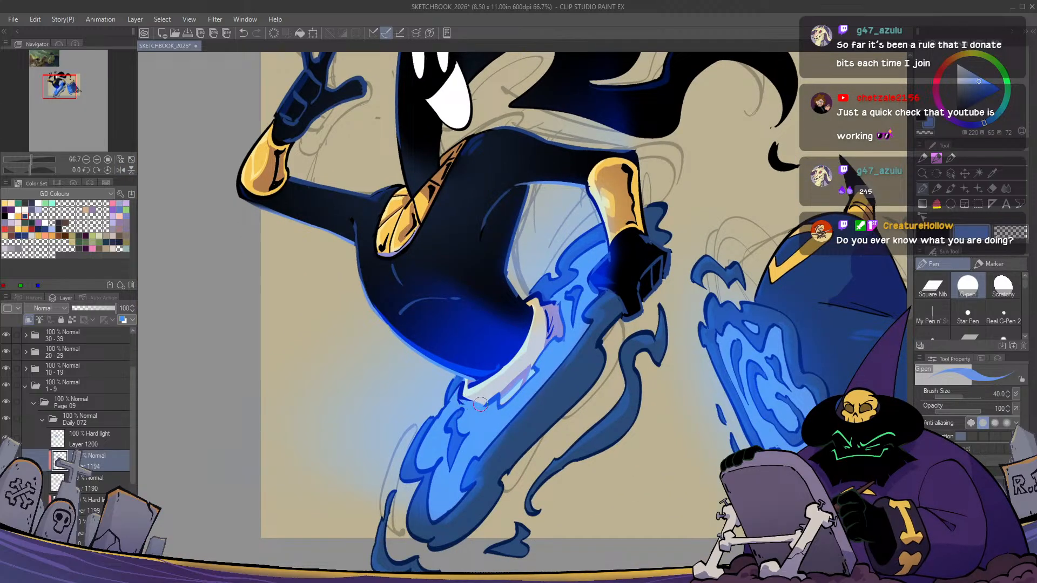
{"action": "key", "text": "h"}
{"action": "key", "text": "h"}
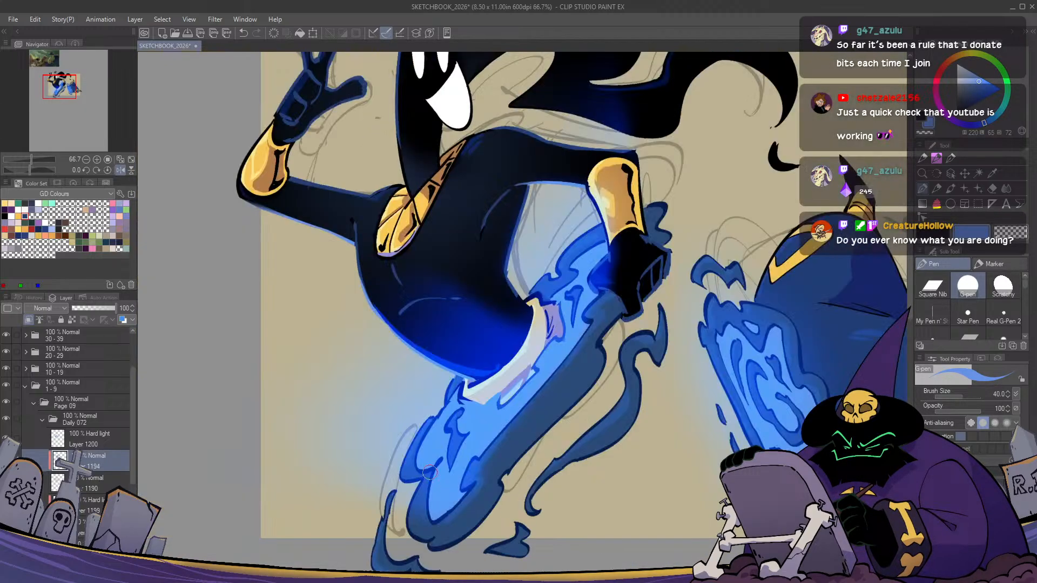
{"action": "scroll", "coordinate": [429, 471], "scroll_direction": "down", "scroll_amount": 1}
{"action": "key", "text": "h"}
{"action": "key", "text": "h"}
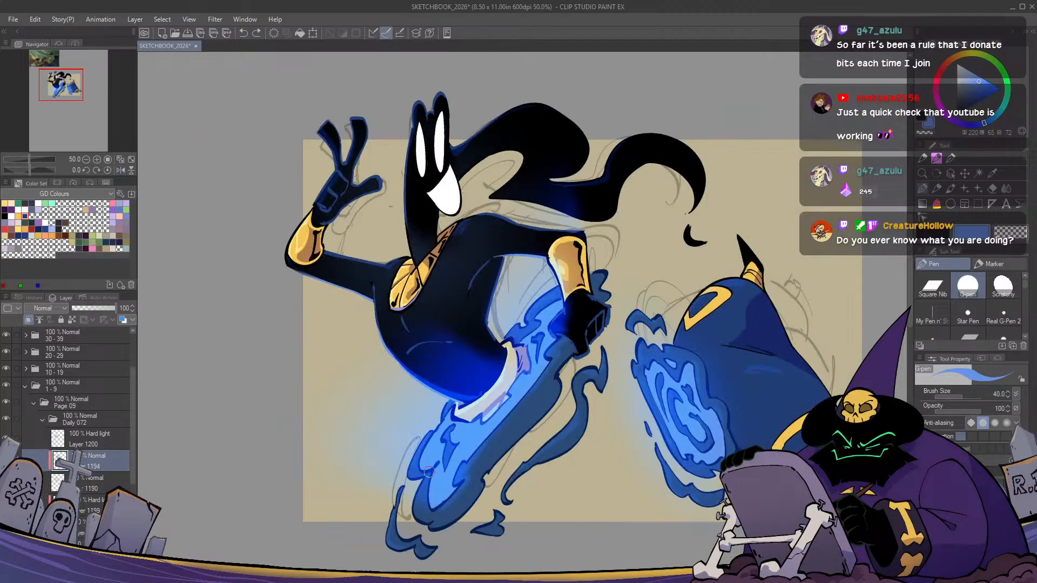
Spray blue droplets around the torso portal with the Droplet airbrush at size 500 on a layer beneath the character, redoing the first scatter
{"action": "scroll", "coordinate": [136, 457], "scroll_direction": "down", "scroll_amount": 5}
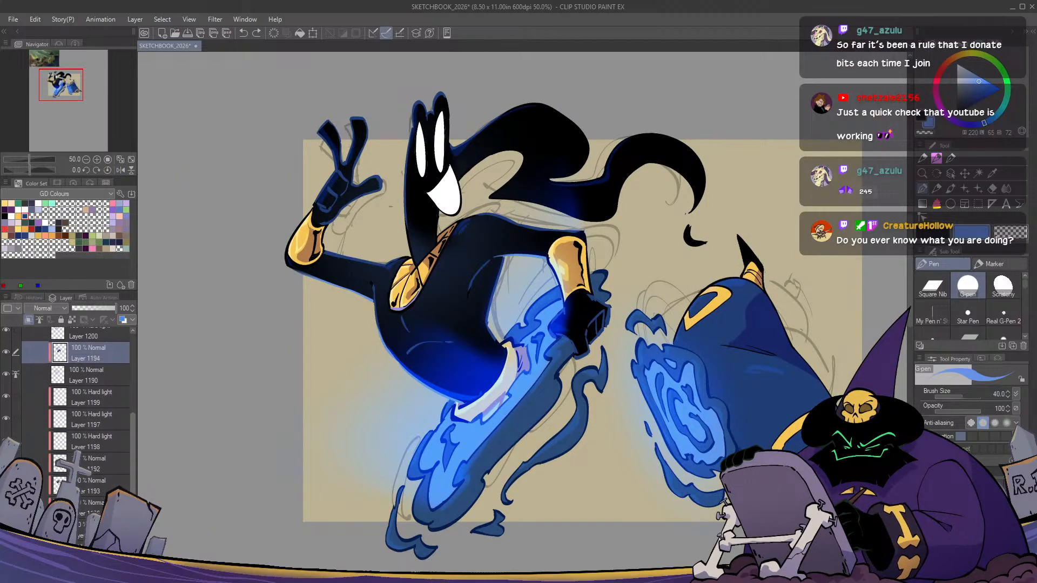
{"action": "left_click", "coordinate": [92, 556]}
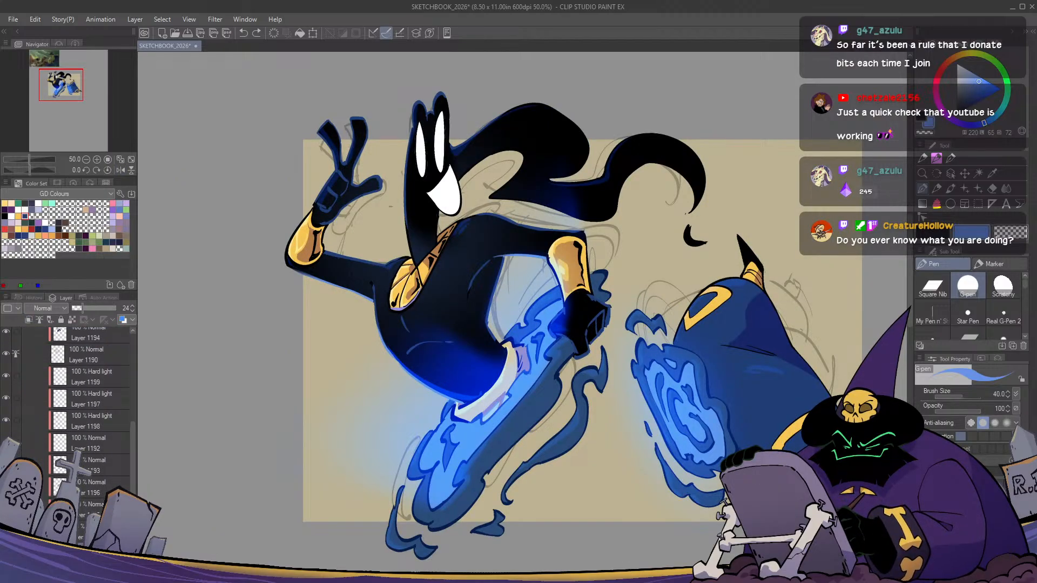
{"action": "key", "text": "b"}
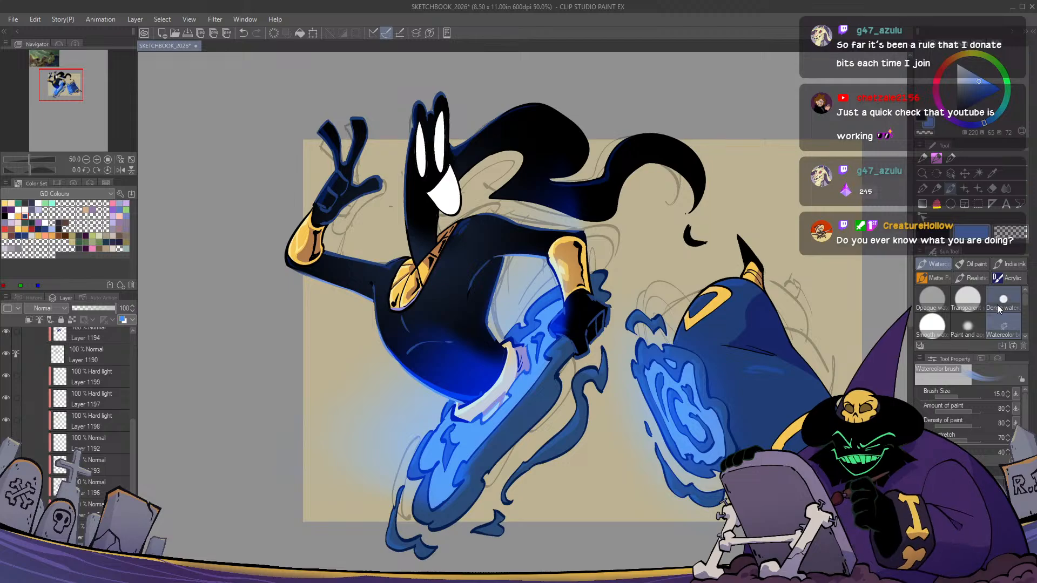
{"action": "key", "text": "b"}
{"action": "left_click", "coordinate": [967, 298]}
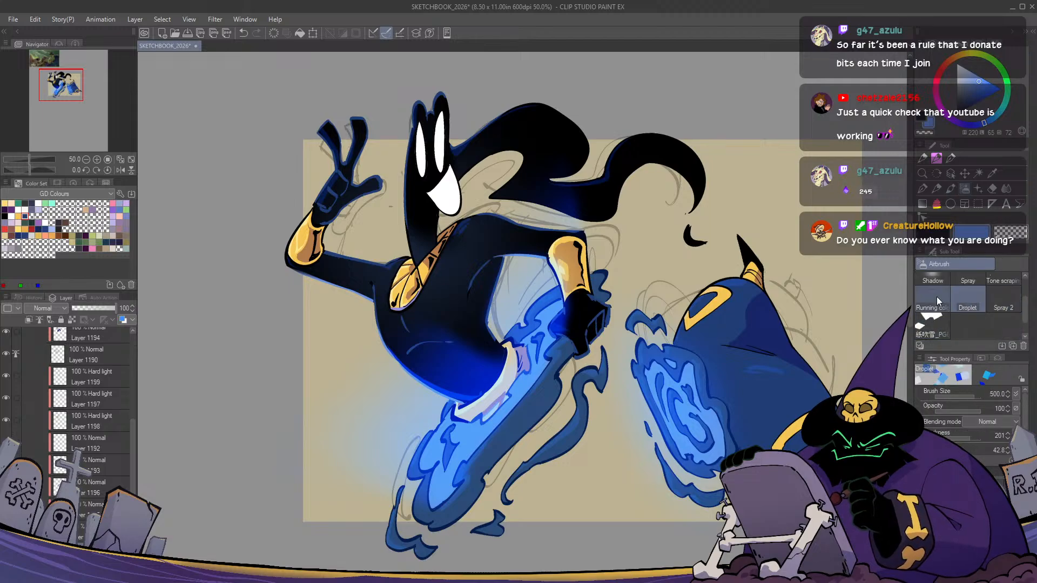
{"action": "left_click_drag", "start_coordinate": [418, 377], "coordinate": [390, 431]}
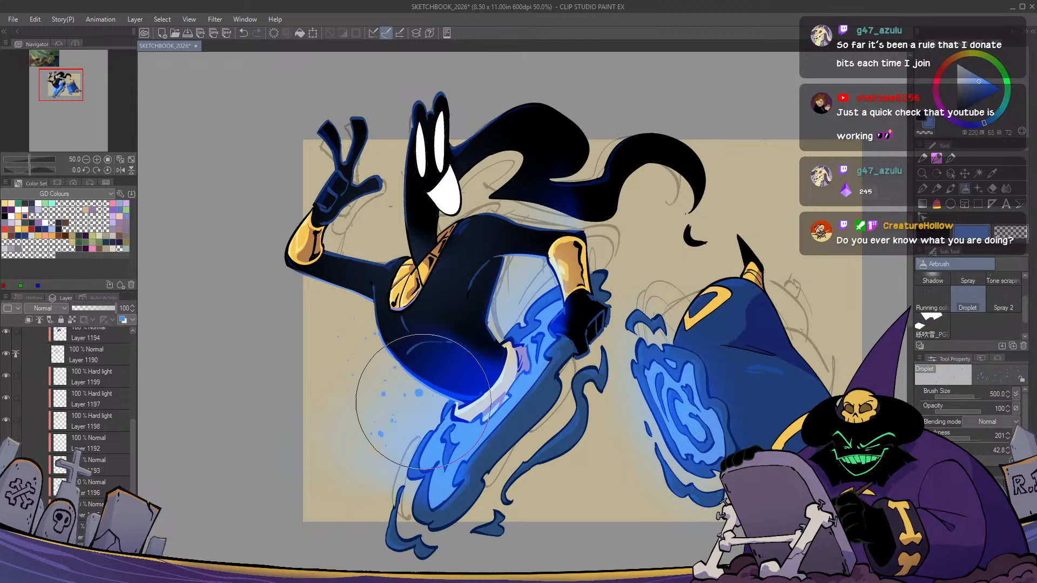
{"action": "key", "text": "h"}
{"action": "key", "text": "h"}
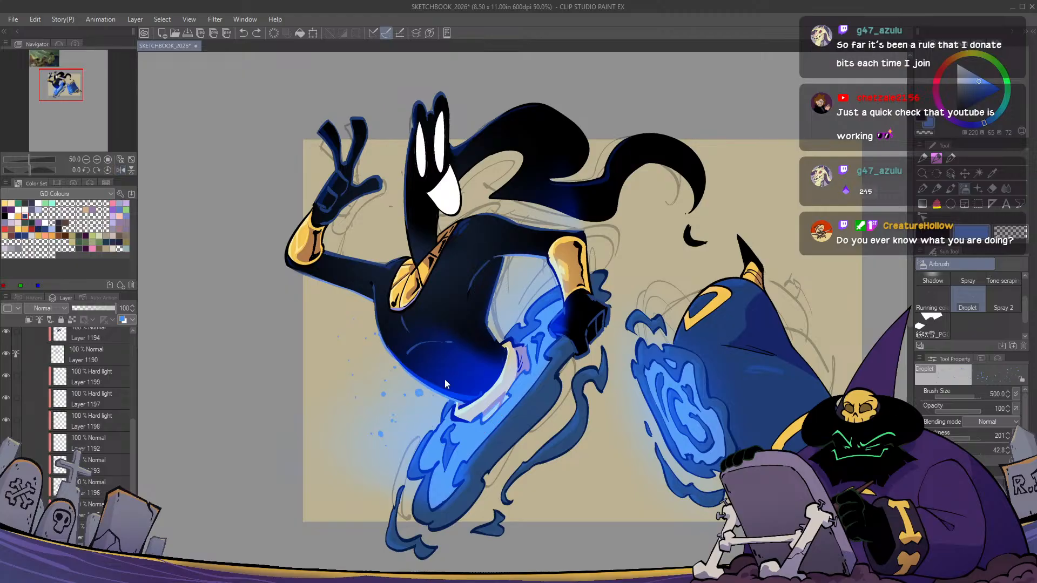
{"action": "key", "text": "ctrl+z"}
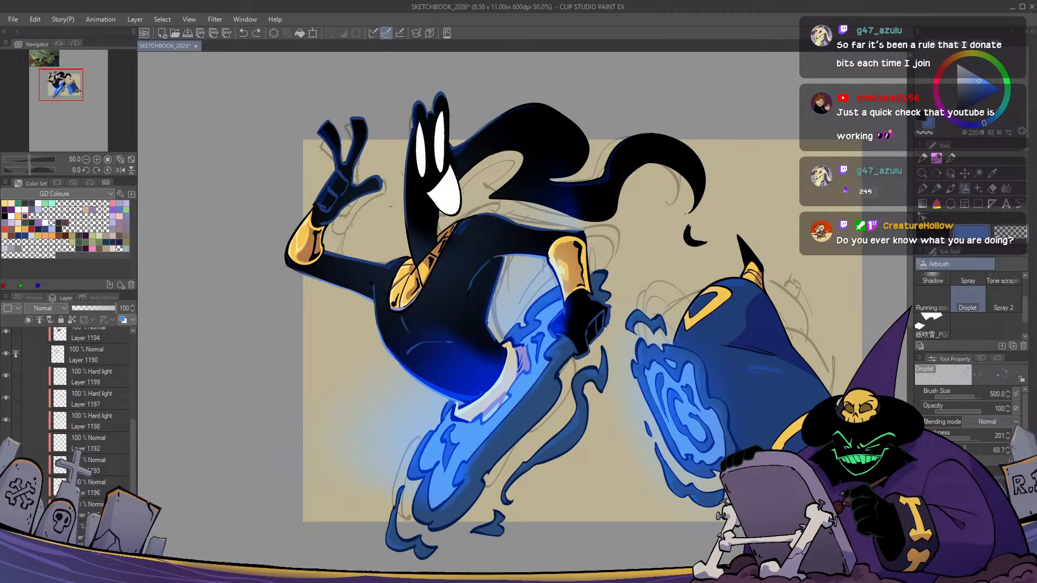
{"action": "left_click_drag", "start_coordinate": [403, 372], "coordinate": [394, 401]}
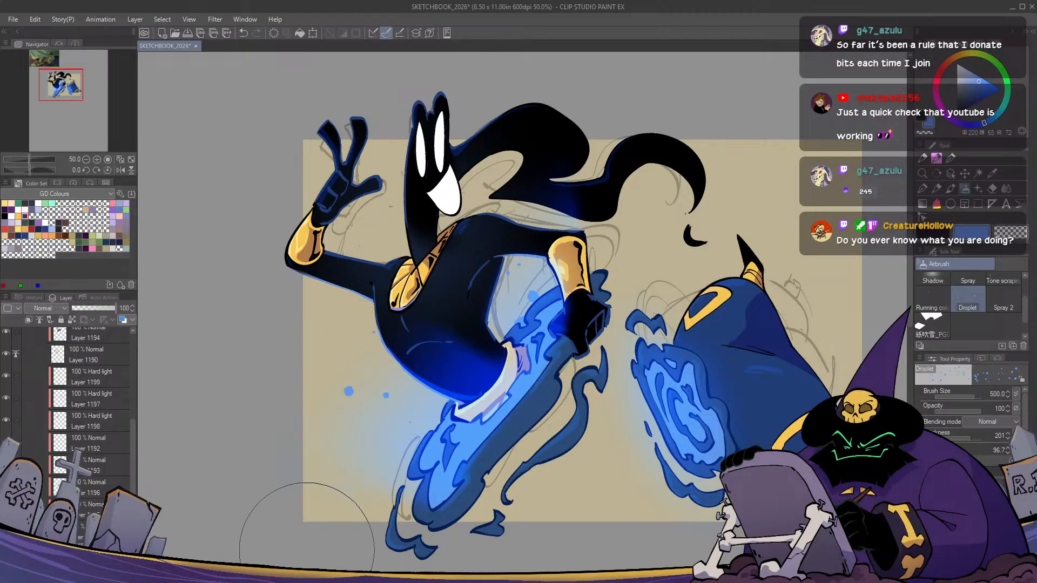
{"action": "key", "text": "h"}
{"action": "key", "text": "h"}
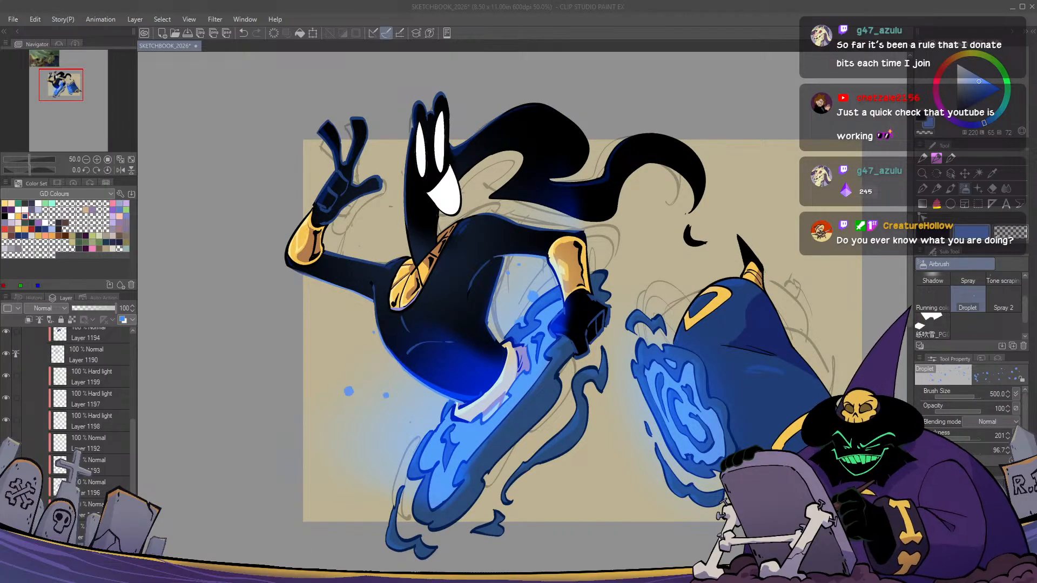
Add another scatter of blue droplets on the background beside the belly's edge, undoing the unwanted sprays
{"action": "left_click", "coordinate": [506, 360]}
{"action": "left_click", "coordinate": [404, 378]}
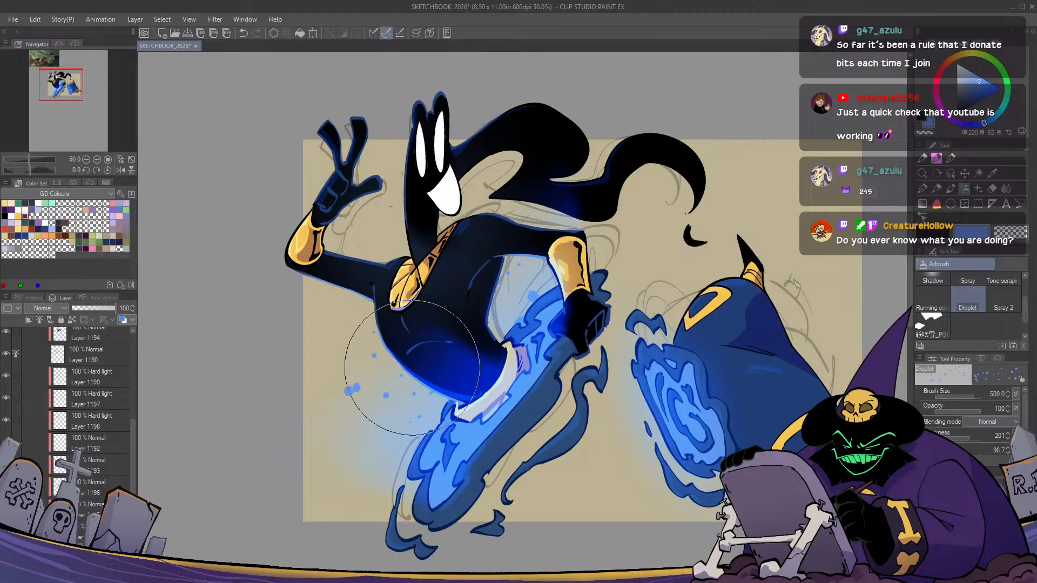
{"action": "left_click", "coordinate": [375, 430]}
{"action": "key", "text": "ctrl+z"}
{"action": "key", "text": "ctrl+z"}
{"action": "left_click", "coordinate": [416, 365]}
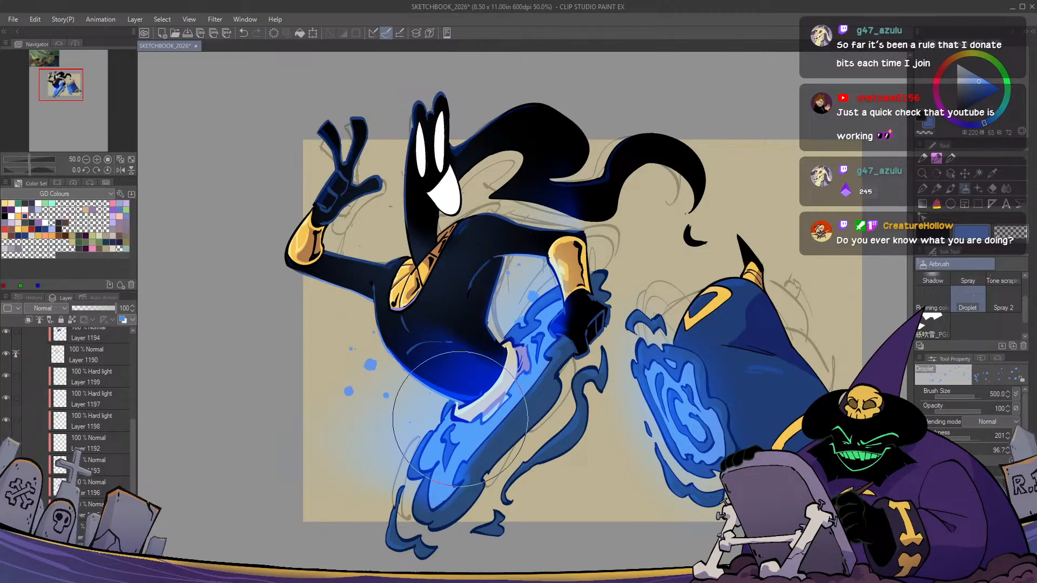
Undo the last spray by the belly and scatter blue droplets beside the second portal, checking the canvas mirrored
{"action": "key", "text": "ctrl+z"}
{"action": "left_click", "coordinate": [449, 374]}
{"action": "left_click", "coordinate": [649, 427]}
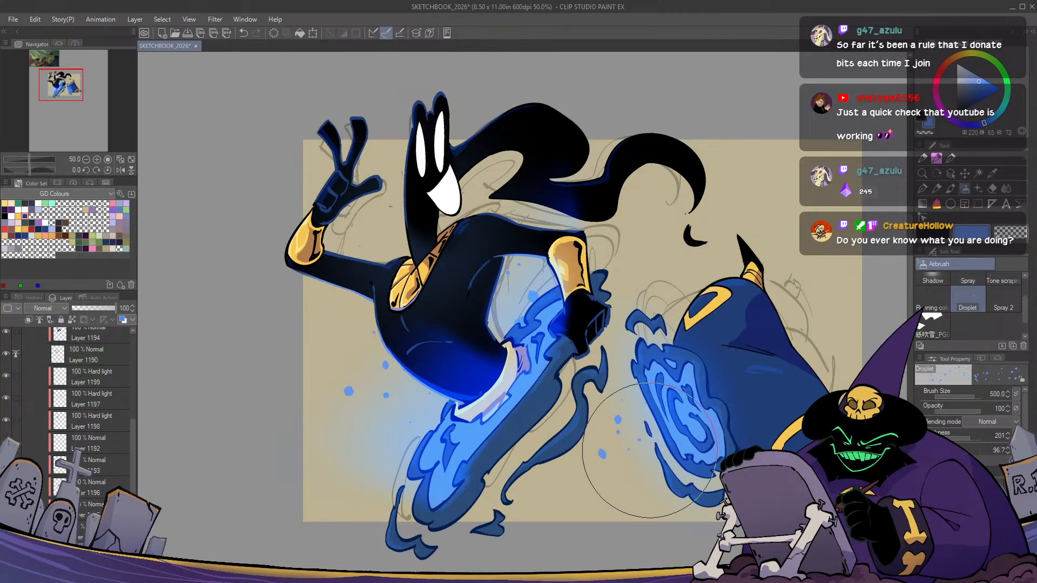
{"action": "key", "text": "h"}
{"action": "key", "text": "h"}
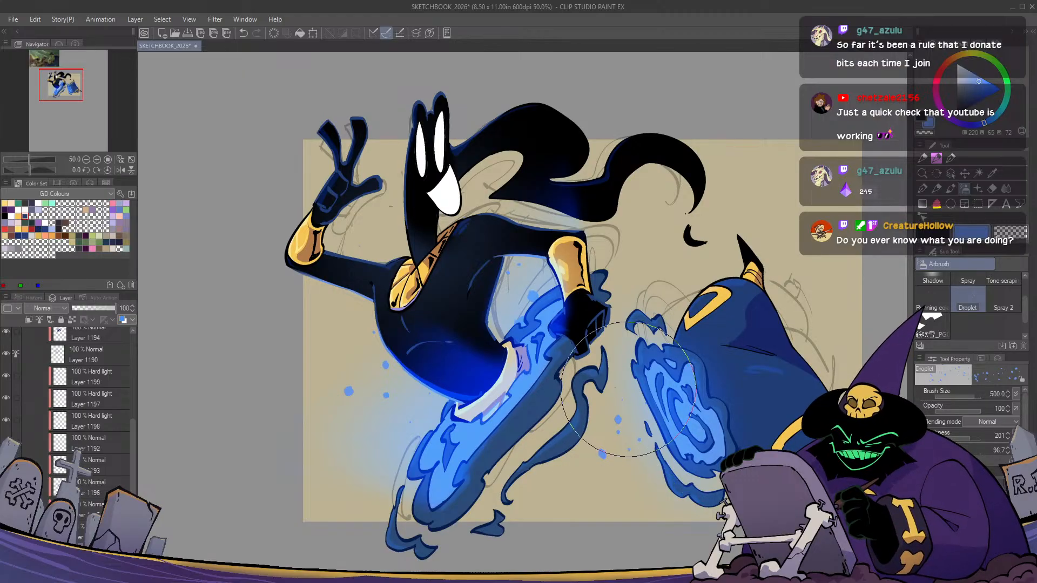
{"action": "key", "text": "h"}
{"action": "key", "text": "h"}
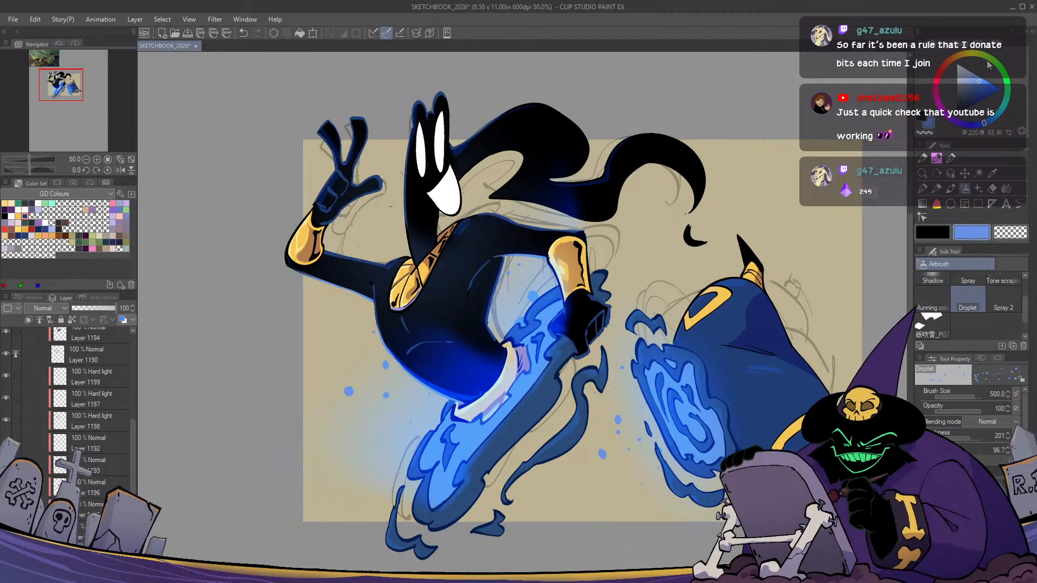
Sample a lighter blue (209, 77, 100) and spray droplets around both portals, checking the canvas mirrored
{"action": "left_click", "coordinate": [486, 423], "text": "alt"}
{"action": "left_click", "coordinate": [545, 319], "text": "alt"}
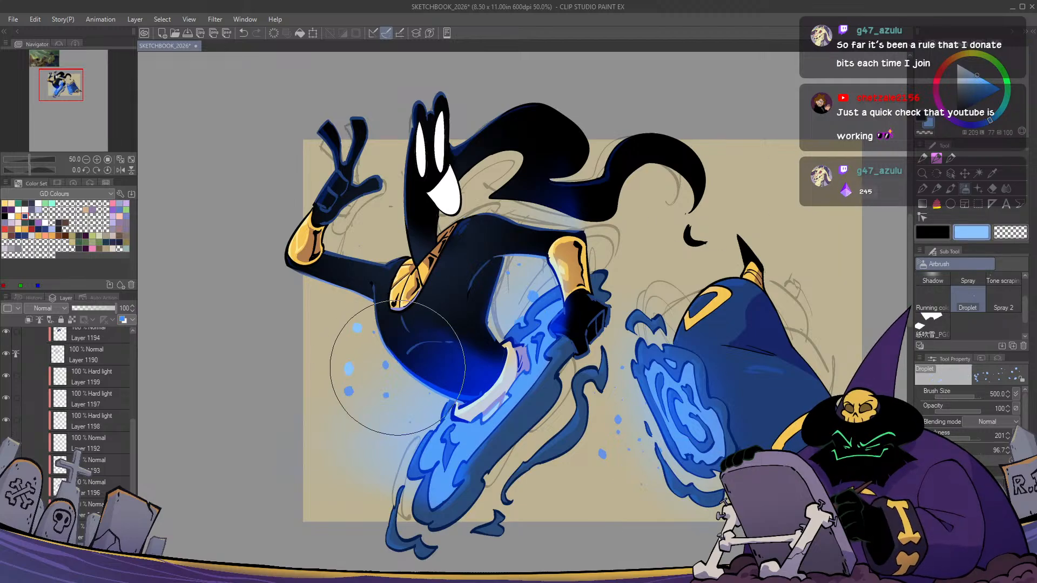
{"action": "left_click", "coordinate": [400, 400]}
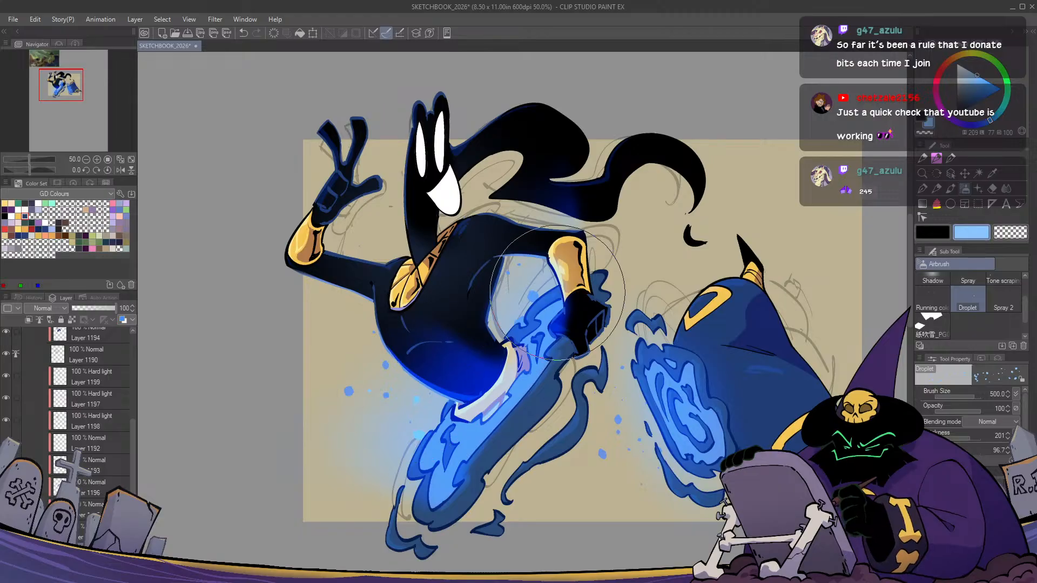
{"action": "left_click", "coordinate": [518, 294]}
{"action": "key", "text": "h"}
{"action": "key", "text": "h"}
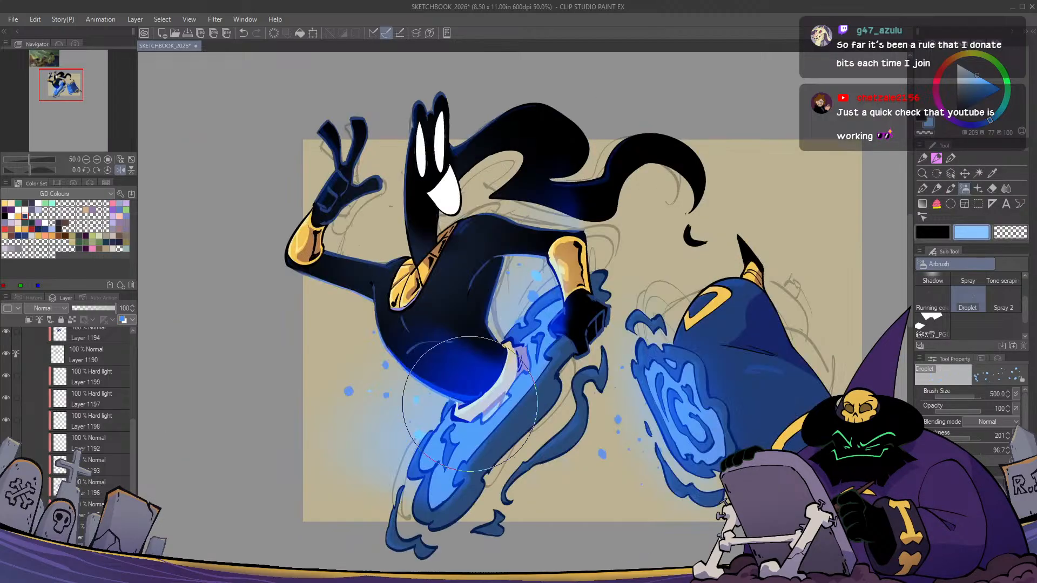
{"action": "key", "text": "h"}
{"action": "key", "text": "h"}
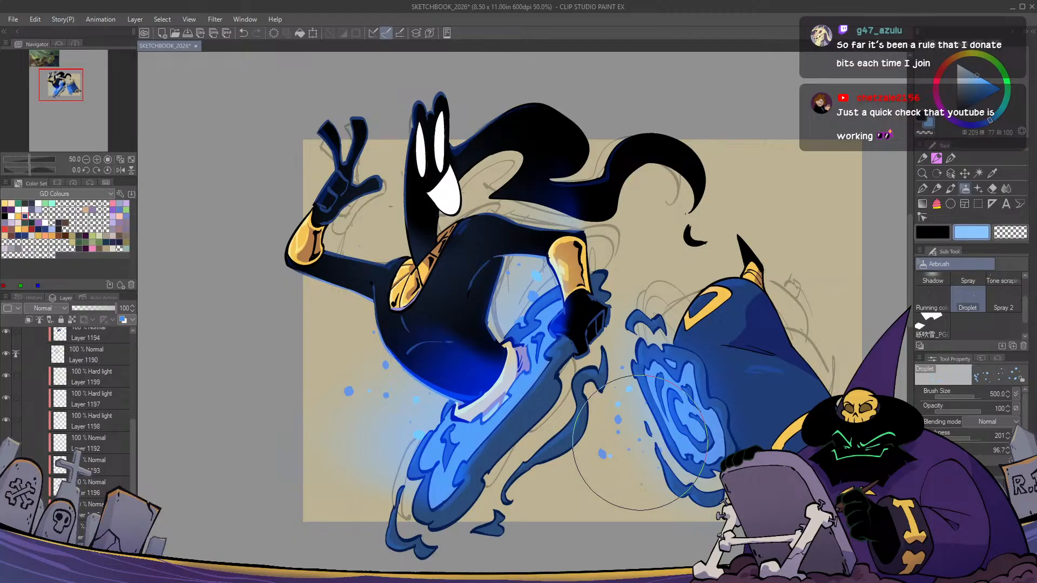
Switch to a very pale blue (209, 92, 100) and spray small droplets around the belly and under the arm, checking them mirrored
{"action": "left_click", "coordinate": [970, 75]}
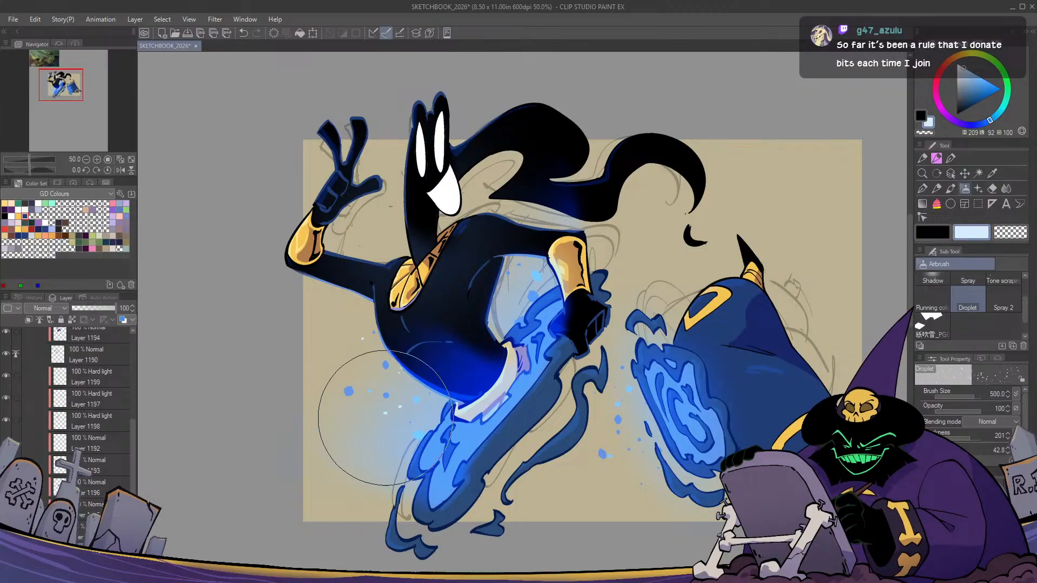
{"action": "key", "text": "h"}
{"action": "key", "text": "h"}
{"action": "left_click", "coordinate": [505, 302]}
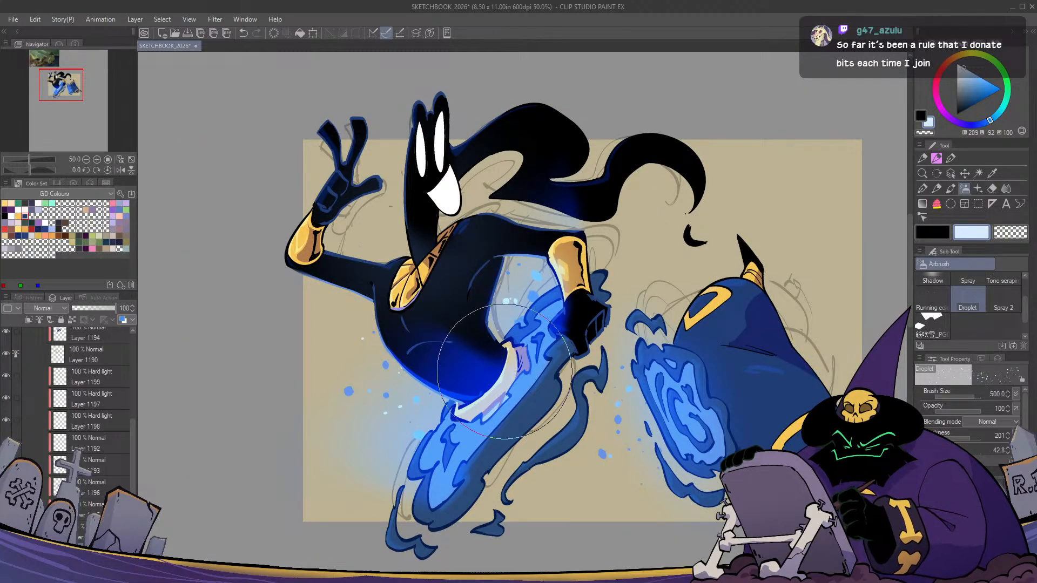
{"action": "key", "text": "h"}
{"action": "key", "text": "h"}
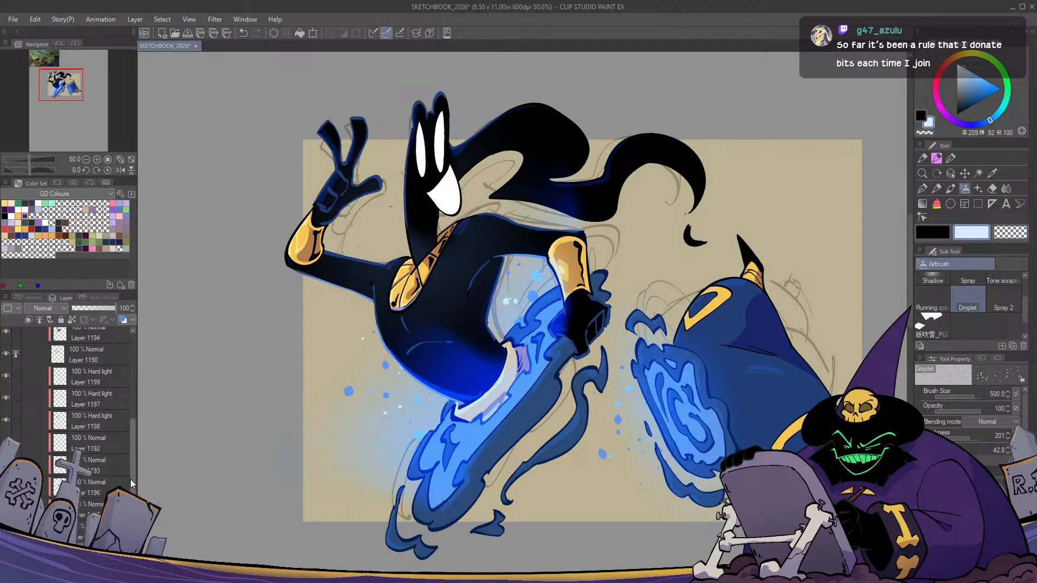
Hide the Hard light Layer 1200 and add a new Normal layer directly beneath it, above Layer 1194
{"action": "left_click_drag", "start_coordinate": [131, 478], "coordinate": [133, 443]}
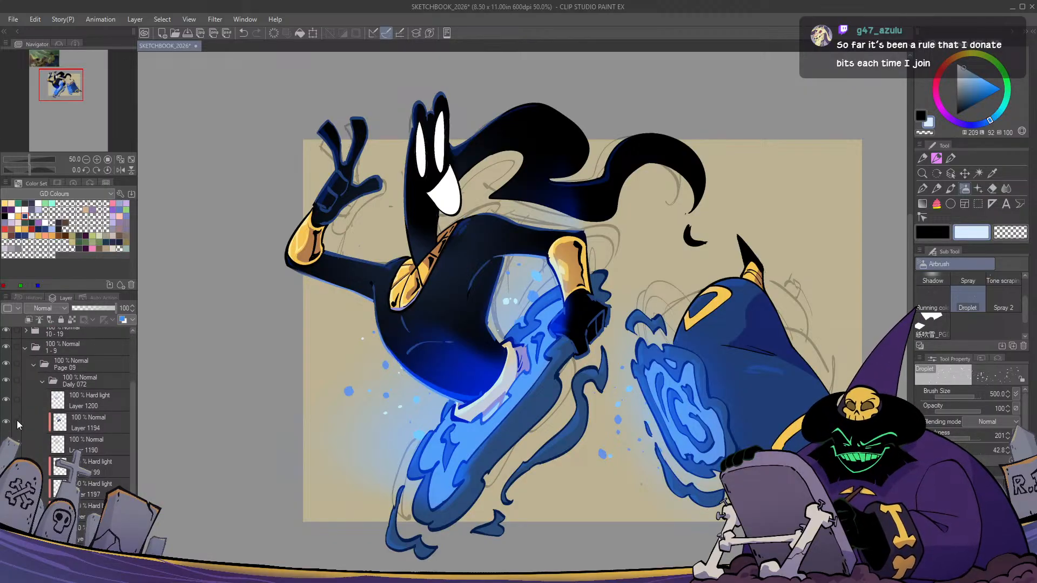
{"action": "left_click", "coordinate": [7, 401]}
{"action": "left_click", "coordinate": [87, 400]}
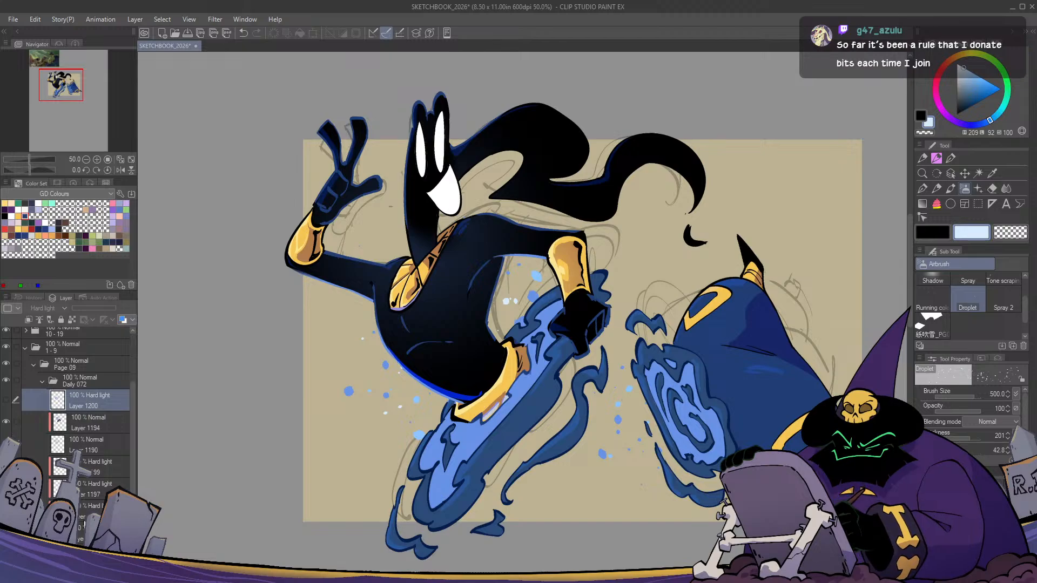
{"action": "key", "text": "ctrl+shift+n"}
{"action": "left_click_drag", "start_coordinate": [98, 432], "coordinate": [99, 433]}
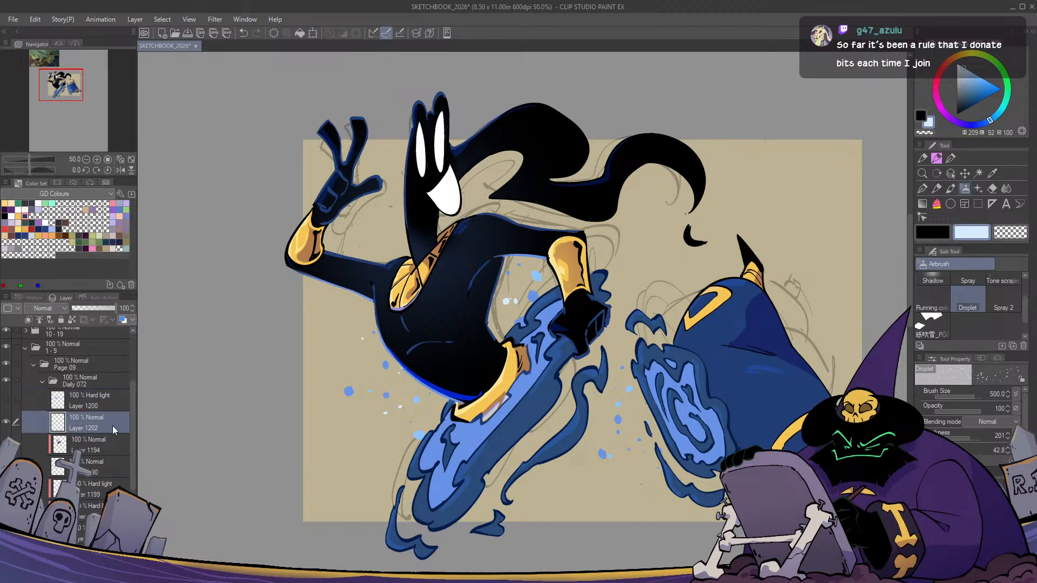
Spray pale blue droplets in front of the torso and both portals on the new layer, redoing the scatter at the second portal
{"action": "left_click", "coordinate": [460, 359]}
{"action": "left_click", "coordinate": [480, 410]}
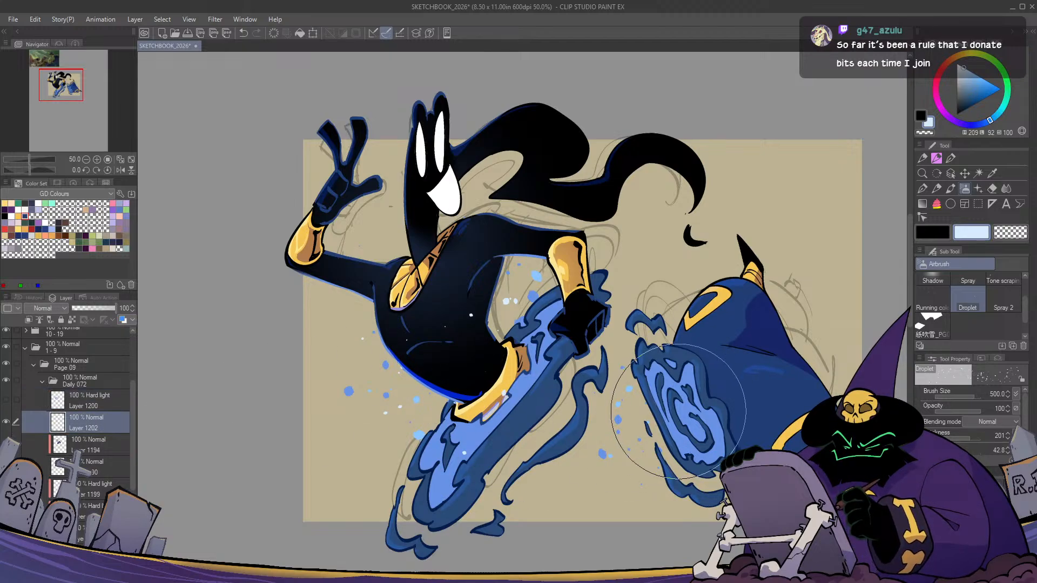
{"action": "left_click", "coordinate": [684, 461]}
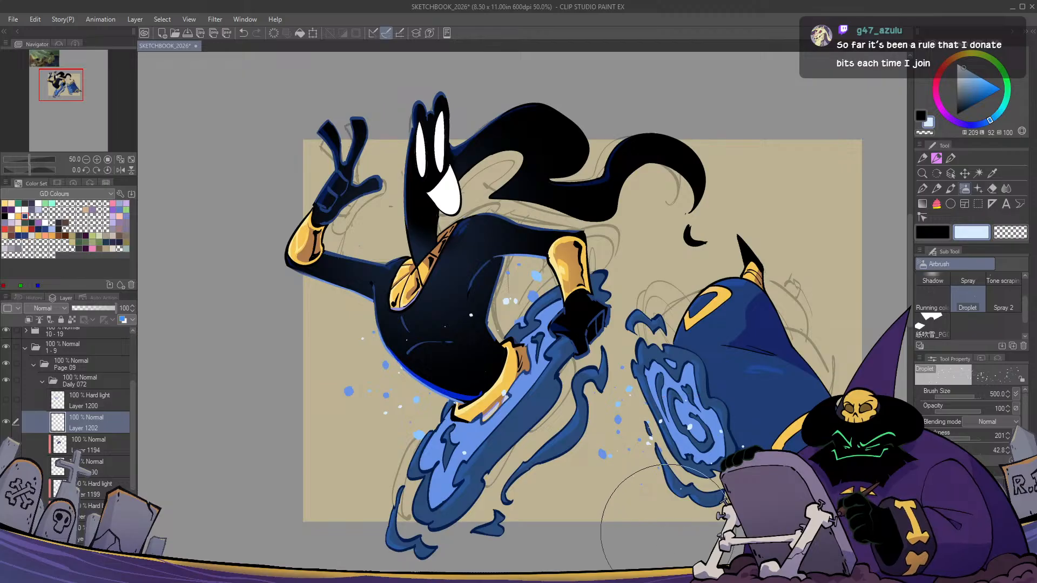
{"action": "left_click", "coordinate": [688, 465]}
{"action": "key", "text": "ctrl+z"}
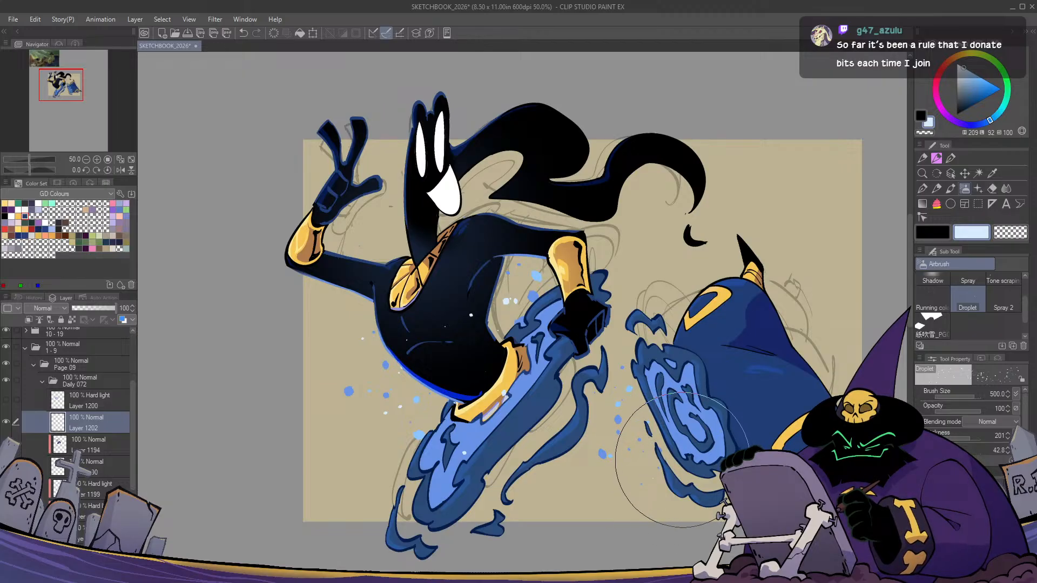
{"action": "left_click", "coordinate": [664, 421]}
{"action": "left_click", "coordinate": [671, 435]}
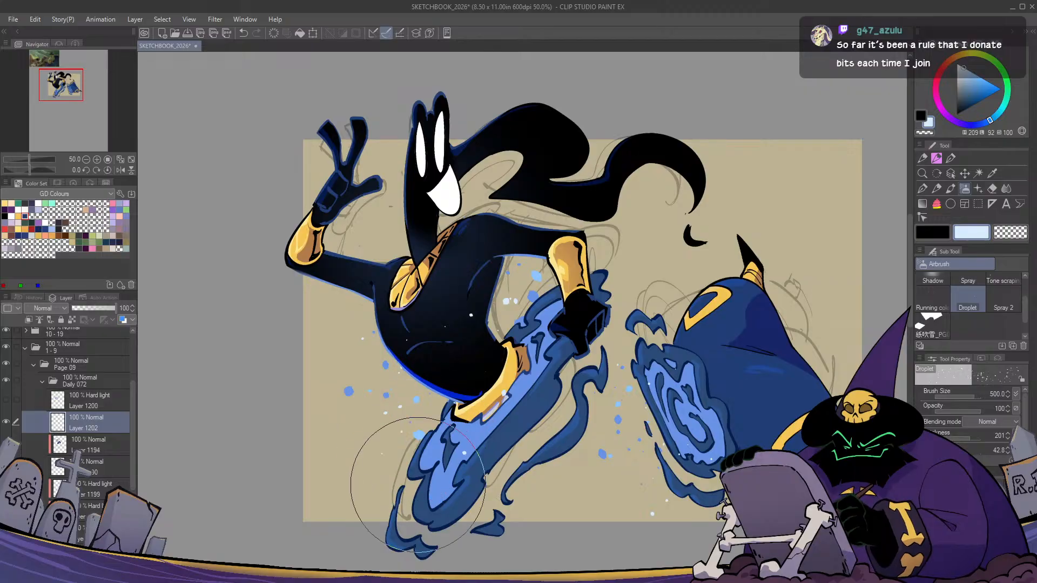
Sample the medium blue (220, 65, 72) from the droplets beside the belly for the Droplet airbrush
{"action": "left_click", "coordinate": [383, 378], "text": "alt"}
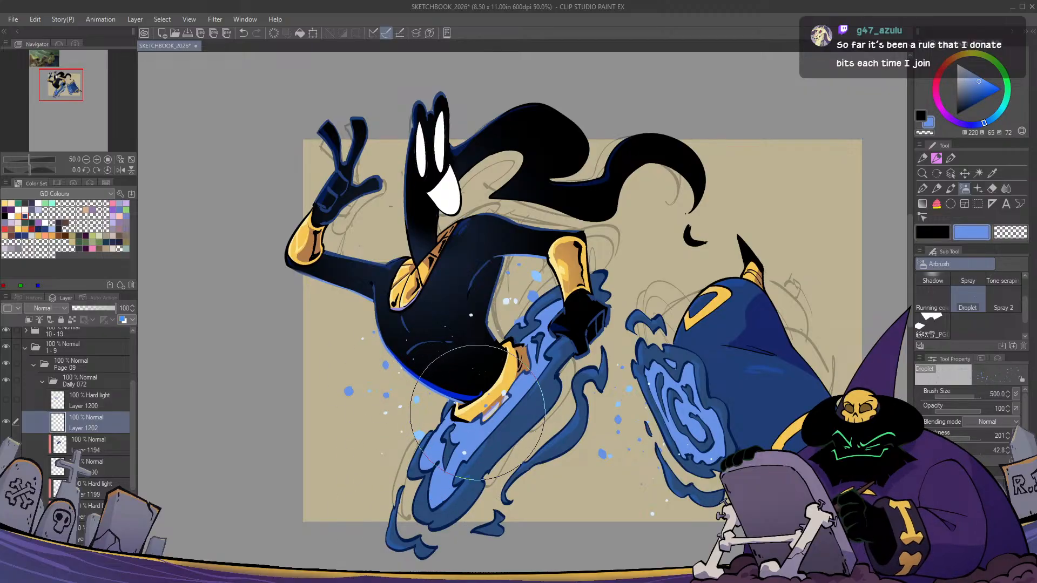
Set the Droplet airbrush's lowest visible property to 86.1, sample light blue from the droplets, and spray more droplets around the severed legs
{"action": "left_click_drag", "start_coordinate": [947, 453], "coordinate": [958, 453]}
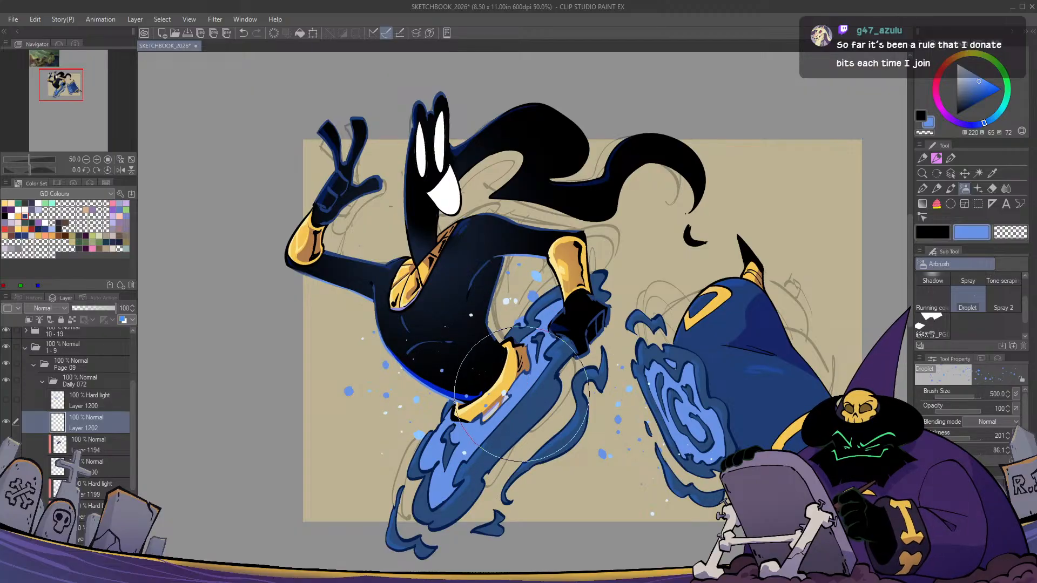
{"action": "key", "text": "h"}
{"action": "key", "text": "h"}
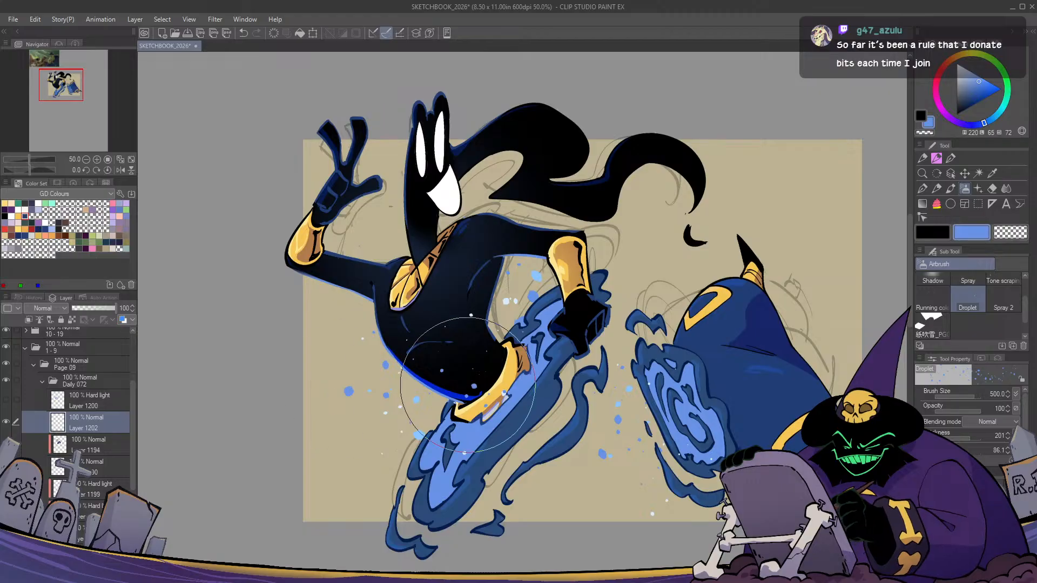
{"action": "left_click", "coordinate": [415, 399], "text": "alt"}
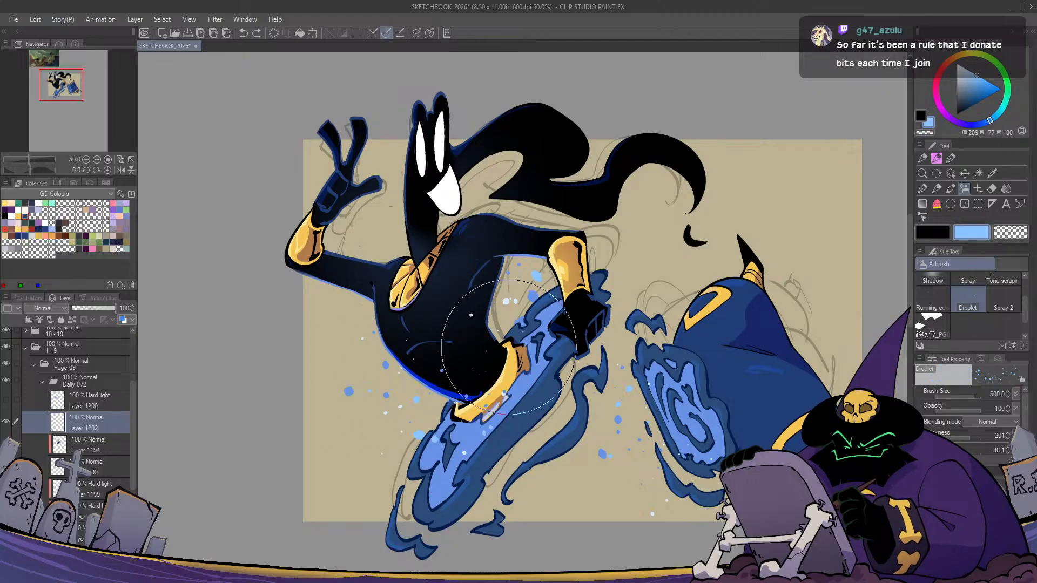
{"action": "key", "text": "h"}
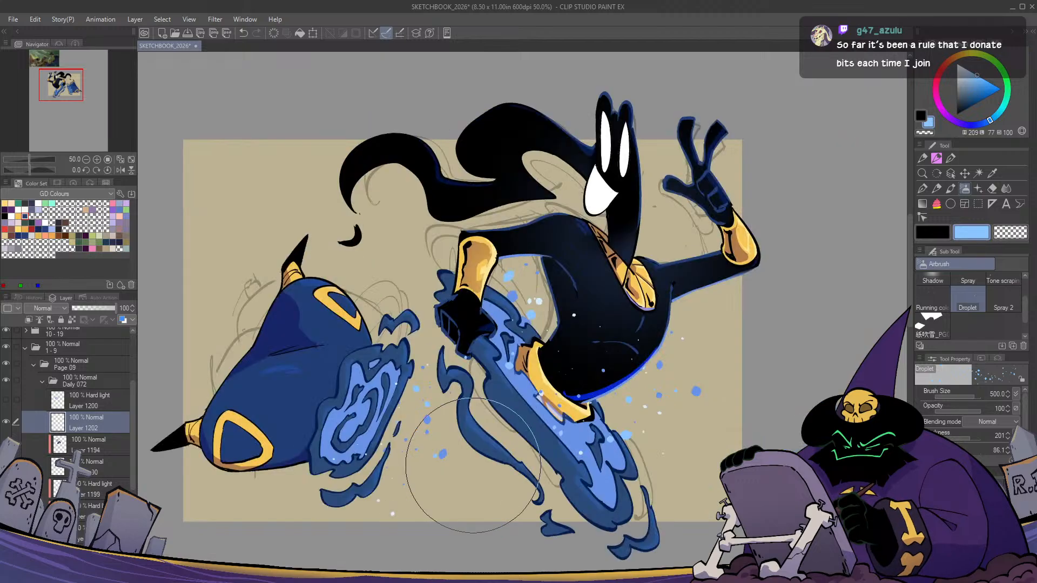
{"action": "key", "text": "h"}
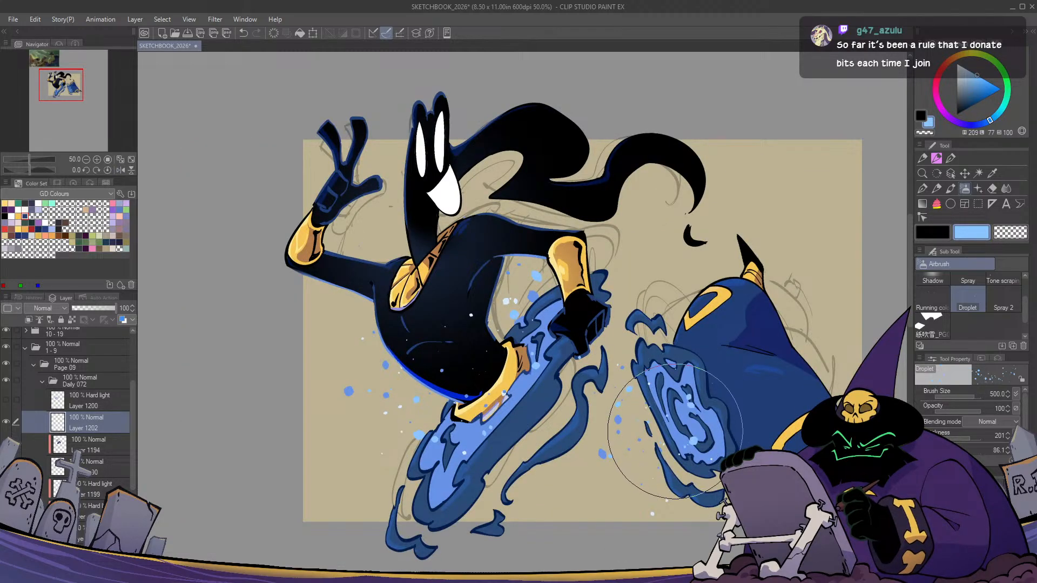
Sample the mid-blue droplet color and spray larger droplets beside the severed leg piece
{"action": "left_click", "coordinate": [603, 451], "text": "alt"}
{"action": "key", "text": "h"}
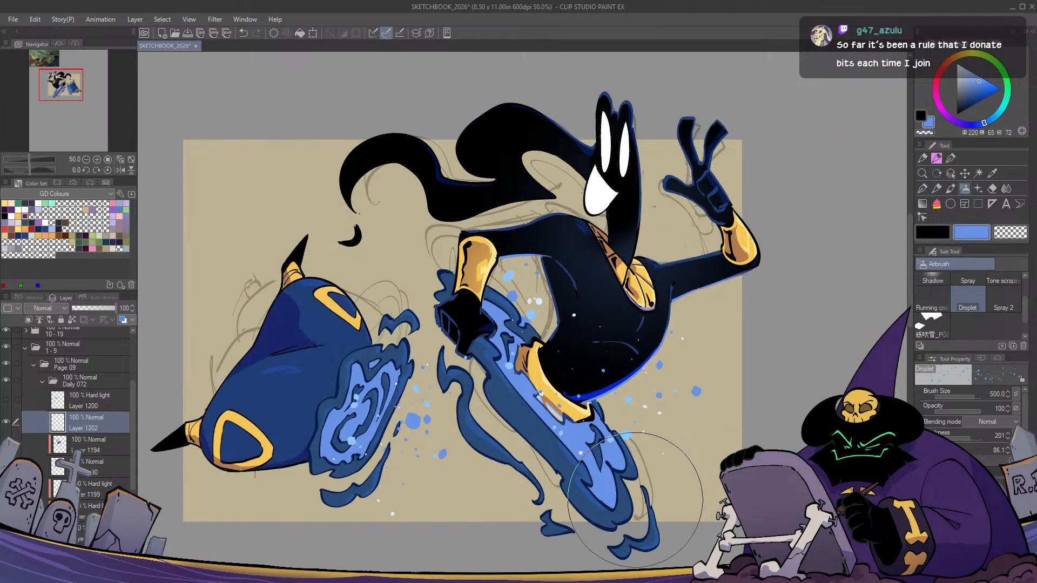
{"action": "key", "text": "h"}
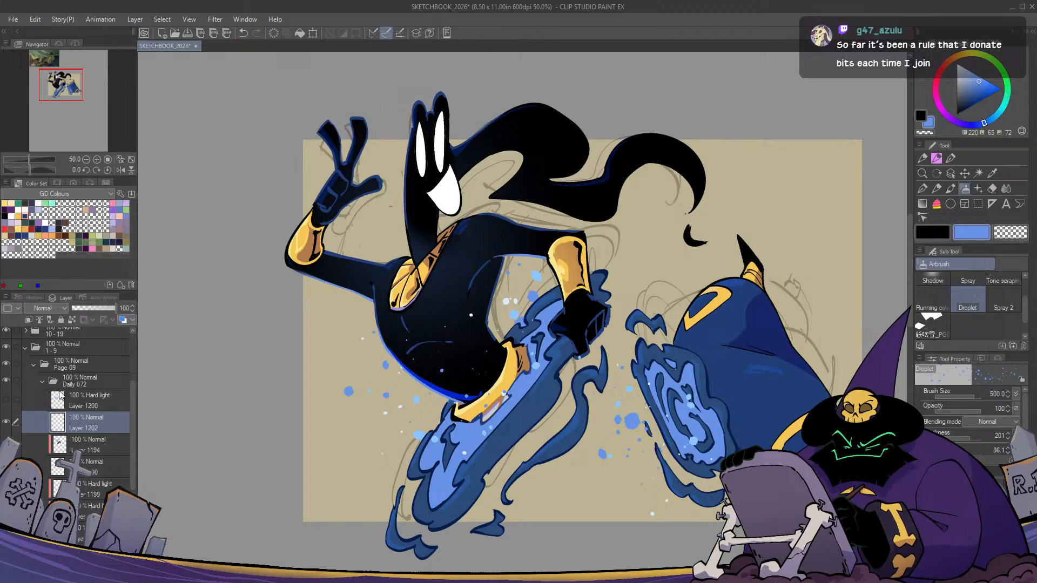
Show the Hard light glow layer, Layer 1200, and check the composition mirrored
{"action": "left_click", "coordinate": [6, 402]}
{"action": "key", "text": "h"}
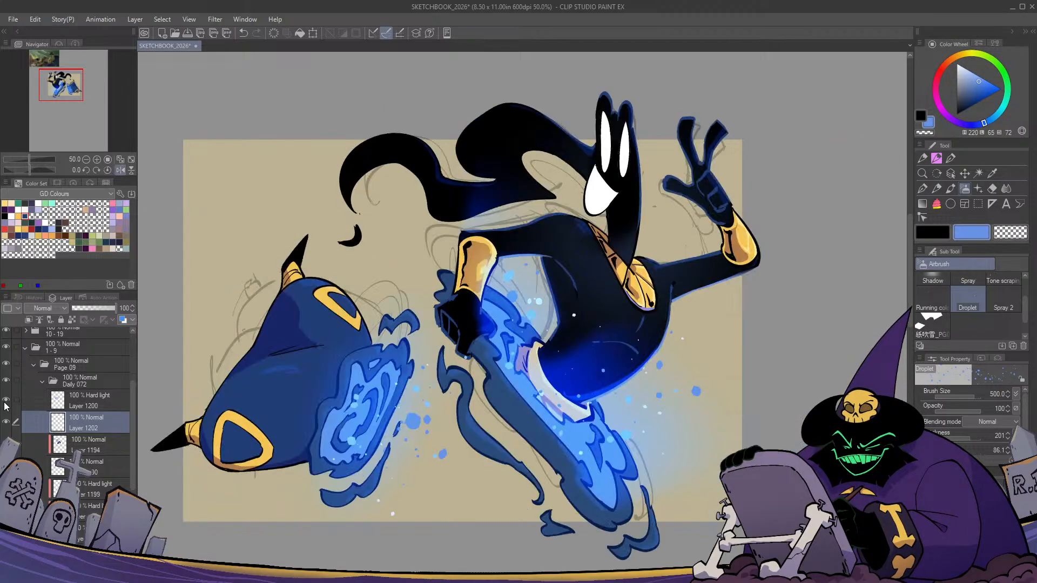
{"action": "key", "text": "h"}
{"action": "key", "text": "h"}
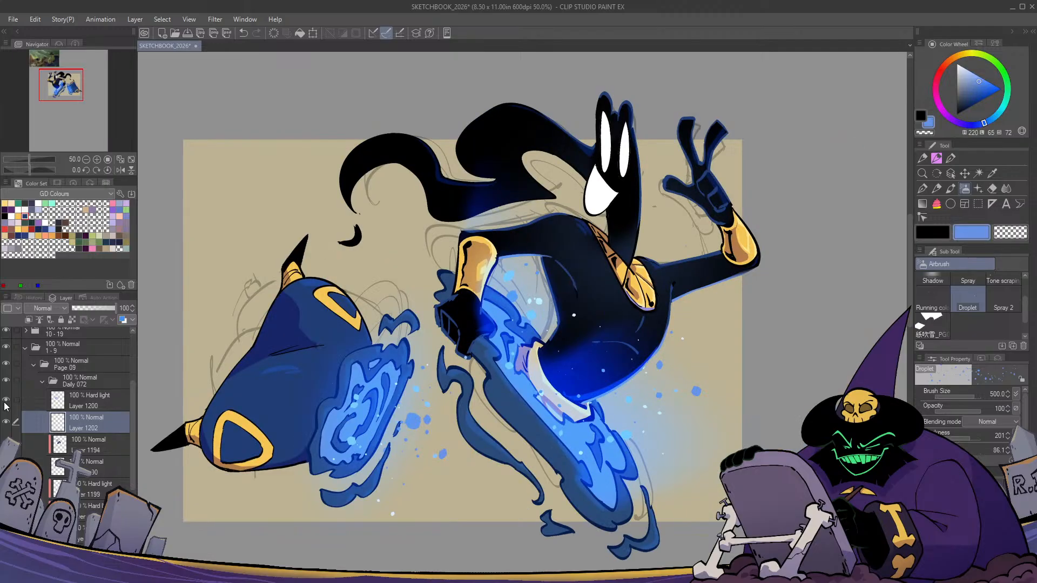
{"action": "key", "text": "h"}
Select the tan background layer and shift its hue and saturation to a vivid orange
{"action": "scroll", "coordinate": [89, 481], "scroll_direction": "down", "scroll_amount": 5}
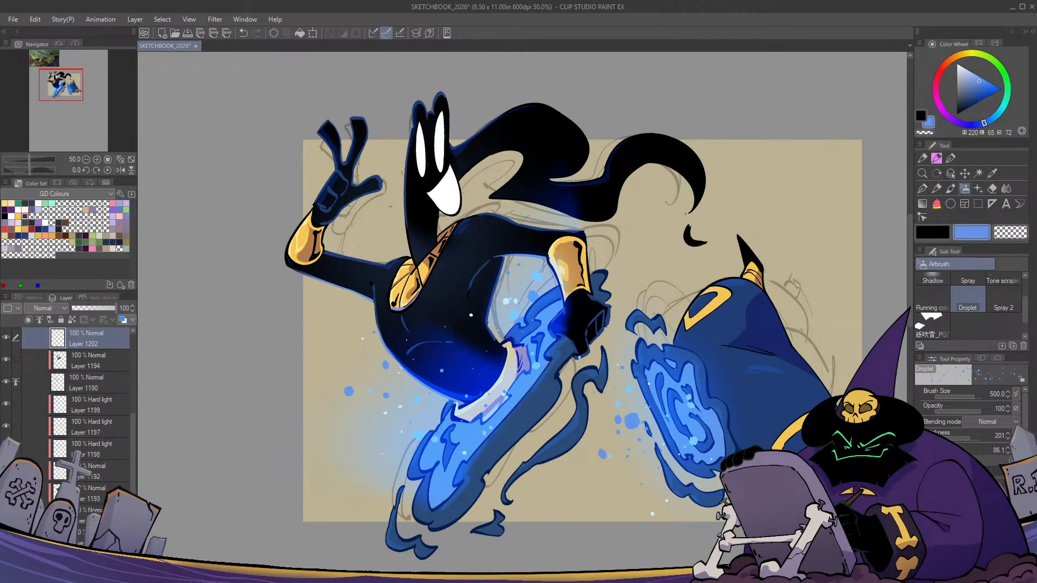
{"action": "left_click", "coordinate": [78, 542]}
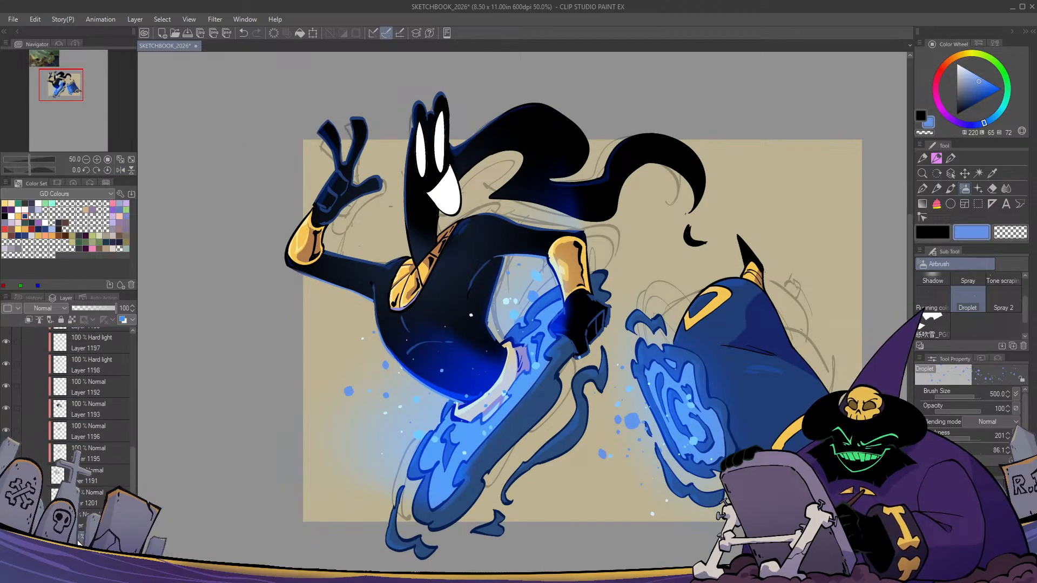
{"action": "key", "text": "ctrl+u"}
{"action": "left_click_drag", "start_coordinate": [734, 348], "coordinate": [696, 403]}
{"action": "left_click_drag", "start_coordinate": [715, 344], "coordinate": [739, 371]}
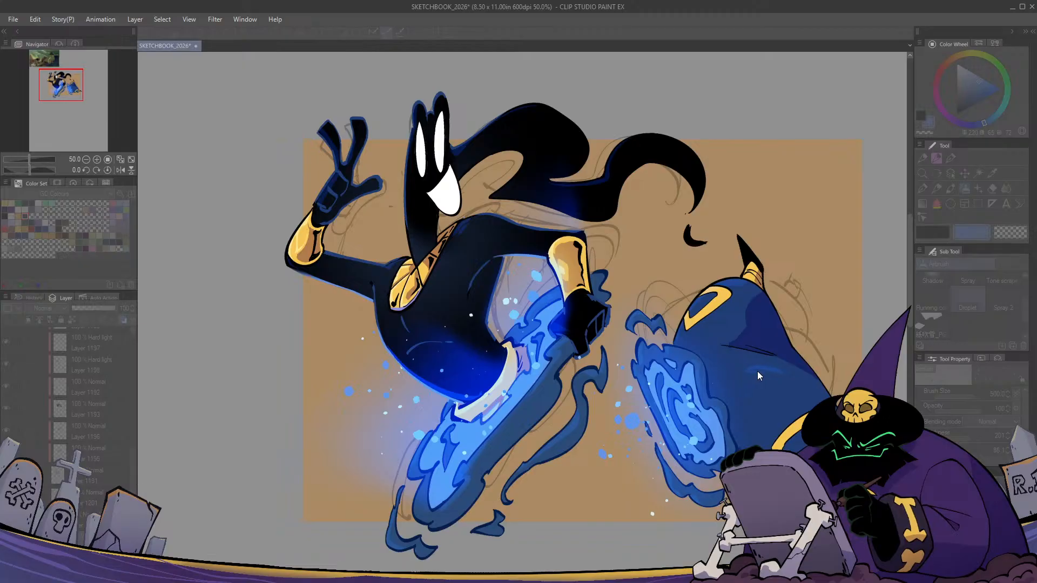
{"action": "key", "text": "h"}
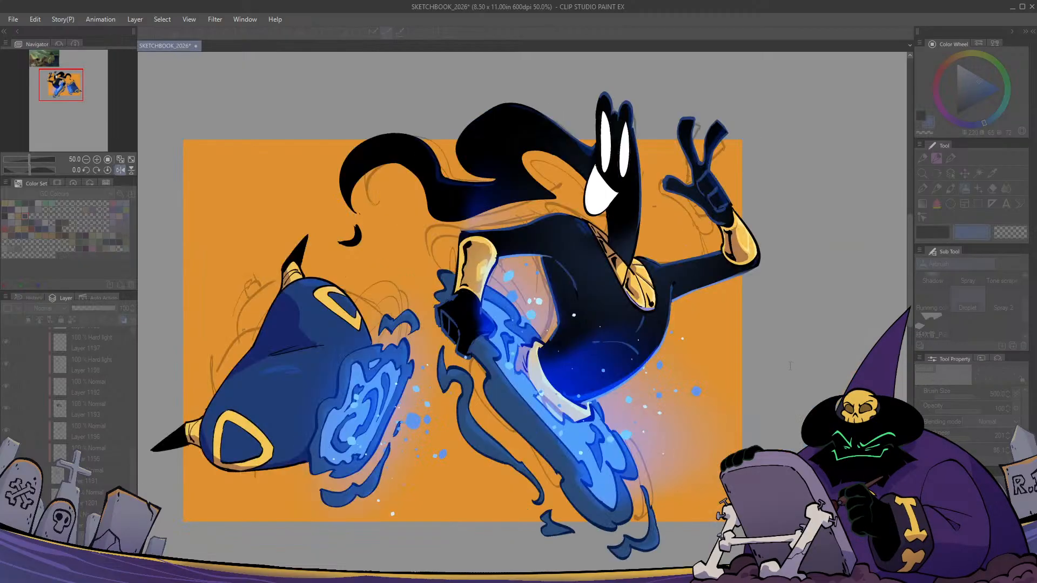
{"action": "key", "text": "h"}
Shift the background's hue toward yellow and lighten it to a pale cream
{"action": "key", "text": "ctrl+z"}
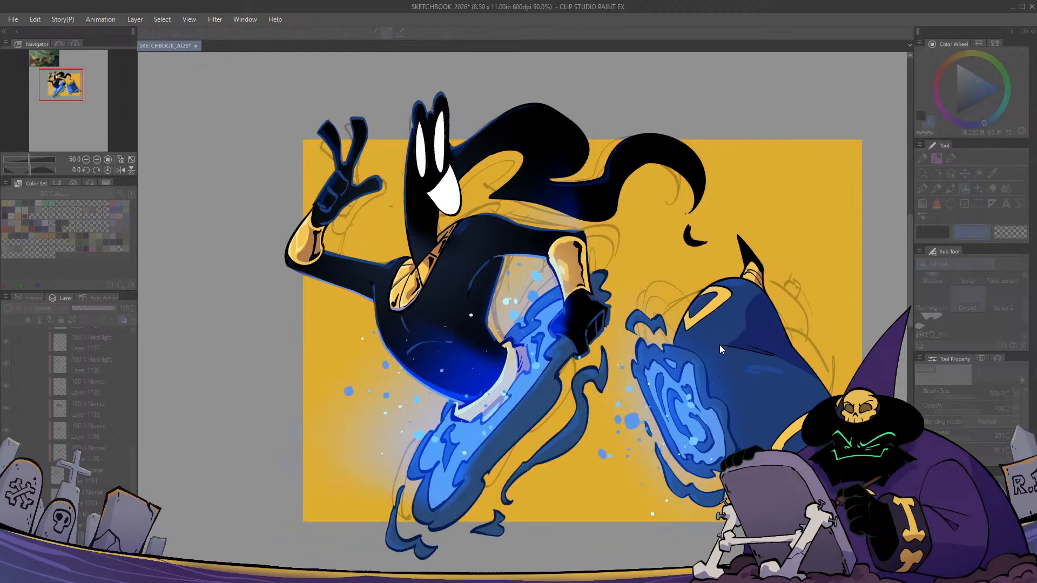
{"action": "key", "text": "ctrl+z"}
{"action": "key", "text": "ctrl+z"}
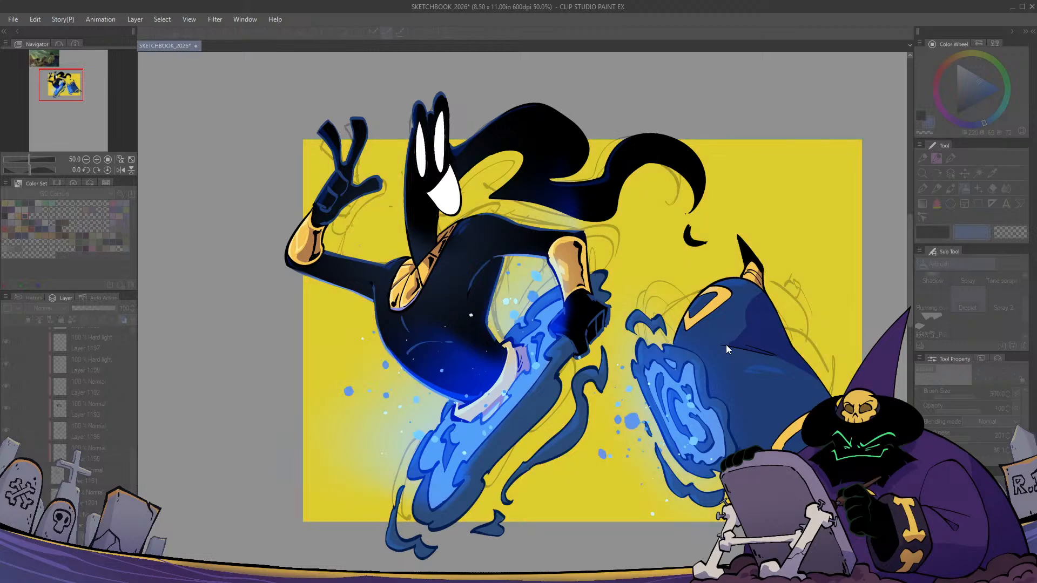
{"action": "key", "text": "ctrl+y"}
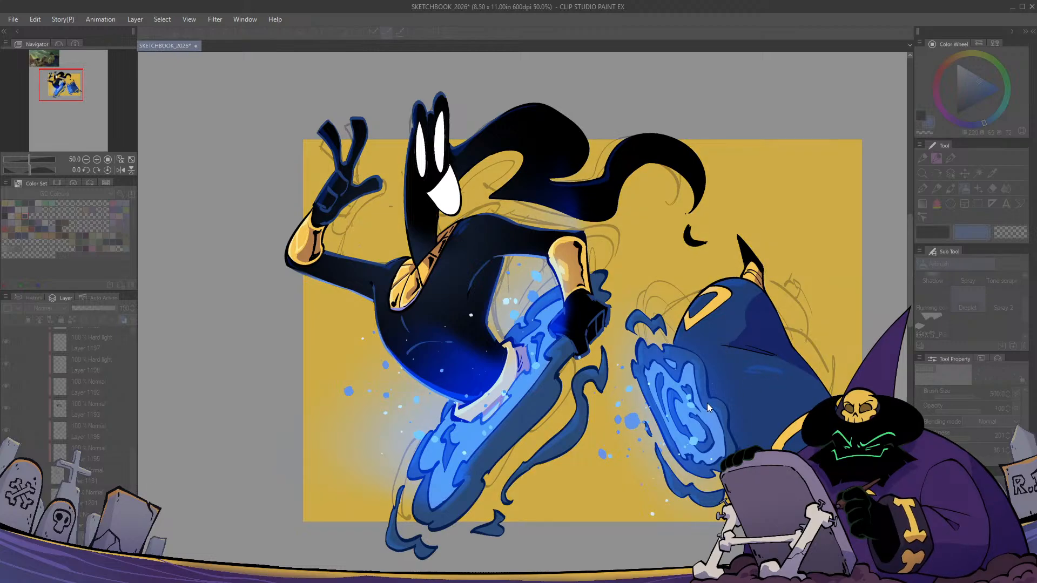
{"action": "key", "text": "ctrl+z"}
{"action": "key", "text": "ctrl+z"}
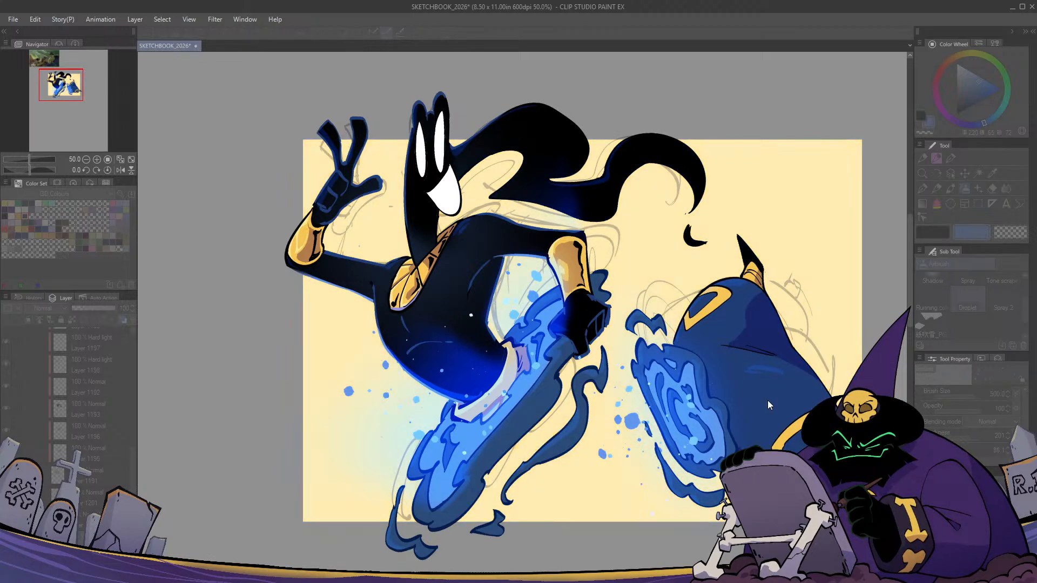
Raise the background's saturation to a light warm yellow and apply the color adjustment
{"action": "key", "text": "h"}
{"action": "key", "text": "h"}
{"action": "key", "text": "ctrl+y"}
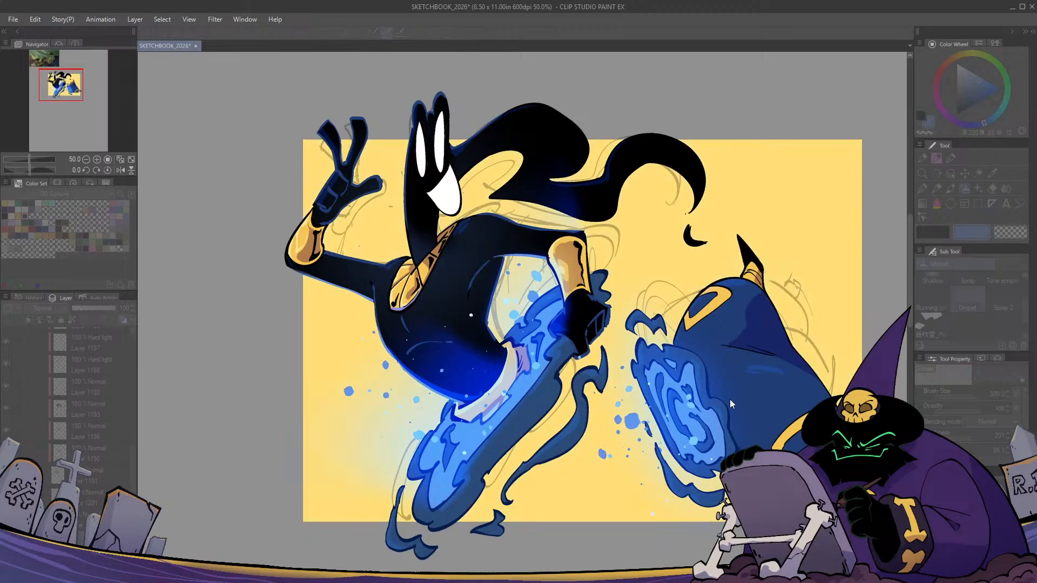
{"action": "key", "text": "h"}
{"action": "key", "text": "h"}
{"action": "scroll", "coordinate": [485, 316], "scroll_direction": "down", "scroll_amount": 3}
{"action": "left_click_drag", "start_coordinate": [485, 316], "coordinate": [450, 311]}
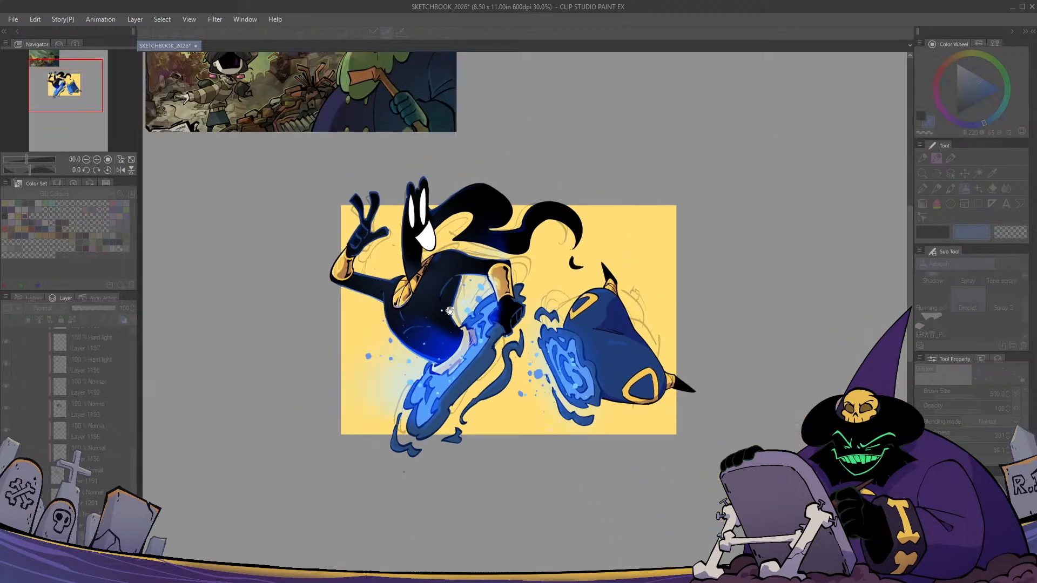
{"action": "scroll", "coordinate": [450, 311], "scroll_direction": "up", "scroll_amount": 2}
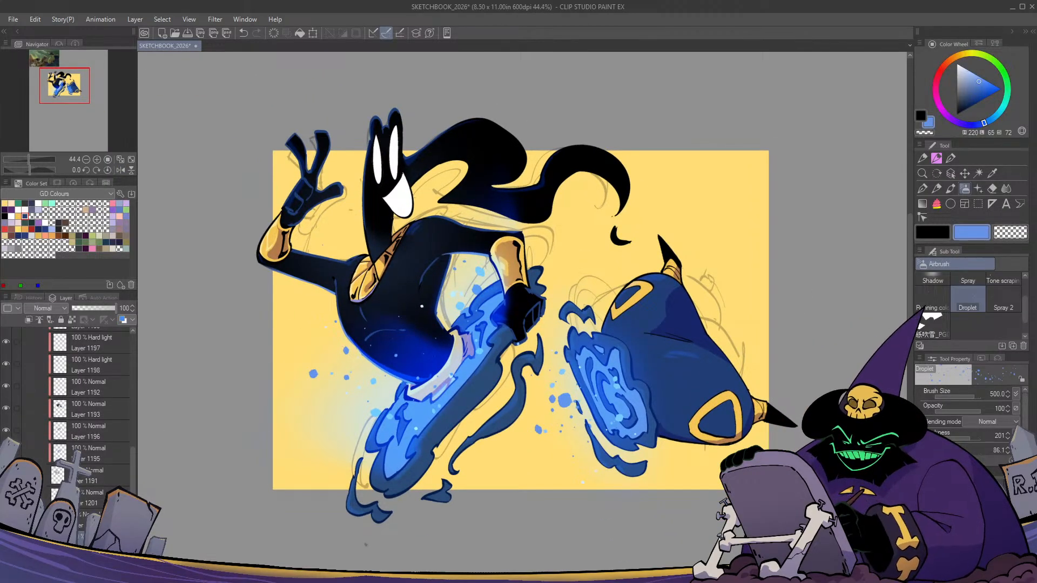
Identify the sketch layer, select a rectangle around the whole illustration, and recolor the sketch lines with the Refer other layers fill
{"action": "left_click", "coordinate": [6, 474]}
{"action": "left_click", "coordinate": [6, 475]}
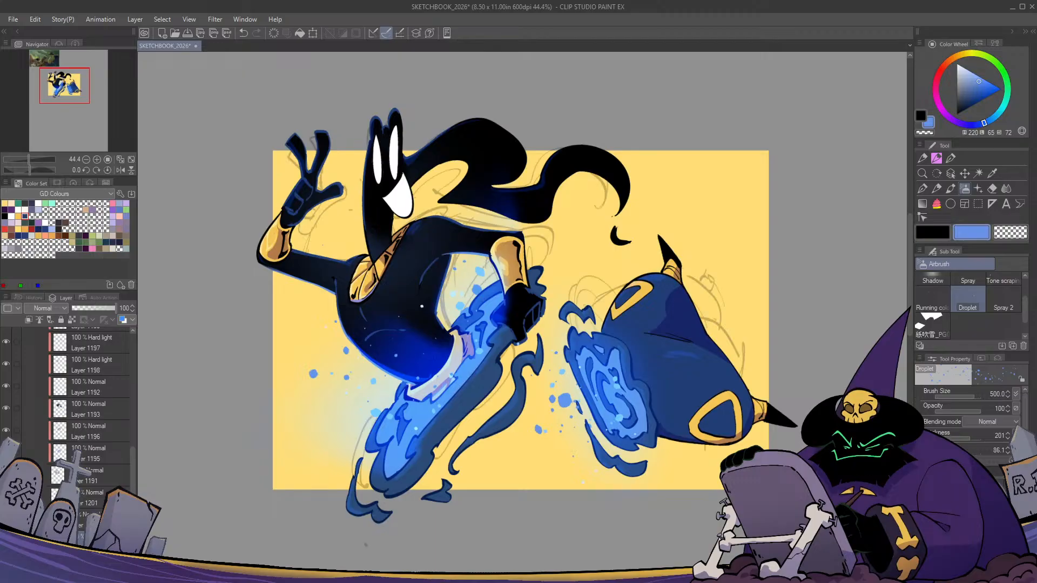
{"action": "left_click", "coordinate": [6, 519]}
{"action": "left_click", "coordinate": [6, 519]}
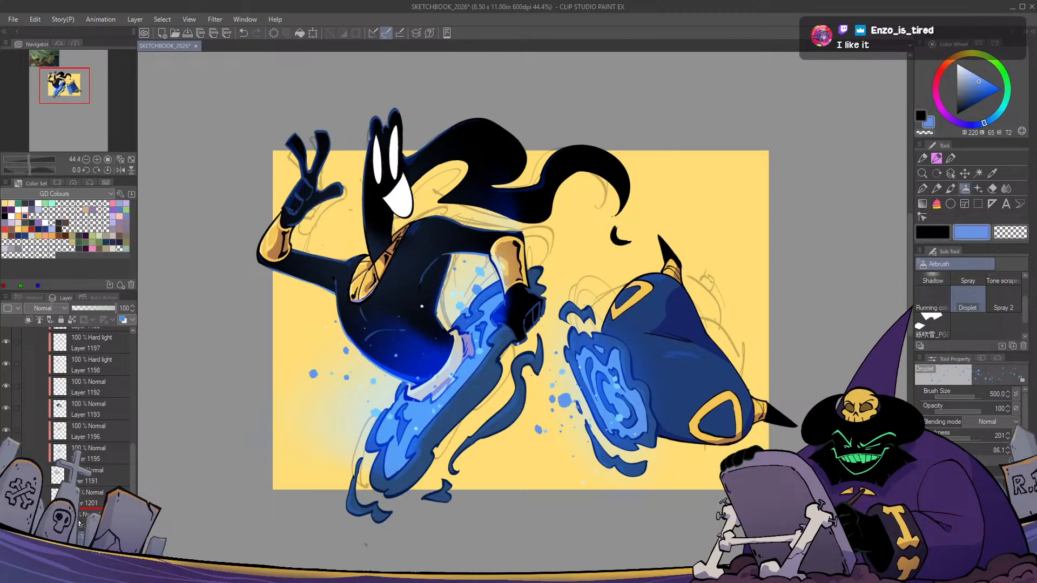
{"action": "key", "text": "m"}
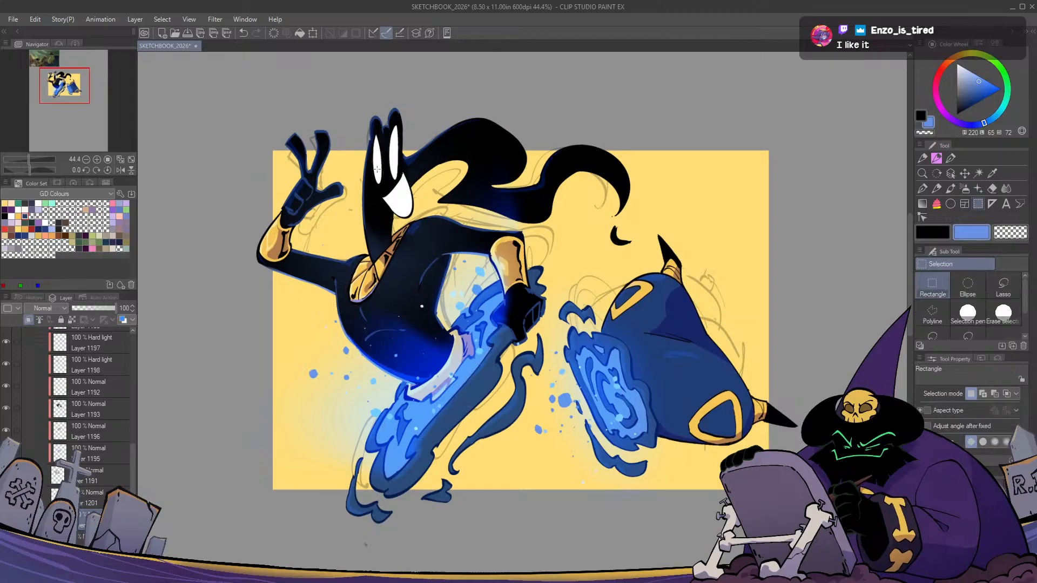
{"action": "mouse_move", "coordinate": [219, 114]}
{"action": "left_mouse_down"}
{"action": "mouse_move", "coordinate": [700, 508]}
{"action": "mouse_move", "coordinate": [806, 541]}
{"action": "left_mouse_up"}
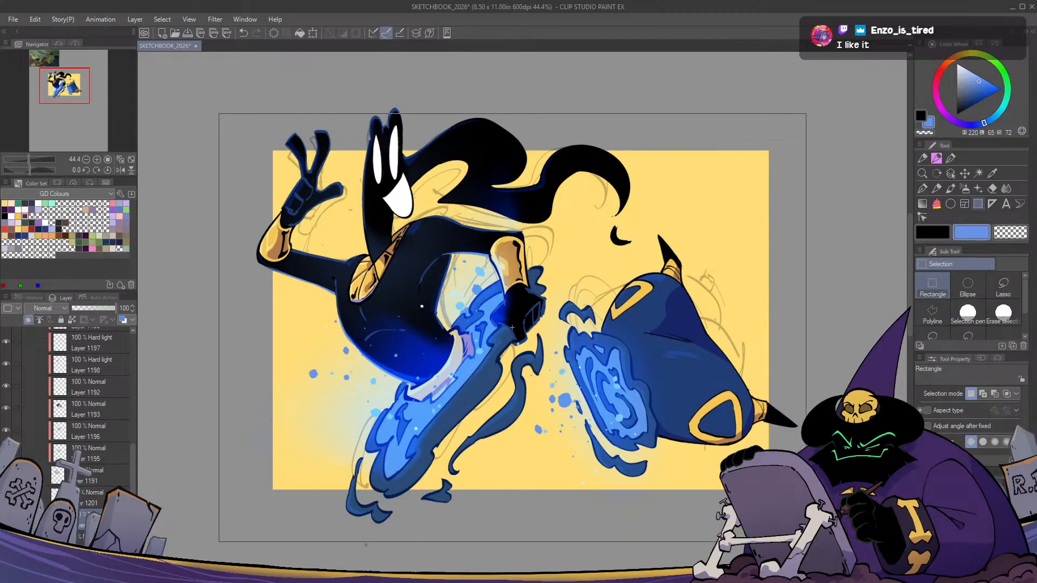
{"action": "key", "text": "g"}
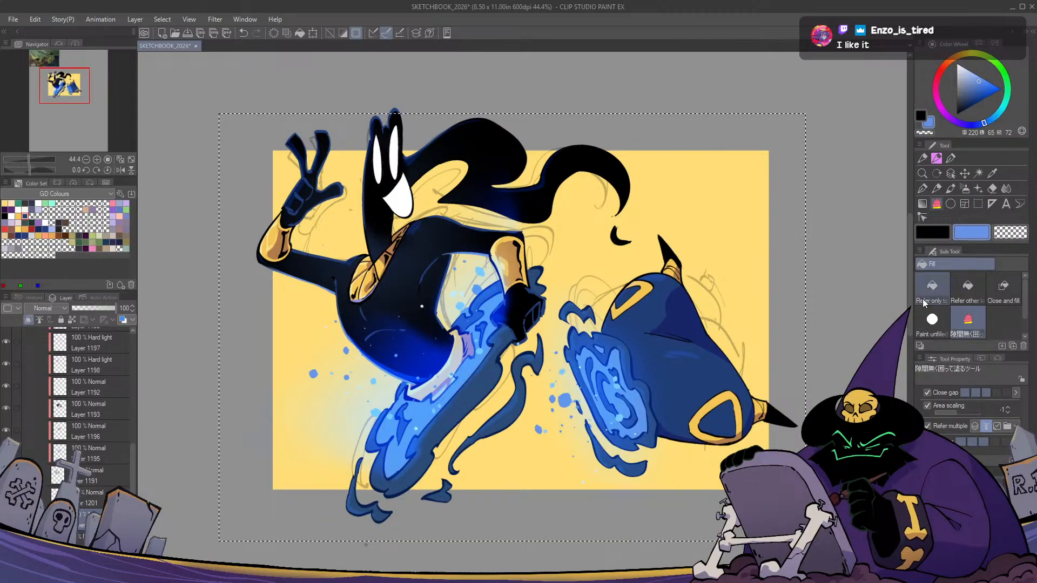
{"action": "left_click", "coordinate": [968, 286]}
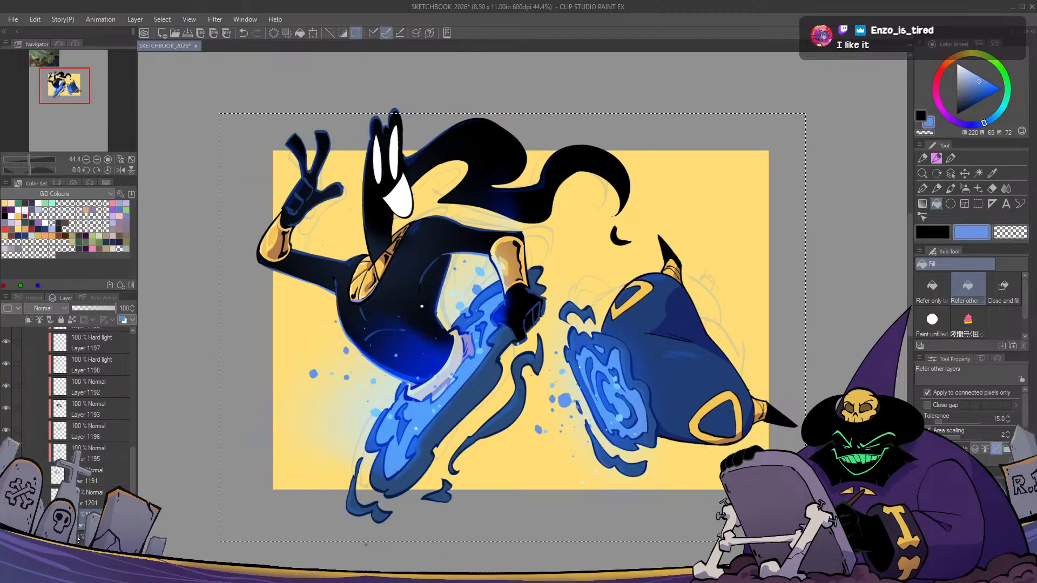
{"action": "left_click", "coordinate": [366, 545]}
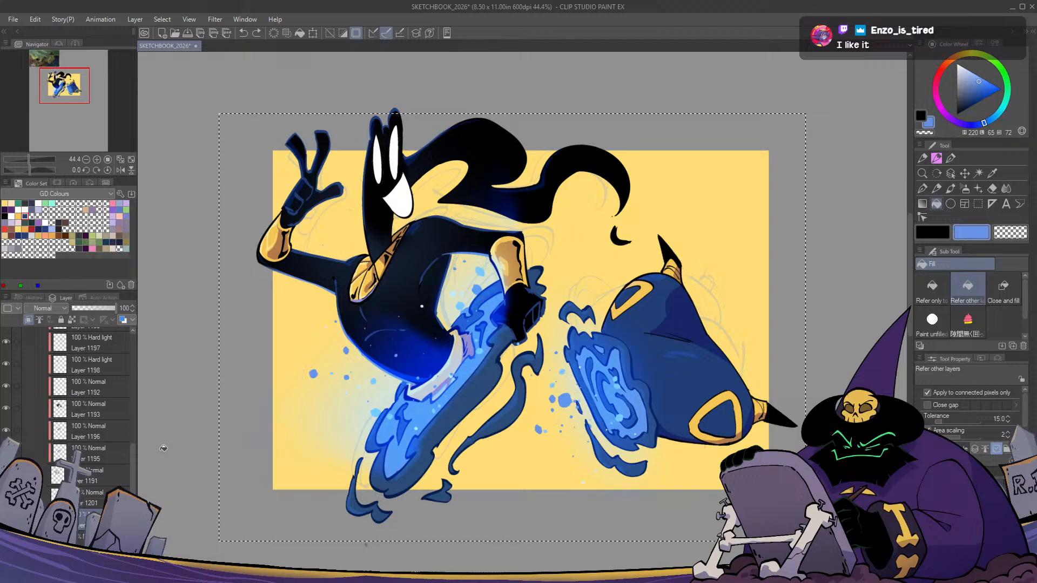
Clear the selection and adjust the sketch lines' color to a faint warm tone that blends into the yellow background
{"action": "key", "text": "m"}
{"action": "key", "text": "ctrl+d"}
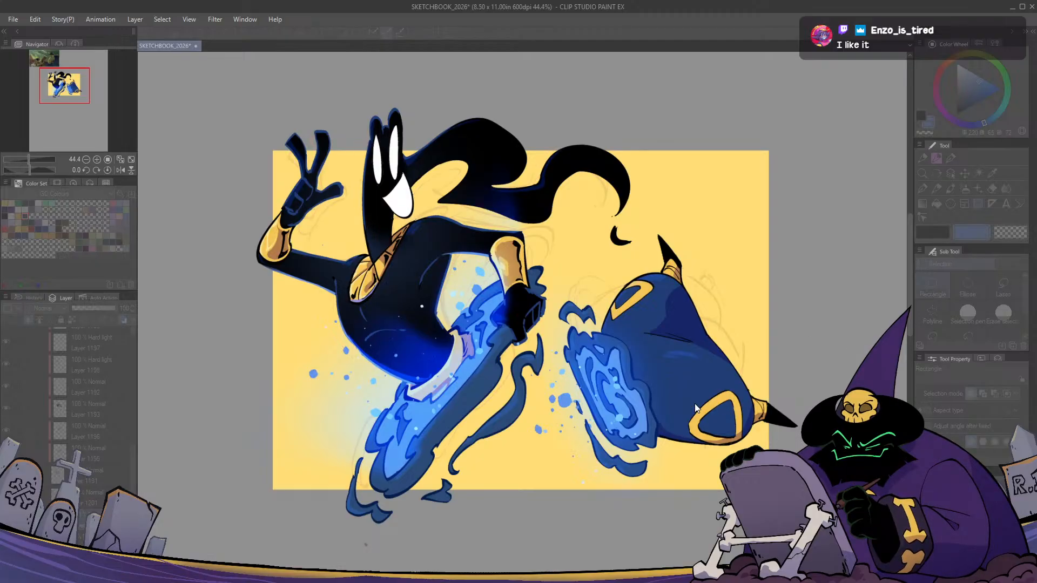
{"action": "key", "text": "h"}
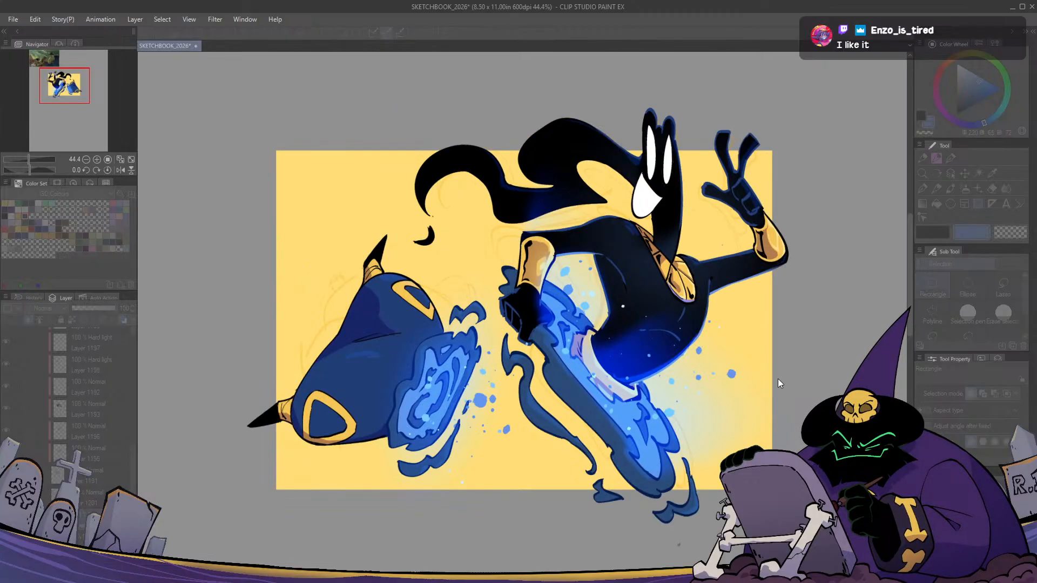
{"action": "key", "text": "h"}
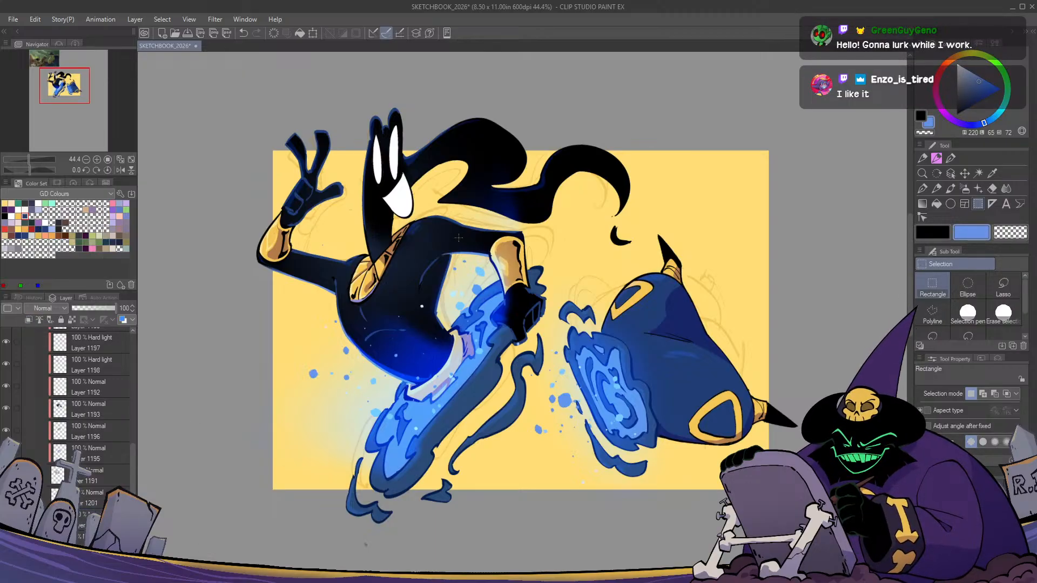
Try orange, pink and bright yellow hues for the background, compare them in the mirrored view, and return to the light warm yellow
{"action": "key", "text": "ctrl+u"}
{"action": "left_click", "coordinate": [711, 345]}
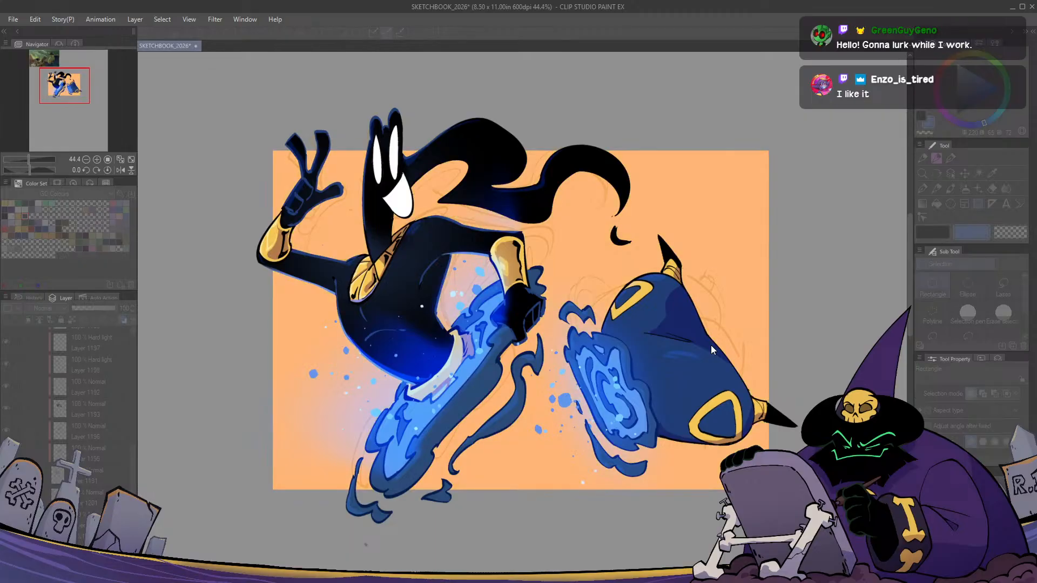
{"action": "key", "text": "h"}
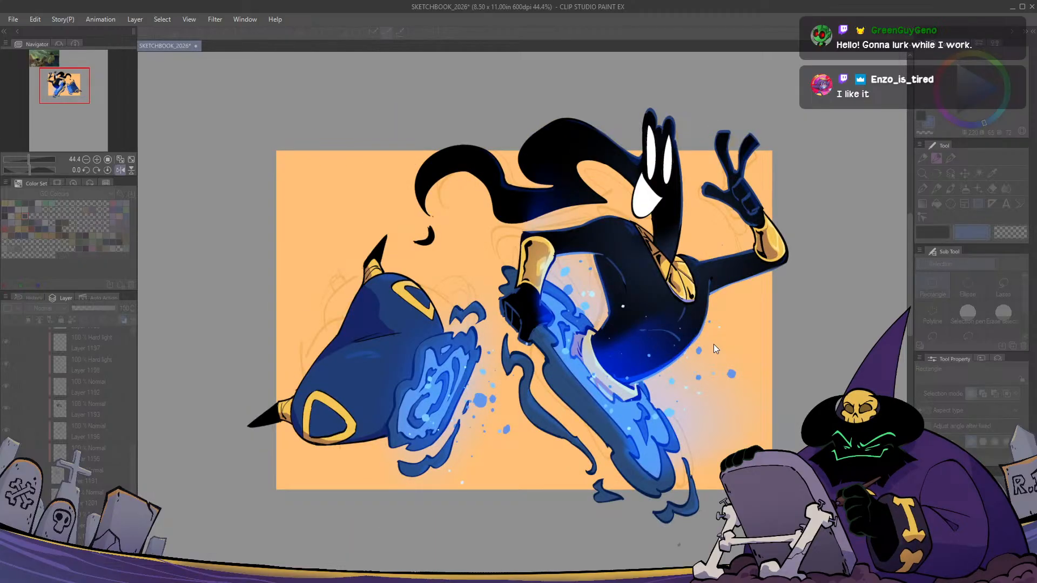
{"action": "key", "text": "h"}
{"action": "left_click", "coordinate": [721, 345]}
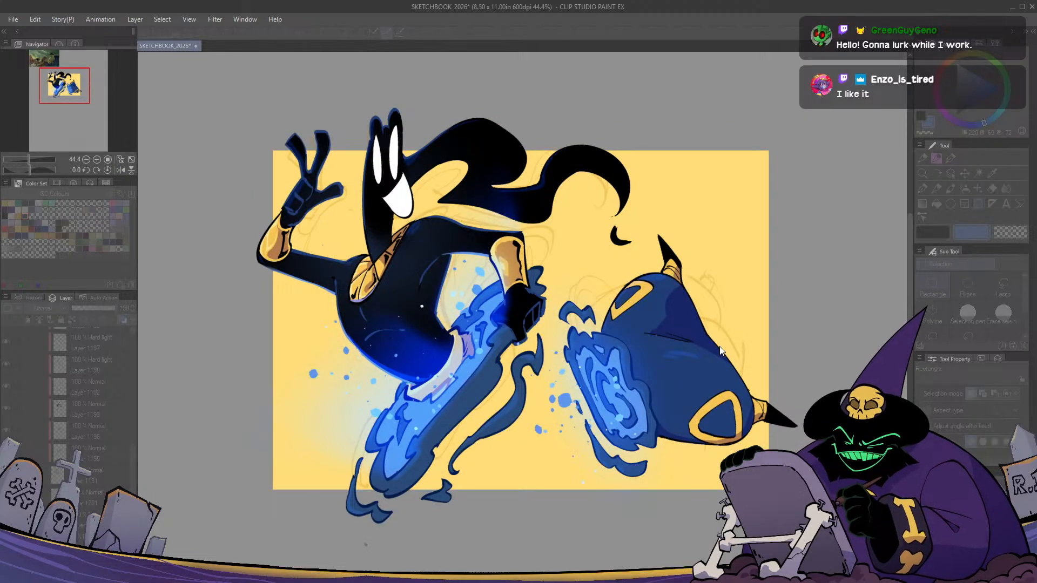
{"action": "left_click_drag", "start_coordinate": [727, 345], "coordinate": [780, 349]}
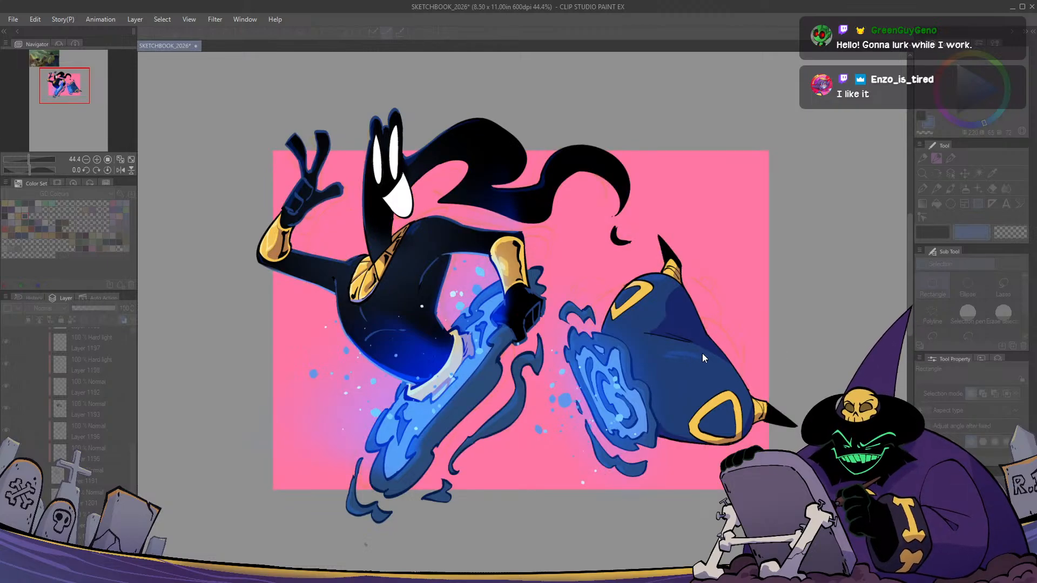
{"action": "left_click", "coordinate": [728, 349]}
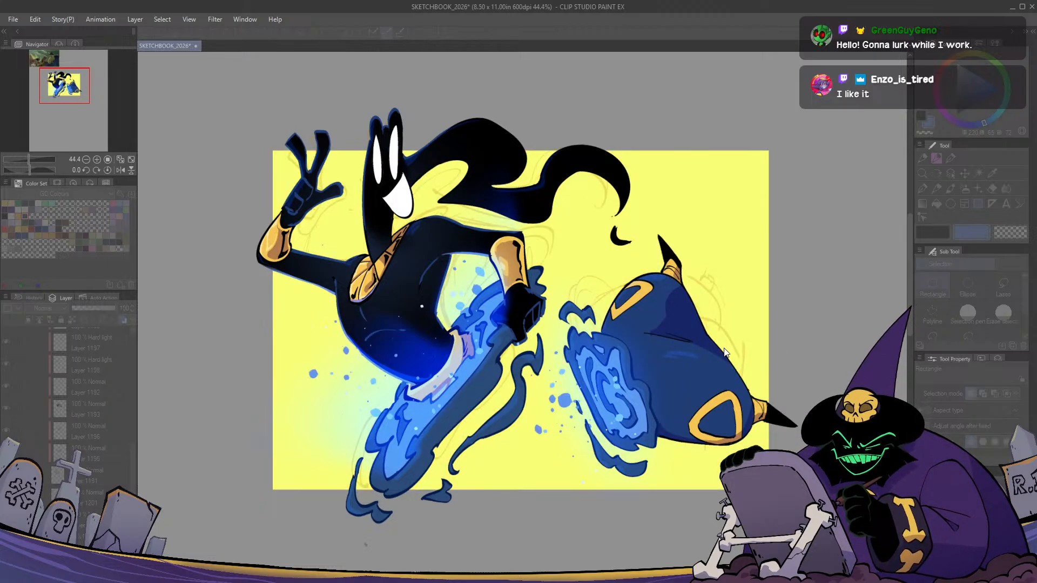
{"action": "left_click", "coordinate": [725, 349]}
{"action": "key", "text": "h"}
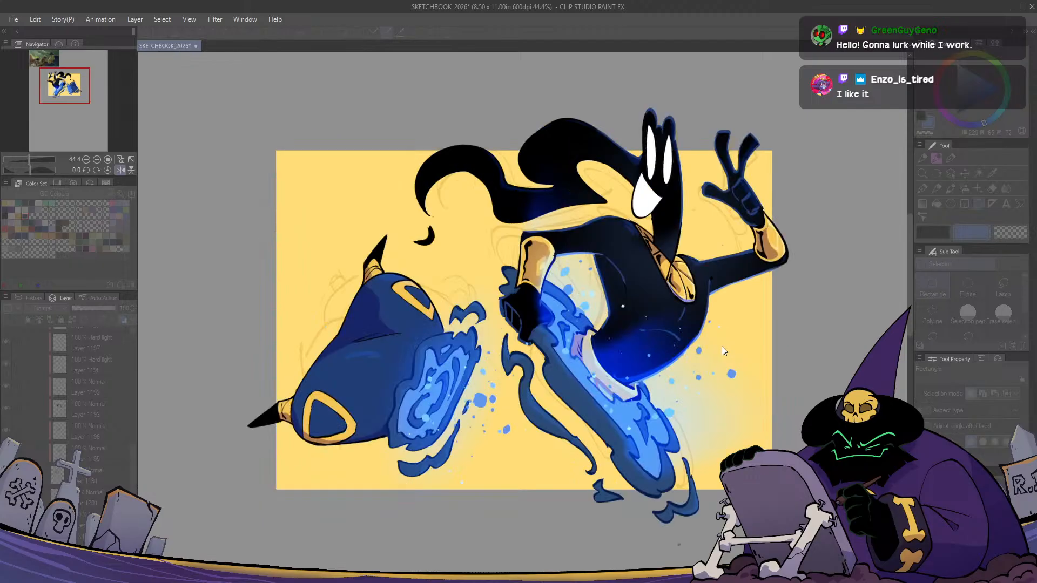
{"action": "key", "text": "h"}
{"action": "left_click", "coordinate": [855, 332]}
Try a dark gold dune in the lower background, outlined with the G-pen and filled with Refer other layers
{"action": "scroll", "coordinate": [715, 435], "scroll_direction": "down", "scroll_amount": 1}
{"action": "scroll", "coordinate": [716, 436], "scroll_direction": "up", "scroll_amount": 1}
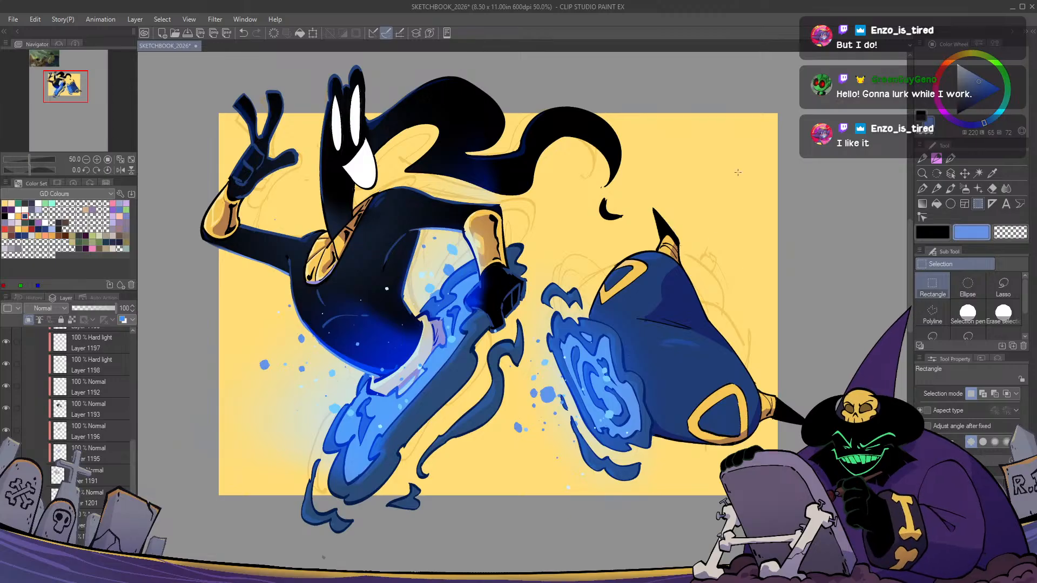
{"action": "right_click", "coordinate": [758, 346]}
{"action": "left_click", "coordinate": [983, 87]}
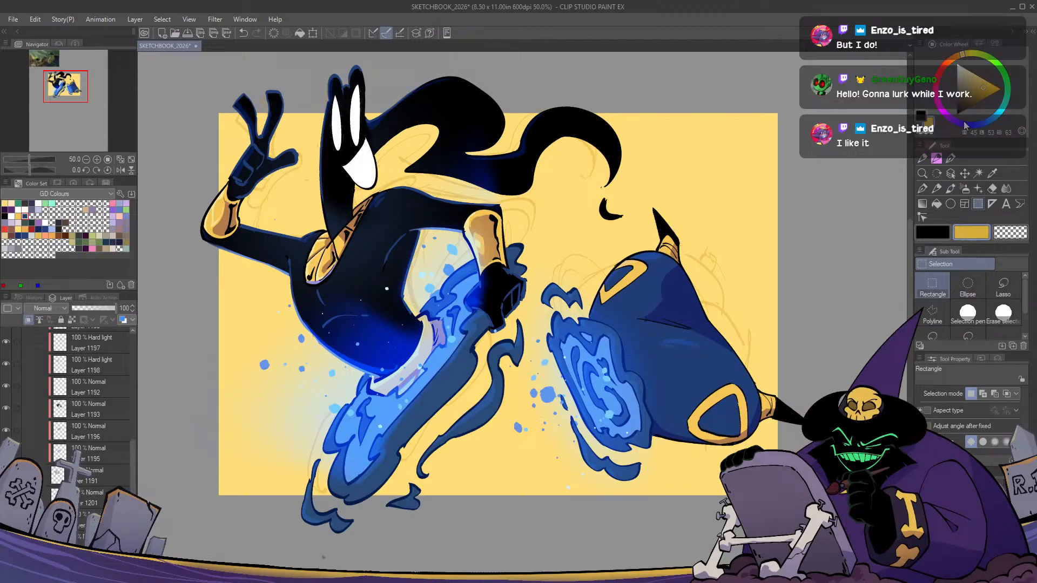
{"action": "left_click", "coordinate": [923, 188]}
{"action": "scroll", "coordinate": [760, 265], "scroll_direction": "down", "scroll_amount": 1}
{"action": "left_click_drag", "start_coordinate": [367, 268], "coordinate": [788, 399]}
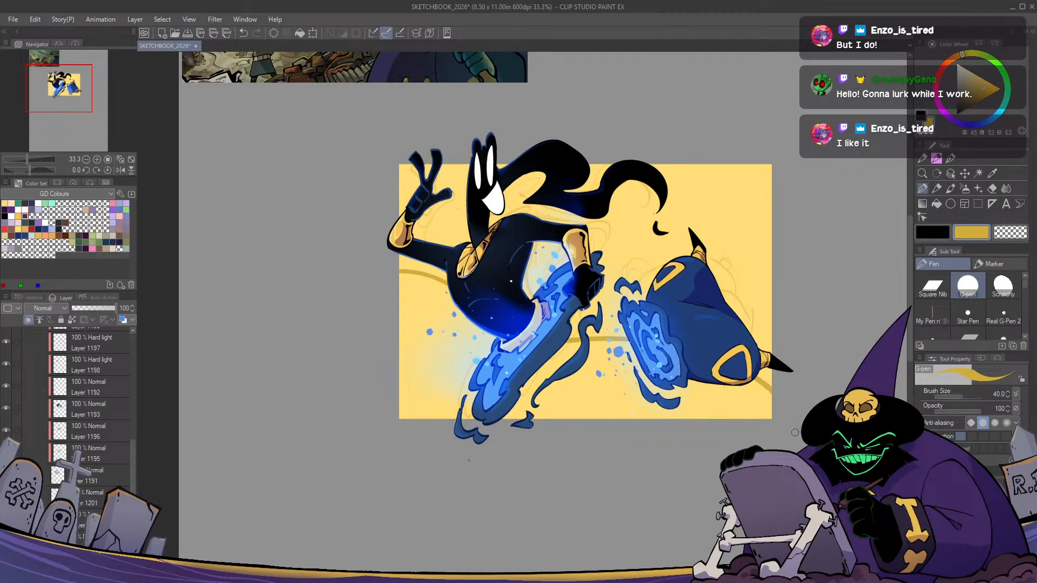
{"action": "key", "text": "g"}
{"action": "left_click", "coordinate": [411, 340]}
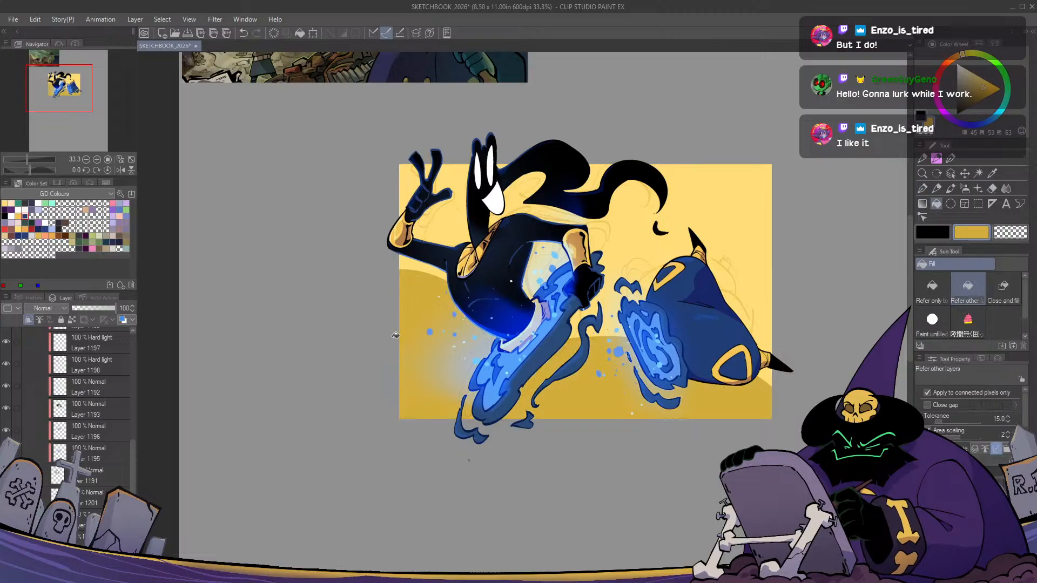
Check the dark gold dune in the mirrored view and undo its fill and outline
{"action": "key", "text": "p"}
{"action": "key", "text": "h"}
{"action": "key", "text": "h"}
{"action": "key", "text": "ctrl+z"}
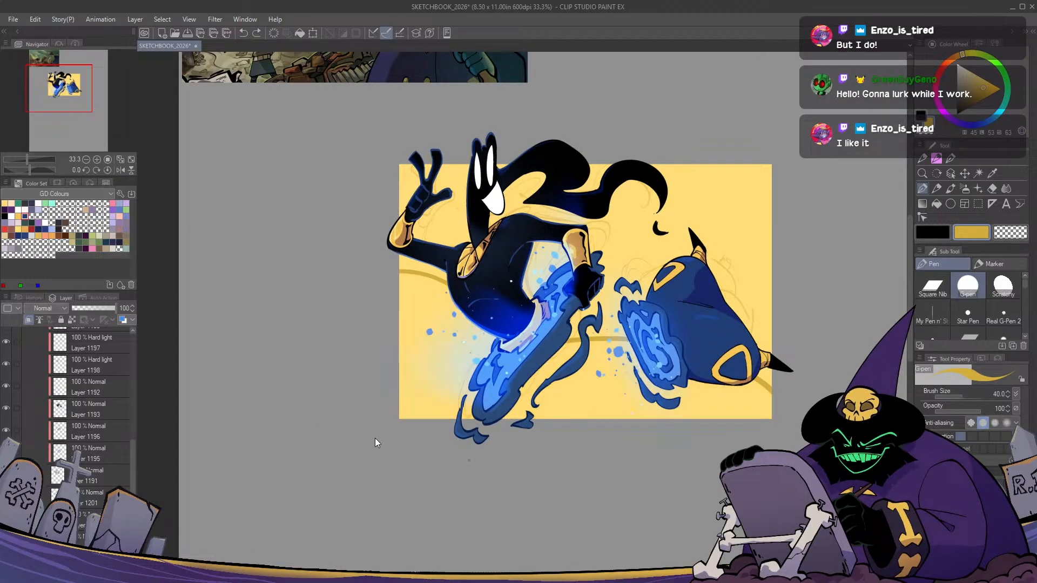
{"action": "key", "text": "ctrl+z"}
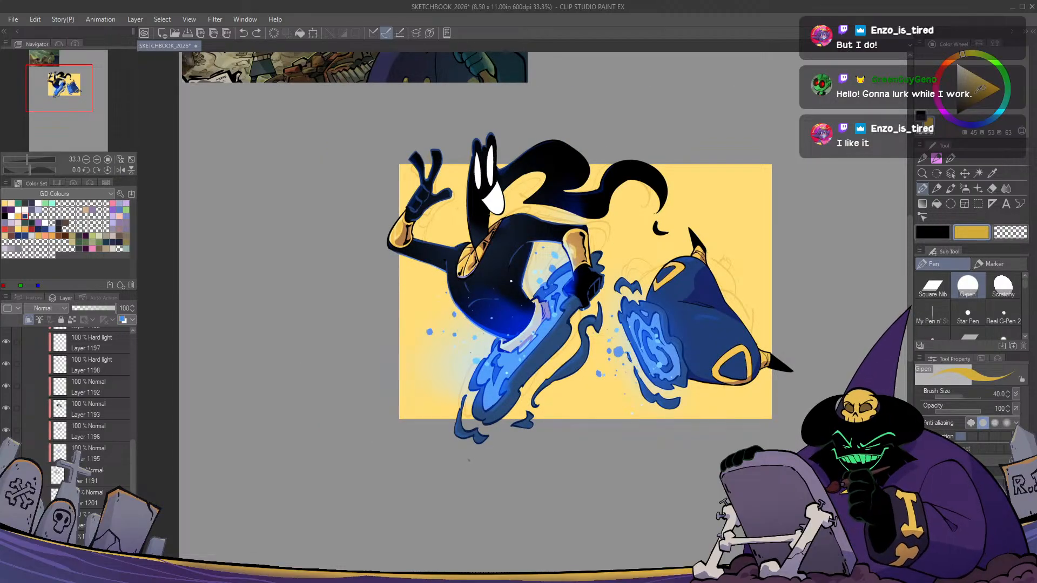
Draw a dune outline across the lower background in a lighter gold and fill the area below it
{"action": "left_click_drag", "start_coordinate": [982, 88], "coordinate": [985, 85]}
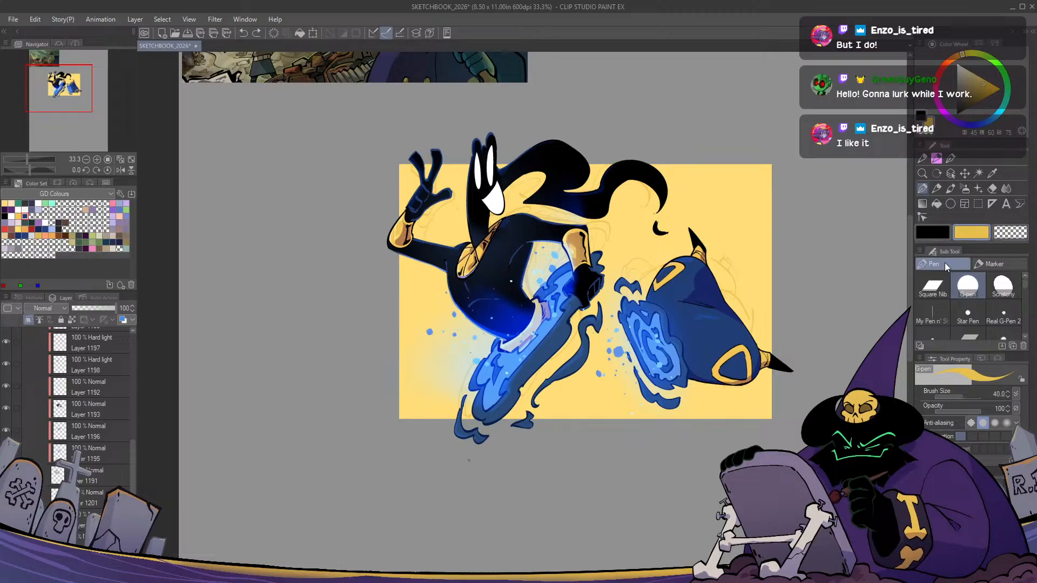
{"action": "mouse_move", "coordinate": [399, 278]}
{"action": "left_mouse_down"}
{"action": "mouse_move", "coordinate": [533, 380]}
{"action": "mouse_move", "coordinate": [771, 389]}
{"action": "left_mouse_up"}
{"action": "key", "text": "g"}
{"action": "left_click", "coordinate": [414, 330]}
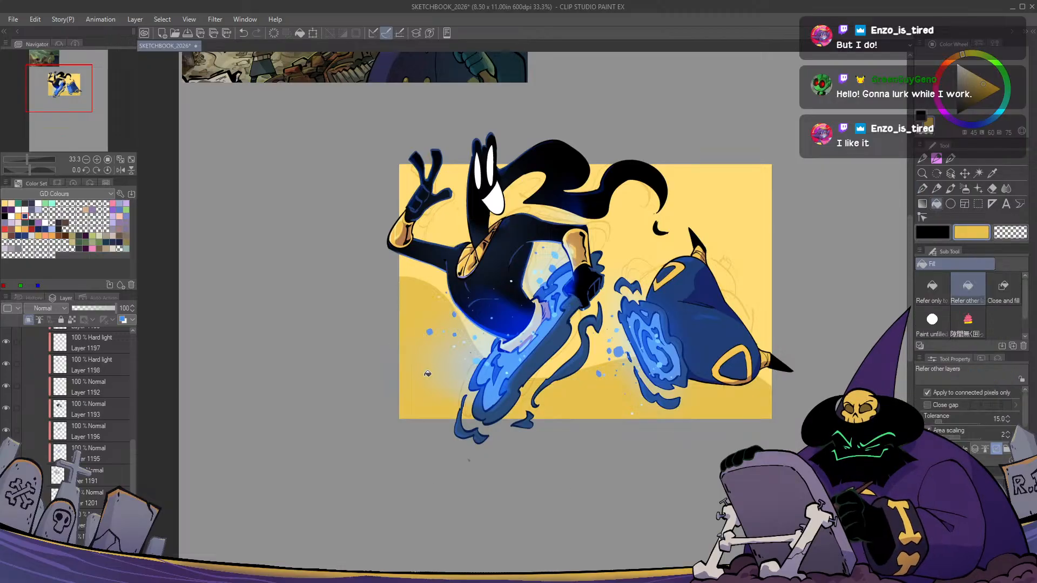
Add a second dune contour behind the severed legs, shift the dunes' hue toward orange, and check the composition mirrored
{"action": "key", "text": "p"}
{"action": "mouse_move", "coordinate": [560, 352]}
{"action": "left_mouse_down"}
{"action": "mouse_move", "coordinate": [686, 322]}
{"action": "mouse_move", "coordinate": [777, 350]}
{"action": "left_mouse_up"}
{"action": "key", "text": "h"}
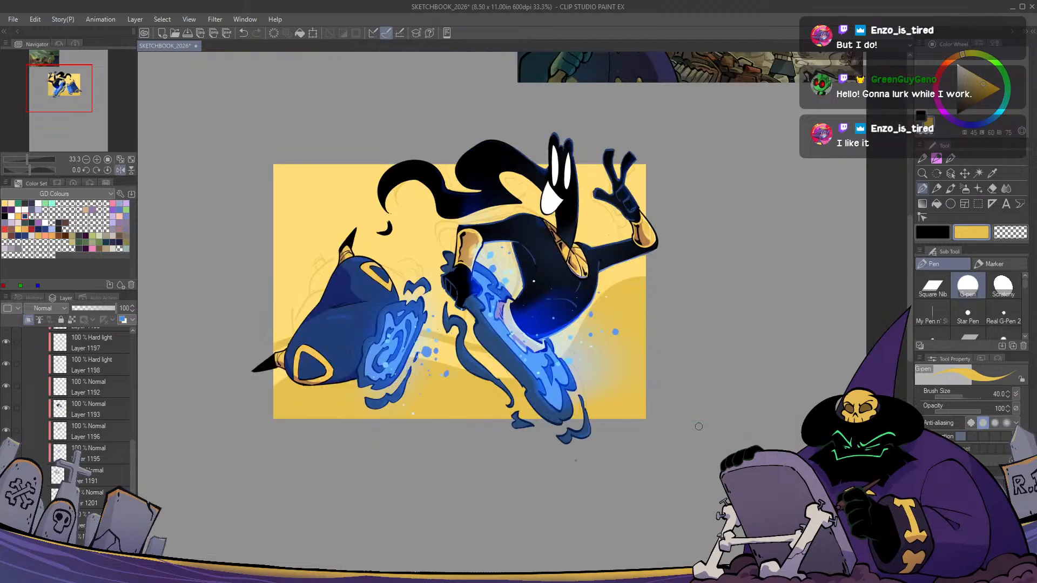
{"action": "key", "text": "h"}
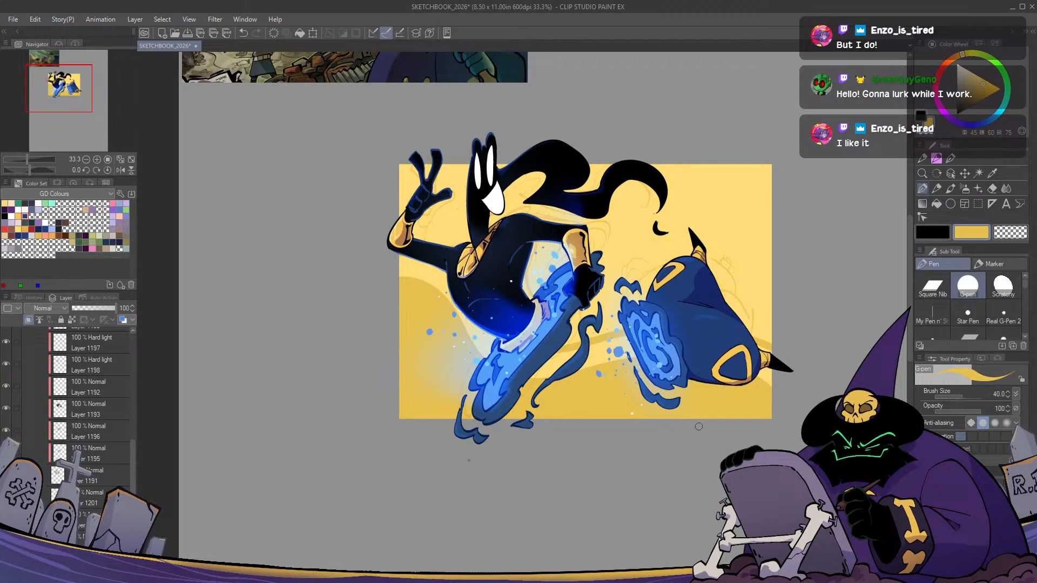
{"action": "key", "text": "g"}
{"action": "left_click", "coordinate": [718, 349]}
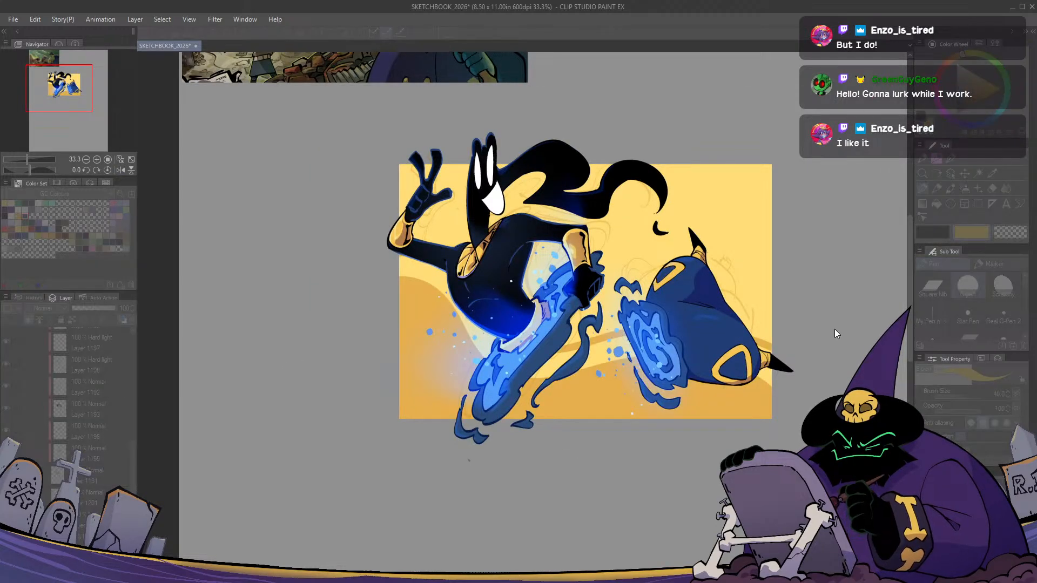
{"action": "key", "text": "p"}
{"action": "key", "text": "h"}
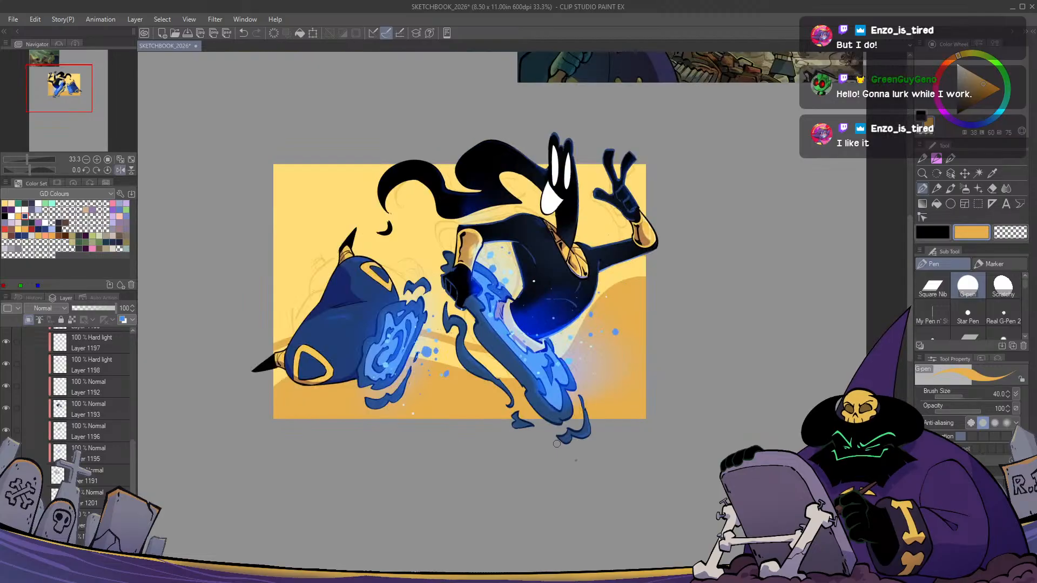
{"action": "key", "text": "h"}
{"action": "key", "text": "h"}
{"action": "key", "text": "h"}
Mix a pale yellow drawing color, paint a large arc of lighter sky behind the legs, and check it mirrored
{"action": "key", "text": "x"}
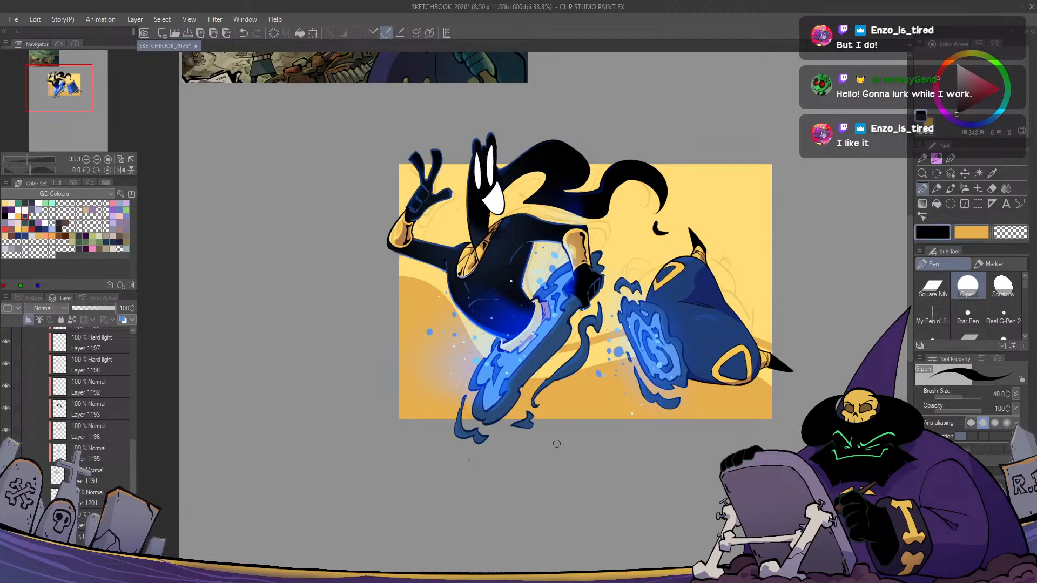
{"action": "left_click", "coordinate": [968, 69]}
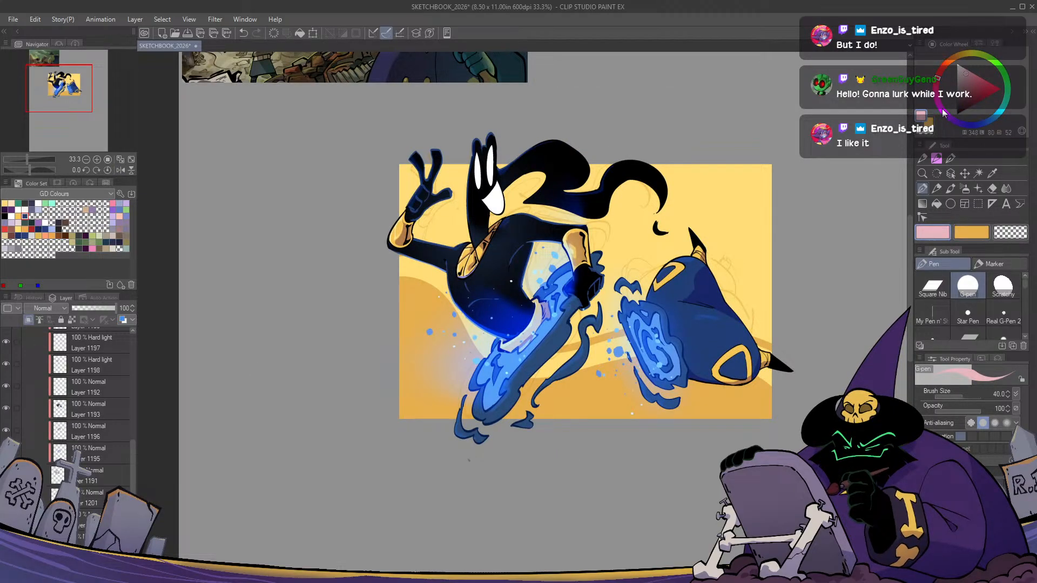
{"action": "left_click_drag", "start_coordinate": [953, 60], "coordinate": [960, 57]}
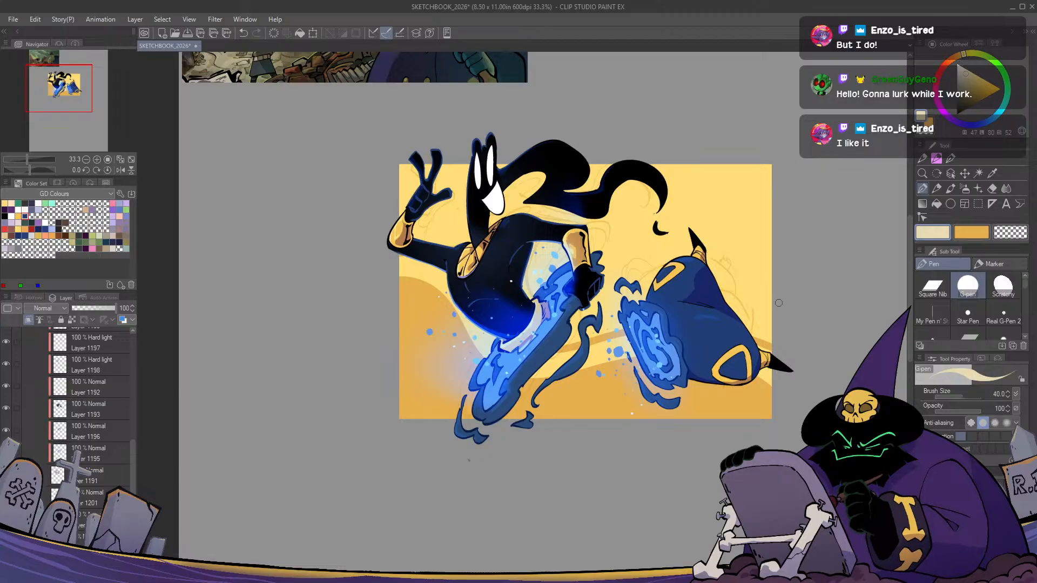
{"action": "left_click", "coordinate": [977, 75]}
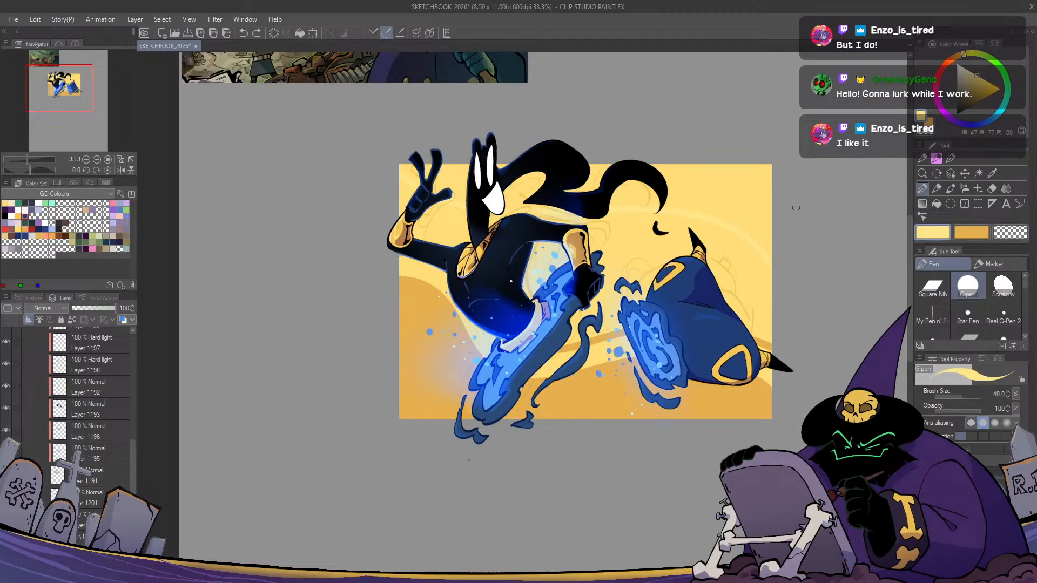
{"action": "key", "text": "h"}
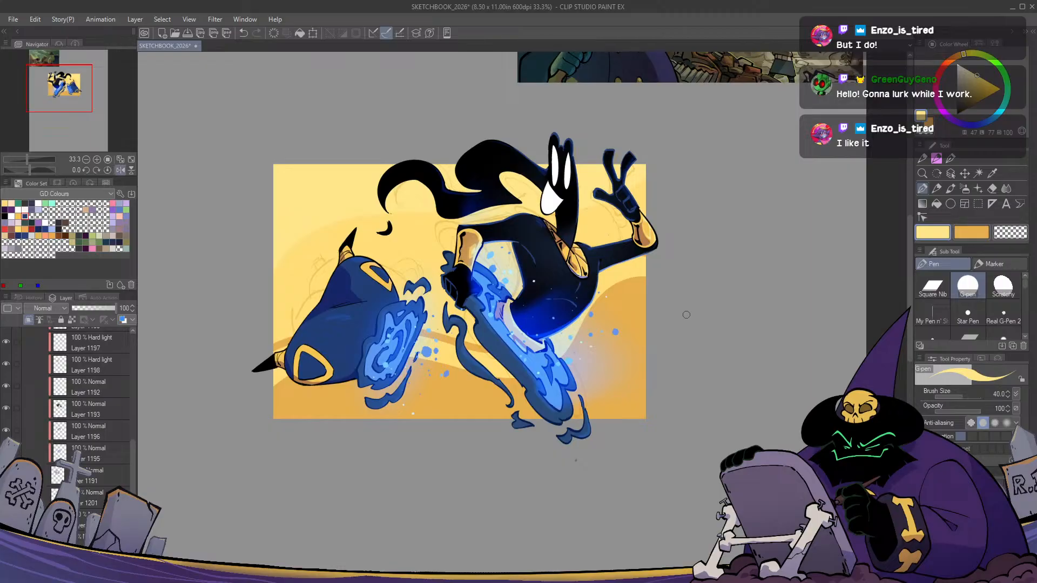
{"action": "key", "text": "h"}
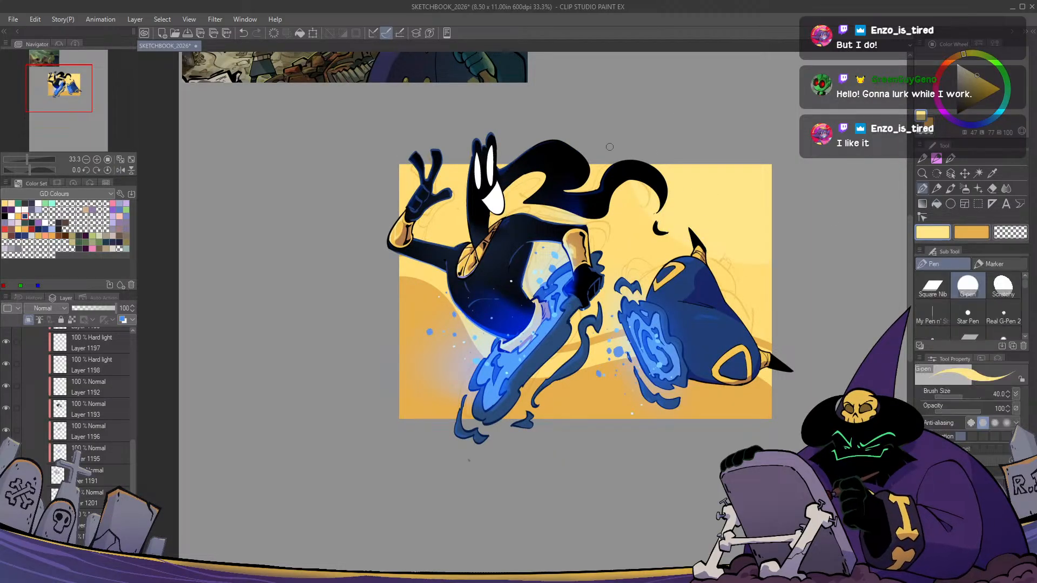
Enlarge the G-pen to size 120 and paint broad pale yellow swirls across the sky behind the character
{"action": "key", "text": "bracketright"}
{"action": "key", "text": "bracketright"}
{"action": "key", "text": "bracketright"}
{"action": "key", "text": "bracketright"}
{"action": "key", "text": "bracketright"}
{"action": "key", "text": "bracketright"}
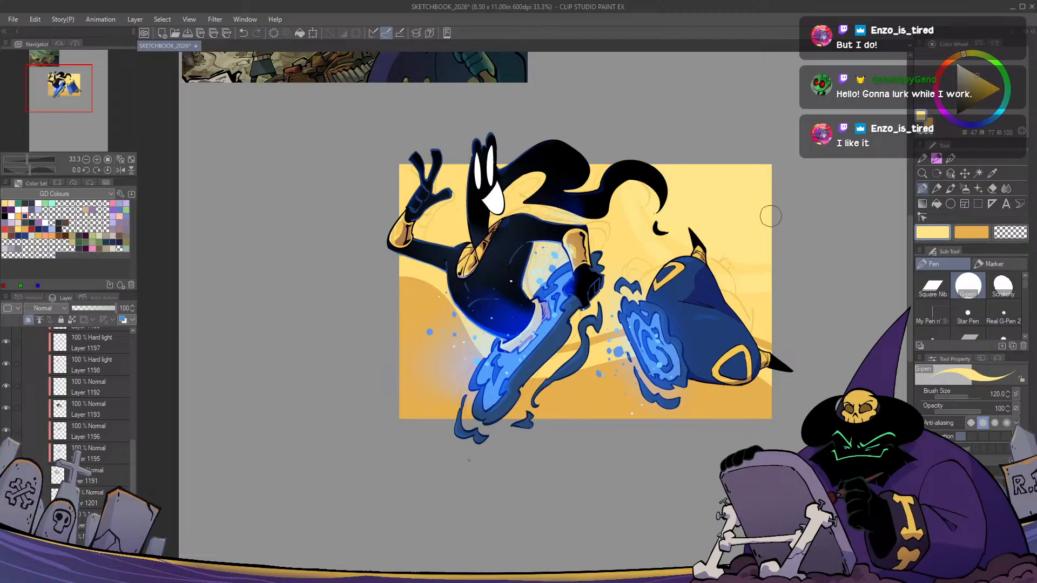
{"action": "key", "text": "h"}
{"action": "key", "text": "h"}
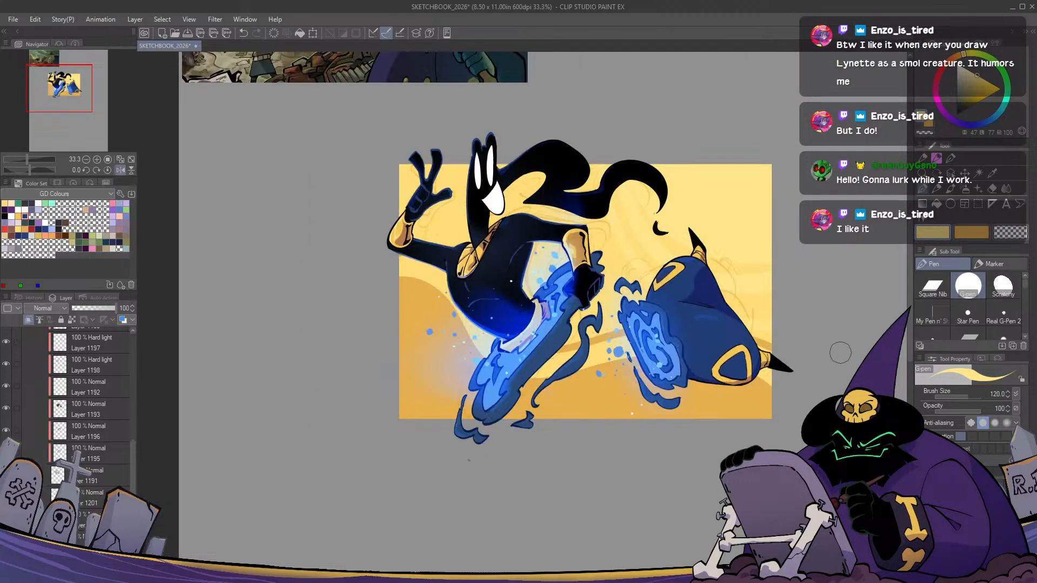
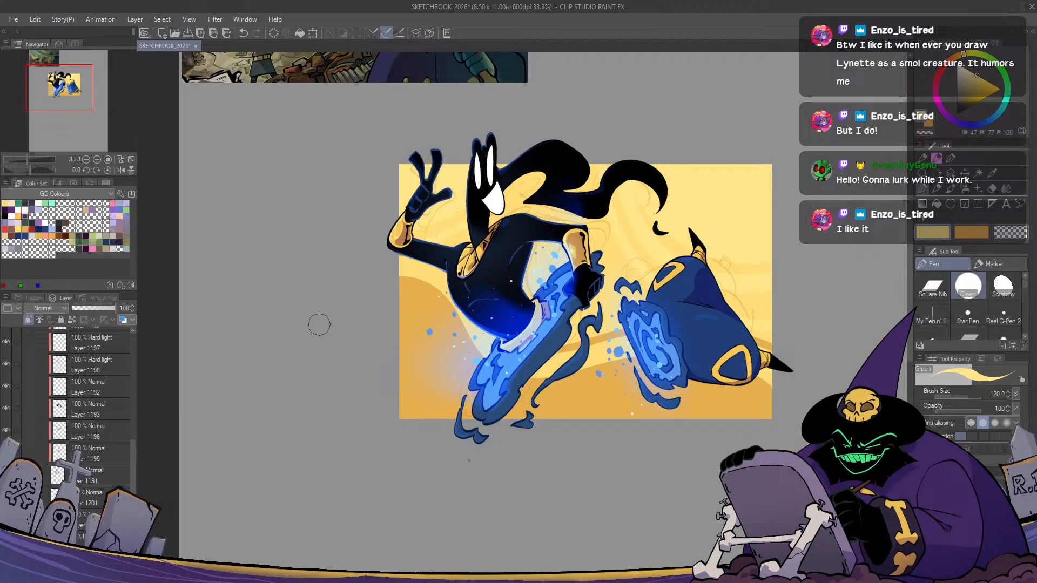
{"action": "left_click_drag", "start_coordinate": [453, 175], "coordinate": [580, 173]}
On Layer 1201, doodle a tiny hooded skull face in black with the Square Nib pen in the empty area beside the illustration
{"action": "key", "text": "ctrl+plus"}
{"action": "left_click", "coordinate": [89, 536]}
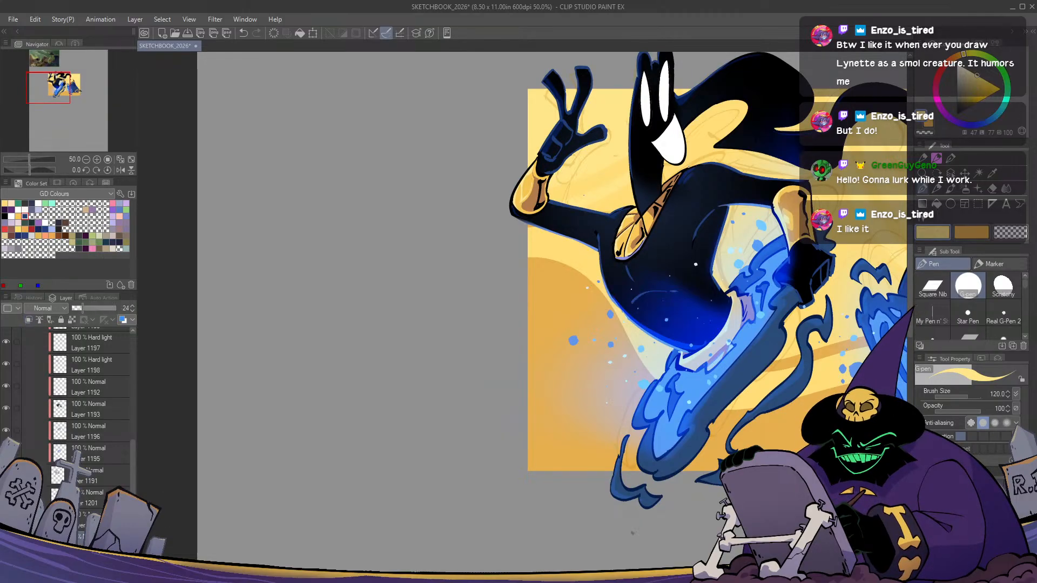
{"action": "key", "text": "p"}
{"action": "left_click", "coordinate": [92, 498]}
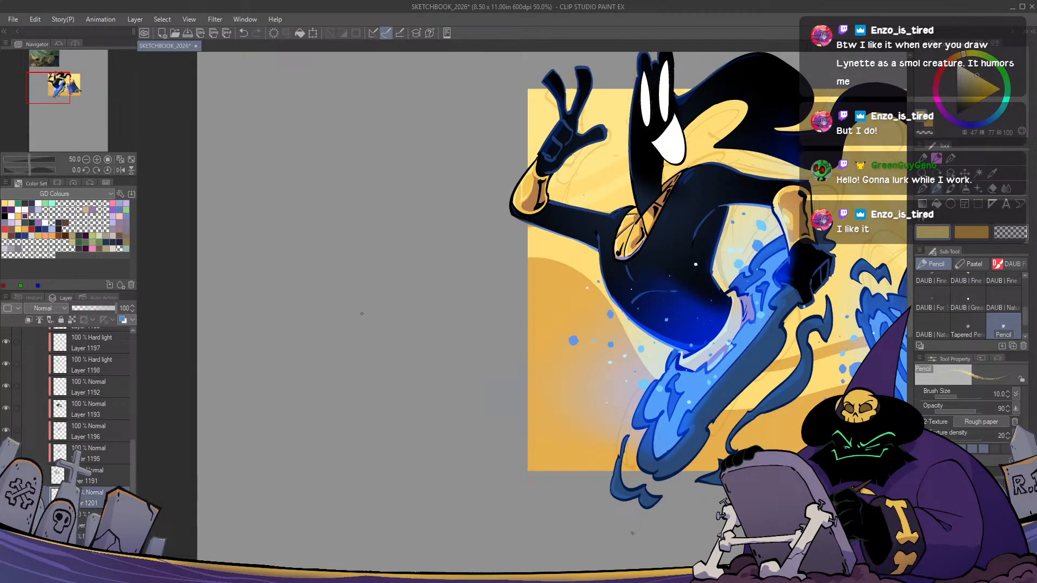
{"action": "key", "text": "ctrl+plus"}
{"action": "left_click", "coordinate": [957, 114]}
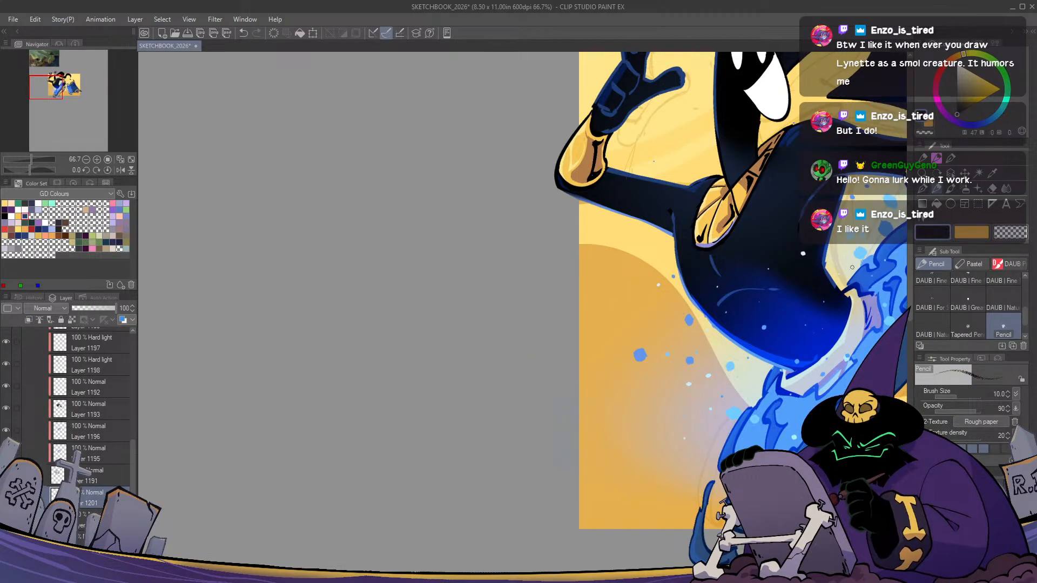
{"action": "left_click", "coordinate": [922, 189]}
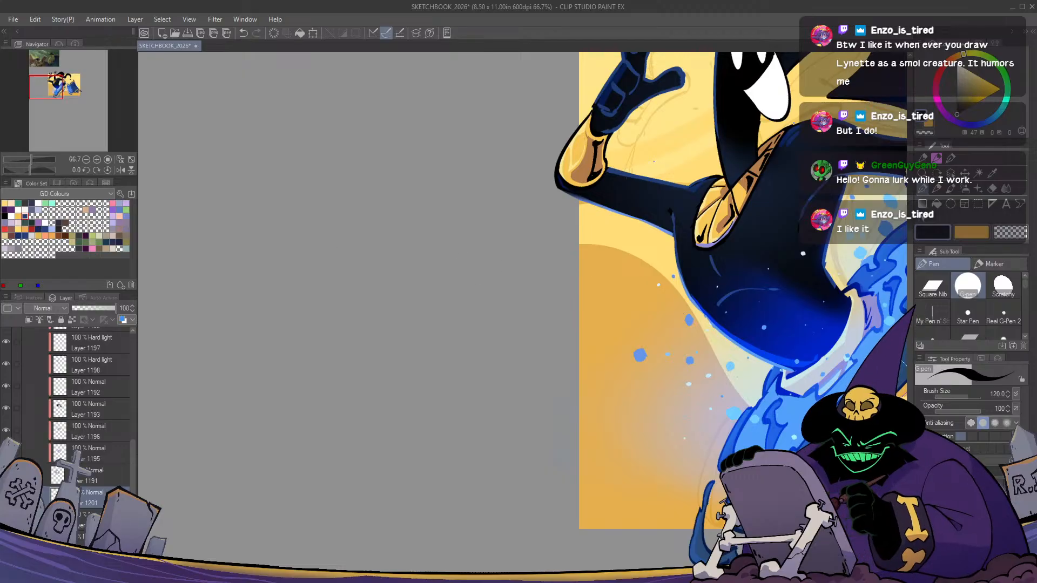
{"action": "left_click", "coordinate": [932, 286]}
{"action": "mouse_move", "coordinate": [376, 243]}
{"action": "left_mouse_down"}
{"action": "mouse_move", "coordinate": [400, 254]}
{"action": "mouse_move", "coordinate": [374, 263]}
{"action": "left_mouse_up"}
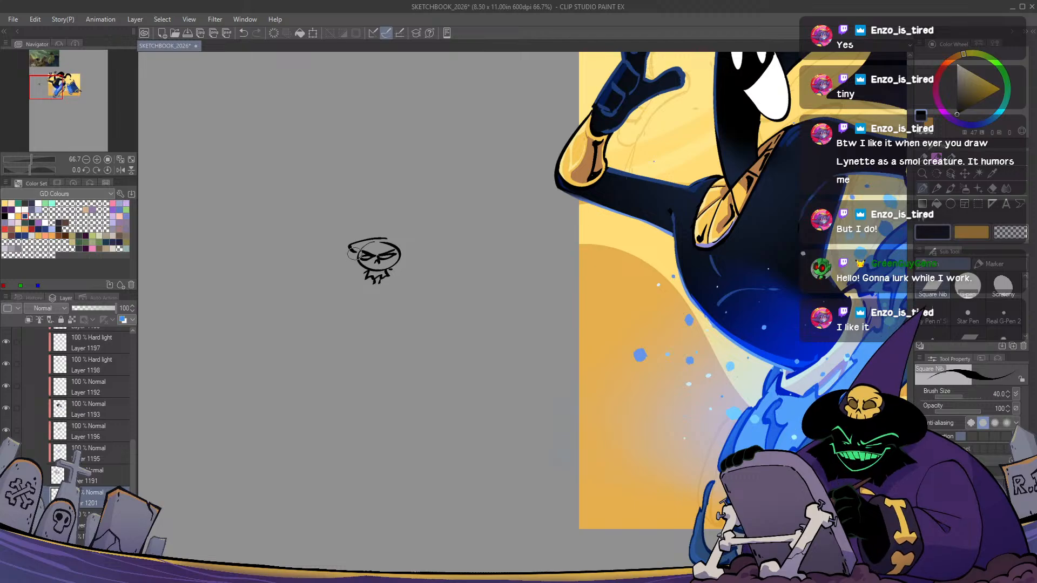
{"action": "mouse_move", "coordinate": [351, 246]}
{"action": "left_mouse_down"}
{"action": "mouse_move", "coordinate": [343, 270]}
{"action": "mouse_move", "coordinate": [404, 265]}
{"action": "left_mouse_up"}
{"action": "left_click_drag", "start_coordinate": [379, 238], "coordinate": [406, 243]}
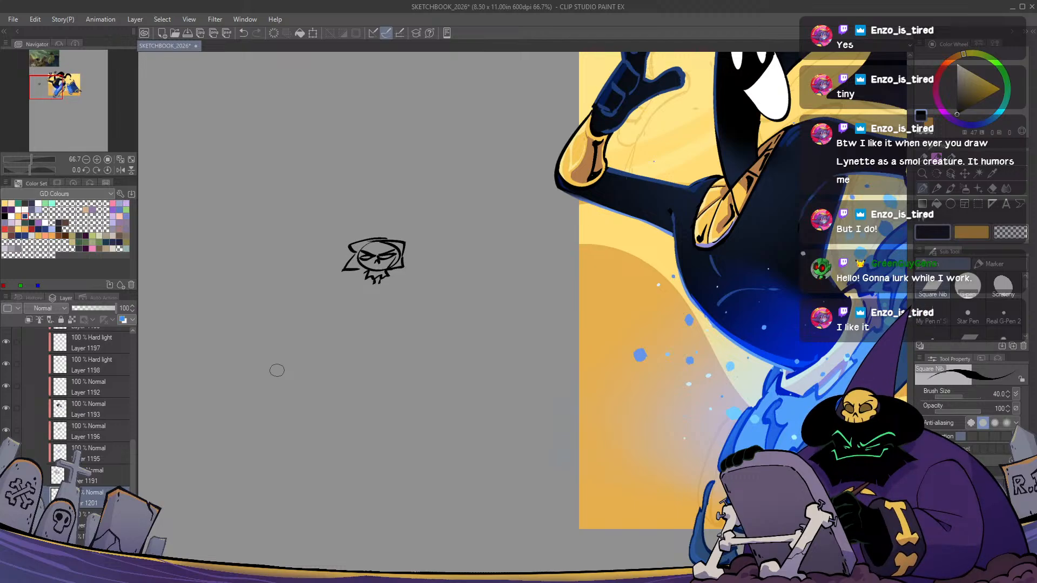
Try erasing part of the line at the left side of the skull doodle's hood and undo it
{"action": "key", "text": "e"}
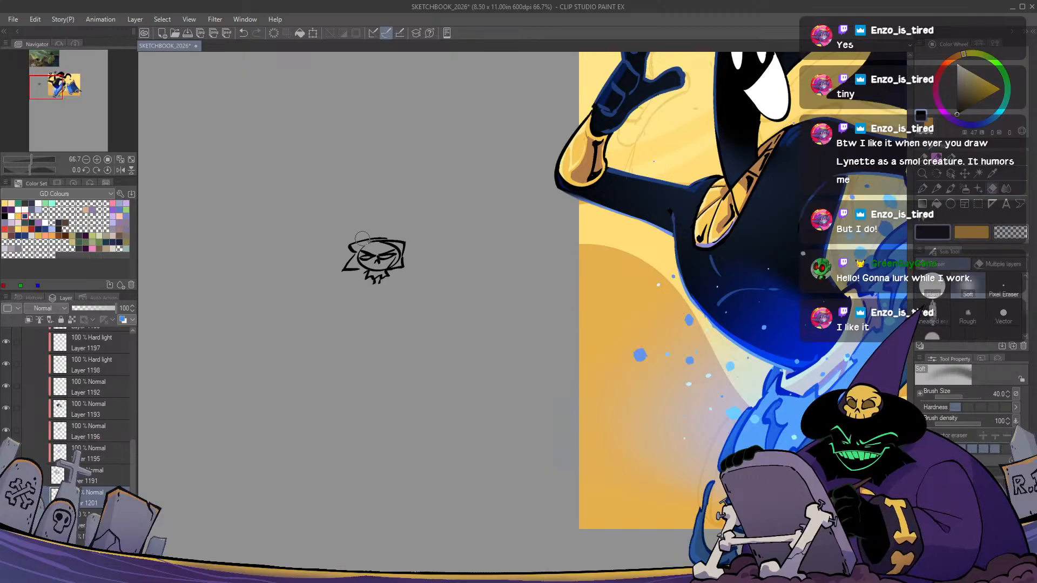
{"action": "mouse_move", "coordinate": [346, 246]}
{"action": "left_mouse_down"}
{"action": "mouse_move", "coordinate": [359, 219]}
{"action": "mouse_move", "coordinate": [345, 282]}
{"action": "mouse_move", "coordinate": [368, 233]}
{"action": "mouse_move", "coordinate": [368, 268]}
{"action": "left_mouse_up"}
{"action": "key", "text": "ctrl+z"}
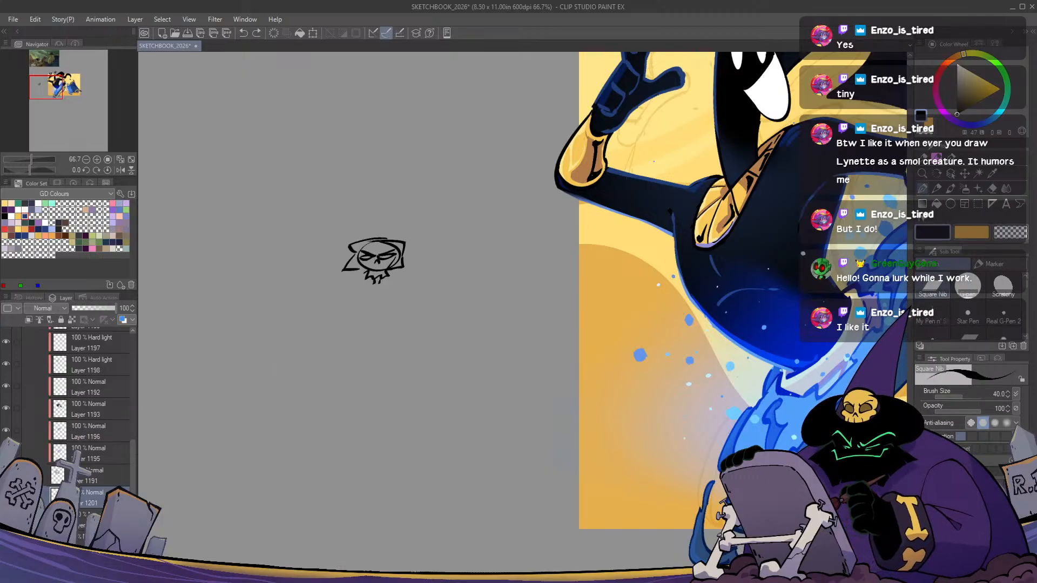
Lasso the tiny hooded skull doodle beside the illustration, delete it, and clear the selection
{"action": "key", "text": "m"}
{"action": "mouse_move", "coordinate": [445, 218]}
{"action": "left_mouse_down"}
{"action": "mouse_move", "coordinate": [295, 315]}
{"action": "mouse_move", "coordinate": [470, 254]}
{"action": "left_mouse_up"}
{"action": "key", "text": "Delete"}
{"action": "key", "text": "ctrl+d"}
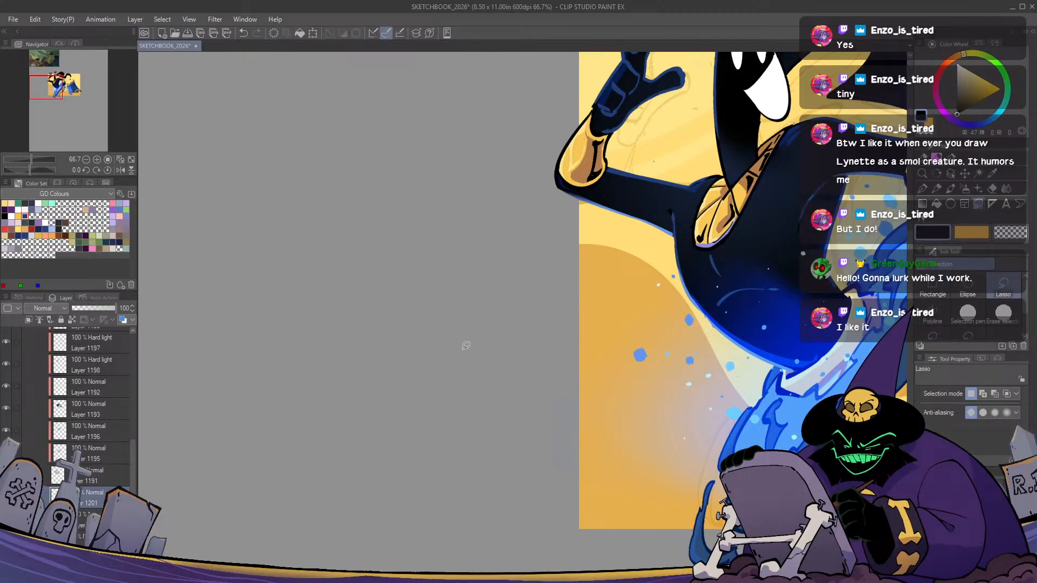
Sample a light blue from the energy trail and paint a thin wavy stripe across the orange dunes with the Square Nib pen
{"action": "scroll", "coordinate": [463, 349], "scroll_direction": "down", "scroll_amount": 1}
{"action": "key", "text": "p"}
{"action": "left_click_drag", "start_coordinate": [708, 451], "coordinate": [443, 453]}
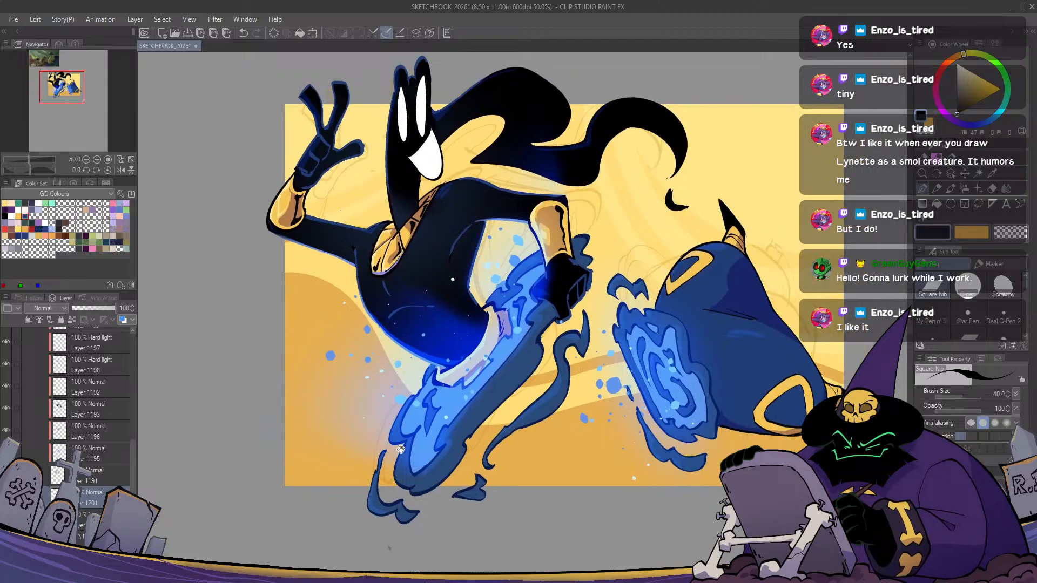
{"action": "key", "text": "h"}
{"action": "key", "text": "h"}
{"action": "scroll", "coordinate": [400, 449], "scroll_direction": "down", "scroll_amount": 1}
{"action": "scroll", "coordinate": [400, 449], "scroll_direction": "up", "scroll_amount": 1}
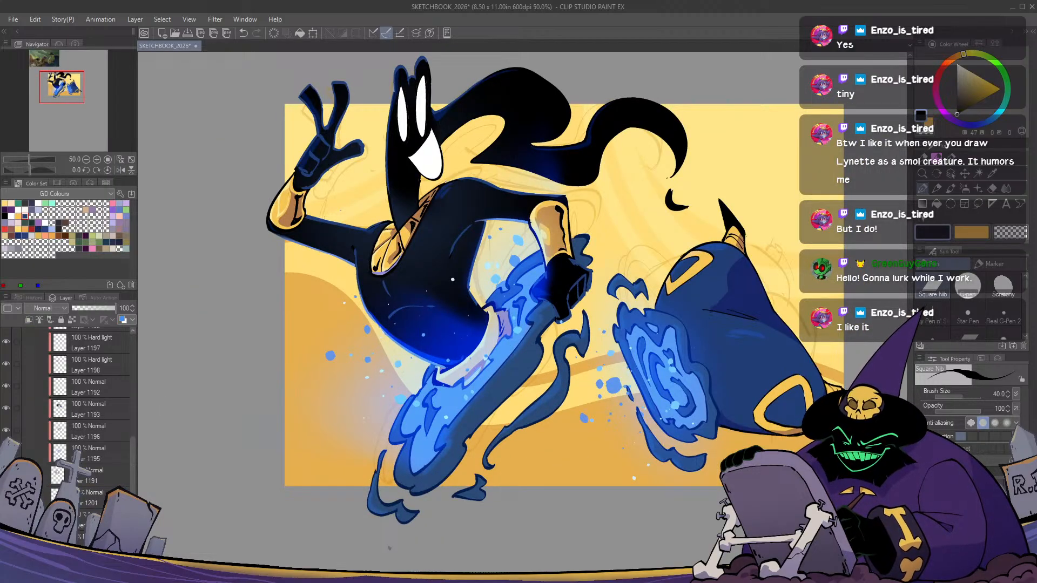
{"action": "left_click", "coordinate": [507, 339], "text": "alt"}
{"action": "left_click", "coordinate": [518, 330], "text": "alt"}
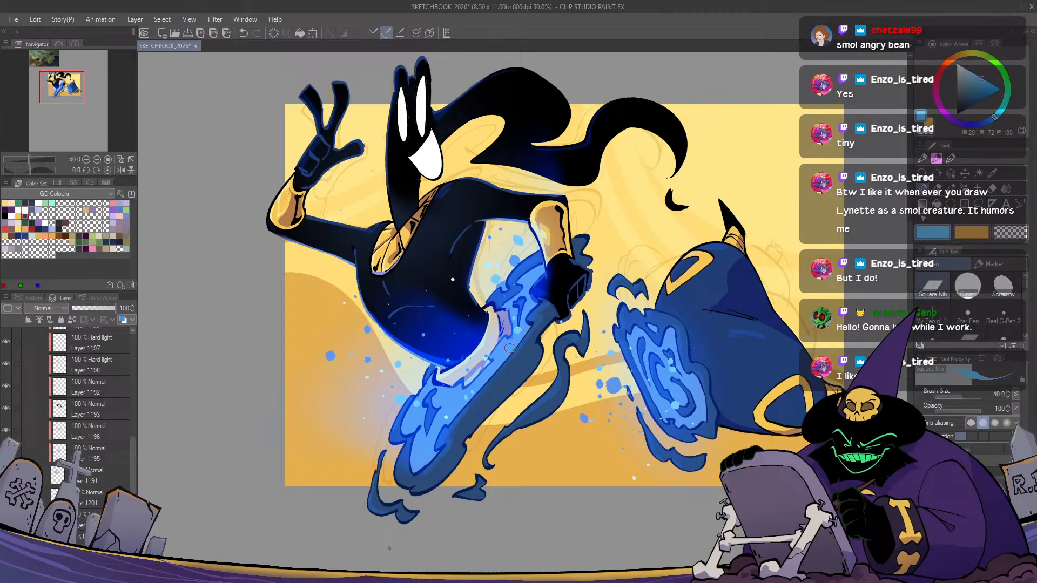
{"action": "scroll", "coordinate": [517, 401], "scroll_direction": "down", "scroll_amount": 1}
{"action": "left_click_drag", "start_coordinate": [440, 452], "coordinate": [432, 417]}
{"action": "mouse_move", "coordinate": [298, 399]}
{"action": "left_mouse_down"}
{"action": "mouse_move", "coordinate": [396, 370]}
{"action": "mouse_move", "coordinate": [759, 445]}
{"action": "left_mouse_up"}
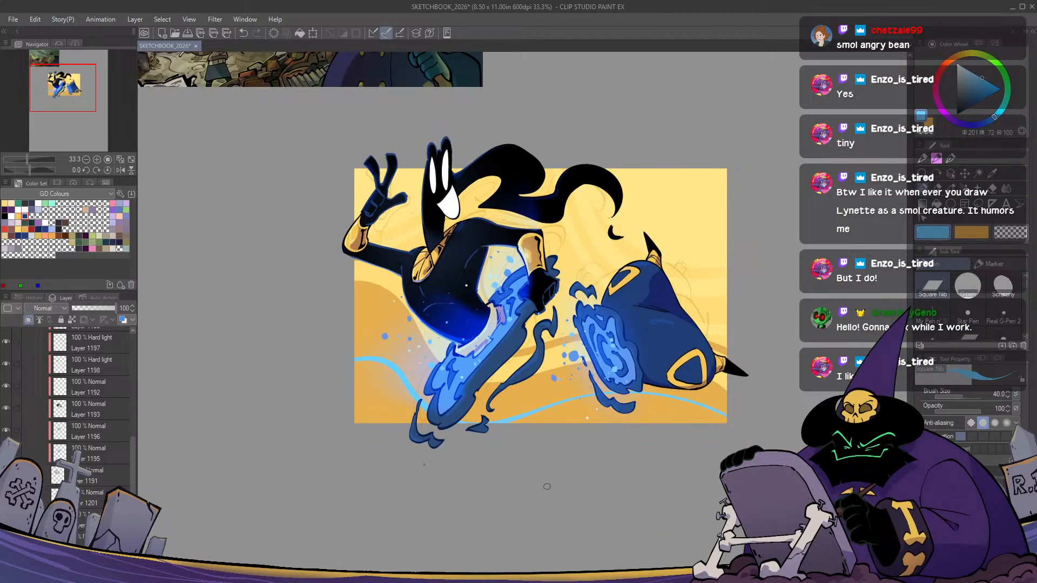
Use the G-pen at size 120 to fill the dunes' lower edge with broad light blue waves, checking them mirrored
{"action": "key", "text": "h"}
{"action": "key", "text": "h"}
{"action": "left_click", "coordinate": [968, 285]}
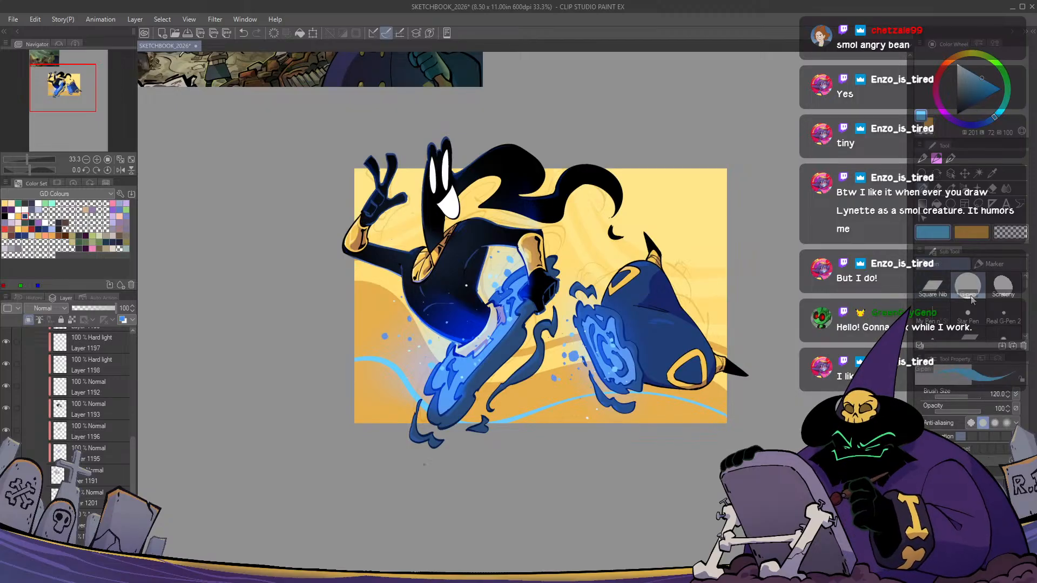
{"action": "left_click_drag", "start_coordinate": [317, 412], "coordinate": [399, 409]}
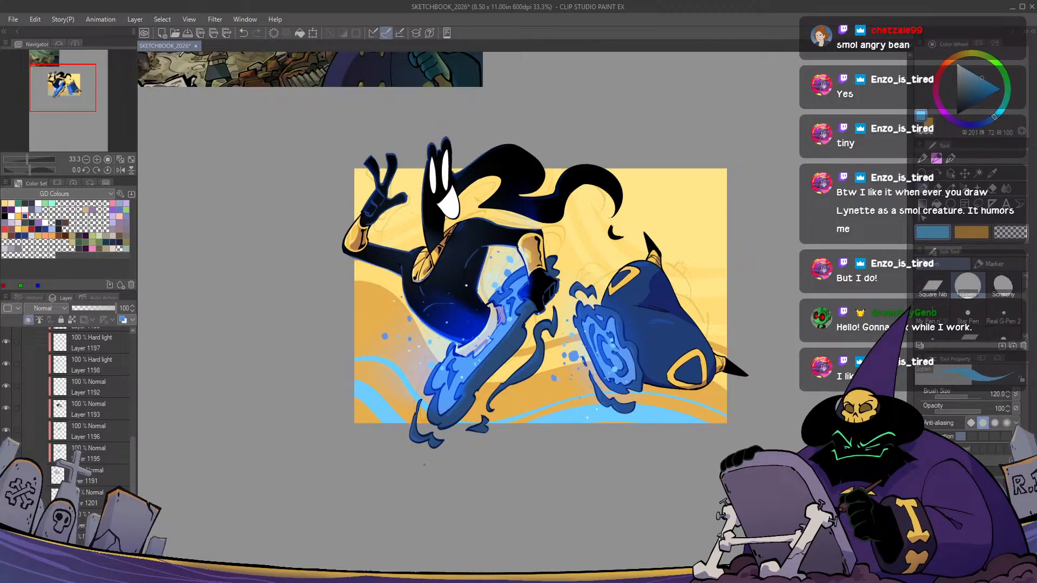
{"action": "key", "text": "h"}
{"action": "key", "text": "h"}
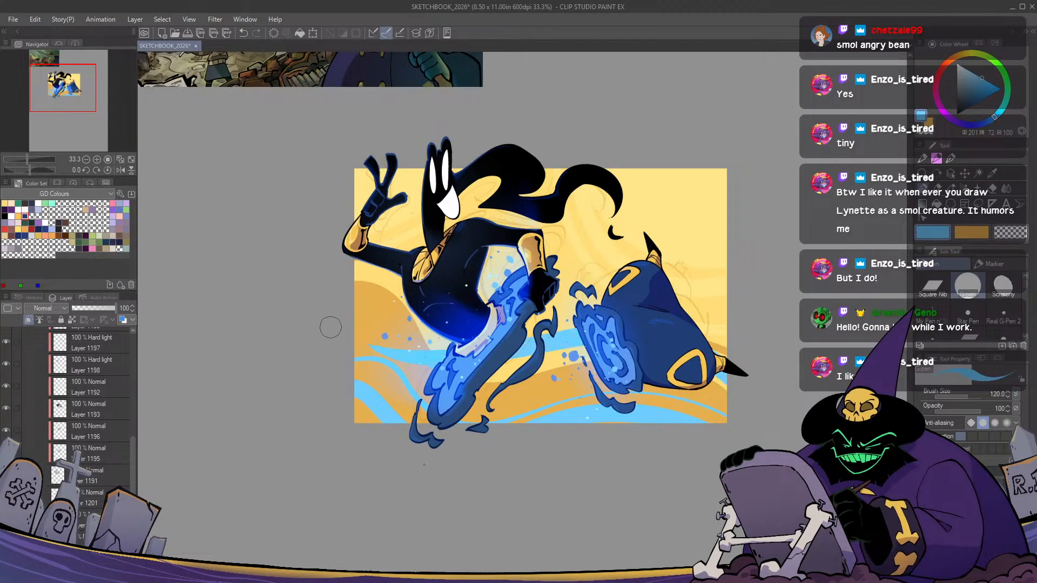
Mix a darker blue, outline a distant dune behind the character and legs, fill it in, and check it mirrored
{"action": "scroll", "coordinate": [89, 410], "scroll_direction": "down", "scroll_amount": 1}
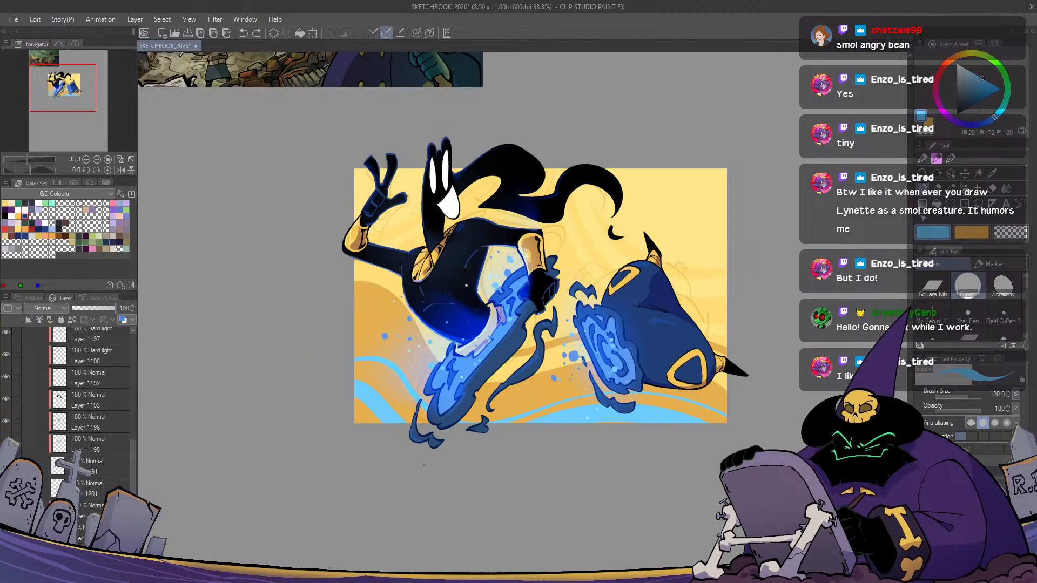
{"action": "left_click", "coordinate": [978, 88]}
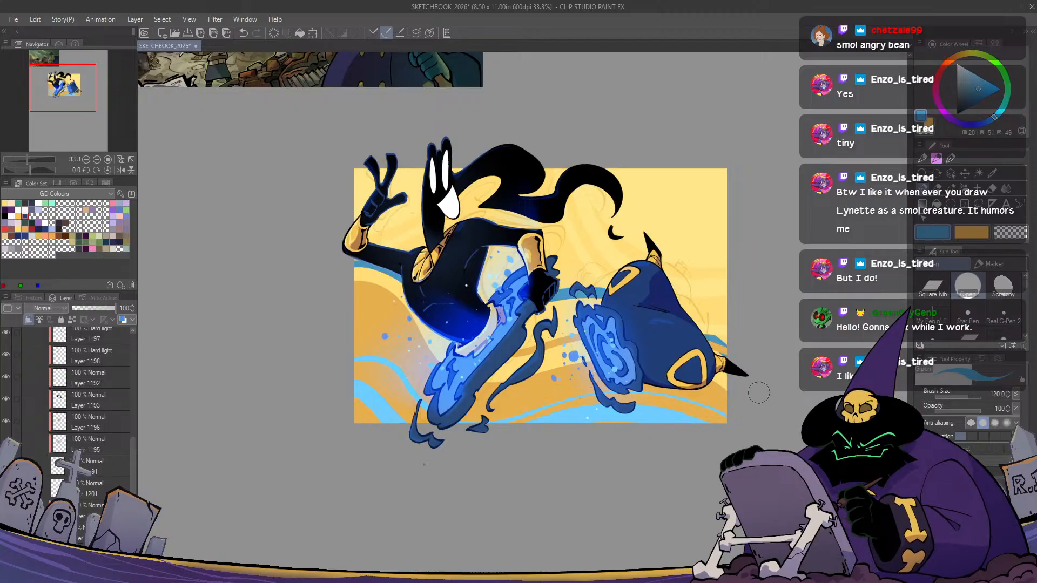
{"action": "key", "text": "g"}
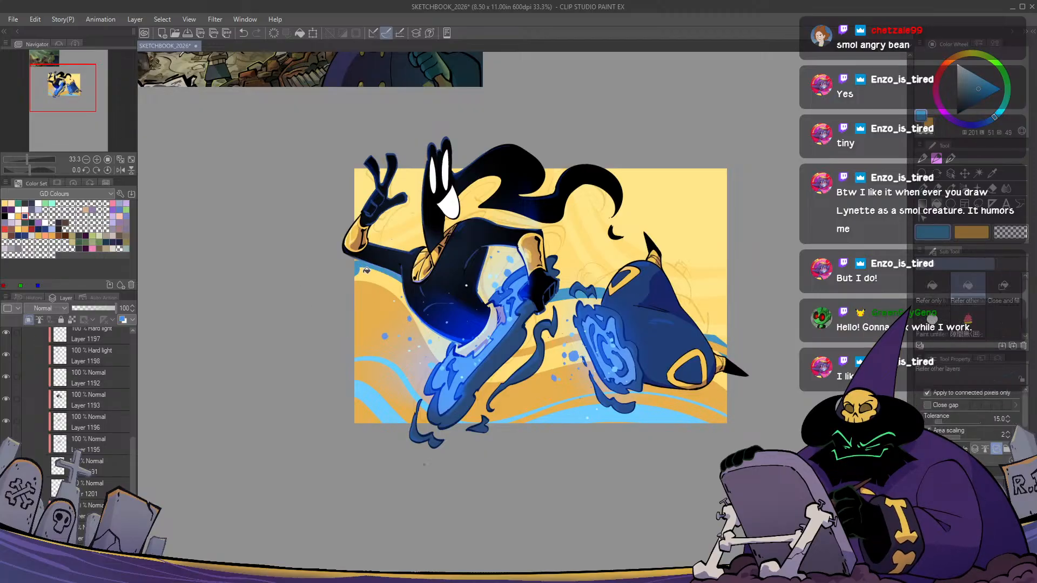
{"action": "left_click", "coordinate": [356, 263]}
{"action": "key", "text": "p"}
{"action": "key", "text": "h"}
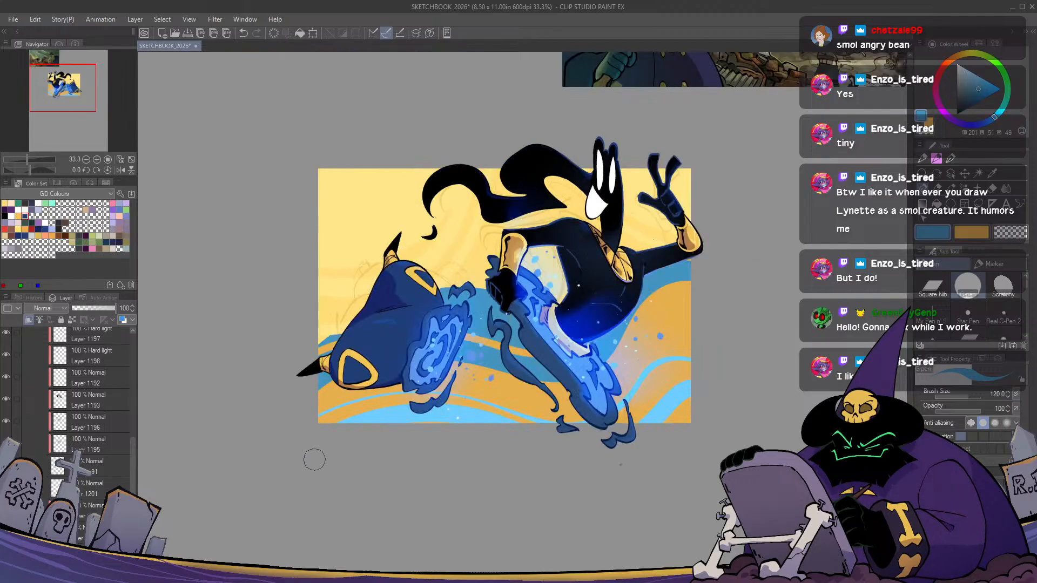
{"action": "key", "text": "h"}
Try raising one upper corner of the dark blue dune with a transform and undo the distortion
{"action": "key", "text": "ctrl+t"}
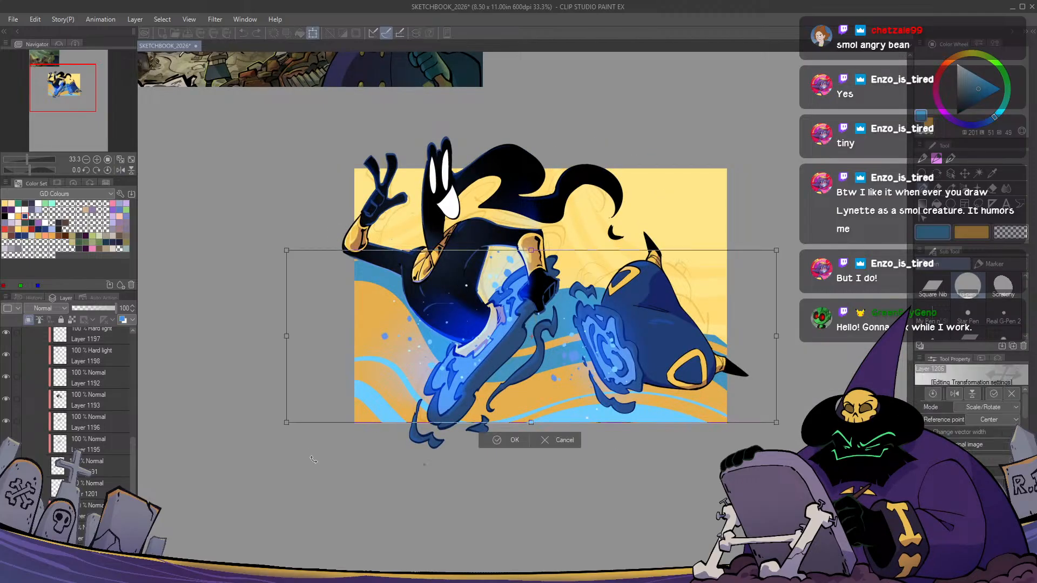
{"action": "left_click_drag", "start_coordinate": [281, 249], "coordinate": [280, 217]}
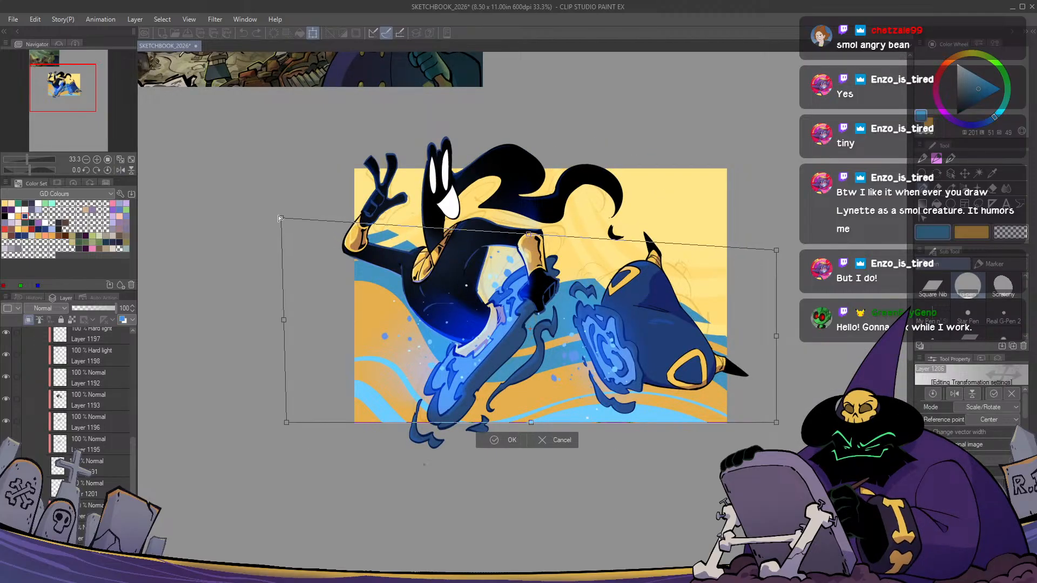
{"action": "left_click_drag", "start_coordinate": [322, 277], "coordinate": [329, 259]}
{"action": "key", "text": "ctrl+z"}
{"action": "key", "text": "ctrl+z"}
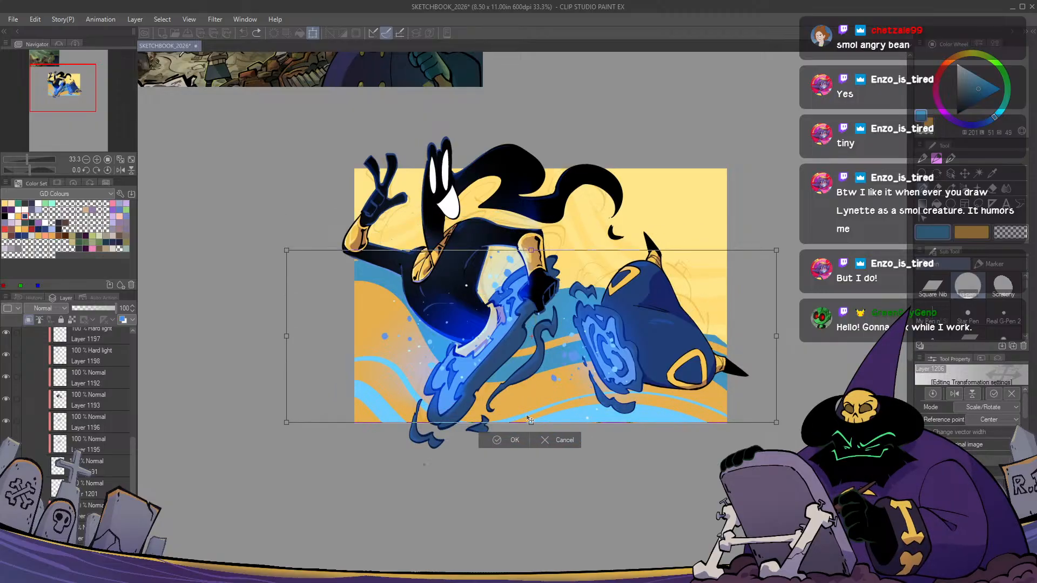
{"action": "key", "text": "Return"}
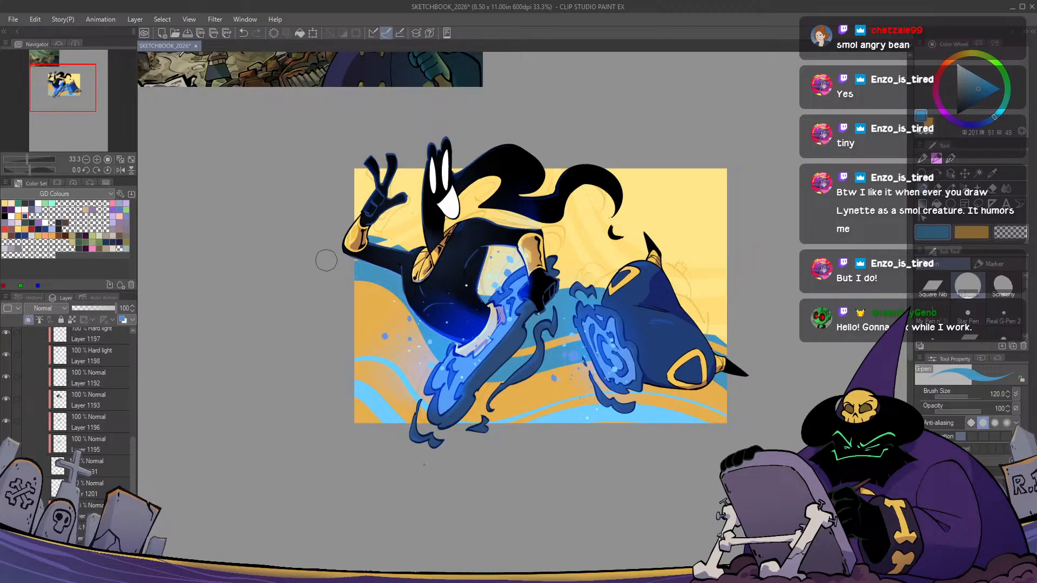
Mix a slightly lighter blue and dab round bubbles around the character's lowered arm, checking the result mirrored
{"action": "key", "text": "h"}
{"action": "key", "text": "h"}
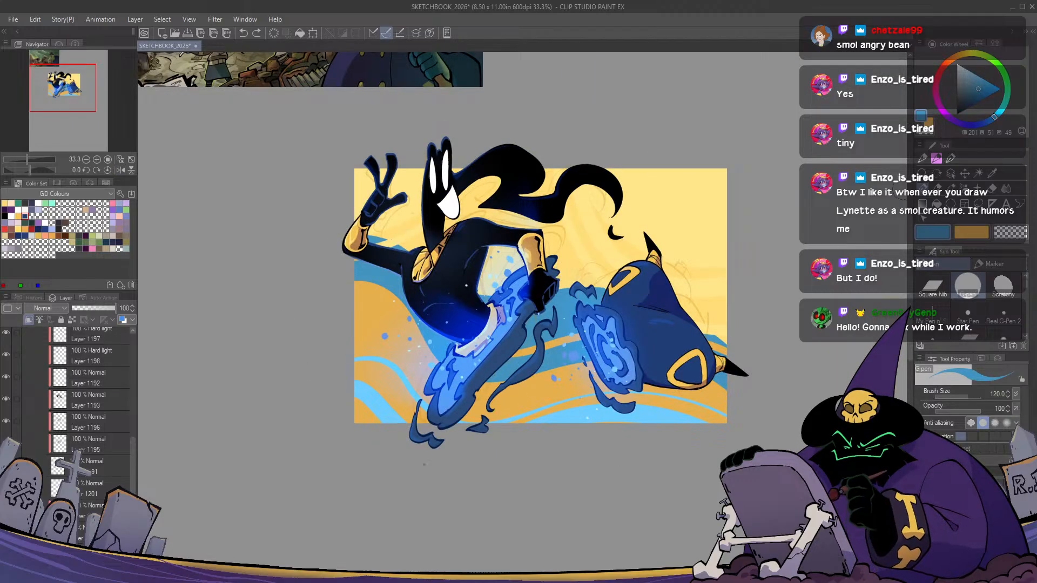
{"action": "left_click", "coordinate": [976, 80]}
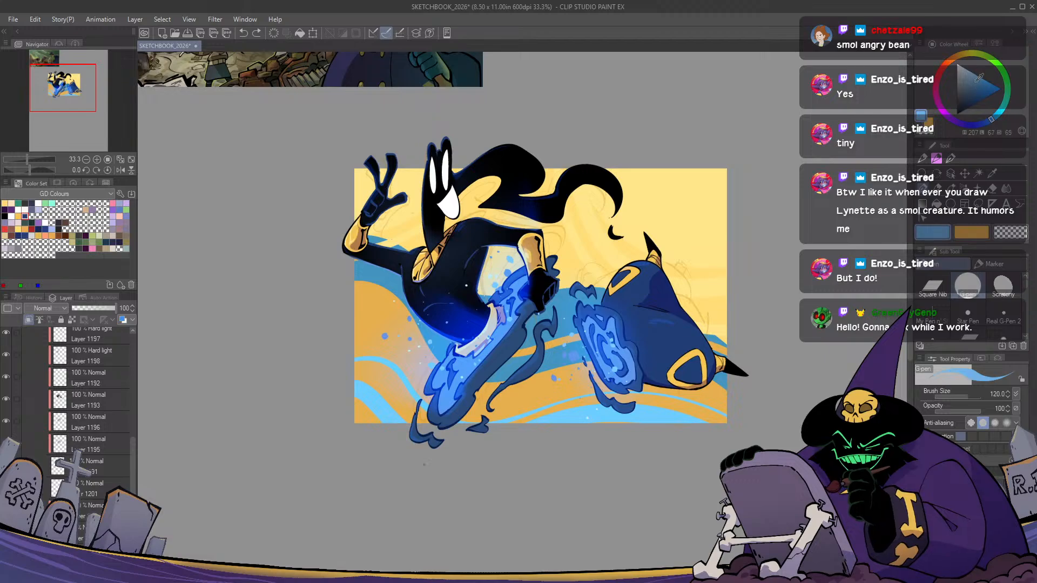
{"action": "left_click", "coordinate": [565, 264]}
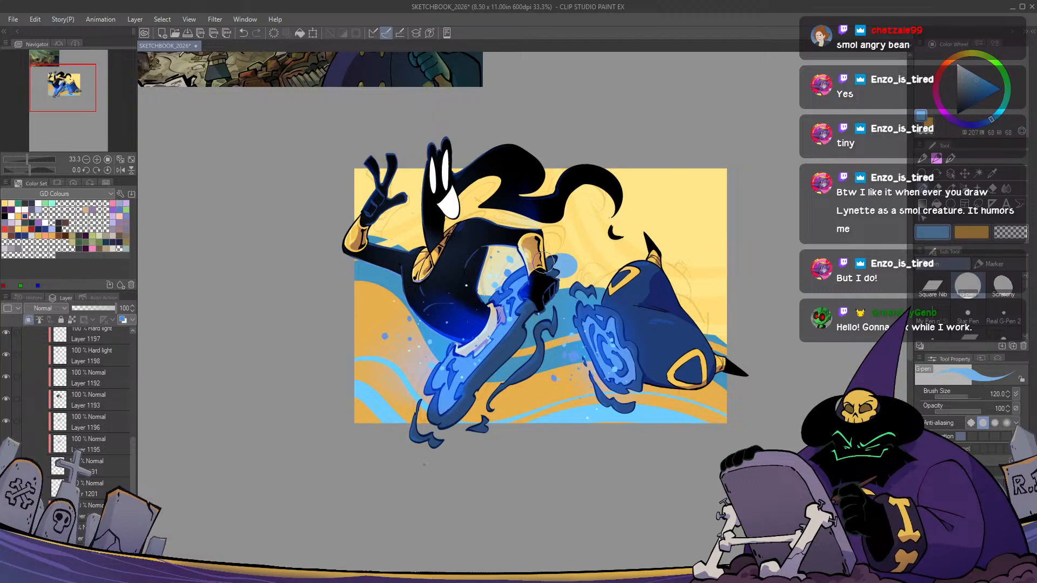
{"action": "left_click", "coordinate": [510, 258]}
{"action": "left_click", "coordinate": [488, 280]}
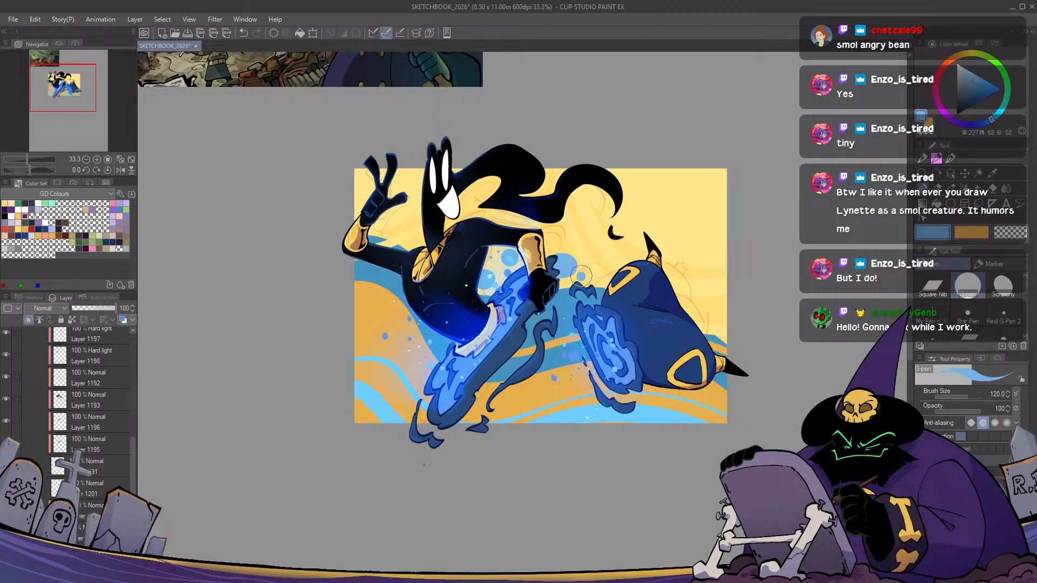
{"action": "key", "text": "h"}
{"action": "key", "text": "h"}
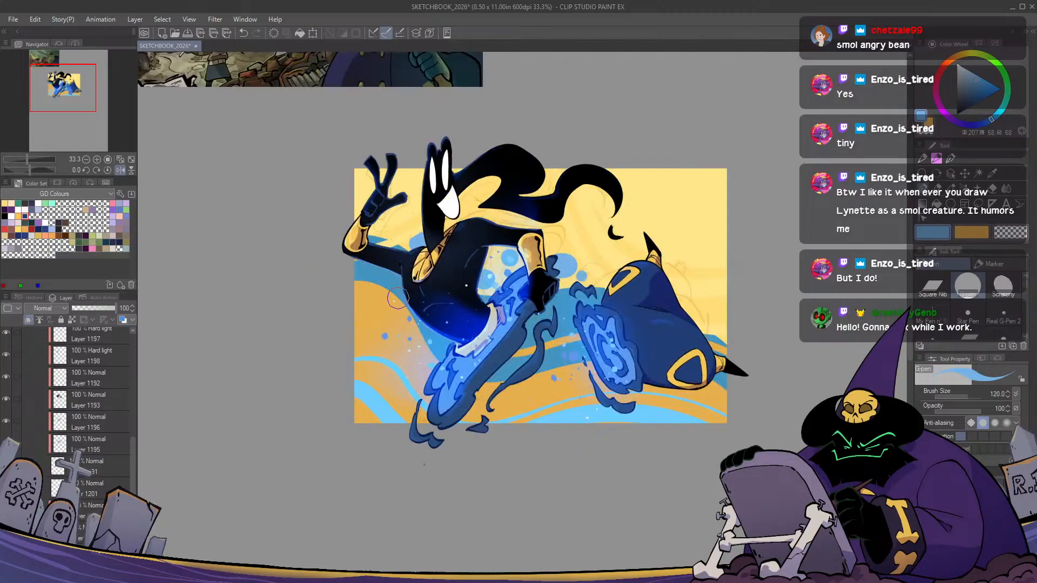
Examine the composition mirrored, at full-page size, and up close again
{"action": "key", "text": "h"}
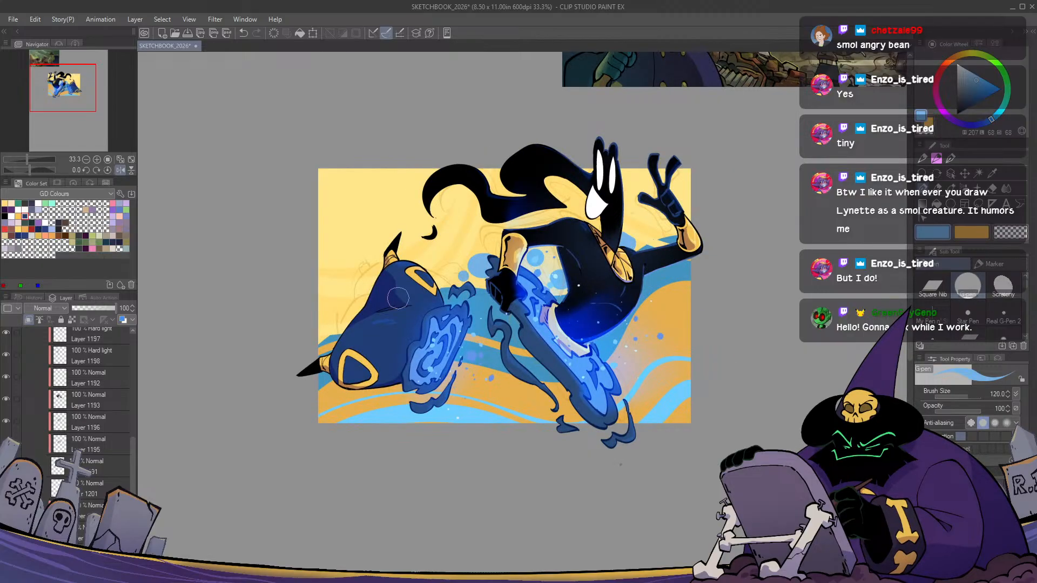
{"action": "key", "text": "h"}
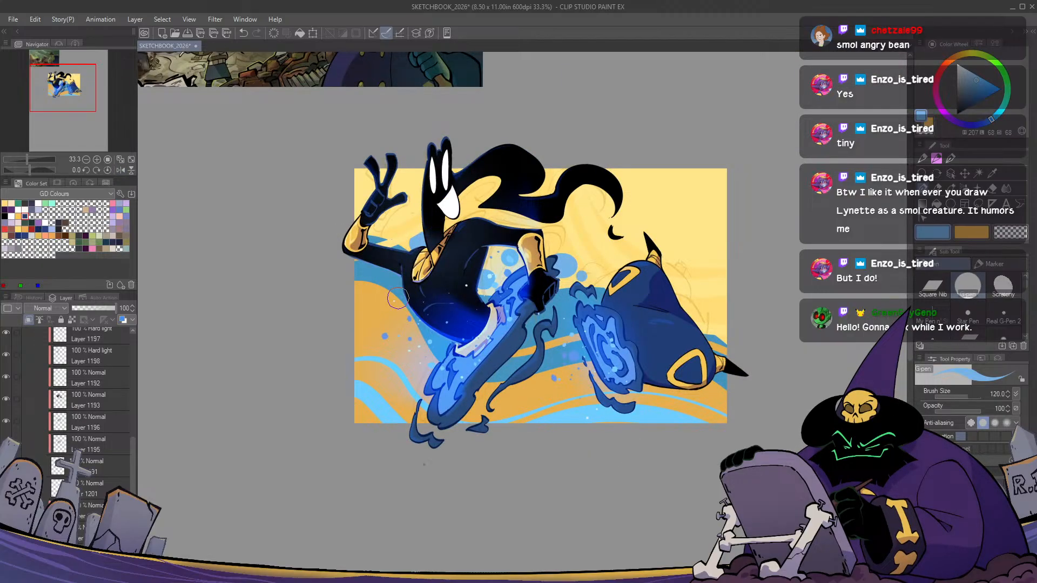
{"action": "key", "text": "h"}
{"action": "key", "text": "h"}
{"action": "key", "text": "ctrl+0"}
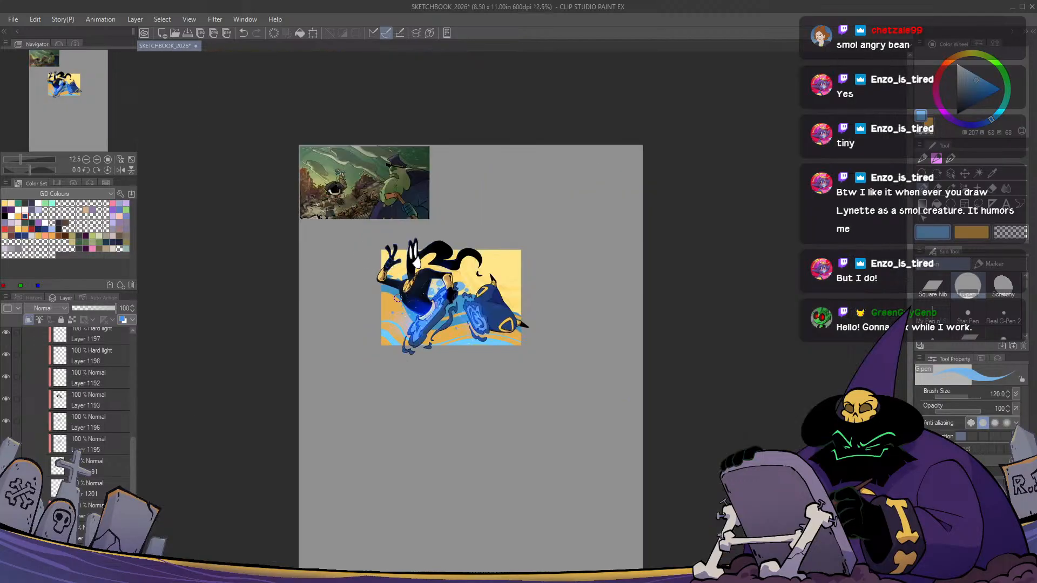
{"action": "scroll", "coordinate": [398, 299], "scroll_direction": "up", "scroll_amount": 3}
{"action": "mouse_move", "coordinate": [584, 267]}
{"action": "left_mouse_down"}
{"action": "mouse_move", "coordinate": [552, 338]}
{"action": "mouse_move", "coordinate": [497, 358]}
{"action": "left_mouse_up"}
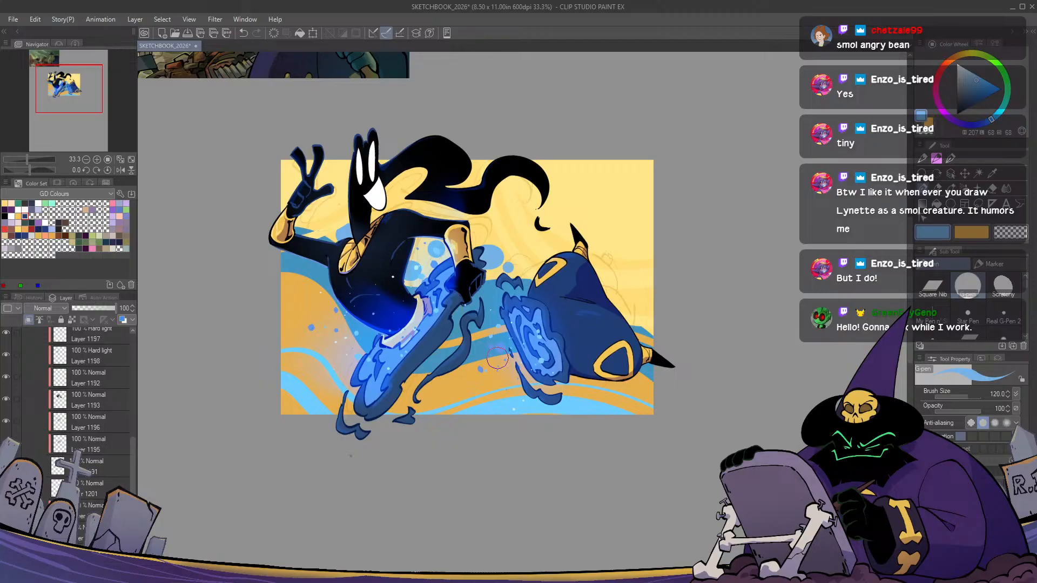
Group the character layers from Layer 1202 through Layer 1191 in a folder named 1, keeping Layer 1200 above it
{"action": "scroll", "coordinate": [128, 382], "scroll_direction": "up", "scroll_amount": 5}
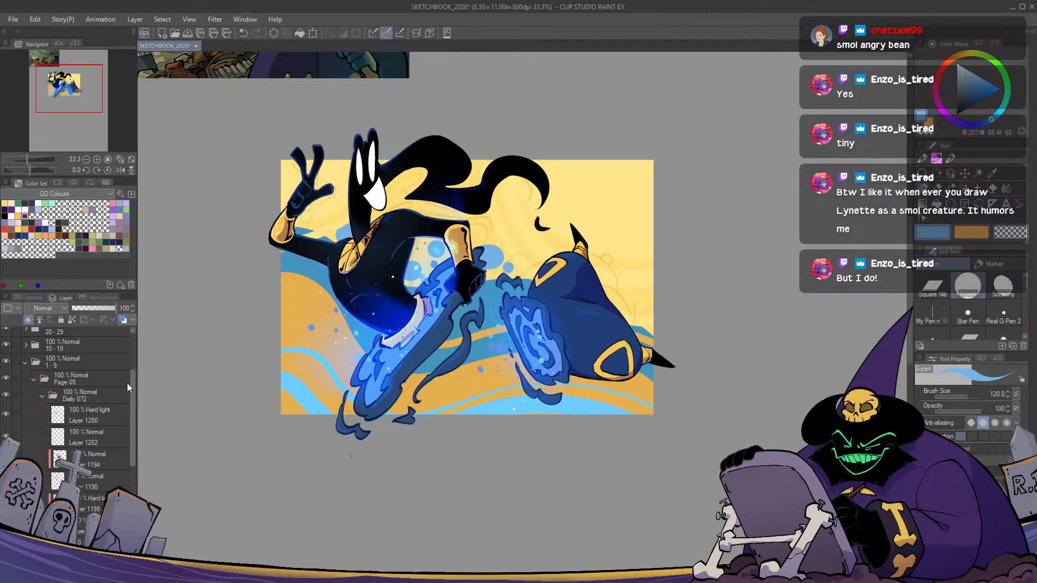
{"action": "left_click", "coordinate": [102, 414]}
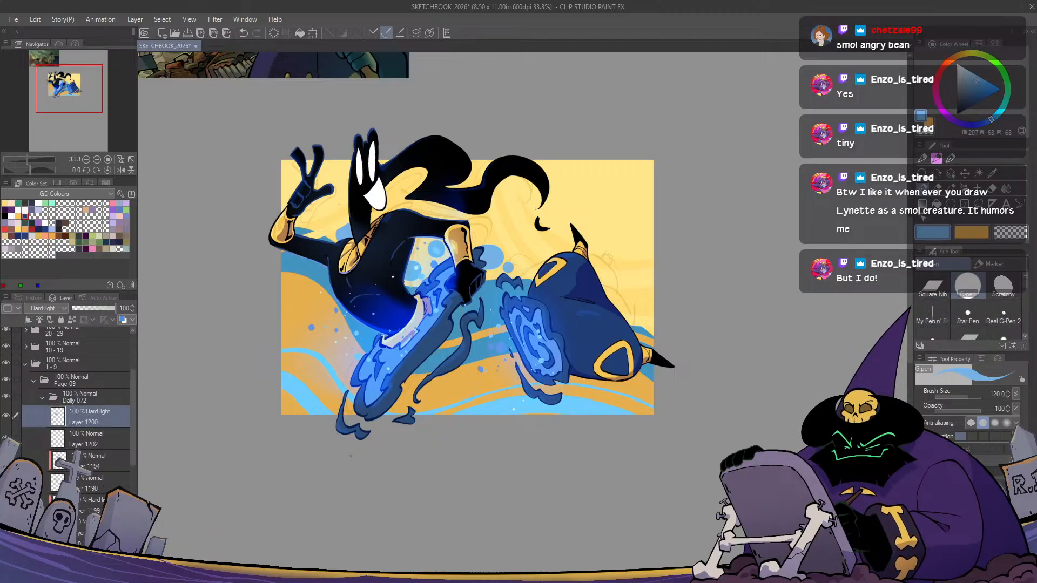
{"action": "key", "text": "ctrl+g"}
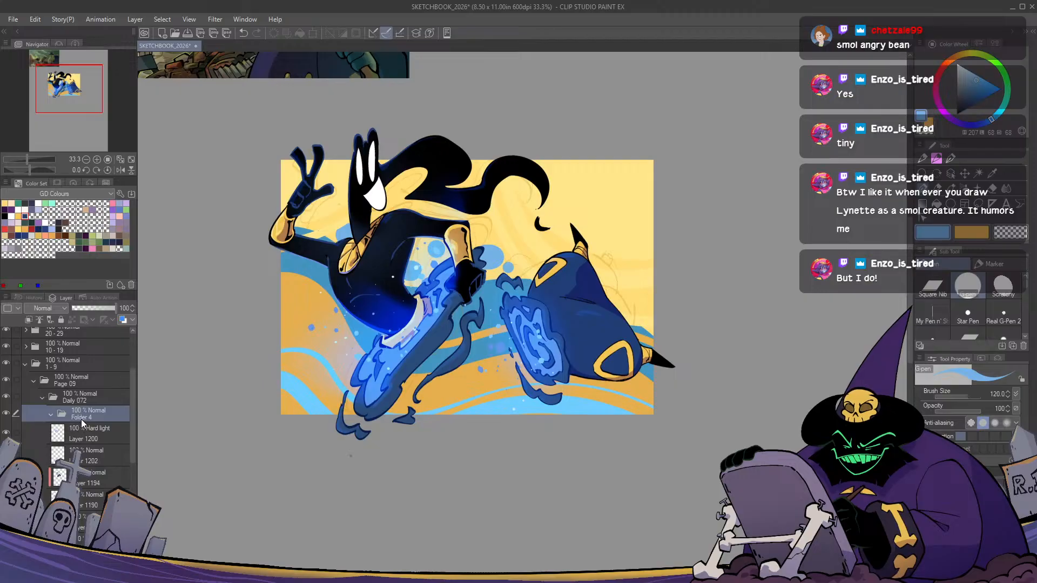
{"action": "left_click", "coordinate": [84, 438]}
{"action": "scroll", "coordinate": [87, 438], "scroll_direction": "down", "scroll_amount": 6}
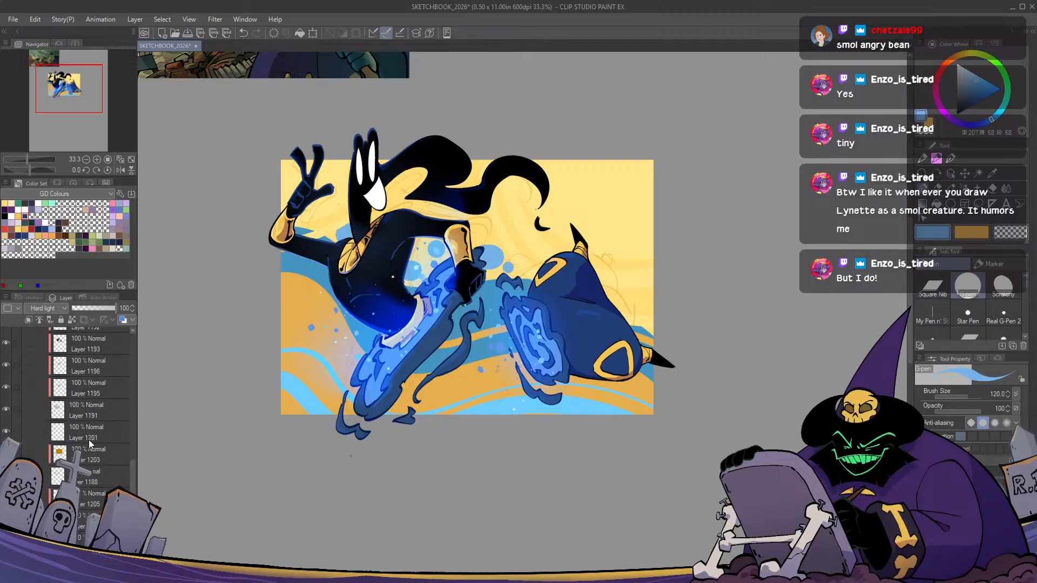
{"action": "scroll", "coordinate": [83, 421], "scroll_direction": "up", "scroll_amount": 8}
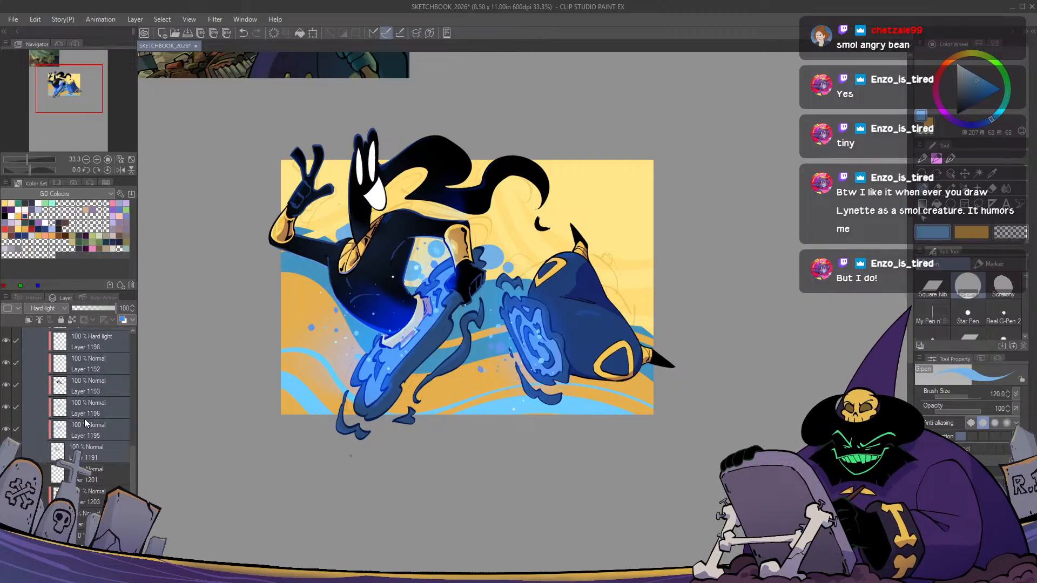
{"action": "left_click_drag", "start_coordinate": [83, 419], "coordinate": [62, 401]}
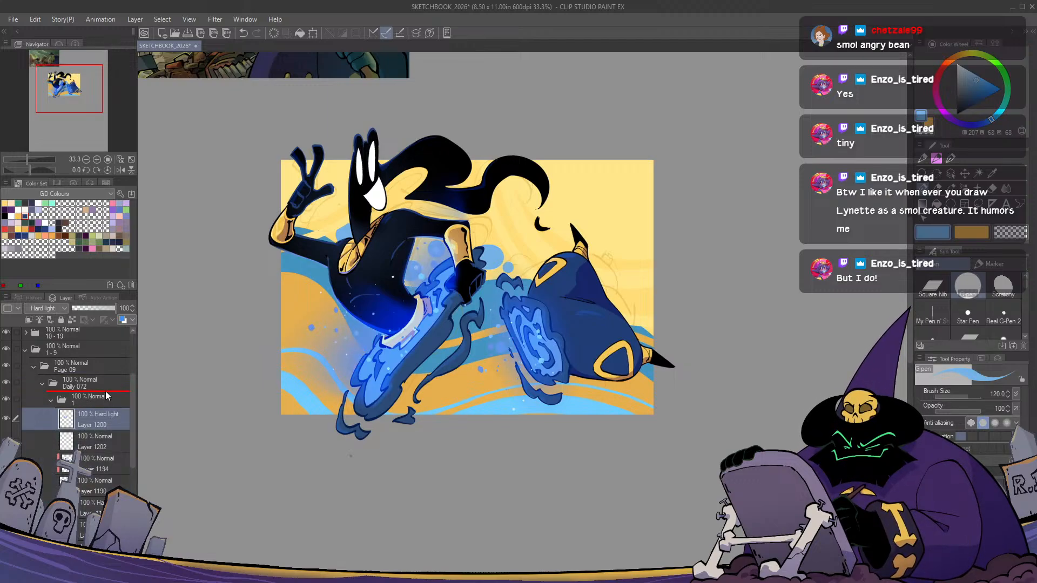
{"action": "left_click_drag", "start_coordinate": [107, 396], "coordinate": [97, 401]}
{"action": "left_click", "coordinate": [52, 421]}
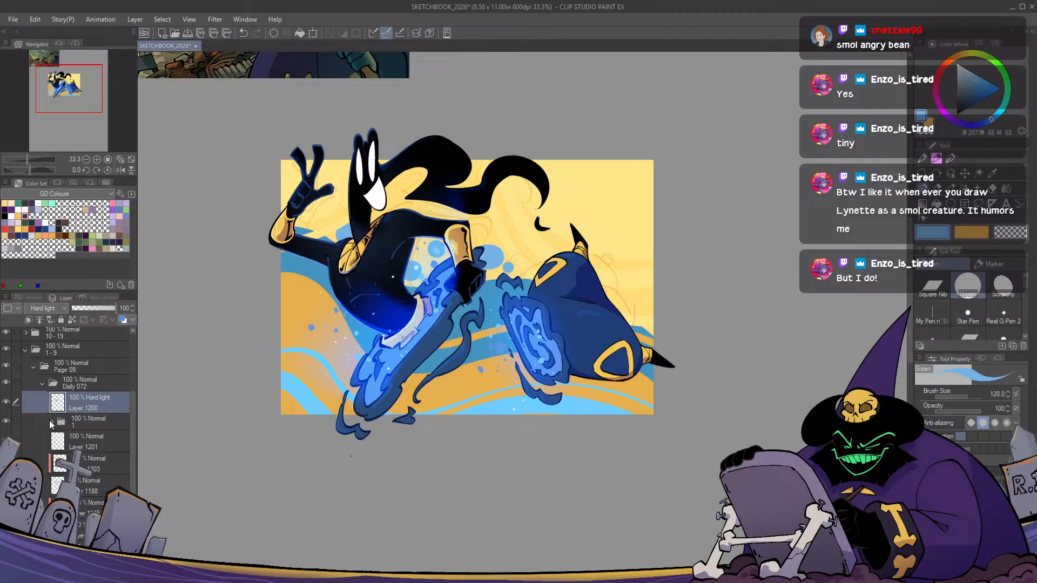
Group Layer 1201 in a folder named 2 and add a new layer above it inside the folder
{"action": "left_click", "coordinate": [84, 441]}
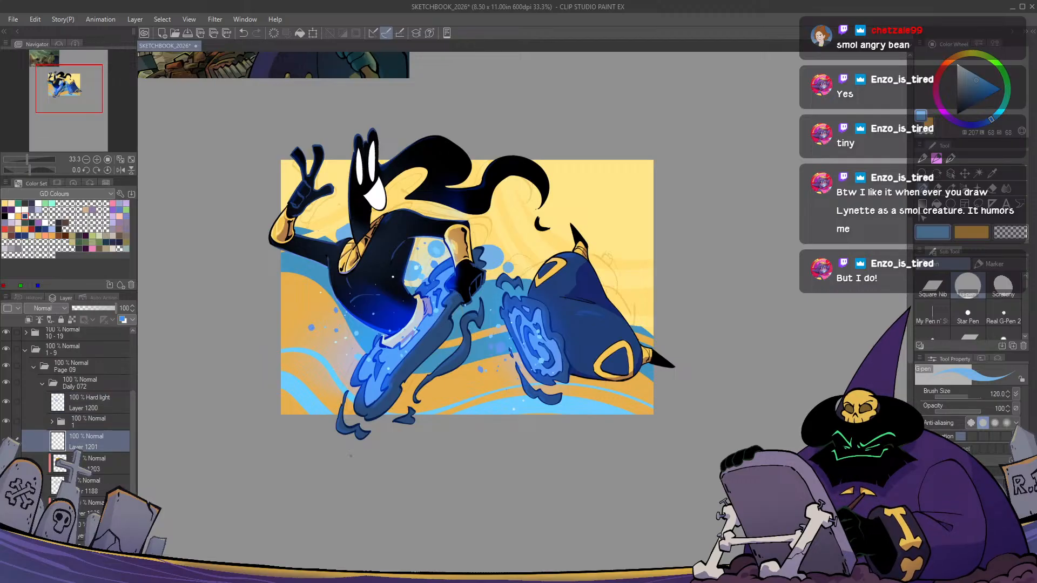
{"action": "key", "text": "ctrl+g"}
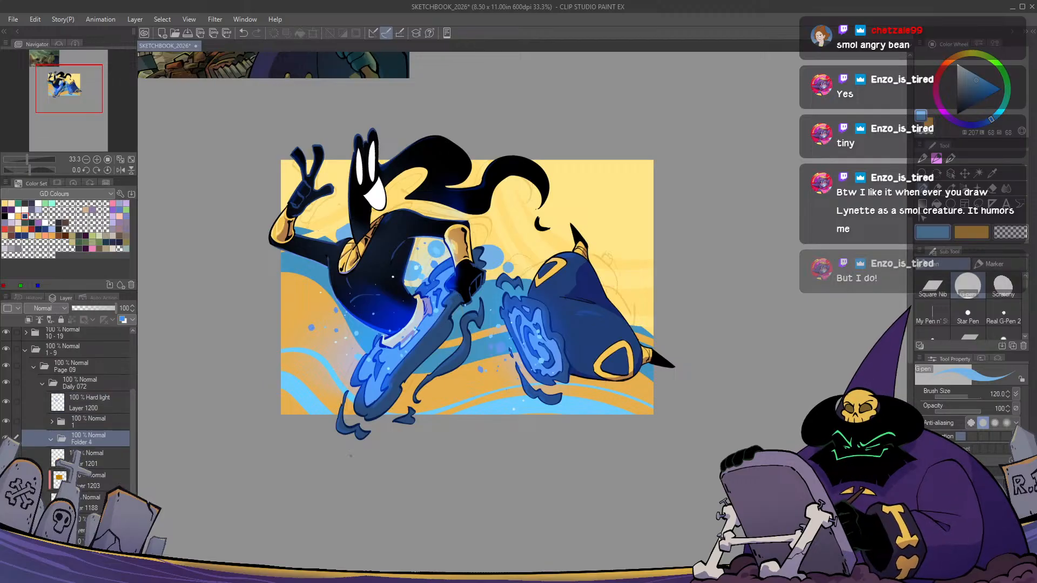
{"action": "double_click", "coordinate": [81, 441]}
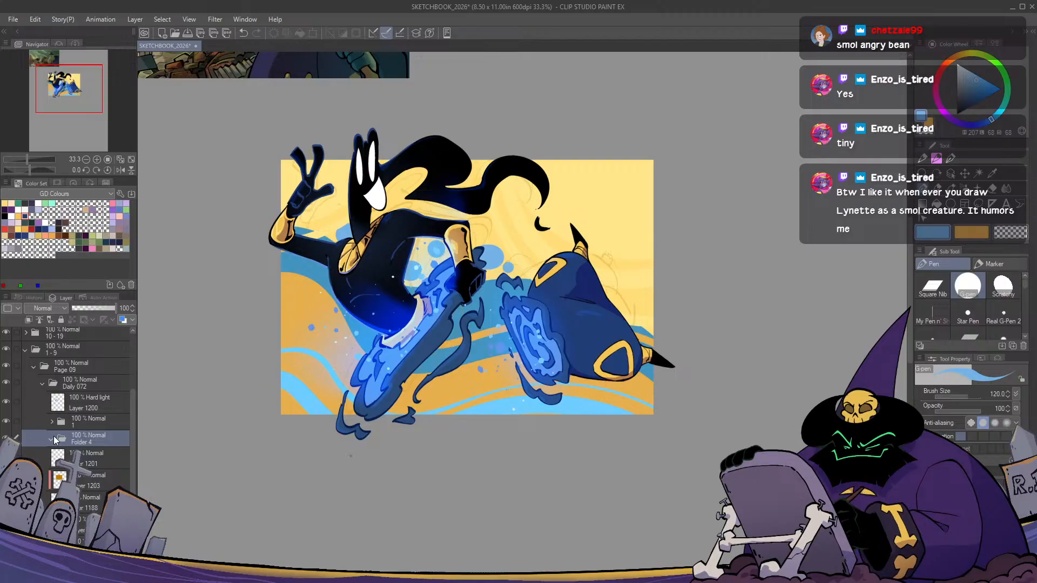
{"action": "type", "text": "2"}
{"action": "key", "text": "Return"}
{"action": "key", "text": "ctrl+shift+n"}
Set up the Square Nib pen with a near-black colour for drawing in the upper yellow sky
{"action": "key", "text": "p"}
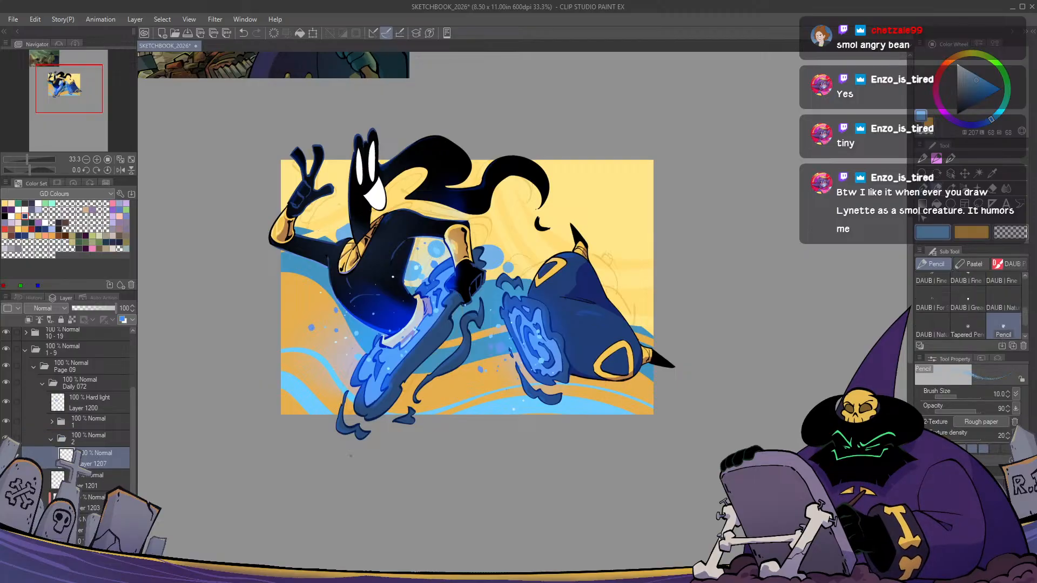
{"action": "left_click", "coordinate": [957, 114]}
{"action": "left_click", "coordinate": [922, 188]}
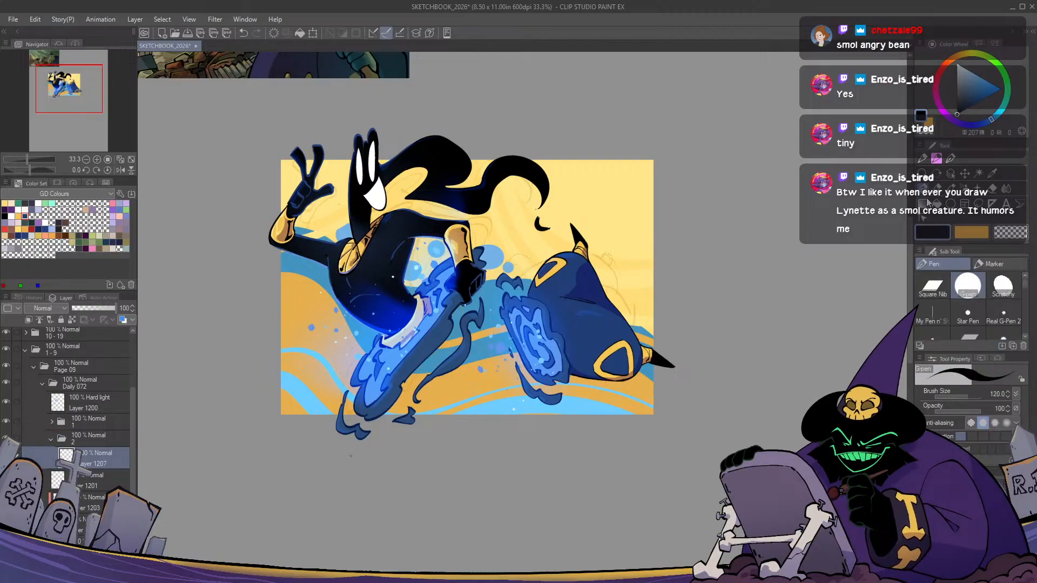
{"action": "left_click", "coordinate": [940, 291]}
{"action": "scroll", "coordinate": [594, 233], "scroll_direction": "up", "scroll_amount": 2}
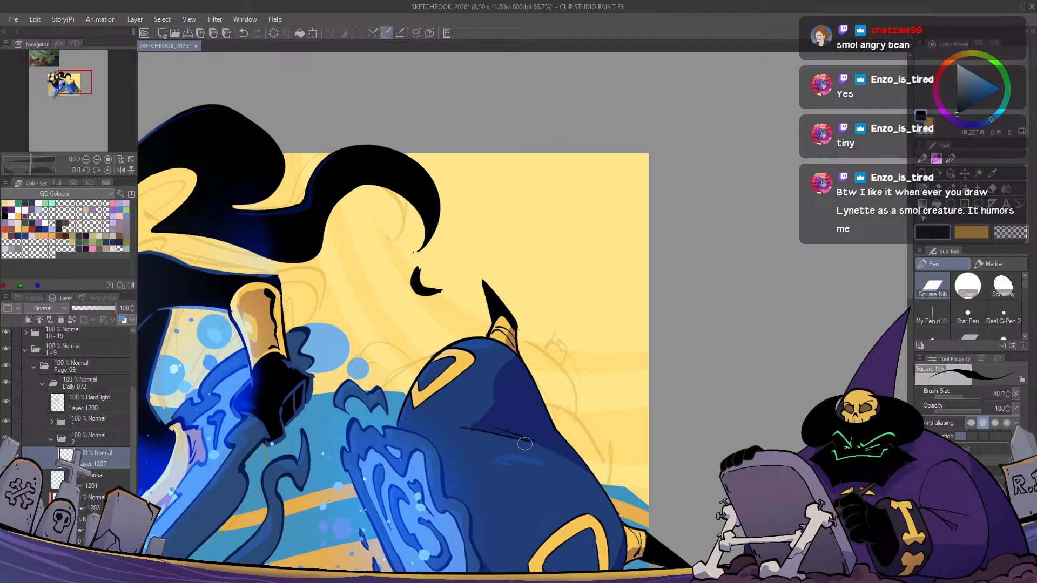
Try a long curve in the yellow sky, undo it, and sketch a small rounded sleeve outline there
{"action": "left_click_drag", "start_coordinate": [629, 155], "coordinate": [541, 264]}
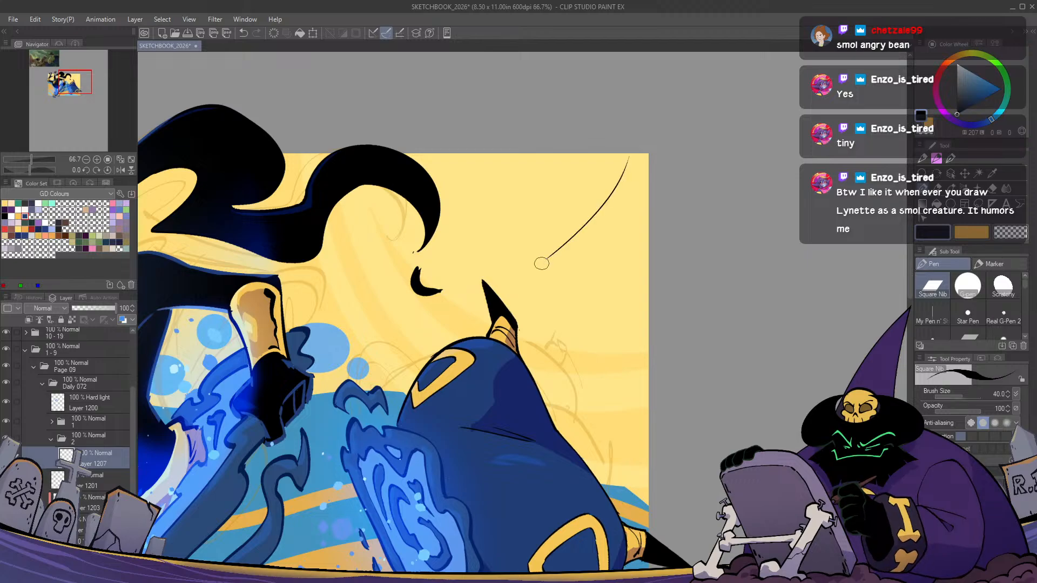
{"action": "key", "text": "ctrl+z"}
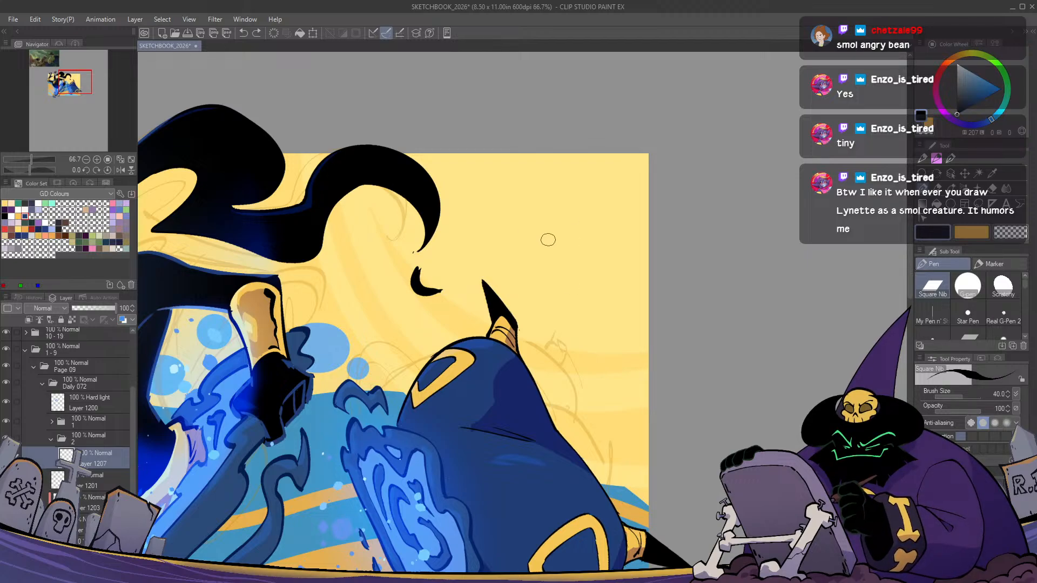
{"action": "mouse_move", "coordinate": [538, 236]}
{"action": "left_mouse_down"}
{"action": "mouse_move", "coordinate": [572, 282]}
{"action": "mouse_move", "coordinate": [583, 261]}
{"action": "mouse_move", "coordinate": [565, 227]}
{"action": "mouse_move", "coordinate": [601, 253]}
{"action": "left_mouse_up"}
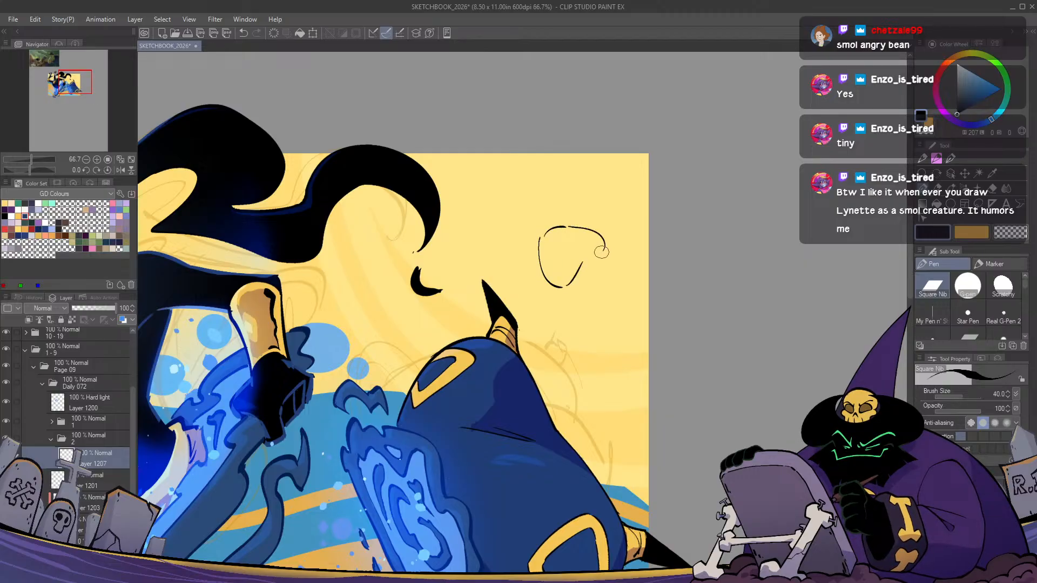
{"action": "left_click_drag", "start_coordinate": [541, 238], "coordinate": [553, 198]}
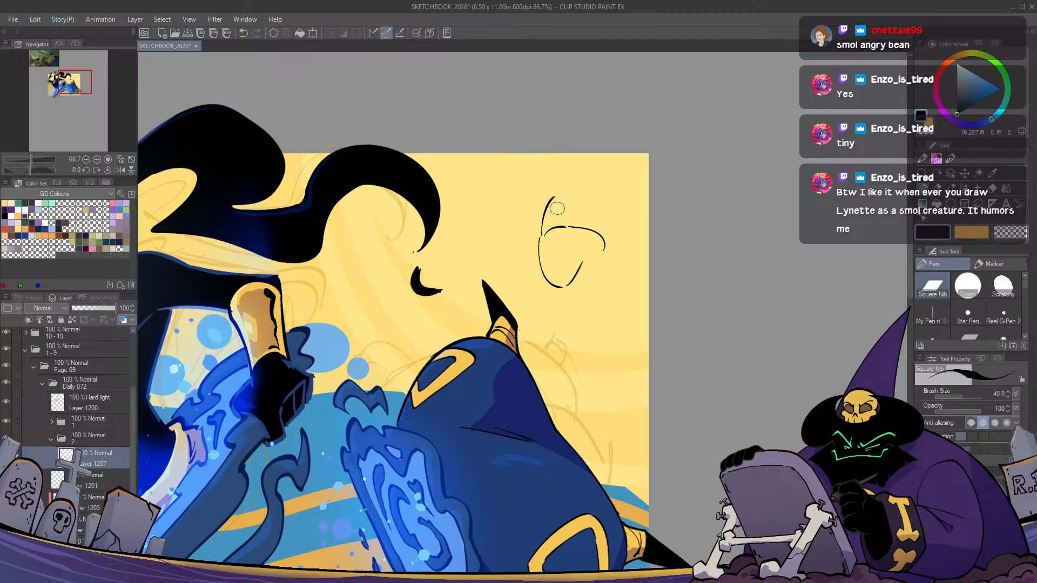
{"action": "key", "text": "ctrl+z"}
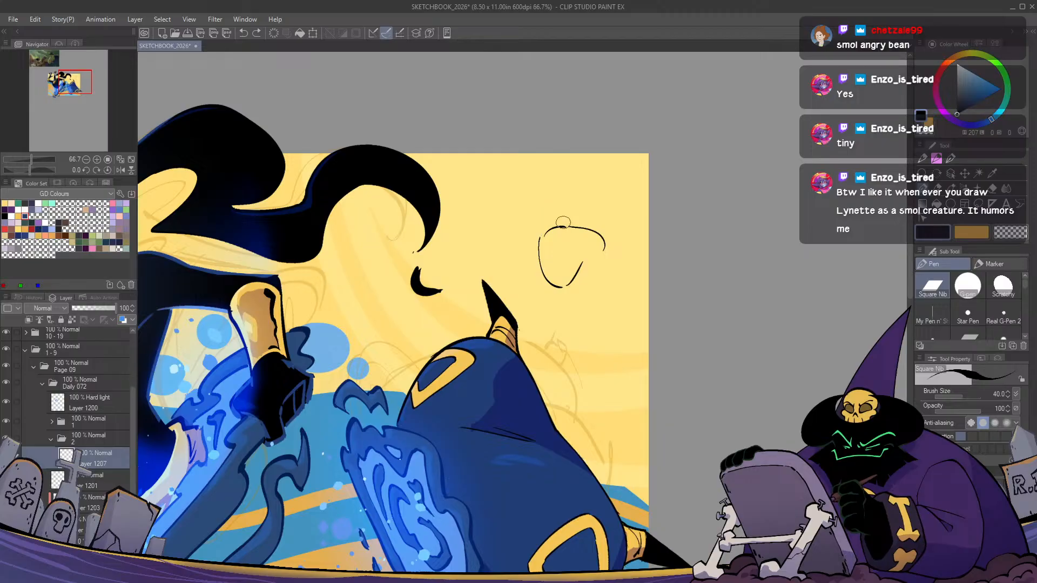
Sketch a narrow forearm rising from the rounded outline, redoing strokes and checking the shape mirrored
{"action": "left_click_drag", "start_coordinate": [564, 226], "coordinate": [552, 178]}
{"action": "key", "text": "ctrl+z"}
{"action": "mouse_move", "coordinate": [564, 226]}
{"action": "left_mouse_down"}
{"action": "mouse_move", "coordinate": [545, 197]}
{"action": "mouse_move", "coordinate": [526, 209]}
{"action": "mouse_move", "coordinate": [540, 232]}
{"action": "left_mouse_up"}
{"action": "key", "text": "h"}
{"action": "key", "text": "h"}
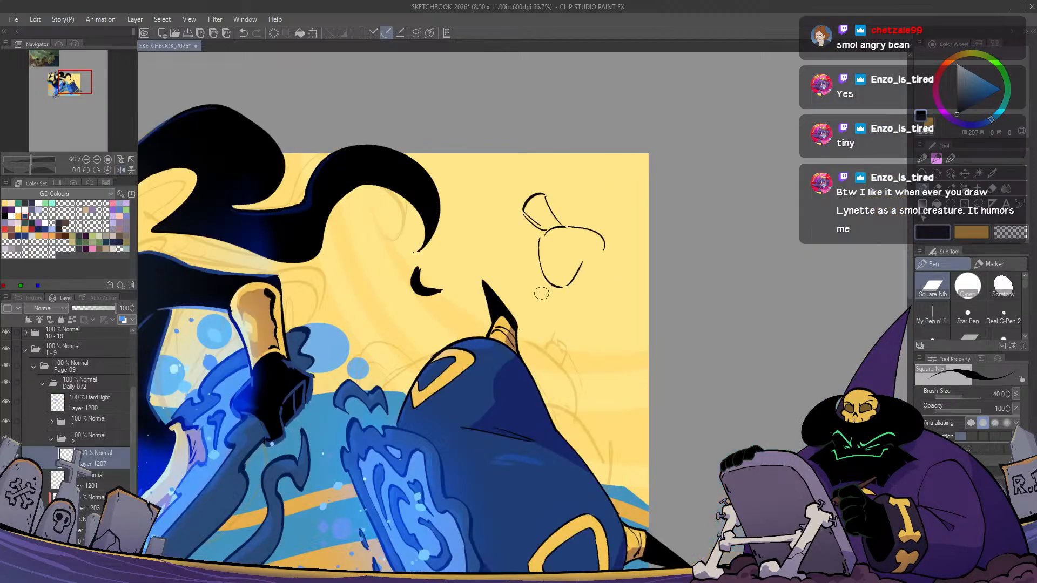
{"action": "left_click_drag", "start_coordinate": [526, 217], "coordinate": [540, 229]}
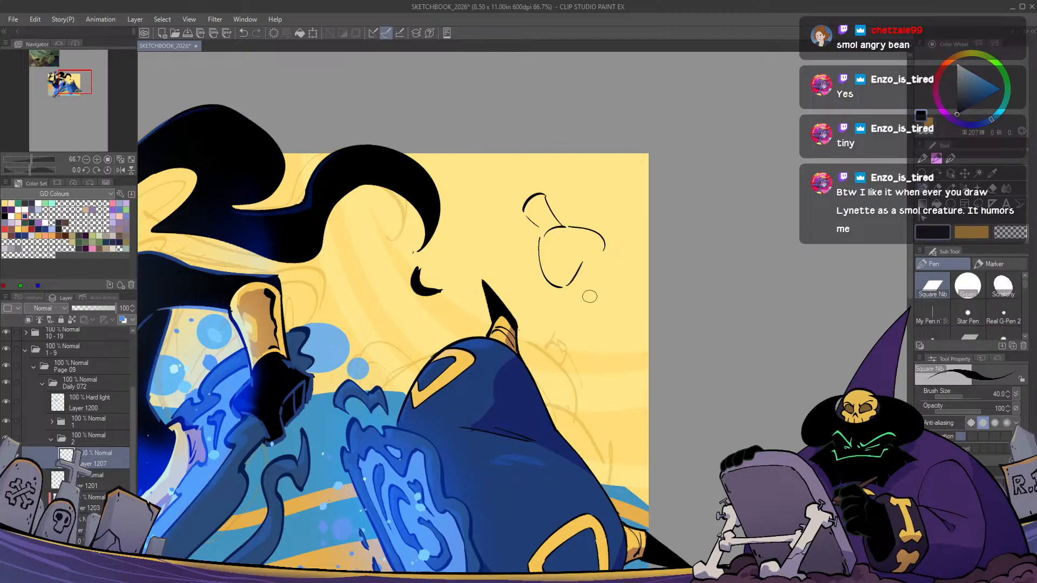
{"action": "key", "text": "h"}
{"action": "key", "text": "h"}
Add one upright finger above the forearm and a small pointed tip beneath the rounded sleeve
{"action": "mouse_move", "coordinate": [540, 193]}
{"action": "left_mouse_down"}
{"action": "mouse_move", "coordinate": [523, 201]}
{"action": "mouse_move", "coordinate": [523, 163]}
{"action": "left_mouse_up"}
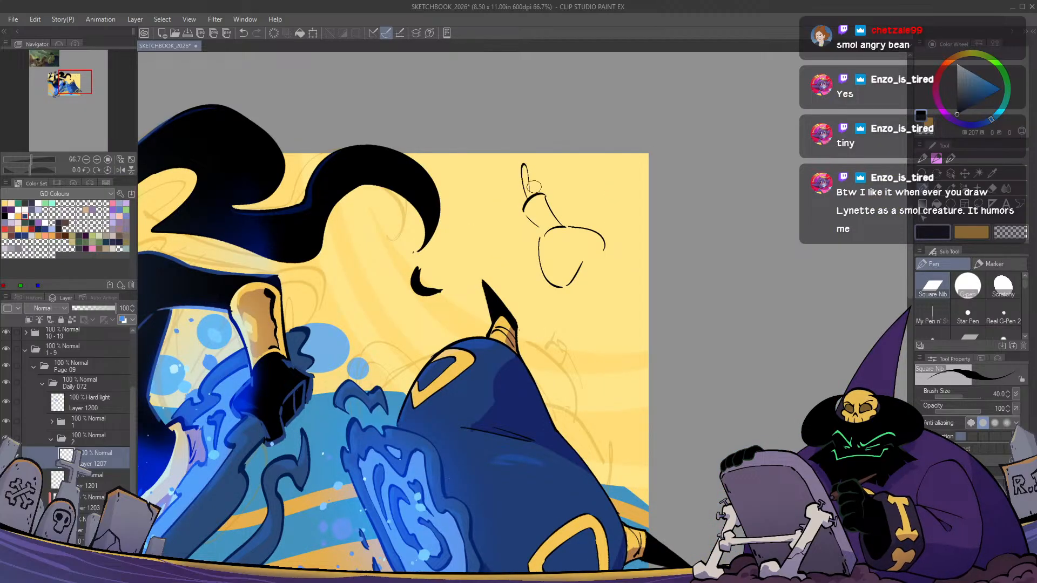
{"action": "left_click_drag", "start_coordinate": [562, 290], "coordinate": [570, 309]}
{"action": "left_click_drag", "start_coordinate": [567, 293], "coordinate": [573, 306]}
{"action": "key", "text": "ctrl+z"}
{"action": "key", "text": "ctrl+z"}
{"action": "key", "text": "ctrl+z"}
{"action": "key", "text": "ctrl+z"}
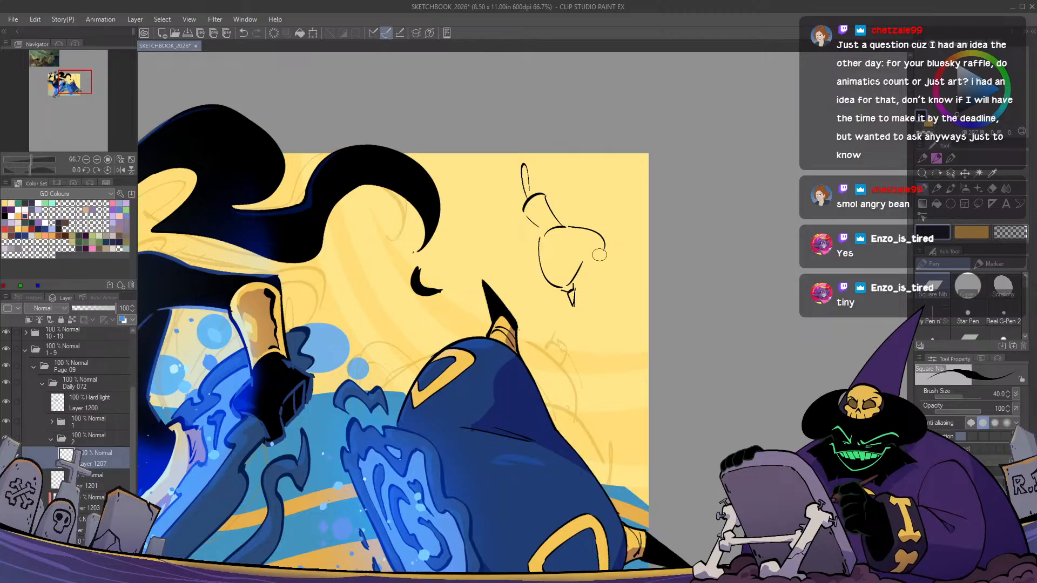
Close the sleeve's outer end with a rounded bulge and a folded notch, adding a second pointed tip below it
{"action": "key", "text": "c"}
{"action": "mouse_move", "coordinate": [602, 254]}
{"action": "left_mouse_down"}
{"action": "mouse_move", "coordinate": [574, 229]}
{"action": "mouse_move", "coordinate": [601, 259]}
{"action": "left_mouse_up"}
{"action": "key", "text": "c"}
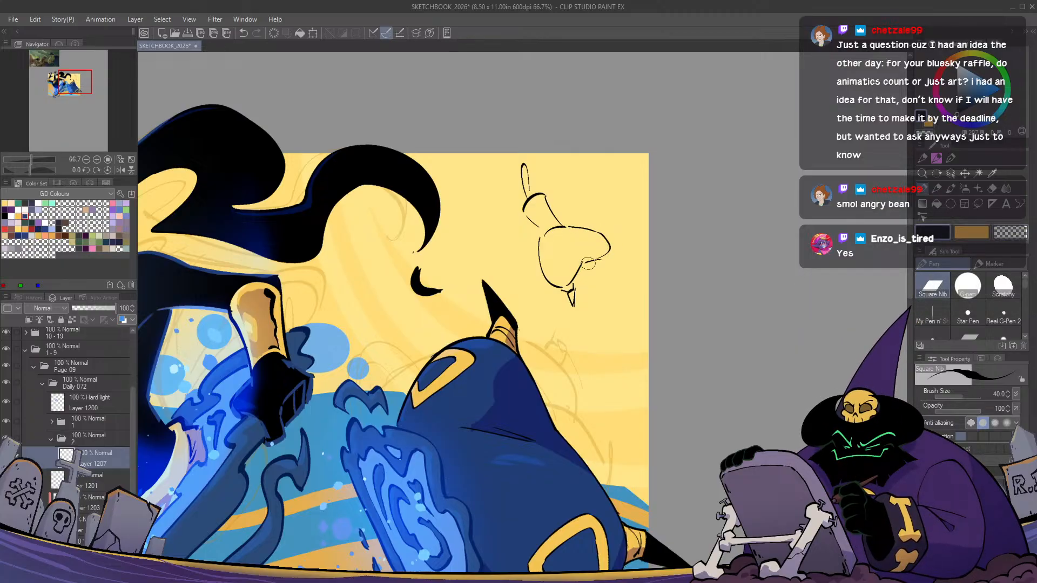
{"action": "left_click_drag", "start_coordinate": [583, 266], "coordinate": [602, 257]}
{"action": "key", "text": "c"}
{"action": "key", "text": "c"}
{"action": "key", "text": "c"}
{"action": "key", "text": "c"}
{"action": "key", "text": "ctrl+z"}
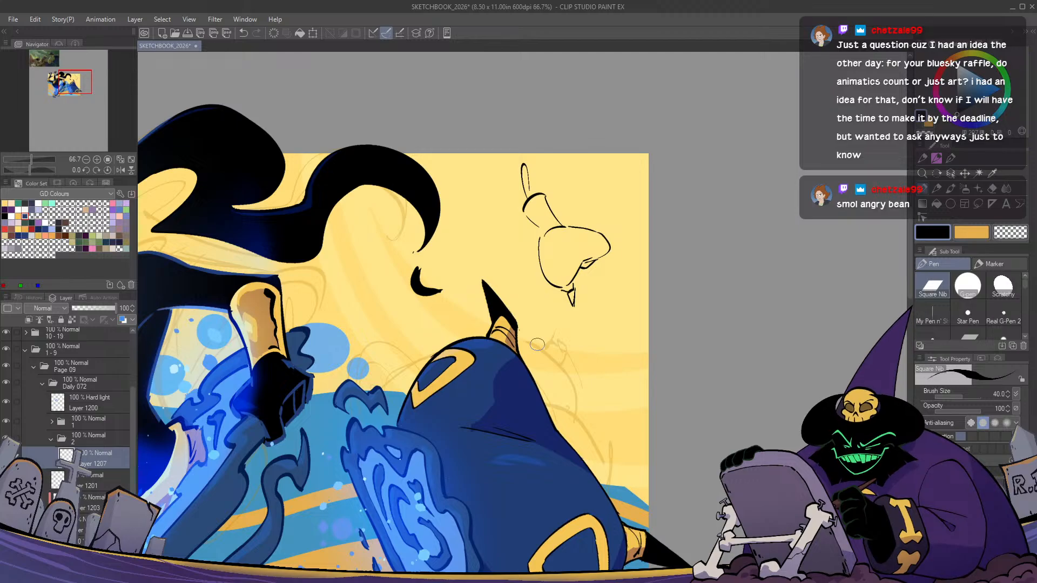
{"action": "left_click_drag", "start_coordinate": [581, 270], "coordinate": [585, 285]}
{"action": "key", "text": "ctrl+z"}
{"action": "key", "text": "h"}
{"action": "key", "text": "h"}
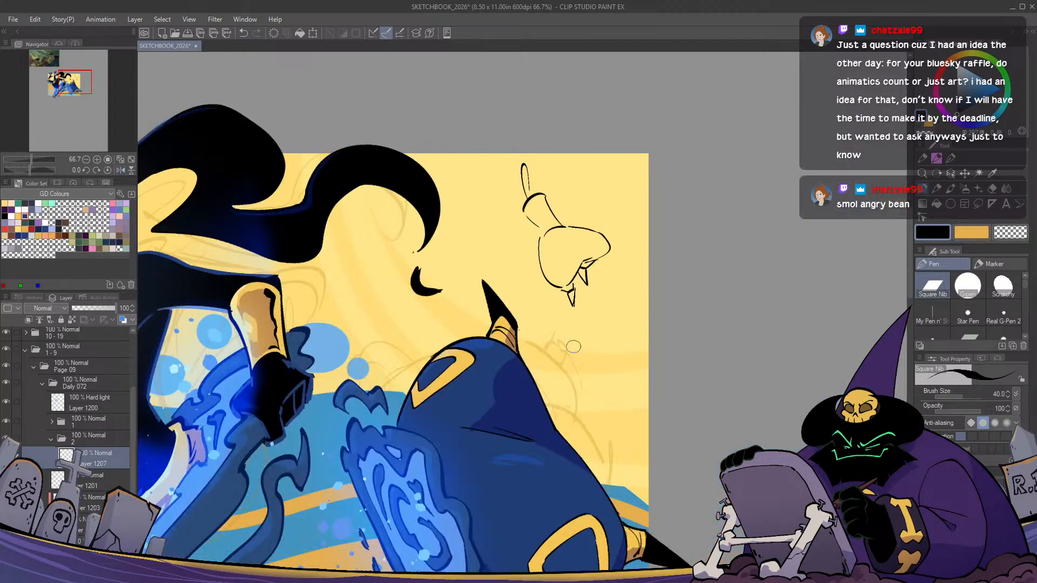
Draw cuff bands where the forearm meets the sleeve and try a line down the side of the hand
{"action": "mouse_move", "coordinate": [541, 229]}
{"action": "left_mouse_down"}
{"action": "mouse_move", "coordinate": [568, 227]}
{"action": "mouse_move", "coordinate": [562, 217]}
{"action": "left_mouse_up"}
{"action": "key", "text": "ctrl+z"}
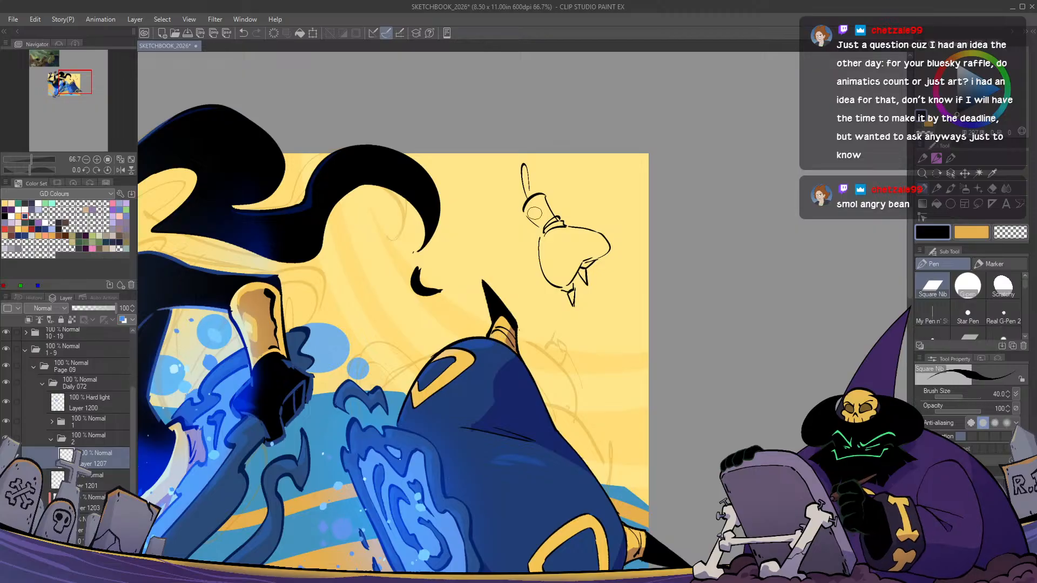
{"action": "key", "text": "ctrl+z"}
{"action": "mouse_move", "coordinate": [540, 218]}
{"action": "left_mouse_down"}
{"action": "mouse_move", "coordinate": [547, 212]}
{"action": "mouse_move", "coordinate": [531, 194]}
{"action": "mouse_move", "coordinate": [523, 244]}
{"action": "left_mouse_up"}
{"action": "key", "text": "ctrl+z"}
{"action": "key", "text": "h"}
{"action": "key", "text": "h"}
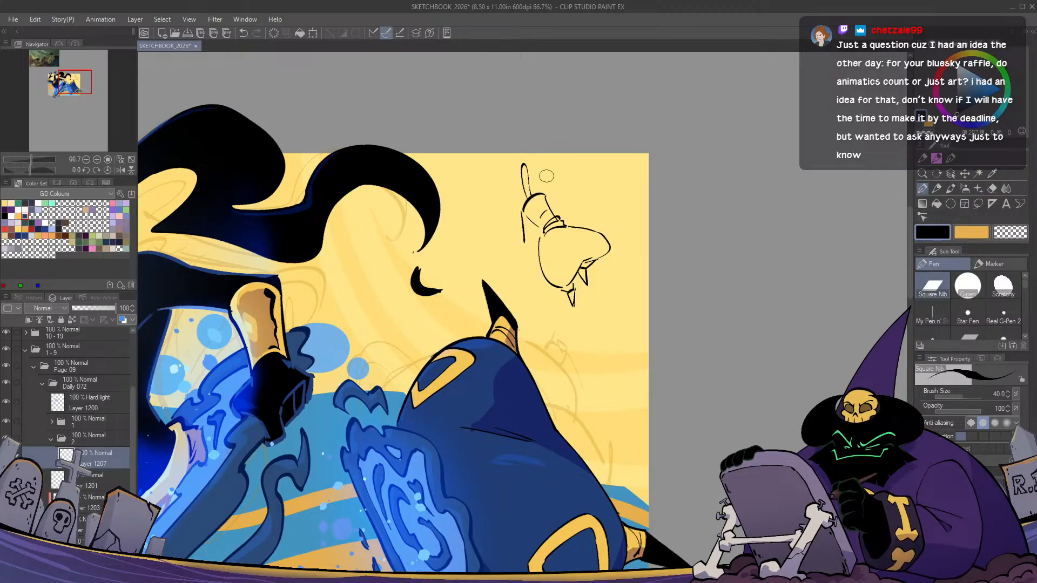
{"action": "key", "text": "ctrl+z"}
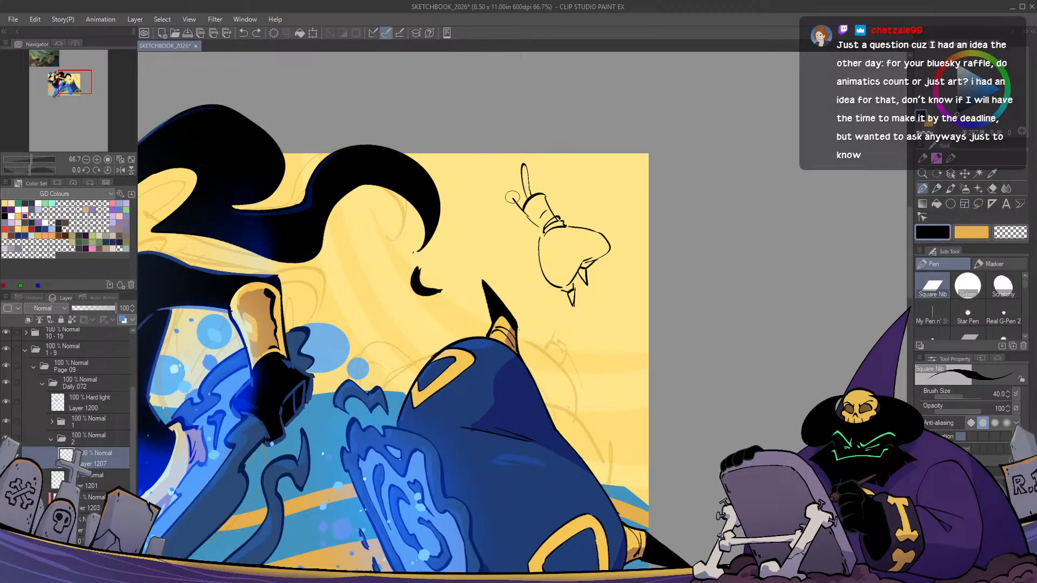
Clean up the base of the upright finger and sketch spread fingers on both sides of it
{"action": "key", "text": "c"}
{"action": "key", "text": "c"}
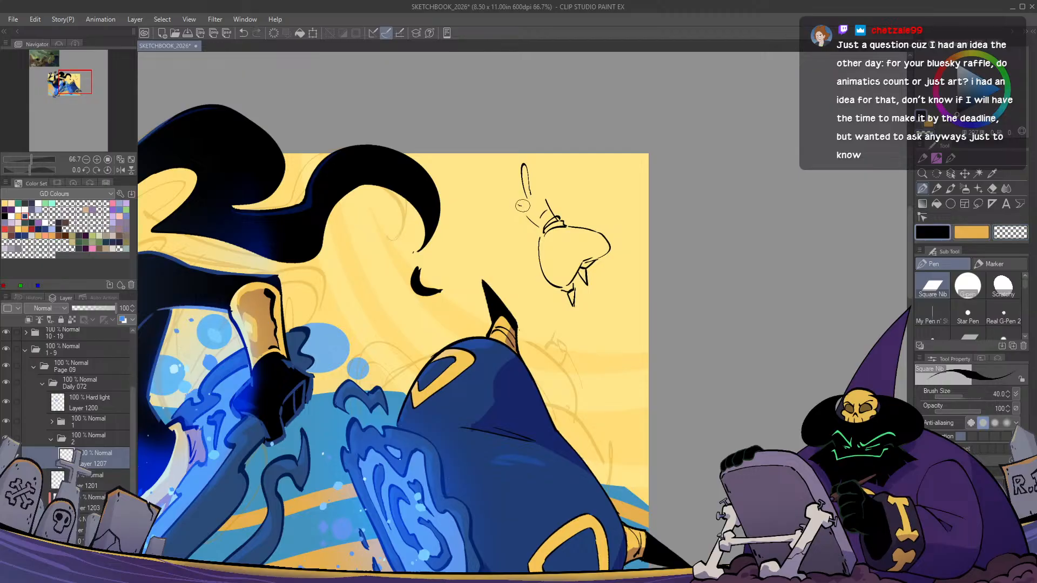
{"action": "mouse_move", "coordinate": [522, 204]}
{"action": "left_mouse_down"}
{"action": "mouse_move", "coordinate": [542, 195]}
{"action": "mouse_move", "coordinate": [537, 200]}
{"action": "mouse_move", "coordinate": [552, 169]}
{"action": "mouse_move", "coordinate": [549, 202]}
{"action": "mouse_move", "coordinate": [520, 212]}
{"action": "mouse_move", "coordinate": [503, 194]}
{"action": "left_mouse_up"}
{"action": "key", "text": "ctrl+z"}
{"action": "key", "text": "ctrl+z"}
{"action": "key", "text": "ctrl+z"}
{"action": "key", "text": "ctrl+z"}
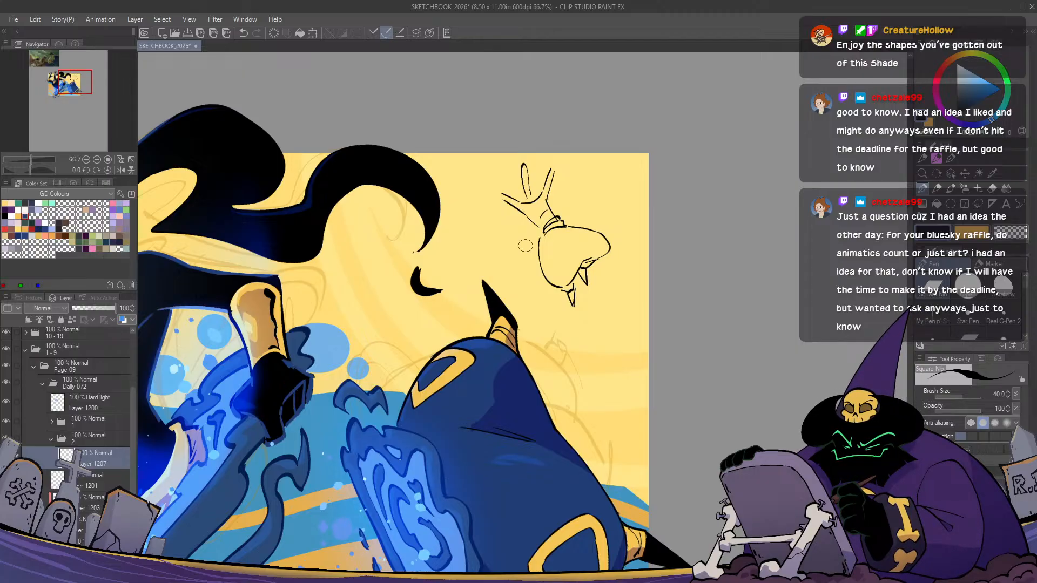
Erase parts of the outer fingers and redraw them longer, checking the hand mirrored
{"action": "left_click_drag", "start_coordinate": [569, 222], "coordinate": [525, 258]}
{"action": "key", "text": "e"}
{"action": "mouse_move", "coordinate": [509, 203]}
{"action": "left_mouse_down"}
{"action": "mouse_move", "coordinate": [501, 223]}
{"action": "mouse_move", "coordinate": [509, 204]}
{"action": "left_mouse_up"}
{"action": "key", "text": "p"}
{"action": "key", "text": "e"}
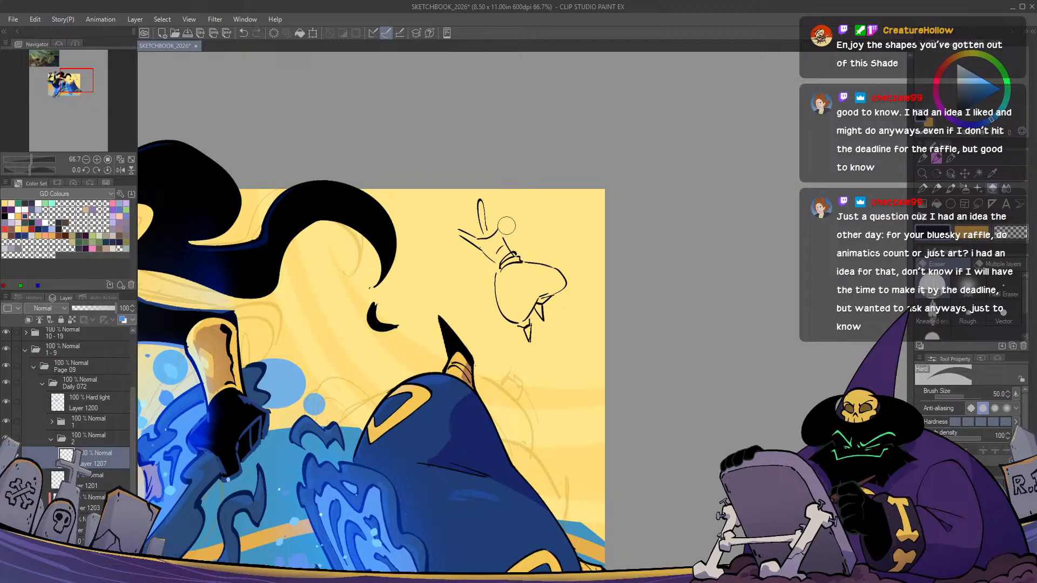
{"action": "mouse_move", "coordinate": [457, 229]}
{"action": "left_mouse_down"}
{"action": "mouse_move", "coordinate": [475, 248]}
{"action": "mouse_move", "coordinate": [449, 238]}
{"action": "left_mouse_up"}
{"action": "key", "text": "p"}
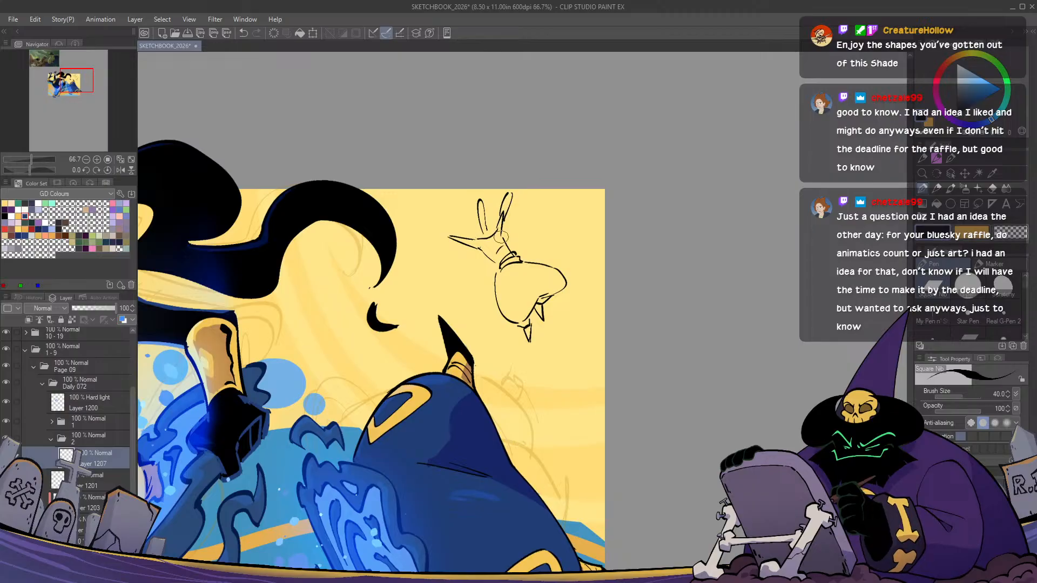
{"action": "key", "text": "h"}
{"action": "key", "text": "h"}
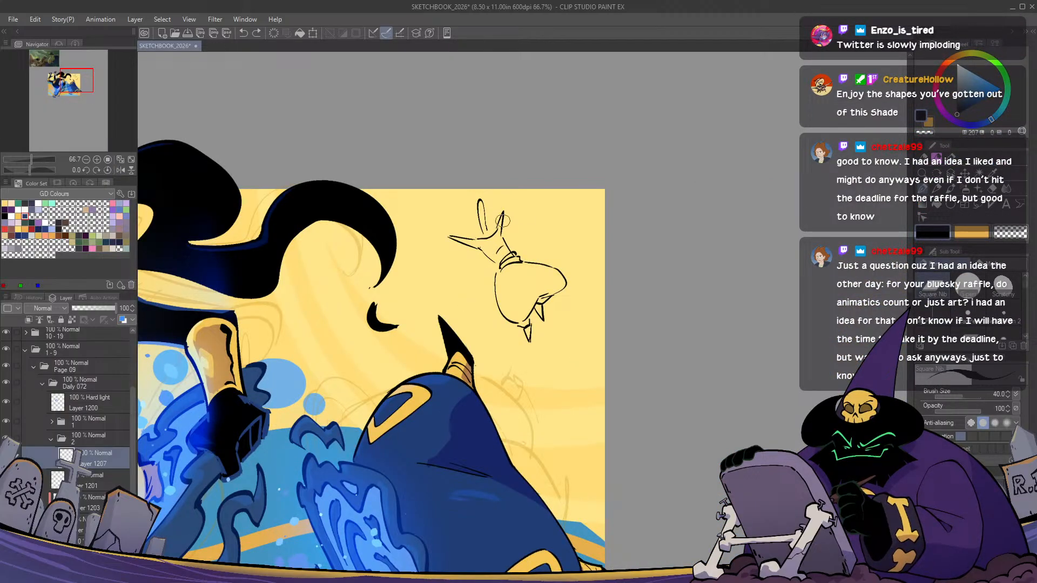
Try reshaping the finger nearest the canvas edge and compare the hand sketch with the whole composition, mirrored and unmirrored
{"action": "left_click_drag", "start_coordinate": [513, 195], "coordinate": [501, 224]}
{"action": "key", "text": "ctrl+z"}
{"action": "key", "text": "ctrl+z"}
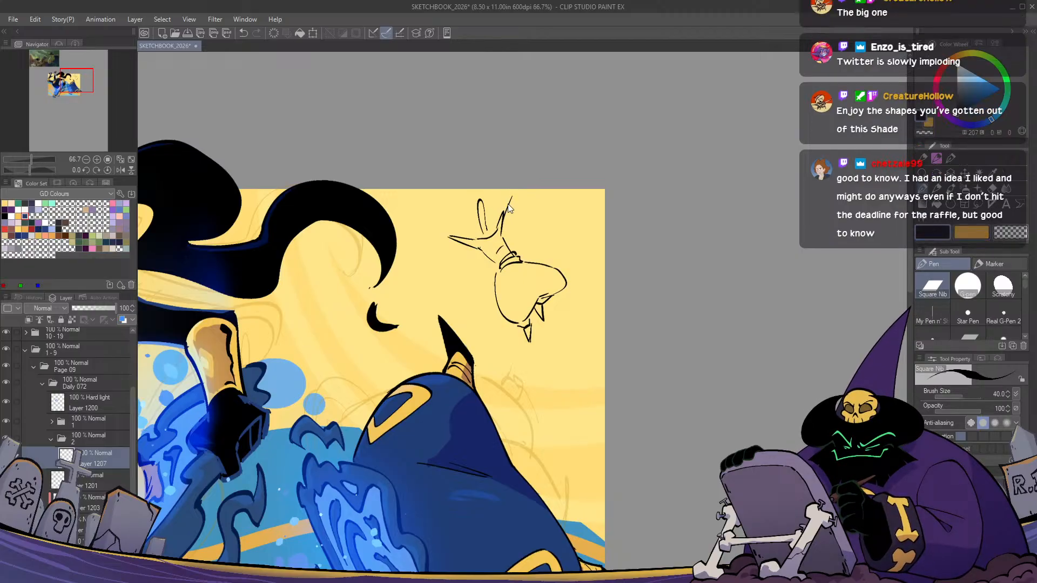
{"action": "key", "text": "ctrl+minus"}
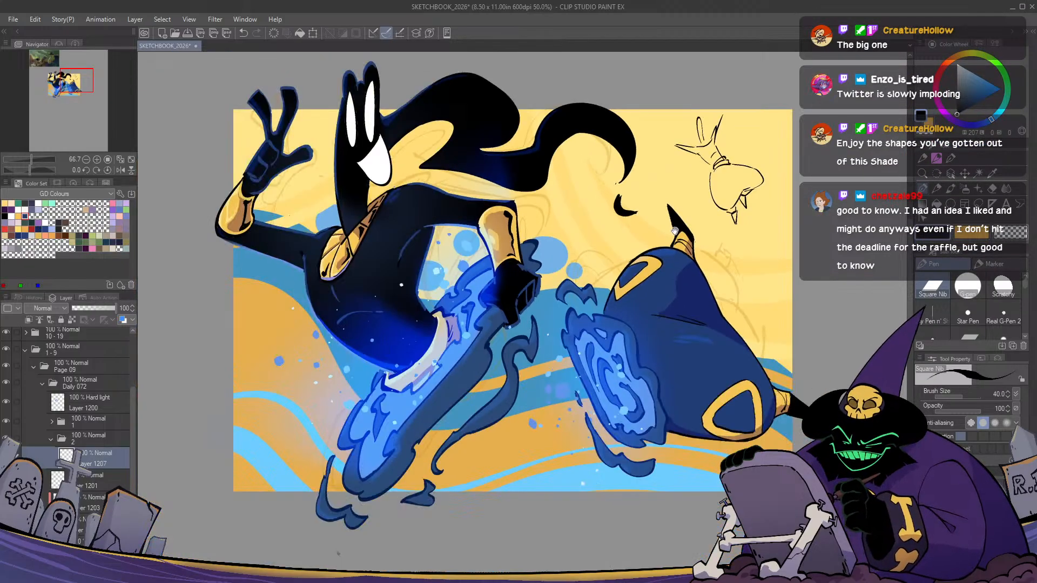
{"action": "key", "text": "h"}
{"action": "key", "text": "h"}
Try a large oval loop around the character's flowing hair and undo it
{"action": "left_click_drag", "start_coordinate": [594, 346], "coordinate": [570, 466]}
{"action": "left_click_drag", "start_coordinate": [593, 220], "coordinate": [537, 177]}
{"action": "left_click_drag", "start_coordinate": [356, 226], "coordinate": [602, 331]}
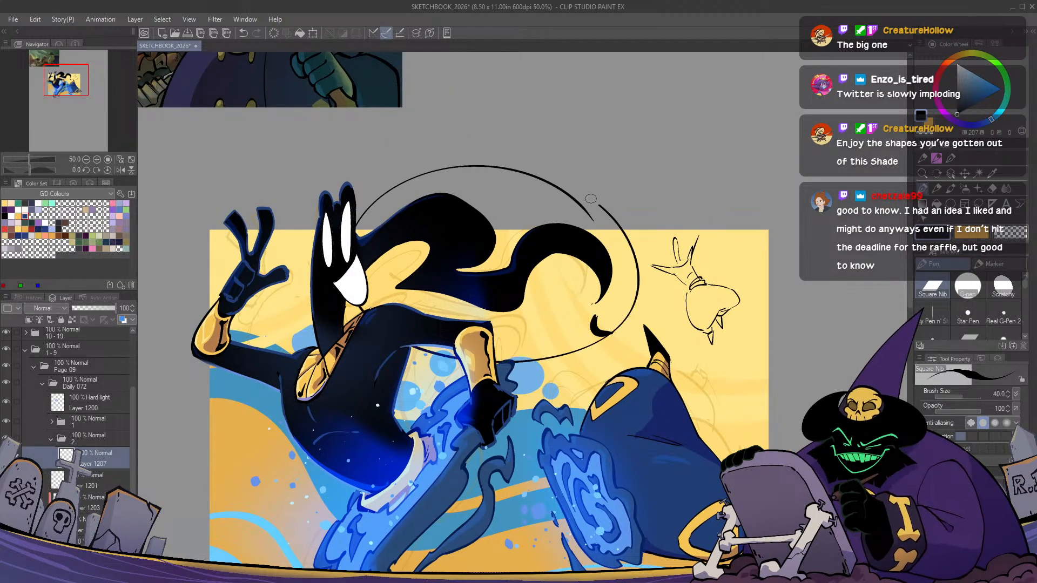
{"action": "key", "text": "ctrl+z"}
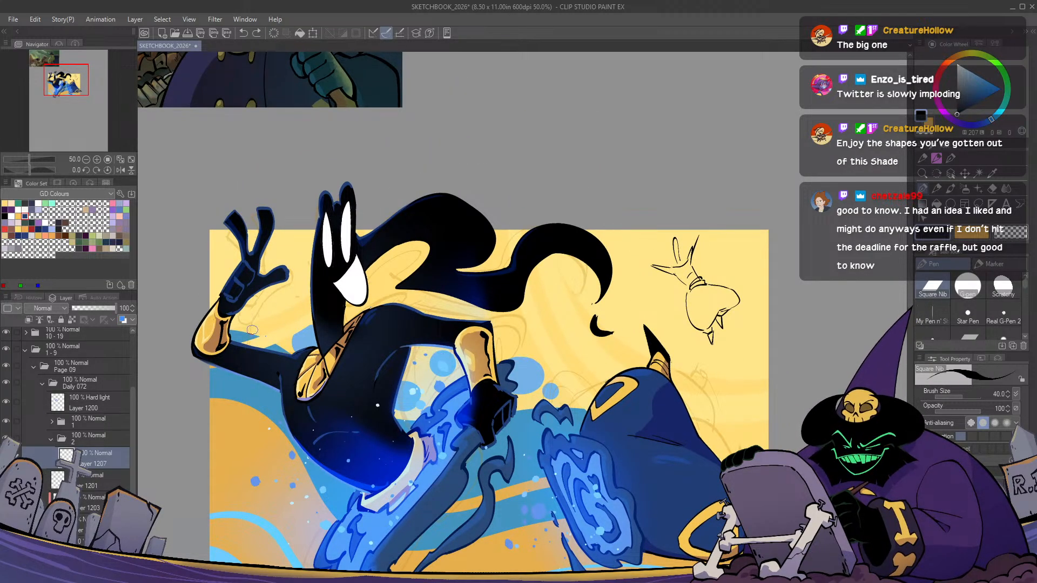
Erase the entire small hand-and-sleeve sketch from the yellow sky
{"action": "key", "text": "ctrl+plus"}
{"action": "key", "text": "e"}
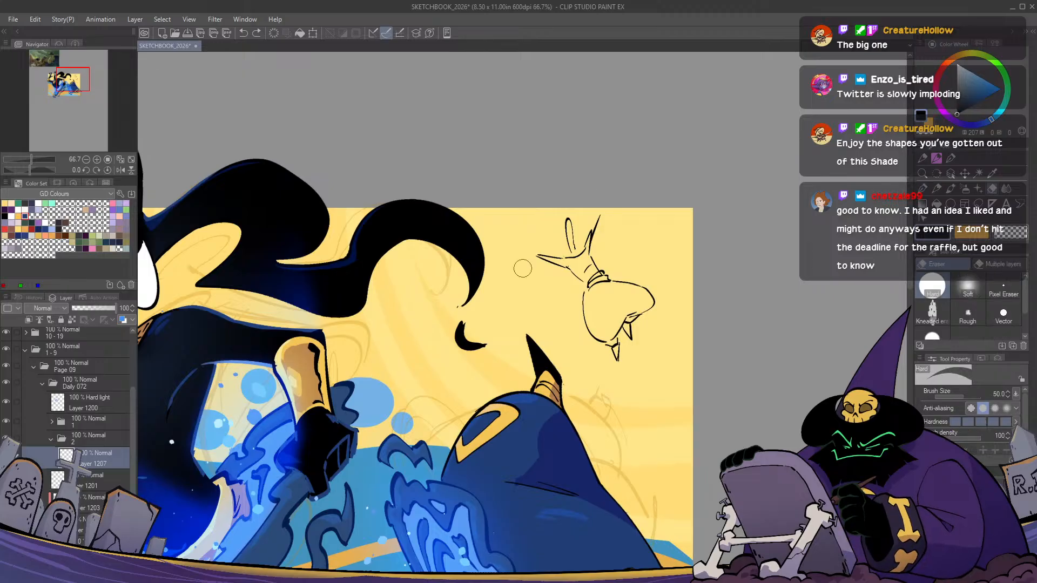
{"action": "mouse_move", "coordinate": [523, 269]}
{"action": "left_mouse_down"}
{"action": "mouse_move", "coordinate": [594, 199]}
{"action": "mouse_move", "coordinate": [560, 283]}
{"action": "mouse_move", "coordinate": [614, 204]}
{"action": "mouse_move", "coordinate": [596, 352]}
{"action": "mouse_move", "coordinate": [618, 268]}
{"action": "left_mouse_up"}
{"action": "left_click_drag", "start_coordinate": [620, 332], "coordinate": [654, 289]}
{"action": "key", "text": "p"}
{"action": "scroll", "coordinate": [503, 362], "scroll_direction": "down", "scroll_amount": 1}
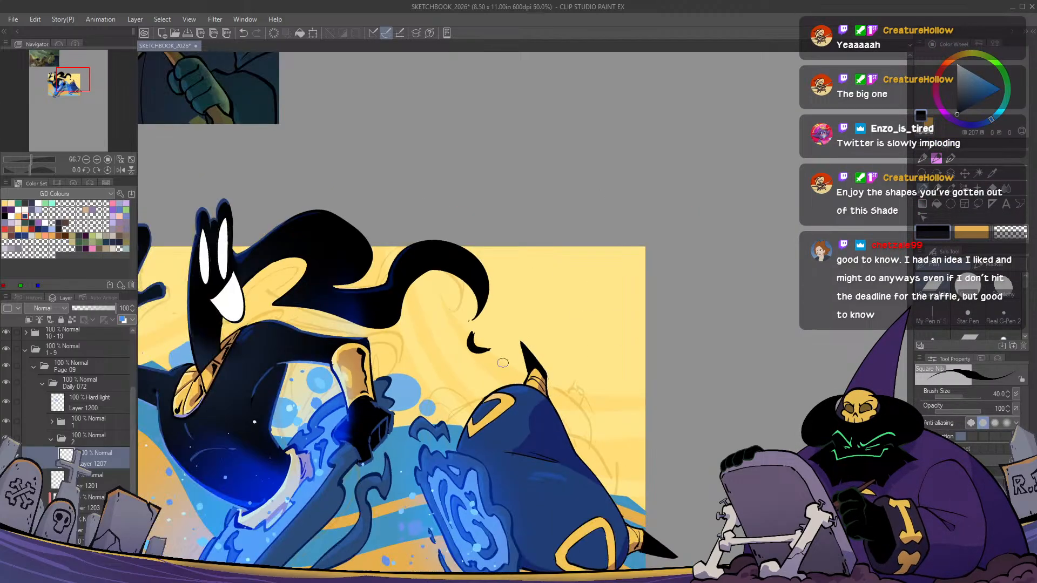
{"action": "scroll", "coordinate": [502, 363], "scroll_direction": "up", "scroll_amount": 1}
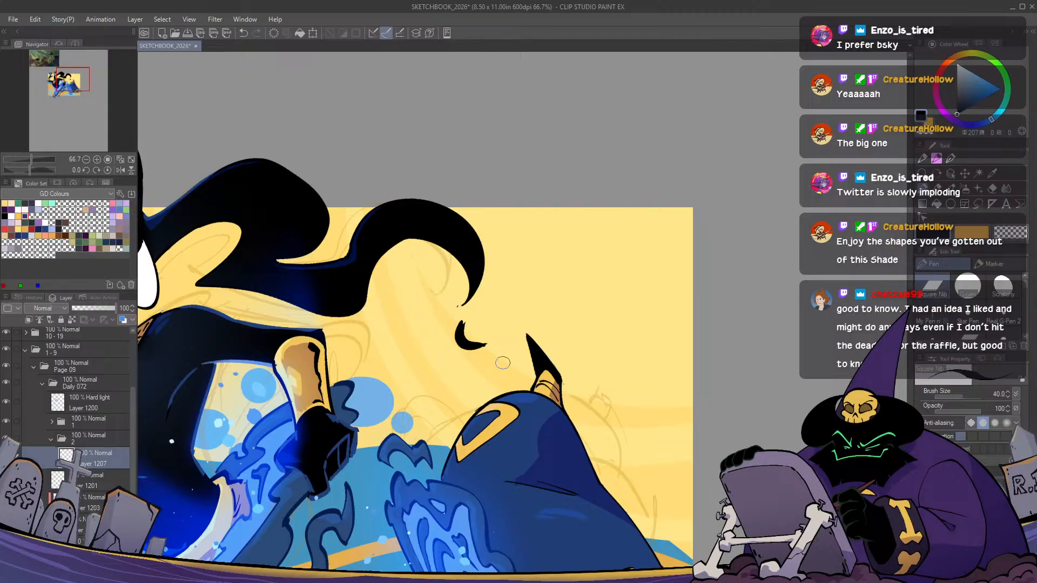
{"action": "left_click_drag", "start_coordinate": [552, 334], "coordinate": [549, 351]}
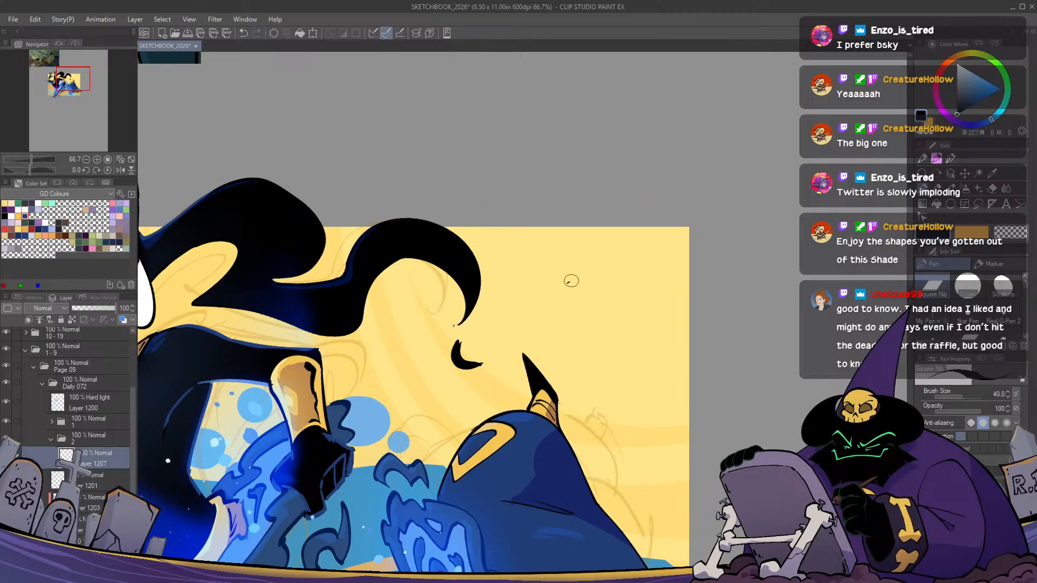
{"action": "mouse_move", "coordinate": [567, 281]}
{"action": "left_mouse_down"}
{"action": "mouse_move", "coordinate": [623, 289]}
{"action": "mouse_move", "coordinate": [571, 316]}
{"action": "left_mouse_up"}
{"action": "key", "text": "ctrl+z"}
{"action": "key", "text": "ctrl+z"}
{"action": "mouse_move", "coordinate": [621, 289]}
{"action": "left_mouse_down"}
{"action": "mouse_move", "coordinate": [625, 259]}
{"action": "mouse_move", "coordinate": [628, 280]}
{"action": "left_mouse_up"}
{"action": "key", "text": "ctrl+z"}
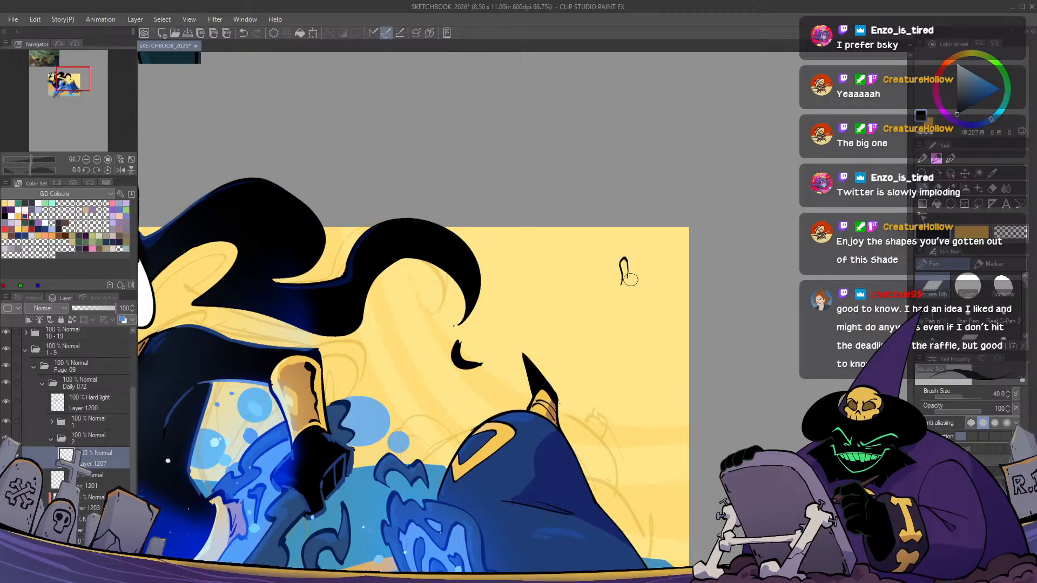
{"action": "key", "text": "ctrl+z"}
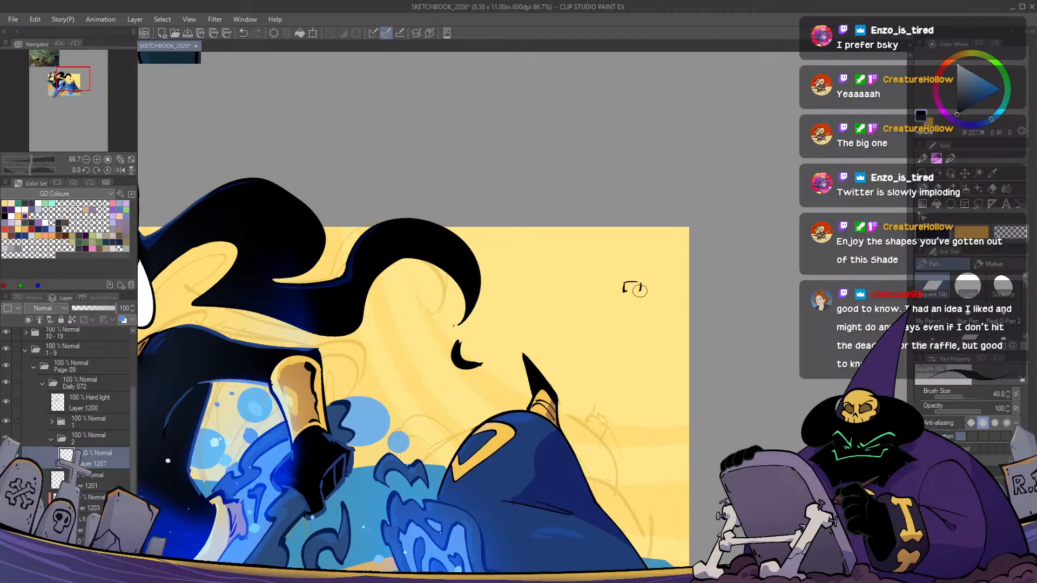
Sketch a small thumbs-up hand near the sky's outer corner and a narrow looped head shape beside it
{"action": "mouse_move", "coordinate": [625, 282]}
{"action": "left_mouse_down"}
{"action": "mouse_move", "coordinate": [622, 256]}
{"action": "mouse_move", "coordinate": [632, 278]}
{"action": "left_mouse_up"}
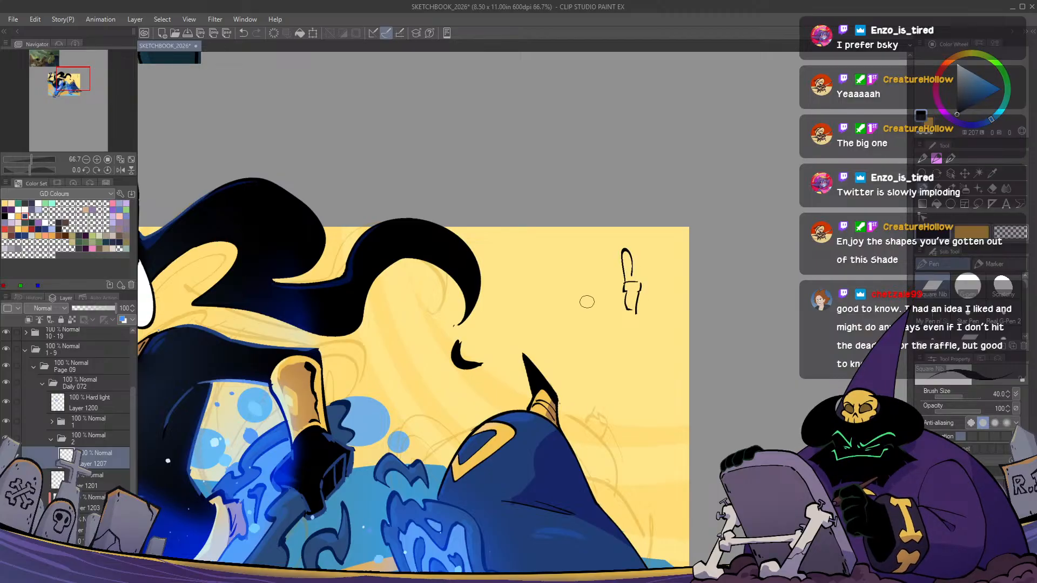
{"action": "left_click_drag", "start_coordinate": [579, 302], "coordinate": [593, 290]}
{"action": "key", "text": "ctrl+z"}
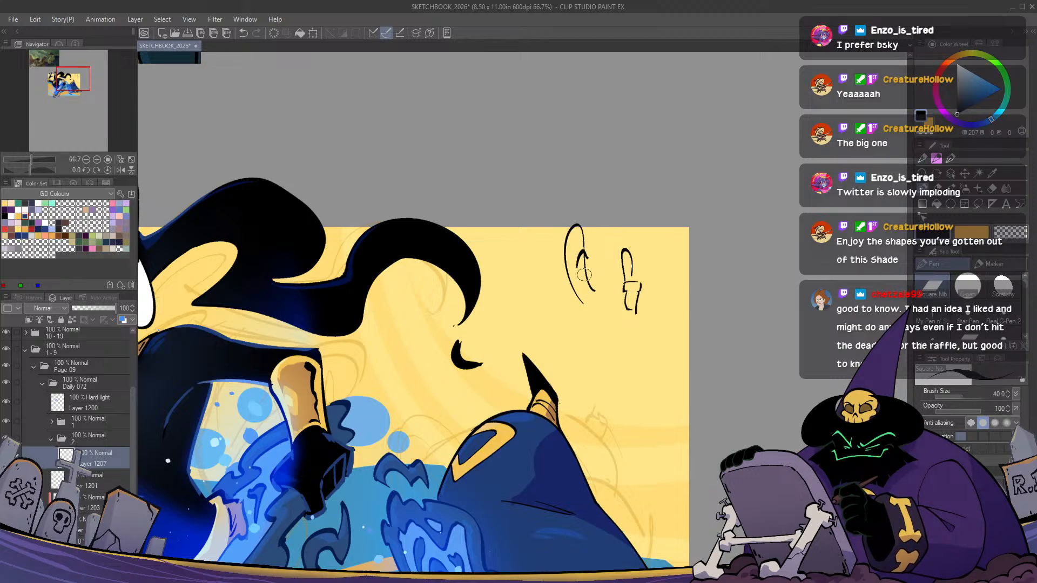
{"action": "key", "text": "ctrl+z"}
{"action": "key", "text": "ctrl+z"}
{"action": "mouse_move", "coordinate": [568, 262]}
{"action": "left_mouse_down"}
{"action": "mouse_move", "coordinate": [564, 271]}
{"action": "mouse_move", "coordinate": [577, 244]}
{"action": "mouse_move", "coordinate": [576, 281]}
{"action": "mouse_move", "coordinate": [599, 288]}
{"action": "mouse_move", "coordinate": [586, 292]}
{"action": "left_mouse_up"}
{"action": "key", "text": "ctrl+z"}
Check the small sketches mirrored and undo the latest strokes around and inside the looped head shape
{"action": "key", "text": "h"}
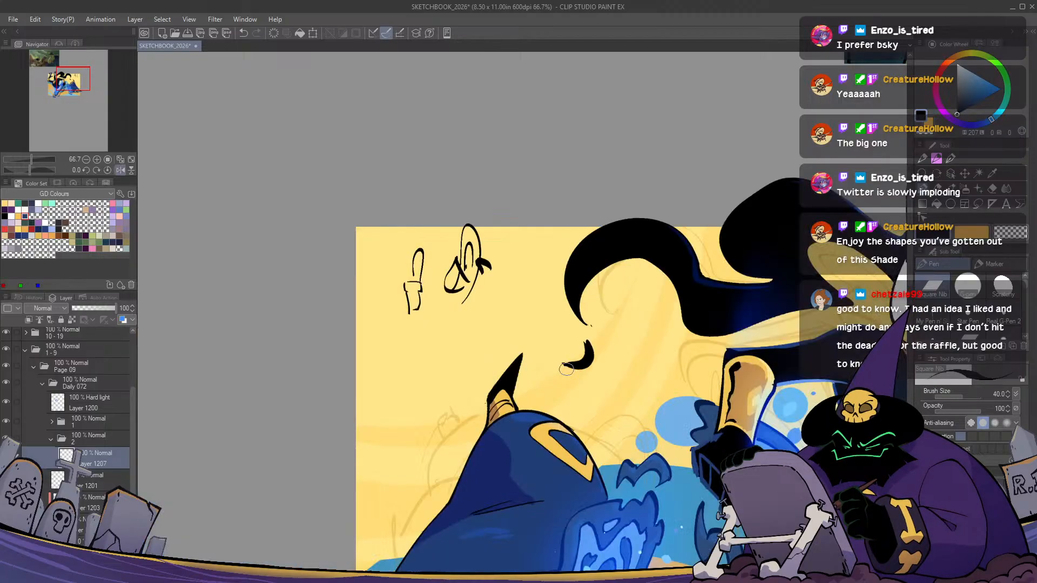
{"action": "key", "text": "h"}
{"action": "key", "text": "ctrl+z"}
{"action": "key", "text": "ctrl+z"}
{"action": "key", "text": "ctrl+z"}
{"action": "key", "text": "ctrl+z"}
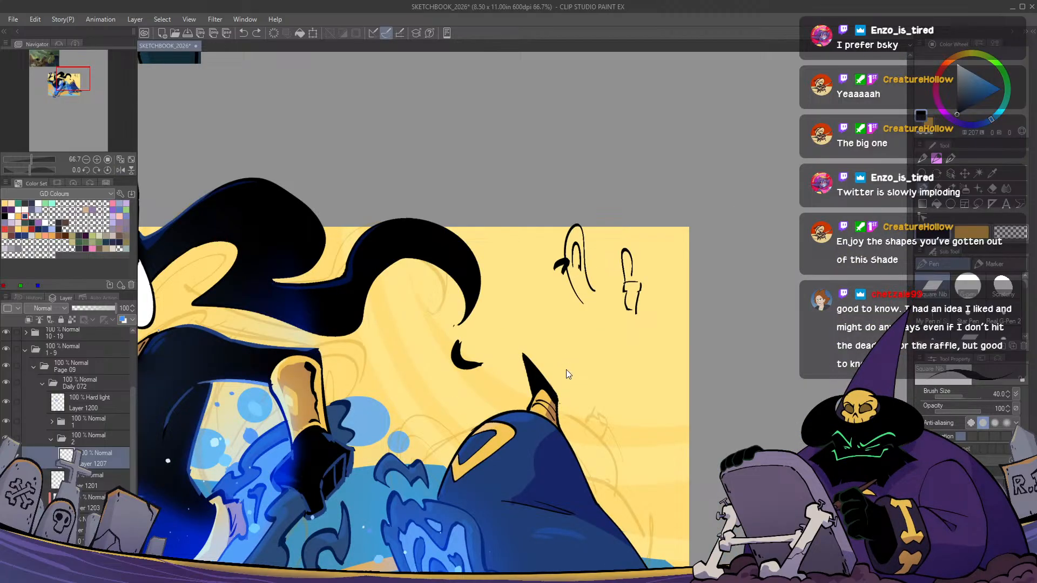
{"action": "mouse_move", "coordinate": [557, 263]}
{"action": "left_mouse_down"}
{"action": "mouse_move", "coordinate": [568, 265]}
{"action": "mouse_move", "coordinate": [577, 243]}
{"action": "left_mouse_up"}
{"action": "key", "text": "ctrl+z"}
{"action": "key", "text": "ctrl+z"}
{"action": "key", "text": "ctrl+z"}
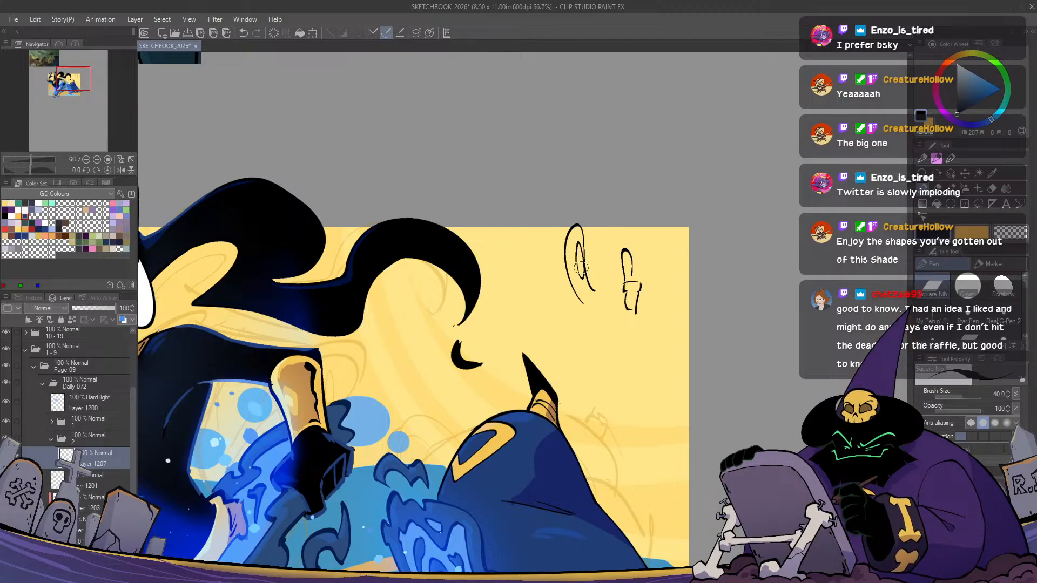
Redraw the looped head's inner oval and side mark, add a lower rounded shape, and check it mirrored
{"action": "mouse_move", "coordinate": [573, 241]}
{"action": "left_mouse_down"}
{"action": "mouse_move", "coordinate": [585, 247]}
{"action": "mouse_move", "coordinate": [560, 273]}
{"action": "left_mouse_up"}
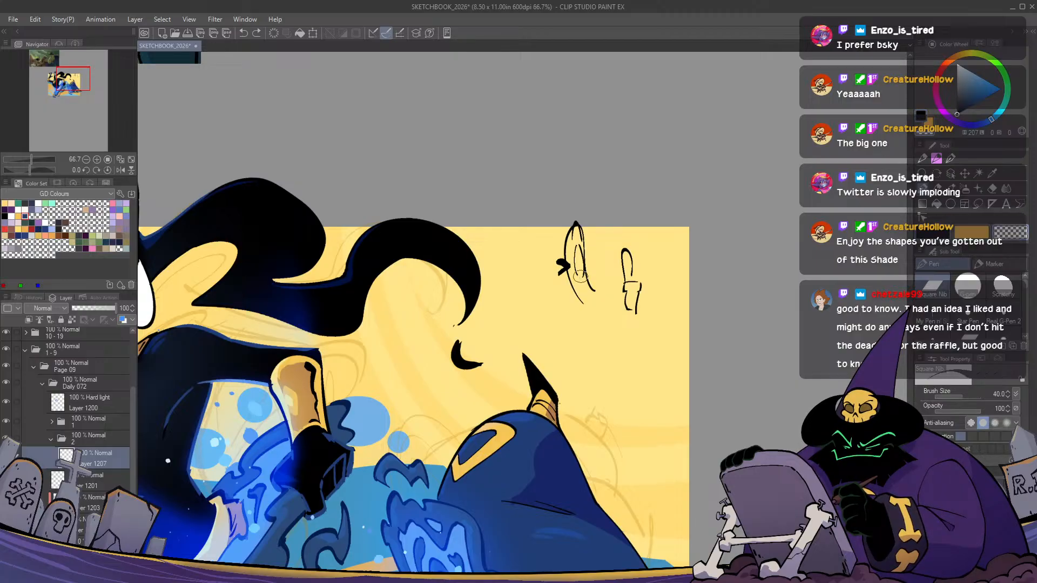
{"action": "left_click_drag", "start_coordinate": [577, 264], "coordinate": [597, 285]}
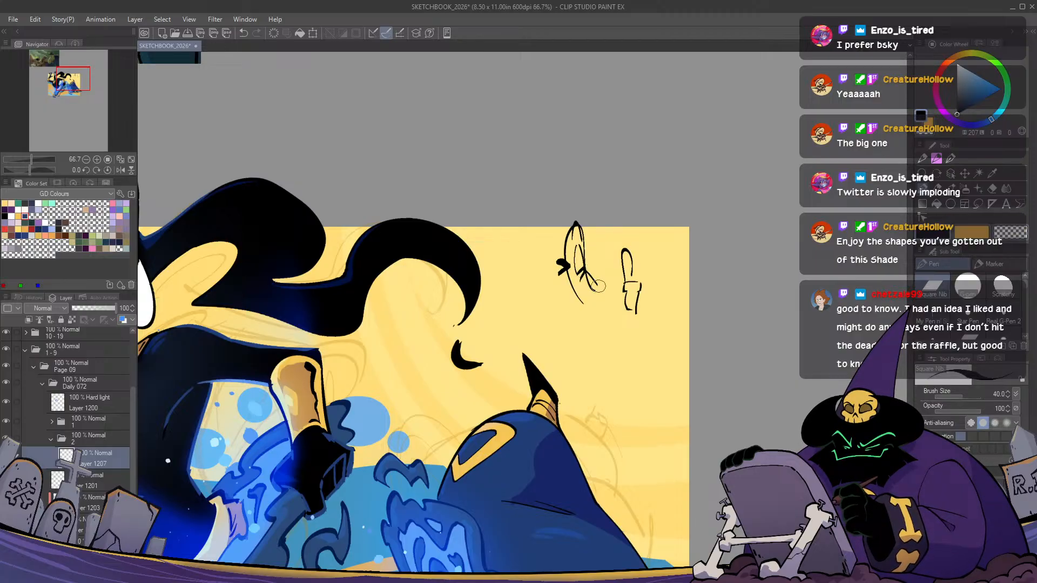
{"action": "key", "text": "h"}
{"action": "key", "text": "h"}
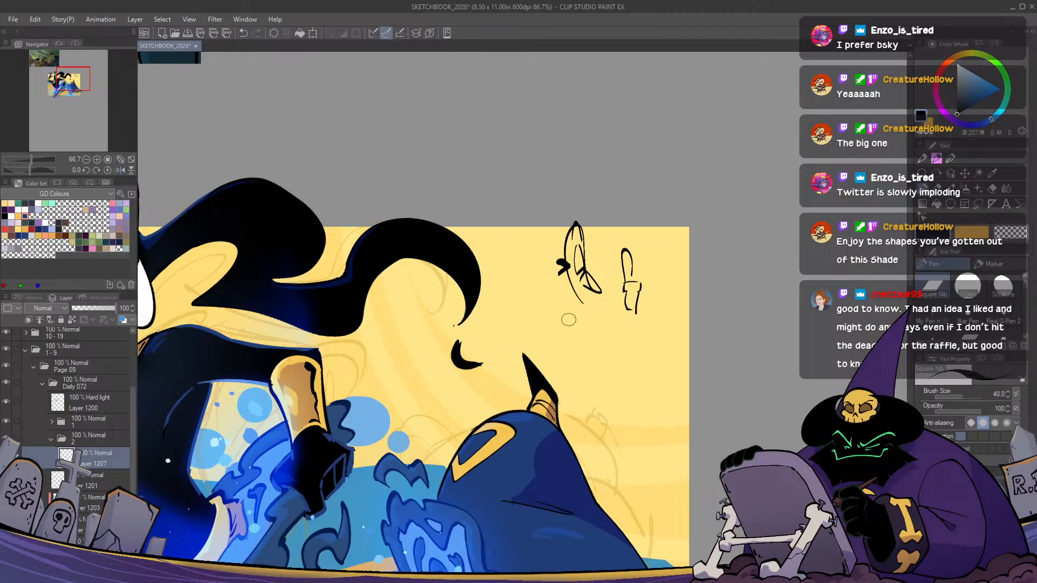
Erase and redraw the small hand's fist and raised thumb, checking the result mirrored
{"action": "key", "text": "e"}
{"action": "mouse_move", "coordinate": [633, 303]}
{"action": "left_mouse_down"}
{"action": "mouse_move", "coordinate": [630, 312]}
{"action": "mouse_move", "coordinate": [621, 292]}
{"action": "left_mouse_up"}
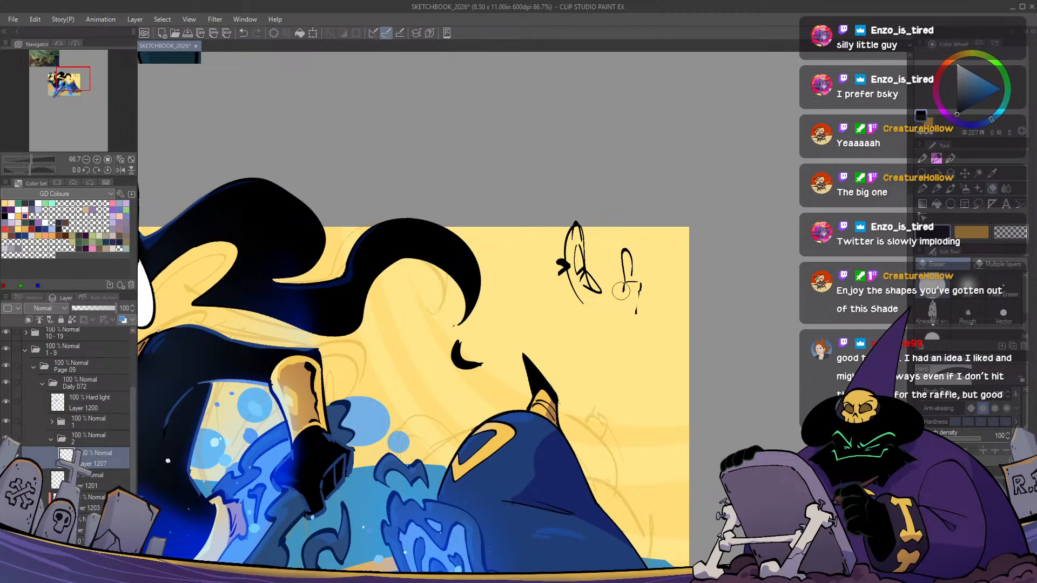
{"action": "key", "text": "p"}
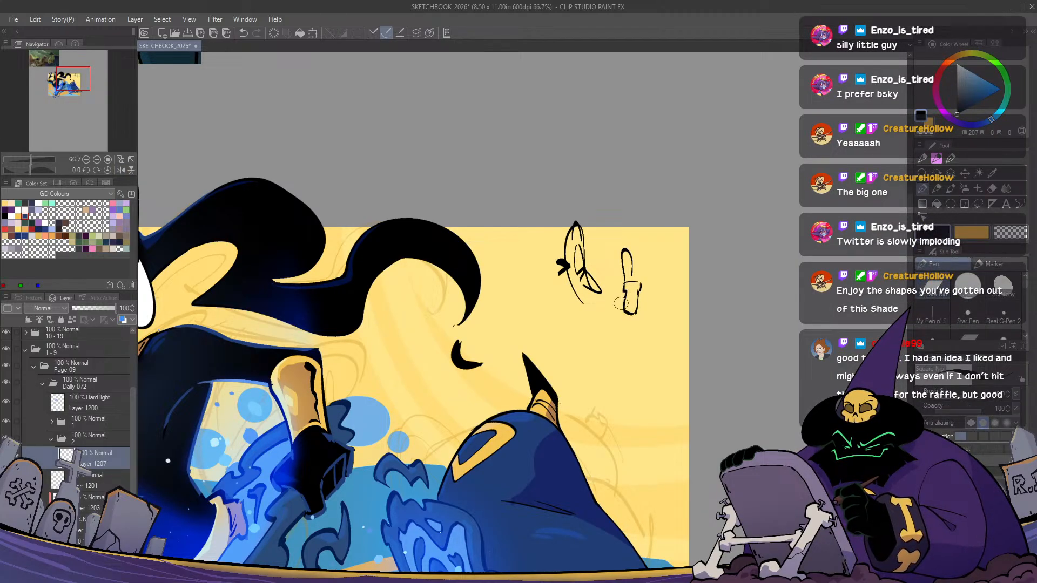
{"action": "key", "text": "e"}
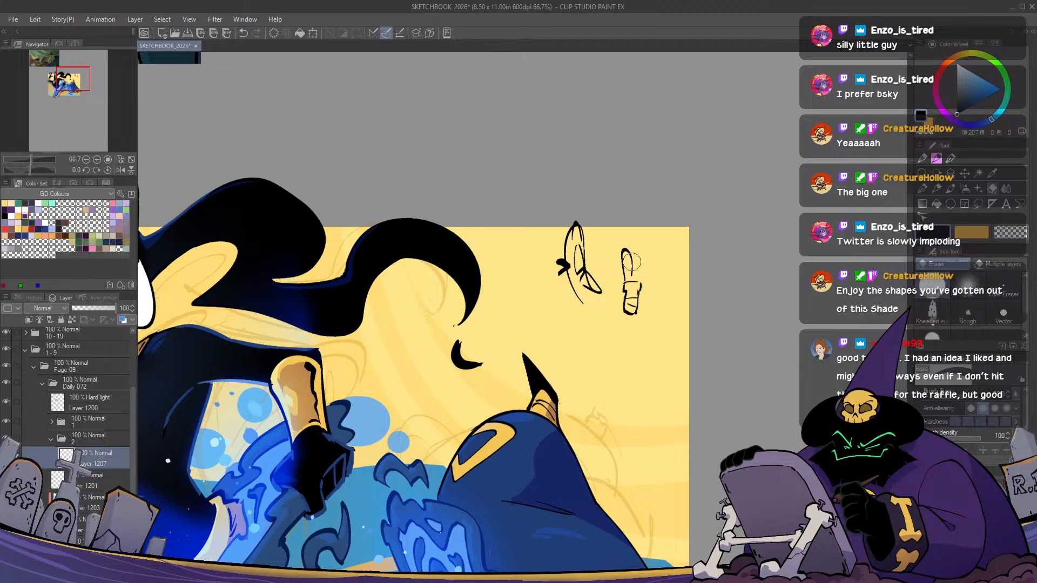
{"action": "mouse_move", "coordinate": [626, 251]}
{"action": "left_mouse_down"}
{"action": "mouse_move", "coordinate": [624, 281]}
{"action": "mouse_move", "coordinate": [618, 270]}
{"action": "mouse_move", "coordinate": [624, 254]}
{"action": "mouse_move", "coordinate": [628, 283]}
{"action": "left_mouse_up"}
{"action": "key", "text": "p"}
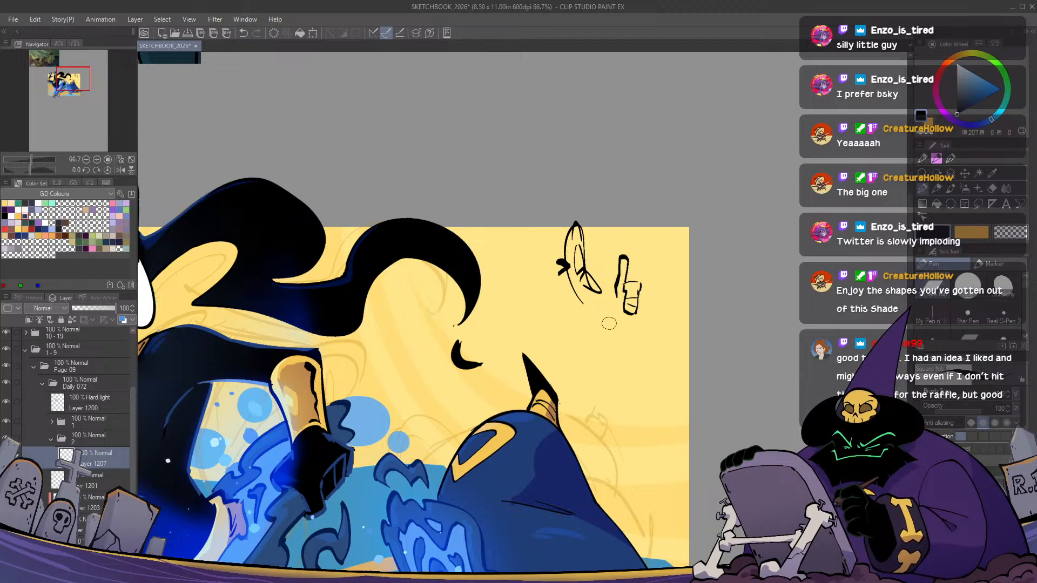
{"action": "key", "text": "h"}
{"action": "key", "text": "h"}
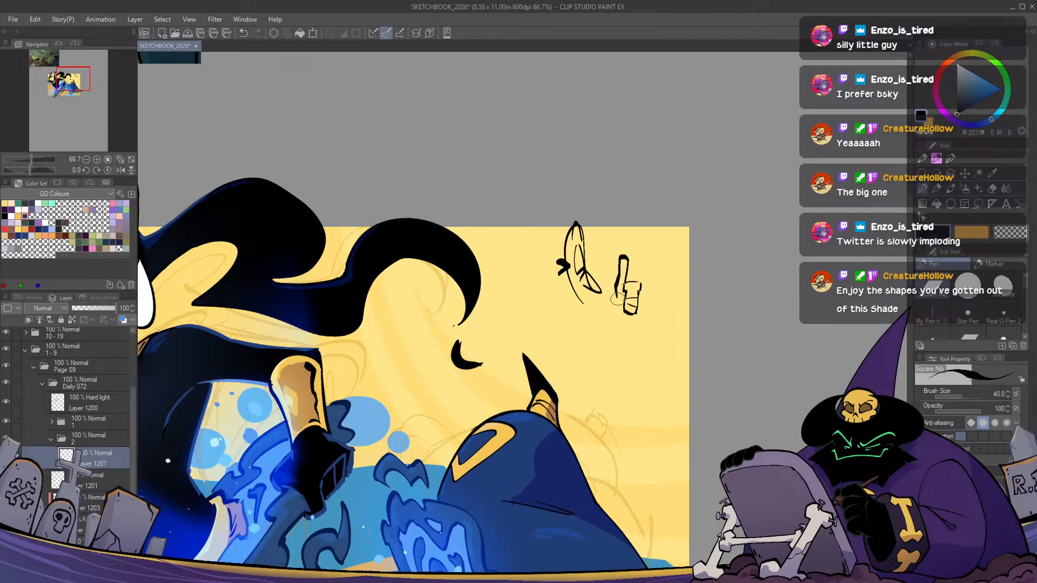
Lasso the small hand sketch and move it slightly higher and farther from the looped head shape
{"action": "key", "text": "m"}
{"action": "mouse_move", "coordinate": [625, 232]}
{"action": "left_mouse_down"}
{"action": "mouse_move", "coordinate": [626, 329]}
{"action": "mouse_move", "coordinate": [633, 224]}
{"action": "left_mouse_up"}
{"action": "left_click_drag", "start_coordinate": [644, 295], "coordinate": [654, 288]}
{"action": "left_click", "coordinate": [734, 238]}
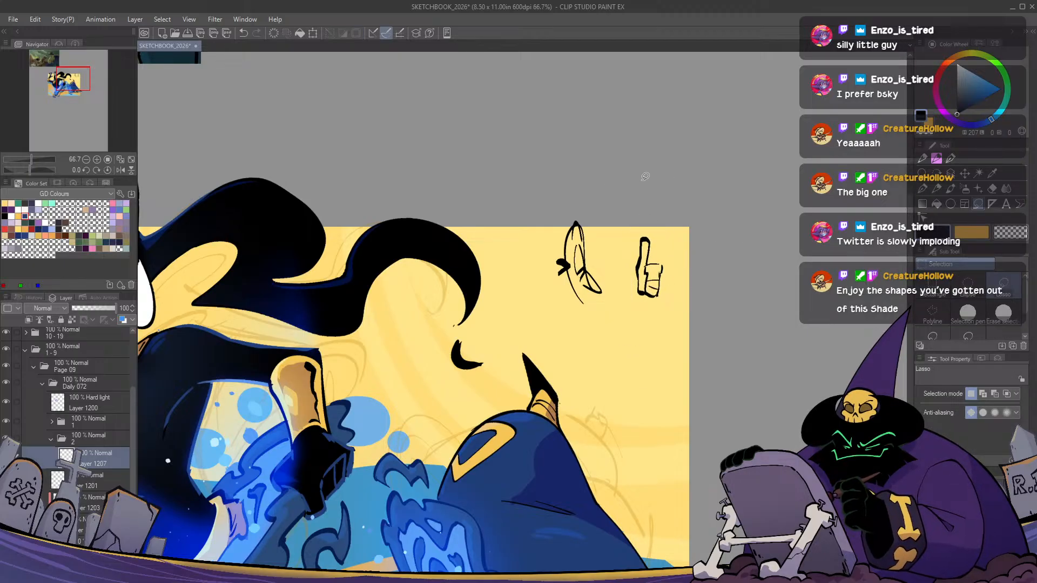
Lasso both small sketches in the sky, shift them lower, and delete them
{"action": "left_click_drag", "start_coordinate": [645, 181], "coordinate": [704, 304]}
{"action": "mouse_move", "coordinate": [666, 272]}
{"action": "left_mouse_down"}
{"action": "mouse_move", "coordinate": [621, 309]}
{"action": "mouse_move", "coordinate": [631, 294]}
{"action": "mouse_move", "coordinate": [649, 301]}
{"action": "left_mouse_up"}
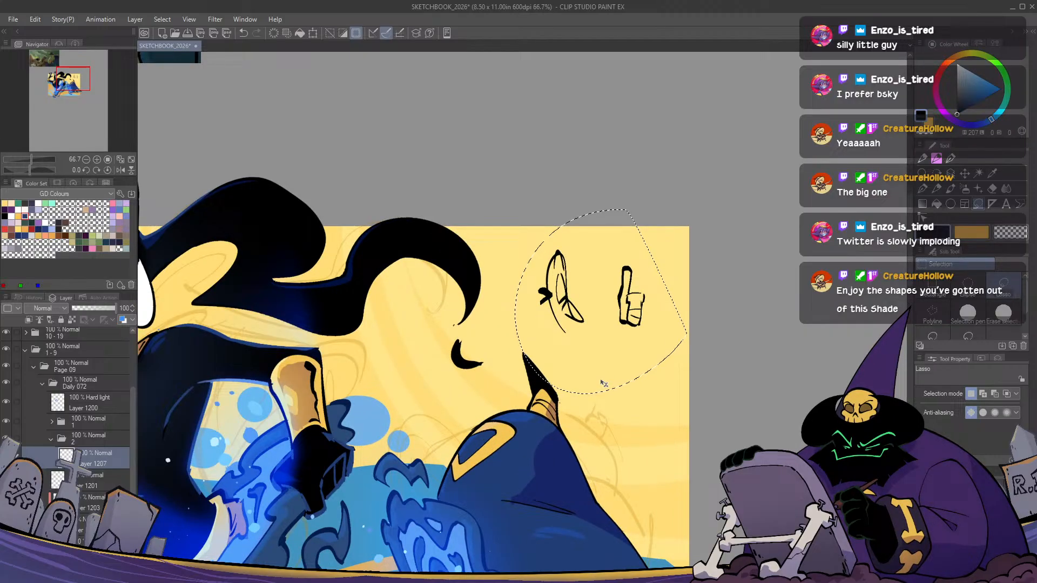
{"action": "key", "text": "Delete"}
{"action": "key", "text": "ctrl+d"}
Sketch a larger narrow head loop and a tilted thumbs-up hand beside it in the sky, checking them mirrored
{"action": "key", "text": "p"}
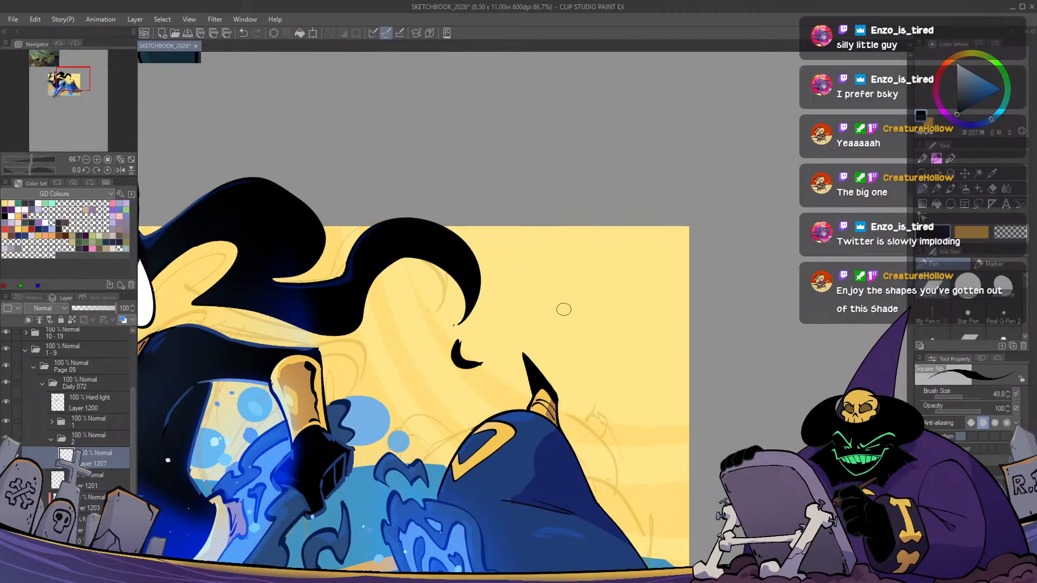
{"action": "mouse_move", "coordinate": [573, 331]}
{"action": "left_mouse_down"}
{"action": "mouse_move", "coordinate": [571, 267]}
{"action": "mouse_move", "coordinate": [590, 320]}
{"action": "mouse_move", "coordinate": [619, 248]}
{"action": "mouse_move", "coordinate": [639, 298]}
{"action": "mouse_move", "coordinate": [666, 294]}
{"action": "mouse_move", "coordinate": [665, 316]}
{"action": "mouse_move", "coordinate": [644, 301]}
{"action": "mouse_move", "coordinate": [635, 319]}
{"action": "mouse_move", "coordinate": [670, 369]}
{"action": "left_mouse_up"}
{"action": "left_click_drag", "start_coordinate": [639, 332], "coordinate": [654, 372]}
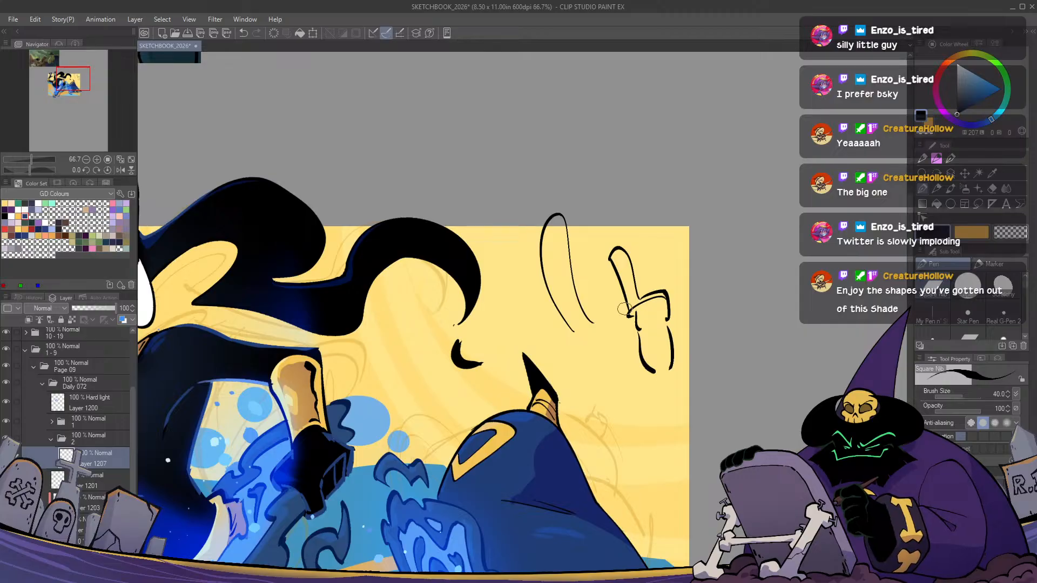
{"action": "left_click_drag", "start_coordinate": [628, 316], "coordinate": [635, 355]}
{"action": "key", "text": "h"}
{"action": "key", "text": "h"}
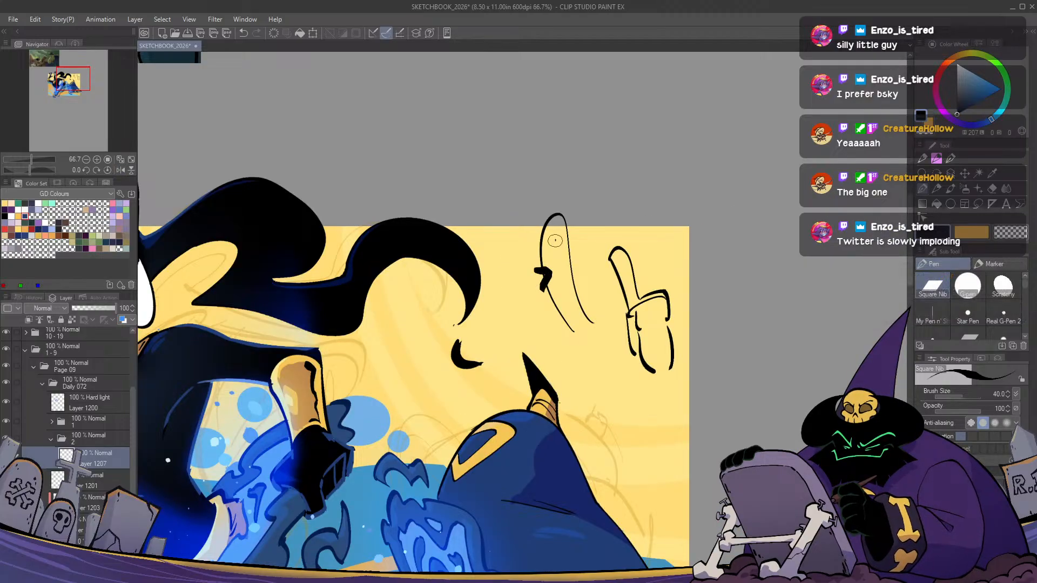
Add a tall inner oval and a lower rounded shape to the head loop, checking the sketch mirrored
{"action": "left_click_drag", "start_coordinate": [557, 242], "coordinate": [566, 286]}
{"action": "mouse_move", "coordinate": [550, 229]}
{"action": "left_mouse_down"}
{"action": "mouse_move", "coordinate": [568, 265]}
{"action": "mouse_move", "coordinate": [563, 303]}
{"action": "mouse_move", "coordinate": [572, 282]}
{"action": "mouse_move", "coordinate": [605, 316]}
{"action": "mouse_move", "coordinate": [579, 315]}
{"action": "mouse_move", "coordinate": [569, 279]}
{"action": "left_mouse_up"}
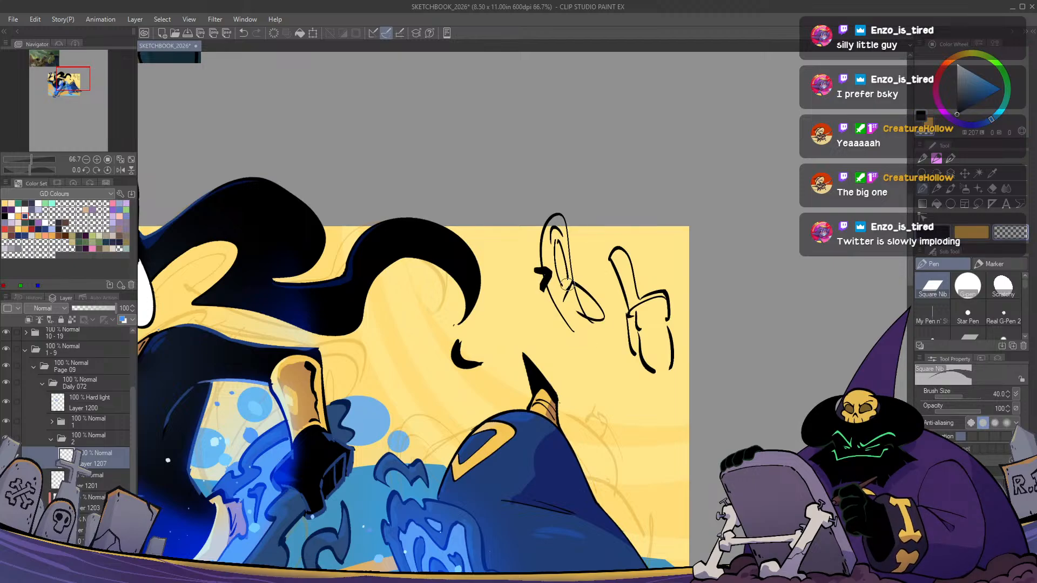
{"action": "key", "text": "h"}
{"action": "key", "text": "h"}
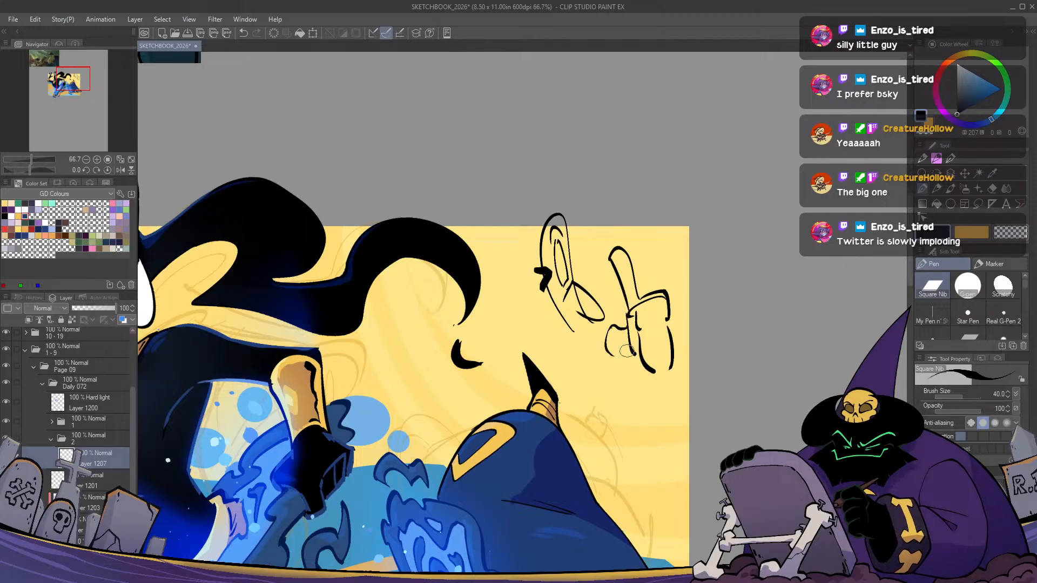
Compare the sketch mirrored and add a small curved detail to the rounded form beside the fist
{"action": "key", "text": "h"}
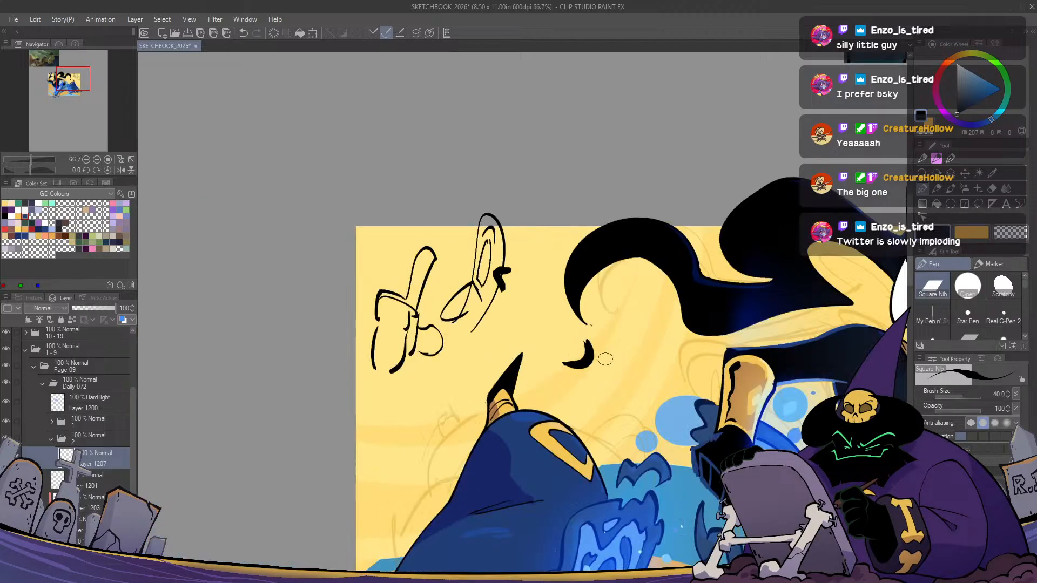
{"action": "key", "text": "h"}
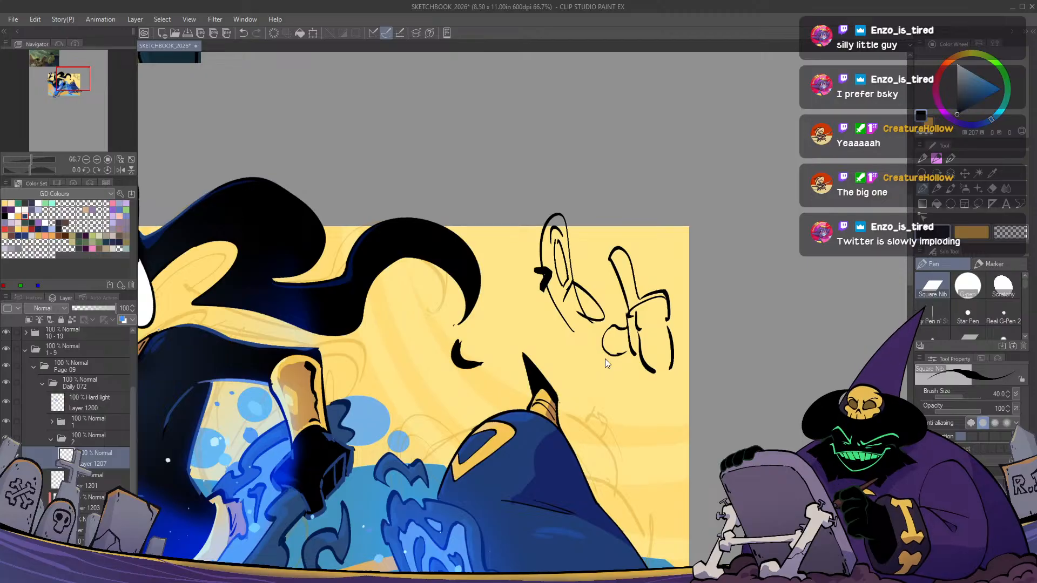
{"action": "left_click_drag", "start_coordinate": [605, 356], "coordinate": [630, 350]}
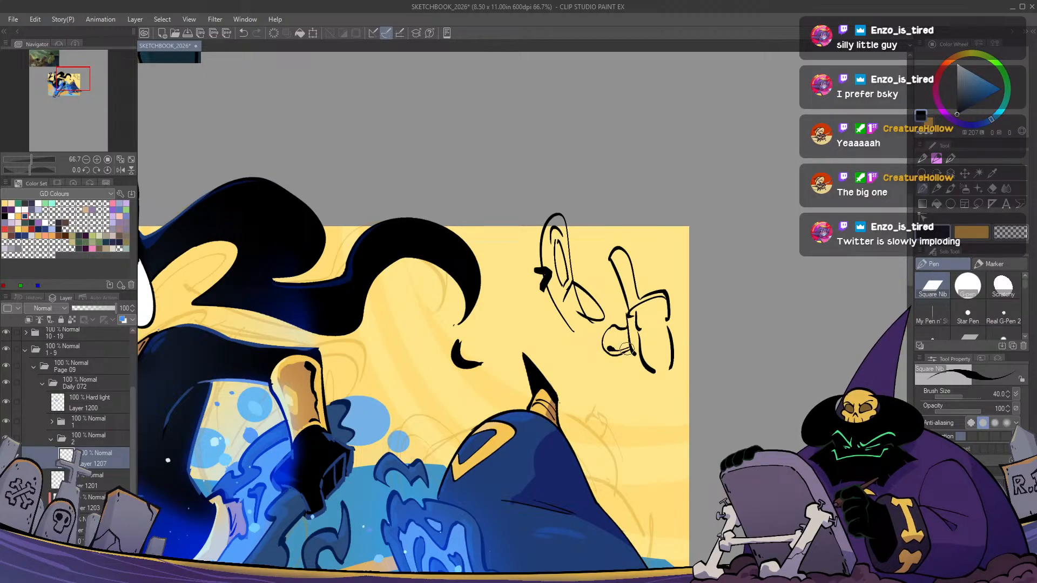
Lasso the thumbs-up hand, rotate it slightly, and move it toward the canvas's outer edge
{"action": "key", "text": "m"}
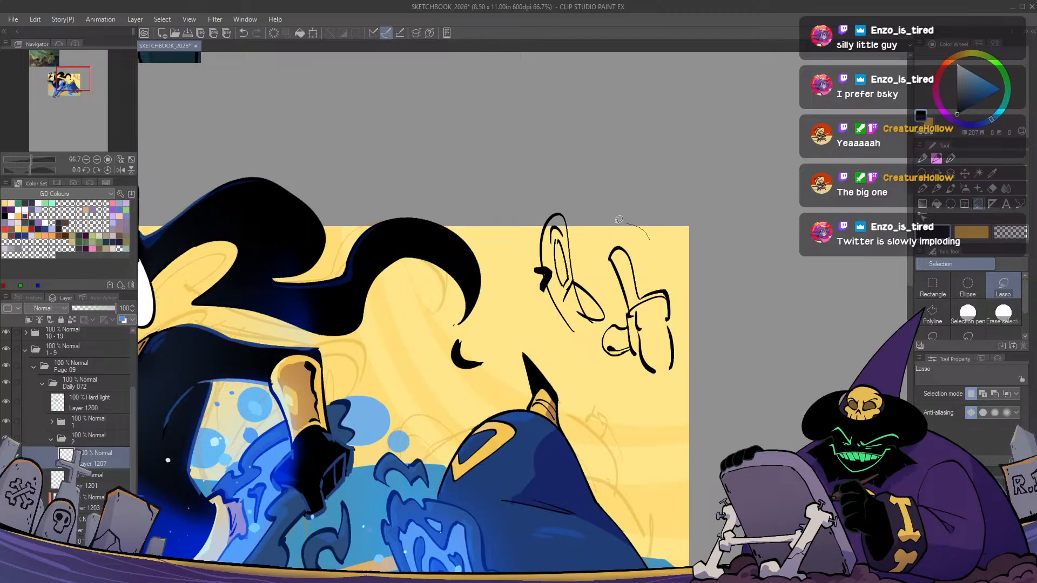
{"action": "mouse_move", "coordinate": [648, 238]}
{"action": "left_mouse_down"}
{"action": "mouse_move", "coordinate": [598, 308]}
{"action": "mouse_move", "coordinate": [603, 362]}
{"action": "mouse_move", "coordinate": [678, 250]}
{"action": "left_mouse_up"}
{"action": "left_click_drag", "start_coordinate": [700, 356], "coordinate": [754, 355]}
{"action": "key", "text": "ctrl+t"}
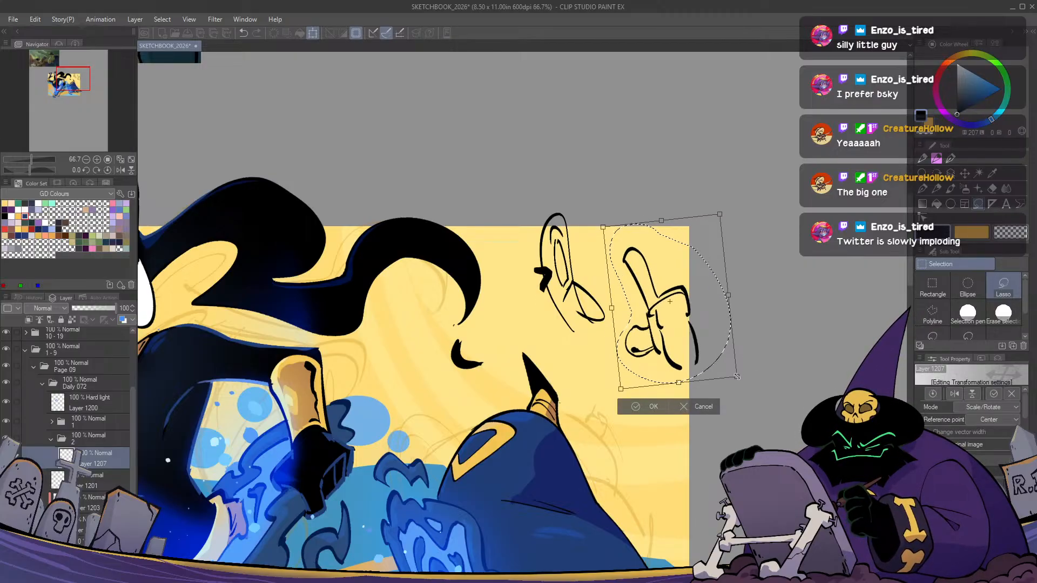
{"action": "left_click_drag", "start_coordinate": [692, 360], "coordinate": [699, 351]}
{"action": "key", "text": "Return"}
{"action": "key", "text": "ctrl+d"}
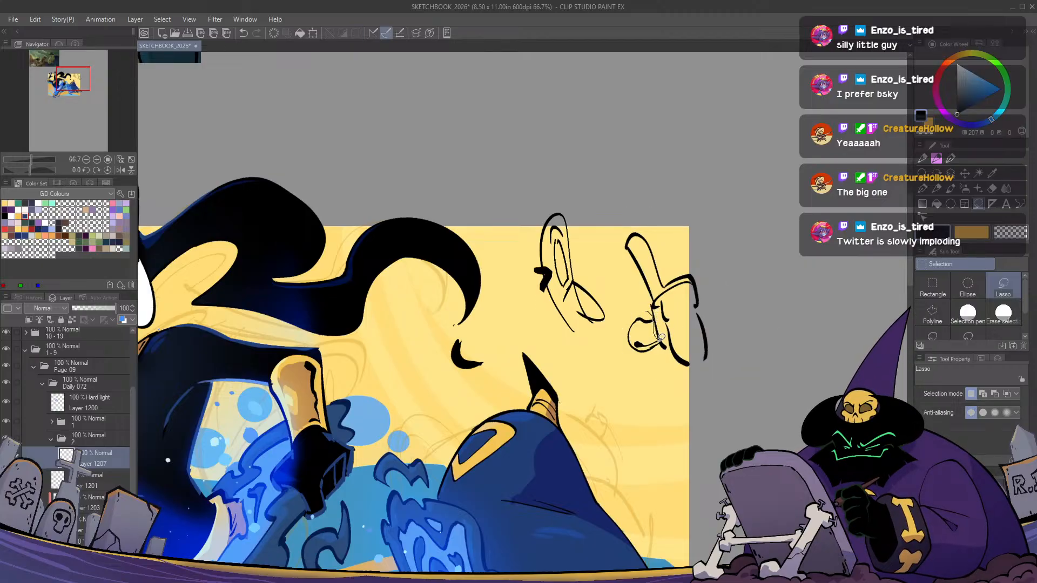
Redraw the rounded form beside the fist larger and extend it with short curved strokes toward the head
{"action": "mouse_move", "coordinate": [660, 337]}
{"action": "left_mouse_down"}
{"action": "mouse_move", "coordinate": [648, 372]}
{"action": "mouse_move", "coordinate": [629, 319]}
{"action": "mouse_move", "coordinate": [621, 323]}
{"action": "mouse_move", "coordinate": [636, 322]}
{"action": "mouse_move", "coordinate": [633, 354]}
{"action": "mouse_move", "coordinate": [664, 348]}
{"action": "mouse_move", "coordinate": [594, 331]}
{"action": "mouse_move", "coordinate": [602, 350]}
{"action": "left_mouse_up"}
{"action": "key", "text": "ctrl+d"}
{"action": "key", "text": "p"}
{"action": "key", "text": "ctrl+z"}
{"action": "key", "text": "ctrl+z"}
{"action": "key", "text": "ctrl+z"}
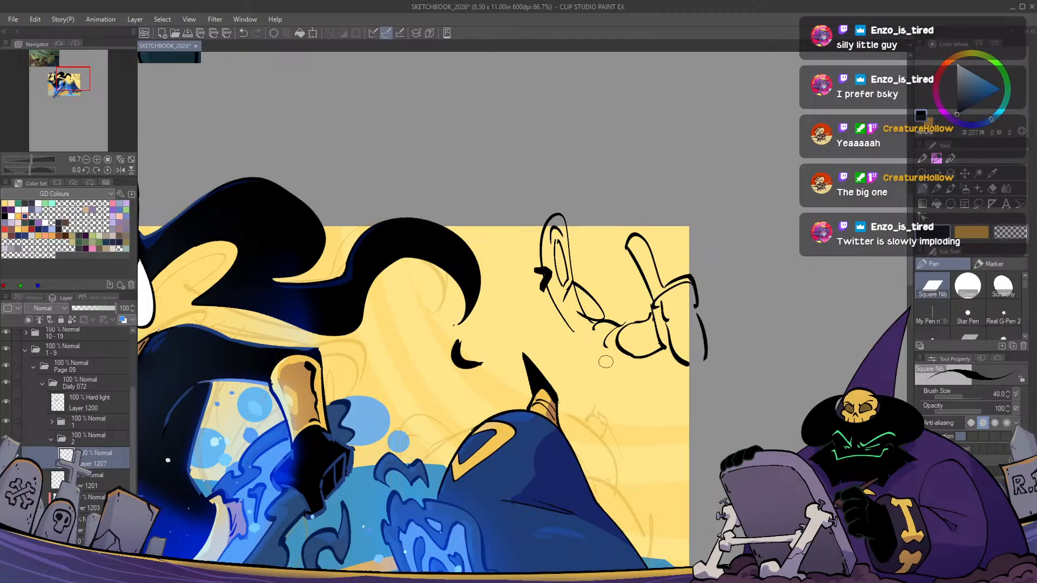
Check the head and hand sketch mirrored and try a curved stroke below the rounded form
{"action": "key", "text": "h"}
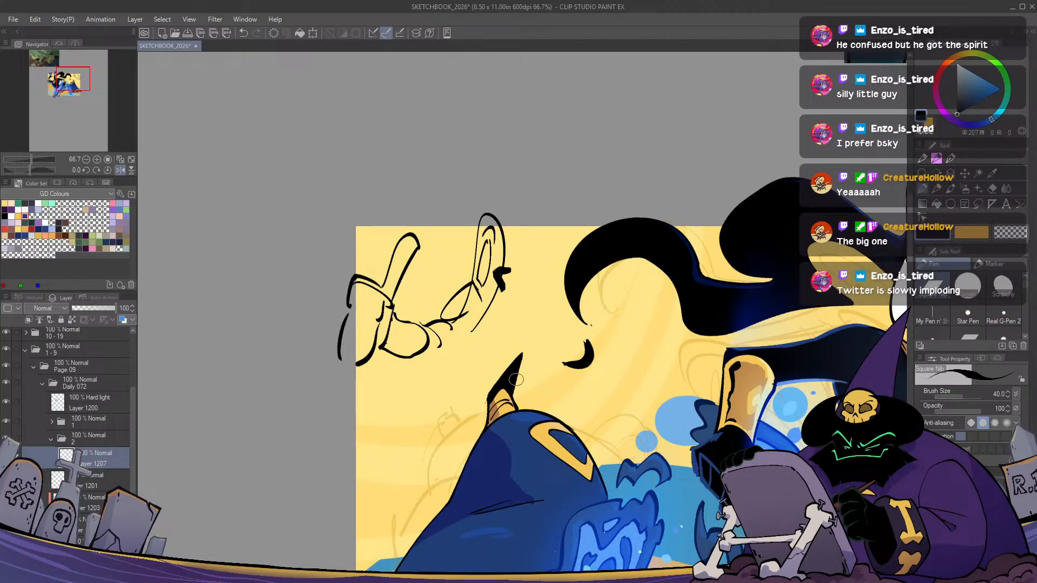
{"action": "key", "text": "h"}
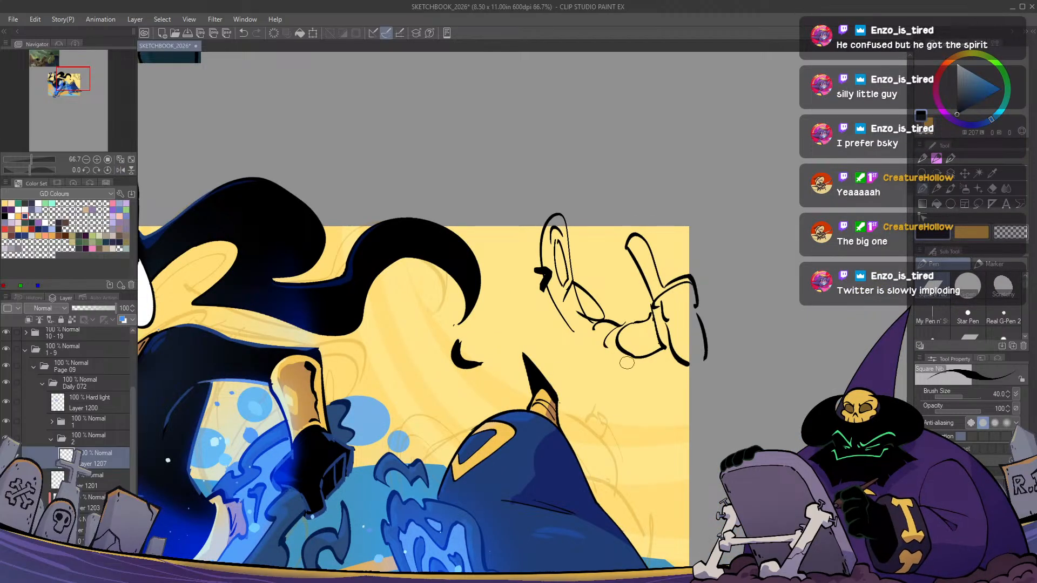
{"action": "mouse_move", "coordinate": [626, 359]}
{"action": "left_mouse_down"}
{"action": "mouse_move", "coordinate": [596, 388]}
{"action": "mouse_move", "coordinate": [604, 377]}
{"action": "left_mouse_up"}
{"action": "key", "text": "ctrl+z"}
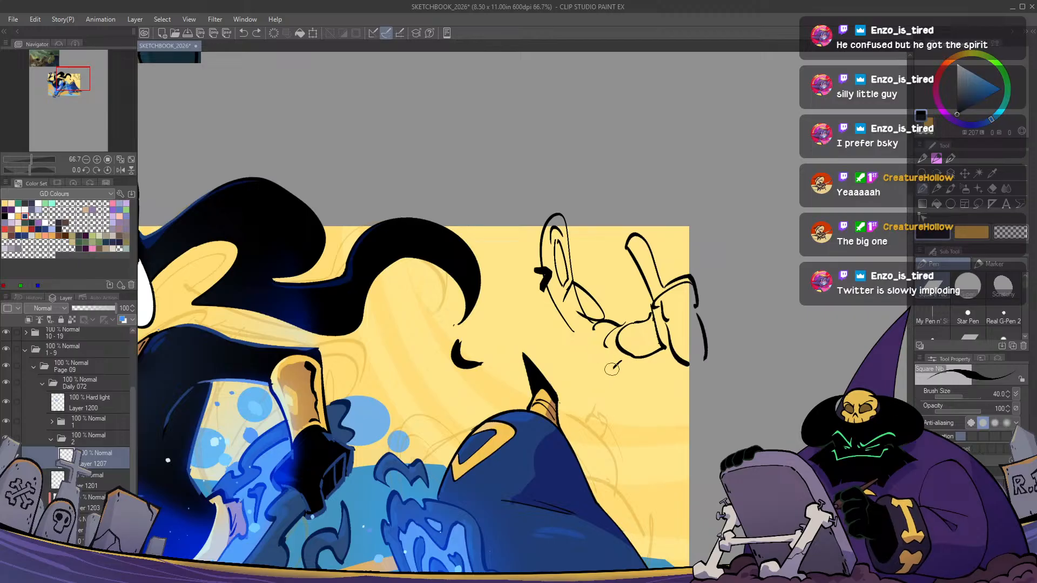
Try short curved strokes below the head and hand sketch, comparing them mirrored
{"action": "key", "text": "ctrl+z"}
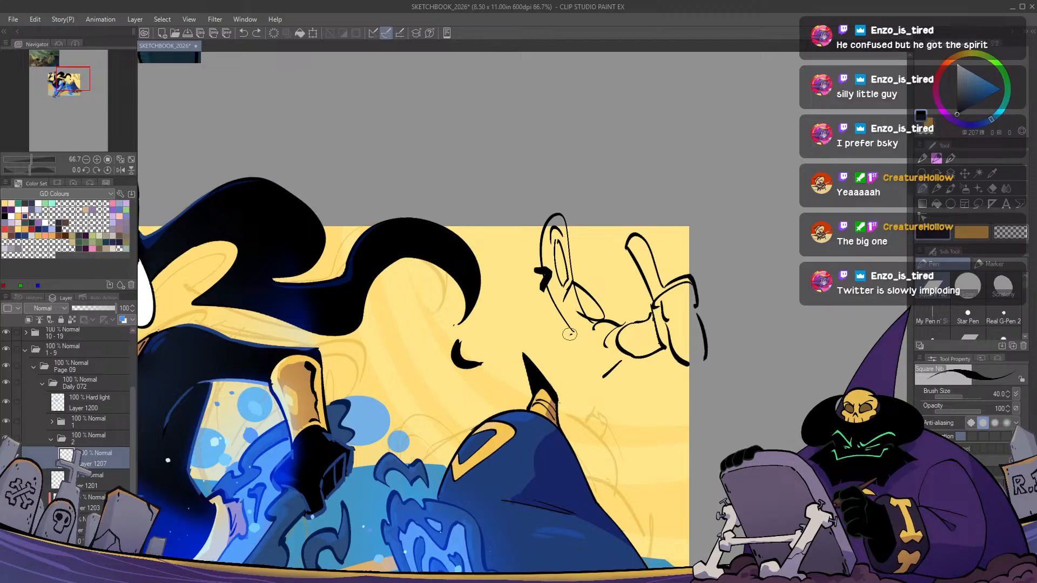
{"action": "key", "text": "ctrl+y"}
{"action": "key", "text": "ctrl+z"}
{"action": "key", "text": "h"}
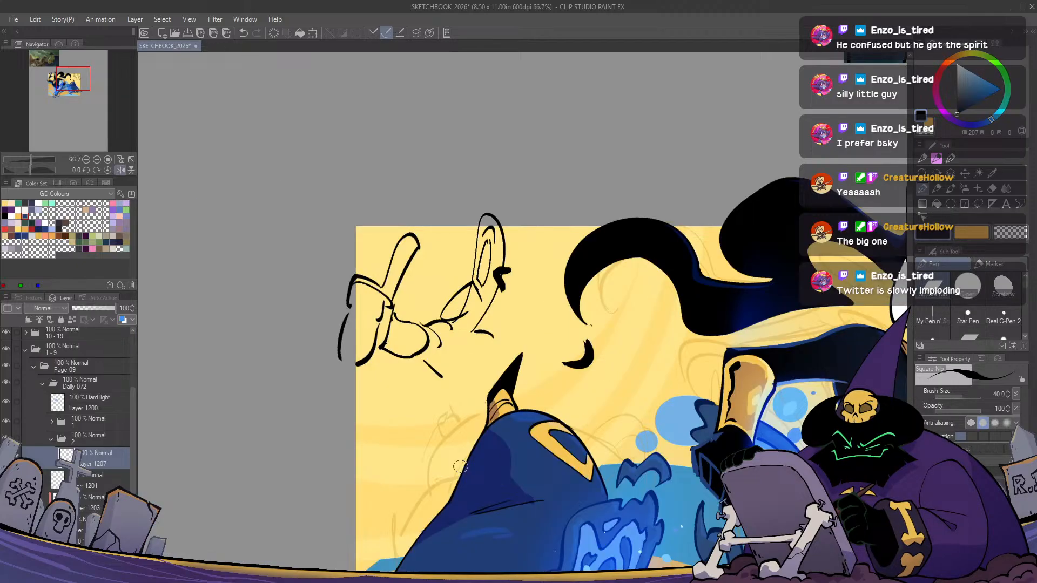
{"action": "key", "text": "h"}
{"action": "left_click_drag", "start_coordinate": [556, 379], "coordinate": [581, 388]}
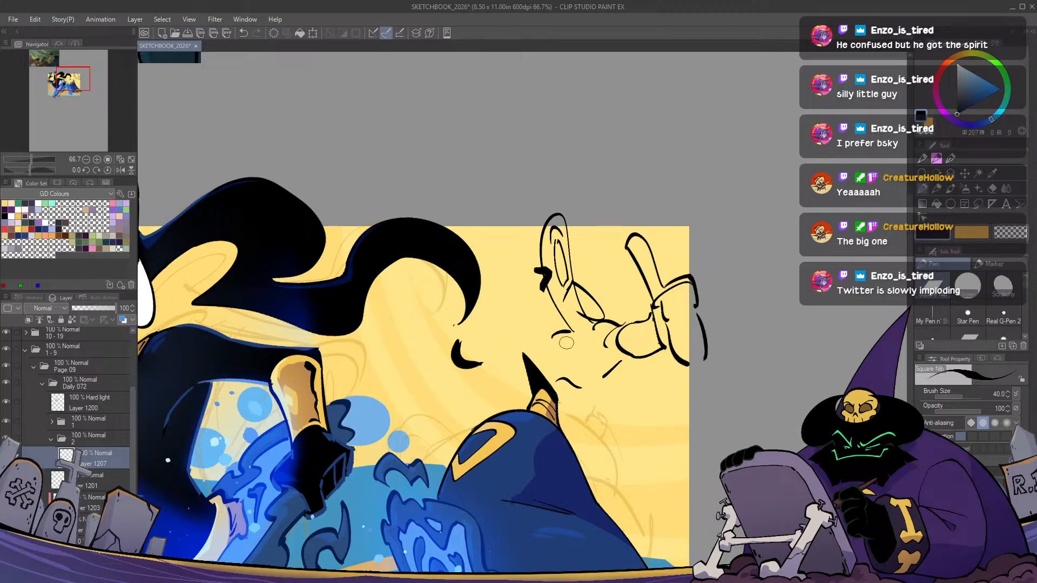
{"action": "mouse_move", "coordinate": [565, 336]}
{"action": "left_mouse_down"}
{"action": "mouse_move", "coordinate": [561, 348]}
{"action": "mouse_move", "coordinate": [596, 325]}
{"action": "mouse_move", "coordinate": [569, 338]}
{"action": "left_mouse_up"}
{"action": "key", "text": "ctrl+z"}
{"action": "key", "text": "ctrl+z"}
Examine the whole composition with the thumbs-up sketch in normal and mirrored view
{"action": "left_click_drag", "start_coordinate": [414, 453], "coordinate": [812, 291]}
{"action": "scroll", "coordinate": [692, 389], "scroll_direction": "down", "scroll_amount": 1}
{"action": "scroll", "coordinate": [692, 389], "scroll_direction": "up", "scroll_amount": 1}
{"action": "left_click_drag", "start_coordinate": [783, 377], "coordinate": [486, 432]}
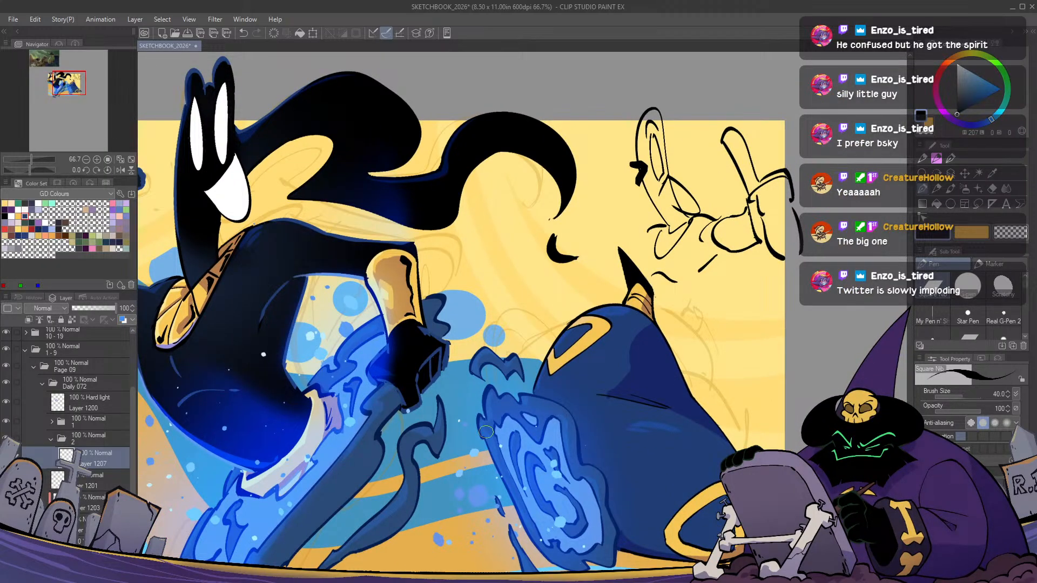
{"action": "scroll", "coordinate": [605, 395], "scroll_direction": "down", "scroll_amount": 1}
{"action": "left_click_drag", "start_coordinate": [600, 396], "coordinate": [526, 388]}
{"action": "key", "text": "h"}
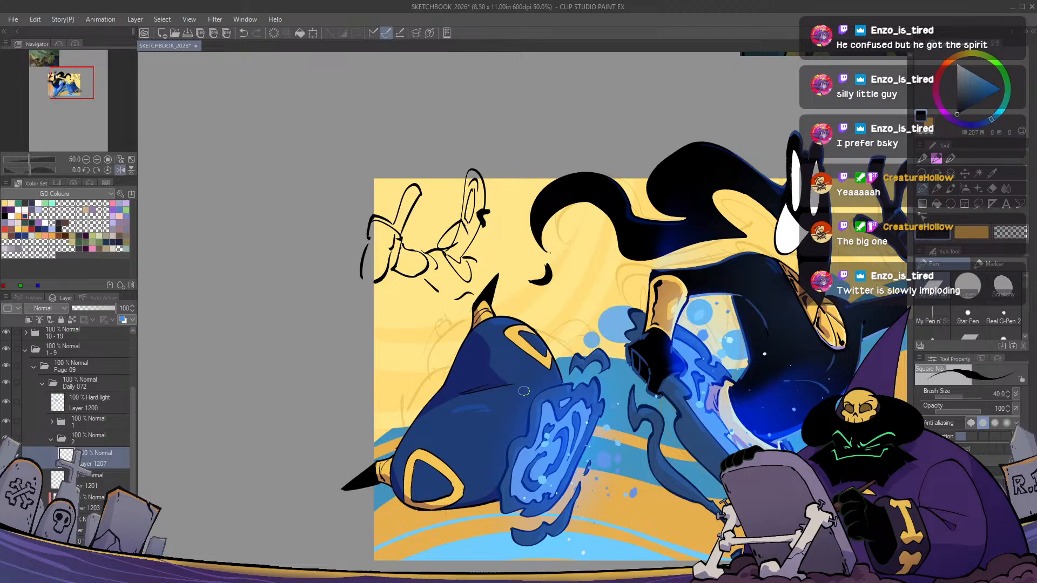
{"action": "key", "text": "h"}
{"action": "key", "text": "h"}
{"action": "key", "text": "h"}
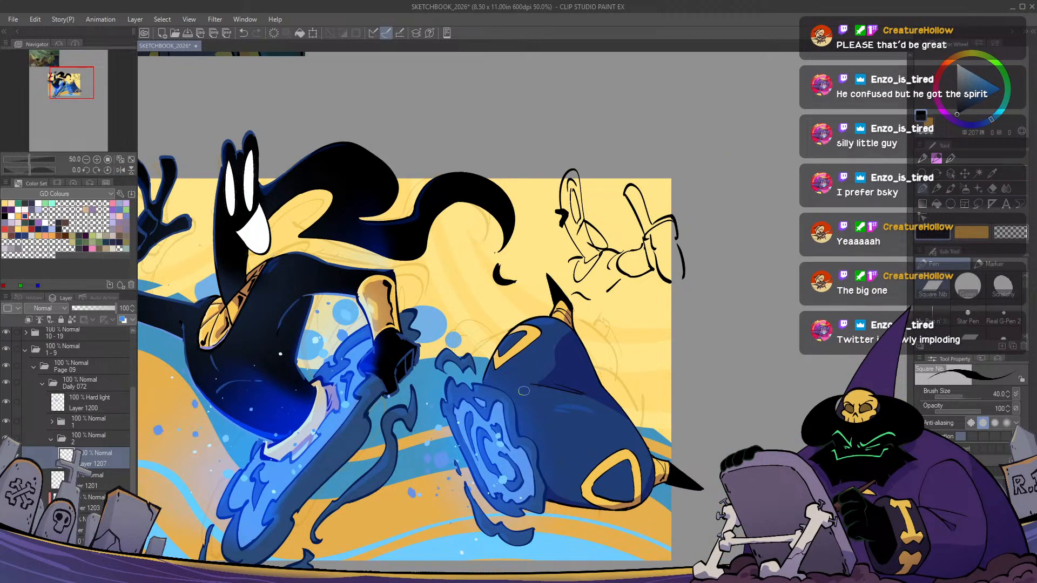
{"action": "left_click_drag", "start_coordinate": [523, 390], "coordinate": [621, 333]}
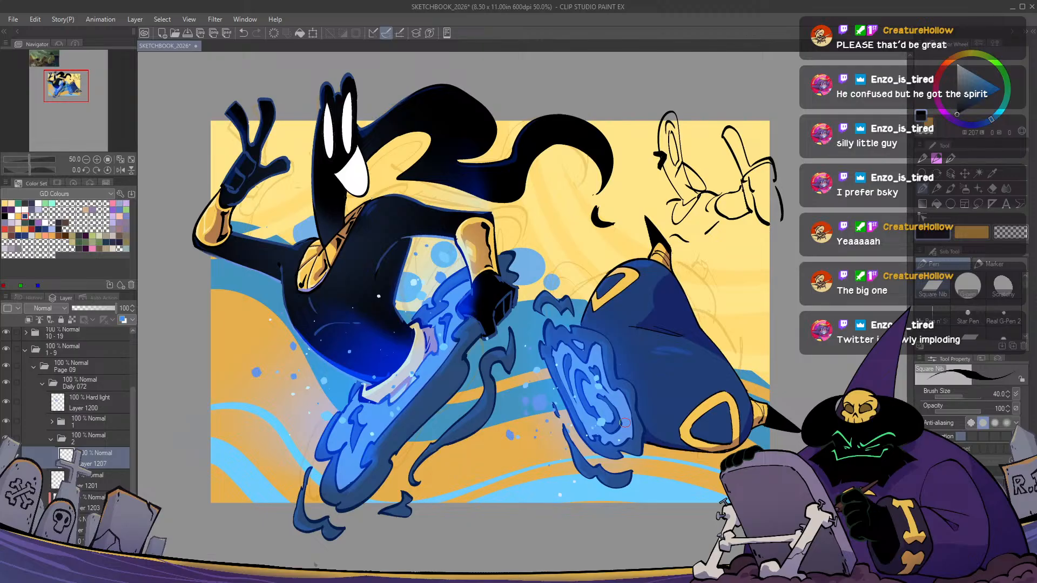
{"action": "key", "text": "h"}
{"action": "key", "text": "h"}
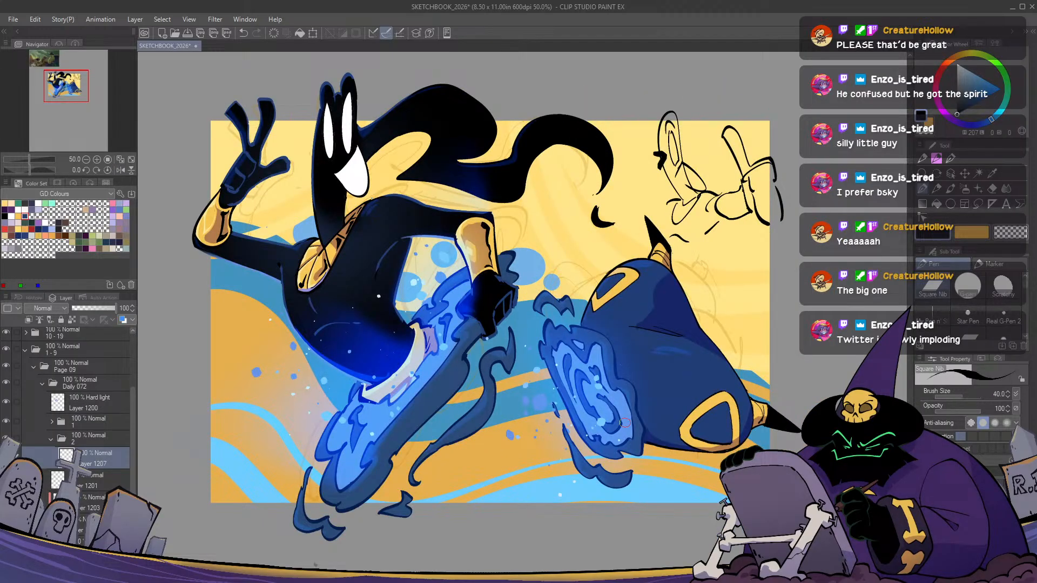
Clear the thumbs-up figure sketch from the yellow sky
{"action": "left_click_drag", "start_coordinate": [624, 423], "coordinate": [513, 456]}
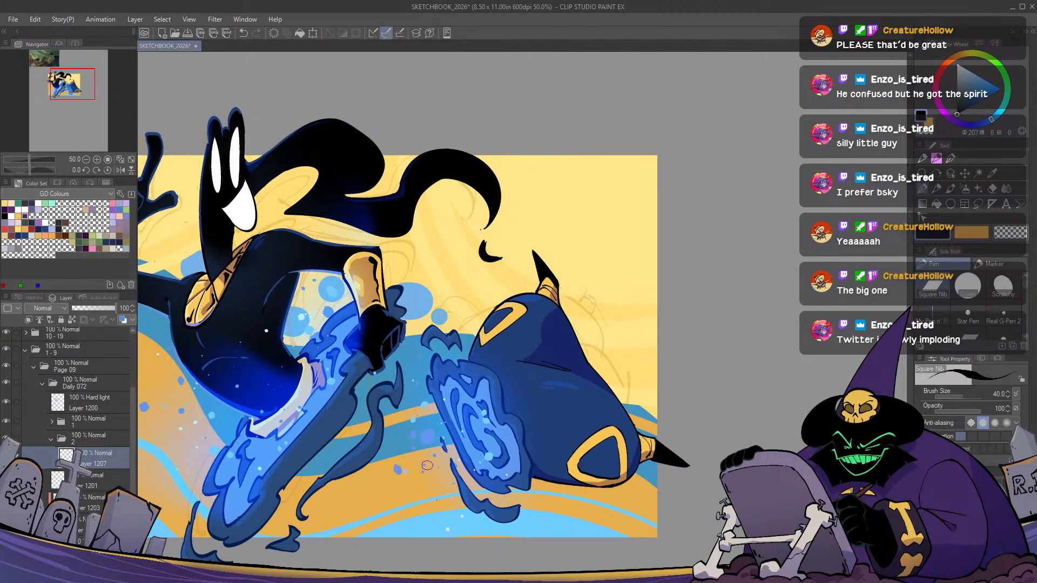
{"action": "scroll", "coordinate": [427, 466], "scroll_direction": "up", "scroll_amount": 2}
{"action": "scroll", "coordinate": [427, 465], "scroll_direction": "down", "scroll_amount": 5}
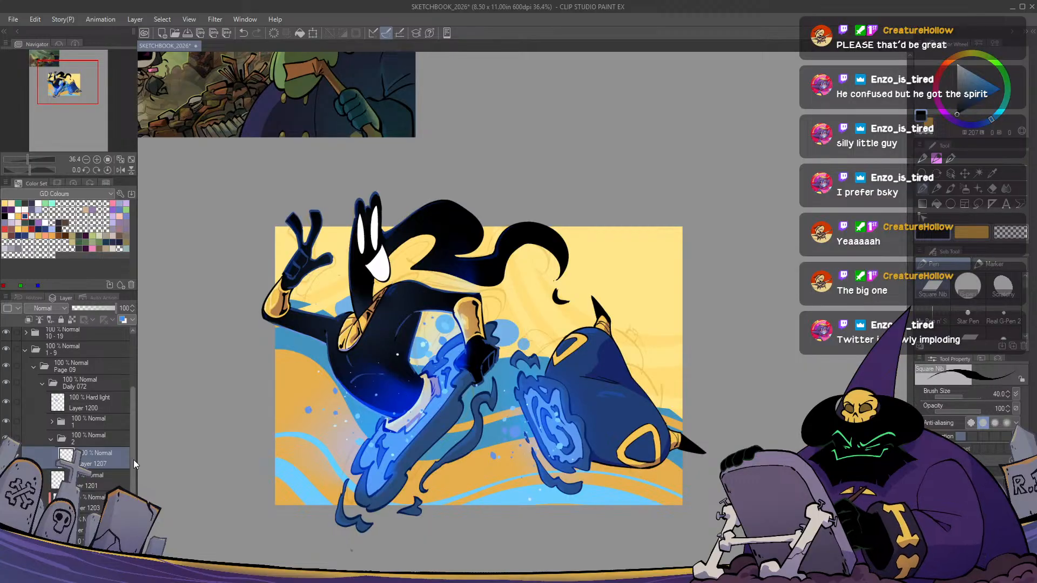
Transform character folder 1 together with the hard light layer, enlarging it slightly and rotating it slightly counterclockwise
{"action": "left_click", "coordinate": [92, 422]}
{"action": "key", "text": "ctrl+t"}
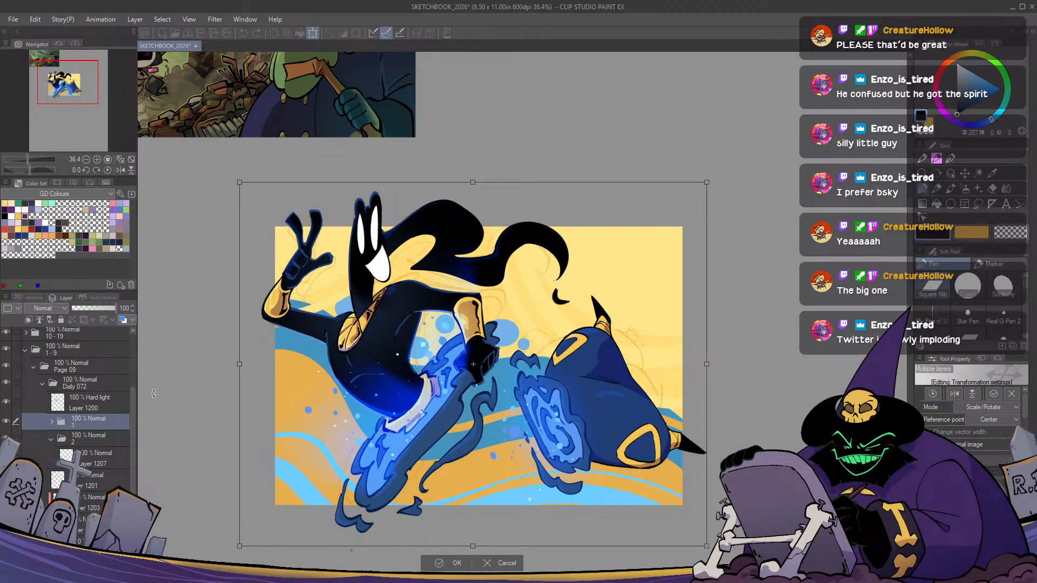
{"action": "left_click", "coordinate": [67, 407], "text": "ctrl"}
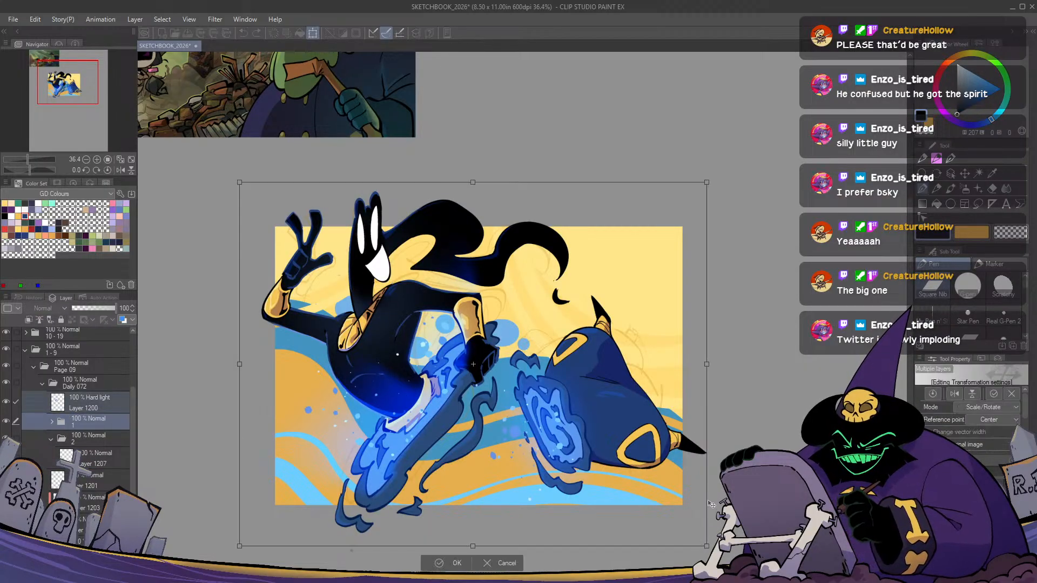
{"action": "left_click_drag", "start_coordinate": [707, 546], "coordinate": [723, 542]}
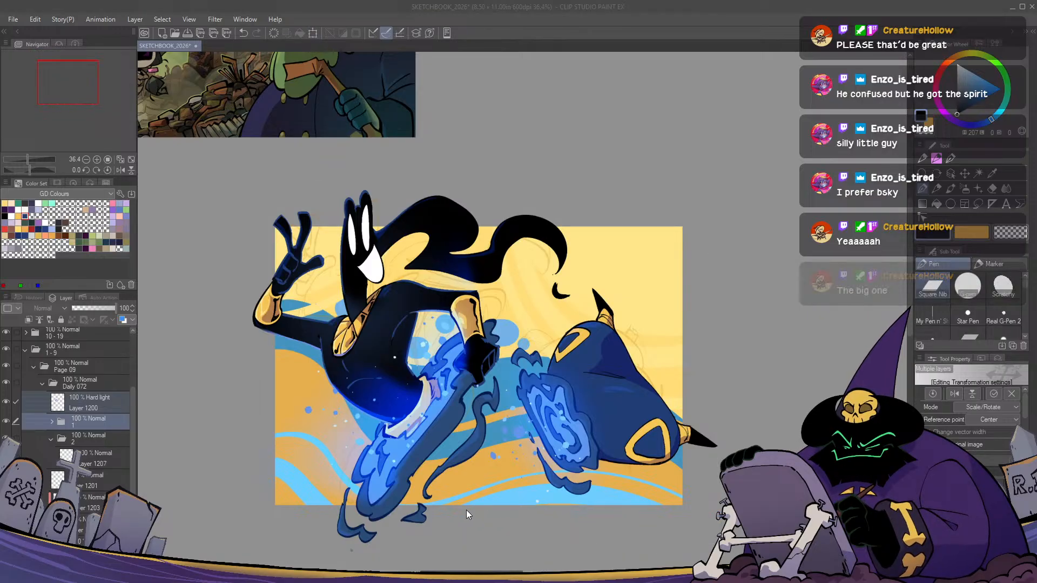
Move the whole Daily 072 folder on the page to just below the green illustration
{"action": "left_click", "coordinate": [87, 420]}
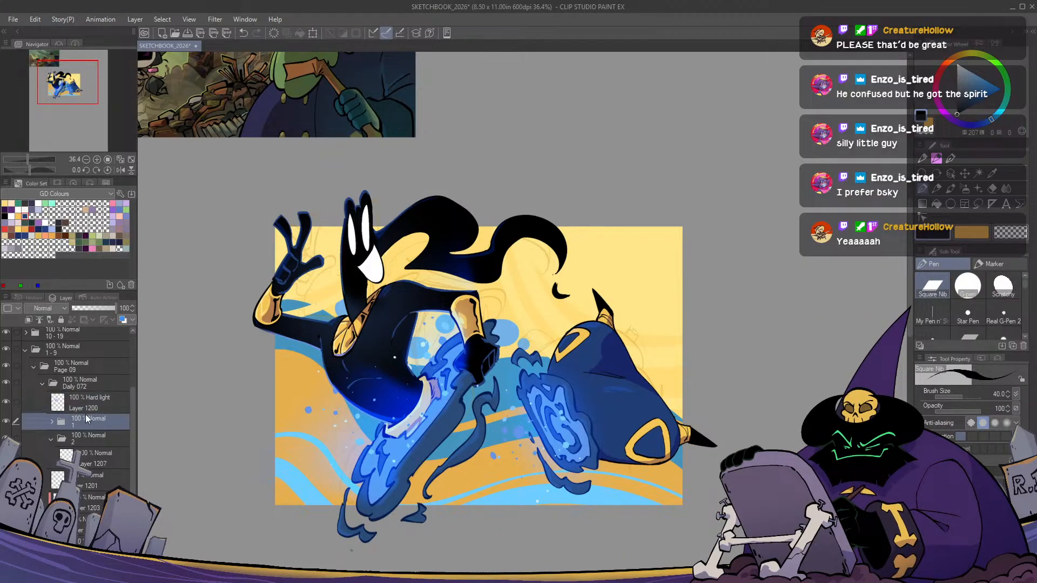
{"action": "left_click", "coordinate": [62, 384]}
{"action": "key", "text": "k"}
{"action": "left_click_drag", "start_coordinate": [471, 352], "coordinate": [572, 306]}
{"action": "left_click_drag", "start_coordinate": [480, 294], "coordinate": [448, 277]}
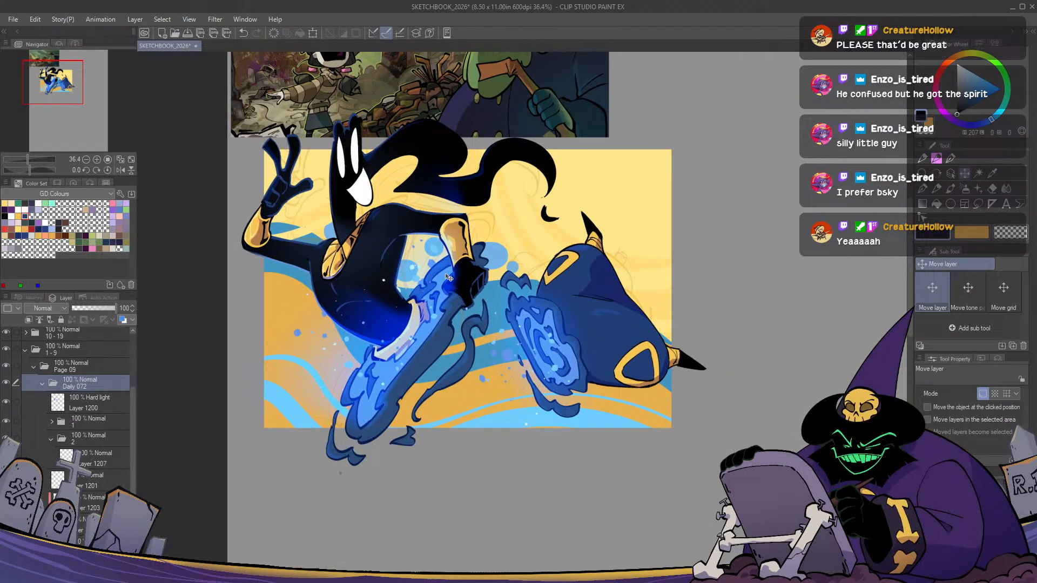
Select Layer 1207 in folder 2 and ready the pen for the blank page area beside the illustrations
{"action": "left_click", "coordinate": [80, 437]}
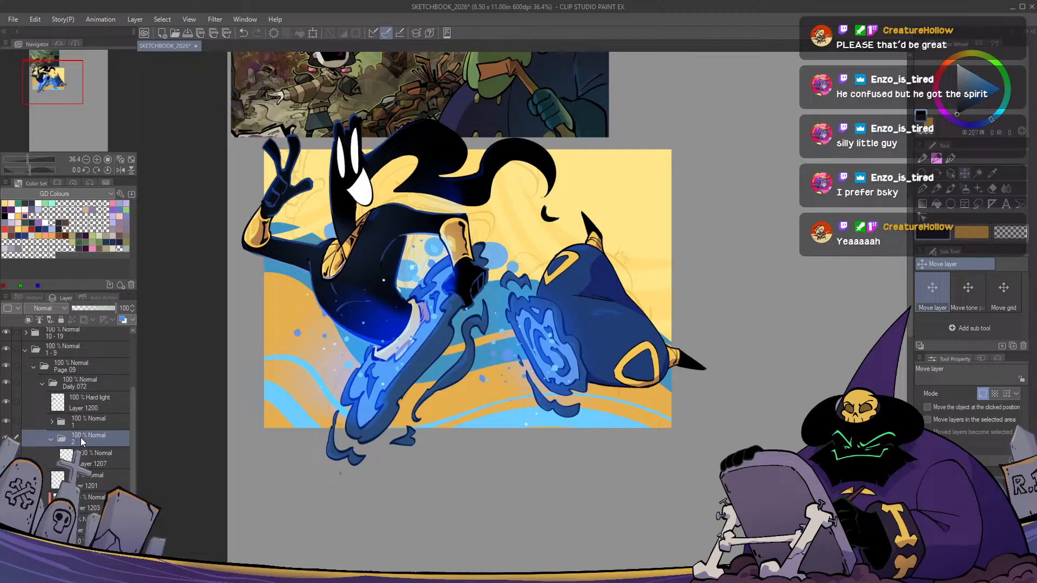
{"action": "left_click", "coordinate": [81, 458]}
{"action": "left_click_drag", "start_coordinate": [691, 235], "coordinate": [425, 351]}
{"action": "key", "text": "p"}
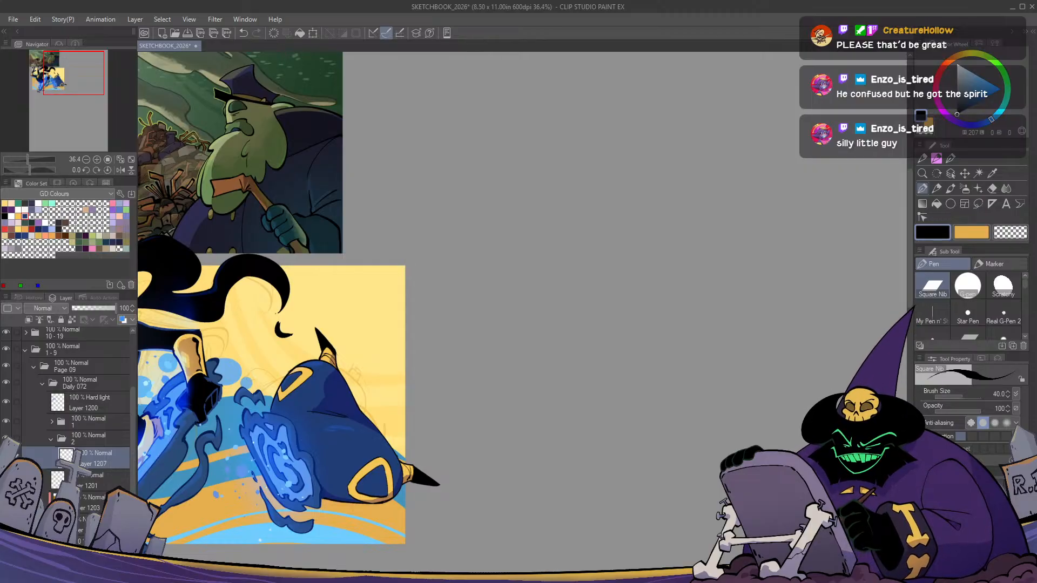
{"action": "left_click", "coordinate": [486, 547]}
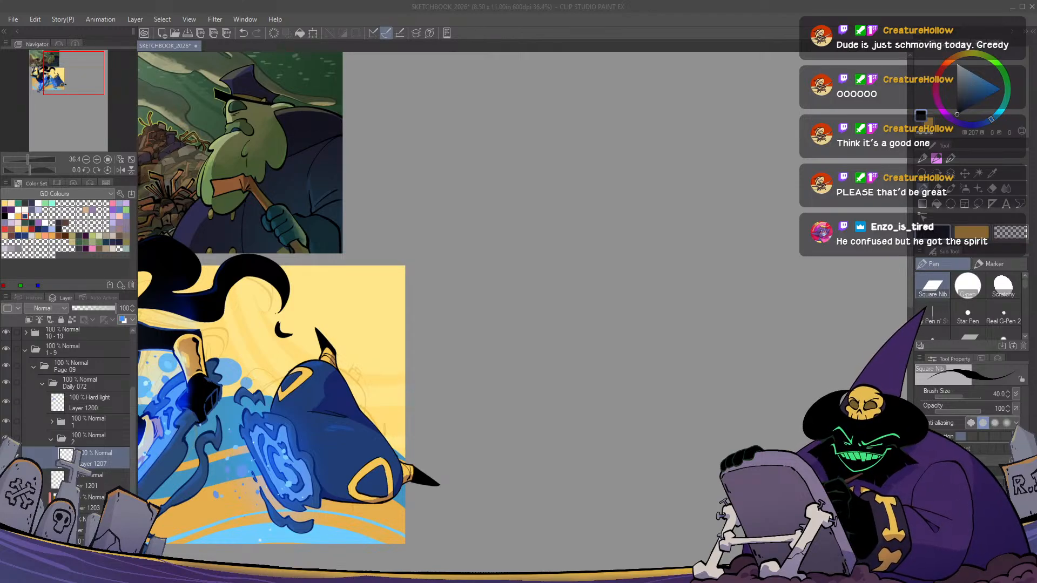
{"action": "left_click", "coordinate": [556, 42]}
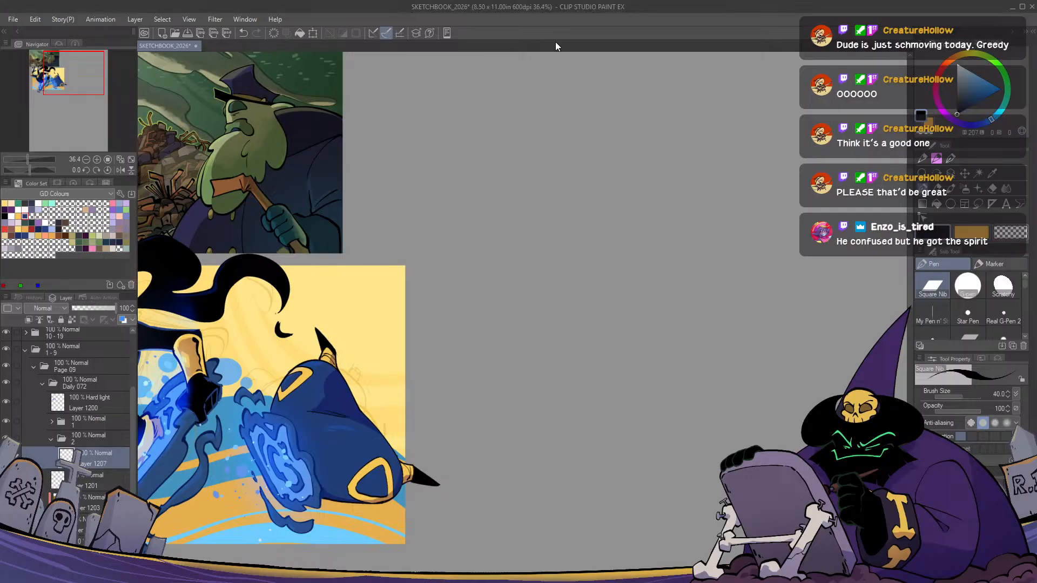
{"action": "left_click_drag", "start_coordinate": [541, 242], "coordinate": [493, 278]}
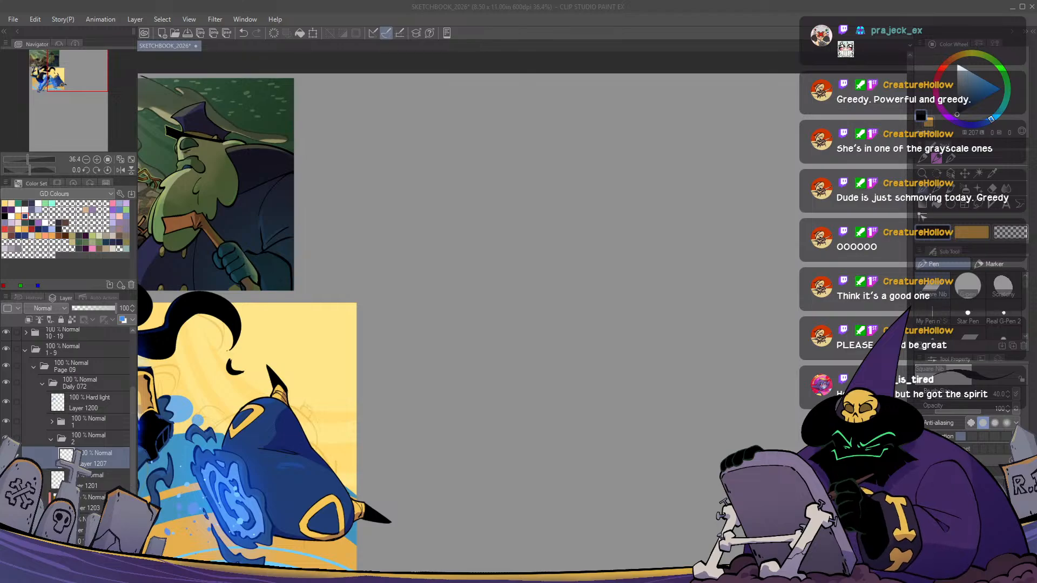
{"action": "left_click", "coordinate": [602, 50]}
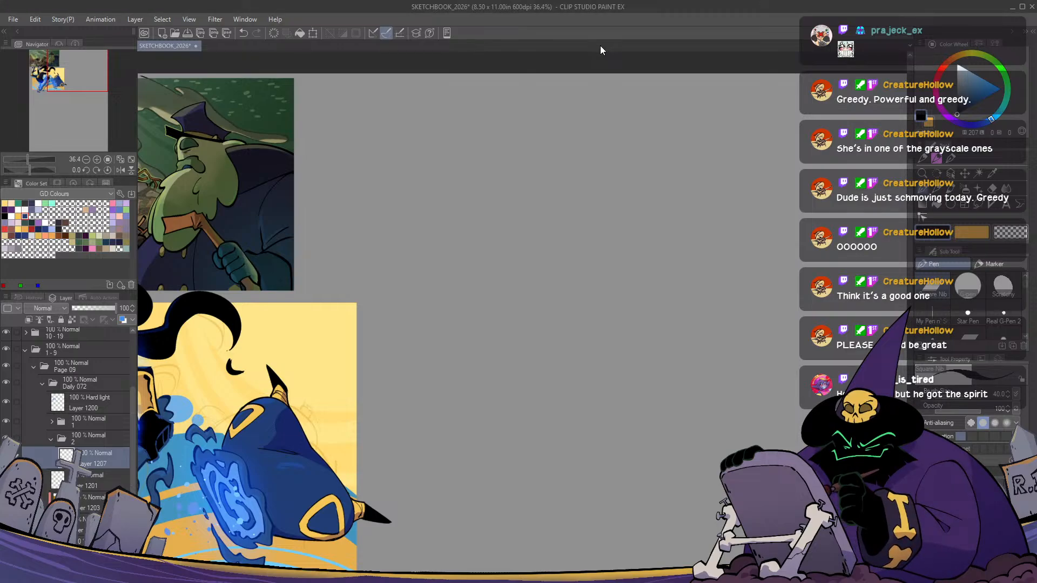
{"action": "mouse_move", "coordinate": [542, 369]}
{"action": "left_mouse_down"}
{"action": "mouse_move", "coordinate": [558, 301]}
{"action": "mouse_move", "coordinate": [666, 324]}
{"action": "mouse_move", "coordinate": [581, 394]}
{"action": "left_mouse_up"}
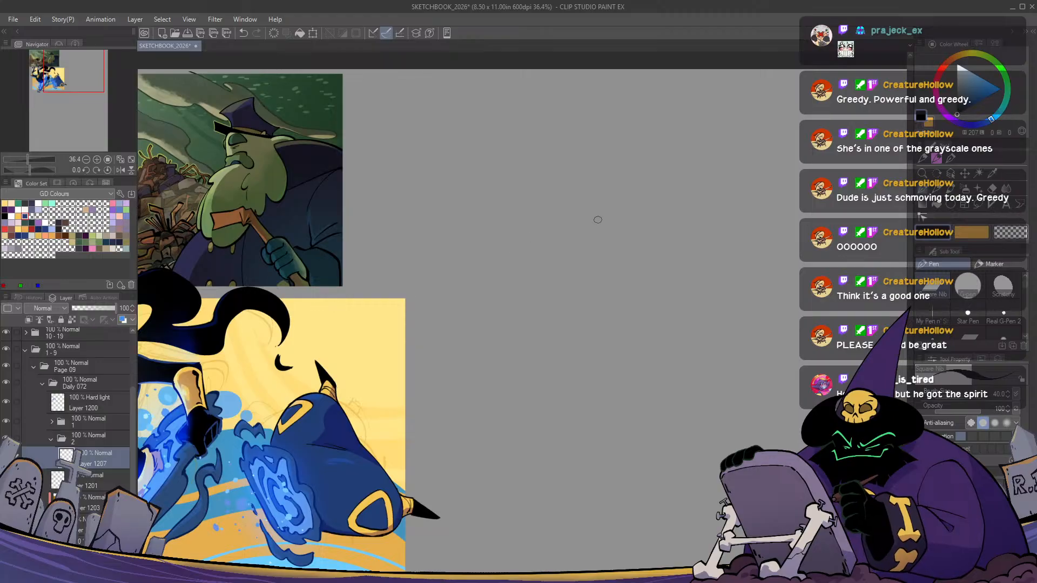
Try a small head circle with short strokes beneath it in the blank page area
{"action": "mouse_move", "coordinate": [594, 204]}
{"action": "left_mouse_down"}
{"action": "mouse_move", "coordinate": [556, 249]}
{"action": "mouse_move", "coordinate": [573, 195]}
{"action": "left_mouse_up"}
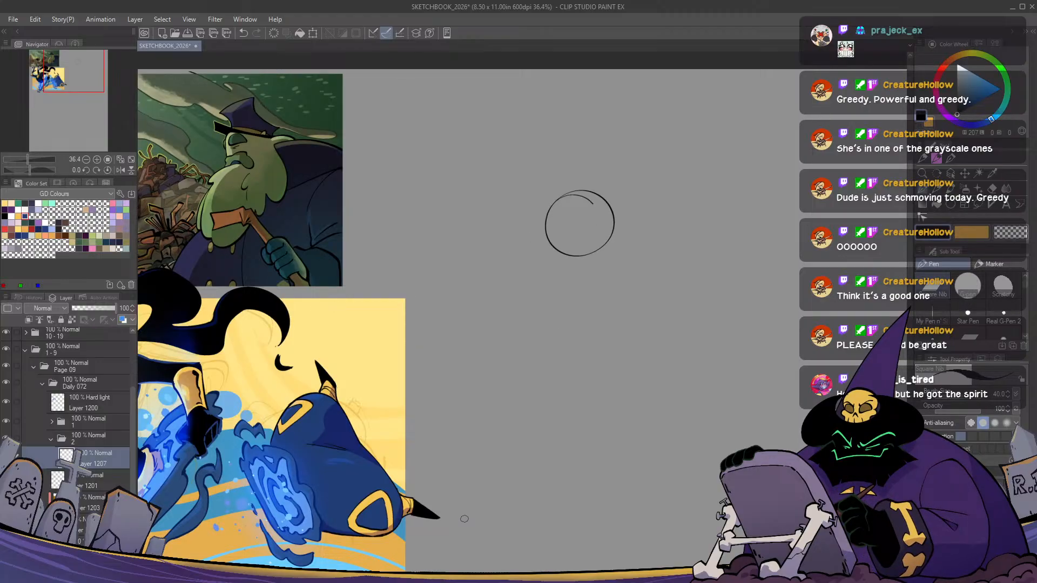
{"action": "left_click_drag", "start_coordinate": [540, 292], "coordinate": [470, 280]}
{"action": "left_click_drag", "start_coordinate": [469, 277], "coordinate": [536, 286]}
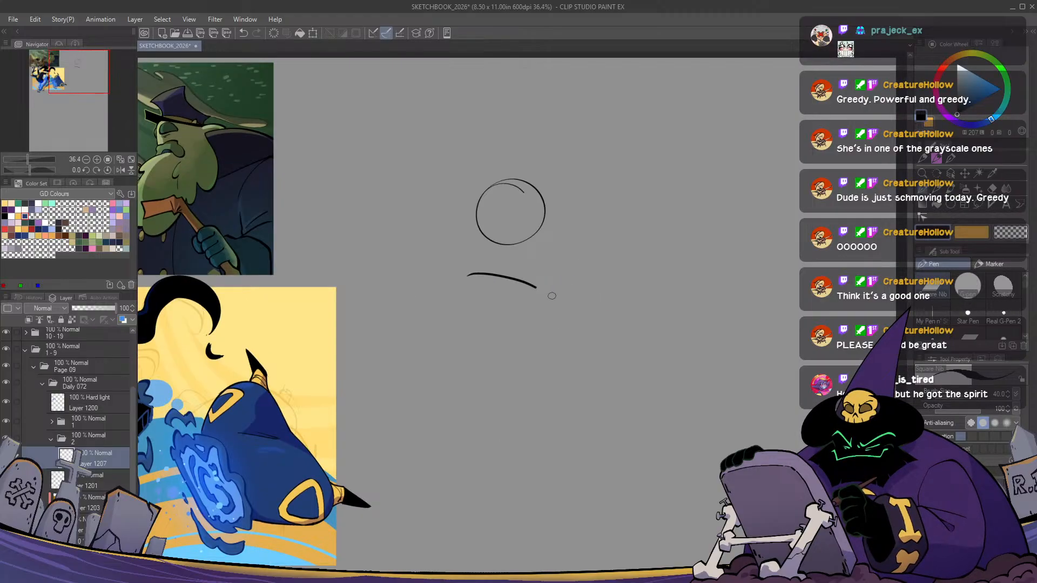
{"action": "key", "text": "ctrl+z"}
{"action": "mouse_move", "coordinate": [493, 260]}
{"action": "left_mouse_down"}
{"action": "mouse_move", "coordinate": [507, 298]}
{"action": "mouse_move", "coordinate": [500, 288]}
{"action": "left_mouse_up"}
{"action": "key", "text": "ctrl+z"}
Sketch a larger head oval in the blank page area with a short inner face line and a jaw curve
{"action": "scroll", "coordinate": [505, 190], "scroll_direction": "up", "scroll_amount": 2}
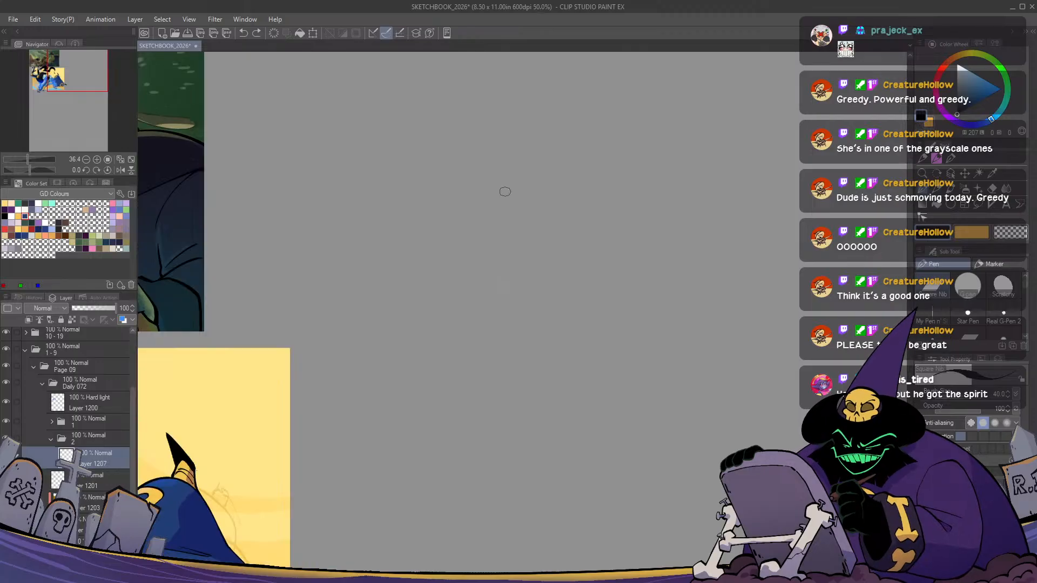
{"action": "mouse_move", "coordinate": [489, 163]}
{"action": "left_mouse_down"}
{"action": "mouse_move", "coordinate": [430, 184]}
{"action": "mouse_move", "coordinate": [419, 210]}
{"action": "mouse_move", "coordinate": [451, 260]}
{"action": "left_mouse_up"}
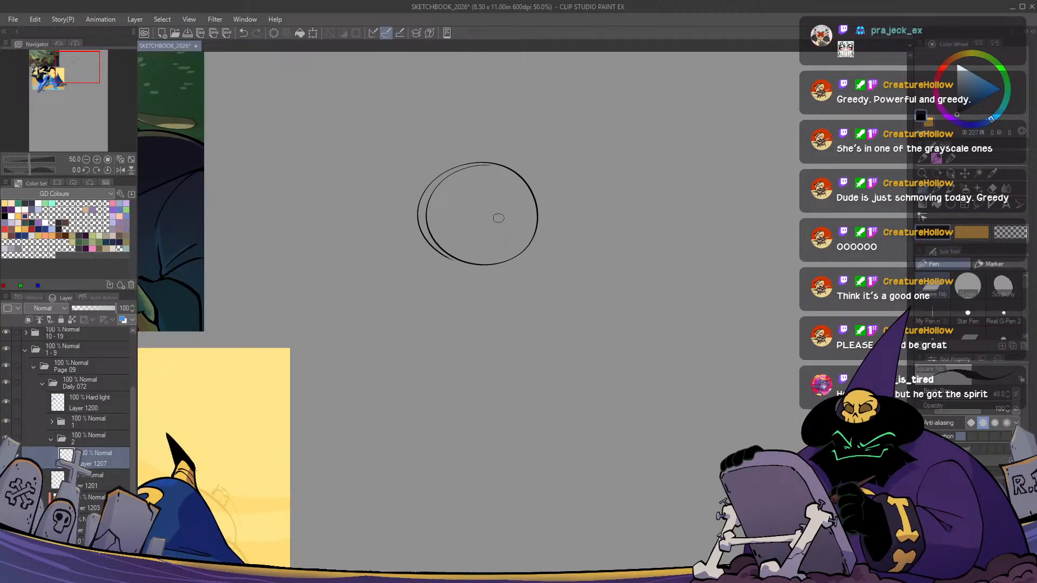
{"action": "left_click_drag", "start_coordinate": [457, 207], "coordinate": [490, 232]}
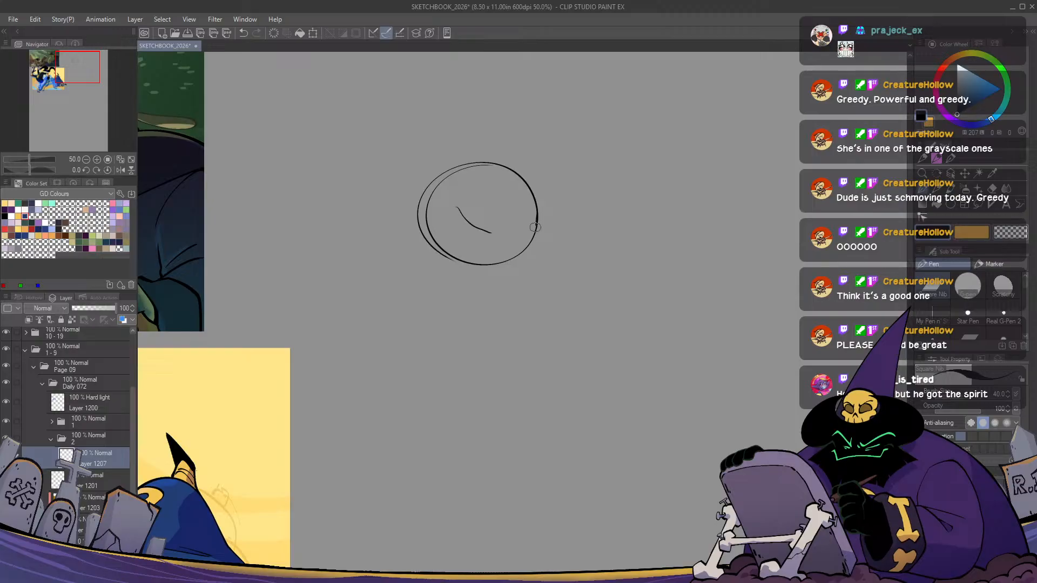
{"action": "left_click_drag", "start_coordinate": [534, 227], "coordinate": [471, 270]}
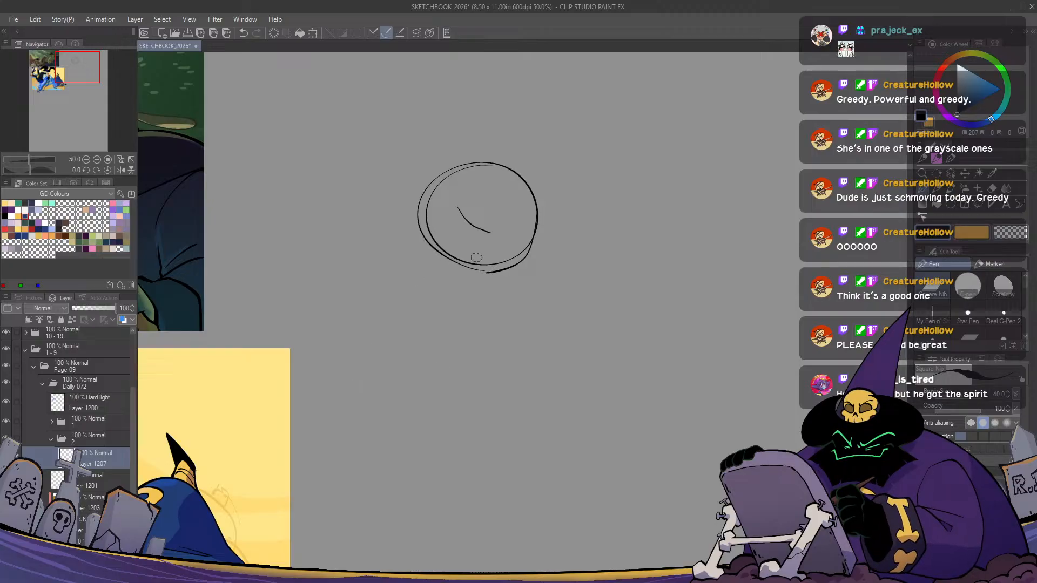
Try arched eye and brow strokes inside the head oval, then undo them along with the jaw curve
{"action": "mouse_move", "coordinate": [447, 201]}
{"action": "left_mouse_down"}
{"action": "mouse_move", "coordinate": [488, 216]}
{"action": "mouse_move", "coordinate": [495, 187]}
{"action": "mouse_move", "coordinate": [443, 189]}
{"action": "mouse_move", "coordinate": [503, 171]}
{"action": "left_mouse_up"}
{"action": "mouse_move", "coordinate": [496, 219]}
{"action": "left_mouse_down"}
{"action": "mouse_move", "coordinate": [534, 232]}
{"action": "mouse_move", "coordinate": [522, 235]}
{"action": "left_mouse_up"}
{"action": "key", "text": "ctrl+z"}
{"action": "key", "text": "ctrl+z"}
{"action": "key", "text": "ctrl+z"}
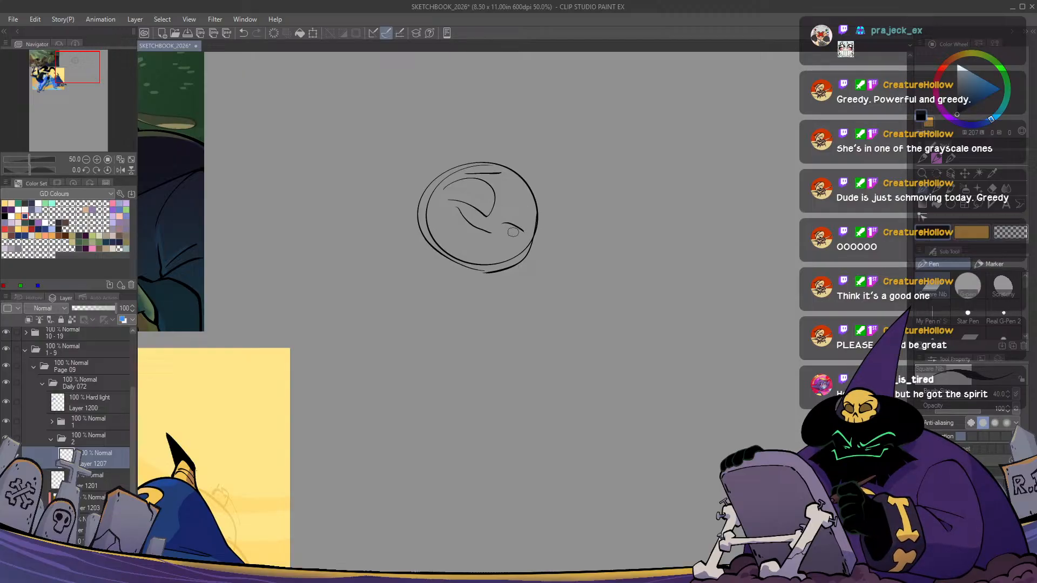
{"action": "key", "text": "ctrl+z"}
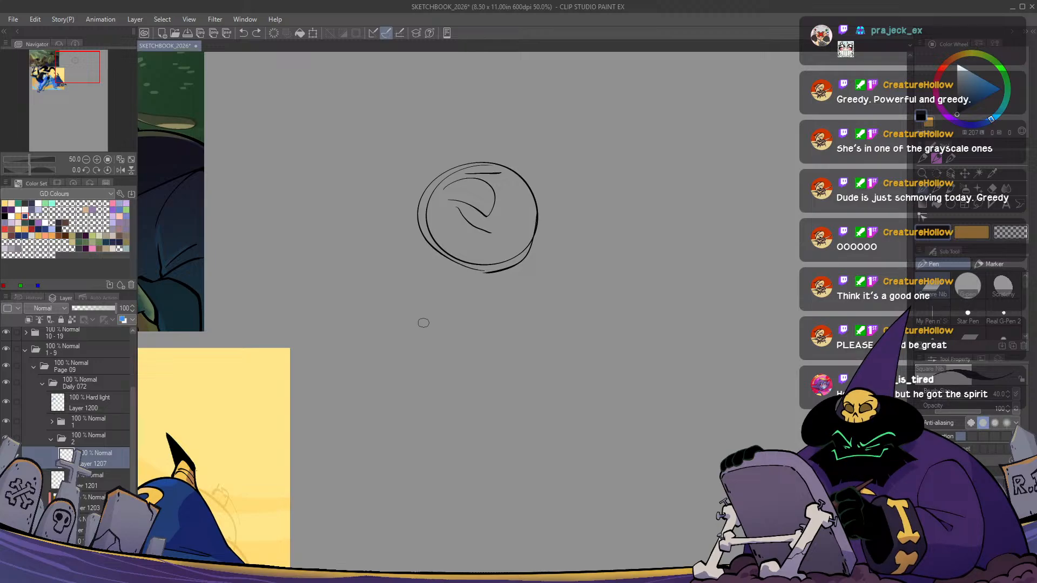
{"action": "key", "text": "ctrl+z"}
{"action": "key", "text": "ctrl+z"}
{"action": "key", "text": "ctrl+z"}
{"action": "key", "text": "ctrl+z"}
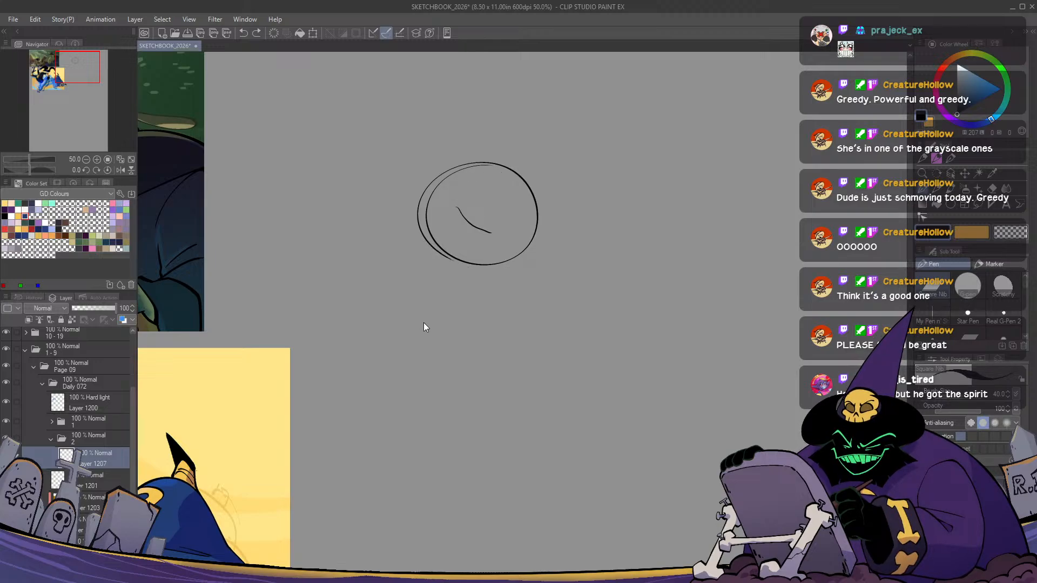
Sketch a curved vertical guideline, a crossing line and one arched eye inside the head oval
{"action": "left_click_drag", "start_coordinate": [495, 167], "coordinate": [467, 248]}
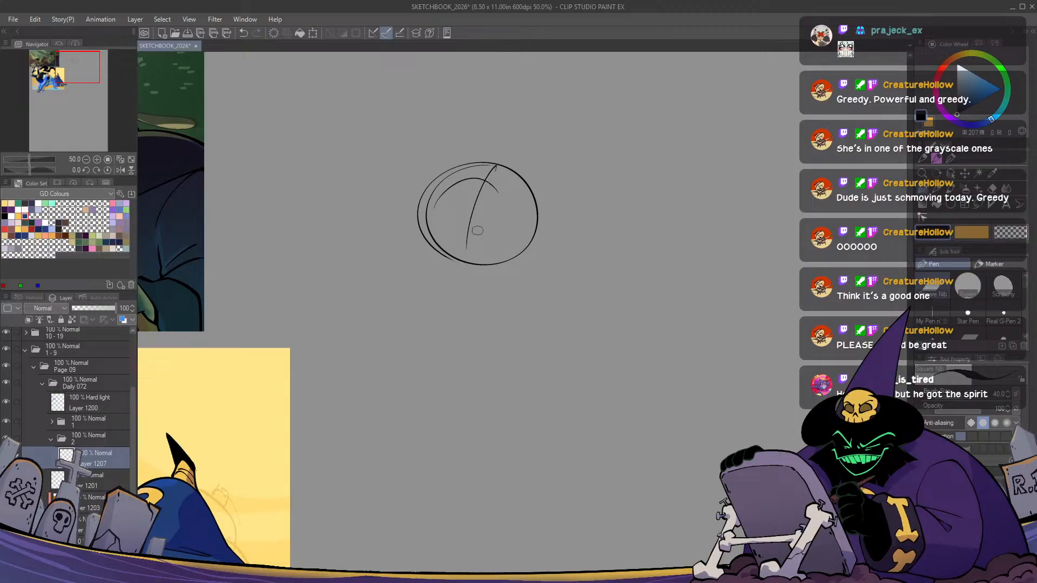
{"action": "mouse_move", "coordinate": [484, 189]}
{"action": "left_mouse_down"}
{"action": "mouse_move", "coordinate": [524, 217]}
{"action": "mouse_move", "coordinate": [457, 223]}
{"action": "mouse_move", "coordinate": [512, 220]}
{"action": "left_mouse_up"}
{"action": "key", "text": "ctrl+z"}
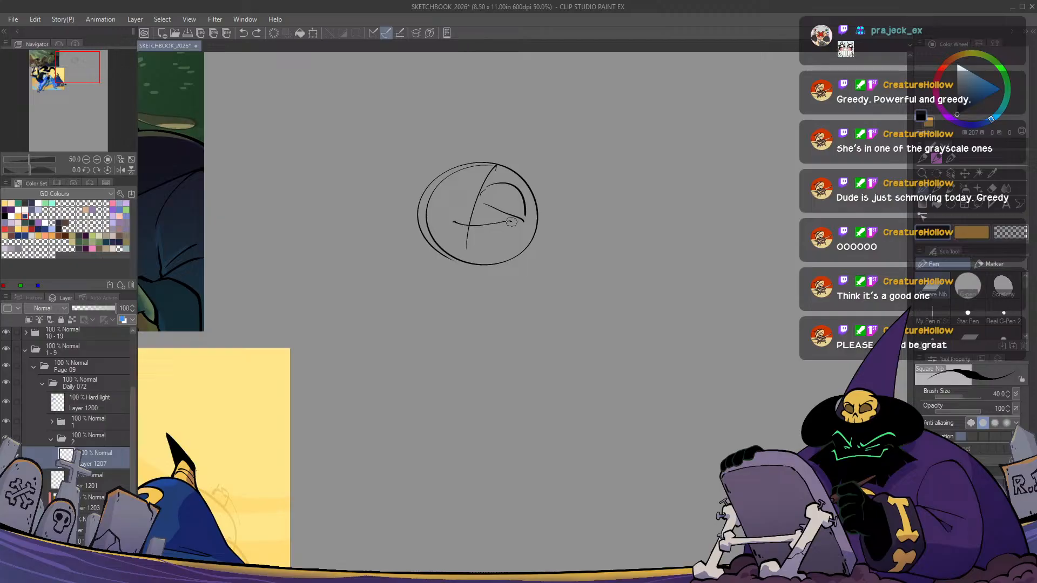
{"action": "mouse_move", "coordinate": [510, 164]}
{"action": "left_mouse_down"}
{"action": "mouse_move", "coordinate": [522, 183]}
{"action": "mouse_move", "coordinate": [435, 189]}
{"action": "mouse_move", "coordinate": [467, 191]}
{"action": "mouse_move", "coordinate": [448, 261]}
{"action": "mouse_move", "coordinate": [510, 264]}
{"action": "left_mouse_up"}
{"action": "key", "text": "ctrl+z"}
{"action": "key", "text": "ctrl+z"}
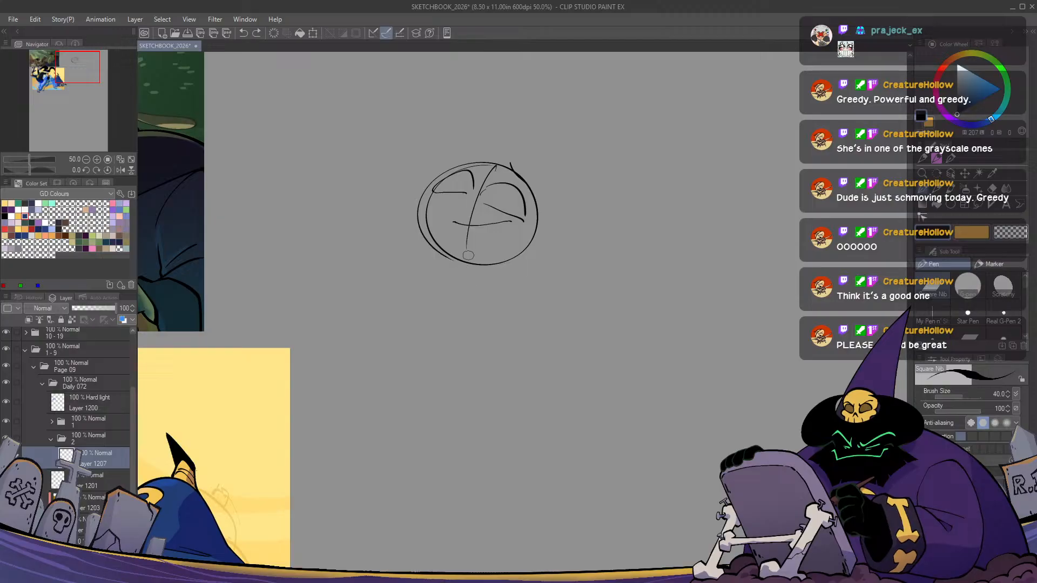
Try a stroke along the head's edge beside the second eye, then undo it together with that eye
{"action": "left_click_drag", "start_coordinate": [430, 193], "coordinate": [428, 242]}
{"action": "key", "text": "ctrl+z"}
{"action": "key", "text": "ctrl+z"}
{"action": "key", "text": "ctrl+z"}
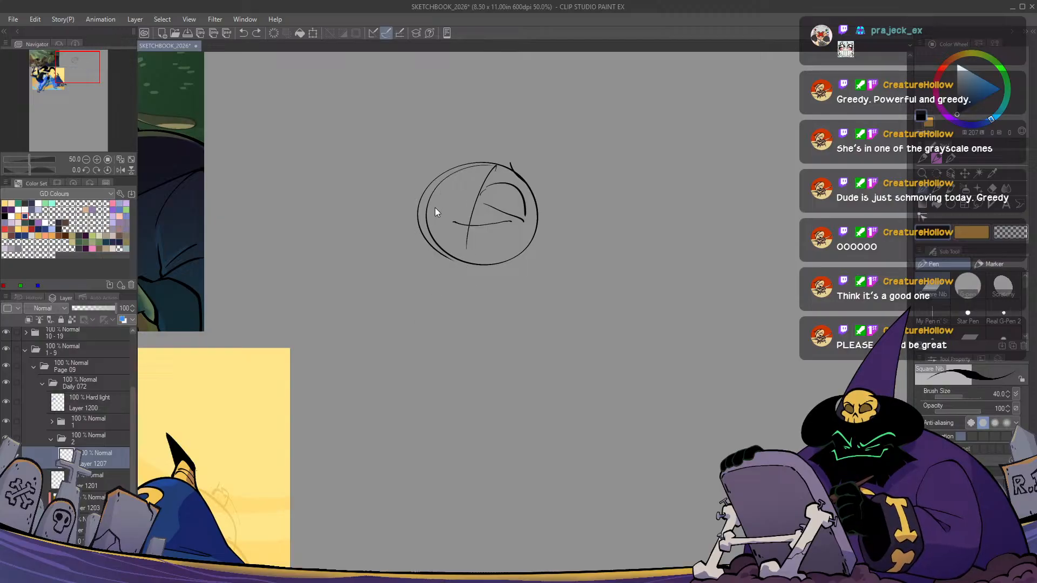
Try a second arched eye and darker edge strokes on the head, plus a shoulder curve below it
{"action": "mouse_move", "coordinate": [425, 206]}
{"action": "left_mouse_down"}
{"action": "mouse_move", "coordinate": [466, 201]}
{"action": "mouse_move", "coordinate": [458, 200]}
{"action": "mouse_move", "coordinate": [469, 187]}
{"action": "mouse_move", "coordinate": [420, 215]}
{"action": "mouse_move", "coordinate": [455, 264]}
{"action": "mouse_move", "coordinate": [492, 256]}
{"action": "left_mouse_up"}
{"action": "key", "text": "ctrl+z"}
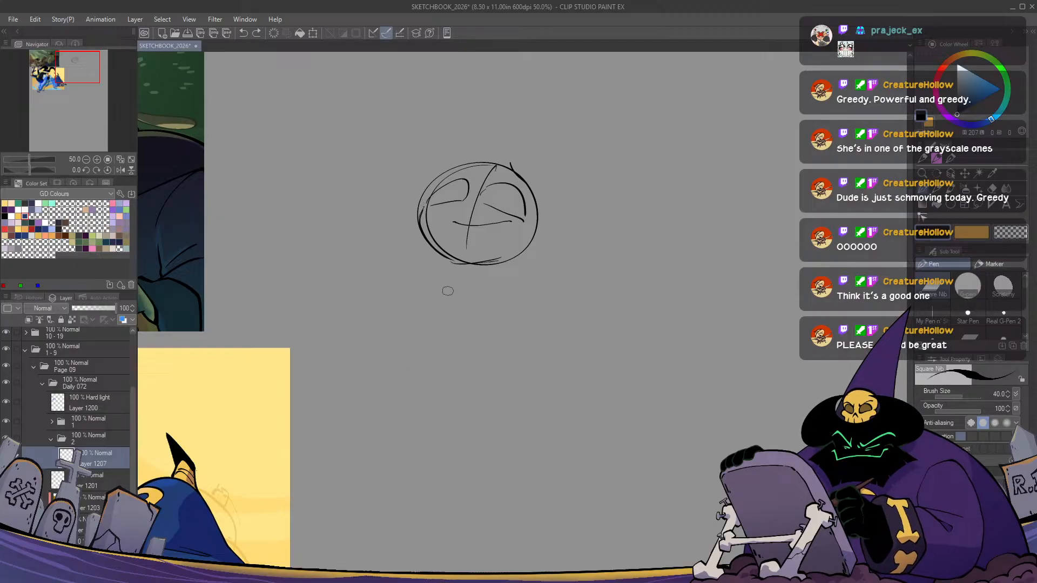
{"action": "key", "text": "ctrl+z"}
{"action": "mouse_move", "coordinate": [448, 292]}
{"action": "left_mouse_down"}
{"action": "mouse_move", "coordinate": [481, 316]}
{"action": "mouse_move", "coordinate": [502, 302]}
{"action": "left_mouse_up"}
{"action": "left_click_drag", "start_coordinate": [474, 287], "coordinate": [507, 304]}
{"action": "key", "text": "h"}
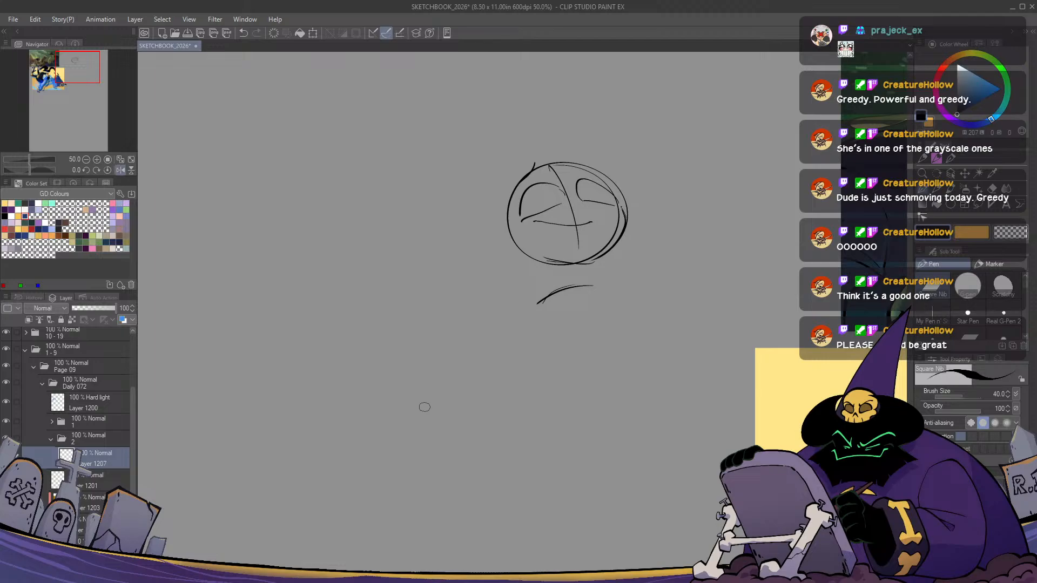
{"action": "key", "text": "h"}
{"action": "key", "text": "ctrl+z"}
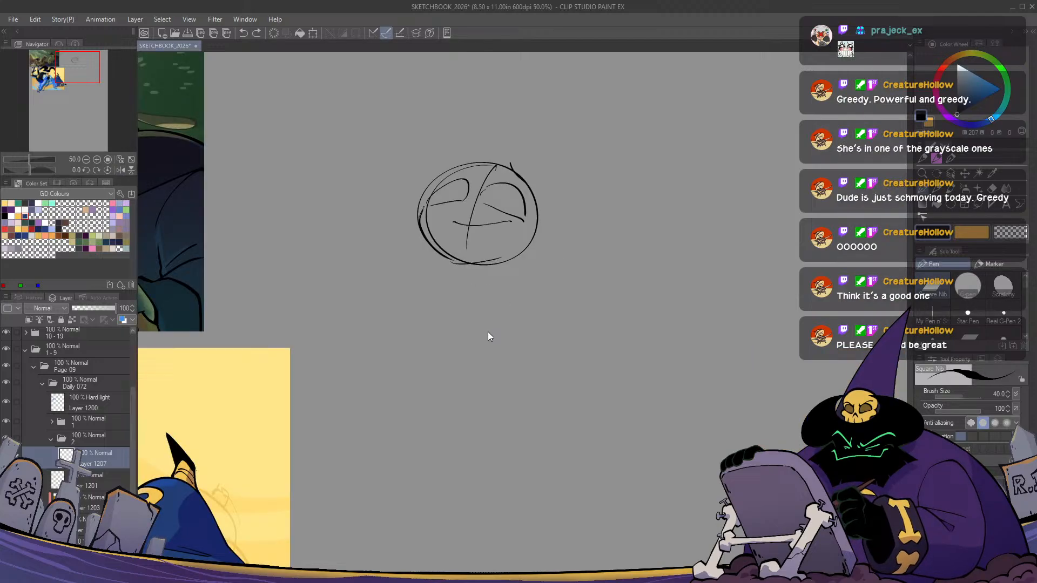
Undo the eye, brow and crossing strokes inside the head oval back to the curved vertical guideline
{"action": "key", "text": "ctrl+z"}
{"action": "key", "text": "ctrl+z"}
{"action": "key", "text": "ctrl+z"}
{"action": "key", "text": "ctrl+z"}
{"action": "key", "text": "ctrl+z"}
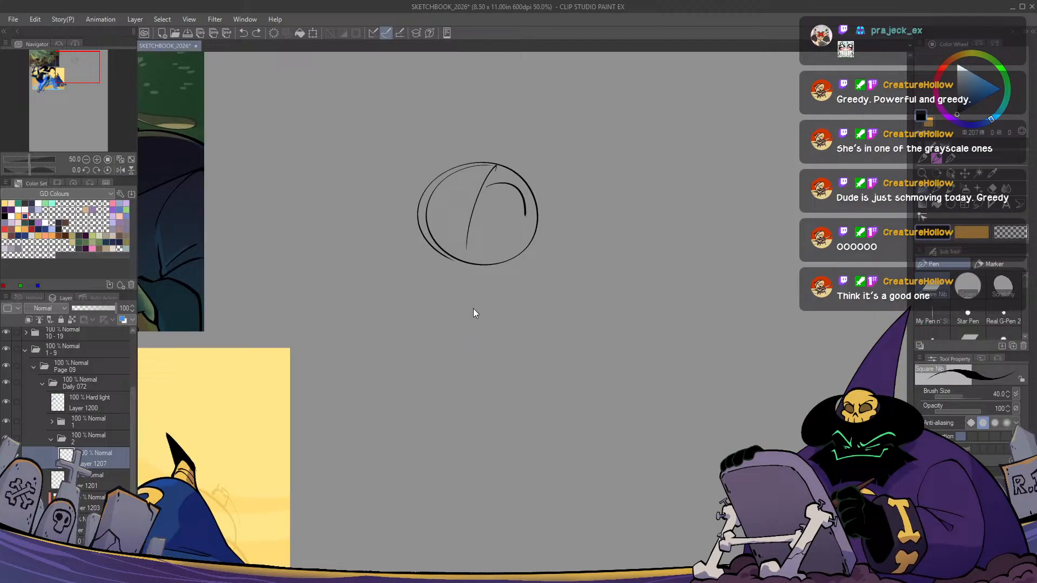
{"action": "key", "text": "ctrl+z"}
Sketch the torso below the head with a curved shoulder line, two slanted sides and a small arch underneath
{"action": "left_click_drag", "start_coordinate": [439, 287], "coordinate": [518, 305]}
{"action": "key", "text": "ctrl+z"}
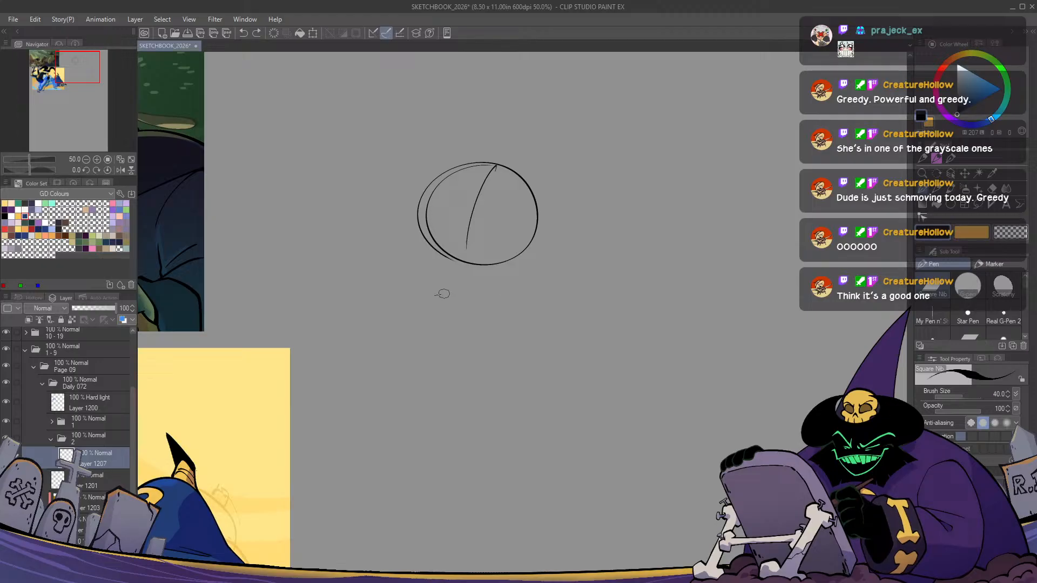
{"action": "mouse_move", "coordinate": [434, 299]}
{"action": "left_mouse_down"}
{"action": "mouse_move", "coordinate": [497, 305]}
{"action": "mouse_move", "coordinate": [455, 325]}
{"action": "left_mouse_up"}
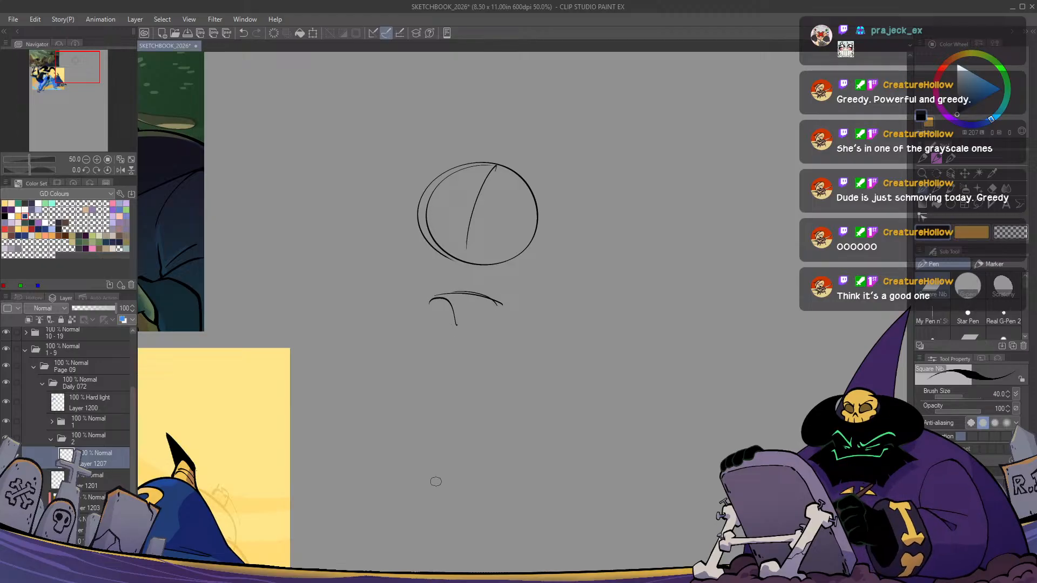
{"action": "key", "text": "h"}
{"action": "key", "text": "h"}
{"action": "key", "text": "ctrl+z"}
{"action": "mouse_move", "coordinate": [430, 299]}
{"action": "left_mouse_down"}
{"action": "mouse_move", "coordinate": [457, 357]}
{"action": "mouse_move", "coordinate": [507, 385]}
{"action": "left_mouse_up"}
{"action": "left_click_drag", "start_coordinate": [497, 304], "coordinate": [513, 362]}
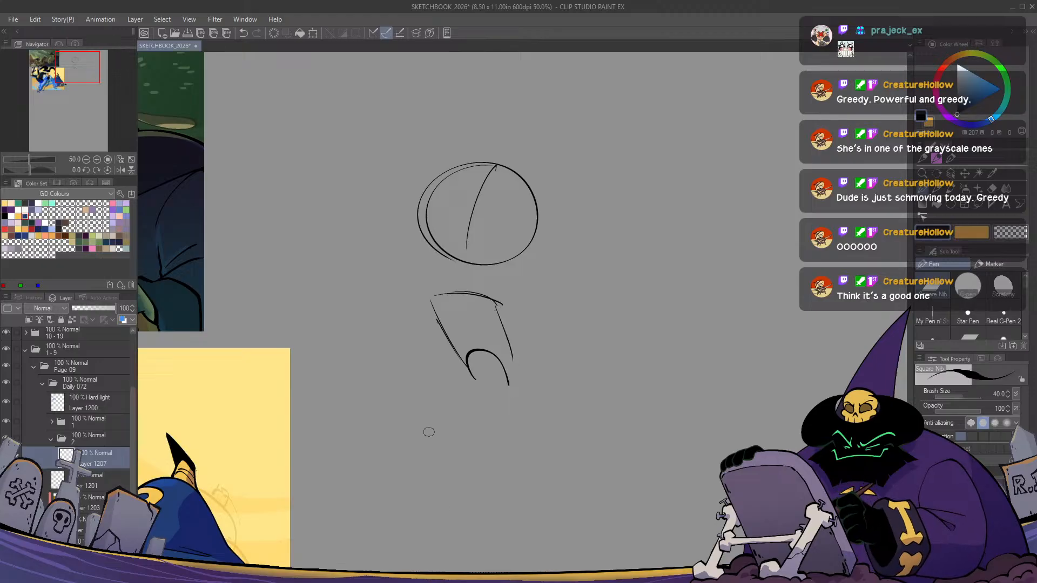
Check the torso in mirrored view and try an arm line beside it, then undo that line
{"action": "key", "text": "h"}
{"action": "key", "text": "h"}
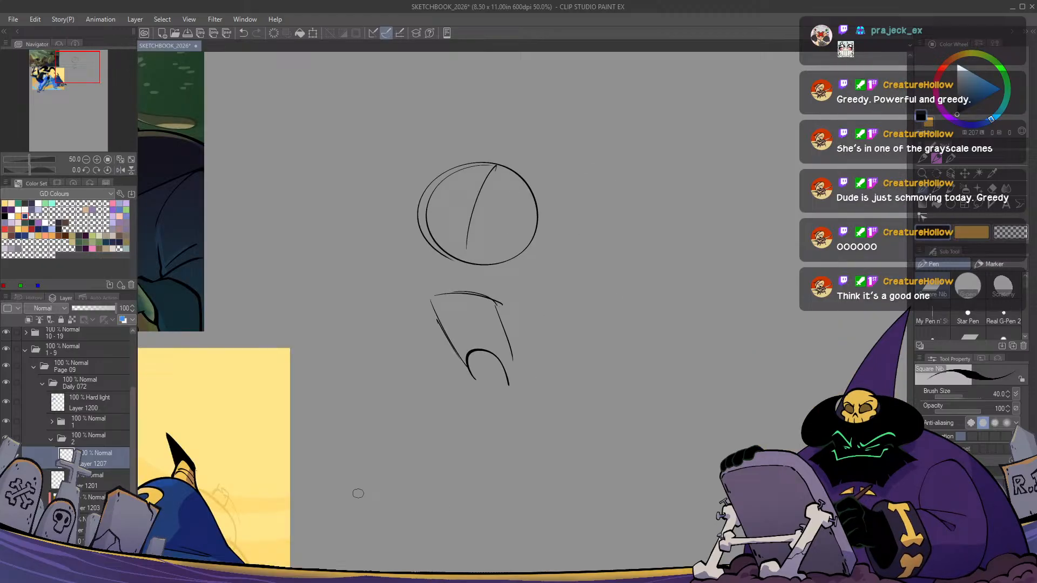
{"action": "mouse_move", "coordinate": [508, 441]}
{"action": "left_mouse_down"}
{"action": "mouse_move", "coordinate": [523, 435]}
{"action": "mouse_move", "coordinate": [505, 423]}
{"action": "left_mouse_up"}
{"action": "key", "text": "h"}
{"action": "key", "text": "h"}
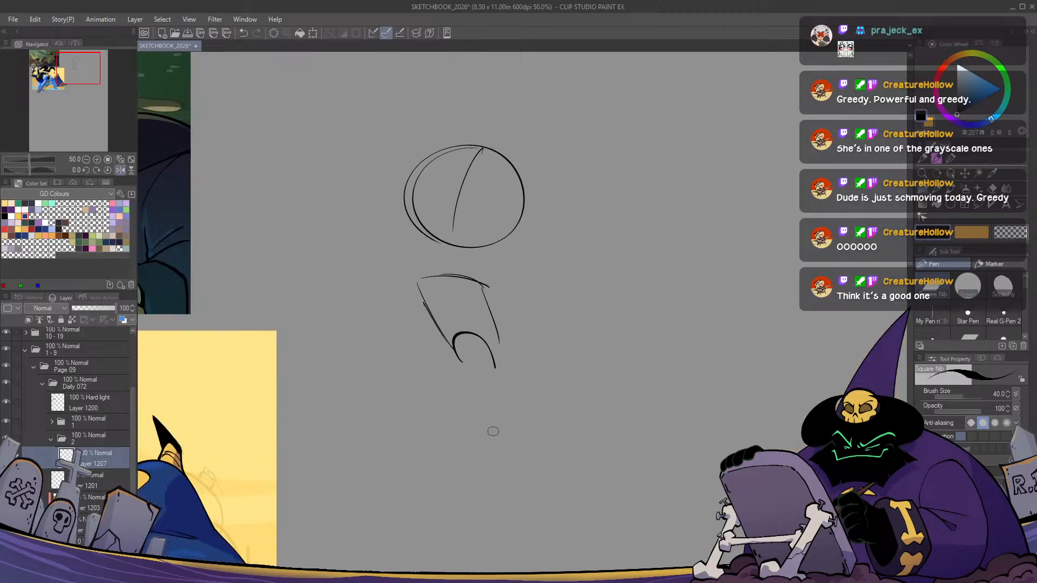
{"action": "scroll", "coordinate": [493, 431], "scroll_direction": "down", "scroll_amount": 1}
{"action": "scroll", "coordinate": [493, 431], "scroll_direction": "up", "scroll_amount": 1}
{"action": "left_click_drag", "start_coordinate": [411, 286], "coordinate": [396, 336]}
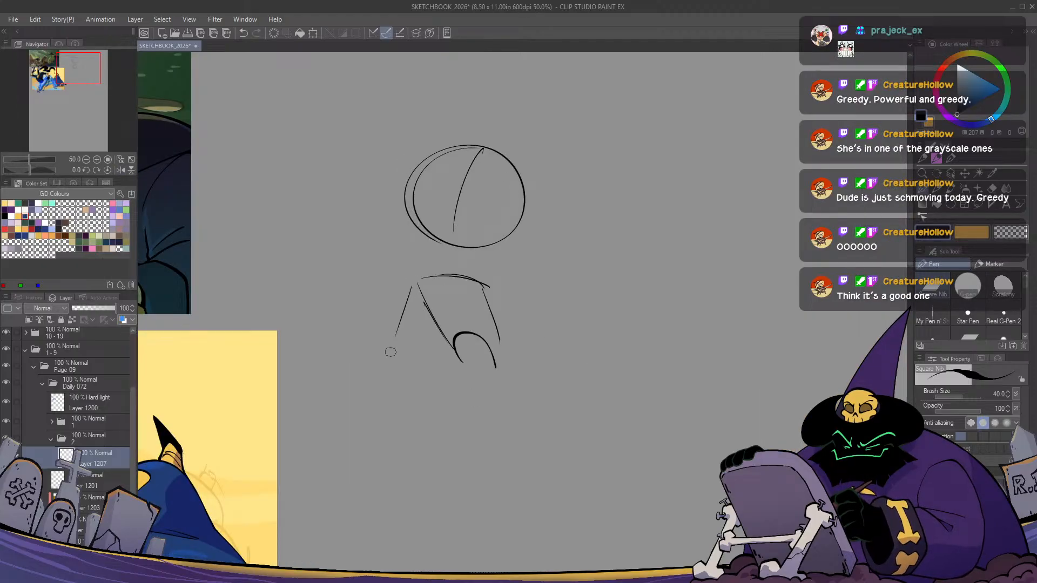
{"action": "key", "text": "ctrl+z"}
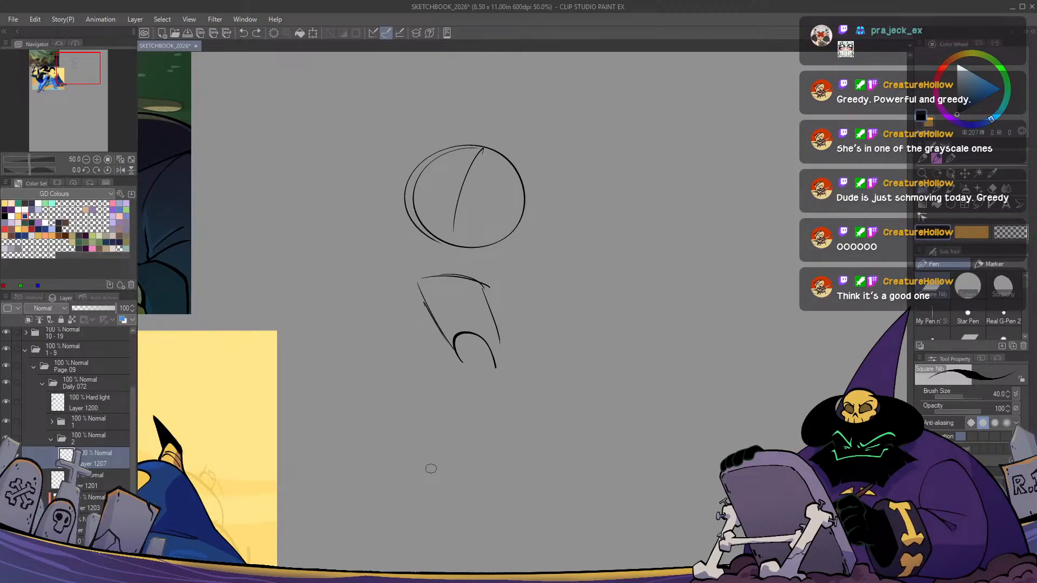
Replace the torso's arch and straight right side with a shallow waist curve and a rounded side contour
{"action": "key", "text": "ctrl+z"}
{"action": "key", "text": "ctrl+z"}
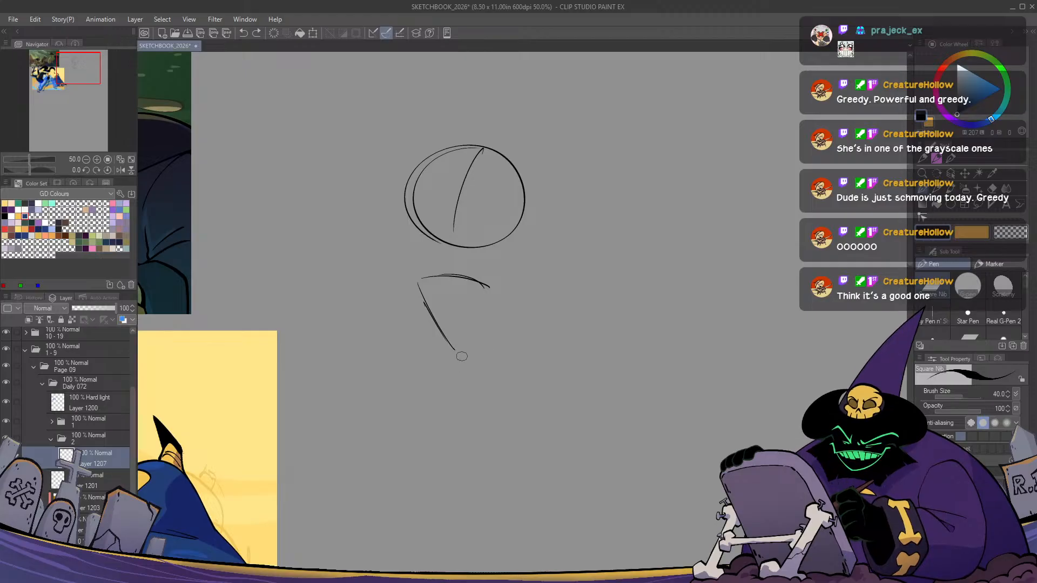
{"action": "left_click_drag", "start_coordinate": [460, 355], "coordinate": [496, 353]}
{"action": "left_click_drag", "start_coordinate": [477, 278], "coordinate": [504, 356]}
Sketch the left hip and the long outer contour of the left thigh sweeping down from the waist
{"action": "mouse_move", "coordinate": [458, 275]}
{"action": "left_mouse_down"}
{"action": "mouse_move", "coordinate": [489, 329]}
{"action": "mouse_move", "coordinate": [373, 442]}
{"action": "left_mouse_up"}
{"action": "key", "text": "ctrl+z"}
{"action": "left_click_drag", "start_coordinate": [452, 360], "coordinate": [401, 421]}
{"action": "key", "text": "ctrl+z"}
{"action": "mouse_move", "coordinate": [454, 349]}
{"action": "left_mouse_down"}
{"action": "mouse_move", "coordinate": [452, 371]}
{"action": "mouse_move", "coordinate": [379, 448]}
{"action": "left_mouse_up"}
{"action": "left_click_drag", "start_coordinate": [445, 377], "coordinate": [338, 524]}
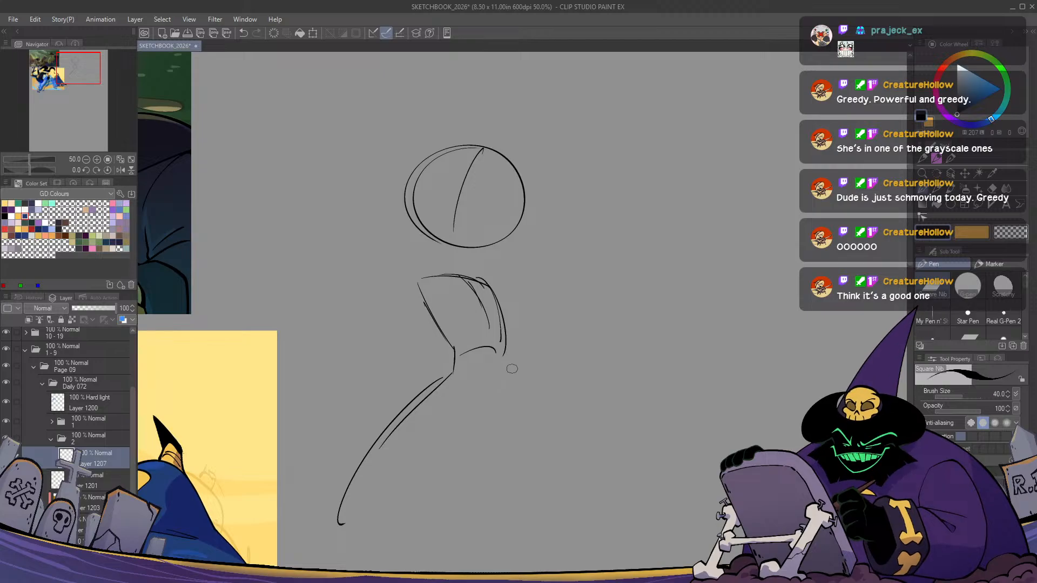
Sketch the right thigh's upper edge, the rounded left knee and the undersides of both thighs
{"action": "mouse_move", "coordinate": [499, 355]}
{"action": "left_mouse_down"}
{"action": "mouse_move", "coordinate": [558, 360]}
{"action": "mouse_move", "coordinate": [510, 383]}
{"action": "mouse_move", "coordinate": [616, 450]}
{"action": "left_mouse_up"}
{"action": "key", "text": "ctrl+z"}
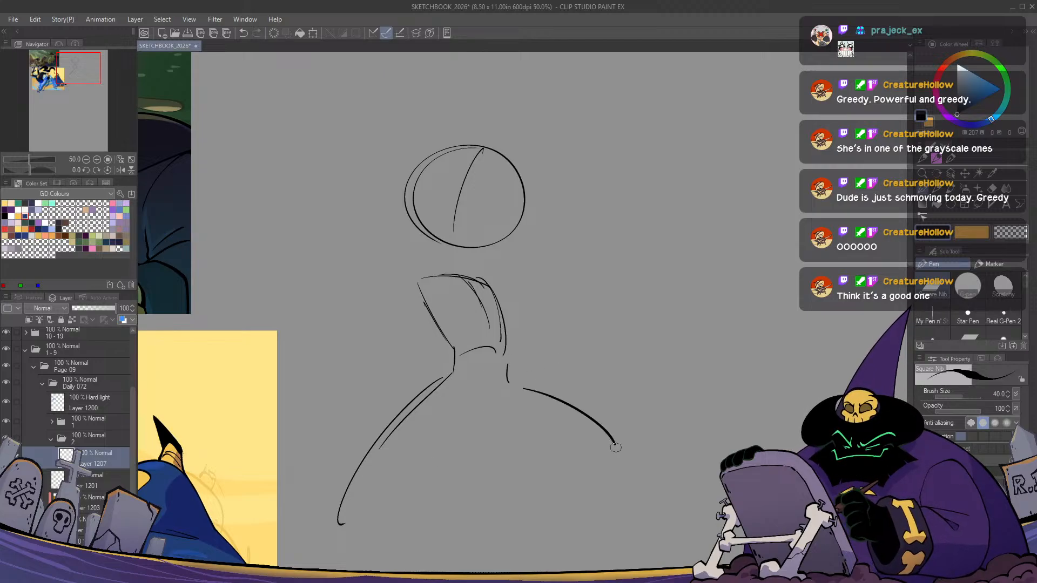
{"action": "mouse_move", "coordinate": [339, 530]}
{"action": "left_mouse_down"}
{"action": "mouse_move", "coordinate": [412, 534]}
{"action": "mouse_move", "coordinate": [464, 501]}
{"action": "mouse_move", "coordinate": [560, 470]}
{"action": "left_mouse_up"}
{"action": "left_click_drag", "start_coordinate": [563, 484], "coordinate": [546, 497]}
{"action": "left_click_drag", "start_coordinate": [533, 488], "coordinate": [596, 486]}
{"action": "left_click_drag", "start_coordinate": [456, 356], "coordinate": [496, 353]}
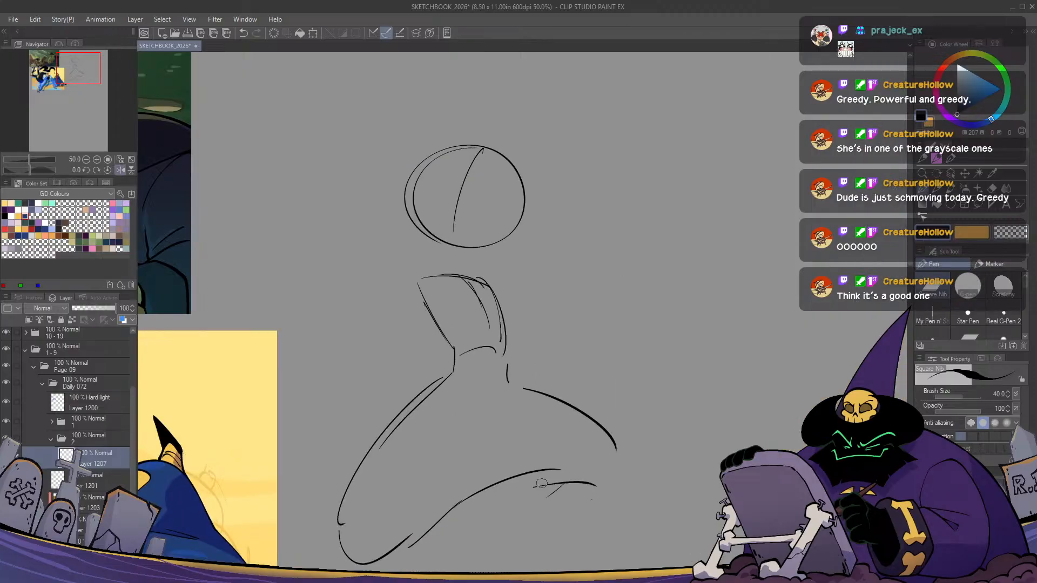
Try a short shoulder stroke above the torso's left corner, then undo it and check the mirrored view
{"action": "left_click_drag", "start_coordinate": [448, 276], "coordinate": [416, 265]}
{"action": "key", "text": "ctrl+z"}
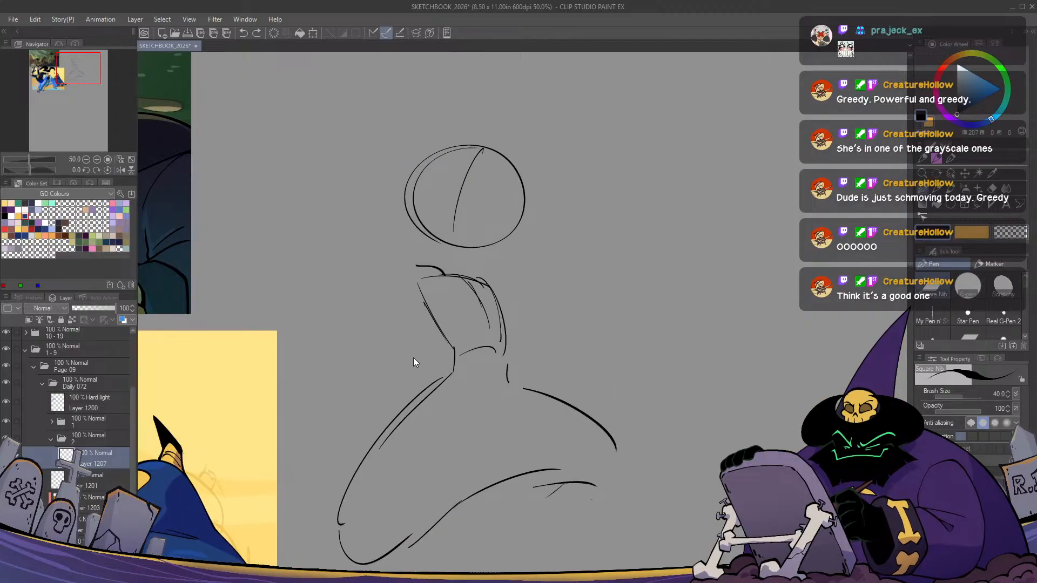
{"action": "key", "text": "ctrl+z"}
{"action": "key", "text": "h"}
{"action": "key", "text": "h"}
Mark the right knee with short crossing strokes at the end of the thigh and check it mirrored
{"action": "left_click_drag", "start_coordinate": [564, 450], "coordinate": [563, 433]}
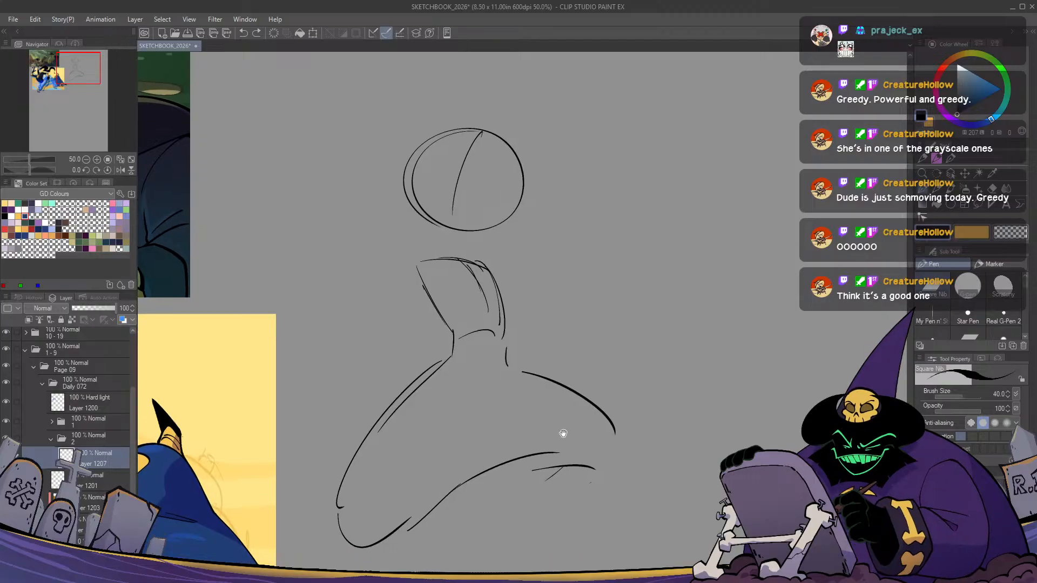
{"action": "left_click_drag", "start_coordinate": [636, 441], "coordinate": [618, 464]}
{"action": "key", "text": "h"}
{"action": "key", "text": "h"}
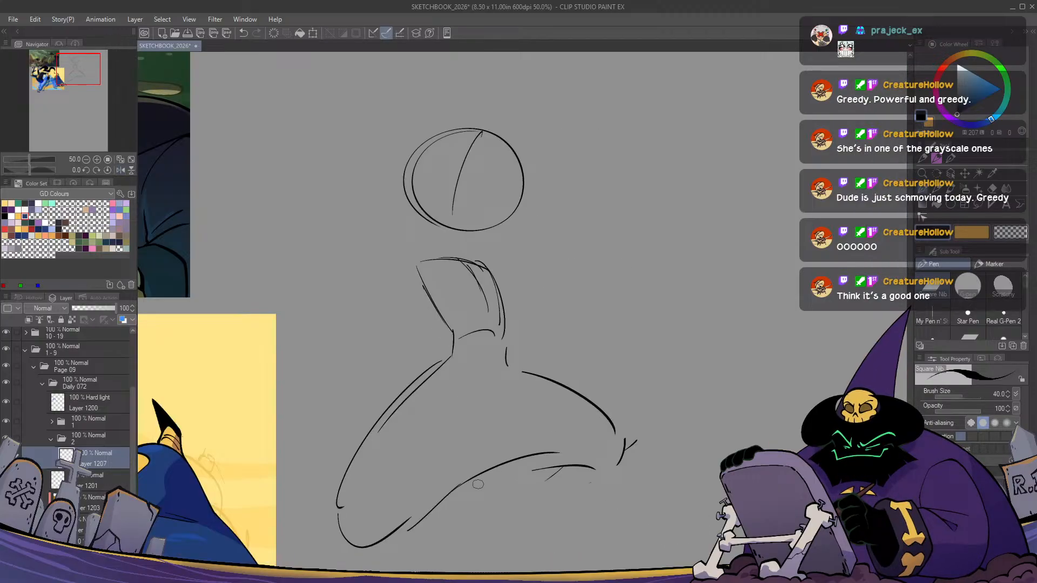
Lasso the head oval and try clearing it, then undo the removal
{"action": "key", "text": "m"}
{"action": "mouse_move", "coordinate": [487, 250]}
{"action": "left_mouse_down"}
{"action": "mouse_move", "coordinate": [376, 134]}
{"action": "mouse_move", "coordinate": [561, 207]}
{"action": "left_mouse_up"}
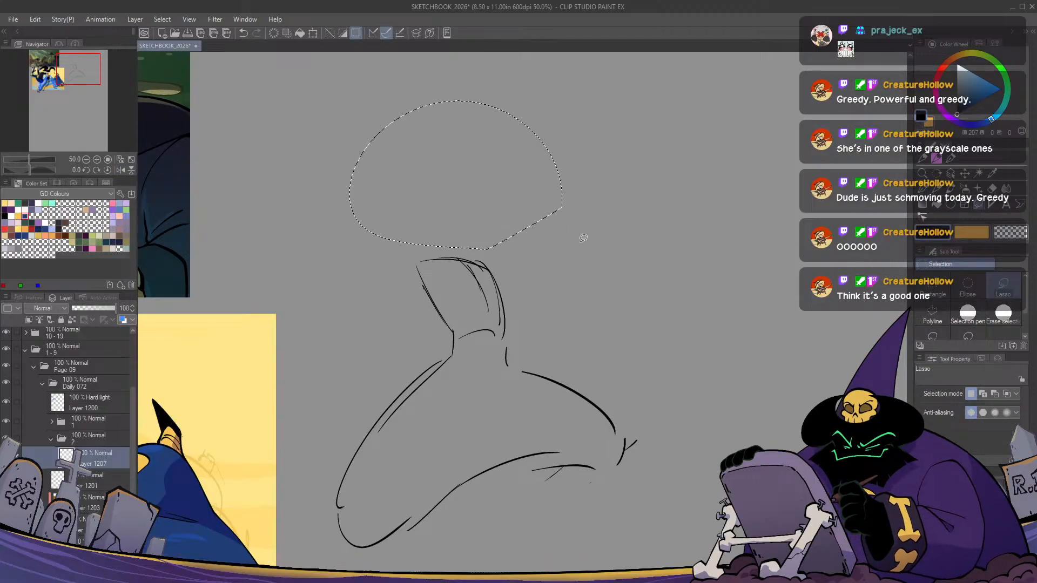
{"action": "key", "text": "ctrl+d"}
{"action": "key", "text": "ctrl+z"}
{"action": "key", "text": "ctrl+z"}
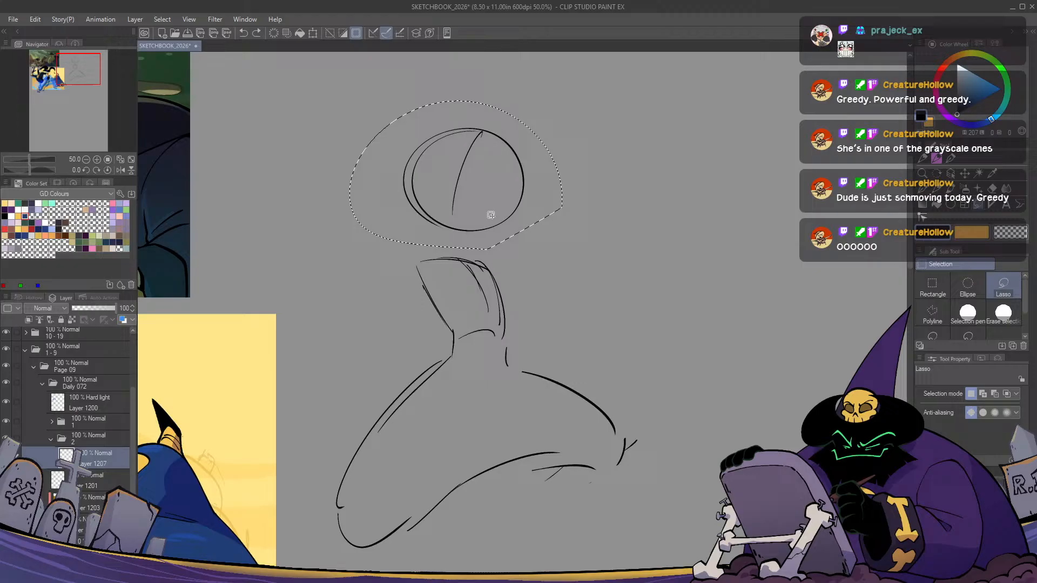
Erase the head's vertical guideline, deselect, and sketch new curved face lines with a crossing mark inside the oval
{"action": "key", "text": "e"}
{"action": "left_click_drag", "start_coordinate": [456, 215], "coordinate": [478, 141]}
{"action": "left_click", "coordinate": [453, 215]}
{"action": "key", "text": "m"}
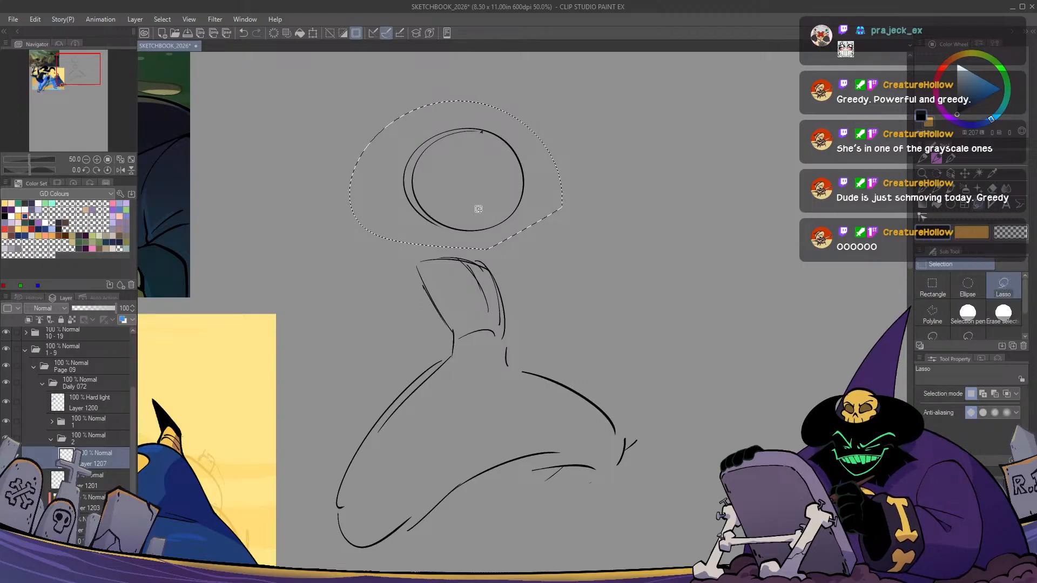
{"action": "key", "text": "ctrl+d"}
{"action": "mouse_move", "coordinate": [480, 141]}
{"action": "left_mouse_down"}
{"action": "mouse_move", "coordinate": [463, 185]}
{"action": "mouse_move", "coordinate": [454, 172]}
{"action": "mouse_move", "coordinate": [466, 213]}
{"action": "left_mouse_up"}
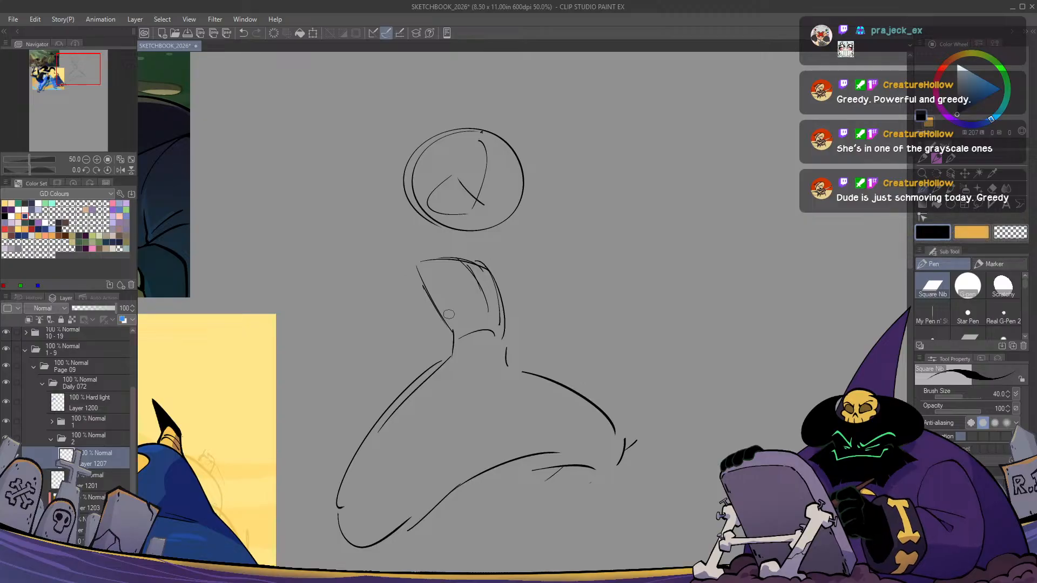
Sketch the left lower leg as short curved strokes folding back beneath the left knee
{"action": "left_click_drag", "start_coordinate": [521, 482], "coordinate": [537, 400]}
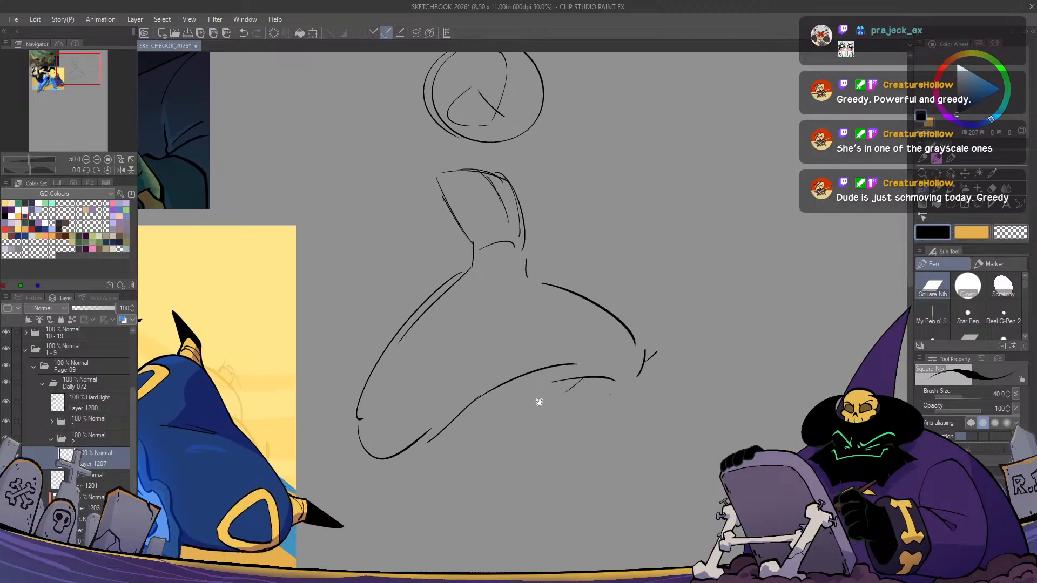
{"action": "left_click_drag", "start_coordinate": [360, 474], "coordinate": [403, 502]}
{"action": "key", "text": "ctrl+z"}
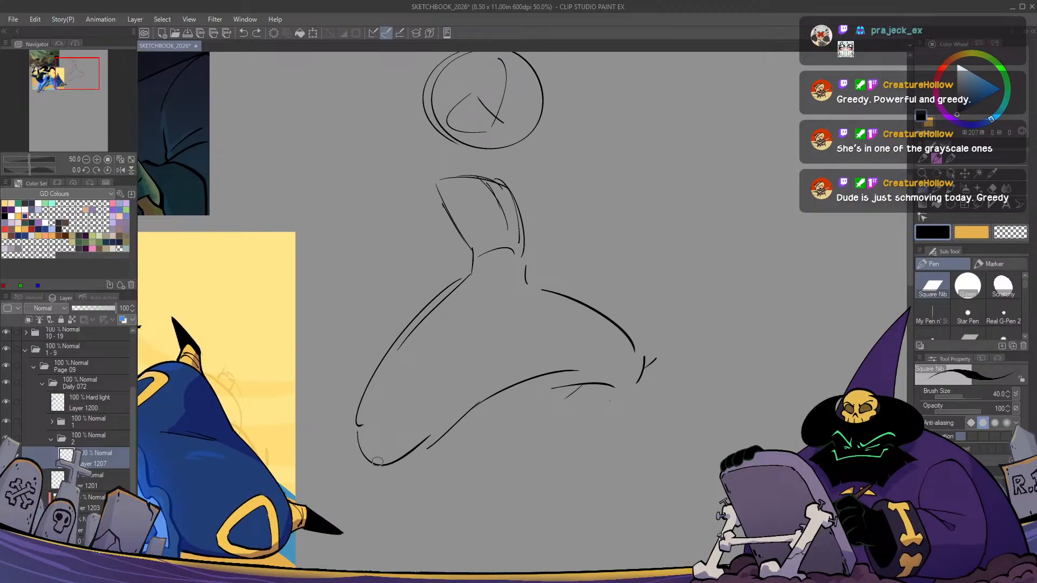
{"action": "mouse_move", "coordinate": [374, 467]}
{"action": "left_mouse_down"}
{"action": "mouse_move", "coordinate": [430, 486]}
{"action": "mouse_move", "coordinate": [463, 499]}
{"action": "left_mouse_up"}
{"action": "mouse_move", "coordinate": [419, 449]}
{"action": "left_mouse_down"}
{"action": "mouse_move", "coordinate": [451, 501]}
{"action": "mouse_move", "coordinate": [475, 502]}
{"action": "left_mouse_up"}
Try two different directions for the right lower leg below the knee, then undo them
{"action": "left_click_drag", "start_coordinate": [647, 335], "coordinate": [583, 438]}
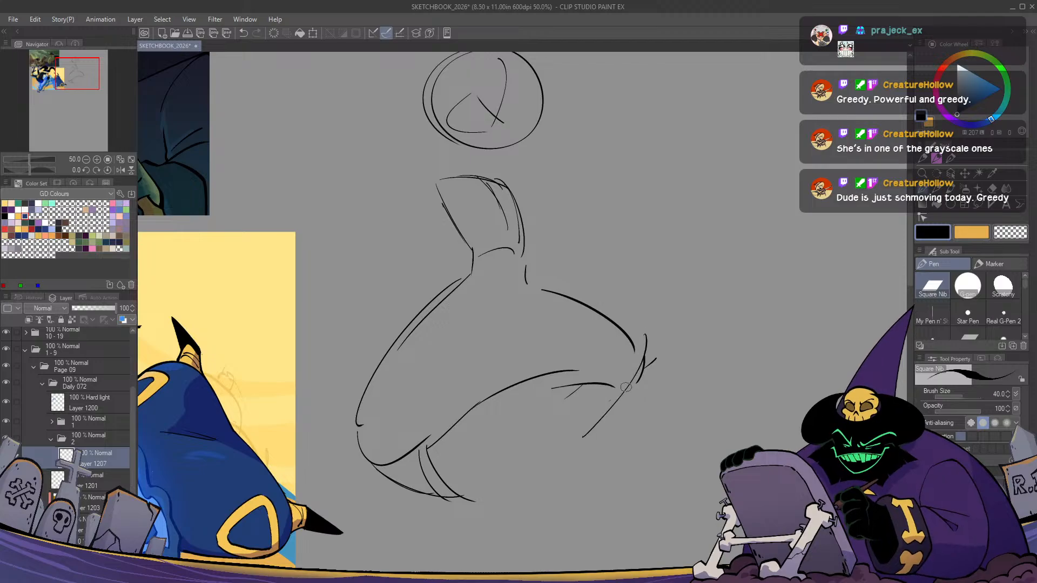
{"action": "left_click_drag", "start_coordinate": [665, 360], "coordinate": [571, 436]}
{"action": "key", "text": "ctrl+z"}
{"action": "key", "text": "ctrl+z"}
{"action": "left_click_drag", "start_coordinate": [634, 368], "coordinate": [655, 447]}
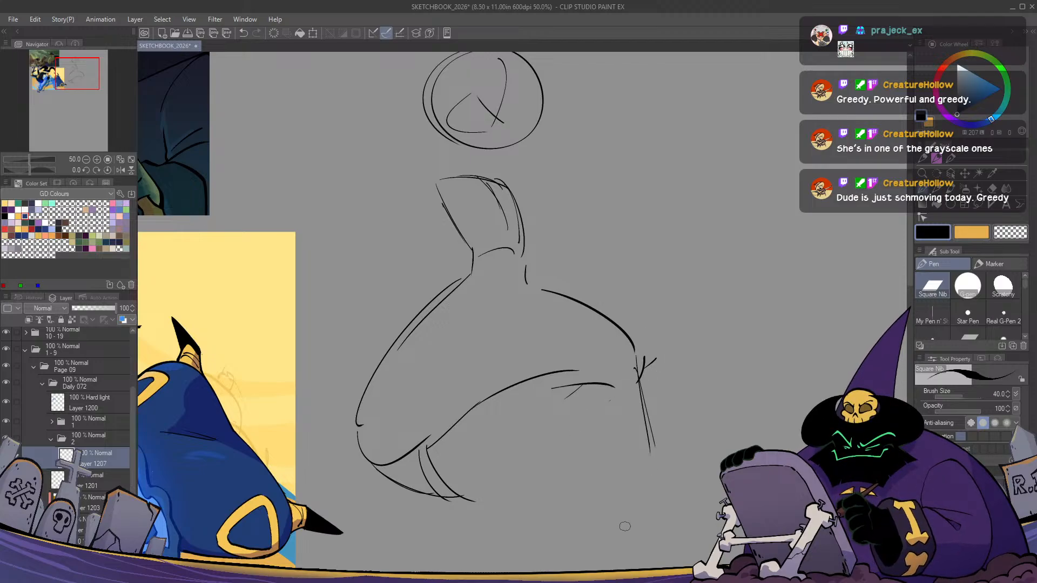
{"action": "key", "text": "ctrl+z"}
{"action": "key", "text": "ctrl+z"}
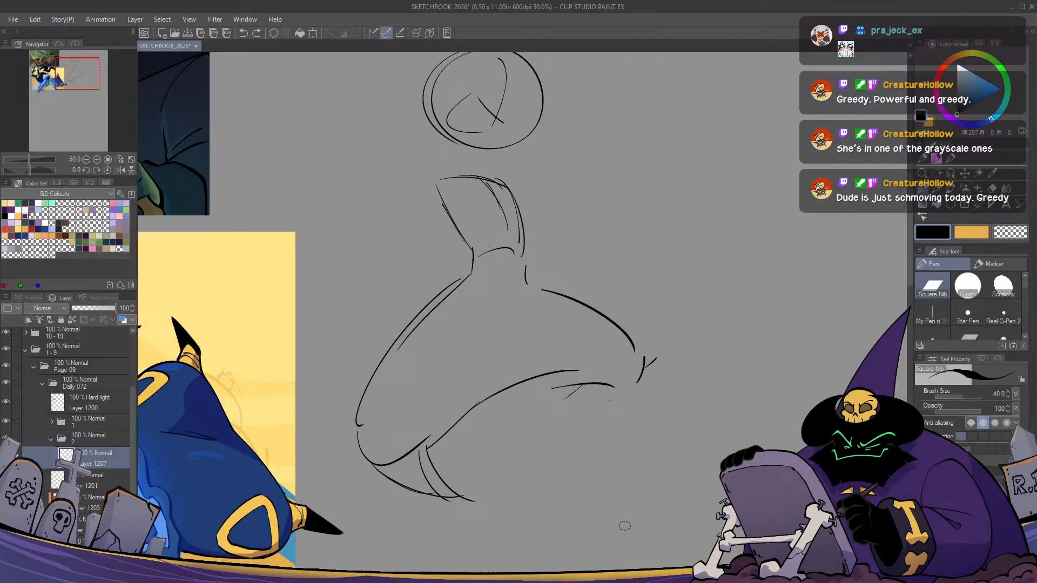
Erase the sideways right thigh and redraw it curving steeply down from the waist to a rounded knee
{"action": "key", "text": "e"}
{"action": "mouse_move", "coordinate": [600, 378]}
{"action": "left_mouse_down"}
{"action": "mouse_move", "coordinate": [556, 385]}
{"action": "mouse_move", "coordinate": [589, 324]}
{"action": "mouse_move", "coordinate": [602, 357]}
{"action": "mouse_move", "coordinate": [535, 377]}
{"action": "left_mouse_up"}
{"action": "key", "text": "p"}
{"action": "mouse_move", "coordinate": [521, 260]}
{"action": "left_mouse_down"}
{"action": "mouse_move", "coordinate": [572, 429]}
{"action": "mouse_move", "coordinate": [527, 459]}
{"action": "left_mouse_up"}
Erase the folded lower-leg strokes beneath the left knee and check the pose in mirrored view
{"action": "key", "text": "e"}
{"action": "mouse_move", "coordinate": [437, 457]}
{"action": "left_mouse_down"}
{"action": "mouse_move", "coordinate": [407, 492]}
{"action": "mouse_move", "coordinate": [486, 493]}
{"action": "mouse_move", "coordinate": [464, 478]}
{"action": "mouse_move", "coordinate": [481, 471]}
{"action": "mouse_move", "coordinate": [442, 497]}
{"action": "left_mouse_up"}
{"action": "key", "text": "p"}
{"action": "key", "text": "h"}
{"action": "key", "text": "h"}
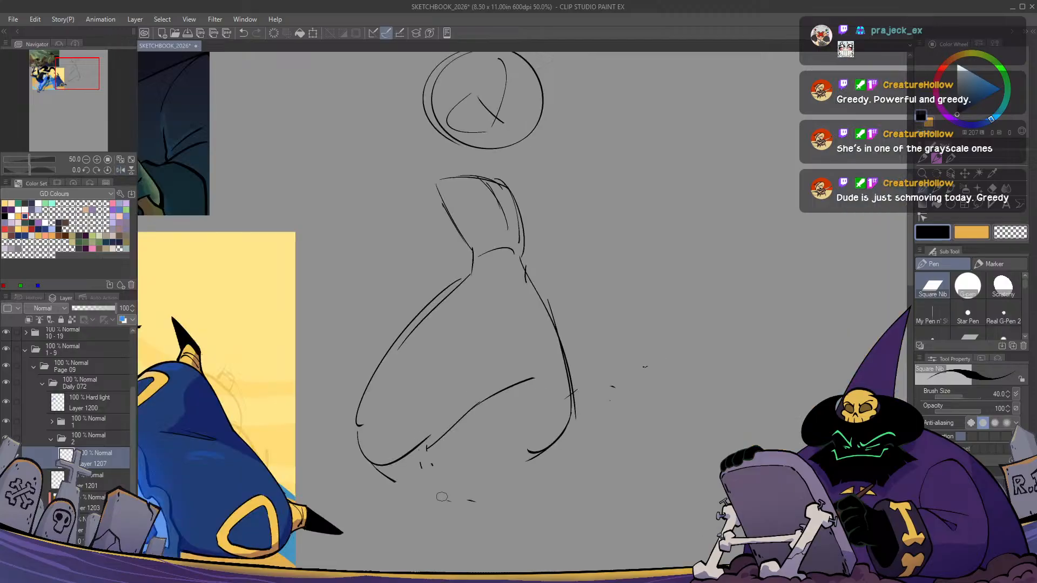
Erase the left thigh's underside curve and the stray marks around both knees
{"action": "key", "text": "e"}
{"action": "left_click_drag", "start_coordinate": [532, 378], "coordinate": [447, 429]}
{"action": "left_click_drag", "start_coordinate": [402, 485], "coordinate": [390, 479]}
{"action": "key", "text": "p"}
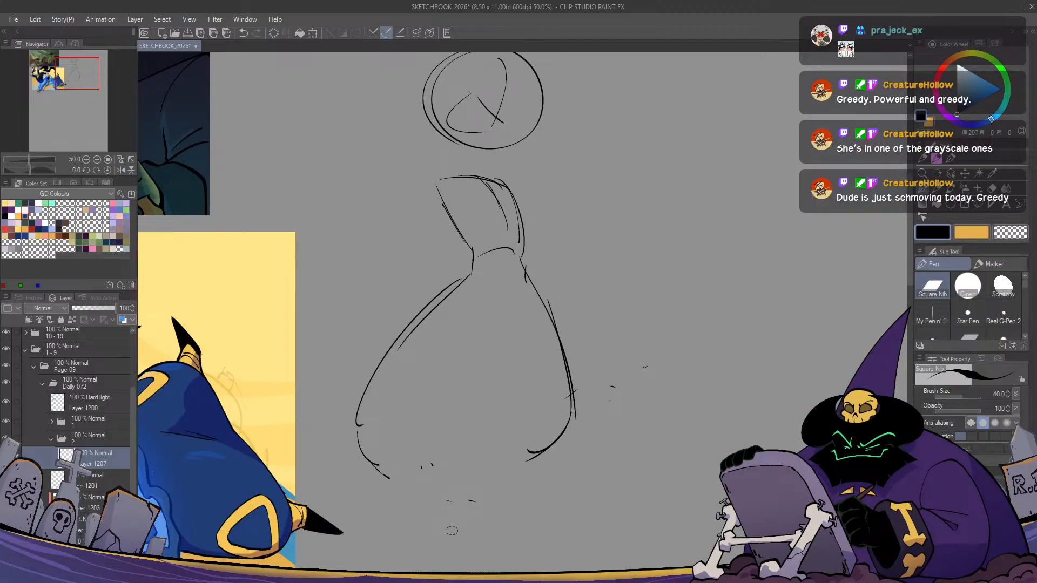
{"action": "key", "text": "e"}
{"action": "mouse_move", "coordinate": [642, 370]}
{"action": "left_mouse_down"}
{"action": "mouse_move", "coordinate": [653, 363]}
{"action": "mouse_move", "coordinate": [588, 413]}
{"action": "left_mouse_up"}
{"action": "left_click_drag", "start_coordinate": [484, 502], "coordinate": [434, 485]}
{"action": "left_click_drag", "start_coordinate": [433, 485], "coordinate": [414, 476]}
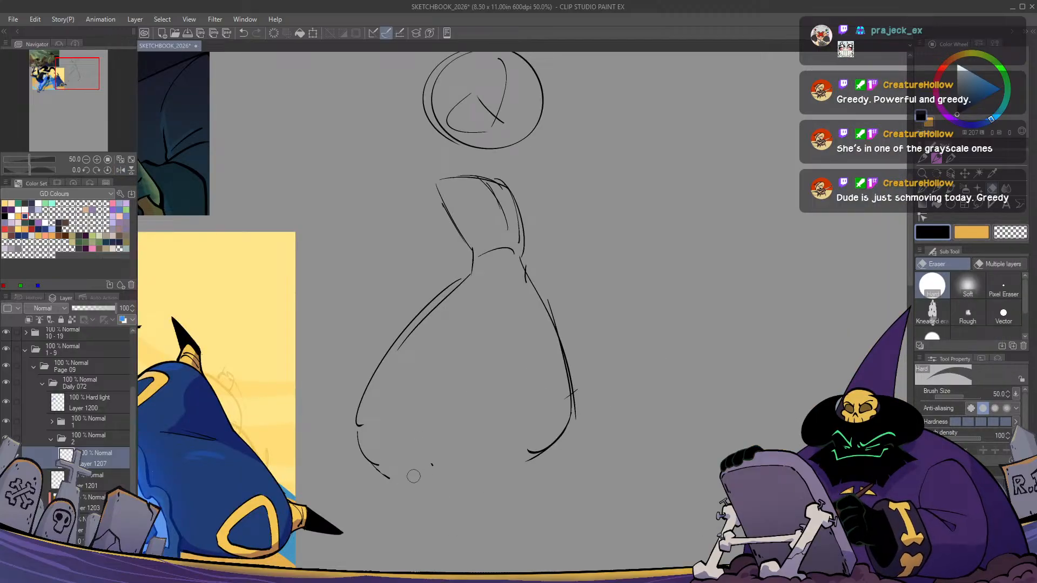
Erase the left thigh's outer contour and try a leg angled down across the body with a lower leg
{"action": "mouse_move", "coordinate": [465, 279]}
{"action": "left_mouse_down"}
{"action": "mouse_move", "coordinate": [371, 392]}
{"action": "mouse_move", "coordinate": [370, 490]}
{"action": "mouse_move", "coordinate": [532, 382]}
{"action": "mouse_move", "coordinate": [555, 425]}
{"action": "left_mouse_up"}
{"action": "key", "text": "p"}
{"action": "left_click_drag", "start_coordinate": [436, 312], "coordinate": [496, 424]}
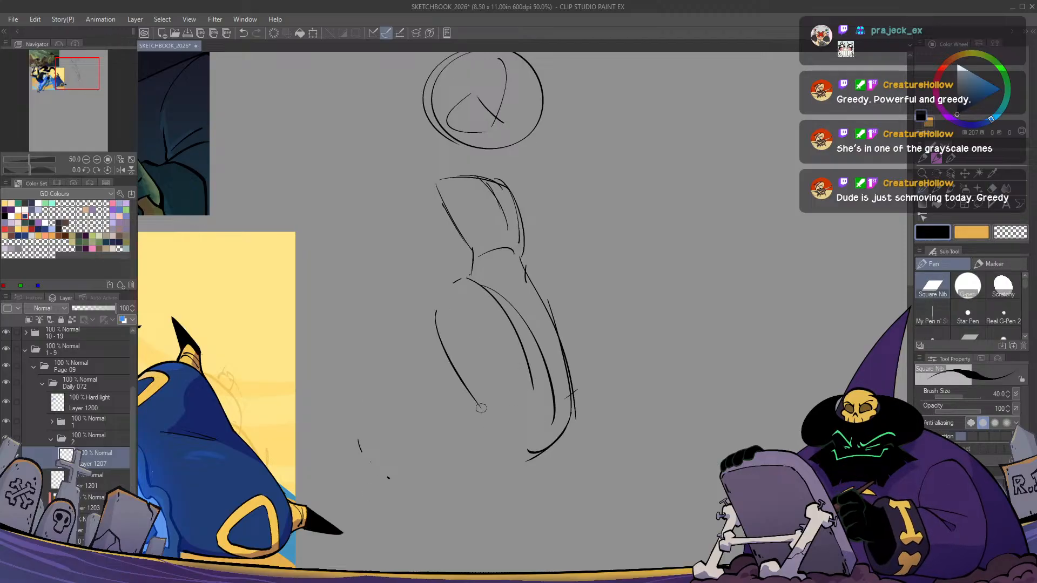
{"action": "left_click_drag", "start_coordinate": [444, 330], "coordinate": [530, 480]}
{"action": "key", "text": "ctrl+z"}
{"action": "left_click_drag", "start_coordinate": [510, 438], "coordinate": [575, 522]}
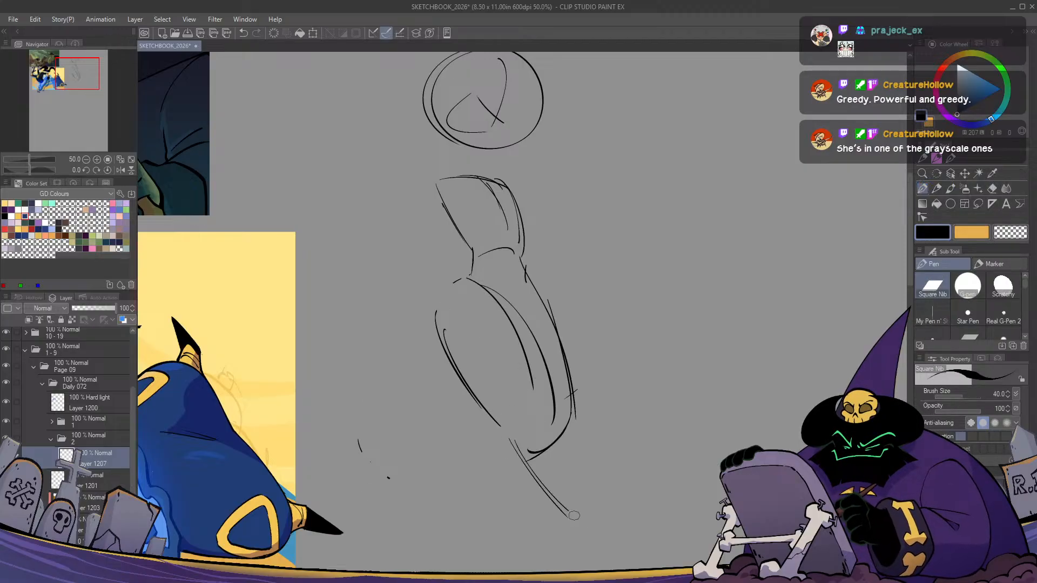
{"action": "left_click_drag", "start_coordinate": [545, 432], "coordinate": [586, 537]}
Undo the crossing leg strokes and the erasing of the left thigh
{"action": "key", "text": "h"}
{"action": "key", "text": "h"}
{"action": "key", "text": "ctrl+z"}
{"action": "key", "text": "ctrl+z"}
{"action": "key", "text": "ctrl+z"}
{"action": "key", "text": "ctrl+z"}
{"action": "key", "text": "ctrl+z"}
{"action": "key", "text": "ctrl+z"}
{"action": "key", "text": "ctrl+z"}
{"action": "key", "text": "ctrl+z"}
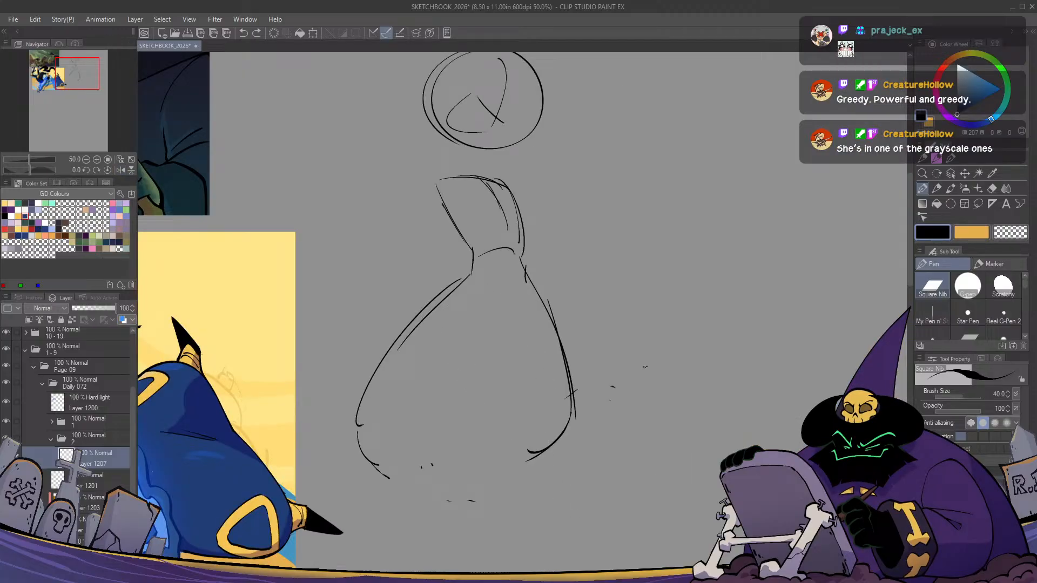
Draw the left thigh's underside curve, round off its knee and start the lower leg beneath it
{"action": "left_click_drag", "start_coordinate": [533, 378], "coordinate": [427, 450]}
{"action": "left_click_drag", "start_coordinate": [430, 436], "coordinate": [378, 465]}
{"action": "key", "text": "e"}
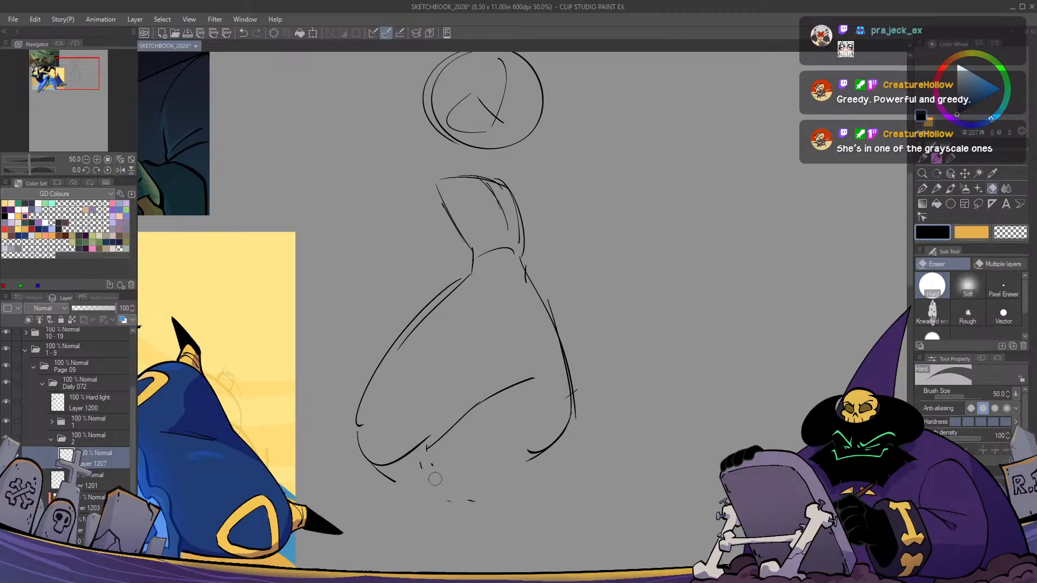
{"action": "key", "text": "p"}
{"action": "mouse_move", "coordinate": [348, 447]}
{"action": "left_mouse_down"}
{"action": "mouse_move", "coordinate": [354, 474]}
{"action": "mouse_move", "coordinate": [365, 460]}
{"action": "mouse_move", "coordinate": [384, 471]}
{"action": "mouse_move", "coordinate": [354, 473]}
{"action": "mouse_move", "coordinate": [342, 524]}
{"action": "mouse_move", "coordinate": [373, 484]}
{"action": "left_mouse_up"}
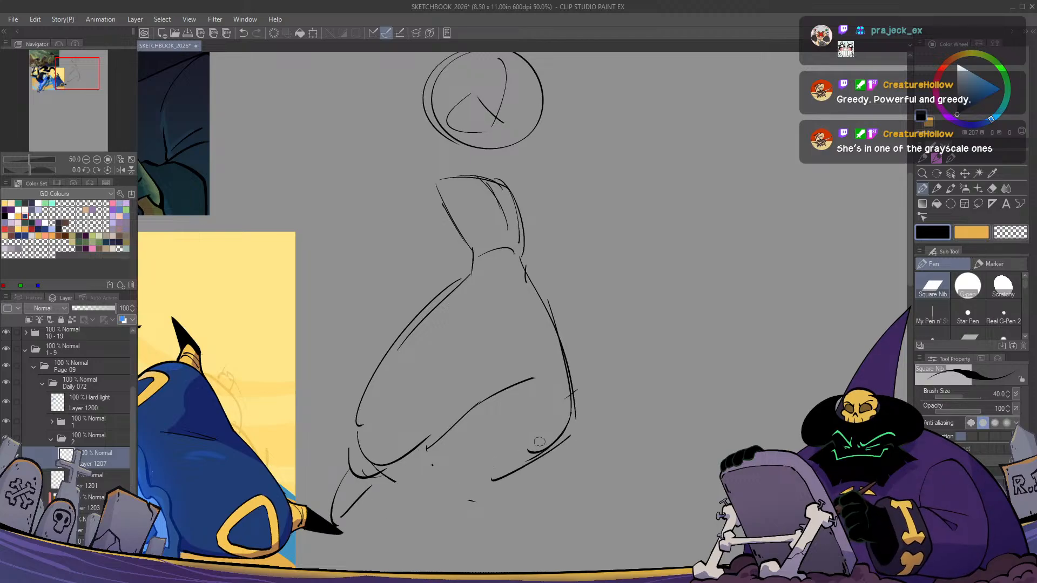
Erase the right thigh's outer contour and redraw it angled farther out, with a new knee, underside and folded lower leg
{"action": "key", "text": "e"}
{"action": "mouse_move", "coordinate": [522, 462]}
{"action": "left_mouse_down"}
{"action": "mouse_move", "coordinate": [556, 431]}
{"action": "mouse_move", "coordinate": [551, 372]}
{"action": "left_mouse_up"}
{"action": "key", "text": "p"}
{"action": "mouse_move", "coordinate": [557, 293]}
{"action": "left_mouse_down"}
{"action": "mouse_move", "coordinate": [616, 372]}
{"action": "mouse_move", "coordinate": [566, 427]}
{"action": "left_mouse_up"}
{"action": "left_click_drag", "start_coordinate": [619, 389], "coordinate": [573, 419]}
{"action": "mouse_move", "coordinate": [553, 414]}
{"action": "left_mouse_down"}
{"action": "mouse_move", "coordinate": [570, 419]}
{"action": "mouse_move", "coordinate": [494, 429]}
{"action": "left_mouse_up"}
{"action": "mouse_move", "coordinate": [575, 413]}
{"action": "left_mouse_down"}
{"action": "mouse_move", "coordinate": [527, 421]}
{"action": "mouse_move", "coordinate": [496, 426]}
{"action": "left_mouse_up"}
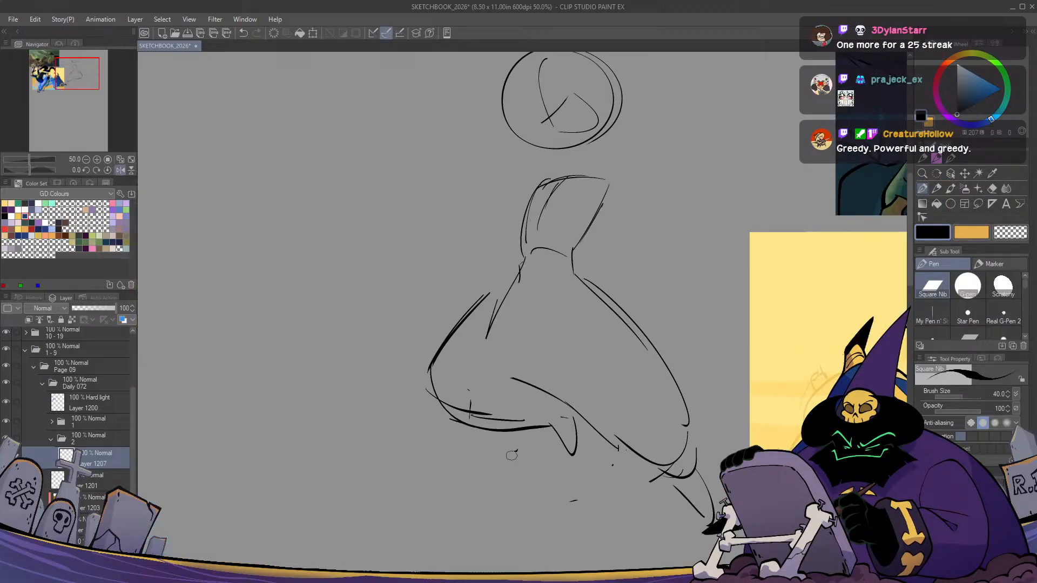
Sketch a raised open hand with spread fingers and thumb to the left of the head, checking it in mirrored view
{"action": "scroll", "coordinate": [524, 264], "scroll_direction": "up", "scroll_amount": 3}
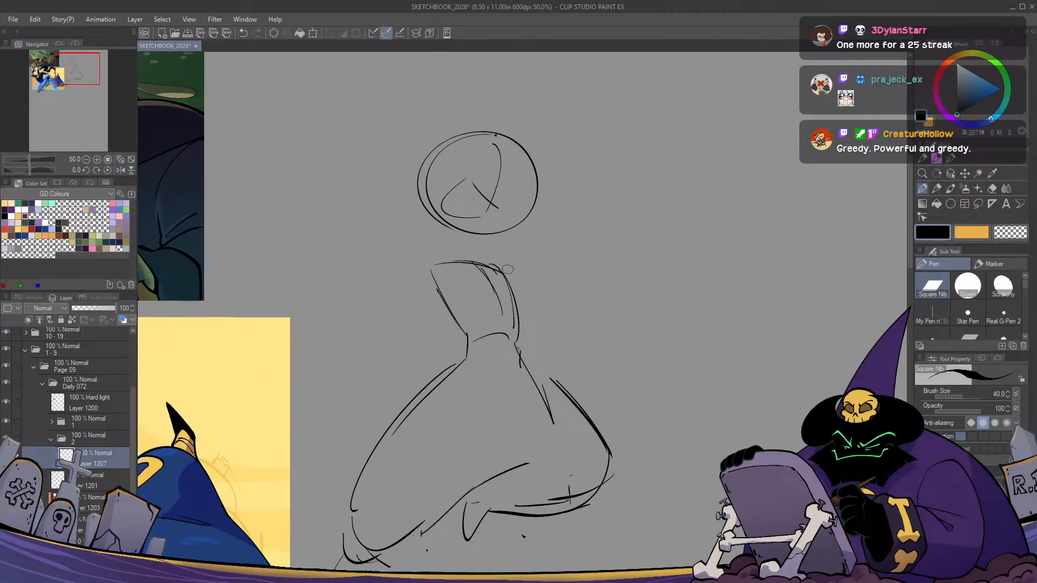
{"action": "left_click_drag", "start_coordinate": [350, 211], "coordinate": [363, 198]}
{"action": "key", "text": "ctrl+z"}
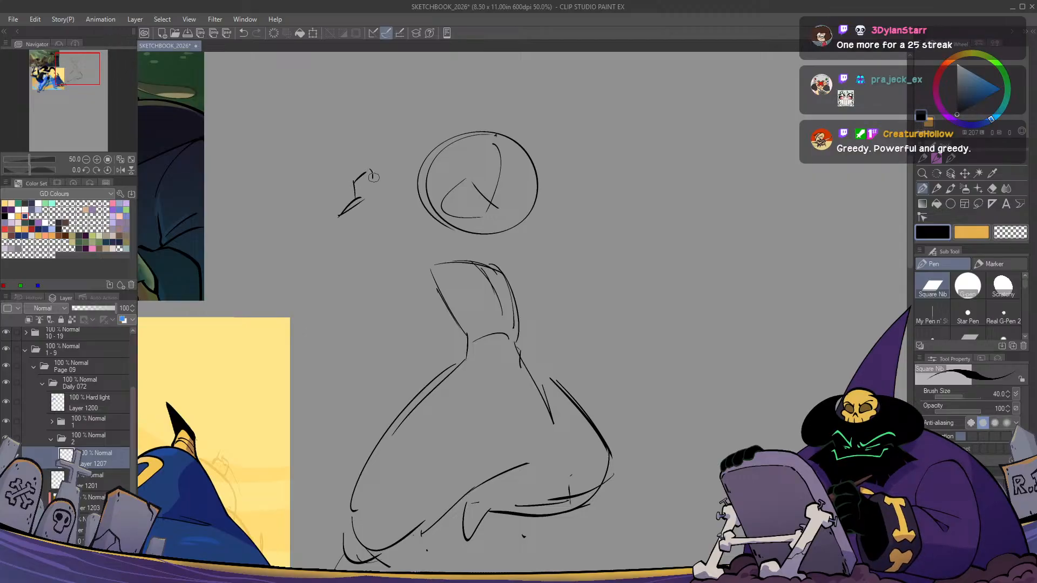
{"action": "left_click_drag", "start_coordinate": [365, 182], "coordinate": [364, 191]}
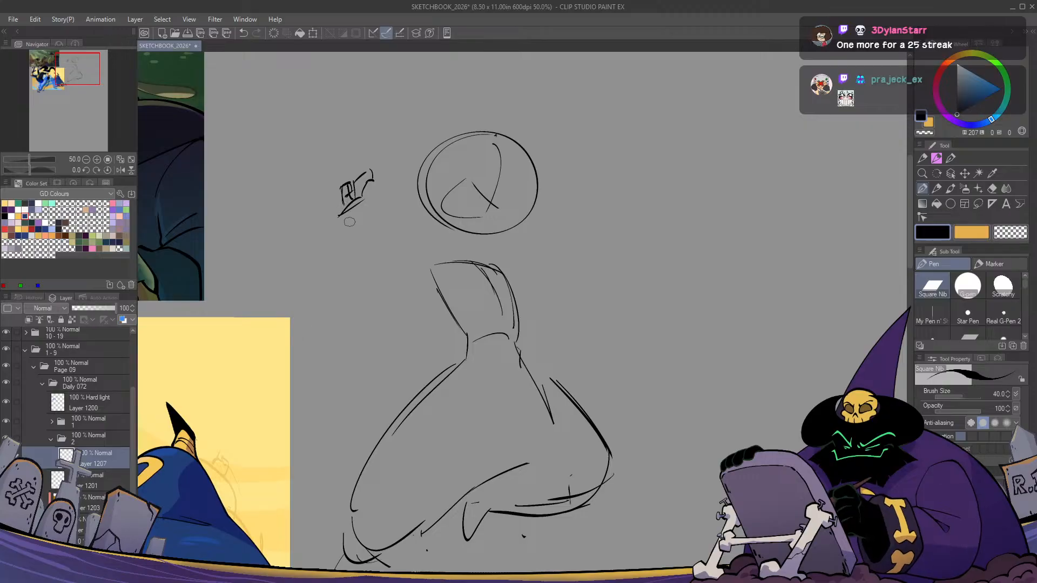
{"action": "key", "text": "h"}
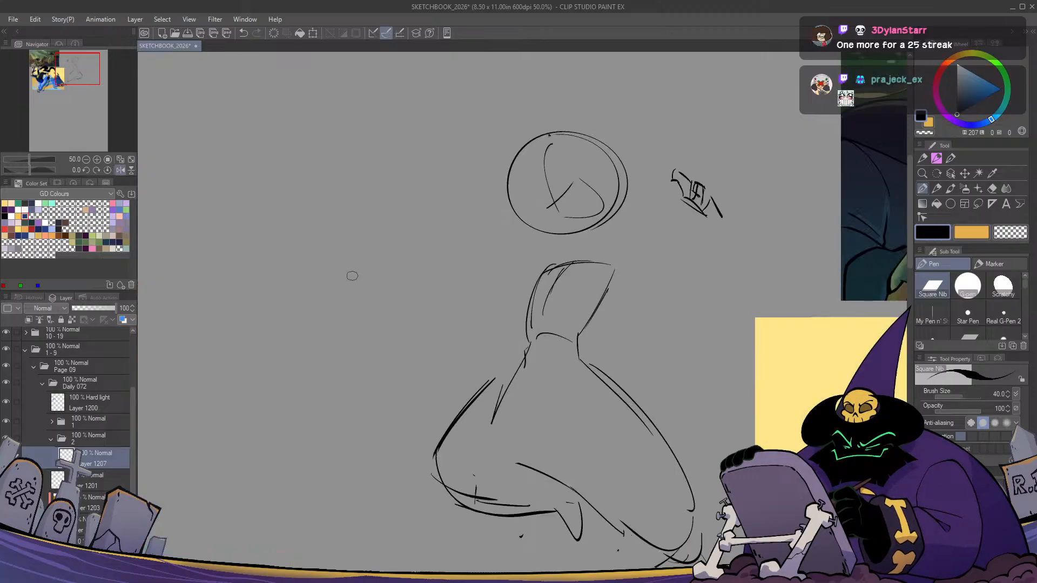
{"action": "key", "text": "h"}
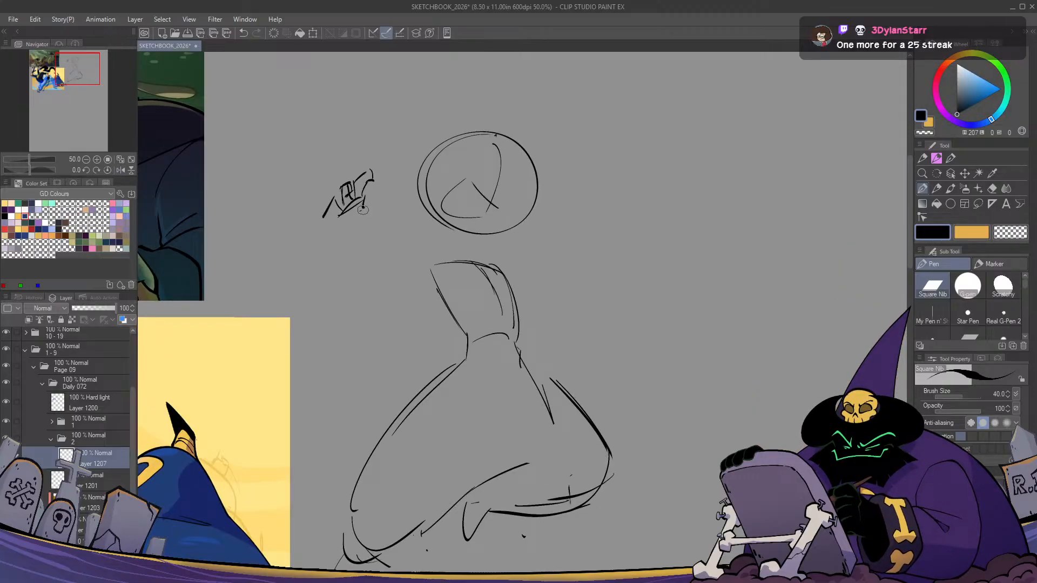
{"action": "key", "text": "ctrl+z"}
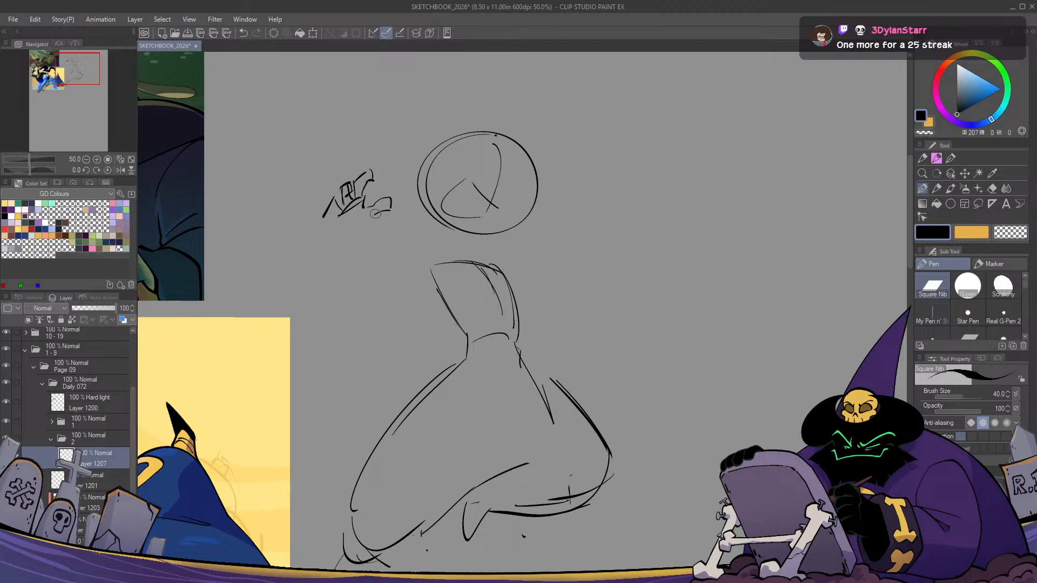
{"action": "key", "text": "h"}
{"action": "key", "text": "h"}
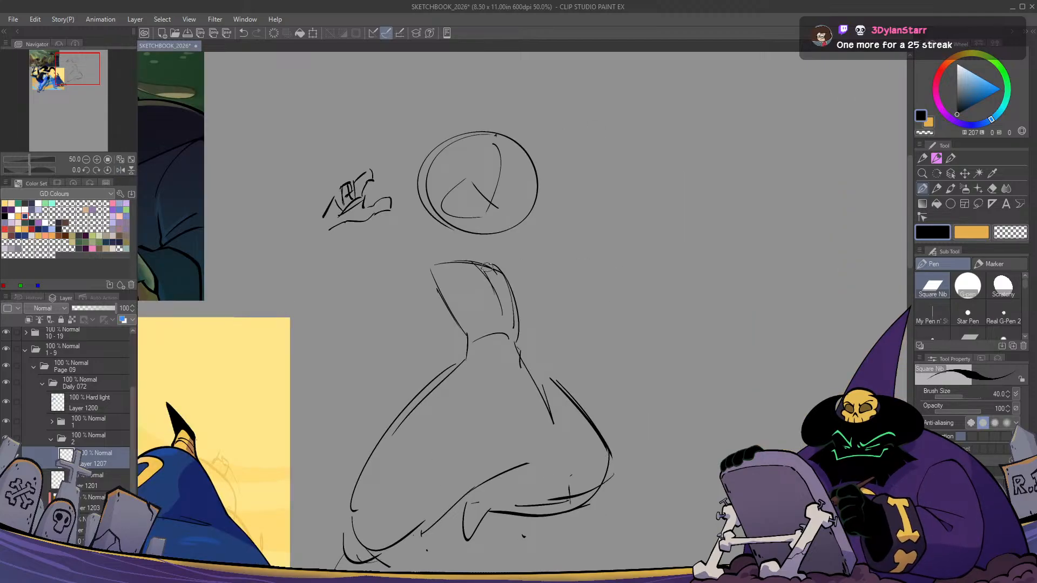
Draw the left shoulder, upper arm and bent forearm that link the torso to the raised hand
{"action": "left_click_drag", "start_coordinate": [422, 252], "coordinate": [479, 275]}
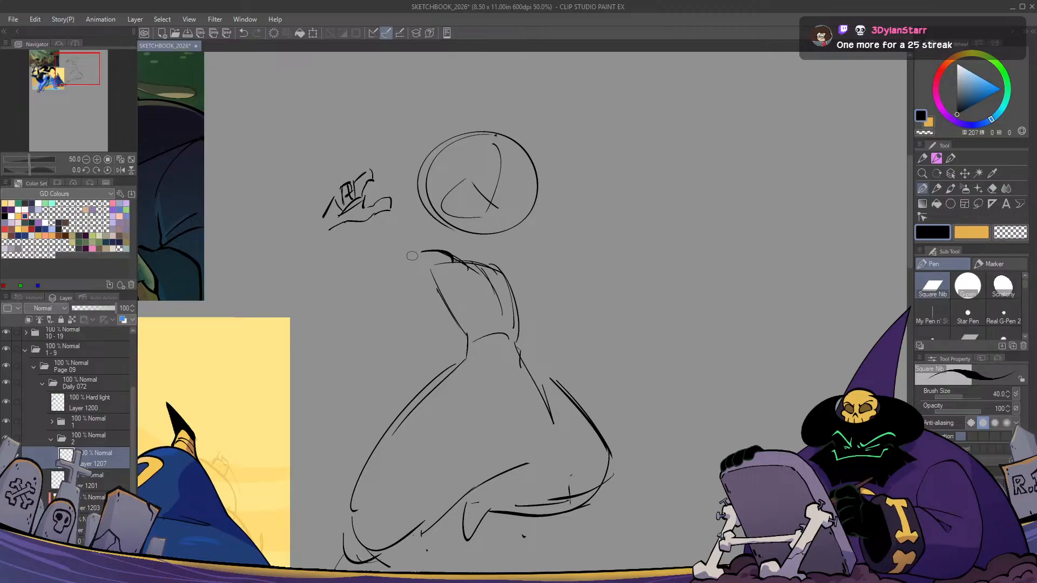
{"action": "mouse_move", "coordinate": [412, 262]}
{"action": "left_mouse_down"}
{"action": "mouse_move", "coordinate": [435, 281]}
{"action": "mouse_move", "coordinate": [390, 241]}
{"action": "left_mouse_up"}
{"action": "mouse_move", "coordinate": [325, 208]}
{"action": "left_mouse_down"}
{"action": "mouse_move", "coordinate": [362, 246]}
{"action": "mouse_move", "coordinate": [324, 219]}
{"action": "mouse_move", "coordinate": [356, 252]}
{"action": "mouse_move", "coordinate": [383, 238]}
{"action": "mouse_move", "coordinate": [371, 252]}
{"action": "mouse_move", "coordinate": [343, 225]}
{"action": "mouse_move", "coordinate": [384, 246]}
{"action": "left_mouse_up"}
{"action": "key", "text": "ctrl+z"}
{"action": "key", "text": "ctrl+z"}
{"action": "left_click_drag", "start_coordinate": [384, 245], "coordinate": [377, 263]}
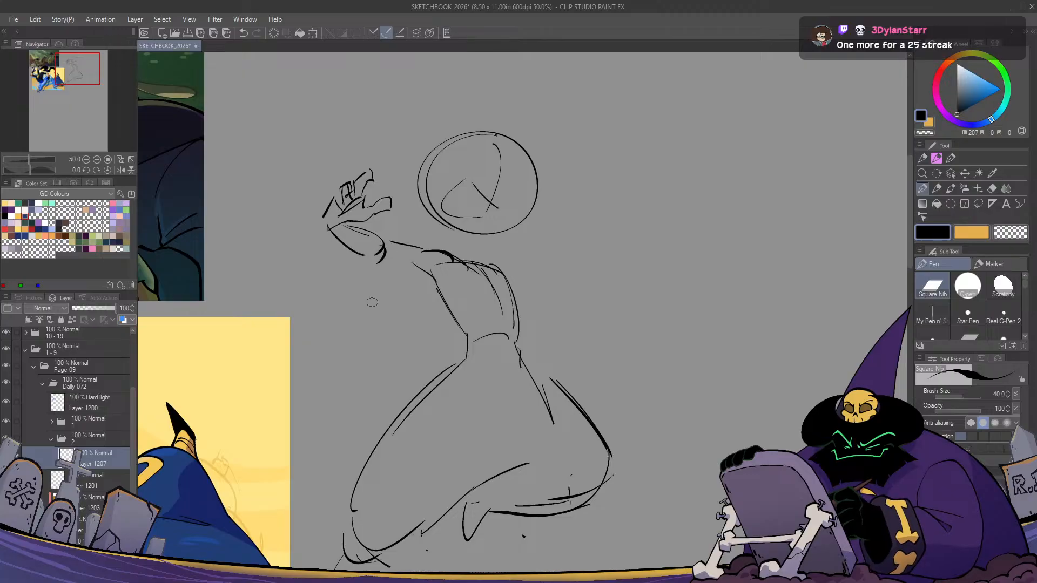
{"action": "key", "text": "h"}
{"action": "key", "text": "h"}
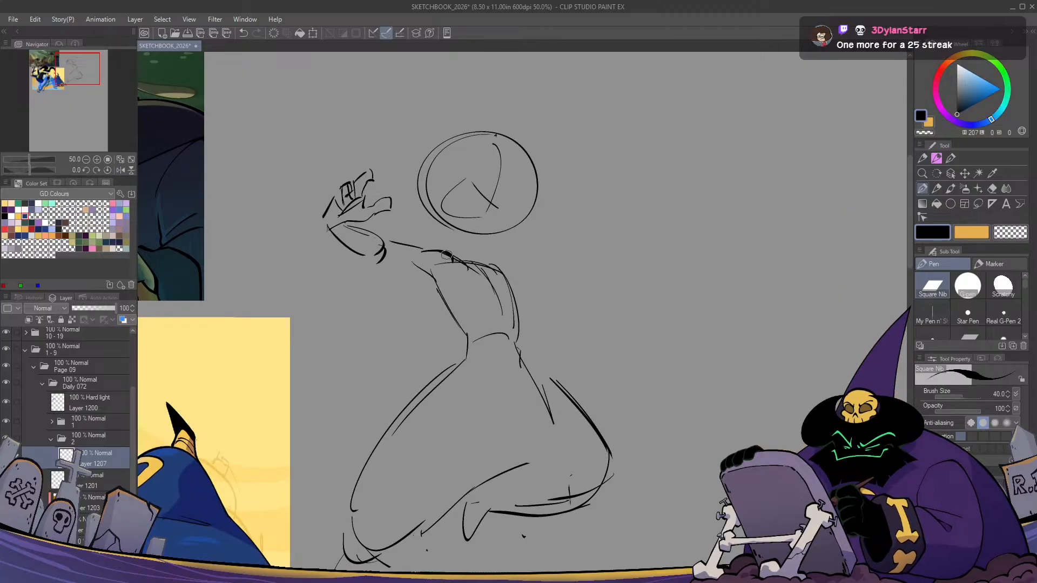
Reinforce the right shoulder and extend the back contour down past the waist into the hip
{"action": "mouse_move", "coordinate": [449, 252]}
{"action": "left_mouse_down"}
{"action": "mouse_move", "coordinate": [508, 276]}
{"action": "mouse_move", "coordinate": [464, 256]}
{"action": "mouse_move", "coordinate": [494, 272]}
{"action": "mouse_move", "coordinate": [526, 343]}
{"action": "left_mouse_up"}
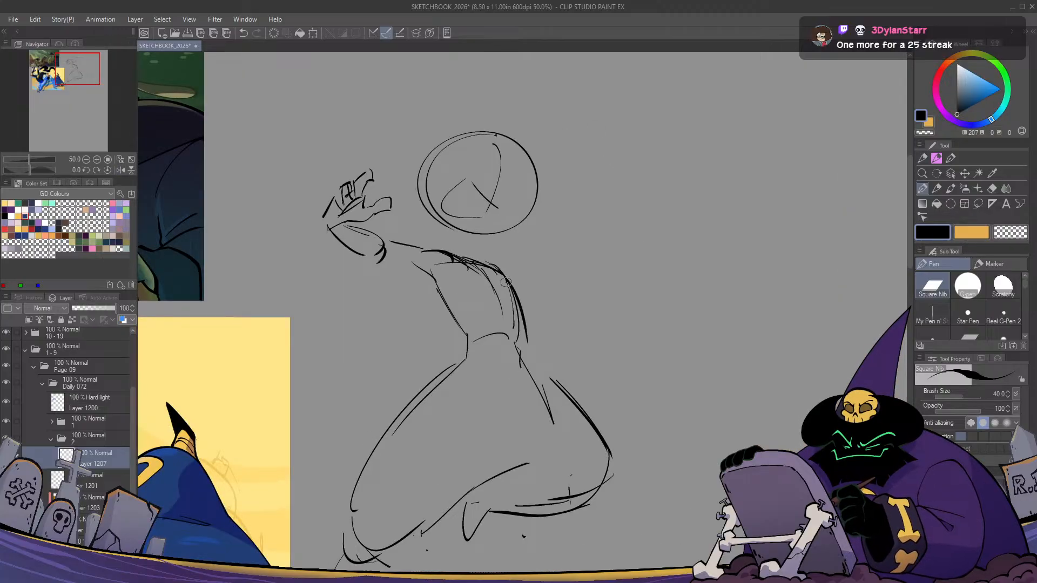
{"action": "key", "text": "ctrl+z"}
{"action": "mouse_move", "coordinate": [508, 278]}
{"action": "left_mouse_down"}
{"action": "mouse_move", "coordinate": [526, 360]}
{"action": "mouse_move", "coordinate": [566, 399]}
{"action": "left_mouse_up"}
{"action": "left_click_drag", "start_coordinate": [522, 354], "coordinate": [551, 378]}
{"action": "key", "text": "h"}
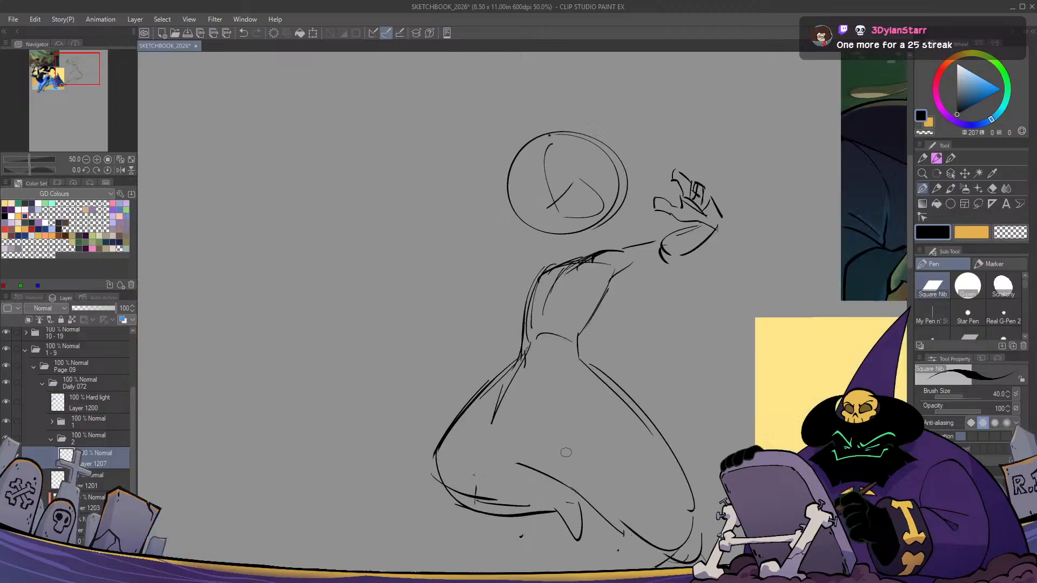
{"action": "key", "text": "h"}
Try a cloth flap sweeping from the right hip across the left thigh, checking it in mirrored view
{"action": "mouse_move", "coordinate": [553, 424]}
{"action": "left_mouse_down"}
{"action": "mouse_move", "coordinate": [544, 445]}
{"action": "mouse_move", "coordinate": [465, 457]}
{"action": "left_mouse_up"}
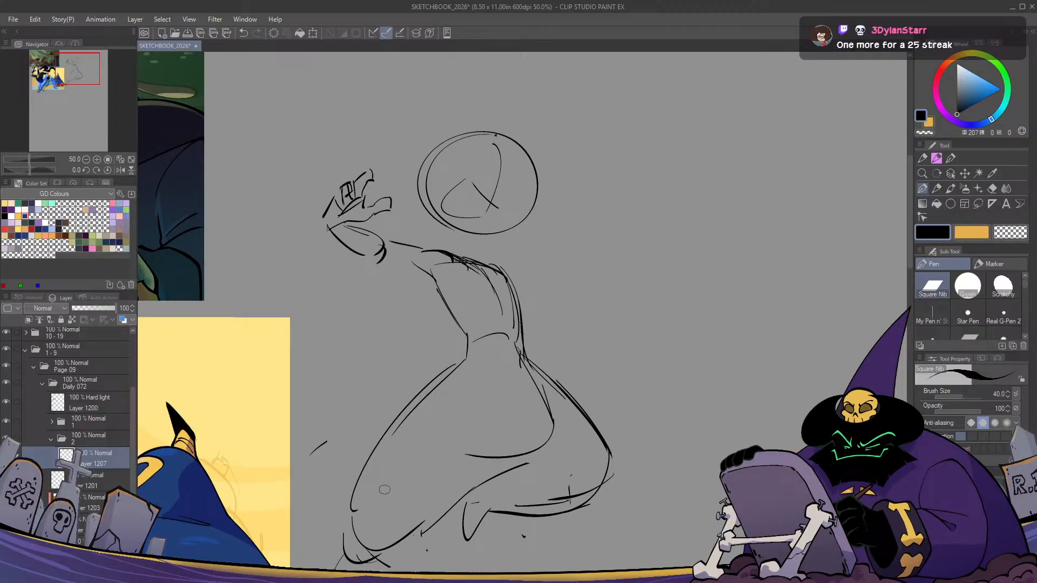
{"action": "key", "text": "ctrl+z"}
{"action": "mouse_move", "coordinate": [554, 428]}
{"action": "left_mouse_down"}
{"action": "mouse_move", "coordinate": [378, 426]}
{"action": "mouse_move", "coordinate": [361, 376]}
{"action": "mouse_move", "coordinate": [457, 400]}
{"action": "mouse_move", "coordinate": [485, 399]}
{"action": "left_mouse_up"}
{"action": "key", "text": "h"}
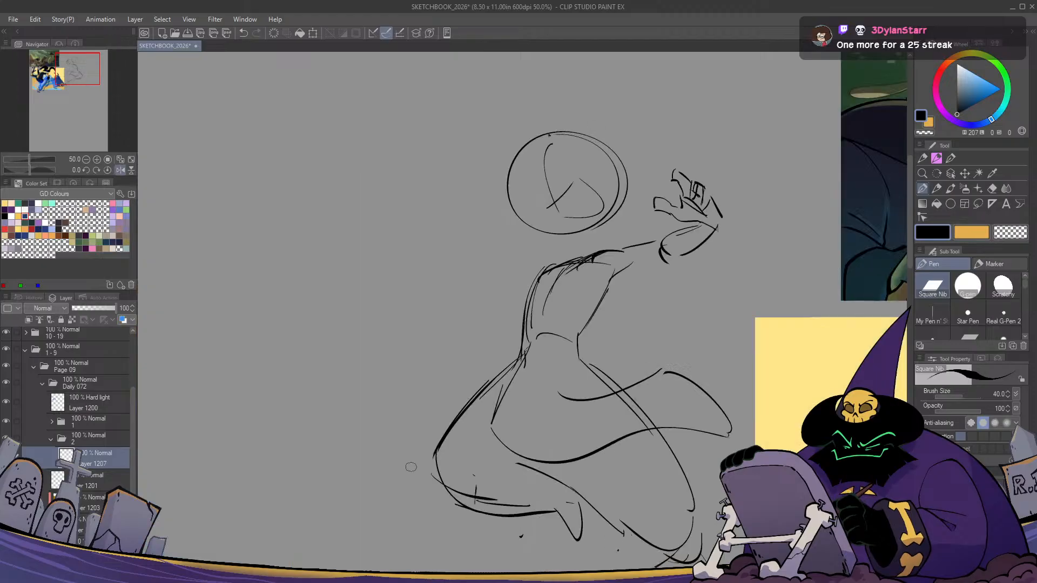
{"action": "key", "text": "h"}
{"action": "key", "text": "ctrl+z"}
{"action": "key", "text": "ctrl+z"}
{"action": "key", "text": "ctrl+z"}
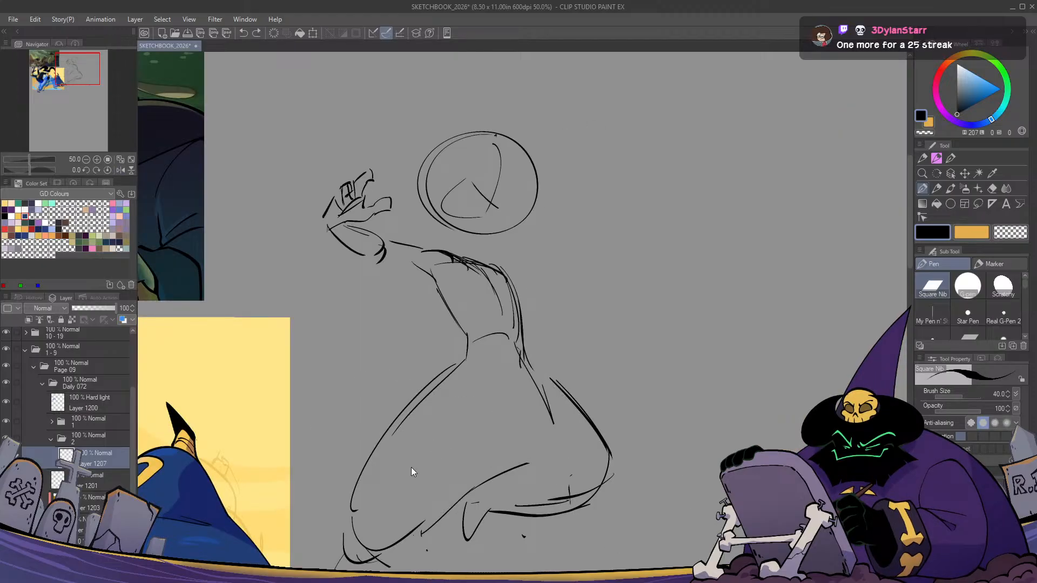
Draw a waist sash with a round clasp and a cloth flap billowing out to the left over the thigh
{"action": "left_click_drag", "start_coordinate": [537, 378], "coordinate": [442, 463]}
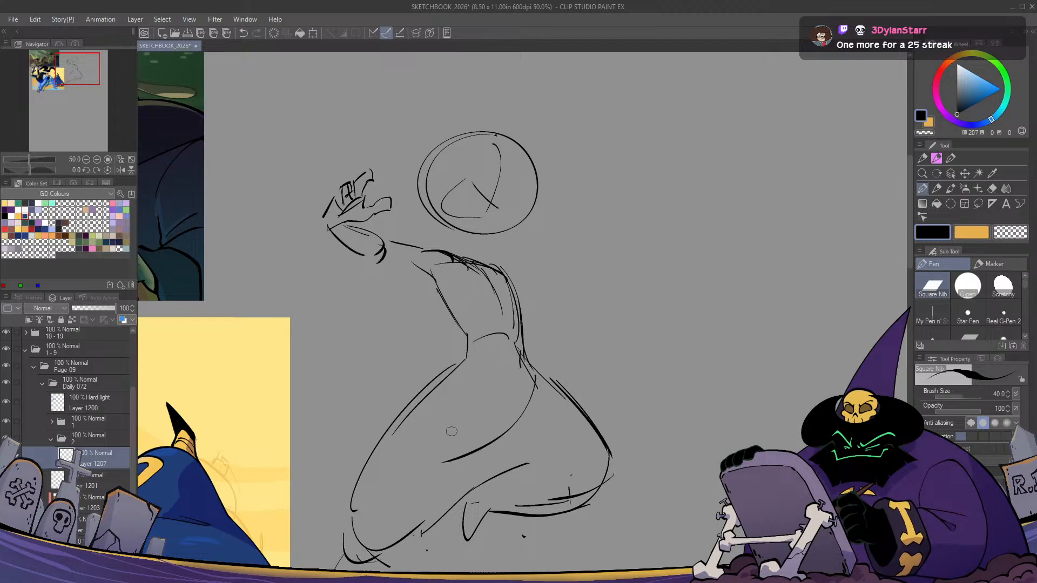
{"action": "mouse_move", "coordinate": [518, 412]}
{"action": "left_mouse_down"}
{"action": "mouse_move", "coordinate": [302, 402]}
{"action": "mouse_move", "coordinate": [336, 359]}
{"action": "mouse_move", "coordinate": [470, 399]}
{"action": "mouse_move", "coordinate": [486, 351]}
{"action": "mouse_move", "coordinate": [478, 389]}
{"action": "mouse_move", "coordinate": [529, 361]}
{"action": "left_mouse_up"}
{"action": "mouse_move", "coordinate": [461, 377]}
{"action": "left_mouse_down"}
{"action": "mouse_move", "coordinate": [521, 355]}
{"action": "mouse_move", "coordinate": [502, 378]}
{"action": "left_mouse_up"}
{"action": "key", "text": "h"}
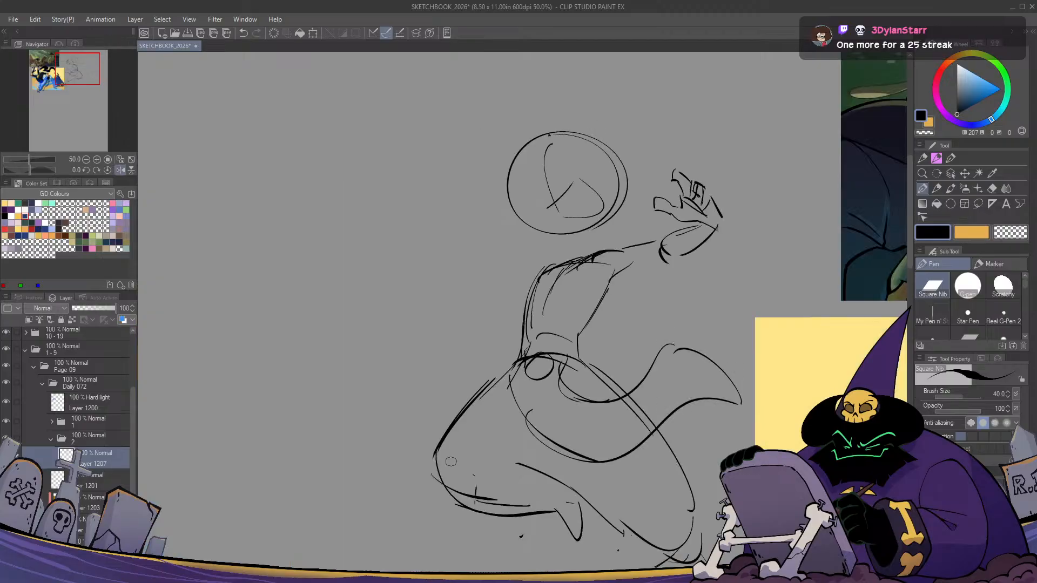
{"action": "key", "text": "h"}
Add a second cloth fold beneath the left flap and a curved flap over the right hip
{"action": "mouse_move", "coordinate": [450, 462]}
{"action": "left_mouse_down"}
{"action": "mouse_move", "coordinate": [477, 433]}
{"action": "mouse_move", "coordinate": [540, 471]}
{"action": "left_mouse_up"}
{"action": "mouse_move", "coordinate": [442, 414]}
{"action": "left_mouse_down"}
{"action": "mouse_move", "coordinate": [370, 477]}
{"action": "mouse_move", "coordinate": [433, 474]}
{"action": "mouse_move", "coordinate": [470, 454]}
{"action": "left_mouse_up"}
{"action": "left_click_drag", "start_coordinate": [622, 378], "coordinate": [710, 415]}
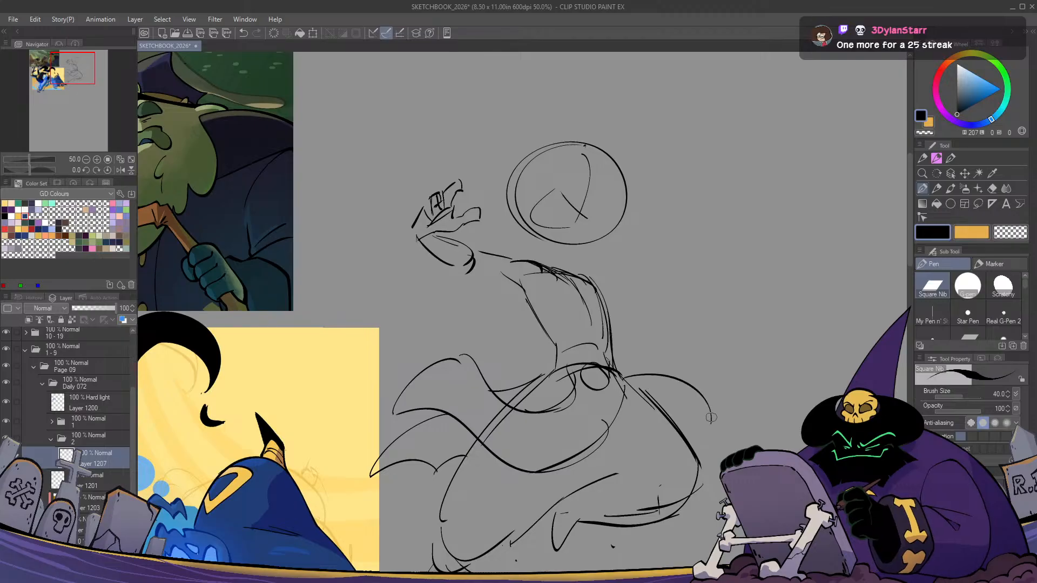
{"action": "key", "text": "h"}
{"action": "key", "text": "h"}
Draw the right arm angled down from the shoulder, with elbow and forearm reaching outward
{"action": "mouse_move", "coordinate": [632, 289]}
{"action": "left_mouse_down"}
{"action": "mouse_move", "coordinate": [586, 332]}
{"action": "mouse_move", "coordinate": [604, 308]}
{"action": "mouse_move", "coordinate": [611, 205]}
{"action": "mouse_move", "coordinate": [575, 268]}
{"action": "mouse_move", "coordinate": [578, 285]}
{"action": "left_mouse_up"}
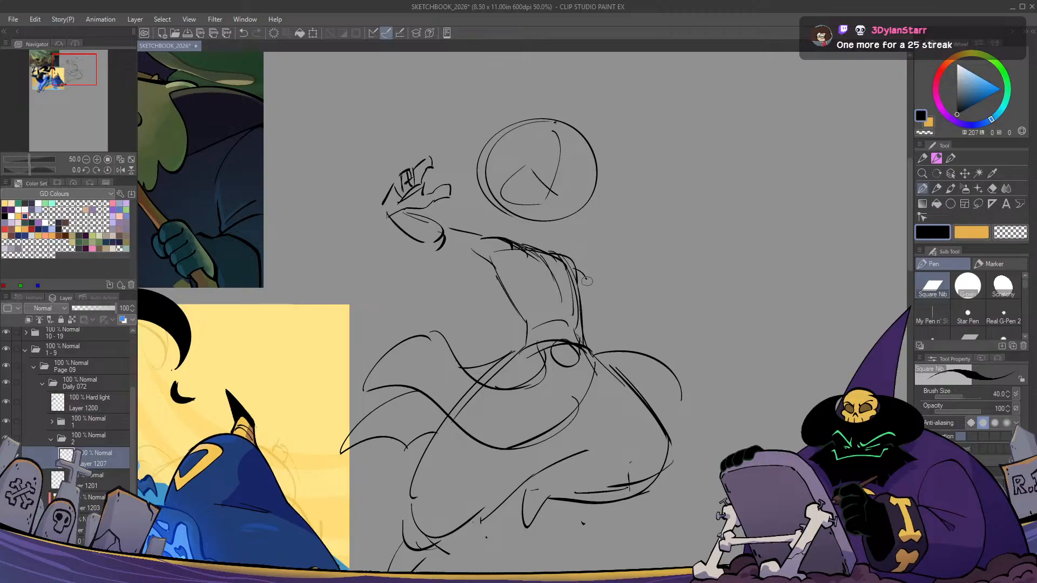
{"action": "key", "text": "h"}
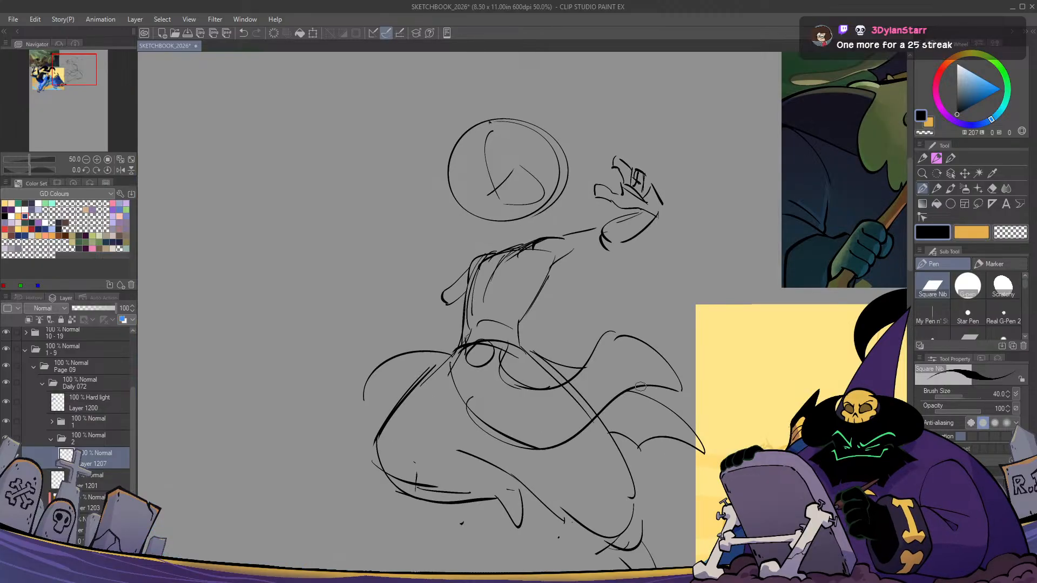
{"action": "key", "text": "h"}
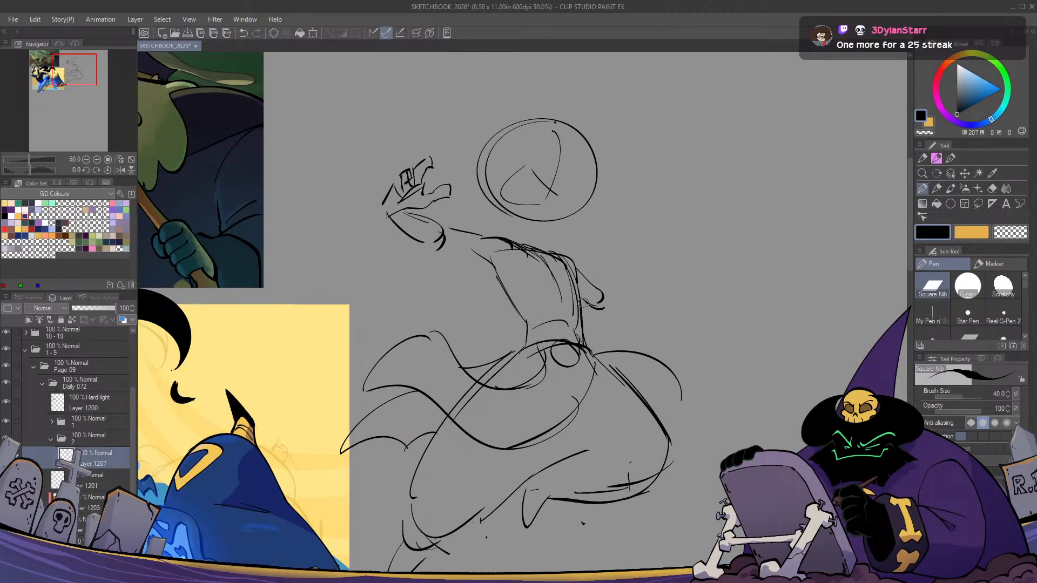
{"action": "mouse_move", "coordinate": [579, 300]}
{"action": "left_mouse_down"}
{"action": "mouse_move", "coordinate": [637, 316]}
{"action": "mouse_move", "coordinate": [612, 319]}
{"action": "mouse_move", "coordinate": [633, 316]}
{"action": "left_mouse_up"}
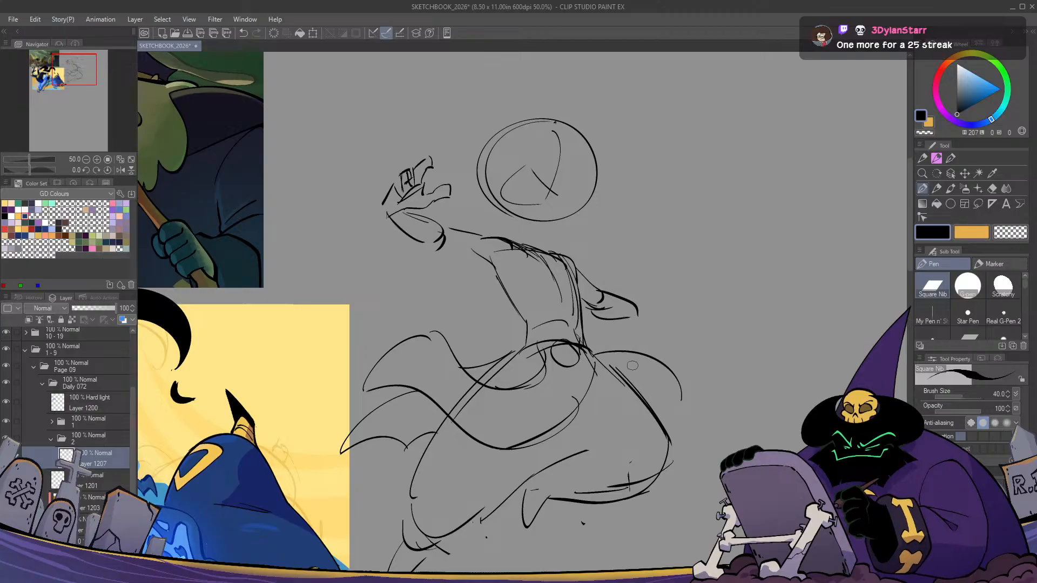
{"action": "key", "text": "h"}
{"action": "key", "text": "h"}
Sketch the outstretched right hand with curled fingers and thumb, undoing strokes that miss
{"action": "left_click_drag", "start_coordinate": [633, 319], "coordinate": [658, 328]}
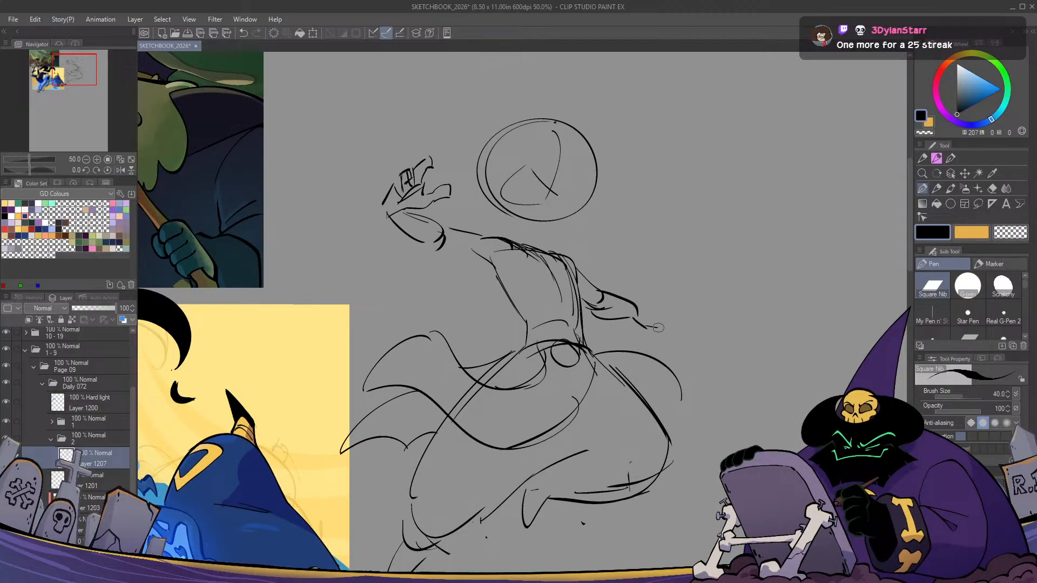
{"action": "key", "text": "ctrl+z"}
{"action": "key", "text": "ctrl+z"}
{"action": "key", "text": "ctrl+z"}
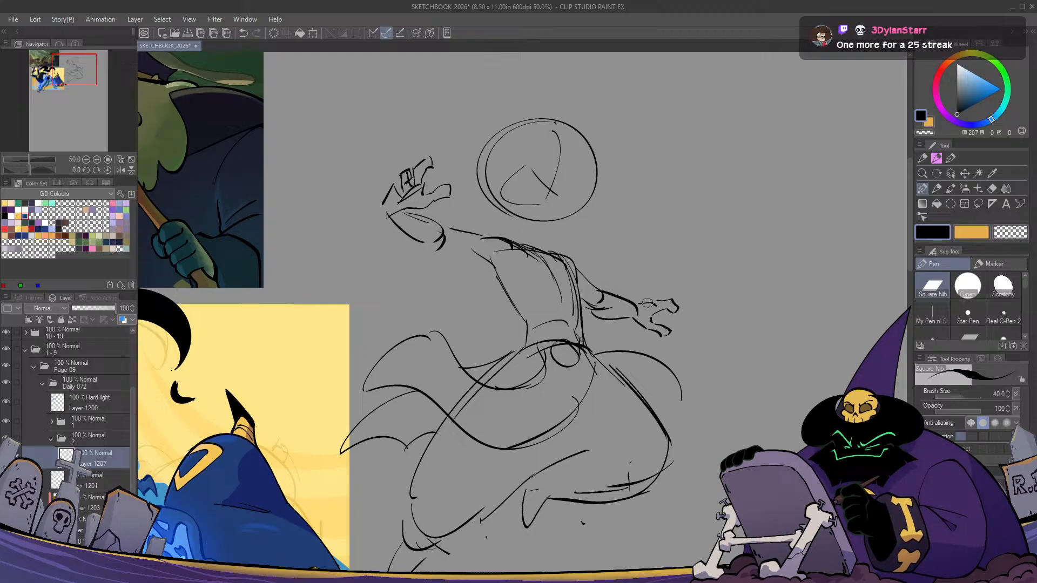
{"action": "key", "text": "ctrl+z"}
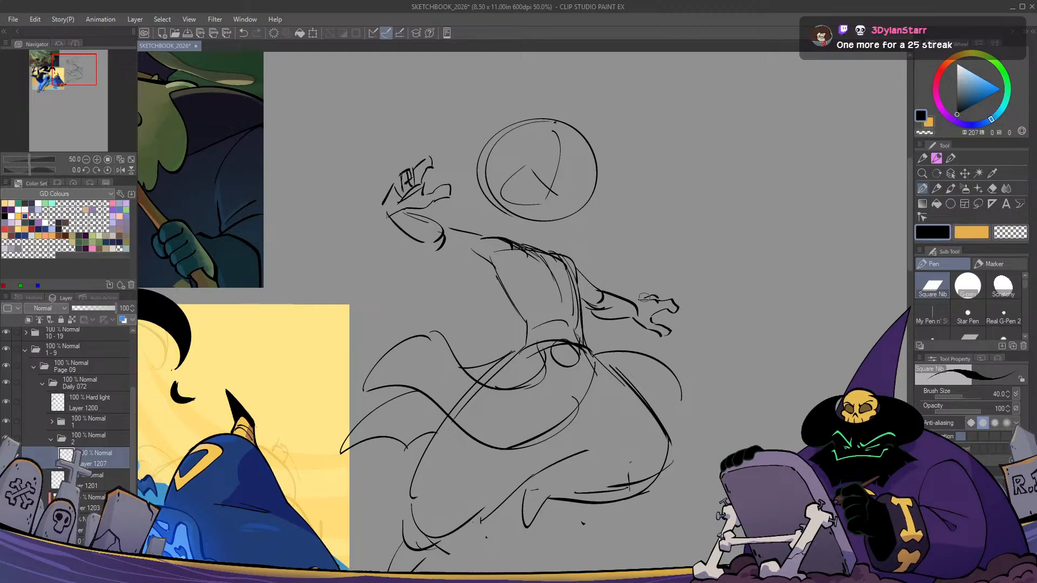
{"action": "key", "text": "h"}
{"action": "key", "text": "h"}
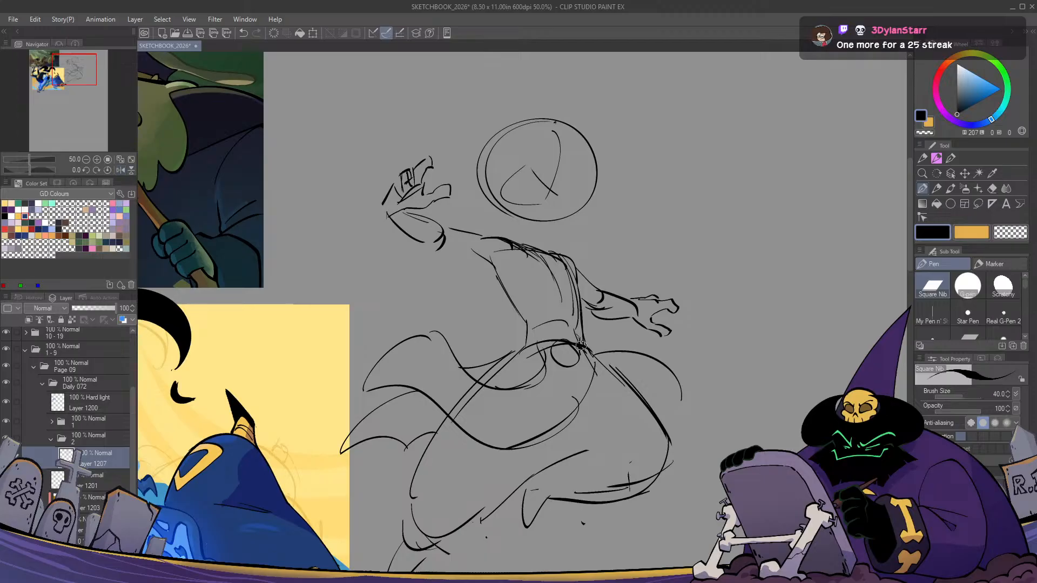
Draw the underside of the raised left upper arm from elbow to armpit and check the figure in mirrored view
{"action": "left_click_drag", "start_coordinate": [419, 238], "coordinate": [489, 264]}
{"action": "key", "text": "h"}
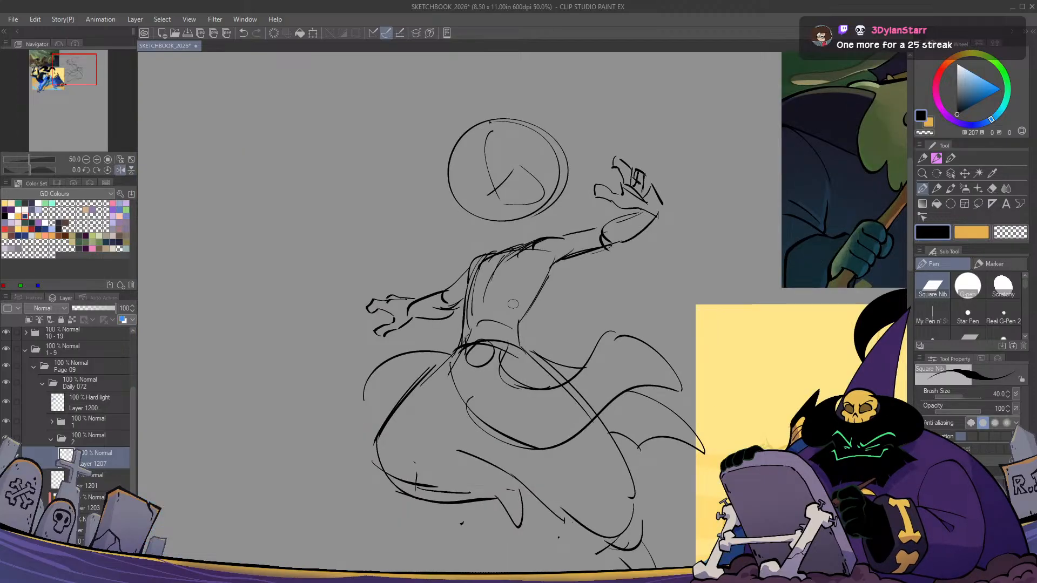
{"action": "key", "text": "h"}
{"action": "key", "text": "h"}
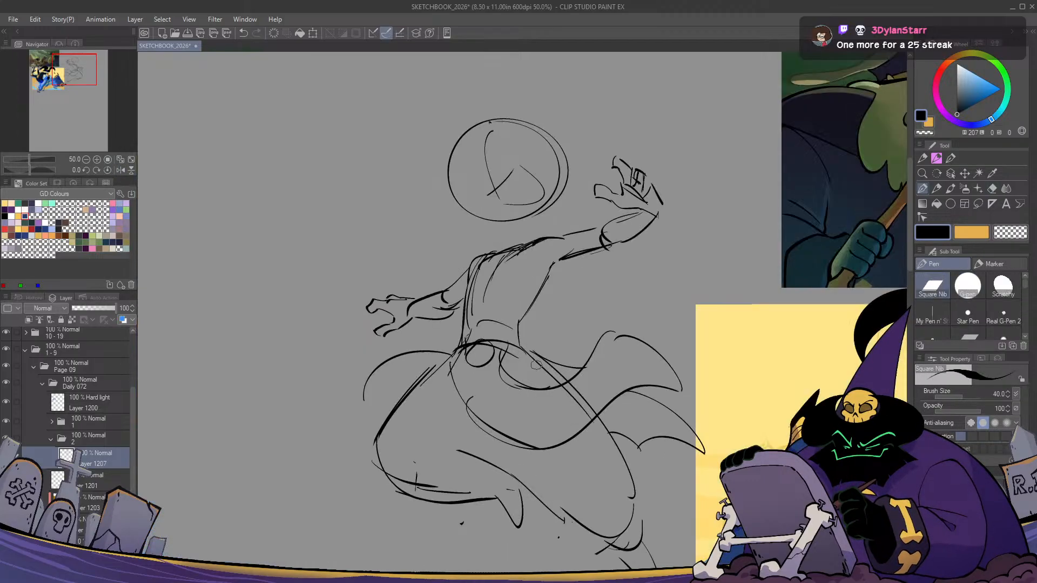
{"action": "key", "text": "h"}
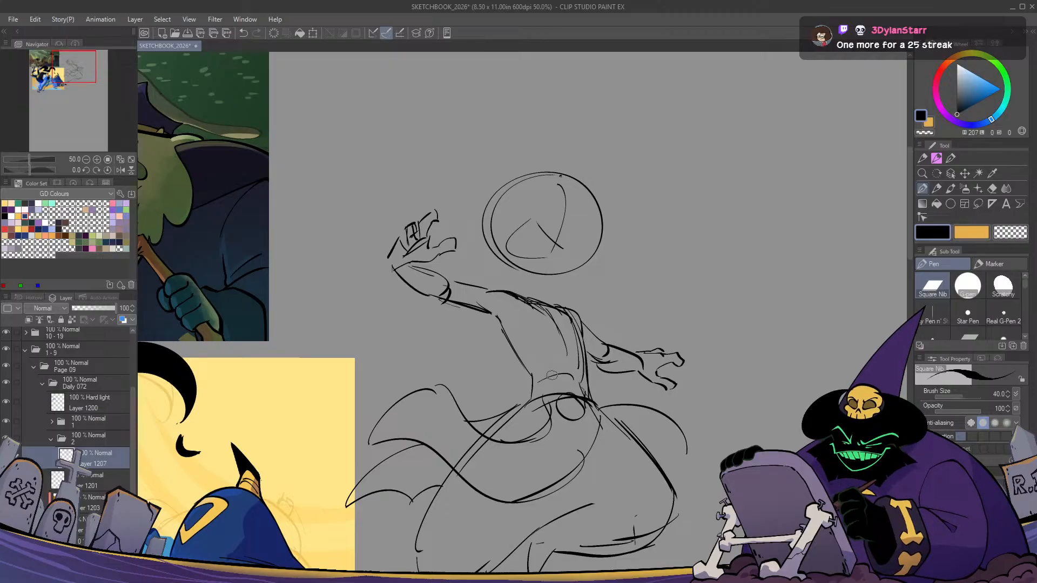
Draw the neck lines joining the head circle to the shoulders and check them in mirrored view
{"action": "left_click_drag", "start_coordinate": [507, 265], "coordinate": [522, 288]}
{"action": "key", "text": "ctrl+z"}
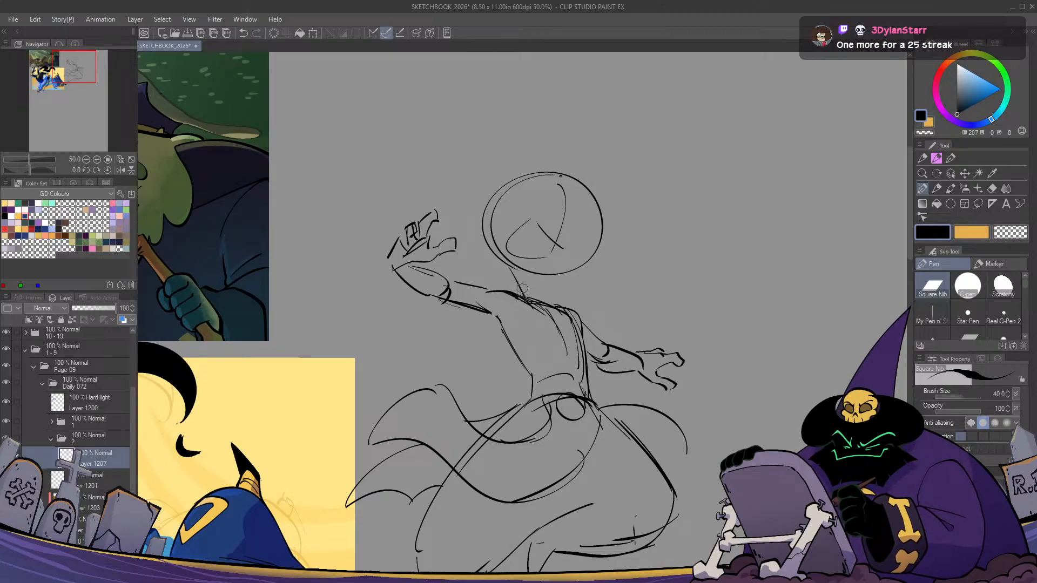
{"action": "key", "text": "h"}
{"action": "key", "text": "h"}
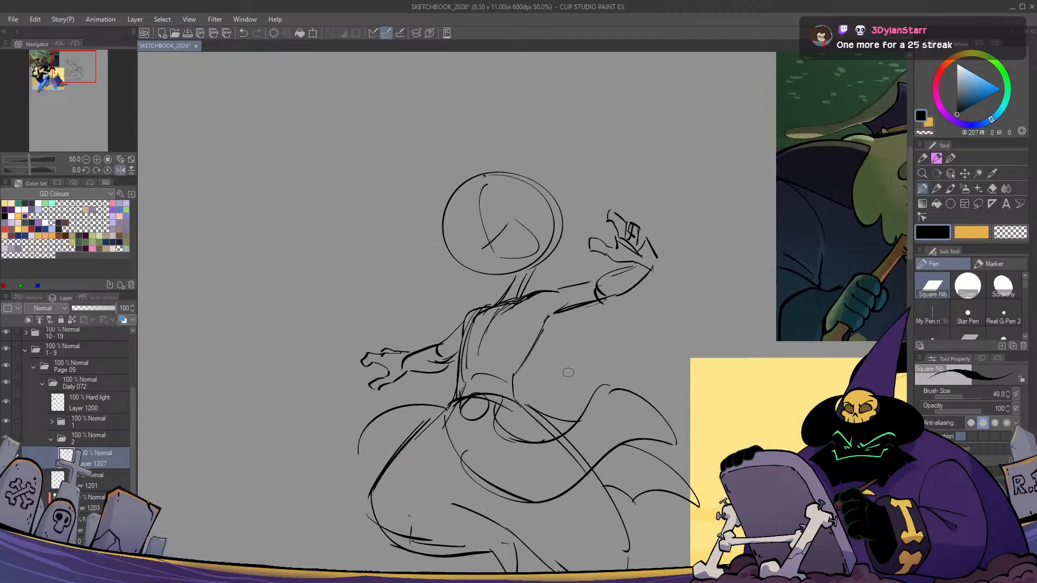
Lasso the head circle, tilt it slightly and shift it back over the neck, then clear the selection
{"action": "key", "text": "m"}
{"action": "mouse_move", "coordinate": [561, 281]}
{"action": "left_mouse_down"}
{"action": "mouse_move", "coordinate": [513, 264]}
{"action": "mouse_move", "coordinate": [480, 171]}
{"action": "mouse_move", "coordinate": [637, 226]}
{"action": "mouse_move", "coordinate": [561, 280]}
{"action": "left_mouse_up"}
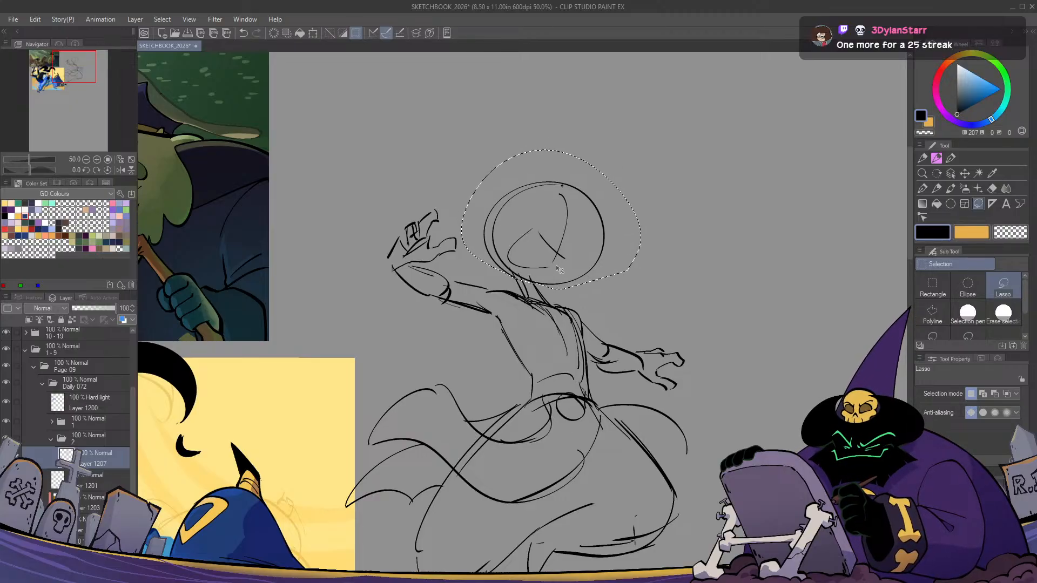
{"action": "key", "text": "ctrl+t"}
{"action": "left_click_drag", "start_coordinate": [654, 278], "coordinate": [650, 248]}
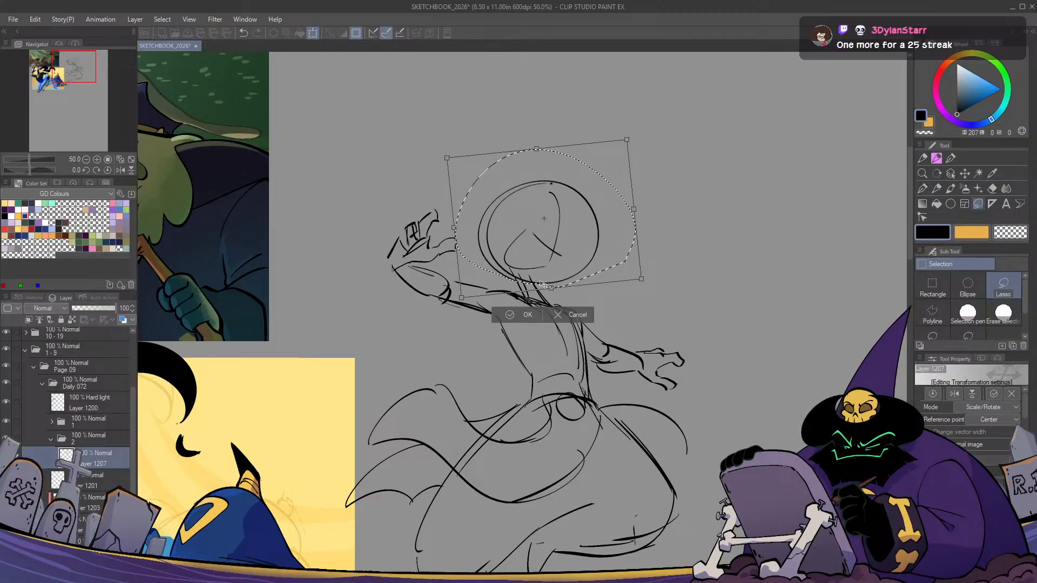
{"action": "left_click_drag", "start_coordinate": [567, 278], "coordinate": [559, 277]}
{"action": "key", "text": "Return"}
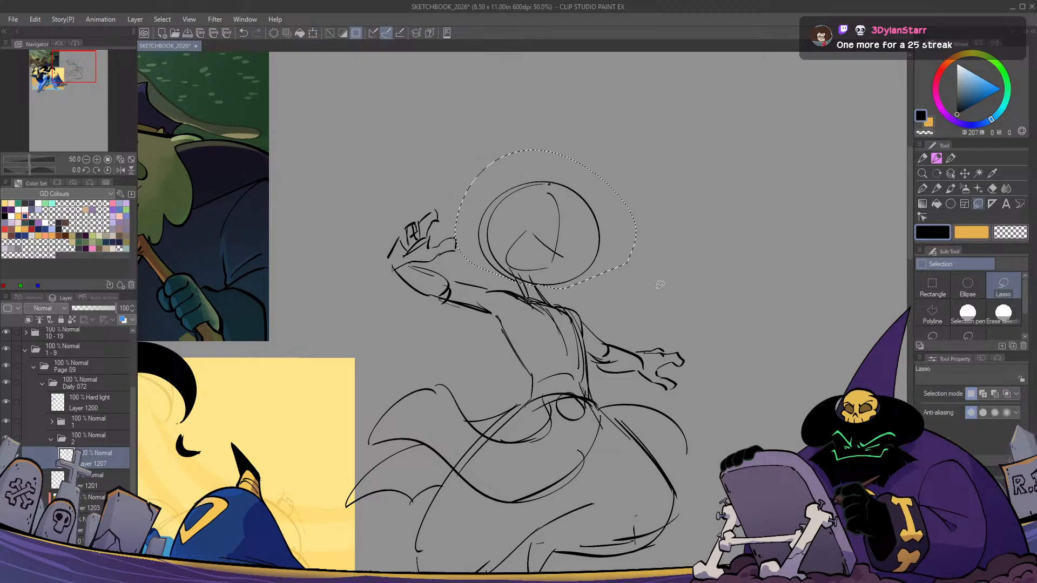
{"action": "key", "text": "ctrl+d"}
Strengthen the jaw line and draw two arched, smiling closed eyes on the face, checking them in mirrored view
{"action": "key", "text": "p"}
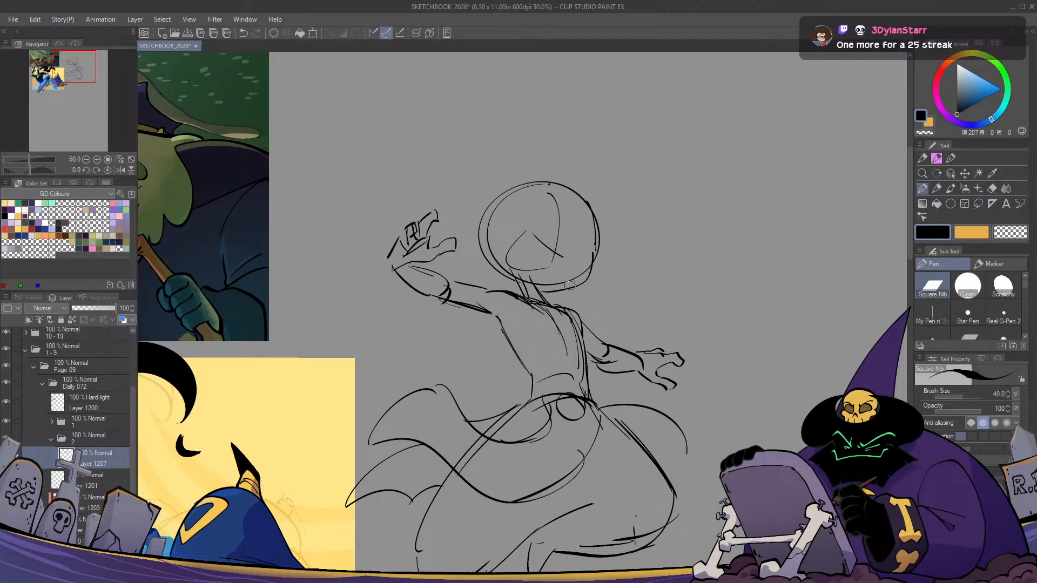
{"action": "key", "text": "h"}
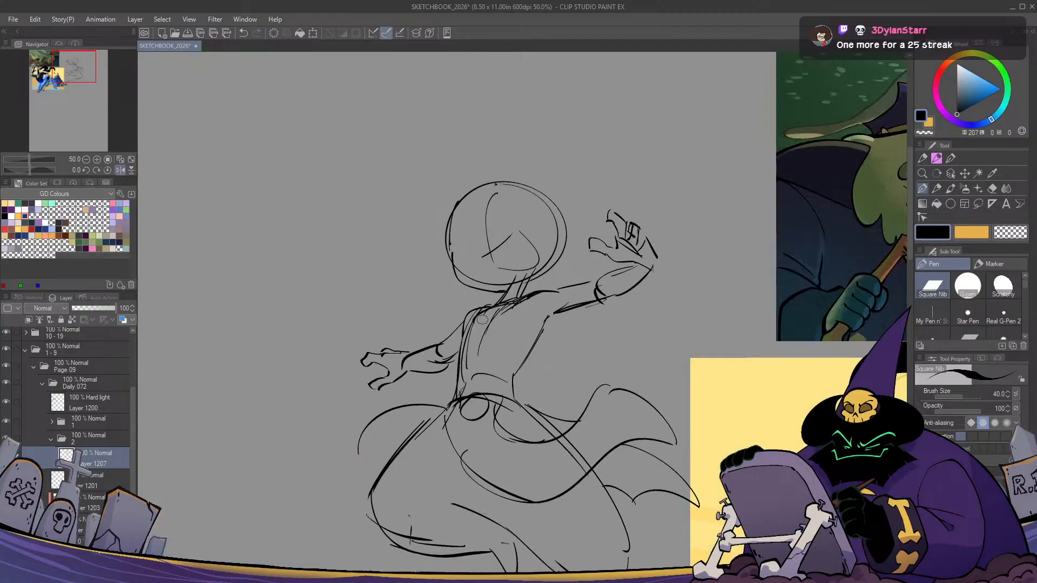
{"action": "key", "text": "h"}
{"action": "mouse_move", "coordinate": [509, 225]}
{"action": "left_mouse_down"}
{"action": "mouse_move", "coordinate": [544, 239]}
{"action": "mouse_move", "coordinate": [513, 217]}
{"action": "left_mouse_up"}
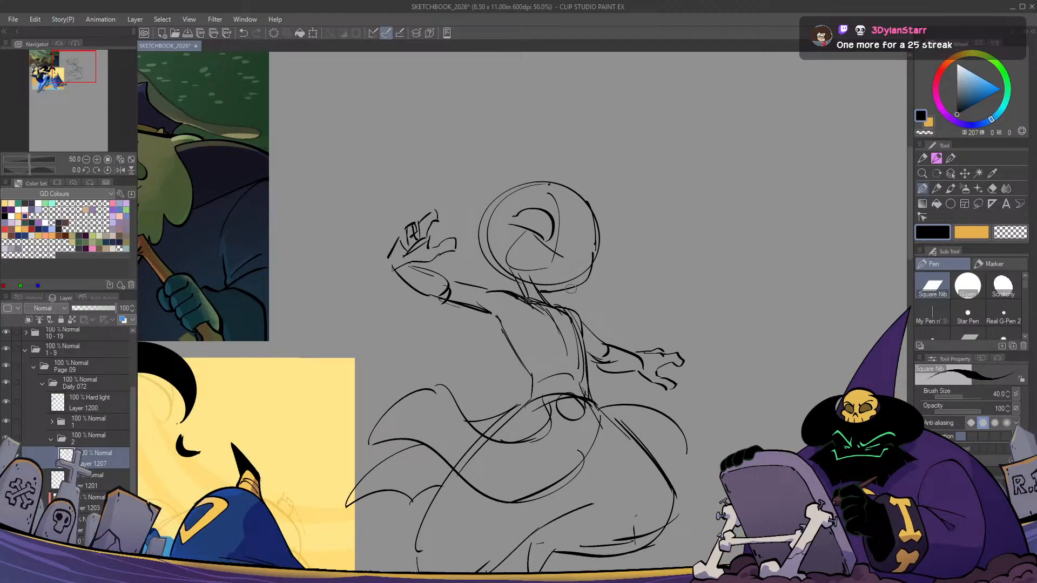
{"action": "mouse_move", "coordinate": [518, 215]}
{"action": "left_mouse_down"}
{"action": "mouse_move", "coordinate": [504, 215]}
{"action": "mouse_move", "coordinate": [525, 232]}
{"action": "mouse_move", "coordinate": [582, 241]}
{"action": "left_mouse_up"}
{"action": "key", "text": "ctrl+z"}
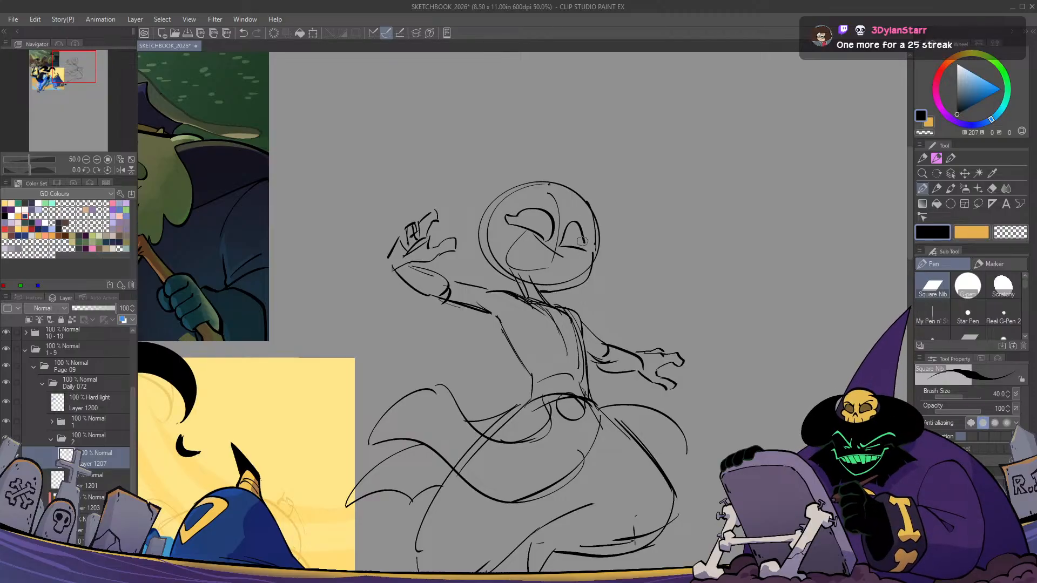
{"action": "key", "text": "h"}
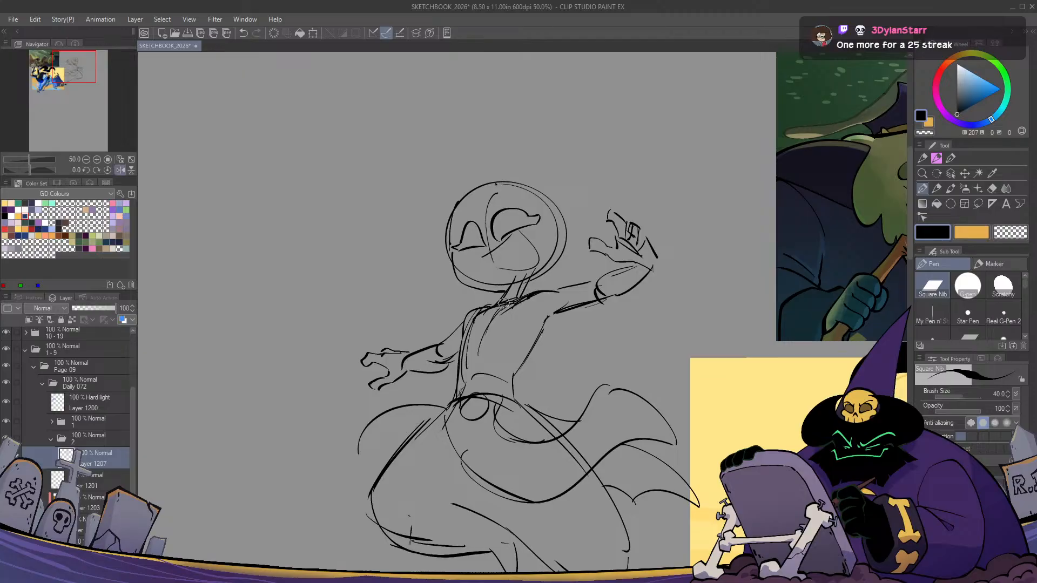
{"action": "key", "text": "h"}
{"action": "mouse_move", "coordinate": [570, 186]}
{"action": "left_mouse_down"}
{"action": "mouse_move", "coordinate": [546, 143]}
{"action": "mouse_move", "coordinate": [327, 111]}
{"action": "left_mouse_up"}
{"action": "key", "text": "h"}
{"action": "key", "text": "h"}
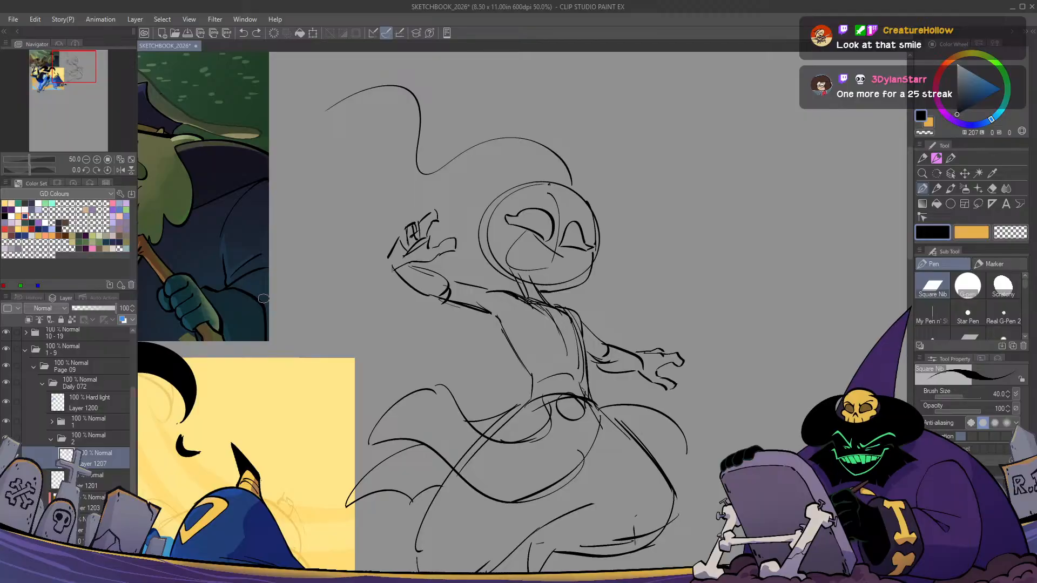
{"action": "key", "text": "ctrl+z"}
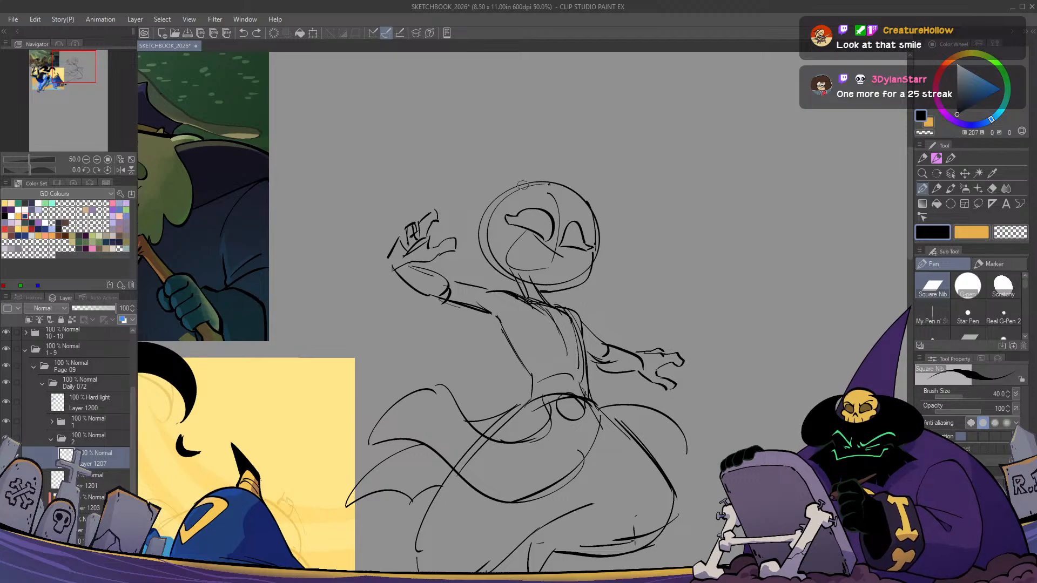
Draw a narrow pointed spike rising from the crown of the head, undoing strokes that miss
{"action": "mouse_move", "coordinate": [521, 202]}
{"action": "left_mouse_down"}
{"action": "mouse_move", "coordinate": [505, 221]}
{"action": "mouse_move", "coordinate": [516, 161]}
{"action": "left_mouse_up"}
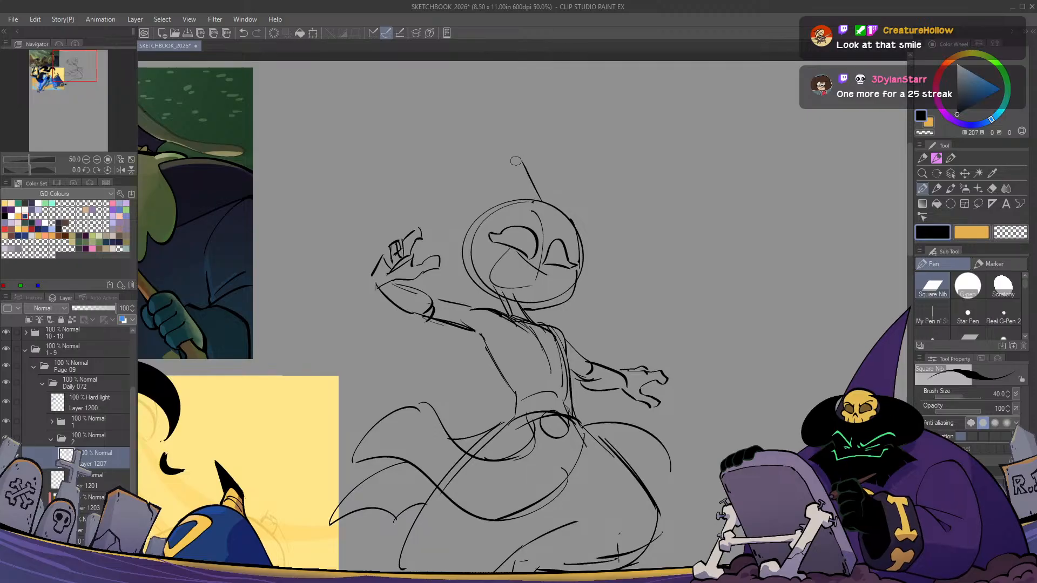
{"action": "key", "text": "ctrl+z"}
{"action": "mouse_move", "coordinate": [540, 201]}
{"action": "left_mouse_down"}
{"action": "mouse_move", "coordinate": [515, 151]}
{"action": "mouse_move", "coordinate": [544, 201]}
{"action": "left_mouse_up"}
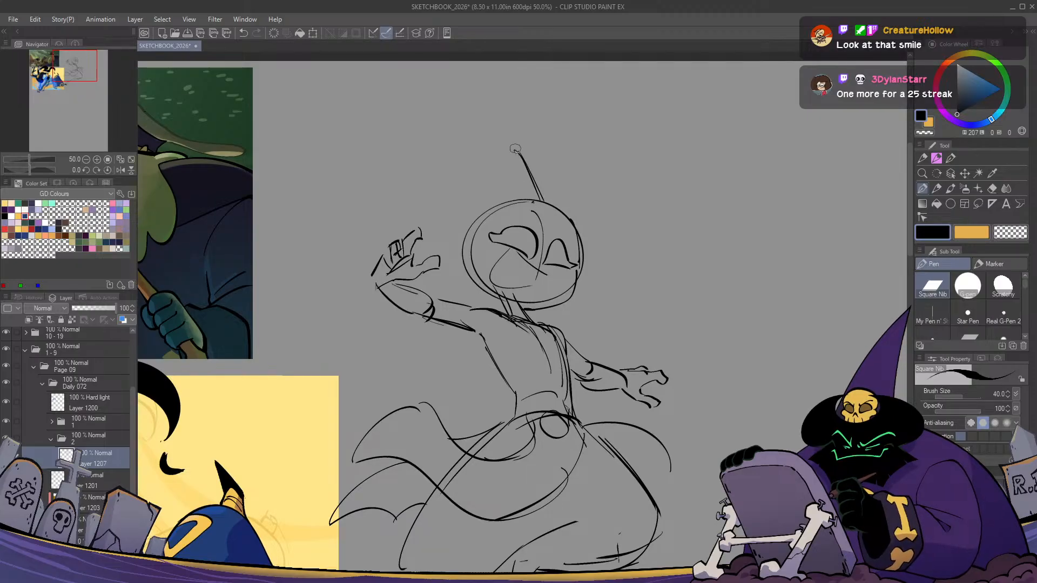
{"action": "left_click_drag", "start_coordinate": [514, 150], "coordinate": [532, 196]}
{"action": "key", "text": "ctrl+z"}
{"action": "mouse_move", "coordinate": [515, 151]}
{"action": "left_mouse_down"}
{"action": "mouse_move", "coordinate": [532, 197]}
{"action": "mouse_move", "coordinate": [478, 218]}
{"action": "mouse_move", "coordinate": [547, 205]}
{"action": "left_mouse_up"}
Draw the hair fringe sweeping across the forehead with jagged ends beside the face, and check it in mirrored view
{"action": "mouse_move", "coordinate": [502, 212]}
{"action": "left_mouse_down"}
{"action": "mouse_move", "coordinate": [567, 204]}
{"action": "mouse_move", "coordinate": [545, 203]}
{"action": "mouse_move", "coordinate": [630, 248]}
{"action": "left_mouse_up"}
{"action": "key", "text": "ctrl+z"}
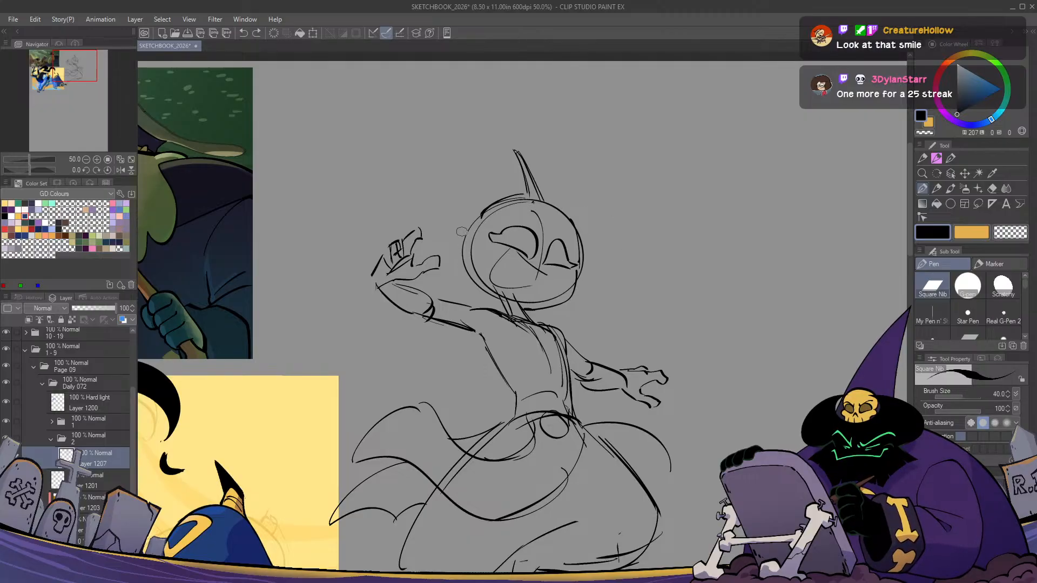
{"action": "mouse_move", "coordinate": [460, 229]}
{"action": "left_mouse_down"}
{"action": "mouse_move", "coordinate": [446, 237]}
{"action": "mouse_move", "coordinate": [618, 245]}
{"action": "left_mouse_up"}
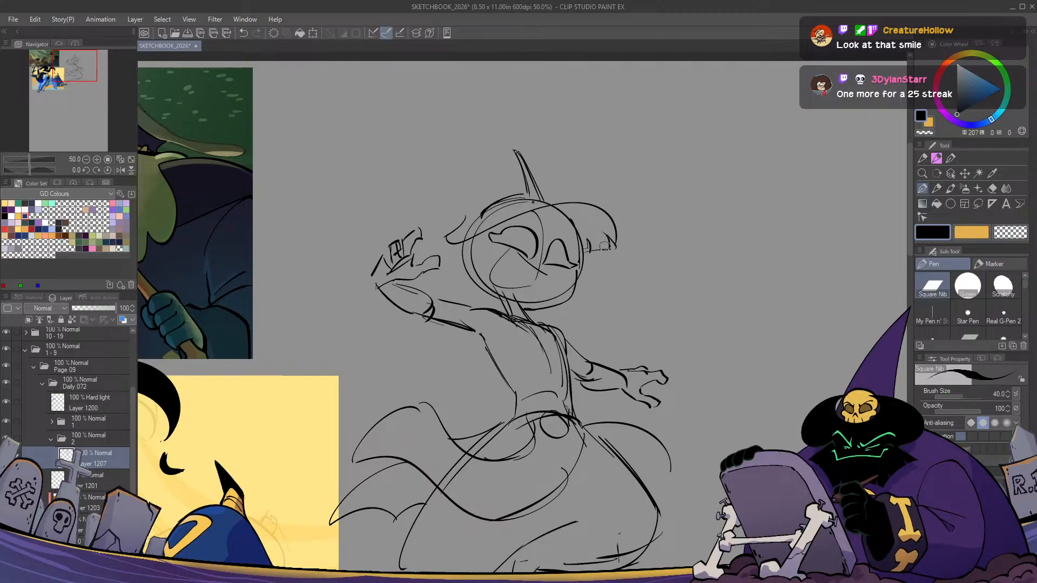
{"action": "mouse_move", "coordinate": [618, 230]}
{"action": "left_mouse_down"}
{"action": "mouse_move", "coordinate": [566, 196]}
{"action": "mouse_move", "coordinate": [559, 202]}
{"action": "mouse_move", "coordinate": [582, 197]}
{"action": "mouse_move", "coordinate": [490, 218]}
{"action": "left_mouse_up"}
{"action": "left_click_drag", "start_coordinate": [568, 190], "coordinate": [471, 222]}
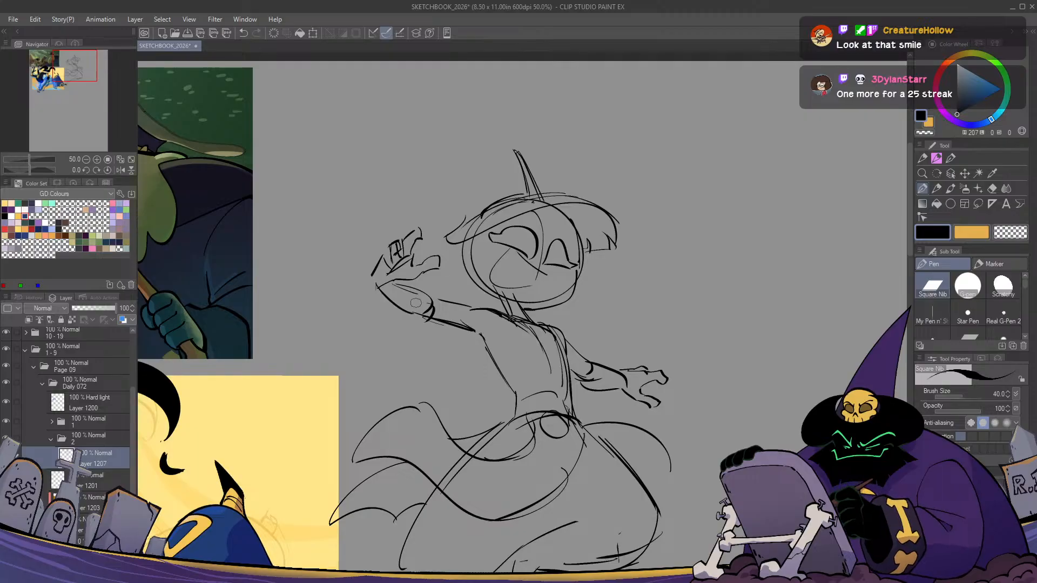
{"action": "key", "text": "h"}
{"action": "key", "text": "h"}
Draw a long wavy lock of hair streaming back from the spike, with its returning lower edge and small curls at the nape
{"action": "mouse_move", "coordinate": [527, 193]}
{"action": "left_mouse_down"}
{"action": "mouse_move", "coordinate": [452, 185]}
{"action": "mouse_move", "coordinate": [391, 220]}
{"action": "left_mouse_up"}
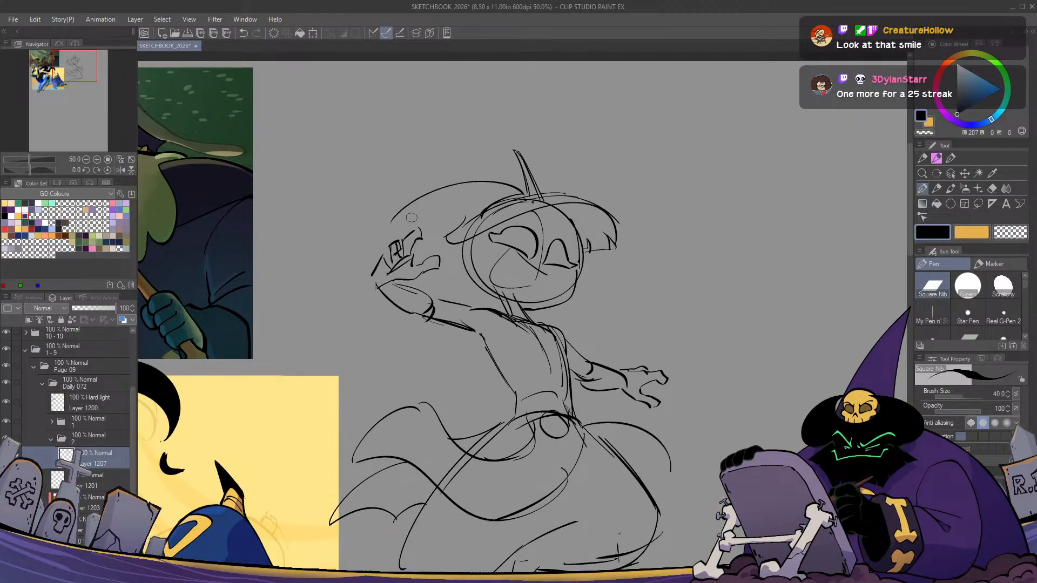
{"action": "key", "text": "ctrl+z"}
{"action": "mouse_move", "coordinate": [527, 192]}
{"action": "left_mouse_down"}
{"action": "mouse_move", "coordinate": [492, 172]}
{"action": "mouse_move", "coordinate": [362, 212]}
{"action": "mouse_move", "coordinate": [275, 188]}
{"action": "left_mouse_up"}
{"action": "key", "text": "h"}
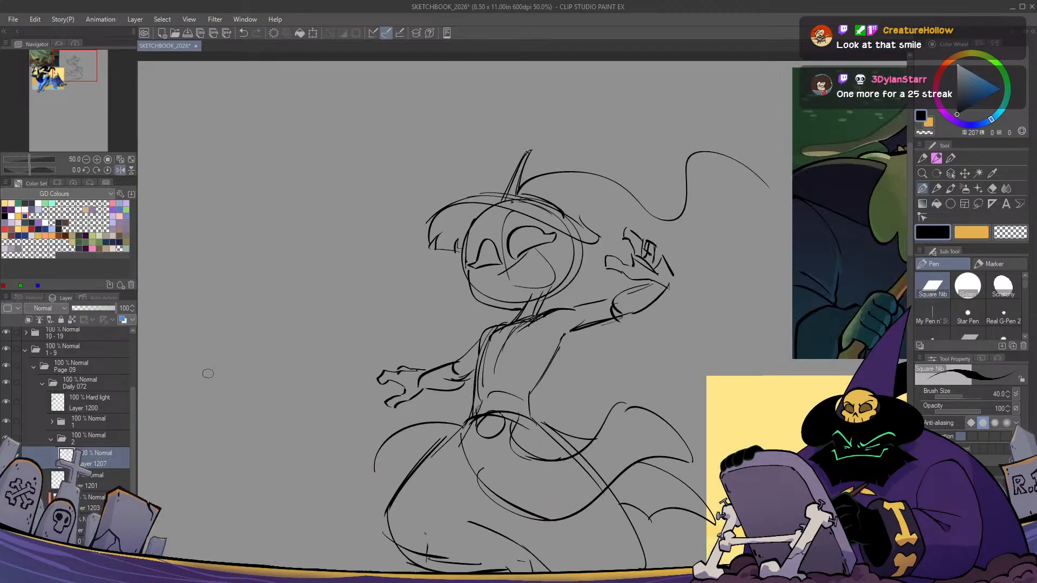
{"action": "key", "text": "h"}
{"action": "left_click_drag", "start_coordinate": [482, 295], "coordinate": [453, 281]}
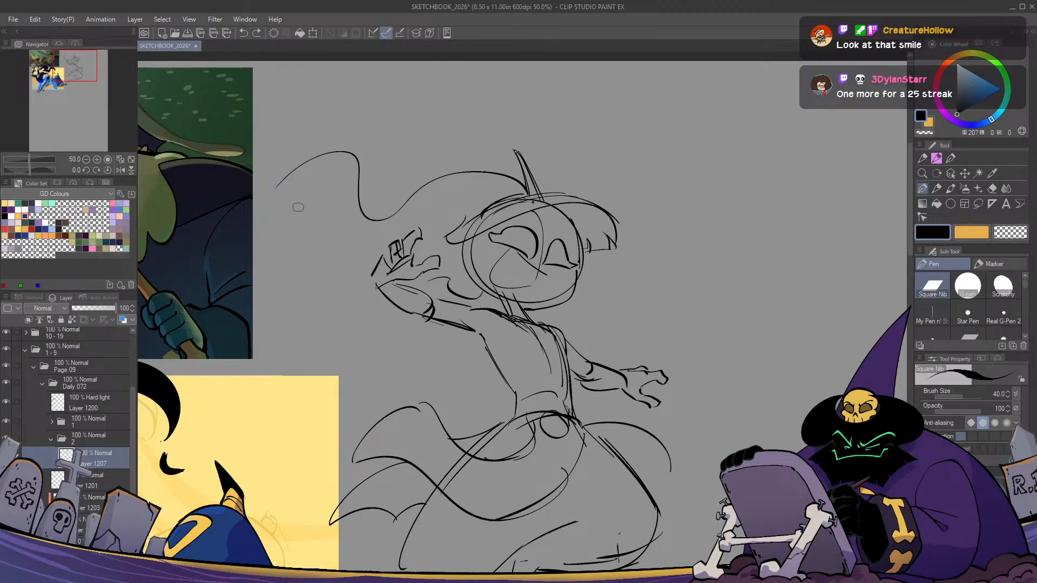
{"action": "mouse_move", "coordinate": [267, 196]}
{"action": "left_mouse_down"}
{"action": "mouse_move", "coordinate": [336, 196]}
{"action": "mouse_move", "coordinate": [354, 273]}
{"action": "mouse_move", "coordinate": [366, 271]}
{"action": "left_mouse_up"}
{"action": "key", "text": "h"}
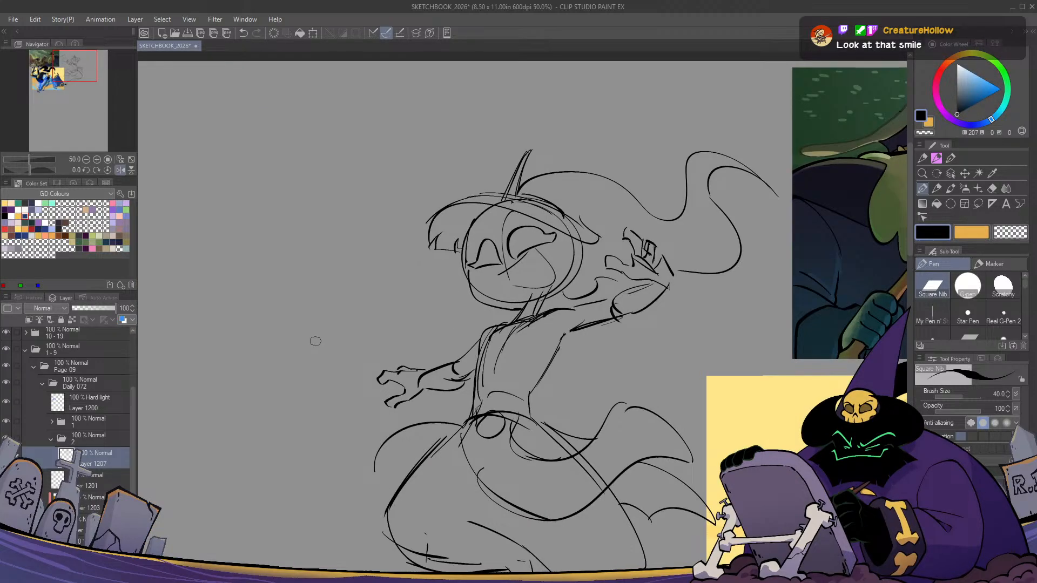
{"action": "key", "text": "h"}
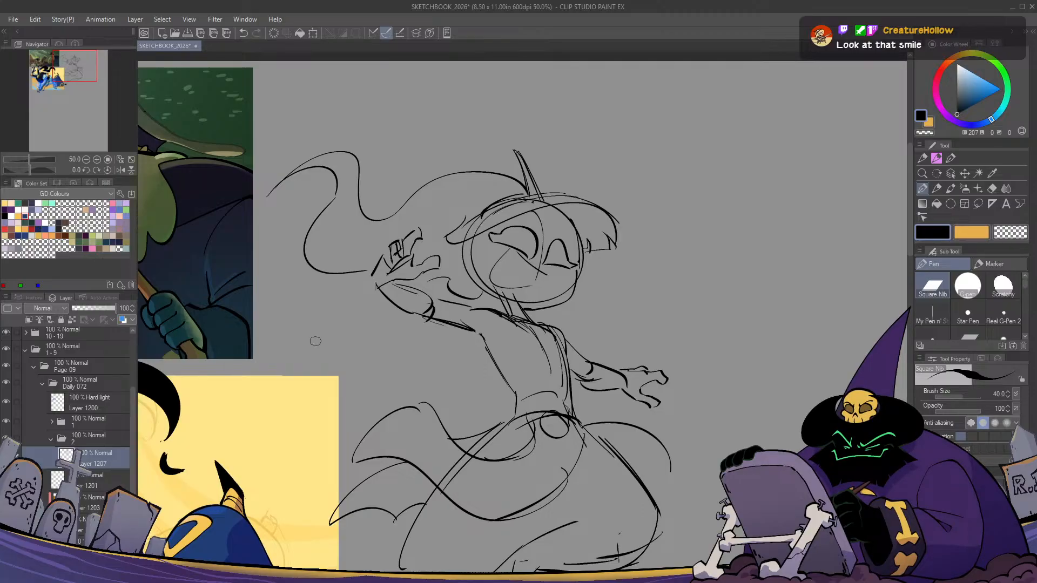
Lasso the raised left arm, rotate it down and reposition it so it reaches outward from the shoulder
{"action": "key", "text": "m"}
{"action": "mouse_move", "coordinate": [475, 301]}
{"action": "left_mouse_down"}
{"action": "mouse_move", "coordinate": [477, 330]}
{"action": "mouse_move", "coordinate": [388, 323]}
{"action": "mouse_move", "coordinate": [363, 272]}
{"action": "mouse_move", "coordinate": [448, 252]}
{"action": "left_mouse_up"}
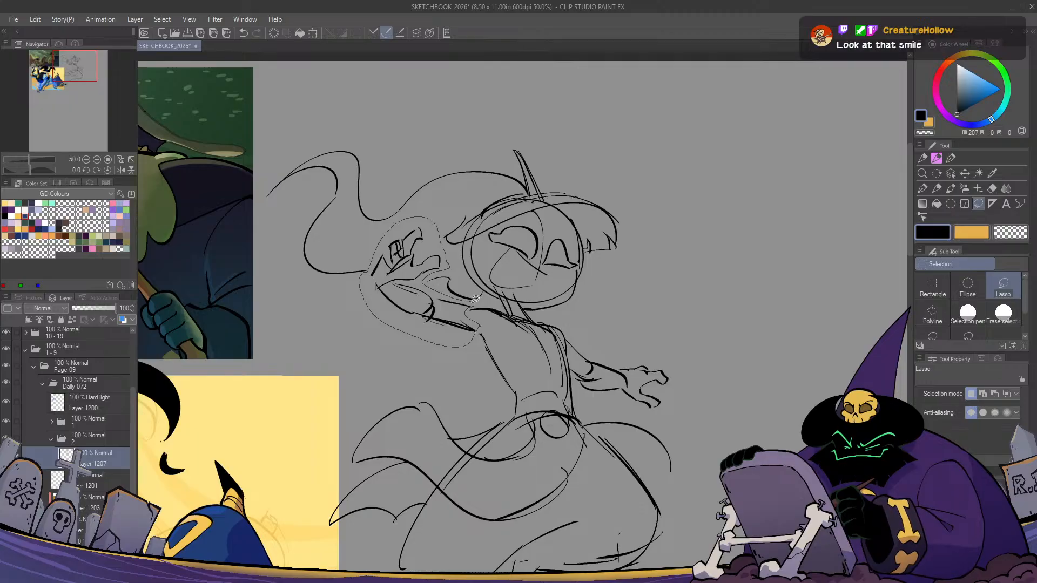
{"action": "left_click_drag", "start_coordinate": [475, 298], "coordinate": [473, 305]}
{"action": "key", "text": "ctrl+t"}
{"action": "left_click_drag", "start_coordinate": [606, 320], "coordinate": [604, 275]}
{"action": "left_click_drag", "start_coordinate": [451, 329], "coordinate": [442, 371]}
{"action": "left_click_drag", "start_coordinate": [516, 374], "coordinate": [524, 338]}
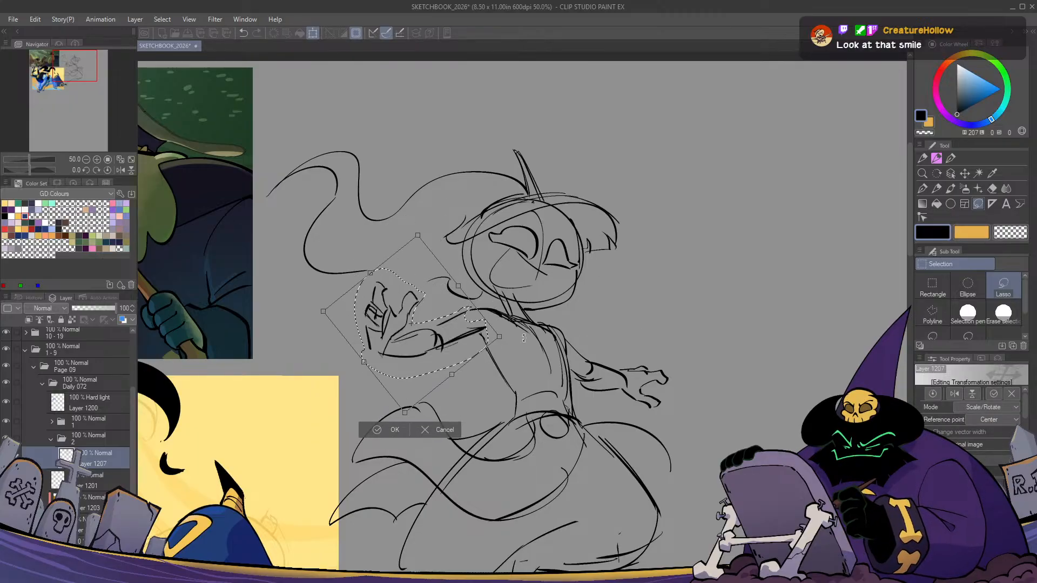
{"action": "left_click_drag", "start_coordinate": [439, 331], "coordinate": [436, 336]}
{"action": "left_click_drag", "start_coordinate": [653, 319], "coordinate": [649, 282]}
{"action": "mouse_move", "coordinate": [433, 337]}
{"action": "left_mouse_down"}
{"action": "mouse_move", "coordinate": [389, 358]}
{"action": "mouse_move", "coordinate": [352, 273]}
{"action": "mouse_move", "coordinate": [422, 327]}
{"action": "mouse_move", "coordinate": [401, 344]}
{"action": "mouse_move", "coordinate": [435, 347]}
{"action": "mouse_move", "coordinate": [392, 365]}
{"action": "left_mouse_up"}
{"action": "key", "text": "Return"}
Try rotating the old hand on the lowered left arm, delete it and clear the selection
{"action": "left_click", "coordinate": [722, 319]}
{"action": "key", "text": "ctrl+t"}
{"action": "left_click_drag", "start_coordinate": [532, 378], "coordinate": [514, 421]}
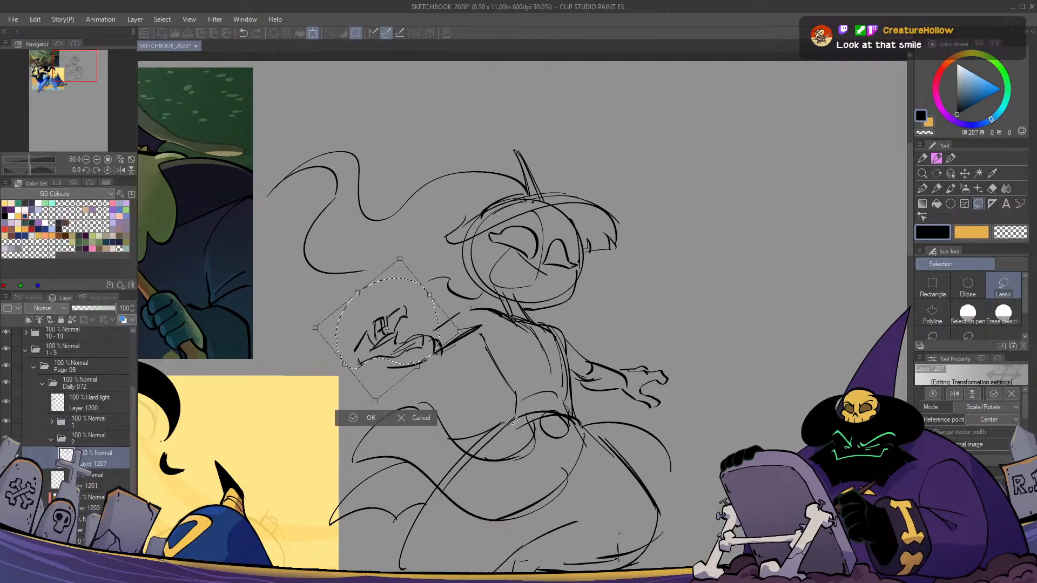
{"action": "left_click_drag", "start_coordinate": [400, 362], "coordinate": [375, 348]}
{"action": "key", "text": "Return"}
{"action": "key", "text": "Delete"}
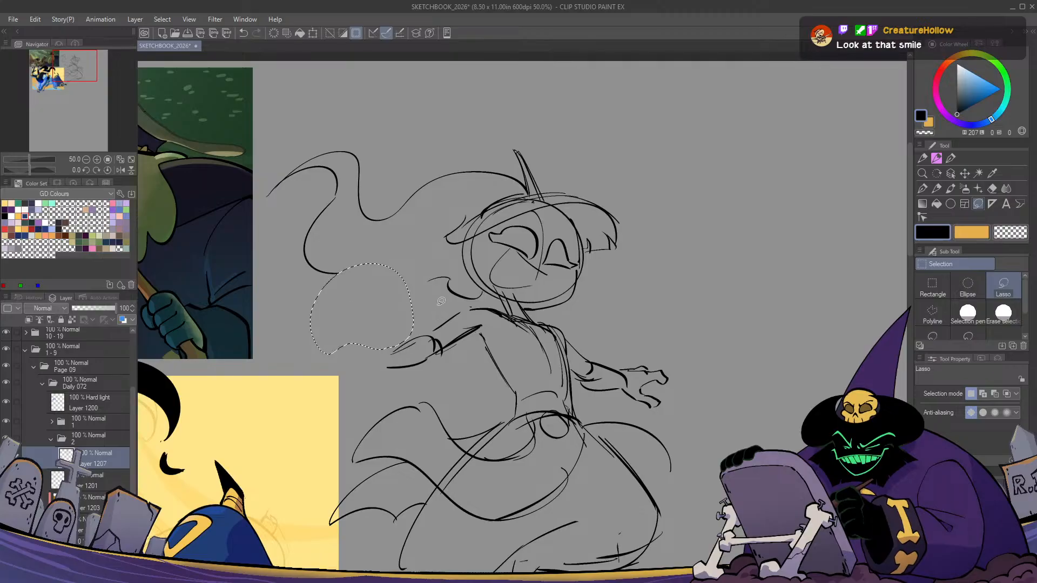
{"action": "key", "text": "ctrl+d"}
Extend the lower edge of the streaming hair back toward the nape and check the figure in mirrored view
{"action": "key", "text": "p"}
{"action": "left_click_drag", "start_coordinate": [332, 272], "coordinate": [435, 281]}
{"action": "key", "text": "h"}
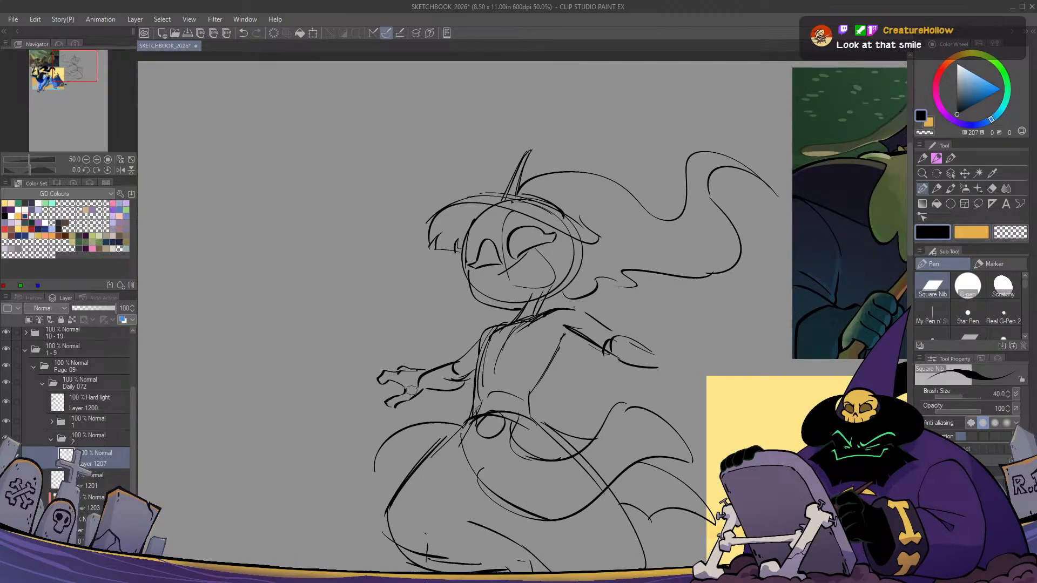
{"action": "key", "text": "h"}
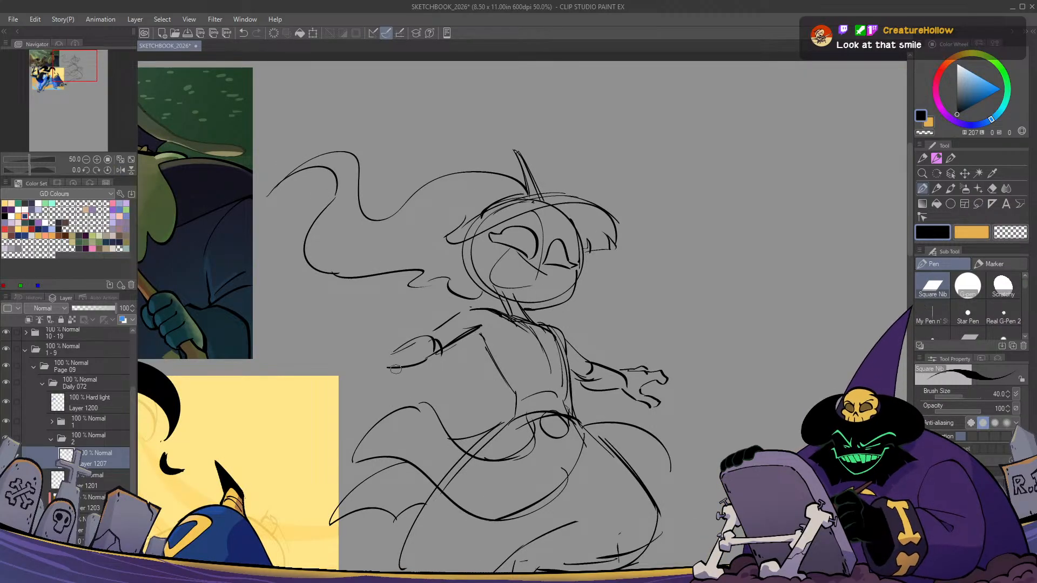
Sketch a new outstretched left hand with thumb and curled fingers on the lowered forearm, undoing strokes that miss and checking in mirrored view
{"action": "mouse_move", "coordinate": [395, 369]}
{"action": "left_mouse_down"}
{"action": "mouse_move", "coordinate": [418, 371]}
{"action": "mouse_move", "coordinate": [419, 381]}
{"action": "left_mouse_up"}
{"action": "key", "text": "ctrl+z"}
{"action": "key", "text": "ctrl+z"}
{"action": "key", "text": "ctrl+z"}
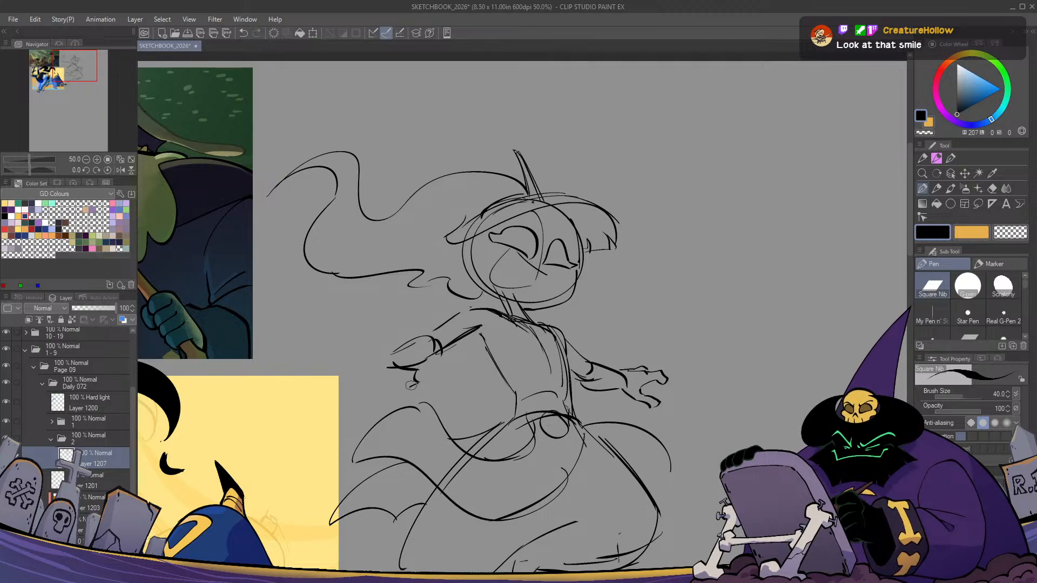
{"action": "mouse_move", "coordinate": [398, 368]}
{"action": "left_mouse_down"}
{"action": "mouse_move", "coordinate": [373, 345]}
{"action": "mouse_move", "coordinate": [353, 358]}
{"action": "left_mouse_up"}
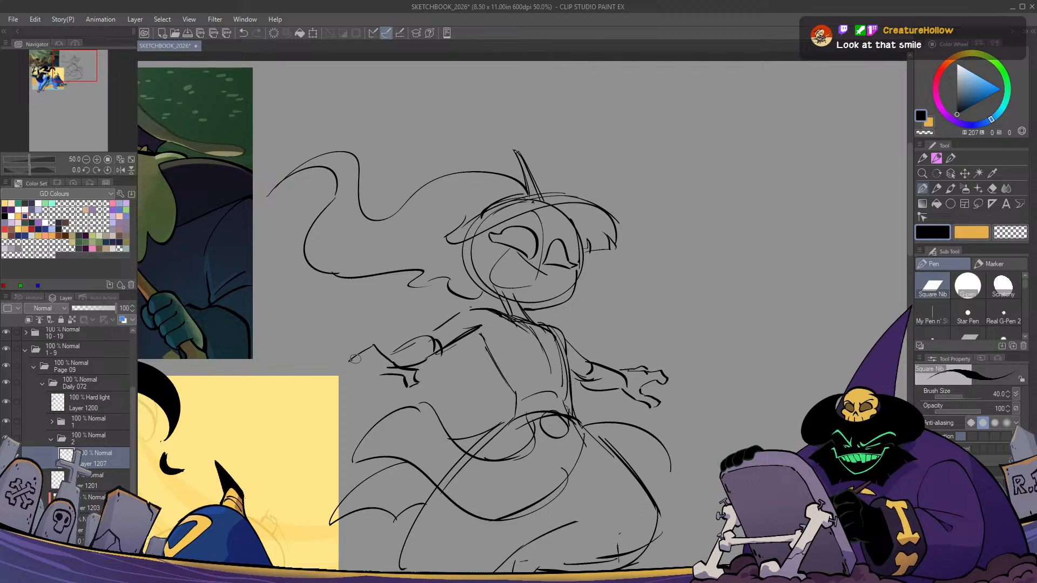
{"action": "key", "text": "ctrl+z"}
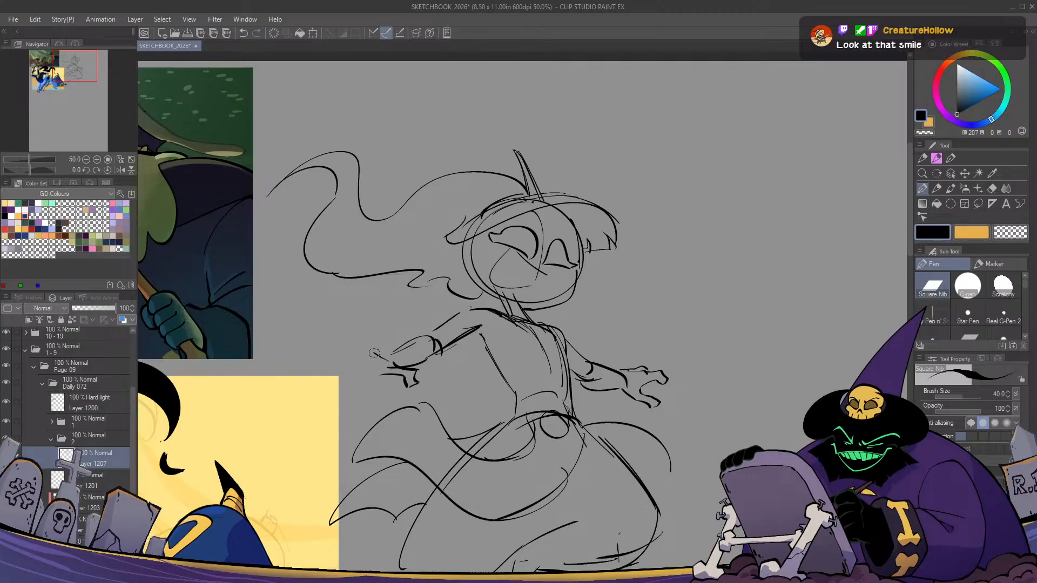
{"action": "mouse_move", "coordinate": [390, 359]}
{"action": "left_mouse_down"}
{"action": "mouse_move", "coordinate": [368, 351]}
{"action": "mouse_move", "coordinate": [359, 372]}
{"action": "mouse_move", "coordinate": [368, 362]}
{"action": "mouse_move", "coordinate": [385, 374]}
{"action": "mouse_move", "coordinate": [349, 351]}
{"action": "left_mouse_up"}
{"action": "key", "text": "ctrl+z"}
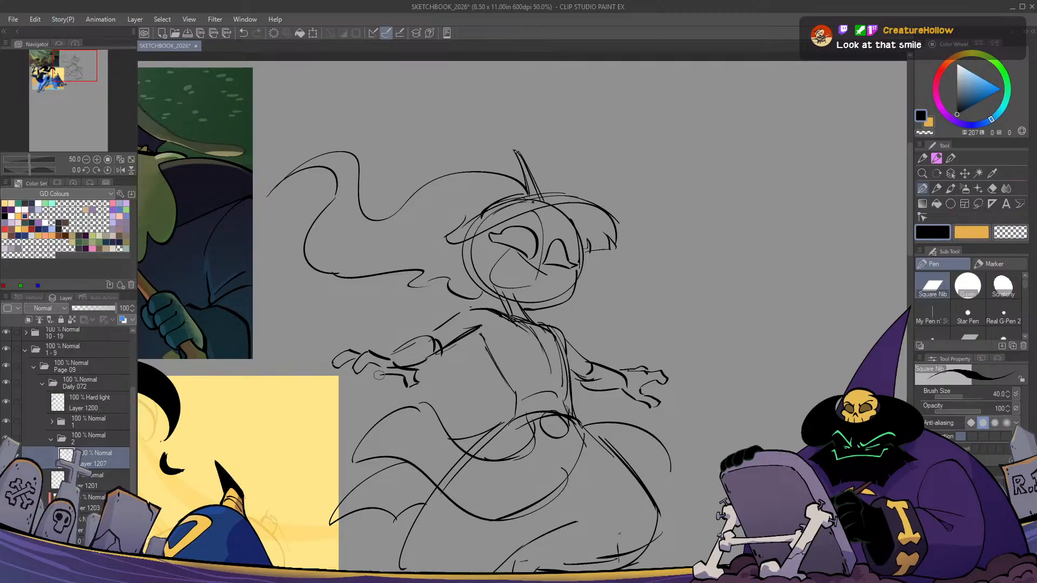
{"action": "key", "text": "h"}
{"action": "key", "text": "h"}
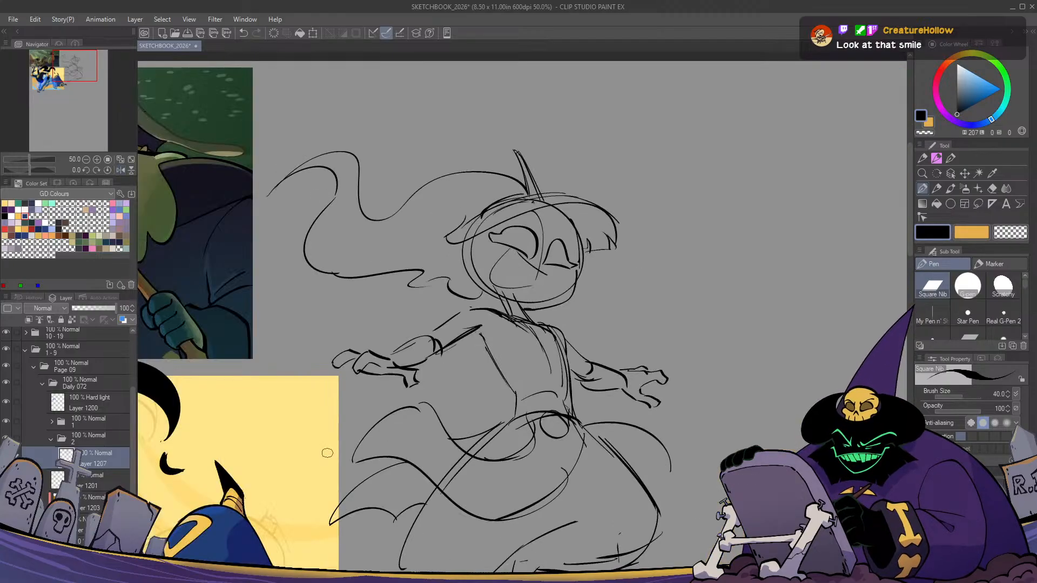
{"action": "left_click_drag", "start_coordinate": [333, 360], "coordinate": [321, 372]}
{"action": "key", "text": "h"}
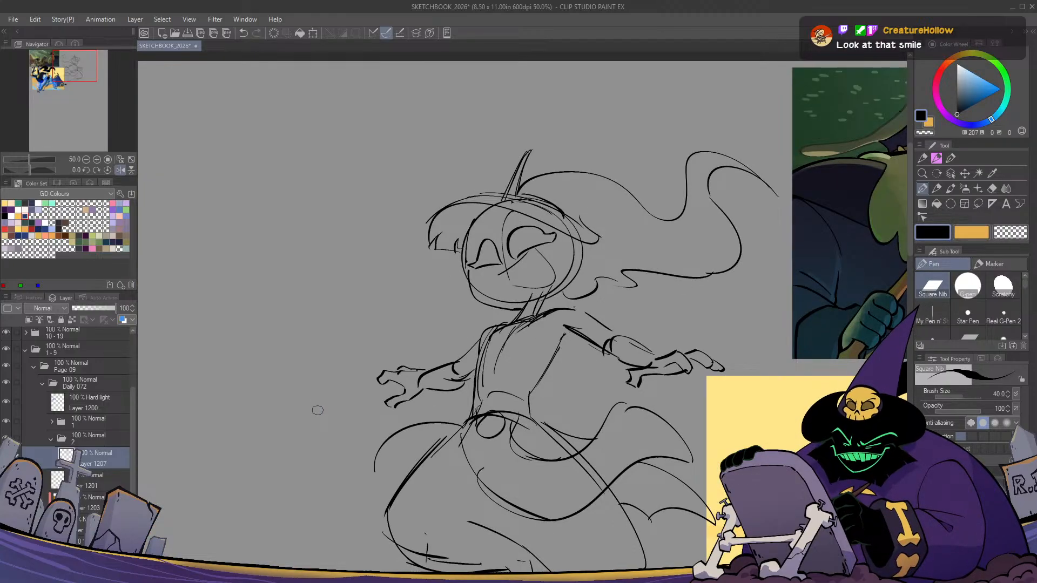
{"action": "key", "text": "h"}
Check the whole figure in mirrored view and rotate the sketch slightly counterclockwise so the body leans back
{"action": "scroll", "coordinate": [594, 341], "scroll_direction": "down", "scroll_amount": 5}
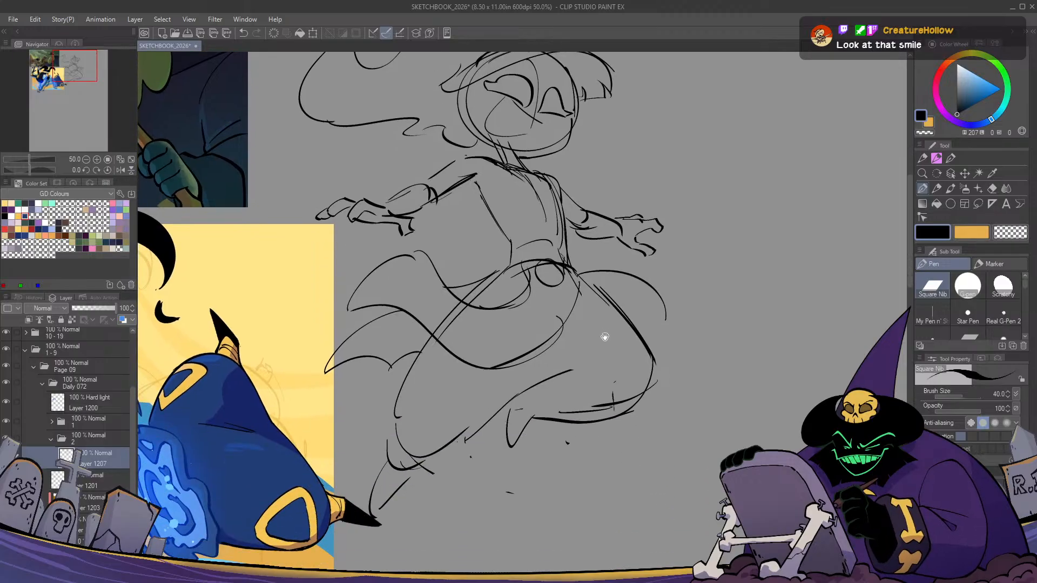
{"action": "key", "text": "h"}
{"action": "key", "text": "h"}
{"action": "key", "text": "ctrl+minus"}
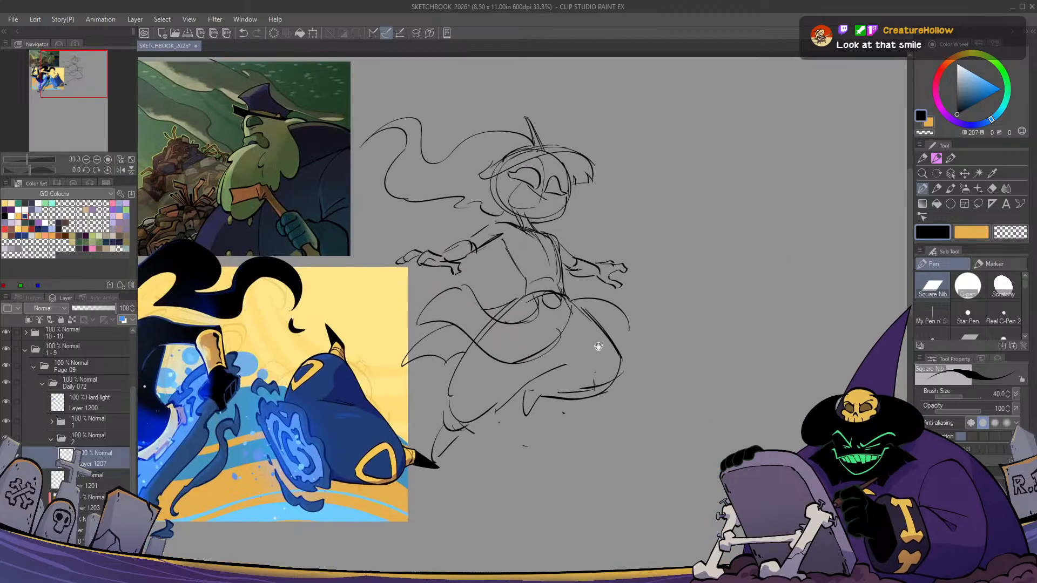
{"action": "key", "text": "ctrl+t"}
{"action": "left_click_drag", "start_coordinate": [709, 317], "coordinate": [634, 306]}
{"action": "key", "text": "Return"}
{"action": "key", "text": "ctrl+plus"}
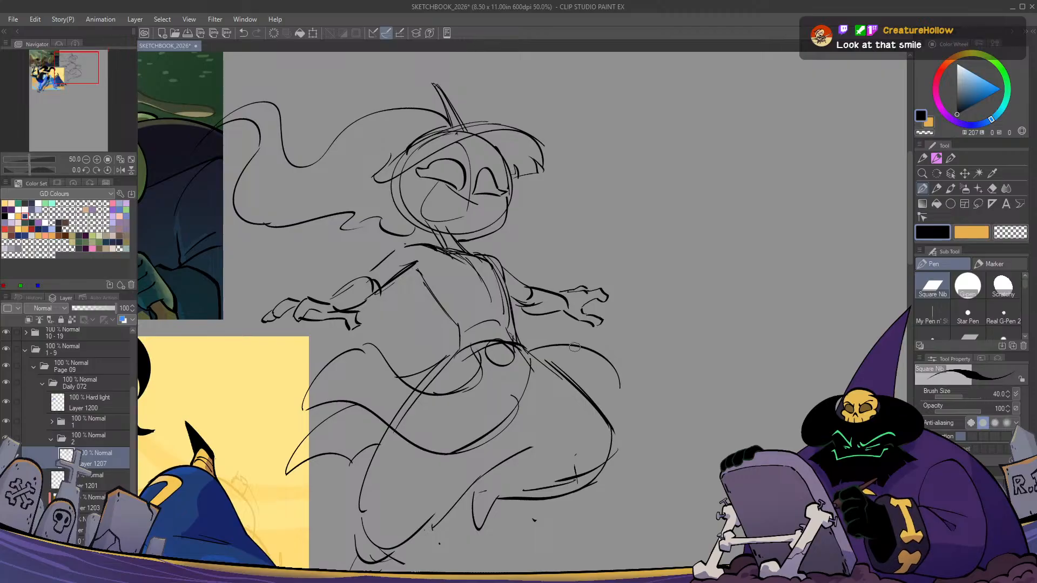
Select the head, hair, arms and torso above the waist, rotate them slightly counterclockwise and clear the selection
{"action": "key", "text": "m"}
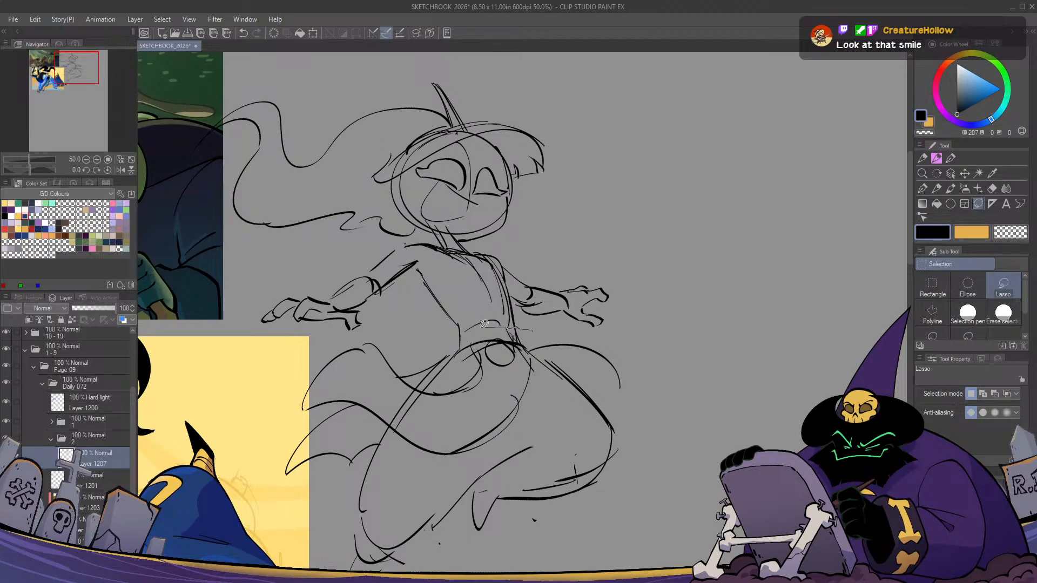
{"action": "mouse_move", "coordinate": [432, 315]}
{"action": "left_mouse_down"}
{"action": "mouse_move", "coordinate": [354, 335]}
{"action": "mouse_move", "coordinate": [269, 337]}
{"action": "mouse_move", "coordinate": [171, 175]}
{"action": "mouse_move", "coordinate": [340, 64]}
{"action": "mouse_move", "coordinate": [616, 118]}
{"action": "mouse_move", "coordinate": [646, 292]}
{"action": "mouse_move", "coordinate": [634, 322]}
{"action": "mouse_move", "coordinate": [584, 336]}
{"action": "mouse_move", "coordinate": [702, 333]}
{"action": "mouse_move", "coordinate": [698, 323]}
{"action": "mouse_move", "coordinate": [506, 301]}
{"action": "mouse_move", "coordinate": [695, 255]}
{"action": "mouse_move", "coordinate": [496, 311]}
{"action": "left_mouse_up"}
{"action": "key", "text": "ctrl+t"}
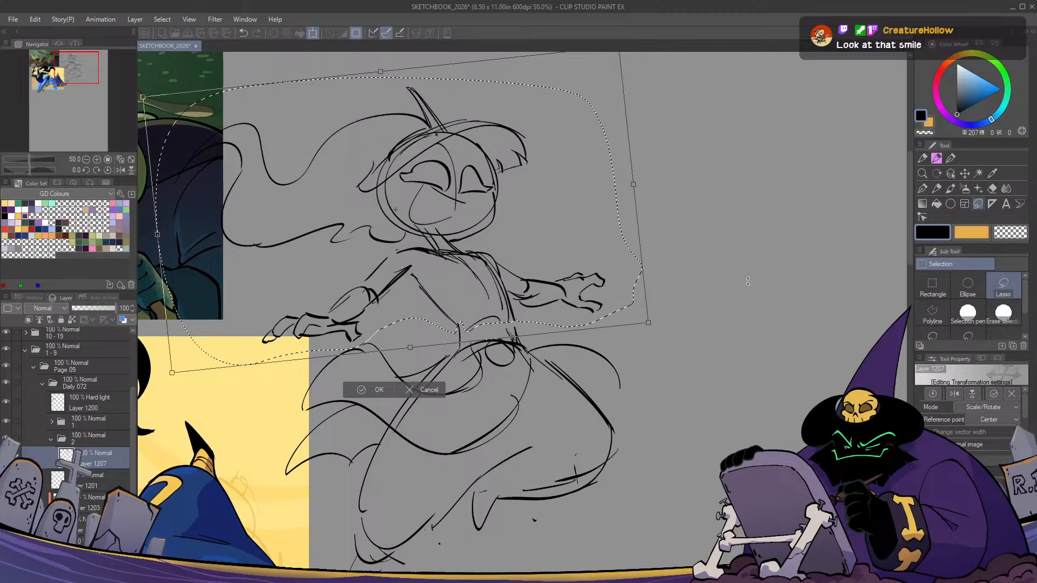
{"action": "key", "text": "Return"}
{"action": "key", "text": "ctrl+d"}
Try a sweeping line of action from the head down to the trailing foot, check it in mirrored view and undo it
{"action": "scroll", "coordinate": [719, 298], "scroll_direction": "down", "scroll_amount": 1}
{"action": "key", "text": "p"}
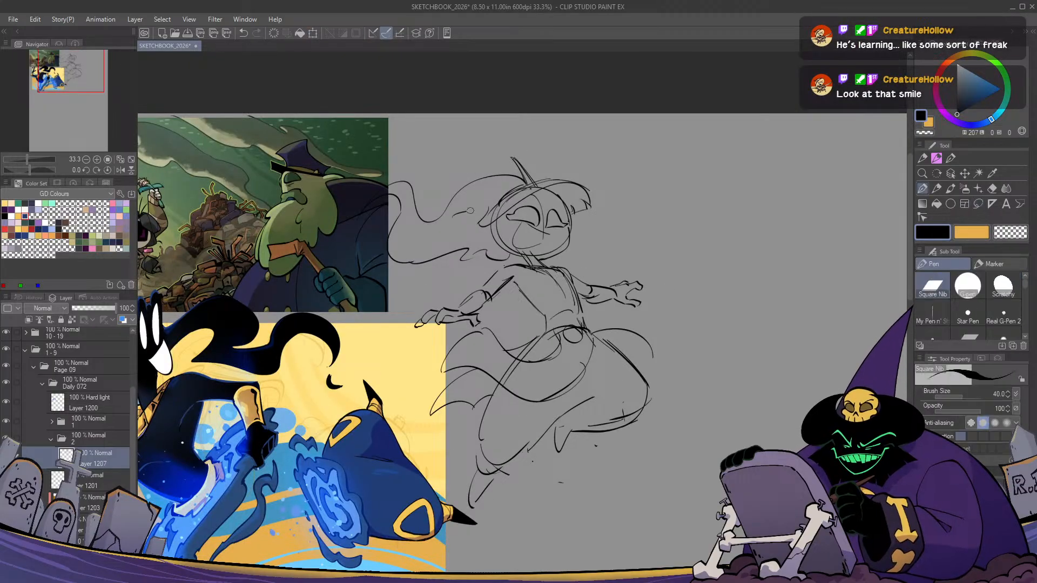
{"action": "left_click_drag", "start_coordinate": [589, 210], "coordinate": [467, 472]}
{"action": "key", "text": "h"}
{"action": "key", "text": "h"}
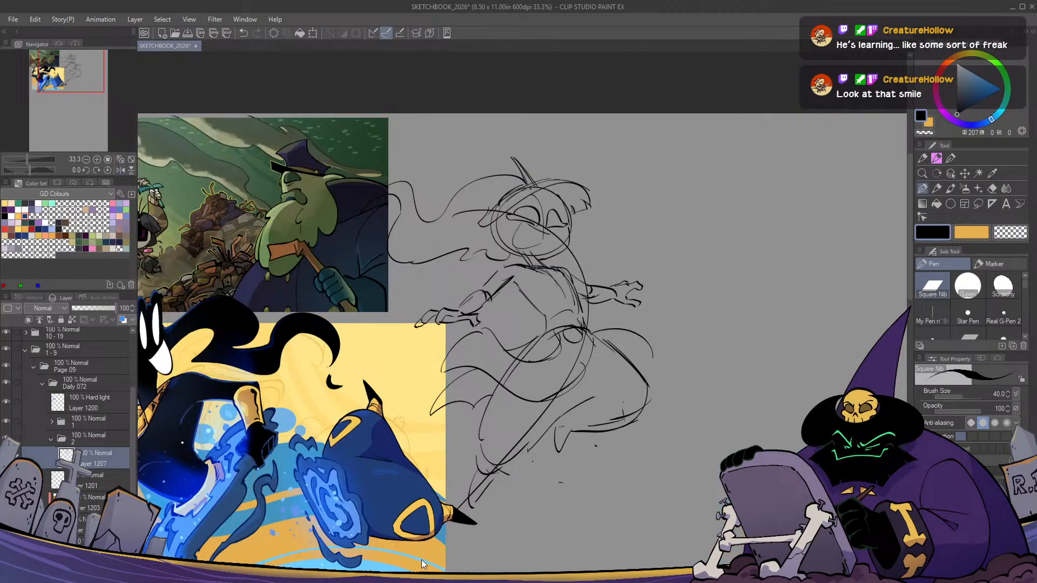
{"action": "key", "text": "ctrl+z"}
Select the outstretched arm in front of the torso, rotate it slightly downward and clear the selection
{"action": "scroll", "coordinate": [673, 387], "scroll_direction": "up", "scroll_amount": 1}
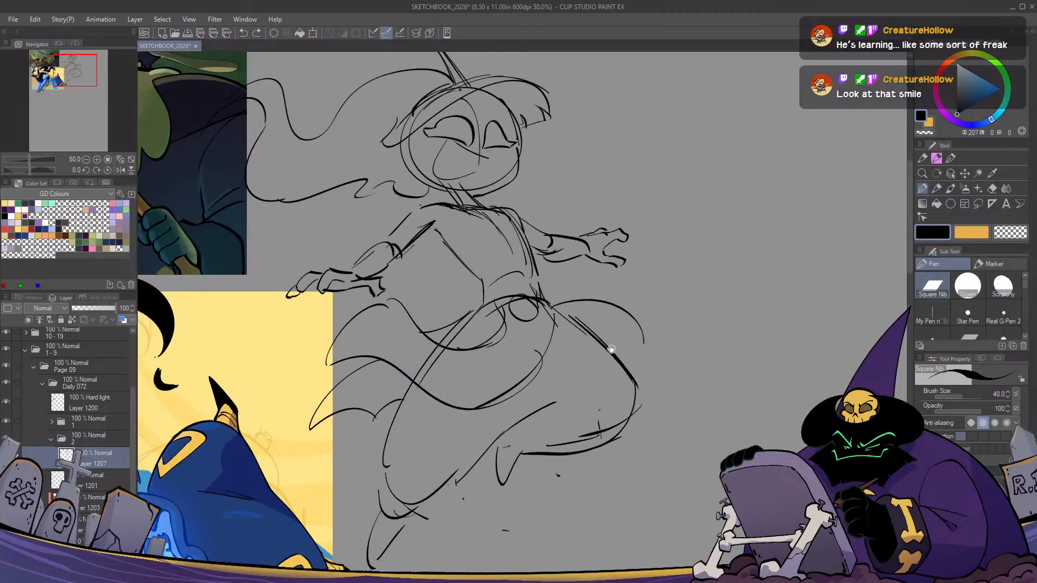
{"action": "key", "text": "m"}
{"action": "mouse_move", "coordinate": [644, 210]}
{"action": "left_mouse_down"}
{"action": "mouse_move", "coordinate": [567, 278]}
{"action": "mouse_move", "coordinate": [535, 249]}
{"action": "mouse_move", "coordinate": [531, 234]}
{"action": "mouse_move", "coordinate": [639, 208]}
{"action": "left_mouse_up"}
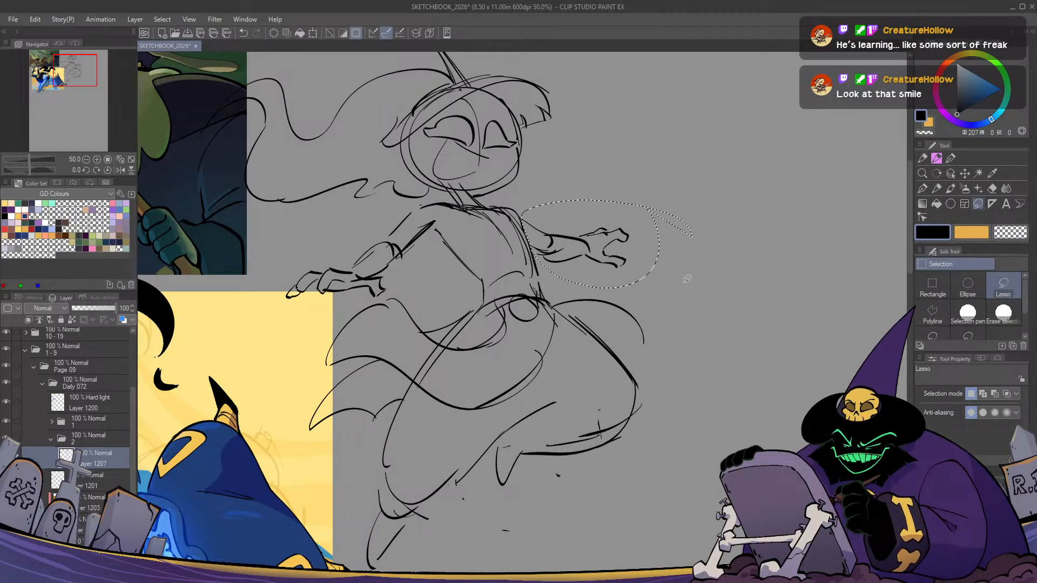
{"action": "key", "text": "ctrl+t"}
{"action": "left_click_drag", "start_coordinate": [602, 251], "coordinate": [601, 278]}
{"action": "key", "text": "Return"}
{"action": "key", "text": "ctrl+d"}
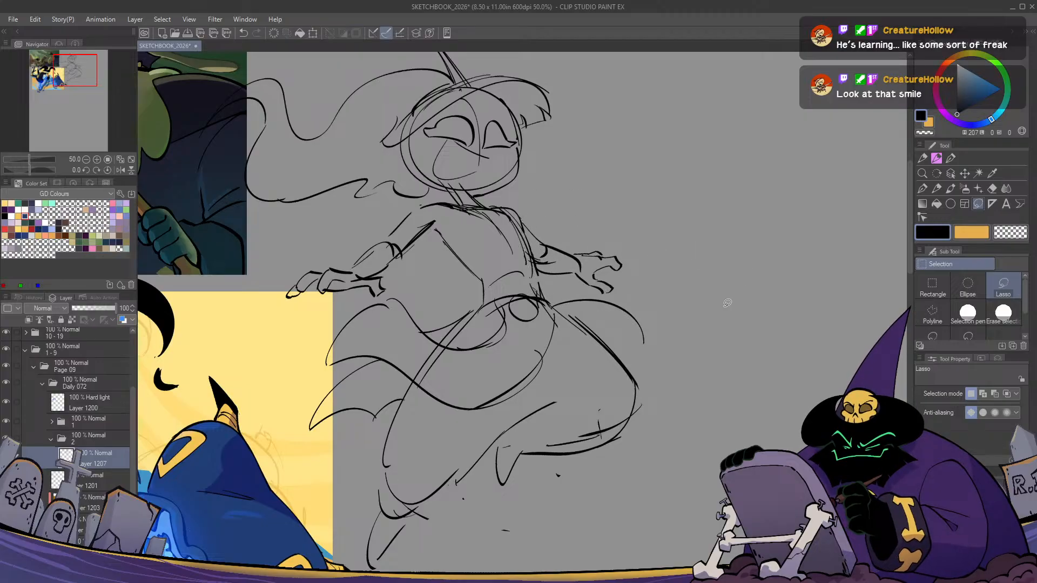
Extend the cloth curve behind the front thigh and sketch the baggy trouser hem and underside of the trailing leg
{"action": "key", "text": "p"}
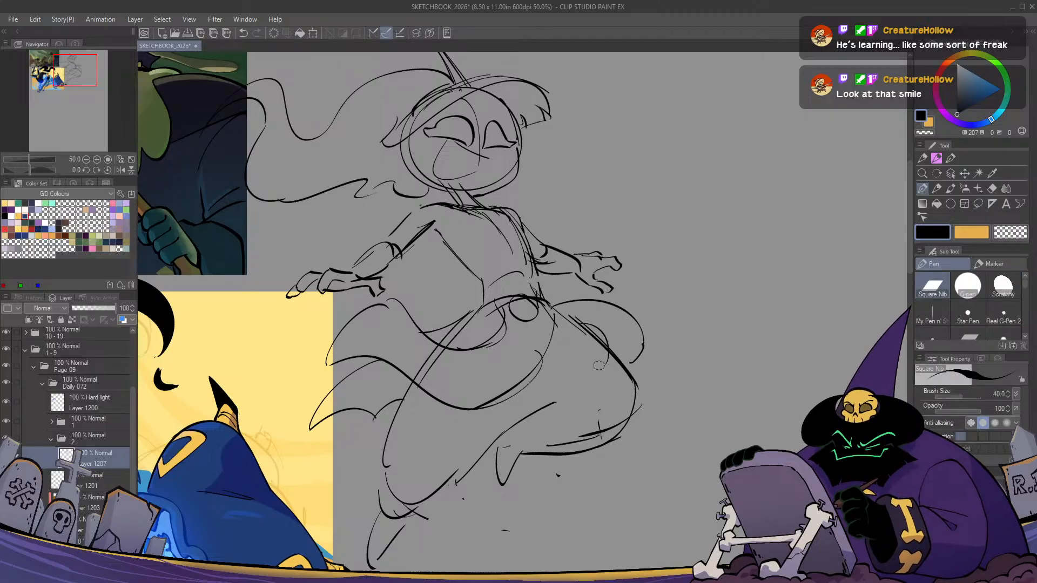
{"action": "key", "text": "h"}
{"action": "key", "text": "h"}
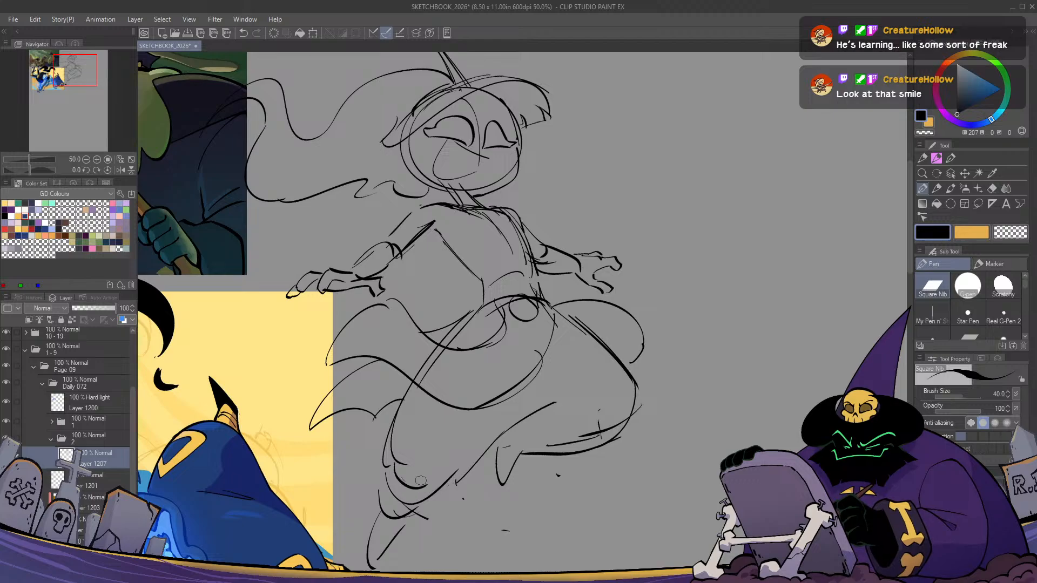
{"action": "left_click_drag", "start_coordinate": [390, 433], "coordinate": [444, 485]}
{"action": "mouse_move", "coordinate": [398, 459]}
{"action": "left_mouse_down"}
{"action": "mouse_move", "coordinate": [472, 452]}
{"action": "mouse_move", "coordinate": [454, 474]}
{"action": "mouse_move", "coordinate": [580, 389]}
{"action": "left_mouse_up"}
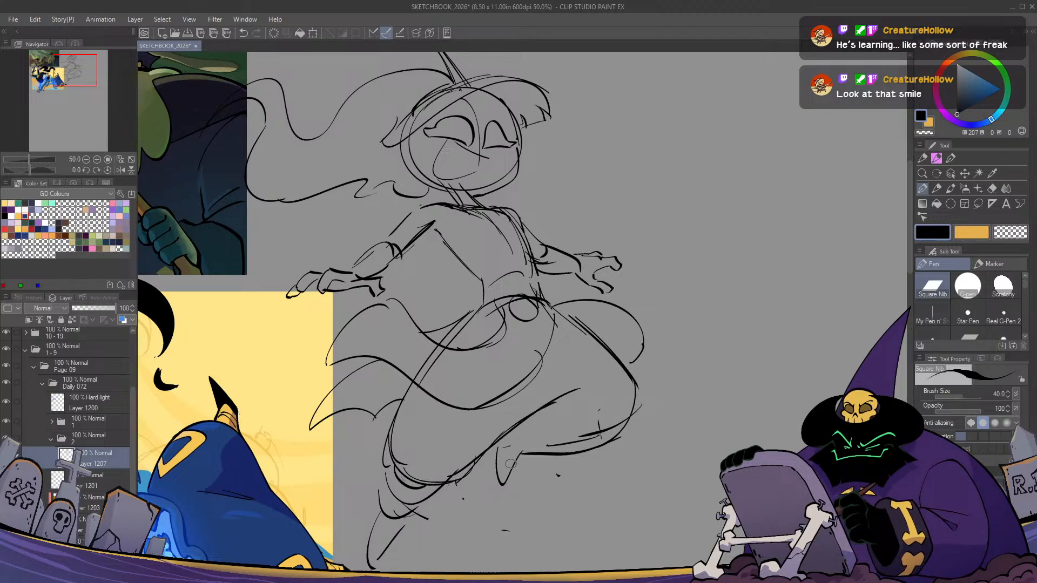
Sketch the trailing leg's ankle cuff and narrow pointed foot below the trouser hem, checking the figure in mirrored view
{"action": "left_click_drag", "start_coordinate": [400, 480], "coordinate": [410, 502]}
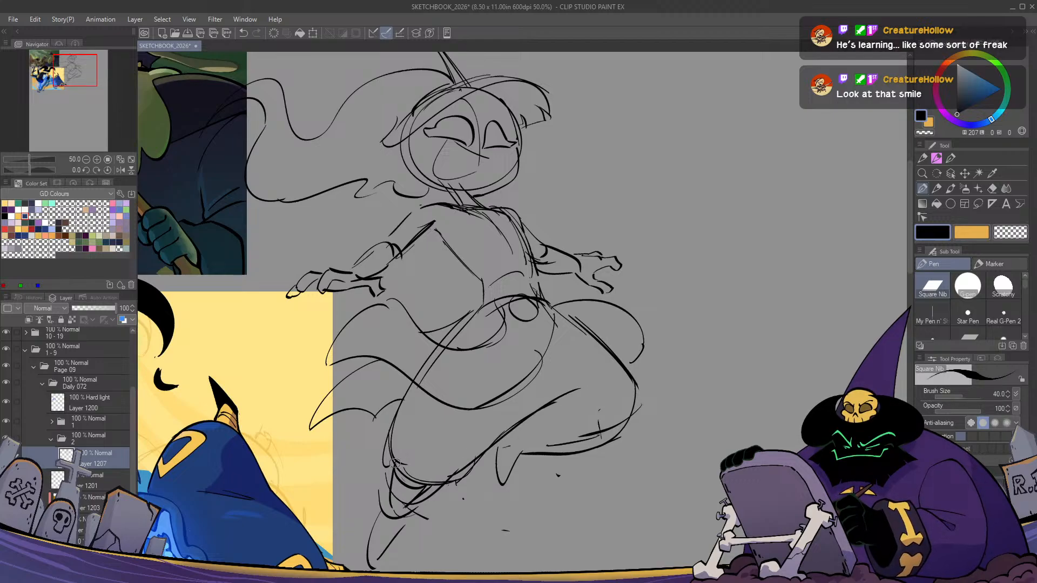
{"action": "left_click_drag", "start_coordinate": [395, 462], "coordinate": [390, 502]}
{"action": "key", "text": "h"}
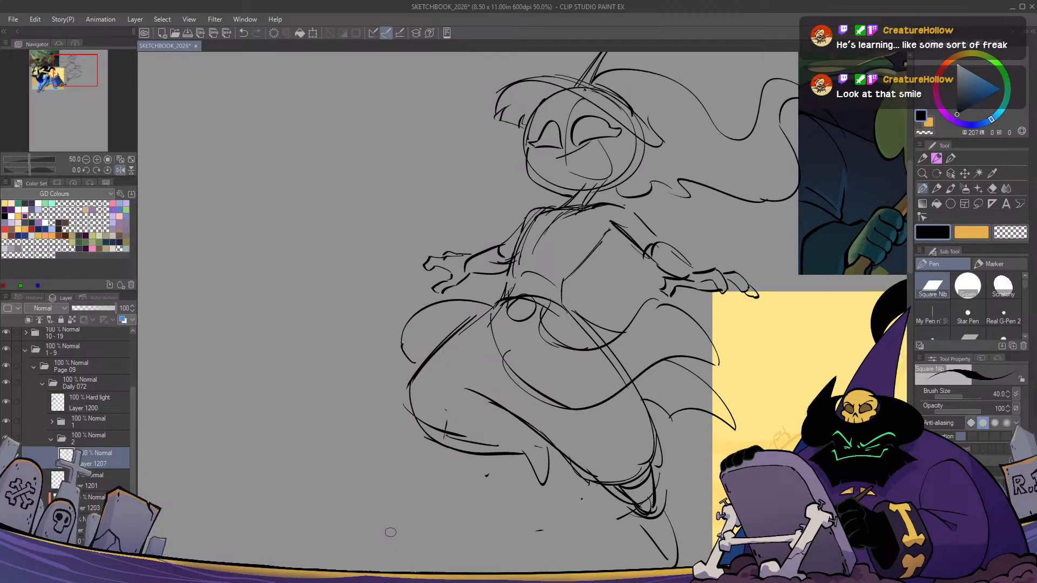
{"action": "key", "text": "h"}
{"action": "mouse_move", "coordinate": [434, 478]}
{"action": "left_mouse_down"}
{"action": "mouse_move", "coordinate": [441, 423]}
{"action": "mouse_move", "coordinate": [390, 456]}
{"action": "left_mouse_up"}
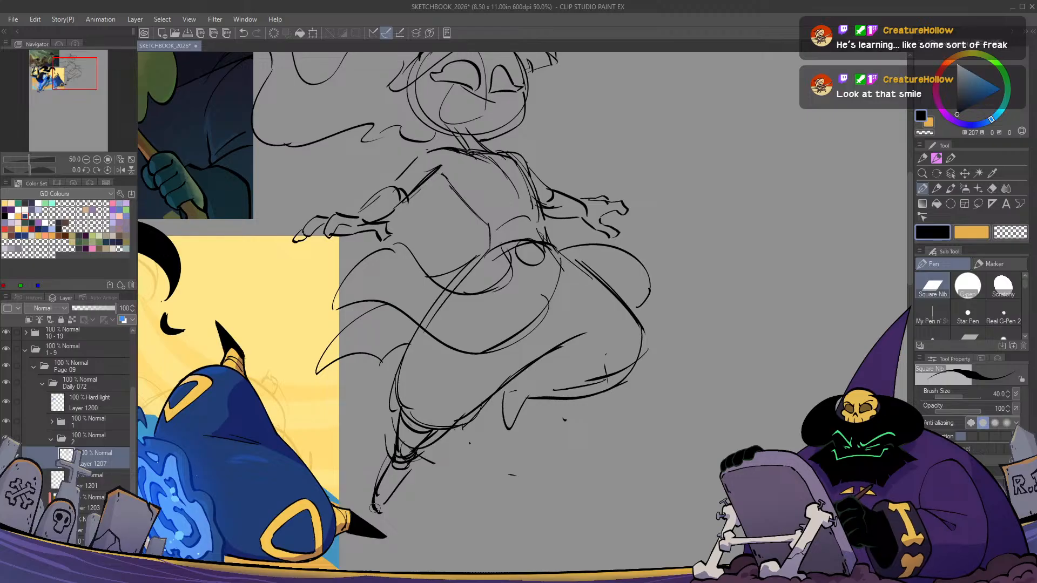
{"action": "mouse_move", "coordinate": [377, 495]}
{"action": "left_mouse_down"}
{"action": "mouse_move", "coordinate": [377, 512]}
{"action": "mouse_move", "coordinate": [411, 466]}
{"action": "left_mouse_up"}
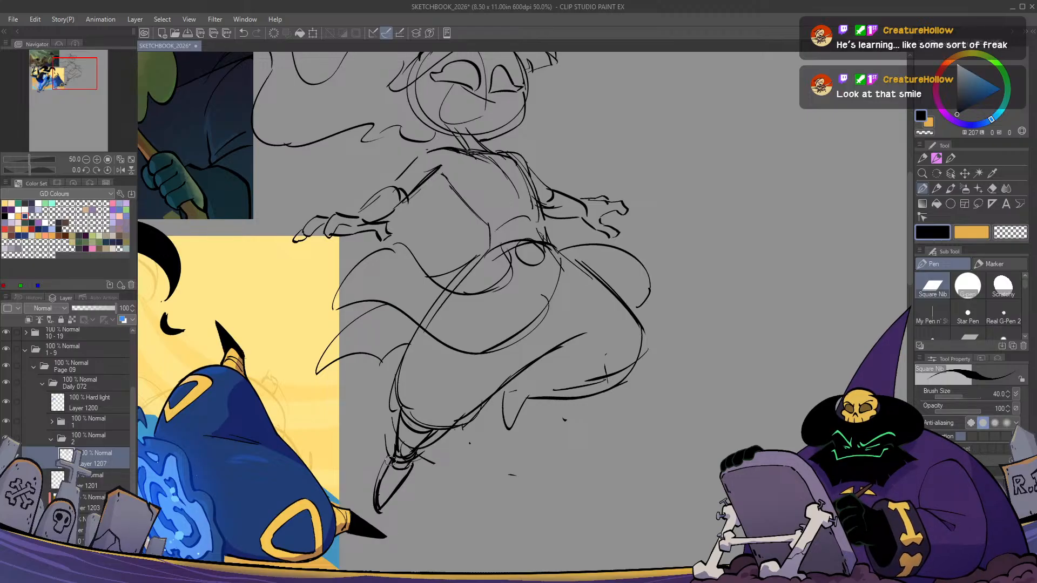
{"action": "key", "text": "h"}
{"action": "key", "text": "h"}
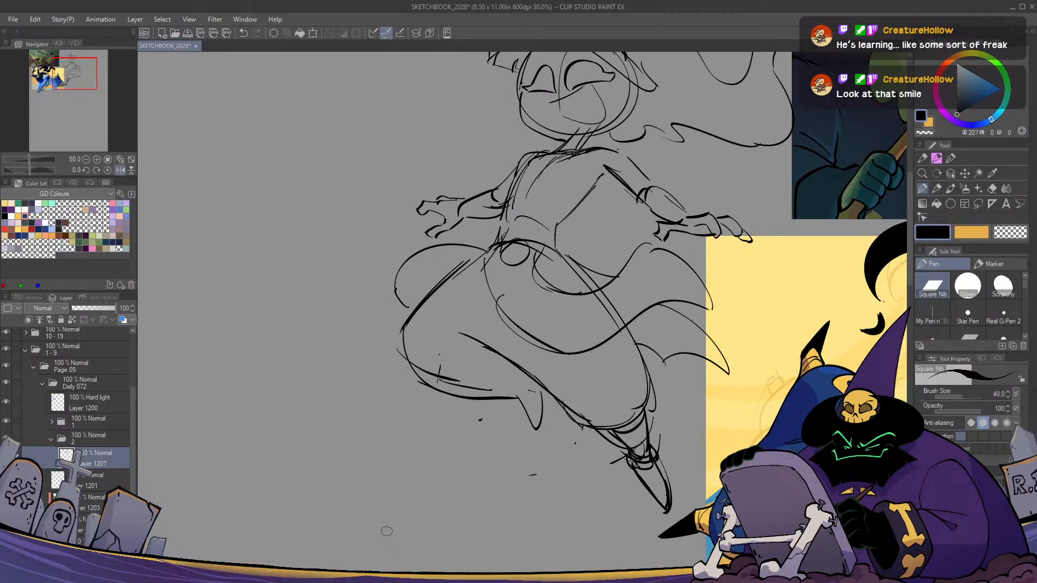
Redraw the bent front leg with a rounded trouser hem and a slim shin folded back under the thigh, undoing strokes that miss
{"action": "left_click_drag", "start_coordinate": [568, 346], "coordinate": [599, 379]}
{"action": "key", "text": "ctrl+z"}
{"action": "mouse_move", "coordinate": [645, 336]}
{"action": "left_mouse_down"}
{"action": "mouse_move", "coordinate": [642, 385]}
{"action": "mouse_move", "coordinate": [589, 394]}
{"action": "mouse_move", "coordinate": [574, 376]}
{"action": "mouse_move", "coordinate": [598, 390]}
{"action": "mouse_move", "coordinate": [598, 371]}
{"action": "mouse_move", "coordinate": [607, 375]}
{"action": "mouse_move", "coordinate": [565, 343]}
{"action": "left_mouse_up"}
{"action": "mouse_move", "coordinate": [565, 342]}
{"action": "left_mouse_down"}
{"action": "mouse_move", "coordinate": [565, 368]}
{"action": "mouse_move", "coordinate": [551, 351]}
{"action": "mouse_move", "coordinate": [554, 384]}
{"action": "mouse_move", "coordinate": [513, 414]}
{"action": "mouse_move", "coordinate": [504, 397]}
{"action": "mouse_move", "coordinate": [509, 427]}
{"action": "left_mouse_up"}
{"action": "key", "text": "h"}
{"action": "key", "text": "h"}
{"action": "key", "text": "ctrl+z"}
{"action": "key", "text": "e"}
{"action": "key", "text": "p"}
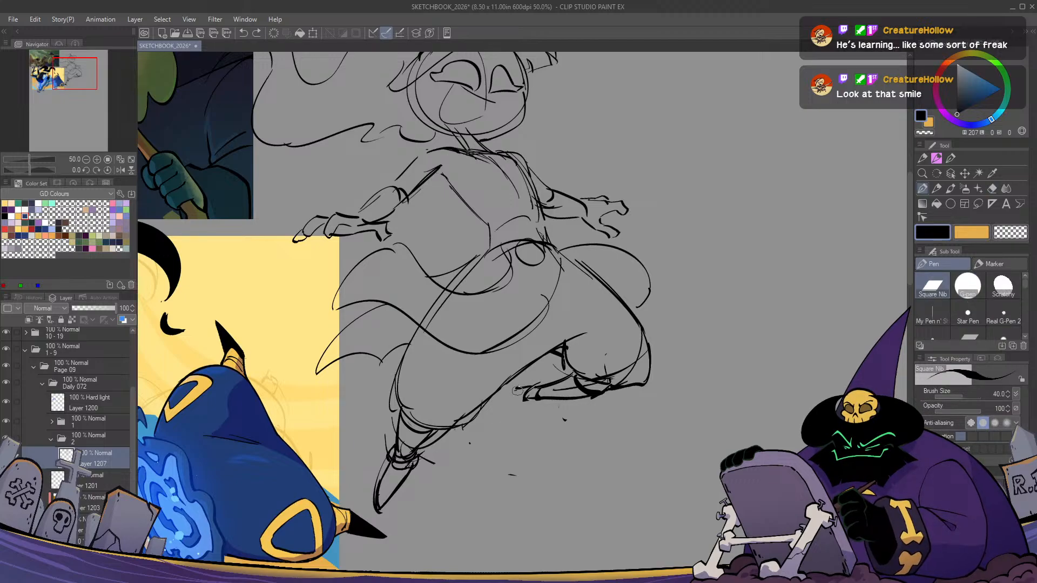
Sketch a pointed foot hanging from the folded front shin, redoing a missed stroke and checking in mirrored view
{"action": "mouse_move", "coordinate": [517, 389]}
{"action": "left_mouse_down"}
{"action": "mouse_move", "coordinate": [497, 423]}
{"action": "mouse_move", "coordinate": [535, 403]}
{"action": "left_mouse_up"}
{"action": "key", "text": "h"}
{"action": "key", "text": "h"}
{"action": "key", "text": "ctrl+z"}
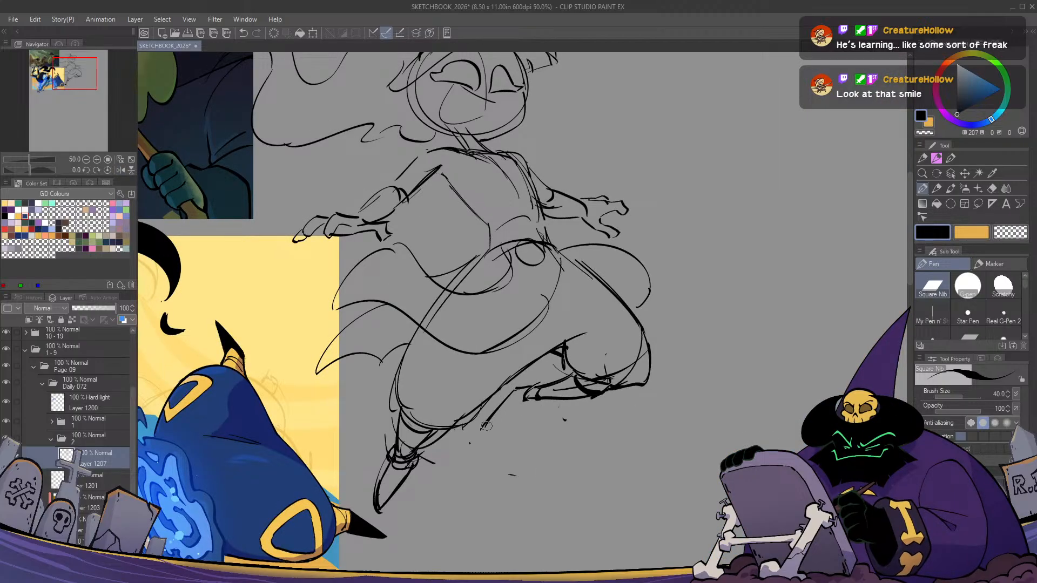
{"action": "key", "text": "h"}
{"action": "key", "text": "h"}
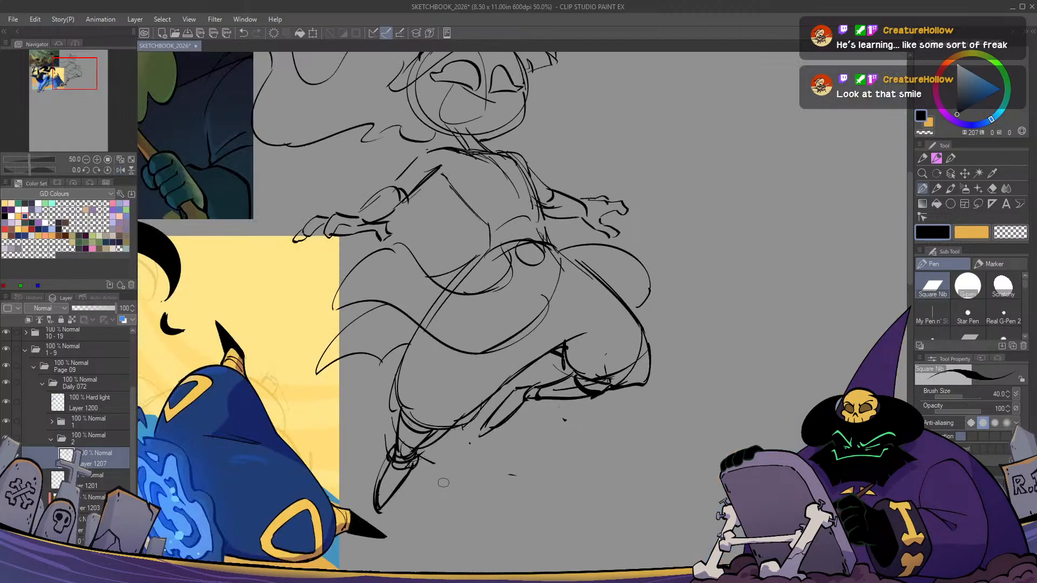
Rework the trouser fold lines under the front thigh and between the legs, checking the figure in mirrored view
{"action": "left_click_drag", "start_coordinate": [442, 483], "coordinate": [418, 508]}
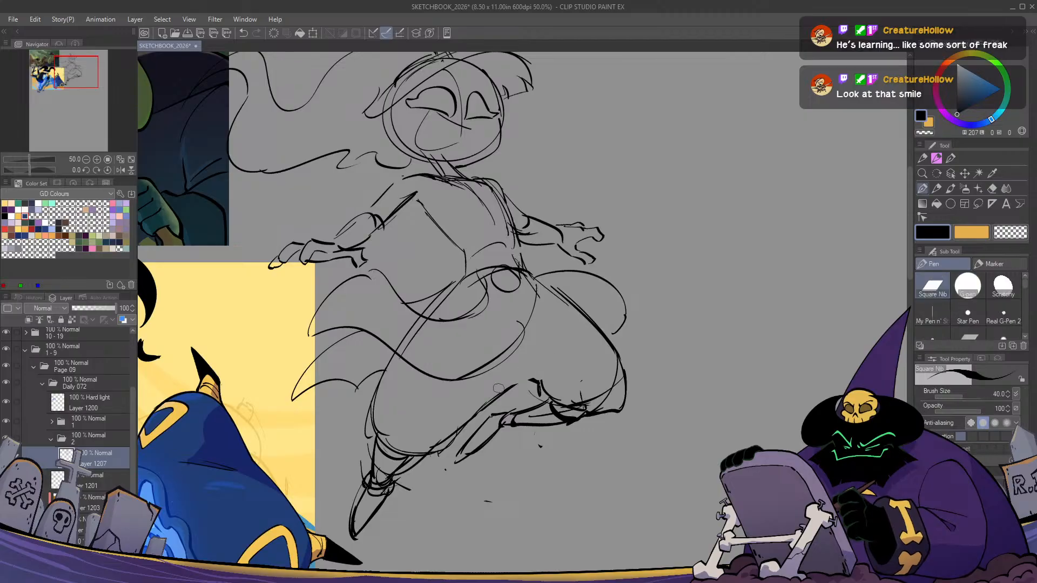
{"action": "key", "text": "h"}
{"action": "key", "text": "h"}
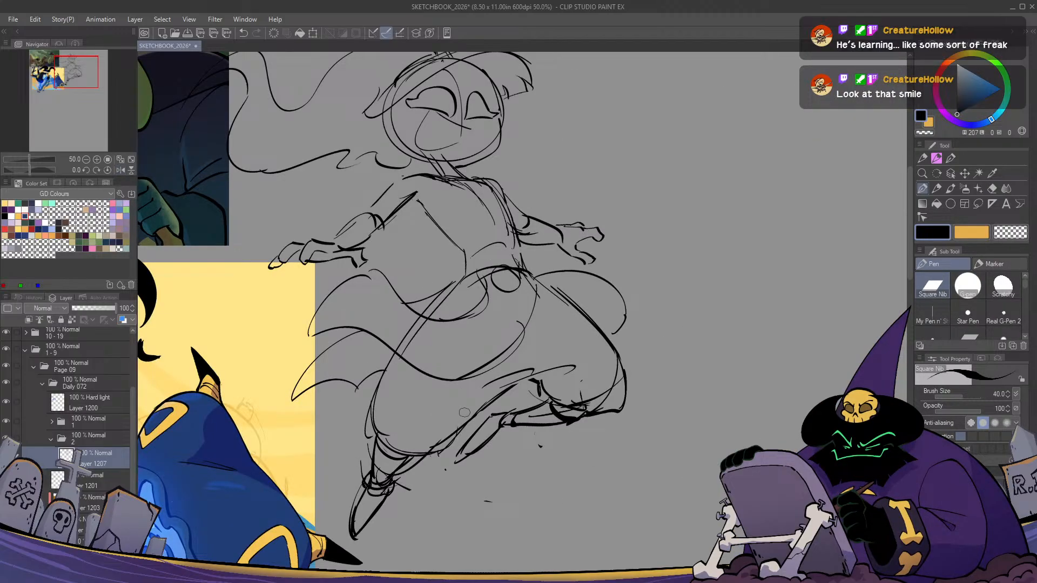
{"action": "left_click_drag", "start_coordinate": [465, 413], "coordinate": [428, 457]}
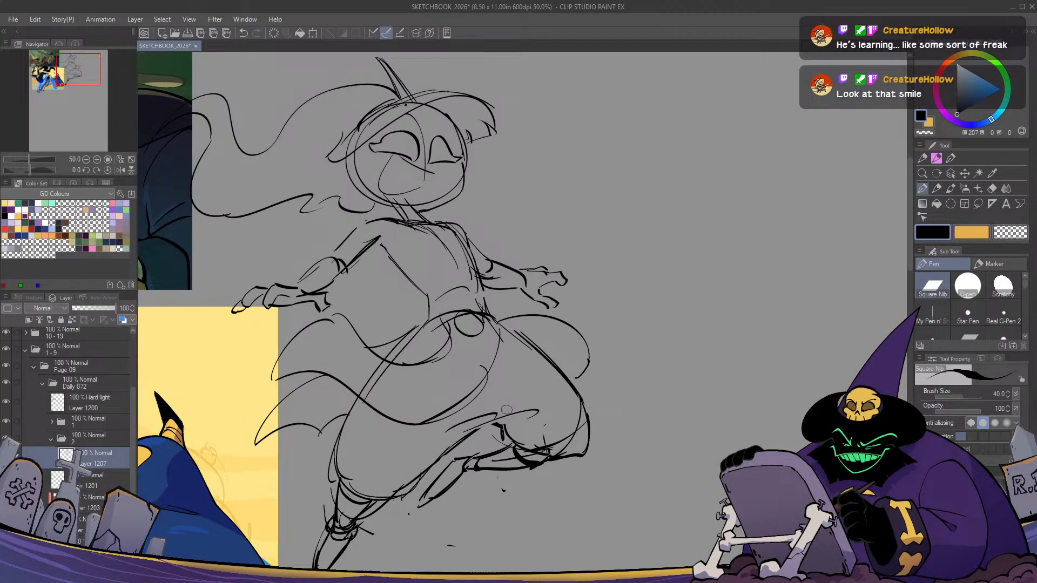
{"action": "key", "text": "h"}
{"action": "key", "text": "h"}
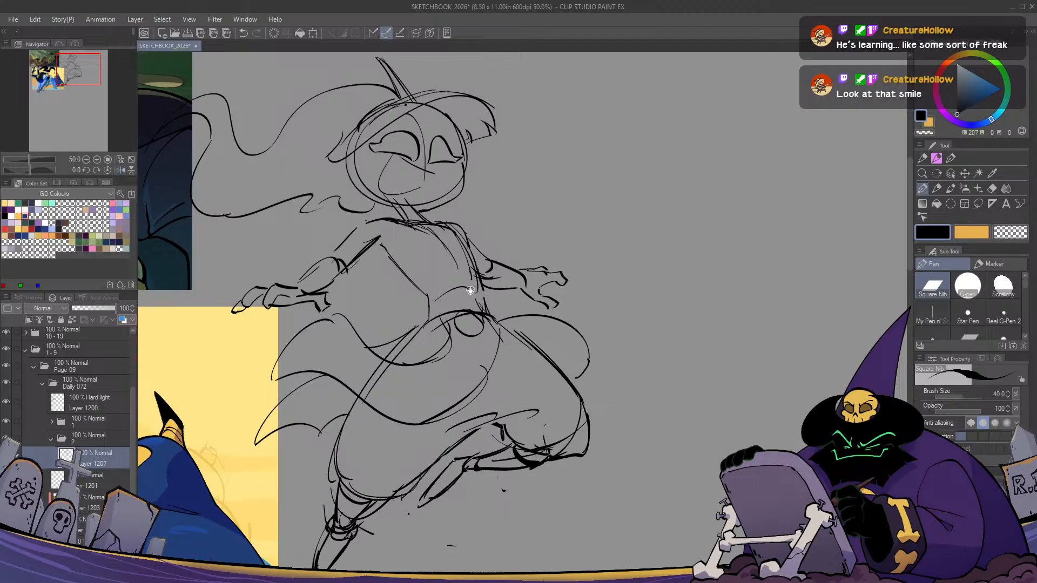
Sketch a curved hem for the top across the midriff above the belt, undoing and redrawing it until it fits
{"action": "left_click_drag", "start_coordinate": [455, 256], "coordinate": [501, 319]}
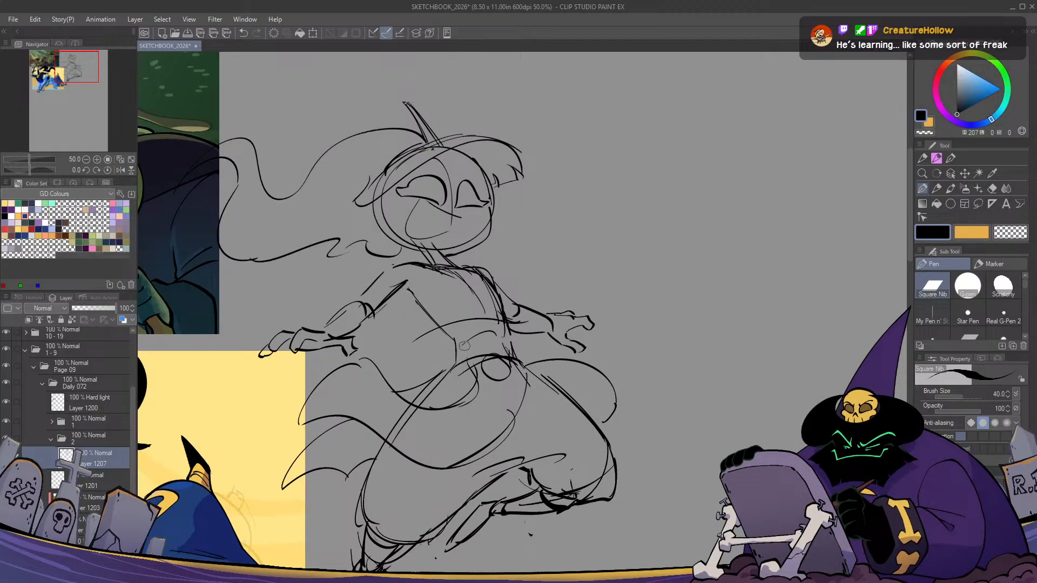
{"action": "key", "text": "ctrl+z"}
{"action": "mouse_move", "coordinate": [507, 331]}
{"action": "left_mouse_down"}
{"action": "mouse_move", "coordinate": [433, 344]}
{"action": "mouse_move", "coordinate": [492, 323]}
{"action": "mouse_move", "coordinate": [426, 352]}
{"action": "mouse_move", "coordinate": [435, 337]}
{"action": "left_mouse_up"}
{"action": "key", "text": "ctrl+z"}
{"action": "key", "text": "e"}
{"action": "key", "text": "p"}
{"action": "key", "text": "ctrl+z"}
{"action": "key", "text": "ctrl+z"}
{"action": "left_click_drag", "start_coordinate": [503, 325], "coordinate": [429, 340]}
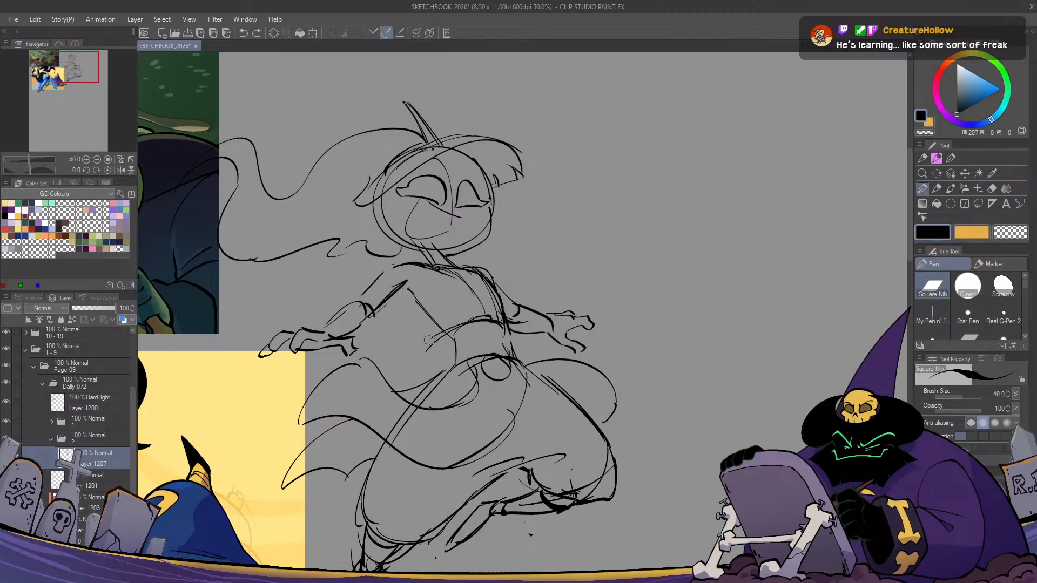
Sketch the near shoulder seam and a short flared sleeve over the trailing upper arm, undoing strokes that miss
{"action": "mouse_move", "coordinate": [422, 267]}
{"action": "left_mouse_down"}
{"action": "mouse_move", "coordinate": [413, 317]}
{"action": "mouse_move", "coordinate": [400, 312]}
{"action": "left_mouse_up"}
{"action": "key", "text": "ctrl+z"}
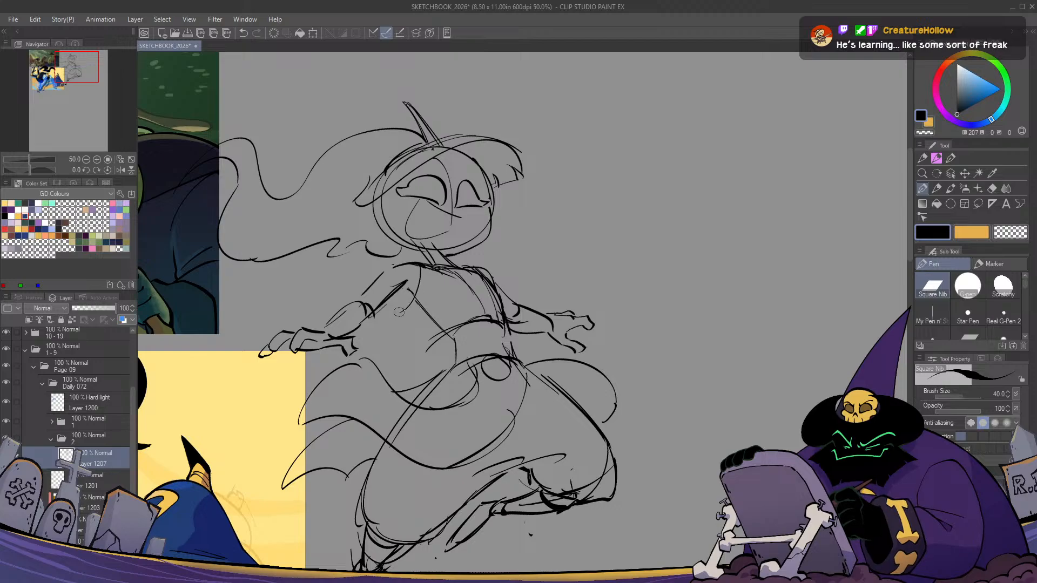
{"action": "key", "text": "h"}
{"action": "key", "text": "h"}
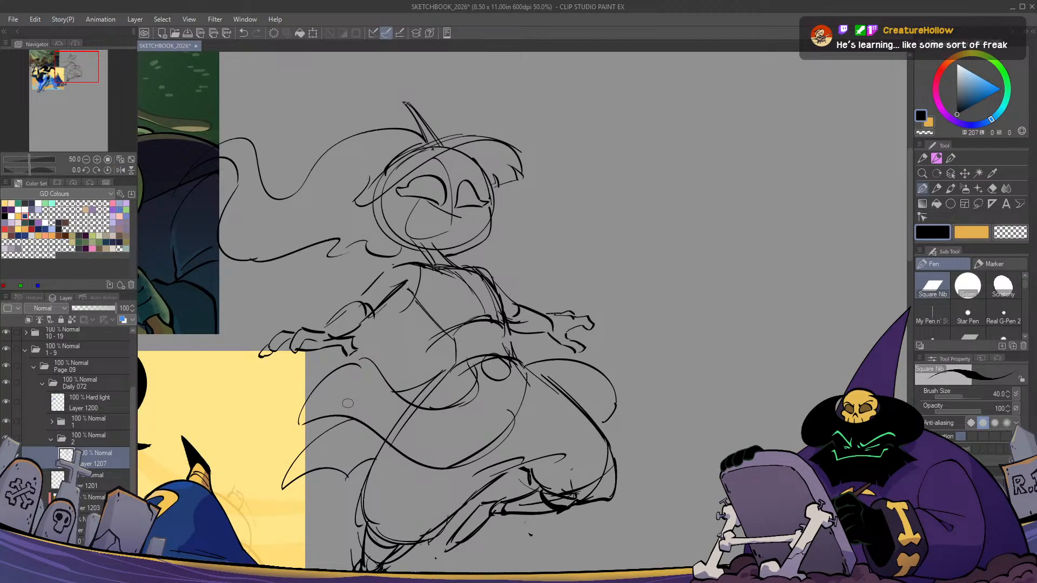
{"action": "mouse_move", "coordinate": [402, 285]}
{"action": "left_mouse_down"}
{"action": "mouse_move", "coordinate": [344, 295]}
{"action": "mouse_move", "coordinate": [396, 266]}
{"action": "left_mouse_up"}
{"action": "key", "text": "ctrl+z"}
{"action": "mouse_move", "coordinate": [337, 285]}
{"action": "left_mouse_down"}
{"action": "mouse_move", "coordinate": [380, 272]}
{"action": "mouse_move", "coordinate": [413, 280]}
{"action": "left_mouse_up"}
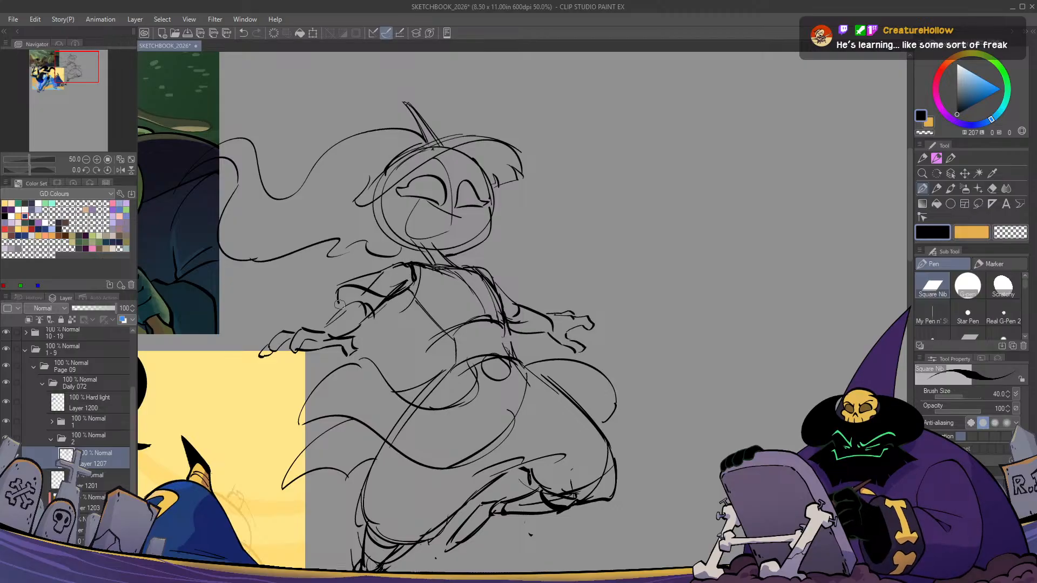
Sketch a small rounded sleeve on the far shoulder, redrawing it once and checking in mirrored view
{"action": "key", "text": "h"}
{"action": "key", "text": "h"}
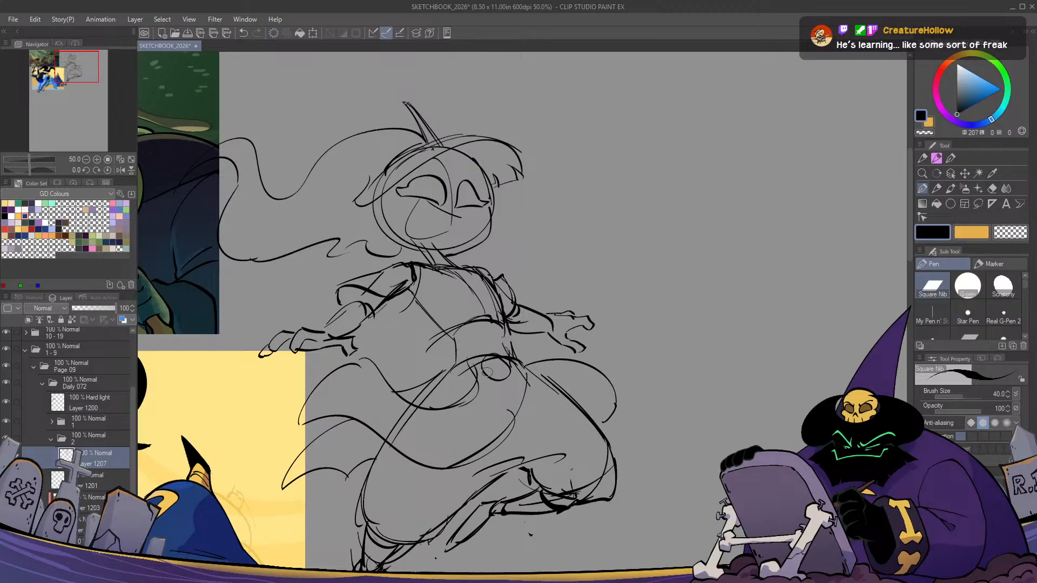
{"action": "key", "text": "h"}
{"action": "key", "text": "h"}
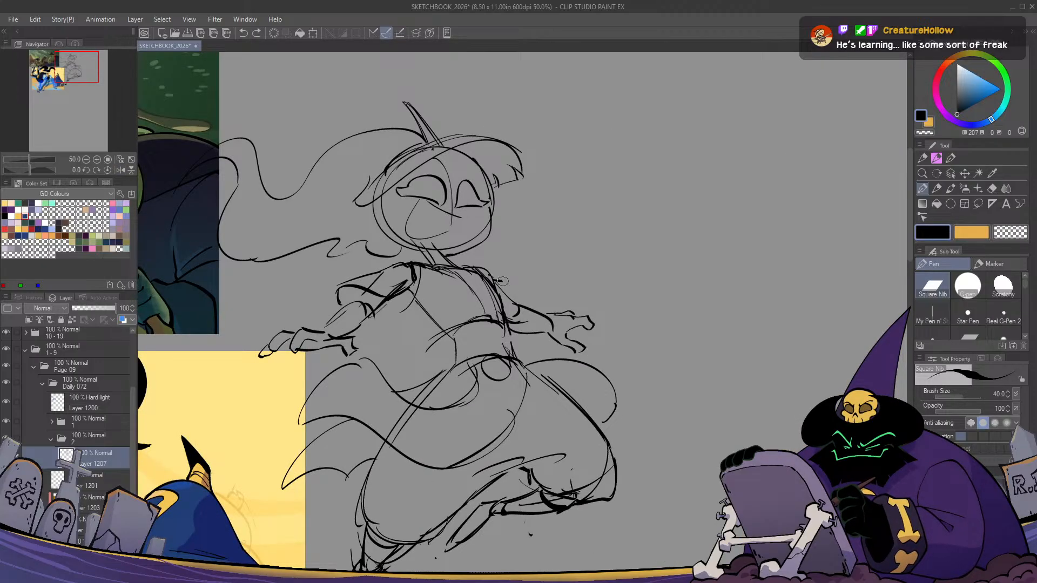
{"action": "key", "text": "h"}
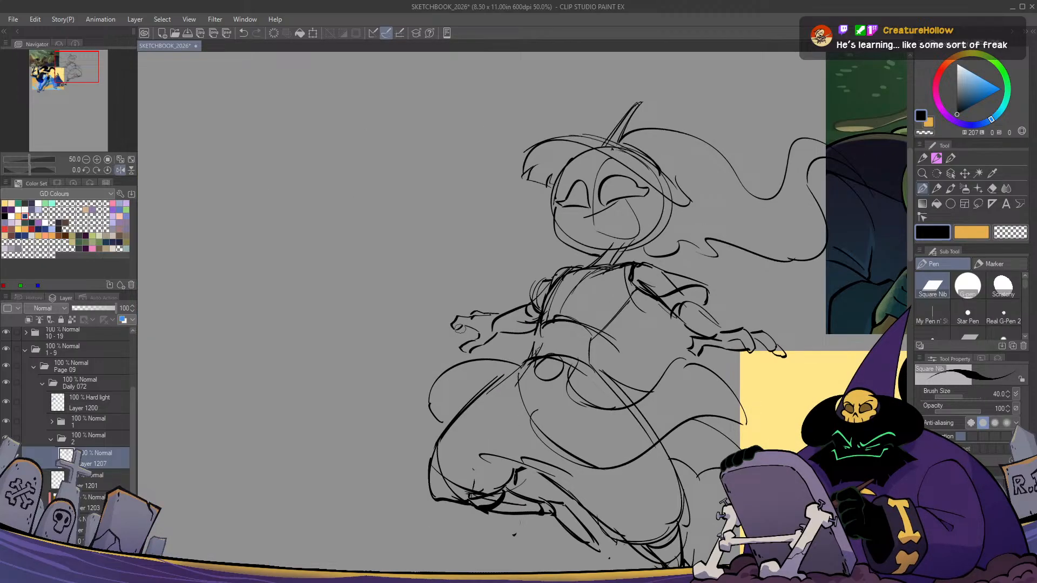
{"action": "key", "text": "h"}
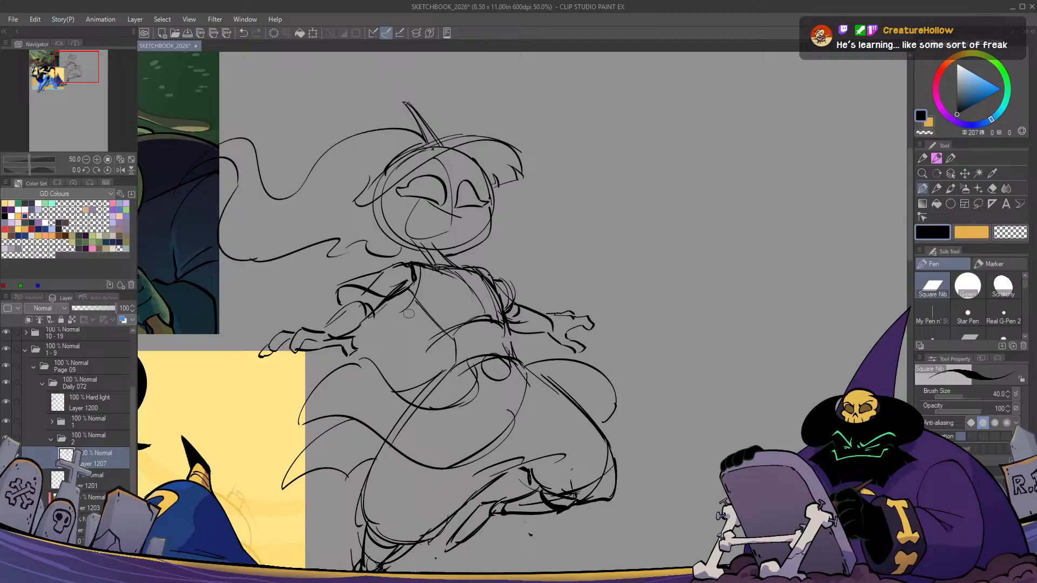
Draw a curved neckline across the upper chest, undoing the first lower attempt
{"action": "left_click_drag", "start_coordinate": [410, 290], "coordinate": [479, 292]}
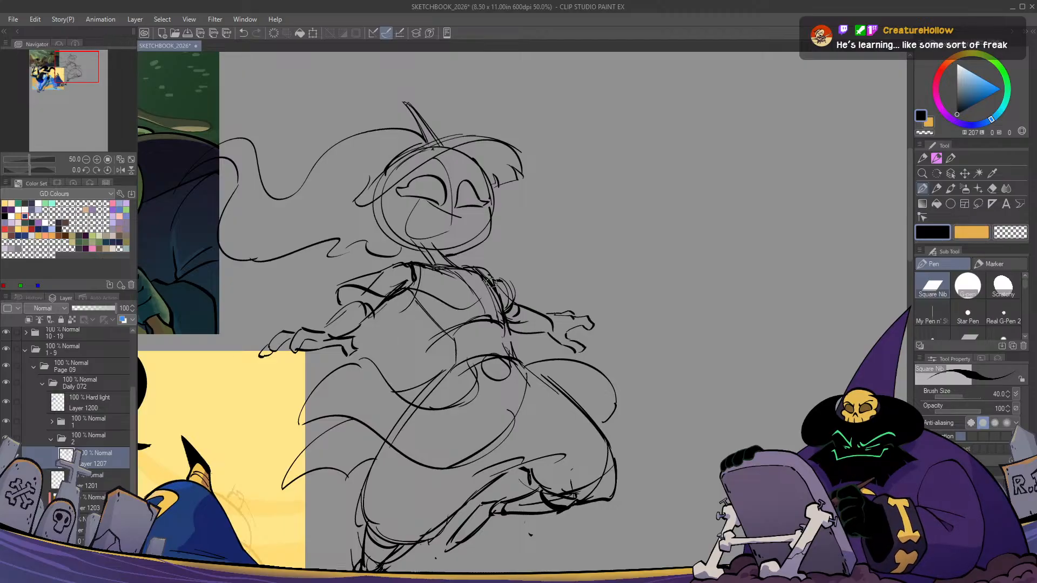
{"action": "key", "text": "ctrl+z"}
{"action": "mouse_move", "coordinate": [422, 267]}
{"action": "left_mouse_down"}
{"action": "mouse_move", "coordinate": [478, 285]}
{"action": "mouse_move", "coordinate": [488, 277]}
{"action": "left_mouse_up"}
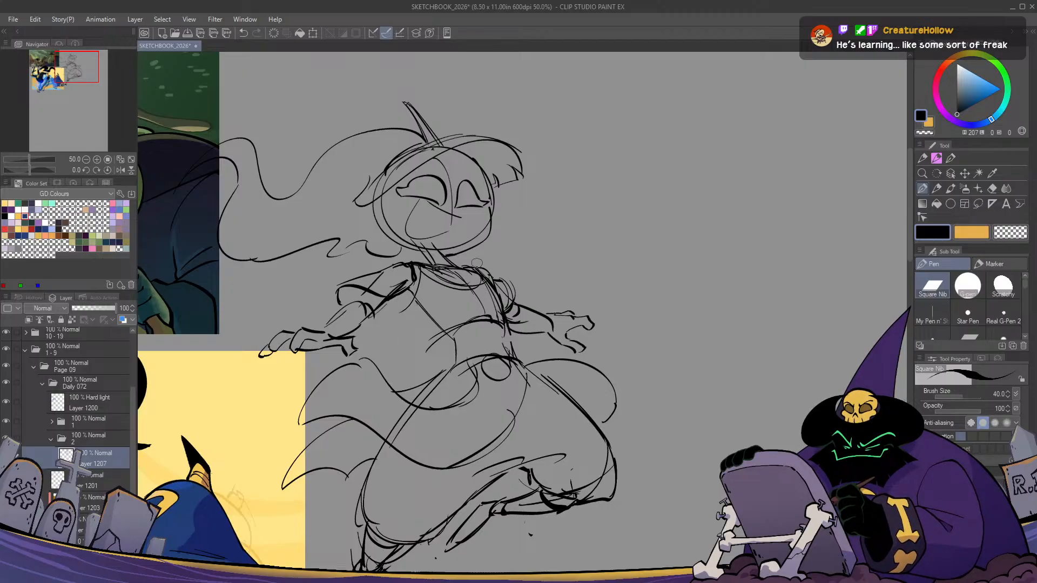
Sketch the loose pointed back corner of the short top down from the near armpit, redrawing it and checking in mirrored view
{"action": "mouse_move", "coordinate": [414, 294]}
{"action": "left_mouse_down"}
{"action": "mouse_move", "coordinate": [419, 370]}
{"action": "mouse_move", "coordinate": [470, 340]}
{"action": "left_mouse_up"}
{"action": "key", "text": "h"}
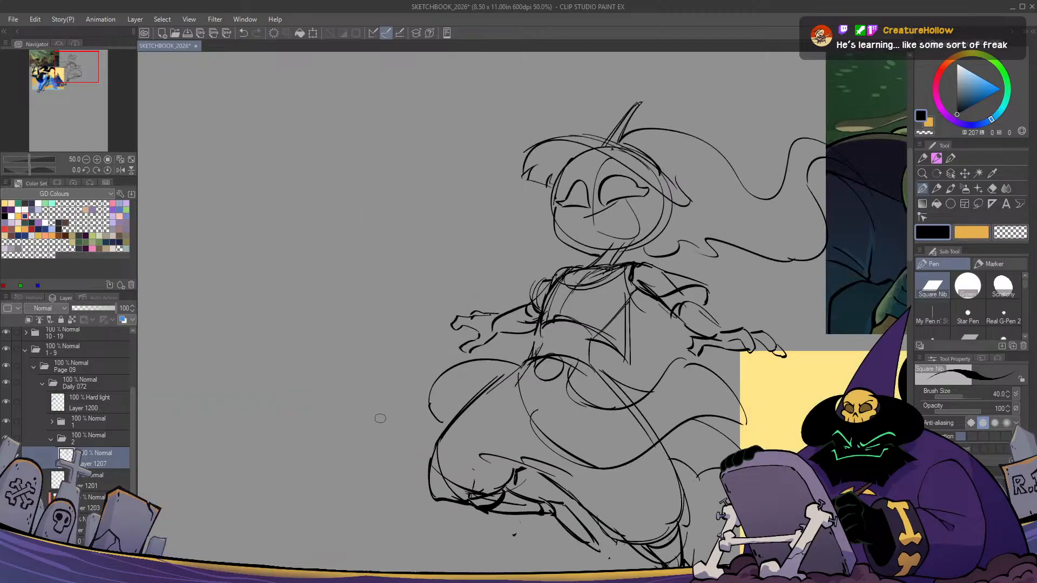
{"action": "key", "text": "h"}
{"action": "key", "text": "ctrl+z"}
{"action": "key", "text": "ctrl+z"}
{"action": "mouse_move", "coordinate": [414, 299]}
{"action": "left_mouse_down"}
{"action": "mouse_move", "coordinate": [428, 352]}
{"action": "mouse_move", "coordinate": [475, 339]}
{"action": "mouse_move", "coordinate": [510, 348]}
{"action": "left_mouse_up"}
{"action": "key", "text": "h"}
{"action": "key", "text": "h"}
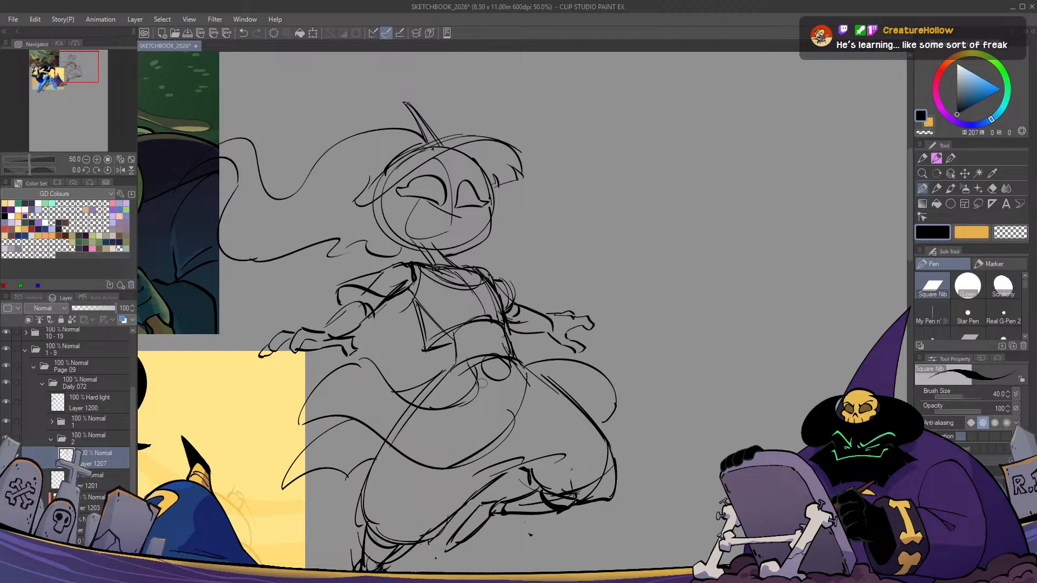
Sketch a thick, dark waist sash running across the hips into a round buckle, undoing misplaced strokes and checking in mirrored view
{"action": "key", "text": "ctrl+z"}
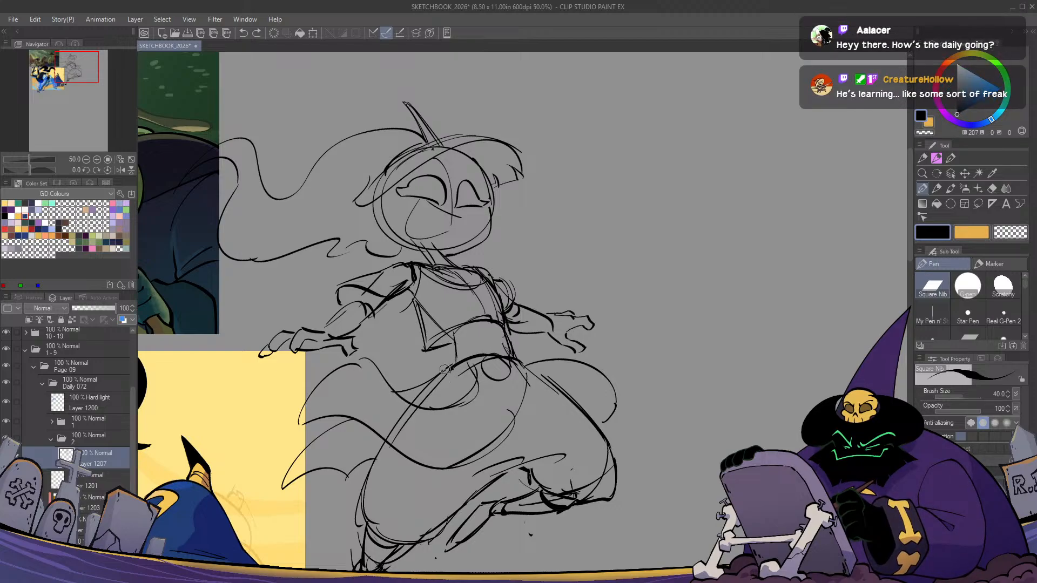
{"action": "mouse_move", "coordinate": [452, 367]}
{"action": "left_mouse_down"}
{"action": "mouse_move", "coordinate": [434, 382]}
{"action": "mouse_move", "coordinate": [466, 357]}
{"action": "mouse_move", "coordinate": [458, 379]}
{"action": "mouse_move", "coordinate": [477, 358]}
{"action": "mouse_move", "coordinate": [466, 375]}
{"action": "mouse_move", "coordinate": [490, 376]}
{"action": "mouse_move", "coordinate": [492, 362]}
{"action": "mouse_move", "coordinate": [493, 383]}
{"action": "mouse_move", "coordinate": [485, 349]}
{"action": "mouse_move", "coordinate": [501, 368]}
{"action": "mouse_move", "coordinate": [484, 364]}
{"action": "mouse_move", "coordinate": [484, 351]}
{"action": "mouse_move", "coordinate": [501, 376]}
{"action": "mouse_move", "coordinate": [495, 361]}
{"action": "mouse_move", "coordinate": [499, 373]}
{"action": "mouse_move", "coordinate": [506, 363]}
{"action": "mouse_move", "coordinate": [492, 371]}
{"action": "mouse_move", "coordinate": [503, 371]}
{"action": "mouse_move", "coordinate": [498, 354]}
{"action": "mouse_move", "coordinate": [488, 375]}
{"action": "left_mouse_up"}
{"action": "key", "text": "ctrl+z"}
{"action": "key", "text": "ctrl+z"}
{"action": "key", "text": "e"}
{"action": "key", "text": "p"}
{"action": "key", "text": "h"}
{"action": "key", "text": "h"}
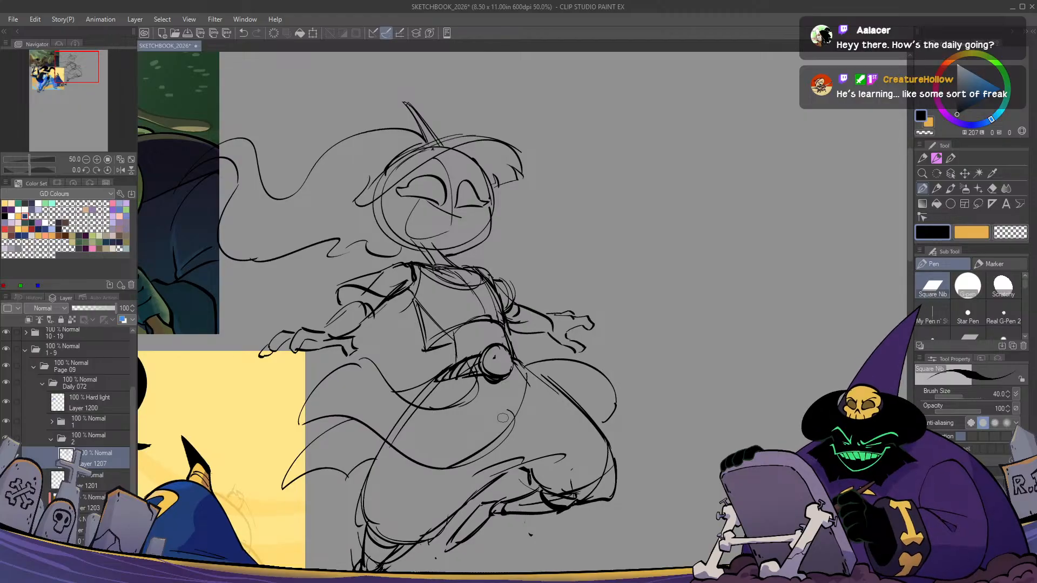
Examine the finished illustration and compare it with the new pose sketch, also viewing the sketch mirrored and close up
{"action": "left_click_drag", "start_coordinate": [438, 464], "coordinate": [815, 261]}
{"action": "mouse_move", "coordinate": [572, 391]}
{"action": "left_mouse_down"}
{"action": "mouse_move", "coordinate": [724, 361]}
{"action": "mouse_move", "coordinate": [707, 383]}
{"action": "left_mouse_up"}
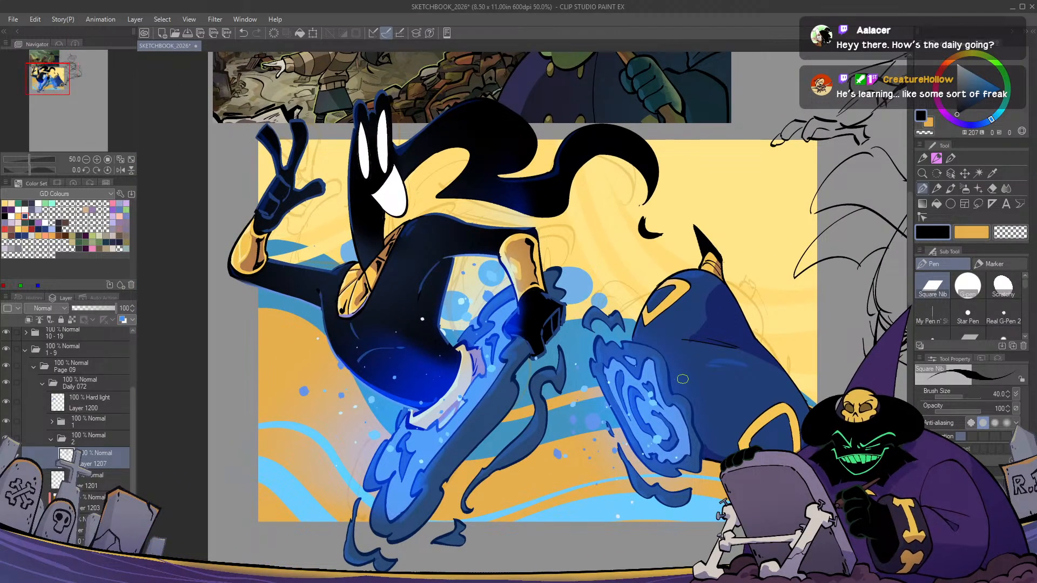
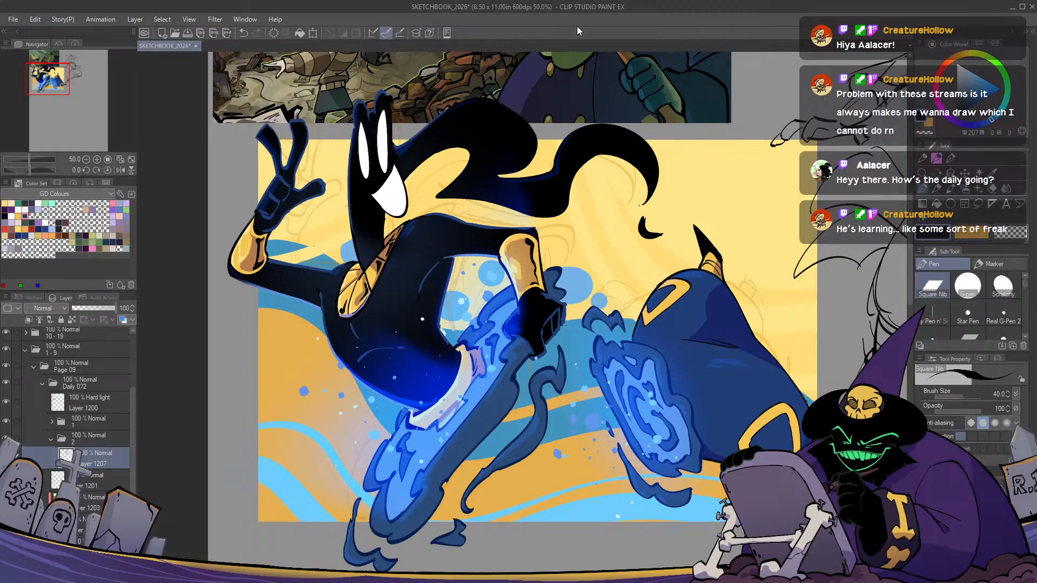
{"action": "left_click_drag", "start_coordinate": [697, 313], "coordinate": [483, 322]}
{"action": "mouse_move", "coordinate": [691, 310]}
{"action": "left_mouse_down"}
{"action": "mouse_move", "coordinate": [662, 315]}
{"action": "mouse_move", "coordinate": [521, 396]}
{"action": "mouse_move", "coordinate": [438, 489]}
{"action": "left_mouse_up"}
{"action": "key", "text": "h"}
{"action": "key", "text": "h"}
{"action": "left_click_drag", "start_coordinate": [525, 264], "coordinate": [482, 332]}
{"action": "scroll", "coordinate": [475, 195], "scroll_direction": "up", "scroll_amount": 1}
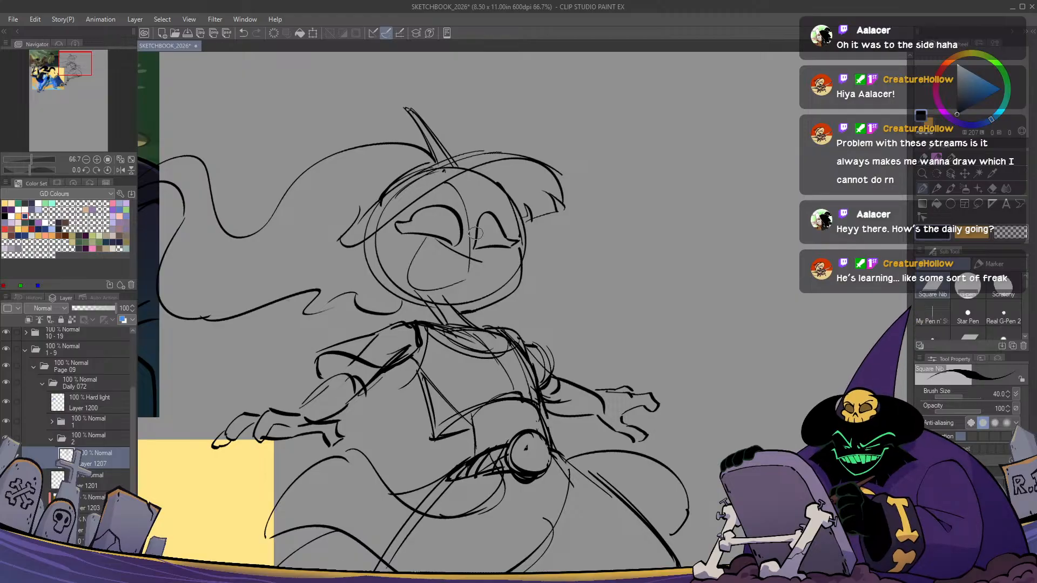
{"action": "left_click_drag", "start_coordinate": [480, 319], "coordinate": [499, 322]}
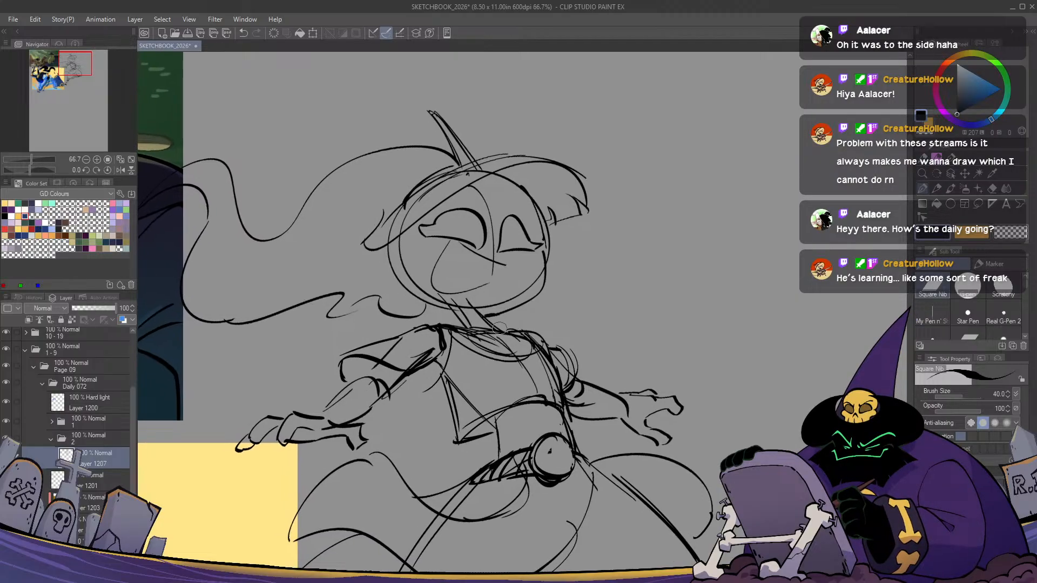
{"action": "scroll", "coordinate": [499, 329], "scroll_direction": "down", "scroll_amount": 1}
{"action": "mouse_move", "coordinate": [455, 498]}
{"action": "left_mouse_down"}
{"action": "mouse_move", "coordinate": [827, 295]}
{"action": "mouse_move", "coordinate": [887, 220]}
{"action": "mouse_move", "coordinate": [624, 322]}
{"action": "mouse_move", "coordinate": [527, 377]}
{"action": "left_mouse_up"}
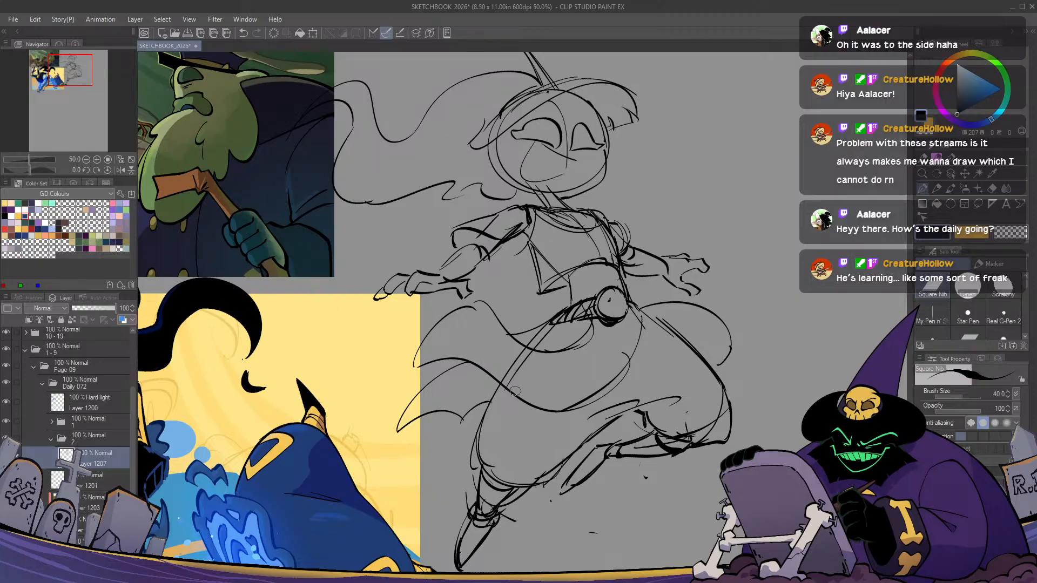
Select the far closed eye with a lasso and transform it, shifting it slightly toward the outer edge of the face
{"action": "key", "text": "m"}
{"action": "left_click_drag", "start_coordinate": [641, 317], "coordinate": [597, 401]}
{"action": "scroll", "coordinate": [548, 203], "scroll_direction": "up", "scroll_amount": 1}
{"action": "mouse_move", "coordinate": [540, 206]}
{"action": "left_mouse_down"}
{"action": "mouse_move", "coordinate": [520, 253]}
{"action": "mouse_move", "coordinate": [557, 258]}
{"action": "mouse_move", "coordinate": [568, 246]}
{"action": "mouse_move", "coordinate": [546, 205]}
{"action": "left_mouse_up"}
{"action": "key", "text": "ctrl+t"}
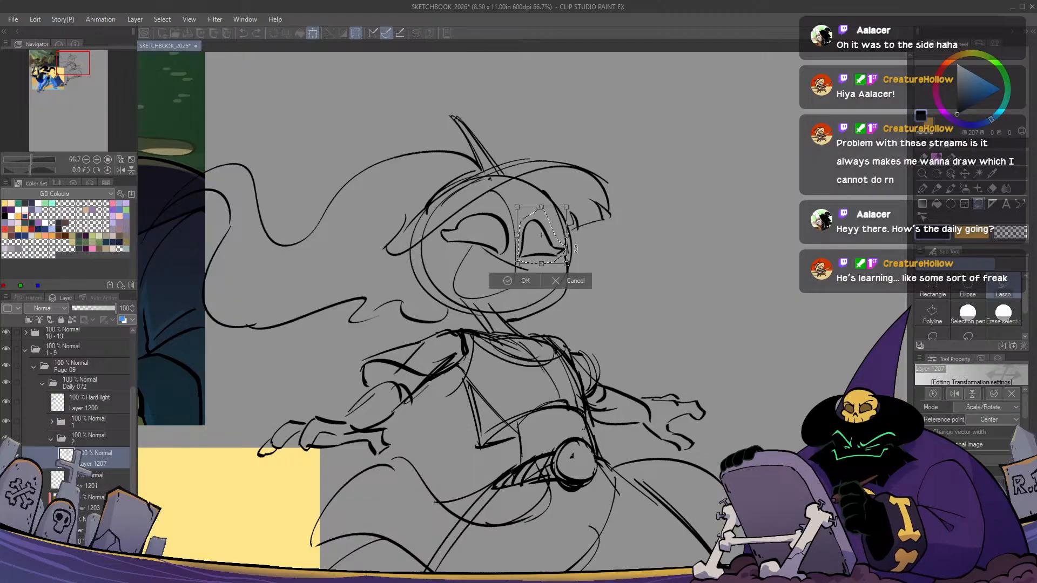
{"action": "left_click_drag", "start_coordinate": [573, 244], "coordinate": [599, 247]}
{"action": "key", "text": "Return"}
{"action": "key", "text": "p"}
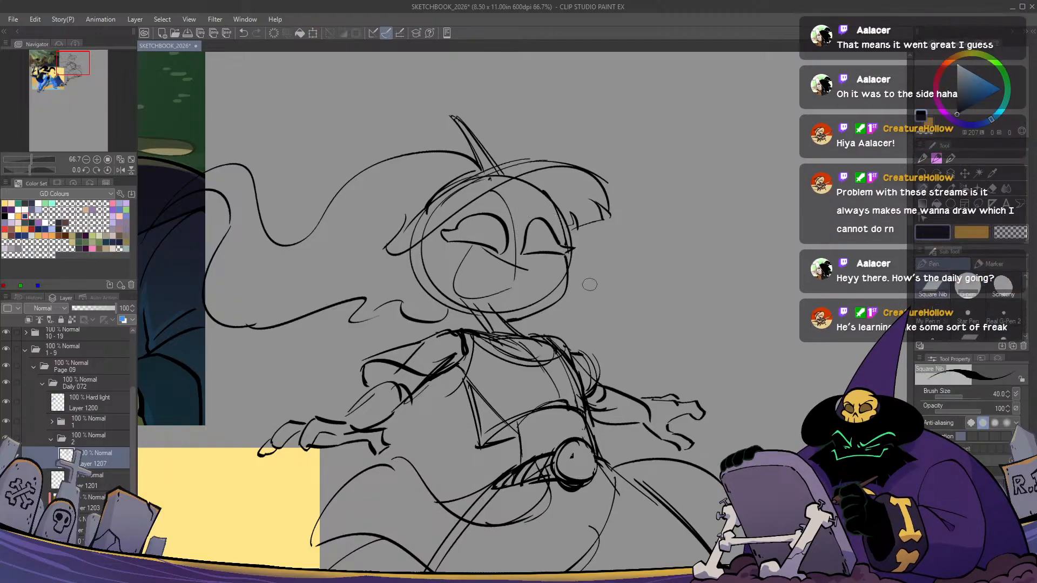
Add short pen strokes at the base of the head spike and along the near pointed ear
{"action": "key", "text": "p"}
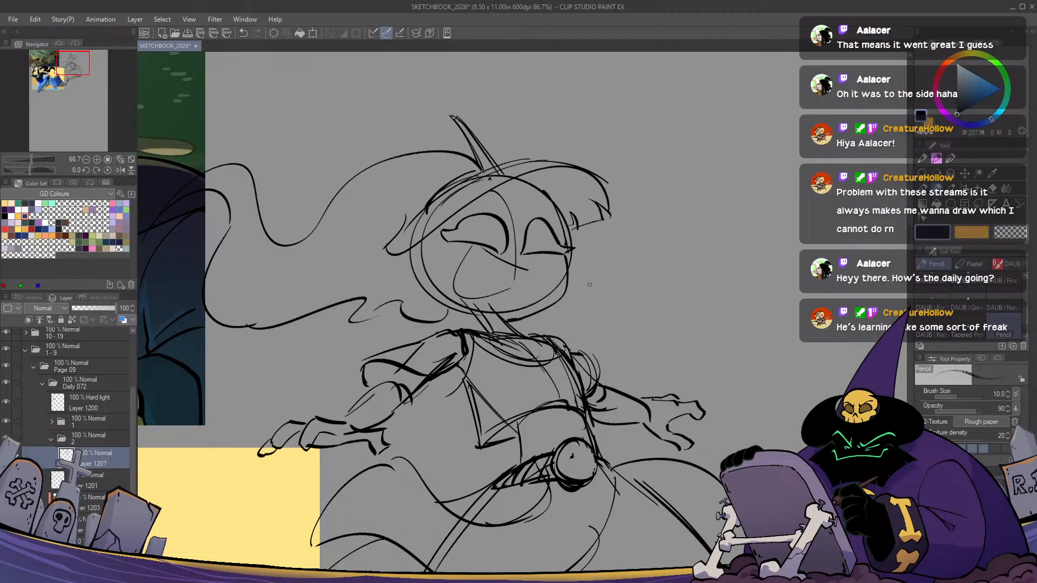
{"action": "key", "text": "p"}
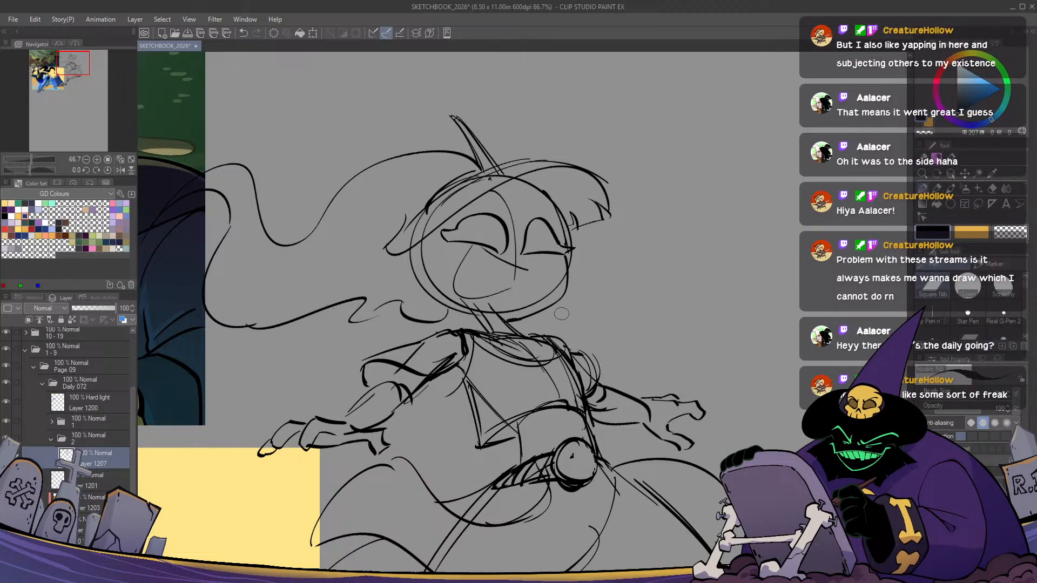
{"action": "left_click_drag", "start_coordinate": [562, 313], "coordinate": [543, 346]}
{"action": "mouse_move", "coordinate": [488, 215]}
{"action": "left_mouse_down"}
{"action": "mouse_move", "coordinate": [455, 220]}
{"action": "mouse_move", "coordinate": [479, 218]}
{"action": "left_mouse_up"}
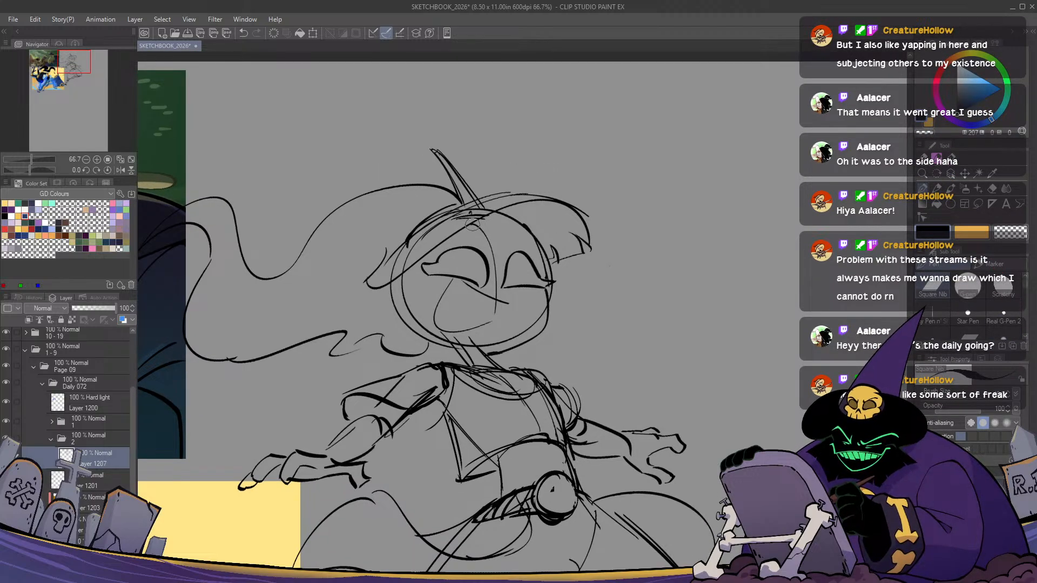
{"action": "mouse_move", "coordinate": [380, 283]}
{"action": "left_mouse_down"}
{"action": "mouse_move", "coordinate": [386, 268]}
{"action": "mouse_move", "coordinate": [379, 287]}
{"action": "left_mouse_up"}
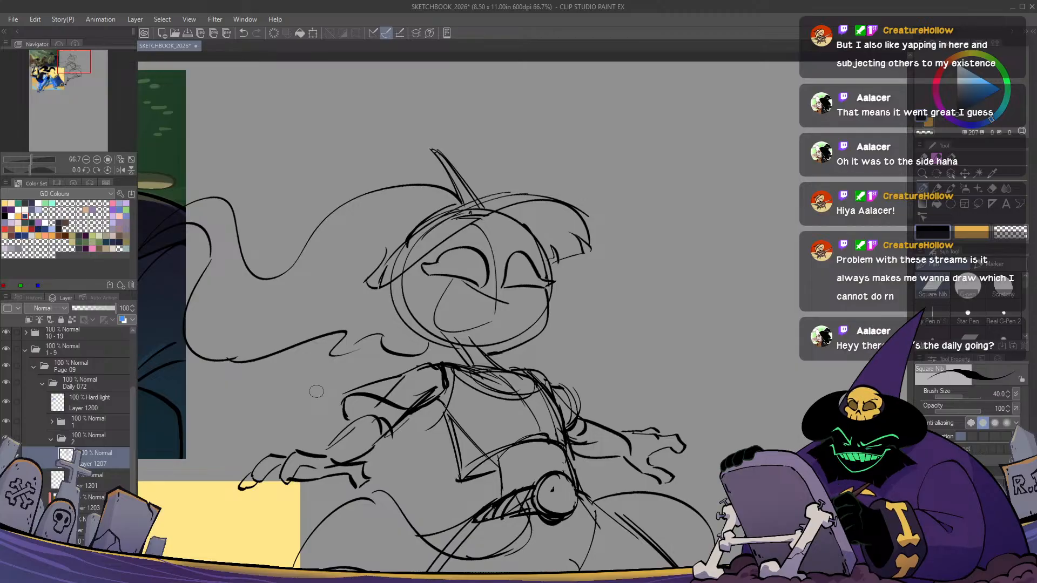
Try short strokes beside the fringe near the far temple, check them in mirrored view and undo them
{"action": "left_click_drag", "start_coordinate": [547, 224], "coordinate": [566, 256]}
{"action": "left_click_drag", "start_coordinate": [559, 223], "coordinate": [572, 253]}
{"action": "key", "text": "h"}
{"action": "key", "text": "h"}
{"action": "key", "text": "ctrl+z"}
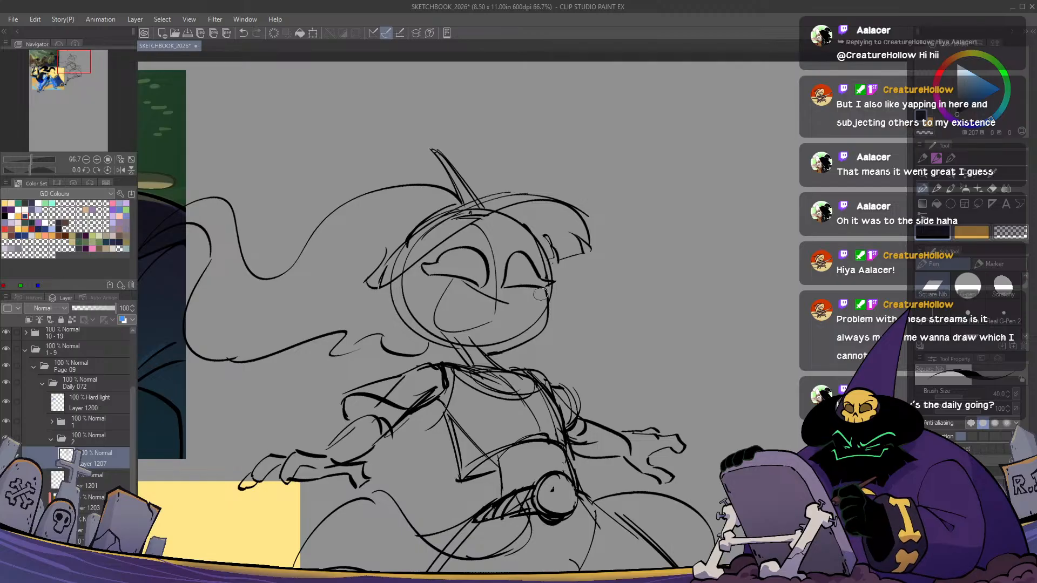
{"action": "key", "text": "h"}
{"action": "key", "text": "h"}
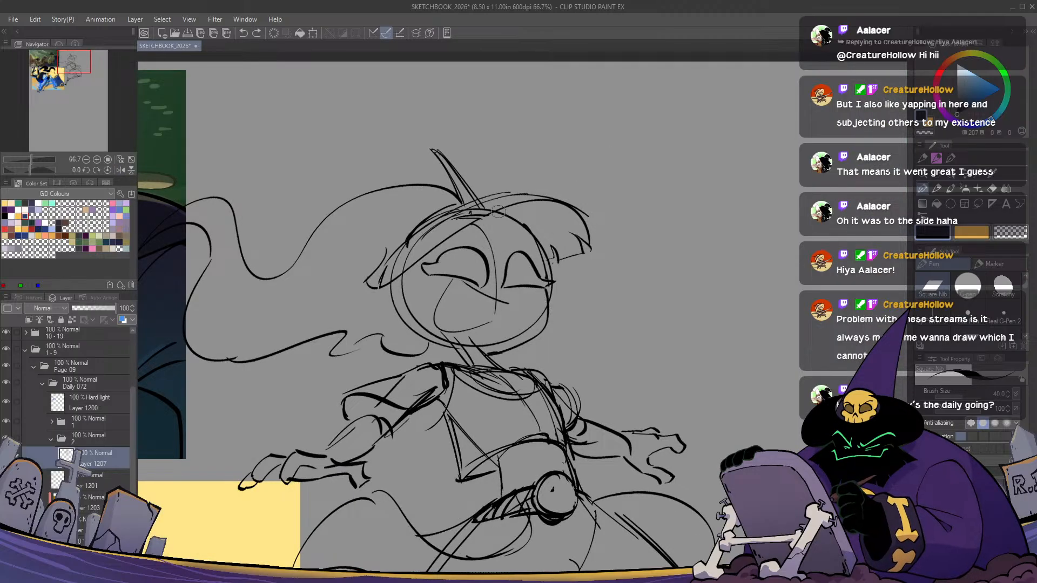
Draw small brow marks above both closed eyes and check the face and pose in mirrored view
{"action": "key", "text": "h"}
{"action": "key", "text": "h"}
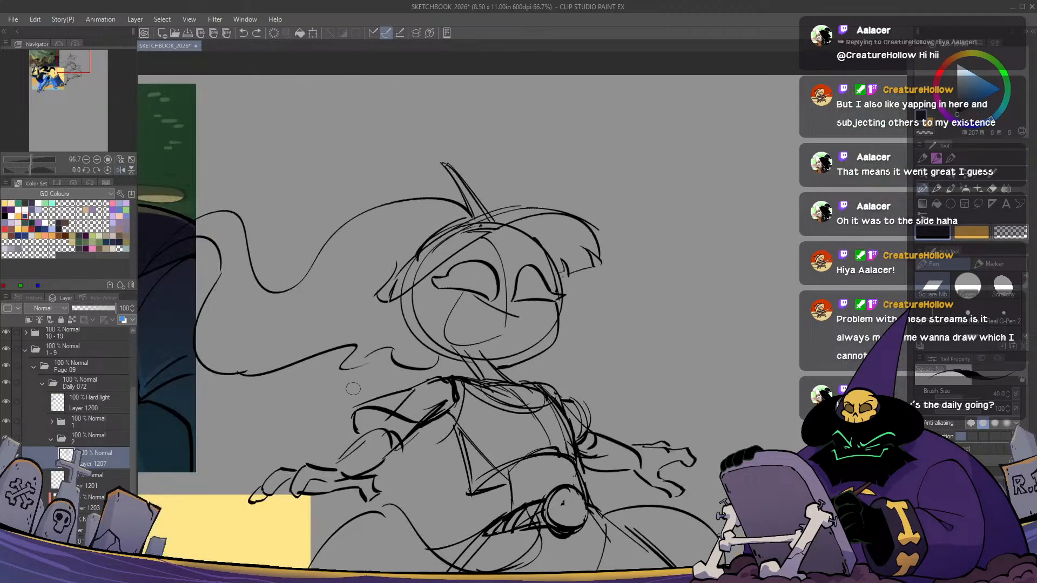
{"action": "mouse_move", "coordinate": [460, 260]}
{"action": "left_mouse_down"}
{"action": "mouse_move", "coordinate": [512, 237]}
{"action": "mouse_move", "coordinate": [542, 262]}
{"action": "left_mouse_up"}
{"action": "scroll", "coordinate": [506, 338], "scroll_direction": "down", "scroll_amount": 3}
{"action": "key", "text": "h"}
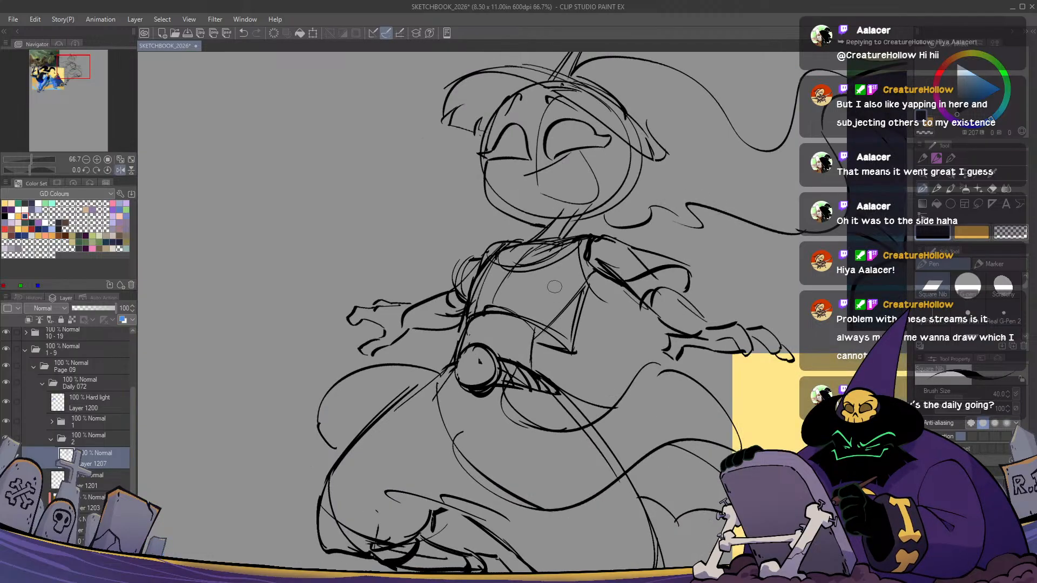
{"action": "key", "text": "h"}
Fade the rough sketch layer by lowering its opacity and add a new layer above it for the cleaner drawing
{"action": "key", "text": "ctrl+minus"}
{"action": "left_click_drag", "start_coordinate": [584, 497], "coordinate": [597, 432]}
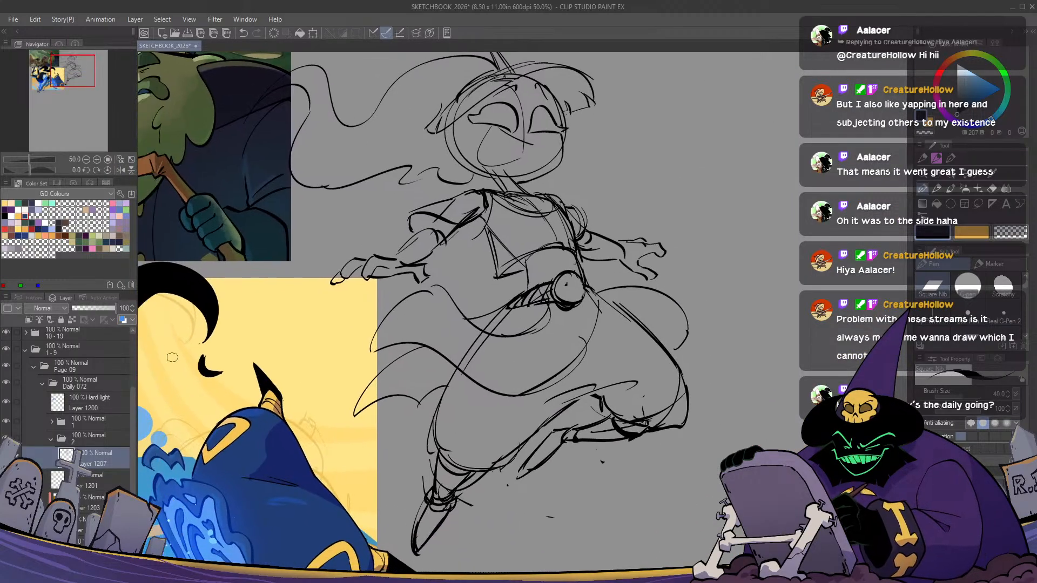
{"action": "left_click", "coordinate": [82, 308]}
{"action": "key", "text": "ctrl+shift+n"}
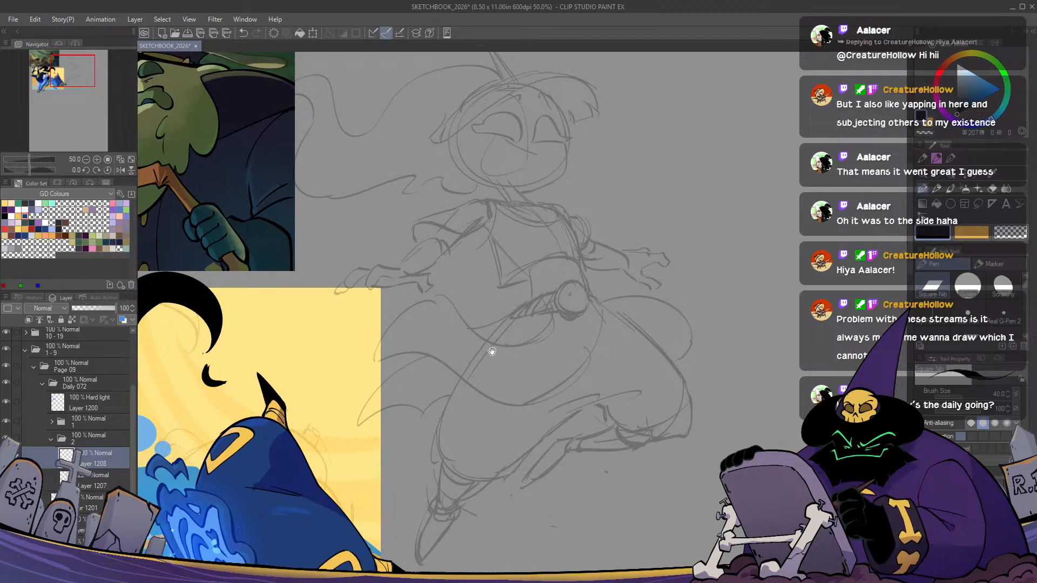
Draw a curved line on the new layer from the near shoulder down to the armpit over the faded sketch
{"action": "key", "text": "ctrl+plus"}
{"action": "scroll", "coordinate": [491, 348], "scroll_direction": "up", "scroll_amount": 3}
{"action": "left_click_drag", "start_coordinate": [468, 306], "coordinate": [462, 372]}
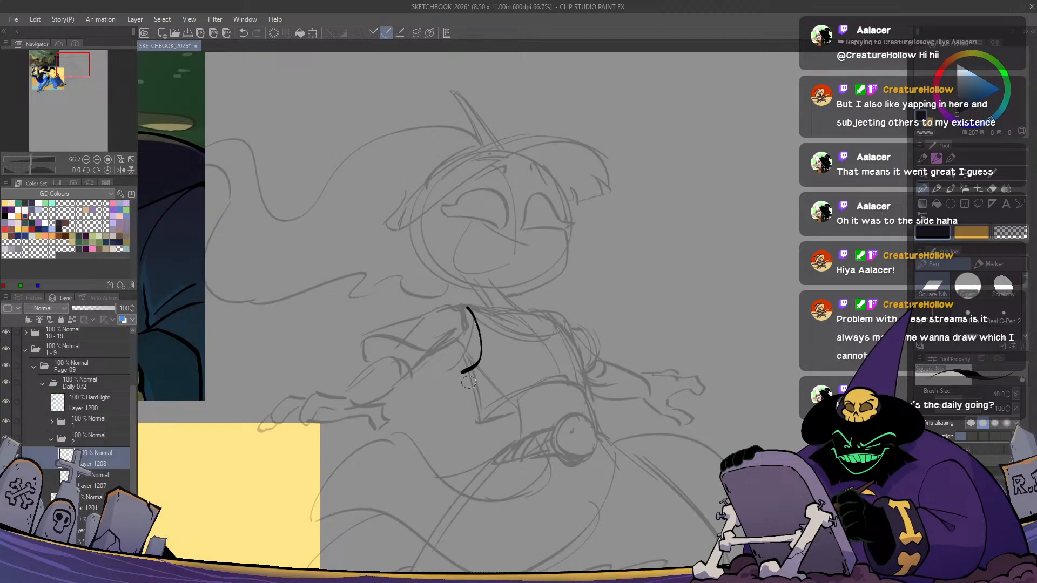
Redraw the left armhole curve of the character's crop top and ink the small underarm corner below it
{"action": "key", "text": "ctrl+z"}
{"action": "left_click_drag", "start_coordinate": [469, 305], "coordinate": [461, 361]}
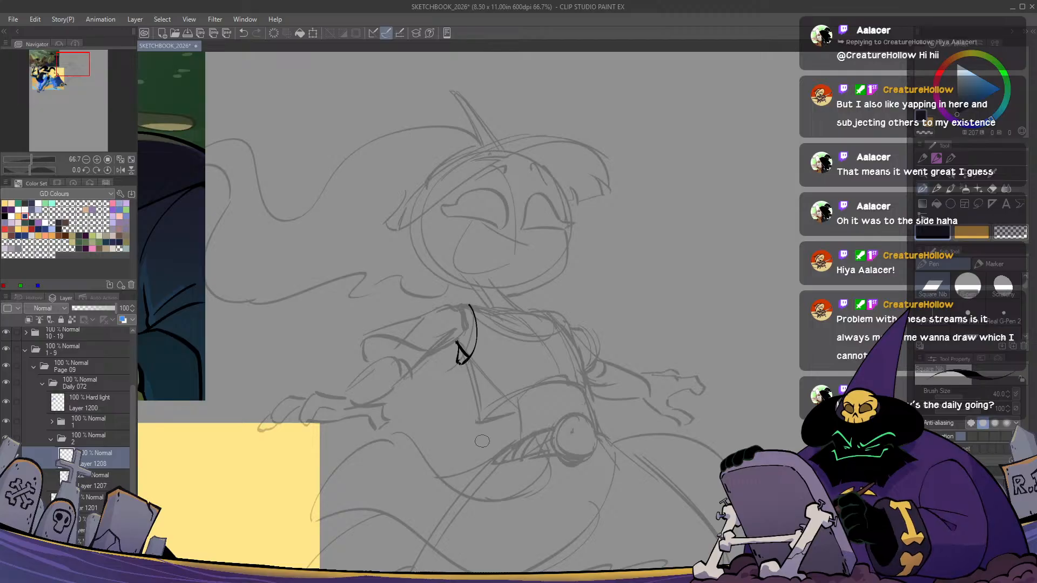
{"action": "left_click_drag", "start_coordinate": [483, 441], "coordinate": [440, 395]}
{"action": "mouse_move", "coordinate": [415, 296]}
{"action": "left_mouse_down"}
{"action": "mouse_move", "coordinate": [413, 388]}
{"action": "mouse_move", "coordinate": [535, 346]}
{"action": "left_mouse_up"}
{"action": "key", "text": "h"}
{"action": "key", "text": "h"}
{"action": "key", "text": "ctrl+z"}
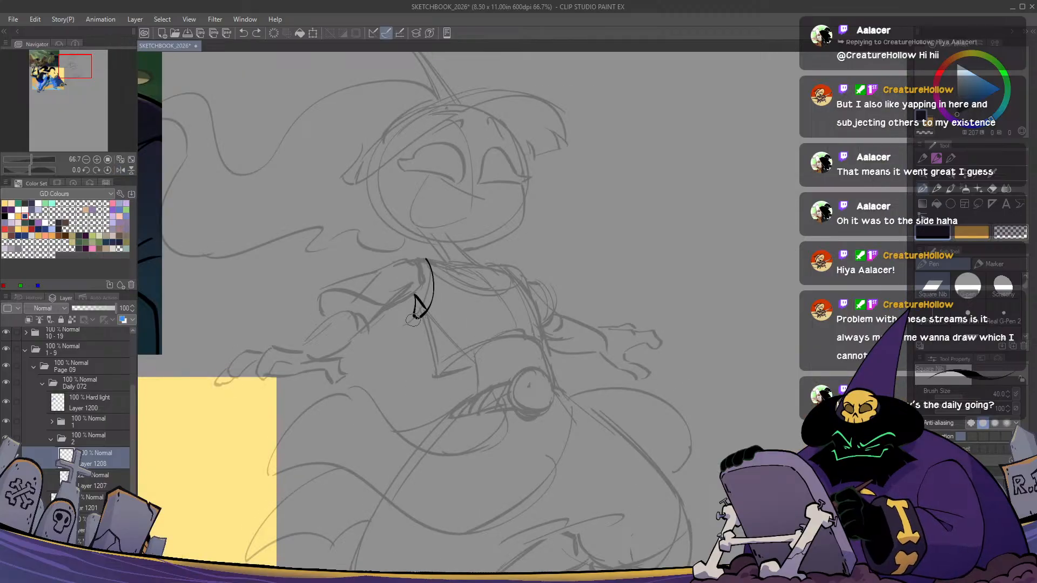
Ink the crop top's left side edge from the underarm corner down to the hem, retrying strokes until it follows the sketch
{"action": "left_click_drag", "start_coordinate": [416, 315], "coordinate": [417, 370]}
{"action": "key", "text": "ctrl+z"}
{"action": "key", "text": "ctrl+z"}
{"action": "key", "text": "ctrl+z"}
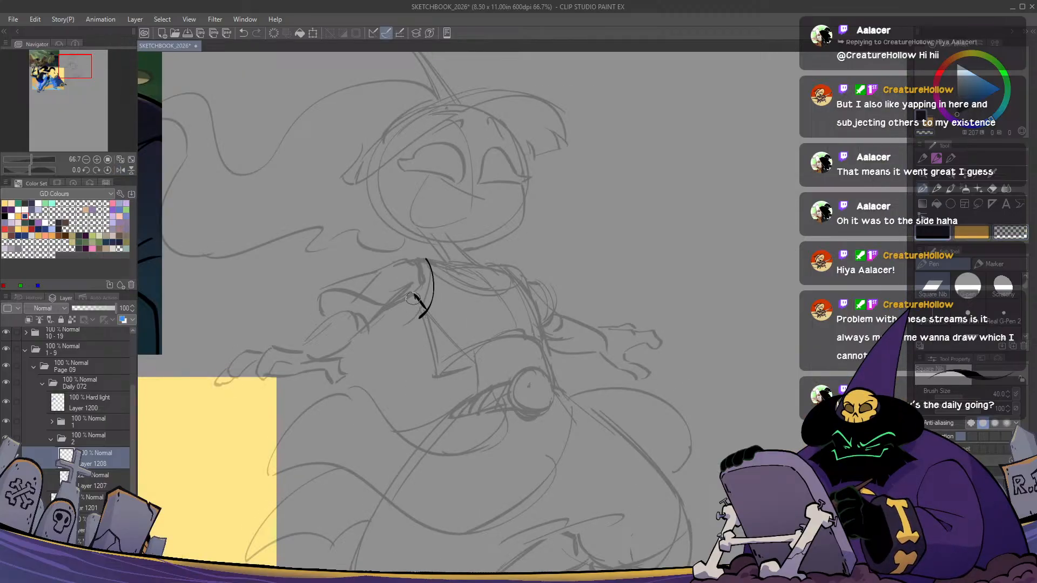
{"action": "mouse_move", "coordinate": [419, 319]}
{"action": "left_mouse_down"}
{"action": "mouse_move", "coordinate": [419, 383]}
{"action": "mouse_move", "coordinate": [559, 351]}
{"action": "left_mouse_up"}
{"action": "key", "text": "ctrl+z"}
{"action": "key", "text": "ctrl+z"}
{"action": "mouse_move", "coordinate": [419, 317]}
{"action": "left_mouse_down"}
{"action": "mouse_move", "coordinate": [417, 376]}
{"action": "mouse_move", "coordinate": [545, 340]}
{"action": "left_mouse_up"}
{"action": "key", "text": "ctrl+z"}
Ink the crop top's curved hem from the lower left corner across to the right side of the torso
{"action": "mouse_move", "coordinate": [417, 373]}
{"action": "left_mouse_down"}
{"action": "mouse_move", "coordinate": [422, 382]}
{"action": "mouse_move", "coordinate": [547, 344]}
{"action": "left_mouse_up"}
{"action": "key", "text": "h"}
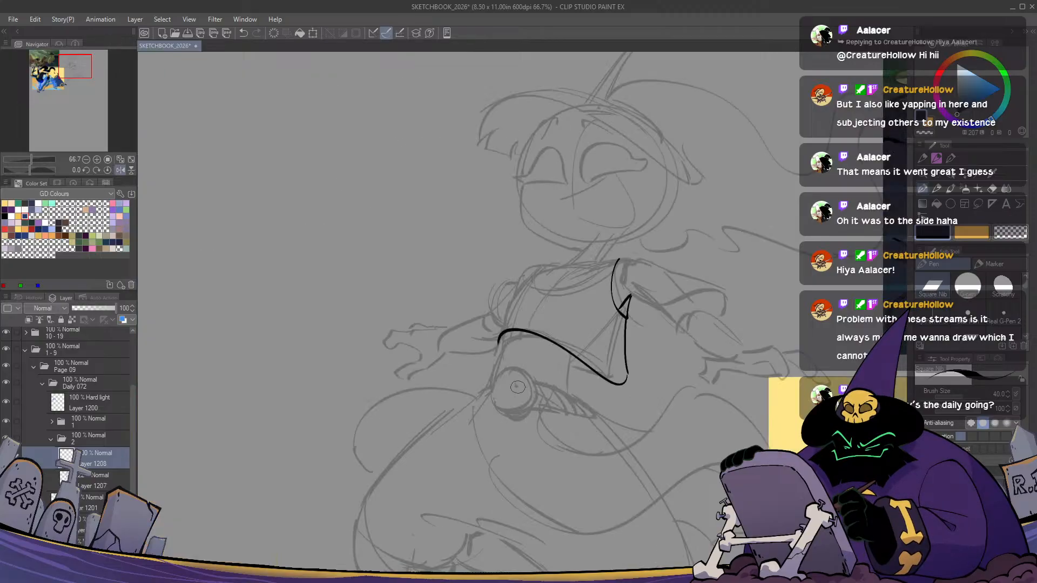
{"action": "key", "text": "h"}
{"action": "key", "text": "ctrl+z"}
{"action": "left_click_drag", "start_coordinate": [419, 372], "coordinate": [547, 345]}
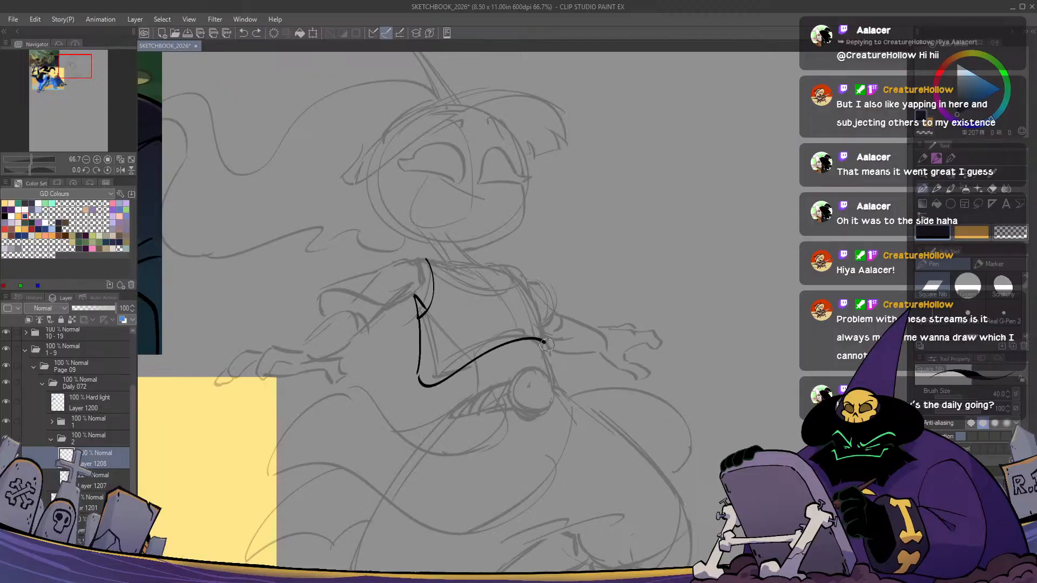
Ink the right contour of the torso from the shoulder to the hem and extend it down to the belt
{"action": "left_click_drag", "start_coordinate": [502, 264], "coordinate": [546, 344]}
{"action": "key", "text": "ctrl+z"}
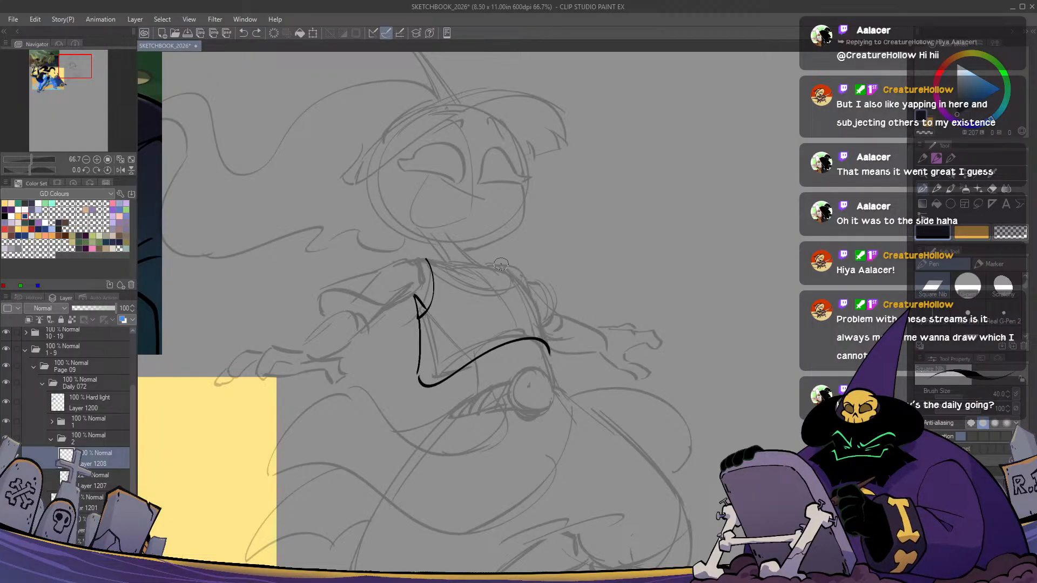
{"action": "left_click_drag", "start_coordinate": [502, 264], "coordinate": [546, 345]}
{"action": "key", "text": "h"}
{"action": "key", "text": "h"}
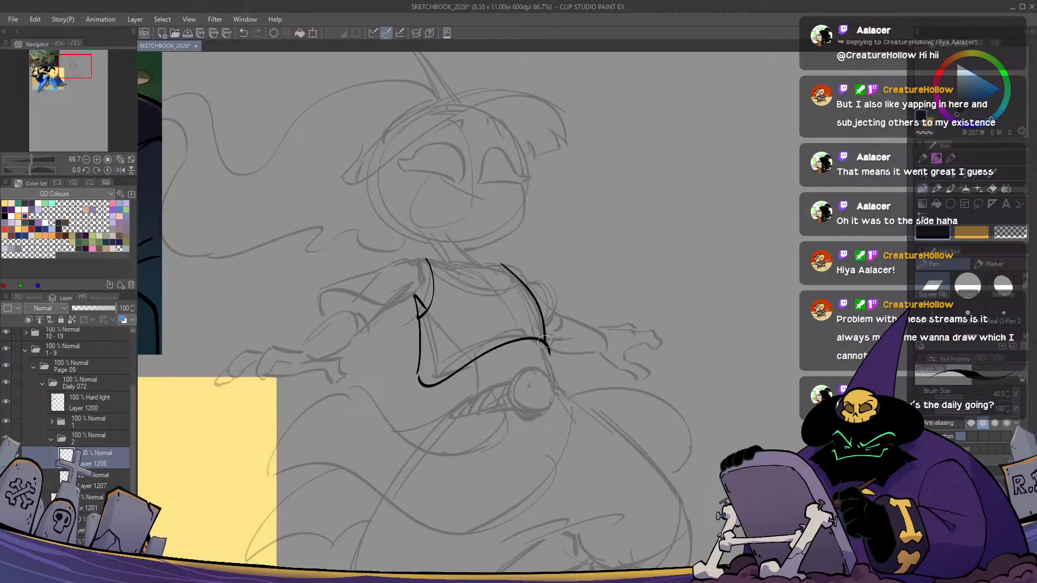
{"action": "left_click_drag", "start_coordinate": [543, 343], "coordinate": [562, 398]}
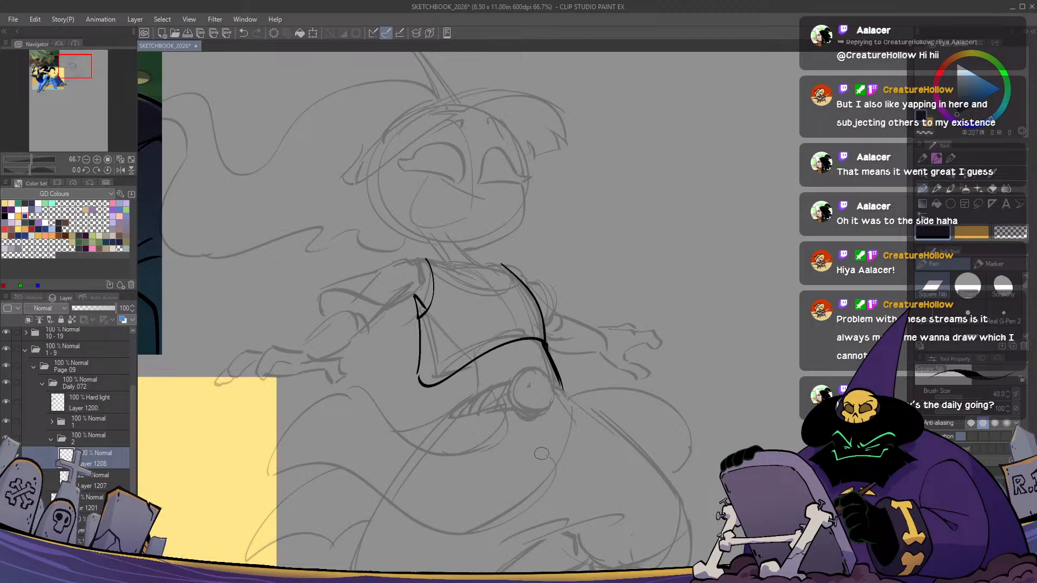
{"action": "key", "text": "h"}
{"action": "key", "text": "h"}
Ink the crop top's scooped neckline between the two shoulders, redoing the stroke until the curve fits
{"action": "left_click_drag", "start_coordinate": [426, 258], "coordinate": [576, 306]}
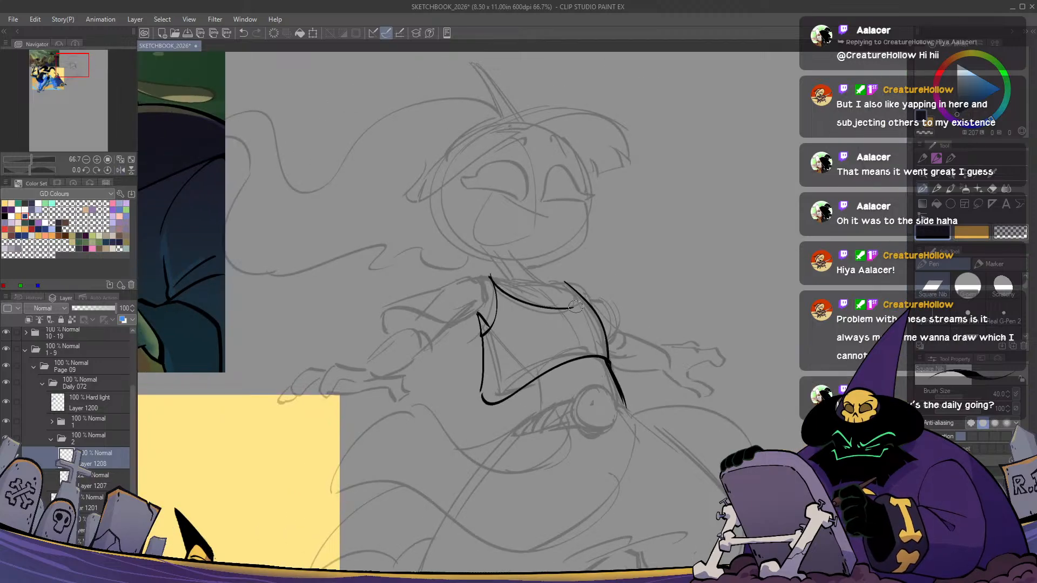
{"action": "key", "text": "ctrl+z"}
{"action": "left_click_drag", "start_coordinate": [489, 277], "coordinate": [564, 307]}
{"action": "key", "text": "ctrl+z"}
{"action": "key", "text": "ctrl+z"}
{"action": "mouse_move", "coordinate": [489, 276]}
{"action": "left_mouse_down"}
{"action": "mouse_move", "coordinate": [570, 300]}
{"action": "mouse_move", "coordinate": [564, 283]}
{"action": "mouse_move", "coordinate": [569, 302]}
{"action": "mouse_move", "coordinate": [545, 284]}
{"action": "mouse_move", "coordinate": [586, 292]}
{"action": "mouse_move", "coordinate": [610, 305]}
{"action": "mouse_move", "coordinate": [621, 344]}
{"action": "left_mouse_up"}
{"action": "key", "text": "ctrl+z"}
{"action": "key", "text": "ctrl+z"}
Refine the right shoulder outline and its rounded armhole edge, and check the shape in the mirrored view
{"action": "key", "text": "c"}
{"action": "key", "text": "c"}
{"action": "key", "text": "ctrl+z"}
{"action": "key", "text": "ctrl+z"}
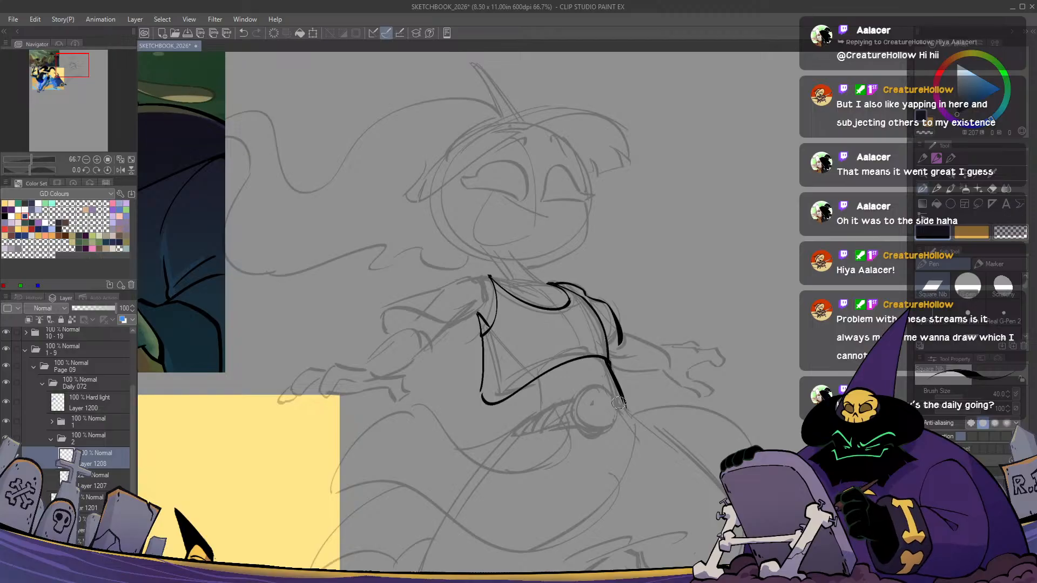
{"action": "key", "text": "ctrl+z"}
{"action": "mouse_move", "coordinate": [586, 296]}
{"action": "left_mouse_down"}
{"action": "mouse_move", "coordinate": [613, 316]}
{"action": "mouse_move", "coordinate": [604, 339]}
{"action": "left_mouse_up"}
{"action": "key", "text": "ctrl+z"}
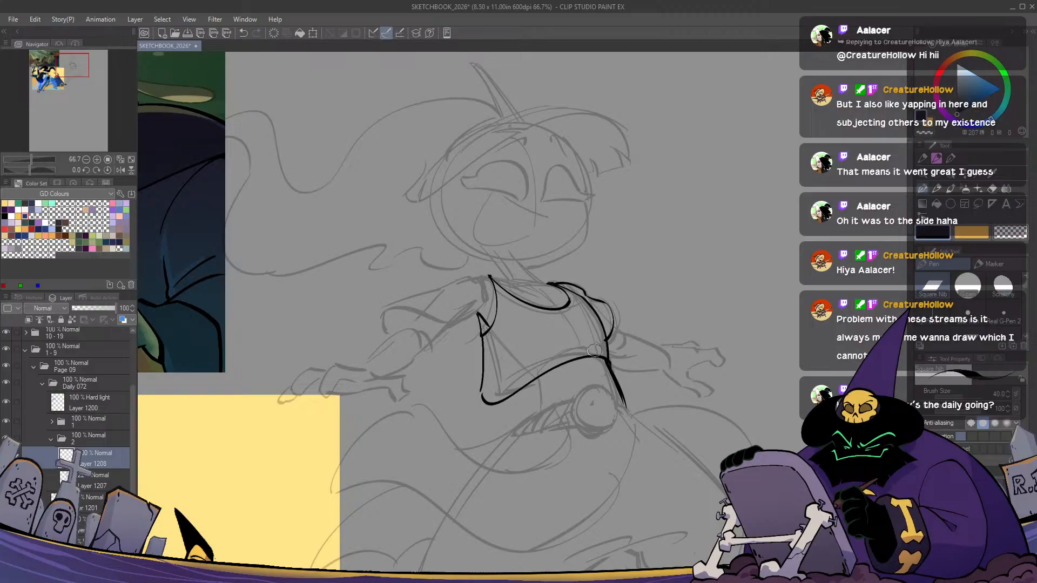
{"action": "key", "text": "h"}
{"action": "key", "text": "h"}
{"action": "key", "text": "h"}
{"action": "key", "text": "h"}
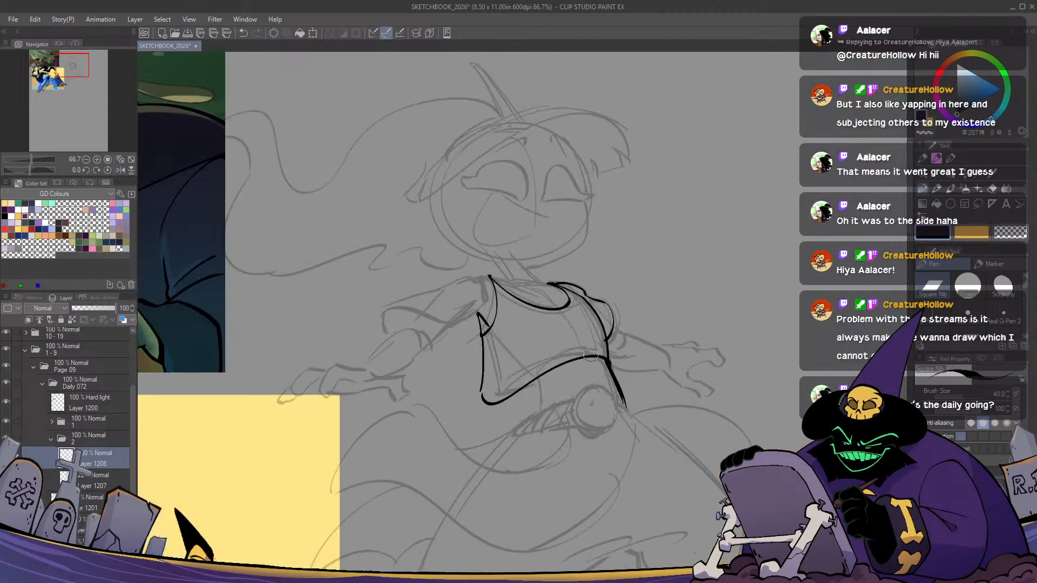
Ink the curved band around the base of the neck above the crop top's neckline
{"action": "mouse_move", "coordinate": [581, 337]}
{"action": "left_mouse_down"}
{"action": "mouse_move", "coordinate": [564, 376]}
{"action": "mouse_move", "coordinate": [541, 388]}
{"action": "left_mouse_up"}
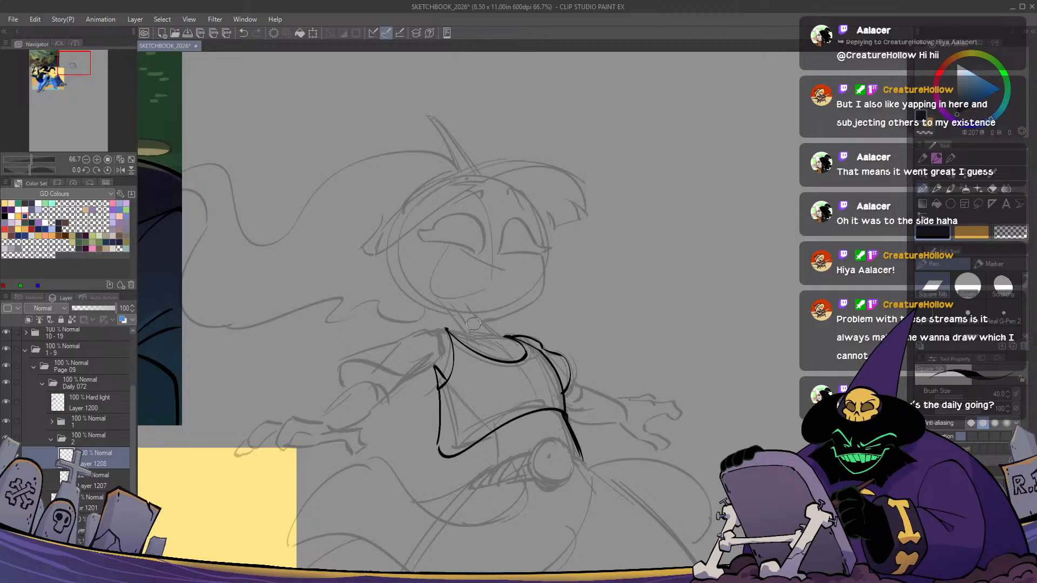
{"action": "left_click_drag", "start_coordinate": [468, 330], "coordinate": [504, 339]}
{"action": "key", "text": "ctrl+z"}
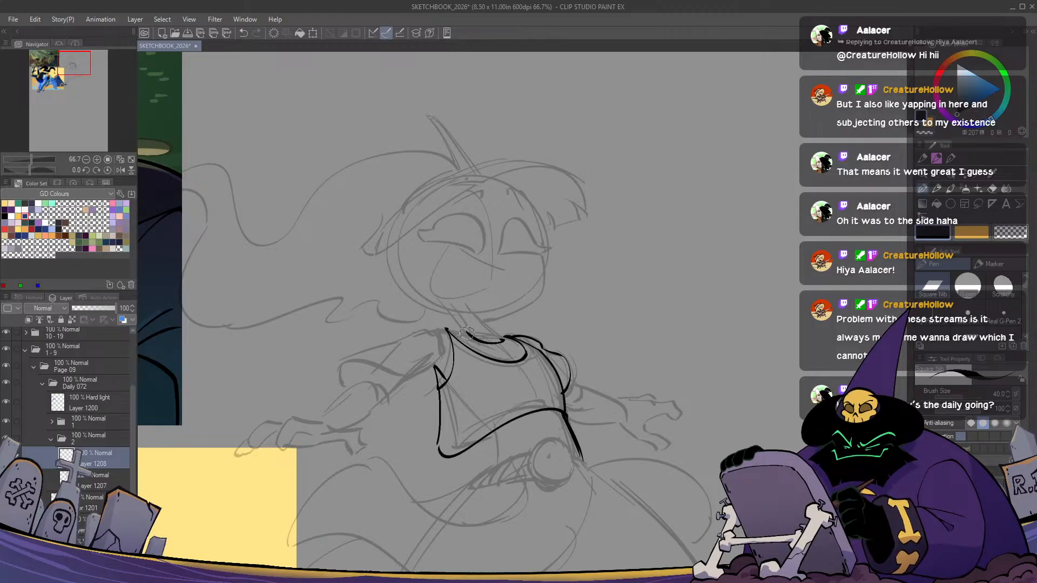
{"action": "key", "text": "ctrl+z"}
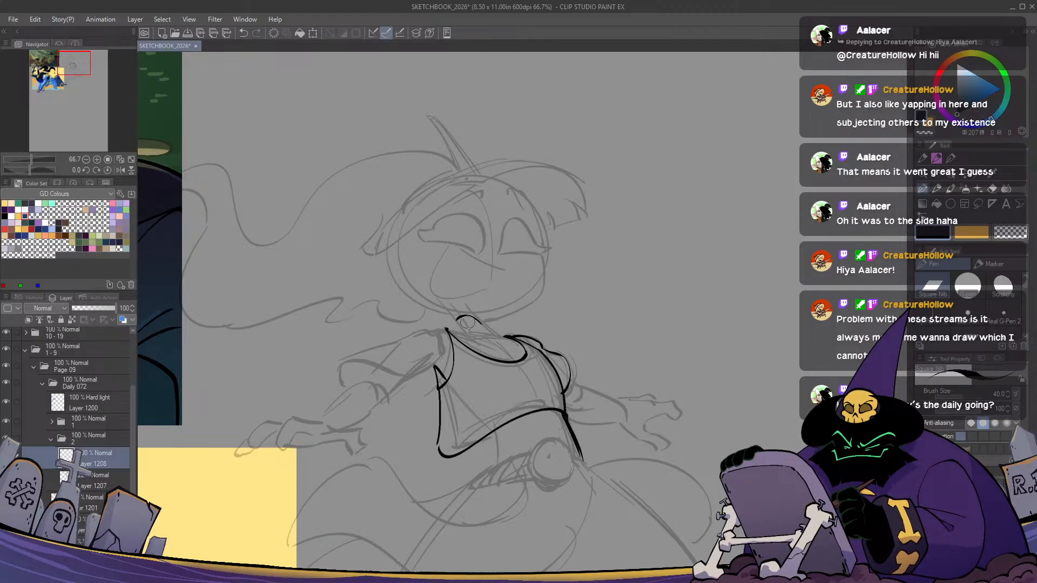
{"action": "mouse_move", "coordinate": [468, 322]}
{"action": "left_mouse_down"}
{"action": "mouse_move", "coordinate": [485, 326]}
{"action": "mouse_move", "coordinate": [468, 333]}
{"action": "left_mouse_up"}
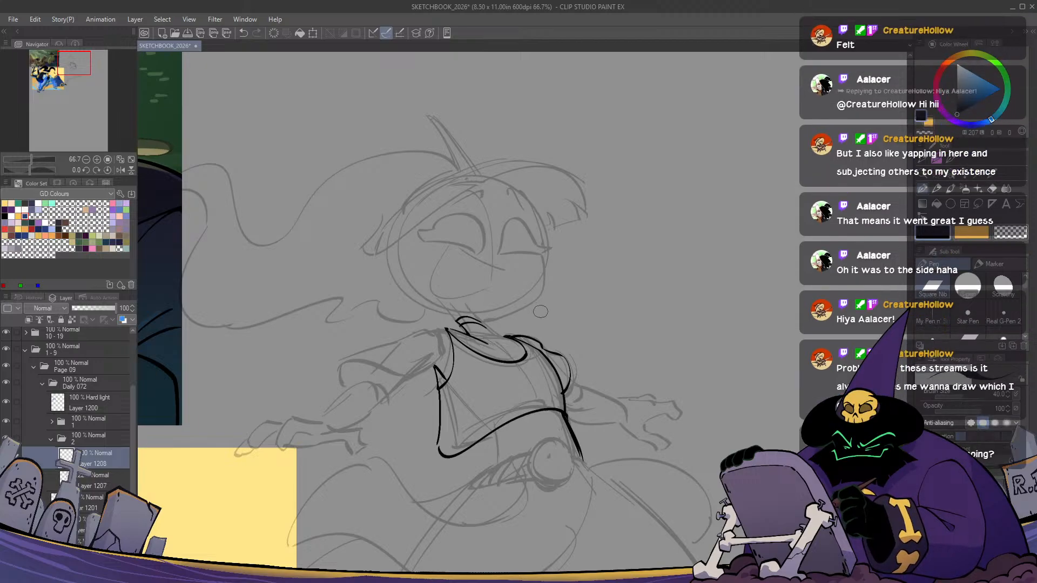
{"action": "key", "text": "h"}
{"action": "key", "text": "h"}
{"action": "left_click_drag", "start_coordinate": [486, 343], "coordinate": [499, 341]}
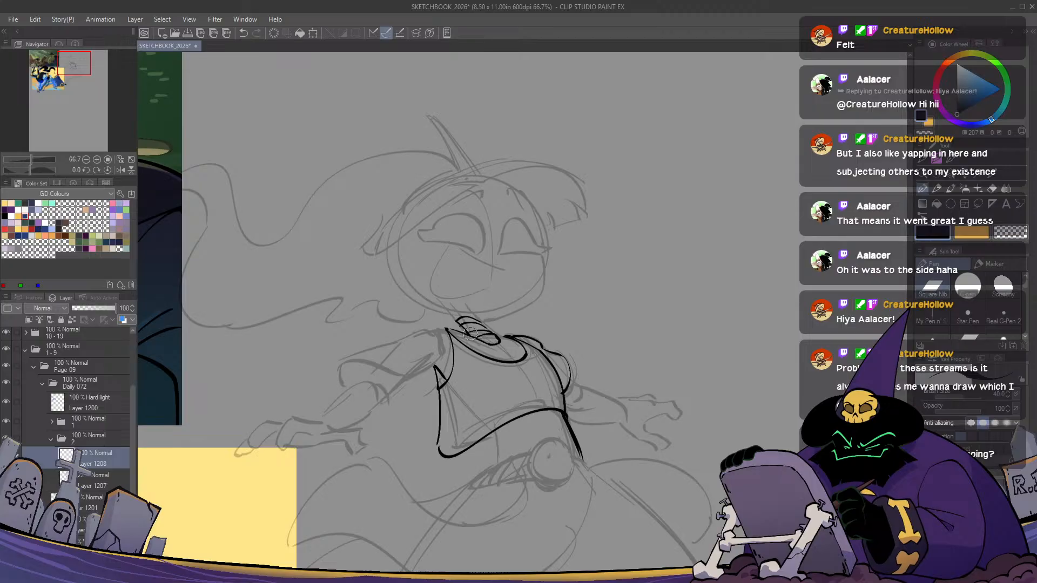
Ink the short neck lines under the chin and erase the excess line at the top of the neck band
{"action": "mouse_move", "coordinate": [466, 318]}
{"action": "left_mouse_down"}
{"action": "mouse_move", "coordinate": [491, 330]}
{"action": "mouse_move", "coordinate": [457, 317]}
{"action": "left_mouse_up"}
{"action": "key", "text": "c"}
{"action": "key", "text": "c"}
{"action": "key", "text": "c"}
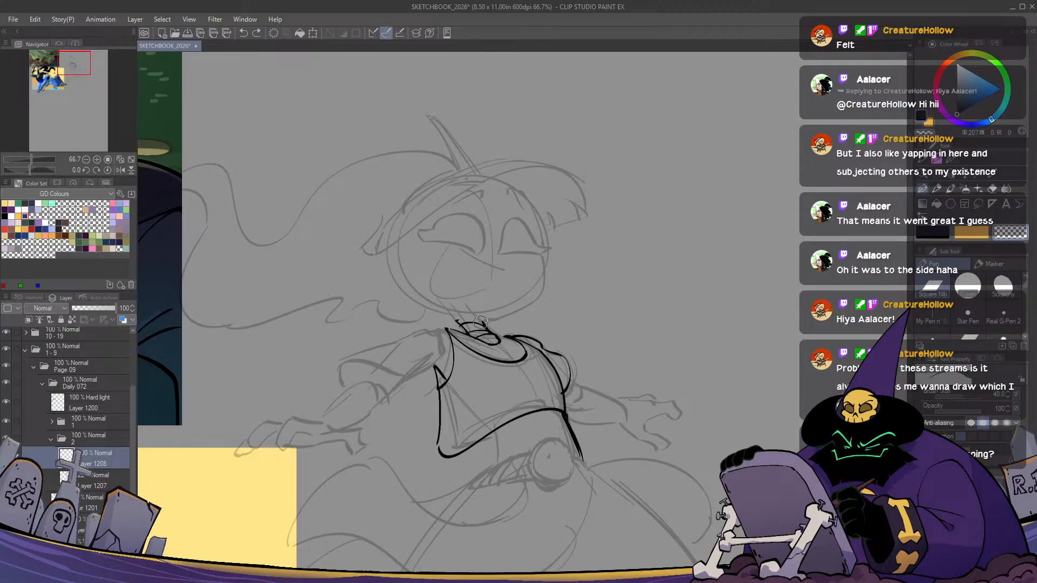
{"action": "key", "text": "c"}
Ink the jaw and right cheek contour from the neck up toward the right eye, redoing the curve
{"action": "mouse_move", "coordinate": [482, 319]}
{"action": "left_mouse_down"}
{"action": "mouse_move", "coordinate": [533, 302]}
{"action": "mouse_move", "coordinate": [565, 260]}
{"action": "mouse_move", "coordinate": [547, 263]}
{"action": "mouse_move", "coordinate": [540, 295]}
{"action": "mouse_move", "coordinate": [488, 317]}
{"action": "left_mouse_up"}
{"action": "key", "text": "ctrl+z"}
{"action": "key", "text": "ctrl+z"}
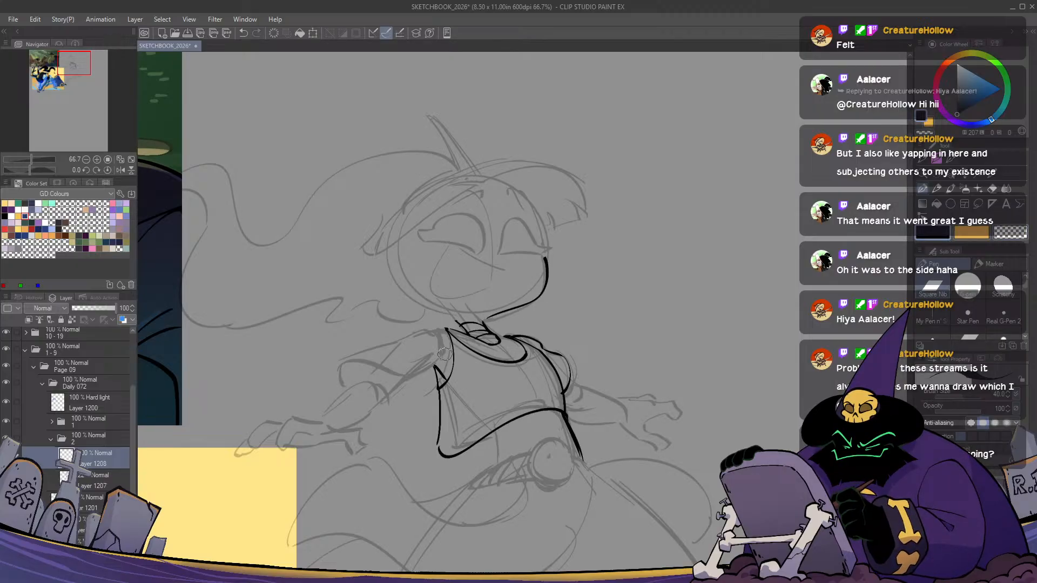
{"action": "key", "text": "h"}
{"action": "key", "text": "h"}
{"action": "key", "text": "ctrl+z"}
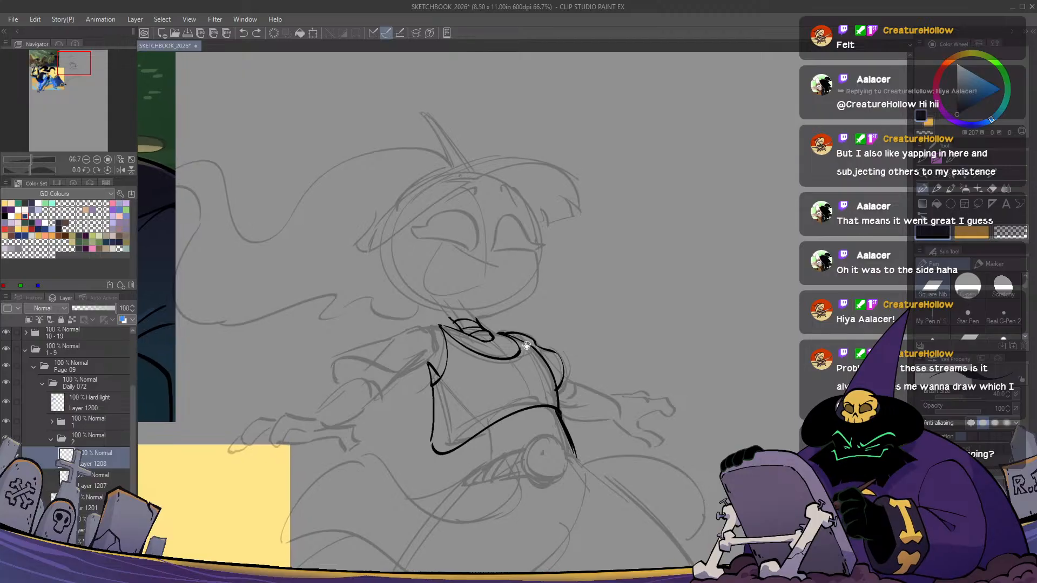
{"action": "mouse_move", "coordinate": [538, 270]}
{"action": "left_mouse_down"}
{"action": "mouse_move", "coordinate": [481, 321]}
{"action": "mouse_move", "coordinate": [532, 258]}
{"action": "left_mouse_up"}
{"action": "key", "text": "ctrl+z"}
Extend the cheek line up to the right eye, trim its upper end with transparent colour, and check the mirrored view
{"action": "key", "text": "c"}
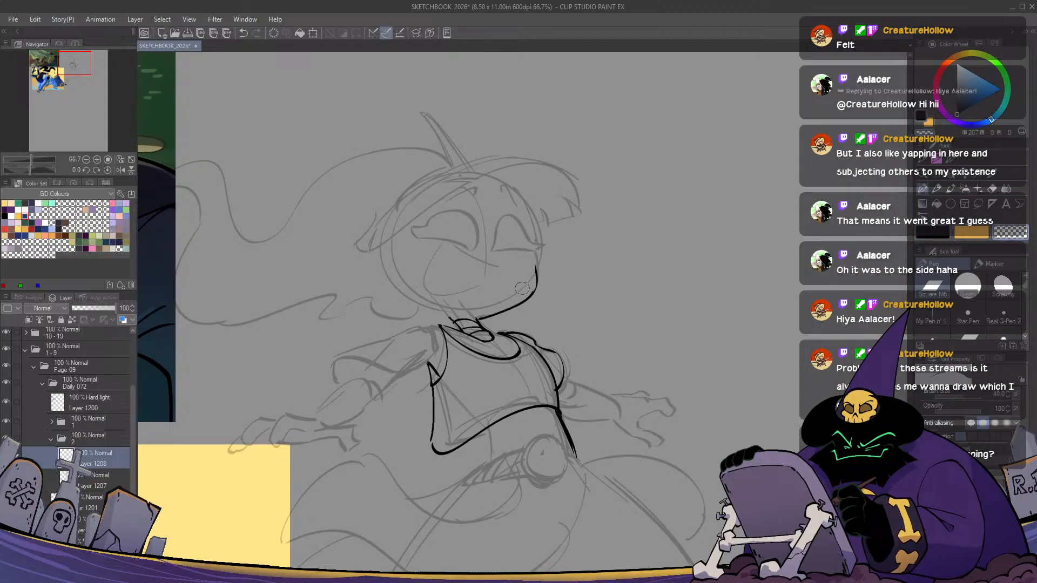
{"action": "key", "text": "c"}
{"action": "key", "text": "c"}
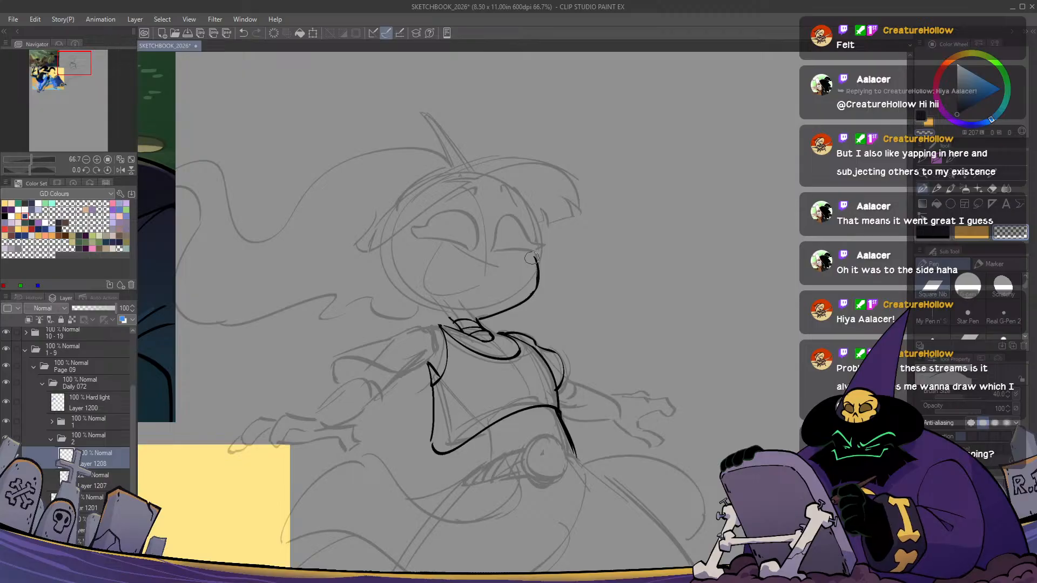
{"action": "key", "text": "c"}
{"action": "key", "text": "h"}
{"action": "key", "text": "h"}
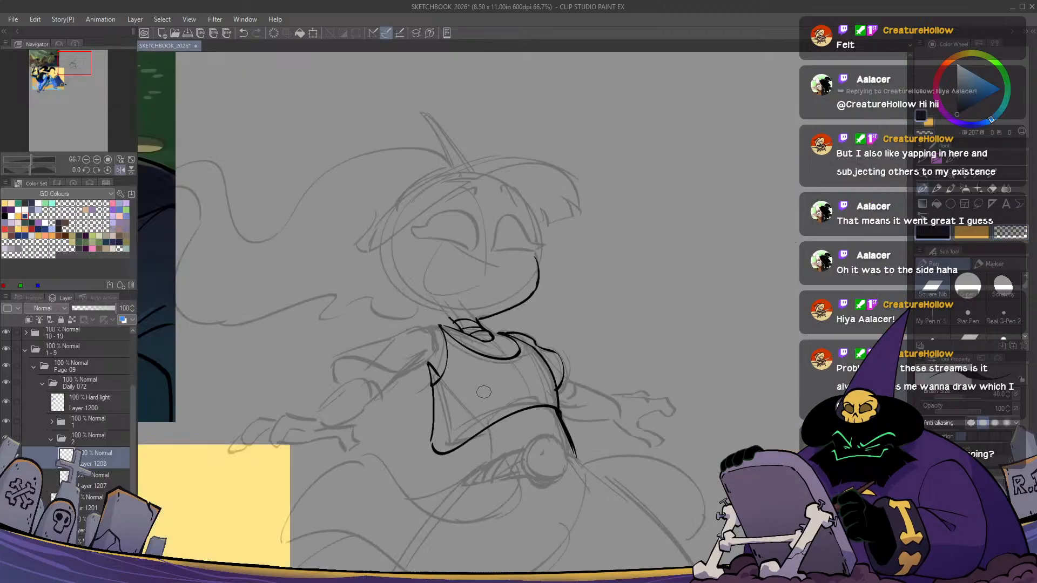
Redraw the upper part of the right cheek line and clean its edge with transparent colour
{"action": "key", "text": "c"}
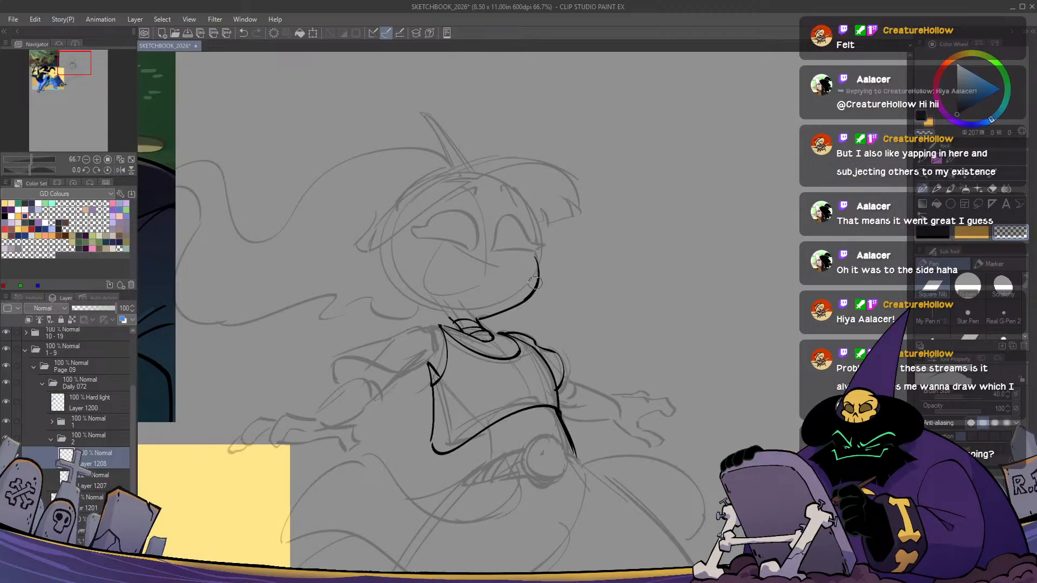
{"action": "key", "text": "c"}
{"action": "left_click_drag", "start_coordinate": [535, 254], "coordinate": [539, 281]}
{"action": "key", "text": "c"}
{"action": "key", "text": "c"}
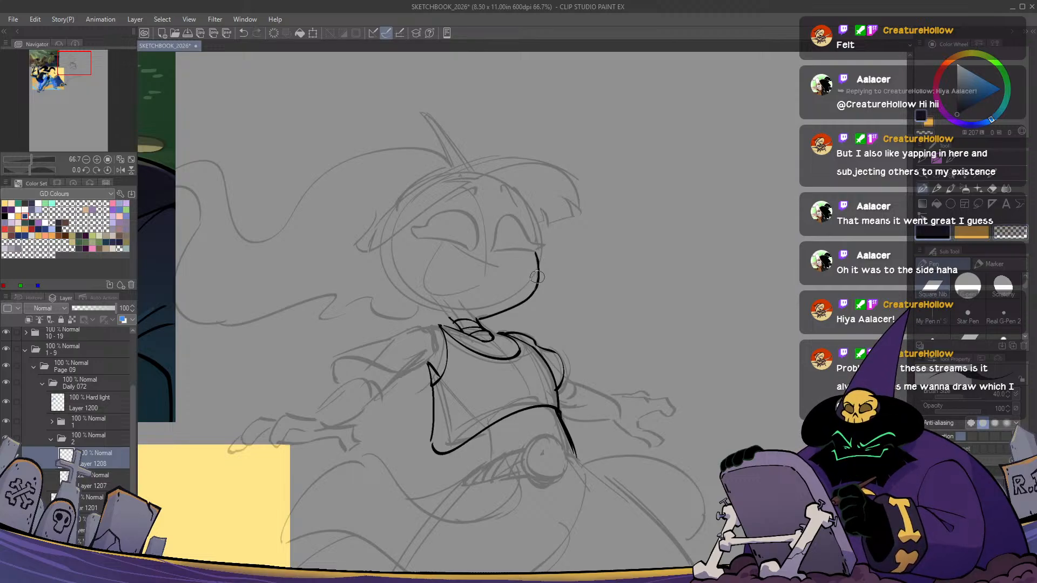
{"action": "key", "text": "h"}
{"action": "key", "text": "h"}
{"action": "key", "text": "h"}
{"action": "key", "text": "h"}
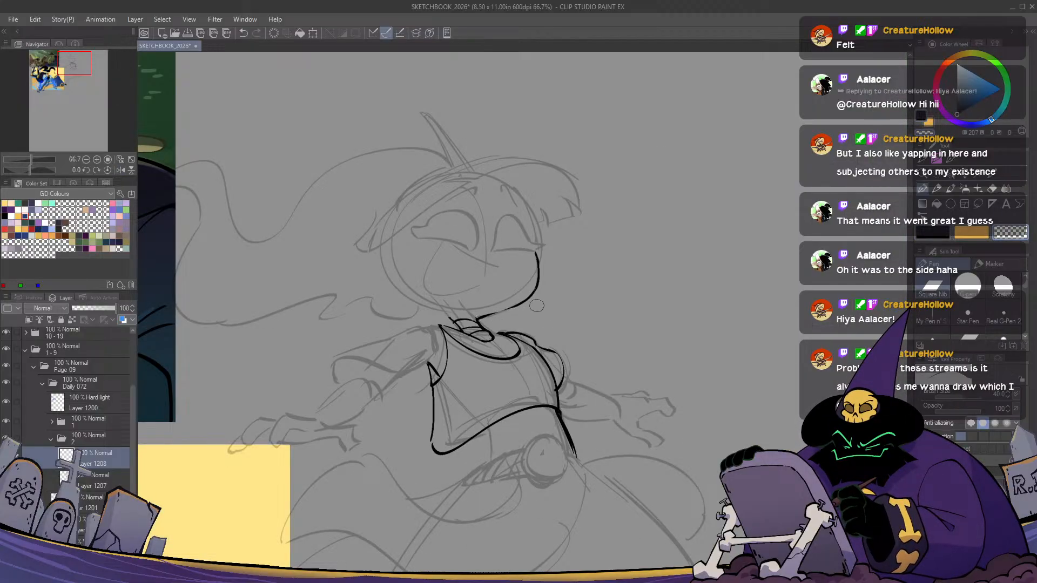
Ink the right eye's lower edge and its pointed outer lash at 100% zoom
{"action": "key", "text": "ctrl+alt+0"}
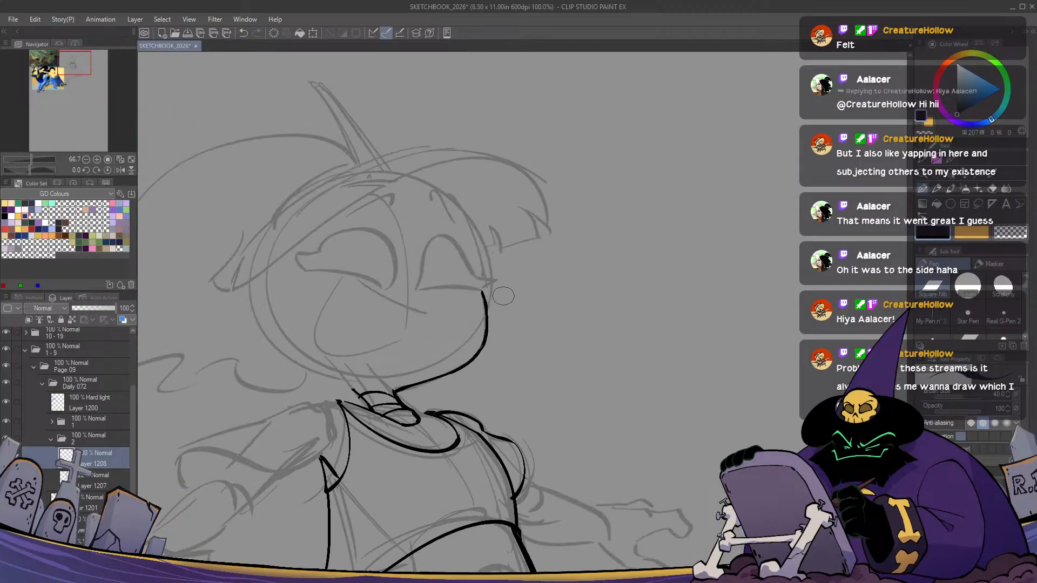
{"action": "mouse_move", "coordinate": [417, 291]}
{"action": "left_mouse_down"}
{"action": "mouse_move", "coordinate": [484, 293]}
{"action": "mouse_move", "coordinate": [500, 279]}
{"action": "mouse_move", "coordinate": [467, 276]}
{"action": "mouse_move", "coordinate": [497, 282]}
{"action": "left_mouse_up"}
{"action": "key", "text": "ctrl+z"}
{"action": "key", "text": "ctrl+z"}
{"action": "key", "text": "ctrl+z"}
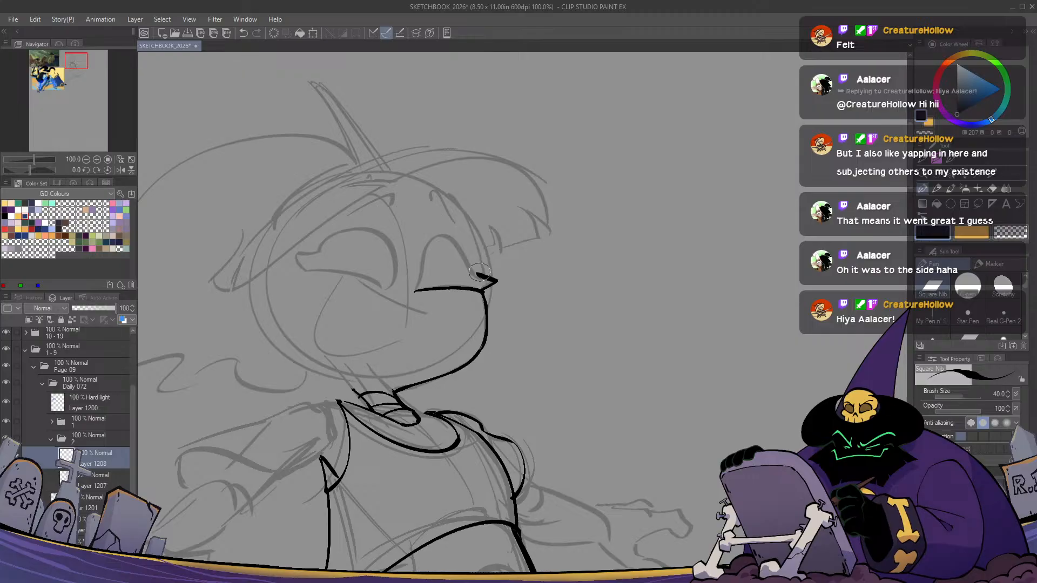
{"action": "key", "text": "ctrl+z"}
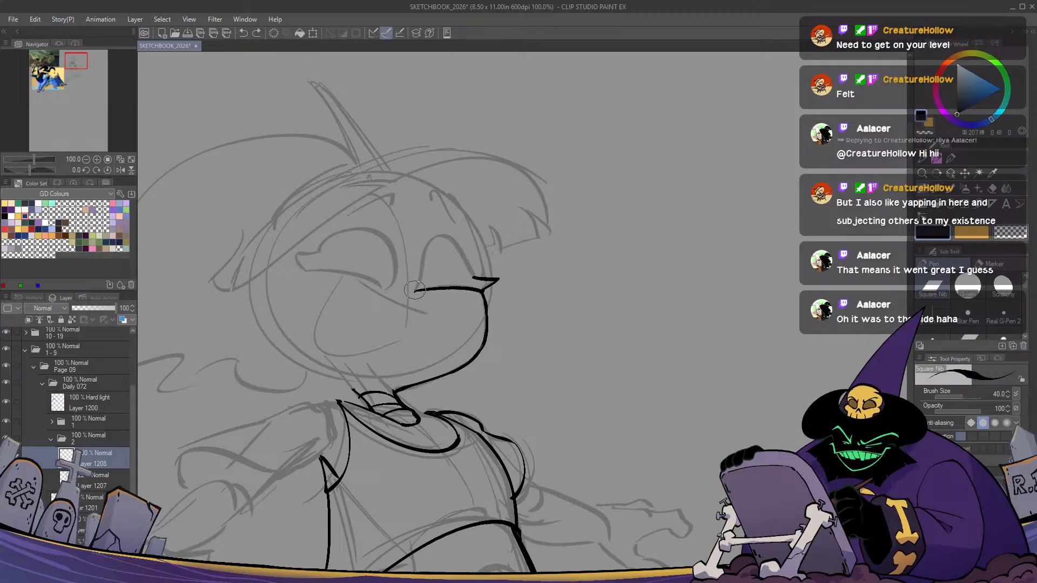
Ink the right eye's arched upper outline, closing the shape at the inner corner and tidying the peak
{"action": "mouse_move", "coordinate": [415, 291]}
{"action": "left_mouse_down"}
{"action": "mouse_move", "coordinate": [432, 243]}
{"action": "mouse_move", "coordinate": [475, 270]}
{"action": "mouse_move", "coordinate": [426, 279]}
{"action": "left_mouse_up"}
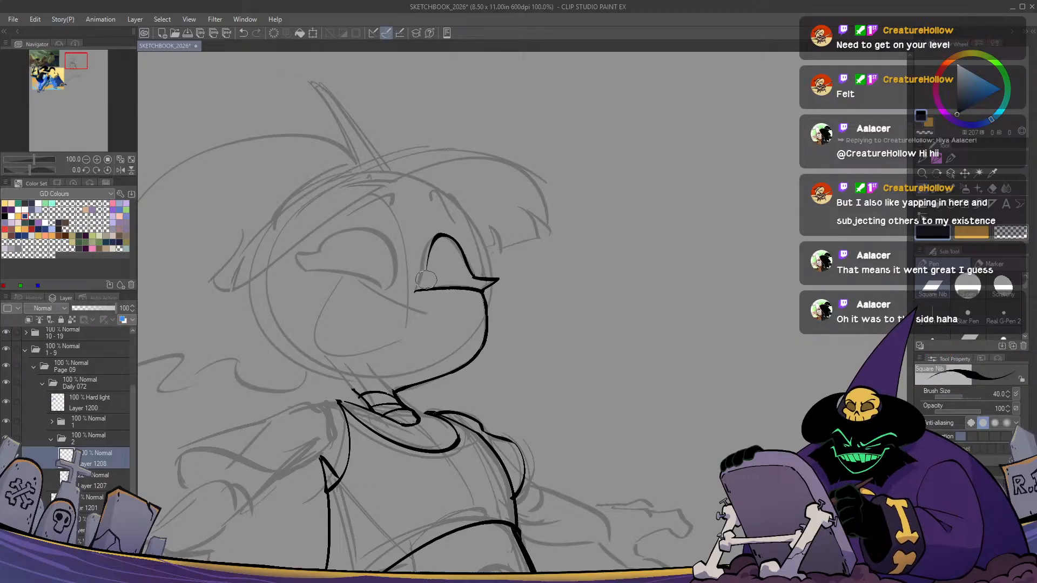
{"action": "left_click_drag", "start_coordinate": [443, 236], "coordinate": [438, 234]}
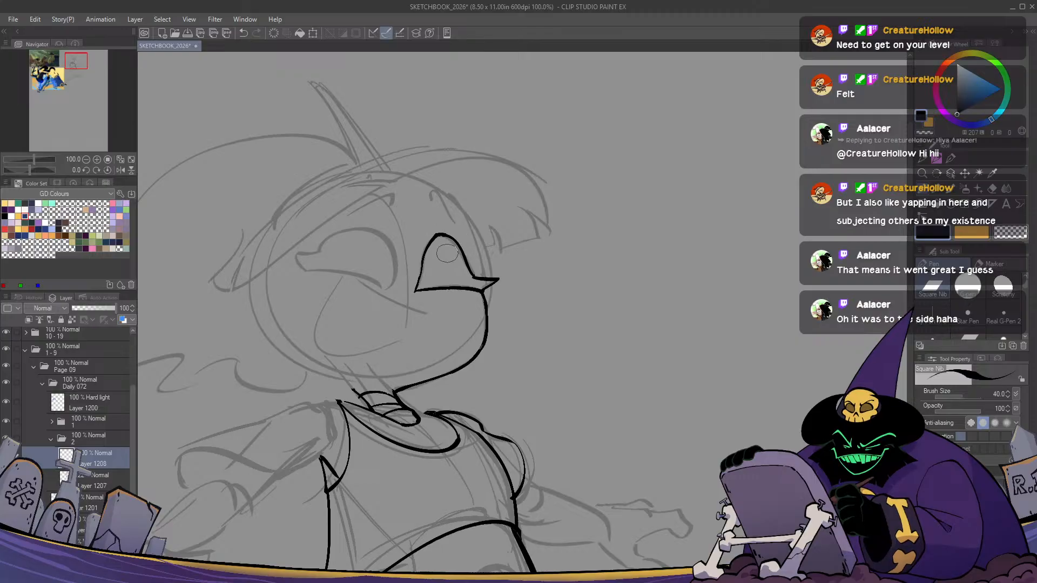
{"action": "key", "text": "h"}
{"action": "key", "text": "h"}
{"action": "key", "text": "h"}
{"action": "key", "text": "h"}
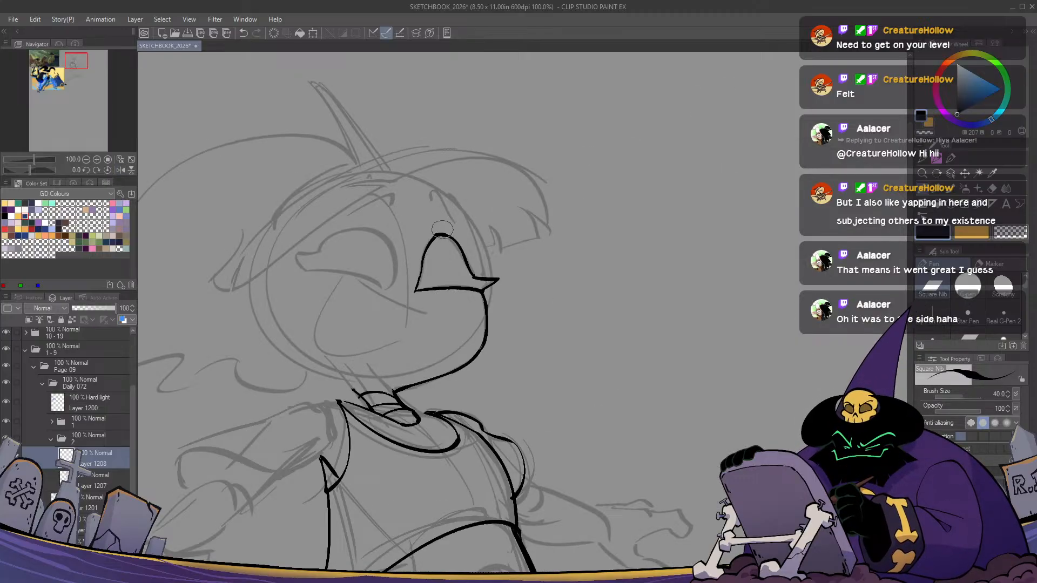
{"action": "key", "text": "c"}
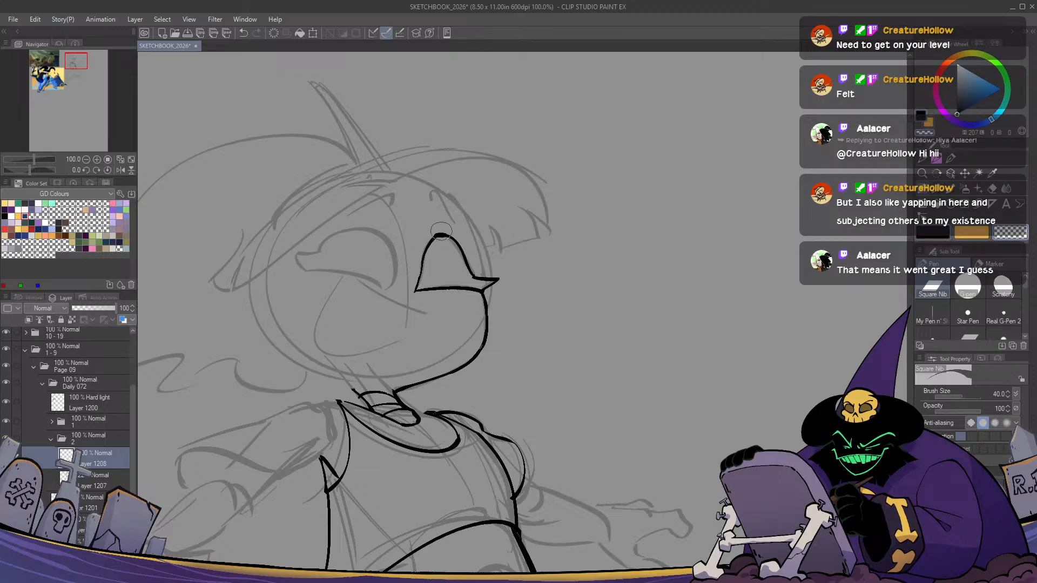
{"action": "key", "text": "c"}
Ink the right eyebrow as a short hooked mark above the right eye, redrawing it until it follows the sketch
{"action": "left_click_drag", "start_coordinate": [430, 206], "coordinate": [455, 233]}
{"action": "key", "text": "ctrl+z"}
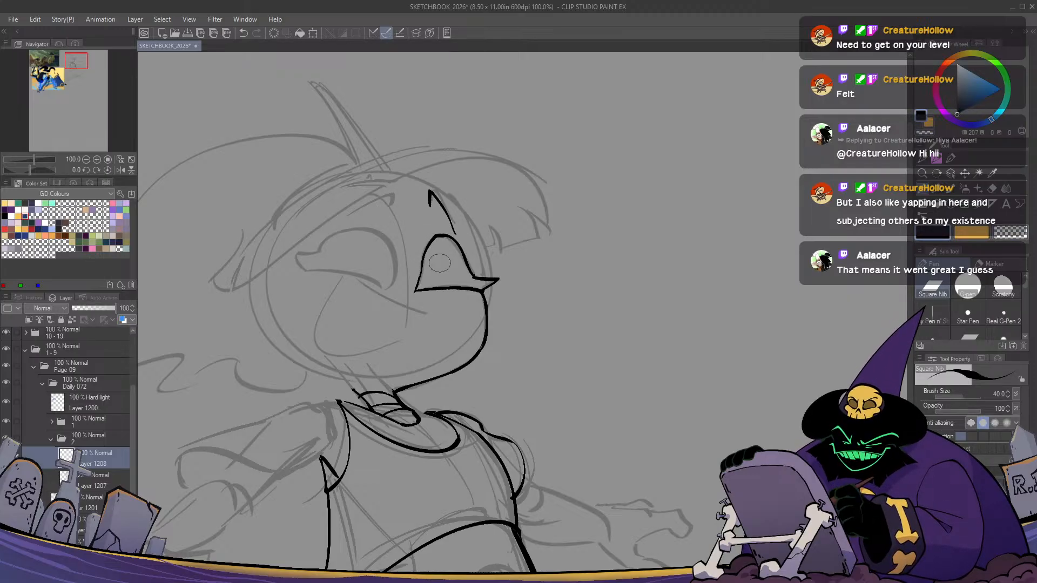
{"action": "key", "text": "ctrl+z"}
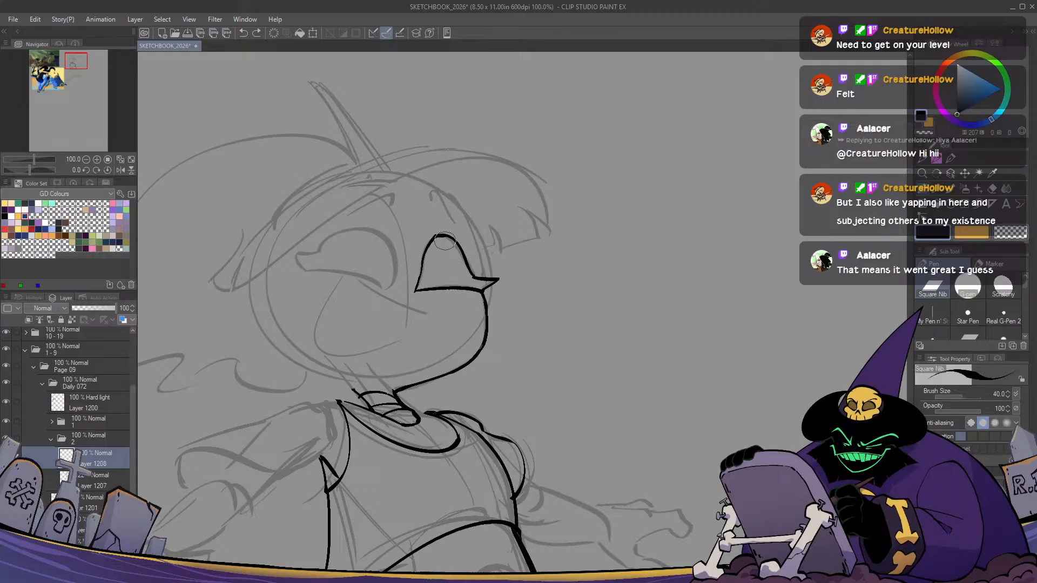
{"action": "left_click_drag", "start_coordinate": [431, 193], "coordinate": [456, 229]}
{"action": "key", "text": "ctrl+z"}
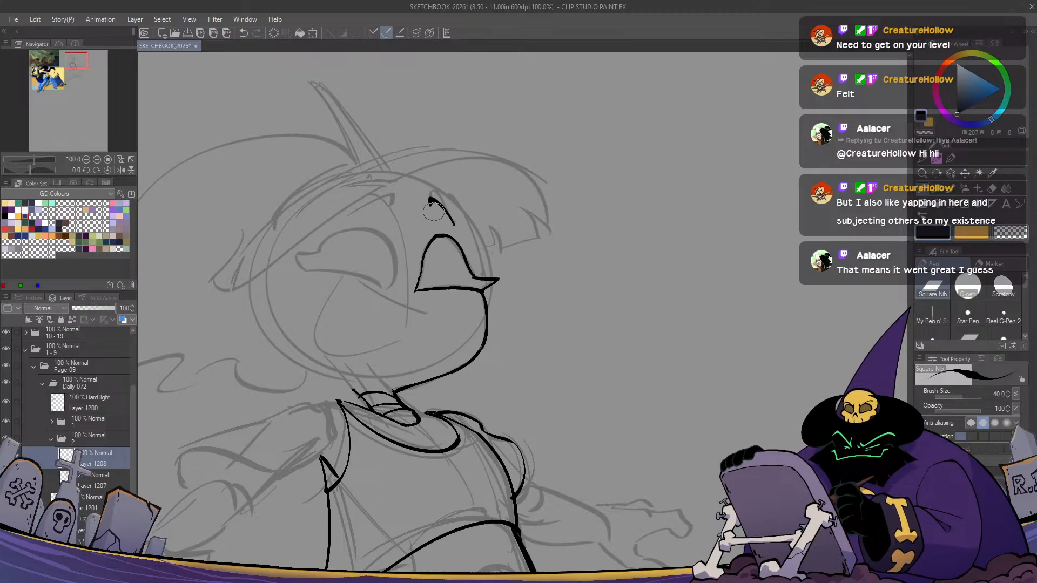
{"action": "left_click_drag", "start_coordinate": [428, 195], "coordinate": [449, 219]}
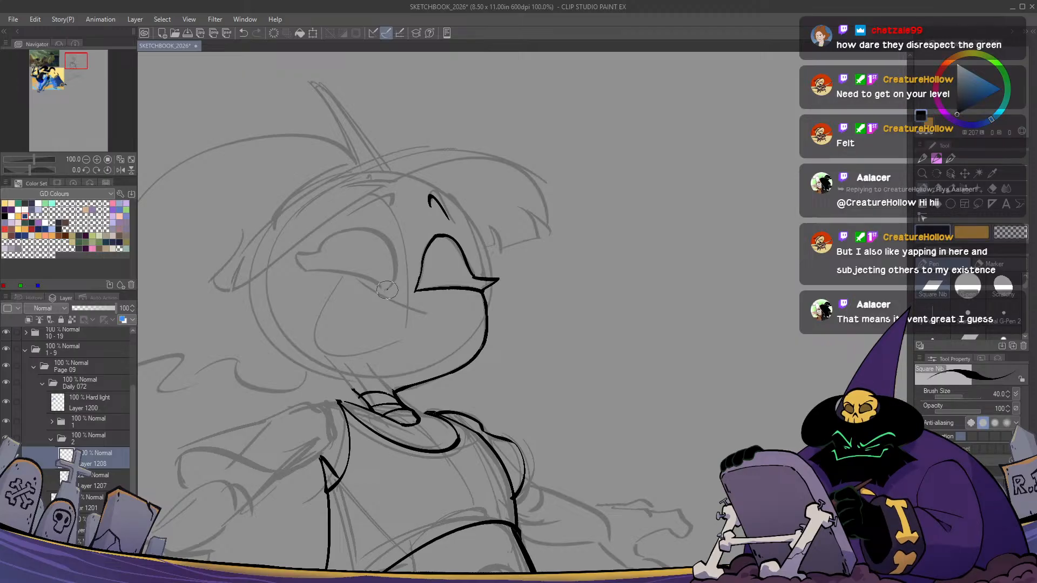
Ink the left eye's arched upper outline from the inner corner to the outer lash, redoing strokes until the curve is smooth
{"action": "mouse_move", "coordinate": [389, 289]}
{"action": "left_mouse_down"}
{"action": "mouse_move", "coordinate": [369, 230]}
{"action": "mouse_move", "coordinate": [307, 258]}
{"action": "left_mouse_up"}
{"action": "key", "text": "ctrl+z"}
{"action": "mouse_move", "coordinate": [389, 288]}
{"action": "left_mouse_down"}
{"action": "mouse_move", "coordinate": [390, 237]}
{"action": "mouse_move", "coordinate": [308, 255]}
{"action": "left_mouse_up"}
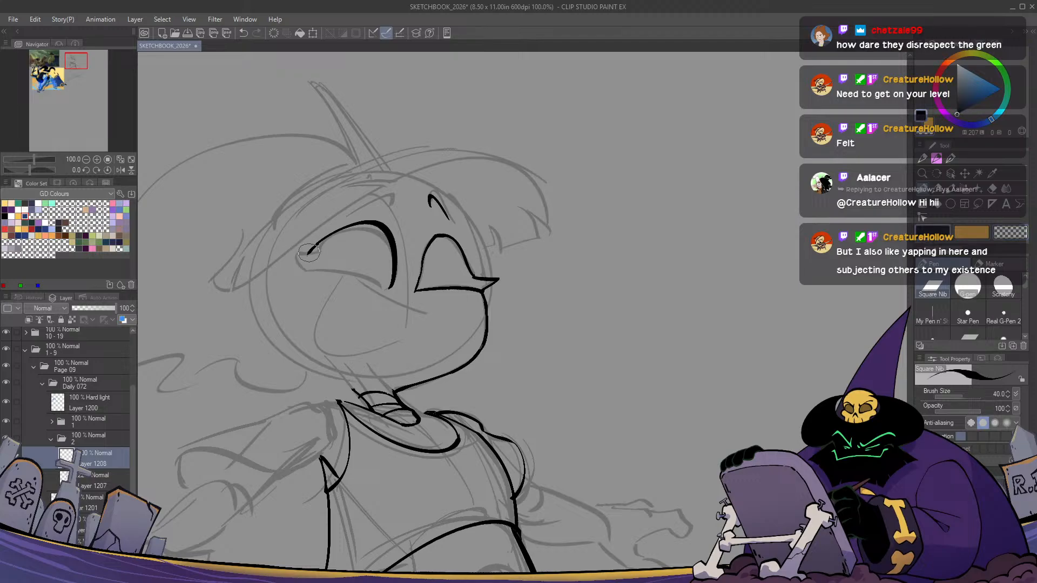
{"action": "key", "text": "ctrl+z"}
{"action": "key", "text": "ctrl+z"}
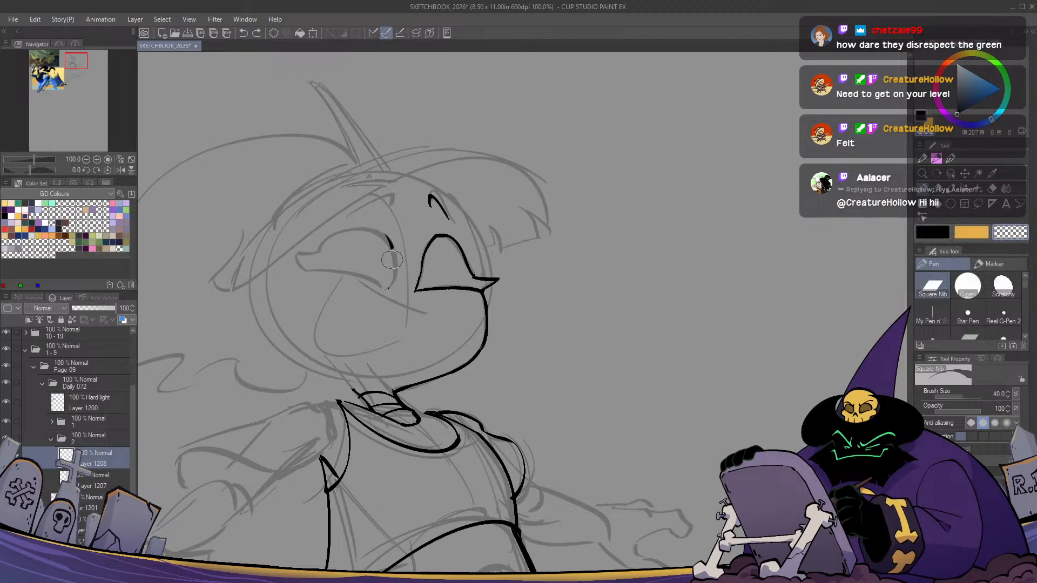
{"action": "mouse_move", "coordinate": [386, 289]}
{"action": "left_mouse_down"}
{"action": "mouse_move", "coordinate": [345, 216]}
{"action": "mouse_move", "coordinate": [312, 258]}
{"action": "mouse_move", "coordinate": [388, 287]}
{"action": "mouse_move", "coordinate": [391, 267]}
{"action": "mouse_move", "coordinate": [317, 255]}
{"action": "left_mouse_up"}
{"action": "key", "text": "ctrl+z"}
{"action": "key", "text": "ctrl+z"}
{"action": "key", "text": "ctrl+z"}
{"action": "mouse_move", "coordinate": [389, 292]}
{"action": "left_mouse_down"}
{"action": "mouse_move", "coordinate": [349, 234]}
{"action": "mouse_move", "coordinate": [316, 258]}
{"action": "left_mouse_up"}
{"action": "key", "text": "ctrl+z"}
{"action": "mouse_move", "coordinate": [389, 288]}
{"action": "left_mouse_down"}
{"action": "mouse_move", "coordinate": [319, 250]}
{"action": "mouse_move", "coordinate": [296, 250]}
{"action": "mouse_move", "coordinate": [316, 275]}
{"action": "left_mouse_up"}
{"action": "key", "text": "ctrl+z"}
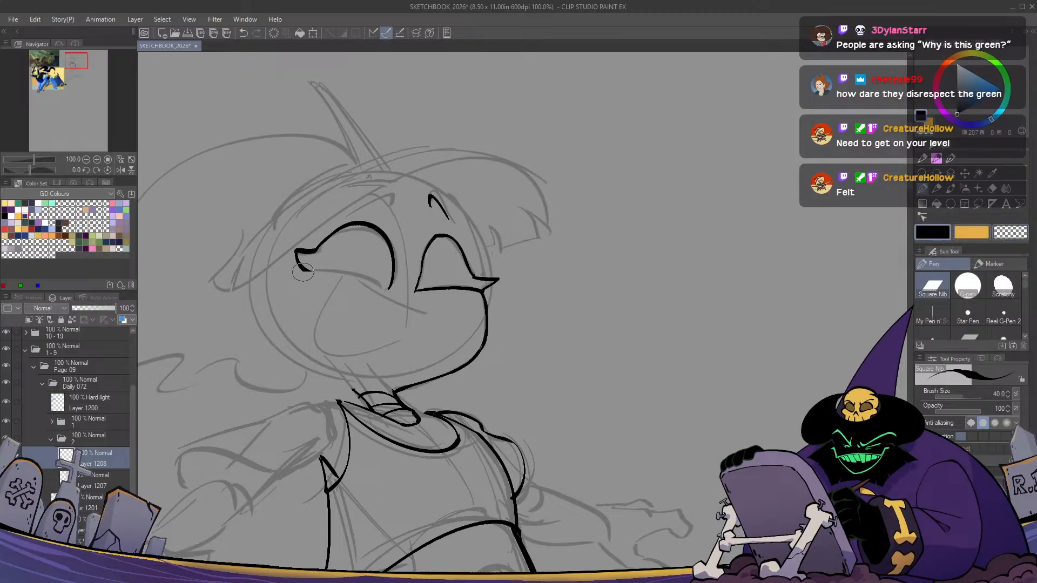
Ink the left eye's lower edge from the outer lash to the inner corner and tidy the corner with transparent colour
{"action": "left_click_drag", "start_coordinate": [309, 270], "coordinate": [390, 289]}
{"action": "key", "text": "ctrl+z"}
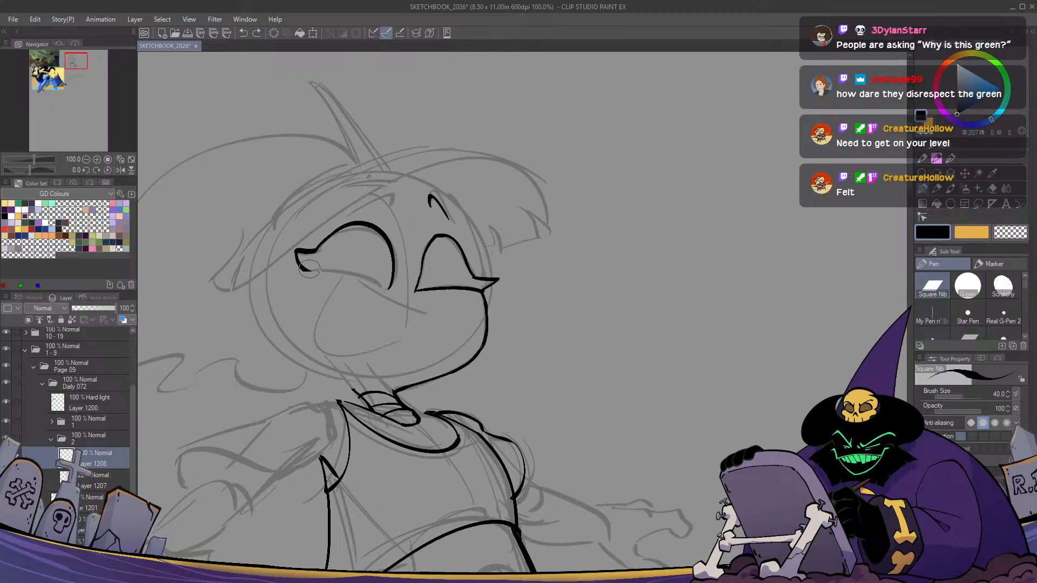
{"action": "left_click_drag", "start_coordinate": [306, 269], "coordinate": [387, 294]}
{"action": "key", "text": "c"}
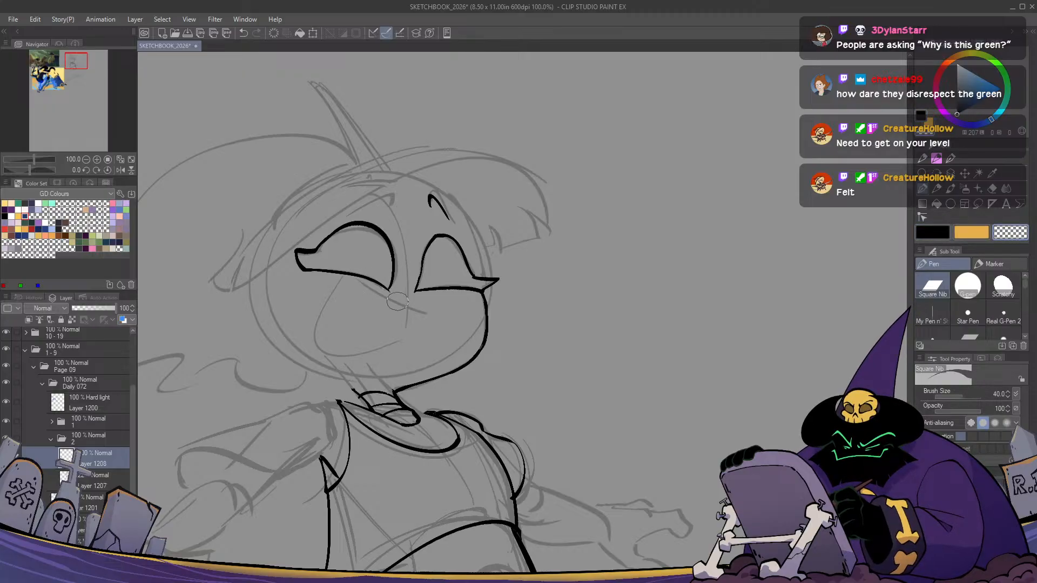
{"action": "key", "text": "c"}
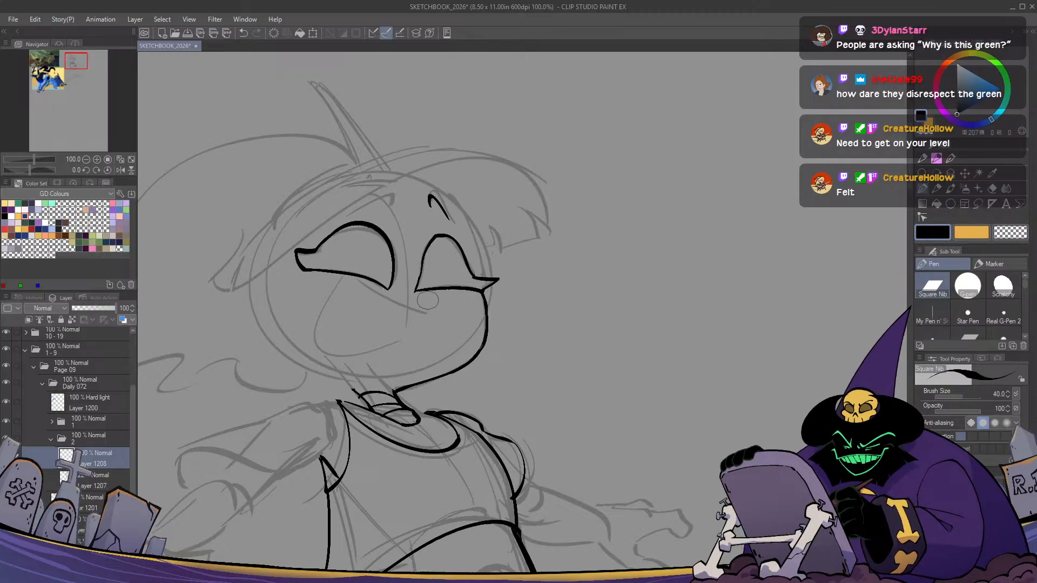
Redraw the inner side of the right eye's arch, refine it with transparent colour, and check the face zoomed and mirrored
{"action": "key", "text": "c"}
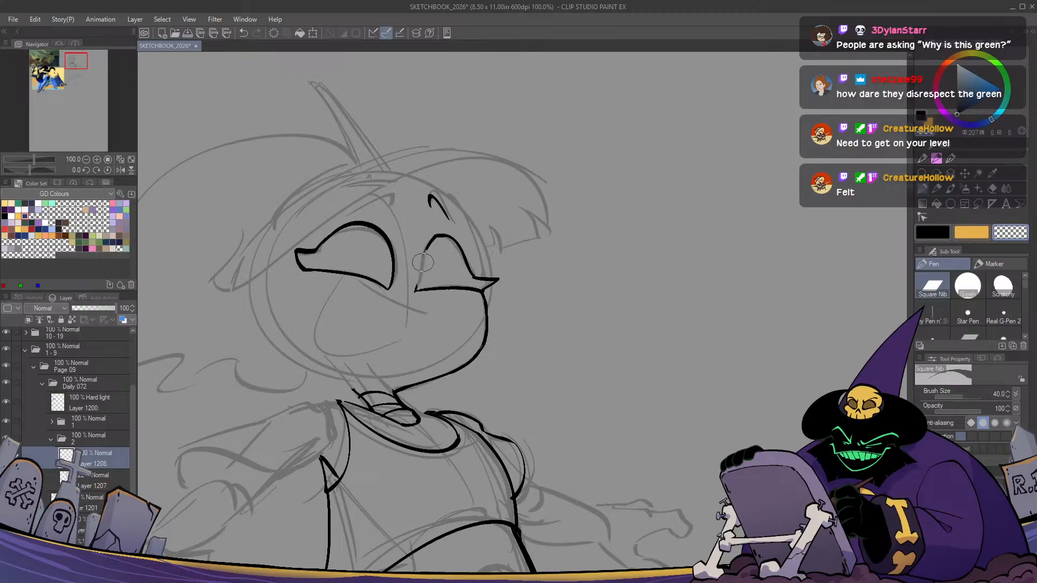
{"action": "key", "text": "c"}
{"action": "key", "text": "ctrl+z"}
{"action": "left_click_drag", "start_coordinate": [435, 237], "coordinate": [415, 291]}
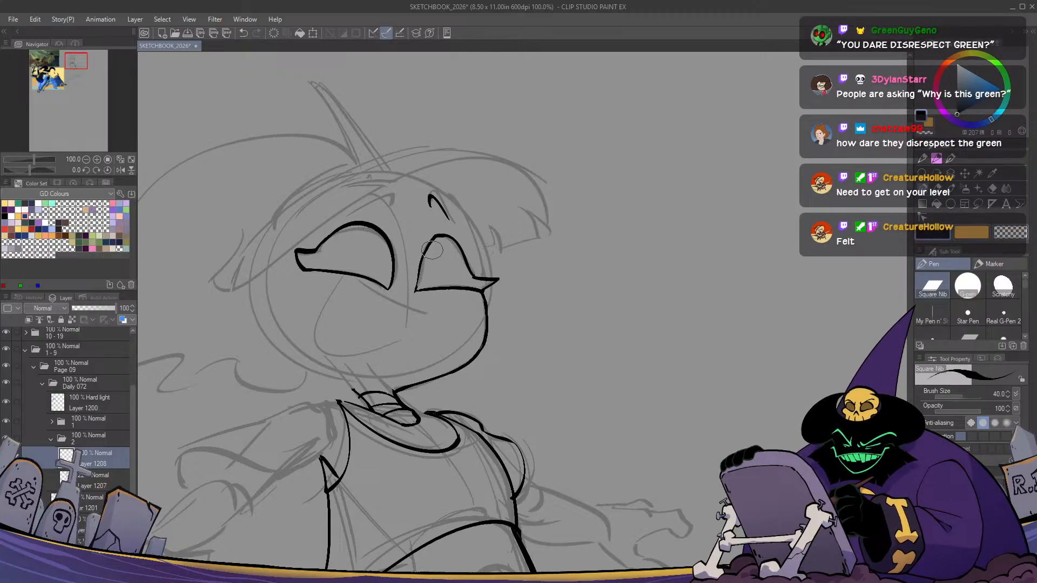
{"action": "key", "text": "h"}
{"action": "key", "text": "h"}
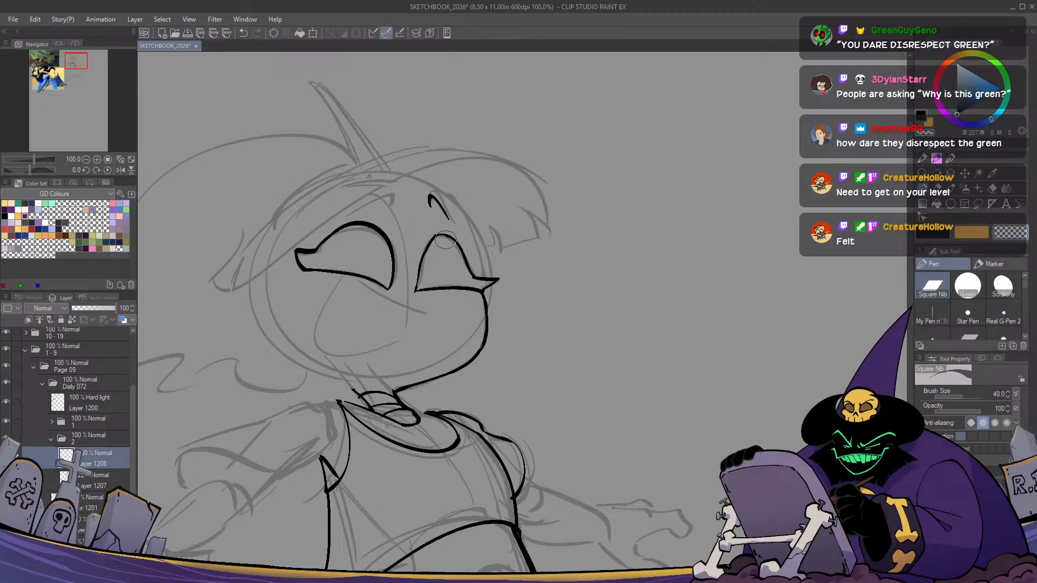
{"action": "key", "text": "c"}
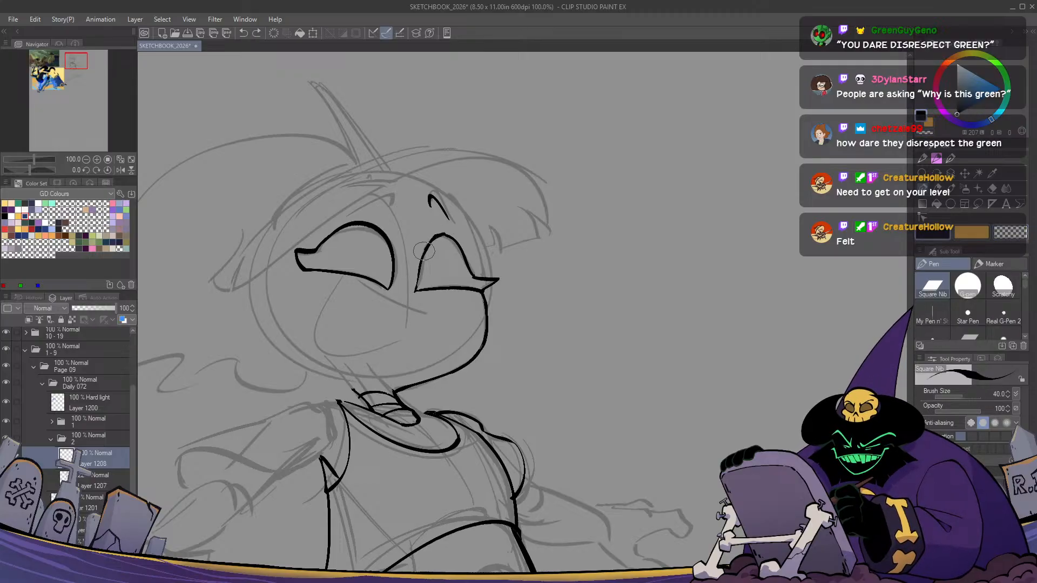
{"action": "scroll", "coordinate": [448, 292], "scroll_direction": "up", "scroll_amount": 1}
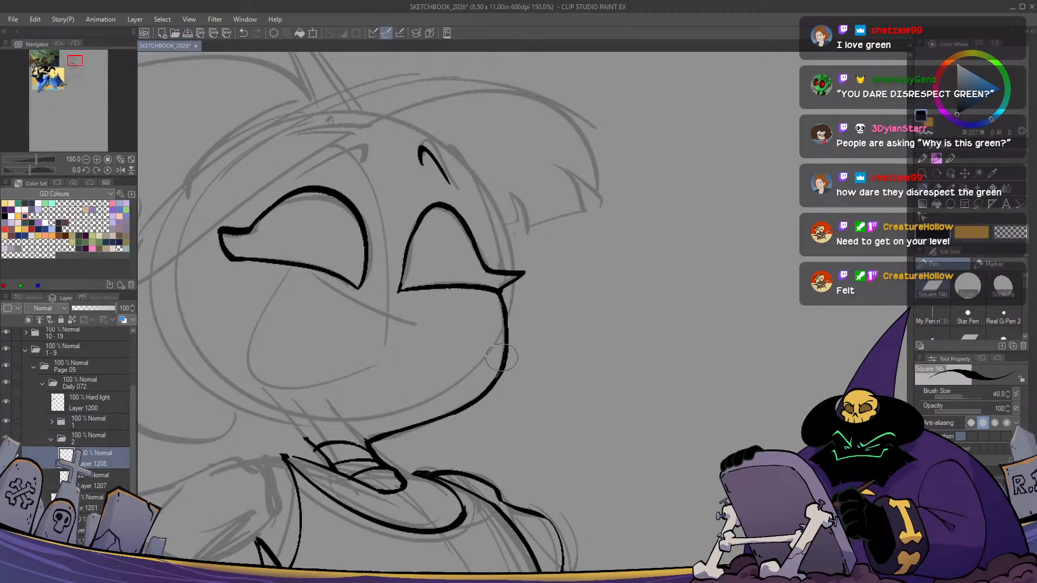
{"action": "scroll", "coordinate": [502, 357], "scroll_direction": "down", "scroll_amount": 3}
{"action": "key", "text": "h"}
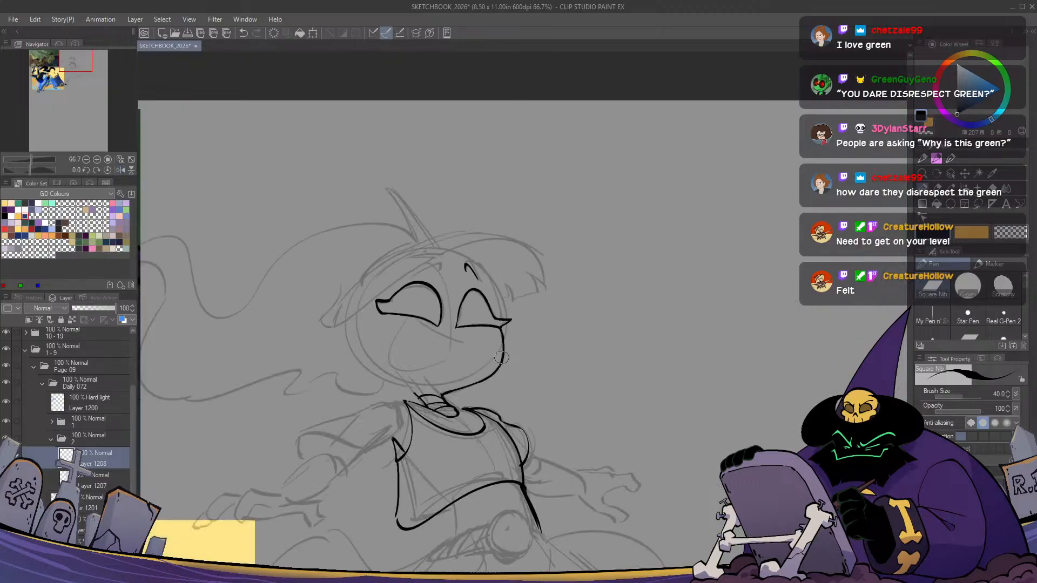
Ink the open mouth's upper line as a curve from under the left eye to the pointed mouth corner
{"action": "scroll", "coordinate": [502, 358], "scroll_direction": "up", "scroll_amount": 1}
{"action": "mouse_move", "coordinate": [444, 335]}
{"action": "left_mouse_down"}
{"action": "mouse_move", "coordinate": [376, 302]}
{"action": "mouse_move", "coordinate": [373, 377]}
{"action": "mouse_move", "coordinate": [423, 344]}
{"action": "mouse_move", "coordinate": [421, 324]}
{"action": "mouse_move", "coordinate": [373, 302]}
{"action": "mouse_move", "coordinate": [456, 337]}
{"action": "left_mouse_up"}
{"action": "key", "text": "ctrl+z"}
{"action": "key", "text": "ctrl+z"}
{"action": "key", "text": "ctrl+z"}
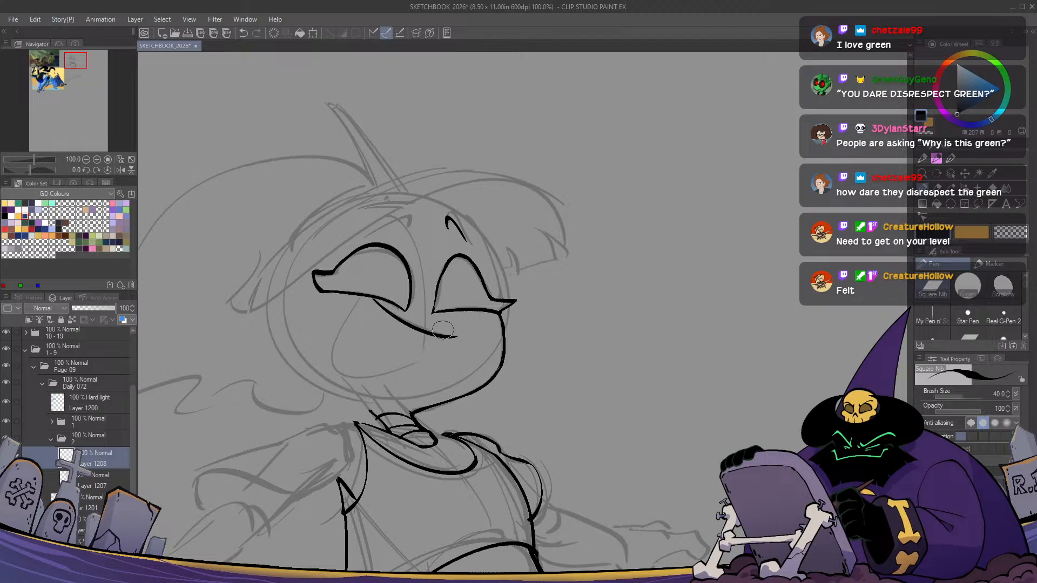
{"action": "mouse_move", "coordinate": [372, 300]}
{"action": "left_mouse_down"}
{"action": "mouse_move", "coordinate": [427, 350]}
{"action": "mouse_move", "coordinate": [452, 337]}
{"action": "left_mouse_up"}
{"action": "key", "text": "ctrl+z"}
Close the open mouth's rounded lower outline, check it mirrored, and trim its upper corner with transparent colour
{"action": "key", "text": "h"}
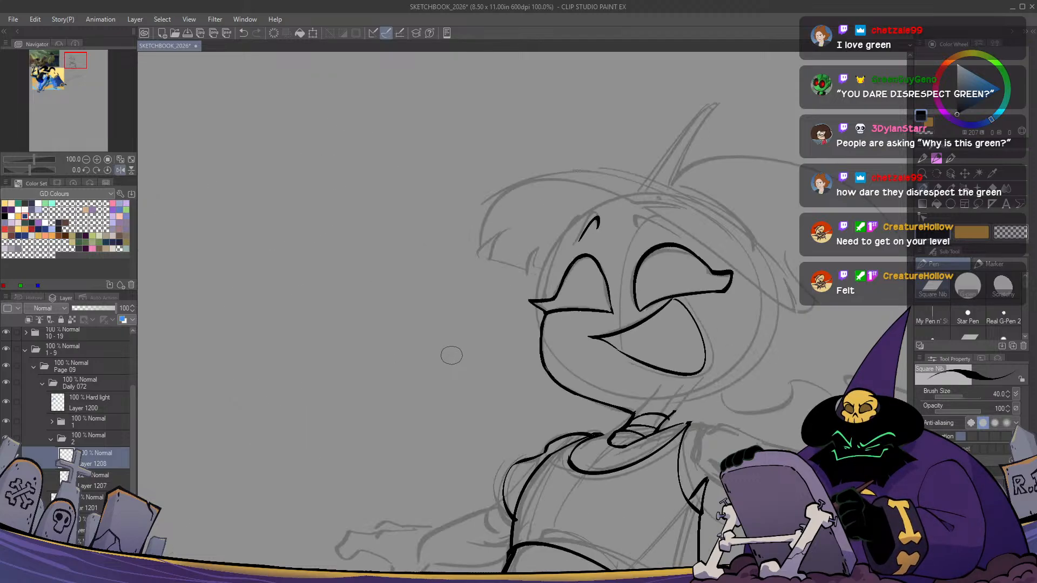
{"action": "key", "text": "h"}
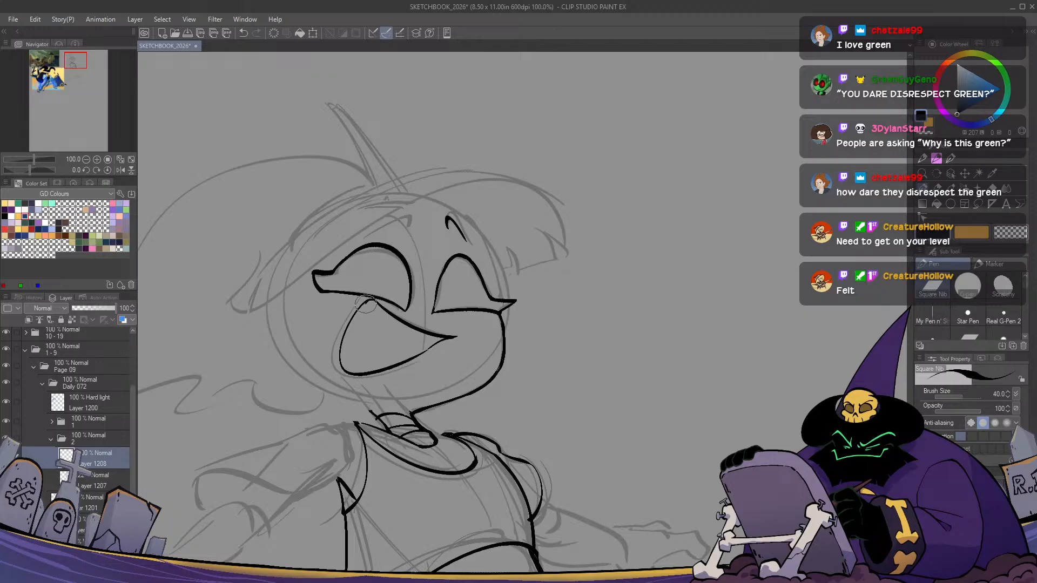
{"action": "key", "text": "ctrl+z"}
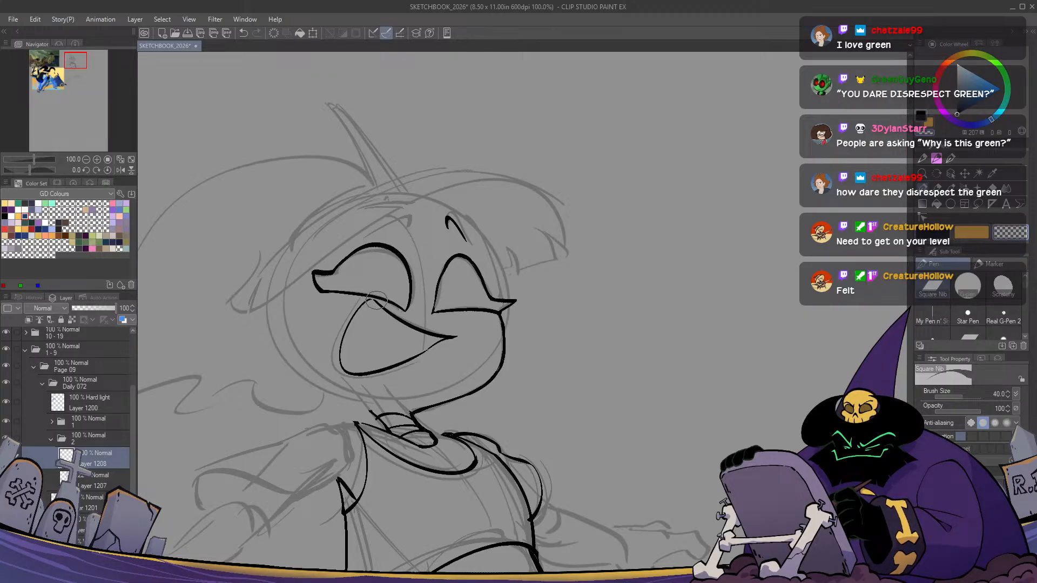
{"action": "left_click_drag", "start_coordinate": [379, 299], "coordinate": [366, 302]}
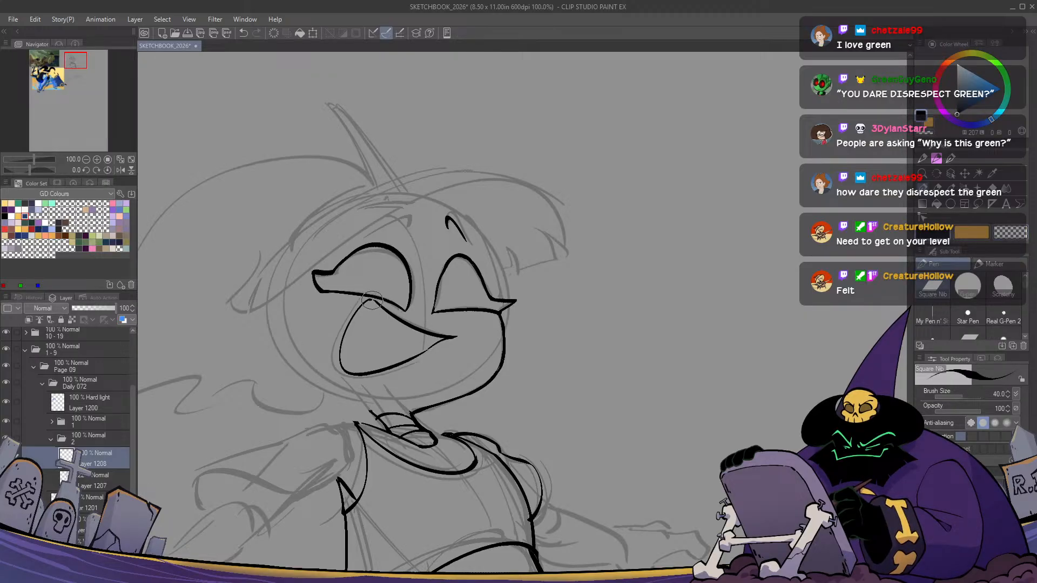
{"action": "key", "text": "ctrl+z"}
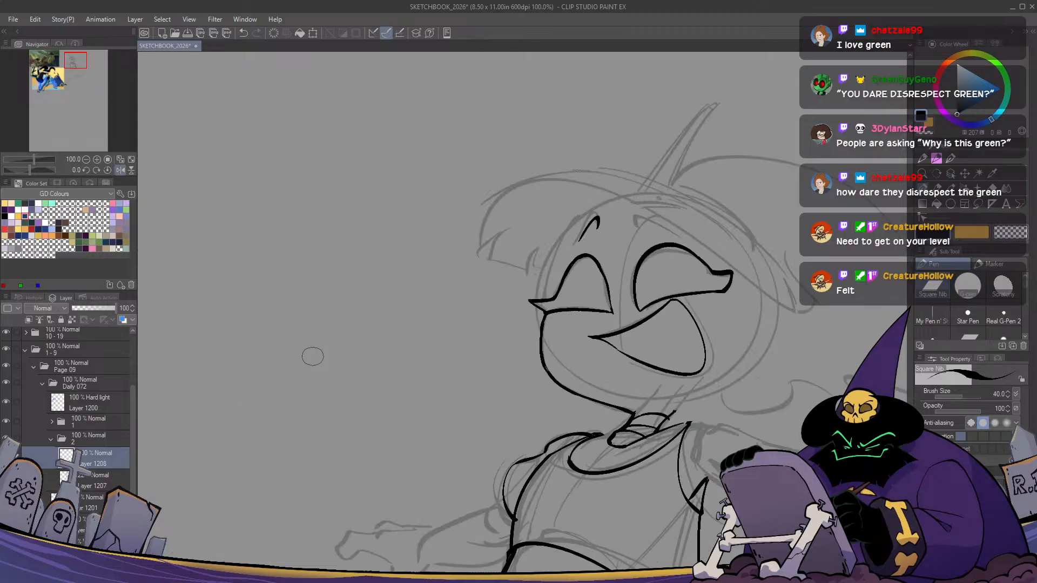
Ink the left jaw and cheek line from the neck up to the side of the head, checking the mirrored view
{"action": "left_click_drag", "start_coordinate": [333, 333], "coordinate": [354, 306]}
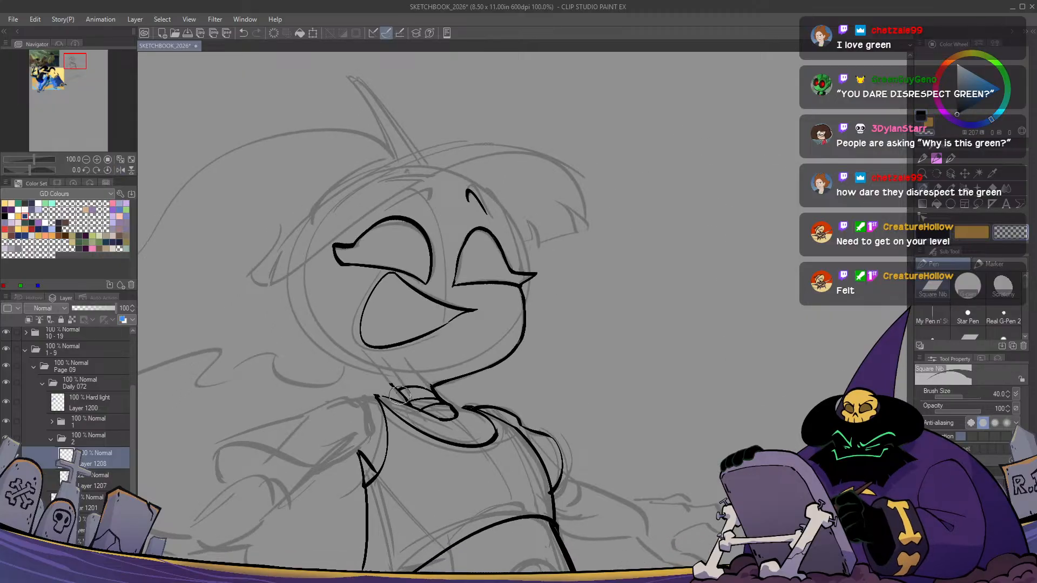
{"action": "left_click_drag", "start_coordinate": [371, 378], "coordinate": [346, 359]}
{"action": "key", "text": "ctrl+z"}
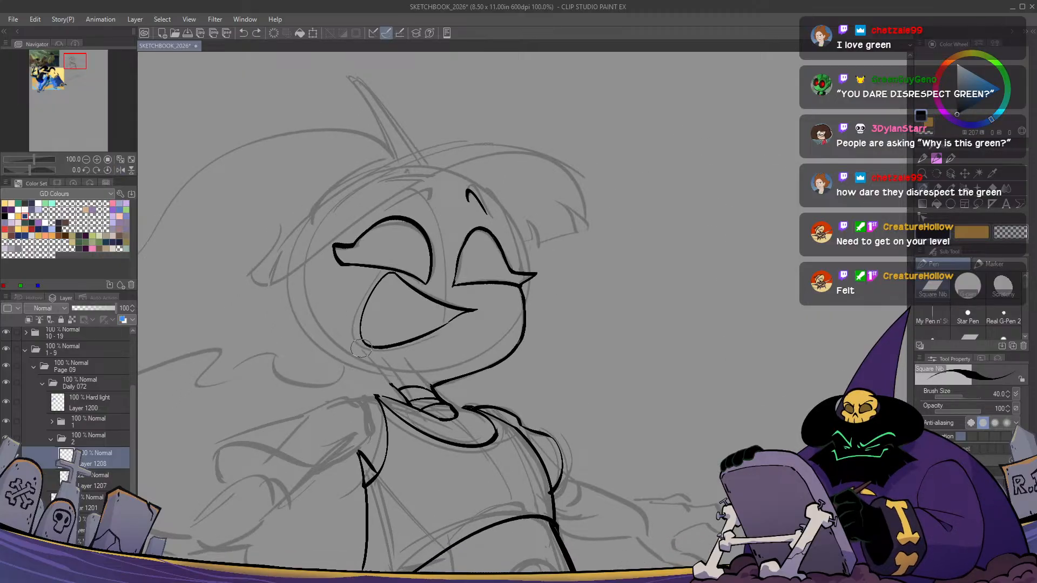
{"action": "left_click_drag", "start_coordinate": [396, 387], "coordinate": [296, 278]}
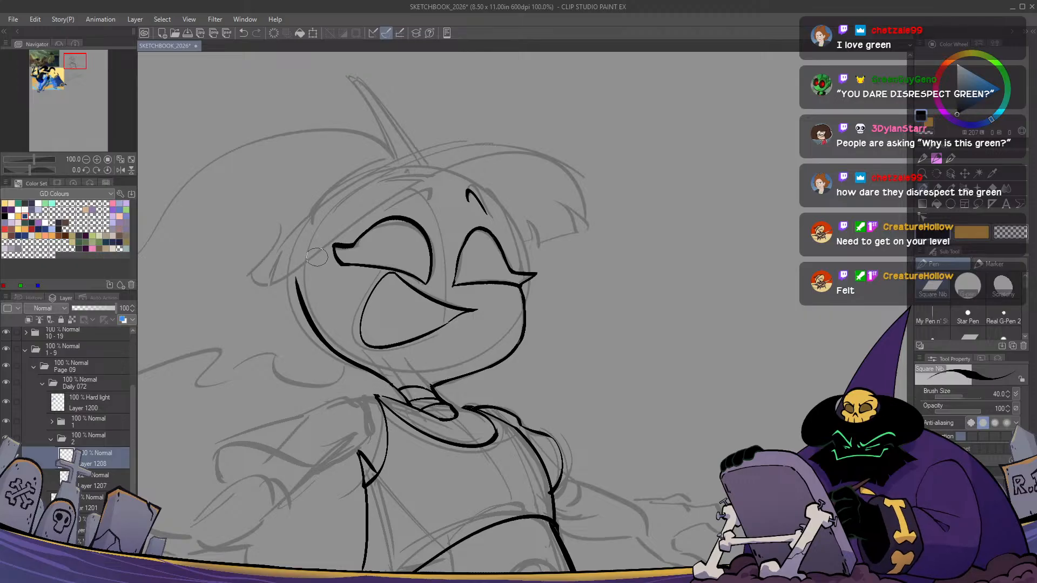
{"action": "key", "text": "h"}
{"action": "key", "text": "h"}
Ink the pointed hair tuft beside the left cheek and the hairline running up above the left eye
{"action": "left_click_drag", "start_coordinate": [327, 320], "coordinate": [419, 388]}
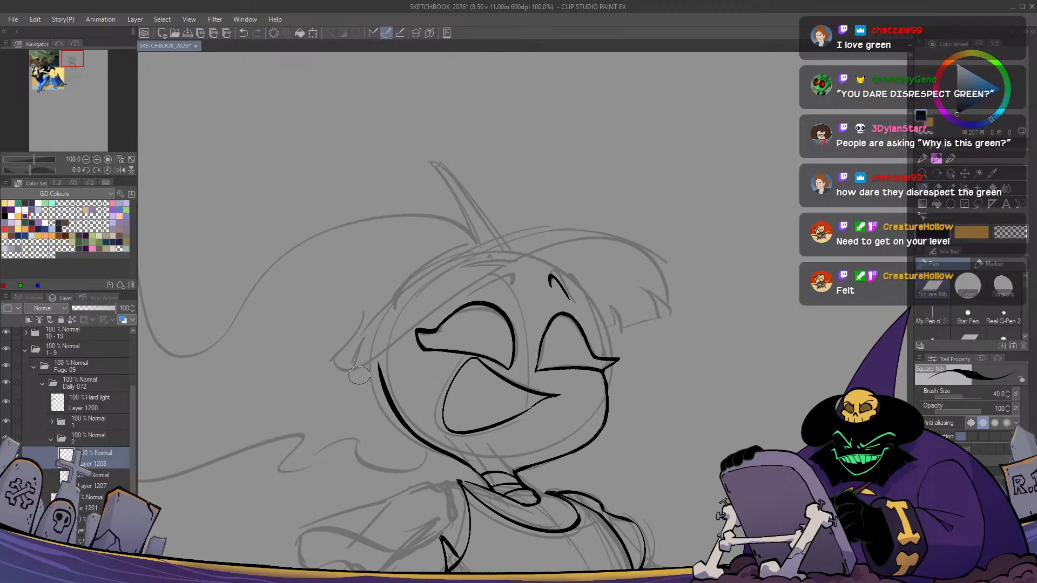
{"action": "mouse_move", "coordinate": [364, 324]}
{"action": "left_mouse_down"}
{"action": "mouse_move", "coordinate": [344, 378]}
{"action": "mouse_move", "coordinate": [368, 371]}
{"action": "mouse_move", "coordinate": [372, 341]}
{"action": "mouse_move", "coordinate": [429, 324]}
{"action": "left_mouse_up"}
{"action": "key", "text": "ctrl+z"}
{"action": "left_click_drag", "start_coordinate": [370, 372], "coordinate": [432, 319]}
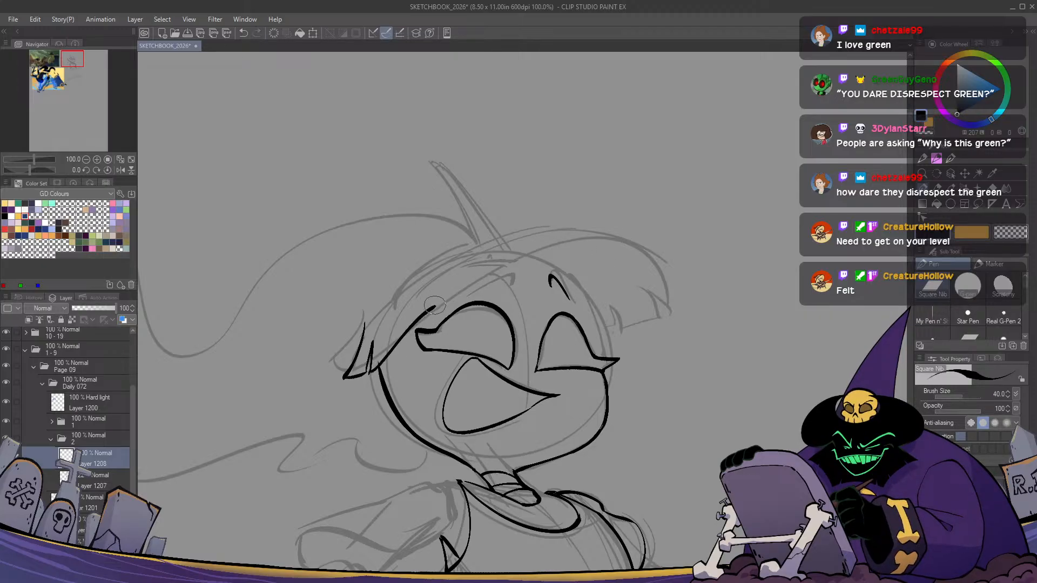
{"action": "key", "text": "ctrl+z"}
{"action": "mouse_move", "coordinate": [370, 371]}
{"action": "left_mouse_down"}
{"action": "mouse_move", "coordinate": [412, 331]}
{"action": "mouse_move", "coordinate": [412, 309]}
{"action": "mouse_move", "coordinate": [416, 324]}
{"action": "mouse_move", "coordinate": [512, 271]}
{"action": "left_mouse_up"}
{"action": "key", "text": "ctrl+z"}
{"action": "mouse_move", "coordinate": [413, 328]}
{"action": "left_mouse_down"}
{"action": "mouse_move", "coordinate": [407, 306]}
{"action": "mouse_move", "coordinate": [418, 324]}
{"action": "left_mouse_up"}
Ink the swept fringe's outer arch from the forehead parting over to the right and check it mirrored
{"action": "mouse_move", "coordinate": [418, 324]}
{"action": "left_mouse_down"}
{"action": "mouse_move", "coordinate": [507, 267]}
{"action": "mouse_move", "coordinate": [459, 269]}
{"action": "mouse_move", "coordinate": [518, 263]}
{"action": "mouse_move", "coordinate": [658, 291]}
{"action": "mouse_move", "coordinate": [666, 315]}
{"action": "left_mouse_up"}
{"action": "key", "text": "h"}
{"action": "key", "text": "h"}
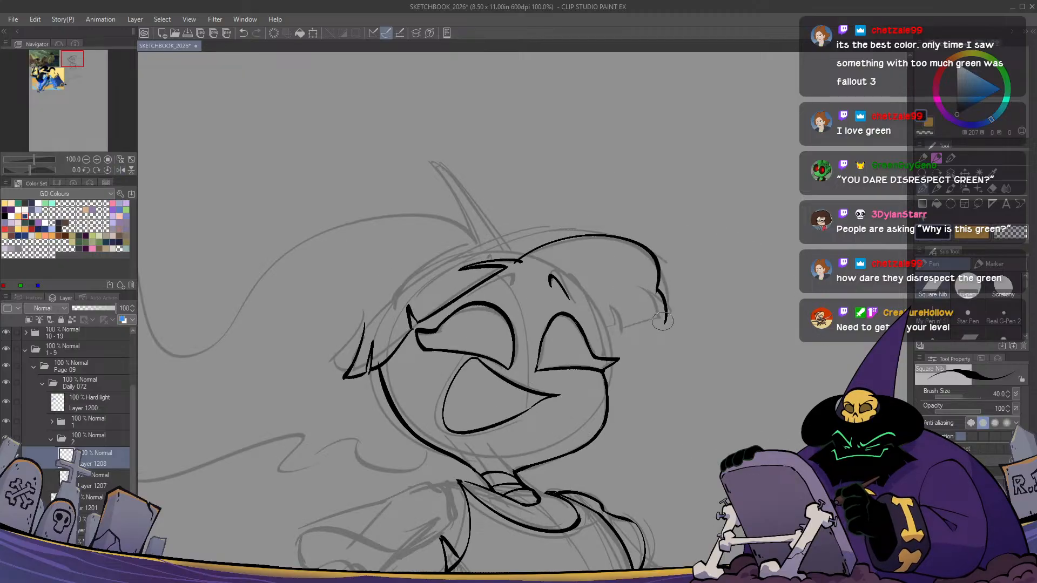
{"action": "key", "text": "ctrl+z"}
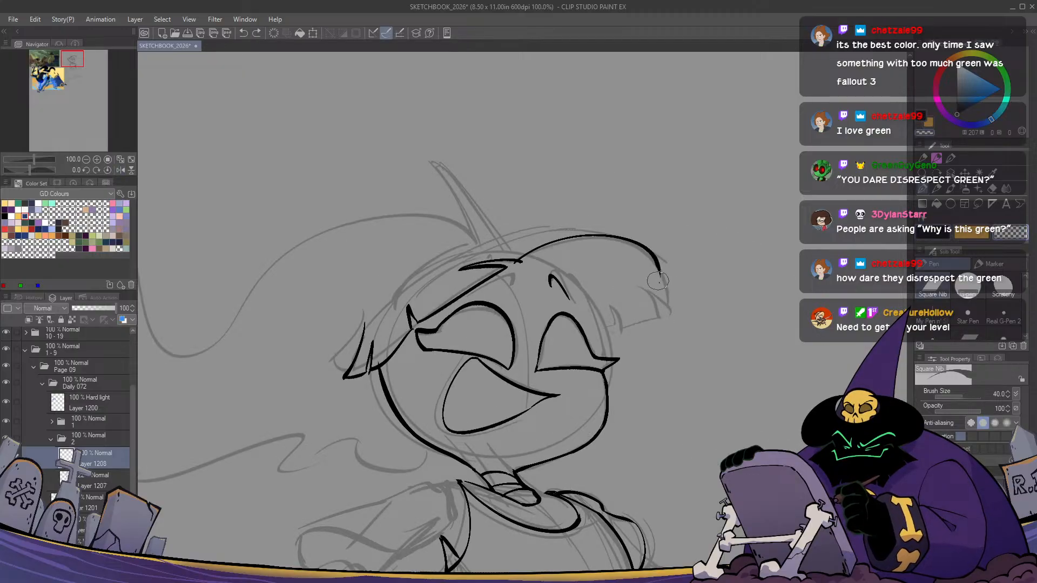
Ink the fringe's jagged hanging tips on the right, shaping the points with transparent colour
{"action": "key", "text": "c"}
{"action": "mouse_move", "coordinate": [658, 281]}
{"action": "left_mouse_down"}
{"action": "mouse_move", "coordinate": [668, 309]}
{"action": "mouse_move", "coordinate": [637, 283]}
{"action": "mouse_move", "coordinate": [661, 317]}
{"action": "left_mouse_up"}
{"action": "key", "text": "ctrl+z"}
{"action": "key", "text": "c"}
{"action": "mouse_move", "coordinate": [658, 278]}
{"action": "left_mouse_down"}
{"action": "mouse_move", "coordinate": [645, 256]}
{"action": "mouse_move", "coordinate": [653, 285]}
{"action": "mouse_move", "coordinate": [619, 328]}
{"action": "mouse_move", "coordinate": [610, 301]}
{"action": "left_mouse_up"}
{"action": "key", "text": "c"}
{"action": "mouse_move", "coordinate": [611, 302]}
{"action": "left_mouse_down"}
{"action": "mouse_move", "coordinate": [614, 331]}
{"action": "mouse_move", "coordinate": [602, 327]}
{"action": "left_mouse_up"}
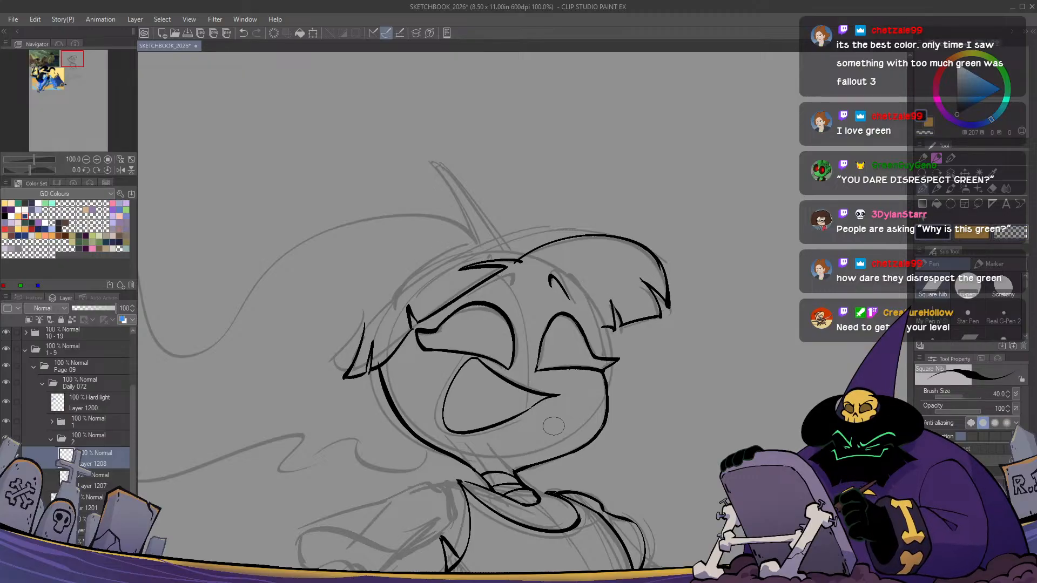
Ink the forehead line curving from the fringe parting down to the right eye, comparing it in the mirrored view
{"action": "key", "text": "h"}
{"action": "key", "text": "h"}
{"action": "left_click_drag", "start_coordinate": [529, 259], "coordinate": [595, 295]}
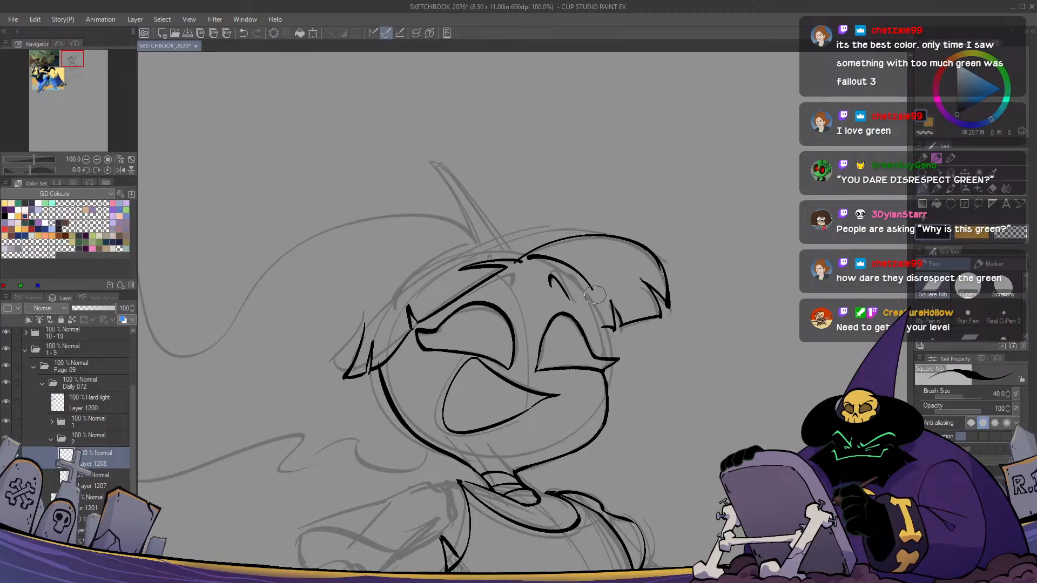
{"action": "key", "text": "h"}
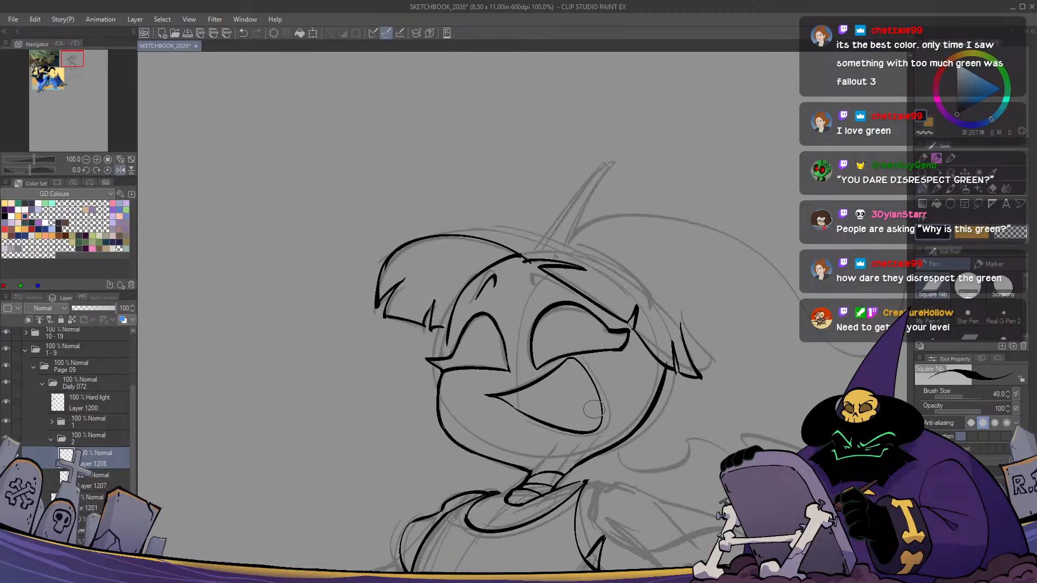
{"action": "key", "text": "h"}
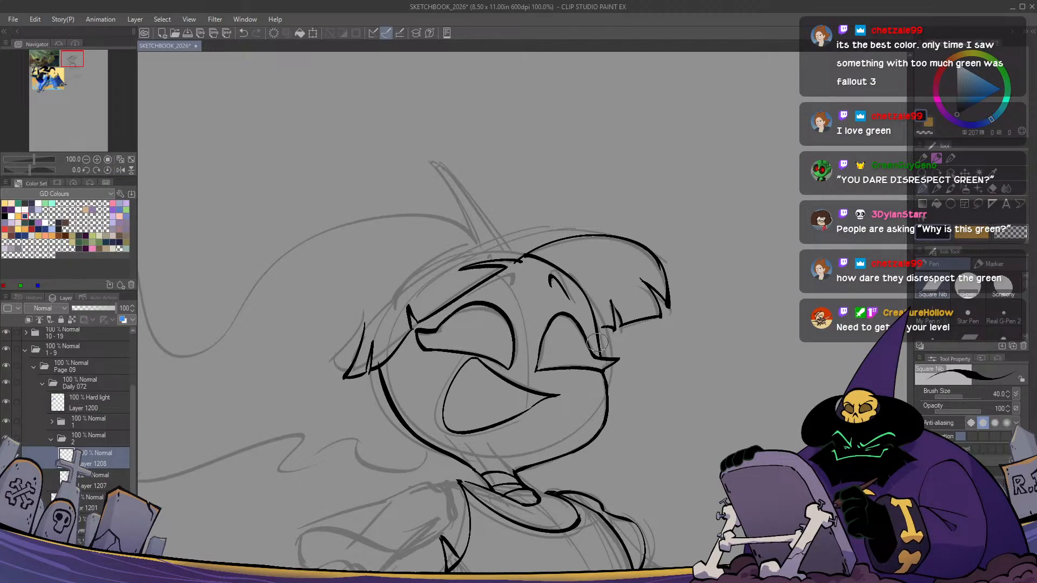
Ink the left eyebrow beneath the hairline above the left eye and check the face in the mirrored view
{"action": "key", "text": "h"}
{"action": "key", "text": "h"}
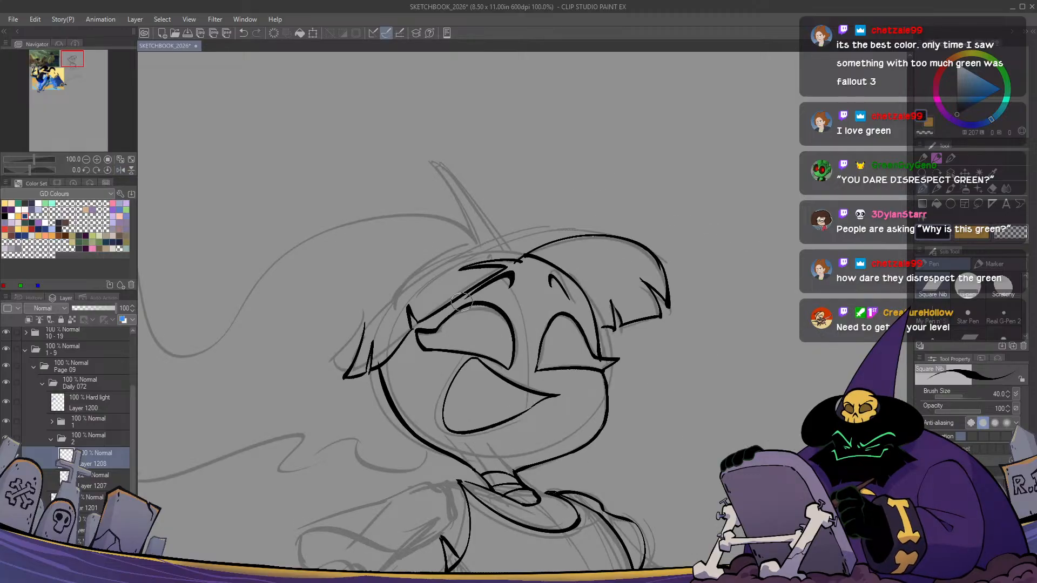
{"action": "key", "text": "h"}
{"action": "key", "text": "h"}
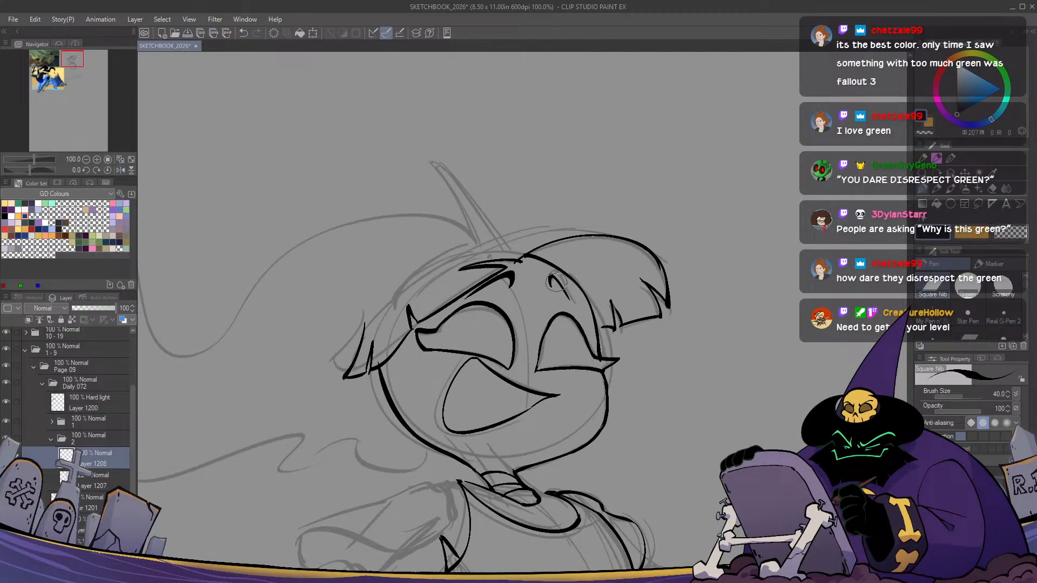
Ink the short right eyebrow beneath the fringe above the right eye and check it in the mirrored view
{"action": "left_click_drag", "start_coordinate": [550, 276], "coordinate": [577, 309]}
{"action": "key", "text": "ctrl+z"}
{"action": "key", "text": "c"}
{"action": "key", "text": "c"}
{"action": "key", "text": "ctrl+z"}
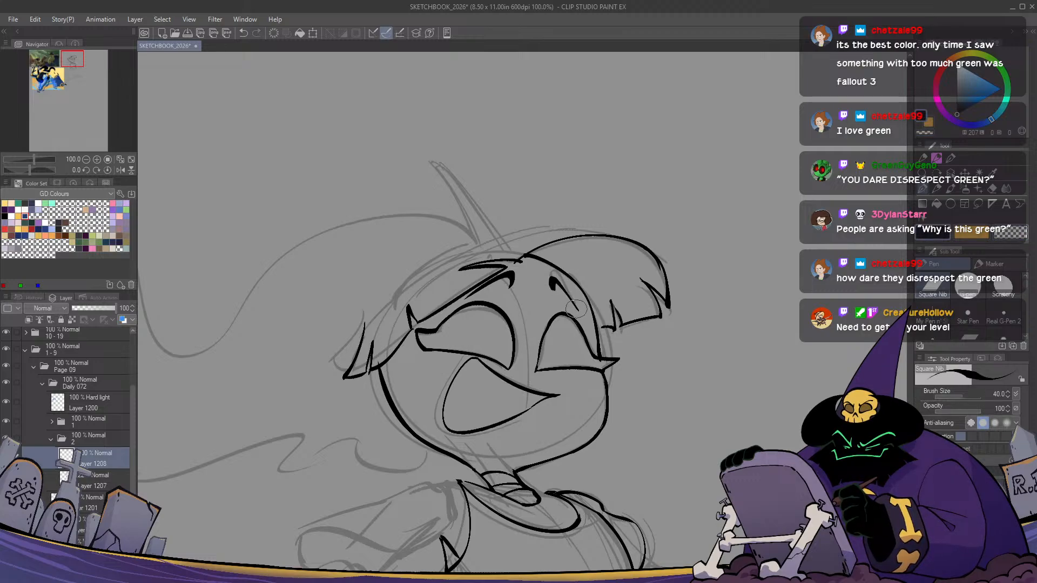
{"action": "key", "text": "h"}
{"action": "key", "text": "h"}
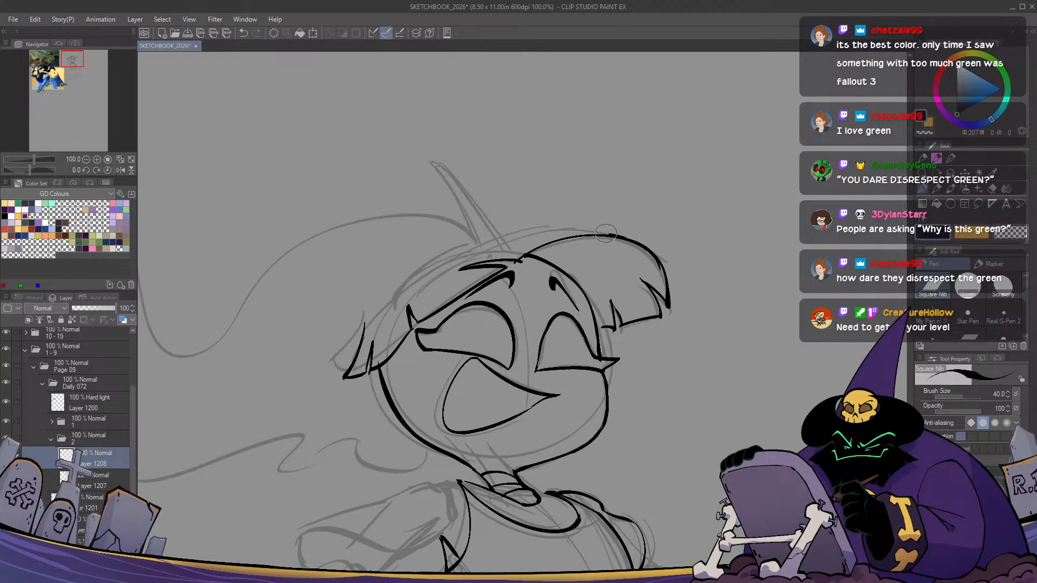
Ink the crown line curving from the top of the fringe over the head to the left temple
{"action": "left_click_drag", "start_coordinate": [509, 251], "coordinate": [514, 263]}
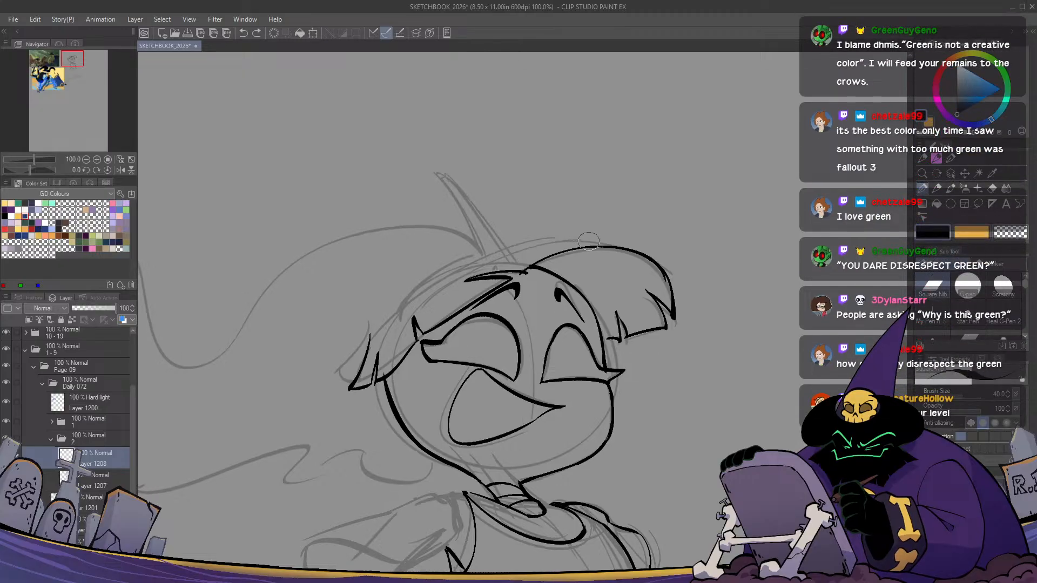
{"action": "mouse_move", "coordinate": [614, 243]}
{"action": "left_mouse_down"}
{"action": "mouse_move", "coordinate": [470, 256]}
{"action": "mouse_move", "coordinate": [420, 287]}
{"action": "mouse_move", "coordinate": [602, 239]}
{"action": "mouse_move", "coordinate": [400, 318]}
{"action": "left_mouse_up"}
{"action": "key", "text": "ctrl+z"}
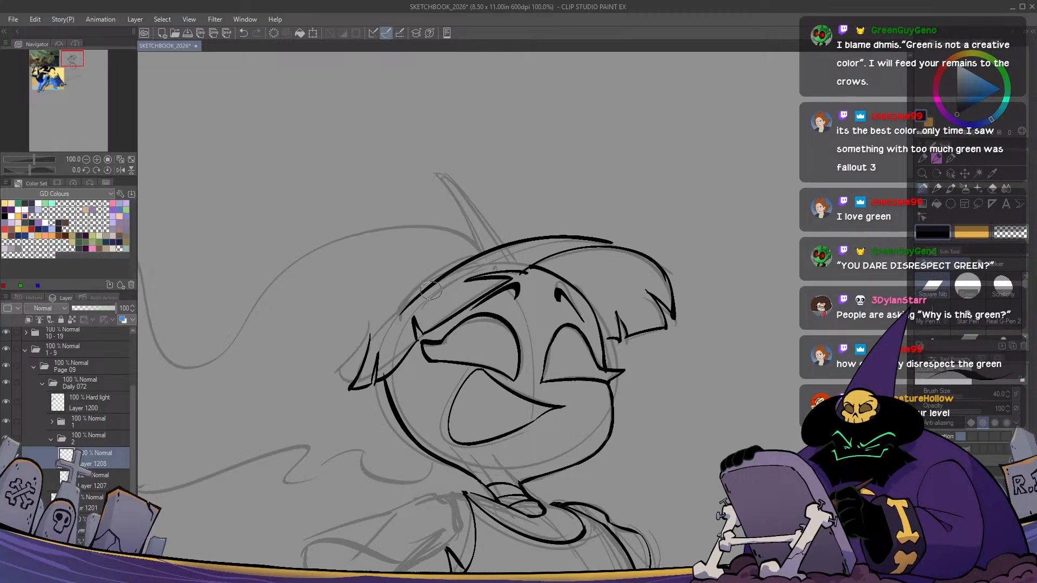
{"action": "key", "text": "ctrl+z"}
{"action": "mouse_move", "coordinate": [614, 244]}
{"action": "left_mouse_down"}
{"action": "mouse_move", "coordinate": [415, 315]}
{"action": "mouse_move", "coordinate": [399, 353]}
{"action": "left_mouse_up"}
{"action": "key", "text": "ctrl+z"}
{"action": "left_click_drag", "start_coordinate": [617, 243], "coordinate": [396, 342]}
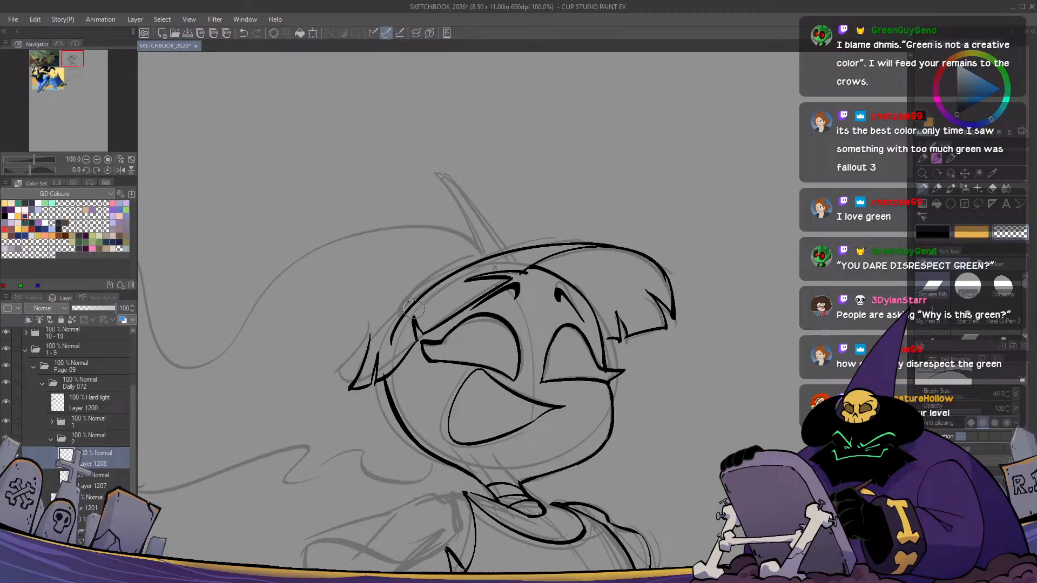
Trim the crown line's left end with transparent colour and ink a second stroke beside it toward the ponytail base
{"action": "key", "text": "c"}
{"action": "mouse_move", "coordinate": [395, 326]}
{"action": "left_mouse_down"}
{"action": "mouse_move", "coordinate": [423, 283]}
{"action": "mouse_move", "coordinate": [486, 264]}
{"action": "left_mouse_up"}
{"action": "key", "text": "ctrl+z"}
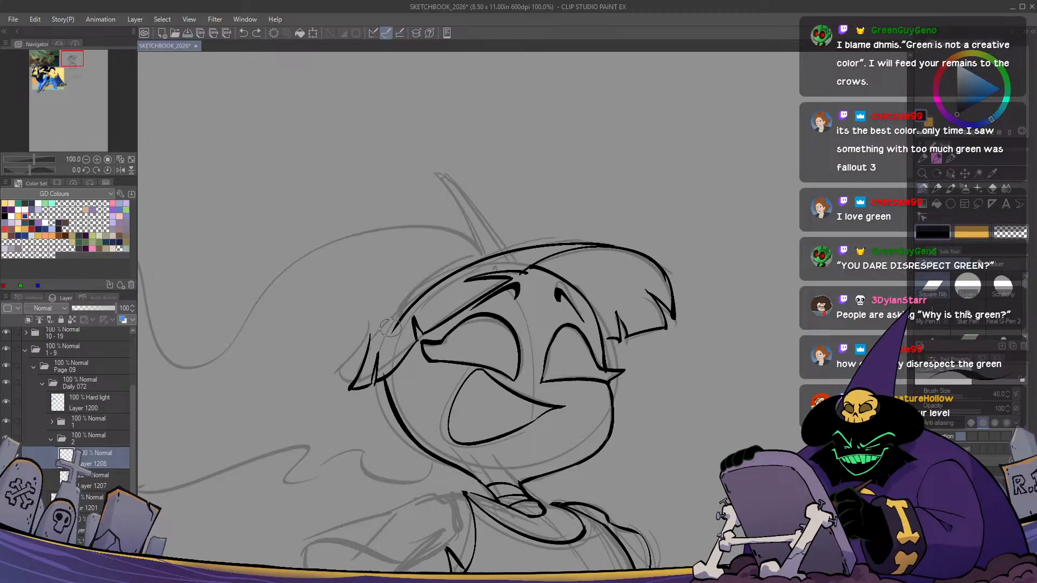
{"action": "mouse_move", "coordinate": [394, 327]}
{"action": "left_mouse_down"}
{"action": "mouse_move", "coordinate": [476, 251]}
{"action": "mouse_move", "coordinate": [390, 334]}
{"action": "left_mouse_up"}
{"action": "key", "text": "ctrl+z"}
{"action": "key", "text": "ctrl+z"}
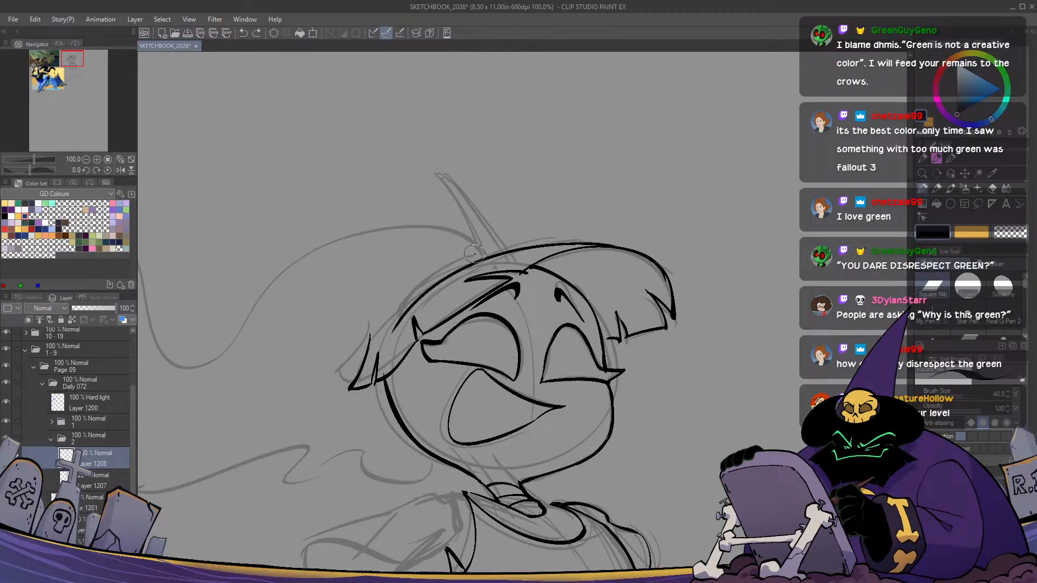
{"action": "mouse_move", "coordinate": [482, 246]}
{"action": "left_mouse_down"}
{"action": "mouse_move", "coordinate": [398, 330]}
{"action": "mouse_move", "coordinate": [489, 255]}
{"action": "mouse_move", "coordinate": [394, 330]}
{"action": "left_mouse_up"}
{"action": "key", "text": "ctrl+z"}
{"action": "key", "text": "ctrl+z"}
{"action": "left_click_drag", "start_coordinate": [475, 254], "coordinate": [439, 173]}
{"action": "key", "text": "ctrl+z"}
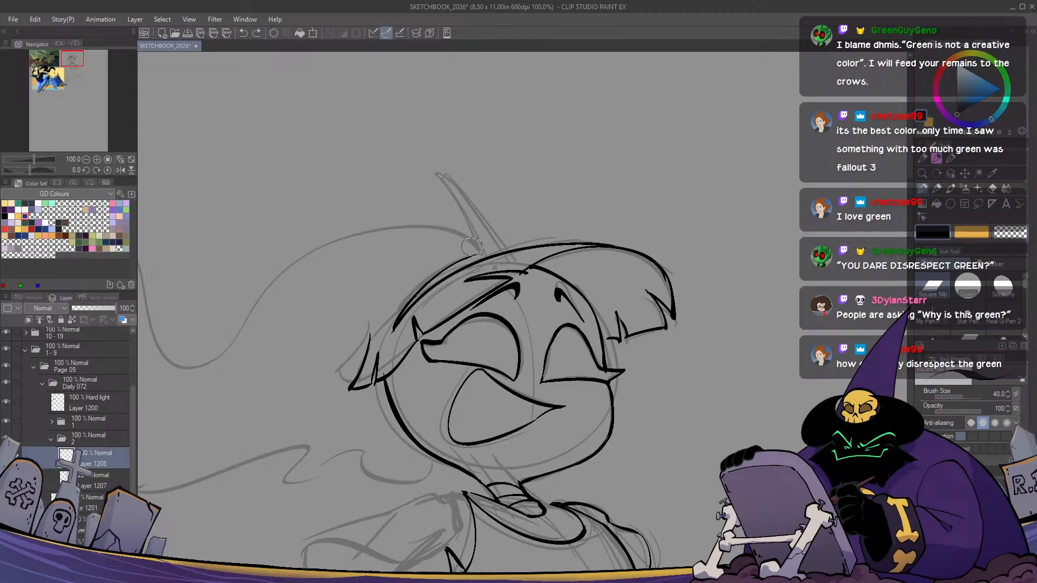
{"action": "mouse_move", "coordinate": [474, 253]}
{"action": "left_mouse_down"}
{"action": "mouse_move", "coordinate": [436, 171]}
{"action": "mouse_move", "coordinate": [512, 248]}
{"action": "left_mouse_up"}
{"action": "key", "text": "h"}
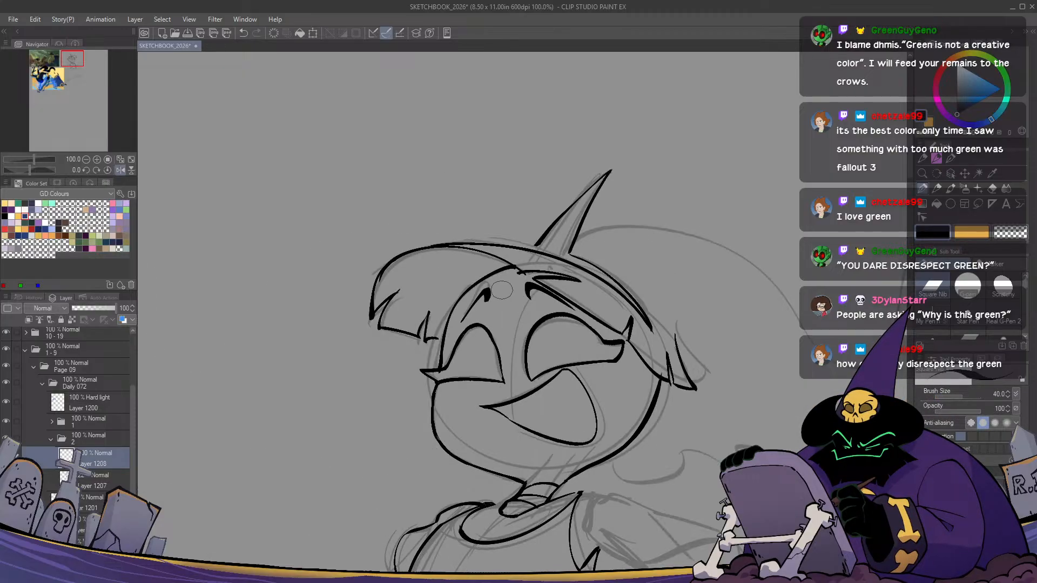
{"action": "key", "text": "h"}
{"action": "key", "text": "ctrl+z"}
{"action": "key", "text": "ctrl+z"}
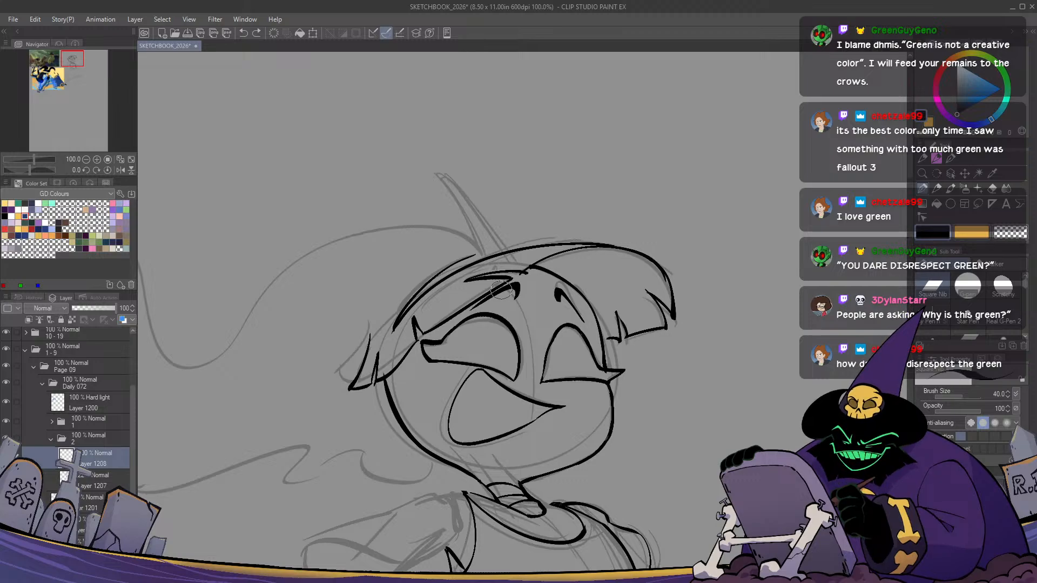
Ink both sides of the narrow pointed spike on top of the head, joining its base to the crown line
{"action": "left_click_drag", "start_coordinate": [476, 252], "coordinate": [430, 169]}
{"action": "key", "text": "ctrl+z"}
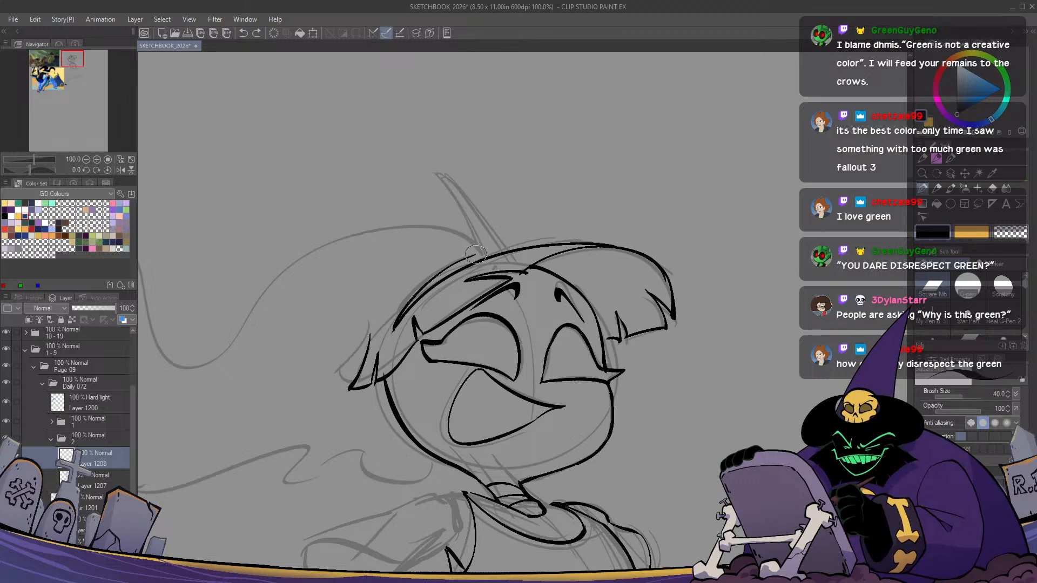
{"action": "mouse_move", "coordinate": [476, 253]}
{"action": "left_mouse_down"}
{"action": "mouse_move", "coordinate": [431, 169]}
{"action": "mouse_move", "coordinate": [515, 255]}
{"action": "mouse_move", "coordinate": [458, 186]}
{"action": "mouse_move", "coordinate": [500, 232]}
{"action": "mouse_move", "coordinate": [506, 252]}
{"action": "left_mouse_up"}
{"action": "key", "text": "ctrl+z"}
{"action": "left_click_drag", "start_coordinate": [432, 168], "coordinate": [506, 253]}
{"action": "key", "text": "ctrl+z"}
{"action": "left_click_drag", "start_coordinate": [431, 167], "coordinate": [499, 230]}
{"action": "key", "text": "ctrl+z"}
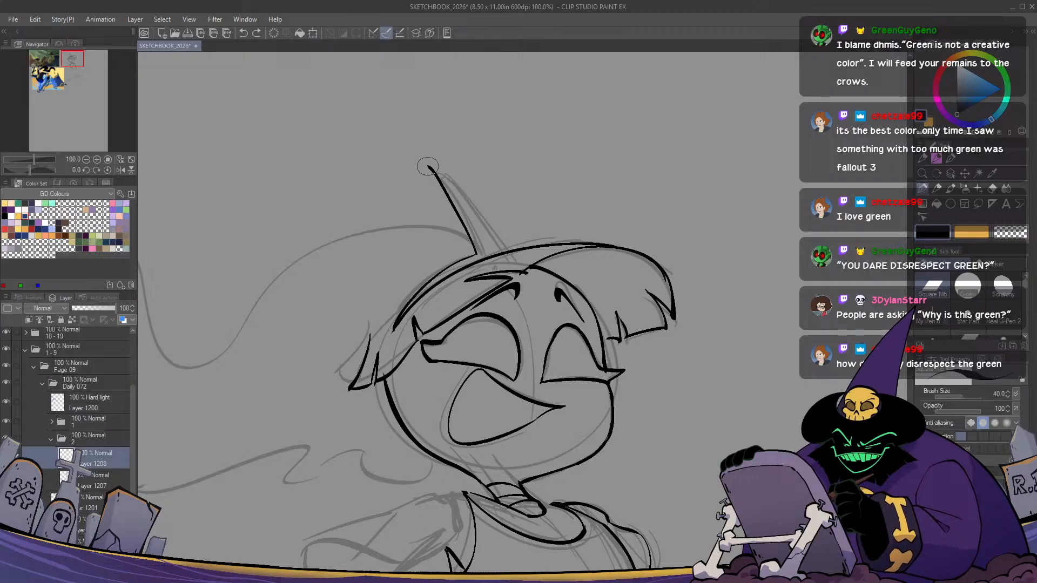
{"action": "left_click_drag", "start_coordinate": [431, 167], "coordinate": [502, 244]}
{"action": "key", "text": "ctrl+z"}
{"action": "left_click_drag", "start_coordinate": [431, 168], "coordinate": [507, 252]}
{"action": "key", "text": "ctrl+z"}
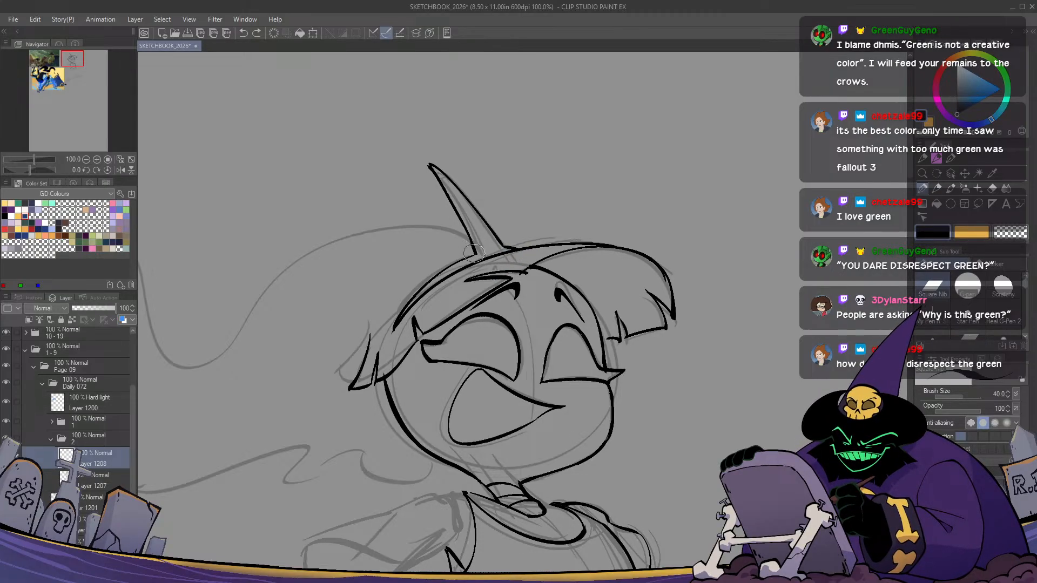
Ink the outer hairline from the spike's base toward the left temple and compare the head in the mirrored view
{"action": "left_click_drag", "start_coordinate": [474, 250], "coordinate": [406, 303]}
{"action": "key", "text": "ctrl+z"}
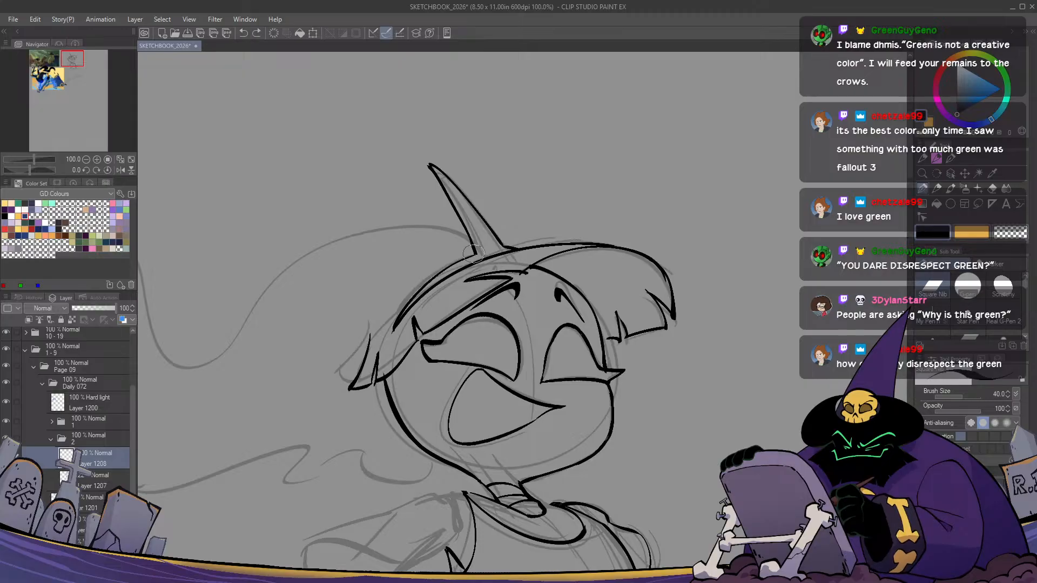
{"action": "mouse_move", "coordinate": [479, 252]}
{"action": "left_mouse_down"}
{"action": "mouse_move", "coordinate": [417, 292]}
{"action": "mouse_move", "coordinate": [474, 251]}
{"action": "left_mouse_up"}
{"action": "key", "text": "ctrl+z"}
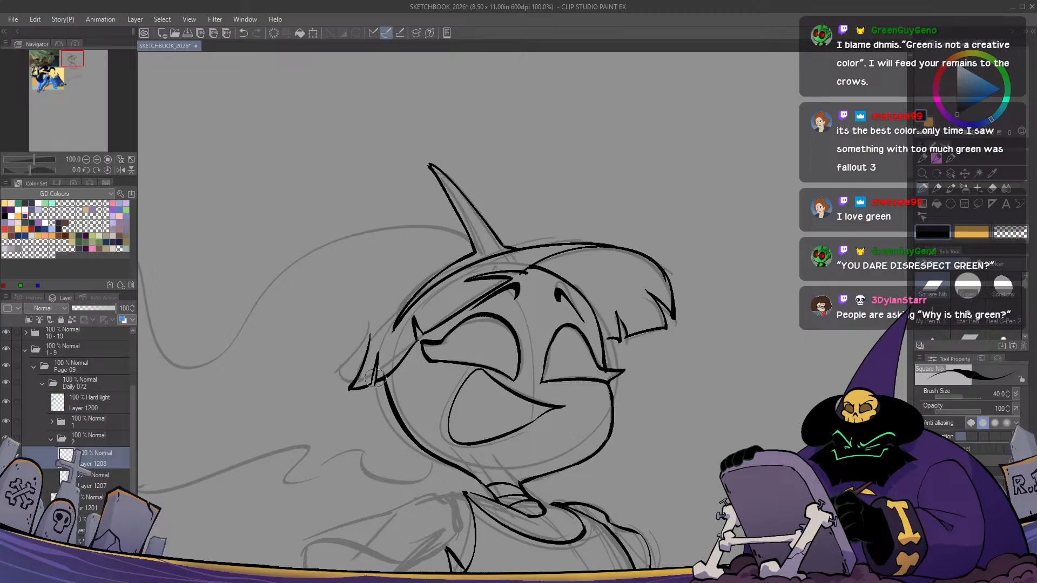
{"action": "key", "text": "h"}
{"action": "key", "text": "h"}
Ink the wavy curls of the ponytail's lower edge, starting from the left side of the jaw
{"action": "left_click_drag", "start_coordinate": [375, 378], "coordinate": [478, 346]}
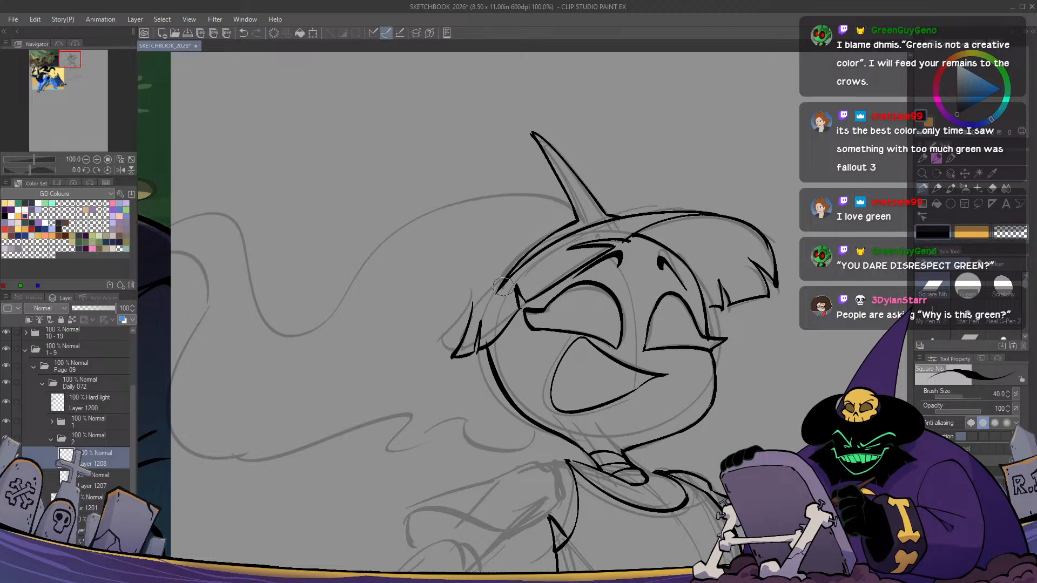
{"action": "scroll", "coordinate": [432, 329], "scroll_direction": "down", "scroll_amount": 1}
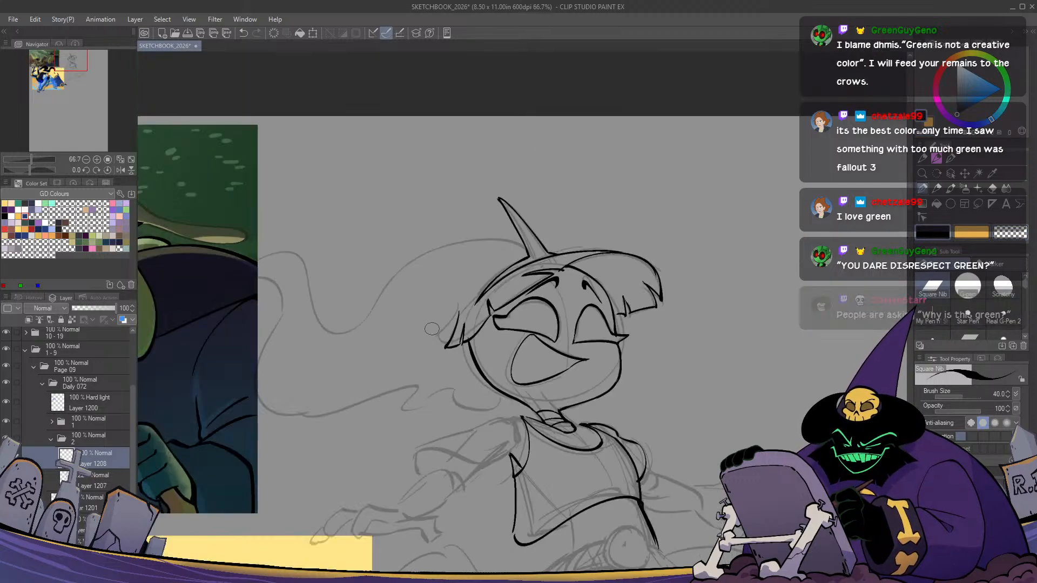
{"action": "left_click_drag", "start_coordinate": [537, 439], "coordinate": [525, 363]}
{"action": "scroll", "coordinate": [512, 328], "scroll_direction": "up", "scroll_amount": 1}
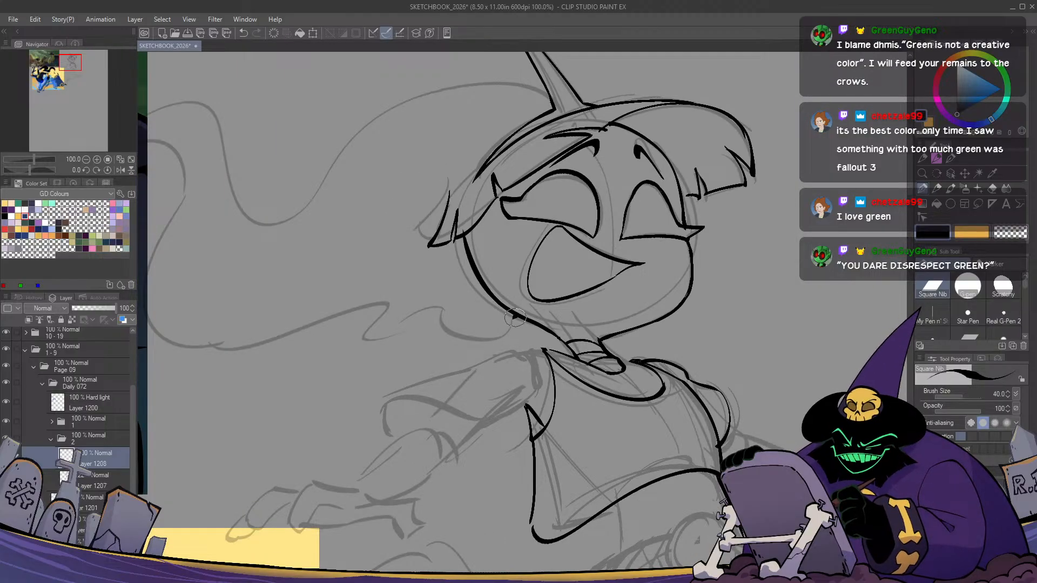
{"action": "left_click_drag", "start_coordinate": [515, 317], "coordinate": [396, 304]}
{"action": "mouse_move", "coordinate": [369, 354]}
{"action": "left_mouse_down"}
{"action": "mouse_move", "coordinate": [394, 361]}
{"action": "mouse_move", "coordinate": [524, 339]}
{"action": "left_mouse_up"}
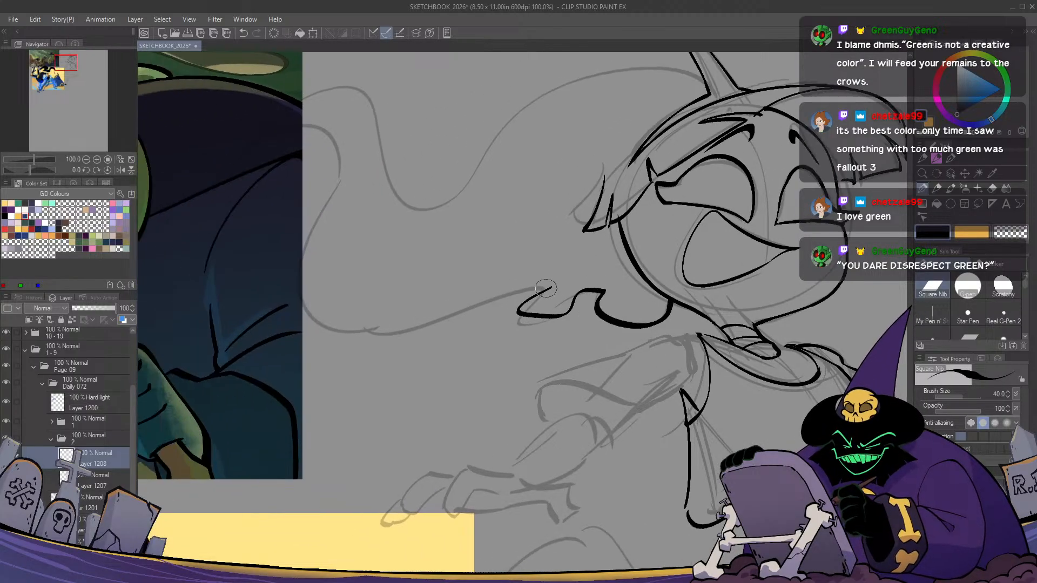
Ink the ponytail's long lower edge sweeping left from the curls and bending upward along the sketch
{"action": "left_click_drag", "start_coordinate": [545, 289], "coordinate": [348, 338]}
{"action": "key", "text": "ctrl+z"}
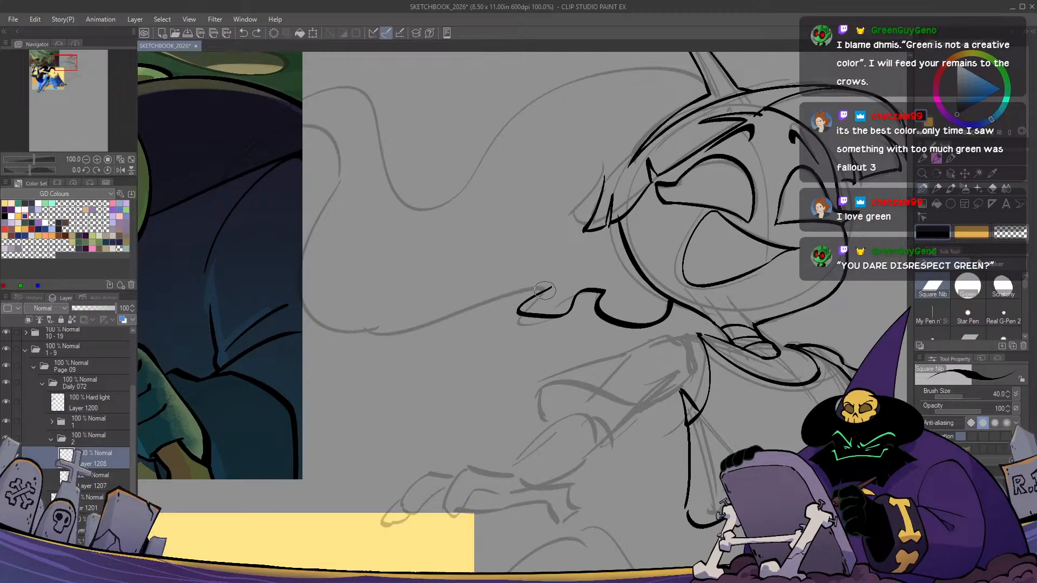
{"action": "mouse_move", "coordinate": [550, 288]}
{"action": "left_mouse_down"}
{"action": "mouse_move", "coordinate": [437, 326]}
{"action": "mouse_move", "coordinate": [358, 334]}
{"action": "mouse_move", "coordinate": [324, 194]}
{"action": "mouse_move", "coordinate": [332, 154]}
{"action": "left_mouse_up"}
{"action": "mouse_move", "coordinate": [310, 242]}
{"action": "left_mouse_down"}
{"action": "mouse_move", "coordinate": [329, 280]}
{"action": "mouse_move", "coordinate": [392, 343]}
{"action": "left_mouse_up"}
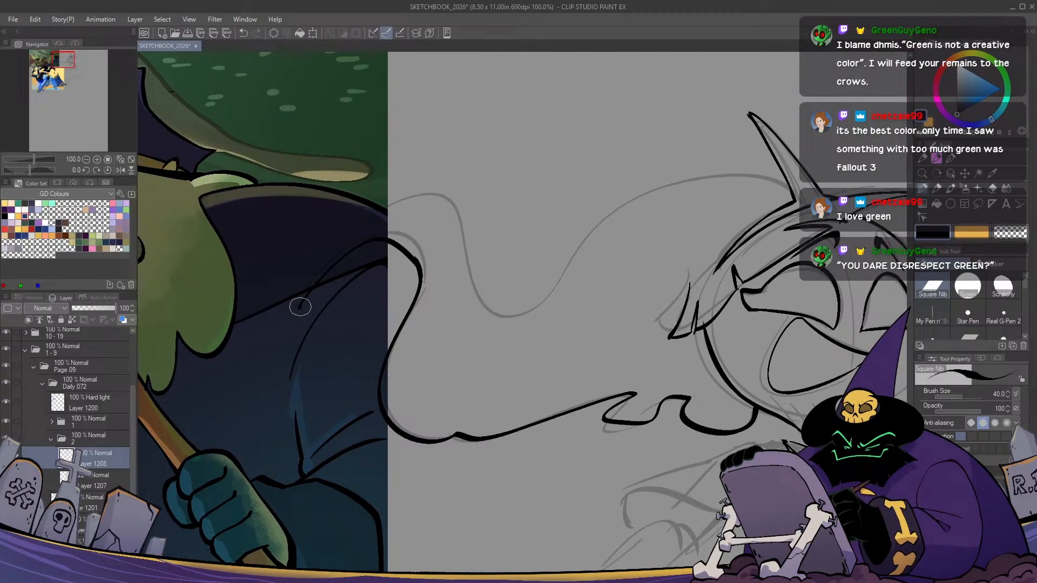
Ink the ponytail's inner bend curving over to the left across the neighbouring painting, refining its outline
{"action": "mouse_move", "coordinate": [316, 267]}
{"action": "left_mouse_down"}
{"action": "mouse_move", "coordinate": [456, 194]}
{"action": "mouse_move", "coordinate": [484, 297]}
{"action": "mouse_move", "coordinate": [448, 208]}
{"action": "mouse_move", "coordinate": [321, 275]}
{"action": "mouse_move", "coordinate": [319, 322]}
{"action": "left_mouse_up"}
{"action": "key", "text": "ctrl+z"}
{"action": "key", "text": "ctrl+z"}
{"action": "key", "text": "c"}
{"action": "mouse_move", "coordinate": [413, 255]}
{"action": "left_mouse_down"}
{"action": "mouse_move", "coordinate": [409, 298]}
{"action": "mouse_move", "coordinate": [421, 279]}
{"action": "mouse_move", "coordinate": [347, 247]}
{"action": "left_mouse_up"}
{"action": "key", "text": "ctrl+z"}
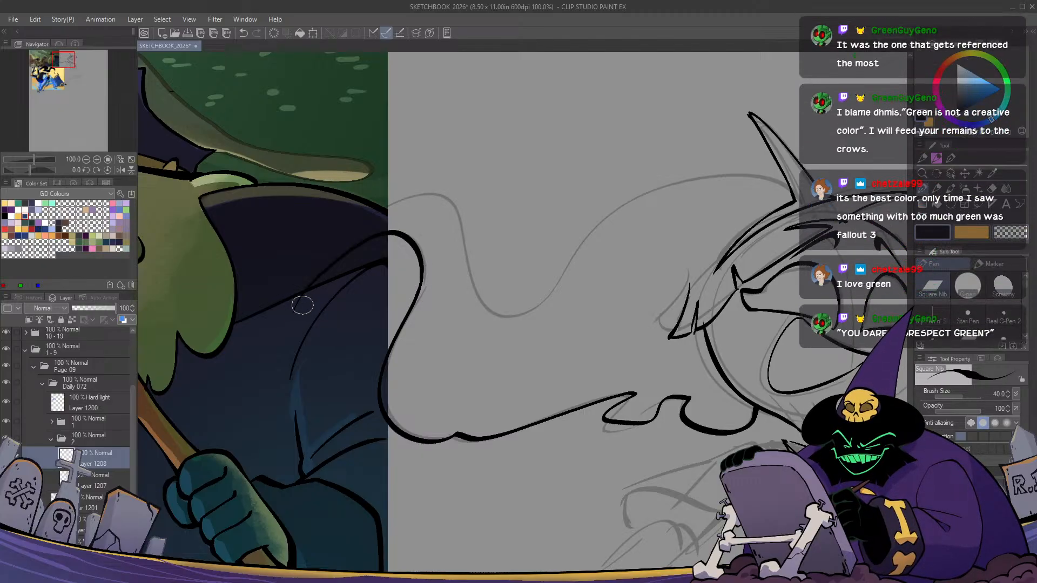
Ink the ponytail's outer edge from its pointed tip over the left hump into the dip and check it mirrored
{"action": "mouse_move", "coordinate": [313, 280]}
{"action": "left_mouse_down"}
{"action": "mouse_move", "coordinate": [455, 196]}
{"action": "mouse_move", "coordinate": [494, 321]}
{"action": "left_mouse_up"}
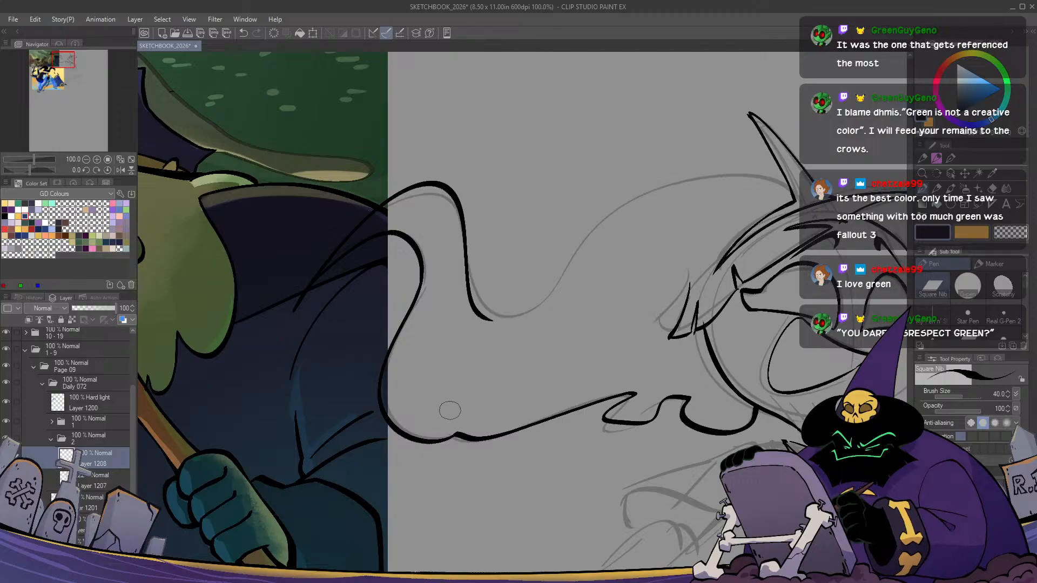
{"action": "key", "text": "h"}
{"action": "key", "text": "h"}
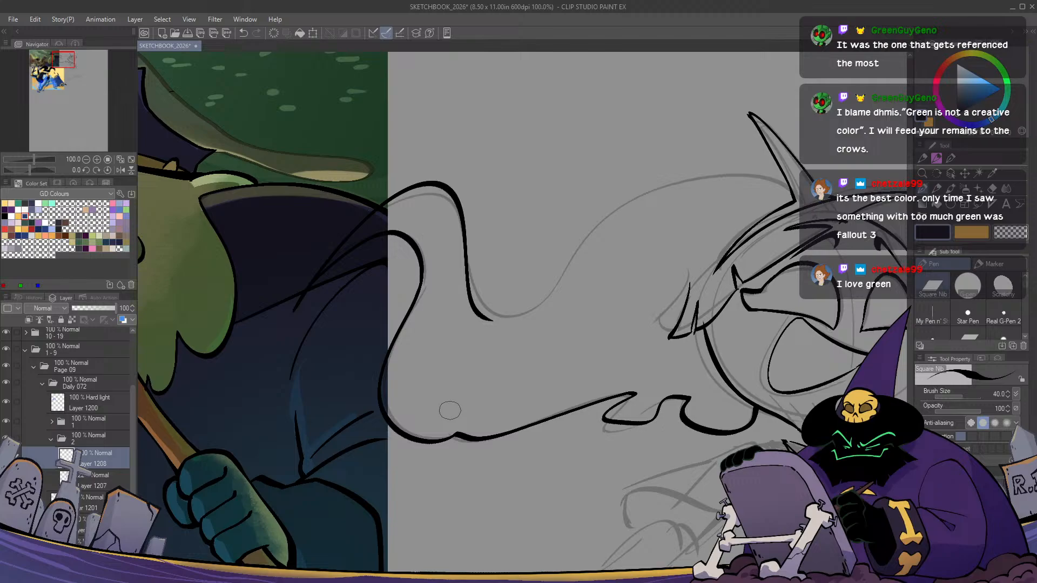
Ink the rounded dip in the ponytail's upper edge and the rising arch toward the base of the spike
{"action": "key", "text": "c"}
{"action": "left_click_drag", "start_coordinate": [502, 327], "coordinate": [452, 228]}
{"action": "mouse_move", "coordinate": [497, 331]}
{"action": "left_mouse_down"}
{"action": "mouse_move", "coordinate": [456, 231]}
{"action": "mouse_move", "coordinate": [534, 307]}
{"action": "mouse_move", "coordinate": [610, 236]}
{"action": "mouse_move", "coordinate": [796, 195]}
{"action": "mouse_move", "coordinate": [755, 201]}
{"action": "mouse_move", "coordinate": [519, 319]}
{"action": "mouse_move", "coordinate": [582, 256]}
{"action": "mouse_move", "coordinate": [810, 187]}
{"action": "mouse_move", "coordinate": [534, 304]}
{"action": "left_mouse_up"}
{"action": "key", "text": "c"}
{"action": "key", "text": "ctrl+z"}
{"action": "key", "text": "ctrl+z"}
{"action": "key", "text": "ctrl+z"}
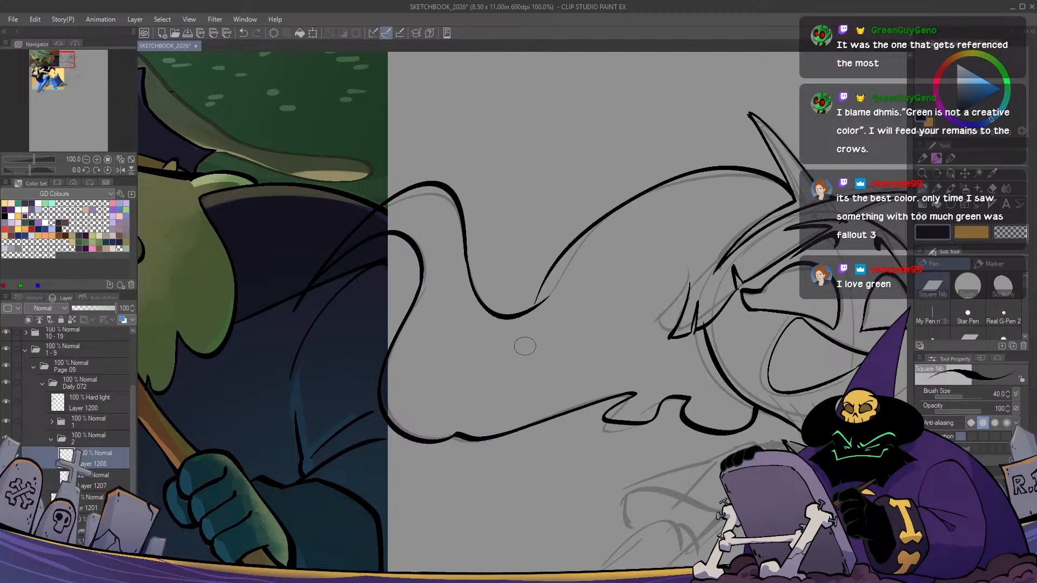
Redraw the ponytail's upper arch from the spike's base down toward the dip, following the sketch
{"action": "key", "text": "ctrl+z"}
{"action": "mouse_move", "coordinate": [807, 187]}
{"action": "left_mouse_down"}
{"action": "mouse_move", "coordinate": [786, 201]}
{"action": "mouse_move", "coordinate": [589, 240]}
{"action": "mouse_move", "coordinate": [577, 267]}
{"action": "left_mouse_up"}
{"action": "key", "text": "ctrl+z"}
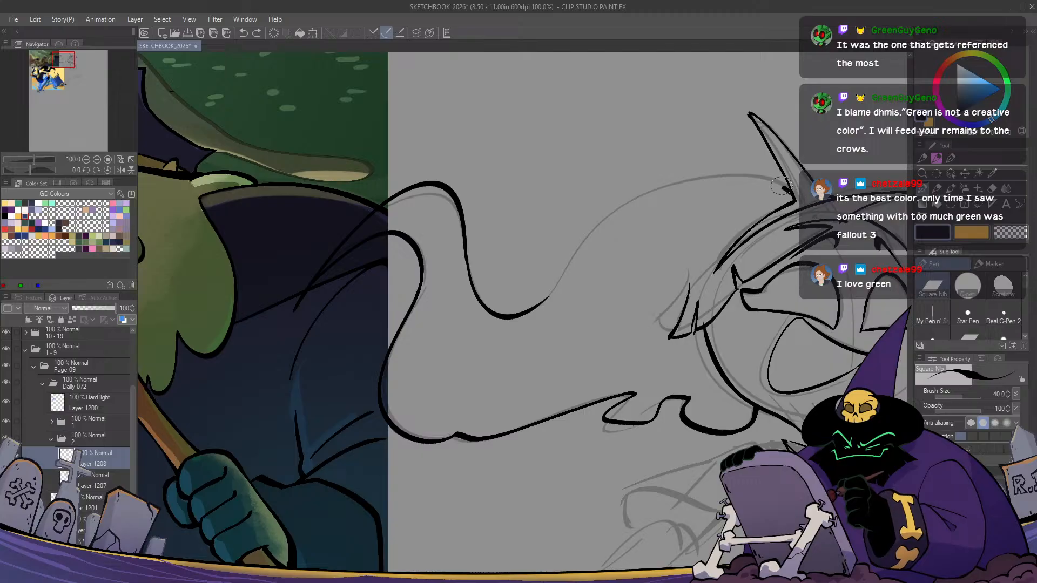
{"action": "left_click_drag", "start_coordinate": [781, 187], "coordinate": [564, 282]}
{"action": "key", "text": "ctrl+z"}
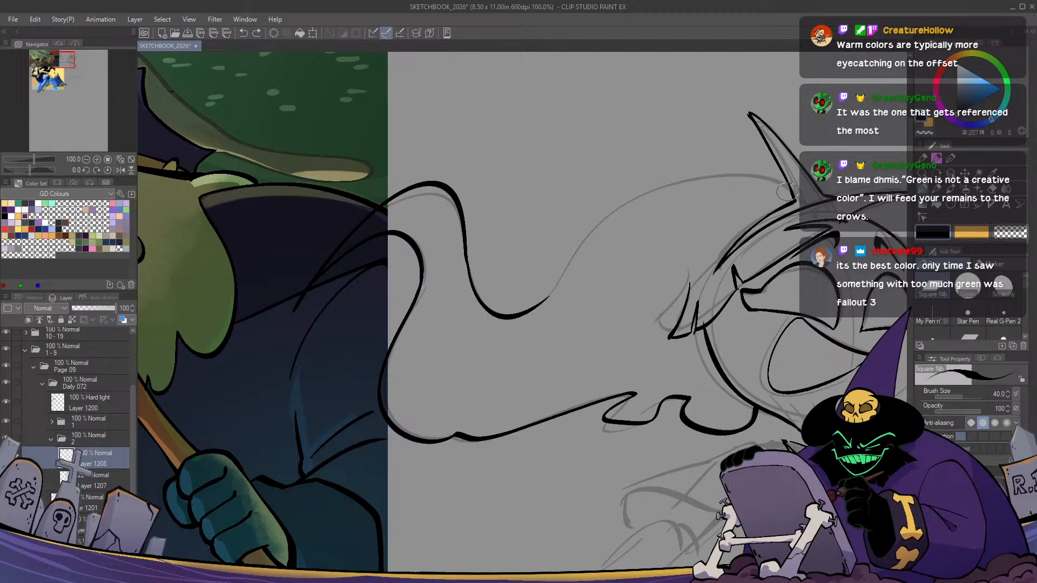
{"action": "mouse_move", "coordinate": [788, 192]}
{"action": "left_mouse_down"}
{"action": "mouse_move", "coordinate": [565, 260]}
{"action": "mouse_move", "coordinate": [548, 294]}
{"action": "left_mouse_up"}
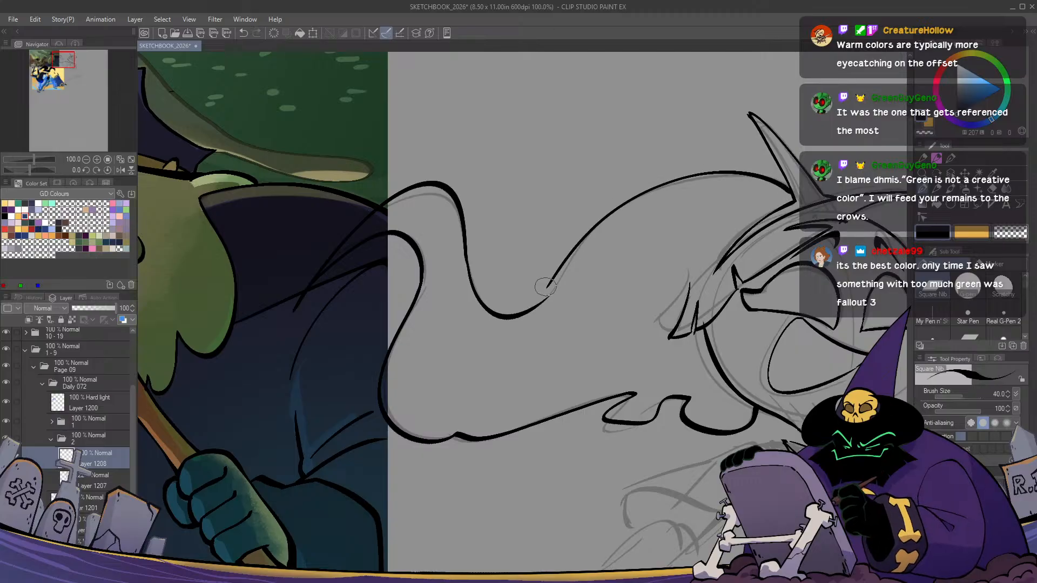
Ink the stroke joining the ponytail's dip to its upper arch, redrawing it until the curve flows smoothly
{"action": "mouse_move", "coordinate": [596, 222]}
{"action": "left_mouse_down"}
{"action": "mouse_move", "coordinate": [540, 305]}
{"action": "mouse_move", "coordinate": [594, 232]}
{"action": "left_mouse_up"}
{"action": "key", "text": "ctrl+z"}
{"action": "key", "text": "ctrl+z"}
{"action": "left_click_drag", "start_coordinate": [535, 301], "coordinate": [599, 222]}
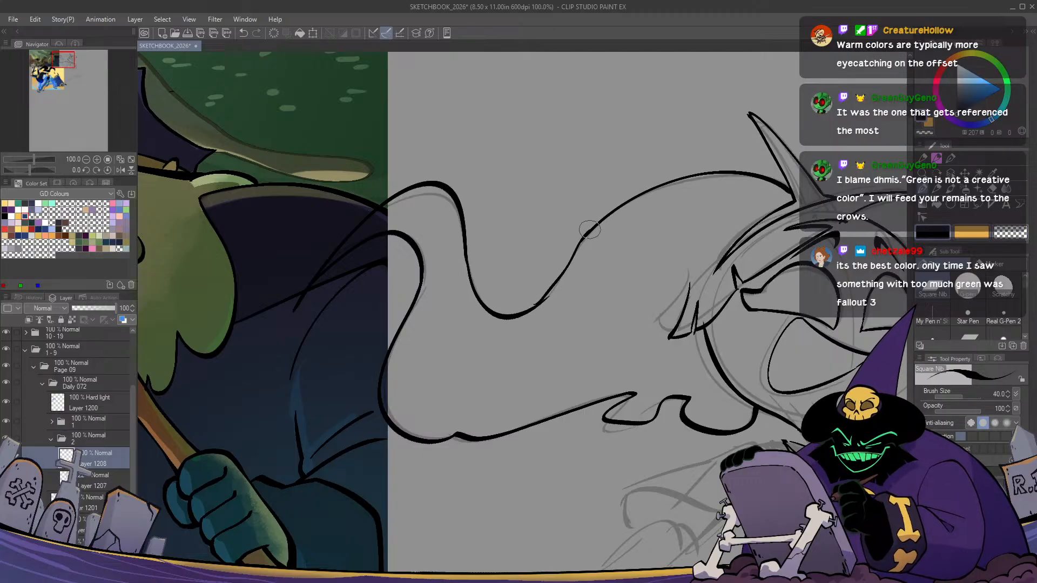
{"action": "key", "text": "ctrl+z"}
{"action": "left_click_drag", "start_coordinate": [532, 309], "coordinate": [602, 216]}
{"action": "key", "text": "ctrl+z"}
{"action": "mouse_move", "coordinate": [529, 307]}
{"action": "left_mouse_down"}
{"action": "mouse_move", "coordinate": [598, 230]}
{"action": "mouse_move", "coordinate": [540, 307]}
{"action": "mouse_move", "coordinate": [591, 232]}
{"action": "left_mouse_up"}
{"action": "key", "text": "ctrl+z"}
{"action": "key", "text": "ctrl+z"}
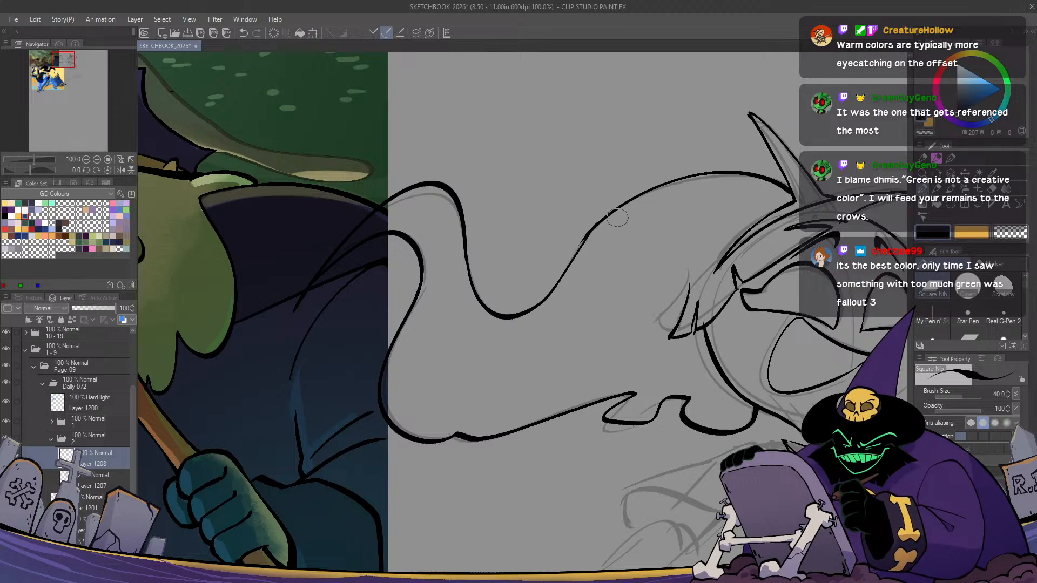
{"action": "key", "text": "ctrl+z"}
{"action": "left_click_drag", "start_coordinate": [540, 301], "coordinate": [618, 210]}
{"action": "key", "text": "ctrl+z"}
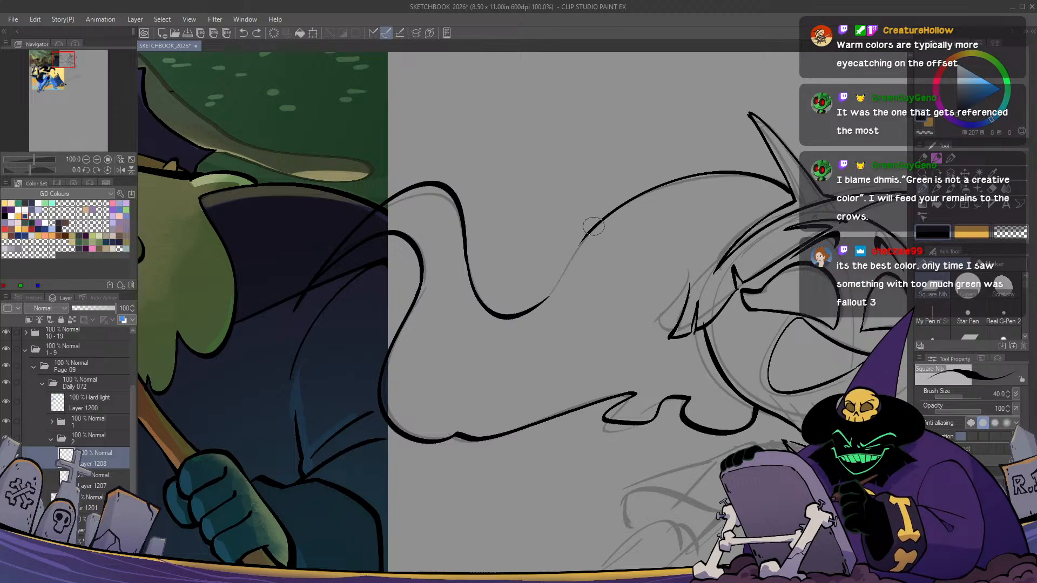
{"action": "left_click_drag", "start_coordinate": [527, 312], "coordinate": [591, 229]}
{"action": "key", "text": "ctrl+z"}
{"action": "left_click_drag", "start_coordinate": [543, 303], "coordinate": [613, 215]}
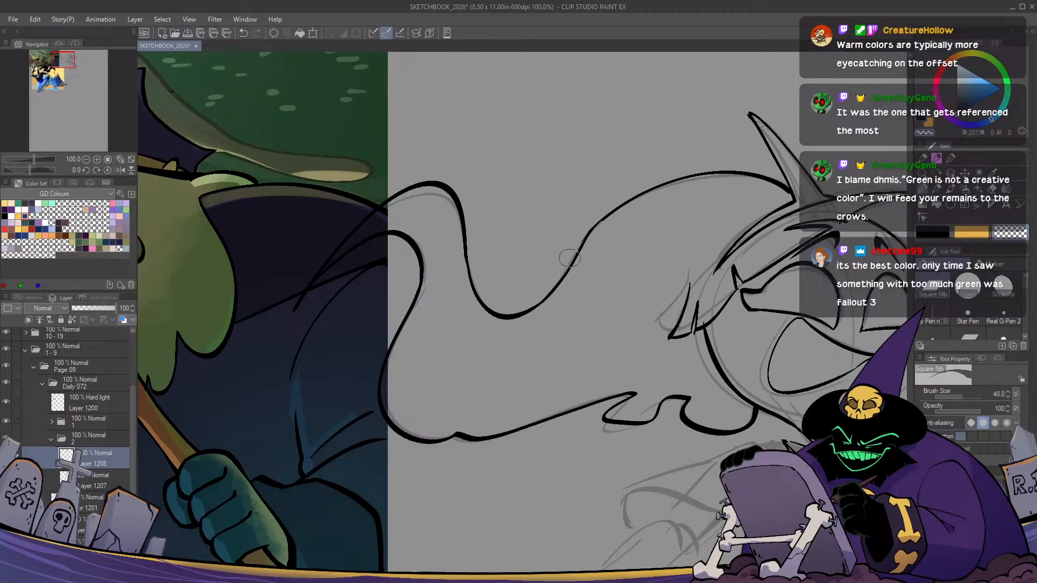
Smooth the join between the ponytail's dip and arch by trimming with transparent colour and re-inking the slope
{"action": "key", "text": "c"}
{"action": "mouse_move", "coordinate": [585, 236]}
{"action": "left_mouse_down"}
{"action": "mouse_move", "coordinate": [574, 255]}
{"action": "mouse_move", "coordinate": [613, 212]}
{"action": "left_mouse_up"}
{"action": "key", "text": "ctrl+z"}
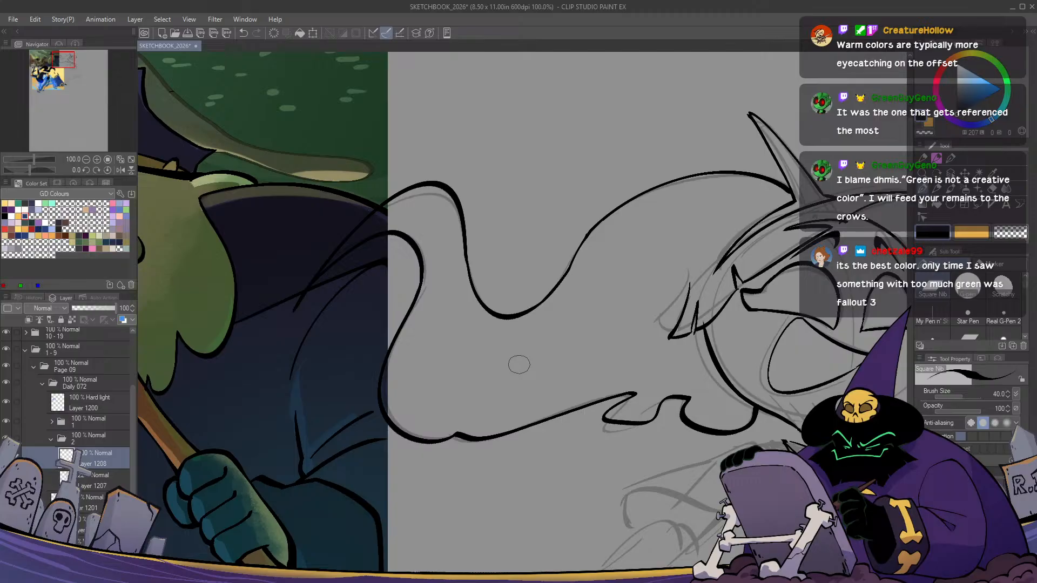
{"action": "left_click_drag", "start_coordinate": [685, 172], "coordinate": [650, 155]}
{"action": "key", "text": "c"}
{"action": "left_click_drag", "start_coordinate": [552, 228], "coordinate": [532, 257]}
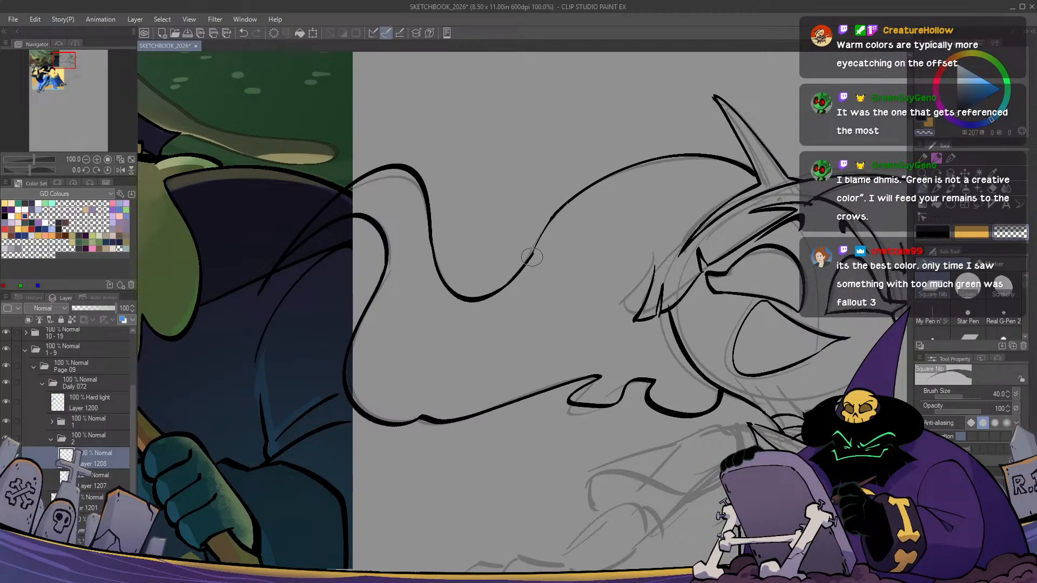
{"action": "key", "text": "c"}
{"action": "left_click_drag", "start_coordinate": [553, 220], "coordinate": [522, 266]}
{"action": "key", "text": "ctrl+z"}
{"action": "left_click_drag", "start_coordinate": [543, 228], "coordinate": [525, 263]}
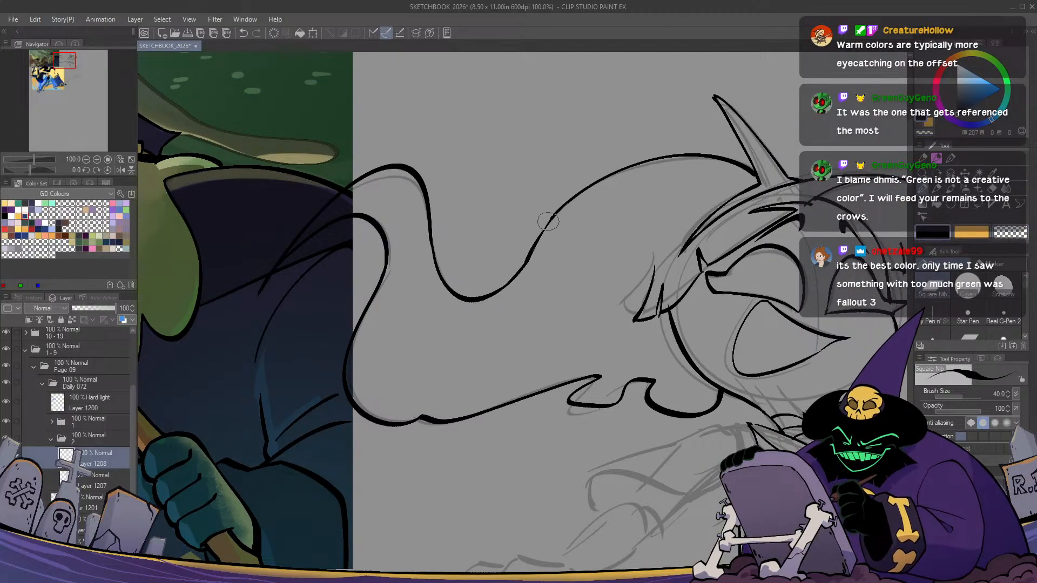
Undo the last stroke and trim the slope between the ponytail's dip and arch with transparent colour
{"action": "key", "text": "ctrl+z"}
{"action": "key", "text": "c"}
{"action": "left_click_drag", "start_coordinate": [548, 222], "coordinate": [526, 264]}
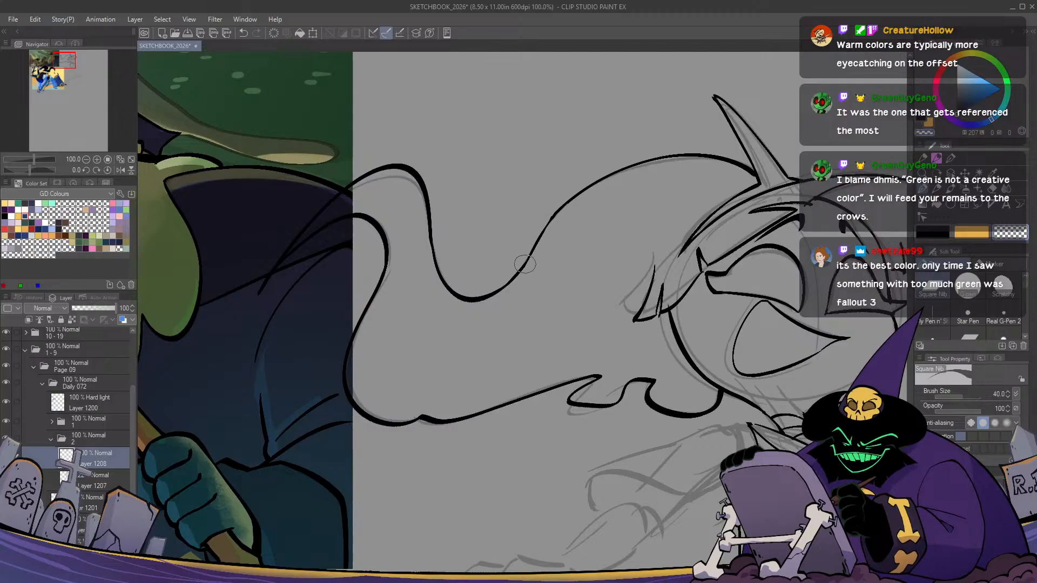
{"action": "key", "text": "c"}
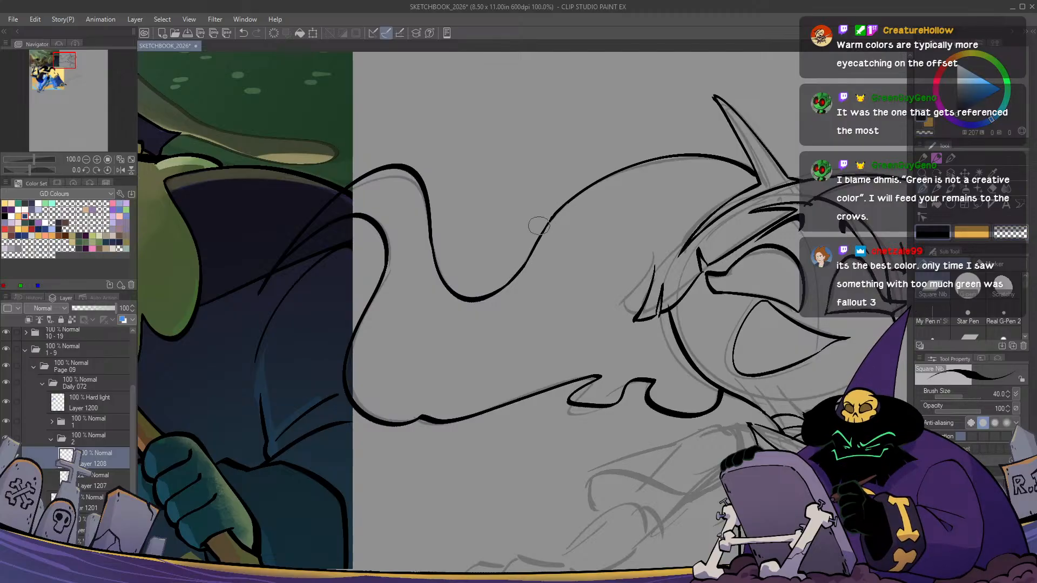
Examine the inked ponytail, face and torso at different zoom levels and in mirrored view to judge the line art
{"action": "scroll", "coordinate": [456, 289], "scroll_direction": "left", "scroll_amount": 5}
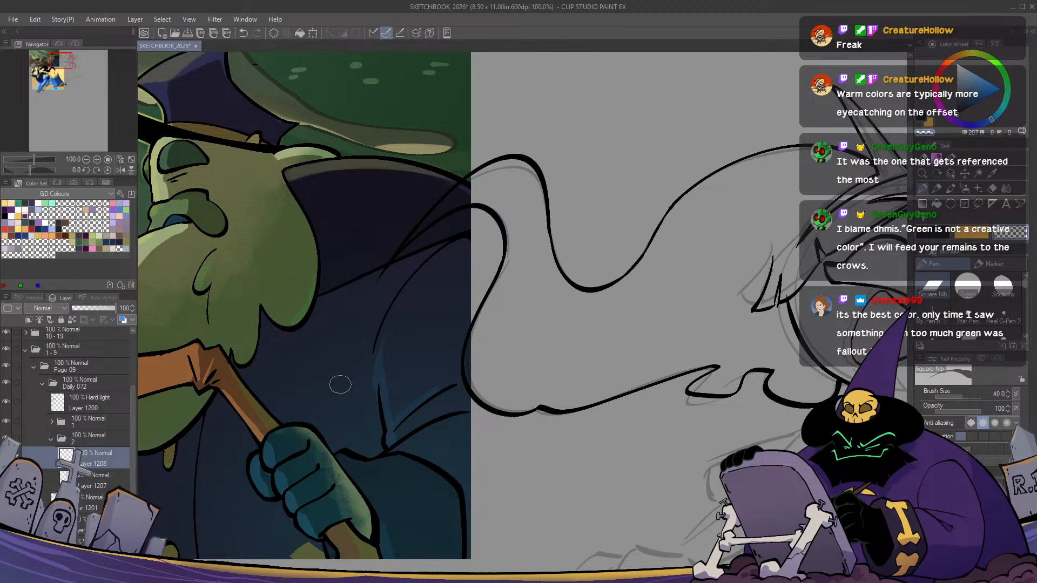
{"action": "scroll", "coordinate": [332, 403], "scroll_direction": "down", "scroll_amount": 2}
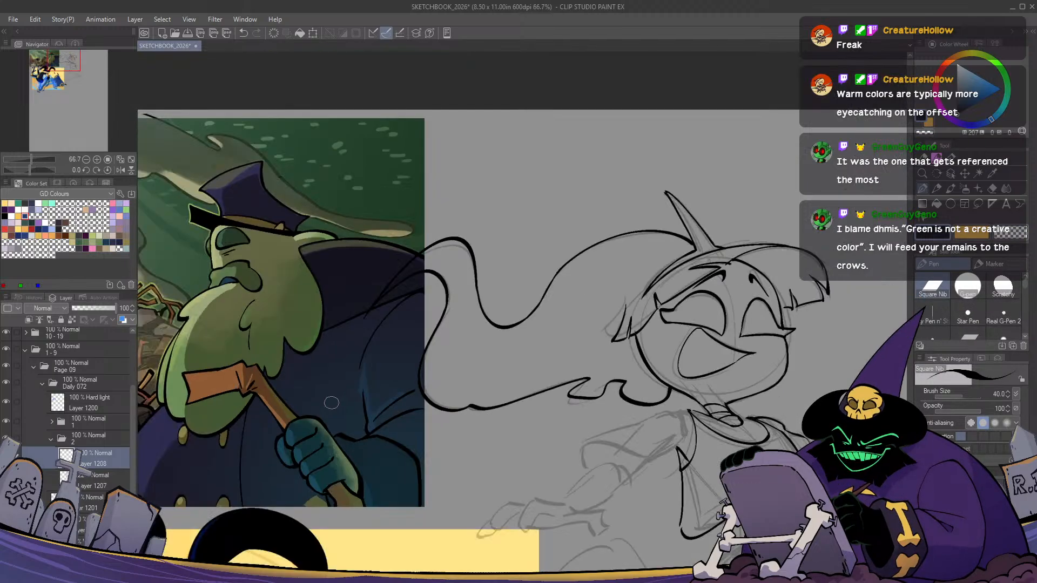
{"action": "scroll", "coordinate": [485, 362], "scroll_direction": "right", "scroll_amount": 5}
{"action": "key", "text": "h"}
{"action": "key", "text": "h"}
{"action": "key", "text": "h"}
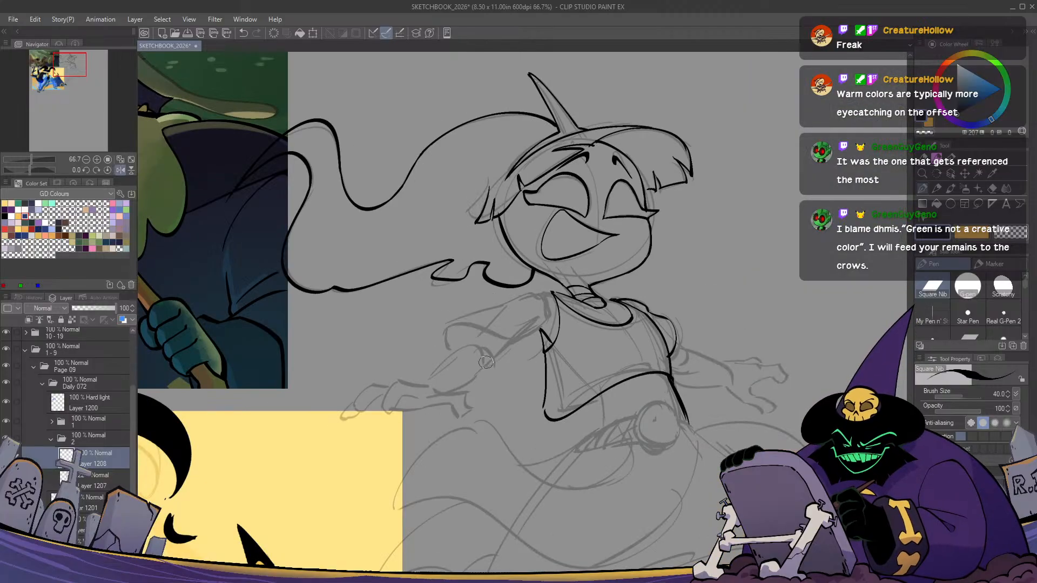
{"action": "scroll", "coordinate": [544, 322], "scroll_direction": "up", "scroll_amount": 2}
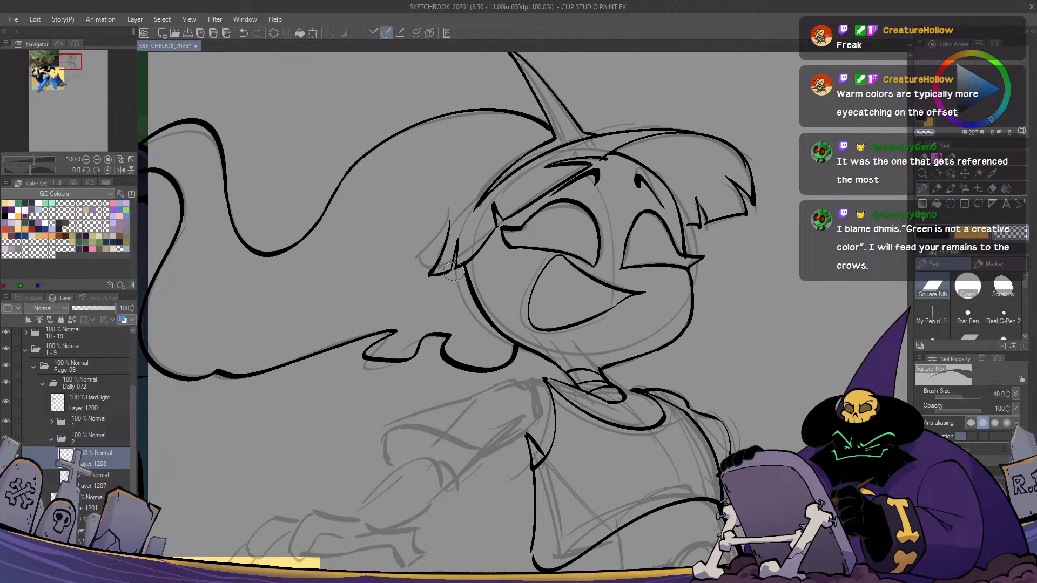
{"action": "key", "text": "h"}
{"action": "key", "text": "h"}
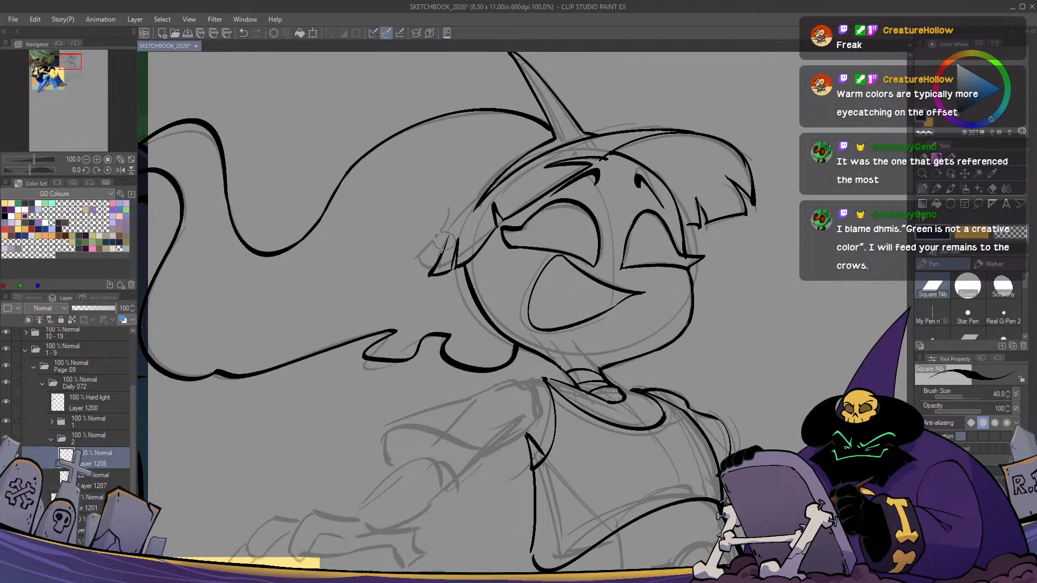
{"action": "left_click_drag", "start_coordinate": [449, 235], "coordinate": [430, 275]}
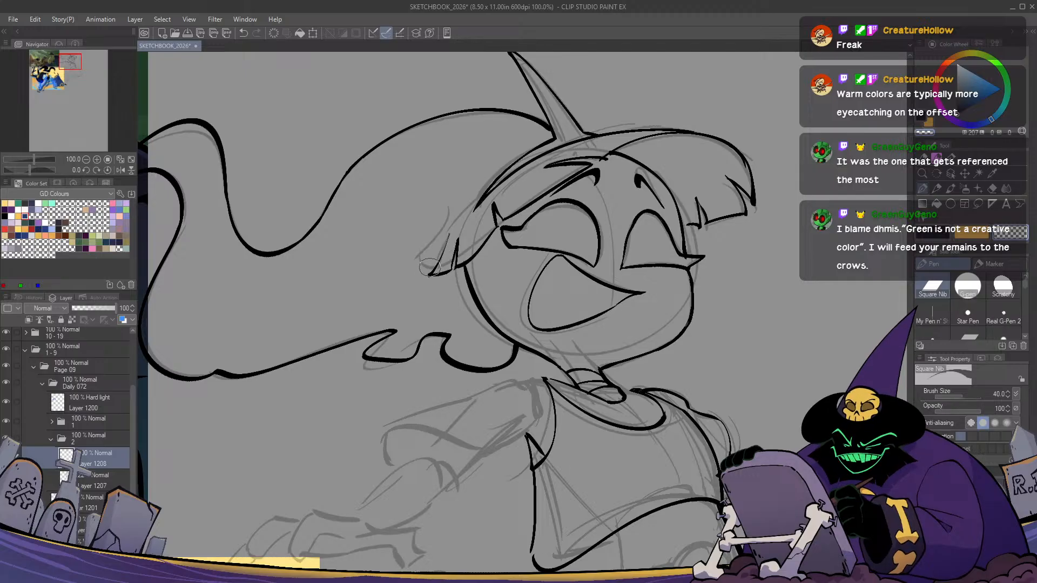
{"action": "key", "text": "h"}
{"action": "key", "text": "h"}
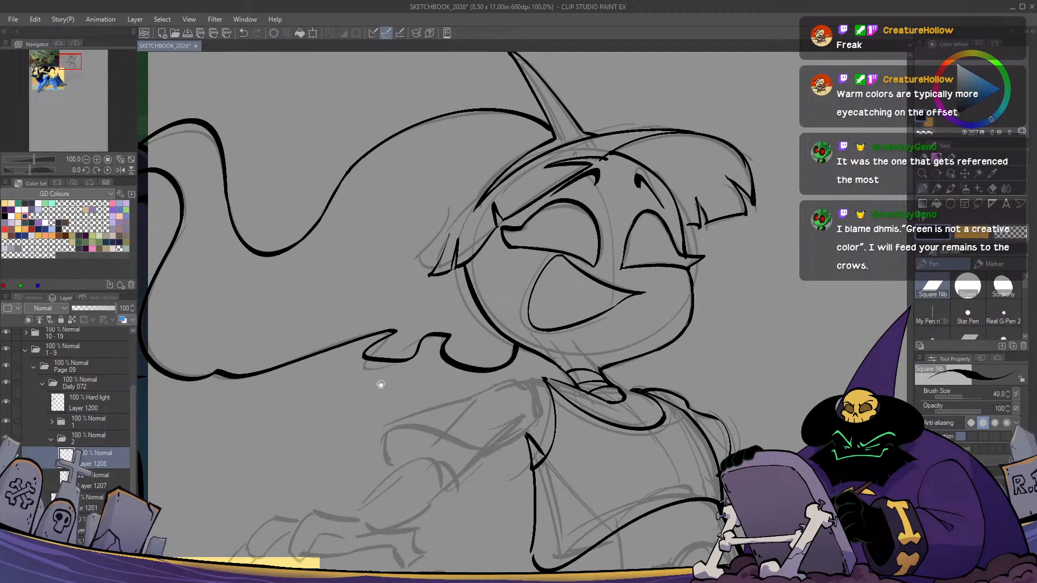
Clean up the end of the crop top's neckline near the far shoulder with transparent colour
{"action": "mouse_move", "coordinate": [381, 384]}
{"action": "left_mouse_down"}
{"action": "mouse_move", "coordinate": [551, 423]}
{"action": "mouse_move", "coordinate": [548, 366]}
{"action": "mouse_move", "coordinate": [473, 393]}
{"action": "left_mouse_up"}
{"action": "key", "text": "h"}
{"action": "key", "text": "h"}
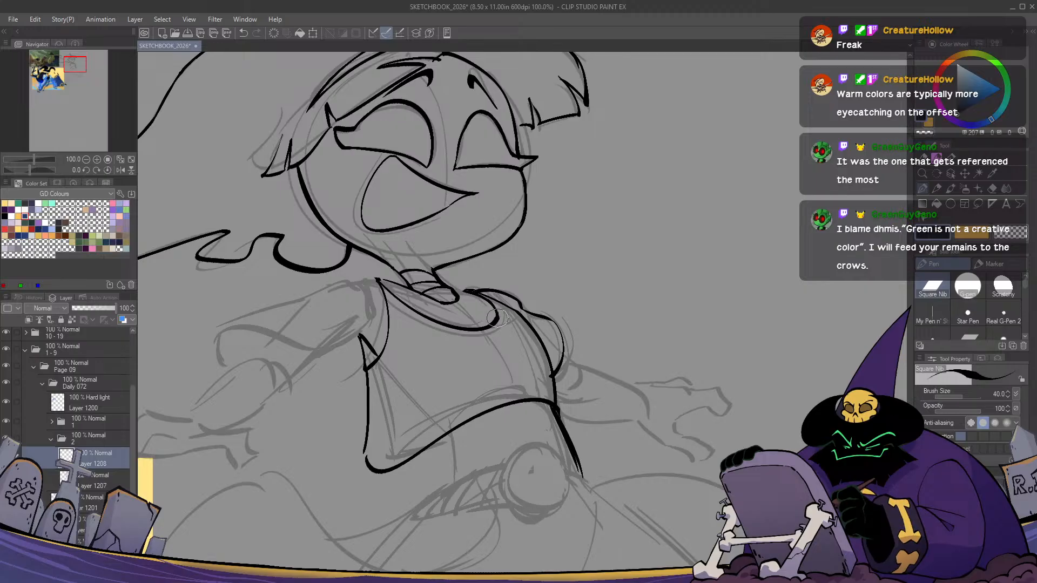
{"action": "key", "text": "c"}
{"action": "left_click_drag", "start_coordinate": [490, 300], "coordinate": [501, 324]}
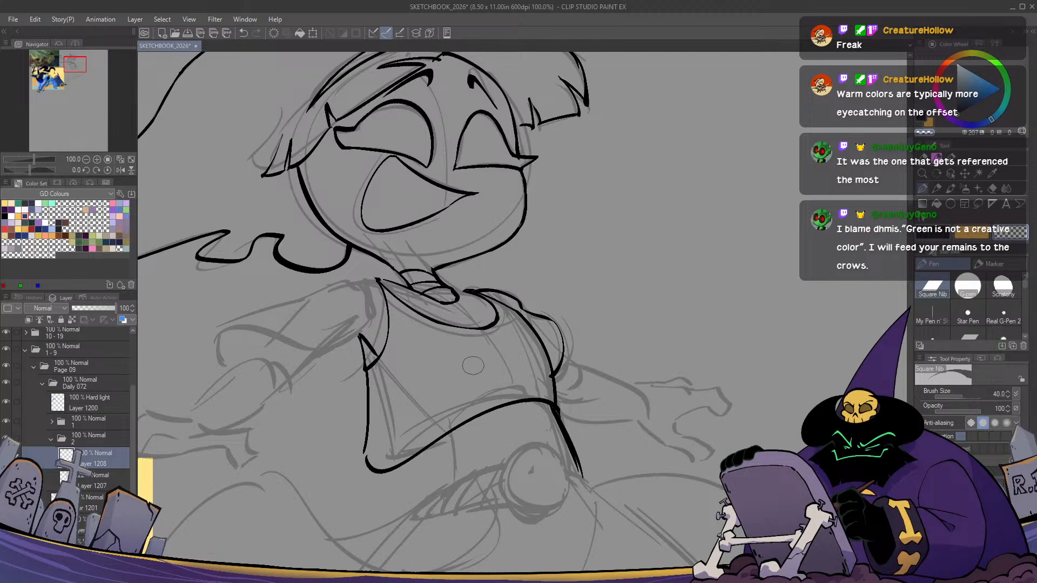
Ink the near shoulder and the sleeve's upper edge from the neckline out to a pointed tip
{"action": "key", "text": "h"}
{"action": "key", "text": "h"}
{"action": "mouse_move", "coordinate": [533, 460]}
{"action": "left_mouse_down"}
{"action": "mouse_move", "coordinate": [542, 339]}
{"action": "mouse_move", "coordinate": [563, 363]}
{"action": "left_mouse_up"}
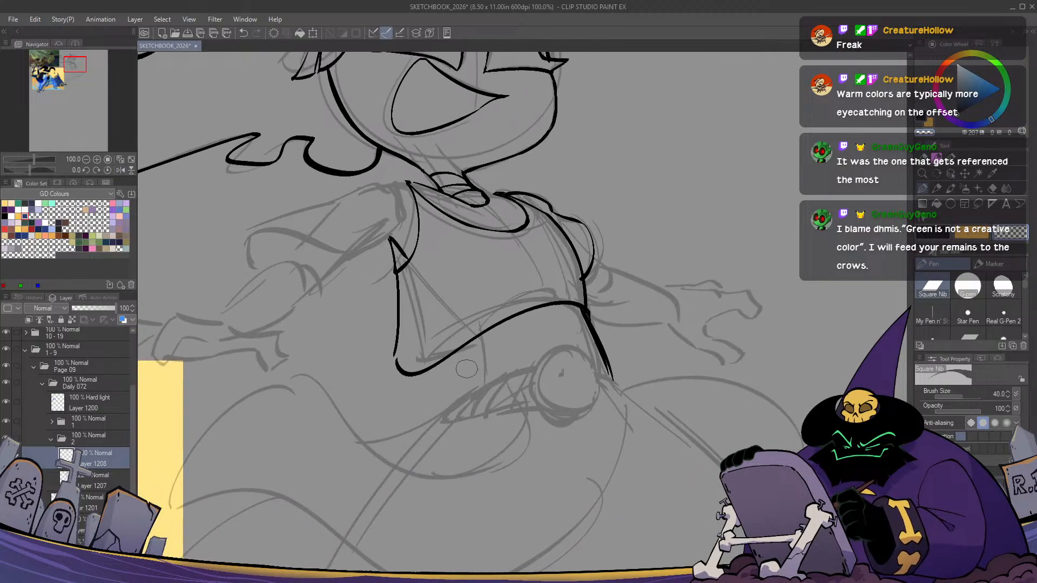
{"action": "key", "text": "c"}
{"action": "left_click_drag", "start_coordinate": [394, 352], "coordinate": [546, 445]}
{"action": "mouse_move", "coordinate": [559, 257]}
{"action": "left_mouse_down"}
{"action": "mouse_move", "coordinate": [398, 308]}
{"action": "mouse_move", "coordinate": [384, 302]}
{"action": "mouse_move", "coordinate": [401, 353]}
{"action": "mouse_move", "coordinate": [424, 289]}
{"action": "mouse_move", "coordinate": [393, 301]}
{"action": "left_mouse_up"}
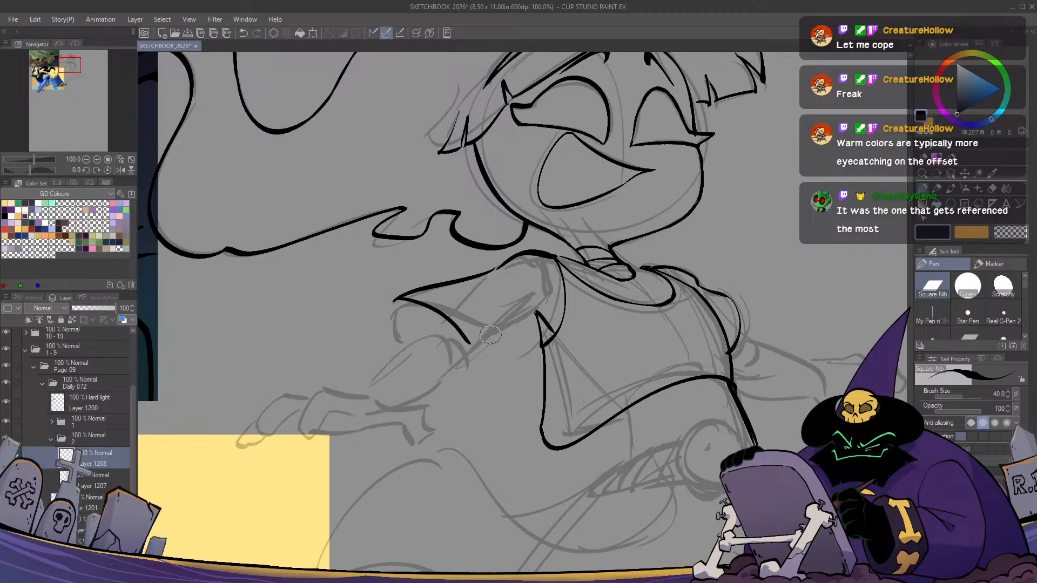
Ink the curved hem of the near sleeve from its pointed tip down toward the elbow, redrawing it for a smoother curve
{"action": "left_click_drag", "start_coordinate": [393, 301], "coordinate": [477, 335]}
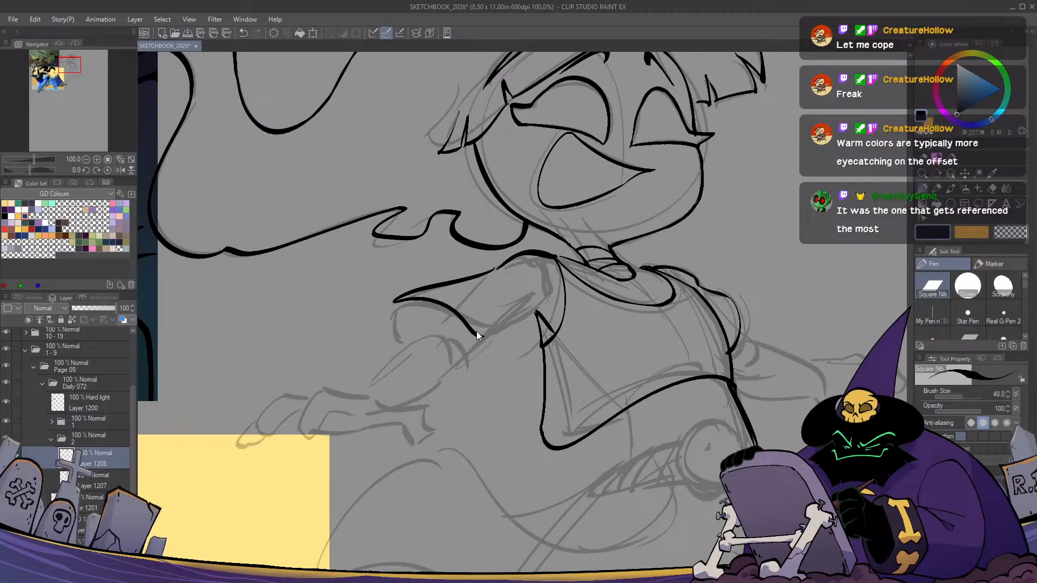
{"action": "key", "text": "ctrl+z"}
{"action": "mouse_move", "coordinate": [390, 301]}
{"action": "left_mouse_down"}
{"action": "mouse_move", "coordinate": [483, 349]}
{"action": "mouse_move", "coordinate": [408, 300]}
{"action": "mouse_move", "coordinate": [474, 354]}
{"action": "mouse_move", "coordinate": [552, 305]}
{"action": "left_mouse_up"}
{"action": "key", "text": "ctrl+z"}
{"action": "key", "text": "ctrl+z"}
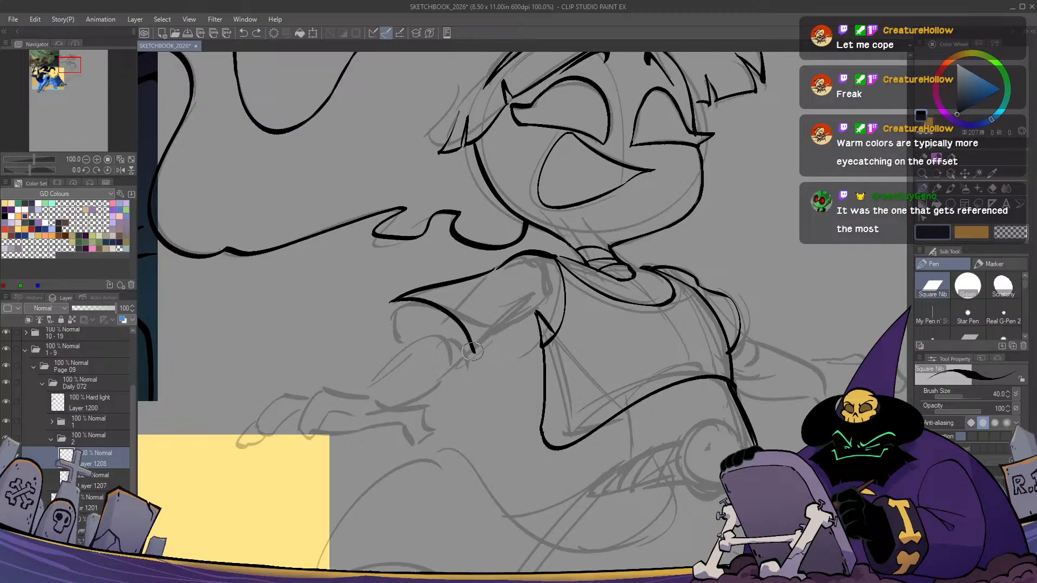
Ink the lower and upper edges of the forearm from the sleeve hem down to the wrist
{"action": "left_click_drag", "start_coordinate": [473, 352], "coordinate": [402, 415]}
{"action": "key", "text": "ctrl+z"}
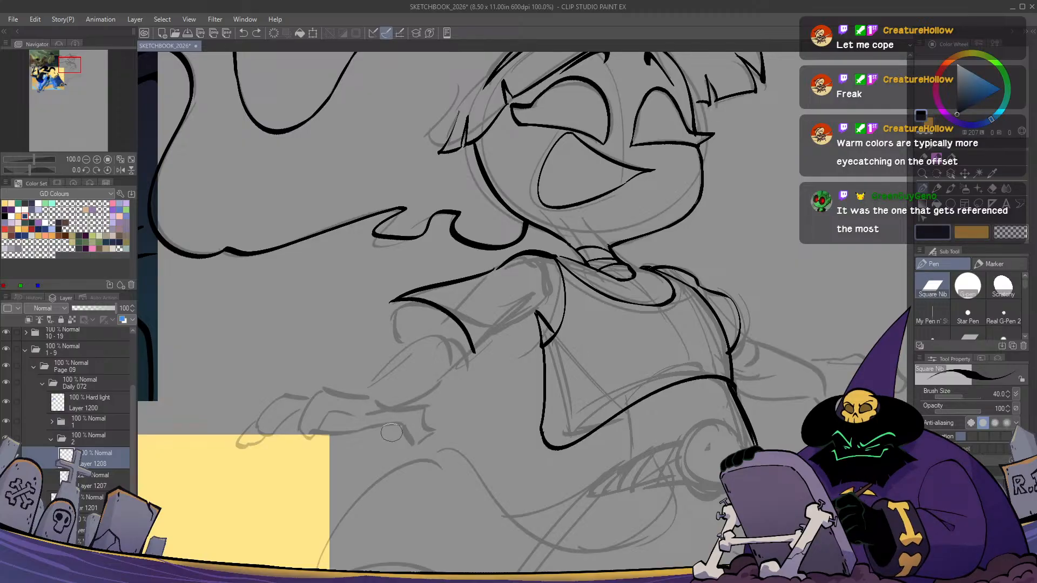
{"action": "scroll", "coordinate": [479, 397], "scroll_direction": "down", "scroll_amount": 1}
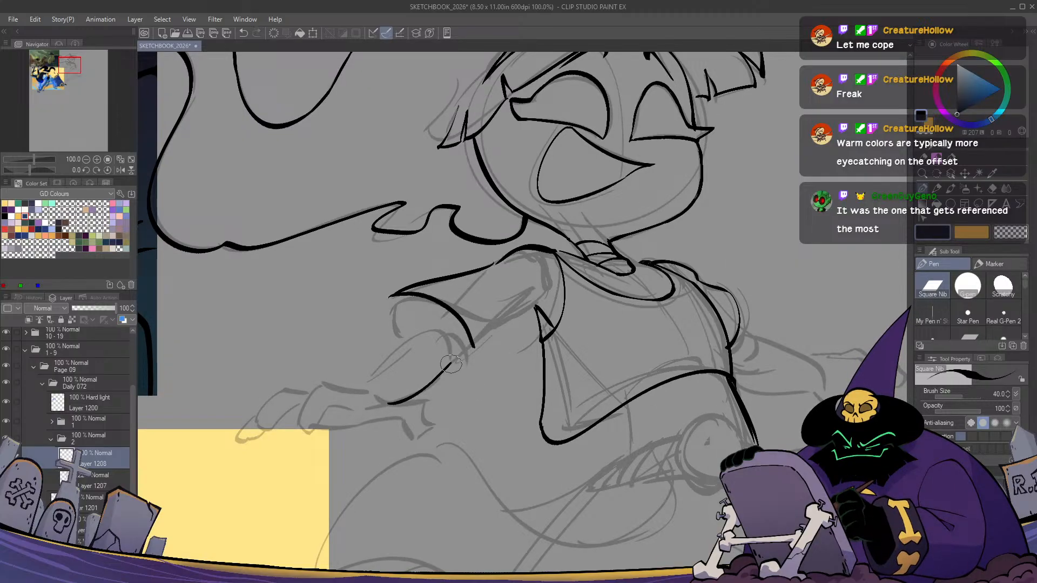
{"action": "mouse_move", "coordinate": [473, 346]}
{"action": "left_mouse_down"}
{"action": "mouse_move", "coordinate": [433, 382]}
{"action": "mouse_move", "coordinate": [389, 402]}
{"action": "left_mouse_up"}
{"action": "left_click_drag", "start_coordinate": [449, 311], "coordinate": [353, 386]}
{"action": "key", "text": "h"}
{"action": "key", "text": "h"}
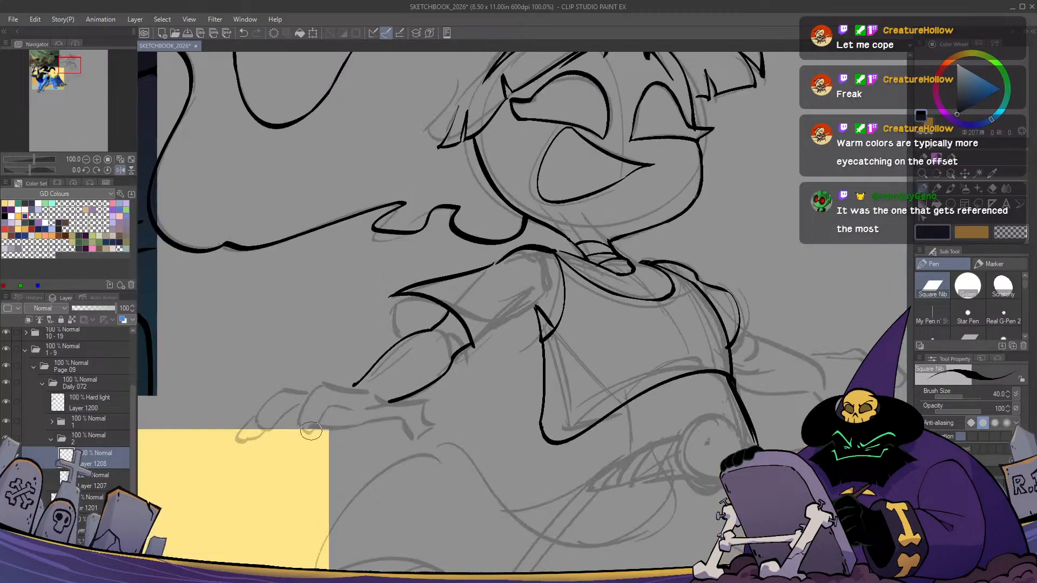
Ink a small curved band where the forearm meets the sleeve hem and clean its overlap with transparent colour
{"action": "left_click_drag", "start_coordinate": [443, 318], "coordinate": [468, 341]}
{"action": "key", "text": "ctrl+z"}
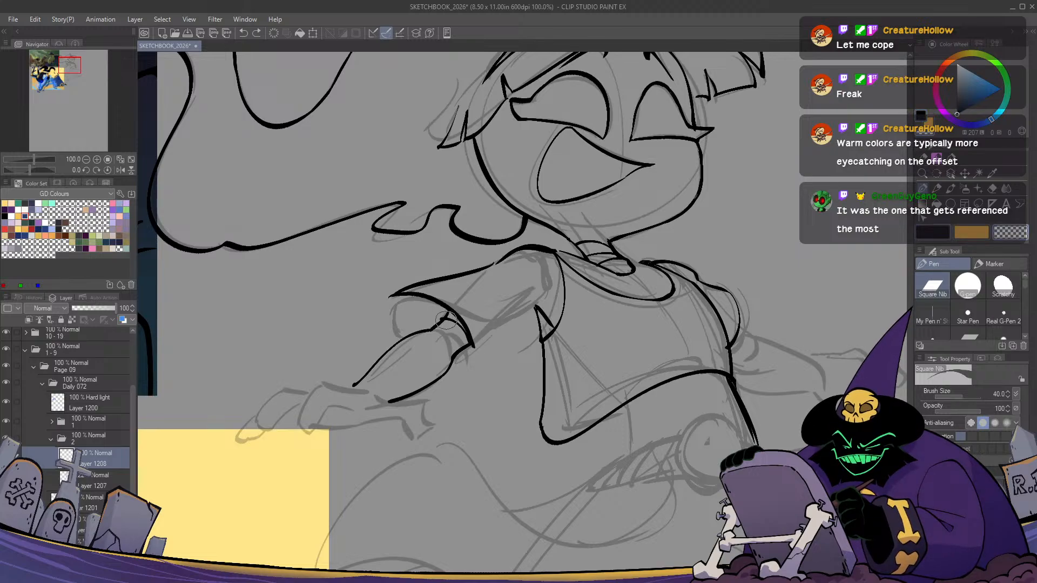
{"action": "left_click_drag", "start_coordinate": [441, 318], "coordinate": [467, 327]}
{"action": "key", "text": "c"}
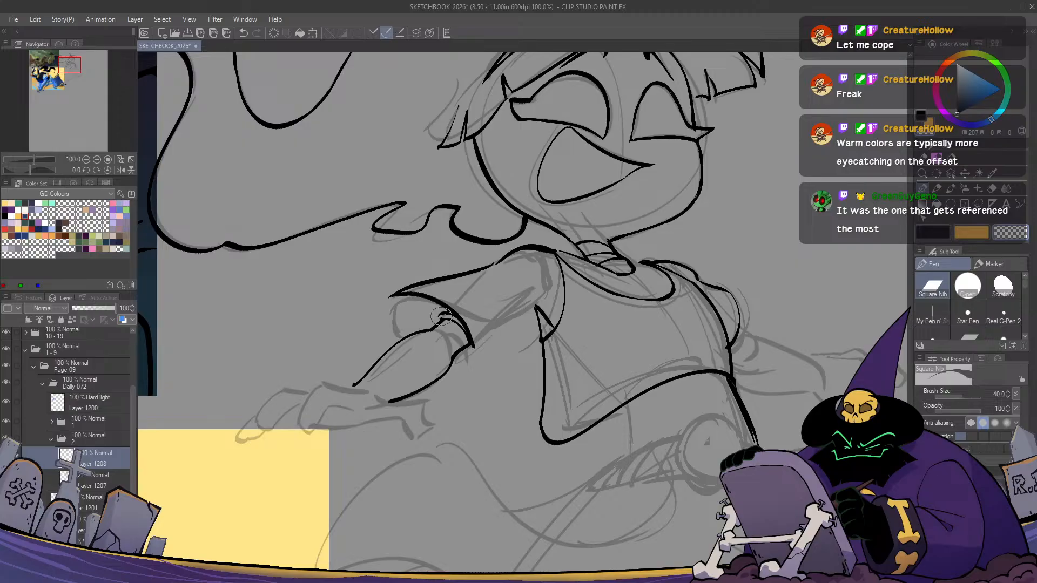
{"action": "key", "text": "c"}
{"action": "key", "text": "c"}
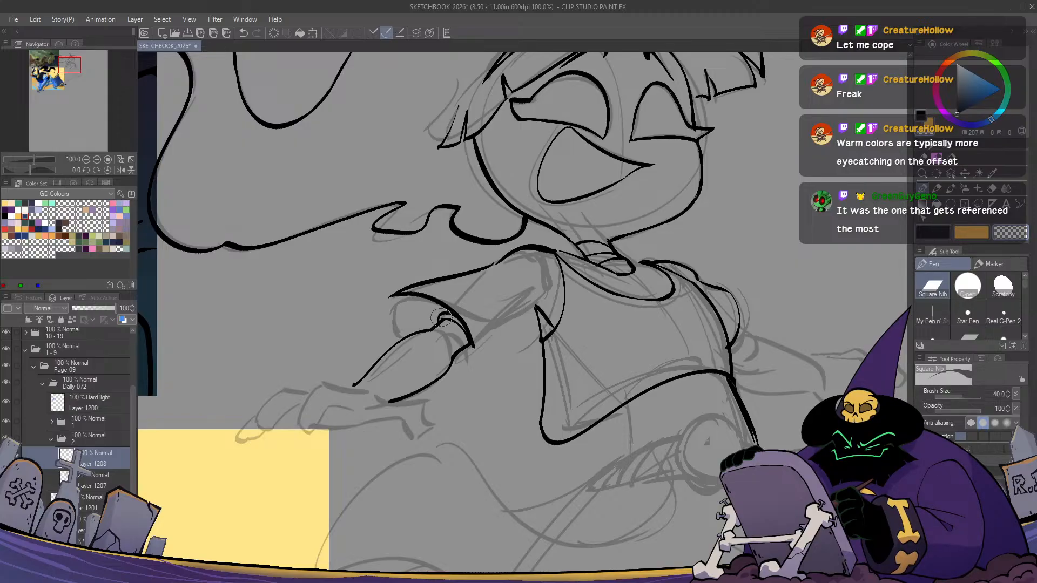
{"action": "left_click_drag", "start_coordinate": [450, 315], "coordinate": [455, 323]}
Ink a curved cuff line across the wrist and trim its upper end with transparent colour
{"action": "left_click_drag", "start_coordinate": [456, 379], "coordinate": [509, 359]}
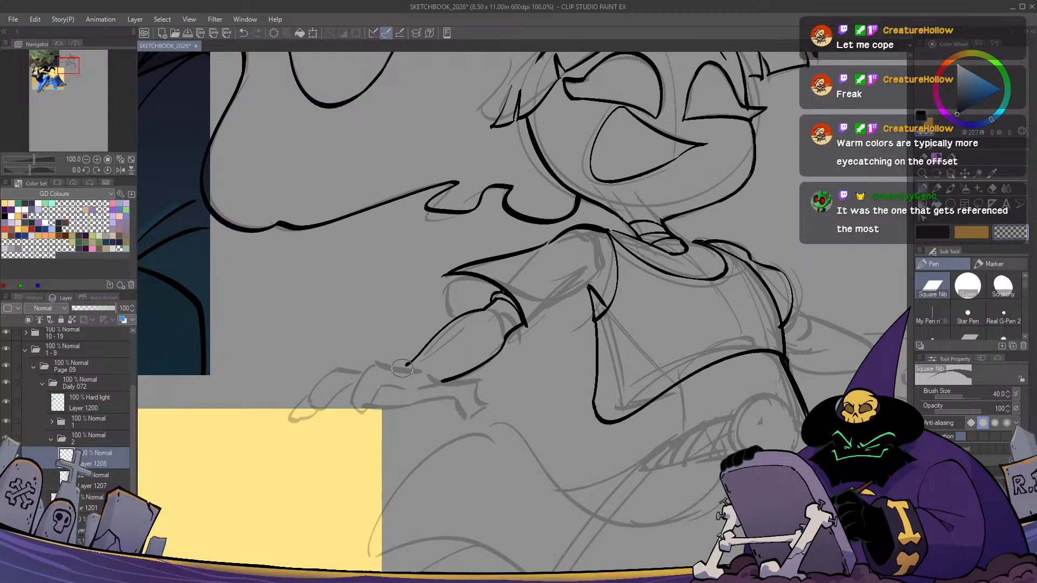
{"action": "key", "text": "c"}
{"action": "mouse_move", "coordinate": [398, 368]}
{"action": "left_mouse_down"}
{"action": "mouse_move", "coordinate": [423, 354]}
{"action": "mouse_move", "coordinate": [443, 378]}
{"action": "left_mouse_up"}
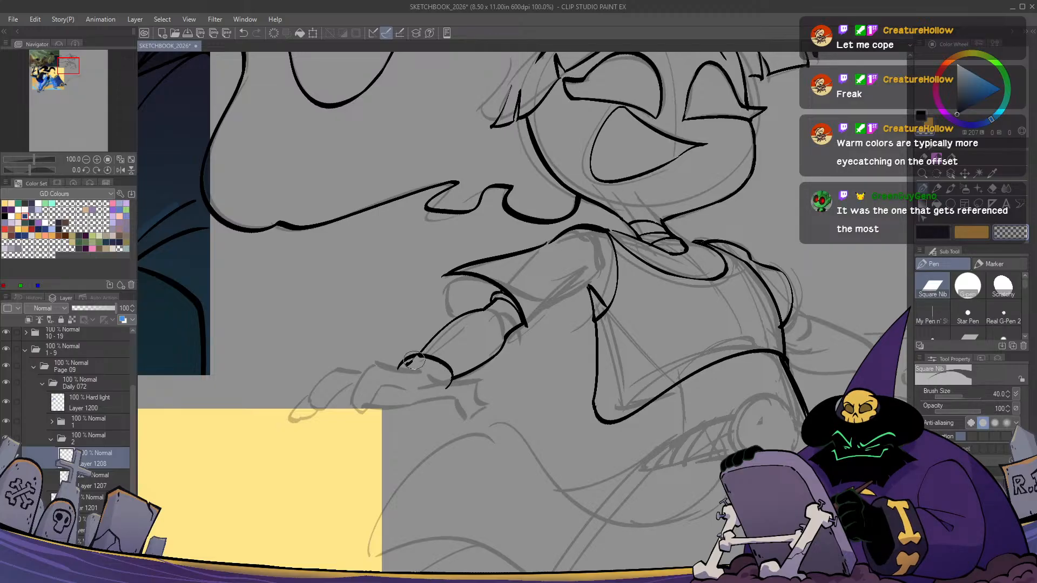
{"action": "left_click_drag", "start_coordinate": [414, 360], "coordinate": [404, 369]}
{"action": "key", "text": "c"}
Ink the rounded far side of the sleeve opening from the tip down to the forearm, checking it in mirrored view
{"action": "key", "text": "h"}
{"action": "key", "text": "h"}
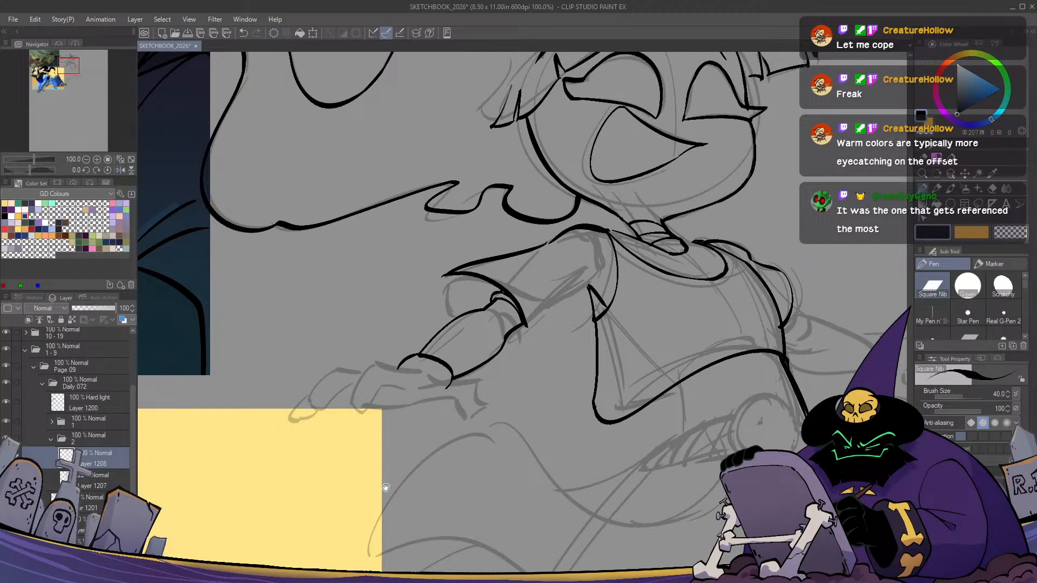
{"action": "mouse_move", "coordinate": [385, 488]}
{"action": "left_mouse_down"}
{"action": "mouse_move", "coordinate": [363, 502]}
{"action": "mouse_move", "coordinate": [385, 500]}
{"action": "left_mouse_up"}
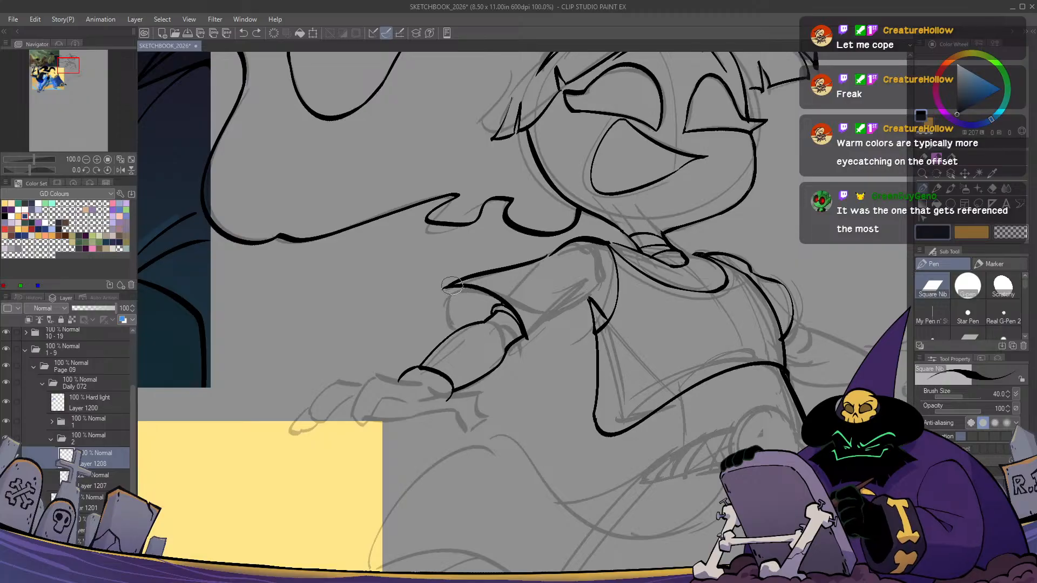
{"action": "left_click_drag", "start_coordinate": [451, 285], "coordinate": [462, 334]}
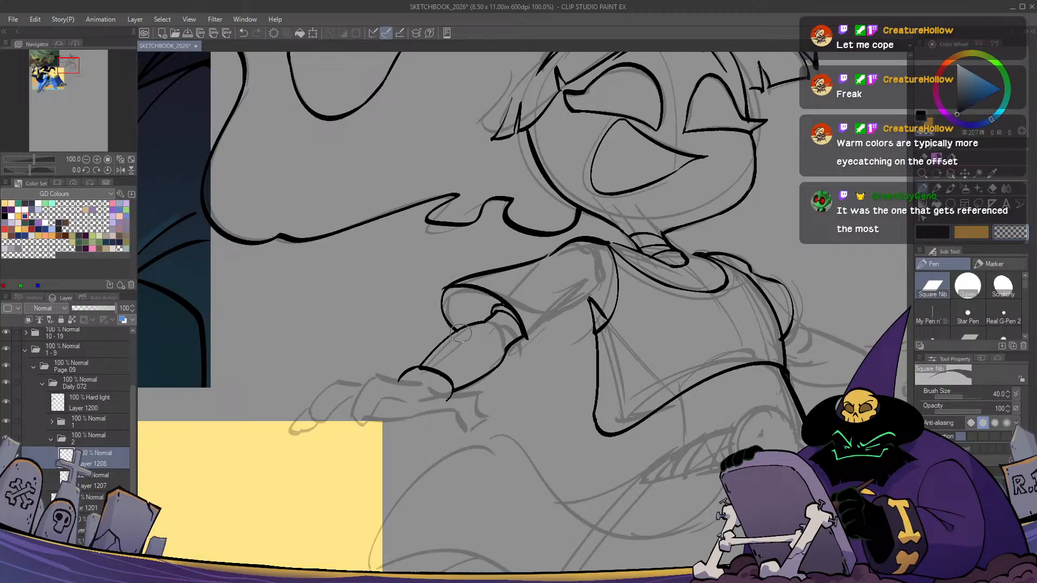
{"action": "key", "text": "h"}
{"action": "key", "text": "h"}
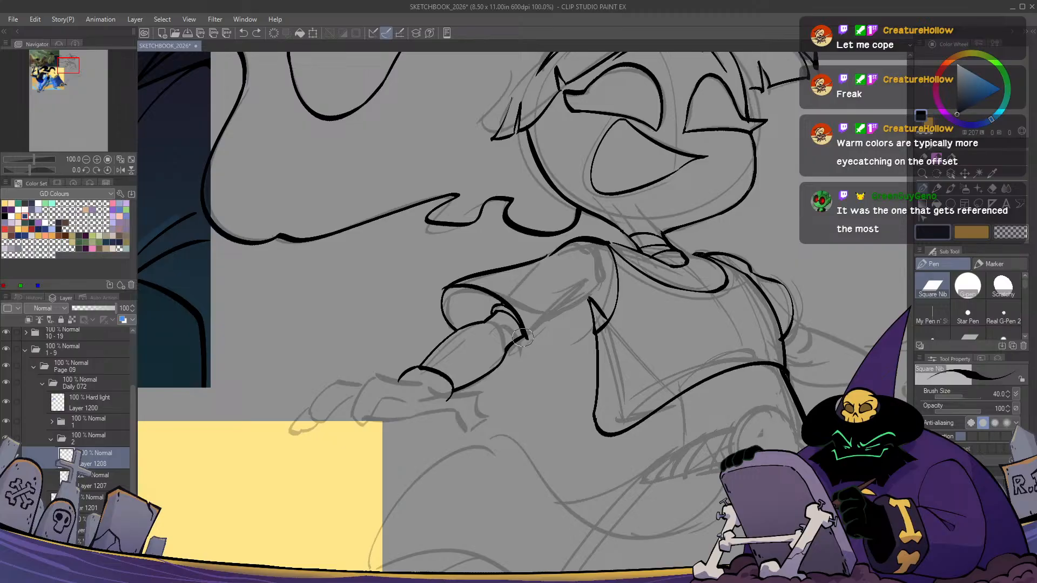
Ink the sleeve's underside from its hem to the armpit, redrawing the stroke until it joins the top cleanly
{"action": "mouse_move", "coordinate": [526, 339]}
{"action": "left_mouse_down"}
{"action": "mouse_move", "coordinate": [565, 307]}
{"action": "mouse_move", "coordinate": [599, 296]}
{"action": "mouse_move", "coordinate": [606, 263]}
{"action": "mouse_move", "coordinate": [592, 293]}
{"action": "left_mouse_up"}
{"action": "key", "text": "ctrl+z"}
{"action": "key", "text": "ctrl+z"}
{"action": "key", "text": "ctrl+z"}
{"action": "mouse_move", "coordinate": [607, 257]}
{"action": "left_mouse_down"}
{"action": "mouse_move", "coordinate": [597, 294]}
{"action": "mouse_move", "coordinate": [566, 306]}
{"action": "left_mouse_up"}
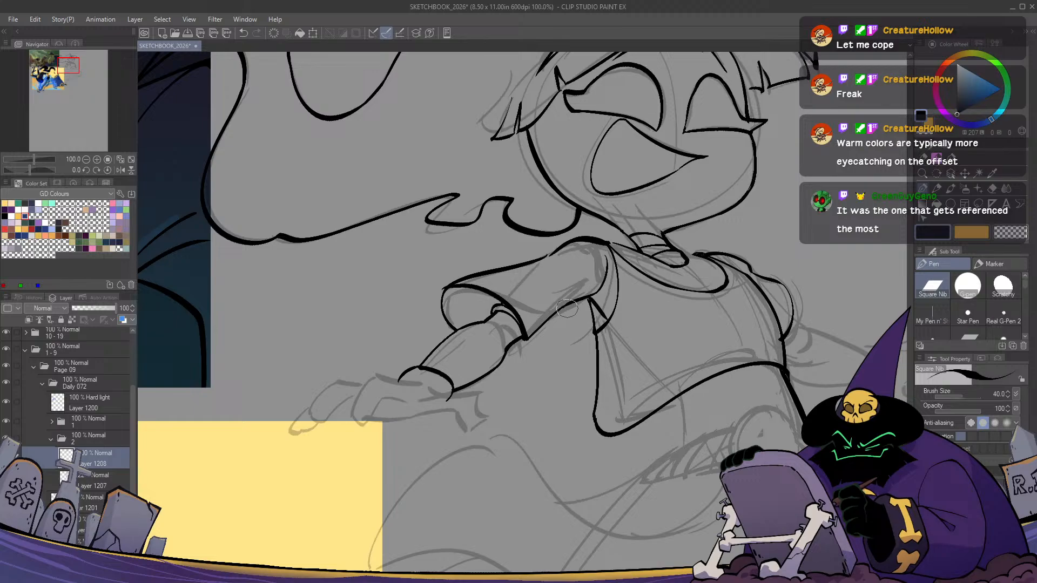
{"action": "key", "text": "h"}
{"action": "key", "text": "h"}
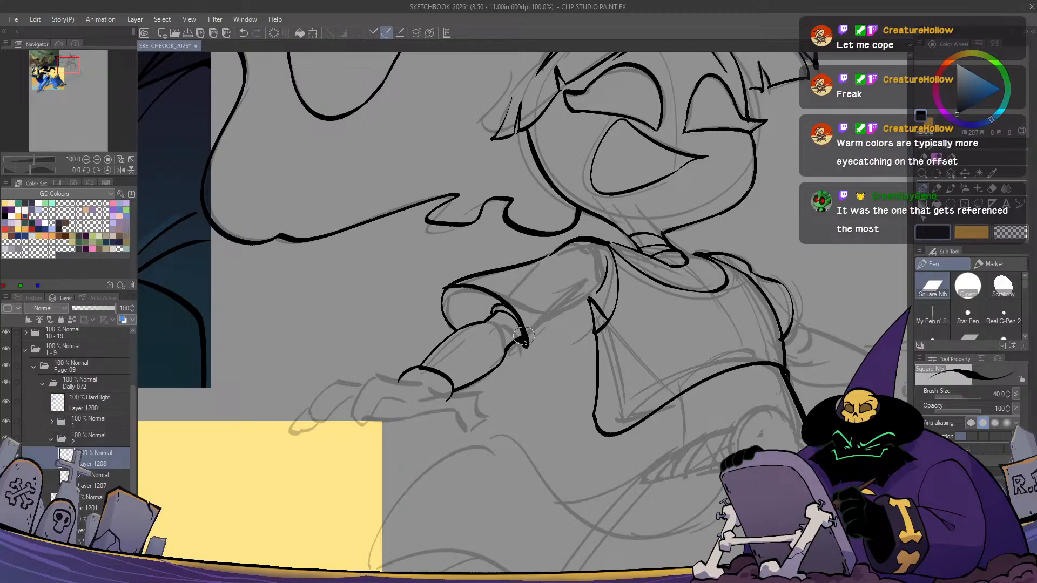
{"action": "left_click_drag", "start_coordinate": [526, 347], "coordinate": [590, 297]}
{"action": "key", "text": "ctrl+z"}
{"action": "left_click_drag", "start_coordinate": [521, 346], "coordinate": [593, 296]}
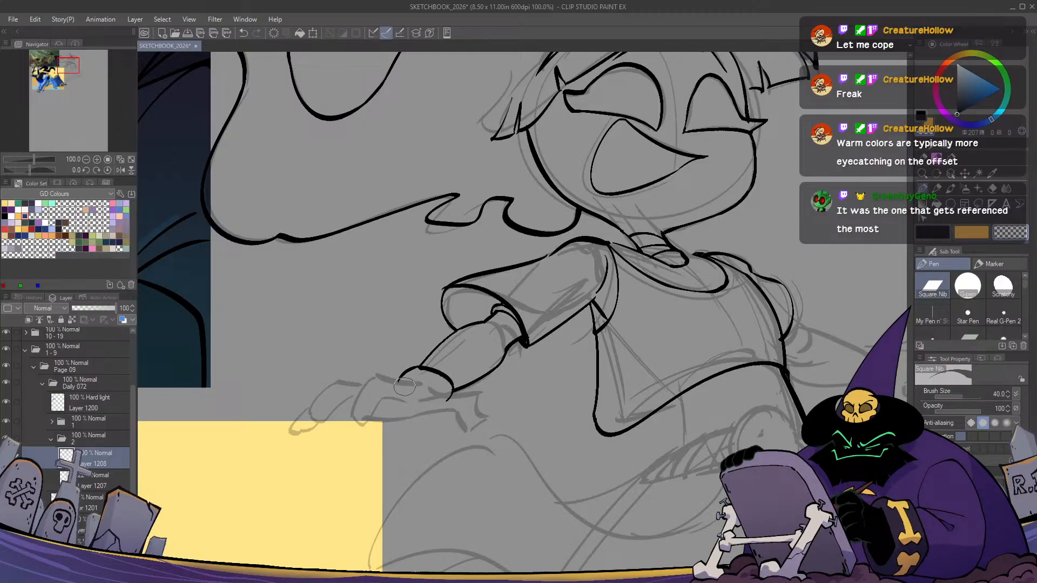
Erase the protruding end of the sleeve and re-ink its tip and opening closer to the arm
{"action": "key", "text": "h"}
{"action": "key", "text": "h"}
{"action": "key", "text": "e"}
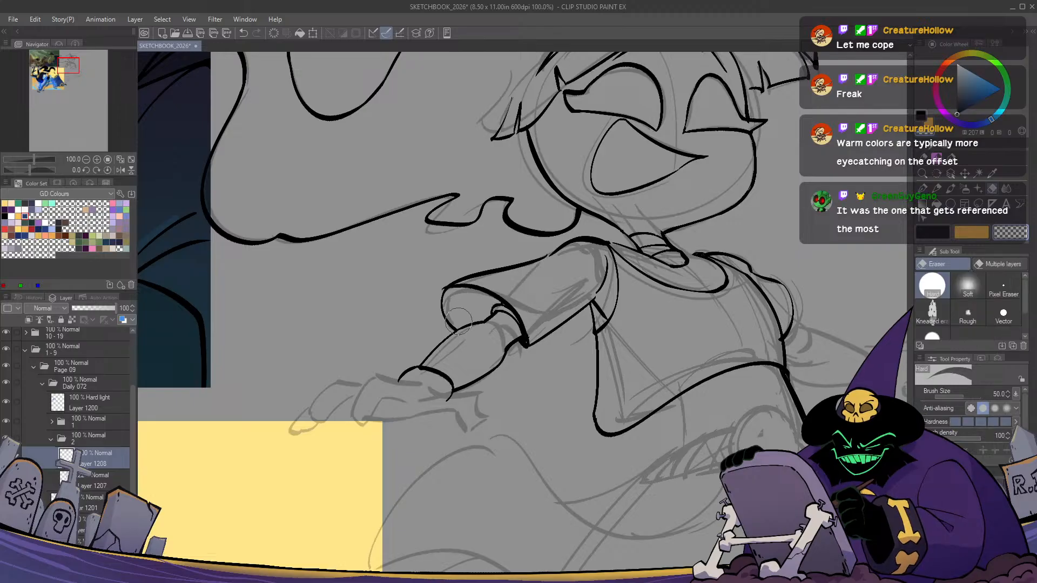
{"action": "mouse_move", "coordinate": [459, 326]}
{"action": "left_mouse_down"}
{"action": "mouse_move", "coordinate": [462, 286]}
{"action": "mouse_move", "coordinate": [498, 292]}
{"action": "mouse_move", "coordinate": [478, 291]}
{"action": "mouse_move", "coordinate": [547, 255]}
{"action": "mouse_move", "coordinate": [455, 283]}
{"action": "mouse_move", "coordinate": [553, 251]}
{"action": "mouse_move", "coordinate": [463, 280]}
{"action": "mouse_move", "coordinate": [467, 324]}
{"action": "left_mouse_up"}
{"action": "key", "text": "p"}
{"action": "left_click_drag", "start_coordinate": [464, 285], "coordinate": [507, 306]}
{"action": "scroll", "coordinate": [497, 319], "scroll_direction": "down", "scroll_amount": 4}
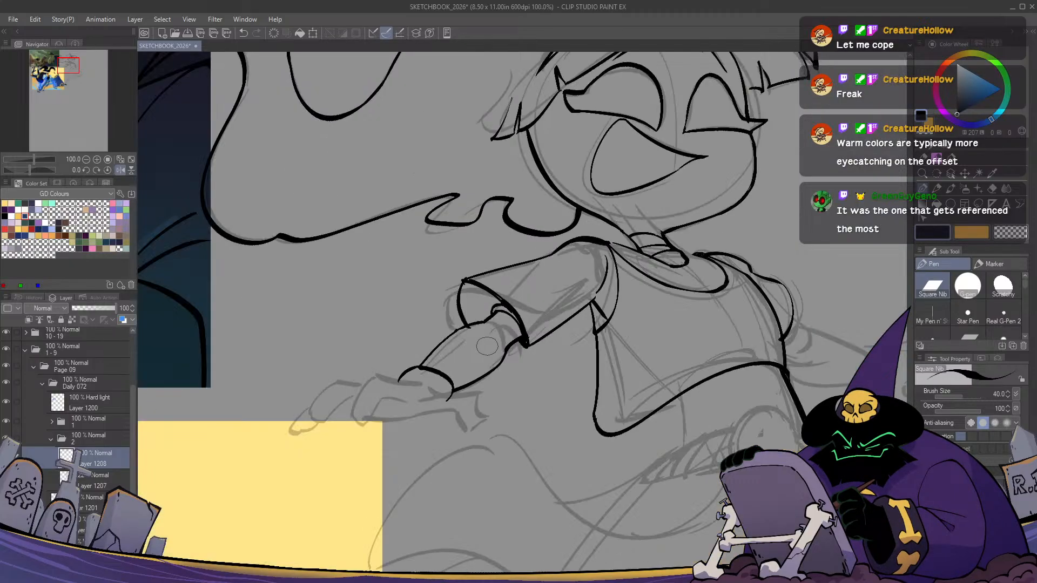
{"action": "scroll", "coordinate": [487, 345], "scroll_direction": "up", "scroll_amount": 4}
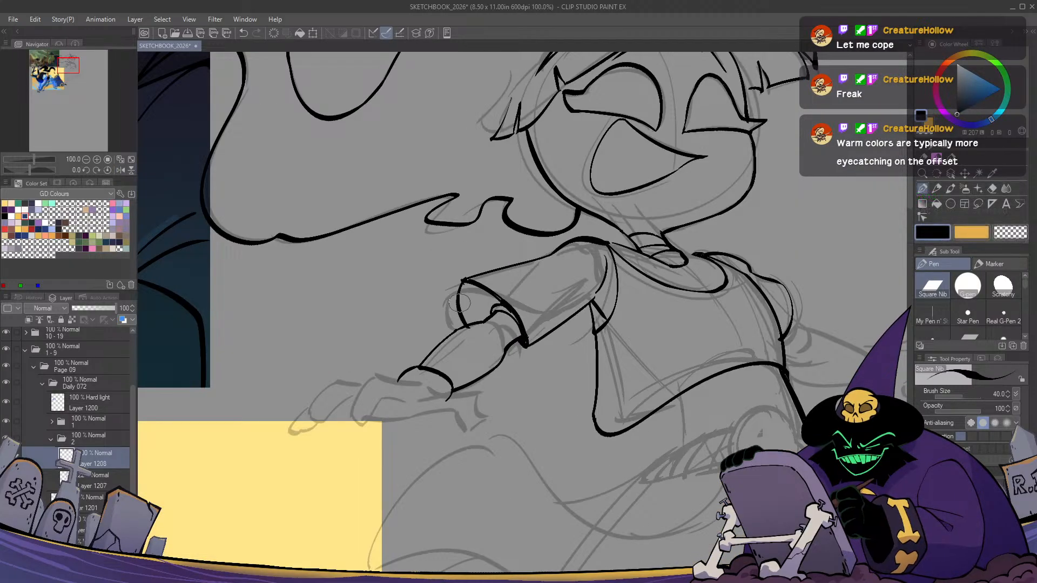
Erase the far curve of the sleeve opening and redraw it as a narrower curve from the tip to the forearm
{"action": "key", "text": "e"}
{"action": "left_click_drag", "start_coordinate": [463, 284], "coordinate": [460, 317]}
{"action": "key", "text": "p"}
{"action": "left_click_drag", "start_coordinate": [463, 280], "coordinate": [475, 325]}
{"action": "key", "text": "h"}
{"action": "key", "text": "h"}
{"action": "key", "text": "ctrl+z"}
{"action": "key", "text": "ctrl+z"}
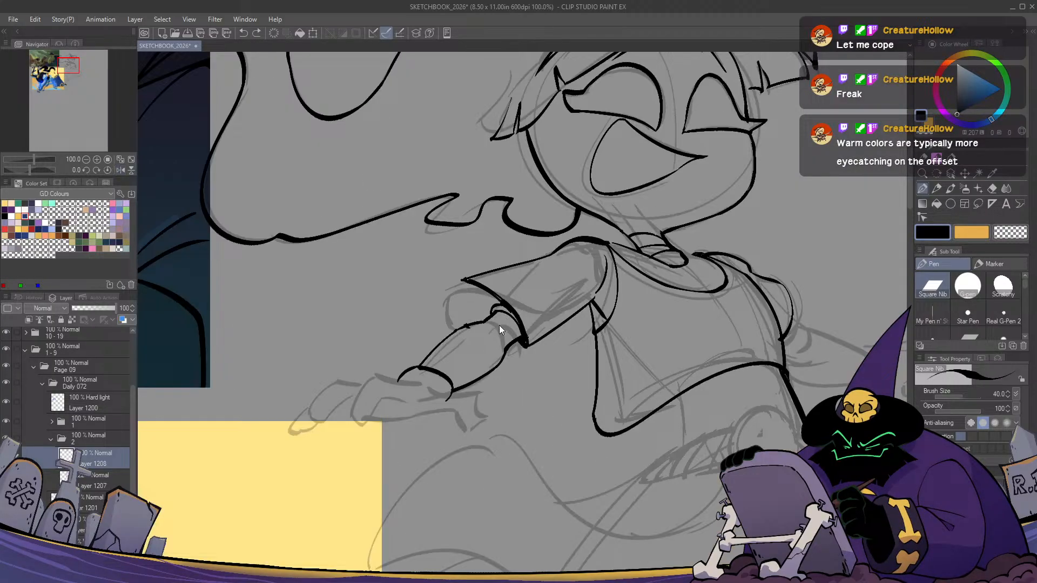
{"action": "left_click_drag", "start_coordinate": [465, 281], "coordinate": [484, 317]}
{"action": "mouse_move", "coordinate": [464, 282]}
{"action": "left_mouse_down"}
{"action": "mouse_move", "coordinate": [487, 308]}
{"action": "mouse_move", "coordinate": [481, 322]}
{"action": "mouse_move", "coordinate": [465, 281]}
{"action": "left_mouse_up"}
{"action": "key", "text": "ctrl+z"}
{"action": "key", "text": "ctrl+z"}
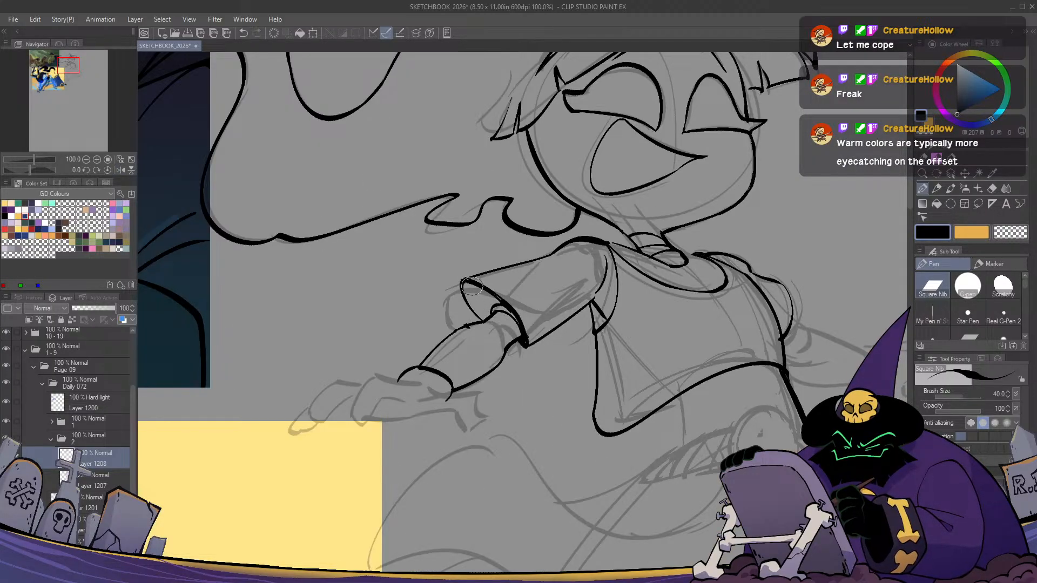
Clean up the line ends where the sleeve opening meets the forearm, checking the arm in mirrored view
{"action": "key", "text": "h"}
{"action": "key", "text": "h"}
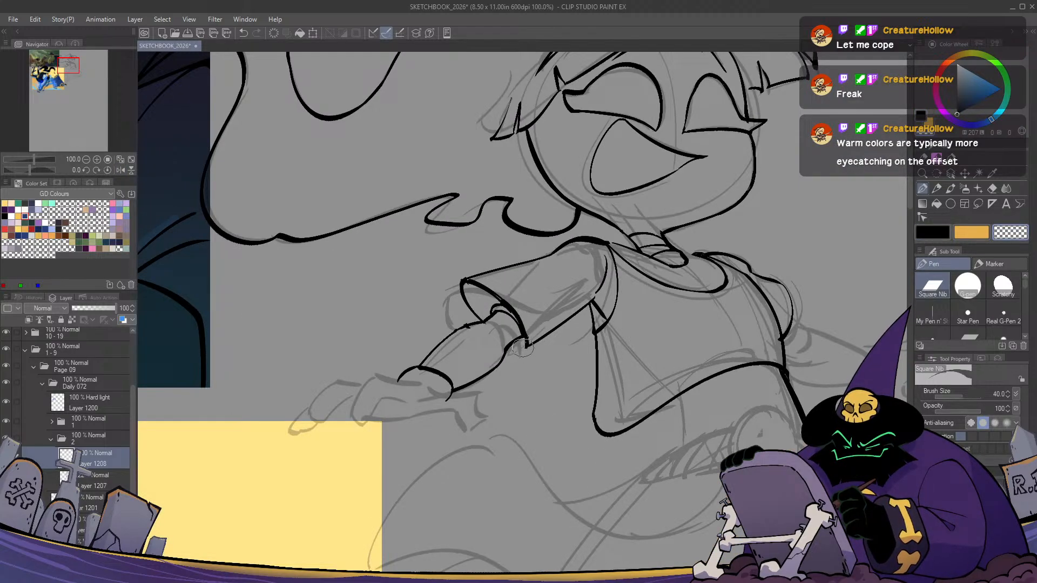
{"action": "key", "text": "c"}
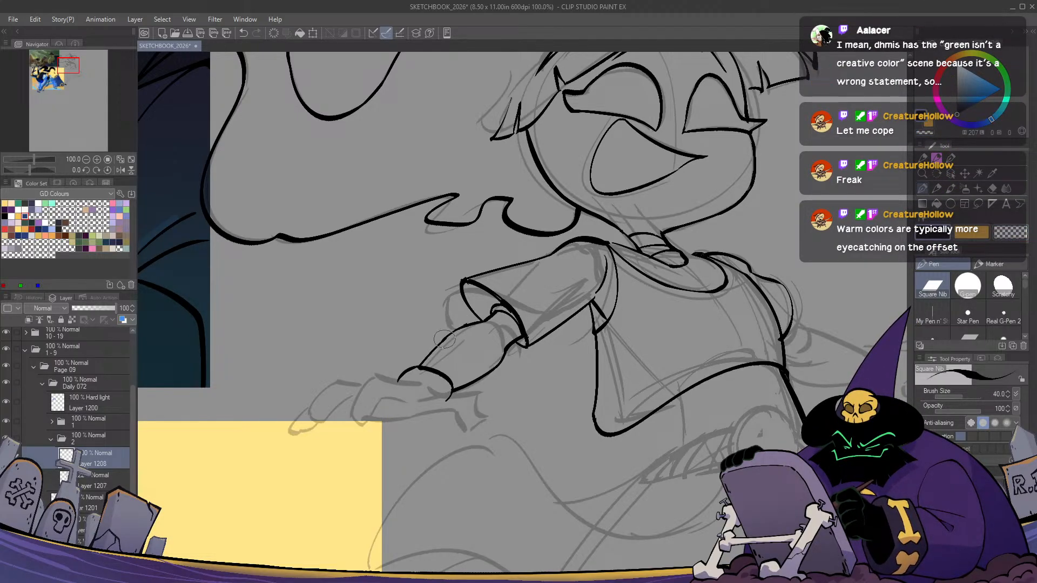
{"action": "key", "text": "h"}
{"action": "key", "text": "h"}
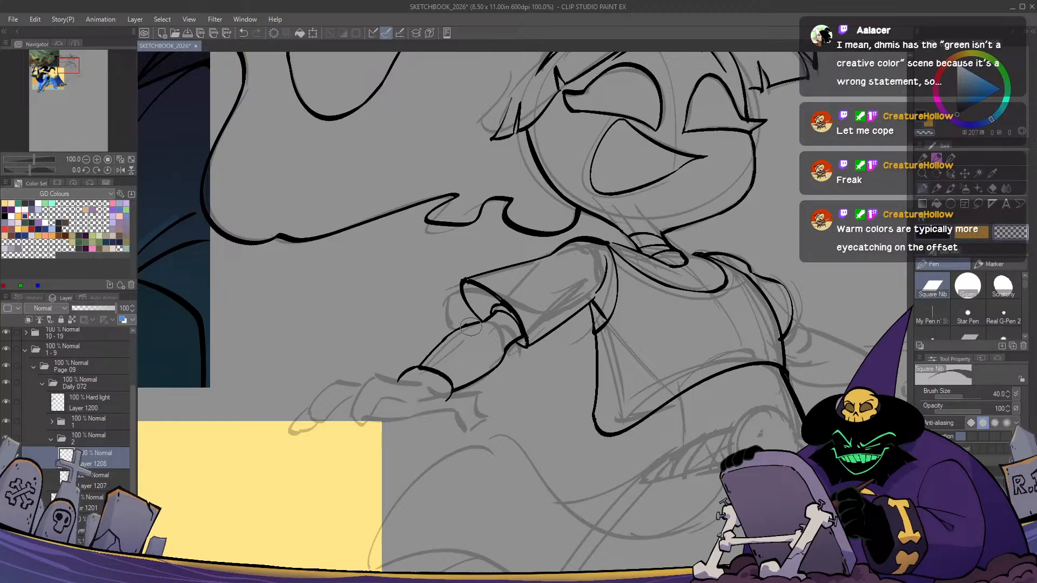
Ink the thumb of the outstretched hand and the palm's underside toward the fingers, checking the shapes in mirrored view
{"action": "left_click_drag", "start_coordinate": [404, 410], "coordinate": [463, 312]}
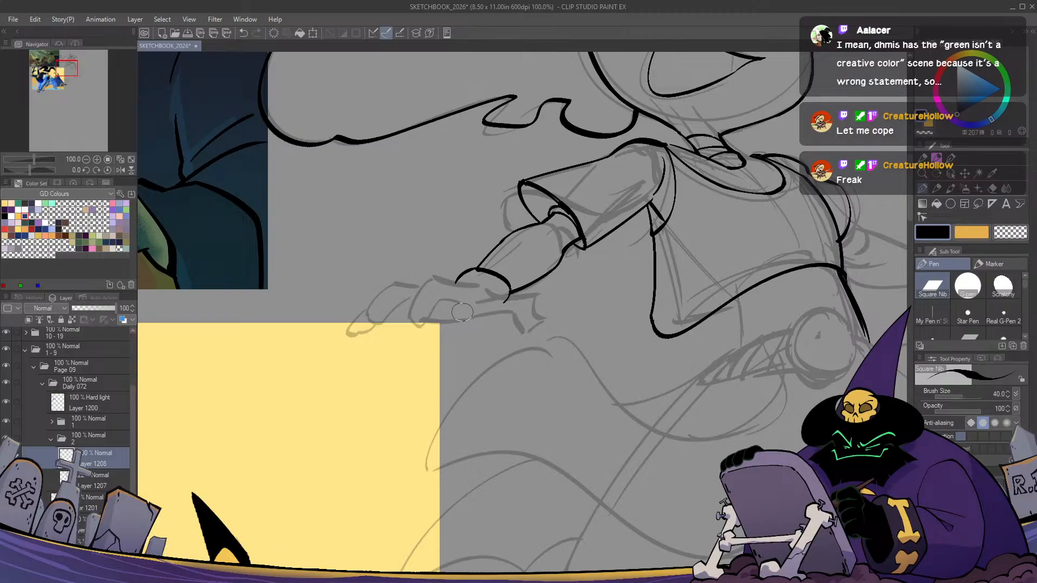
{"action": "left_click_drag", "start_coordinate": [567, 385], "coordinate": [548, 395]}
{"action": "left_click_drag", "start_coordinate": [578, 398], "coordinate": [558, 433]}
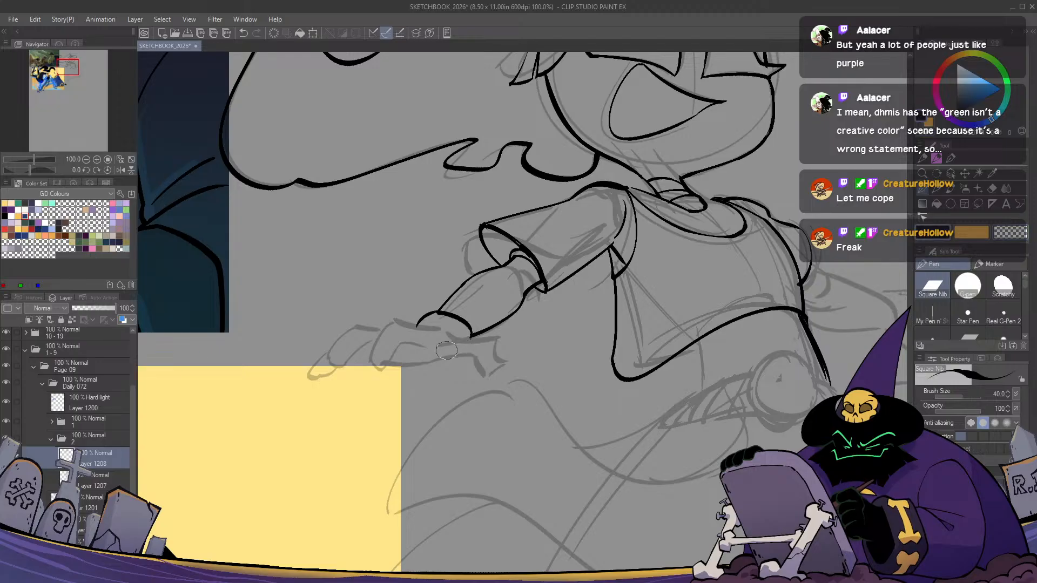
{"action": "left_click_drag", "start_coordinate": [462, 349], "coordinate": [458, 329]}
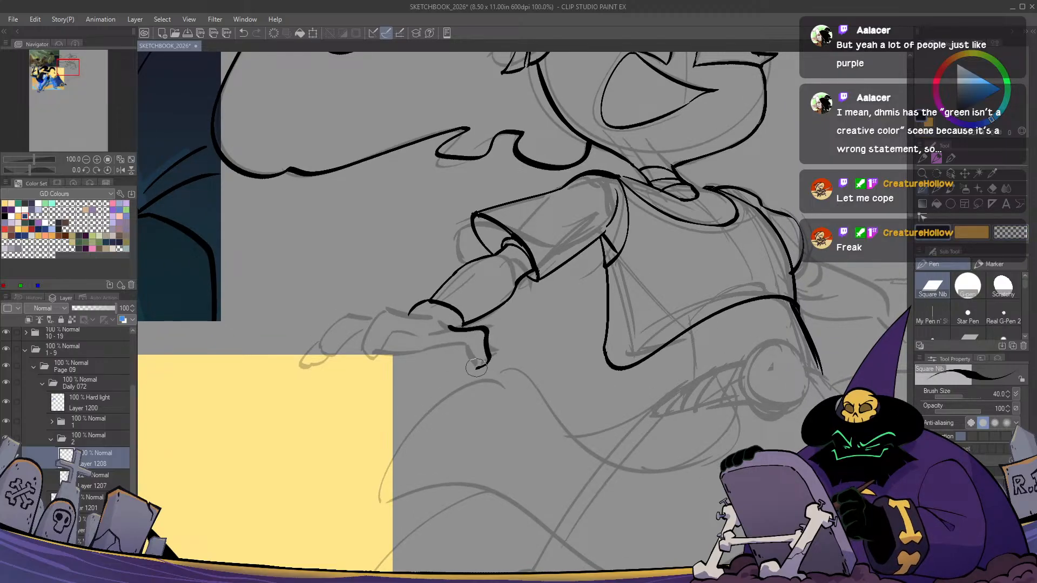
{"action": "left_click_drag", "start_coordinate": [455, 344], "coordinate": [398, 354]}
{"action": "key", "text": "h"}
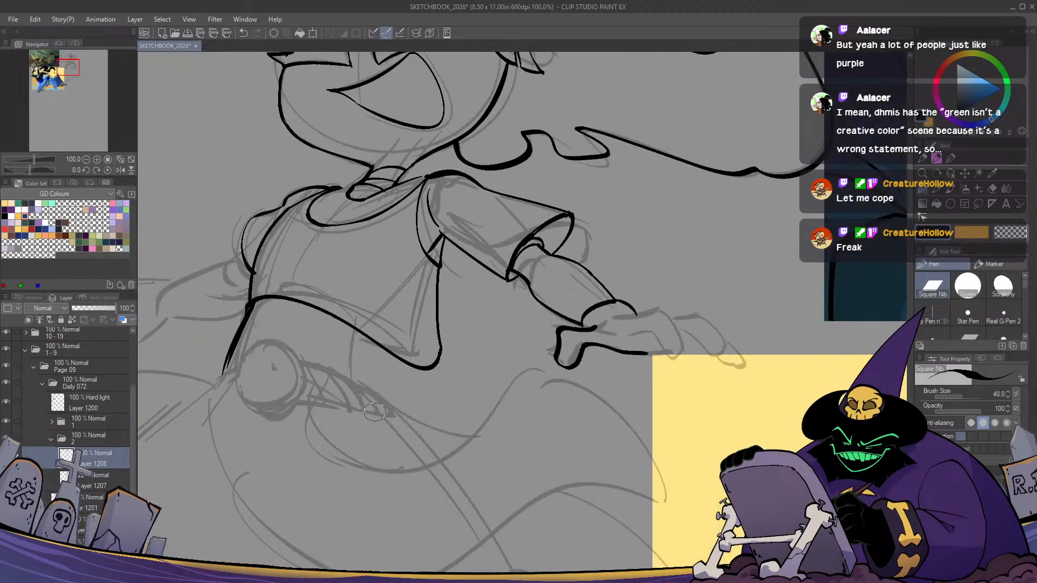
{"action": "key", "text": "h"}
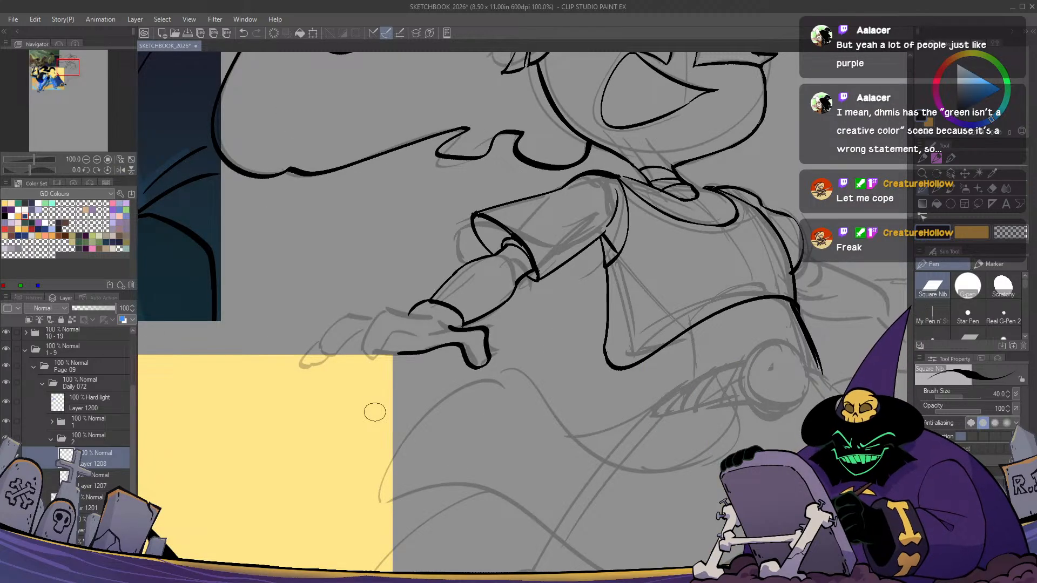
Erase the thumb's outline and redraw it with its tip extending farther out from the palm
{"action": "key", "text": "e"}
{"action": "mouse_move", "coordinate": [471, 361]}
{"action": "left_mouse_down"}
{"action": "mouse_move", "coordinate": [483, 329]}
{"action": "mouse_move", "coordinate": [496, 357]}
{"action": "mouse_move", "coordinate": [487, 327]}
{"action": "mouse_move", "coordinate": [489, 360]}
{"action": "left_mouse_up"}
{"action": "key", "text": "p"}
{"action": "key", "text": "c"}
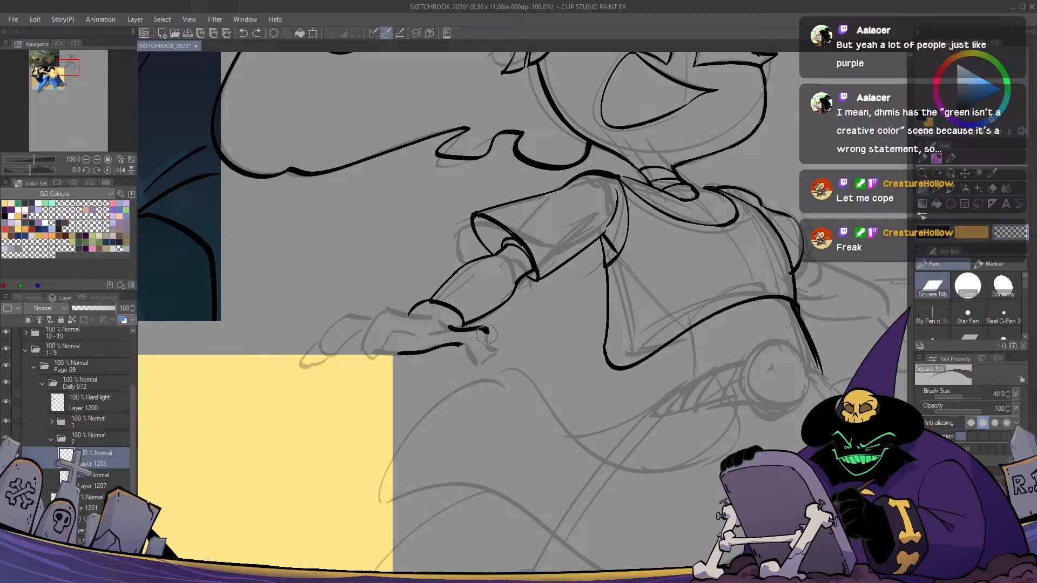
{"action": "key", "text": "c"}
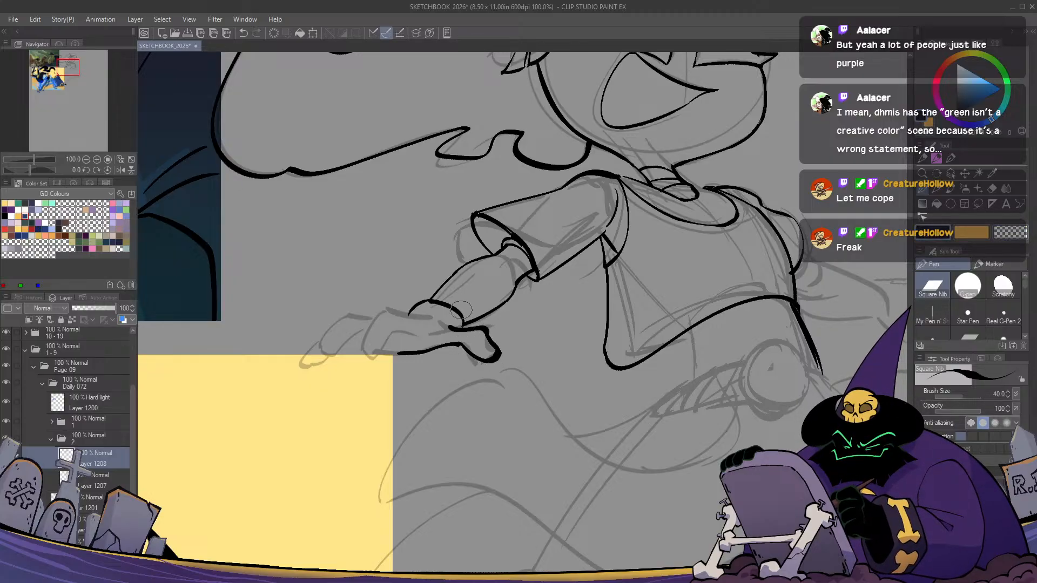
Refine the redrawn thumb by trimming its outer edge and cleaning the line joining its inner side to the palm
{"action": "key", "text": "c"}
{"action": "left_click_drag", "start_coordinate": [485, 323], "coordinate": [509, 348]}
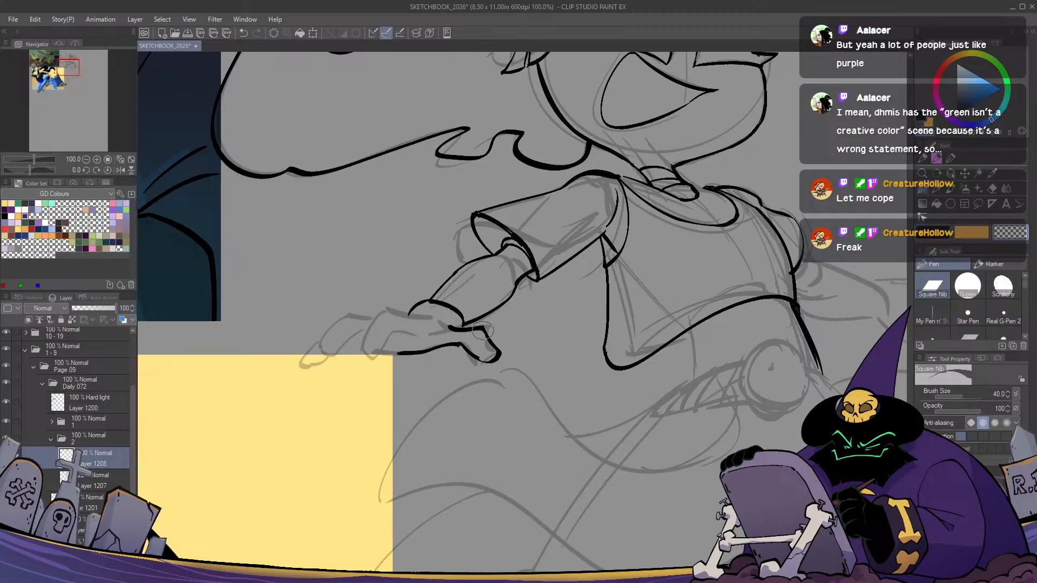
{"action": "key", "text": "c"}
{"action": "left_click_drag", "start_coordinate": [466, 349], "coordinate": [487, 361]}
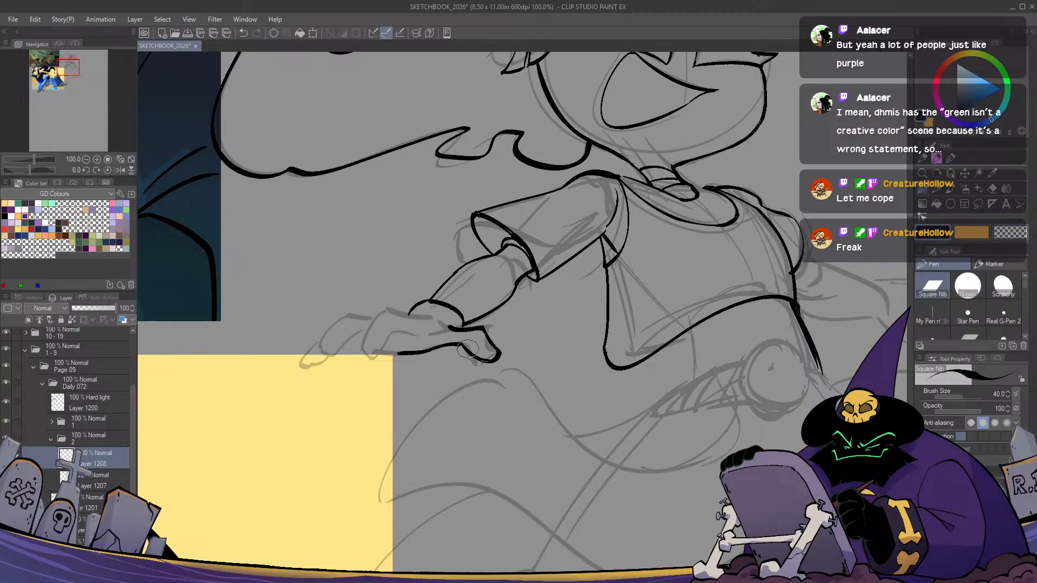
{"action": "key", "text": "c"}
{"action": "mouse_move", "coordinate": [470, 339]}
{"action": "left_mouse_down"}
{"action": "mouse_move", "coordinate": [518, 342]}
{"action": "mouse_move", "coordinate": [537, 300]}
{"action": "mouse_move", "coordinate": [508, 295]}
{"action": "mouse_move", "coordinate": [489, 323]}
{"action": "left_mouse_up"}
{"action": "key", "text": "c"}
Ink the index finger of the outstretched hand, undoing and redrawing strokes until its outline fits the sketch
{"action": "key", "text": "ctrl+z"}
{"action": "mouse_move", "coordinate": [556, 301]}
{"action": "left_mouse_down"}
{"action": "mouse_move", "coordinate": [520, 296]}
{"action": "mouse_move", "coordinate": [539, 306]}
{"action": "mouse_move", "coordinate": [488, 347]}
{"action": "left_mouse_up"}
{"action": "key", "text": "ctrl+z"}
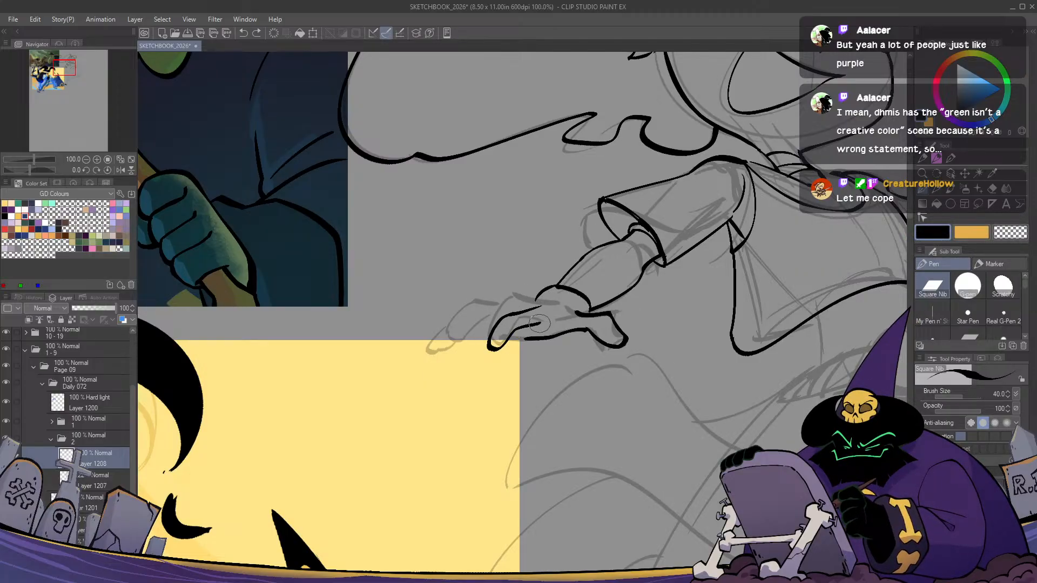
{"action": "key", "text": "ctrl+z"}
Ink the remaining fingers and the back of the hand to the wrist, comparing the strokes in mirrored view
{"action": "mouse_move", "coordinate": [538, 307]}
{"action": "left_mouse_down"}
{"action": "mouse_move", "coordinate": [492, 334]}
{"action": "mouse_move", "coordinate": [498, 350]}
{"action": "mouse_move", "coordinate": [537, 325]}
{"action": "mouse_move", "coordinate": [529, 306]}
{"action": "mouse_move", "coordinate": [548, 300]}
{"action": "mouse_move", "coordinate": [493, 301]}
{"action": "mouse_move", "coordinate": [465, 339]}
{"action": "mouse_move", "coordinate": [515, 326]}
{"action": "mouse_move", "coordinate": [454, 340]}
{"action": "mouse_move", "coordinate": [436, 330]}
{"action": "mouse_move", "coordinate": [440, 352]}
{"action": "mouse_move", "coordinate": [454, 349]}
{"action": "mouse_move", "coordinate": [452, 320]}
{"action": "mouse_move", "coordinate": [424, 351]}
{"action": "left_mouse_up"}
{"action": "key", "text": "h"}
{"action": "key", "text": "h"}
{"action": "key", "text": "h"}
{"action": "key", "text": "h"}
{"action": "key", "text": "ctrl+z"}
{"action": "key", "text": "ctrl+z"}
{"action": "key", "text": "h"}
{"action": "key", "text": "h"}
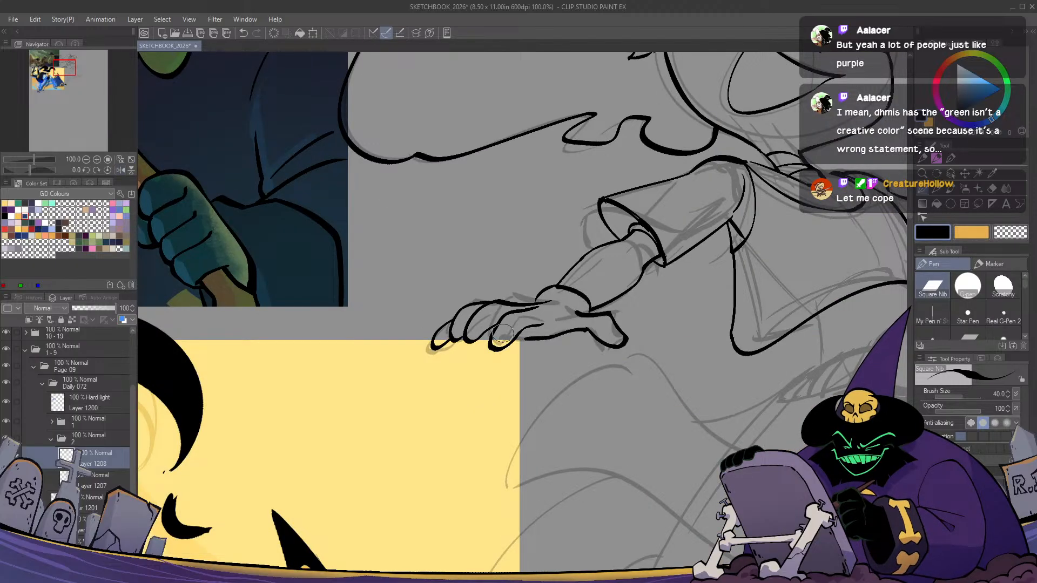
Clean the overlapping lines between the fingers and tidy where the back of the hand and thumb meet the wrist
{"action": "mouse_move", "coordinate": [528, 329]}
{"action": "left_mouse_down"}
{"action": "mouse_move", "coordinate": [493, 348]}
{"action": "mouse_move", "coordinate": [509, 349]}
{"action": "left_mouse_up"}
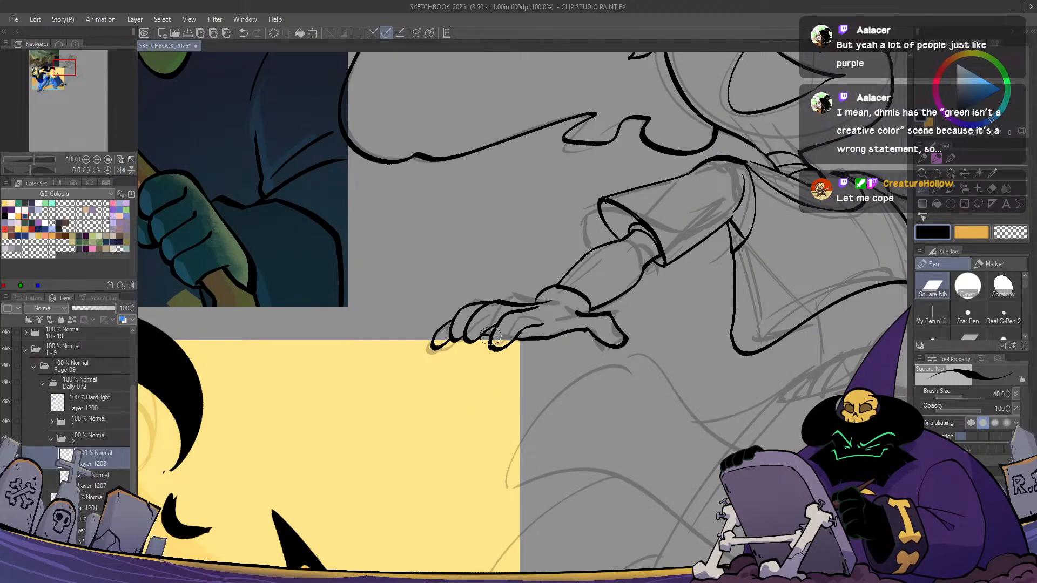
{"action": "key", "text": "h"}
{"action": "key", "text": "h"}
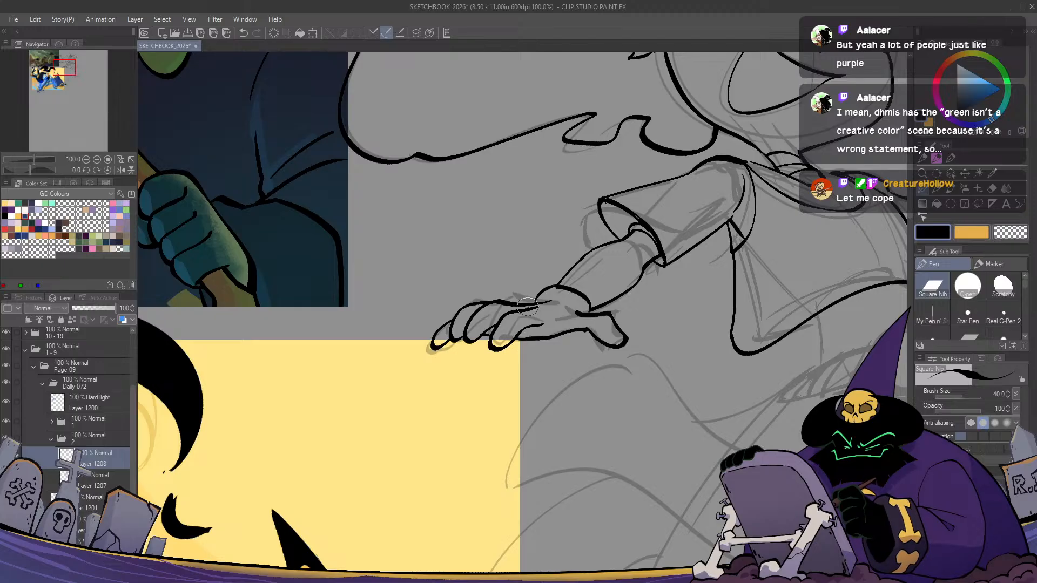
{"action": "mouse_move", "coordinate": [538, 304]}
{"action": "left_mouse_down"}
{"action": "mouse_move", "coordinate": [580, 320]}
{"action": "mouse_move", "coordinate": [539, 304]}
{"action": "left_mouse_up"}
{"action": "key", "text": "ctrl+z"}
{"action": "key", "text": "c"}
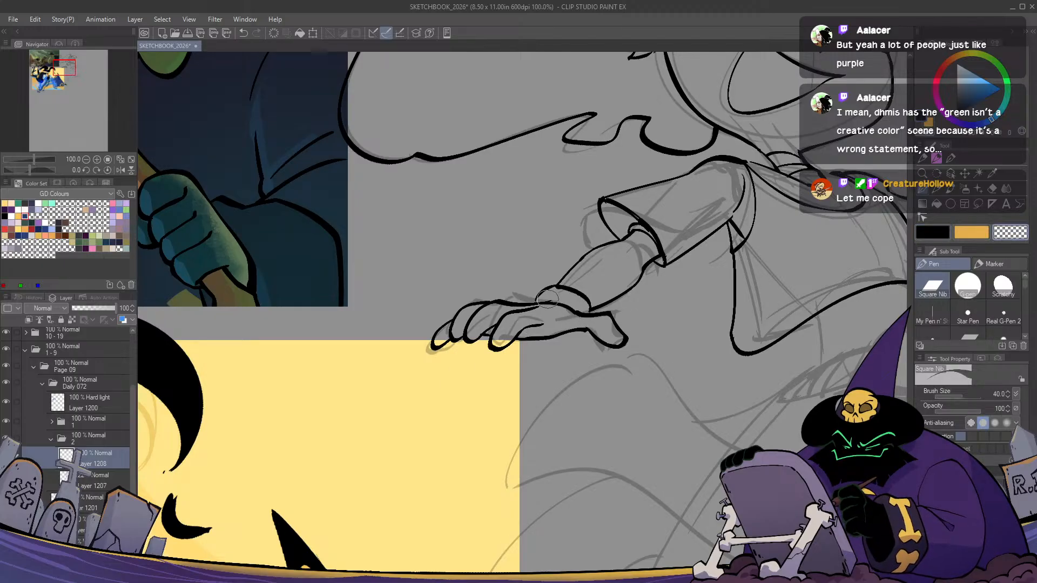
{"action": "key", "text": "c"}
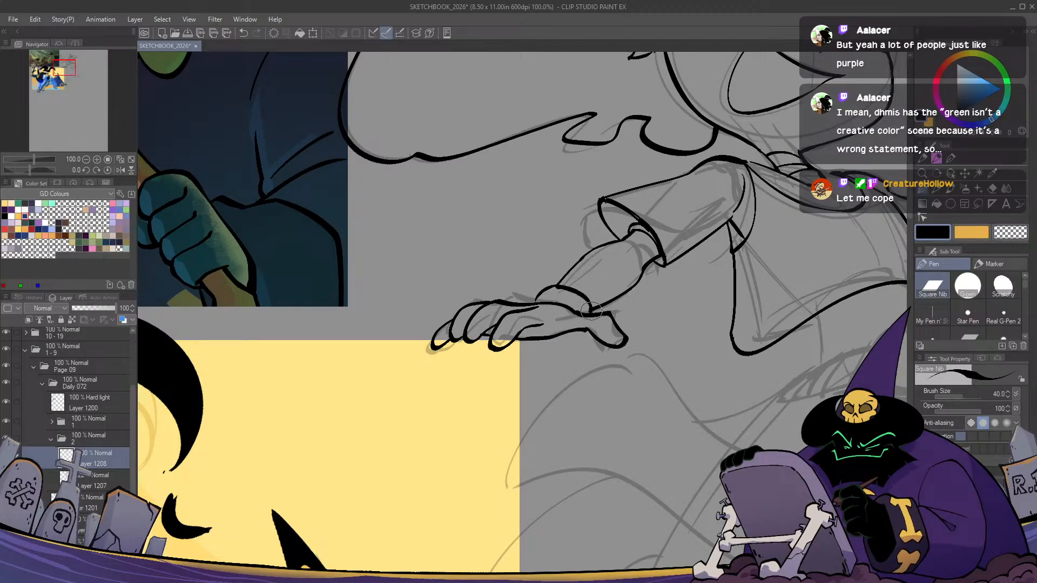
{"action": "key", "text": "c"}
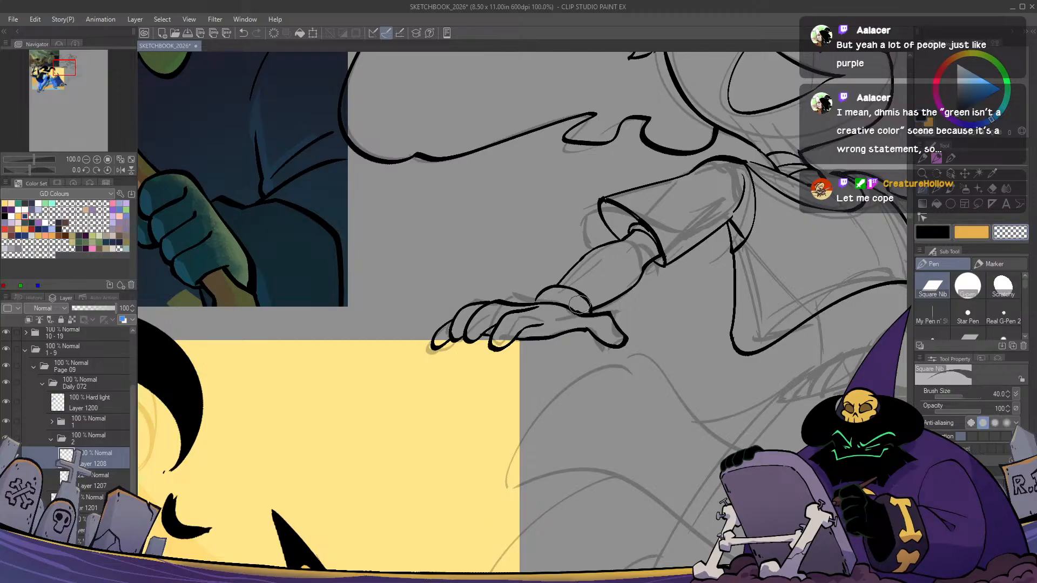
Check the whole figure in mirrored view, then erase the thumb and redraw it as a slimmer, more pointed shape
{"action": "key", "text": "h"}
{"action": "key", "text": "h"}
{"action": "scroll", "coordinate": [502, 376], "scroll_direction": "down", "scroll_amount": 2}
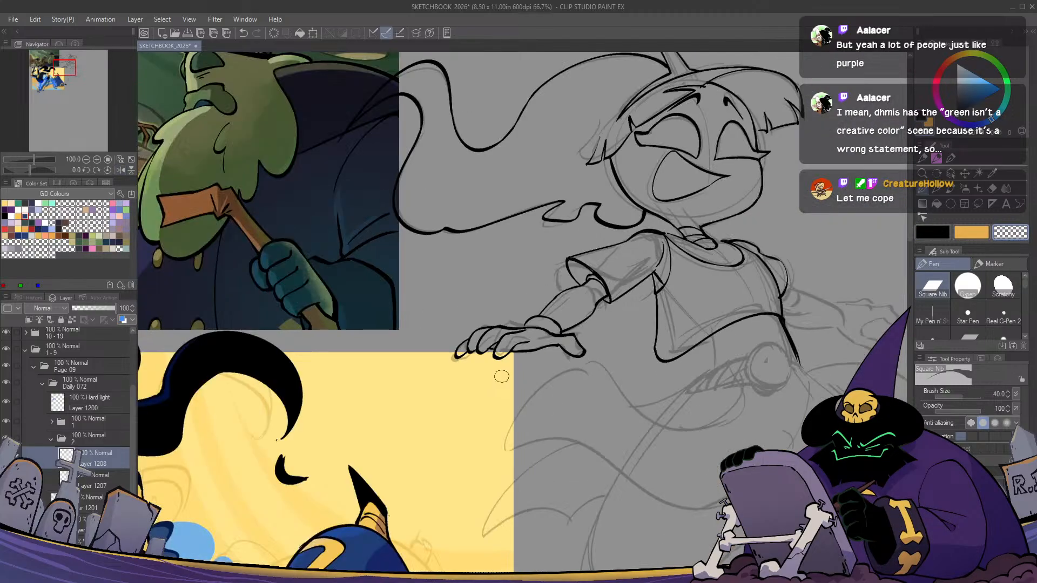
{"action": "key", "text": "h"}
{"action": "key", "text": "h"}
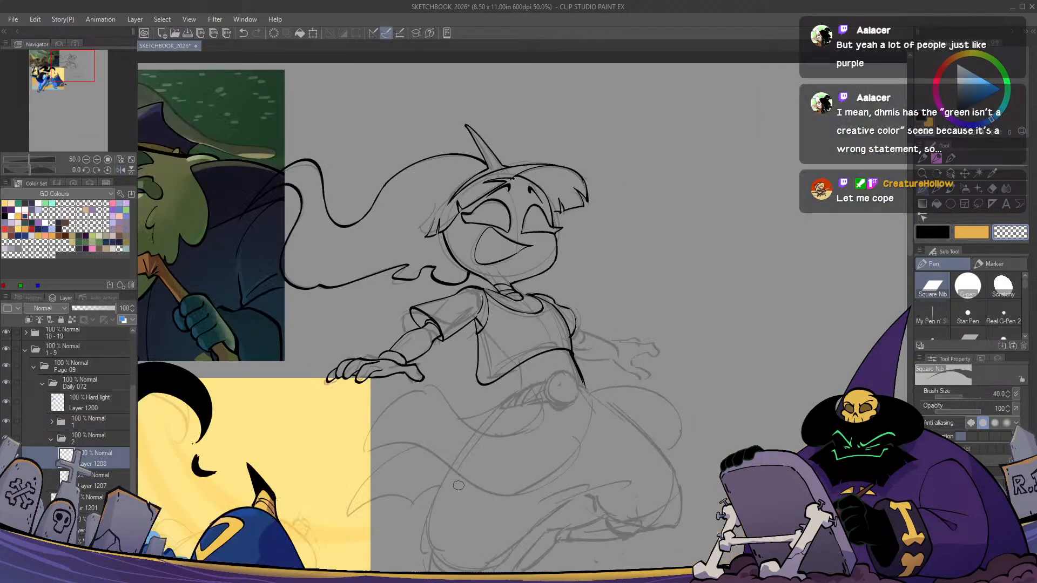
{"action": "scroll", "coordinate": [458, 485], "scroll_direction": "up", "scroll_amount": 1}
{"action": "scroll", "coordinate": [580, 322], "scroll_direction": "up", "scroll_amount": 1}
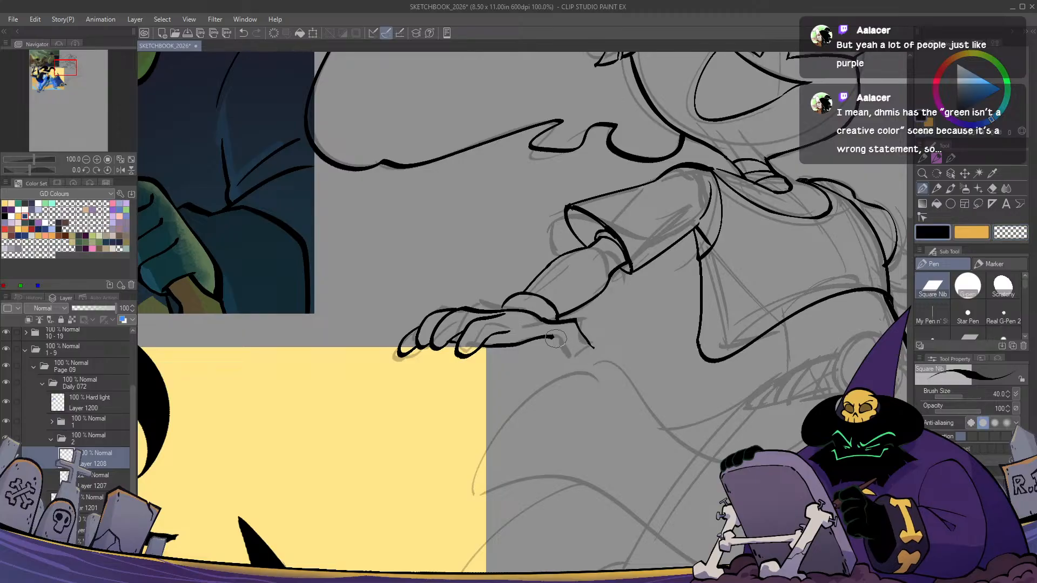
{"action": "mouse_move", "coordinate": [572, 351]}
{"action": "left_mouse_down"}
{"action": "mouse_move", "coordinate": [590, 345]}
{"action": "mouse_move", "coordinate": [577, 323]}
{"action": "left_mouse_up"}
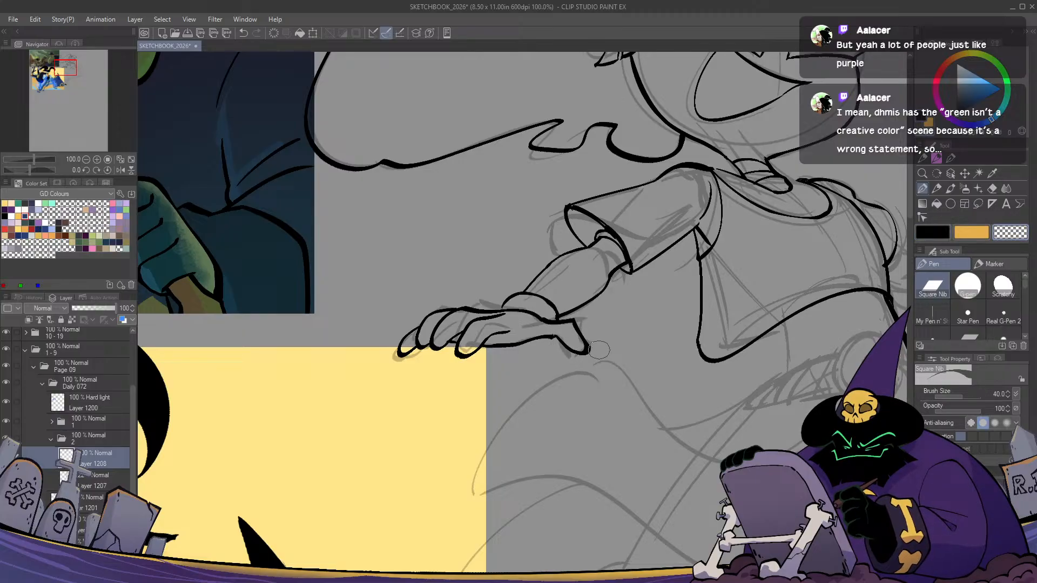
{"action": "key", "text": "c"}
Tidy the thumb's lower line, comparing the hand in mirrored view and against the whole figure
{"action": "key", "text": "h"}
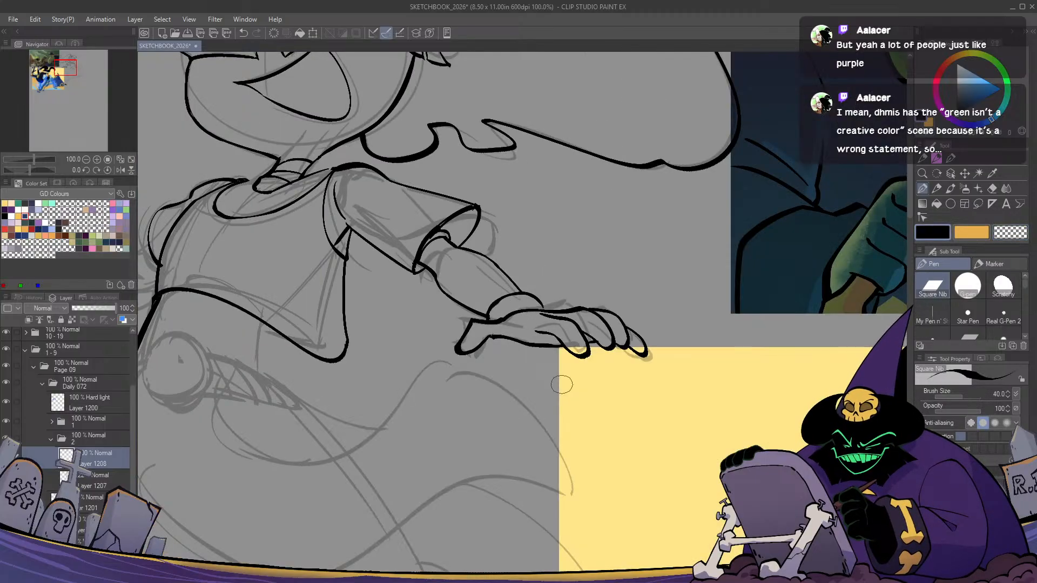
{"action": "key", "text": "h"}
{"action": "key", "text": "h"}
{"action": "key", "text": "h"}
{"action": "left_click_drag", "start_coordinate": [650, 387], "coordinate": [698, 336]}
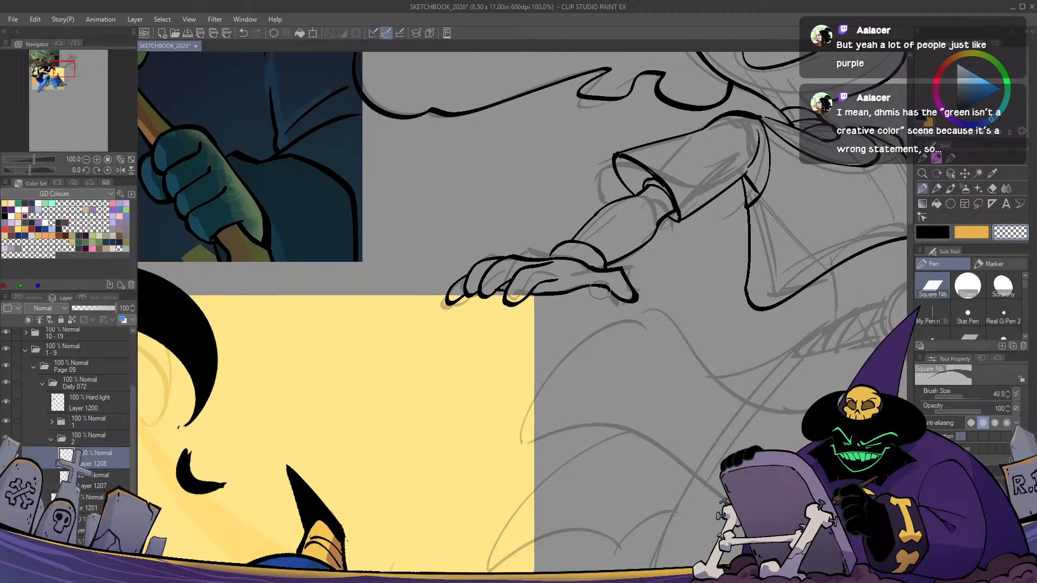
{"action": "left_click_drag", "start_coordinate": [639, 445], "coordinate": [452, 481]}
{"action": "scroll", "coordinate": [453, 481], "scroll_direction": "down", "scroll_amount": 1}
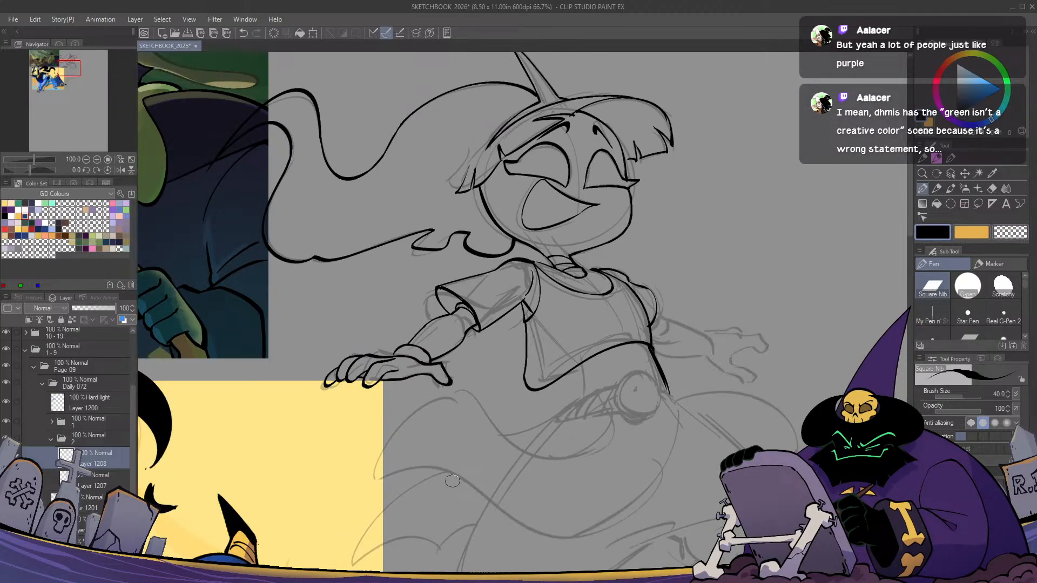
Ink the near side of the bare waist from the crop top's hem to the belt, checking it in mirrored view
{"action": "left_click_drag", "start_coordinate": [524, 361], "coordinate": [536, 325]}
{"action": "scroll", "coordinate": [491, 280], "scroll_direction": "up", "scroll_amount": 1}
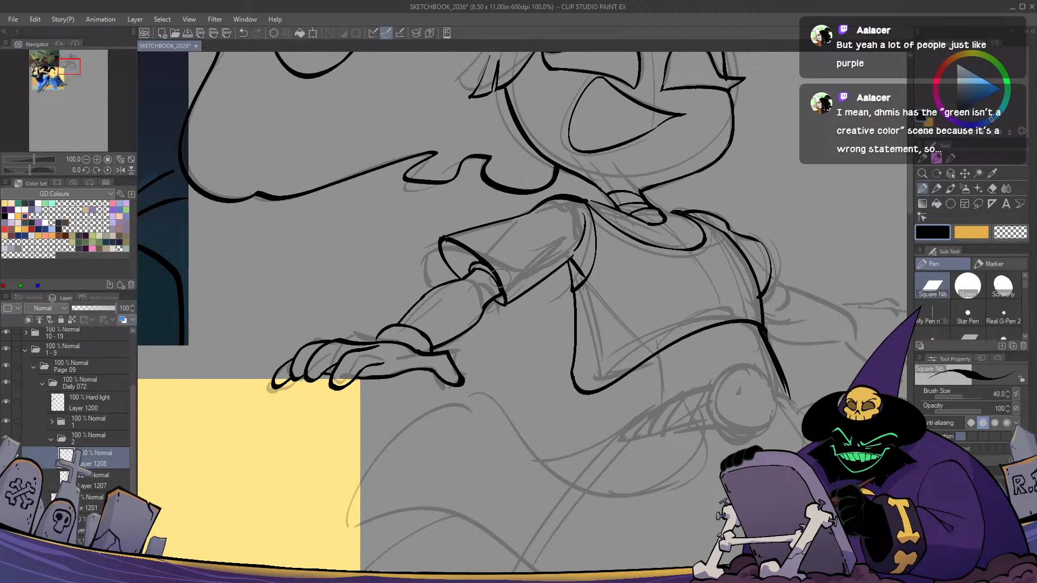
{"action": "left_click_drag", "start_coordinate": [629, 428], "coordinate": [503, 380]}
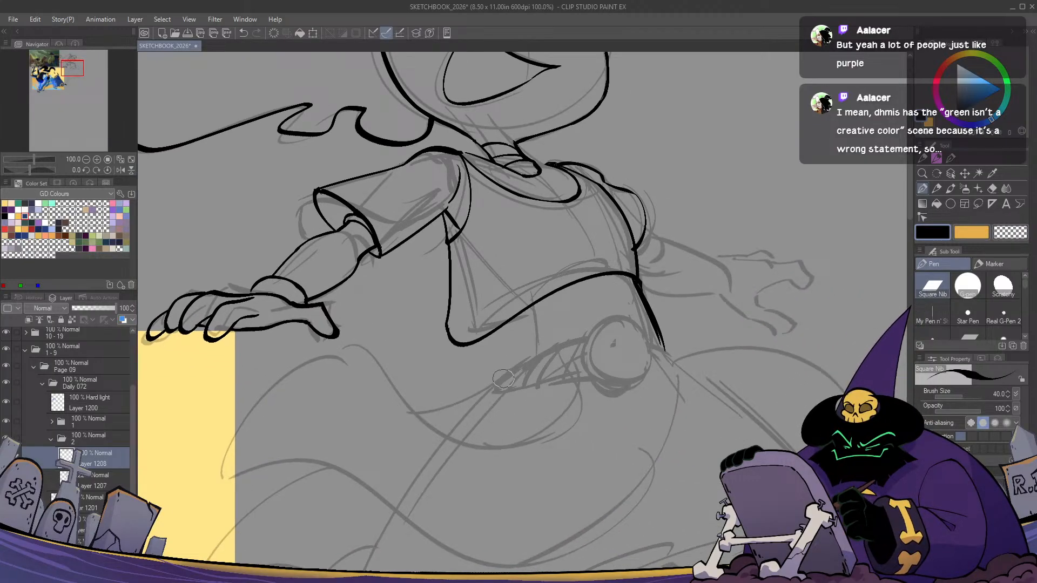
{"action": "left_click_drag", "start_coordinate": [527, 311], "coordinate": [537, 347]}
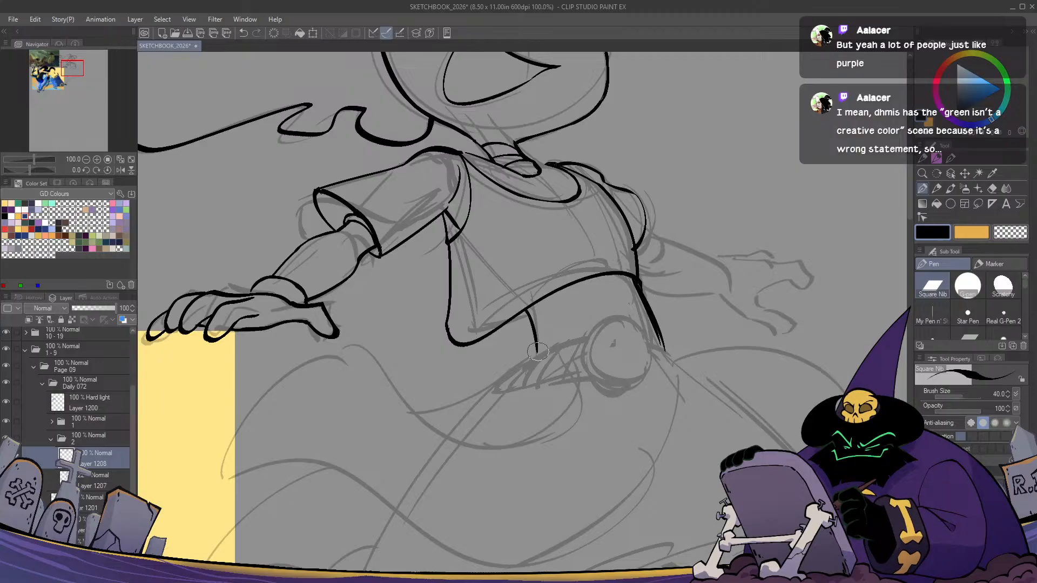
{"action": "key", "text": "h"}
{"action": "key", "text": "h"}
Ink the upper and lower edges of the belt strap from its pointed end to the round buckle, redrawing uneven strokes
{"action": "left_click_drag", "start_coordinate": [536, 353], "coordinate": [522, 366]}
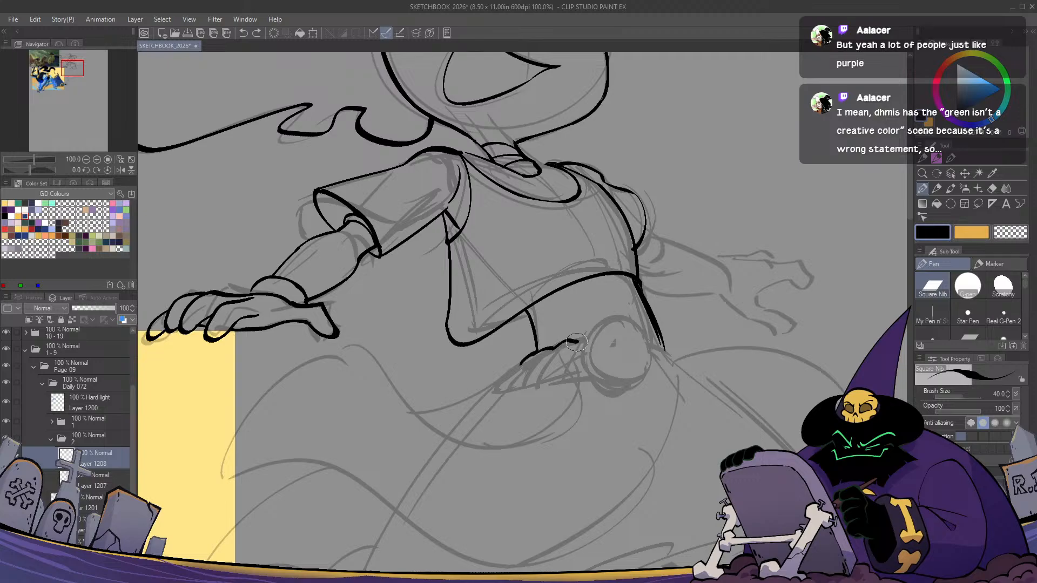
{"action": "left_click_drag", "start_coordinate": [578, 342], "coordinate": [557, 389]}
{"action": "mouse_move", "coordinate": [586, 338]}
{"action": "left_mouse_down"}
{"action": "mouse_move", "coordinate": [524, 360]}
{"action": "mouse_move", "coordinate": [494, 390]}
{"action": "mouse_move", "coordinate": [581, 377]}
{"action": "mouse_move", "coordinate": [567, 345]}
{"action": "left_mouse_up"}
{"action": "key", "text": "ctrl+z"}
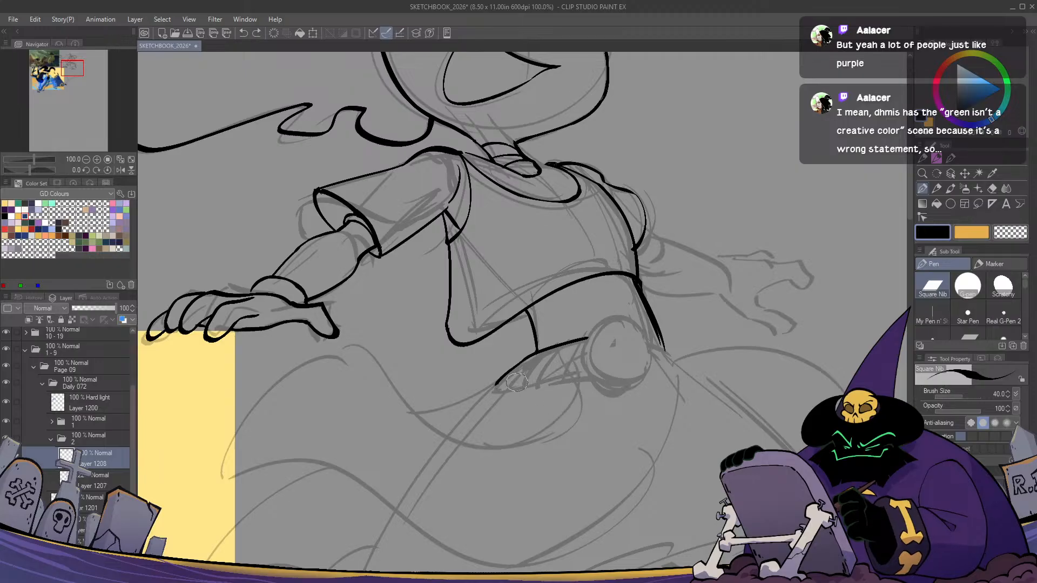
{"action": "left_click_drag", "start_coordinate": [496, 390], "coordinate": [590, 386]}
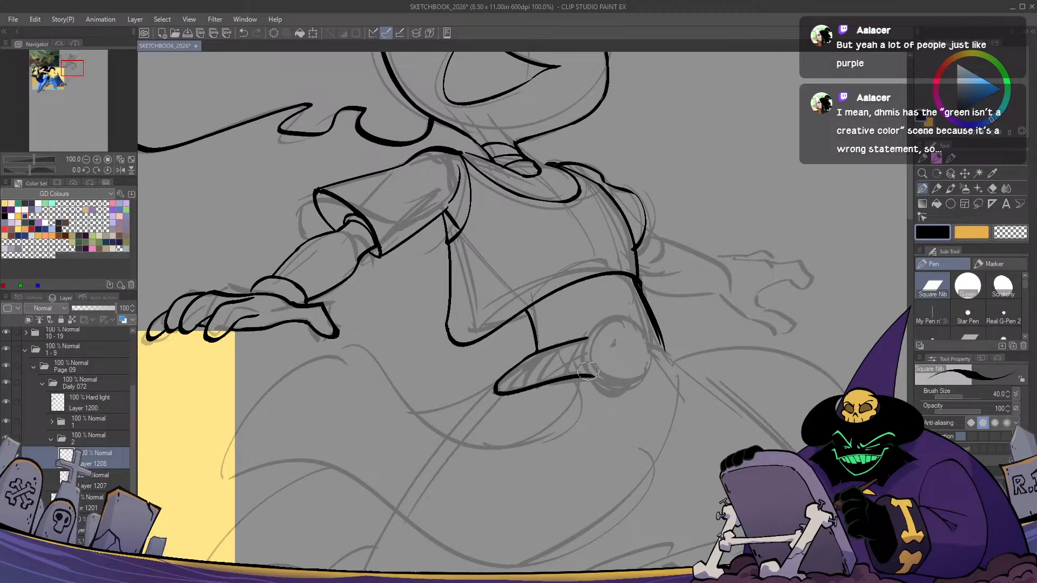
{"action": "key", "text": "ctrl+z"}
{"action": "left_click_drag", "start_coordinate": [495, 391], "coordinate": [591, 377]}
Ink the round belt buckle over the sketched circle, undoing and redrawing its outline and checking it in mirrored view
{"action": "mouse_move", "coordinate": [615, 322]}
{"action": "left_mouse_down"}
{"action": "mouse_move", "coordinate": [588, 364]}
{"action": "mouse_move", "coordinate": [598, 395]}
{"action": "mouse_move", "coordinate": [545, 376]}
{"action": "left_mouse_up"}
{"action": "key", "text": "ctrl+z"}
{"action": "mouse_move", "coordinate": [583, 301]}
{"action": "left_mouse_down"}
{"action": "mouse_move", "coordinate": [535, 340]}
{"action": "mouse_move", "coordinate": [558, 367]}
{"action": "mouse_move", "coordinate": [598, 350]}
{"action": "mouse_move", "coordinate": [559, 297]}
{"action": "left_mouse_up"}
{"action": "key", "text": "ctrl+z"}
{"action": "key", "text": "h"}
{"action": "key", "text": "h"}
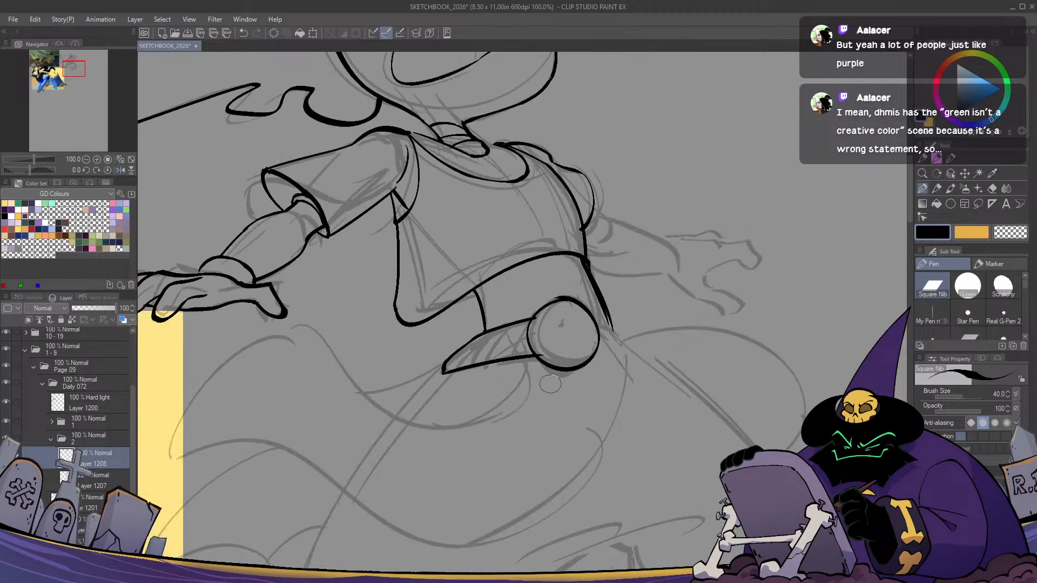
Erase the strap line overlapping the buckle's edge, check it in mirrored view, and undo the last stroke
{"action": "key", "text": "c"}
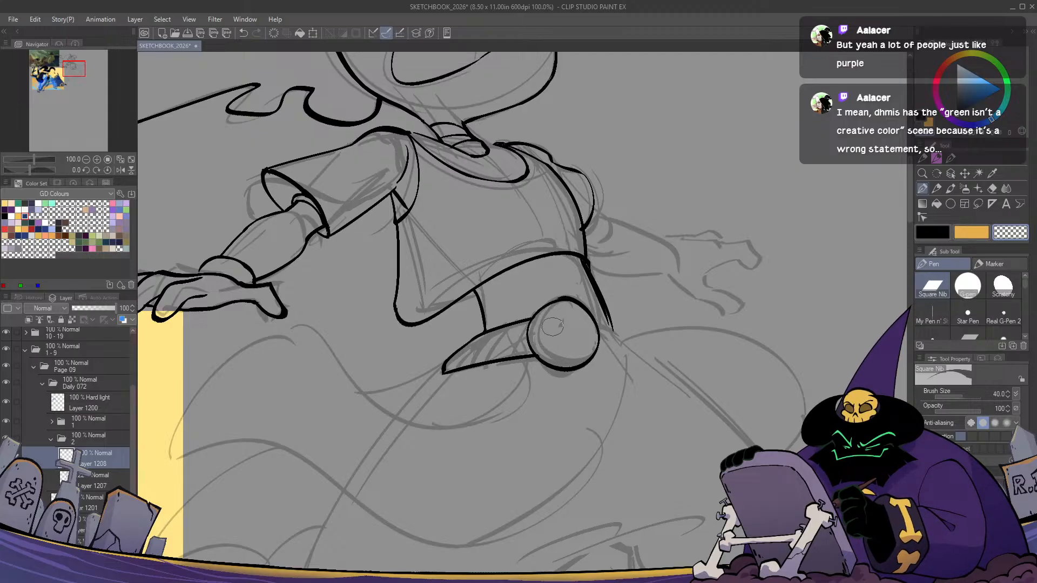
{"action": "key", "text": "c"}
{"action": "key", "text": "h"}
{"action": "key", "text": "h"}
{"action": "key", "text": "ctrl+z"}
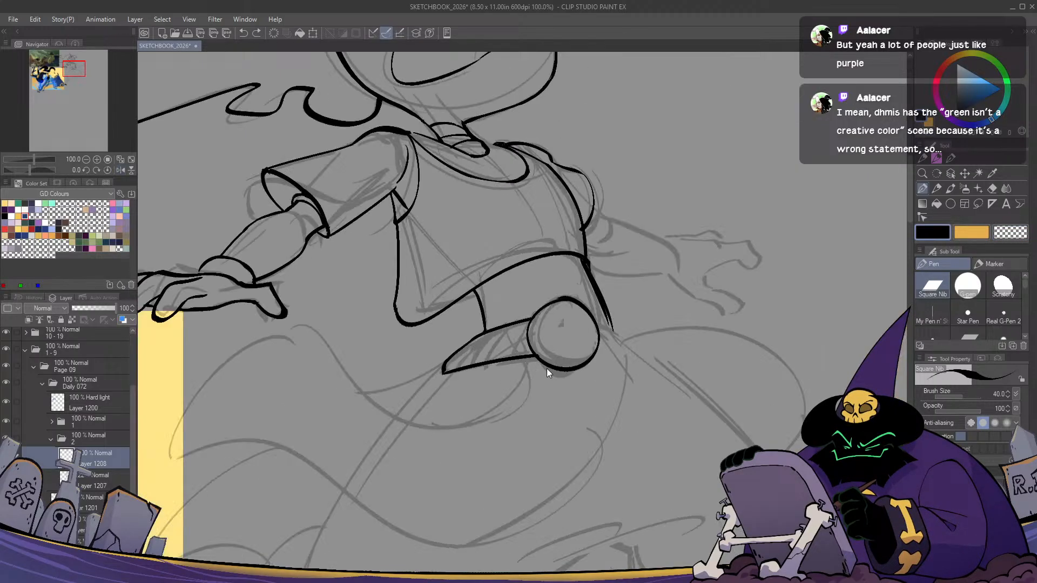
Ink the curved stripe lines across the belt strap between its pointed end and the buckle, checking them in mirrored view
{"action": "key", "text": "c"}
{"action": "key", "text": "c"}
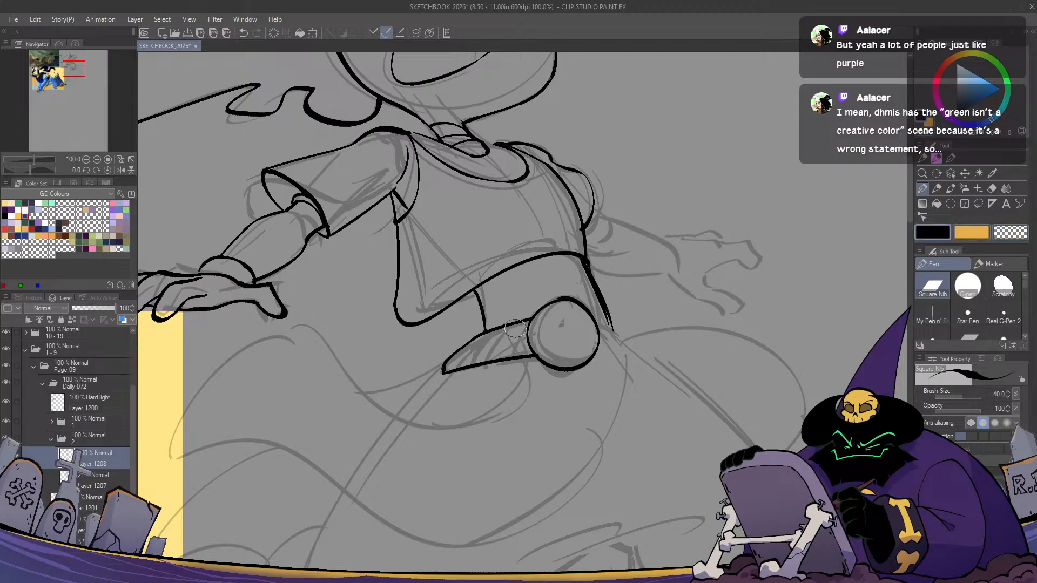
{"action": "mouse_move", "coordinate": [521, 322]}
{"action": "left_mouse_down"}
{"action": "mouse_move", "coordinate": [507, 352]}
{"action": "mouse_move", "coordinate": [495, 345]}
{"action": "mouse_move", "coordinate": [502, 328]}
{"action": "mouse_move", "coordinate": [479, 358]}
{"action": "mouse_move", "coordinate": [472, 340]}
{"action": "mouse_move", "coordinate": [455, 372]}
{"action": "left_mouse_up"}
{"action": "key", "text": "h"}
{"action": "key", "text": "h"}
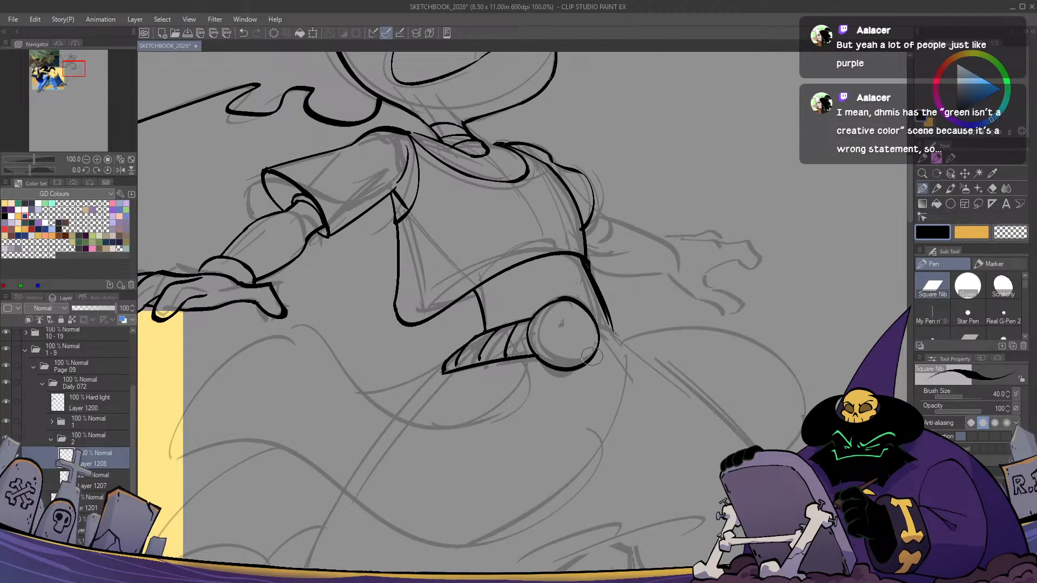
Ink the short belt section on the buckle's far side, clean up the overlapping waist line, and reinforce the near waist line
{"action": "mouse_move", "coordinate": [591, 356]}
{"action": "left_mouse_down"}
{"action": "mouse_move", "coordinate": [625, 348]}
{"action": "mouse_move", "coordinate": [594, 316]}
{"action": "mouse_move", "coordinate": [586, 321]}
{"action": "mouse_move", "coordinate": [586, 340]}
{"action": "mouse_move", "coordinate": [602, 324]}
{"action": "mouse_move", "coordinate": [594, 320]}
{"action": "mouse_move", "coordinate": [625, 343]}
{"action": "mouse_move", "coordinate": [598, 320]}
{"action": "mouse_move", "coordinate": [627, 344]}
{"action": "left_mouse_up"}
{"action": "key", "text": "ctrl+z"}
{"action": "key", "text": "ctrl+z"}
{"action": "key", "text": "c"}
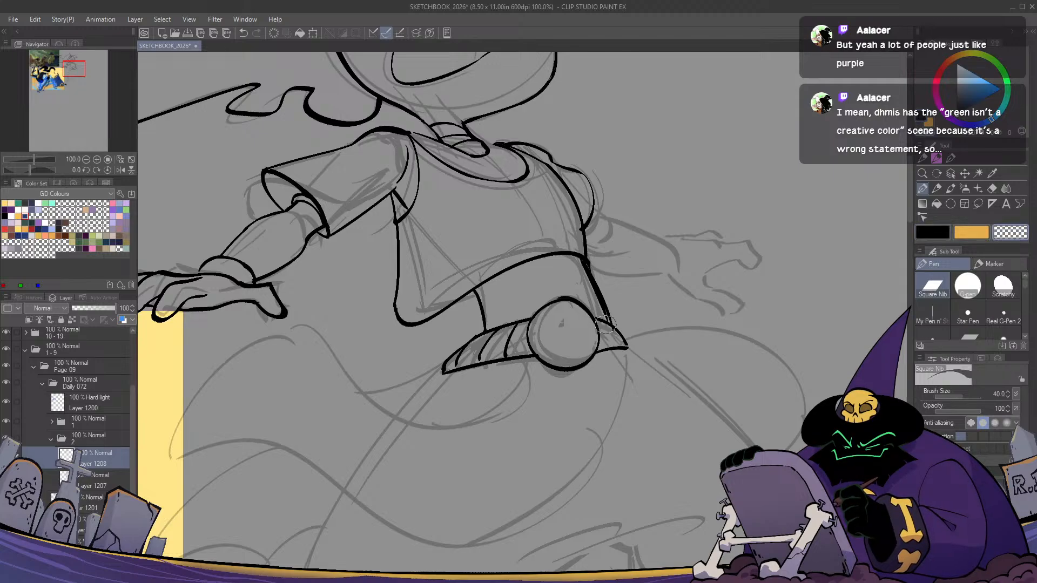
{"action": "key", "text": "c"}
{"action": "key", "text": "c"}
{"action": "key", "text": "c"}
{"action": "left_click_drag", "start_coordinate": [474, 295], "coordinate": [485, 331]}
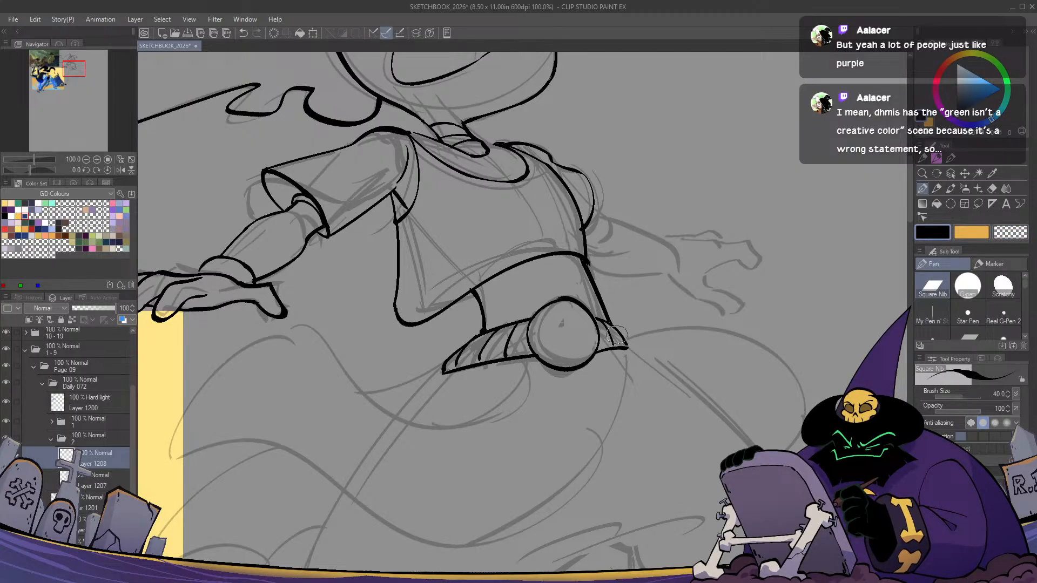
{"action": "key", "text": "h"}
{"action": "key", "text": "h"}
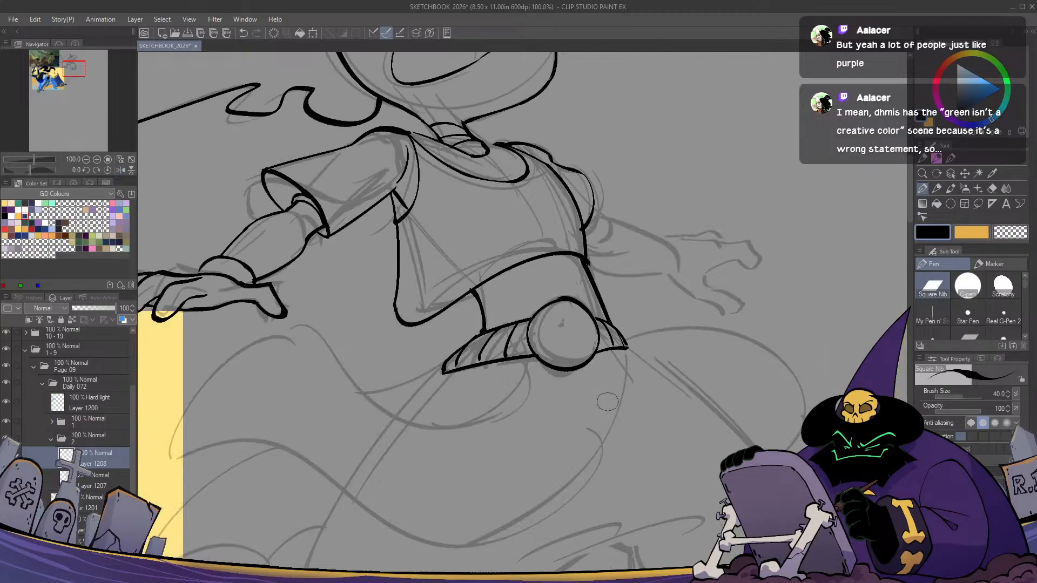
Ink the hanging sash's outer edge from the belt down around the hip to its pointed tip, checking it in mirrored view
{"action": "left_click_drag", "start_coordinate": [576, 399], "coordinate": [596, 380]}
{"action": "scroll", "coordinate": [596, 380], "scroll_direction": "down", "scroll_amount": 2}
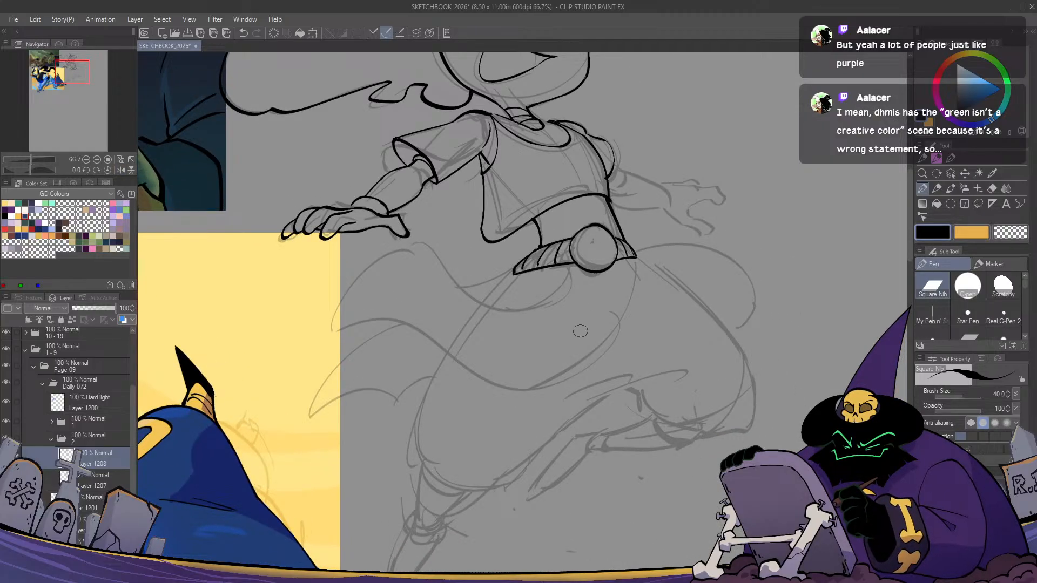
{"action": "mouse_move", "coordinate": [619, 263]}
{"action": "left_mouse_down"}
{"action": "mouse_move", "coordinate": [614, 342]}
{"action": "mouse_move", "coordinate": [622, 292]}
{"action": "mouse_move", "coordinate": [613, 331]}
{"action": "mouse_move", "coordinate": [527, 388]}
{"action": "mouse_move", "coordinate": [449, 351]}
{"action": "mouse_move", "coordinate": [323, 338]}
{"action": "mouse_move", "coordinate": [382, 319]}
{"action": "left_mouse_up"}
{"action": "key", "text": "ctrl+z"}
{"action": "key", "text": "ctrl+z"}
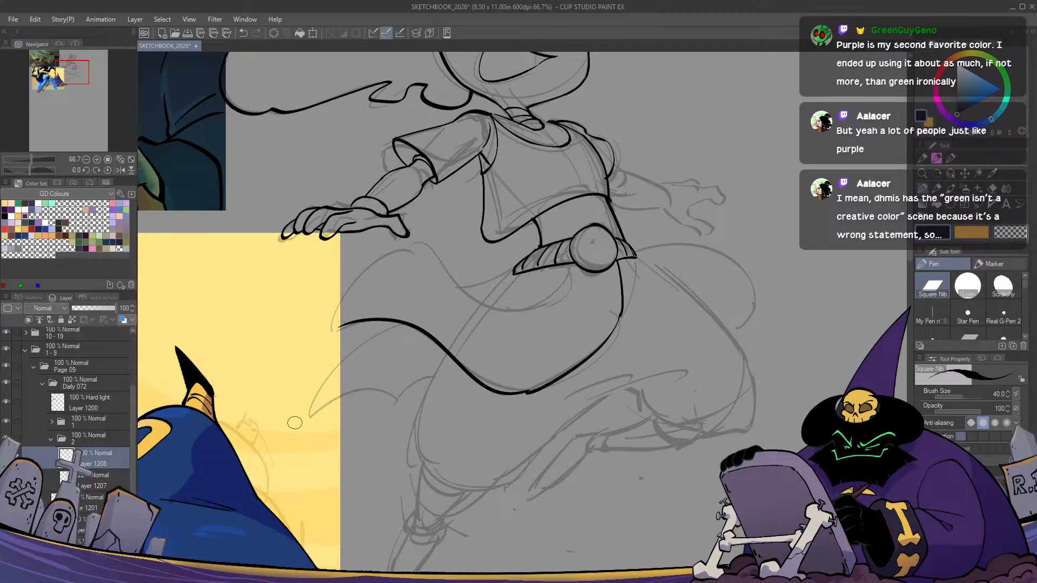
{"action": "key", "text": "h"}
{"action": "key", "text": "h"}
Ink the sash's upper edge from its pointed tip over the corner to the belt, redrawing uneven strokes and checking in mirrored view
{"action": "left_click_drag", "start_coordinate": [340, 326], "coordinate": [438, 269]}
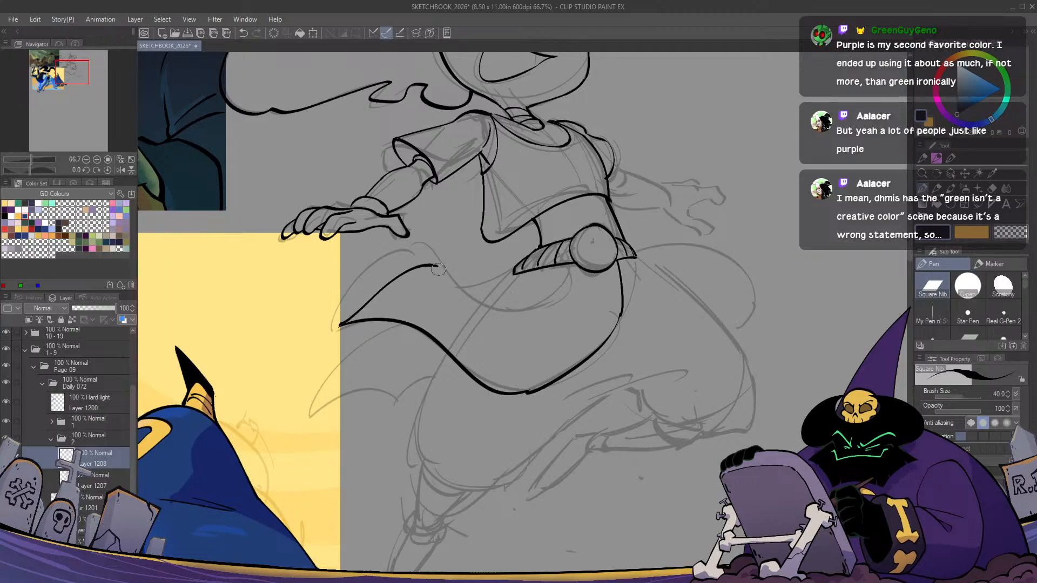
{"action": "key", "text": "ctrl+z"}
{"action": "mouse_move", "coordinate": [340, 327]}
{"action": "left_mouse_down"}
{"action": "mouse_move", "coordinate": [377, 289]}
{"action": "mouse_move", "coordinate": [450, 274]}
{"action": "mouse_move", "coordinate": [507, 322]}
{"action": "left_mouse_up"}
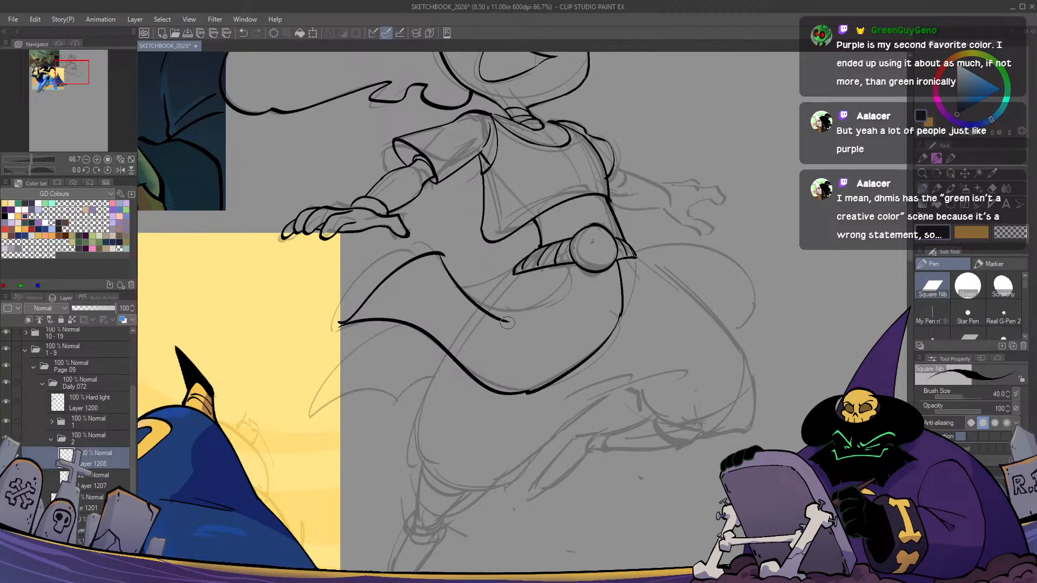
{"action": "key", "text": "ctrl+z"}
{"action": "key", "text": "ctrl+z"}
{"action": "mouse_move", "coordinate": [339, 325]}
{"action": "left_mouse_down"}
{"action": "mouse_move", "coordinate": [443, 267]}
{"action": "mouse_move", "coordinate": [355, 302]}
{"action": "mouse_move", "coordinate": [442, 277]}
{"action": "mouse_move", "coordinate": [430, 253]}
{"action": "mouse_move", "coordinate": [341, 324]}
{"action": "mouse_move", "coordinate": [437, 257]}
{"action": "mouse_move", "coordinate": [513, 316]}
{"action": "left_mouse_up"}
{"action": "key", "text": "ctrl+z"}
{"action": "key", "text": "ctrl+z"}
{"action": "key", "text": "ctrl+z"}
{"action": "key", "text": "ctrl+z"}
{"action": "mouse_move", "coordinate": [434, 255]}
{"action": "left_mouse_down"}
{"action": "mouse_move", "coordinate": [453, 281]}
{"action": "mouse_move", "coordinate": [511, 313]}
{"action": "mouse_move", "coordinate": [550, 298]}
{"action": "mouse_move", "coordinate": [578, 261]}
{"action": "mouse_move", "coordinate": [493, 312]}
{"action": "left_mouse_up"}
{"action": "key", "text": "ctrl+z"}
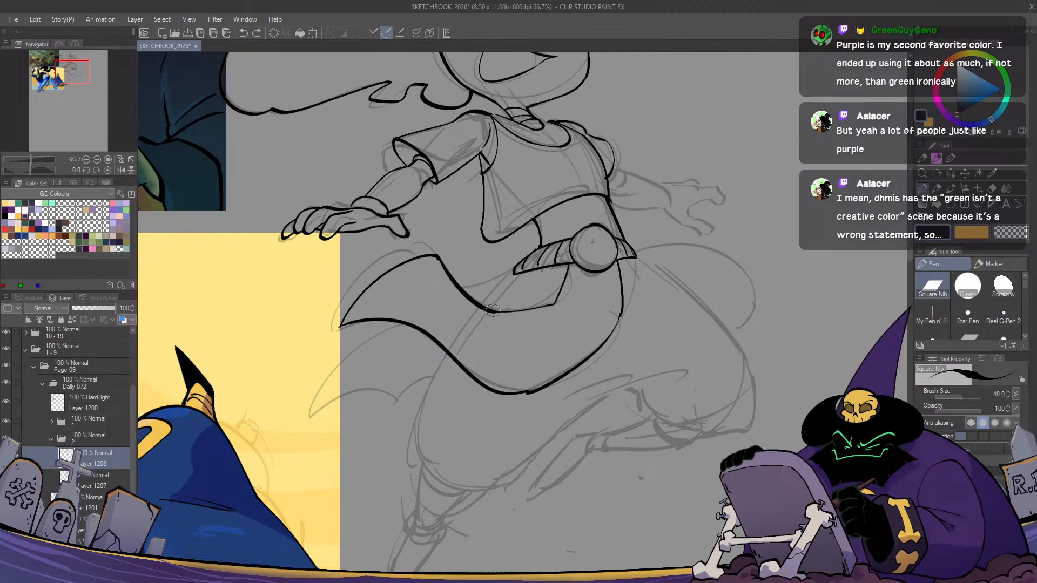
{"action": "key", "text": "h"}
{"action": "key", "text": "h"}
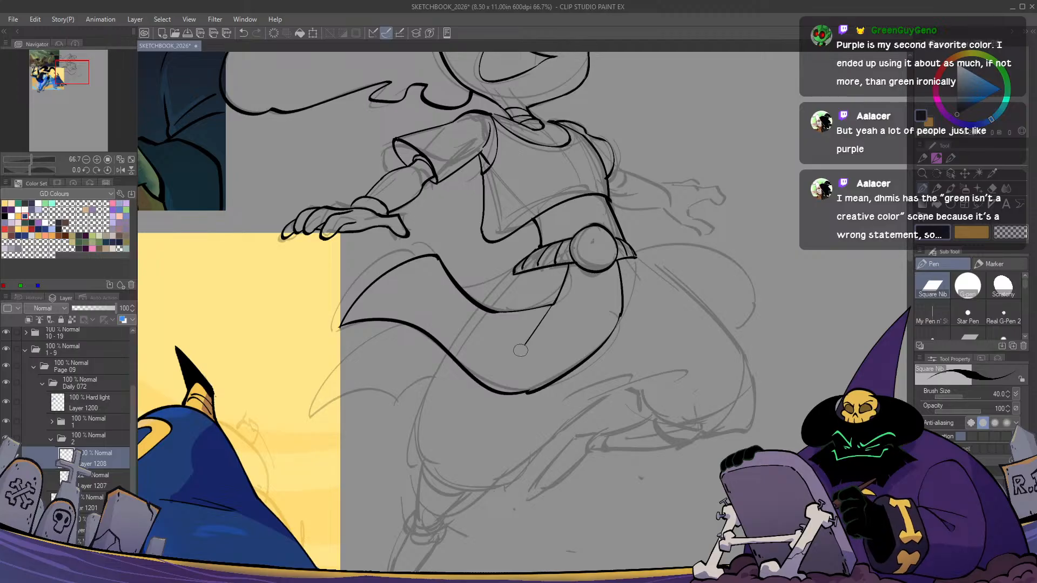
{"action": "key", "text": "h"}
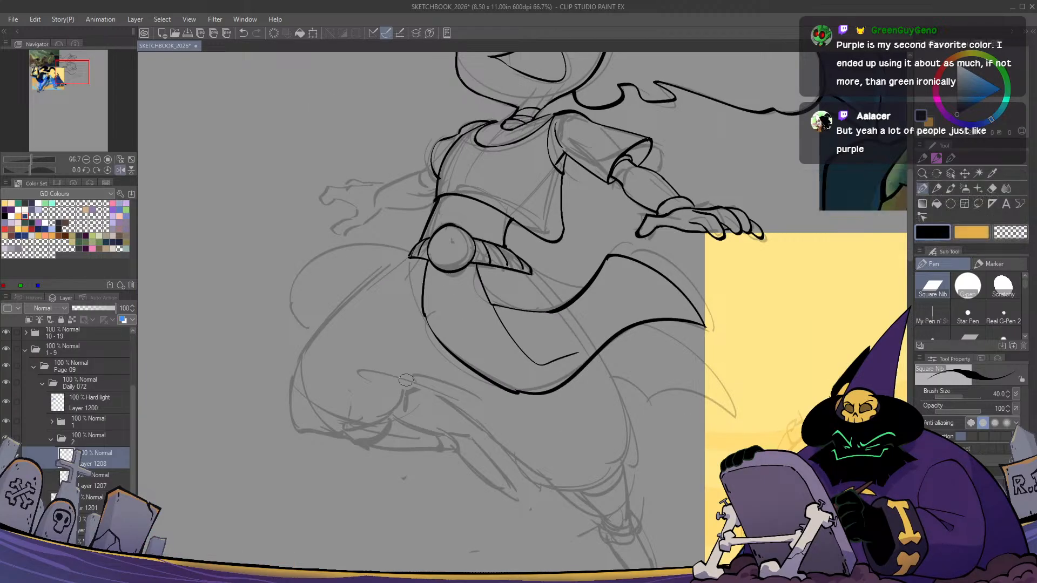
{"action": "key", "text": "h"}
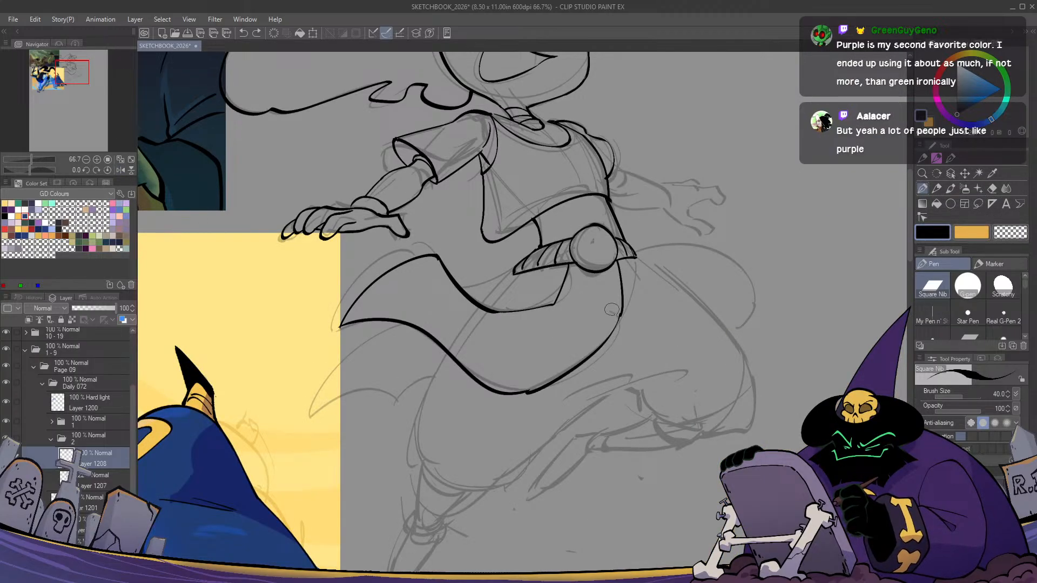
{"action": "left_click_drag", "start_coordinate": [613, 309], "coordinate": [492, 313]}
{"action": "key", "text": "h"}
{"action": "key", "text": "h"}
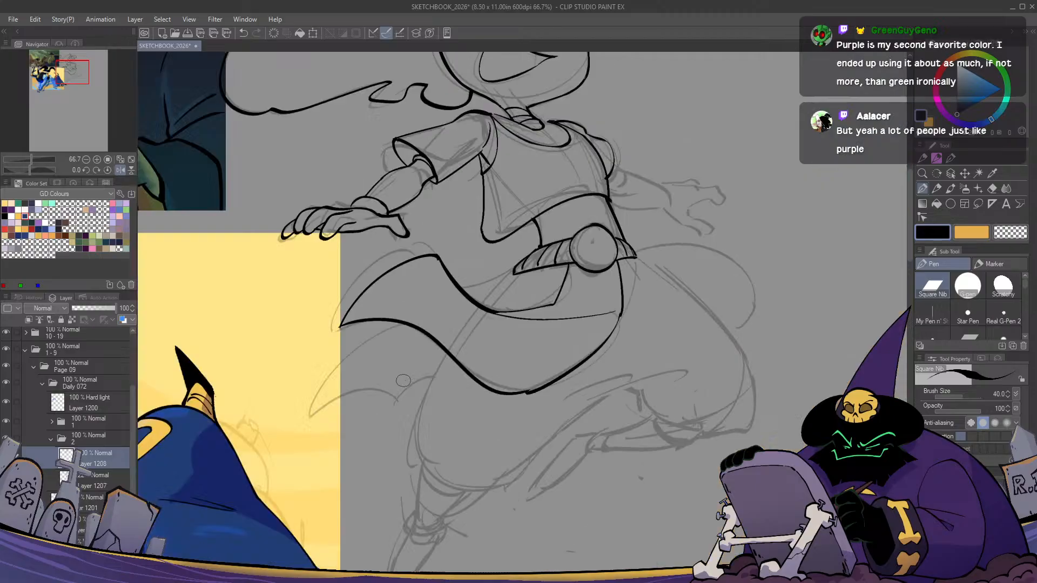
{"action": "key", "text": "ctrl+z"}
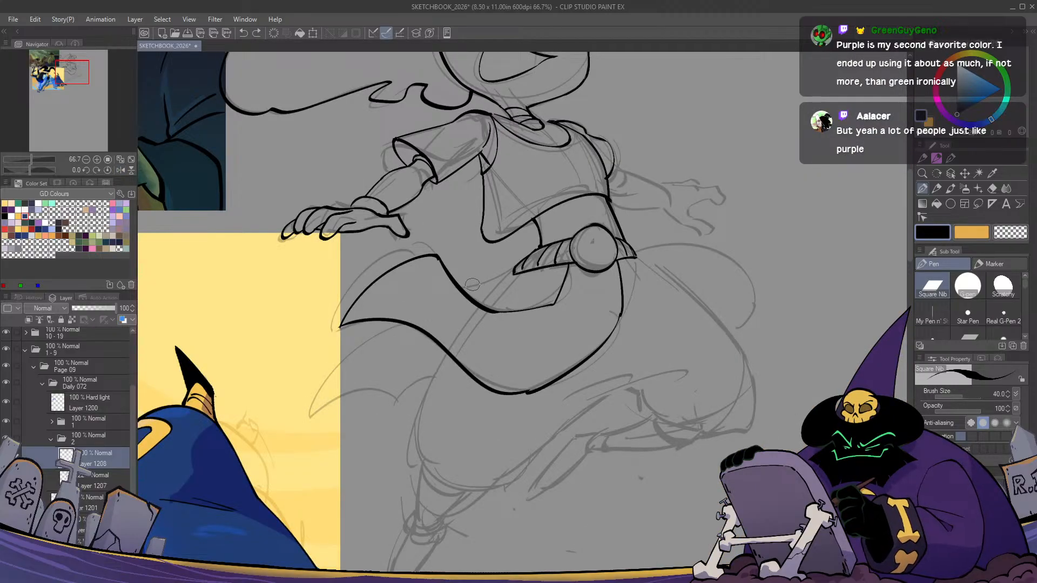
{"action": "key", "text": "h"}
{"action": "key", "text": "h"}
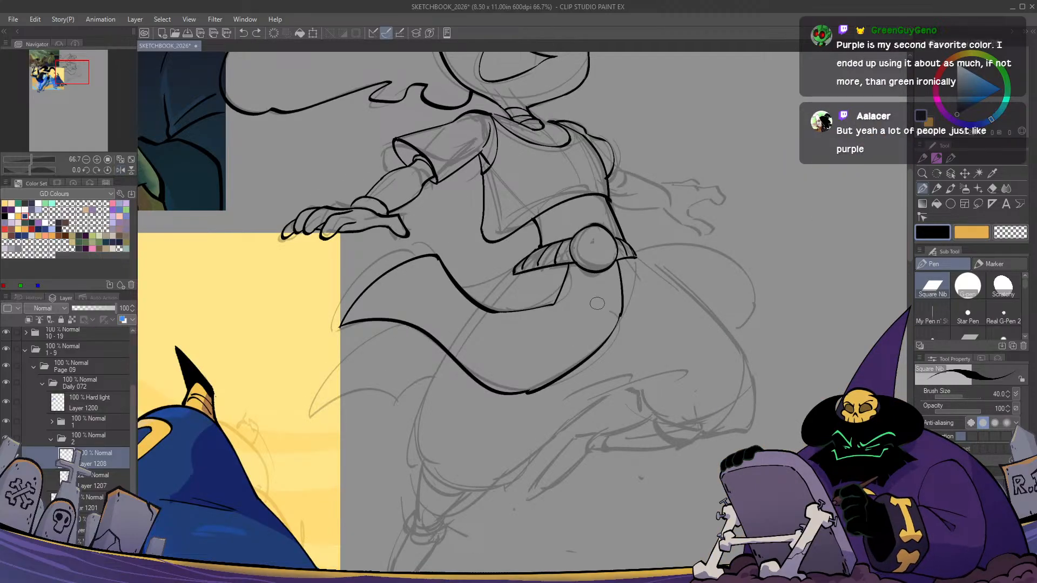
{"action": "left_click_drag", "start_coordinate": [594, 309], "coordinate": [486, 357]}
{"action": "key", "text": "h"}
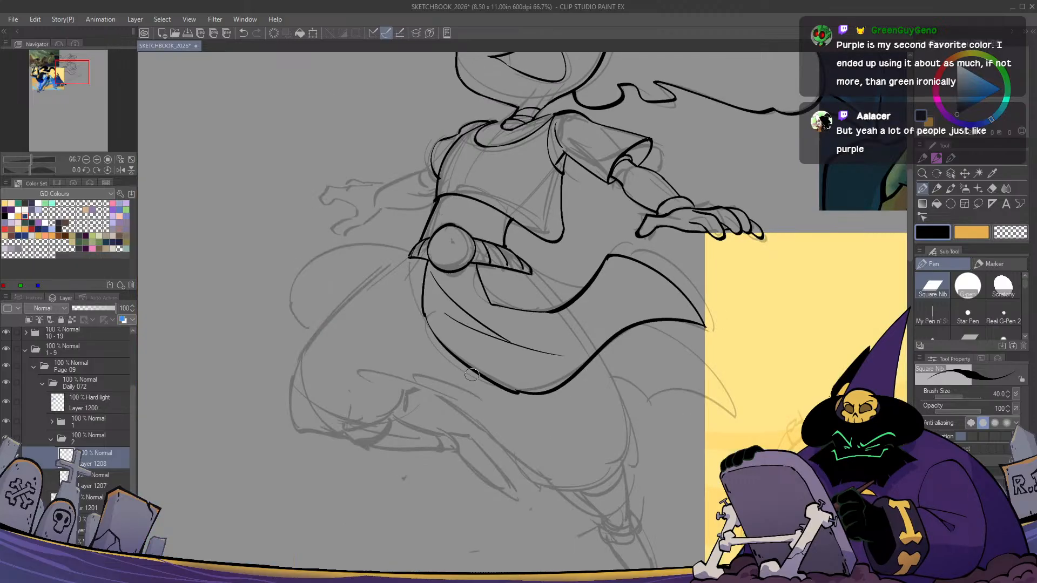
{"action": "key", "text": "h"}
{"action": "key", "text": "ctrl+z"}
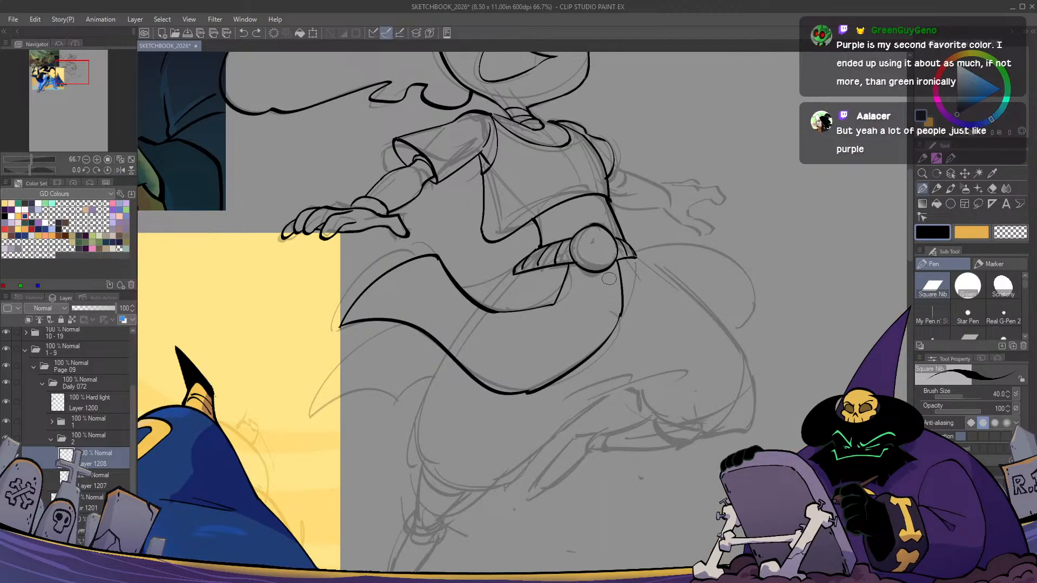
Ink a tapering fold line across the sash from under the buckle, ending in a short broken stroke
{"action": "left_click_drag", "start_coordinate": [614, 275], "coordinate": [523, 322]}
{"action": "key", "text": "ctrl+z"}
{"action": "mouse_move", "coordinate": [611, 274]}
{"action": "left_mouse_down"}
{"action": "mouse_move", "coordinate": [528, 322]}
{"action": "mouse_move", "coordinate": [502, 324]}
{"action": "left_mouse_up"}
{"action": "key", "text": "h"}
{"action": "key", "text": "h"}
{"action": "key", "text": "ctrl+z"}
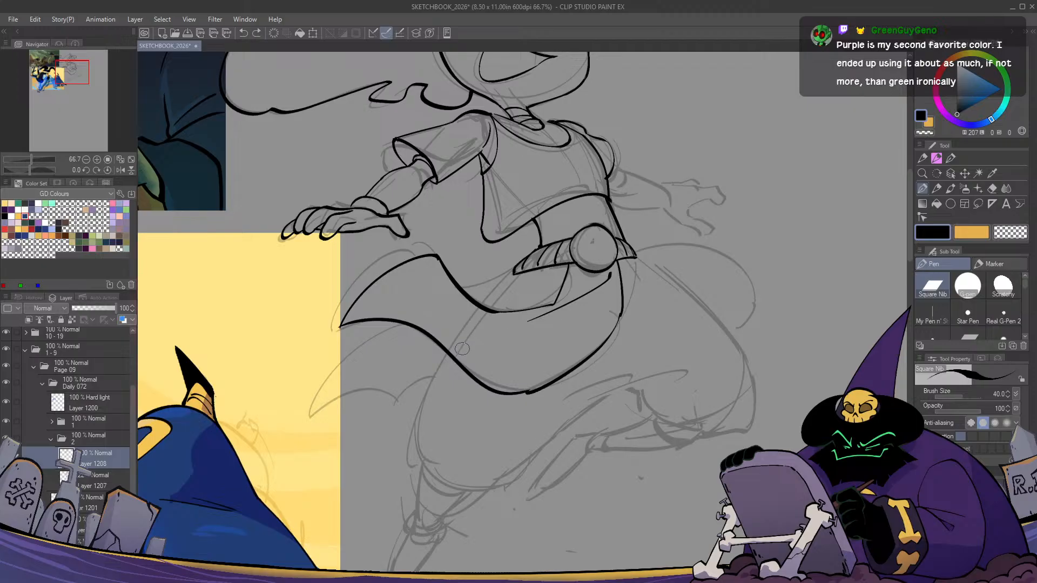
{"action": "key", "text": "h"}
{"action": "key", "text": "h"}
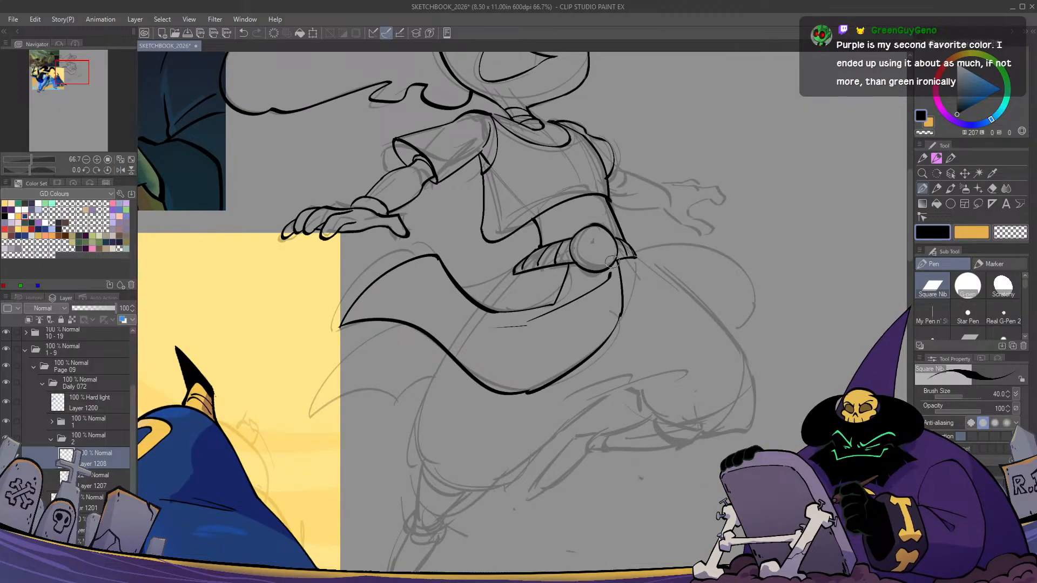
Ink the inner trim line parallel to the sash's outer edge, from the belt around its lowest curve
{"action": "mouse_move", "coordinate": [614, 259]}
{"action": "left_mouse_down"}
{"action": "mouse_move", "coordinate": [609, 320]}
{"action": "mouse_move", "coordinate": [614, 311]}
{"action": "mouse_move", "coordinate": [526, 380]}
{"action": "left_mouse_up"}
{"action": "key", "text": "ctrl+z"}
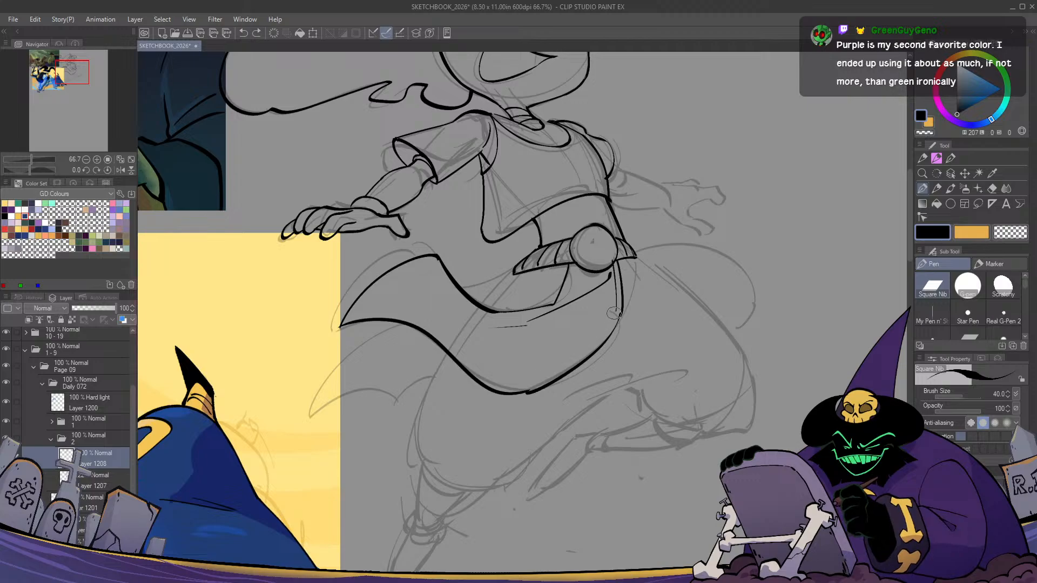
{"action": "left_click_drag", "start_coordinate": [619, 309], "coordinate": [505, 390]}
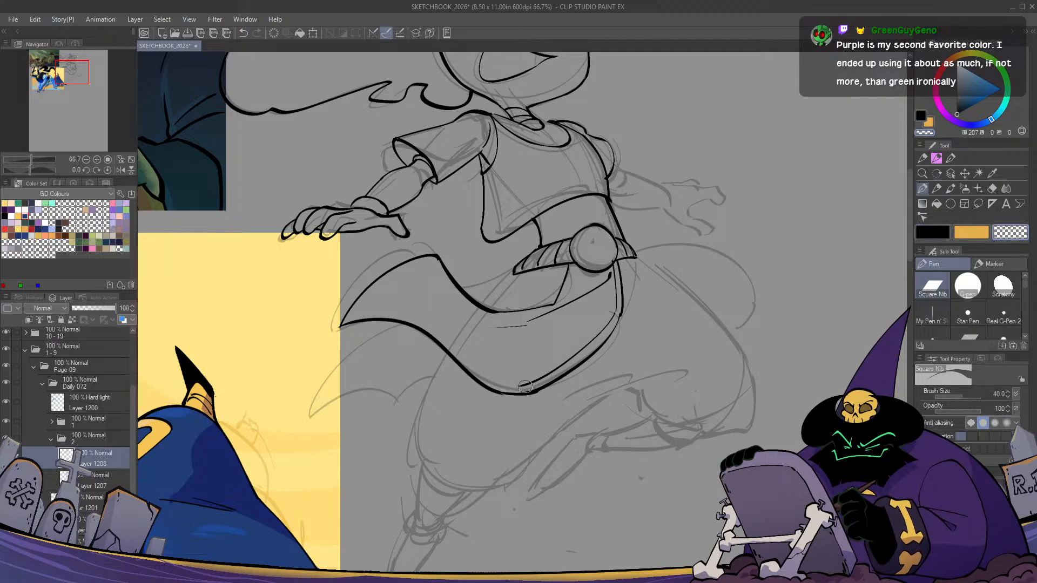
{"action": "mouse_move", "coordinate": [525, 387]}
{"action": "left_mouse_down"}
{"action": "mouse_move", "coordinate": [485, 376]}
{"action": "mouse_move", "coordinate": [419, 320]}
{"action": "mouse_move", "coordinate": [488, 380]}
{"action": "left_mouse_up"}
{"action": "key", "text": "ctrl+z"}
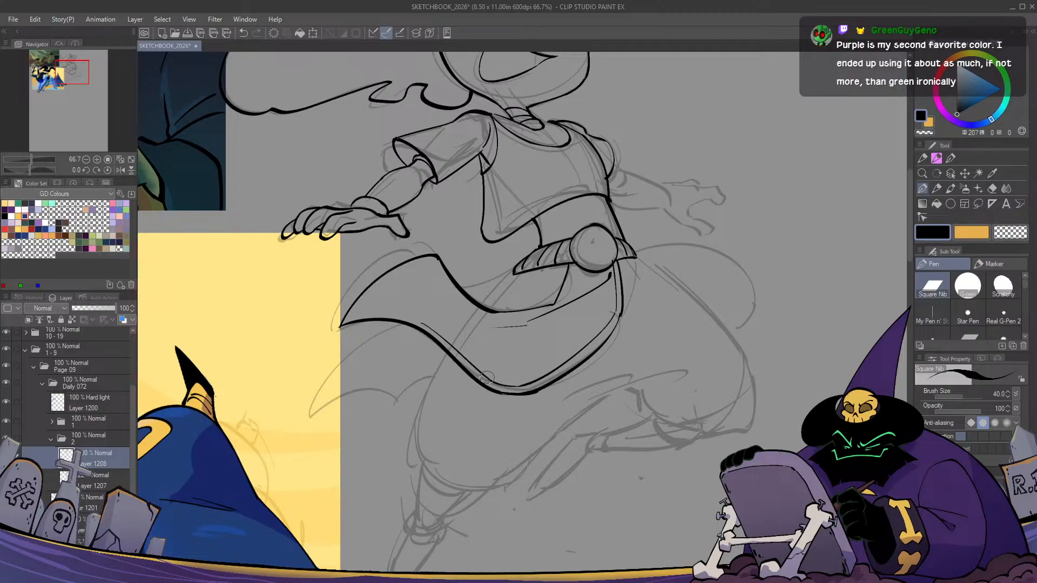
Ink the inner trim lines around the sash's pointed tip, along its upper edge and beside the short flap under the belt
{"action": "left_click_drag", "start_coordinate": [351, 316], "coordinate": [429, 330]}
{"action": "key", "text": "ctrl+z"}
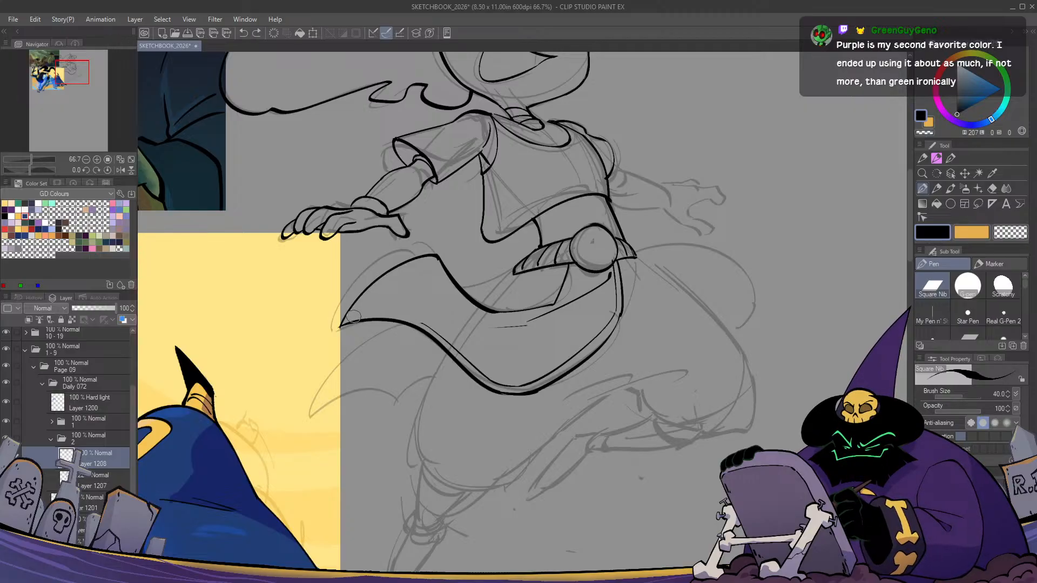
{"action": "left_click_drag", "start_coordinate": [354, 315], "coordinate": [426, 323]}
{"action": "mouse_move", "coordinate": [356, 315]}
{"action": "left_mouse_down"}
{"action": "mouse_move", "coordinate": [424, 260]}
{"action": "mouse_move", "coordinate": [488, 314]}
{"action": "left_mouse_up"}
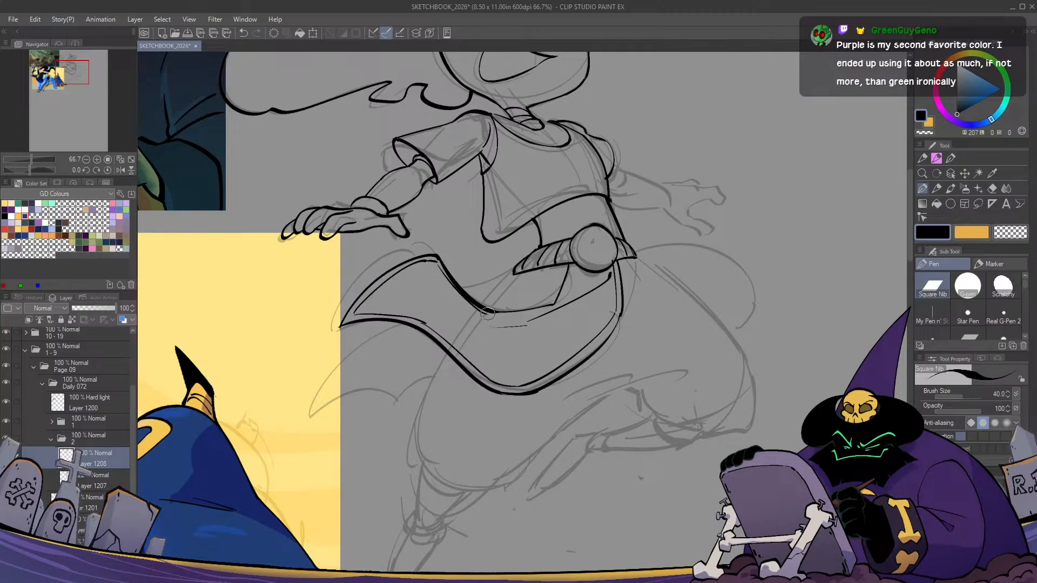
{"action": "key", "text": "ctrl+z"}
{"action": "mouse_move", "coordinate": [436, 263]}
{"action": "left_mouse_down"}
{"action": "mouse_move", "coordinate": [476, 307]}
{"action": "mouse_move", "coordinate": [503, 316]}
{"action": "left_mouse_up"}
{"action": "key", "text": "h"}
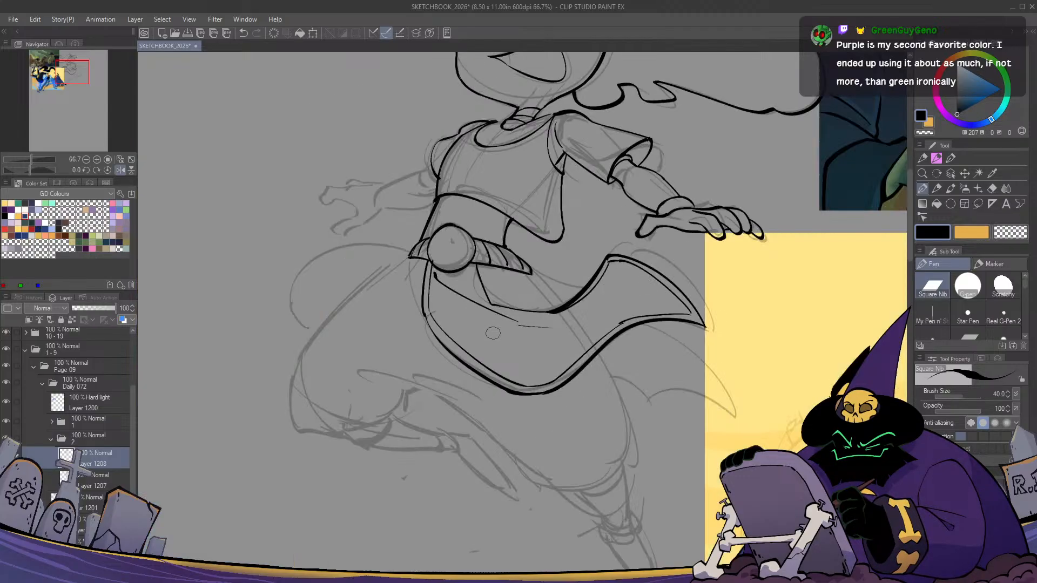
{"action": "key", "text": "h"}
{"action": "left_click_drag", "start_coordinate": [575, 265], "coordinate": [558, 300]}
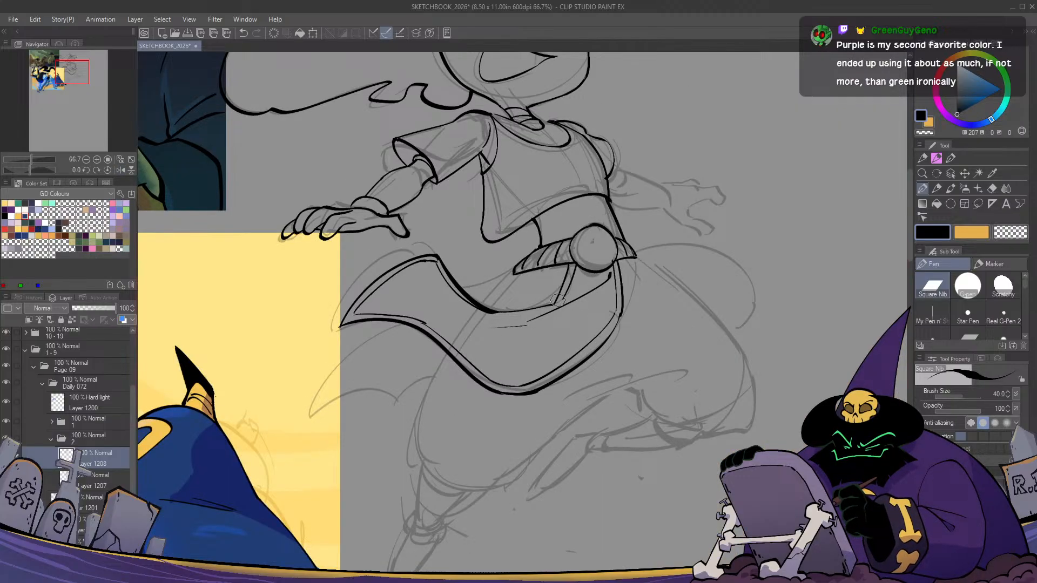
{"action": "key", "text": "h"}
{"action": "key", "text": "h"}
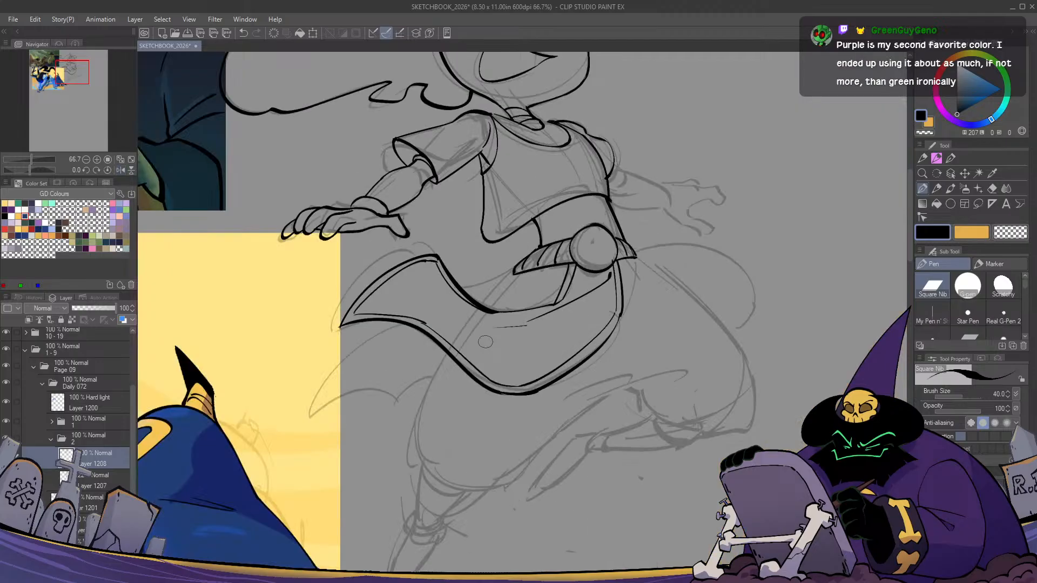
Erase the excess ink between the sash's upper edge and its trim line to thin the thick slope
{"action": "key", "text": "c"}
{"action": "mouse_move", "coordinate": [495, 311]}
{"action": "left_mouse_down"}
{"action": "mouse_move", "coordinate": [463, 297]}
{"action": "mouse_move", "coordinate": [442, 266]}
{"action": "left_mouse_up"}
{"action": "key", "text": "ctrl+z"}
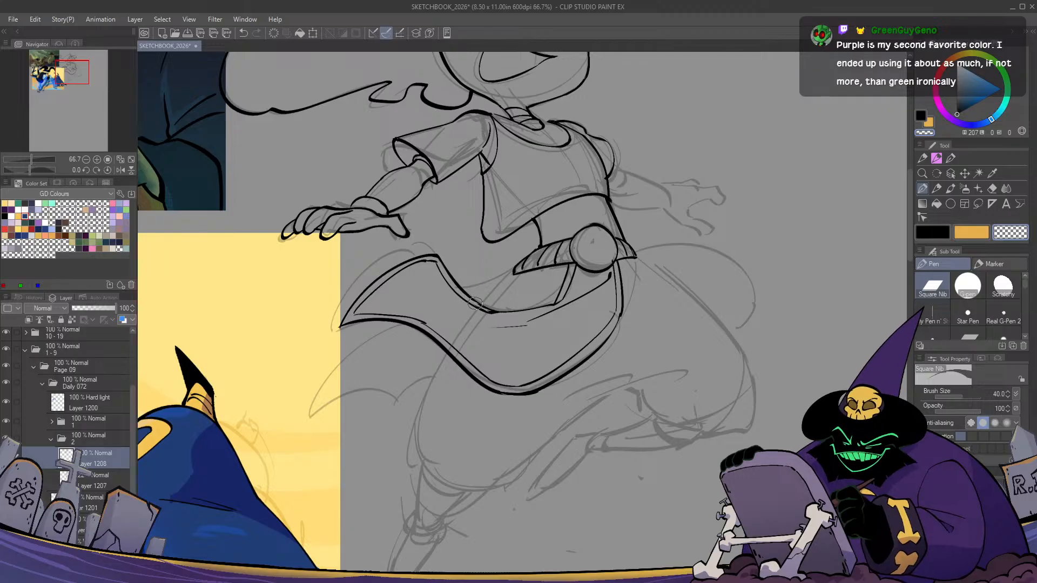
{"action": "key", "text": "c"}
{"action": "key", "text": "c"}
{"action": "left_click_drag", "start_coordinate": [480, 307], "coordinate": [449, 275]}
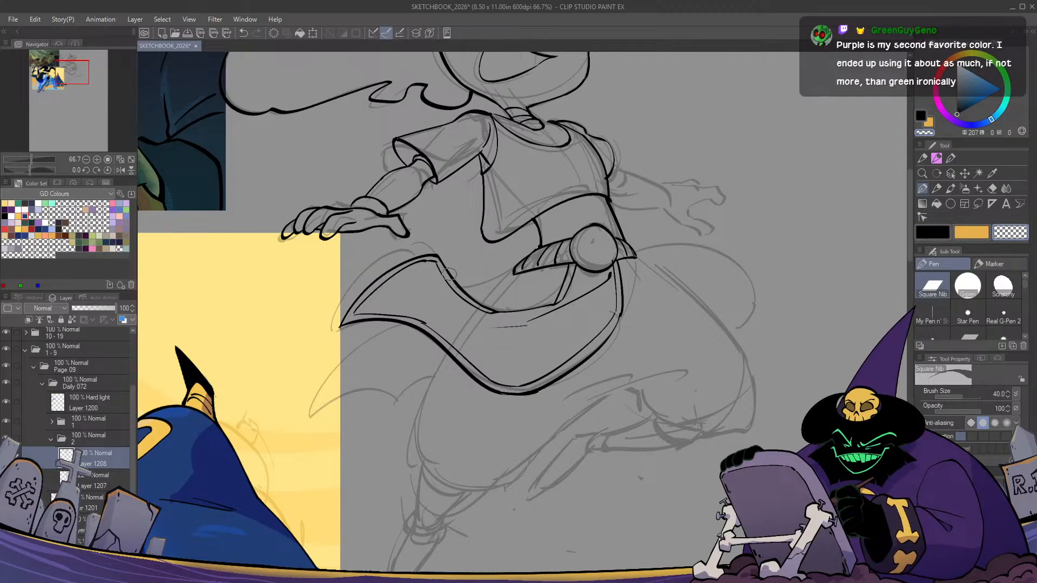
{"action": "key", "text": "c"}
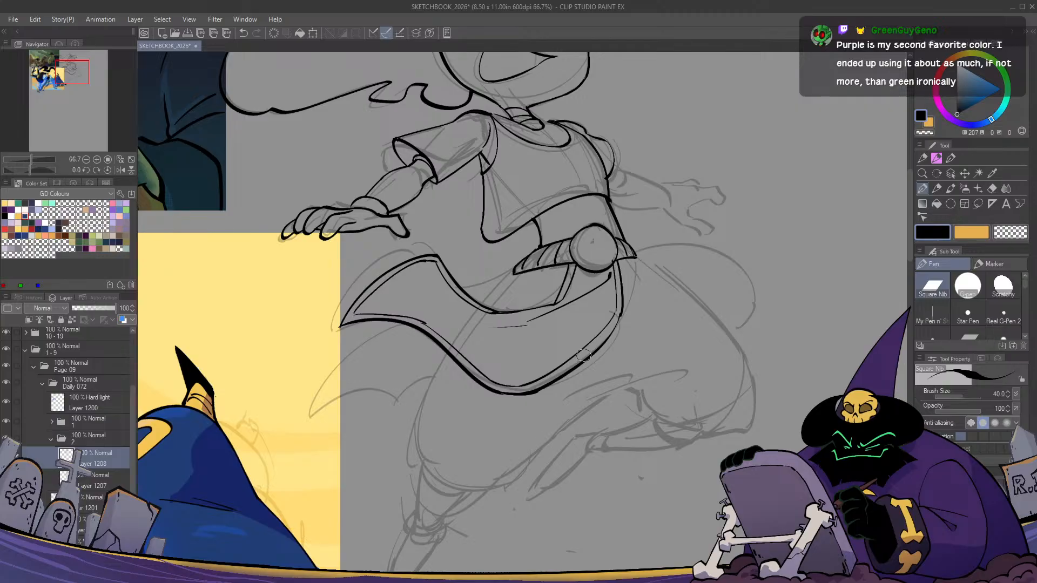
Check the sash in mirrored view and ink the hip line between the belt strap and the sash's upper edge
{"action": "mouse_move", "coordinate": [583, 354]}
{"action": "left_mouse_down"}
{"action": "mouse_move", "coordinate": [597, 377]}
{"action": "mouse_move", "coordinate": [551, 410]}
{"action": "mouse_move", "coordinate": [527, 380]}
{"action": "mouse_move", "coordinate": [609, 378]}
{"action": "left_mouse_up"}
{"action": "key", "text": "h"}
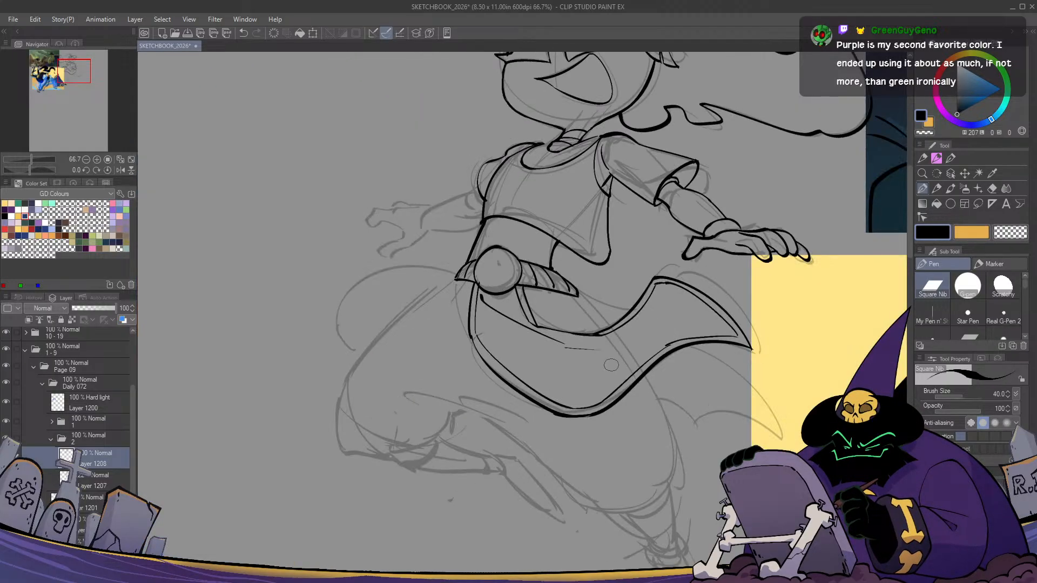
{"action": "key", "text": "h"}
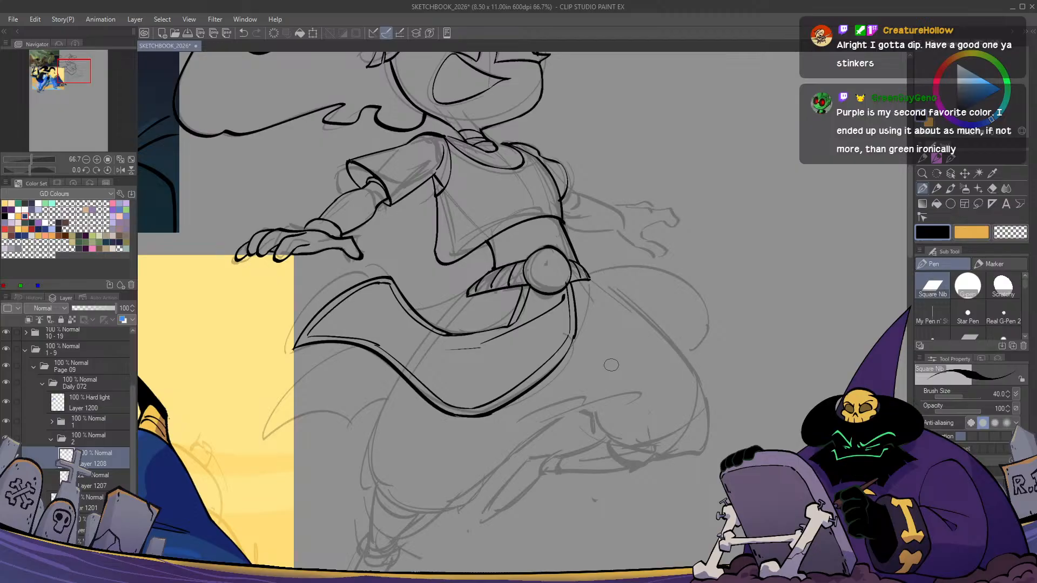
{"action": "left_click_drag", "start_coordinate": [501, 271], "coordinate": [492, 286]}
{"action": "mouse_move", "coordinate": [497, 292]}
{"action": "left_mouse_down"}
{"action": "mouse_move", "coordinate": [451, 322]}
{"action": "mouse_move", "coordinate": [437, 318]}
{"action": "mouse_move", "coordinate": [470, 316]}
{"action": "mouse_move", "coordinate": [439, 327]}
{"action": "left_mouse_up"}
{"action": "key", "text": "ctrl+z"}
Ink the pointed cloth tail behind the sash and the near baggy trouser leg's outline up to the inner thigh
{"action": "mouse_move", "coordinate": [383, 353]}
{"action": "left_mouse_down"}
{"action": "mouse_move", "coordinate": [447, 317]}
{"action": "mouse_move", "coordinate": [357, 348]}
{"action": "mouse_move", "coordinate": [324, 404]}
{"action": "mouse_move", "coordinate": [416, 392]}
{"action": "mouse_move", "coordinate": [348, 359]}
{"action": "mouse_move", "coordinate": [323, 404]}
{"action": "mouse_move", "coordinate": [410, 390]}
{"action": "mouse_move", "coordinate": [448, 354]}
{"action": "mouse_move", "coordinate": [432, 400]}
{"action": "mouse_move", "coordinate": [486, 477]}
{"action": "mouse_move", "coordinate": [498, 356]}
{"action": "mouse_move", "coordinate": [527, 373]}
{"action": "mouse_move", "coordinate": [556, 324]}
{"action": "left_mouse_up"}
{"action": "key", "text": "ctrl+z"}
{"action": "key", "text": "h"}
{"action": "key", "text": "h"}
{"action": "key", "text": "ctrl+z"}
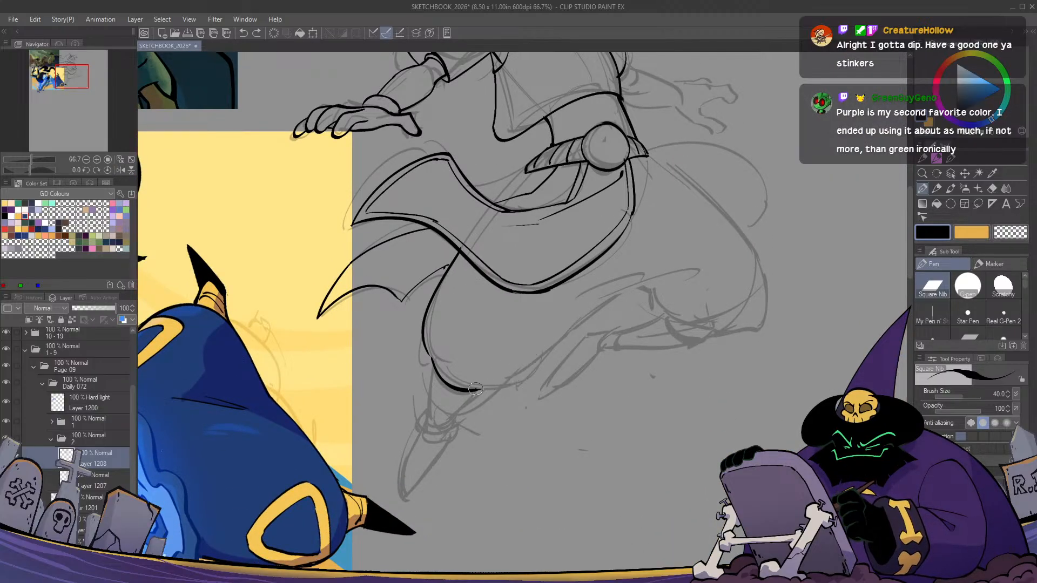
{"action": "mouse_move", "coordinate": [475, 389]}
{"action": "left_mouse_down"}
{"action": "mouse_move", "coordinate": [554, 327]}
{"action": "mouse_move", "coordinate": [646, 284]}
{"action": "left_mouse_up"}
{"action": "key", "text": "h"}
{"action": "key", "text": "h"}
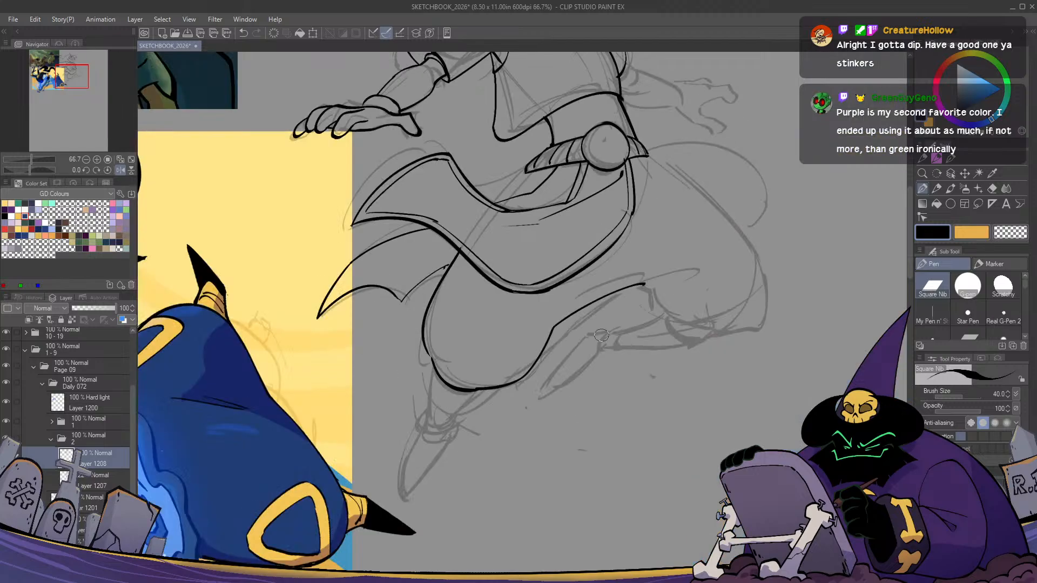
Redraw the near trouser leg's inner line as a smoother curve up to the crotch and check it in mirrored view
{"action": "key", "text": "ctrl+z"}
{"action": "left_click_drag", "start_coordinate": [480, 389], "coordinate": [638, 282]}
{"action": "key", "text": "ctrl+z"}
{"action": "left_click_drag", "start_coordinate": [562, 324], "coordinate": [590, 294]}
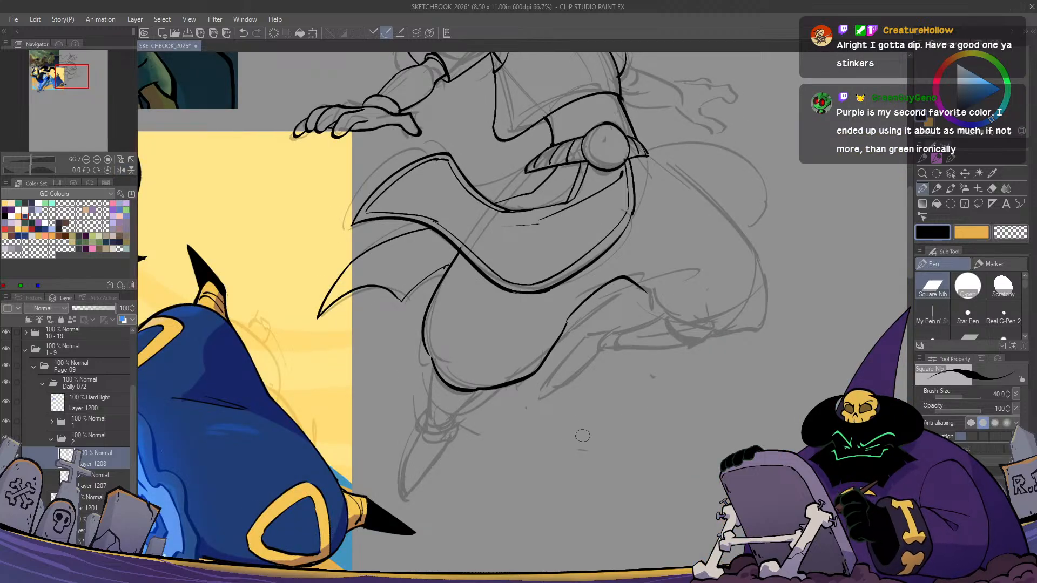
{"action": "key", "text": "h"}
{"action": "key", "text": "h"}
Ink the underside of the raised trouser leg, curving from the crotch down behind the knee
{"action": "left_click_drag", "start_coordinate": [613, 340], "coordinate": [489, 373]}
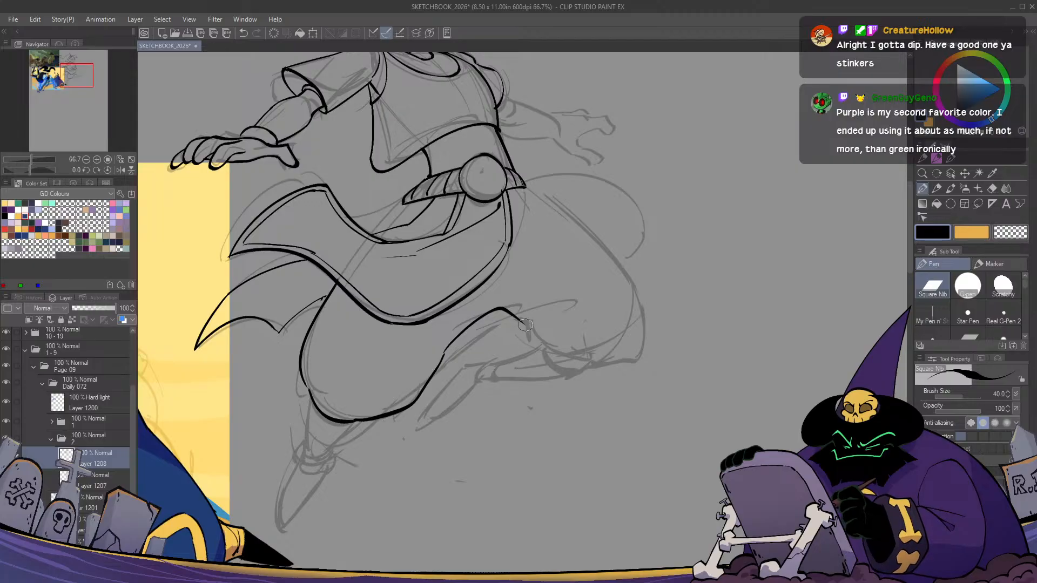
{"action": "key", "text": "ctrl+z"}
{"action": "mouse_move", "coordinate": [492, 310]}
{"action": "left_mouse_down"}
{"action": "mouse_move", "coordinate": [558, 347]}
{"action": "mouse_move", "coordinate": [562, 318]}
{"action": "left_mouse_up"}
{"action": "key", "text": "ctrl+z"}
{"action": "mouse_move", "coordinate": [497, 306]}
{"action": "left_mouse_down"}
{"action": "mouse_move", "coordinate": [546, 313]}
{"action": "mouse_move", "coordinate": [581, 361]}
{"action": "left_mouse_up"}
{"action": "key", "text": "ctrl+z"}
{"action": "mouse_move", "coordinate": [532, 323]}
{"action": "left_mouse_down"}
{"action": "mouse_move", "coordinate": [556, 348]}
{"action": "mouse_move", "coordinate": [604, 383]}
{"action": "left_mouse_up"}
{"action": "key", "text": "h"}
{"action": "key", "text": "h"}
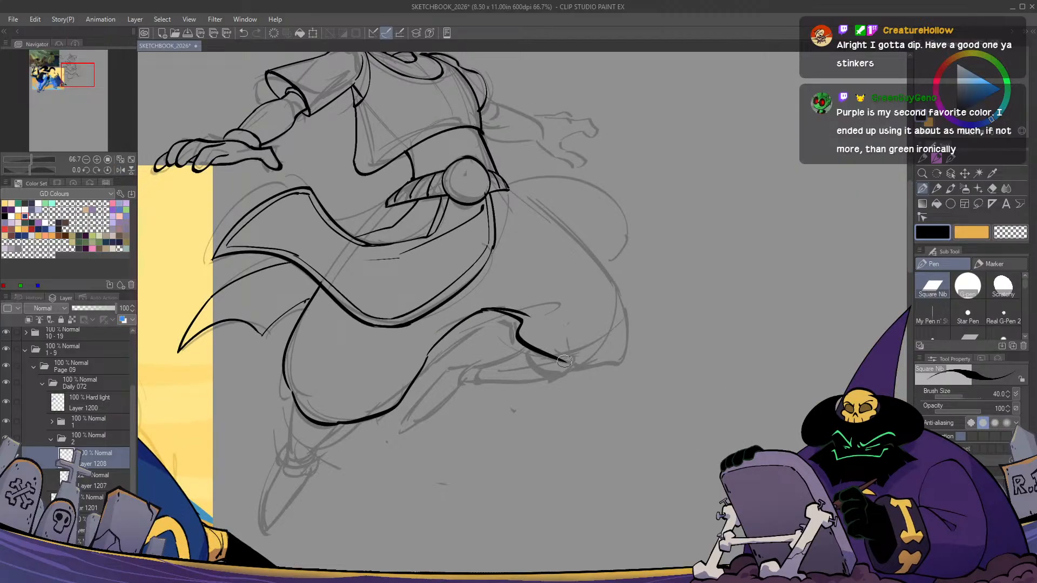
Extend the raised trouser leg's underside line and ink its cuff as a narrow oval opening
{"action": "left_click_drag", "start_coordinate": [544, 354], "coordinate": [581, 371]}
{"action": "key", "text": "c"}
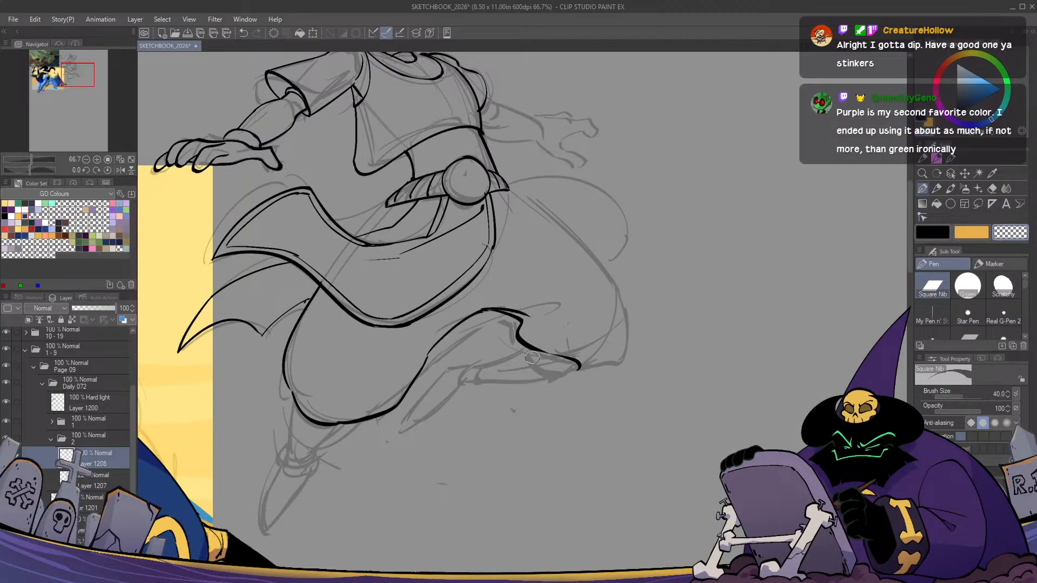
{"action": "key", "text": "c"}
{"action": "mouse_move", "coordinate": [527, 345]}
{"action": "left_mouse_down"}
{"action": "mouse_move", "coordinate": [582, 363]}
{"action": "mouse_move", "coordinate": [572, 374]}
{"action": "left_mouse_up"}
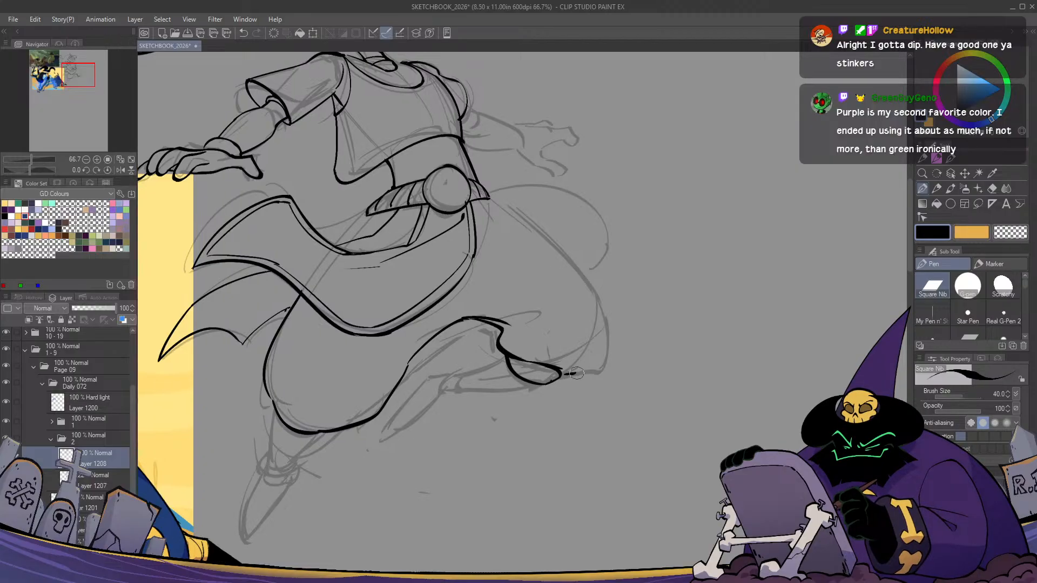
Ink the raised trouser leg's outer outline from the belt over the thigh and knee to the cuff, refining the thigh curve
{"action": "left_click_drag", "start_coordinate": [605, 319], "coordinate": [564, 373]}
{"action": "mouse_move", "coordinate": [610, 340]}
{"action": "left_mouse_down"}
{"action": "mouse_move", "coordinate": [603, 383]}
{"action": "mouse_move", "coordinate": [565, 376]}
{"action": "mouse_move", "coordinate": [453, 258]}
{"action": "mouse_move", "coordinate": [512, 303]}
{"action": "mouse_move", "coordinate": [493, 290]}
{"action": "mouse_move", "coordinate": [573, 413]}
{"action": "left_mouse_up"}
{"action": "key", "text": "ctrl+z"}
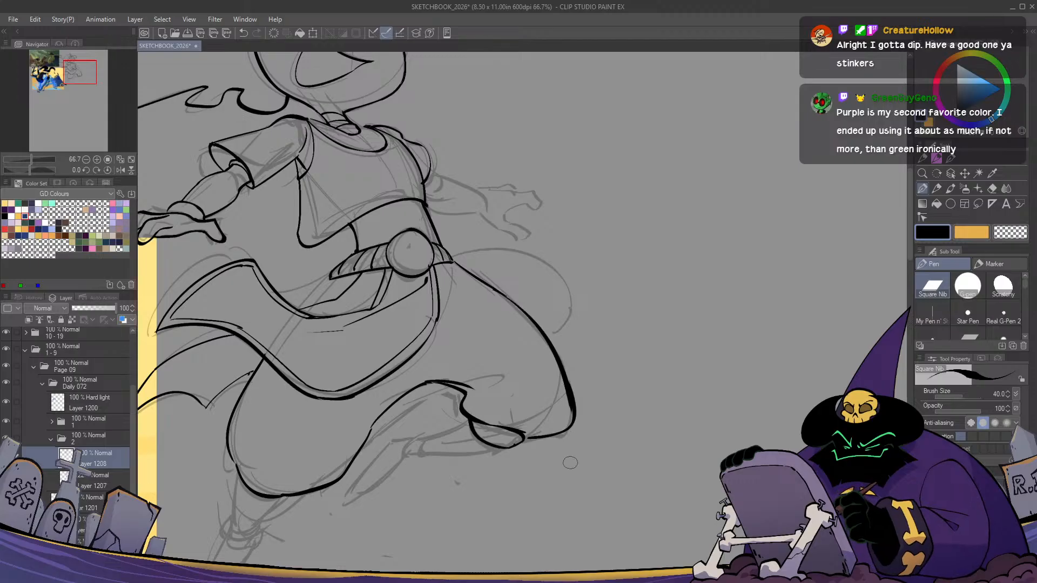
{"action": "key", "text": "ctrl+z"}
{"action": "left_click_drag", "start_coordinate": [497, 290], "coordinate": [573, 394]}
{"action": "key", "text": "ctrl+z"}
{"action": "left_click_drag", "start_coordinate": [512, 305], "coordinate": [574, 417]}
{"action": "key", "text": "h"}
{"action": "key", "text": "h"}
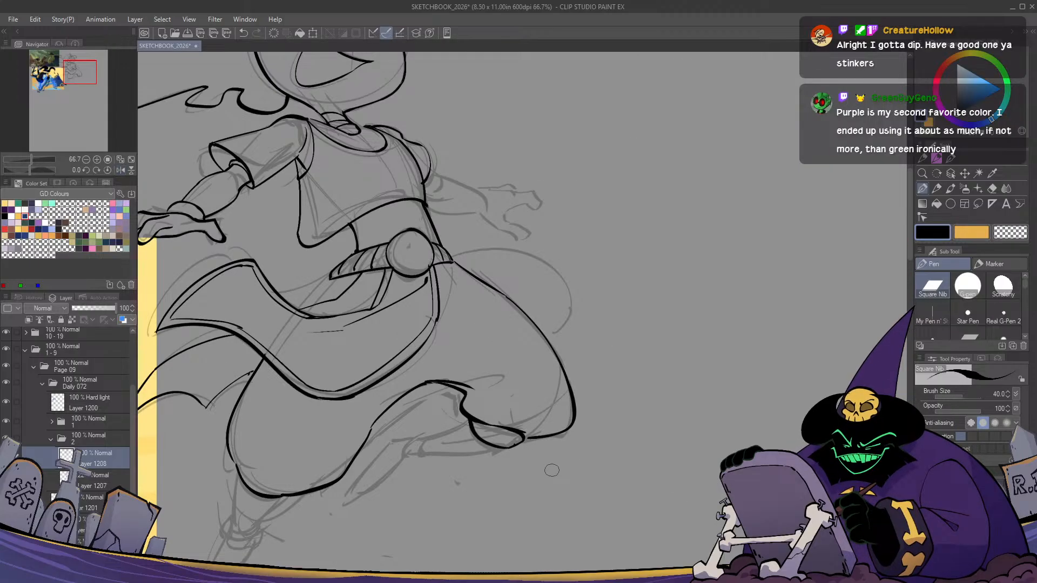
Ink the near leg's trouser cuff and its lower leg down to the ankle band
{"action": "mouse_move", "coordinate": [510, 428]}
{"action": "left_mouse_down"}
{"action": "mouse_move", "coordinate": [637, 317]}
{"action": "mouse_move", "coordinate": [671, 326]}
{"action": "left_mouse_up"}
{"action": "left_click_drag", "start_coordinate": [400, 367], "coordinate": [445, 400]}
{"action": "key", "text": "h"}
{"action": "key", "text": "h"}
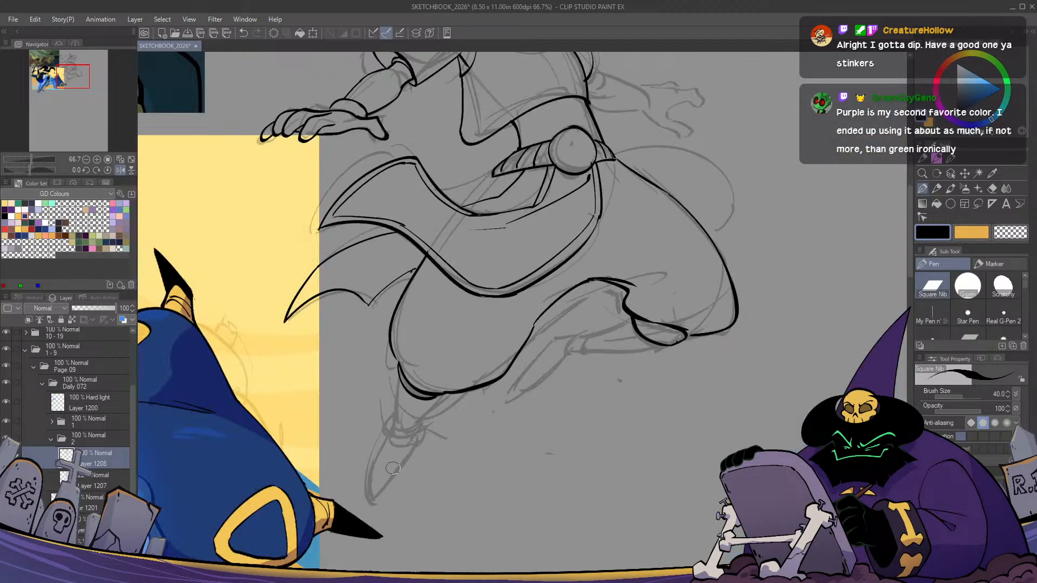
{"action": "mouse_move", "coordinate": [397, 372]}
{"action": "left_mouse_down"}
{"action": "mouse_move", "coordinate": [398, 420]}
{"action": "mouse_move", "coordinate": [419, 422]}
{"action": "left_mouse_up"}
{"action": "key", "text": "ctrl+z"}
{"action": "key", "text": "ctrl+z"}
{"action": "key", "text": "ctrl+z"}
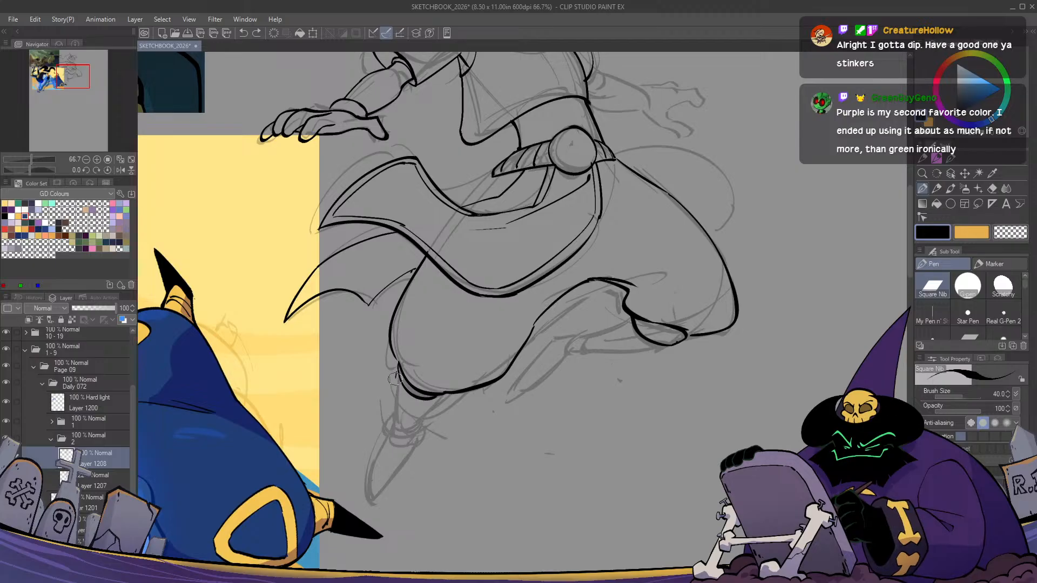
{"action": "mouse_move", "coordinate": [398, 375]}
{"action": "left_mouse_down"}
{"action": "mouse_move", "coordinate": [392, 437]}
{"action": "mouse_move", "coordinate": [419, 431]}
{"action": "mouse_move", "coordinate": [396, 417]}
{"action": "mouse_move", "coordinate": [417, 432]}
{"action": "mouse_move", "coordinate": [439, 391]}
{"action": "left_mouse_up"}
{"action": "key", "text": "ctrl+z"}
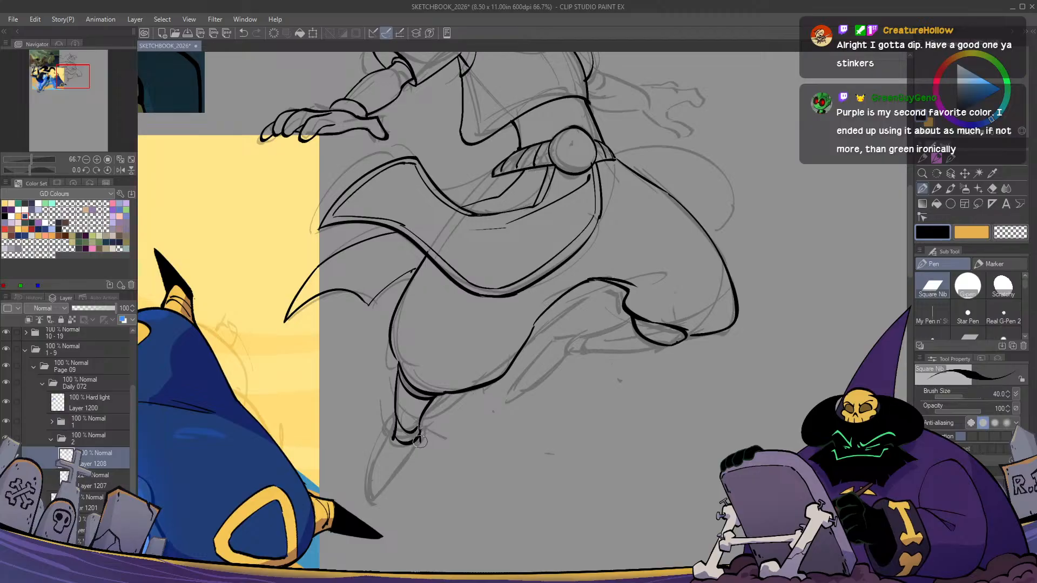
Ink the near leg's pointed foot below the ankle band and check it in mirrored view
{"action": "left_click_drag", "start_coordinate": [420, 438], "coordinate": [392, 492]}
{"action": "left_click_drag", "start_coordinate": [393, 439], "coordinate": [389, 492]}
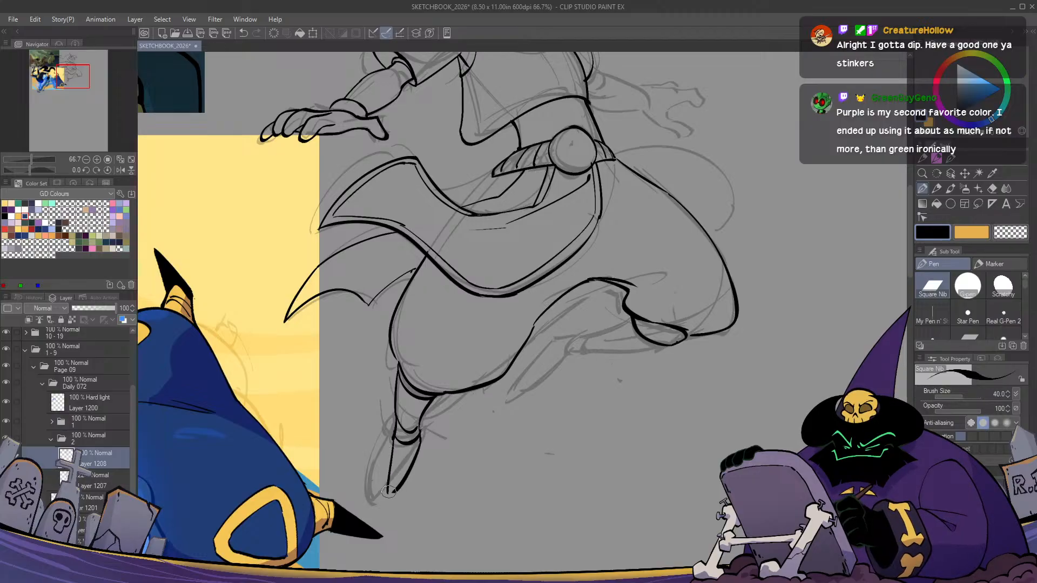
{"action": "key", "text": "h"}
{"action": "key", "text": "h"}
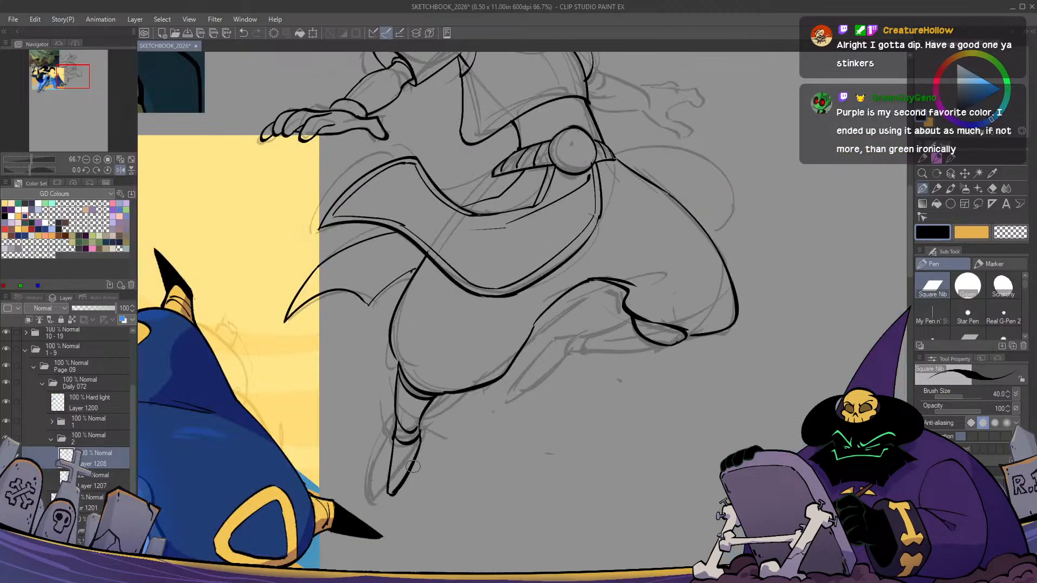
{"action": "mouse_move", "coordinate": [485, 413]}
{"action": "left_mouse_down"}
{"action": "mouse_move", "coordinate": [481, 392]}
{"action": "mouse_move", "coordinate": [490, 424]}
{"action": "mouse_move", "coordinate": [494, 389]}
{"action": "left_mouse_up"}
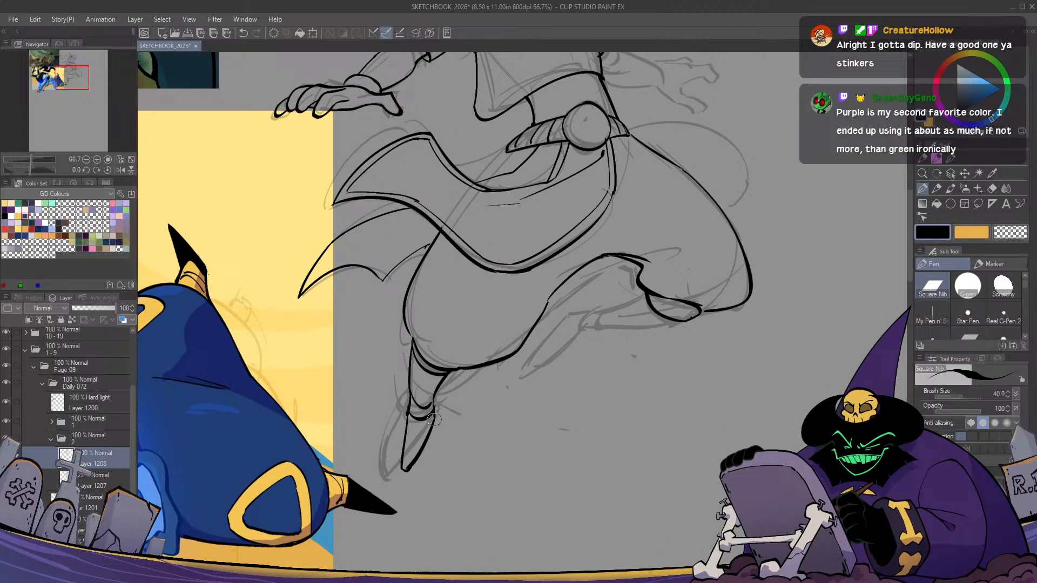
{"action": "left_click_drag", "start_coordinate": [411, 416], "coordinate": [445, 407]}
{"action": "key", "text": "c"}
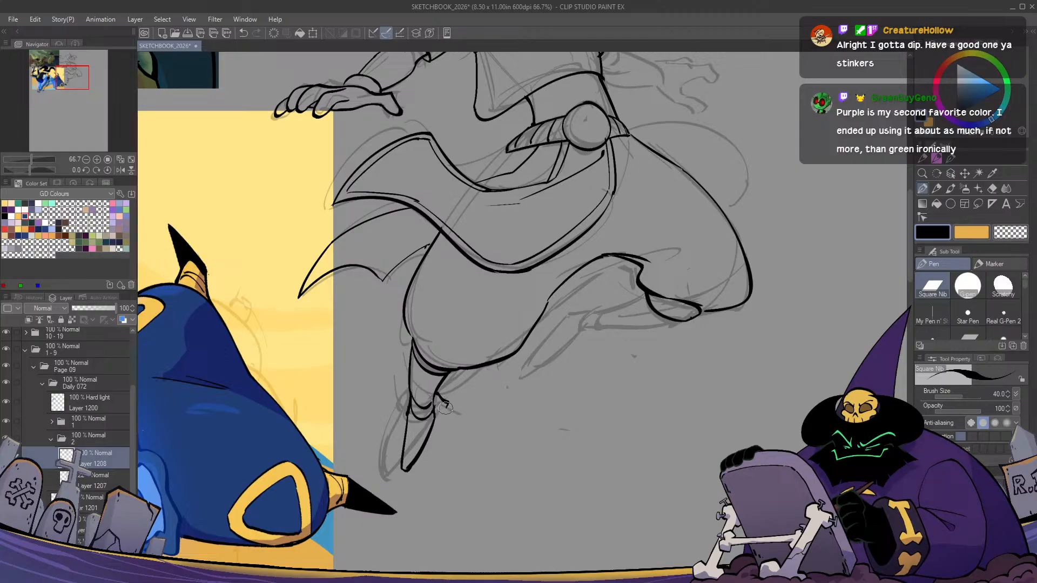
{"action": "key", "text": "ctrl+z"}
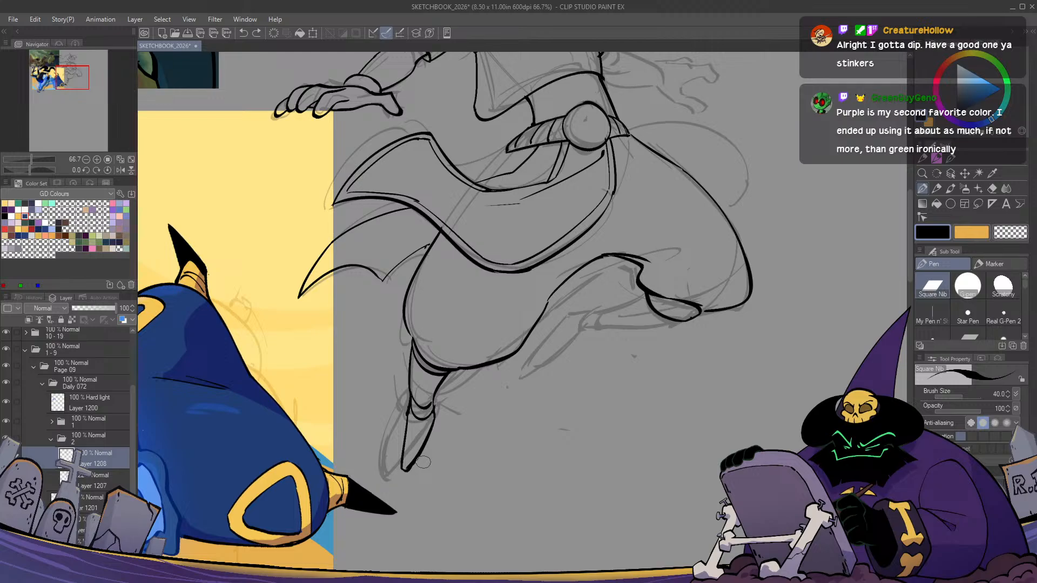
Ink small rounded shapes on both sides of the near ankle band and clean up the overlapping lines
{"action": "left_click_drag", "start_coordinate": [438, 395], "coordinate": [432, 409]}
{"action": "key", "text": "c"}
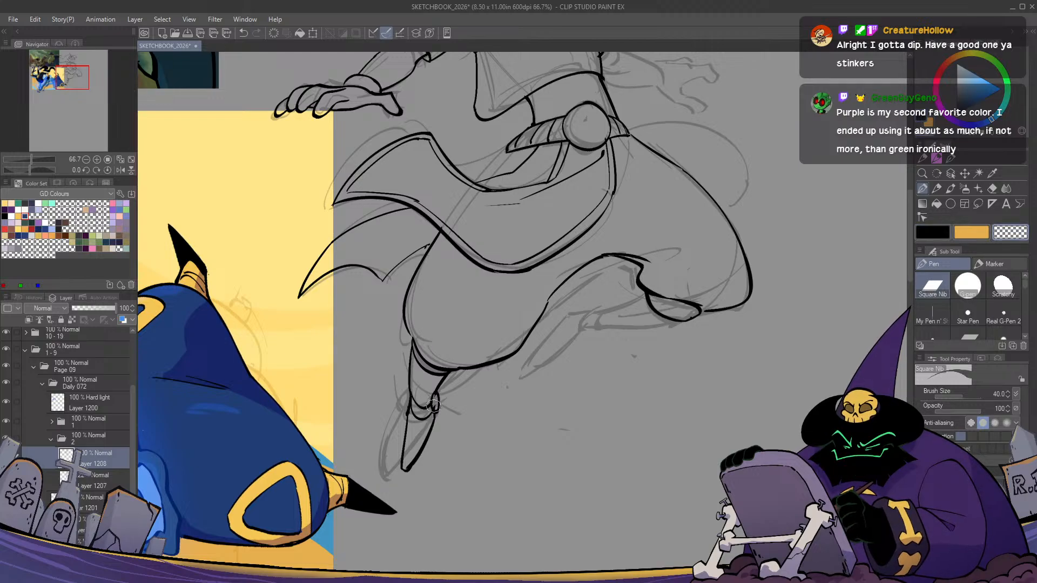
{"action": "key", "text": "c"}
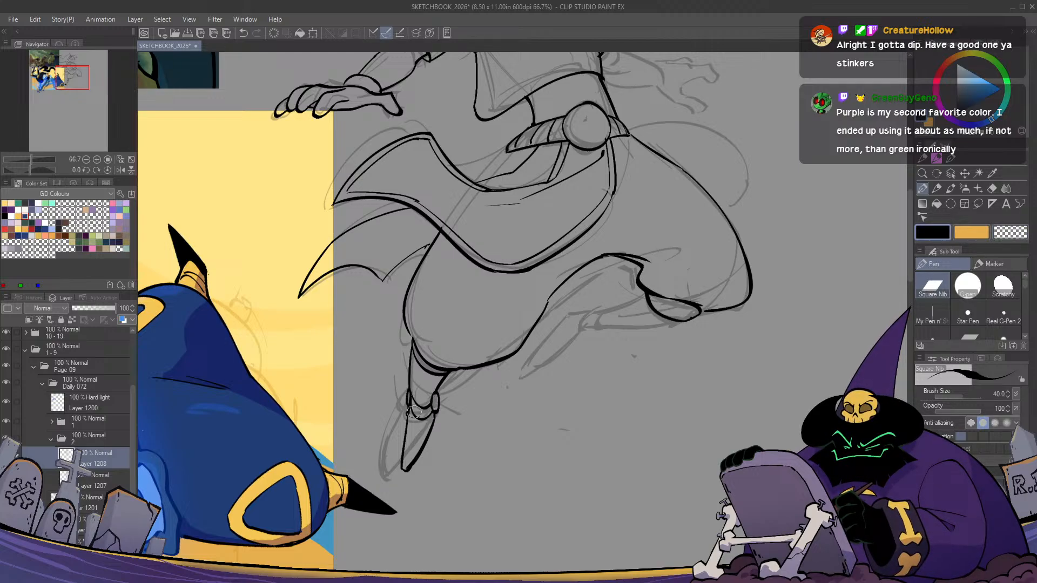
{"action": "key", "text": "h"}
{"action": "key", "text": "h"}
{"action": "key", "text": "c"}
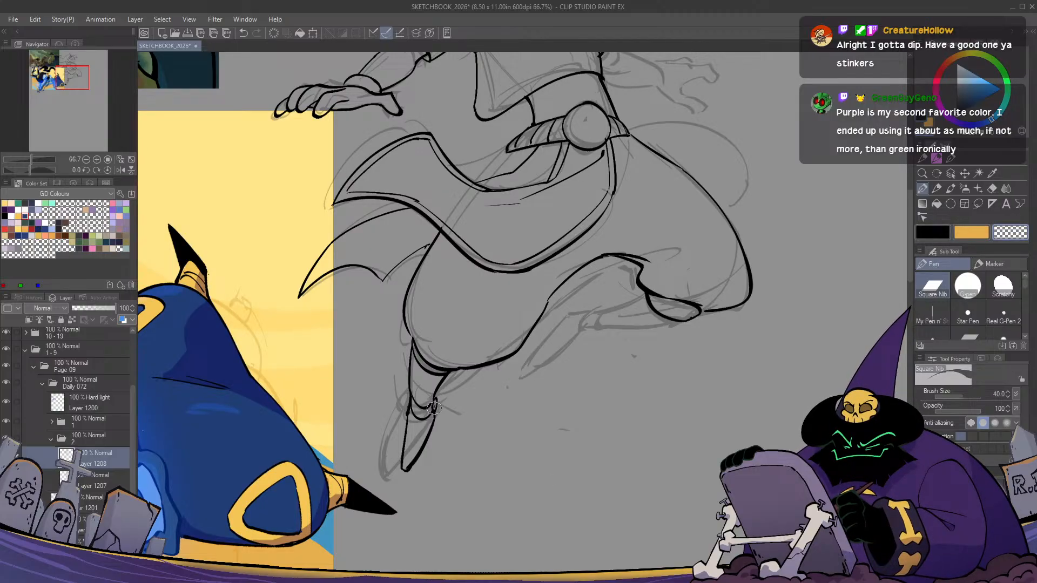
{"action": "key", "text": "c"}
{"action": "left_click_drag", "start_coordinate": [408, 393], "coordinate": [408, 412]}
{"action": "key", "text": "h"}
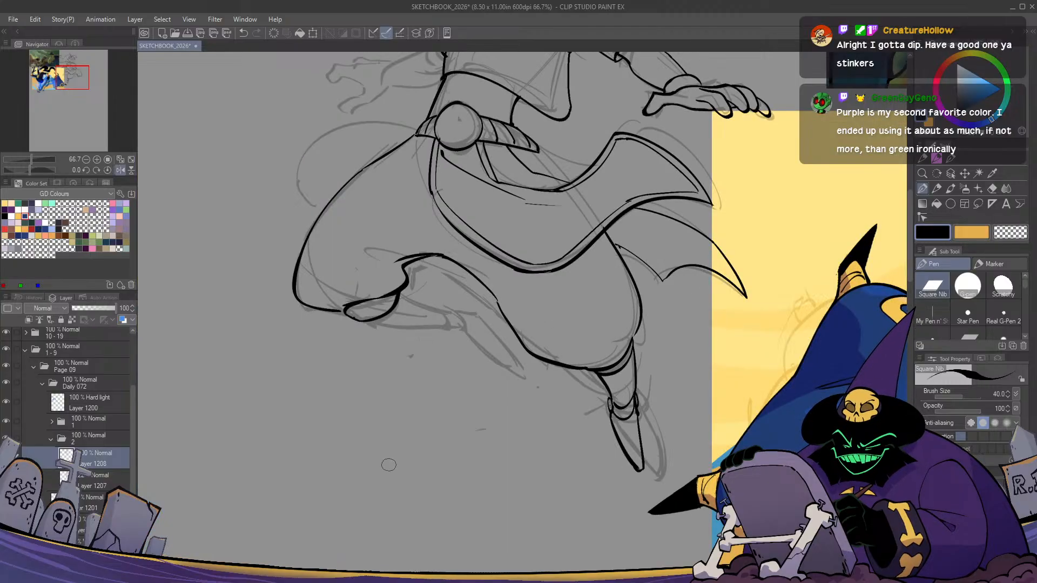
{"action": "key", "text": "h"}
Ink the raised leg's shin from the trouser cuff to the ankle, with both edges tapering to an ankle band
{"action": "mouse_move", "coordinate": [597, 394]}
{"action": "left_mouse_down"}
{"action": "mouse_move", "coordinate": [507, 408]}
{"action": "mouse_move", "coordinate": [486, 423]}
{"action": "left_mouse_up"}
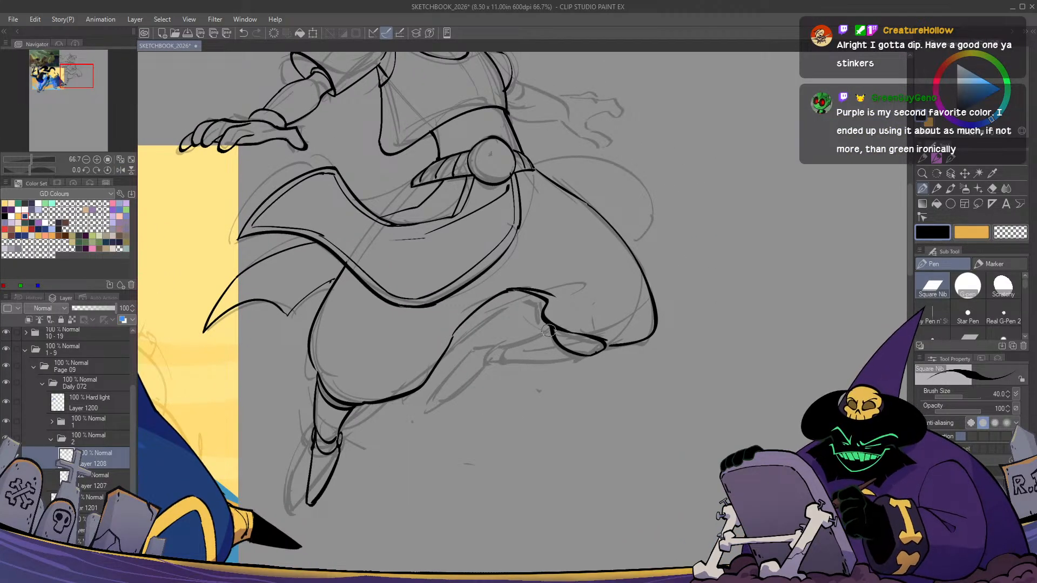
{"action": "left_click_drag", "start_coordinate": [551, 327], "coordinate": [517, 345]}
{"action": "left_click_drag", "start_coordinate": [587, 354], "coordinate": [490, 367]}
{"action": "key", "text": "ctrl+z"}
{"action": "key", "text": "ctrl+z"}
{"action": "key", "text": "ctrl+z"}
{"action": "key", "text": "ctrl+z"}
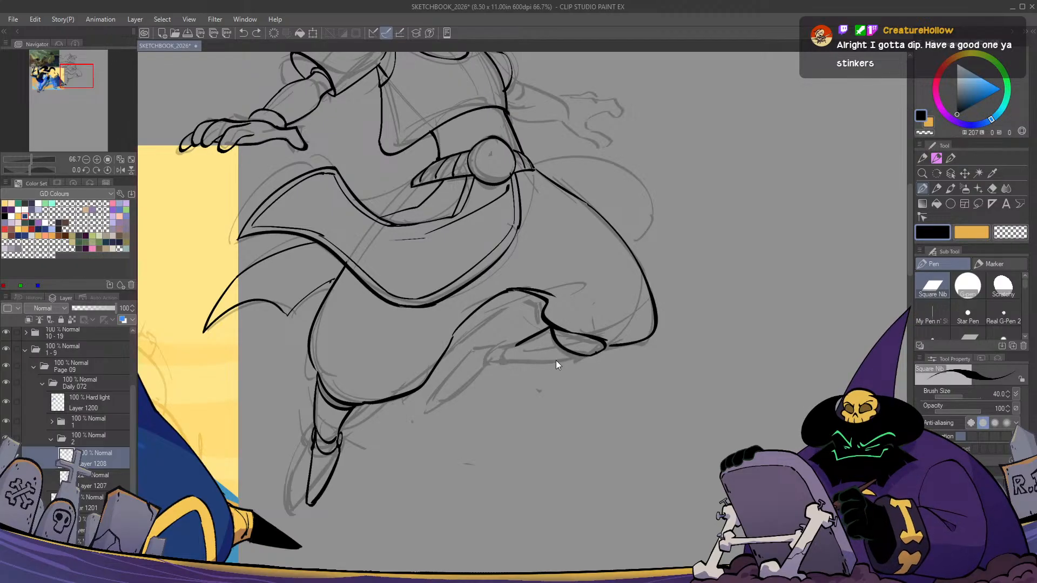
{"action": "mouse_move", "coordinate": [586, 354]}
{"action": "left_mouse_down"}
{"action": "mouse_move", "coordinate": [494, 367]}
{"action": "mouse_move", "coordinate": [579, 355]}
{"action": "left_mouse_up"}
{"action": "key", "text": "ctrl+z"}
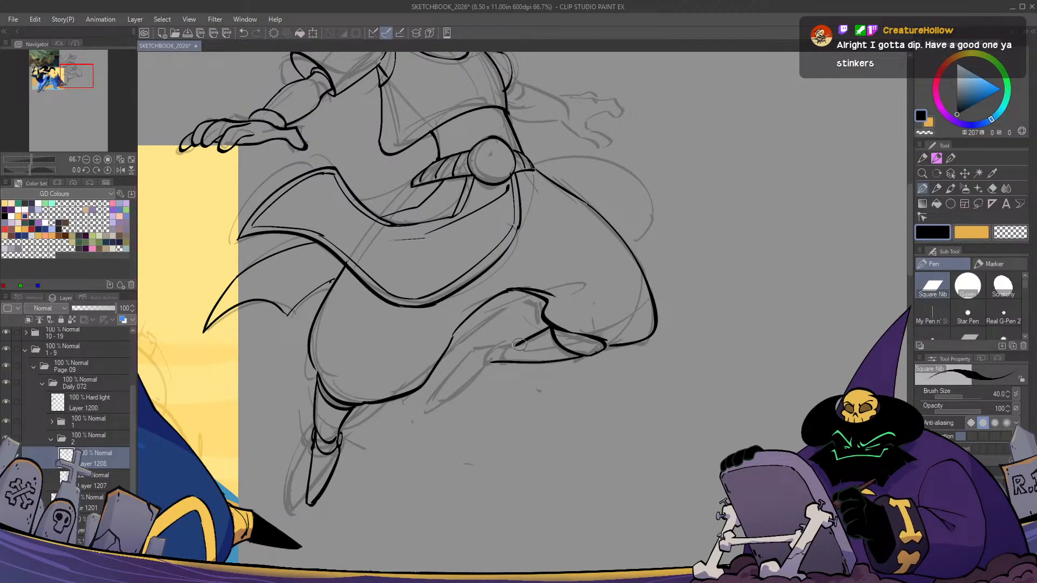
{"action": "mouse_move", "coordinate": [519, 344]}
{"action": "left_mouse_down"}
{"action": "mouse_move", "coordinate": [496, 347]}
{"action": "mouse_move", "coordinate": [501, 358]}
{"action": "mouse_move", "coordinate": [415, 404]}
{"action": "left_mouse_up"}
{"action": "key", "text": "ctrl+z"}
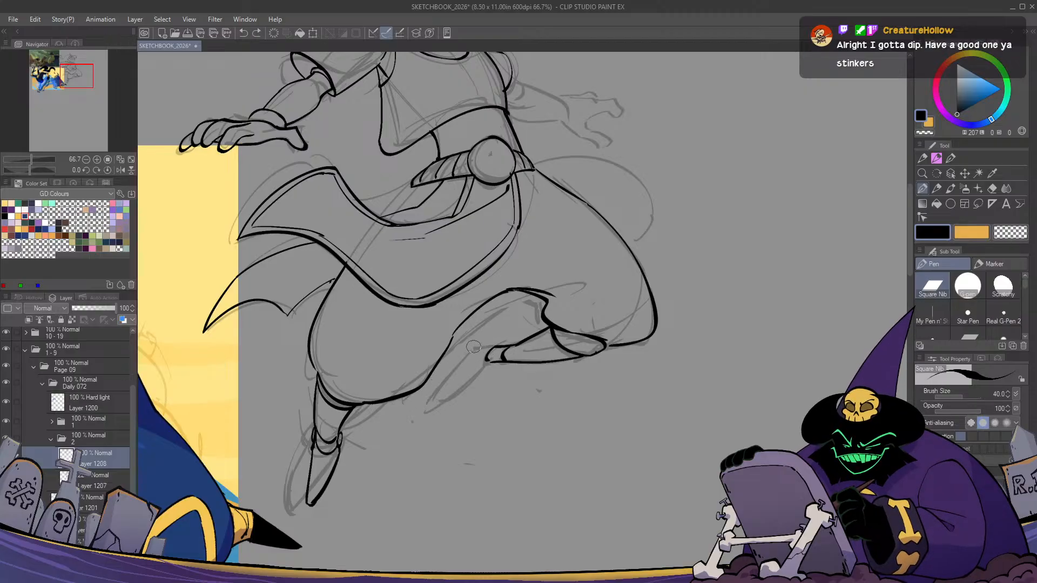
Ink the raised leg's long pointed foot, drawing both edges from the ankle to the toe
{"action": "mouse_move", "coordinate": [497, 346]}
{"action": "left_mouse_down"}
{"action": "mouse_move", "coordinate": [419, 406]}
{"action": "mouse_move", "coordinate": [487, 370]}
{"action": "mouse_move", "coordinate": [474, 347]}
{"action": "mouse_move", "coordinate": [437, 394]}
{"action": "mouse_move", "coordinate": [489, 362]}
{"action": "mouse_move", "coordinate": [435, 393]}
{"action": "left_mouse_up"}
{"action": "key", "text": "h"}
{"action": "key", "text": "h"}
{"action": "key", "text": "ctrl+z"}
{"action": "key", "text": "ctrl+z"}
{"action": "key", "text": "ctrl+z"}
{"action": "key", "text": "h"}
{"action": "key", "text": "h"}
{"action": "scroll", "coordinate": [403, 427], "scroll_direction": "down", "scroll_amount": 1}
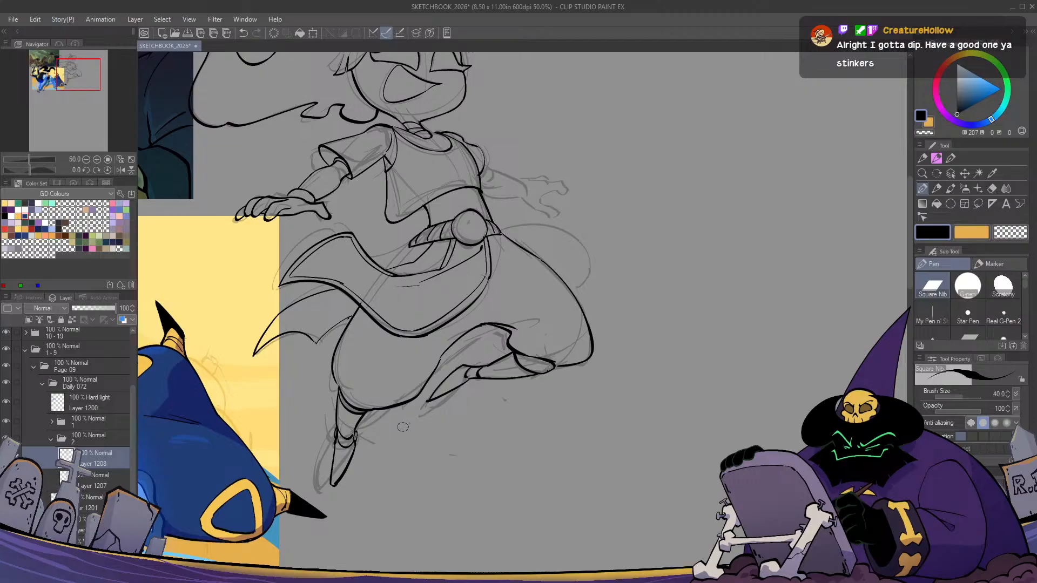
{"action": "scroll", "coordinate": [403, 427], "scroll_direction": "up", "scroll_amount": 1}
{"action": "mouse_move", "coordinate": [439, 388]}
{"action": "left_mouse_down"}
{"action": "mouse_move", "coordinate": [427, 411]}
{"action": "mouse_move", "coordinate": [491, 362]}
{"action": "left_mouse_up"}
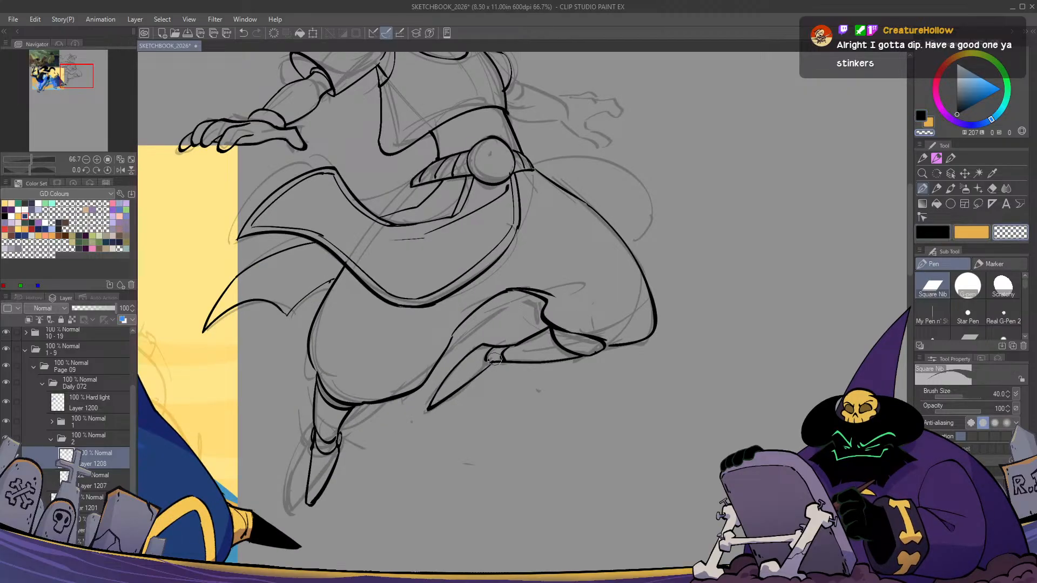
Erase overlapping ink at the raised ankle, ink a small rounded shape and band there, and check it in mirrored view
{"action": "key", "text": "c"}
{"action": "left_click_drag", "start_coordinate": [495, 357], "coordinate": [492, 350]}
{"action": "key", "text": "c"}
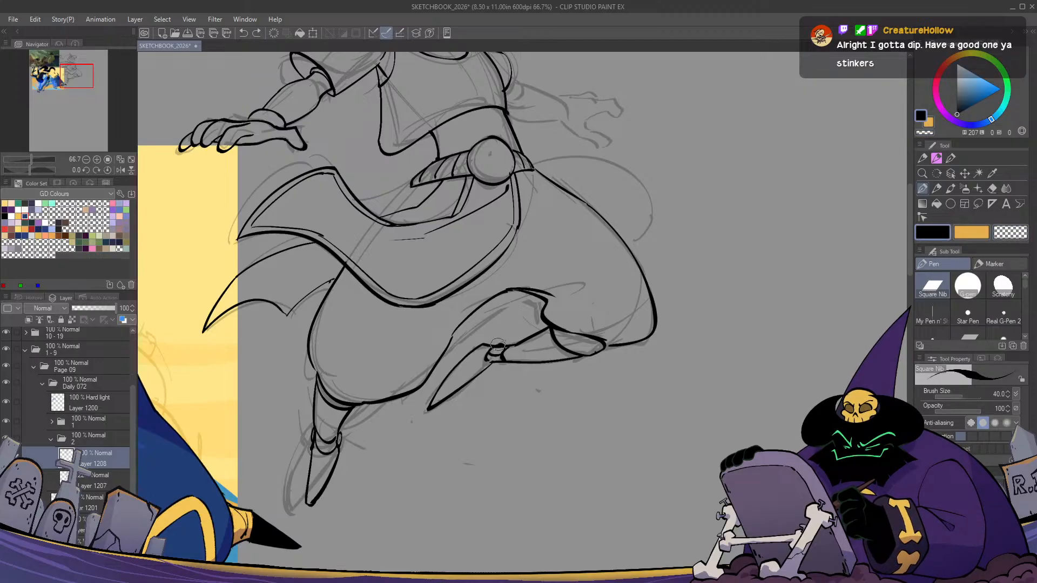
{"action": "key", "text": "c"}
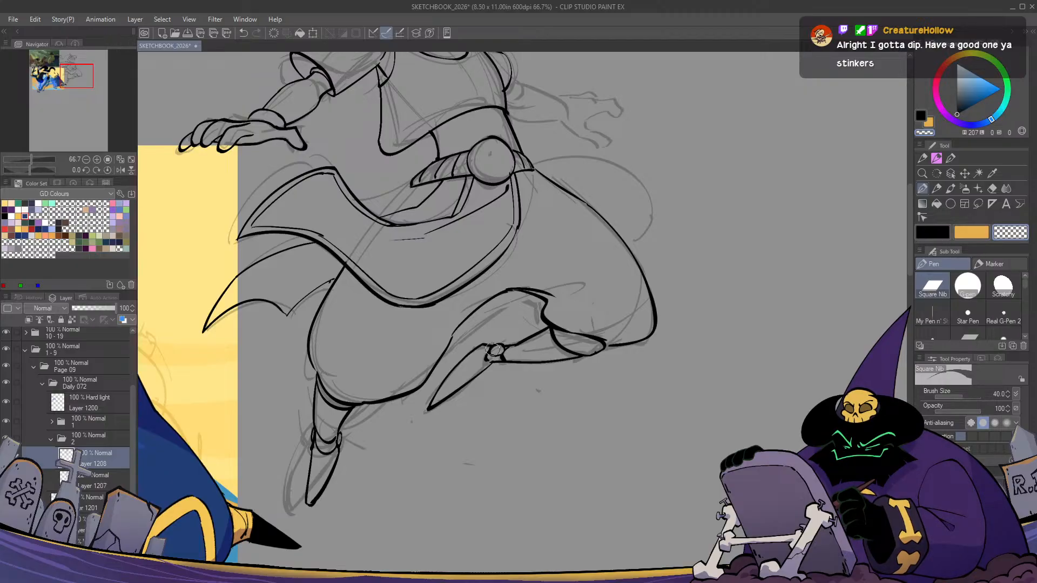
{"action": "key", "text": "c"}
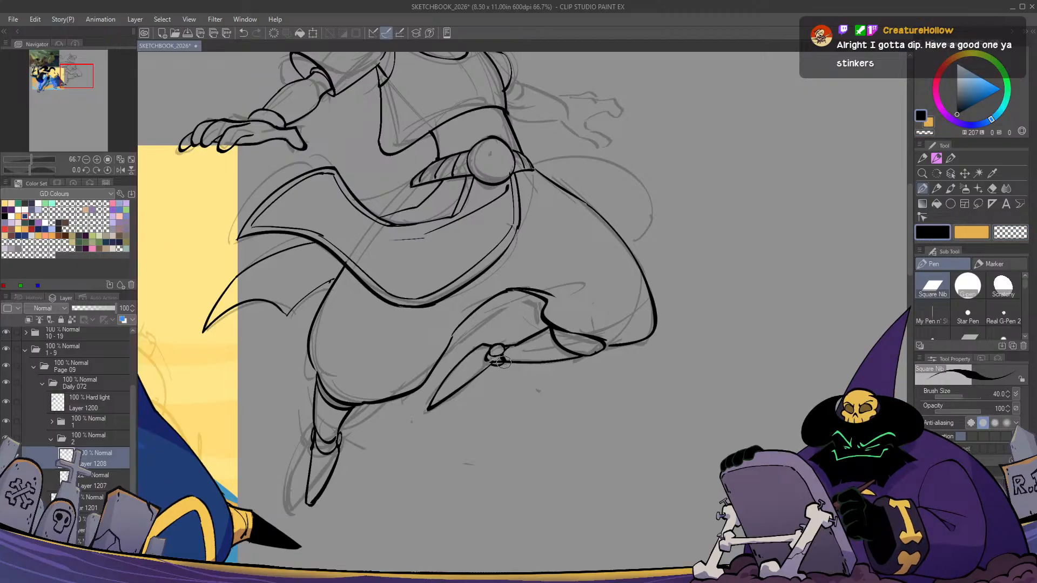
{"action": "key", "text": "h"}
{"action": "key", "text": "h"}
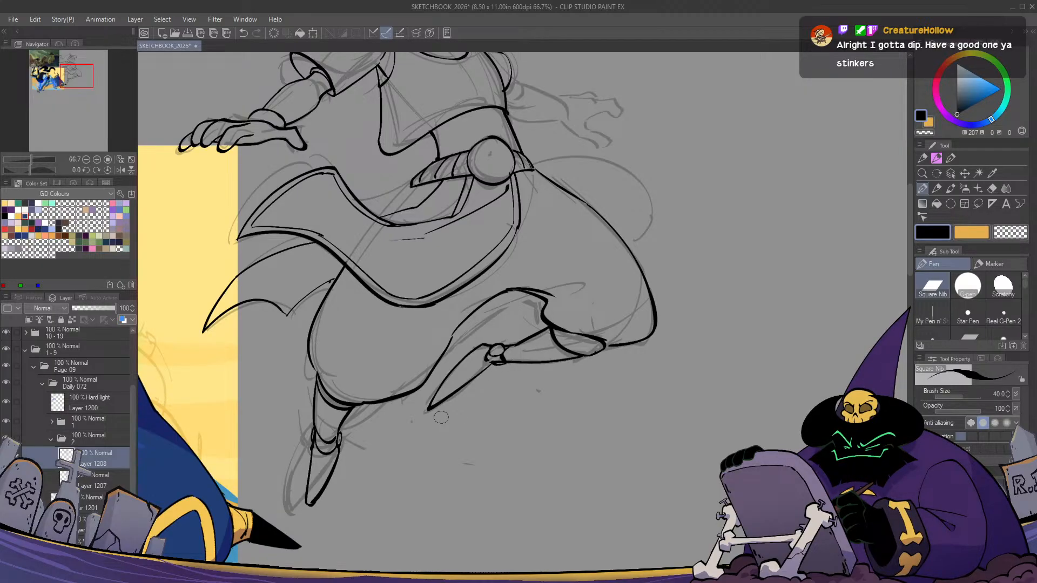
{"action": "key", "text": "h"}
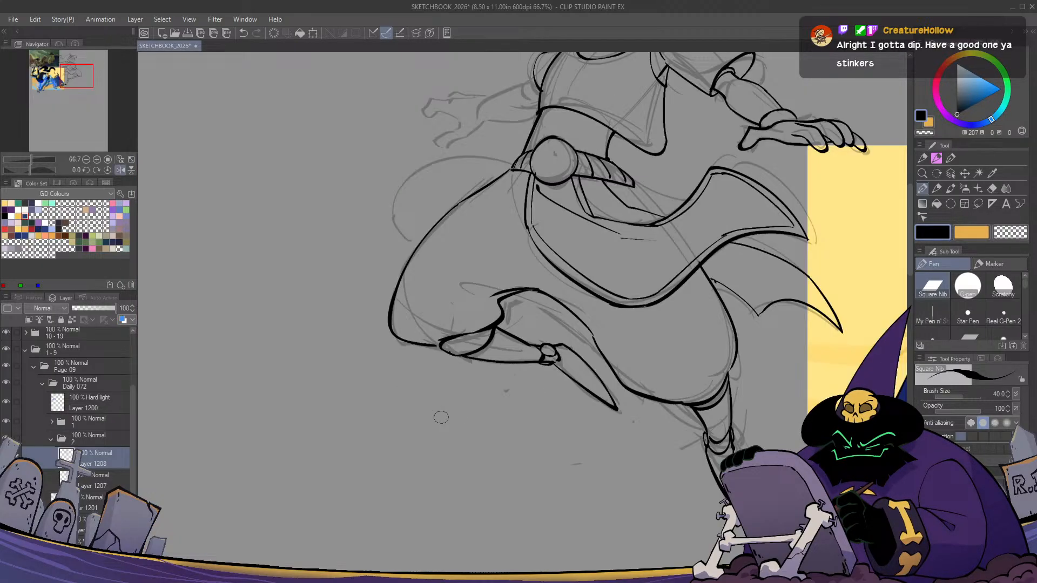
{"action": "key", "text": "h"}
Ink the outline of the cloth flap behind the raised thigh, from the belt to a corner and down to the leg
{"action": "left_click_drag", "start_coordinate": [583, 337], "coordinate": [574, 435]}
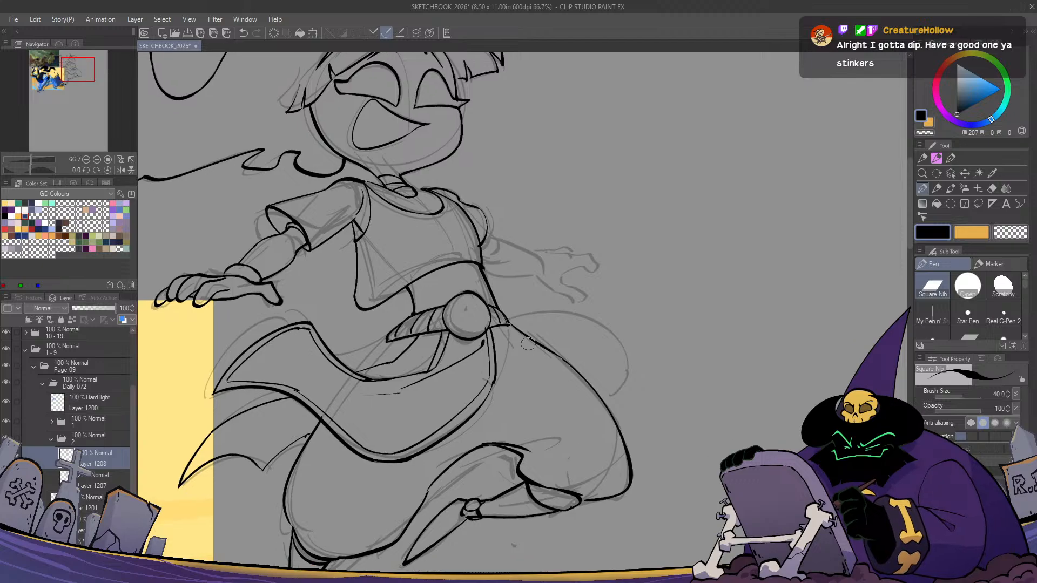
{"action": "mouse_move", "coordinate": [502, 327]}
{"action": "left_mouse_down"}
{"action": "mouse_move", "coordinate": [573, 356]}
{"action": "mouse_move", "coordinate": [572, 339]}
{"action": "mouse_move", "coordinate": [583, 342]}
{"action": "left_mouse_up"}
{"action": "key", "text": "ctrl+z"}
{"action": "key", "text": "ctrl+z"}
{"action": "mouse_move", "coordinate": [509, 321]}
{"action": "left_mouse_down"}
{"action": "mouse_move", "coordinate": [605, 344]}
{"action": "mouse_move", "coordinate": [620, 401]}
{"action": "left_mouse_up"}
{"action": "key", "text": "ctrl+z"}
{"action": "key", "text": "ctrl+z"}
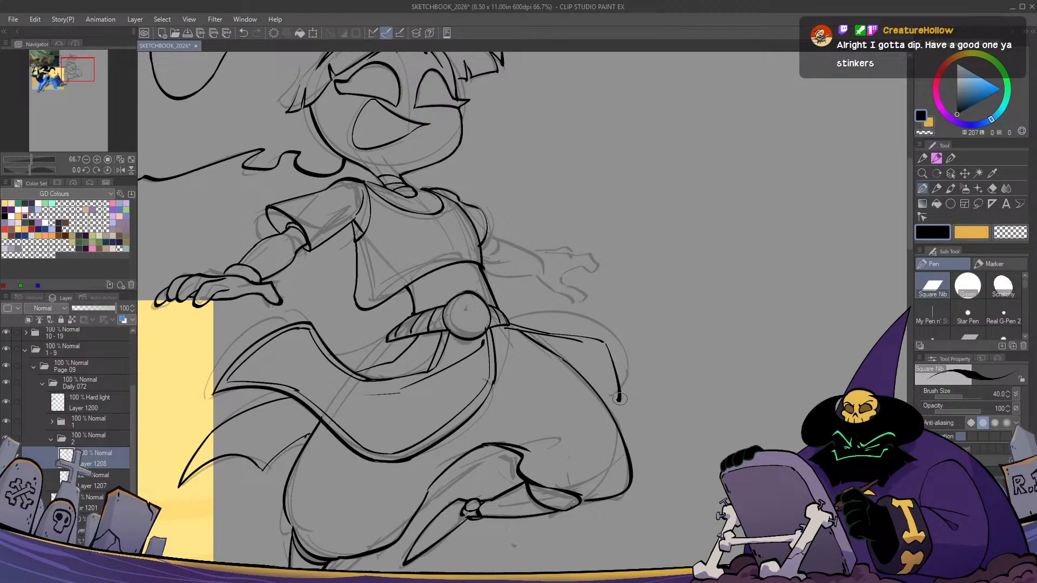
{"action": "key", "text": "ctrl+z"}
{"action": "mouse_move", "coordinate": [604, 340]}
{"action": "left_mouse_down"}
{"action": "mouse_move", "coordinate": [620, 411]}
{"action": "mouse_move", "coordinate": [611, 412]}
{"action": "left_mouse_up"}
{"action": "key", "text": "ctrl+z"}
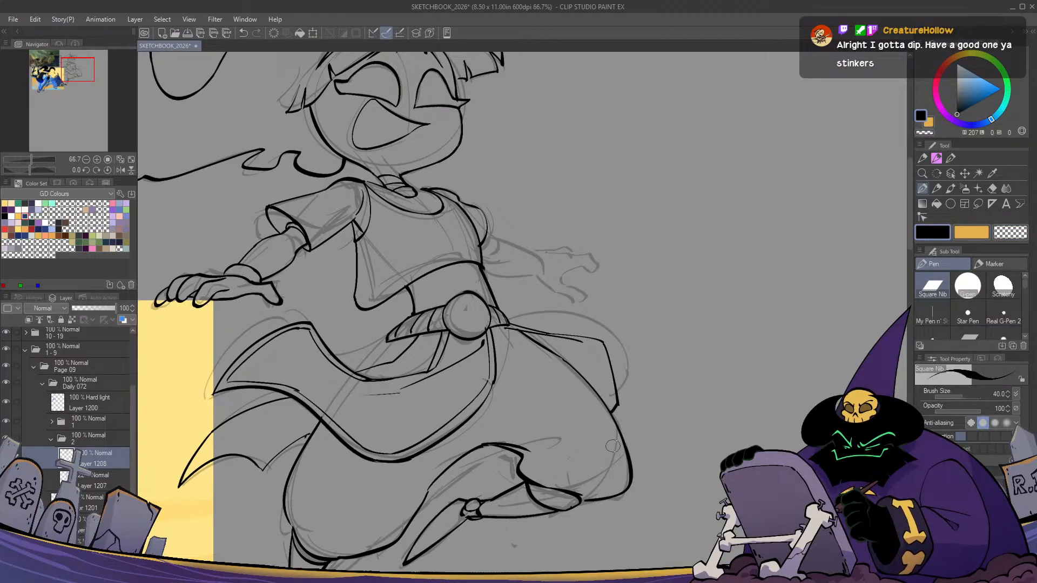
{"action": "key", "text": "h"}
{"action": "key", "text": "h"}
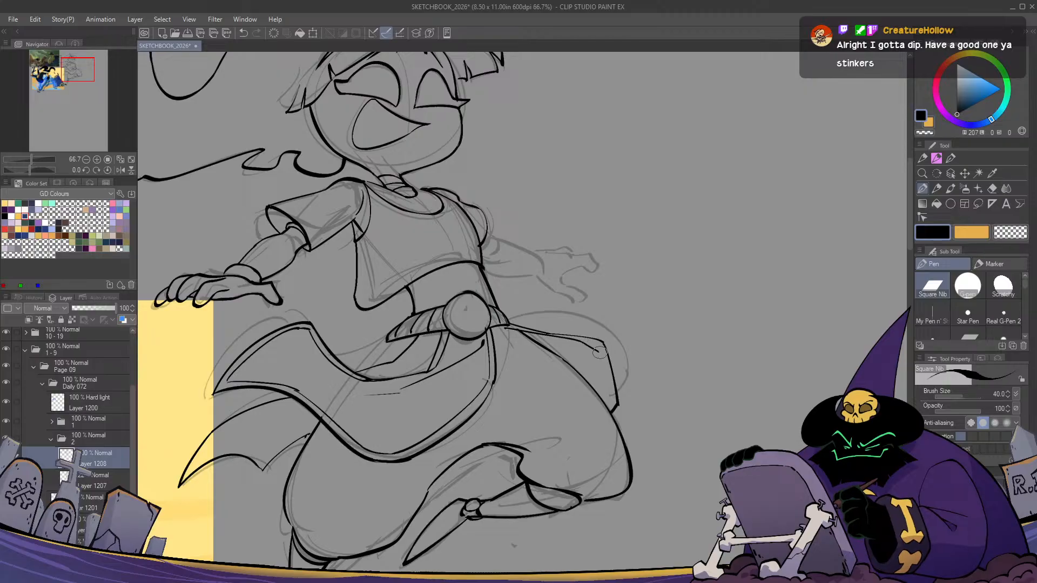
Ink an inner trim line along the rear flap's outer edge and check it in mirrored view
{"action": "mouse_move", "coordinate": [581, 342]}
{"action": "left_mouse_down"}
{"action": "mouse_move", "coordinate": [601, 345]}
{"action": "mouse_move", "coordinate": [616, 404]}
{"action": "left_mouse_up"}
{"action": "key", "text": "h"}
{"action": "key", "text": "h"}
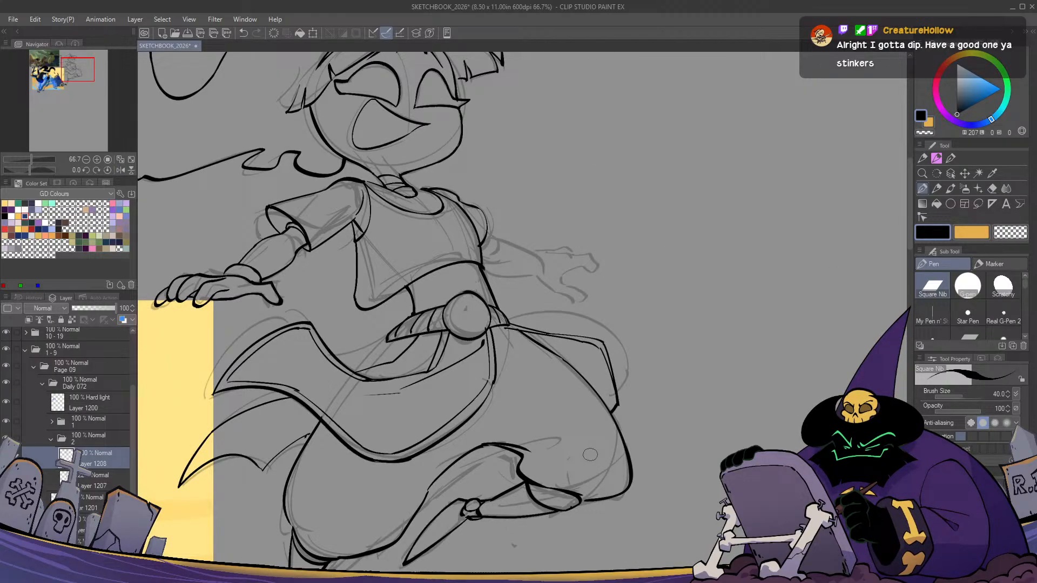
Fill the rear cloth flap behind the raised thigh with solid black and check it in mirrored view
{"action": "key", "text": "g"}
{"action": "left_click", "coordinate": [590, 370]}
{"action": "key", "text": "p"}
{"action": "key", "text": "ctrl+z"}
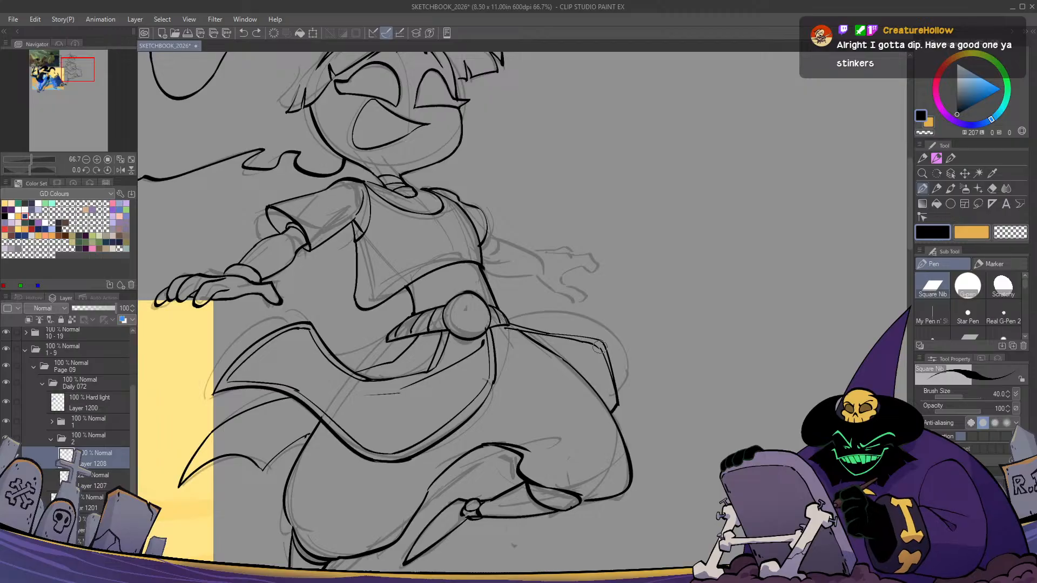
{"action": "key", "text": "g"}
{"action": "left_click", "coordinate": [601, 357]}
{"action": "key", "text": "p"}
{"action": "key", "text": "h"}
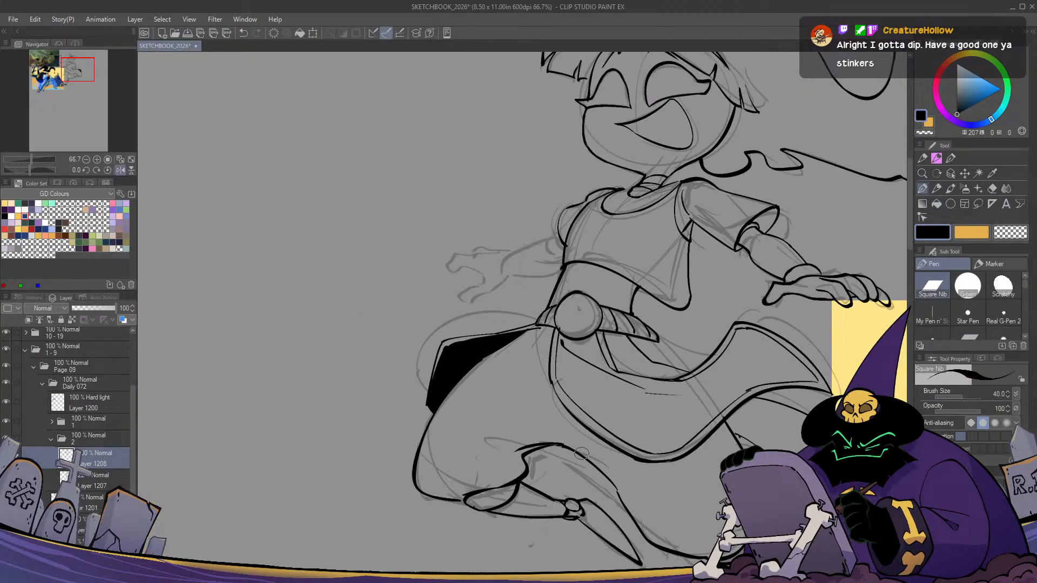
{"action": "key", "text": "h"}
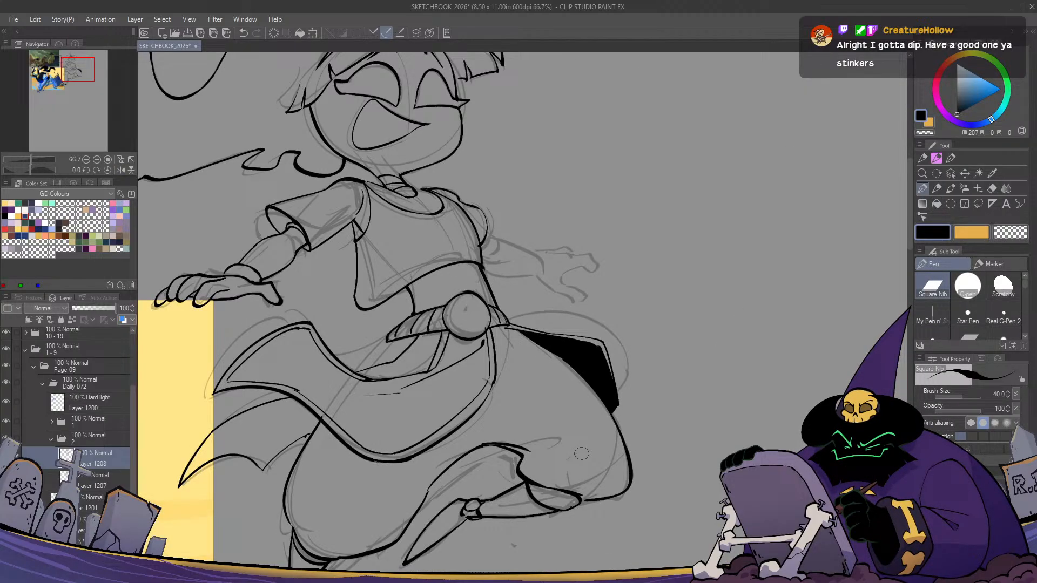
{"action": "scroll", "coordinate": [581, 454], "scroll_direction": "down", "scroll_amount": 2}
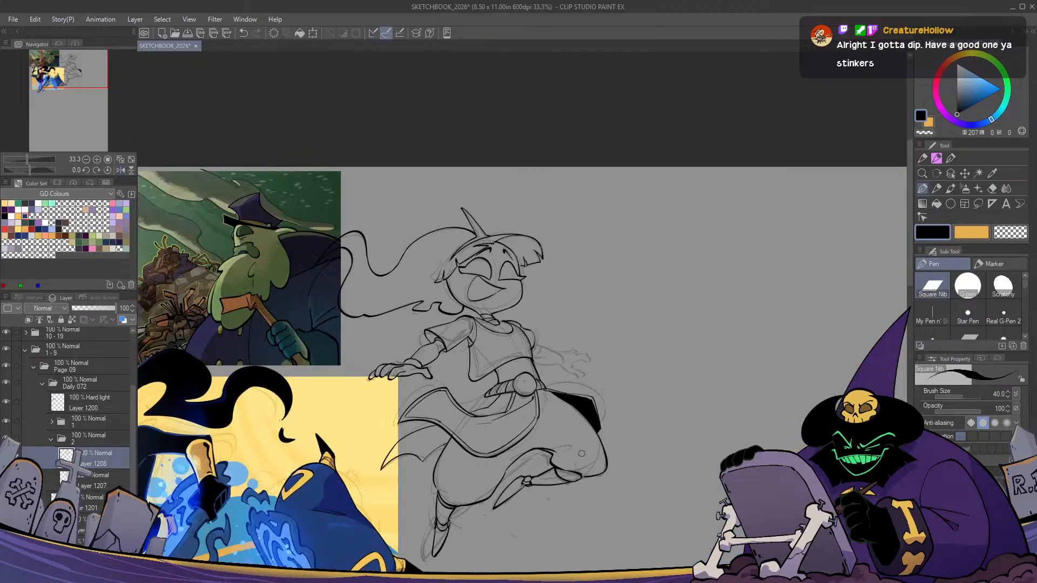
{"action": "scroll", "coordinate": [581, 454], "scroll_direction": "up", "scroll_amount": 2}
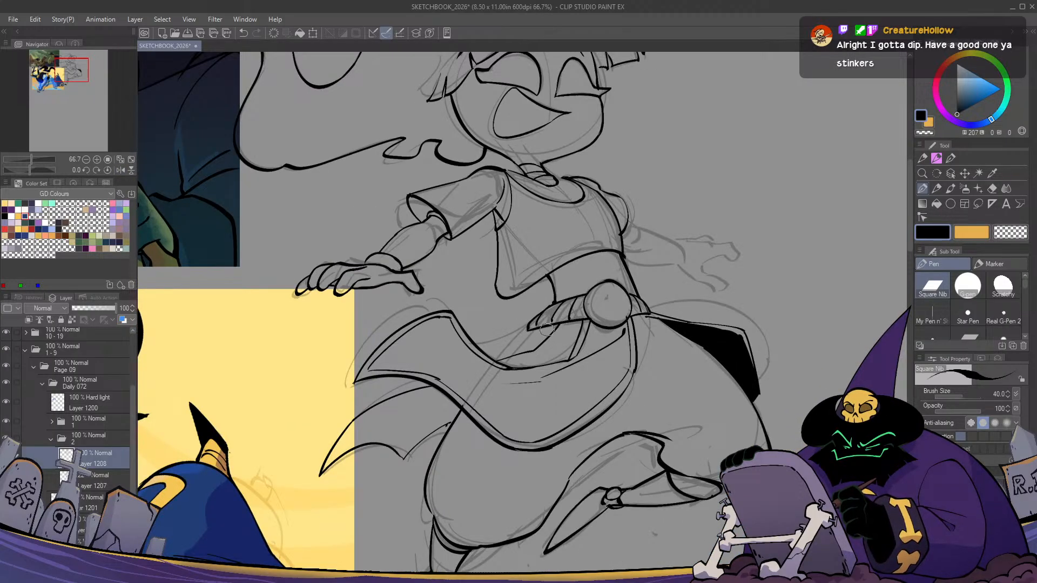
Ink the upper edge of the cloth from the belt to the front flap and clean up the line
{"action": "key", "text": "c"}
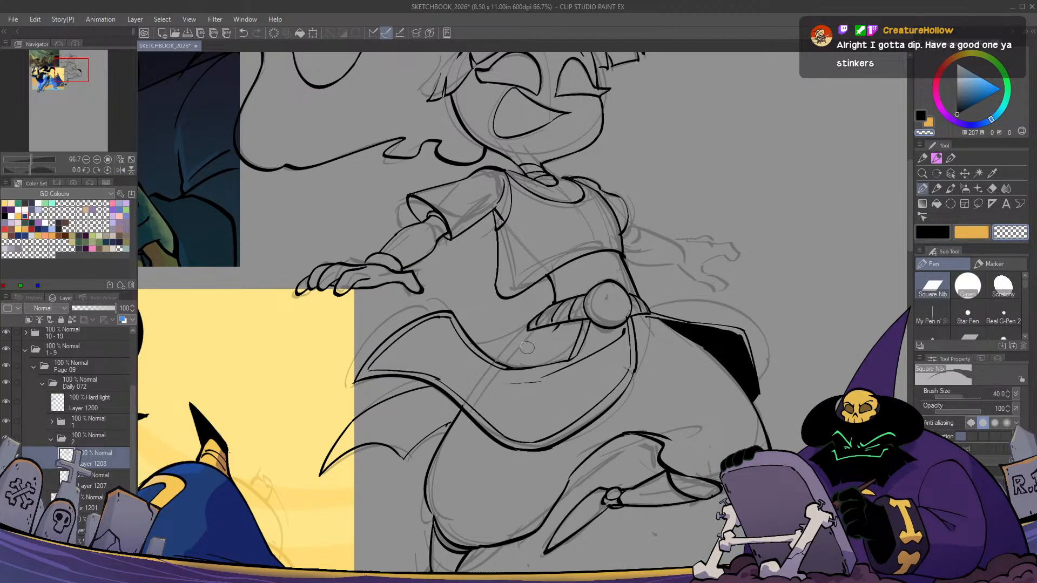
{"action": "key", "text": "c"}
{"action": "left_click_drag", "start_coordinate": [550, 329], "coordinate": [469, 337]}
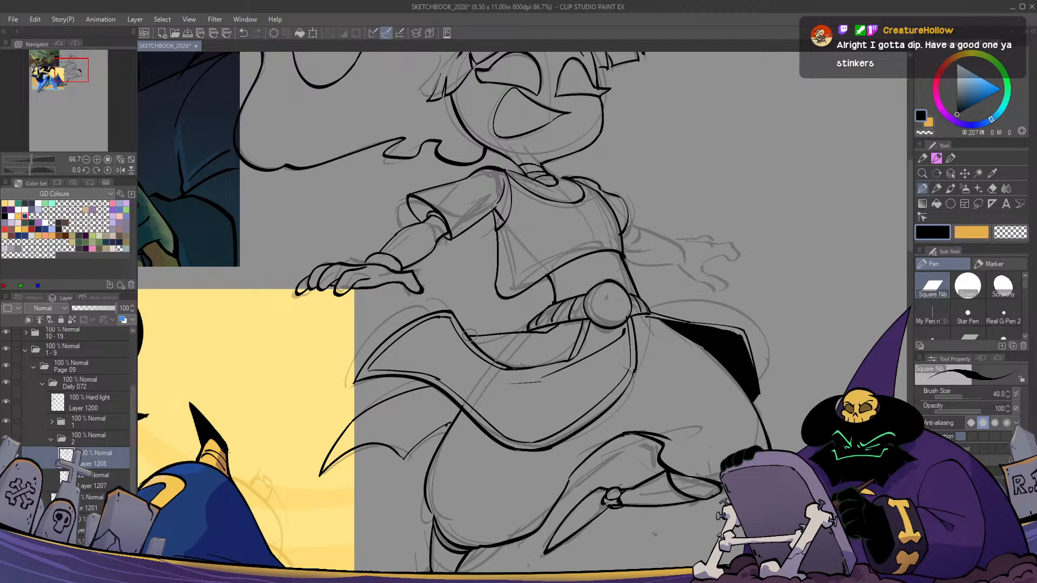
{"action": "key", "text": "h"}
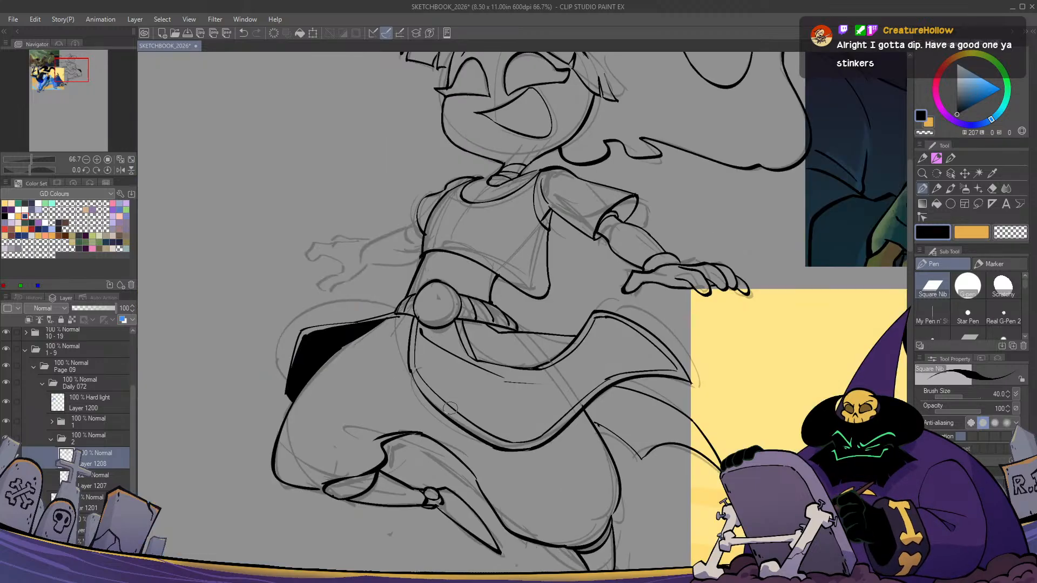
{"action": "key", "text": "h"}
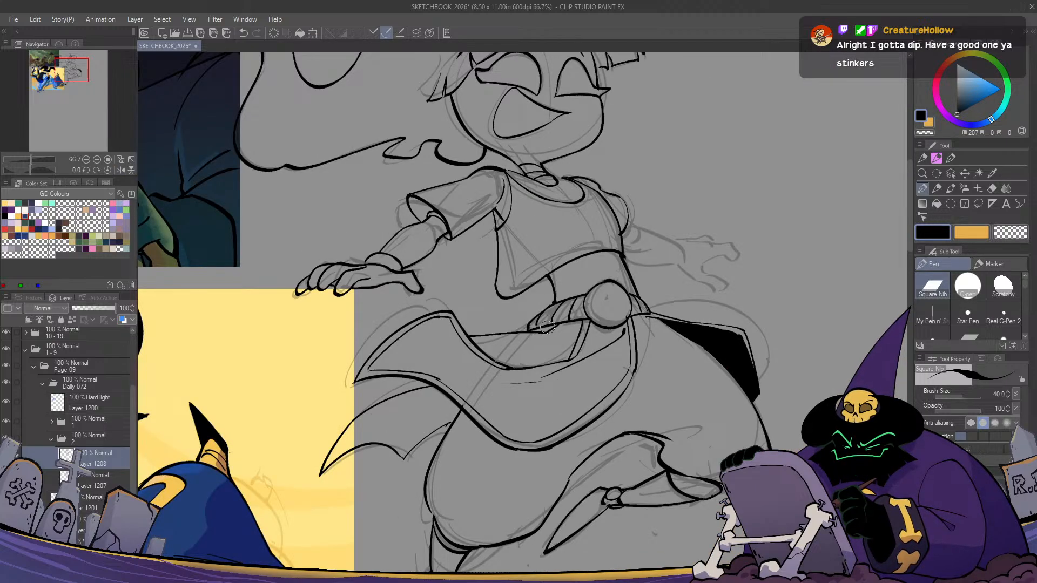
{"action": "mouse_move", "coordinate": [547, 326]}
{"action": "left_mouse_down"}
{"action": "mouse_move", "coordinate": [504, 331]}
{"action": "mouse_move", "coordinate": [551, 325]}
{"action": "mouse_move", "coordinate": [470, 335]}
{"action": "left_mouse_up"}
{"action": "key", "text": "ctrl+z"}
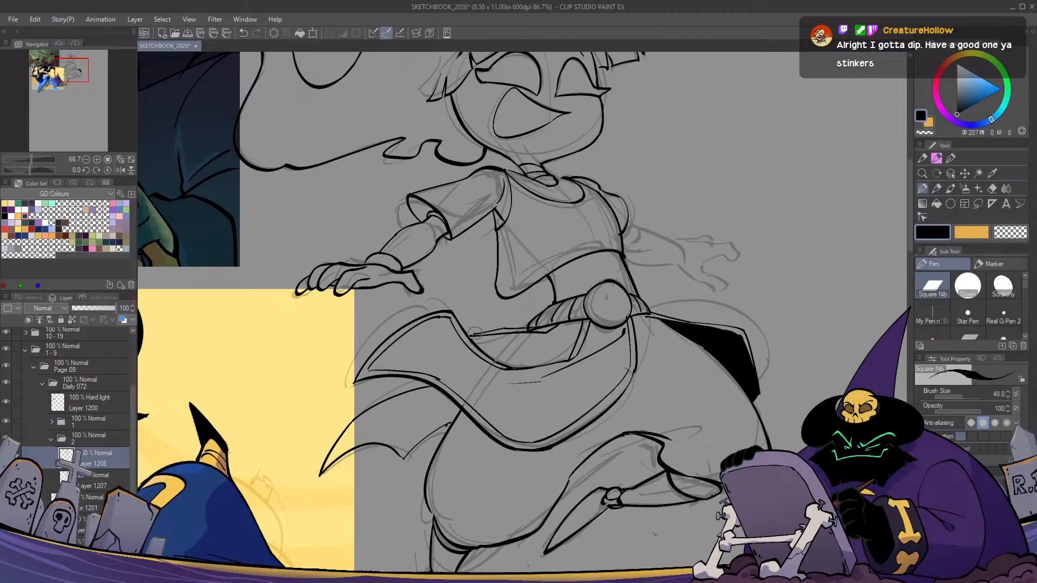
{"action": "key", "text": "c"}
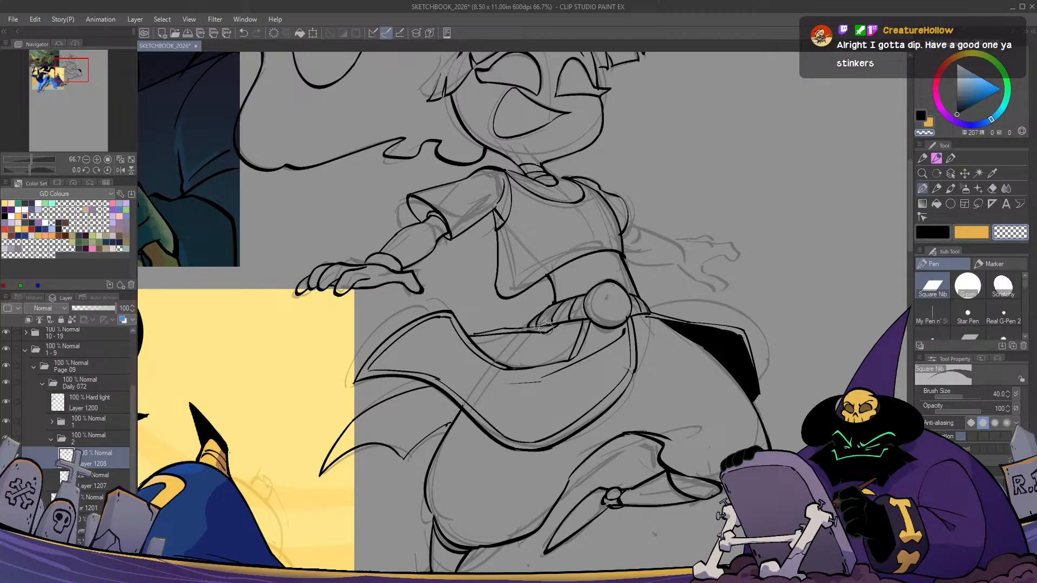
{"action": "key", "text": "c"}
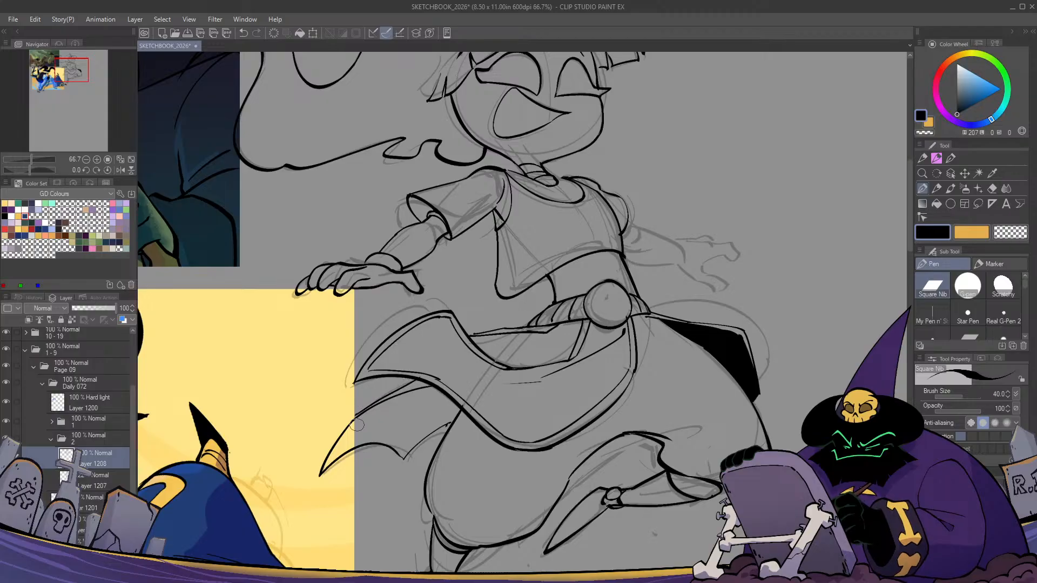
Ink a second line inside the cloth fold beside the belt and compare it in mirrored view
{"action": "key", "text": "h"}
{"action": "key", "text": "h"}
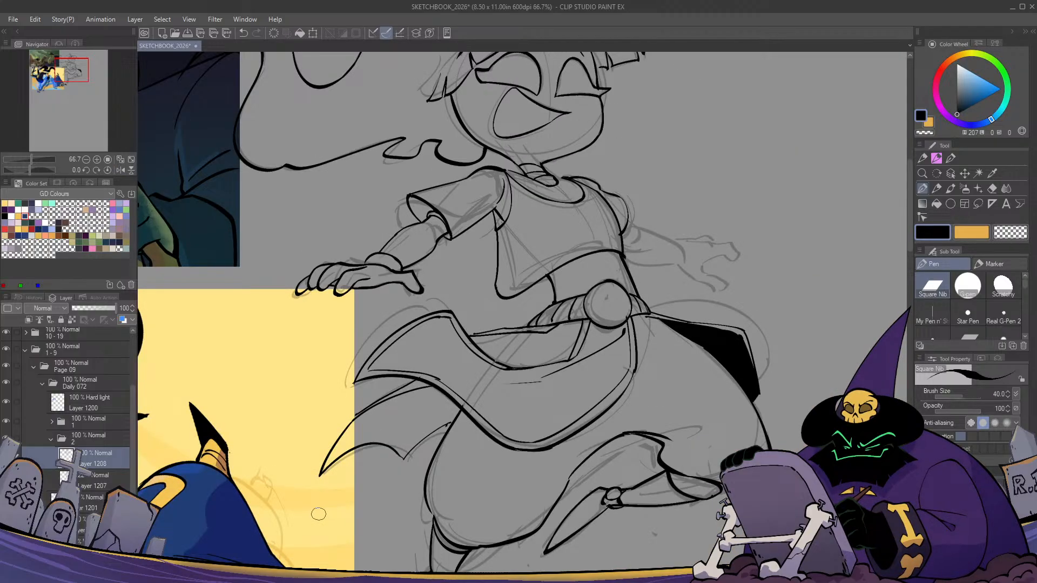
{"action": "key", "text": "c"}
{"action": "key", "text": "c"}
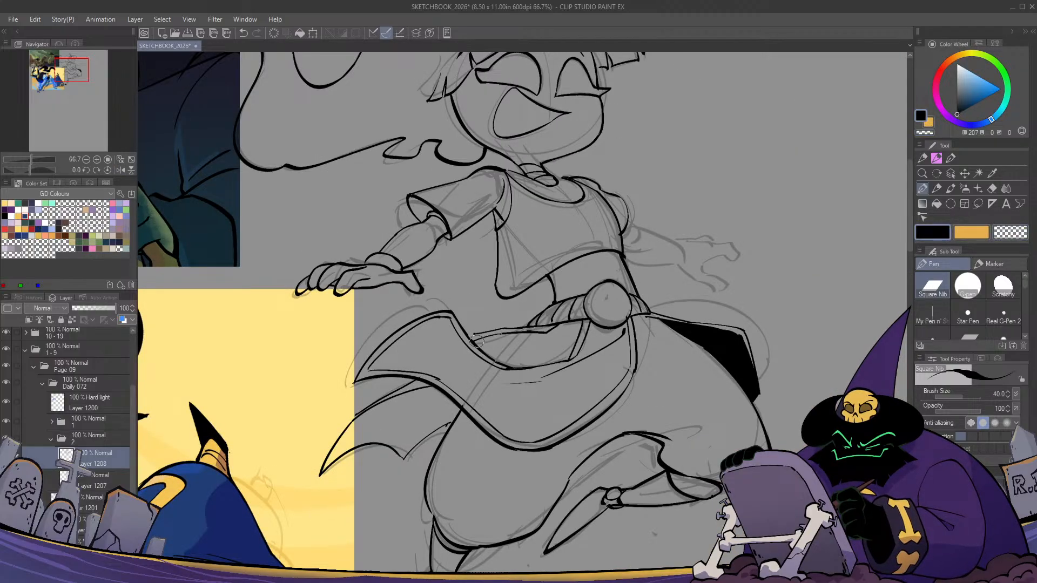
{"action": "left_click_drag", "start_coordinate": [425, 389], "coordinate": [437, 368]}
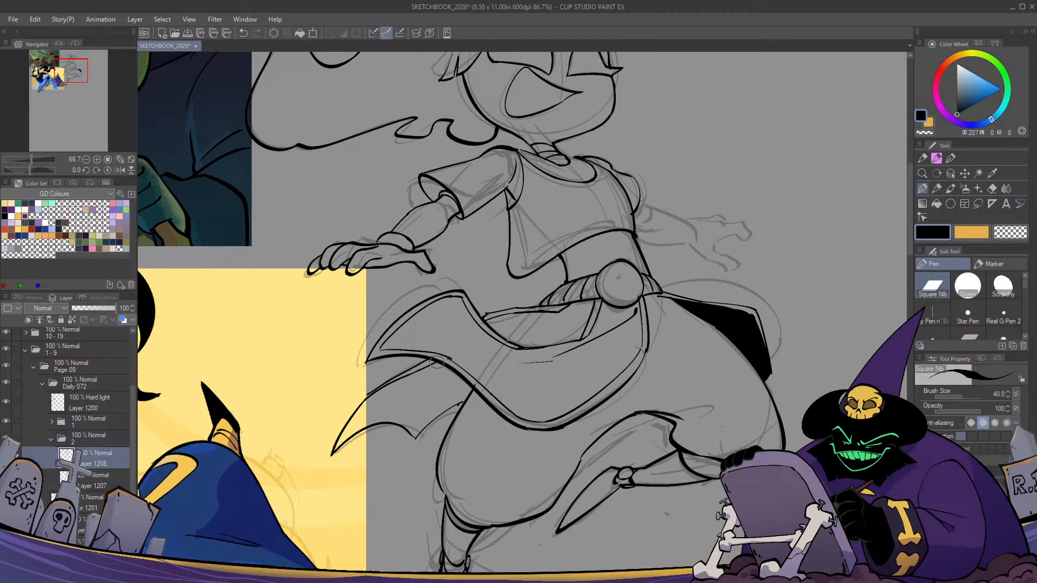
{"action": "key", "text": "h"}
{"action": "key", "text": "h"}
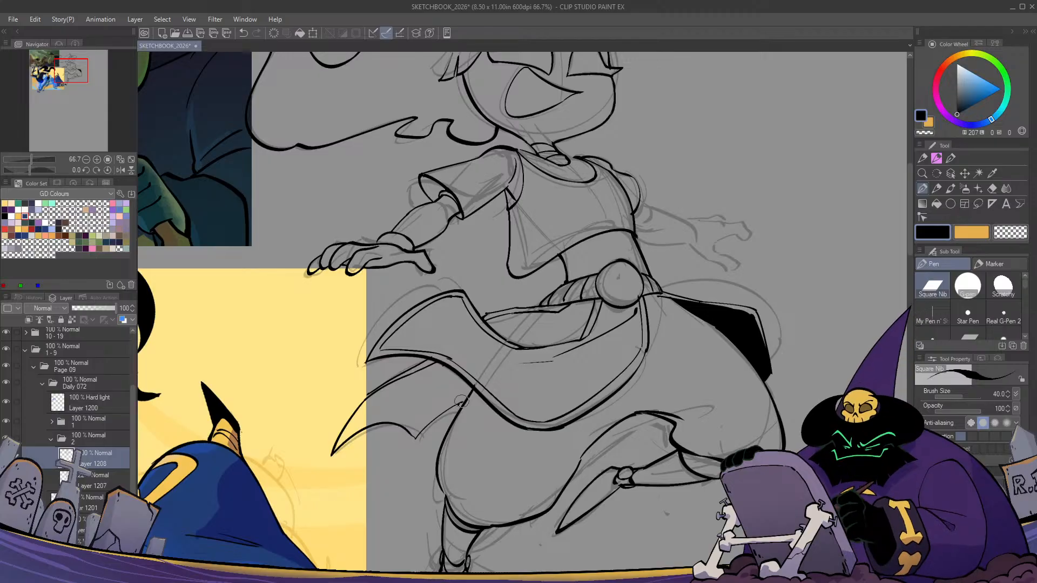
Erase the black fill from the rear flap, keeping its outline, and check the shape in mirrored view
{"action": "scroll", "coordinate": [463, 401], "scroll_direction": "right", "scroll_amount": 5}
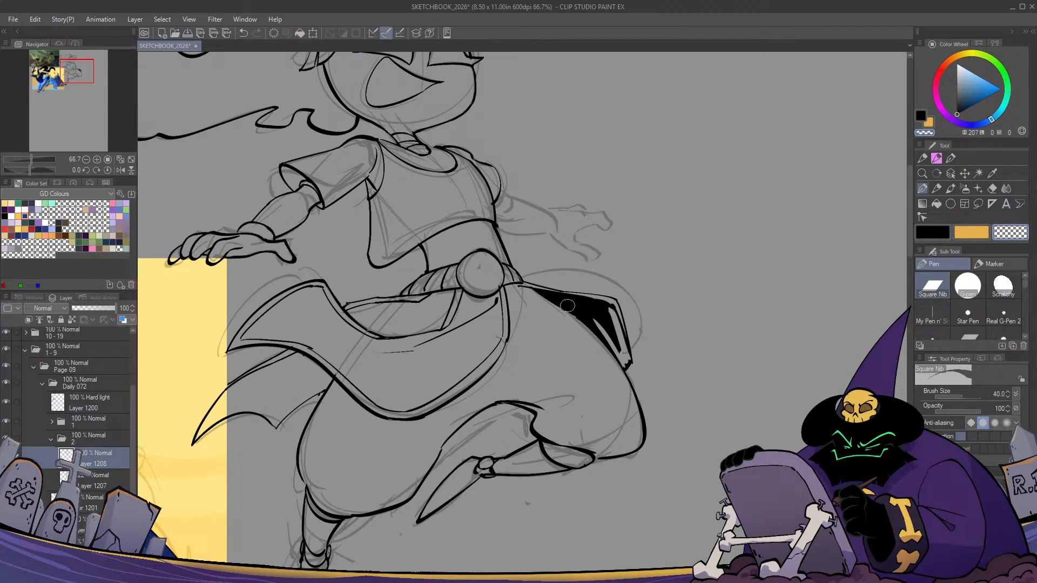
{"action": "mouse_move", "coordinate": [539, 291]}
{"action": "left_mouse_down"}
{"action": "mouse_move", "coordinate": [619, 354]}
{"action": "mouse_move", "coordinate": [608, 314]}
{"action": "left_mouse_up"}
{"action": "mouse_move", "coordinate": [548, 296]}
{"action": "left_mouse_down"}
{"action": "mouse_move", "coordinate": [607, 310]}
{"action": "mouse_move", "coordinate": [605, 325]}
{"action": "mouse_move", "coordinate": [556, 297]}
{"action": "mouse_move", "coordinate": [600, 318]}
{"action": "left_mouse_up"}
{"action": "left_click_drag", "start_coordinate": [624, 367], "coordinate": [628, 360]}
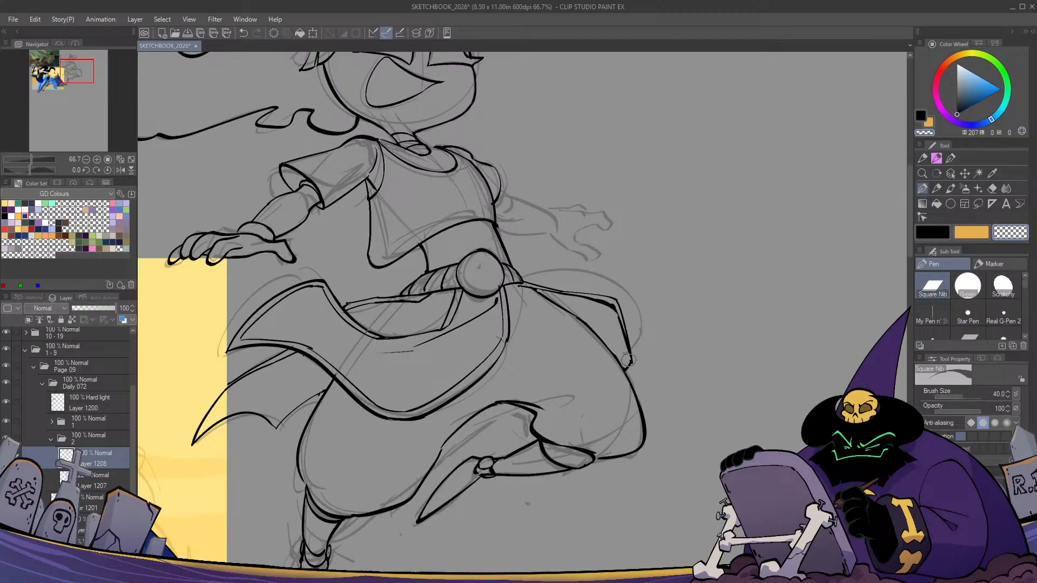
{"action": "key", "text": "h"}
{"action": "key", "text": "h"}
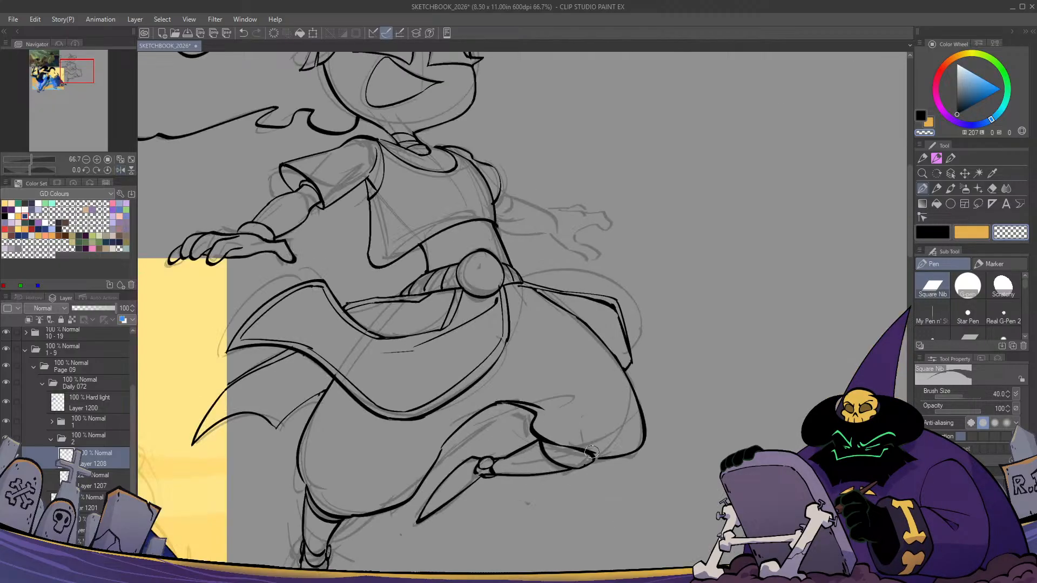
Erase the rear flap's inner trim line and re-ink it along the outer corner, checking it in mirrored view
{"action": "mouse_move", "coordinate": [591, 300]}
{"action": "left_mouse_down"}
{"action": "mouse_move", "coordinate": [609, 308]}
{"action": "mouse_move", "coordinate": [626, 354]}
{"action": "left_mouse_up"}
{"action": "key", "text": "c"}
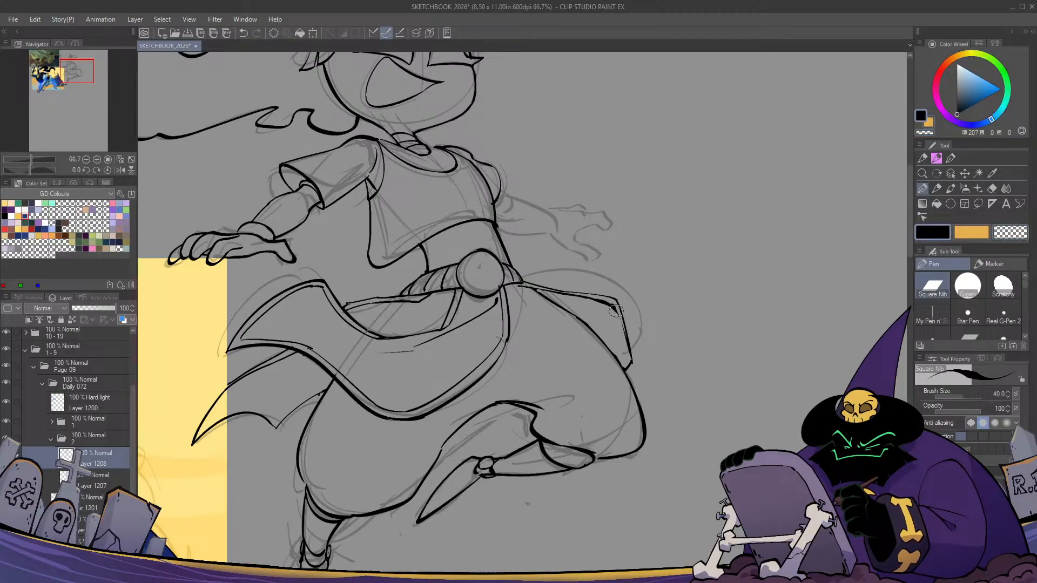
{"action": "mouse_move", "coordinate": [617, 309]}
{"action": "left_mouse_down"}
{"action": "mouse_move", "coordinate": [640, 520]}
{"action": "mouse_move", "coordinate": [625, 549]}
{"action": "mouse_move", "coordinate": [568, 549]}
{"action": "left_mouse_up"}
{"action": "key", "text": "h"}
{"action": "key", "text": "h"}
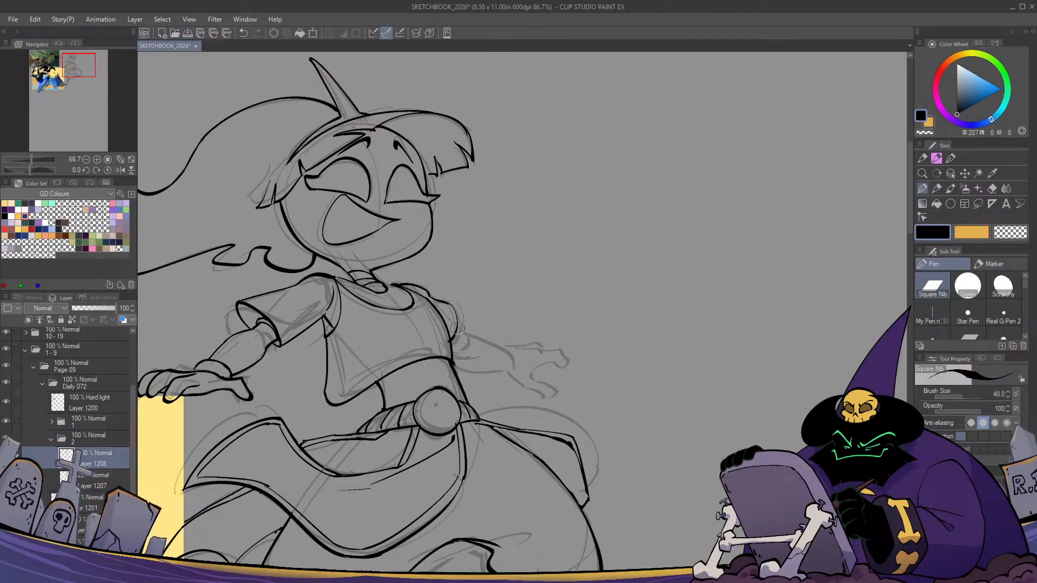
Ink the upper and lower edges of the far forearm from the sleeve to the wrist, checking them in mirrored view
{"action": "left_click_drag", "start_coordinate": [460, 335], "coordinate": [509, 358]}
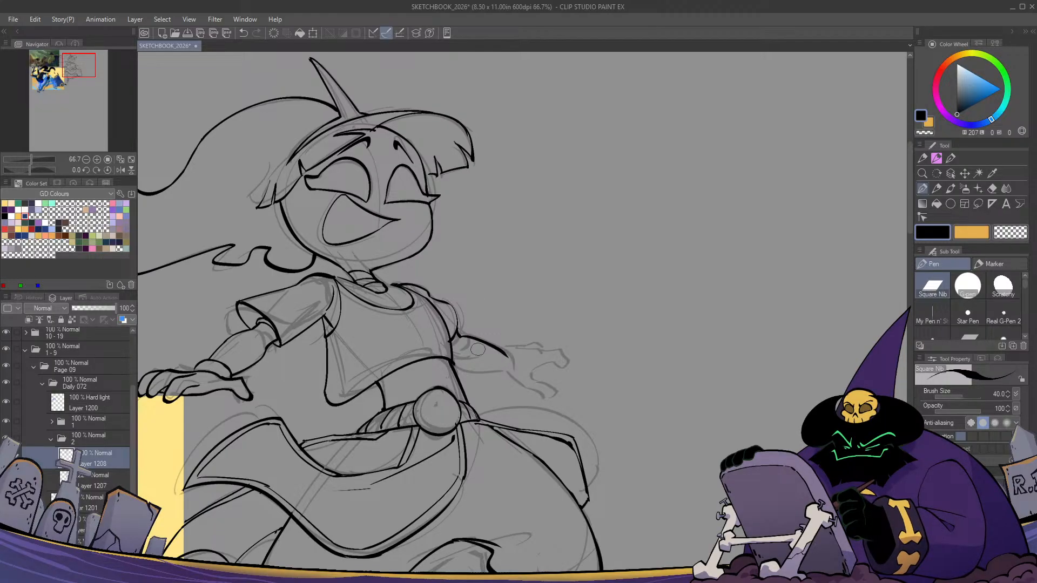
{"action": "key", "text": "ctrl+z"}
{"action": "mouse_move", "coordinate": [459, 335]}
{"action": "left_mouse_down"}
{"action": "mouse_move", "coordinate": [512, 367]}
{"action": "mouse_move", "coordinate": [517, 358]}
{"action": "mouse_move", "coordinate": [496, 368]}
{"action": "mouse_move", "coordinate": [517, 372]}
{"action": "left_mouse_up"}
{"action": "key", "text": "ctrl+z"}
{"action": "key", "text": "ctrl+z"}
{"action": "key", "text": "h"}
{"action": "key", "text": "h"}
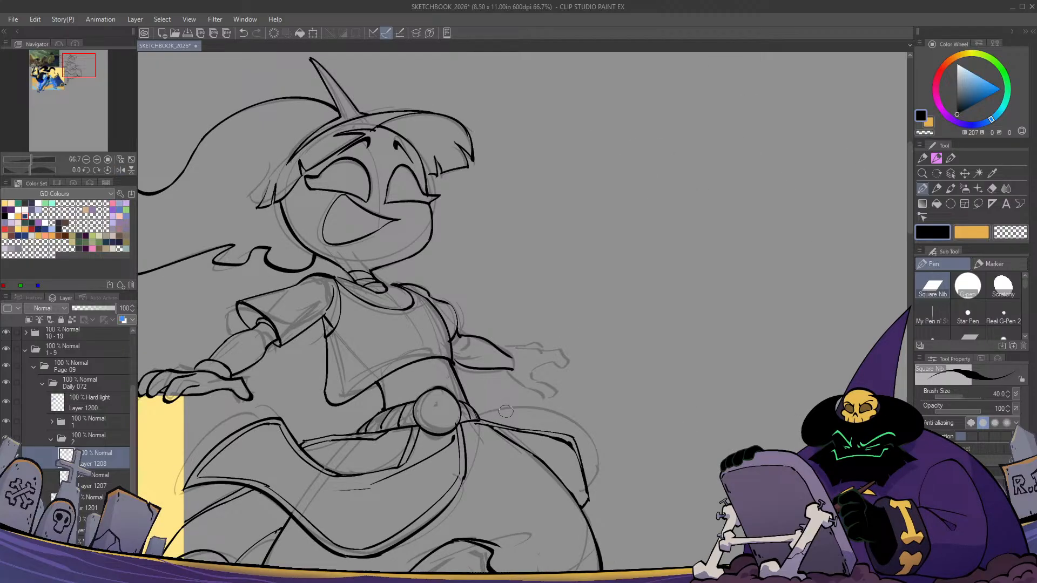
{"action": "scroll", "coordinate": [457, 362], "scroll_direction": "down", "scroll_amount": 1}
{"action": "key", "text": "h"}
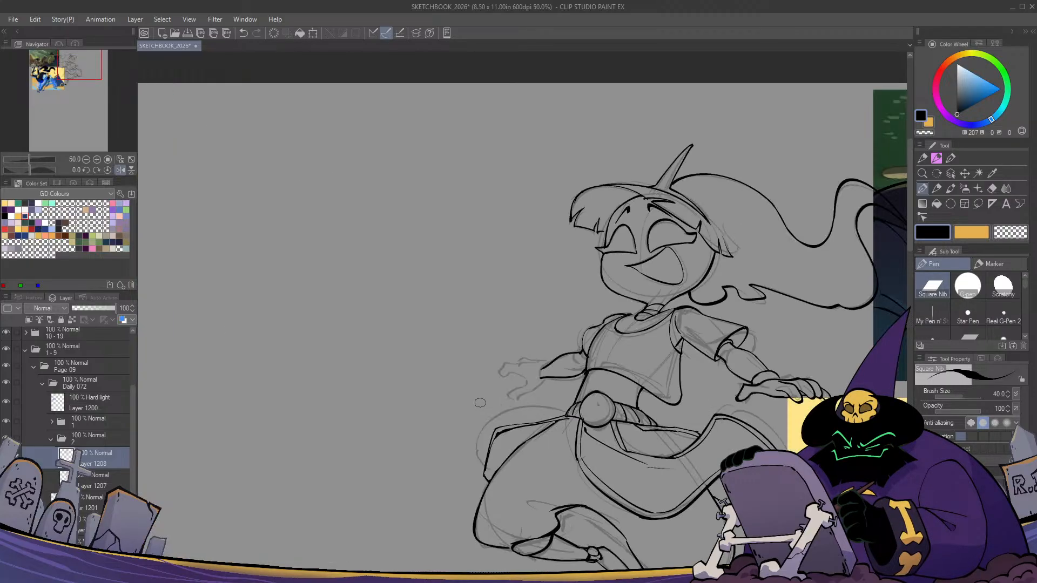
{"action": "key", "text": "h"}
{"action": "scroll", "coordinate": [512, 403], "scroll_direction": "up", "scroll_amount": 1}
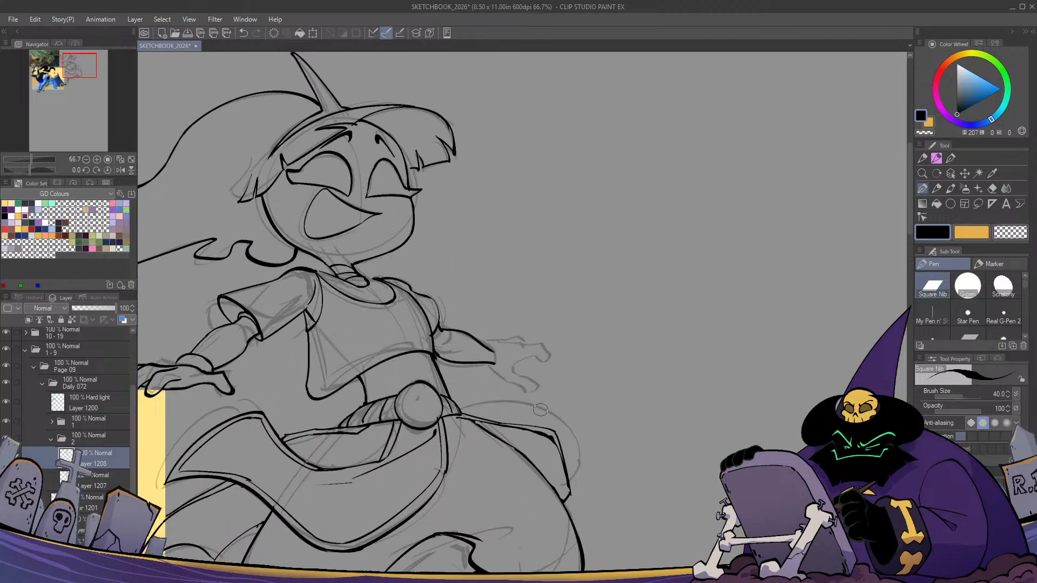
Ink a rounded cuff around the far wrist and erase the overlapping ink inside it
{"action": "left_click_drag", "start_coordinate": [512, 403], "coordinate": [486, 393]}
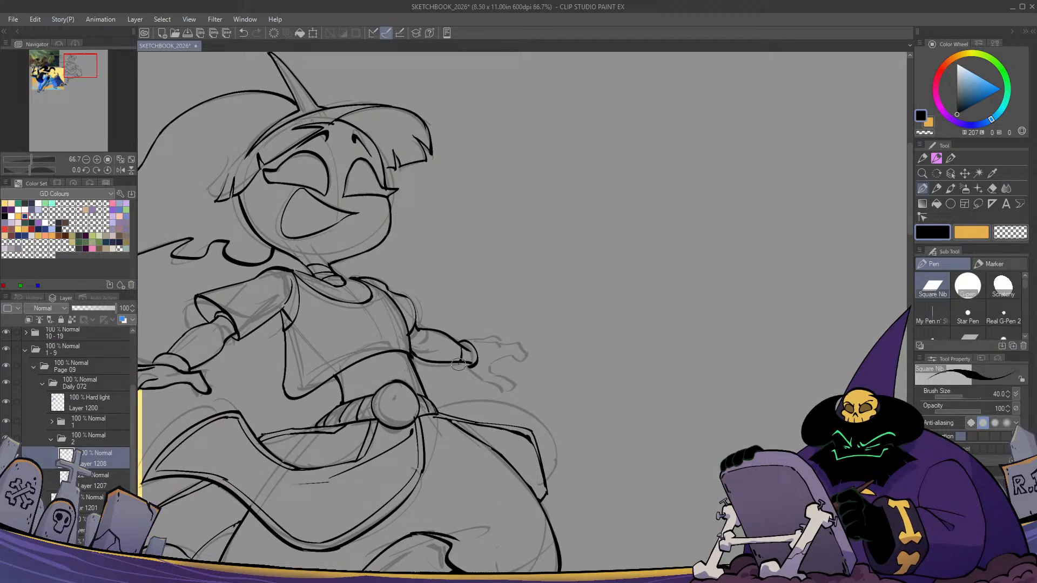
{"action": "key", "text": "c"}
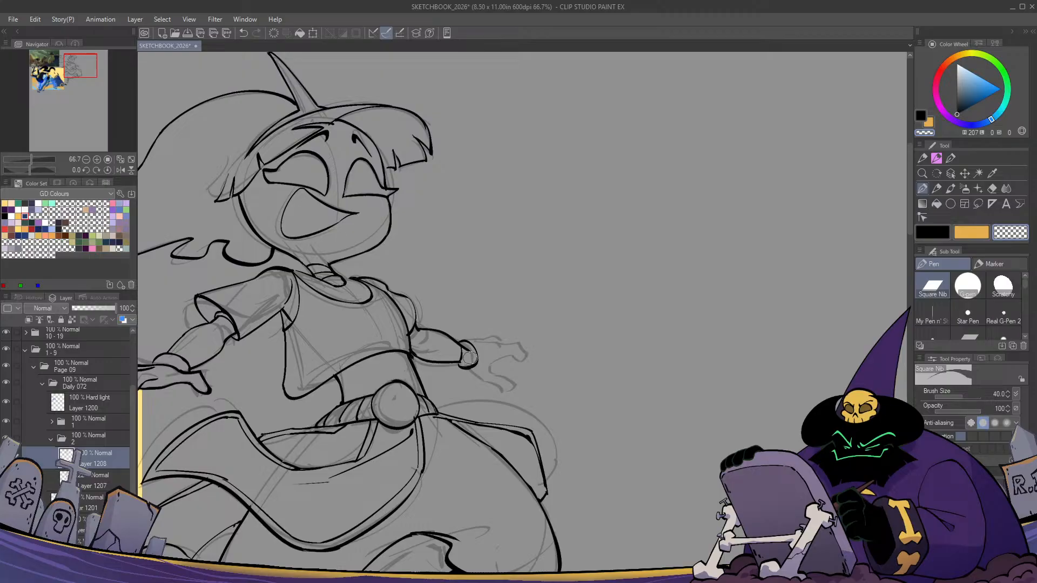
{"action": "key", "text": "c"}
Ink the far hand's thumb, palm edge and outstretched fingers over the sketch
{"action": "mouse_move", "coordinate": [461, 342]}
{"action": "left_mouse_down"}
{"action": "mouse_move", "coordinate": [460, 364]}
{"action": "mouse_move", "coordinate": [496, 368]}
{"action": "left_mouse_up"}
{"action": "key", "text": "h"}
{"action": "key", "text": "h"}
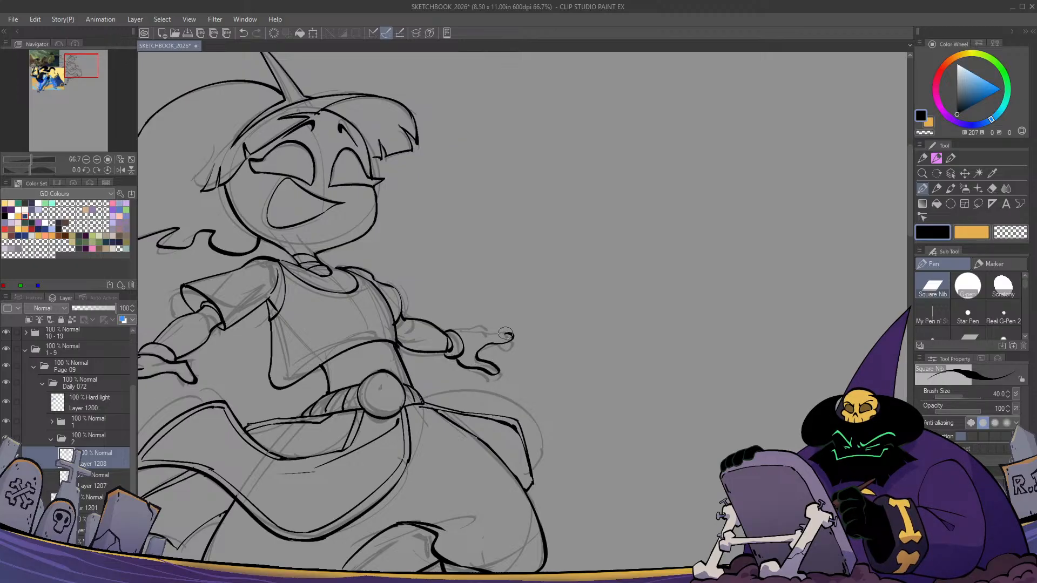
{"action": "mouse_move", "coordinate": [485, 338]}
{"action": "left_mouse_down"}
{"action": "mouse_move", "coordinate": [464, 331]}
{"action": "mouse_move", "coordinate": [488, 344]}
{"action": "left_mouse_up"}
{"action": "key", "text": "ctrl+z"}
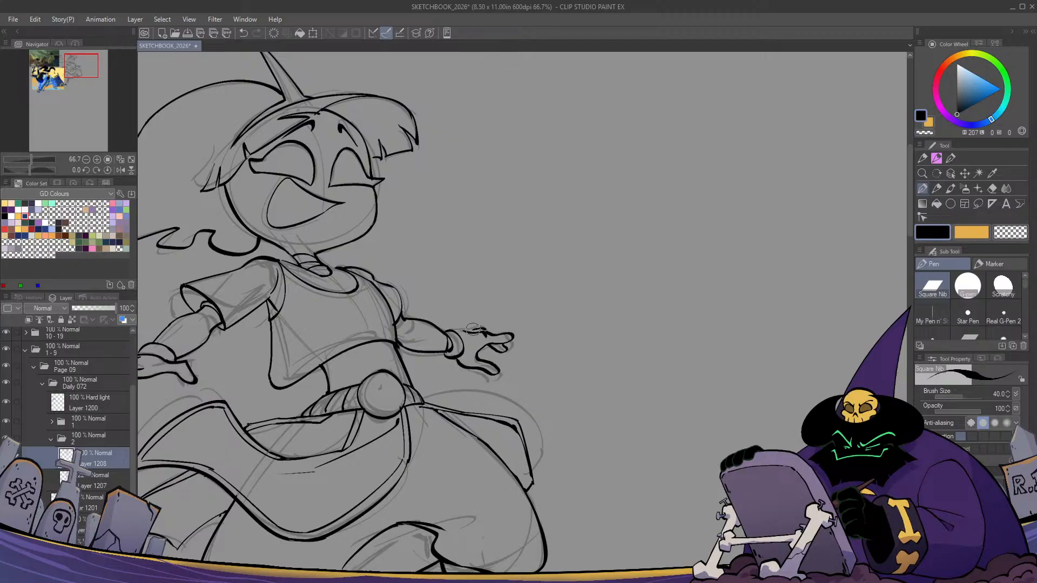
Ink the back of the far hand near the knuckles and review the whole figure in mirrored view
{"action": "key", "text": "h"}
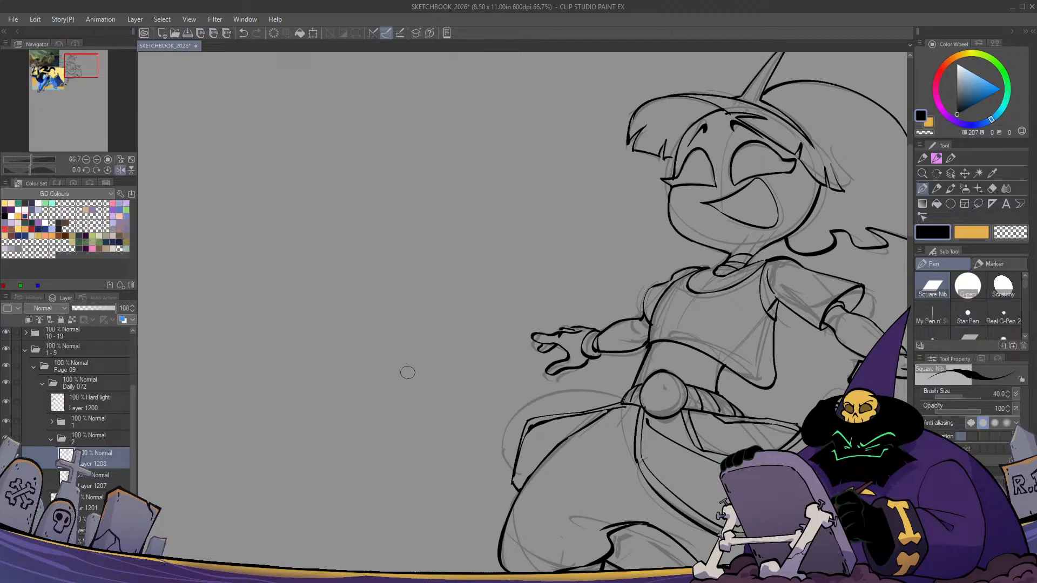
{"action": "key", "text": "h"}
{"action": "left_click_drag", "start_coordinate": [482, 330], "coordinate": [468, 331]}
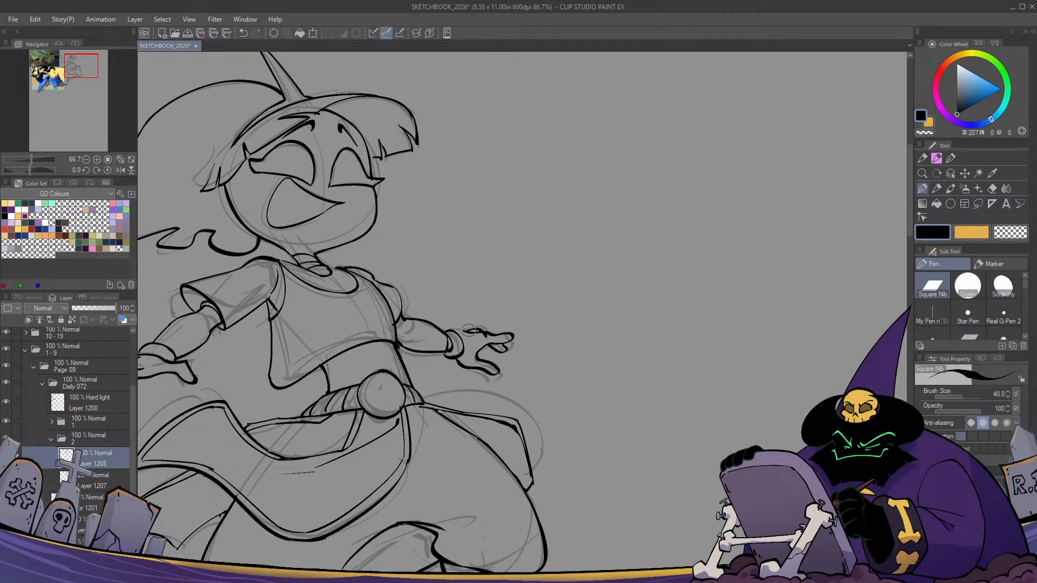
{"action": "key", "text": "h"}
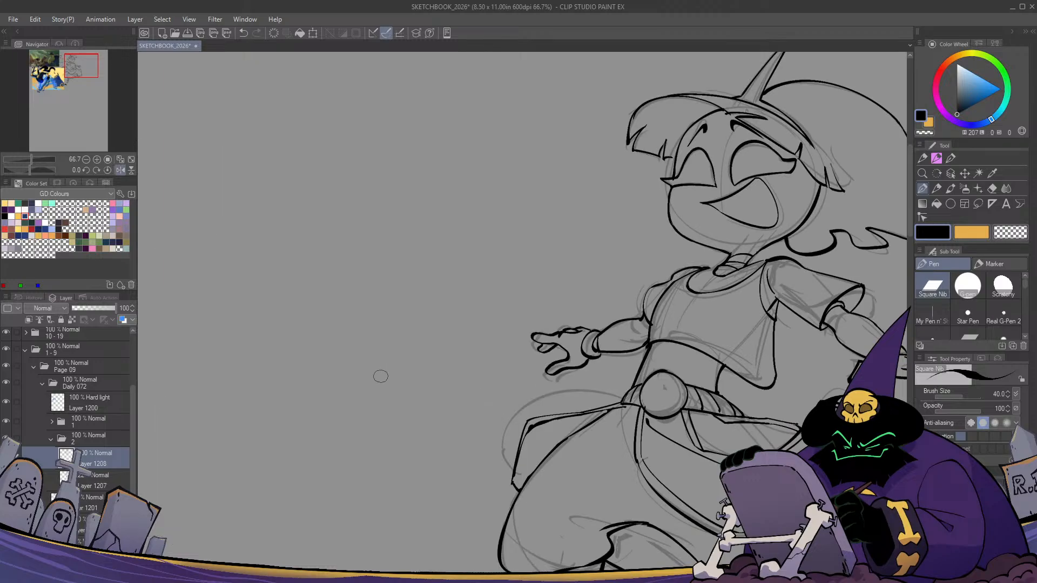
{"action": "key", "text": "h"}
{"action": "scroll", "coordinate": [381, 376], "scroll_direction": "down", "scroll_amount": 2}
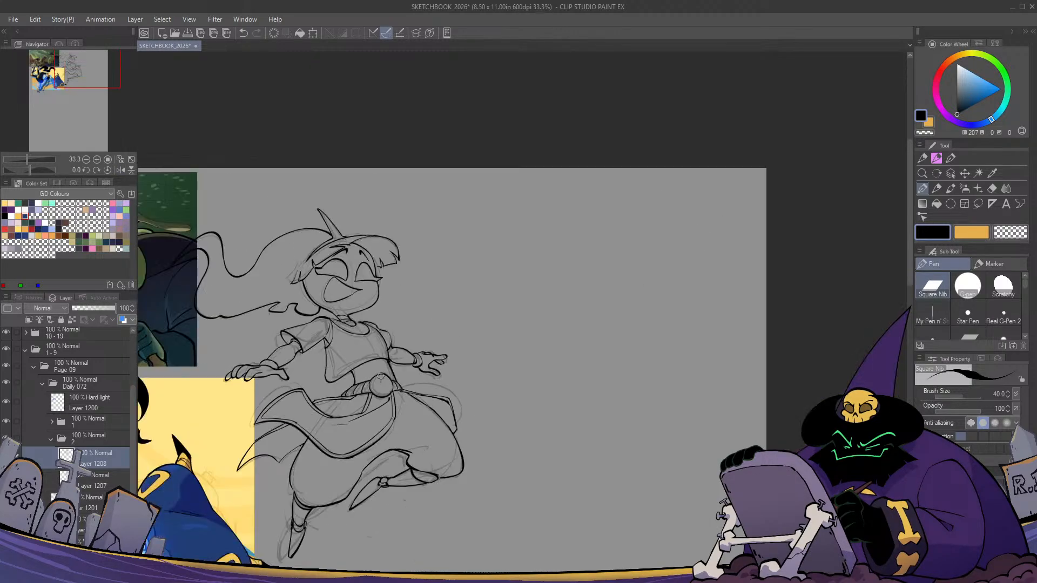
{"action": "key", "text": "h"}
{"action": "key", "text": "h"}
{"action": "left_click_drag", "start_coordinate": [380, 376], "coordinate": [523, 329]}
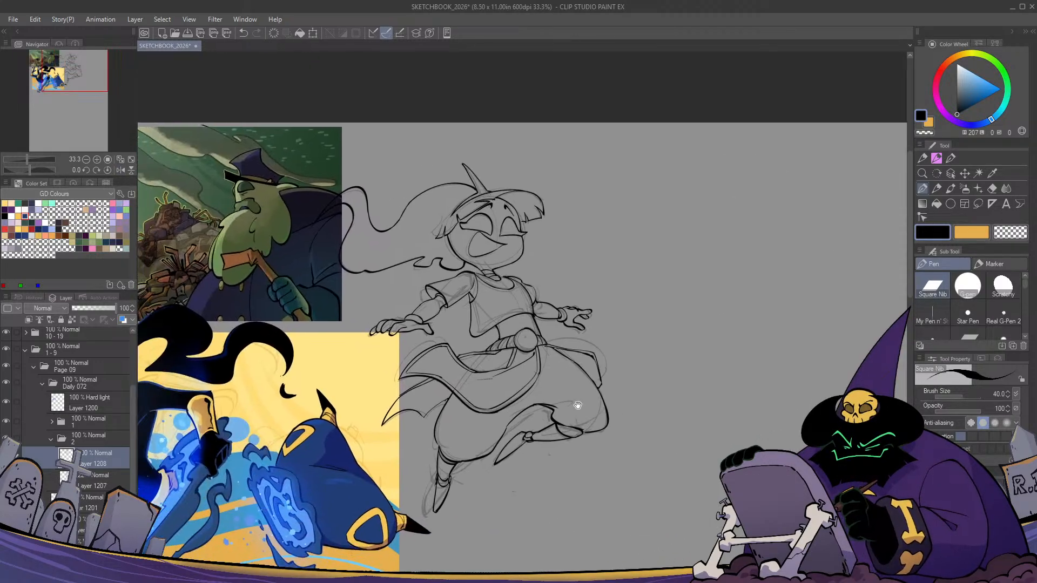
{"action": "scroll", "coordinate": [576, 402], "scroll_direction": "up", "scroll_amount": 1}
{"action": "scroll", "coordinate": [435, 328], "scroll_direction": "up", "scroll_amount": 1}
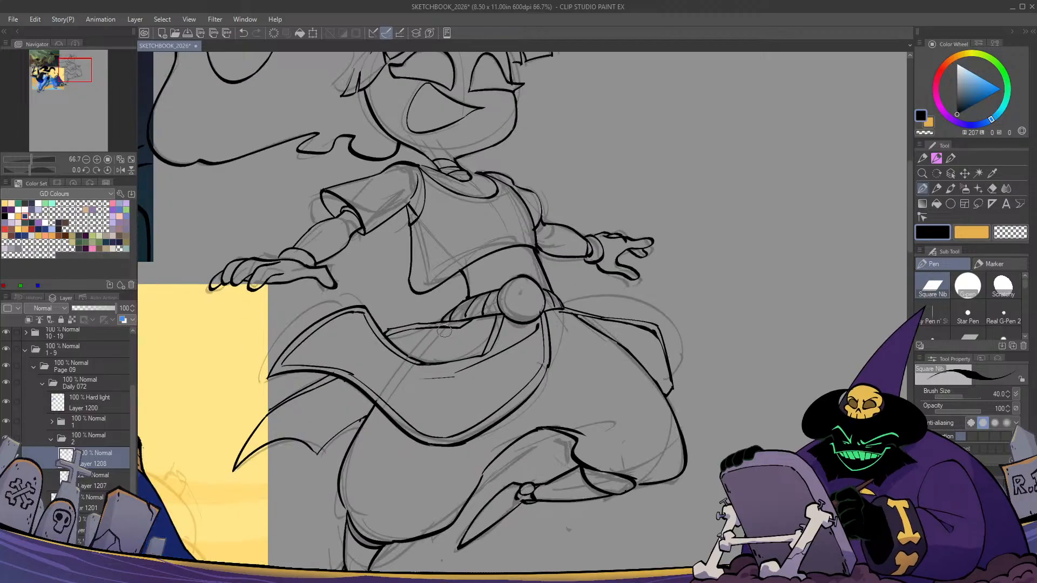
{"action": "left_click_drag", "start_coordinate": [409, 354], "coordinate": [446, 324]}
{"action": "key", "text": "ctrl+z"}
{"action": "key", "text": "ctrl+z"}
{"action": "key", "text": "ctrl+z"}
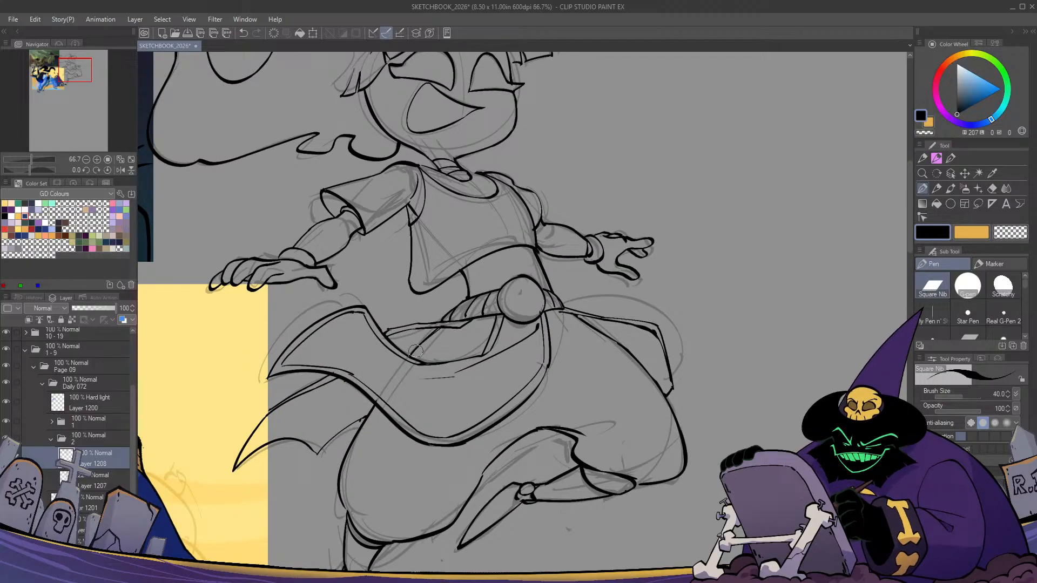
Add a layer beneath the line art, set the line art as the reference layer, and pick a light lavender grey for filling
{"action": "key", "text": "h"}
{"action": "key", "text": "h"}
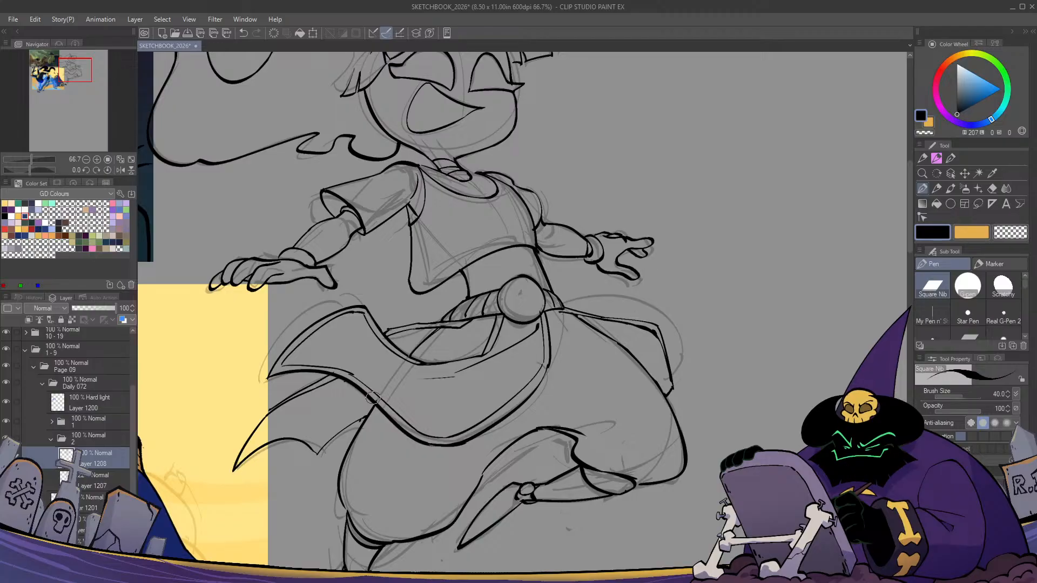
{"action": "scroll", "coordinate": [574, 418], "scroll_direction": "down", "scroll_amount": 1}
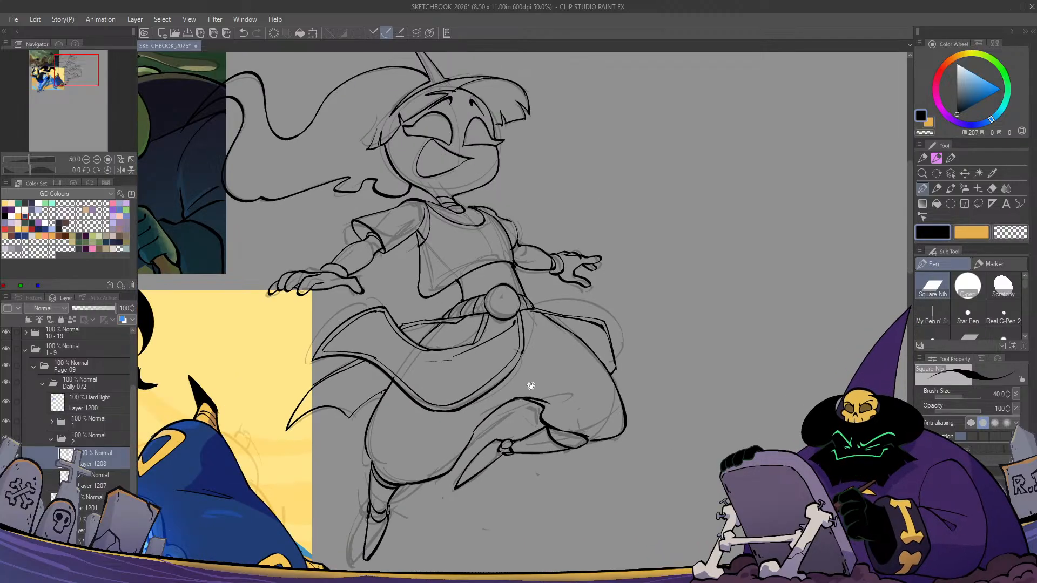
{"action": "left_click", "coordinate": [86, 479]}
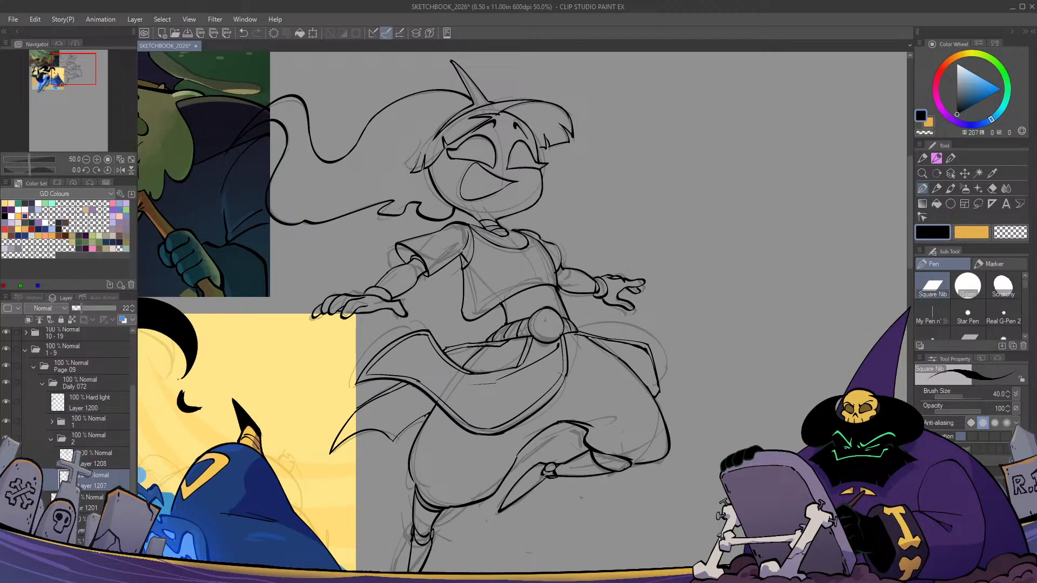
{"action": "key", "text": "ctrl+shift+n"}
{"action": "left_click", "coordinate": [90, 464]}
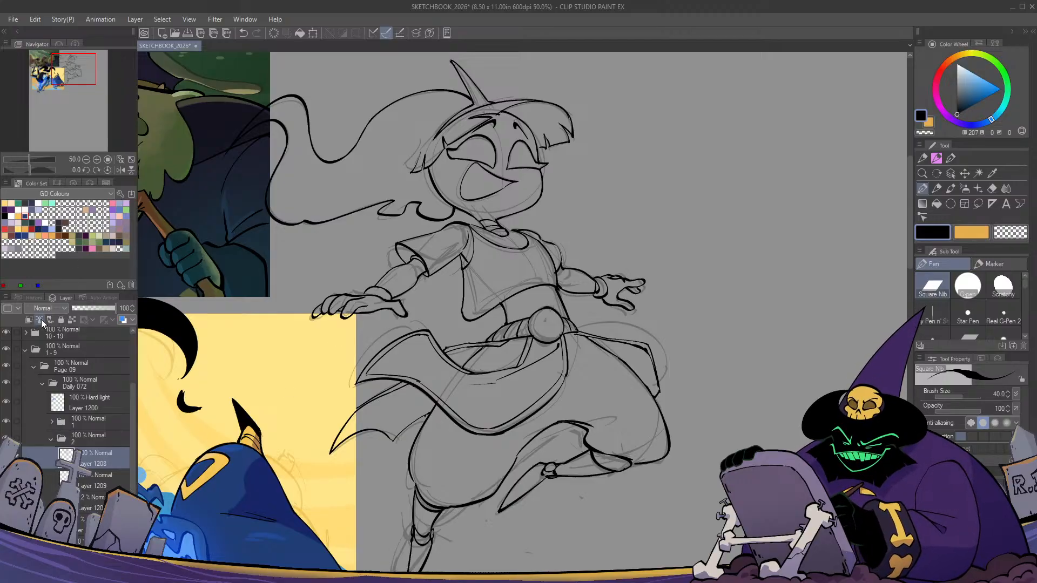
{"action": "left_click", "coordinate": [97, 475]}
{"action": "left_click", "coordinate": [11, 247]}
{"action": "key", "text": "g"}
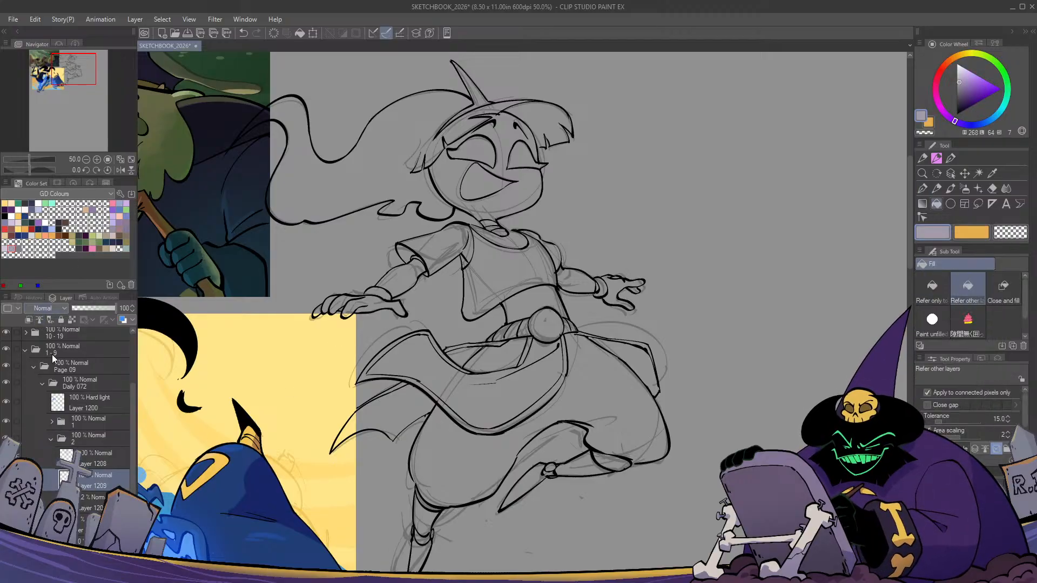
Choose the gap-closing enclose fill sub tool and place it ahead of Paint unfilled areas
{"action": "key", "text": "ctrl+minus"}
{"action": "left_click_drag", "start_coordinate": [542, 362], "coordinate": [563, 356]}
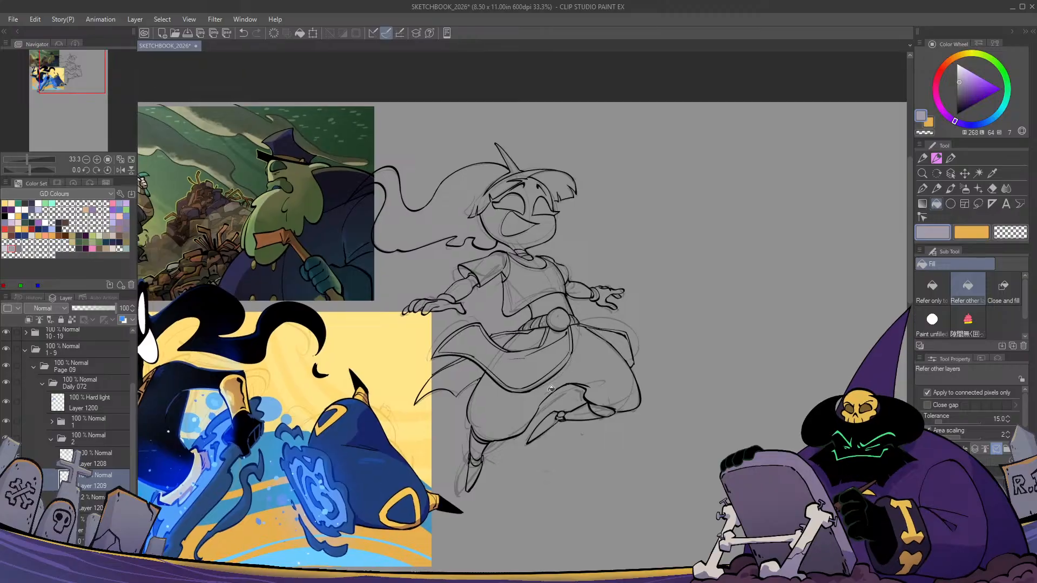
{"action": "left_click_drag", "start_coordinate": [615, 390], "coordinate": [601, 375]}
{"action": "scroll", "coordinate": [603, 395], "scroll_direction": "up", "scroll_amount": 1}
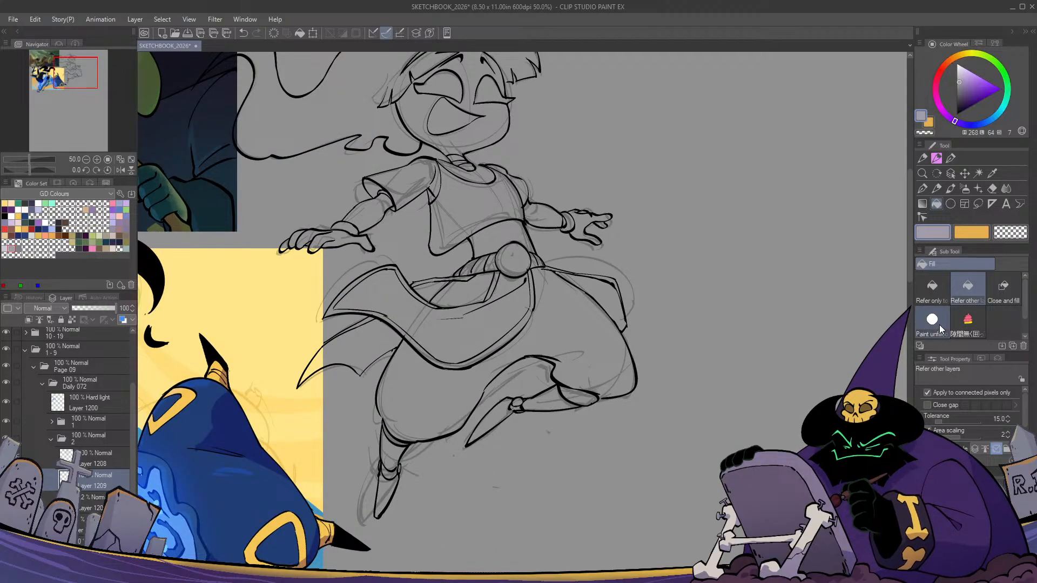
{"action": "left_click", "coordinate": [962, 326]}
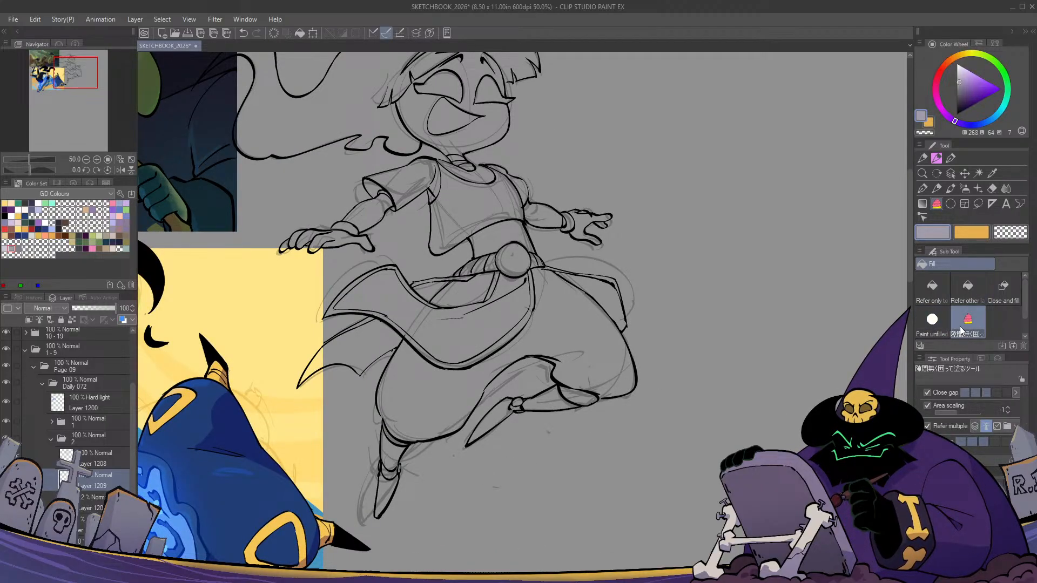
{"action": "left_click_drag", "start_coordinate": [961, 330], "coordinate": [930, 331]}
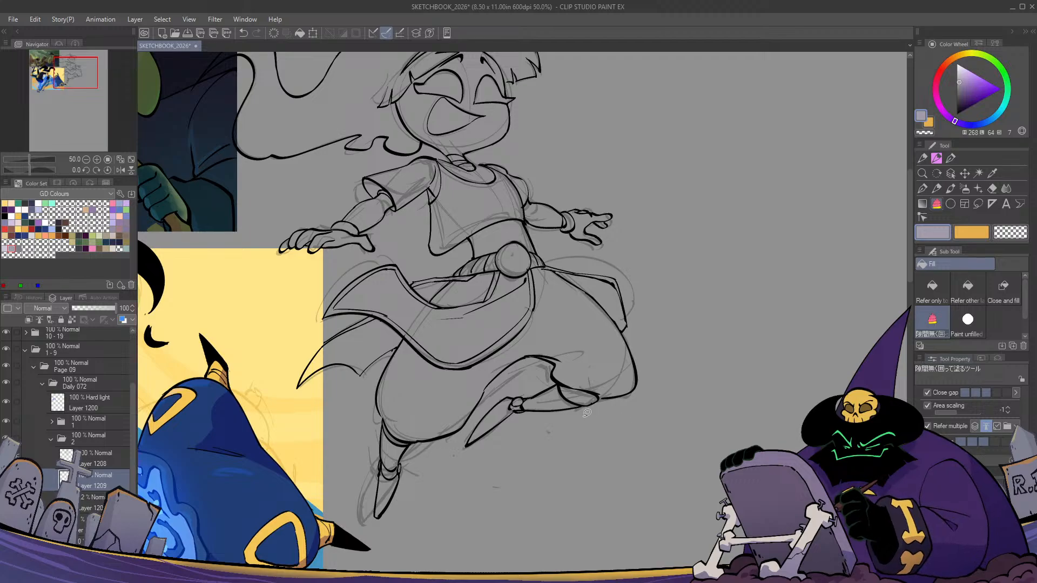
Enclose the inked legs, body, head and hair to fill the whole figure with flat lavender grey on the new layer
{"action": "mouse_move", "coordinate": [533, 448]}
{"action": "left_mouse_down"}
{"action": "mouse_move", "coordinate": [467, 436]}
{"action": "mouse_move", "coordinate": [522, 390]}
{"action": "mouse_move", "coordinate": [508, 434]}
{"action": "mouse_move", "coordinate": [665, 353]}
{"action": "left_mouse_up"}
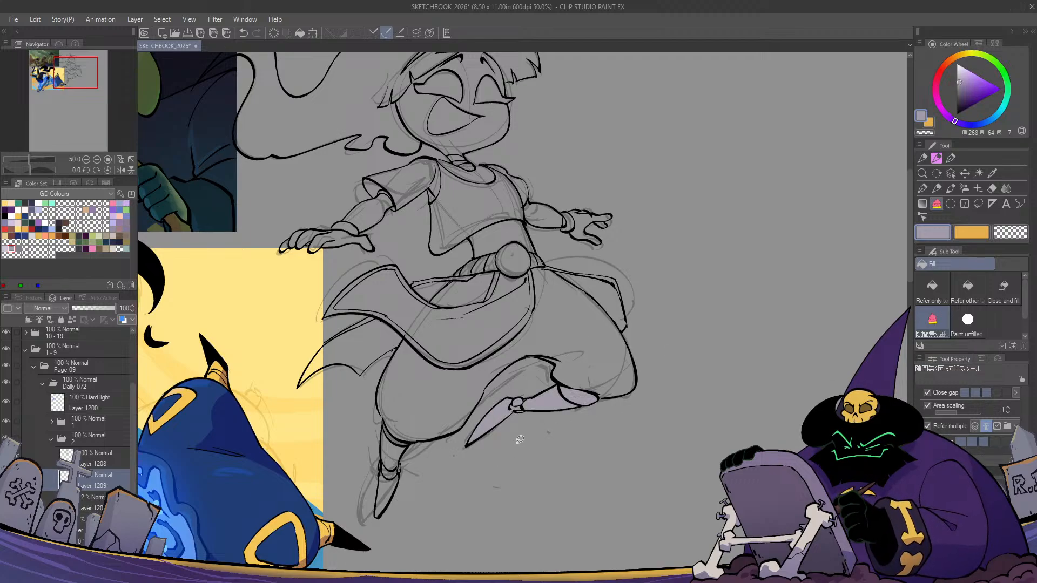
{"action": "mouse_move", "coordinate": [480, 407]}
{"action": "left_mouse_down"}
{"action": "mouse_move", "coordinate": [419, 494]}
{"action": "mouse_move", "coordinate": [353, 413]}
{"action": "mouse_move", "coordinate": [378, 421]}
{"action": "left_mouse_up"}
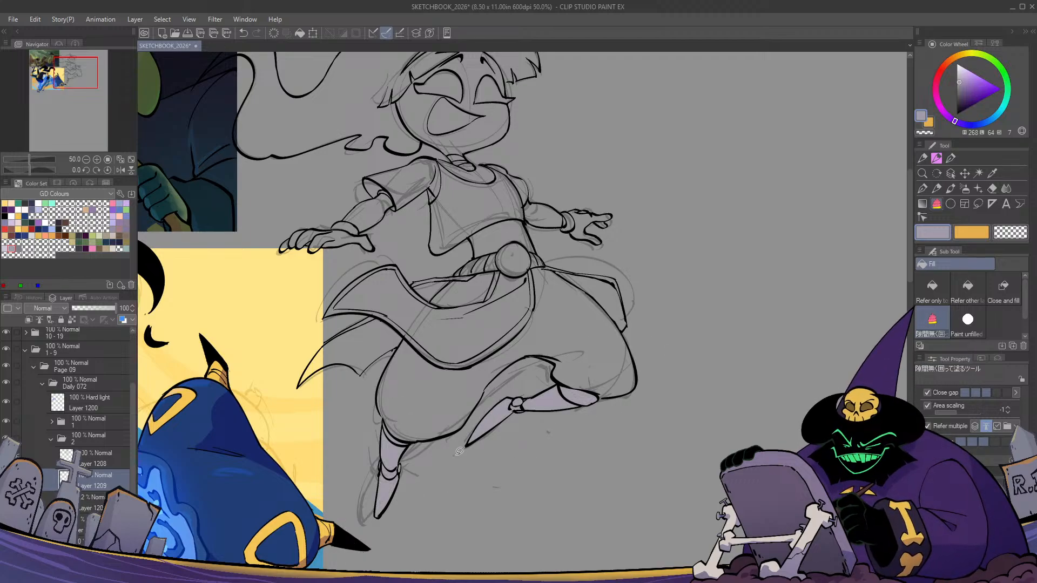
{"action": "mouse_move", "coordinate": [470, 432]}
{"action": "left_mouse_down"}
{"action": "mouse_move", "coordinate": [380, 444]}
{"action": "mouse_move", "coordinate": [381, 361]}
{"action": "mouse_move", "coordinate": [322, 401]}
{"action": "mouse_move", "coordinate": [310, 336]}
{"action": "mouse_move", "coordinate": [330, 323]}
{"action": "mouse_move", "coordinate": [330, 267]}
{"action": "mouse_move", "coordinate": [427, 250]}
{"action": "mouse_move", "coordinate": [441, 264]}
{"action": "mouse_move", "coordinate": [522, 237]}
{"action": "mouse_move", "coordinate": [672, 306]}
{"action": "mouse_move", "coordinate": [649, 416]}
{"action": "mouse_move", "coordinate": [581, 408]}
{"action": "mouse_move", "coordinate": [526, 373]}
{"action": "mouse_move", "coordinate": [465, 431]}
{"action": "left_mouse_up"}
{"action": "mouse_move", "coordinate": [545, 256]}
{"action": "left_mouse_down"}
{"action": "mouse_move", "coordinate": [502, 380]}
{"action": "mouse_move", "coordinate": [417, 392]}
{"action": "mouse_move", "coordinate": [373, 348]}
{"action": "mouse_move", "coordinate": [319, 400]}
{"action": "mouse_move", "coordinate": [268, 338]}
{"action": "mouse_move", "coordinate": [309, 296]}
{"action": "mouse_move", "coordinate": [370, 276]}
{"action": "mouse_move", "coordinate": [266, 306]}
{"action": "mouse_move", "coordinate": [145, 227]}
{"action": "mouse_move", "coordinate": [352, 131]}
{"action": "mouse_move", "coordinate": [548, 135]}
{"action": "mouse_move", "coordinate": [519, 281]}
{"action": "mouse_move", "coordinate": [640, 382]}
{"action": "mouse_move", "coordinate": [551, 385]}
{"action": "left_mouse_up"}
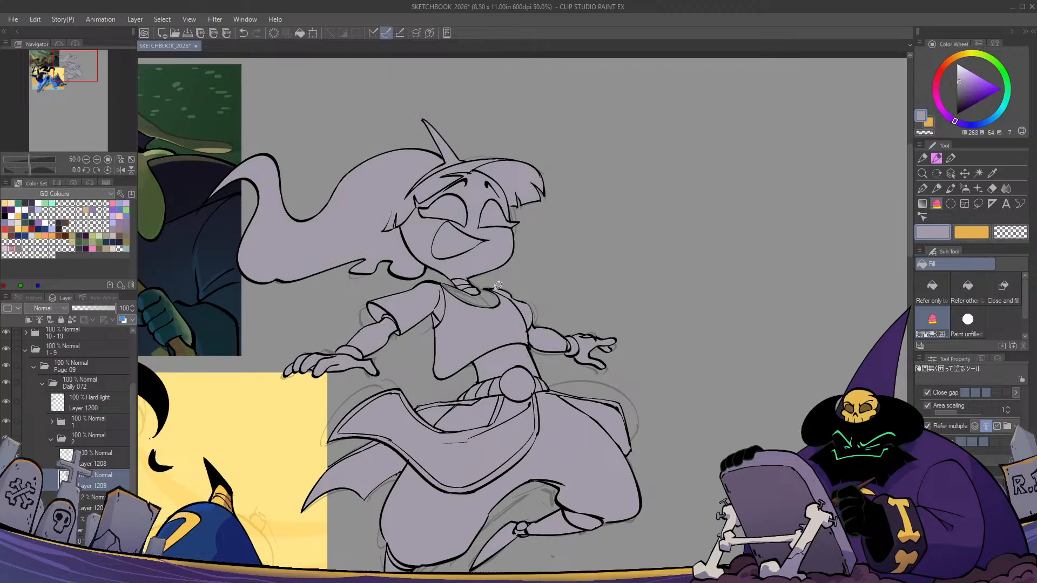
Ink a short black line on the line art layer to close the neckline gap beside the neck, checking it in mirrored view
{"action": "scroll", "coordinate": [494, 289], "scroll_direction": "up", "scroll_amount": 3}
{"action": "key", "text": "p"}
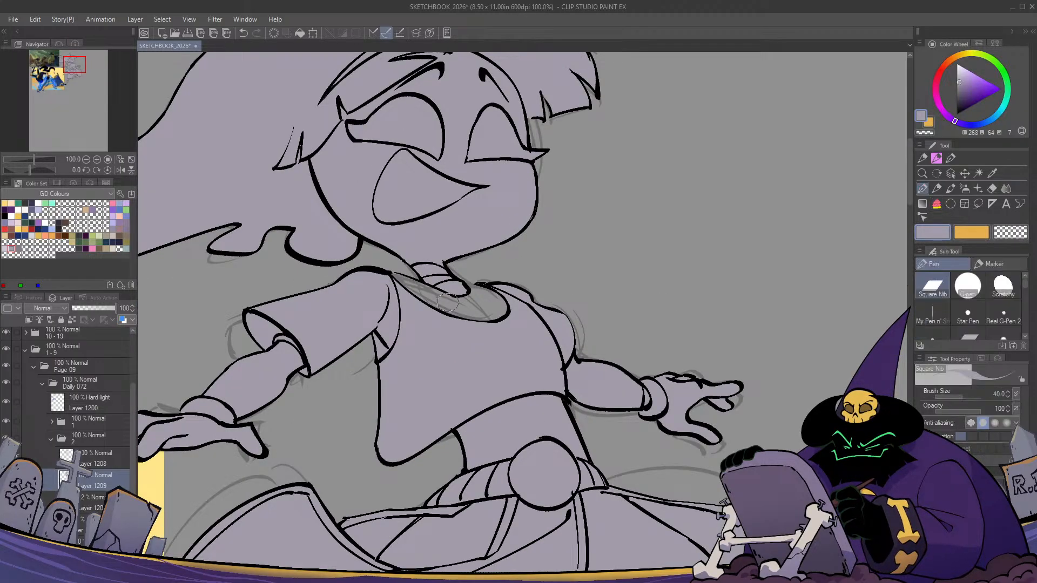
{"action": "key", "text": "c"}
{"action": "key", "text": "c"}
{"action": "key", "text": "x"}
{"action": "left_click_drag", "start_coordinate": [978, 88], "coordinate": [956, 116]}
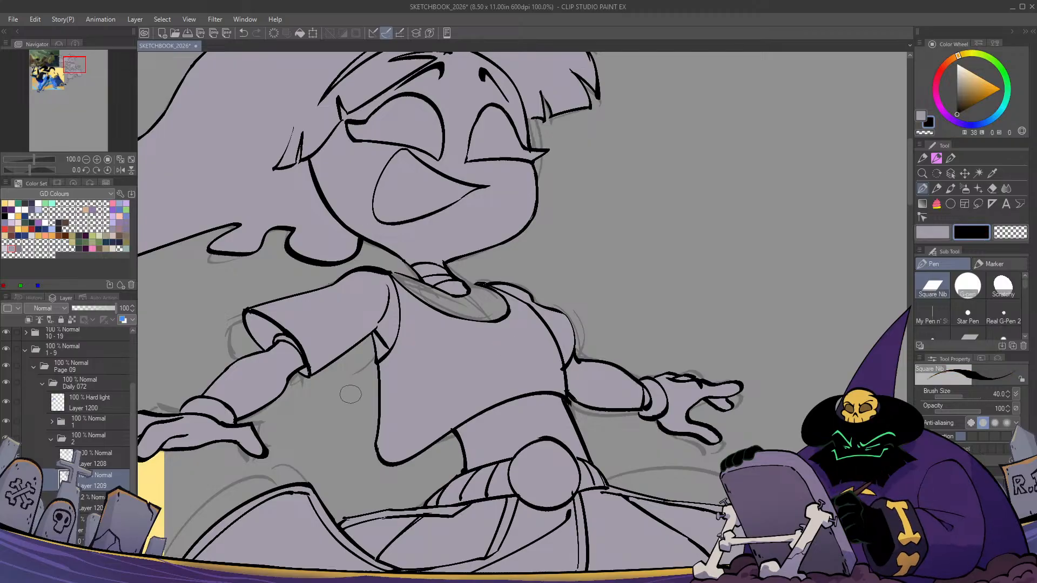
{"action": "left_click", "coordinate": [94, 458]}
{"action": "left_click_drag", "start_coordinate": [481, 285], "coordinate": [469, 291]}
{"action": "key", "text": "ctrl+z"}
{"action": "key", "text": "h"}
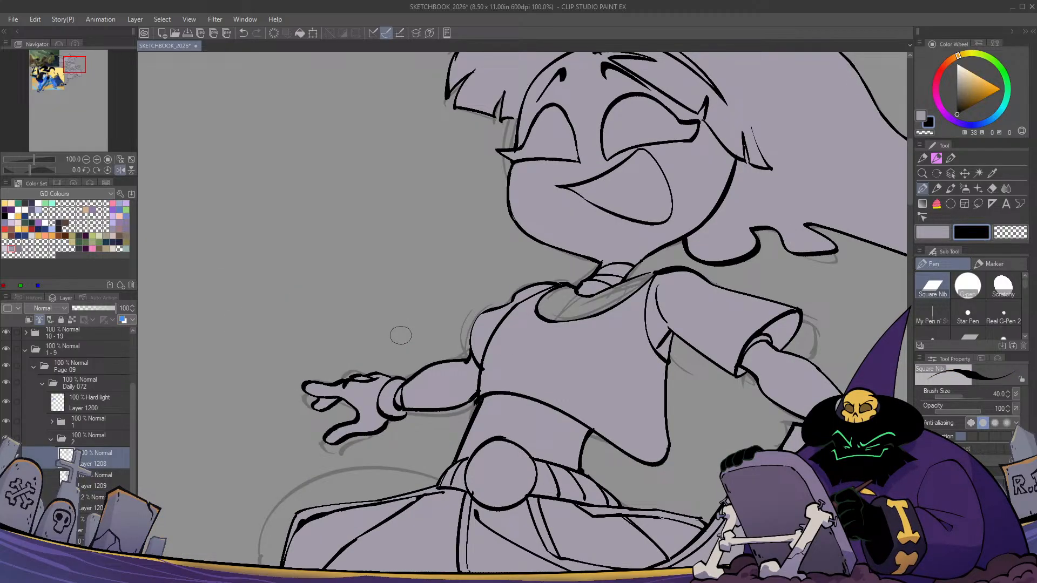
{"action": "key", "text": "h"}
{"action": "key", "text": "ctrl+minus"}
{"action": "key", "text": "h"}
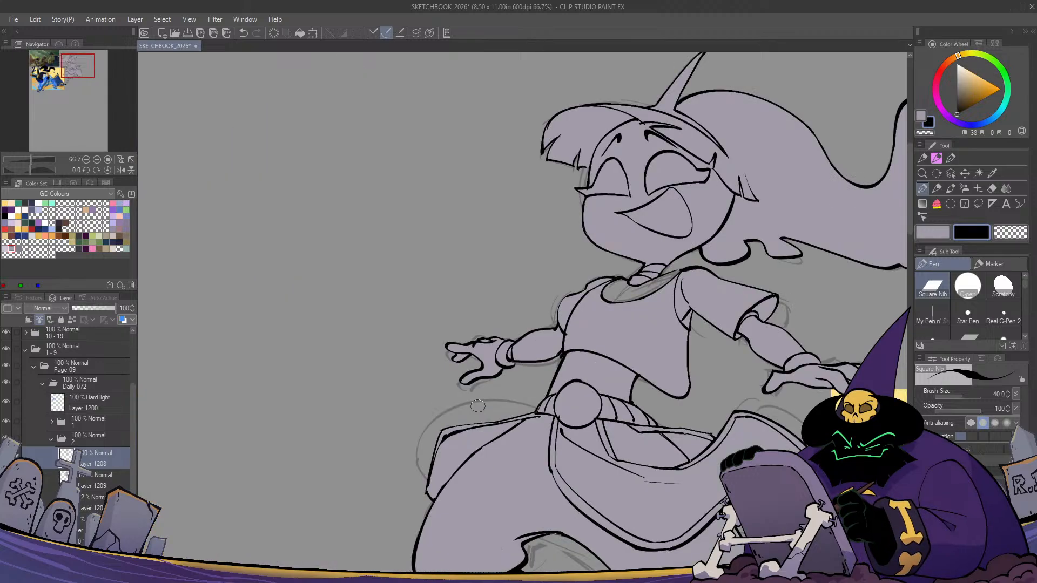
{"action": "key", "text": "h"}
Fill the unfilled neckline area with lavender grey on the flat base layer and check the figure in mirrored view
{"action": "left_click", "coordinate": [108, 473]}
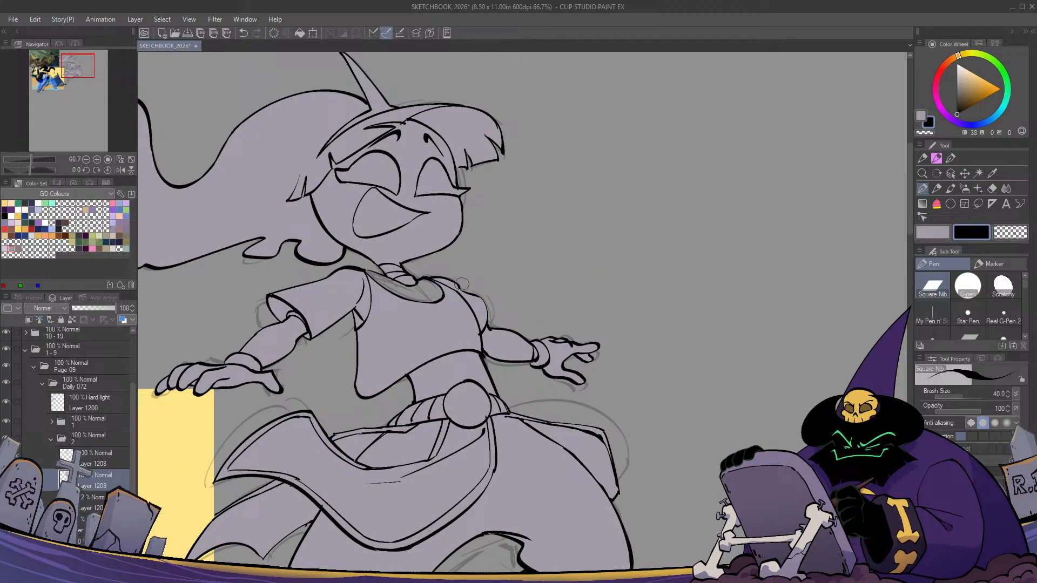
{"action": "key", "text": "x"}
{"action": "key", "text": "g"}
{"action": "left_click", "coordinate": [463, 277]}
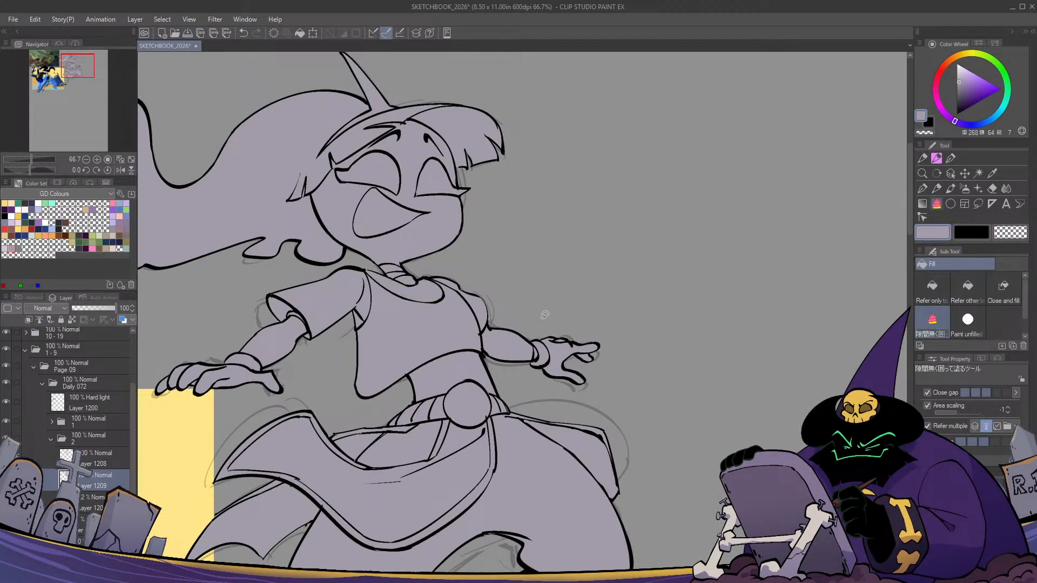
{"action": "key", "text": "h"}
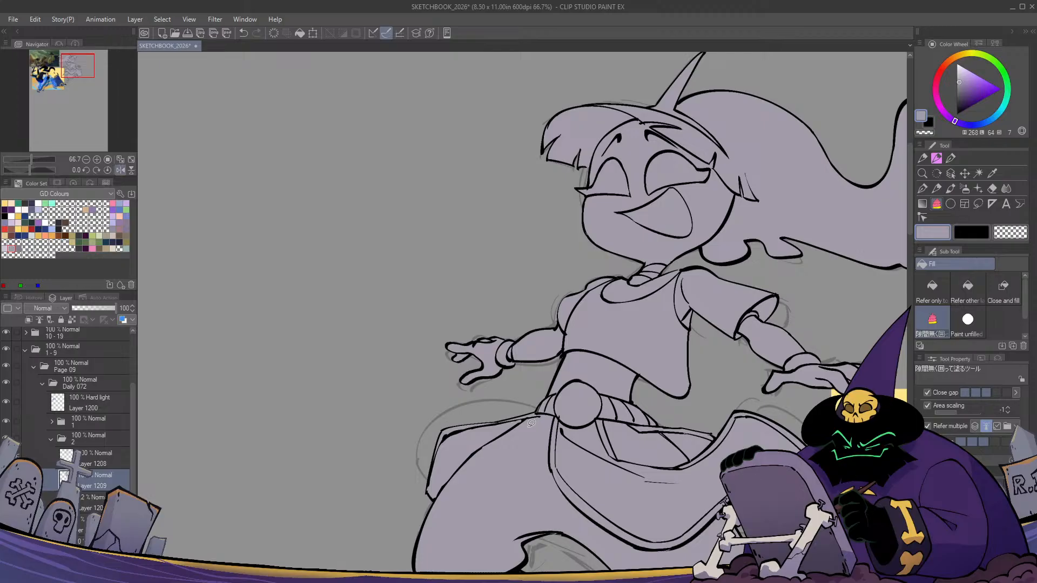
{"action": "key", "text": "h"}
{"action": "key", "text": "ctrl+minus"}
{"action": "key", "text": "ctrl+minus"}
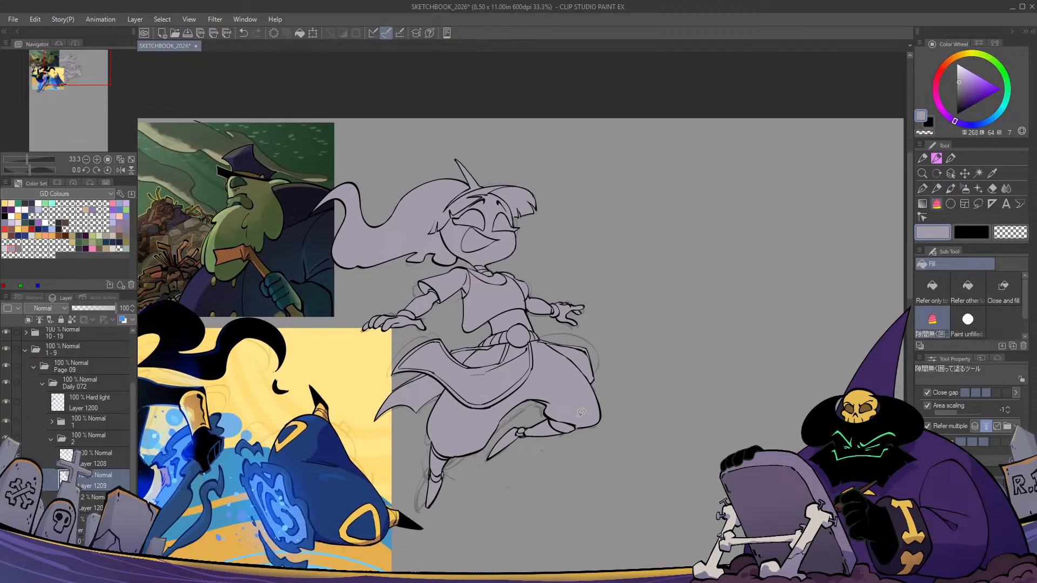
{"action": "key", "text": "h"}
{"action": "key", "text": "h"}
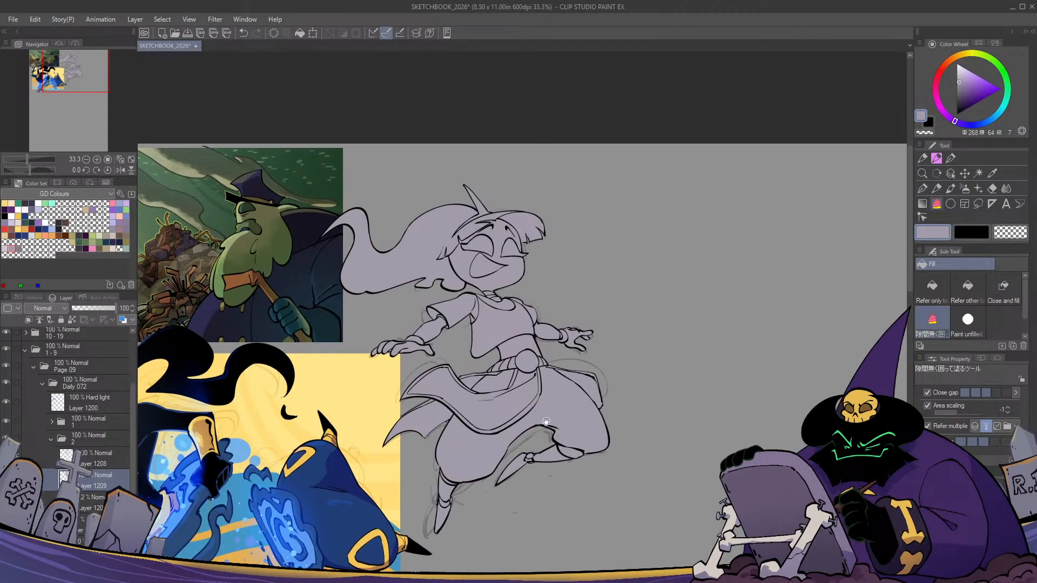
Add a layer clipped to the flat base and fill the open mouth and both eyes with white
{"action": "key", "text": "ctrl+plus"}
{"action": "key", "text": "ctrl+shift+n"}
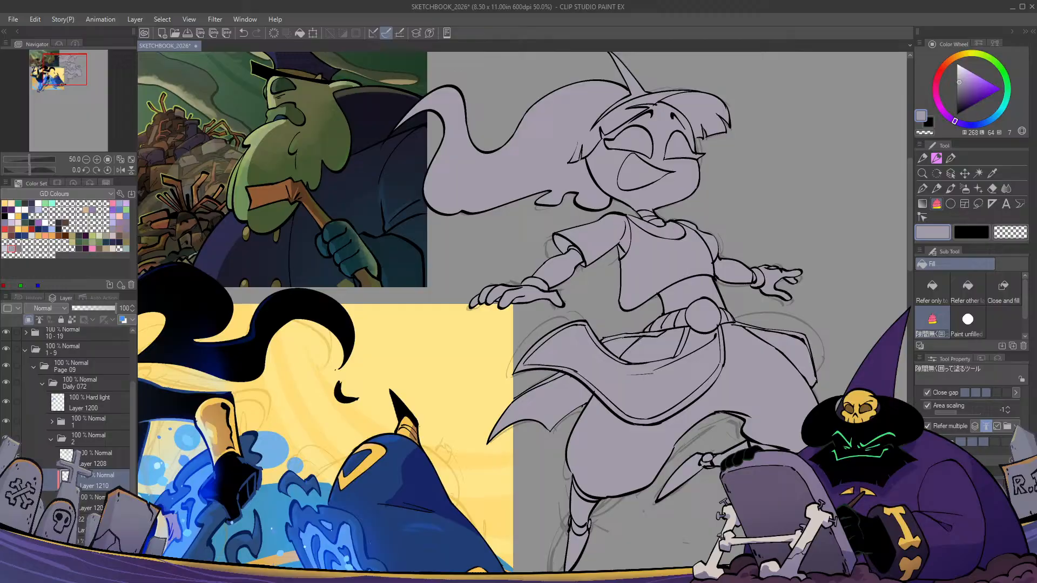
{"action": "left_click", "coordinate": [10, 216]}
{"action": "mouse_move", "coordinate": [574, 284]}
{"action": "left_mouse_down"}
{"action": "mouse_move", "coordinate": [515, 349]}
{"action": "mouse_move", "coordinate": [532, 313]}
{"action": "mouse_move", "coordinate": [518, 305]}
{"action": "mouse_move", "coordinate": [493, 318]}
{"action": "mouse_move", "coordinate": [565, 315]}
{"action": "left_mouse_up"}
{"action": "key", "text": "ctrl+plus"}
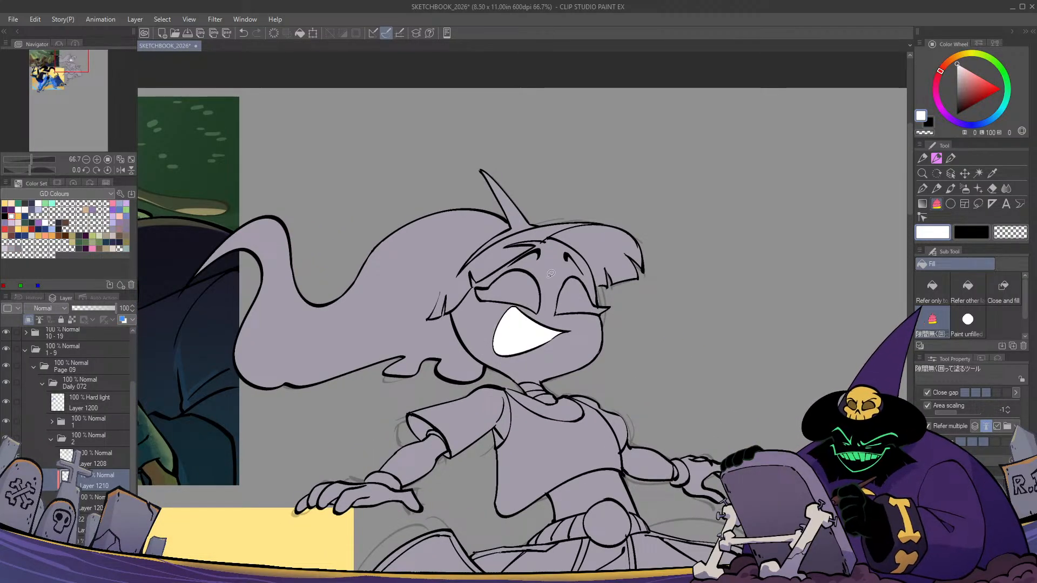
{"action": "left_click_drag", "start_coordinate": [549, 279], "coordinate": [538, 314]}
{"action": "mouse_move", "coordinate": [475, 291]}
{"action": "left_mouse_down"}
{"action": "mouse_move", "coordinate": [513, 261]}
{"action": "mouse_move", "coordinate": [556, 316]}
{"action": "mouse_move", "coordinate": [593, 319]}
{"action": "mouse_move", "coordinate": [619, 306]}
{"action": "mouse_move", "coordinate": [571, 277]}
{"action": "left_mouse_up"}
{"action": "scroll", "coordinate": [629, 299], "scroll_direction": "up", "scroll_amount": 1}
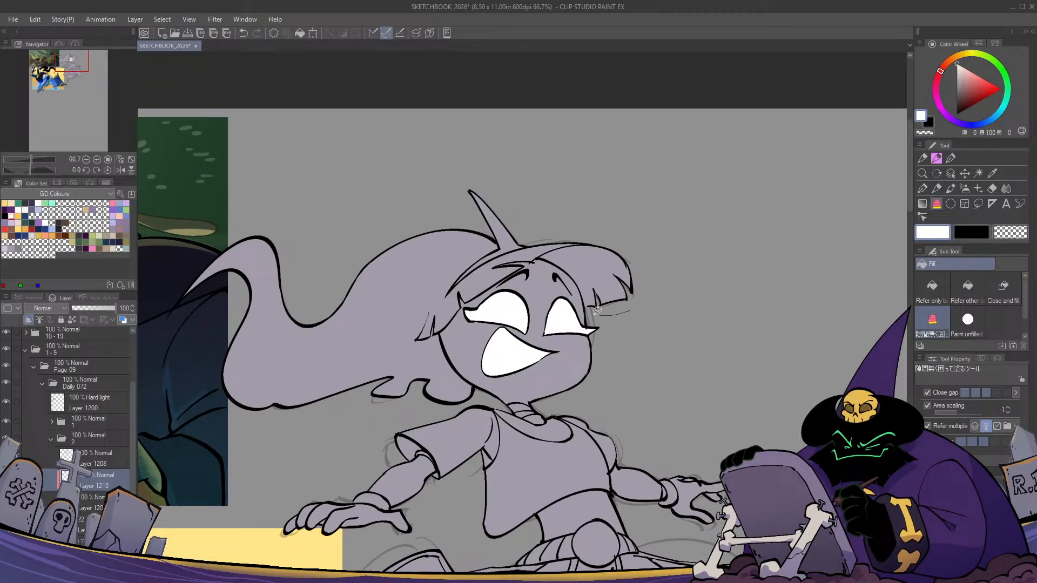
Enclose the front fringe to fill it with white on the clipped layer, and inspect its edges
{"action": "left_click_drag", "start_coordinate": [597, 310], "coordinate": [562, 268]}
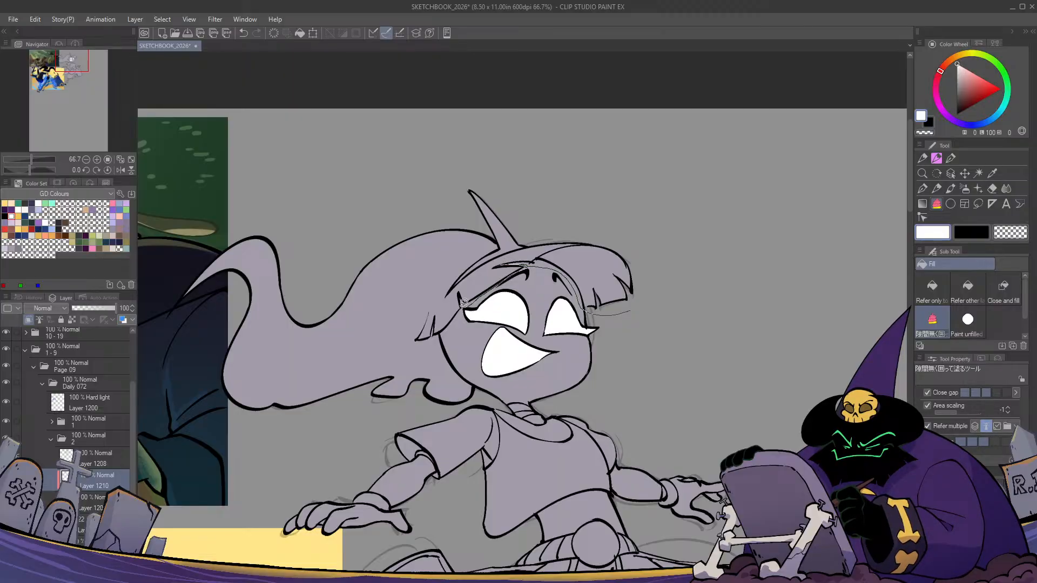
{"action": "mouse_move", "coordinate": [452, 327]}
{"action": "left_mouse_down"}
{"action": "mouse_move", "coordinate": [478, 376]}
{"action": "mouse_move", "coordinate": [457, 409]}
{"action": "mouse_move", "coordinate": [270, 434]}
{"action": "mouse_move", "coordinate": [162, 278]}
{"action": "mouse_move", "coordinate": [487, 100]}
{"action": "mouse_move", "coordinate": [622, 173]}
{"action": "mouse_move", "coordinate": [569, 152]}
{"action": "mouse_move", "coordinate": [491, 170]}
{"action": "mouse_move", "coordinate": [507, 240]}
{"action": "mouse_move", "coordinate": [459, 278]}
{"action": "mouse_move", "coordinate": [559, 228]}
{"action": "mouse_move", "coordinate": [661, 251]}
{"action": "mouse_move", "coordinate": [658, 322]}
{"action": "left_mouse_up"}
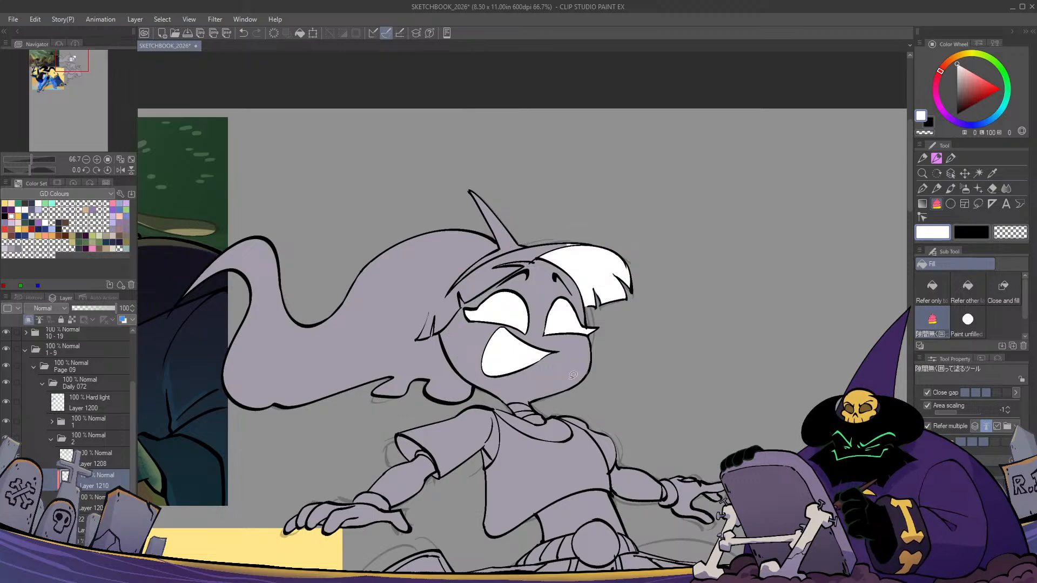
{"action": "key", "text": "h"}
{"action": "key", "text": "h"}
{"action": "left_click_drag", "start_coordinate": [605, 231], "coordinate": [634, 262]}
{"action": "key", "text": "ctrl+plus"}
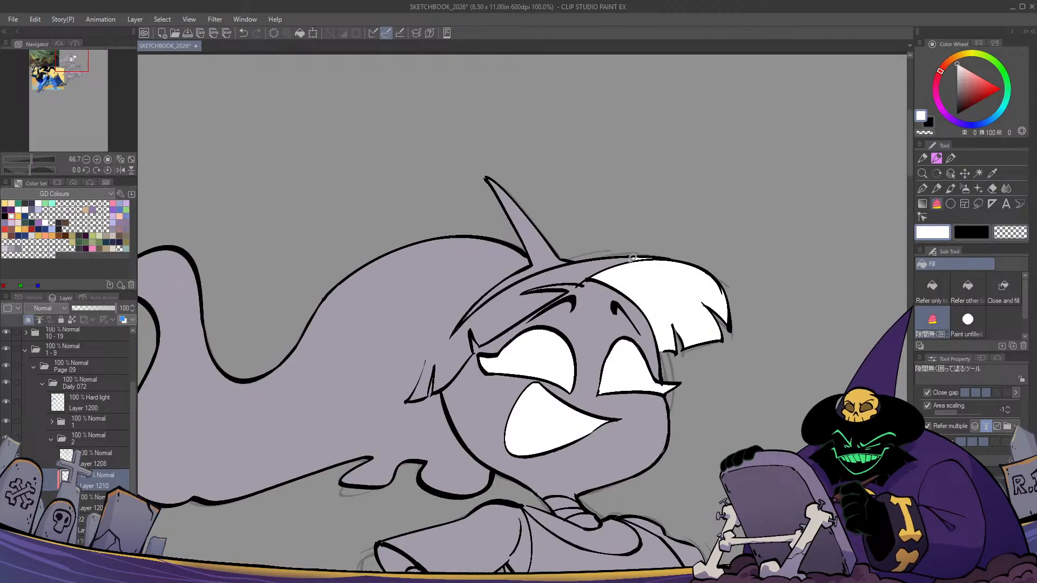
{"action": "key", "text": "ctrl+minus"}
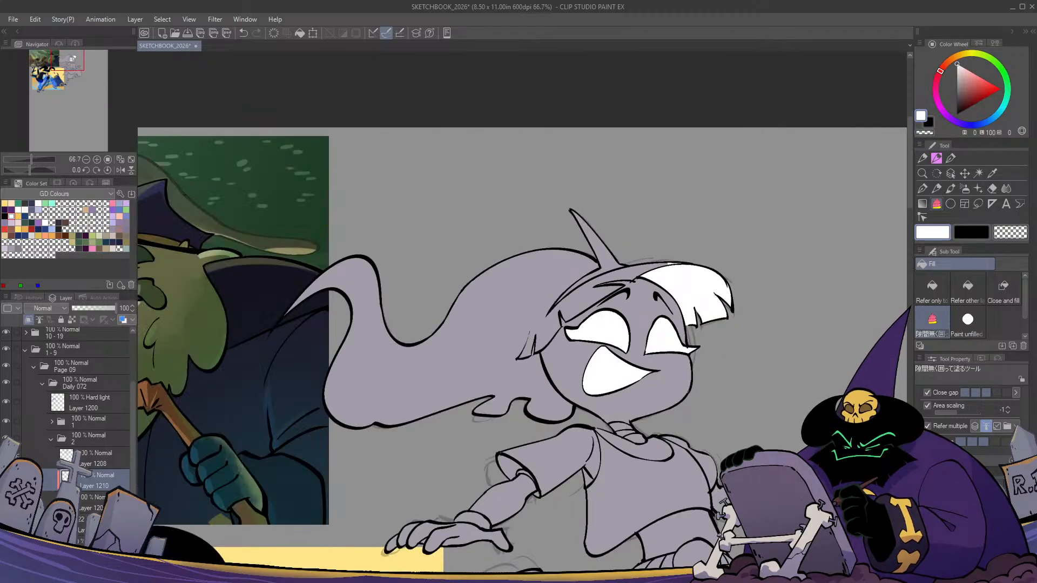
Enclose the ponytail and the hair around the face to fill them with white
{"action": "key", "text": "p"}
{"action": "key", "text": "g"}
{"action": "mouse_move", "coordinate": [442, 233]}
{"action": "left_mouse_down"}
{"action": "mouse_move", "coordinate": [268, 294]}
{"action": "mouse_move", "coordinate": [513, 438]}
{"action": "mouse_move", "coordinate": [578, 417]}
{"action": "mouse_move", "coordinate": [558, 350]}
{"action": "left_mouse_up"}
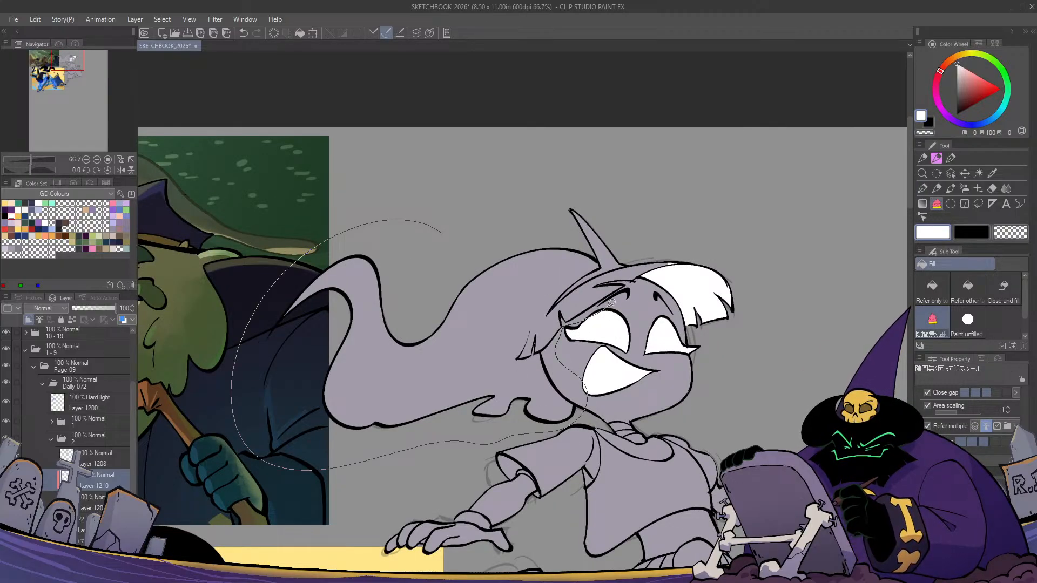
{"action": "mouse_move", "coordinate": [642, 277]}
{"action": "left_mouse_down"}
{"action": "mouse_move", "coordinate": [648, 242]}
{"action": "mouse_move", "coordinate": [566, 294]}
{"action": "mouse_move", "coordinate": [609, 262]}
{"action": "mouse_move", "coordinate": [593, 248]}
{"action": "mouse_move", "coordinate": [442, 234]}
{"action": "left_mouse_up"}
{"action": "key", "text": "h"}
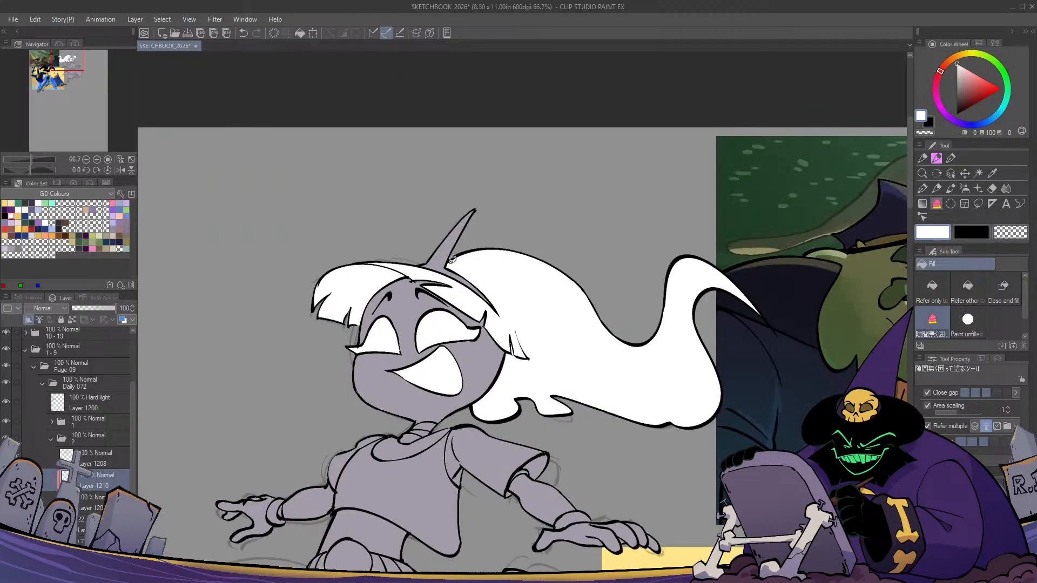
{"action": "key", "text": "h"}
Switch to the line art layer and erase the messy ankle band lines on the raised foot, keeping the Square Nib pen
{"action": "left_click_drag", "start_coordinate": [667, 488], "coordinate": [536, 247]}
{"action": "scroll", "coordinate": [515, 265], "scroll_direction": "down", "scroll_amount": 1}
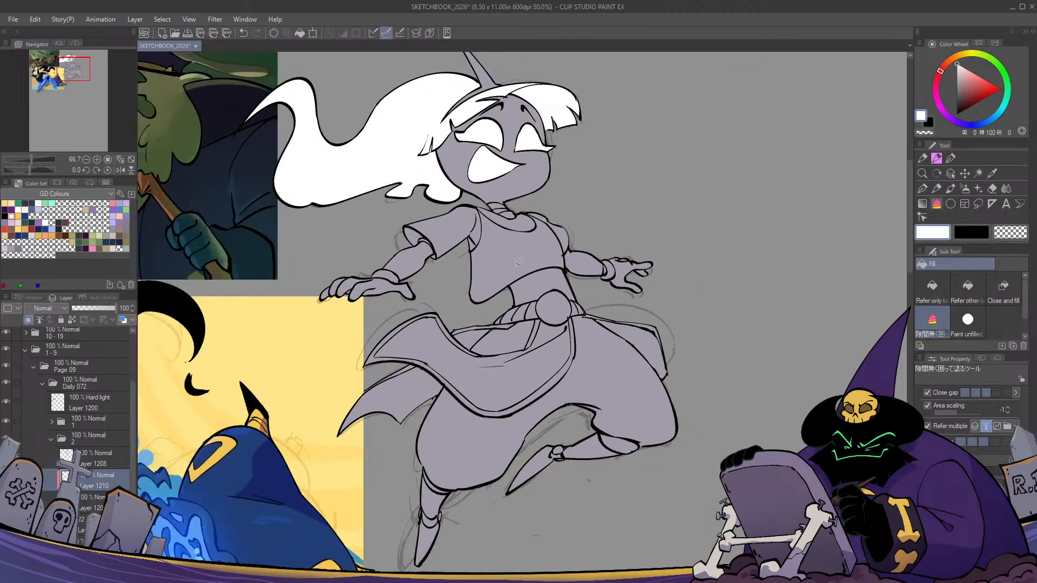
{"action": "scroll", "coordinate": [517, 263], "scroll_direction": "up", "scroll_amount": 1}
{"action": "mouse_move", "coordinate": [588, 400]}
{"action": "left_mouse_down"}
{"action": "mouse_move", "coordinate": [544, 389]}
{"action": "mouse_move", "coordinate": [536, 397]}
{"action": "left_mouse_up"}
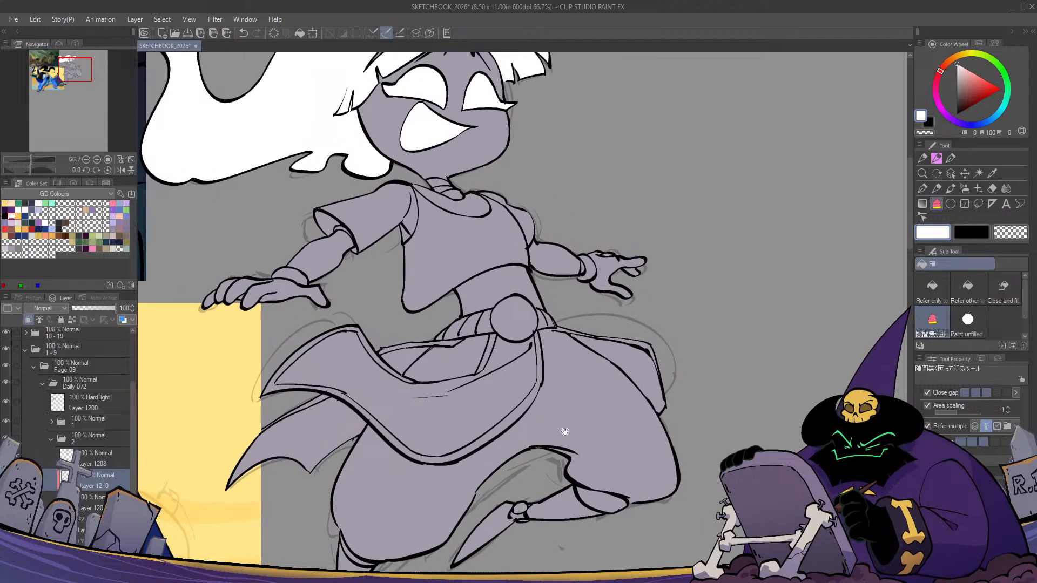
{"action": "key", "text": "h"}
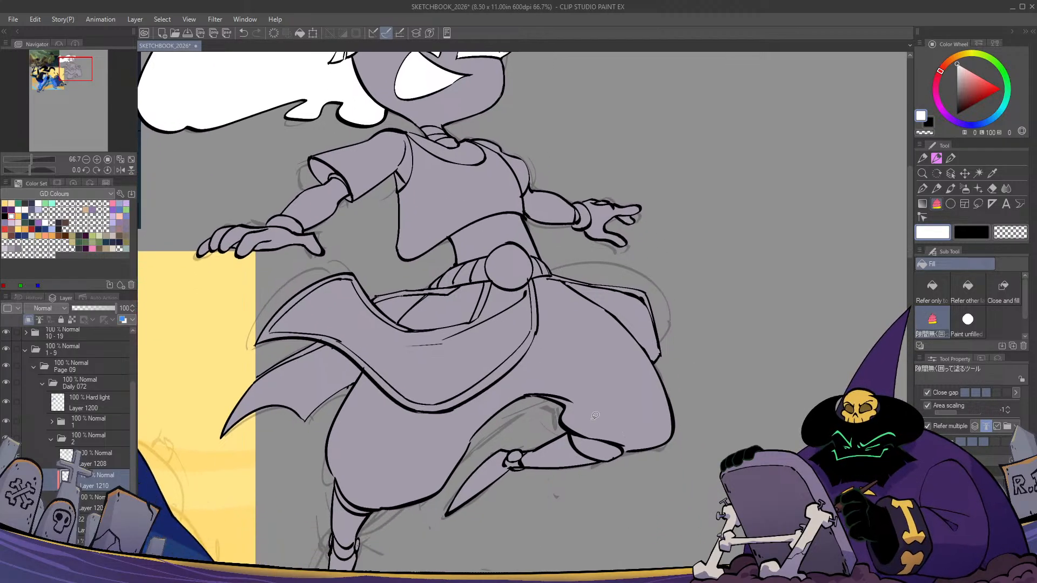
{"action": "key", "text": "h"}
{"action": "scroll", "coordinate": [567, 427], "scroll_direction": "down", "scroll_amount": 1}
{"action": "key", "text": "alt+bracketright"}
{"action": "key", "text": "p"}
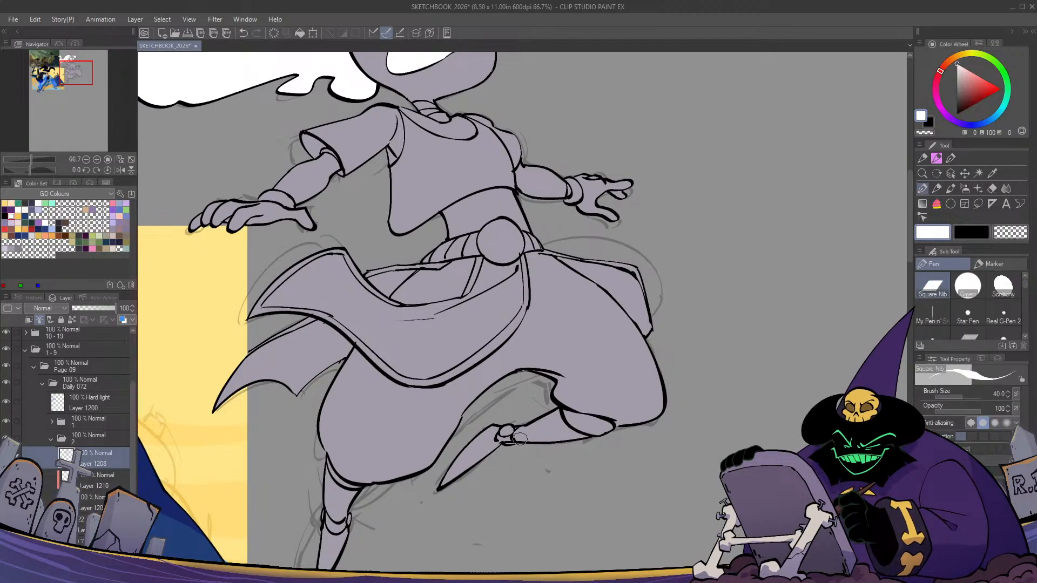
{"action": "key", "text": "x"}
{"action": "key", "text": "c"}
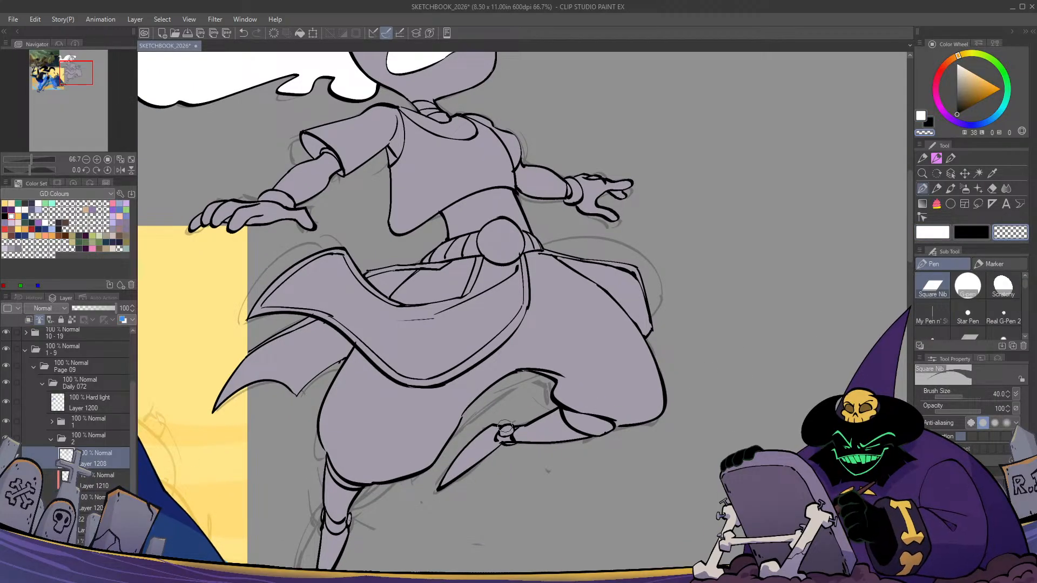
{"action": "key", "text": "c"}
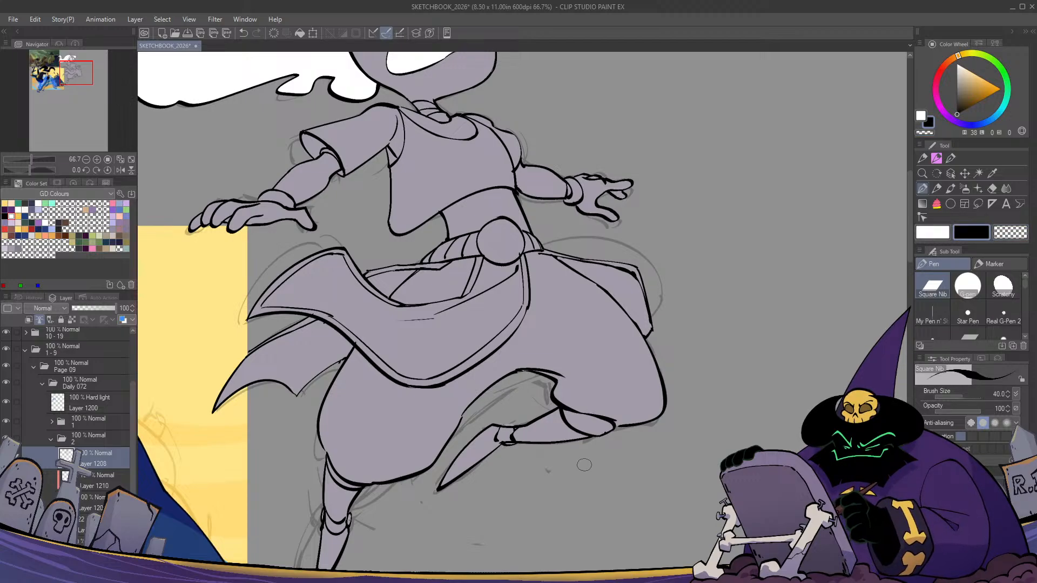
Redraw the raised foot's ankle band as a small rounded shape in black, trim its edges, and compare it in mirrored view
{"action": "key", "text": "h"}
{"action": "key", "text": "h"}
{"action": "key", "text": "c"}
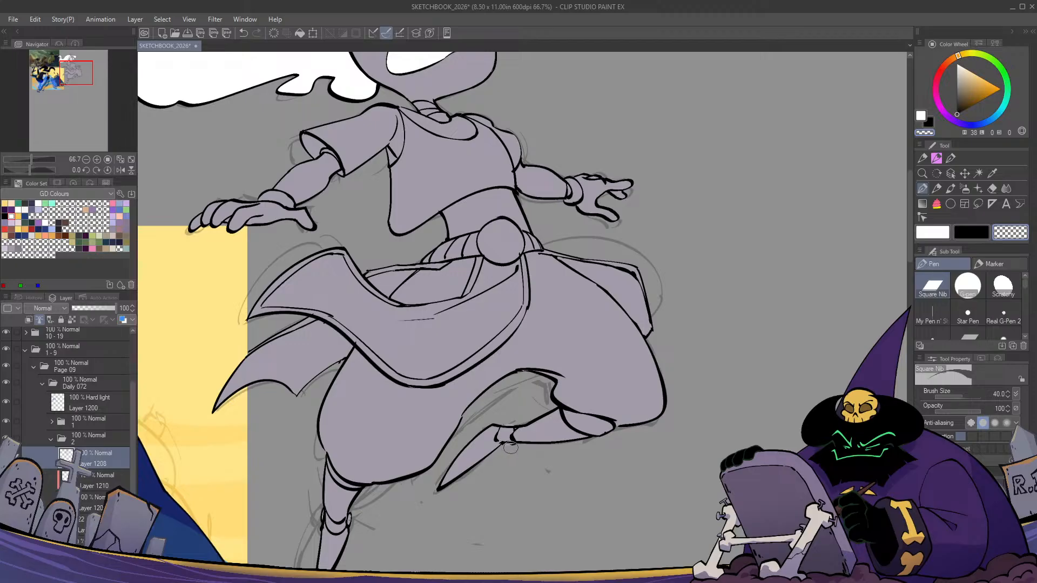
{"action": "key", "text": "c"}
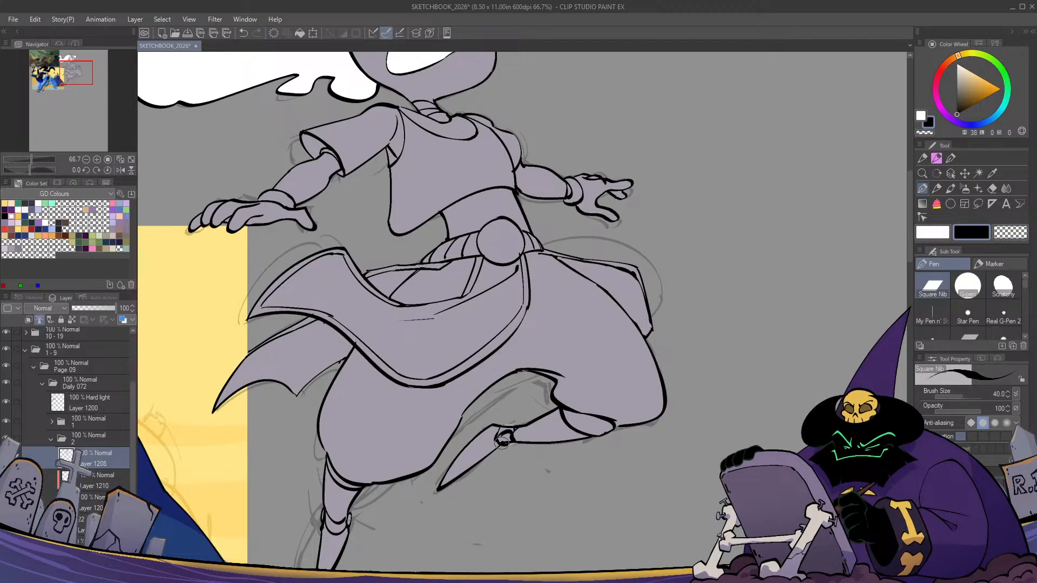
{"action": "key", "text": "c"}
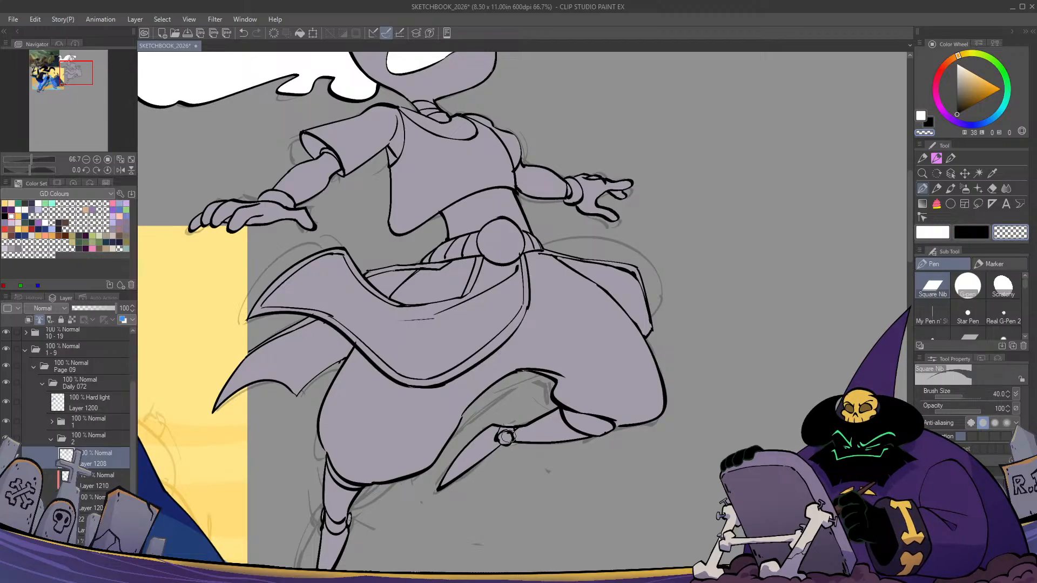
{"action": "key", "text": "h"}
{"action": "key", "text": "h"}
{"action": "key", "text": "c"}
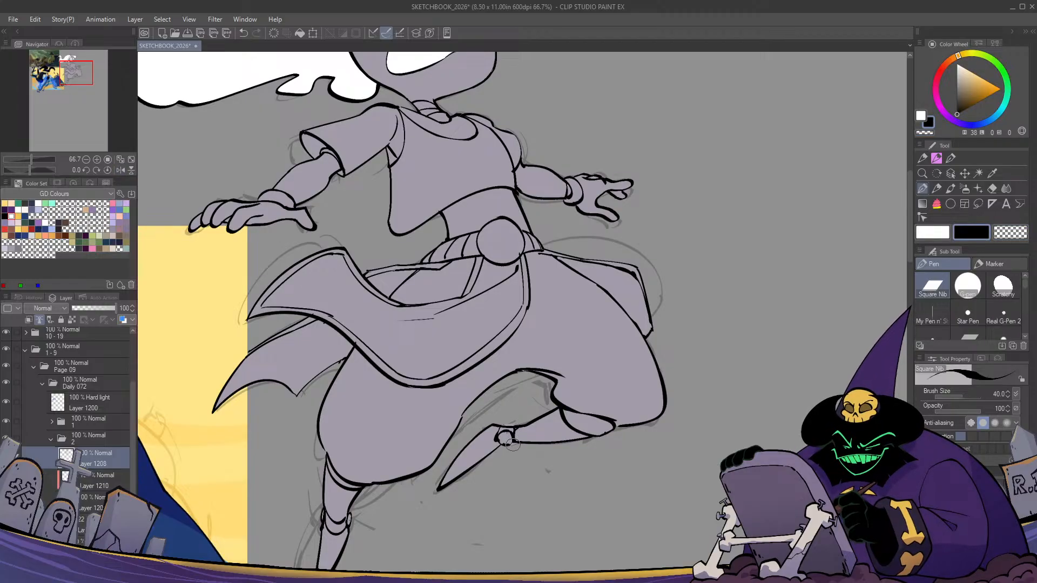
{"action": "key", "text": "h"}
{"action": "key", "text": "h"}
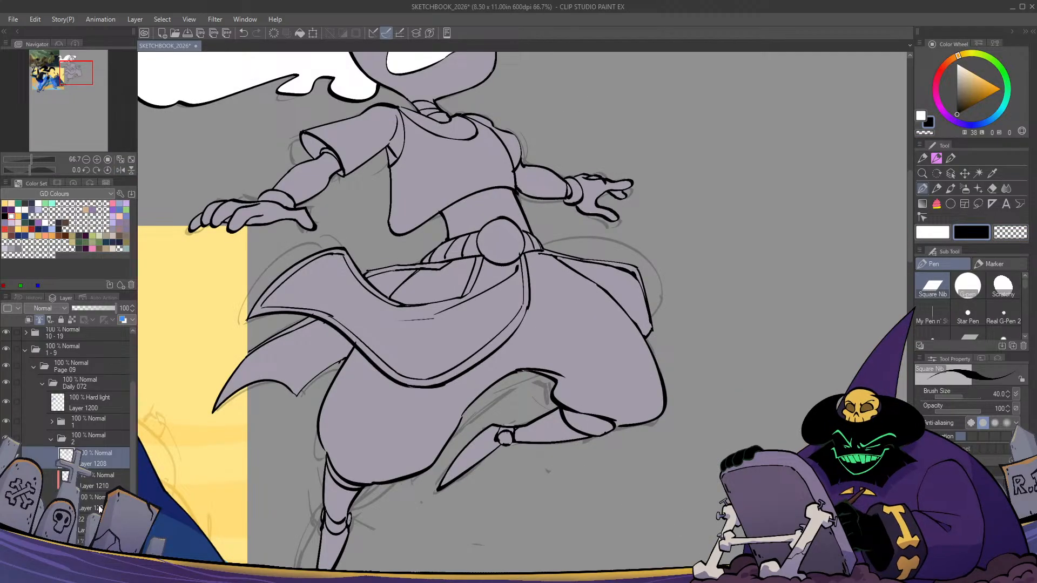
Erase excess flat base around the raised foot's ankle, check the whole figure mirrored, and return to the clipped colour layer
{"action": "scroll", "coordinate": [486, 540], "scroll_direction": "up", "scroll_amount": 1}
{"action": "key", "text": "c"}
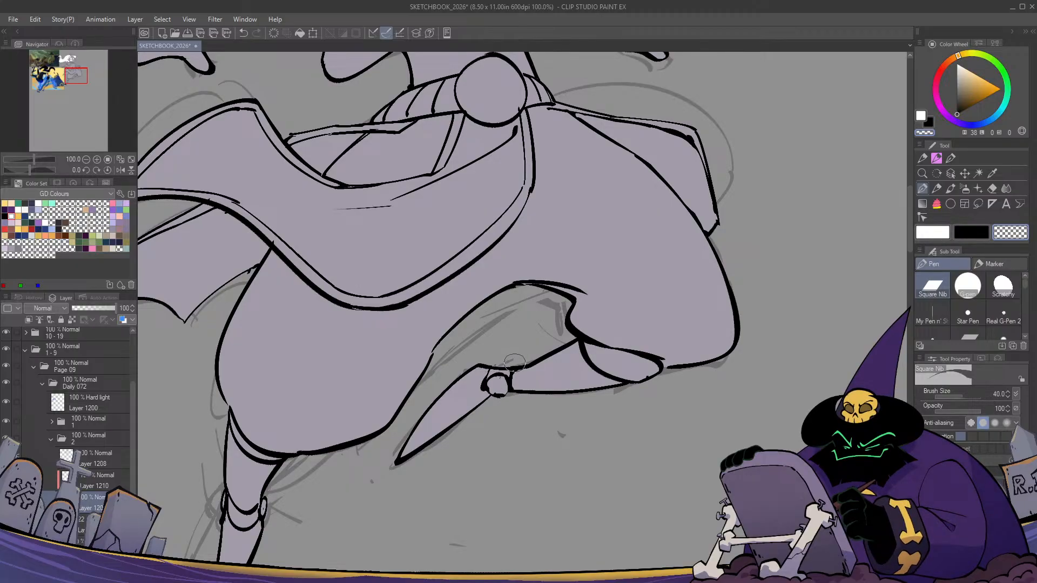
{"action": "scroll", "coordinate": [491, 388], "scroll_direction": "down", "scroll_amount": 3}
{"action": "key", "text": "h"}
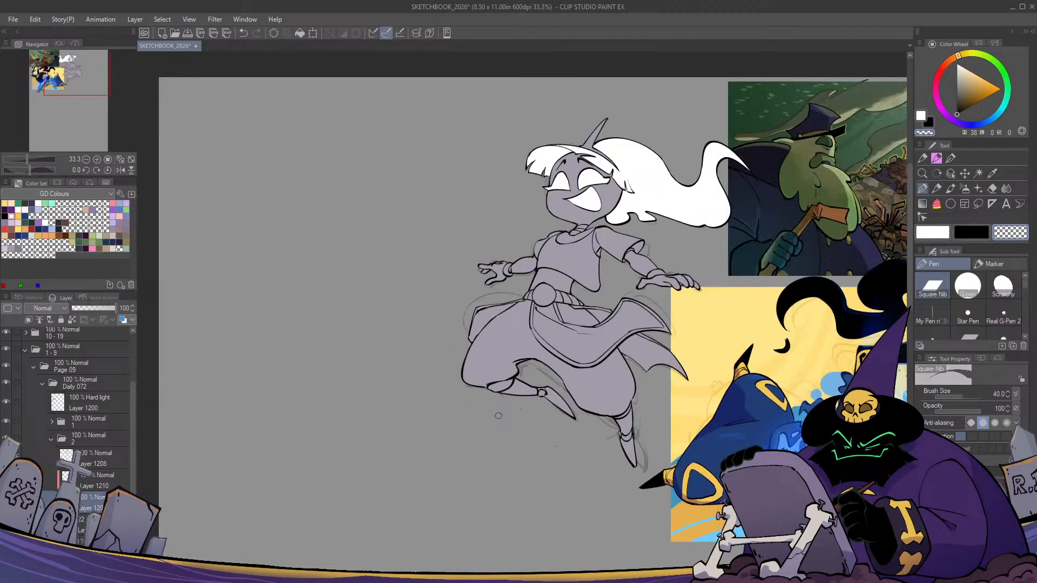
{"action": "key", "text": "h"}
{"action": "scroll", "coordinate": [498, 416], "scroll_direction": "up", "scroll_amount": 1}
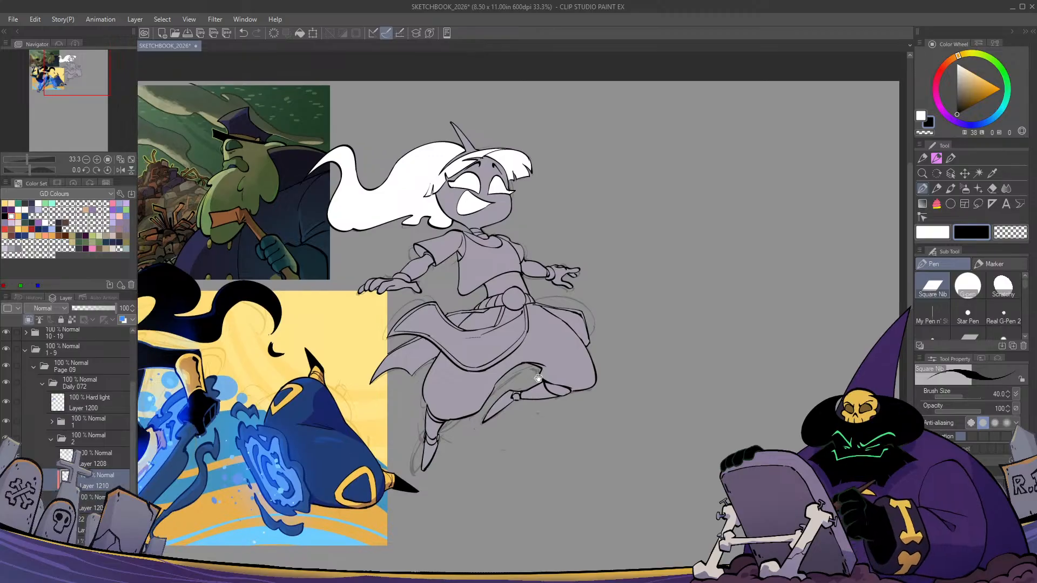
{"action": "scroll", "coordinate": [593, 419], "scroll_direction": "down", "scroll_amount": 1}
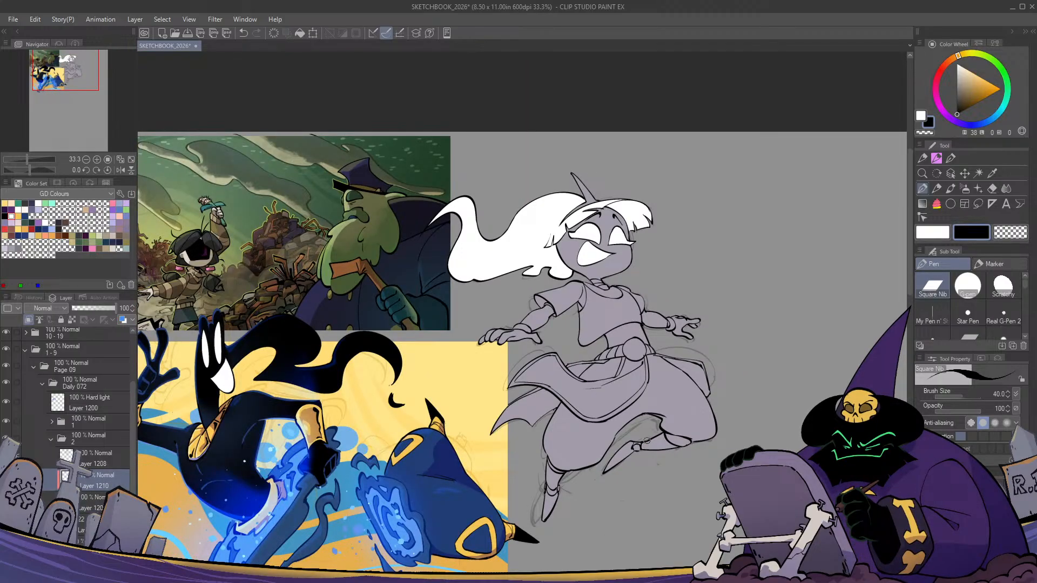
{"action": "left_click_drag", "start_coordinate": [532, 454], "coordinate": [501, 423]}
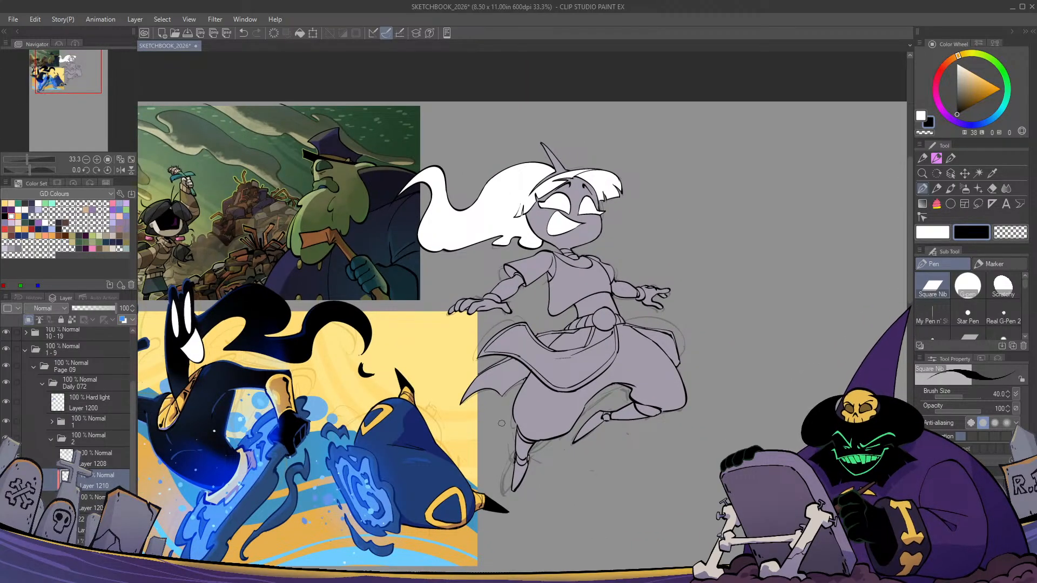
Set the drawing colour to golden yellow and fill the character's neck collar on the clipped layer
{"action": "left_click", "coordinate": [18, 216]}
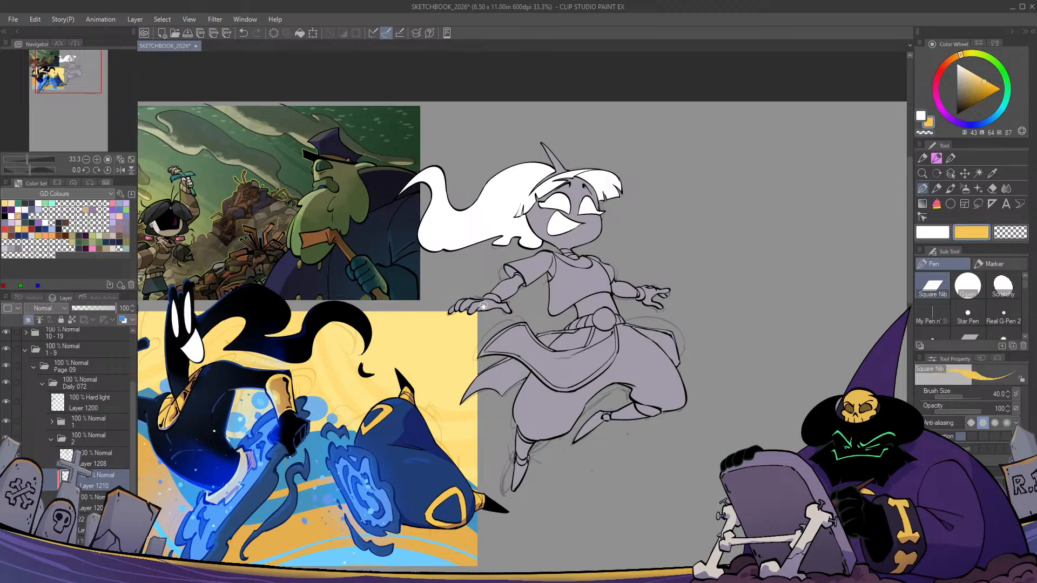
{"action": "scroll", "coordinate": [772, 236], "scroll_direction": "up", "scroll_amount": 1}
{"action": "left_click", "coordinate": [962, 57]}
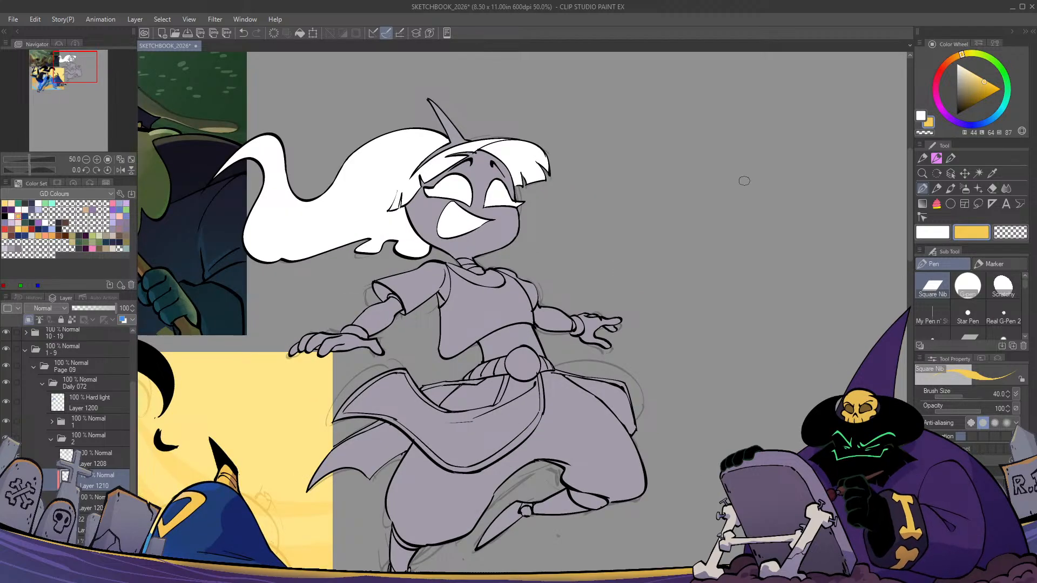
{"action": "scroll", "coordinate": [485, 253], "scroll_direction": "up", "scroll_amount": 1}
{"action": "key", "text": "g"}
{"action": "mouse_move", "coordinate": [485, 251]}
{"action": "left_mouse_down"}
{"action": "mouse_move", "coordinate": [488, 278]}
{"action": "mouse_move", "coordinate": [485, 250]}
{"action": "left_mouse_up"}
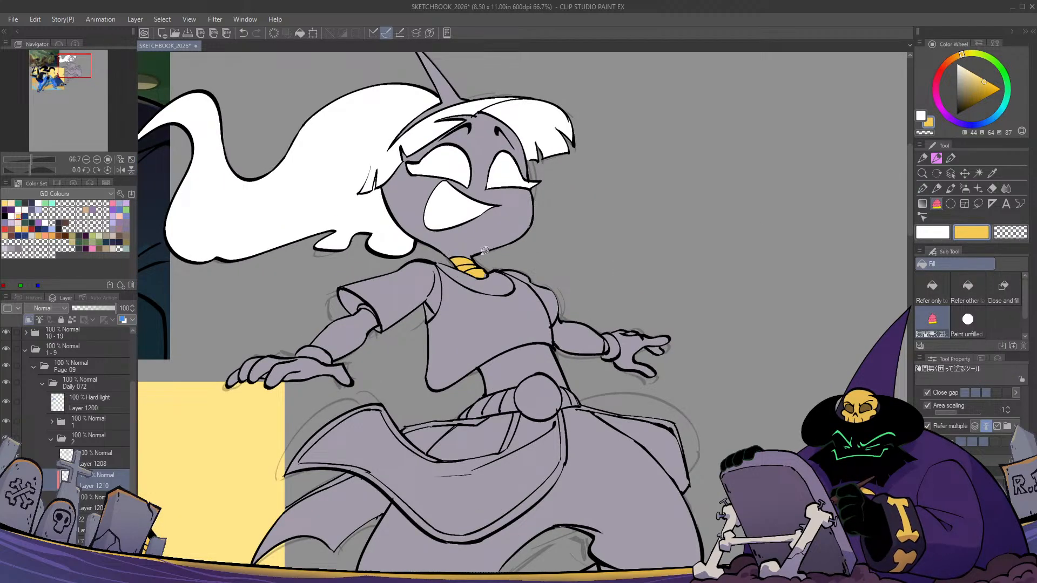
Enclose the upper-arm band, both bracelets, the belt with its round buckle and the far hip cloth's trim to fill them with gold
{"action": "mouse_move", "coordinate": [397, 380]}
{"action": "left_mouse_down"}
{"action": "mouse_move", "coordinate": [454, 308]}
{"action": "mouse_move", "coordinate": [497, 312]}
{"action": "left_mouse_up"}
{"action": "left_click_drag", "start_coordinate": [494, 272], "coordinate": [489, 294]}
{"action": "mouse_move", "coordinate": [738, 316]}
{"action": "left_mouse_down"}
{"action": "mouse_move", "coordinate": [576, 262]}
{"action": "mouse_move", "coordinate": [578, 276]}
{"action": "mouse_move", "coordinate": [462, 297]}
{"action": "mouse_move", "coordinate": [437, 339]}
{"action": "left_mouse_up"}
{"action": "mouse_move", "coordinate": [526, 341]}
{"action": "left_mouse_down"}
{"action": "mouse_move", "coordinate": [562, 324]}
{"action": "mouse_move", "coordinate": [556, 314]}
{"action": "left_mouse_up"}
{"action": "left_click_drag", "start_coordinate": [556, 371], "coordinate": [543, 353]}
Enclose the borders of the flowing sash and the waist cloth behind it to fill their trim with gold, and check for stray colour
{"action": "mouse_move", "coordinate": [549, 301]}
{"action": "left_mouse_down"}
{"action": "mouse_move", "coordinate": [620, 340]}
{"action": "mouse_move", "coordinate": [629, 368]}
{"action": "mouse_move", "coordinate": [671, 373]}
{"action": "mouse_move", "coordinate": [613, 304]}
{"action": "mouse_move", "coordinate": [515, 330]}
{"action": "mouse_move", "coordinate": [507, 361]}
{"action": "mouse_move", "coordinate": [452, 410]}
{"action": "mouse_move", "coordinate": [357, 371]}
{"action": "left_mouse_up"}
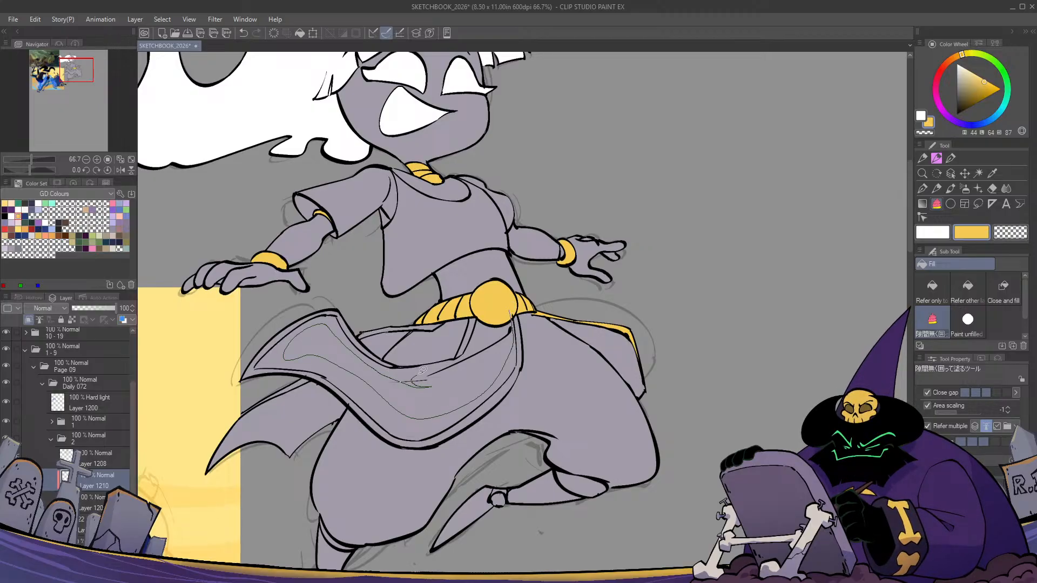
{"action": "left_click_drag", "start_coordinate": [477, 348], "coordinate": [475, 301]}
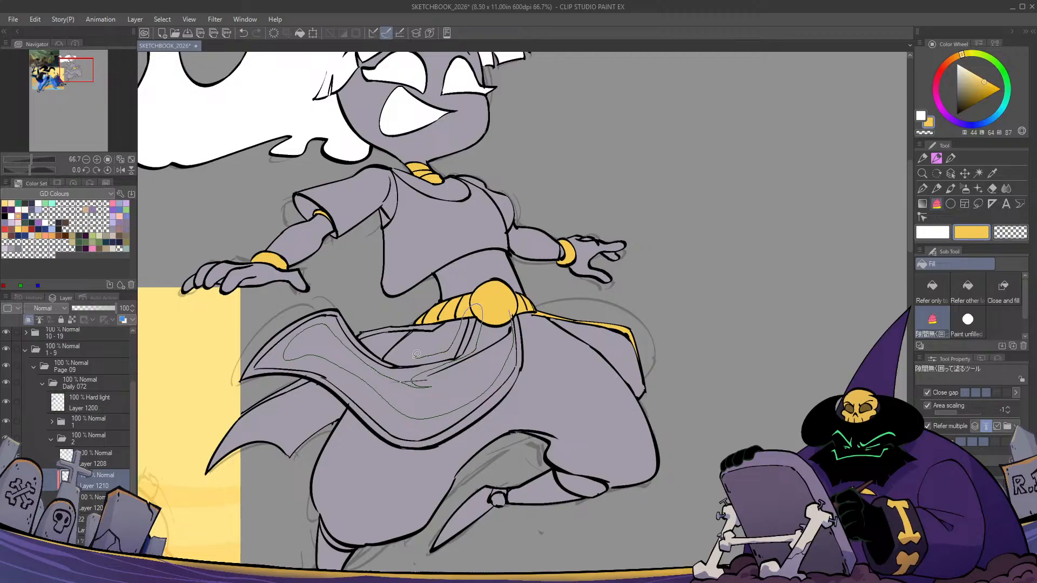
{"action": "left_click_drag", "start_coordinate": [394, 332], "coordinate": [434, 310]}
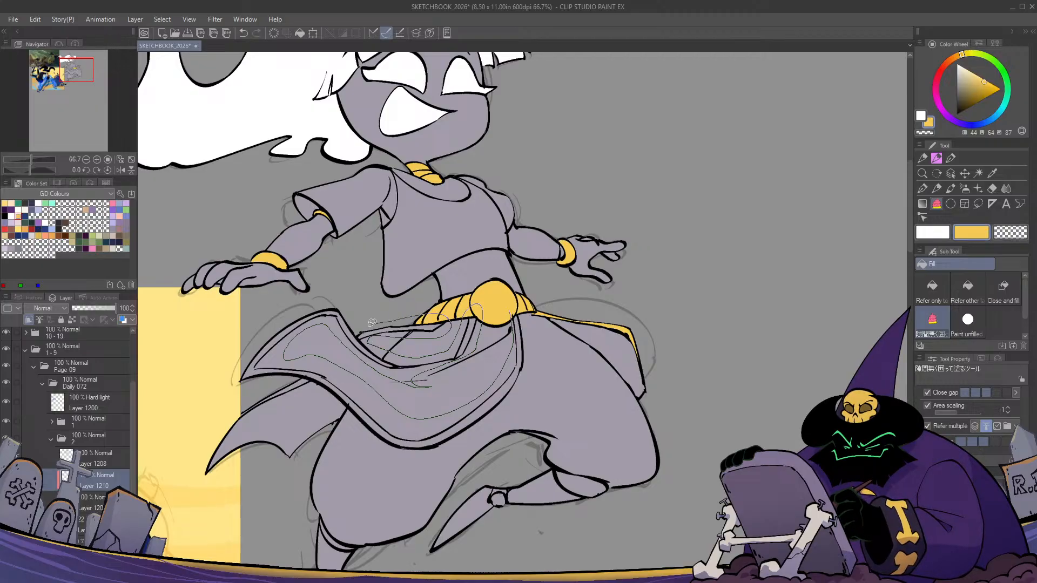
{"action": "mouse_move", "coordinate": [372, 322]}
{"action": "left_mouse_down"}
{"action": "mouse_move", "coordinate": [332, 296]}
{"action": "mouse_move", "coordinate": [271, 323]}
{"action": "mouse_move", "coordinate": [235, 370]}
{"action": "mouse_move", "coordinate": [284, 375]}
{"action": "mouse_move", "coordinate": [240, 406]}
{"action": "mouse_move", "coordinate": [236, 423]}
{"action": "mouse_move", "coordinate": [318, 391]}
{"action": "mouse_move", "coordinate": [403, 456]}
{"action": "mouse_move", "coordinate": [495, 430]}
{"action": "mouse_move", "coordinate": [544, 363]}
{"action": "mouse_move", "coordinate": [531, 318]}
{"action": "mouse_move", "coordinate": [488, 319]}
{"action": "left_mouse_up"}
{"action": "key", "text": "h"}
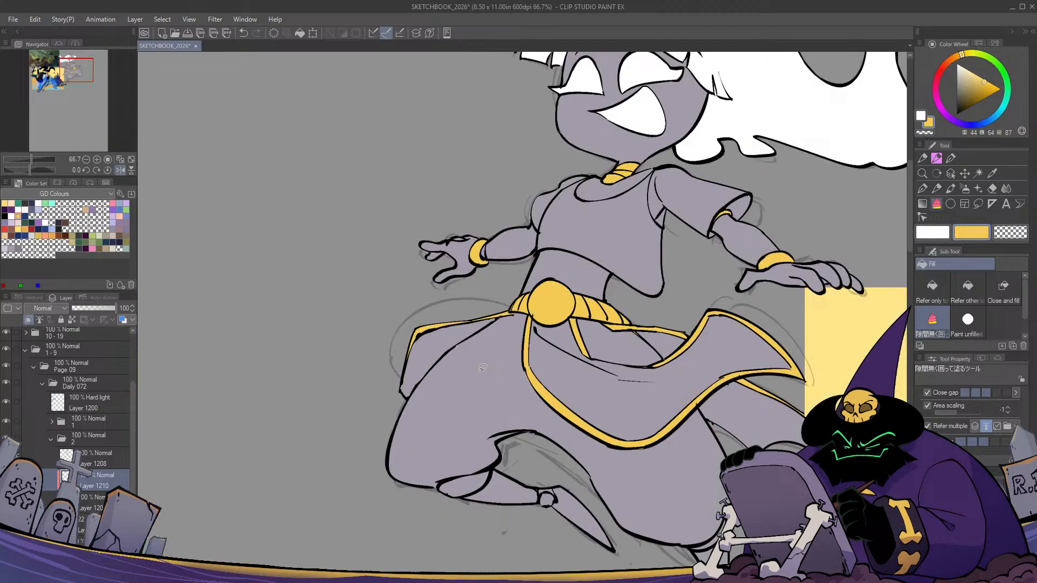
{"action": "key", "text": "h"}
{"action": "key", "text": "p"}
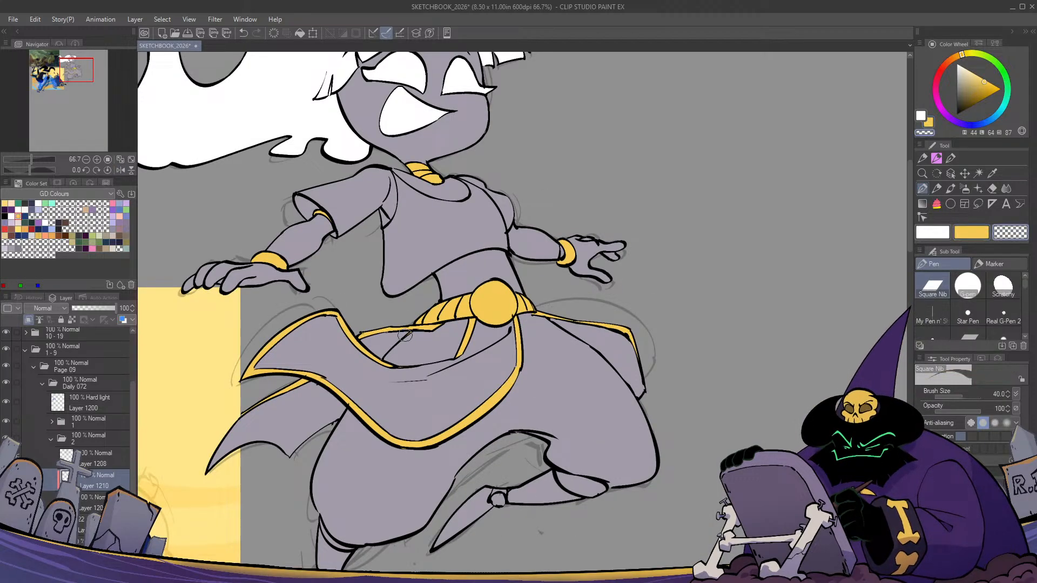
Fill both trouser cuffs and the lower foot's ankle band with gold
{"action": "scroll", "coordinate": [411, 333], "scroll_direction": "down", "scroll_amount": 2}
{"action": "scroll", "coordinate": [416, 421], "scroll_direction": "up", "scroll_amount": 1}
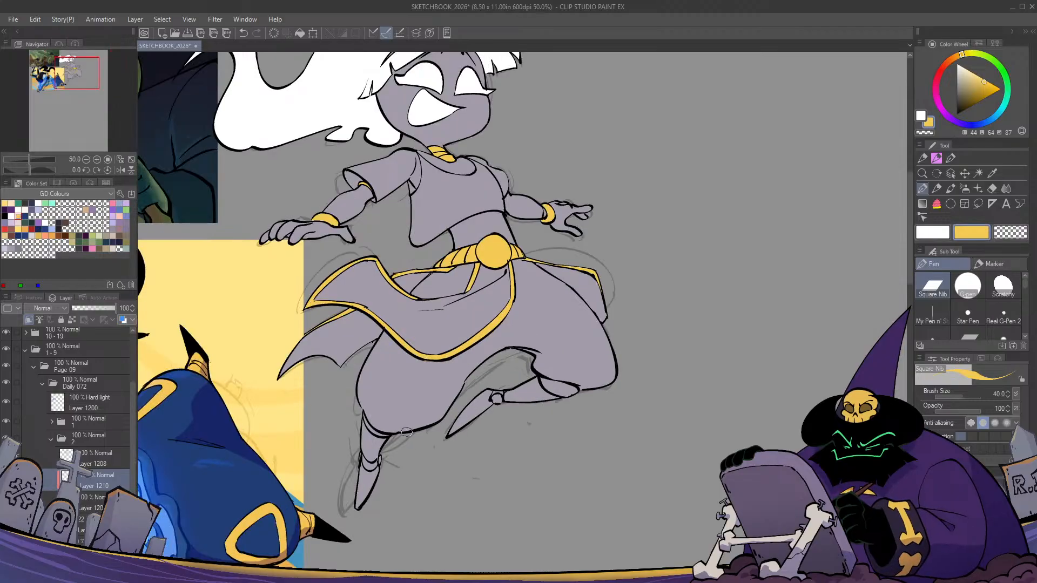
{"action": "key", "text": "g"}
{"action": "left_click_drag", "start_coordinate": [441, 437], "coordinate": [429, 397]}
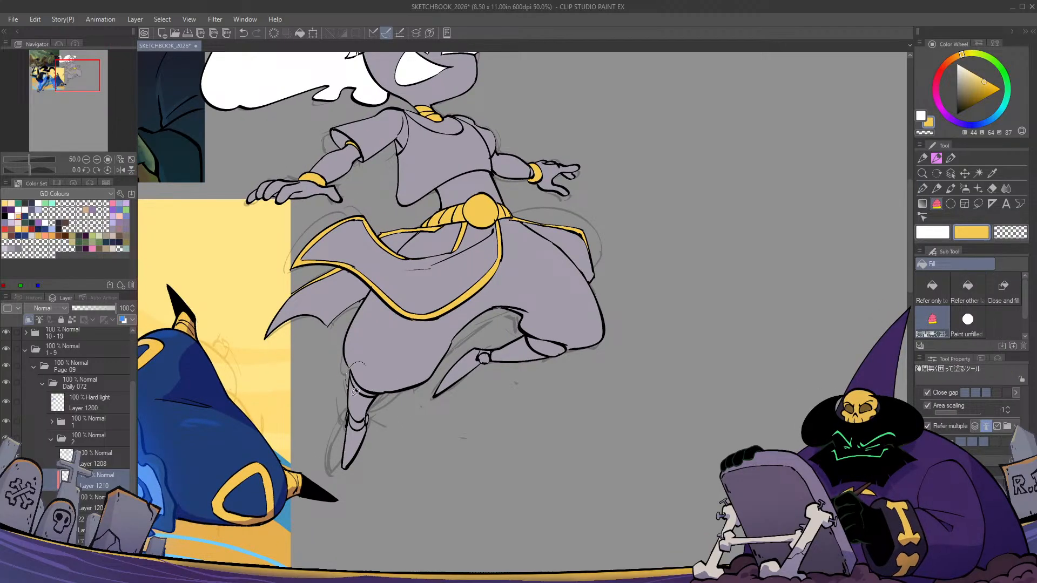
{"action": "left_click", "coordinate": [354, 392]}
{"action": "left_click_drag", "start_coordinate": [537, 325], "coordinate": [565, 336]}
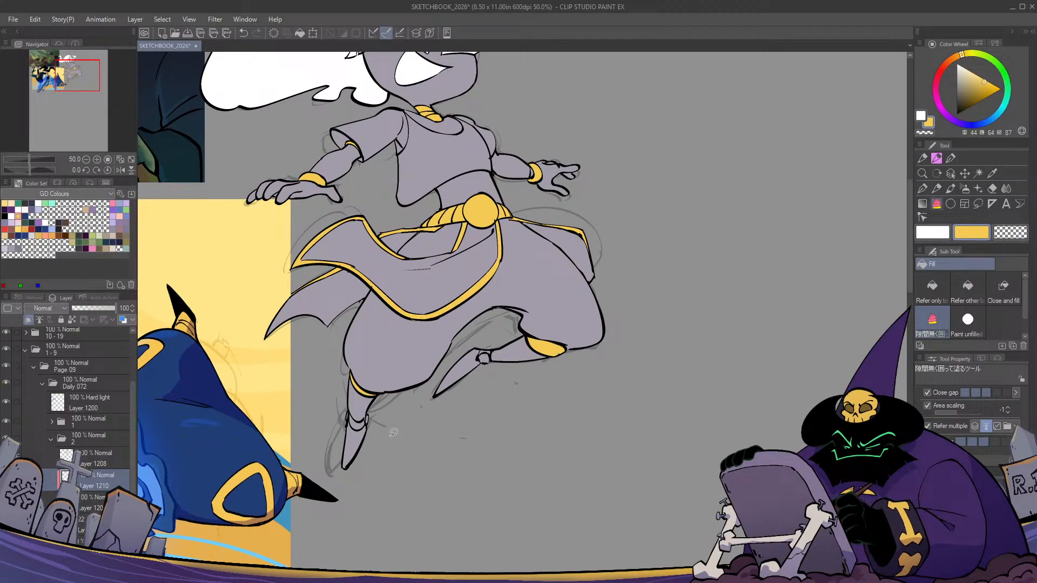
{"action": "left_click_drag", "start_coordinate": [365, 412], "coordinate": [363, 415]}
{"action": "scroll", "coordinate": [359, 413], "scroll_direction": "up", "scroll_amount": 1}
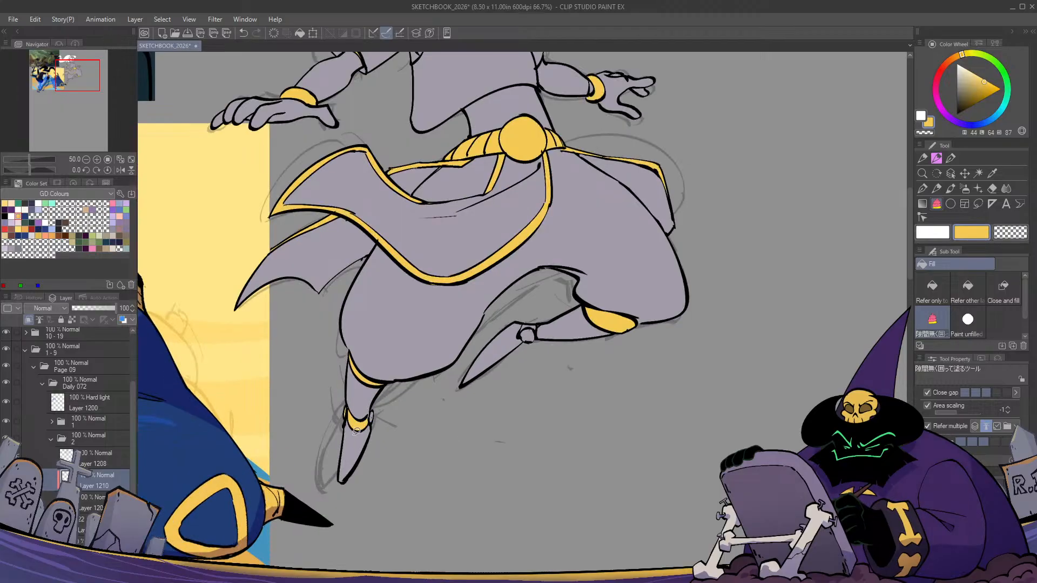
Fill the band above the raised foot's ankle with gold and check the leg colours in mirrored view
{"action": "key", "text": "p"}
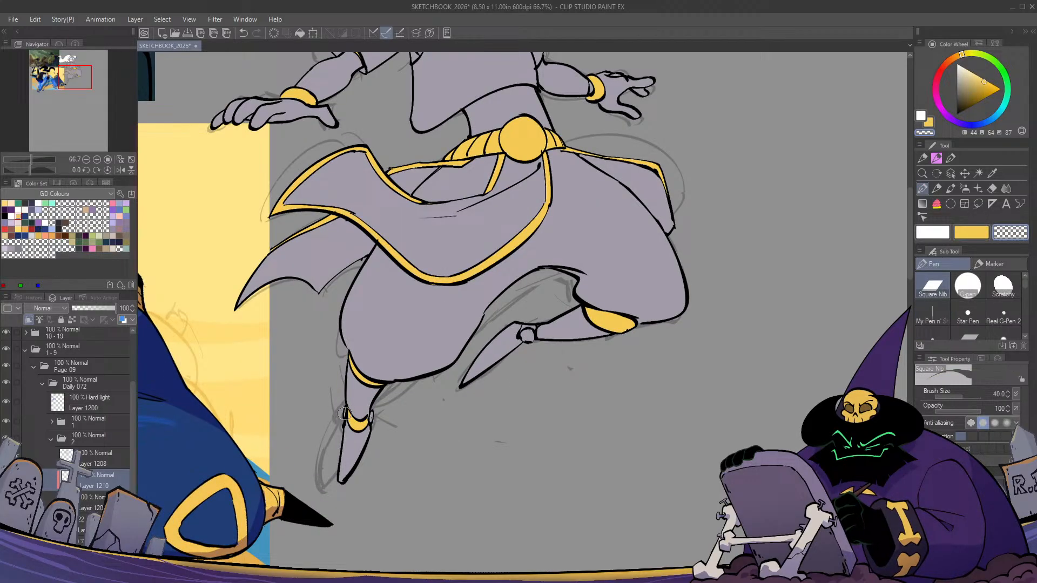
{"action": "key", "text": "g"}
{"action": "mouse_move", "coordinate": [538, 314]}
{"action": "left_mouse_down"}
{"action": "mouse_move", "coordinate": [516, 327]}
{"action": "mouse_move", "coordinate": [539, 332]}
{"action": "left_mouse_up"}
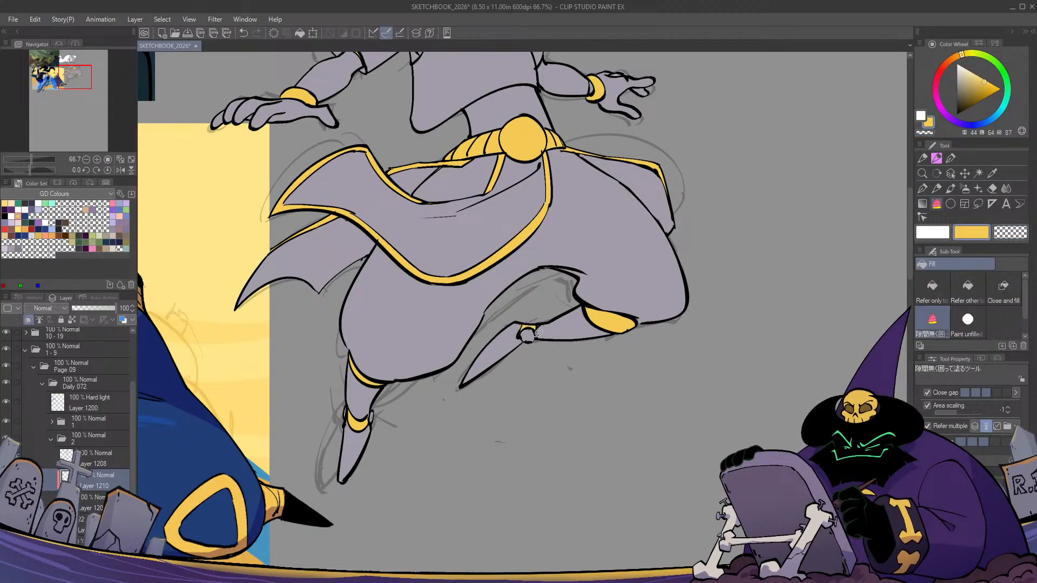
{"action": "key", "text": "p"}
{"action": "key", "text": "h"}
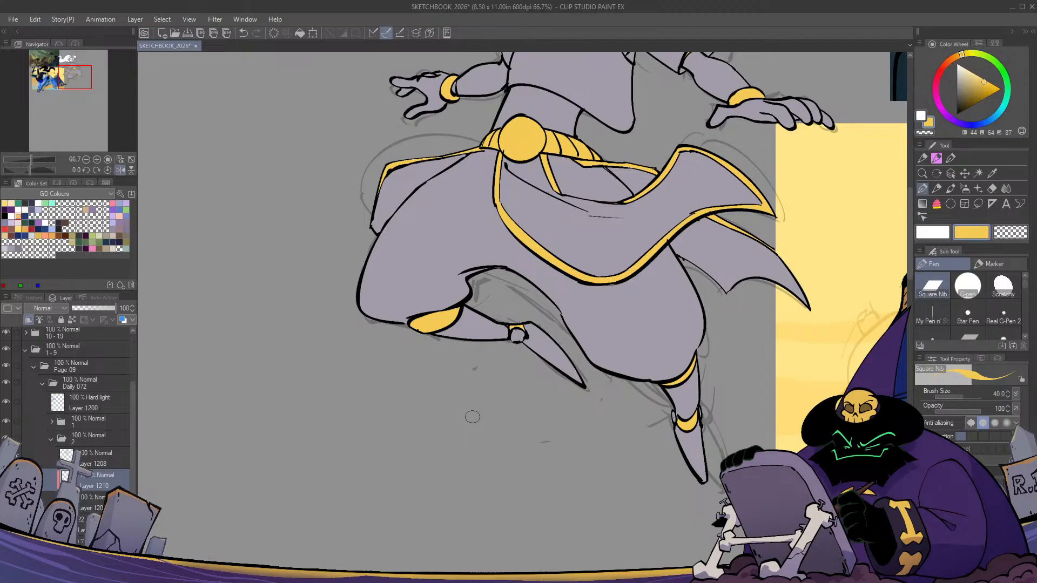
{"action": "key", "text": "h"}
Paint curling gold ornament strokes and a solid oval freehand inside the sash's flared end, undoing unwanted strokes
{"action": "scroll", "coordinate": [486, 432], "scroll_direction": "up", "scroll_amount": 3}
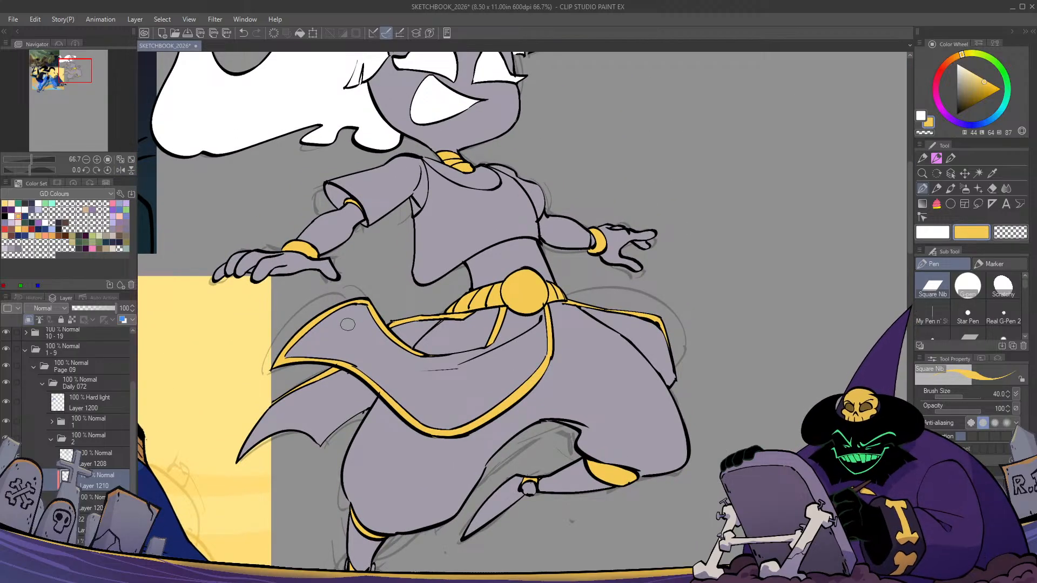
{"action": "mouse_move", "coordinate": [345, 319]}
{"action": "left_mouse_down"}
{"action": "mouse_move", "coordinate": [368, 327]}
{"action": "mouse_move", "coordinate": [377, 344]}
{"action": "mouse_move", "coordinate": [341, 323]}
{"action": "mouse_move", "coordinate": [388, 352]}
{"action": "mouse_move", "coordinate": [352, 322]}
{"action": "mouse_move", "coordinate": [378, 346]}
{"action": "mouse_move", "coordinate": [326, 340]}
{"action": "mouse_move", "coordinate": [441, 354]}
{"action": "mouse_move", "coordinate": [444, 339]}
{"action": "mouse_move", "coordinate": [459, 345]}
{"action": "mouse_move", "coordinate": [457, 362]}
{"action": "mouse_move", "coordinate": [441, 345]}
{"action": "mouse_move", "coordinate": [468, 352]}
{"action": "mouse_move", "coordinate": [448, 341]}
{"action": "left_mouse_up"}
{"action": "key", "text": "ctrl+z"}
{"action": "key", "text": "ctrl+z"}
{"action": "key", "text": "ctrl+z"}
{"action": "key", "text": "ctrl+z"}
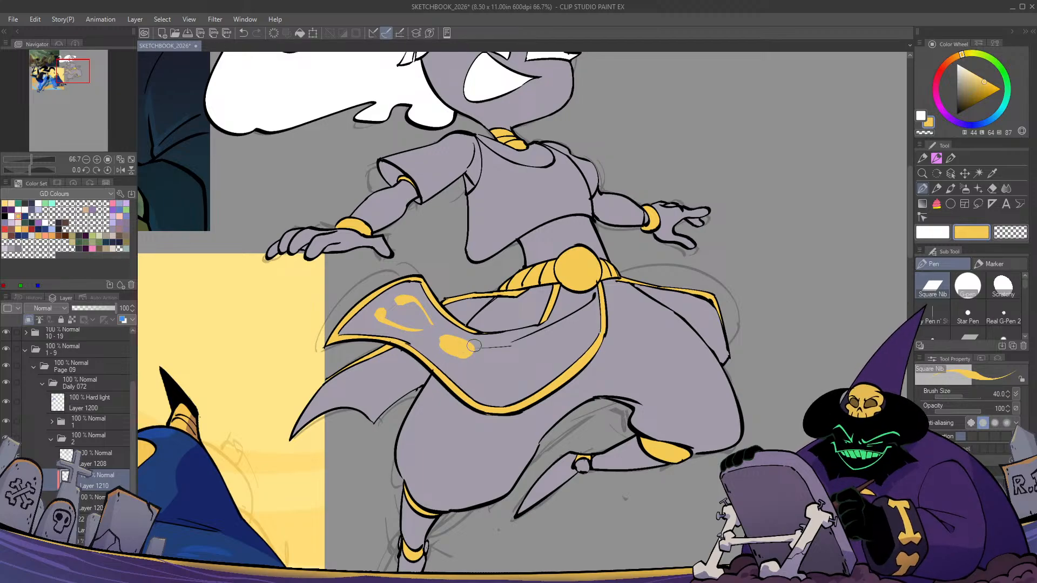
Undo the last ornament strokes, repaint the gold oval on the sash, and add thin curved strokes around it
{"action": "key", "text": "ctrl+z"}
{"action": "key", "text": "ctrl+z"}
{"action": "left_click_drag", "start_coordinate": [523, 311], "coordinate": [484, 302]}
{"action": "left_click_drag", "start_coordinate": [417, 336], "coordinate": [413, 335]}
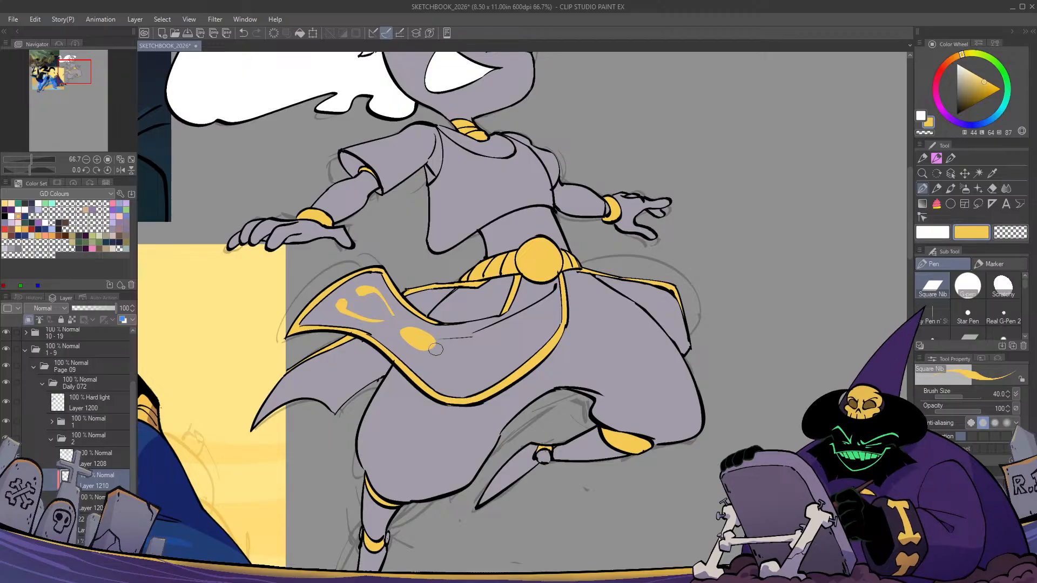
{"action": "left_click_drag", "start_coordinate": [392, 339], "coordinate": [423, 326]}
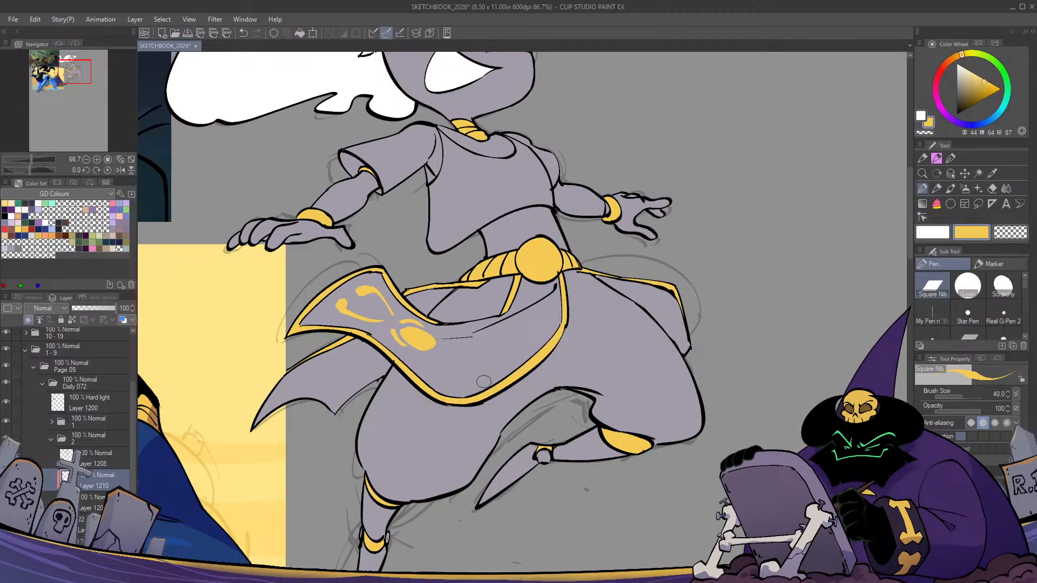
Undo the recent gold ornament strokes in the middle of the sash, repaint the solid oval closer to the waist, and check it mirrored
{"action": "key", "text": "h"}
{"action": "key", "text": "h"}
{"action": "key", "text": "ctrl+z"}
{"action": "key", "text": "ctrl+z"}
{"action": "key", "text": "ctrl+z"}
{"action": "key", "text": "ctrl+z"}
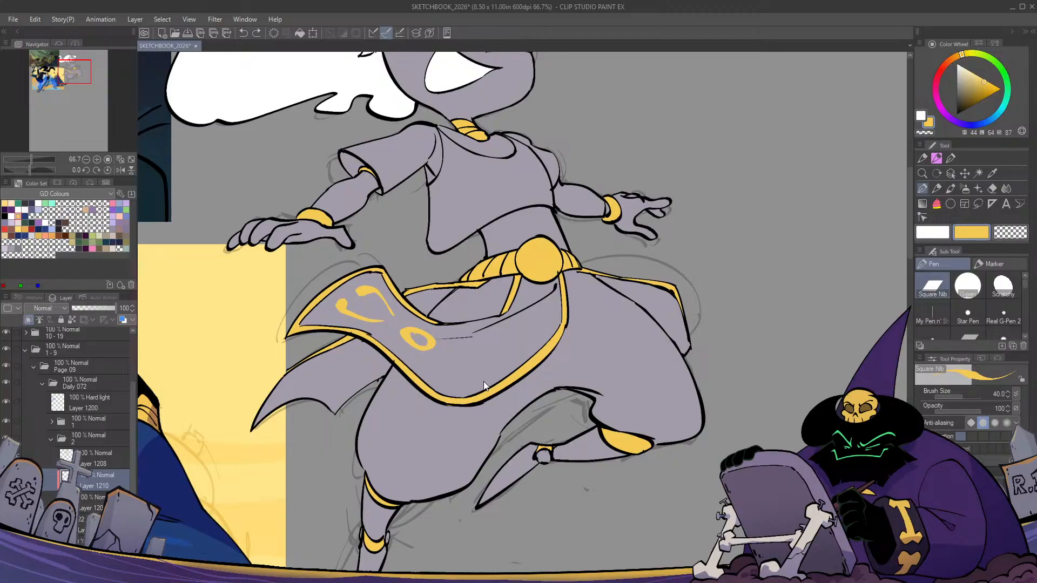
{"action": "left_click_drag", "start_coordinate": [429, 340], "coordinate": [434, 342]}
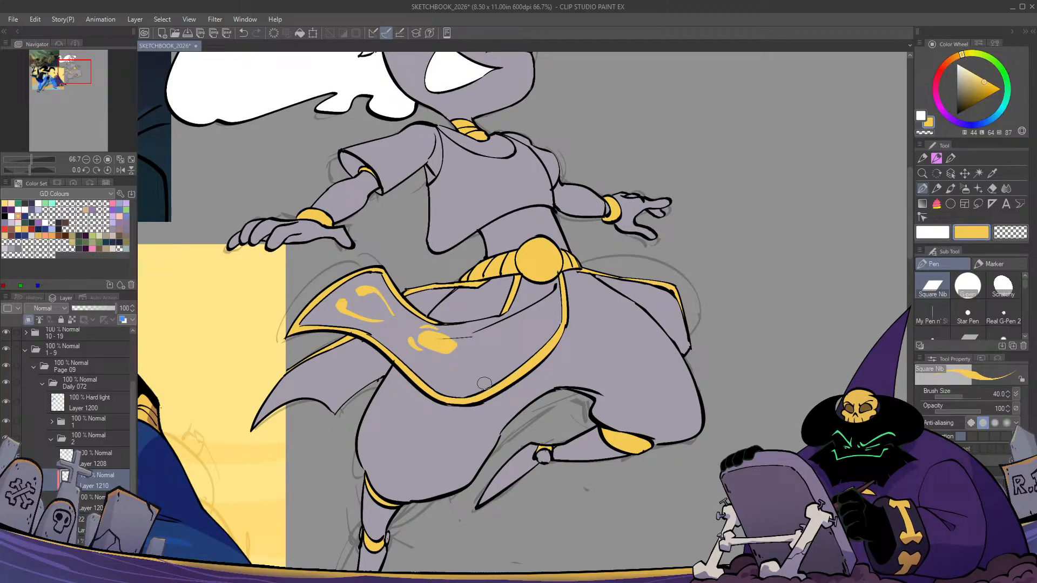
{"action": "key", "text": "h"}
{"action": "key", "text": "h"}
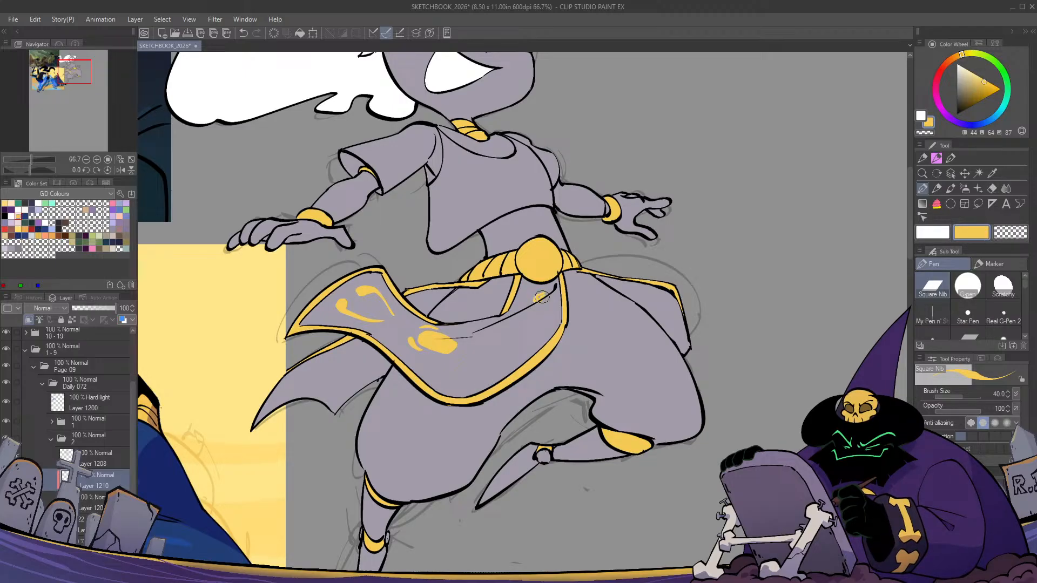
Paint a small gold ornament on the sash just below the round buckle, trim its edge with transparent colour, and add a thin stroke beneath it
{"action": "key", "text": "c"}
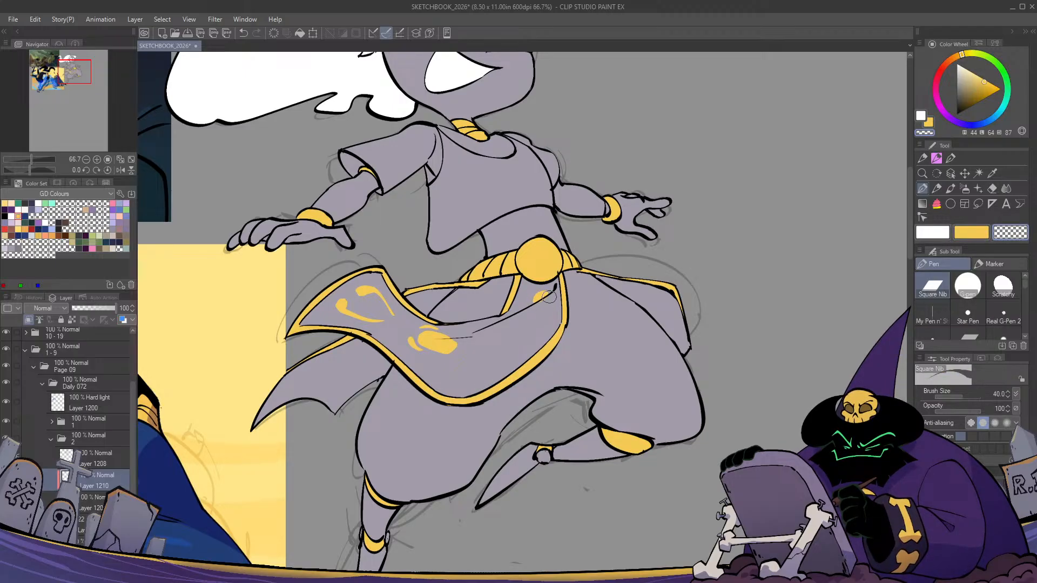
{"action": "key", "text": "c"}
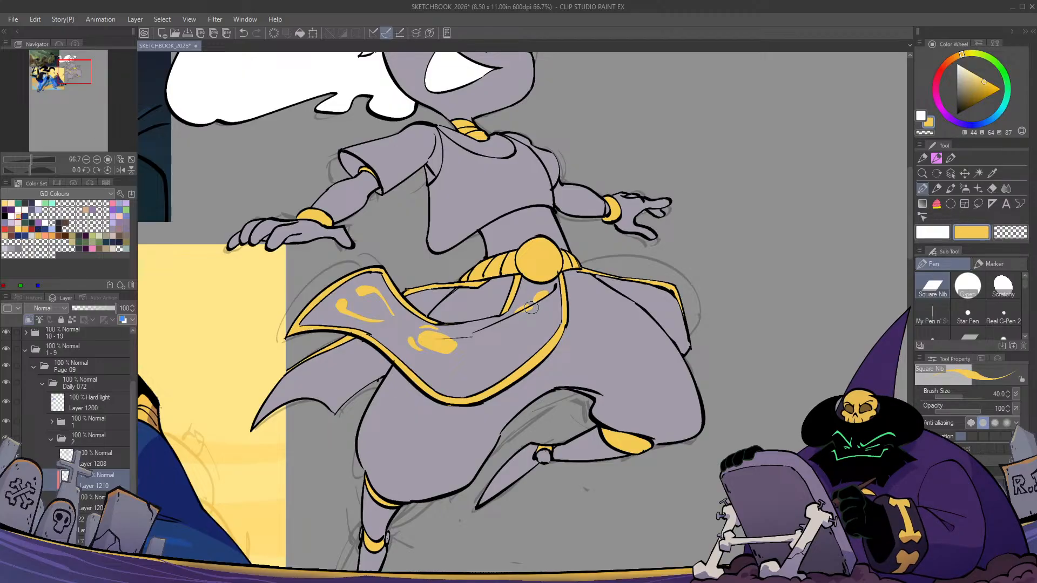
{"action": "key", "text": "h"}
{"action": "key", "text": "h"}
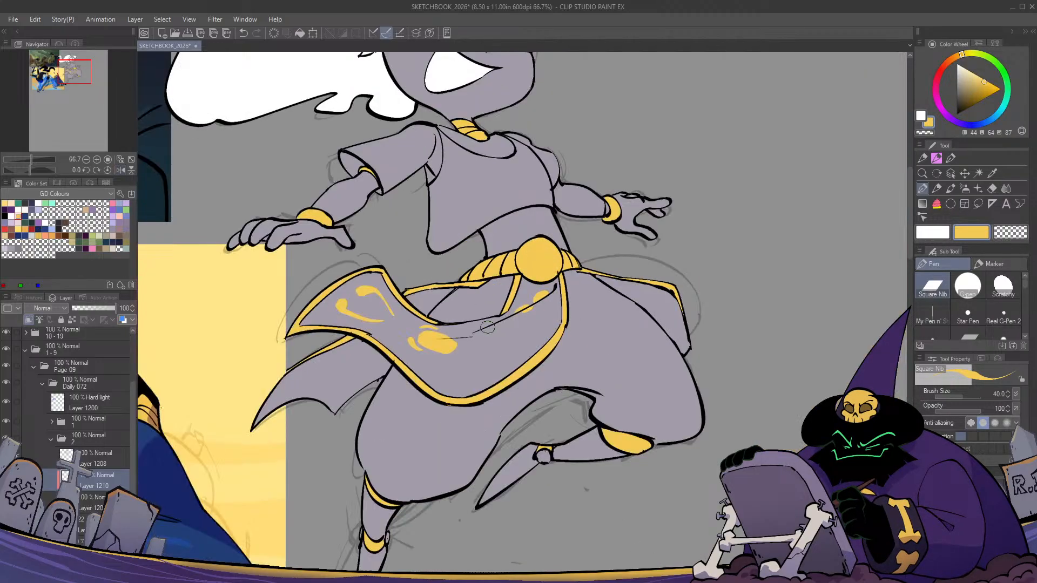
Erase the mid-sash oval and its surrounding strokes, and repaint them as a slimmer gold oval with small curved accents, checking the mirrored view
{"action": "key", "text": "c"}
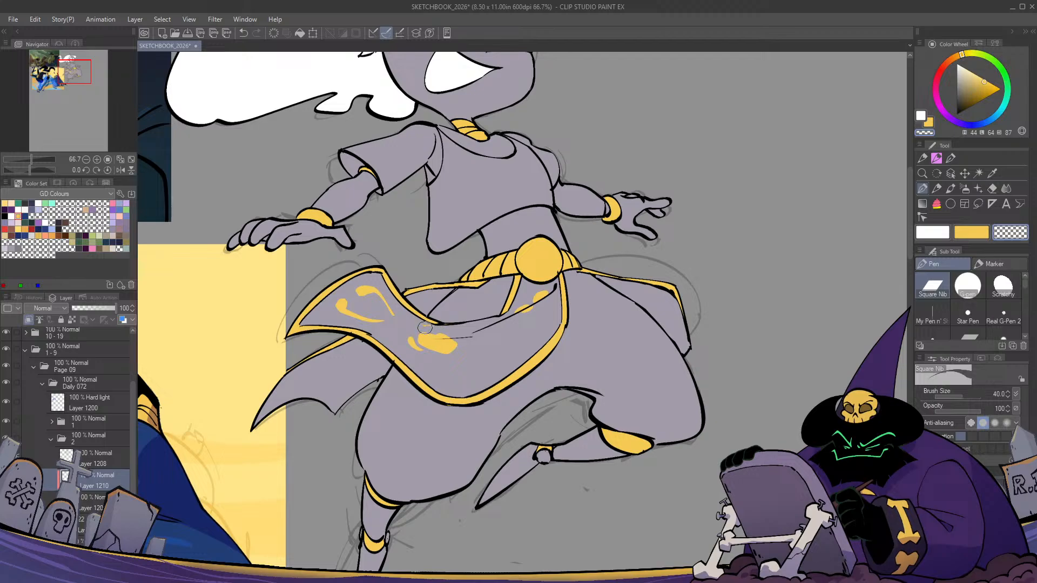
{"action": "left_click_drag", "start_coordinate": [413, 333], "coordinate": [459, 348]}
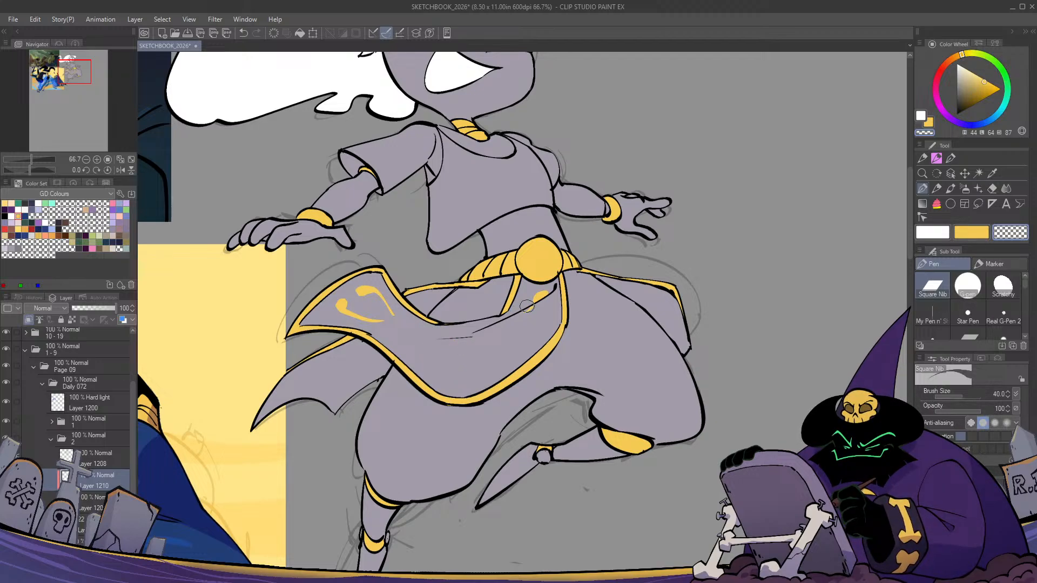
{"action": "key", "text": "c"}
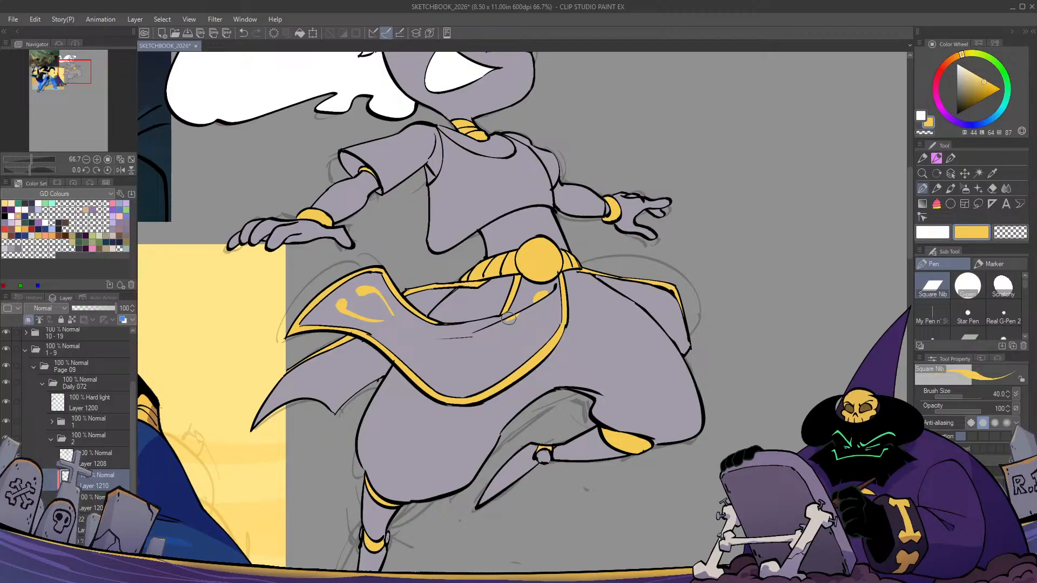
{"action": "key", "text": "ctrl+z"}
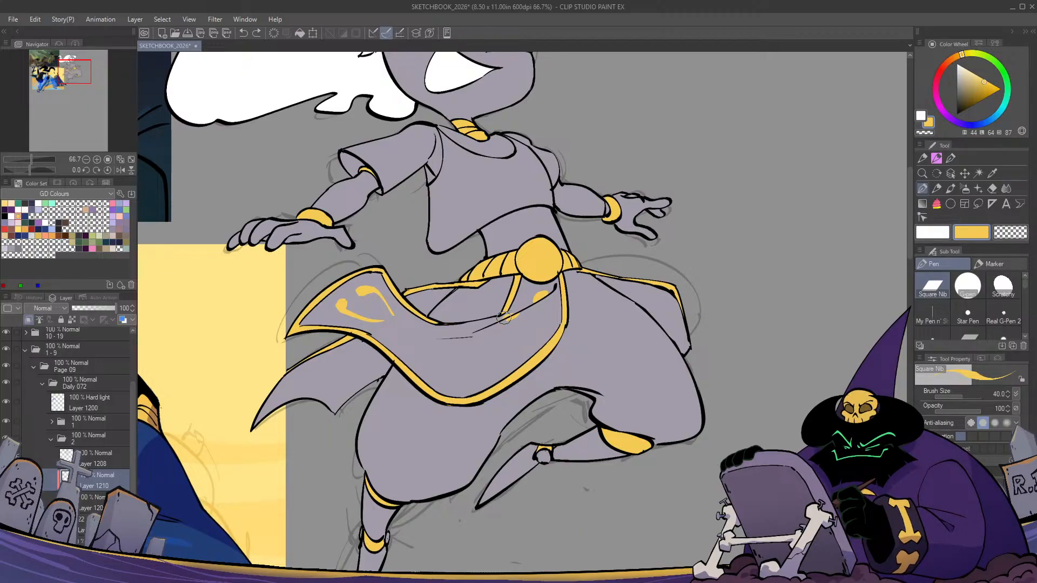
{"action": "mouse_move", "coordinate": [504, 317]}
{"action": "left_mouse_down"}
{"action": "mouse_move", "coordinate": [460, 342]}
{"action": "mouse_move", "coordinate": [467, 336]}
{"action": "mouse_move", "coordinate": [441, 336]}
{"action": "mouse_move", "coordinate": [471, 339]}
{"action": "mouse_move", "coordinate": [434, 337]}
{"action": "mouse_move", "coordinate": [466, 335]}
{"action": "mouse_move", "coordinate": [424, 335]}
{"action": "left_mouse_up"}
{"action": "key", "text": "h"}
{"action": "key", "text": "h"}
{"action": "key", "text": "ctrl+z"}
{"action": "key", "text": "h"}
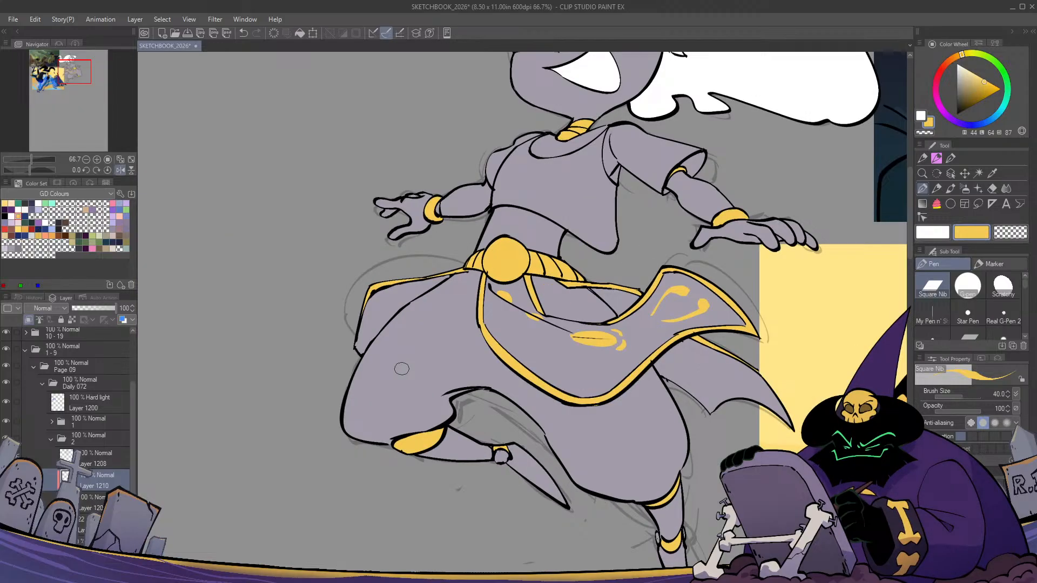
Lasso the gold oval ornament on the lower part of the front sash, enlarge and slightly rotate it with Transform, and deselect
{"action": "key", "text": "h"}
{"action": "scroll", "coordinate": [401, 369], "scroll_direction": "down", "scroll_amount": 2}
{"action": "key", "text": "h"}
{"action": "key", "text": "h"}
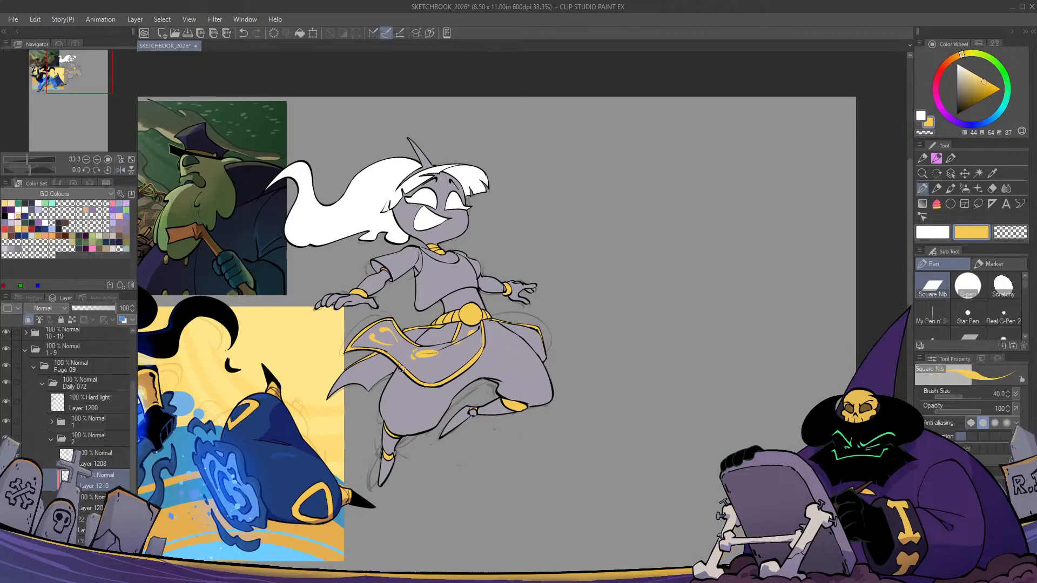
{"action": "scroll", "coordinate": [401, 369], "scroll_direction": "up", "scroll_amount": 2}
{"action": "key", "text": "m"}
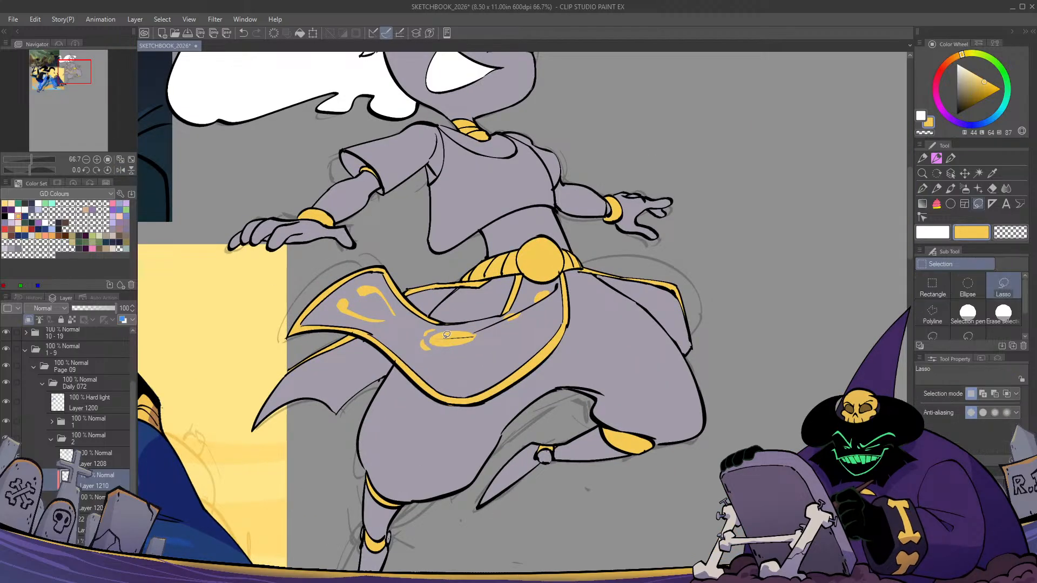
{"action": "left_click_drag", "start_coordinate": [422, 349], "coordinate": [475, 323]}
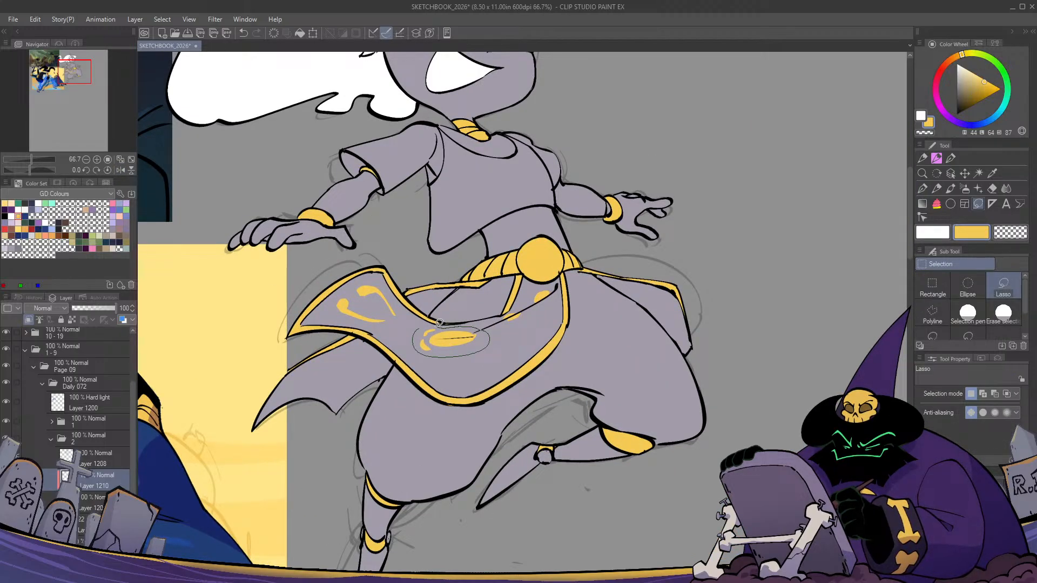
{"action": "key", "text": "ctrl+t"}
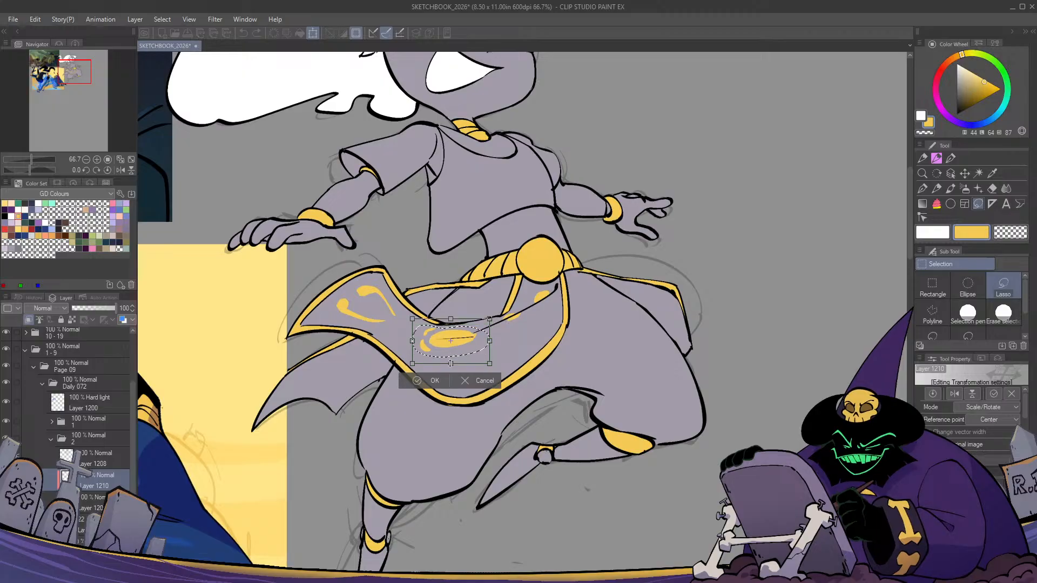
{"action": "left_click_drag", "start_coordinate": [450, 364], "coordinate": [515, 350]}
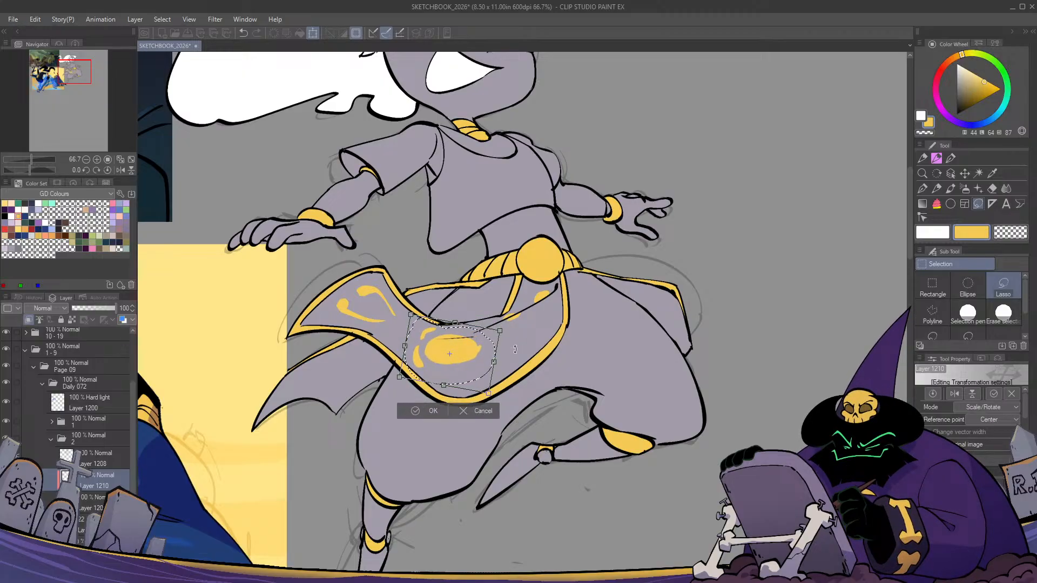
{"action": "key", "text": "Return"}
{"action": "key", "text": "ctrl+d"}
Clean up the edges of the large gold oval on the sash with the Square Nib pen and transparent colour
{"action": "key", "text": "p"}
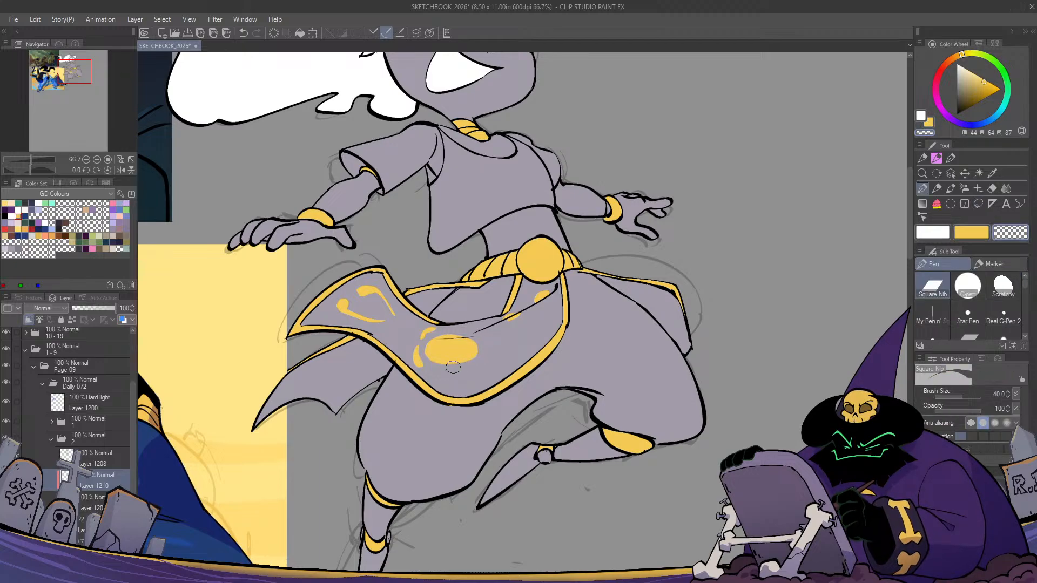
{"action": "key", "text": "x"}
{"action": "key", "text": "c"}
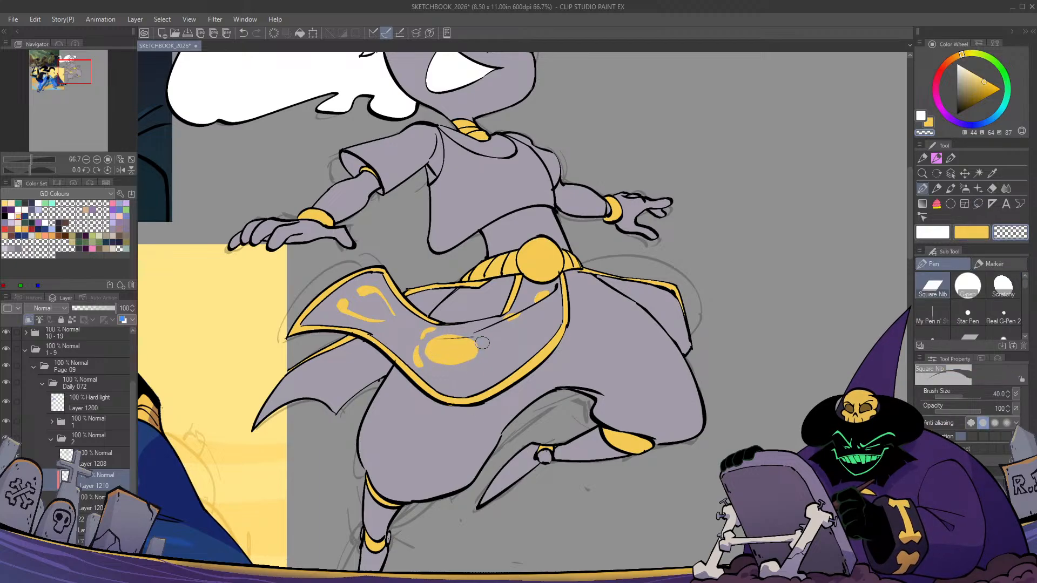
{"action": "key", "text": "c"}
{"action": "key", "text": "h"}
{"action": "key", "text": "h"}
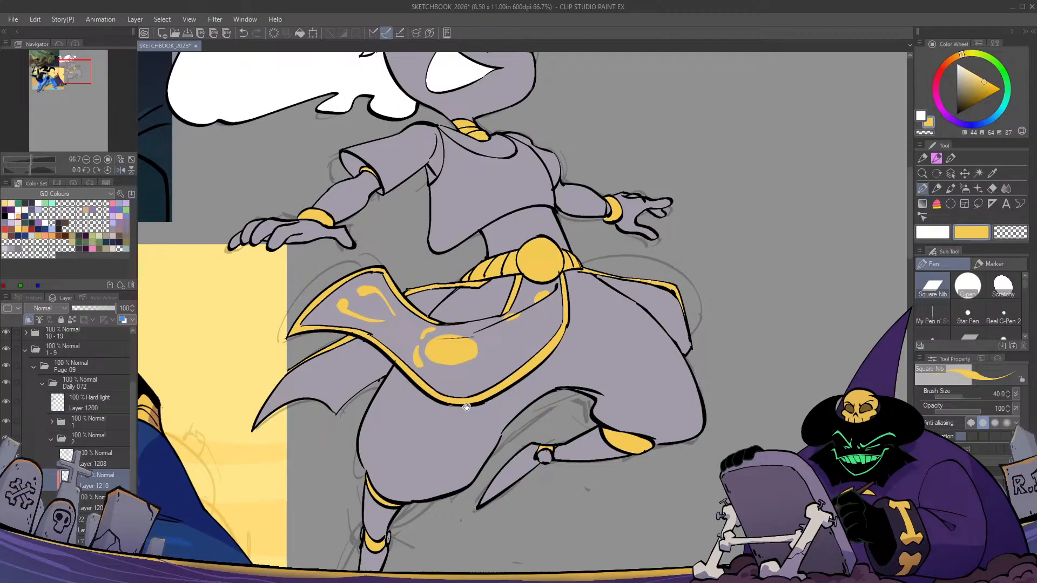
{"action": "left_click_drag", "start_coordinate": [466, 406], "coordinate": [560, 454]}
{"action": "key", "text": "h"}
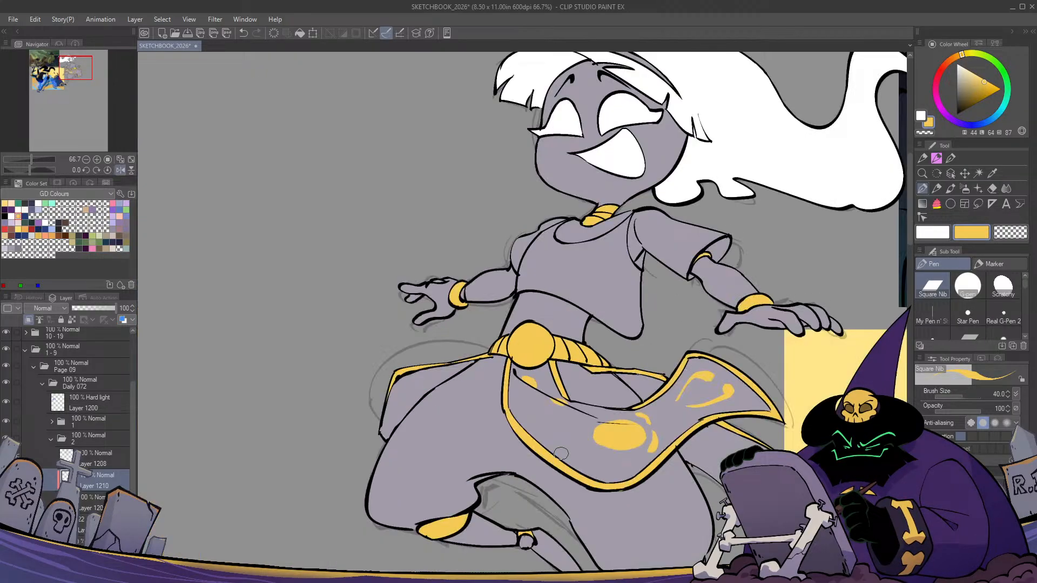
{"action": "key", "text": "h"}
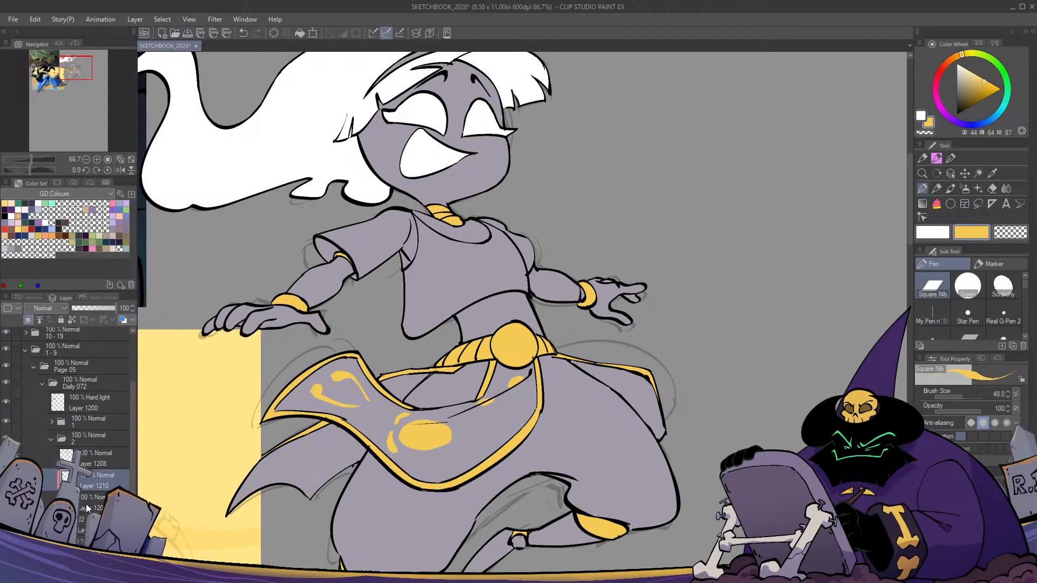
Ink a short black line for the inner back hem beneath the crop top on line-art Layer 1208, redrawing unsatisfactory strokes
{"action": "left_click", "coordinate": [95, 458]}
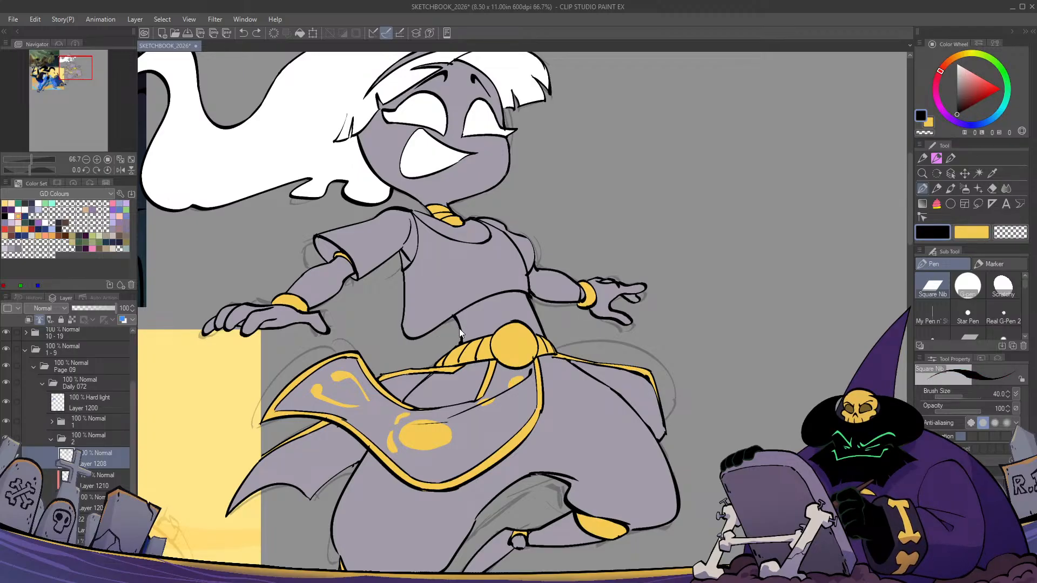
{"action": "key", "text": "h"}
{"action": "key", "text": "h"}
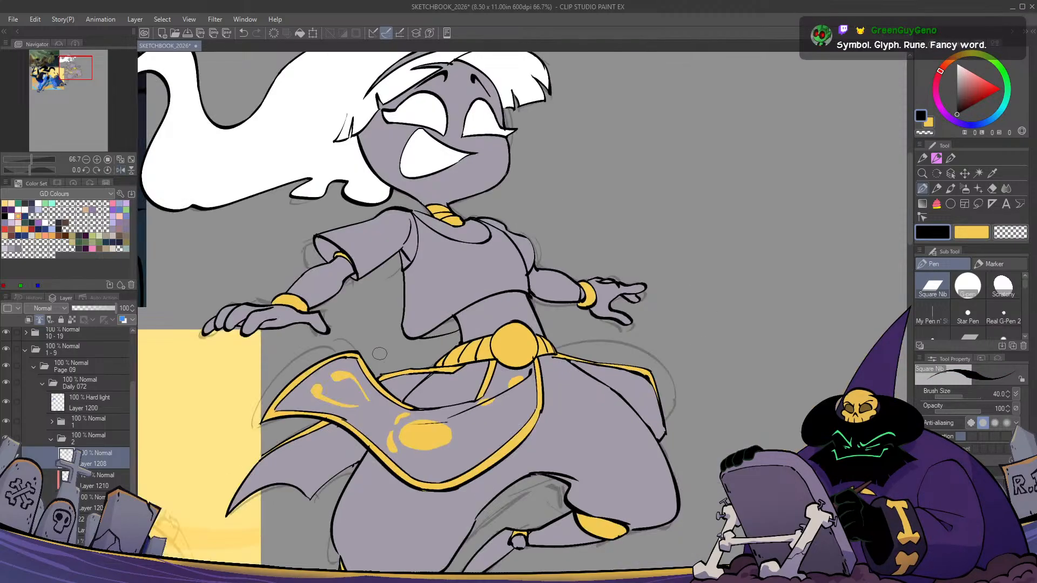
{"action": "key", "text": "ctrl+z"}
{"action": "left_click_drag", "start_coordinate": [415, 339], "coordinate": [484, 318]}
{"action": "key", "text": "ctrl+z"}
{"action": "key", "text": "ctrl+z"}
{"action": "key", "text": "h"}
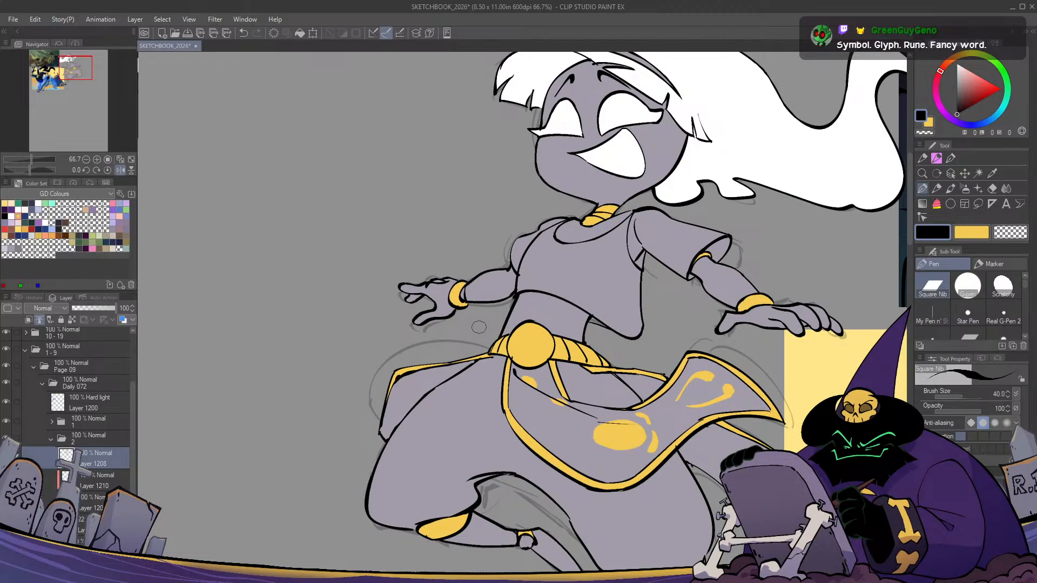
{"action": "key", "text": "h"}
{"action": "key", "text": "h"}
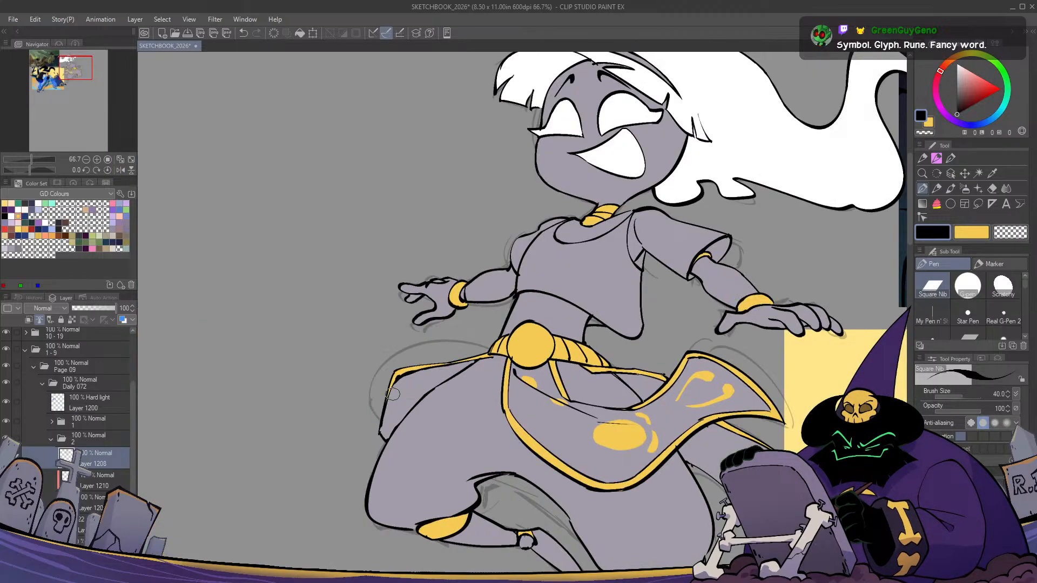
{"action": "key", "text": "h"}
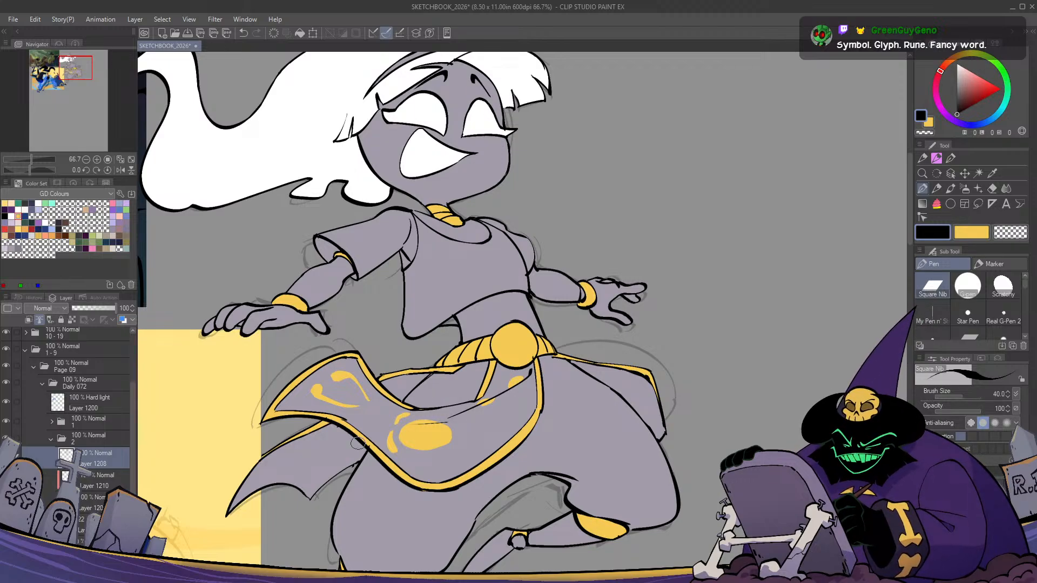
Paint the small gap beneath the crop top's back hem with the sampled grey-purple base colour on the base colour layer
{"action": "left_click", "coordinate": [100, 481]}
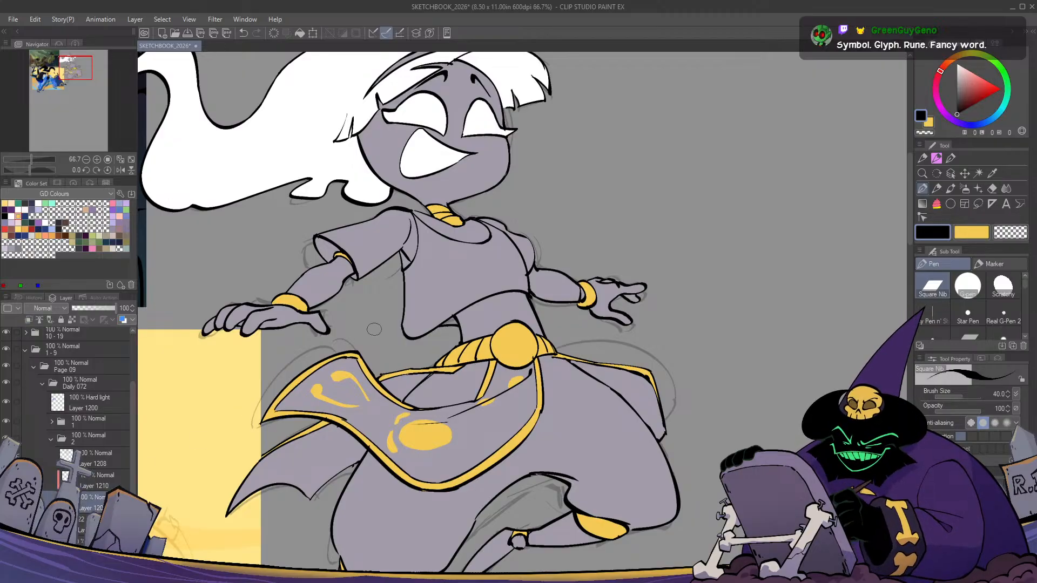
{"action": "left_click", "coordinate": [456, 309], "text": "alt"}
{"action": "scroll", "coordinate": [462, 315], "scroll_direction": "up", "scroll_amount": 1}
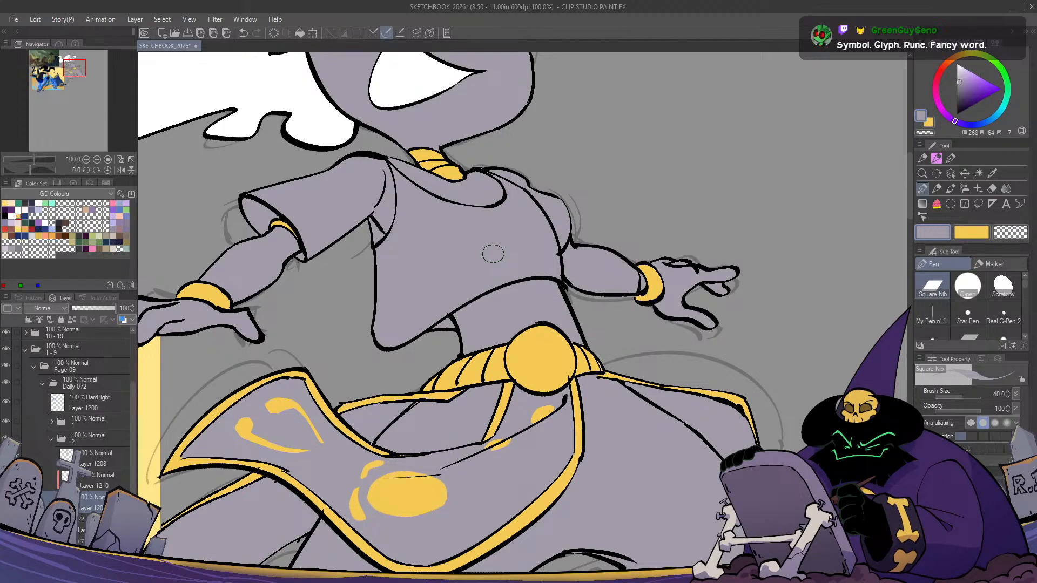
{"action": "scroll", "coordinate": [493, 254], "scroll_direction": "down", "scroll_amount": 1}
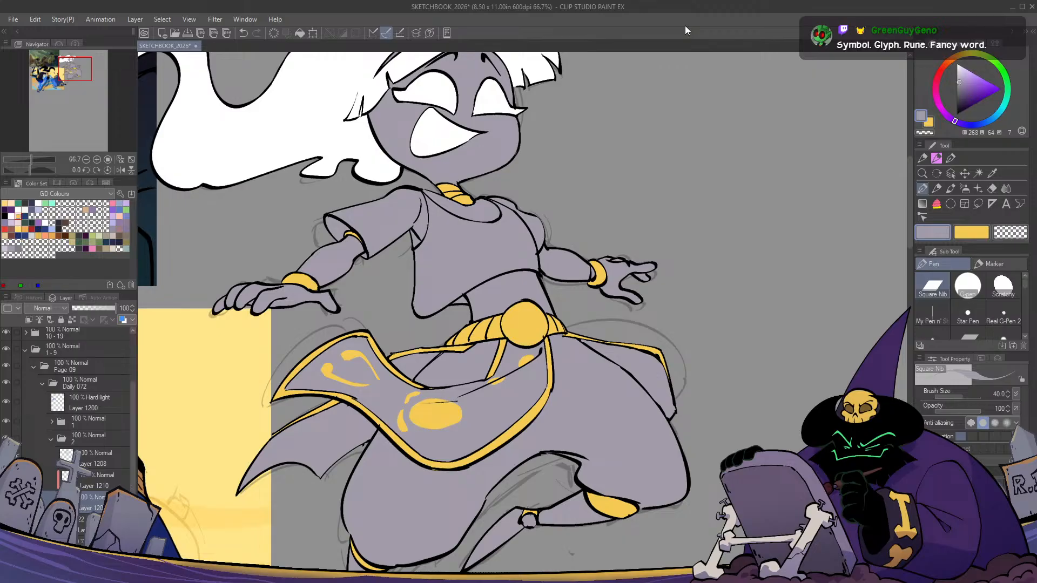
Reshape the small gold mark on the sash between the large oval and the belt buckle into a fuller oval on Layer 1210
{"action": "key", "text": "ctrl+minus"}
{"action": "left_click_drag", "start_coordinate": [539, 304], "coordinate": [484, 387]}
{"action": "key", "text": "h"}
{"action": "key", "text": "h"}
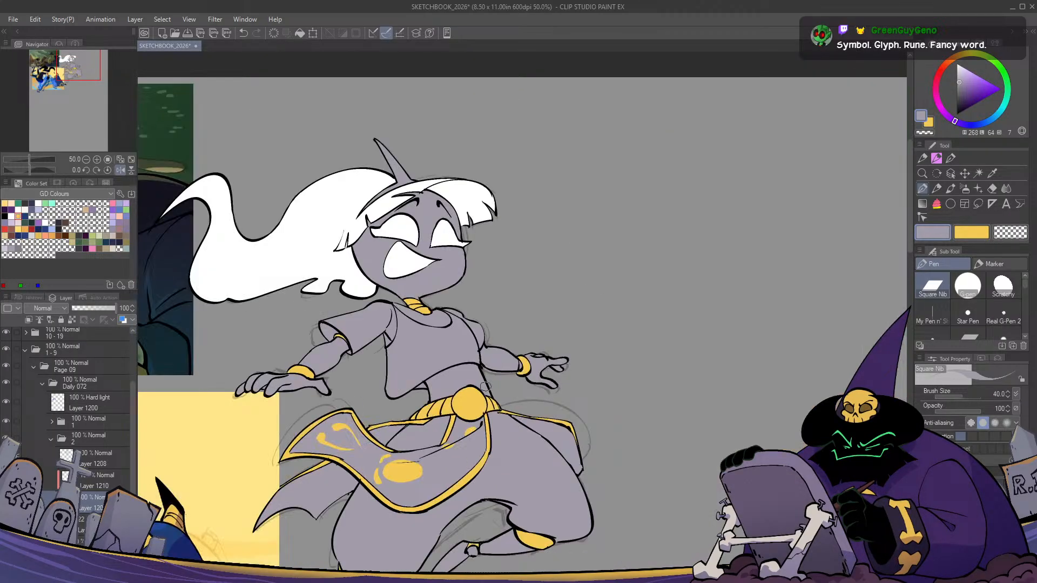
{"action": "left_click_drag", "start_coordinate": [539, 461], "coordinate": [586, 360]}
{"action": "key", "text": "h"}
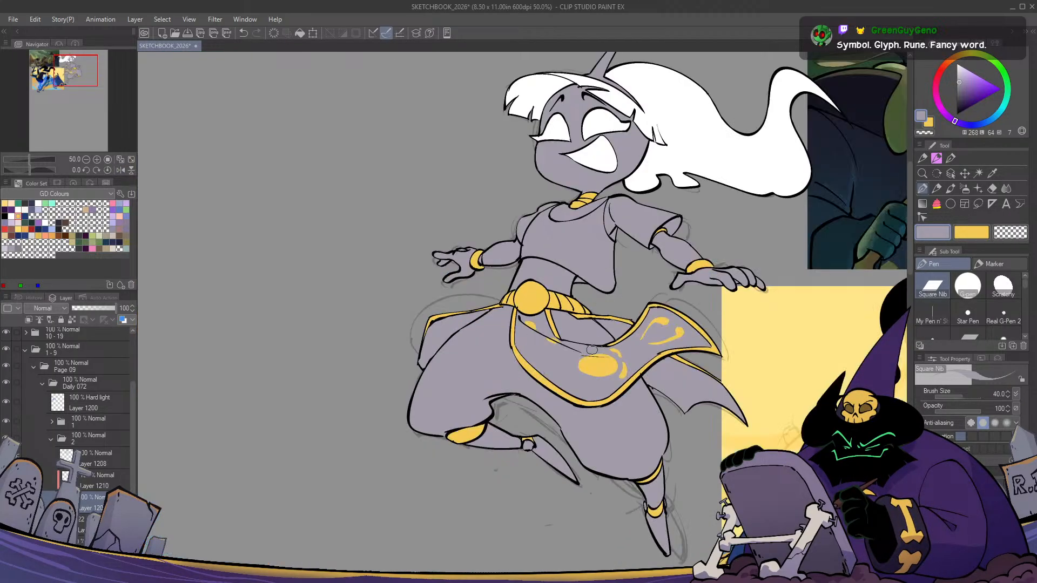
{"action": "key", "text": "h"}
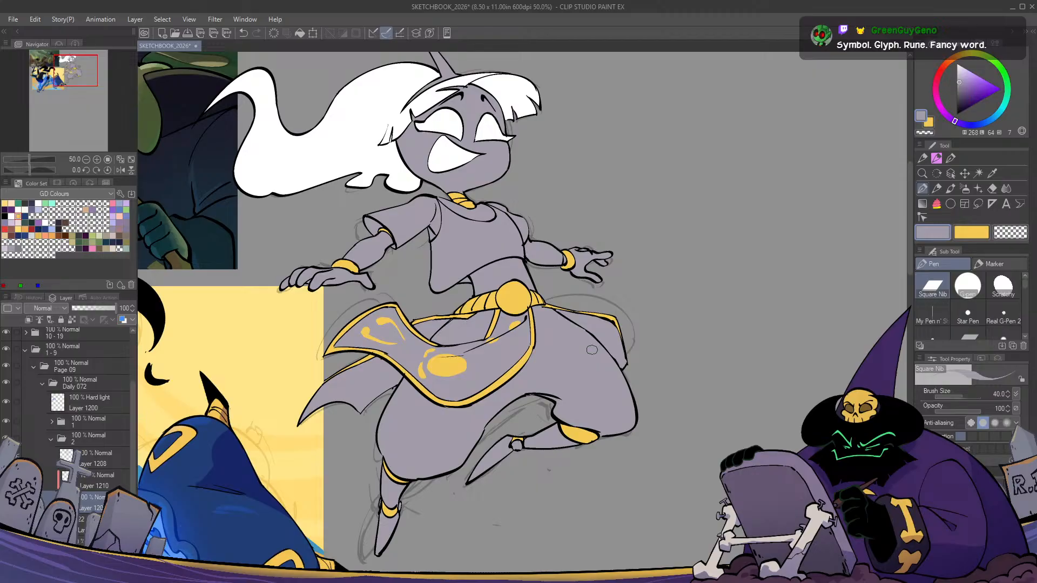
{"action": "key", "text": "ctrl+plus"}
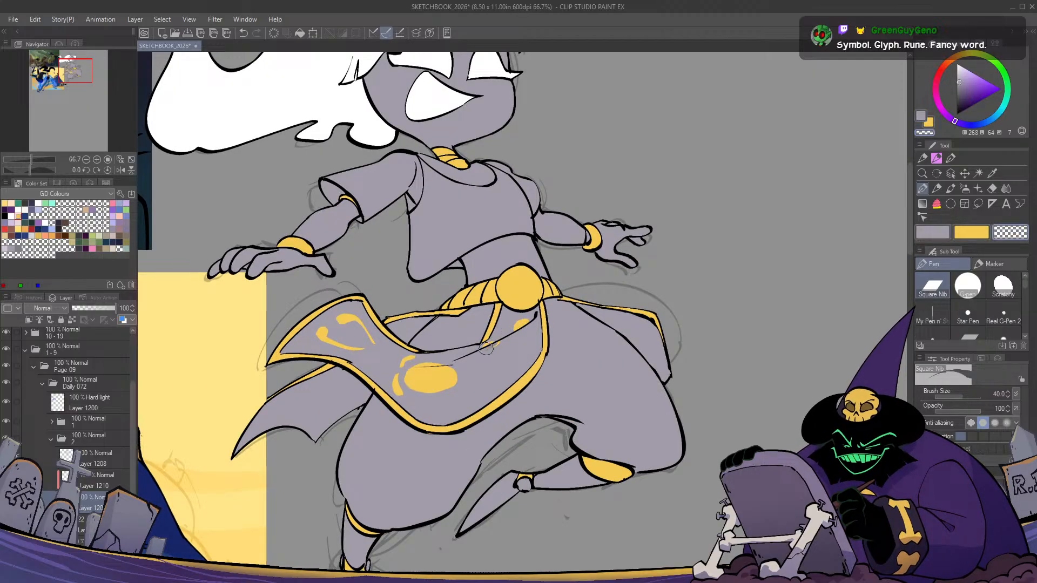
{"action": "left_click", "coordinate": [431, 373], "text": "ctrl+shift"}
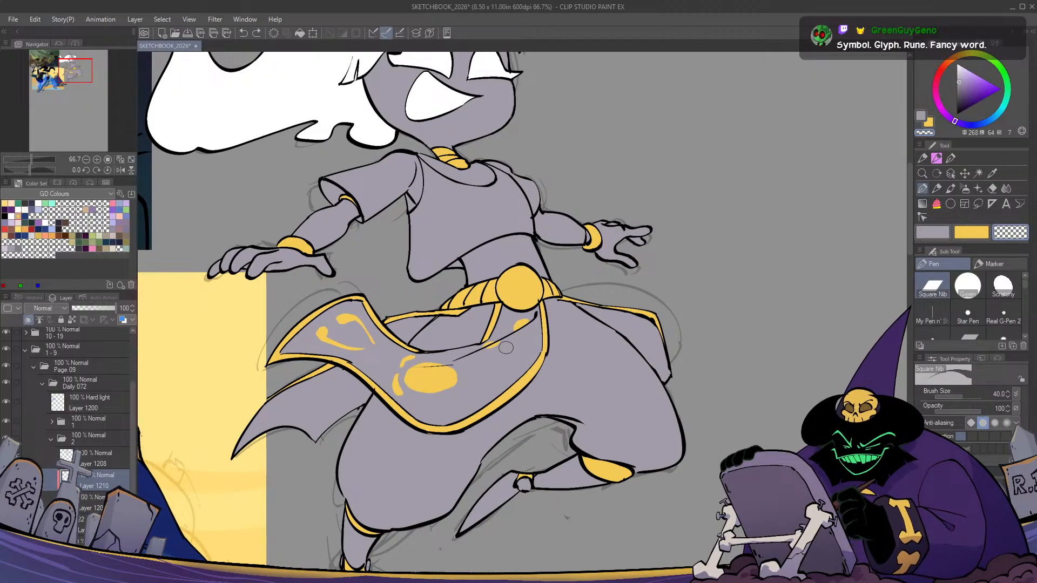
{"action": "mouse_move", "coordinate": [505, 347]}
{"action": "left_mouse_down"}
{"action": "mouse_move", "coordinate": [475, 355]}
{"action": "mouse_move", "coordinate": [497, 343]}
{"action": "left_mouse_up"}
{"action": "key", "text": "c"}
{"action": "scroll", "coordinate": [495, 353], "scroll_direction": "up", "scroll_amount": 1}
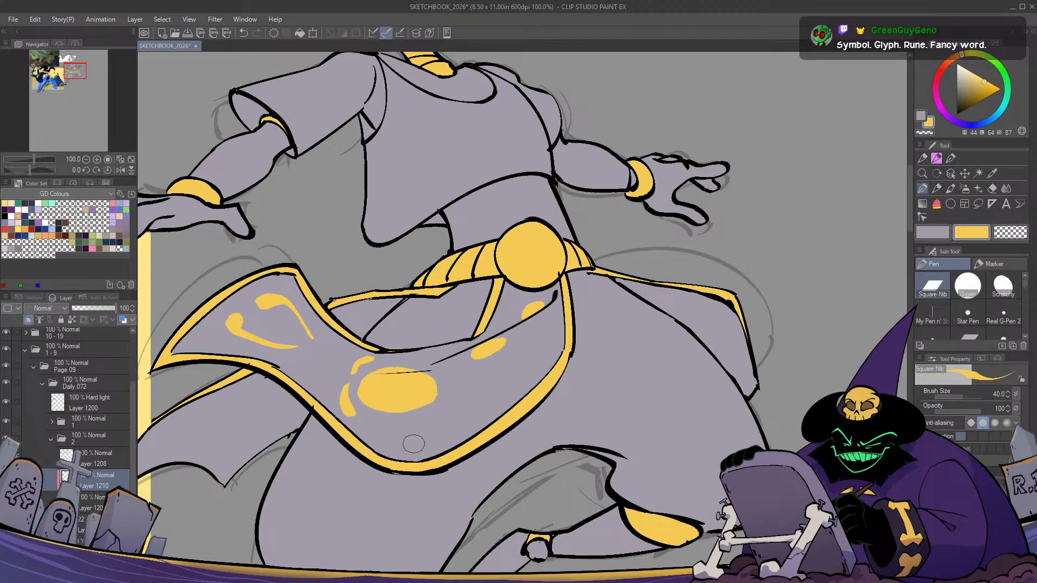
Examine the gold sash ornaments against the whole figure, in both normal and mirrored view
{"action": "scroll", "coordinate": [414, 443], "scroll_direction": "down", "scroll_amount": 2}
{"action": "key", "text": "h"}
{"action": "key", "text": "h"}
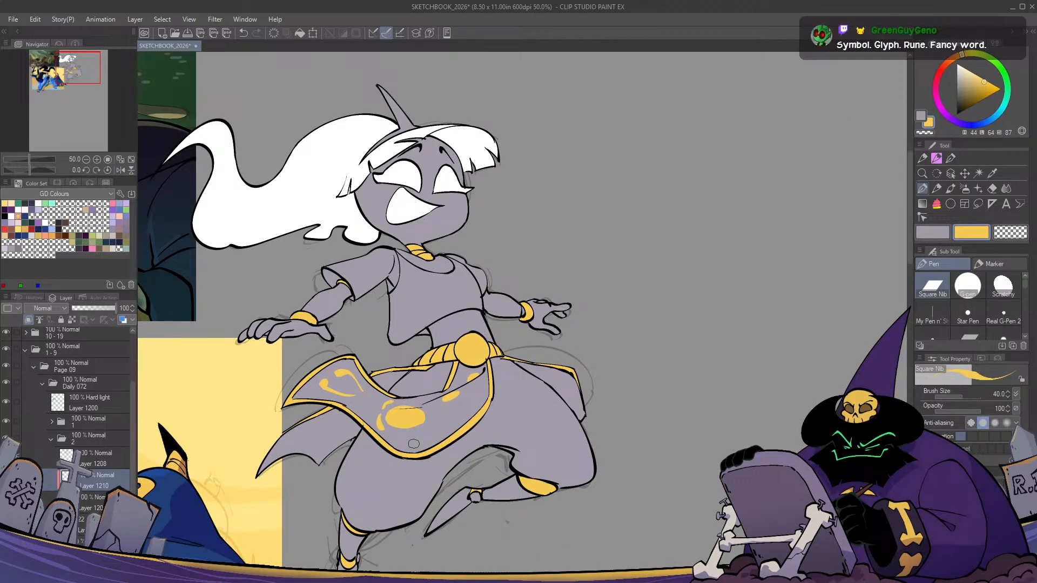
{"action": "left_click_drag", "start_coordinate": [414, 443], "coordinate": [457, 313]}
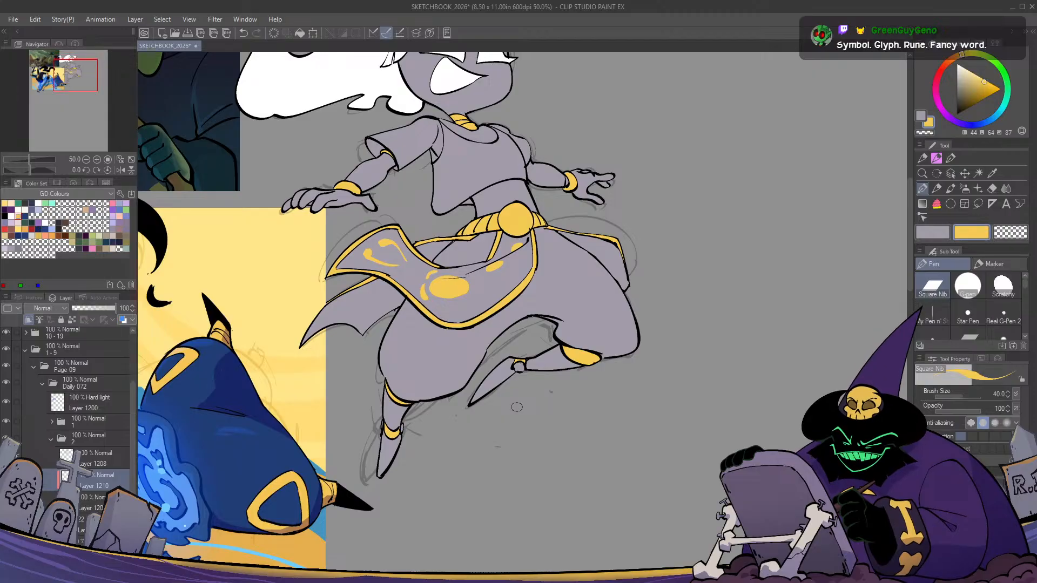
{"action": "scroll", "coordinate": [517, 406], "scroll_direction": "down", "scroll_amount": 2}
{"action": "scroll", "coordinate": [486, 378], "scroll_direction": "up", "scroll_amount": 2}
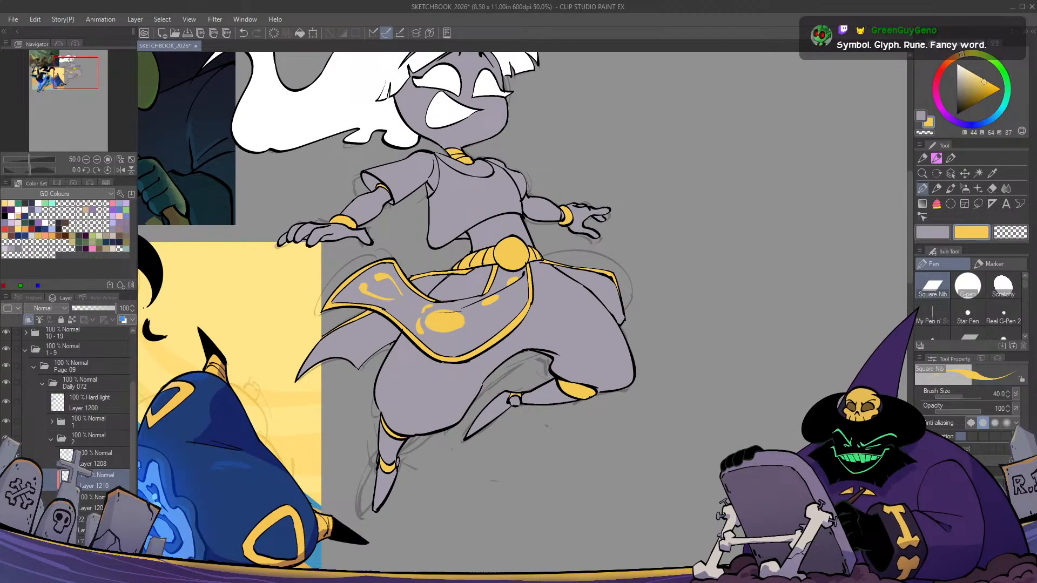
{"action": "left_click_drag", "start_coordinate": [333, 314], "coordinate": [340, 394]}
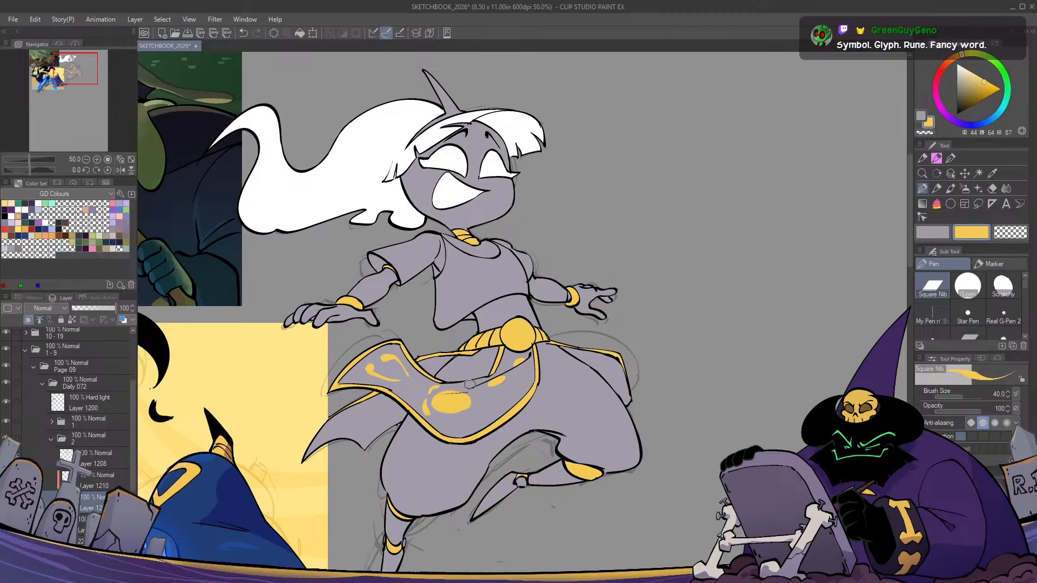
Choose a muted green and fill the crop top's torso with it by lassoing around it with the Fill tool, leaving the sleeves unfilled
{"action": "left_click", "coordinate": [20, 202]}
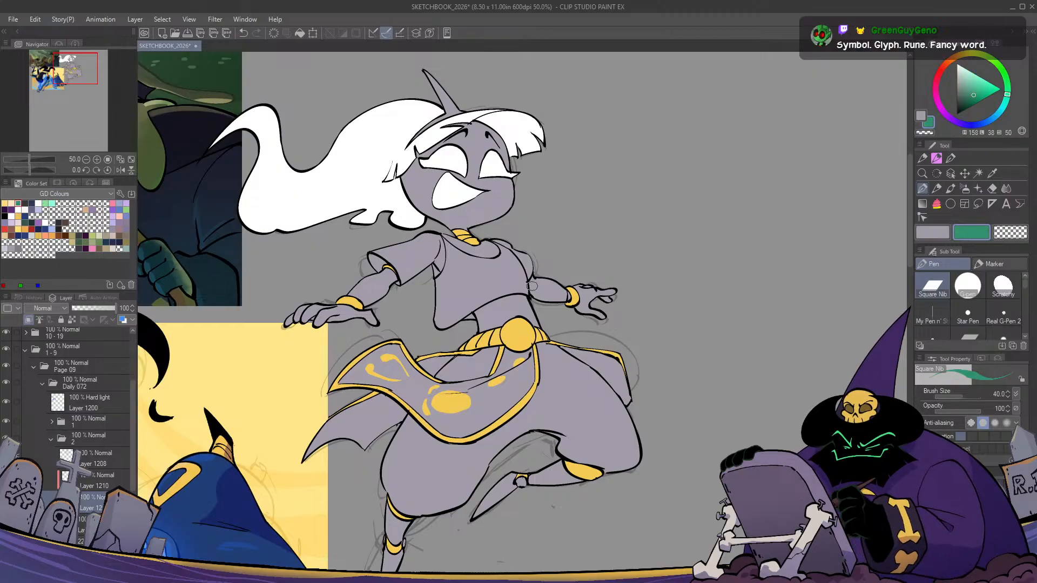
{"action": "left_click", "coordinate": [1007, 91]}
{"action": "scroll", "coordinate": [486, 268], "scroll_direction": "up", "scroll_amount": 1}
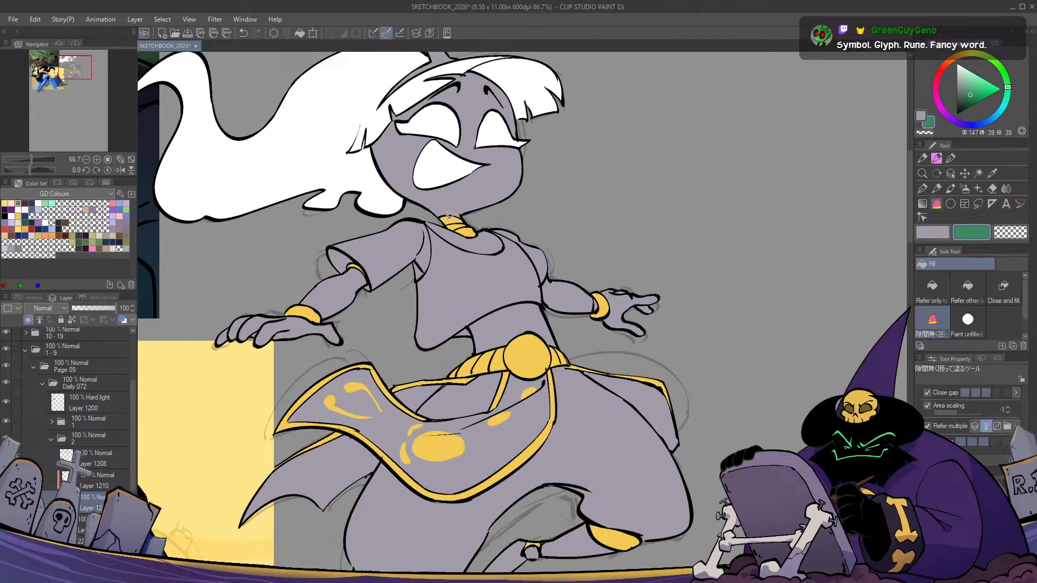
{"action": "key", "text": "g"}
{"action": "mouse_move", "coordinate": [497, 226]}
{"action": "left_mouse_down"}
{"action": "mouse_move", "coordinate": [543, 269]}
{"action": "mouse_move", "coordinate": [548, 295]}
{"action": "left_mouse_up"}
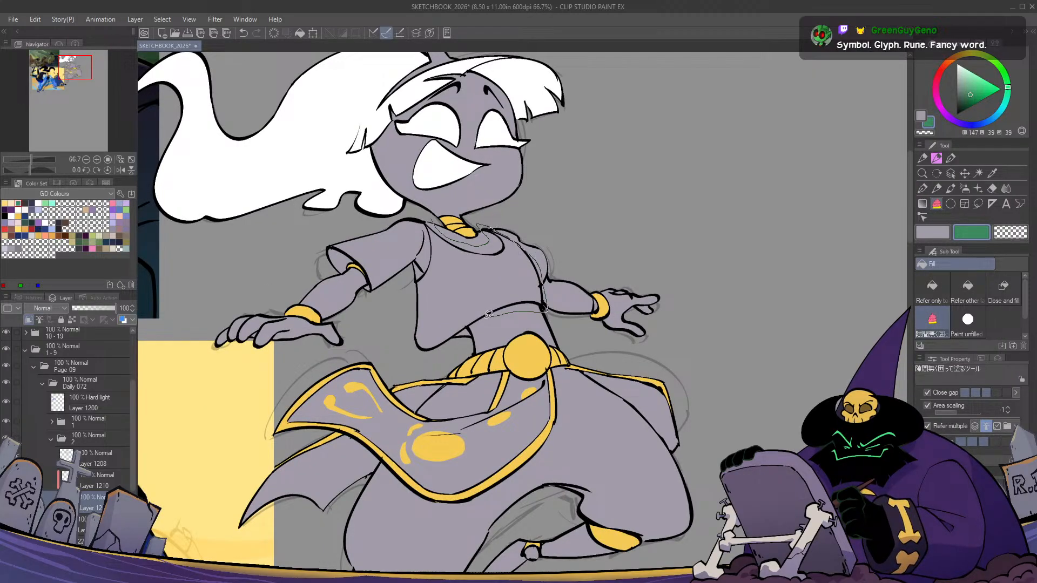
{"action": "left_click_drag", "start_coordinate": [418, 352], "coordinate": [414, 275]}
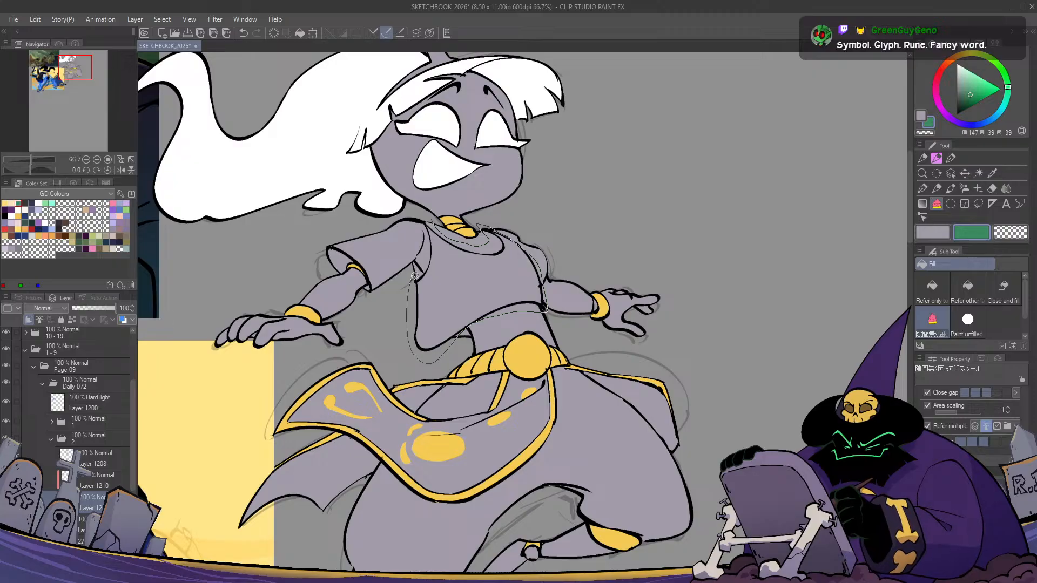
{"action": "left_click_drag", "start_coordinate": [428, 236], "coordinate": [432, 230]}
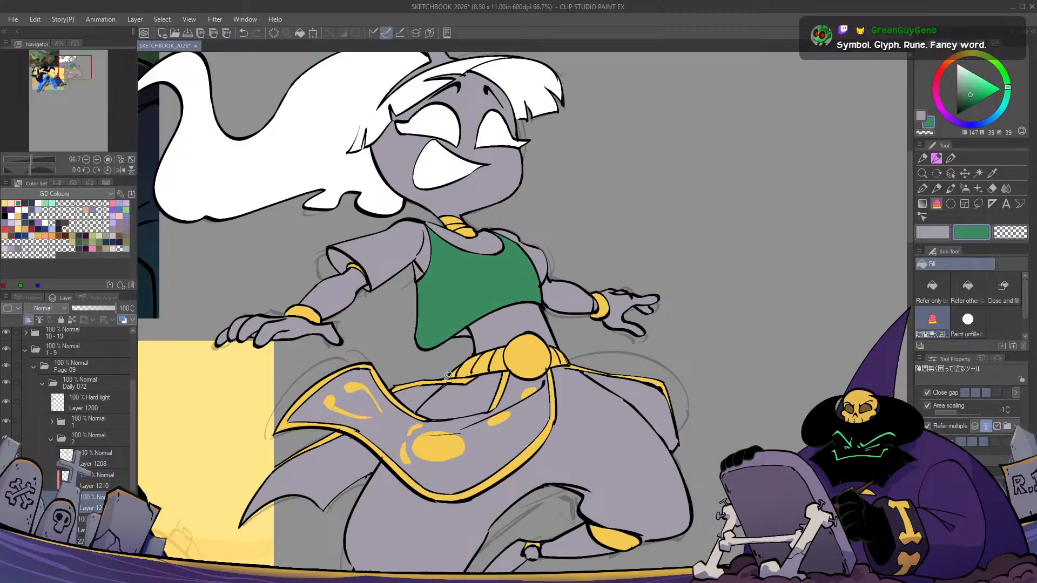
Fill the front sash with the same green, keeping its gold border and ornaments
{"action": "key", "text": "h"}
{"action": "key", "text": "h"}
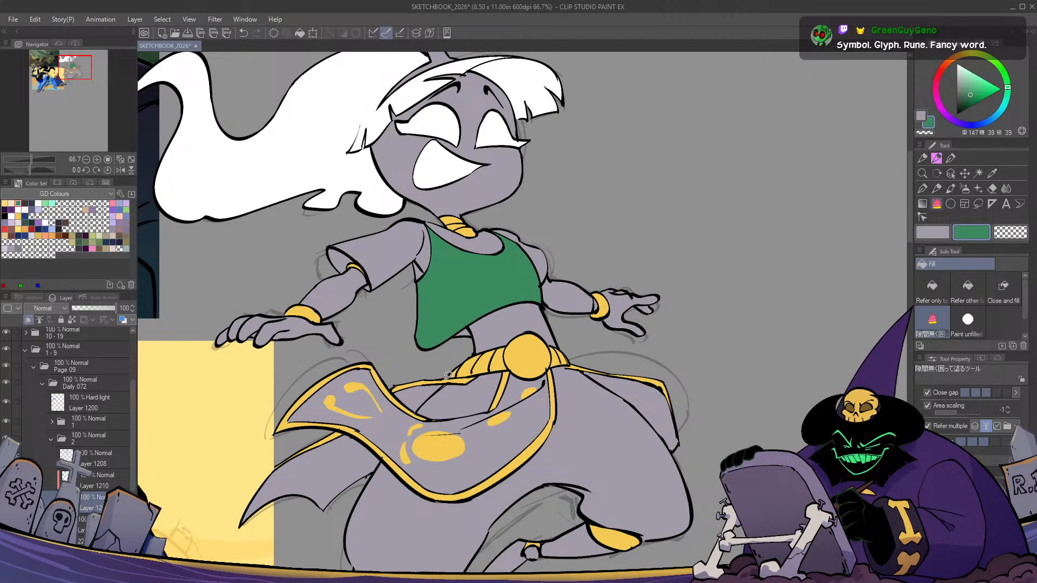
{"action": "left_click_drag", "start_coordinate": [549, 436], "coordinate": [520, 323]}
{"action": "mouse_move", "coordinate": [492, 257]}
{"action": "left_mouse_down"}
{"action": "mouse_move", "coordinate": [536, 268]}
{"action": "mouse_move", "coordinate": [531, 331]}
{"action": "mouse_move", "coordinate": [489, 364]}
{"action": "mouse_move", "coordinate": [403, 395]}
{"action": "mouse_move", "coordinate": [323, 326]}
{"action": "mouse_move", "coordinate": [256, 326]}
{"action": "mouse_move", "coordinate": [258, 268]}
{"action": "mouse_move", "coordinate": [361, 249]}
{"action": "mouse_move", "coordinate": [371, 282]}
{"action": "mouse_move", "coordinate": [434, 293]}
{"action": "left_mouse_up"}
{"action": "left_click_drag", "start_coordinate": [479, 255], "coordinate": [491, 257]}
{"action": "key", "text": "h"}
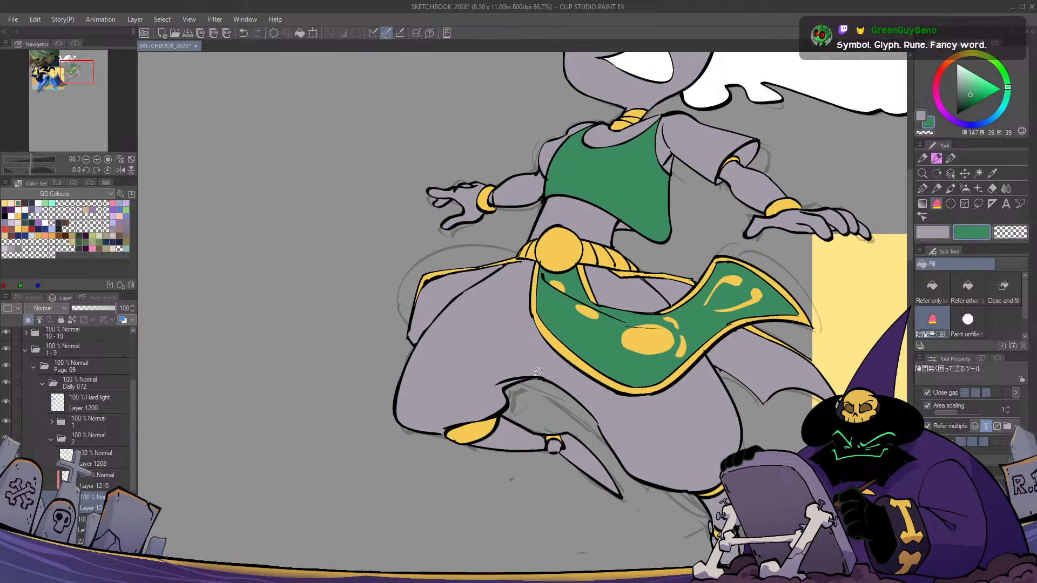
Fill the small round ornaments on both ankles with the same green as the crop top
{"action": "key", "text": "h"}
{"action": "left_click_drag", "start_coordinate": [539, 379], "coordinate": [595, 325]}
{"action": "scroll", "coordinate": [589, 499], "scroll_direction": "down", "scroll_amount": 1}
{"action": "scroll", "coordinate": [593, 497], "scroll_direction": "up", "scroll_amount": 1}
{"action": "scroll", "coordinate": [591, 499], "scroll_direction": "down", "scroll_amount": 1}
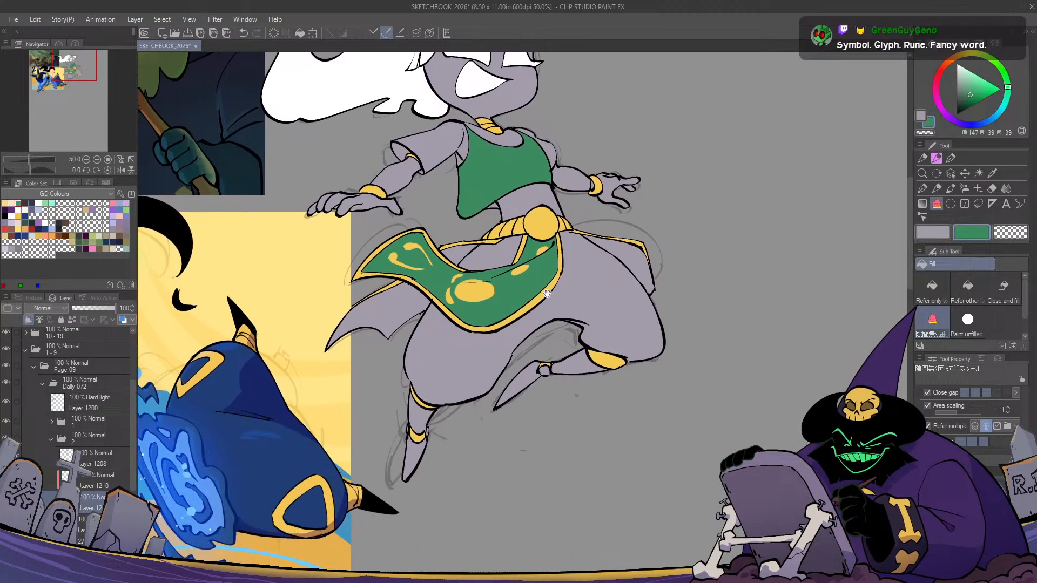
{"action": "scroll", "coordinate": [423, 425], "scroll_direction": "up", "scroll_amount": 1}
{"action": "left_click", "coordinate": [423, 425]}
{"action": "left_click", "coordinate": [589, 350]}
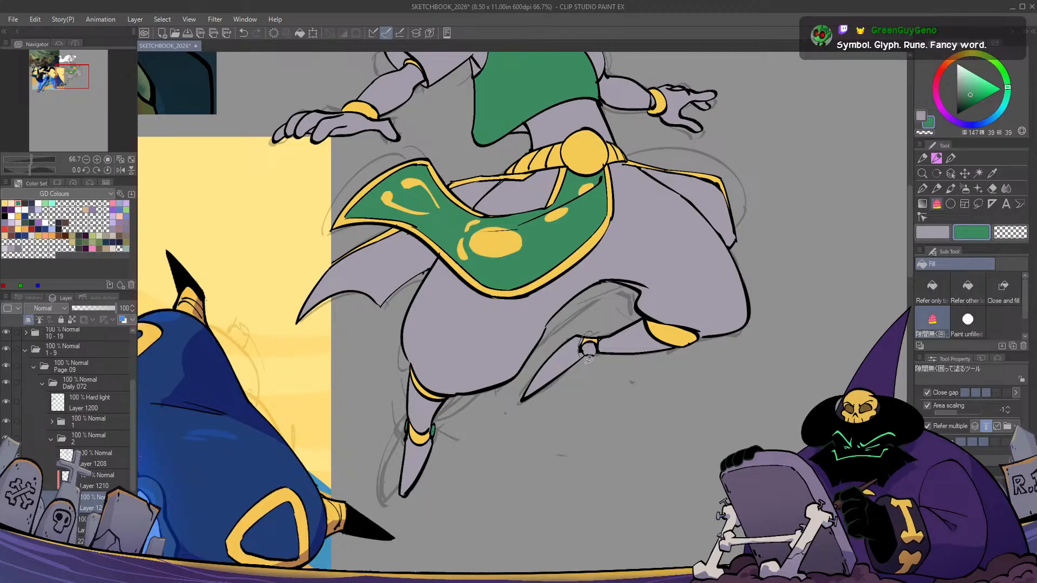
Shift the hue of the green clothing areas to a lighter, cooler muted green, comparing variants in normal and mirrored view
{"action": "scroll", "coordinate": [590, 439], "scroll_direction": "down", "scroll_amount": 1}
{"action": "key", "text": "Tab"}
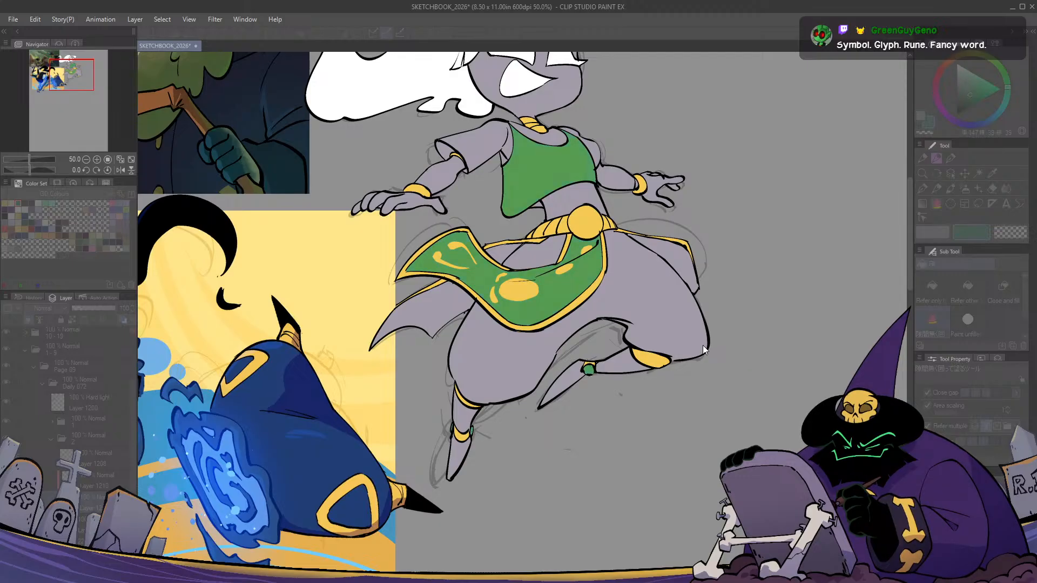
{"action": "left_click_drag", "start_coordinate": [417, 334], "coordinate": [335, 333]}
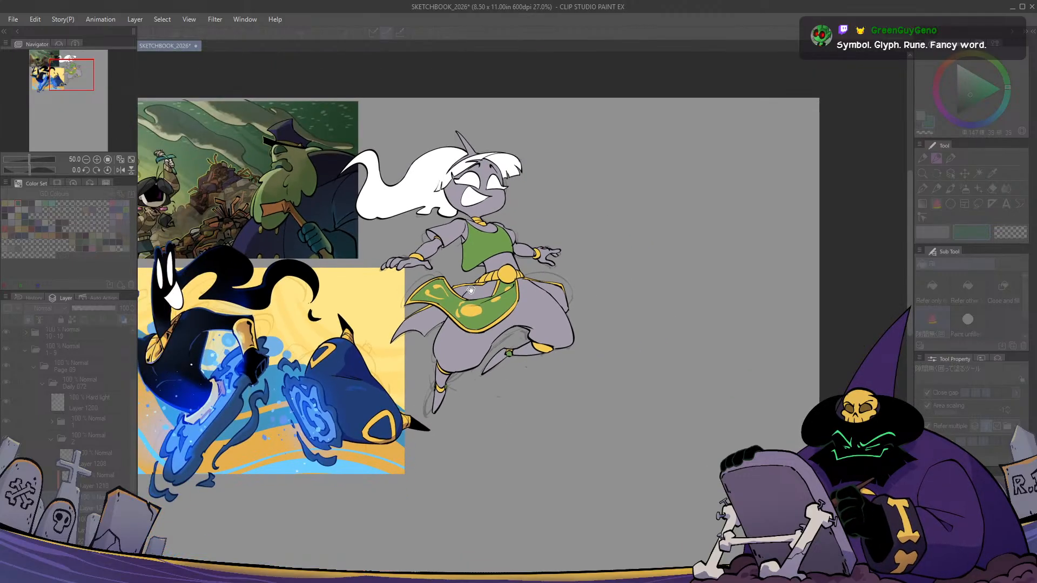
{"action": "left_click_drag", "start_coordinate": [473, 289], "coordinate": [551, 288]}
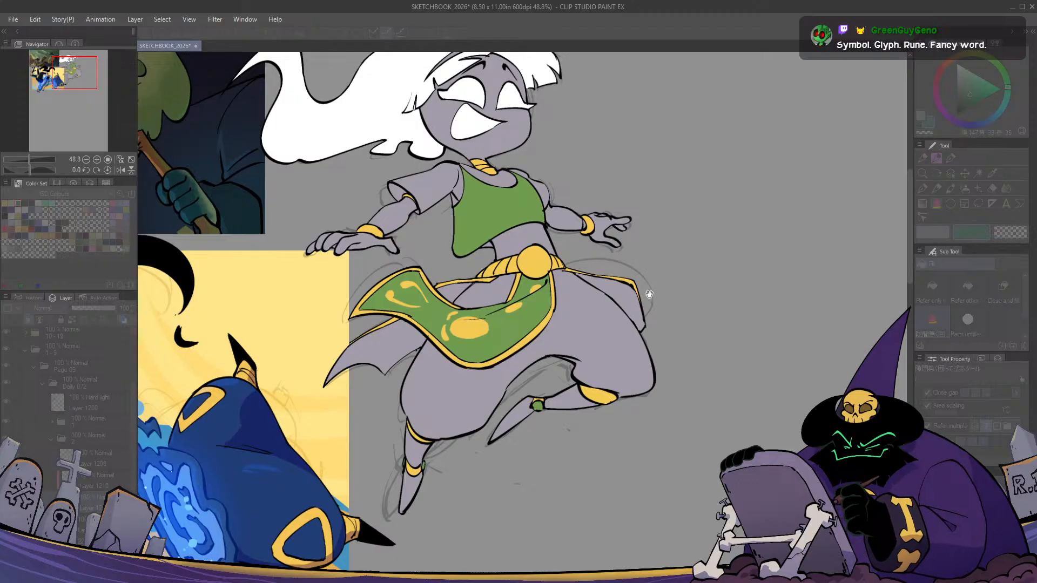
{"action": "key", "text": "h"}
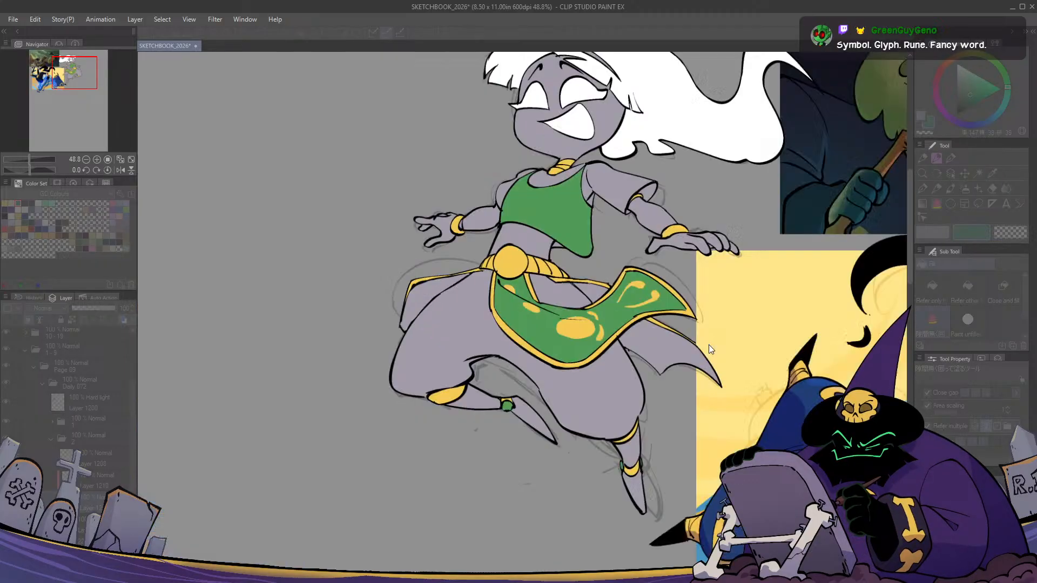
{"action": "key", "text": "h"}
{"action": "key", "text": "h"}
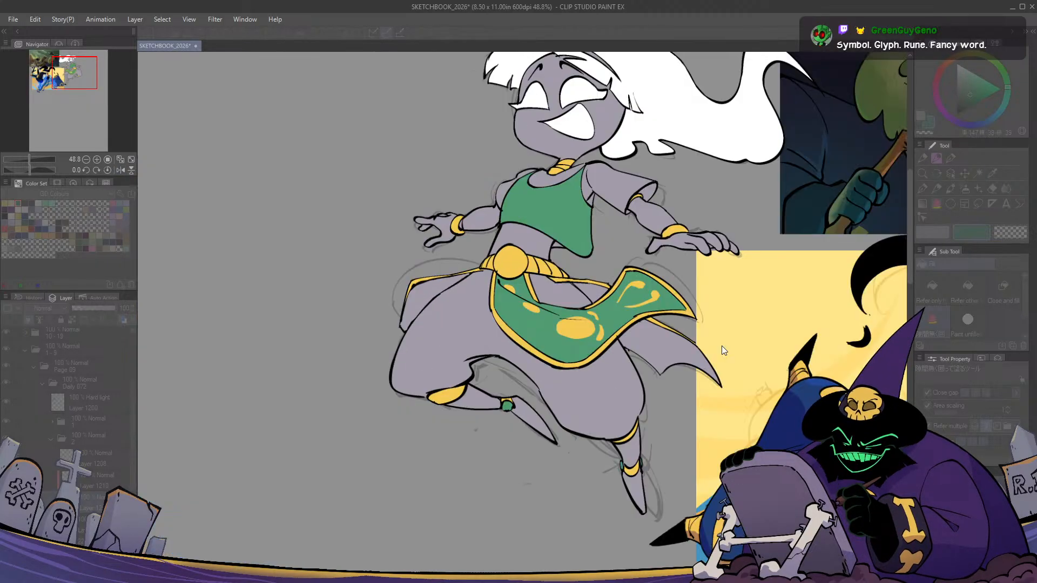
{"action": "key", "text": "h"}
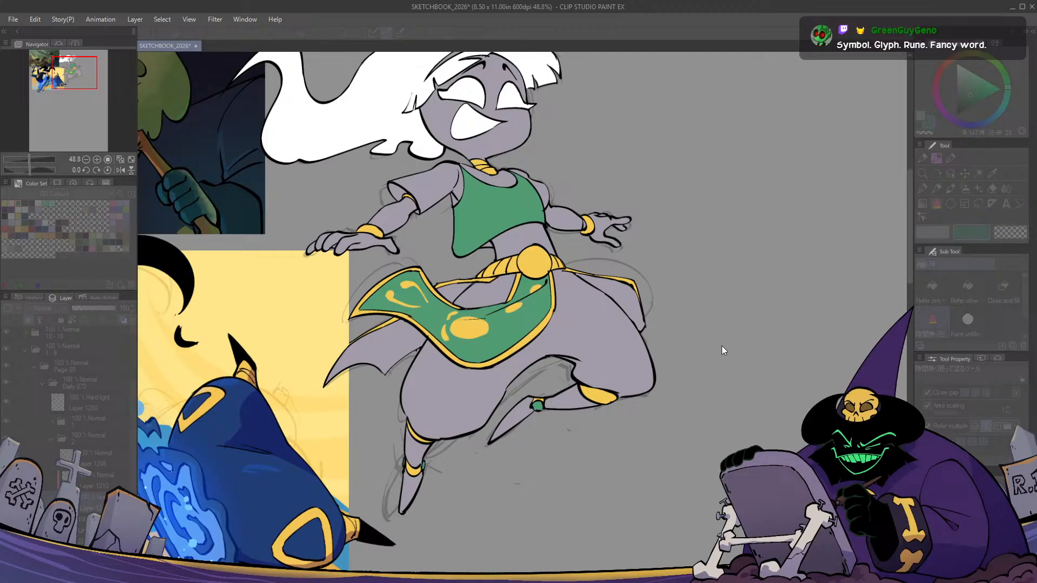
{"action": "left_click", "coordinate": [851, 332]}
Switch to the white hair's Layer 1210 and try a muted lavender stroke on the fringe with the Square Nib pen
{"action": "left_click_drag", "start_coordinate": [689, 320], "coordinate": [659, 350]}
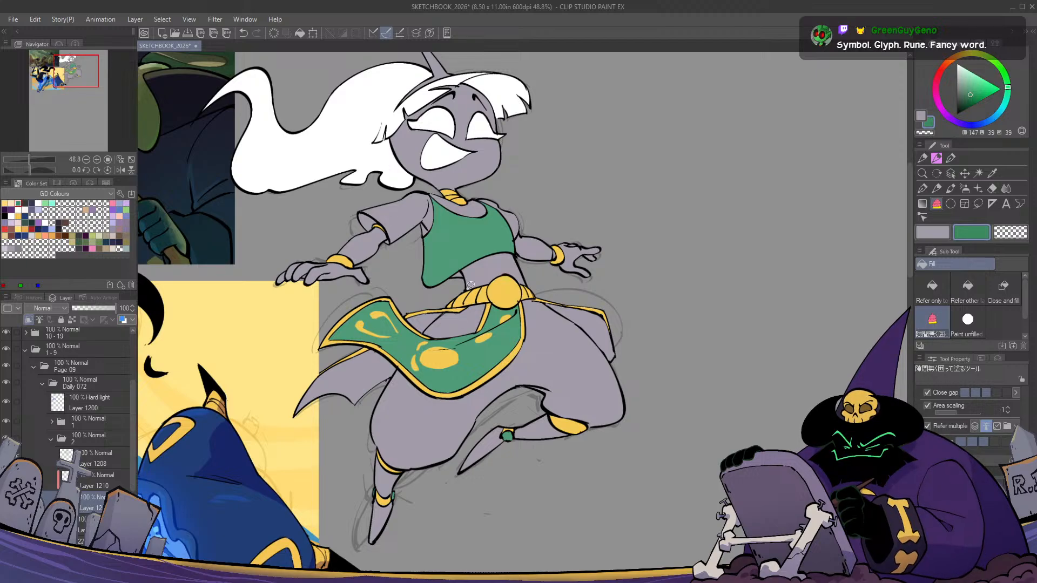
{"action": "left_click_drag", "start_coordinate": [399, 327], "coordinate": [360, 488]}
{"action": "scroll", "coordinate": [360, 488], "scroll_direction": "up", "scroll_amount": 1}
{"action": "left_click", "coordinate": [482, 254], "text": "alt"}
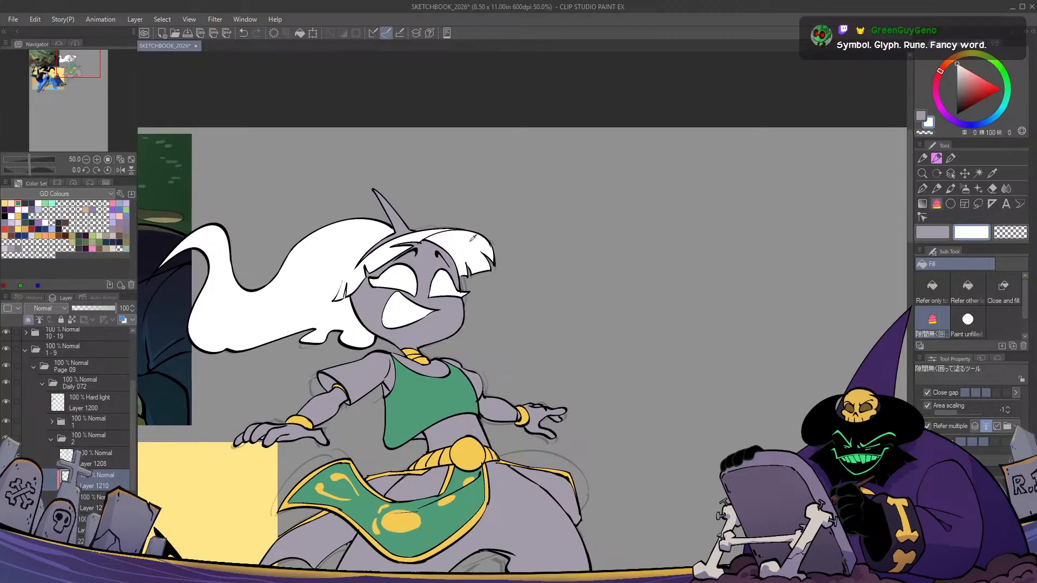
{"action": "key", "text": "x"}
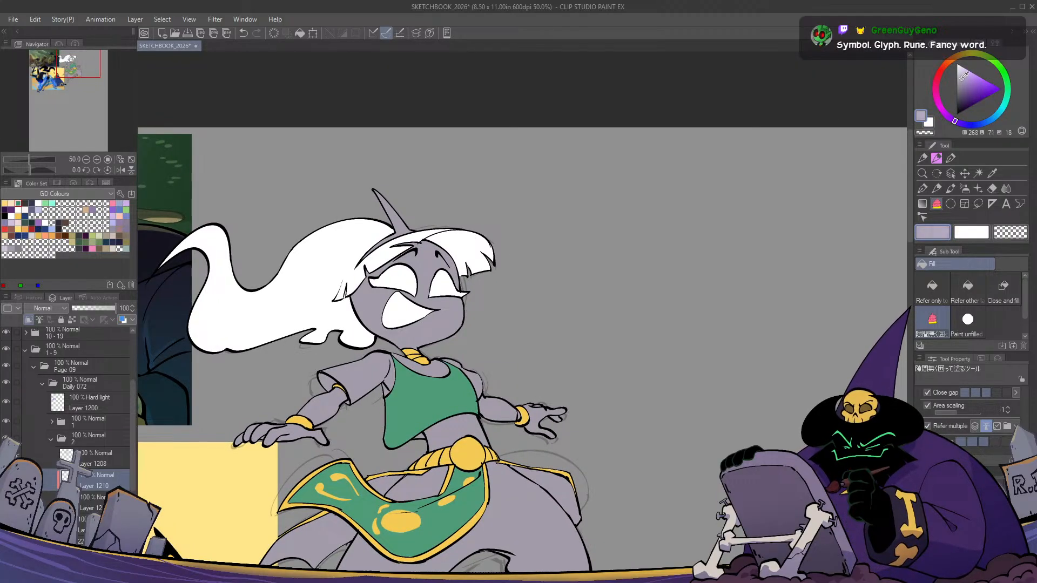
{"action": "scroll", "coordinate": [465, 263], "scroll_direction": "up", "scroll_amount": 1}
{"action": "key", "text": "p"}
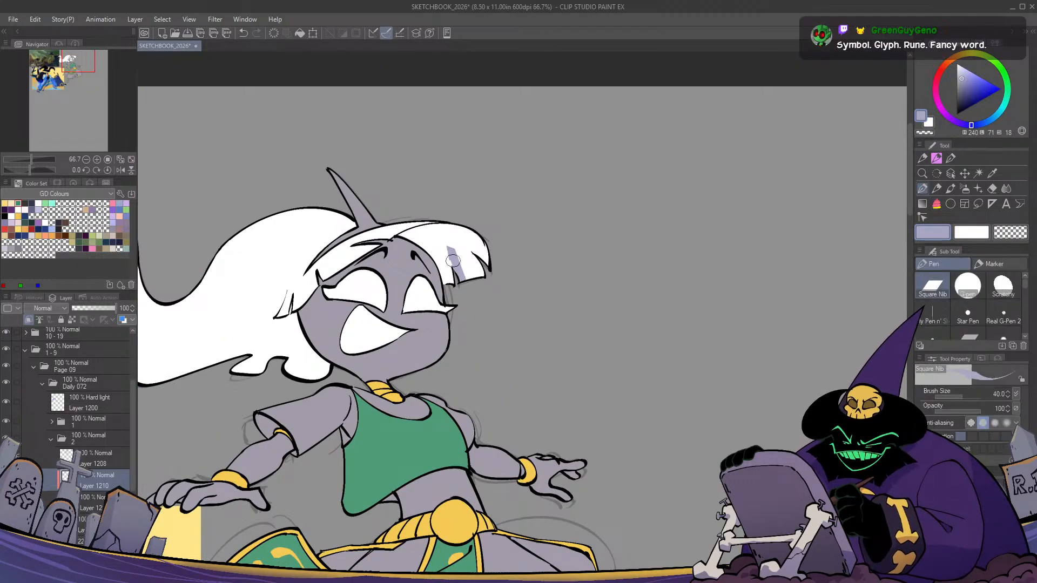
Choose a pale blue tint and paint the fringe's front lock with it, erasing the overspill where it meets the forehead
{"action": "left_click", "coordinate": [940, 71]}
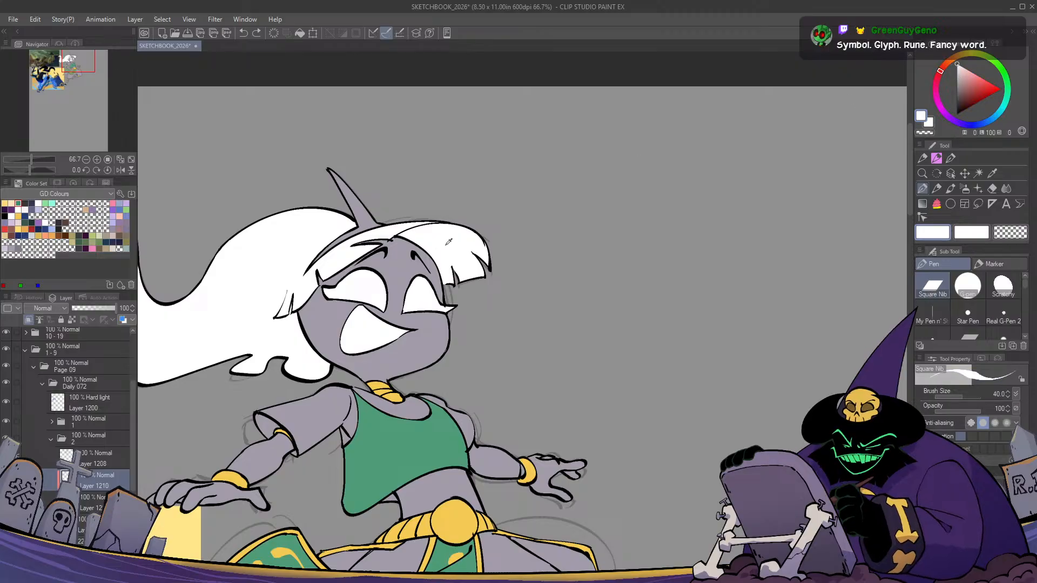
{"action": "left_click", "coordinate": [960, 68]}
{"action": "left_click", "coordinate": [962, 124]}
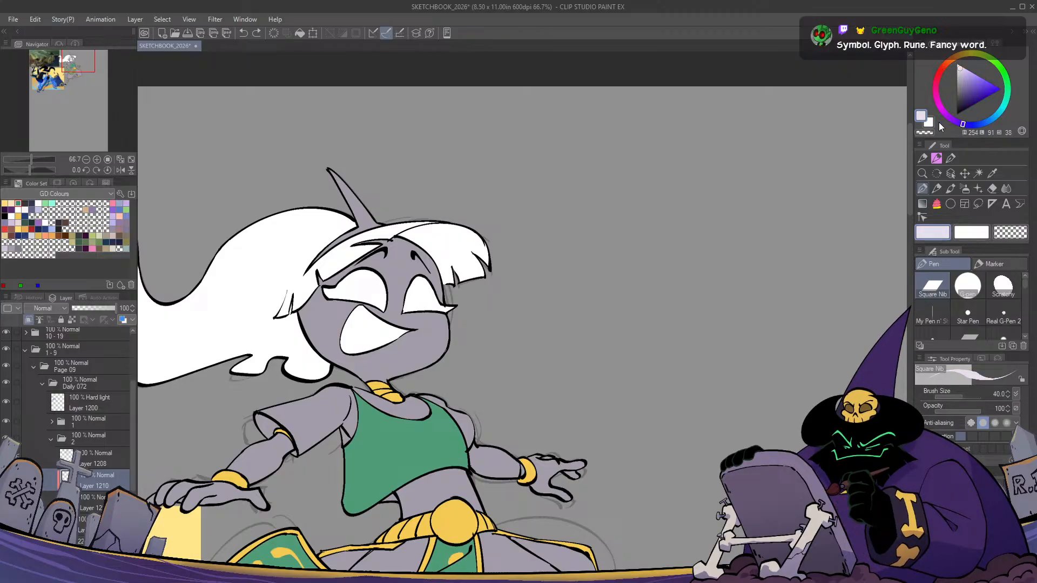
{"action": "mouse_move", "coordinate": [442, 234]}
{"action": "left_mouse_down"}
{"action": "mouse_move", "coordinate": [457, 276]}
{"action": "mouse_move", "coordinate": [478, 244]}
{"action": "mouse_move", "coordinate": [432, 256]}
{"action": "mouse_move", "coordinate": [440, 281]}
{"action": "mouse_move", "coordinate": [447, 234]}
{"action": "mouse_move", "coordinate": [558, 309]}
{"action": "left_mouse_up"}
{"action": "key", "text": "ctrl+z"}
{"action": "left_click", "coordinate": [994, 116]}
{"action": "scroll", "coordinate": [461, 269], "scroll_direction": "up", "scroll_amount": 1}
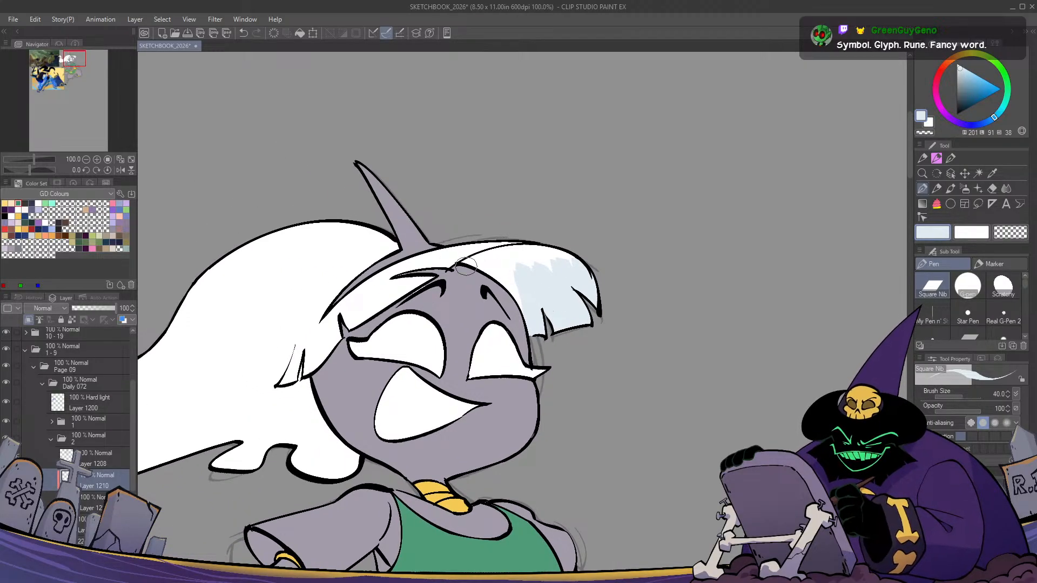
{"action": "mouse_move", "coordinate": [508, 277]}
{"action": "left_mouse_down"}
{"action": "mouse_move", "coordinate": [543, 311]}
{"action": "mouse_move", "coordinate": [465, 266]}
{"action": "mouse_move", "coordinate": [515, 292]}
{"action": "mouse_move", "coordinate": [468, 259]}
{"action": "mouse_move", "coordinate": [567, 264]}
{"action": "mouse_move", "coordinate": [518, 258]}
{"action": "mouse_move", "coordinate": [552, 263]}
{"action": "left_mouse_up"}
{"action": "key", "text": "c"}
{"action": "left_click_drag", "start_coordinate": [458, 267], "coordinate": [457, 278]}
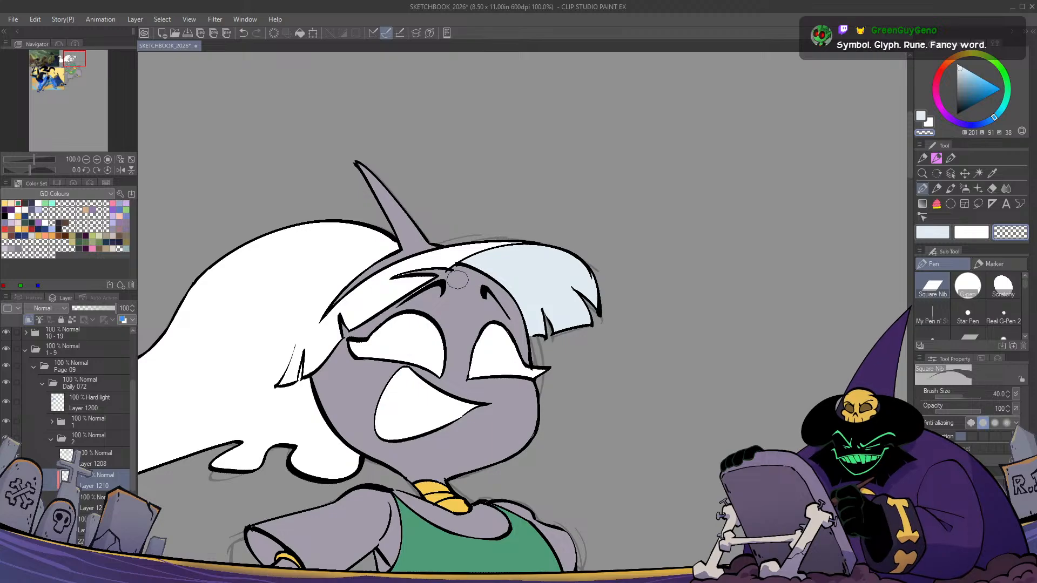
{"action": "key", "text": "c"}
Erase stray colour along the hair strands beside the forehead and temple
{"action": "scroll", "coordinate": [504, 363], "scroll_direction": "down", "scroll_amount": 1}
{"action": "left_click_drag", "start_coordinate": [504, 361], "coordinate": [579, 290]}
{"action": "key", "text": "h"}
{"action": "key", "text": "h"}
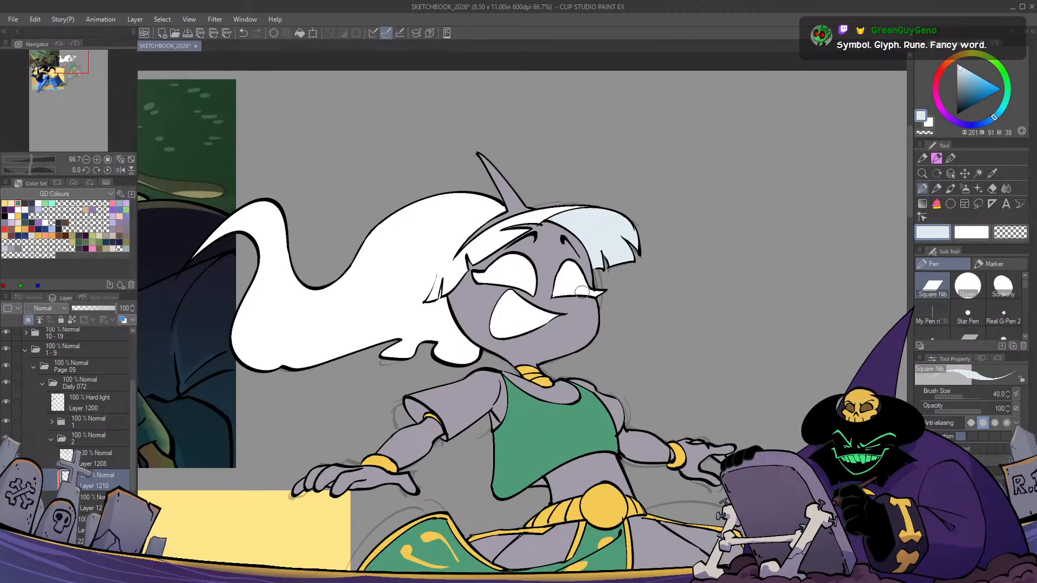
{"action": "scroll", "coordinate": [529, 222], "scroll_direction": "up", "scroll_amount": 1}
{"action": "key", "text": "c"}
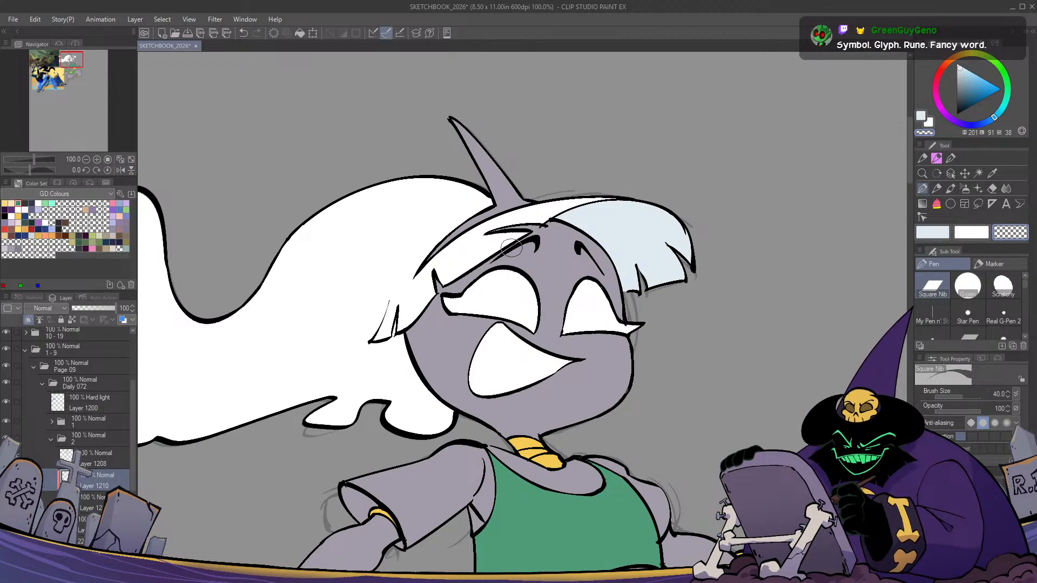
{"action": "left_click_drag", "start_coordinate": [494, 231], "coordinate": [503, 229]}
{"action": "left_click_drag", "start_coordinate": [437, 278], "coordinate": [442, 284]}
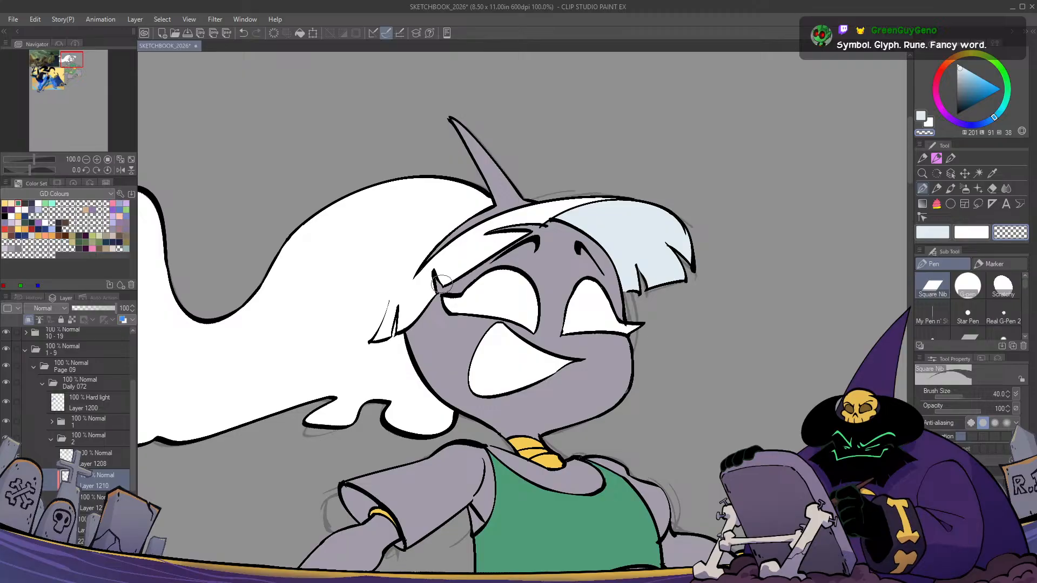
{"action": "scroll", "coordinate": [441, 282], "scroll_direction": "down", "scroll_amount": 1}
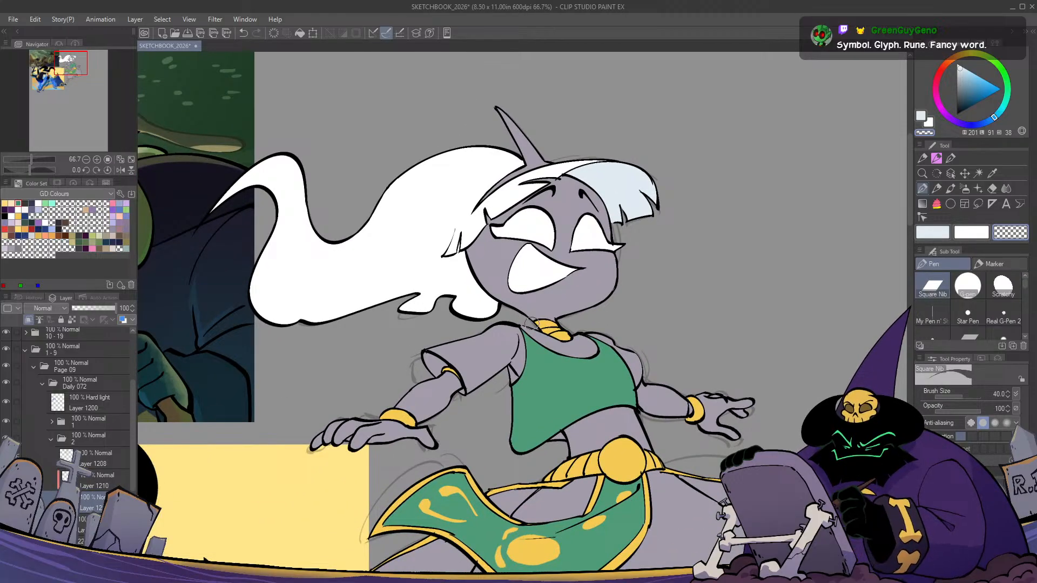
Sample the crop top's green on its layer and paint the horn and the headband below it
{"action": "left_click_drag", "start_coordinate": [532, 324], "coordinate": [503, 352]}
{"action": "left_click", "coordinate": [510, 394], "text": "alt"}
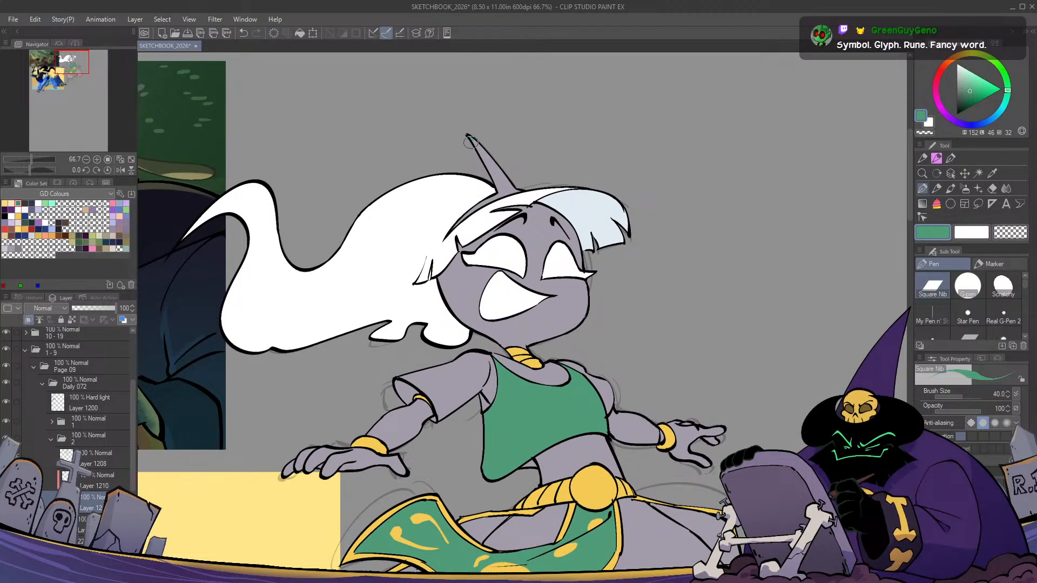
{"action": "left_click_drag", "start_coordinate": [471, 142], "coordinate": [443, 228]}
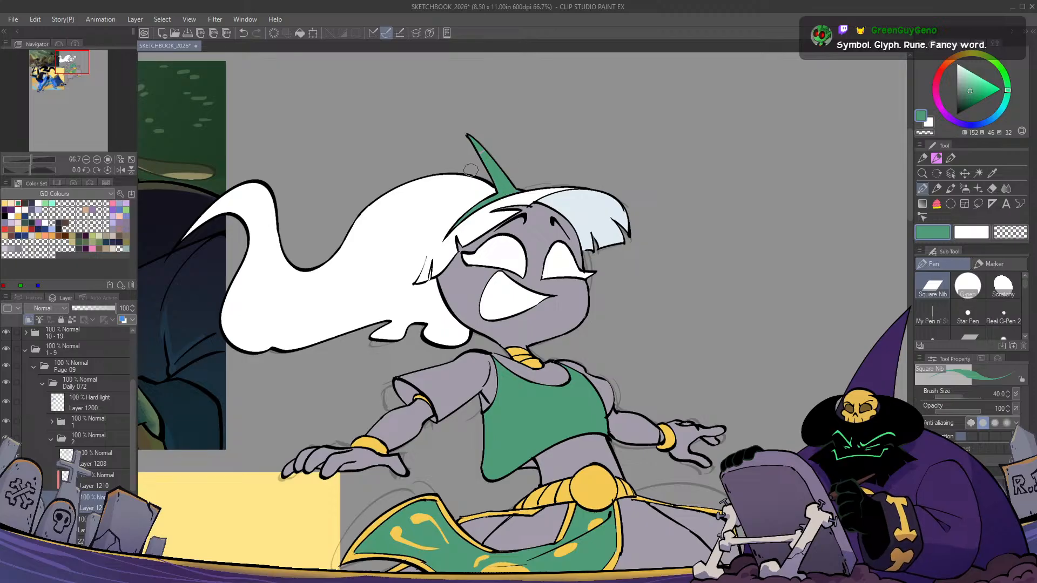
Examine the coloured figure from horn to feet in both normal and mirrored view
{"action": "key", "text": "h"}
{"action": "key", "text": "h"}
{"action": "key", "text": "h"}
{"action": "key", "text": "h"}
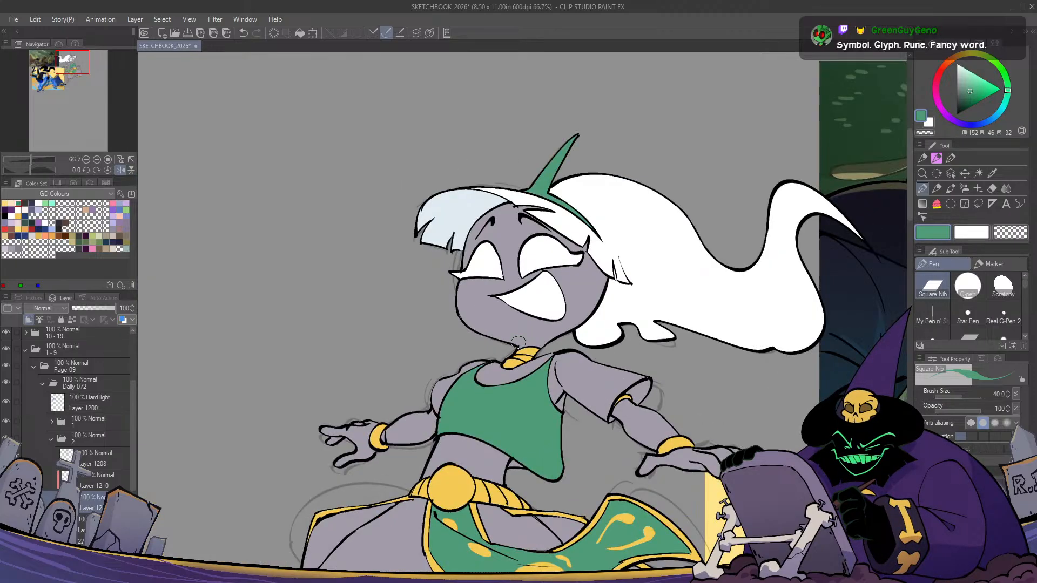
{"action": "left_click_drag", "start_coordinate": [703, 532], "coordinate": [585, 347]}
{"action": "key", "text": "ctrl+minus"}
{"action": "key", "text": "h"}
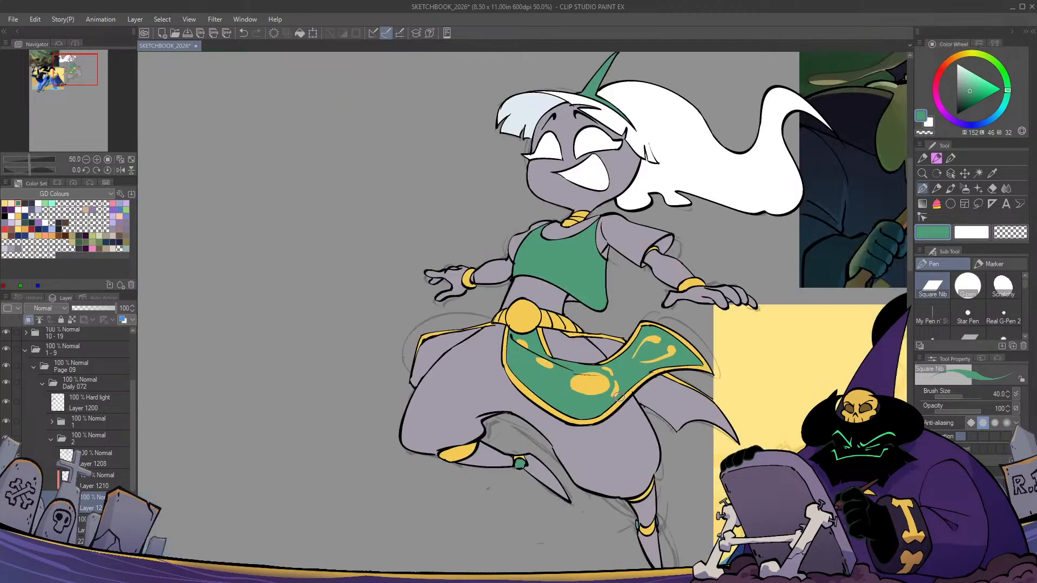
{"action": "key", "text": "h"}
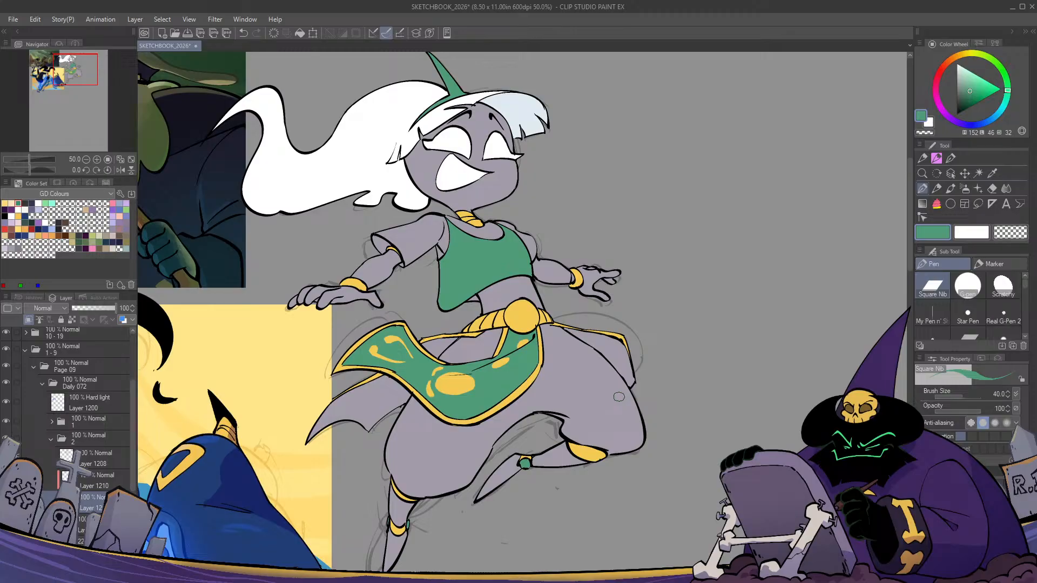
Try a darker green on the small patch of the crop top beneath the armpit
{"action": "left_click", "coordinate": [969, 95]}
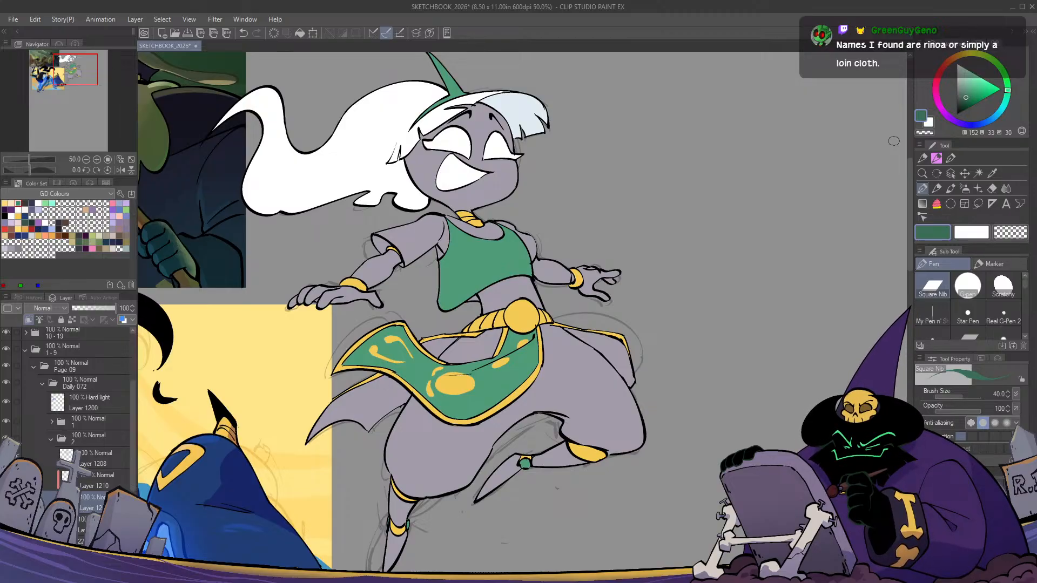
{"action": "left_click_drag", "start_coordinate": [459, 220], "coordinate": [448, 249]}
{"action": "scroll", "coordinate": [428, 283], "scroll_direction": "up", "scroll_amount": 1}
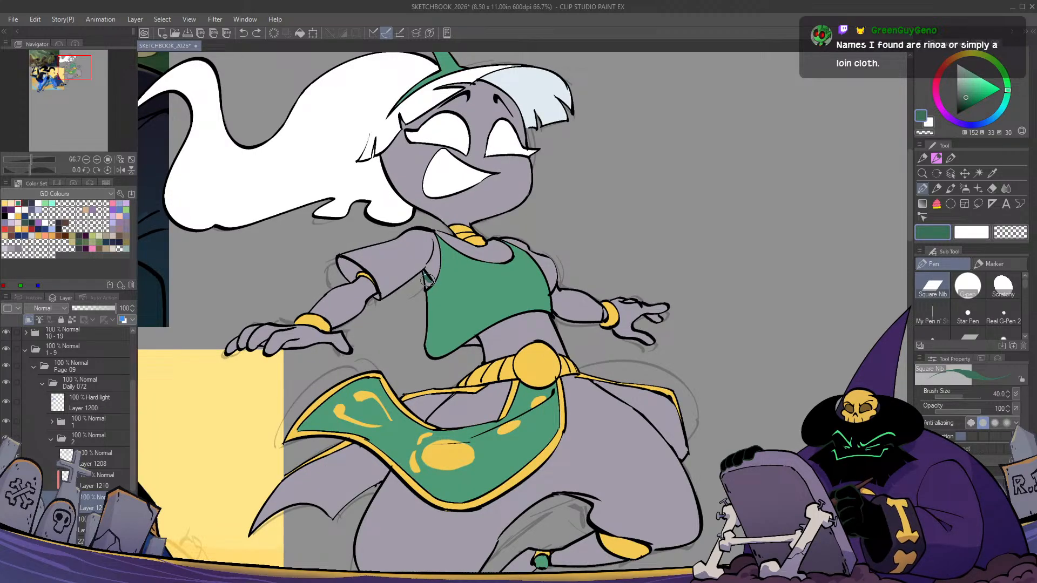
{"action": "left_click_drag", "start_coordinate": [428, 281], "coordinate": [431, 283]}
{"action": "scroll", "coordinate": [431, 271], "scroll_direction": "up", "scroll_amount": 1}
{"action": "left_click", "coordinate": [455, 307], "text": "alt"}
{"action": "key", "text": "ctrl+z"}
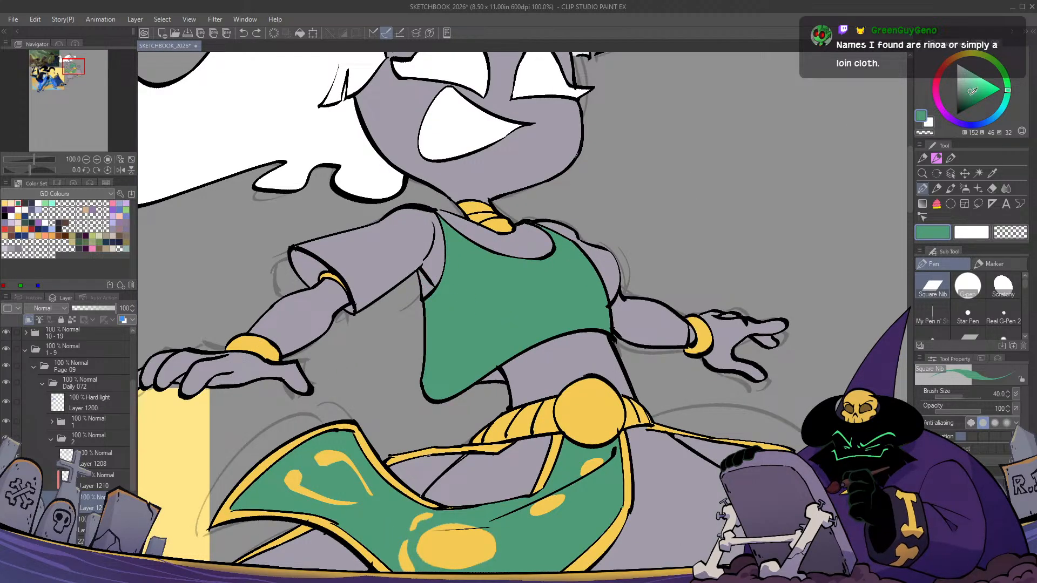
Paint the crop top's inner fabric beneath the armpit and behind the front hem in a slightly darker teal green
{"action": "left_click", "coordinate": [969, 95]}
{"action": "left_click_drag", "start_coordinate": [420, 273], "coordinate": [424, 278]}
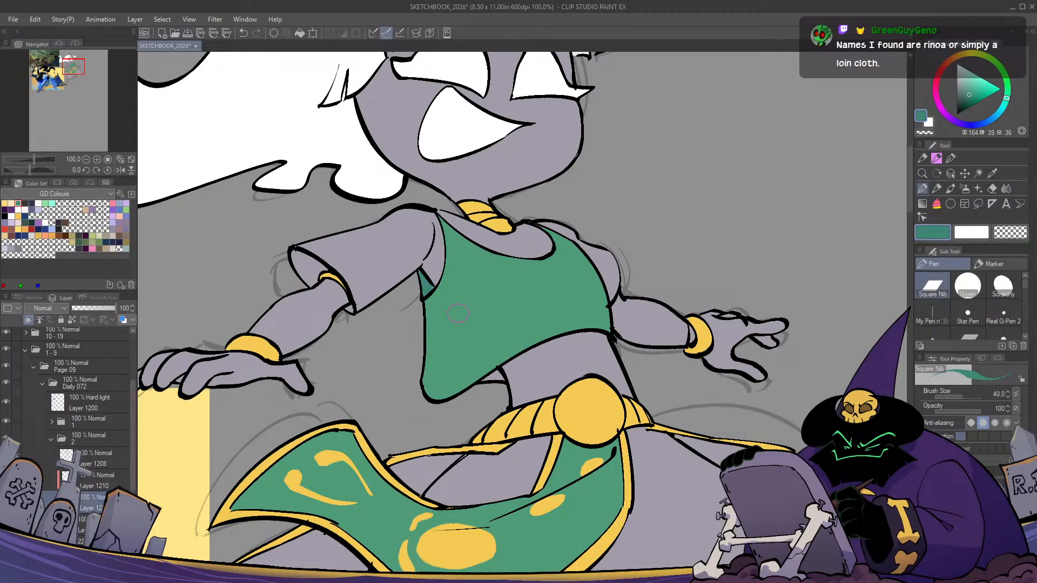
{"action": "left_click", "coordinate": [972, 288]}
{"action": "key", "text": "c"}
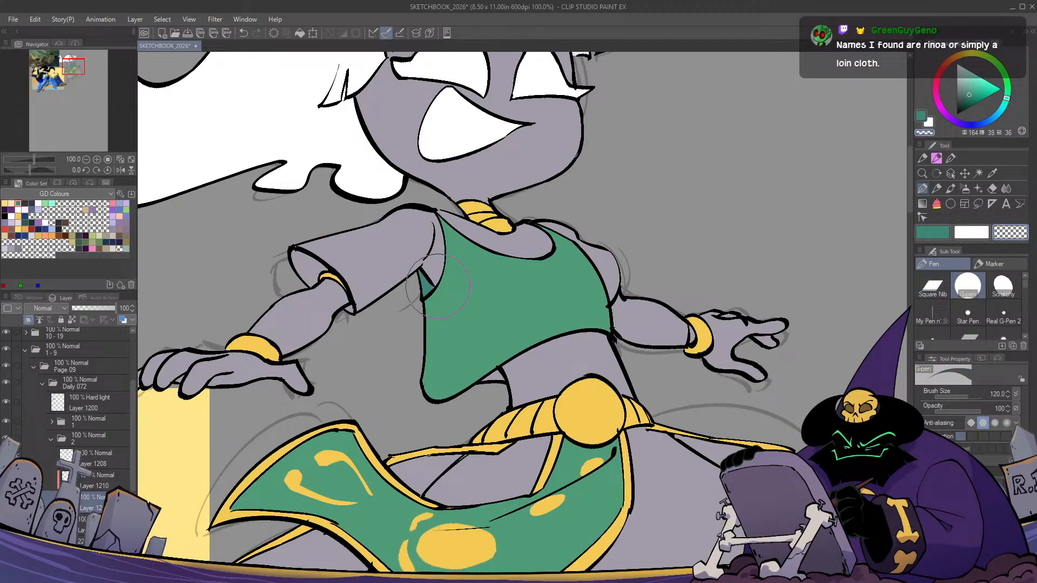
{"action": "key", "text": "ctrl+z"}
{"action": "left_click", "coordinate": [962, 396]}
{"action": "key", "text": "c"}
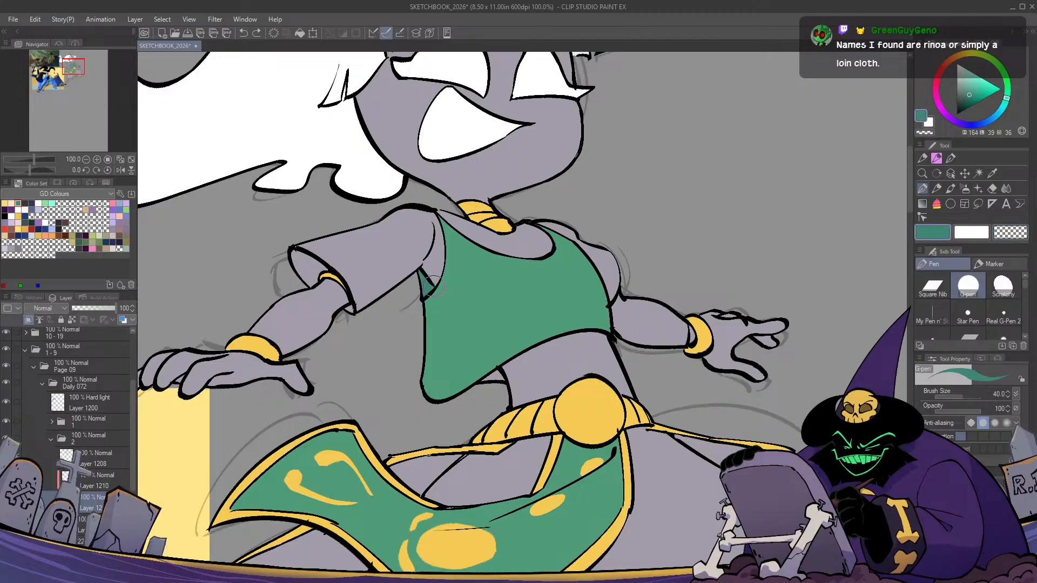
{"action": "scroll", "coordinate": [485, 351], "scroll_direction": "down", "scroll_amount": 1}
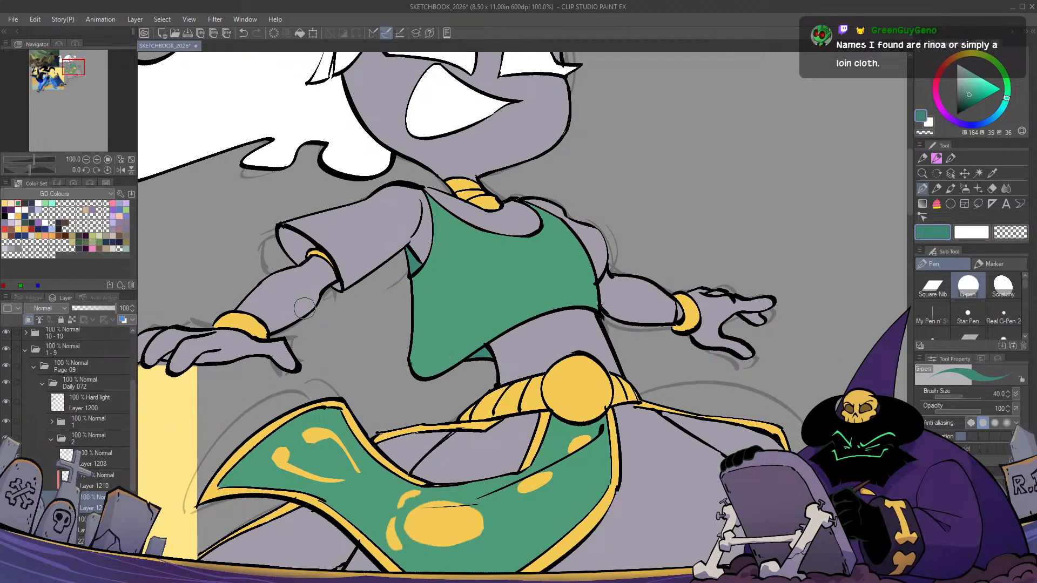
Deepen the crop top's inner fabric patches with a darker, less saturated teal using the G-pen
{"action": "key", "text": "h"}
{"action": "key", "text": "h"}
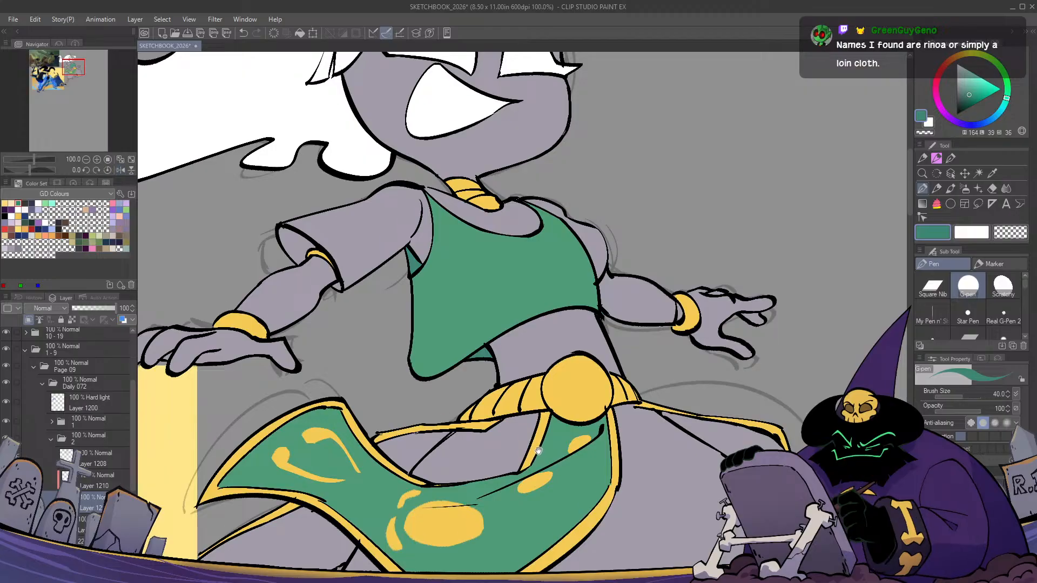
{"action": "left_click_drag", "start_coordinate": [527, 441], "coordinate": [526, 440]}
{"action": "left_click", "coordinate": [971, 95]}
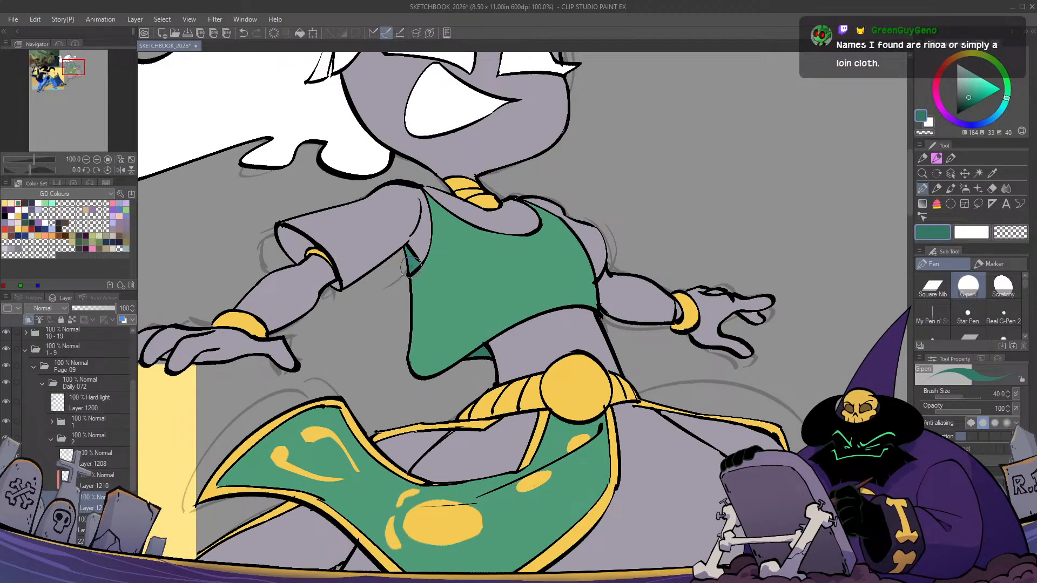
{"action": "mouse_move", "coordinate": [413, 266]}
{"action": "left_mouse_down"}
{"action": "mouse_move", "coordinate": [408, 252]}
{"action": "mouse_move", "coordinate": [421, 253]}
{"action": "left_mouse_up"}
{"action": "key", "text": "c"}
{"action": "key", "text": "c"}
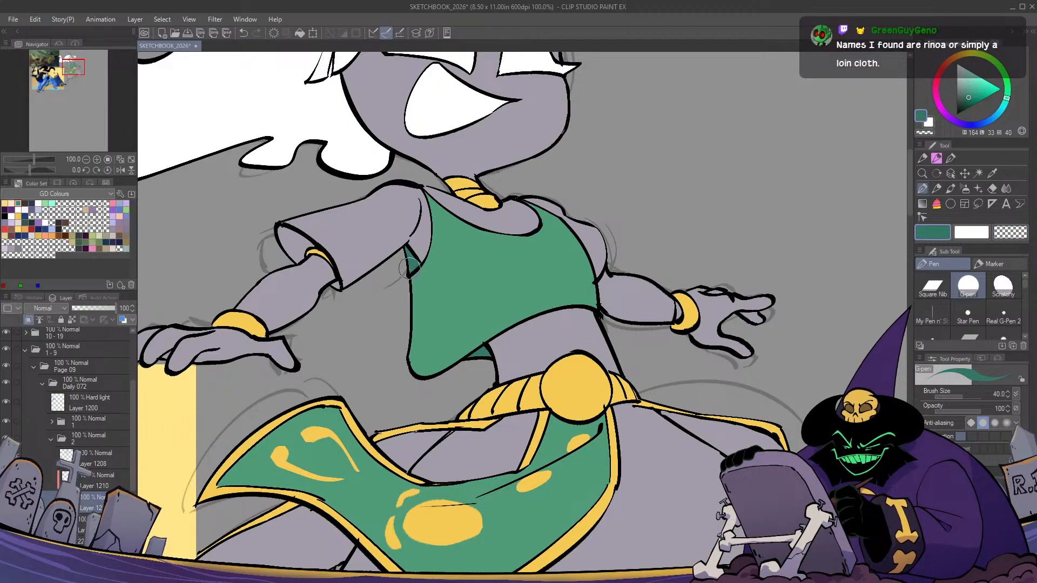
Paint the small cloth area behind the sash, just below the belt, in the dark teal of the crop top's inner fabric
{"action": "scroll", "coordinate": [413, 292], "scroll_direction": "down", "scroll_amount": 1}
{"action": "left_click_drag", "start_coordinate": [516, 430], "coordinate": [506, 328]}
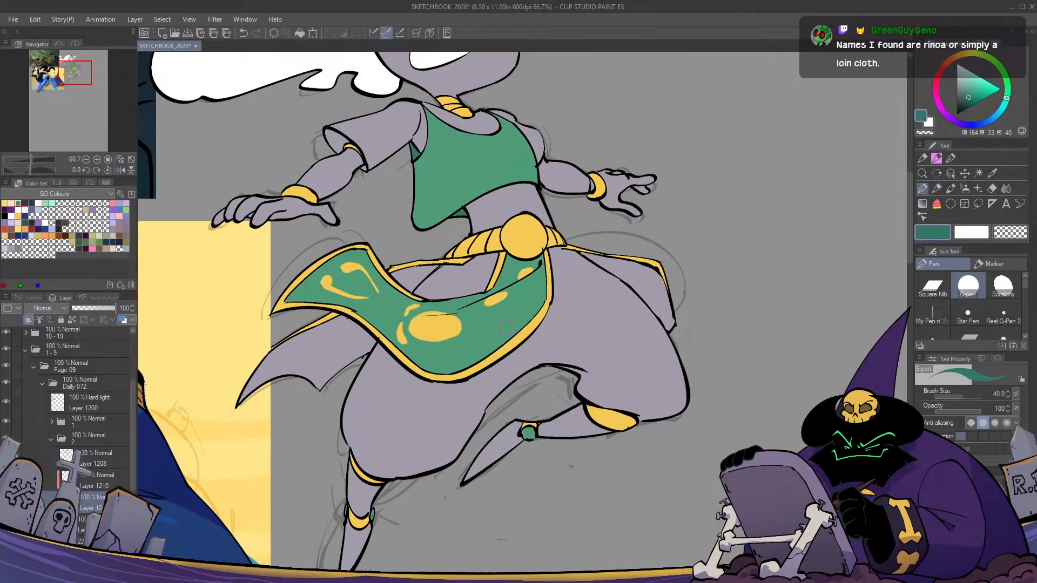
{"action": "mouse_move", "coordinate": [429, 268]}
{"action": "left_mouse_down"}
{"action": "mouse_move", "coordinate": [395, 272]}
{"action": "mouse_move", "coordinate": [414, 270]}
{"action": "mouse_move", "coordinate": [403, 277]}
{"action": "mouse_move", "coordinate": [409, 287]}
{"action": "mouse_move", "coordinate": [427, 267]}
{"action": "left_mouse_up"}
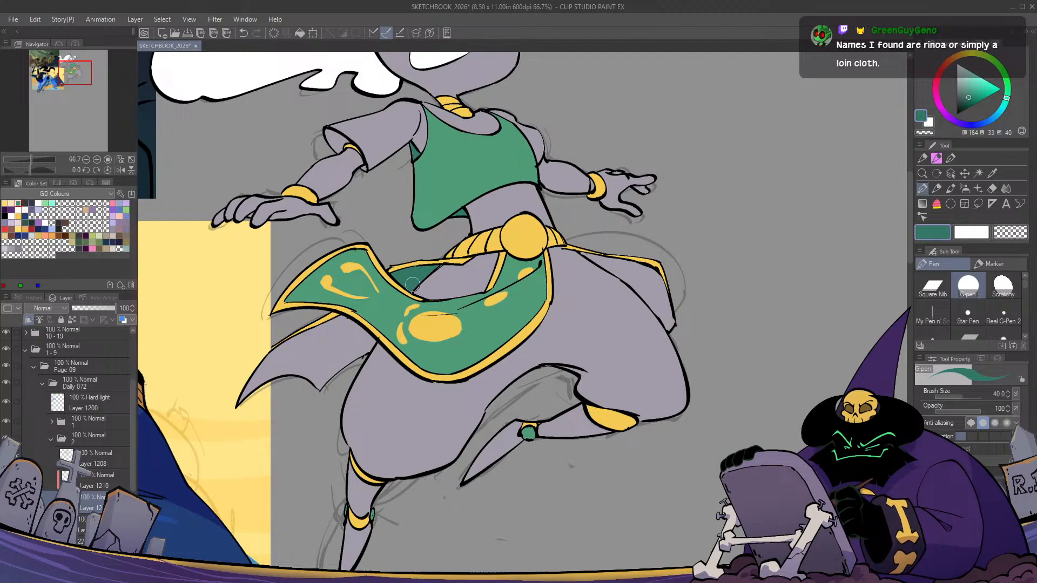
{"action": "scroll", "coordinate": [411, 293], "scroll_direction": "up", "scroll_amount": 4}
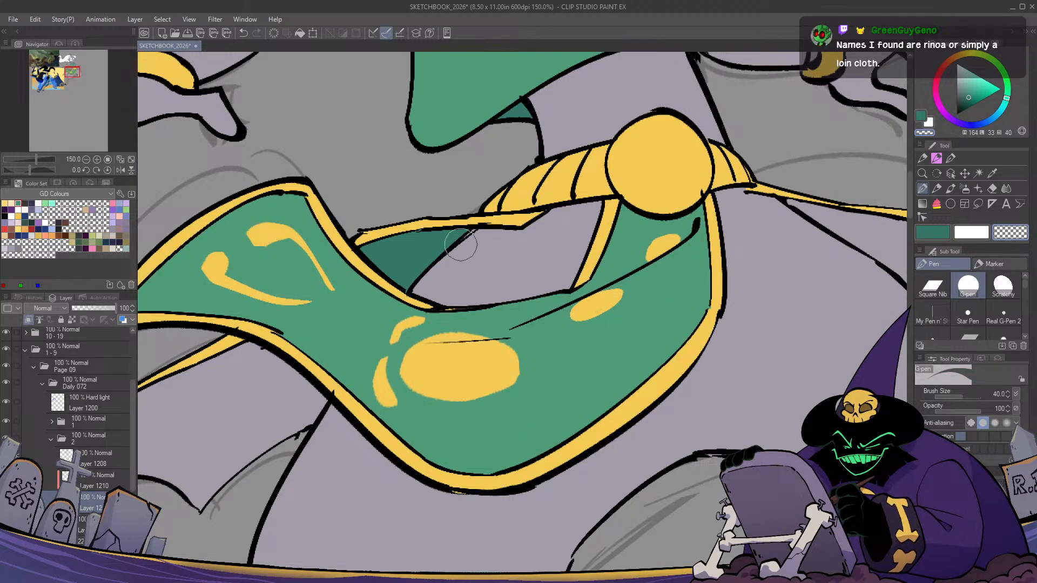
{"action": "scroll", "coordinate": [467, 226], "scroll_direction": "down", "scroll_amount": 4}
{"action": "left_click_drag", "start_coordinate": [396, 337], "coordinate": [474, 296]}
Fill the trailing cloth tail behind the sash and the cloth panel behind the far hip with the dark teal
{"action": "key", "text": "g"}
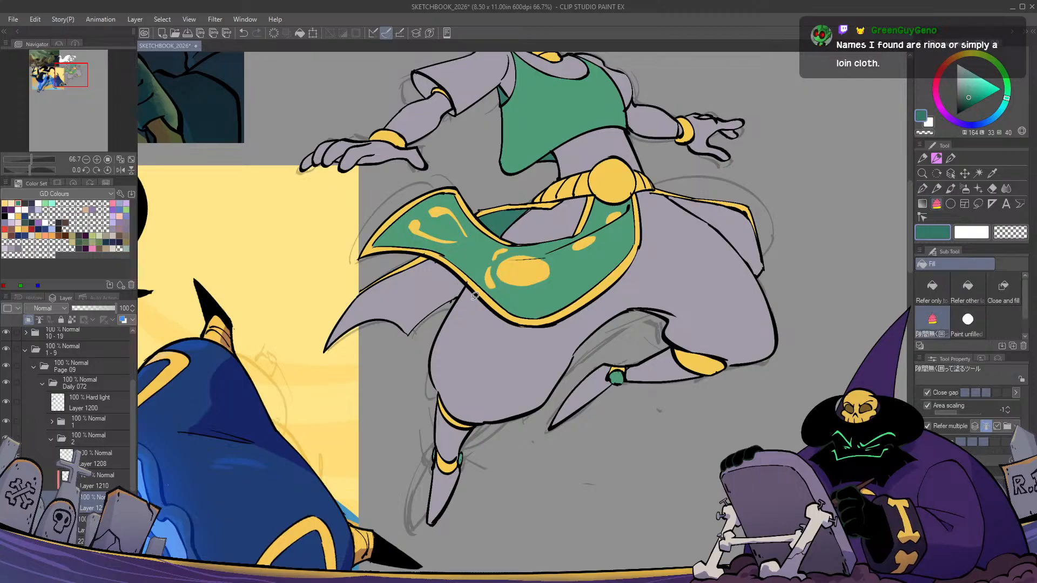
{"action": "mouse_move", "coordinate": [427, 250]}
{"action": "left_mouse_down"}
{"action": "mouse_move", "coordinate": [384, 353]}
{"action": "mouse_move", "coordinate": [468, 302]}
{"action": "left_mouse_up"}
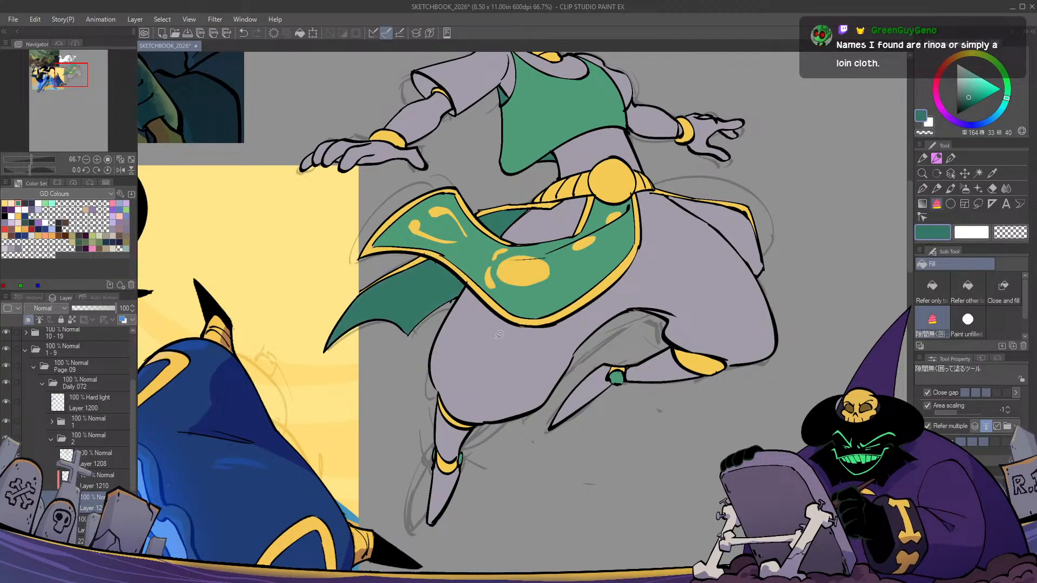
{"action": "mouse_move", "coordinate": [748, 257]}
{"action": "left_mouse_down"}
{"action": "mouse_move", "coordinate": [643, 267]}
{"action": "mouse_move", "coordinate": [576, 321]}
{"action": "mouse_move", "coordinate": [588, 365]}
{"action": "mouse_move", "coordinate": [572, 262]}
{"action": "mouse_move", "coordinate": [499, 305]}
{"action": "mouse_move", "coordinate": [505, 324]}
{"action": "left_mouse_up"}
{"action": "scroll", "coordinate": [647, 351], "scroll_direction": "down", "scroll_amount": 1}
{"action": "left_click_drag", "start_coordinate": [563, 395], "coordinate": [565, 483]}
{"action": "key", "text": "h"}
{"action": "key", "text": "h"}
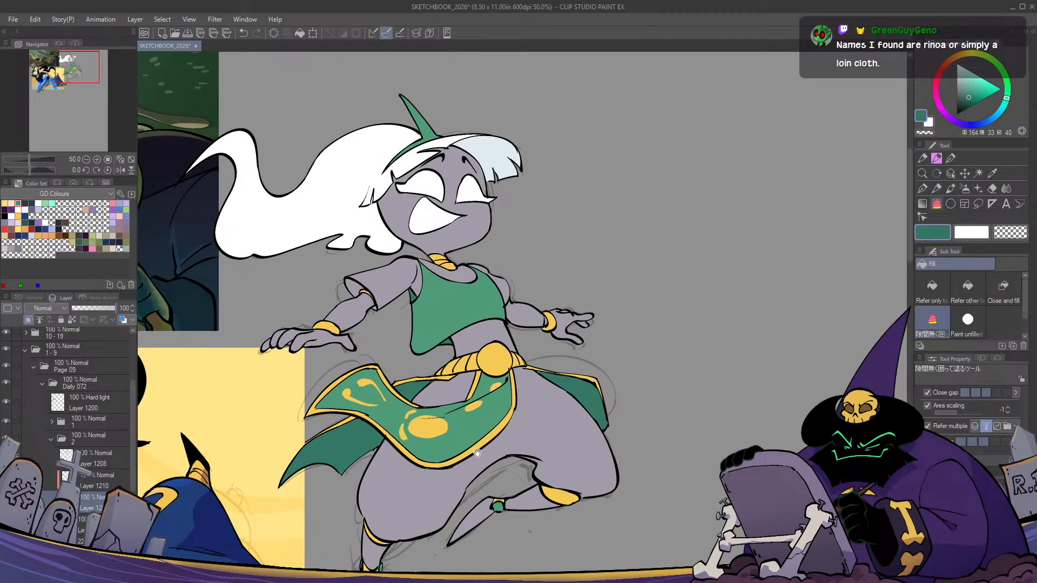
Add a new layer and fill both sleeves and the neckline area with a light mint green
{"action": "left_click", "coordinate": [93, 524]}
{"action": "key", "text": "ctrl+shift+n"}
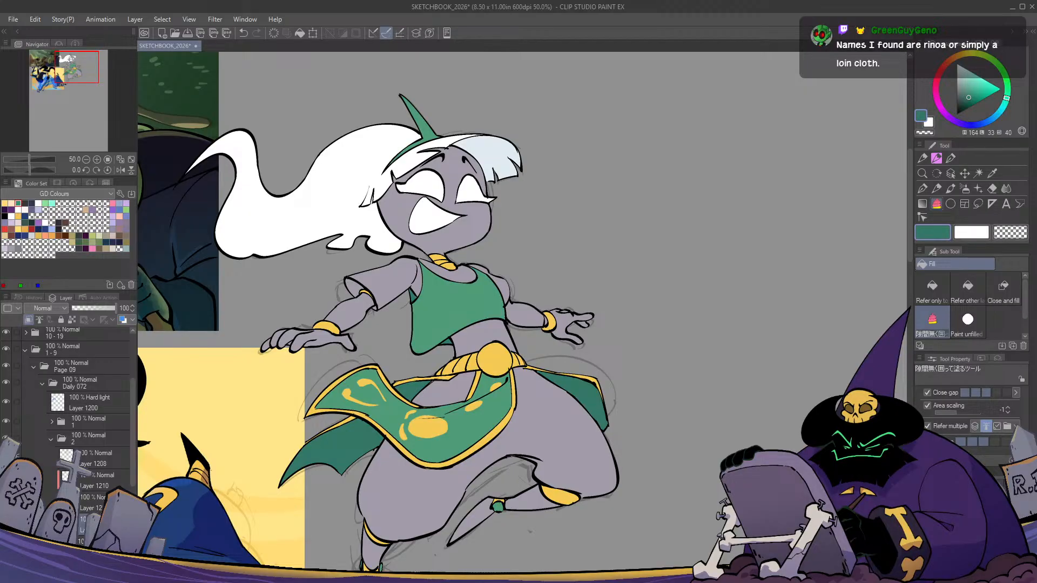
{"action": "key", "text": "h"}
{"action": "key", "text": "h"}
{"action": "left_click", "coordinate": [969, 80]}
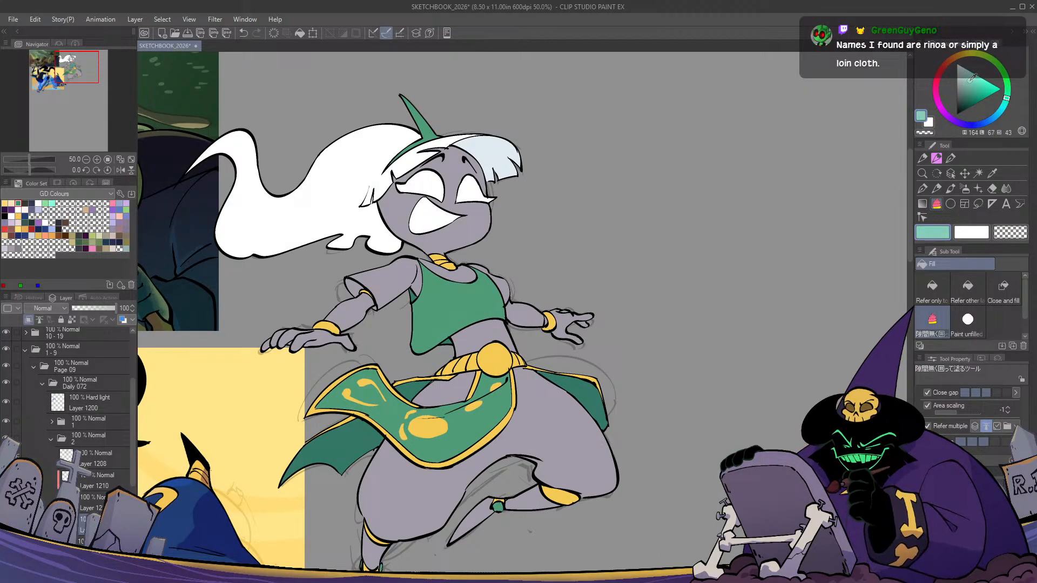
{"action": "left_click", "coordinate": [1006, 93]}
{"action": "left_click_drag", "start_coordinate": [449, 344], "coordinate": [500, 309]}
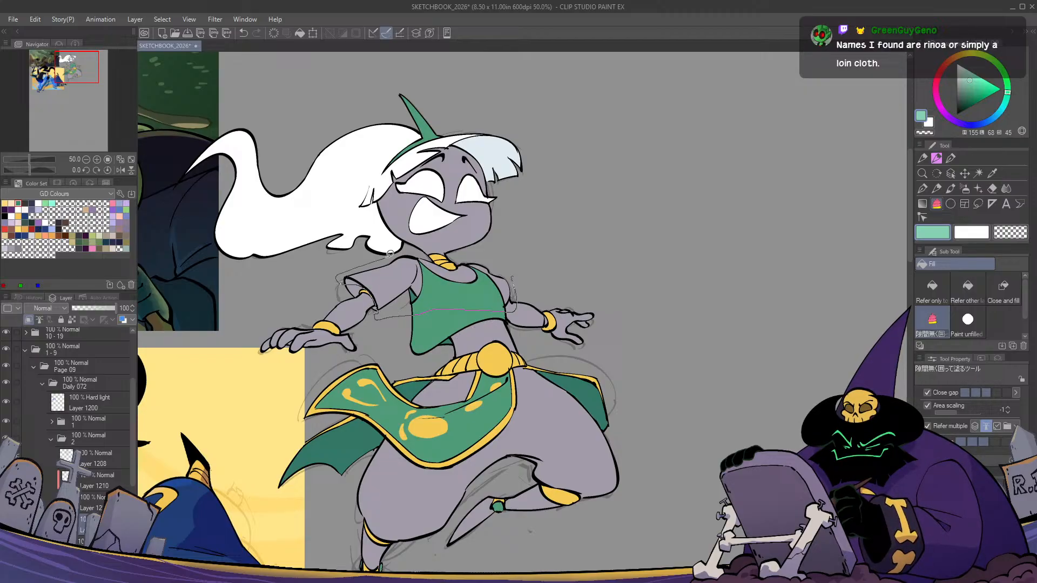
{"action": "left_click_drag", "start_coordinate": [428, 251], "coordinate": [448, 258]}
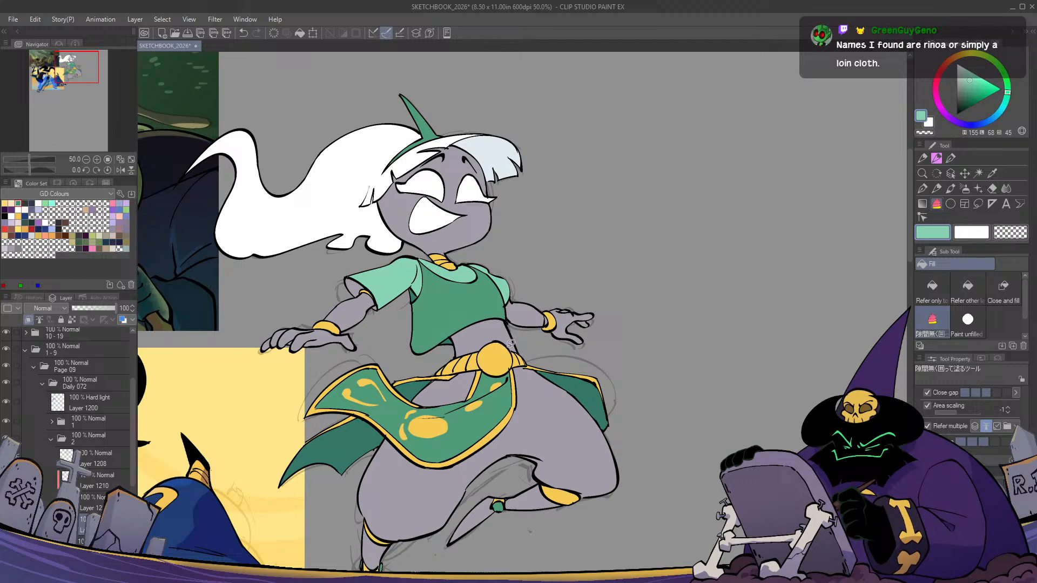
Fill the baggy trousers, including the area visible below the belt, with the light mint green
{"action": "left_click_drag", "start_coordinate": [533, 436], "coordinate": [546, 361]}
{"action": "mouse_move", "coordinate": [632, 358]}
{"action": "left_mouse_down"}
{"action": "mouse_move", "coordinate": [632, 427]}
{"action": "mouse_move", "coordinate": [535, 394]}
{"action": "mouse_move", "coordinate": [494, 408]}
{"action": "mouse_move", "coordinate": [470, 444]}
{"action": "mouse_move", "coordinate": [421, 475]}
{"action": "left_mouse_up"}
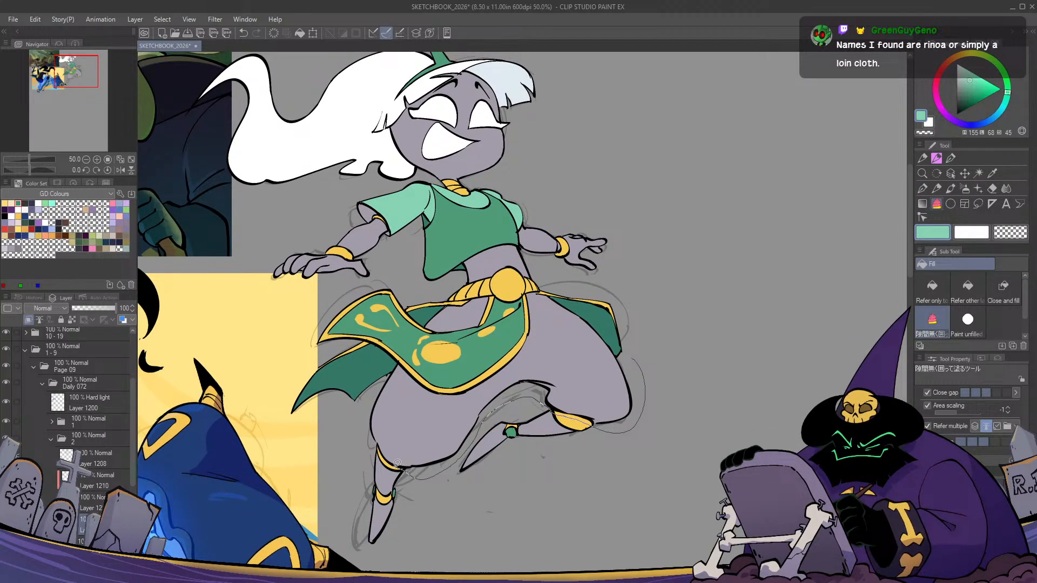
{"action": "mouse_move", "coordinate": [373, 439]}
{"action": "left_mouse_down"}
{"action": "mouse_move", "coordinate": [368, 408]}
{"action": "mouse_move", "coordinate": [384, 368]}
{"action": "left_mouse_up"}
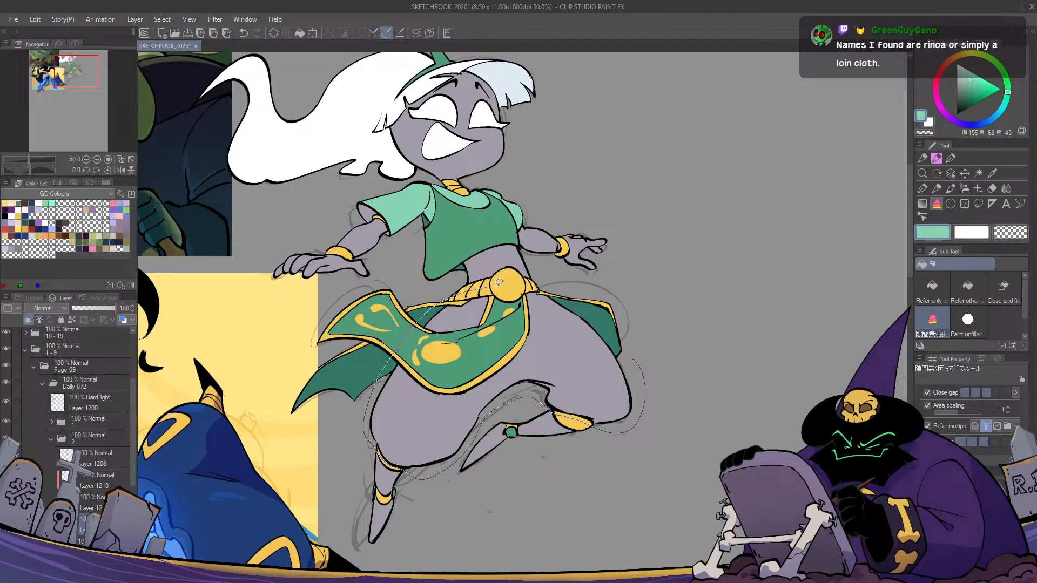
{"action": "mouse_move", "coordinate": [498, 282]}
{"action": "left_mouse_down"}
{"action": "mouse_move", "coordinate": [582, 302]}
{"action": "mouse_move", "coordinate": [651, 341]}
{"action": "left_mouse_up"}
{"action": "key", "text": "h"}
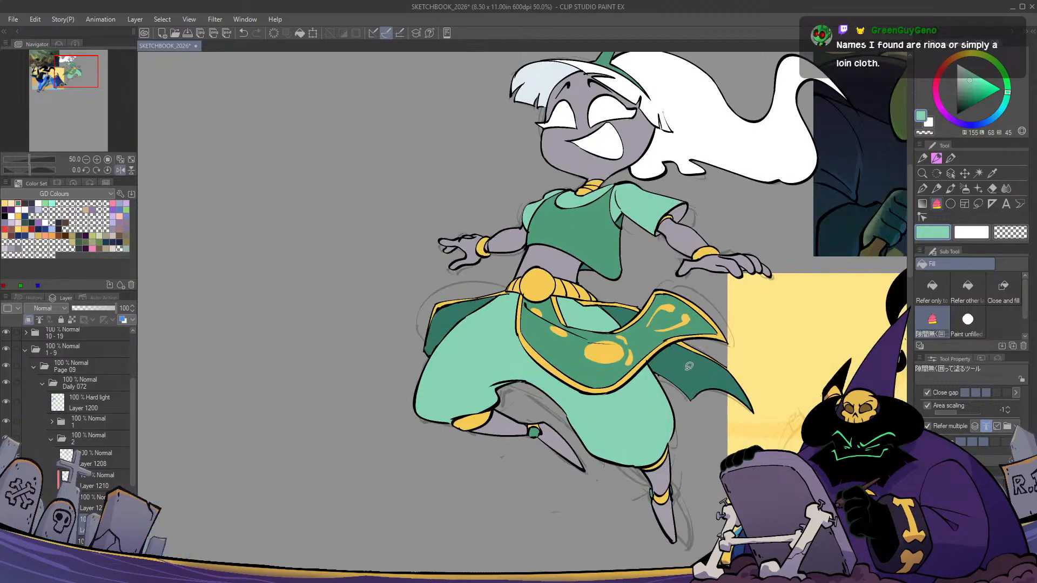
Examine the figure with the coloured sleeves and trousers in normal and mirrored view at different zoom levels
{"action": "key", "text": "h"}
{"action": "key", "text": "ctrl+minus"}
{"action": "key", "text": "Tab"}
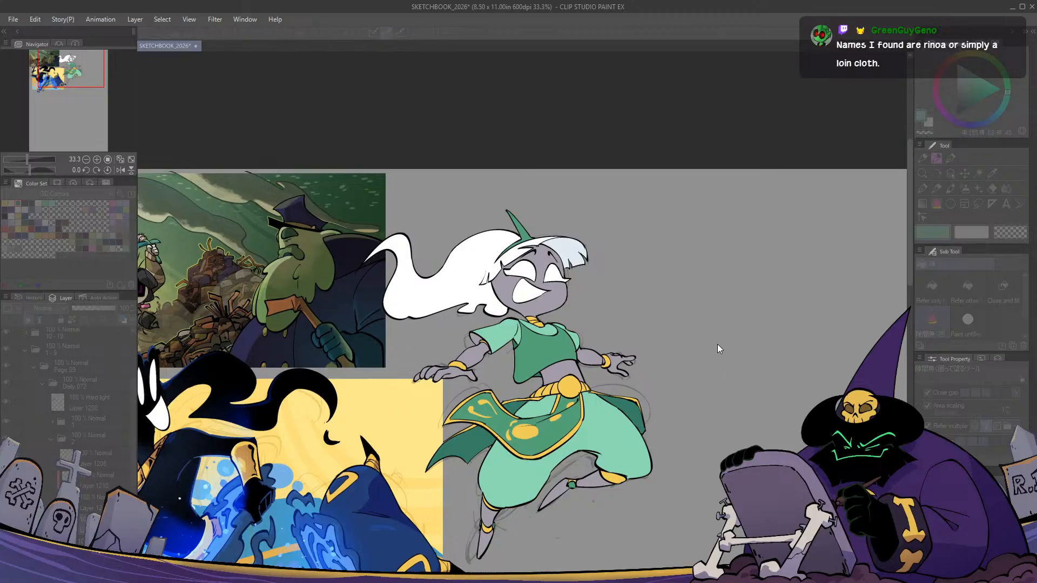
{"action": "key", "text": "h"}
{"action": "key", "text": "h"}
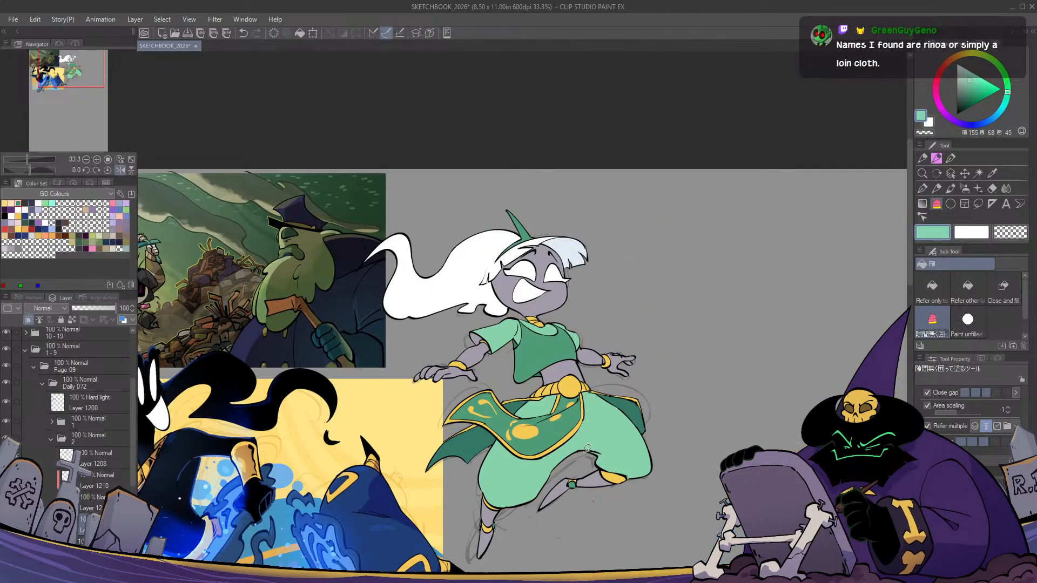
{"action": "key", "text": "ctrl+plus"}
{"action": "left_click_drag", "start_coordinate": [553, 472], "coordinate": [471, 411]}
{"action": "key", "text": "h"}
{"action": "key", "text": "h"}
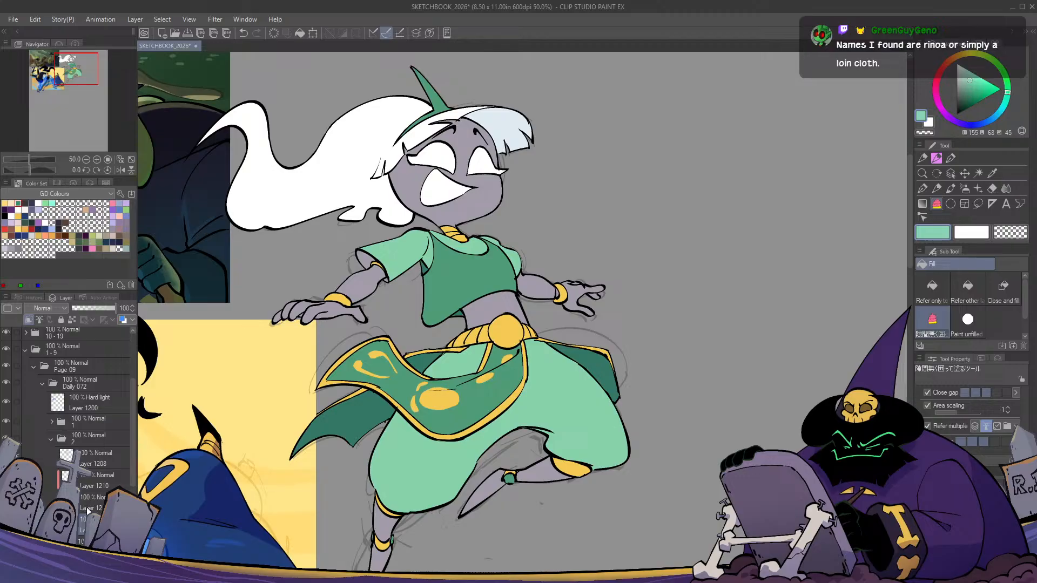
Identify the layers holding the outfit's greens and shift the hue of the whole green outfit and horn to a yellowish leaf green
{"action": "left_click", "coordinate": [6, 523]}
{"action": "left_click", "coordinate": [6, 524]}
{"action": "left_click", "coordinate": [6, 524]}
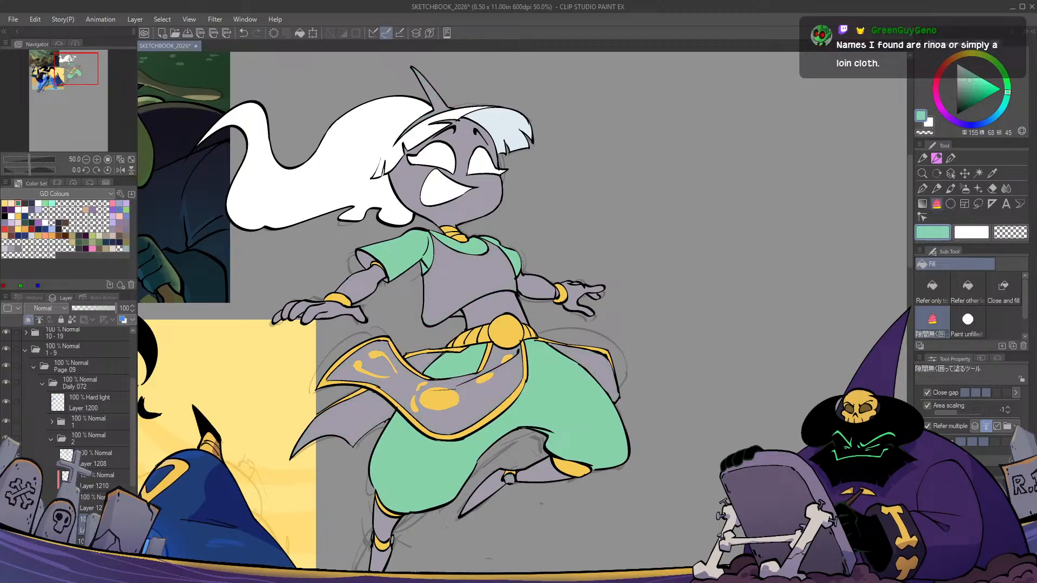
{"action": "left_click", "coordinate": [6, 524]}
{"action": "left_click", "coordinate": [93, 502]}
{"action": "key", "text": "ctrl+r"}
{"action": "key", "text": "ctrl+r"}
{"action": "key", "text": "ctrl+e"}
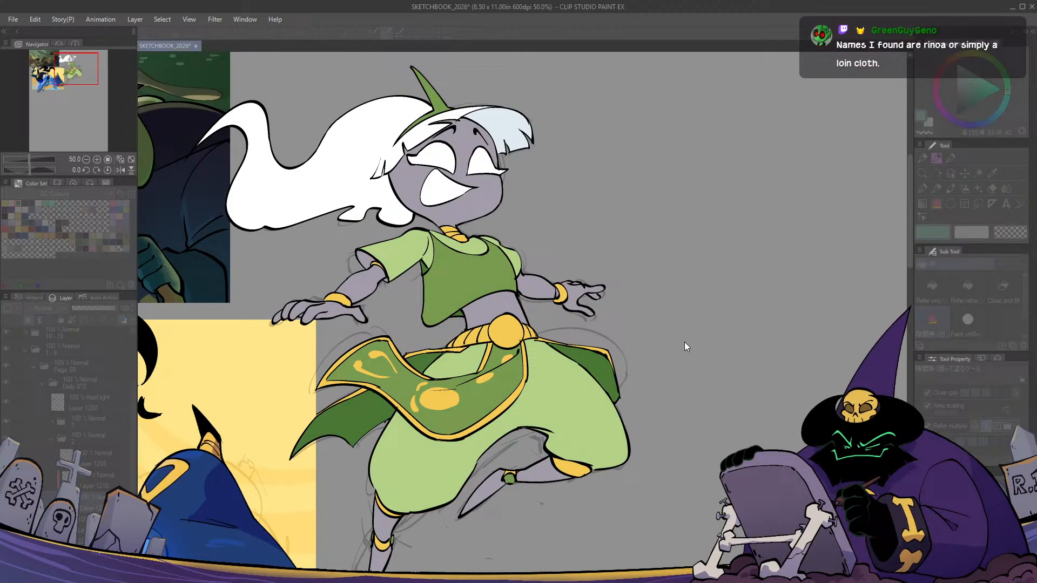
{"action": "key", "text": "h"}
{"action": "key", "text": "h"}
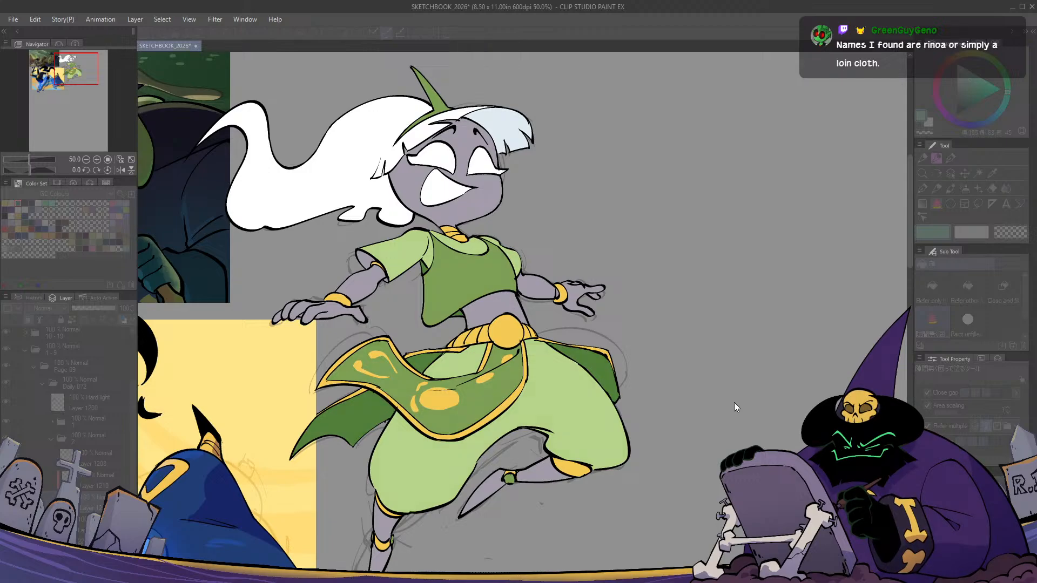
{"action": "key", "text": "h"}
{"action": "key", "text": "h"}
{"action": "scroll", "coordinate": [570, 378], "scroll_direction": "up", "scroll_amount": 1}
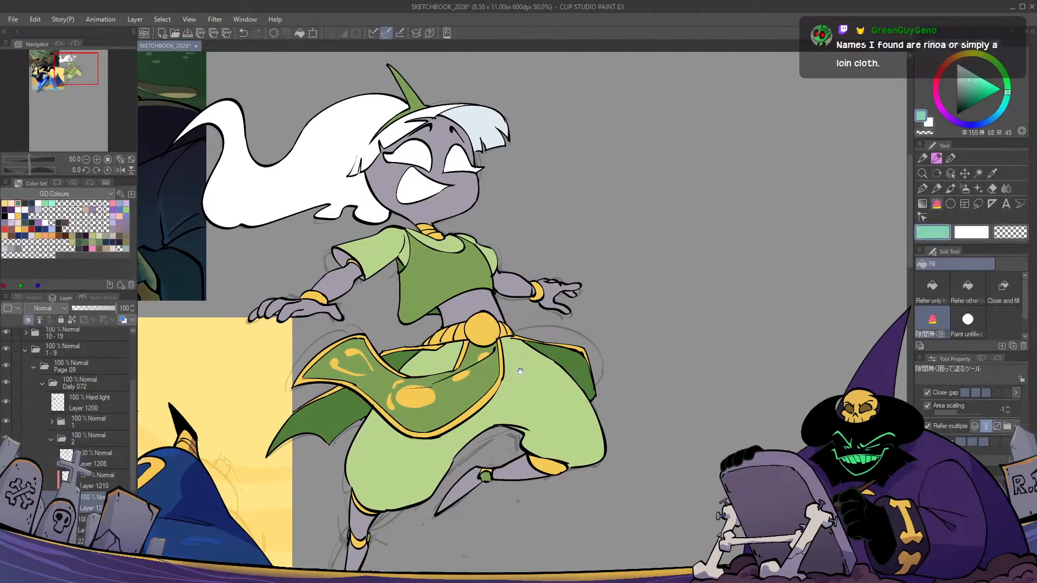
Paint the inside of the near sleeve opening in a darker green based on the sleeve colour, using the G-pen
{"action": "left_click", "coordinate": [359, 205], "text": "alt"}
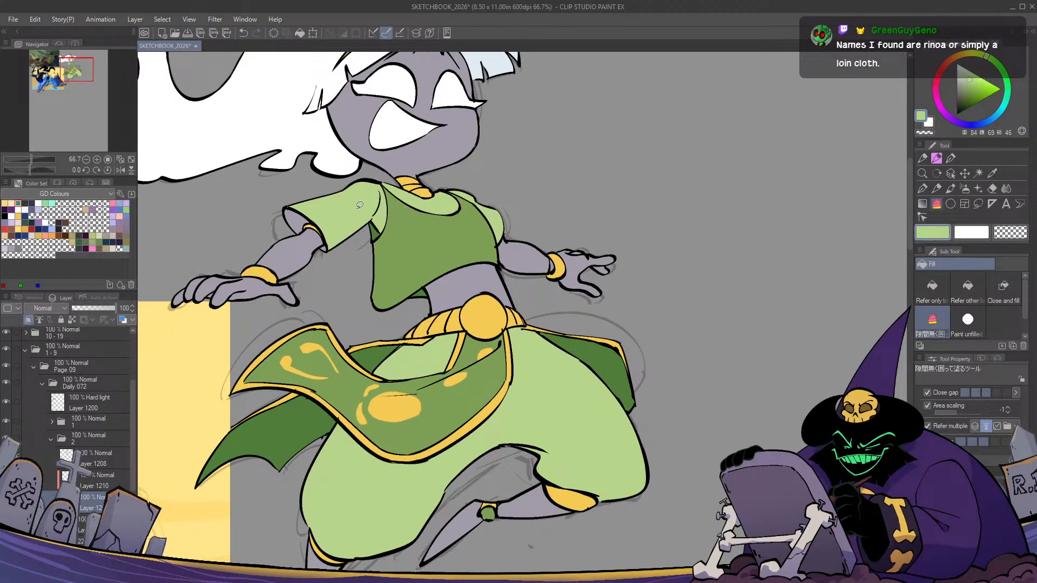
{"action": "left_click", "coordinate": [970, 85]}
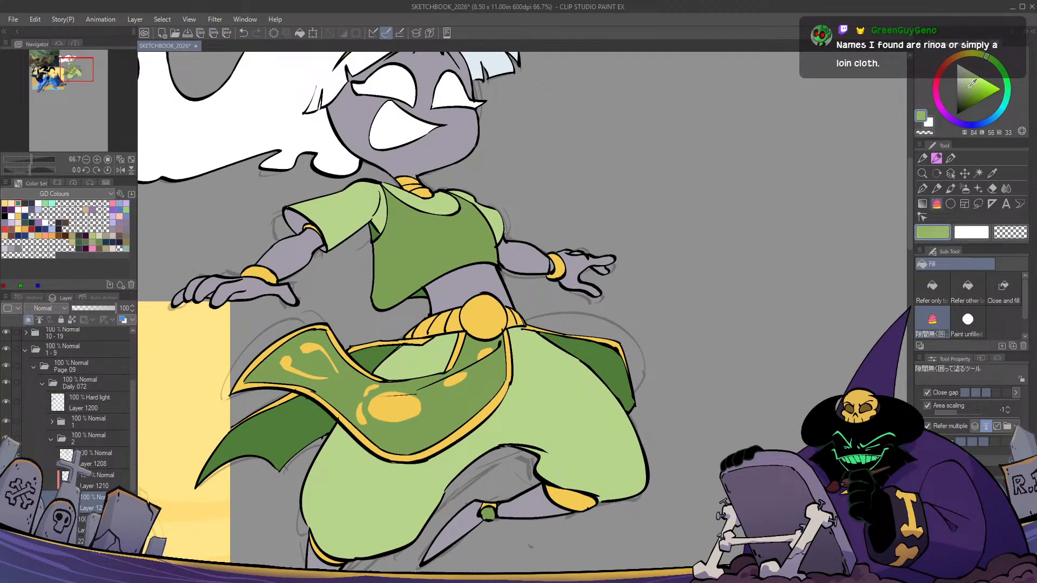
{"action": "left_click", "coordinate": [990, 59]}
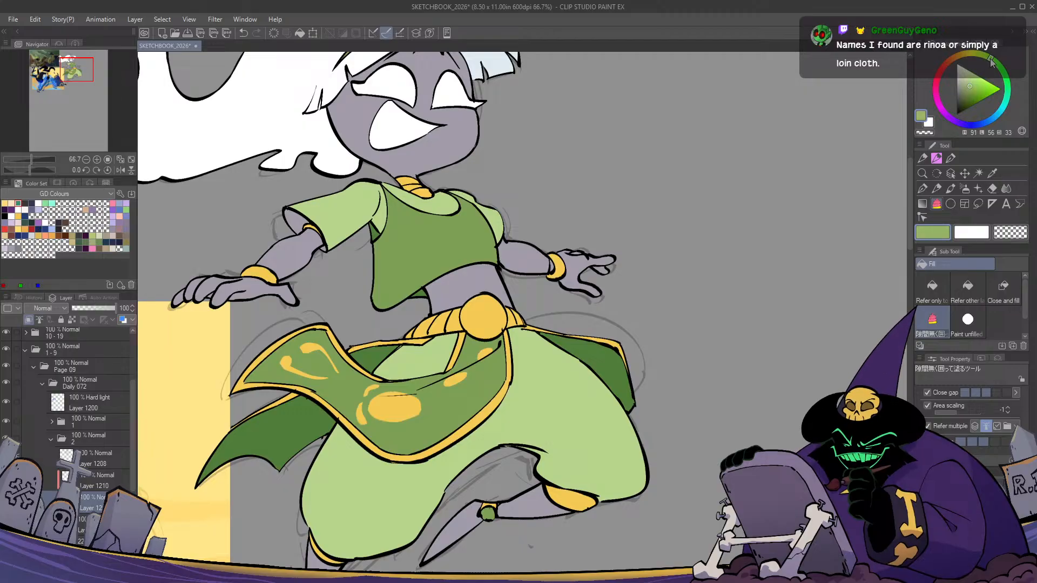
{"action": "key", "text": "p"}
{"action": "scroll", "coordinate": [299, 232], "scroll_direction": "up", "scroll_amount": 2}
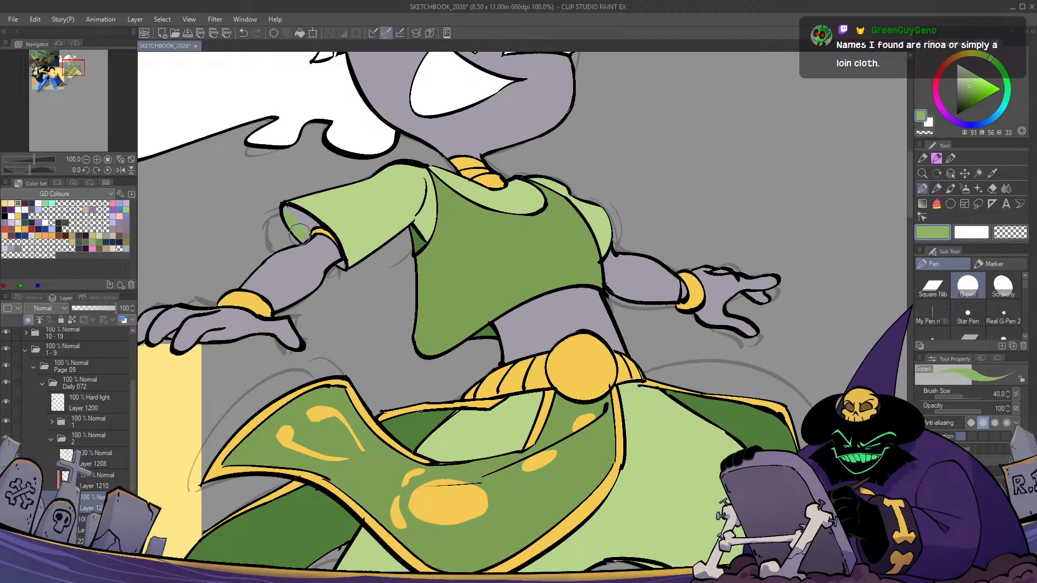
{"action": "left_click_drag", "start_coordinate": [331, 141], "coordinate": [393, 176]}
{"action": "mouse_move", "coordinate": [381, 255]}
{"action": "left_mouse_down"}
{"action": "mouse_move", "coordinate": [368, 266]}
{"action": "mouse_move", "coordinate": [357, 251]}
{"action": "left_mouse_up"}
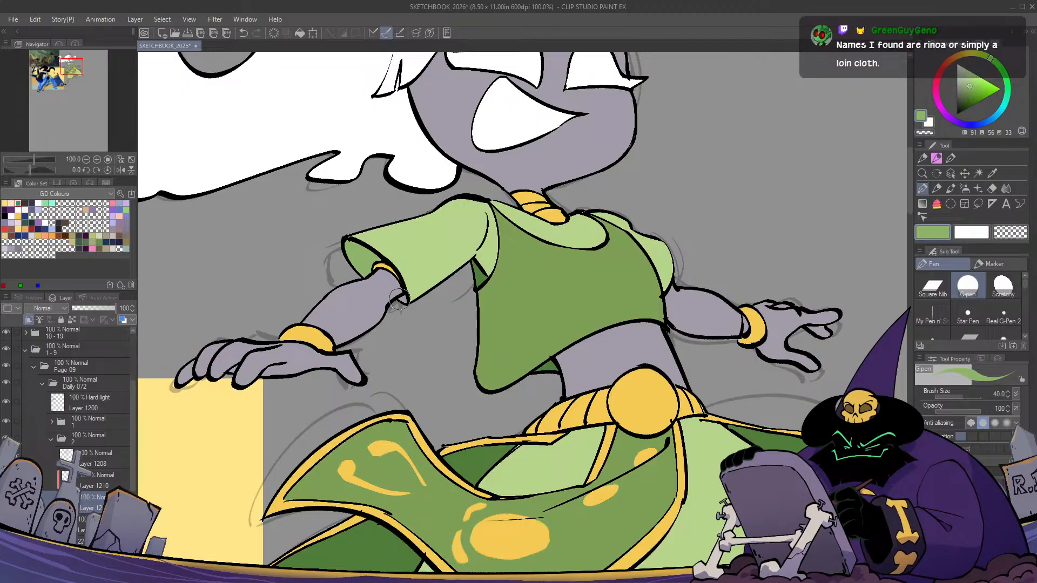
{"action": "scroll", "coordinate": [403, 304], "scroll_direction": "down", "scroll_amount": 2}
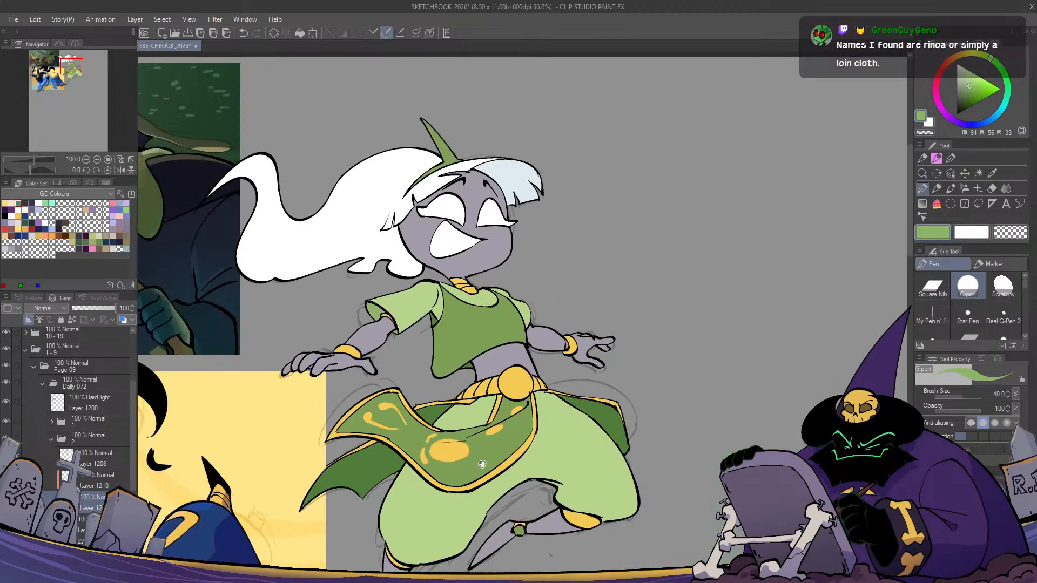
{"action": "left_click_drag", "start_coordinate": [315, 409], "coordinate": [499, 329]}
{"action": "key", "text": "h"}
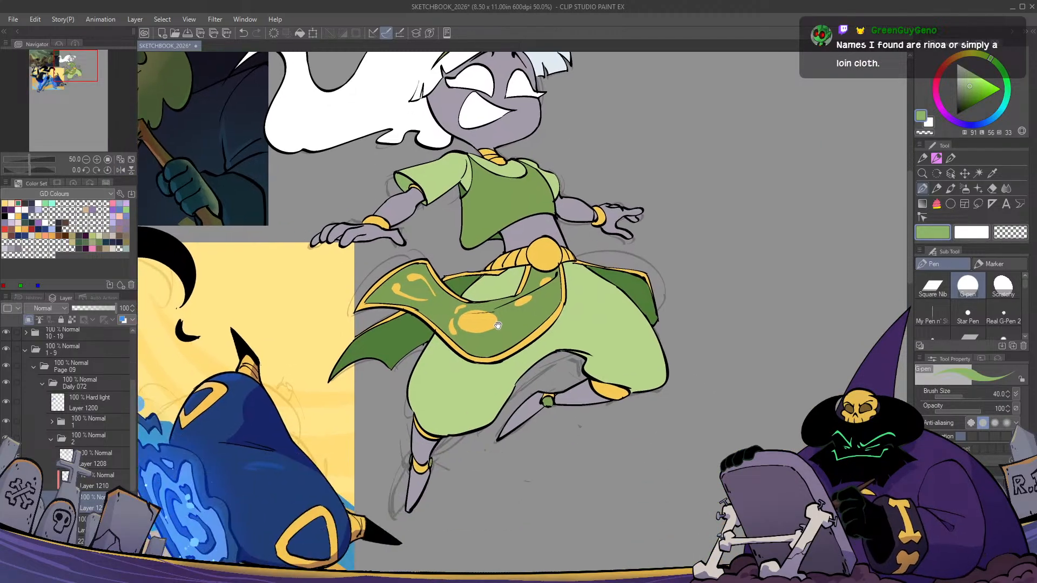
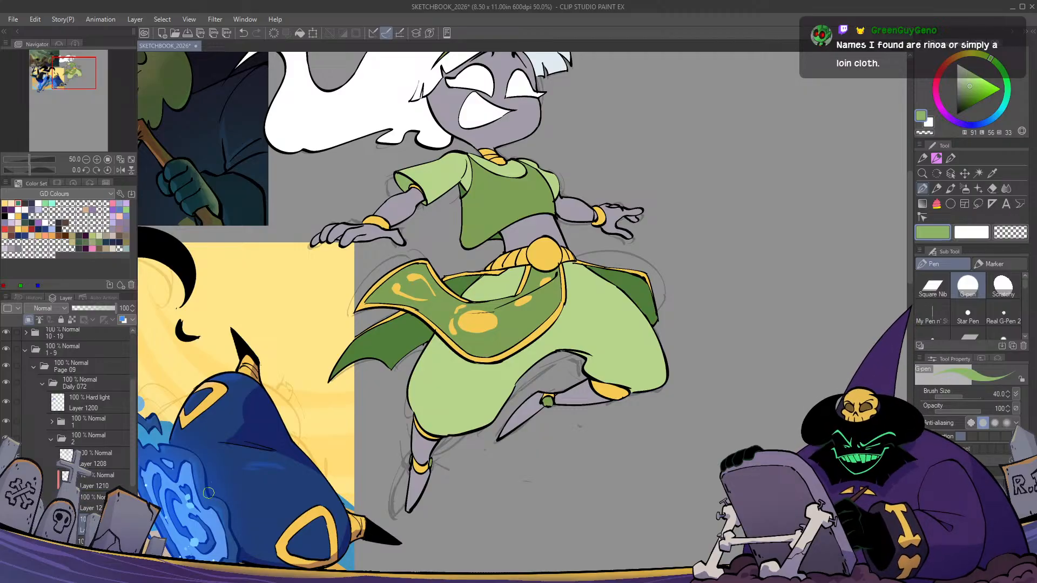
Recolour the character's skin black on the face, arms, hands, midriff and lower legs
{"action": "left_click_drag", "start_coordinate": [595, 360], "coordinate": [583, 402]}
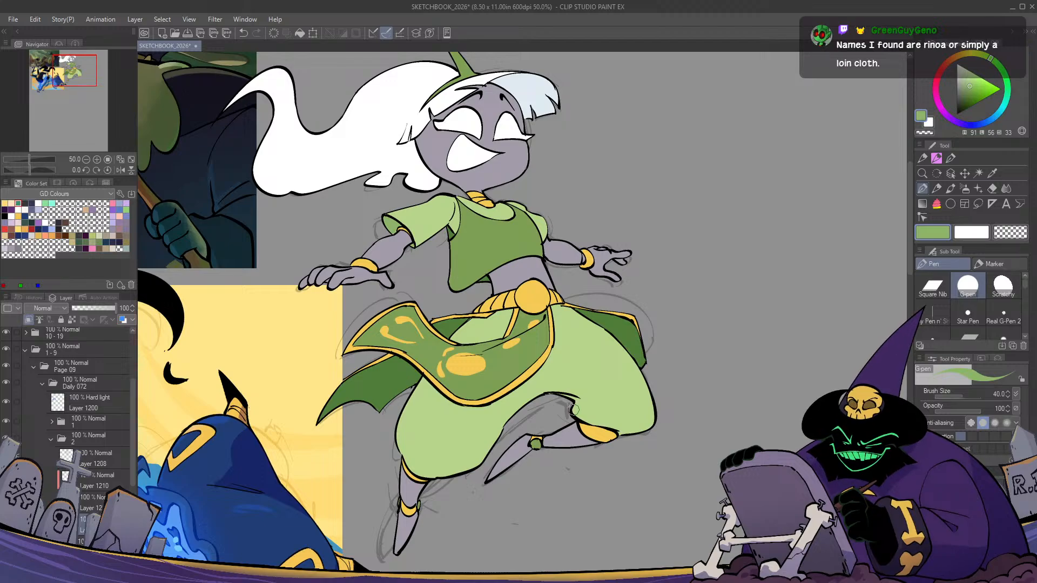
{"action": "left_click", "coordinate": [4, 216]}
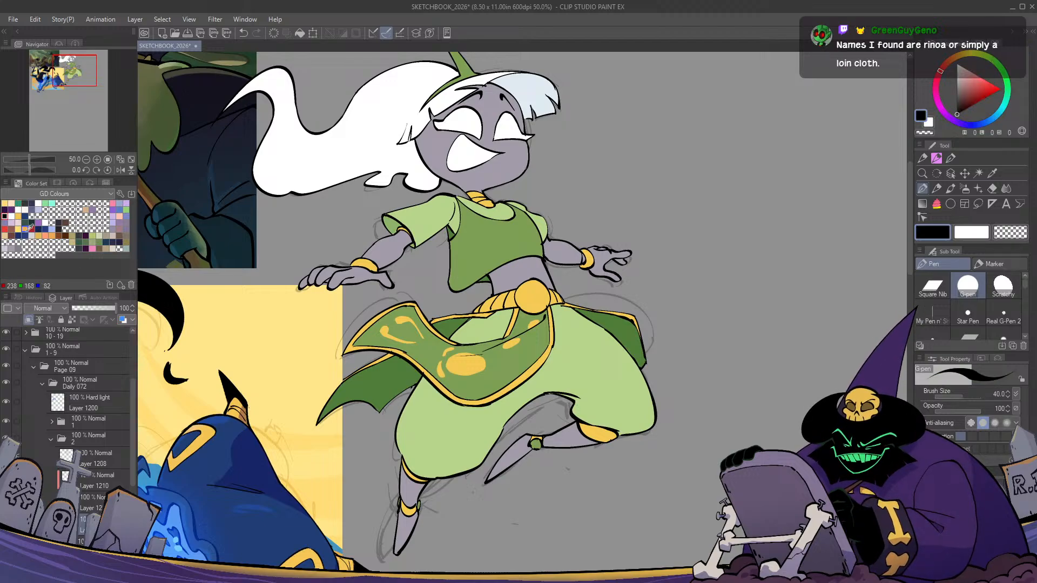
{"action": "left_click_drag", "start_coordinate": [437, 339], "coordinate": [435, 386]}
{"action": "mouse_move", "coordinate": [408, 270]}
{"action": "left_mouse_down"}
{"action": "mouse_move", "coordinate": [362, 341]}
{"action": "mouse_move", "coordinate": [356, 328]}
{"action": "mouse_move", "coordinate": [375, 311]}
{"action": "mouse_move", "coordinate": [295, 328]}
{"action": "left_mouse_up"}
{"action": "mouse_move", "coordinate": [577, 276]}
{"action": "left_mouse_down"}
{"action": "mouse_move", "coordinate": [527, 306]}
{"action": "mouse_move", "coordinate": [518, 329]}
{"action": "mouse_move", "coordinate": [580, 302]}
{"action": "mouse_move", "coordinate": [616, 324]}
{"action": "mouse_move", "coordinate": [637, 277]}
{"action": "left_mouse_up"}
{"action": "mouse_move", "coordinate": [535, 429]}
{"action": "left_mouse_down"}
{"action": "mouse_move", "coordinate": [482, 467]}
{"action": "mouse_move", "coordinate": [604, 422]}
{"action": "left_mouse_up"}
{"action": "mouse_move", "coordinate": [425, 495]}
{"action": "left_mouse_down"}
{"action": "mouse_move", "coordinate": [397, 494]}
{"action": "mouse_move", "coordinate": [398, 517]}
{"action": "mouse_move", "coordinate": [408, 518]}
{"action": "mouse_move", "coordinate": [430, 472]}
{"action": "mouse_move", "coordinate": [435, 484]}
{"action": "mouse_move", "coordinate": [418, 518]}
{"action": "left_mouse_up"}
{"action": "left_click_drag", "start_coordinate": [495, 396], "coordinate": [461, 546]}
{"action": "mouse_move", "coordinate": [502, 279]}
{"action": "left_mouse_down"}
{"action": "mouse_move", "coordinate": [475, 321]}
{"action": "mouse_move", "coordinate": [440, 302]}
{"action": "mouse_move", "coordinate": [477, 286]}
{"action": "mouse_move", "coordinate": [419, 311]}
{"action": "mouse_move", "coordinate": [454, 259]}
{"action": "mouse_move", "coordinate": [403, 281]}
{"action": "mouse_move", "coordinate": [462, 222]}
{"action": "mouse_move", "coordinate": [458, 209]}
{"action": "left_mouse_up"}
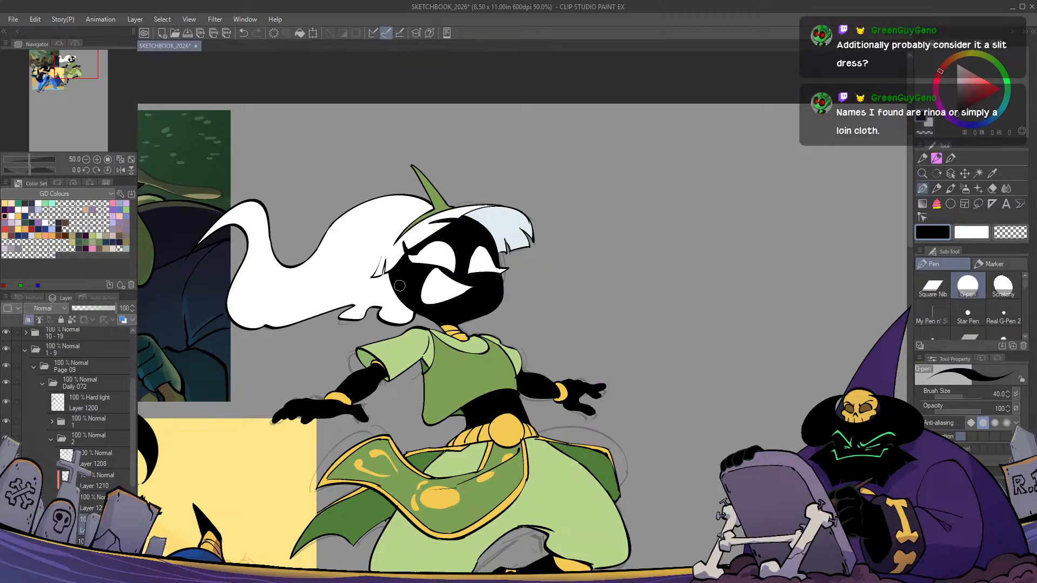
{"action": "key", "text": "h"}
{"action": "key", "text": "h"}
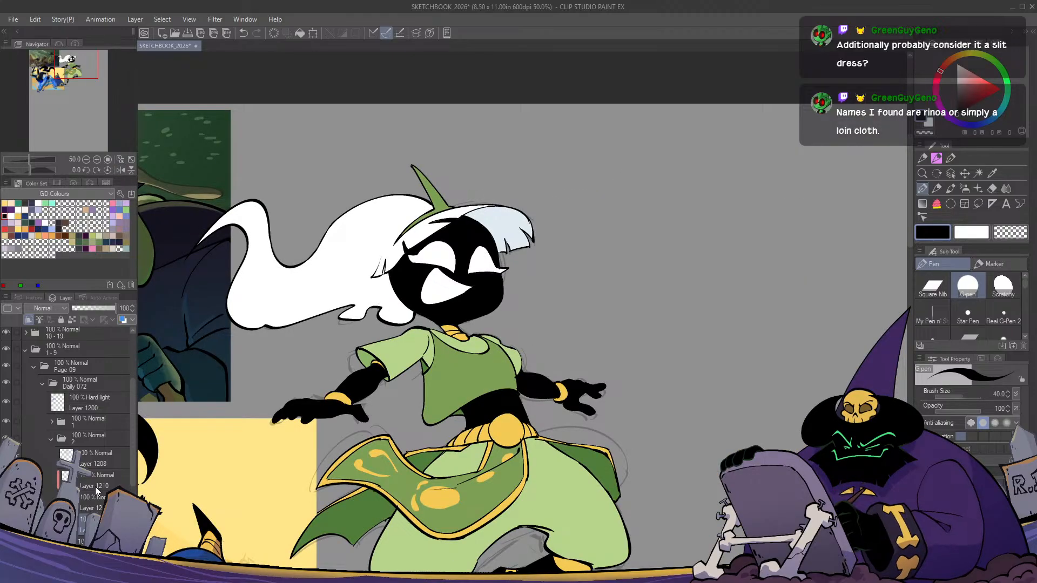
Add a new layer and draw dark green brow lines above both eyes on the black face with the G-pen
{"action": "left_click", "coordinate": [95, 459]}
{"action": "key", "text": "ctrl+shift+n"}
{"action": "scroll", "coordinate": [512, 198], "scroll_direction": "up", "scroll_amount": 1}
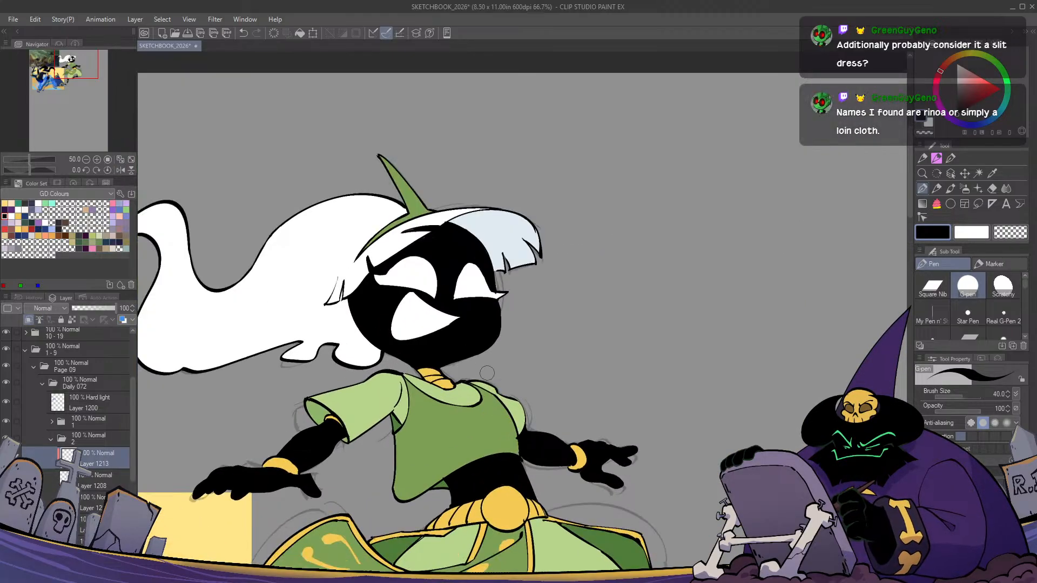
{"action": "left_click", "coordinate": [506, 232], "text": "alt"}
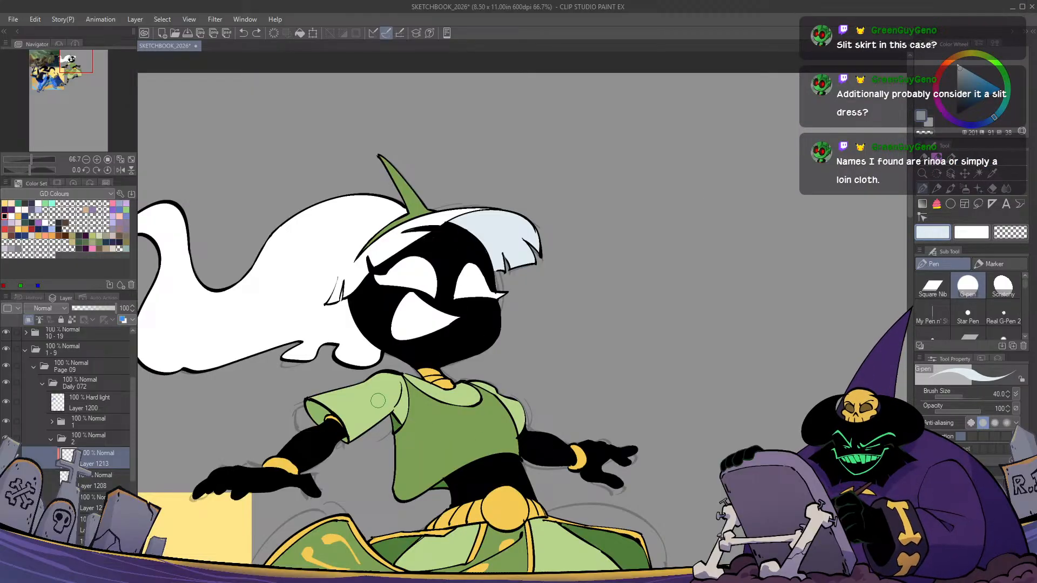
{"action": "left_click", "coordinate": [372, 423], "text": "alt"}
{"action": "left_click", "coordinate": [421, 442], "text": "alt"}
{"action": "left_click", "coordinate": [397, 424], "text": "alt"}
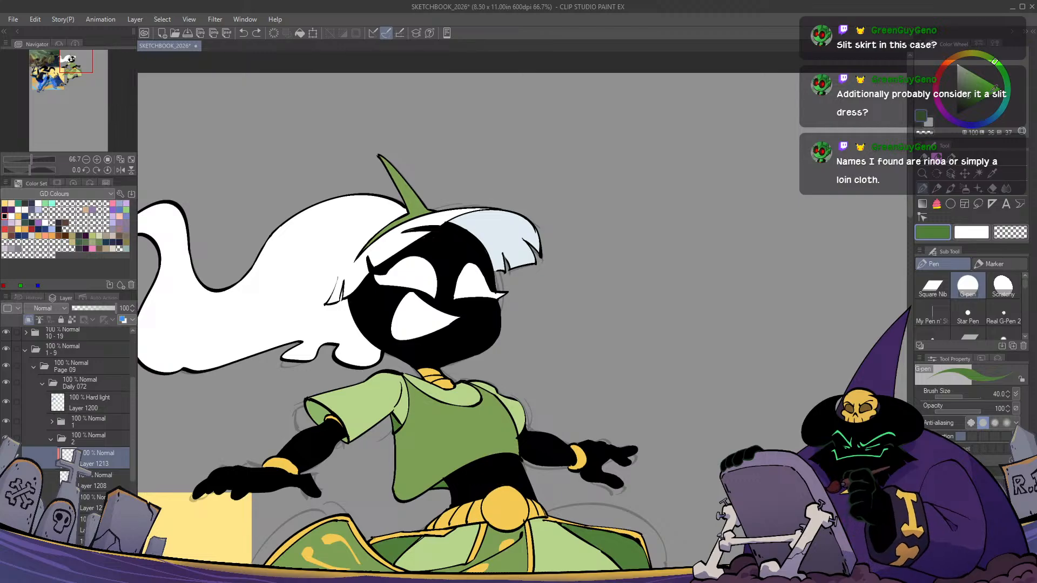
{"action": "left_click", "coordinate": [967, 99]}
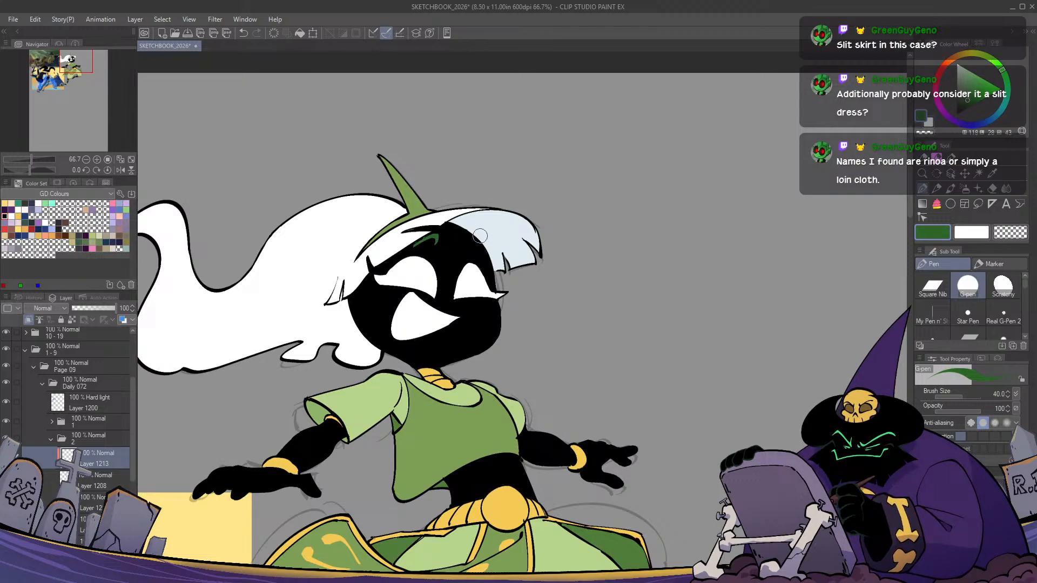
{"action": "left_click_drag", "start_coordinate": [463, 240], "coordinate": [474, 250]}
Outline the fingers and edges of the near black hand with dark green lines
{"action": "left_click_drag", "start_coordinate": [311, 446], "coordinate": [398, 361]}
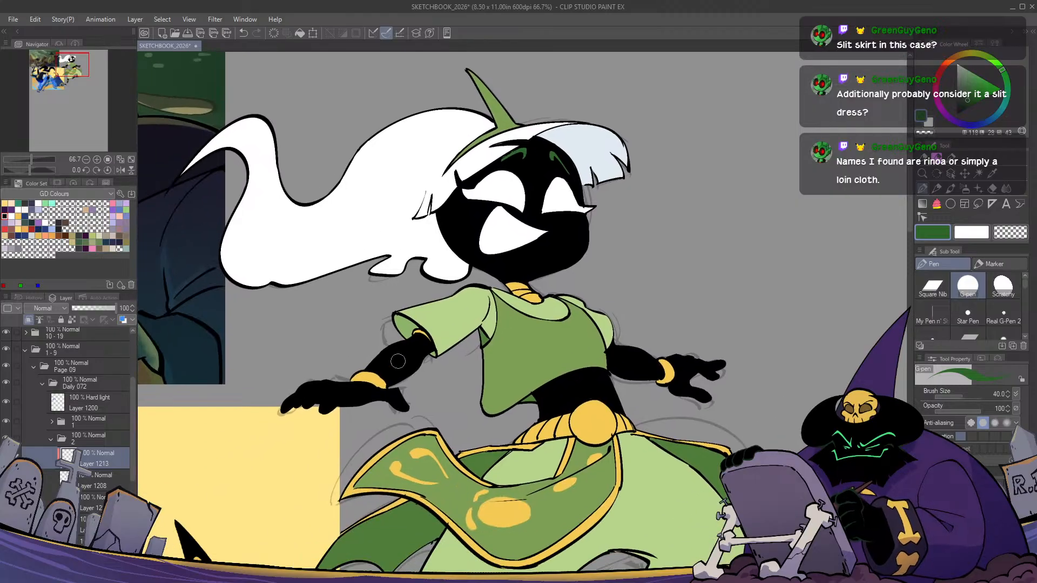
{"action": "mouse_move", "coordinate": [334, 383]}
{"action": "left_mouse_down"}
{"action": "mouse_move", "coordinate": [276, 404]}
{"action": "mouse_move", "coordinate": [310, 390]}
{"action": "left_mouse_up"}
{"action": "mouse_move", "coordinate": [307, 407]}
{"action": "left_mouse_down"}
{"action": "mouse_move", "coordinate": [333, 389]}
{"action": "mouse_move", "coordinate": [321, 412]}
{"action": "left_mouse_up"}
{"action": "mouse_move", "coordinate": [323, 413]}
{"action": "left_mouse_down"}
{"action": "mouse_move", "coordinate": [354, 397]}
{"action": "mouse_move", "coordinate": [389, 404]}
{"action": "mouse_move", "coordinate": [377, 392]}
{"action": "mouse_move", "coordinate": [406, 413]}
{"action": "mouse_move", "coordinate": [425, 359]}
{"action": "left_mouse_up"}
{"action": "key", "text": "h"}
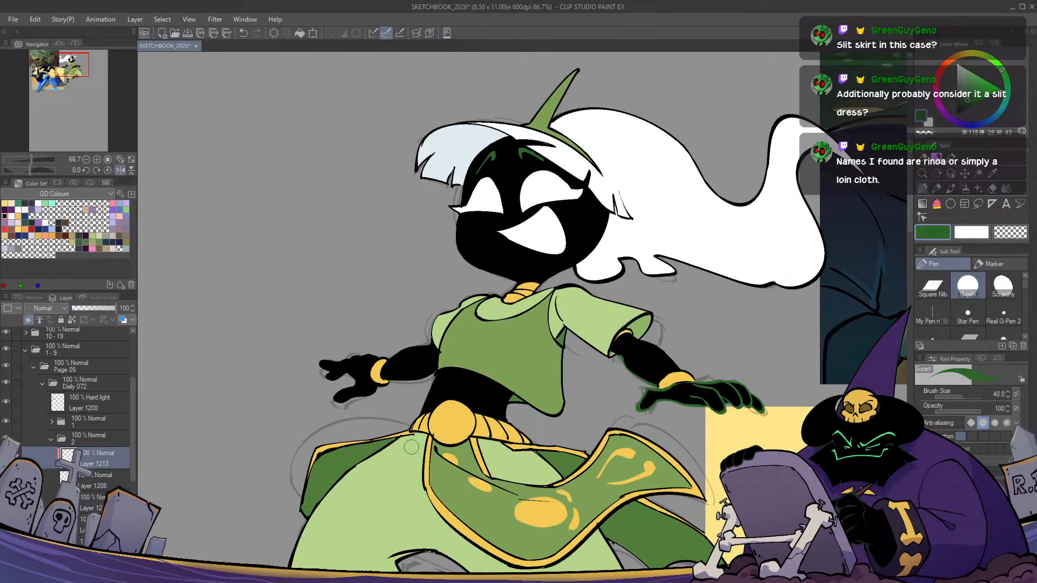
{"action": "key", "text": "h"}
Outline the fingers and palm of the far black hand in the same dark green and clean up the lines
{"action": "mouse_move", "coordinate": [584, 386]}
{"action": "left_mouse_down"}
{"action": "mouse_move", "coordinate": [486, 380]}
{"action": "mouse_move", "coordinate": [608, 383]}
{"action": "left_mouse_up"}
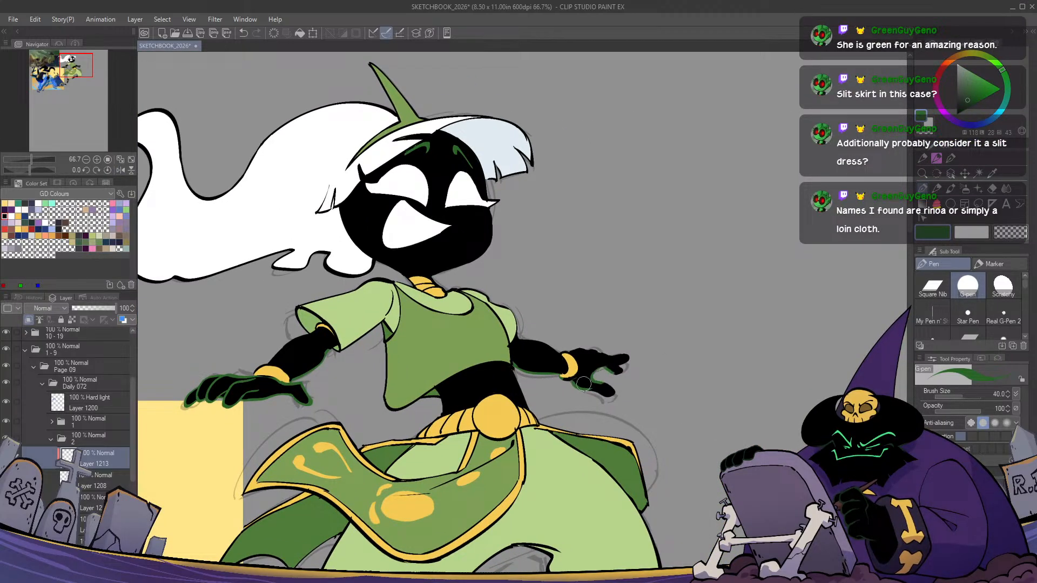
{"action": "key", "text": "c"}
{"action": "key", "text": "c"}
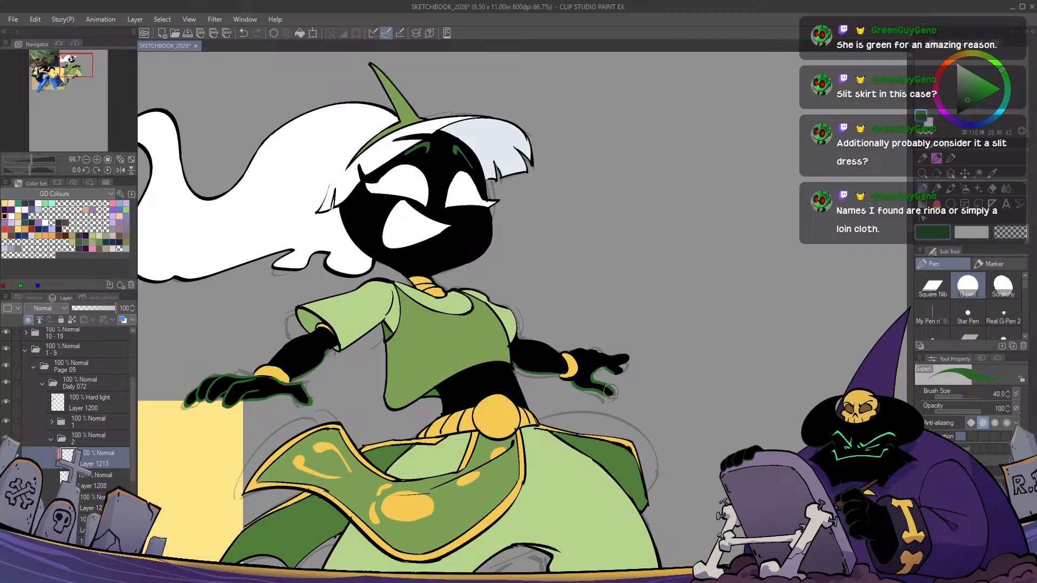
{"action": "left_click_drag", "start_coordinate": [625, 359], "coordinate": [596, 364]}
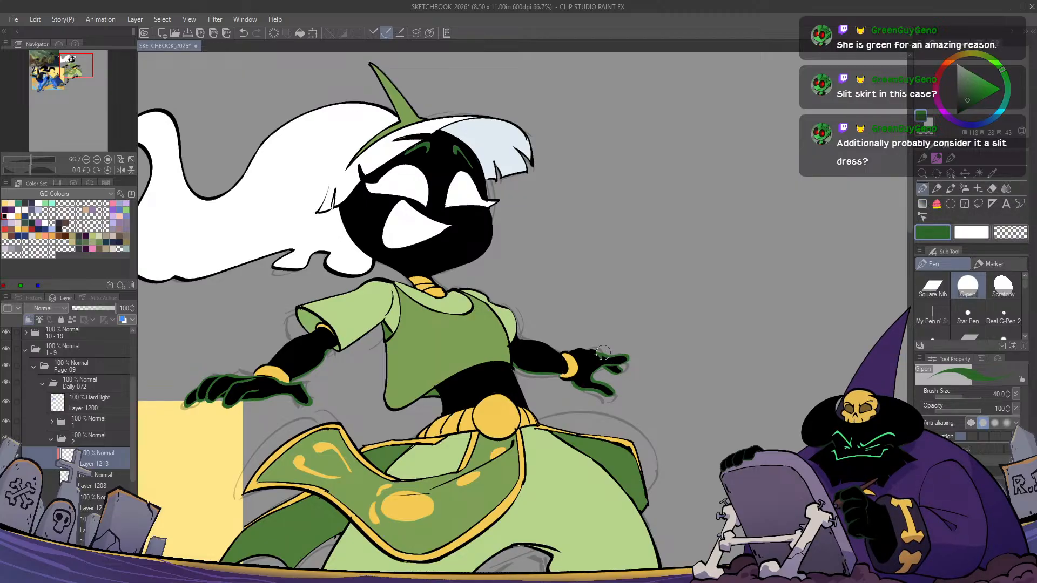
{"action": "mouse_move", "coordinate": [602, 353]}
{"action": "left_mouse_down"}
{"action": "mouse_move", "coordinate": [572, 349]}
{"action": "mouse_move", "coordinate": [573, 358]}
{"action": "left_mouse_up"}
{"action": "key", "text": "c"}
{"action": "scroll", "coordinate": [580, 421], "scroll_direction": "down", "scroll_amount": 1}
{"action": "key", "text": "h"}
{"action": "key", "text": "h"}
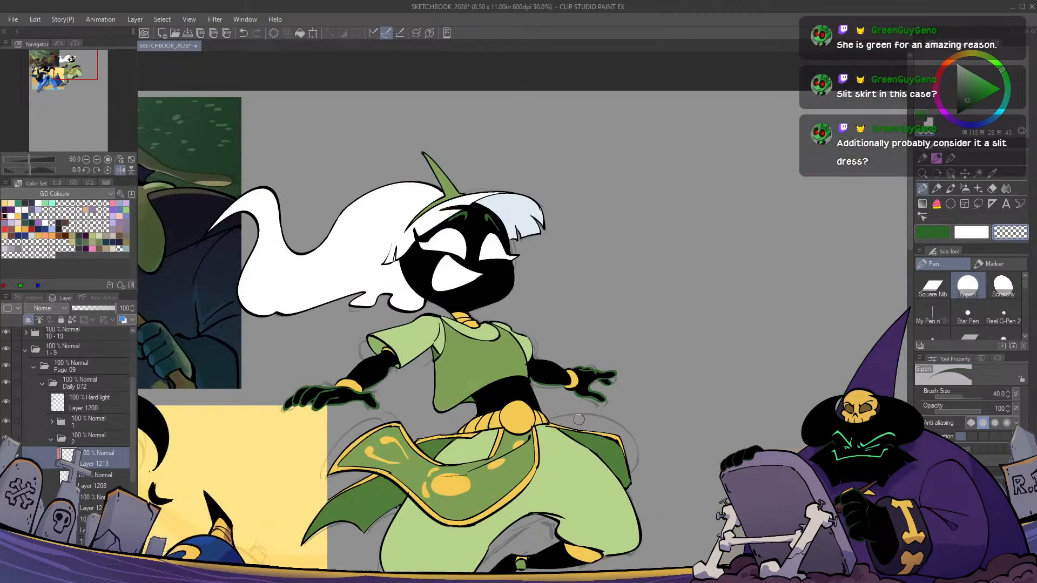
Add and tidy dark green edge lines along the black midriff beneath the crop top
{"action": "scroll", "coordinate": [579, 420], "scroll_direction": "up", "scroll_amount": 1}
{"action": "left_click_drag", "start_coordinate": [517, 379], "coordinate": [497, 361]}
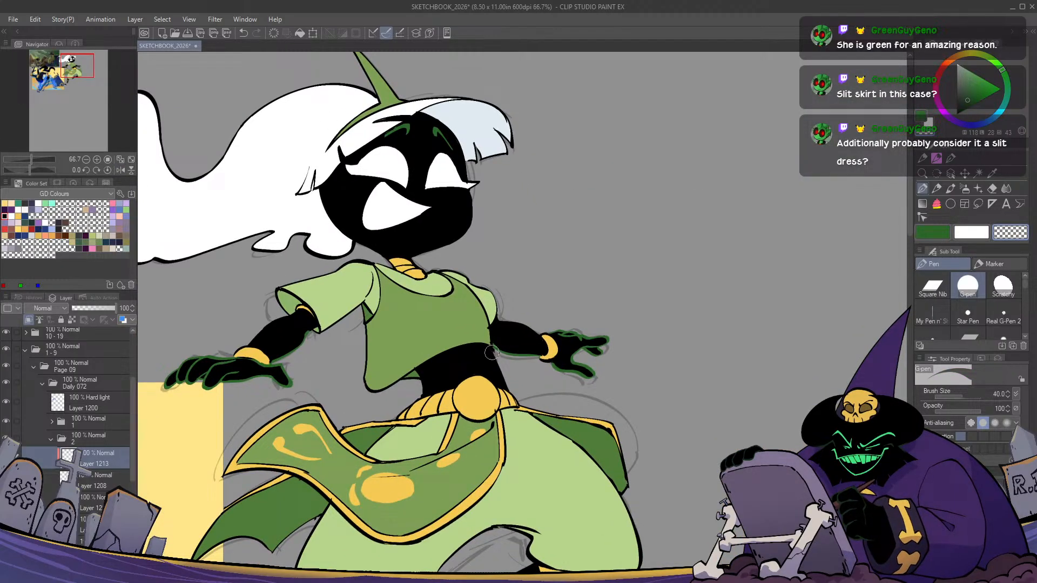
{"action": "key", "text": "c"}
{"action": "key", "text": "h"}
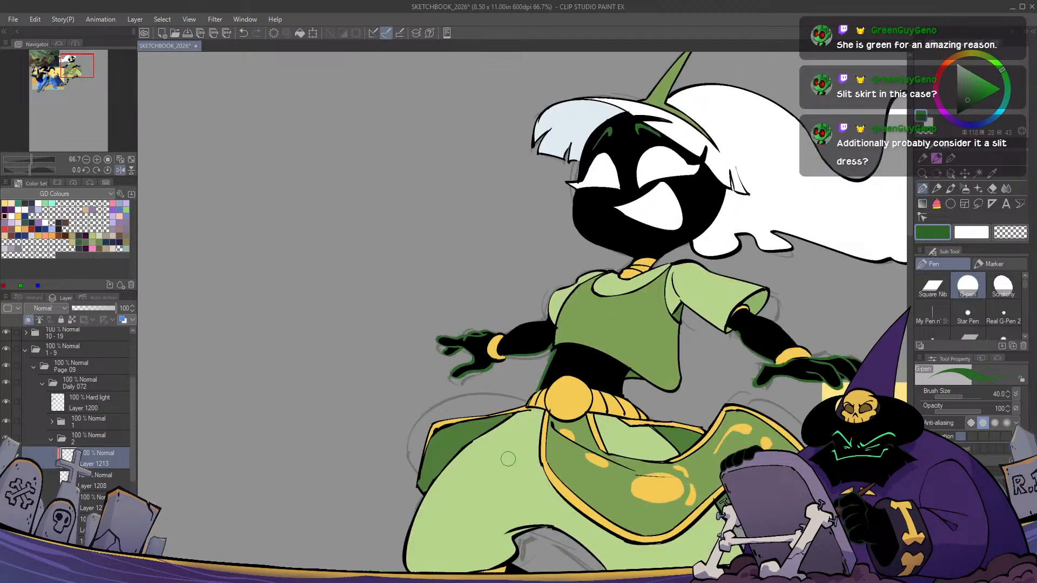
{"action": "key", "text": "h"}
{"action": "scroll", "coordinate": [570, 458], "scroll_direction": "down", "scroll_amount": 1}
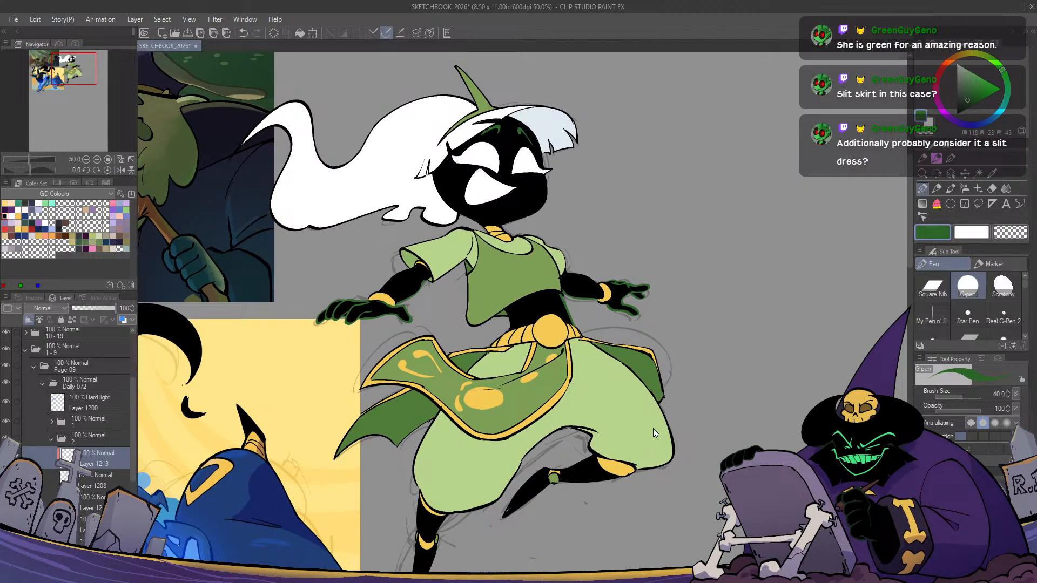
Shift the green skin lines to a more muted, bluish dark green and compare them in normal and mirrored view
{"action": "key", "text": "ctrl+u"}
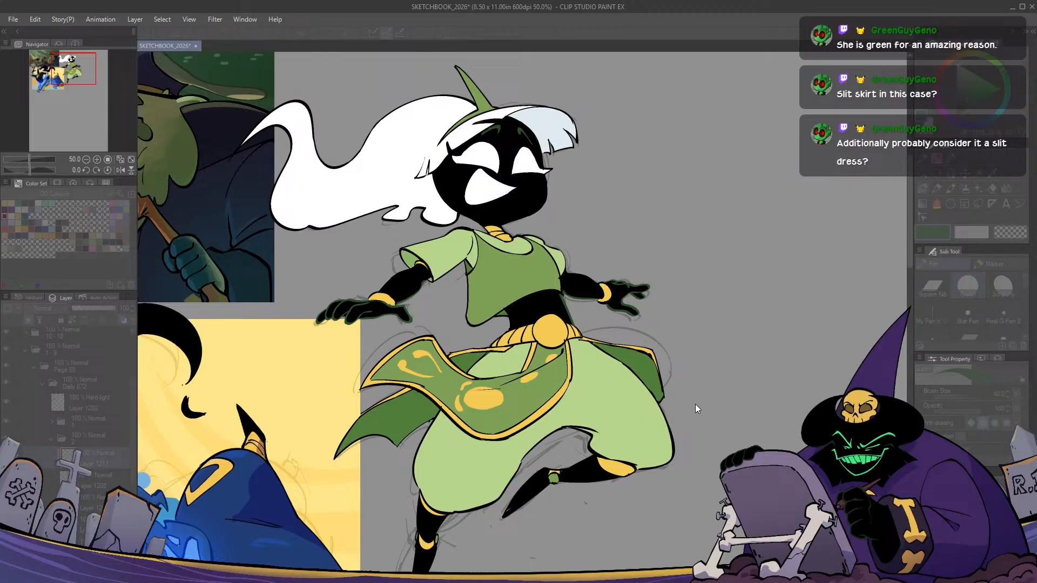
{"action": "key", "text": "h"}
{"action": "key", "text": "h"}
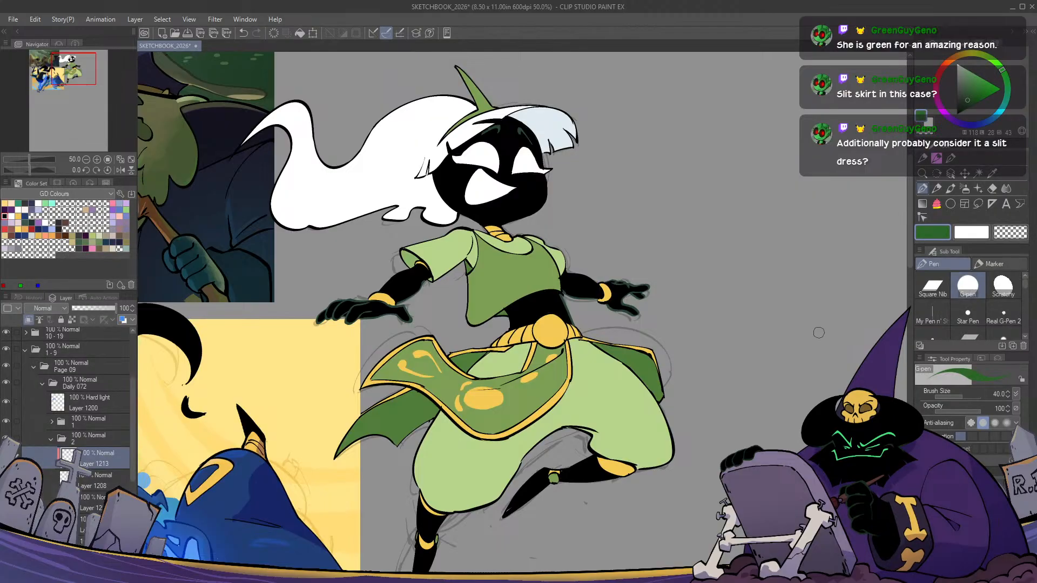
{"action": "key", "text": "h"}
{"action": "key", "text": "h"}
{"action": "scroll", "coordinate": [642, 321], "scroll_direction": "down", "scroll_amount": 1}
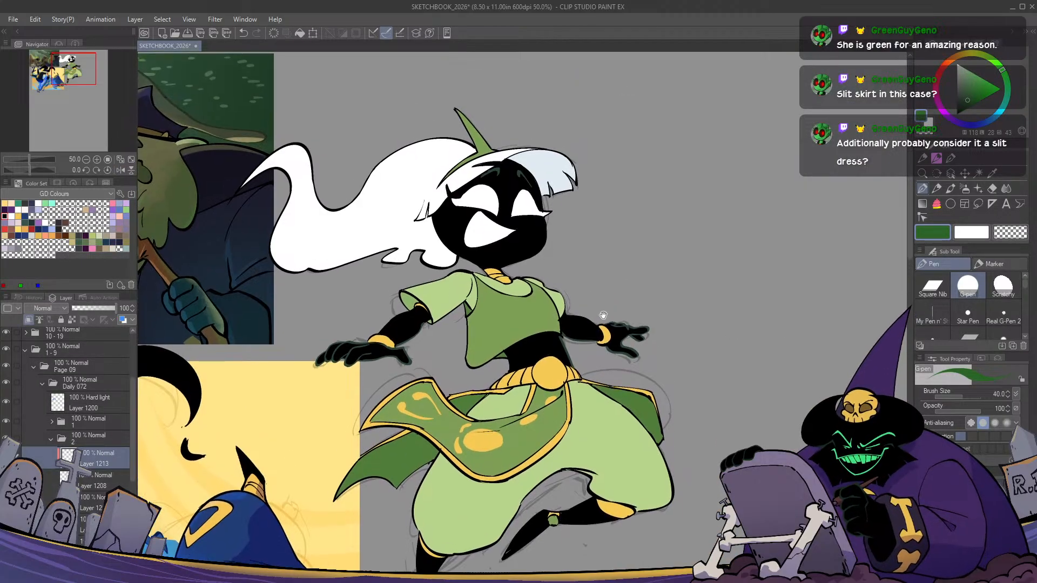
{"action": "mouse_move", "coordinate": [602, 315]}
{"action": "left_mouse_down"}
{"action": "mouse_move", "coordinate": [603, 336]}
{"action": "mouse_move", "coordinate": [600, 326]}
{"action": "left_mouse_up"}
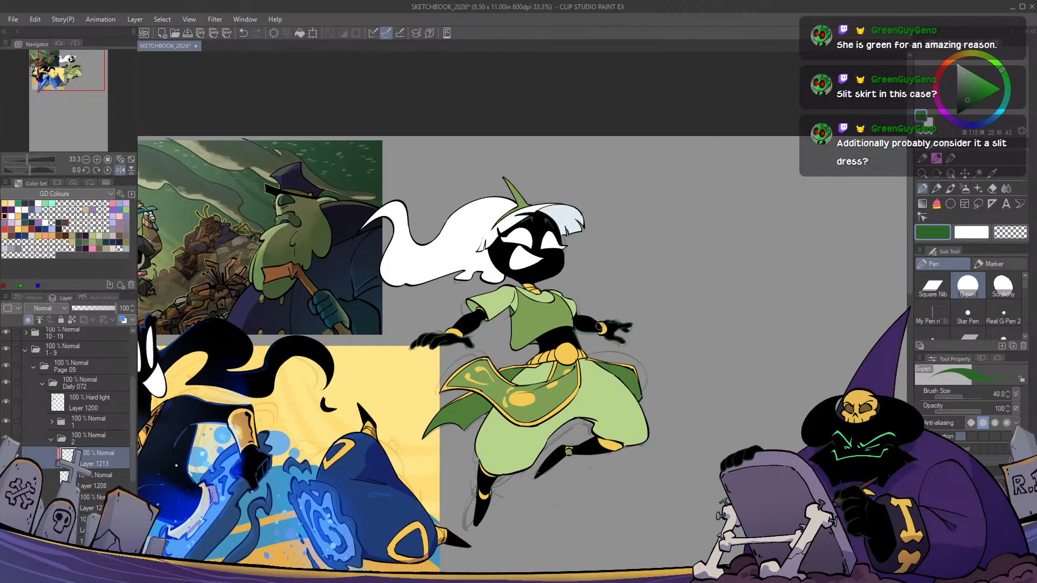
{"action": "key", "text": "h"}
{"action": "key", "text": "h"}
{"action": "scroll", "coordinate": [598, 327], "scroll_direction": "up", "scroll_amount": 2}
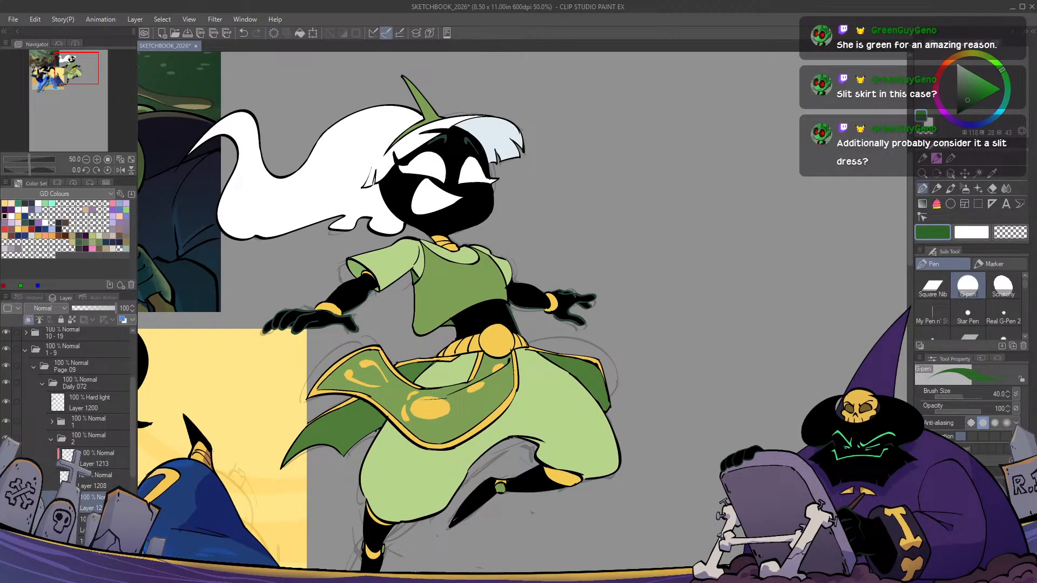
On the Hard light layer, shade the near side of the crop top with a muted greyish green
{"action": "left_click", "coordinate": [50, 465]}
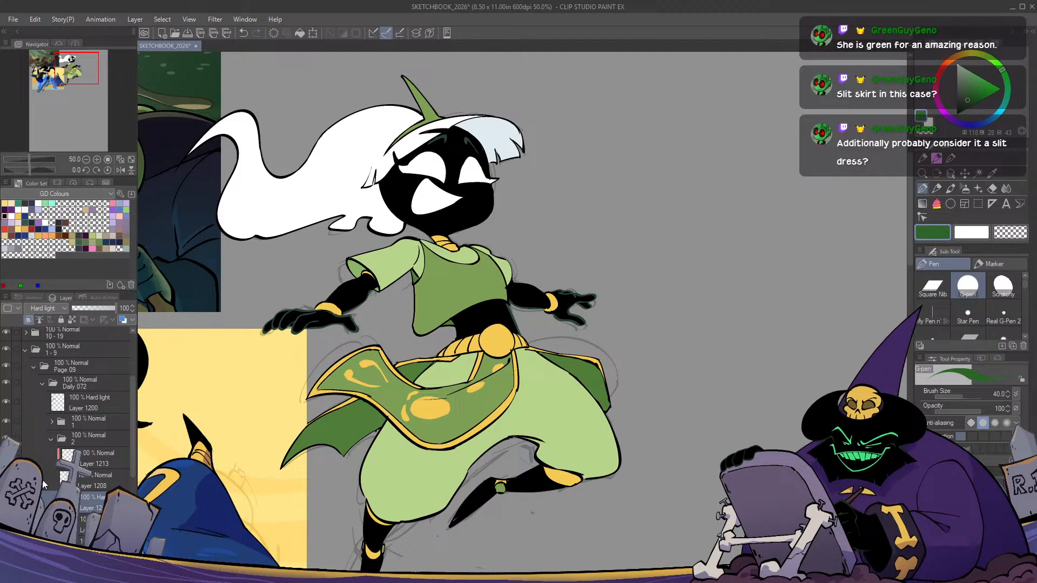
{"action": "left_click", "coordinate": [963, 88]}
{"action": "left_click", "coordinate": [960, 94]}
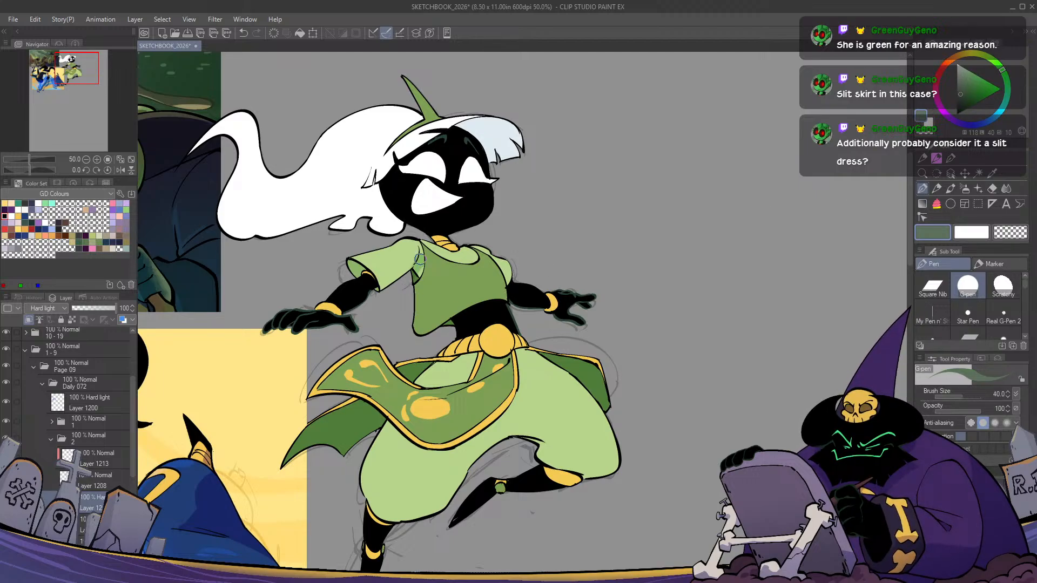
{"action": "left_click", "coordinate": [959, 98]}
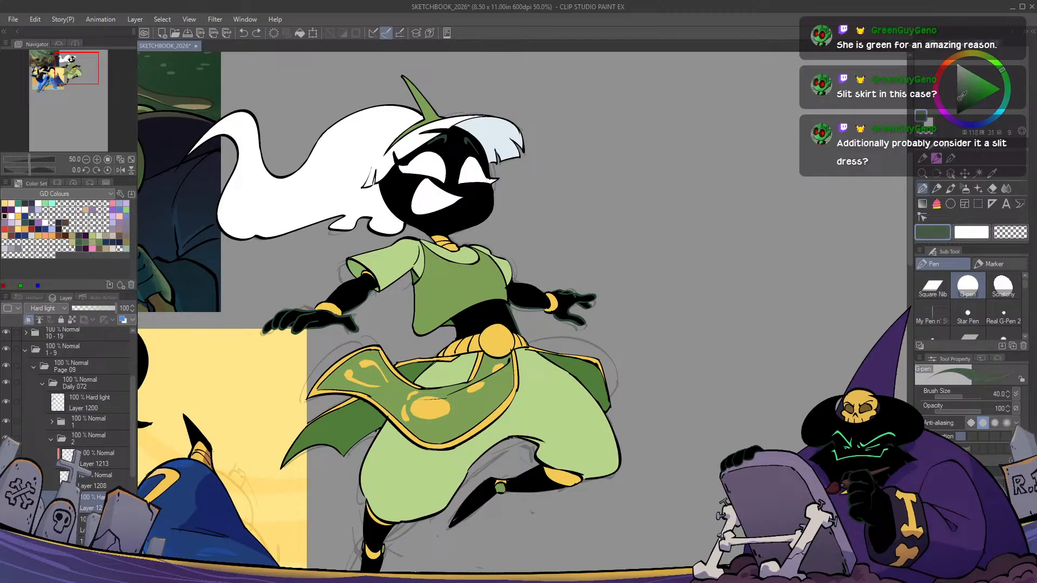
{"action": "mouse_move", "coordinate": [420, 249]}
{"action": "left_mouse_down"}
{"action": "mouse_move", "coordinate": [428, 283]}
{"action": "mouse_move", "coordinate": [408, 320]}
{"action": "mouse_move", "coordinate": [415, 270]}
{"action": "left_mouse_up"}
{"action": "key", "text": "h"}
{"action": "key", "text": "h"}
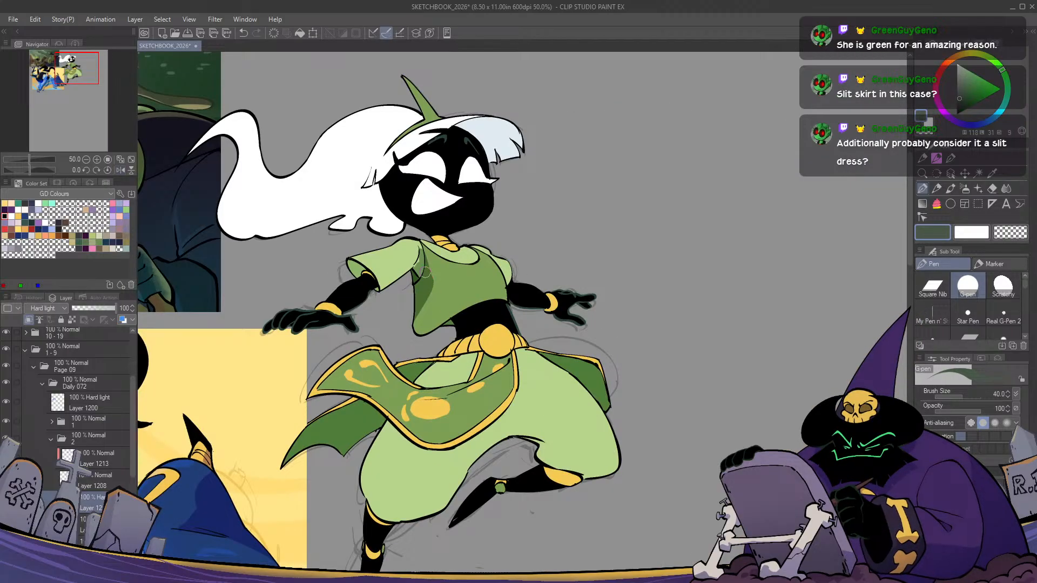
{"action": "mouse_move", "coordinate": [427, 285]}
{"action": "left_mouse_down"}
{"action": "mouse_move", "coordinate": [407, 319]}
{"action": "mouse_move", "coordinate": [423, 317]}
{"action": "mouse_move", "coordinate": [428, 286]}
{"action": "left_mouse_up"}
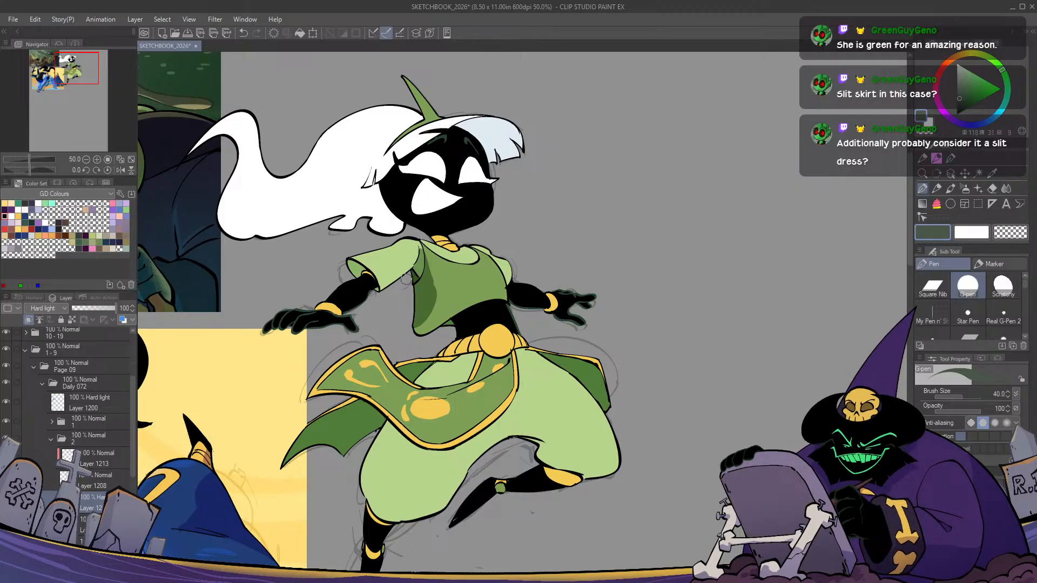
Shade the near sleeve next to the armhole and trim the shadow's edge with transparent colour
{"action": "left_click_drag", "start_coordinate": [416, 261], "coordinate": [400, 272]}
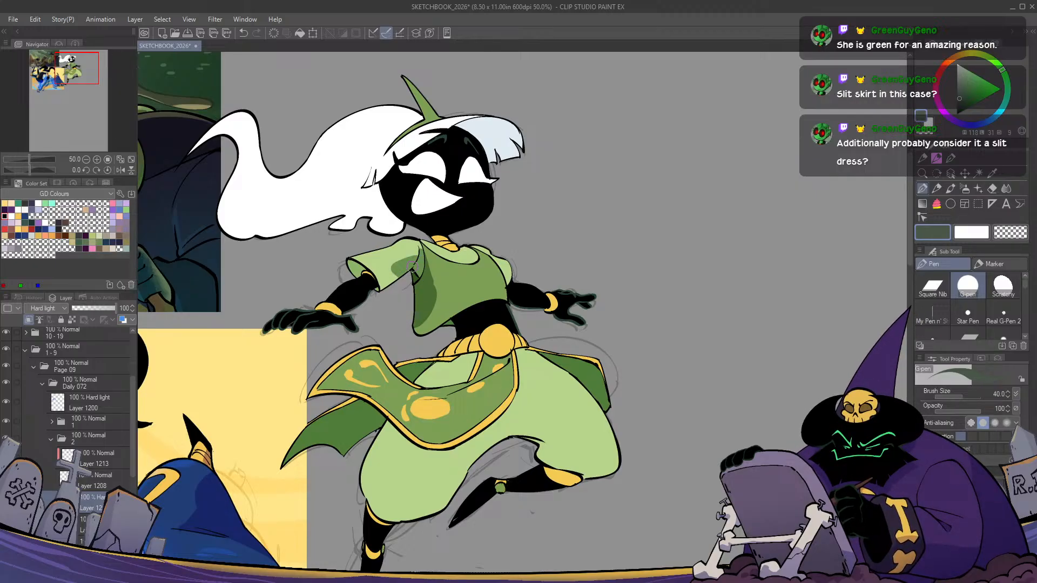
{"action": "key", "text": "c"}
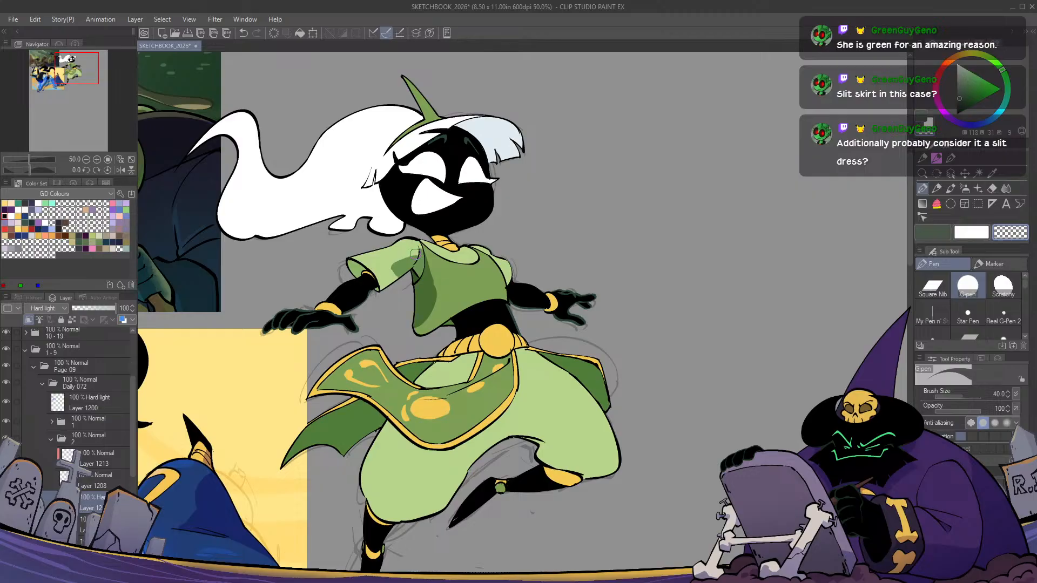
{"action": "key", "text": "h"}
{"action": "key", "text": "h"}
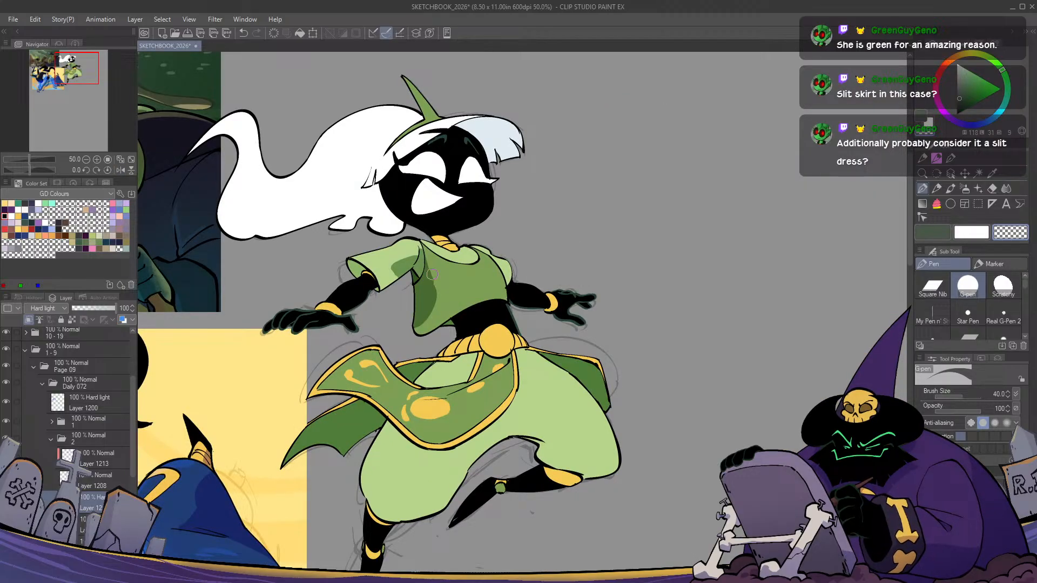
Refine the crop top's shadow down to the hem and shade the gold neckband
{"action": "key", "text": "c"}
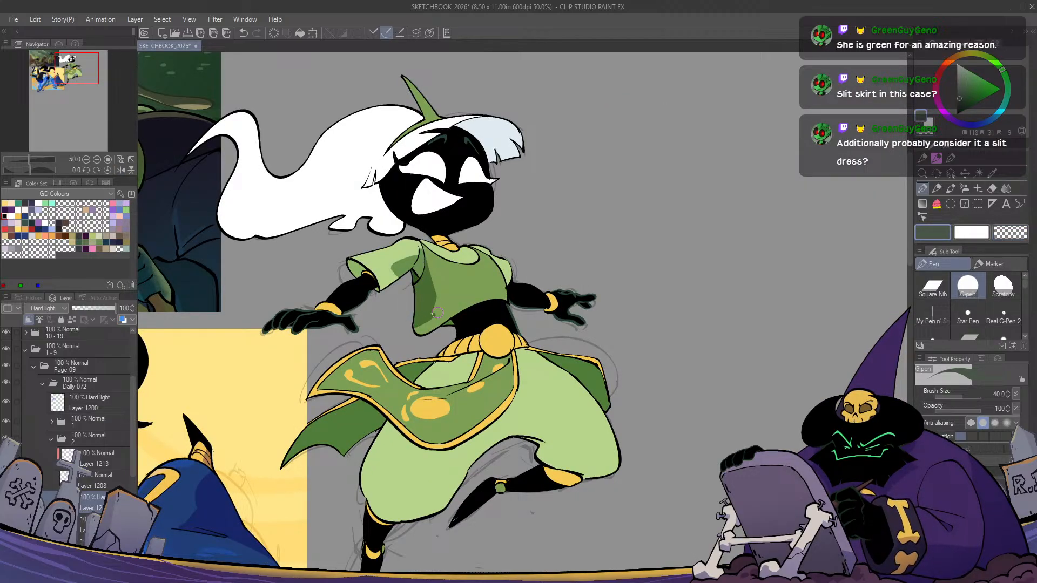
{"action": "key", "text": "c"}
{"action": "key", "text": "h"}
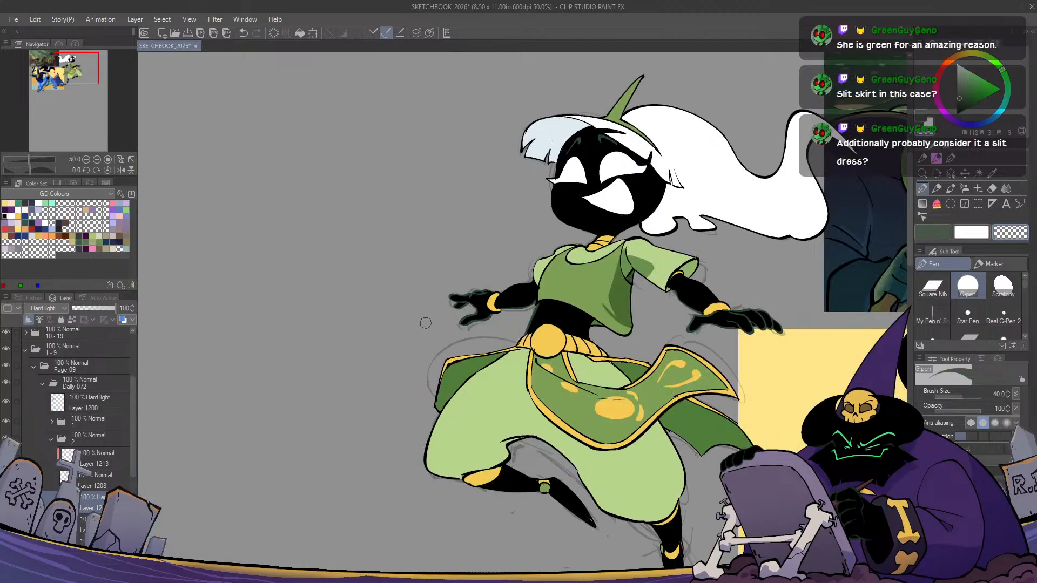
{"action": "key", "text": "h"}
{"action": "key", "text": "c"}
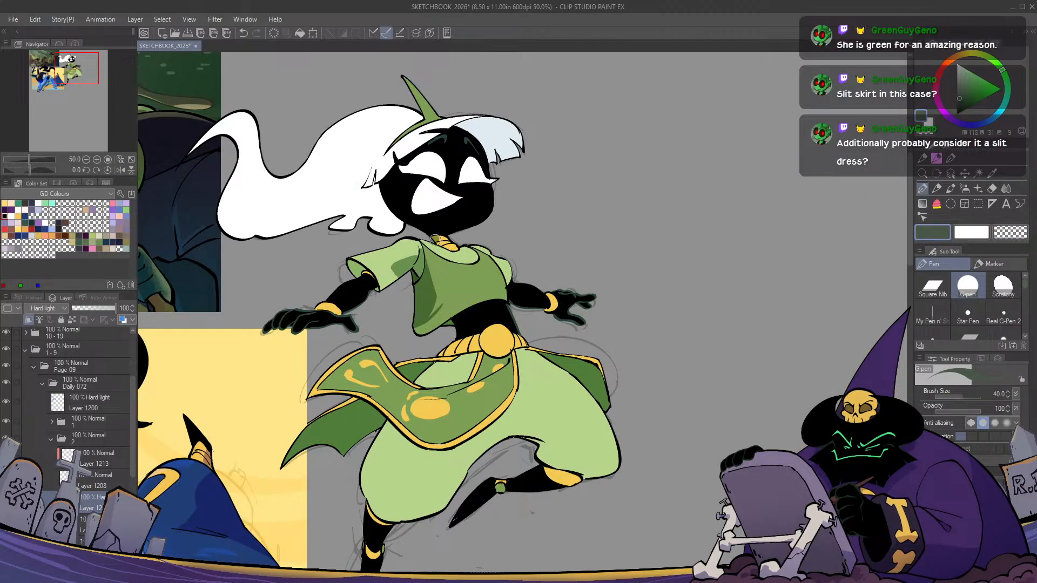
{"action": "key", "text": "h"}
{"action": "key", "text": "h"}
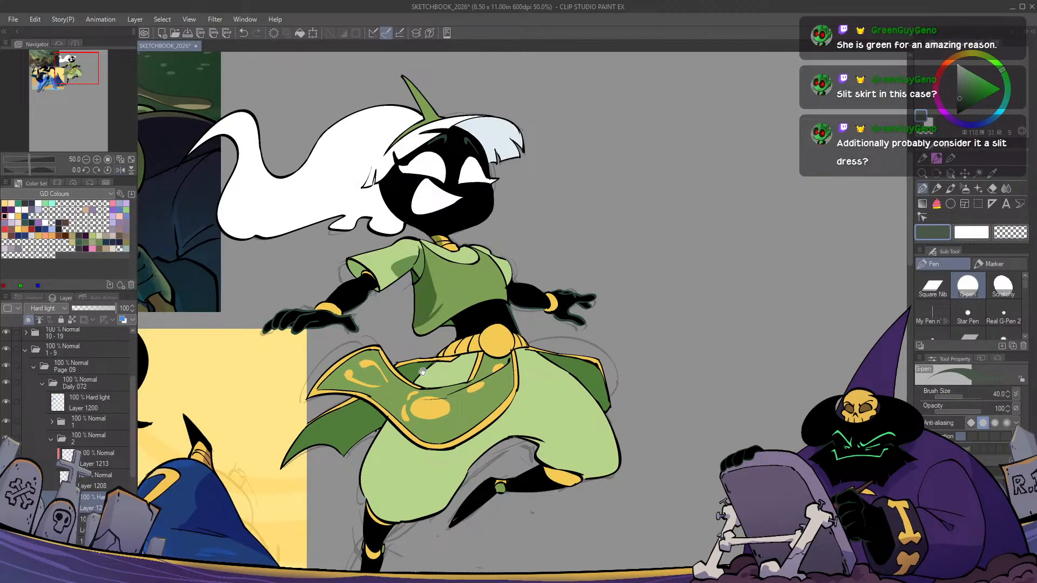
Shade the gold bracelets on both wrists with the muted green, redoing strokes that miss
{"action": "mouse_move", "coordinate": [423, 372]}
{"action": "left_mouse_down"}
{"action": "mouse_move", "coordinate": [480, 437]}
{"action": "mouse_move", "coordinate": [469, 387]}
{"action": "left_mouse_up"}
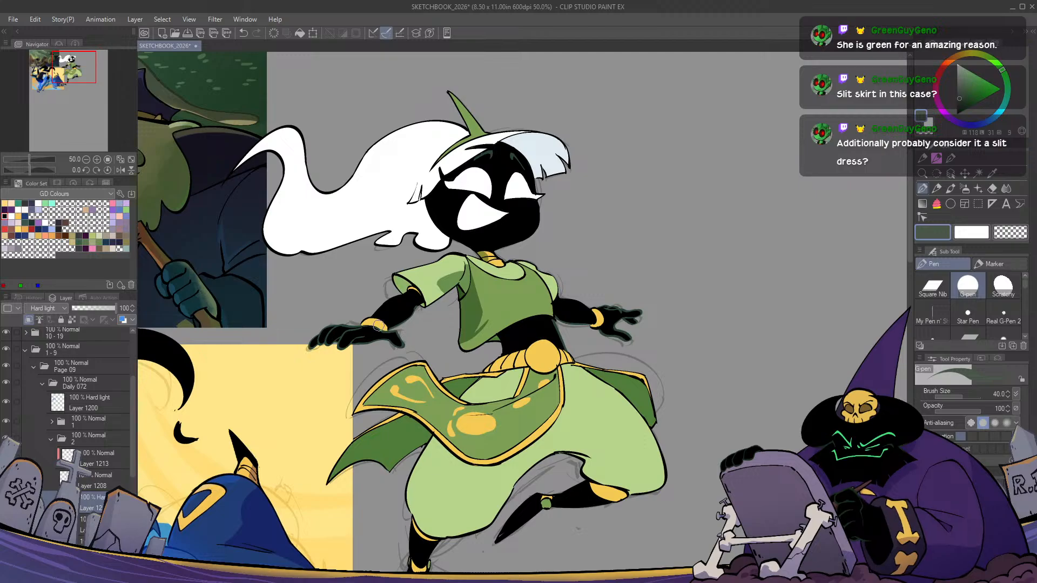
{"action": "left_click_drag", "start_coordinate": [380, 326], "coordinate": [388, 345]}
{"action": "key", "text": "ctrl+z"}
{"action": "key", "text": "c"}
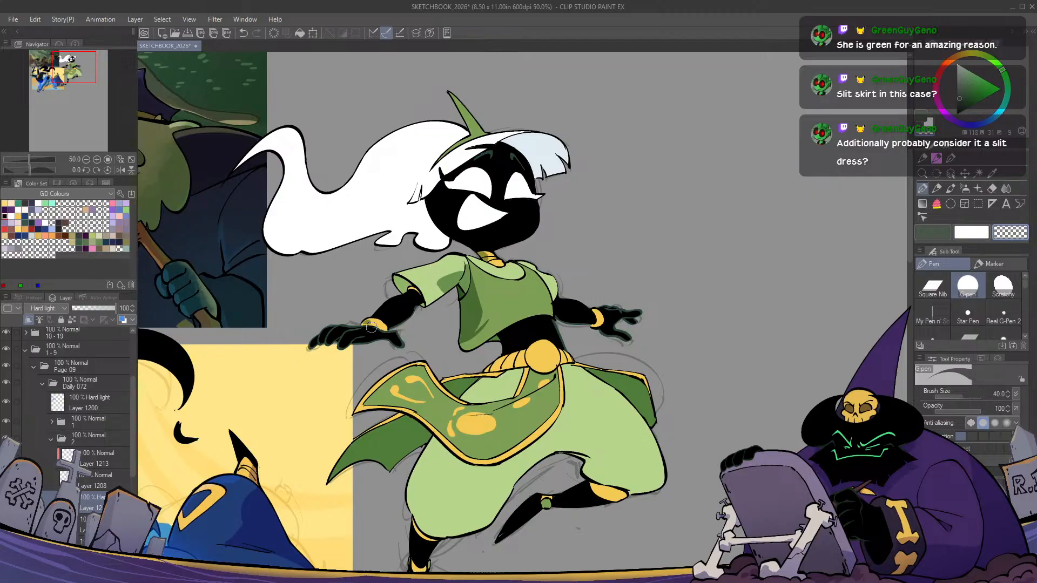
{"action": "key", "text": "c"}
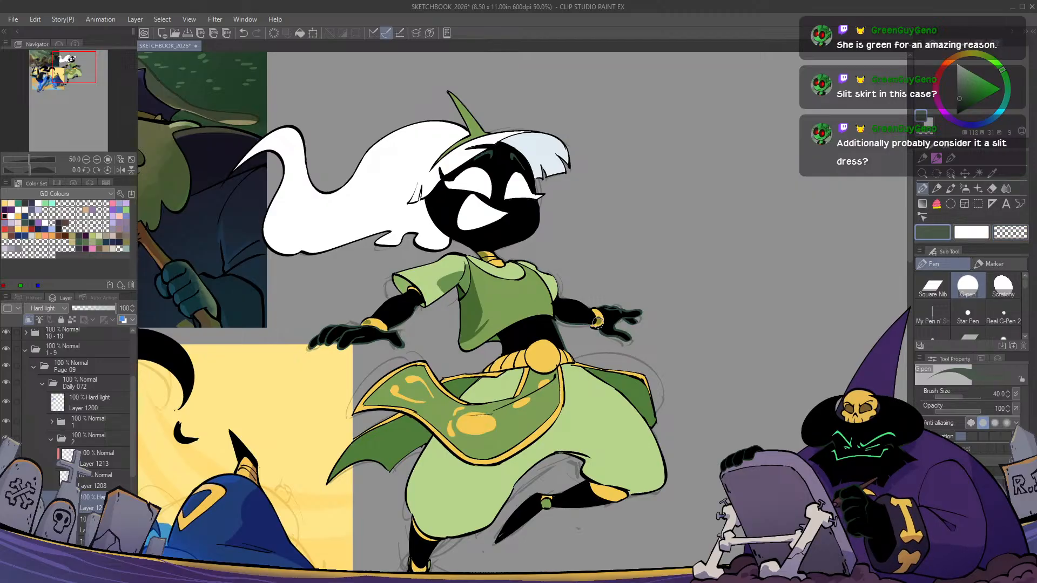
{"action": "key", "text": "ctrl+z"}
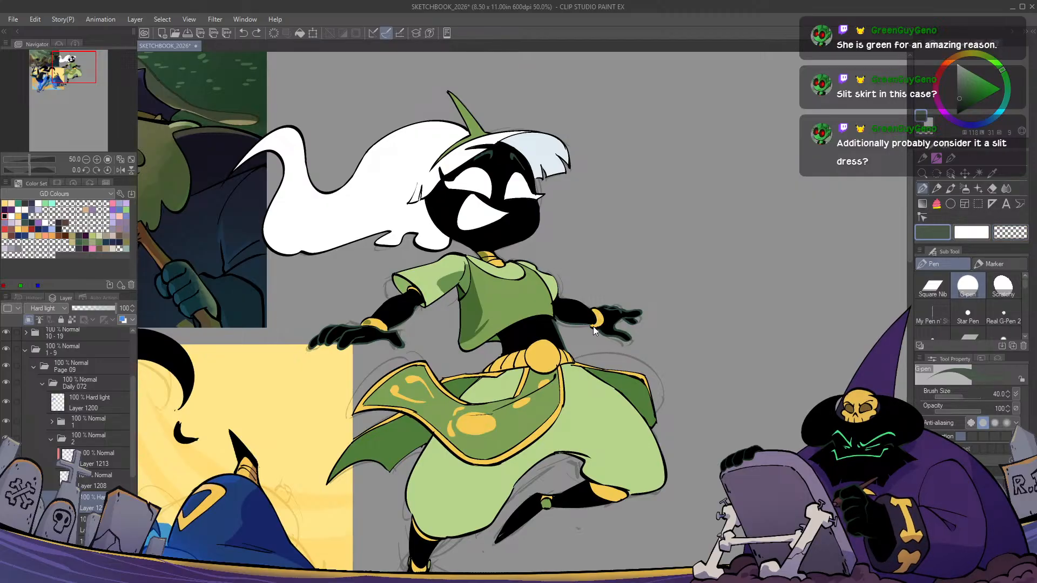
{"action": "left_click_drag", "start_coordinate": [598, 323], "coordinate": [597, 319]}
{"action": "key", "text": "c"}
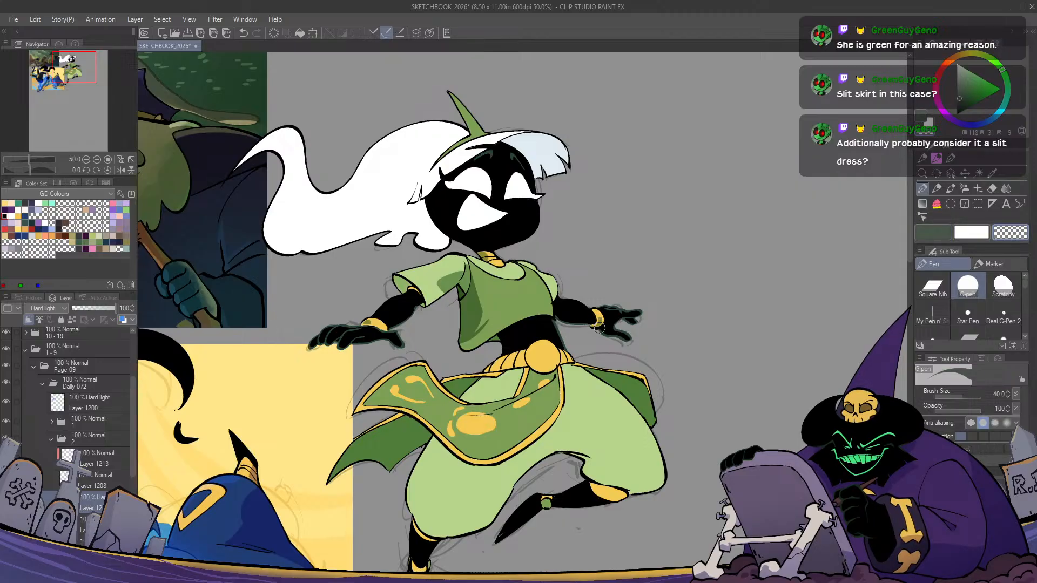
Shade the lower part of the round gold belt buckle with the muted green, redoing the strokes that miss
{"action": "key", "text": "c"}
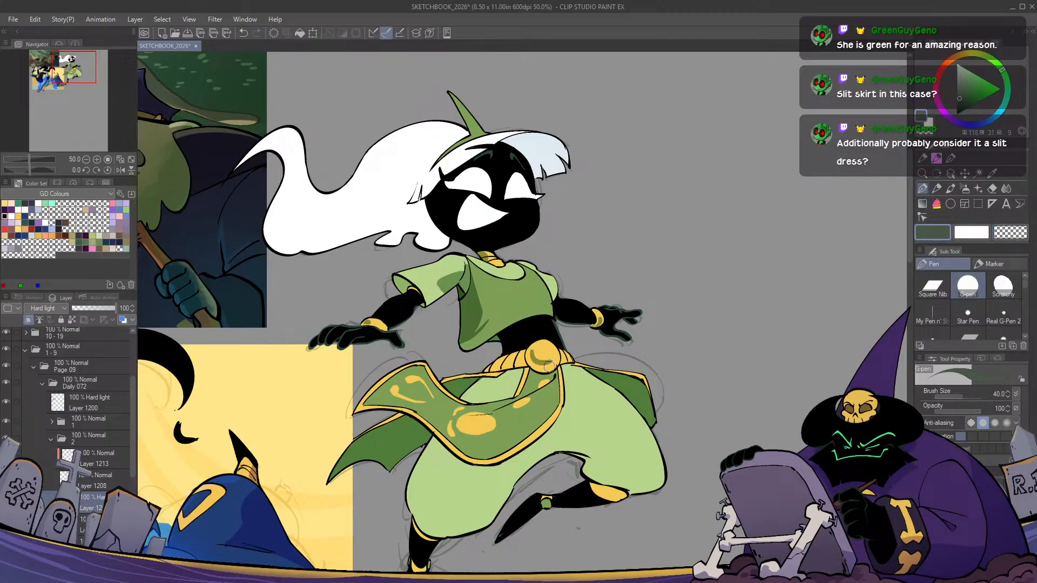
{"action": "key", "text": "ctrl+z"}
{"action": "mouse_move", "coordinate": [531, 356]}
{"action": "left_mouse_down"}
{"action": "mouse_move", "coordinate": [552, 362]}
{"action": "mouse_move", "coordinate": [452, 342]}
{"action": "mouse_move", "coordinate": [461, 349]}
{"action": "mouse_move", "coordinate": [395, 352]}
{"action": "mouse_move", "coordinate": [420, 353]}
{"action": "mouse_move", "coordinate": [405, 373]}
{"action": "left_mouse_up"}
{"action": "key", "text": "ctrl+z"}
{"action": "scroll", "coordinate": [435, 346], "scroll_direction": "up", "scroll_amount": 1}
{"action": "key", "text": "c"}
{"action": "left_click_drag", "start_coordinate": [402, 337], "coordinate": [400, 344]}
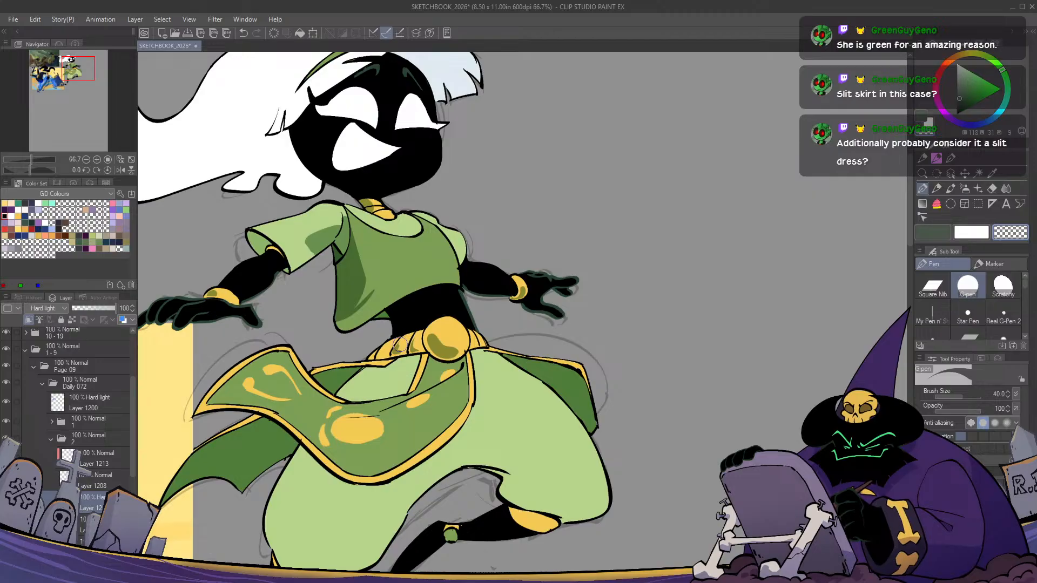
Shade the pleats of the gold belt beside the buckle with the muted green and trim with transparent colour
{"action": "key", "text": "c"}
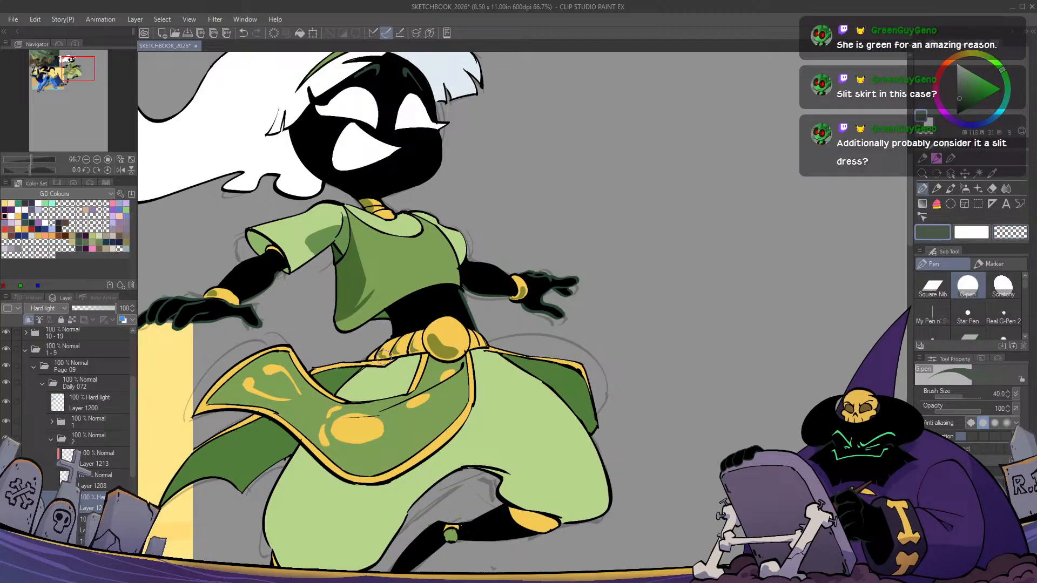
{"action": "left_click_drag", "start_coordinate": [383, 354], "coordinate": [396, 346]}
{"action": "key", "text": "c"}
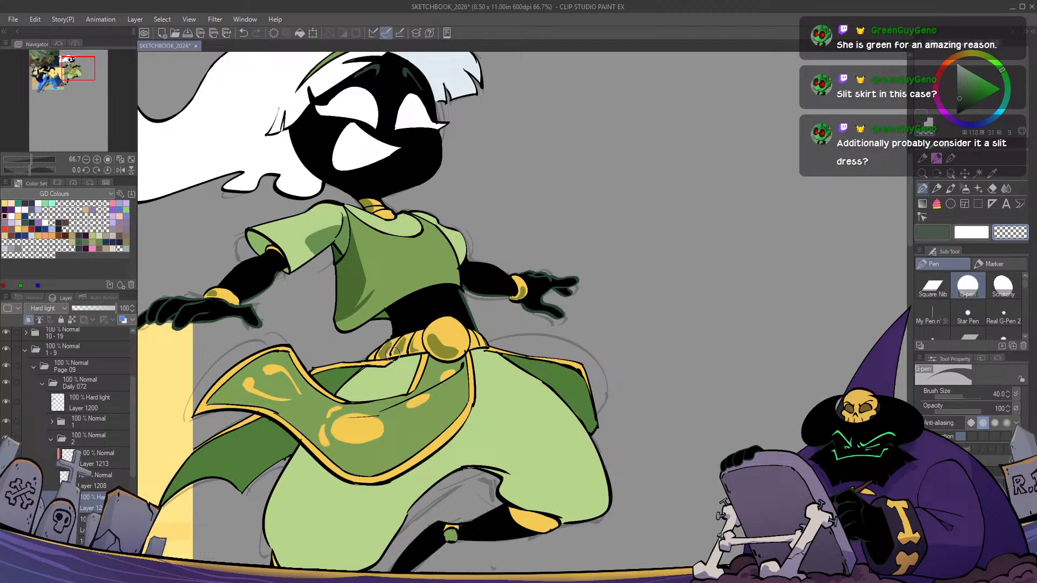
On Layer 1208, ink black accent lines in the gold belt's pleats with the Square Nib pen at size 40
{"action": "left_click", "coordinate": [100, 481]}
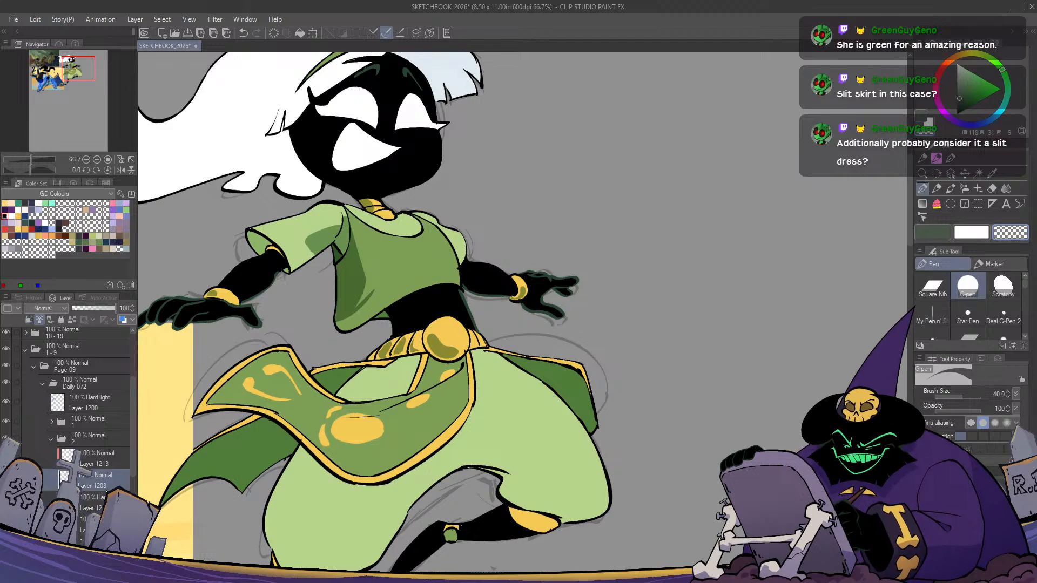
{"action": "key", "text": "x"}
{"action": "key", "text": "x"}
{"action": "key", "text": "x"}
{"action": "left_click_drag", "start_coordinate": [964, 100], "coordinate": [949, 146]}
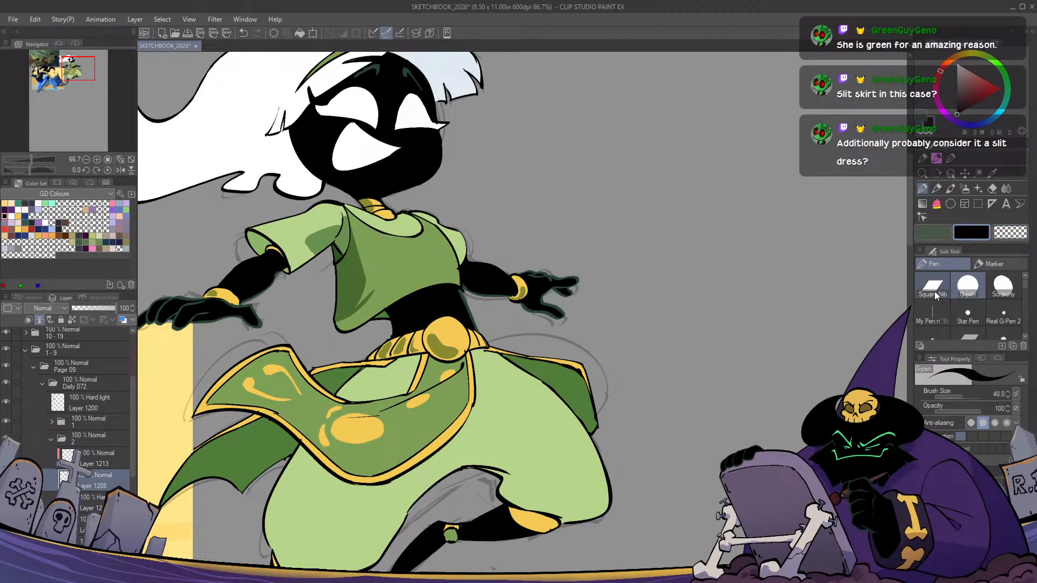
{"action": "left_click", "coordinate": [932, 286]}
{"action": "key", "text": "x"}
{"action": "key", "text": "x"}
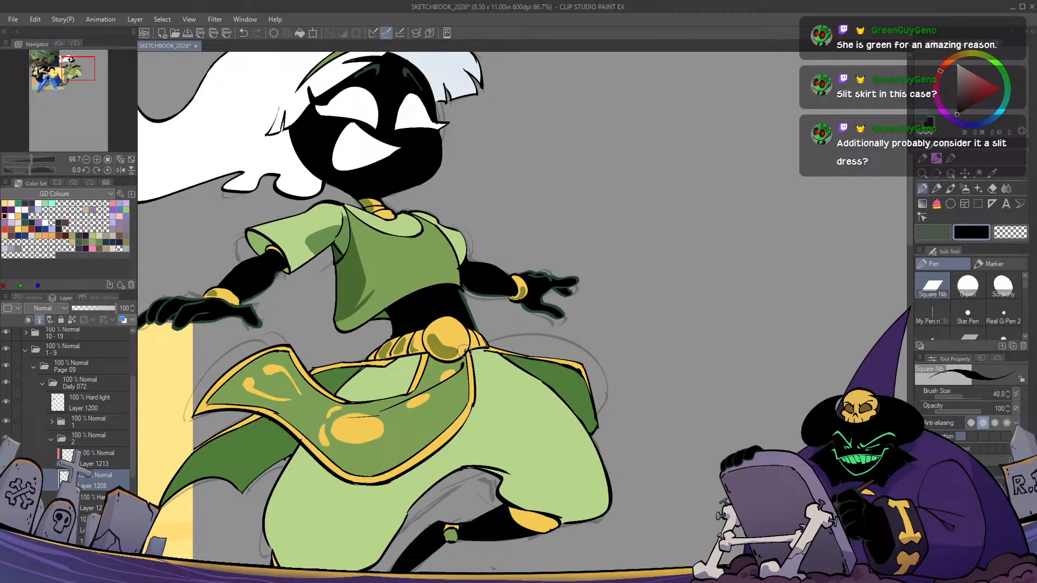
{"action": "key", "text": "c"}
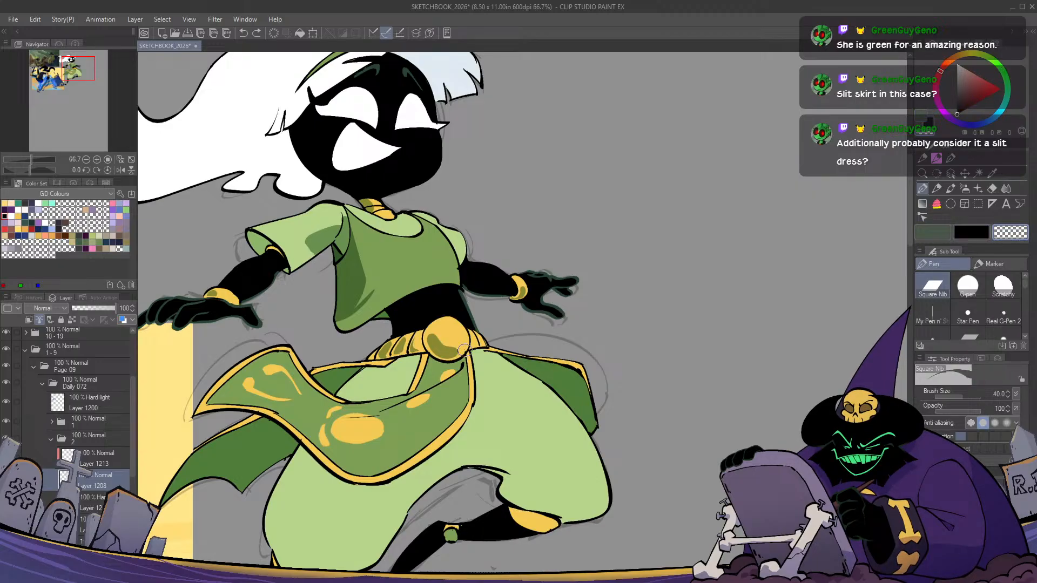
{"action": "key", "text": "c"}
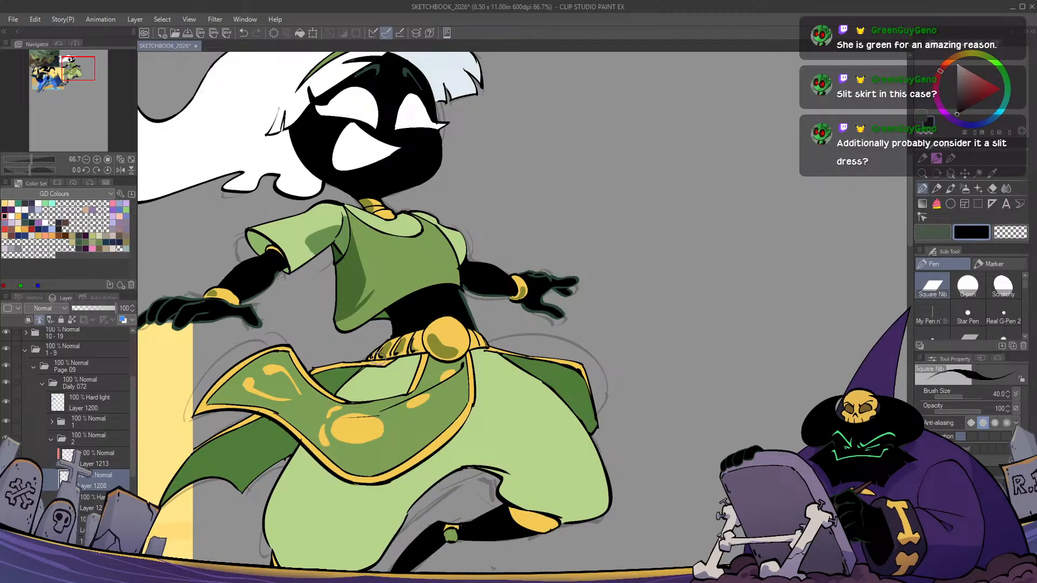
Ink a heavier black accent along the lower edge of the round buckle, undoing unsuccessful strokes
{"action": "mouse_move", "coordinate": [451, 350]}
{"action": "left_mouse_down"}
{"action": "mouse_move", "coordinate": [474, 341]}
{"action": "mouse_move", "coordinate": [428, 341]}
{"action": "mouse_move", "coordinate": [458, 351]}
{"action": "mouse_move", "coordinate": [426, 338]}
{"action": "mouse_move", "coordinate": [456, 350]}
{"action": "left_mouse_up"}
{"action": "key", "text": "ctrl+z"}
{"action": "key", "text": "ctrl+z"}
{"action": "key", "text": "ctrl+z"}
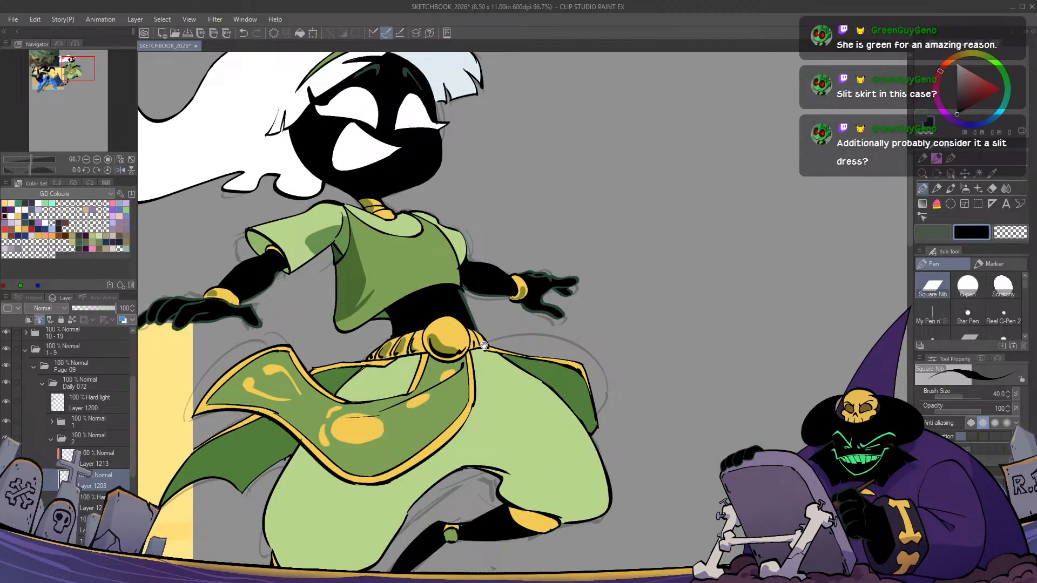
Add black accent lines to the gold neckband and check the figure in mirrored view
{"action": "left_click_drag", "start_coordinate": [484, 345], "coordinate": [635, 381]}
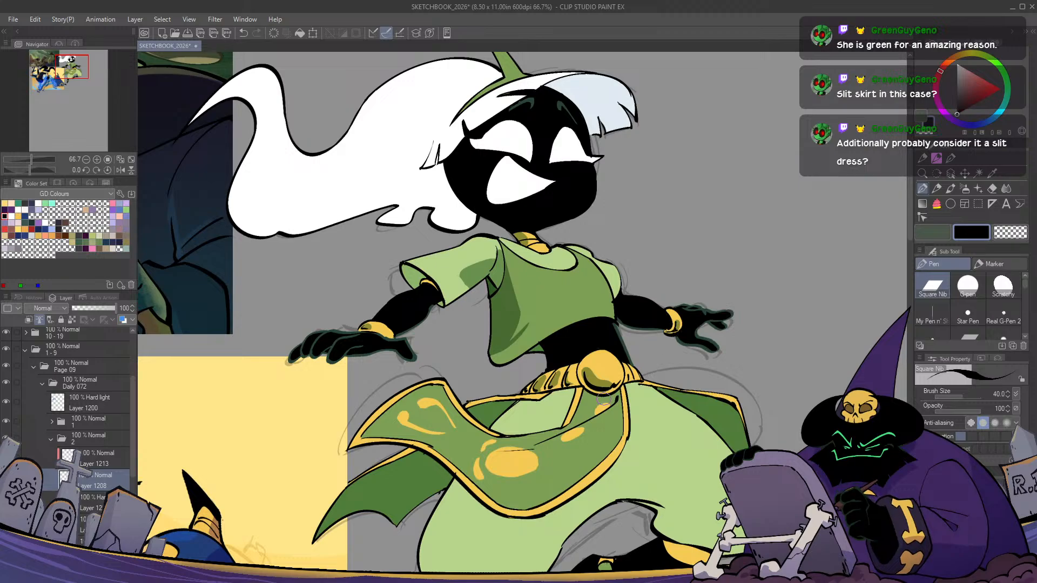
{"action": "key", "text": "h"}
{"action": "key", "text": "h"}
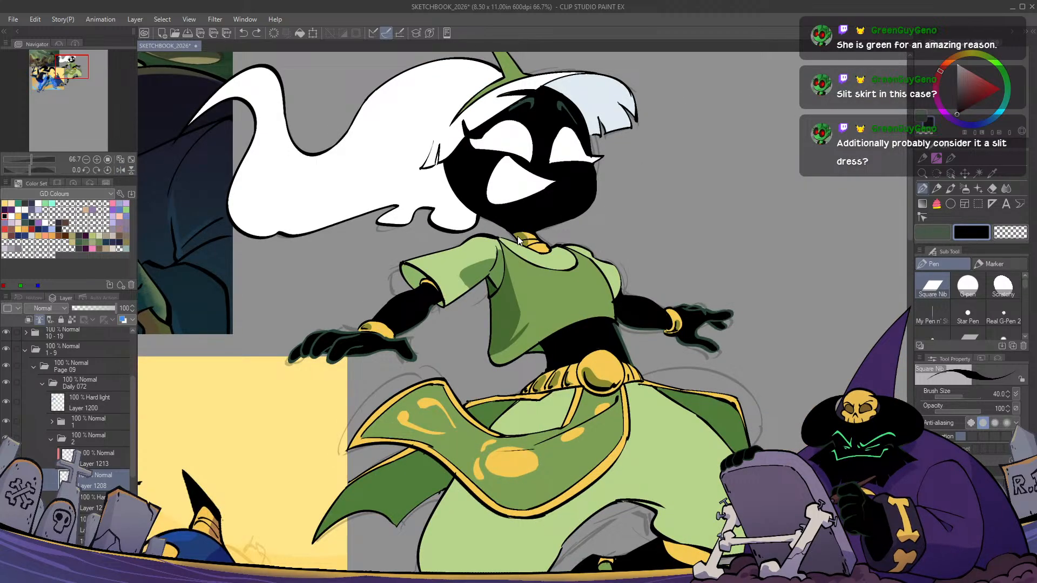
{"action": "key", "text": "h"}
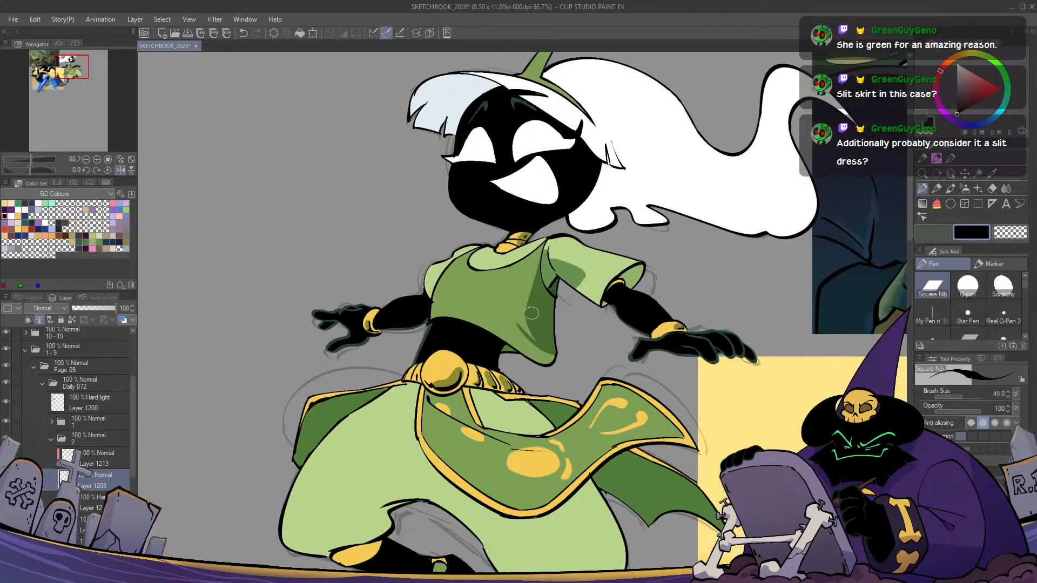
{"action": "key", "text": "h"}
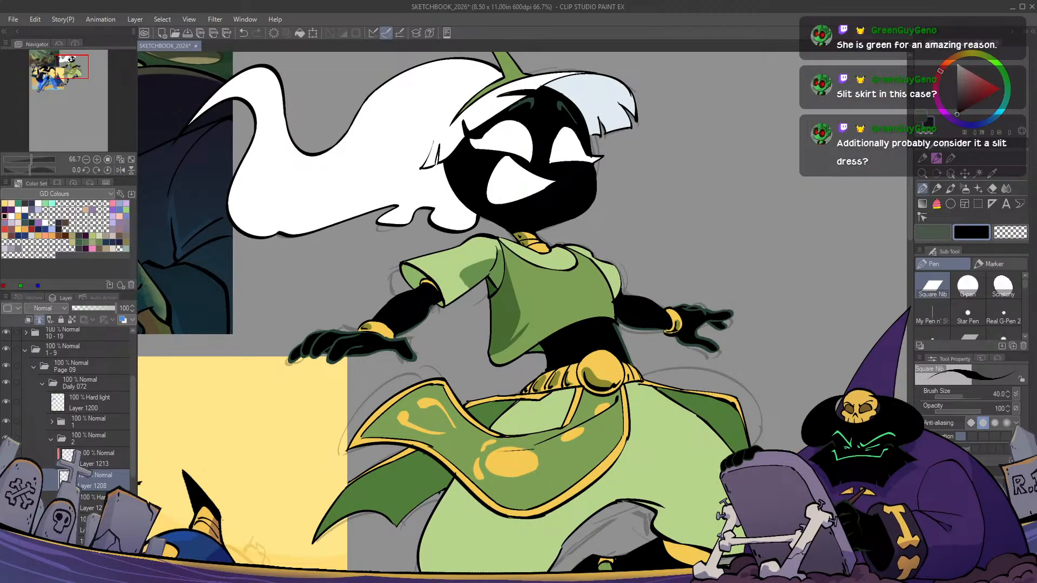
Return to the Hard light layer and touch up the neckband's shading with transparent colour and the muted green
{"action": "left_click", "coordinate": [108, 502]}
{"action": "key", "text": "c"}
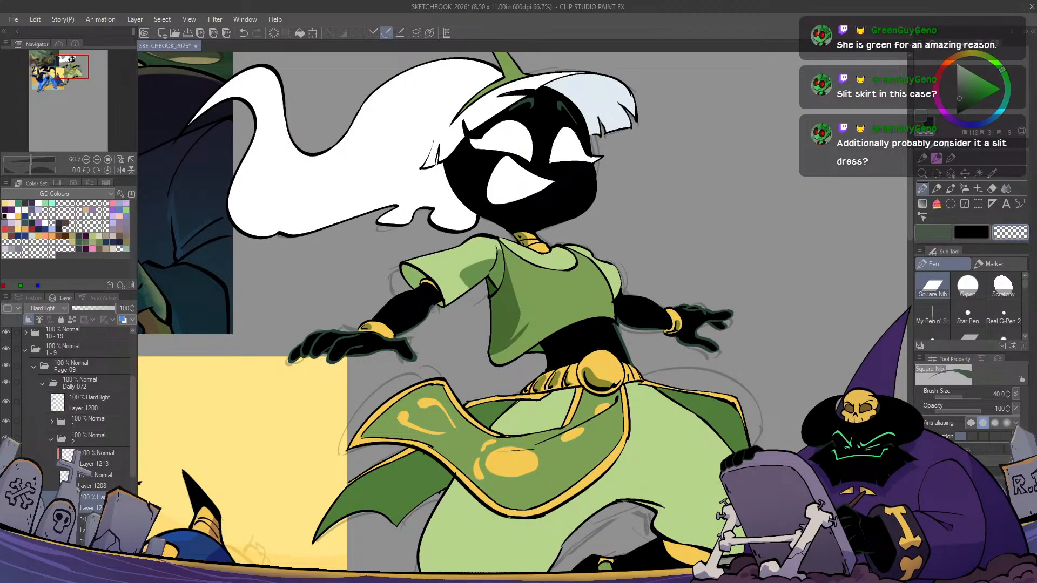
{"action": "key", "text": "h"}
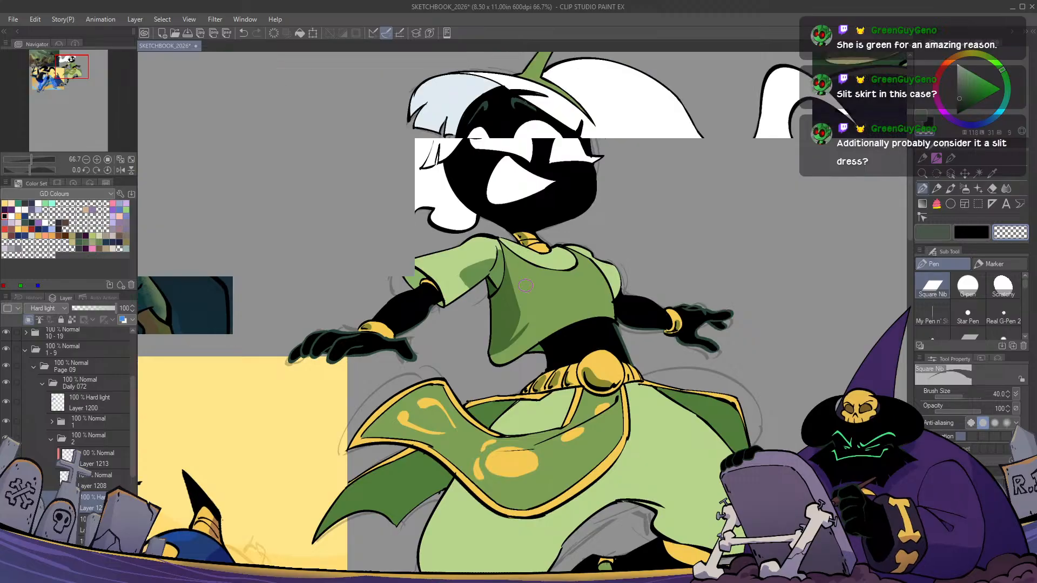
{"action": "key", "text": "h"}
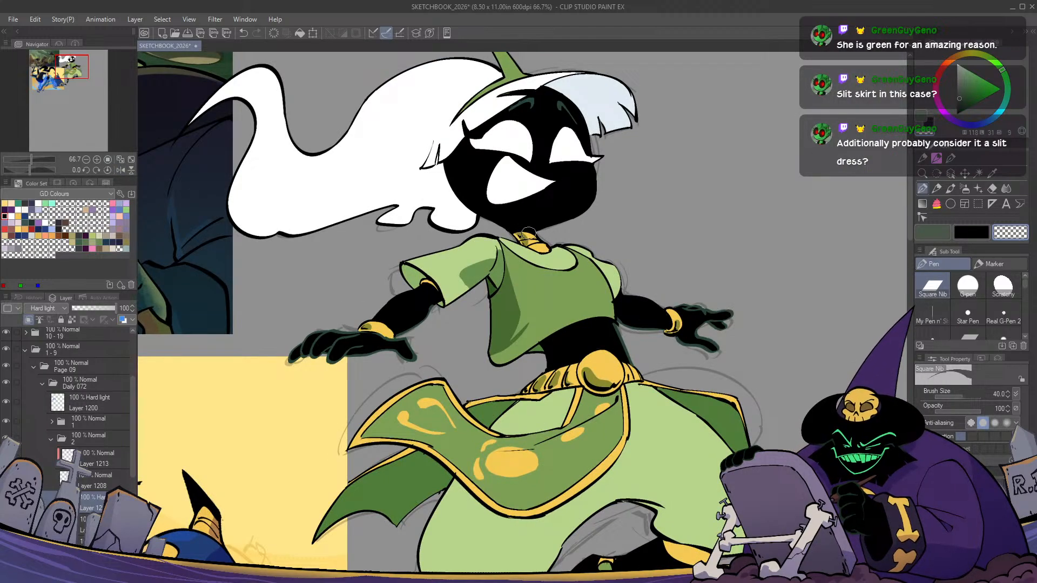
{"action": "key", "text": "h"}
{"action": "key", "text": "h"}
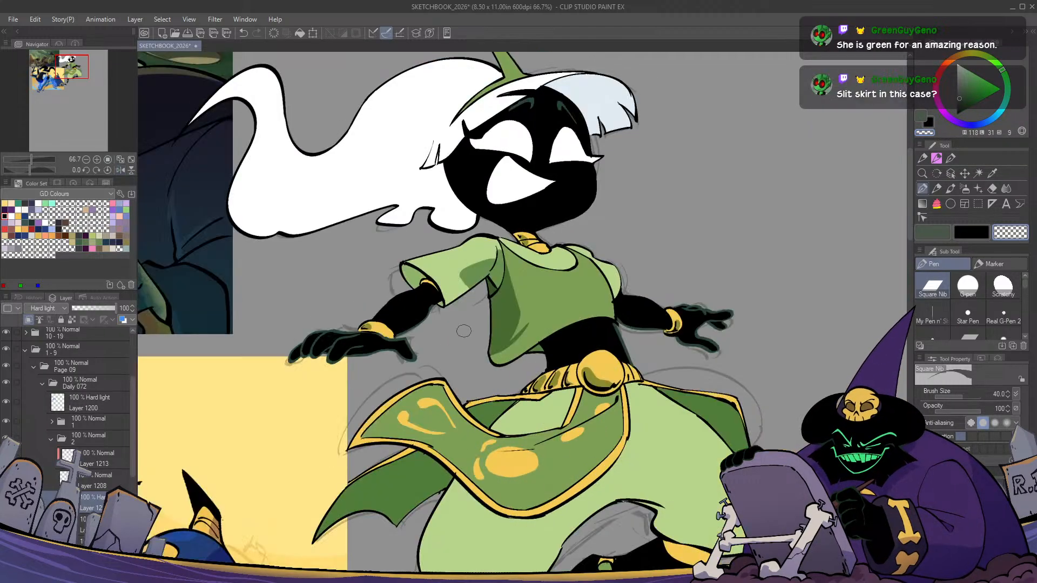
{"action": "key", "text": "c"}
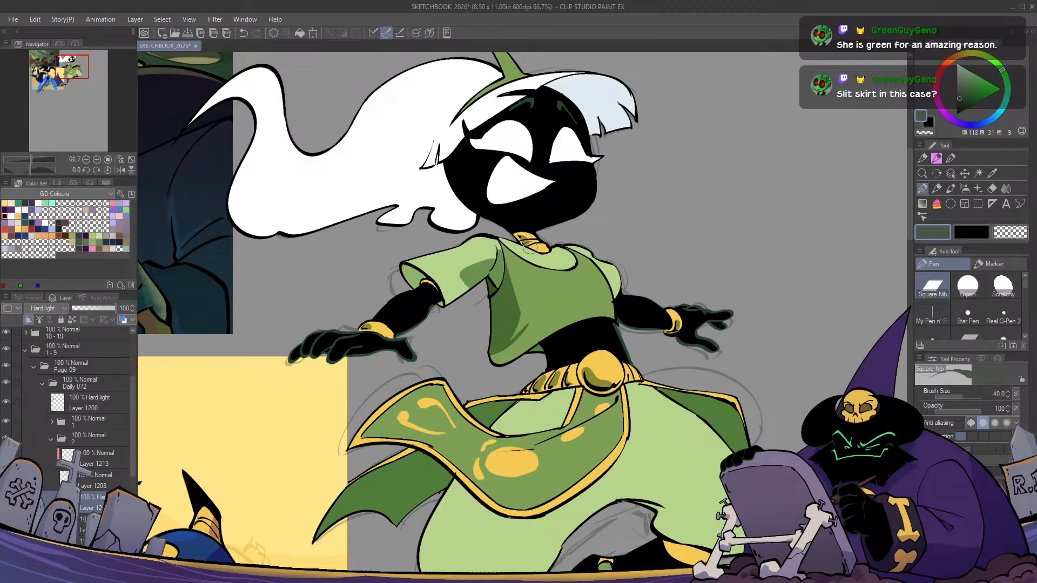
{"action": "key", "text": "h"}
{"action": "key", "text": "h"}
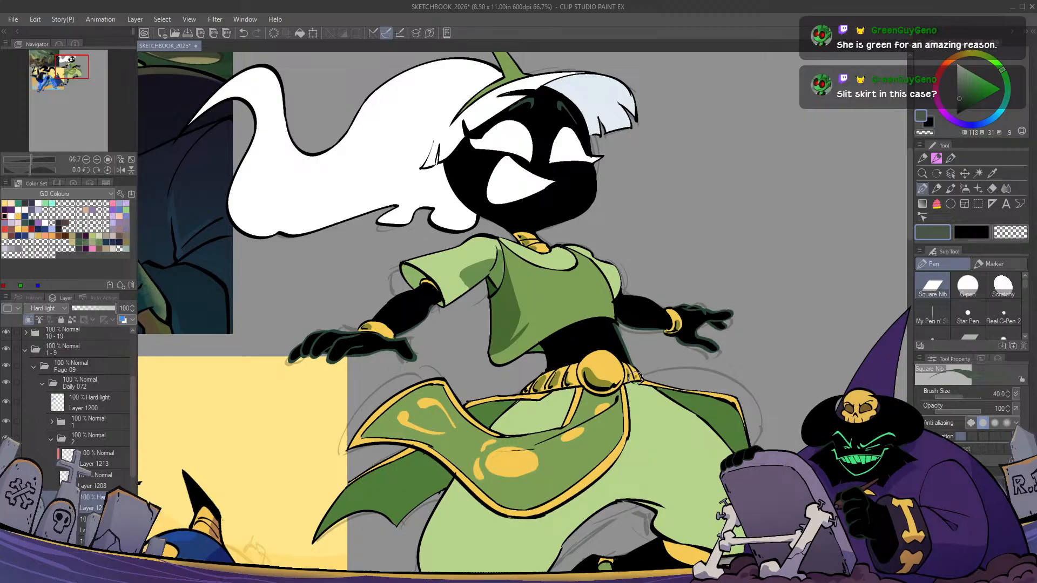
{"action": "key", "text": "h"}
{"action": "key", "text": "h"}
Shade the upper sash and its gold strap just below the belt buckle with the muted green
{"action": "mouse_move", "coordinate": [612, 477]}
{"action": "left_mouse_down"}
{"action": "mouse_move", "coordinate": [621, 424]}
{"action": "mouse_move", "coordinate": [613, 420]}
{"action": "left_mouse_up"}
{"action": "scroll", "coordinate": [621, 430], "scroll_direction": "down", "scroll_amount": 1}
{"action": "scroll", "coordinate": [600, 375], "scroll_direction": "up", "scroll_amount": 1}
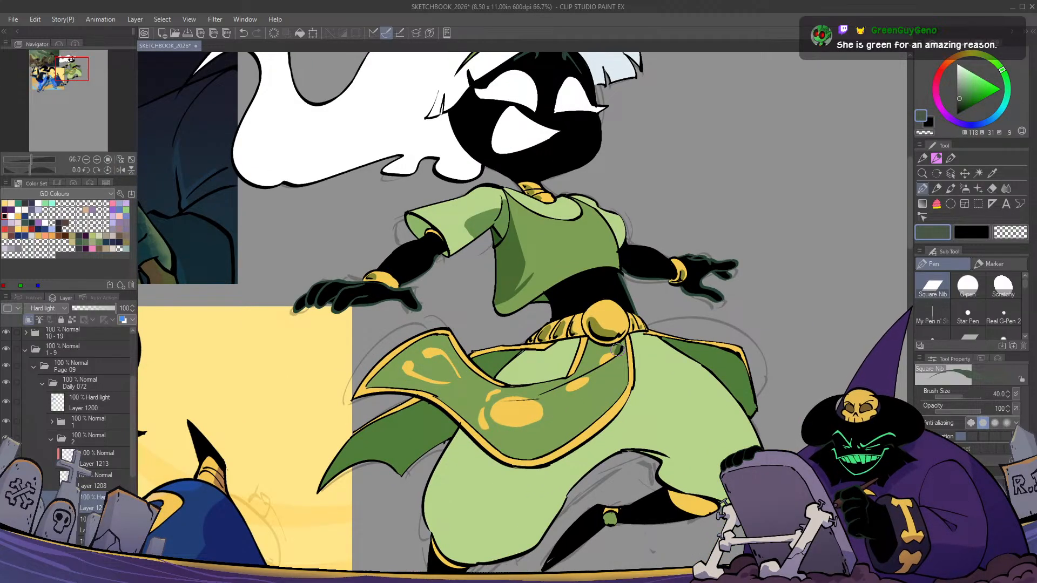
{"action": "mouse_move", "coordinate": [617, 350]}
{"action": "left_mouse_down"}
{"action": "mouse_move", "coordinate": [541, 390]}
{"action": "mouse_move", "coordinate": [587, 367]}
{"action": "mouse_move", "coordinate": [559, 383]}
{"action": "mouse_move", "coordinate": [580, 344]}
{"action": "left_mouse_up"}
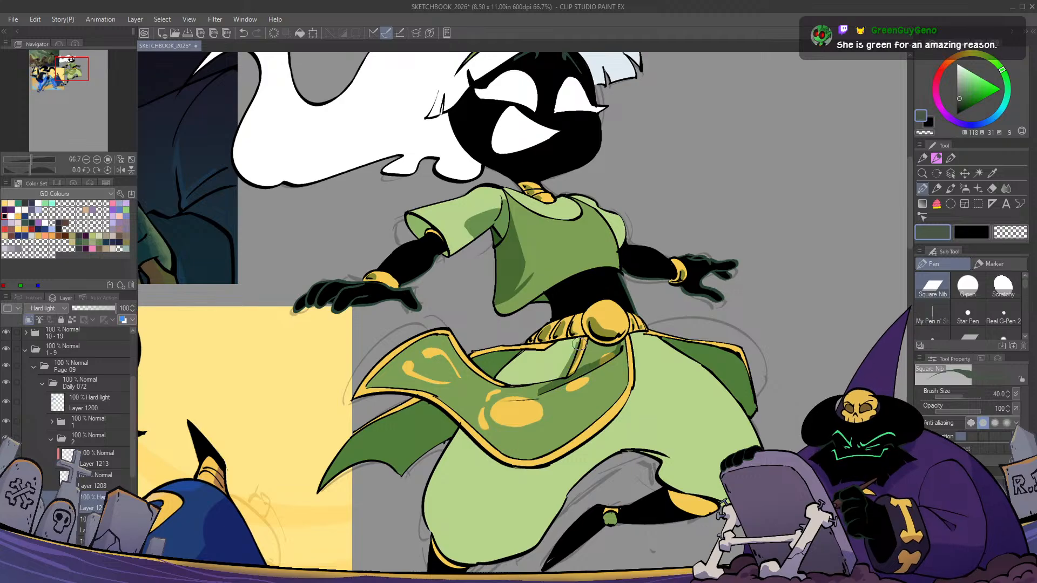
{"action": "key", "text": "g"}
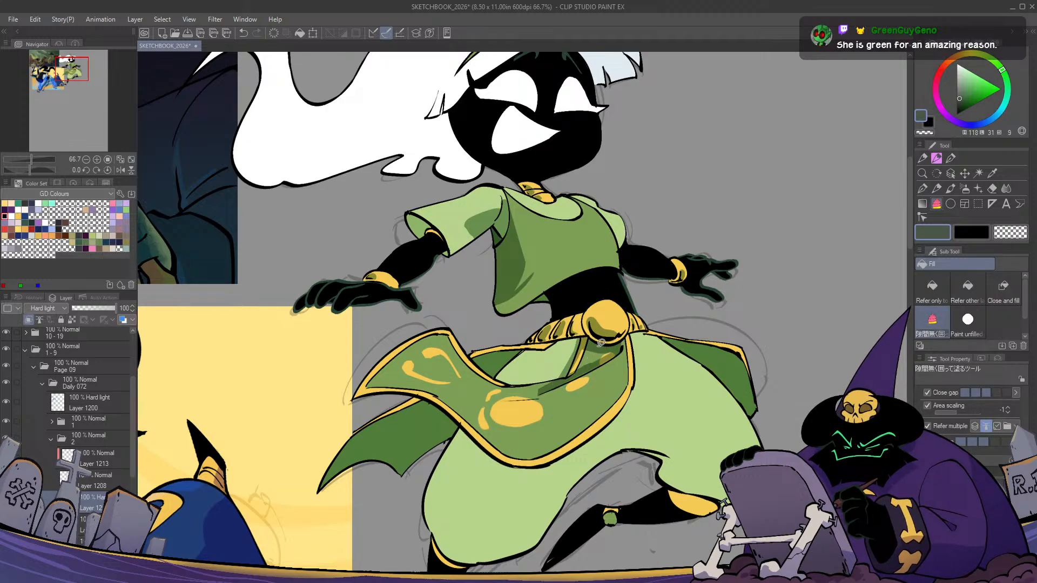
{"action": "key", "text": "p"}
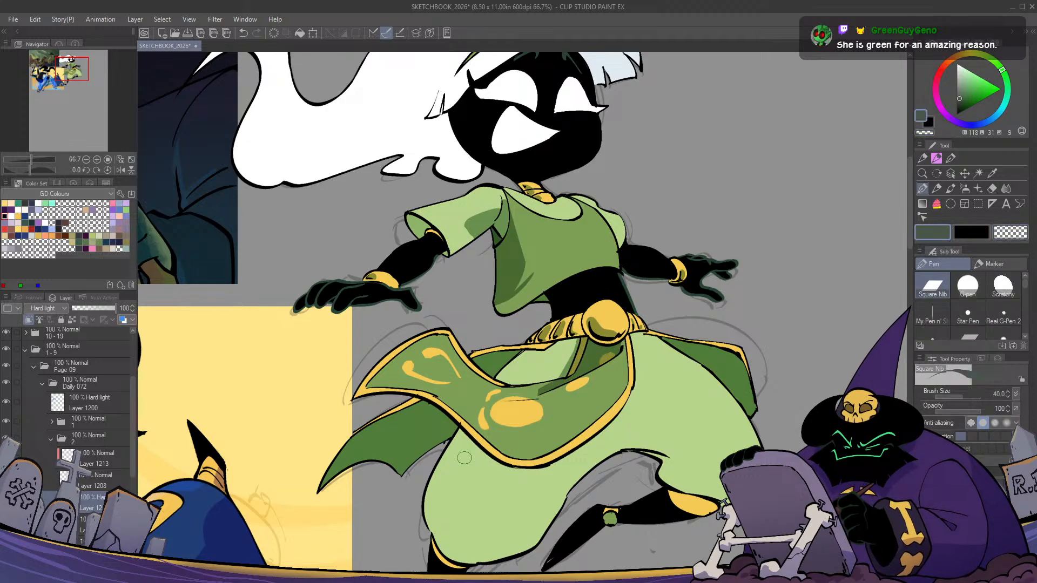
Shade the trouser and cloth area between the belt and the sash, finishing with the G-pen
{"action": "key", "text": "h"}
{"action": "key", "text": "h"}
{"action": "mouse_move", "coordinate": [578, 340]}
{"action": "left_mouse_down"}
{"action": "mouse_move", "coordinate": [509, 378]}
{"action": "mouse_move", "coordinate": [478, 359]}
{"action": "mouse_move", "coordinate": [533, 353]}
{"action": "mouse_move", "coordinate": [482, 345]}
{"action": "mouse_move", "coordinate": [475, 354]}
{"action": "mouse_move", "coordinate": [512, 362]}
{"action": "mouse_move", "coordinate": [537, 355]}
{"action": "mouse_move", "coordinate": [530, 346]}
{"action": "mouse_move", "coordinate": [566, 340]}
{"action": "left_mouse_up"}
{"action": "mouse_move", "coordinate": [499, 367]}
{"action": "left_mouse_down"}
{"action": "mouse_move", "coordinate": [522, 369]}
{"action": "mouse_move", "coordinate": [495, 364]}
{"action": "left_mouse_up"}
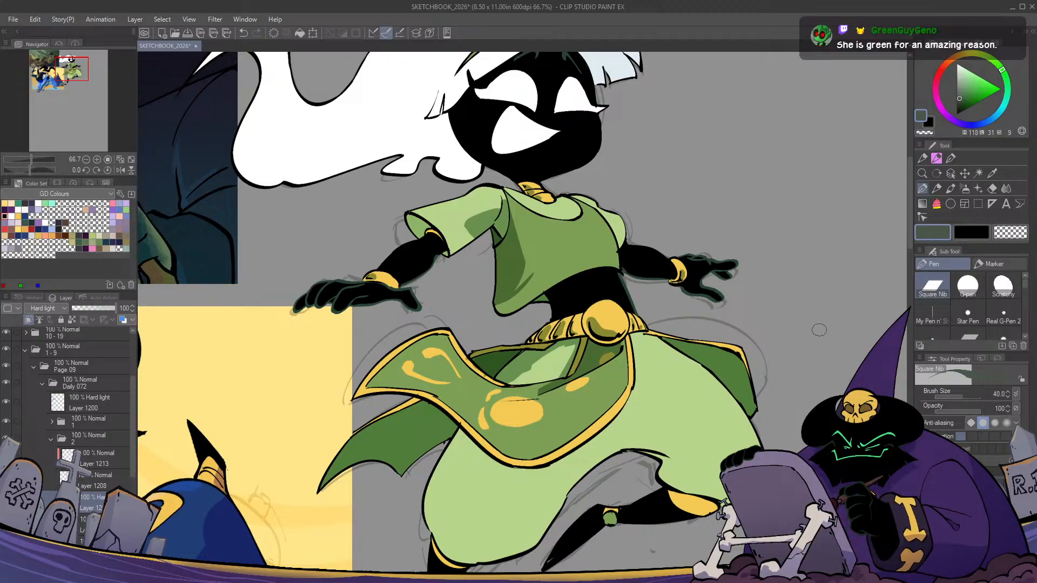
{"action": "left_click", "coordinate": [968, 287]}
{"action": "mouse_move", "coordinate": [573, 346]}
{"action": "left_mouse_down"}
{"action": "mouse_move", "coordinate": [559, 367]}
{"action": "mouse_move", "coordinate": [564, 360]}
{"action": "mouse_move", "coordinate": [516, 378]}
{"action": "mouse_move", "coordinate": [577, 369]}
{"action": "left_mouse_up"}
Draw the sash's cast shadow across the near trouser leg, redoing the first stroke
{"action": "scroll", "coordinate": [576, 369], "scroll_direction": "down", "scroll_amount": 2}
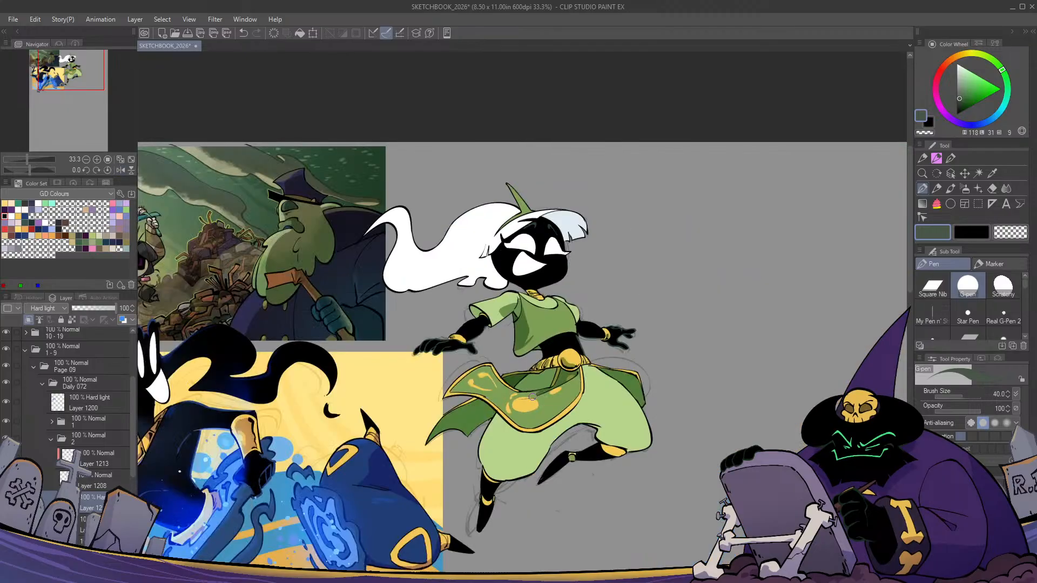
{"action": "scroll", "coordinate": [533, 397], "scroll_direction": "up", "scroll_amount": 1}
{"action": "left_click_drag", "start_coordinate": [578, 380], "coordinate": [543, 407]}
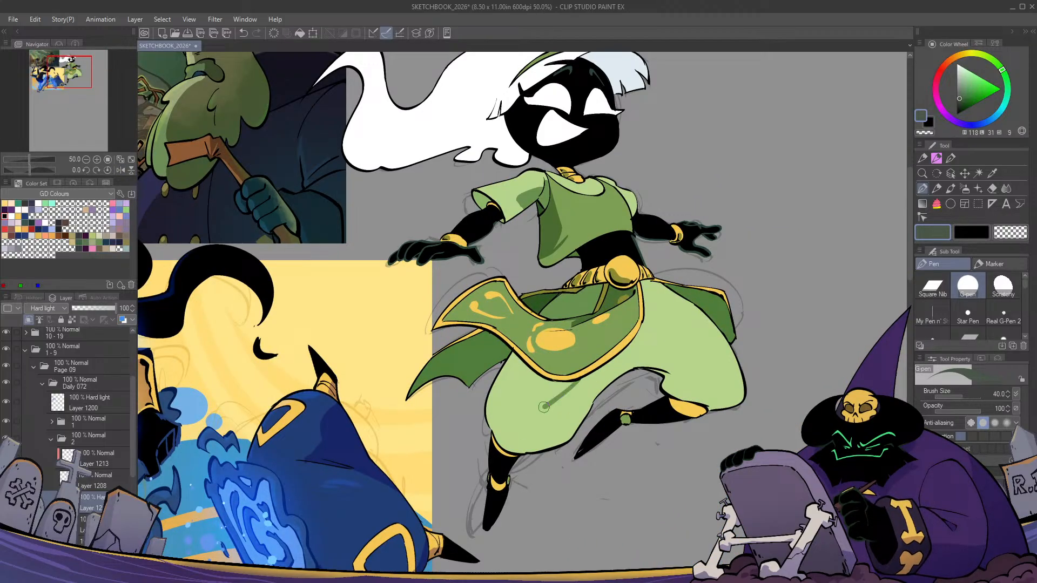
{"action": "key", "text": "ctrl+z"}
{"action": "mouse_move", "coordinate": [606, 362]}
{"action": "left_mouse_down"}
{"action": "mouse_move", "coordinate": [550, 406]}
{"action": "mouse_move", "coordinate": [482, 387]}
{"action": "left_mouse_up"}
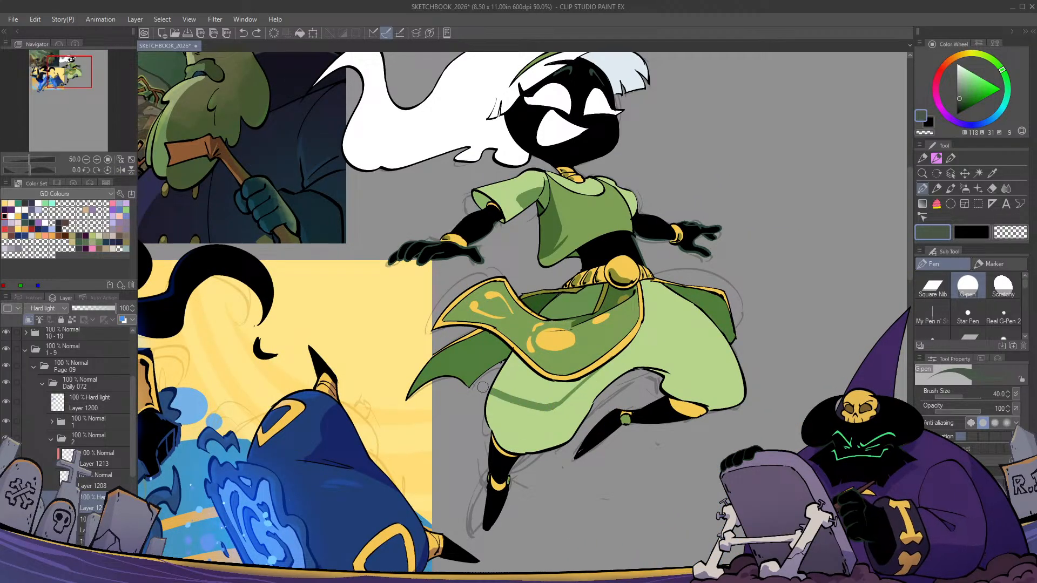
Shade the trailing cloth tail behind the sash and fill in its shadow and the near trouser leg's shadow
{"action": "mouse_move", "coordinate": [440, 348]}
{"action": "left_mouse_down"}
{"action": "mouse_move", "coordinate": [459, 334]}
{"action": "mouse_move", "coordinate": [497, 336]}
{"action": "mouse_move", "coordinate": [535, 377]}
{"action": "mouse_move", "coordinate": [591, 378]}
{"action": "mouse_move", "coordinate": [465, 367]}
{"action": "left_mouse_up"}
{"action": "key", "text": "g"}
{"action": "left_click", "coordinate": [968, 287]}
{"action": "key", "text": "p"}
{"action": "key", "text": "h"}
{"action": "key", "text": "h"}
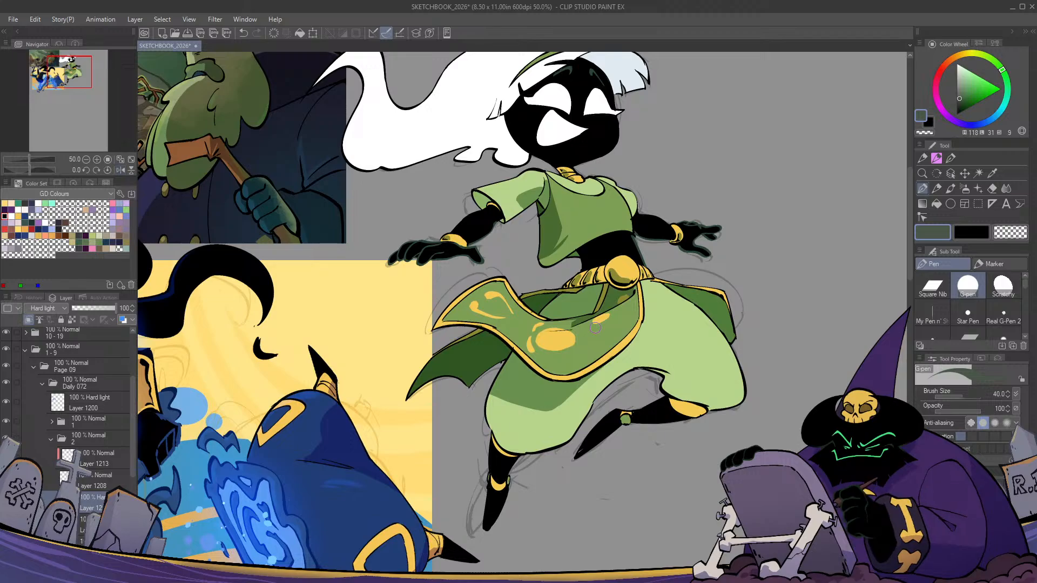
Shade the fold across the middle of the sash, undoing a misplaced stroke
{"action": "mouse_move", "coordinate": [595, 318]}
{"action": "left_mouse_down"}
{"action": "mouse_move", "coordinate": [533, 332]}
{"action": "mouse_move", "coordinate": [513, 305]}
{"action": "mouse_move", "coordinate": [519, 335]}
{"action": "mouse_move", "coordinate": [505, 324]}
{"action": "mouse_move", "coordinate": [580, 321]}
{"action": "left_mouse_up"}
{"action": "key", "text": "ctrl+z"}
{"action": "key", "text": "g"}
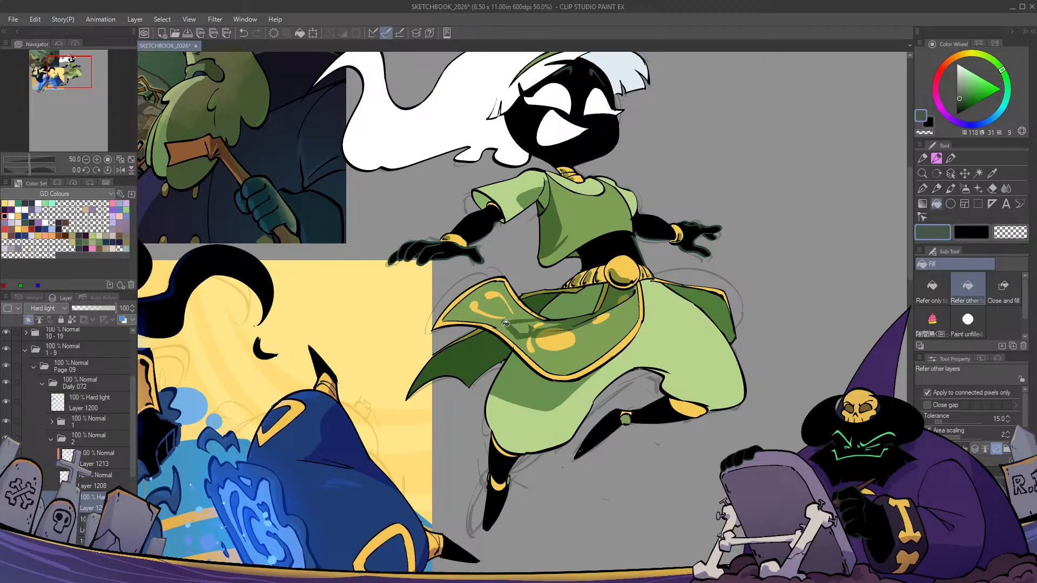
{"action": "key", "text": "p"}
{"action": "key", "text": "c"}
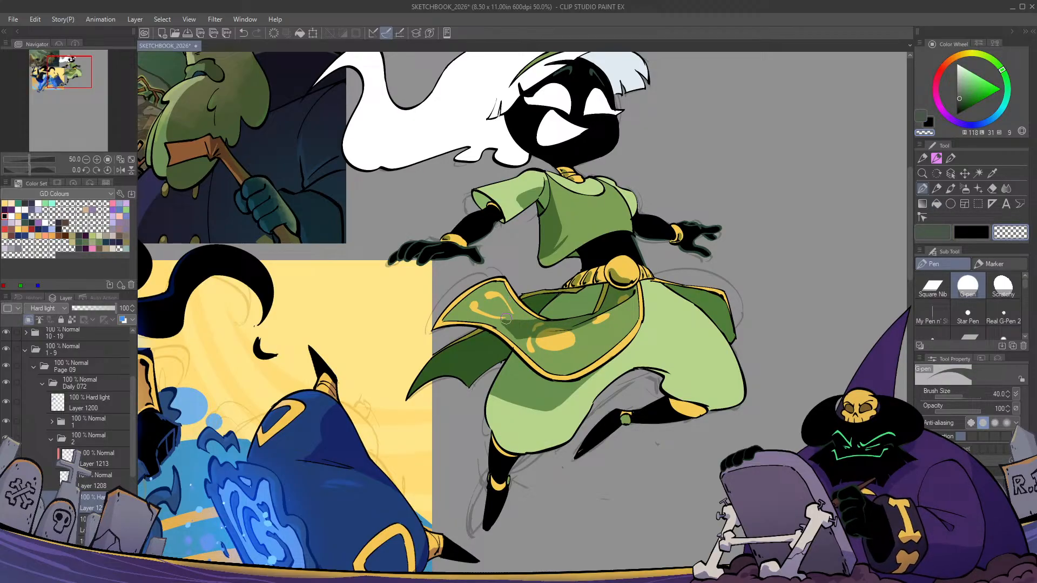
{"action": "key", "text": "c"}
{"action": "key", "text": "h"}
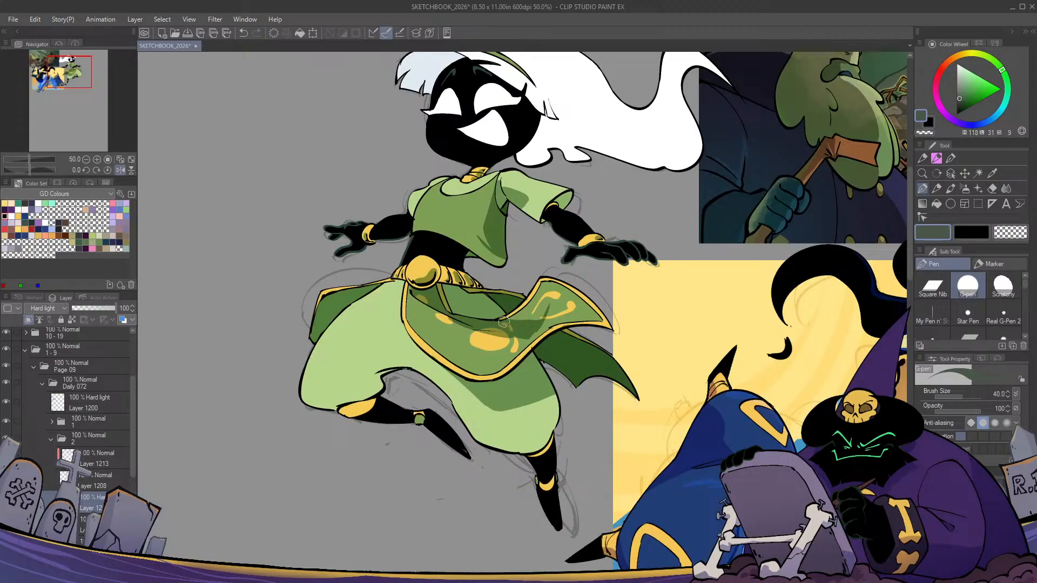
{"action": "key", "text": "h"}
Clear the fold's shadow off the large gold oval on the sash with transparent colour
{"action": "key", "text": "c"}
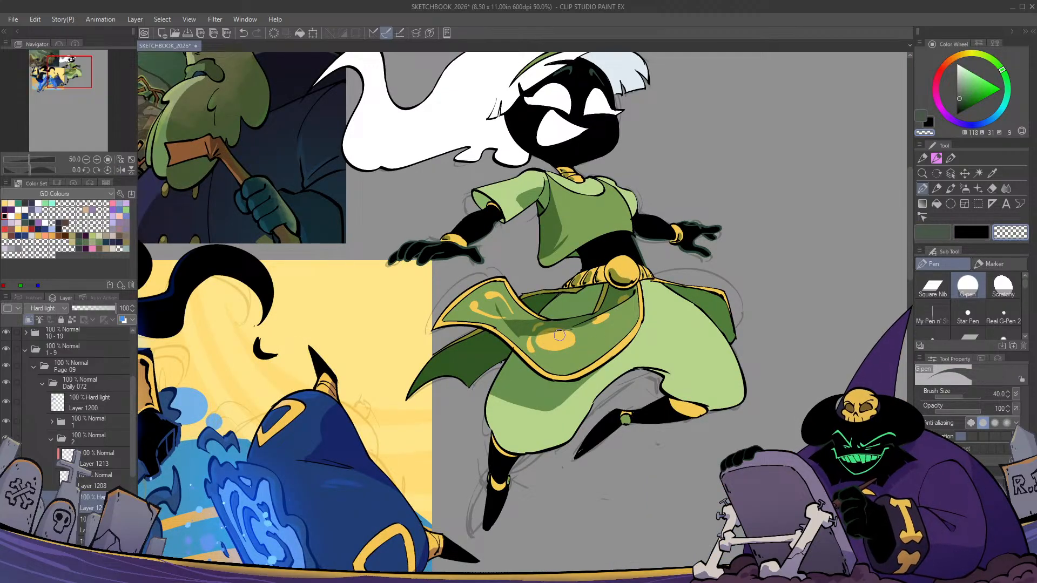
{"action": "key", "text": "h"}
{"action": "key", "text": "h"}
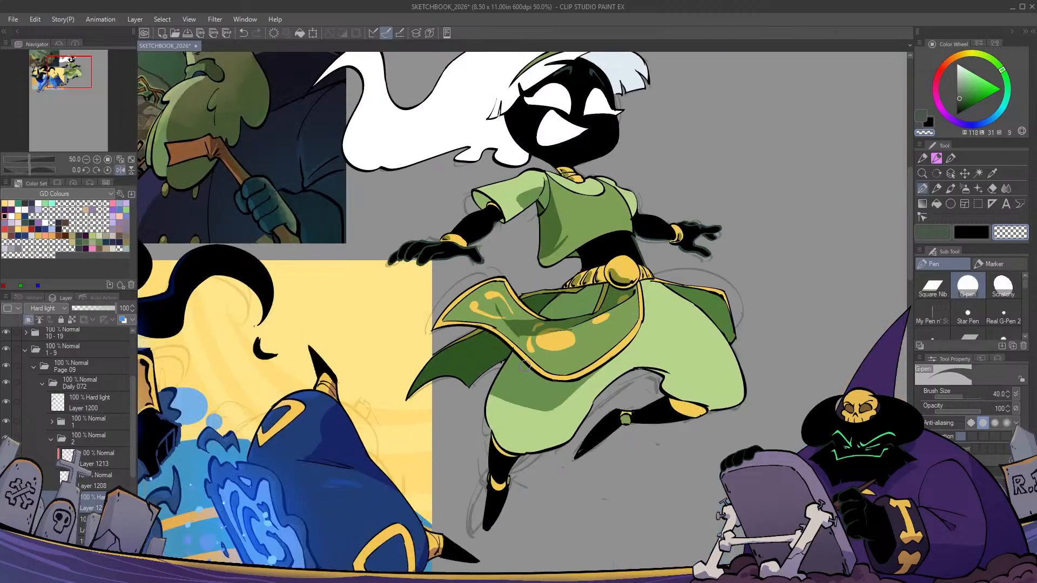
Shade the cloth panel hanging behind the far hip with the dark green shadow colour
{"action": "key", "text": "c"}
{"action": "mouse_move", "coordinate": [706, 300]}
{"action": "left_mouse_down"}
{"action": "mouse_move", "coordinate": [584, 309]}
{"action": "mouse_move", "coordinate": [614, 349]}
{"action": "left_mouse_up"}
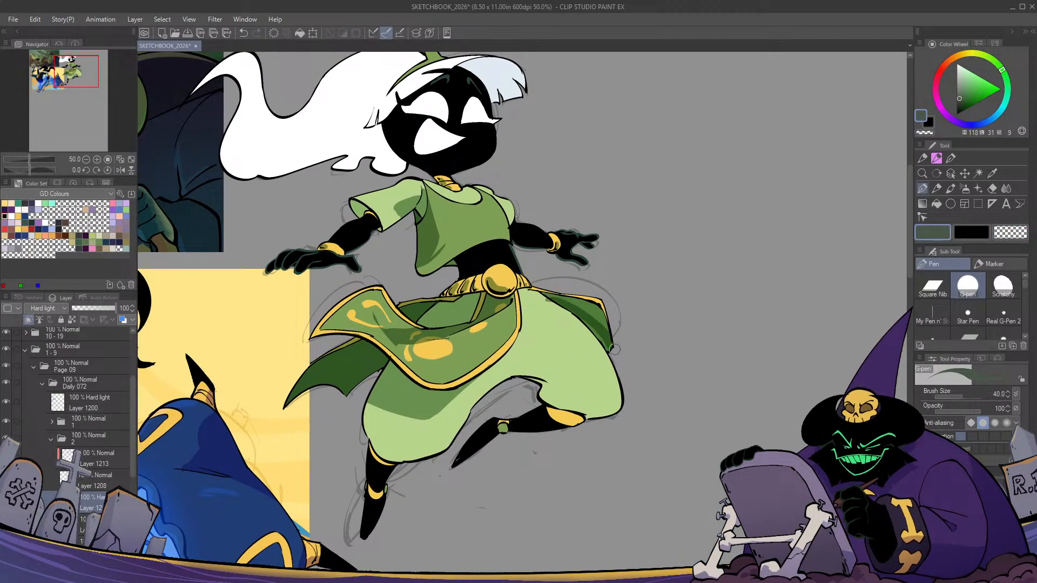
{"action": "key", "text": "h"}
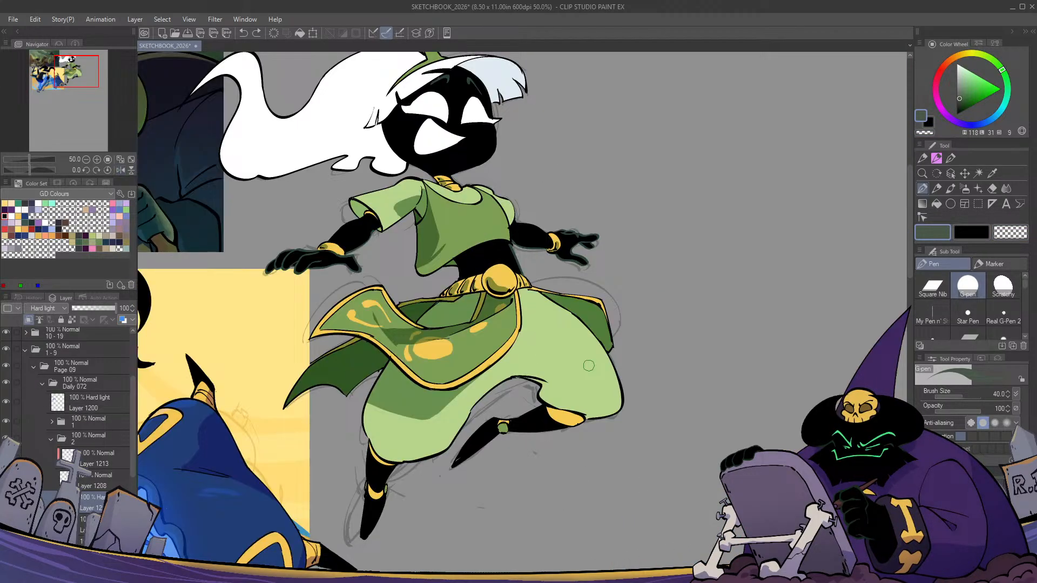
{"action": "mouse_move", "coordinate": [545, 296]}
{"action": "left_mouse_down"}
{"action": "mouse_move", "coordinate": [592, 322]}
{"action": "mouse_move", "coordinate": [621, 360]}
{"action": "mouse_move", "coordinate": [583, 315]}
{"action": "left_mouse_up"}
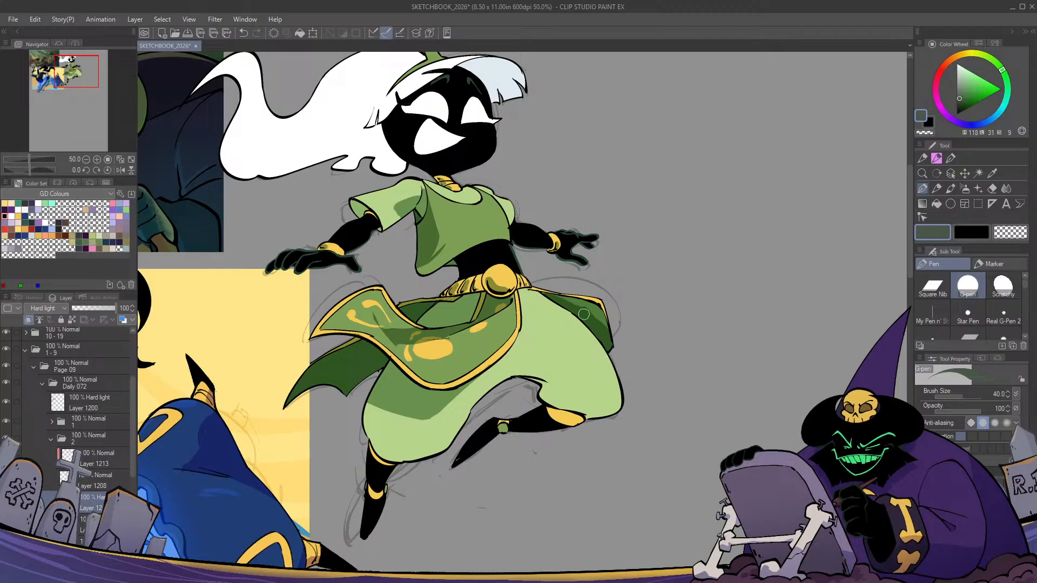
{"action": "left_click_drag", "start_coordinate": [462, 297], "coordinate": [483, 343]}
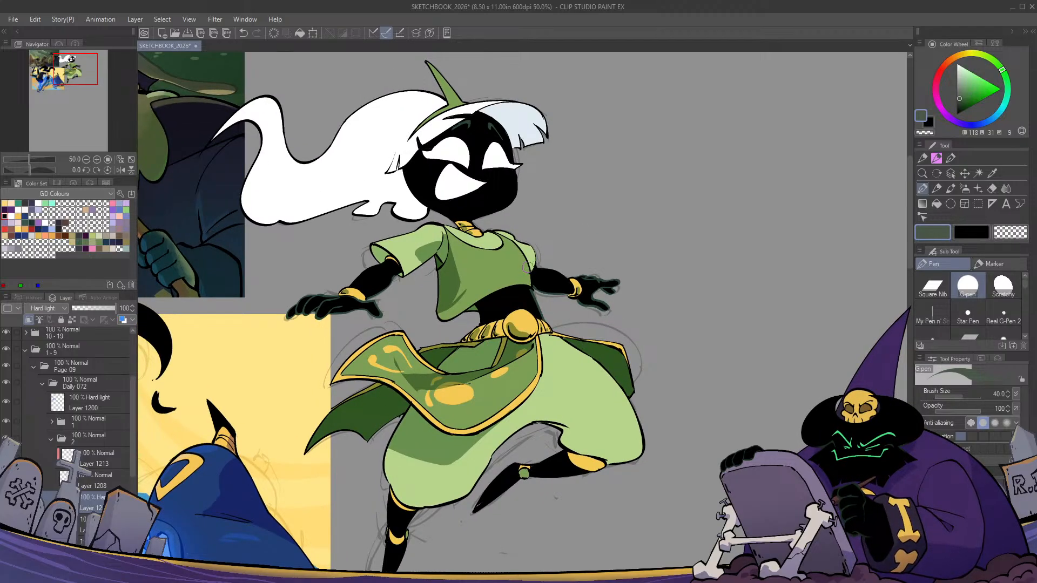
Examine the outfit's shading on the whole figure, comparing the mirrored and normal views
{"action": "key", "text": "h"}
{"action": "key", "text": "h"}
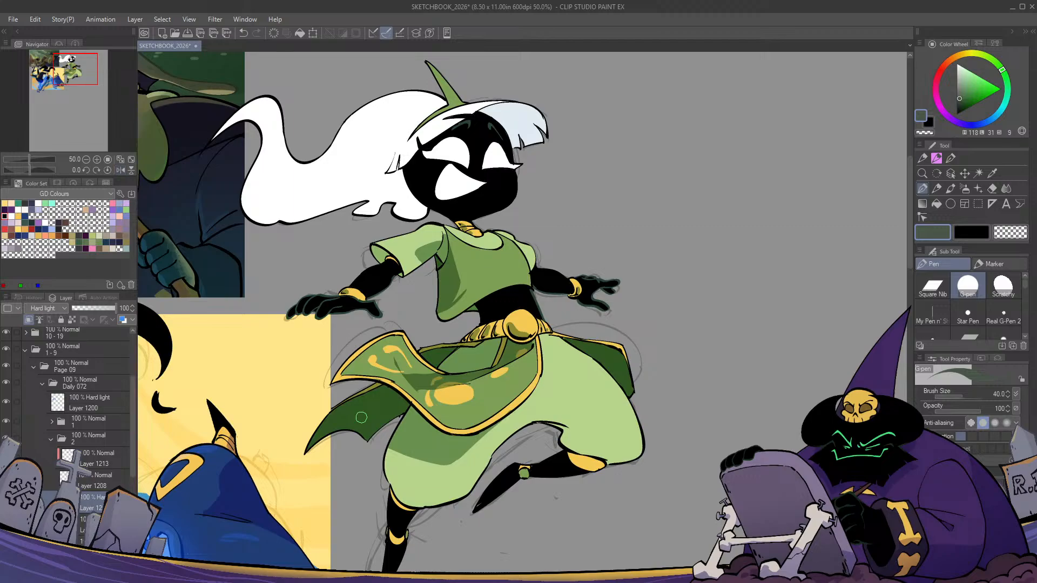
{"action": "left_click_drag", "start_coordinate": [361, 417], "coordinate": [393, 379]}
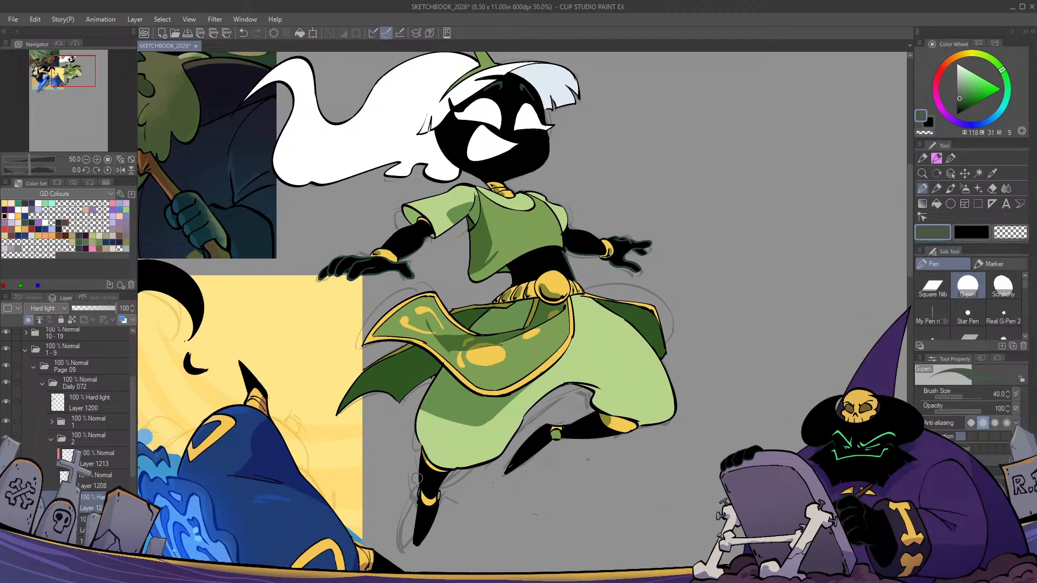
{"action": "key", "text": "h"}
{"action": "key", "text": "h"}
{"action": "key", "text": "h"}
{"action": "key", "text": "h"}
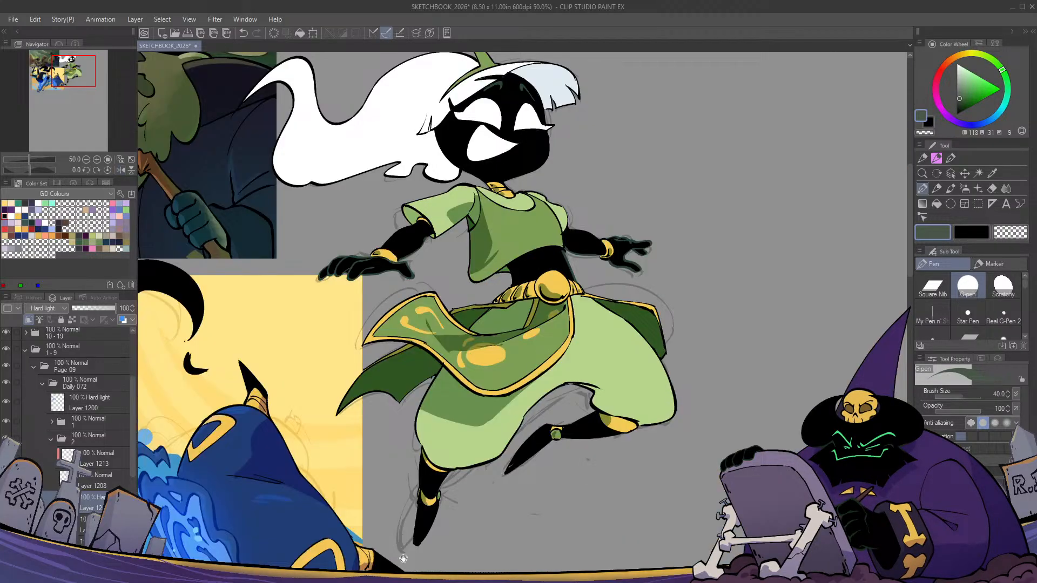
{"action": "scroll", "coordinate": [403, 558], "scroll_direction": "down", "scroll_amount": 1}
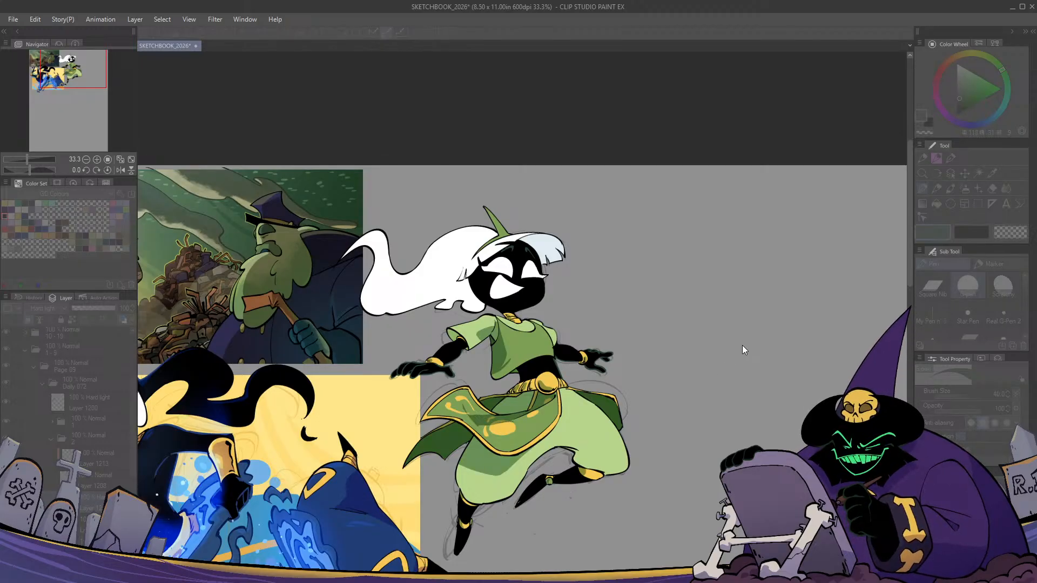
{"action": "key", "text": "h"}
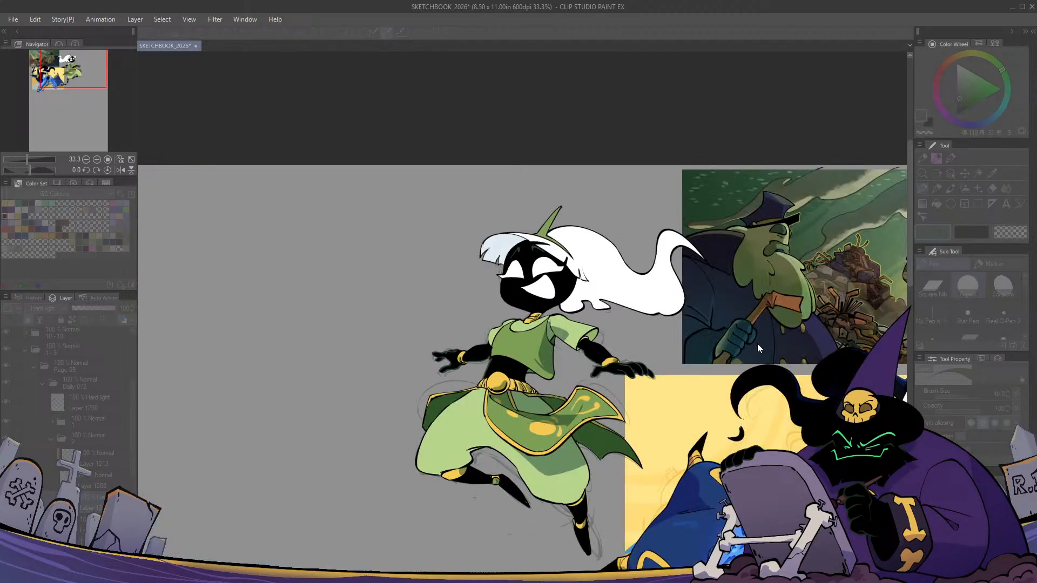
{"action": "key", "text": "h"}
{"action": "key", "text": "h"}
{"action": "key", "text": "h"}
{"action": "key", "text": "h"}
{"action": "key", "text": "h"}
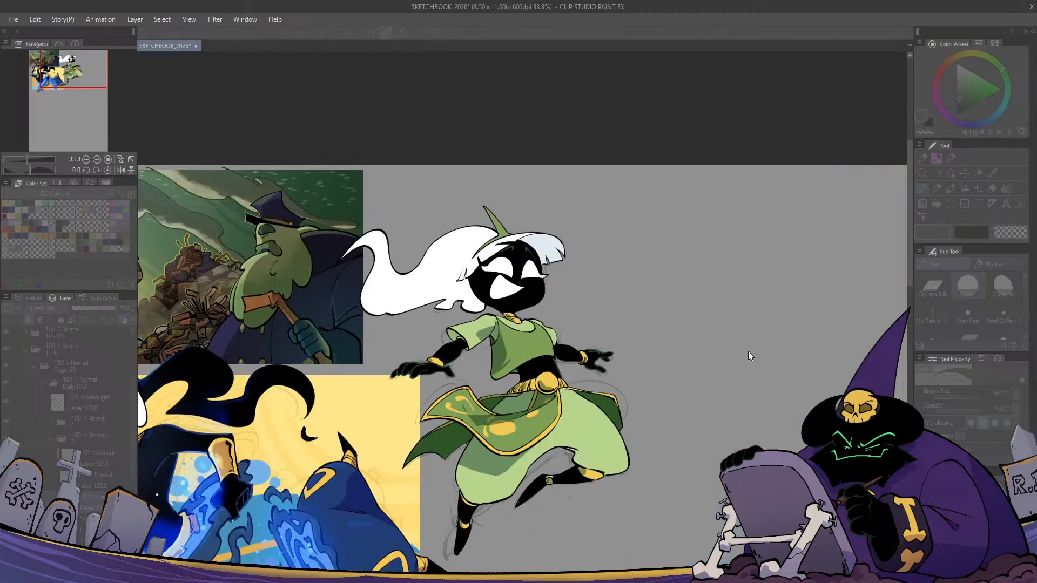
{"action": "key", "text": "h"}
{"action": "key", "text": "h"}
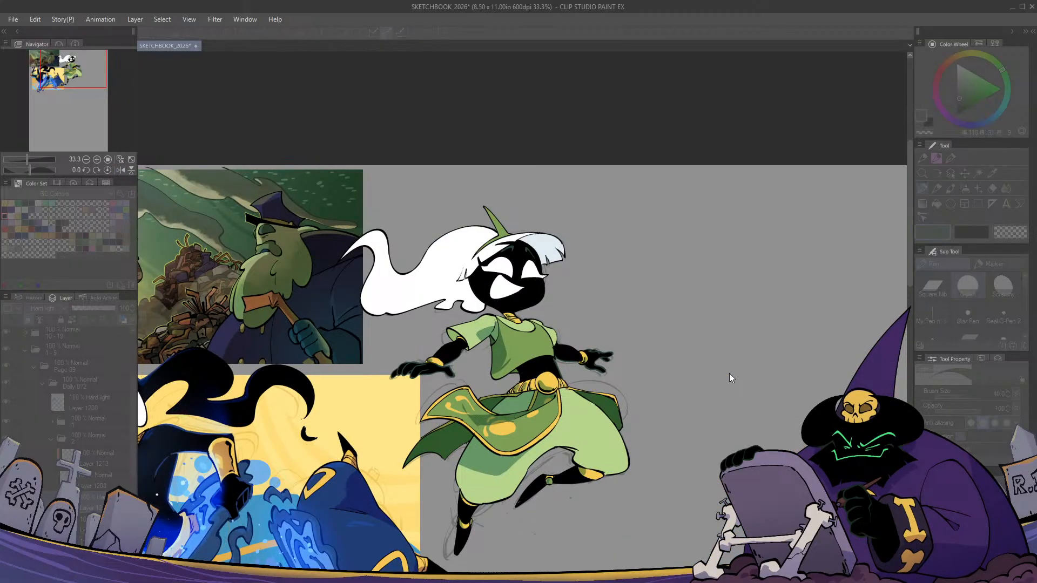
{"action": "key", "text": "h"}
{"action": "key", "text": "h"}
{"action": "key", "text": "h"}
{"action": "key", "text": "h"}
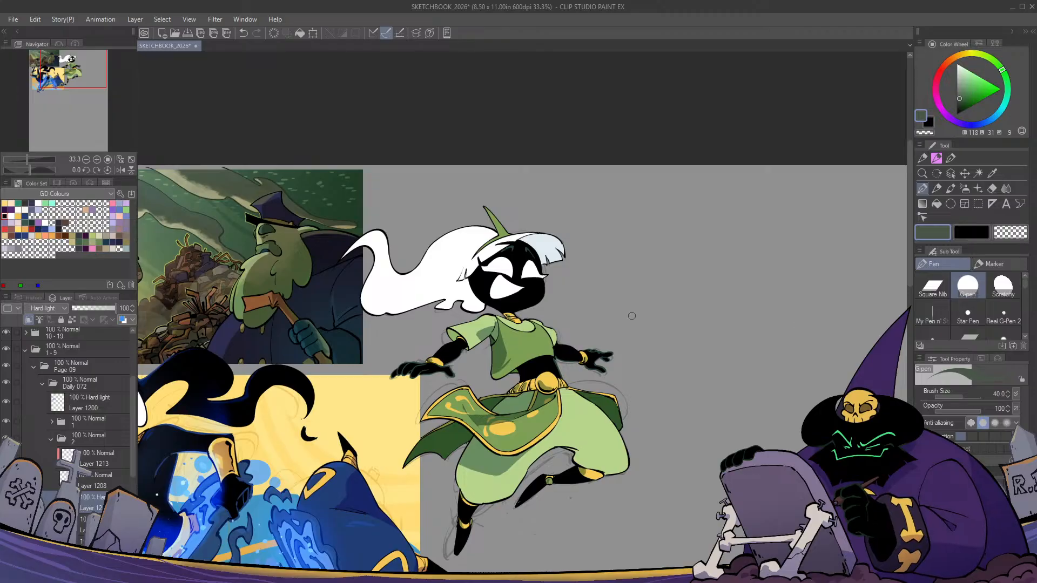
Recolour the outline of the long trailing hair pale grey-green on Layer 1213
{"action": "scroll", "coordinate": [567, 240], "scroll_direction": "up", "scroll_amount": 1}
{"action": "mouse_move", "coordinate": [532, 305]}
{"action": "left_mouse_down"}
{"action": "mouse_move", "coordinate": [614, 298]}
{"action": "mouse_move", "coordinate": [601, 255]}
{"action": "left_mouse_up"}
{"action": "key", "text": "h"}
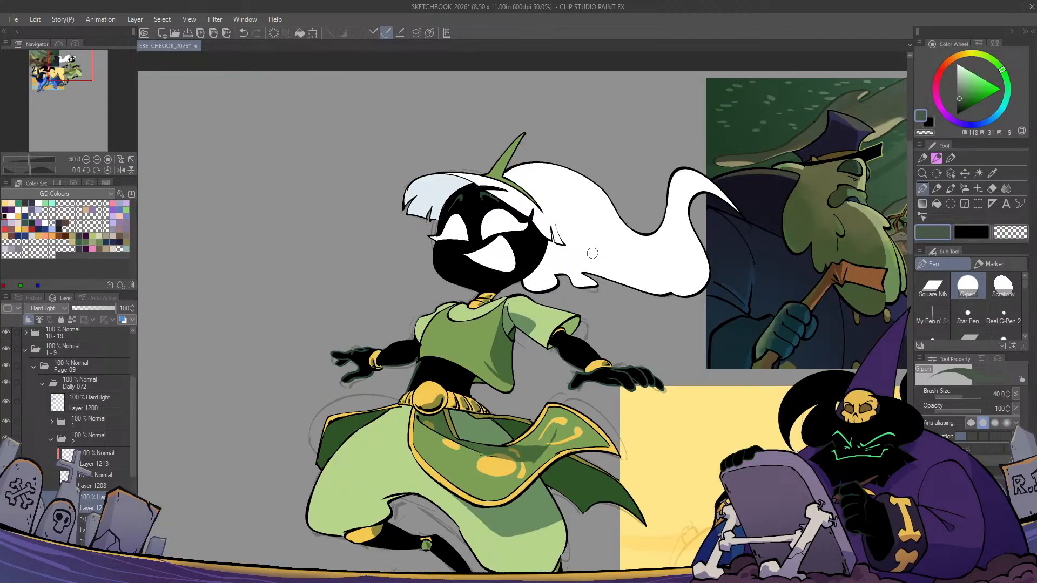
{"action": "key", "text": "h"}
{"action": "left_click", "coordinate": [960, 77]}
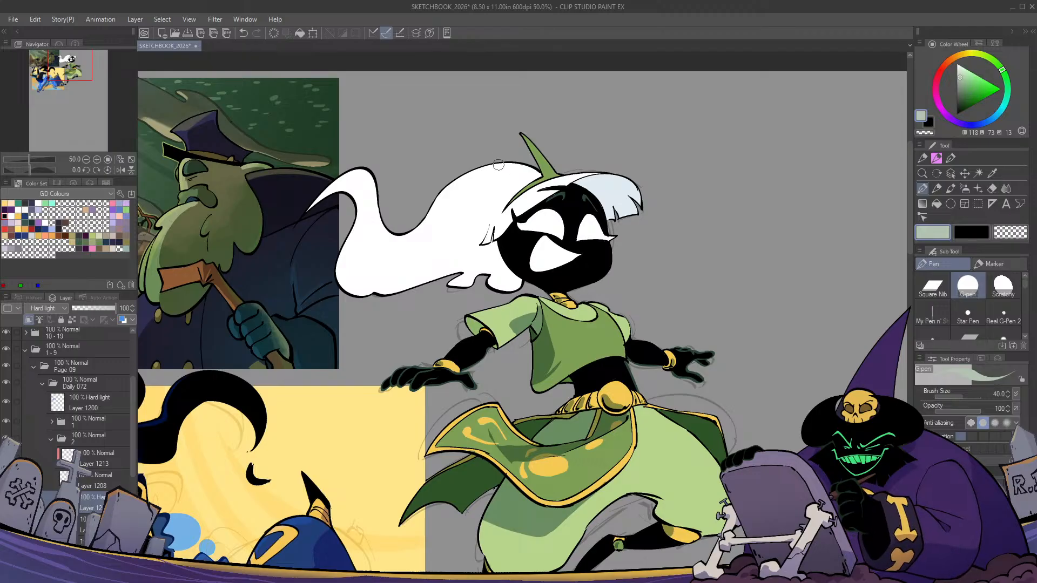
{"action": "left_click", "coordinate": [103, 456]}
{"action": "mouse_move", "coordinate": [488, 164]}
{"action": "left_mouse_down"}
{"action": "mouse_move", "coordinate": [404, 236]}
{"action": "mouse_move", "coordinate": [379, 229]}
{"action": "mouse_move", "coordinate": [368, 172]}
{"action": "mouse_move", "coordinate": [386, 229]}
{"action": "left_mouse_up"}
{"action": "mouse_move", "coordinate": [364, 169]}
{"action": "left_mouse_down"}
{"action": "mouse_move", "coordinate": [331, 241]}
{"action": "mouse_move", "coordinate": [321, 274]}
{"action": "mouse_move", "coordinate": [347, 264]}
{"action": "mouse_move", "coordinate": [357, 281]}
{"action": "mouse_move", "coordinate": [470, 265]}
{"action": "mouse_move", "coordinate": [404, 285]}
{"action": "mouse_move", "coordinate": [483, 275]}
{"action": "mouse_move", "coordinate": [510, 287]}
{"action": "left_mouse_up"}
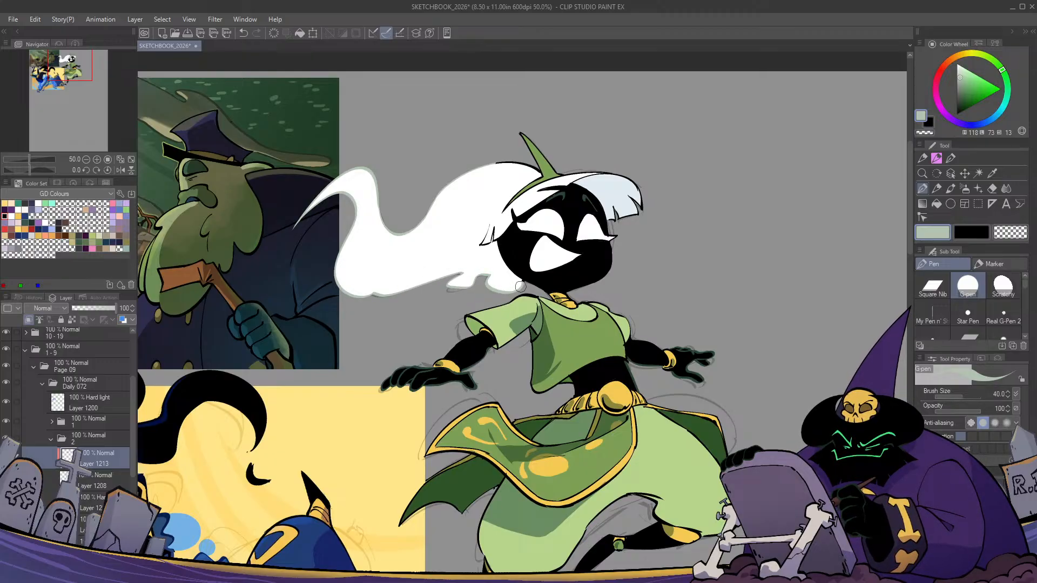
Recolour the loose strands beside the cheek in the same pale grey-green
{"action": "key", "text": "c"}
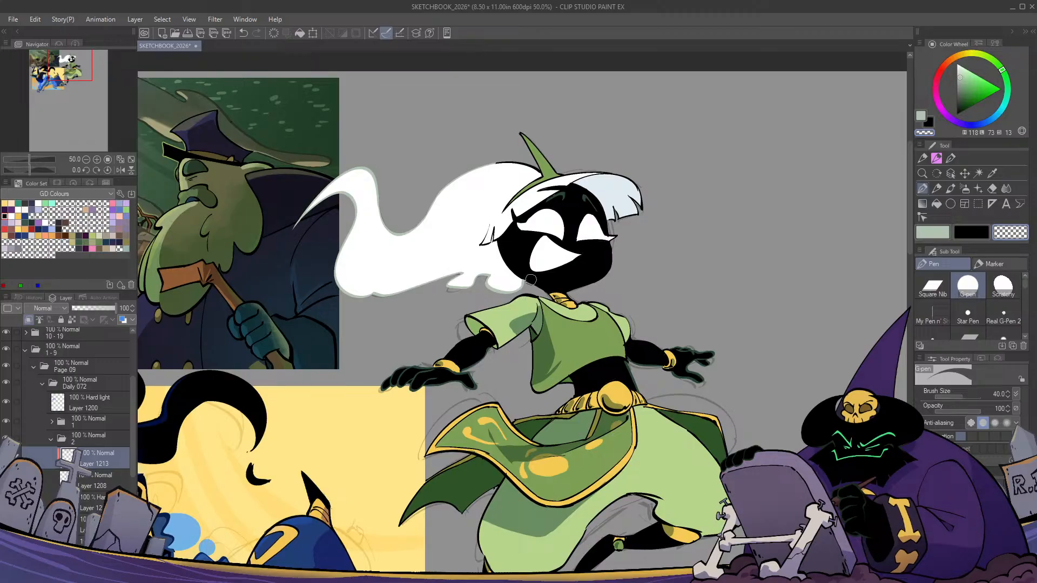
{"action": "key", "text": "c"}
{"action": "mouse_move", "coordinate": [489, 226]}
{"action": "left_mouse_down"}
{"action": "mouse_move", "coordinate": [482, 244]}
{"action": "mouse_move", "coordinate": [494, 225]}
{"action": "mouse_move", "coordinate": [498, 236]}
{"action": "left_mouse_up"}
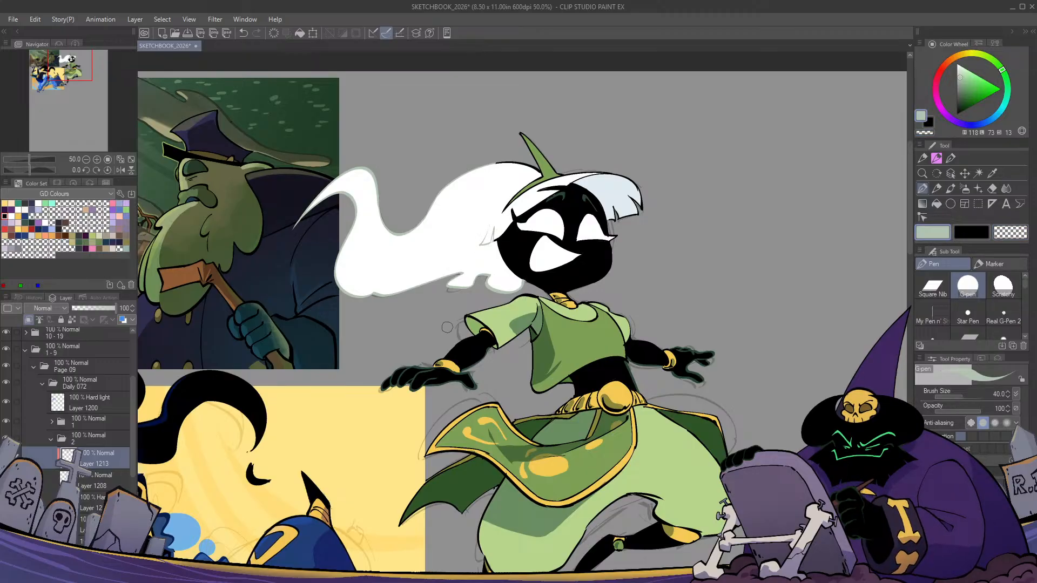
{"action": "key", "text": "h"}
{"action": "key", "text": "h"}
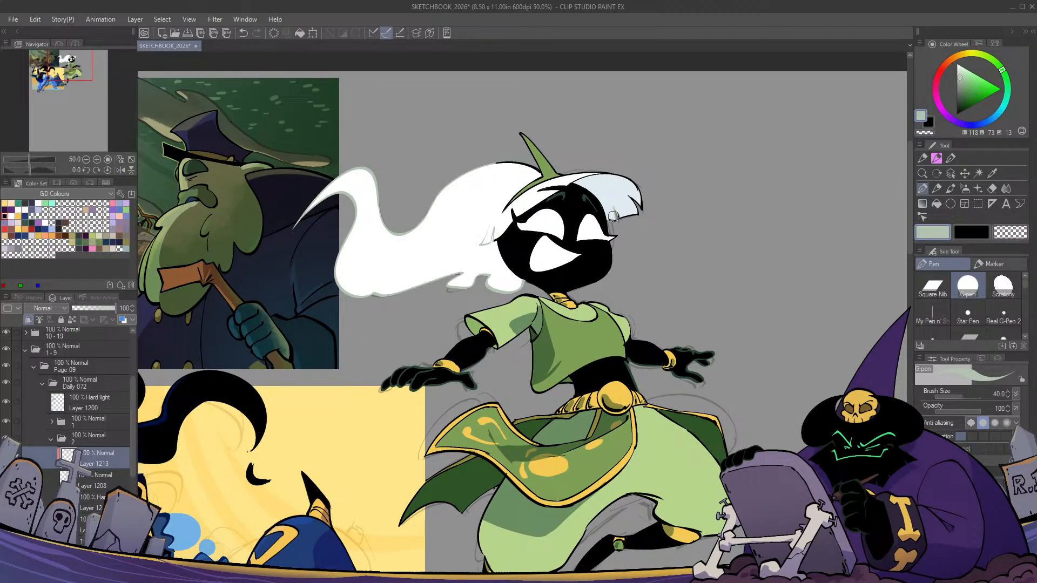
Recolour the fringe outline pale grey-green, clearing the colour off the parting line above the forehead with transparent colour
{"action": "mouse_move", "coordinate": [617, 218]}
{"action": "left_mouse_down"}
{"action": "mouse_move", "coordinate": [643, 196]}
{"action": "mouse_move", "coordinate": [635, 181]}
{"action": "mouse_move", "coordinate": [592, 176]}
{"action": "left_mouse_up"}
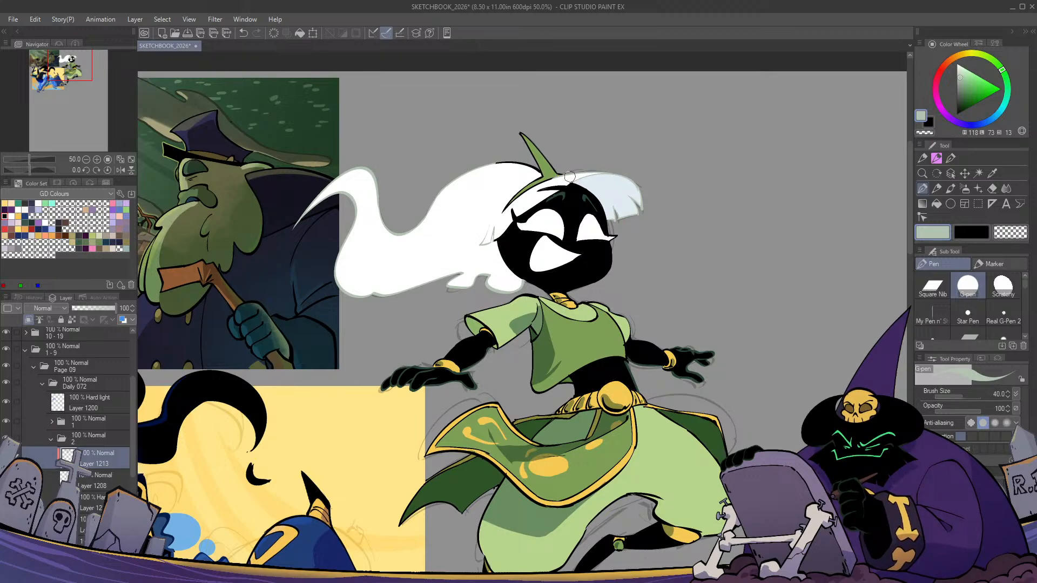
{"action": "key", "text": "c"}
{"action": "left_click_drag", "start_coordinate": [570, 182], "coordinate": [597, 176]}
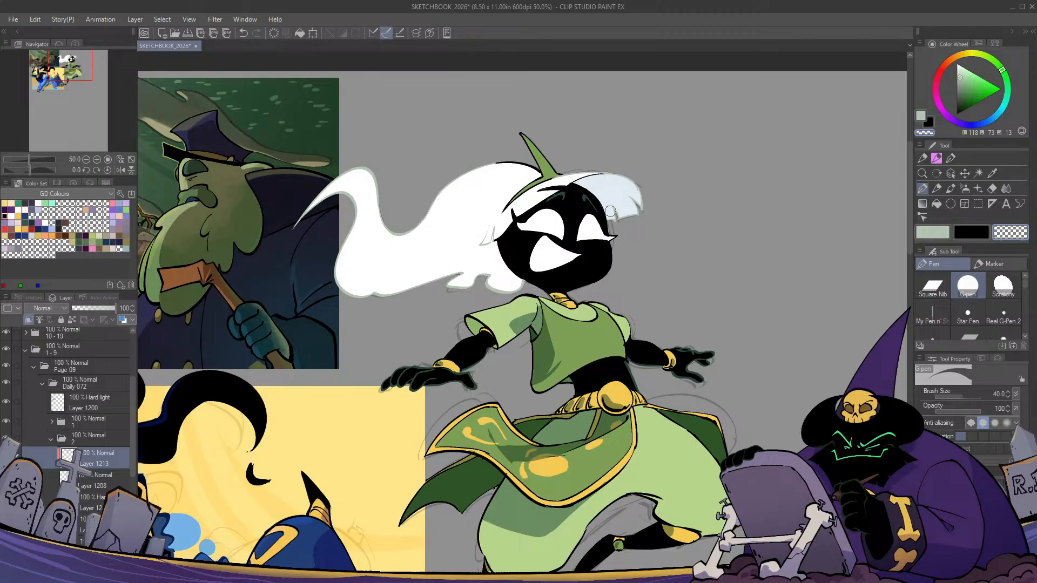
{"action": "key", "text": "h"}
{"action": "key", "text": "h"}
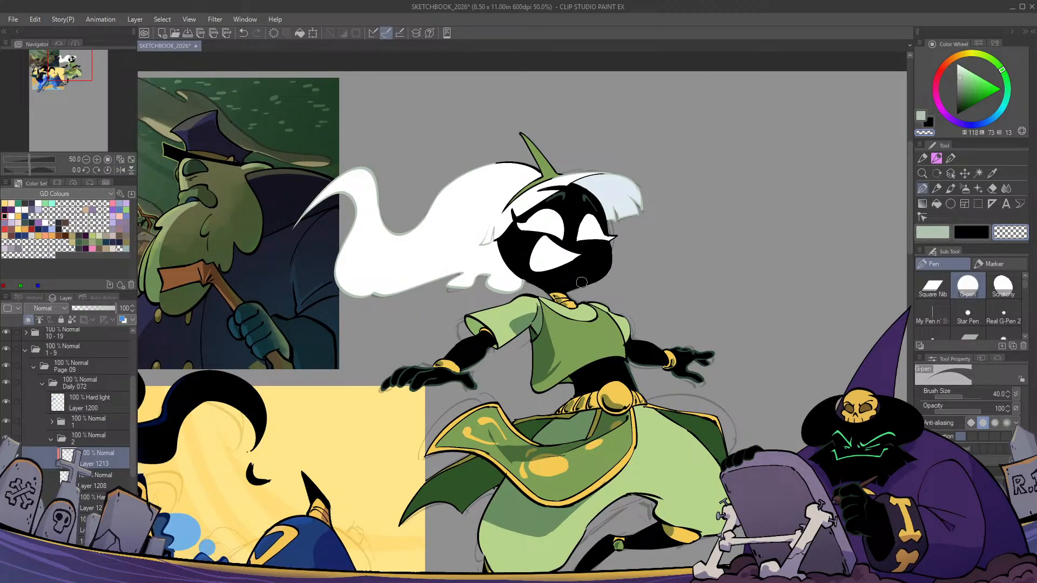
Shift the hue of the recoloured hair outline from grey-green to light blue
{"action": "key", "text": "Tab"}
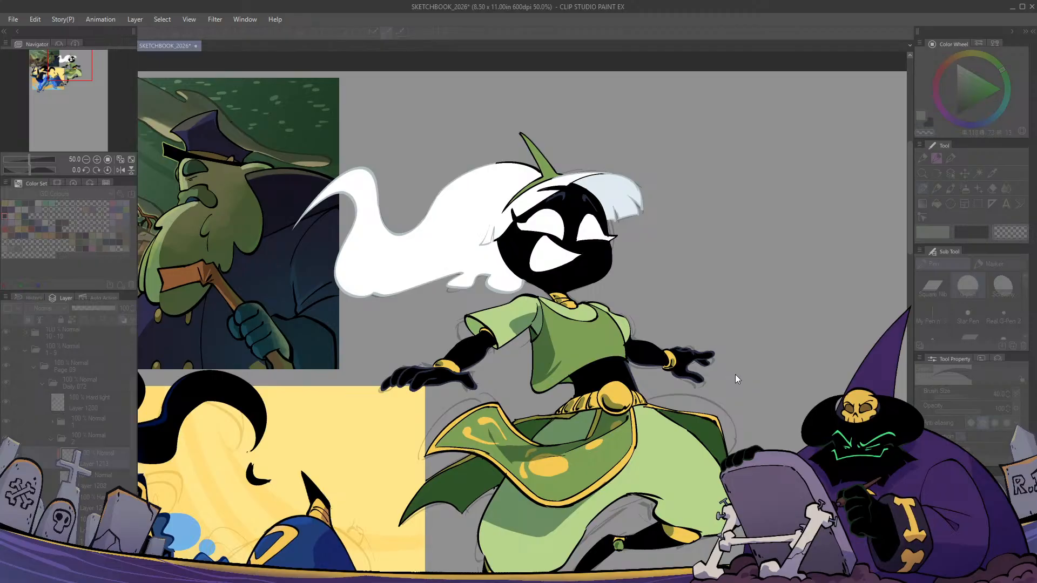
{"action": "key", "text": "h"}
{"action": "key", "text": "h"}
{"action": "key", "text": "h"}
{"action": "key", "text": "h"}
{"action": "key", "text": "Tab"}
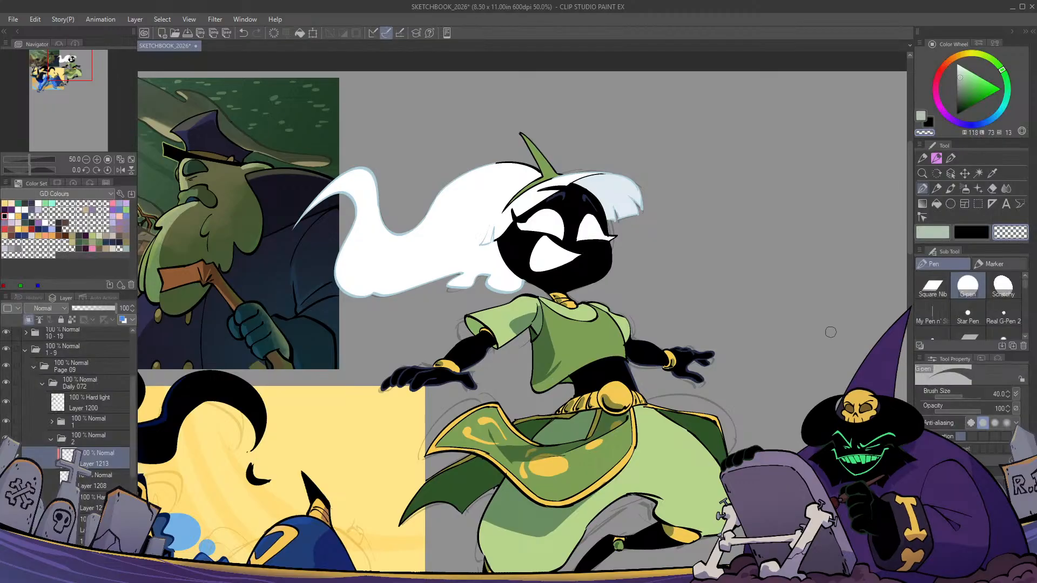
Sample the outline's light blue and cover the remaining black hair outline behind the horn
{"action": "left_click", "coordinate": [488, 290], "text": "alt"}
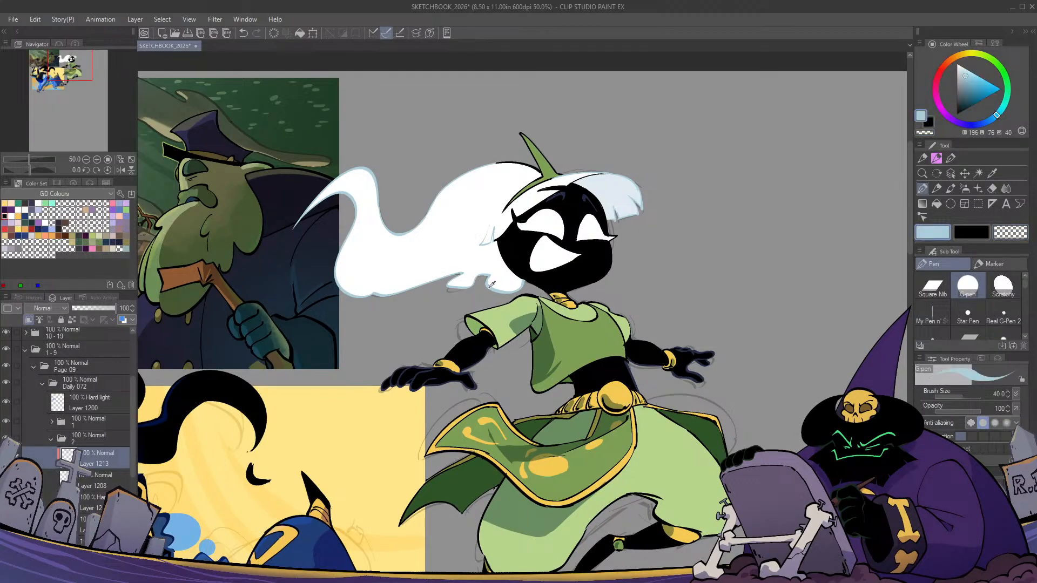
{"action": "left_click_drag", "start_coordinate": [498, 164], "coordinate": [514, 164]}
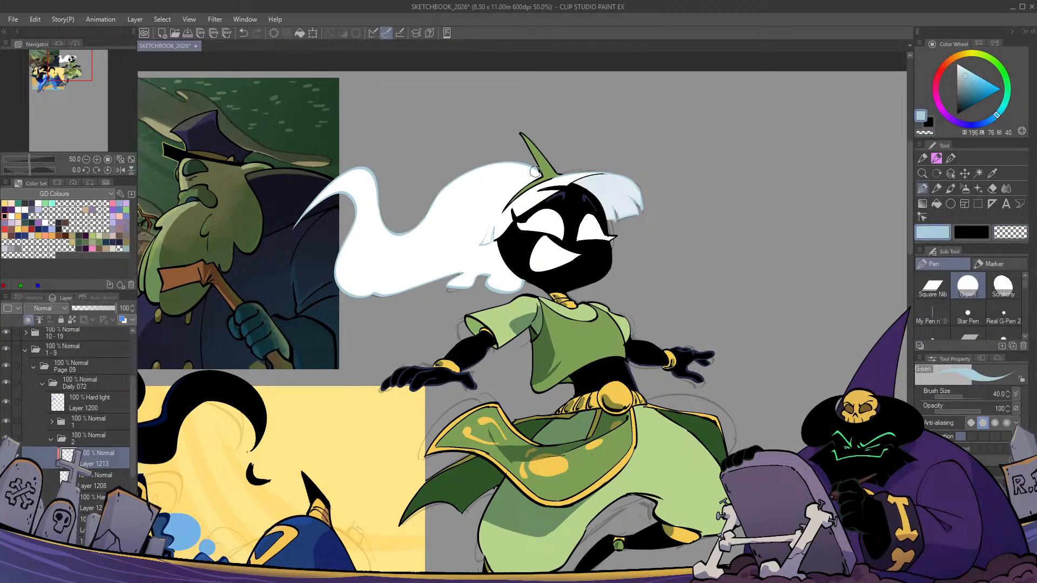
{"action": "key", "text": "h"}
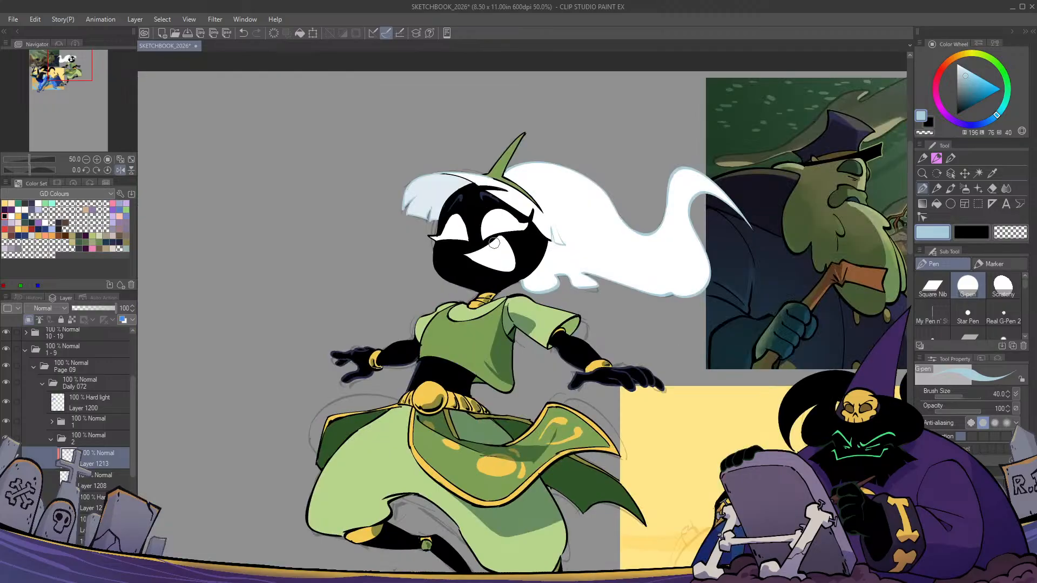
{"action": "key", "text": "h"}
{"action": "key", "text": "ctrl+minus"}
{"action": "key", "text": "ctrl+minus"}
{"action": "scroll", "coordinate": [551, 264], "scroll_direction": "up", "scroll_amount": 2}
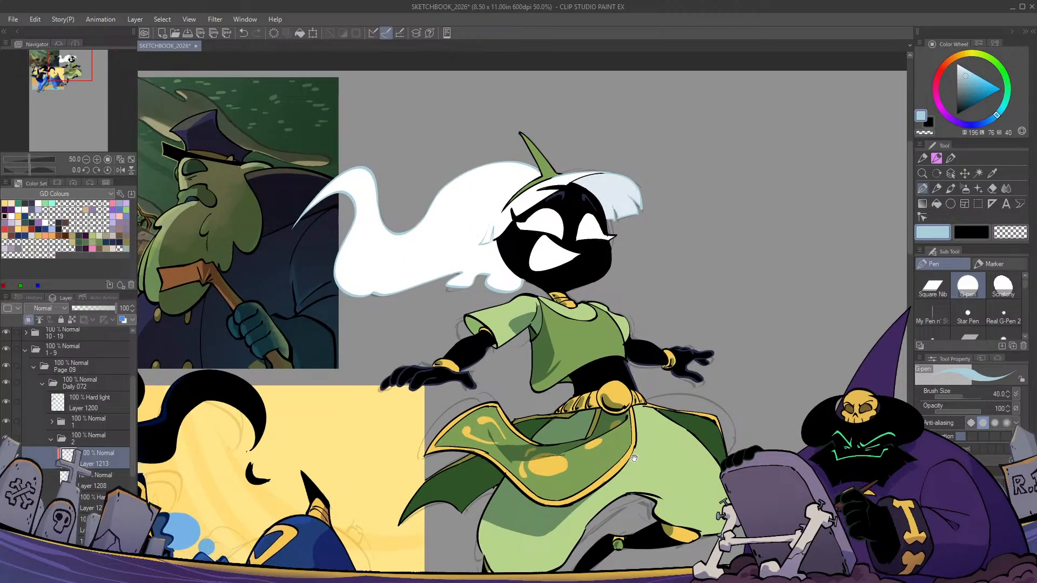
Add a new layer over the figure's shading and set its blending mode to Hard light
{"action": "left_click_drag", "start_coordinate": [549, 446], "coordinate": [533, 398]}
{"action": "key", "text": "h"}
{"action": "key", "text": "h"}
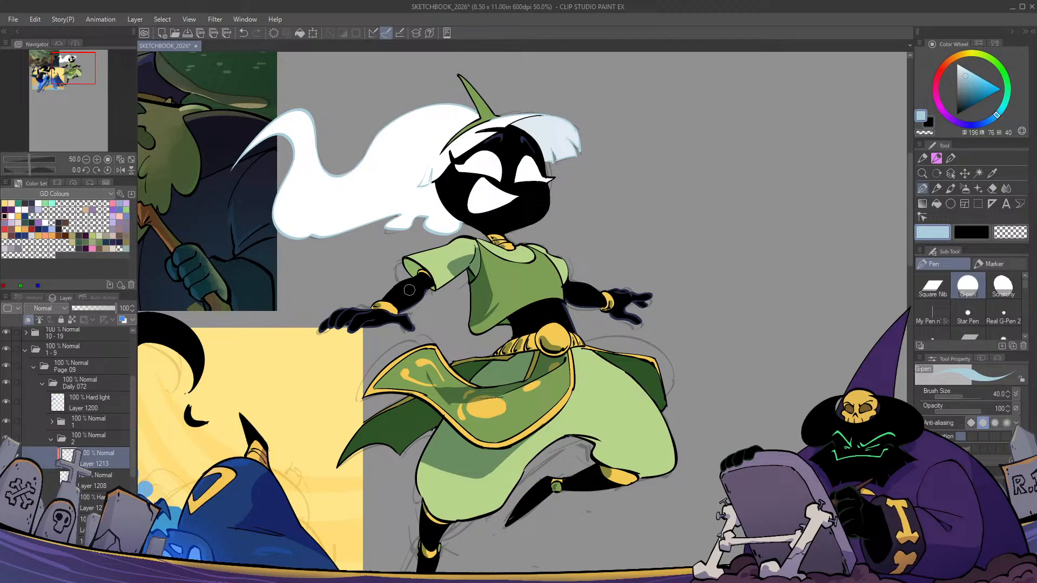
{"action": "left_click", "coordinate": [96, 499]}
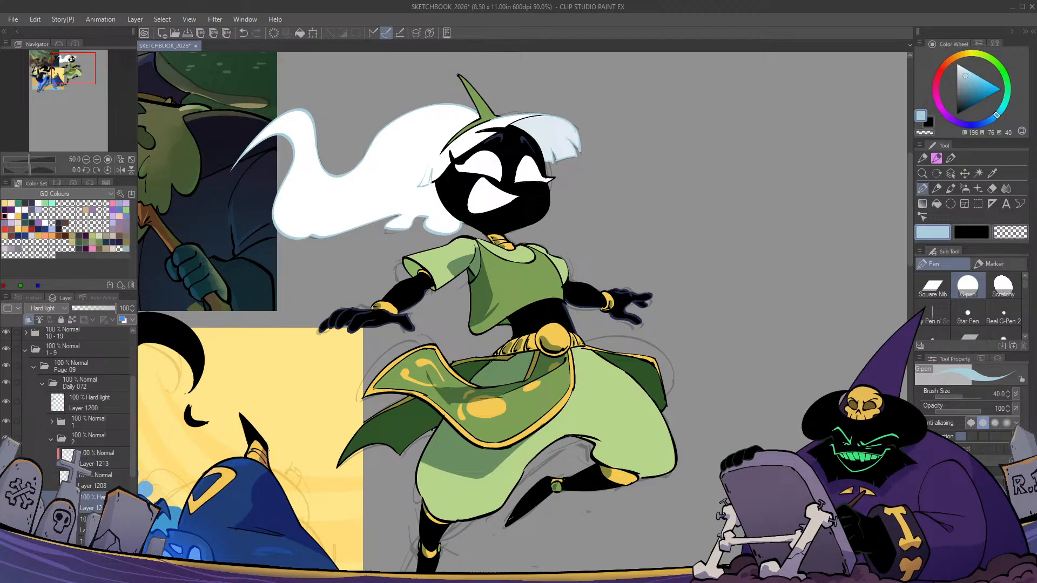
{"action": "left_click", "coordinate": [59, 309]}
{"action": "left_click", "coordinate": [43, 319]}
{"action": "left_click", "coordinate": [59, 308]}
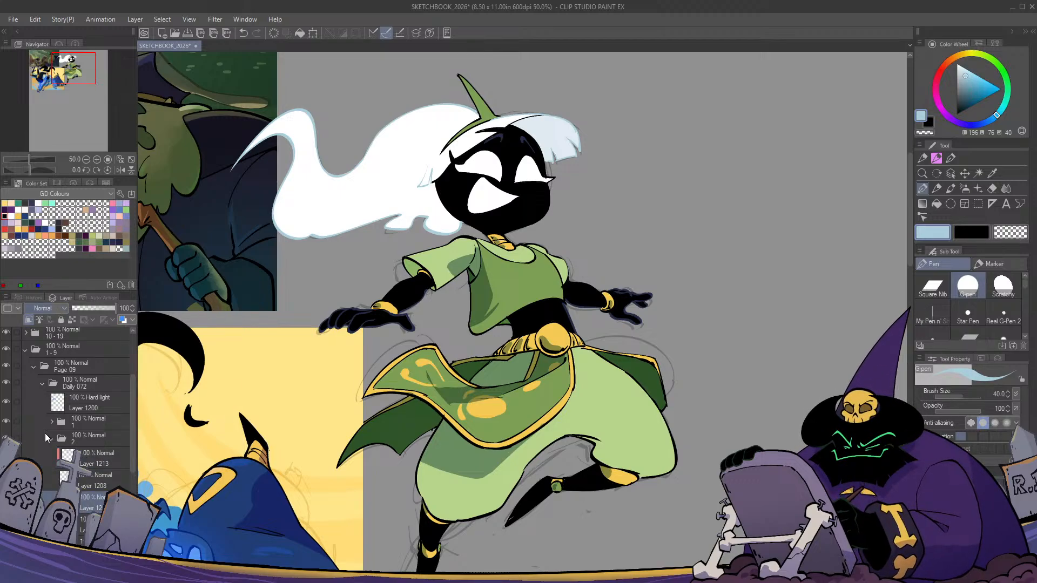
{"action": "left_click", "coordinate": [46, 461]}
{"action": "left_click_drag", "start_coordinate": [583, 363], "coordinate": [575, 372]}
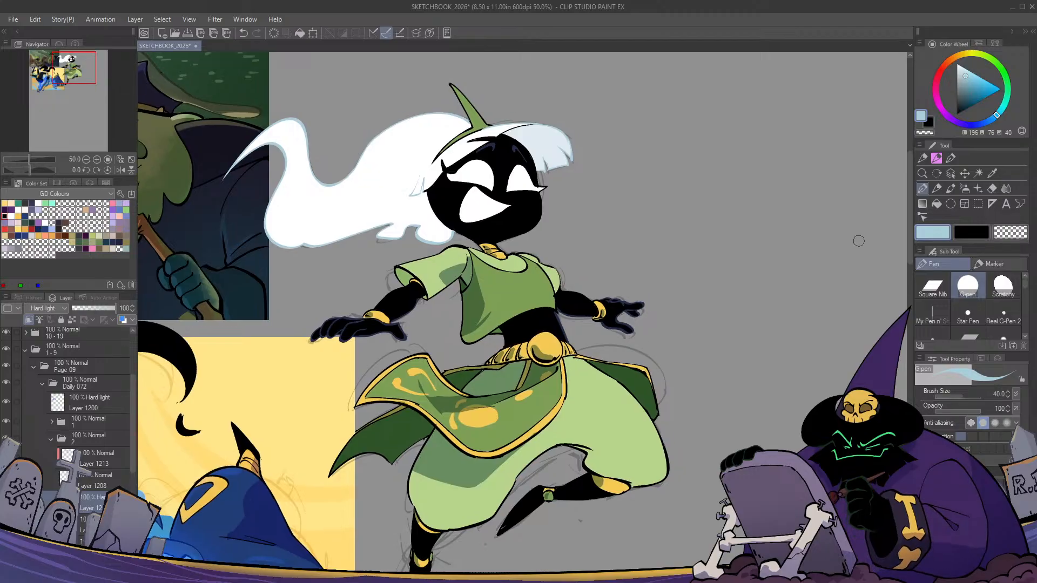
Apply a light blue foreground-to-transparent gradient over the face and torso on the Hard light layer, shifting its hue to yellow
{"action": "key", "text": "g"}
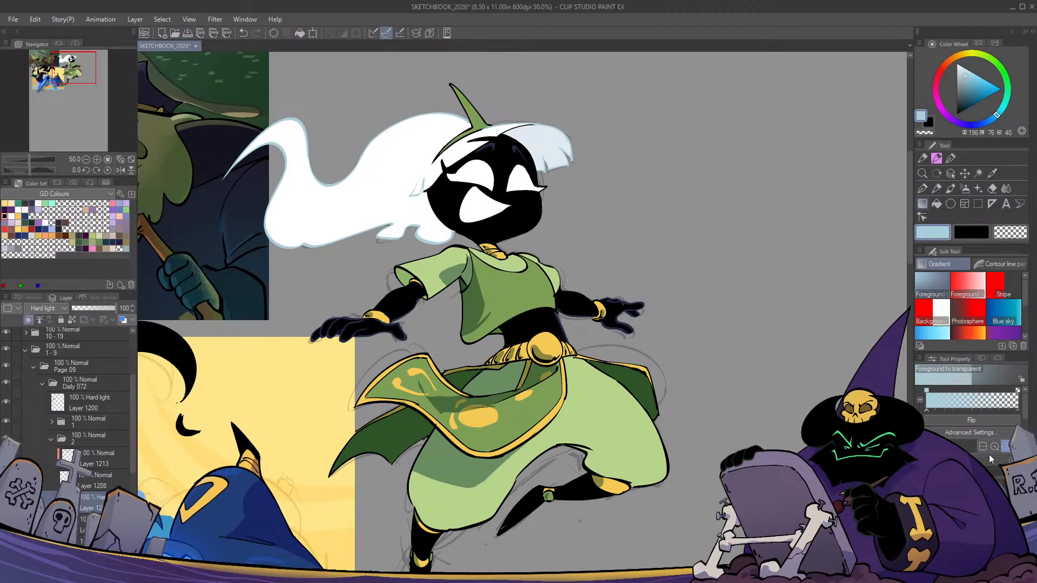
{"action": "left_click_drag", "start_coordinate": [513, 249], "coordinate": [617, 396]}
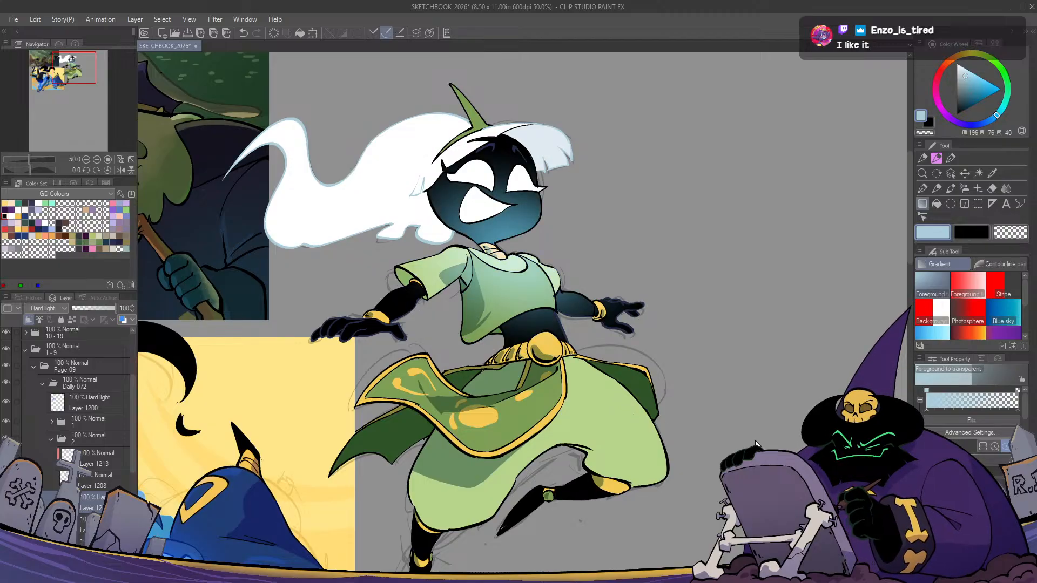
{"action": "key", "text": "Tab"}
{"action": "left_click_drag", "start_coordinate": [729, 342], "coordinate": [741, 345]}
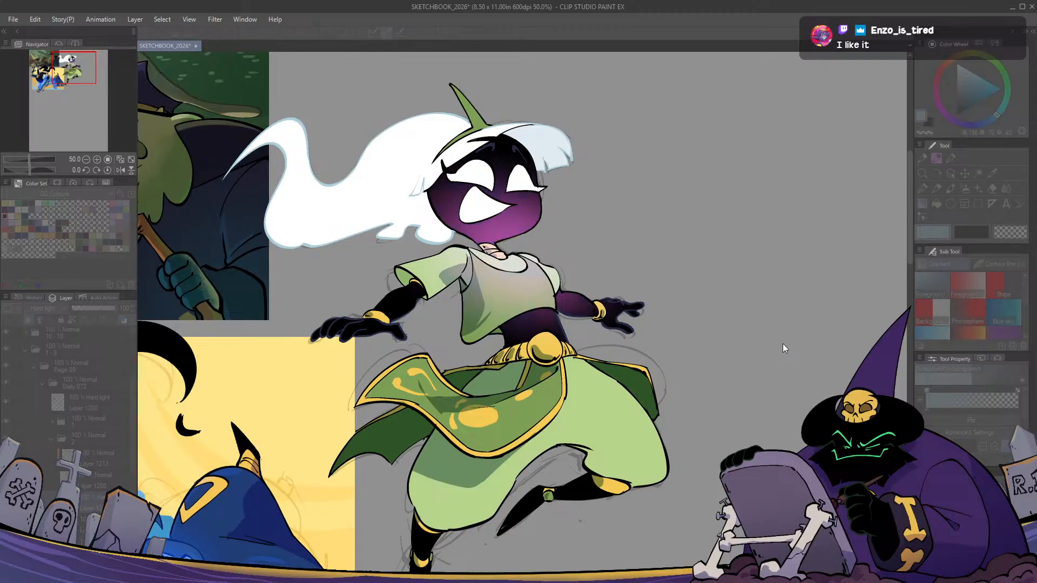
{"action": "left_click_drag", "start_coordinate": [784, 348], "coordinate": [650, 343]}
{"action": "key", "text": "h"}
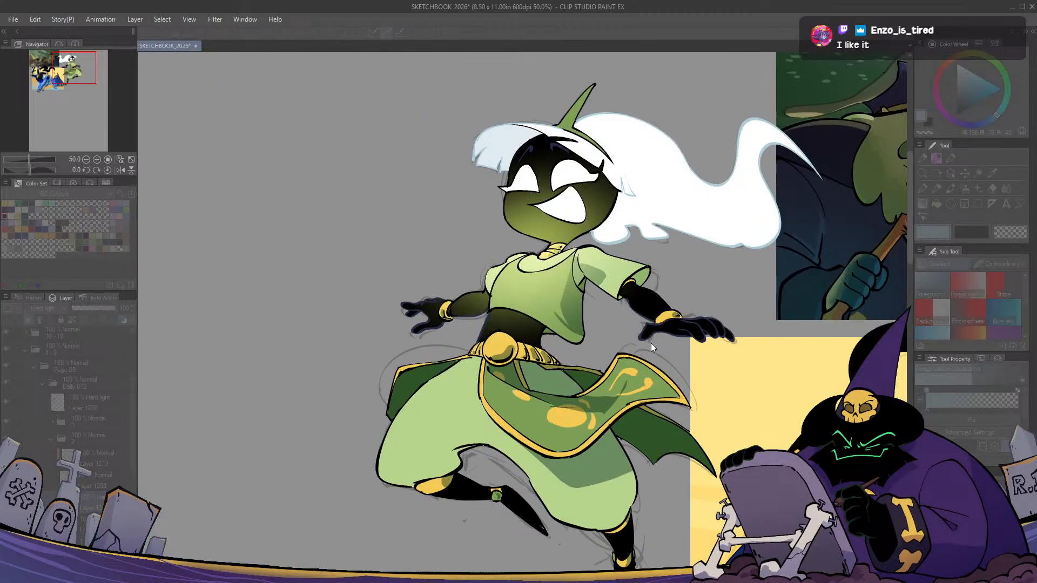
{"action": "key", "text": "h"}
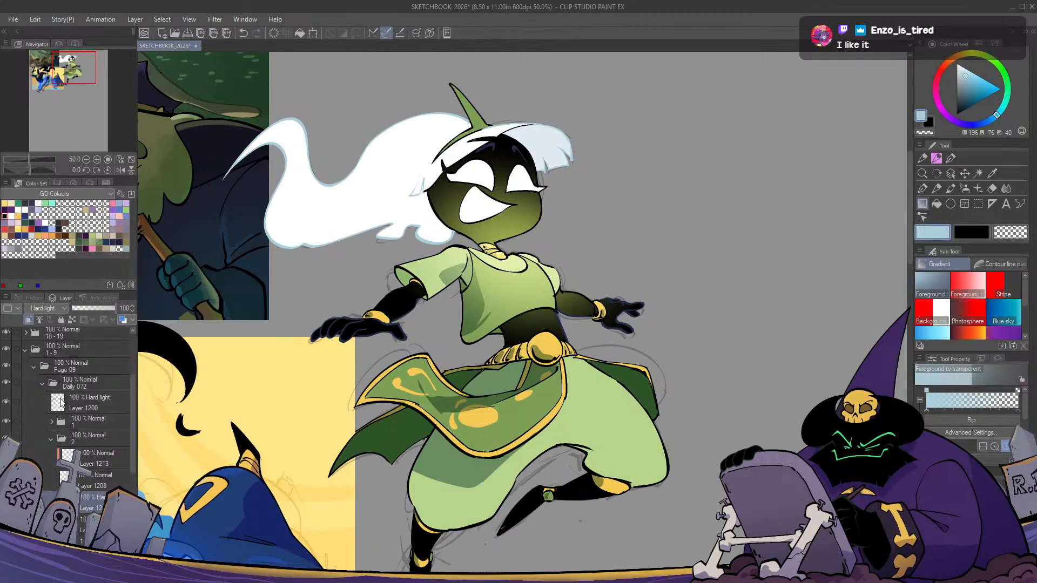
Auto-select the character's black skin areas using the flat skin layer as the reference
{"action": "key", "text": "w"}
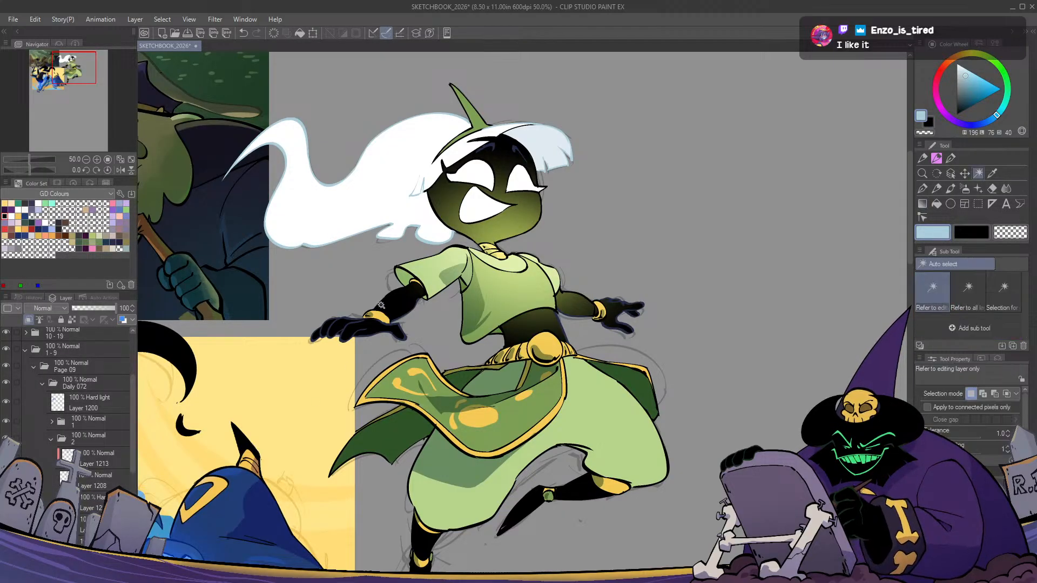
{"action": "left_click", "coordinate": [190, 460]}
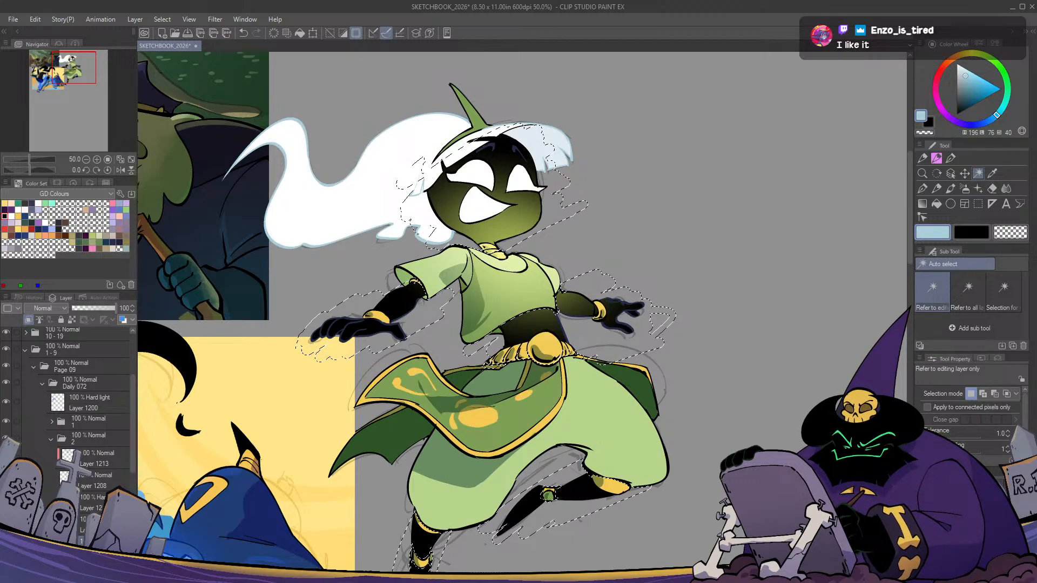
{"action": "left_click", "coordinate": [424, 220], "text": "alt"}
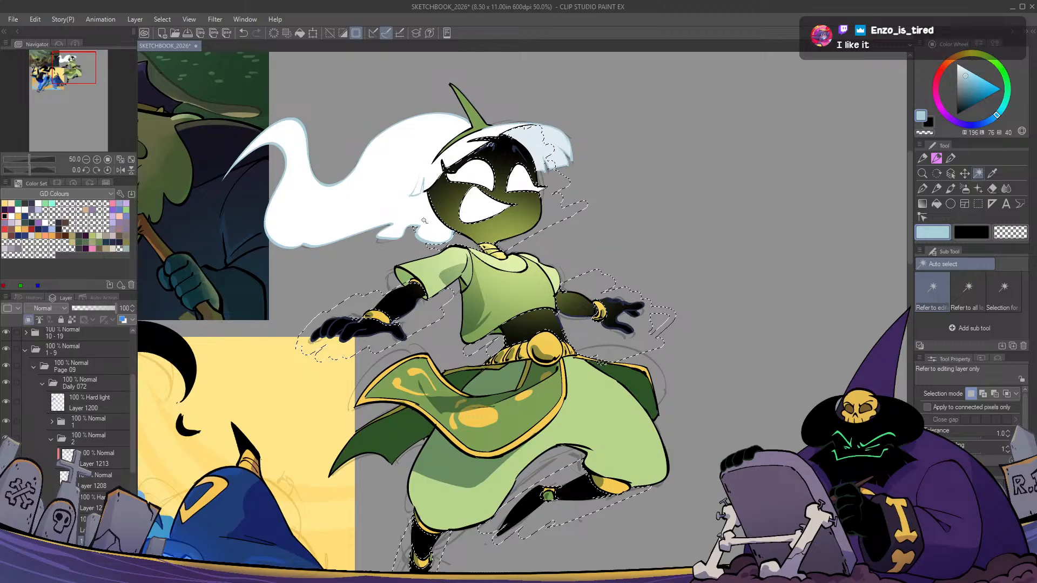
{"action": "key", "text": "ctrl+d"}
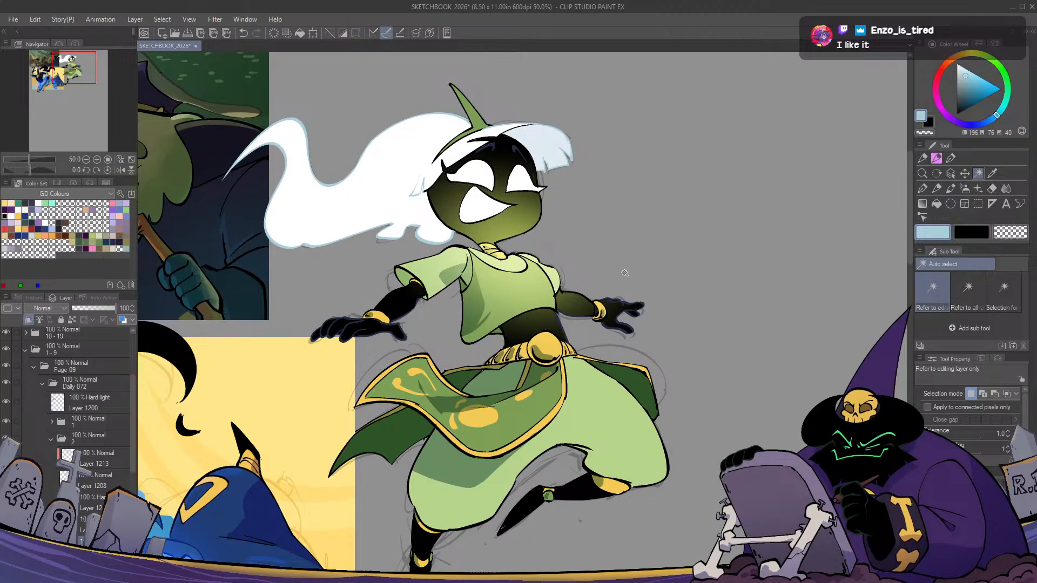
{"action": "left_click_drag", "start_coordinate": [487, 321], "coordinate": [501, 331]}
{"action": "key", "text": "h"}
{"action": "key", "text": "h"}
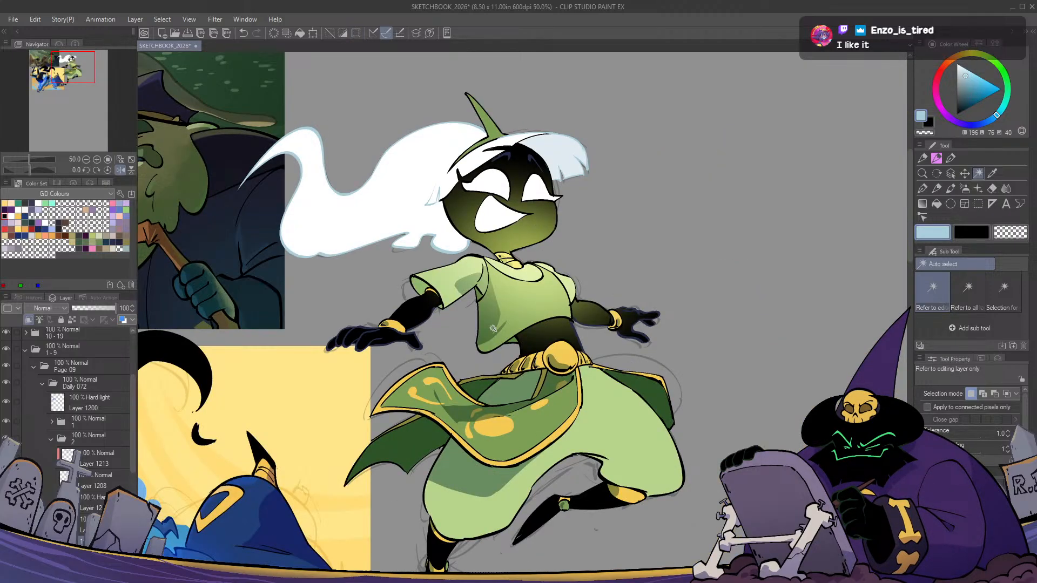
Recolour the Hard light gradient within the skin areas to a subdued dark indigo, leaving the shirt's gradient as it is
{"action": "left_click", "coordinate": [87, 503]}
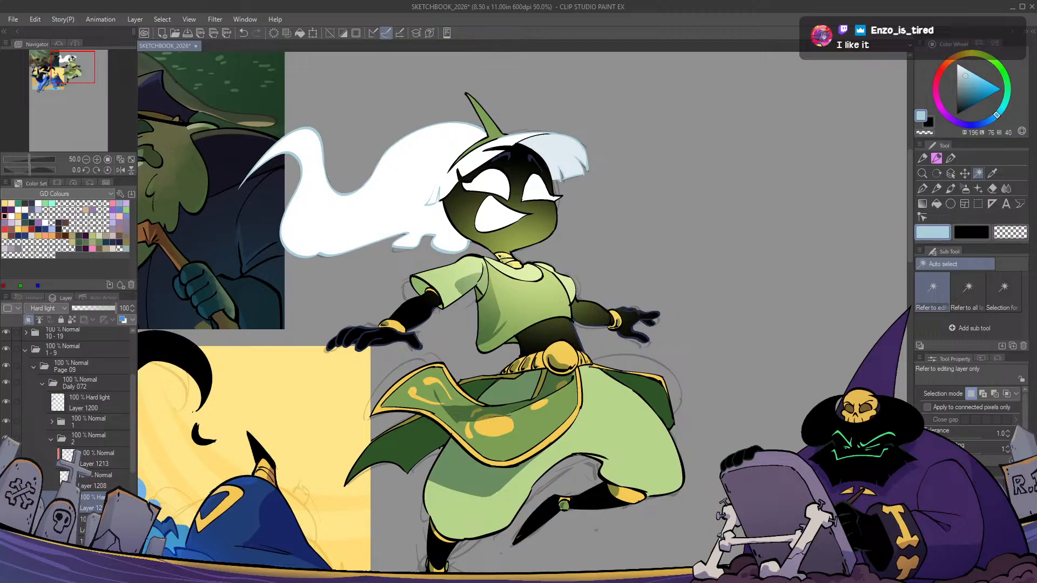
{"action": "key", "text": "Tab"}
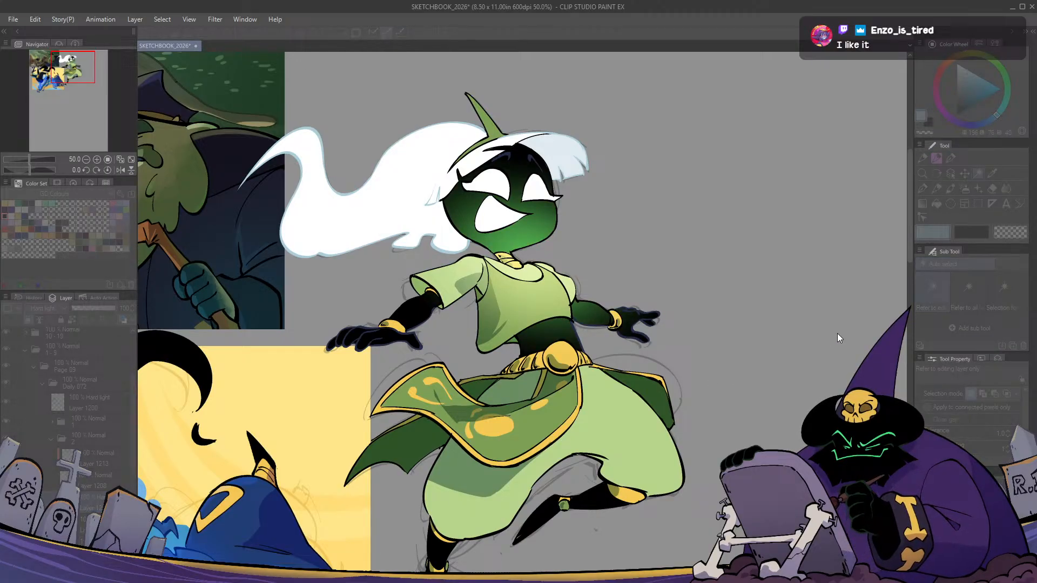
{"action": "key", "text": "ctrl+z"}
{"action": "left_click_drag", "start_coordinate": [620, 281], "coordinate": [530, 278]}
{"action": "scroll", "coordinate": [531, 278], "scroll_direction": "down", "scroll_amount": 1}
{"action": "scroll", "coordinate": [530, 278], "scroll_direction": "up", "scroll_amount": 1}
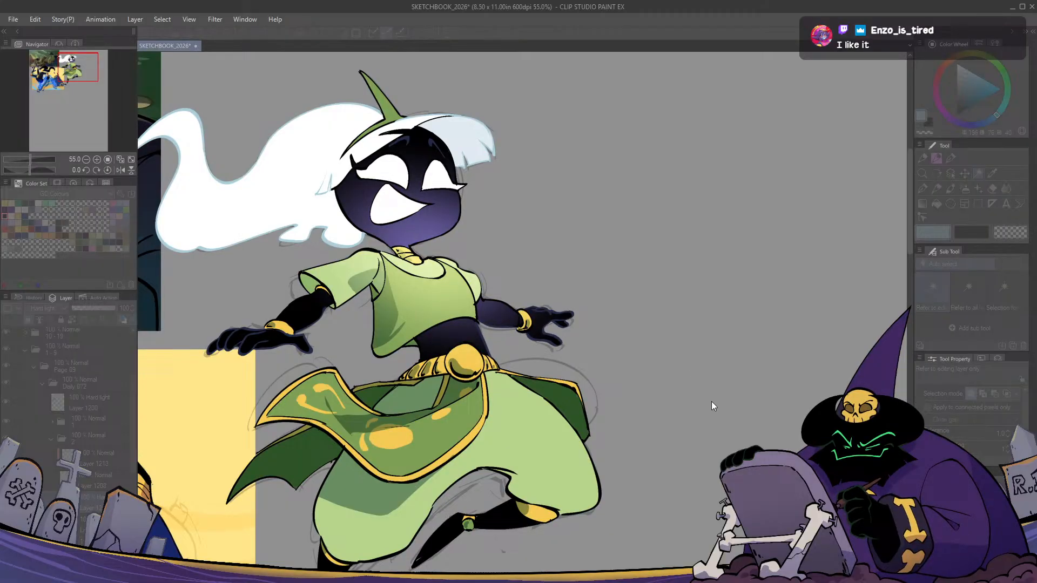
{"action": "key", "text": "ctrl+z"}
{"action": "key", "text": "ctrl+z"}
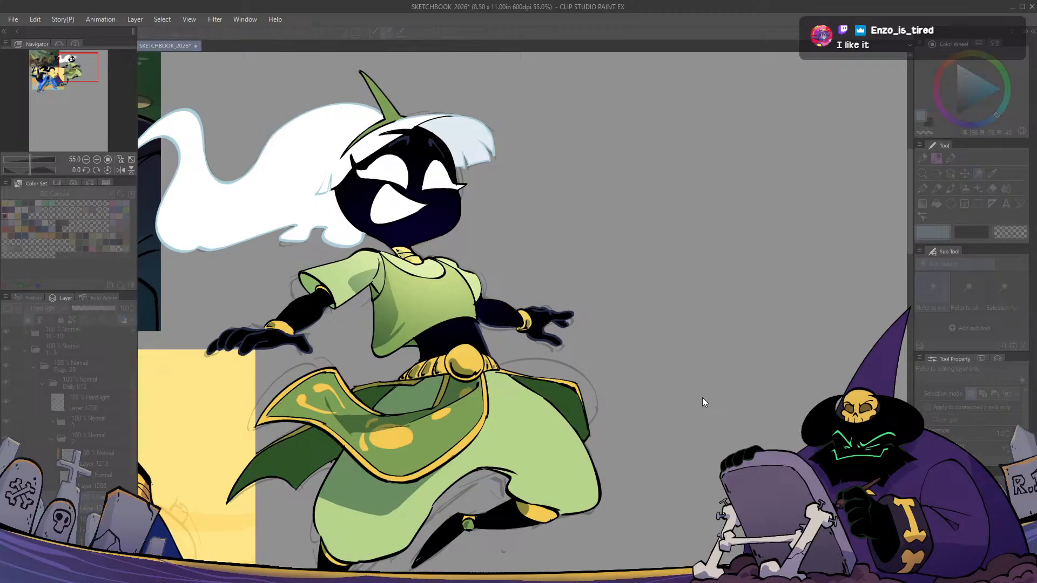
{"action": "key", "text": "ctrl+y"}
{"action": "key", "text": "ctrl+y"}
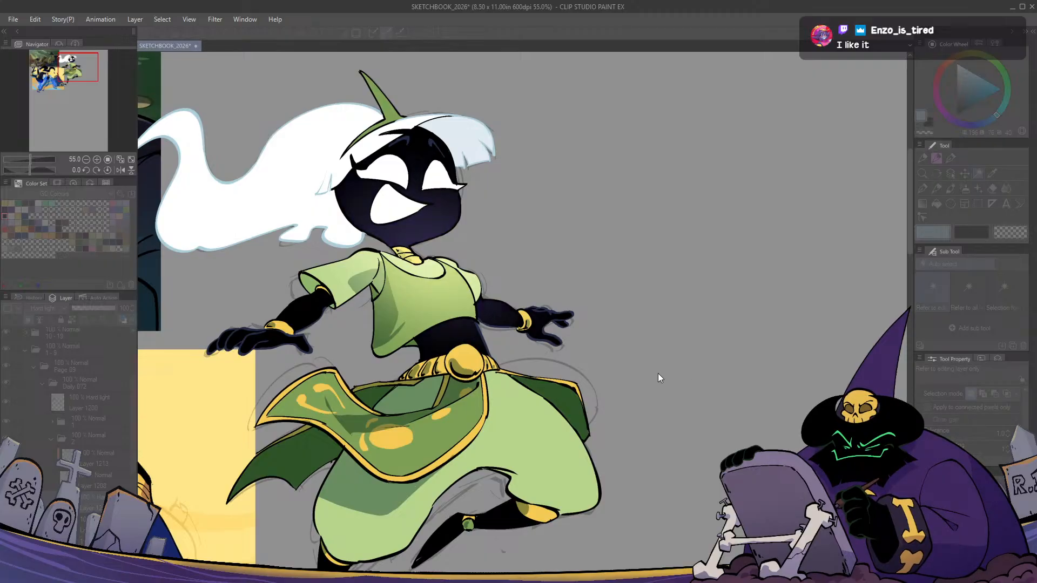
{"action": "key", "text": "h"}
{"action": "key", "text": "h"}
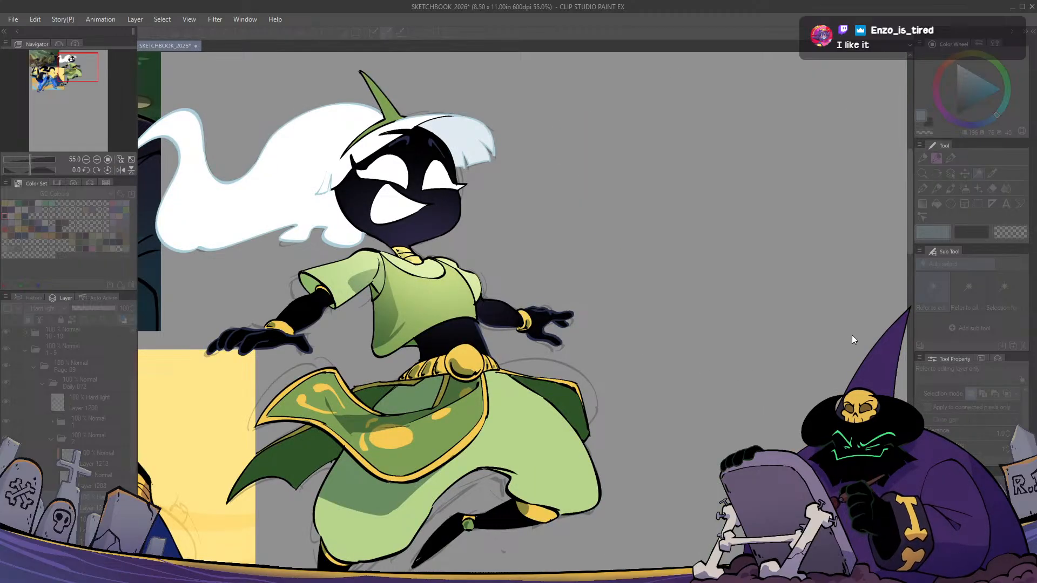
Set up the G-pen on the Hard light layer with a pale yellow drawing colour of 61, 70, 22
{"action": "key", "text": "p"}
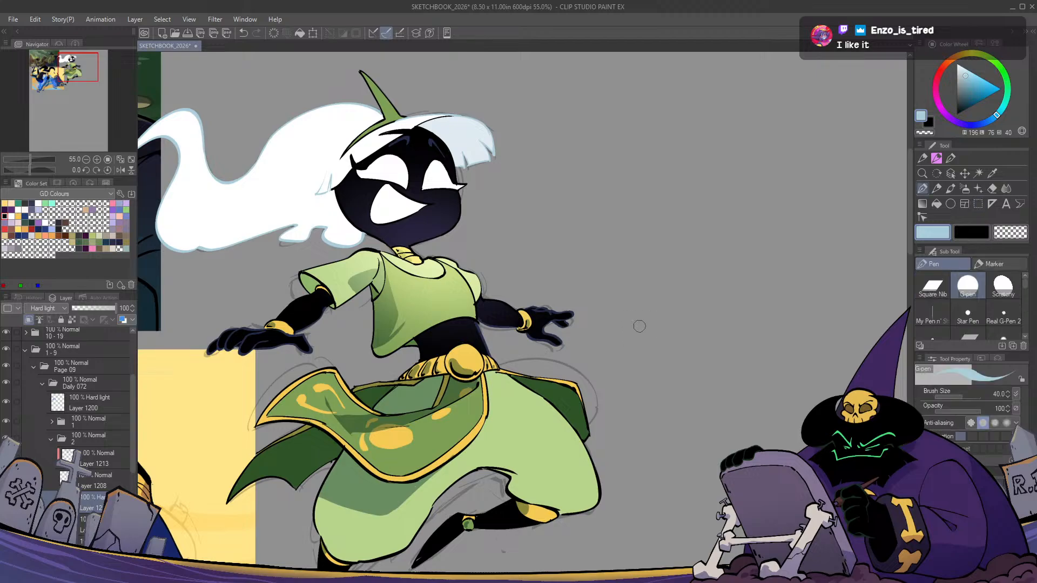
{"action": "key", "text": "h"}
{"action": "key", "text": "h"}
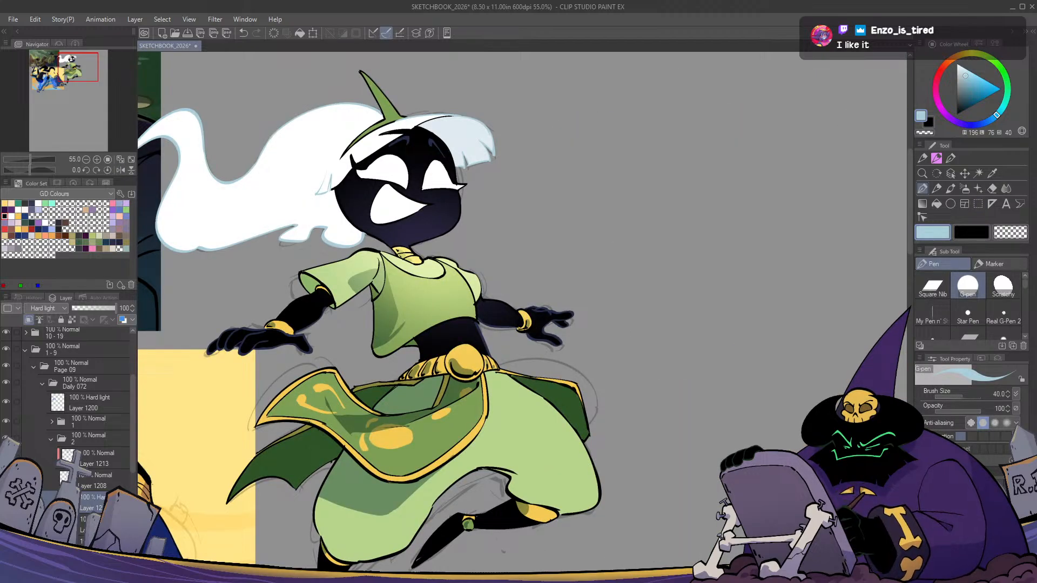
{"action": "left_click", "coordinate": [44, 328]}
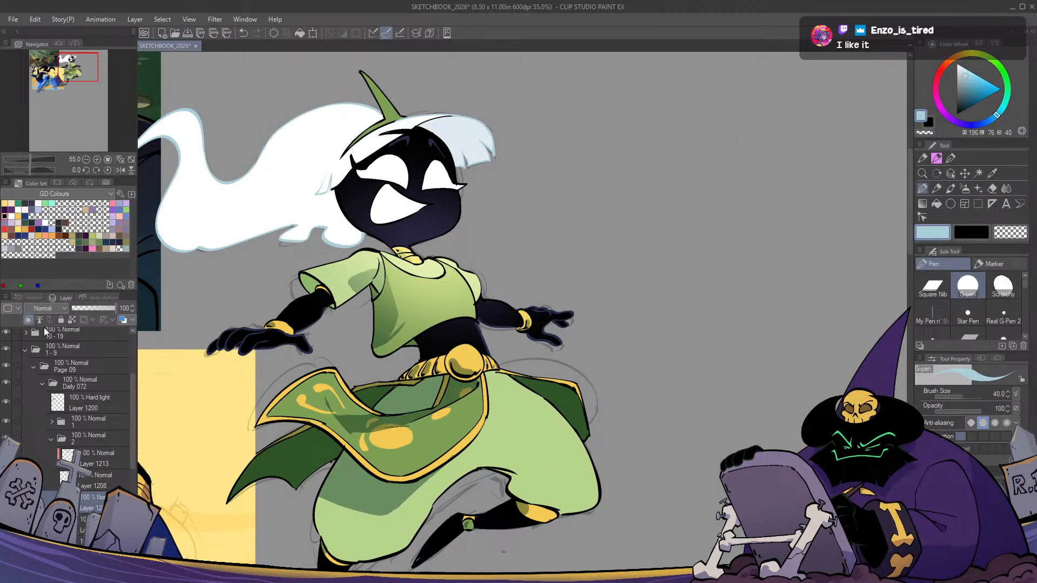
{"action": "left_click", "coordinate": [47, 470]}
{"action": "left_click_drag", "start_coordinate": [965, 76], "coordinate": [963, 79]}
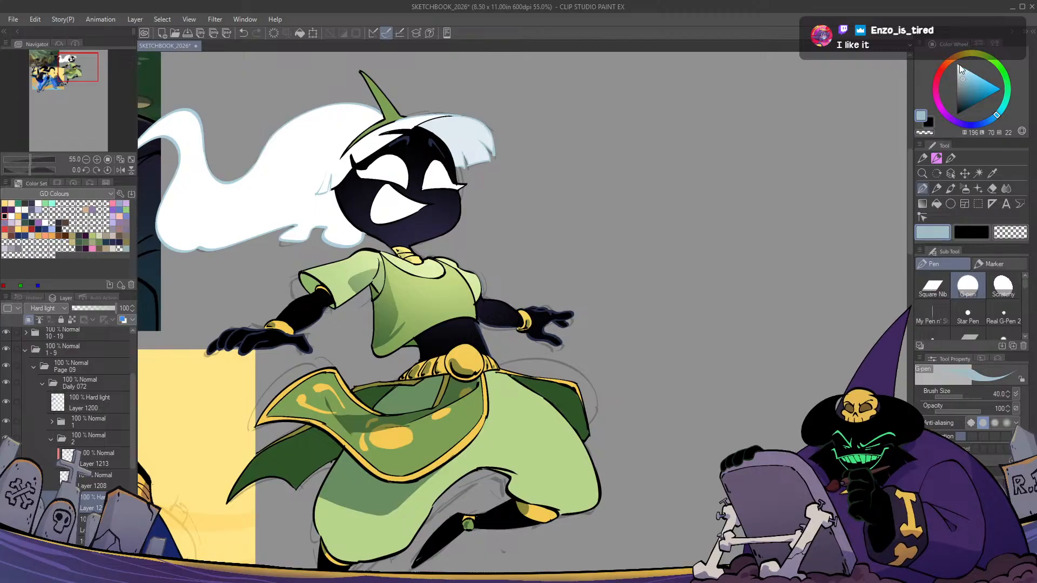
{"action": "left_click", "coordinate": [972, 53]}
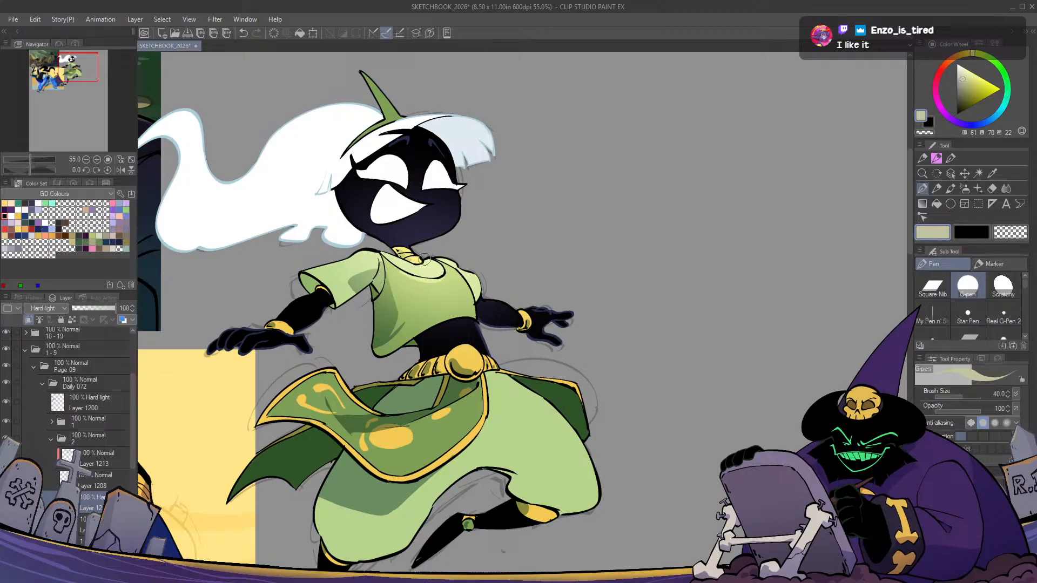
{"action": "key", "text": "h"}
{"action": "key", "text": "h"}
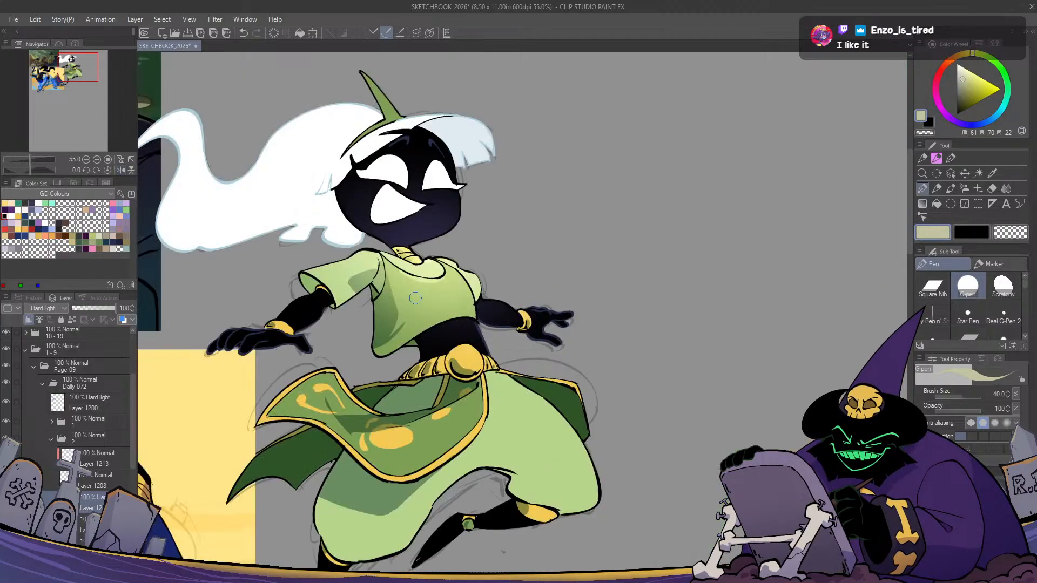
Paint pale yellow highlights around the shirt's neckline and far shoulder, using transparent colour for trimming
{"action": "scroll", "coordinate": [415, 298], "scroll_direction": "up", "scroll_amount": 1}
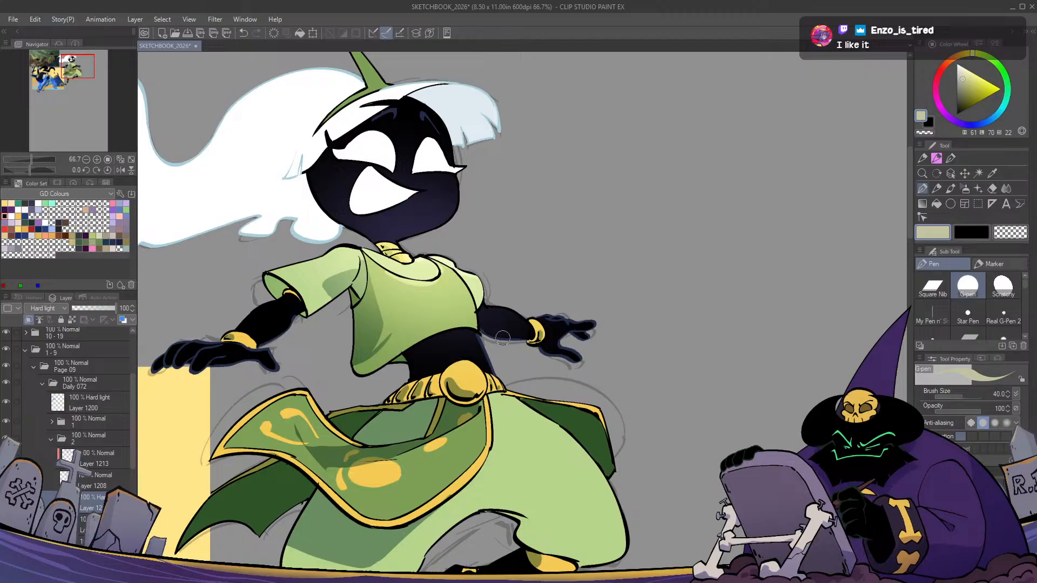
{"action": "key", "text": "h"}
{"action": "key", "text": "h"}
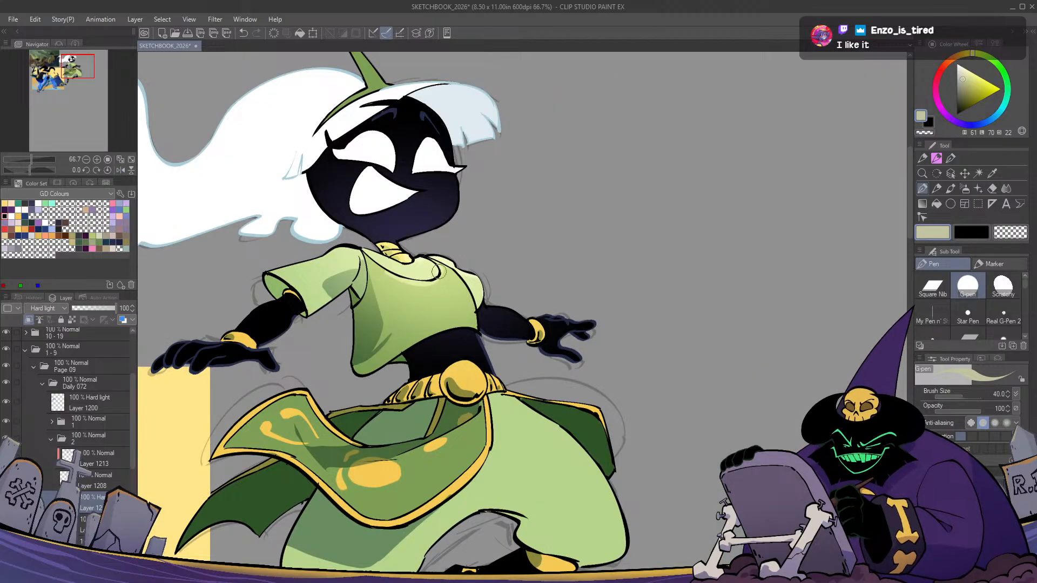
{"action": "key", "text": "c"}
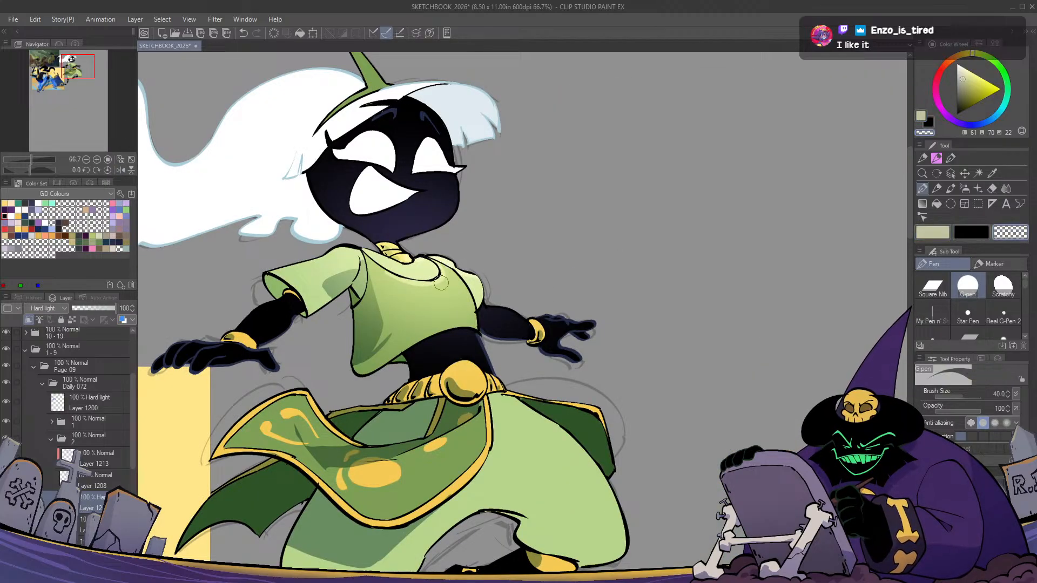
{"action": "key", "text": "c"}
{"action": "key", "text": "h"}
{"action": "key", "text": "h"}
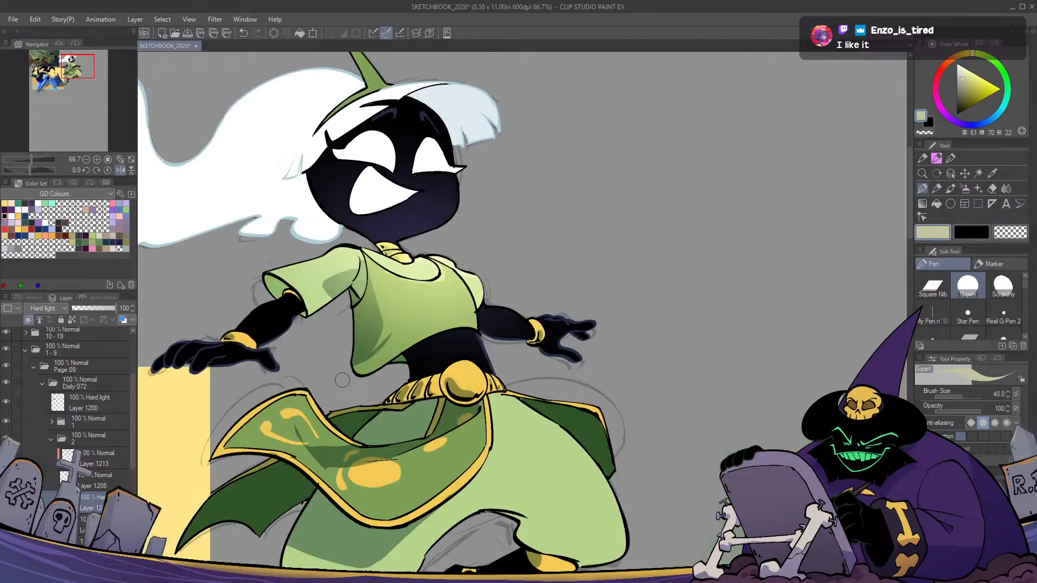
Paint a pale yellow highlight on the round gold belt buckle
{"action": "left_click_drag", "start_coordinate": [467, 367], "coordinate": [485, 389]}
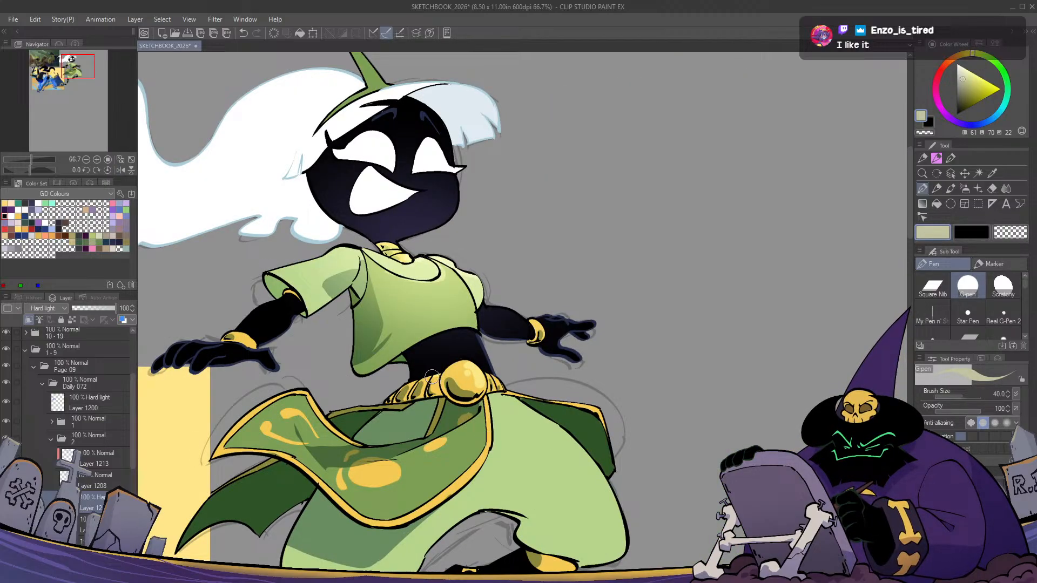
{"action": "left_click_drag", "start_coordinate": [490, 376], "coordinate": [492, 385]}
{"action": "key", "text": "h"}
{"action": "key", "text": "h"}
Paint a highlight on the green sash just below the buckle and carve it into streaks with transparent colour
{"action": "left_click_drag", "start_coordinate": [482, 412], "coordinate": [554, 339]}
{"action": "key", "text": "h"}
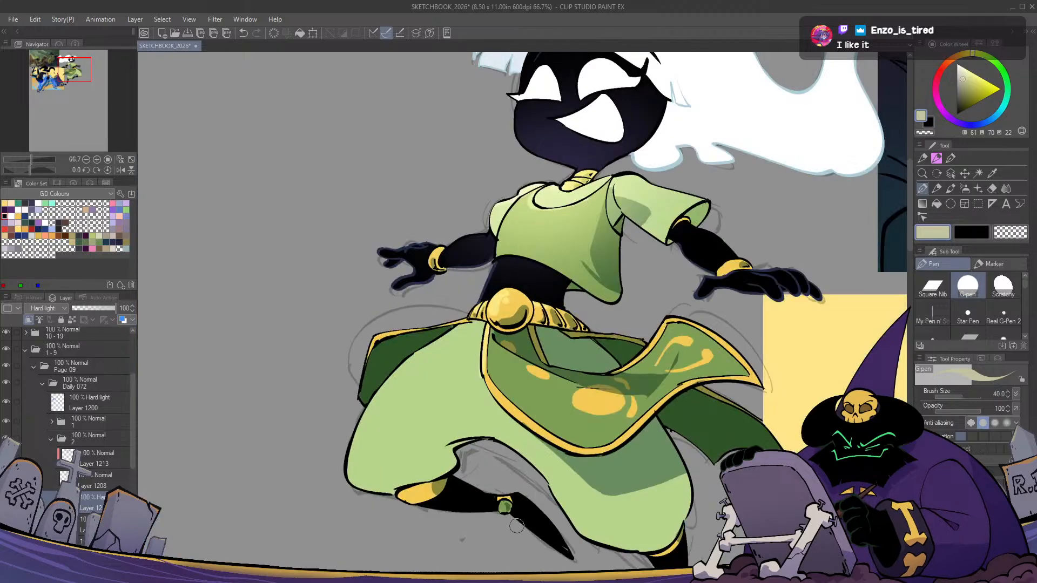
{"action": "key", "text": "h"}
{"action": "mouse_move", "coordinate": [559, 334]}
{"action": "left_mouse_down"}
{"action": "mouse_move", "coordinate": [561, 369]}
{"action": "mouse_move", "coordinate": [542, 378]}
{"action": "mouse_move", "coordinate": [539, 359]}
{"action": "mouse_move", "coordinate": [560, 358]}
{"action": "left_mouse_up"}
{"action": "key", "text": "c"}
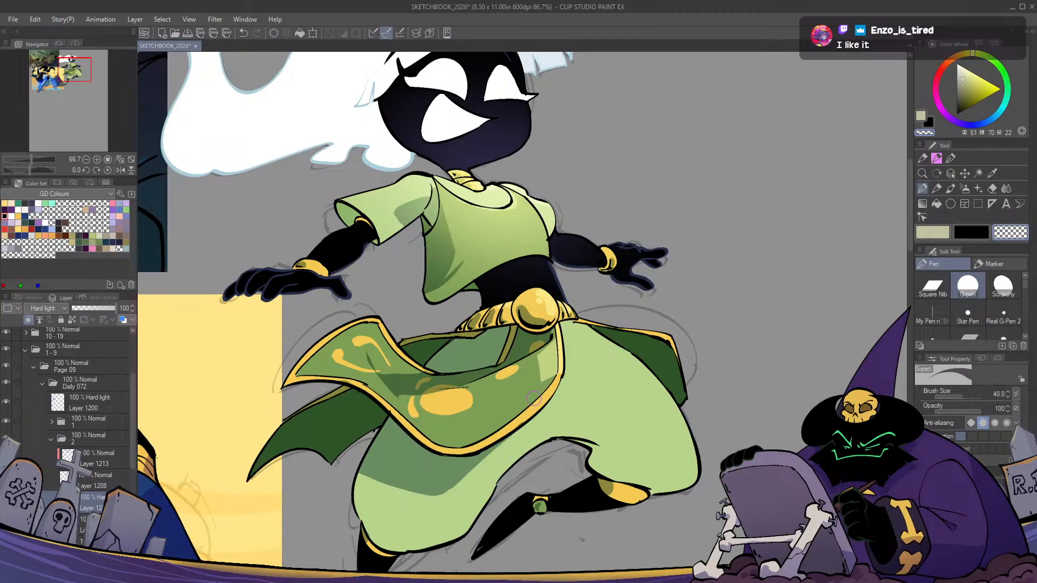
{"action": "key", "text": "x"}
{"action": "key", "text": "h"}
{"action": "key", "text": "h"}
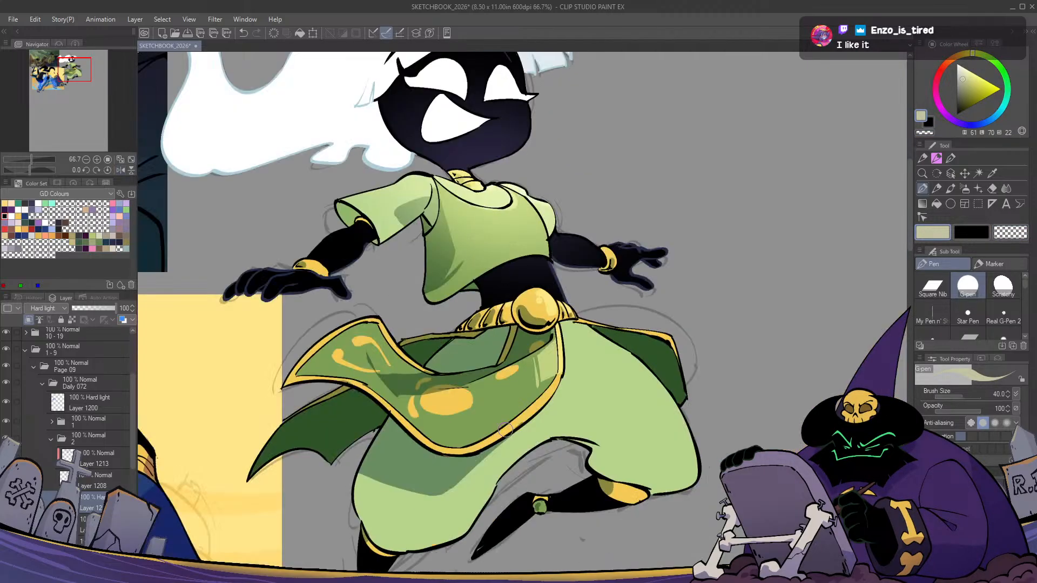
Paint a pale yellow highlight on the upper thigh of the raised trouser leg and soften it with the Soft eraser
{"action": "left_click_drag", "start_coordinate": [505, 430], "coordinate": [390, 425]}
{"action": "mouse_move", "coordinate": [461, 328]}
{"action": "left_mouse_down"}
{"action": "mouse_move", "coordinate": [526, 364]}
{"action": "mouse_move", "coordinate": [509, 382]}
{"action": "mouse_move", "coordinate": [460, 337]}
{"action": "mouse_move", "coordinate": [467, 342]}
{"action": "mouse_move", "coordinate": [467, 326]}
{"action": "mouse_move", "coordinate": [520, 363]}
{"action": "mouse_move", "coordinate": [474, 359]}
{"action": "mouse_move", "coordinate": [459, 328]}
{"action": "mouse_move", "coordinate": [533, 375]}
{"action": "mouse_move", "coordinate": [484, 362]}
{"action": "left_mouse_up"}
{"action": "key", "text": "ctrl+z"}
{"action": "key", "text": "c"}
{"action": "key", "text": "c"}
{"action": "key", "text": "e"}
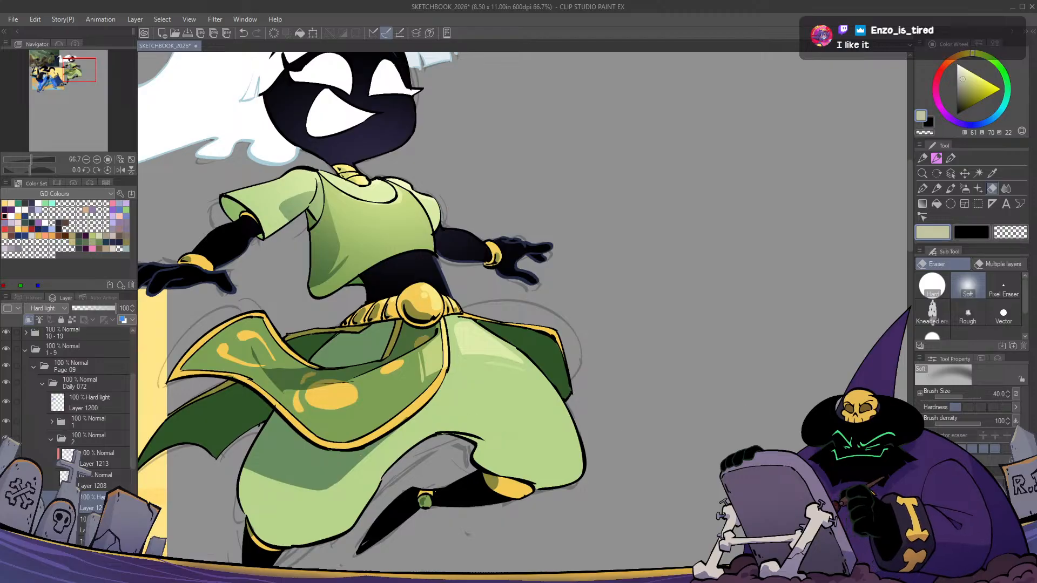
{"action": "key", "text": "p"}
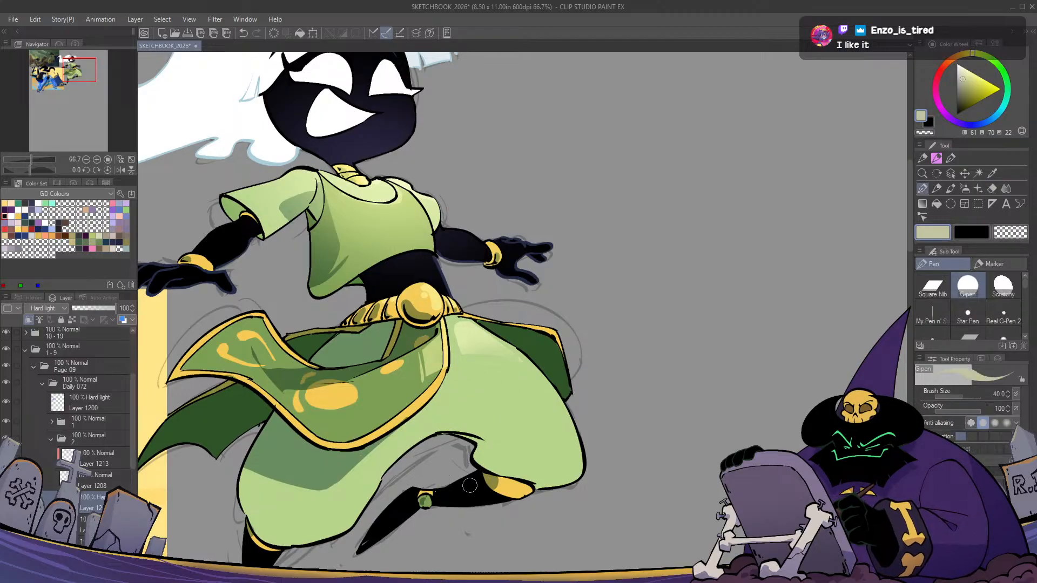
{"action": "key", "text": "h"}
{"action": "key", "text": "h"}
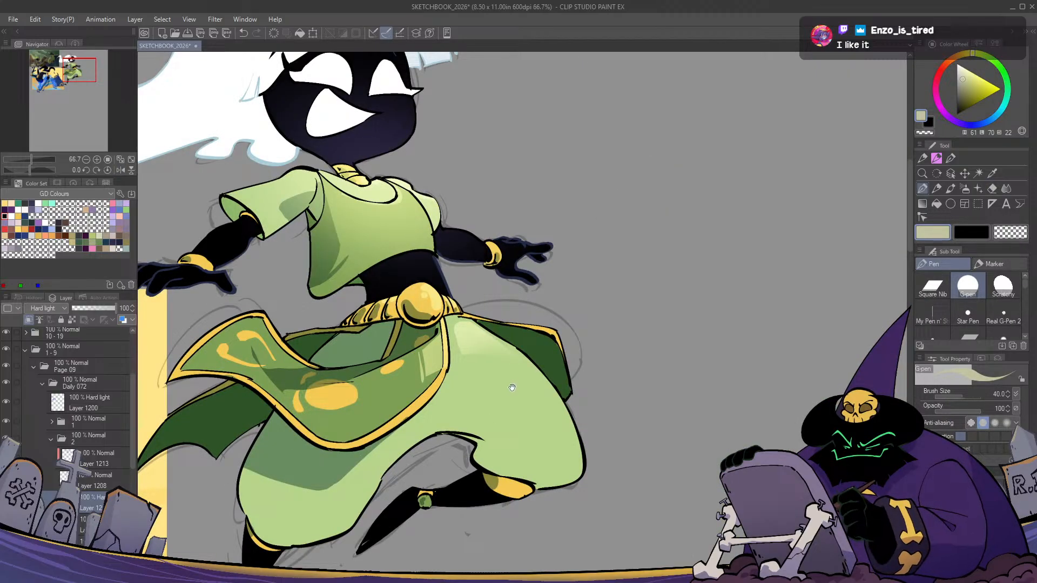
{"action": "left_click_drag", "start_coordinate": [537, 356], "coordinate": [522, 365]}
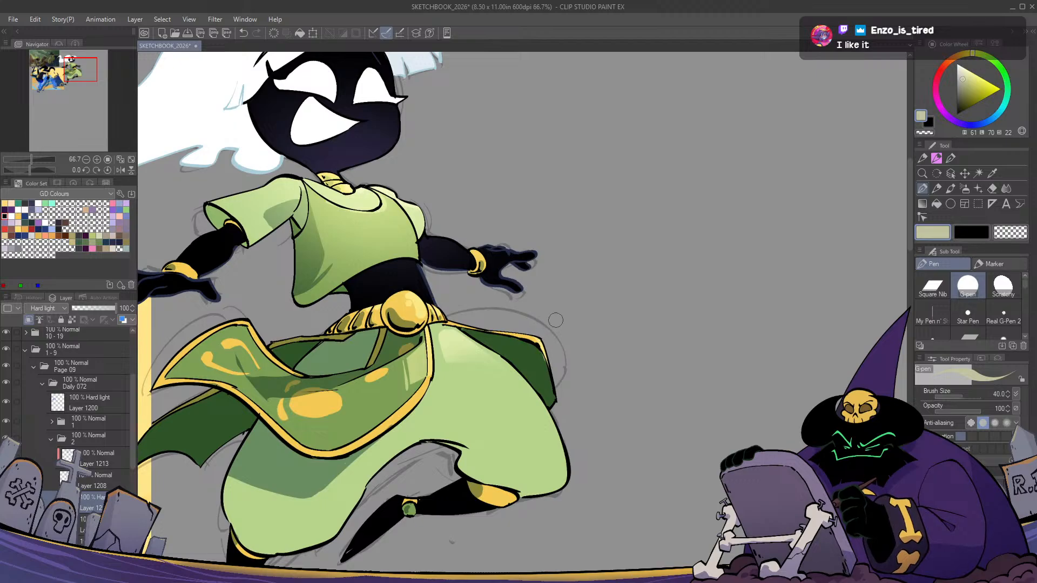
{"action": "key", "text": "h"}
{"action": "key", "text": "h"}
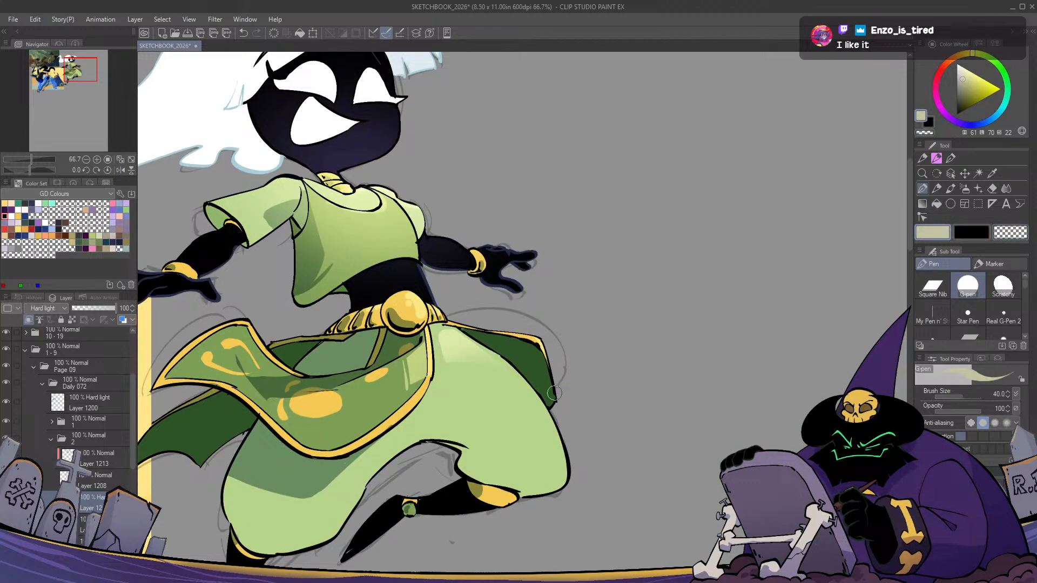
Darken the highlight colour to a muted yellow for the dark skin, checking the figure mirrored
{"action": "left_click_drag", "start_coordinate": [554, 392], "coordinate": [590, 505]}
{"action": "key", "text": "h"}
{"action": "key", "text": "h"}
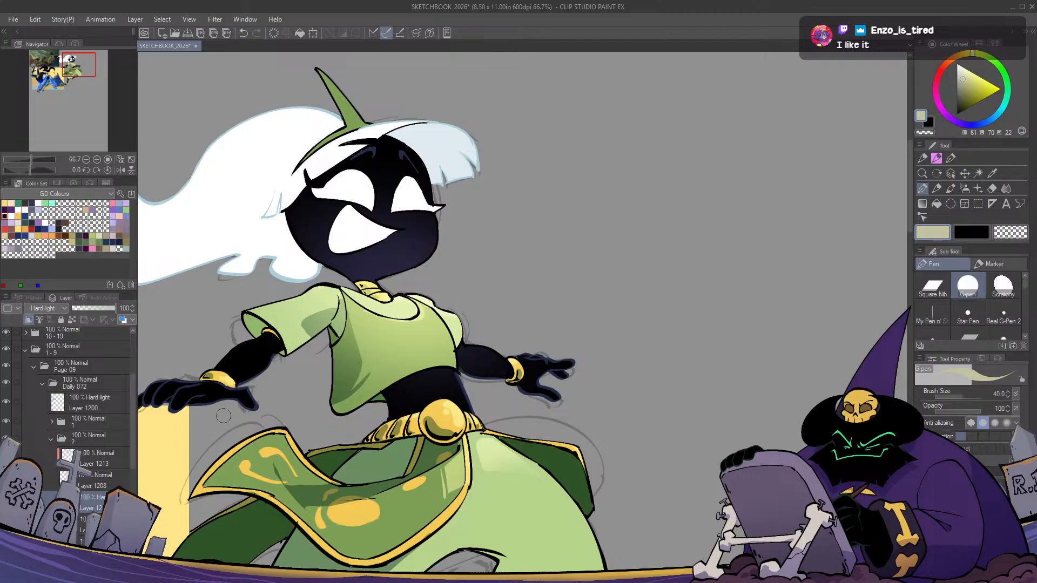
{"action": "key", "text": "h"}
{"action": "key", "text": "h"}
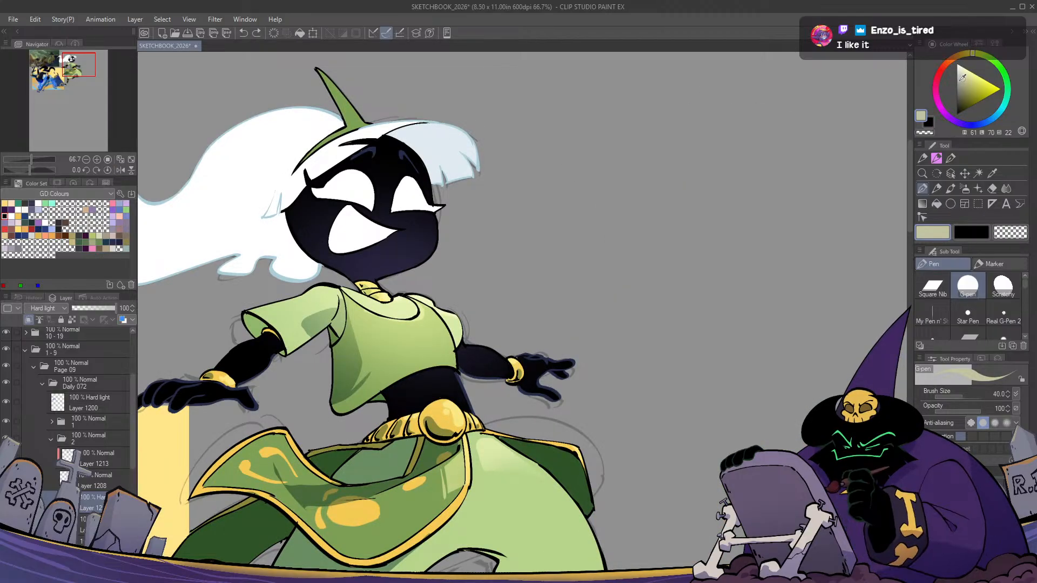
{"action": "left_click_drag", "start_coordinate": [963, 80], "coordinate": [962, 88]}
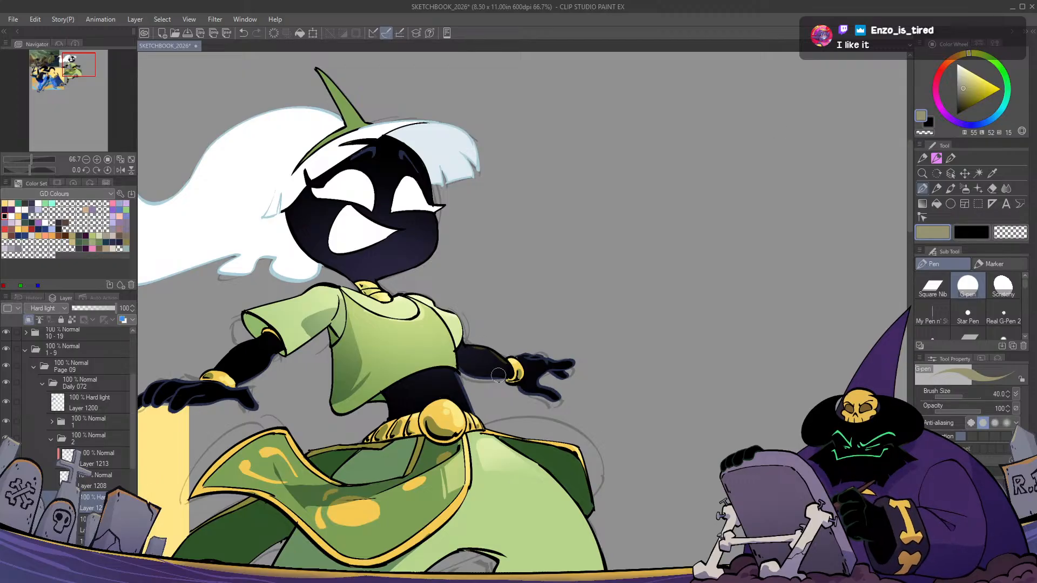
{"action": "key", "text": "h"}
{"action": "key", "text": "h"}
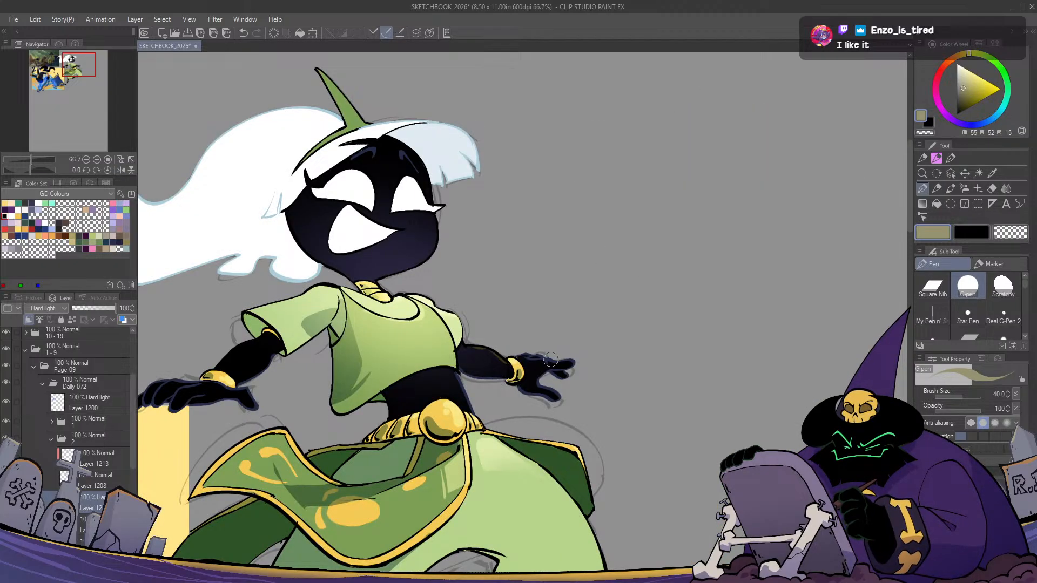
{"action": "key", "text": "h"}
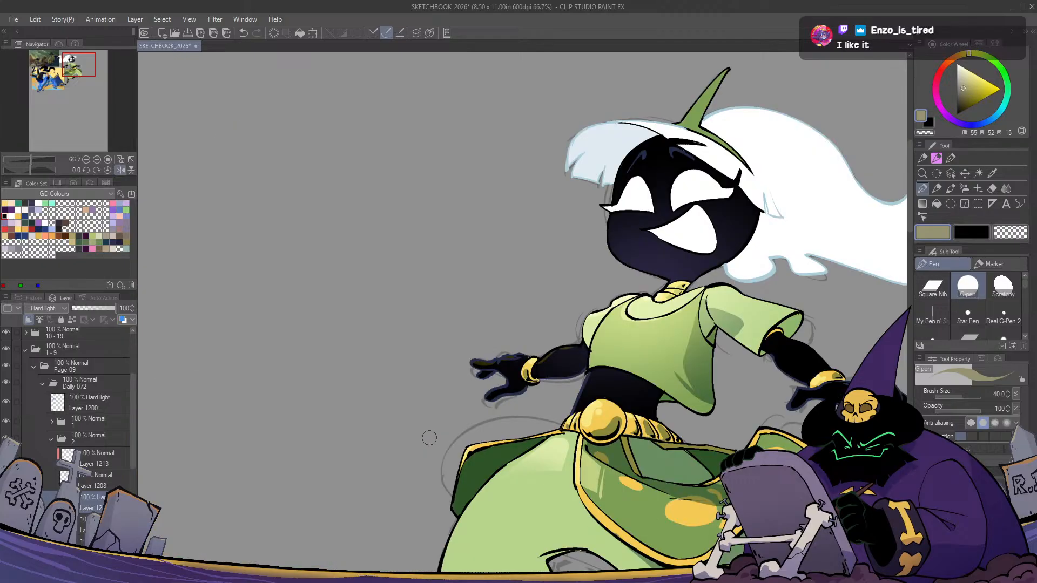
{"action": "key", "text": "h"}
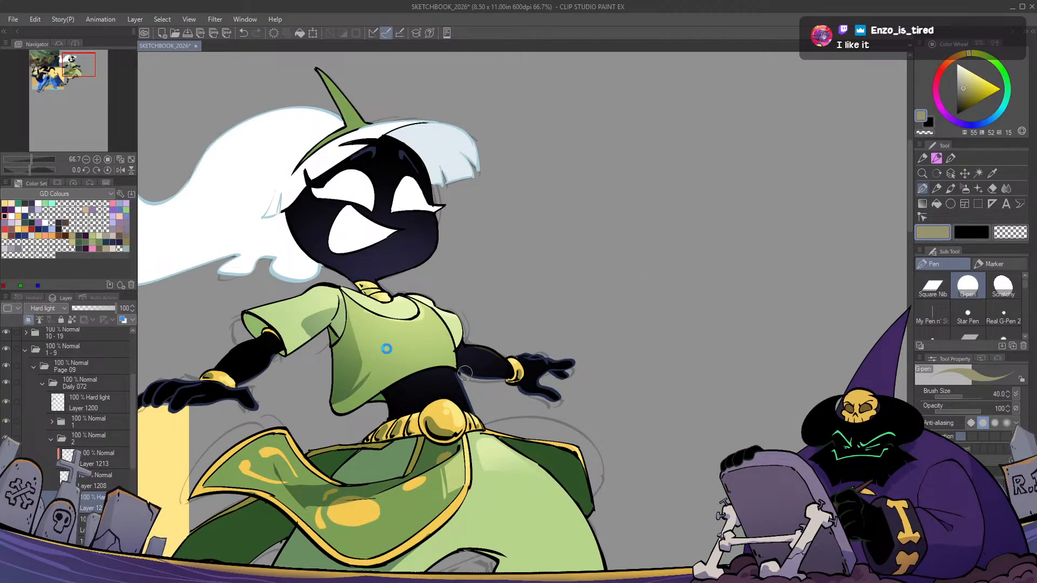
Examine the shading of the whole figure from horn to feet, both normal and mirrored
{"action": "mouse_move", "coordinate": [314, 372]}
{"action": "left_mouse_down"}
{"action": "mouse_move", "coordinate": [454, 376]}
{"action": "mouse_move", "coordinate": [401, 376]}
{"action": "mouse_move", "coordinate": [385, 389]}
{"action": "mouse_move", "coordinate": [411, 368]}
{"action": "mouse_move", "coordinate": [389, 390]}
{"action": "mouse_move", "coordinate": [667, 301]}
{"action": "mouse_move", "coordinate": [751, 290]}
{"action": "mouse_move", "coordinate": [642, 281]}
{"action": "mouse_move", "coordinate": [566, 306]}
{"action": "left_mouse_up"}
{"action": "key", "text": "h"}
{"action": "key", "text": "h"}
{"action": "scroll", "coordinate": [669, 299], "scroll_direction": "down", "scroll_amount": 2}
{"action": "key", "text": "h"}
{"action": "key", "text": "h"}
{"action": "scroll", "coordinate": [752, 289], "scroll_direction": "down", "scroll_amount": 1}
{"action": "scroll", "coordinate": [562, 310], "scroll_direction": "up", "scroll_amount": 2}
{"action": "key", "text": "h"}
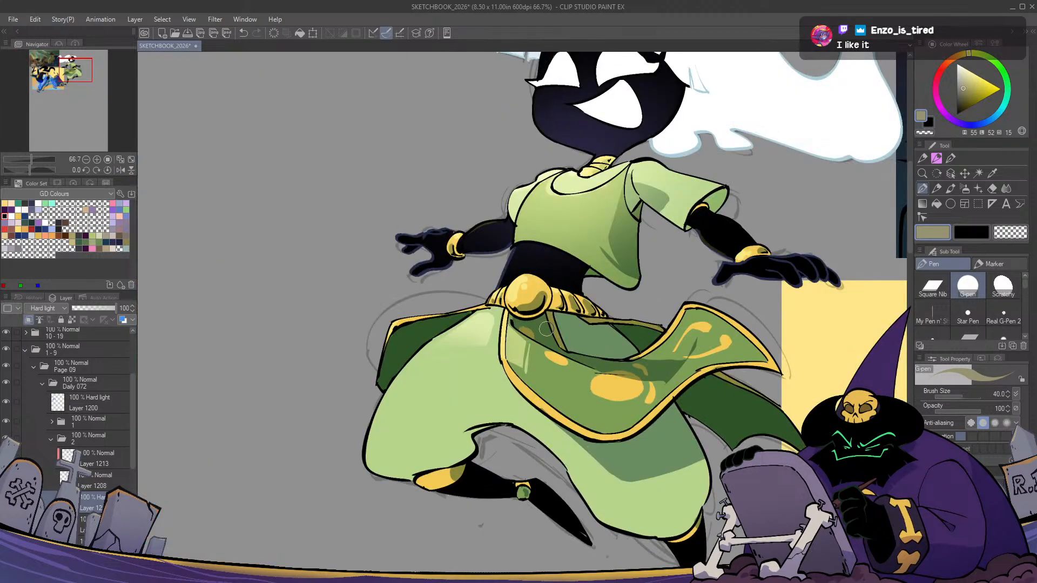
{"action": "key", "text": "h"}
{"action": "left_click_drag", "start_coordinate": [553, 368], "coordinate": [555, 420]}
{"action": "key", "text": "h"}
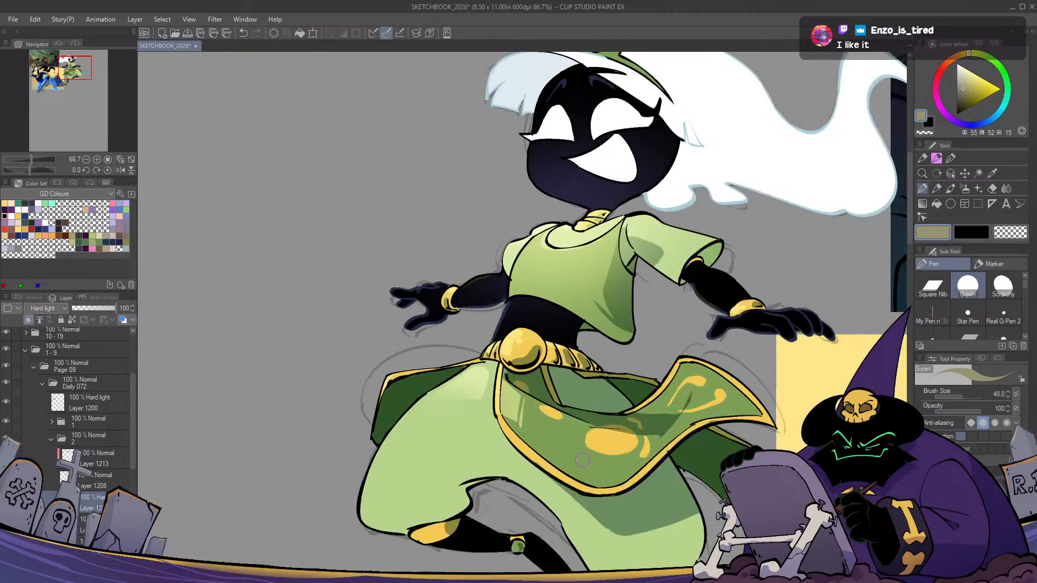
{"action": "key", "text": "h"}
{"action": "left_click_drag", "start_coordinate": [542, 325], "coordinate": [507, 415]}
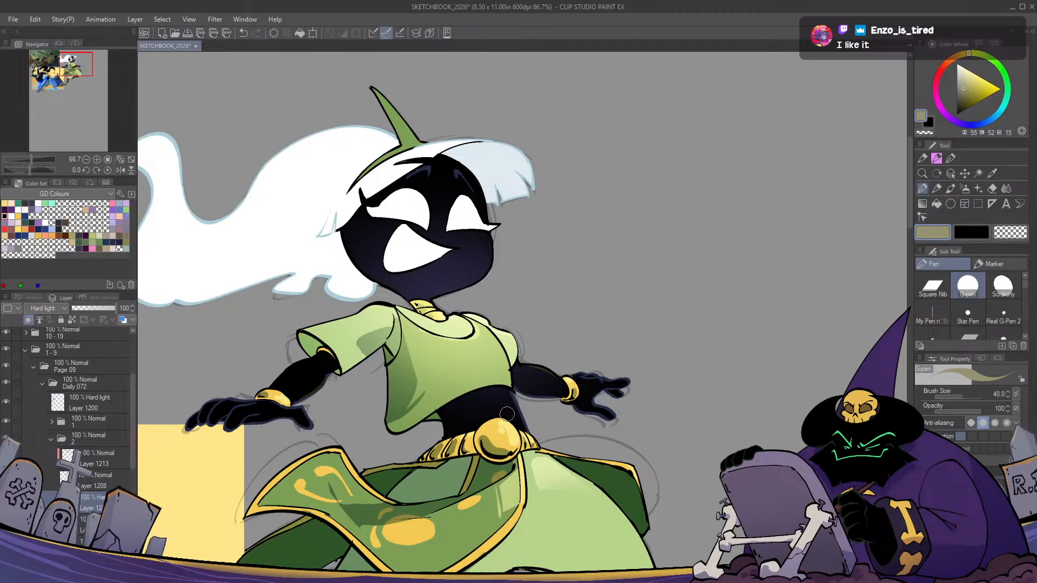
Paint a thin muted yellow highlight along the lower edge of the character's jaw
{"action": "key", "text": "h"}
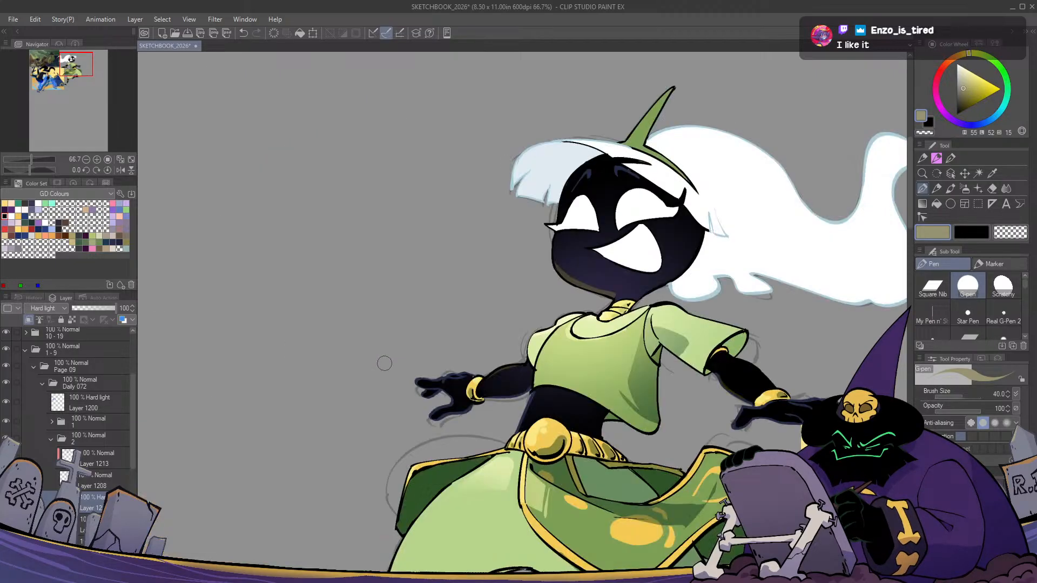
{"action": "key", "text": "h"}
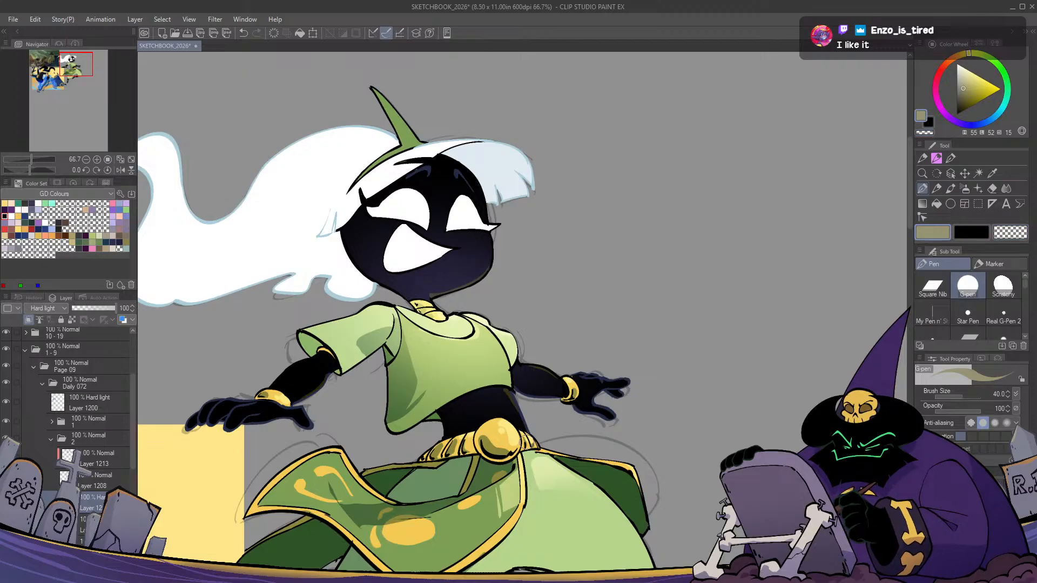
{"action": "key", "text": "h"}
{"action": "key", "text": "h"}
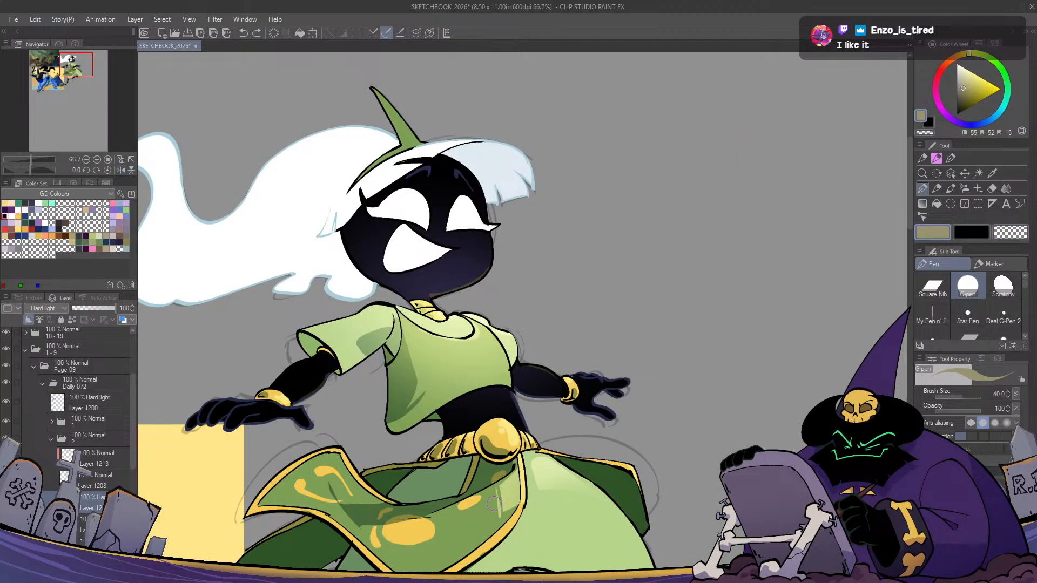
{"action": "key", "text": "h"}
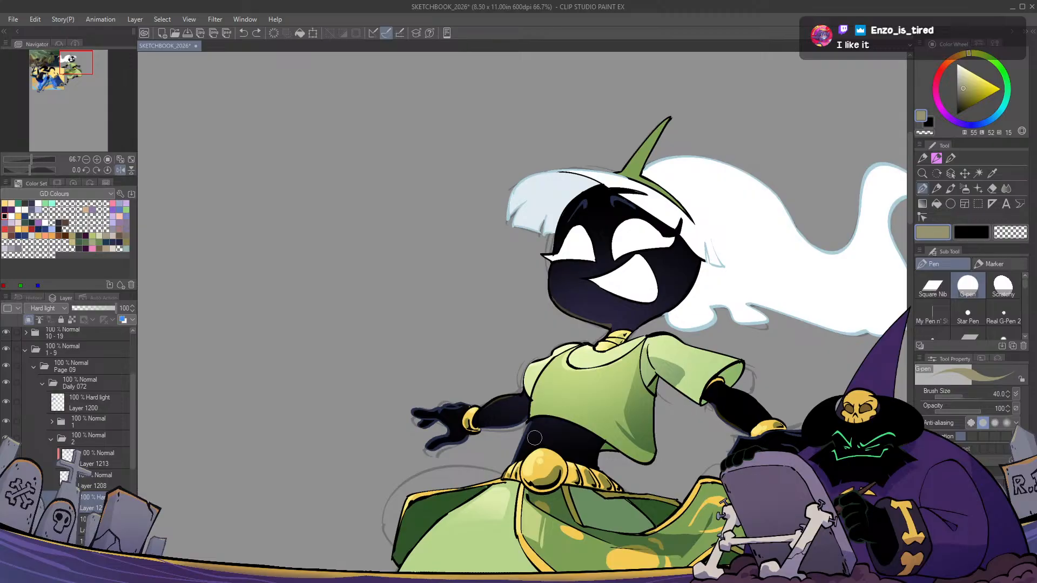
{"action": "key", "text": "h"}
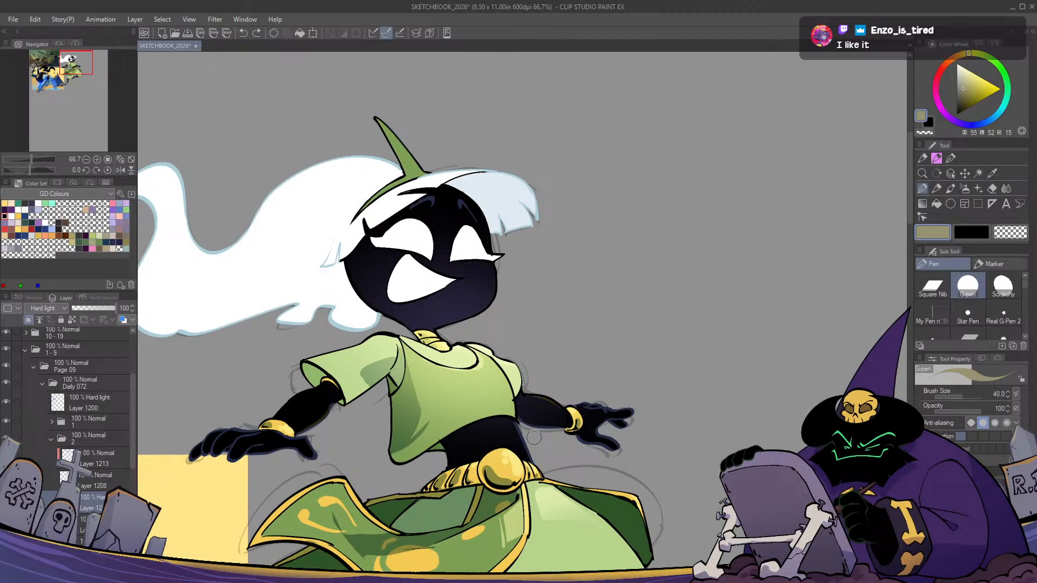
{"action": "left_click_drag", "start_coordinate": [533, 438], "coordinate": [522, 476]}
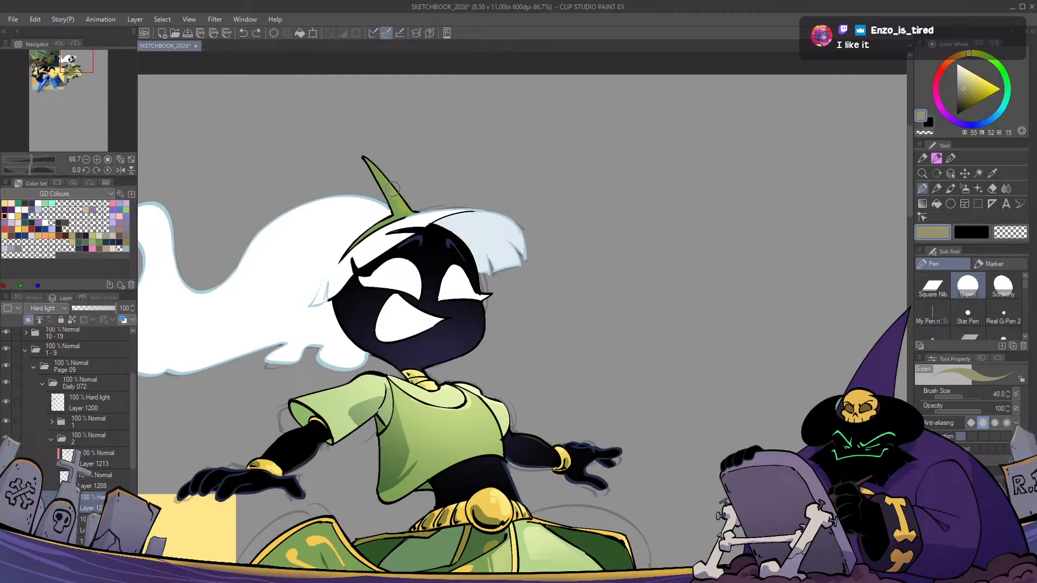
Erase the muted yellow highlight on the horn with transparent colour and repaint it in white along the horn's front edge
{"action": "key", "text": "c"}
{"action": "left_click_drag", "start_coordinate": [367, 166], "coordinate": [400, 211]}
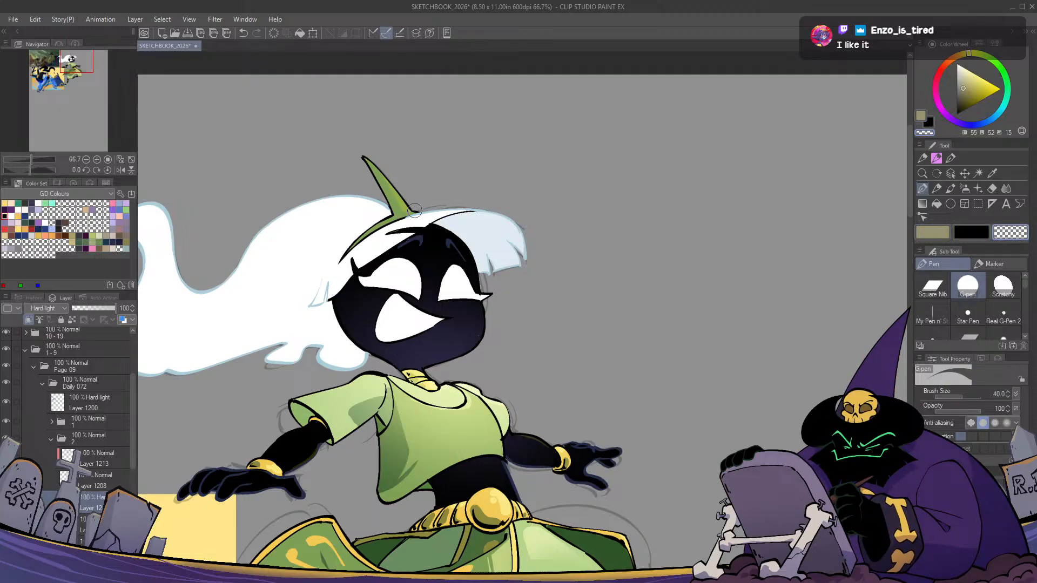
{"action": "left_click", "coordinate": [957, 63]}
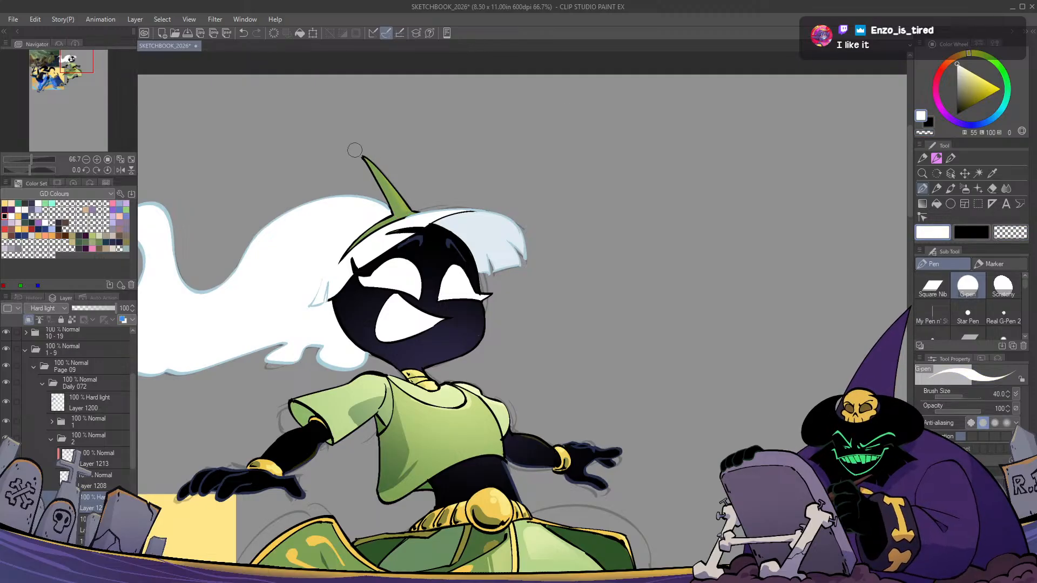
{"action": "left_click_drag", "start_coordinate": [367, 161], "coordinate": [409, 212]}
{"action": "key", "text": "ctrl+z"}
{"action": "left_click_drag", "start_coordinate": [372, 165], "coordinate": [409, 213]}
{"action": "key", "text": "h"}
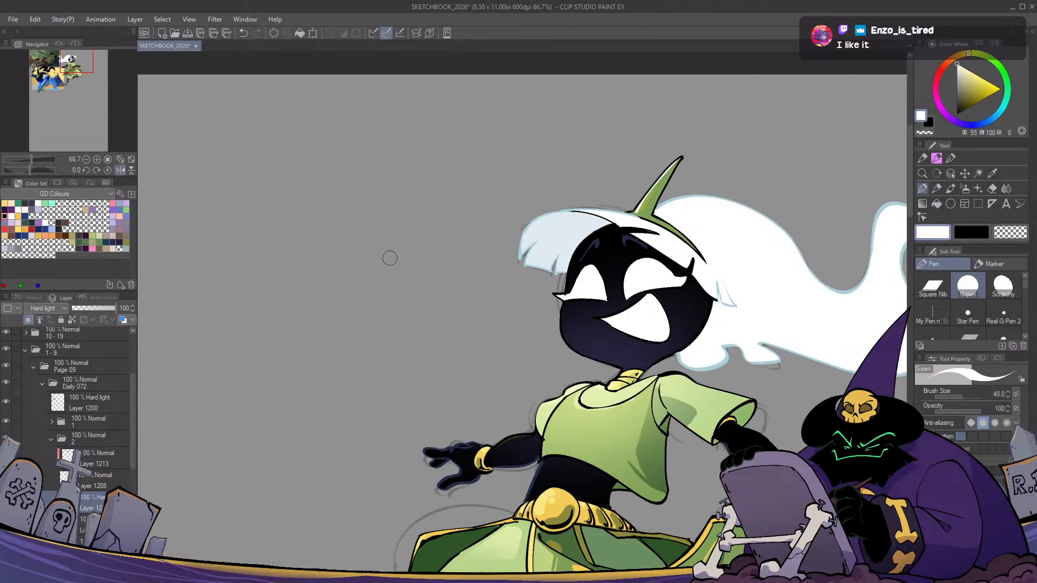
{"action": "key", "text": "h"}
{"action": "key", "text": "h"}
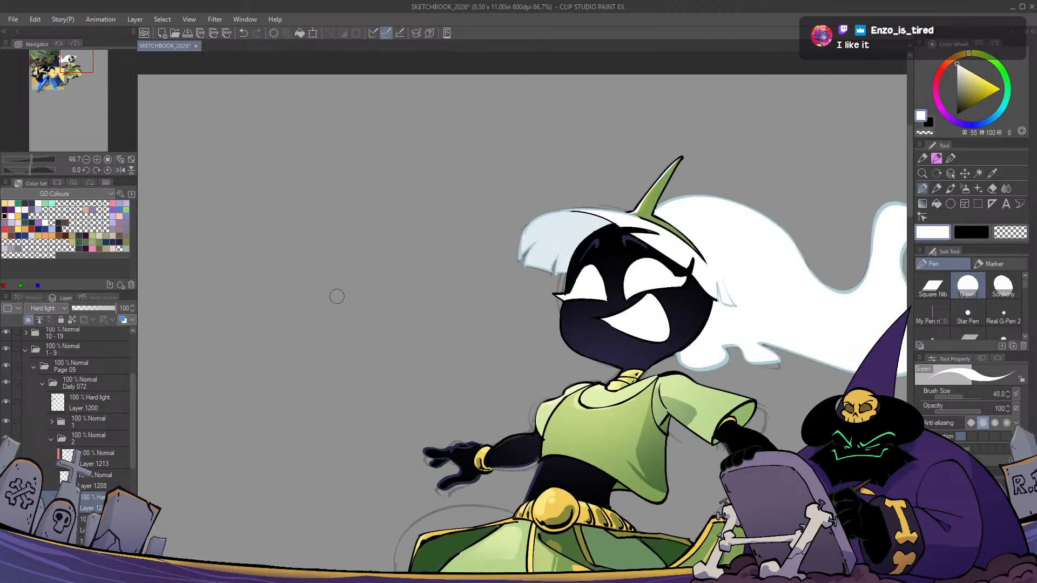
{"action": "key", "text": "h"}
{"action": "key", "text": "c"}
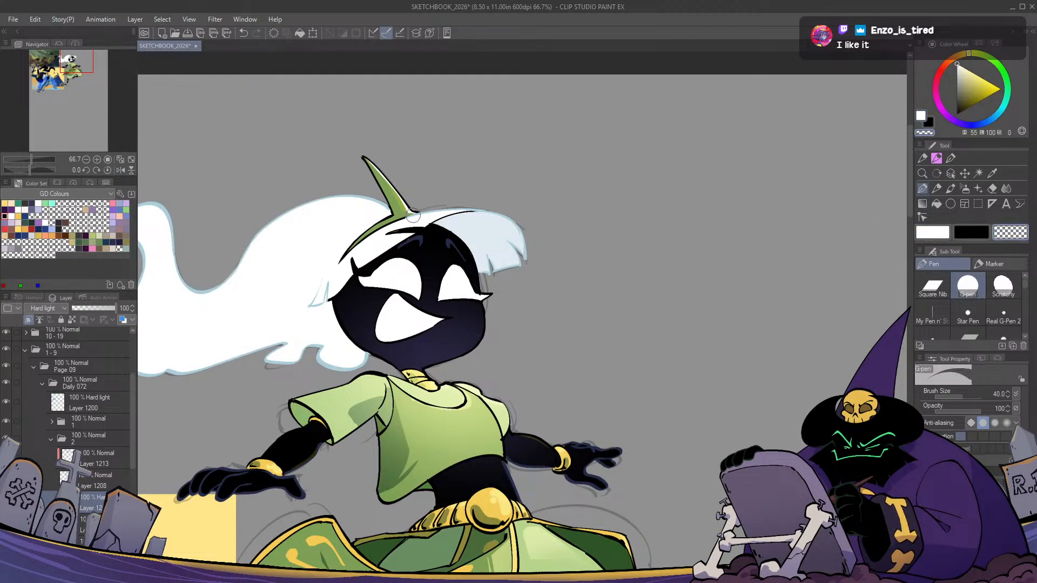
{"action": "key", "text": "h"}
{"action": "key", "text": "h"}
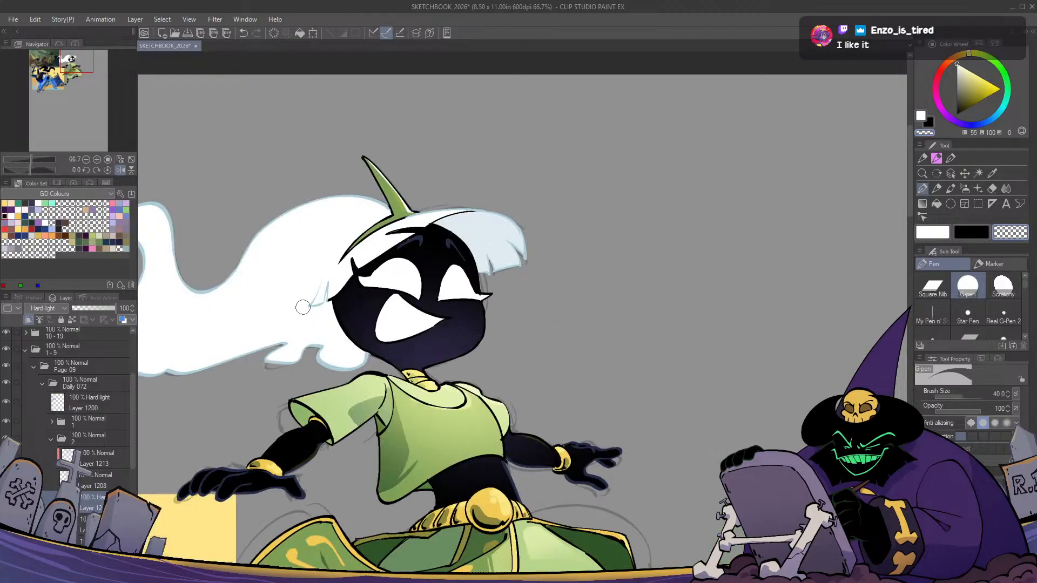
Try teal and muted green as the secondary drawing colour
{"action": "left_click", "coordinate": [940, 71]}
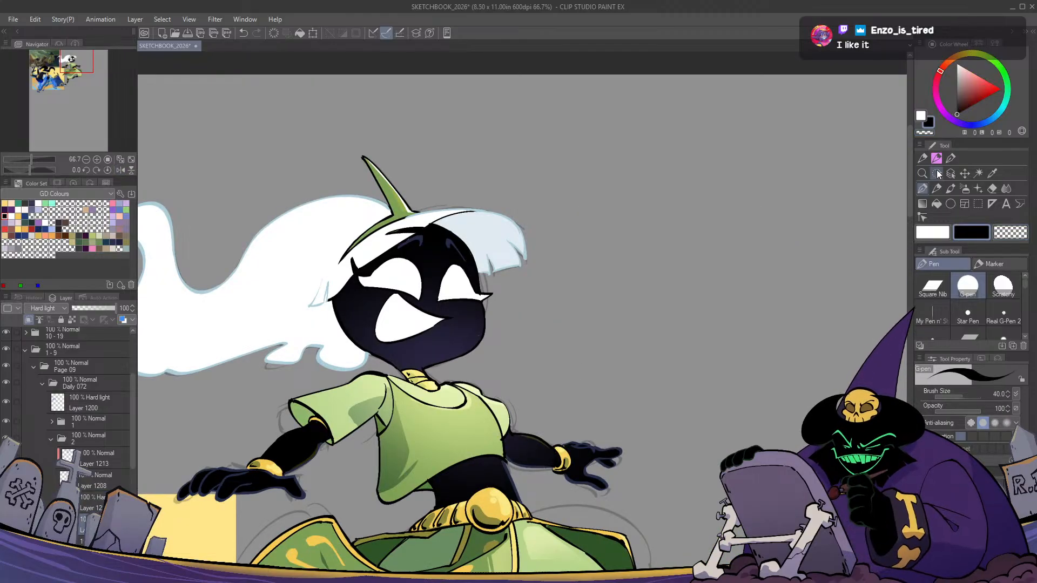
{"action": "left_click", "coordinate": [964, 85]}
{"action": "left_click", "coordinate": [1004, 101]}
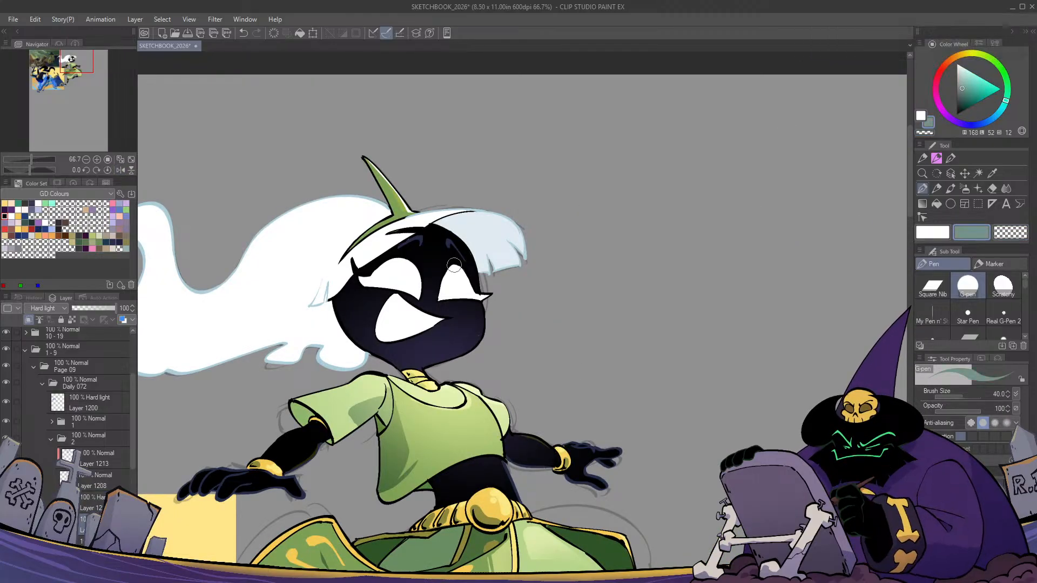
{"action": "left_click", "coordinate": [962, 96]}
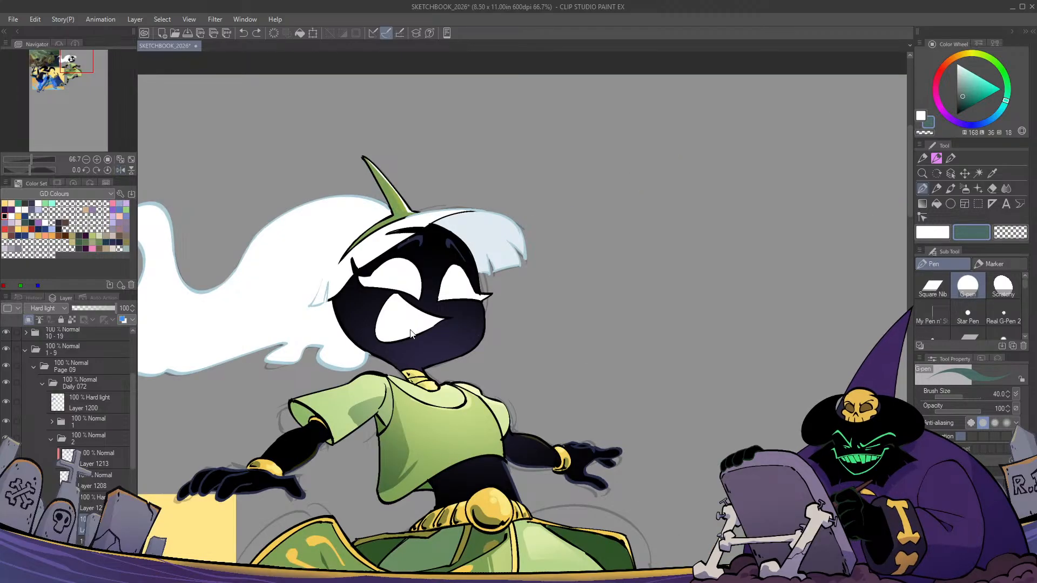
{"action": "left_click", "coordinate": [961, 95]}
{"action": "left_click", "coordinate": [1004, 74]}
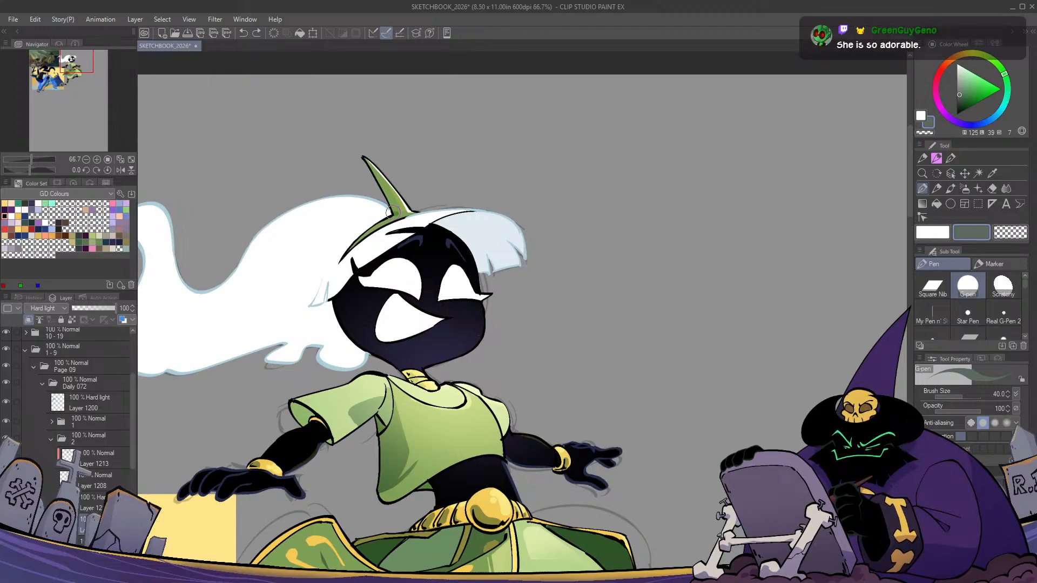
Collapse the character's layer folder 2 and try to shift the whole figure with the Move layer tool
{"action": "key", "text": "h"}
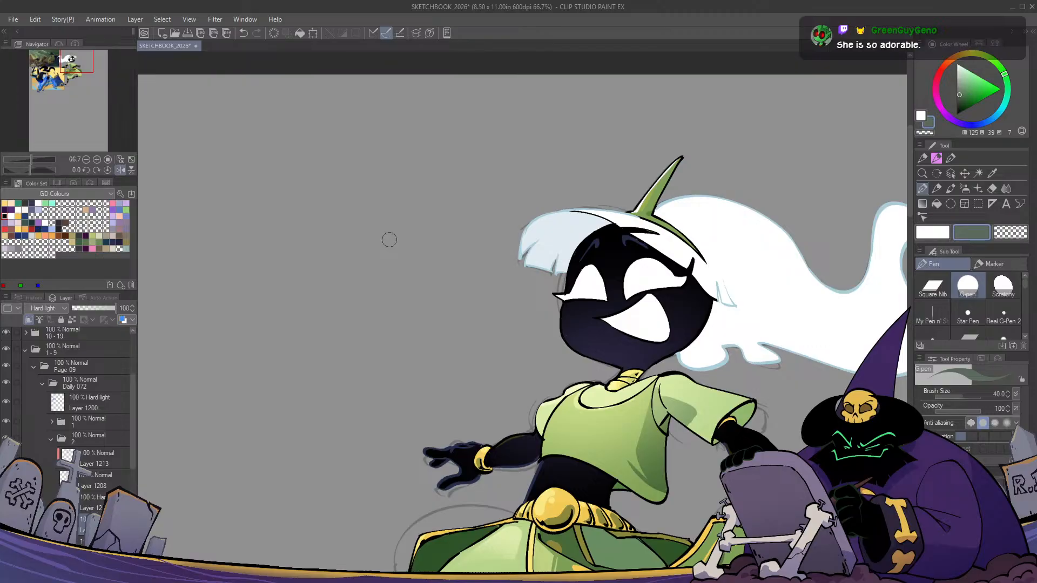
{"action": "key", "text": "h"}
{"action": "scroll", "coordinate": [389, 240], "scroll_direction": "down", "scroll_amount": 2}
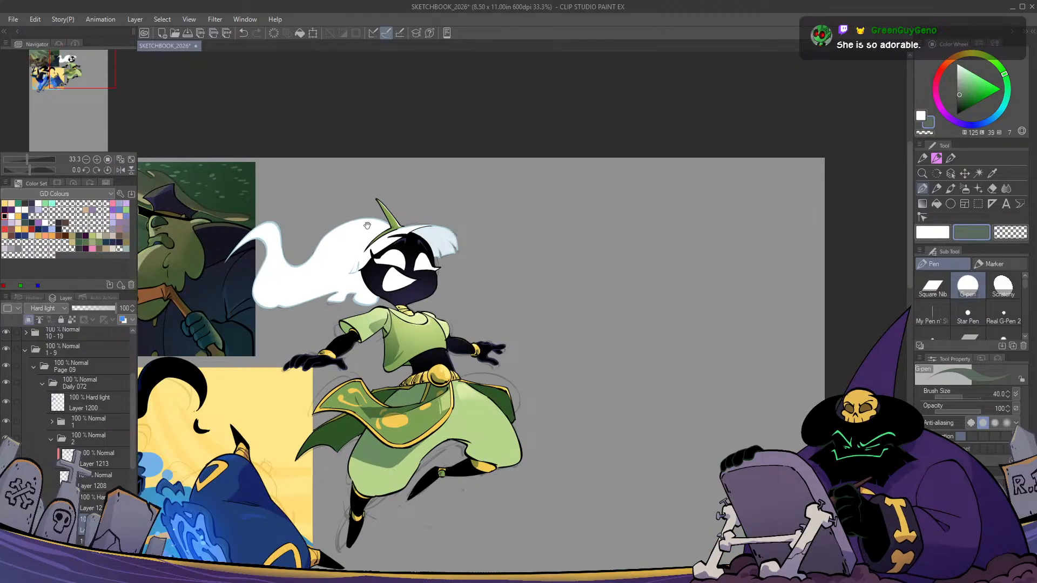
{"action": "left_click_drag", "start_coordinate": [367, 225], "coordinate": [456, 169]}
{"action": "key", "text": "h"}
{"action": "key", "text": "h"}
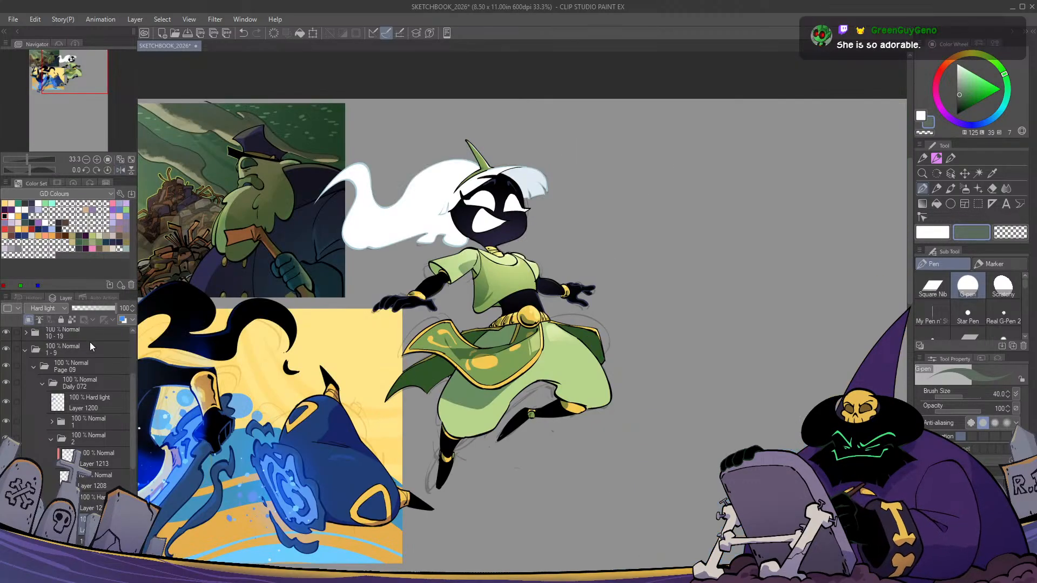
{"action": "left_click", "coordinate": [76, 441]}
{"action": "left_click", "coordinate": [52, 438]}
{"action": "key", "text": "v"}
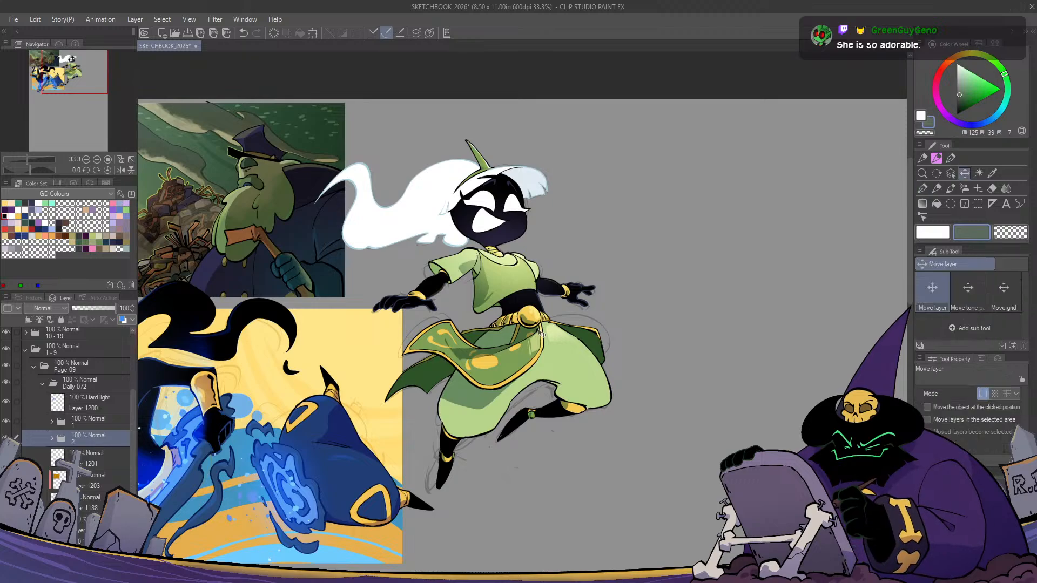
{"action": "left_click_drag", "start_coordinate": [539, 330], "coordinate": [519, 313]}
{"action": "key", "text": "ctrl+z"}
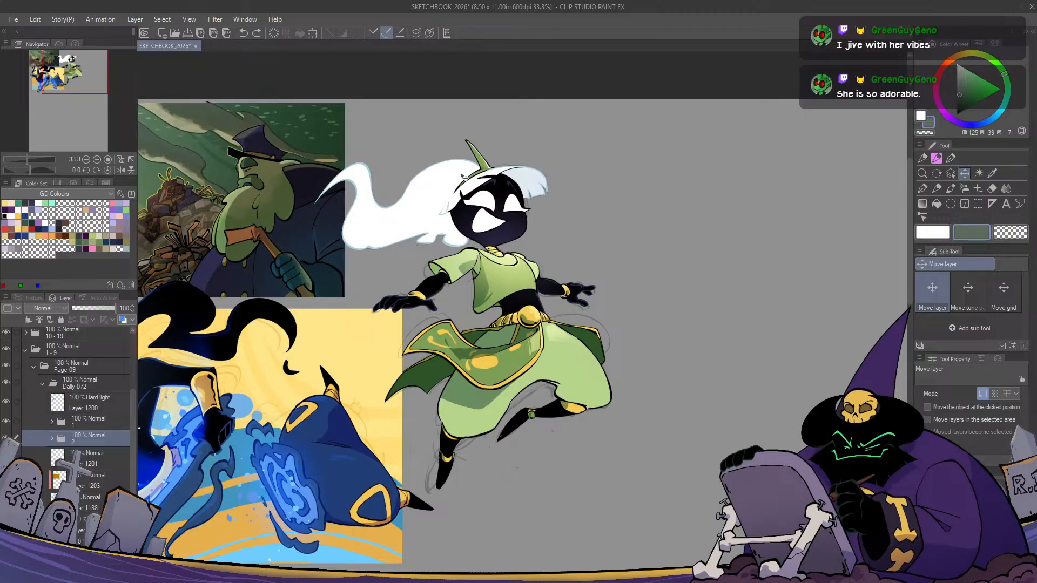
Add white text reading ALABASTER in the GoodGirl Regular font beside the character's far shoulder
{"action": "left_click_drag", "start_coordinate": [443, 275], "coordinate": [278, 359]}
{"action": "scroll", "coordinate": [570, 265], "scroll_direction": "up", "scroll_amount": 3}
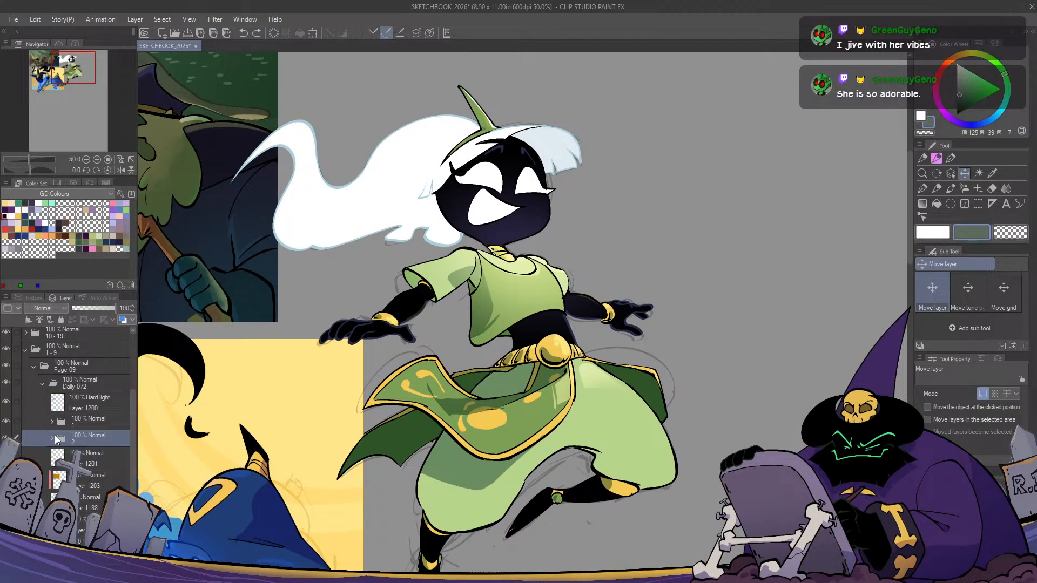
{"action": "key", "text": "t"}
{"action": "left_click", "coordinate": [562, 241]}
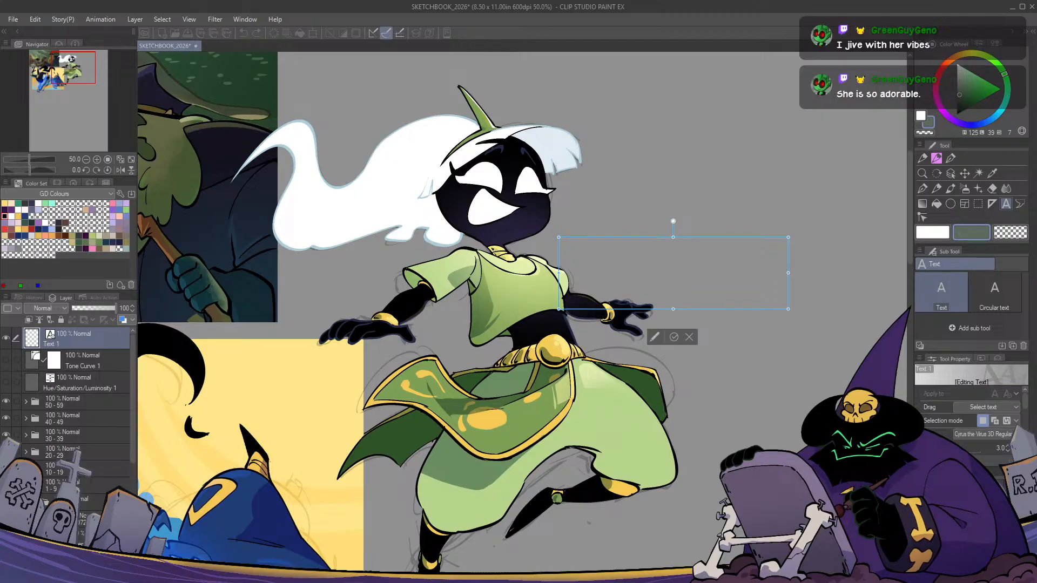
{"action": "left_click", "coordinate": [759, 348]}
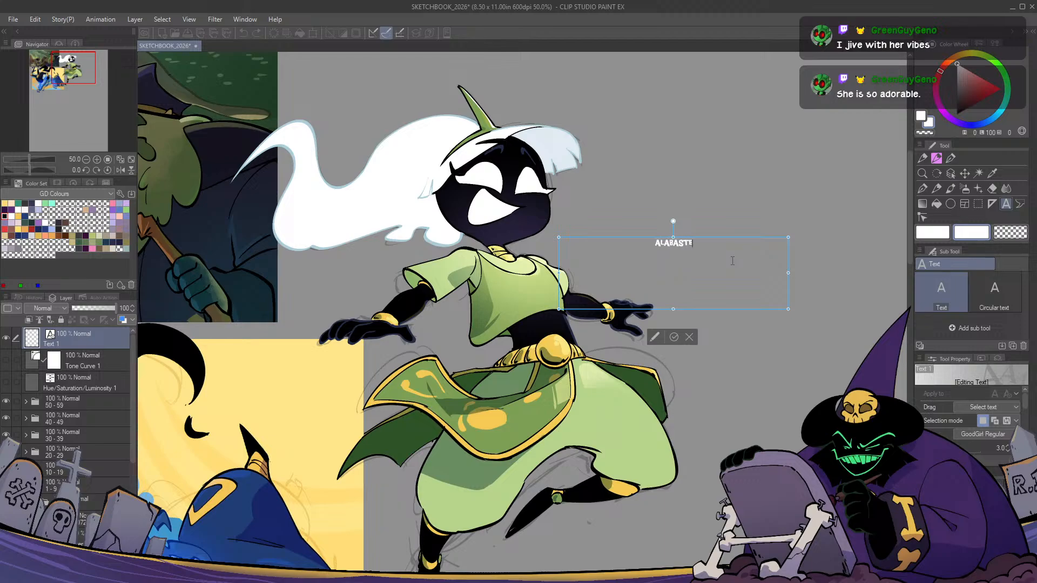
{"action": "type", "text": "R"}
Enlarge the whole ALABASTER text to size 7.0
{"action": "left_click_drag", "start_coordinate": [691, 243], "coordinate": [650, 244]}
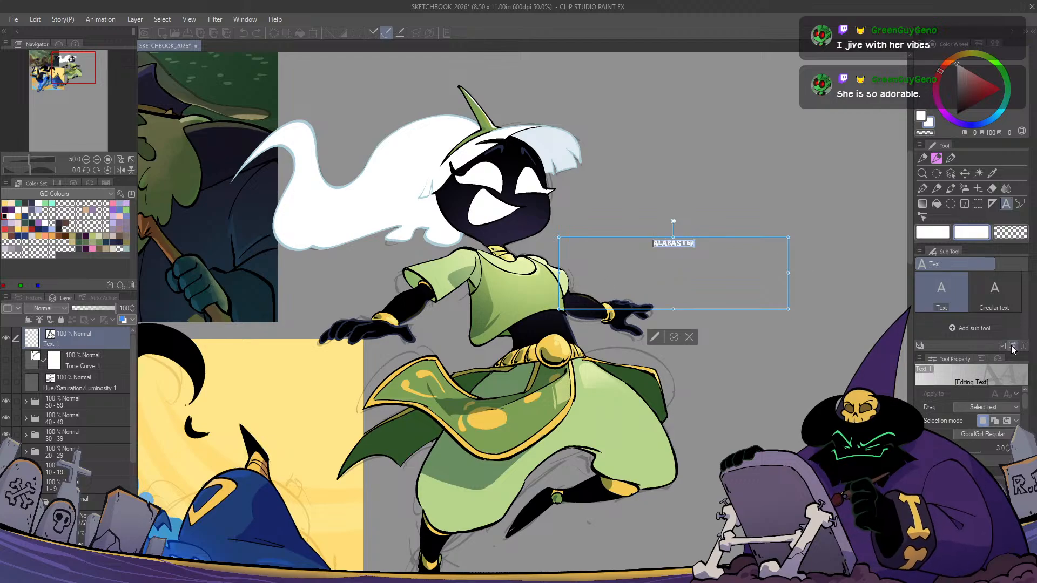
{"action": "left_click", "coordinate": [1008, 447]}
{"action": "left_click", "coordinate": [1009, 448]}
{"action": "left_click", "coordinate": [1009, 447]}
{"action": "left_click", "coordinate": [1009, 447]}
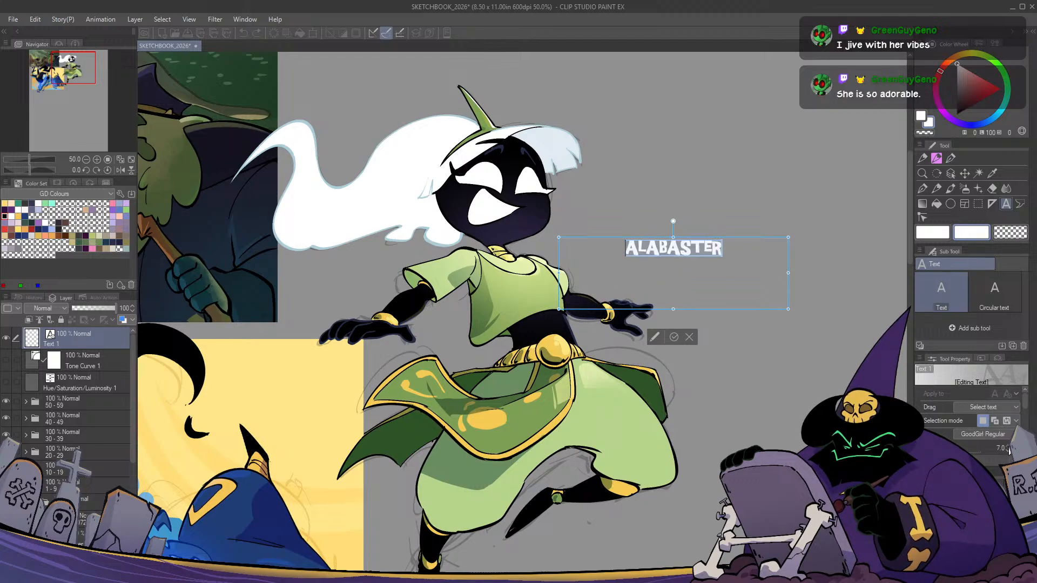
Move the ALABASTER text closer to the character's face and recolour it light yellow-green
{"action": "left_click_drag", "start_coordinate": [746, 239], "coordinate": [660, 235]}
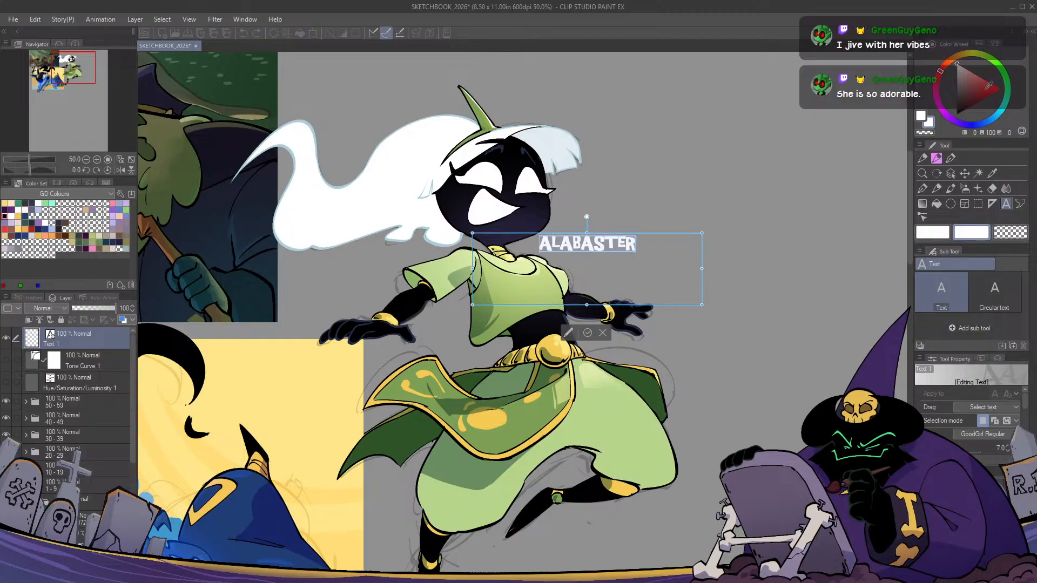
{"action": "left_click", "coordinate": [984, 56]}
{"action": "left_click", "coordinate": [978, 71]}
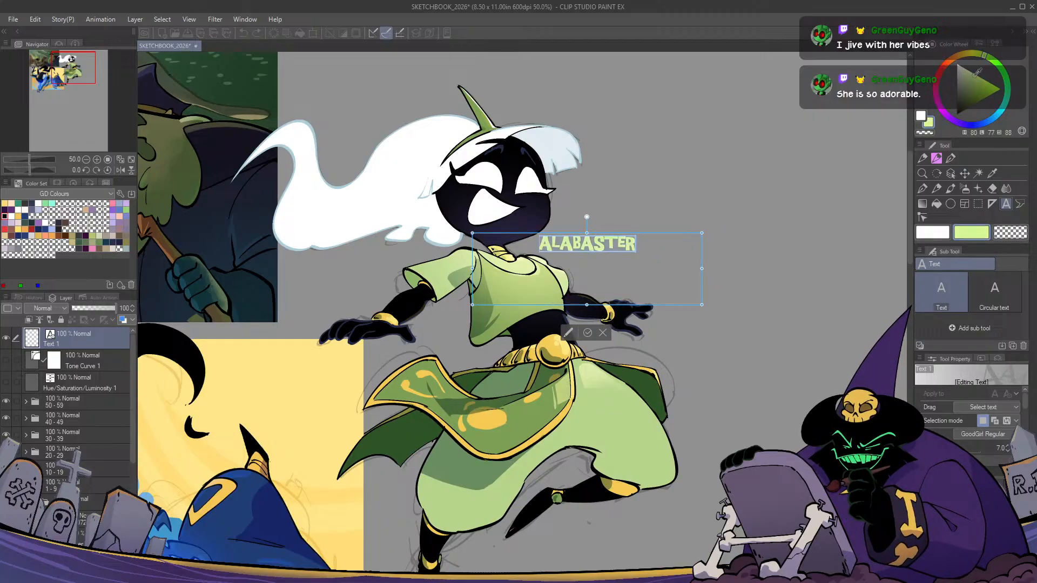
{"action": "left_click_drag", "start_coordinate": [980, 74], "coordinate": [977, 67]}
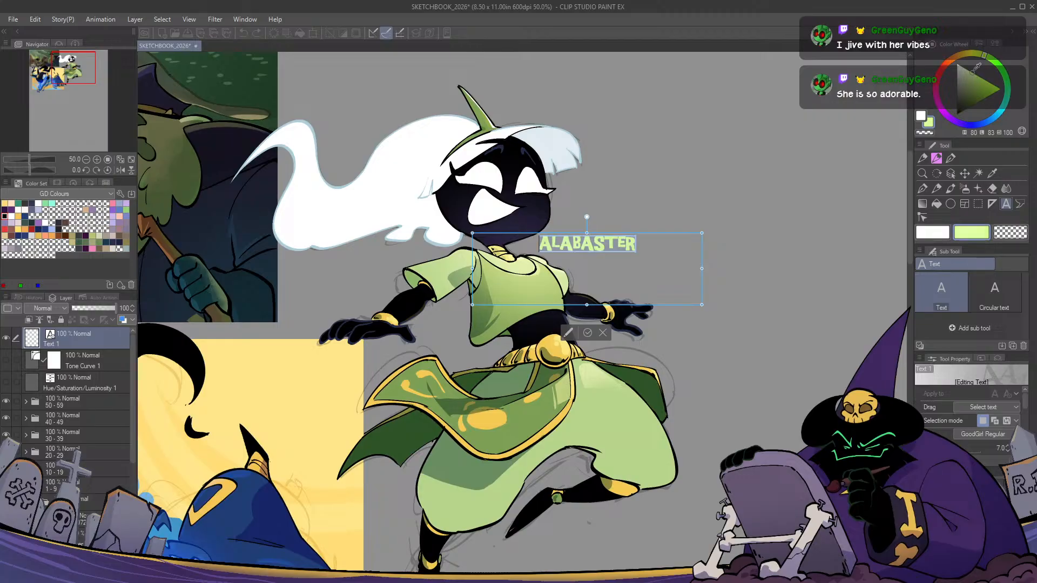
{"action": "type", "text": "H"}
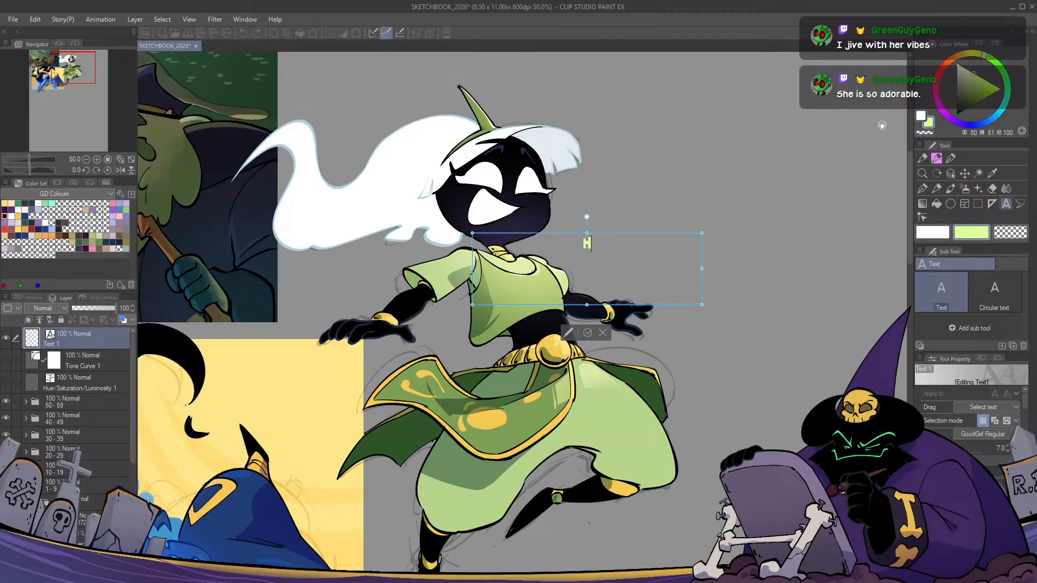
{"action": "key", "text": "ctrl+z"}
{"action": "left_click", "coordinate": [588, 334]}
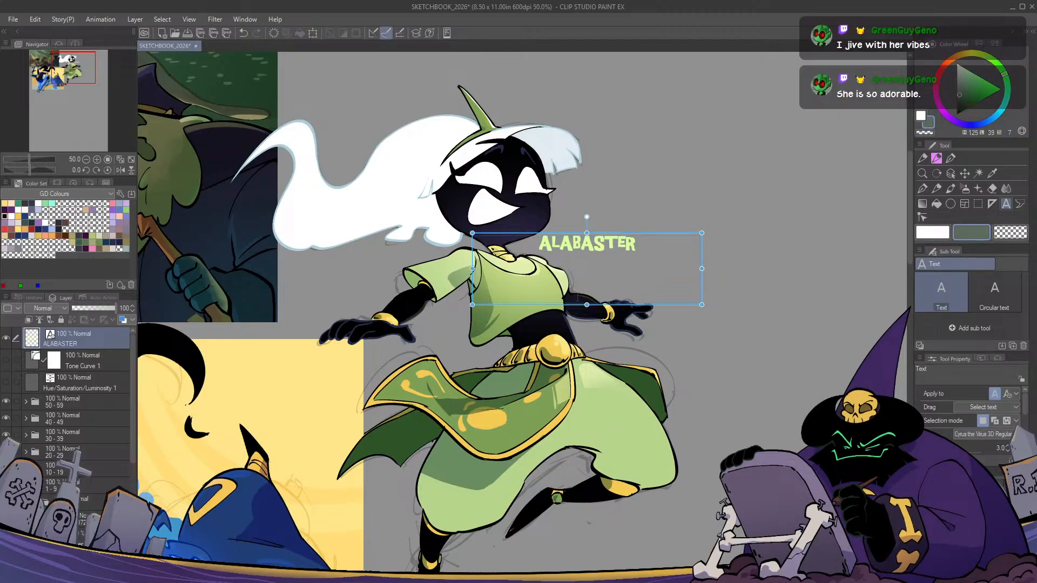
Place the ALABASTER text layer inside the character's folder 2, above Layer 1213
{"action": "scroll", "coordinate": [574, 297], "scroll_direction": "down", "scroll_amount": 2}
{"action": "scroll", "coordinate": [569, 261], "scroll_direction": "up", "scroll_amount": 2}
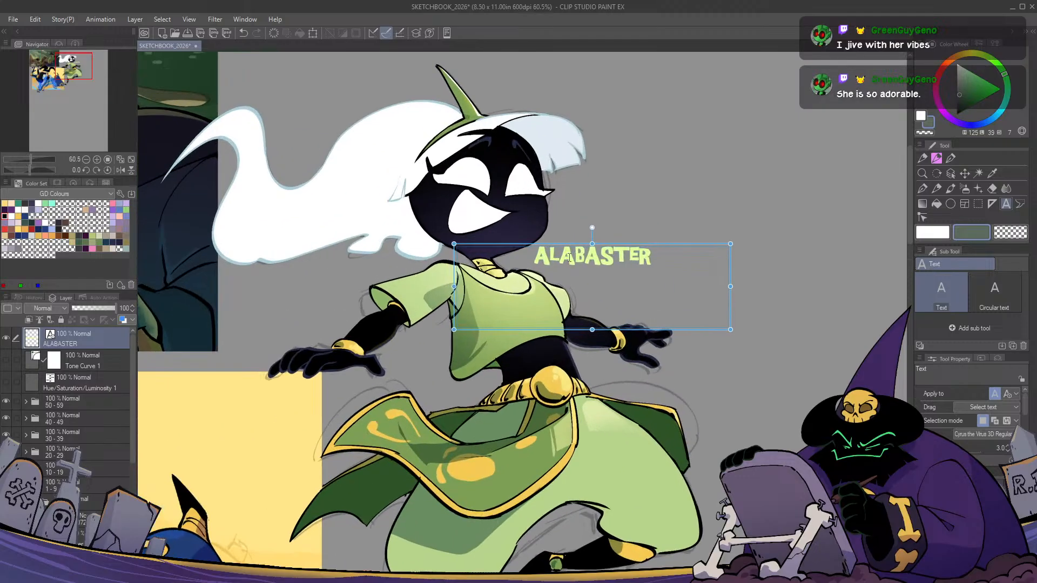
{"action": "scroll", "coordinate": [59, 465], "scroll_direction": "down", "scroll_amount": 4}
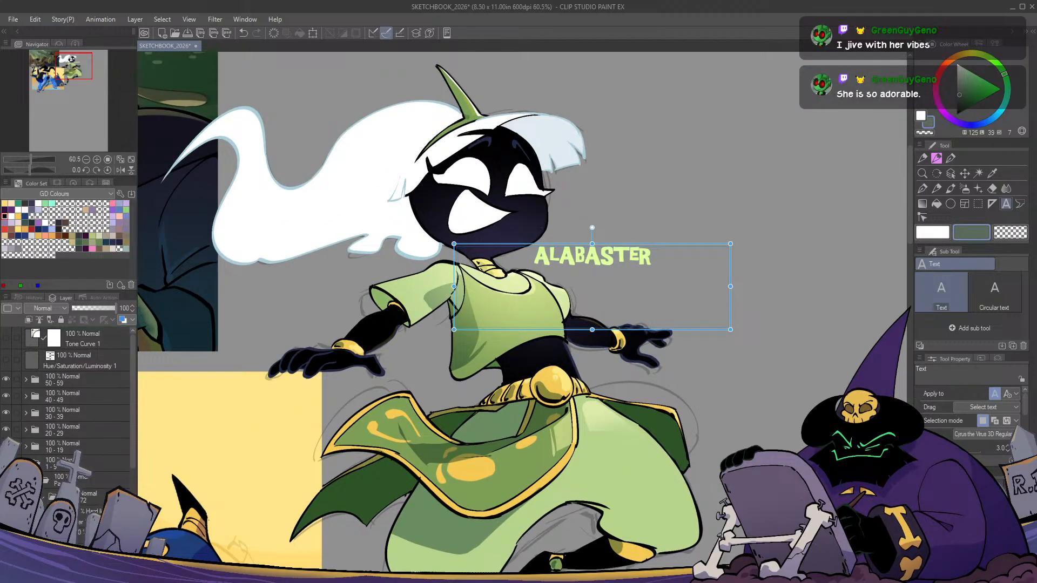
{"action": "left_click", "coordinate": [52, 484]}
{"action": "scroll", "coordinate": [59, 483], "scroll_direction": "down", "scroll_amount": 3}
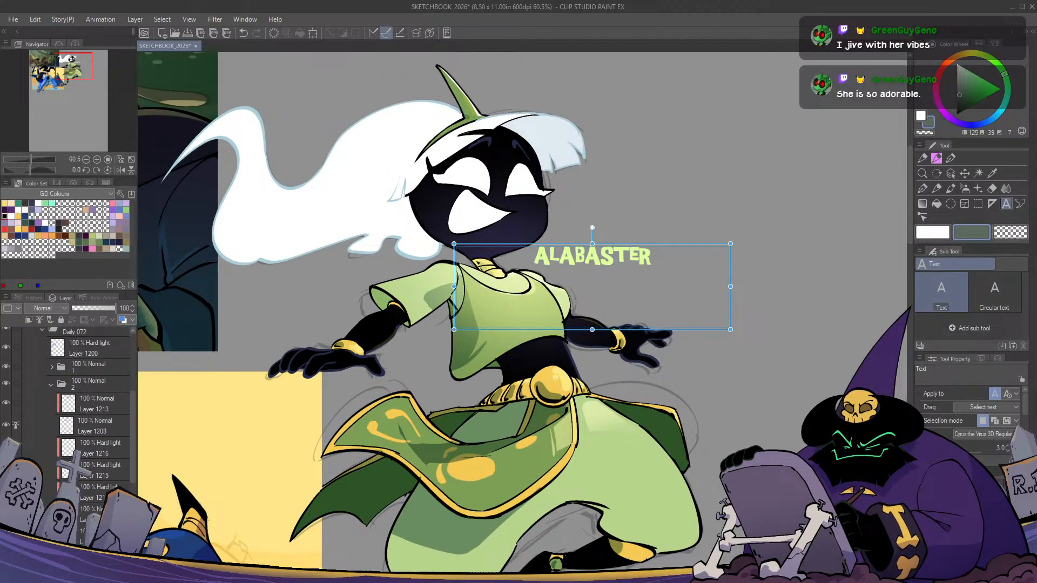
{"action": "left_click_drag", "start_coordinate": [103, 467], "coordinate": [113, 399]}
Nudge the ALABASTER text into position beside the character's chin with Move layer, checking it against the mirrored canvas
{"action": "key", "text": "k"}
{"action": "mouse_move", "coordinate": [617, 247]}
{"action": "left_mouse_down"}
{"action": "mouse_move", "coordinate": [603, 258]}
{"action": "mouse_move", "coordinate": [605, 248]}
{"action": "left_mouse_up"}
{"action": "key", "text": "h"}
{"action": "key", "text": "h"}
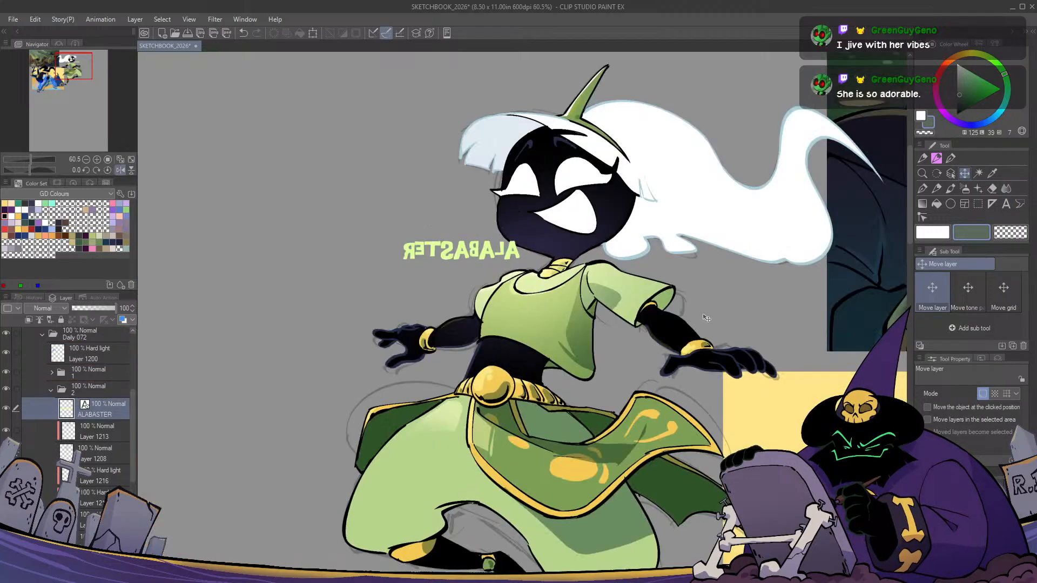
{"action": "left_click_drag", "start_coordinate": [571, 305], "coordinate": [521, 290]}
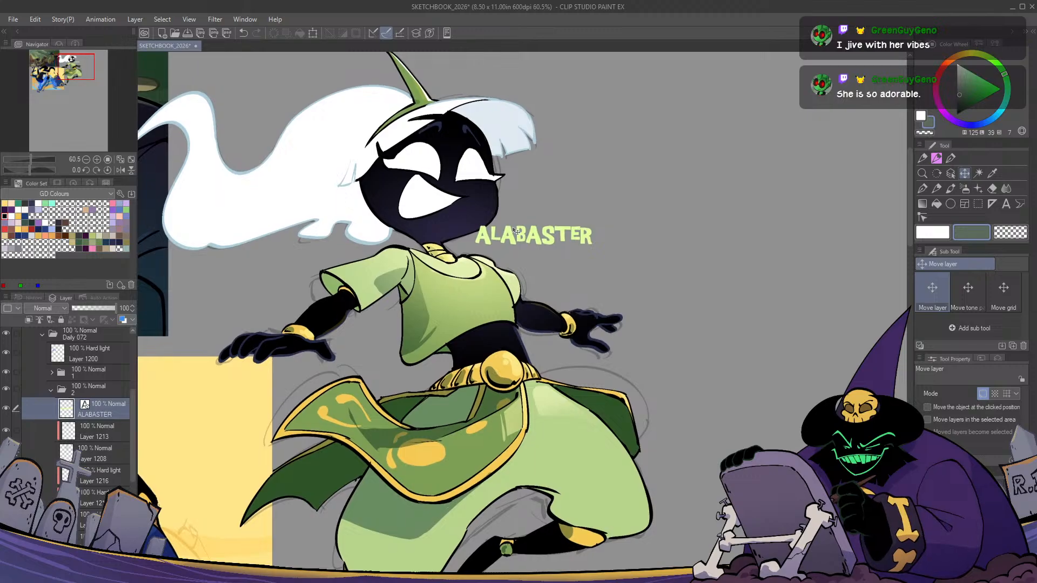
{"action": "left_click_drag", "start_coordinate": [516, 231], "coordinate": [513, 233]}
{"action": "key", "text": "h"}
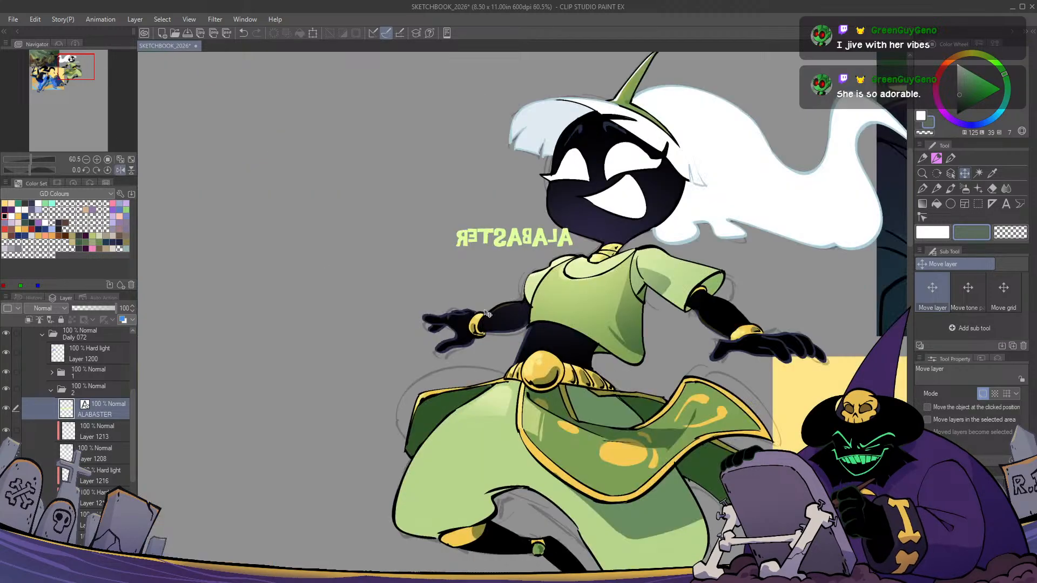
{"action": "key", "text": "h"}
Recolour the entire ALABASTER text white
{"action": "key", "text": "t"}
{"action": "left_click", "coordinate": [593, 236]}
{"action": "left_click_drag", "start_coordinate": [593, 236], "coordinate": [285, 230]}
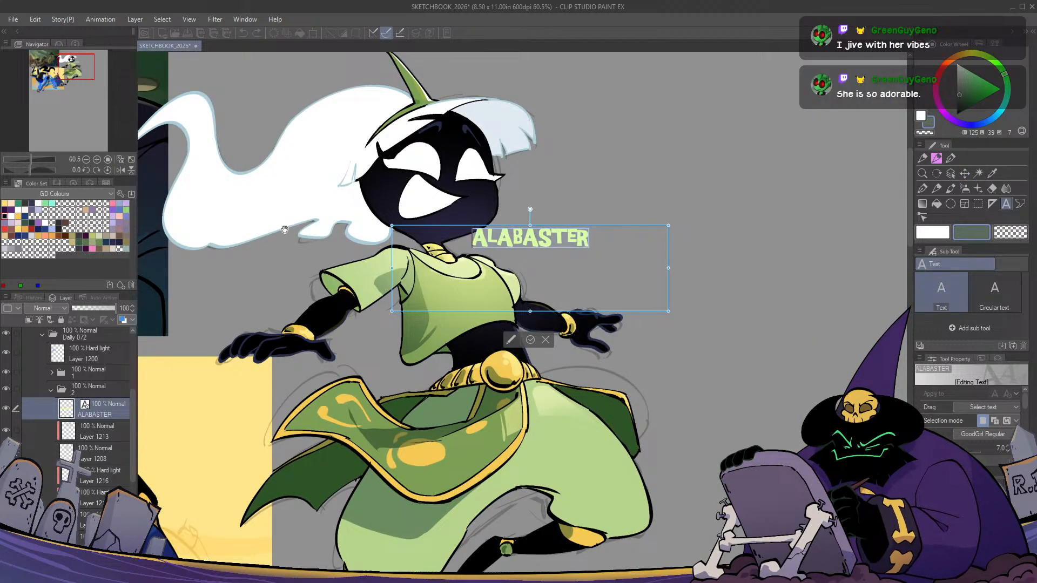
{"action": "left_click_drag", "start_coordinate": [960, 78], "coordinate": [956, 63]}
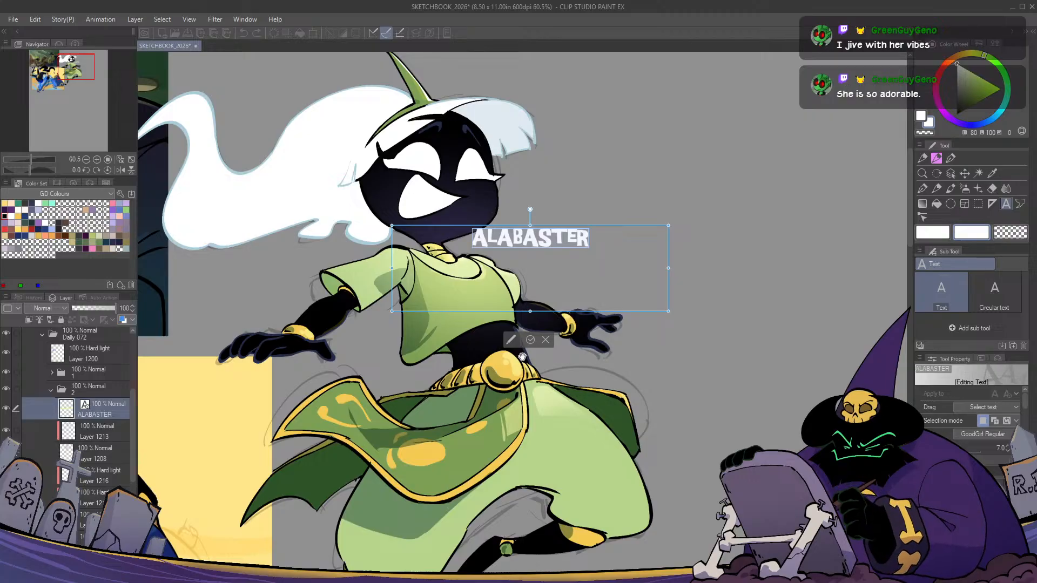
{"action": "left_click", "coordinate": [530, 341]}
{"action": "key", "text": "m"}
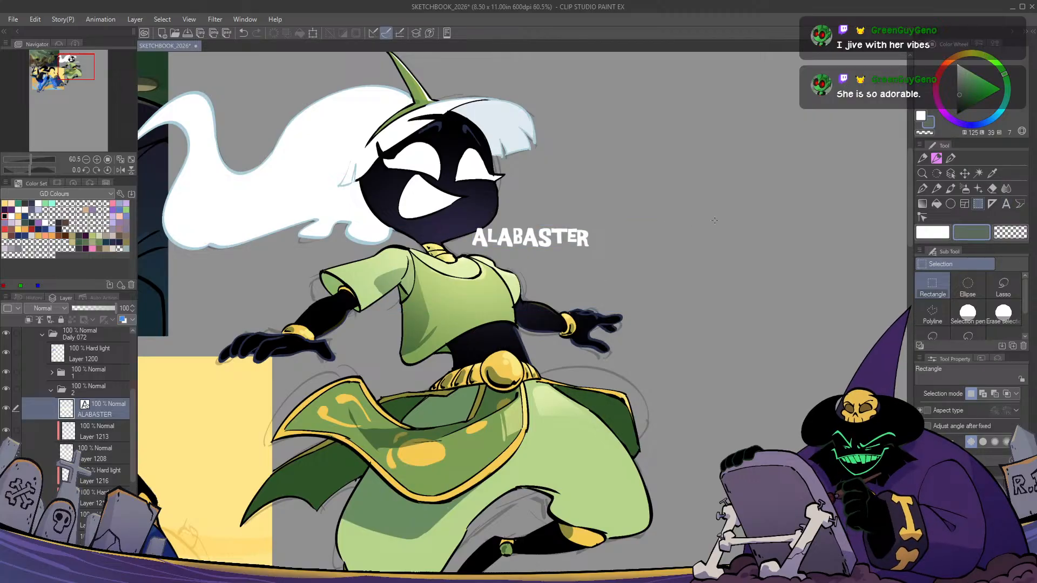
Lower the opacity of the character's rough sketch layer to 24%
{"action": "scroll", "coordinate": [84, 516], "scroll_direction": "down", "scroll_amount": 2}
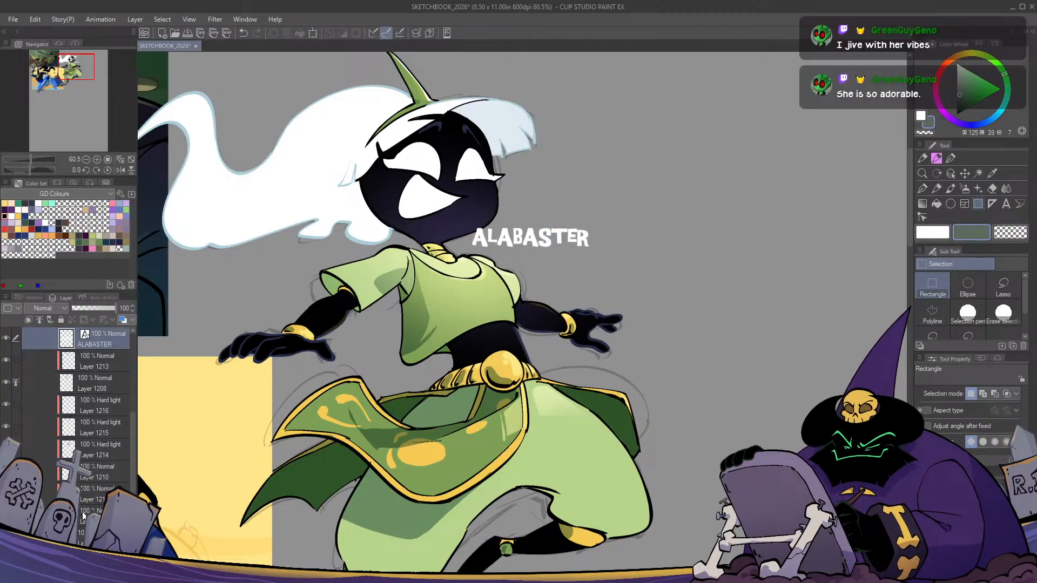
{"action": "left_click", "coordinate": [79, 538]}
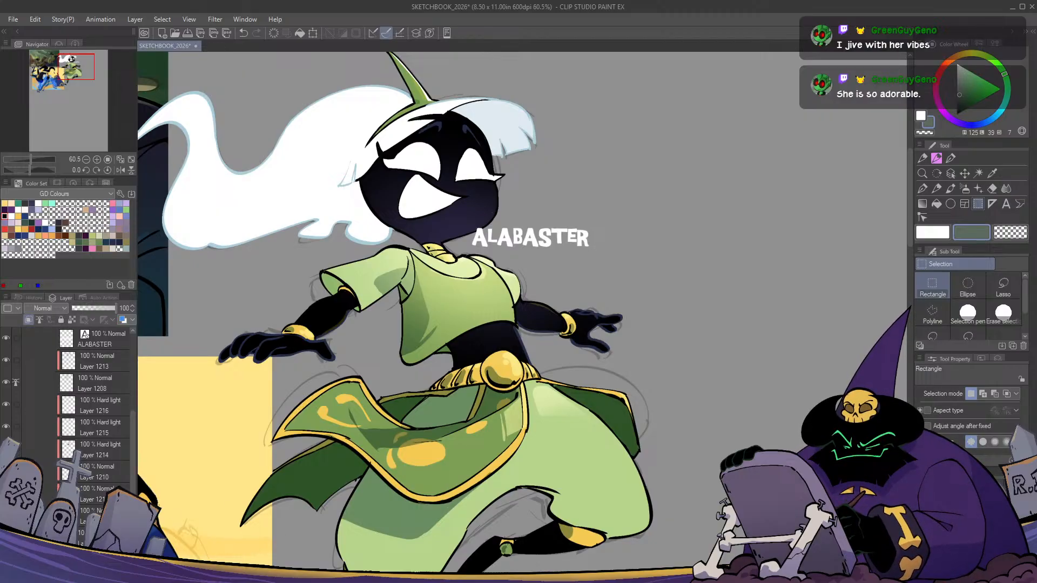
{"action": "left_click", "coordinate": [82, 308]}
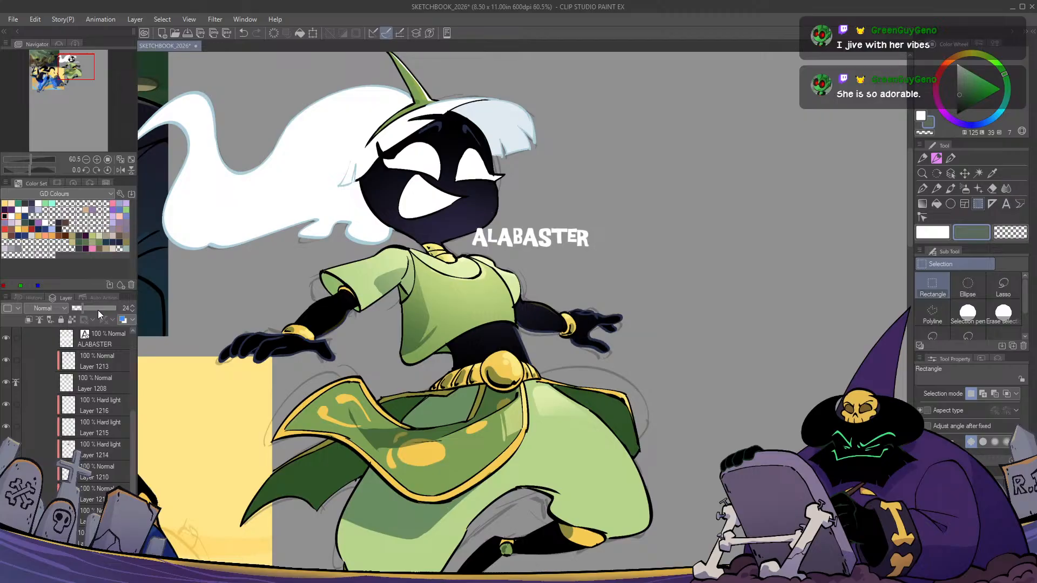
{"action": "left_click", "coordinate": [81, 518]}
{"action": "left_click_drag", "start_coordinate": [440, 451], "coordinate": [488, 388]}
{"action": "scroll", "coordinate": [490, 408], "scroll_direction": "down", "scroll_amount": 2}
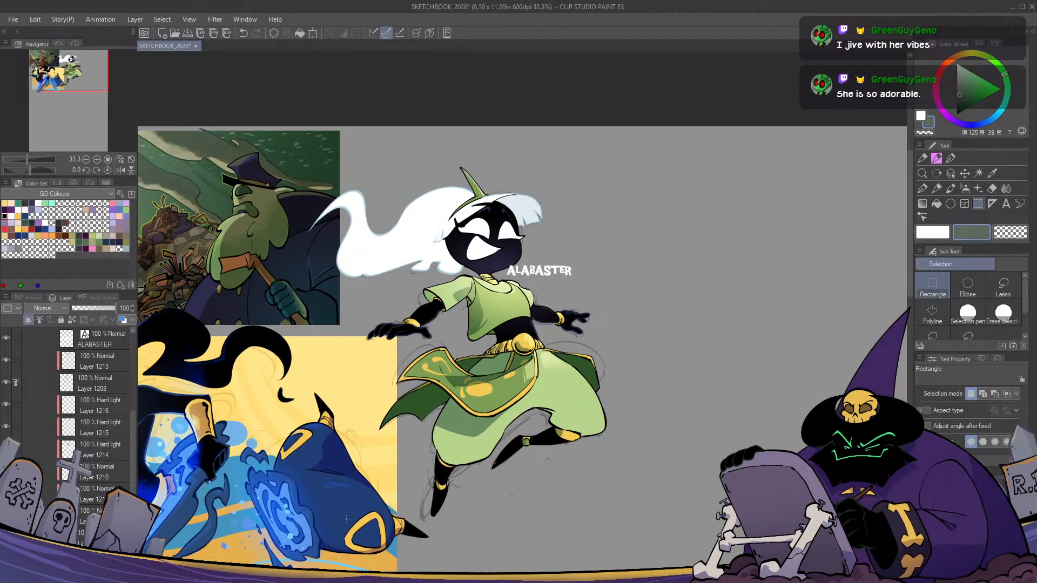
{"action": "left_click_drag", "start_coordinate": [350, 541], "coordinate": [619, 153]}
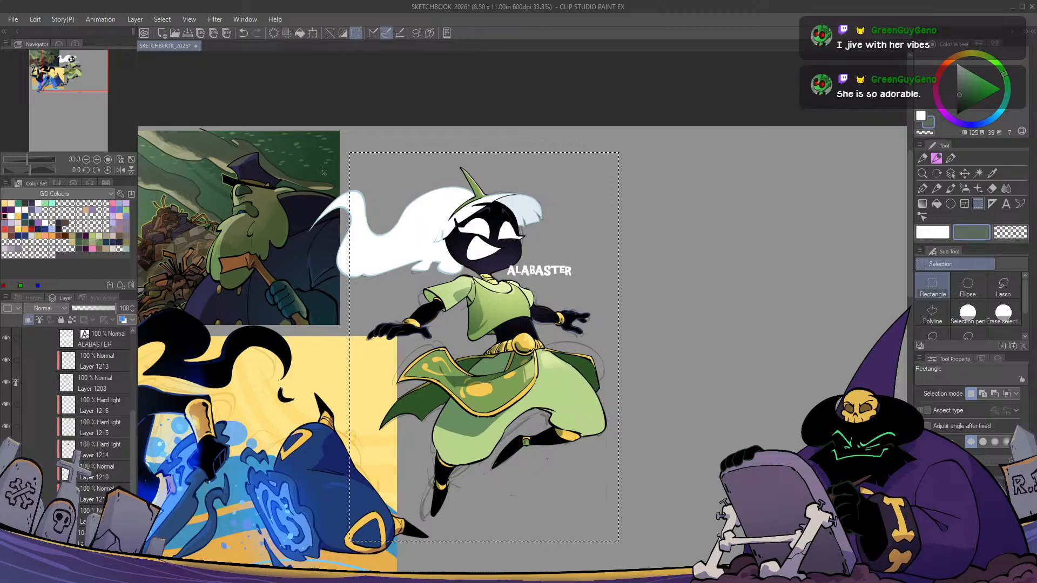
{"action": "left_click_drag", "start_coordinate": [280, 173], "coordinate": [436, 325]}
{"action": "key", "text": "g"}
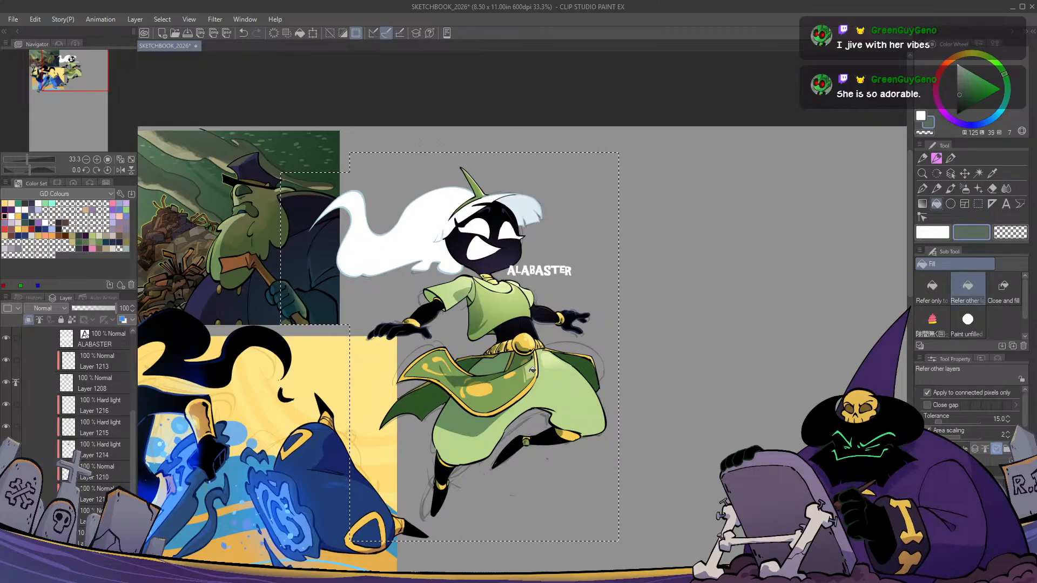
Sample the skirt cloth's dark green as the drawing colour and clear the rectangular selection around the figure
{"action": "left_click", "coordinate": [466, 363], "text": "alt"}
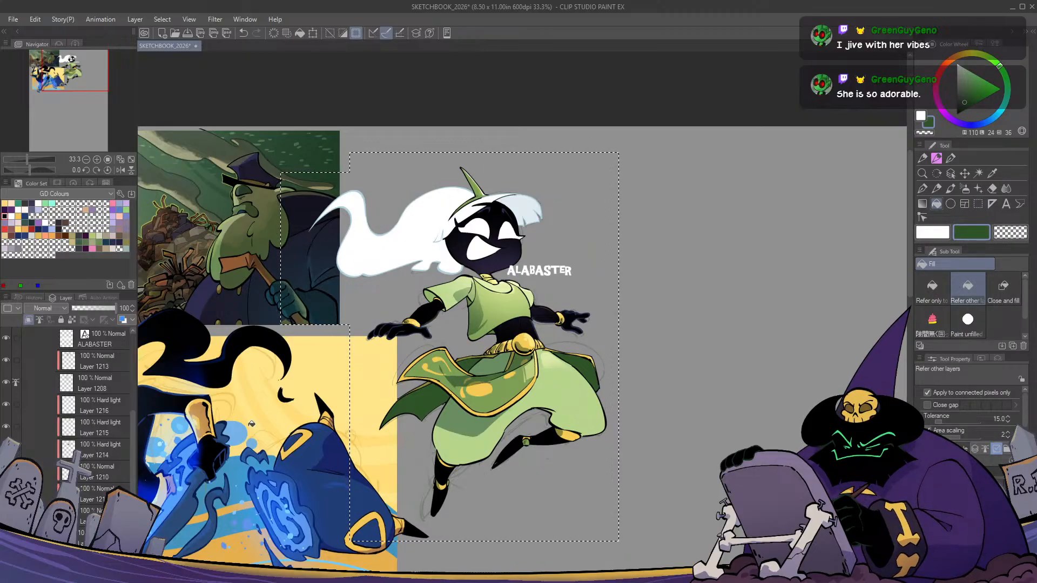
{"action": "scroll", "coordinate": [526, 406], "scroll_direction": "up", "scroll_amount": 4}
{"action": "key", "text": "m"}
{"action": "left_click", "coordinate": [759, 327]}
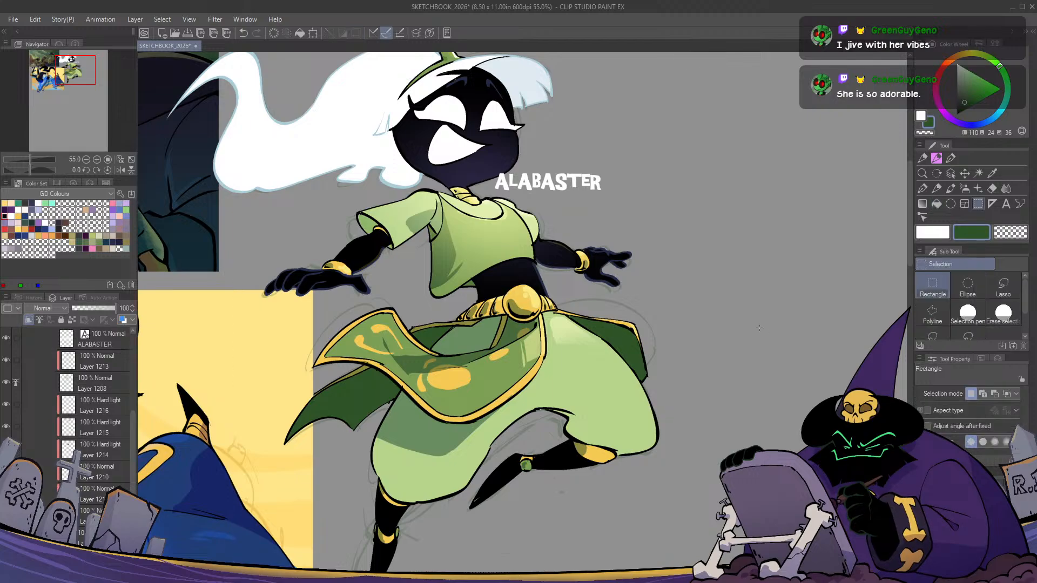
{"action": "key", "text": "h"}
{"action": "key", "text": "h"}
{"action": "key", "text": "ctrl+s"}
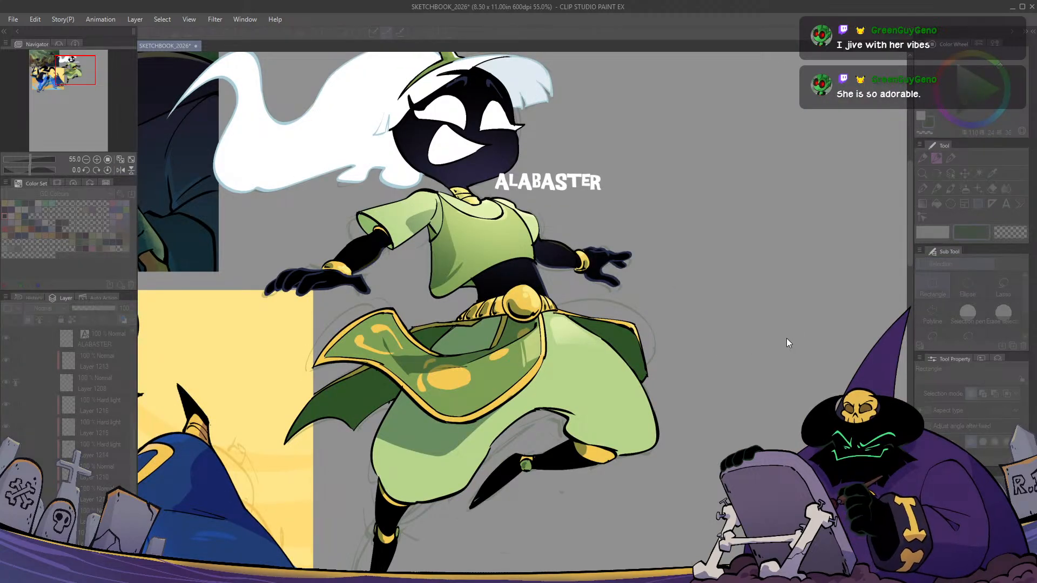
{"action": "key", "text": "h"}
{"action": "key", "text": "h"}
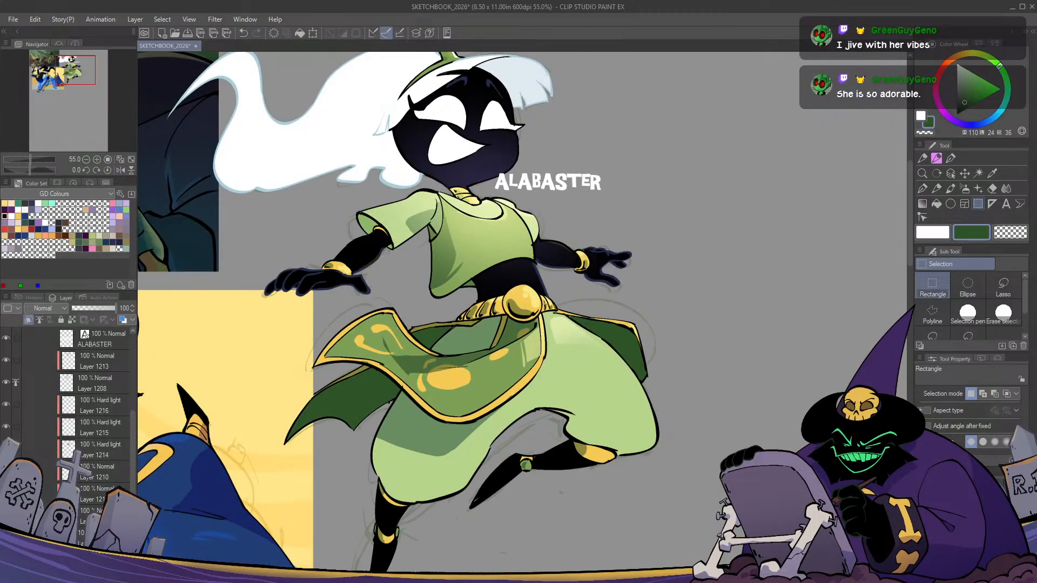
Outline a five-sided Polyline selection around the leaping character, leaving the hair tip, one foot and the far knee outside
{"action": "left_click_drag", "start_coordinate": [542, 304], "coordinate": [599, 280]}
{"action": "scroll", "coordinate": [600, 280], "scroll_direction": "down", "scroll_amount": 3}
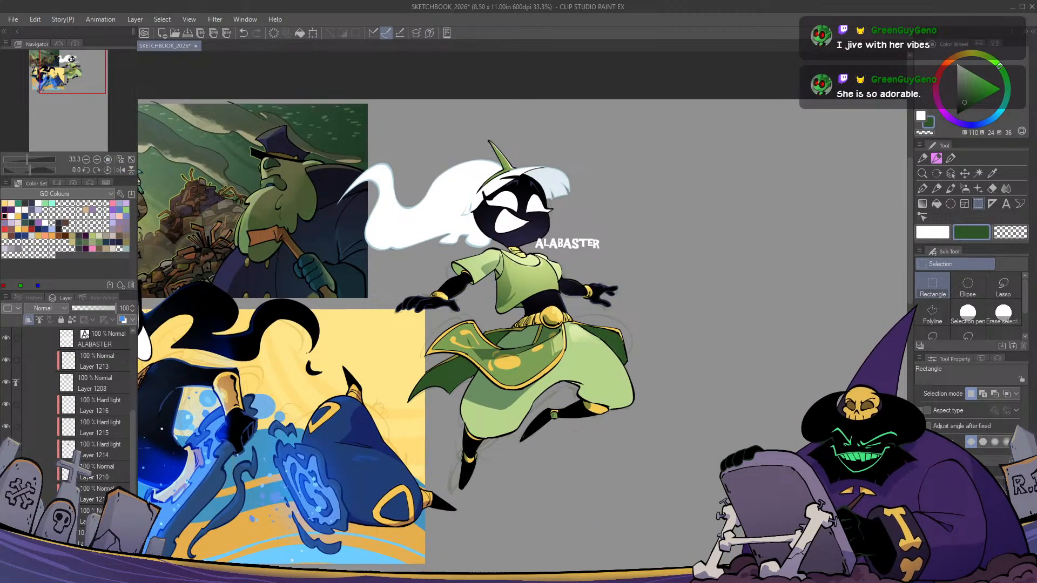
{"action": "scroll", "coordinate": [95, 410], "scroll_direction": "down", "scroll_amount": 2}
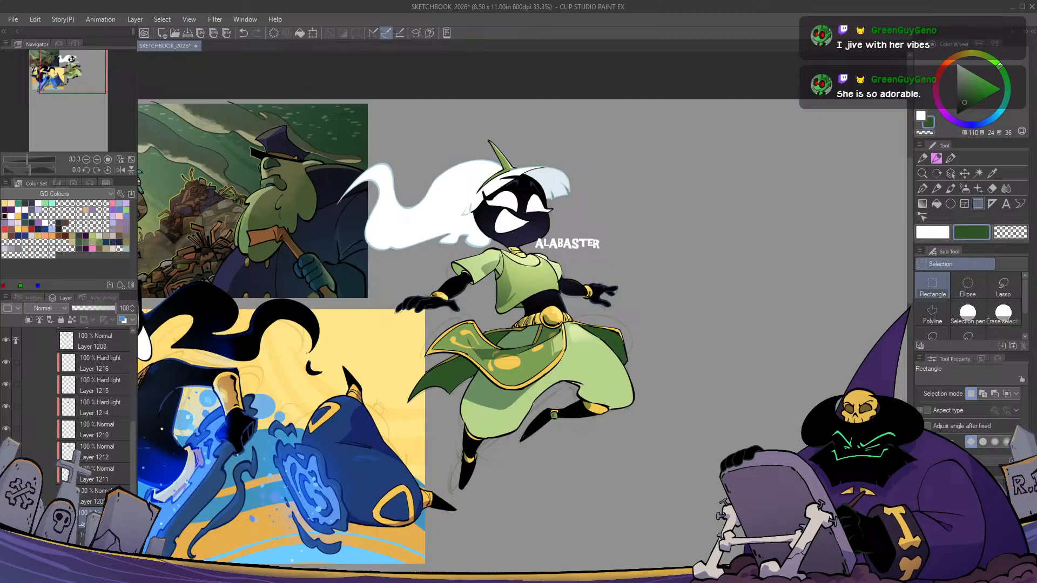
{"action": "left_click", "coordinate": [932, 313]}
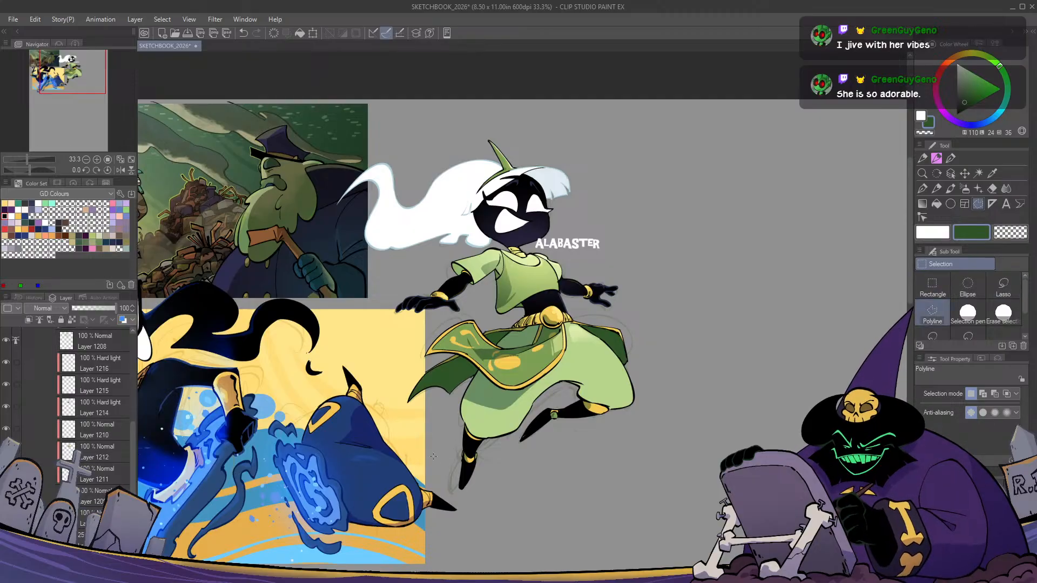
{"action": "left_click", "coordinate": [427, 483]}
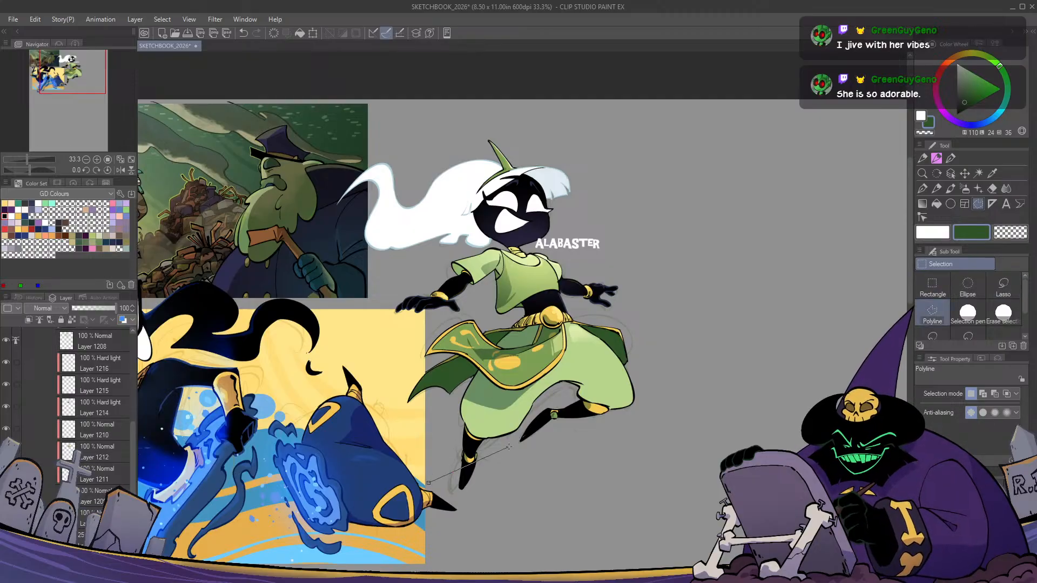
{"action": "left_click", "coordinate": [562, 464]}
{"action": "left_click", "coordinate": [638, 222]}
{"action": "left_click", "coordinate": [490, 119]}
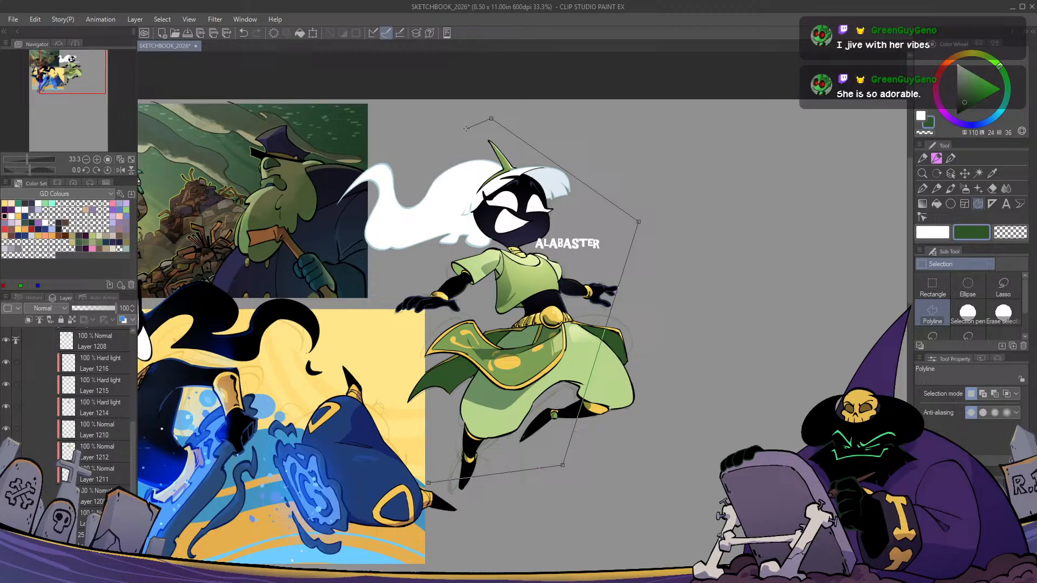
{"action": "left_click", "coordinate": [353, 205]}
{"action": "left_click", "coordinate": [428, 479]}
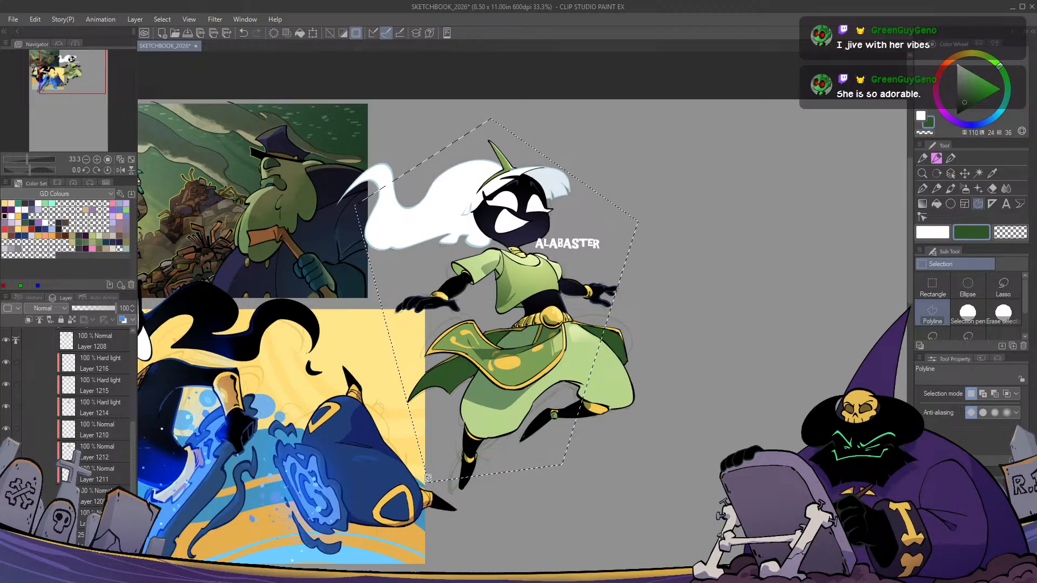
Fill the pentagon selection behind the character with the dark green and skew its lower edge away from the yellow picture
{"action": "key", "text": "g"}
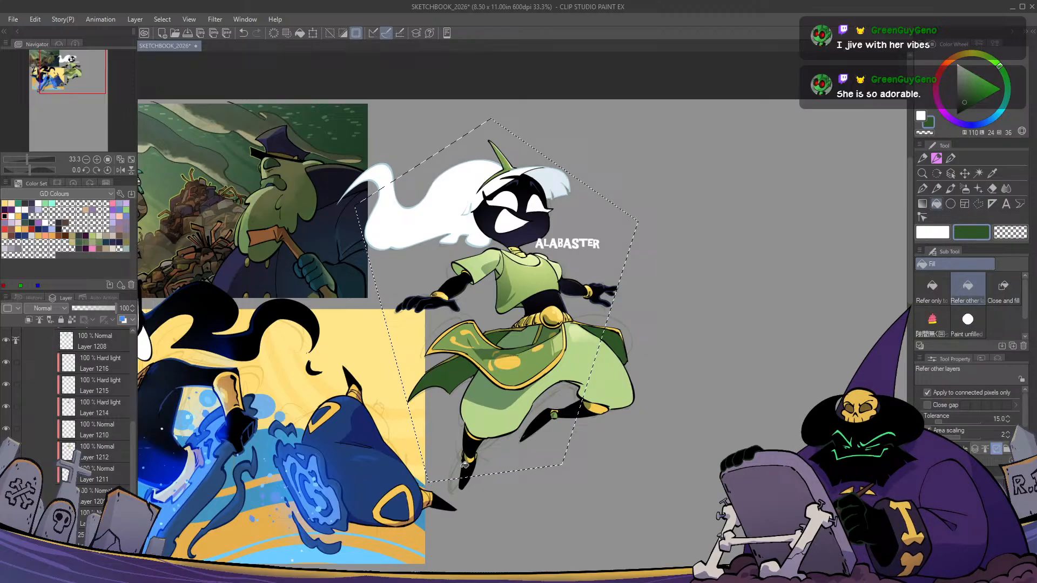
{"action": "left_click", "coordinate": [438, 329]}
{"action": "key", "text": "m"}
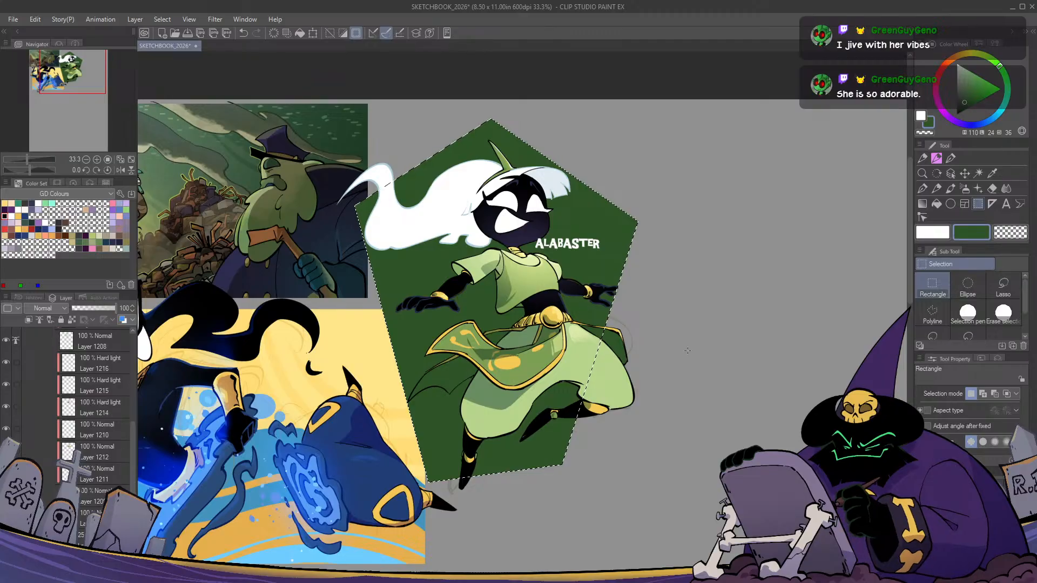
{"action": "key", "text": "ctrl+t"}
{"action": "left_click_drag", "start_coordinate": [499, 488], "coordinate": [522, 483]}
{"action": "key", "text": "Return"}
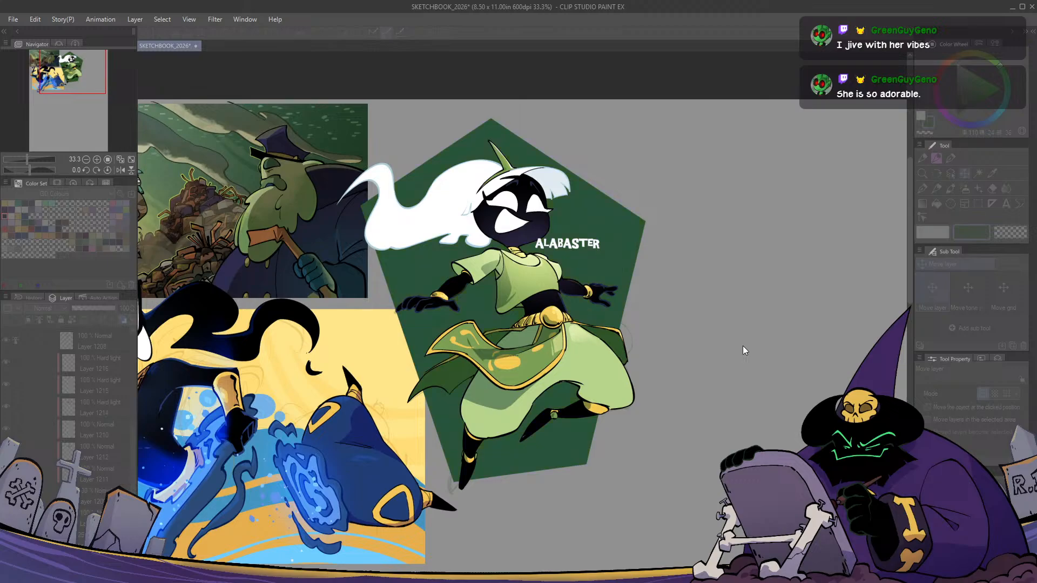
Try darker and brighter teal greens on the pentagon backdrop, checking each against the mirrored canvas
{"action": "key", "text": "h"}
{"action": "left_click_drag", "start_coordinate": [743, 346], "coordinate": [762, 345]}
{"action": "key", "text": "h"}
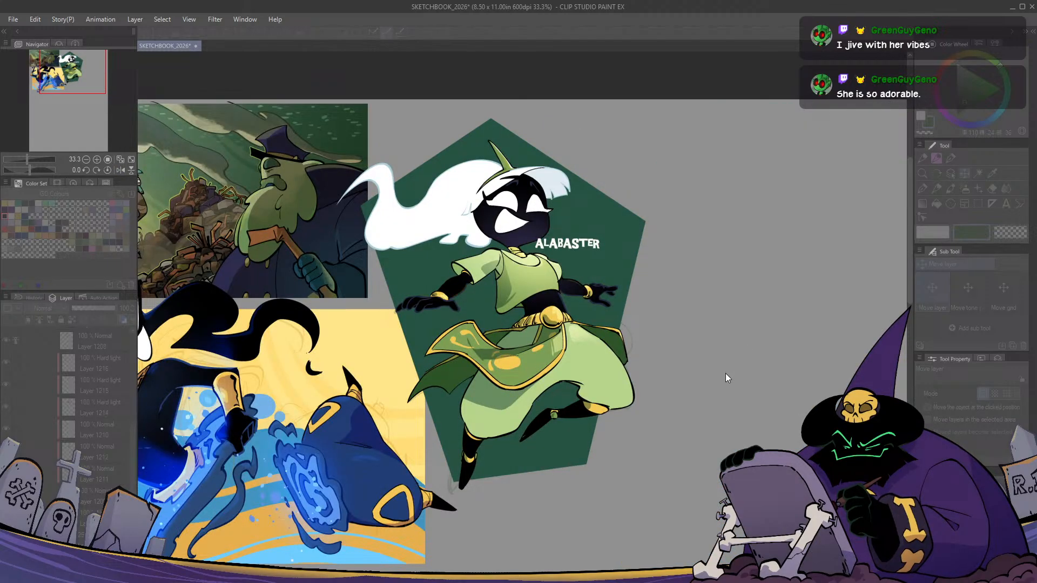
{"action": "left_click_drag", "start_coordinate": [723, 402], "coordinate": [740, 400]}
{"action": "key", "text": "h"}
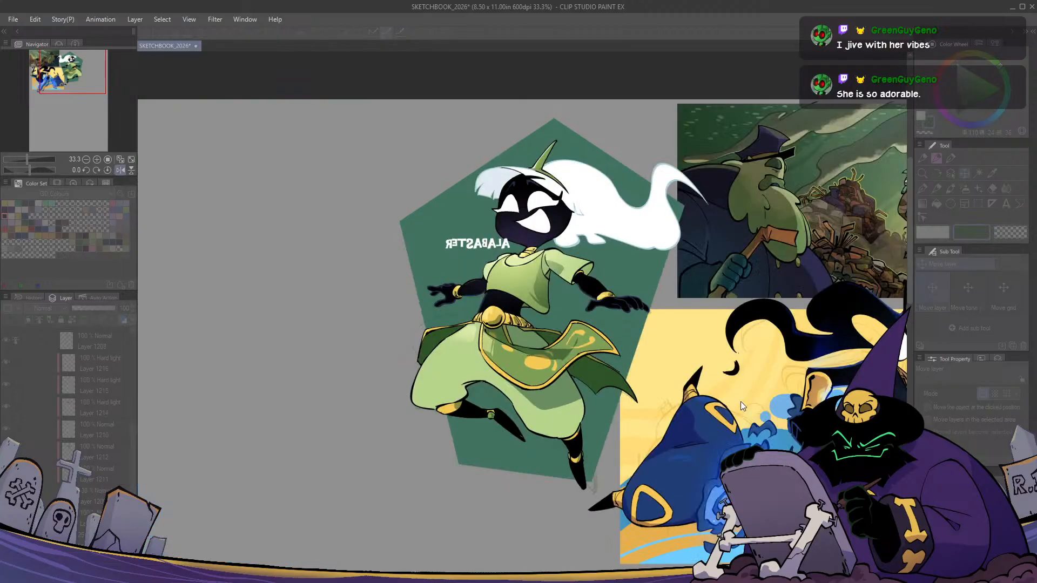
{"action": "key", "text": "h"}
{"action": "left_click", "coordinate": [754, 374]}
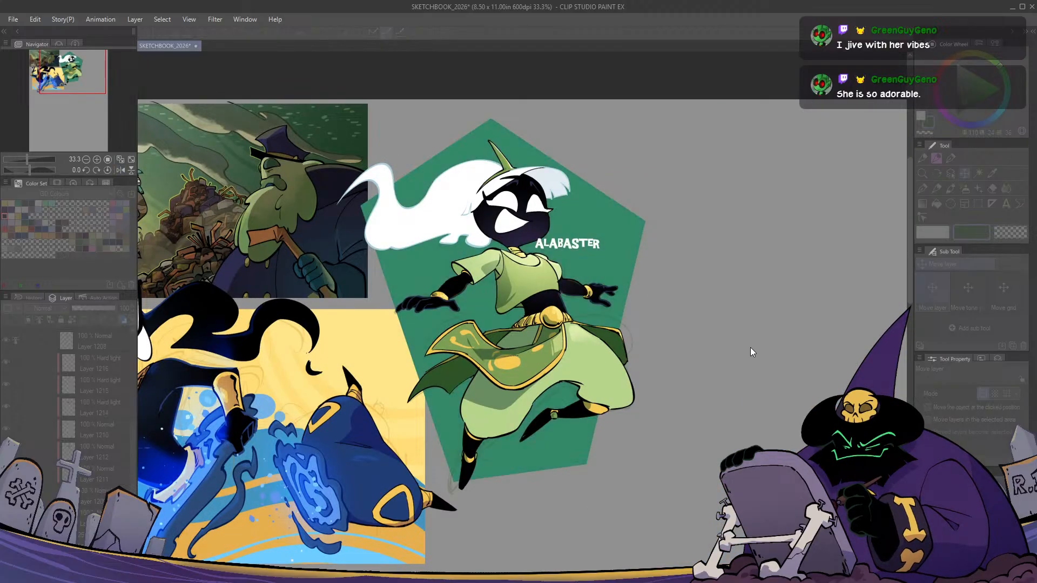
Try olive, pale yellow and vivid green hues on the pentagon backdrop, checking them in the mirrored view
{"action": "left_click_drag", "start_coordinate": [750, 348], "coordinate": [695, 346]}
{"action": "left_click_drag", "start_coordinate": [735, 397], "coordinate": [788, 399]}
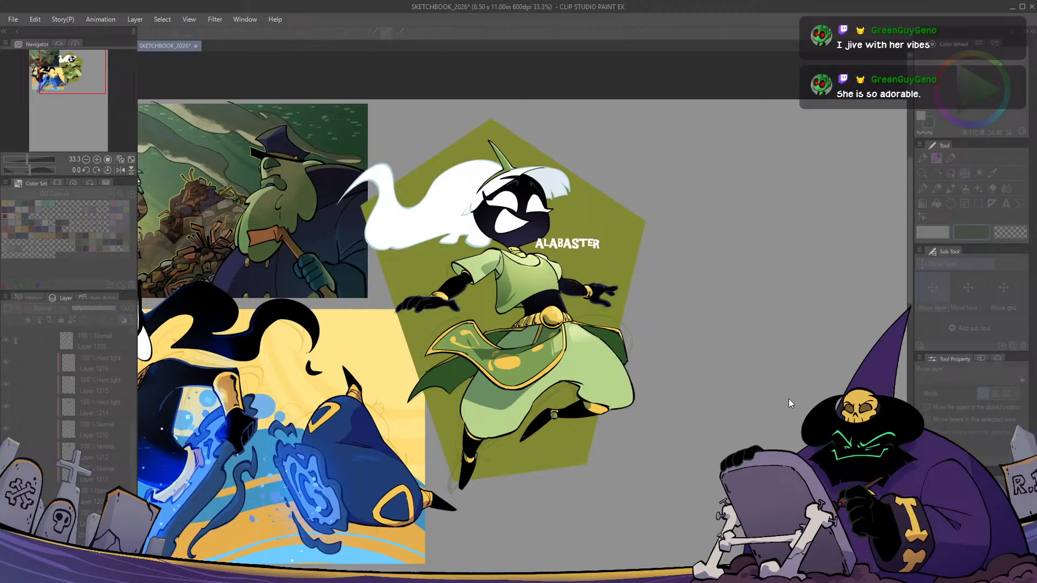
{"action": "key", "text": "h"}
{"action": "key", "text": "h"}
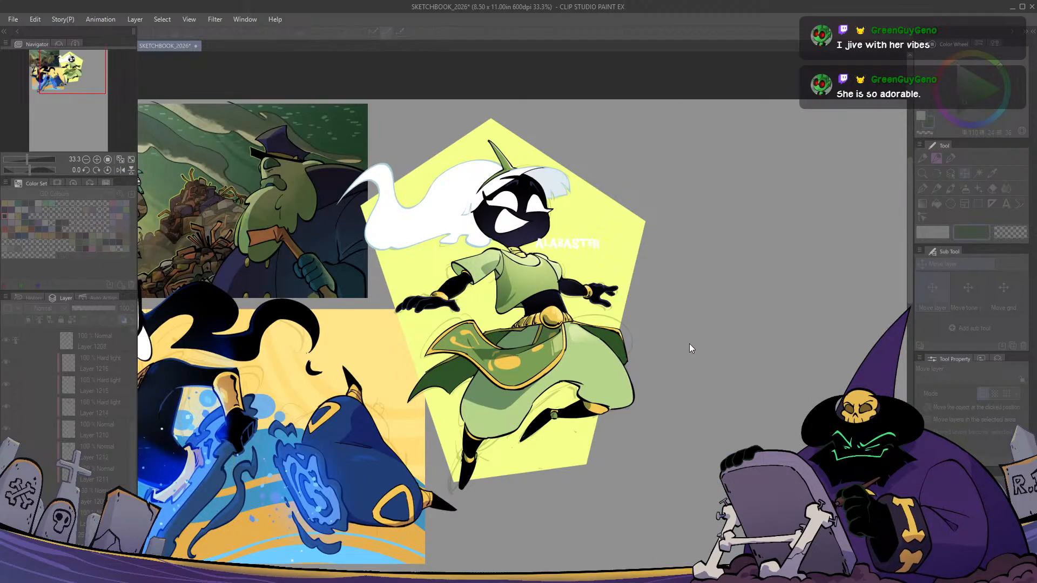
{"action": "key", "text": "h"}
{"action": "key", "text": "h"}
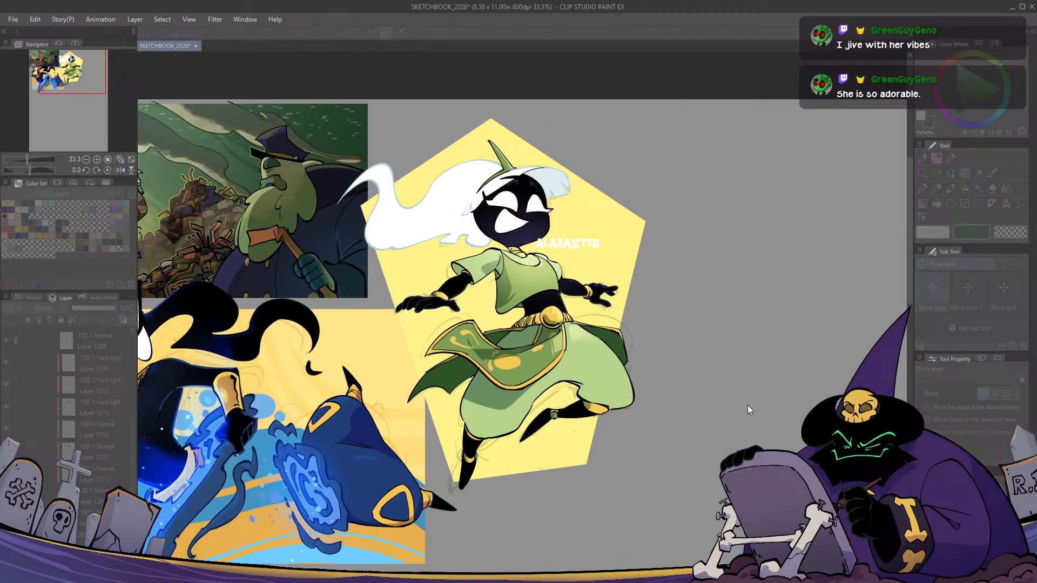
{"action": "left_click", "coordinate": [747, 403]}
{"action": "key", "text": "h"}
{"action": "key", "text": "h"}
{"action": "key", "text": "h"}
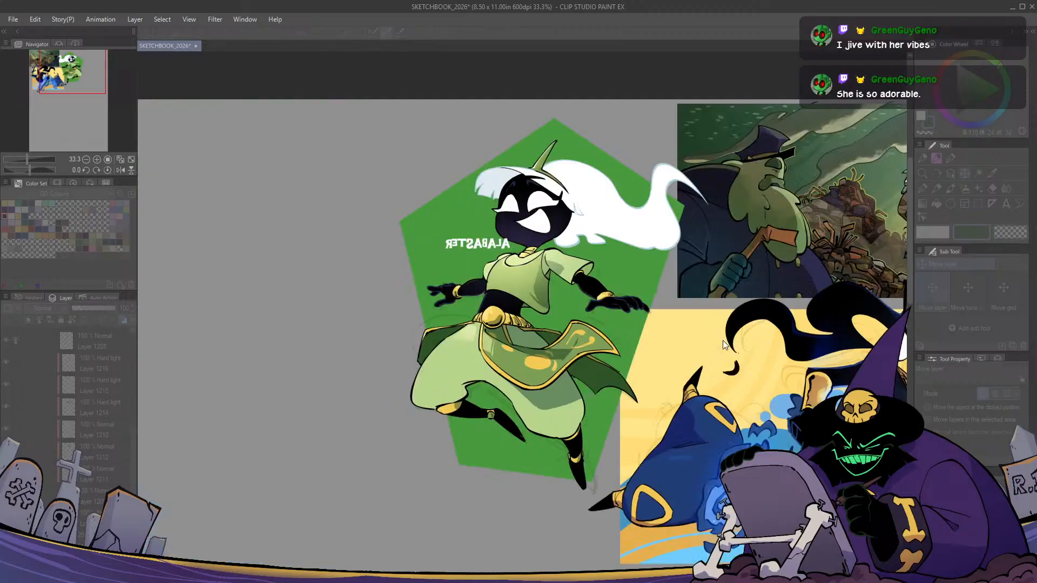
Adjust the pentagon backdrop's hue, saturation and brightness to a muted teal green, comparing it in the mirrored view
{"action": "key", "text": "h"}
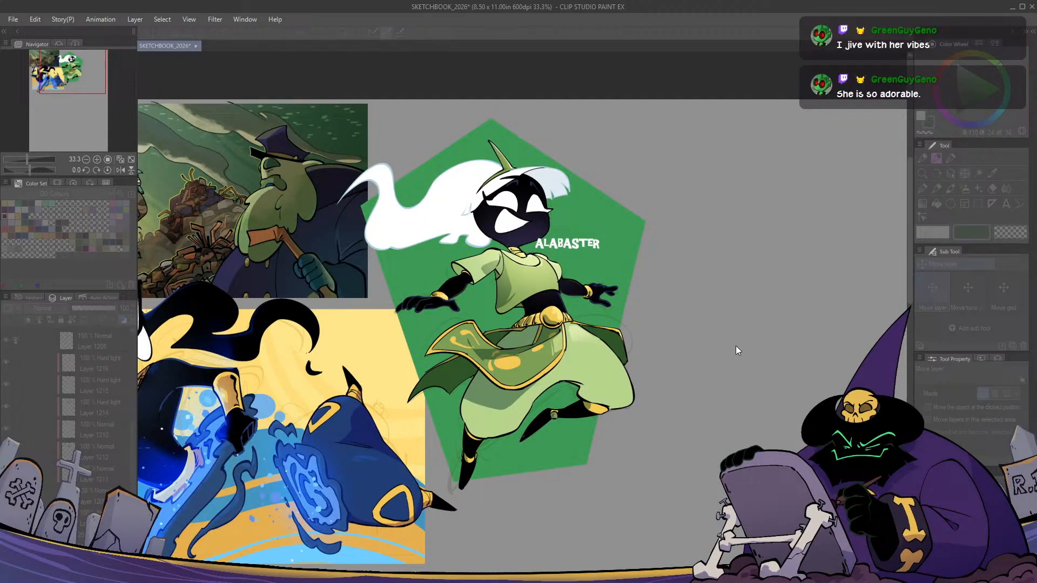
{"action": "left_click_drag", "start_coordinate": [735, 345], "coordinate": [745, 345]}
{"action": "key", "text": "ctrl+z"}
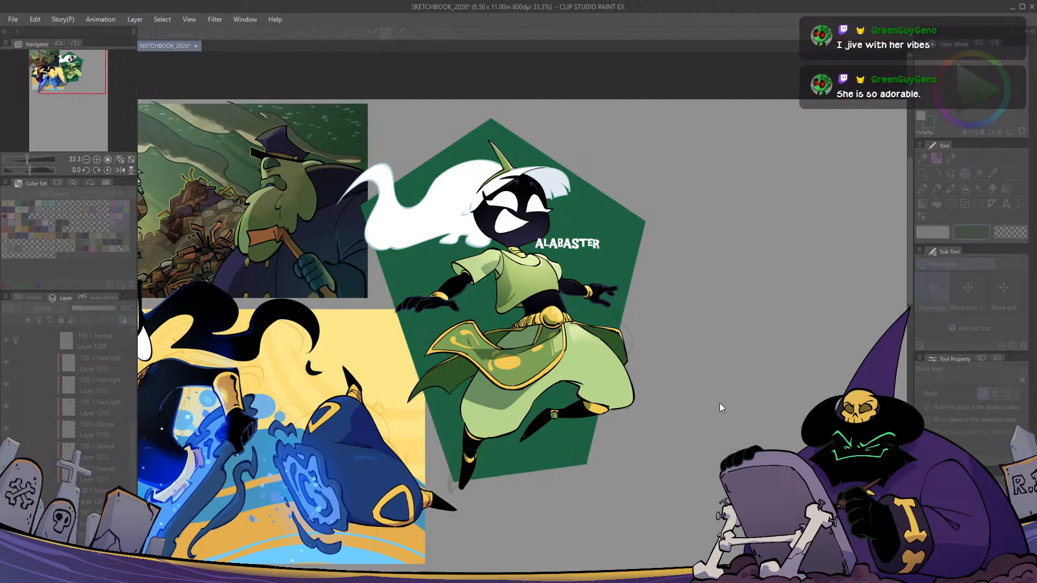
{"action": "key", "text": "h"}
{"action": "key", "text": "ctrl+y"}
{"action": "key", "text": "h"}
{"action": "key", "text": "h"}
{"action": "key", "text": "h"}
{"action": "key", "text": "h"}
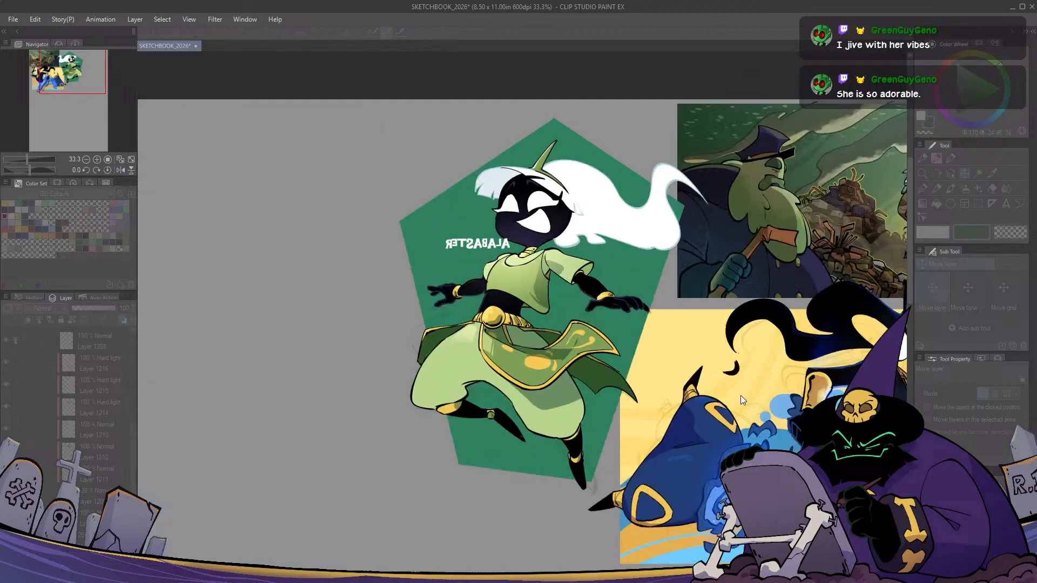
{"action": "key", "text": "h"}
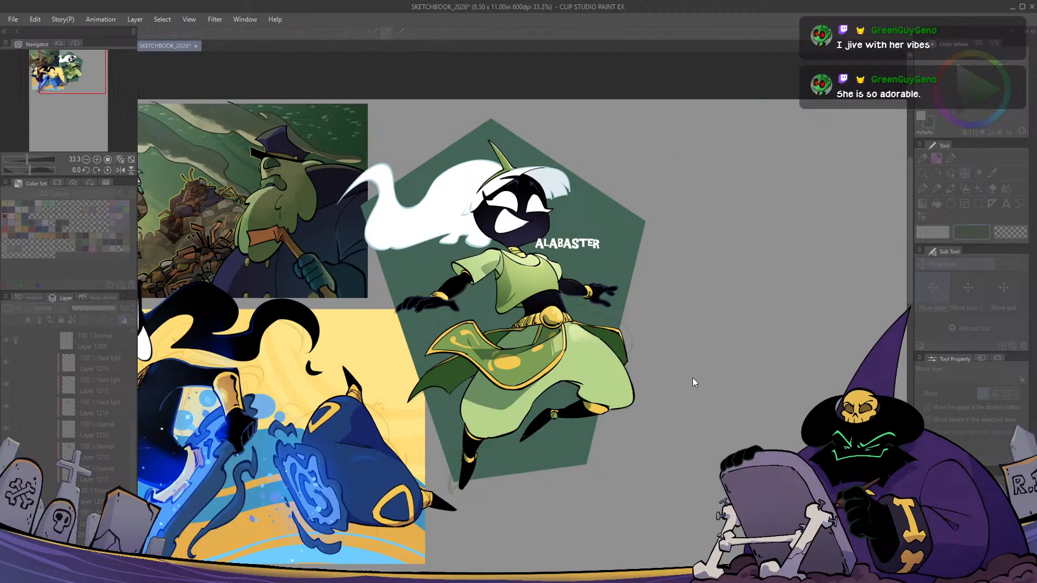
{"action": "key", "text": "h"}
{"action": "key", "text": "h"}
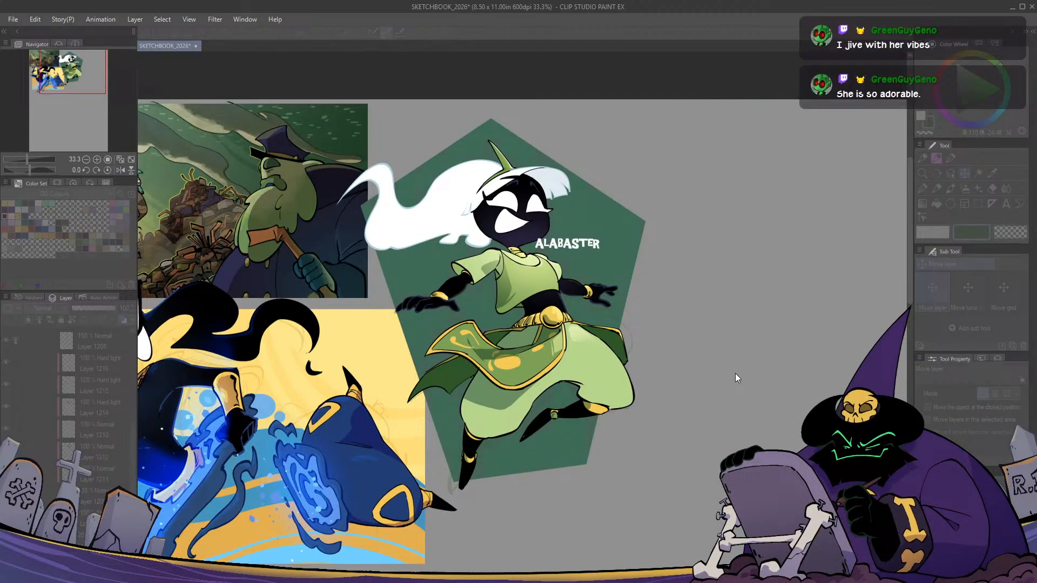
Scale the pentagon down evenly about its centre so the horn tip, hands and feet extend beyond it
{"action": "key", "text": "ctrl+t"}
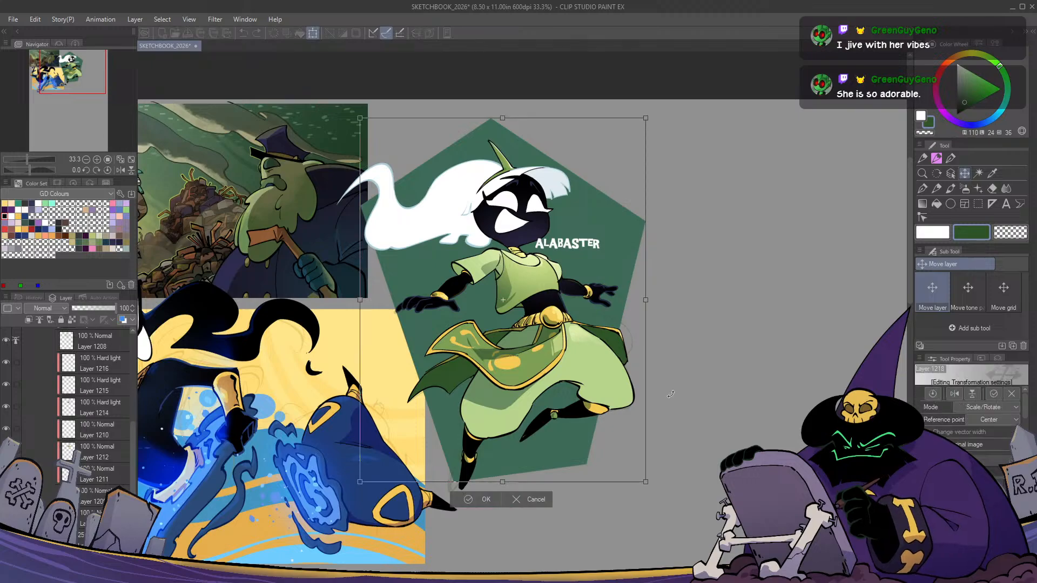
{"action": "left_click_drag", "start_coordinate": [645, 482], "coordinate": [621, 455]}
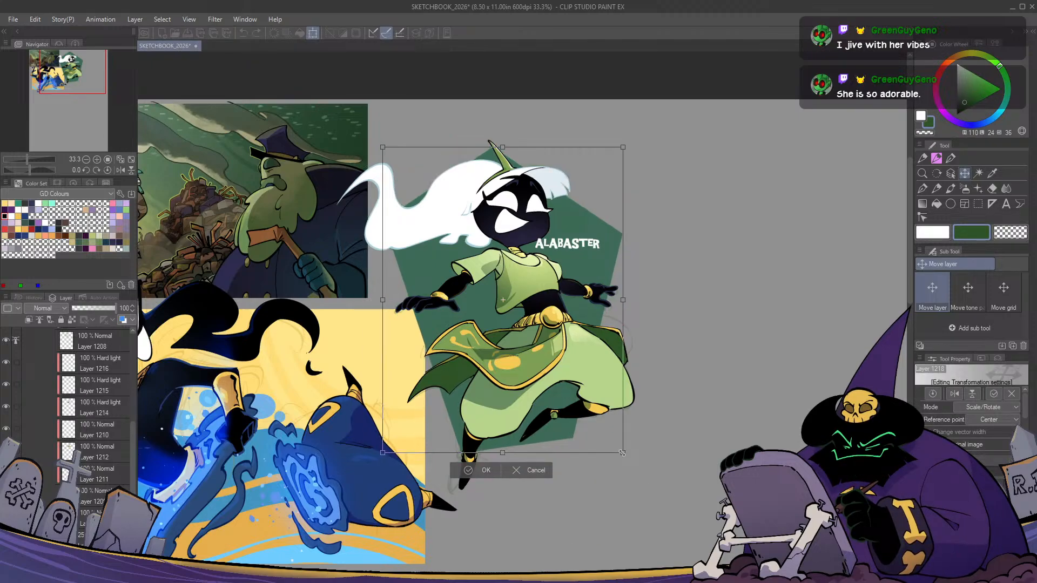
{"action": "key", "text": "Return"}
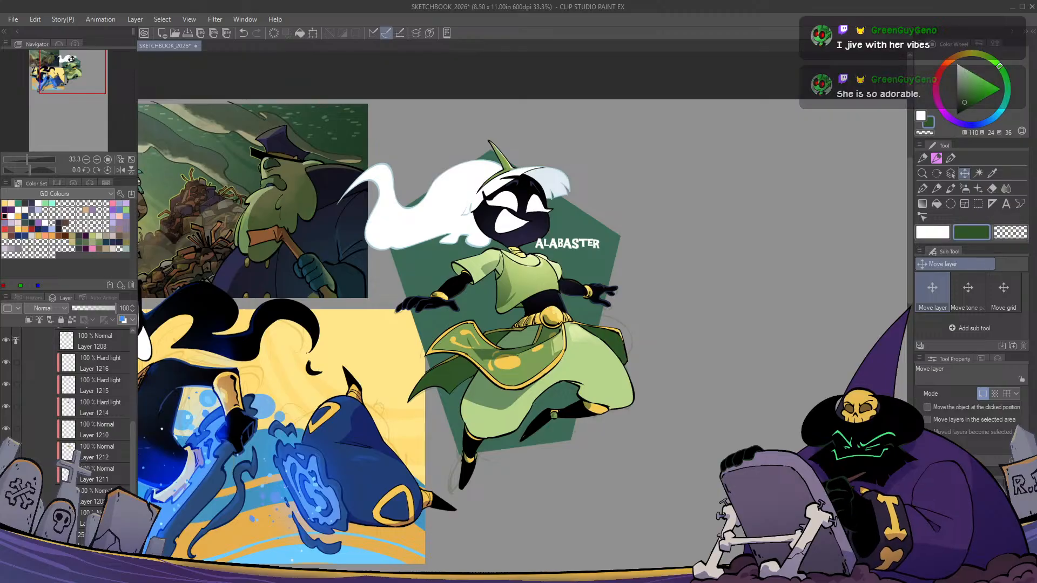
{"action": "left_click_drag", "start_coordinate": [564, 223], "coordinate": [672, 204]}
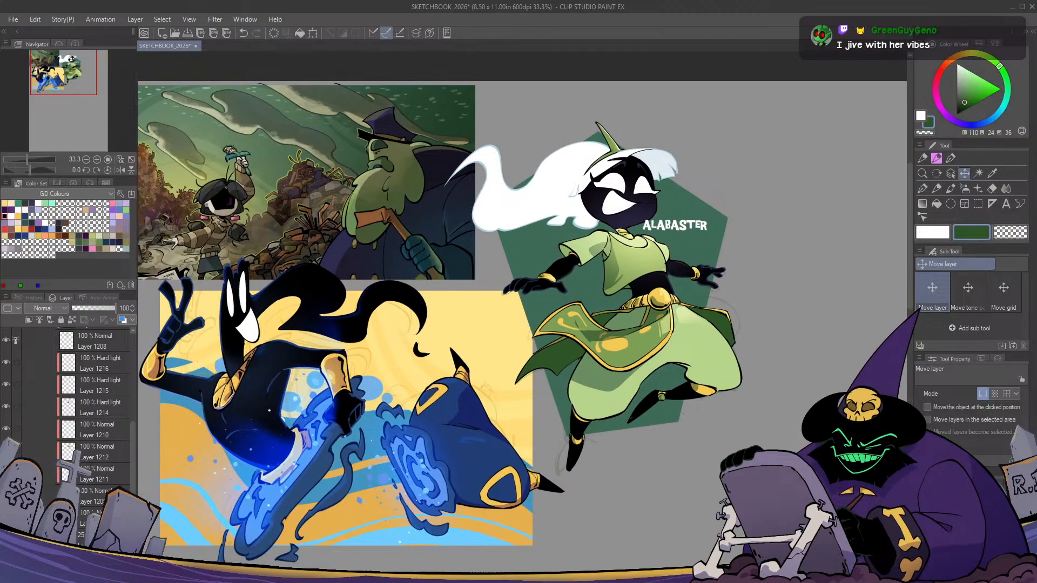
{"action": "key", "text": "ctrl+shift+d"}
{"action": "left_click_drag", "start_coordinate": [783, 370], "coordinate": [687, 358]}
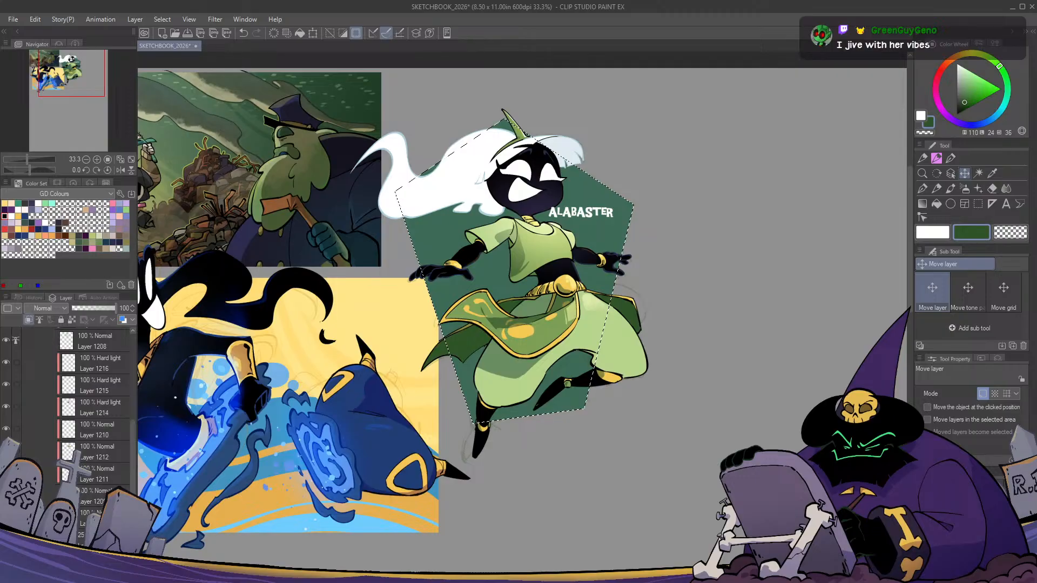
{"action": "key", "text": "ctrl+d"}
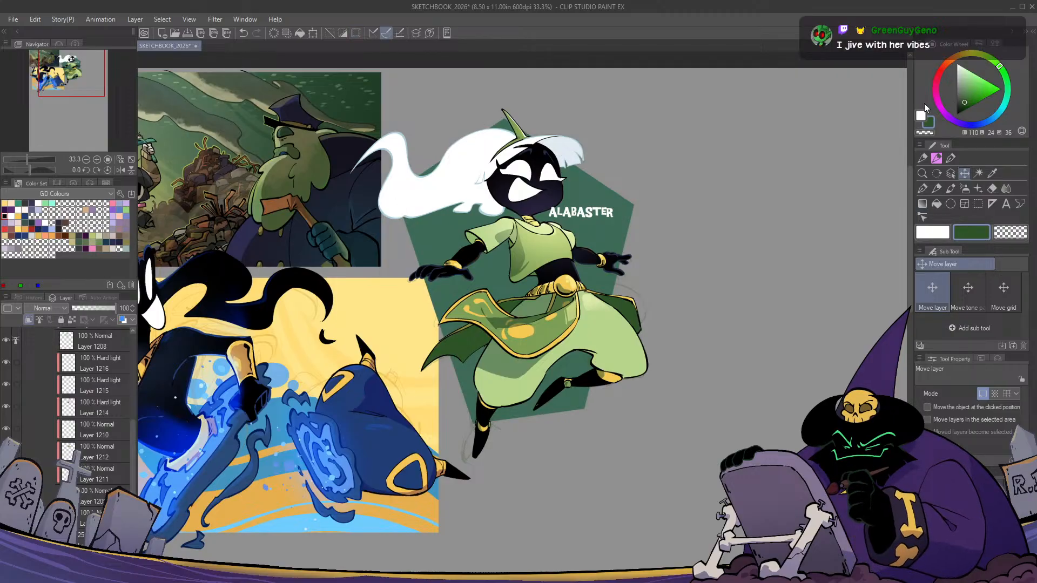
Sample the pentagon's teal, shift it to a slightly darker green, and draw and fill an angular facet near its lower edge
{"action": "left_click", "coordinate": [446, 235], "text": "alt"}
{"action": "left_click", "coordinate": [965, 101]}
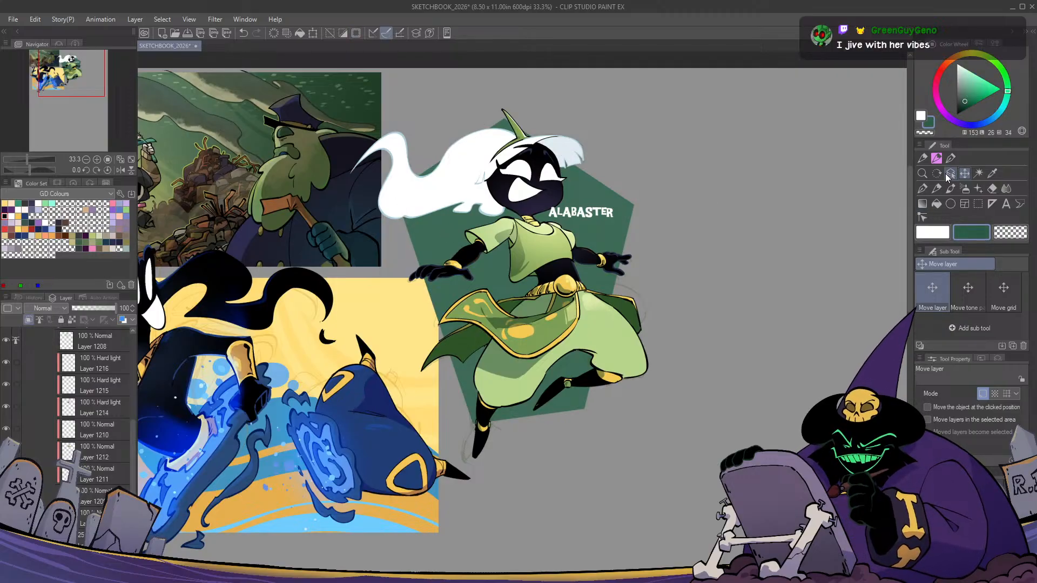
{"action": "key", "text": "p"}
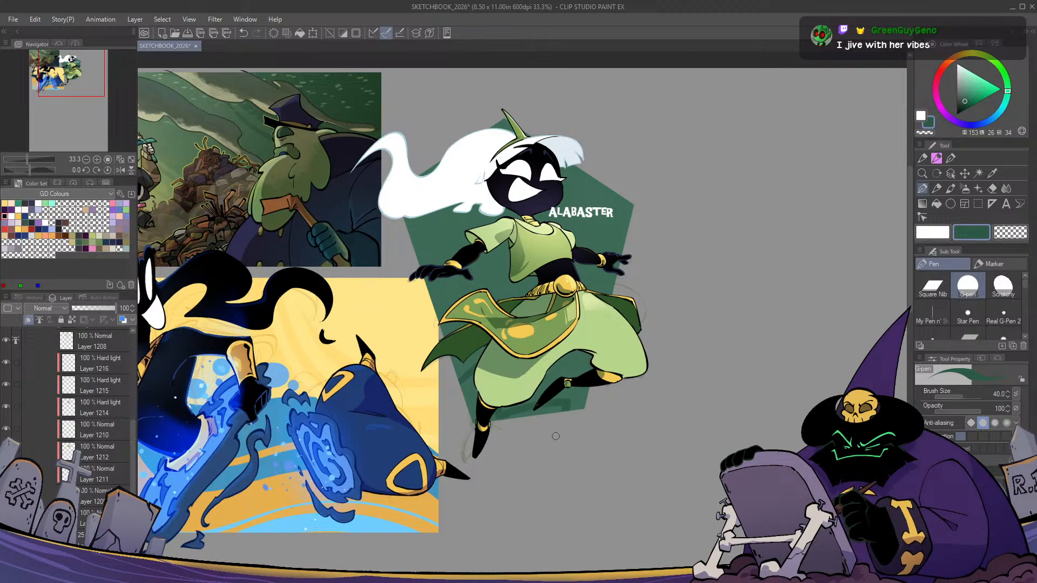
{"action": "key", "text": "g"}
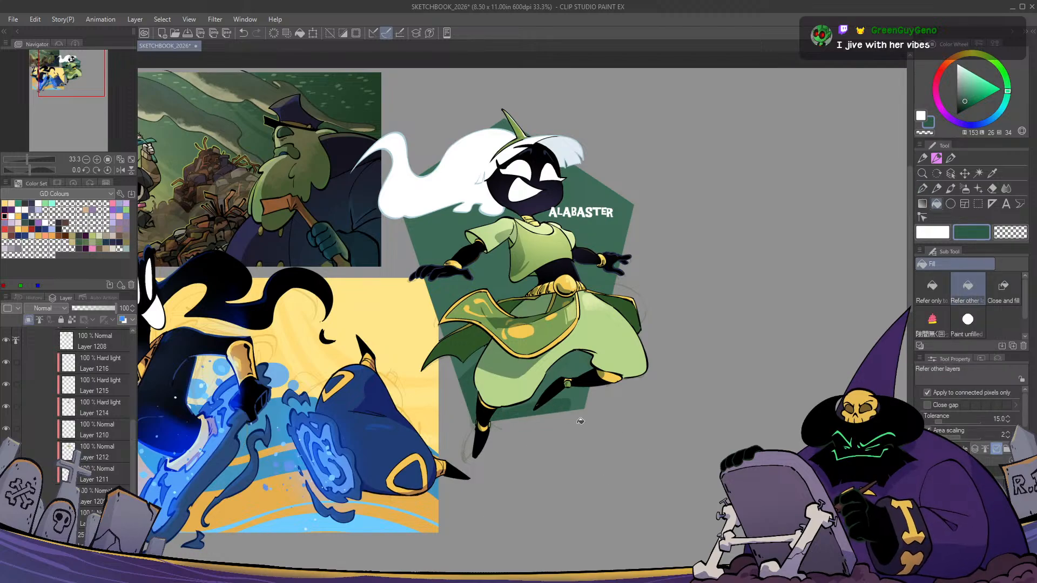
{"action": "key", "text": "p"}
{"action": "key", "text": "c"}
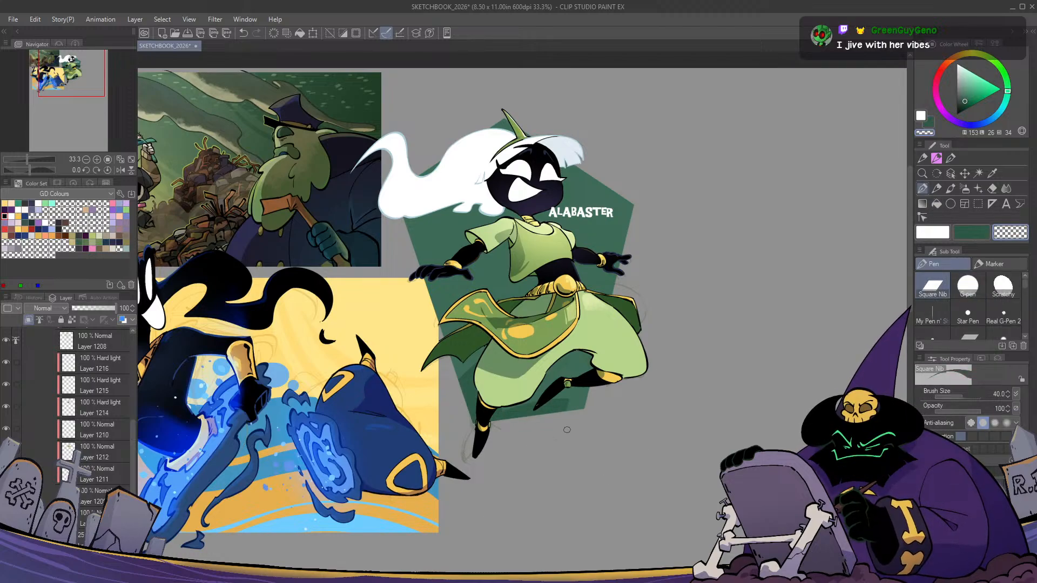
{"action": "key", "text": "c"}
{"action": "key", "text": "g"}
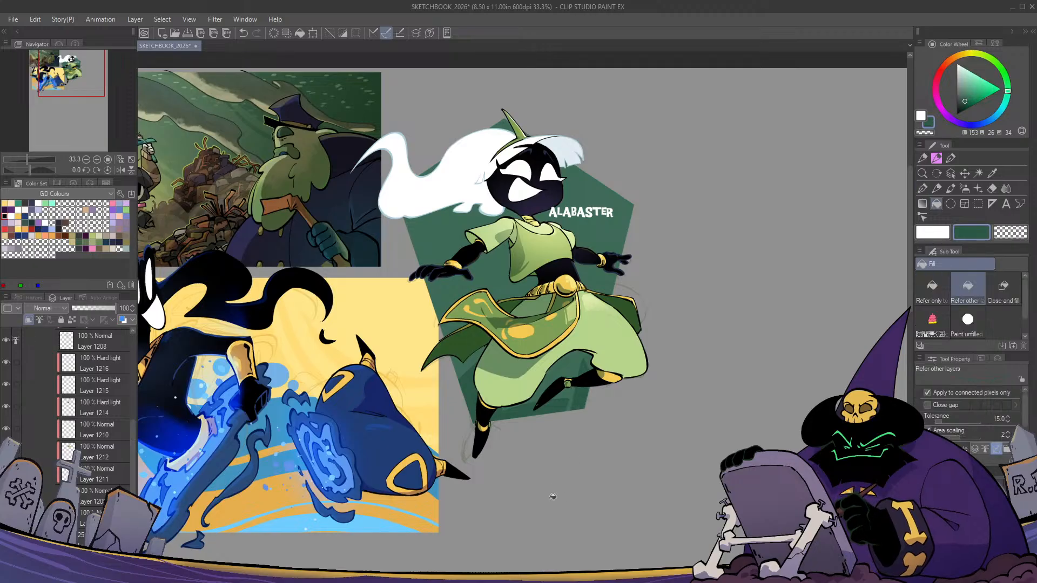
Outline and fill darker angular facets on the pentagon behind the torso and beside the character's outstretched rear arm
{"action": "key", "text": "p"}
{"action": "mouse_move", "coordinate": [444, 313]}
{"action": "left_mouse_down"}
{"action": "mouse_move", "coordinate": [500, 264]}
{"action": "mouse_move", "coordinate": [497, 328]}
{"action": "left_mouse_up"}
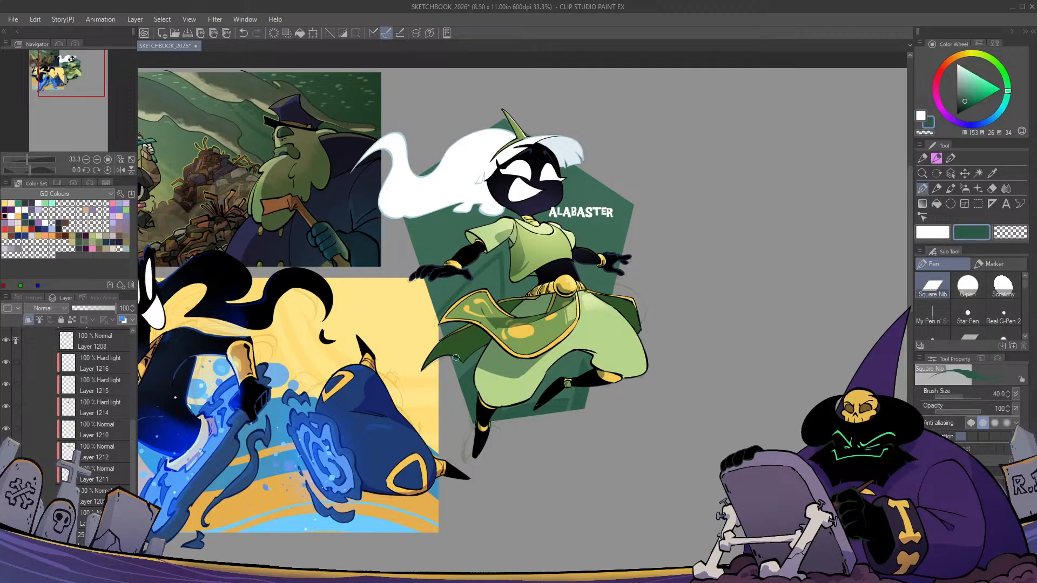
{"action": "left_click_drag", "start_coordinate": [455, 357], "coordinate": [439, 319]}
{"action": "key", "text": "g"}
{"action": "left_click", "coordinate": [487, 278]}
{"action": "key", "text": "p"}
{"action": "mouse_move", "coordinate": [448, 227]}
{"action": "left_mouse_down"}
{"action": "mouse_move", "coordinate": [421, 238]}
{"action": "mouse_move", "coordinate": [437, 261]}
{"action": "mouse_move", "coordinate": [449, 227]}
{"action": "left_mouse_up"}
{"action": "key", "text": "g"}
{"action": "left_click", "coordinate": [440, 238]}
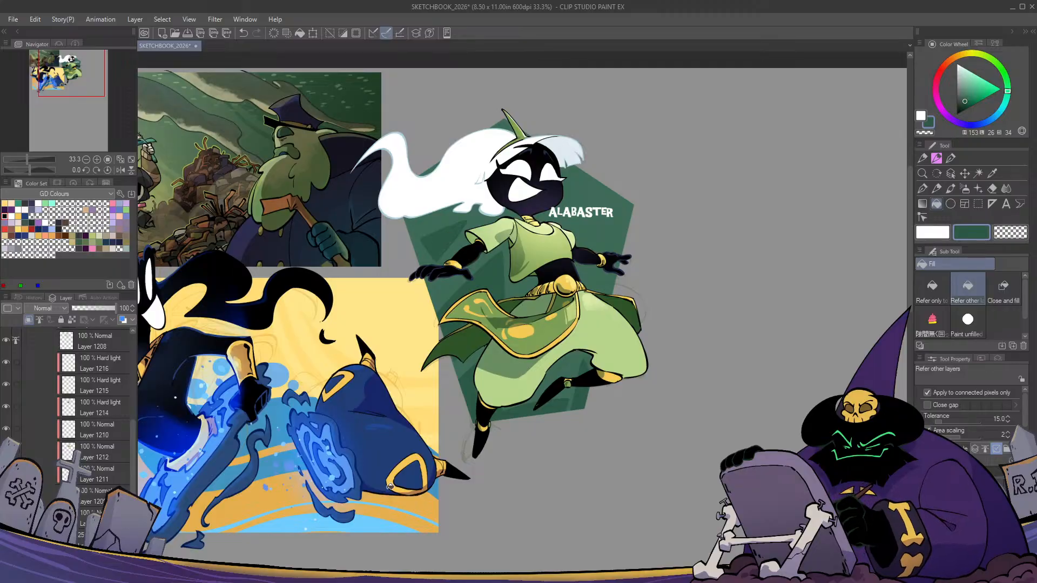
Trim the dark facets with the transparent Square Nib pen and add more behind the front arm and along the lower edge
{"action": "key", "text": "p"}
{"action": "key", "text": "h"}
{"action": "key", "text": "h"}
{"action": "key", "text": "c"}
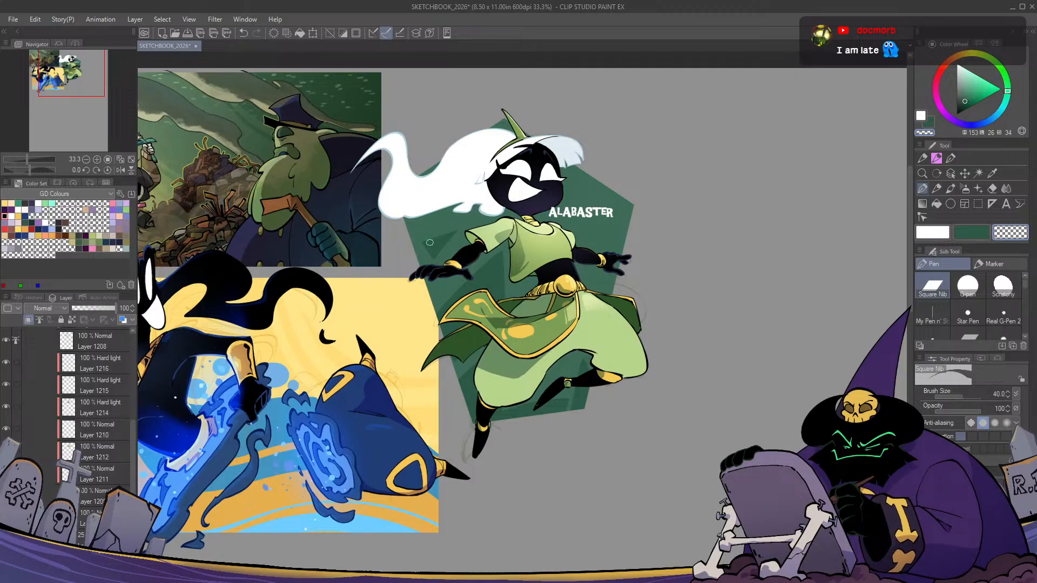
{"action": "key", "text": "h"}
{"action": "key", "text": "h"}
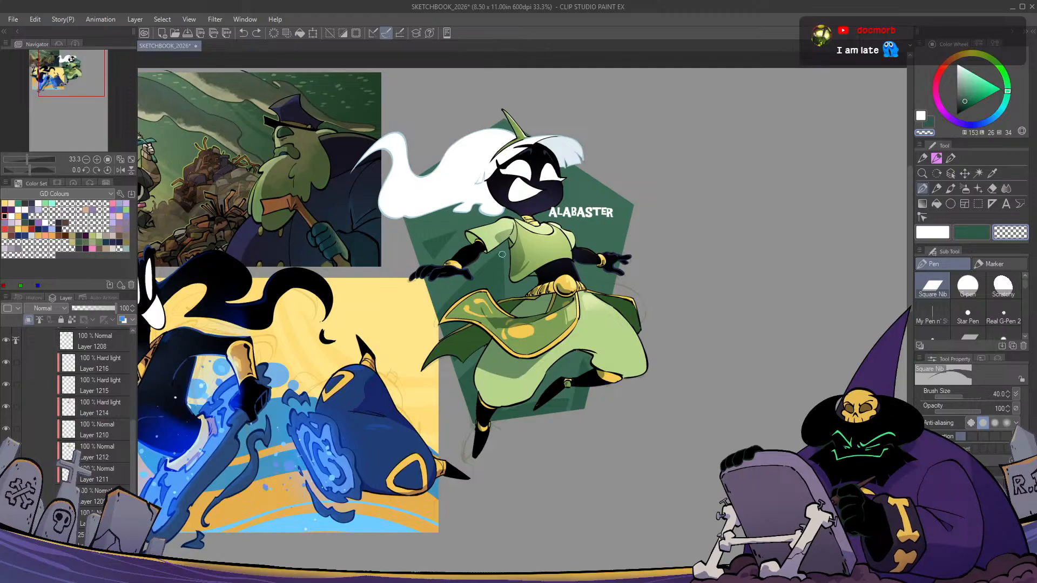
{"action": "left_click_drag", "start_coordinate": [502, 254], "coordinate": [504, 292]}
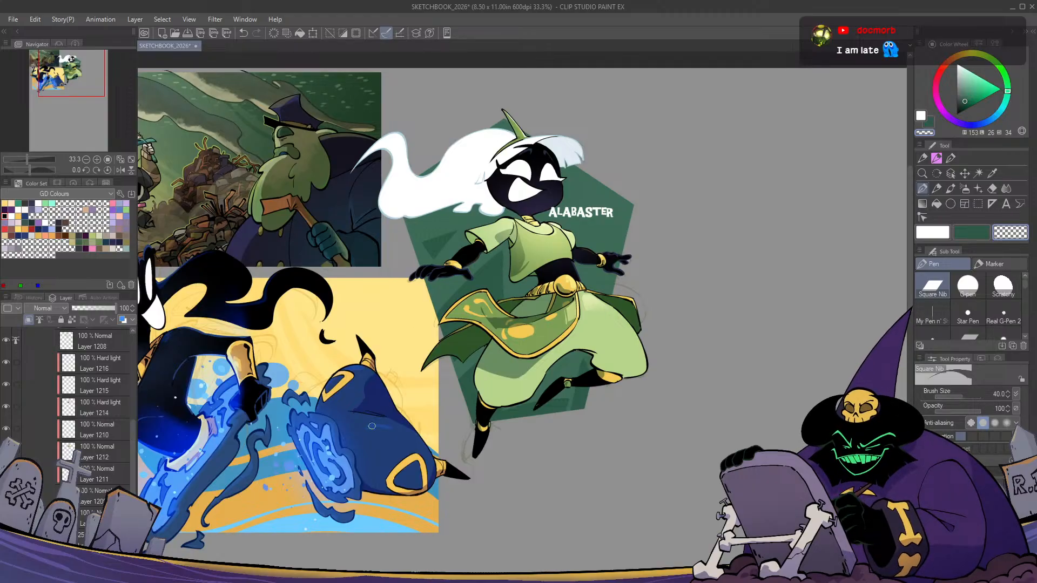
{"action": "key", "text": "x"}
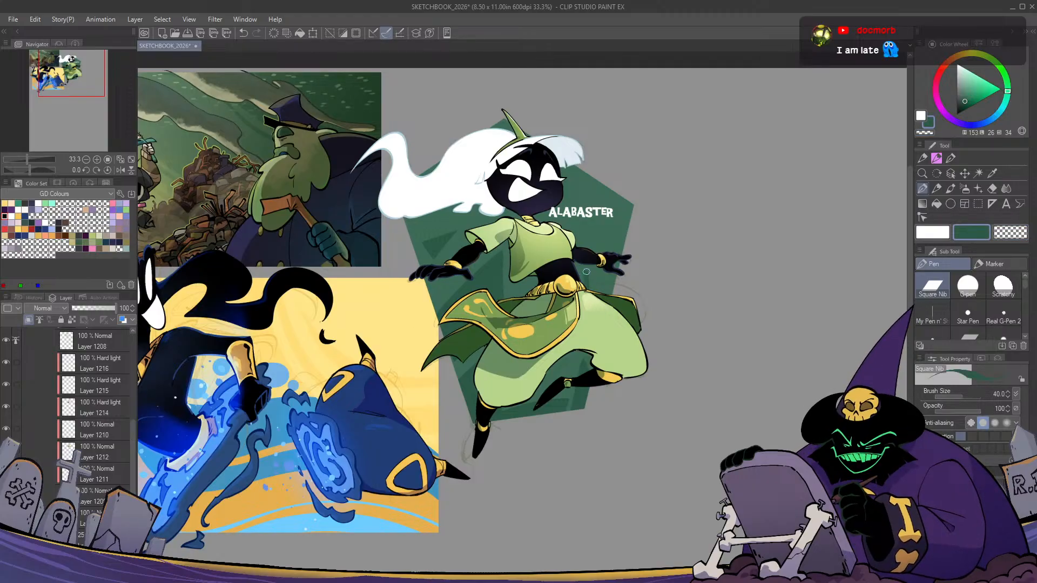
{"action": "key", "text": "c"}
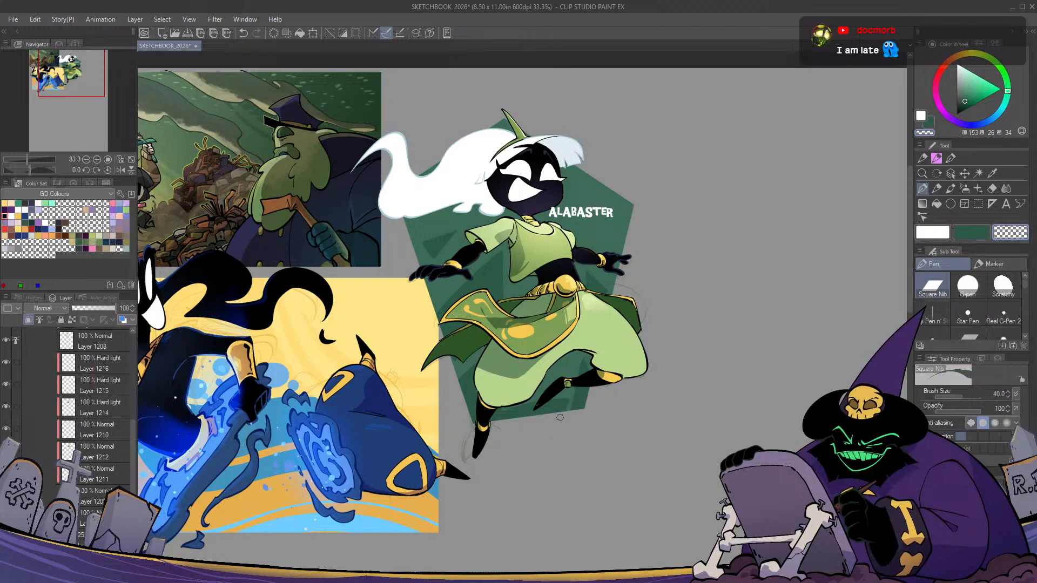
Choose a lighter green for the pentagon's facets and shape a light one beneath the flowing hair with the Square Nib pen
{"action": "left_click_drag", "start_coordinate": [650, 398], "coordinate": [585, 406]}
{"action": "left_click", "coordinate": [964, 93]}
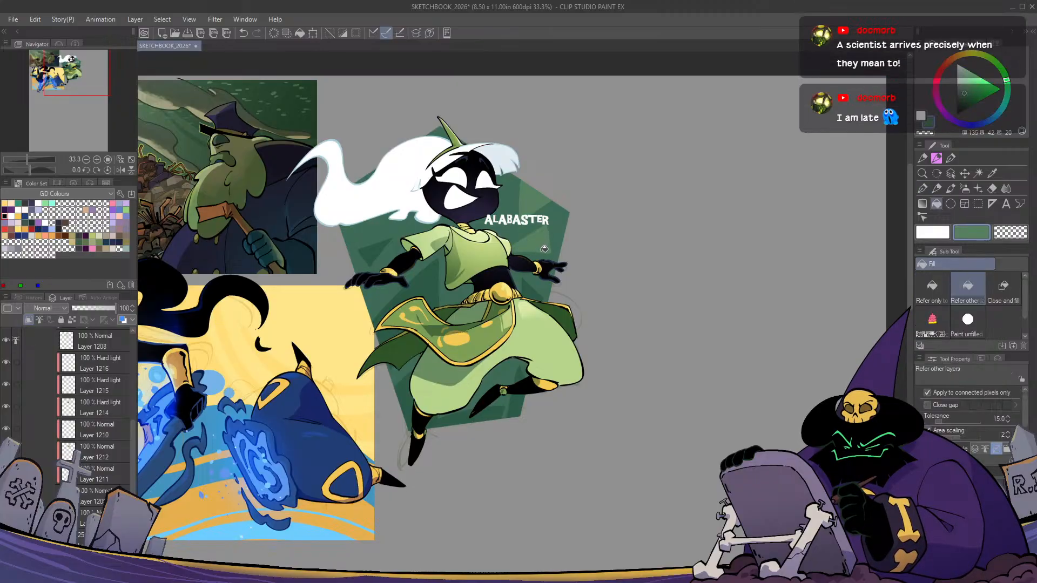
{"action": "key", "text": "c"}
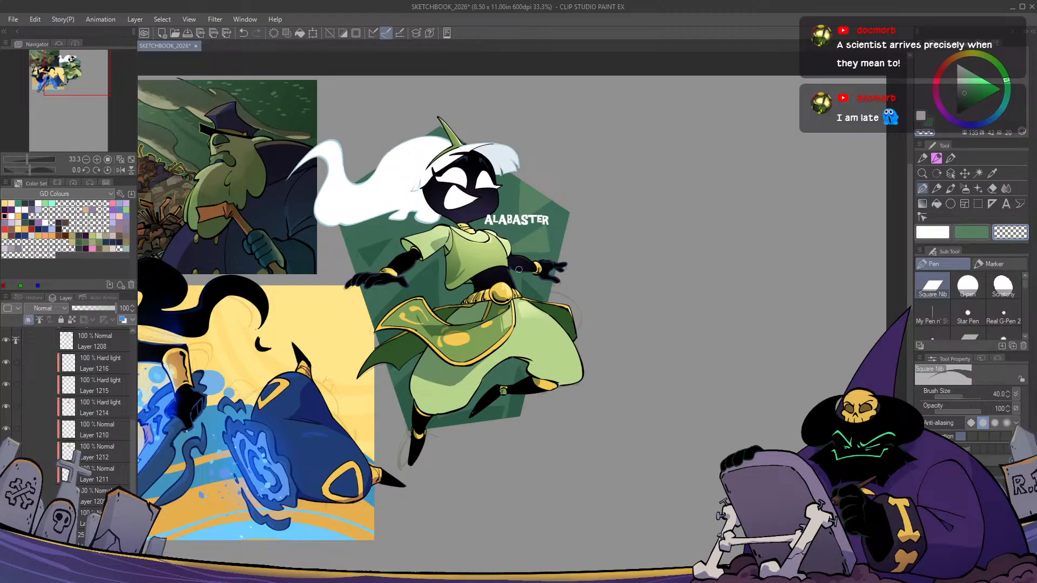
{"action": "key", "text": "c"}
{"action": "left_click_drag", "start_coordinate": [371, 215], "coordinate": [391, 203]}
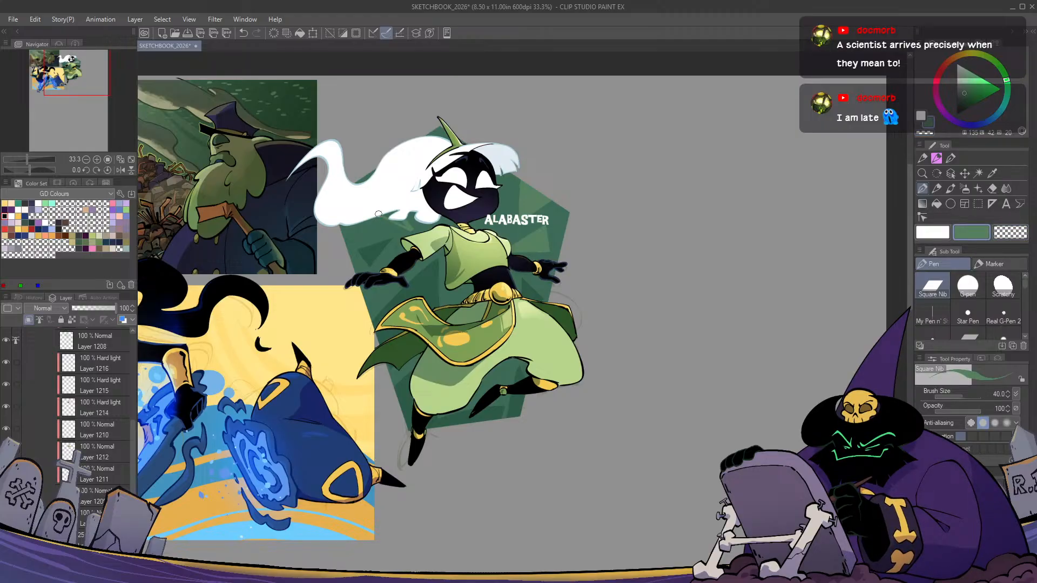
{"action": "key", "text": "c"}
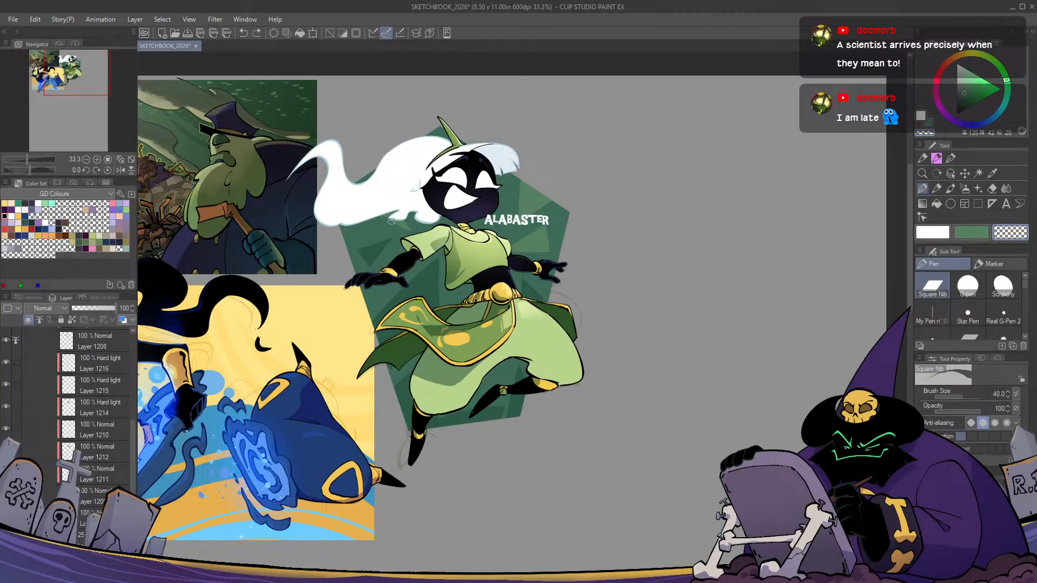
{"action": "left_click_drag", "start_coordinate": [391, 220], "coordinate": [396, 202]}
{"action": "key", "text": "c"}
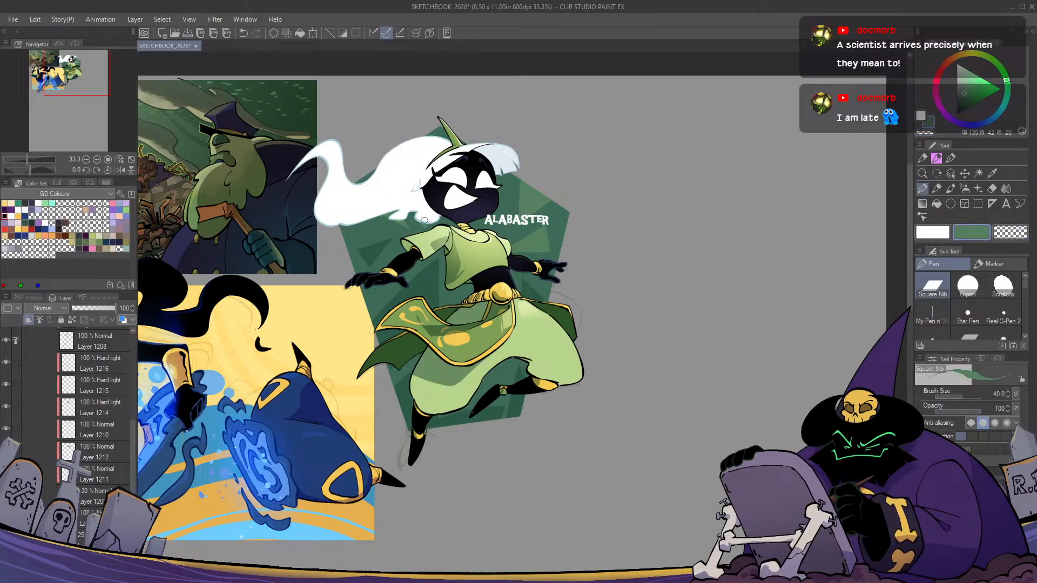
Check the character and its faceted pentagon backdrop in a mirrored canvas view and restore the normal orientation
{"action": "key", "text": "c"}
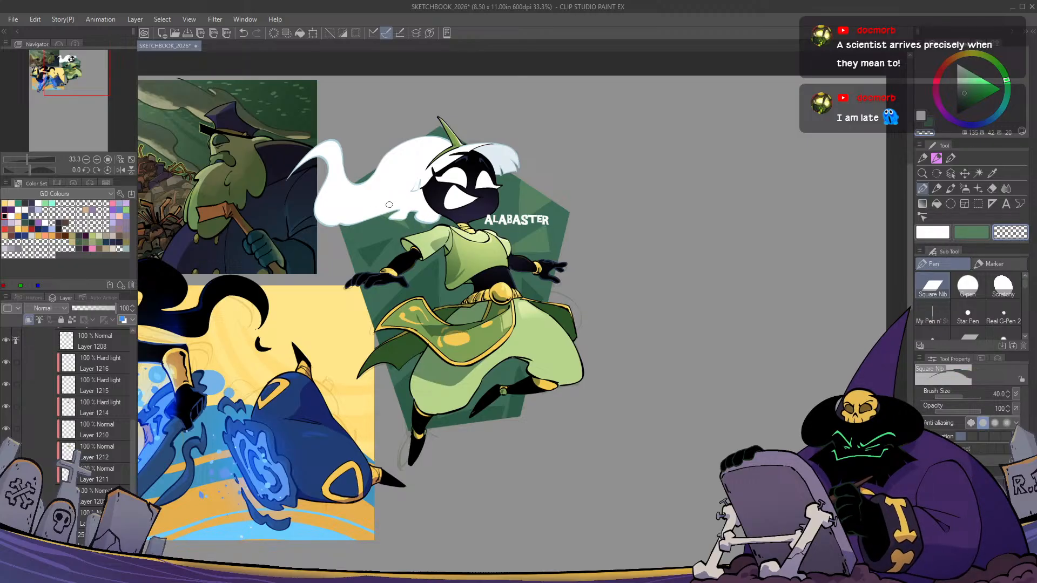
{"action": "key", "text": "c"}
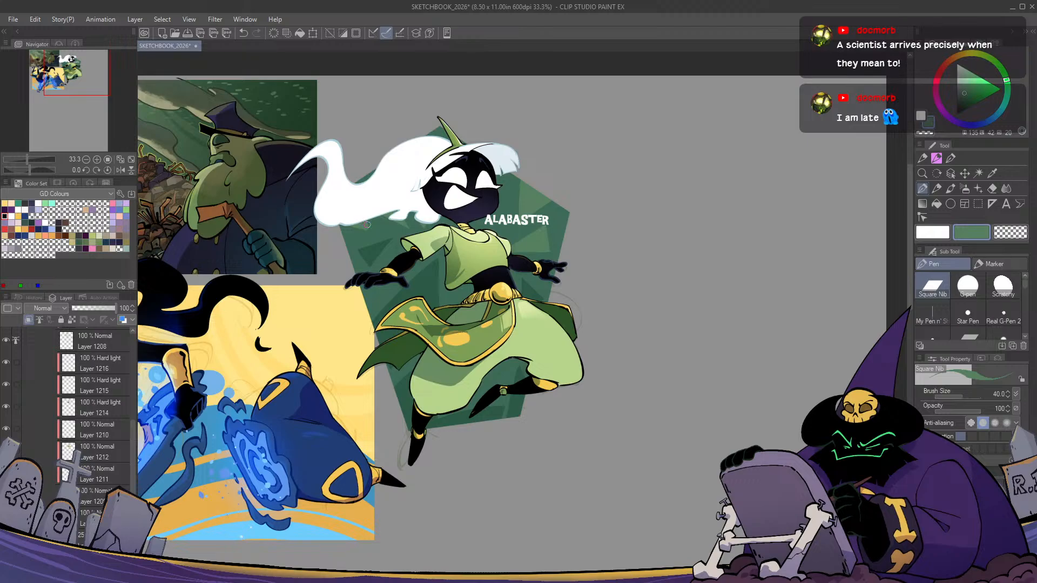
{"action": "key", "text": "c"}
{"action": "key", "text": "h"}
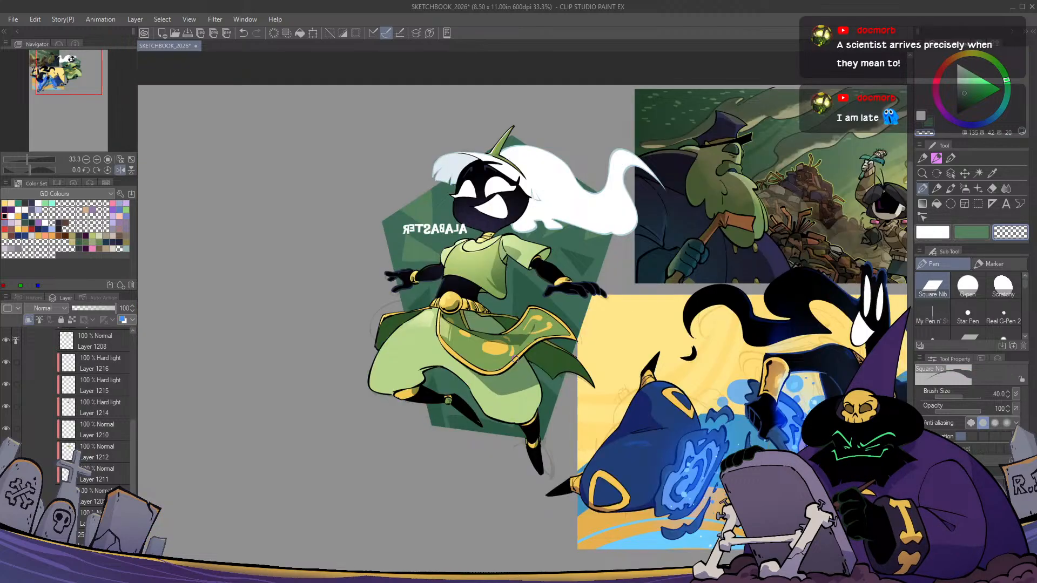
{"action": "key", "text": "h"}
Collapse the Alabaster folder and move it out of Daily 072 to sit directly above it inside Page 09
{"action": "scroll", "coordinate": [110, 431], "scroll_direction": "up", "scroll_amount": 5}
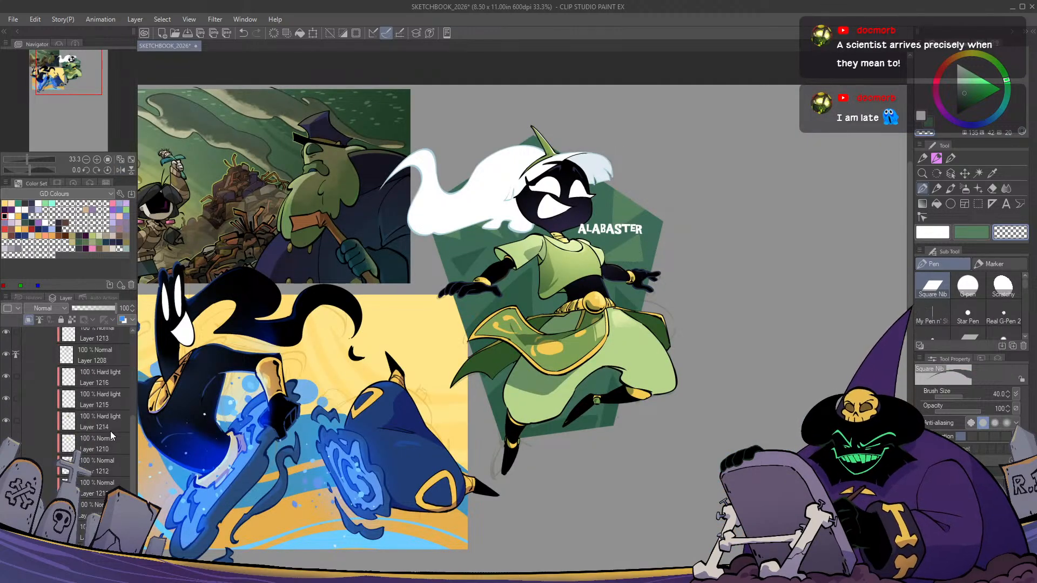
{"action": "left_click", "coordinate": [51, 388]}
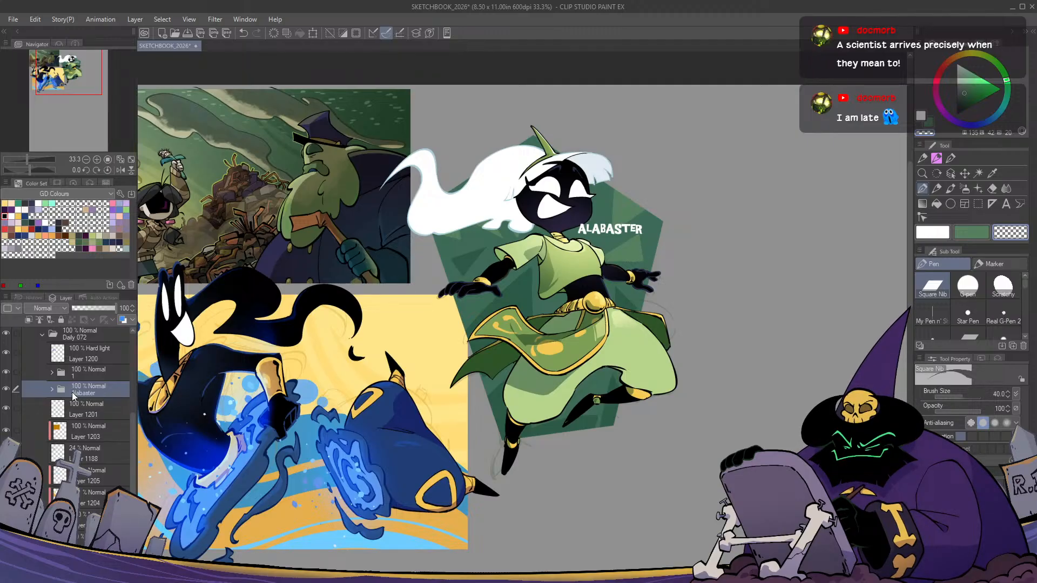
{"action": "scroll", "coordinate": [73, 396], "scroll_direction": "up", "scroll_amount": 2}
{"action": "left_click_drag", "start_coordinate": [93, 459], "coordinate": [81, 402]}
{"action": "left_click", "coordinate": [40, 425]}
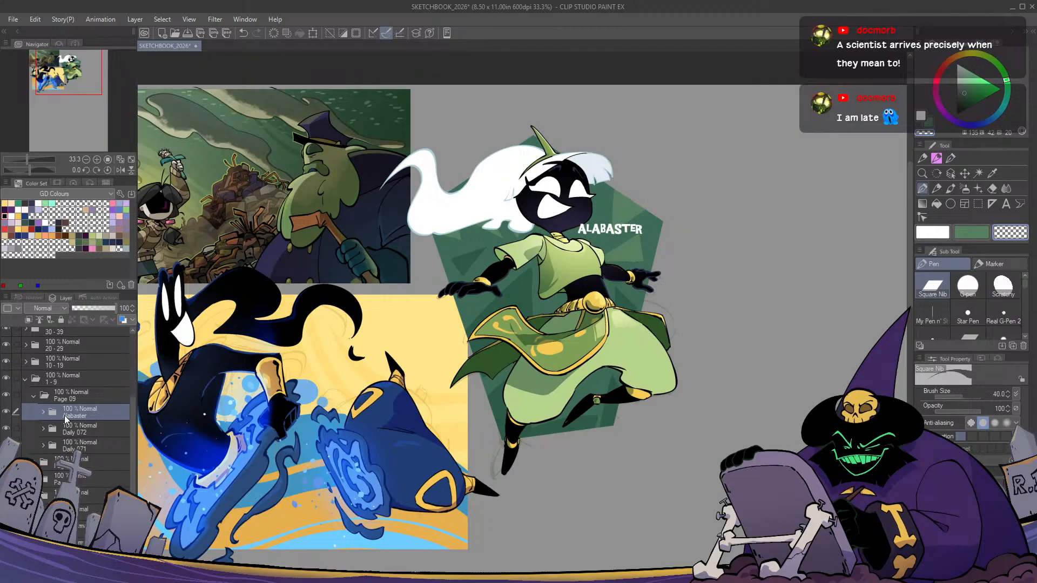
Shift the whole Alabaster folder slightly left with the Move layer tool, closer to the neighbouring illustrations, undoing a misplaced first move
{"action": "key", "text": "k"}
{"action": "left_click_drag", "start_coordinate": [529, 304], "coordinate": [514, 318]}
{"action": "key", "text": "ctrl+z"}
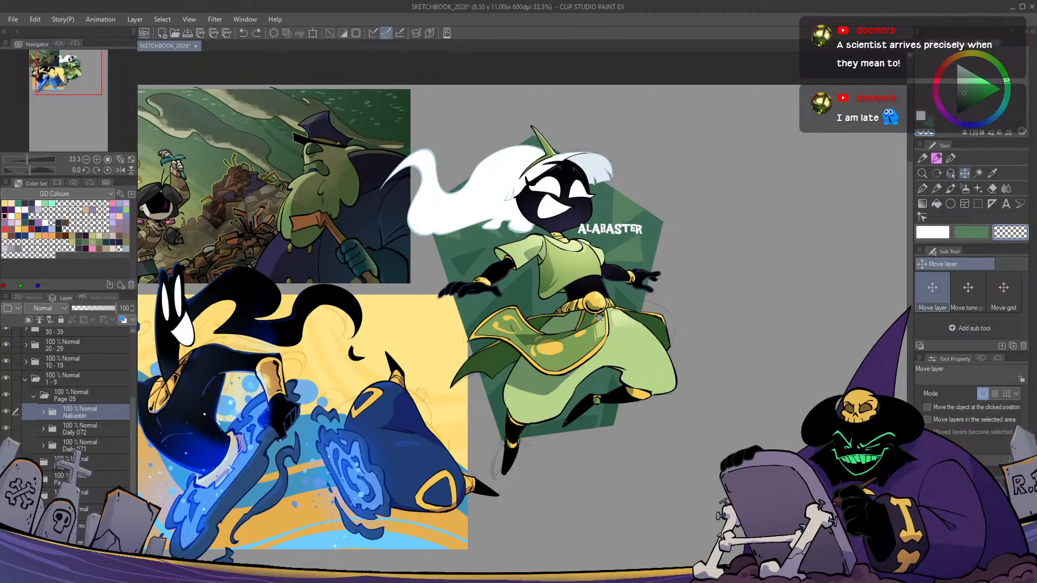
{"action": "key", "text": "m"}
{"action": "left_click", "coordinate": [564, 354]}
{"action": "key", "text": "k"}
{"action": "left_click_drag", "start_coordinate": [566, 354], "coordinate": [597, 355]}
Examine the placement of the Alabaster character against the other two illustrations, viewing the whole page and the artwork without panels
{"action": "key", "text": "ctrl+0"}
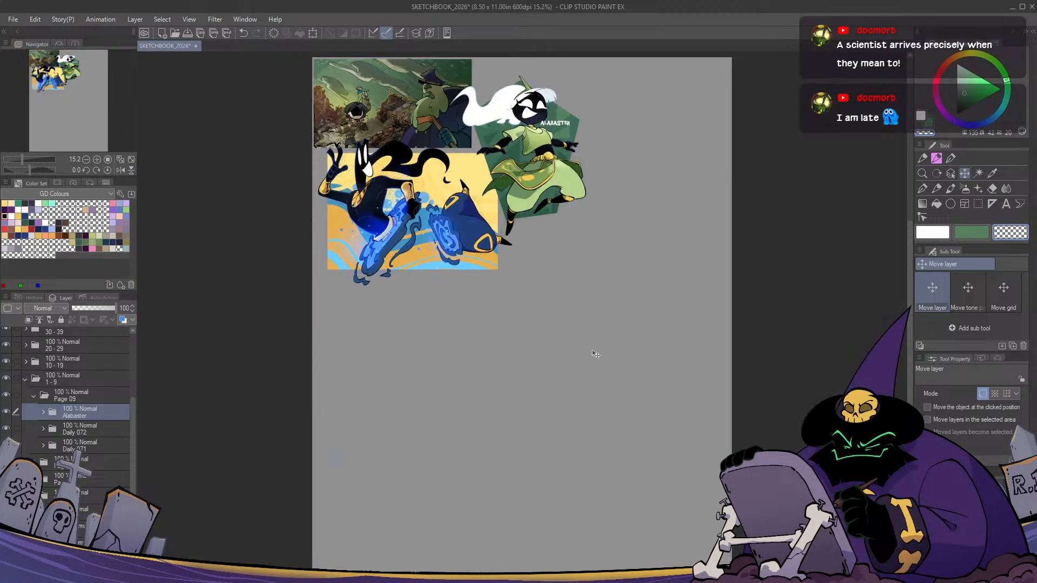
{"action": "left_click_drag", "start_coordinate": [433, 127], "coordinate": [469, 198]}
{"action": "scroll", "coordinate": [469, 198], "scroll_direction": "up", "scroll_amount": 7}
{"action": "scroll", "coordinate": [470, 198], "scroll_direction": "up", "scroll_amount": 3}
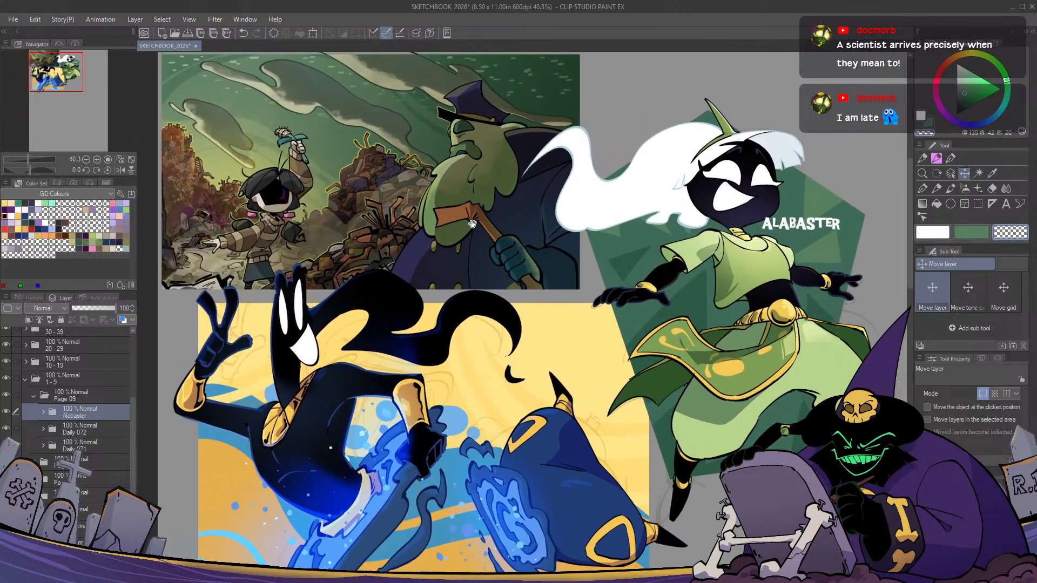
{"action": "key", "text": "Tab"}
{"action": "scroll", "coordinate": [467, 241], "scroll_direction": "down", "scroll_amount": 1}
{"action": "left_click_drag", "start_coordinate": [467, 242], "coordinate": [466, 242]}
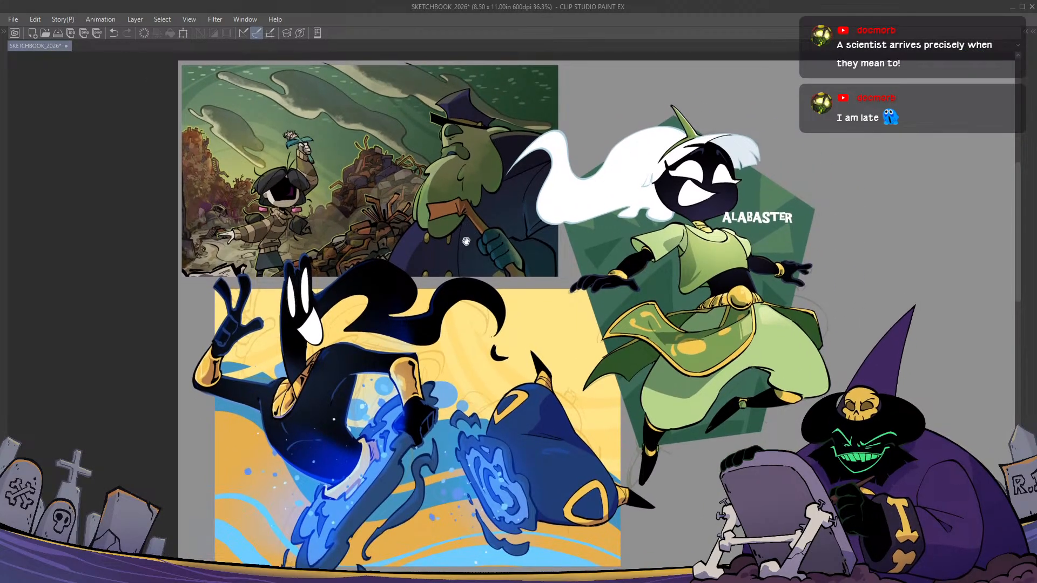
{"action": "key", "text": "Tab"}
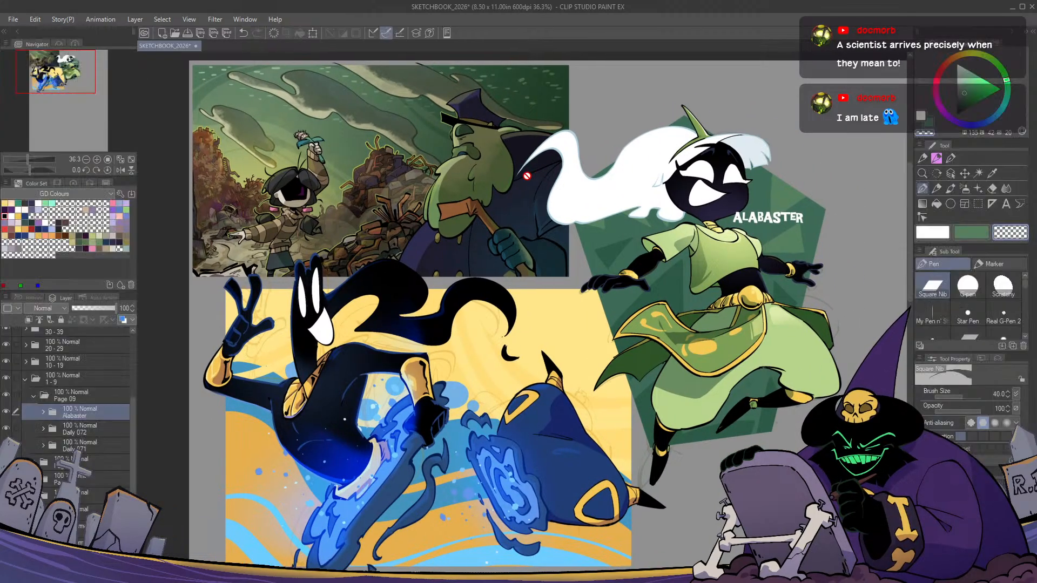
Handwrite "BRB" in white with the Square Nib pen in the empty page area above the character's flowing hair
{"action": "key", "text": "Tab"}
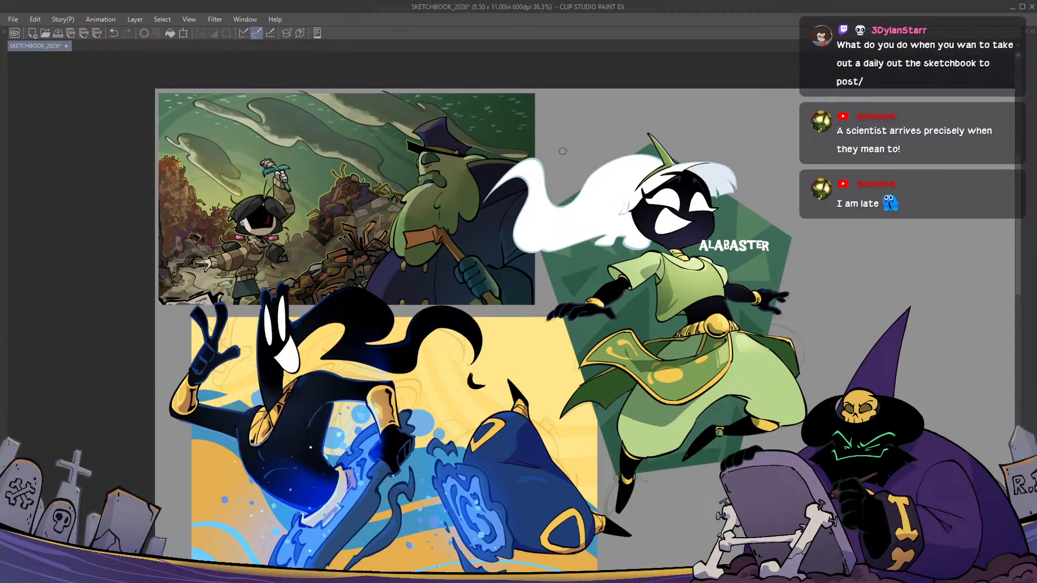
{"action": "left_click_drag", "start_coordinate": [561, 106], "coordinate": [568, 144]}
{"action": "mouse_move", "coordinate": [564, 107]}
{"action": "left_mouse_down"}
{"action": "mouse_move", "coordinate": [580, 138]}
{"action": "mouse_move", "coordinate": [568, 154]}
{"action": "left_mouse_up"}
{"action": "left_click_drag", "start_coordinate": [594, 106], "coordinate": [597, 142]}
{"action": "left_click_drag", "start_coordinate": [592, 105], "coordinate": [622, 136]}
{"action": "left_click_drag", "start_coordinate": [628, 100], "coordinate": [629, 139]}
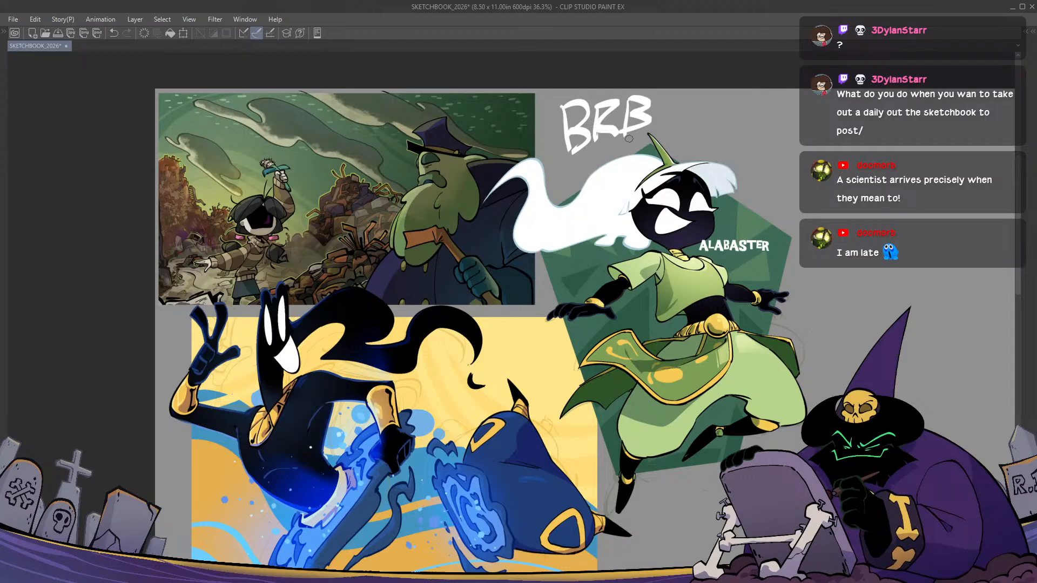
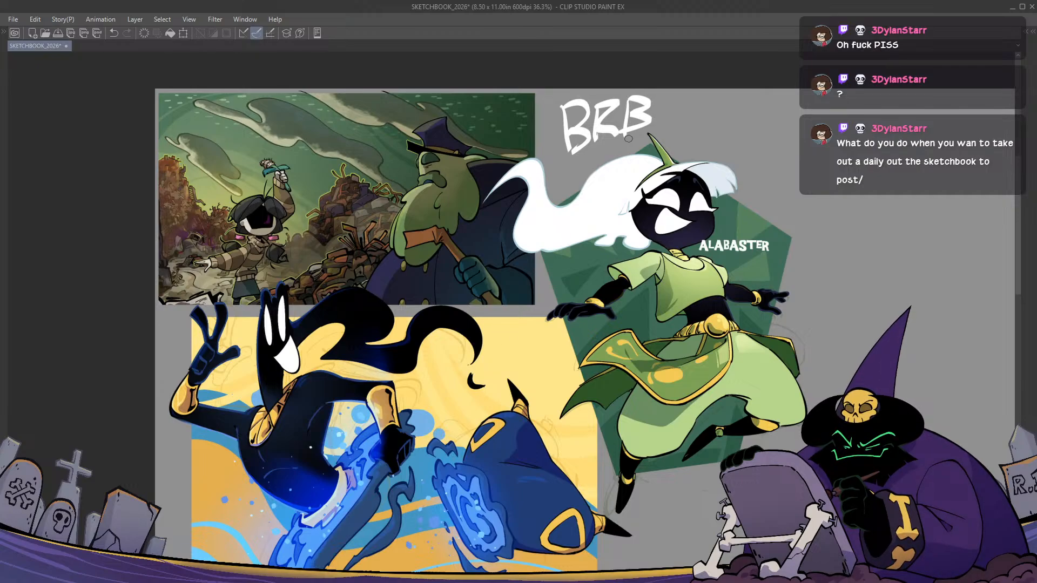
Undo the handwritten "BRB" strokes above the character's hair
{"action": "key", "text": "ctrl+z"}
{"action": "key", "text": "ctrl+z"}
{"action": "key", "text": "ctrl+z"}
{"action": "key", "text": "ctrl+z"}
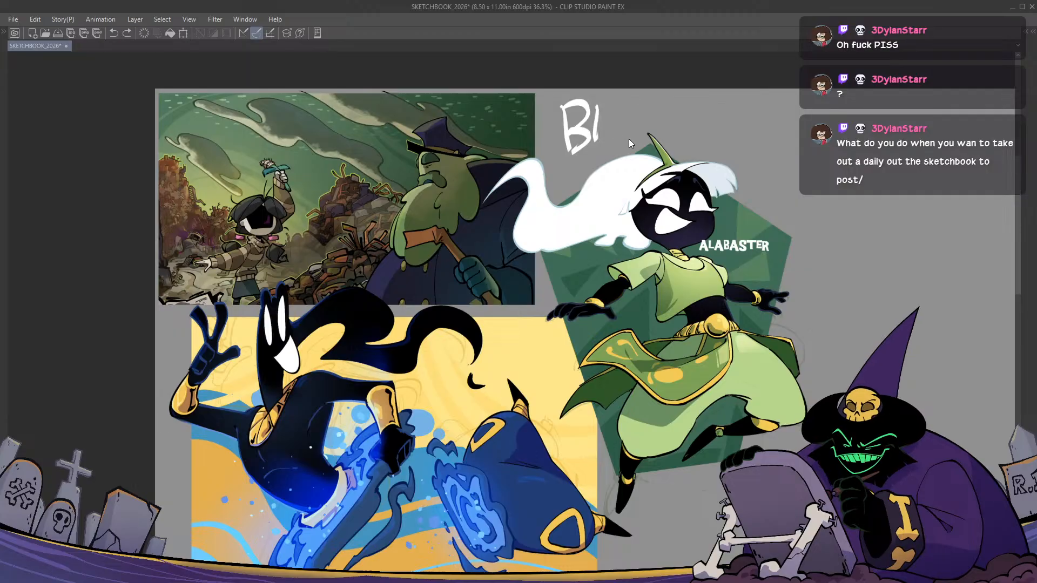
Undo the white hand-lettered strokes above the Alabaster drawing
{"action": "key", "text": "ctrl+z"}
{"action": "key", "text": "ctrl+z"}
{"action": "key", "text": "ctrl+z"}
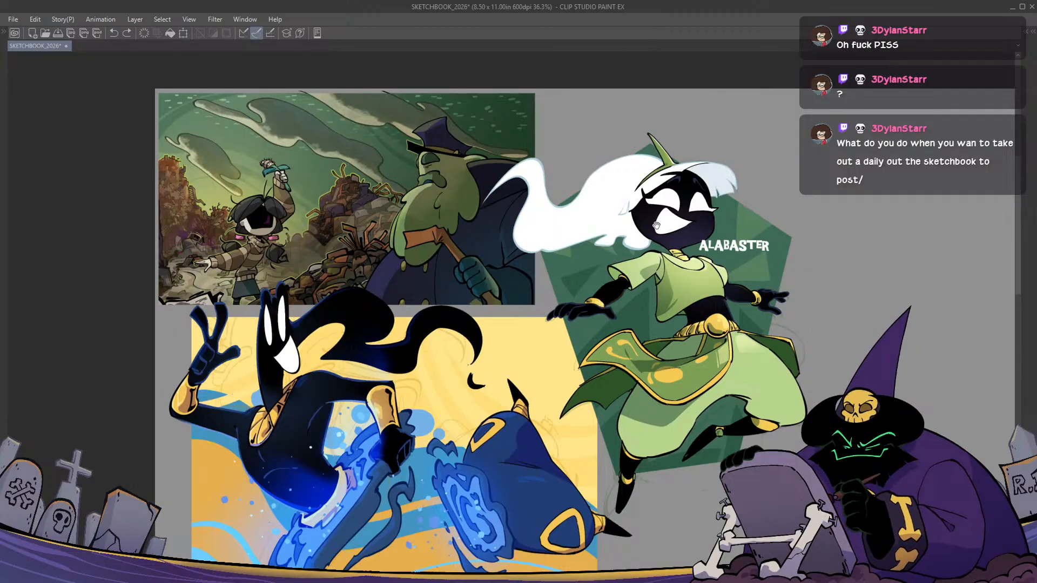
Examine the character drawings on the sketchbook page in both normal and mirrored view
{"action": "left_click_drag", "start_coordinate": [656, 225], "coordinate": [624, 178]}
{"action": "scroll", "coordinate": [611, 337], "scroll_direction": "down", "scroll_amount": 2}
{"action": "mouse_move", "coordinate": [599, 356]}
{"action": "left_mouse_down"}
{"action": "mouse_move", "coordinate": [613, 337]}
{"action": "mouse_move", "coordinate": [574, 330]}
{"action": "mouse_move", "coordinate": [552, 304]}
{"action": "left_mouse_up"}
{"action": "scroll", "coordinate": [574, 330], "scroll_direction": "up", "scroll_amount": 1}
{"action": "key", "text": "Tab"}
{"action": "left_click_drag", "start_coordinate": [477, 377], "coordinate": [472, 331]}
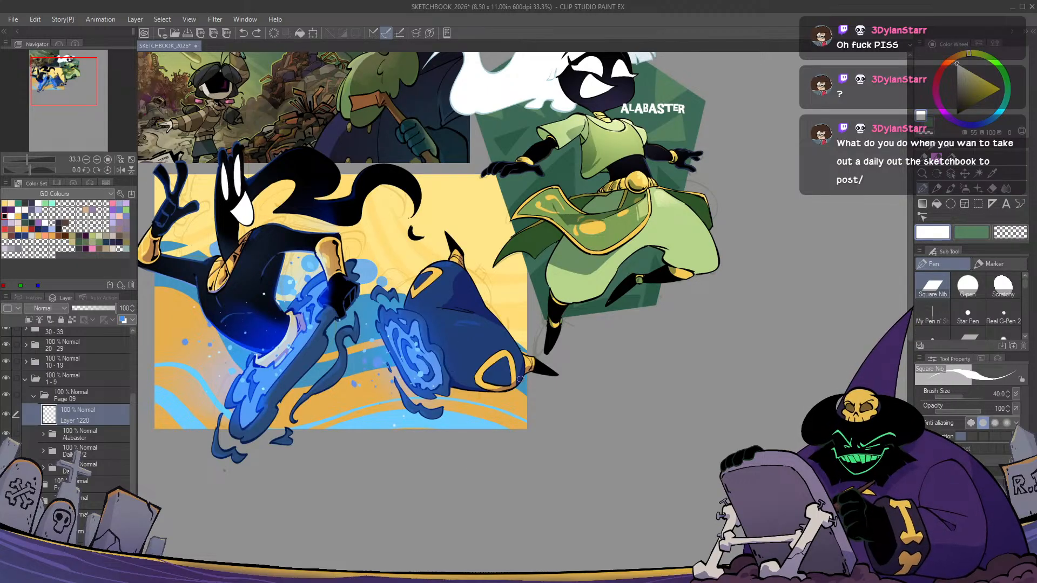
{"action": "left_click_drag", "start_coordinate": [541, 387], "coordinate": [495, 361]}
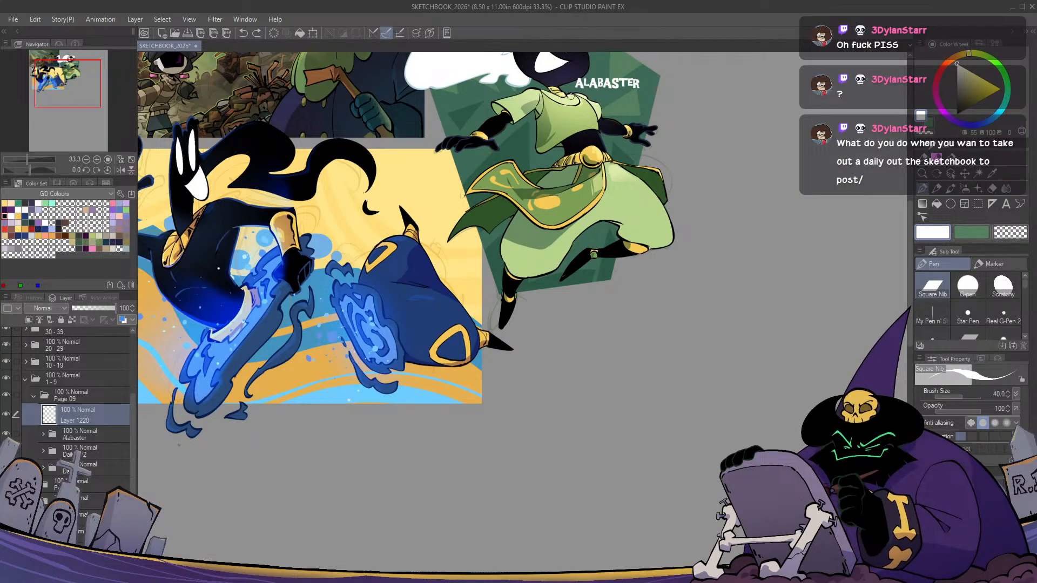
{"action": "left_click_drag", "start_coordinate": [571, 96], "coordinate": [642, 138]}
{"action": "left_click_drag", "start_coordinate": [552, 282], "coordinate": [536, 328]}
{"action": "key", "text": "h"}
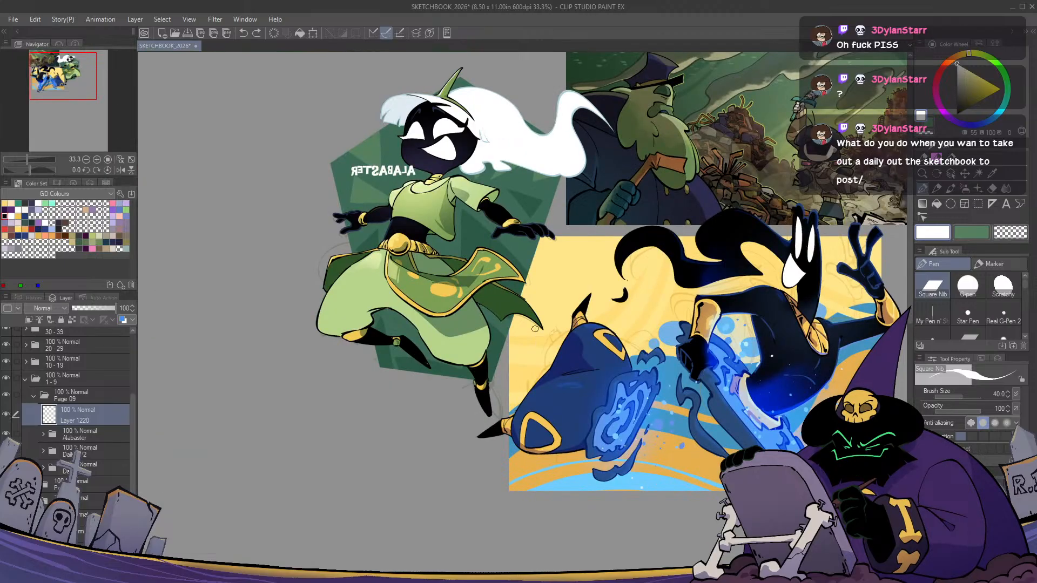
{"action": "key", "text": "h"}
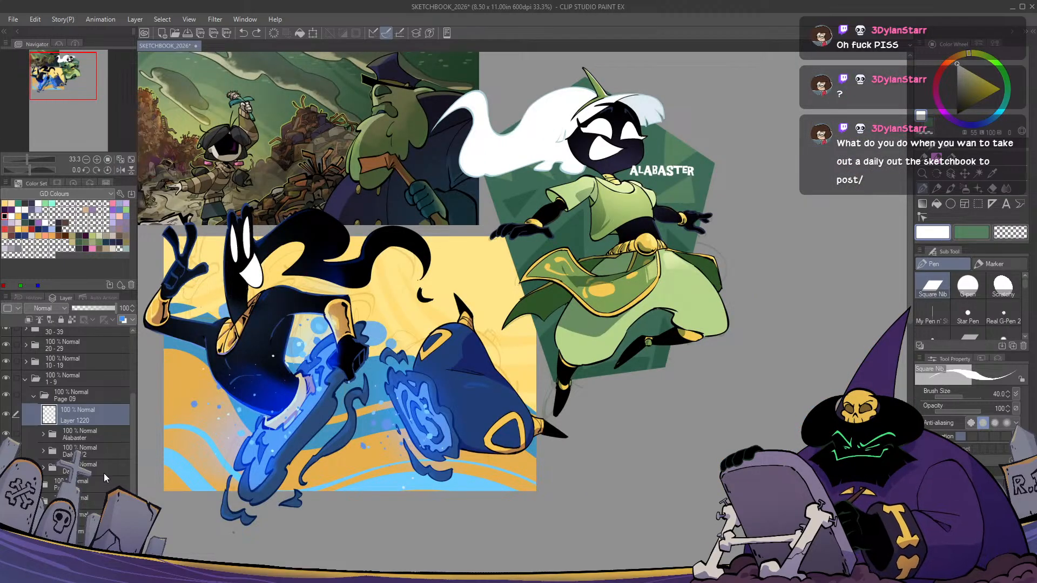
Create a new layer folder at the top of Page 09 and add an empty raster layer inside it
{"action": "key", "text": "ctrl+g"}
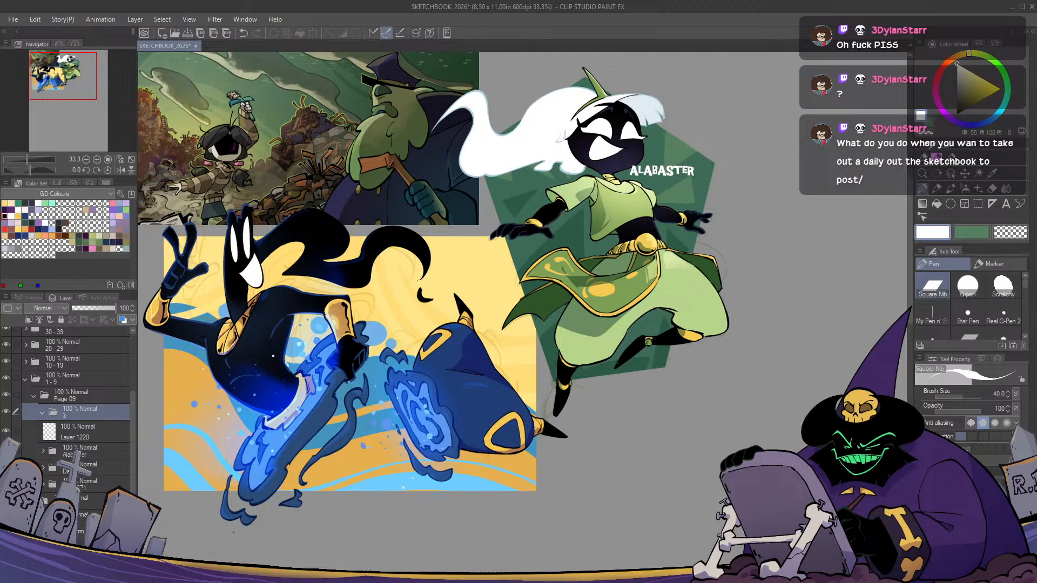
{"action": "key", "text": "ctrl+shift+n"}
{"action": "left_click_drag", "start_coordinate": [600, 459], "coordinate": [470, 383]}
{"action": "scroll", "coordinate": [471, 381], "scroll_direction": "up", "scroll_amount": 2}
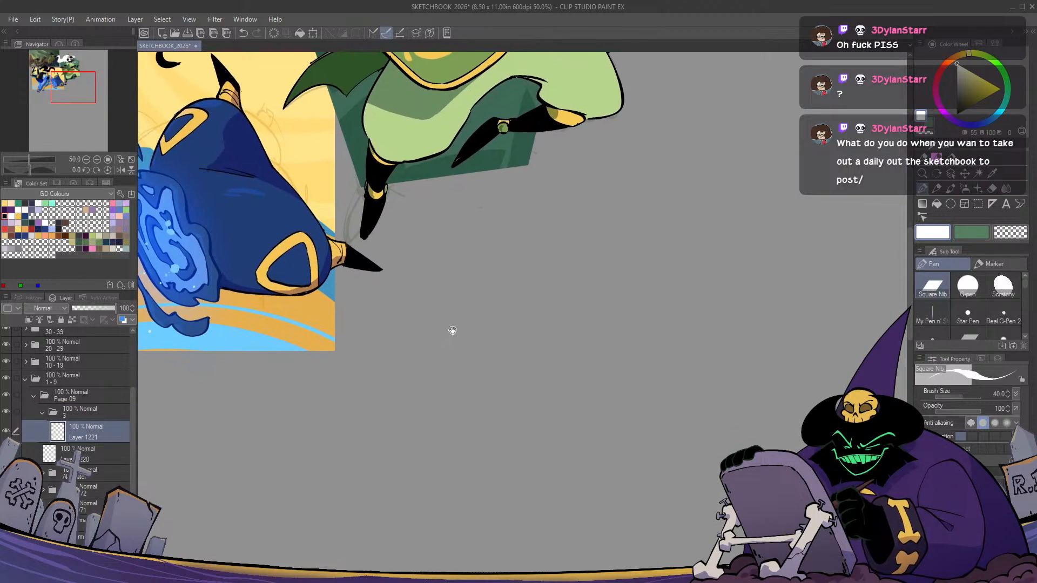
{"action": "key", "text": "m"}
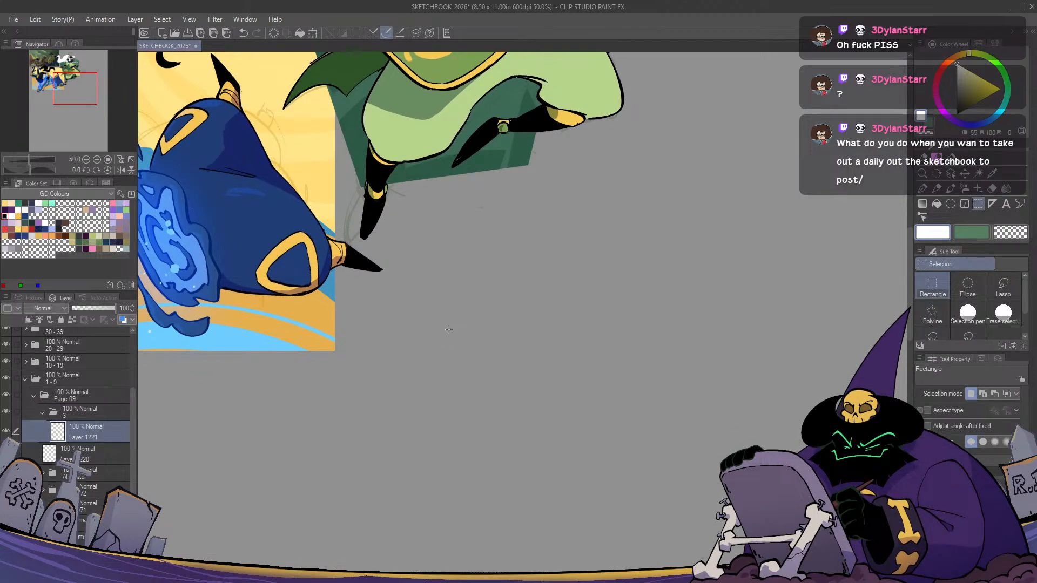
{"action": "left_click", "coordinate": [924, 190]}
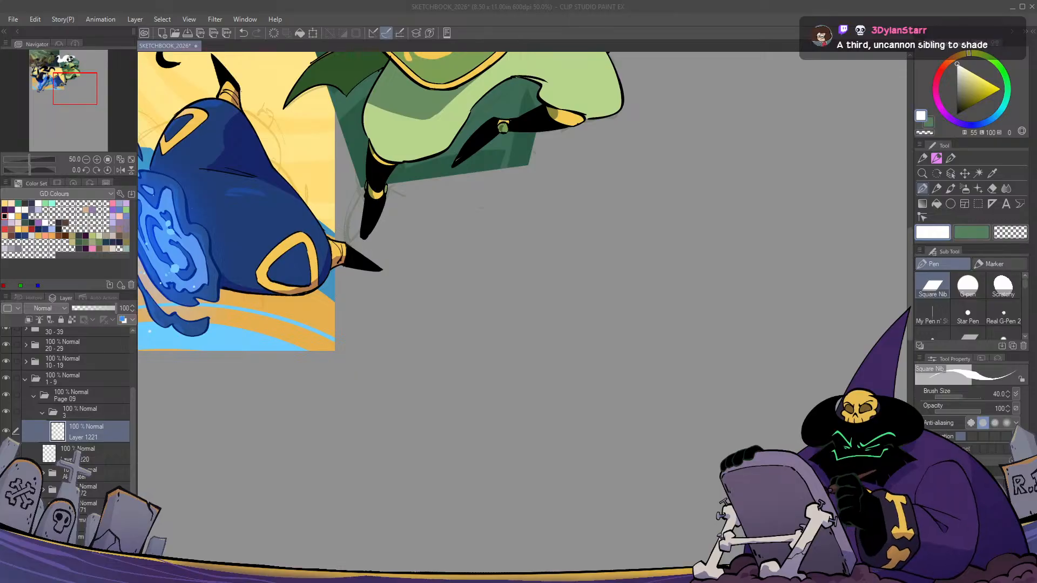
{"action": "left_click", "coordinate": [506, 27]}
{"action": "left_click_drag", "start_coordinate": [455, 182], "coordinate": [655, 354]}
{"action": "scroll", "coordinate": [613, 345], "scroll_direction": "down", "scroll_amount": 1}
{"action": "left_click_drag", "start_coordinate": [593, 334], "coordinate": [507, 206]}
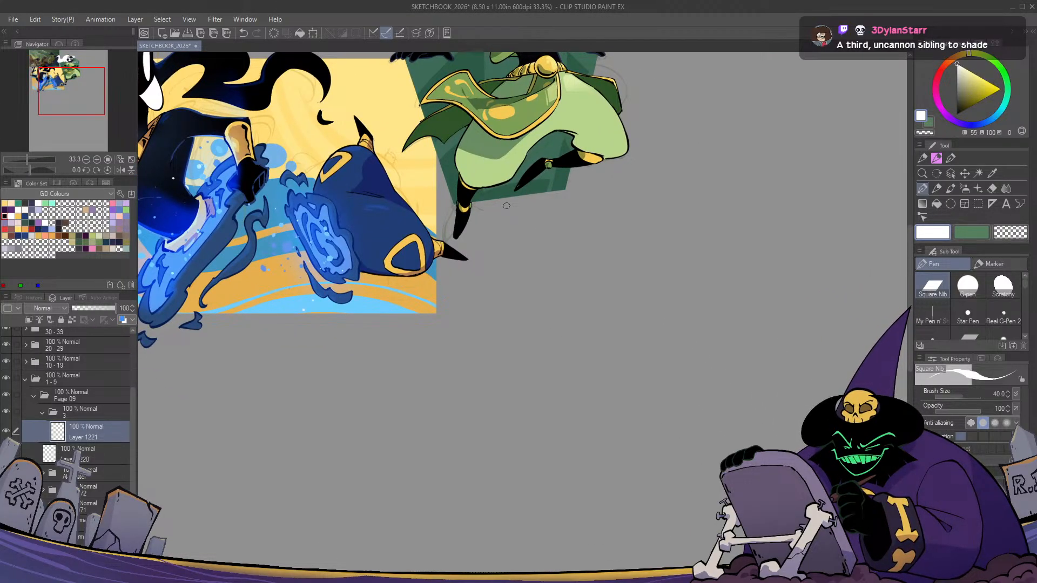
Draw a black circle for the head with the Square Nib pen in the empty area below the green character
{"action": "left_click", "coordinate": [957, 117]}
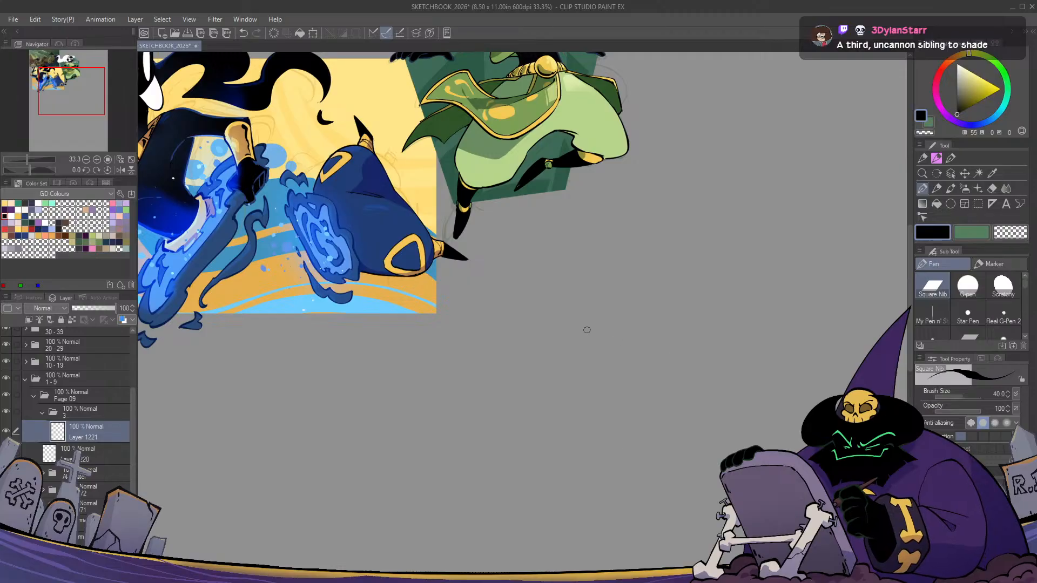
{"action": "left_click_drag", "start_coordinate": [560, 379], "coordinate": [534, 367]}
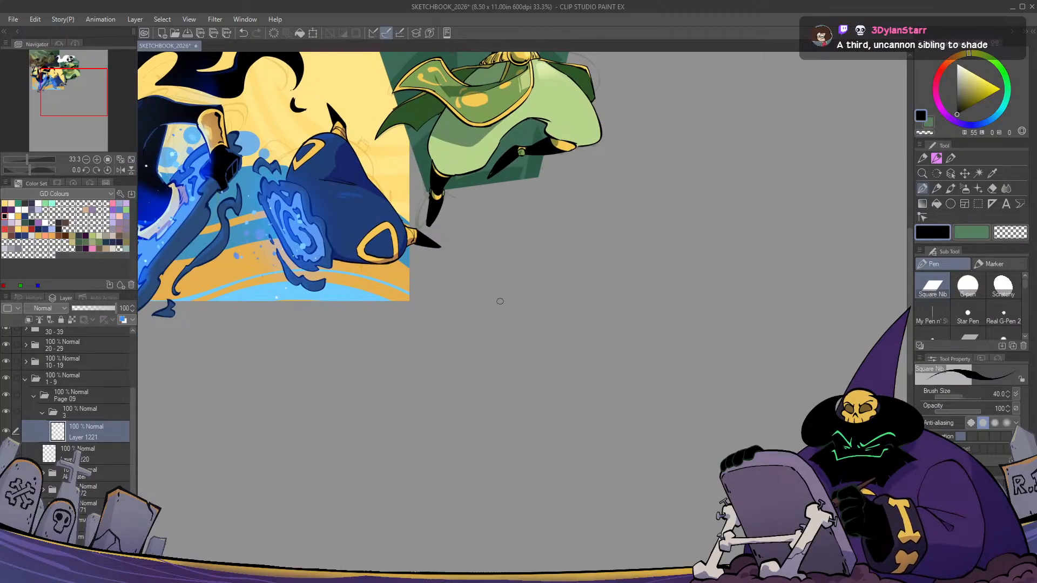
{"action": "mouse_move", "coordinate": [545, 243]}
{"action": "left_mouse_down"}
{"action": "mouse_move", "coordinate": [605, 271]}
{"action": "mouse_move", "coordinate": [546, 258]}
{"action": "mouse_move", "coordinate": [573, 328]}
{"action": "mouse_move", "coordinate": [559, 246]}
{"action": "mouse_move", "coordinate": [601, 253]}
{"action": "mouse_move", "coordinate": [516, 223]}
{"action": "left_mouse_up"}
{"action": "key", "text": "ctrl+z"}
{"action": "scroll", "coordinate": [566, 346], "scroll_direction": "up", "scroll_amount": 1}
{"action": "key", "text": "ctrl+z"}
{"action": "left_click_drag", "start_coordinate": [555, 340], "coordinate": [519, 357]}
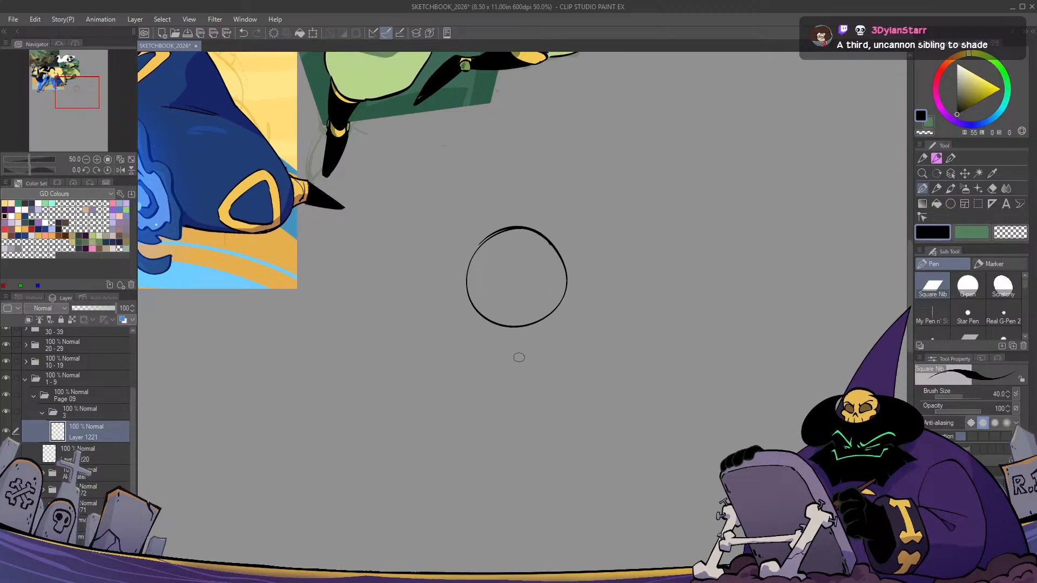
{"action": "key", "text": "h"}
{"action": "key", "text": "h"}
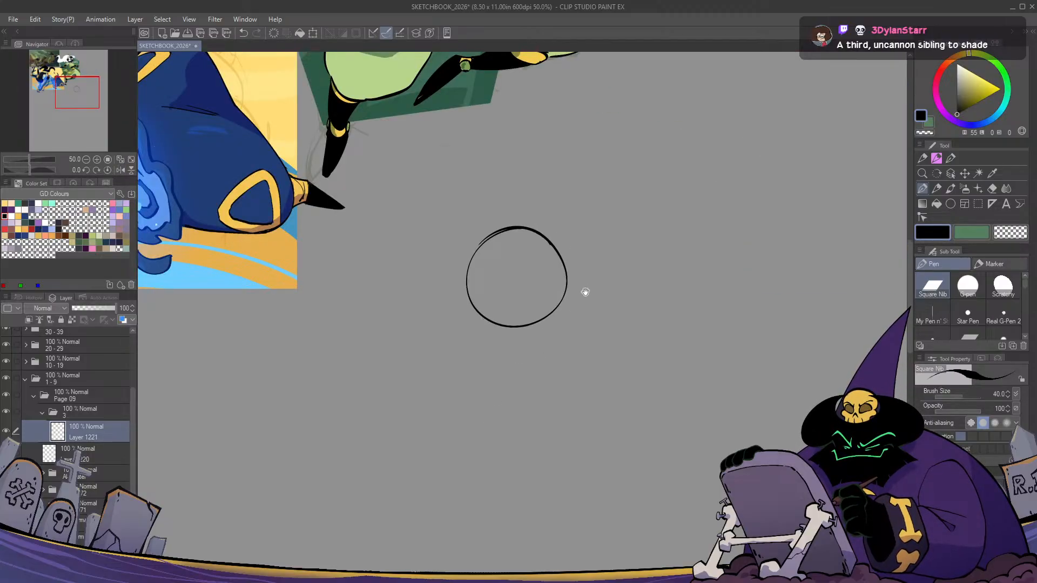
{"action": "left_click_drag", "start_coordinate": [585, 292], "coordinate": [582, 299]}
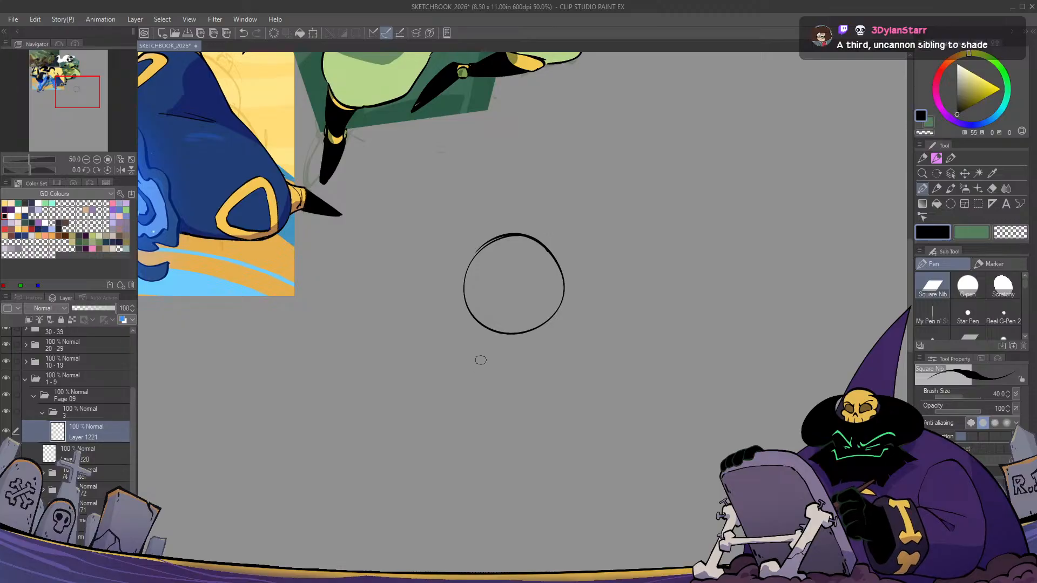
Sketch the shoulder line, two slanted torso sides below the head, and one straight raised arm line beside it
{"action": "mouse_move", "coordinate": [489, 358]}
{"action": "left_mouse_down"}
{"action": "mouse_move", "coordinate": [544, 351]}
{"action": "mouse_move", "coordinate": [504, 418]}
{"action": "left_mouse_up"}
{"action": "left_click_drag", "start_coordinate": [488, 360], "coordinate": [443, 415]}
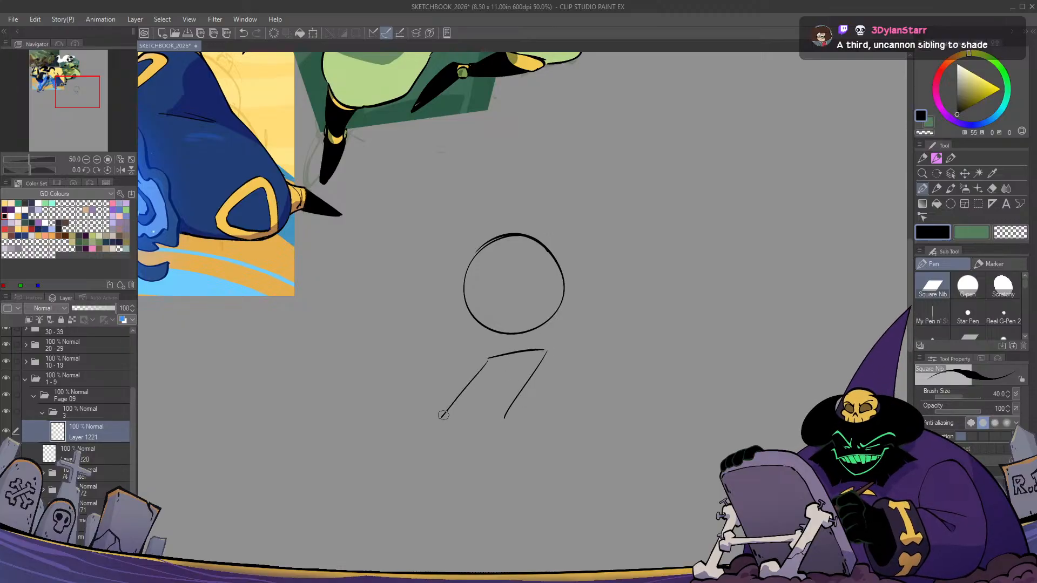
{"action": "key", "text": "h"}
{"action": "key", "text": "h"}
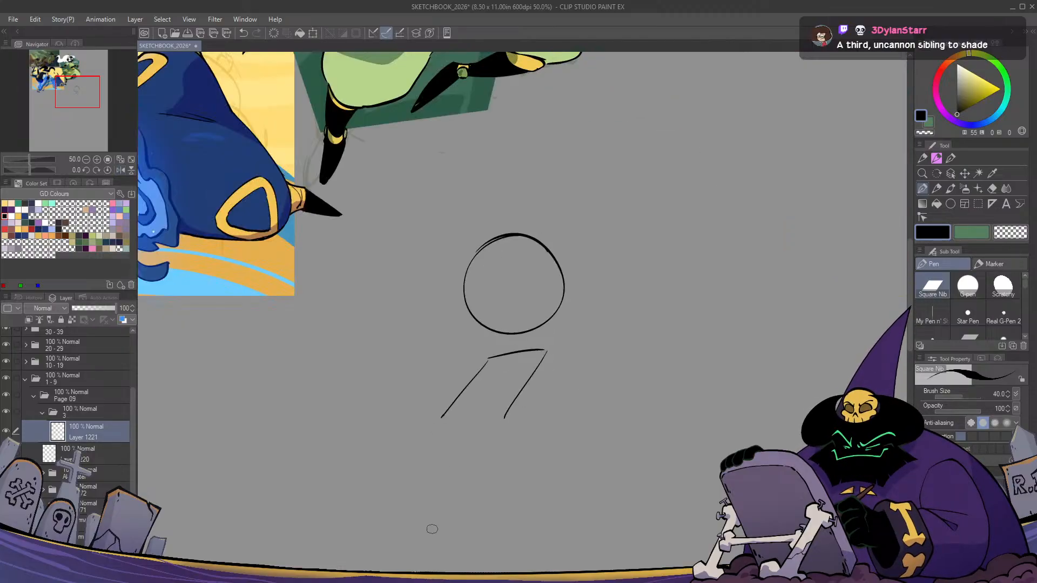
{"action": "left_click_drag", "start_coordinate": [552, 351], "coordinate": [617, 228]}
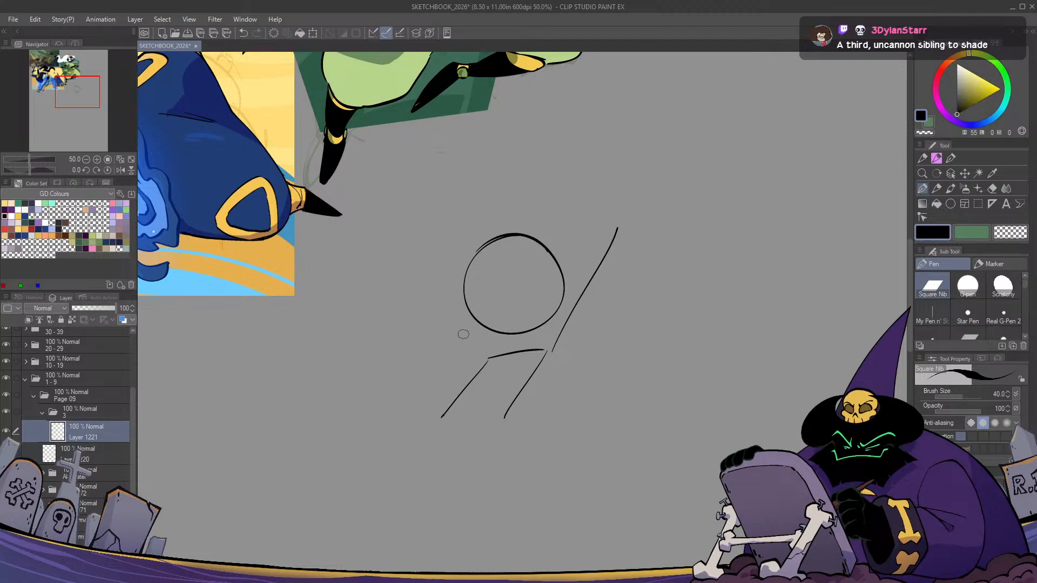
{"action": "mouse_move", "coordinate": [434, 199]}
{"action": "left_mouse_down"}
{"action": "mouse_move", "coordinate": [396, 226]}
{"action": "mouse_move", "coordinate": [416, 228]}
{"action": "mouse_move", "coordinate": [437, 209]}
{"action": "left_mouse_up"}
{"action": "key", "text": "h"}
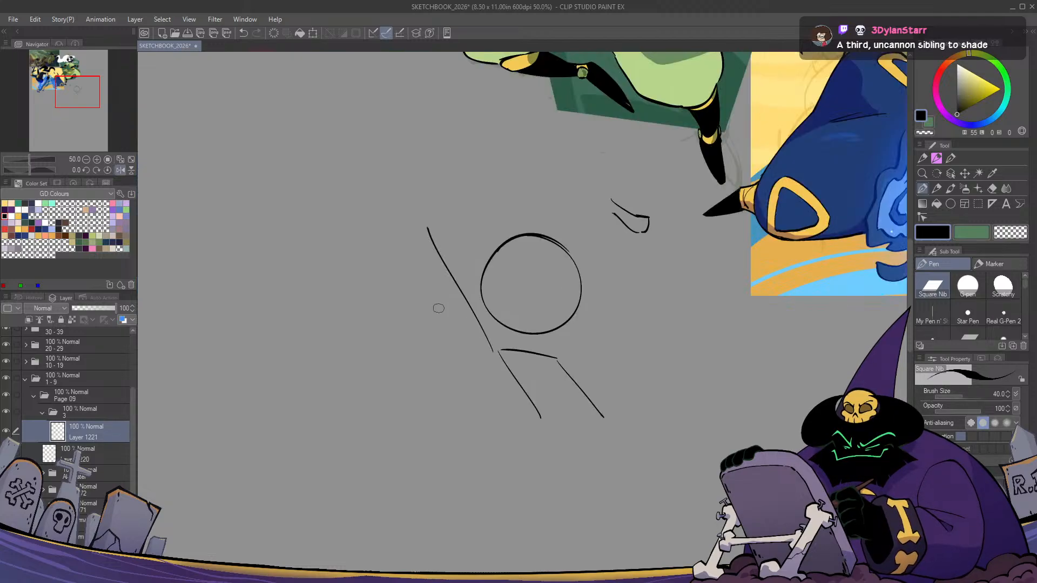
{"action": "key", "text": "h"}
{"action": "key", "text": "ctrl+z"}
{"action": "key", "text": "ctrl+z"}
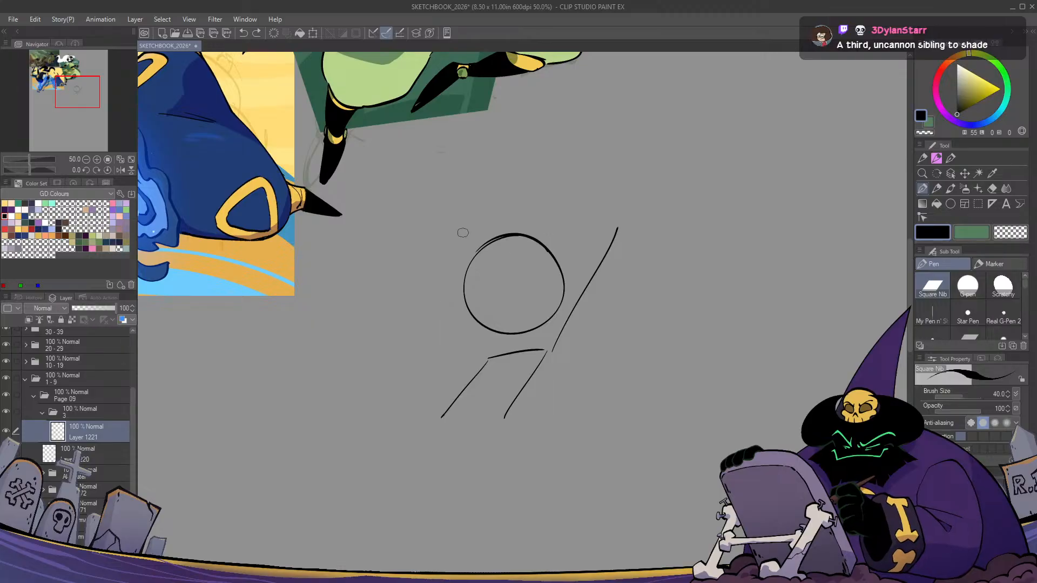
{"action": "mouse_move", "coordinate": [475, 250]}
{"action": "left_mouse_down"}
{"action": "mouse_move", "coordinate": [467, 214]}
{"action": "mouse_move", "coordinate": [424, 217]}
{"action": "left_mouse_up"}
{"action": "key", "text": "ctrl+z"}
{"action": "key", "text": "ctrl+z"}
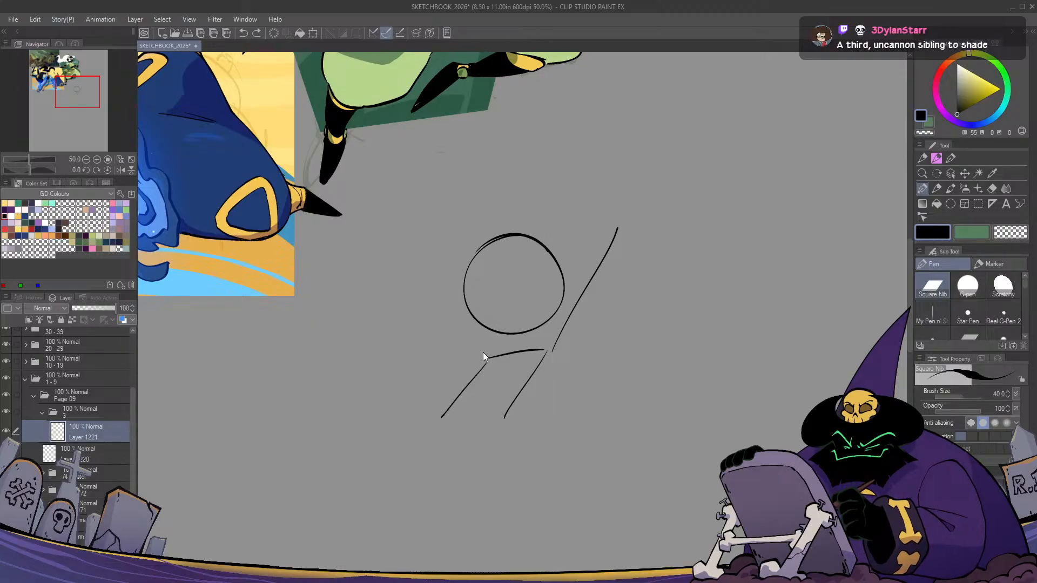
Draw the raised arm on the head's left side as a line from the shoulder that bends outward at the elbow
{"action": "mouse_move", "coordinate": [478, 349]}
{"action": "left_mouse_down"}
{"action": "mouse_move", "coordinate": [423, 256]}
{"action": "mouse_move", "coordinate": [488, 355]}
{"action": "left_mouse_up"}
{"action": "key", "text": "h"}
{"action": "key", "text": "h"}
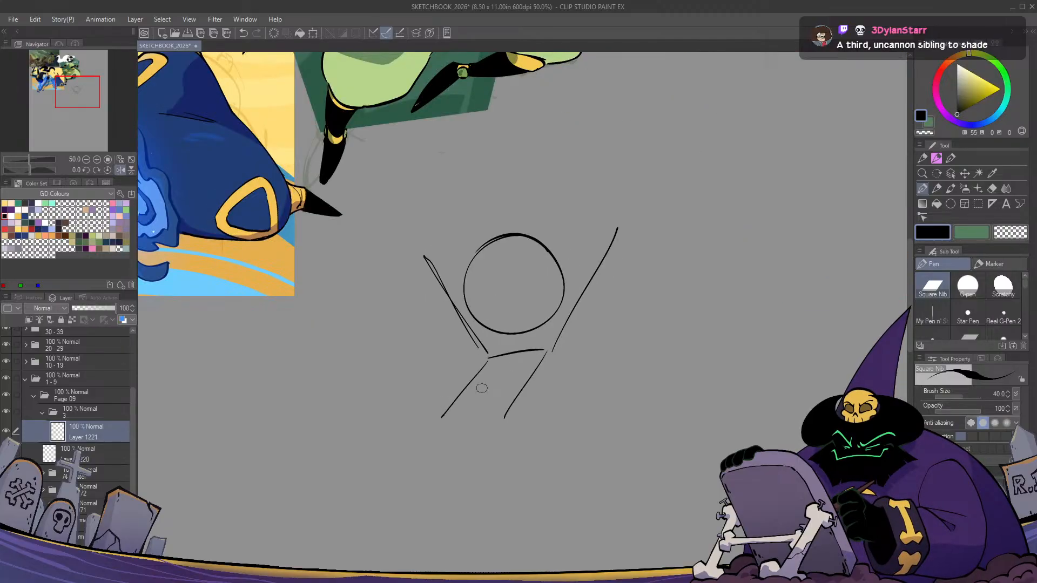
{"action": "key", "text": "ctrl+z"}
{"action": "key", "text": "ctrl+z"}
{"action": "mouse_move", "coordinate": [487, 357]}
{"action": "left_mouse_down"}
{"action": "mouse_move", "coordinate": [447, 294]}
{"action": "mouse_move", "coordinate": [396, 254]}
{"action": "left_mouse_up"}
{"action": "key", "text": "ctrl+z"}
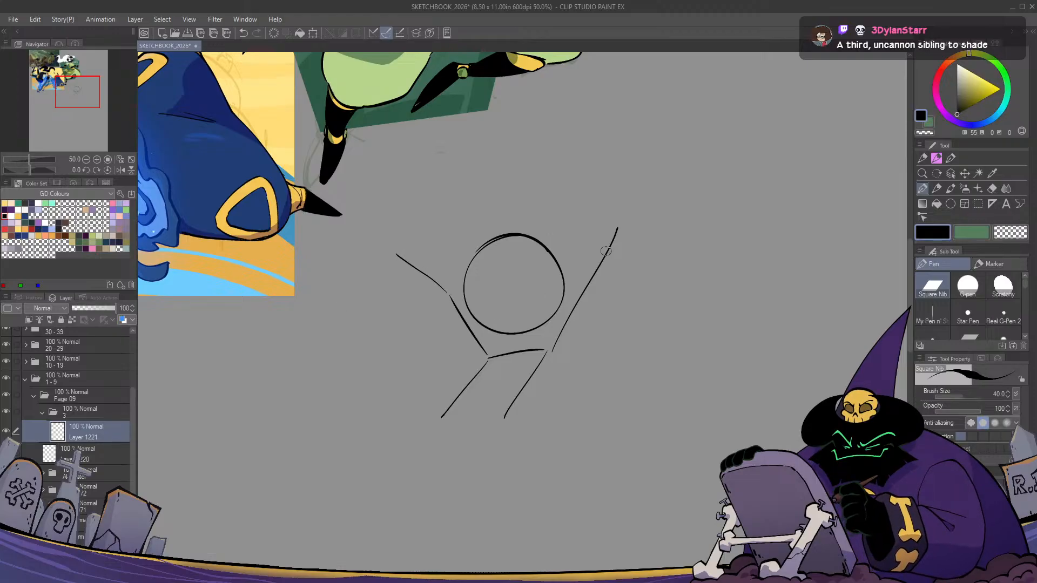
Remove the straight arm line on the head's right side and trim the top of the torso line beneath it
{"action": "key", "text": "e"}
{"action": "left_click_drag", "start_coordinate": [617, 231], "coordinate": [597, 275]}
{"action": "key", "text": "p"}
{"action": "key", "text": "ctrl+z"}
{"action": "key", "text": "e"}
{"action": "key", "text": "e"}
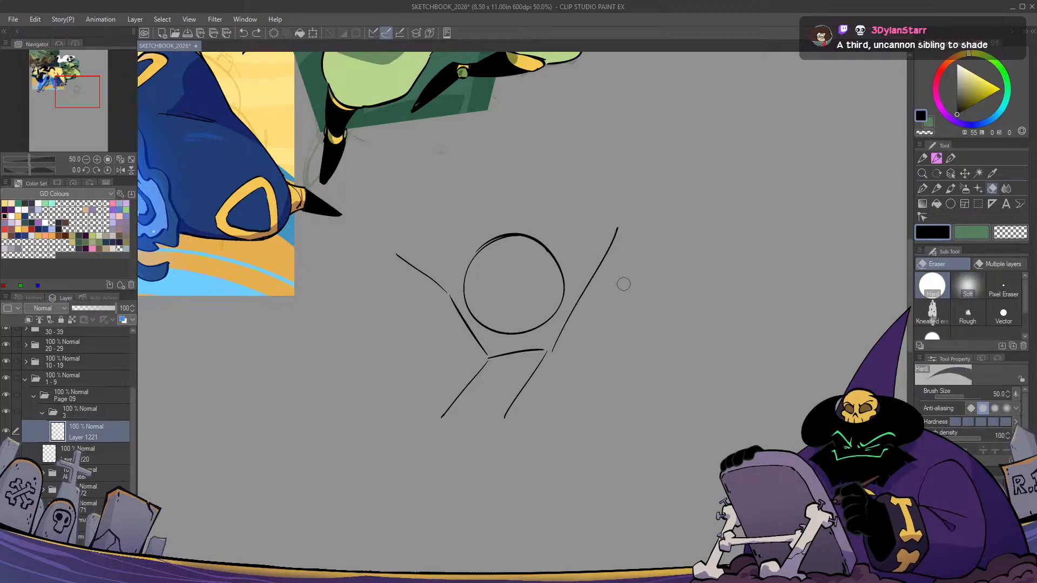
{"action": "mouse_move", "coordinate": [617, 228]}
{"action": "left_mouse_down"}
{"action": "mouse_move", "coordinate": [545, 348]}
{"action": "mouse_move", "coordinate": [607, 263]}
{"action": "mouse_move", "coordinate": [663, 249]}
{"action": "left_mouse_up"}
{"action": "key", "text": "p"}
{"action": "key", "text": "ctrl+z"}
{"action": "key", "text": "ctrl+z"}
{"action": "left_click_drag", "start_coordinate": [544, 350], "coordinate": [578, 292]}
{"action": "key", "text": "ctrl+z"}
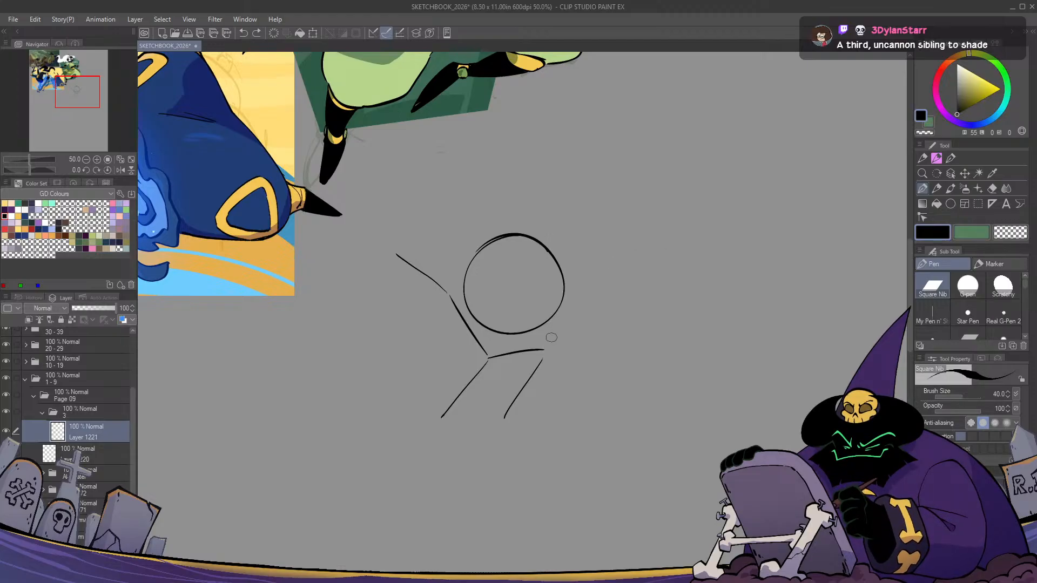
Redraw the right-side arm bent at the elbow and rough in a drooping hand at its end
{"action": "mouse_move", "coordinate": [550, 343]}
{"action": "left_mouse_down"}
{"action": "mouse_move", "coordinate": [583, 279]}
{"action": "mouse_move", "coordinate": [631, 233]}
{"action": "left_mouse_up"}
{"action": "key", "text": "ctrl+z"}
{"action": "mouse_move", "coordinate": [589, 272]}
{"action": "left_mouse_down"}
{"action": "mouse_move", "coordinate": [630, 231]}
{"action": "mouse_move", "coordinate": [681, 220]}
{"action": "mouse_move", "coordinate": [632, 241]}
{"action": "mouse_move", "coordinate": [620, 262]}
{"action": "mouse_move", "coordinate": [640, 263]}
{"action": "mouse_move", "coordinate": [667, 225]}
{"action": "mouse_move", "coordinate": [696, 244]}
{"action": "mouse_move", "coordinate": [666, 241]}
{"action": "left_mouse_up"}
{"action": "key", "text": "ctrl+z"}
{"action": "key", "text": "h"}
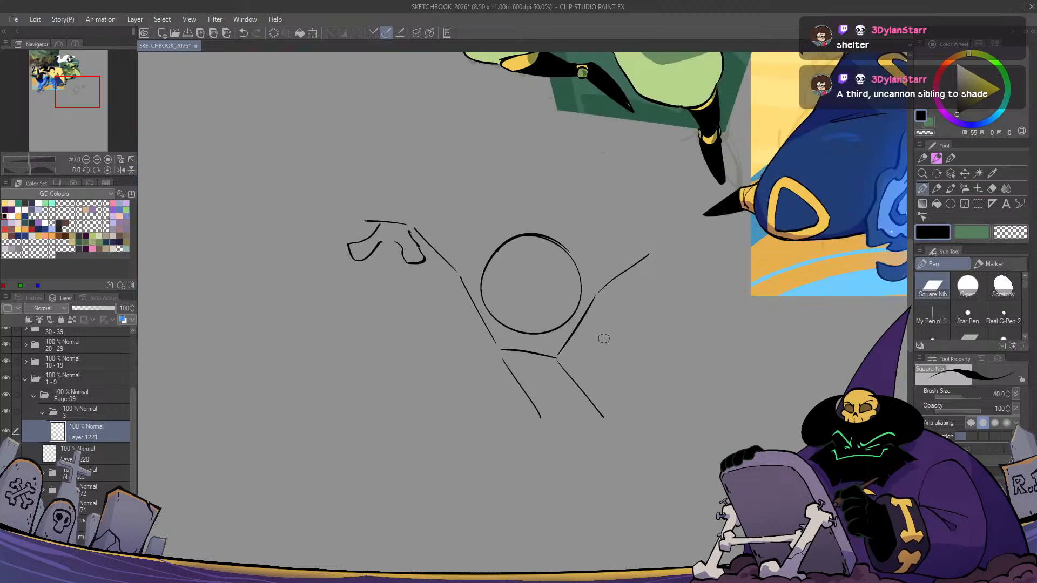
Undo the hand's outer finger, redraw it pointing downward, and clean up its tip
{"action": "key", "text": "h"}
{"action": "key", "text": "ctrl+z"}
{"action": "key", "text": "ctrl+z"}
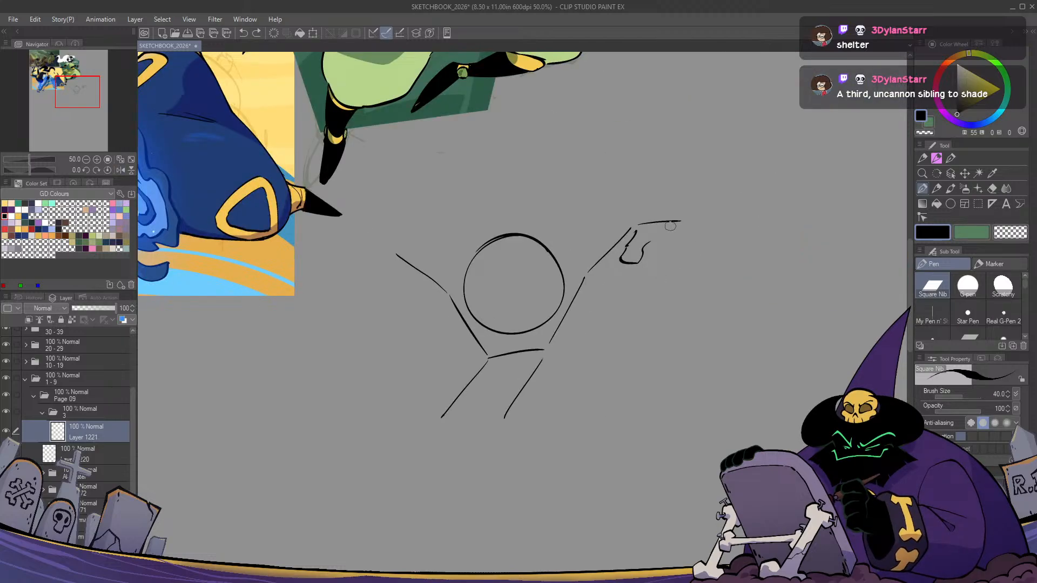
{"action": "mouse_move", "coordinate": [673, 226]}
{"action": "left_mouse_down"}
{"action": "mouse_move", "coordinate": [692, 264]}
{"action": "mouse_move", "coordinate": [676, 263]}
{"action": "mouse_move", "coordinate": [659, 237]}
{"action": "left_mouse_up"}
{"action": "key", "text": "ctrl+z"}
{"action": "key", "text": "h"}
{"action": "key", "text": "h"}
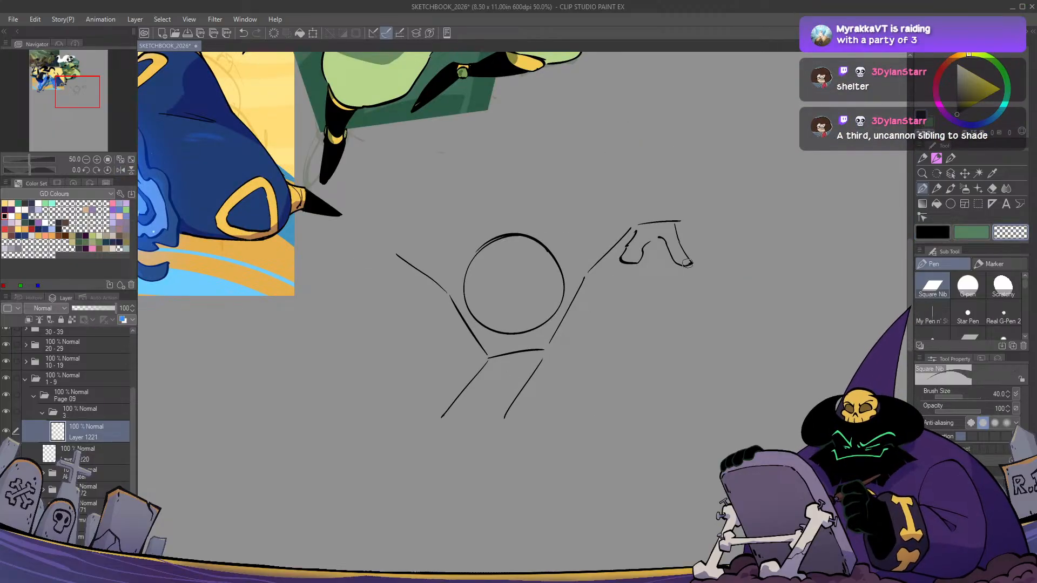
{"action": "left_click_drag", "start_coordinate": [675, 264], "coordinate": [692, 264]}
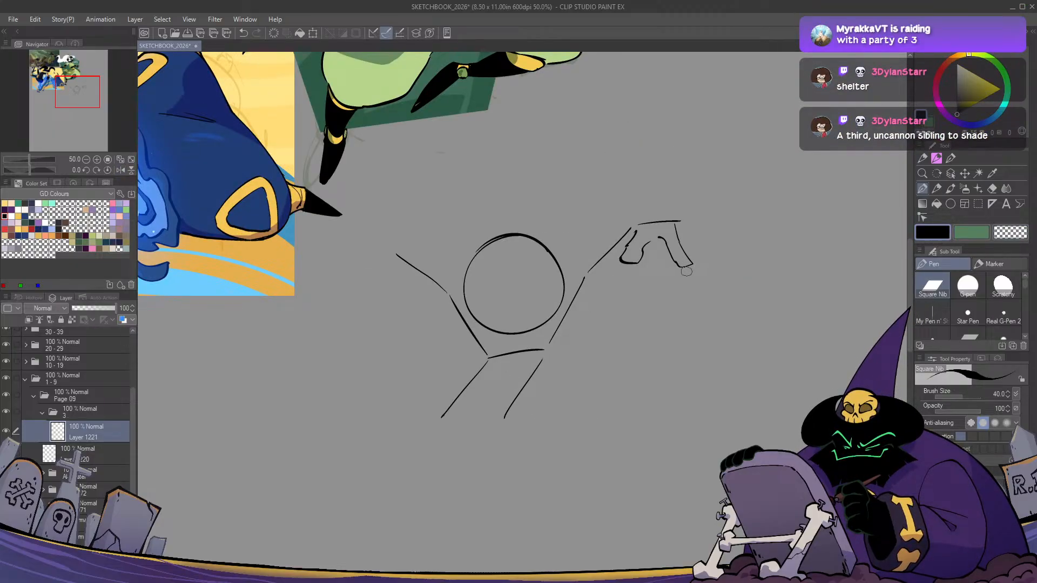
Add short folded fingers to the outer edge of the right-side hand
{"action": "mouse_move", "coordinate": [679, 221]}
{"action": "left_mouse_down"}
{"action": "mouse_move", "coordinate": [699, 238]}
{"action": "mouse_move", "coordinate": [697, 225]}
{"action": "mouse_move", "coordinate": [702, 244]}
{"action": "mouse_move", "coordinate": [682, 223]}
{"action": "mouse_move", "coordinate": [685, 248]}
{"action": "left_mouse_up"}
{"action": "key", "text": "ctrl+z"}
{"action": "key", "text": "h"}
{"action": "key", "text": "h"}
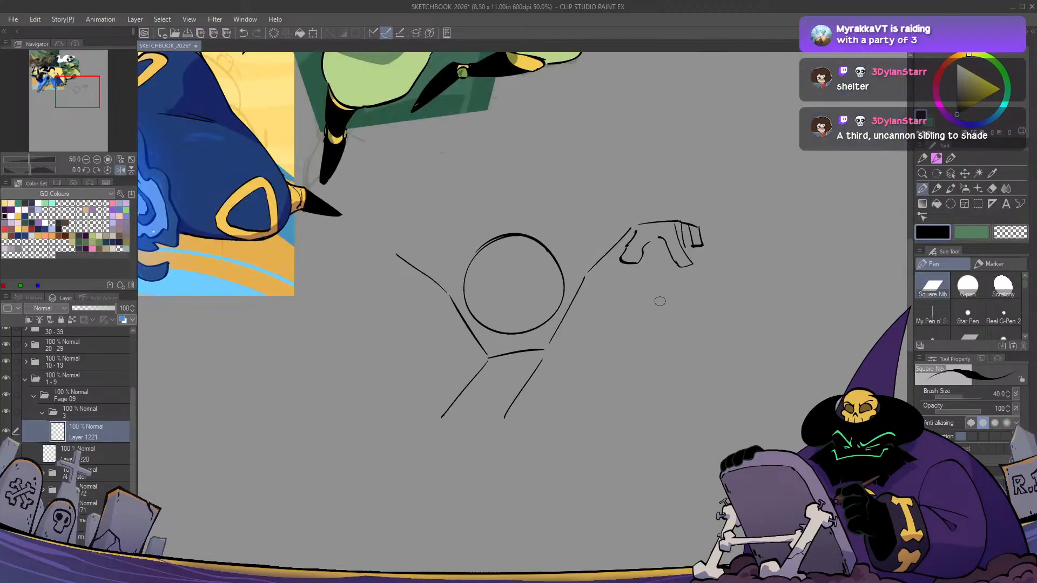
{"action": "key", "text": "ctrl+z"}
{"action": "left_click_drag", "start_coordinate": [684, 223], "coordinate": [689, 248]}
{"action": "key", "text": "h"}
{"action": "key", "text": "h"}
Replace the hand's long thumb with a shorter angular shape and clean up the edge of the extended finger
{"action": "key", "text": "e"}
{"action": "left_click_drag", "start_coordinate": [649, 243], "coordinate": [620, 267]}
{"action": "key", "text": "p"}
{"action": "mouse_move", "coordinate": [638, 232]}
{"action": "left_mouse_down"}
{"action": "mouse_move", "coordinate": [644, 252]}
{"action": "mouse_move", "coordinate": [664, 247]}
{"action": "left_mouse_up"}
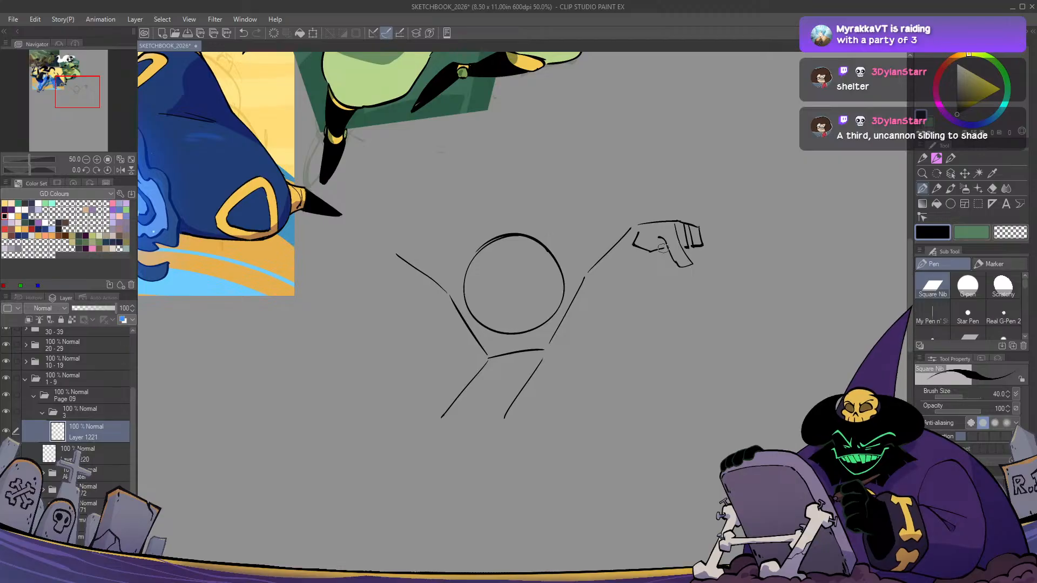
{"action": "key", "text": "h"}
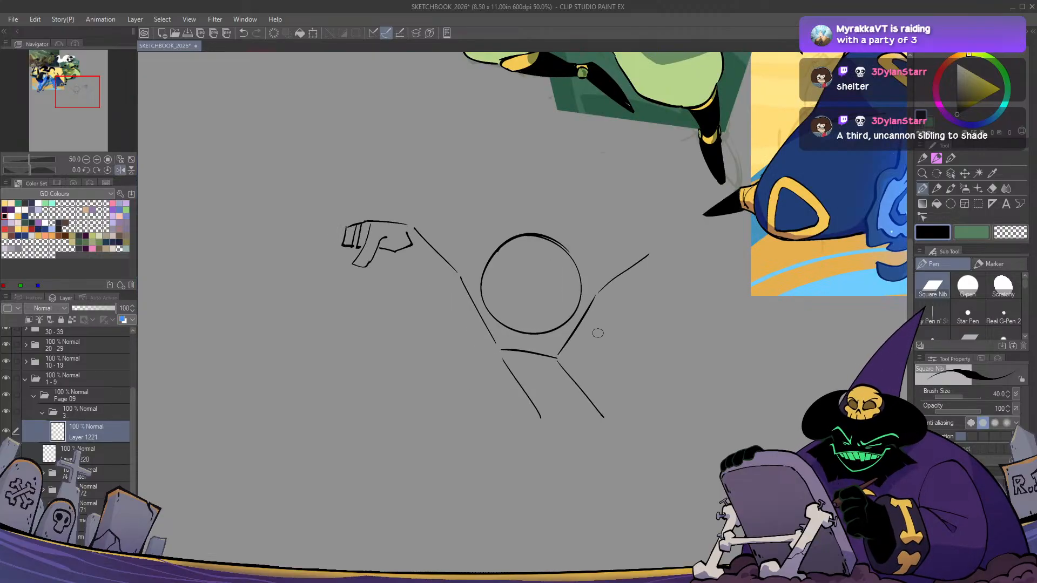
{"action": "key", "text": "h"}
{"action": "key", "text": "c"}
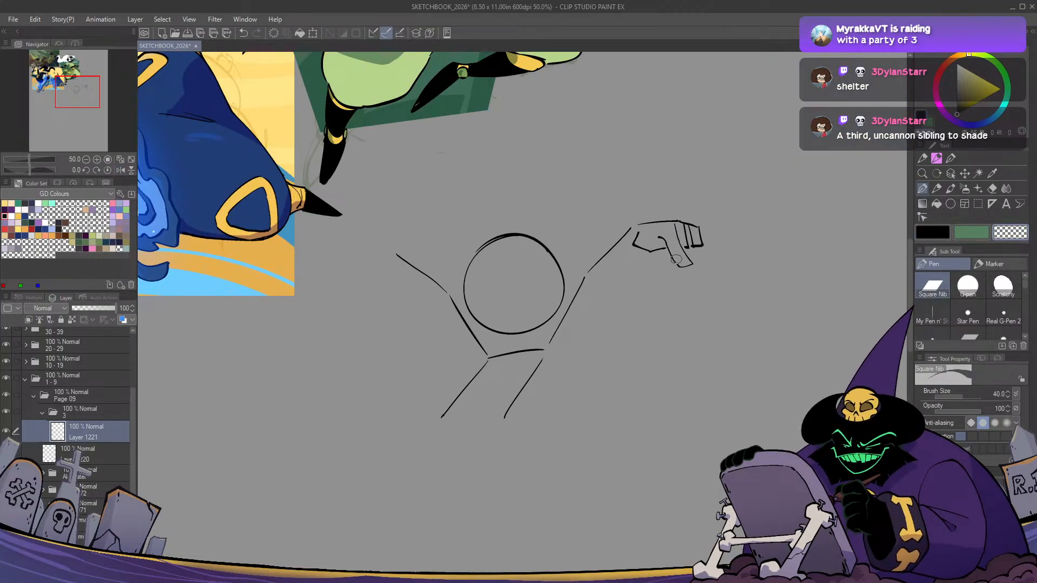
{"action": "key", "text": "c"}
{"action": "left_click_drag", "start_coordinate": [671, 256], "coordinate": [681, 267]}
Draw a short curved line for the back of a hand beyond the left-side arm and undo the first finger stroke below it
{"action": "left_click_drag", "start_coordinate": [528, 302], "coordinate": [593, 320]}
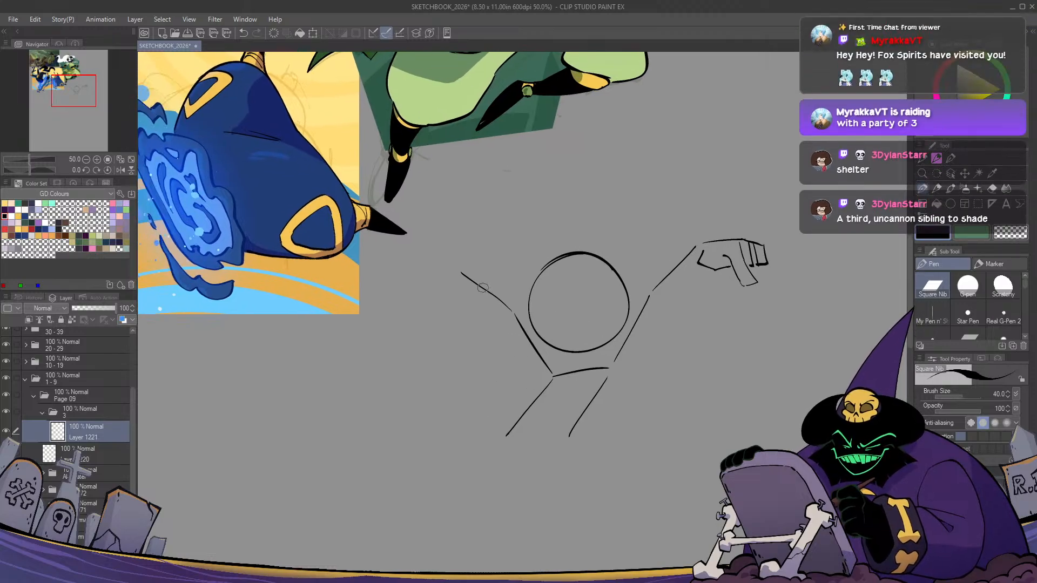
{"action": "left_click_drag", "start_coordinate": [428, 264], "coordinate": [396, 274]}
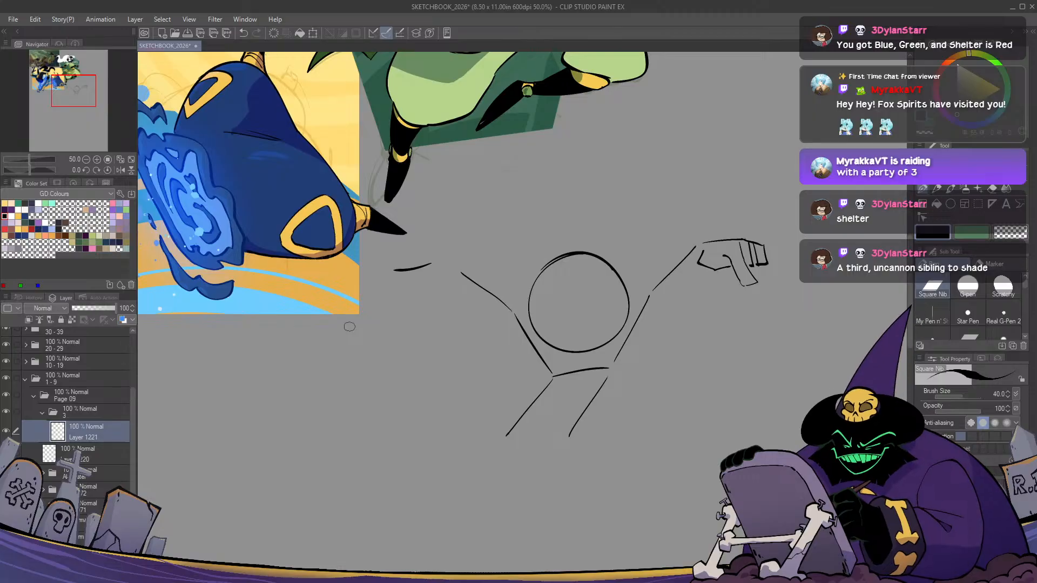
{"action": "left_click_drag", "start_coordinate": [425, 269], "coordinate": [440, 273]}
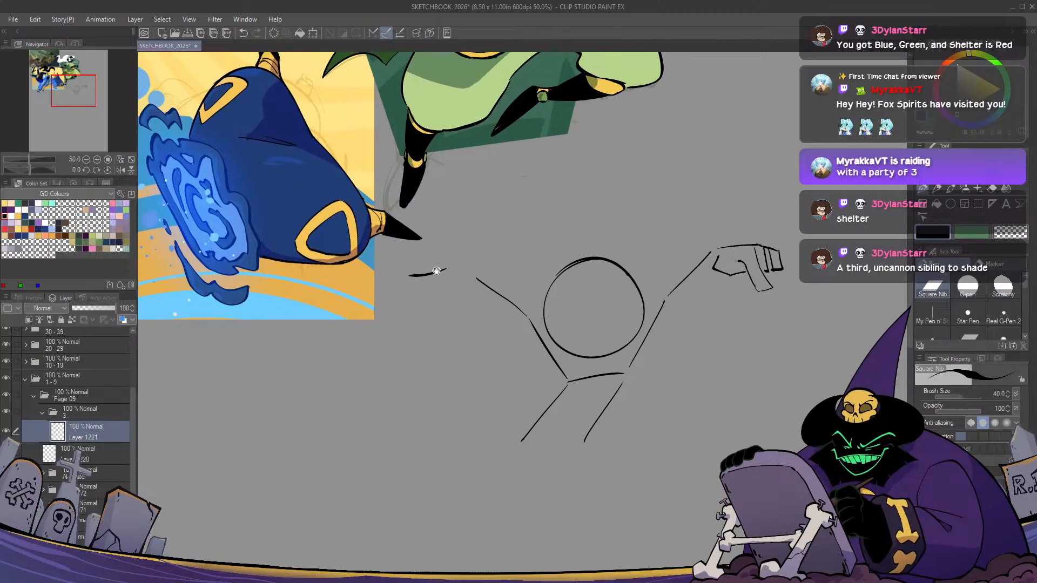
{"action": "key", "text": "ctrl+minus"}
{"action": "left_click_drag", "start_coordinate": [389, 217], "coordinate": [527, 368]}
{"action": "key", "text": "ctrl+plus"}
{"action": "key", "text": "ctrl+minus"}
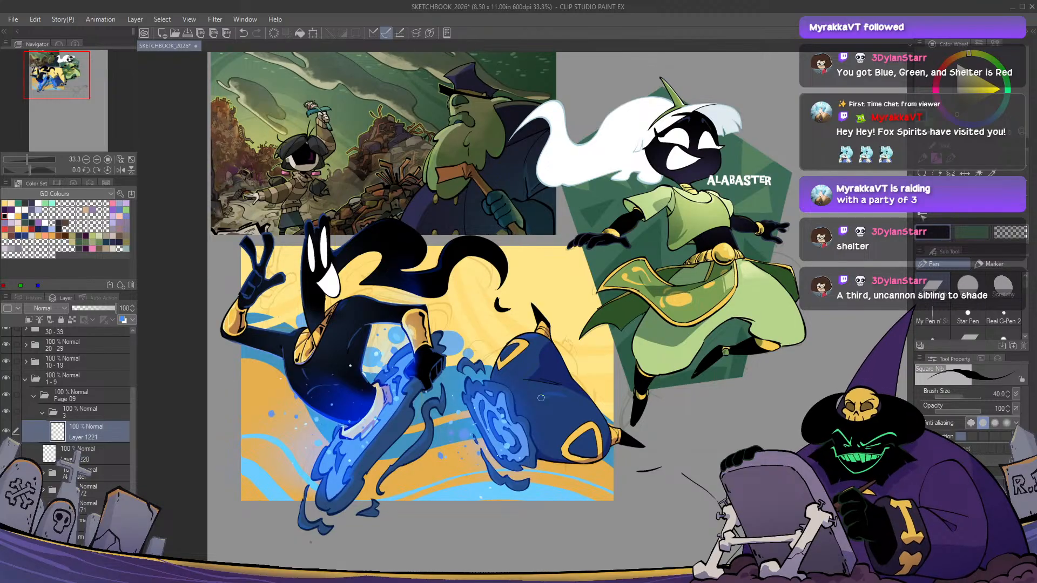
{"action": "left_click_drag", "start_coordinate": [648, 529], "coordinate": [469, 333]}
{"action": "scroll", "coordinate": [471, 332], "scroll_direction": "up", "scroll_amount": 1}
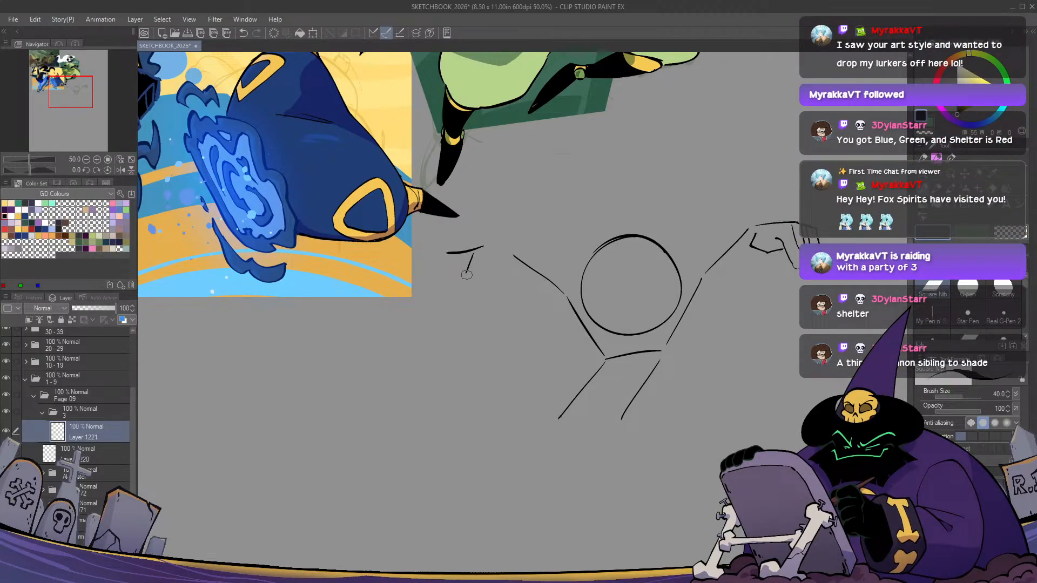
{"action": "key", "text": "ctrl+z"}
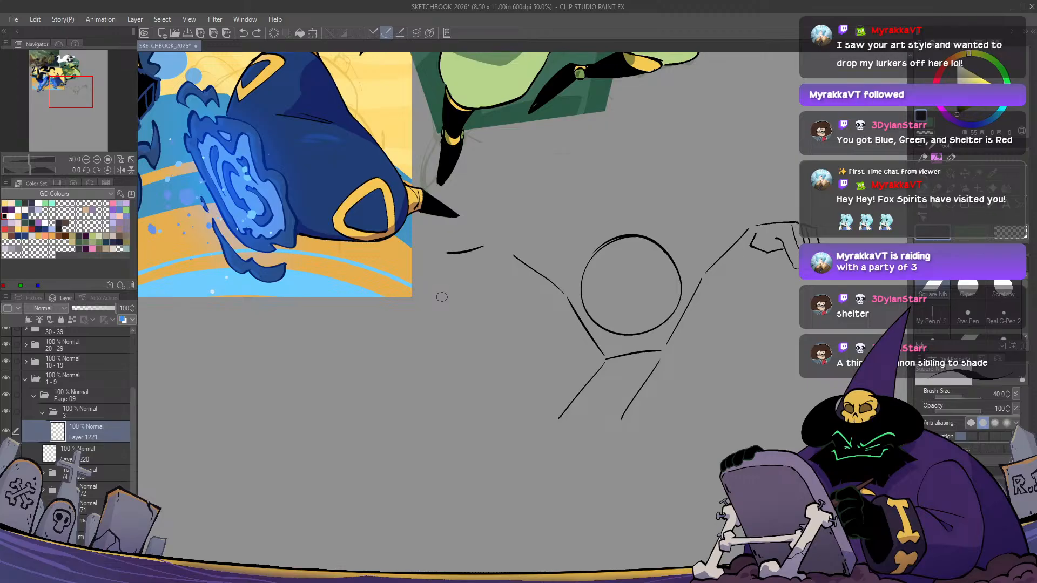
{"action": "left_click_drag", "start_coordinate": [541, 360], "coordinate": [510, 364]}
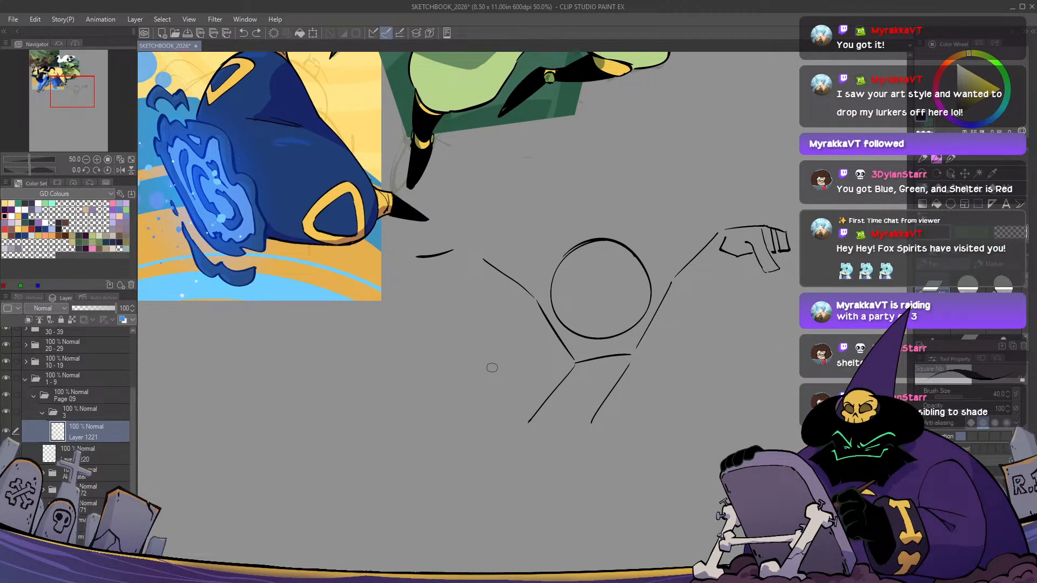
Add a drooping finger, a thumb and short folded fingers beneath the left-side hand's top line
{"action": "mouse_move", "coordinate": [442, 261]}
{"action": "left_mouse_down"}
{"action": "mouse_move", "coordinate": [430, 293]}
{"action": "mouse_move", "coordinate": [447, 295]}
{"action": "mouse_move", "coordinate": [452, 275]}
{"action": "left_mouse_up"}
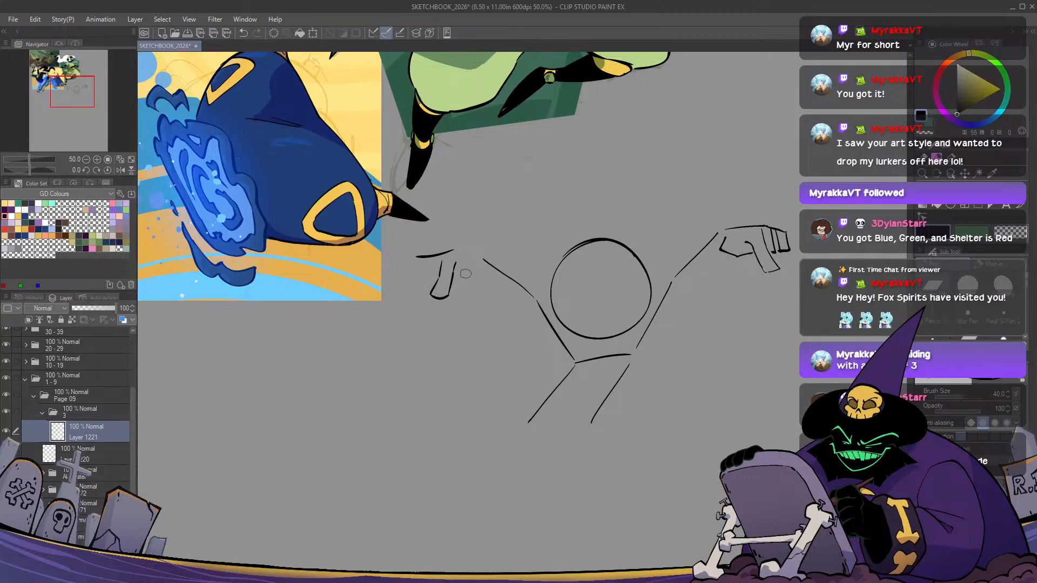
{"action": "left_click_drag", "start_coordinate": [475, 259], "coordinate": [472, 274]}
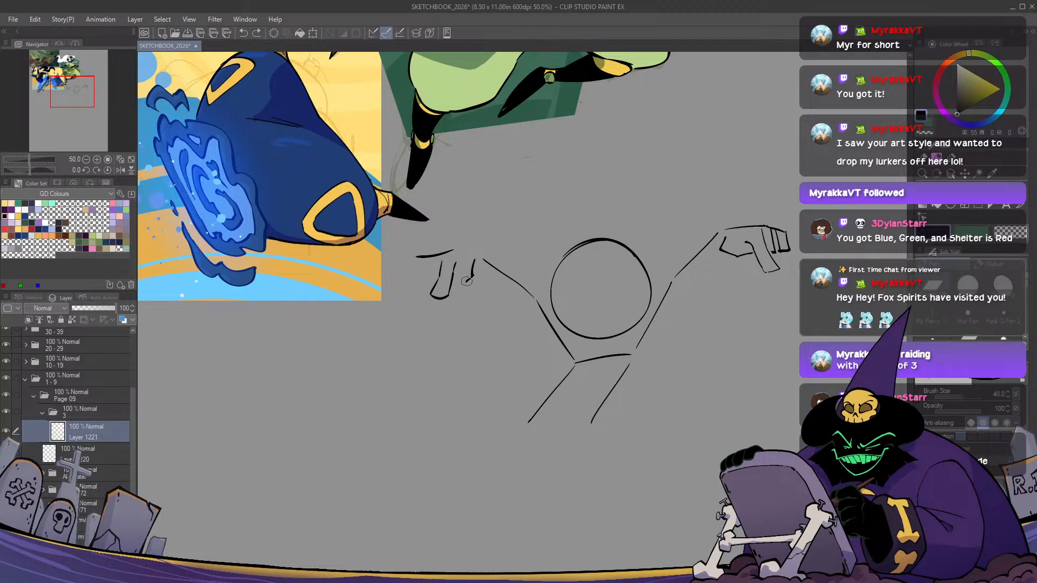
{"action": "mouse_move", "coordinate": [426, 260]}
{"action": "left_mouse_down"}
{"action": "mouse_move", "coordinate": [437, 277]}
{"action": "mouse_move", "coordinate": [405, 259]}
{"action": "mouse_move", "coordinate": [414, 277]}
{"action": "left_mouse_up"}
{"action": "key", "text": "ctrl+z"}
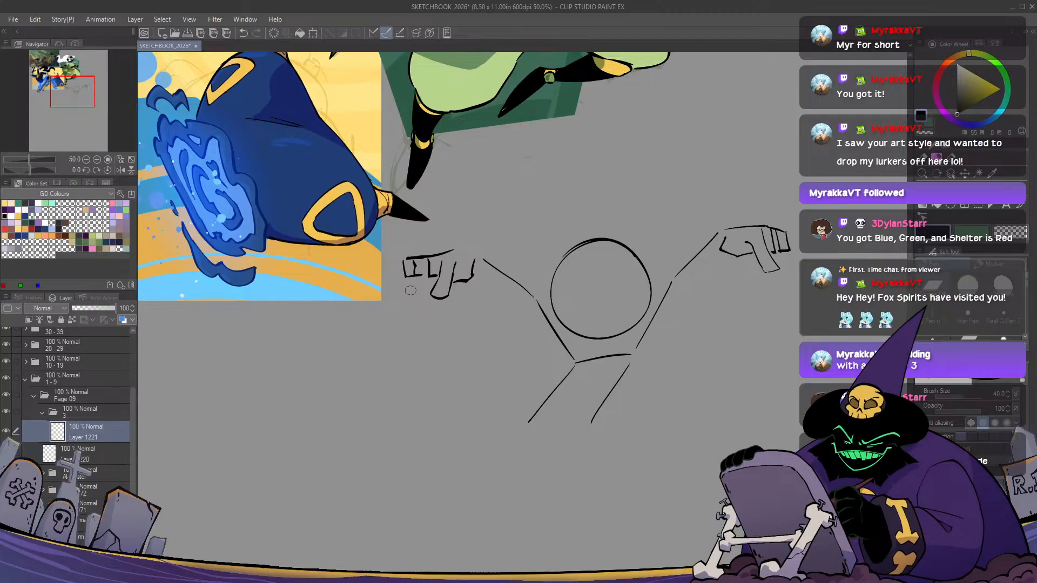
{"action": "key", "text": "h"}
{"action": "key", "text": "h"}
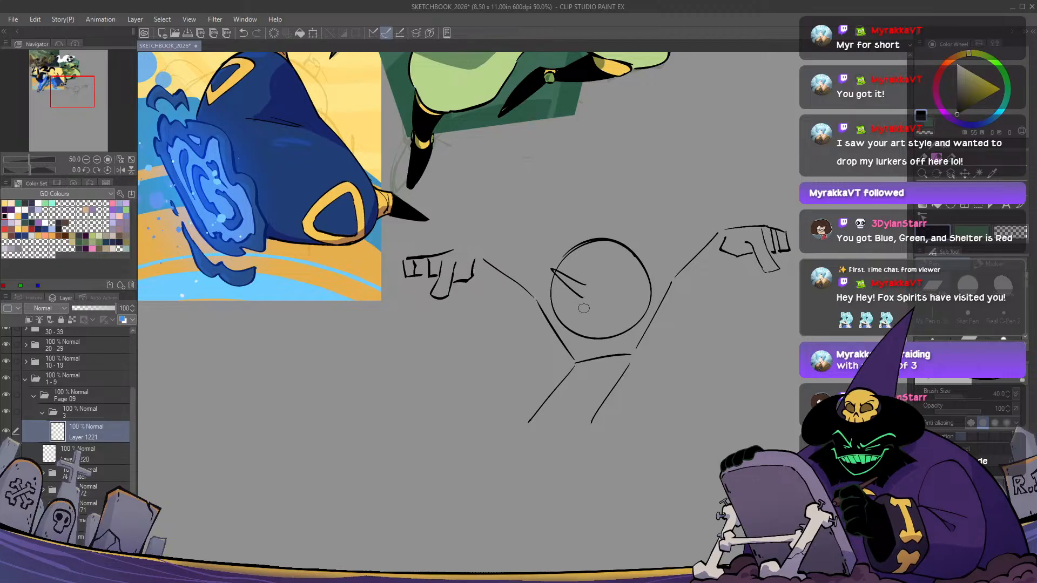
Sketch an angular eye and a wide open grin inside the head circle, undoing the trial neck line
{"action": "mouse_move", "coordinate": [586, 290]}
{"action": "left_mouse_down"}
{"action": "mouse_move", "coordinate": [551, 278]}
{"action": "mouse_move", "coordinate": [576, 309]}
{"action": "left_mouse_up"}
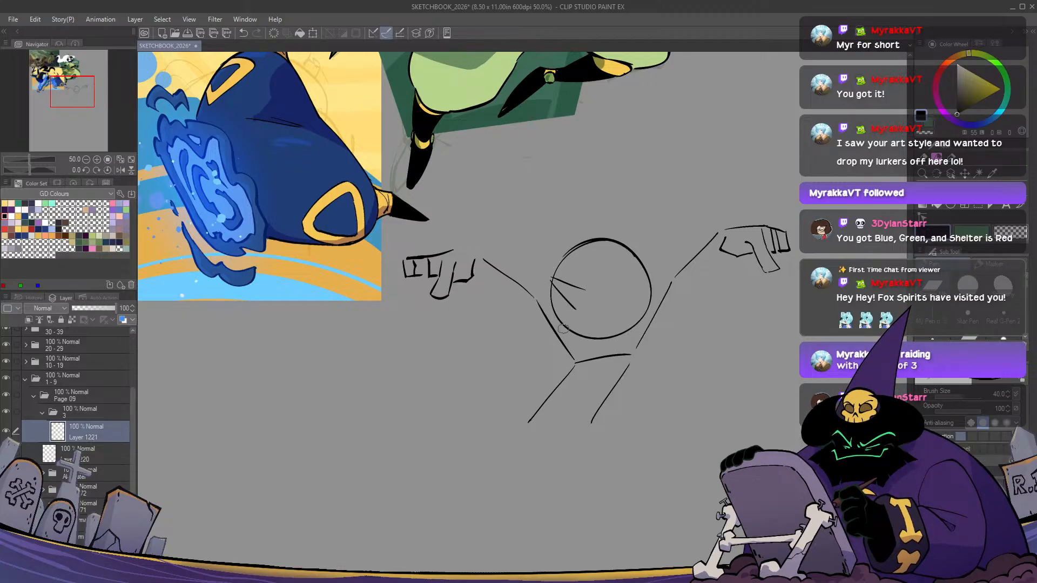
{"action": "key", "text": "h"}
{"action": "key", "text": "h"}
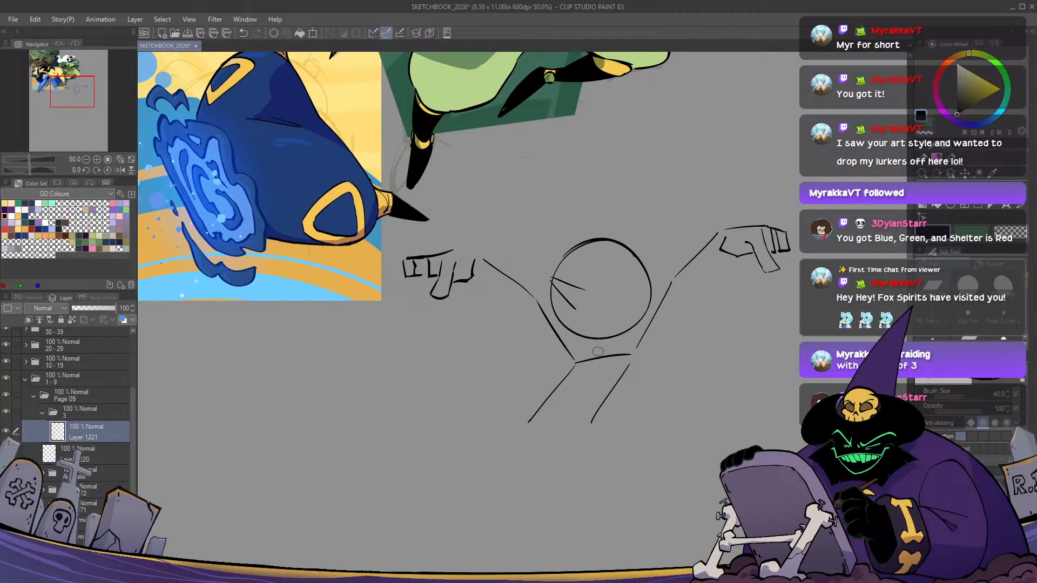
{"action": "left_click_drag", "start_coordinate": [597, 339], "coordinate": [593, 358]}
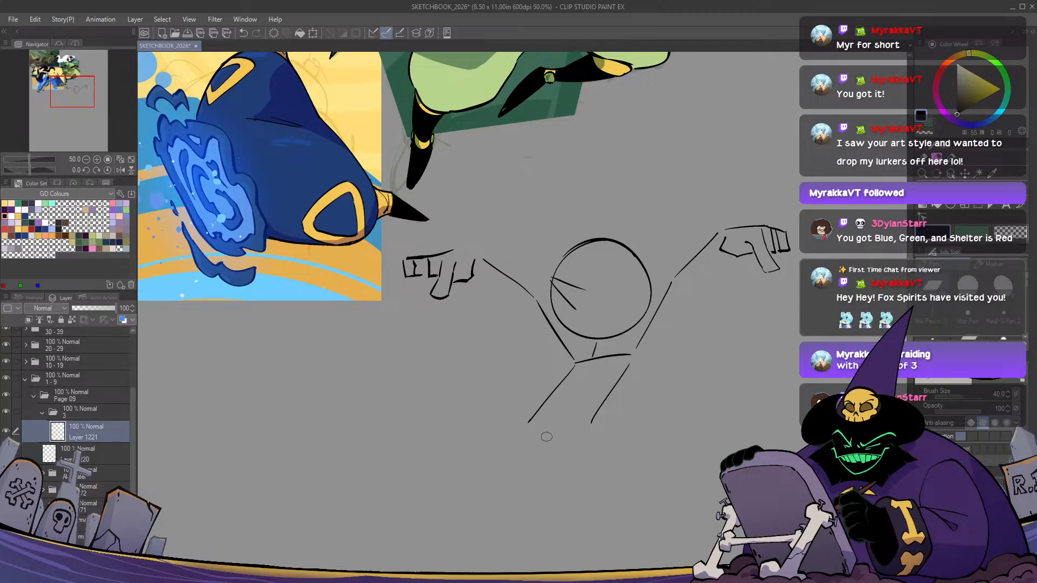
{"action": "key", "text": "h"}
{"action": "key", "text": "h"}
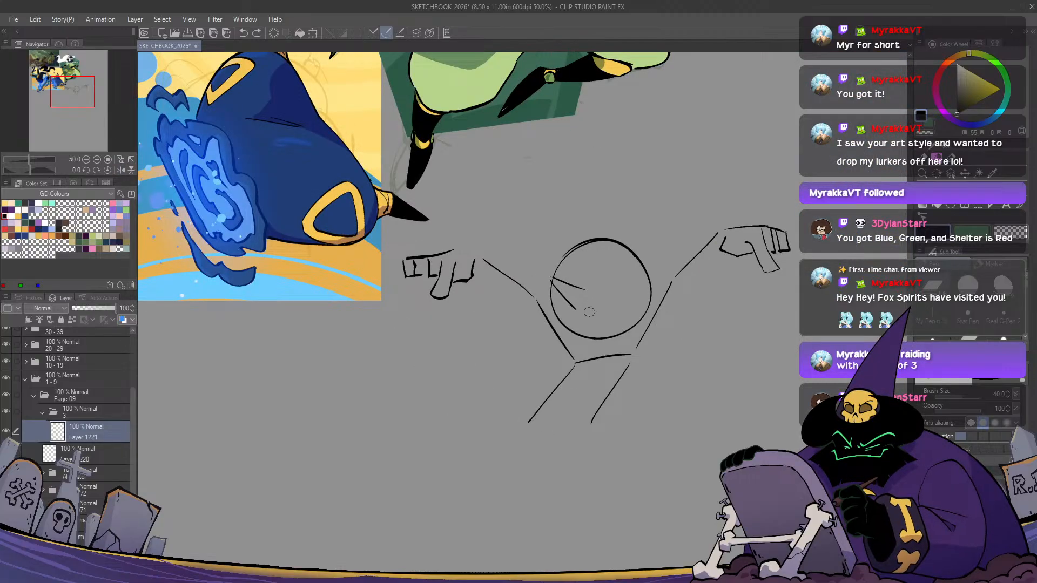
{"action": "mouse_move", "coordinate": [584, 311]}
{"action": "left_mouse_down"}
{"action": "mouse_move", "coordinate": [622, 288]}
{"action": "mouse_move", "coordinate": [630, 318]}
{"action": "mouse_move", "coordinate": [584, 309]}
{"action": "left_mouse_up"}
{"action": "key", "text": "h"}
{"action": "key", "text": "h"}
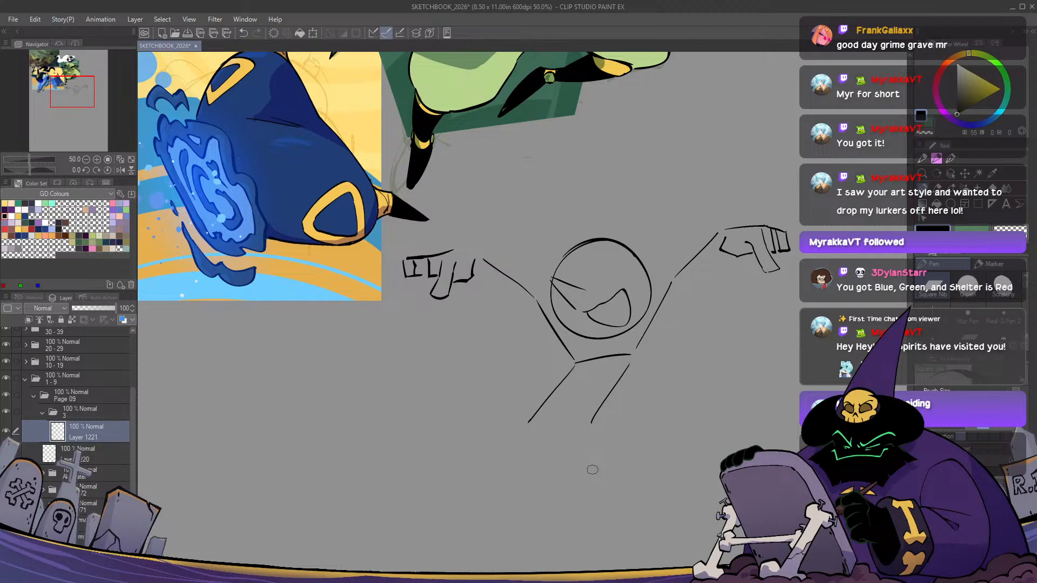
Erase the right-side hand and remove its forearm, keeping only the upper arm line
{"action": "left_click_drag", "start_coordinate": [663, 353], "coordinate": [601, 358]}
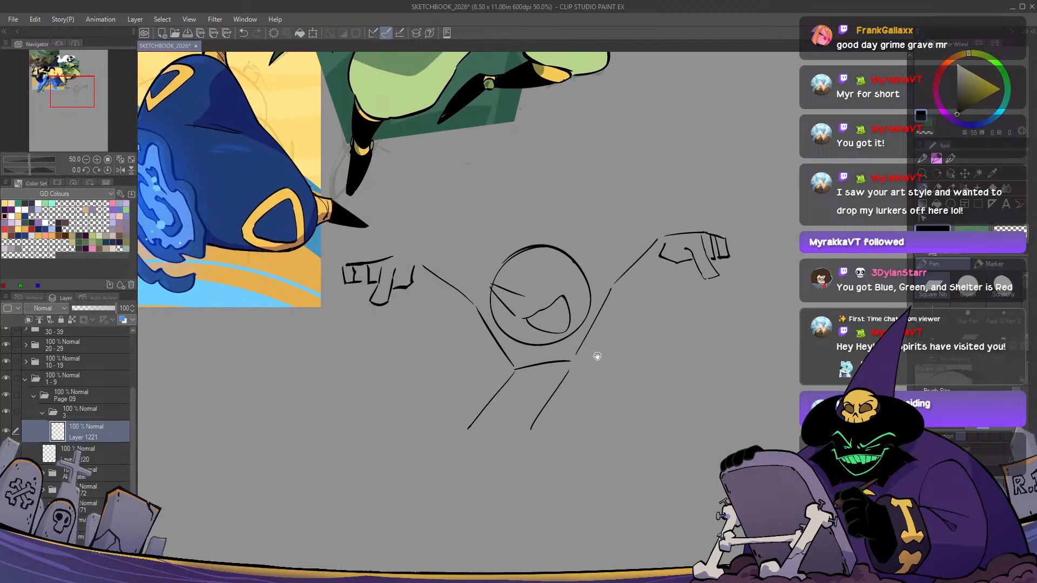
{"action": "key", "text": "e"}
{"action": "mouse_move", "coordinate": [667, 232]}
{"action": "left_mouse_down"}
{"action": "mouse_move", "coordinate": [662, 254]}
{"action": "mouse_move", "coordinate": [685, 235]}
{"action": "mouse_move", "coordinate": [693, 279]}
{"action": "mouse_move", "coordinate": [720, 223]}
{"action": "mouse_move", "coordinate": [726, 265]}
{"action": "left_mouse_up"}
{"action": "key", "text": "p"}
{"action": "key", "text": "h"}
{"action": "key", "text": "h"}
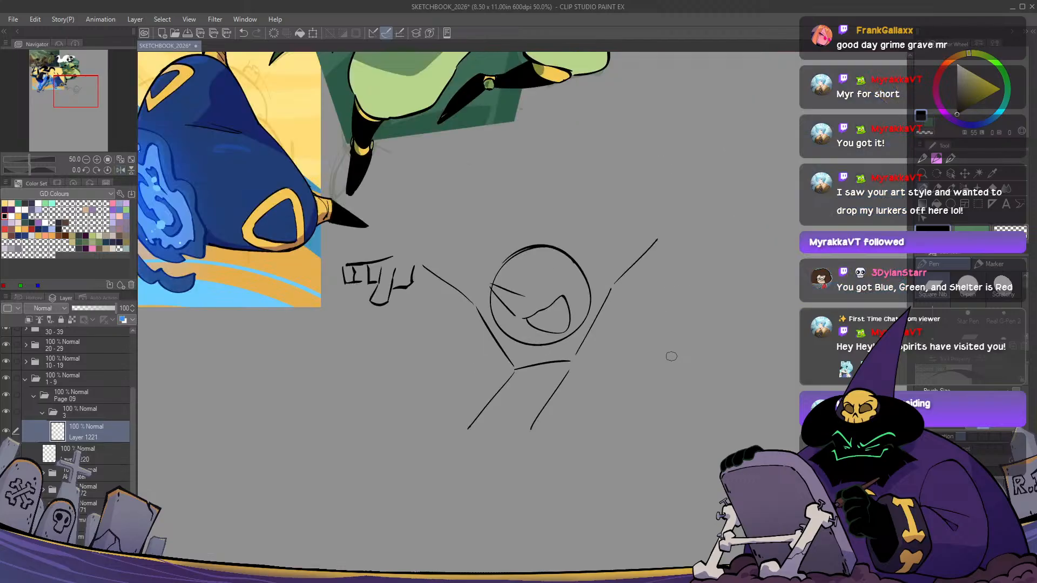
{"action": "key", "text": "ctrl+z"}
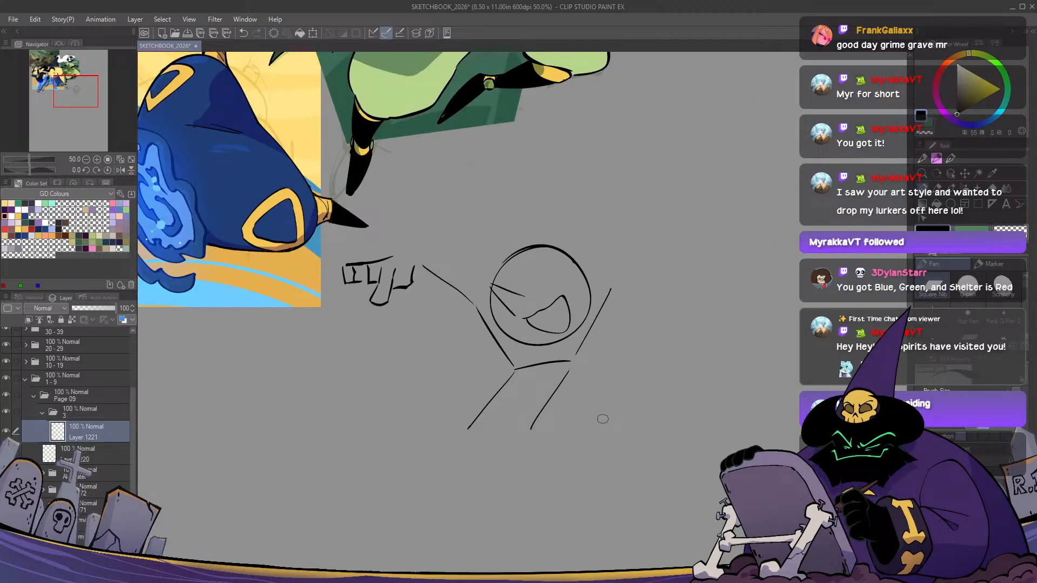
Erase the left-side hand and forearm, and extend the upper arm line slightly outward past its end
{"action": "key", "text": "e"}
{"action": "mouse_move", "coordinate": [420, 266]}
{"action": "left_mouse_down"}
{"action": "mouse_move", "coordinate": [404, 299]}
{"action": "mouse_move", "coordinate": [395, 252]}
{"action": "mouse_move", "coordinate": [378, 314]}
{"action": "mouse_move", "coordinate": [370, 244]}
{"action": "mouse_move", "coordinate": [354, 300]}
{"action": "mouse_move", "coordinate": [338, 286]}
{"action": "left_mouse_up"}
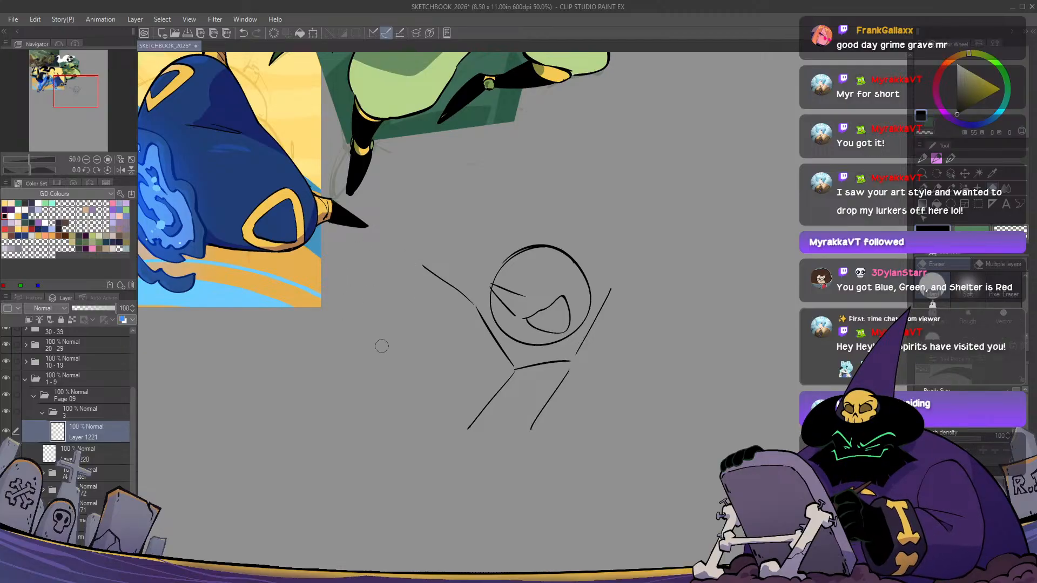
{"action": "mouse_move", "coordinate": [471, 303]}
{"action": "left_mouse_down"}
{"action": "mouse_move", "coordinate": [450, 291]}
{"action": "mouse_move", "coordinate": [482, 317]}
{"action": "mouse_move", "coordinate": [469, 297]}
{"action": "mouse_move", "coordinate": [513, 365]}
{"action": "mouse_move", "coordinate": [460, 300]}
{"action": "left_mouse_up"}
{"action": "key", "text": "p"}
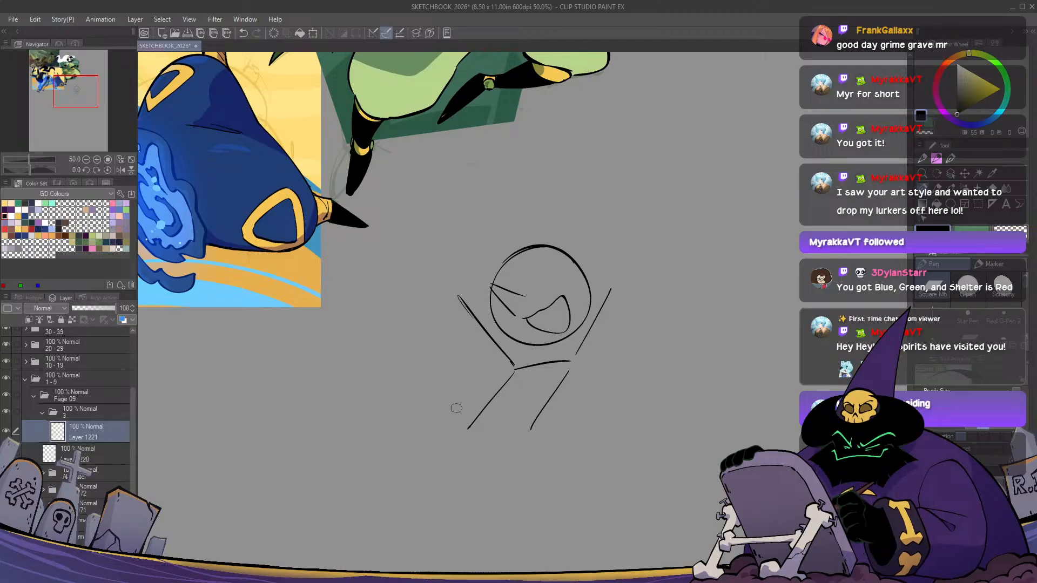
{"action": "key", "text": "h"}
{"action": "key", "text": "h"}
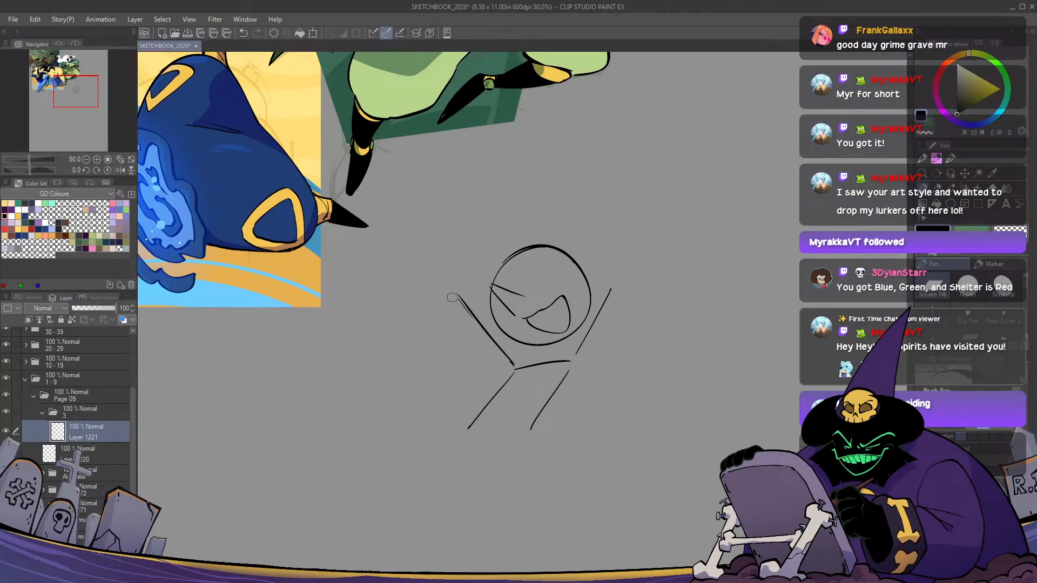
{"action": "key", "text": "h"}
{"action": "key", "text": "h"}
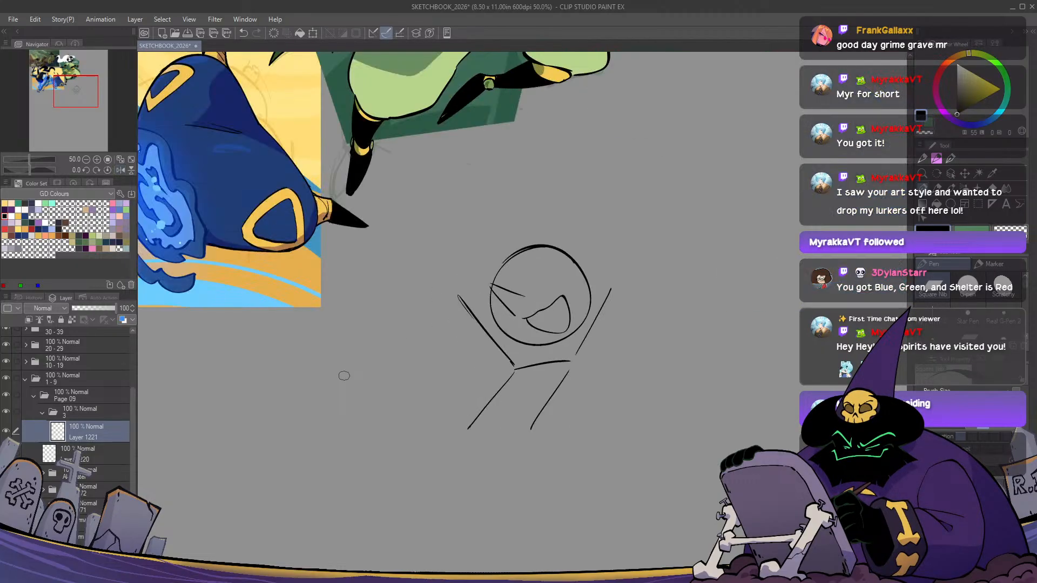
Draw a slanted line below the torso to mark its lower edge
{"action": "left_click_drag", "start_coordinate": [454, 465], "coordinate": [537, 432]}
{"action": "key", "text": "h"}
{"action": "key", "text": "h"}
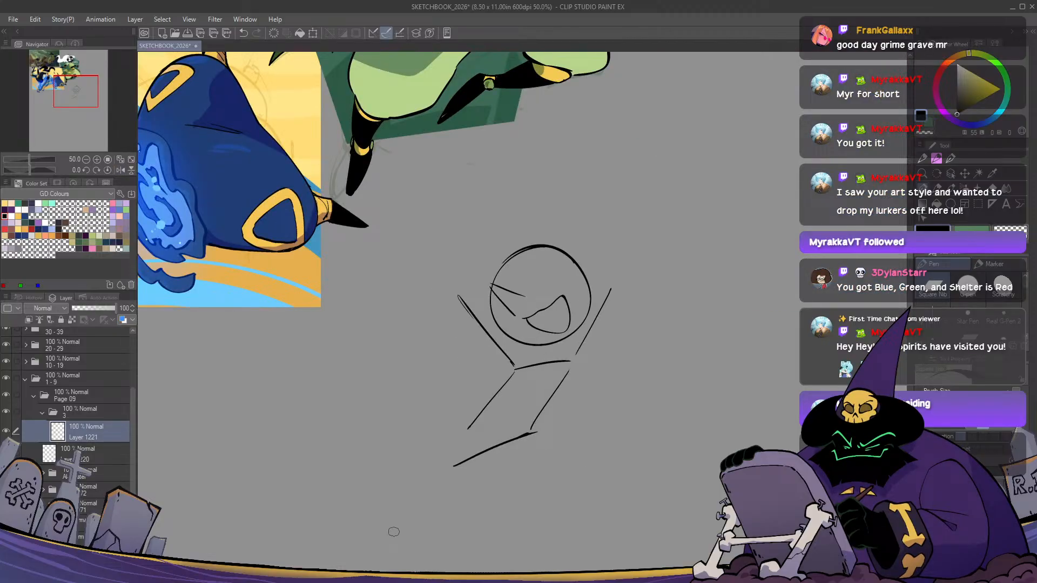
{"action": "key", "text": "ctrl+z"}
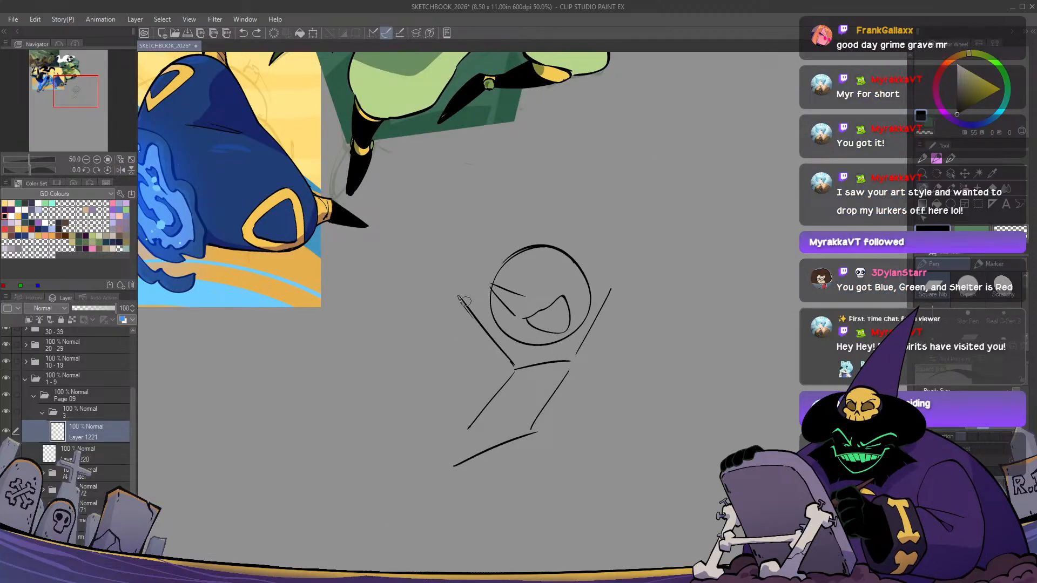
Sketch a new left-side hand near the arm's end, with a finger pointing diagonally down, an angular palm edge and short folded fingers
{"action": "mouse_move", "coordinate": [380, 271]}
{"action": "left_mouse_down"}
{"action": "mouse_move", "coordinate": [414, 264]}
{"action": "mouse_move", "coordinate": [385, 292]}
{"action": "left_mouse_up"}
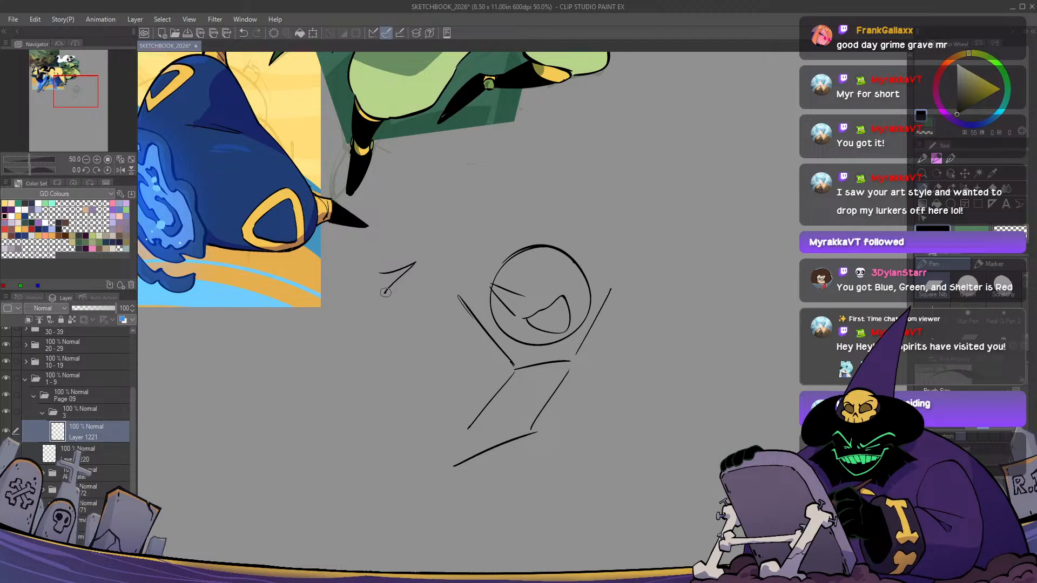
{"action": "key", "text": "ctrl+z"}
{"action": "mouse_move", "coordinate": [385, 306]}
{"action": "left_mouse_down"}
{"action": "mouse_move", "coordinate": [420, 264]}
{"action": "mouse_move", "coordinate": [432, 280]}
{"action": "mouse_move", "coordinate": [434, 270]}
{"action": "mouse_move", "coordinate": [442, 291]}
{"action": "mouse_move", "coordinate": [415, 293]}
{"action": "left_mouse_up"}
{"action": "key", "text": "ctrl+z"}
{"action": "key", "text": "h"}
{"action": "key", "text": "h"}
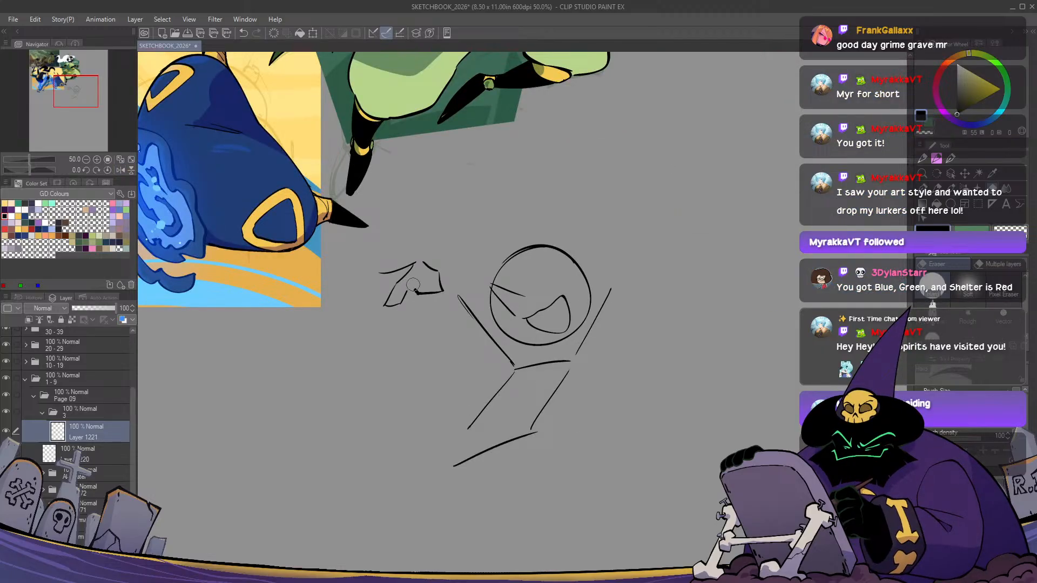
{"action": "mouse_move", "coordinate": [421, 275]}
{"action": "left_mouse_down"}
{"action": "mouse_move", "coordinate": [395, 301]}
{"action": "mouse_move", "coordinate": [389, 271]}
{"action": "mouse_move", "coordinate": [385, 285]}
{"action": "left_mouse_up"}
{"action": "key", "text": "ctrl+z"}
{"action": "key", "text": "h"}
{"action": "key", "text": "h"}
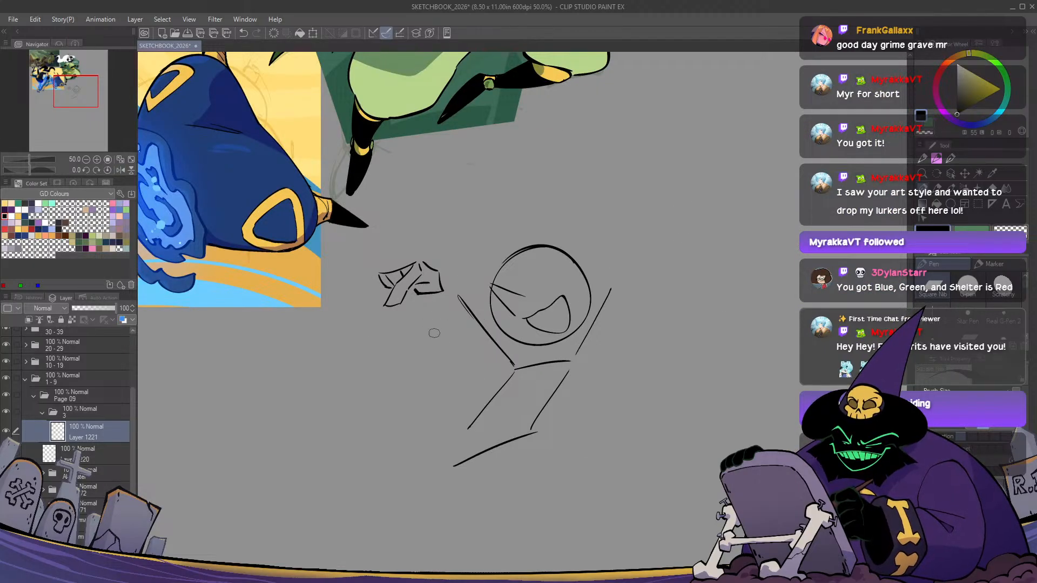
Add angular curled shapes between the left-side hand's palm and the end of the arm
{"action": "mouse_move", "coordinate": [438, 271]}
{"action": "left_mouse_down"}
{"action": "mouse_move", "coordinate": [452, 296]}
{"action": "mouse_move", "coordinate": [439, 301]}
{"action": "mouse_move", "coordinate": [462, 316]}
{"action": "mouse_move", "coordinate": [431, 321]}
{"action": "mouse_move", "coordinate": [427, 305]}
{"action": "left_mouse_up"}
{"action": "key", "text": "ctrl+z"}
{"action": "key", "text": "h"}
{"action": "key", "text": "h"}
{"action": "key", "text": "ctrl+z"}
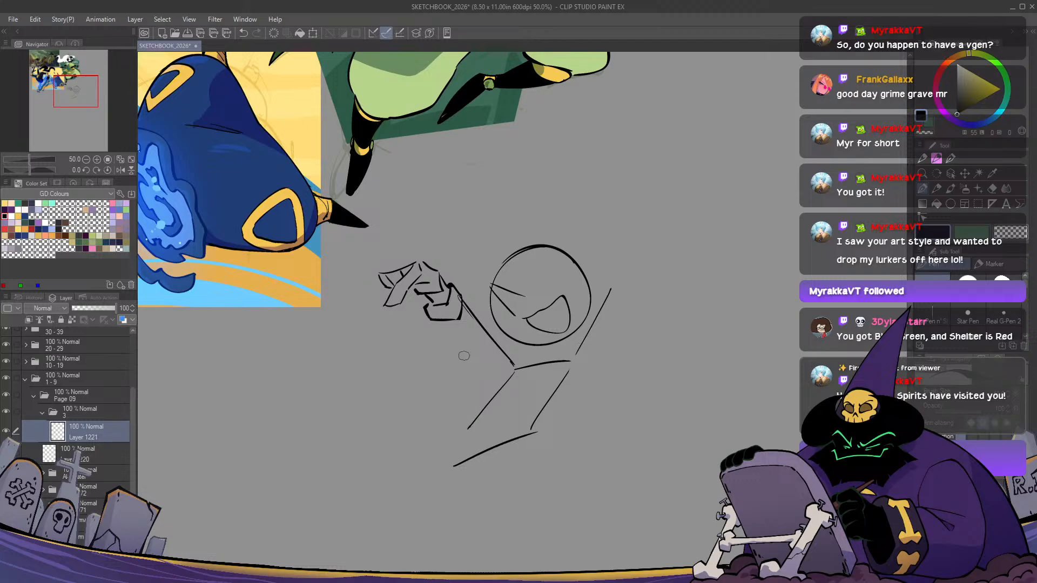
Clean up the left-side hand's upper contour and close the gap at its peak
{"action": "left_click_drag", "start_coordinate": [463, 357], "coordinate": [436, 369]}
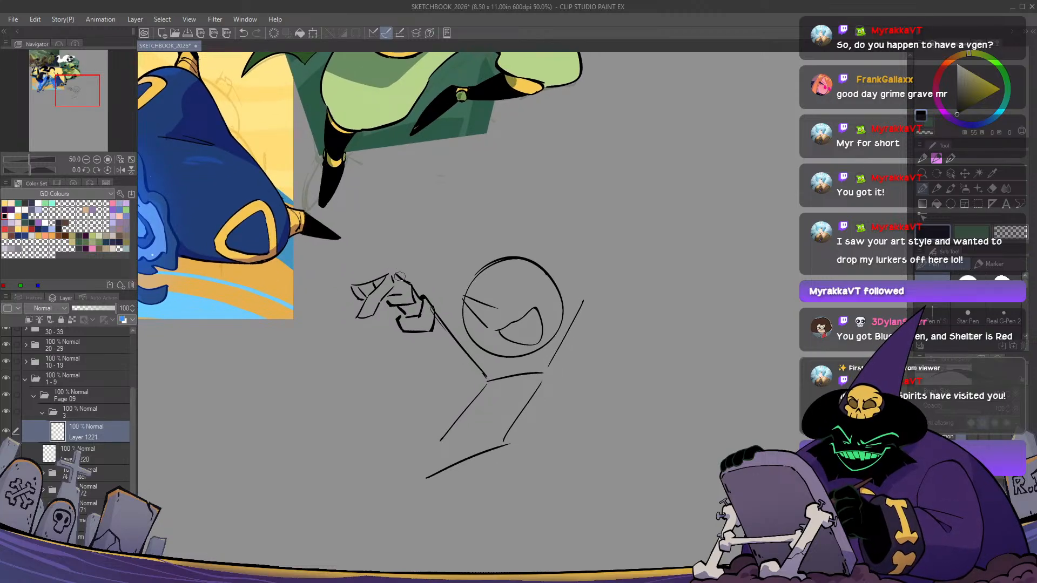
{"action": "key", "text": "c"}
{"action": "left_click_drag", "start_coordinate": [407, 280], "coordinate": [413, 286]}
{"action": "key", "text": "c"}
{"action": "key", "text": "ctrl+z"}
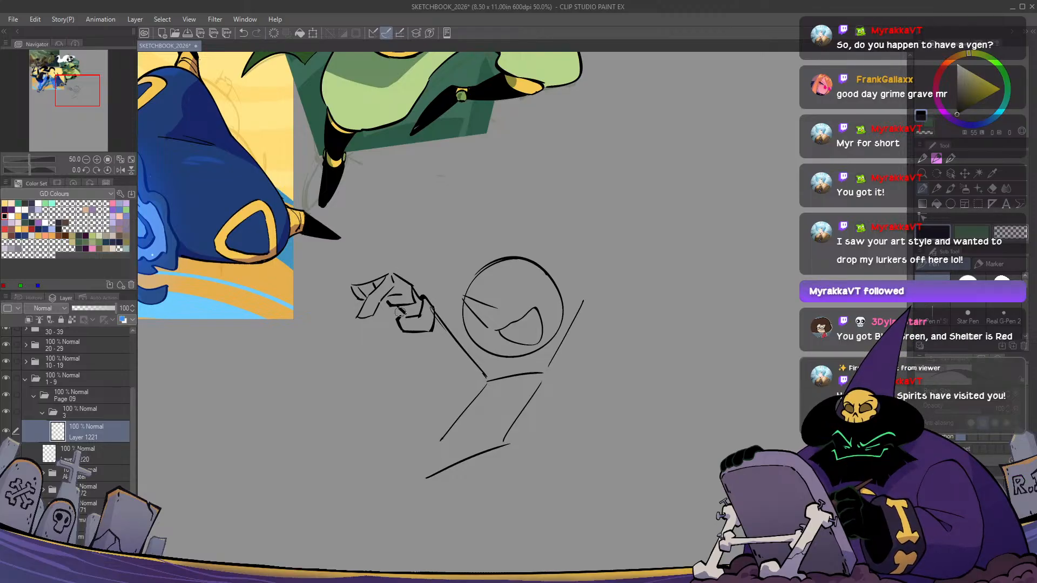
{"action": "key", "text": "h"}
{"action": "key", "text": "h"}
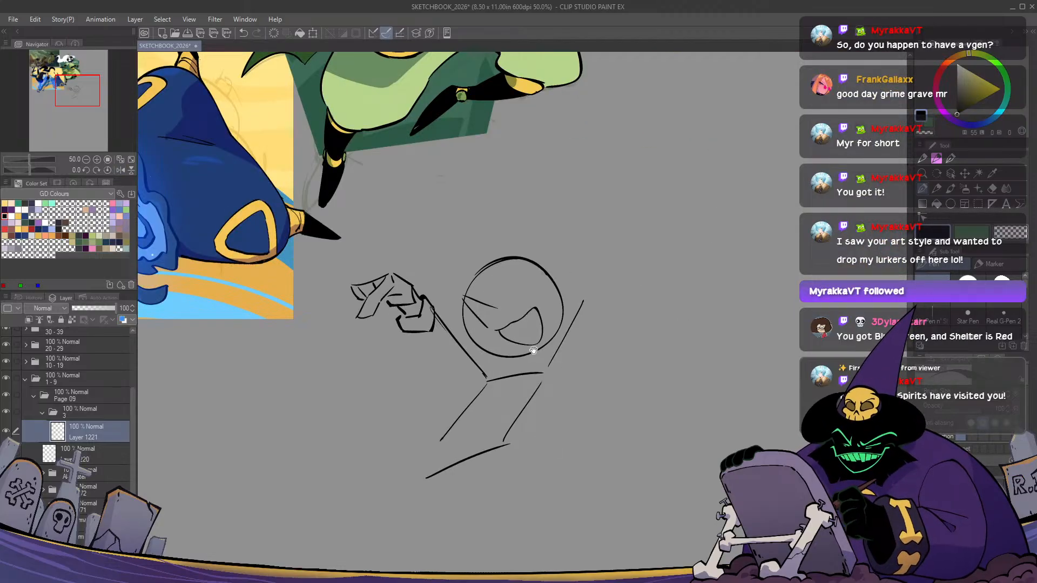
Sketch a right-side fist with short folded fingers just beyond the end of the raised right-side arm
{"action": "left_click_drag", "start_coordinate": [533, 350], "coordinate": [563, 360]}
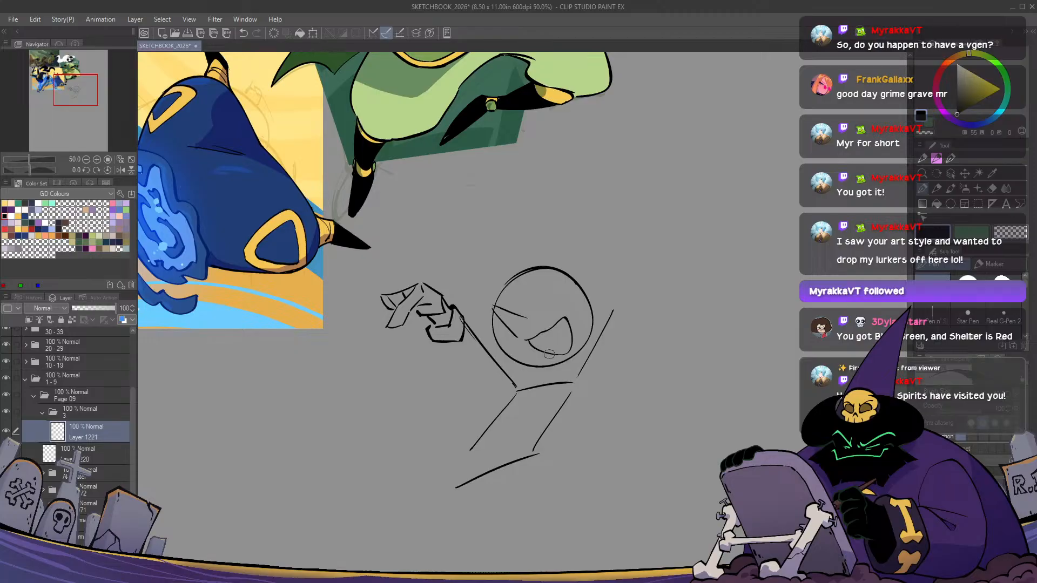
{"action": "key", "text": "h"}
{"action": "key", "text": "h"}
{"action": "left_click_drag", "start_coordinate": [599, 354], "coordinate": [574, 347]}
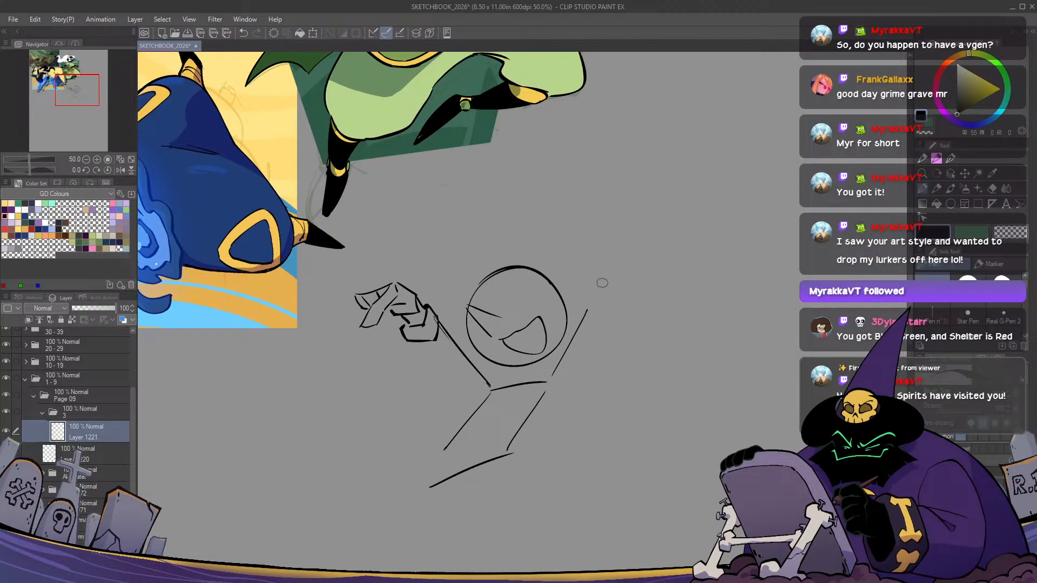
{"action": "left_click_drag", "start_coordinate": [602, 279], "coordinate": [592, 313]}
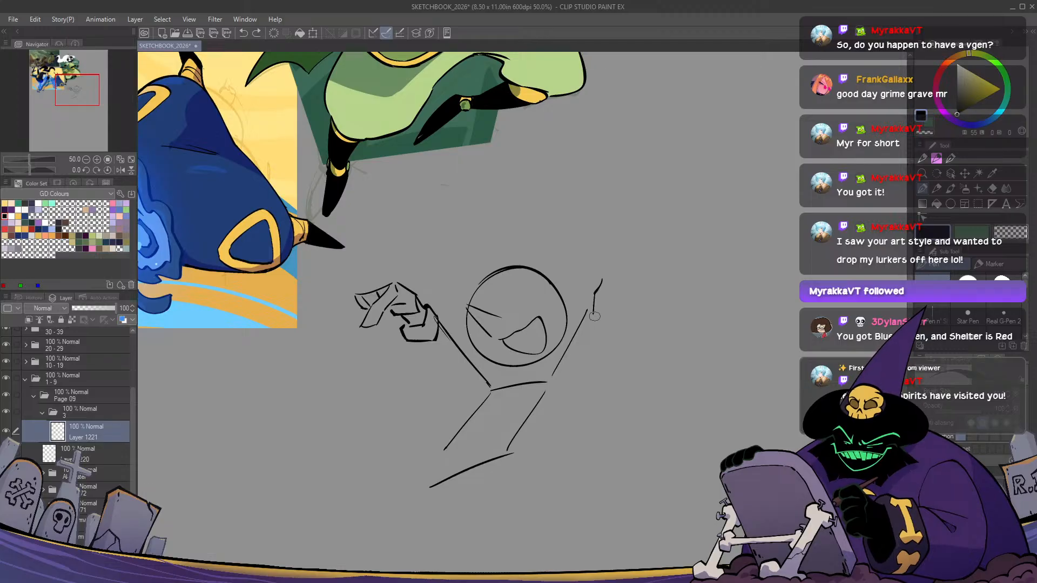
{"action": "mouse_move", "coordinate": [595, 316]}
{"action": "left_mouse_down"}
{"action": "mouse_move", "coordinate": [605, 315]}
{"action": "mouse_move", "coordinate": [605, 278]}
{"action": "mouse_move", "coordinate": [624, 282]}
{"action": "mouse_move", "coordinate": [611, 306]}
{"action": "mouse_move", "coordinate": [631, 303]}
{"action": "mouse_move", "coordinate": [643, 277]}
{"action": "mouse_move", "coordinate": [647, 301]}
{"action": "mouse_move", "coordinate": [627, 303]}
{"action": "left_mouse_up"}
{"action": "key", "text": "h"}
{"action": "key", "text": "h"}
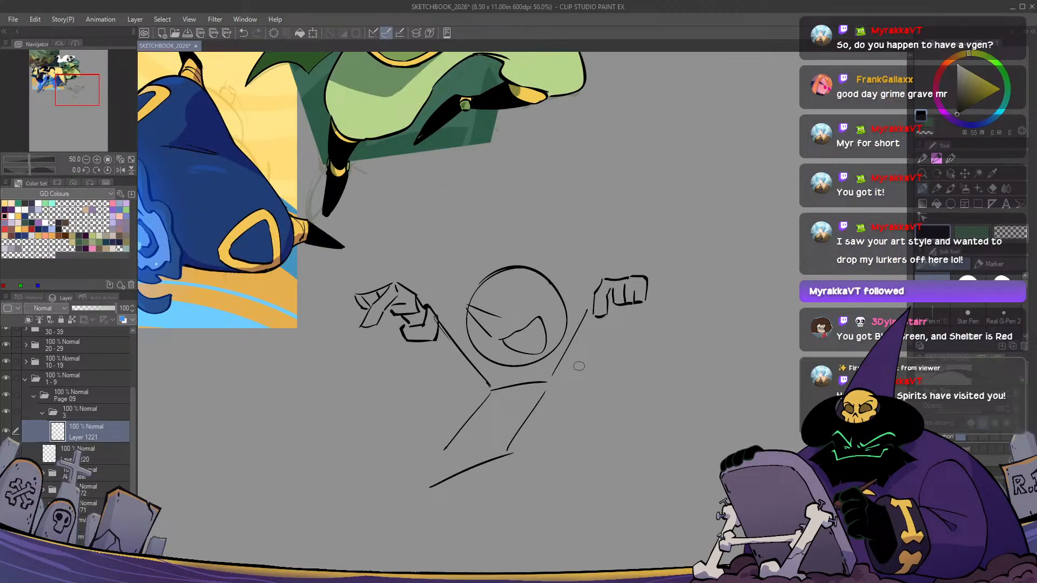
Select the right-side fist and rotate it slightly counterclockwise so it lines up with the arm
{"action": "key", "text": "m"}
{"action": "mouse_move", "coordinate": [630, 250]}
{"action": "left_mouse_down"}
{"action": "mouse_move", "coordinate": [594, 294]}
{"action": "mouse_move", "coordinate": [611, 340]}
{"action": "mouse_move", "coordinate": [634, 251]}
{"action": "left_mouse_up"}
{"action": "key", "text": "ctrl+t"}
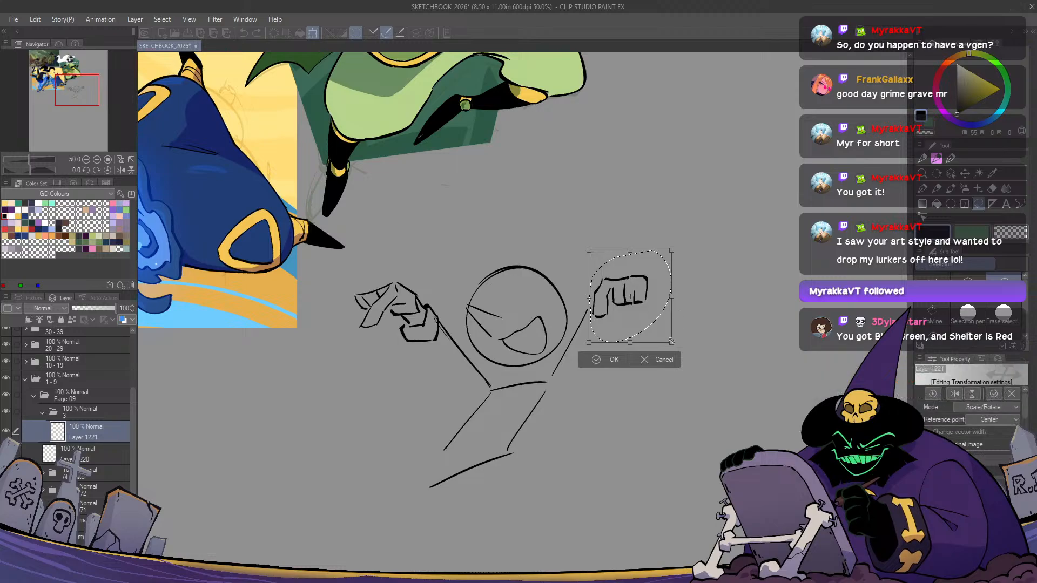
{"action": "left_click_drag", "start_coordinate": [671, 343], "coordinate": [717, 311]}
{"action": "key", "text": "Return"}
{"action": "key", "text": "ctrl+d"}
{"action": "key", "text": "p"}
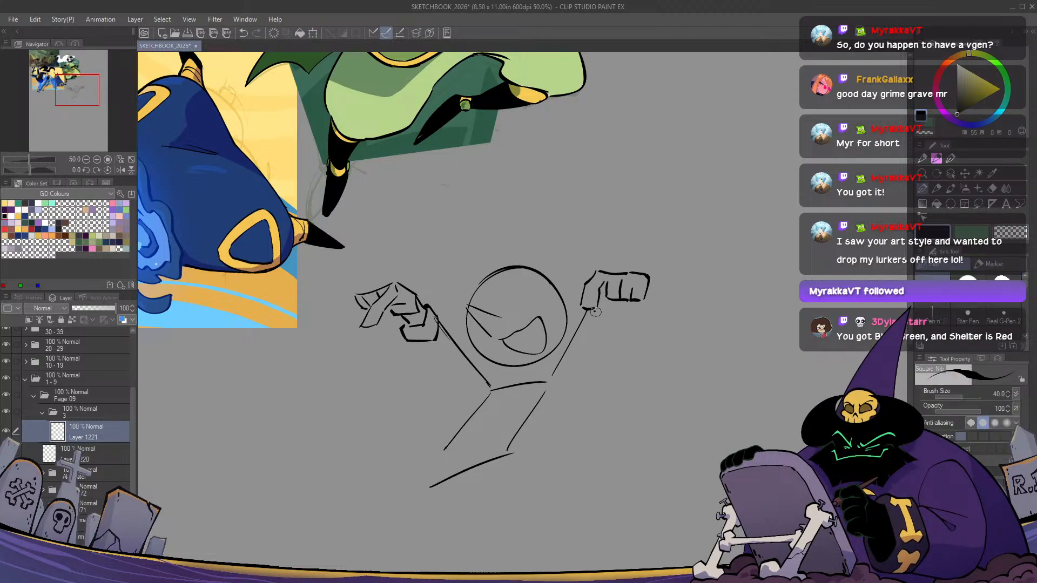
Draw the short lower edge beneath the folded fingers of the right-side fist
{"action": "key", "text": "ctrl+z"}
{"action": "left_click_drag", "start_coordinate": [595, 311], "coordinate": [623, 309]}
{"action": "key", "text": "h"}
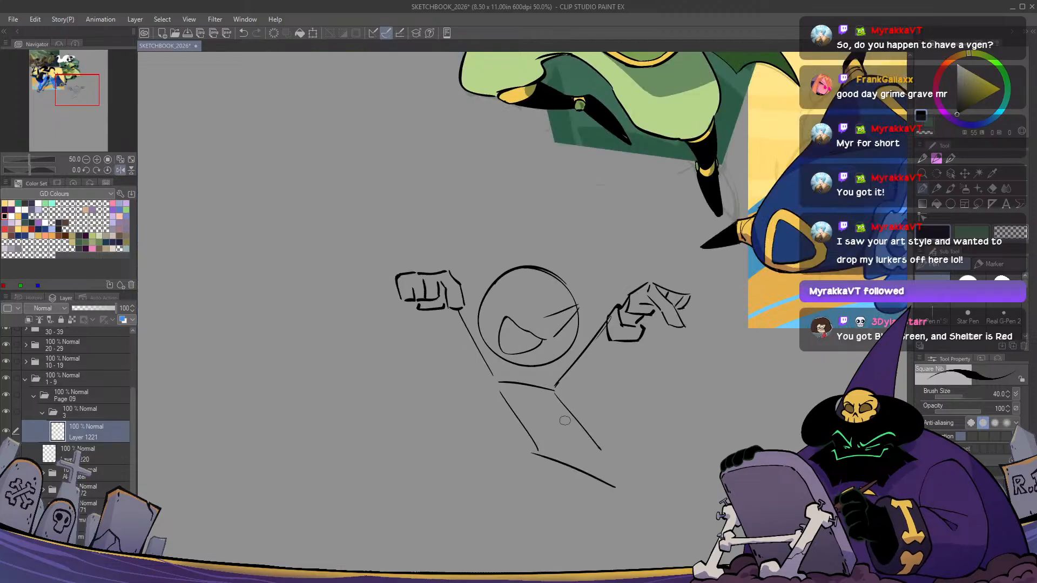
{"action": "key", "text": "h"}
Sketch the right-side leg as a long line slanting outward and down from the torso's lower corner
{"action": "key", "text": "ctrl+minus"}
{"action": "left_click_drag", "start_coordinate": [529, 394], "coordinate": [587, 460]}
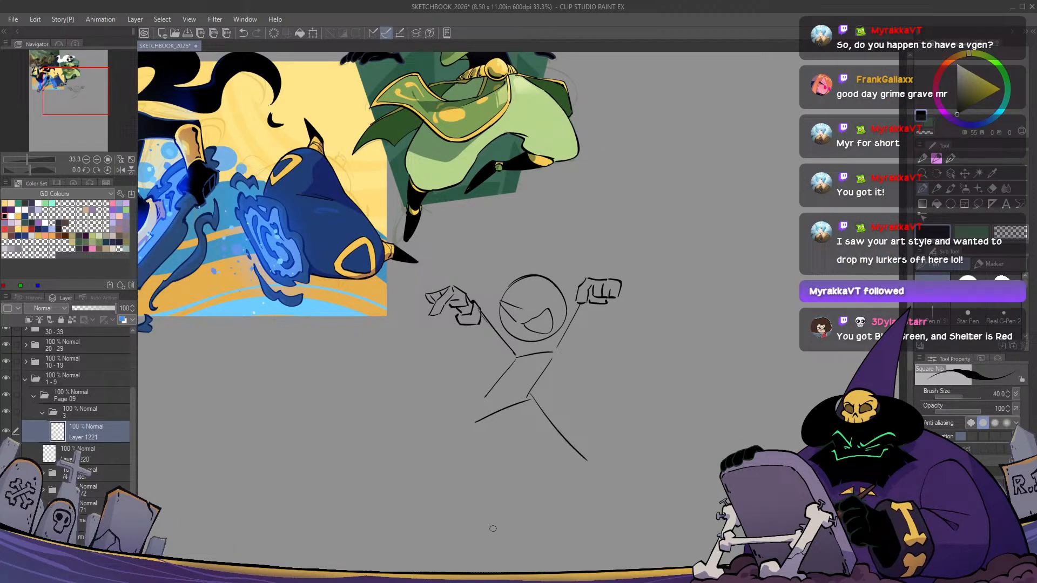
{"action": "key", "text": "h"}
{"action": "key", "text": "h"}
{"action": "key", "text": "ctrl+z"}
{"action": "left_click_drag", "start_coordinate": [530, 409], "coordinate": [580, 497]}
{"action": "key", "text": "ctrl+z"}
Sketch the left-side leg as a straighter line slanting outward from the torso's lower edge to the ankle
{"action": "left_click_drag", "start_coordinate": [496, 384], "coordinate": [437, 499]}
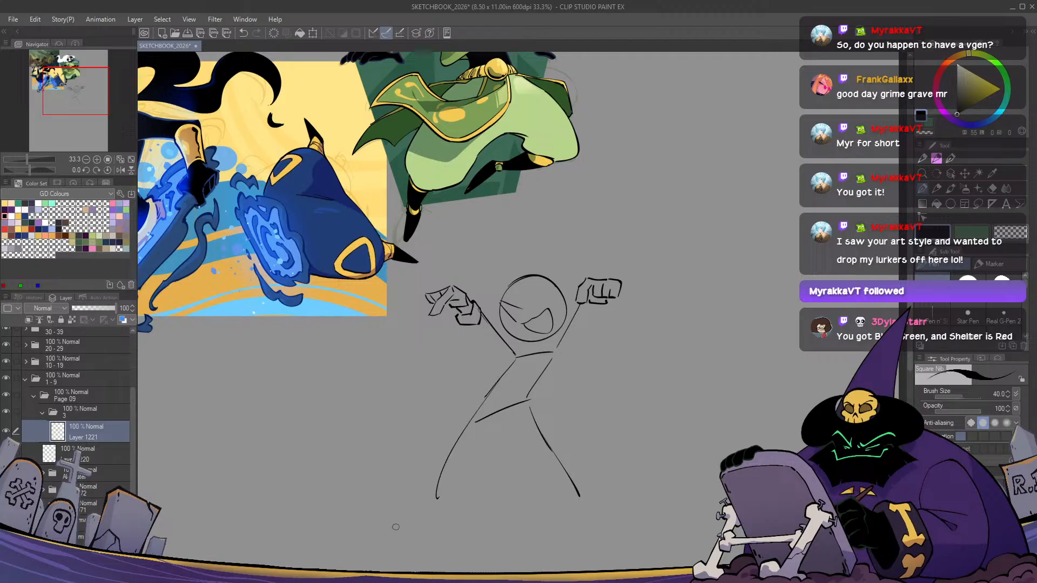
{"action": "key", "text": "h"}
{"action": "key", "text": "h"}
{"action": "key", "text": "ctrl+z"}
{"action": "mouse_move", "coordinate": [498, 386]}
{"action": "left_mouse_down"}
{"action": "mouse_move", "coordinate": [435, 493]}
{"action": "mouse_move", "coordinate": [457, 451]}
{"action": "left_mouse_up"}
{"action": "key", "text": "h"}
{"action": "key", "text": "h"}
Sketch a pointed right-side foot with an upturned toe and a short sole line for the left-side foot
{"action": "mouse_move", "coordinate": [600, 447]}
{"action": "left_mouse_down"}
{"action": "mouse_move", "coordinate": [625, 462]}
{"action": "mouse_move", "coordinate": [630, 433]}
{"action": "left_mouse_up"}
{"action": "left_click_drag", "start_coordinate": [592, 463], "coordinate": [640, 463]}
{"action": "key", "text": "ctrl+z"}
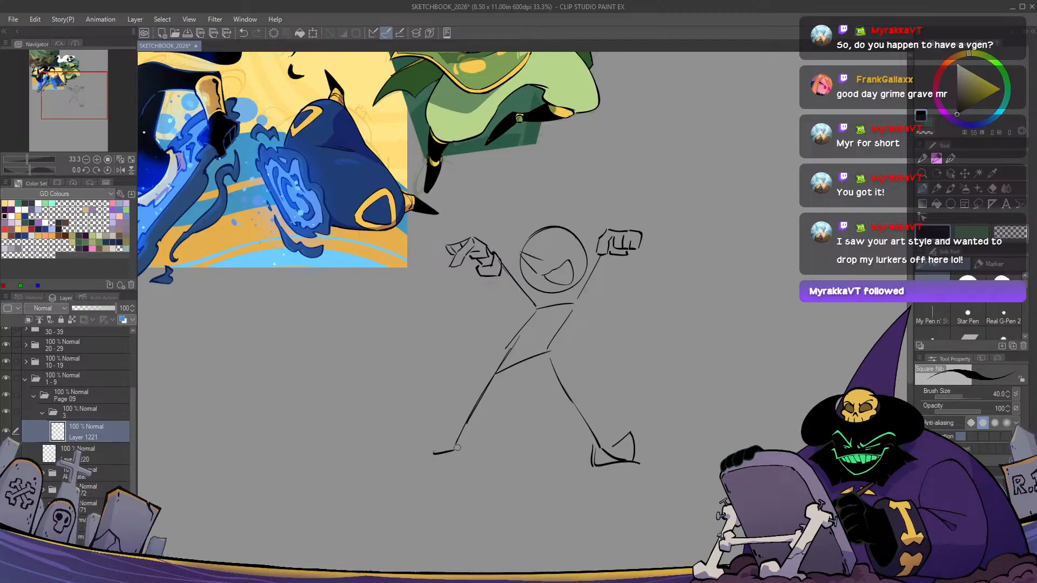
{"action": "mouse_move", "coordinate": [457, 449]}
{"action": "left_mouse_down"}
{"action": "mouse_move", "coordinate": [416, 456]}
{"action": "mouse_move", "coordinate": [416, 433]}
{"action": "left_mouse_up"}
{"action": "key", "text": "ctrl+z"}
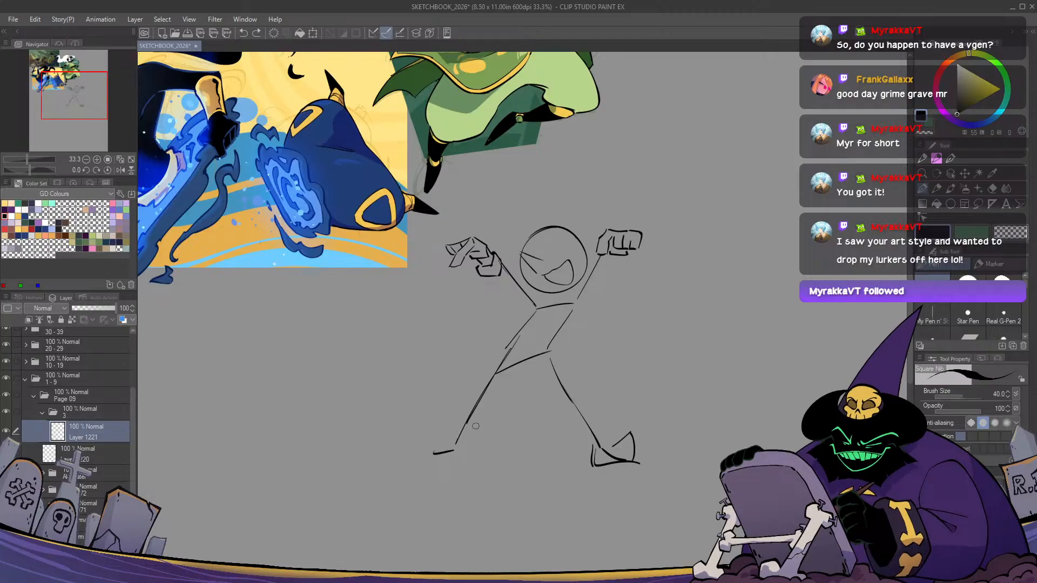
Erase the slanted line at the torso's lower edge and draw an arched hip line between the legs
{"action": "key", "text": "e"}
{"action": "key", "text": "p"}
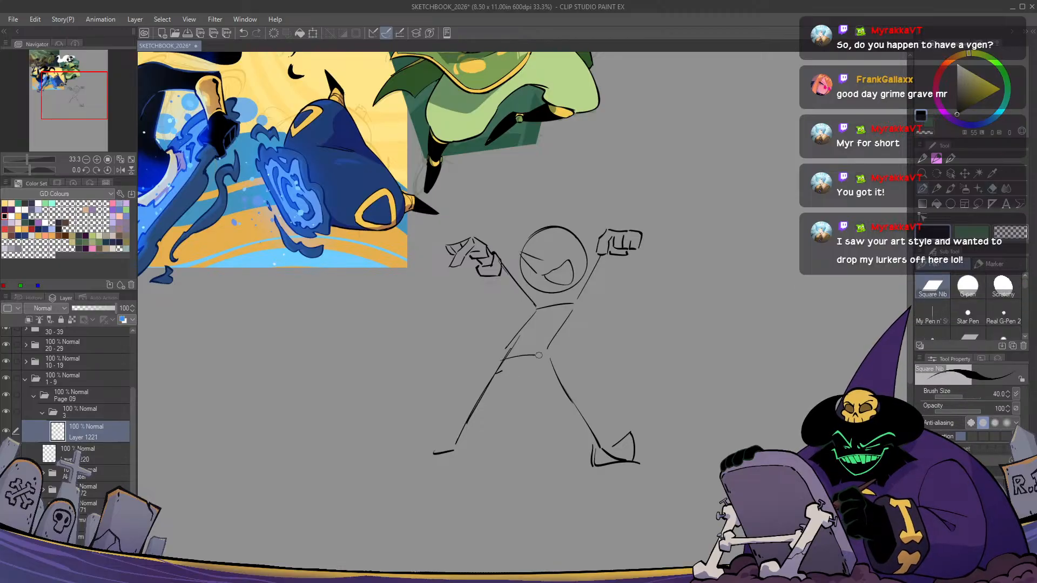
{"action": "left_click_drag", "start_coordinate": [505, 357], "coordinate": [552, 361]}
{"action": "key", "text": "h"}
{"action": "key", "text": "h"}
Add the left-side leg's inner contour, shape its foot with an upturned toe, and draw ankle cuffs on both feet
{"action": "left_click_drag", "start_coordinate": [518, 362], "coordinate": [476, 435]}
{"action": "key", "text": "ctrl+z"}
{"action": "mouse_move", "coordinate": [495, 393]}
{"action": "left_mouse_down"}
{"action": "mouse_move", "coordinate": [468, 452]}
{"action": "mouse_move", "coordinate": [428, 458]}
{"action": "mouse_move", "coordinate": [419, 432]}
{"action": "left_mouse_up"}
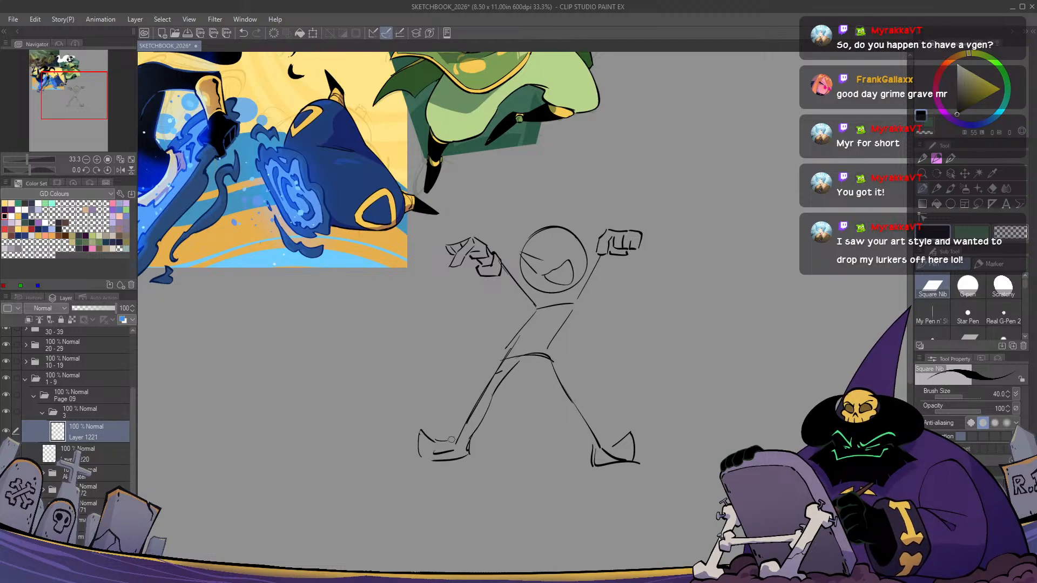
{"action": "key", "text": "h"}
{"action": "key", "text": "h"}
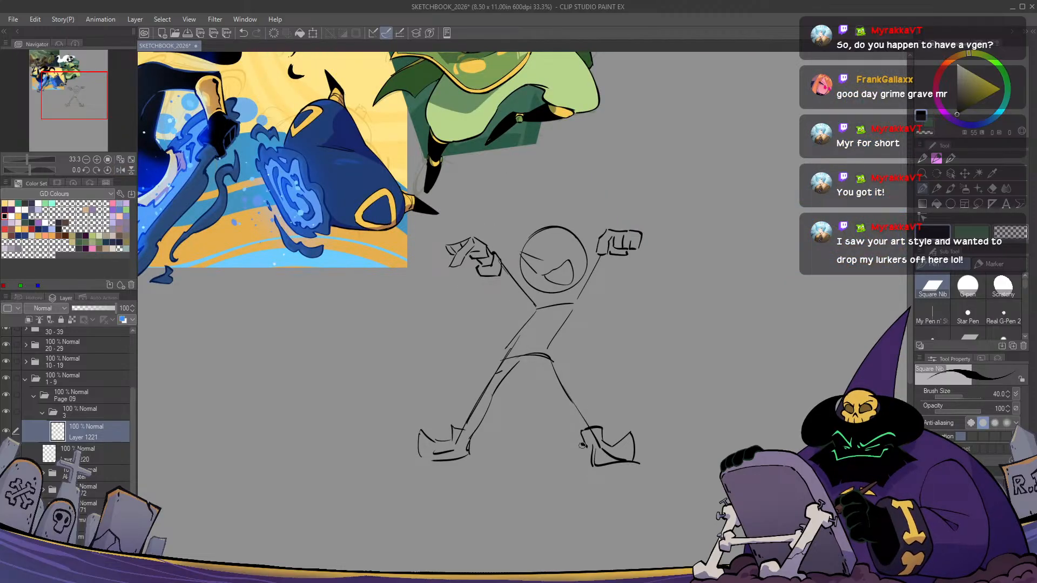
{"action": "left_click_drag", "start_coordinate": [585, 466], "coordinate": [601, 466]}
{"action": "key", "text": "h"}
{"action": "key", "text": "h"}
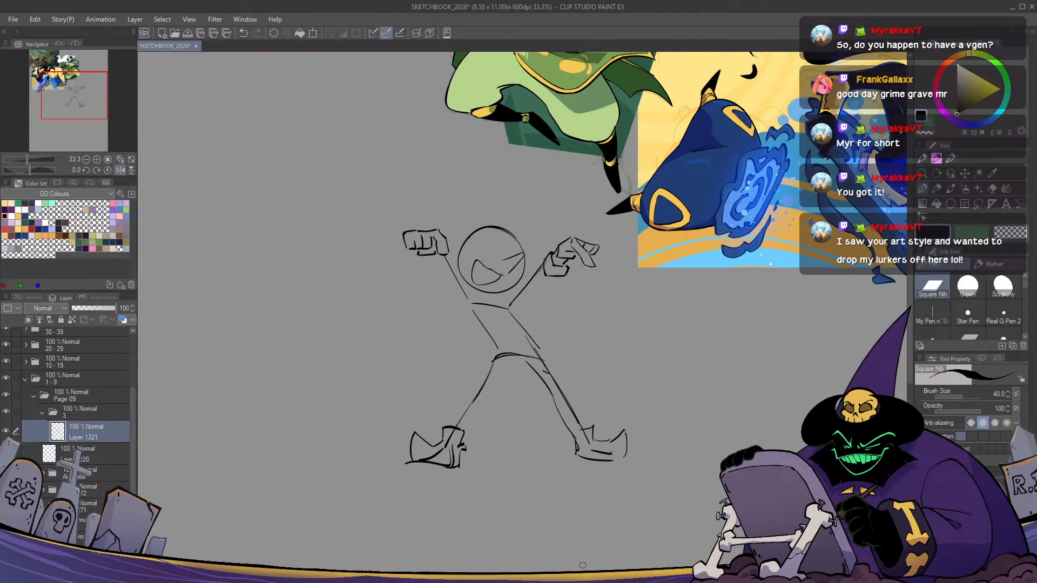
Darken the left-side foot's heel and round off its sole
{"action": "mouse_move", "coordinate": [468, 456]}
{"action": "left_mouse_down"}
{"action": "mouse_move", "coordinate": [548, 372]}
{"action": "mouse_move", "coordinate": [546, 381]}
{"action": "left_mouse_up"}
{"action": "key", "text": "ctrl+z"}
{"action": "key", "text": "h"}
{"action": "key", "text": "h"}
{"action": "left_click_drag", "start_coordinate": [498, 422], "coordinate": [460, 504]}
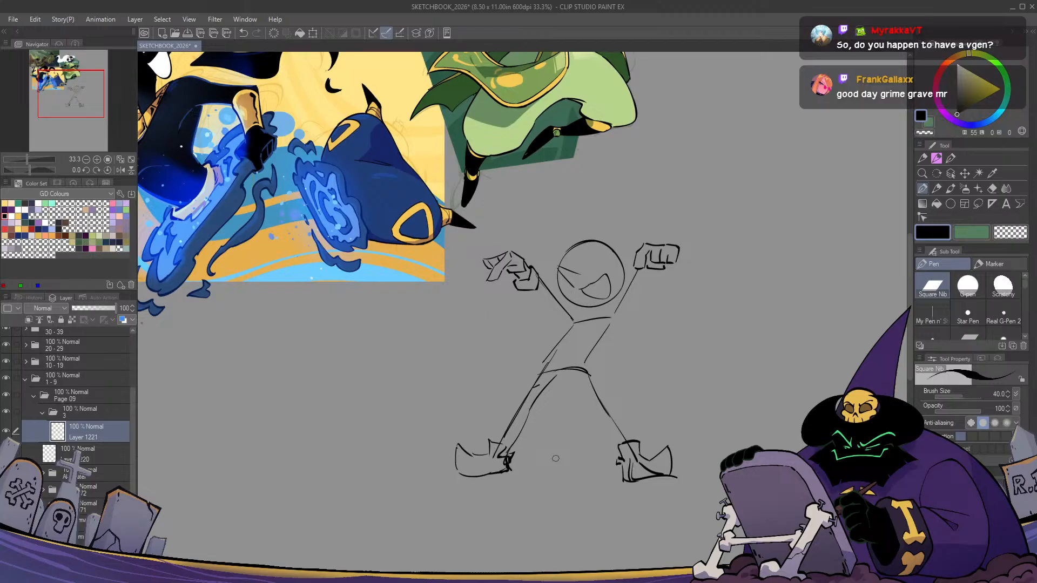
{"action": "left_click_drag", "start_coordinate": [556, 458], "coordinate": [535, 457]}
{"action": "key", "text": "h"}
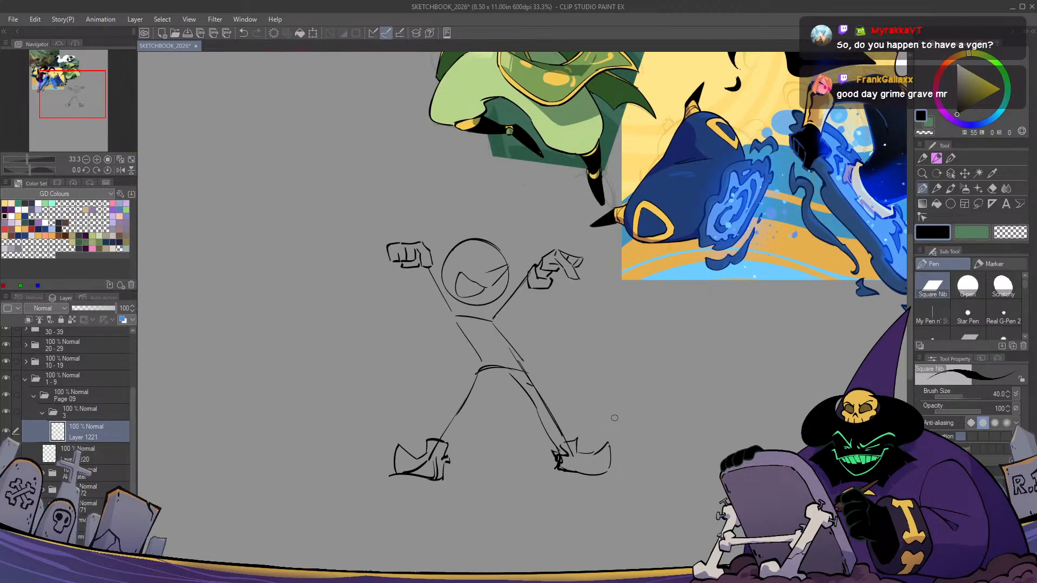
{"action": "key", "text": "h"}
{"action": "left_click_drag", "start_coordinate": [591, 318], "coordinate": [643, 364]}
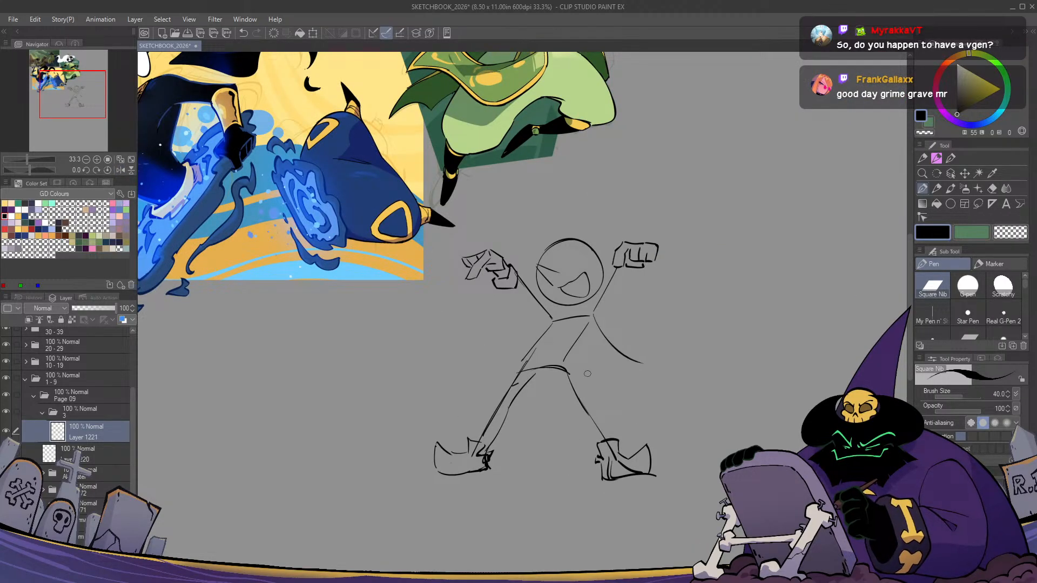
{"action": "key", "text": "ctrl+z"}
{"action": "left_click_drag", "start_coordinate": [580, 309], "coordinate": [578, 358]}
{"action": "key", "text": "ctrl+z"}
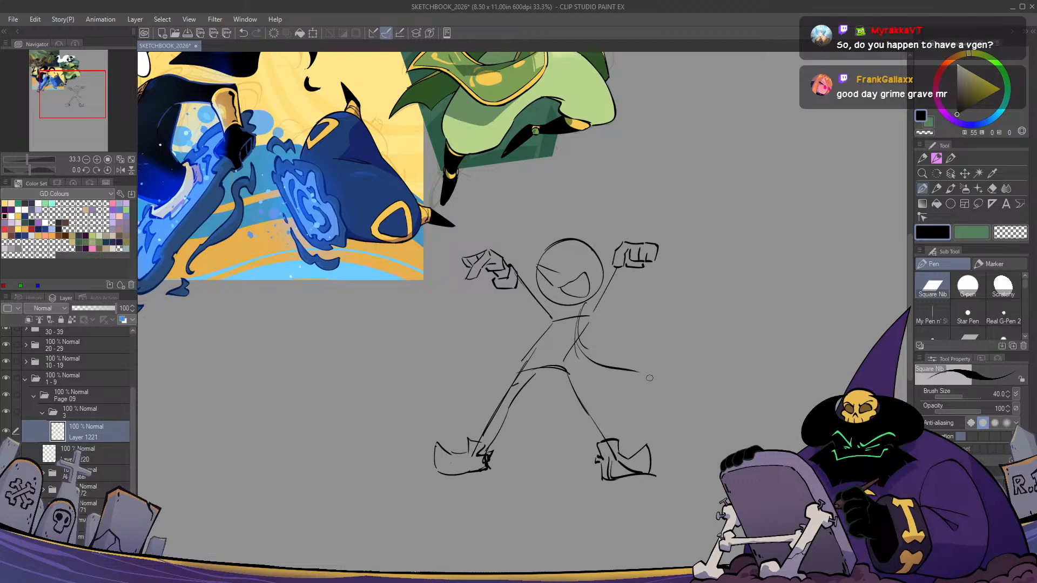
{"action": "key", "text": "h"}
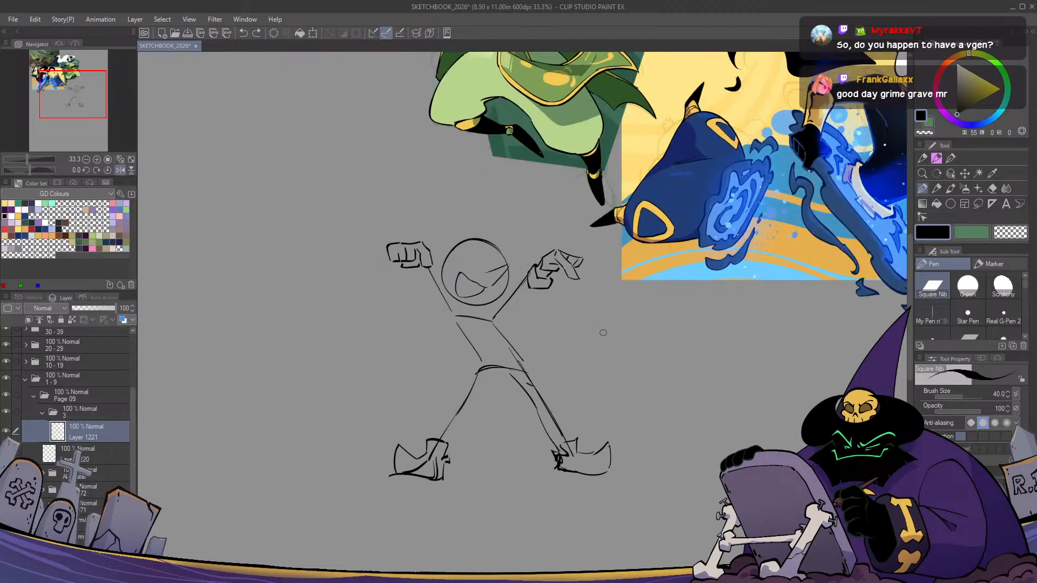
{"action": "key", "text": "h"}
Clean up the inner contour of the right-side fist with the eraser and pen
{"action": "mouse_move", "coordinate": [616, 289]}
{"action": "left_mouse_down"}
{"action": "mouse_move", "coordinate": [597, 258]}
{"action": "mouse_move", "coordinate": [595, 279]}
{"action": "mouse_move", "coordinate": [616, 263]}
{"action": "left_mouse_up"}
{"action": "scroll", "coordinate": [613, 277], "scroll_direction": "up", "scroll_amount": 1}
{"action": "key", "text": "e"}
{"action": "key", "text": "p"}
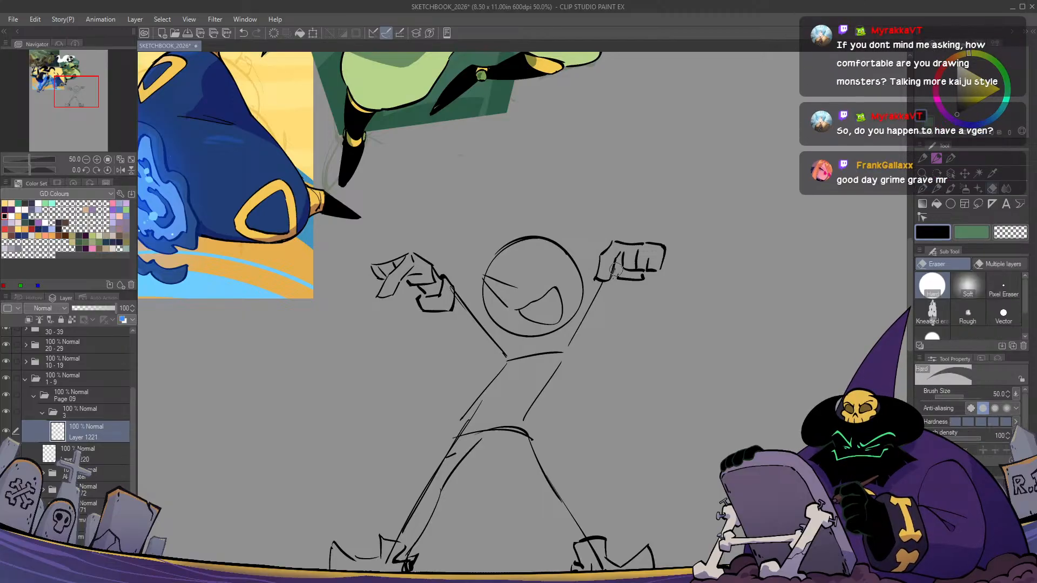
{"action": "key", "text": "h"}
{"action": "key", "text": "h"}
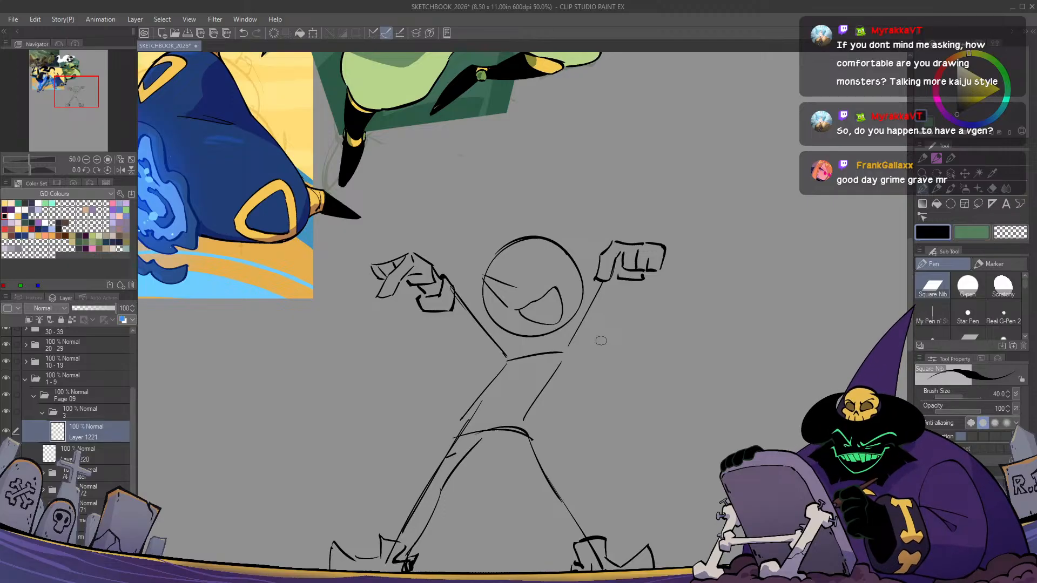
Add the heel of the palm below the right-side fist and replace the single arm line with bent inner and outer contours
{"action": "mouse_move", "coordinate": [611, 279]}
{"action": "left_mouse_down"}
{"action": "mouse_move", "coordinate": [629, 293]}
{"action": "mouse_move", "coordinate": [637, 285]}
{"action": "mouse_move", "coordinate": [630, 301]}
{"action": "mouse_move", "coordinate": [608, 299]}
{"action": "mouse_move", "coordinate": [596, 282]}
{"action": "mouse_move", "coordinate": [613, 302]}
{"action": "mouse_move", "coordinate": [587, 313]}
{"action": "mouse_move", "coordinate": [562, 354]}
{"action": "left_mouse_up"}
{"action": "key", "text": "ctrl+z"}
{"action": "key", "text": "e"}
{"action": "key", "text": "p"}
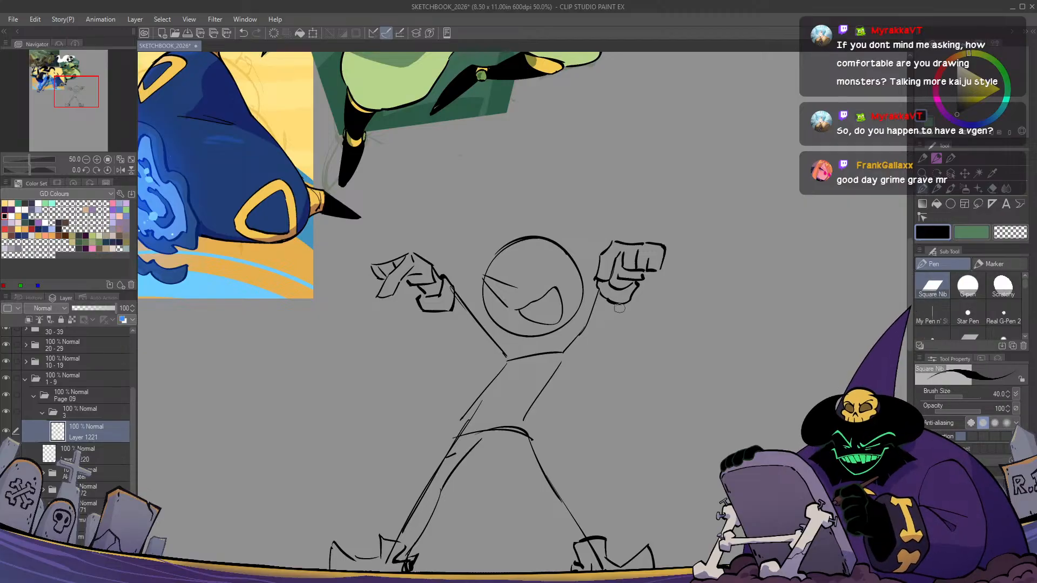
{"action": "mouse_move", "coordinate": [620, 308]}
{"action": "left_mouse_down"}
{"action": "mouse_move", "coordinate": [606, 340]}
{"action": "mouse_move", "coordinate": [558, 369]}
{"action": "mouse_move", "coordinate": [588, 353]}
{"action": "mouse_move", "coordinate": [563, 373]}
{"action": "left_mouse_up"}
{"action": "left_click_drag", "start_coordinate": [589, 327], "coordinate": [556, 351]}
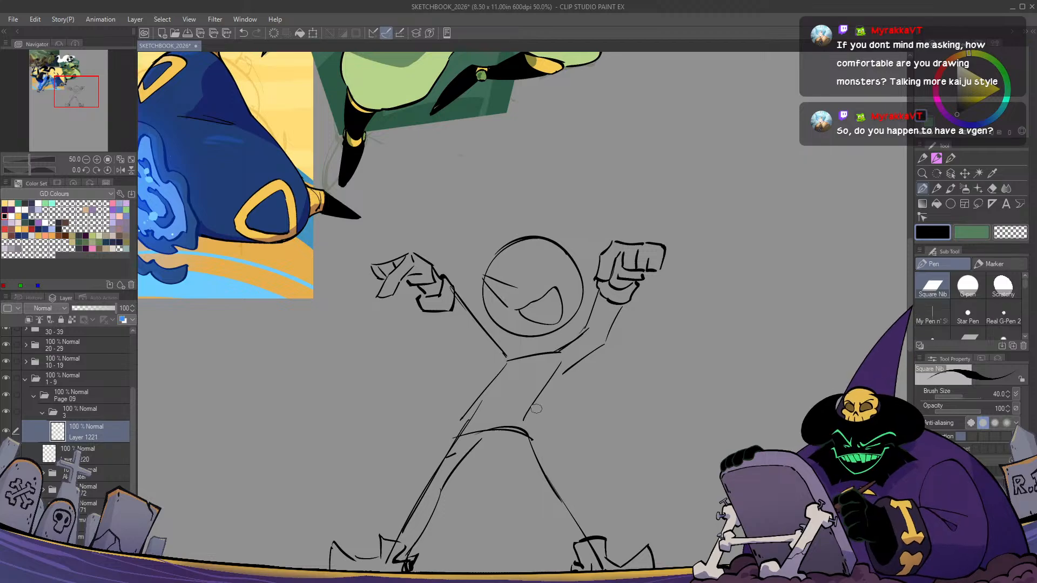
{"action": "key", "text": "h"}
{"action": "key", "text": "h"}
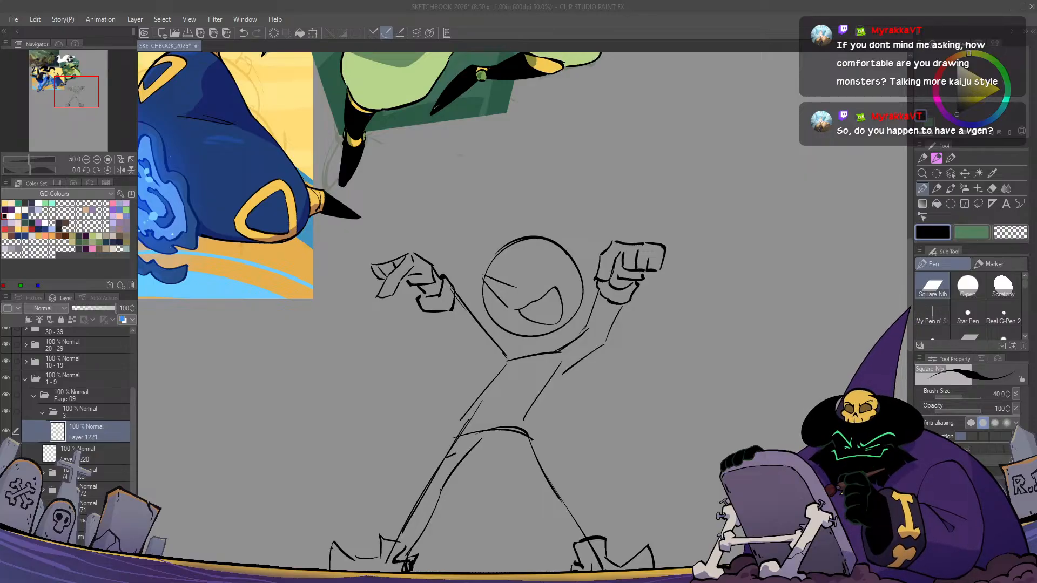
View the [GD]Scribble002 (BG).png monster artwork, close the extra images and return to the sketchbook
{"action": "left_click", "coordinate": [461, 155]}
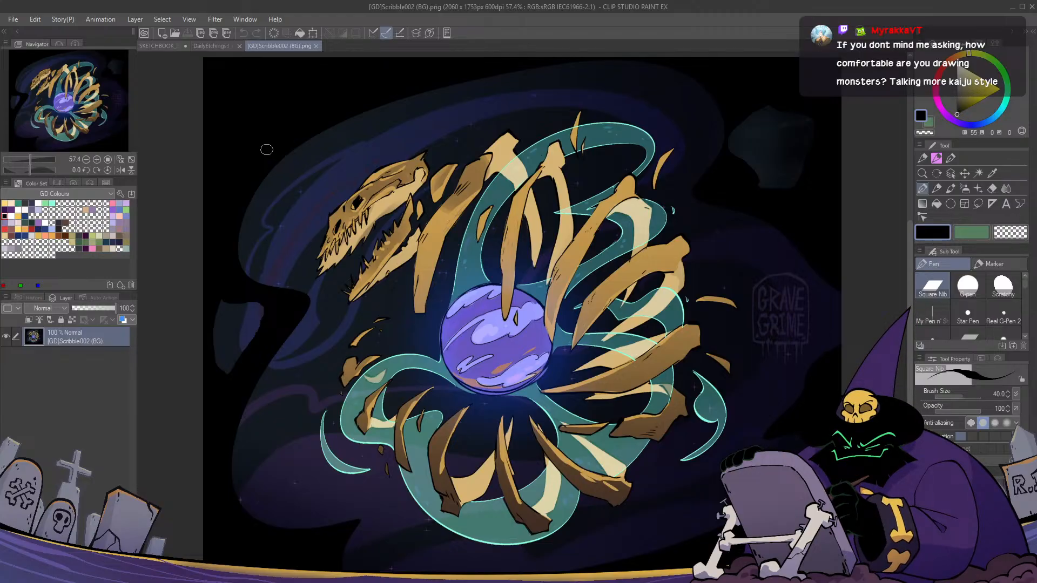
{"action": "left_click", "coordinate": [236, 47]}
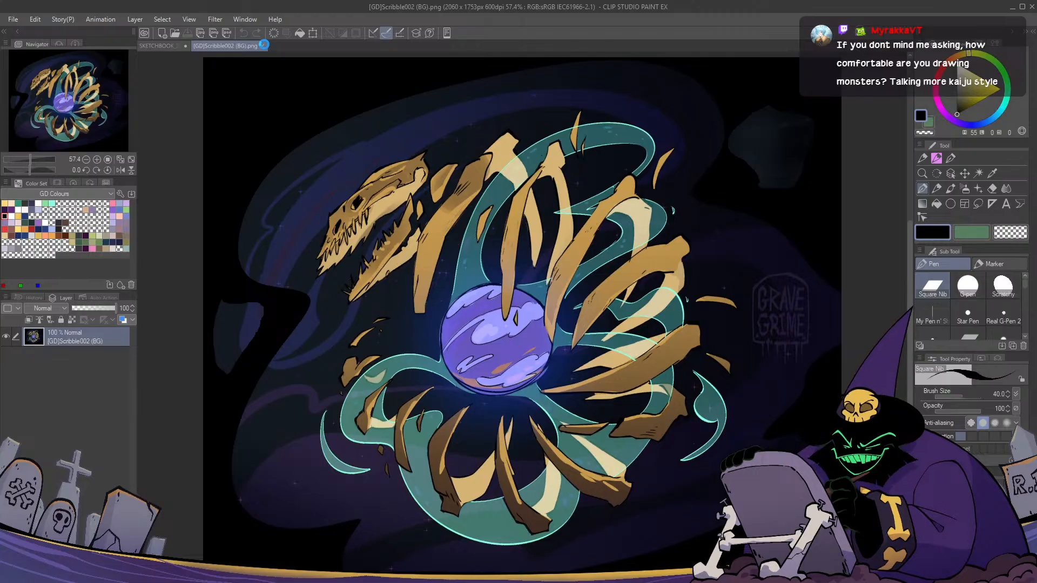
{"action": "left_click", "coordinate": [263, 46]}
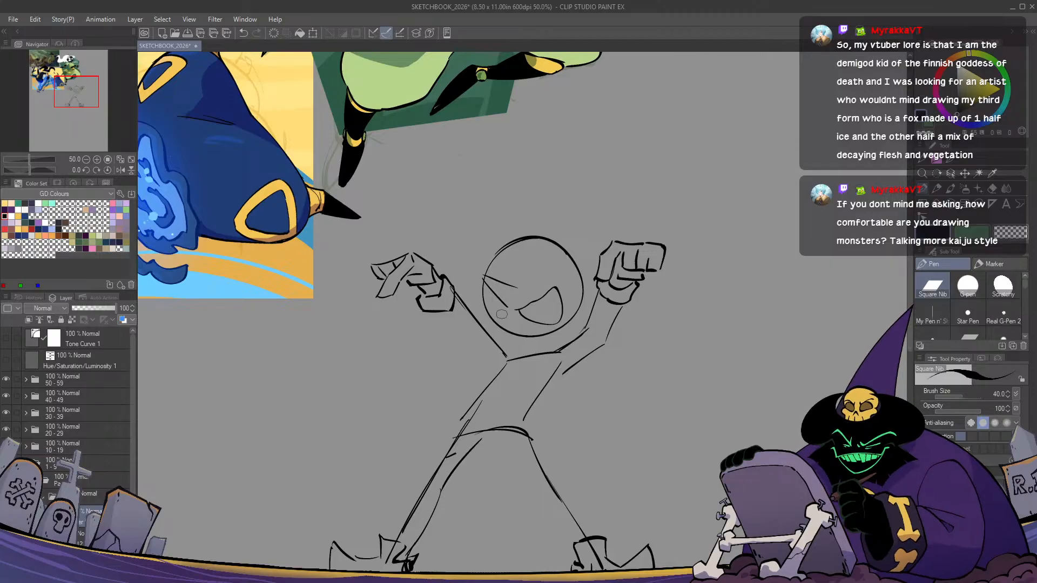
Erase and redraw the right-side arm's inner contour between the wrist and the shoulder
{"action": "key", "text": "e"}
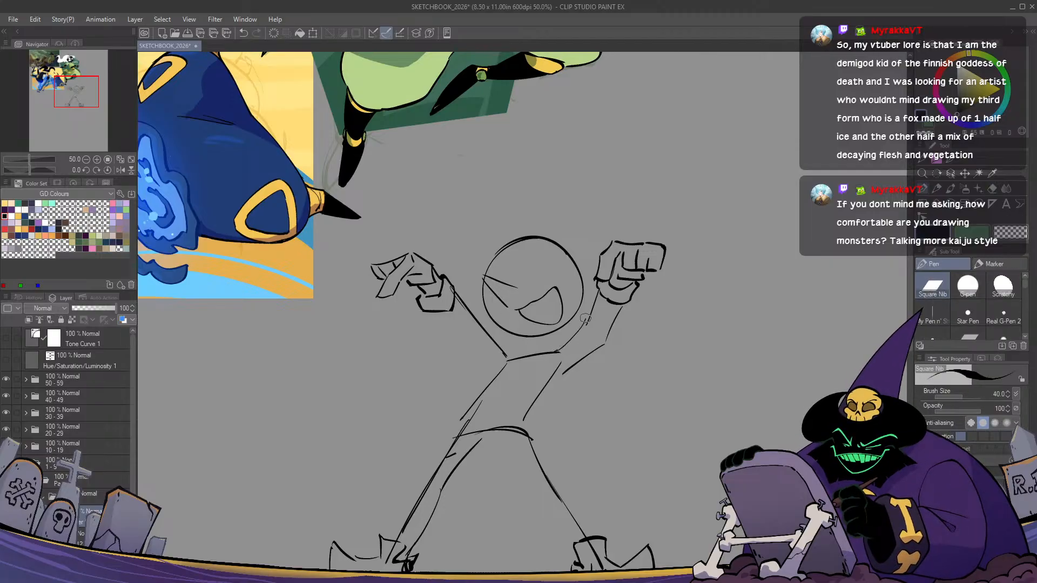
{"action": "key", "text": "p"}
{"action": "left_click_drag", "start_coordinate": [596, 285], "coordinate": [575, 341]}
{"action": "key", "text": "h"}
{"action": "key", "text": "h"}
{"action": "key", "text": "h"}
{"action": "key", "text": "h"}
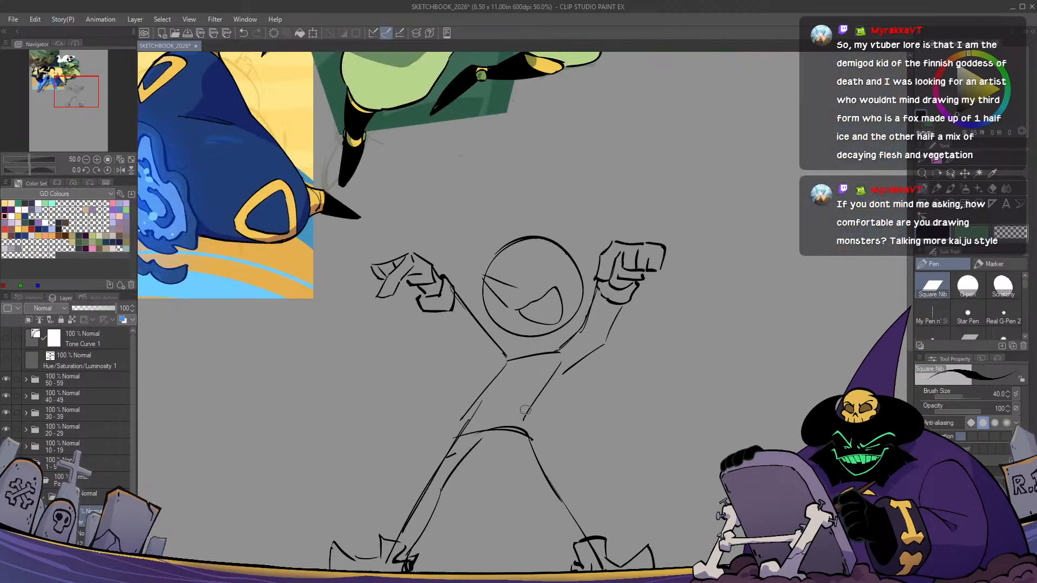
Erase the right-side arm's outer contour and redraw it closer in, bending at the elbow toward the torso
{"action": "key", "text": "e"}
{"action": "left_click_drag", "start_coordinate": [621, 309], "coordinate": [570, 375]}
{"action": "key", "text": "p"}
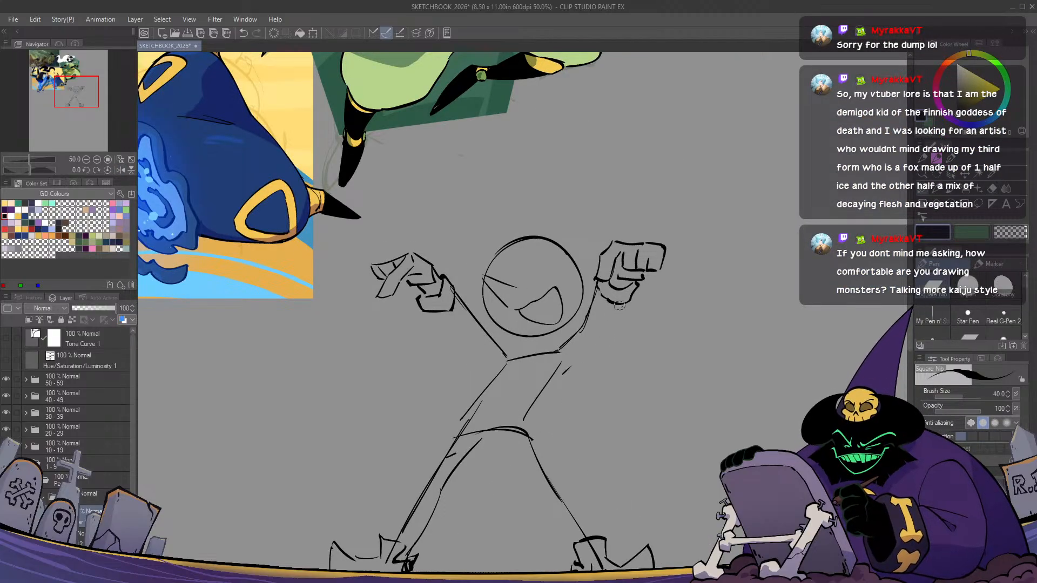
{"action": "mouse_move", "coordinate": [622, 306]}
{"action": "left_mouse_down"}
{"action": "mouse_move", "coordinate": [593, 346]}
{"action": "mouse_move", "coordinate": [544, 384]}
{"action": "left_mouse_up"}
{"action": "key", "text": "ctrl+z"}
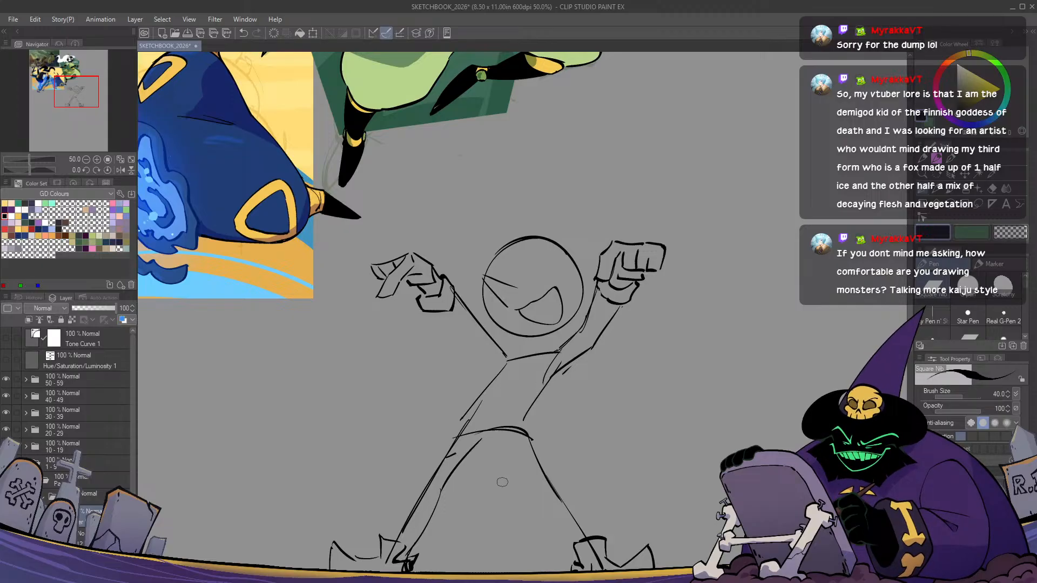
Draw a curved line down the torso's right side to the hip and try retracing the torso's left side
{"action": "key", "text": "ctrl+z"}
{"action": "mouse_move", "coordinate": [560, 353]}
{"action": "left_mouse_down"}
{"action": "mouse_move", "coordinate": [532, 440]}
{"action": "mouse_move", "coordinate": [562, 448]}
{"action": "left_mouse_up"}
{"action": "key", "text": "ctrl+z"}
{"action": "key", "text": "ctrl+z"}
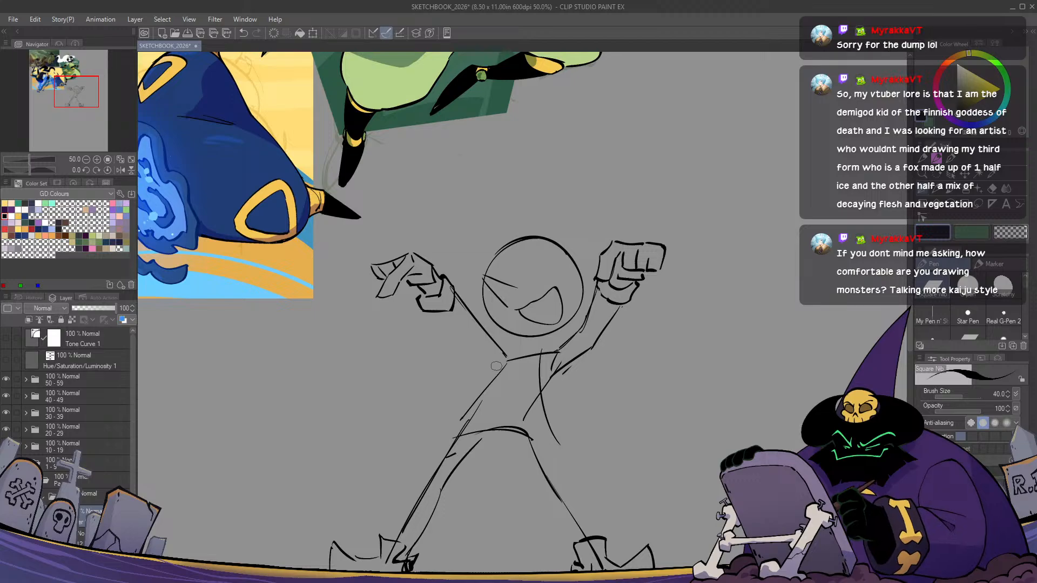
{"action": "mouse_move", "coordinate": [509, 361]}
{"action": "left_mouse_down"}
{"action": "mouse_move", "coordinate": [445, 415]}
{"action": "mouse_move", "coordinate": [455, 409]}
{"action": "left_mouse_up"}
{"action": "key", "text": "ctrl+z"}
{"action": "key", "text": "ctrl+z"}
{"action": "left_click_drag", "start_coordinate": [513, 358], "coordinate": [468, 423]}
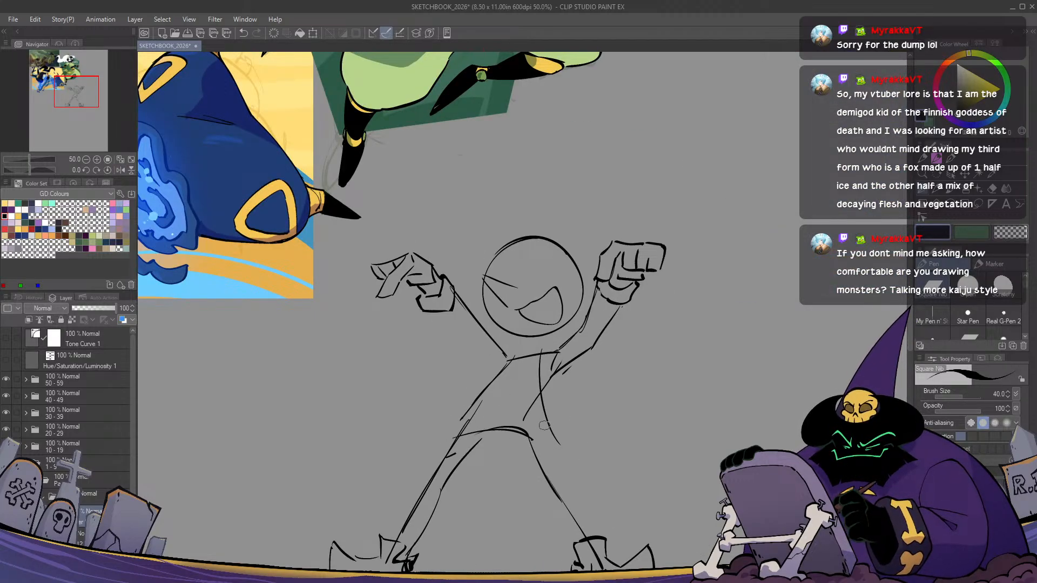
Extend the torso's right side into a long line sweeping down outside the right-side leg
{"action": "left_click_drag", "start_coordinate": [548, 432], "coordinate": [611, 519]}
{"action": "key", "text": "ctrl+z"}
{"action": "mouse_move", "coordinate": [551, 435]}
{"action": "left_mouse_down"}
{"action": "mouse_move", "coordinate": [608, 522]}
{"action": "mouse_move", "coordinate": [602, 424]}
{"action": "left_mouse_up"}
{"action": "key", "text": "h"}
{"action": "key", "text": "h"}
Draw the right-side leg's inner contour from the crotch to the shoe
{"action": "left_click_drag", "start_coordinate": [521, 369], "coordinate": [563, 427]}
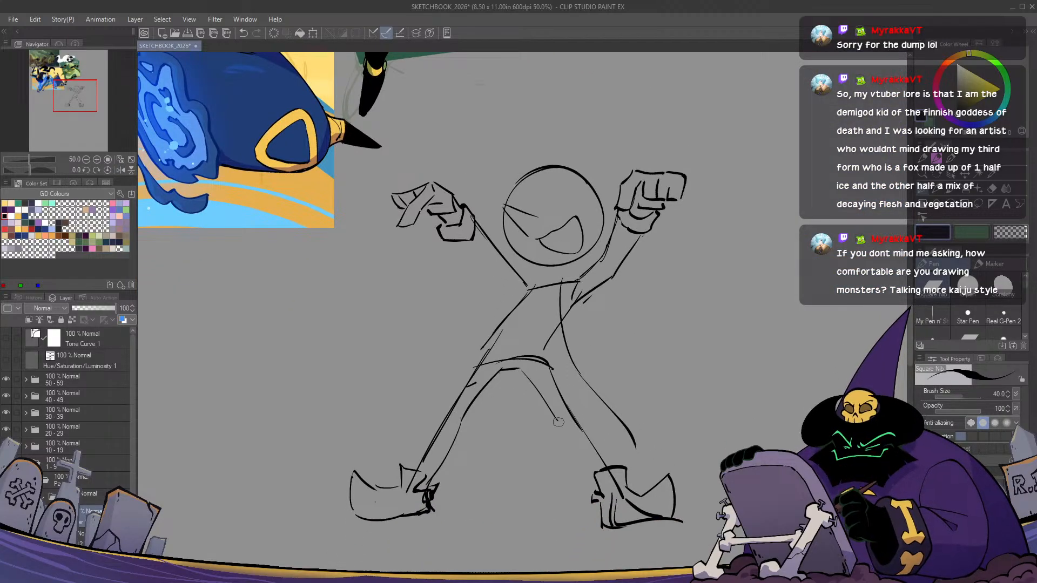
{"action": "key", "text": "ctrl+z"}
{"action": "left_click_drag", "start_coordinate": [521, 369], "coordinate": [594, 476]}
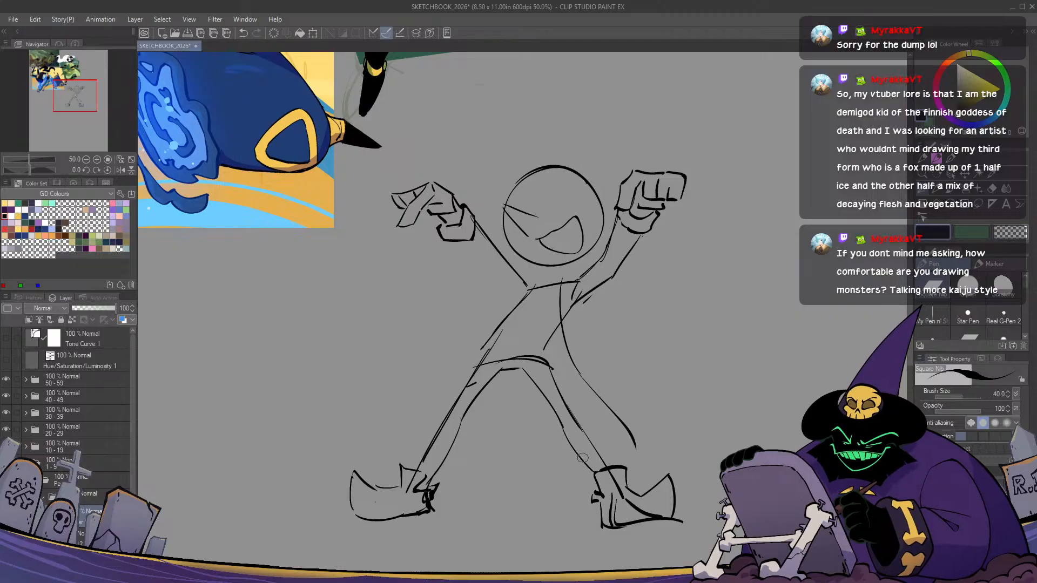
{"action": "key", "text": "ctrl+z"}
{"action": "left_click_drag", "start_coordinate": [560, 424], "coordinate": [593, 475]}
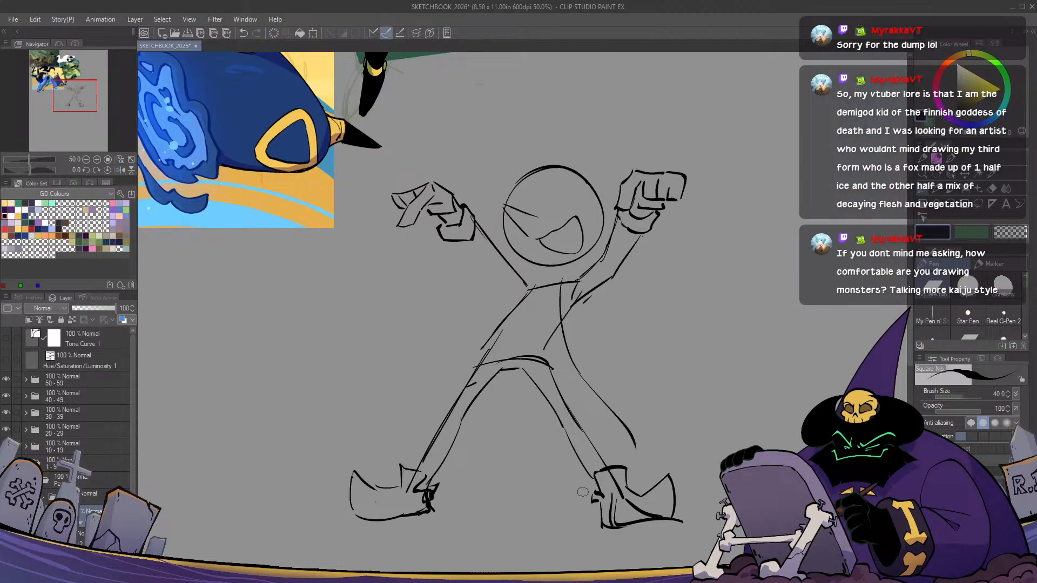
Draw knee bands across both legs and add a long line down the outside of the left-side leg
{"action": "left_click_drag", "start_coordinate": [450, 418], "coordinate": [463, 411]}
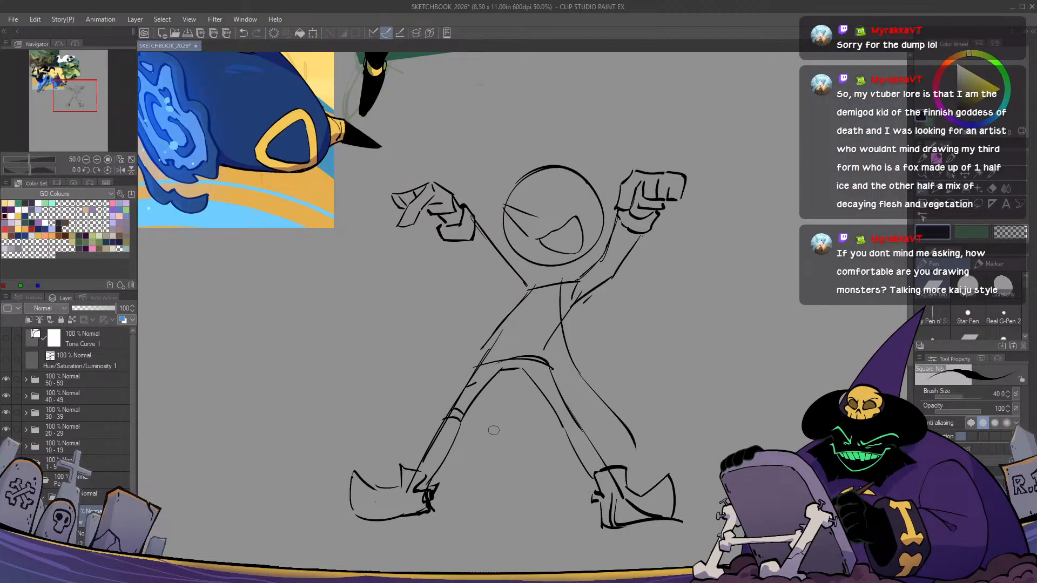
{"action": "key", "text": "h"}
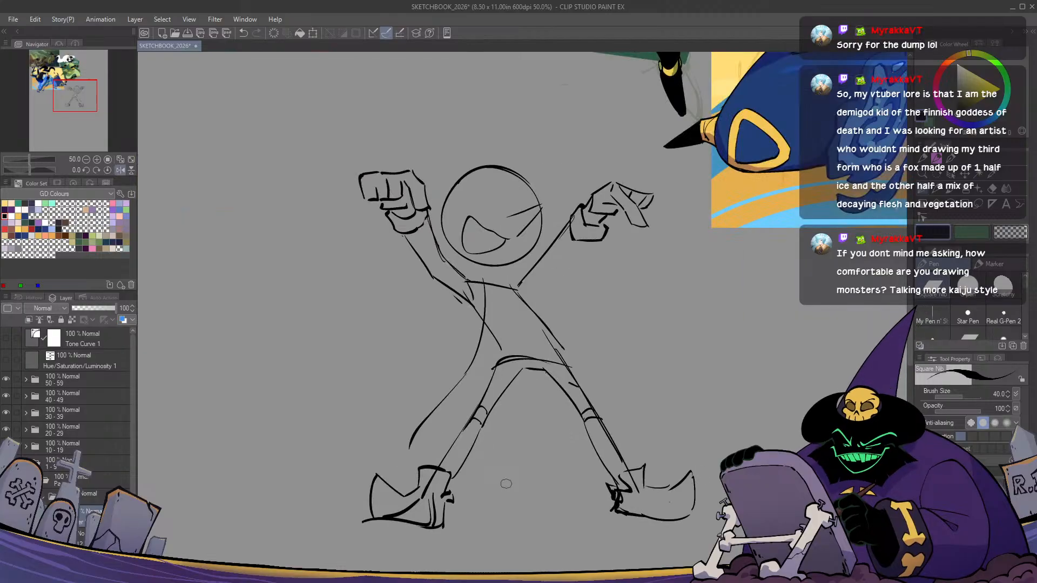
{"action": "key", "text": "h"}
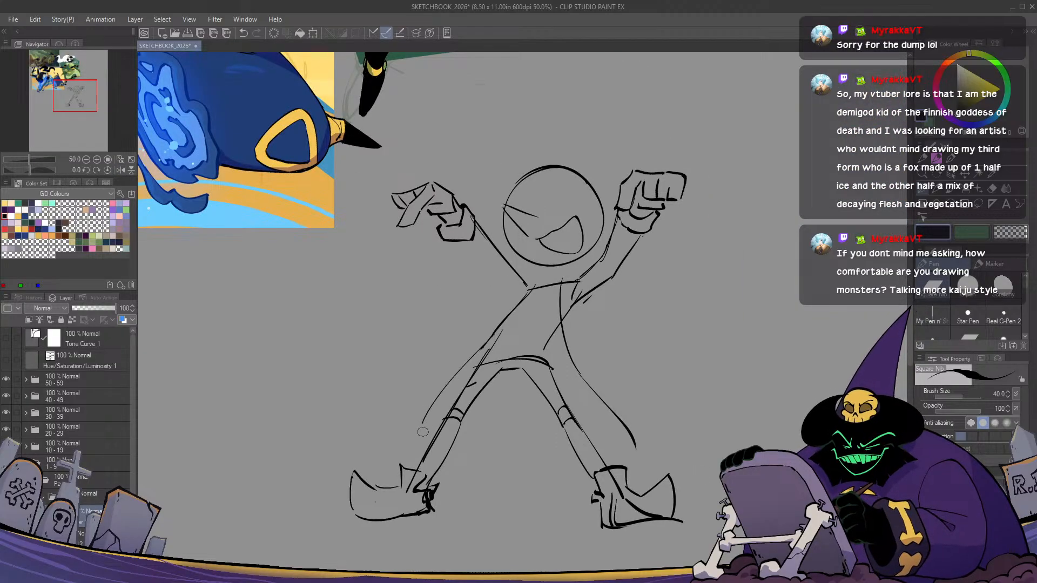
{"action": "key", "text": "h"}
{"action": "key", "text": "h"}
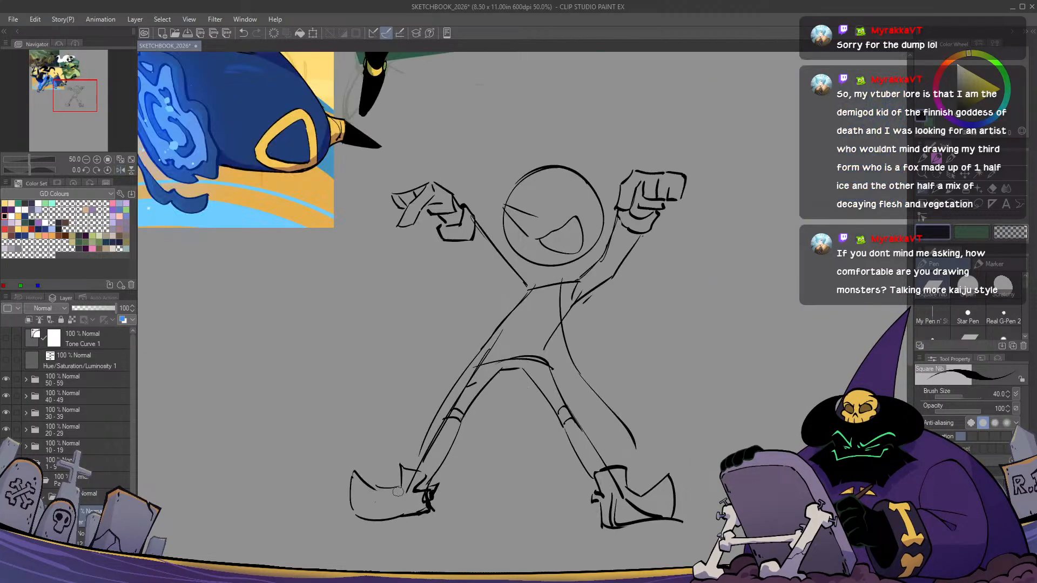
{"action": "key", "text": "h"}
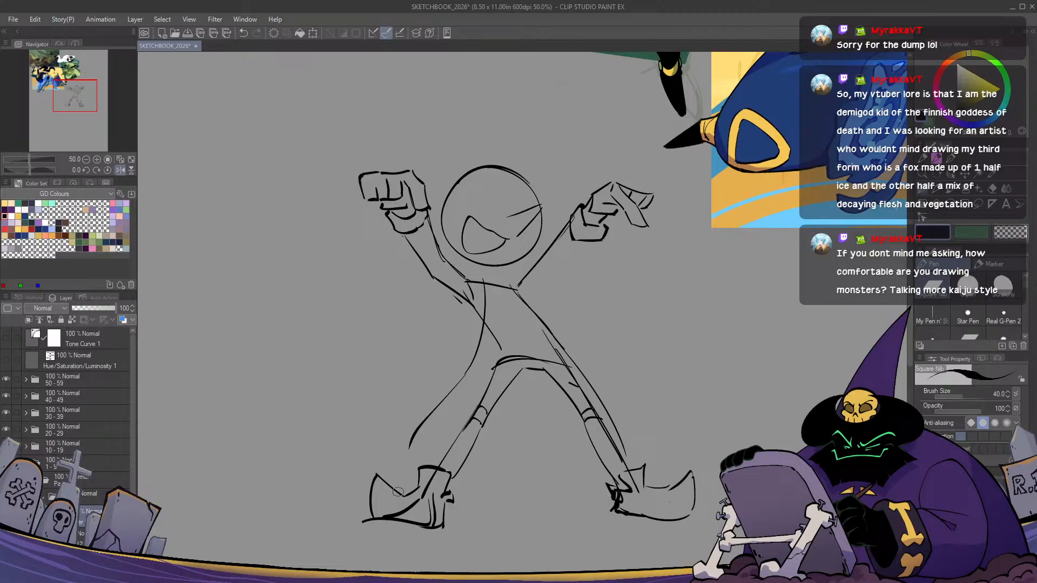
{"action": "key", "text": "h"}
{"action": "key", "text": "h"}
{"action": "key", "text": "h"}
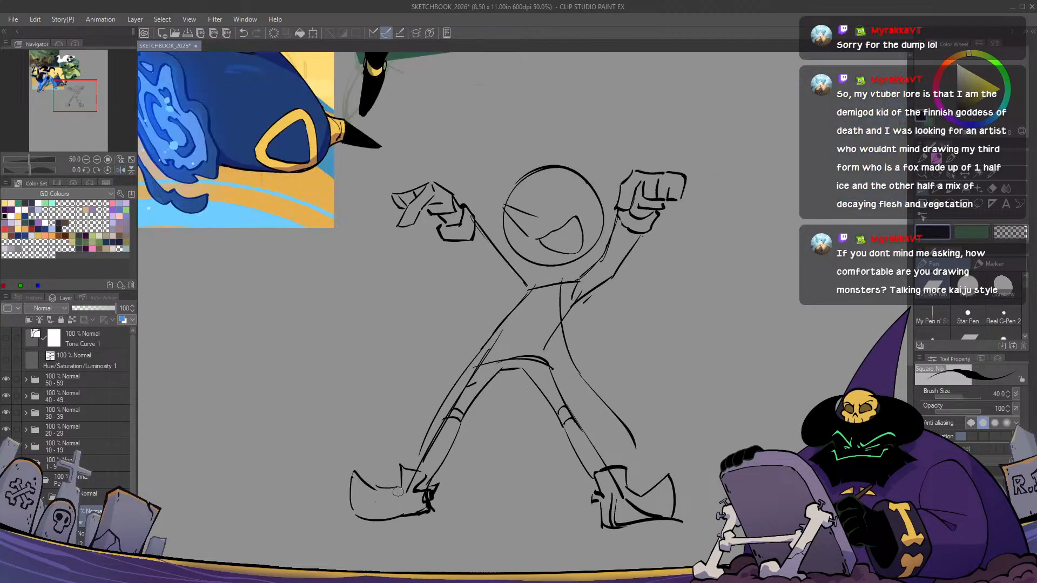
Lasso both legs and feet below the hip line and delete them
{"action": "key", "text": "m"}
{"action": "mouse_move", "coordinate": [713, 485]}
{"action": "left_mouse_down"}
{"action": "mouse_move", "coordinate": [316, 519]}
{"action": "mouse_move", "coordinate": [347, 448]}
{"action": "mouse_move", "coordinate": [387, 459]}
{"action": "mouse_move", "coordinate": [470, 358]}
{"action": "mouse_move", "coordinate": [544, 357]}
{"action": "mouse_move", "coordinate": [579, 379]}
{"action": "mouse_move", "coordinate": [609, 428]}
{"action": "mouse_move", "coordinate": [569, 358]}
{"action": "mouse_move", "coordinate": [740, 410]}
{"action": "left_mouse_up"}
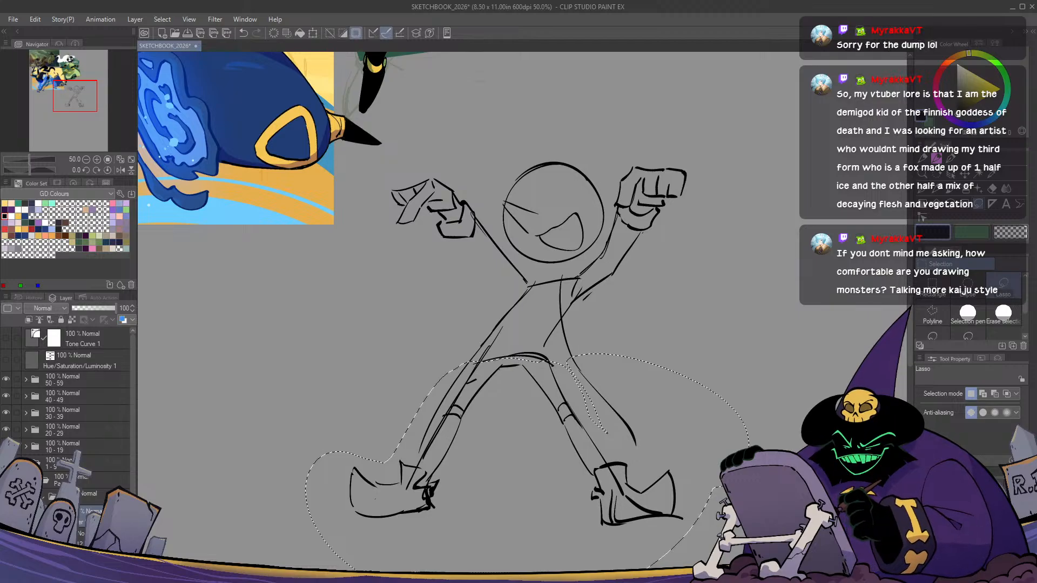
{"action": "key", "text": "Delete"}
Try sketching new legs from the hips with the left-side leg bent at the knee
{"action": "key", "text": "p"}
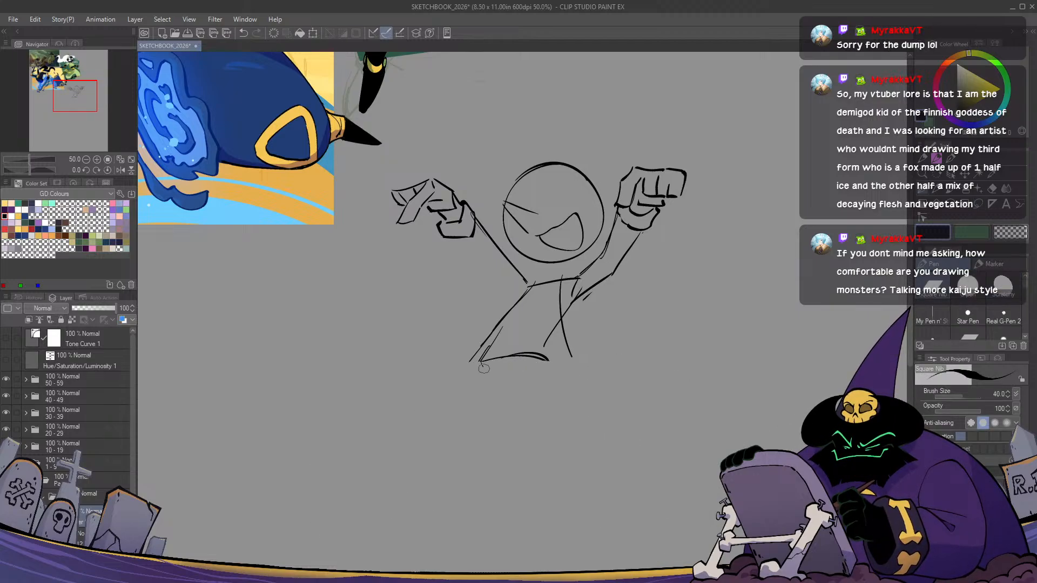
{"action": "left_click_drag", "start_coordinate": [481, 362], "coordinate": [522, 433]}
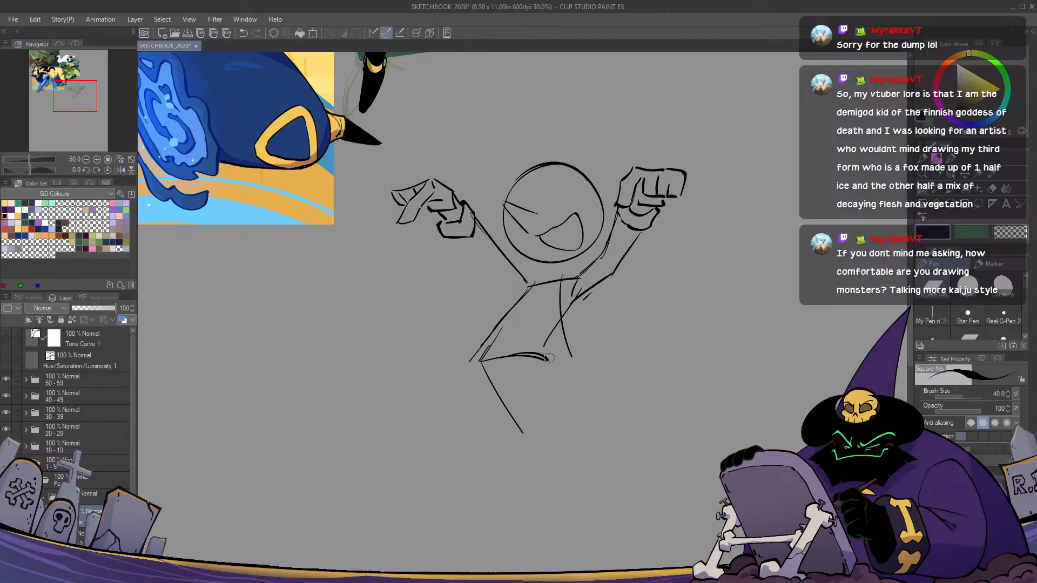
{"action": "key", "text": "h"}
{"action": "key", "text": "h"}
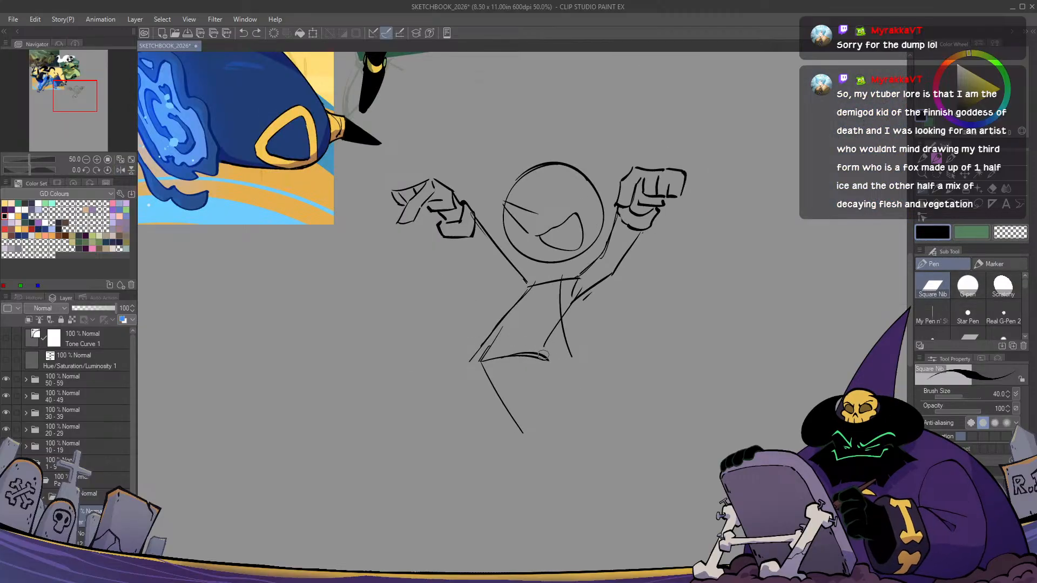
{"action": "left_click_drag", "start_coordinate": [547, 361], "coordinate": [613, 463]}
{"action": "mouse_move", "coordinate": [520, 434]}
{"action": "left_mouse_down"}
{"action": "mouse_move", "coordinate": [512, 475]}
{"action": "mouse_move", "coordinate": [527, 450]}
{"action": "mouse_move", "coordinate": [533, 490]}
{"action": "left_mouse_up"}
{"action": "key", "text": "ctrl+z"}
{"action": "key", "text": "h"}
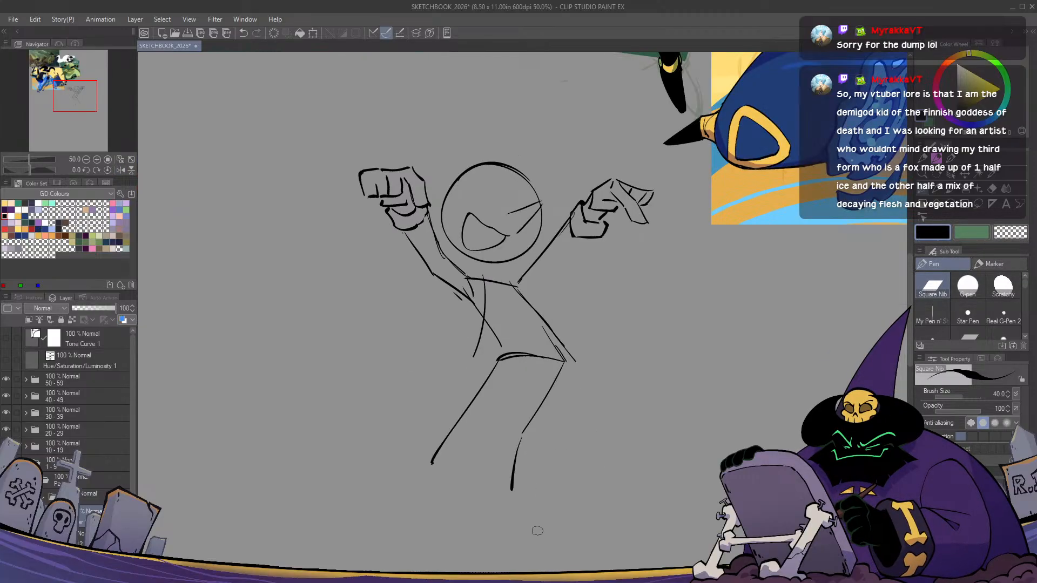
{"action": "key", "text": "h"}
{"action": "key", "text": "ctrl+z"}
{"action": "key", "text": "ctrl+z"}
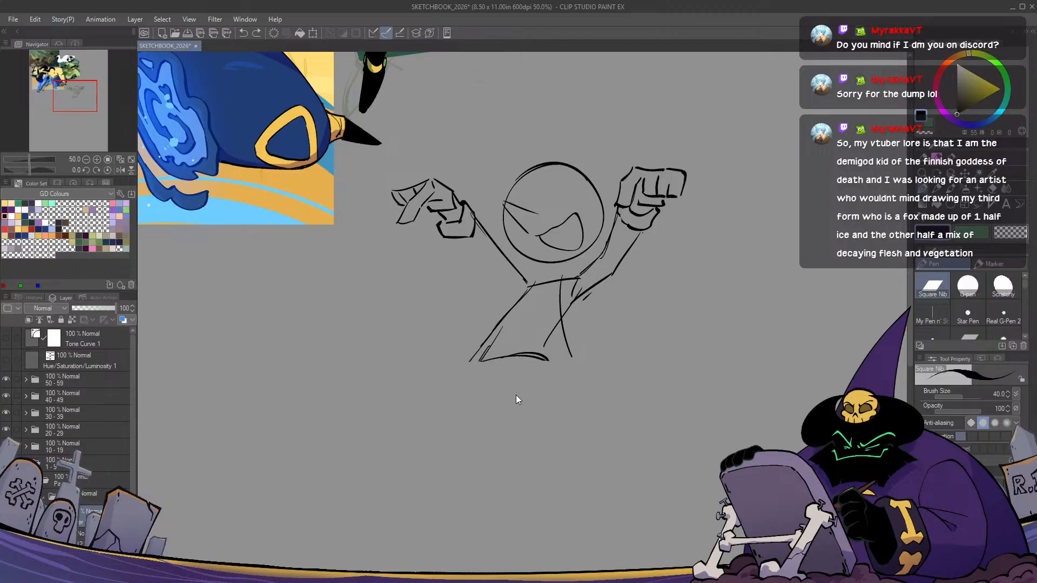
Try one long curved line for each leg, starting from the two ends of the hip line
{"action": "left_click_drag", "start_coordinate": [478, 365], "coordinate": [516, 465]}
{"action": "left_click_drag", "start_coordinate": [543, 360], "coordinate": [591, 446]}
{"action": "key", "text": "ctrl+z"}
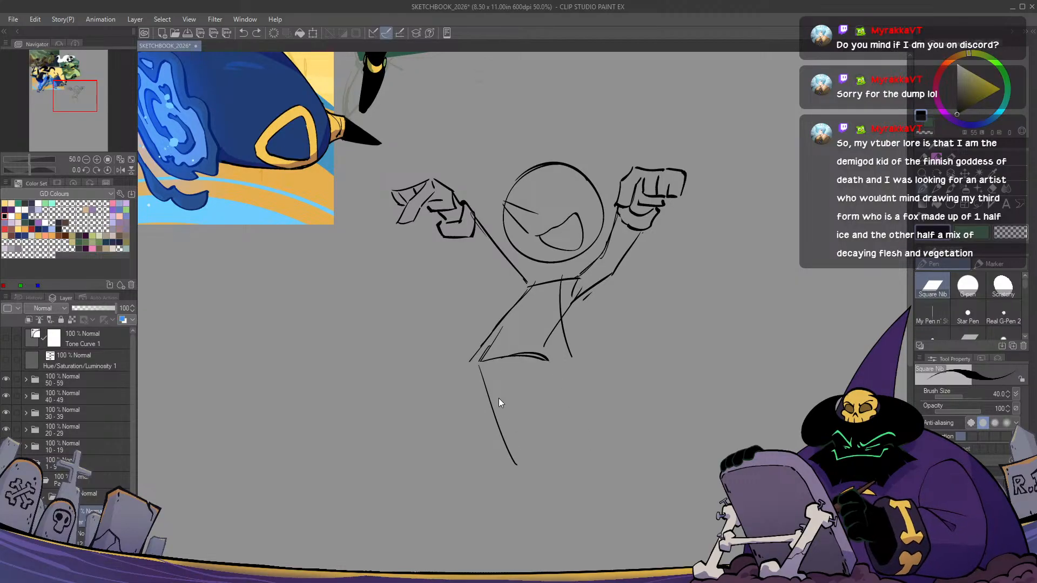
{"action": "key", "text": "ctrl+z"}
Draw the outer contours of both legs, slanting down to the right from the ends of the hip line
{"action": "left_click_drag", "start_coordinate": [478, 362], "coordinate": [516, 440]}
{"action": "left_click_drag", "start_coordinate": [548, 360], "coordinate": [598, 449]}
{"action": "left_click_drag", "start_coordinate": [515, 436], "coordinate": [523, 494]}
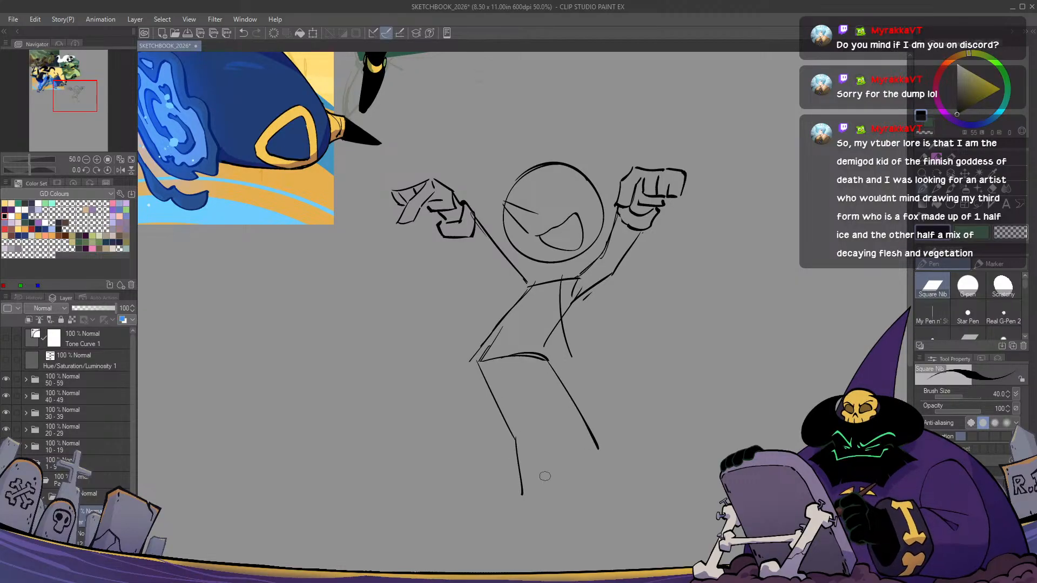
{"action": "key", "text": "ctrl+z"}
{"action": "left_click_drag", "start_coordinate": [508, 427], "coordinate": [536, 493]}
{"action": "left_click_drag", "start_coordinate": [596, 446], "coordinate": [620, 493]}
{"action": "key", "text": "h"}
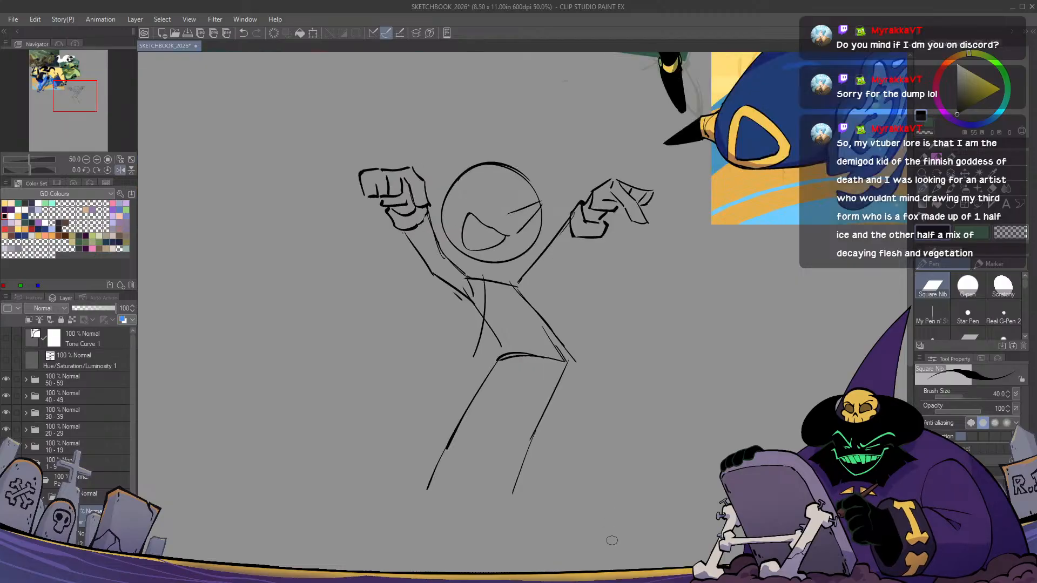
{"action": "key", "text": "h"}
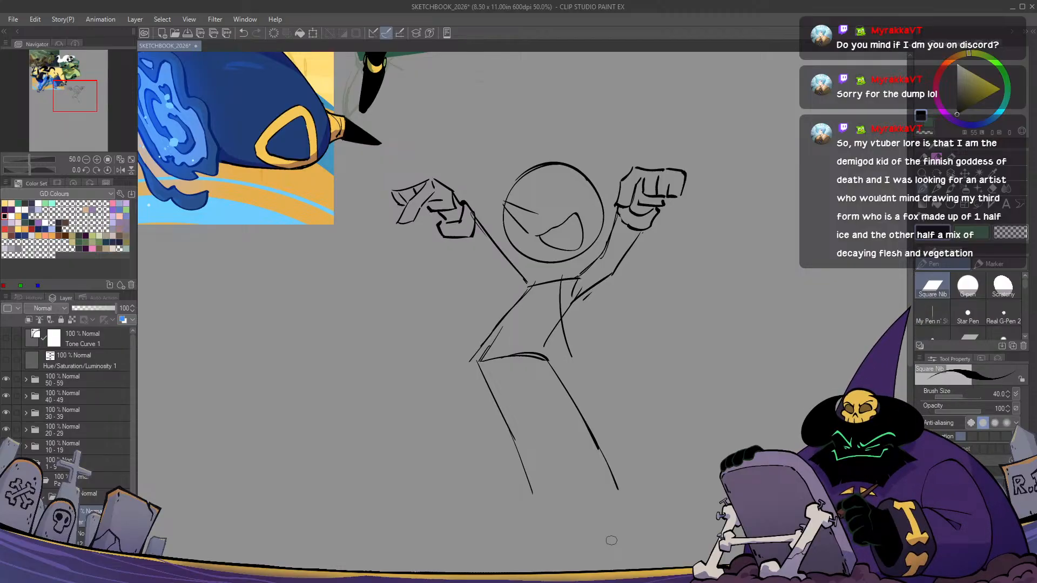
Draw the inner contours of both legs, running parallel to the outer lines down to the shins
{"action": "mouse_move", "coordinate": [489, 361]}
{"action": "left_mouse_down"}
{"action": "mouse_move", "coordinate": [513, 367]}
{"action": "mouse_move", "coordinate": [552, 406]}
{"action": "left_mouse_up"}
{"action": "key", "text": "ctrl+z"}
{"action": "left_click_drag", "start_coordinate": [521, 365], "coordinate": [593, 479]}
{"action": "key", "text": "ctrl+z"}
{"action": "left_click_drag", "start_coordinate": [565, 421], "coordinate": [593, 479]}
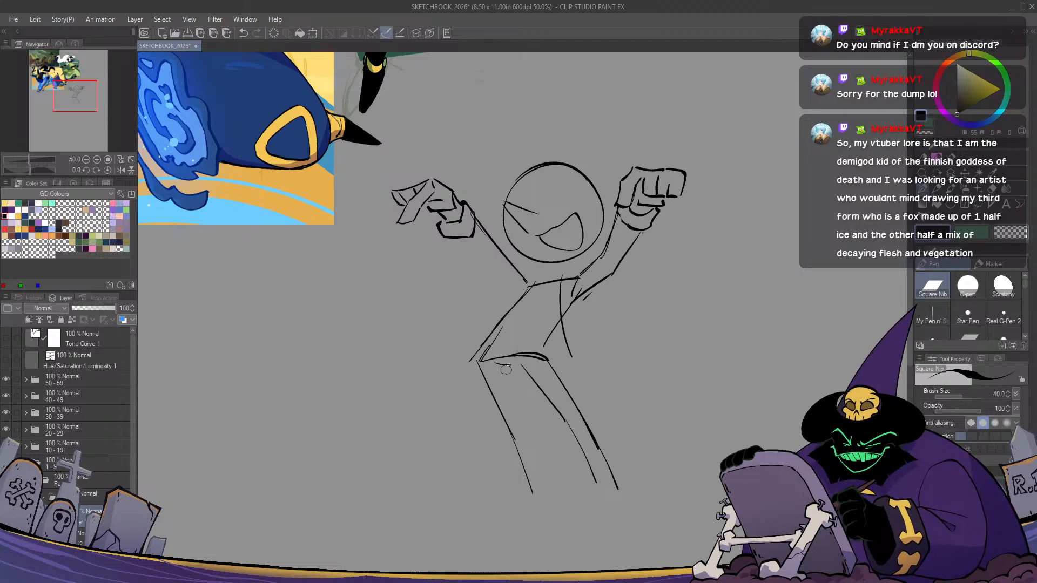
{"action": "left_click_drag", "start_coordinate": [505, 365], "coordinate": [553, 490]}
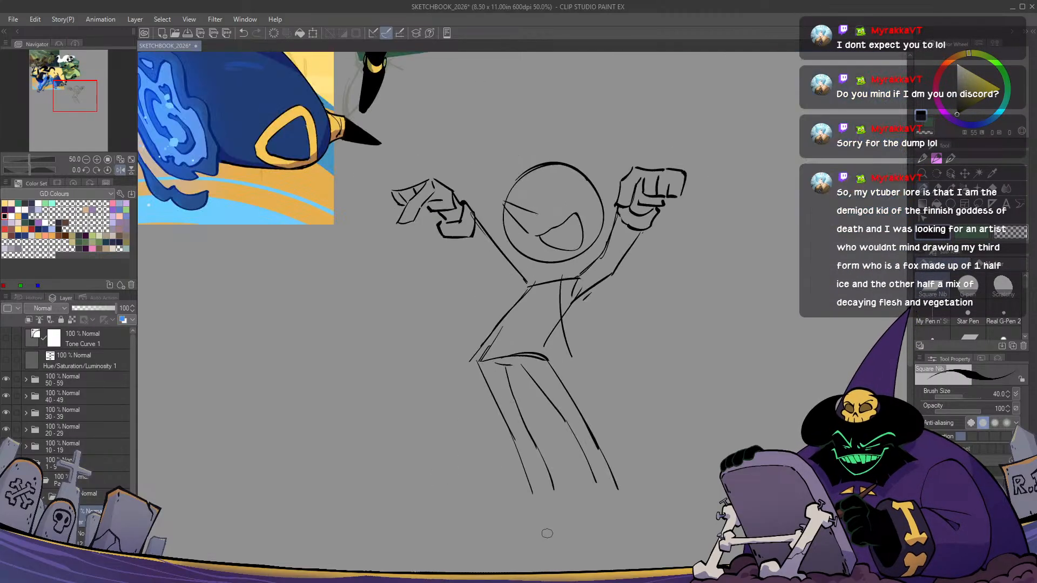
{"action": "key", "text": "ctrl+z"}
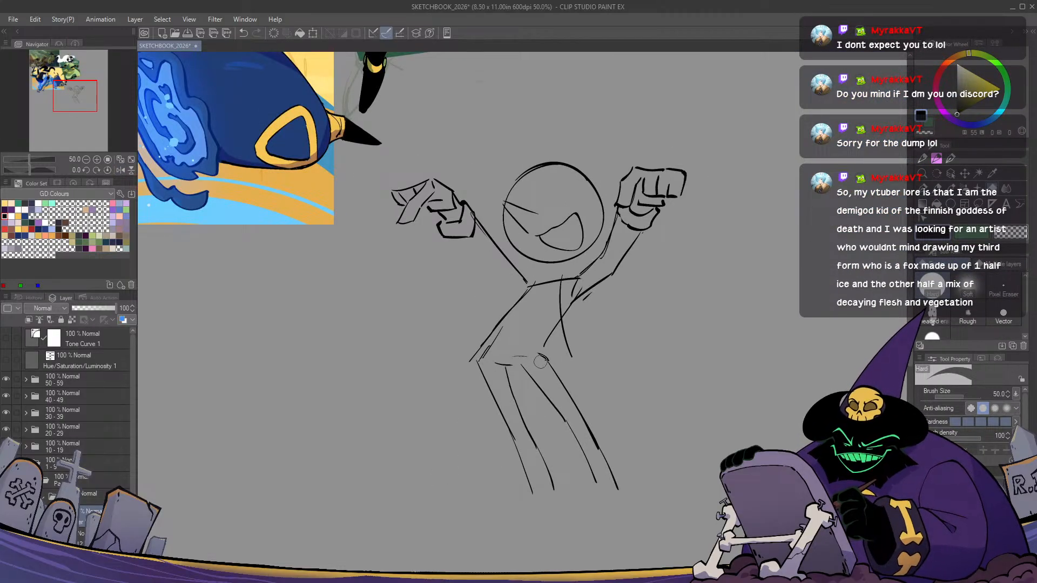
Erase the hip line and redraw it as a raised arc between the two legs
{"action": "left_click_drag", "start_coordinate": [477, 361], "coordinate": [547, 364]}
{"action": "key", "text": "ctrl+z"}
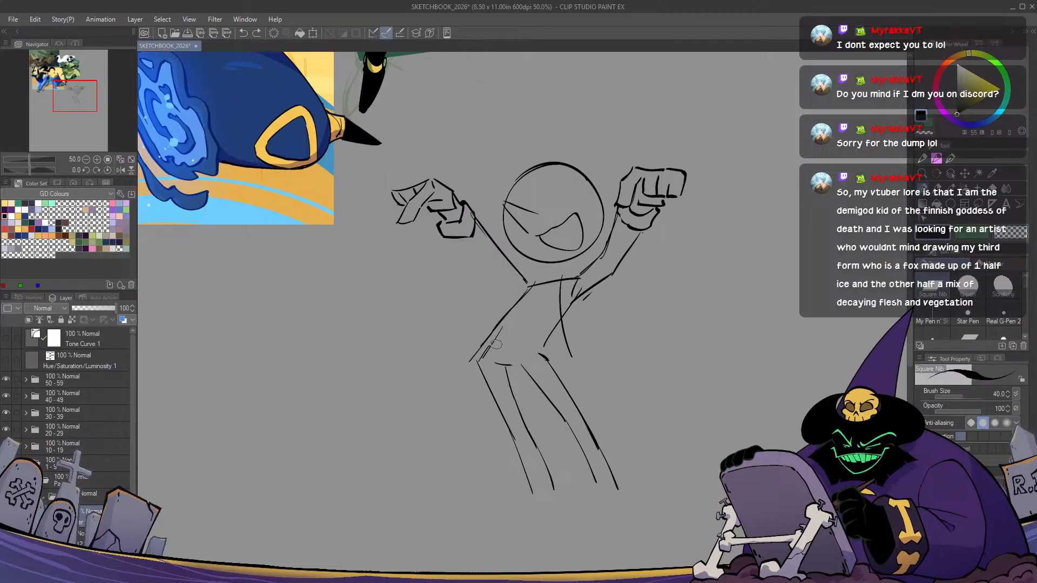
{"action": "left_click_drag", "start_coordinate": [486, 352], "coordinate": [552, 365]}
{"action": "key", "text": "h"}
{"action": "key", "text": "h"}
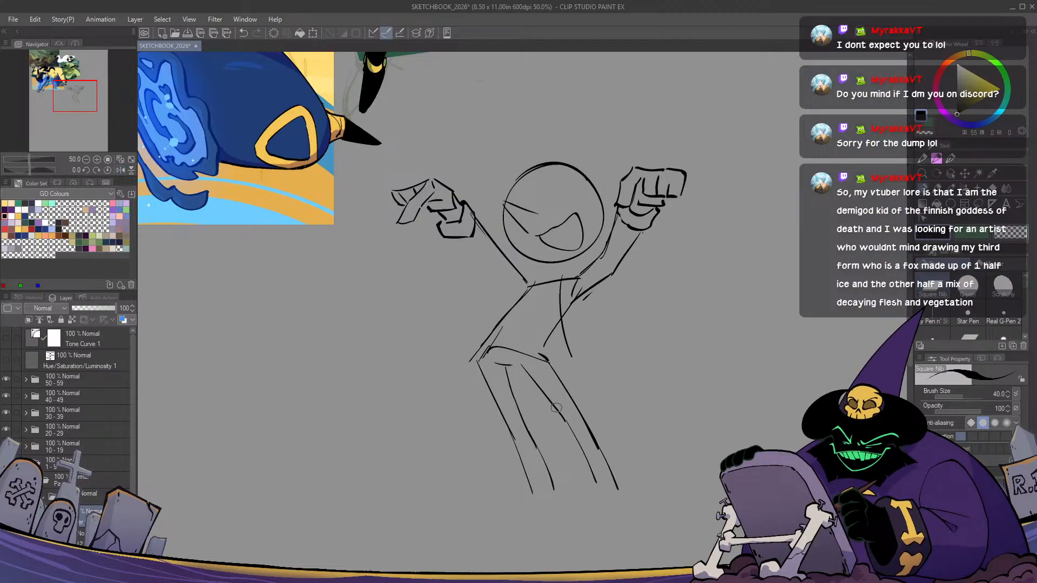
Erase the torso's curved right-side line and redraw it straighter from the shoulder to the hip
{"action": "key", "text": "e"}
{"action": "mouse_move", "coordinate": [565, 329]}
{"action": "left_mouse_down"}
{"action": "mouse_move", "coordinate": [560, 289]}
{"action": "mouse_move", "coordinate": [546, 354]}
{"action": "left_mouse_up"}
{"action": "key", "text": "p"}
{"action": "left_click_drag", "start_coordinate": [561, 287], "coordinate": [544, 360]}
{"action": "key", "text": "h"}
{"action": "key", "text": "h"}
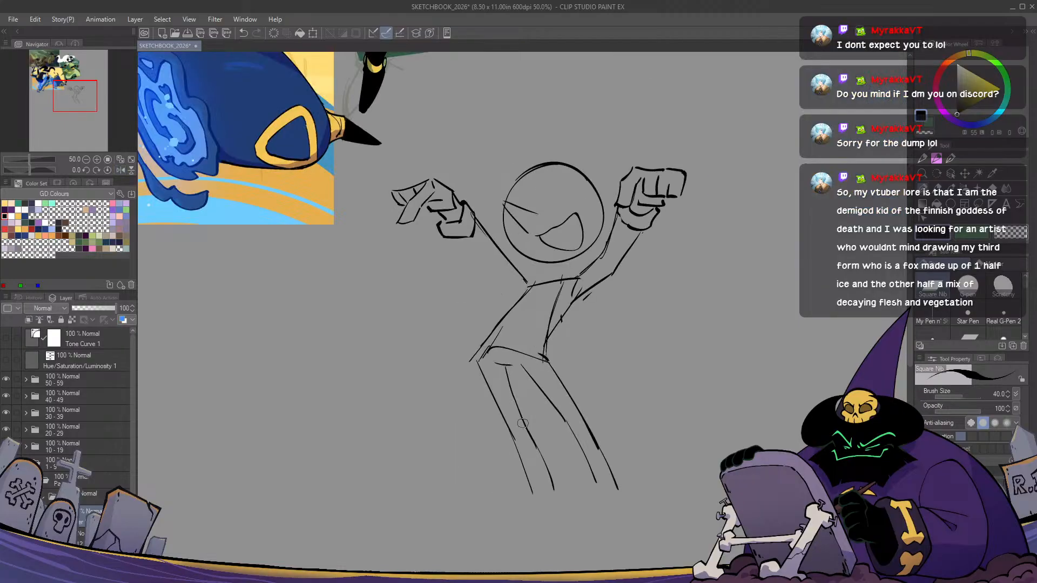
Draw the lower contour of the left-side arm from the wrist through the elbow to the shoulder
{"action": "left_click_drag", "start_coordinate": [585, 321], "coordinate": [573, 424]}
{"action": "key", "text": "h"}
{"action": "key", "text": "h"}
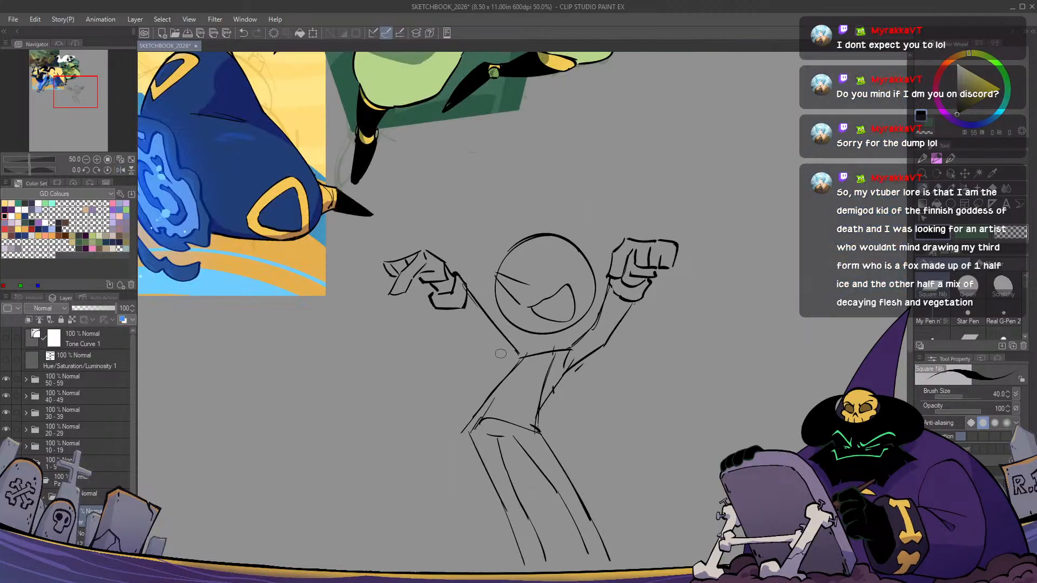
{"action": "left_click_drag", "start_coordinate": [455, 310], "coordinate": [512, 363]}
{"action": "key", "text": "h"}
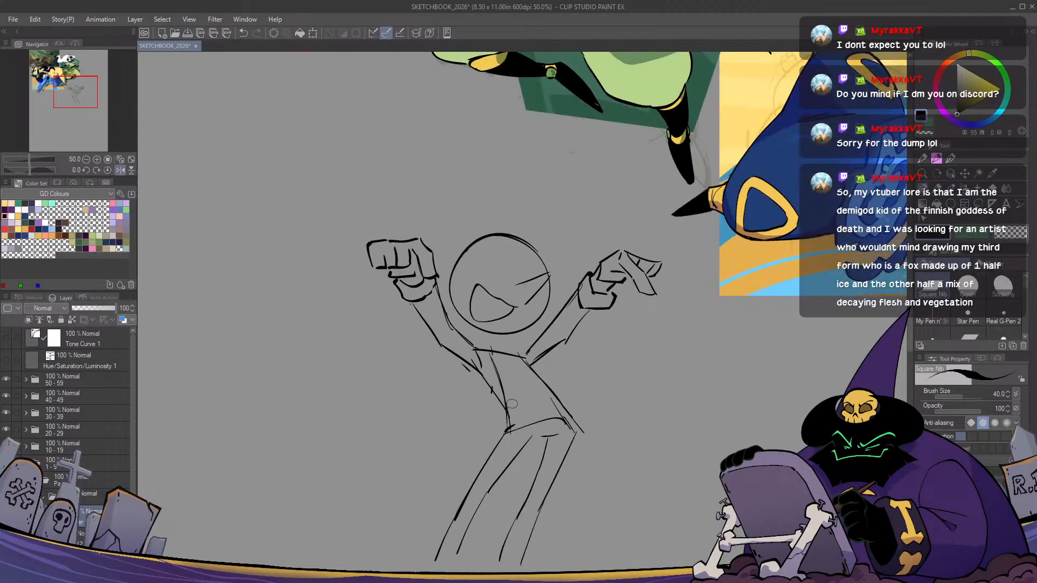
{"action": "key", "text": "h"}
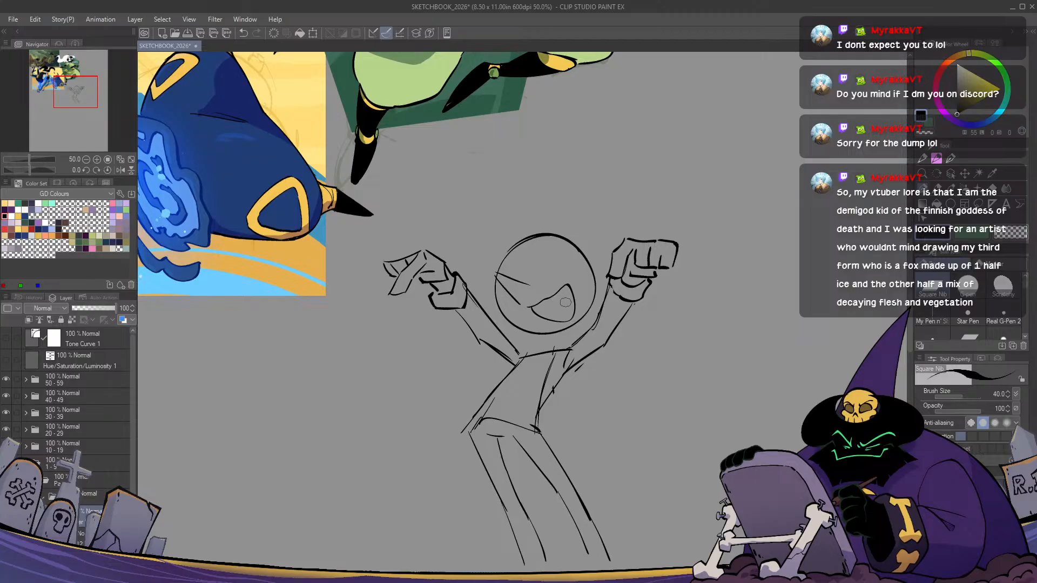
Erase the upper part of the open mouth, redraw it as a narrower grin, and sketch the right-side eye above it
{"action": "key", "text": "e"}
{"action": "mouse_move", "coordinate": [571, 289]}
{"action": "left_mouse_down"}
{"action": "mouse_move", "coordinate": [563, 320]}
{"action": "mouse_move", "coordinate": [537, 315]}
{"action": "mouse_move", "coordinate": [575, 278]}
{"action": "mouse_move", "coordinate": [538, 270]}
{"action": "mouse_move", "coordinate": [545, 284]}
{"action": "mouse_move", "coordinate": [535, 278]}
{"action": "mouse_move", "coordinate": [585, 273]}
{"action": "mouse_move", "coordinate": [579, 264]}
{"action": "mouse_move", "coordinate": [538, 280]}
{"action": "mouse_move", "coordinate": [582, 267]}
{"action": "mouse_move", "coordinate": [567, 262]}
{"action": "mouse_move", "coordinate": [541, 280]}
{"action": "mouse_move", "coordinate": [545, 260]}
{"action": "left_mouse_up"}
{"action": "key", "text": "p"}
{"action": "key", "text": "ctrl+z"}
{"action": "key", "text": "ctrl+z"}
{"action": "key", "text": "ctrl+z"}
{"action": "key", "text": "ctrl+z"}
{"action": "key", "text": "ctrl+z"}
{"action": "key", "text": "ctrl+z"}
{"action": "key", "text": "ctrl+z"}
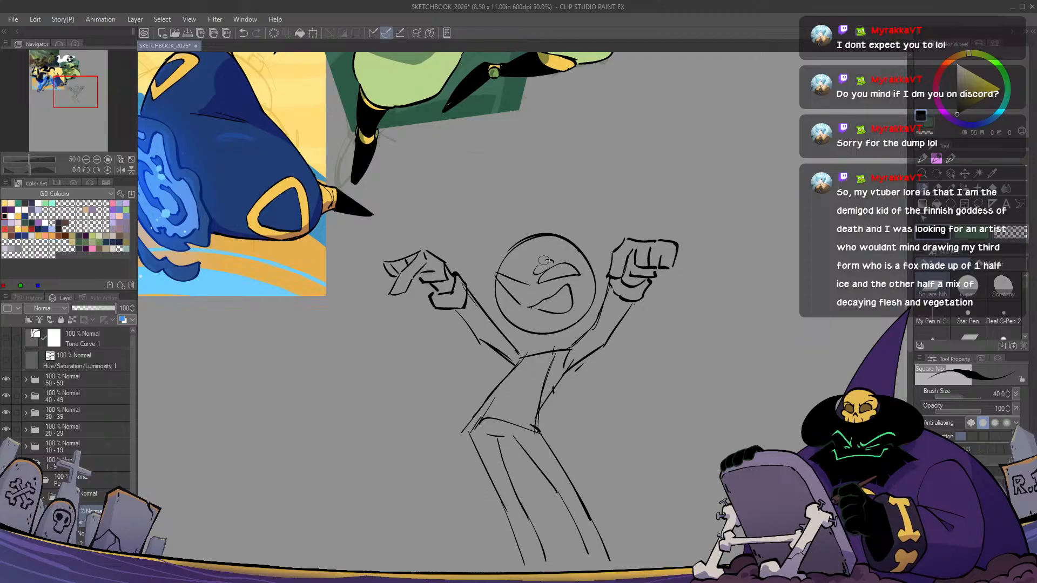
{"action": "key", "text": "h"}
{"action": "key", "text": "h"}
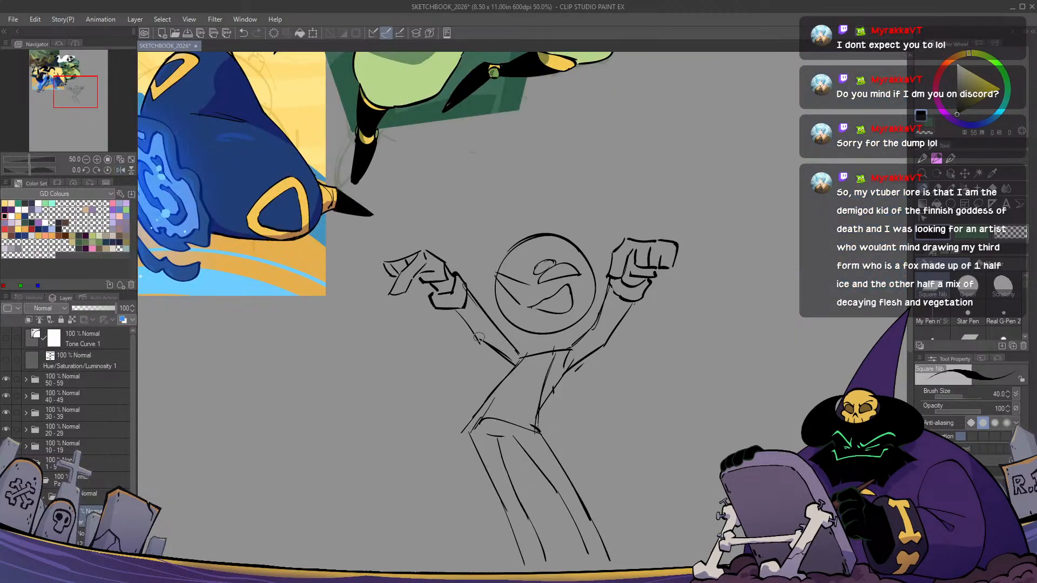
{"action": "key", "text": "h"}
{"action": "key", "text": "h"}
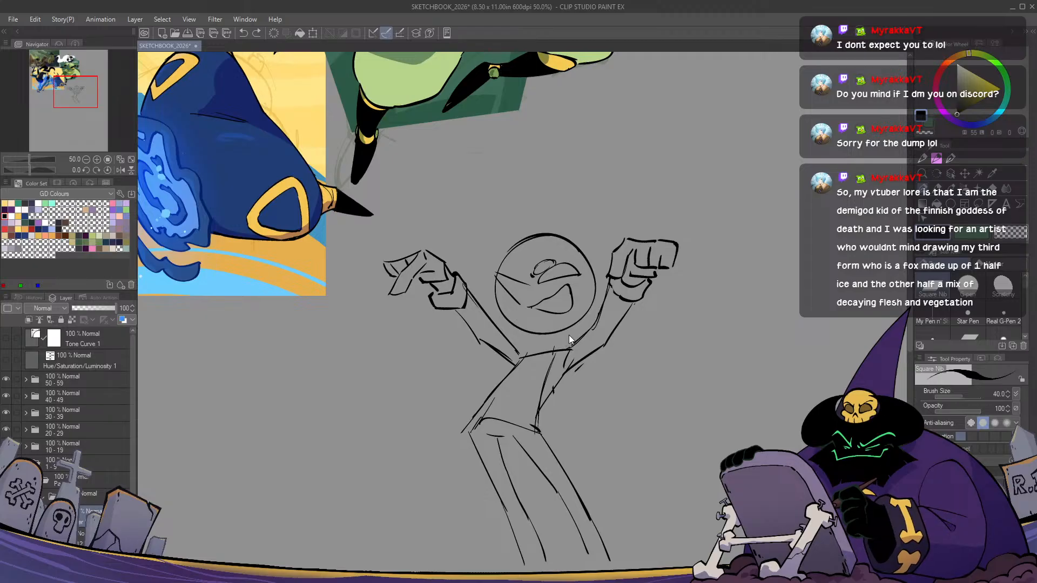
Sketch a pointed collar flap and a small tie knot beneath the head, and strengthen the jaw line
{"action": "mouse_move", "coordinate": [545, 329]}
{"action": "left_mouse_down"}
{"action": "mouse_move", "coordinate": [534, 323]}
{"action": "mouse_move", "coordinate": [552, 351]}
{"action": "left_mouse_up"}
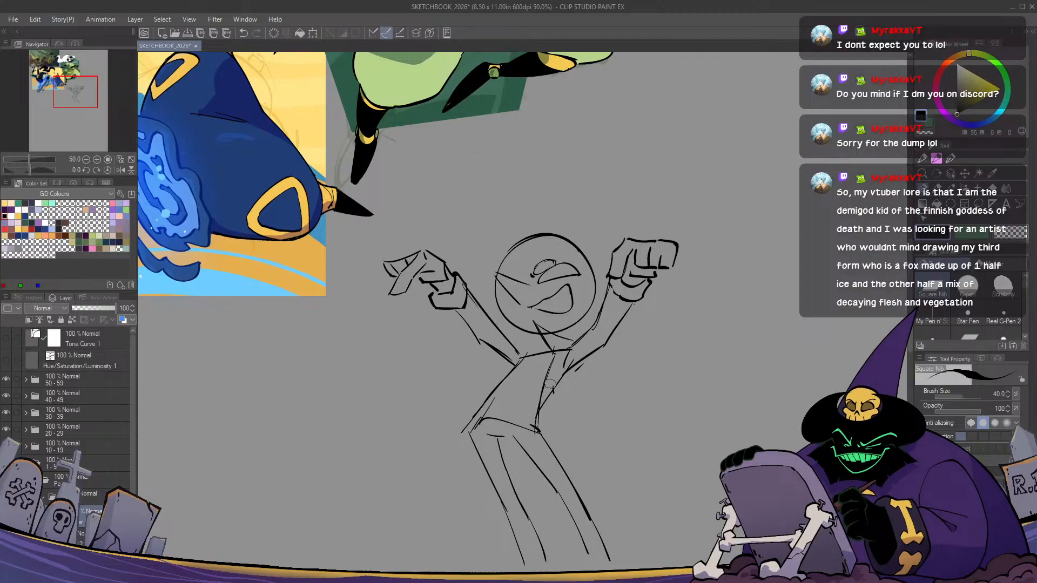
{"action": "mouse_move", "coordinate": [553, 354]}
{"action": "left_mouse_down"}
{"action": "mouse_move", "coordinate": [536, 360]}
{"action": "mouse_move", "coordinate": [544, 373]}
{"action": "left_mouse_up"}
{"action": "key", "text": "ctrl+z"}
{"action": "mouse_move", "coordinate": [516, 333]}
{"action": "left_mouse_down"}
{"action": "mouse_move", "coordinate": [518, 352]}
{"action": "mouse_move", "coordinate": [506, 332]}
{"action": "mouse_move", "coordinate": [513, 360]}
{"action": "mouse_move", "coordinate": [550, 354]}
{"action": "mouse_move", "coordinate": [512, 359]}
{"action": "left_mouse_up"}
{"action": "key", "text": "ctrl+z"}
{"action": "key", "text": "ctrl+z"}
{"action": "key", "text": "ctrl+z"}
{"action": "key", "text": "h"}
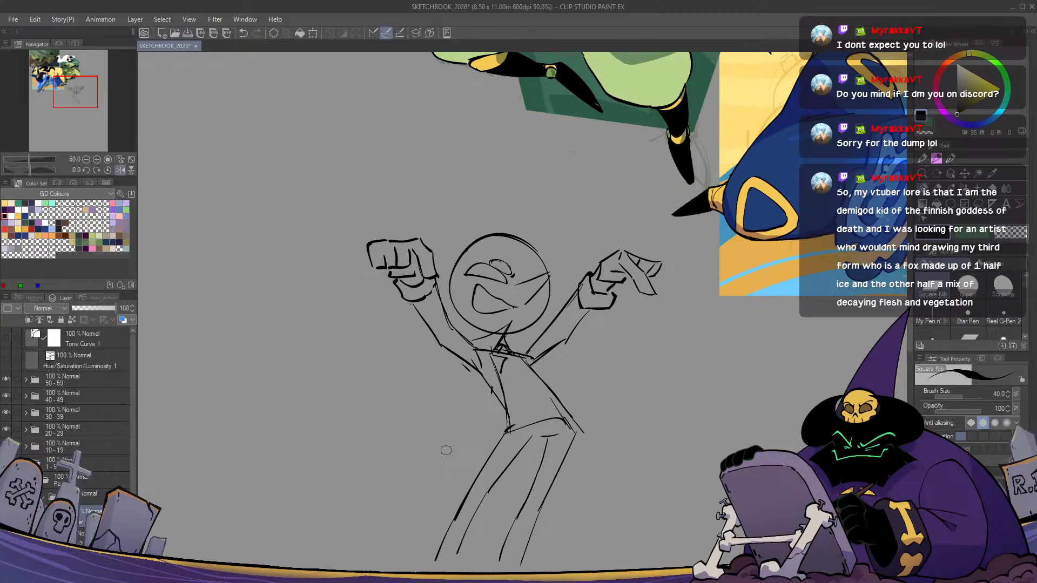
{"action": "key", "text": "h"}
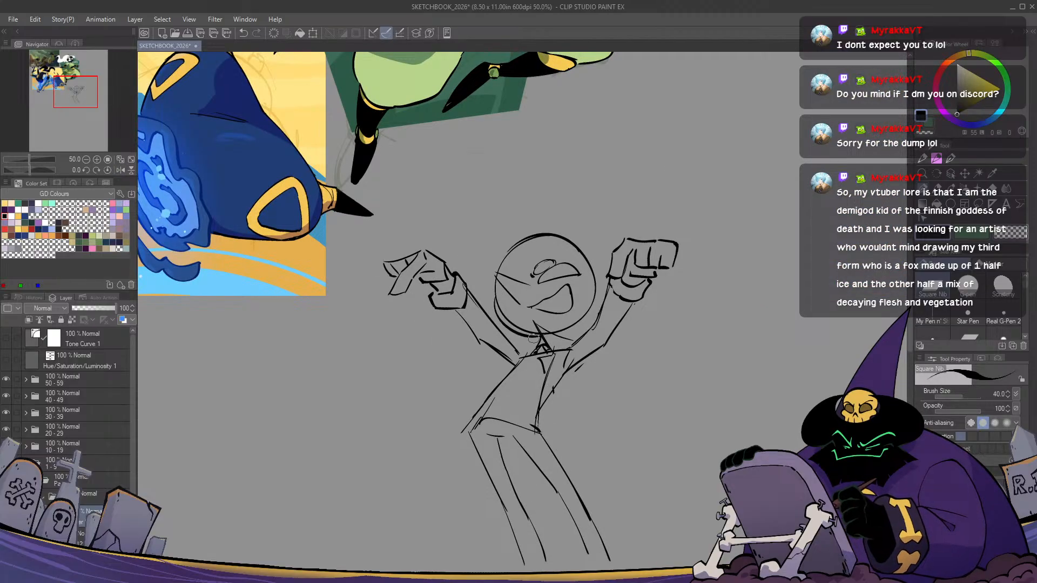
{"action": "key", "text": "h"}
{"action": "key", "text": "h"}
{"action": "key", "text": "e"}
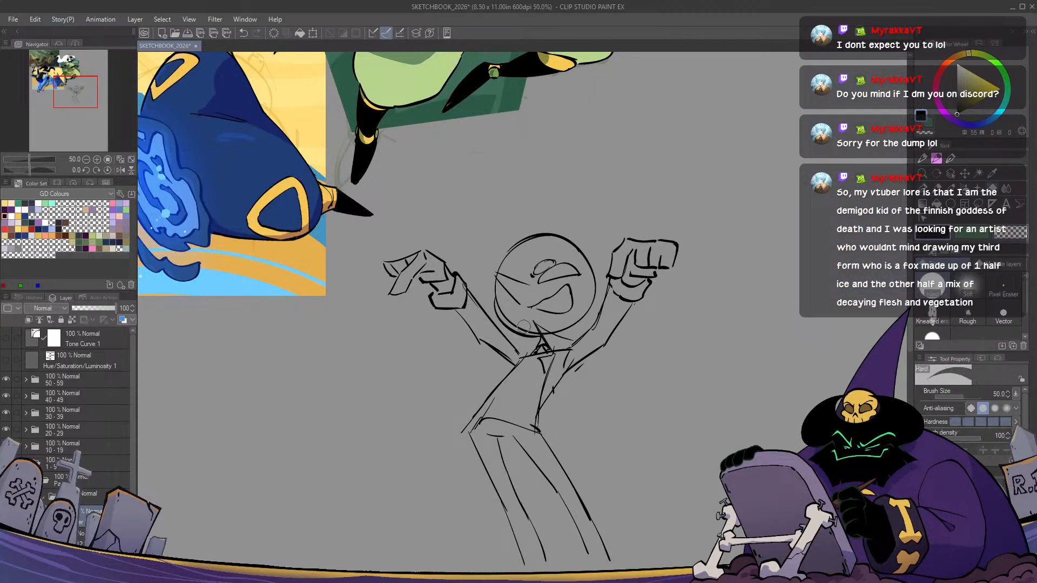
{"action": "mouse_move", "coordinate": [540, 410]}
{"action": "left_mouse_down"}
{"action": "mouse_move", "coordinate": [593, 467]}
{"action": "mouse_move", "coordinate": [624, 482]}
{"action": "mouse_move", "coordinate": [566, 474]}
{"action": "left_mouse_up"}
{"action": "key", "text": "h"}
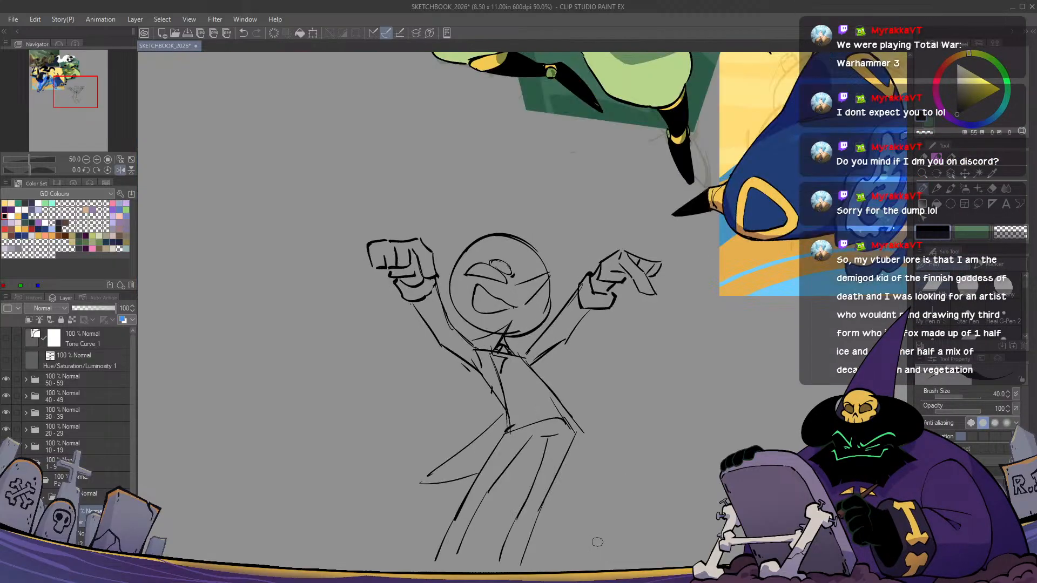
{"action": "key", "text": "h"}
{"action": "key", "text": "ctrl+z"}
{"action": "key", "text": "ctrl+z"}
Draw two pointed coat tails, one behind the right-side leg and one hanging between the legs
{"action": "mouse_move", "coordinate": [537, 415]}
{"action": "left_mouse_down"}
{"action": "mouse_move", "coordinate": [613, 496]}
{"action": "mouse_move", "coordinate": [570, 482]}
{"action": "left_mouse_up"}
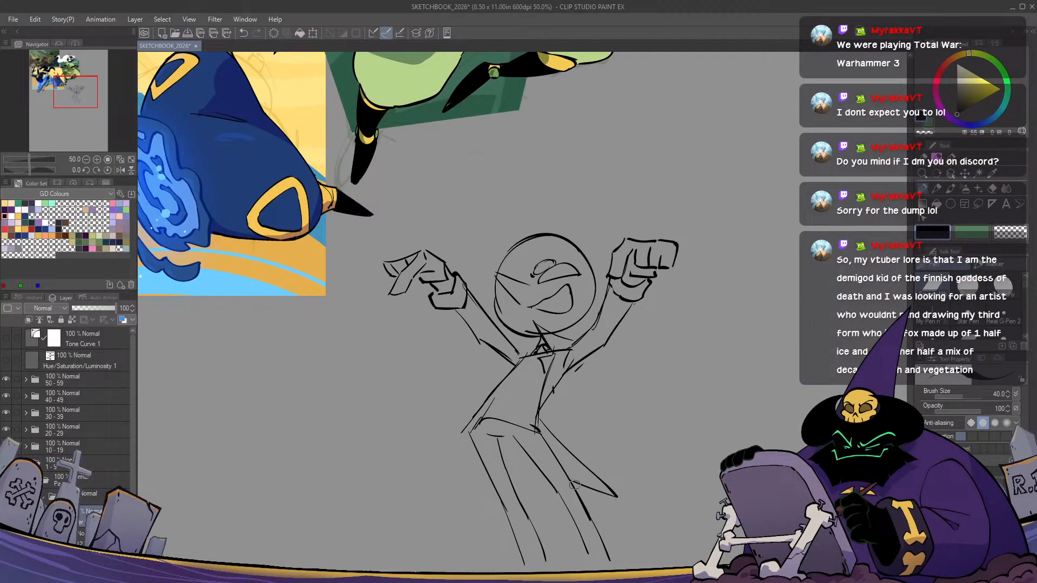
{"action": "left_click_drag", "start_coordinate": [501, 456], "coordinate": [540, 511]}
{"action": "left_click_drag", "start_coordinate": [540, 510], "coordinate": [549, 489]}
{"action": "key", "text": "h"}
{"action": "key", "text": "h"}
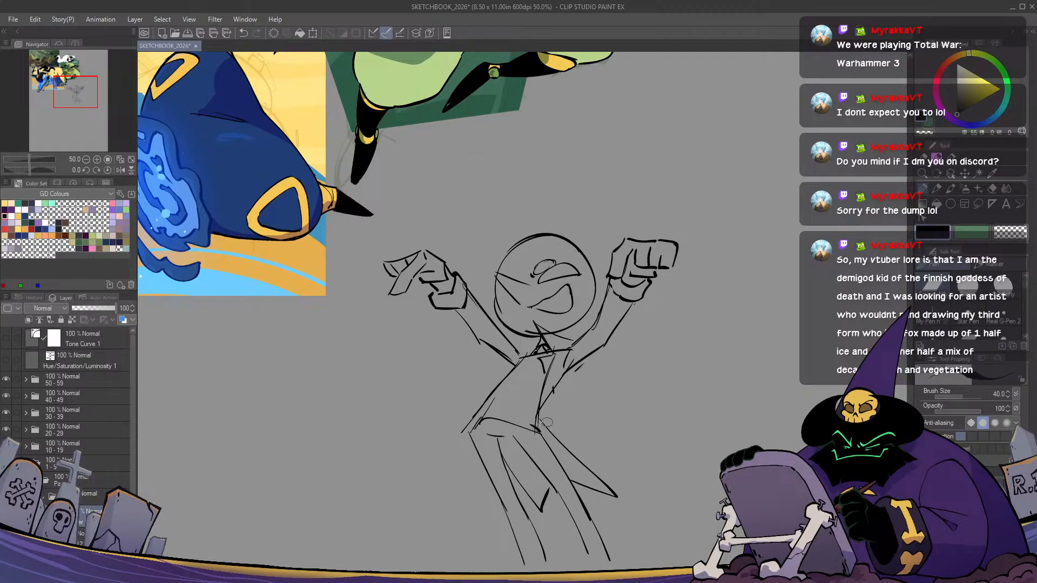
{"action": "key", "text": "h"}
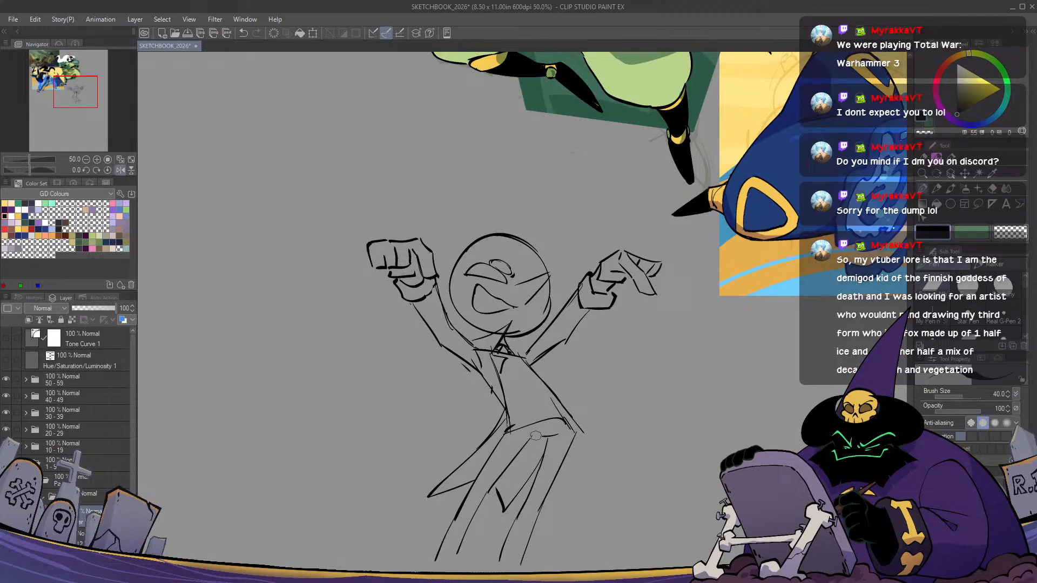
{"action": "key", "text": "h"}
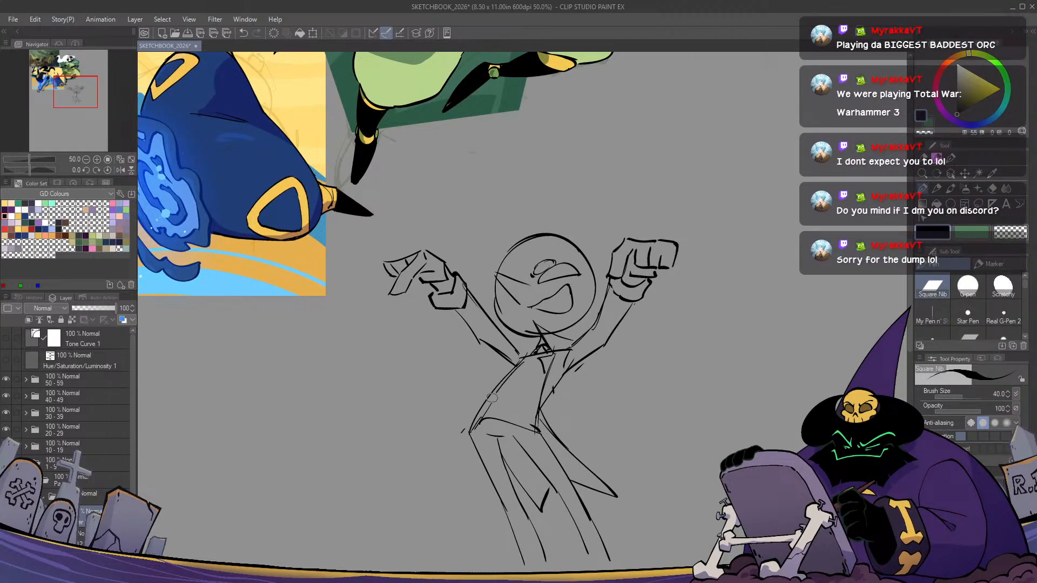
Redraw the torso's left side as a curved jacket edge and strengthen the pointed hem at the waist
{"action": "key", "text": "h"}
{"action": "key", "text": "h"}
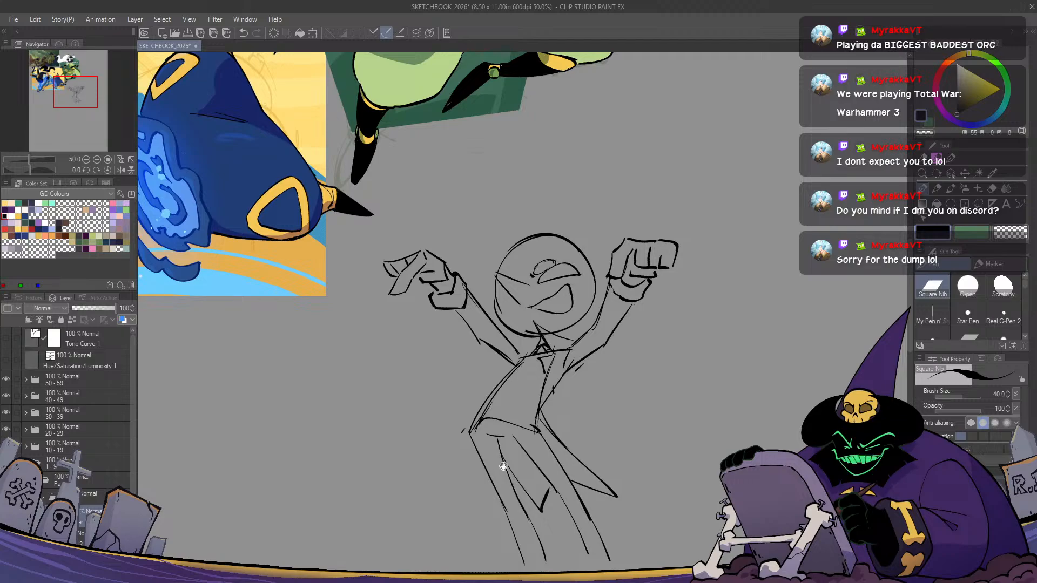
{"action": "left_click_drag", "start_coordinate": [503, 466], "coordinate": [500, 466]}
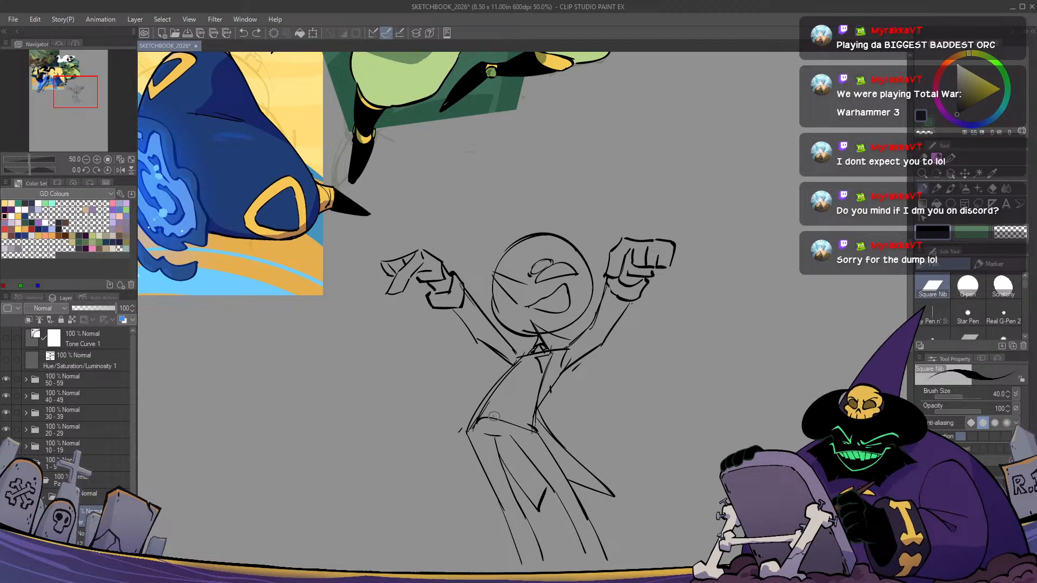
{"action": "left_click_drag", "start_coordinate": [534, 439], "coordinate": [556, 465]}
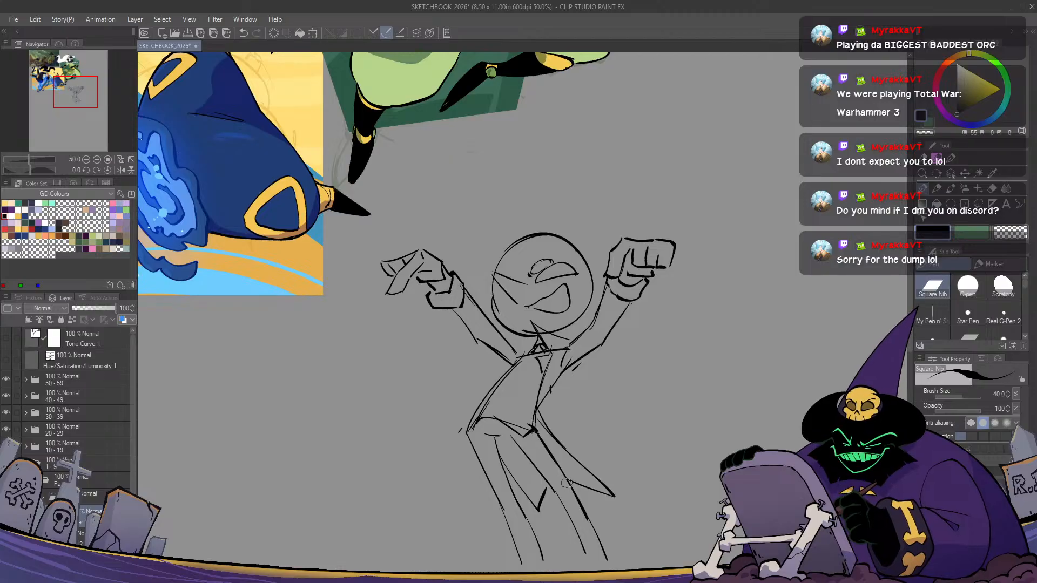
{"action": "left_click_drag", "start_coordinate": [468, 435], "coordinate": [487, 420]}
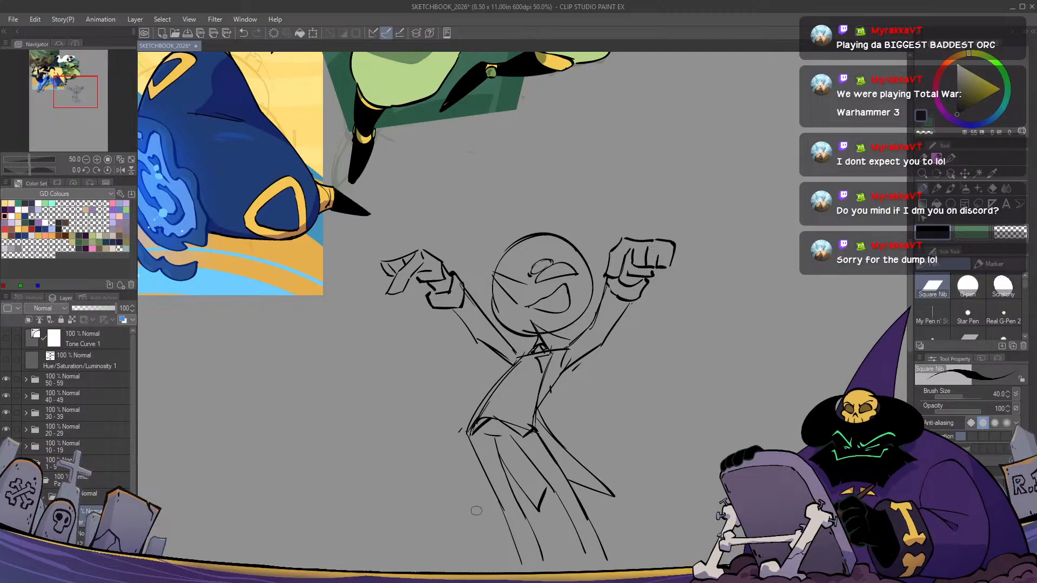
{"action": "key", "text": "h"}
{"action": "key", "text": "h"}
Sketch small lapel lines under the tie knot and two oval buttons down the front of the torso
{"action": "scroll", "coordinate": [540, 372], "scroll_direction": "up", "scroll_amount": 1}
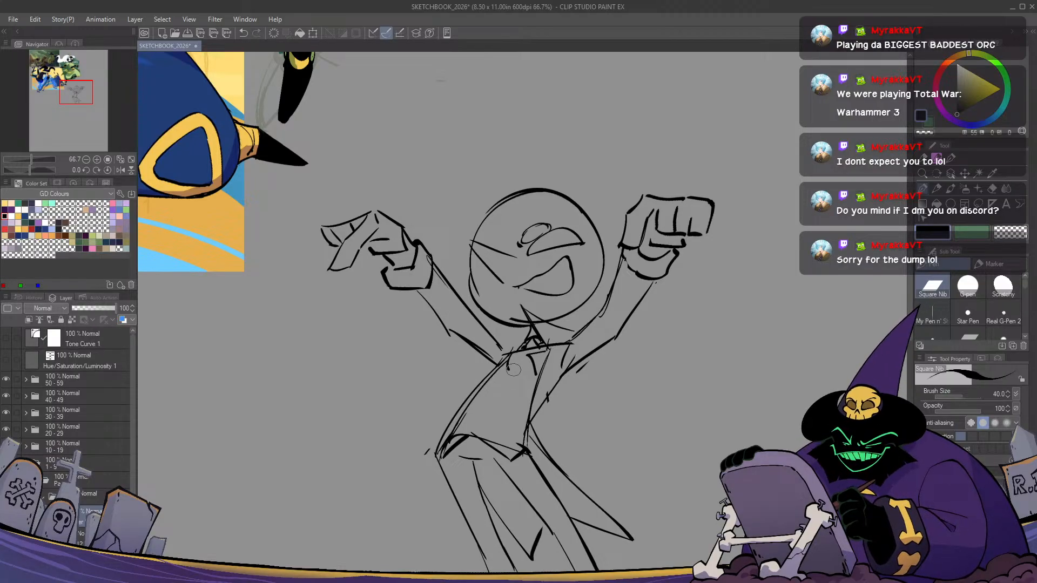
{"action": "left_click_drag", "start_coordinate": [513, 370], "coordinate": [531, 358]}
{"action": "key", "text": "ctrl+z"}
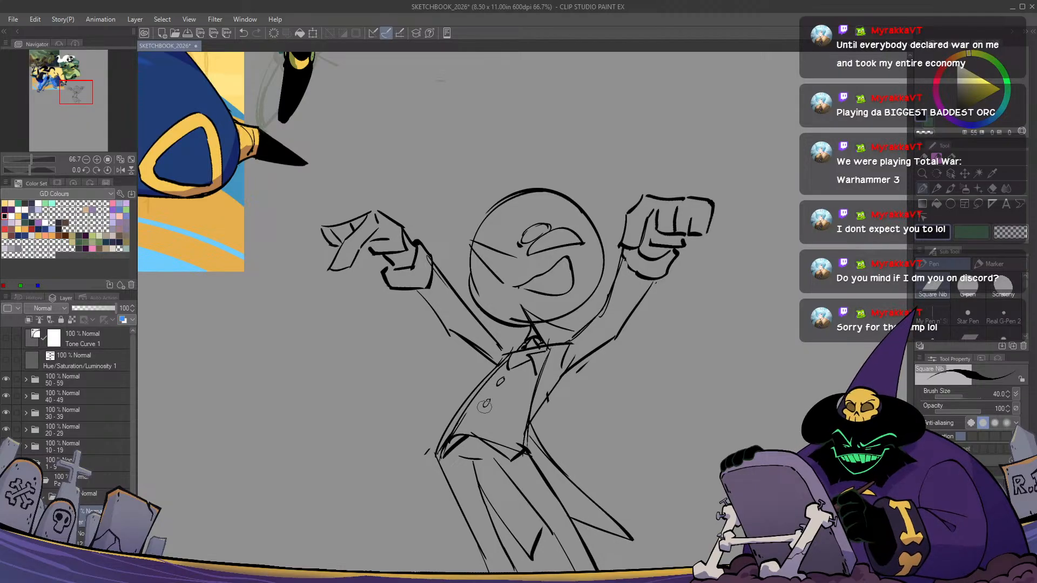
{"action": "key", "text": "h"}
{"action": "key", "text": "h"}
{"action": "key", "text": "h"}
{"action": "key", "text": "h"}
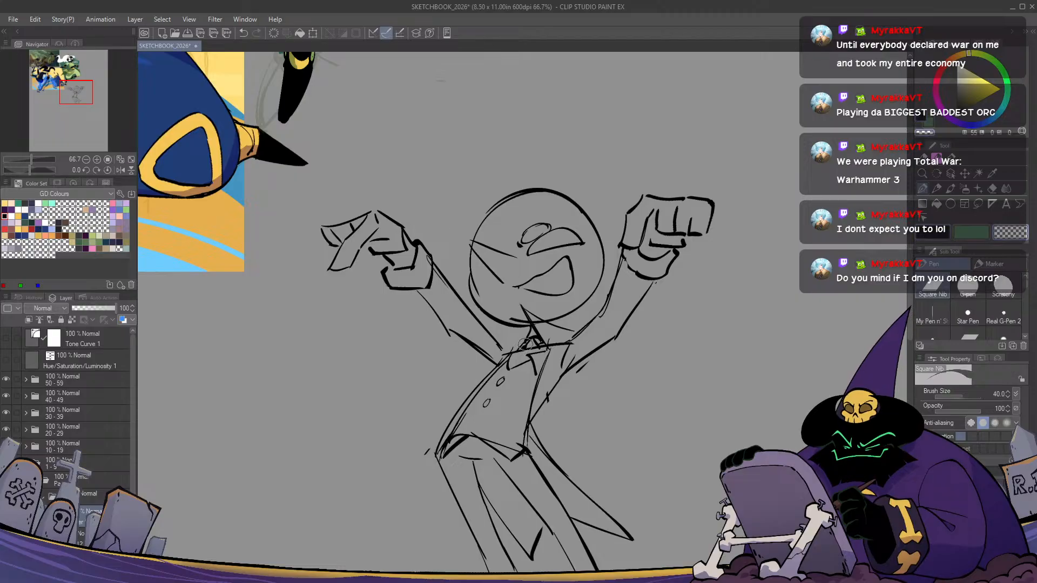
Add the left-side collar edge below the jaw and a small pointed lapel at the left-side shoulder
{"action": "key", "text": "c"}
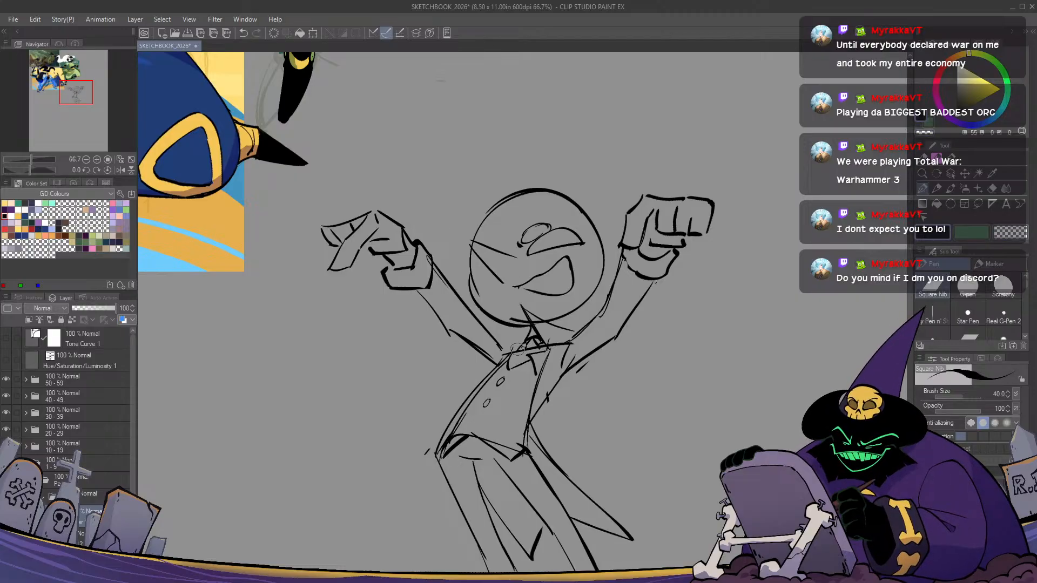
{"action": "mouse_move", "coordinate": [497, 363]}
{"action": "left_mouse_down"}
{"action": "mouse_move", "coordinate": [488, 359]}
{"action": "mouse_move", "coordinate": [483, 374]}
{"action": "left_mouse_up"}
{"action": "key", "text": "h"}
{"action": "key", "text": "h"}
{"action": "key", "text": "ctrl+z"}
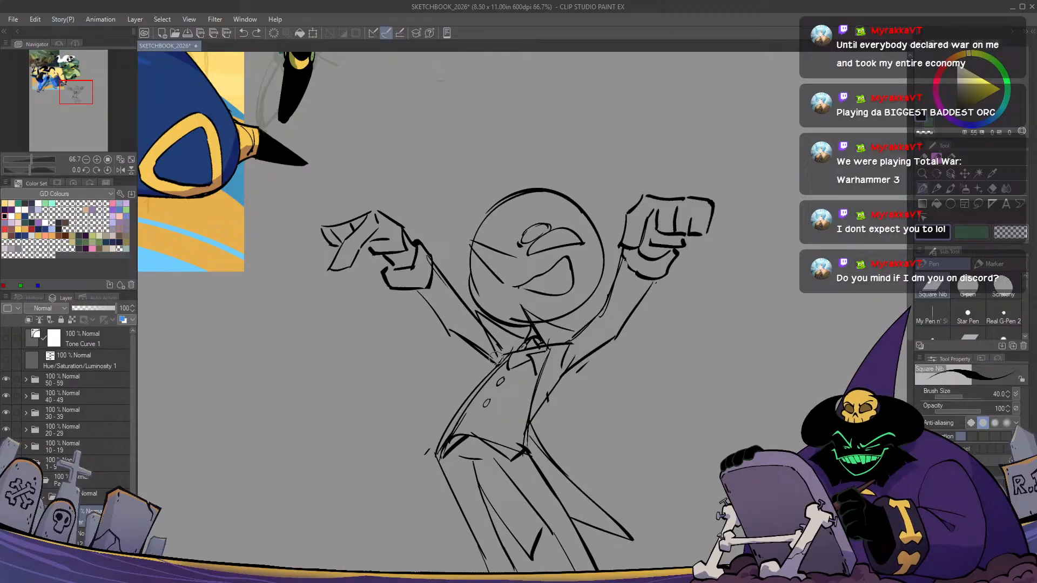
{"action": "key", "text": "h"}
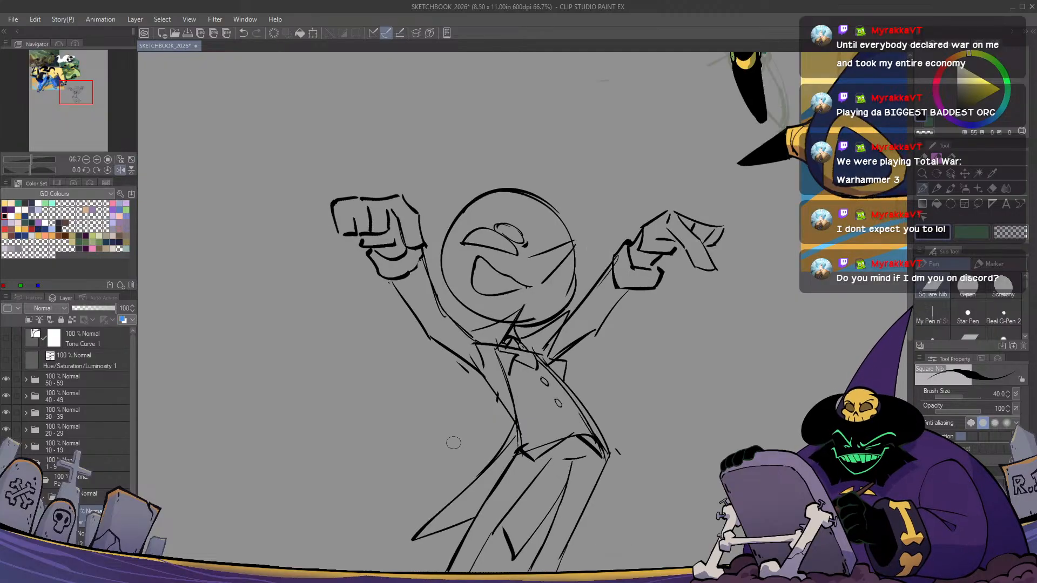
{"action": "key", "text": "h"}
Erase the right-side collar flap with the jaw line crossing it and redraw it as a sharper pointed flap
{"action": "left_click_drag", "start_coordinate": [569, 361], "coordinate": [568, 370]}
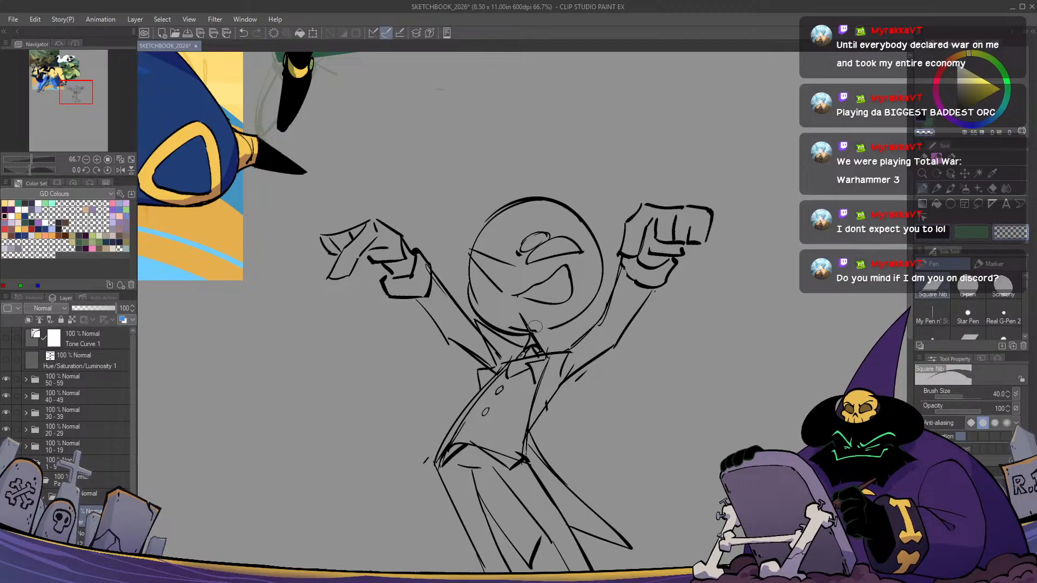
{"action": "key", "text": "c"}
{"action": "key", "text": "ctrl+z"}
{"action": "mouse_move", "coordinate": [522, 315]}
{"action": "left_mouse_down"}
{"action": "mouse_move", "coordinate": [573, 345]}
{"action": "mouse_move", "coordinate": [519, 313]}
{"action": "mouse_move", "coordinate": [558, 335]}
{"action": "mouse_move", "coordinate": [531, 318]}
{"action": "mouse_move", "coordinate": [564, 312]}
{"action": "mouse_move", "coordinate": [550, 352]}
{"action": "left_mouse_up"}
{"action": "key", "text": "ctrl+z"}
{"action": "key", "text": "ctrl+z"}
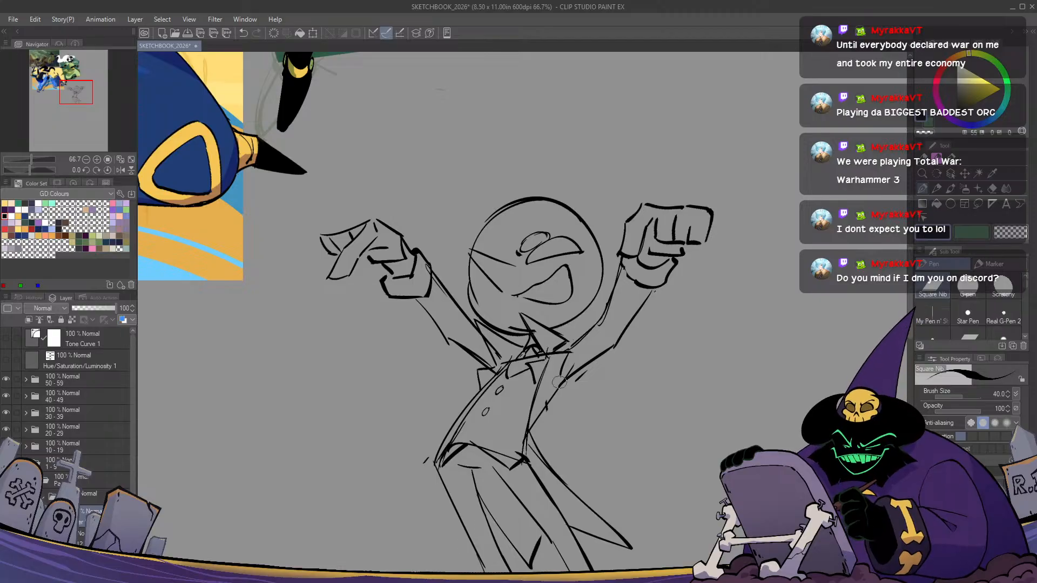
{"action": "key", "text": "h"}
{"action": "key", "text": "h"}
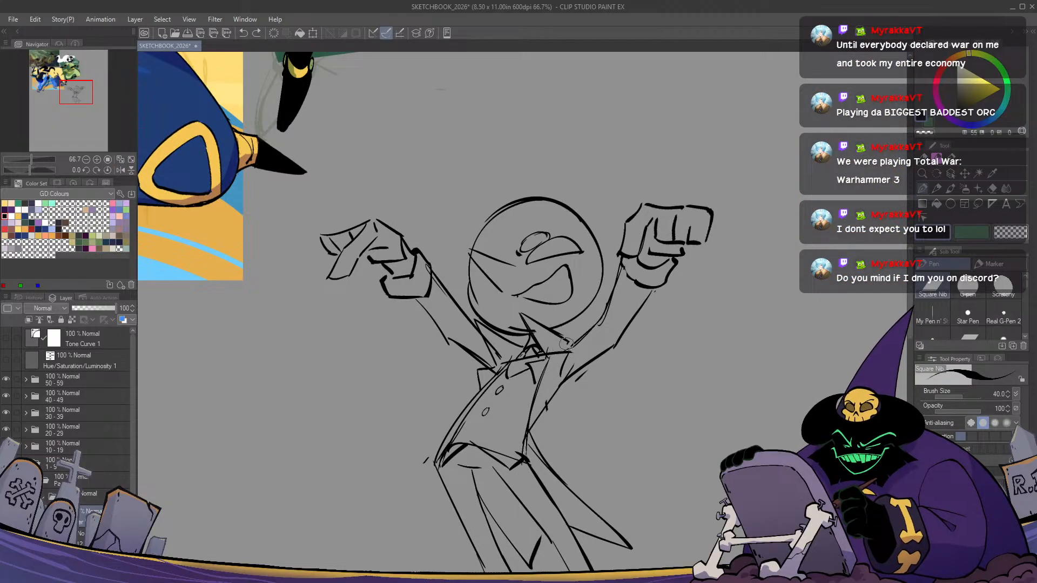
{"action": "key", "text": "ctrl+z"}
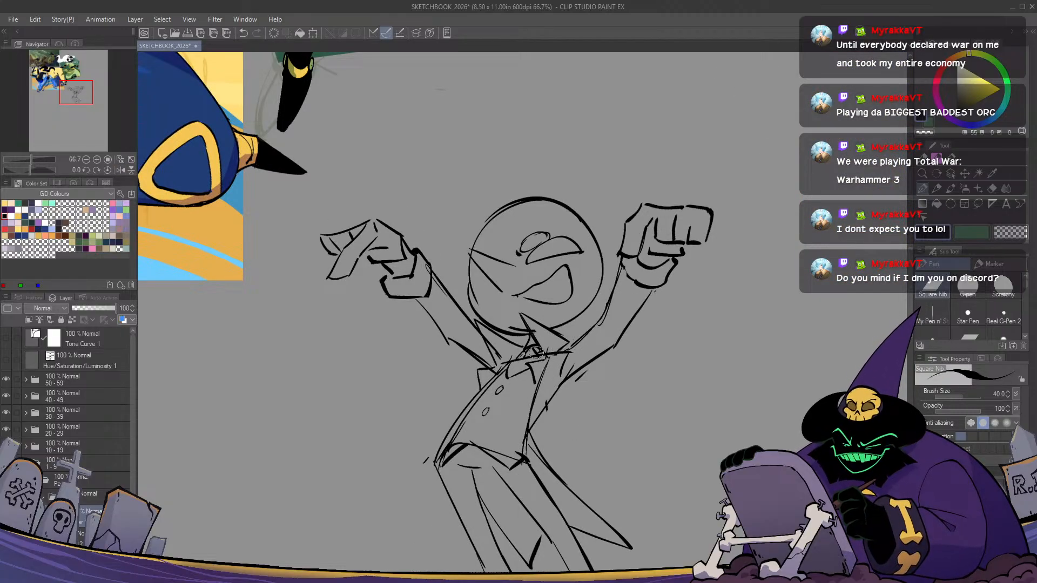
Clean up the overlapping lines around the tie knot and the shoulder line
{"action": "mouse_move", "coordinate": [545, 340]}
{"action": "left_mouse_down"}
{"action": "mouse_move", "coordinate": [550, 350]}
{"action": "mouse_move", "coordinate": [495, 345]}
{"action": "mouse_move", "coordinate": [504, 366]}
{"action": "left_mouse_up"}
{"action": "key", "text": "c"}
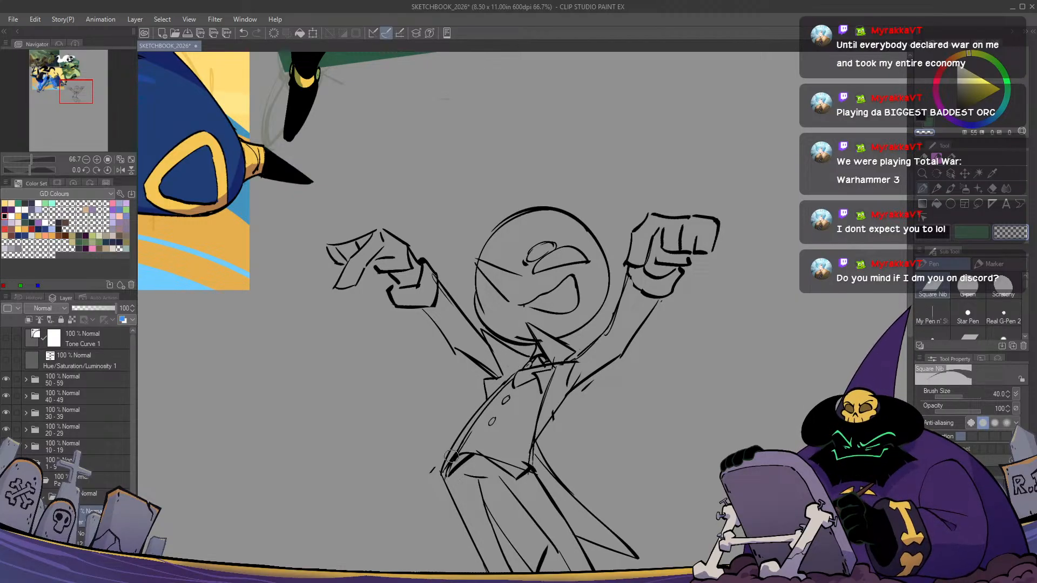
{"action": "key", "text": "h"}
{"action": "key", "text": "h"}
{"action": "key", "text": "c"}
Examine the finished character illustrations on the page and compare them with the new sketch, also in mirrored view
{"action": "left_click_drag", "start_coordinate": [565, 359], "coordinate": [793, 426]}
{"action": "scroll", "coordinate": [572, 357], "scroll_direction": "down", "scroll_amount": 1}
{"action": "mouse_move", "coordinate": [464, 308]}
{"action": "left_mouse_down"}
{"action": "mouse_move", "coordinate": [671, 366]}
{"action": "mouse_move", "coordinate": [614, 364]}
{"action": "mouse_move", "coordinate": [601, 431]}
{"action": "left_mouse_up"}
{"action": "scroll", "coordinate": [670, 367], "scroll_direction": "down", "scroll_amount": 1}
{"action": "scroll", "coordinate": [640, 366], "scroll_direction": "up", "scroll_amount": 1}
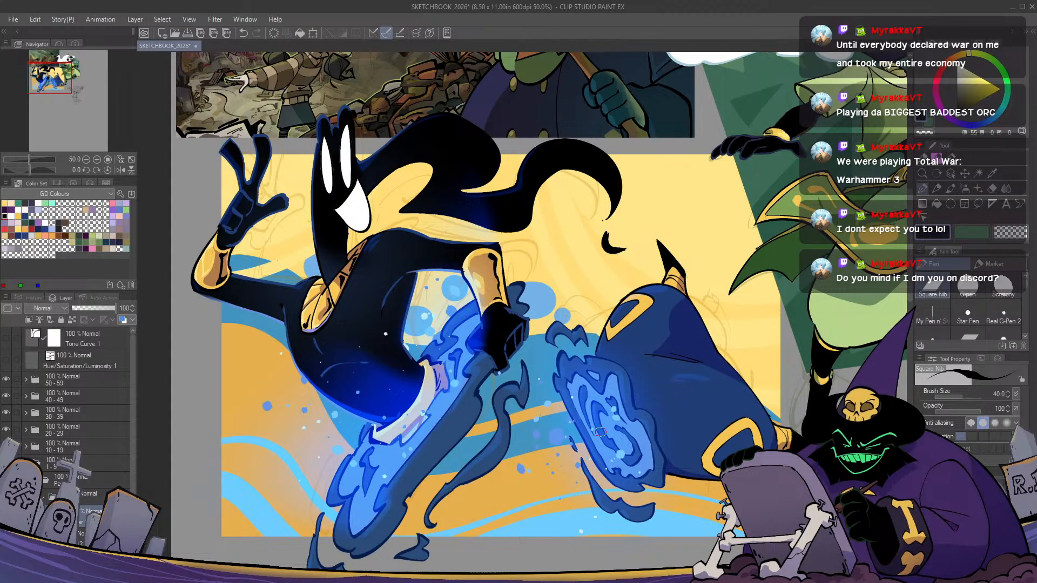
{"action": "scroll", "coordinate": [600, 432], "scroll_direction": "down", "scroll_amount": 1}
{"action": "left_click_drag", "start_coordinate": [789, 405], "coordinate": [701, 409]}
{"action": "key", "text": "h"}
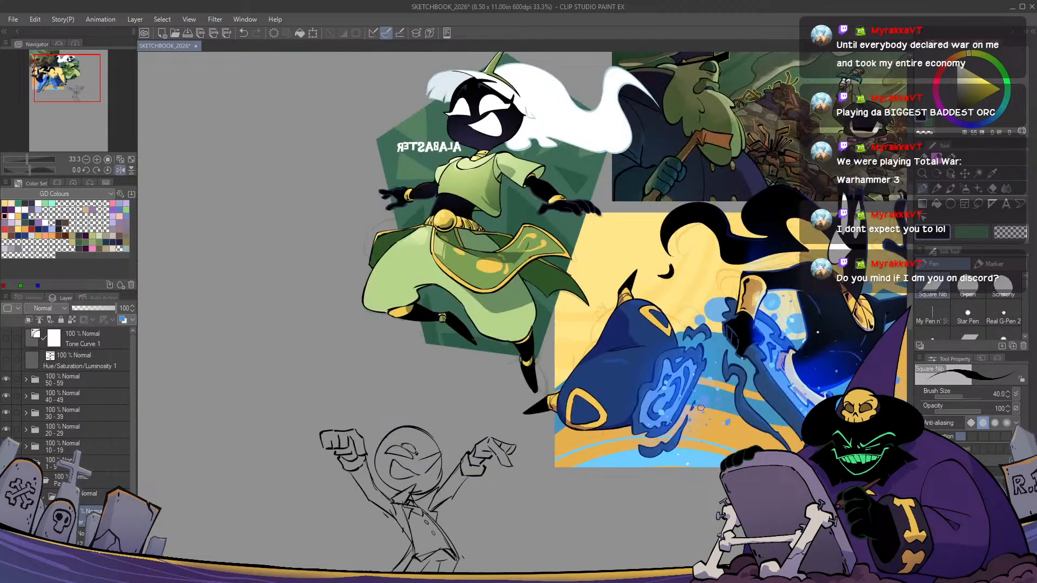
{"action": "key", "text": "h"}
{"action": "scroll", "coordinate": [591, 402], "scroll_direction": "up", "scroll_amount": 1}
{"action": "key", "text": "h"}
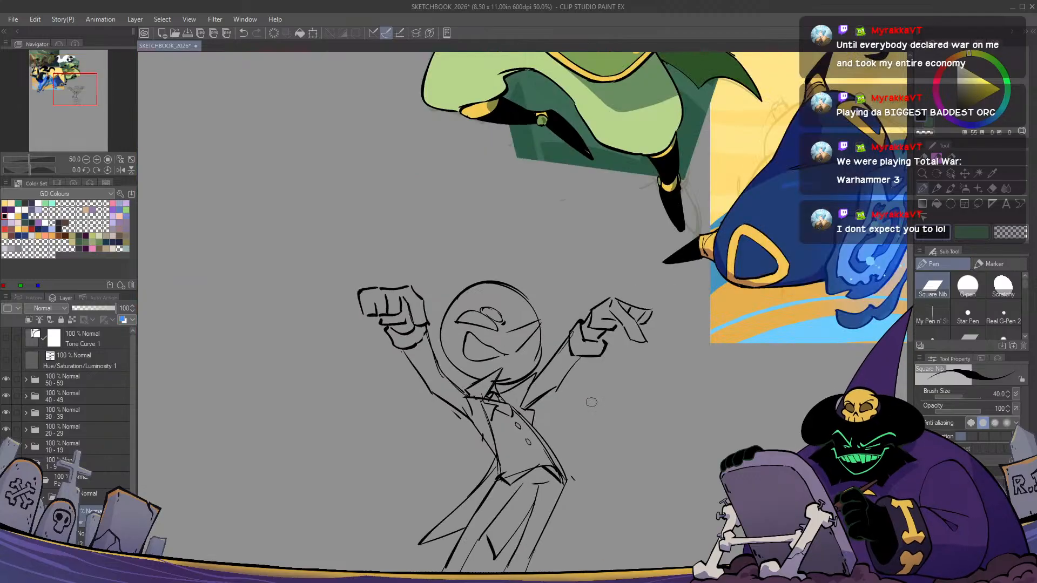
{"action": "key", "text": "h"}
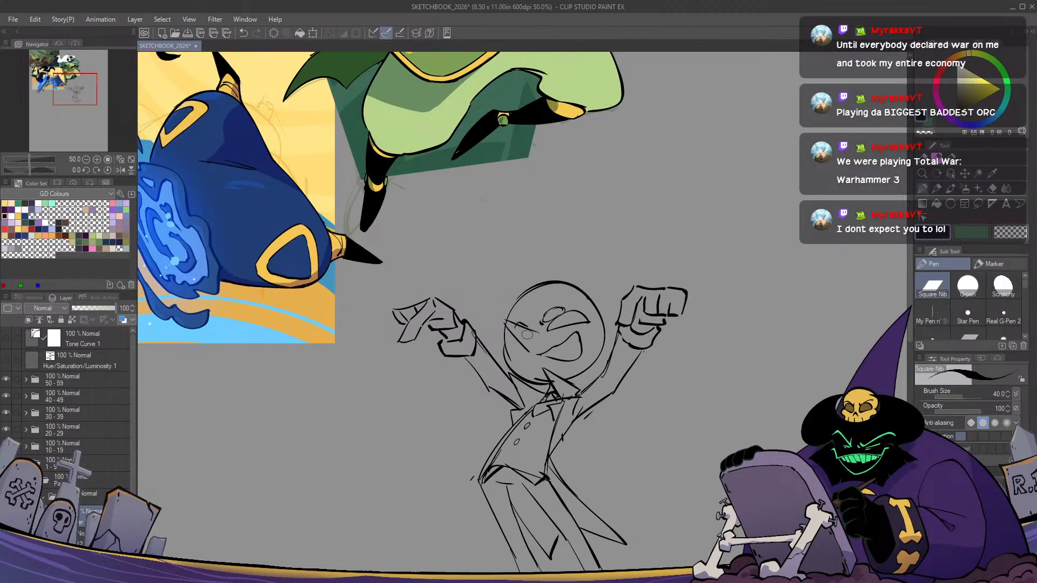
Sketch a rounded pupil inside the right-side eye and erase the old arc above that eye
{"action": "left_click_drag", "start_coordinate": [576, 316], "coordinate": [564, 320]}
{"action": "key", "text": "ctrl+z"}
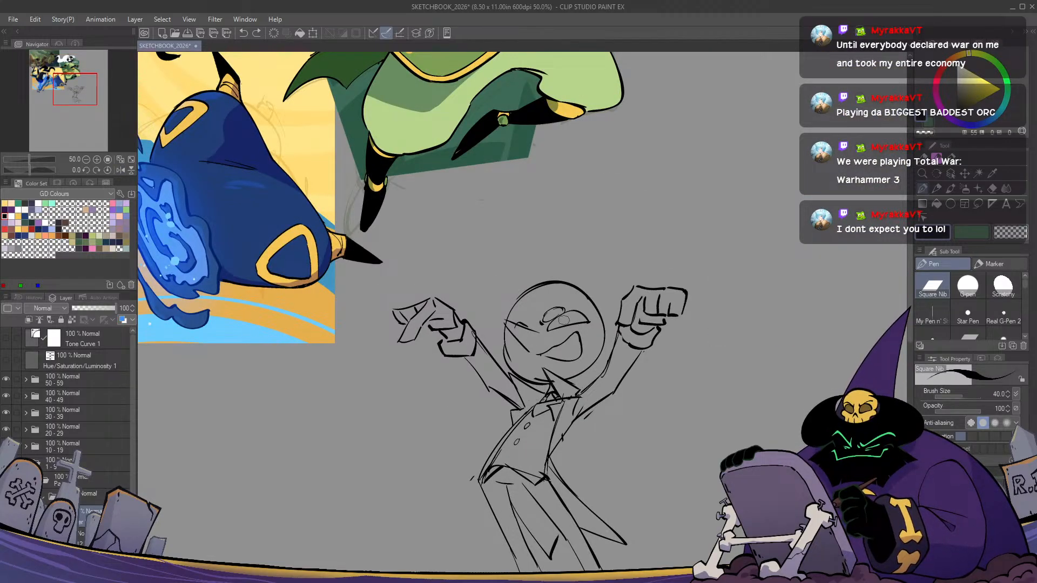
{"action": "key", "text": "h"}
{"action": "key", "text": "h"}
{"action": "mouse_move", "coordinate": [561, 324]}
{"action": "left_mouse_down"}
{"action": "mouse_move", "coordinate": [573, 322]}
{"action": "mouse_move", "coordinate": [560, 309]}
{"action": "mouse_move", "coordinate": [550, 317]}
{"action": "mouse_move", "coordinate": [556, 302]}
{"action": "left_mouse_up"}
{"action": "key", "text": "e"}
{"action": "key", "text": "p"}
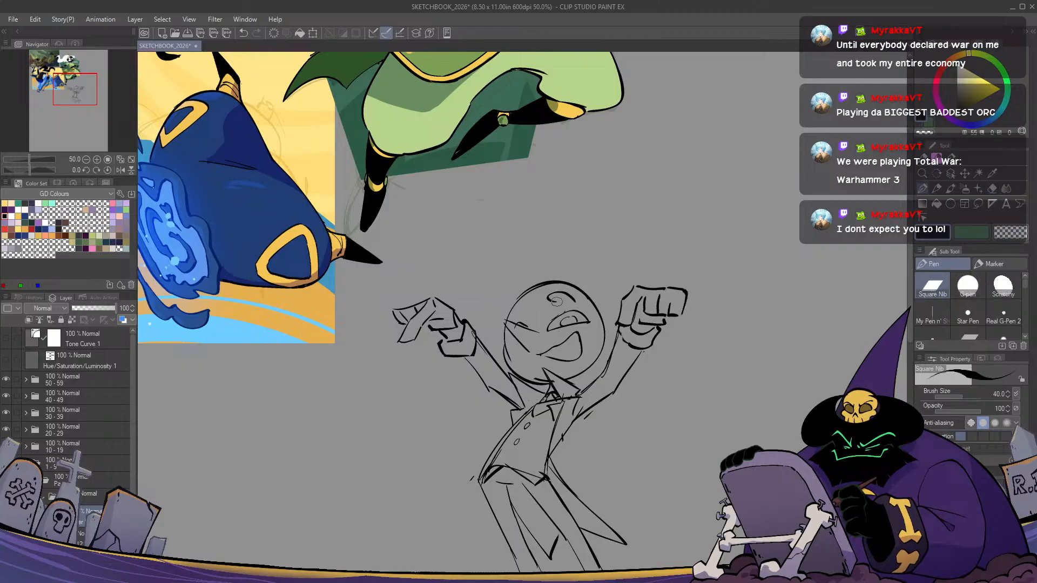
Draw two short raised oval eyebrows on the forehead, one above each eye
{"action": "key", "text": "h"}
{"action": "key", "text": "h"}
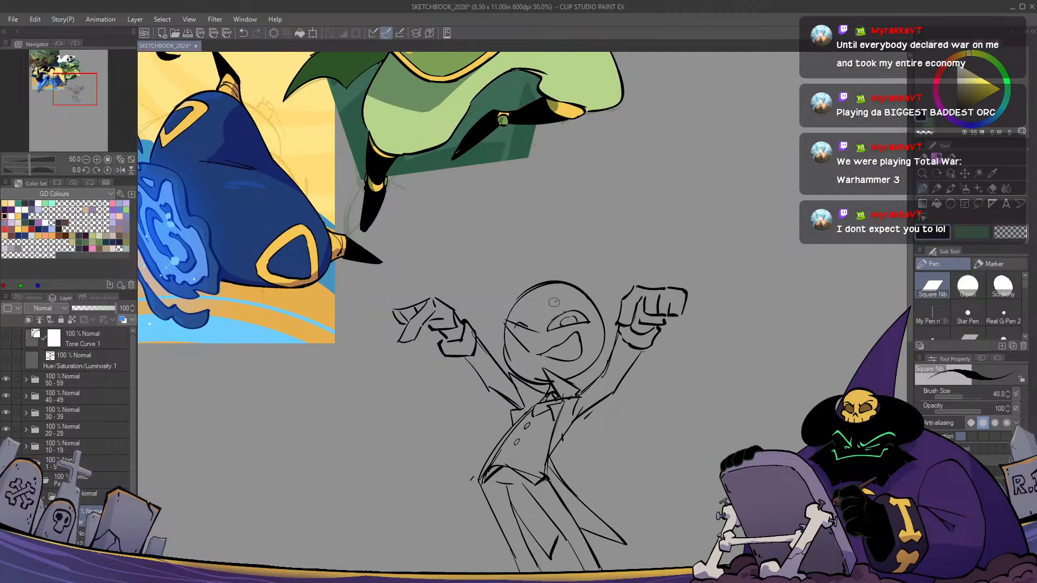
{"action": "mouse_move", "coordinate": [561, 296]}
{"action": "left_mouse_down"}
{"action": "mouse_move", "coordinate": [542, 305]}
{"action": "mouse_move", "coordinate": [572, 301]}
{"action": "left_mouse_up"}
{"action": "key", "text": "h"}
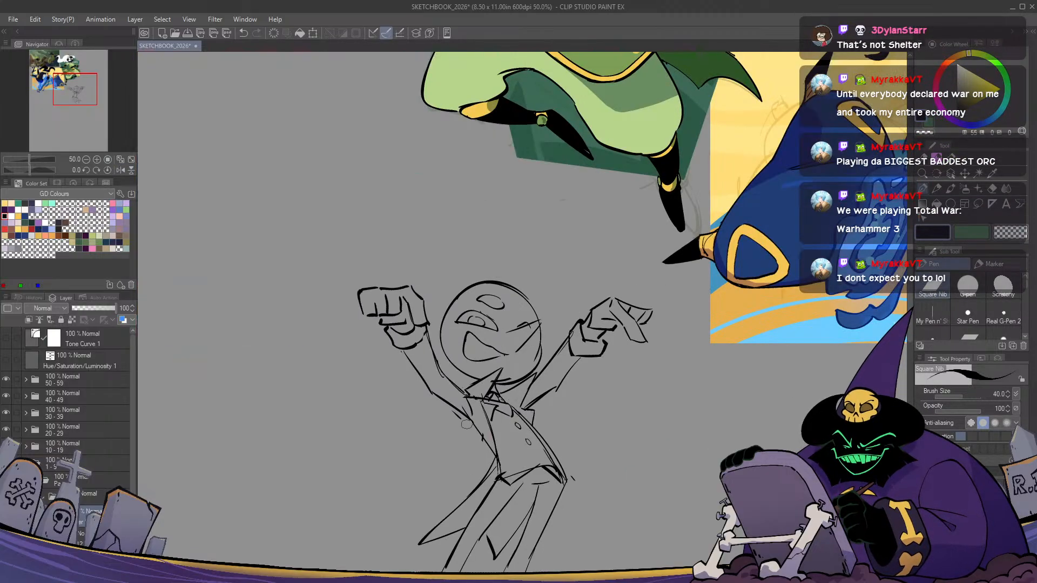
{"action": "key", "text": "h"}
{"action": "left_click_drag", "start_coordinate": [510, 311], "coordinate": [533, 310]}
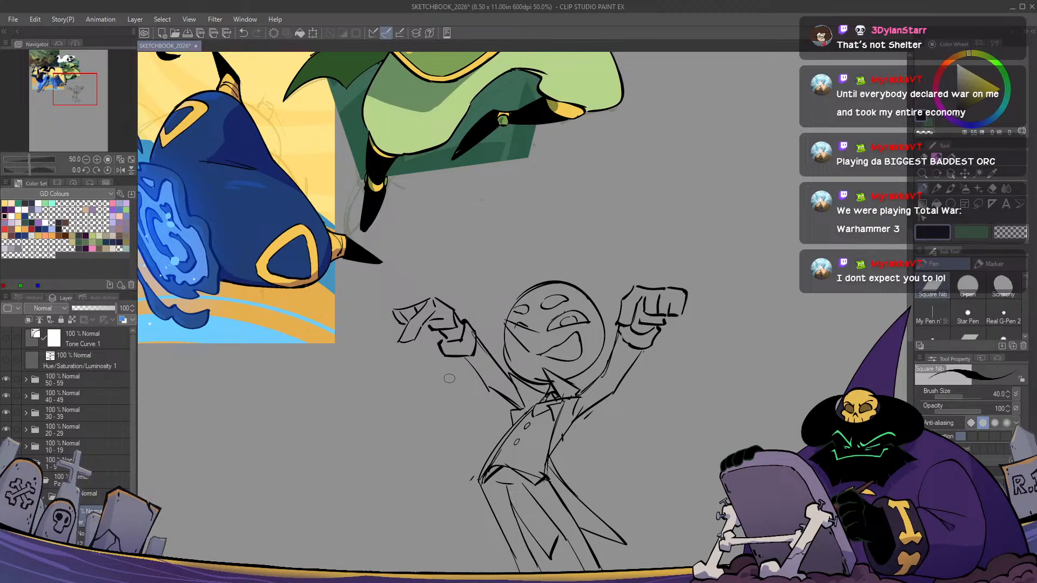
{"action": "key", "text": "h"}
{"action": "key", "text": "h"}
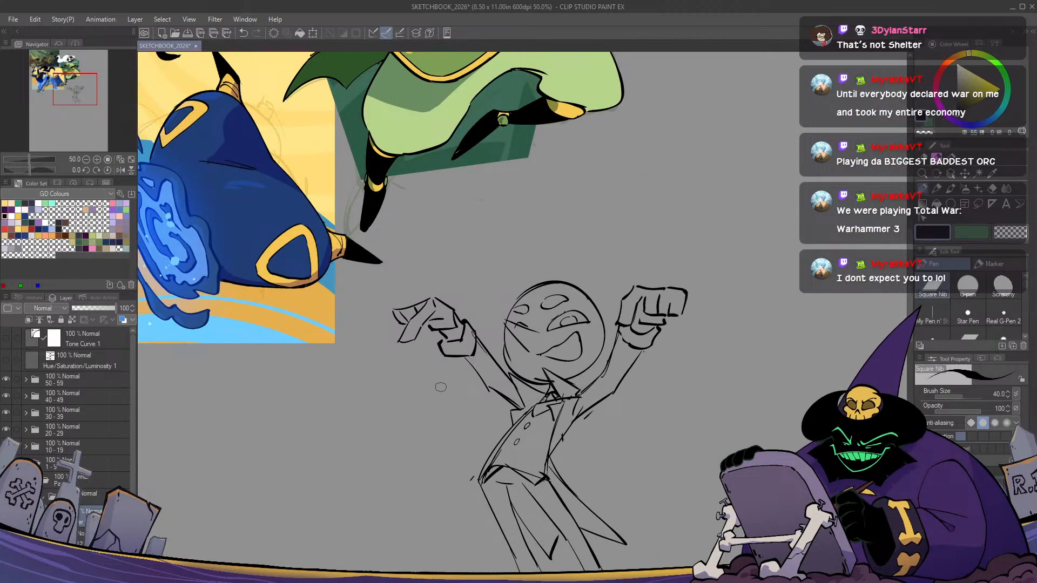
{"action": "scroll", "coordinate": [437, 386], "scroll_direction": "up", "scroll_amount": 1}
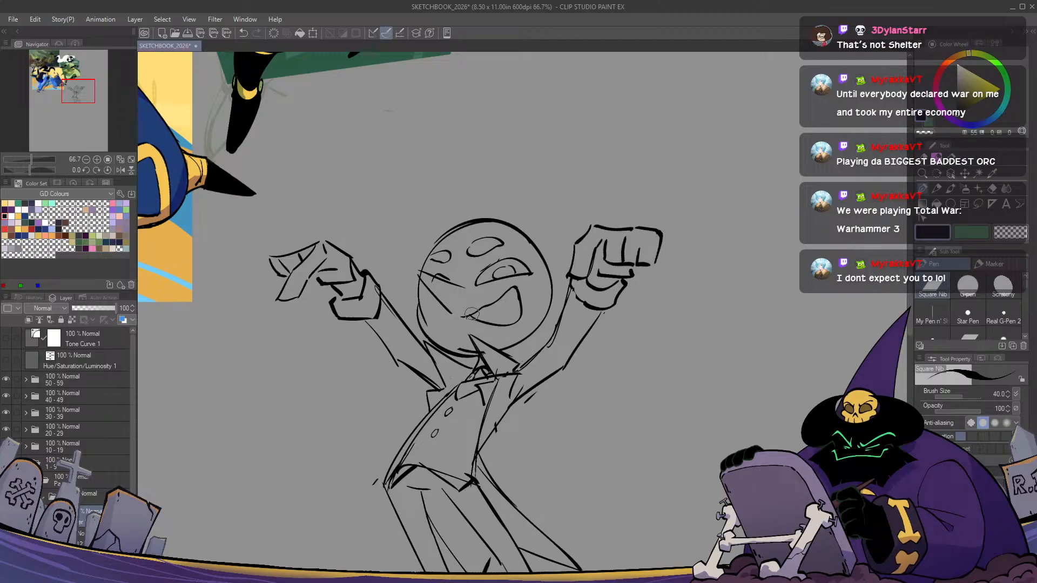
Add a short crease inside the corner of the open mouth, checking the face in mirrored view
{"action": "key", "text": "h"}
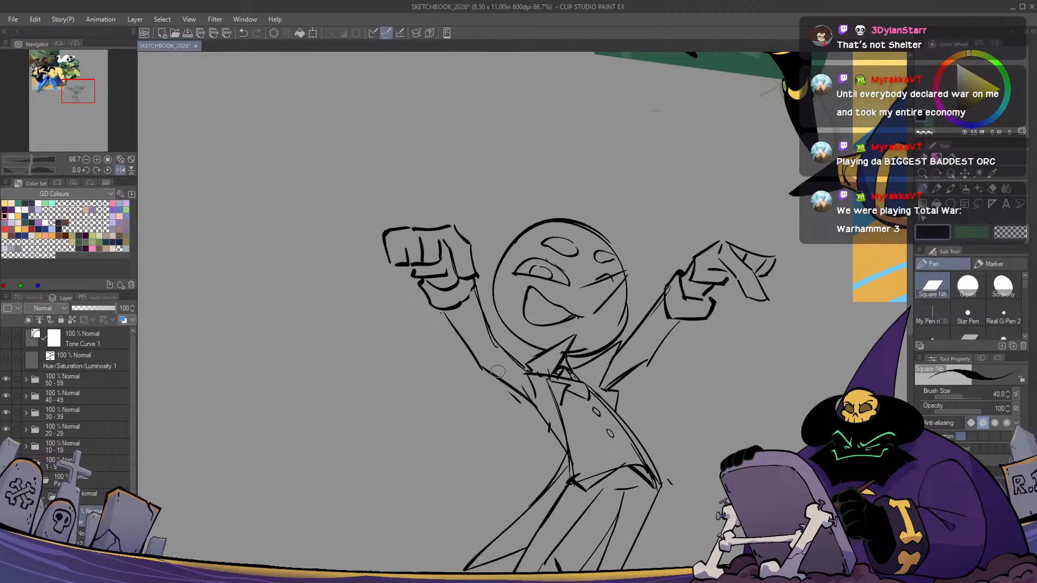
{"action": "key", "text": "h"}
{"action": "key", "text": "h"}
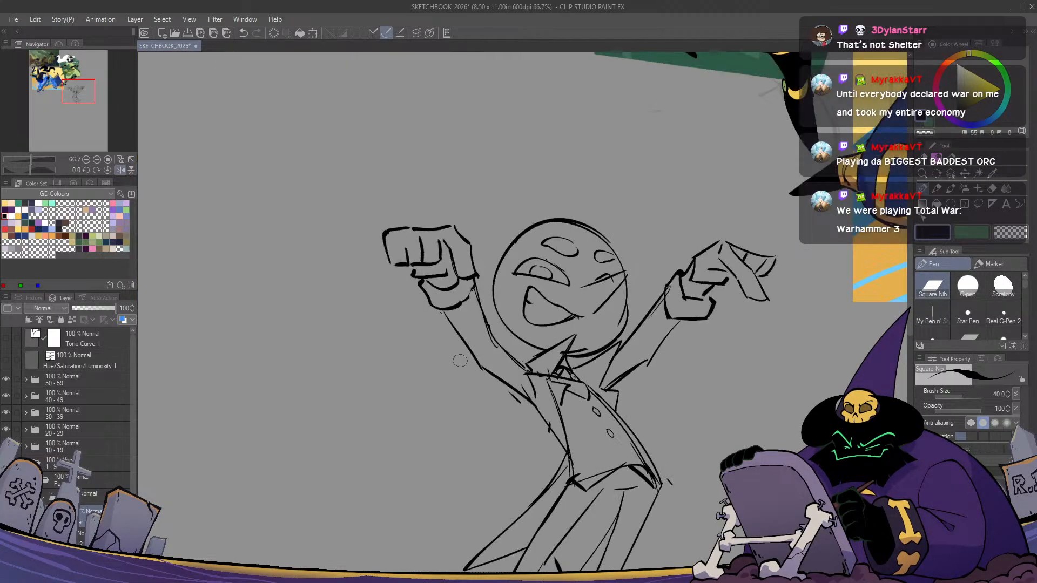
{"action": "key", "text": "h"}
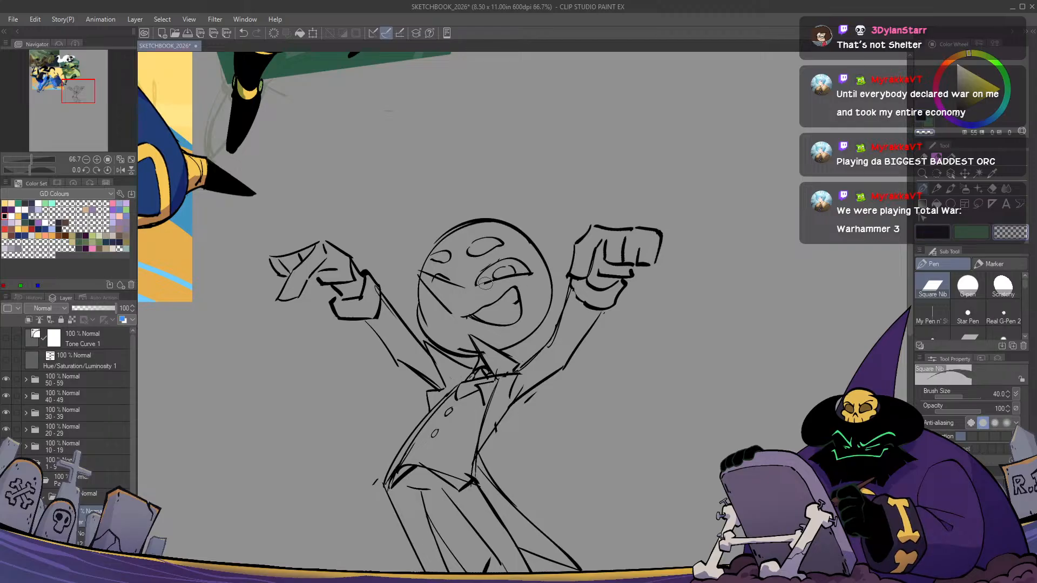
{"action": "mouse_move", "coordinate": [485, 283]}
{"action": "left_mouse_down"}
{"action": "mouse_move", "coordinate": [518, 277]}
{"action": "mouse_move", "coordinate": [482, 283]}
{"action": "left_mouse_up"}
{"action": "key", "text": "c"}
{"action": "key", "text": "ctrl+z"}
{"action": "key", "text": "h"}
{"action": "key", "text": "h"}
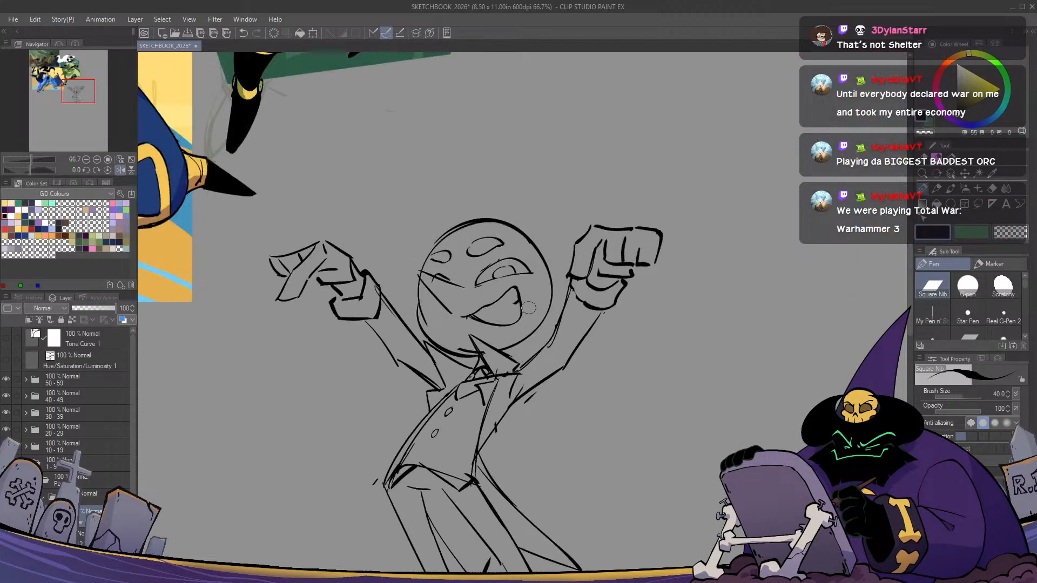
{"action": "key", "text": "c"}
{"action": "mouse_move", "coordinate": [498, 261]}
{"action": "left_mouse_down"}
{"action": "mouse_move", "coordinate": [477, 274]}
{"action": "mouse_move", "coordinate": [519, 261]}
{"action": "mouse_move", "coordinate": [487, 265]}
{"action": "mouse_move", "coordinate": [477, 284]}
{"action": "mouse_move", "coordinate": [503, 257]}
{"action": "mouse_move", "coordinate": [521, 260]}
{"action": "mouse_move", "coordinate": [479, 278]}
{"action": "left_mouse_up"}
{"action": "key", "text": "c"}
{"action": "key", "text": "ctrl+z"}
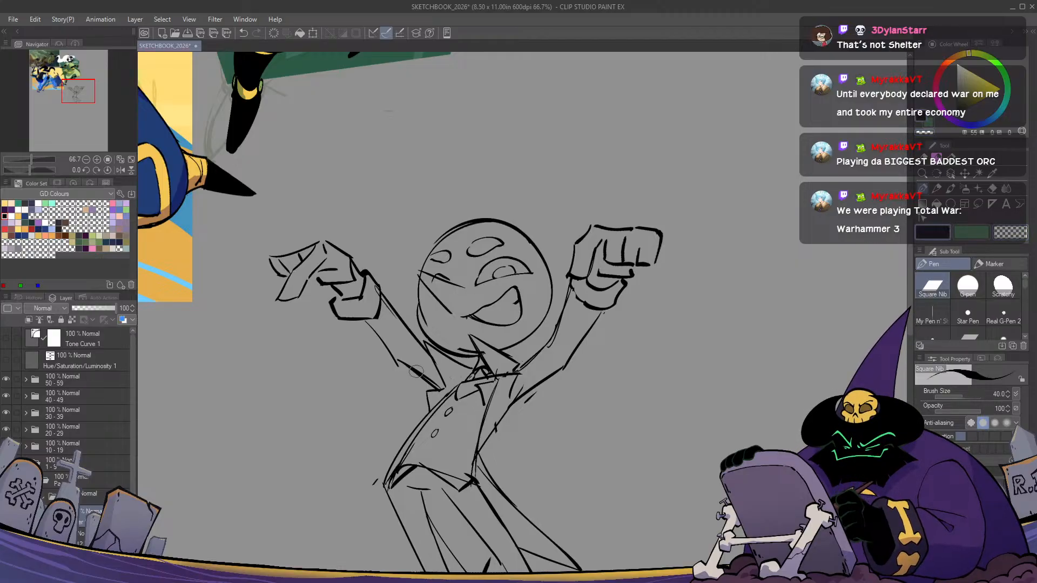
{"action": "key", "text": "h"}
{"action": "key", "text": "h"}
{"action": "key", "text": "h"}
{"action": "key", "text": "h"}
Erase the old line marks of the left-side eye and redraw its slanted lid line across the face
{"action": "left_click_drag", "start_coordinate": [516, 360], "coordinate": [530, 379]}
{"action": "key", "text": "c"}
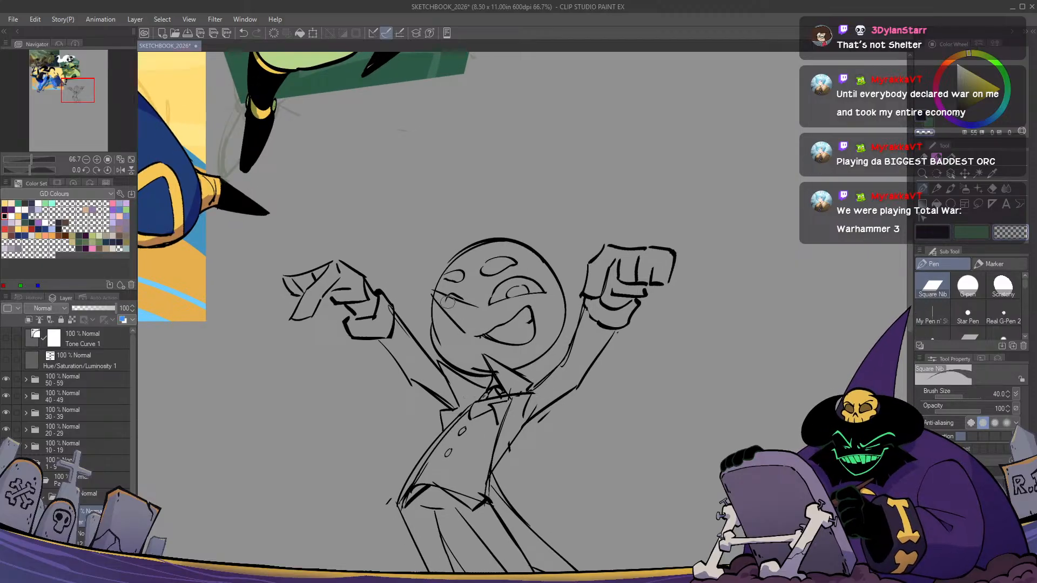
{"action": "mouse_move", "coordinate": [448, 302]}
{"action": "left_mouse_down"}
{"action": "mouse_move", "coordinate": [426, 288]}
{"action": "mouse_move", "coordinate": [478, 308]}
{"action": "left_mouse_up"}
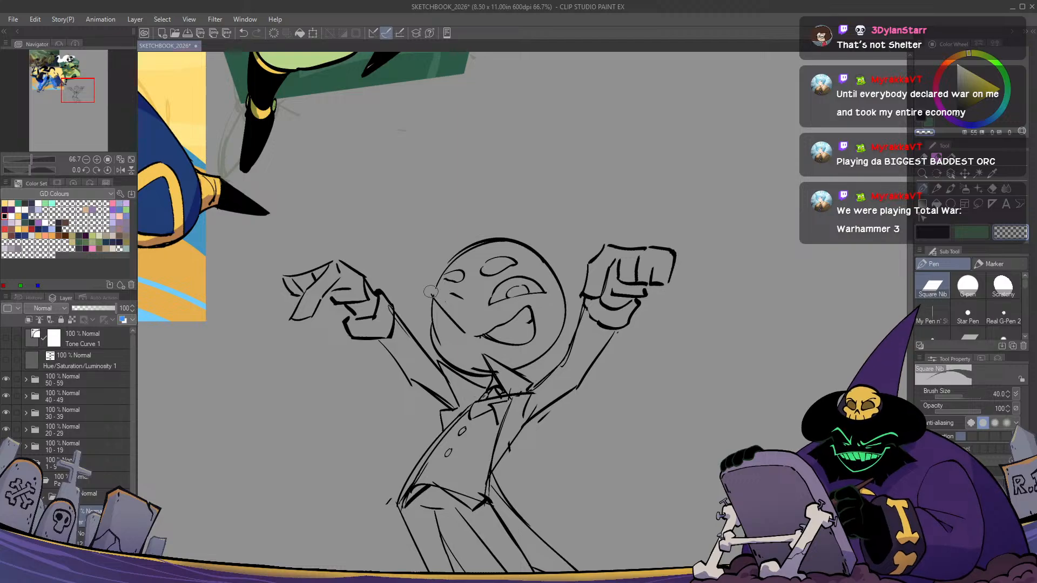
{"action": "key", "text": "c"}
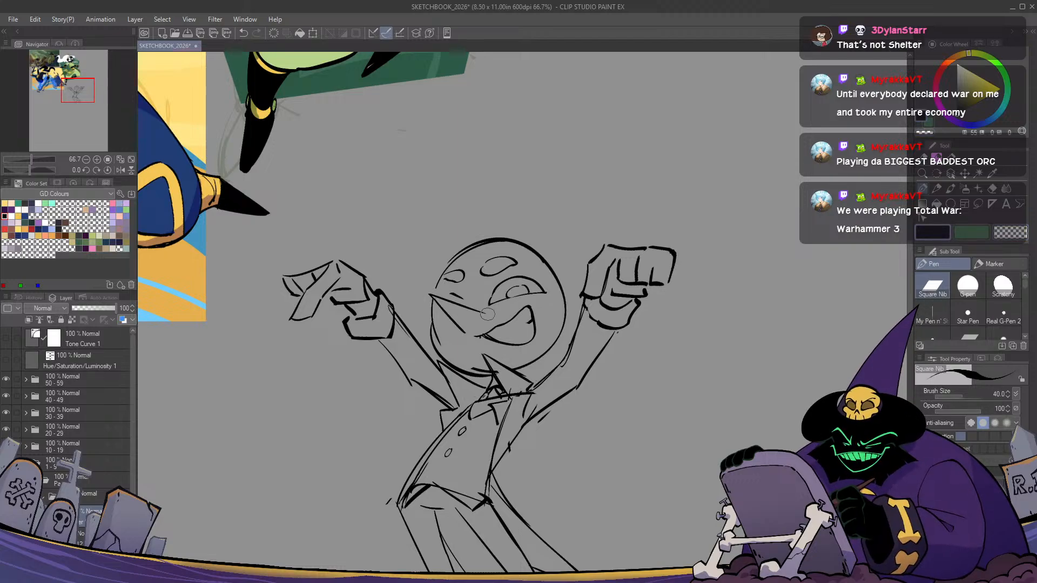
{"action": "left_click_drag", "start_coordinate": [431, 295], "coordinate": [472, 306]}
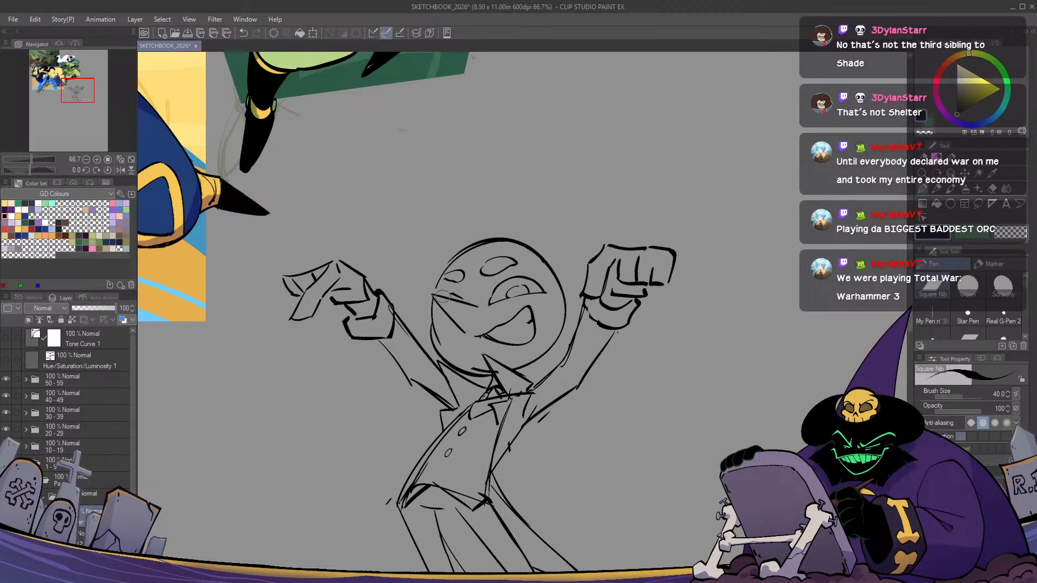
Sketch an arched upper lid and a small pupil for the left-side eye, comparing both eyes in mirrored view
{"action": "key", "text": "c"}
{"action": "key", "text": "c"}
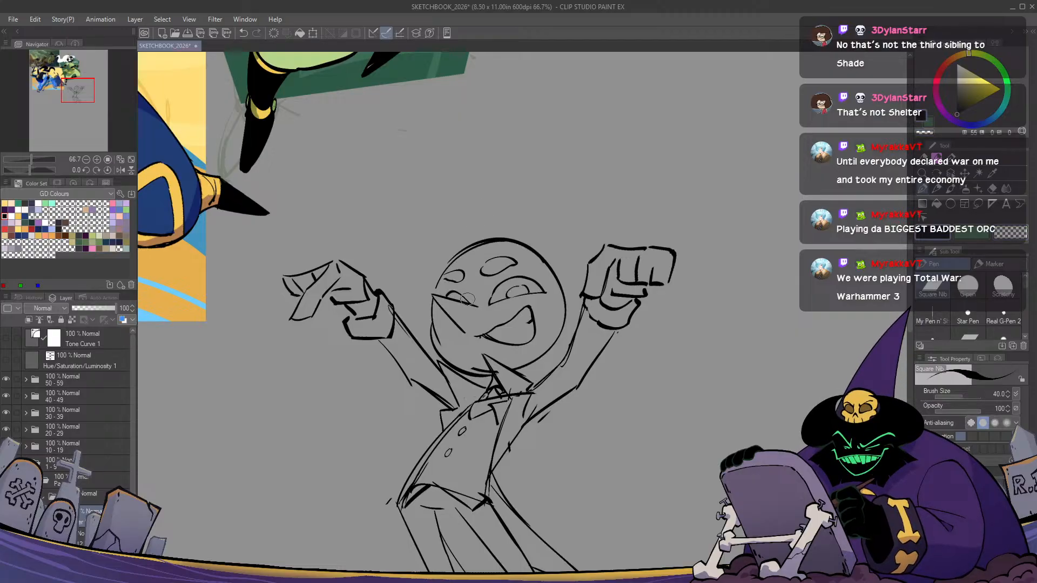
{"action": "key", "text": "h"}
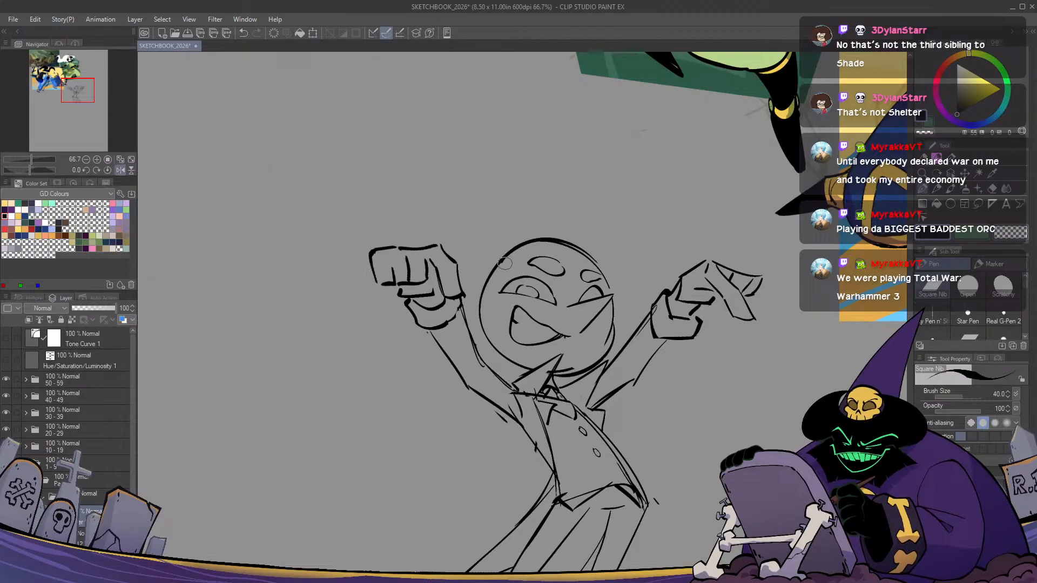
{"action": "key", "text": "h"}
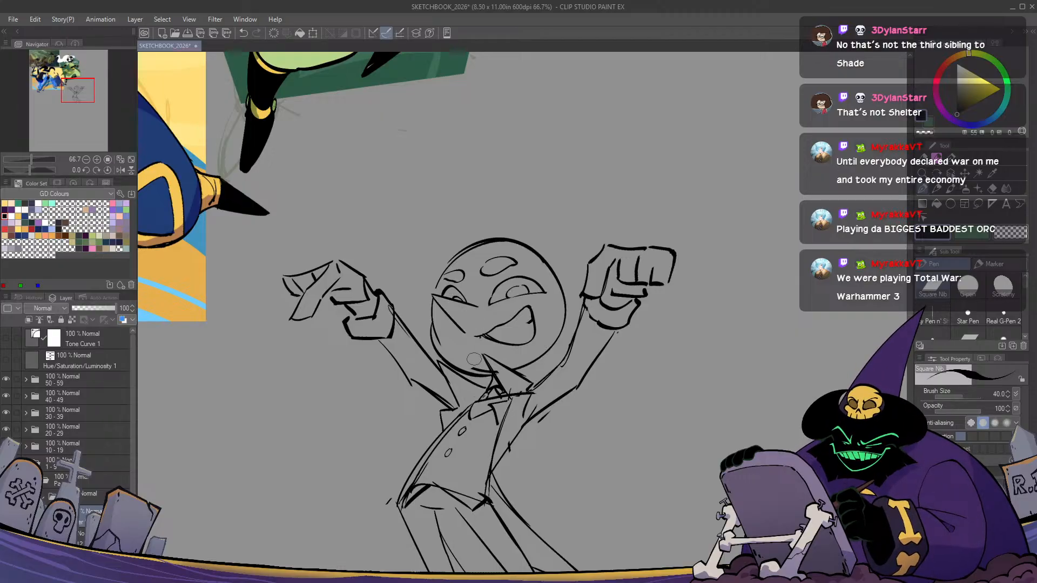
{"action": "key", "text": "h"}
{"action": "key", "text": "h"}
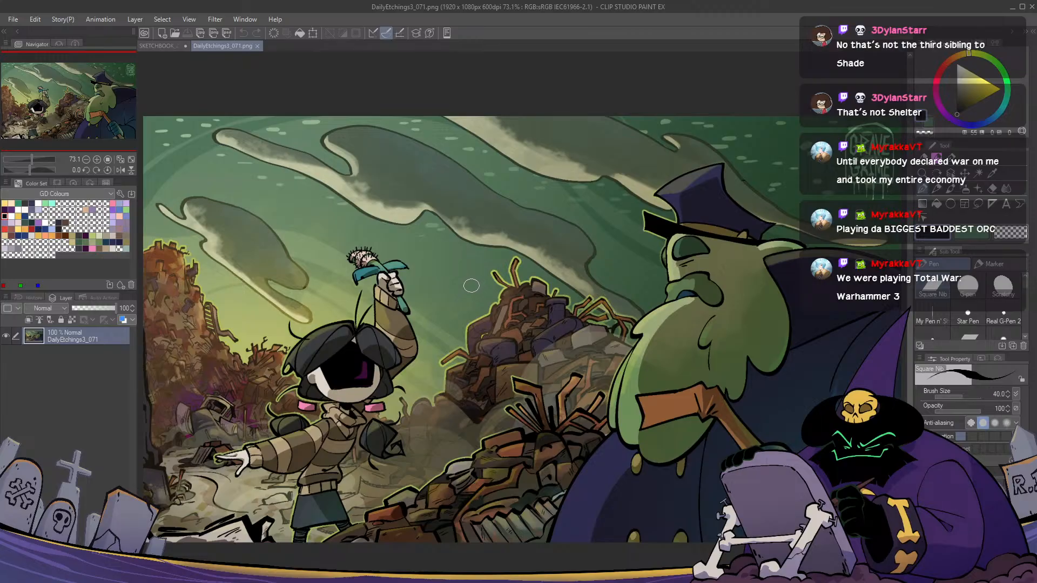
Close the DailyEtchings3_071.png reference and sketch a large curved outline above the head and down its left side
{"action": "left_click", "coordinate": [258, 46]}
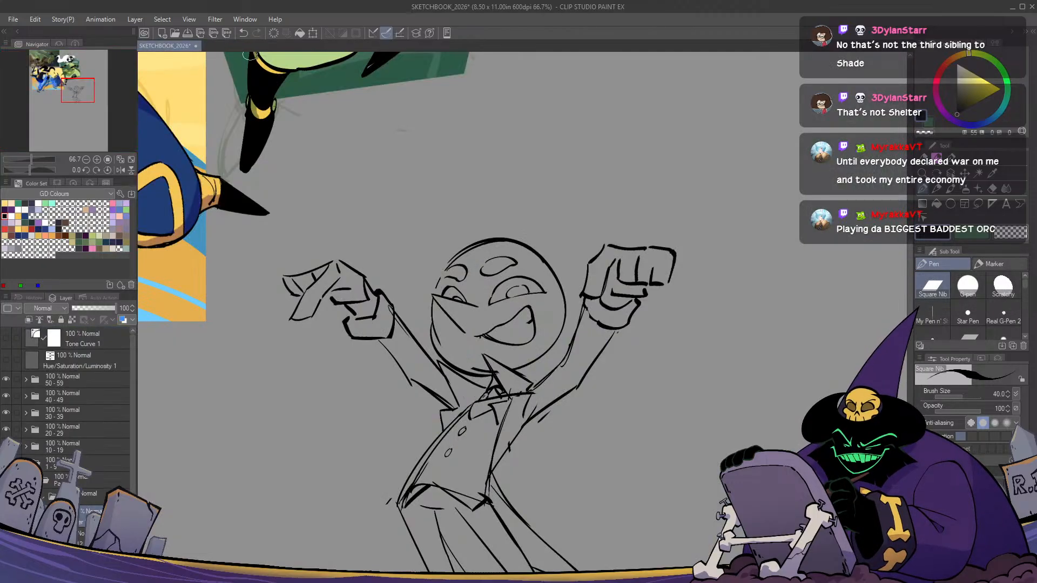
{"action": "mouse_move", "coordinate": [531, 239]}
{"action": "left_mouse_down"}
{"action": "mouse_move", "coordinate": [388, 238]}
{"action": "mouse_move", "coordinate": [412, 317]}
{"action": "left_mouse_up"}
{"action": "left_click_drag", "start_coordinate": [384, 255], "coordinate": [413, 318]}
{"action": "key", "text": "h"}
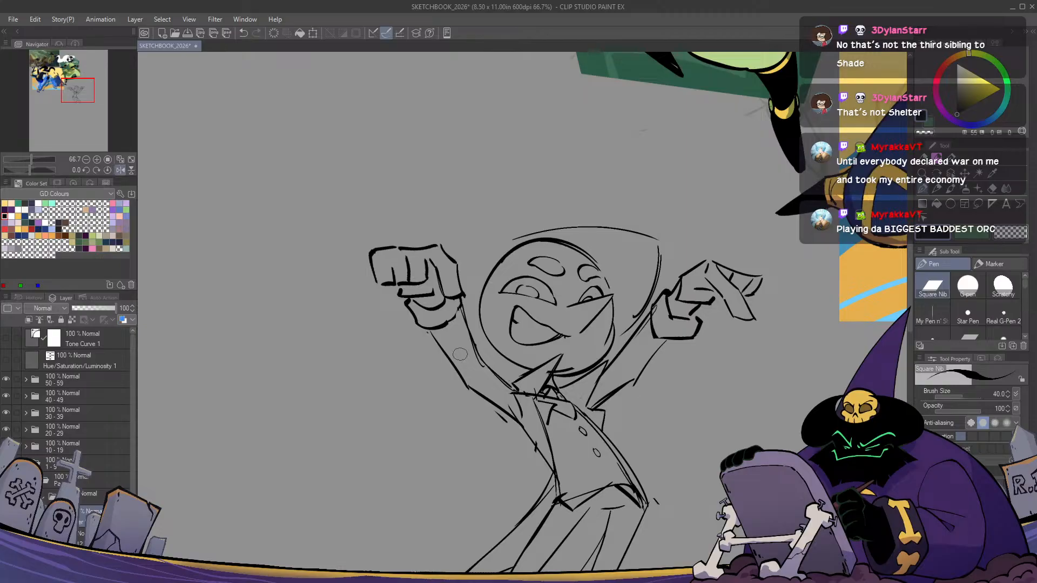
{"action": "key", "text": "h"}
Lasso the right-side eyebrow and lower it closer to the eye, checking it in mirrored view
{"action": "left_click_drag", "start_coordinate": [528, 323], "coordinate": [546, 337]}
{"action": "key", "text": "m"}
{"action": "mouse_move", "coordinate": [522, 263]}
{"action": "left_mouse_down"}
{"action": "mouse_move", "coordinate": [496, 295]}
{"action": "mouse_move", "coordinate": [503, 316]}
{"action": "mouse_move", "coordinate": [573, 300]}
{"action": "mouse_move", "coordinate": [551, 265]}
{"action": "mouse_move", "coordinate": [507, 267]}
{"action": "mouse_move", "coordinate": [499, 295]}
{"action": "mouse_move", "coordinate": [535, 280]}
{"action": "left_mouse_up"}
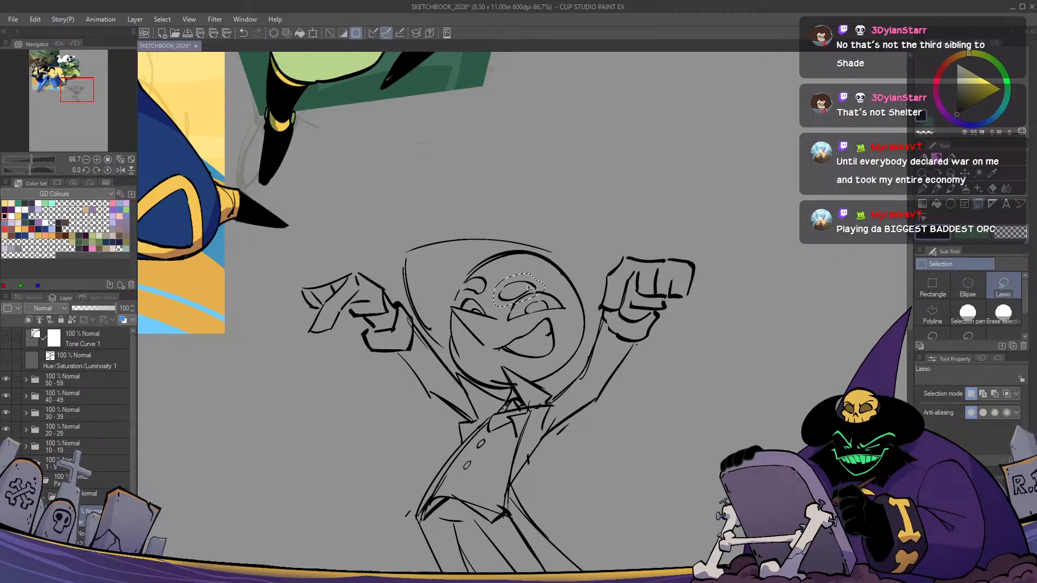
{"action": "key", "text": "ctrl+d"}
{"action": "key", "text": "h"}
{"action": "key", "text": "h"}
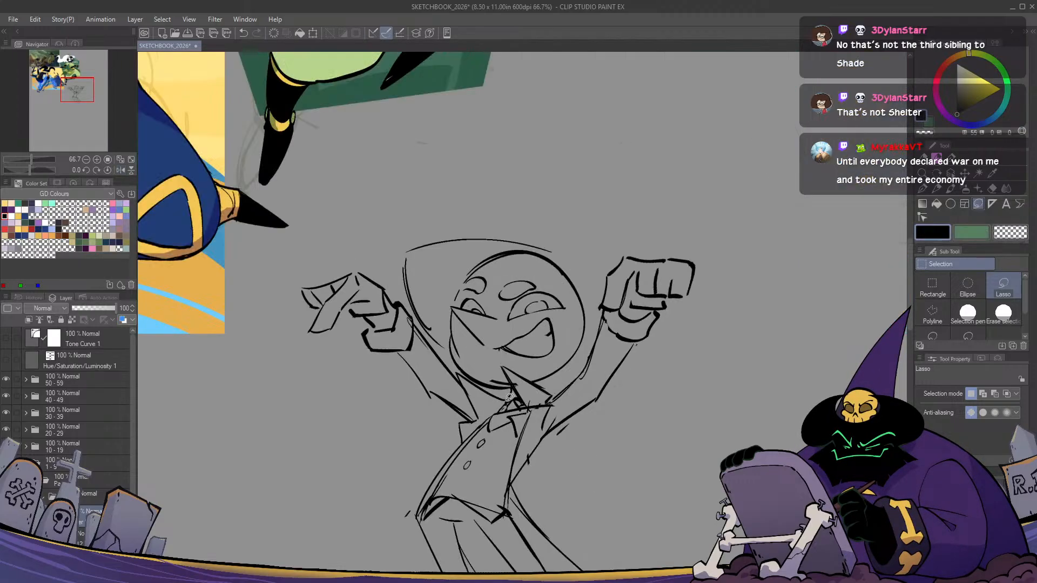
Lasso the open mouth and scale it down slightly within the lower face
{"action": "mouse_move", "coordinate": [552, 315]}
{"action": "left_mouse_down"}
{"action": "mouse_move", "coordinate": [493, 346]}
{"action": "mouse_move", "coordinate": [524, 359]}
{"action": "mouse_move", "coordinate": [565, 341]}
{"action": "mouse_move", "coordinate": [556, 316]}
{"action": "left_mouse_up"}
{"action": "key", "text": "ctrl+t"}
{"action": "mouse_move", "coordinate": [591, 344]}
{"action": "left_mouse_down"}
{"action": "mouse_move", "coordinate": [585, 370]}
{"action": "mouse_move", "coordinate": [540, 356]}
{"action": "mouse_move", "coordinate": [551, 370]}
{"action": "mouse_move", "coordinate": [547, 361]}
{"action": "left_mouse_up"}
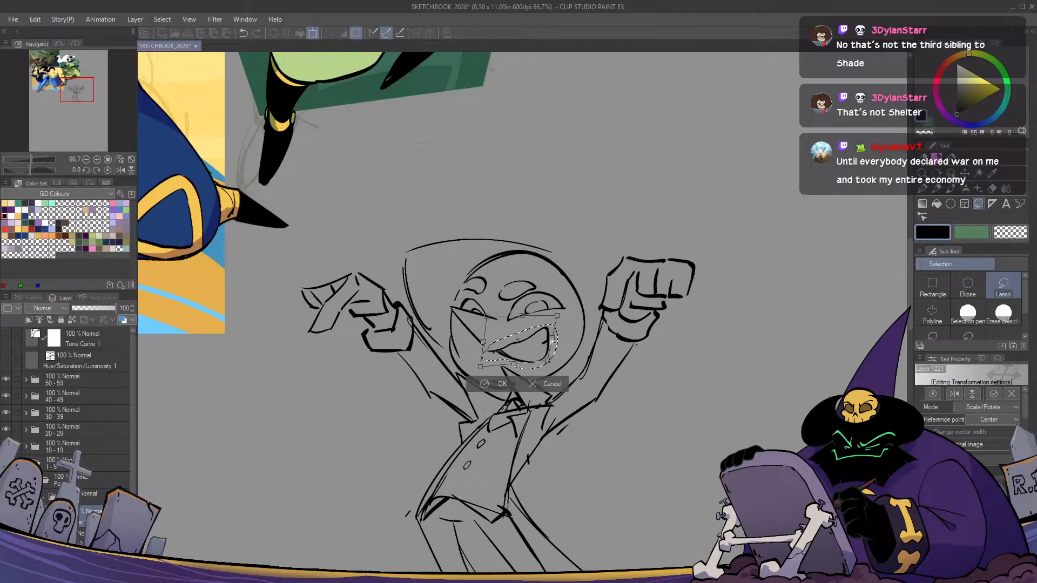
{"action": "key", "text": "Return"}
{"action": "key", "text": "p"}
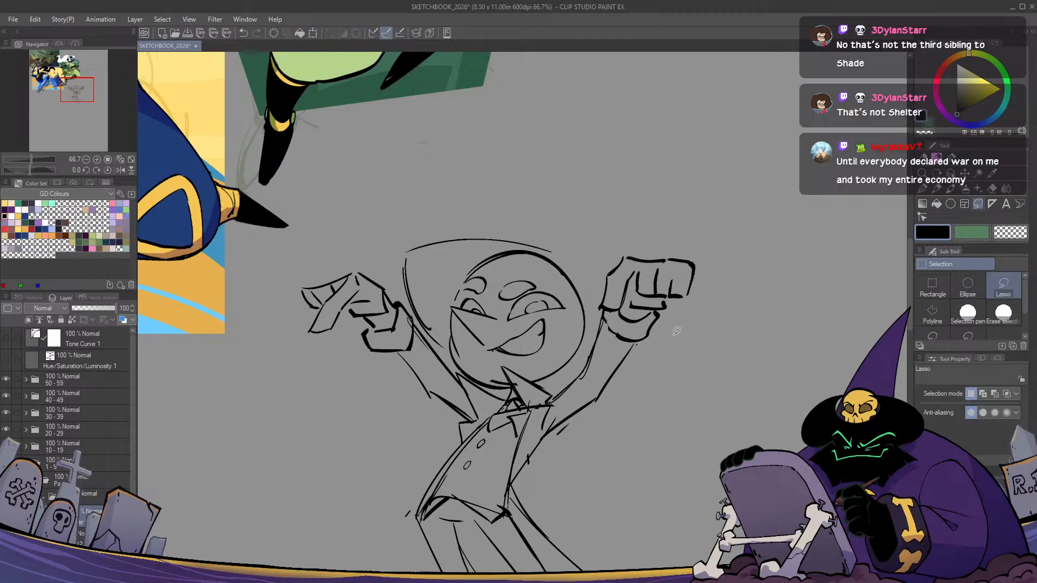
{"action": "left_click_drag", "start_coordinate": [512, 317], "coordinate": [567, 308]}
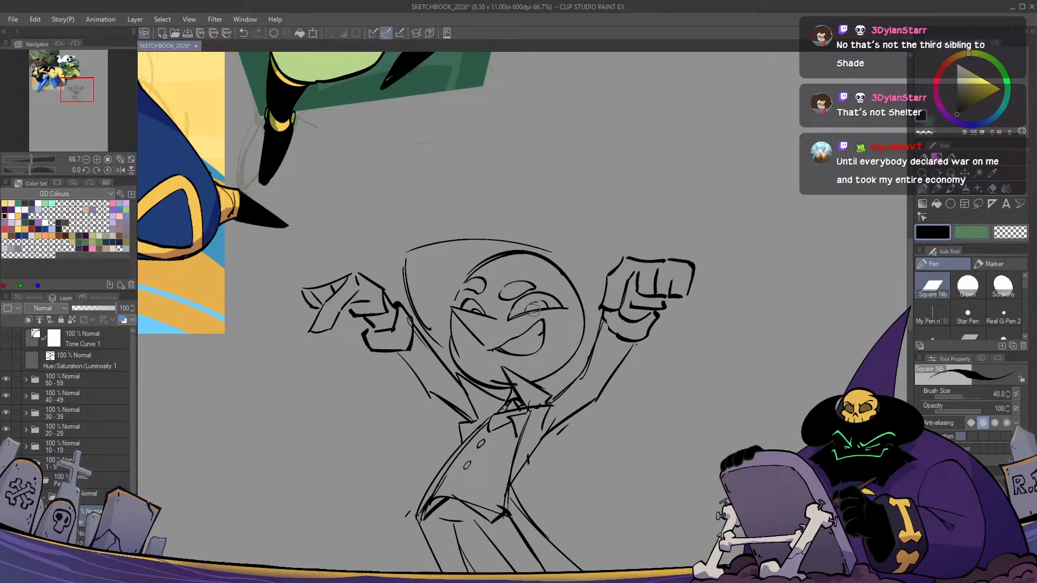
{"action": "key", "text": "ctrl+z"}
Erase both eyebrows and redraw them as short rounded shapes higher on the forehead, checking the figure in mirrored view
{"action": "key", "text": "e"}
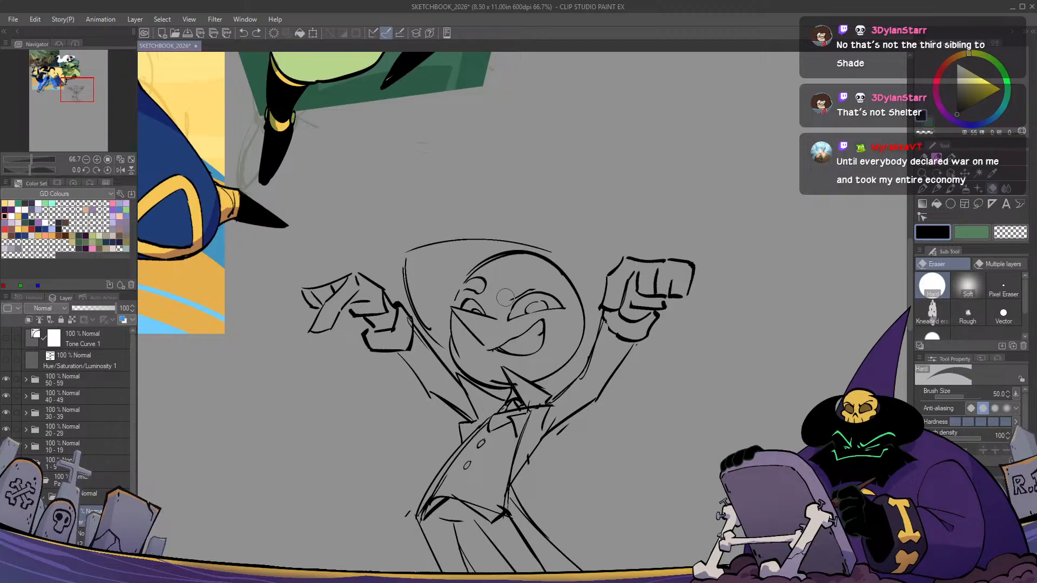
{"action": "key", "text": "p"}
{"action": "mouse_move", "coordinate": [506, 298]}
{"action": "left_mouse_down"}
{"action": "mouse_move", "coordinate": [539, 278]}
{"action": "mouse_move", "coordinate": [499, 276]}
{"action": "mouse_move", "coordinate": [538, 284]}
{"action": "left_mouse_up"}
{"action": "key", "text": "h"}
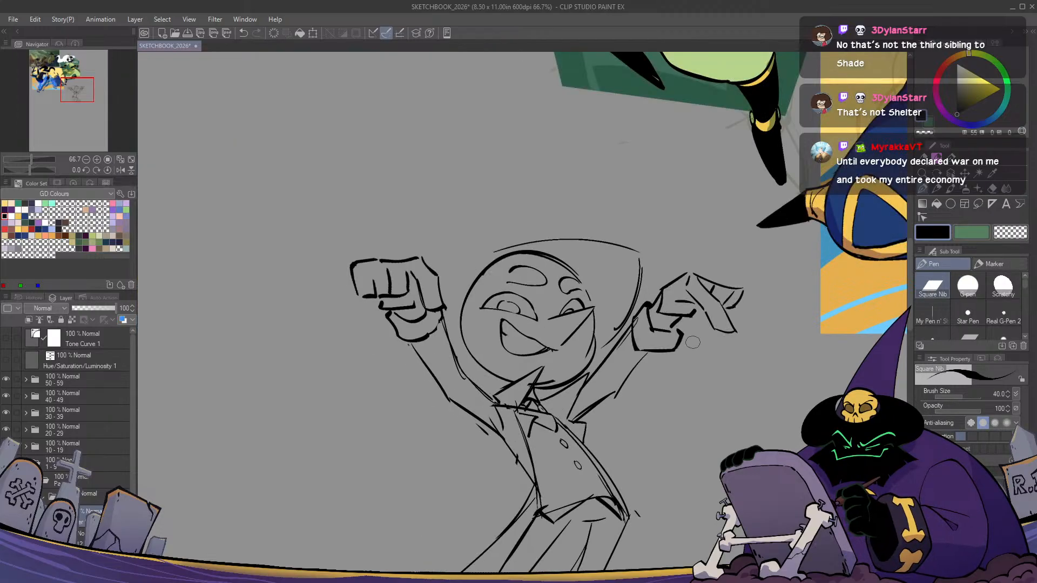
{"action": "key", "text": "h"}
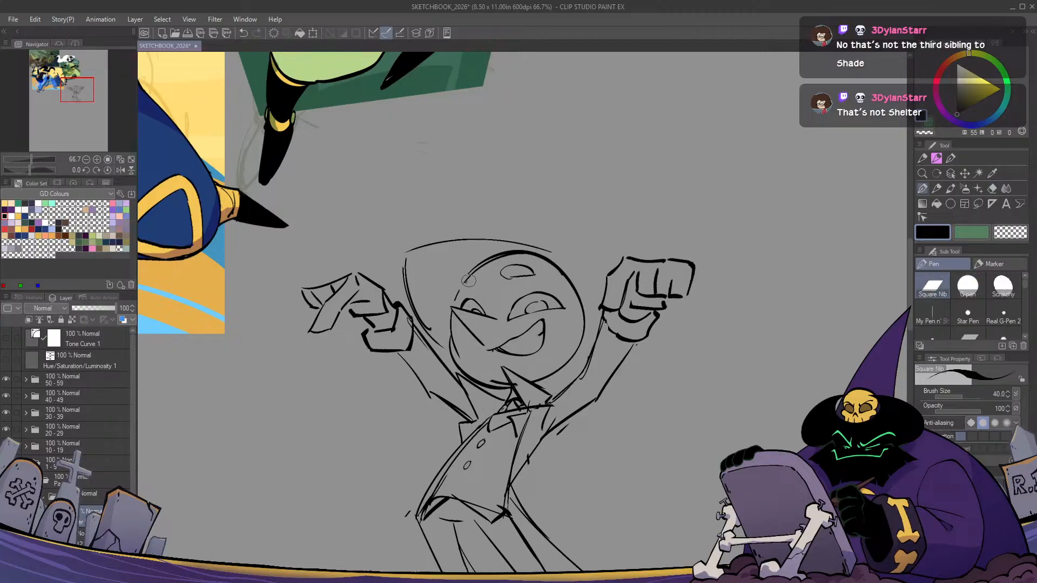
{"action": "key", "text": "h"}
{"action": "key", "text": "h"}
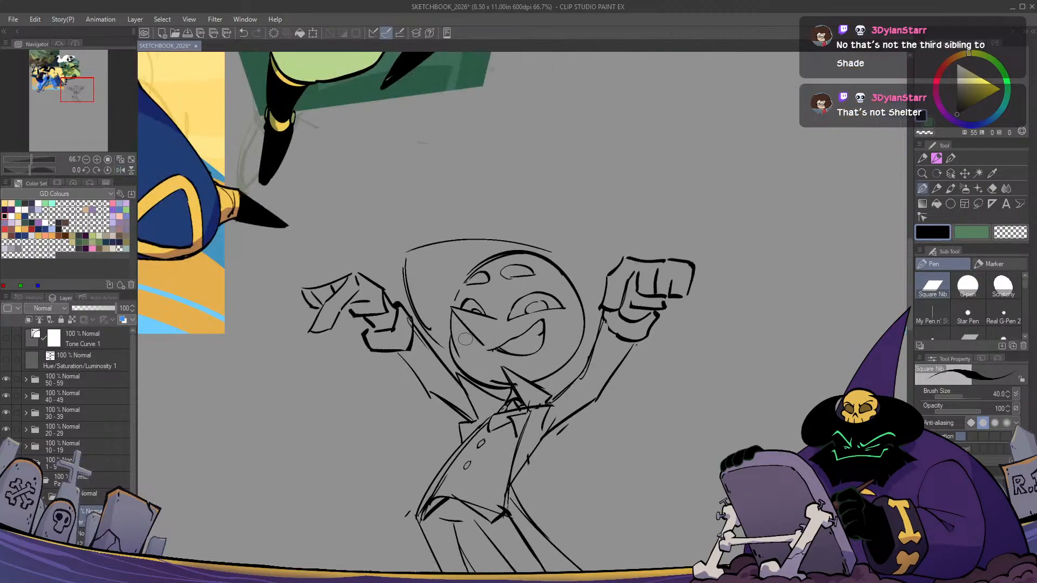
{"action": "key", "text": "ctrl+minus"}
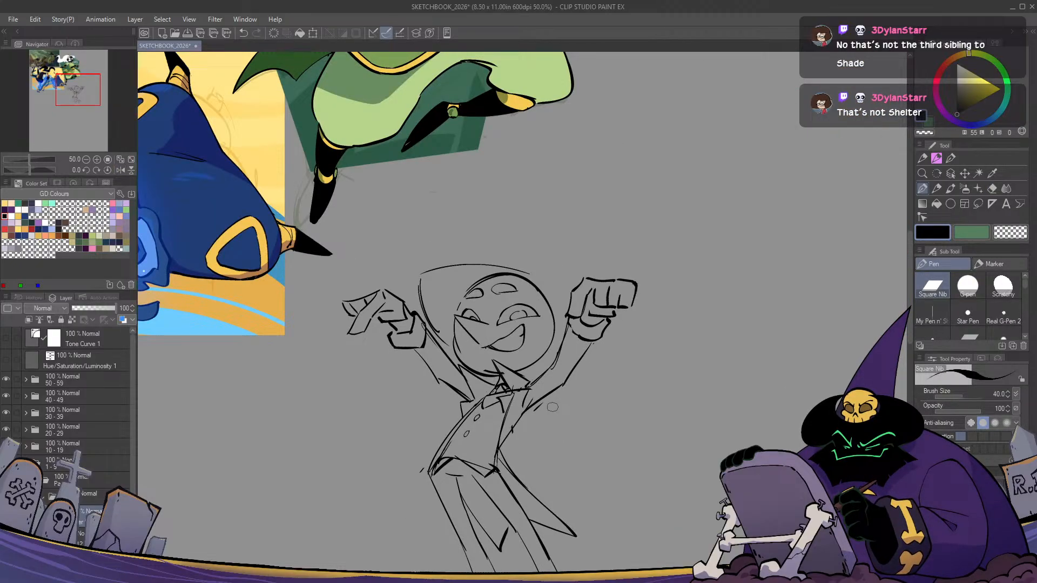
{"action": "key", "text": "h"}
{"action": "key", "text": "h"}
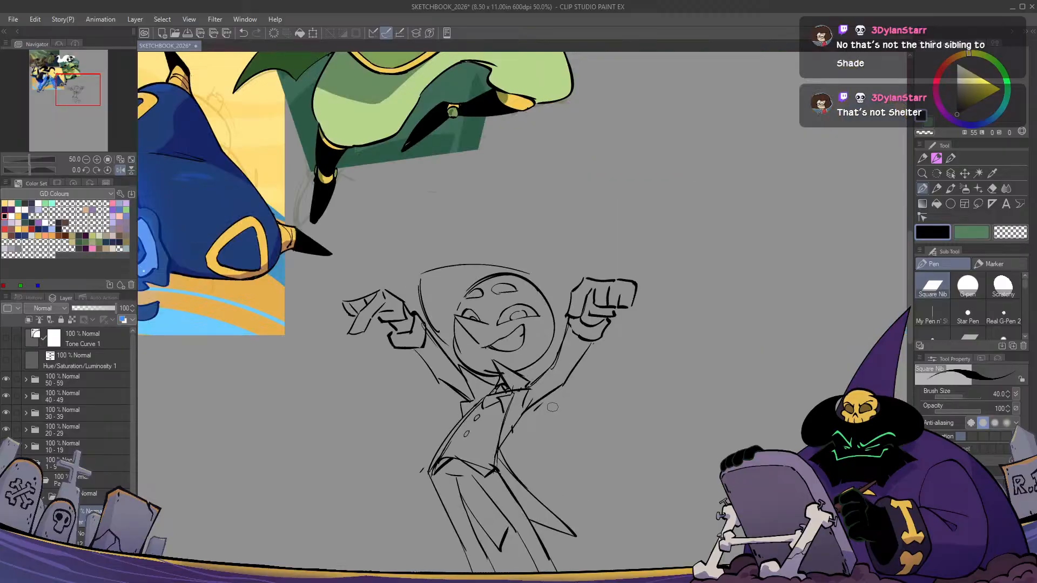
Lasso the clenched fist on the right-side arm above the cuff and delete it
{"action": "scroll", "coordinate": [601, 310], "scroll_direction": "up", "scroll_amount": 1}
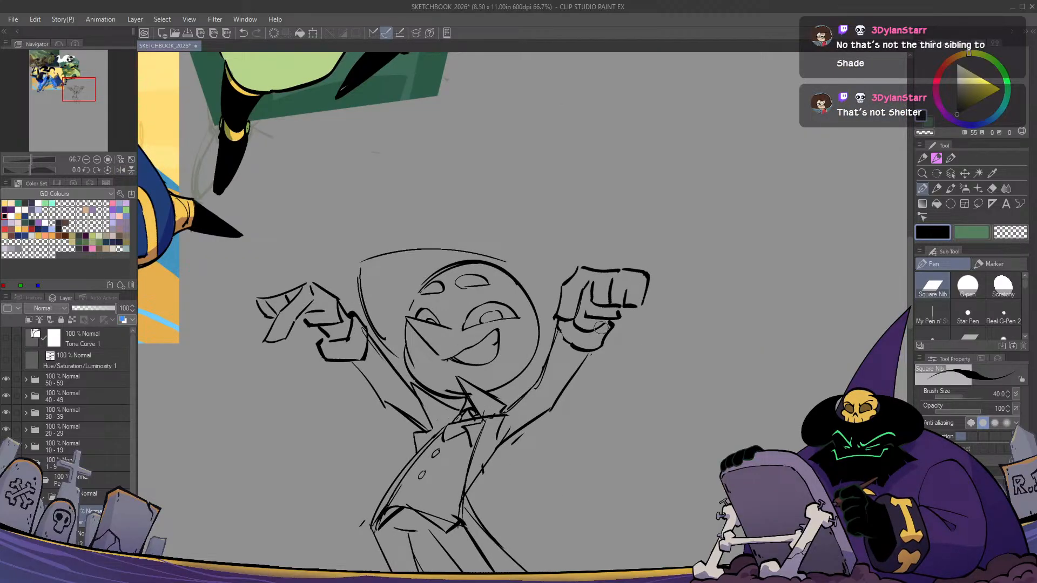
{"action": "key", "text": "m"}
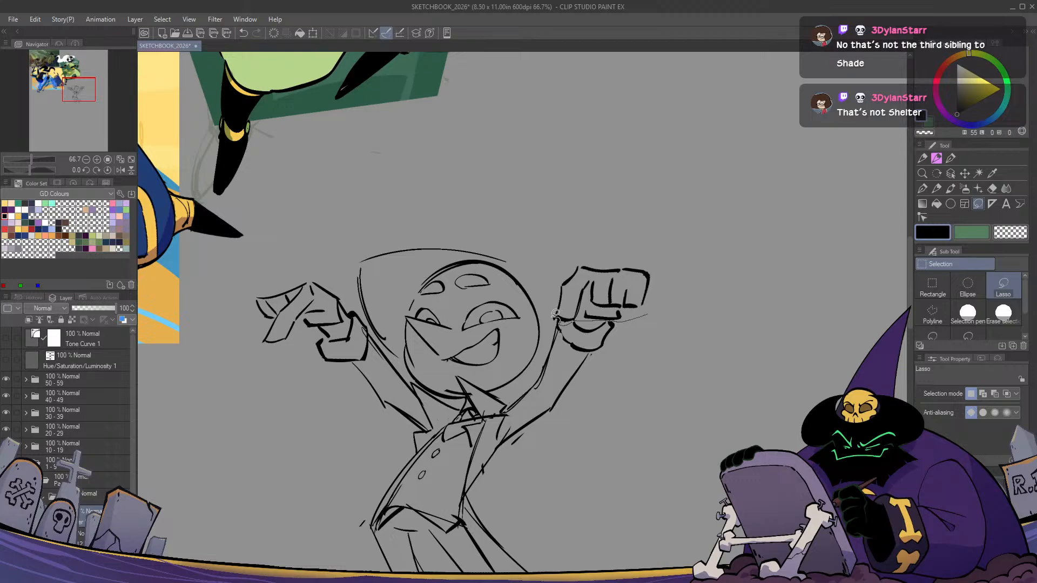
{"action": "mouse_move", "coordinate": [555, 314]}
{"action": "left_mouse_down"}
{"action": "mouse_move", "coordinate": [548, 273]}
{"action": "mouse_move", "coordinate": [686, 283]}
{"action": "left_mouse_up"}
{"action": "key", "text": "Delete"}
{"action": "key", "text": "ctrl+d"}
Sketch a new bent hand above the right-side cuff with an angular back and drooping fingers
{"action": "key", "text": "p"}
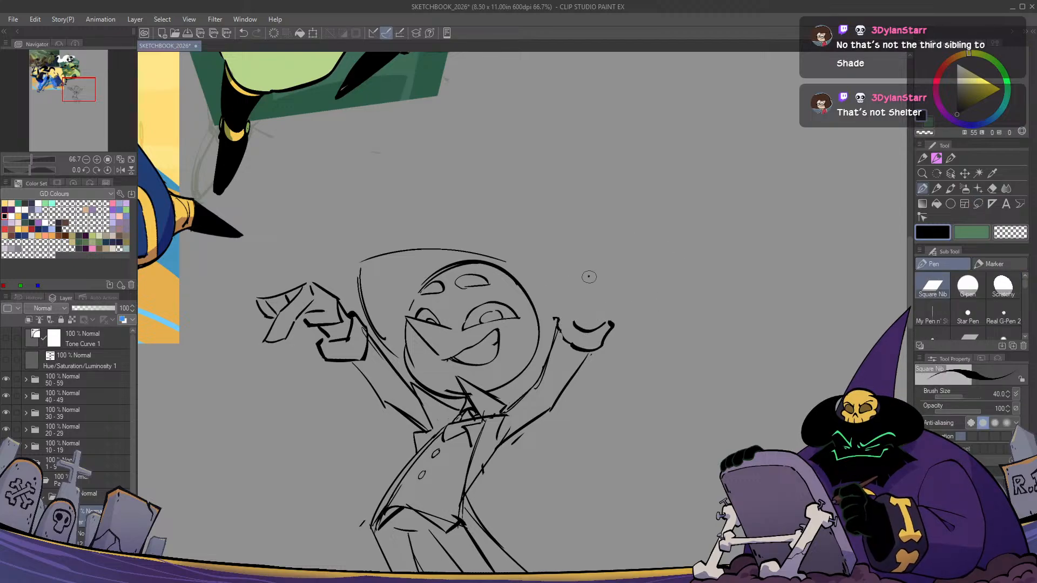
{"action": "left_click_drag", "start_coordinate": [588, 277], "coordinate": [597, 321]}
{"action": "mouse_move", "coordinate": [589, 272]}
{"action": "left_mouse_down"}
{"action": "mouse_move", "coordinate": [619, 322]}
{"action": "mouse_move", "coordinate": [603, 323]}
{"action": "mouse_move", "coordinate": [583, 289]}
{"action": "left_mouse_up"}
{"action": "mouse_move", "coordinate": [596, 267]}
{"action": "left_mouse_down"}
{"action": "mouse_move", "coordinate": [638, 277]}
{"action": "mouse_move", "coordinate": [641, 304]}
{"action": "mouse_move", "coordinate": [584, 307]}
{"action": "left_mouse_up"}
{"action": "mouse_move", "coordinate": [598, 269]}
{"action": "left_mouse_down"}
{"action": "mouse_move", "coordinate": [569, 287]}
{"action": "mouse_move", "coordinate": [567, 313]}
{"action": "left_mouse_up"}
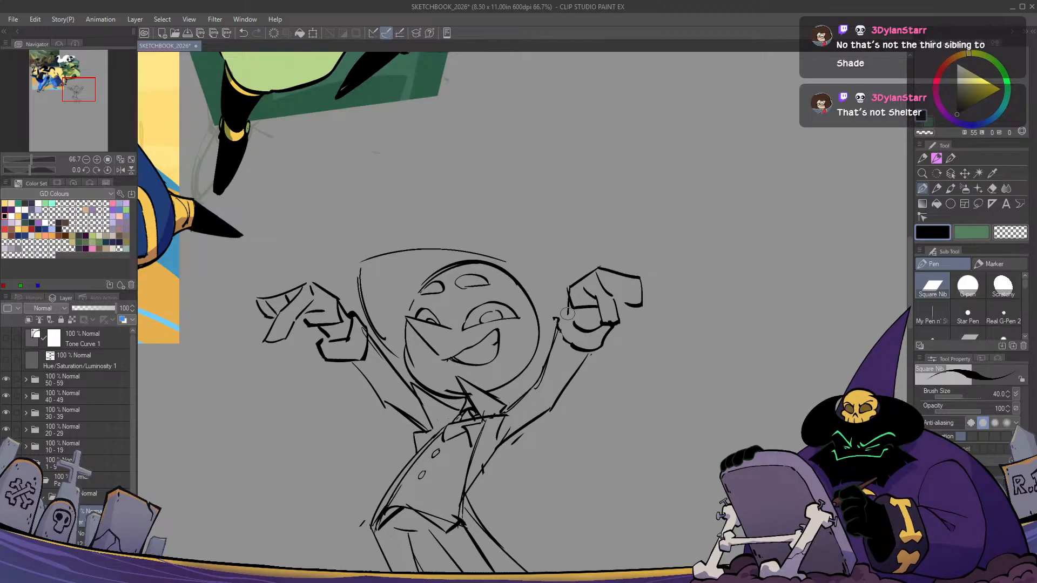
{"action": "key", "text": "h"}
{"action": "key", "text": "h"}
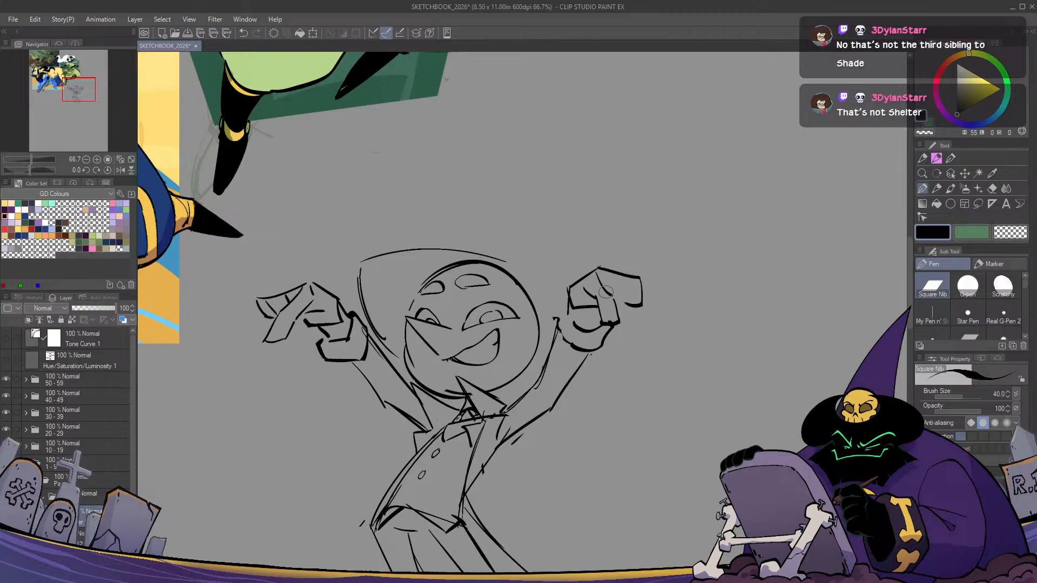
Clean up the new right-side hand's inner lines and redraw its finger divisions and thumb
{"action": "key", "text": "c"}
{"action": "left_click_drag", "start_coordinate": [604, 272], "coordinate": [619, 322]}
{"action": "key", "text": "c"}
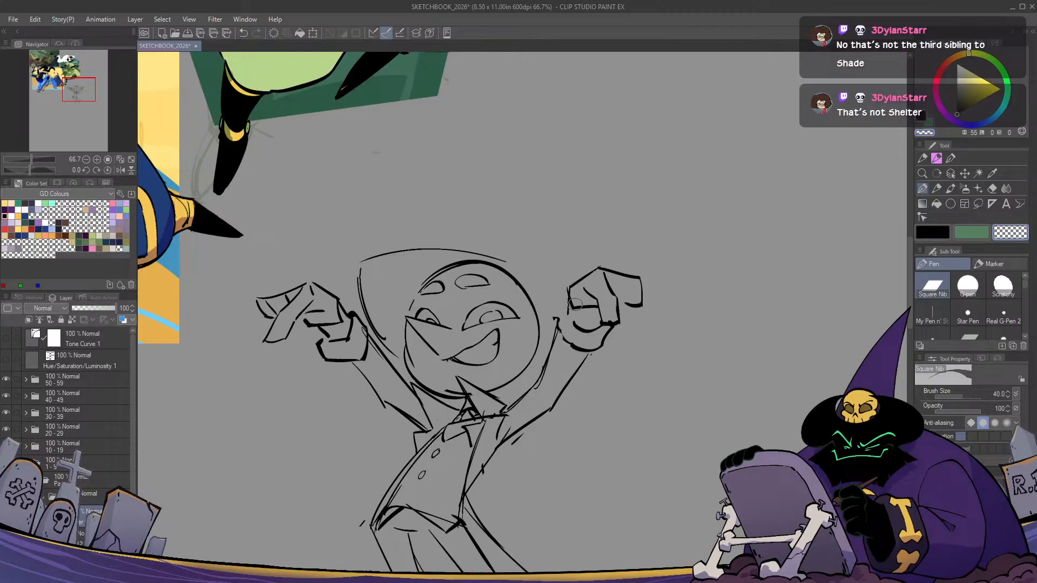
{"action": "key", "text": "c"}
{"action": "left_click_drag", "start_coordinate": [572, 311], "coordinate": [597, 309]}
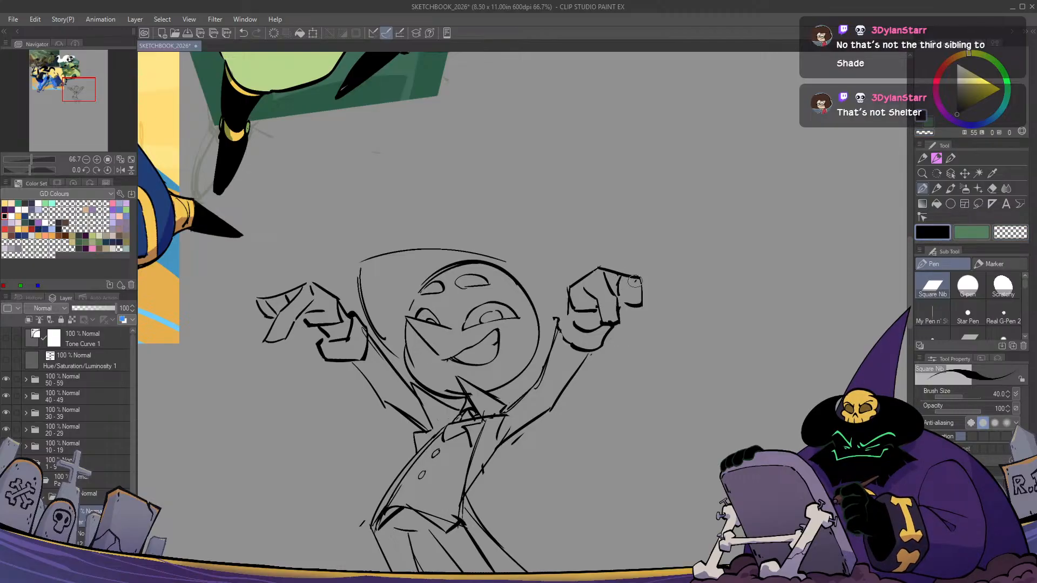
{"action": "key", "text": "h"}
{"action": "key", "text": "h"}
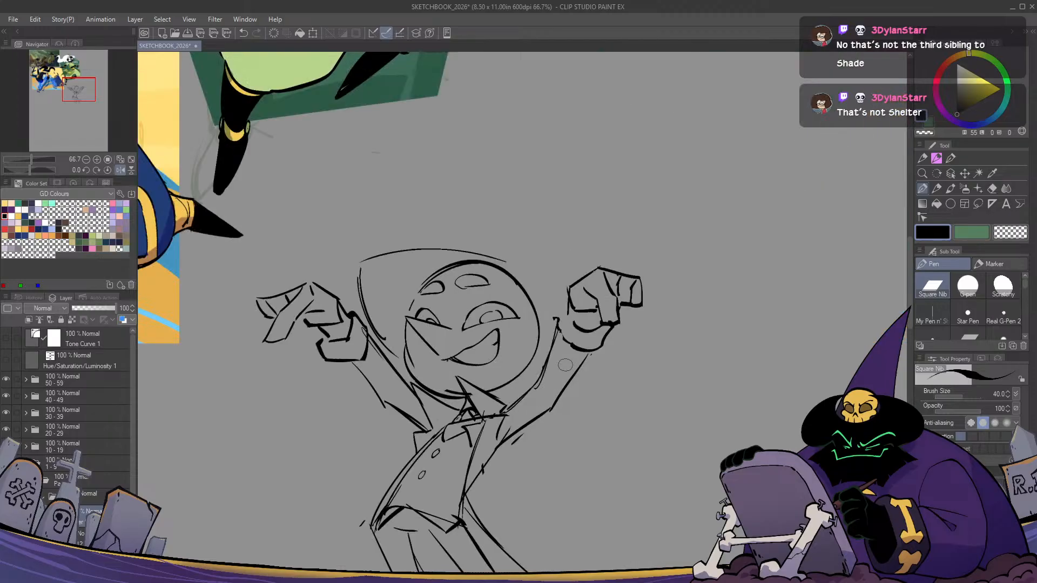
Lasso the right-side hand, shift it slightly up and outward, and tidy where it meets the cuff, checking the figure in mirrored view
{"action": "key", "text": "m"}
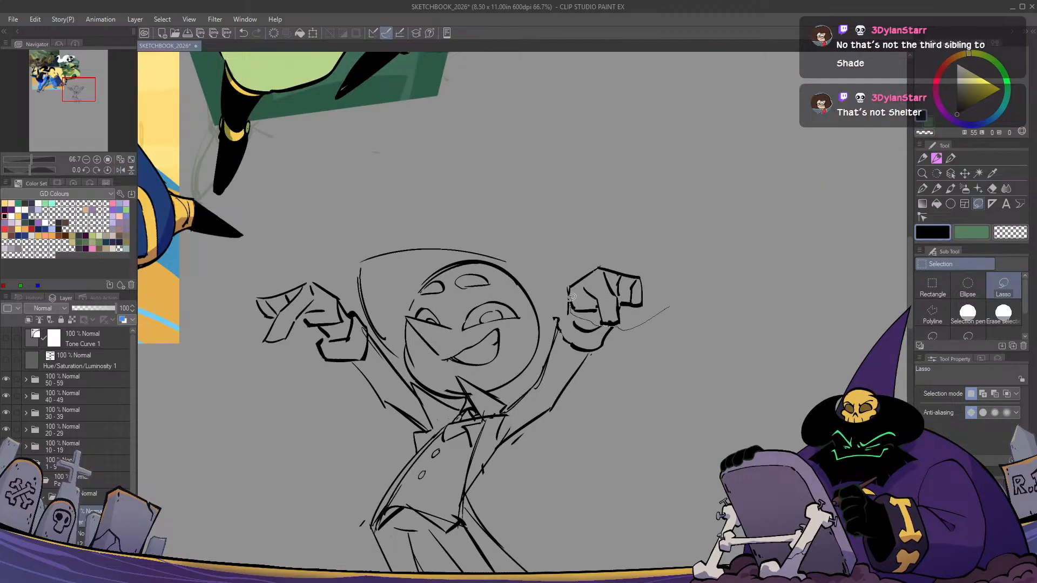
{"action": "mouse_move", "coordinate": [571, 297]}
{"action": "left_mouse_down"}
{"action": "mouse_move", "coordinate": [594, 252]}
{"action": "mouse_move", "coordinate": [668, 312]}
{"action": "left_mouse_up"}
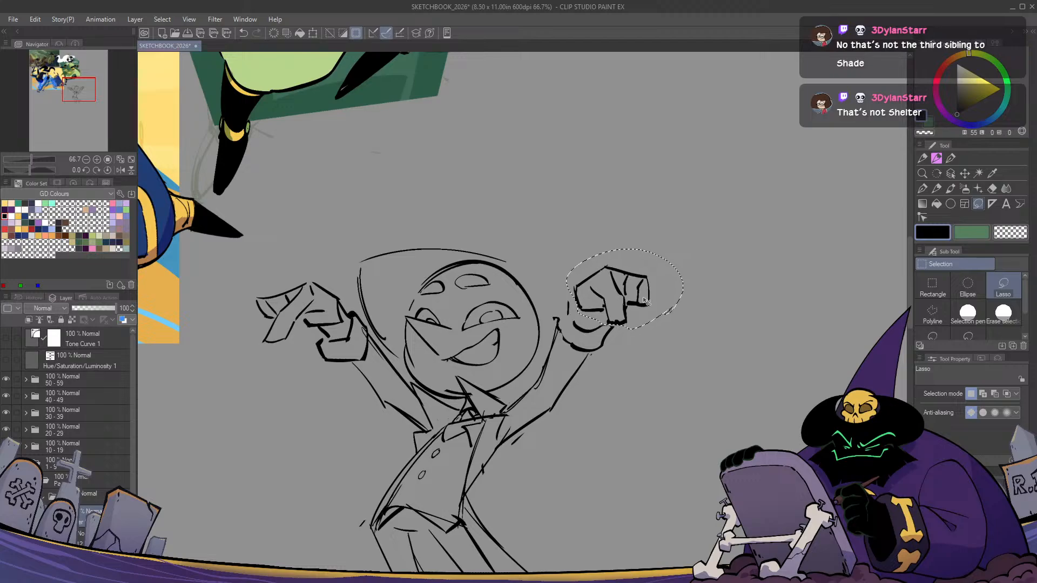
{"action": "key", "text": "ctrl+d"}
{"action": "key", "text": "p"}
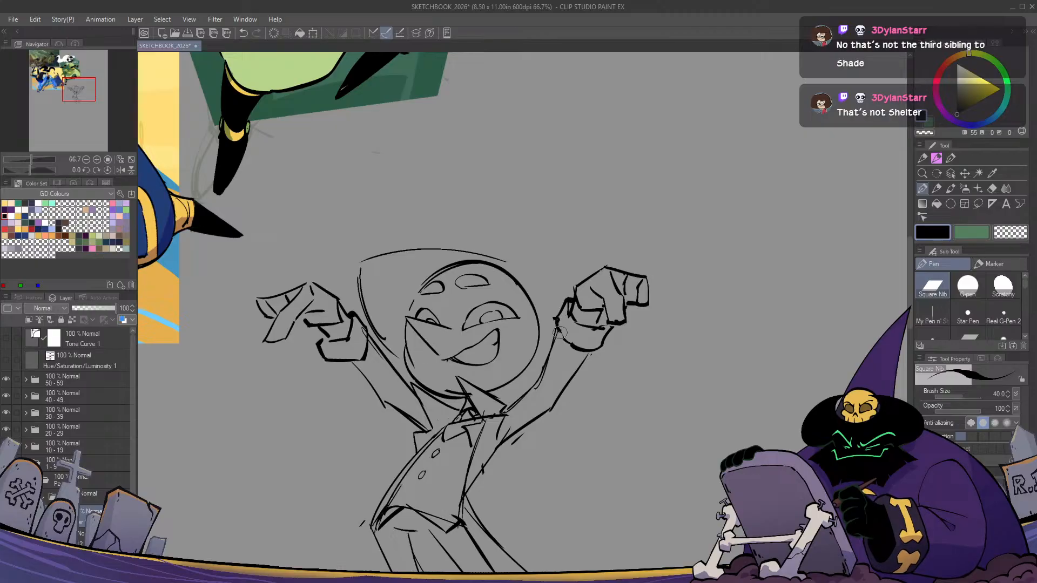
{"action": "key", "text": "c"}
{"action": "key", "text": "h"}
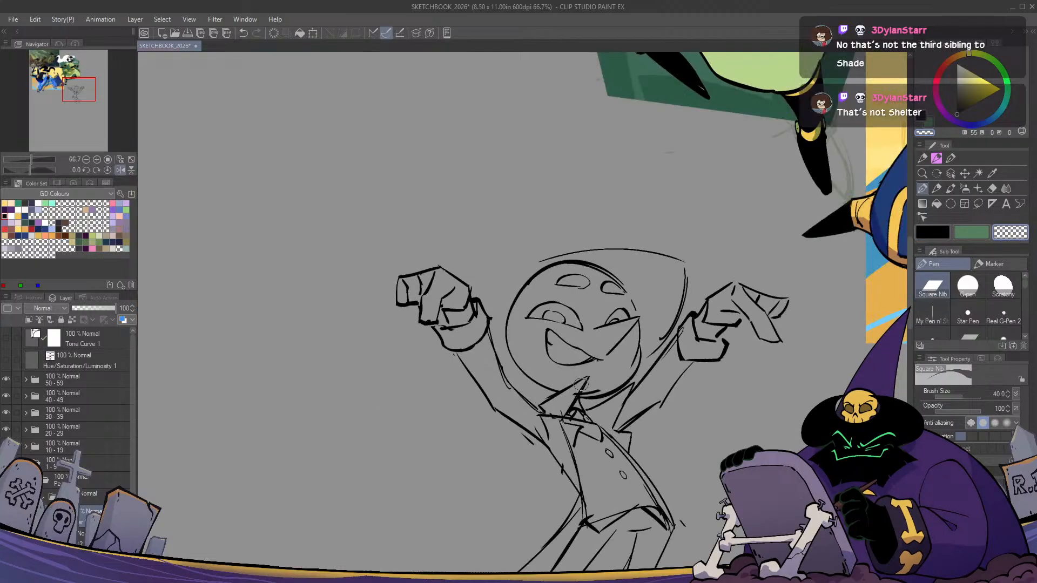
{"action": "key", "text": "h"}
{"action": "key", "text": "h"}
{"action": "key", "text": "h"}
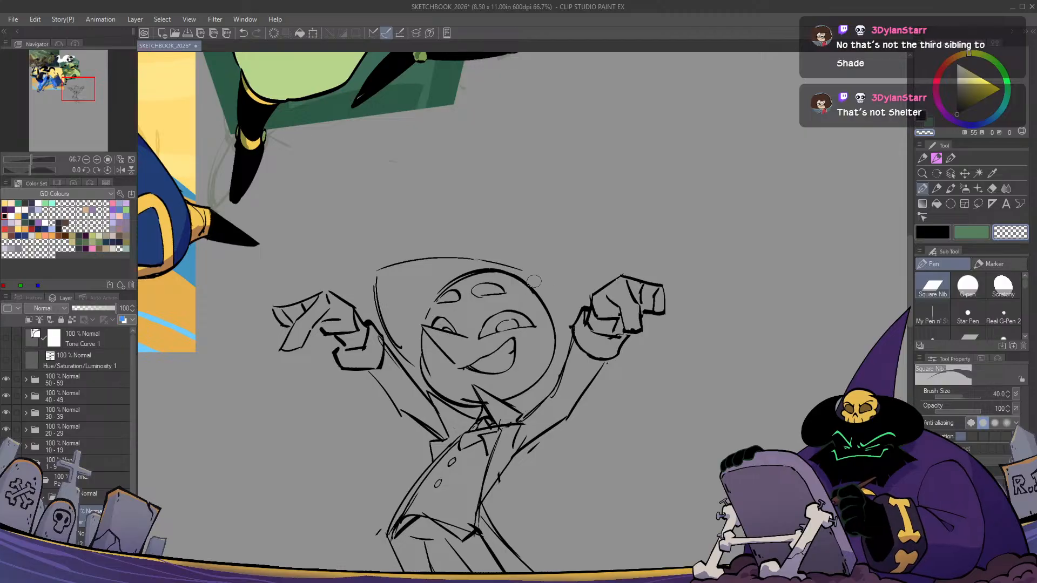
Extend the outer head outline over the crown and down the right side, adding inner curves and dark strokes beside the cheek
{"action": "mouse_move", "coordinate": [464, 261]}
{"action": "left_mouse_down"}
{"action": "mouse_move", "coordinate": [568, 297]}
{"action": "mouse_move", "coordinate": [568, 354]}
{"action": "mouse_move", "coordinate": [549, 369]}
{"action": "left_mouse_up"}
{"action": "key", "text": "ctrl+z"}
{"action": "mouse_move", "coordinate": [569, 302]}
{"action": "left_mouse_down"}
{"action": "mouse_move", "coordinate": [567, 350]}
{"action": "mouse_move", "coordinate": [544, 377]}
{"action": "left_mouse_up"}
{"action": "left_click_drag", "start_coordinate": [533, 295], "coordinate": [525, 397]}
{"action": "left_click_drag", "start_coordinate": [542, 316], "coordinate": [524, 398]}
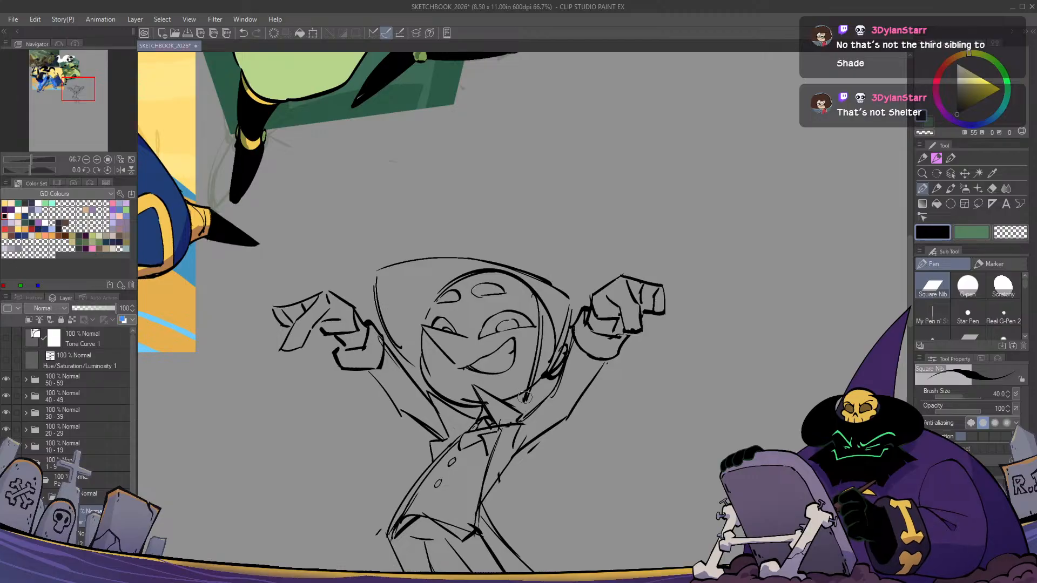
{"action": "left_click_drag", "start_coordinate": [551, 365], "coordinate": [518, 404]}
{"action": "left_click_drag", "start_coordinate": [548, 379], "coordinate": [532, 403]}
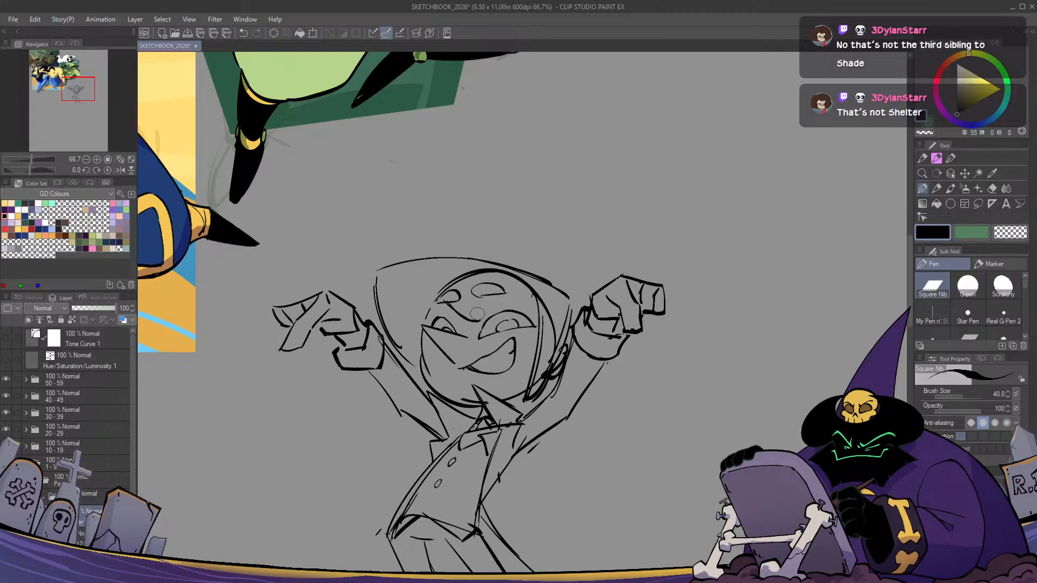
Draw a curved hairline across the forehead and continue it as strands toward the left edge of the head outline
{"action": "mouse_move", "coordinate": [480, 318]}
{"action": "left_mouse_down"}
{"action": "mouse_move", "coordinate": [507, 297]}
{"action": "mouse_move", "coordinate": [534, 312]}
{"action": "mouse_move", "coordinate": [467, 316]}
{"action": "left_mouse_up"}
{"action": "key", "text": "ctrl+z"}
{"action": "key", "text": "ctrl+z"}
{"action": "key", "text": "ctrl+z"}
{"action": "key", "text": "ctrl+z"}
{"action": "key", "text": "ctrl+z"}
{"action": "mouse_move", "coordinate": [532, 294]}
{"action": "left_mouse_down"}
{"action": "mouse_move", "coordinate": [481, 308]}
{"action": "mouse_move", "coordinate": [523, 295]}
{"action": "mouse_move", "coordinate": [490, 283]}
{"action": "mouse_move", "coordinate": [450, 307]}
{"action": "mouse_move", "coordinate": [457, 274]}
{"action": "mouse_move", "coordinate": [444, 307]}
{"action": "mouse_move", "coordinate": [389, 331]}
{"action": "left_mouse_up"}
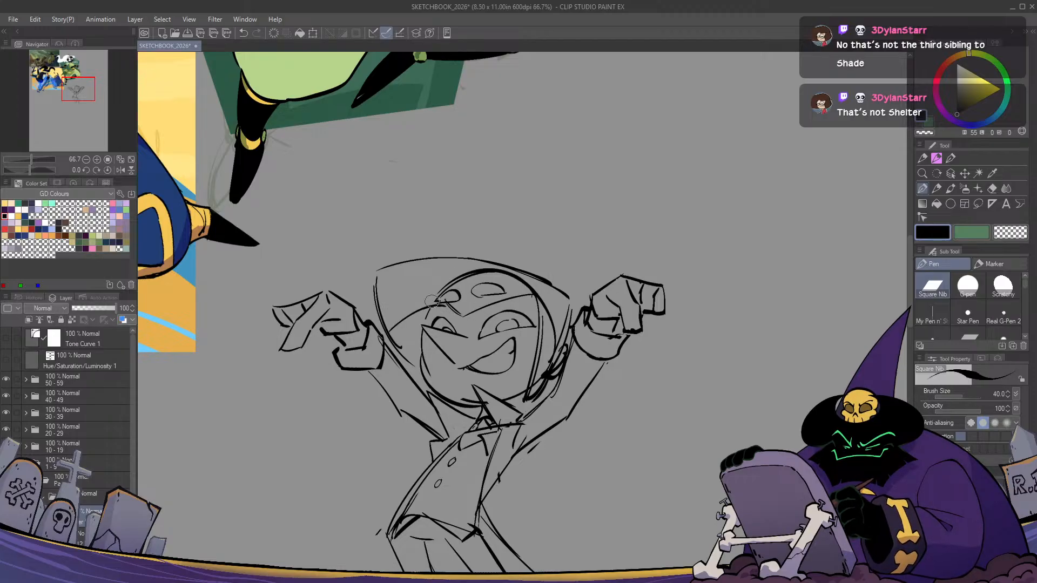
{"action": "left_click_drag", "start_coordinate": [434, 302], "coordinate": [417, 306]}
{"action": "key", "text": "h"}
{"action": "key", "text": "h"}
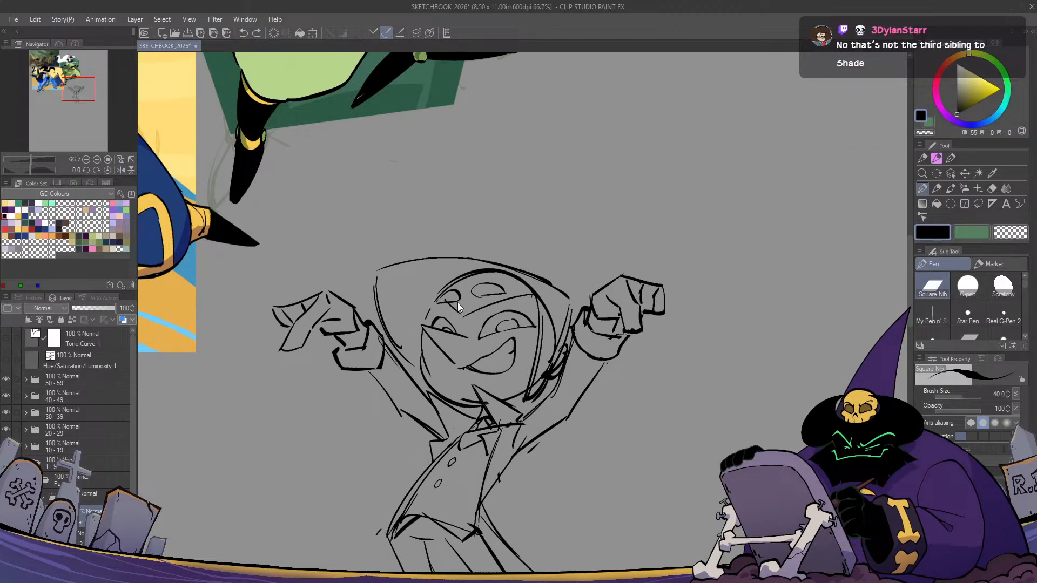
{"action": "mouse_move", "coordinate": [447, 288]}
{"action": "left_mouse_down"}
{"action": "mouse_move", "coordinate": [394, 315]}
{"action": "mouse_move", "coordinate": [402, 301]}
{"action": "left_mouse_up"}
{"action": "key", "text": "h"}
{"action": "key", "text": "h"}
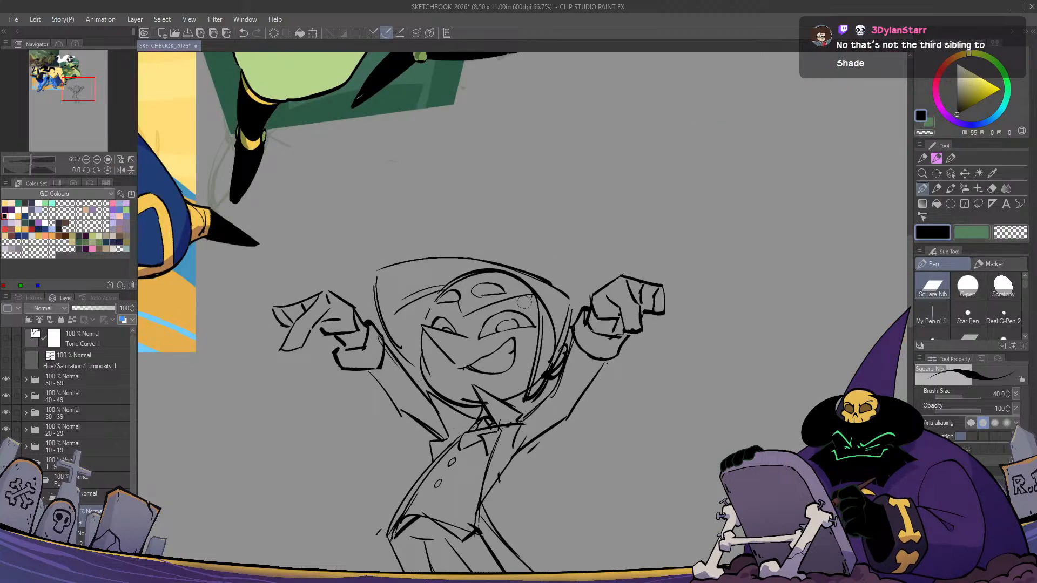
Redraw both irises as taller ovals inside the eyes, checking the figure in mirrored view
{"action": "key", "text": "e"}
{"action": "key", "text": "p"}
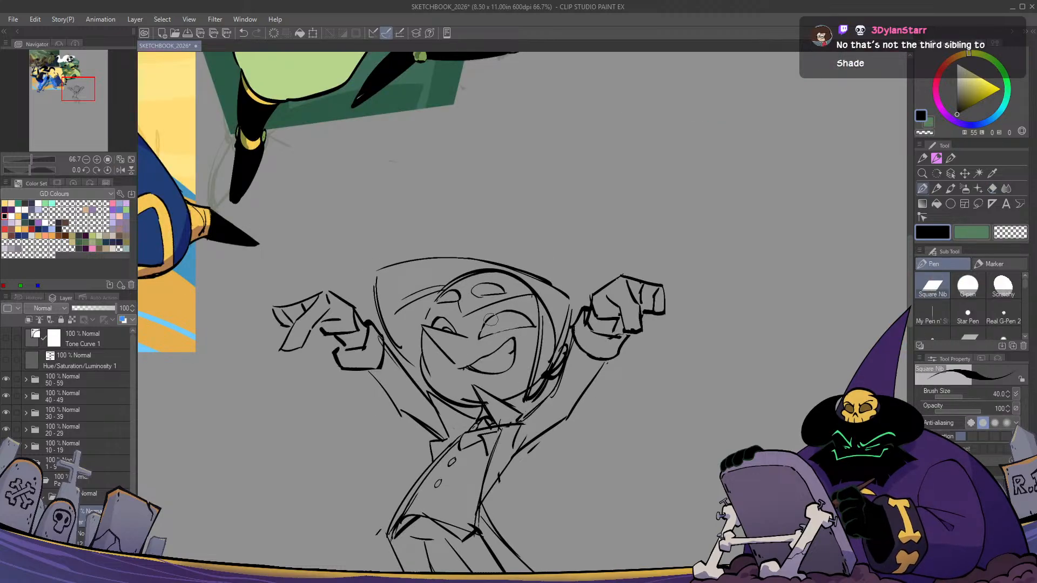
{"action": "key", "text": "ctrl+z"}
{"action": "mouse_move", "coordinate": [489, 327]}
{"action": "left_mouse_down"}
{"action": "mouse_move", "coordinate": [496, 315]}
{"action": "mouse_move", "coordinate": [492, 331]}
{"action": "mouse_move", "coordinate": [453, 326]}
{"action": "left_mouse_up"}
{"action": "key", "text": "ctrl+z"}
{"action": "key", "text": "e"}
{"action": "key", "text": "p"}
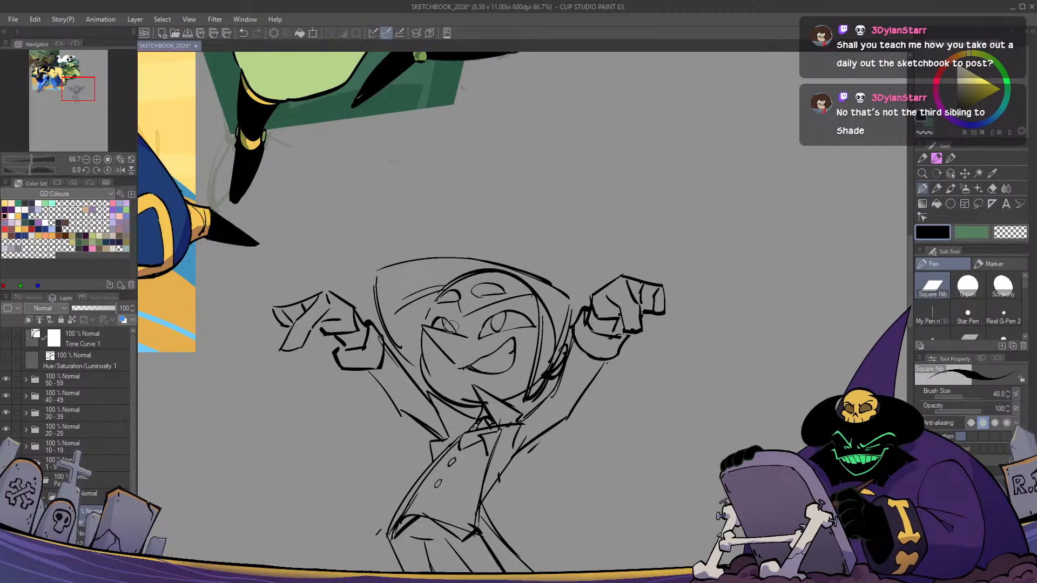
{"action": "key", "text": "h"}
{"action": "key", "text": "h"}
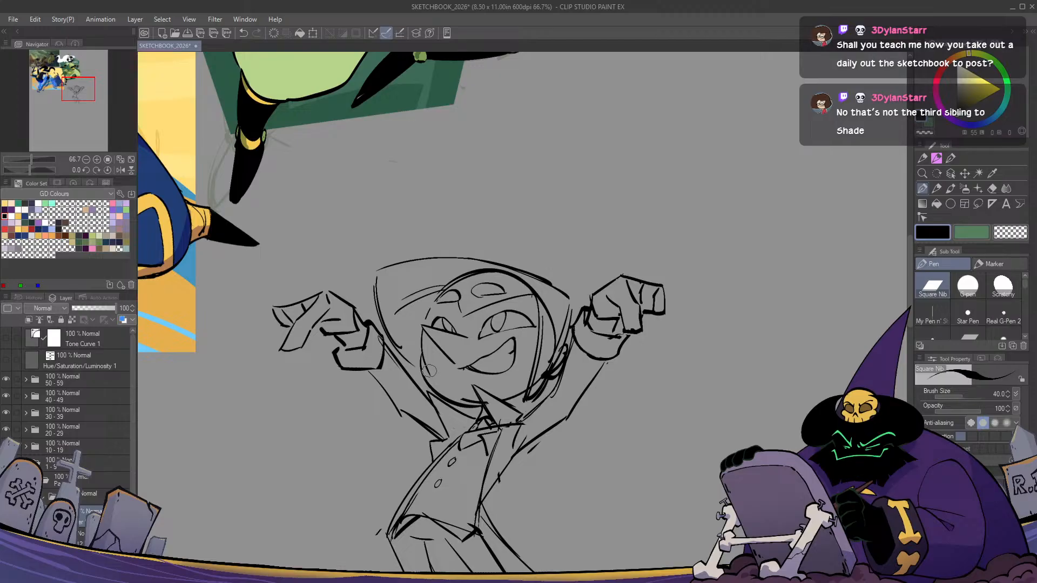
{"action": "scroll", "coordinate": [429, 371], "scroll_direction": "down", "scroll_amount": 1}
{"action": "key", "text": "h"}
{"action": "key", "text": "h"}
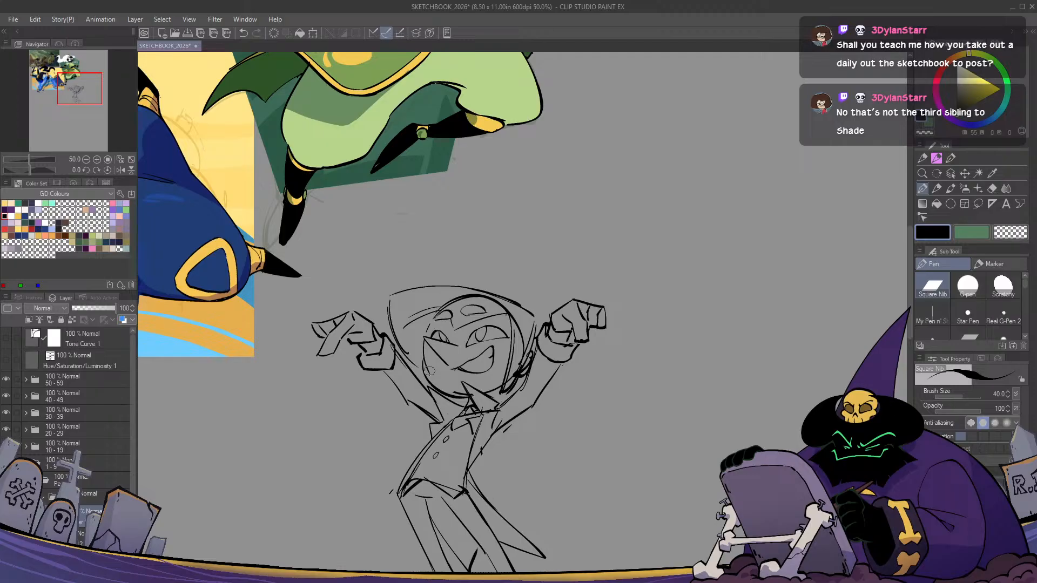
{"action": "left_click_drag", "start_coordinate": [547, 442], "coordinate": [574, 405]}
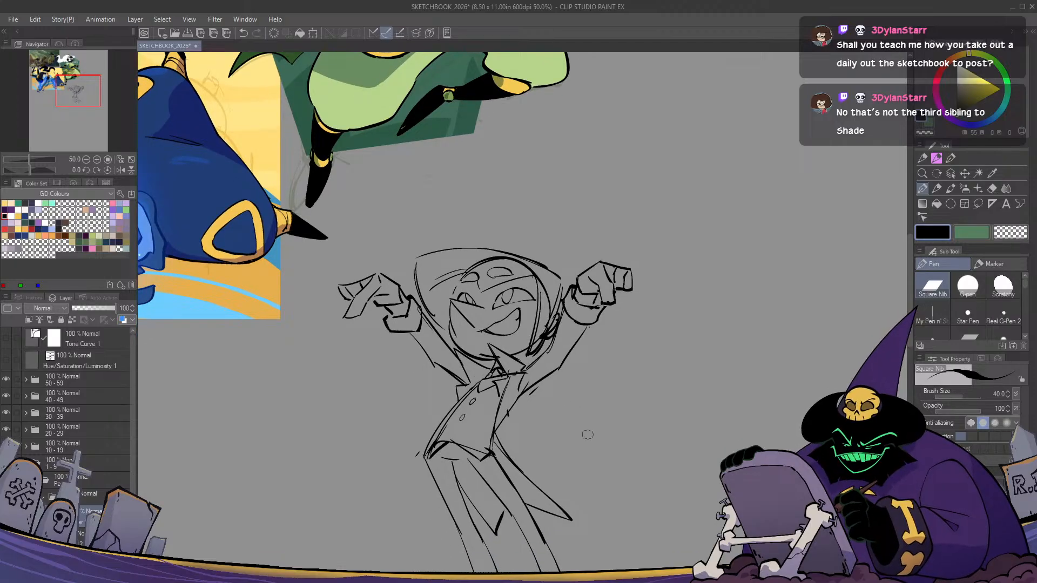
Copy the Daily 072 folder into a new canvas and move its artwork up to the canvas's upper-left corner
{"action": "scroll", "coordinate": [103, 504], "scroll_direction": "down", "scroll_amount": 3}
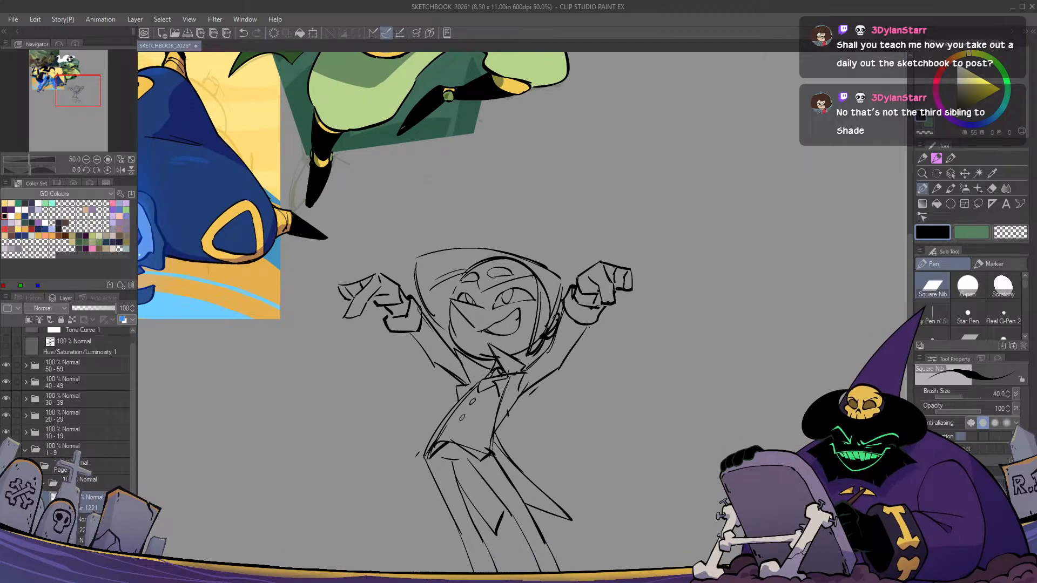
{"action": "left_click", "coordinate": [101, 517]}
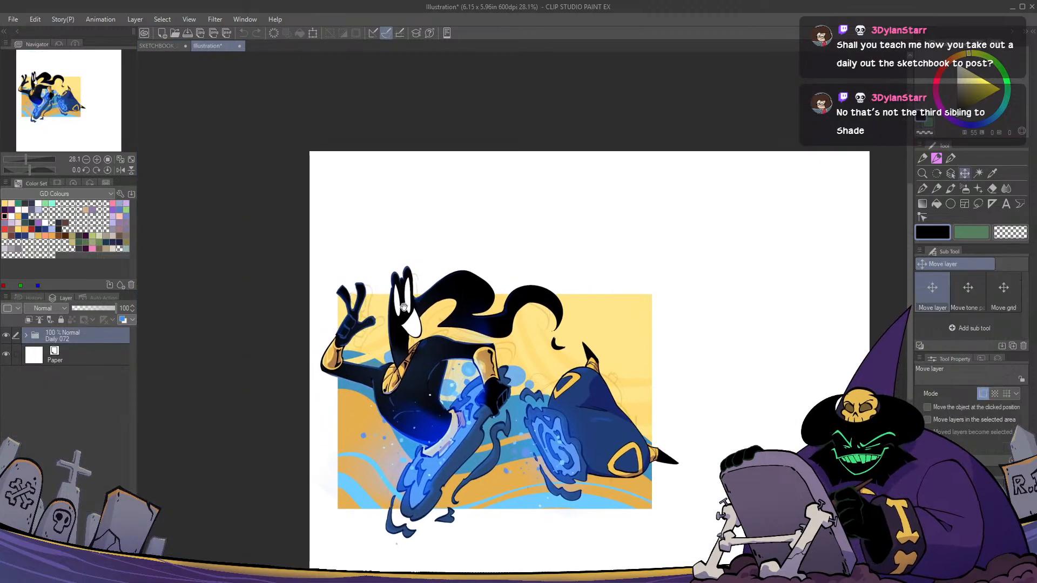
{"action": "left_click_drag", "start_coordinate": [404, 307], "coordinate": [394, 247]}
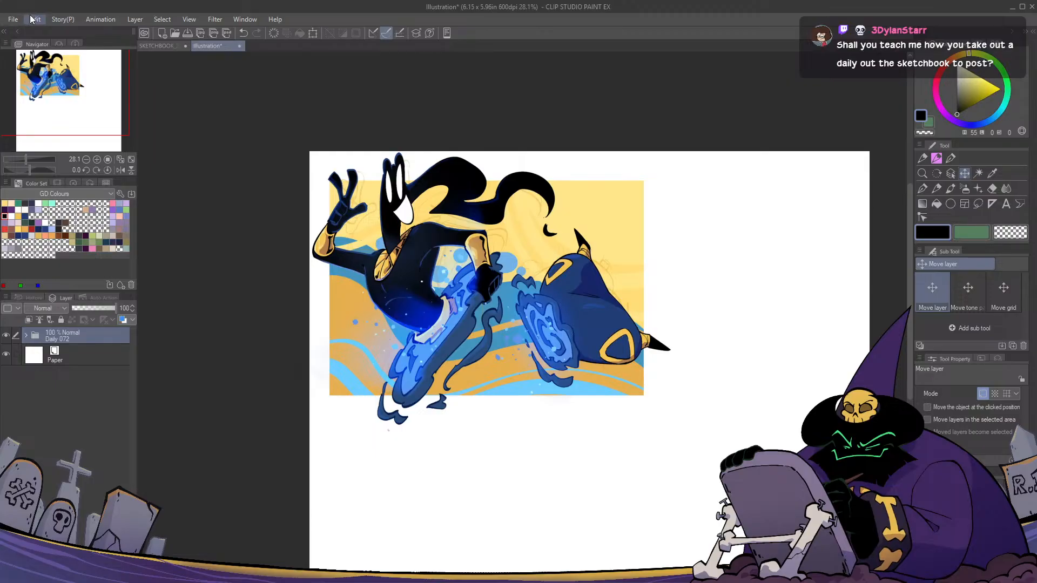
Crop the canvas tightly around the artwork to 4.04 × 3.10 in
{"action": "key", "text": "ctrl+t"}
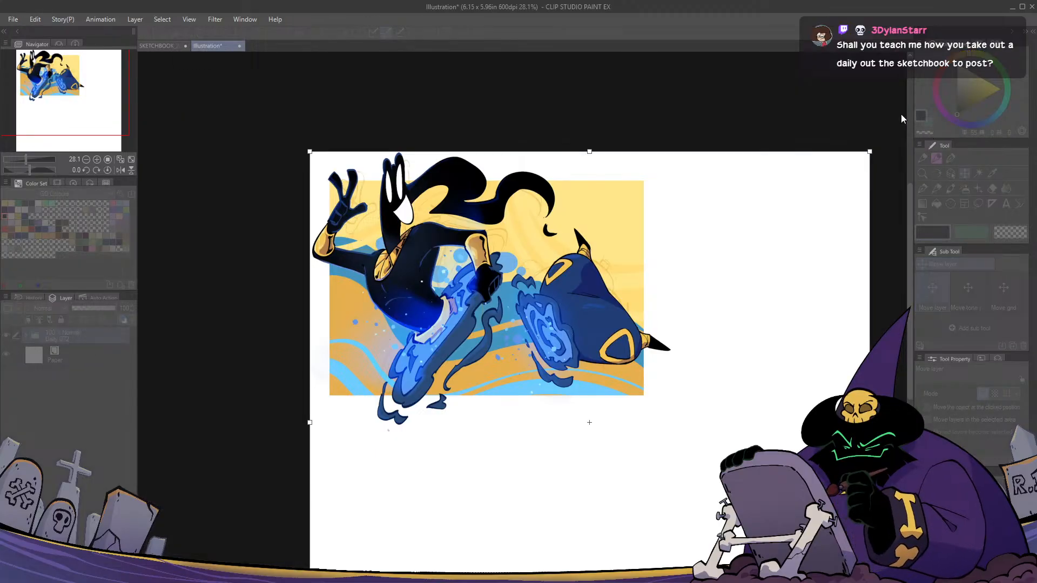
{"action": "key", "text": "ctrl+minus"}
{"action": "left_click_drag", "start_coordinate": [803, 580], "coordinate": [649, 389]}
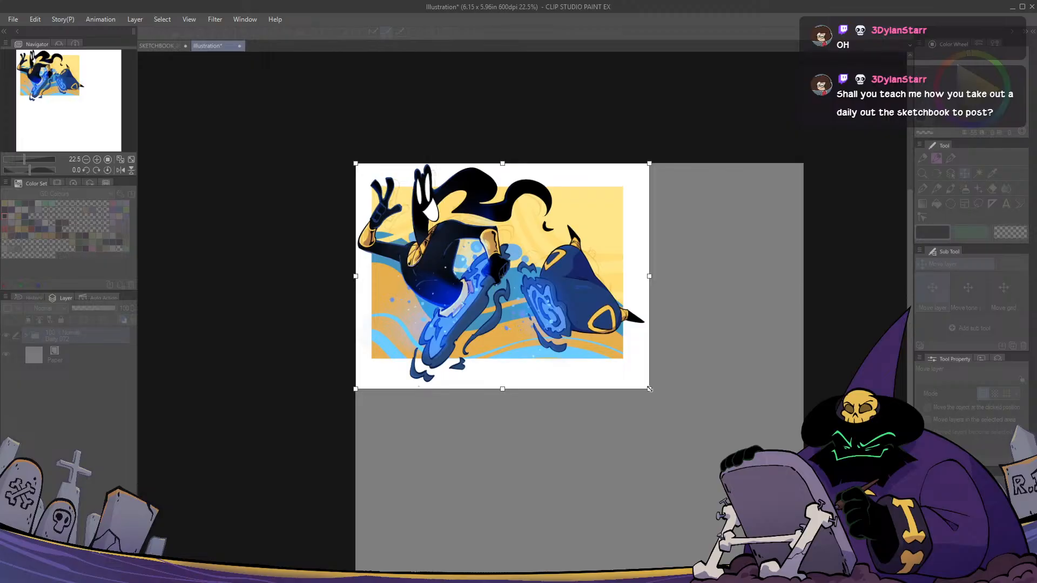
{"action": "key", "text": "Escape"}
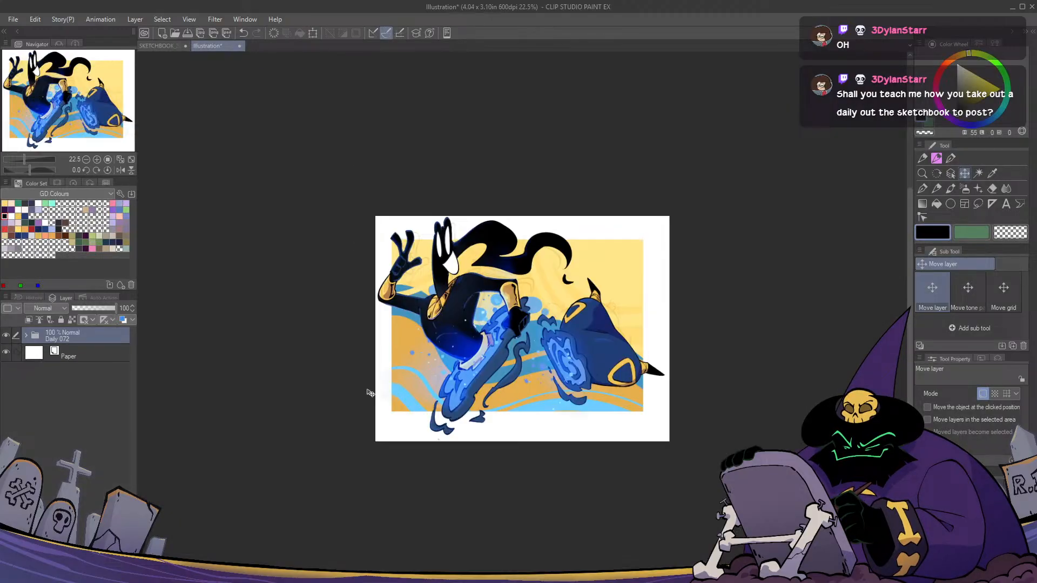
Nudge the artwork slightly right and down to center it within the cropped canvas
{"action": "scroll", "coordinate": [367, 391], "scroll_direction": "up", "scroll_amount": 1}
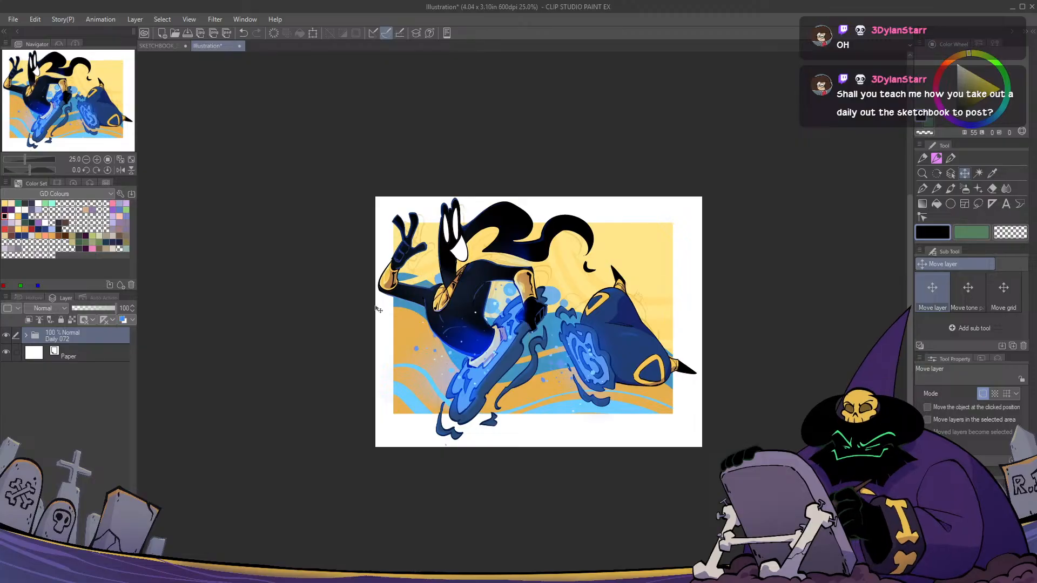
{"action": "left_click_drag", "start_coordinate": [373, 308], "coordinate": [378, 309]}
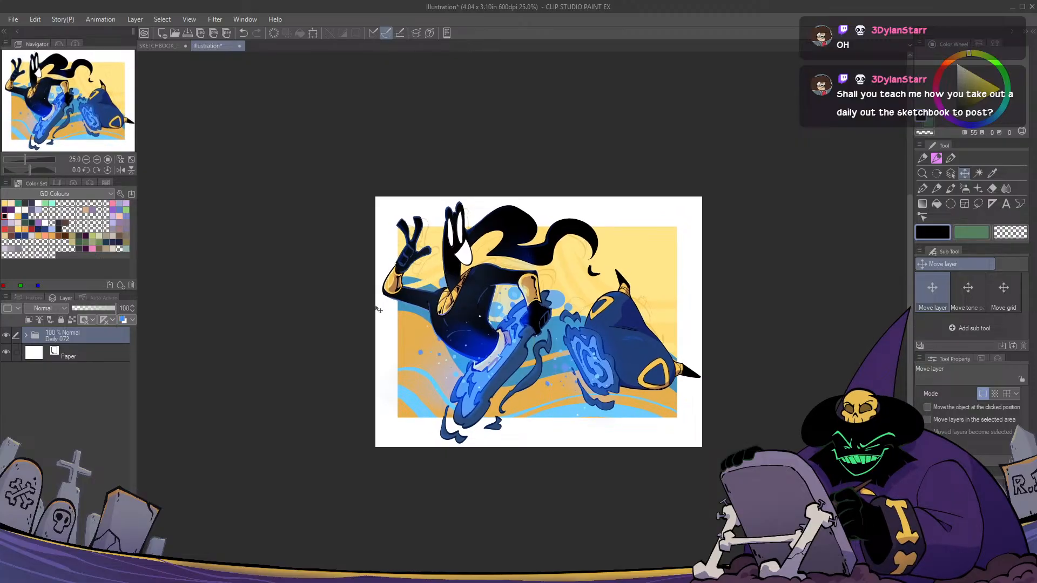
{"action": "key", "text": "h"}
{"action": "key", "text": "h"}
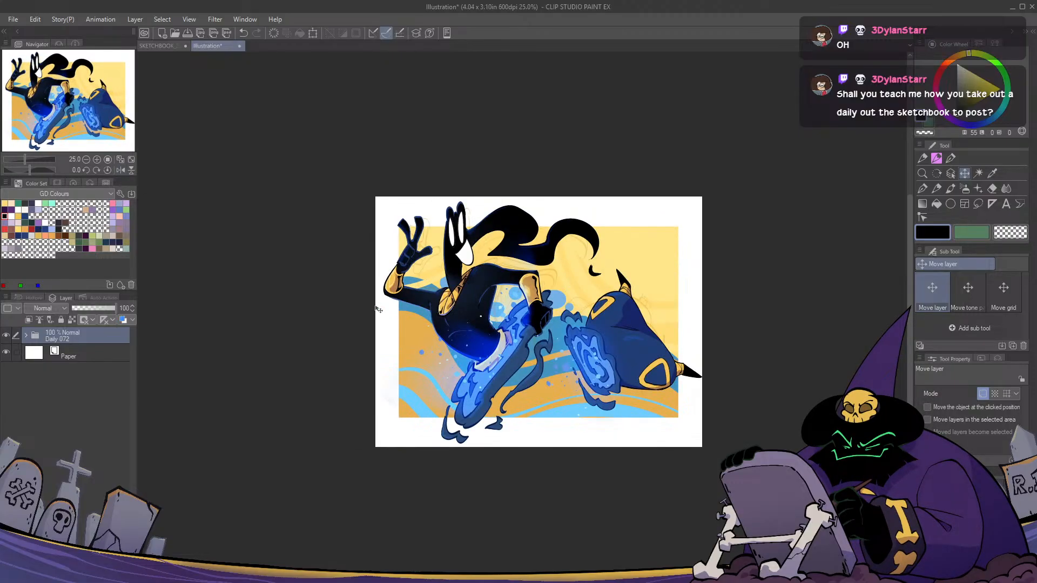
{"action": "scroll", "coordinate": [473, 378], "scroll_direction": "up", "scroll_amount": 1}
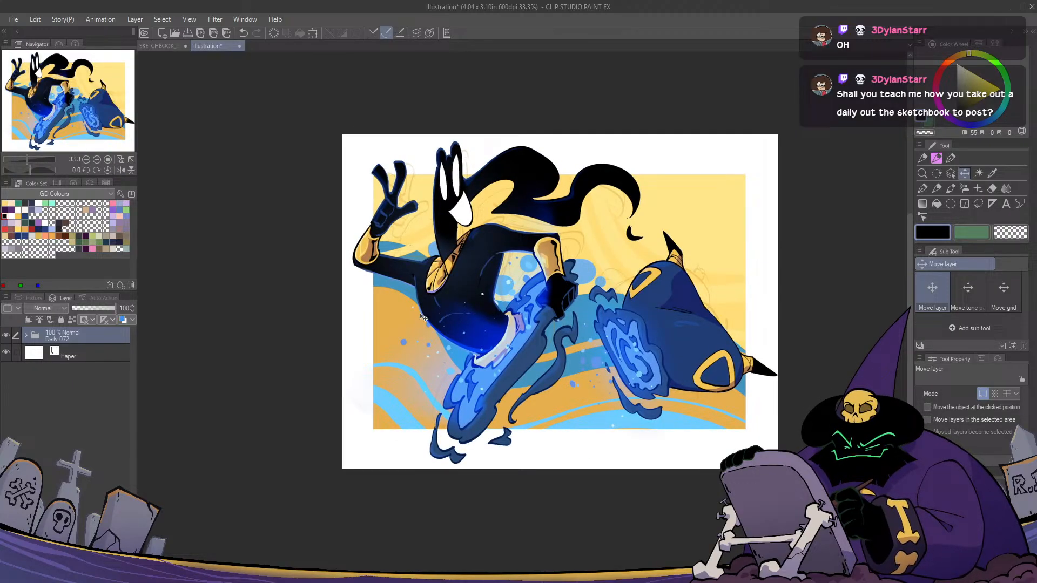
Expand the Daily 072 folder, duplicate its character subfolder 1, and merge the copy into a single layer
{"action": "left_click", "coordinate": [25, 335]}
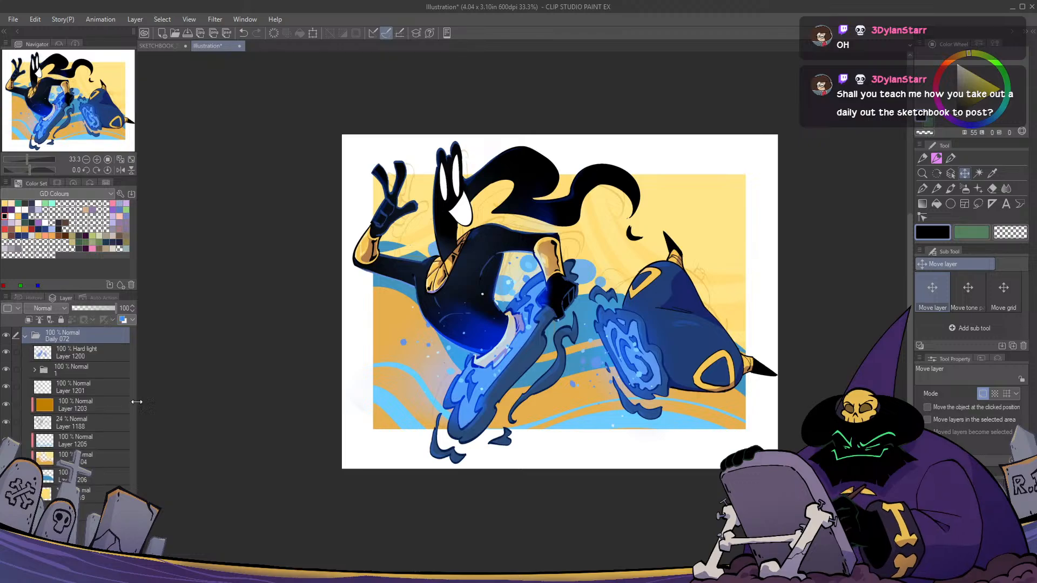
{"action": "left_click", "coordinate": [34, 376]}
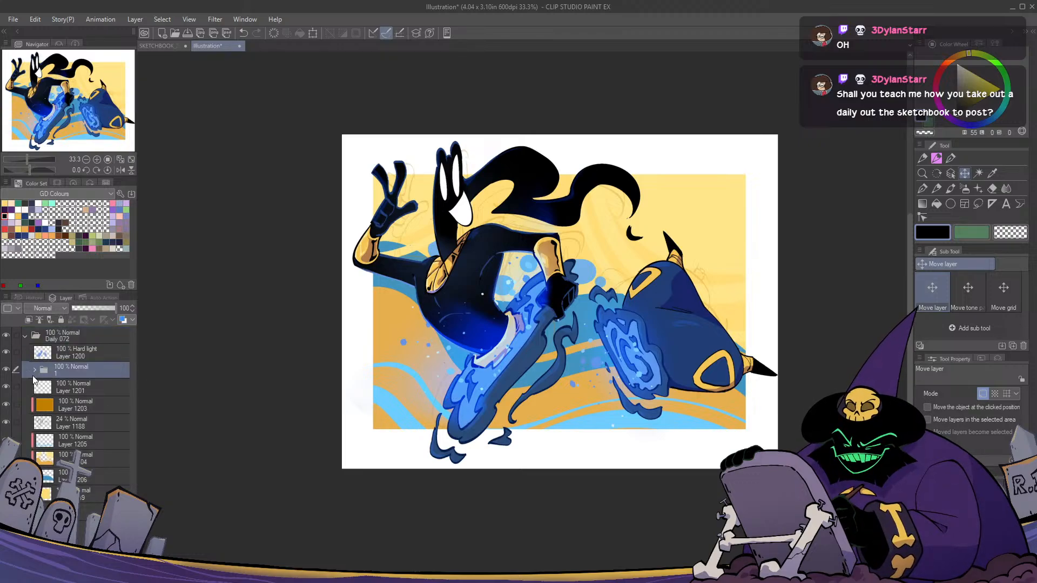
{"action": "left_click", "coordinate": [6, 369]}
{"action": "left_click", "coordinate": [6, 369]}
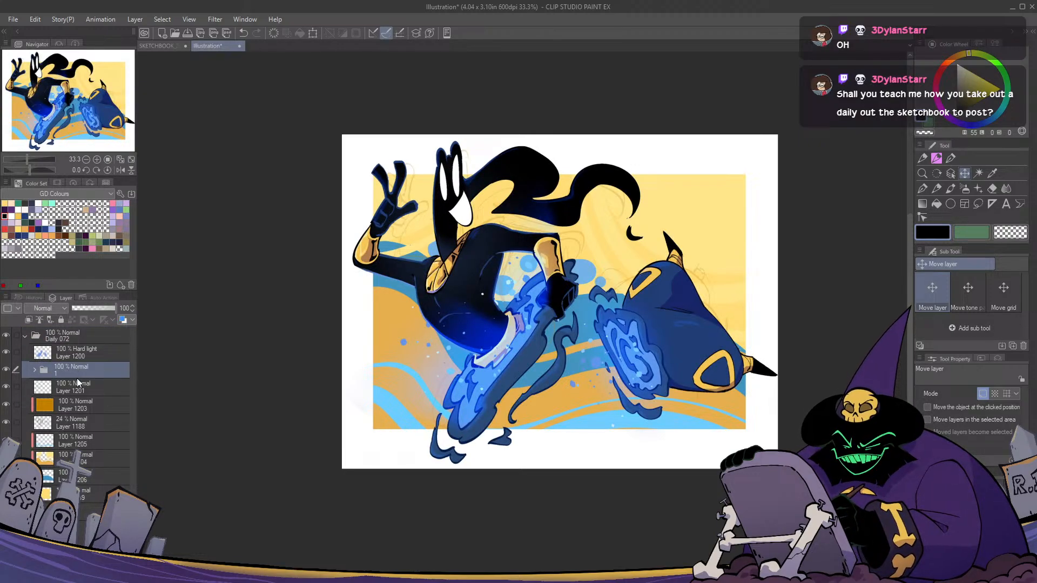
{"action": "key", "text": "ctrl+c"}
{"action": "key", "text": "ctrl+v"}
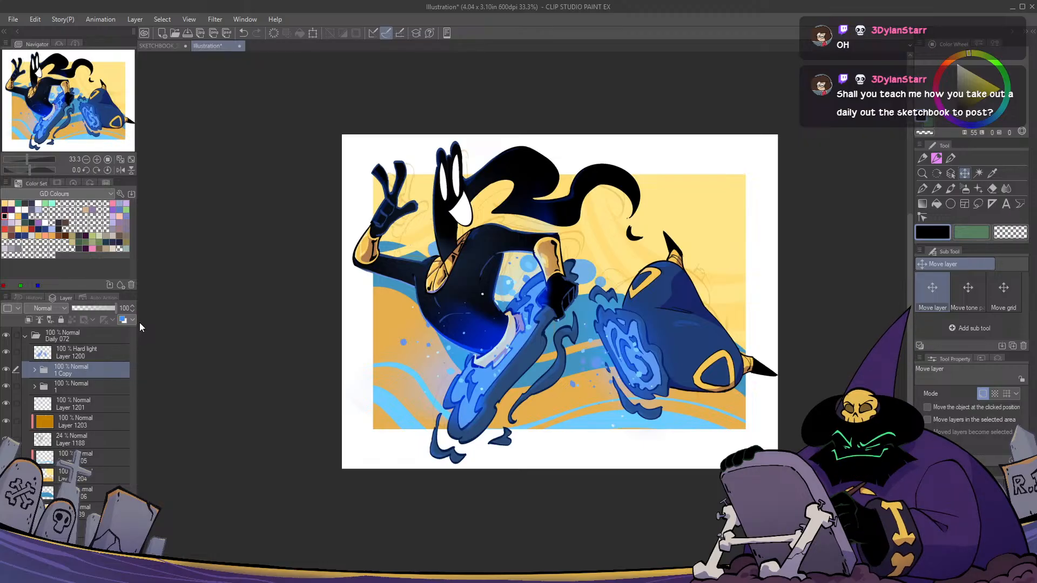
{"action": "key", "text": "shift+alt+e"}
{"action": "left_click", "coordinate": [89, 387]}
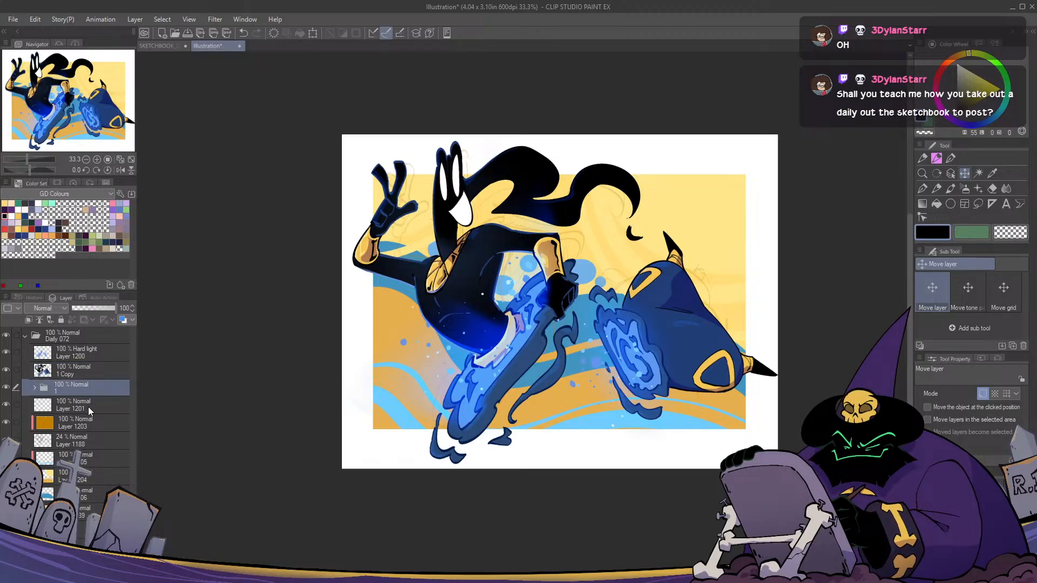
{"action": "left_click", "coordinate": [48, 476], "text": "ctrl"}
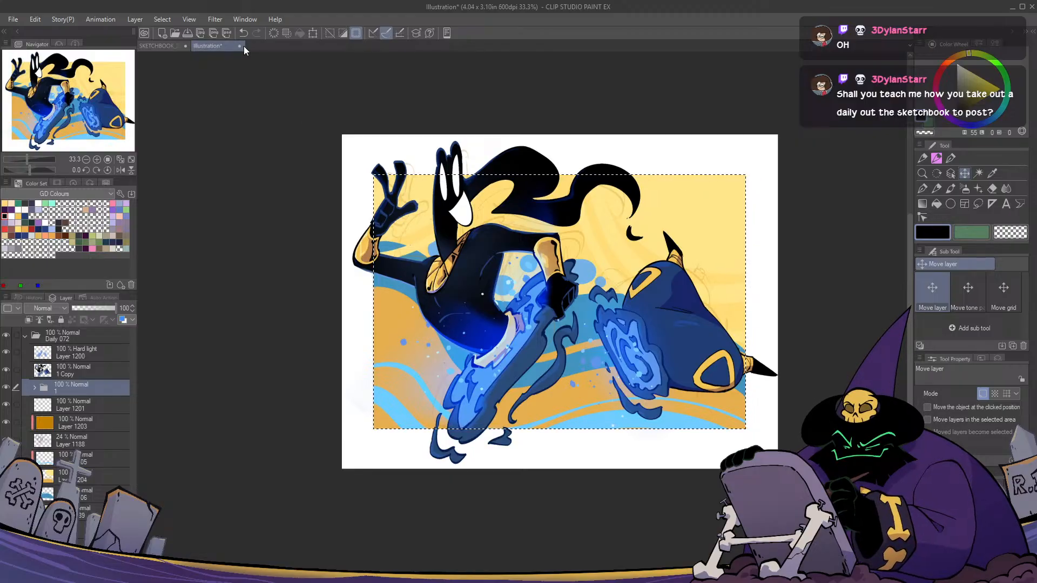
{"action": "left_click", "coordinate": [343, 32]}
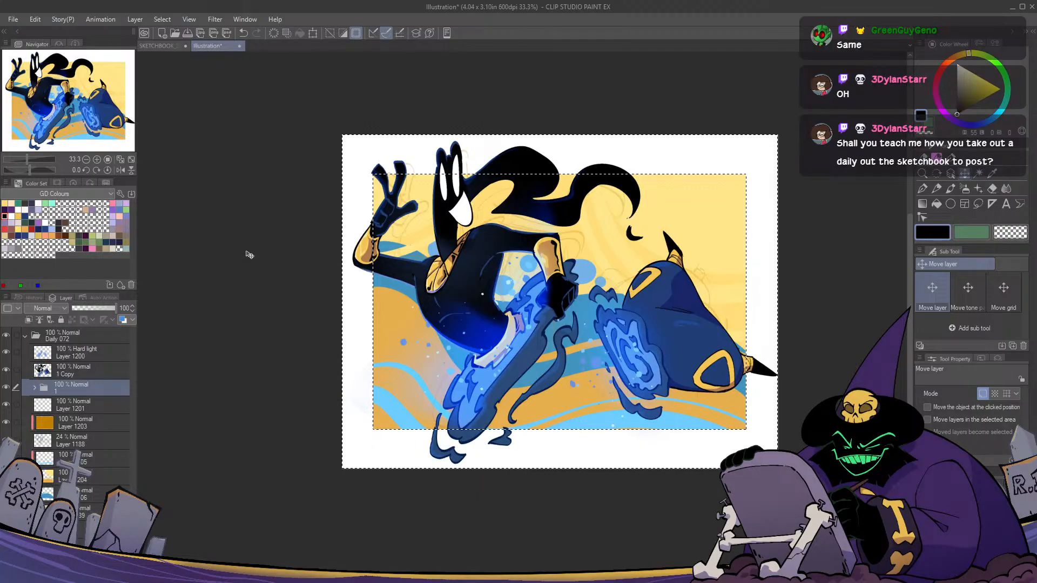
{"action": "key", "text": "ctrl+d"}
{"action": "key", "text": "m"}
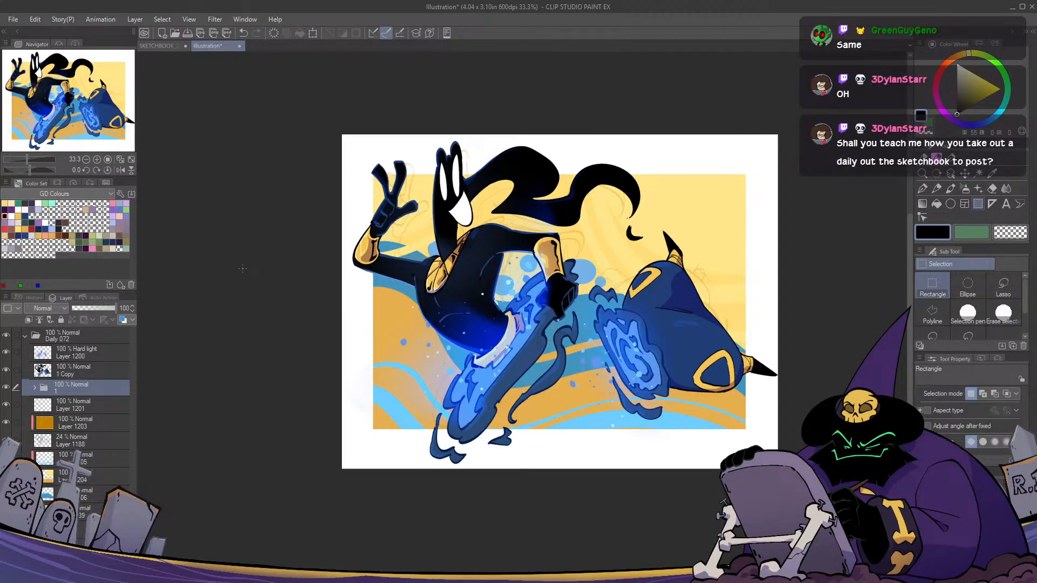
Erase the part of the right-hand boot's dark spike that extends past the background panel on the 1 Copy layer
{"action": "left_click", "coordinate": [100, 369]}
{"action": "key", "text": "e"}
{"action": "mouse_move", "coordinate": [755, 357]}
{"action": "left_mouse_down"}
{"action": "mouse_move", "coordinate": [750, 388]}
{"action": "mouse_move", "coordinate": [746, 348]}
{"action": "mouse_move", "coordinate": [757, 331]}
{"action": "mouse_move", "coordinate": [762, 380]}
{"action": "left_mouse_up"}
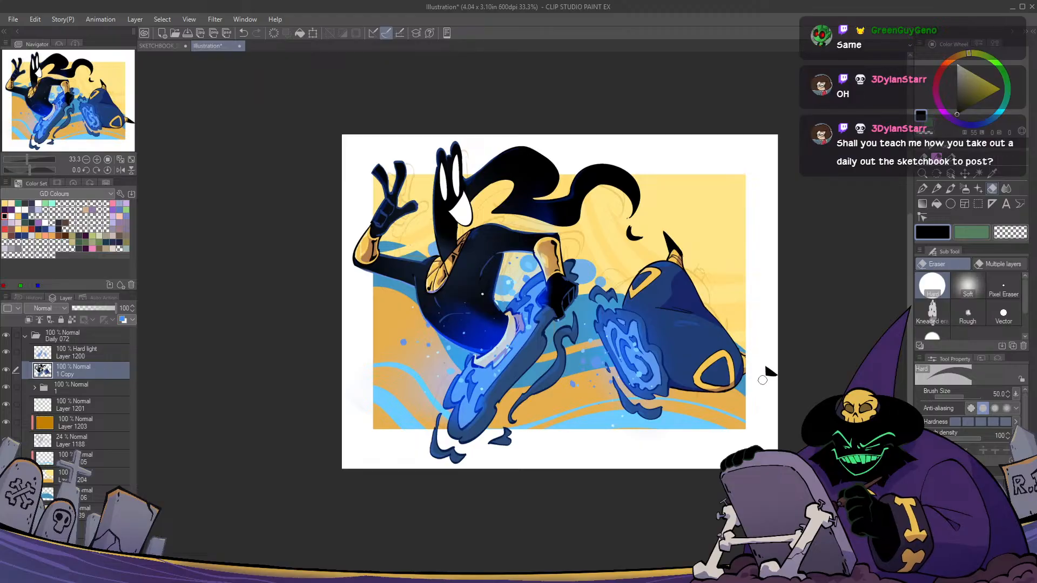
{"action": "left_click", "coordinate": [120, 170]}
{"action": "left_click", "coordinate": [120, 170]}
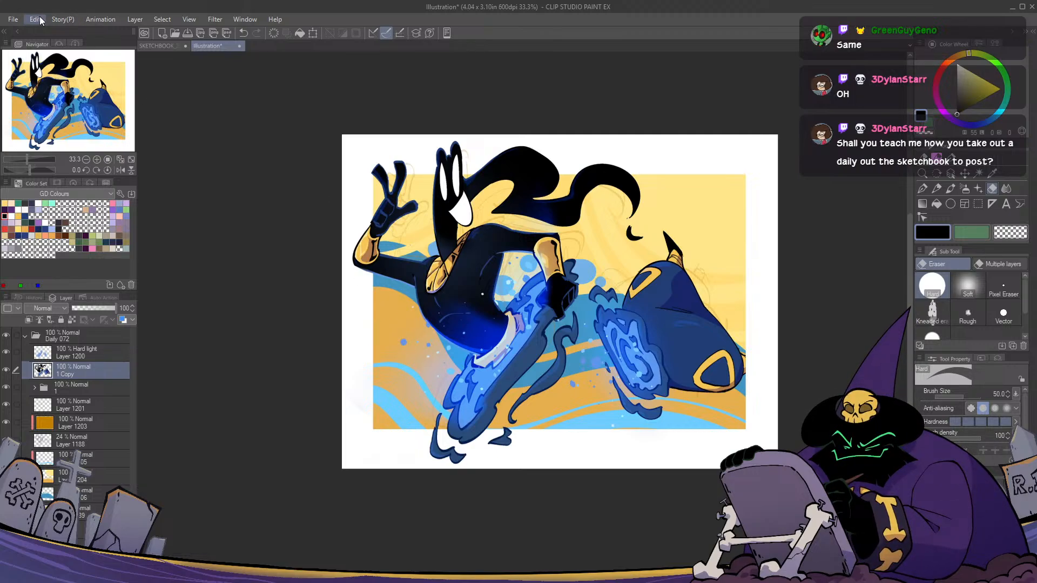
{"action": "key", "text": "h"}
{"action": "key", "text": "h"}
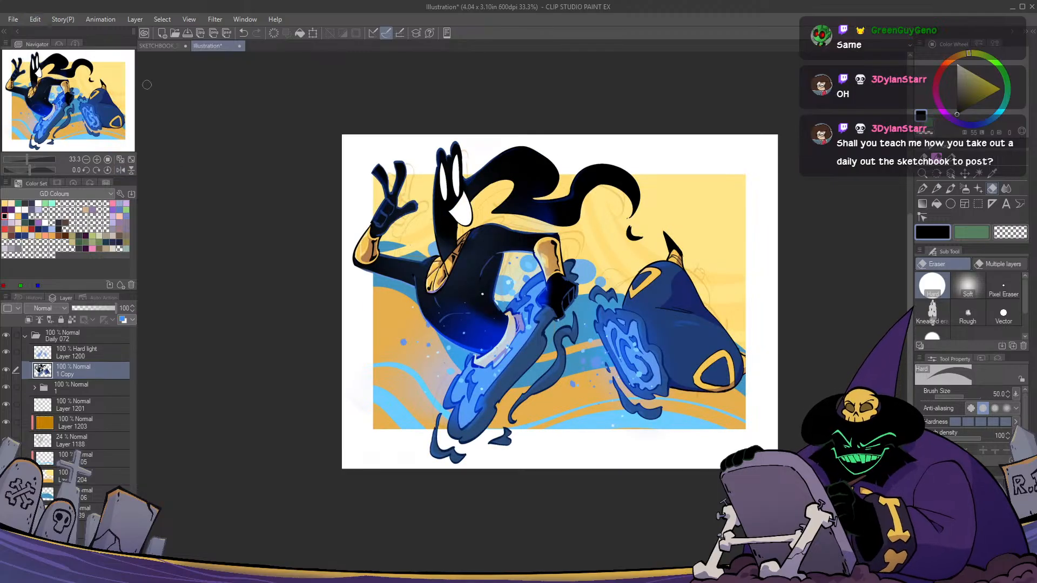
{"action": "left_click", "coordinate": [156, 45]}
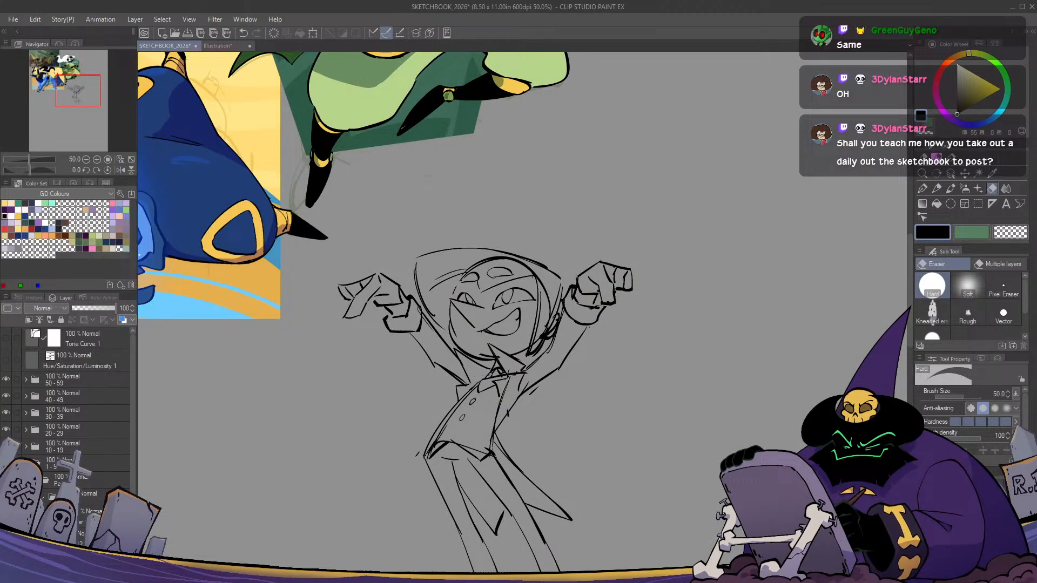
{"action": "scroll", "coordinate": [80, 422], "scroll_direction": "down", "scroll_amount": 1}
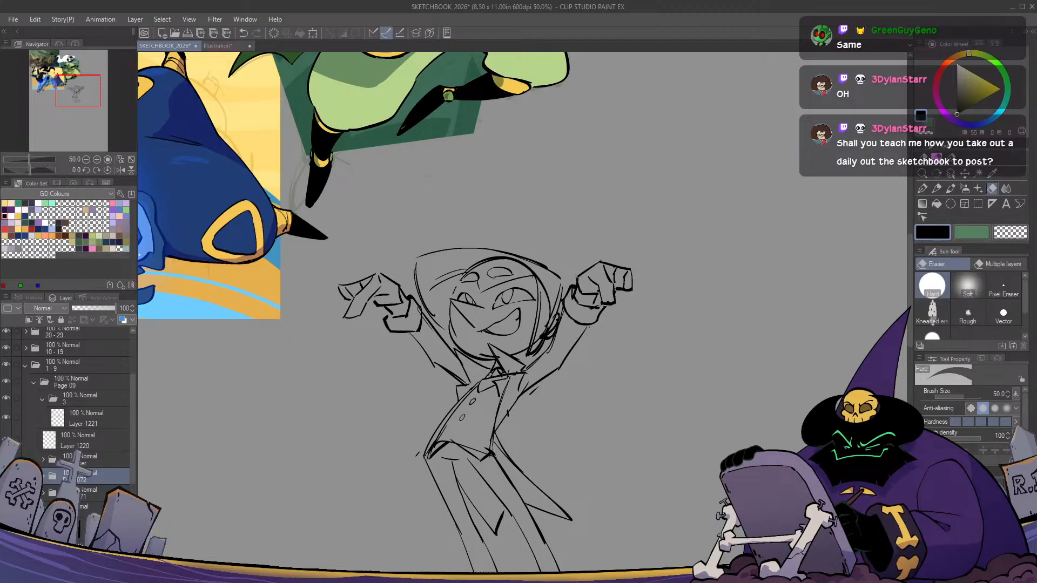
{"action": "scroll", "coordinate": [42, 432], "scroll_direction": "down", "scroll_amount": 3}
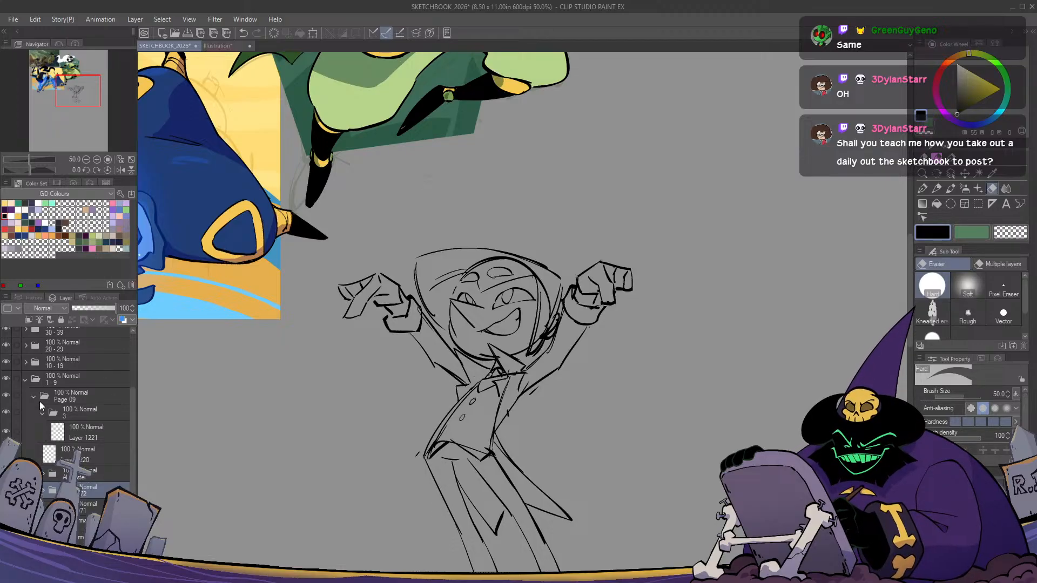
{"action": "scroll", "coordinate": [40, 405], "scroll_direction": "down", "scroll_amount": 1}
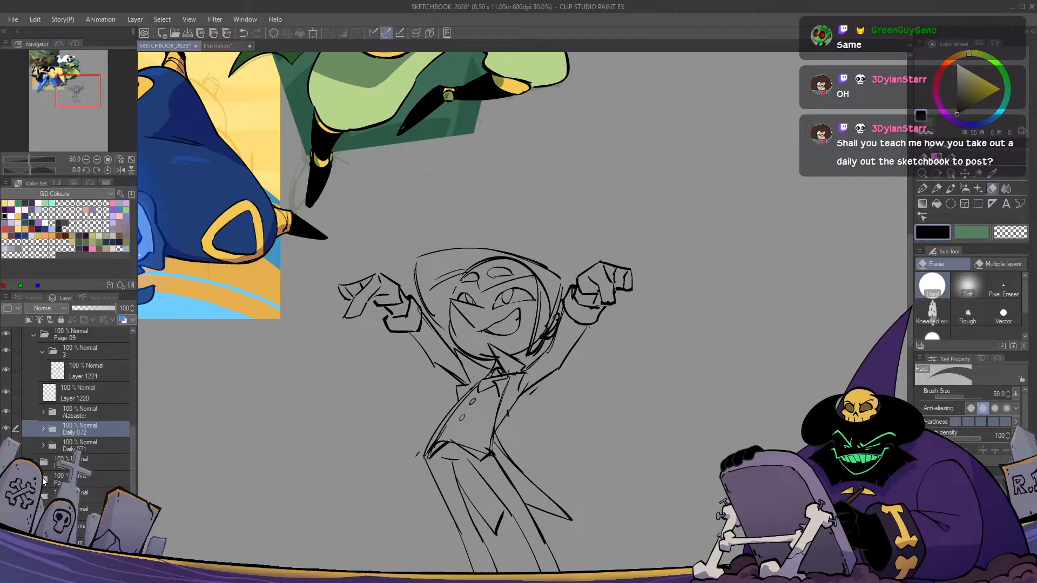
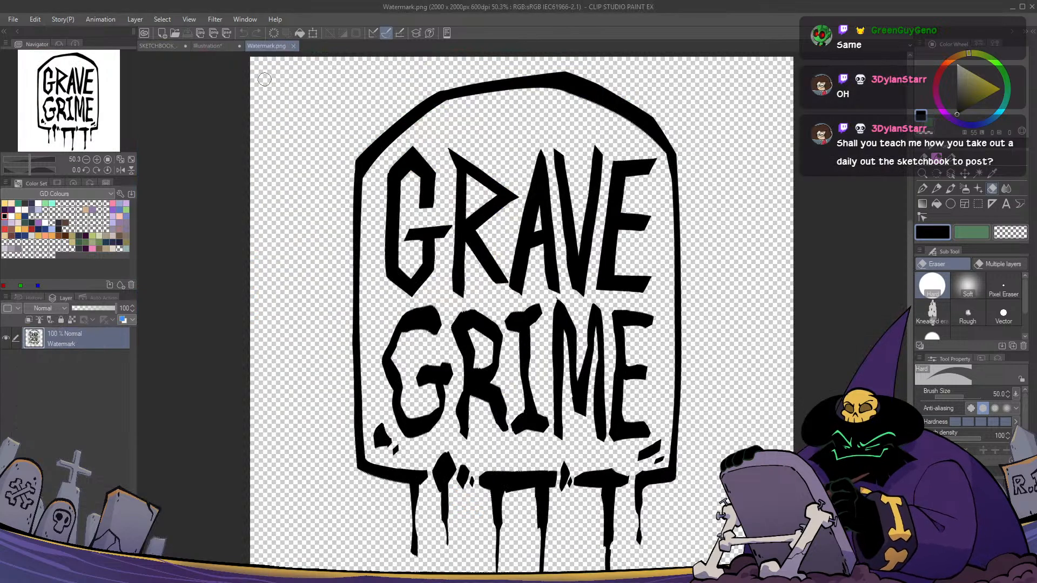
Paste the Grave Grime watermark from Watermark.png into the Illustration canvas
{"action": "left_click", "coordinate": [216, 48]}
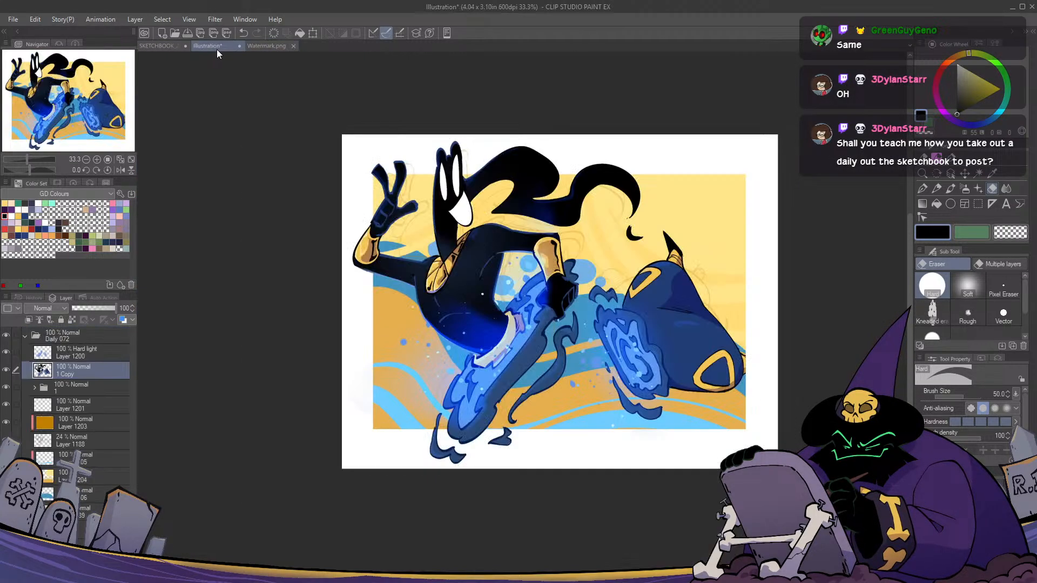
{"action": "left_click", "coordinate": [81, 331]}
{"action": "key", "text": "ctrl+v"}
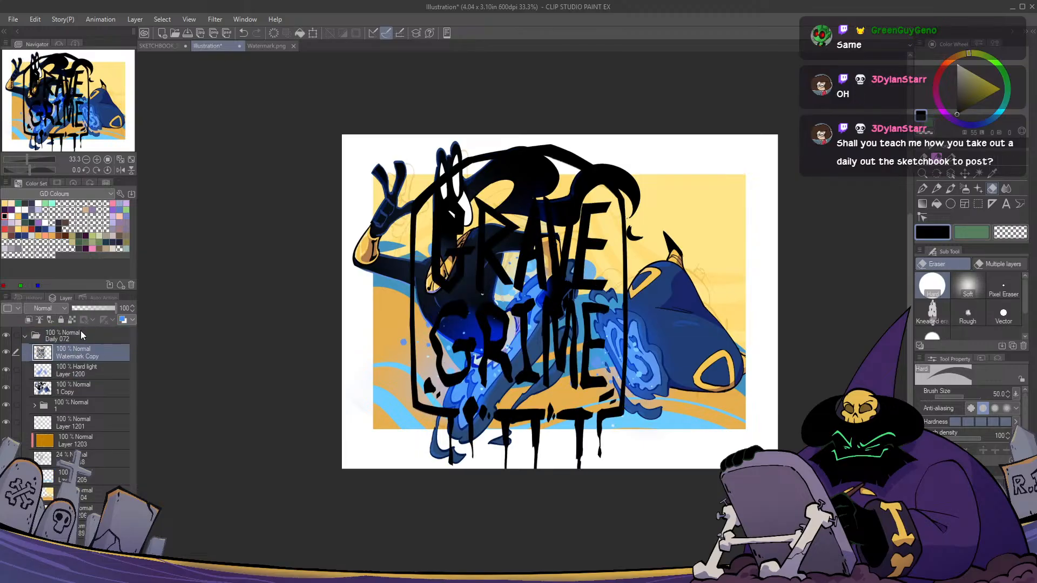
Scale the watermark down to a small logo and place it in the upper-right corner of the yellow background panel
{"action": "key", "text": "ctrl+t"}
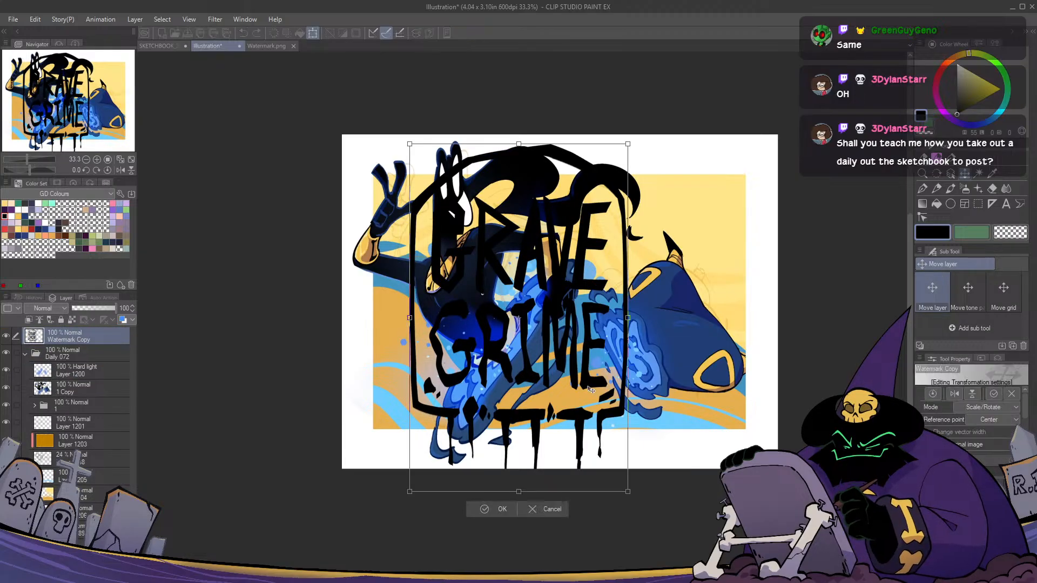
{"action": "left_click_drag", "start_coordinate": [631, 470], "coordinate": [558, 351]}
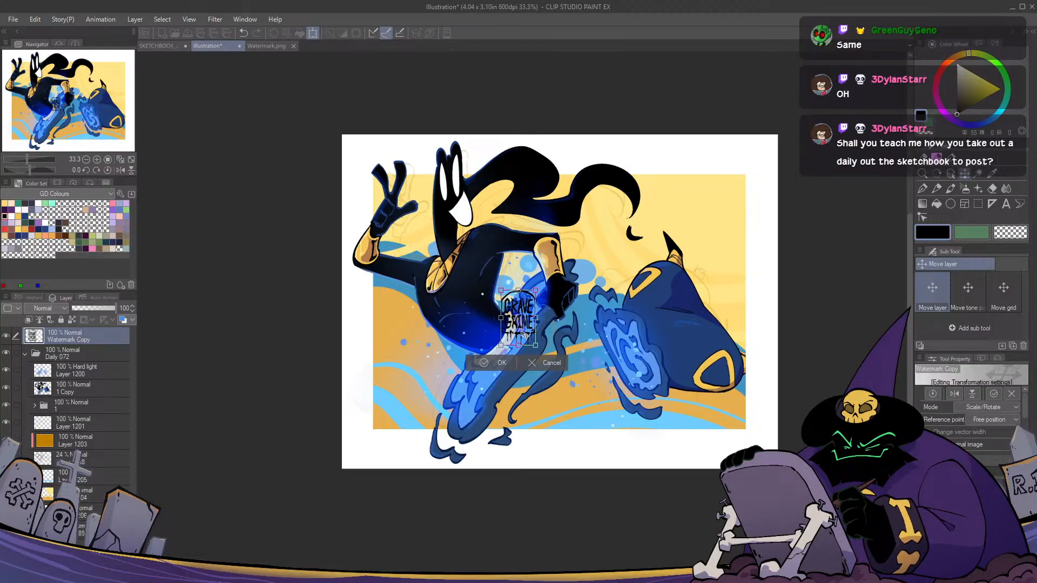
{"action": "left_click_drag", "start_coordinate": [532, 329], "coordinate": [732, 225]}
{"action": "key", "text": "Return"}
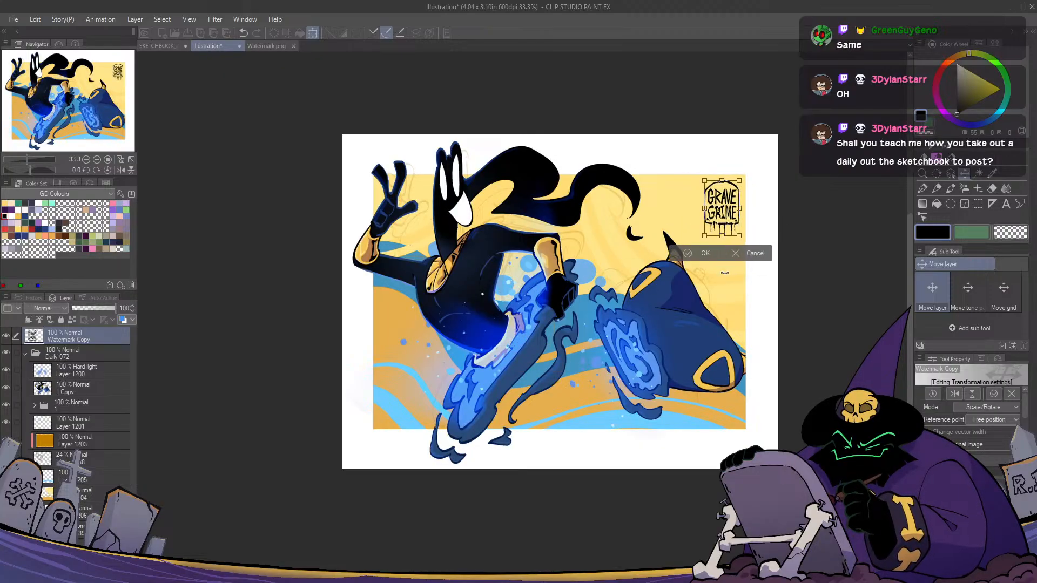
Recolour the watermark with the orange sampled from the background wave, using a clipped fill layer merged into Watermark Copy
{"action": "left_click", "coordinate": [750, 243], "text": "alt"}
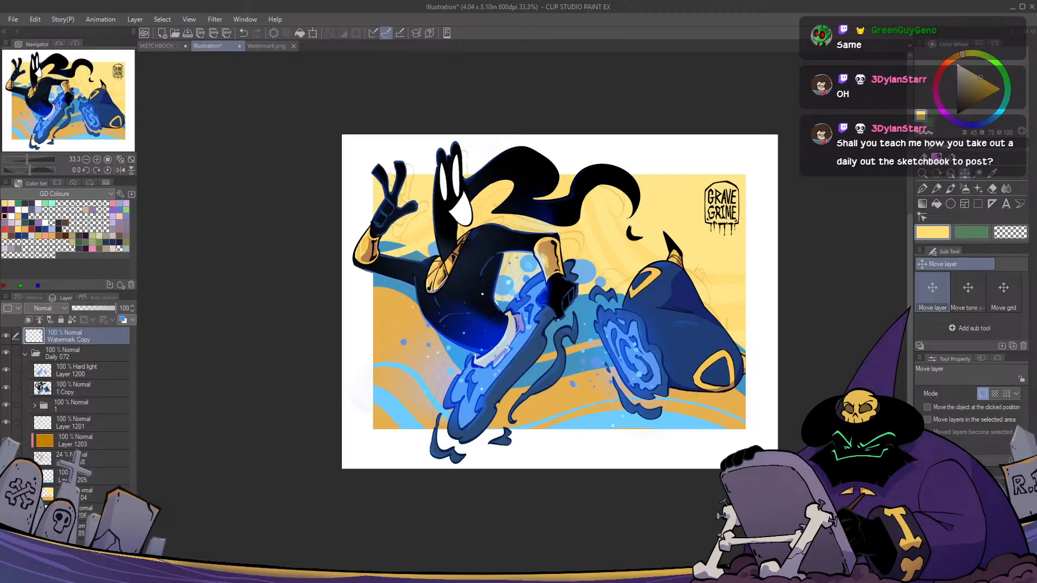
{"action": "key", "text": "ctrl+shift+n"}
{"action": "key", "text": "g"}
{"action": "left_click", "coordinate": [679, 227]}
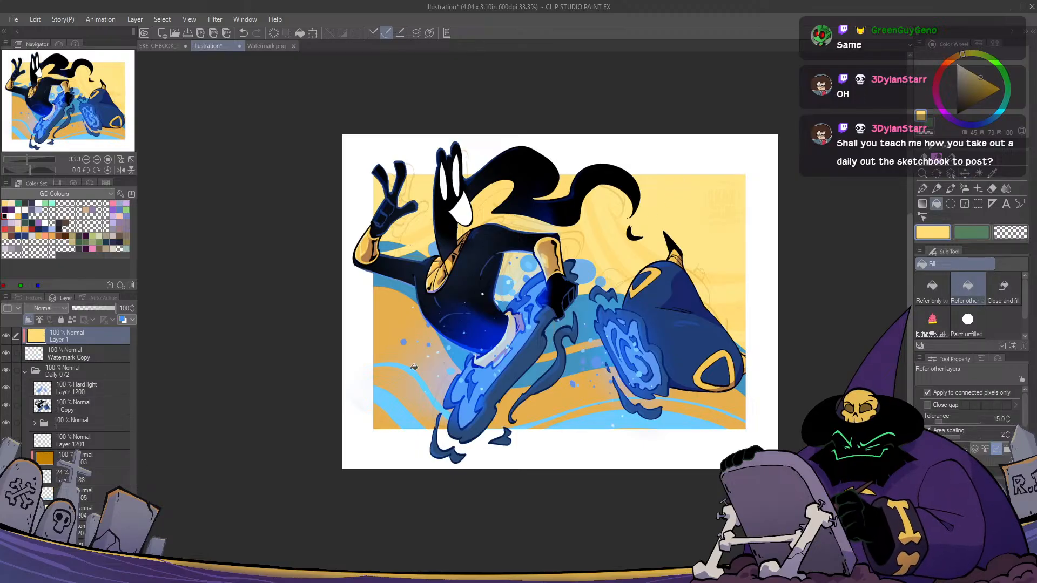
{"action": "left_click", "coordinate": [552, 357], "text": "alt"}
{"action": "left_click", "coordinate": [552, 357]}
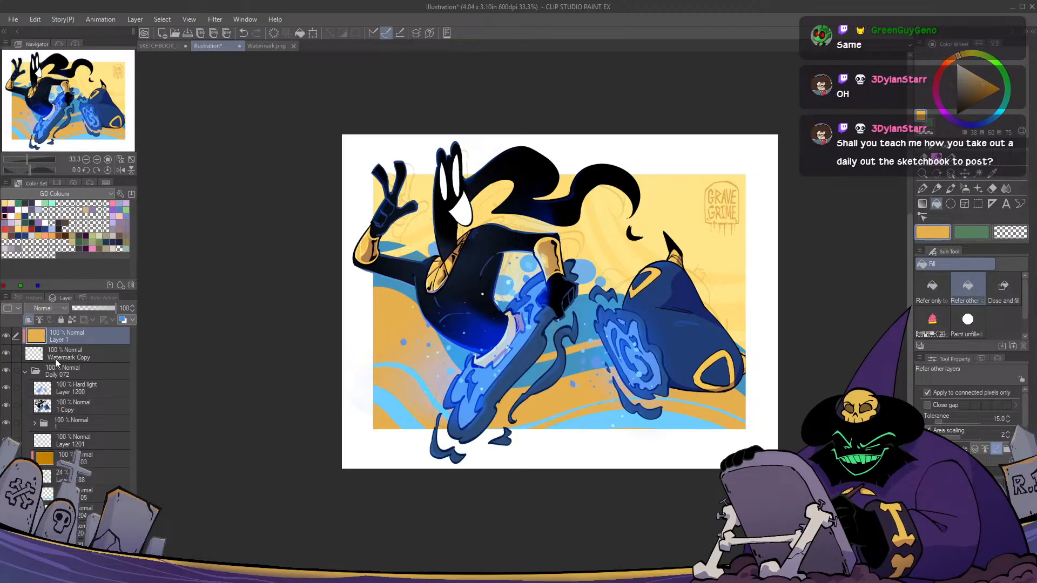
{"action": "key", "text": "ctrl+e"}
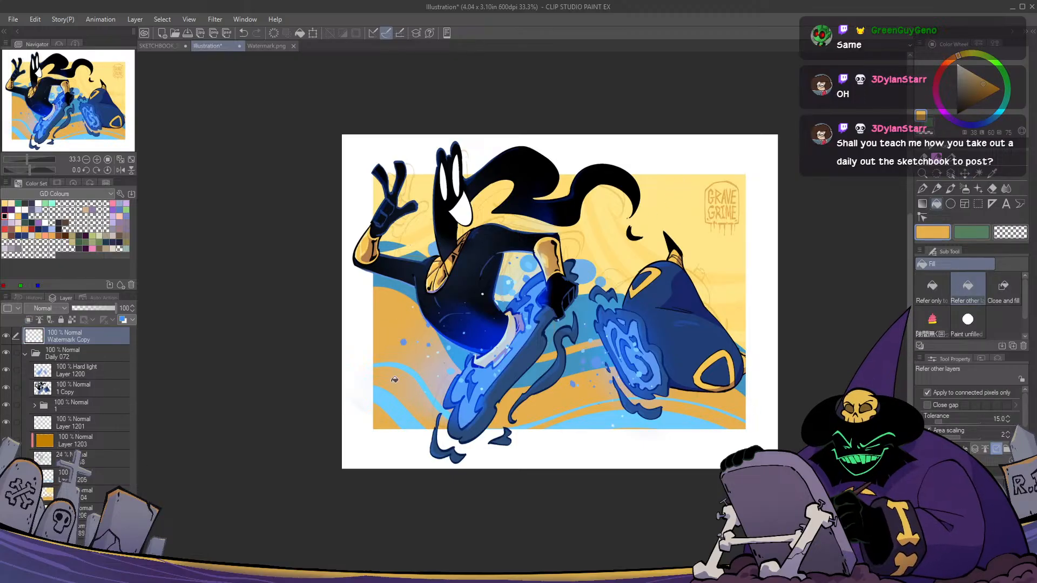
Return to SKETCHBOOK_2026 and sketch in black a large rounded shape with a pointed tip behind the character's right-hand raised fist
{"action": "left_click", "coordinate": [161, 47]}
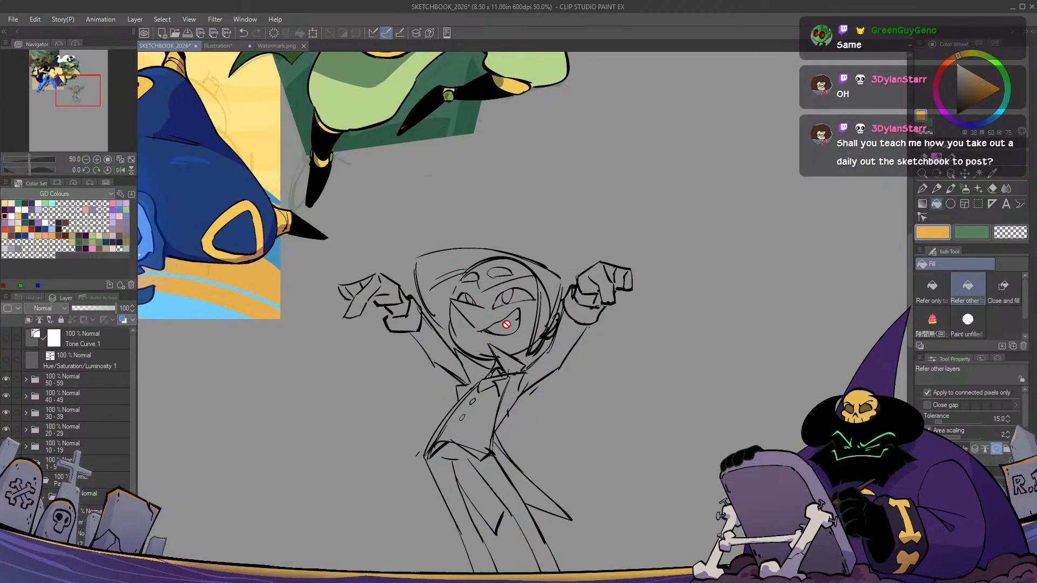
{"action": "left_click_drag", "start_coordinate": [501, 323], "coordinate": [496, 254]}
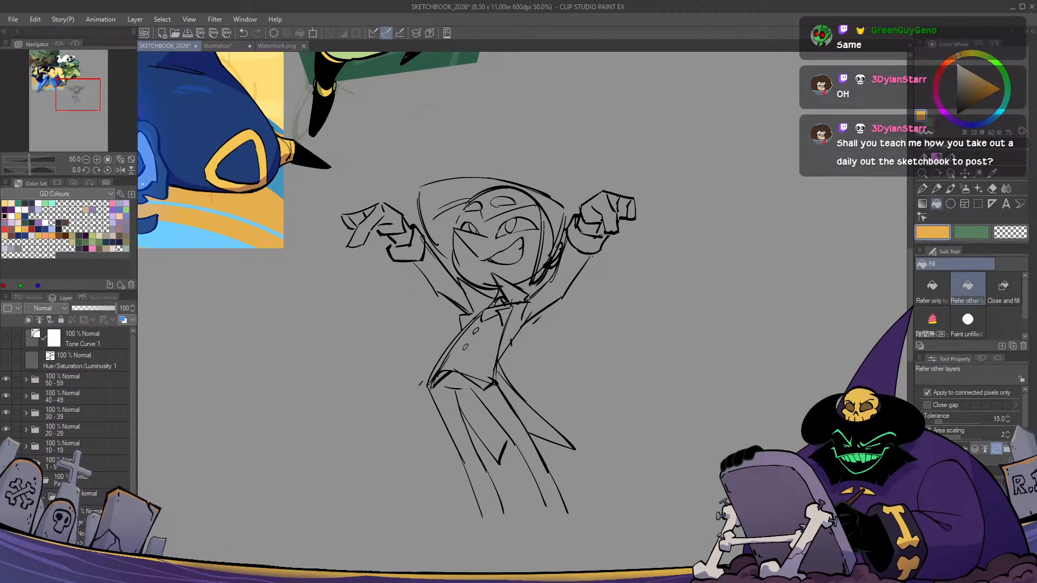
{"action": "key", "text": "p"}
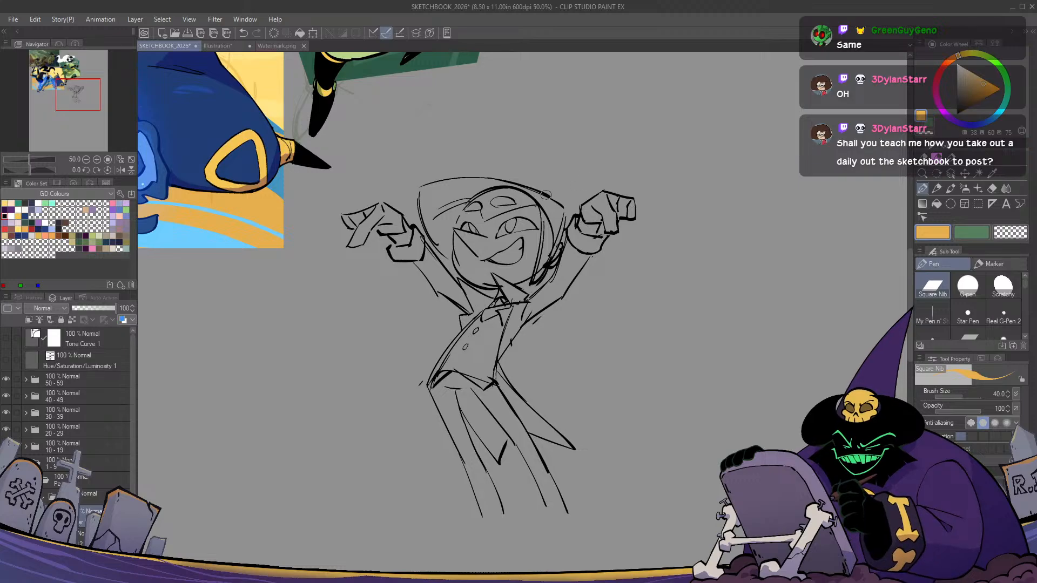
{"action": "left_click_drag", "start_coordinate": [545, 195], "coordinate": [575, 218]}
{"action": "key", "text": "ctrl+z"}
{"action": "left_click_drag", "start_coordinate": [959, 110], "coordinate": [948, 149]}
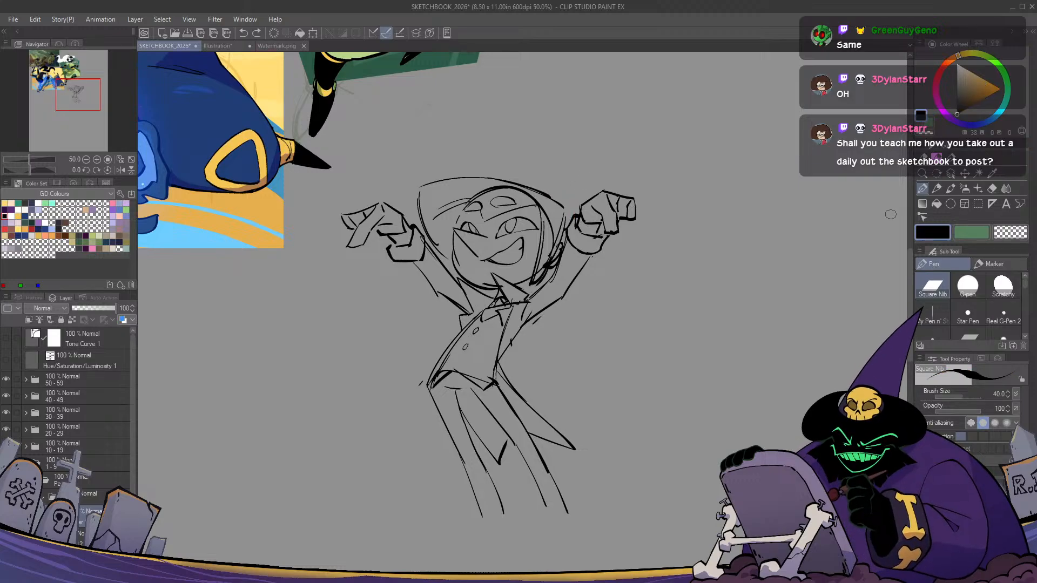
{"action": "mouse_move", "coordinate": [544, 193]}
{"action": "left_mouse_down"}
{"action": "mouse_move", "coordinate": [574, 219]}
{"action": "mouse_move", "coordinate": [623, 199]}
{"action": "mouse_move", "coordinate": [618, 253]}
{"action": "mouse_move", "coordinate": [639, 273]}
{"action": "mouse_move", "coordinate": [594, 285]}
{"action": "mouse_move", "coordinate": [582, 276]}
{"action": "left_mouse_up"}
{"action": "key", "text": "h"}
{"action": "key", "text": "h"}
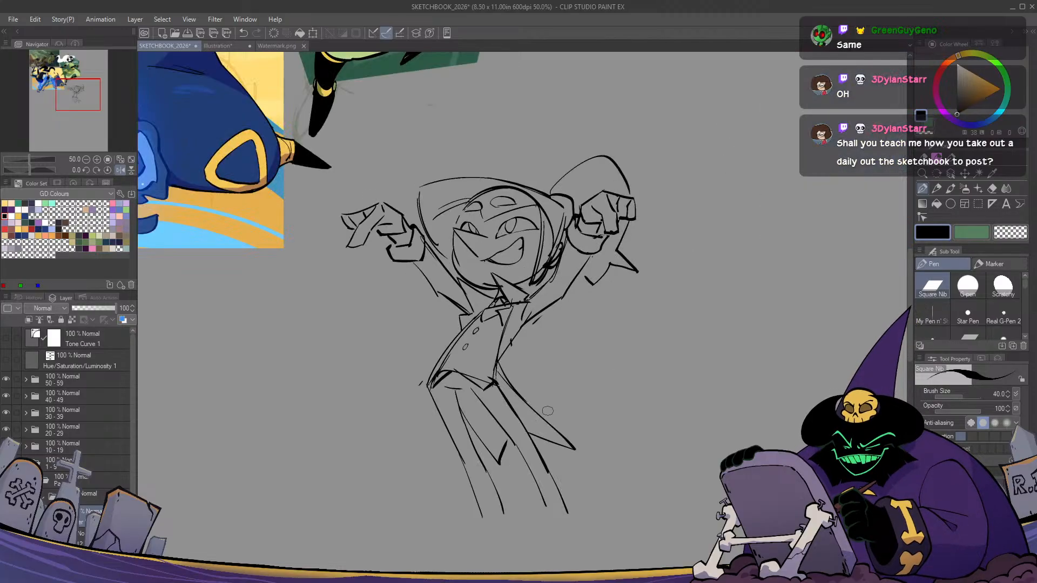
Erase the overlapping head construction line near the upper edge of the hood with the transparent pen
{"action": "mouse_move", "coordinate": [571, 357]}
{"action": "left_mouse_down"}
{"action": "mouse_move", "coordinate": [574, 412]}
{"action": "mouse_move", "coordinate": [533, 452]}
{"action": "mouse_move", "coordinate": [487, 418]}
{"action": "left_mouse_up"}
{"action": "scroll", "coordinate": [419, 225], "scroll_direction": "up", "scroll_amount": 1}
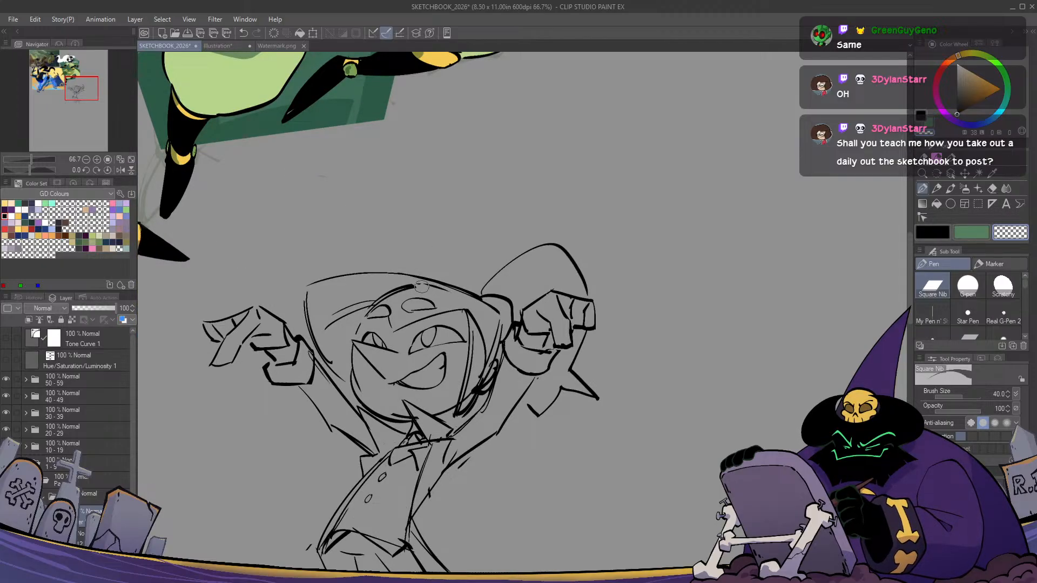
{"action": "left_click_drag", "start_coordinate": [412, 286], "coordinate": [502, 289]}
{"action": "key", "text": "h"}
{"action": "key", "text": "h"}
Sketch the upper of the right-hand shoe, with its rounded toe and ankle details, at the end of the leg
{"action": "left_click_drag", "start_coordinate": [578, 458], "coordinate": [602, 254]}
{"action": "scroll", "coordinate": [574, 440], "scroll_direction": "down", "scroll_amount": 1}
{"action": "left_click_drag", "start_coordinate": [570, 416], "coordinate": [562, 407]}
{"action": "key", "text": "k"}
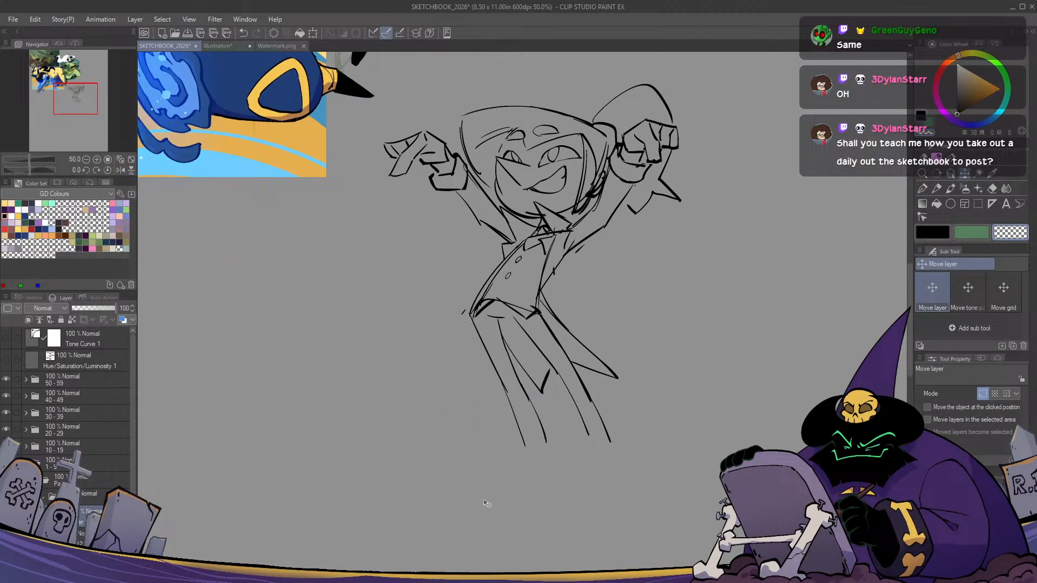
{"action": "key", "text": "h"}
{"action": "key", "text": "h"}
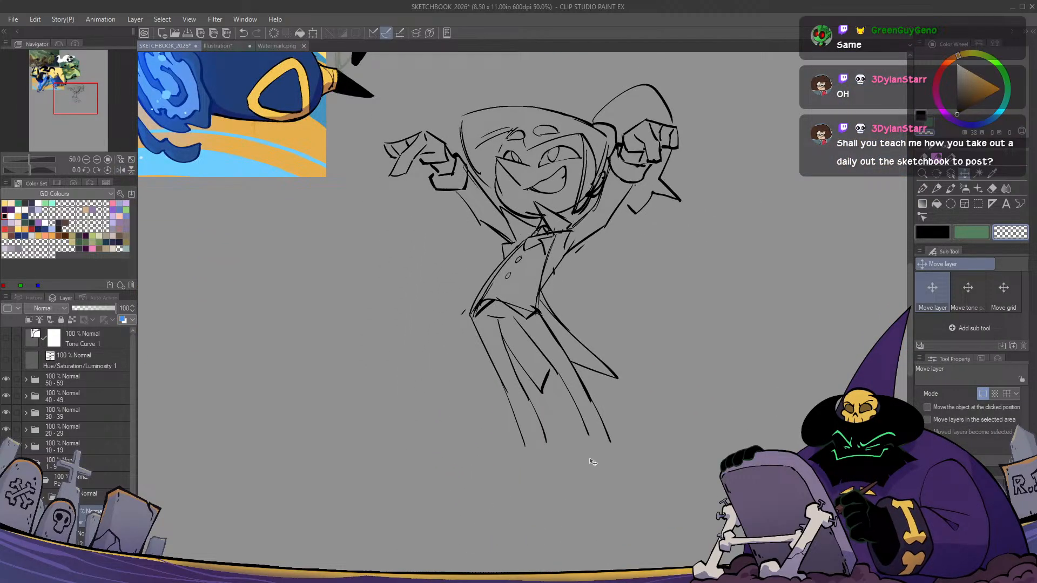
{"action": "key", "text": "p"}
{"action": "key", "text": "c"}
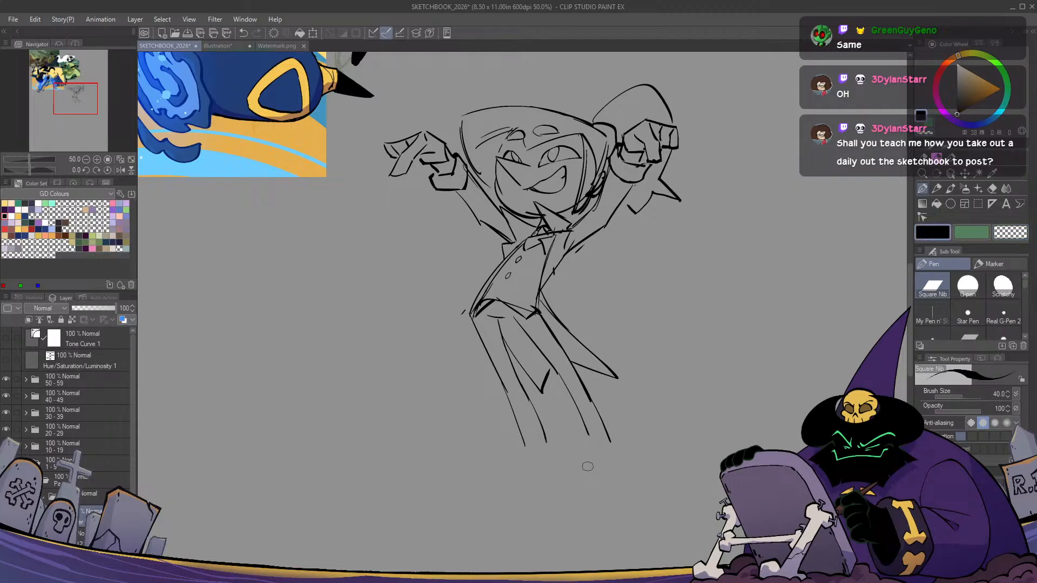
{"action": "mouse_move", "coordinate": [578, 468]}
{"action": "left_mouse_down"}
{"action": "mouse_move", "coordinate": [591, 437]}
{"action": "mouse_move", "coordinate": [607, 456]}
{"action": "mouse_move", "coordinate": [580, 434]}
{"action": "mouse_move", "coordinate": [613, 475]}
{"action": "mouse_move", "coordinate": [575, 470]}
{"action": "mouse_move", "coordinate": [611, 475]}
{"action": "left_mouse_up"}
{"action": "key", "text": "ctrl+z"}
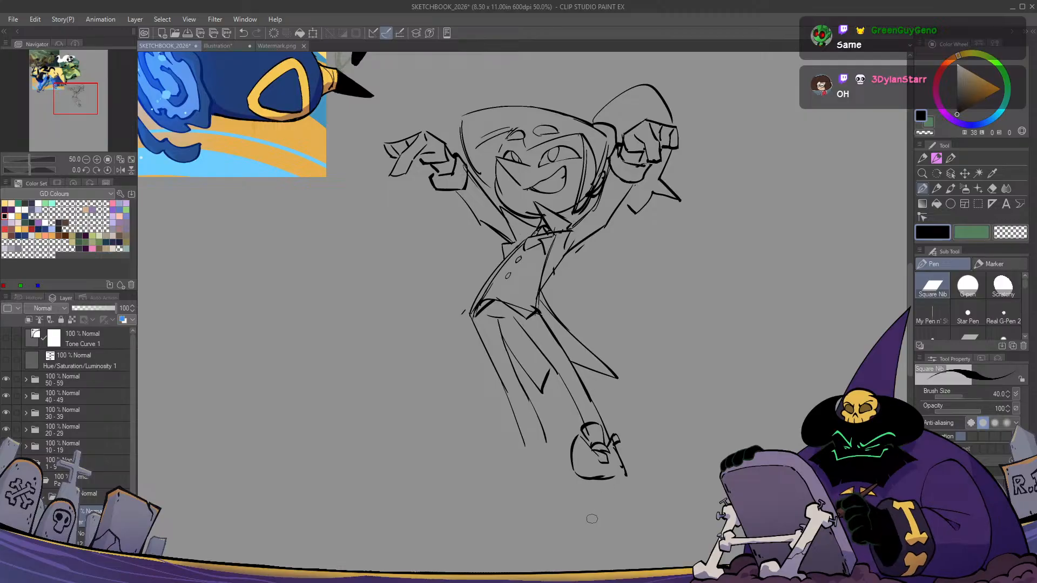
Add the sole and heel lines to the right-hand shoe
{"action": "key", "text": "h"}
{"action": "key", "text": "h"}
{"action": "mouse_move", "coordinate": [577, 480]}
{"action": "left_mouse_down"}
{"action": "mouse_move", "coordinate": [589, 461]}
{"action": "mouse_move", "coordinate": [639, 458]}
{"action": "mouse_move", "coordinate": [604, 461]}
{"action": "mouse_move", "coordinate": [598, 446]}
{"action": "left_mouse_up"}
{"action": "key", "text": "ctrl+z"}
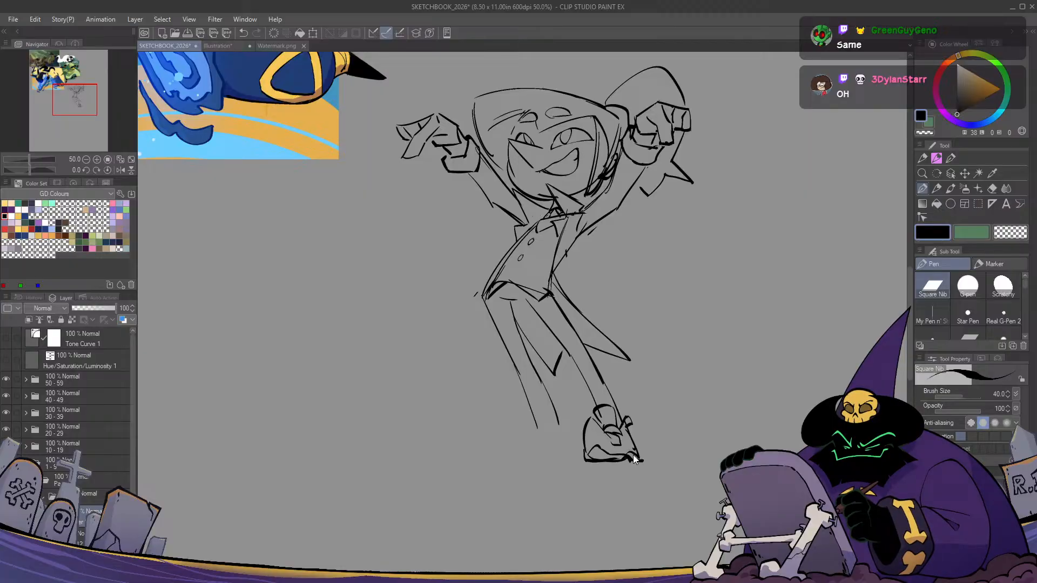
{"action": "key", "text": "h"}
{"action": "key", "text": "h"}
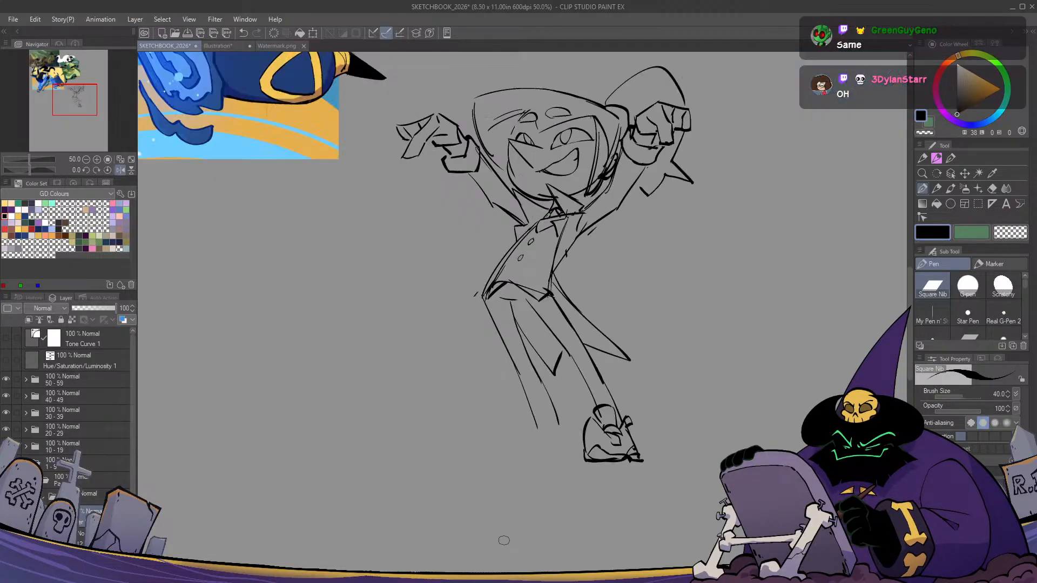
Sketch the left-hand shoe with ankle details, pointed toe, sole and heel at the end of the other leg
{"action": "left_click_drag", "start_coordinate": [519, 432], "coordinate": [543, 430]}
{"action": "key", "text": "ctrl+z"}
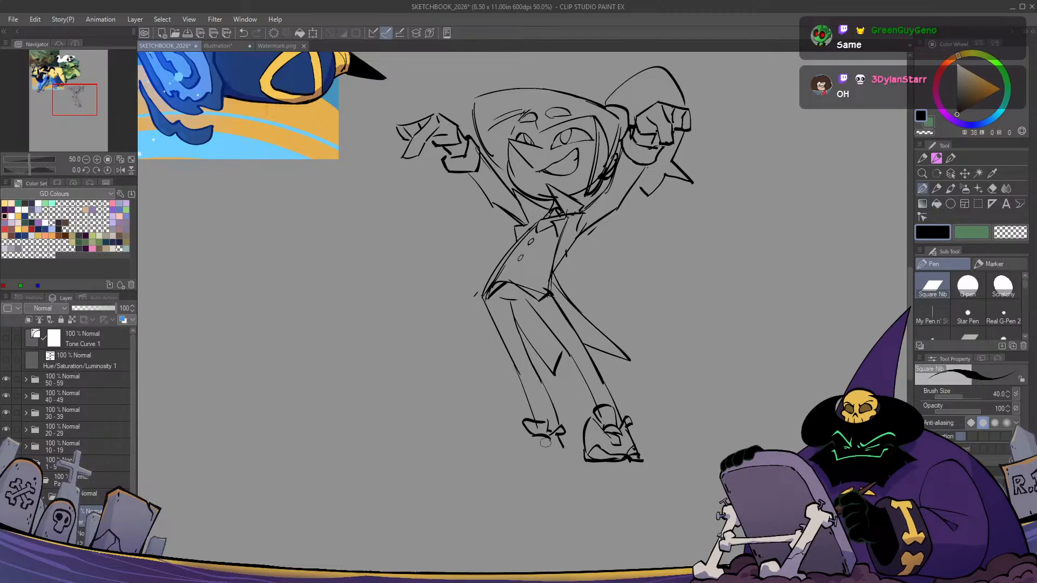
{"action": "key", "text": "ctrl+z"}
{"action": "mouse_move", "coordinate": [547, 441]}
{"action": "left_mouse_down"}
{"action": "mouse_move", "coordinate": [522, 447]}
{"action": "mouse_move", "coordinate": [529, 462]}
{"action": "mouse_move", "coordinate": [560, 456]}
{"action": "mouse_move", "coordinate": [520, 462]}
{"action": "left_mouse_up"}
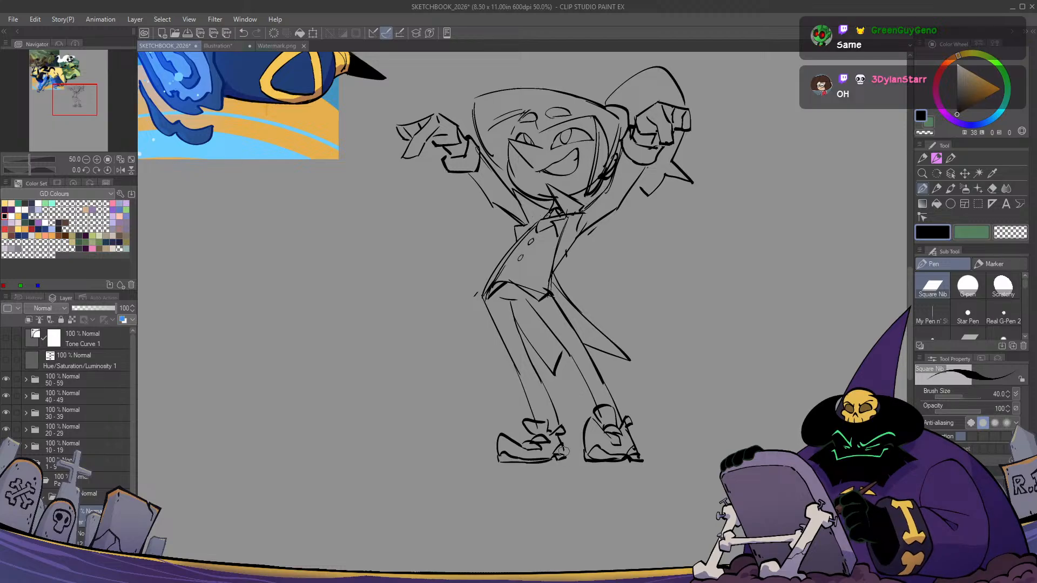
{"action": "key", "text": "h"}
{"action": "key", "text": "h"}
Lasso the upper part of the left-hand shoe and shift it slightly up from the sole
{"action": "scroll", "coordinate": [561, 464], "scroll_direction": "down", "scroll_amount": 3}
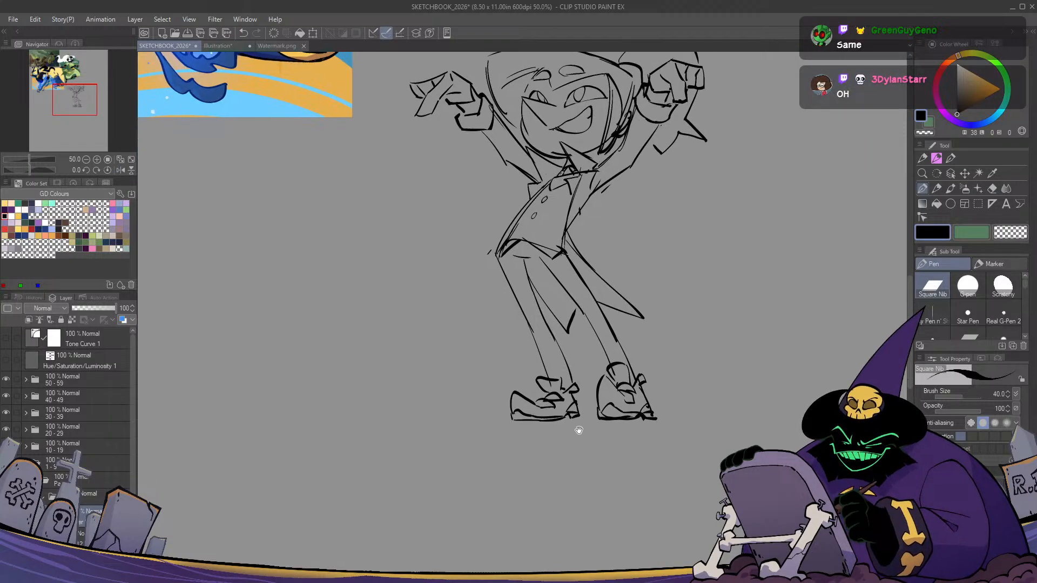
{"action": "key", "text": "m"}
{"action": "mouse_move", "coordinate": [560, 354]}
{"action": "left_mouse_down"}
{"action": "mouse_move", "coordinate": [523, 353]}
{"action": "mouse_move", "coordinate": [522, 375]}
{"action": "mouse_move", "coordinate": [550, 390]}
{"action": "mouse_move", "coordinate": [585, 355]}
{"action": "left_mouse_up"}
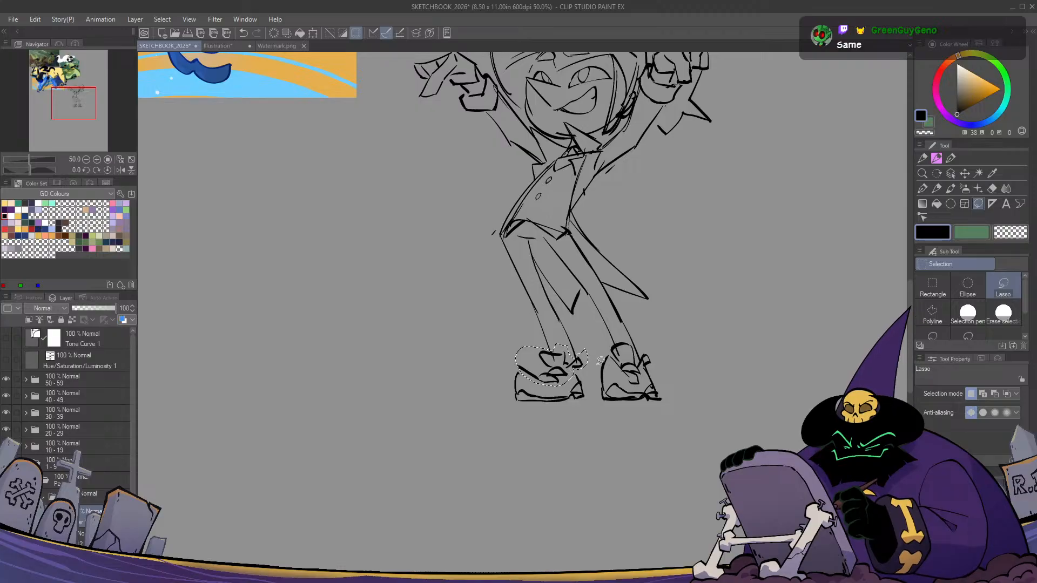
{"action": "key", "text": "ctrl+d"}
{"action": "key", "text": "m"}
Redraw the left-hand shoe's ankle and toe outline to join the raised upper to the sole, erasing stray line ends
{"action": "key", "text": "p"}
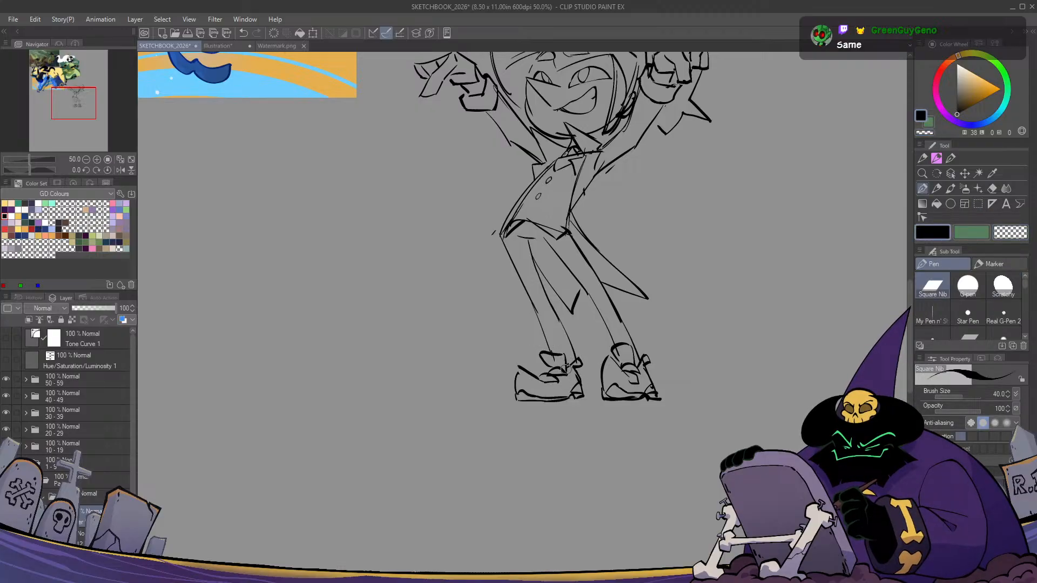
{"action": "key", "text": "c"}
{"action": "key", "text": "c"}
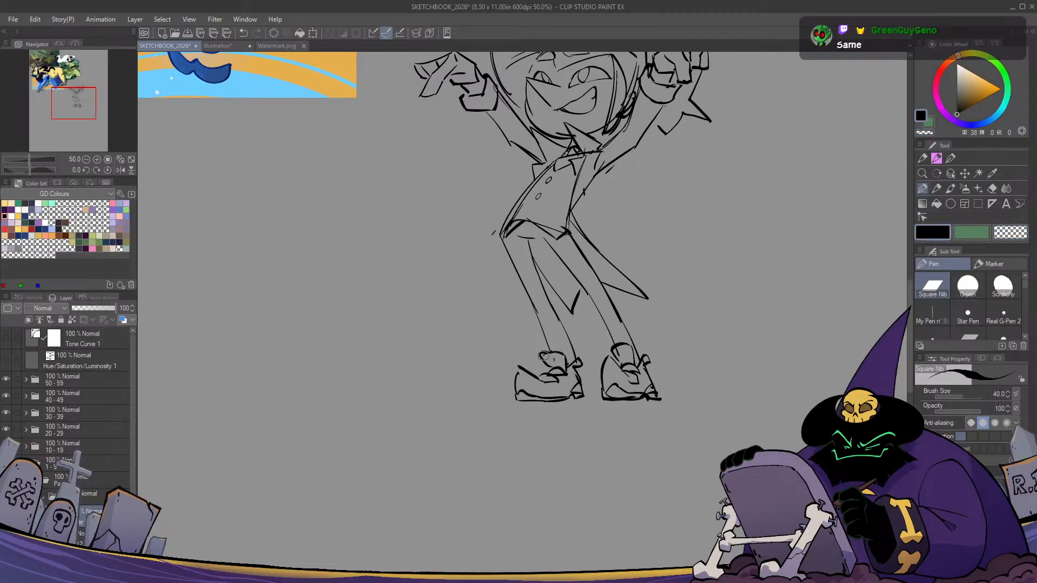
{"action": "key", "text": "c"}
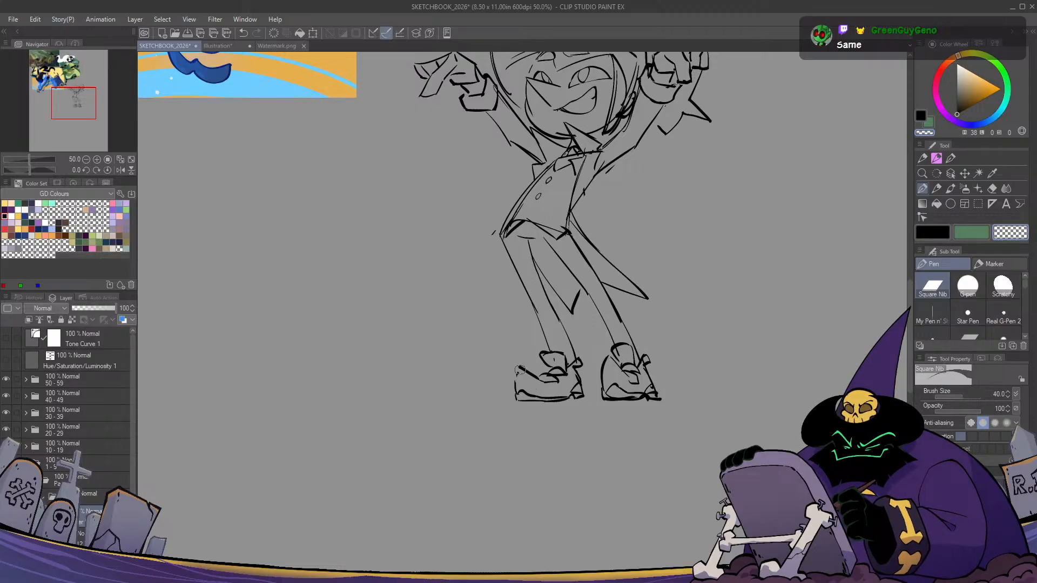
{"action": "key", "text": "c"}
{"action": "left_click_drag", "start_coordinate": [517, 373], "coordinate": [518, 400]}
{"action": "key", "text": "h"}
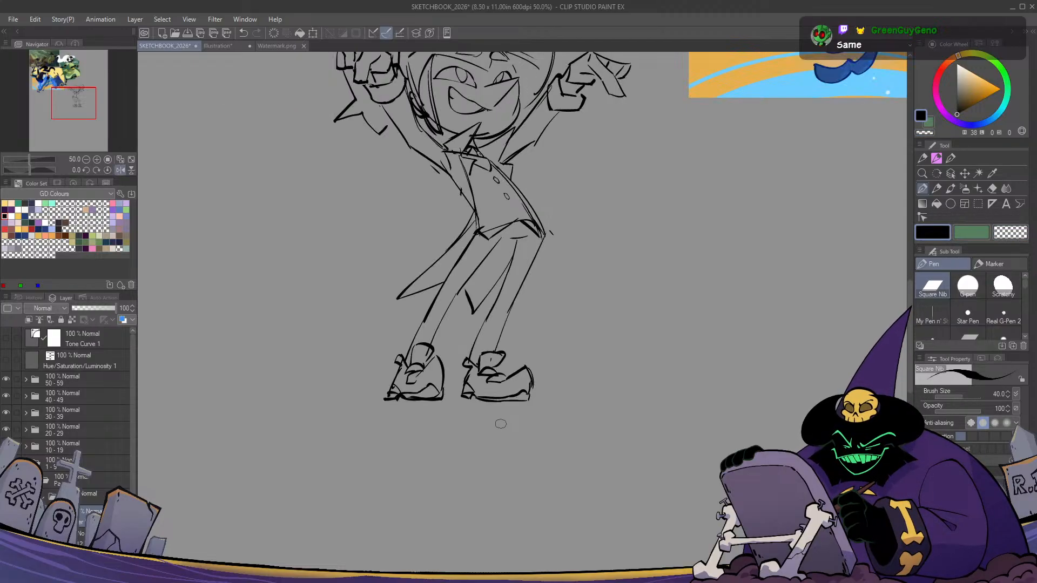
Round off the toe outline of the shoe with the longer pointed toe, erasing the stray sketch lines there
{"action": "key", "text": "h"}
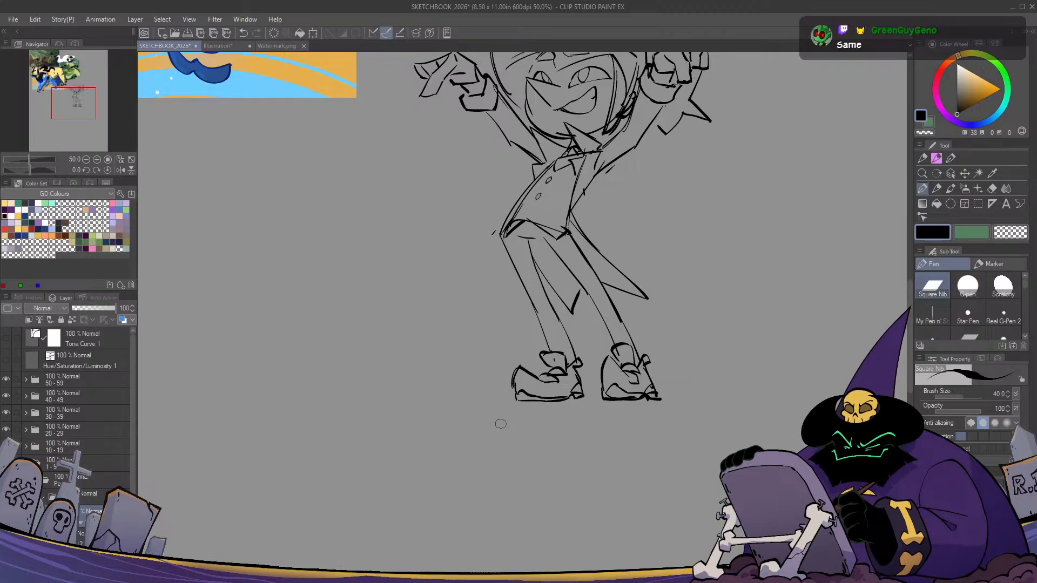
{"action": "left_click_drag", "start_coordinate": [633, 414], "coordinate": [648, 420]}
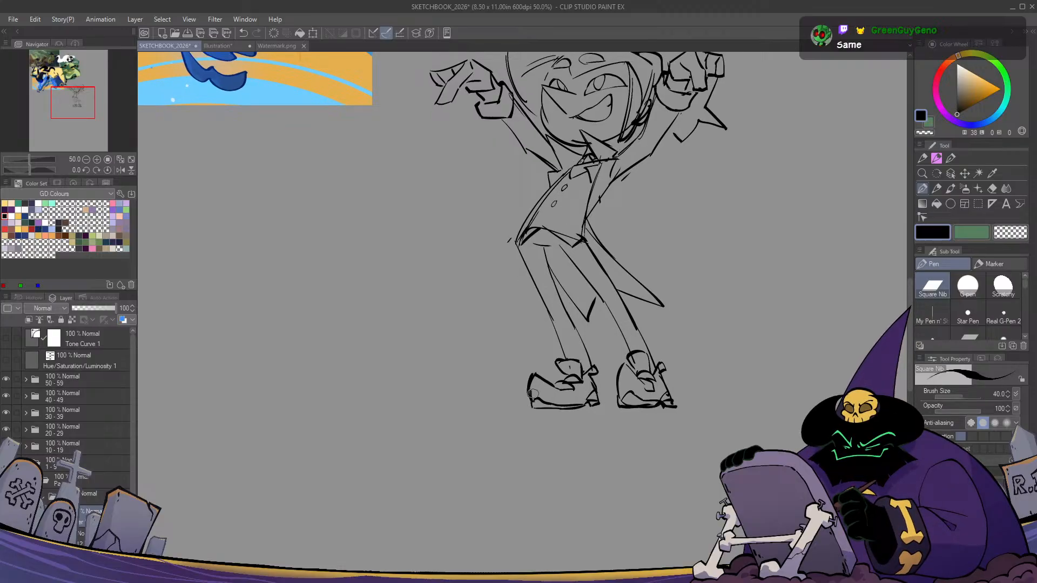
{"action": "key", "text": "c"}
{"action": "mouse_move", "coordinate": [532, 396]}
{"action": "left_mouse_down"}
{"action": "mouse_move", "coordinate": [530, 399]}
{"action": "mouse_move", "coordinate": [535, 369]}
{"action": "mouse_move", "coordinate": [570, 383]}
{"action": "left_mouse_up"}
{"action": "key", "text": "c"}
{"action": "key", "text": "c"}
{"action": "key", "text": "c"}
{"action": "key", "text": "h"}
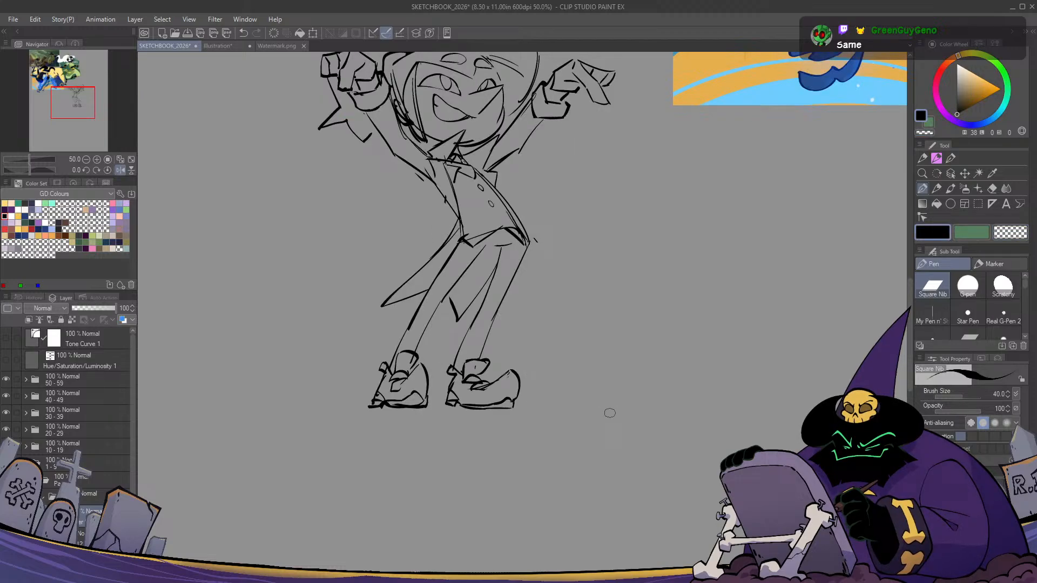
Examine the full figure's pose and balance in mirrored and normal view
{"action": "key", "text": "h"}
{"action": "left_click_drag", "start_coordinate": [658, 416], "coordinate": [660, 566]}
{"action": "key", "text": "h"}
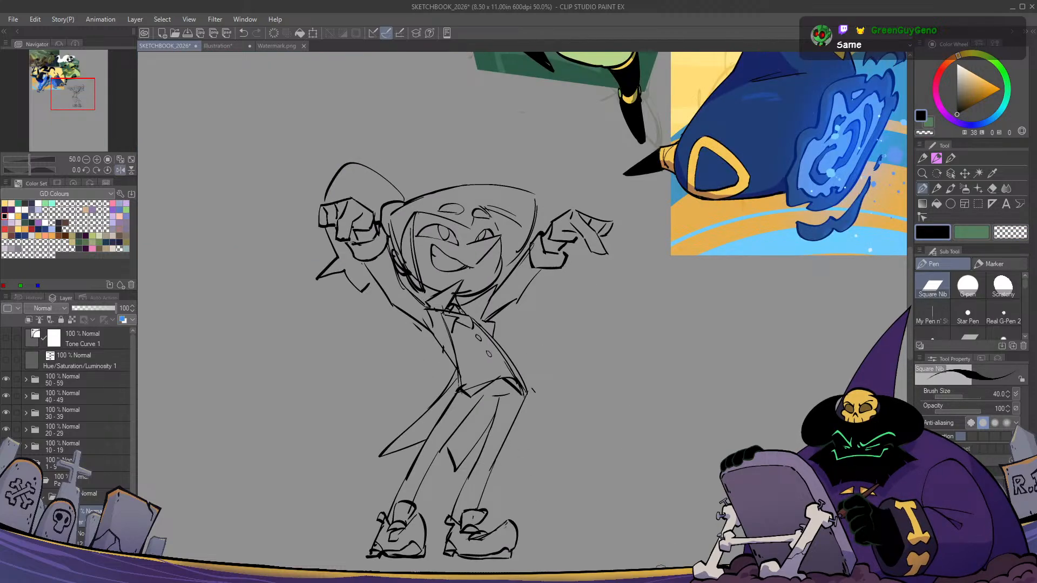
{"action": "key", "text": "h"}
{"action": "left_click_drag", "start_coordinate": [535, 395], "coordinate": [501, 349]}
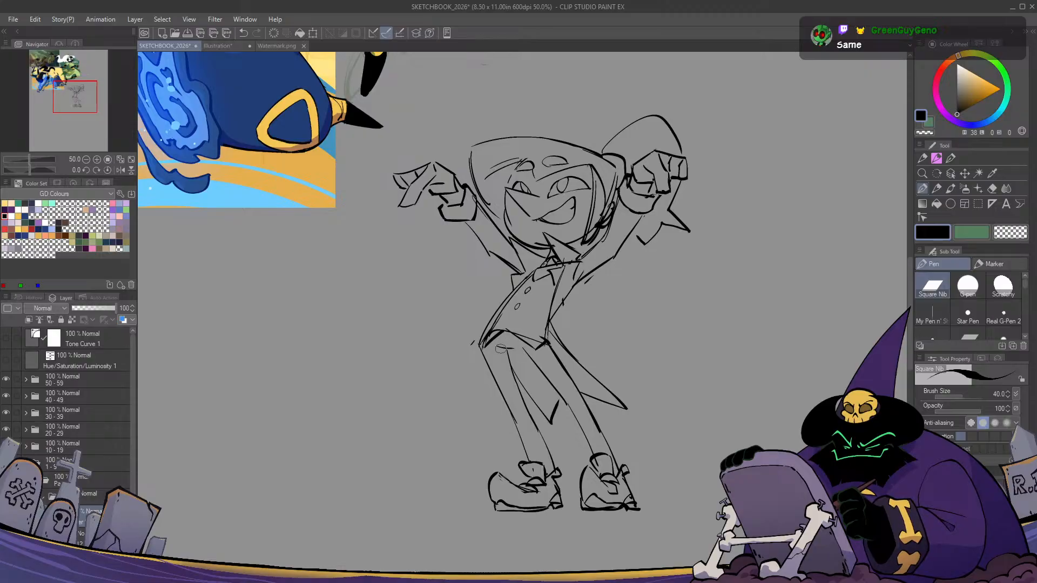
{"action": "key", "text": "h"}
{"action": "key", "text": "h"}
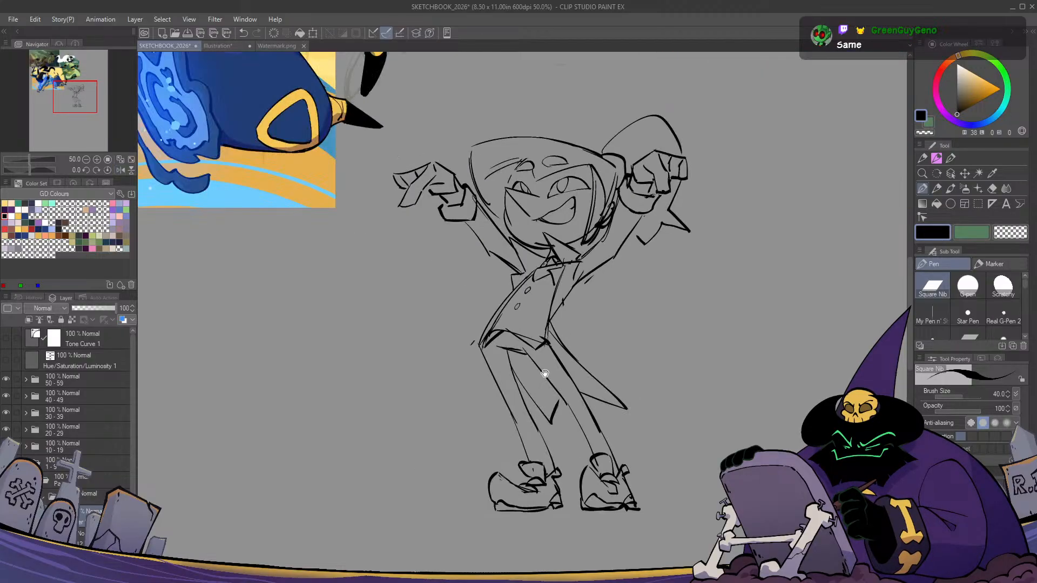
{"action": "mouse_move", "coordinate": [544, 373]}
{"action": "left_mouse_down"}
{"action": "mouse_move", "coordinate": [586, 423]}
{"action": "mouse_move", "coordinate": [567, 429]}
{"action": "mouse_move", "coordinate": [551, 481]}
{"action": "left_mouse_up"}
{"action": "key", "text": "h"}
{"action": "key", "text": "h"}
Lower the eyebrow above the larger eye so it sits closer to the lid
{"action": "key", "text": "ctrl+plus"}
{"action": "key", "text": "e"}
{"action": "mouse_move", "coordinate": [548, 249]}
{"action": "left_mouse_down"}
{"action": "mouse_move", "coordinate": [523, 241]}
{"action": "mouse_move", "coordinate": [556, 261]}
{"action": "left_mouse_up"}
{"action": "key", "text": "p"}
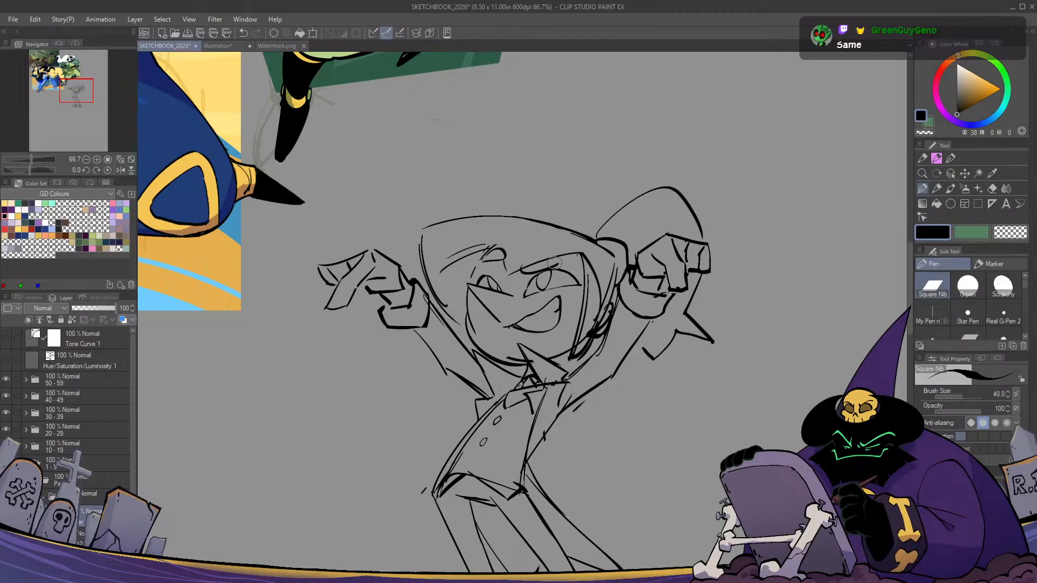
Compare the face and raised arms in mirrored and normal view after the eyebrow change
{"action": "key", "text": "h"}
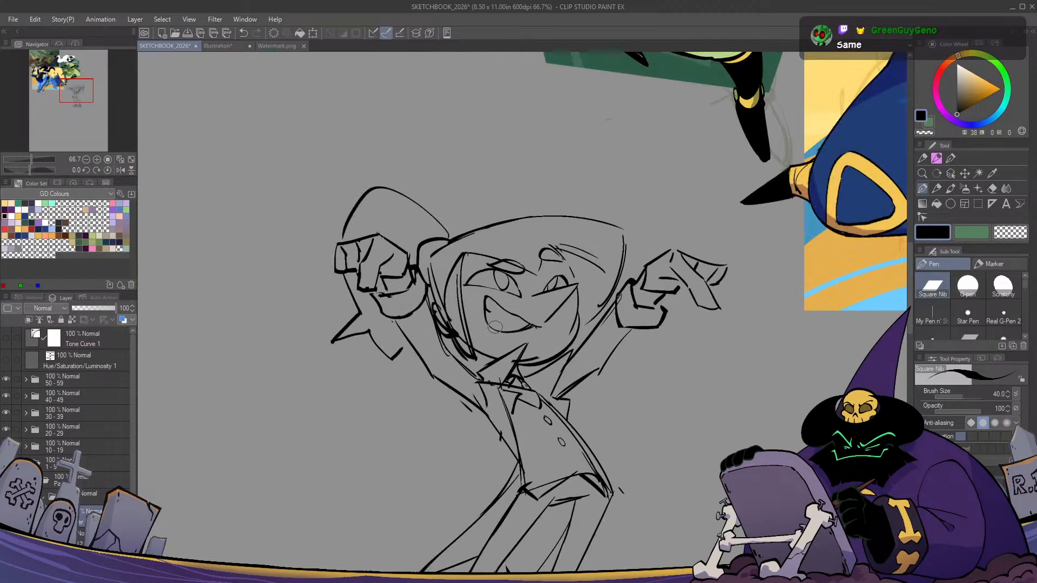
{"action": "key", "text": "h"}
{"action": "key", "text": "ctrl+minus"}
{"action": "key", "text": "h"}
{"action": "key", "text": "h"}
{"action": "key", "text": "h"}
{"action": "key", "text": "h"}
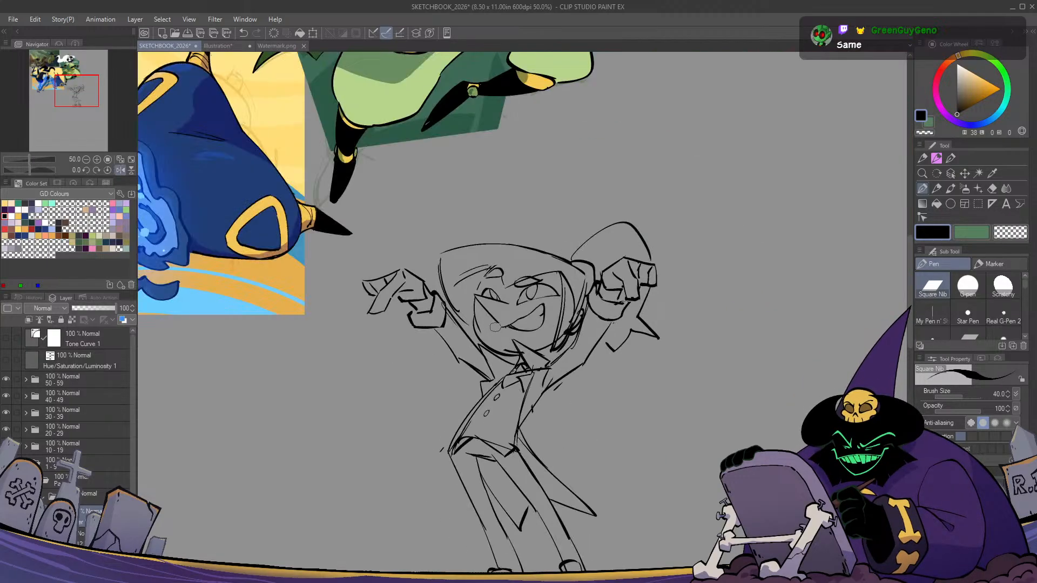
{"action": "left_click_drag", "start_coordinate": [641, 331], "coordinate": [612, 342]}
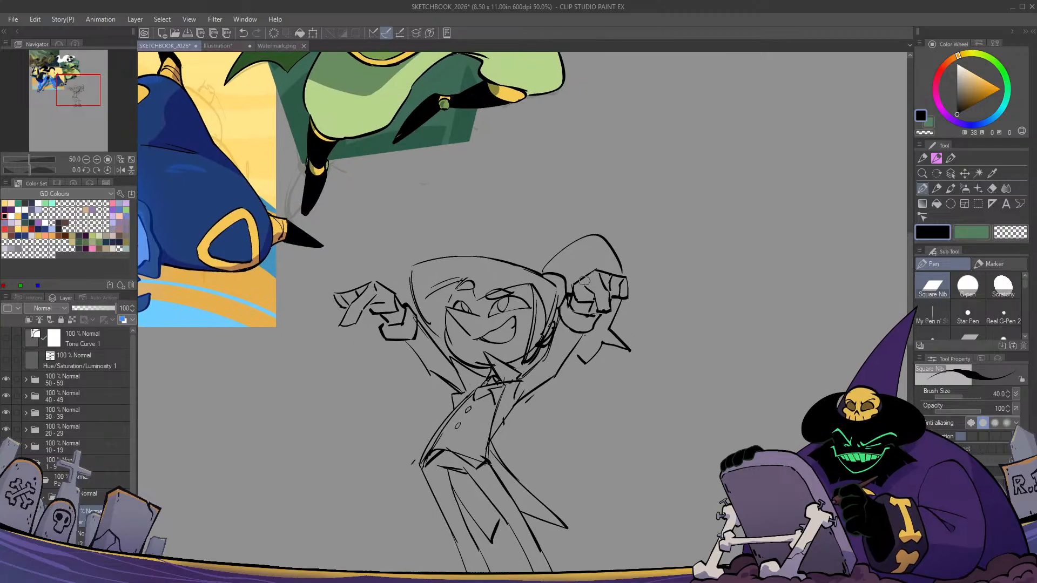
{"action": "key", "text": "h"}
{"action": "key", "text": "h"}
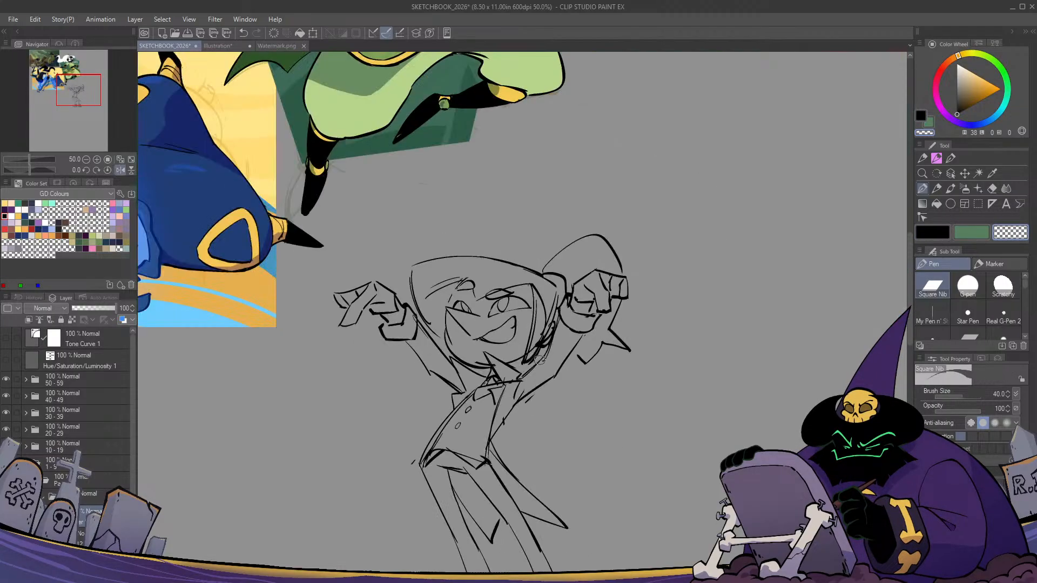
Rework the curled finger lines inside the raised right-hand fist
{"action": "key", "text": "c"}
{"action": "key", "text": "ctrl+z"}
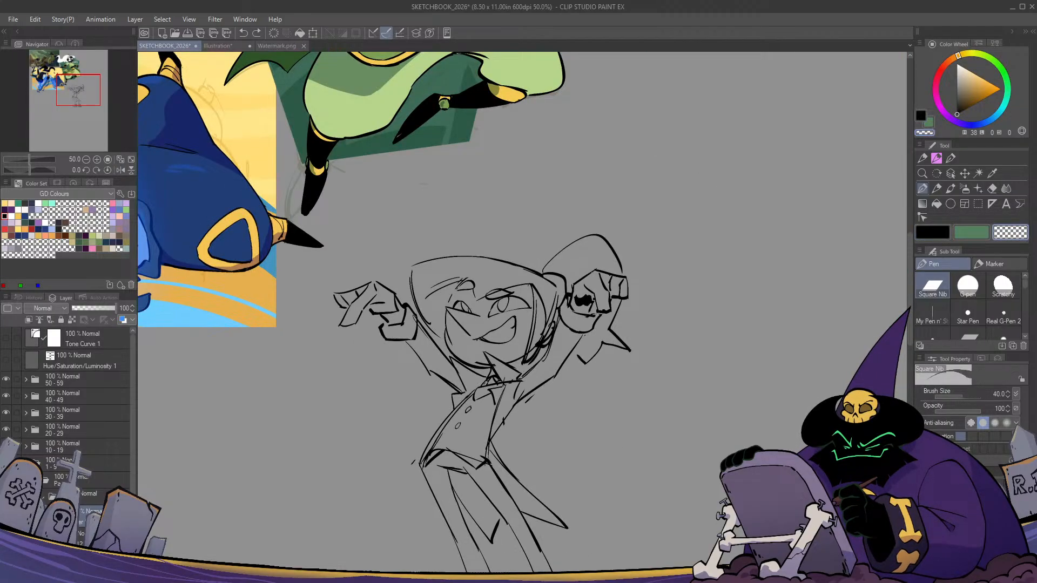
{"action": "key", "text": "c"}
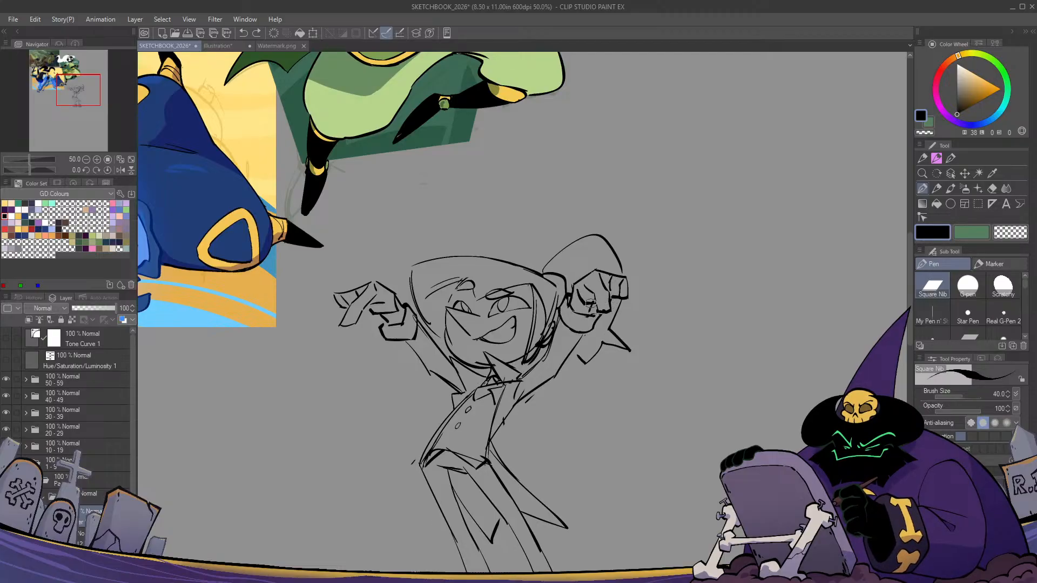
{"action": "key", "text": "c"}
{"action": "key", "text": "c"}
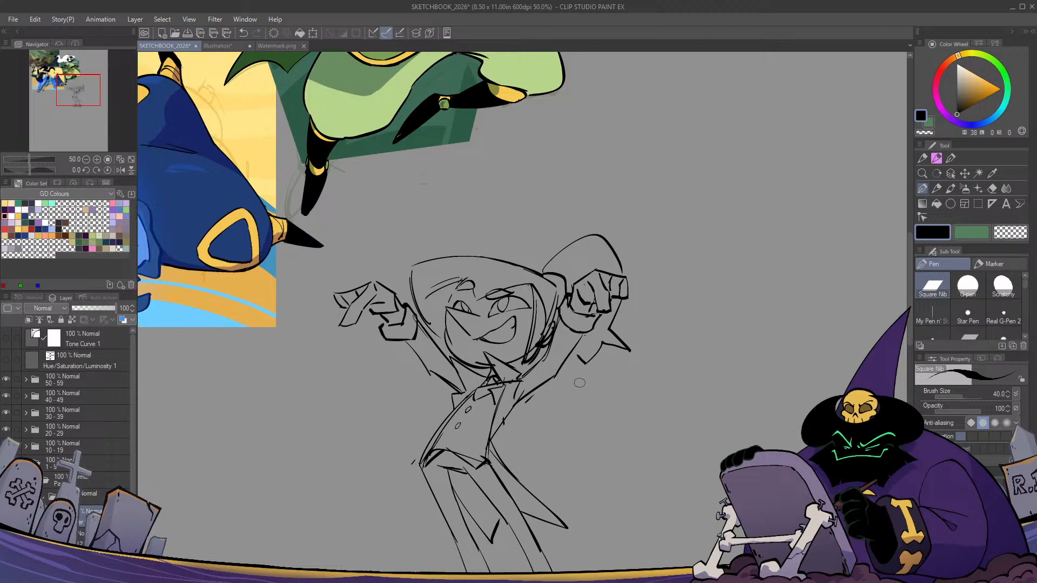
Lower the sketch layer's opacity to 27 and add a new layer for the line art
{"action": "key", "text": "h"}
{"action": "key", "text": "h"}
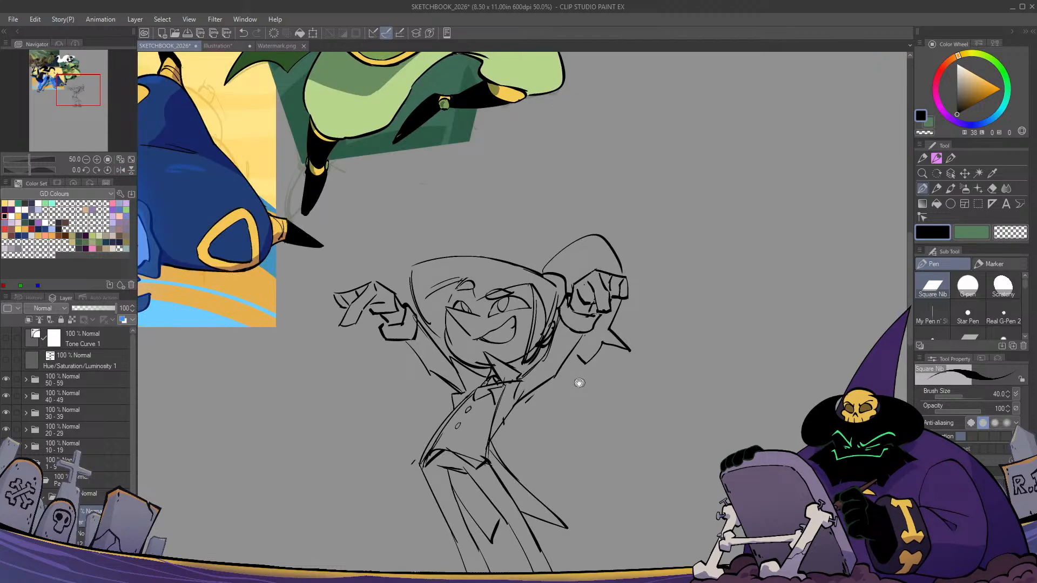
{"action": "left_click_drag", "start_coordinate": [579, 383], "coordinate": [627, 302]}
{"action": "left_click", "coordinate": [84, 308]}
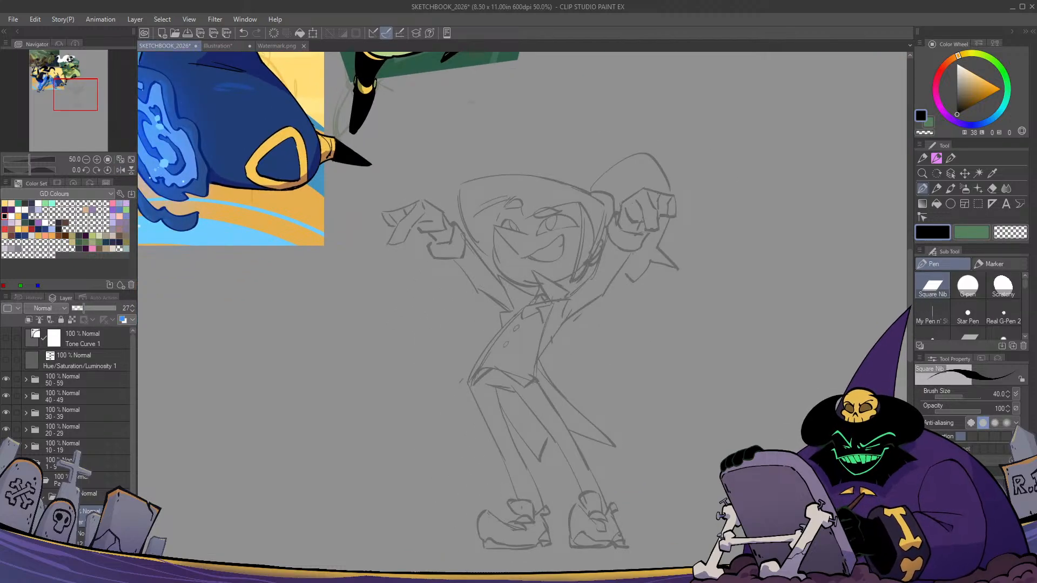
{"action": "key", "text": "ctrl+shift+n"}
Ink the right-hand eye over the faded sketch with a heavy upper lid, lower lid and iris
{"action": "scroll", "coordinate": [537, 274], "scroll_direction": "down", "scroll_amount": 1}
{"action": "scroll", "coordinate": [556, 232], "scroll_direction": "up", "scroll_amount": 3}
{"action": "mouse_move", "coordinate": [495, 285]}
{"action": "left_mouse_down"}
{"action": "mouse_move", "coordinate": [577, 265]}
{"action": "mouse_move", "coordinate": [565, 244]}
{"action": "mouse_move", "coordinate": [500, 278]}
{"action": "mouse_move", "coordinate": [562, 251]}
{"action": "mouse_move", "coordinate": [569, 271]}
{"action": "mouse_move", "coordinate": [502, 258]}
{"action": "mouse_move", "coordinate": [497, 283]}
{"action": "left_mouse_up"}
{"action": "key", "text": "ctrl+z"}
{"action": "key", "text": "ctrl+z"}
{"action": "mouse_move", "coordinate": [520, 250]}
{"action": "left_mouse_down"}
{"action": "mouse_move", "coordinate": [519, 263]}
{"action": "mouse_move", "coordinate": [537, 249]}
{"action": "mouse_move", "coordinate": [517, 264]}
{"action": "mouse_move", "coordinate": [539, 245]}
{"action": "mouse_move", "coordinate": [512, 226]}
{"action": "mouse_move", "coordinate": [495, 238]}
{"action": "mouse_move", "coordinate": [545, 234]}
{"action": "mouse_move", "coordinate": [524, 224]}
{"action": "mouse_move", "coordinate": [499, 247]}
{"action": "left_mouse_up"}
{"action": "key", "text": "ctrl+z"}
{"action": "key", "text": "ctrl+z"}
{"action": "key", "text": "ctrl+z"}
Ink the eyebrow above the right-hand eye and trim its upper edge
{"action": "key", "text": "h"}
{"action": "key", "text": "h"}
{"action": "key", "text": "ctrl+z"}
{"action": "key", "text": "ctrl+z"}
{"action": "key", "text": "h"}
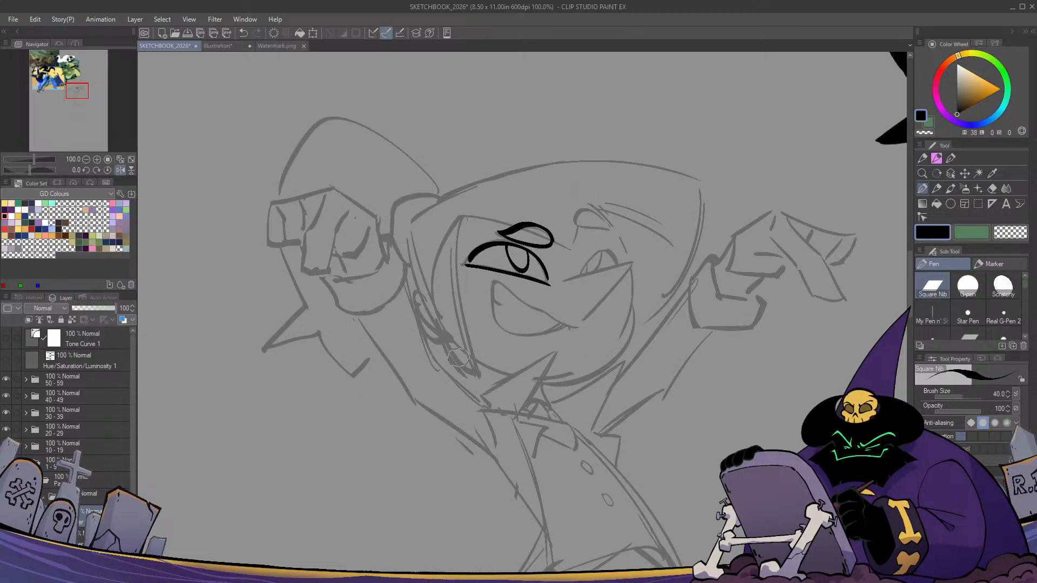
{"action": "key", "text": "h"}
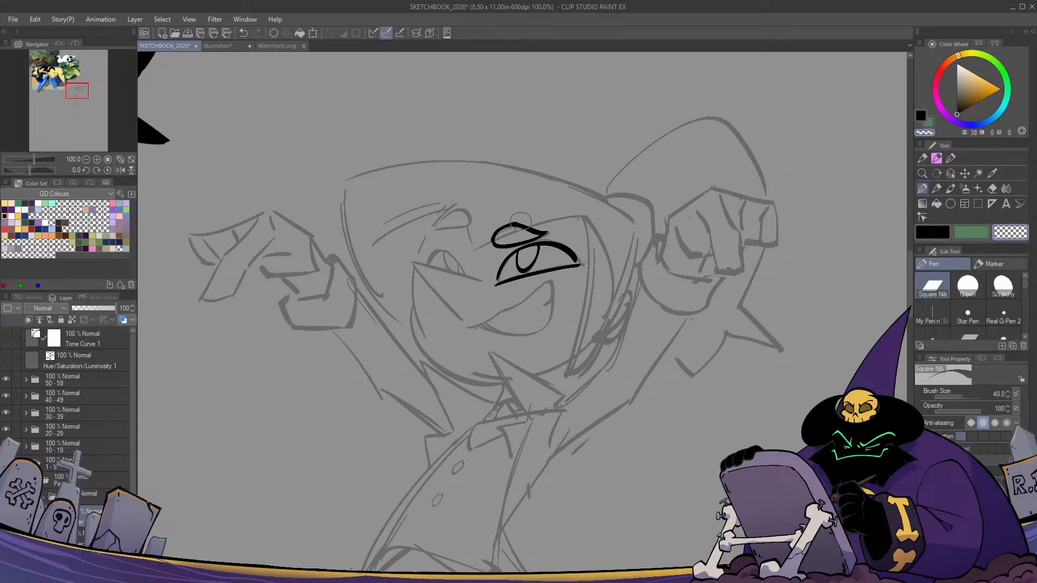
{"action": "left_click_drag", "start_coordinate": [520, 220], "coordinate": [564, 228]}
{"action": "key", "text": "c"}
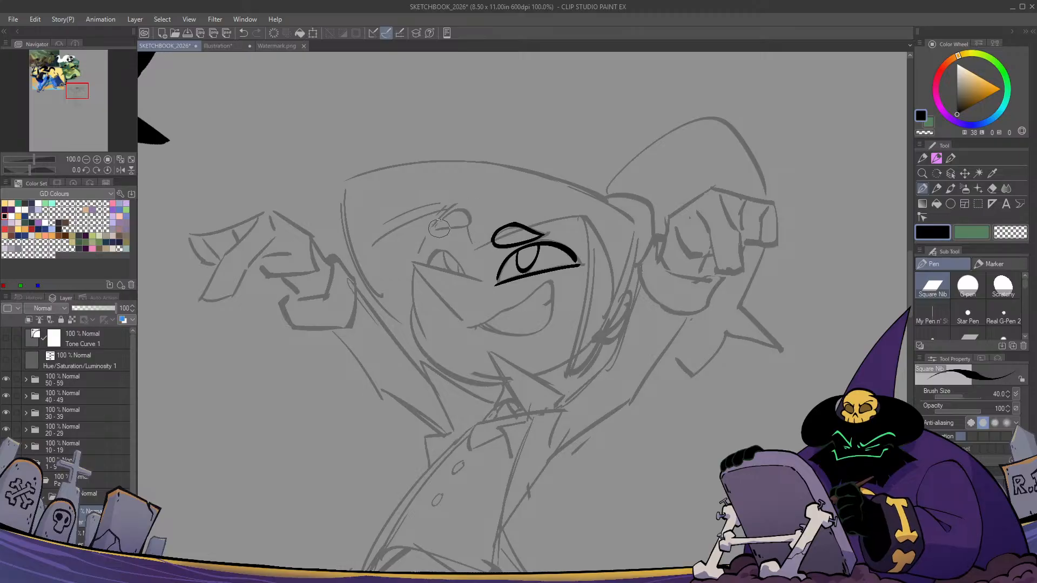
Ink the left-hand eyebrow and the V-shaped frown crease joining it to the other eyebrow
{"action": "mouse_move", "coordinate": [439, 229]}
{"action": "left_mouse_down"}
{"action": "mouse_move", "coordinate": [467, 226]}
{"action": "mouse_move", "coordinate": [448, 212]}
{"action": "mouse_move", "coordinate": [433, 231]}
{"action": "mouse_move", "coordinate": [461, 234]}
{"action": "mouse_move", "coordinate": [477, 251]}
{"action": "mouse_move", "coordinate": [530, 225]}
{"action": "mouse_move", "coordinate": [599, 228]}
{"action": "mouse_move", "coordinate": [558, 218]}
{"action": "mouse_move", "coordinate": [590, 217]}
{"action": "mouse_move", "coordinate": [556, 389]}
{"action": "left_mouse_up"}
{"action": "key", "text": "ctrl+z"}
{"action": "key", "text": "ctrl+z"}
{"action": "key", "text": "ctrl+z"}
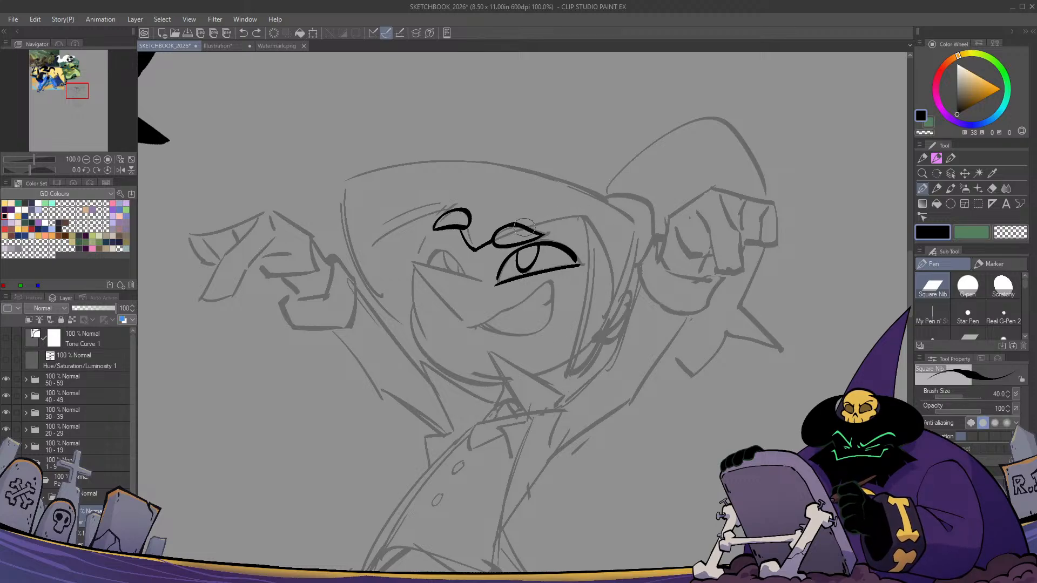
Ink the hairline from the right-hand eyebrow across the forehead and down the side of the face to a point
{"action": "mouse_move", "coordinate": [524, 226]}
{"action": "left_mouse_down"}
{"action": "mouse_move", "coordinate": [589, 217]}
{"action": "mouse_move", "coordinate": [581, 216]}
{"action": "mouse_move", "coordinate": [567, 378]}
{"action": "mouse_move", "coordinate": [625, 264]}
{"action": "left_mouse_up"}
{"action": "key", "text": "ctrl+z"}
{"action": "mouse_move", "coordinate": [565, 375]}
{"action": "left_mouse_down"}
{"action": "mouse_move", "coordinate": [642, 235]}
{"action": "mouse_move", "coordinate": [584, 367]}
{"action": "mouse_move", "coordinate": [566, 379]}
{"action": "mouse_move", "coordinate": [608, 338]}
{"action": "mouse_move", "coordinate": [617, 296]}
{"action": "left_mouse_up"}
{"action": "key", "text": "ctrl+z"}
{"action": "key", "text": "ctrl+z"}
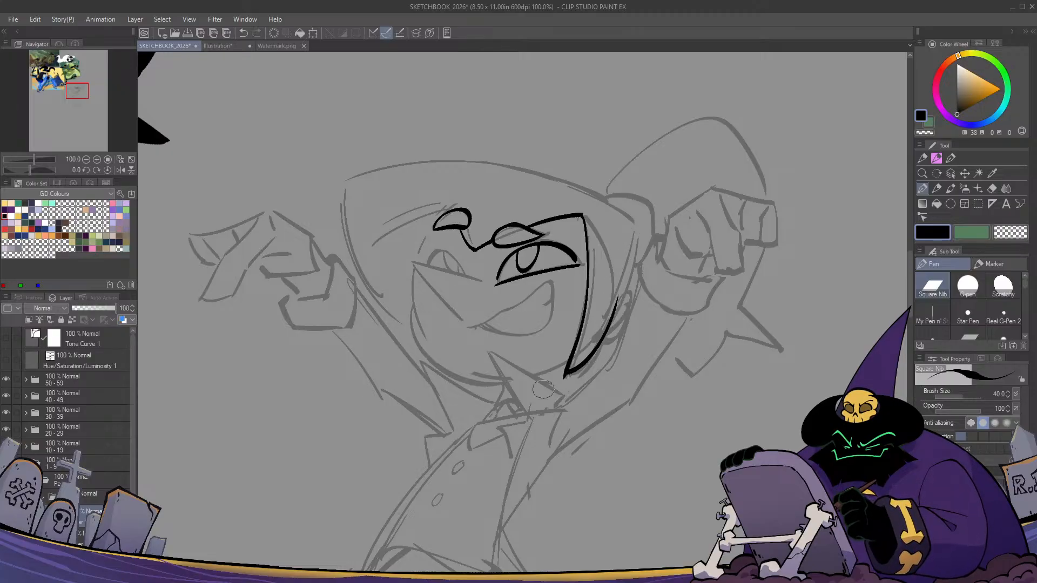
{"action": "key", "text": "ctrl+z"}
Ink the curve rising from the hair's lower point and add the ear with its inner fold
{"action": "mouse_move", "coordinate": [619, 366]}
{"action": "left_mouse_down"}
{"action": "mouse_move", "coordinate": [568, 340]}
{"action": "mouse_move", "coordinate": [555, 308]}
{"action": "mouse_move", "coordinate": [543, 309]}
{"action": "left_mouse_up"}
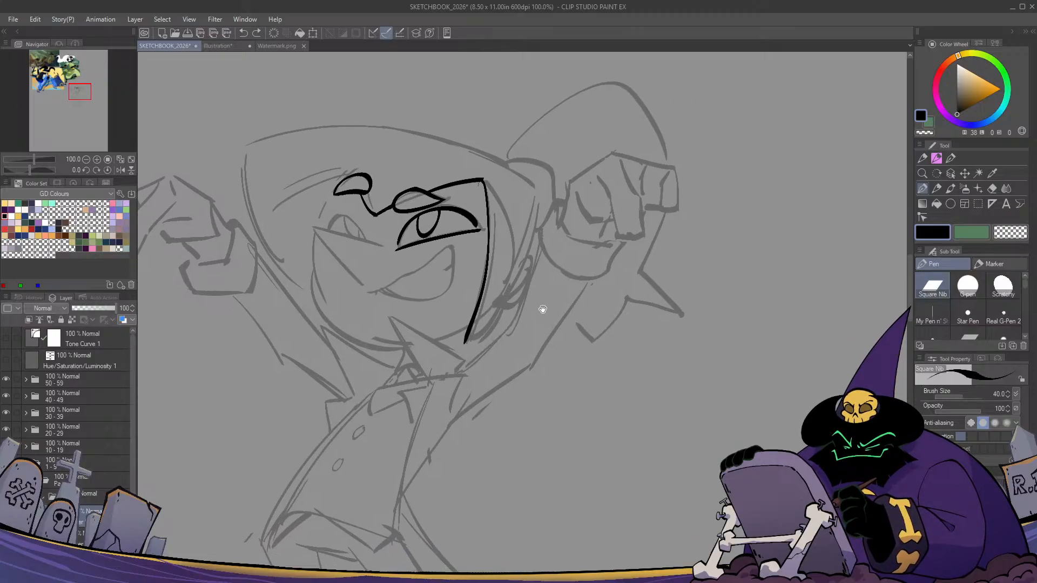
{"action": "left_click_drag", "start_coordinate": [468, 339], "coordinate": [516, 272]}
{"action": "mouse_move", "coordinate": [465, 340]}
{"action": "left_mouse_down"}
{"action": "mouse_move", "coordinate": [491, 325]}
{"action": "mouse_move", "coordinate": [523, 254]}
{"action": "left_mouse_up"}
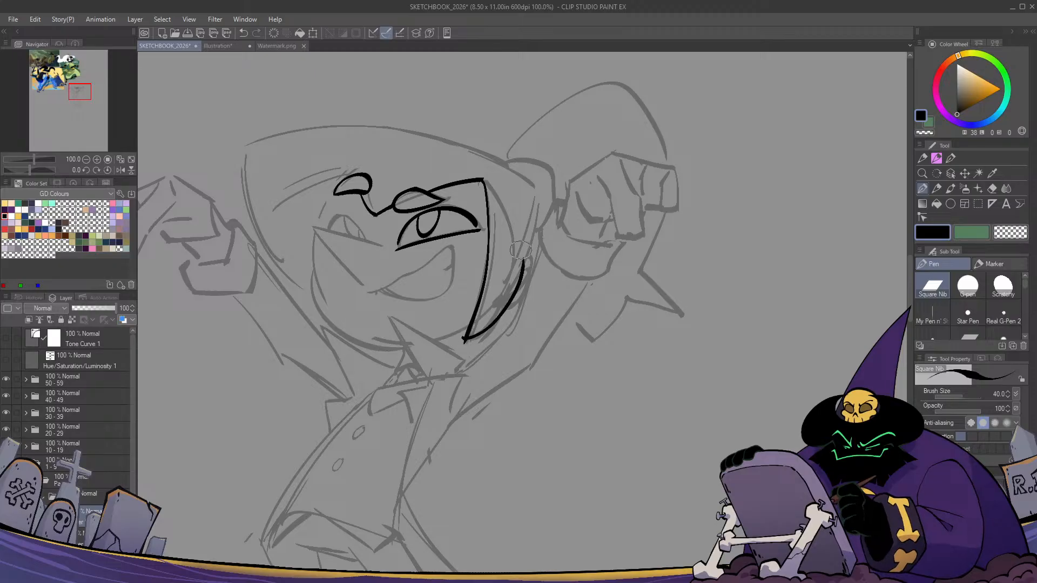
{"action": "key", "text": "ctrl+z"}
{"action": "mouse_move", "coordinate": [465, 341]}
{"action": "left_mouse_down"}
{"action": "mouse_move", "coordinate": [523, 254]}
{"action": "mouse_move", "coordinate": [541, 266]}
{"action": "mouse_move", "coordinate": [534, 292]}
{"action": "mouse_move", "coordinate": [520, 297]}
{"action": "left_mouse_up"}
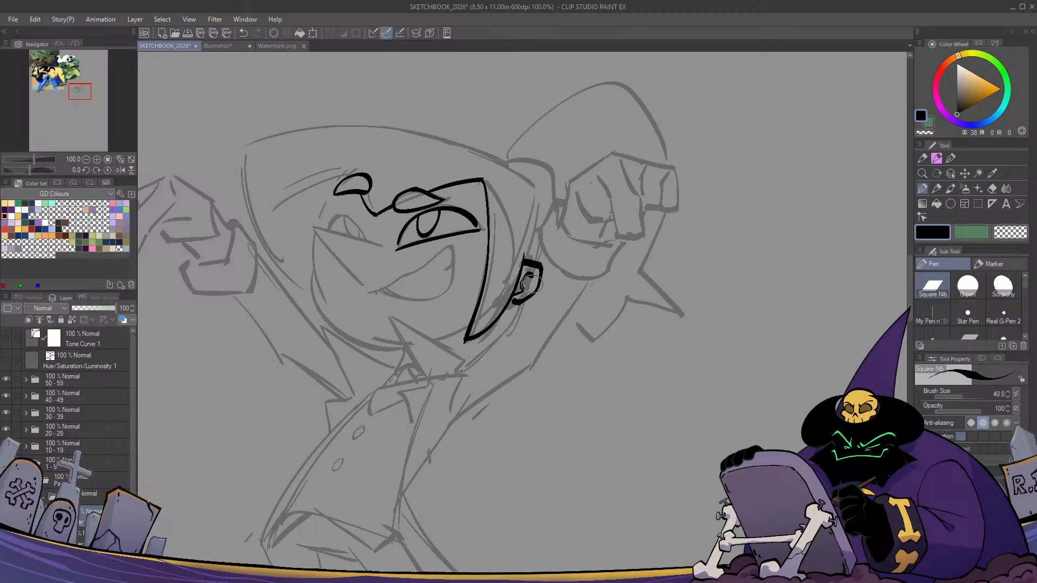
Ink the open grinning mouth with its upper lip line, rounded lower curve and clean corners
{"action": "key", "text": "h"}
{"action": "key", "text": "h"}
{"action": "left_click_drag", "start_coordinate": [451, 263], "coordinate": [556, 282]}
{"action": "left_click_drag", "start_coordinate": [473, 309], "coordinate": [560, 274]}
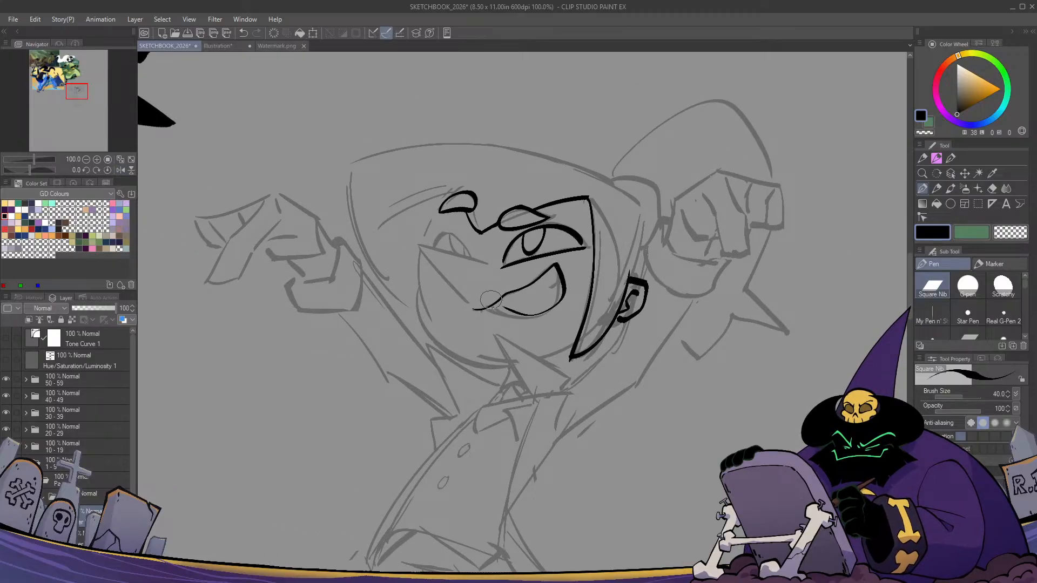
{"action": "key", "text": "ctrl+z"}
{"action": "mouse_move", "coordinate": [474, 309]}
{"action": "left_mouse_down"}
{"action": "mouse_move", "coordinate": [557, 266]}
{"action": "mouse_move", "coordinate": [549, 311]}
{"action": "mouse_move", "coordinate": [531, 319]}
{"action": "mouse_move", "coordinate": [486, 300]}
{"action": "left_mouse_up"}
{"action": "key", "text": "c"}
{"action": "key", "text": "c"}
{"action": "key", "text": "h"}
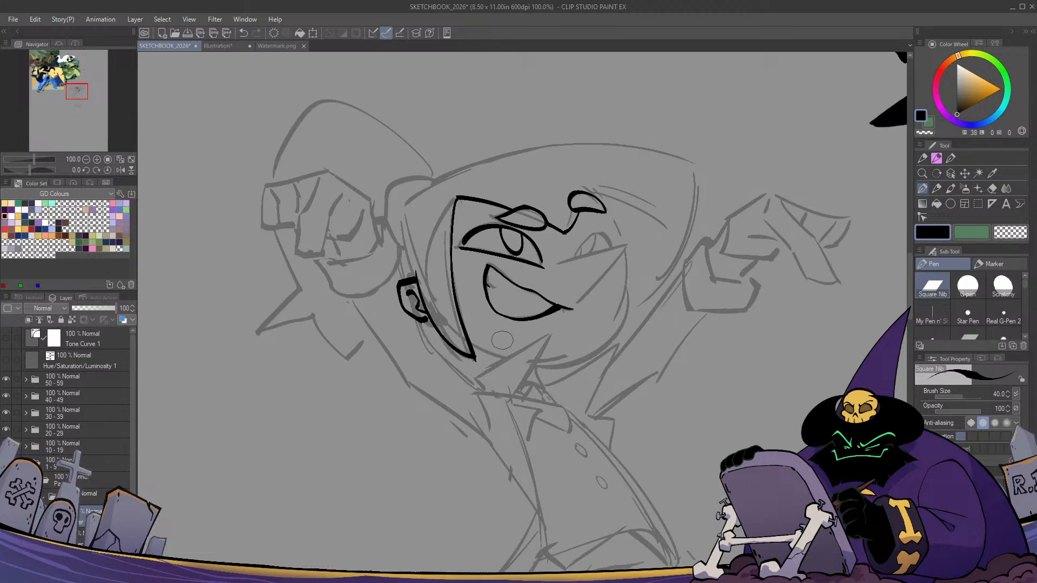
{"action": "key", "text": "h"}
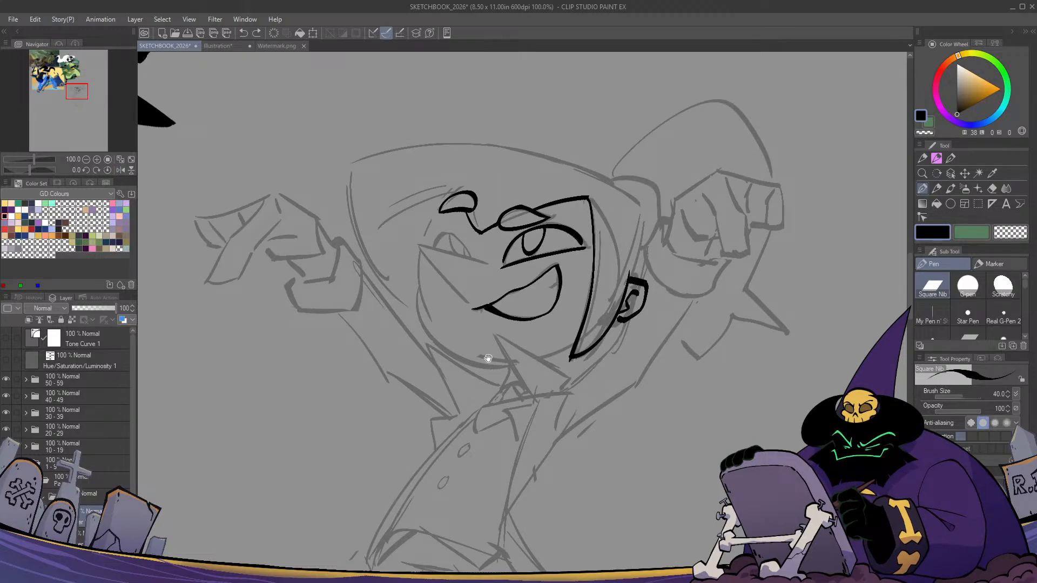
Ink the long pointed nose with an upper and a lower line meeting at the tip
{"action": "left_click_drag", "start_coordinate": [488, 359], "coordinate": [486, 382]}
{"action": "mouse_move", "coordinate": [464, 323]}
{"action": "left_mouse_down"}
{"action": "mouse_move", "coordinate": [421, 280]}
{"action": "mouse_move", "coordinate": [464, 324]}
{"action": "left_mouse_up"}
{"action": "key", "text": "ctrl+z"}
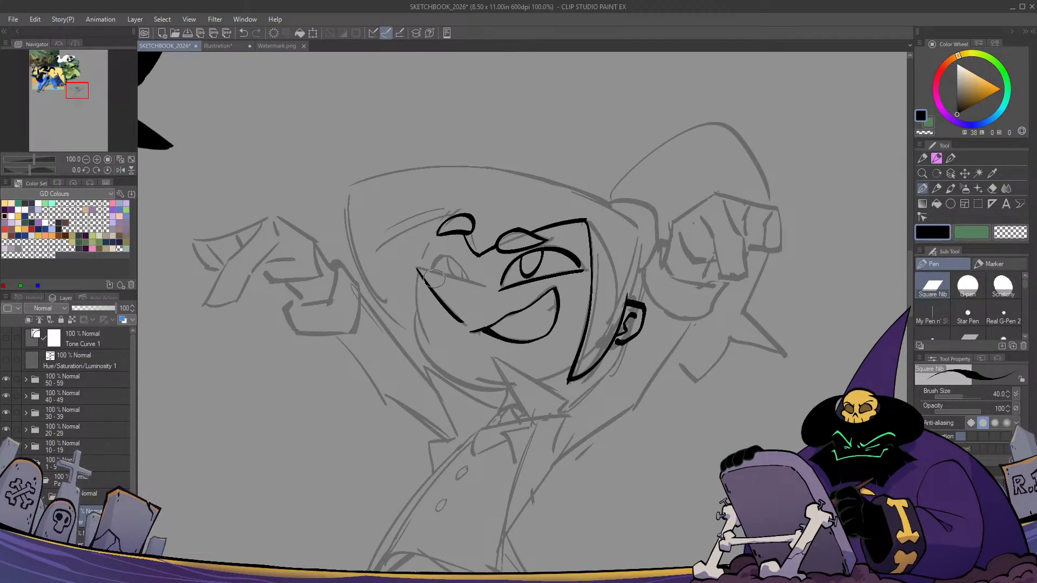
{"action": "mouse_move", "coordinate": [423, 269]}
{"action": "left_mouse_down"}
{"action": "mouse_move", "coordinate": [477, 282]}
{"action": "mouse_move", "coordinate": [413, 265]}
{"action": "mouse_move", "coordinate": [480, 284]}
{"action": "mouse_move", "coordinate": [415, 266]}
{"action": "mouse_move", "coordinate": [462, 322]}
{"action": "left_mouse_up"}
{"action": "key", "text": "ctrl+z"}
{"action": "key", "text": "ctrl+z"}
{"action": "key", "text": "ctrl+z"}
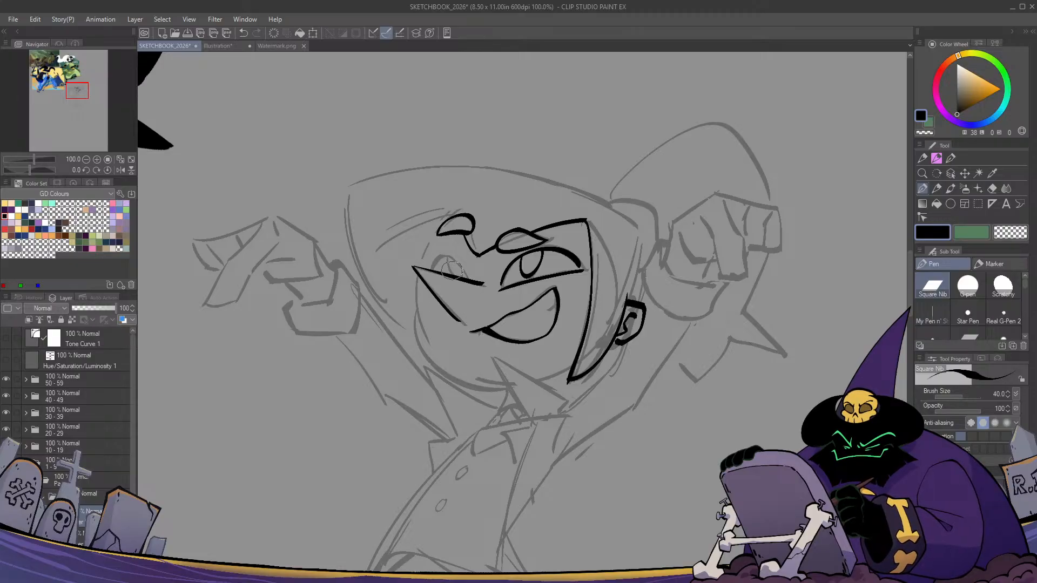
Ink the left-hand eye above the nose with its upper lid and iris
{"action": "key", "text": "h"}
{"action": "key", "text": "h"}
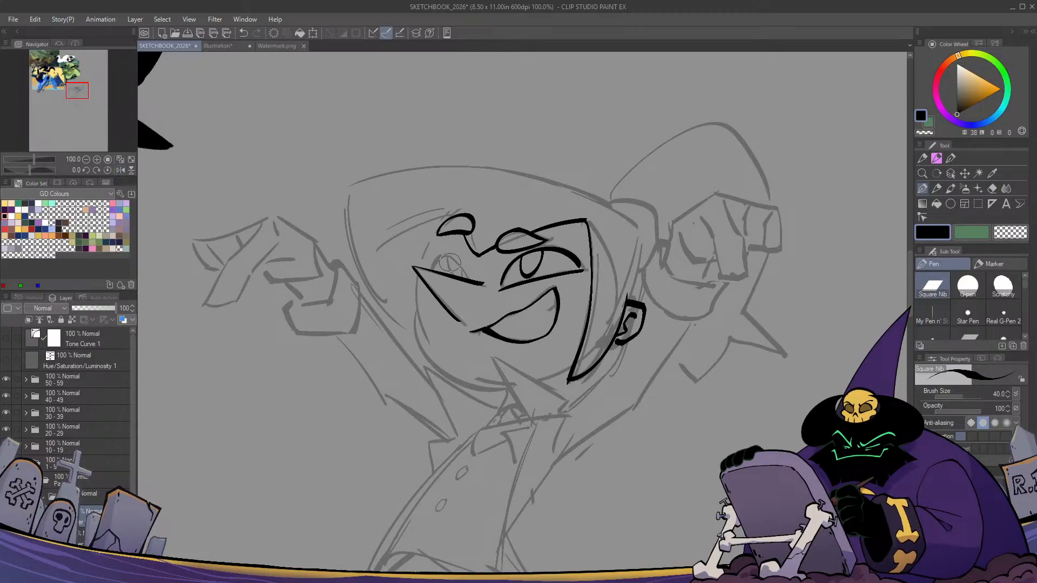
{"action": "key", "text": "h"}
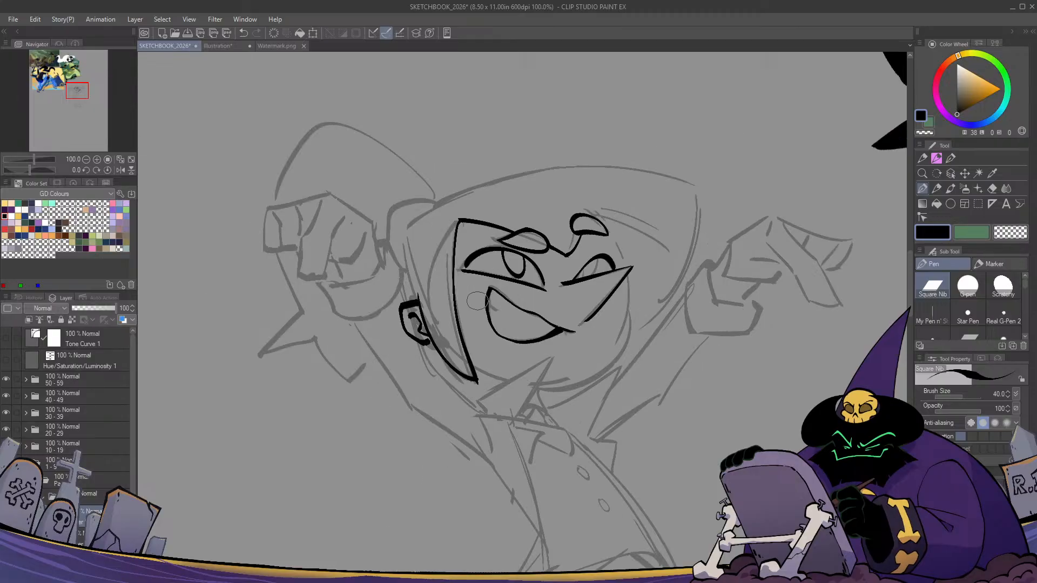
{"action": "key", "text": "h"}
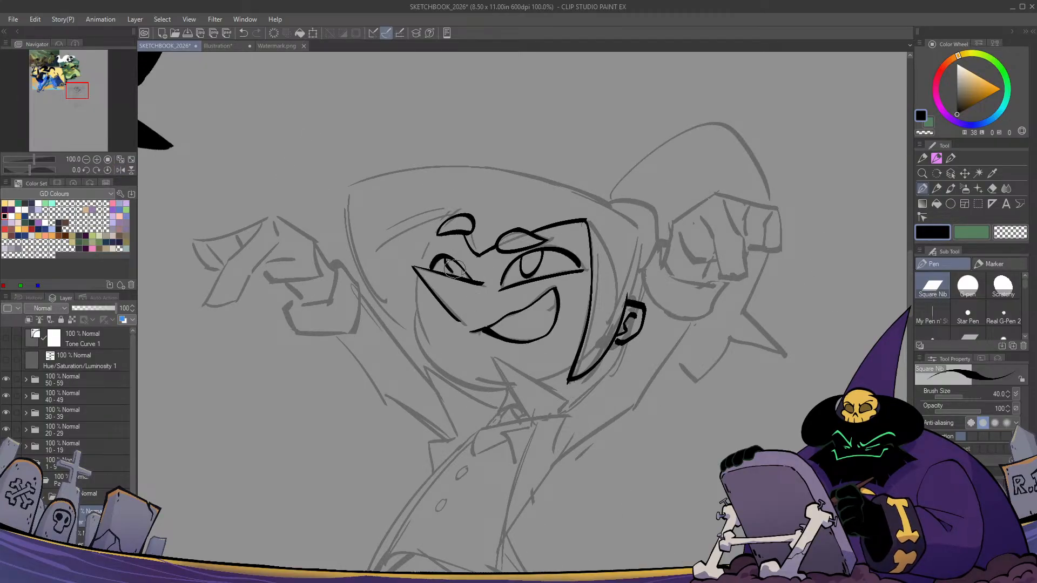
{"action": "key", "text": "ctrl+z"}
{"action": "left_click_drag", "start_coordinate": [449, 276], "coordinate": [454, 277]}
{"action": "key", "text": "ctrl+z"}
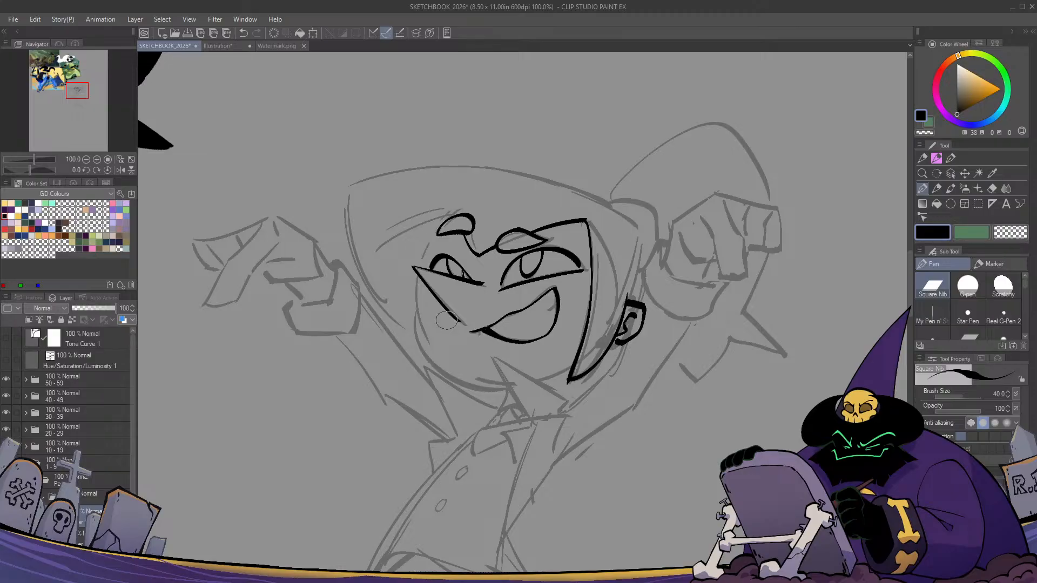
{"action": "left_click_drag", "start_coordinate": [462, 271], "coordinate": [465, 277]}
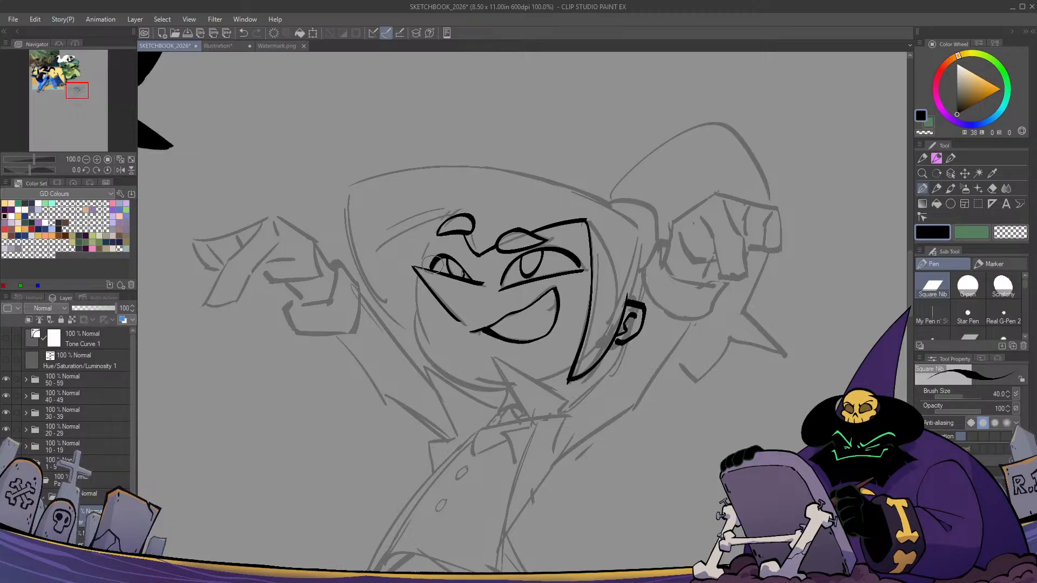
Ink the left-hand face contour from the eyebrow past the nose tip and around the cheek towards the chin
{"action": "left_click_drag", "start_coordinate": [435, 219], "coordinate": [417, 267]}
{"action": "key", "text": "ctrl+z"}
{"action": "mouse_move", "coordinate": [435, 218]}
{"action": "left_mouse_down"}
{"action": "mouse_move", "coordinate": [419, 268]}
{"action": "mouse_move", "coordinate": [437, 372]}
{"action": "left_mouse_up"}
{"action": "key", "text": "h"}
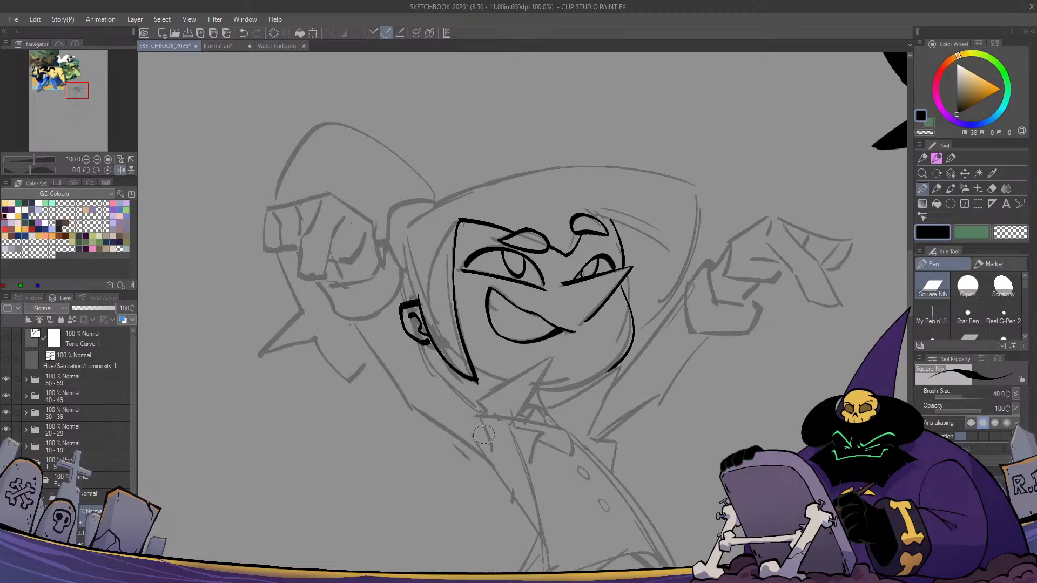
Ink the jaw line from the lower cheek along the chin to the collar
{"action": "key", "text": "h"}
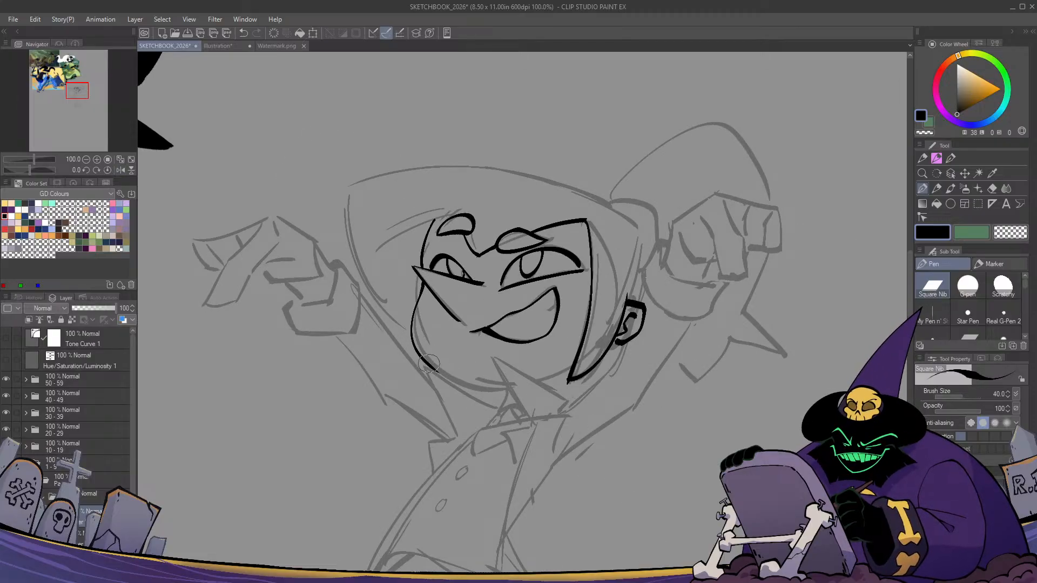
{"action": "left_click_drag", "start_coordinate": [432, 366], "coordinate": [507, 385]}
{"action": "key", "text": "ctrl+z"}
{"action": "mouse_move", "coordinate": [433, 369]}
{"action": "left_mouse_down"}
{"action": "mouse_move", "coordinate": [537, 388]}
{"action": "mouse_move", "coordinate": [459, 381]}
{"action": "mouse_move", "coordinate": [416, 335]}
{"action": "mouse_move", "coordinate": [427, 360]}
{"action": "mouse_move", "coordinate": [474, 391]}
{"action": "mouse_move", "coordinate": [537, 389]}
{"action": "left_mouse_up"}
{"action": "key", "text": "ctrl+z"}
{"action": "key", "text": "ctrl+z"}
{"action": "key", "text": "ctrl+z"}
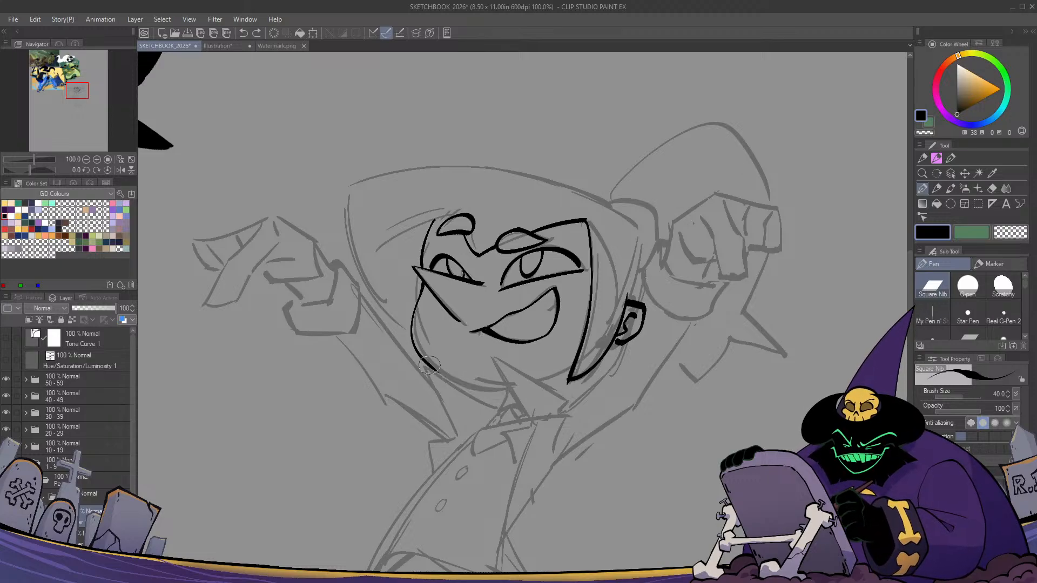
{"action": "left_click_drag", "start_coordinate": [431, 365], "coordinate": [517, 384]}
{"action": "key", "text": "h"}
{"action": "key", "text": "h"}
{"action": "key", "text": "ctrl+z"}
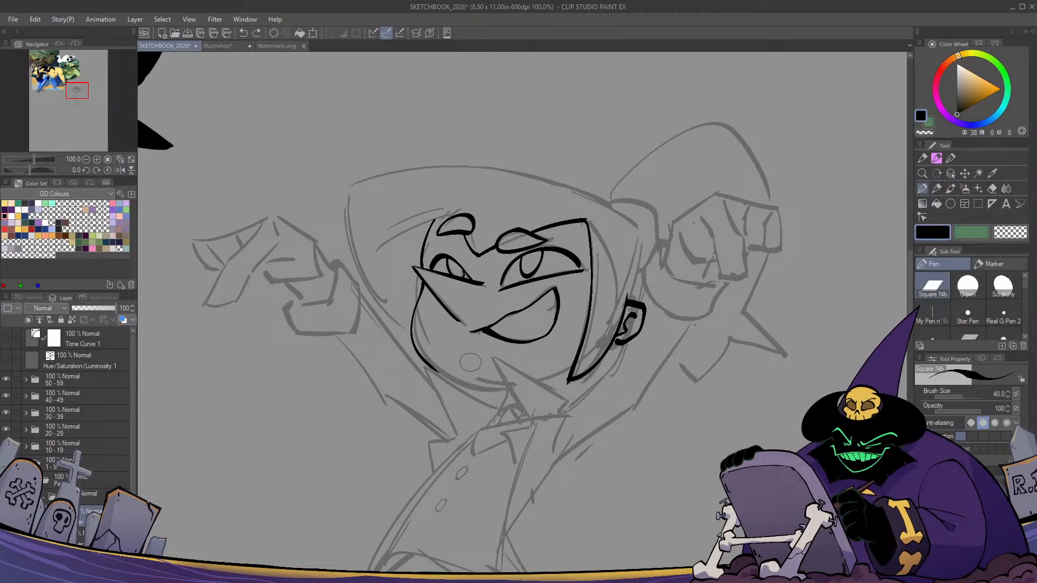
Ink the pointed left-hand collar flap under the chin with its angular notch and short lapel edge
{"action": "mouse_move", "coordinate": [444, 370]}
{"action": "left_mouse_down"}
{"action": "mouse_move", "coordinate": [426, 340]}
{"action": "mouse_move", "coordinate": [480, 331]}
{"action": "mouse_move", "coordinate": [456, 338]}
{"action": "mouse_move", "coordinate": [477, 365]}
{"action": "mouse_move", "coordinate": [442, 379]}
{"action": "mouse_move", "coordinate": [451, 382]}
{"action": "mouse_move", "coordinate": [458, 376]}
{"action": "mouse_move", "coordinate": [438, 376]}
{"action": "mouse_move", "coordinate": [461, 413]}
{"action": "left_mouse_up"}
{"action": "key", "text": "e"}
{"action": "key", "text": "p"}
{"action": "key", "text": "ctrl+z"}
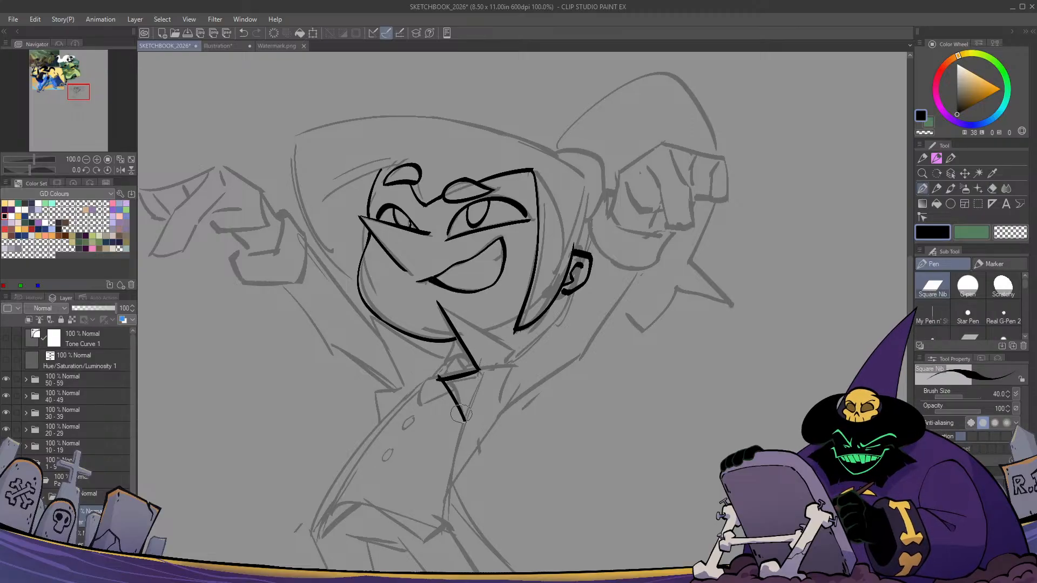
{"action": "key", "text": "h"}
{"action": "key", "text": "h"}
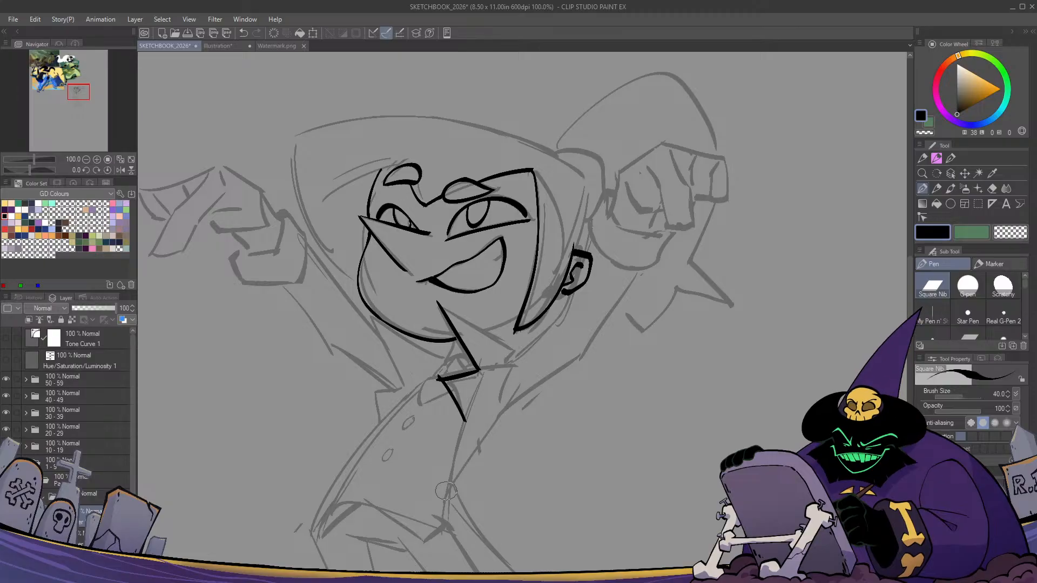
{"action": "key", "text": "ctrl+z"}
{"action": "key", "text": "ctrl+z"}
{"action": "key", "text": "ctrl+z"}
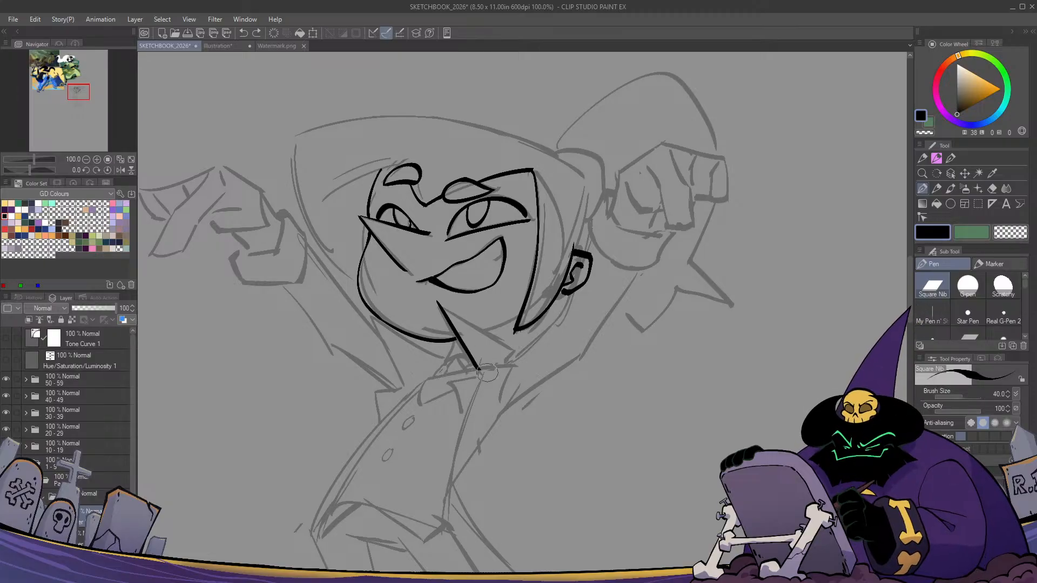
{"action": "mouse_move", "coordinate": [438, 309]}
{"action": "left_mouse_down"}
{"action": "mouse_move", "coordinate": [478, 375]}
{"action": "mouse_move", "coordinate": [448, 379]}
{"action": "mouse_move", "coordinate": [465, 422]}
{"action": "left_mouse_up"}
{"action": "key", "text": "ctrl+z"}
Ink the jacket's front edge from the lapel down to the waist and diagonally out along the coat-tail
{"action": "left_click_drag", "start_coordinate": [476, 470], "coordinate": [487, 415]}
{"action": "left_click_drag", "start_coordinate": [477, 366], "coordinate": [460, 463]}
{"action": "key", "text": "ctrl+z"}
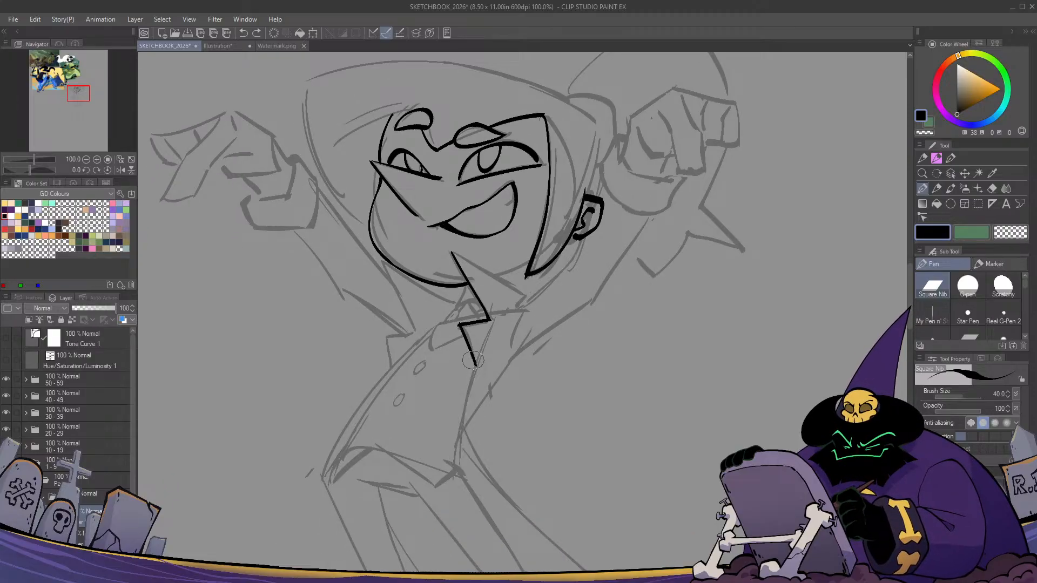
{"action": "left_click_drag", "start_coordinate": [476, 365], "coordinate": [454, 466]}
{"action": "left_click_drag", "start_coordinate": [542, 492], "coordinate": [499, 415]}
{"action": "key", "text": "ctrl+z"}
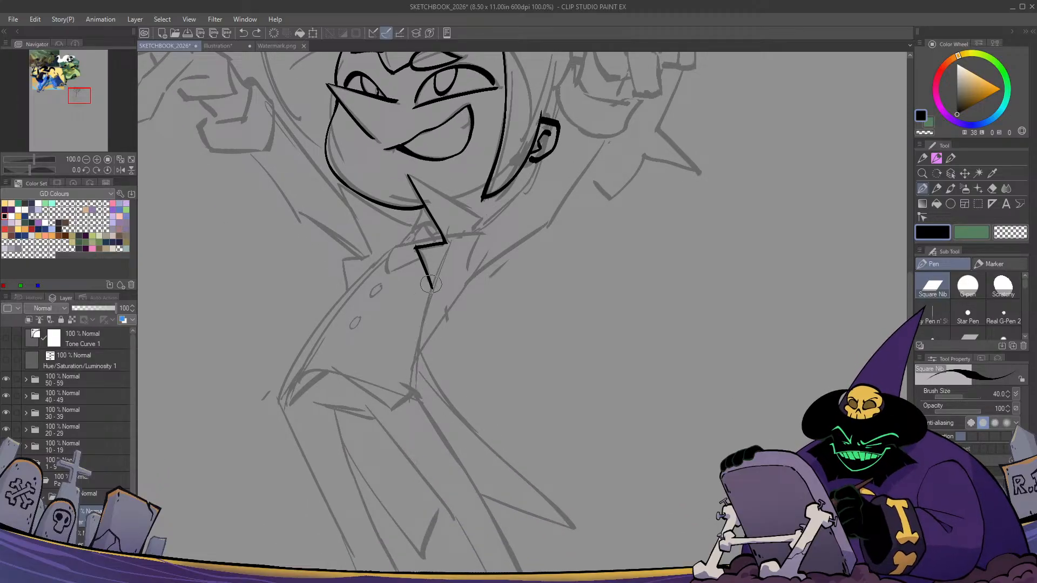
{"action": "mouse_move", "coordinate": [431, 284]}
{"action": "left_mouse_down"}
{"action": "mouse_move", "coordinate": [413, 368]}
{"action": "mouse_move", "coordinate": [425, 312]}
{"action": "mouse_move", "coordinate": [413, 360]}
{"action": "mouse_move", "coordinate": [534, 484]}
{"action": "left_mouse_up"}
{"action": "key", "text": "ctrl+z"}
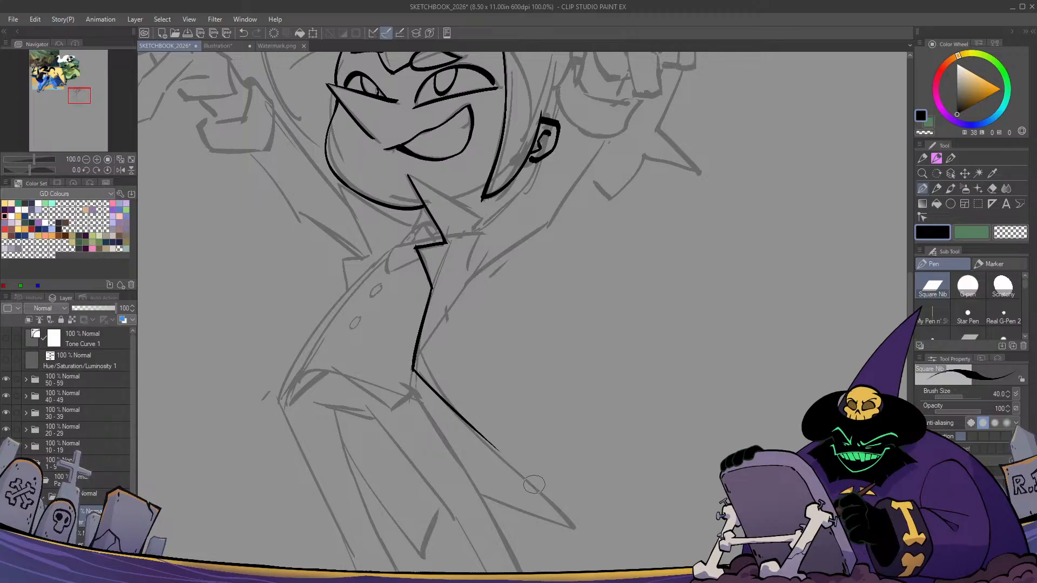
{"action": "key", "text": "ctrl+z"}
{"action": "left_click_drag", "start_coordinate": [413, 371], "coordinate": [501, 458]}
{"action": "left_click_drag", "start_coordinate": [447, 346], "coordinate": [447, 439]}
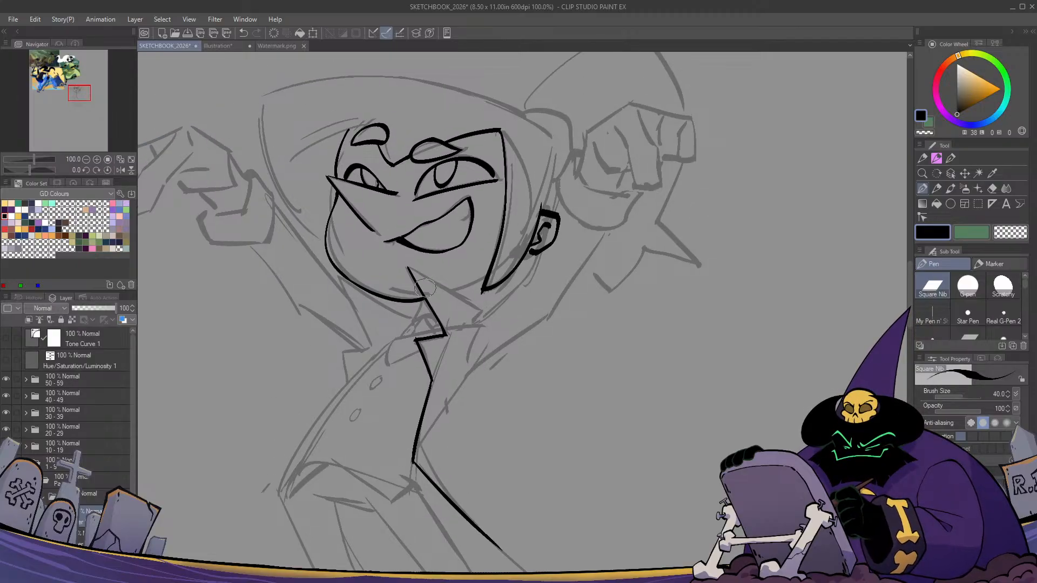
Ink the right-hand collar flap from its peak under the chin to its outer corner and tidy the tip
{"action": "left_click_drag", "start_coordinate": [408, 267], "coordinate": [486, 313]}
{"action": "key", "text": "ctrl+z"}
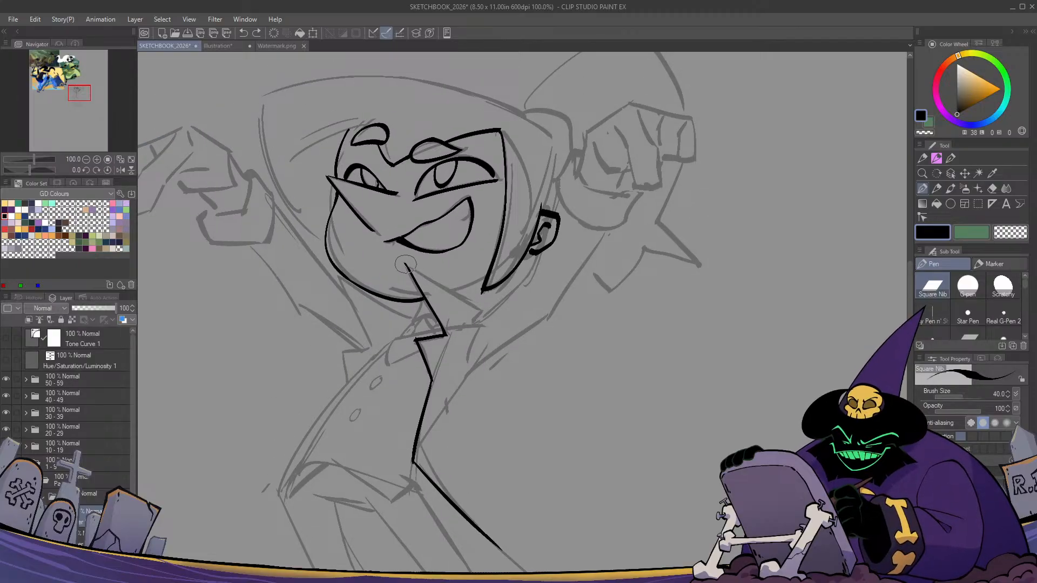
{"action": "mouse_move", "coordinate": [404, 263]}
{"action": "left_mouse_down"}
{"action": "mouse_move", "coordinate": [481, 311]}
{"action": "mouse_move", "coordinate": [476, 283]}
{"action": "mouse_move", "coordinate": [485, 315]}
{"action": "left_mouse_up"}
{"action": "key", "text": "c"}
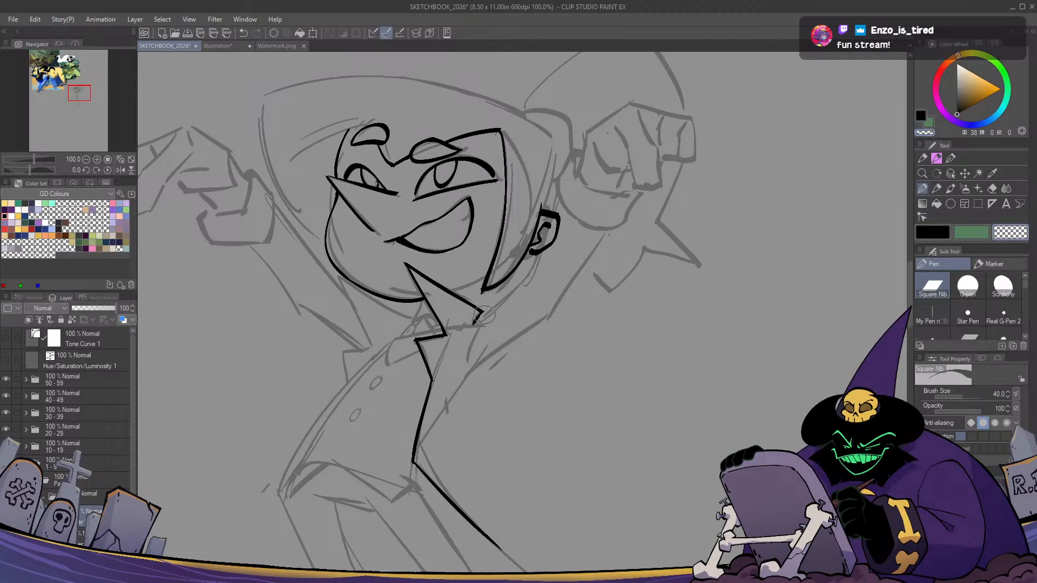
{"action": "key", "text": "c"}
{"action": "key", "text": "h"}
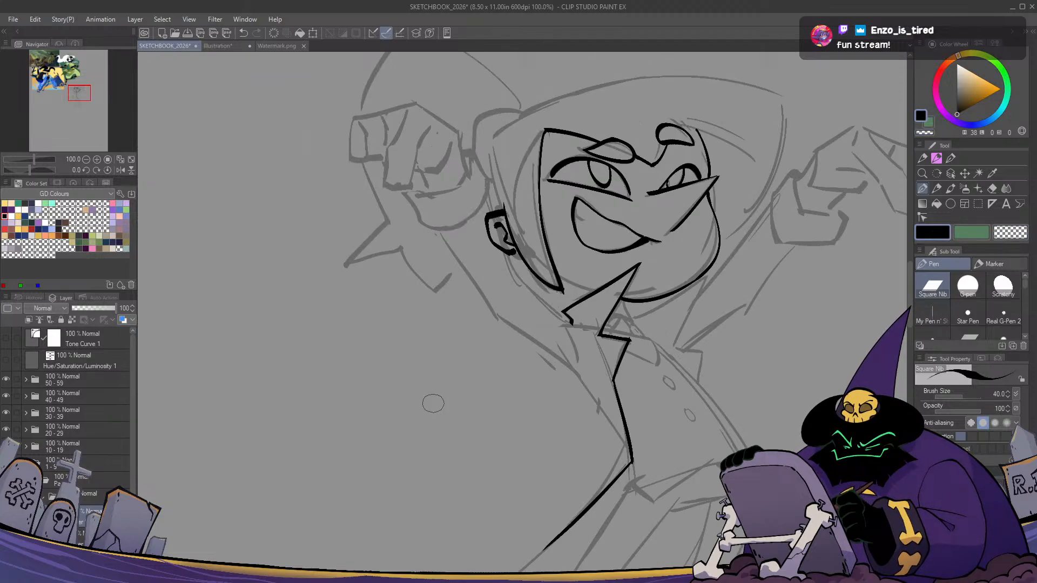
{"action": "key", "text": "h"}
Ink the shoulder fold and the upper contour of the right-hand raised arm from the collar past the ear
{"action": "mouse_move", "coordinate": [507, 300]}
{"action": "left_mouse_down"}
{"action": "mouse_move", "coordinate": [473, 320]}
{"action": "mouse_move", "coordinate": [466, 362]}
{"action": "mouse_move", "coordinate": [435, 386]}
{"action": "left_mouse_up"}
{"action": "key", "text": "ctrl+z"}
{"action": "key", "text": "h"}
{"action": "key", "text": "h"}
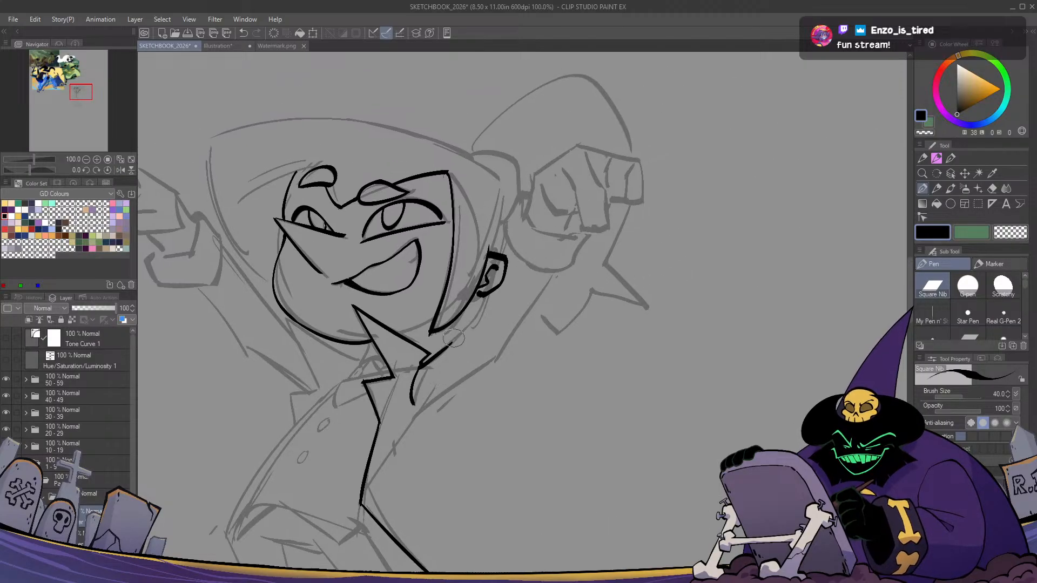
{"action": "mouse_move", "coordinate": [442, 349]}
{"action": "left_mouse_down"}
{"action": "mouse_move", "coordinate": [476, 320]}
{"action": "mouse_move", "coordinate": [482, 297]}
{"action": "left_mouse_up"}
{"action": "key", "text": "h"}
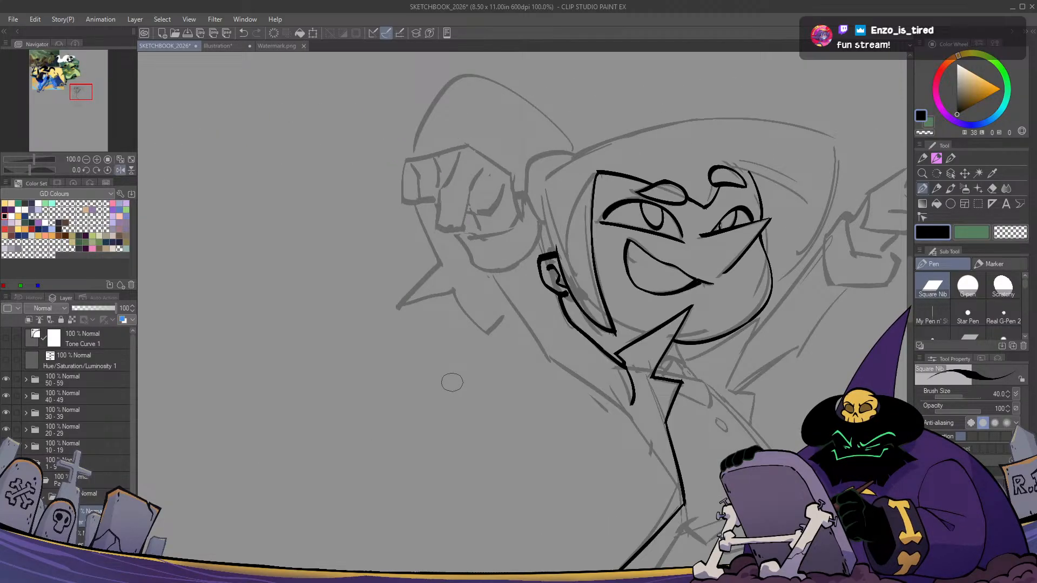
{"action": "key", "text": "h"}
{"action": "left_click_drag", "start_coordinate": [446, 346], "coordinate": [483, 300]}
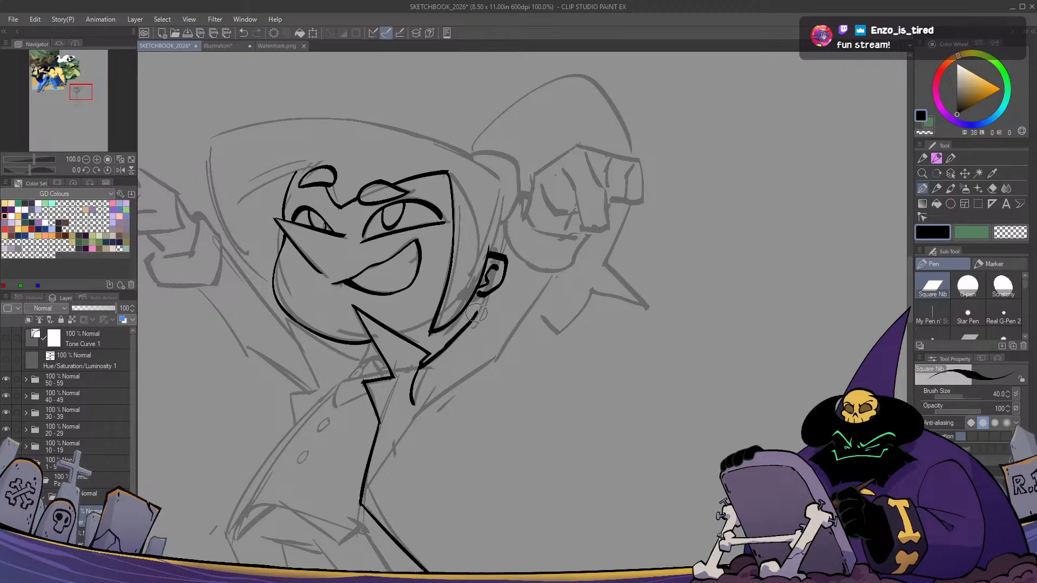
{"action": "left_click_drag", "start_coordinate": [506, 233], "coordinate": [500, 255]}
Ink the underside of the right-hand raised arm from the wrist over the elbow to the armpit
{"action": "left_click_drag", "start_coordinate": [559, 272], "coordinate": [501, 357]}
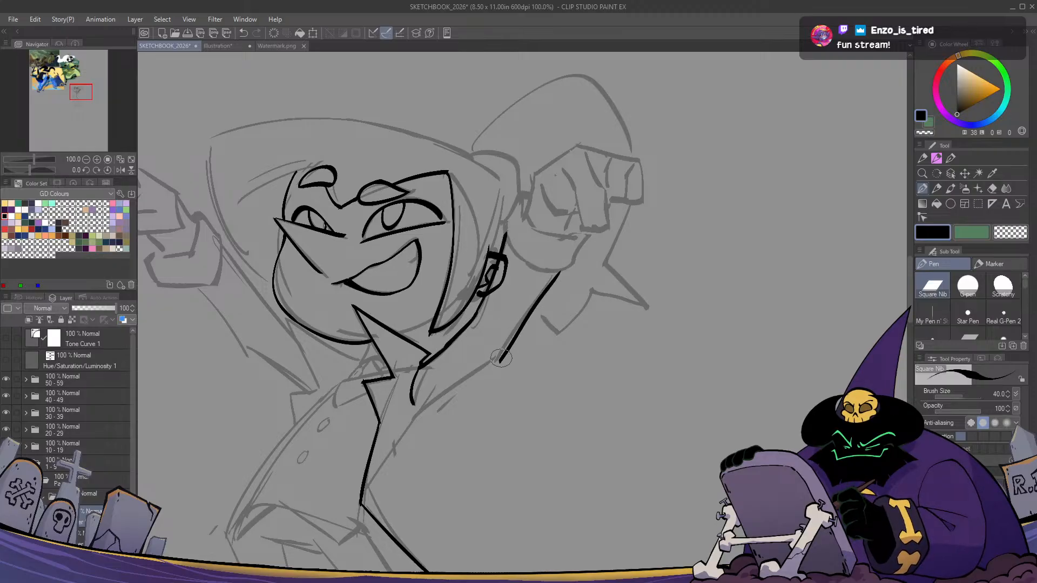
{"action": "key", "text": "ctrl+z"}
{"action": "mouse_move", "coordinate": [555, 271]}
{"action": "left_mouse_down"}
{"action": "mouse_move", "coordinate": [498, 355]}
{"action": "mouse_move", "coordinate": [428, 406]}
{"action": "left_mouse_up"}
{"action": "key", "text": "ctrl+z"}
{"action": "mouse_move", "coordinate": [497, 363]}
{"action": "left_mouse_down"}
{"action": "mouse_move", "coordinate": [415, 408]}
{"action": "mouse_move", "coordinate": [499, 332]}
{"action": "mouse_move", "coordinate": [445, 372]}
{"action": "left_mouse_up"}
{"action": "key", "text": "ctrl+z"}
{"action": "key", "text": "ctrl+z"}
Ink the jacket's back contour from the armpit to the waist and out to the coat-tail, cleaning the armpit corner
{"action": "mouse_move", "coordinate": [540, 312]}
{"action": "left_mouse_down"}
{"action": "mouse_move", "coordinate": [451, 372]}
{"action": "mouse_move", "coordinate": [409, 440]}
{"action": "mouse_move", "coordinate": [412, 421]}
{"action": "mouse_move", "coordinate": [391, 378]}
{"action": "left_mouse_up"}
{"action": "key", "text": "ctrl+z"}
{"action": "left_click_drag", "start_coordinate": [427, 301], "coordinate": [391, 364]}
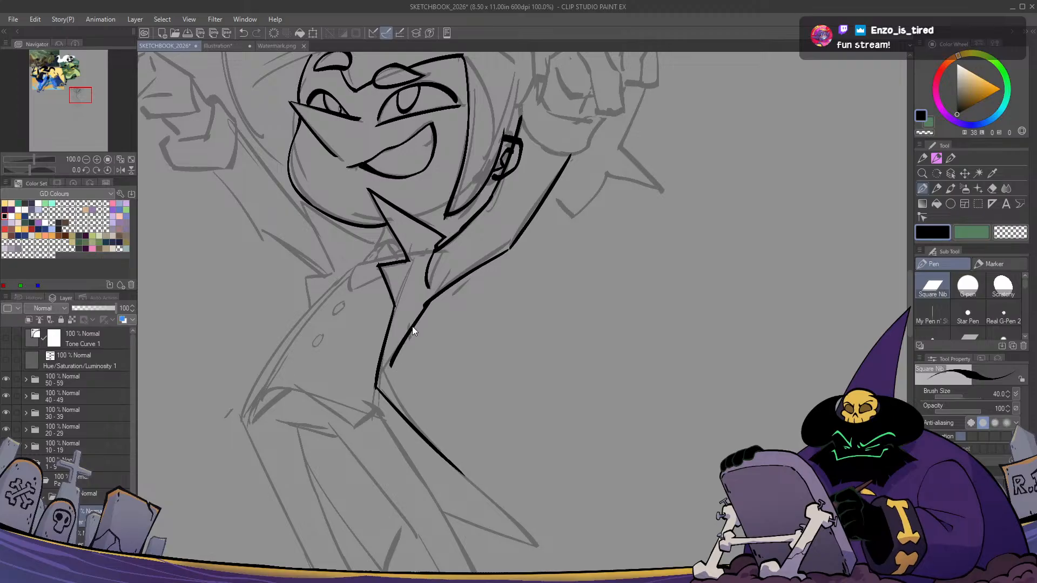
{"action": "key", "text": "ctrl+z"}
{"action": "mouse_move", "coordinate": [431, 303]}
{"action": "left_mouse_down"}
{"action": "mouse_move", "coordinate": [386, 370]}
{"action": "mouse_move", "coordinate": [438, 451]}
{"action": "left_mouse_up"}
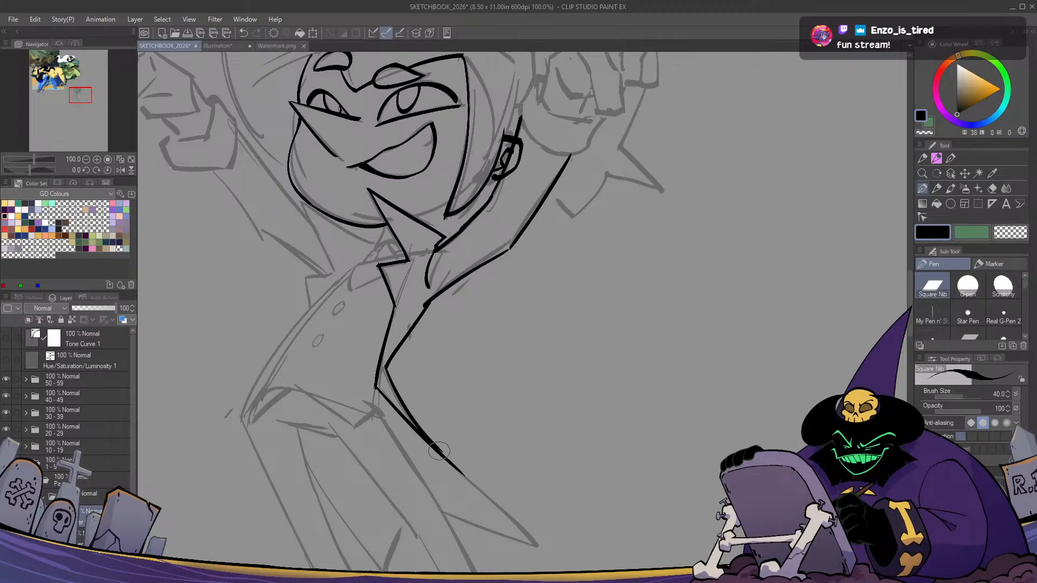
{"action": "key", "text": "ctrl+z"}
{"action": "left_click_drag", "start_coordinate": [386, 367], "coordinate": [431, 443]}
{"action": "key", "text": "h"}
{"action": "key", "text": "h"}
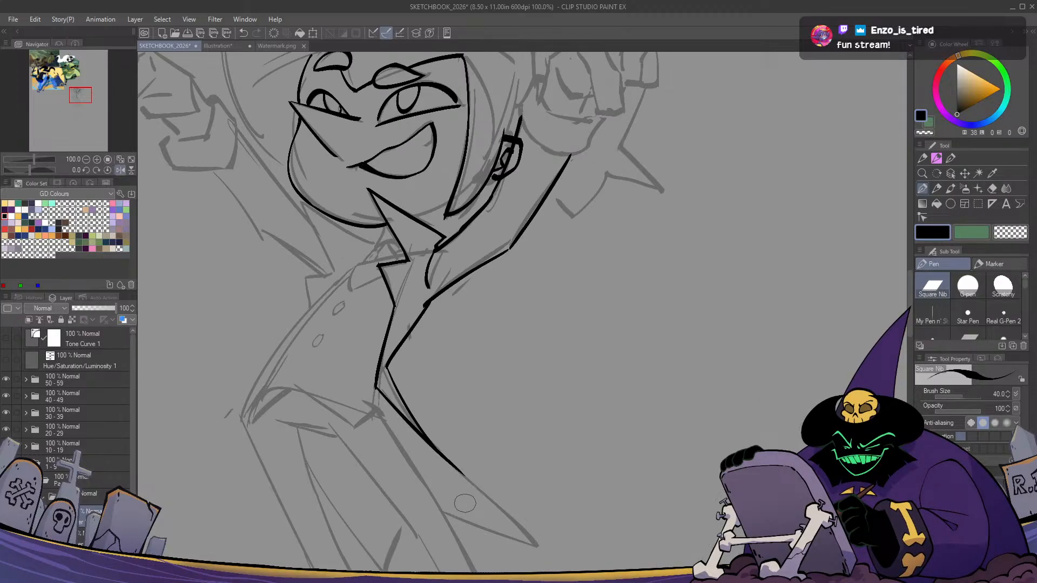
{"action": "left_click_drag", "start_coordinate": [465, 503], "coordinate": [481, 505]}
{"action": "key", "text": "c"}
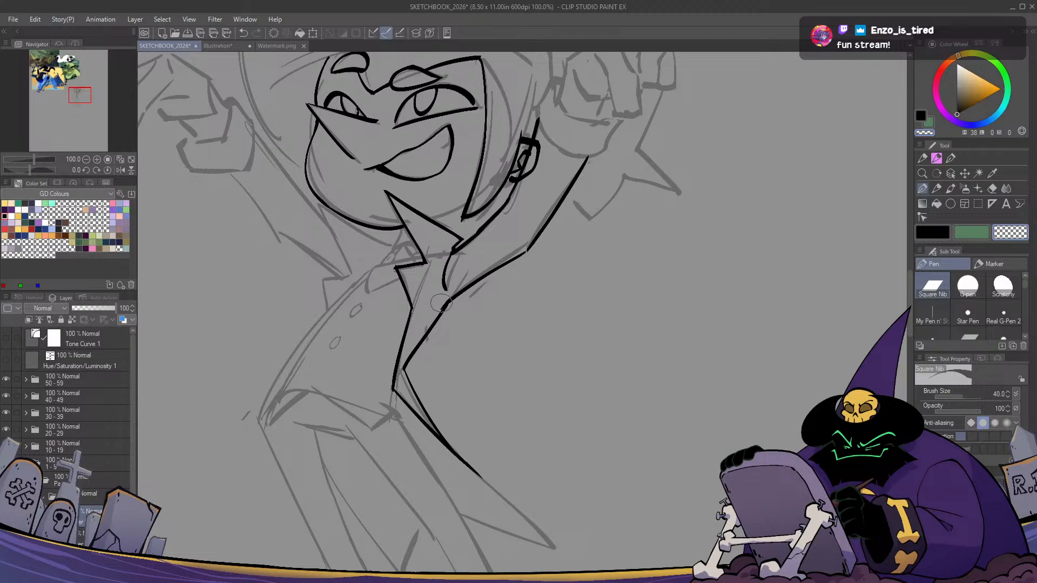
{"action": "key", "text": "c"}
Extend the right-hand arm's upper contour with an angular glove cuff edge at the wrist
{"action": "mouse_move", "coordinate": [453, 298]}
{"action": "left_mouse_down"}
{"action": "mouse_move", "coordinate": [463, 331]}
{"action": "mouse_move", "coordinate": [556, 354]}
{"action": "mouse_move", "coordinate": [485, 429]}
{"action": "left_mouse_up"}
{"action": "mouse_move", "coordinate": [506, 287]}
{"action": "left_mouse_down"}
{"action": "mouse_move", "coordinate": [517, 253]}
{"action": "mouse_move", "coordinate": [534, 247]}
{"action": "left_mouse_up"}
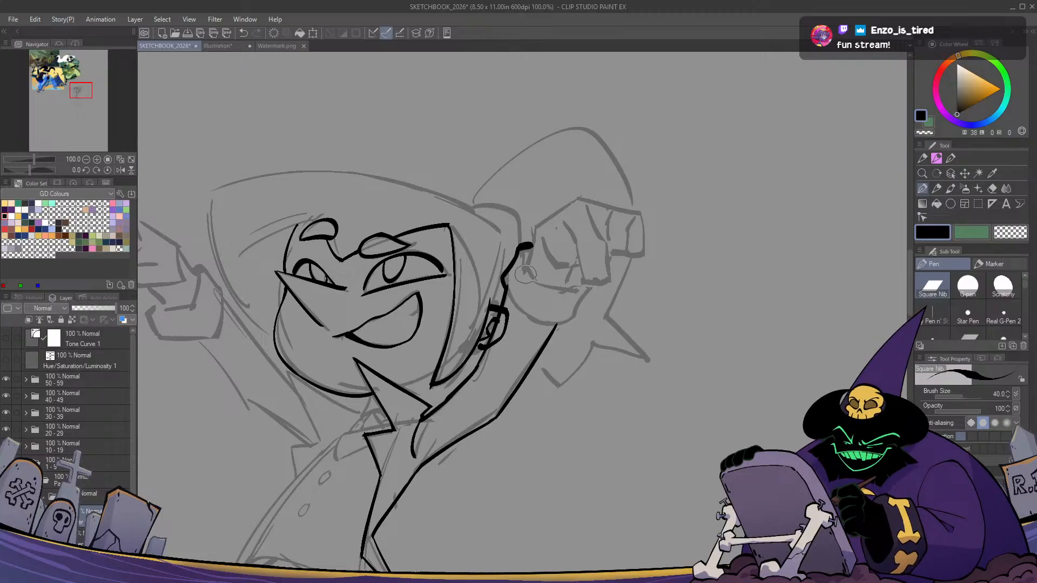
{"action": "mouse_move", "coordinate": [522, 249]}
{"action": "left_mouse_down"}
{"action": "mouse_move", "coordinate": [527, 273]}
{"action": "mouse_move", "coordinate": [567, 284]}
{"action": "left_mouse_up"}
{"action": "key", "text": "ctrl+z"}
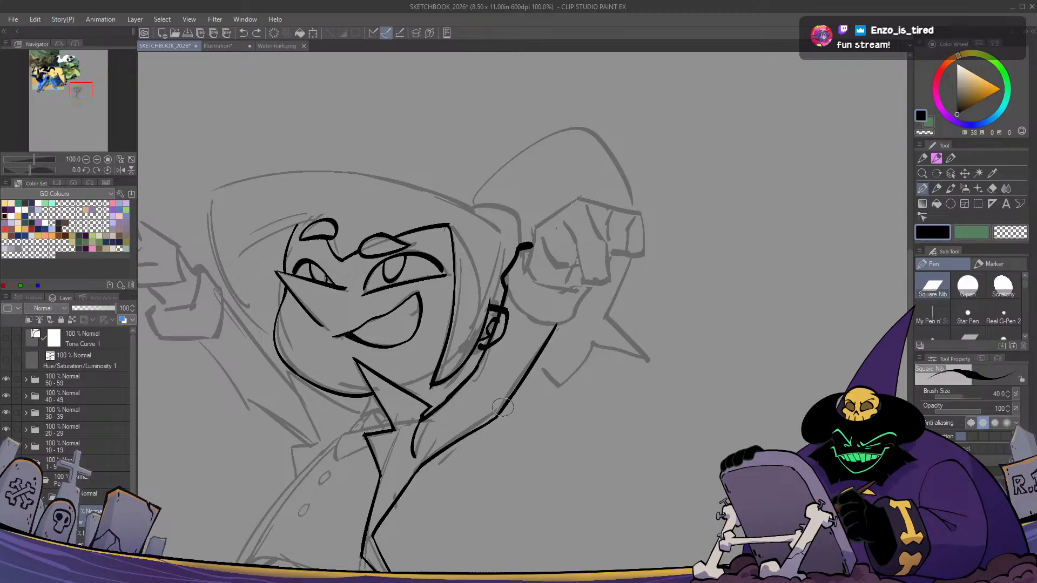
Ink the curled fingers of the right-hand fist with their dividing lines and squared tips
{"action": "left_click_drag", "start_coordinate": [574, 277], "coordinate": [559, 299]}
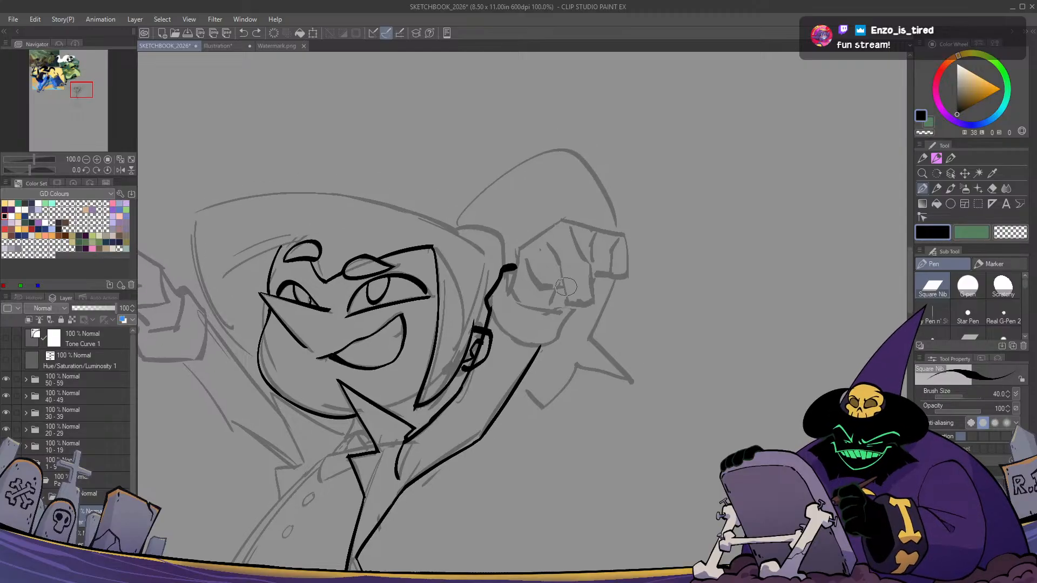
{"action": "left_click_drag", "start_coordinate": [545, 241], "coordinate": [567, 296]}
{"action": "key", "text": "ctrl+z"}
{"action": "mouse_move", "coordinate": [546, 243]}
{"action": "left_mouse_down"}
{"action": "mouse_move", "coordinate": [571, 302]}
{"action": "mouse_move", "coordinate": [591, 298]}
{"action": "mouse_move", "coordinate": [572, 234]}
{"action": "mouse_move", "coordinate": [636, 239]}
{"action": "left_mouse_up"}
{"action": "key", "text": "ctrl+z"}
{"action": "mouse_move", "coordinate": [562, 219]}
{"action": "left_mouse_down"}
{"action": "mouse_move", "coordinate": [634, 239]}
{"action": "mouse_move", "coordinate": [636, 276]}
{"action": "mouse_move", "coordinate": [621, 280]}
{"action": "left_mouse_up"}
{"action": "key", "text": "ctrl+z"}
{"action": "mouse_move", "coordinate": [618, 237]}
{"action": "left_mouse_down"}
{"action": "mouse_move", "coordinate": [612, 271]}
{"action": "mouse_move", "coordinate": [594, 271]}
{"action": "mouse_move", "coordinate": [613, 281]}
{"action": "left_mouse_up"}
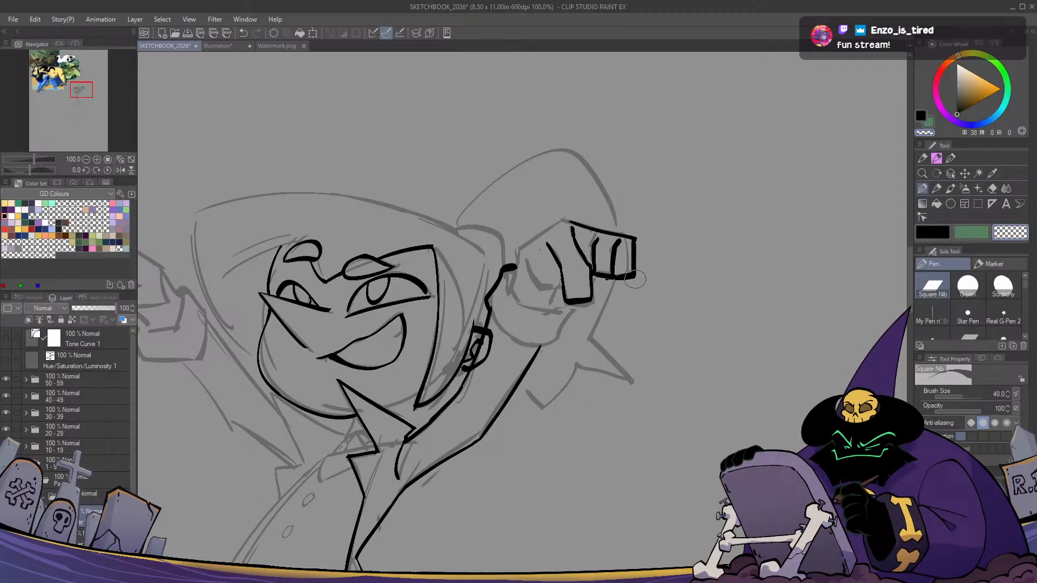
{"action": "mouse_move", "coordinate": [525, 260]}
{"action": "left_mouse_down"}
{"action": "mouse_move", "coordinate": [538, 288]}
{"action": "mouse_move", "coordinate": [557, 291]}
{"action": "left_mouse_up"}
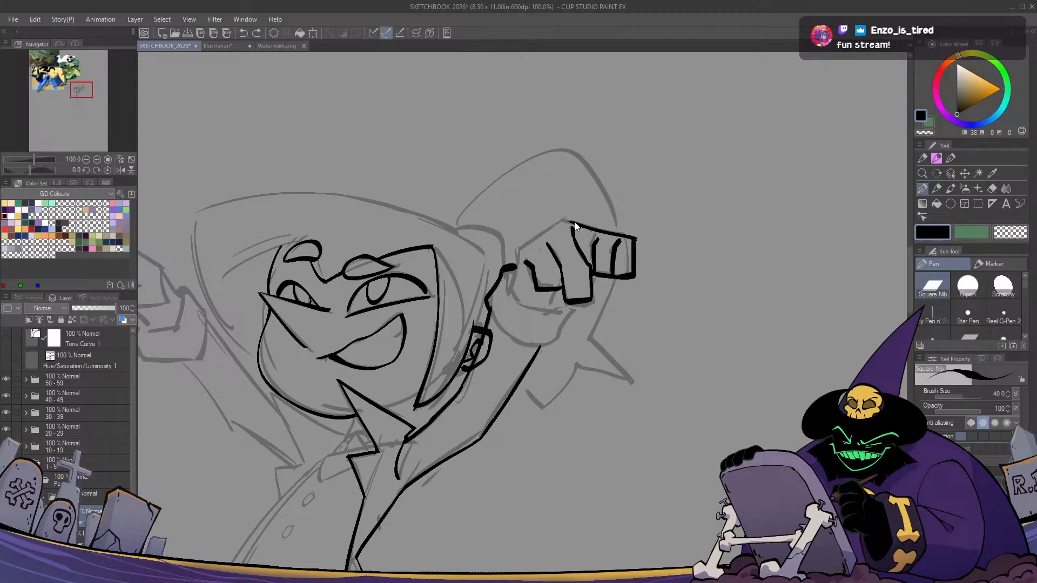
Ink the knuckle contour across the back of the right-hand fist and the rounded thumb outline below it
{"action": "mouse_move", "coordinate": [574, 224]}
{"action": "left_mouse_down"}
{"action": "mouse_move", "coordinate": [557, 221]}
{"action": "mouse_move", "coordinate": [521, 250]}
{"action": "mouse_move", "coordinate": [512, 289]}
{"action": "mouse_move", "coordinate": [533, 309]}
{"action": "mouse_move", "coordinate": [522, 297]}
{"action": "mouse_move", "coordinate": [566, 313]}
{"action": "left_mouse_up"}
{"action": "key", "text": "ctrl+z"}
{"action": "key", "text": "ctrl+z"}
{"action": "key", "text": "c"}
{"action": "key", "text": "c"}
{"action": "key", "text": "ctrl+z"}
{"action": "left_click_drag", "start_coordinate": [511, 289], "coordinate": [556, 311]}
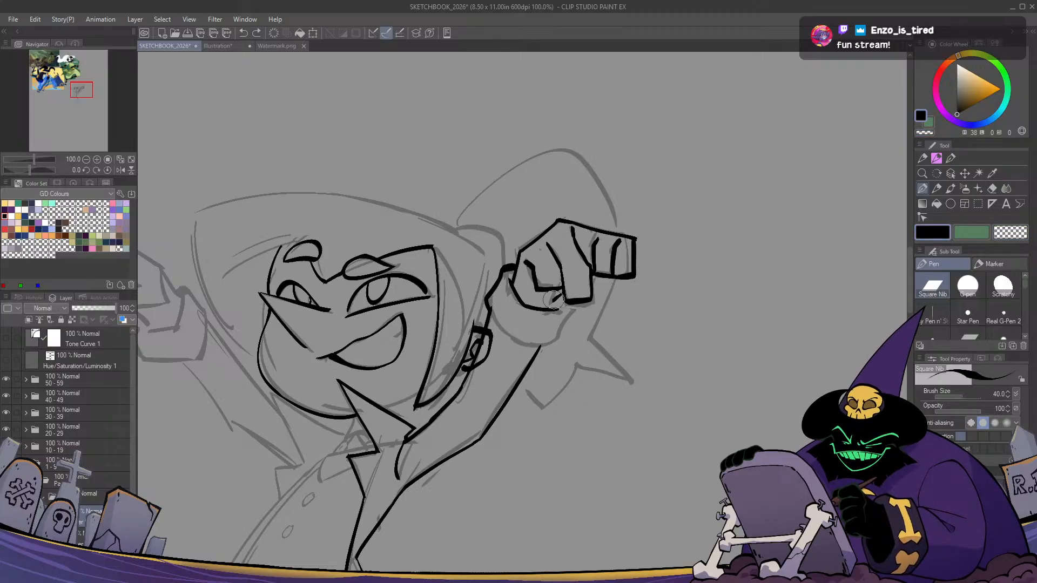
{"action": "key", "text": "ctrl+z"}
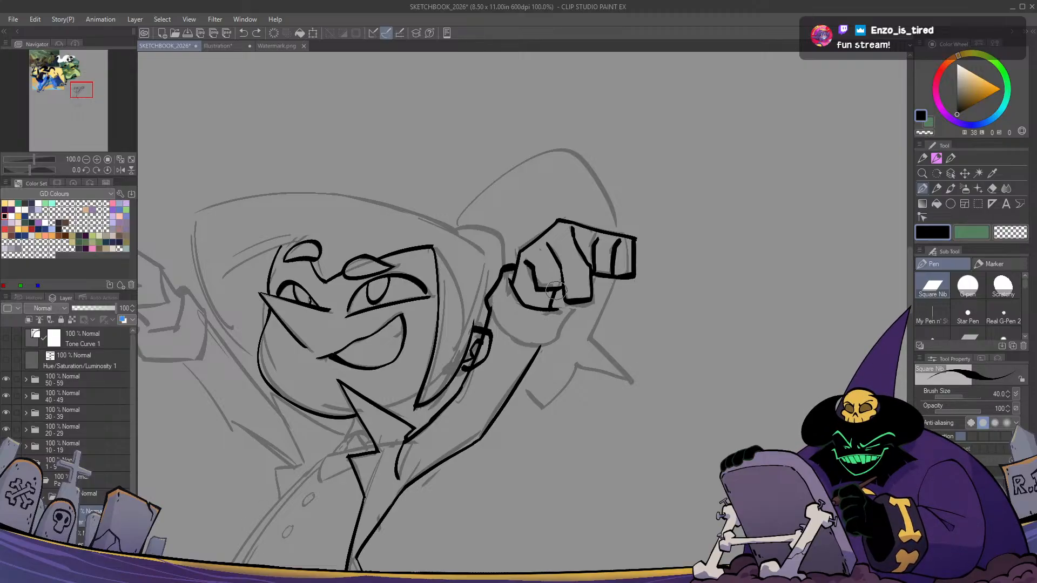
Ink the rounded glove cuff beneath the right-hand fist and clean up the overlap at the wrist
{"action": "mouse_move", "coordinate": [552, 301]}
{"action": "left_mouse_down"}
{"action": "mouse_move", "coordinate": [570, 310]}
{"action": "mouse_move", "coordinate": [548, 341]}
{"action": "mouse_move", "coordinate": [513, 345]}
{"action": "mouse_move", "coordinate": [494, 312]}
{"action": "left_mouse_up"}
{"action": "key", "text": "ctrl+z"}
{"action": "key", "text": "c"}
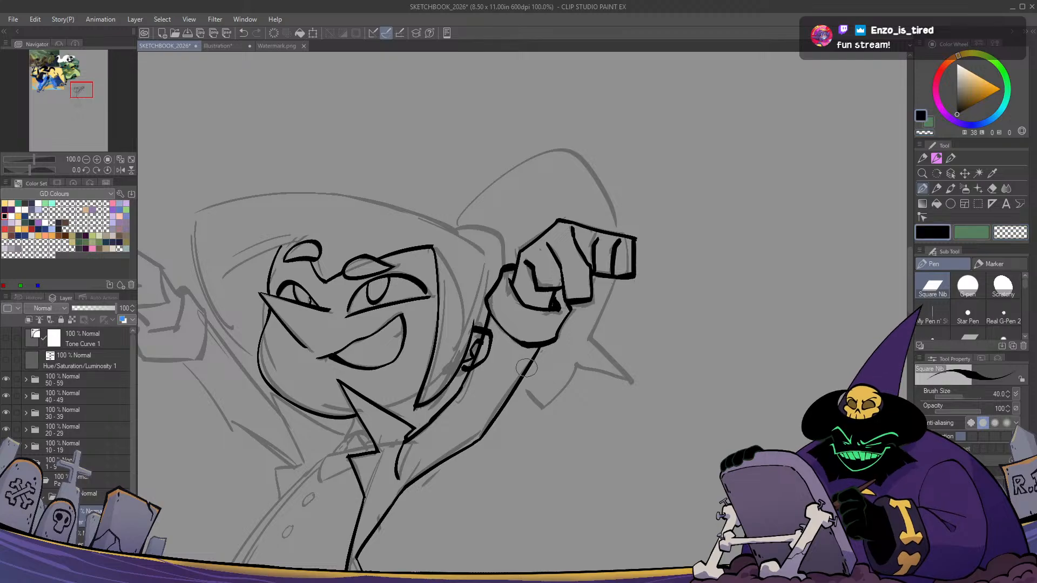
{"action": "key", "text": "h"}
{"action": "key", "text": "h"}
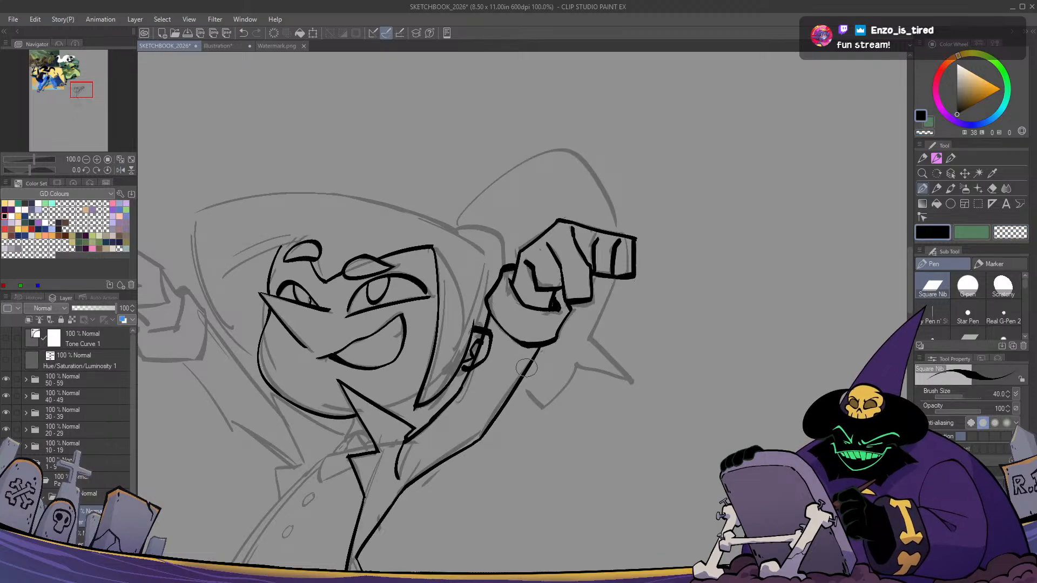
{"action": "left_click_drag", "start_coordinate": [527, 368], "coordinate": [554, 372]}
{"action": "key", "text": "c"}
{"action": "left_click_drag", "start_coordinate": [531, 270], "coordinate": [528, 277]}
{"action": "key", "text": "c"}
Ink the wide arc over the top of the head from the right-hand wrist and trim its overshooting left-hand end
{"action": "mouse_move", "coordinate": [478, 234]}
{"action": "left_mouse_down"}
{"action": "mouse_move", "coordinate": [522, 265]}
{"action": "mouse_move", "coordinate": [520, 283]}
{"action": "left_mouse_up"}
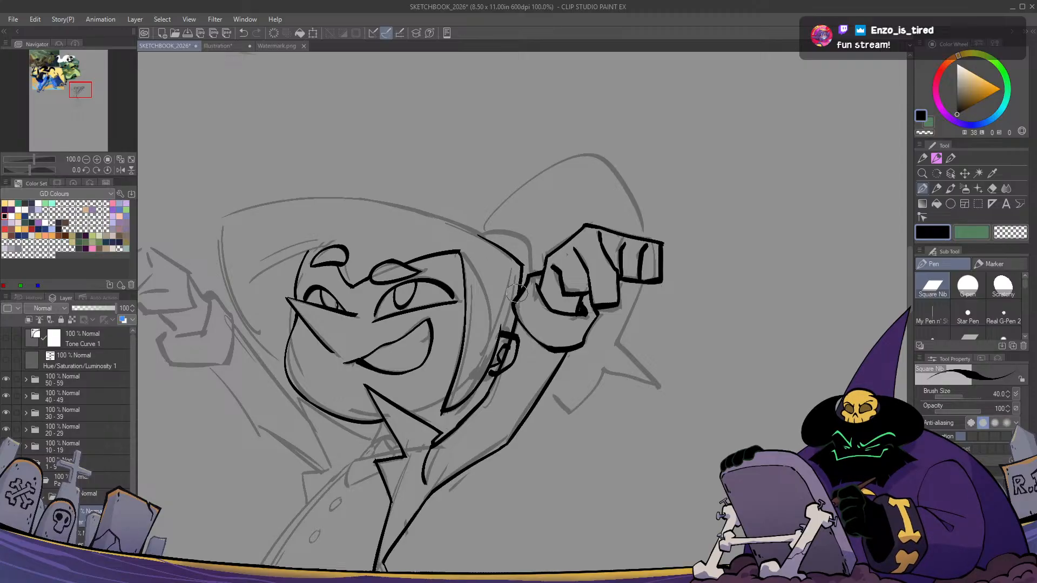
{"action": "mouse_move", "coordinate": [516, 293]}
{"action": "left_mouse_down"}
{"action": "mouse_move", "coordinate": [644, 286]}
{"action": "mouse_move", "coordinate": [295, 225]}
{"action": "left_mouse_up"}
{"action": "key", "text": "ctrl+z"}
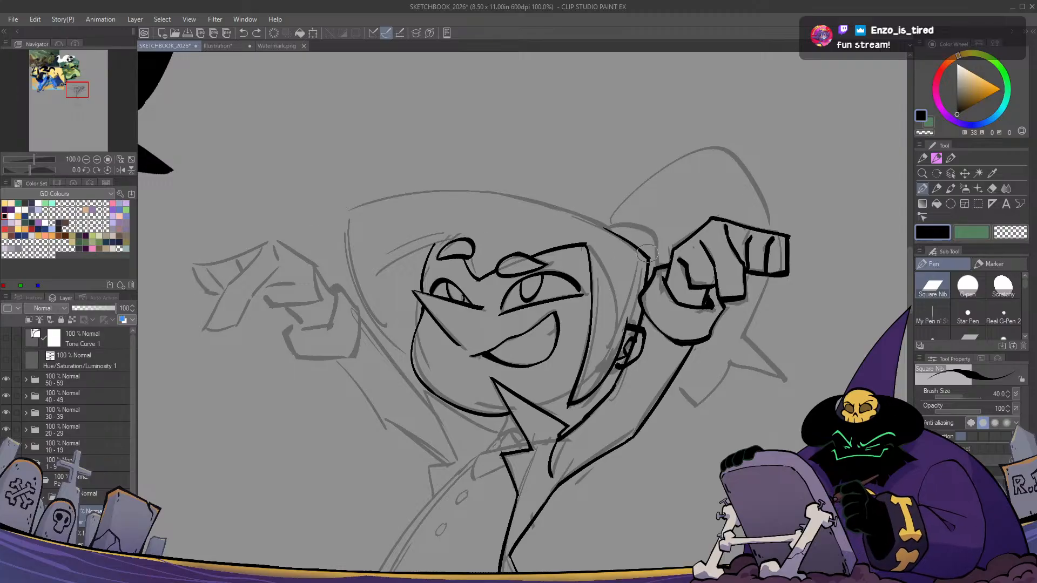
{"action": "mouse_move", "coordinate": [647, 252]}
{"action": "left_mouse_down"}
{"action": "mouse_move", "coordinate": [573, 213]}
{"action": "mouse_move", "coordinate": [278, 246]}
{"action": "left_mouse_up"}
{"action": "key", "text": "ctrl+z"}
{"action": "mouse_move", "coordinate": [648, 256]}
{"action": "left_mouse_down"}
{"action": "mouse_move", "coordinate": [458, 189]}
{"action": "mouse_move", "coordinate": [295, 235]}
{"action": "left_mouse_up"}
{"action": "key", "text": "ctrl+z"}
{"action": "mouse_move", "coordinate": [646, 254]}
{"action": "left_mouse_down"}
{"action": "mouse_move", "coordinate": [381, 201]}
{"action": "mouse_move", "coordinate": [295, 236]}
{"action": "left_mouse_up"}
{"action": "key", "text": "ctrl+z"}
{"action": "left_click_drag", "start_coordinate": [641, 253], "coordinate": [287, 329]}
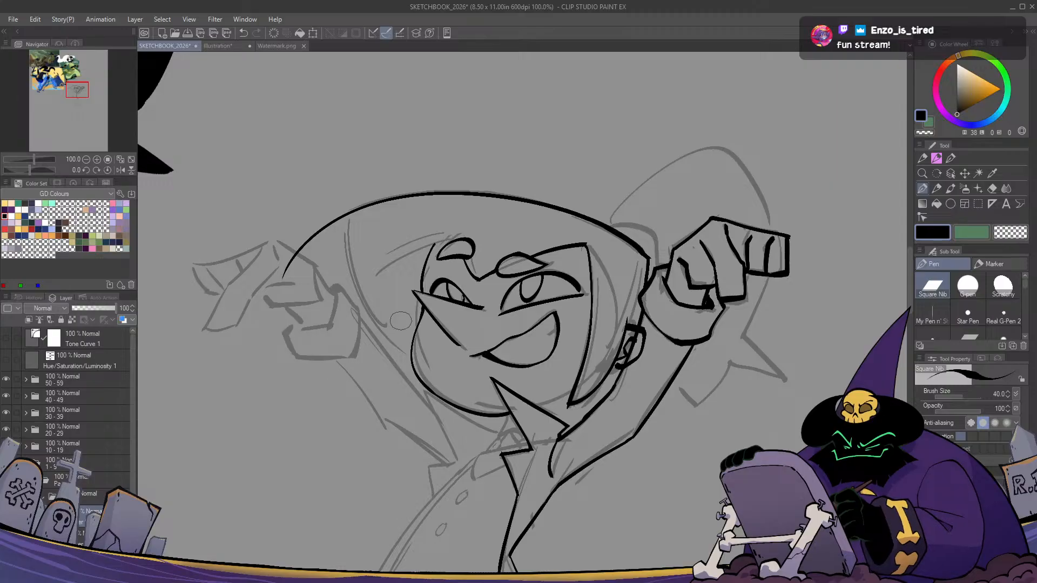
{"action": "key", "text": "c"}
{"action": "left_click_drag", "start_coordinate": [354, 213], "coordinate": [295, 256]}
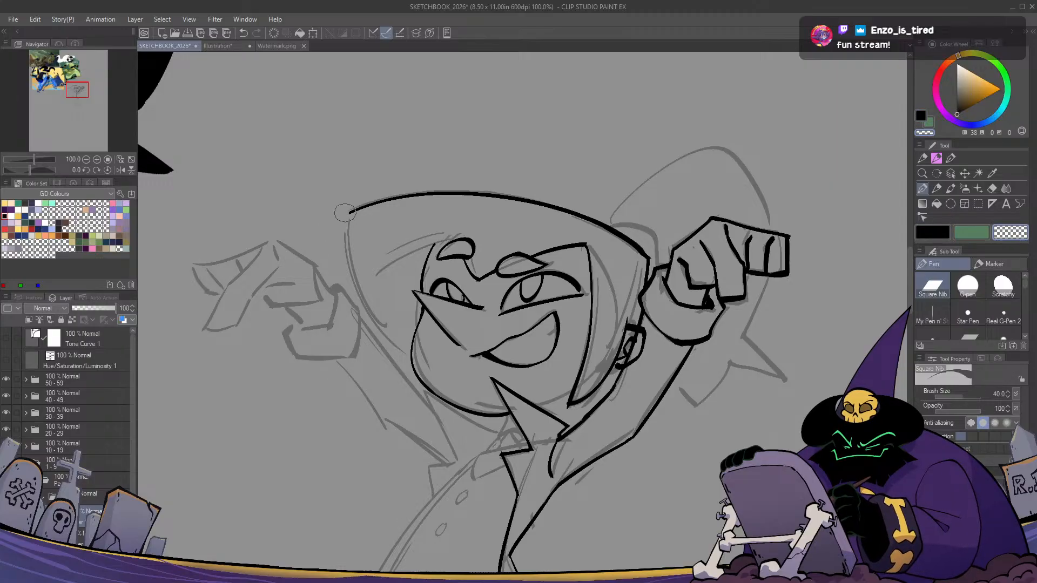
Ink the left-hand side of the hair curving from the top corner down to the cheek and trim the overlap at the jaw
{"action": "key", "text": "c"}
{"action": "mouse_move", "coordinate": [349, 213]}
{"action": "left_mouse_down"}
{"action": "mouse_move", "coordinate": [400, 354]}
{"action": "mouse_move", "coordinate": [418, 366]}
{"action": "mouse_move", "coordinate": [354, 259]}
{"action": "mouse_move", "coordinate": [432, 393]}
{"action": "left_mouse_up"}
{"action": "key", "text": "ctrl+z"}
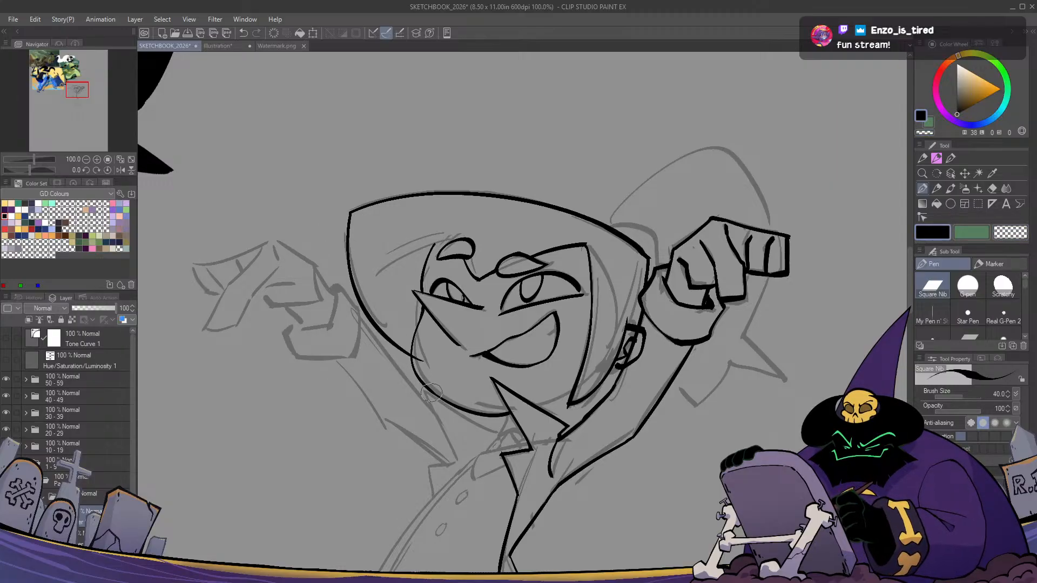
{"action": "key", "text": "h"}
{"action": "key", "text": "h"}
{"action": "key", "text": "c"}
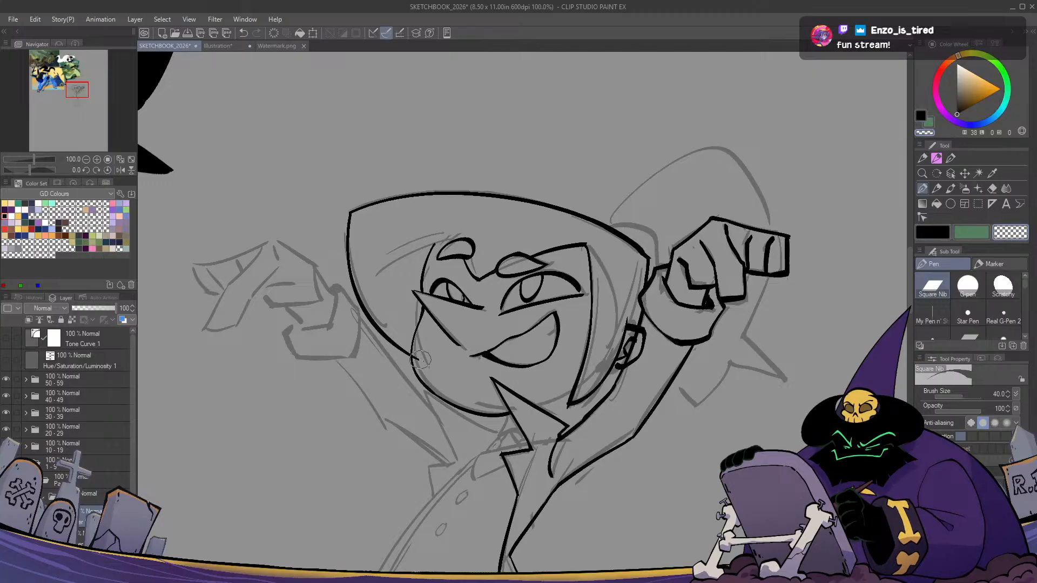
{"action": "key", "text": "c"}
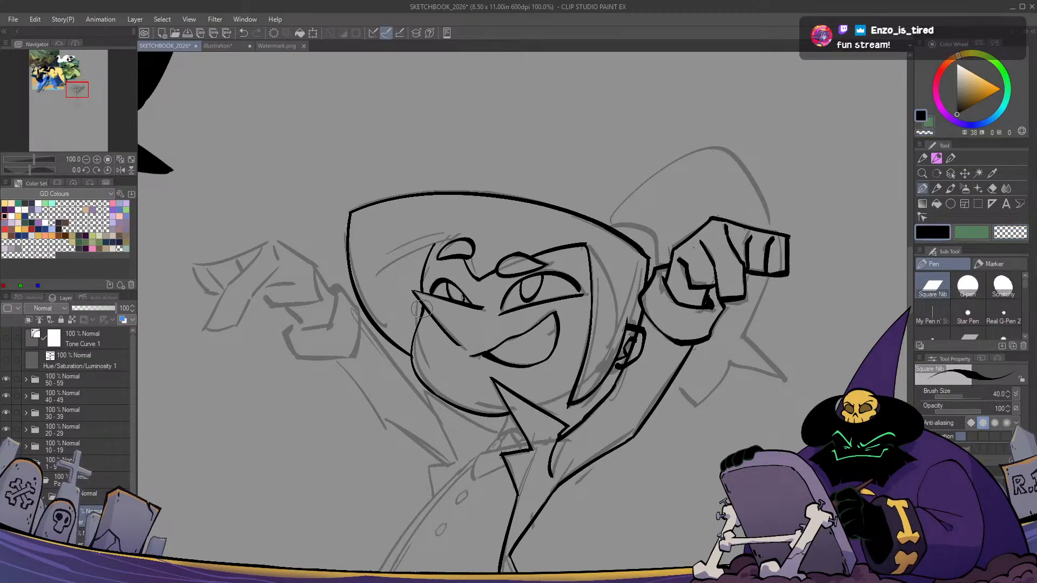
{"action": "scroll", "coordinate": [420, 386], "scroll_direction": "up", "scroll_amount": 4}
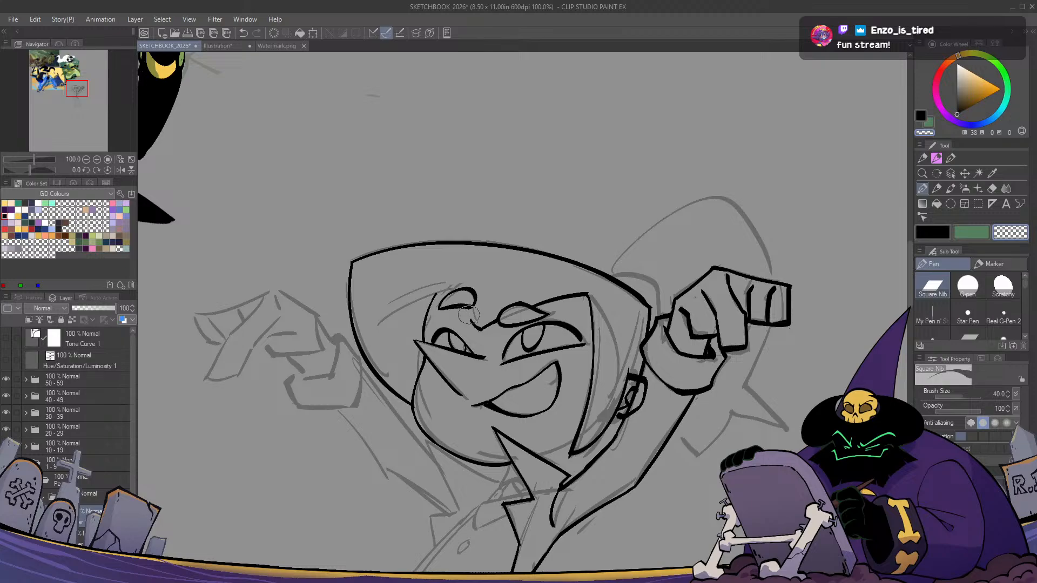
{"action": "key", "text": "c"}
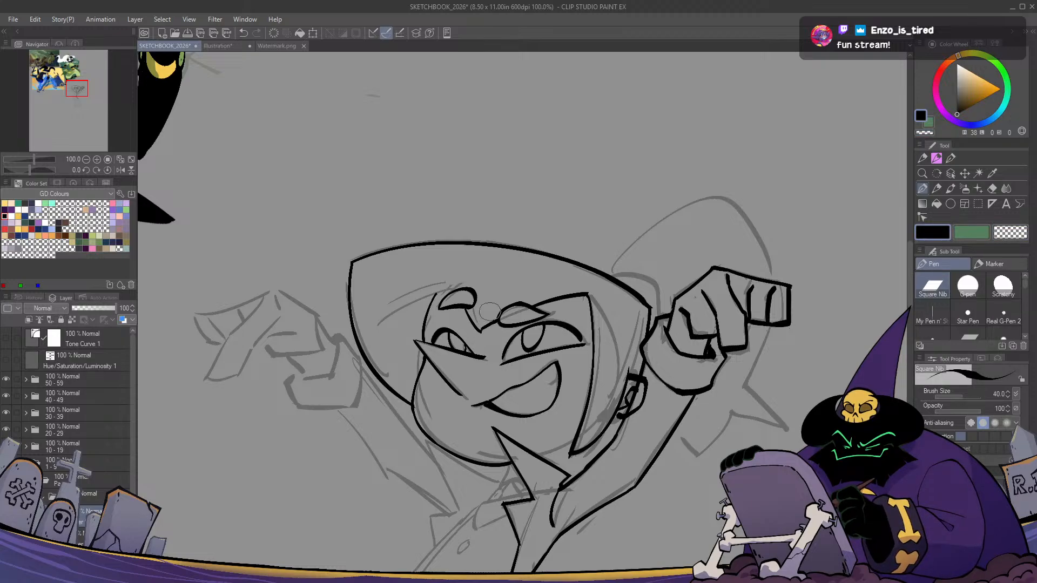
{"action": "key", "text": "c"}
{"action": "key", "text": "c"}
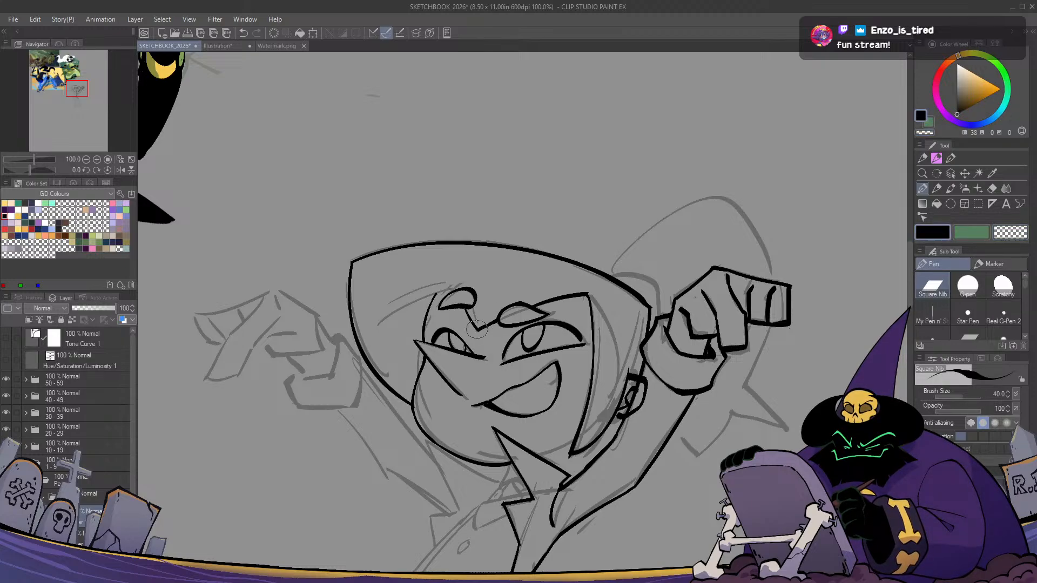
{"action": "mouse_move", "coordinate": [443, 292]}
{"action": "left_mouse_down"}
{"action": "mouse_move", "coordinate": [357, 332]}
{"action": "mouse_move", "coordinate": [371, 323]}
{"action": "left_mouse_up"}
{"action": "key", "text": "ctrl+z"}
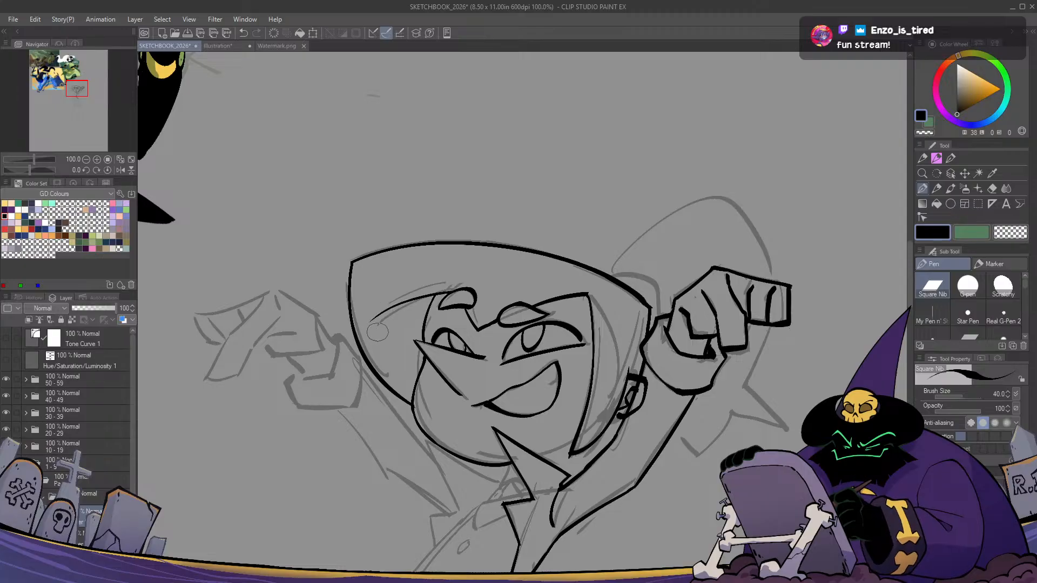
{"action": "key", "text": "h"}
{"action": "key", "text": "h"}
{"action": "key", "text": "ctrl+z"}
{"action": "left_click_drag", "start_coordinate": [461, 286], "coordinate": [400, 312]}
{"action": "key", "text": "h"}
{"action": "key", "text": "h"}
{"action": "key", "text": "ctrl+z"}
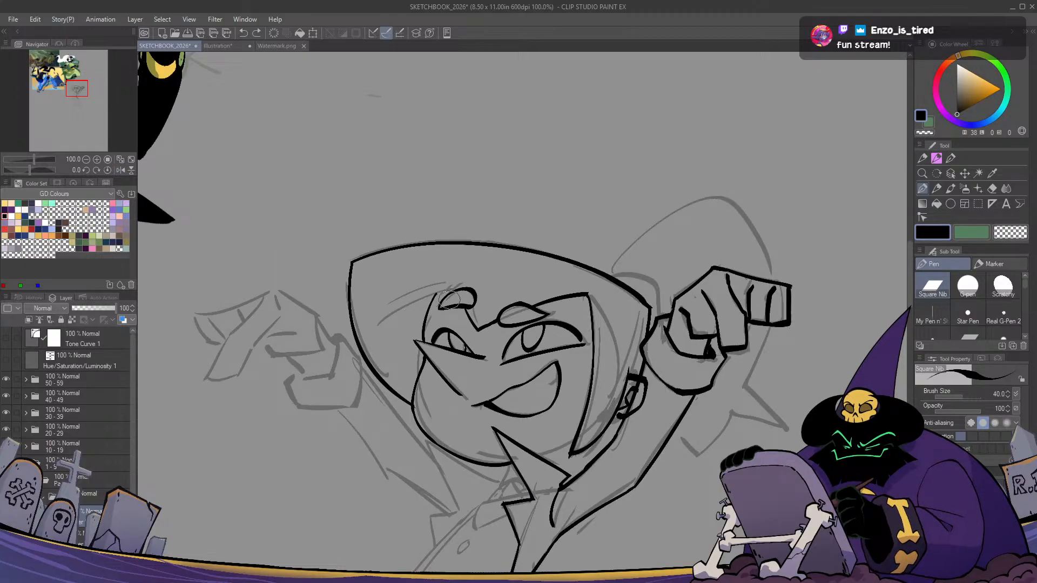
Ink the curved hair strand sweeping from the forehead hairline toward the left-hand side of the hair
{"action": "left_click_drag", "start_coordinate": [454, 291], "coordinate": [377, 326]}
Ink the shoulder line beneath the jaw and the small collar knot at the base of the neck
{"action": "mouse_move", "coordinate": [527, 471]}
{"action": "left_mouse_down"}
{"action": "mouse_move", "coordinate": [506, 338]}
{"action": "mouse_move", "coordinate": [511, 345]}
{"action": "left_mouse_up"}
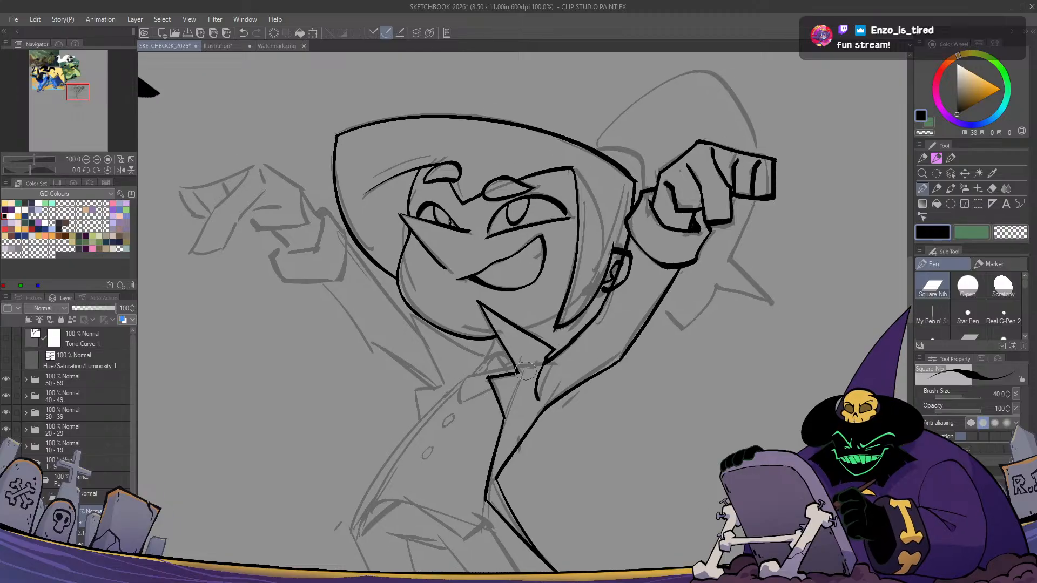
{"action": "mouse_move", "coordinate": [412, 314]}
{"action": "left_mouse_down"}
{"action": "mouse_move", "coordinate": [487, 354]}
{"action": "mouse_move", "coordinate": [471, 346]}
{"action": "mouse_move", "coordinate": [495, 341]}
{"action": "mouse_move", "coordinate": [485, 359]}
{"action": "mouse_move", "coordinate": [497, 338]}
{"action": "mouse_move", "coordinate": [486, 373]}
{"action": "mouse_move", "coordinate": [490, 356]}
{"action": "mouse_move", "coordinate": [507, 355]}
{"action": "mouse_move", "coordinate": [495, 352]}
{"action": "mouse_move", "coordinate": [515, 365]}
{"action": "left_mouse_up"}
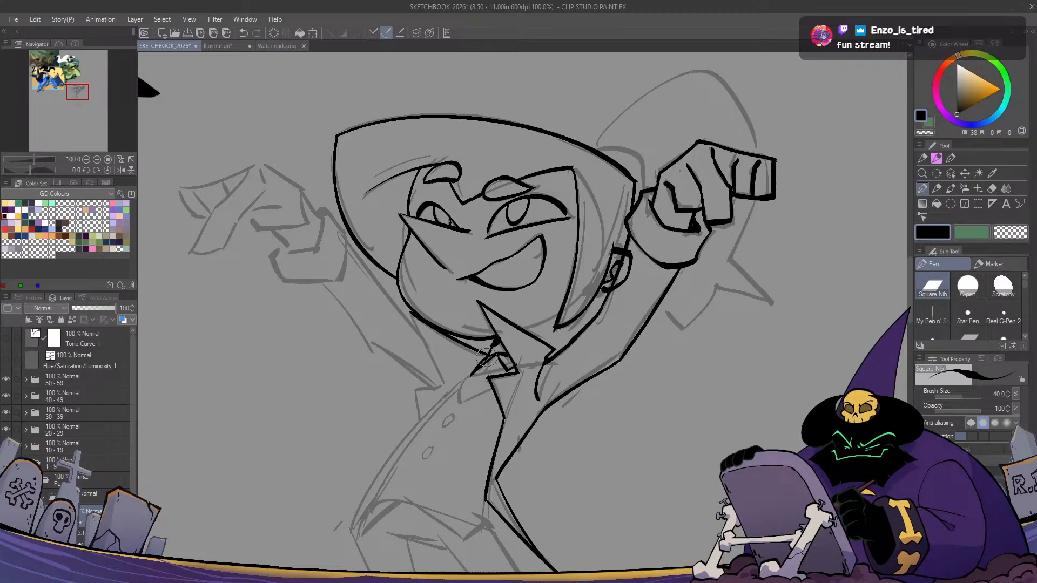
{"action": "key", "text": "h"}
{"action": "key", "text": "h"}
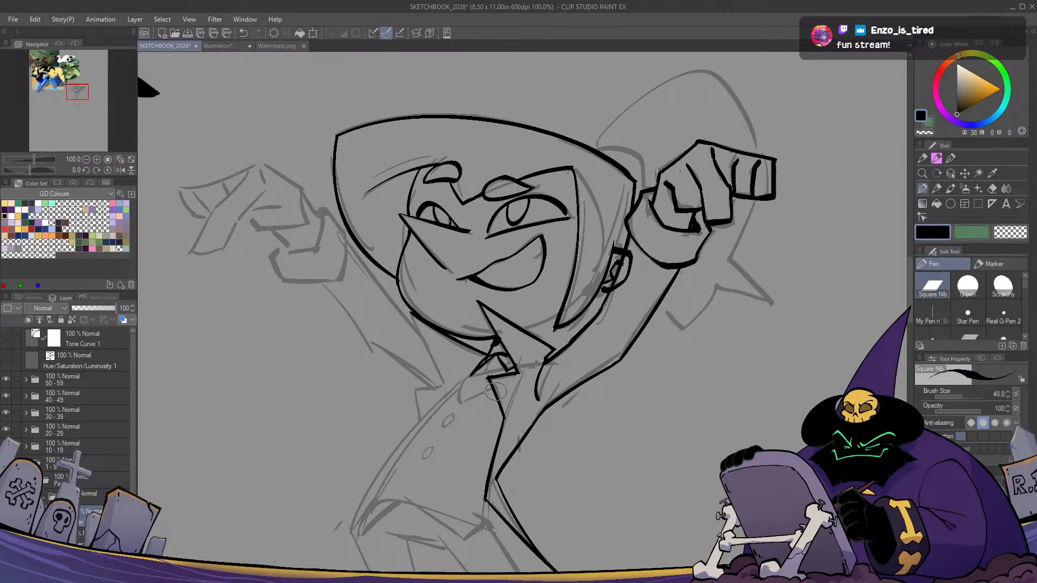
{"action": "left_click_drag", "start_coordinate": [496, 390], "coordinate": [459, 404]}
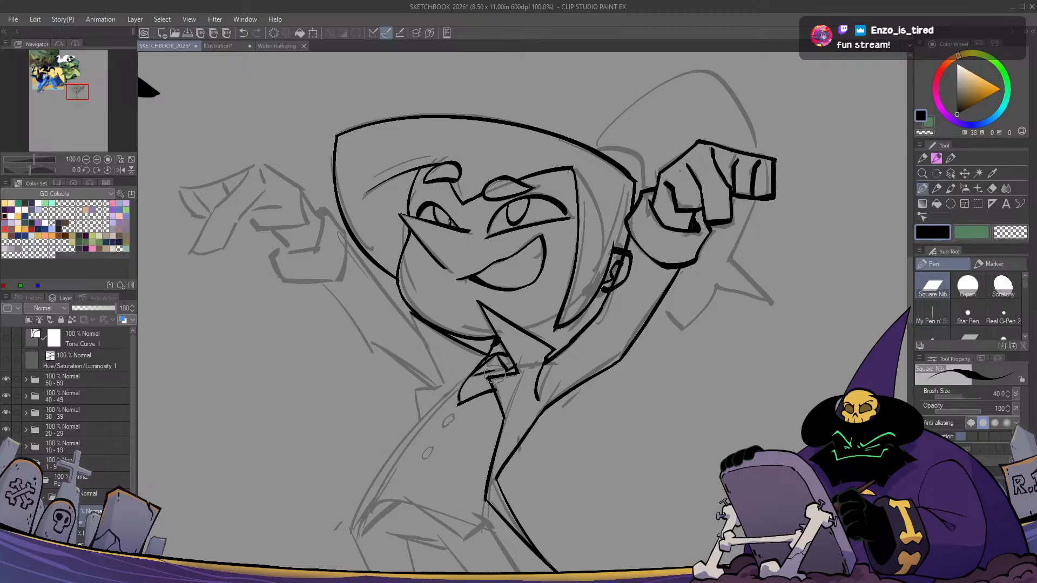
{"action": "key", "text": "h"}
{"action": "key", "text": "h"}
{"action": "key", "text": "c"}
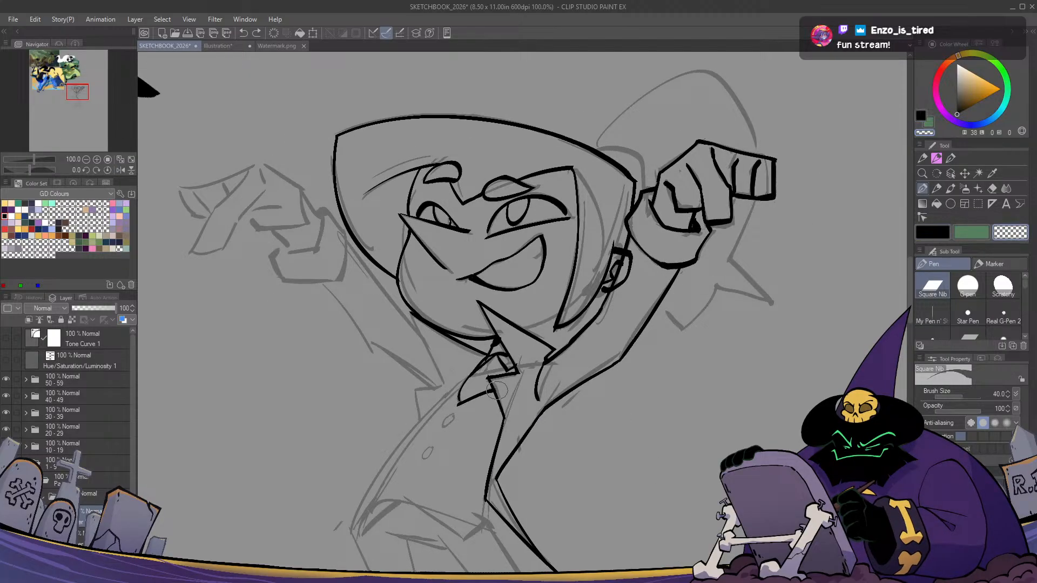
{"action": "left_click_drag", "start_coordinate": [489, 392], "coordinate": [456, 408]}
{"action": "key", "text": "c"}
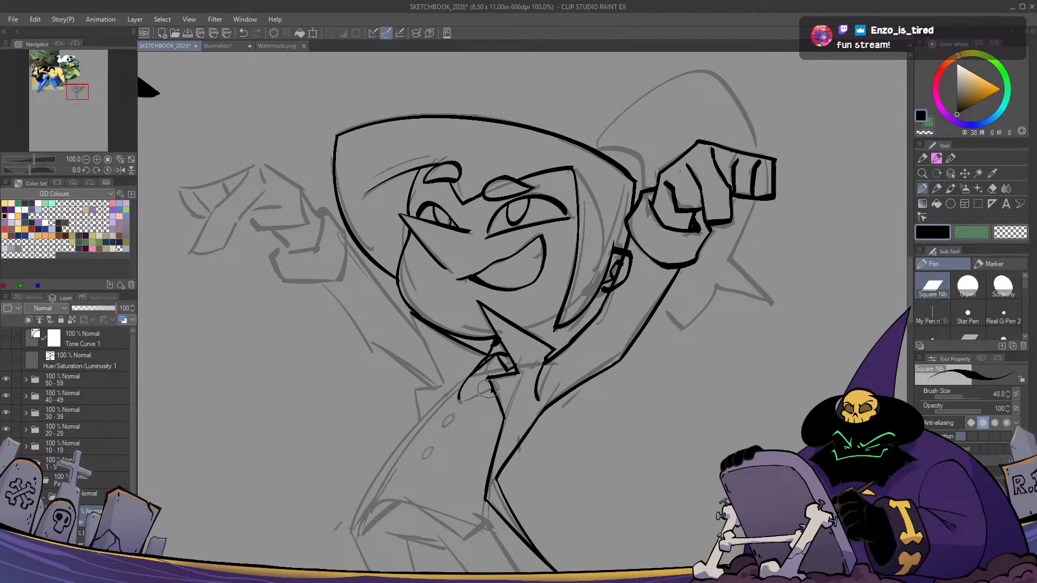
{"action": "key", "text": "ctrl+z"}
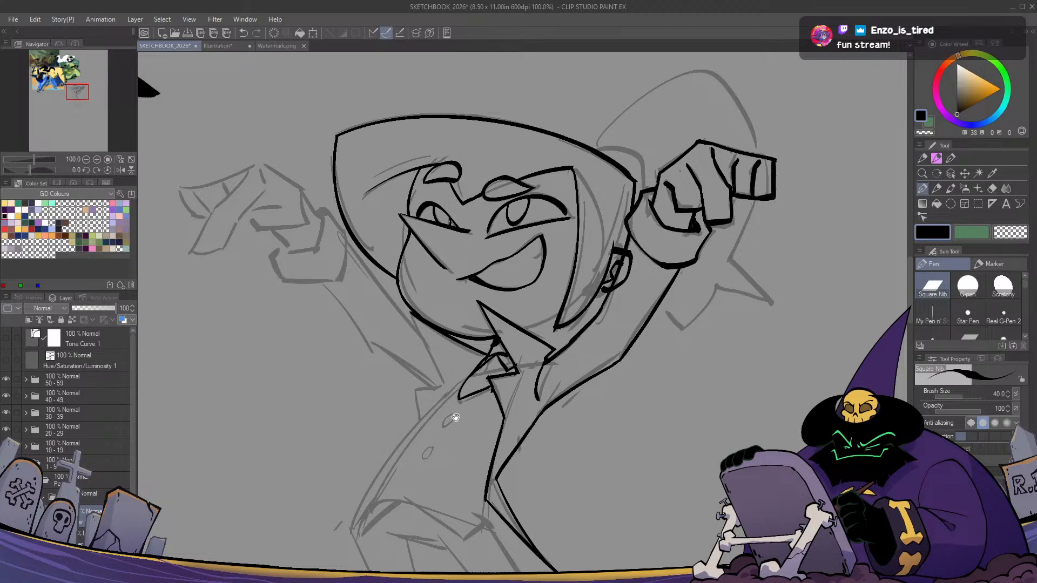
Ink the small pointed collar flap left of the neck knot, closing its lower edge and cleaning its tip
{"action": "left_click_drag", "start_coordinate": [456, 417], "coordinate": [476, 393]}
{"action": "key", "text": "c"}
{"action": "key", "text": "c"}
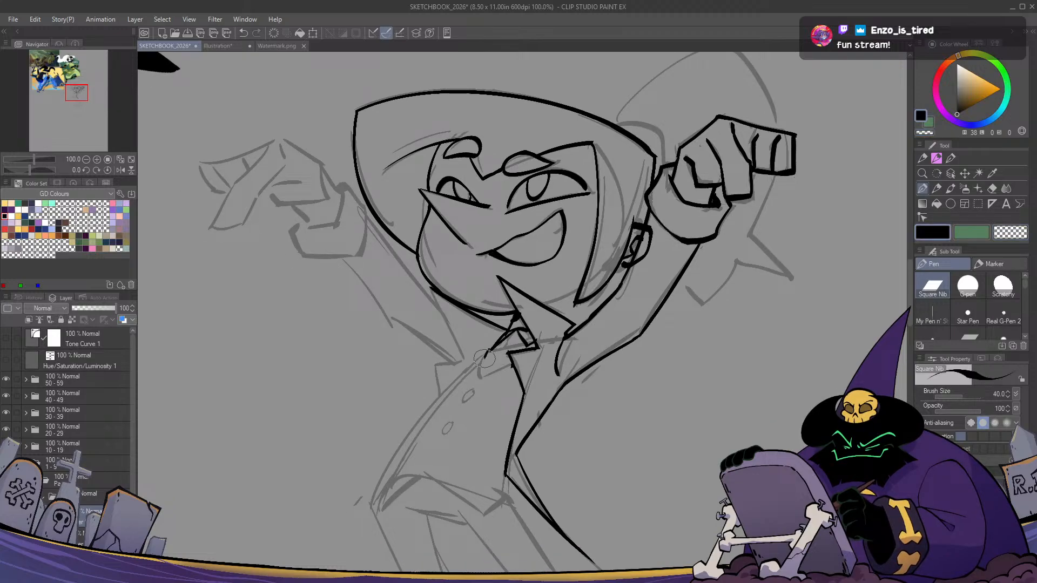
{"action": "left_click_drag", "start_coordinate": [507, 360], "coordinate": [483, 372]}
{"action": "key", "text": "c"}
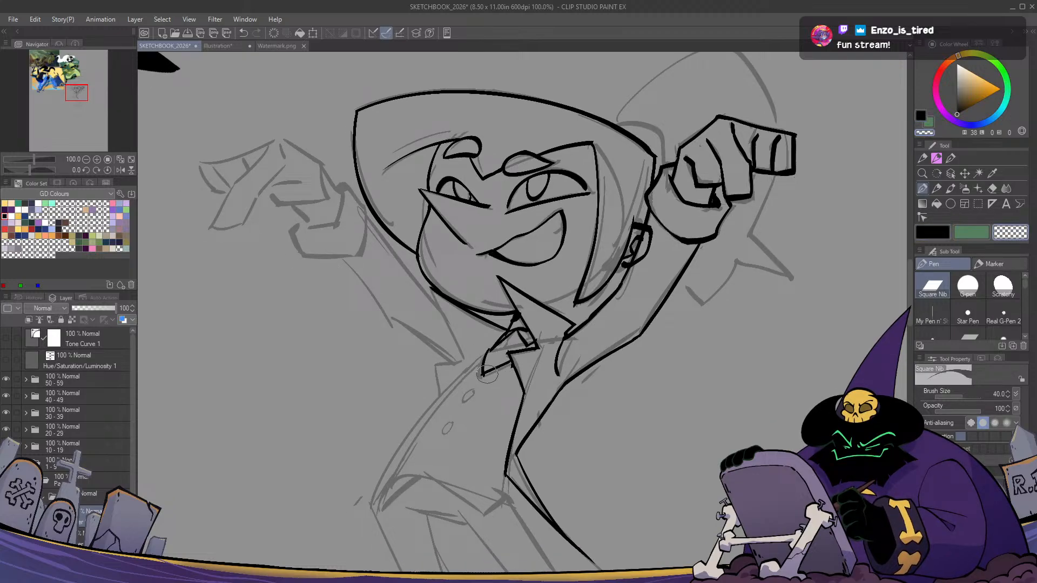
{"action": "key", "text": "c"}
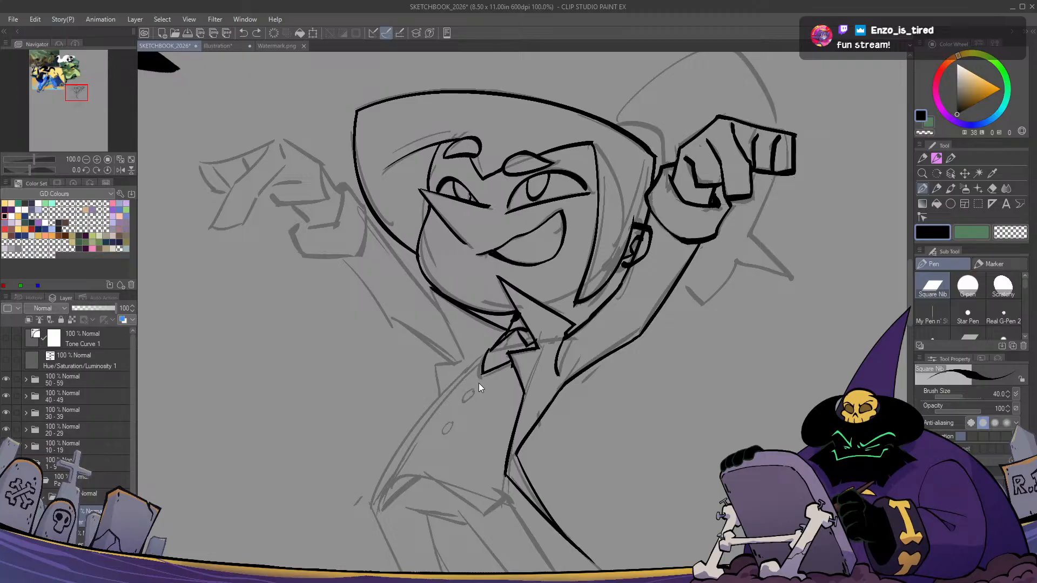
Ink the vest's lower button and the curved front edge of the torso over the rough sketch
{"action": "left_click_drag", "start_coordinate": [452, 421], "coordinate": [446, 432]}
{"action": "key", "text": "h"}
{"action": "key", "text": "h"}
{"action": "left_click_drag", "start_coordinate": [486, 361], "coordinate": [373, 508]}
{"action": "key", "text": "ctrl+z"}
{"action": "mouse_move", "coordinate": [484, 359]}
{"action": "left_mouse_down"}
{"action": "mouse_move", "coordinate": [378, 516]}
{"action": "mouse_move", "coordinate": [435, 425]}
{"action": "left_mouse_up"}
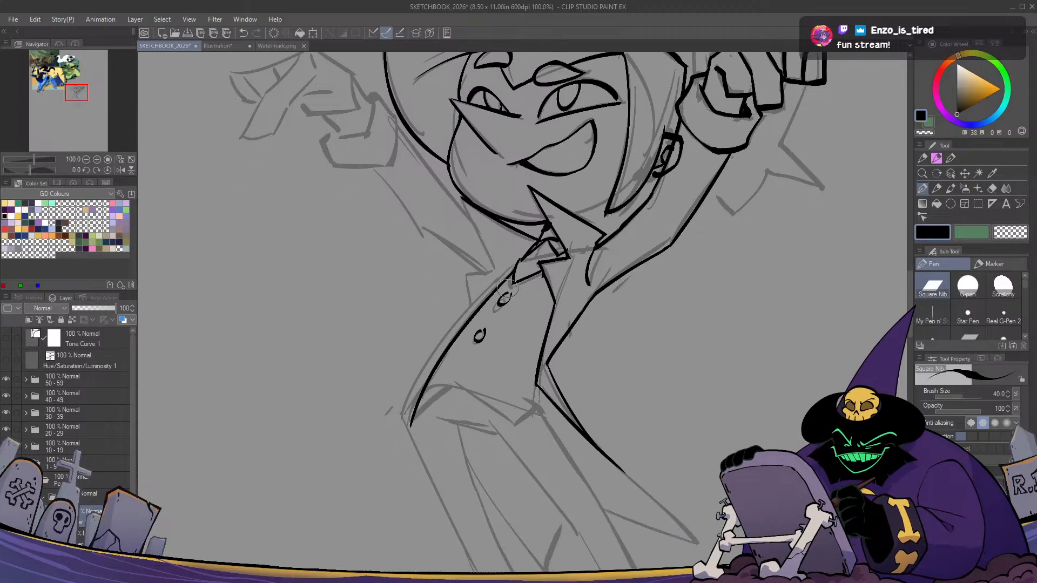
Redraw the torso's curved front edge and ink the vest's zigzag hem below it
{"action": "key", "text": "ctrl+z"}
{"action": "left_click_drag", "start_coordinate": [512, 276], "coordinate": [400, 425]}
{"action": "key", "text": "ctrl+z"}
{"action": "mouse_move", "coordinate": [512, 276]}
{"action": "left_mouse_down"}
{"action": "mouse_move", "coordinate": [407, 438]}
{"action": "mouse_move", "coordinate": [420, 412]}
{"action": "mouse_move", "coordinate": [452, 395]}
{"action": "mouse_move", "coordinate": [448, 386]}
{"action": "mouse_move", "coordinate": [520, 428]}
{"action": "mouse_move", "coordinate": [505, 417]}
{"action": "mouse_move", "coordinate": [519, 426]}
{"action": "mouse_move", "coordinate": [541, 409]}
{"action": "mouse_move", "coordinate": [547, 422]}
{"action": "mouse_move", "coordinate": [537, 387]}
{"action": "left_mouse_up"}
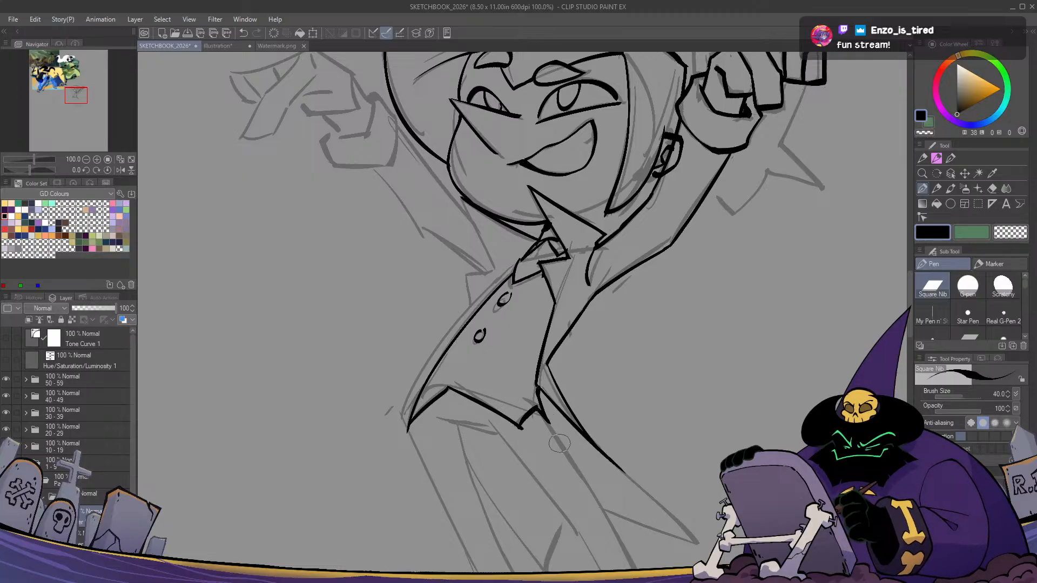
Erase the overshooting line ends at the vest hem's points so that the corners are crisp
{"action": "key", "text": "h"}
{"action": "key", "text": "h"}
{"action": "key", "text": "c"}
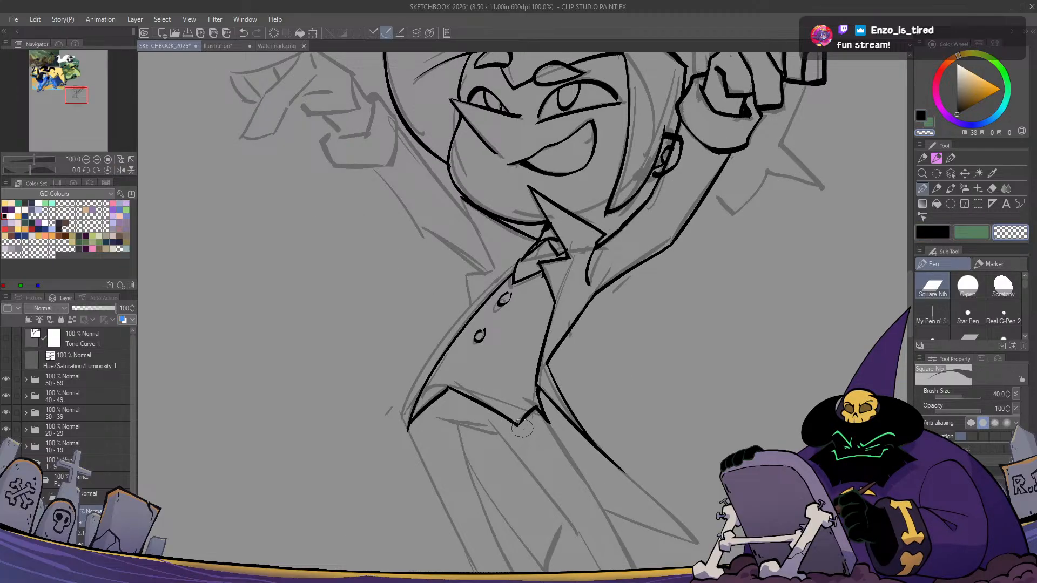
{"action": "key", "text": "c"}
{"action": "left_click_drag", "start_coordinate": [517, 426], "coordinate": [521, 432]}
{"action": "key", "text": "c"}
{"action": "key", "text": "c"}
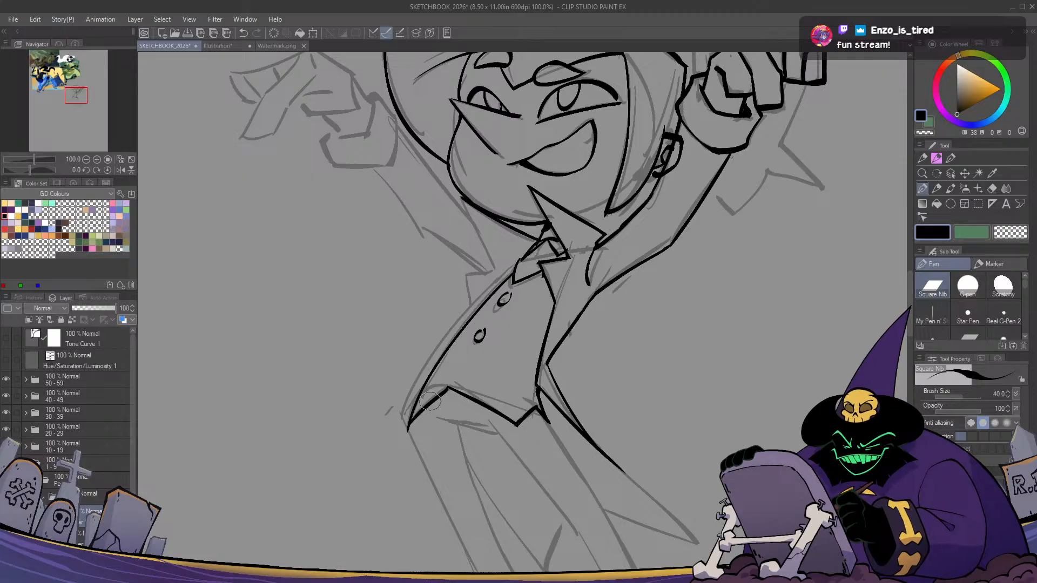
{"action": "left_click_drag", "start_coordinate": [407, 431], "coordinate": [409, 435]}
{"action": "key", "text": "ctrl+z"}
Ink the outer line of the left-hand leg from the hem to the ankle, with a two-line band below the knee
{"action": "left_click_drag", "start_coordinate": [431, 470], "coordinate": [419, 342]}
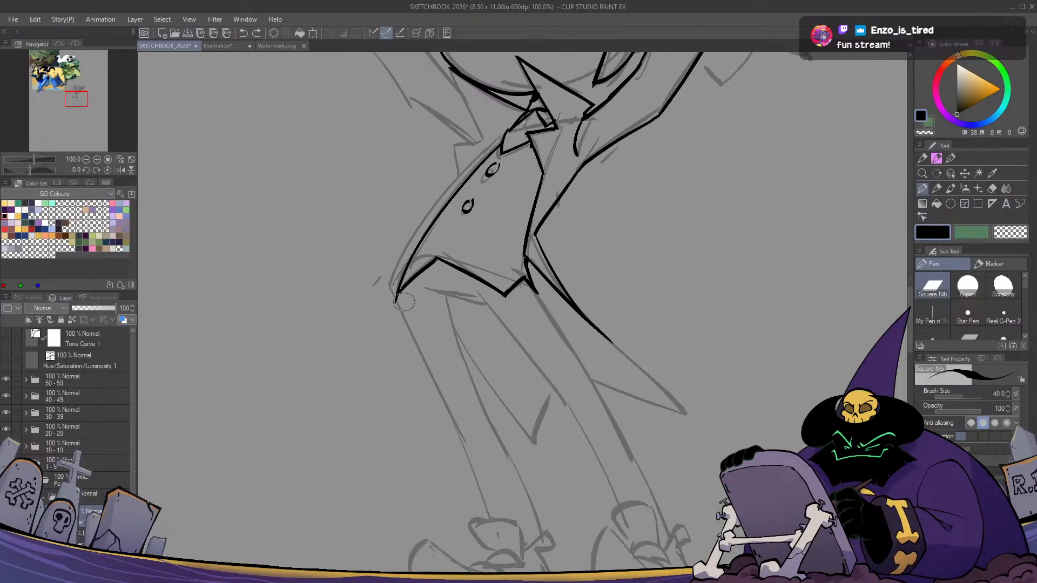
{"action": "key", "text": "c"}
{"action": "scroll", "coordinate": [410, 320], "scroll_direction": "down", "scroll_amount": 2}
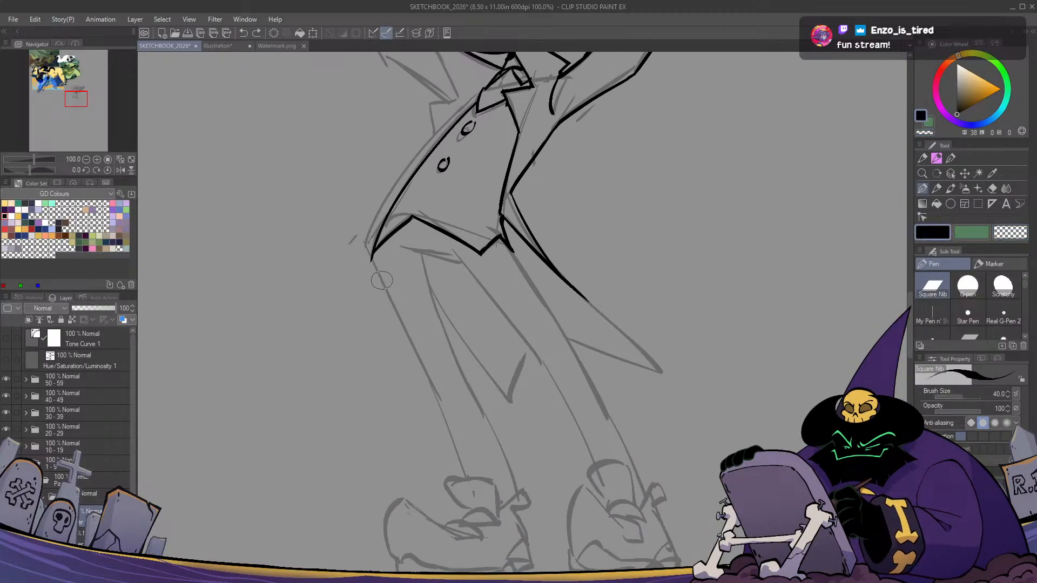
{"action": "key", "text": "c"}
{"action": "left_click_drag", "start_coordinate": [378, 266], "coordinate": [448, 437]}
{"action": "key", "text": "ctrl+z"}
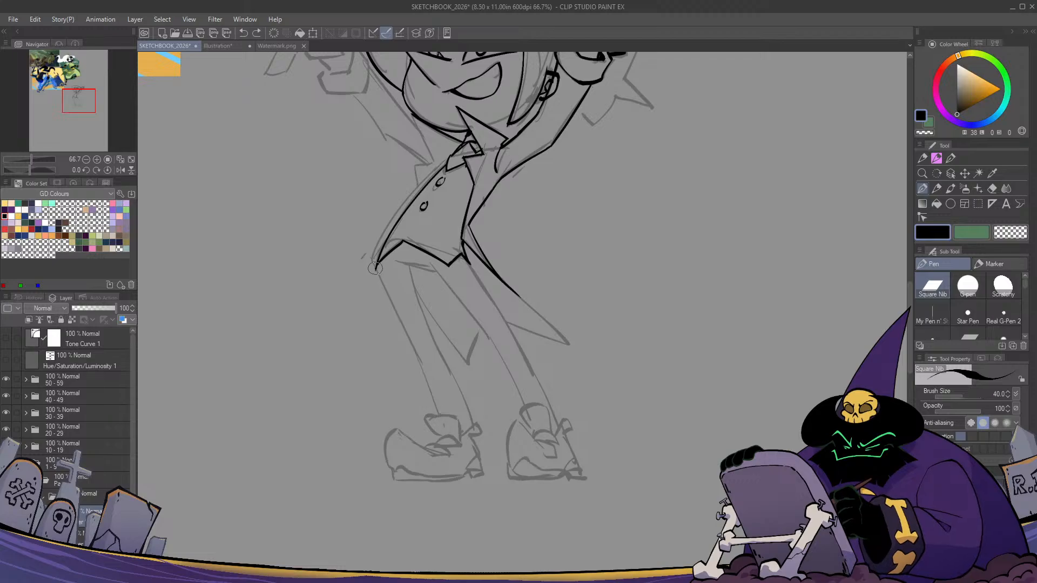
{"action": "left_click_drag", "start_coordinate": [376, 265], "coordinate": [433, 397]}
{"action": "mouse_move", "coordinate": [419, 359]}
{"action": "left_mouse_down"}
{"action": "mouse_move", "coordinate": [444, 357]}
{"action": "mouse_move", "coordinate": [435, 355]}
{"action": "mouse_move", "coordinate": [446, 368]}
{"action": "mouse_move", "coordinate": [431, 372]}
{"action": "mouse_move", "coordinate": [447, 372]}
{"action": "mouse_move", "coordinate": [442, 359]}
{"action": "mouse_move", "coordinate": [468, 426]}
{"action": "left_mouse_up"}
{"action": "key", "text": "ctrl+z"}
{"action": "key", "text": "ctrl+z"}
{"action": "key", "text": "ctrl+z"}
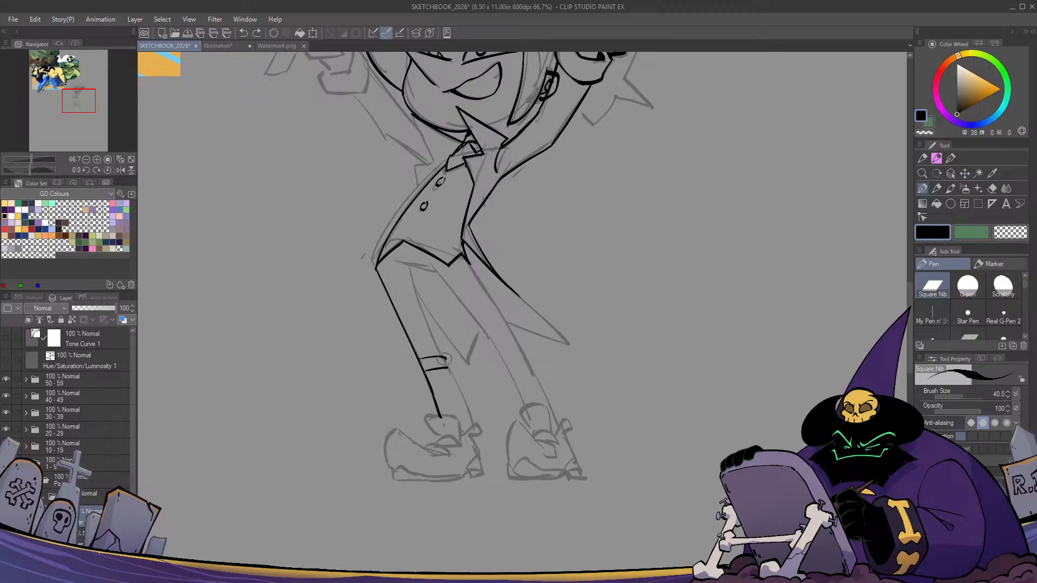
Ink the trouser cuff at the left-hand ankle and try the inner calf line below the band
{"action": "mouse_move", "coordinate": [446, 359]}
{"action": "left_mouse_down"}
{"action": "mouse_move", "coordinate": [466, 427]}
{"action": "mouse_move", "coordinate": [468, 420]}
{"action": "left_mouse_up"}
{"action": "key", "text": "ctrl+z"}
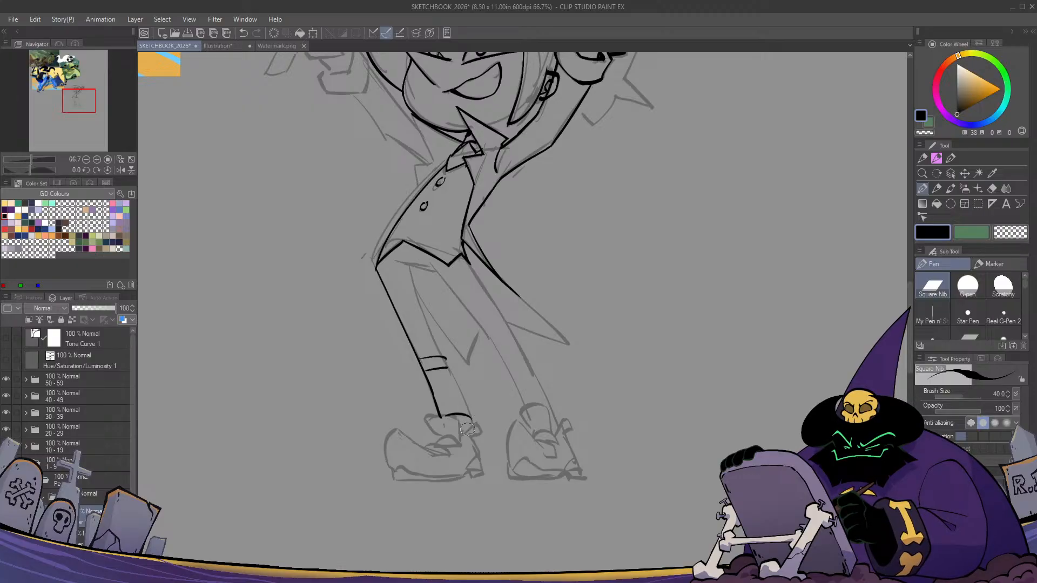
{"action": "left_click_drag", "start_coordinate": [448, 368], "coordinate": [468, 415]}
{"action": "key", "text": "ctrl+z"}
{"action": "left_click_drag", "start_coordinate": [447, 368], "coordinate": [467, 414]}
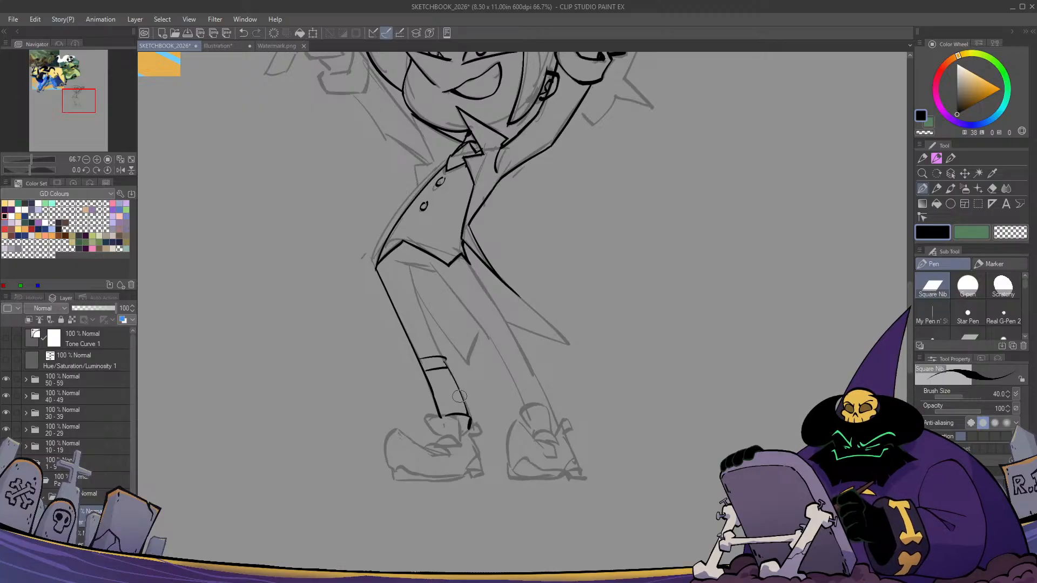
{"action": "key", "text": "ctrl+z"}
Ink the inner line of the left-hand leg from the thigh past the band to the ankle cuff
{"action": "left_click_drag", "start_coordinate": [411, 265], "coordinate": [470, 414]}
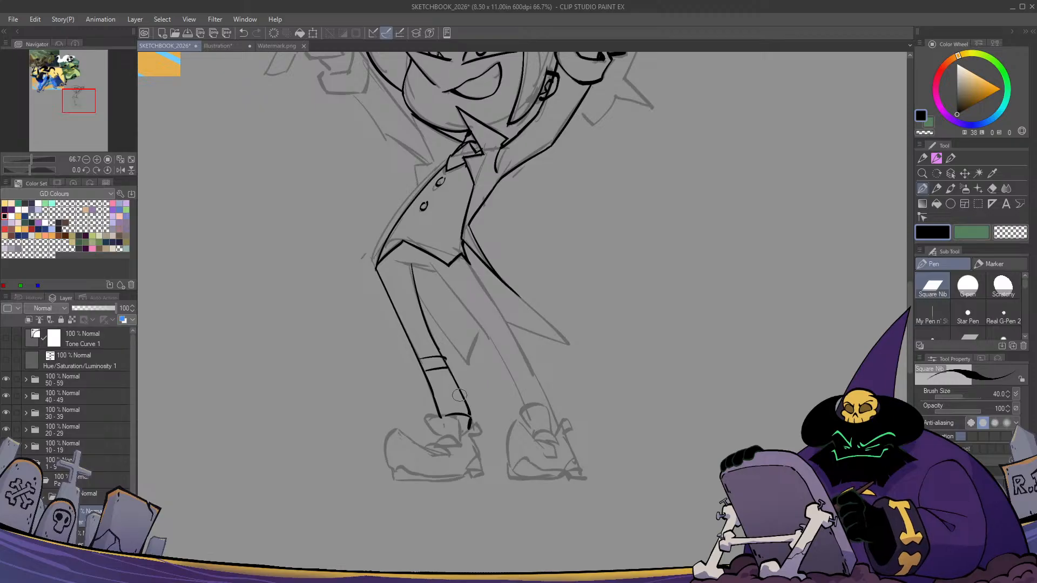
{"action": "key", "text": "ctrl+z"}
{"action": "left_click_drag", "start_coordinate": [438, 349], "coordinate": [462, 402]}
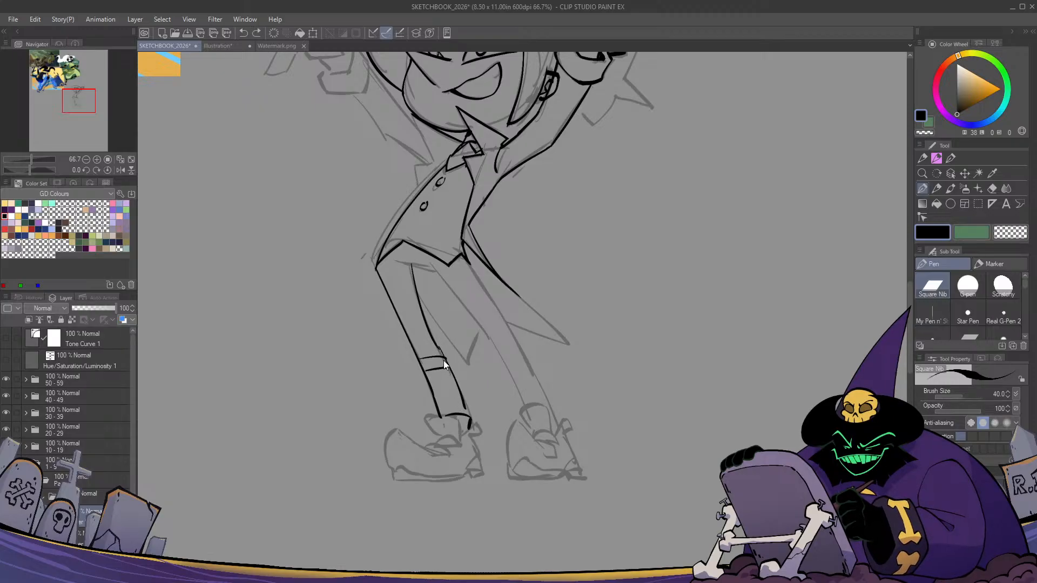
{"action": "left_click_drag", "start_coordinate": [442, 360], "coordinate": [469, 416]}
{"action": "key", "text": "h"}
{"action": "key", "text": "h"}
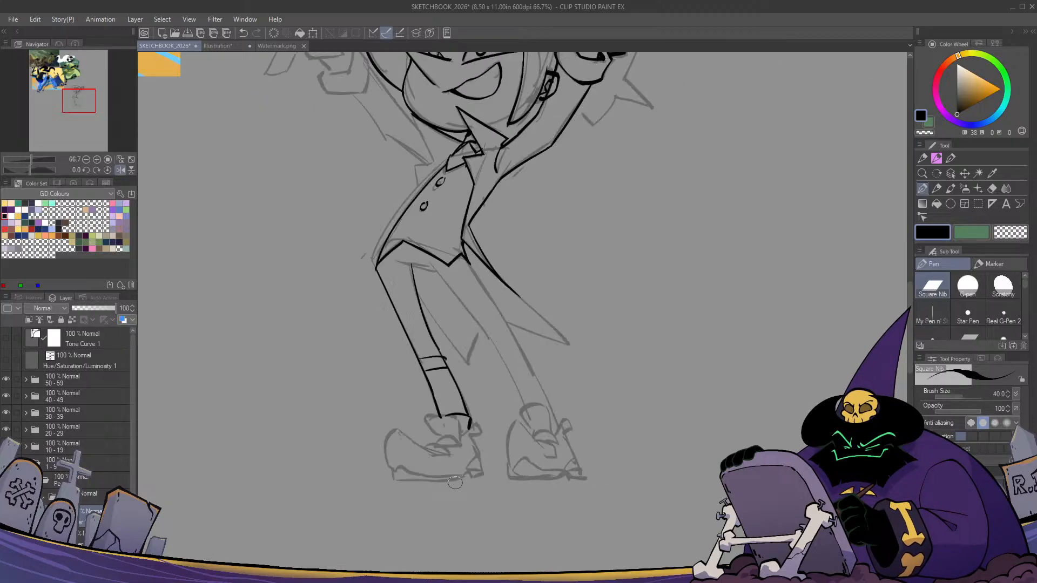
Ink both outlines of the right-hand leg from the vest hem to the ankle and tidy the line end there
{"action": "left_click_drag", "start_coordinate": [459, 319], "coordinate": [443, 365]}
{"action": "mouse_move", "coordinate": [383, 310]}
{"action": "left_mouse_down"}
{"action": "mouse_move", "coordinate": [431, 323]}
{"action": "mouse_move", "coordinate": [419, 321]}
{"action": "mouse_move", "coordinate": [507, 454]}
{"action": "mouse_move", "coordinate": [545, 456]}
{"action": "mouse_move", "coordinate": [542, 478]}
{"action": "left_mouse_up"}
{"action": "key", "text": "ctrl+z"}
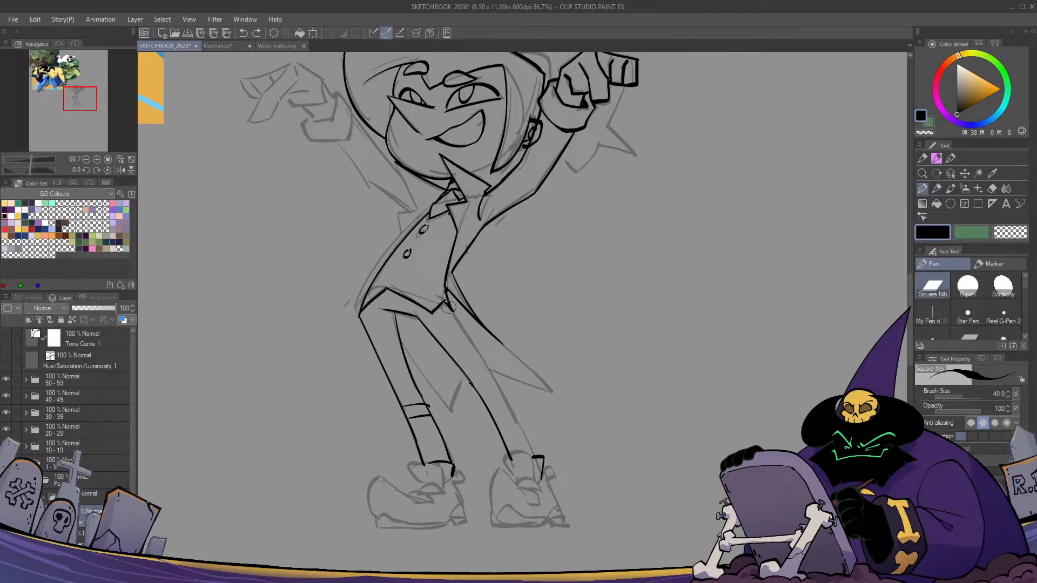
{"action": "left_click_drag", "start_coordinate": [505, 403], "coordinate": [535, 461]}
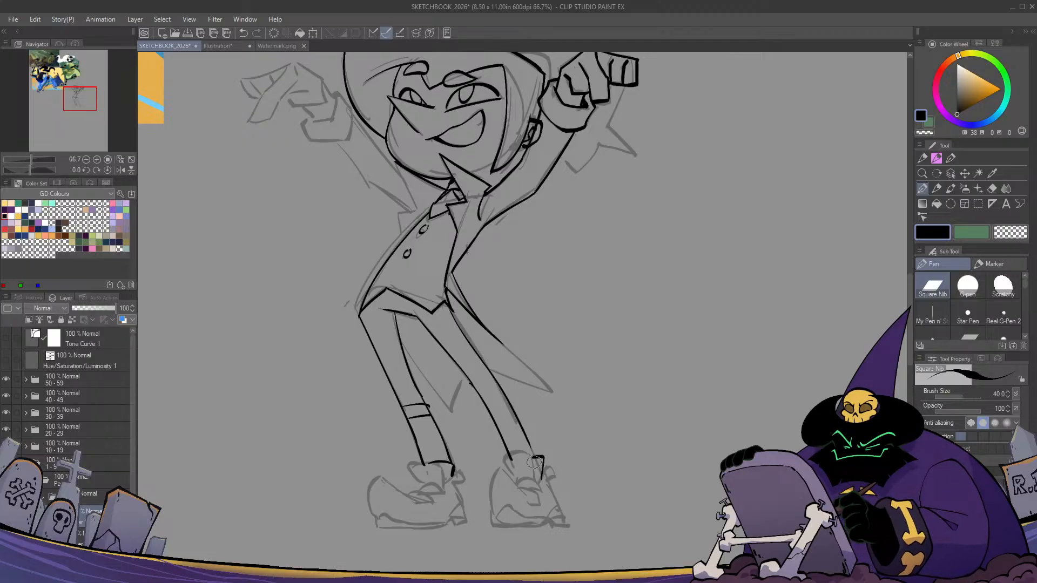
{"action": "key", "text": "ctrl+z"}
{"action": "left_click_drag", "start_coordinate": [447, 307], "coordinate": [537, 469]}
{"action": "key", "text": "c"}
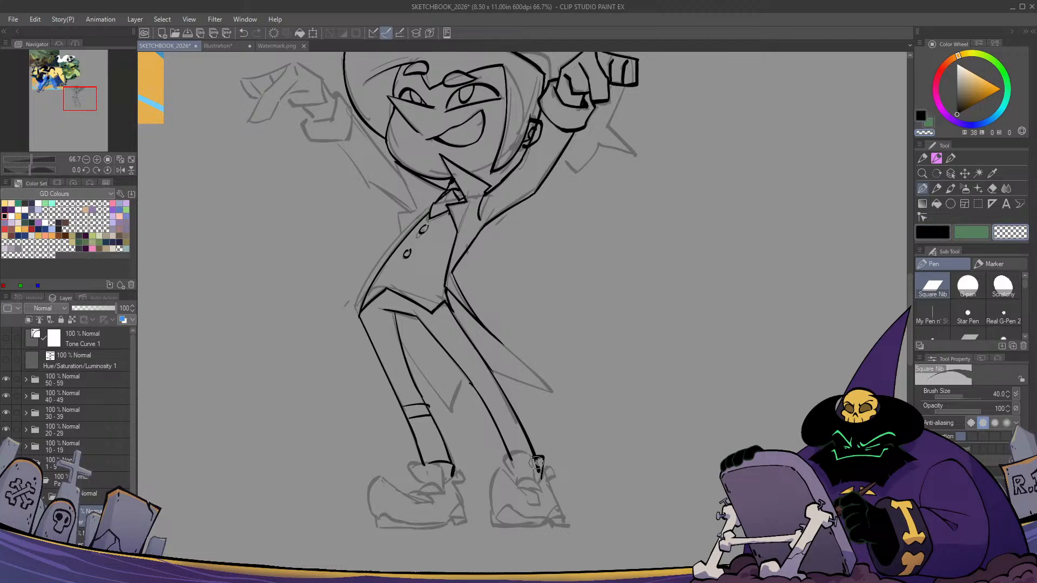
{"action": "key", "text": "c"}
Ink the ankle collar and outer outline of the right-hand shoe, erasing stray line ends
{"action": "mouse_move", "coordinate": [534, 459]}
{"action": "left_mouse_down"}
{"action": "mouse_move", "coordinate": [506, 475]}
{"action": "mouse_move", "coordinate": [519, 419]}
{"action": "left_mouse_up"}
{"action": "scroll", "coordinate": [519, 384], "scroll_direction": "up", "scroll_amount": 1}
{"action": "key", "text": "ctrl+z"}
{"action": "mouse_move", "coordinate": [507, 366]}
{"action": "left_mouse_down"}
{"action": "mouse_move", "coordinate": [520, 408]}
{"action": "mouse_move", "coordinate": [506, 365]}
{"action": "mouse_move", "coordinate": [474, 374]}
{"action": "mouse_move", "coordinate": [510, 424]}
{"action": "mouse_move", "coordinate": [550, 397]}
{"action": "mouse_move", "coordinate": [521, 410]}
{"action": "mouse_move", "coordinate": [511, 385]}
{"action": "mouse_move", "coordinate": [520, 412]}
{"action": "mouse_move", "coordinate": [518, 378]}
{"action": "mouse_move", "coordinate": [522, 406]}
{"action": "mouse_move", "coordinate": [543, 387]}
{"action": "mouse_move", "coordinate": [564, 459]}
{"action": "left_mouse_up"}
{"action": "key", "text": "c"}
{"action": "key", "text": "c"}
{"action": "key", "text": "ctrl+z"}
{"action": "mouse_move", "coordinate": [540, 409]}
{"action": "left_mouse_down"}
{"action": "mouse_move", "coordinate": [563, 474]}
{"action": "mouse_move", "coordinate": [564, 460]}
{"action": "mouse_move", "coordinate": [555, 473]}
{"action": "mouse_move", "coordinate": [464, 476]}
{"action": "mouse_move", "coordinate": [456, 464]}
{"action": "mouse_move", "coordinate": [467, 383]}
{"action": "mouse_move", "coordinate": [508, 426]}
{"action": "left_mouse_up"}
{"action": "key", "text": "c"}
{"action": "key", "text": "c"}
{"action": "key", "text": "ctrl+z"}
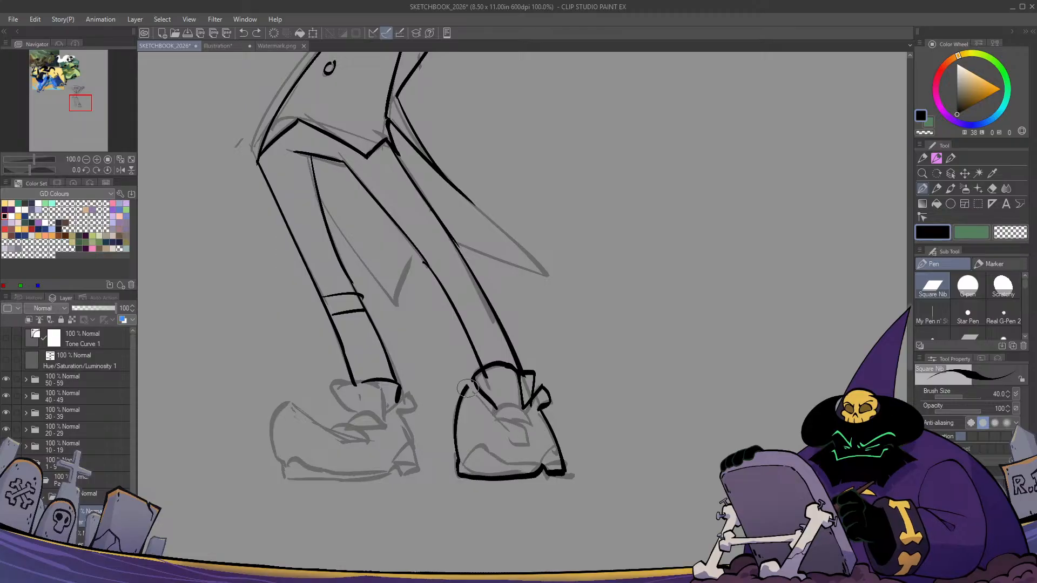
Ink the right-hand shoe's front opening edge and its strap
{"action": "mouse_move", "coordinate": [467, 386]}
{"action": "left_mouse_down"}
{"action": "mouse_move", "coordinate": [525, 443]}
{"action": "mouse_move", "coordinate": [499, 410]}
{"action": "mouse_move", "coordinate": [526, 422]}
{"action": "mouse_move", "coordinate": [526, 411]}
{"action": "mouse_move", "coordinate": [496, 411]}
{"action": "left_mouse_up"}
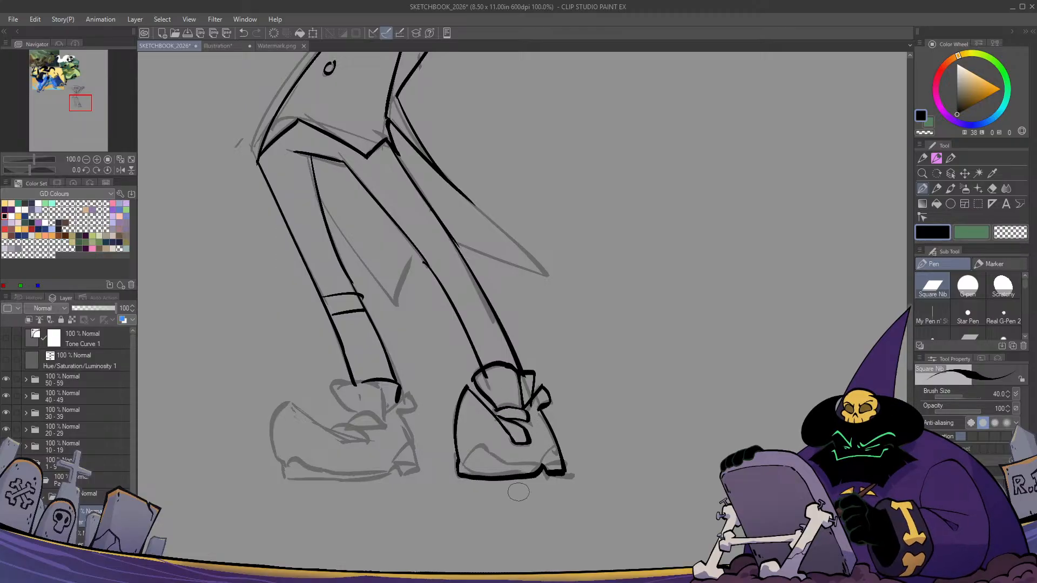
{"action": "key", "text": "h"}
{"action": "key", "text": "h"}
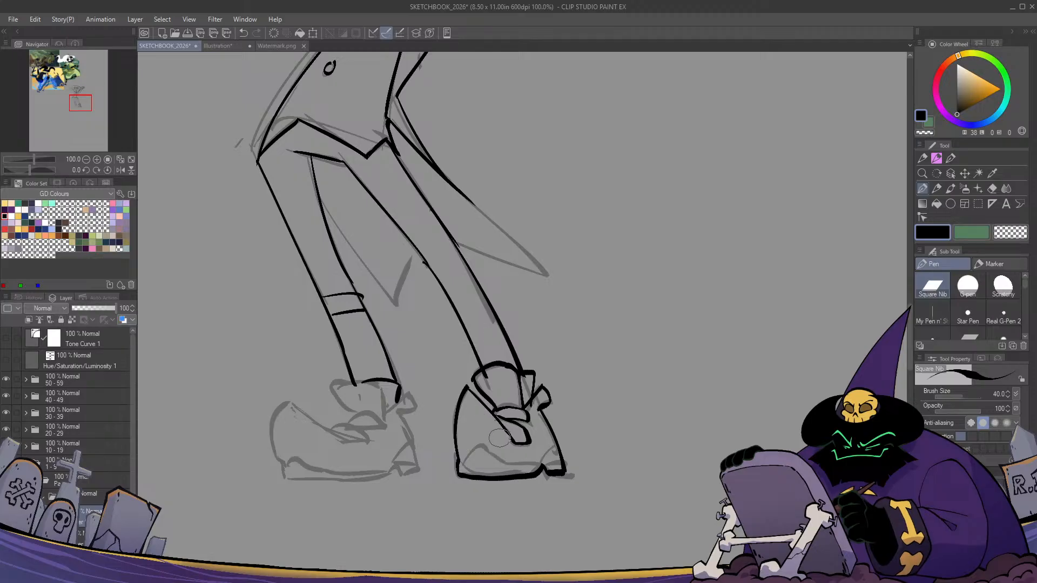
Ink the sole line and the heel block of the right-hand shoe
{"action": "mouse_move", "coordinate": [457, 464]}
{"action": "left_mouse_down"}
{"action": "mouse_move", "coordinate": [491, 442]}
{"action": "mouse_move", "coordinate": [483, 447]}
{"action": "mouse_move", "coordinate": [503, 463]}
{"action": "mouse_move", "coordinate": [530, 457]}
{"action": "mouse_move", "coordinate": [542, 381]}
{"action": "mouse_move", "coordinate": [582, 381]}
{"action": "mouse_move", "coordinate": [589, 351]}
{"action": "mouse_move", "coordinate": [580, 382]}
{"action": "mouse_move", "coordinate": [603, 390]}
{"action": "left_mouse_up"}
{"action": "key", "text": "ctrl+z"}
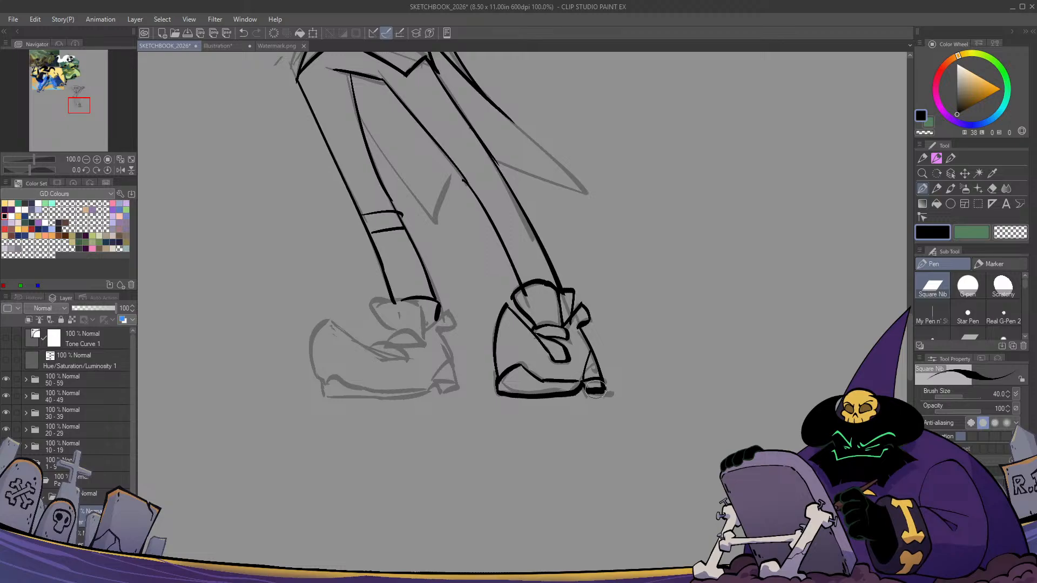
{"action": "key", "text": "h"}
{"action": "key", "text": "h"}
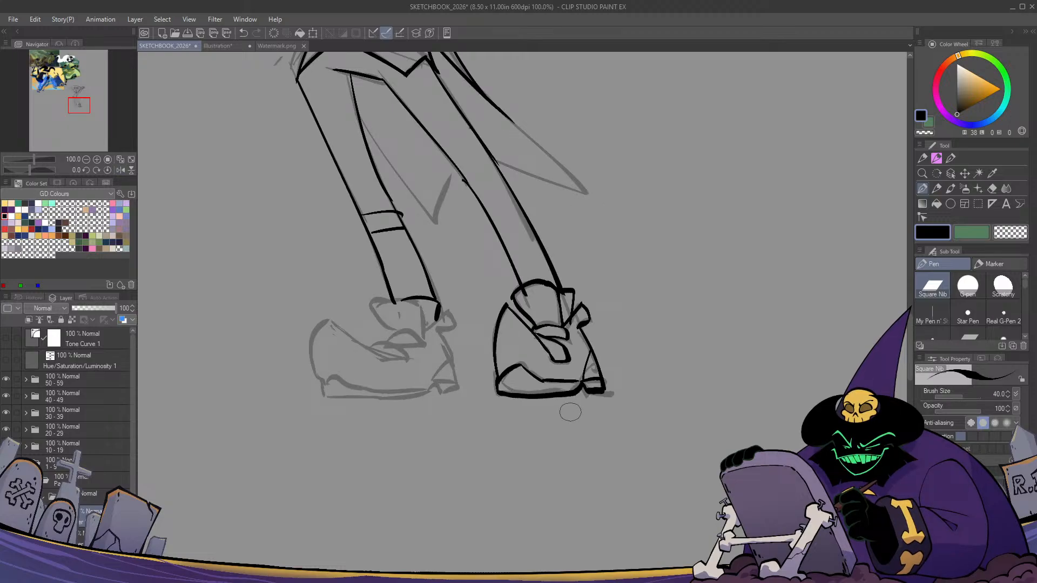
{"action": "mouse_move", "coordinate": [571, 412]}
{"action": "left_mouse_down"}
{"action": "mouse_move", "coordinate": [599, 323]}
{"action": "mouse_move", "coordinate": [605, 379]}
{"action": "left_mouse_up"}
{"action": "key", "text": "c"}
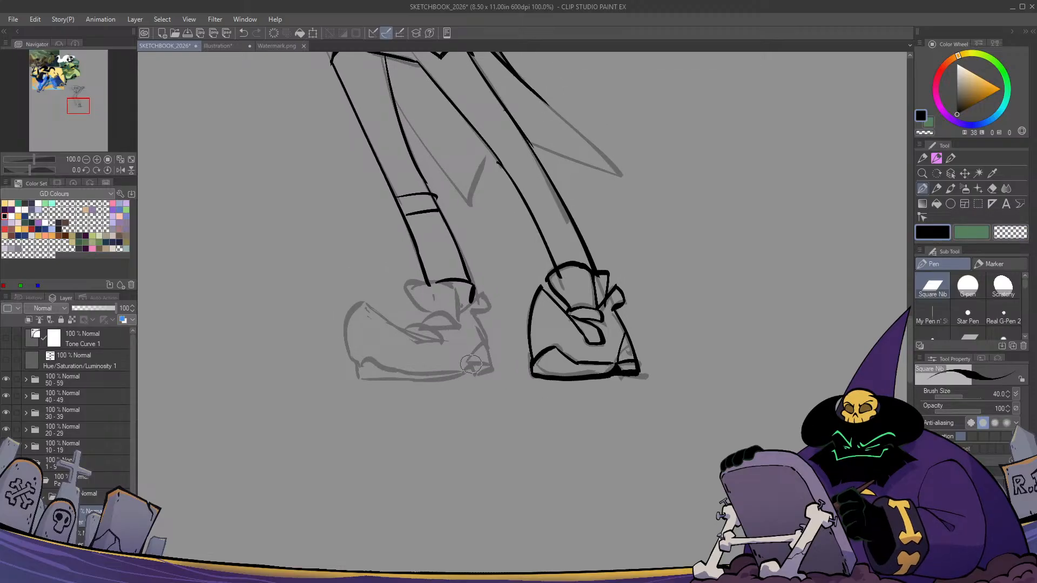
Ink the heel, back edge and sole of the left-hand shoe
{"action": "left_click_drag", "start_coordinate": [474, 374], "coordinate": [490, 373]}
{"action": "key", "text": "ctrl+z"}
{"action": "left_click_drag", "start_coordinate": [473, 319], "coordinate": [489, 370]}
{"action": "key", "text": "ctrl+z"}
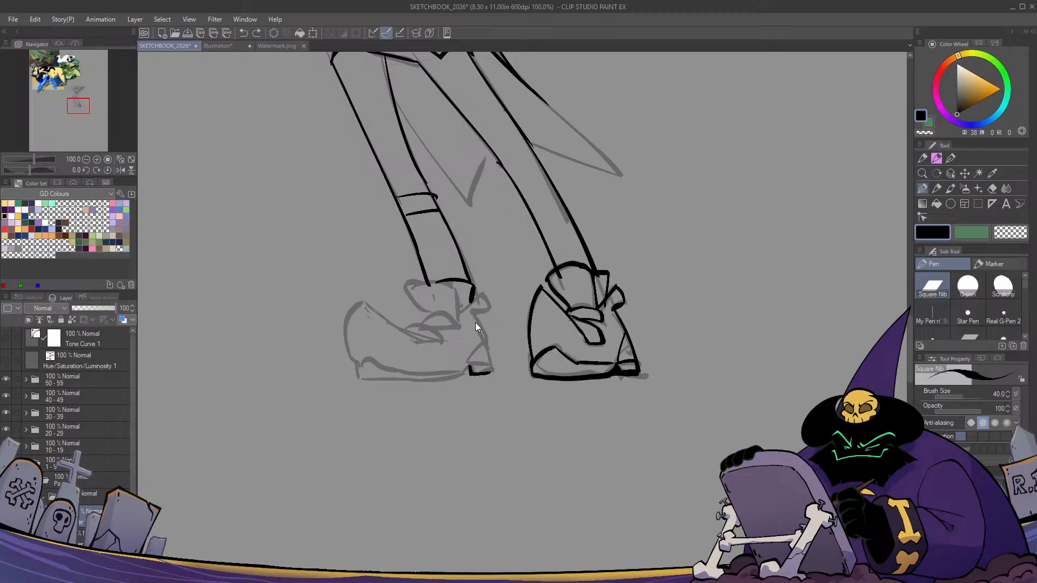
{"action": "mouse_move", "coordinate": [473, 319]}
{"action": "left_mouse_down"}
{"action": "mouse_move", "coordinate": [491, 369]}
{"action": "mouse_move", "coordinate": [378, 366]}
{"action": "mouse_move", "coordinate": [461, 371]}
{"action": "mouse_move", "coordinate": [373, 379]}
{"action": "mouse_move", "coordinate": [357, 374]}
{"action": "mouse_move", "coordinate": [345, 339]}
{"action": "mouse_move", "coordinate": [362, 303]}
{"action": "left_mouse_up"}
{"action": "key", "text": "ctrl+z"}
{"action": "key", "text": "ctrl+z"}
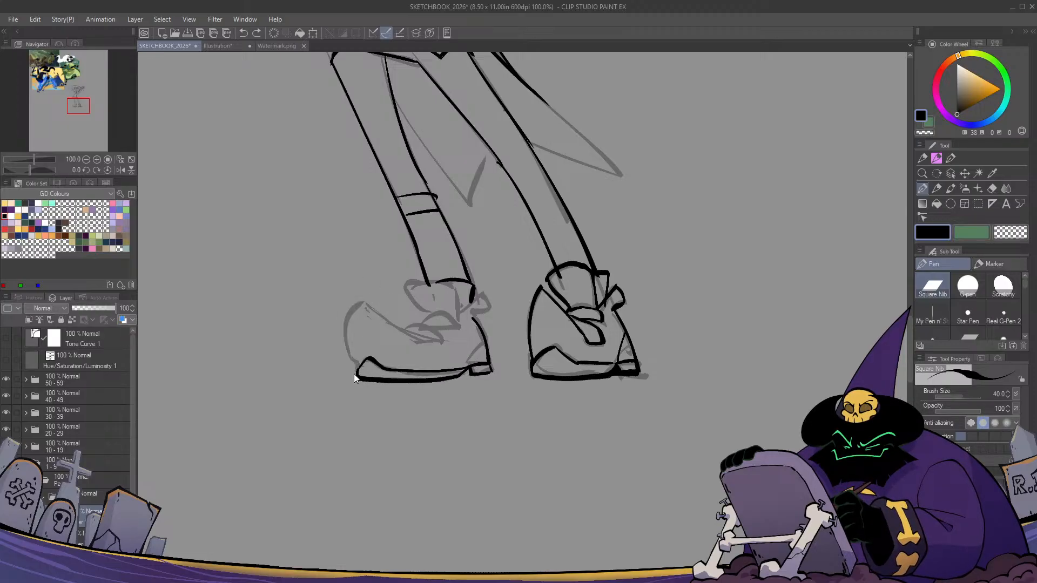
Ink the rounded toe and the strap of the left-hand shoe
{"action": "mouse_move", "coordinate": [358, 369]}
{"action": "left_mouse_down"}
{"action": "mouse_move", "coordinate": [349, 322]}
{"action": "mouse_move", "coordinate": [365, 305]}
{"action": "mouse_move", "coordinate": [430, 343]}
{"action": "mouse_move", "coordinate": [437, 332]}
{"action": "mouse_move", "coordinate": [418, 340]}
{"action": "mouse_move", "coordinate": [455, 329]}
{"action": "mouse_move", "coordinate": [451, 315]}
{"action": "mouse_move", "coordinate": [423, 313]}
{"action": "mouse_move", "coordinate": [419, 325]}
{"action": "left_mouse_up"}
{"action": "key", "text": "ctrl+z"}
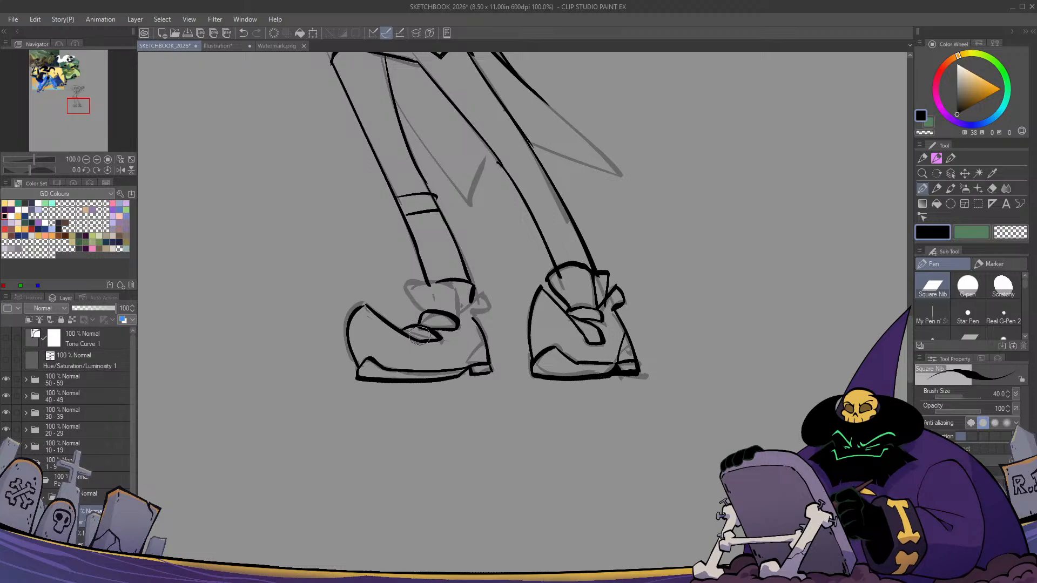
{"action": "key", "text": "h"}
{"action": "key", "text": "h"}
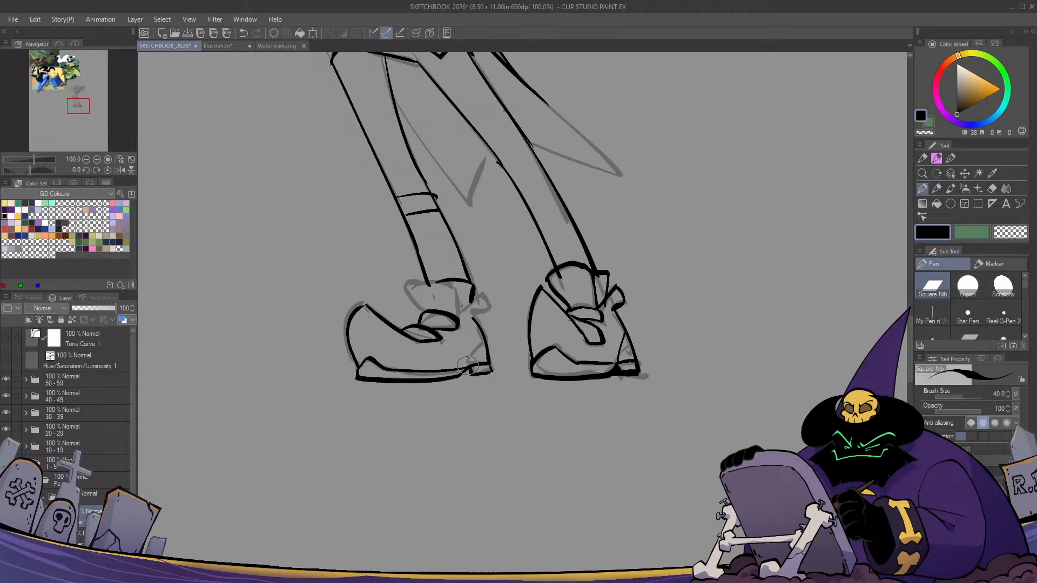
Finish the left-hand shoe by inking its tongue, back tab and heel line
{"action": "mouse_move", "coordinate": [467, 366]}
{"action": "left_mouse_down"}
{"action": "mouse_move", "coordinate": [489, 337]}
{"action": "mouse_move", "coordinate": [459, 332]}
{"action": "mouse_move", "coordinate": [457, 286]}
{"action": "mouse_move", "coordinate": [413, 283]}
{"action": "mouse_move", "coordinate": [419, 313]}
{"action": "mouse_move", "coordinate": [484, 294]}
{"action": "mouse_move", "coordinate": [491, 321]}
{"action": "mouse_move", "coordinate": [407, 443]}
{"action": "left_mouse_up"}
{"action": "key", "text": "ctrl+z"}
{"action": "key", "text": "h"}
{"action": "key", "text": "h"}
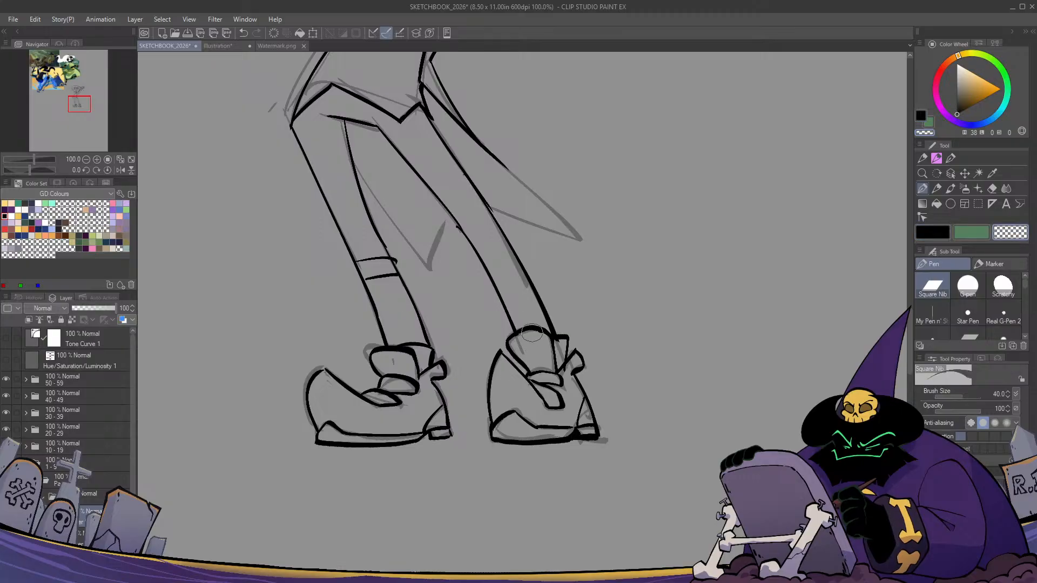
Ink the pointed coat tail that hangs between the two legs
{"action": "scroll", "coordinate": [559, 343], "scroll_direction": "up", "scroll_amount": 3}
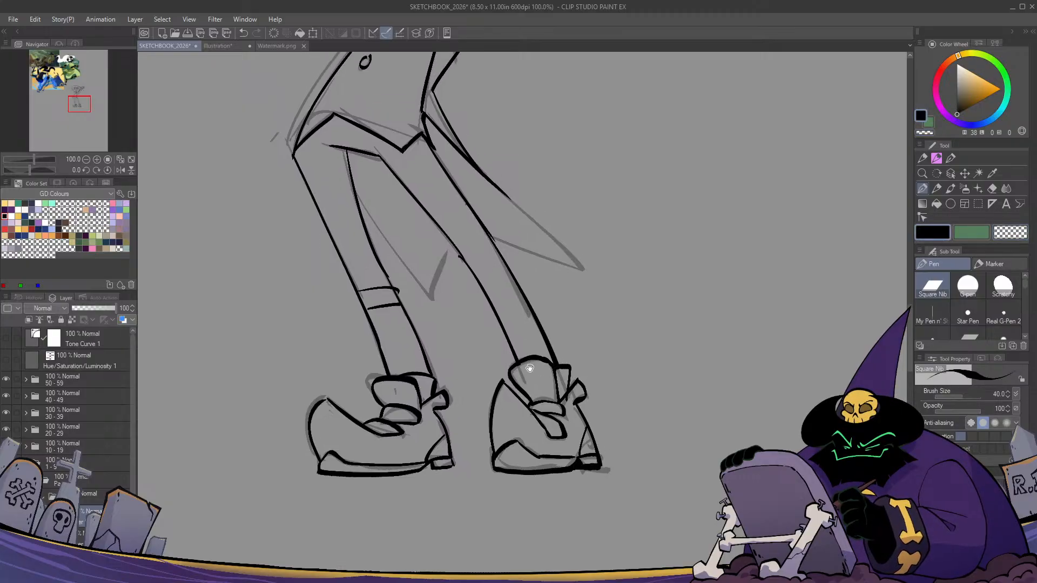
{"action": "mouse_move", "coordinate": [359, 292]}
{"action": "left_mouse_down"}
{"action": "mouse_move", "coordinate": [428, 391]}
{"action": "mouse_move", "coordinate": [401, 358]}
{"action": "mouse_move", "coordinate": [437, 394]}
{"action": "mouse_move", "coordinate": [459, 352]}
{"action": "mouse_move", "coordinate": [433, 401]}
{"action": "left_mouse_up"}
{"action": "key", "text": "ctrl+z"}
{"action": "key", "text": "ctrl+z"}
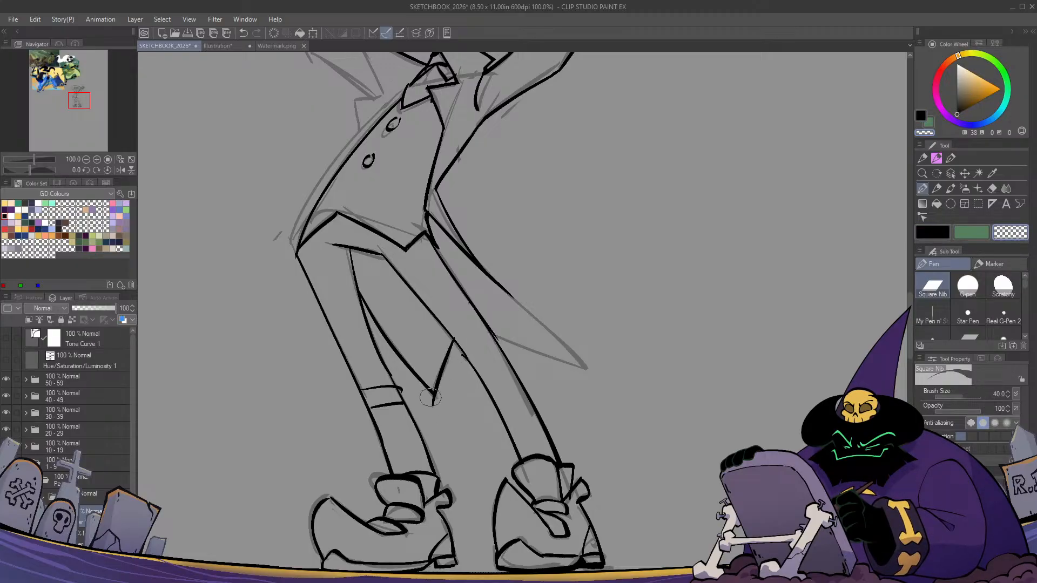
Erase the bump at the knee on the right-hand leg's inner line and redraw that stretch smoothly
{"action": "left_click_drag", "start_coordinate": [461, 353], "coordinate": [473, 369]}
{"action": "key", "text": "c"}
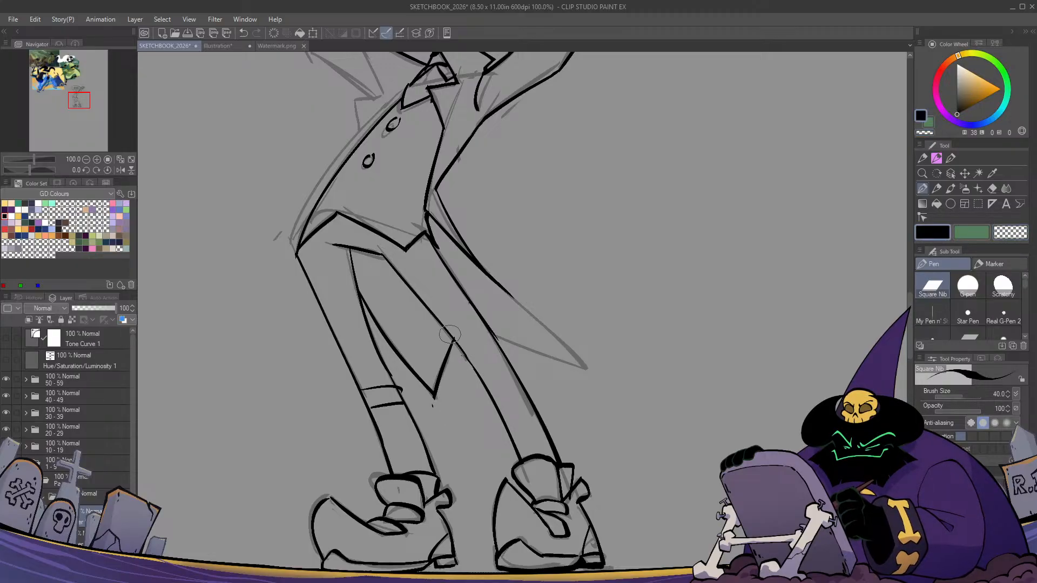
{"action": "mouse_move", "coordinate": [448, 330]}
{"action": "left_mouse_down"}
{"action": "mouse_move", "coordinate": [484, 384]}
{"action": "mouse_move", "coordinate": [476, 378]}
{"action": "left_mouse_up"}
{"action": "key", "text": "c"}
{"action": "key", "text": "c"}
{"action": "key", "text": "ctrl+z"}
{"action": "left_click_drag", "start_coordinate": [443, 328], "coordinate": [486, 392]}
{"action": "key", "text": "c"}
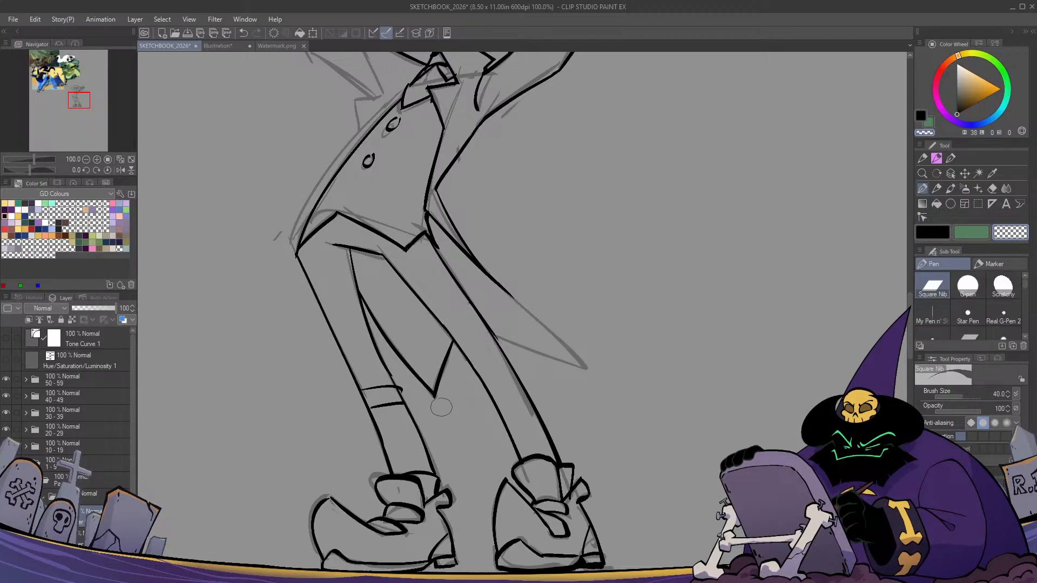
Ink the long pointed coat tail trailing behind the right-hand leg and clean up its tip
{"action": "mouse_move", "coordinate": [486, 313]}
{"action": "left_mouse_down"}
{"action": "mouse_move", "coordinate": [496, 332]}
{"action": "mouse_move", "coordinate": [568, 366]}
{"action": "left_mouse_up"}
{"action": "key", "text": "c"}
{"action": "key", "text": "ctrl+z"}
{"action": "left_click_drag", "start_coordinate": [492, 333], "coordinate": [589, 374]}
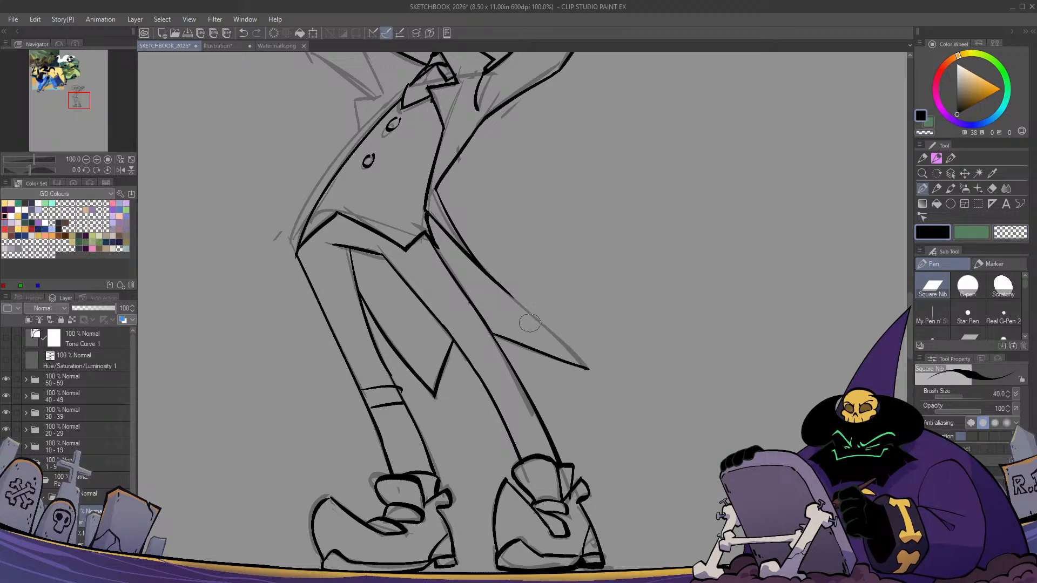
{"action": "mouse_move", "coordinate": [501, 289]}
{"action": "left_mouse_down"}
{"action": "mouse_move", "coordinate": [580, 358]}
{"action": "mouse_move", "coordinate": [601, 385]}
{"action": "mouse_move", "coordinate": [590, 397]}
{"action": "mouse_move", "coordinate": [621, 406]}
{"action": "left_mouse_up"}
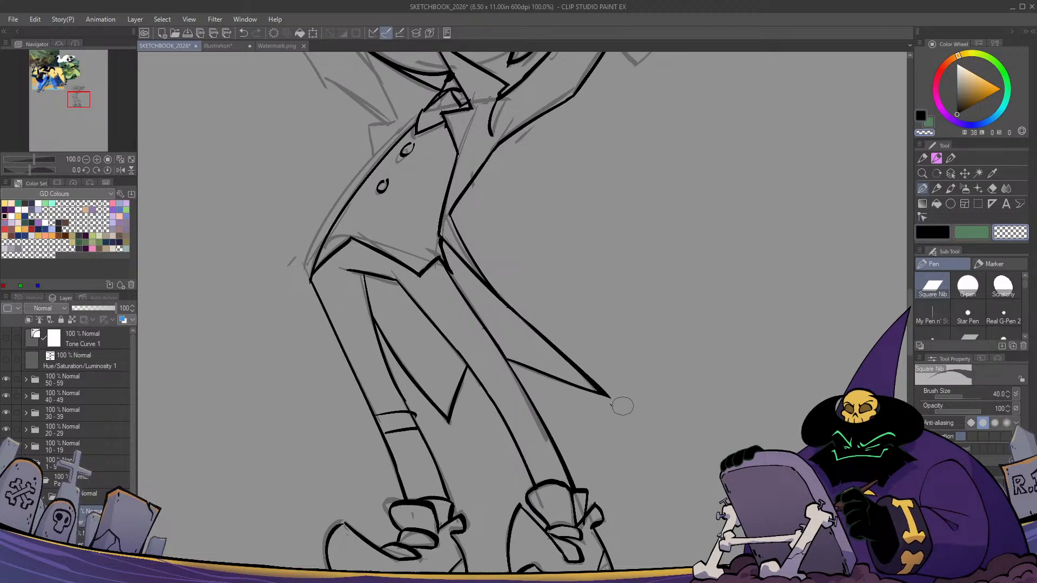
{"action": "key", "text": "c"}
Ink the small lapel notch on the left-hand side of the jacket, just above the vest's upper button
{"action": "mouse_move", "coordinate": [550, 365]}
{"action": "left_mouse_down"}
{"action": "mouse_move", "coordinate": [634, 504]}
{"action": "mouse_move", "coordinate": [635, 550]}
{"action": "left_mouse_up"}
{"action": "key", "text": "h"}
{"action": "key", "text": "h"}
{"action": "left_click_drag", "start_coordinate": [489, 285], "coordinate": [419, 386]}
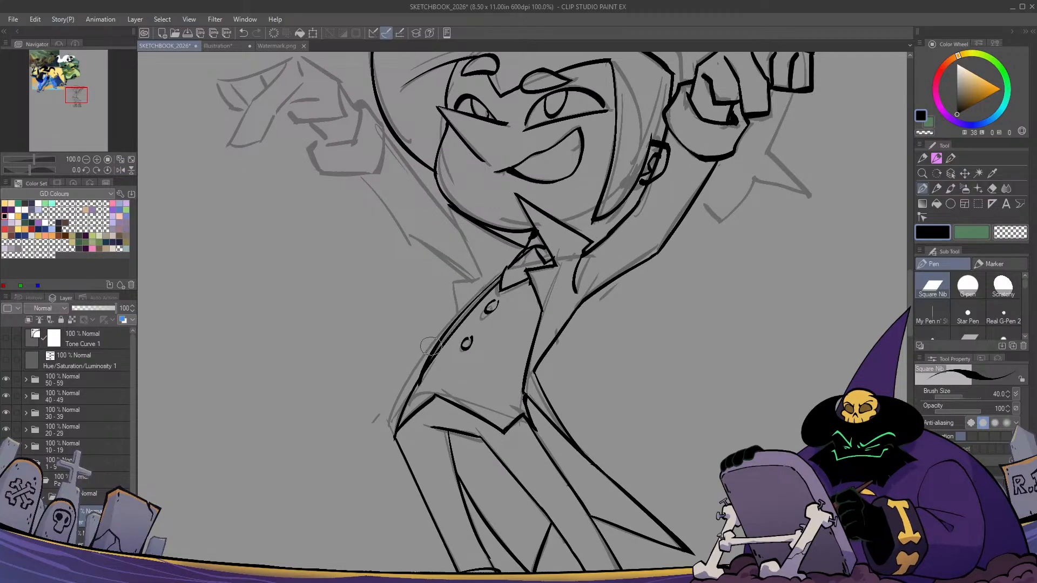
{"action": "key", "text": "ctrl+z"}
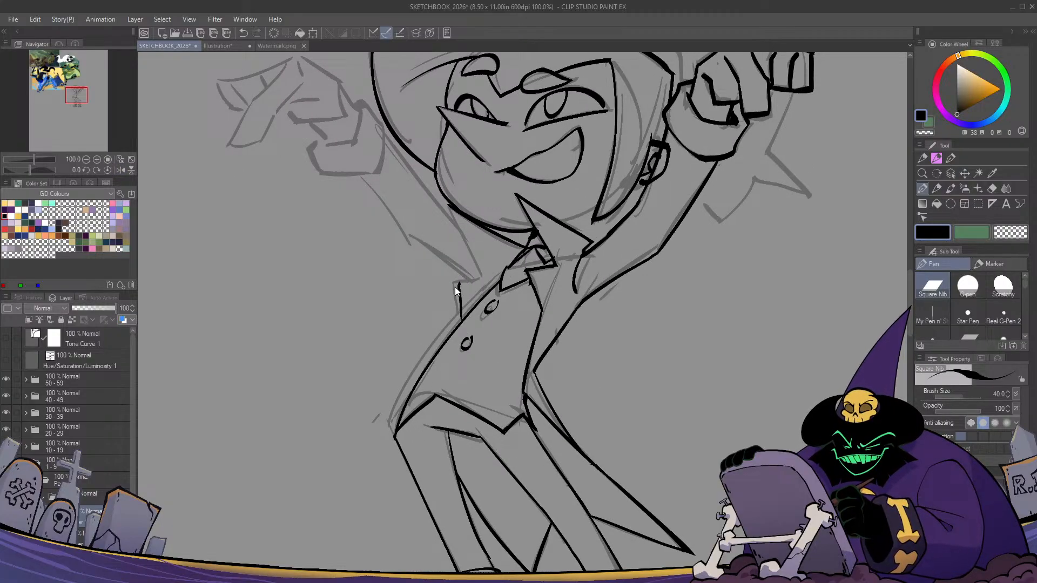
{"action": "mouse_move", "coordinate": [457, 312]}
{"action": "left_mouse_down"}
{"action": "mouse_move", "coordinate": [480, 277]}
{"action": "mouse_move", "coordinate": [450, 207]}
{"action": "mouse_move", "coordinate": [478, 276]}
{"action": "left_mouse_up"}
{"action": "key", "text": "ctrl+z"}
{"action": "key", "text": "ctrl+z"}
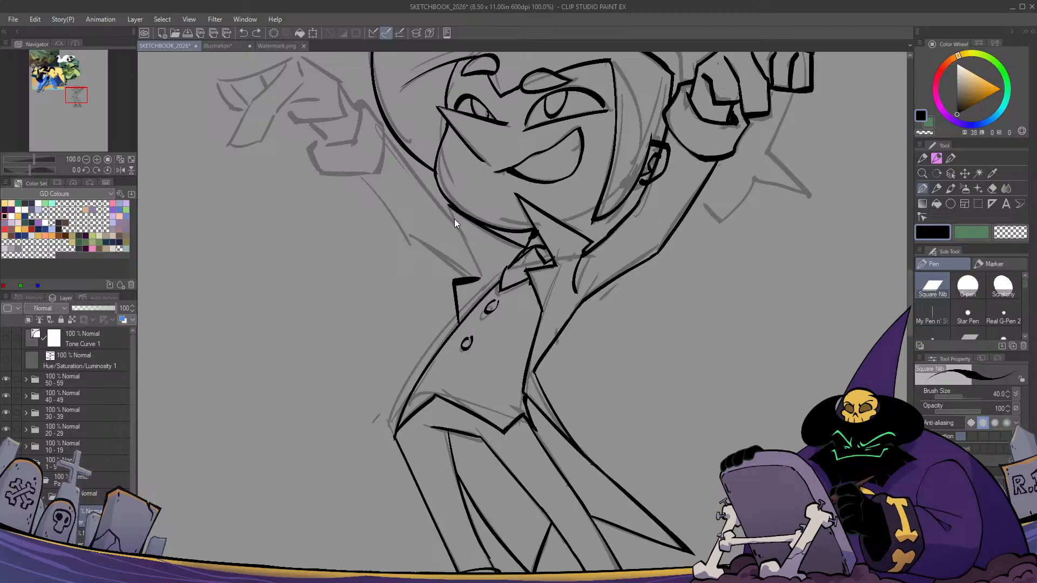
Ink the lapel line from the jaw to the notch and the jacket's front edge down to the hip
{"action": "left_click_drag", "start_coordinate": [450, 205], "coordinate": [481, 279]}
{"action": "left_click_drag", "start_coordinate": [459, 323], "coordinate": [394, 420]}
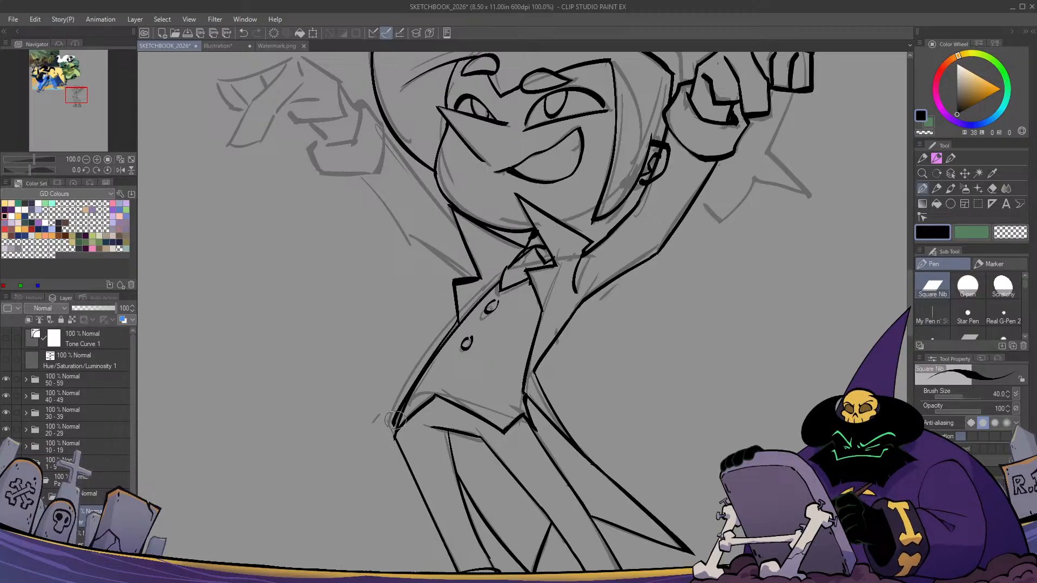
{"action": "key", "text": "ctrl+z"}
{"action": "mouse_move", "coordinate": [459, 323]}
{"action": "left_mouse_down"}
{"action": "mouse_move", "coordinate": [396, 417]}
{"action": "mouse_move", "coordinate": [396, 436]}
{"action": "left_mouse_up"}
{"action": "key", "text": "h"}
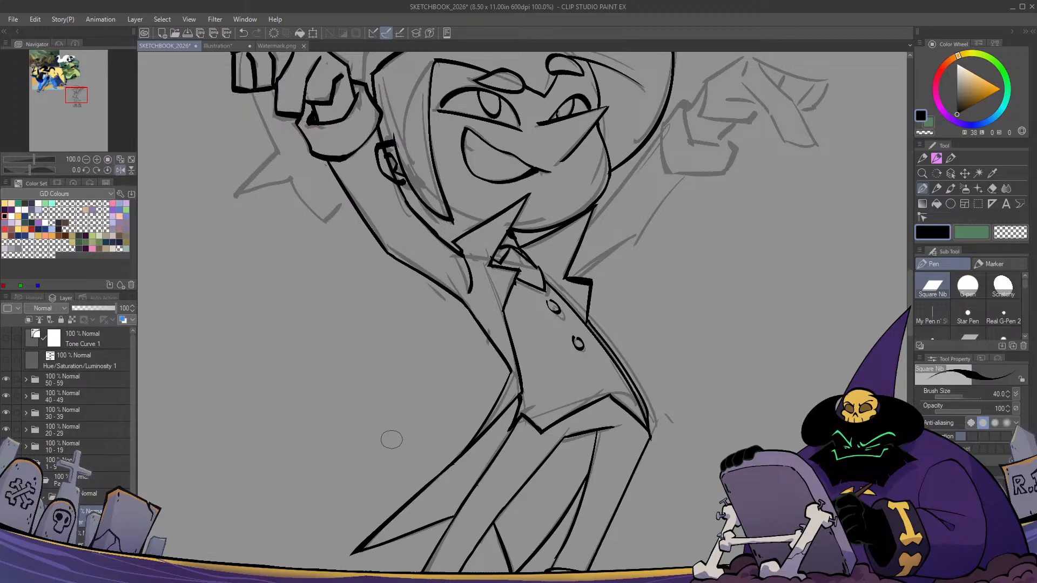
{"action": "key", "text": "h"}
{"action": "left_click_drag", "start_coordinate": [549, 503], "coordinate": [588, 473]}
Ink the lower and upper outlines of the raised left-hand arm between the wrist and the jacket
{"action": "left_click_drag", "start_coordinate": [420, 337], "coordinate": [478, 379]}
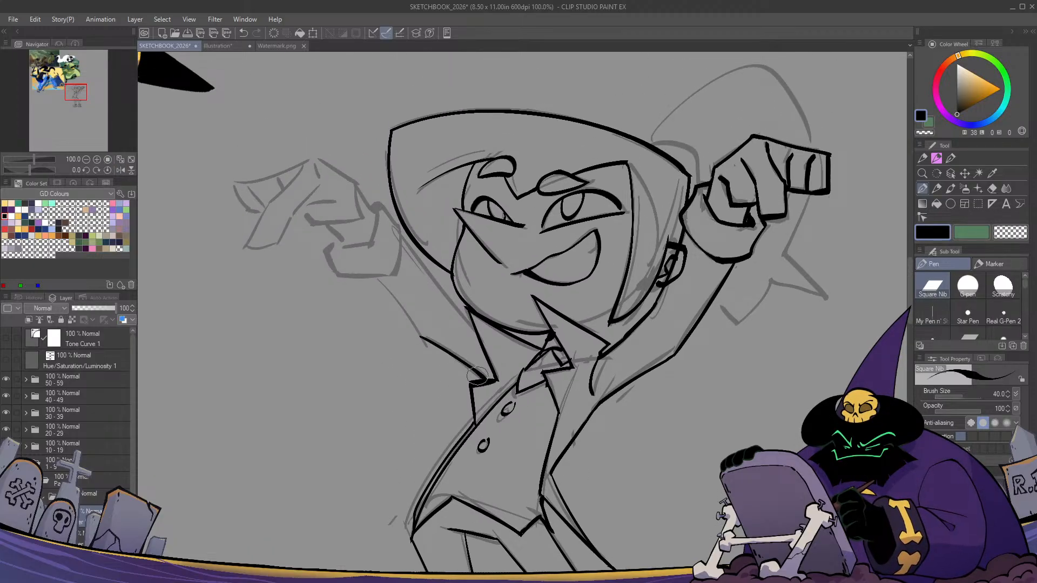
{"action": "left_click_drag", "start_coordinate": [423, 337], "coordinate": [378, 279]}
{"action": "mouse_move", "coordinate": [402, 235]}
{"action": "left_mouse_down"}
{"action": "mouse_move", "coordinate": [475, 335]}
{"action": "mouse_move", "coordinate": [439, 292]}
{"action": "mouse_move", "coordinate": [474, 332]}
{"action": "left_mouse_up"}
{"action": "key", "text": "ctrl+z"}
{"action": "key", "text": "ctrl+z"}
{"action": "key", "text": "ctrl+z"}
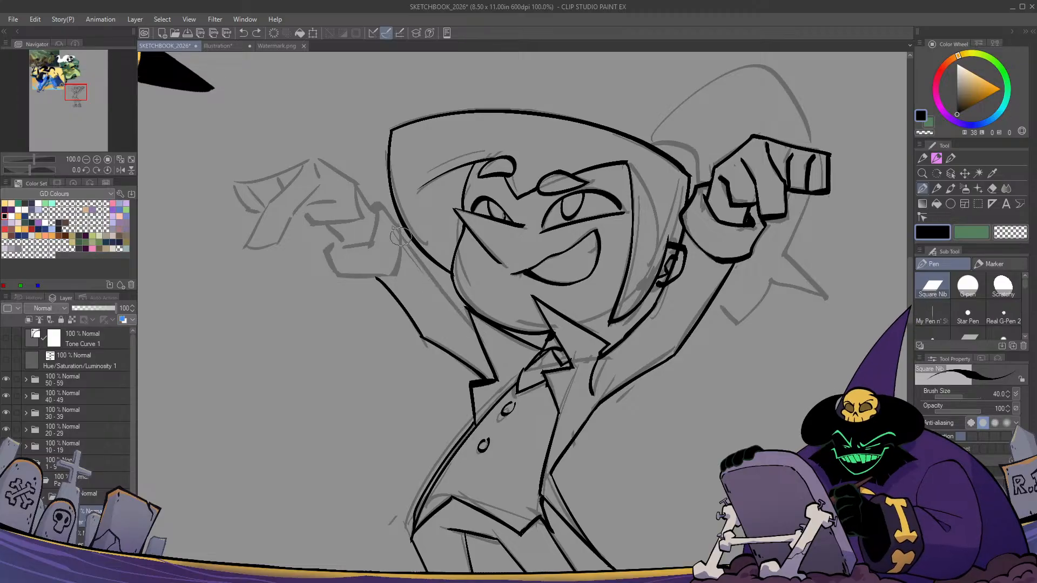
{"action": "left_click_drag", "start_coordinate": [402, 235], "coordinate": [474, 332]}
Ink the hair tie band at the back of the head, behind the right-hand fist
{"action": "mouse_move", "coordinate": [656, 152]}
{"action": "left_mouse_down"}
{"action": "mouse_move", "coordinate": [603, 206]}
{"action": "mouse_move", "coordinate": [478, 216]}
{"action": "mouse_move", "coordinate": [520, 243]}
{"action": "left_mouse_up"}
{"action": "key", "text": "ctrl+z"}
{"action": "mouse_move", "coordinate": [473, 205]}
{"action": "left_mouse_down"}
{"action": "mouse_move", "coordinate": [524, 223]}
{"action": "mouse_move", "coordinate": [528, 248]}
{"action": "left_mouse_up"}
{"action": "key", "text": "ctrl+z"}
{"action": "key", "text": "h"}
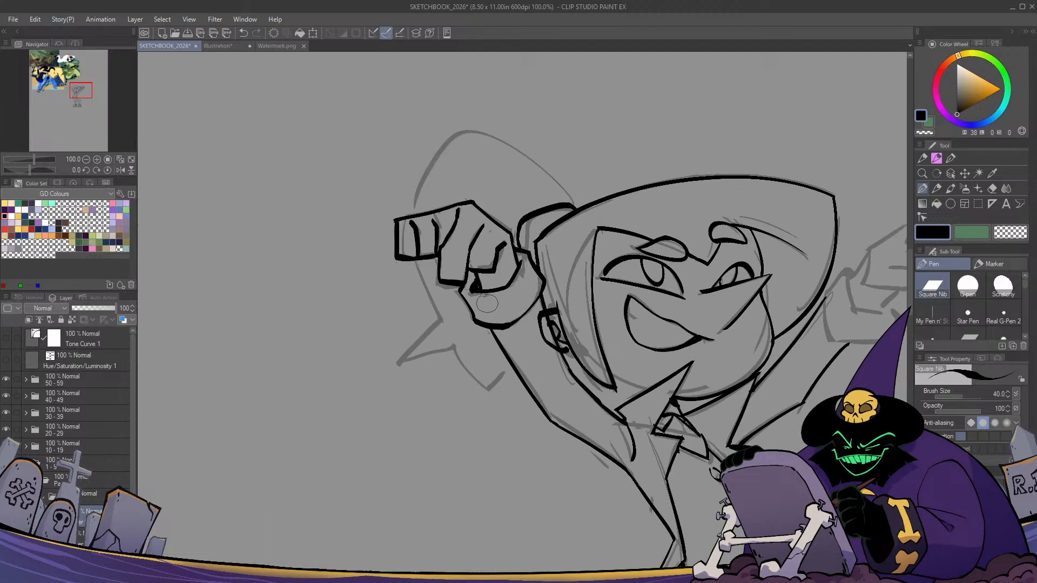
{"action": "key", "text": "h"}
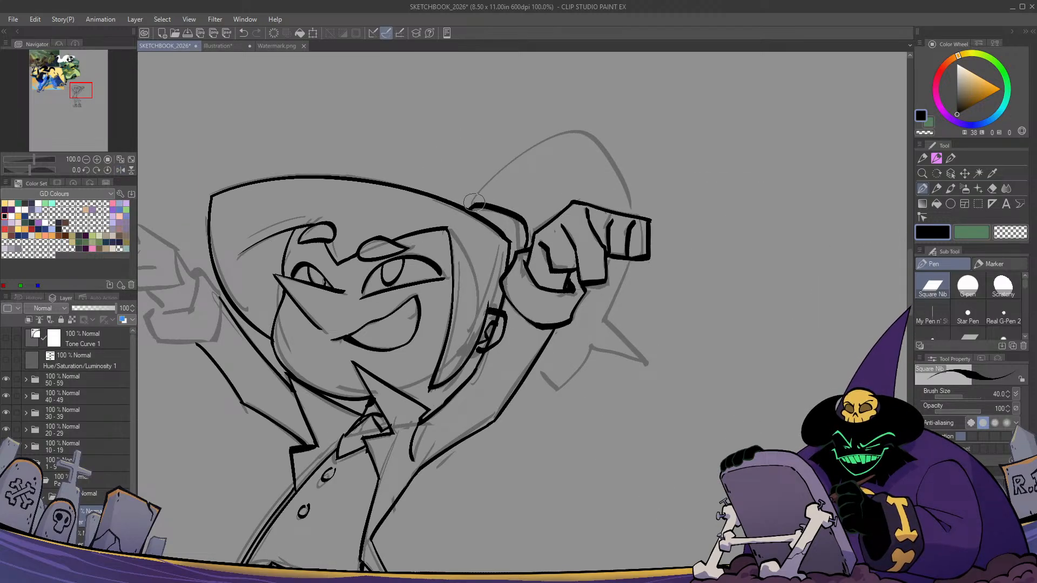
Ink the large rounded top of the ponytail from the hair tie over to the right-hand fist
{"action": "mouse_move", "coordinate": [475, 204]}
{"action": "left_mouse_down"}
{"action": "mouse_move", "coordinate": [559, 135]}
{"action": "mouse_move", "coordinate": [583, 147]}
{"action": "left_mouse_up"}
{"action": "key", "text": "ctrl+z"}
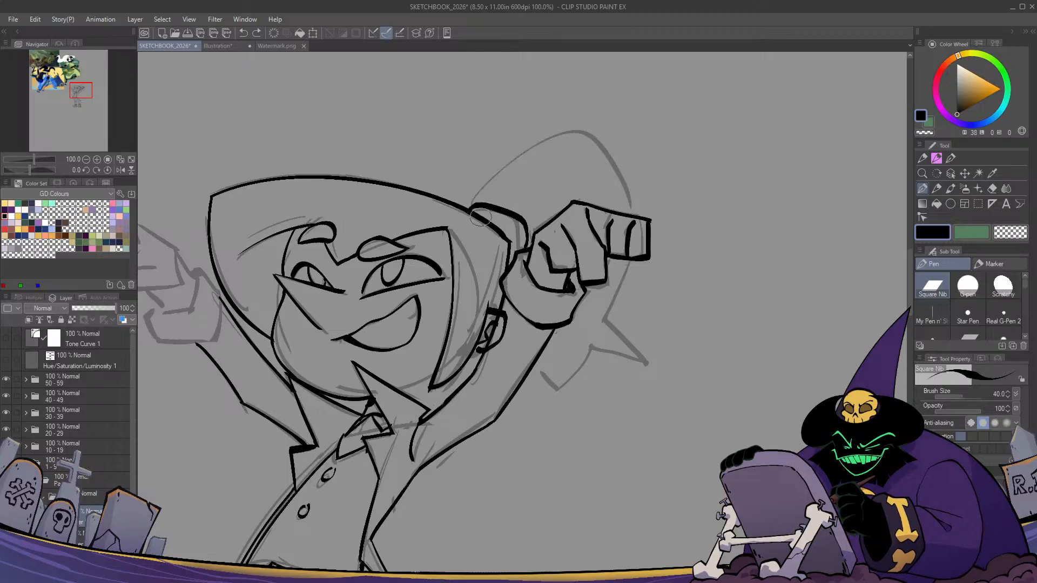
{"action": "mouse_move", "coordinate": [475, 200]}
{"action": "left_mouse_down"}
{"action": "mouse_move", "coordinate": [589, 137]}
{"action": "mouse_move", "coordinate": [625, 178]}
{"action": "mouse_move", "coordinate": [642, 215]}
{"action": "left_mouse_up"}
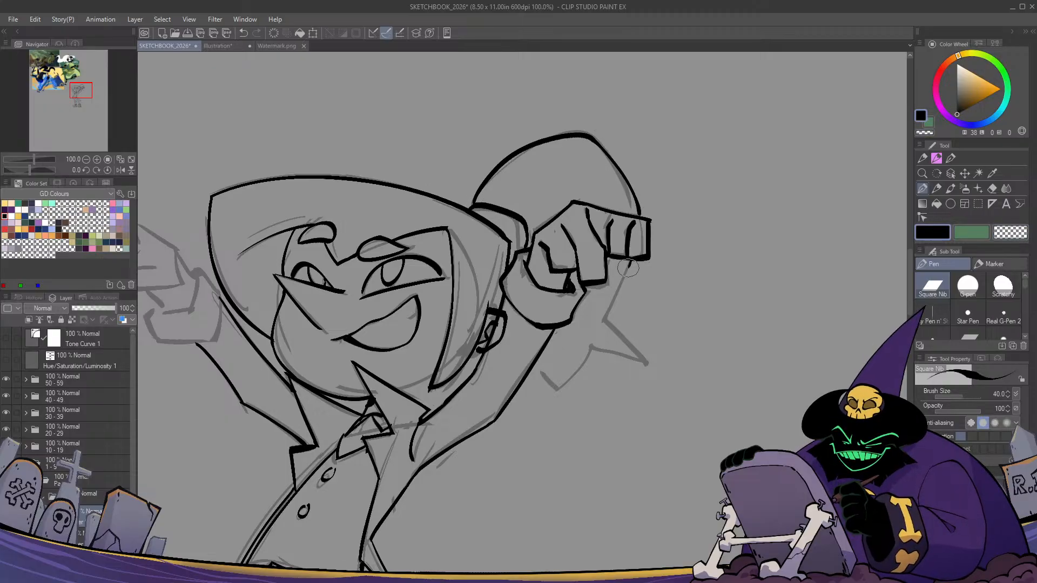
Ink the ponytail's lower spikes beneath the right-hand fist, ending at the raised arm
{"action": "mouse_move", "coordinate": [628, 268]}
{"action": "left_mouse_down"}
{"action": "mouse_move", "coordinate": [606, 322]}
{"action": "mouse_move", "coordinate": [642, 366]}
{"action": "left_mouse_up"}
{"action": "key", "text": "ctrl+z"}
{"action": "mouse_move", "coordinate": [605, 320]}
{"action": "left_mouse_down"}
{"action": "mouse_move", "coordinate": [643, 366]}
{"action": "mouse_move", "coordinate": [587, 345]}
{"action": "mouse_move", "coordinate": [557, 388]}
{"action": "mouse_move", "coordinate": [535, 361]}
{"action": "left_mouse_up"}
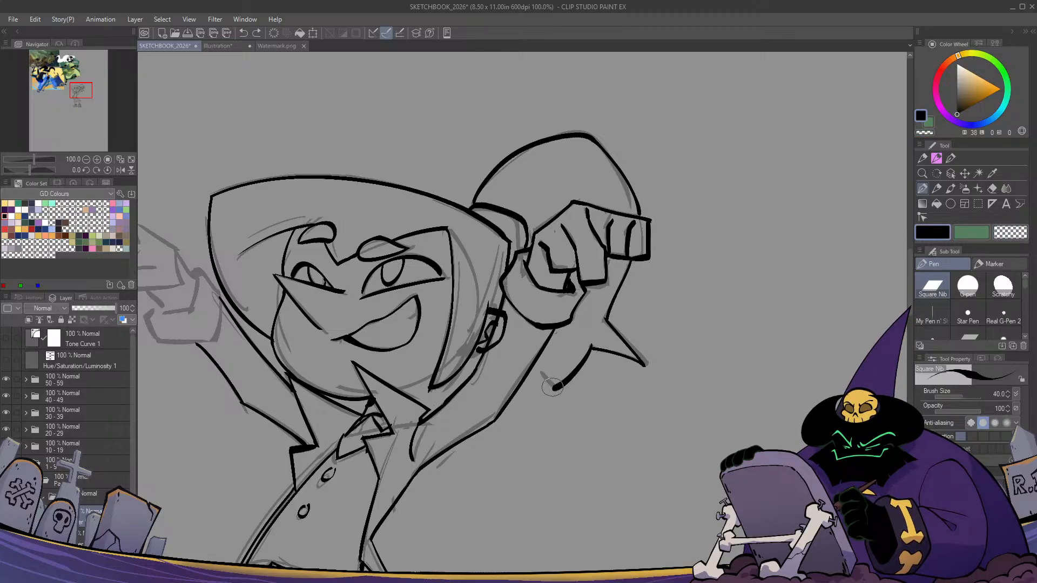
{"action": "key", "text": "h"}
{"action": "key", "text": "h"}
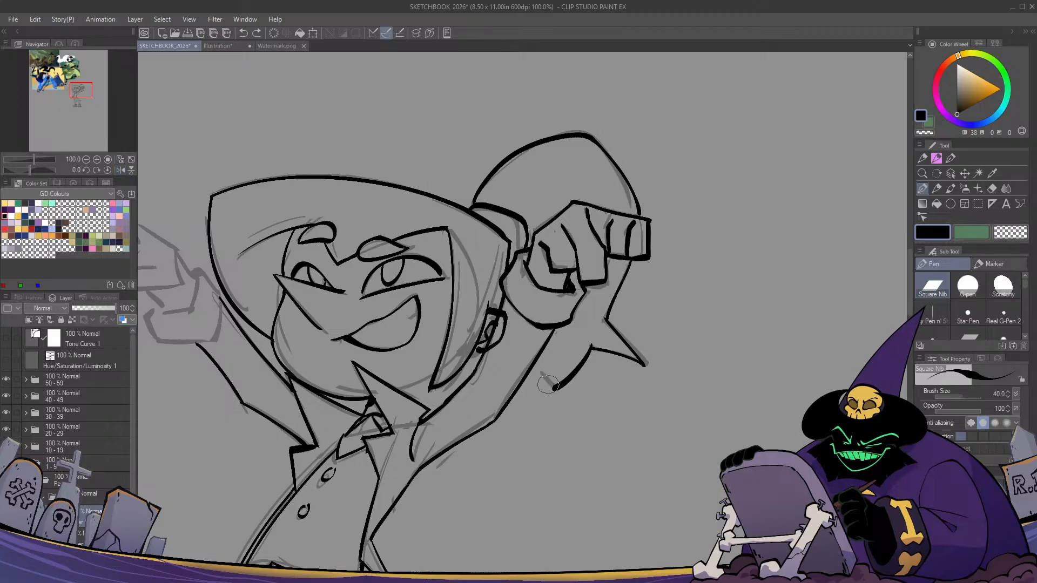
{"action": "left_click_drag", "start_coordinate": [535, 363], "coordinate": [556, 390]}
{"action": "key", "text": "ctrl+z"}
{"action": "key", "text": "ctrl+z"}
{"action": "key", "text": "h"}
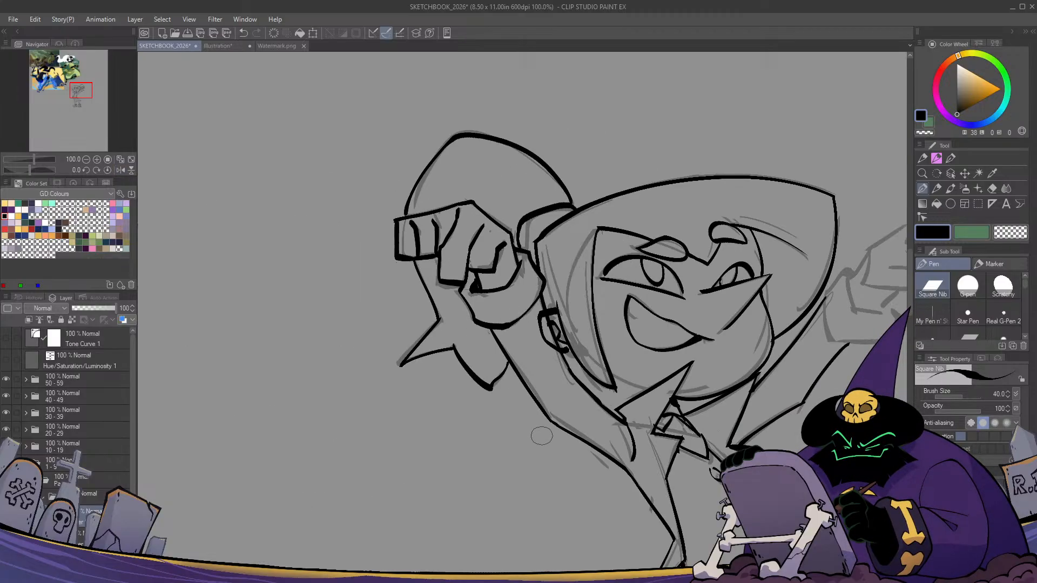
{"action": "key", "text": "h"}
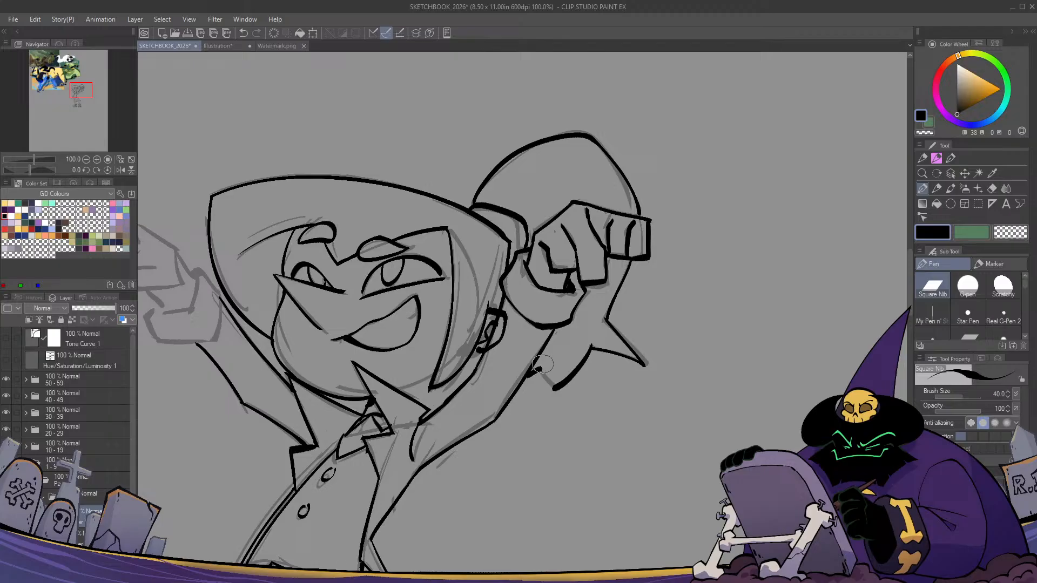
Erase the curve between the ponytail's two lower spikes and redraw it down to a longer, sharper point
{"action": "key", "text": "c"}
{"action": "left_click_drag", "start_coordinate": [572, 378], "coordinate": [587, 350]}
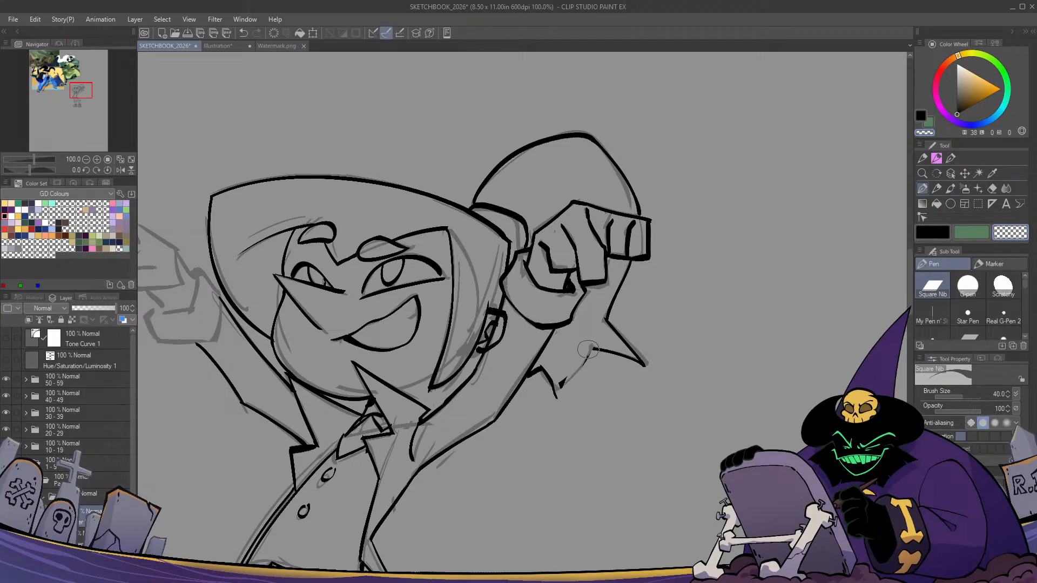
{"action": "key", "text": "c"}
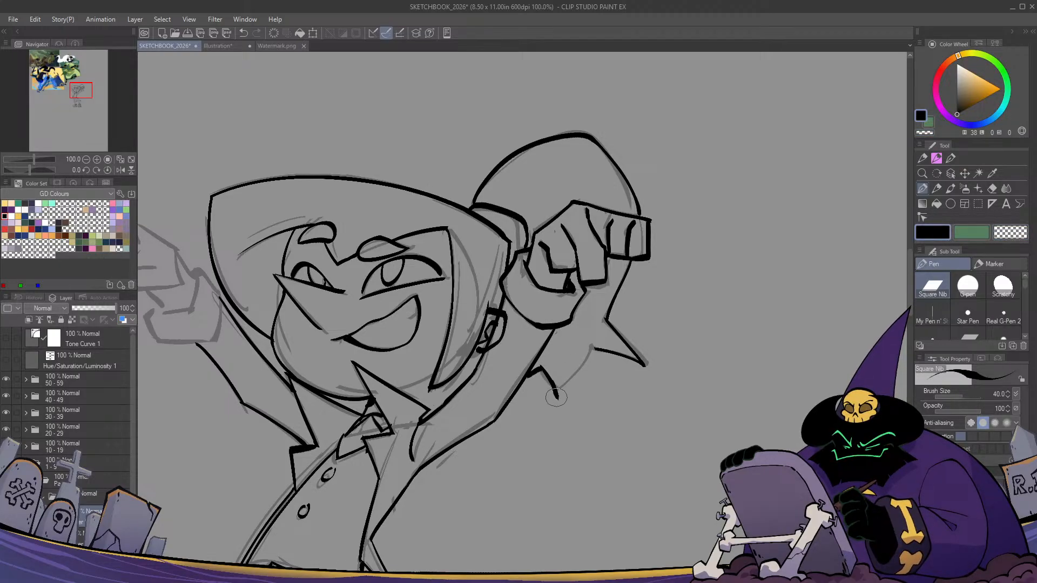
{"action": "left_click_drag", "start_coordinate": [556, 397], "coordinate": [614, 335]}
{"action": "key", "text": "c"}
{"action": "key", "text": "h"}
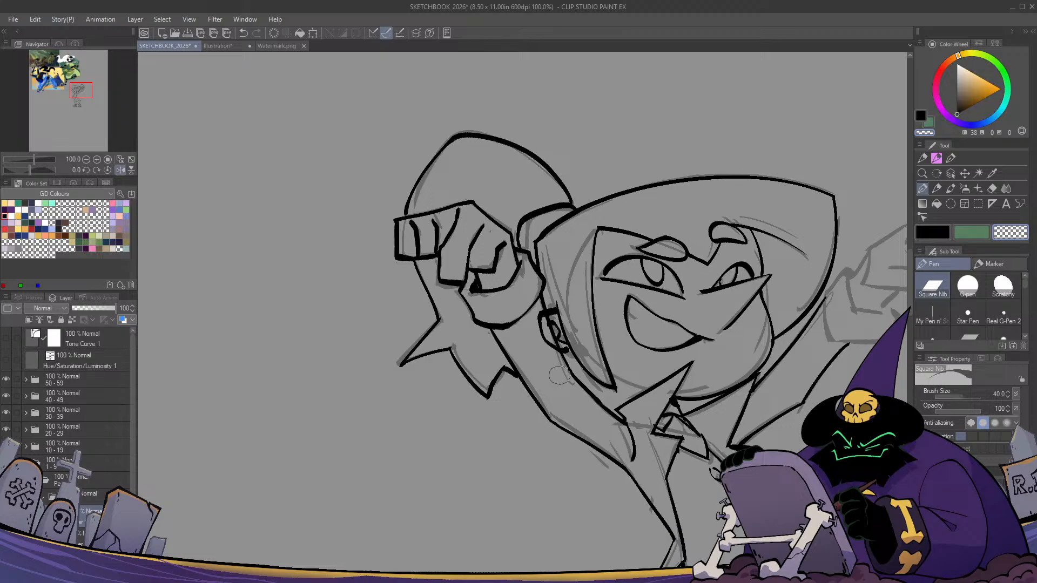
{"action": "key", "text": "h"}
Clean up the corner where the ponytail's innermost spike meets the right-hand arm
{"action": "key", "text": "c"}
{"action": "key", "text": "c"}
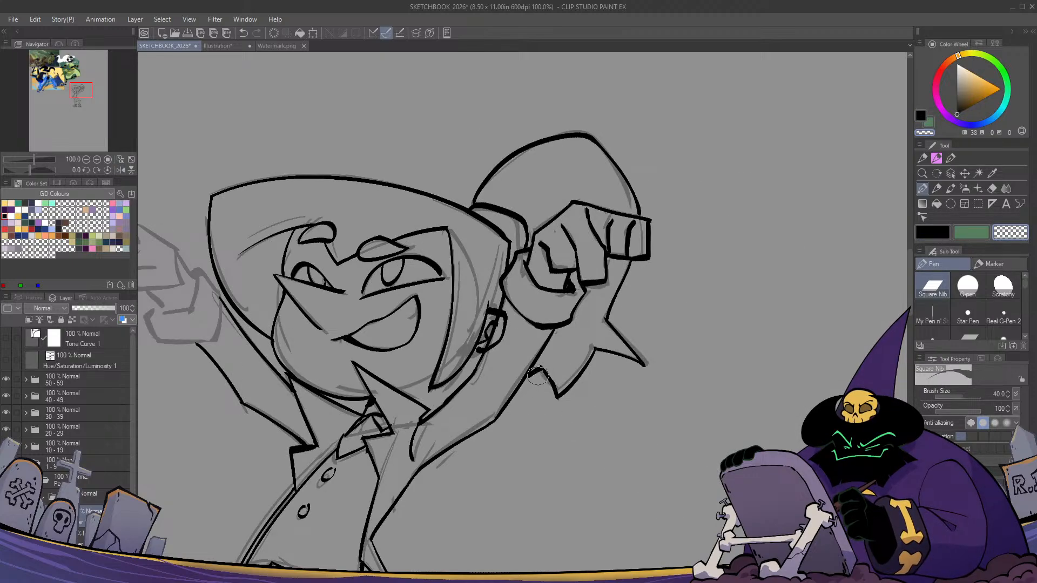
{"action": "key", "text": "c"}
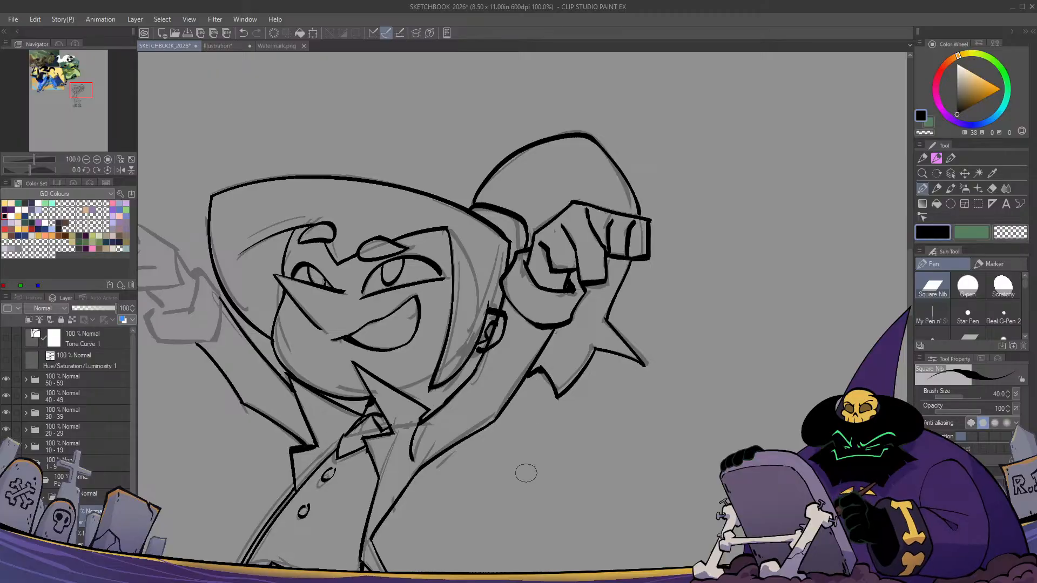
{"action": "mouse_move", "coordinate": [529, 384]}
{"action": "left_mouse_down"}
{"action": "mouse_move", "coordinate": [571, 410]}
{"action": "mouse_move", "coordinate": [564, 390]}
{"action": "left_mouse_up"}
{"action": "key", "text": "h"}
{"action": "key", "text": "h"}
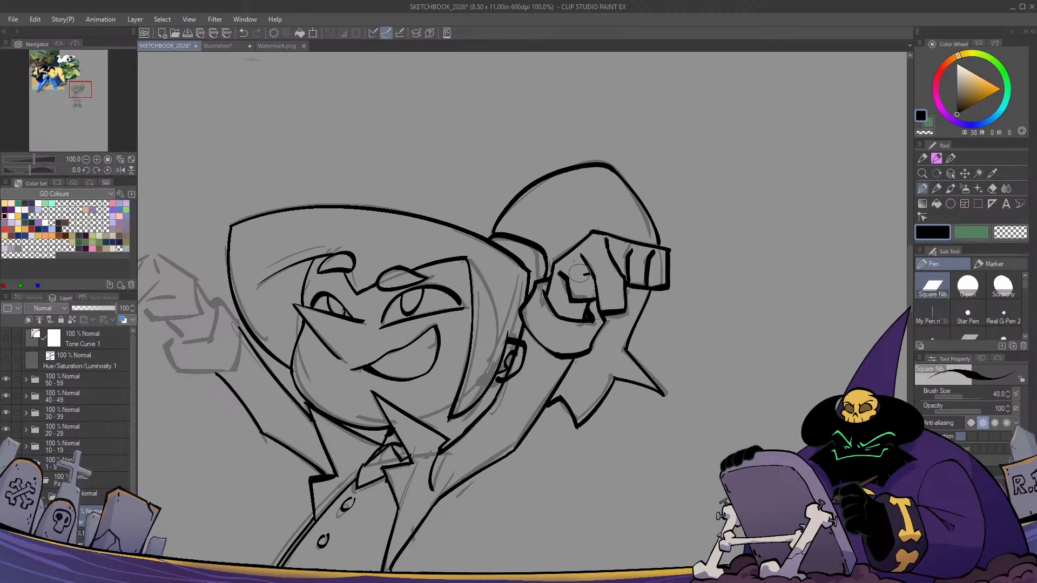
{"action": "key", "text": "h"}
{"action": "key", "text": "h"}
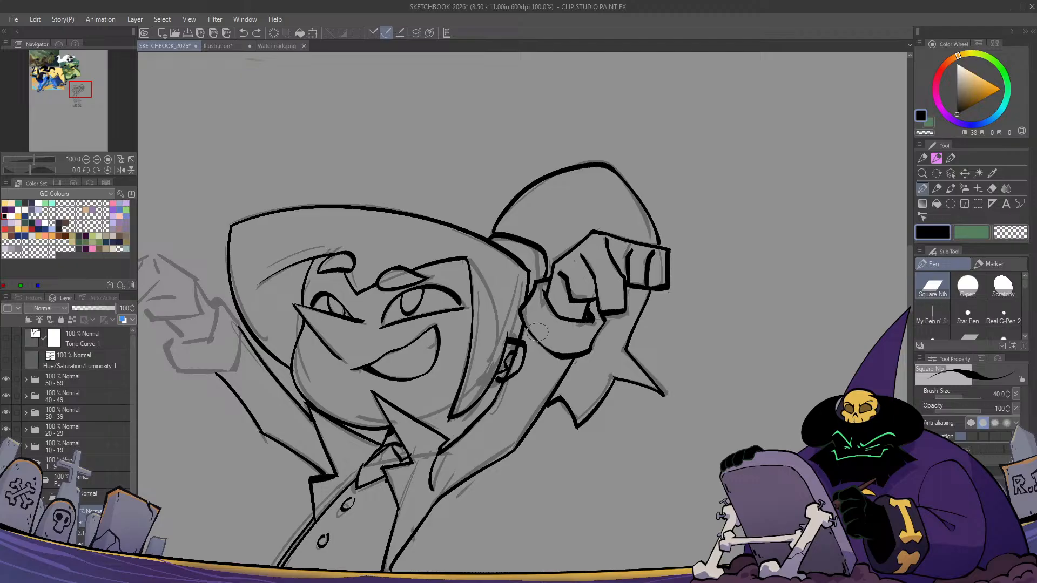
Ink the left-hand raised hand, covering its knuckles, bent fingers, thumb and palm outline
{"action": "scroll", "coordinate": [537, 332], "scroll_direction": "down", "scroll_amount": 2}
{"action": "left_click_drag", "start_coordinate": [538, 333], "coordinate": [588, 305]}
{"action": "scroll", "coordinate": [588, 305], "scroll_direction": "up", "scroll_amount": 1}
{"action": "mouse_move", "coordinate": [429, 299]}
{"action": "left_mouse_down"}
{"action": "mouse_move", "coordinate": [521, 312]}
{"action": "mouse_move", "coordinate": [513, 373]}
{"action": "mouse_move", "coordinate": [428, 375]}
{"action": "mouse_move", "coordinate": [414, 344]}
{"action": "mouse_move", "coordinate": [424, 322]}
{"action": "mouse_move", "coordinate": [438, 368]}
{"action": "mouse_move", "coordinate": [423, 335]}
{"action": "mouse_move", "coordinate": [475, 324]}
{"action": "mouse_move", "coordinate": [485, 284]}
{"action": "mouse_move", "coordinate": [455, 246]}
{"action": "mouse_move", "coordinate": [453, 294]}
{"action": "mouse_move", "coordinate": [392, 297]}
{"action": "mouse_move", "coordinate": [379, 275]}
{"action": "mouse_move", "coordinate": [433, 255]}
{"action": "mouse_move", "coordinate": [429, 226]}
{"action": "mouse_move", "coordinate": [395, 204]}
{"action": "mouse_move", "coordinate": [323, 268]}
{"action": "mouse_move", "coordinate": [300, 325]}
{"action": "left_mouse_up"}
{"action": "scroll", "coordinate": [577, 315], "scroll_direction": "up", "scroll_amount": 3}
{"action": "key", "text": "ctrl+z"}
{"action": "mouse_move", "coordinate": [375, 211]}
{"action": "left_mouse_down"}
{"action": "mouse_move", "coordinate": [325, 266]}
{"action": "mouse_move", "coordinate": [308, 326]}
{"action": "mouse_move", "coordinate": [347, 322]}
{"action": "mouse_move", "coordinate": [362, 277]}
{"action": "mouse_move", "coordinate": [398, 245]}
{"action": "left_mouse_up"}
{"action": "key", "text": "ctrl+z"}
{"action": "left_click_drag", "start_coordinate": [363, 277], "coordinate": [398, 245]}
{"action": "mouse_move", "coordinate": [389, 201]}
{"action": "left_mouse_down"}
{"action": "mouse_move", "coordinate": [336, 225]}
{"action": "mouse_move", "coordinate": [340, 244]}
{"action": "mouse_move", "coordinate": [334, 226]}
{"action": "mouse_move", "coordinate": [278, 238]}
{"action": "mouse_move", "coordinate": [301, 283]}
{"action": "mouse_move", "coordinate": [306, 263]}
{"action": "mouse_move", "coordinate": [293, 248]}
{"action": "mouse_move", "coordinate": [312, 278]}
{"action": "left_mouse_up"}
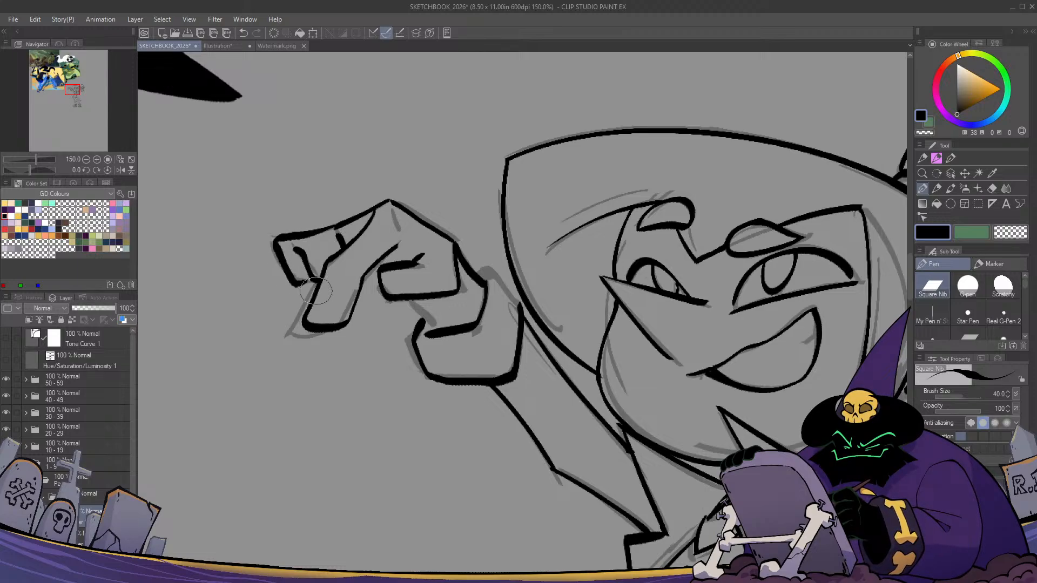
{"action": "key", "text": "h"}
{"action": "key", "text": "h"}
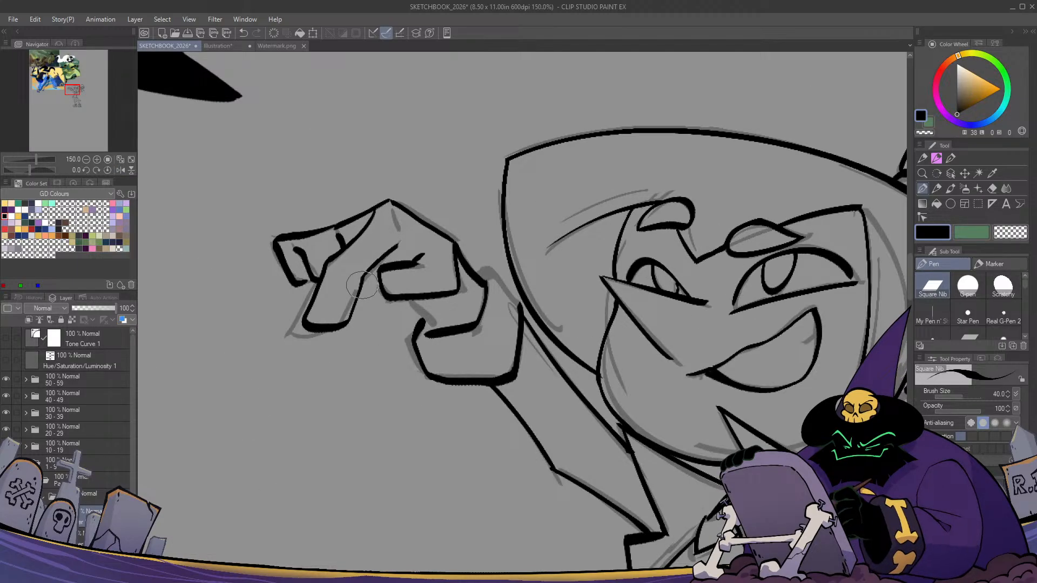
Ink the remaining palm and wrist lines of the left-hand hand and trim the overlap beside the hair
{"action": "left_click_drag", "start_coordinate": [419, 320], "coordinate": [475, 327]}
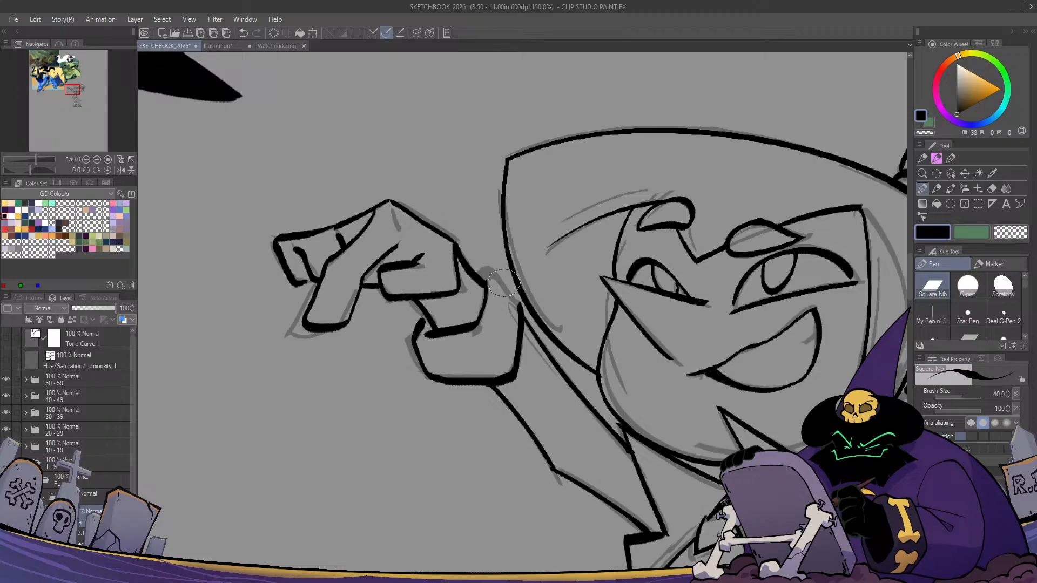
{"action": "mouse_move", "coordinate": [470, 268]}
{"action": "left_mouse_down"}
{"action": "mouse_move", "coordinate": [492, 271]}
{"action": "mouse_move", "coordinate": [521, 306]}
{"action": "left_mouse_up"}
{"action": "key", "text": "c"}
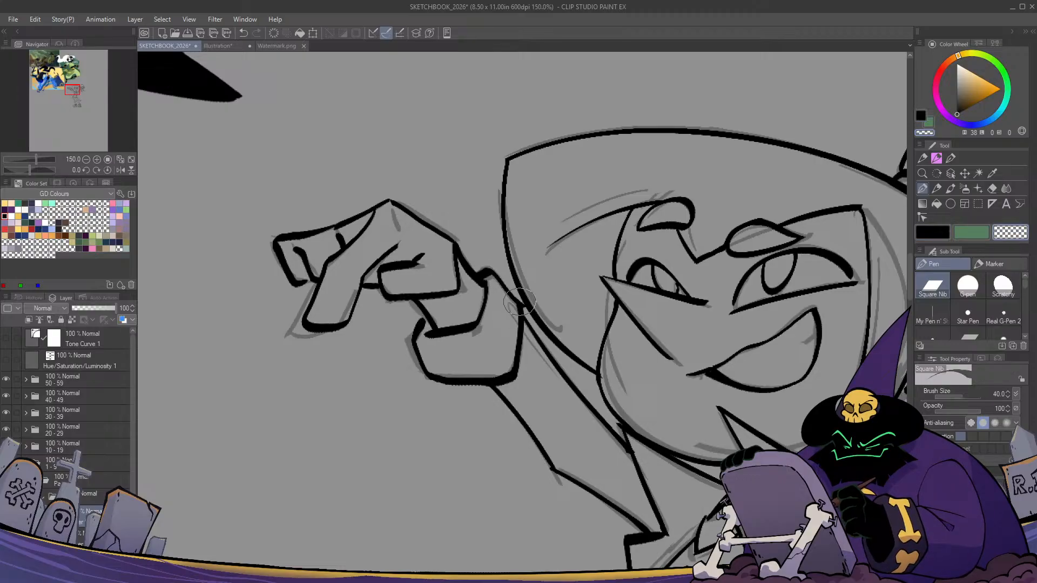
{"action": "key", "text": "c"}
{"action": "key", "text": "h"}
{"action": "key", "text": "h"}
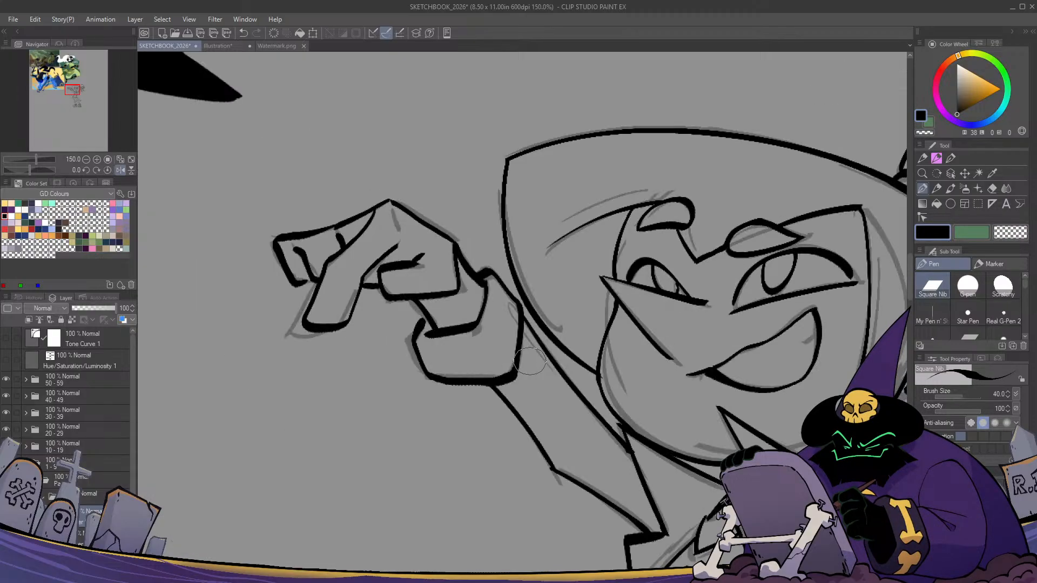
Erase the stray ink at the thumb tip of the left-hand hand
{"action": "key", "text": "c"}
{"action": "mouse_move", "coordinate": [421, 317]}
{"action": "left_mouse_down"}
{"action": "mouse_move", "coordinate": [407, 340]}
{"action": "mouse_move", "coordinate": [420, 326]}
{"action": "mouse_move", "coordinate": [417, 301]}
{"action": "mouse_move", "coordinate": [434, 330]}
{"action": "left_mouse_up"}
{"action": "key", "text": "c"}
{"action": "scroll", "coordinate": [429, 353], "scroll_direction": "down", "scroll_amount": 4}
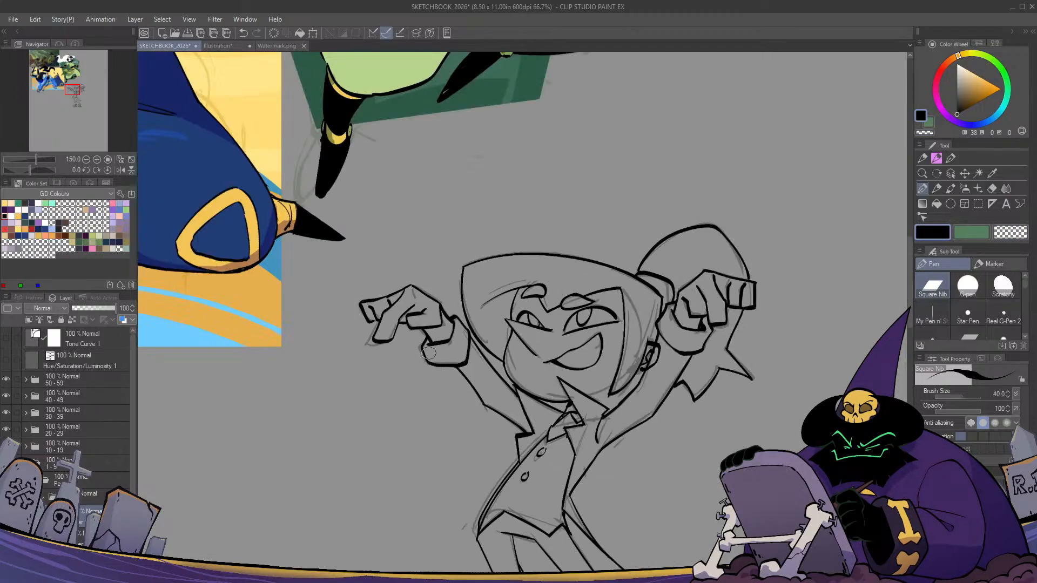
{"action": "key", "text": "h"}
{"action": "key", "text": "h"}
Ink the short jaw line between the collar point and the tip of the right-hand hair lock
{"action": "scroll", "coordinate": [597, 333], "scroll_direction": "up", "scroll_amount": 2}
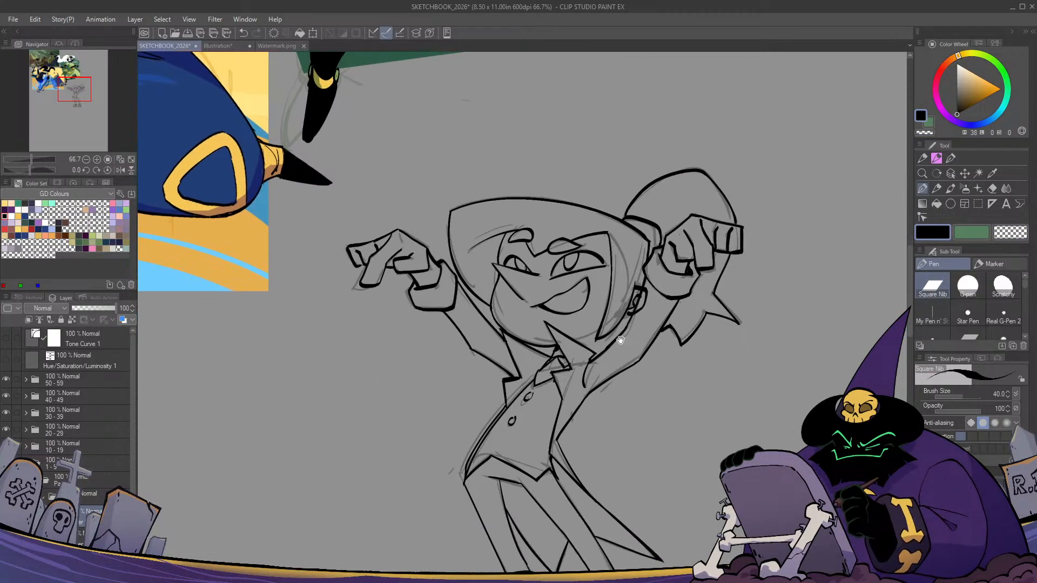
{"action": "key", "text": "ctrl+z"}
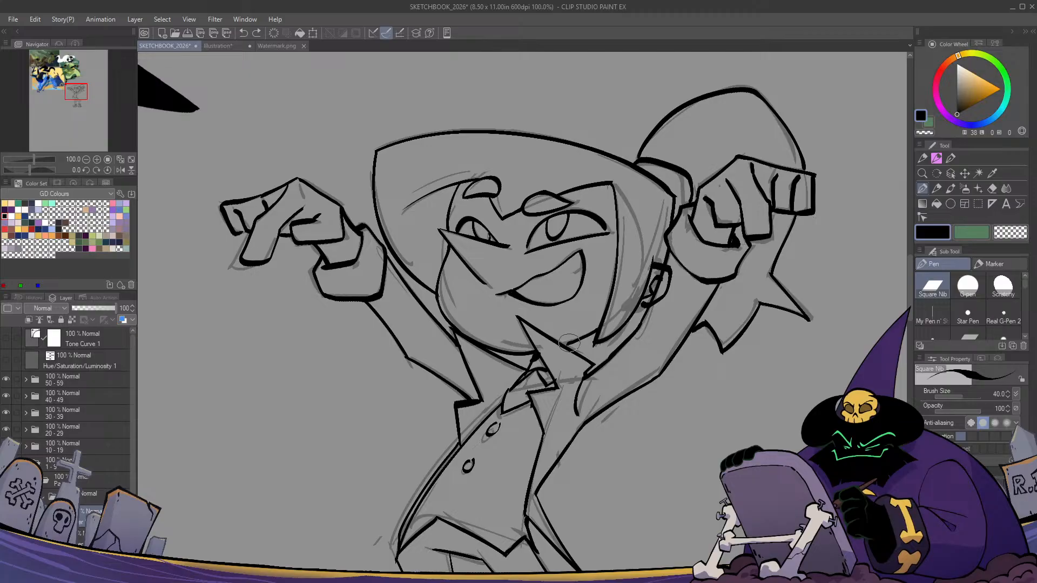
{"action": "key", "text": "h"}
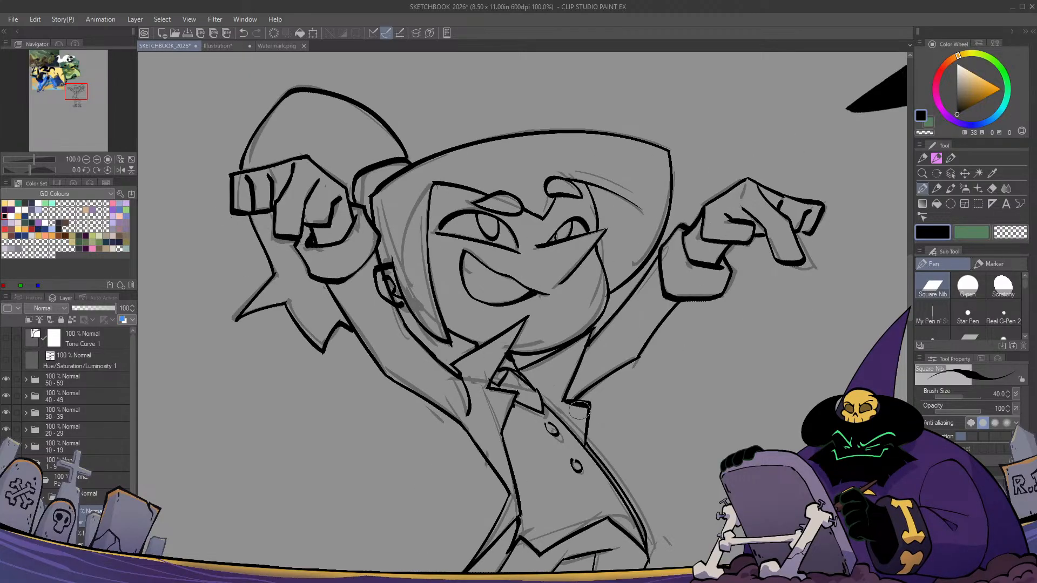
{"action": "key", "text": "h"}
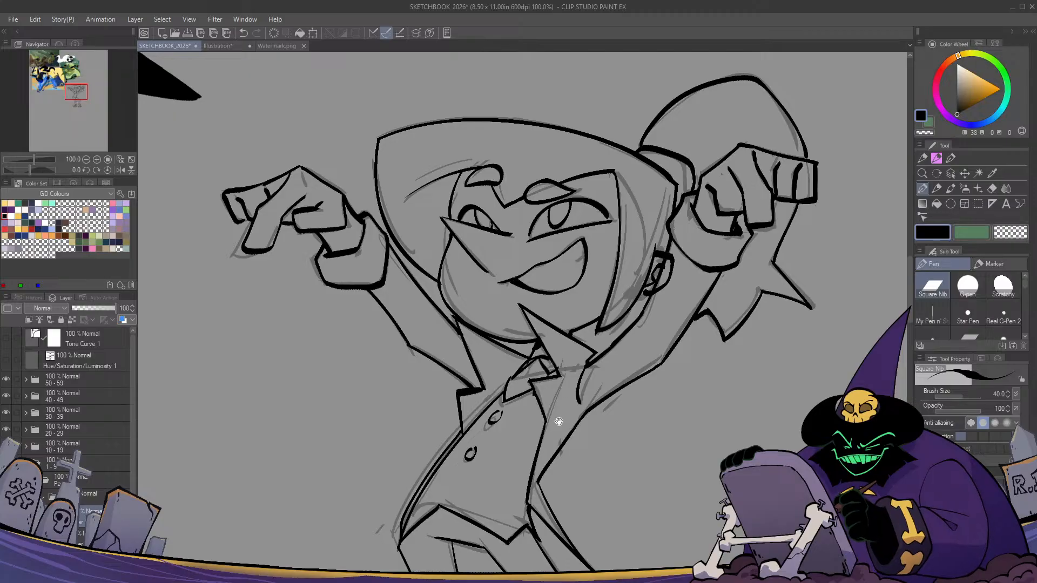
Check the line art in mirrored view and erase the stray ink around the earring beside the right-hand arm
{"action": "scroll", "coordinate": [535, 378], "scroll_direction": "down", "scroll_amount": 1}
{"action": "scroll", "coordinate": [514, 367], "scroll_direction": "down", "scroll_amount": 3}
{"action": "key", "text": "h"}
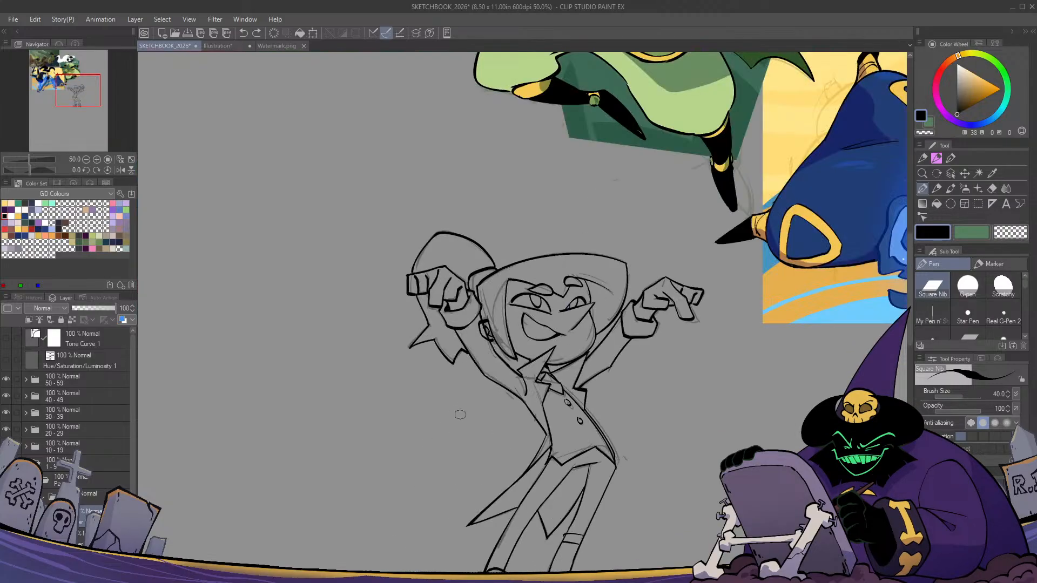
{"action": "key", "text": "h"}
{"action": "scroll", "coordinate": [621, 361], "scroll_direction": "down", "scroll_amount": 4}
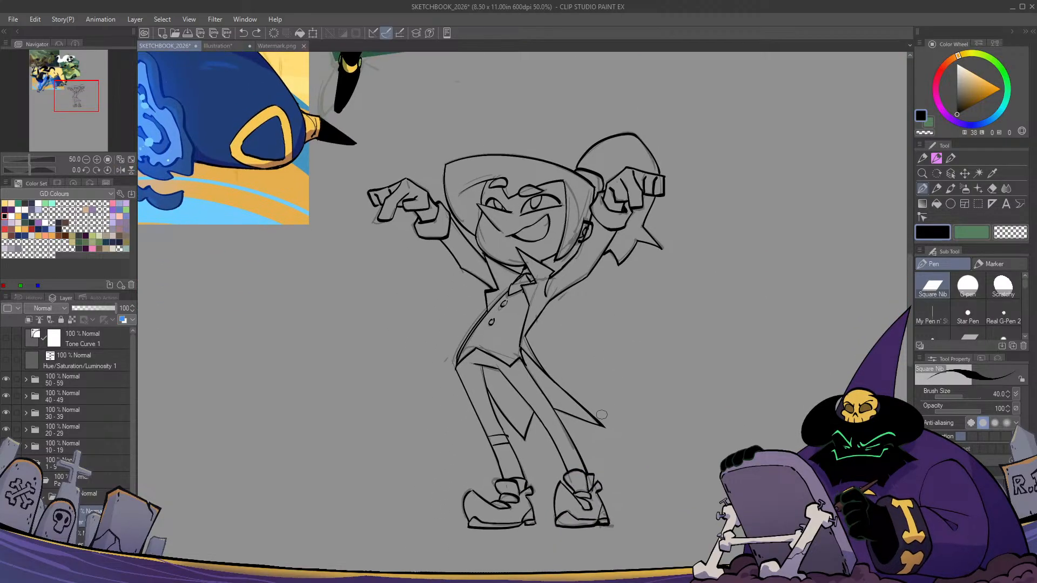
{"action": "scroll", "coordinate": [601, 414], "scroll_direction": "up", "scroll_amount": 3}
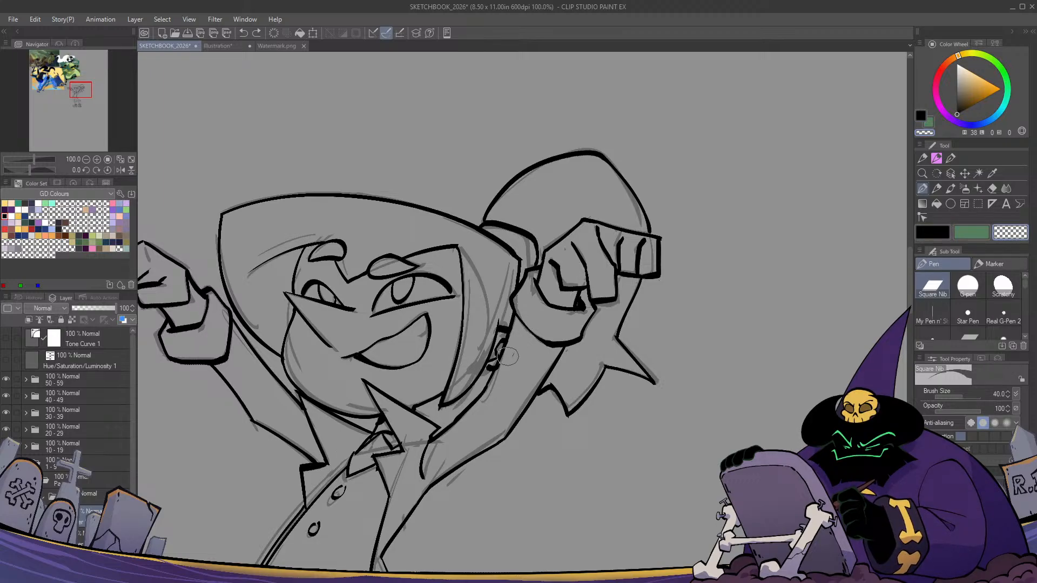
{"action": "left_click_drag", "start_coordinate": [508, 357], "coordinate": [497, 363]}
{"action": "left_click_drag", "start_coordinate": [488, 404], "coordinate": [532, 362]}
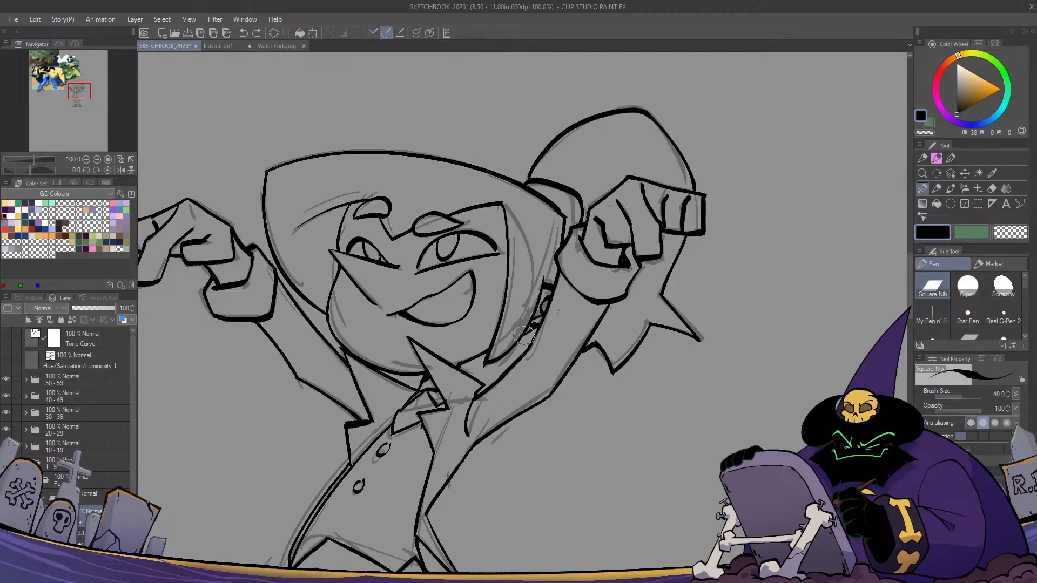
{"action": "key", "text": "h"}
{"action": "key", "text": "h"}
{"action": "scroll", "coordinate": [453, 402], "scroll_direction": "down", "scroll_amount": 1}
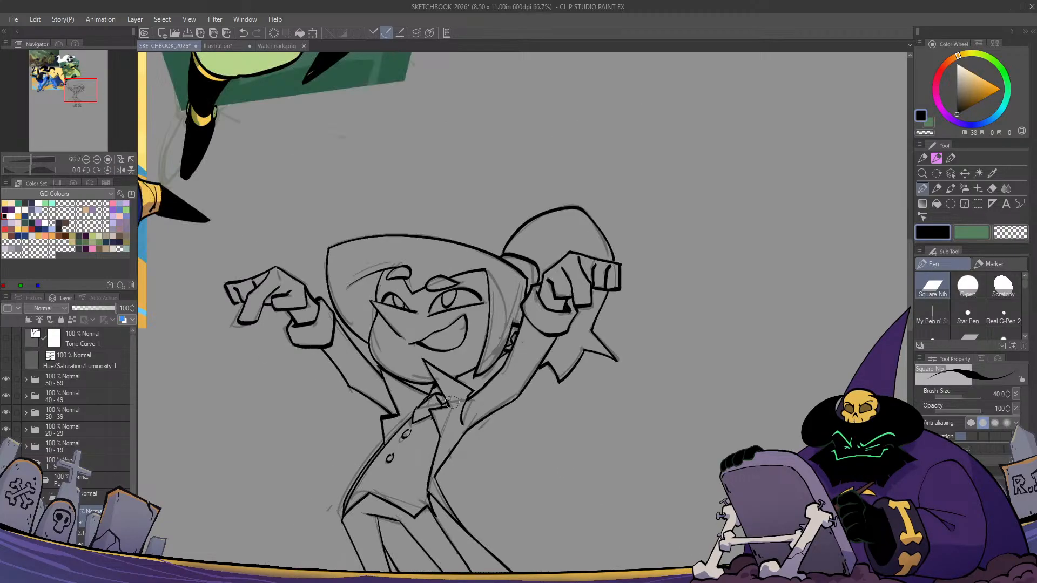
Fill the right-hand raised hand and the lower ponytail with flat pale lavender-grey, using the gap-closing enclose fill
{"action": "left_click", "coordinate": [82, 535]}
{"action": "left_click", "coordinate": [10, 248]}
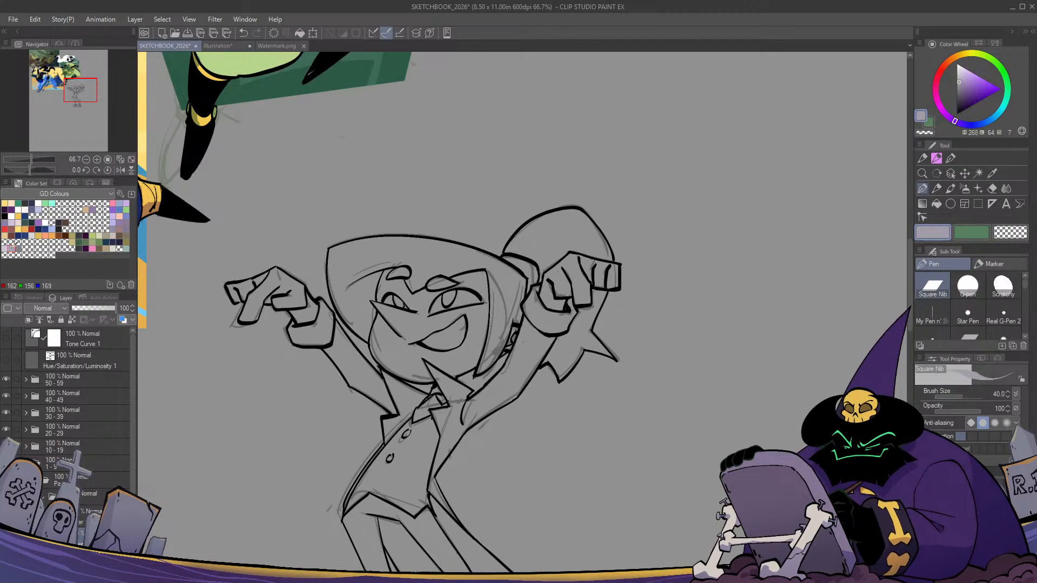
{"action": "key", "text": "g"}
{"action": "left_click_drag", "start_coordinate": [486, 372], "coordinate": [498, 319]}
{"action": "left_click", "coordinate": [932, 319]}
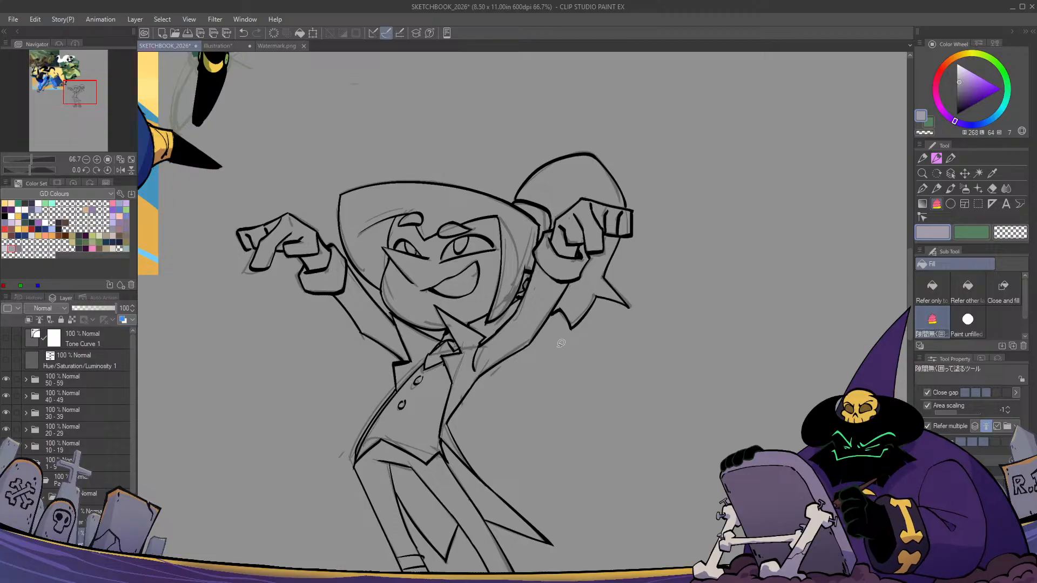
{"action": "mouse_move", "coordinate": [548, 359]}
{"action": "left_mouse_down"}
{"action": "mouse_move", "coordinate": [478, 385]}
{"action": "mouse_move", "coordinate": [523, 292]}
{"action": "mouse_move", "coordinate": [621, 351]}
{"action": "mouse_move", "coordinate": [610, 336]}
{"action": "left_mouse_up"}
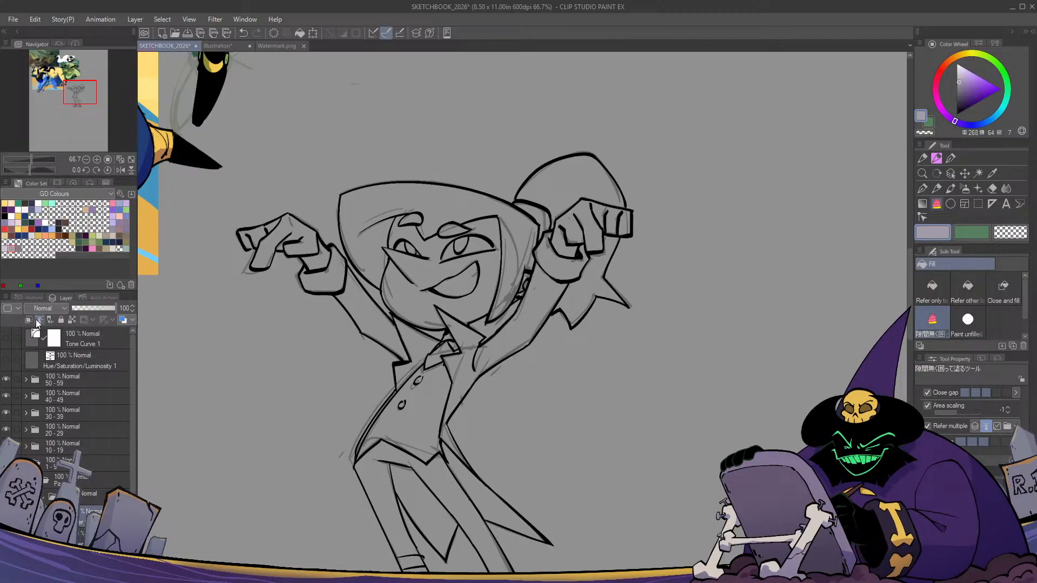
{"action": "mouse_move", "coordinate": [683, 249]}
{"action": "left_mouse_down"}
{"action": "mouse_move", "coordinate": [584, 192]}
{"action": "mouse_move", "coordinate": [528, 248]}
{"action": "left_mouse_up"}
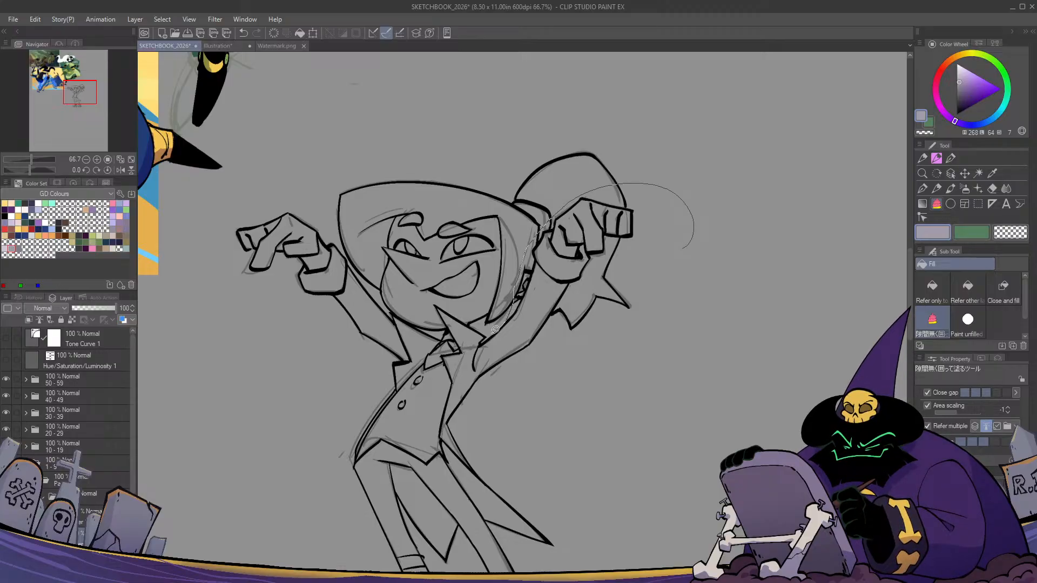
{"action": "mouse_move", "coordinate": [474, 346]}
{"action": "left_mouse_down"}
{"action": "mouse_move", "coordinate": [692, 260]}
{"action": "mouse_move", "coordinate": [683, 249]}
{"action": "left_mouse_up"}
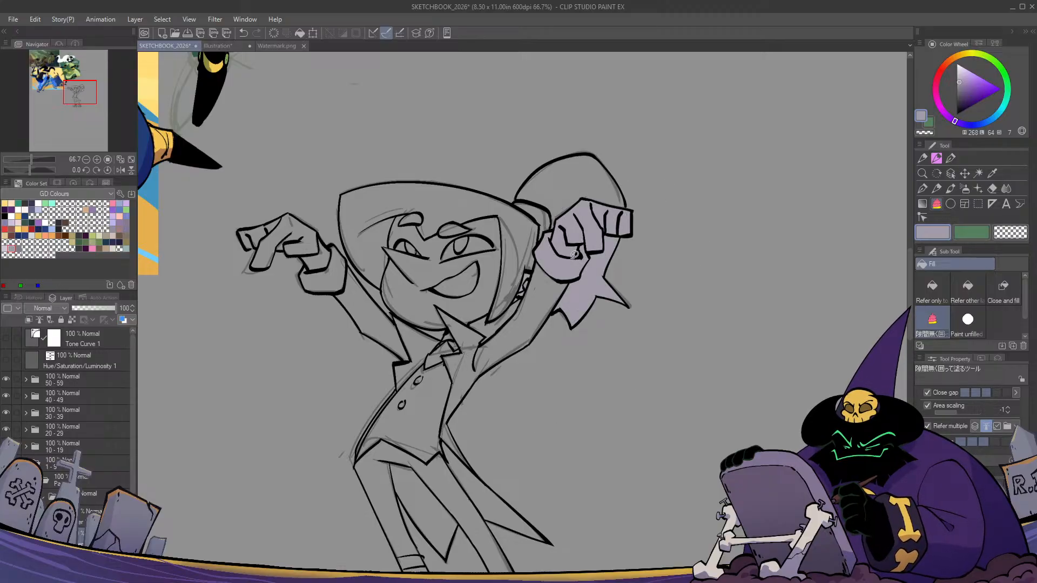
Fill both arms, the left-hand hand, the jacket and its coat tails with the same lavender-grey
{"action": "left_click_drag", "start_coordinate": [574, 254], "coordinate": [557, 364]}
{"action": "mouse_move", "coordinate": [499, 419]}
{"action": "left_mouse_down"}
{"action": "mouse_move", "coordinate": [505, 453]}
{"action": "mouse_move", "coordinate": [609, 548]}
{"action": "left_mouse_up"}
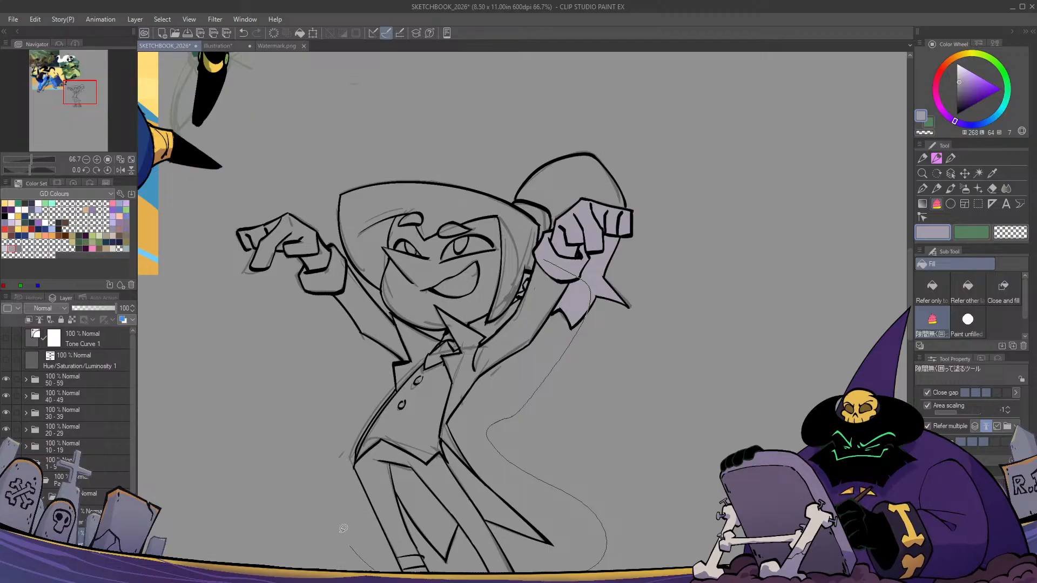
{"action": "mouse_move", "coordinate": [210, 271]}
{"action": "left_mouse_down"}
{"action": "mouse_move", "coordinate": [291, 192]}
{"action": "mouse_move", "coordinate": [331, 215]}
{"action": "left_mouse_up"}
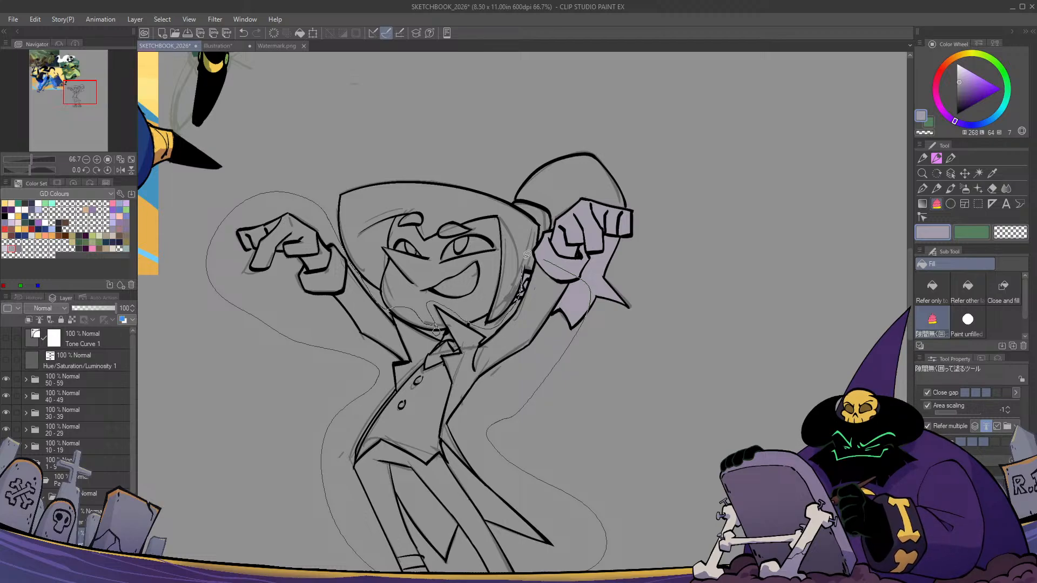
{"action": "left_click_drag", "start_coordinate": [527, 254], "coordinate": [557, 355]}
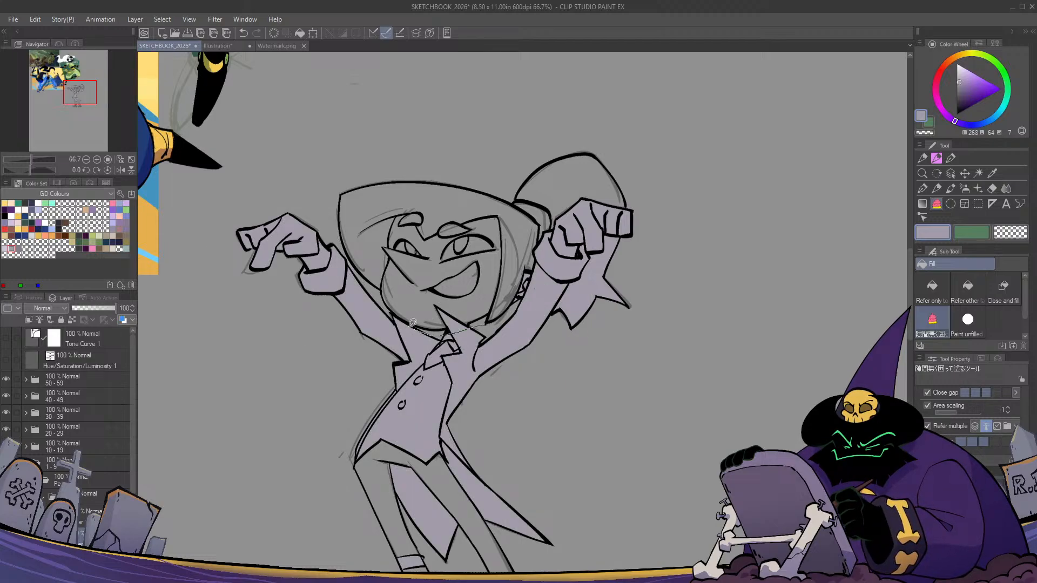
Extend the lavender-grey base to the head, upper ponytail and legs, patching the remaining unfilled spots
{"action": "mouse_move", "coordinate": [357, 269]}
{"action": "left_mouse_down"}
{"action": "mouse_move", "coordinate": [338, 234]}
{"action": "mouse_move", "coordinate": [338, 173]}
{"action": "mouse_move", "coordinate": [389, 149]}
{"action": "mouse_move", "coordinate": [632, 236]}
{"action": "left_mouse_up"}
{"action": "left_click_drag", "start_coordinate": [498, 323], "coordinate": [476, 327]}
{"action": "left_click_drag", "start_coordinate": [451, 397], "coordinate": [457, 193]}
{"action": "mouse_move", "coordinate": [477, 280]}
{"action": "left_mouse_down"}
{"action": "mouse_move", "coordinate": [596, 437]}
{"action": "mouse_move", "coordinate": [479, 400]}
{"action": "mouse_move", "coordinate": [432, 527]}
{"action": "mouse_move", "coordinate": [454, 208]}
{"action": "mouse_move", "coordinate": [476, 254]}
{"action": "left_mouse_up"}
{"action": "key", "text": "p"}
{"action": "mouse_move", "coordinate": [436, 309]}
{"action": "left_mouse_down"}
{"action": "mouse_move", "coordinate": [500, 329]}
{"action": "mouse_move", "coordinate": [447, 359]}
{"action": "mouse_move", "coordinate": [464, 535]}
{"action": "left_mouse_up"}
Erase the excess base fill from the gaps between the head, collar and raised arms with the G-pen
{"action": "scroll", "coordinate": [474, 324], "scroll_direction": "up", "scroll_amount": 2}
{"action": "key", "text": "c"}
{"action": "left_click", "coordinate": [967, 286]}
{"action": "mouse_move", "coordinate": [470, 173]}
{"action": "left_mouse_down"}
{"action": "mouse_move", "coordinate": [453, 187]}
{"action": "mouse_move", "coordinate": [456, 314]}
{"action": "left_mouse_up"}
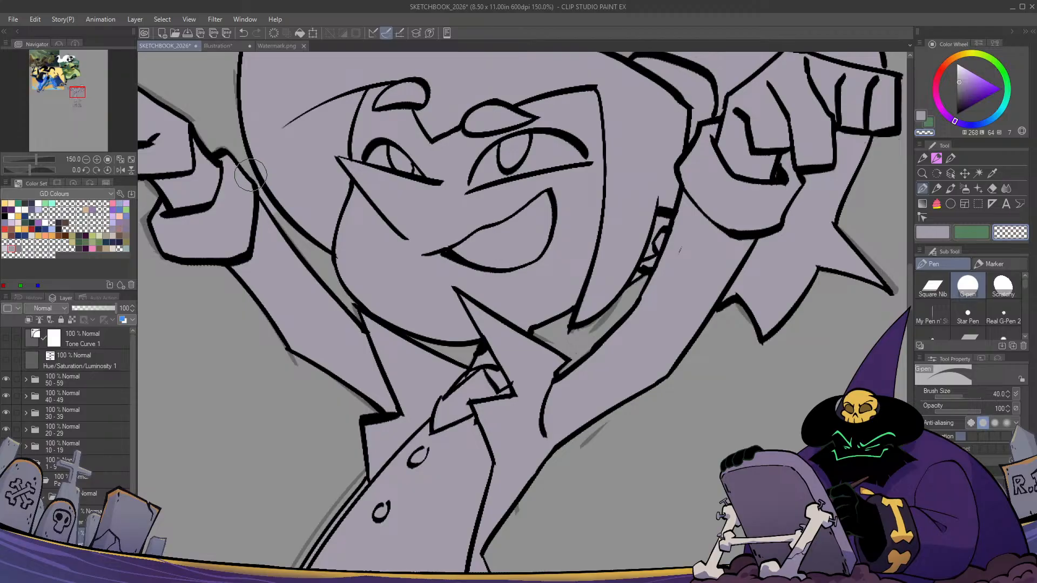
{"action": "left_click_drag", "start_coordinate": [631, 286], "coordinate": [611, 353]}
{"action": "scroll", "coordinate": [400, 367], "scroll_direction": "up", "scroll_amount": 2}
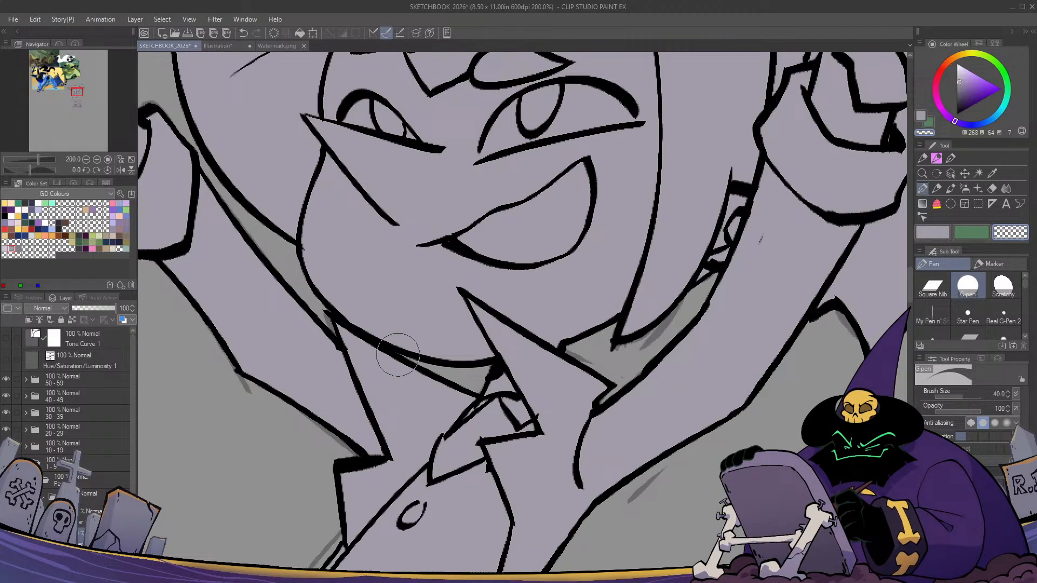
{"action": "scroll", "coordinate": [489, 372], "scroll_direction": "down", "scroll_amount": 2}
{"action": "left_click_drag", "start_coordinate": [637, 302], "coordinate": [675, 369]}
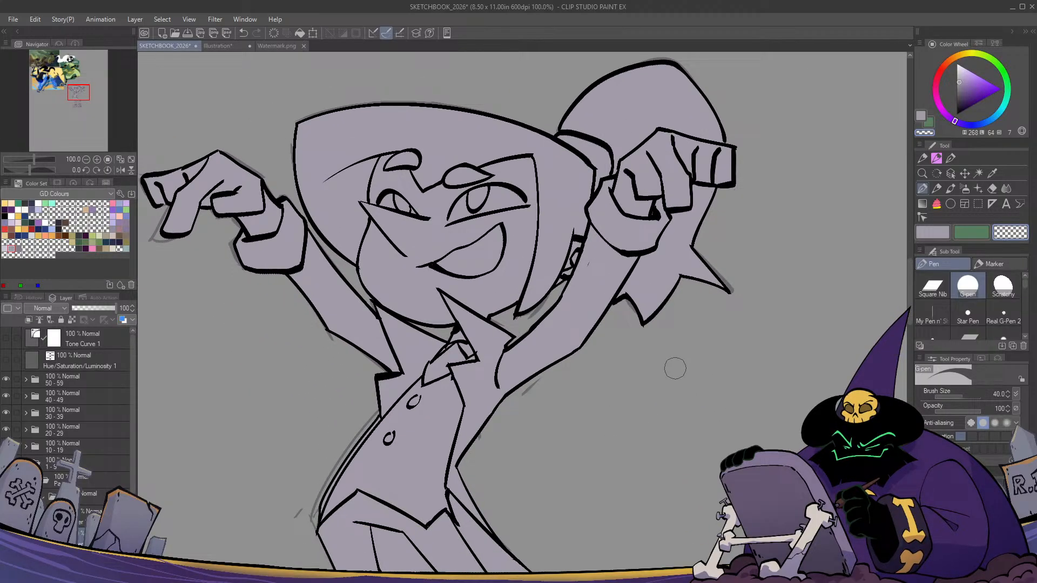
Fill the whole ponytail with bright red, keeping the raised hand in front of it lavender-grey
{"action": "left_click", "coordinate": [4, 229]}
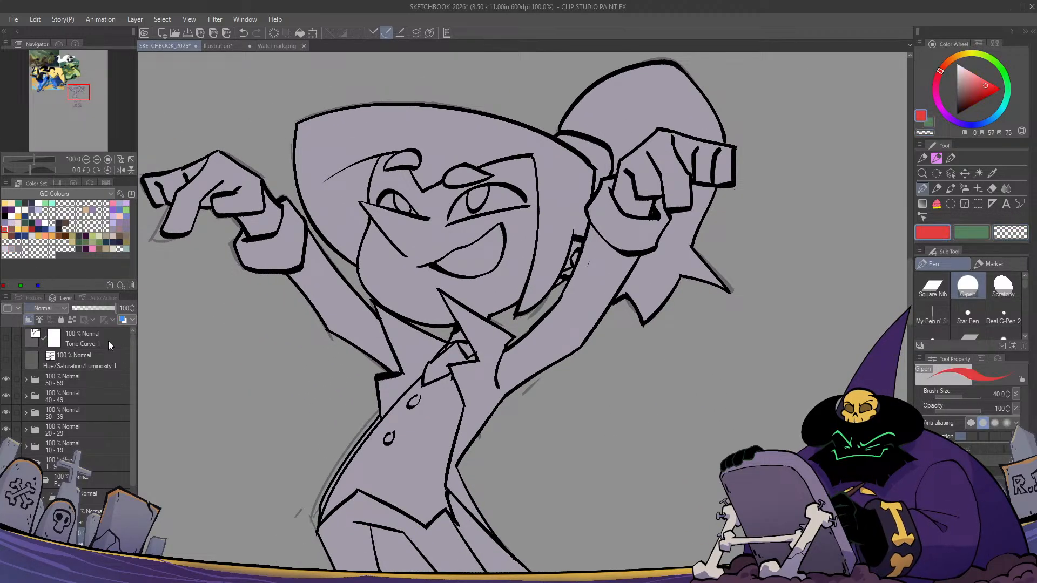
{"action": "left_click_drag", "start_coordinate": [529, 304], "coordinate": [484, 344]}
{"action": "key", "text": "g"}
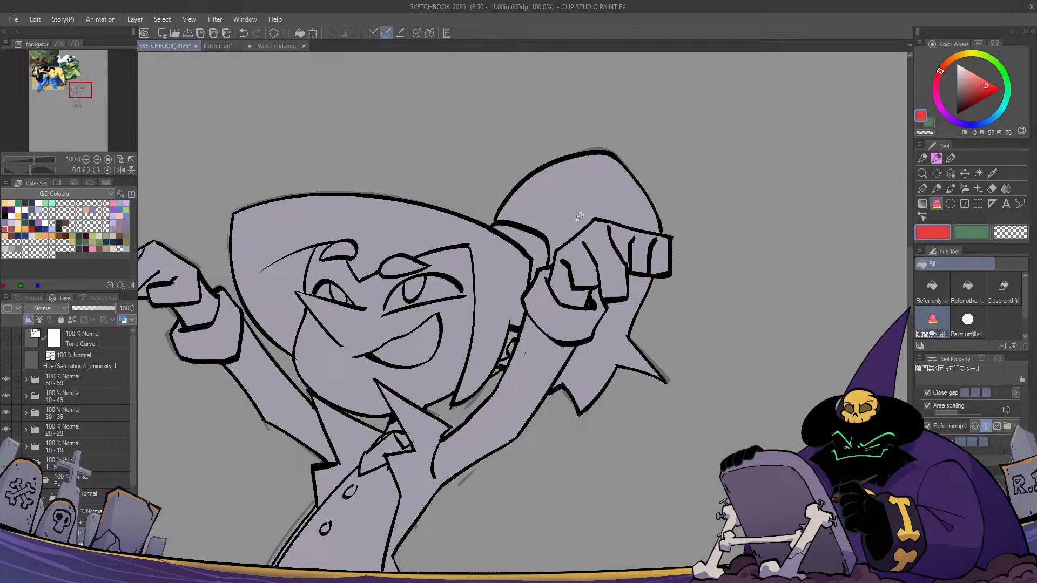
{"action": "left_click_drag", "start_coordinate": [623, 181], "coordinate": [559, 268]}
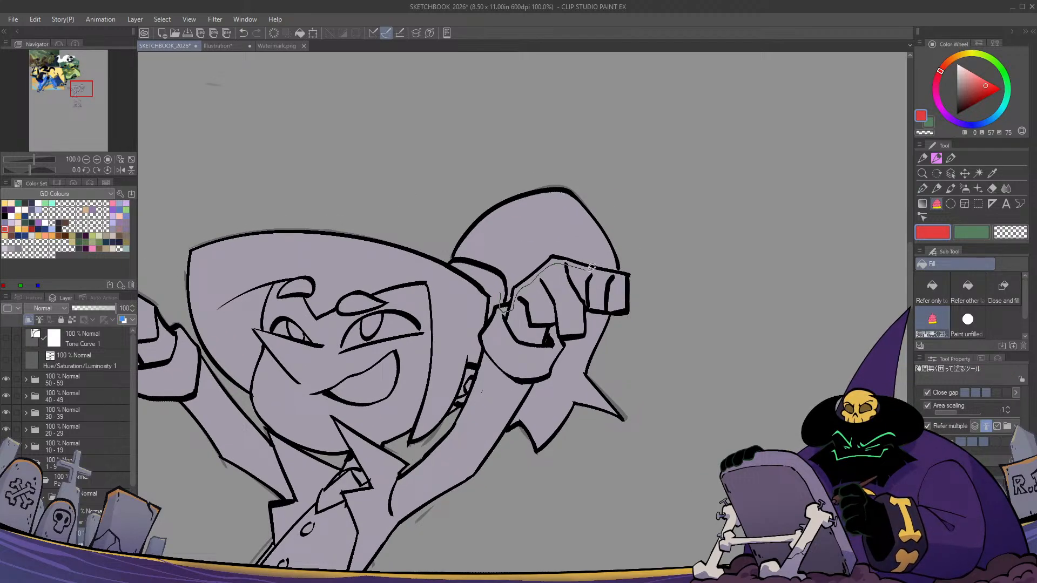
{"action": "mouse_move", "coordinate": [591, 267]}
{"action": "left_mouse_down"}
{"action": "mouse_move", "coordinate": [621, 204]}
{"action": "mouse_move", "coordinate": [443, 254]}
{"action": "mouse_move", "coordinate": [499, 308]}
{"action": "left_mouse_up"}
{"action": "mouse_move", "coordinate": [620, 331]}
{"action": "left_mouse_down"}
{"action": "mouse_move", "coordinate": [607, 307]}
{"action": "mouse_move", "coordinate": [560, 274]}
{"action": "left_mouse_up"}
{"action": "left_click_drag", "start_coordinate": [490, 372], "coordinate": [644, 266]}
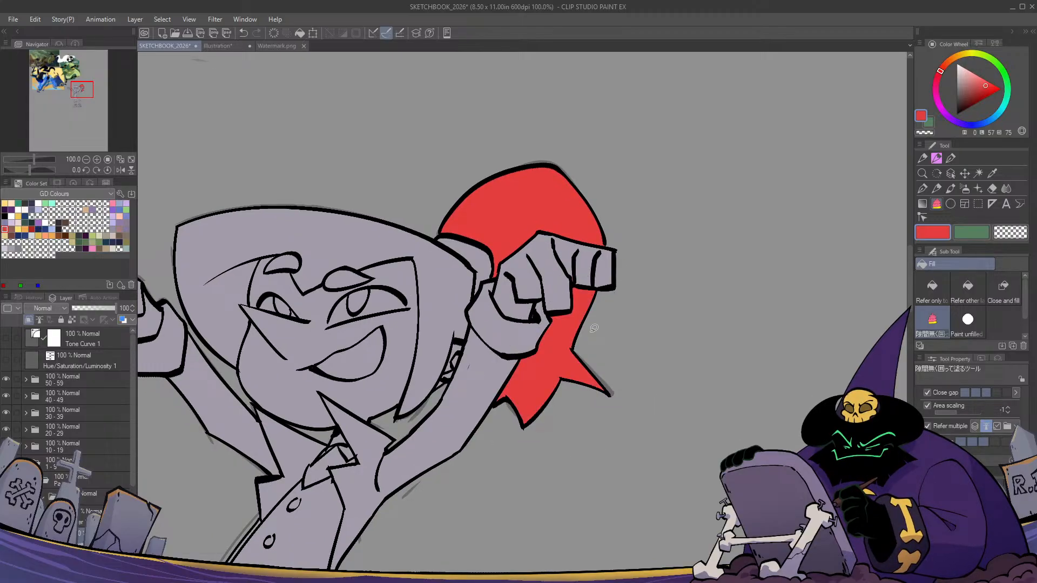
{"action": "key", "text": "p"}
{"action": "key", "text": "c"}
{"action": "key", "text": "c"}
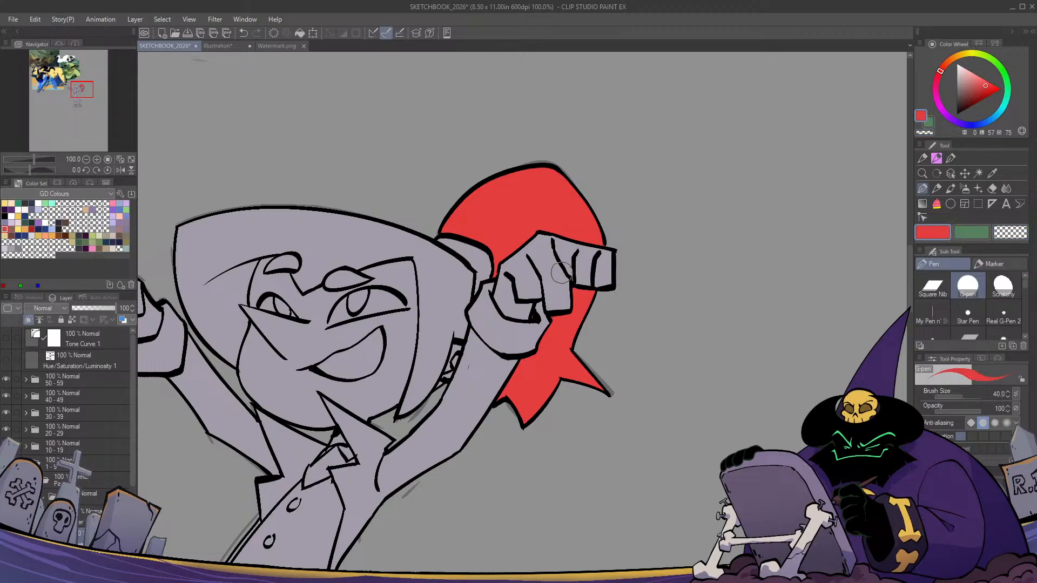
{"action": "left_click_drag", "start_coordinate": [439, 351], "coordinate": [685, 300]}
Fill the main hair, fringe and both eyebrows with the same red and check the figure mirrored
{"action": "key", "text": "g"}
{"action": "mouse_move", "coordinate": [721, 201]}
{"action": "left_mouse_down"}
{"action": "mouse_move", "coordinate": [722, 266]}
{"action": "mouse_move", "coordinate": [703, 295]}
{"action": "left_mouse_up"}
{"action": "left_click_drag", "start_coordinate": [726, 213], "coordinate": [723, 276]}
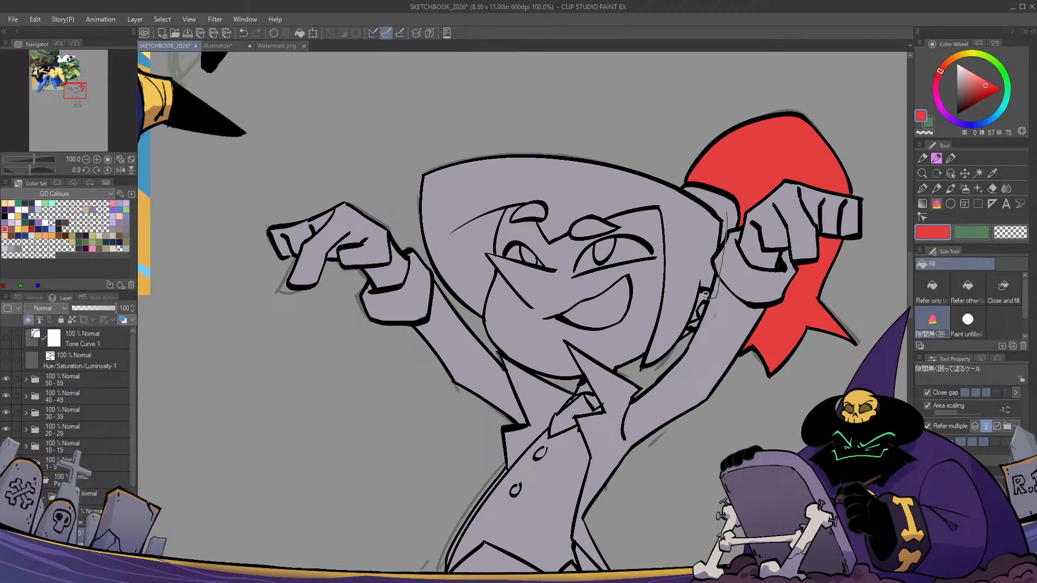
{"action": "left_click_drag", "start_coordinate": [664, 366], "coordinate": [632, 221]}
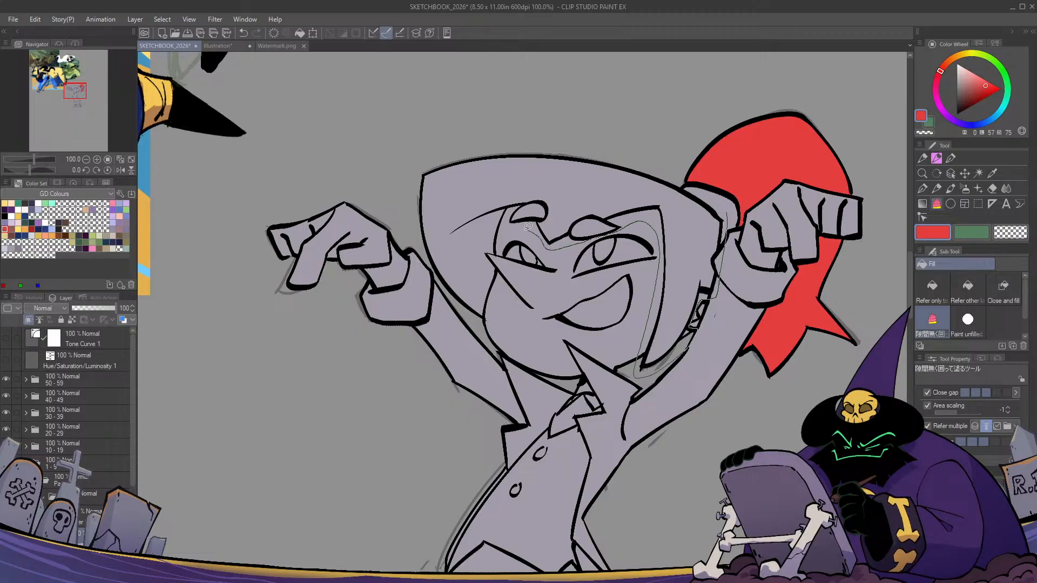
{"action": "mouse_move", "coordinate": [481, 320]}
{"action": "left_mouse_down"}
{"action": "mouse_move", "coordinate": [413, 197]}
{"action": "mouse_move", "coordinate": [678, 140]}
{"action": "left_mouse_up"}
{"action": "left_click_drag", "start_coordinate": [704, 188], "coordinate": [708, 298]}
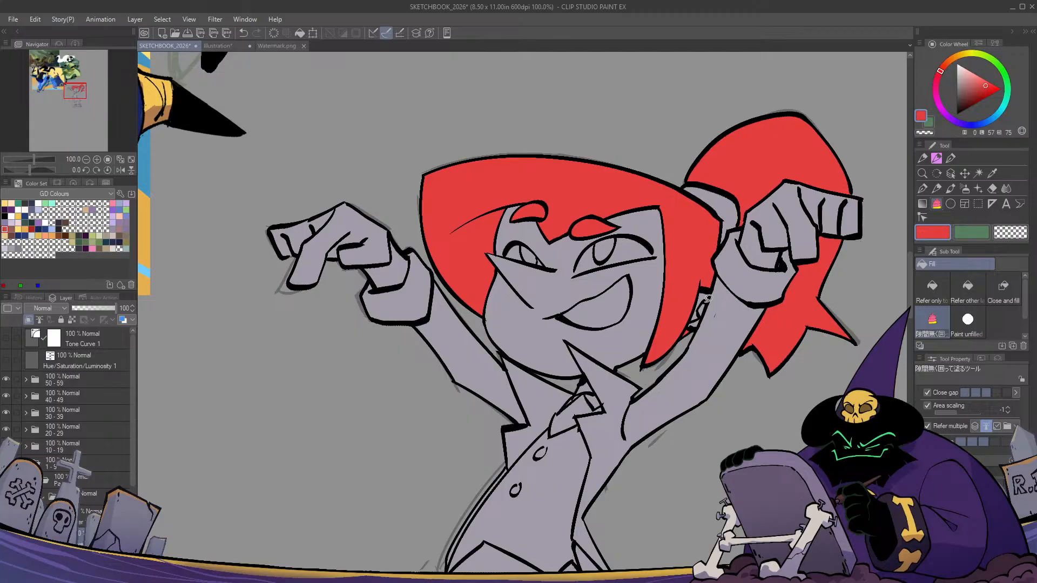
{"action": "key", "text": "h"}
{"action": "key", "text": "h"}
Draw a red ribbon bow with two loops and two hanging tails below the collar using the Square Nib pen
{"action": "left_click_drag", "start_coordinate": [616, 459], "coordinate": [641, 397]}
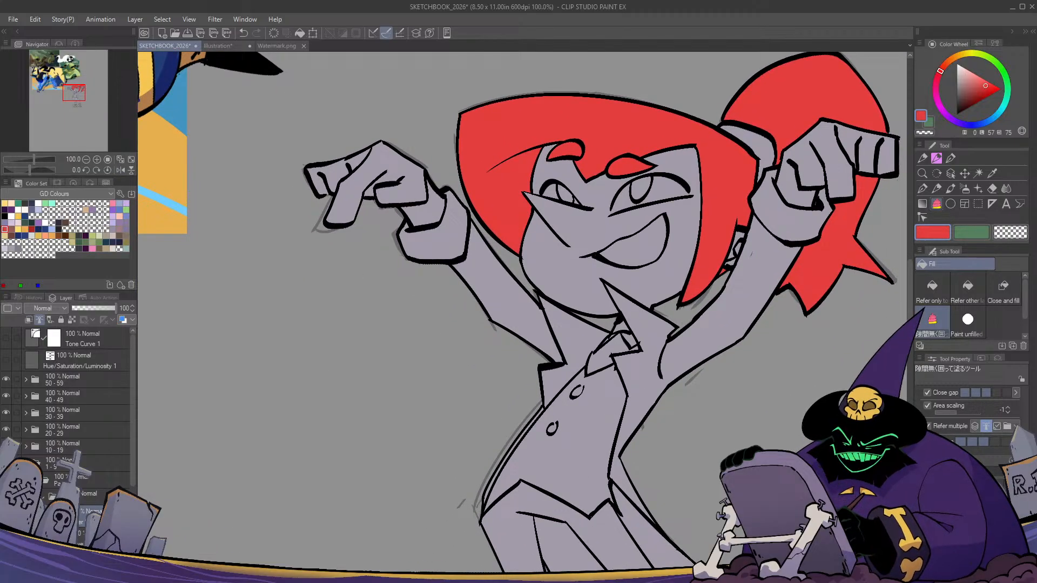
{"action": "key", "text": "p"}
{"action": "mouse_move", "coordinate": [619, 336]}
{"action": "left_mouse_down"}
{"action": "mouse_move", "coordinate": [571, 332]}
{"action": "mouse_move", "coordinate": [616, 335]}
{"action": "mouse_move", "coordinate": [574, 361]}
{"action": "mouse_move", "coordinate": [616, 338]}
{"action": "mouse_move", "coordinate": [594, 379]}
{"action": "mouse_move", "coordinate": [618, 332]}
{"action": "mouse_move", "coordinate": [546, 386]}
{"action": "left_mouse_up"}
{"action": "key", "text": "ctrl+z"}
{"action": "left_click", "coordinate": [933, 287]}
{"action": "key", "text": "ctrl+z"}
{"action": "left_click_drag", "start_coordinate": [615, 340], "coordinate": [550, 405]}
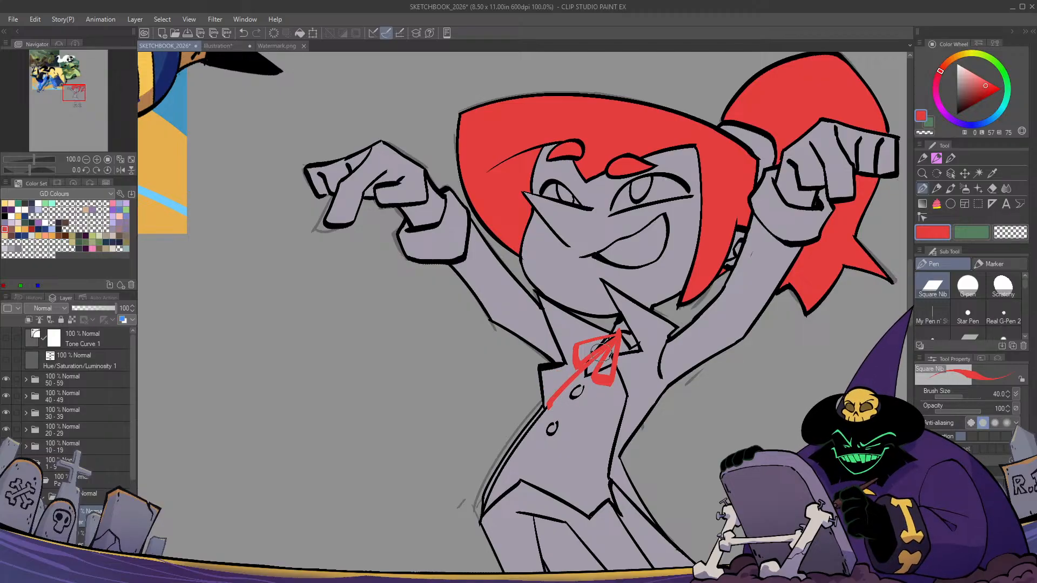
{"action": "left_click_drag", "start_coordinate": [614, 343], "coordinate": [569, 415]}
{"action": "key", "text": "ctrl+z"}
{"action": "key", "text": "c"}
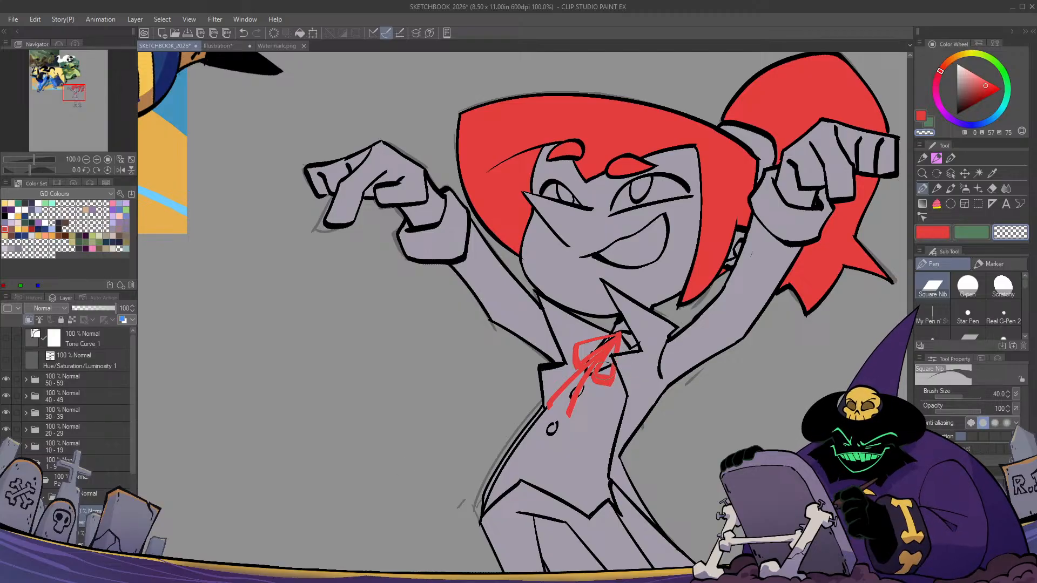
Shade the inside folds of the ribbon bow with a darker red and compare it in mirrored view
{"action": "left_click", "coordinate": [977, 97]}
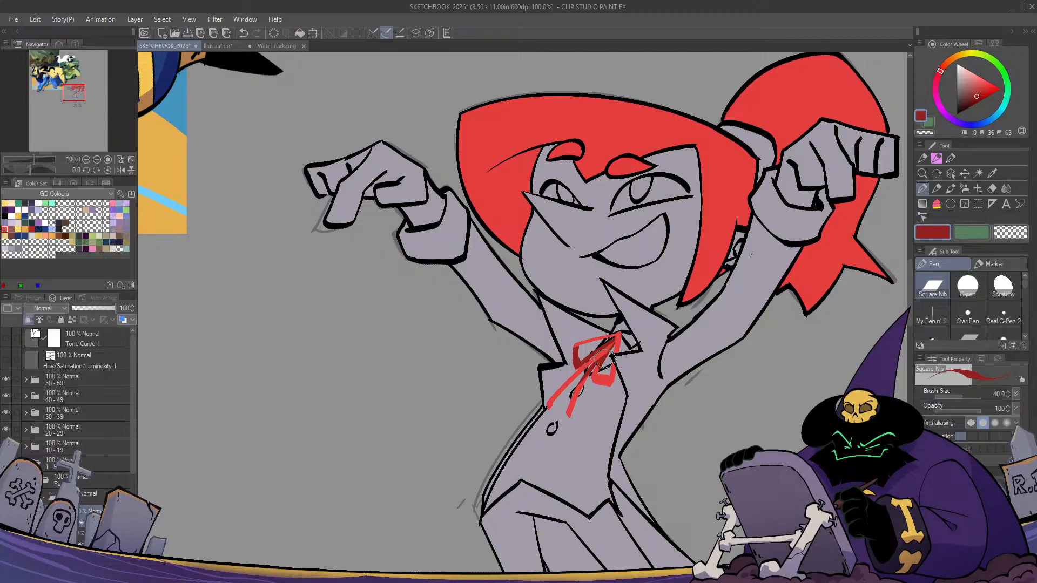
{"action": "key", "text": "c"}
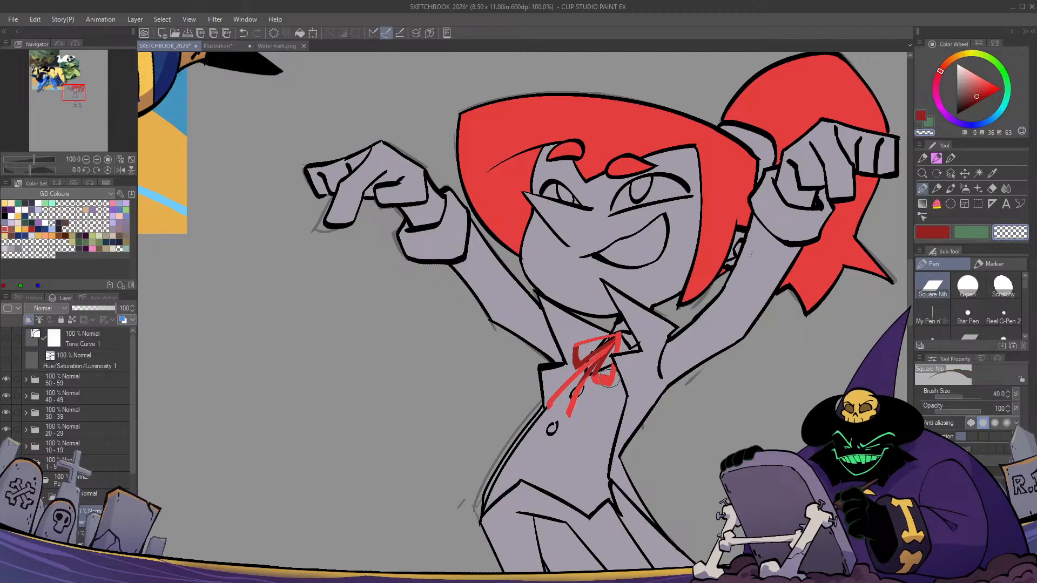
{"action": "key", "text": "c"}
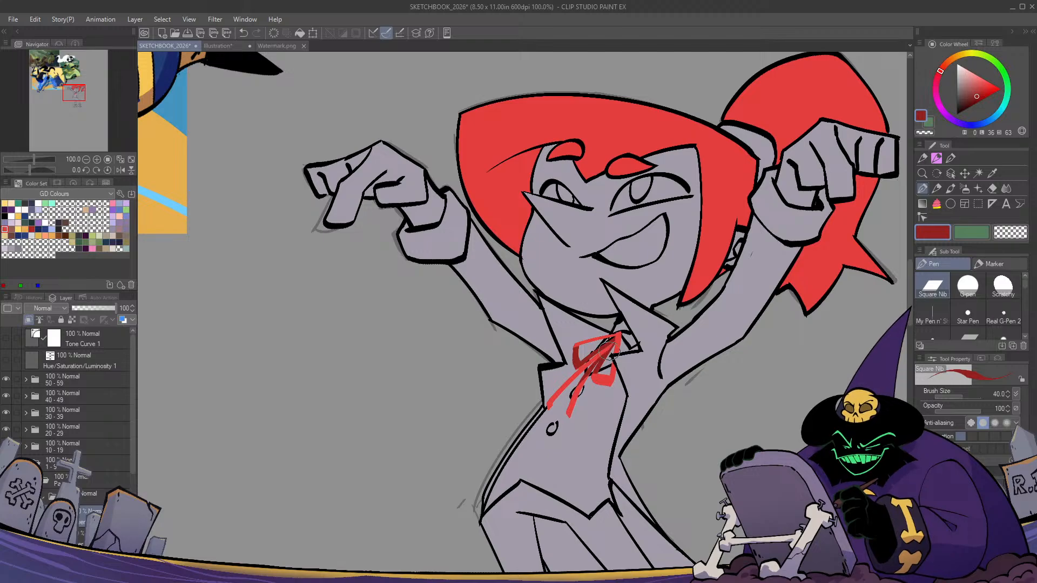
{"action": "key", "text": "h"}
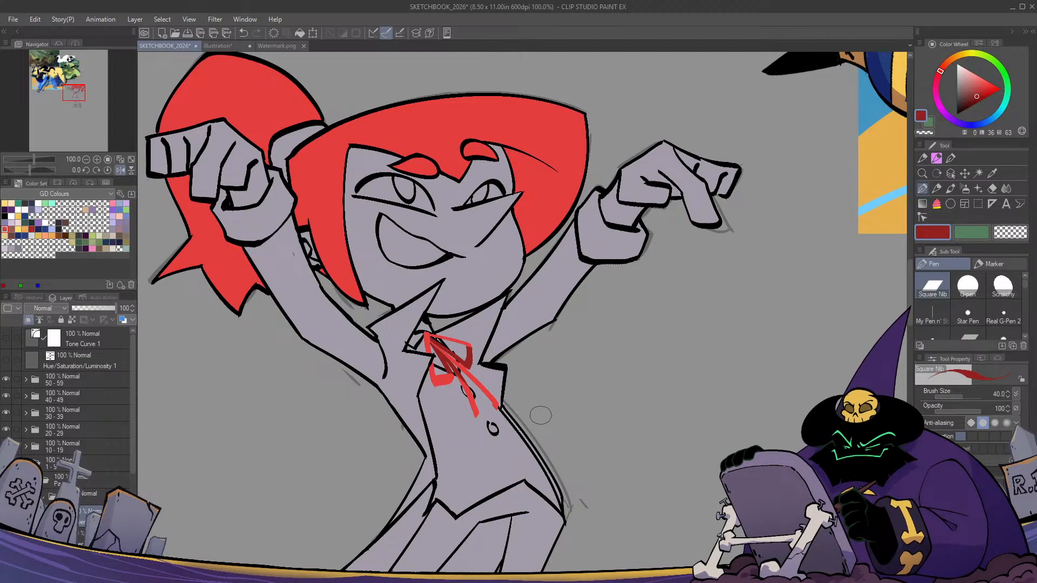
{"action": "key", "text": "h"}
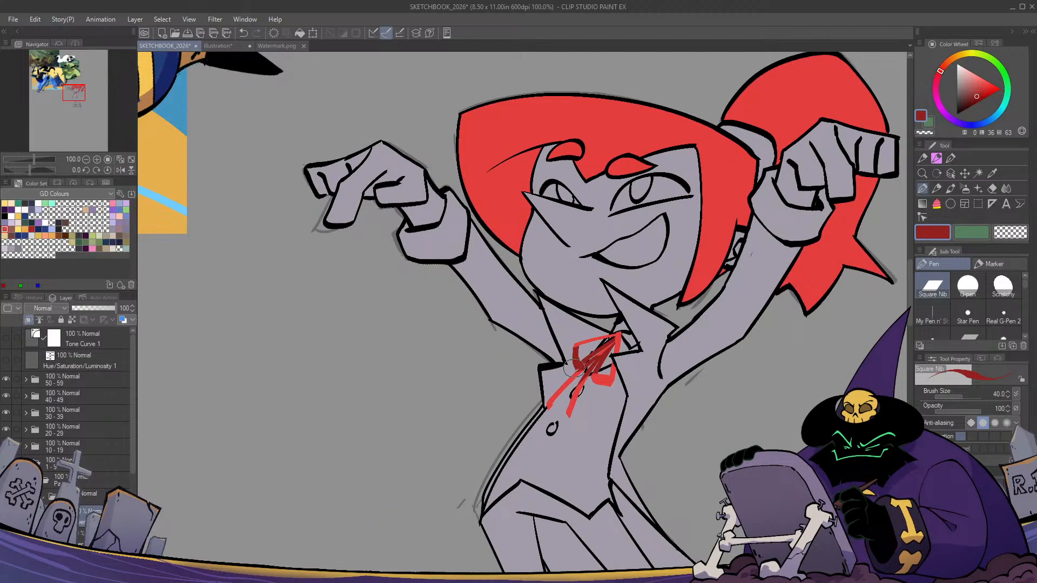
{"action": "key", "text": "c"}
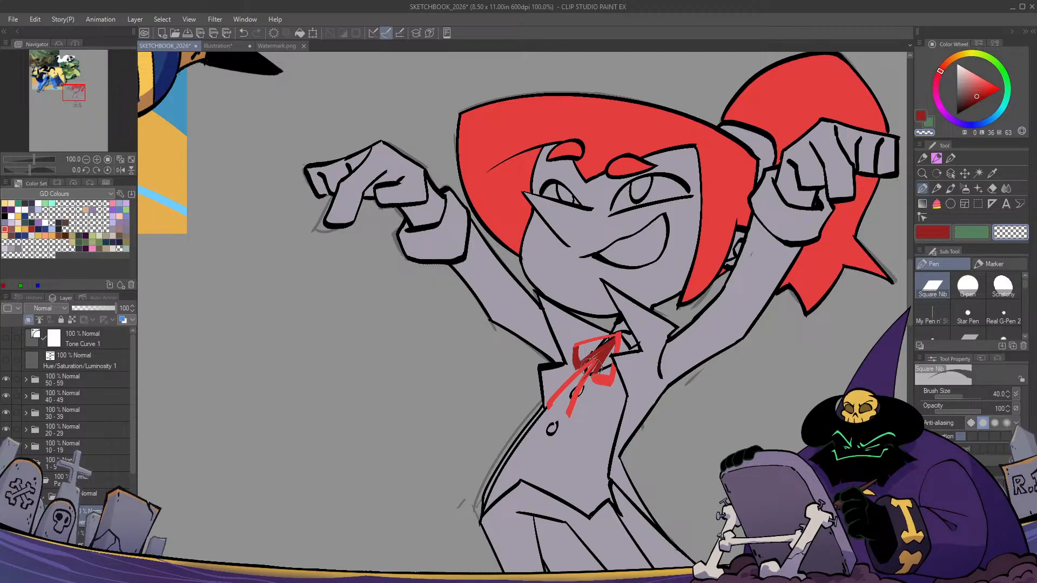
{"action": "key", "text": "h"}
{"action": "key", "text": "h"}
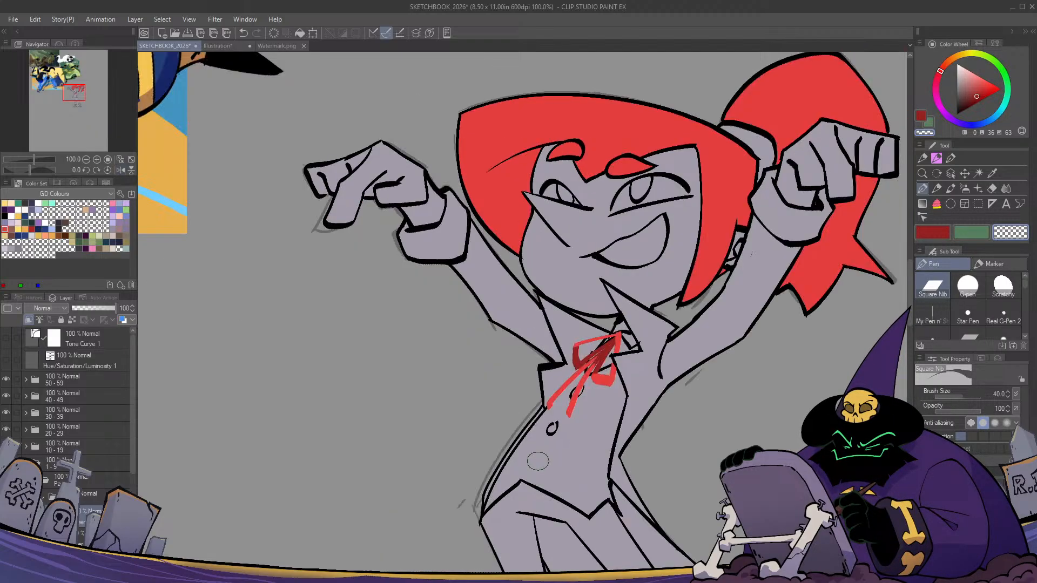
{"action": "key", "text": "h"}
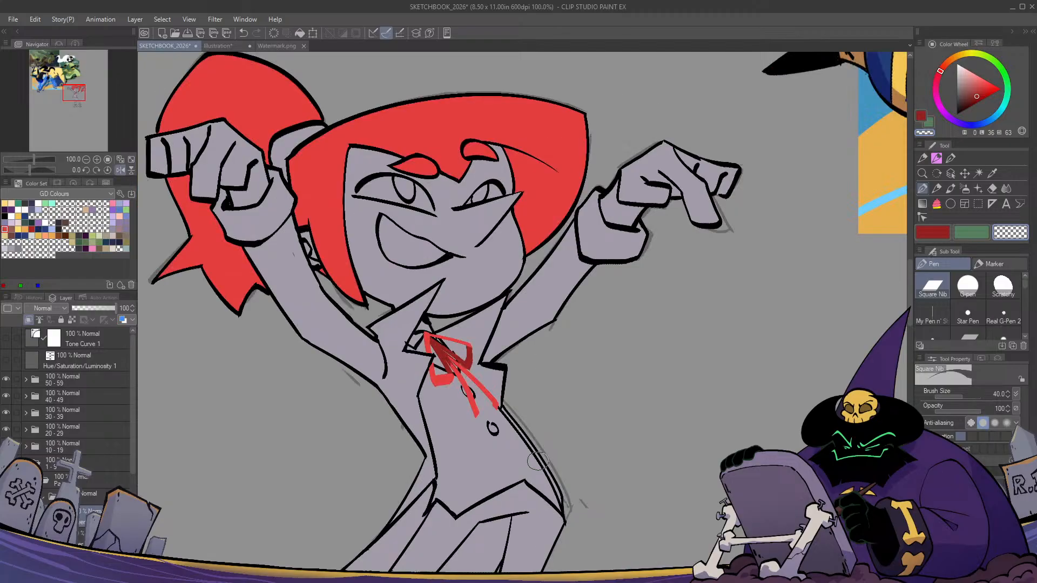
Clean up the ribbon bow's edges with transparent colour and compare it in mirrored view
{"action": "key", "text": "h"}
{"action": "key", "text": "c"}
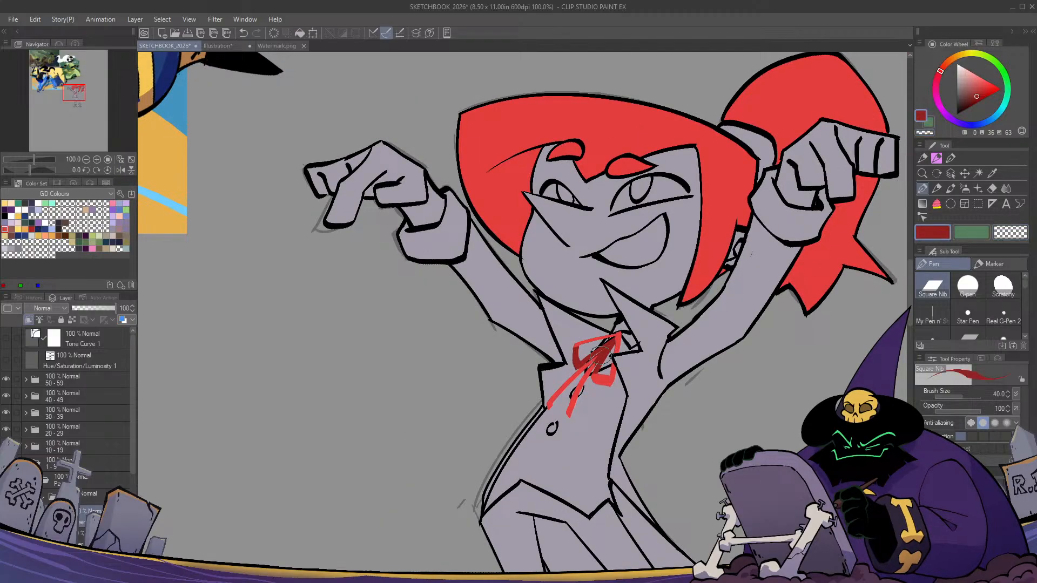
{"action": "key", "text": "c"}
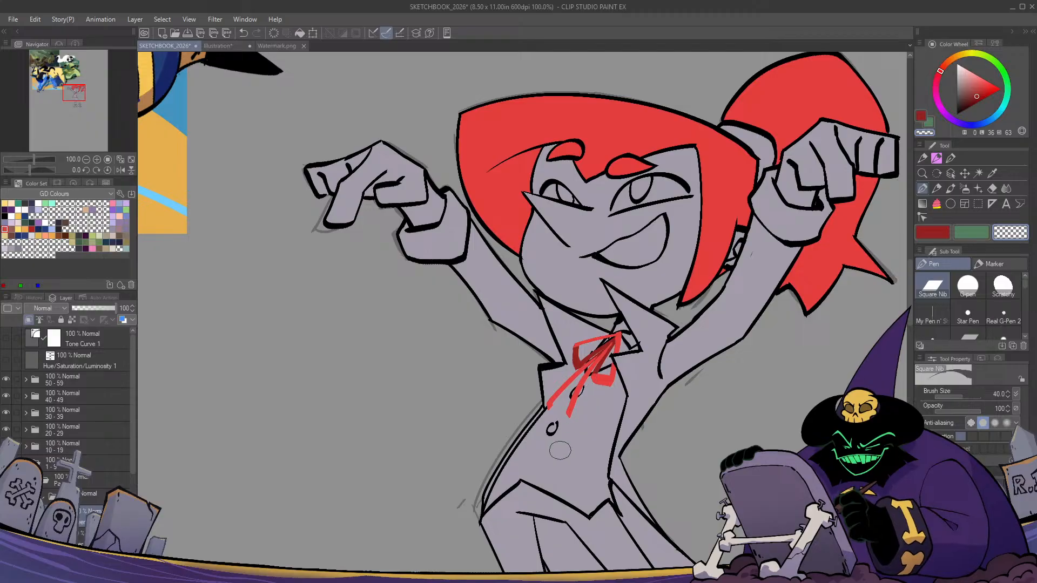
{"action": "key", "text": "h"}
{"action": "key", "text": "h"}
{"action": "key", "text": "c"}
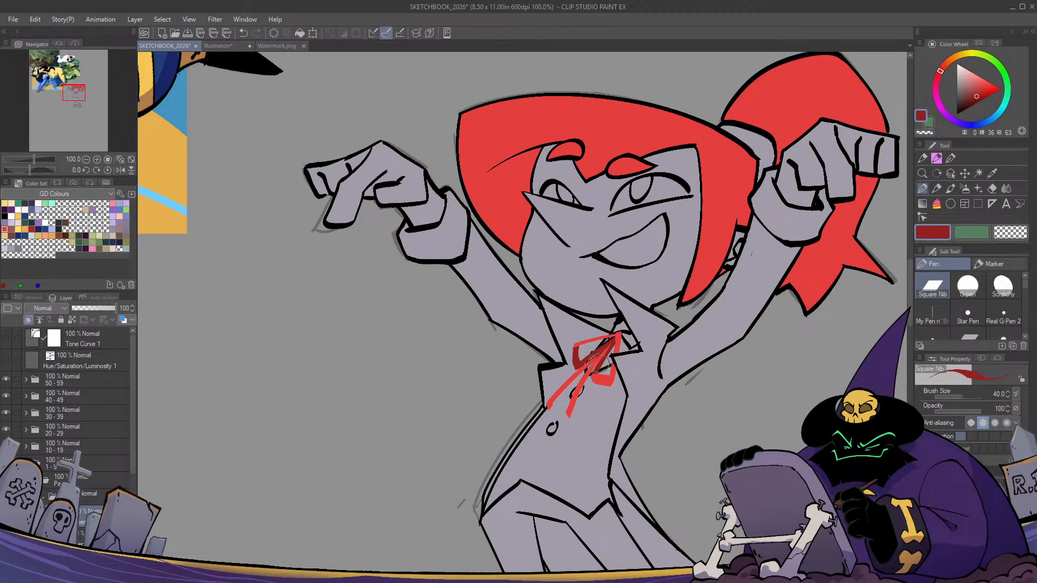
{"action": "key", "text": "h"}
{"action": "key", "text": "h"}
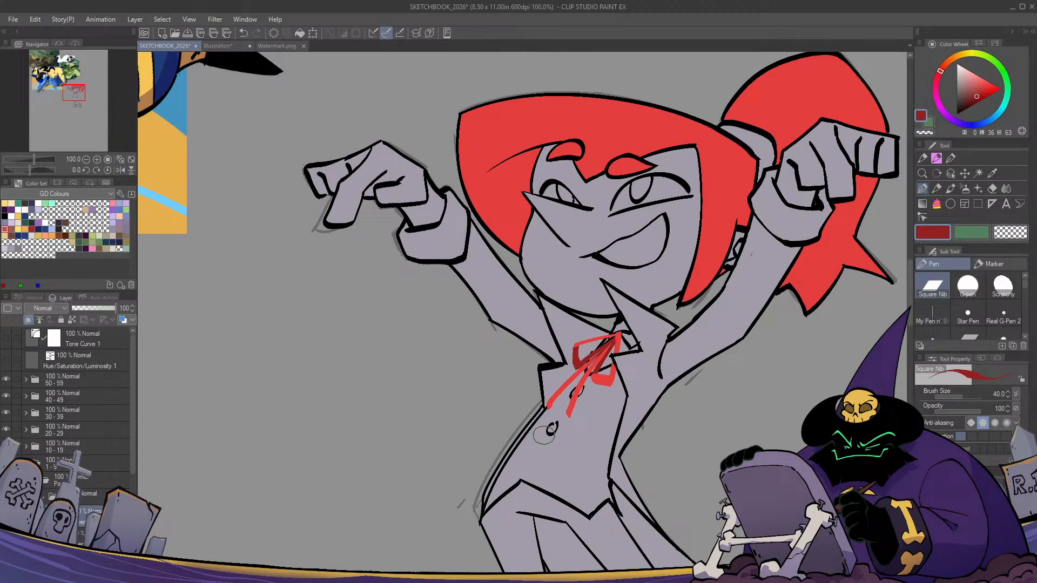
Sample the dark and bright reds from the ribbon, touch up the bow's knot and check the figure mirrored
{"action": "key", "text": "ctrl+z"}
{"action": "left_click", "coordinate": [610, 349], "text": "ctrl+shift"}
{"action": "left_click", "coordinate": [612, 343], "text": "alt"}
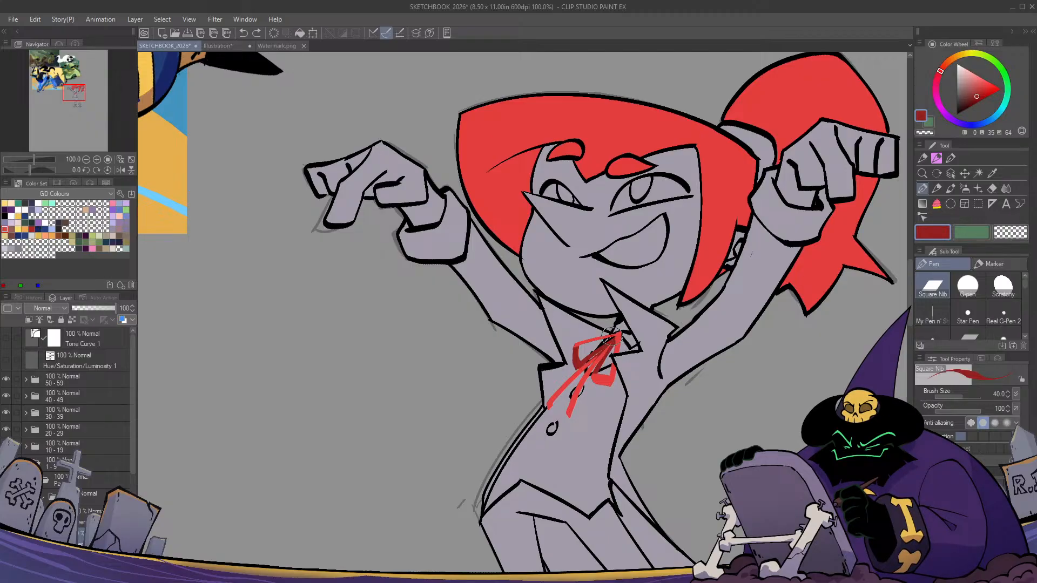
{"action": "key", "text": "x"}
{"action": "left_click", "coordinate": [615, 337], "text": "alt"}
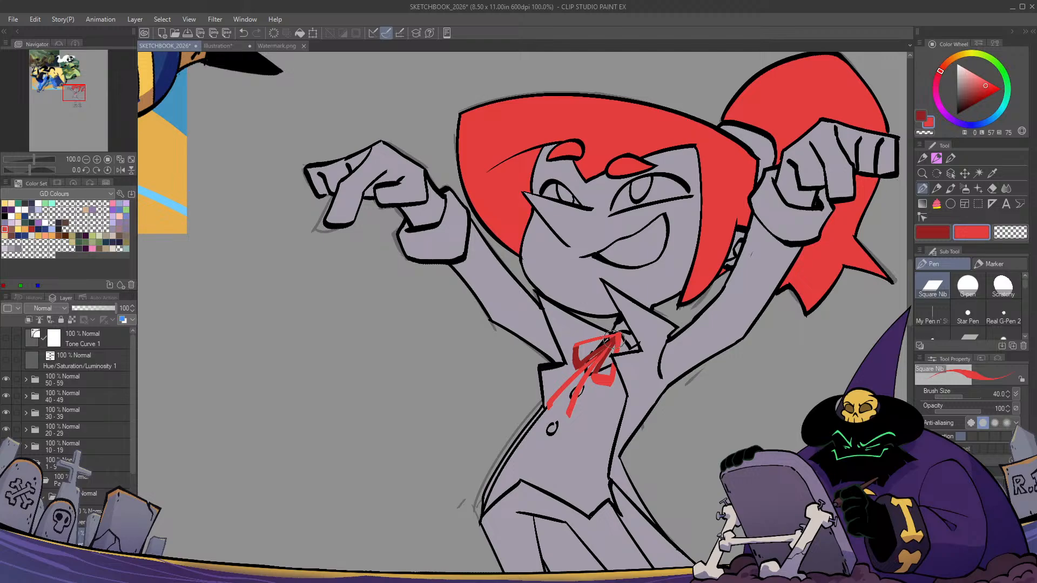
{"action": "key", "text": "h"}
{"action": "key", "text": "h"}
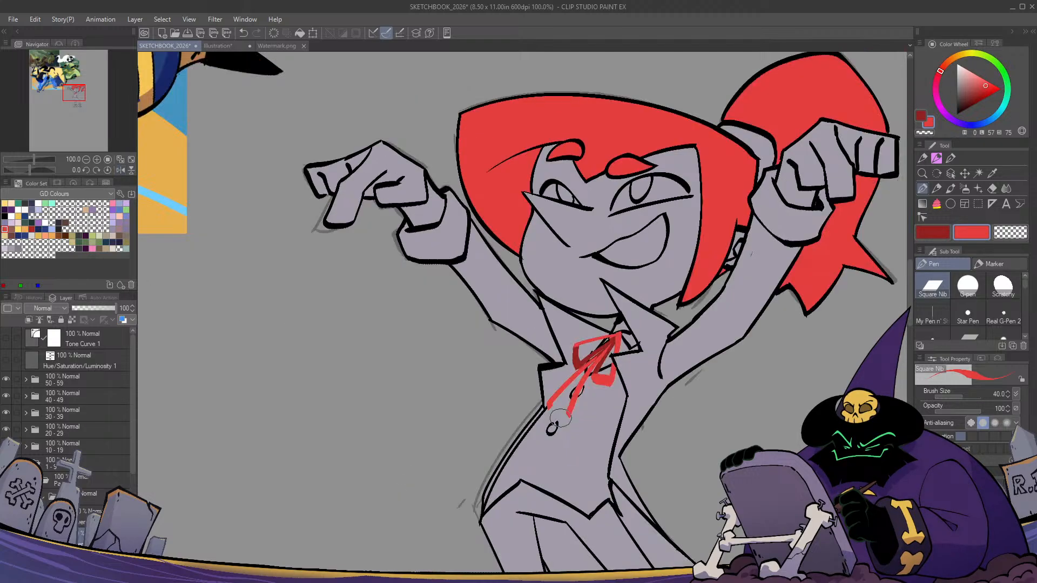
{"action": "key", "text": "ctrl+minus"}
{"action": "key", "text": "h"}
{"action": "key", "text": "h"}
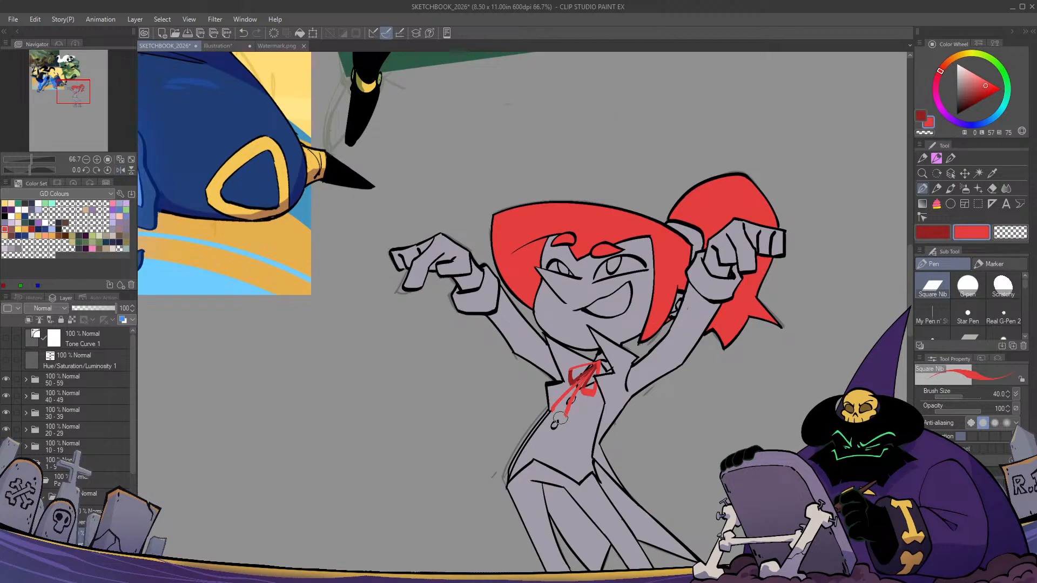
Fill the irises of both eyes with light yellow from the GD Colours set
{"action": "left_click_drag", "start_coordinate": [572, 432], "coordinate": [436, 370]}
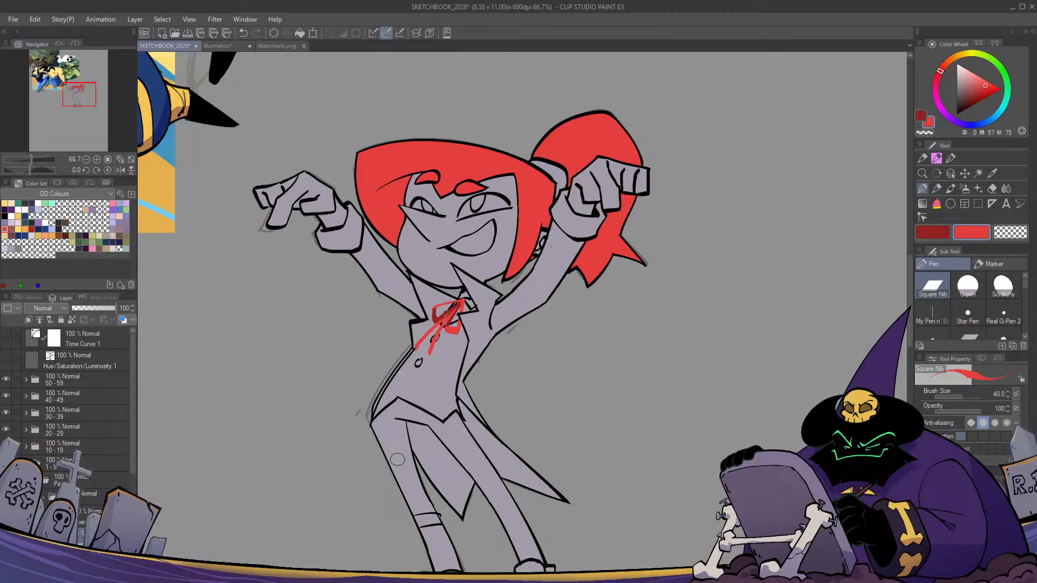
{"action": "left_click_drag", "start_coordinate": [134, 459], "coordinate": [134, 467]}
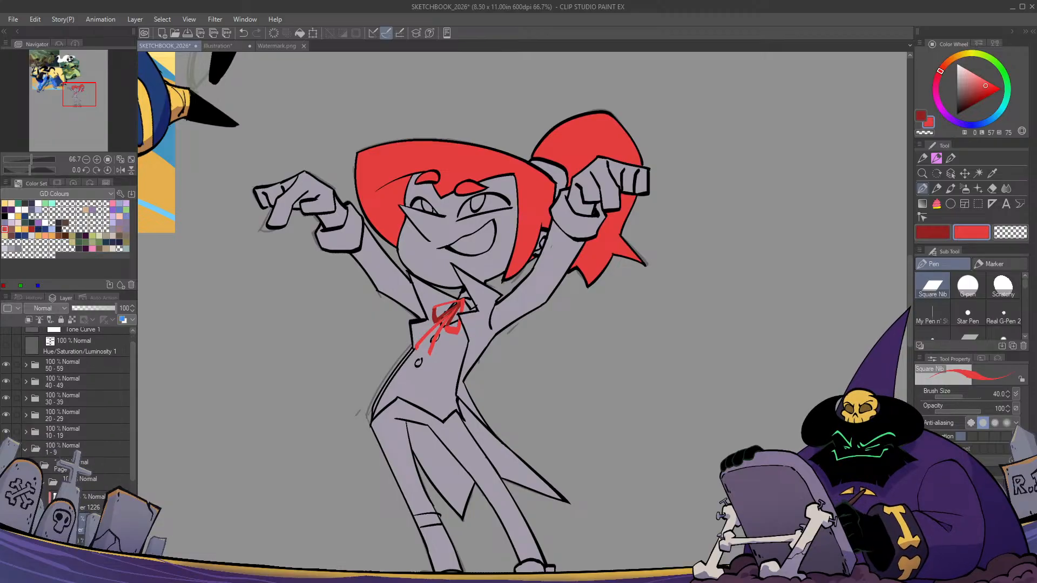
{"action": "left_click", "coordinate": [81, 563]}
{"action": "left_click_drag", "start_coordinate": [432, 335], "coordinate": [497, 374]}
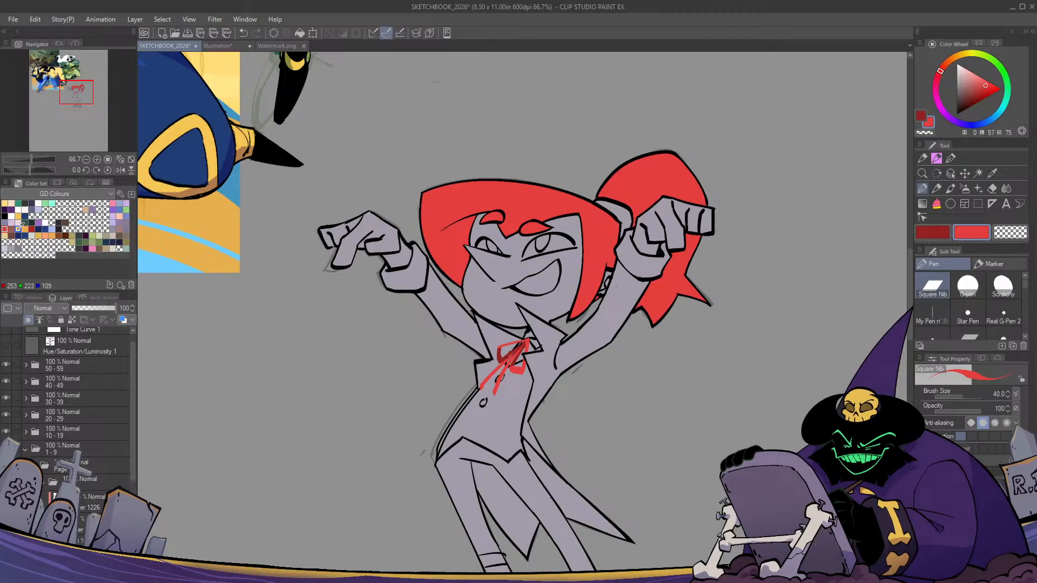
{"action": "left_click", "coordinate": [18, 228]}
{"action": "key", "text": "g"}
{"action": "scroll", "coordinate": [540, 243], "scroll_direction": "up", "scroll_amount": 2}
{"action": "left_click", "coordinate": [540, 244]}
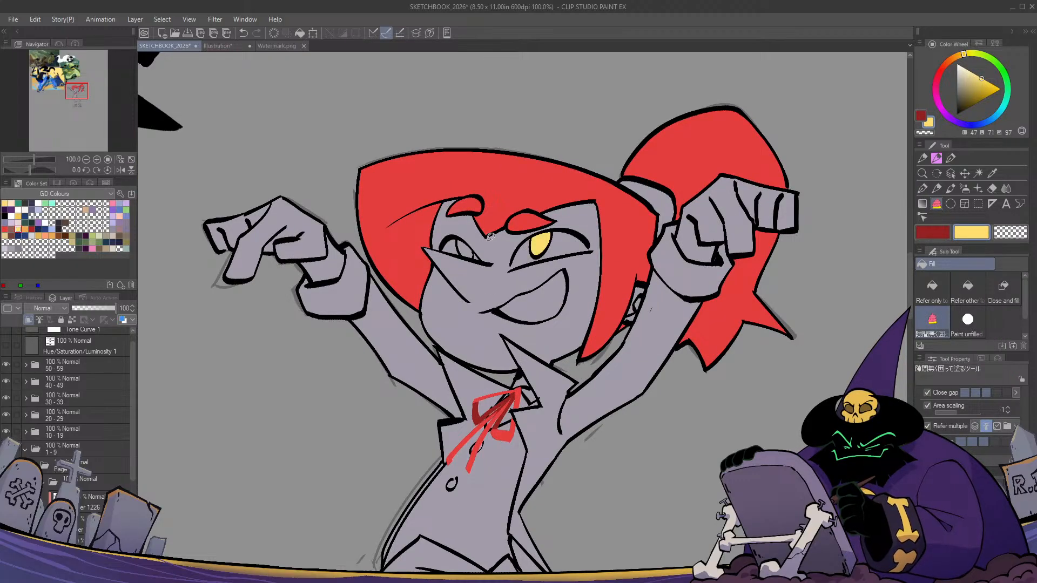
{"action": "left_click", "coordinate": [465, 261]}
Paint the hair tie at the base of the ponytail the same light yellow with the G-pen
{"action": "left_click_drag", "start_coordinate": [655, 224], "coordinate": [545, 294]}
{"action": "key", "text": "p"}
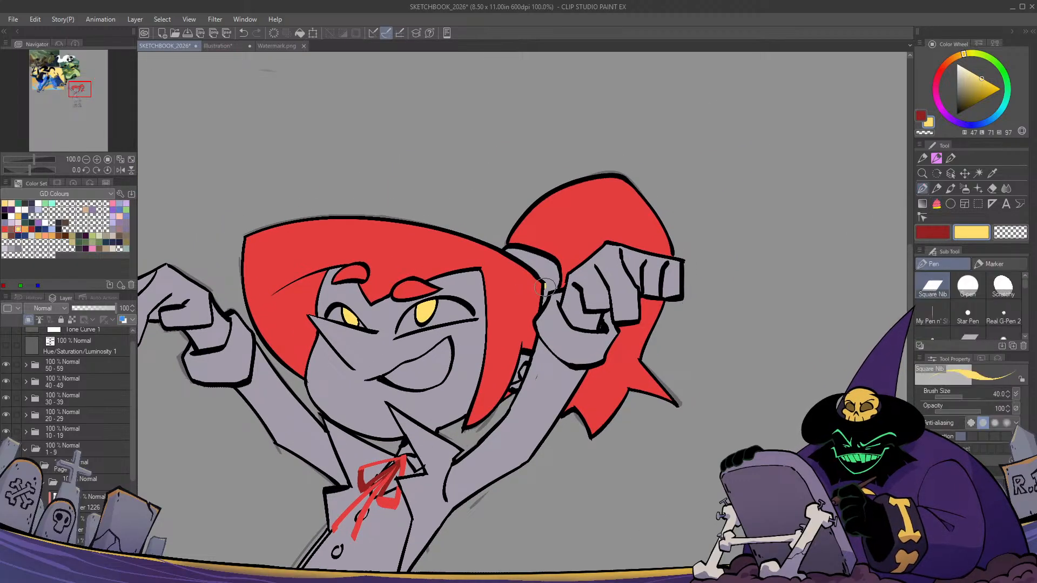
{"action": "left_click", "coordinate": [967, 286]}
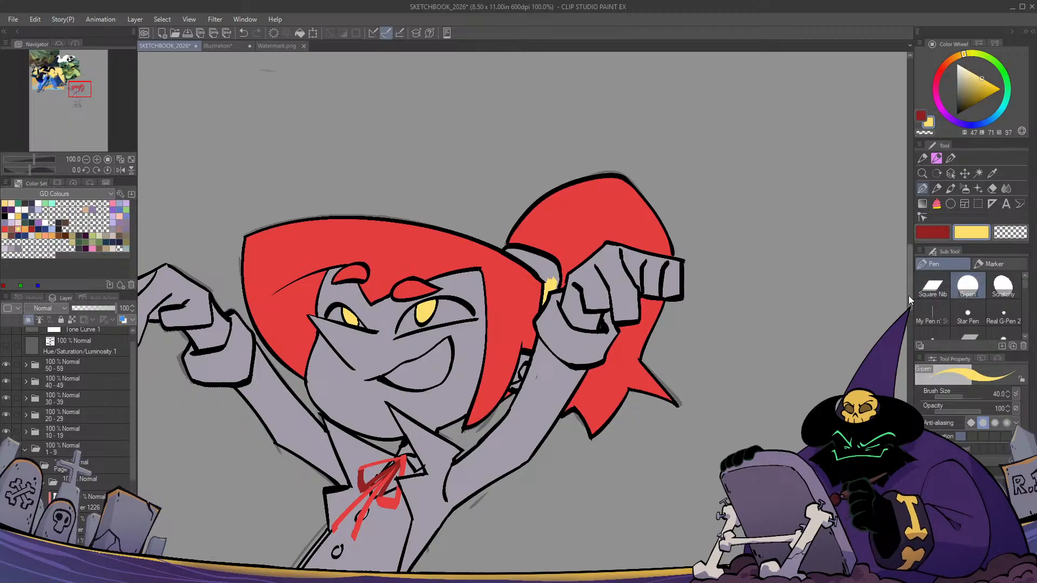
{"action": "mouse_move", "coordinate": [508, 253]}
{"action": "left_mouse_down"}
{"action": "mouse_move", "coordinate": [553, 272]}
{"action": "mouse_move", "coordinate": [548, 265]}
{"action": "left_mouse_up"}
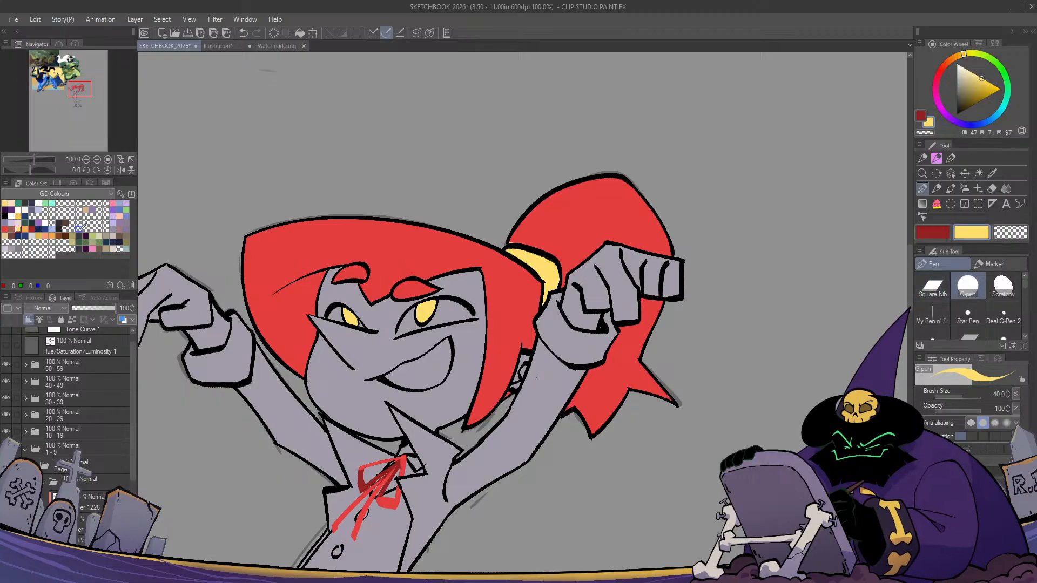
Paint the cuffs on both raised wrists dark blue with the G-pen
{"action": "left_click", "coordinate": [46, 229]}
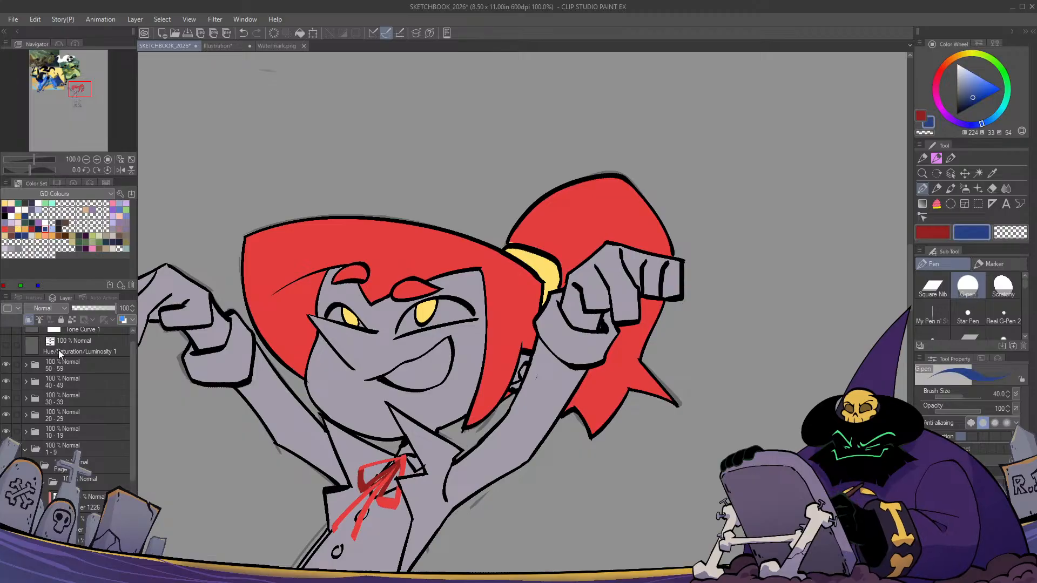
{"action": "mouse_move", "coordinate": [567, 312]}
{"action": "left_mouse_down"}
{"action": "mouse_move", "coordinate": [516, 294]}
{"action": "mouse_move", "coordinate": [502, 272]}
{"action": "mouse_move", "coordinate": [492, 298]}
{"action": "mouse_move", "coordinate": [497, 318]}
{"action": "mouse_move", "coordinate": [528, 339]}
{"action": "mouse_move", "coordinate": [513, 332]}
{"action": "mouse_move", "coordinate": [524, 338]}
{"action": "mouse_move", "coordinate": [503, 297]}
{"action": "mouse_move", "coordinate": [536, 319]}
{"action": "mouse_move", "coordinate": [553, 318]}
{"action": "mouse_move", "coordinate": [556, 296]}
{"action": "mouse_move", "coordinate": [551, 335]}
{"action": "mouse_move", "coordinate": [542, 328]}
{"action": "mouse_move", "coordinate": [715, 335]}
{"action": "left_mouse_up"}
{"action": "key", "text": "c"}
{"action": "key", "text": "c"}
{"action": "mouse_move", "coordinate": [377, 278]}
{"action": "left_mouse_down"}
{"action": "mouse_move", "coordinate": [373, 337]}
{"action": "mouse_move", "coordinate": [393, 305]}
{"action": "mouse_move", "coordinate": [386, 349]}
{"action": "mouse_move", "coordinate": [333, 341]}
{"action": "mouse_move", "coordinate": [378, 324]}
{"action": "mouse_move", "coordinate": [330, 334]}
{"action": "mouse_move", "coordinate": [332, 321]}
{"action": "left_mouse_up"}
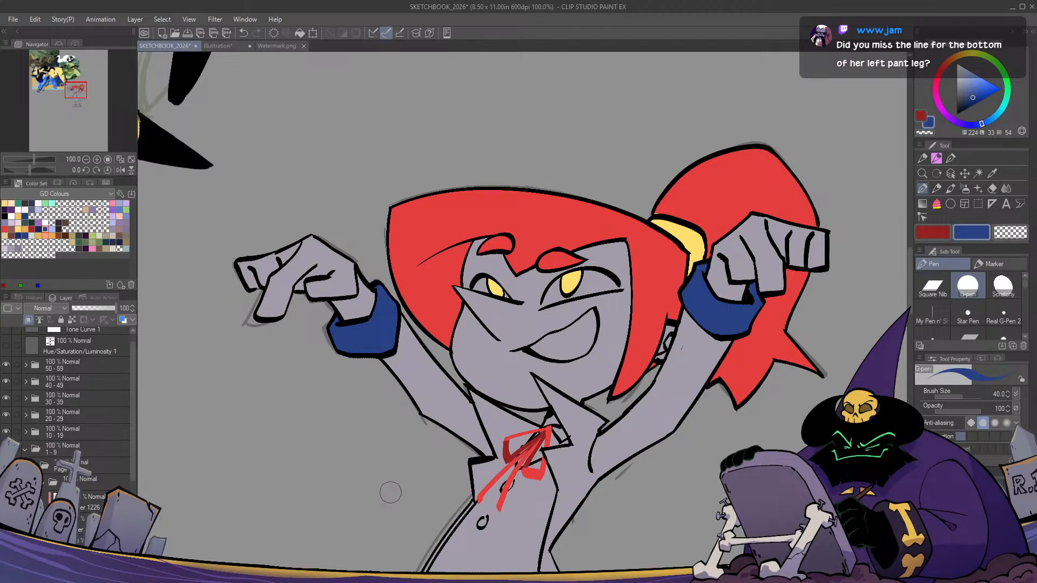
Draw the missing trouser hem as two black lines across the unmarked shin with the Square Nib pen and check it mirrored
{"action": "left_click_drag", "start_coordinate": [570, 389], "coordinate": [515, 42]}
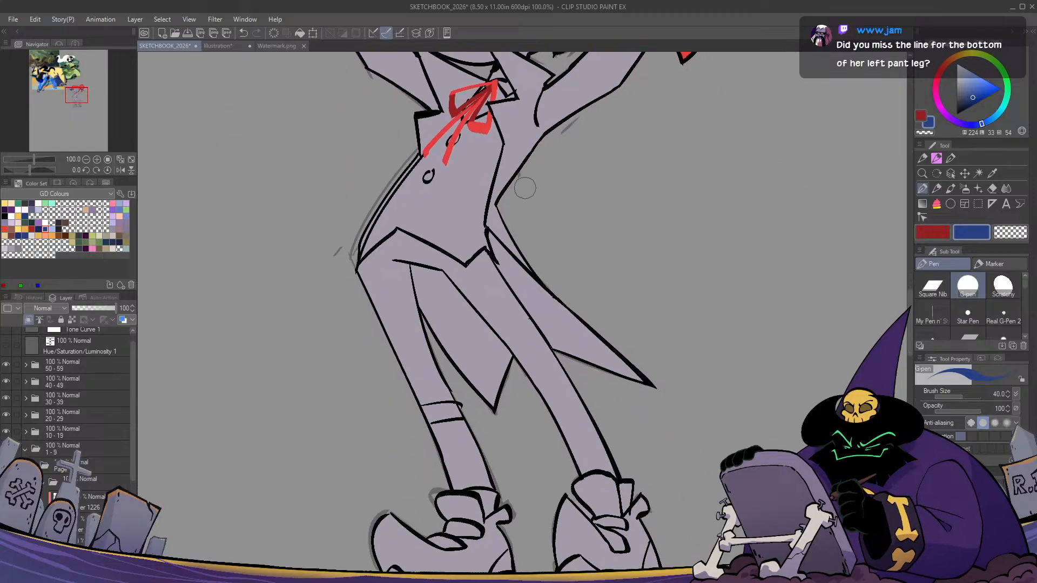
{"action": "left_click", "coordinate": [932, 232]}
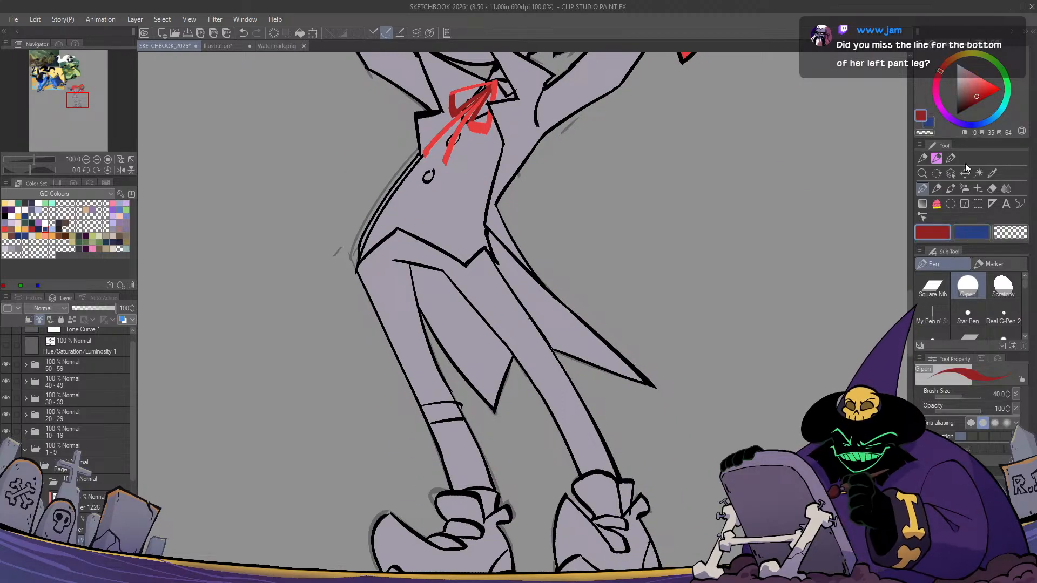
{"action": "left_click", "coordinate": [957, 114]}
{"action": "left_click", "coordinate": [932, 286]}
{"action": "mouse_move", "coordinate": [546, 387]}
{"action": "left_mouse_down"}
{"action": "mouse_move", "coordinate": [570, 360]}
{"action": "mouse_move", "coordinate": [602, 356]}
{"action": "mouse_move", "coordinate": [604, 376]}
{"action": "left_mouse_up"}
{"action": "key", "text": "ctrl+z"}
{"action": "key", "text": "h"}
{"action": "key", "text": "h"}
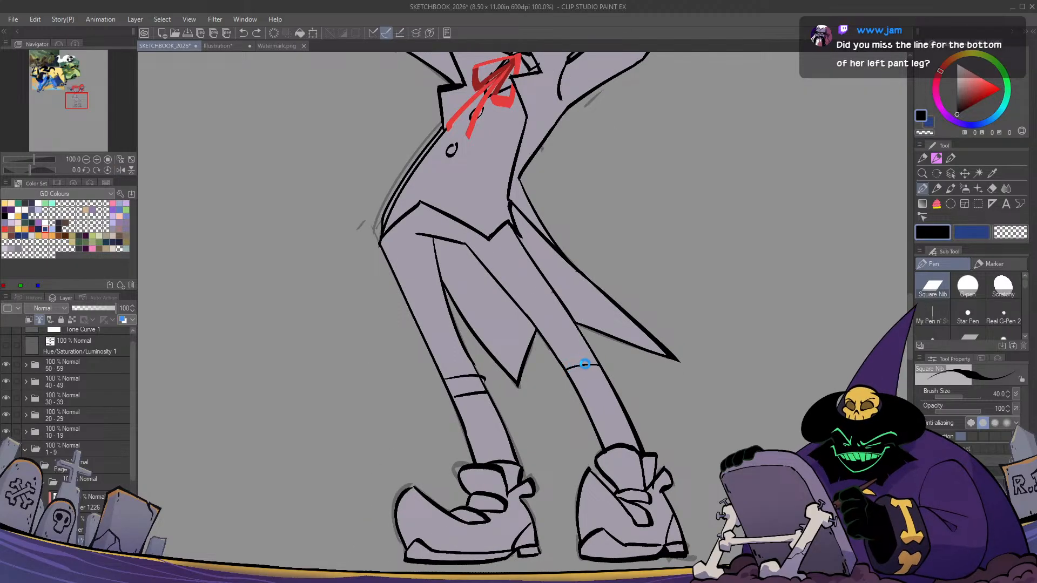
{"action": "key", "text": "ctrl+z"}
{"action": "mouse_move", "coordinate": [594, 357]}
{"action": "left_mouse_down"}
{"action": "mouse_move", "coordinate": [561, 361]}
{"action": "mouse_move", "coordinate": [571, 379]}
{"action": "mouse_move", "coordinate": [560, 520]}
{"action": "left_mouse_up"}
{"action": "key", "text": "ctrl+z"}
{"action": "key", "text": "h"}
{"action": "key", "text": "h"}
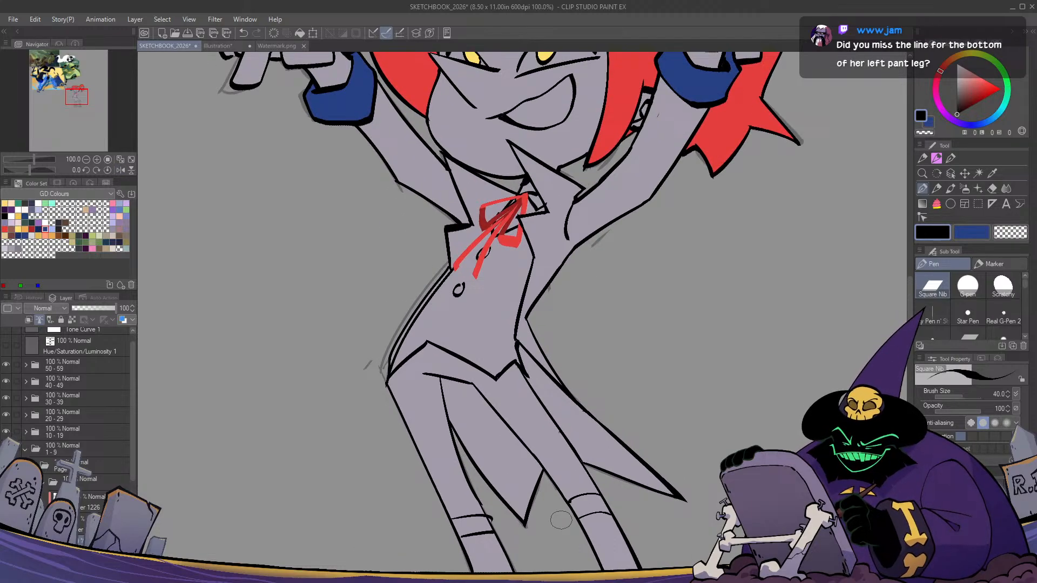
{"action": "key", "text": "h"}
{"action": "key", "text": "h"}
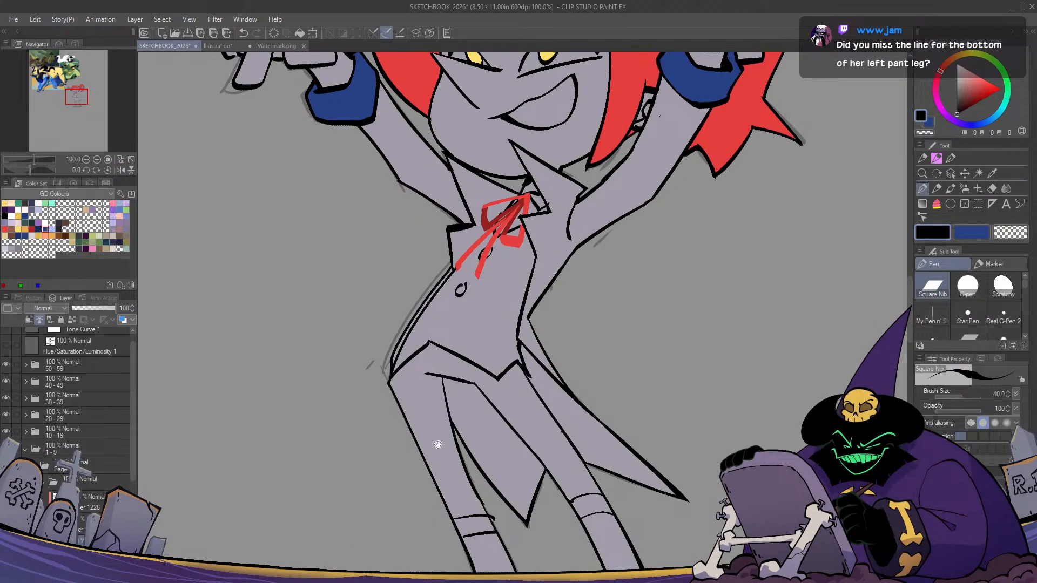
Fill the coat tail between the legs and the one behind the hip with black, checking the figure mirrored
{"action": "left_click_drag", "start_coordinate": [561, 520], "coordinate": [548, 465]}
{"action": "key", "text": "g"}
{"action": "mouse_move", "coordinate": [466, 323]}
{"action": "left_mouse_down"}
{"action": "mouse_move", "coordinate": [426, 344]}
{"action": "mouse_move", "coordinate": [454, 422]}
{"action": "mouse_move", "coordinate": [529, 476]}
{"action": "mouse_move", "coordinate": [541, 422]}
{"action": "mouse_move", "coordinate": [477, 323]}
{"action": "left_mouse_up"}
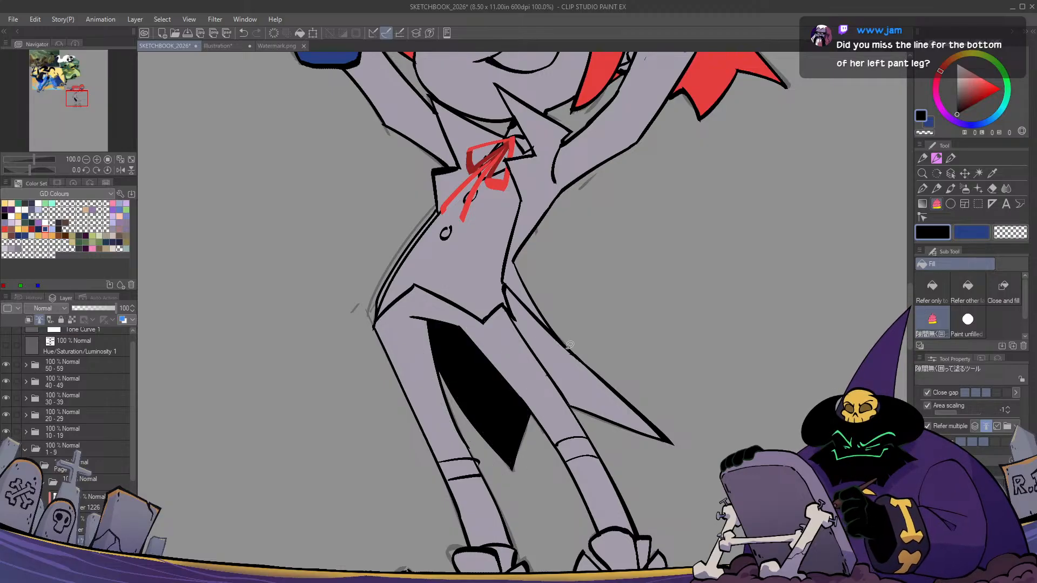
{"action": "mouse_move", "coordinate": [603, 354]}
{"action": "left_mouse_down"}
{"action": "mouse_move", "coordinate": [521, 285]}
{"action": "mouse_move", "coordinate": [527, 349]}
{"action": "mouse_move", "coordinate": [575, 426]}
{"action": "mouse_move", "coordinate": [675, 448]}
{"action": "mouse_move", "coordinate": [558, 325]}
{"action": "mouse_move", "coordinate": [650, 484]}
{"action": "mouse_move", "coordinate": [621, 562]}
{"action": "left_mouse_up"}
{"action": "key", "text": "h"}
{"action": "key", "text": "h"}
{"action": "key", "text": "h"}
{"action": "key", "text": "h"}
{"action": "key", "text": "h"}
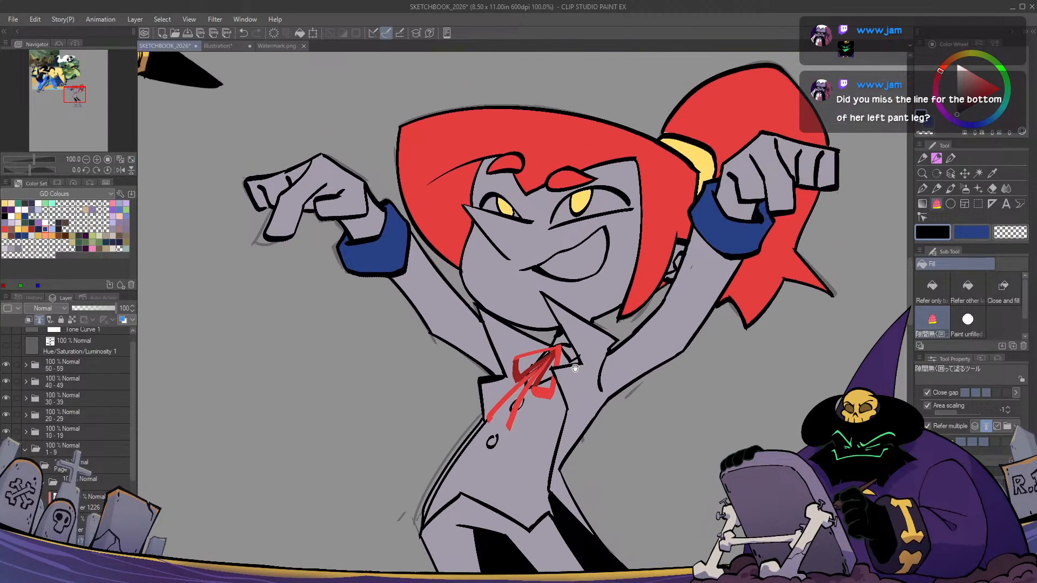
Fill the small gap between the neck and the collar with black using the Square Nib pen and check it mirrored
{"action": "key", "text": "p"}
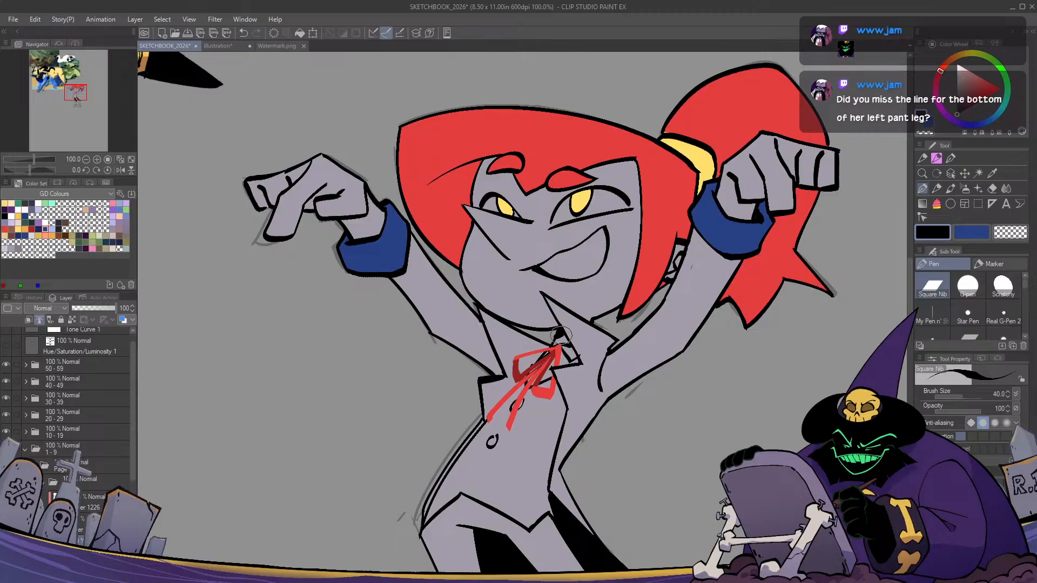
{"action": "key", "text": "h"}
{"action": "key", "text": "h"}
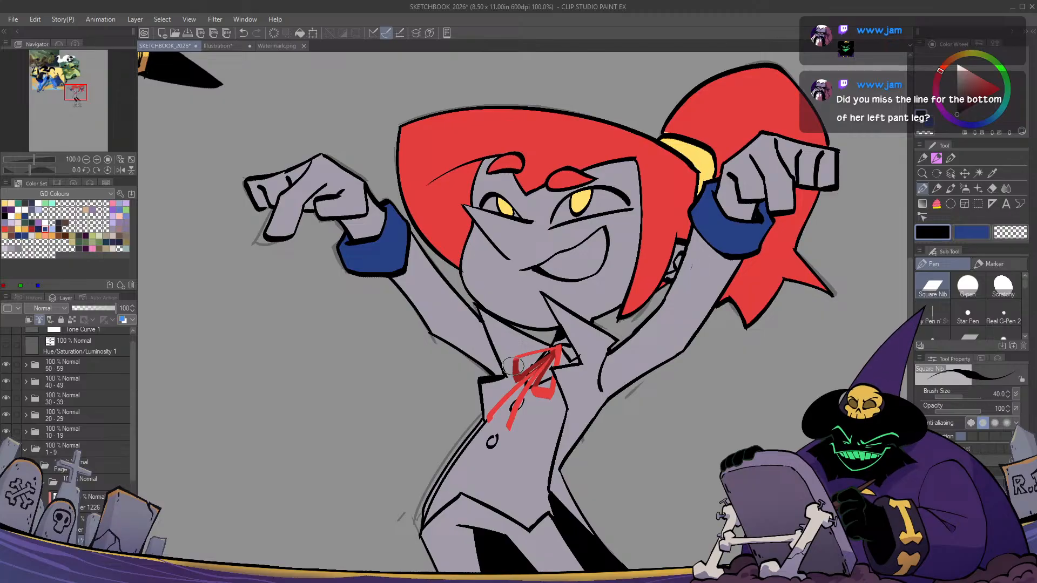
{"action": "mouse_move", "coordinate": [606, 409]}
{"action": "left_mouse_down"}
{"action": "mouse_move", "coordinate": [528, 382]}
{"action": "mouse_move", "coordinate": [517, 404]}
{"action": "left_mouse_up"}
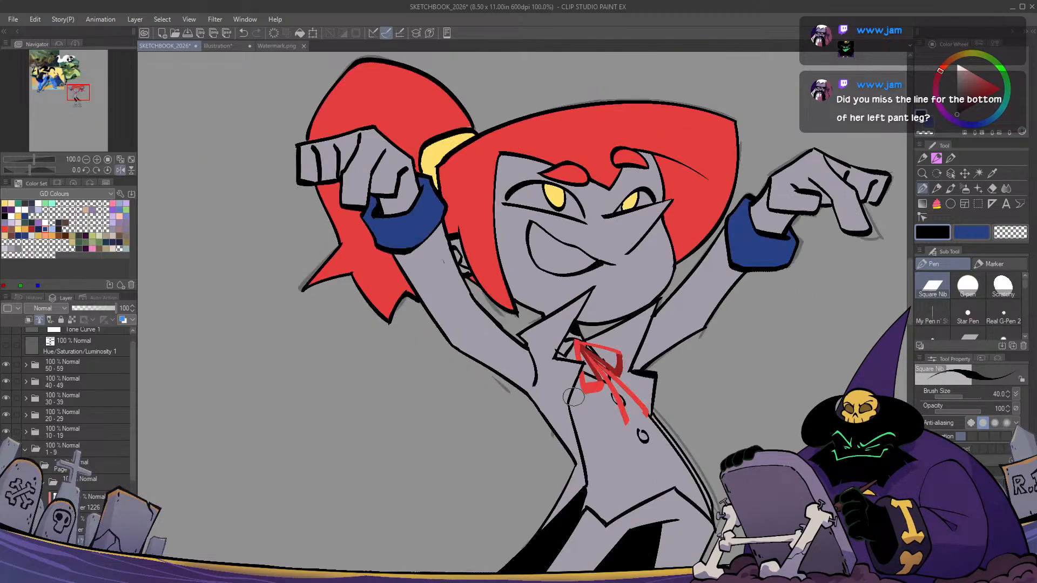
{"action": "scroll", "coordinate": [453, 377], "scroll_direction": "down", "scroll_amount": 1}
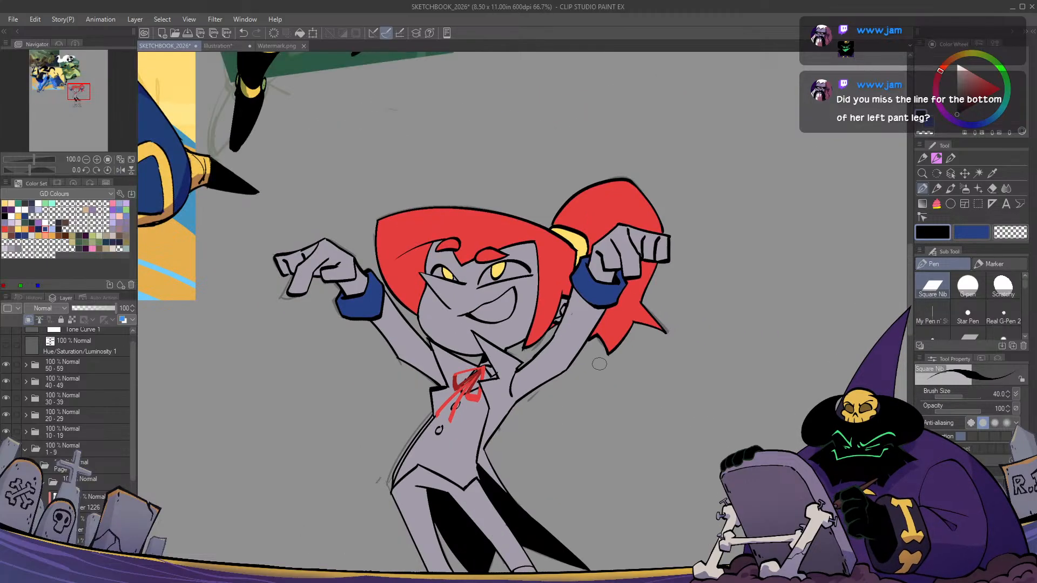
{"action": "scroll", "coordinate": [511, 382], "scroll_direction": "up", "scroll_amount": 1}
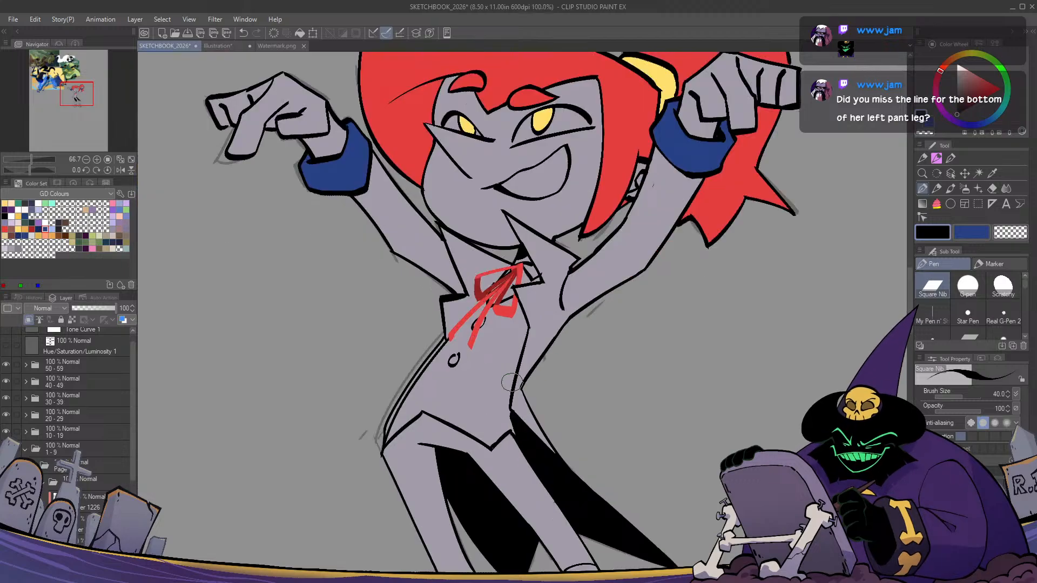
Paint the small shirt areas around the ribbon's knot light blue with the G-pen and check them mirrored
{"action": "left_click", "coordinate": [516, 319], "text": "alt"}
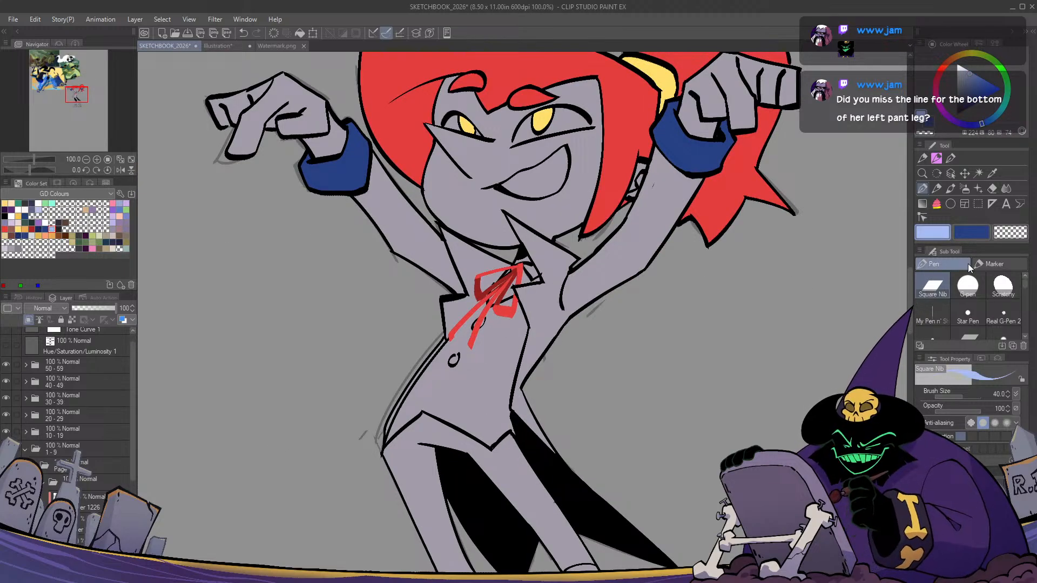
{"action": "left_click", "coordinate": [967, 285]}
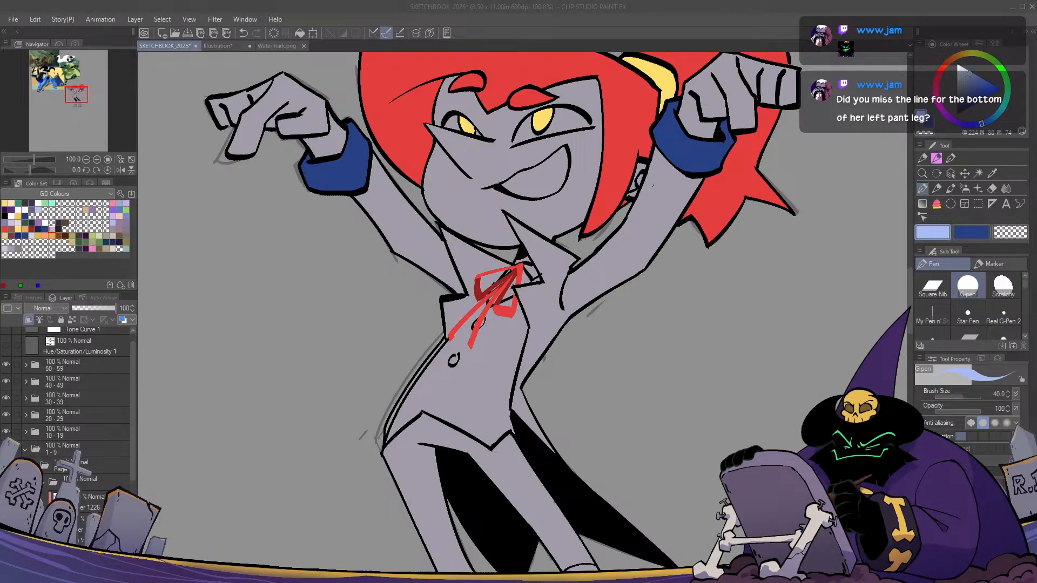
{"action": "left_click", "coordinate": [559, 11]}
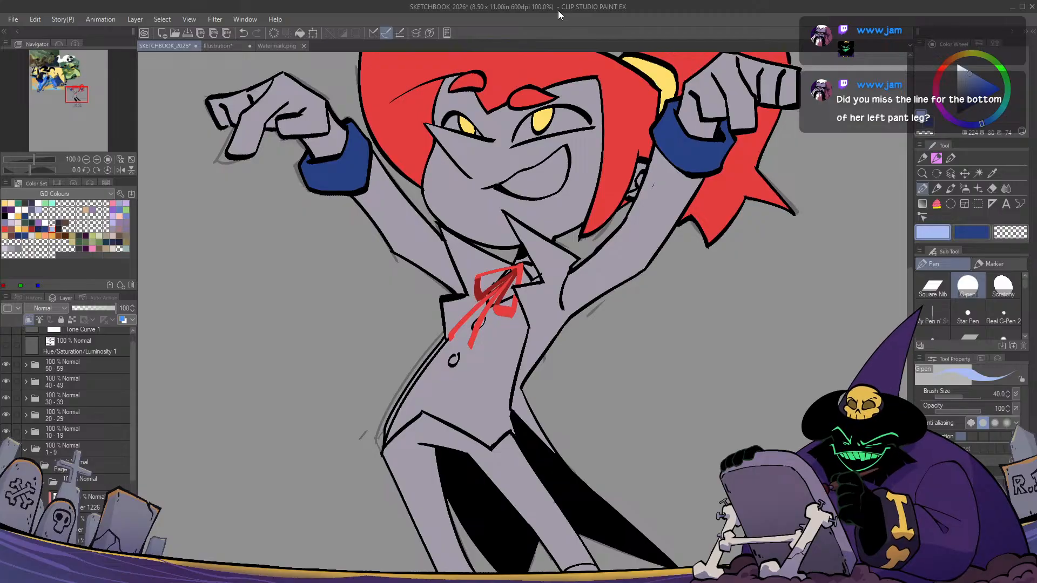
{"action": "scroll", "coordinate": [478, 296], "scroll_direction": "up", "scroll_amount": 3}
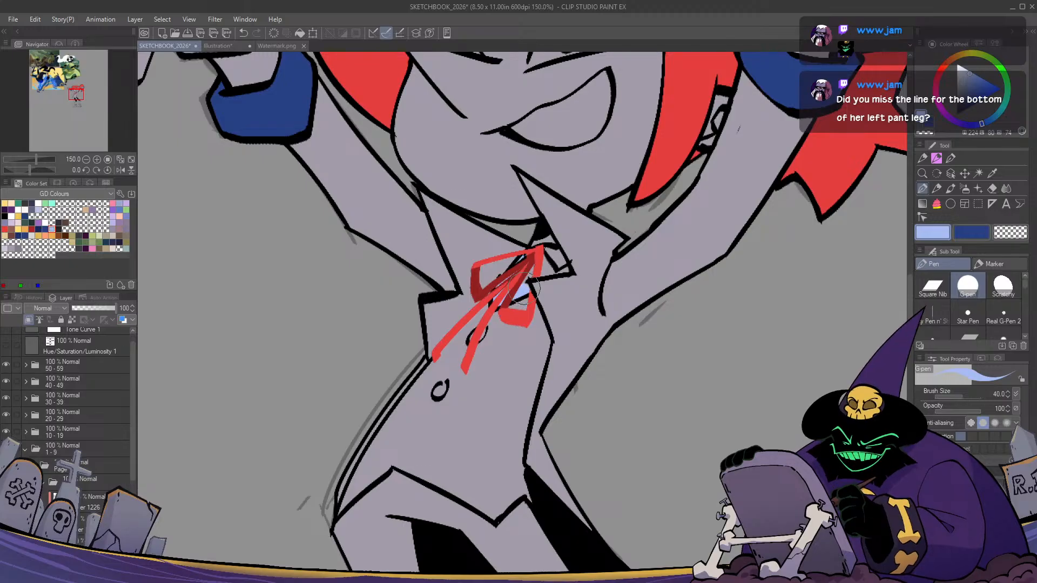
{"action": "mouse_move", "coordinate": [523, 275]}
{"action": "left_mouse_down"}
{"action": "mouse_move", "coordinate": [559, 270]}
{"action": "mouse_move", "coordinate": [555, 256]}
{"action": "mouse_move", "coordinate": [541, 255]}
{"action": "mouse_move", "coordinate": [541, 267]}
{"action": "left_mouse_up"}
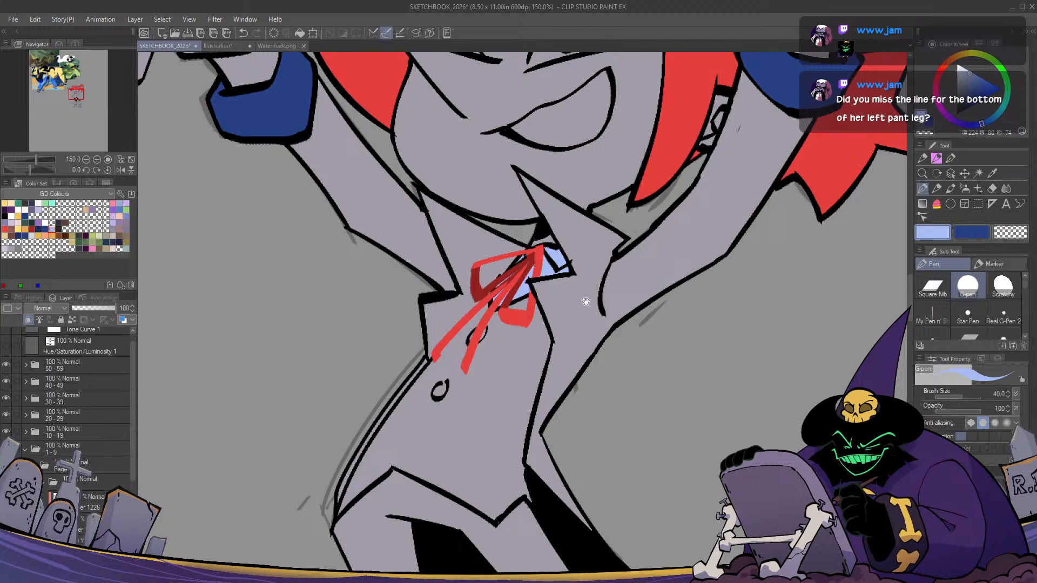
{"action": "scroll", "coordinate": [568, 412], "scroll_direction": "down", "scroll_amount": 2}
{"action": "key", "text": "h"}
{"action": "key", "text": "h"}
Fill both trouser legs and their turned-up hems with dark charcoal using the enclosing fill tool and check them mirrored
{"action": "left_click_drag", "start_coordinate": [595, 490], "coordinate": [556, 352]}
{"action": "left_click", "coordinate": [58, 229]}
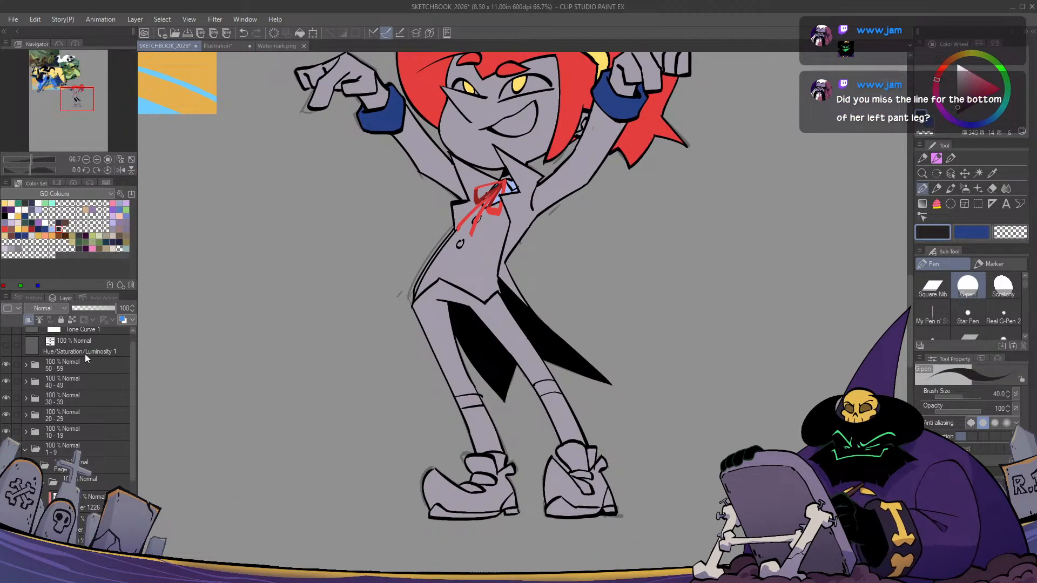
{"action": "key", "text": "g"}
{"action": "mouse_move", "coordinate": [576, 390]}
{"action": "left_mouse_down"}
{"action": "mouse_move", "coordinate": [461, 419]}
{"action": "mouse_move", "coordinate": [416, 371]}
{"action": "mouse_move", "coordinate": [406, 315]}
{"action": "left_mouse_up"}
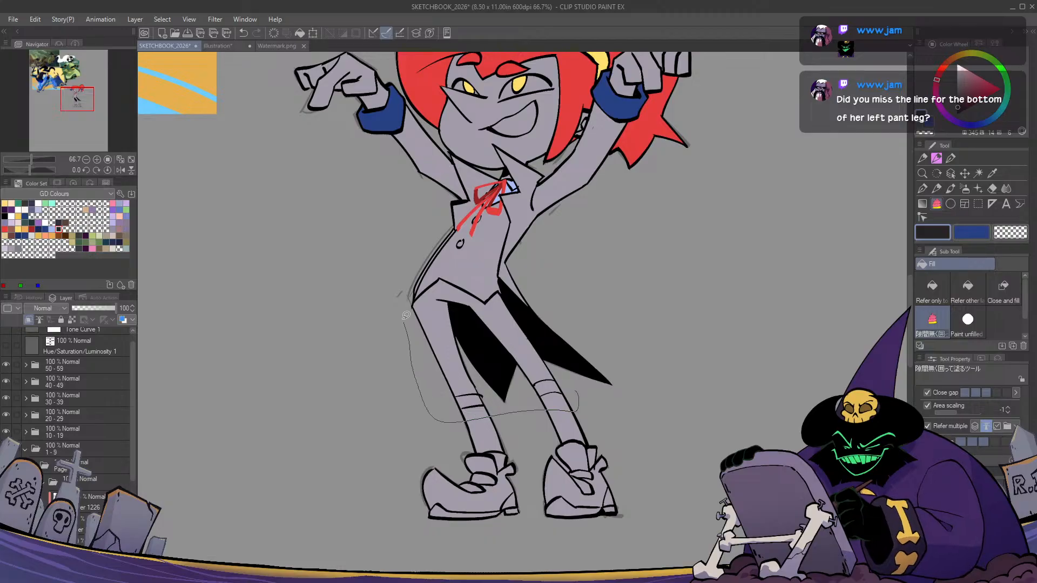
{"action": "left_click_drag", "start_coordinate": [491, 282], "coordinate": [601, 412]}
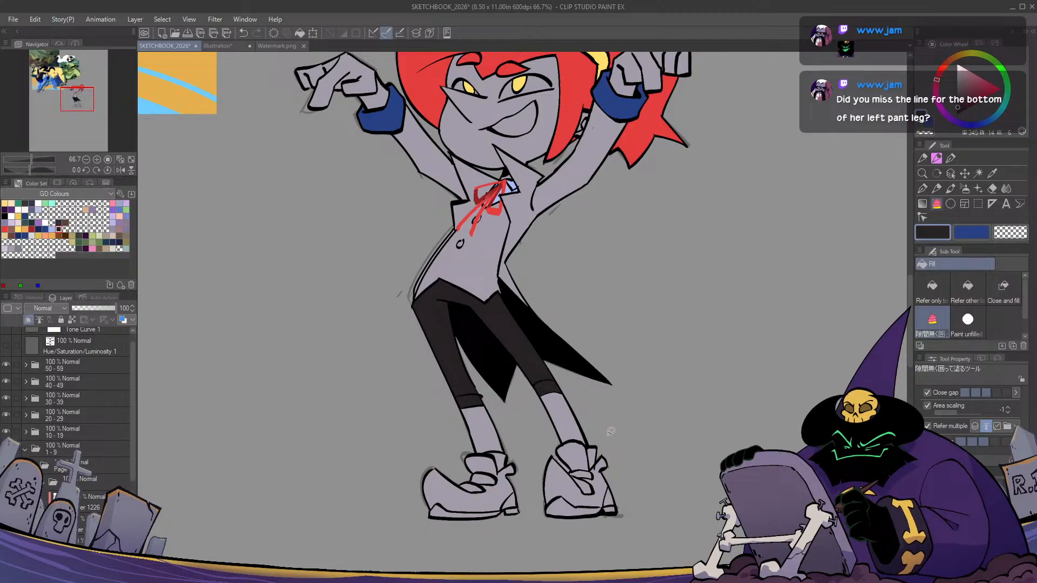
{"action": "key", "text": "h"}
{"action": "key", "text": "h"}
Pick the hair tie's yellow and fill the ankle band and straps of the shoe on the coat-tail side
{"action": "mouse_move", "coordinate": [568, 451]}
{"action": "left_mouse_down"}
{"action": "mouse_move", "coordinate": [549, 412]}
{"action": "mouse_move", "coordinate": [534, 522]}
{"action": "left_mouse_up"}
{"action": "left_click", "coordinate": [560, 125], "text": "alt"}
{"action": "left_click_drag", "start_coordinate": [539, 389], "coordinate": [533, 260]}
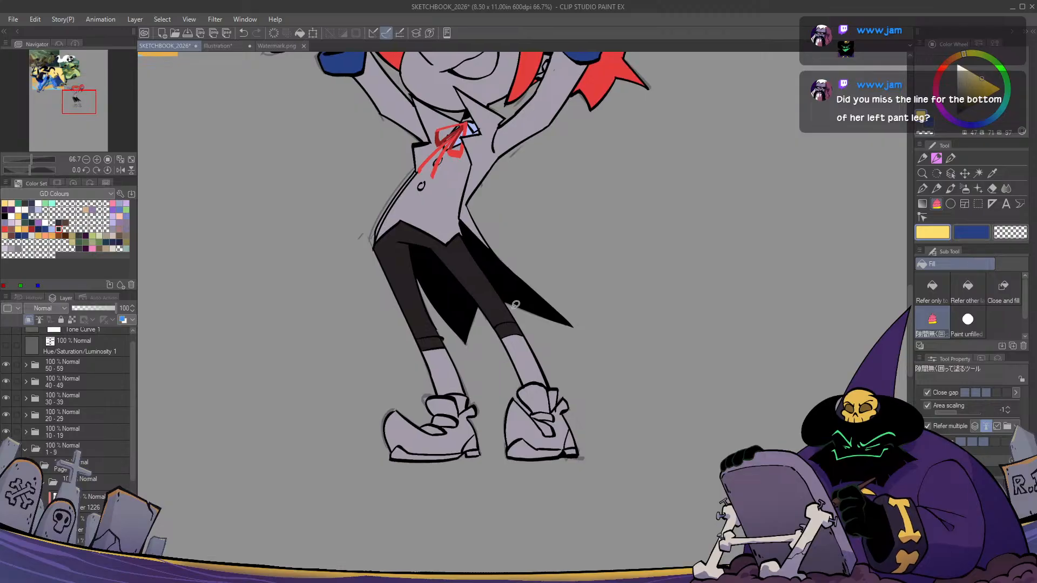
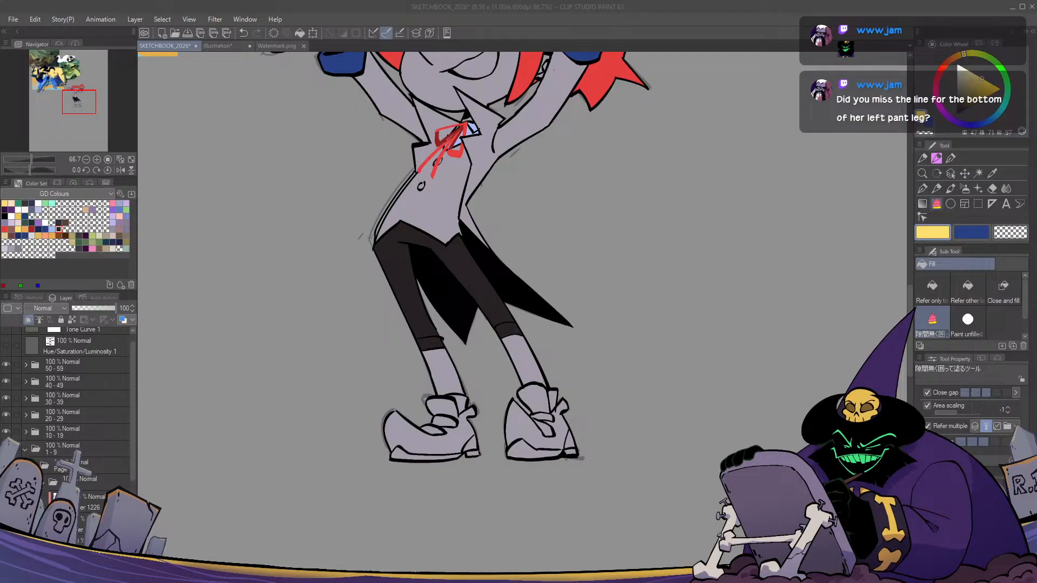
{"action": "mouse_move", "coordinate": [546, 400]}
{"action": "left_mouse_down"}
{"action": "mouse_move", "coordinate": [521, 279]}
{"action": "mouse_move", "coordinate": [538, 316]}
{"action": "mouse_move", "coordinate": [534, 300]}
{"action": "left_mouse_up"}
{"action": "left_click", "coordinate": [521, 278]}
{"action": "scroll", "coordinate": [502, 285], "scroll_direction": "up", "scroll_amount": 1}
{"action": "mouse_move", "coordinate": [531, 307]}
{"action": "left_mouse_down"}
{"action": "mouse_move", "coordinate": [526, 300]}
{"action": "mouse_move", "coordinate": [532, 324]}
{"action": "left_mouse_up"}
{"action": "scroll", "coordinate": [538, 313], "scroll_direction": "up", "scroll_amount": 1}
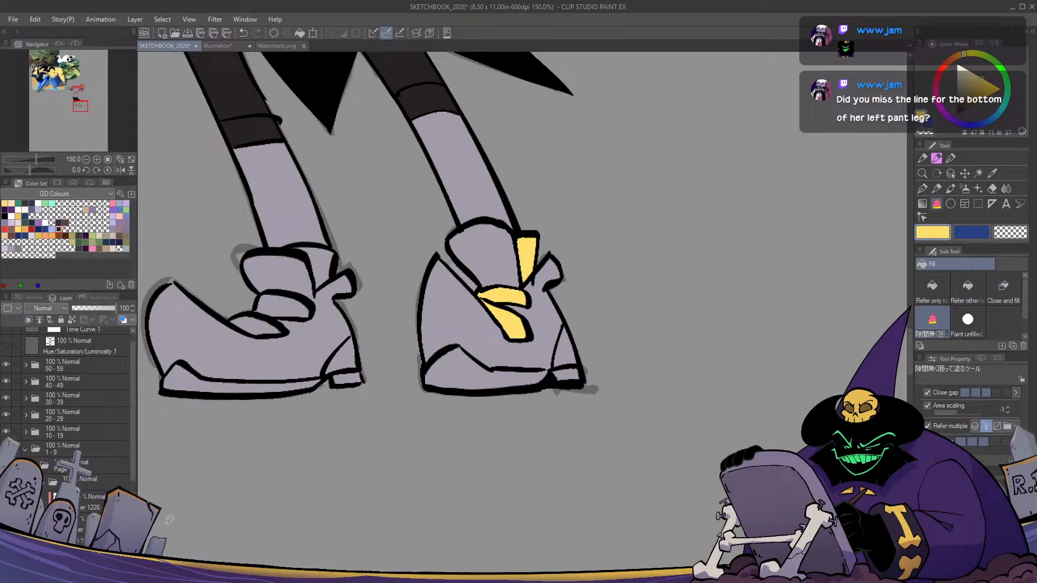
Fill the other shoe's ankle band and straps and the heel patches of both shoes with the same yellow
{"action": "key", "text": "p"}
{"action": "left_click_drag", "start_coordinate": [458, 264], "coordinate": [473, 283]}
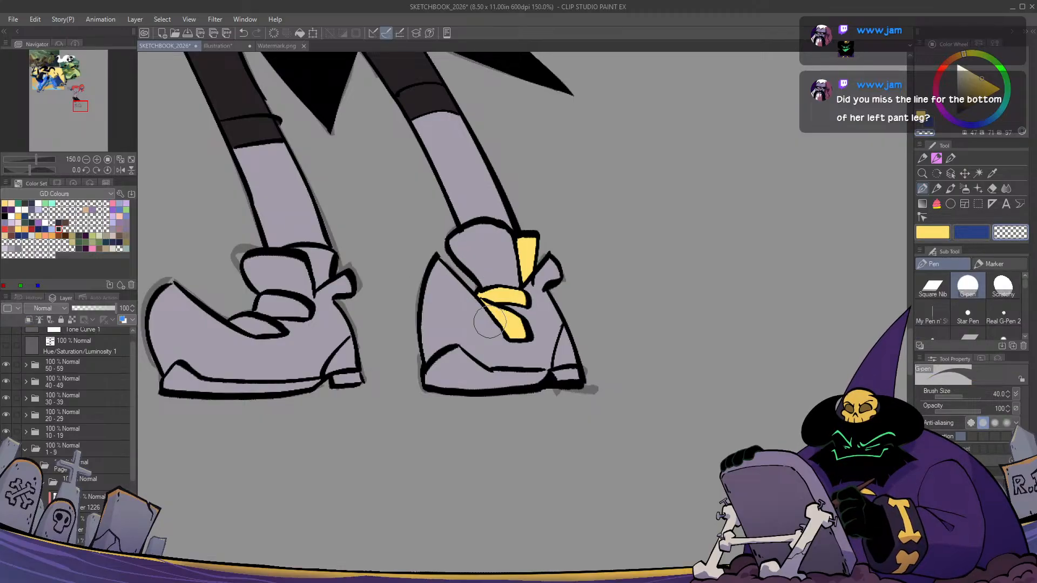
{"action": "key", "text": "c"}
{"action": "left_click_drag", "start_coordinate": [486, 324], "coordinate": [500, 315]}
{"action": "key", "text": "g"}
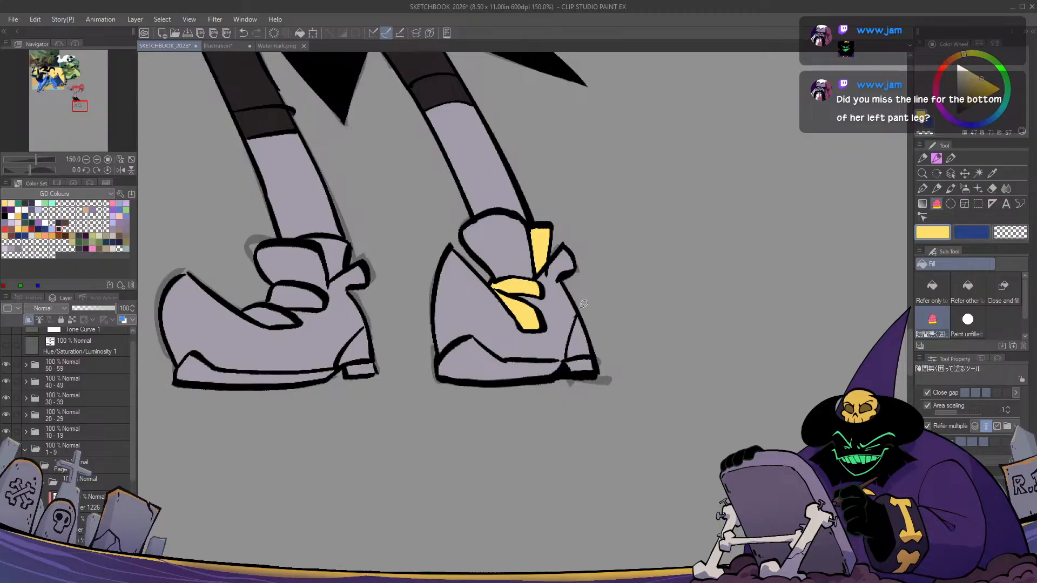
{"action": "left_click_drag", "start_coordinate": [584, 304], "coordinate": [608, 329]}
{"action": "left_click_drag", "start_coordinate": [370, 329], "coordinate": [556, 337]}
{"action": "mouse_move", "coordinate": [497, 325]}
{"action": "left_mouse_down"}
{"action": "mouse_move", "coordinate": [466, 341]}
{"action": "mouse_move", "coordinate": [513, 283]}
{"action": "mouse_move", "coordinate": [494, 324]}
{"action": "left_mouse_up"}
{"action": "mouse_move", "coordinate": [470, 254]}
{"action": "left_mouse_down"}
{"action": "mouse_move", "coordinate": [520, 243]}
{"action": "mouse_move", "coordinate": [502, 289]}
{"action": "left_mouse_up"}
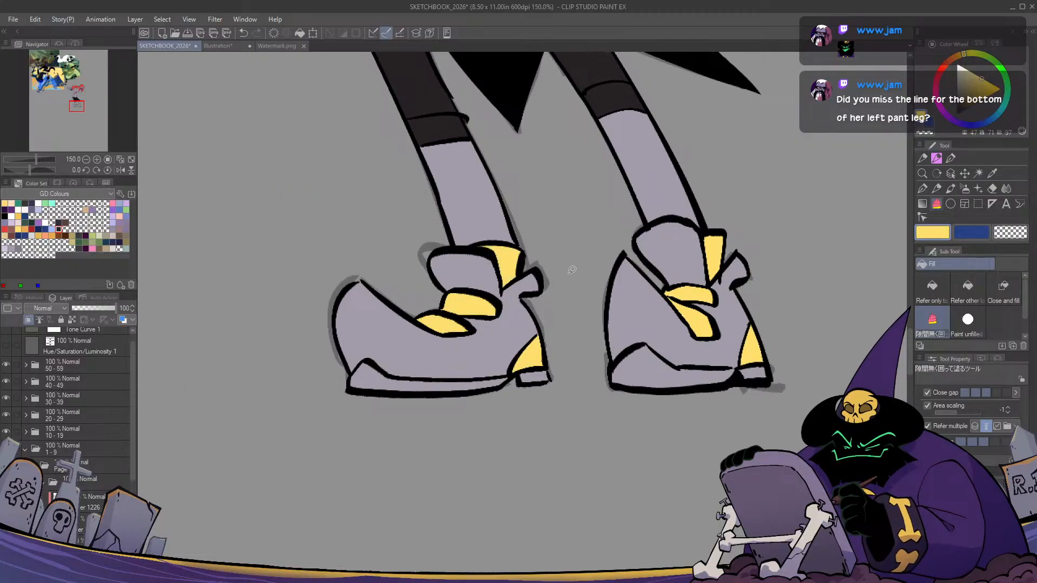
Colour the sole and heel of the shoe with the long upturned toe dark red
{"action": "scroll", "coordinate": [572, 270], "scroll_direction": "down", "scroll_amount": 4}
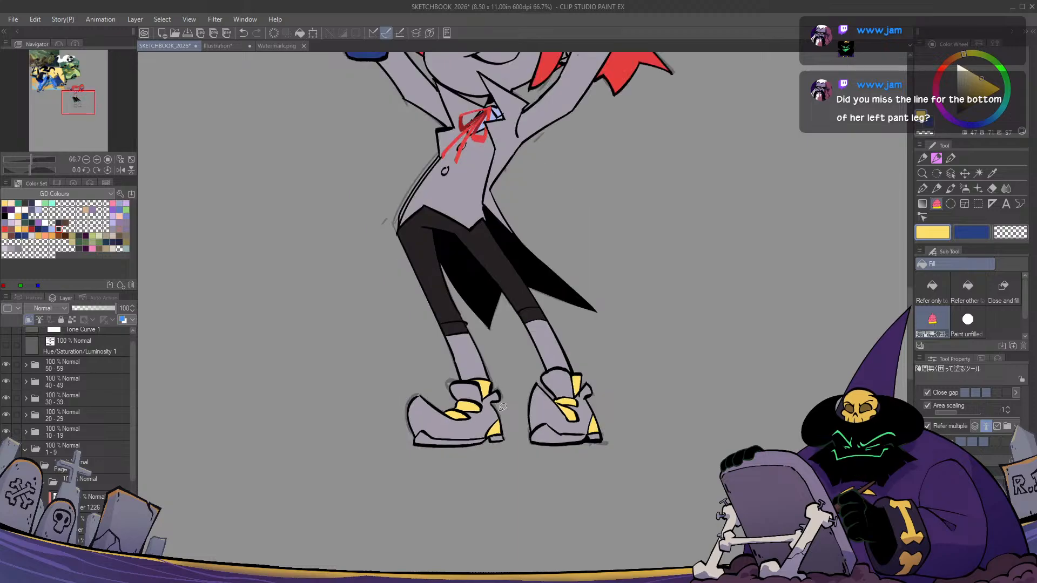
{"action": "left_click_drag", "start_coordinate": [451, 459], "coordinate": [456, 424]}
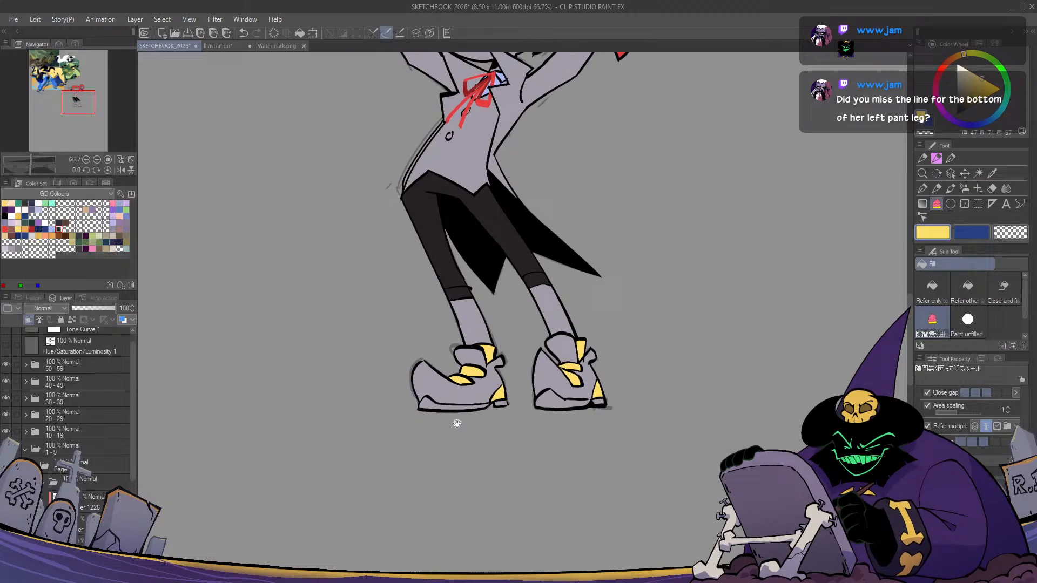
{"action": "left_click", "coordinate": [32, 229]}
{"action": "scroll", "coordinate": [413, 553], "scroll_direction": "up", "scroll_amount": 1}
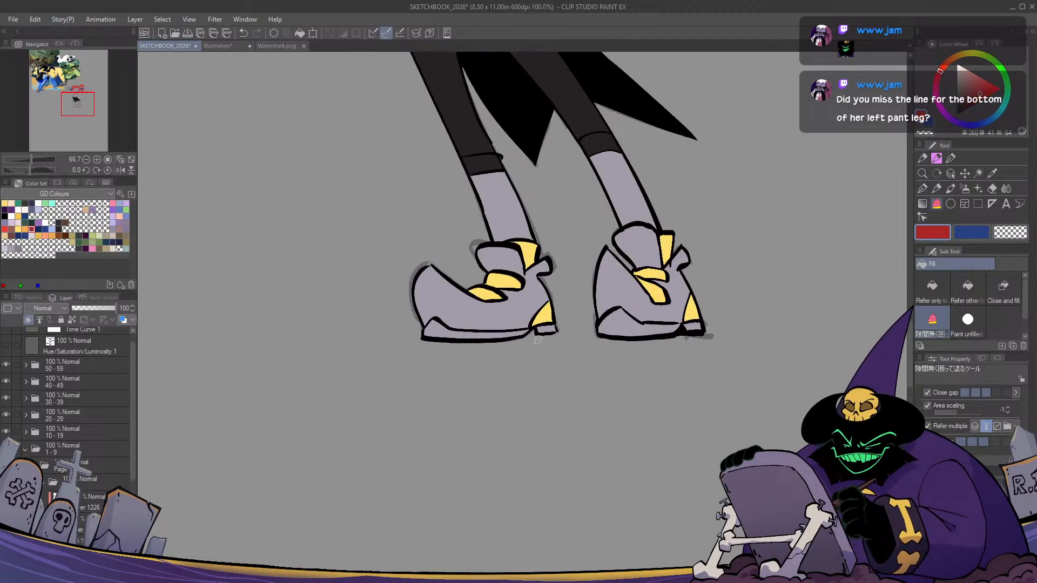
{"action": "key", "text": "p"}
{"action": "mouse_move", "coordinate": [537, 328]}
{"action": "left_mouse_down"}
{"action": "mouse_move", "coordinate": [554, 330]}
{"action": "mouse_move", "coordinate": [414, 352]}
{"action": "mouse_move", "coordinate": [527, 328]}
{"action": "left_mouse_up"}
{"action": "key", "text": "g"}
{"action": "key", "text": "p"}
{"action": "key", "text": "c"}
{"action": "key", "text": "c"}
Paint the other shoe's sole, toe cap and heel dark red with the G-pen
{"action": "mouse_move", "coordinate": [573, 366]}
{"action": "left_mouse_down"}
{"action": "mouse_move", "coordinate": [447, 358]}
{"action": "mouse_move", "coordinate": [423, 383]}
{"action": "left_mouse_up"}
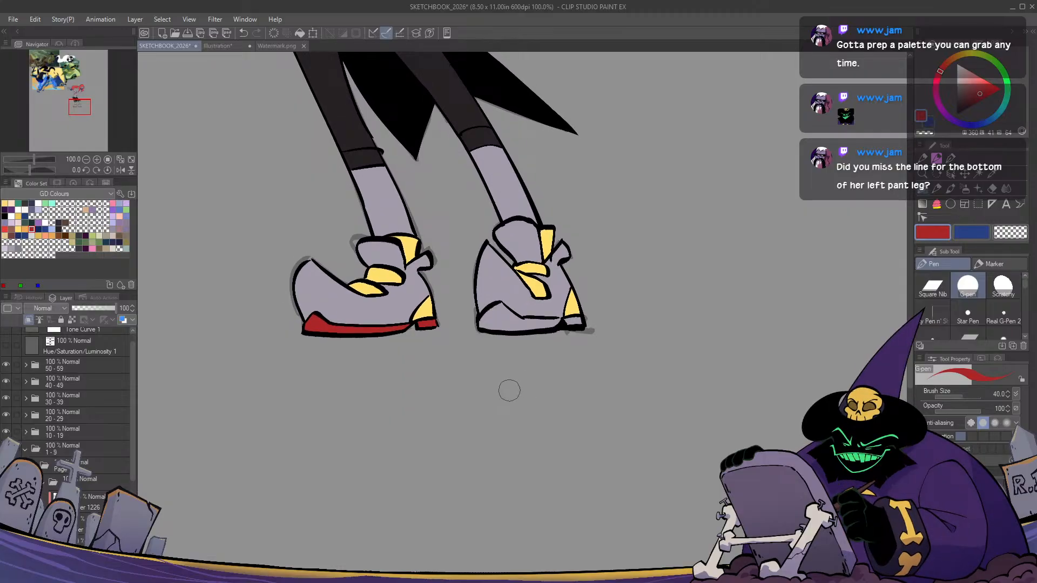
{"action": "mouse_move", "coordinate": [518, 327]}
{"action": "left_mouse_down"}
{"action": "mouse_move", "coordinate": [586, 322]}
{"action": "mouse_move", "coordinate": [520, 324]}
{"action": "mouse_move", "coordinate": [526, 316]}
{"action": "mouse_move", "coordinate": [499, 306]}
{"action": "mouse_move", "coordinate": [483, 331]}
{"action": "mouse_move", "coordinate": [504, 318]}
{"action": "mouse_move", "coordinate": [481, 326]}
{"action": "left_mouse_up"}
{"action": "key", "text": "c"}
{"action": "key", "text": "c"}
{"action": "key", "text": "c"}
{"action": "key", "text": "c"}
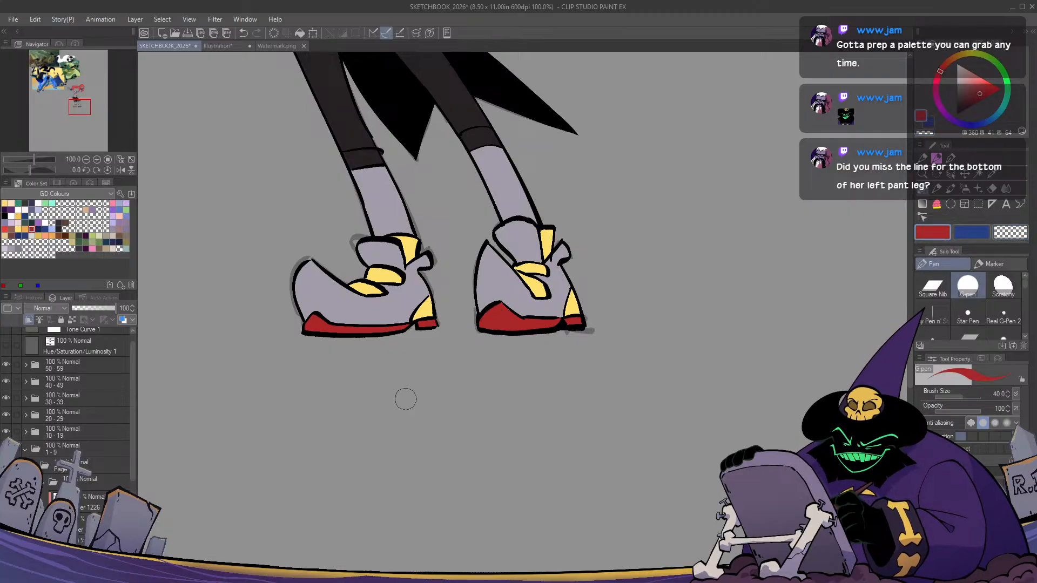
Paint the two buttons on the character's front white with the G-pen
{"action": "scroll", "coordinate": [405, 398], "scroll_direction": "down", "scroll_amount": 2}
{"action": "left_click_drag", "start_coordinate": [346, 81], "coordinate": [354, 251]}
{"action": "scroll", "coordinate": [337, 216], "scroll_direction": "up", "scroll_amount": 1}
{"action": "left_click", "coordinate": [38, 203]}
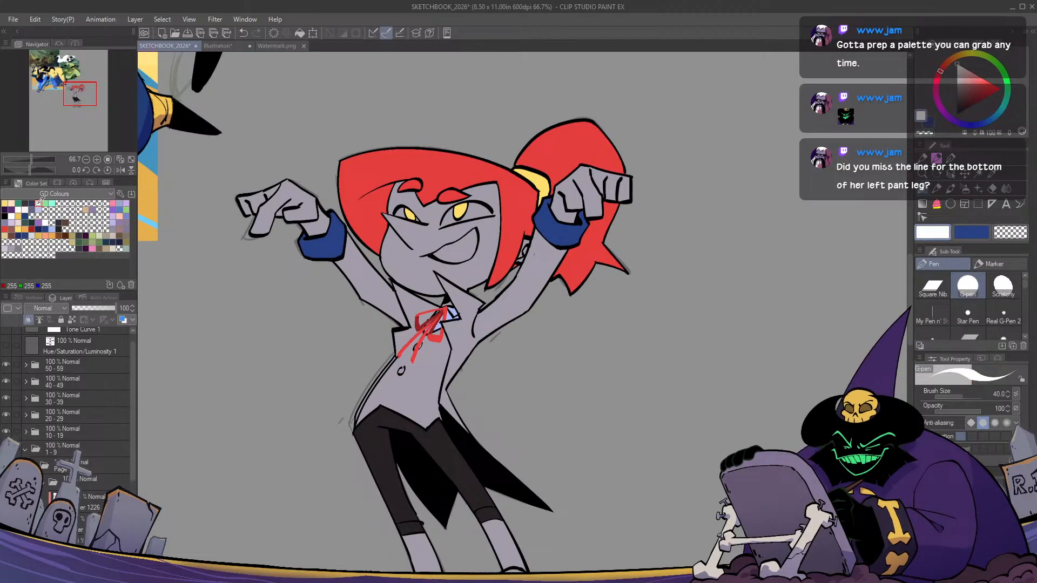
{"action": "scroll", "coordinate": [408, 359], "scroll_direction": "up", "scroll_amount": 2}
{"action": "left_click_drag", "start_coordinate": [429, 330], "coordinate": [429, 335]}
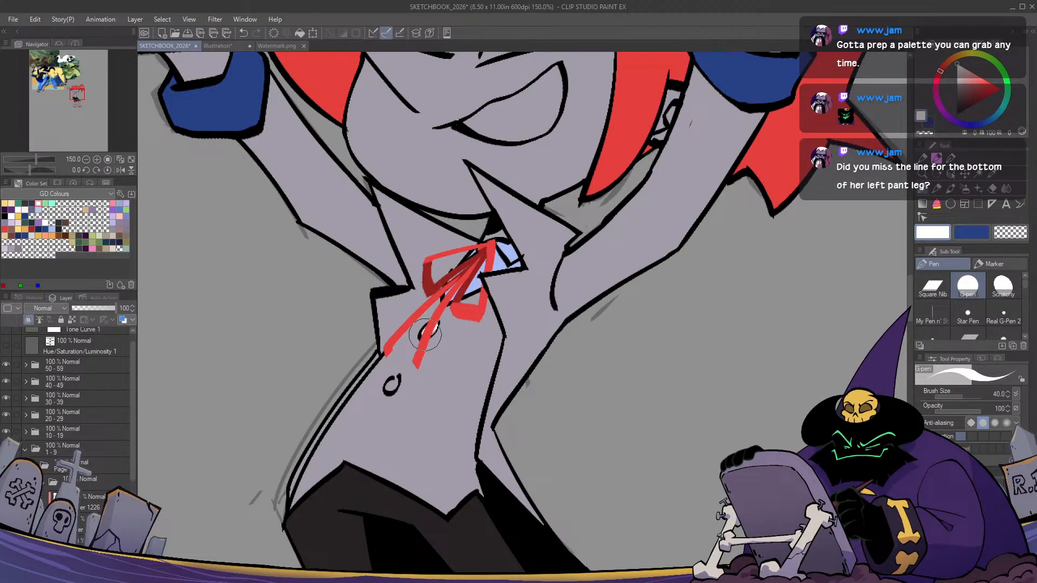
{"action": "left_click_drag", "start_coordinate": [397, 379], "coordinate": [392, 387]}
Colour the teeth in the open grin and the whites of both eyes white
{"action": "left_click_drag", "start_coordinate": [388, 216], "coordinate": [383, 410]}
{"action": "mouse_move", "coordinate": [540, 254]}
{"action": "left_mouse_down"}
{"action": "mouse_move", "coordinate": [486, 302]}
{"action": "mouse_move", "coordinate": [522, 251]}
{"action": "mouse_move", "coordinate": [480, 337]}
{"action": "mouse_move", "coordinate": [541, 249]}
{"action": "left_mouse_up"}
{"action": "key", "text": "g"}
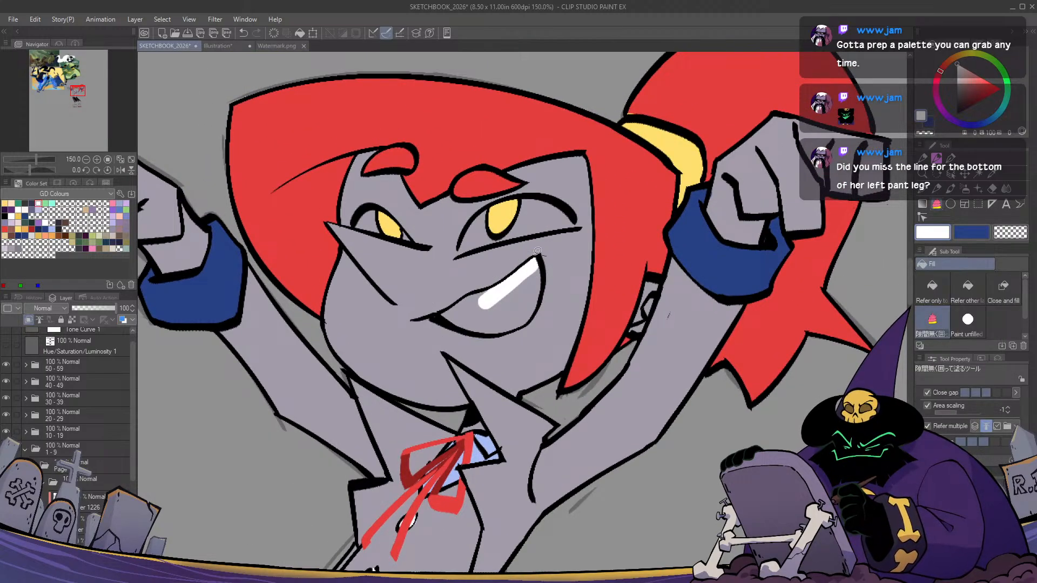
{"action": "key", "text": "p"}
{"action": "mouse_move", "coordinate": [489, 222]}
{"action": "left_mouse_down"}
{"action": "mouse_move", "coordinate": [466, 252]}
{"action": "mouse_move", "coordinate": [475, 226]}
{"action": "mouse_move", "coordinate": [479, 243]}
{"action": "mouse_move", "coordinate": [520, 223]}
{"action": "mouse_move", "coordinate": [511, 233]}
{"action": "mouse_move", "coordinate": [525, 201]}
{"action": "mouse_move", "coordinate": [513, 236]}
{"action": "mouse_move", "coordinate": [567, 225]}
{"action": "mouse_move", "coordinate": [530, 206]}
{"action": "mouse_move", "coordinate": [555, 222]}
{"action": "left_mouse_up"}
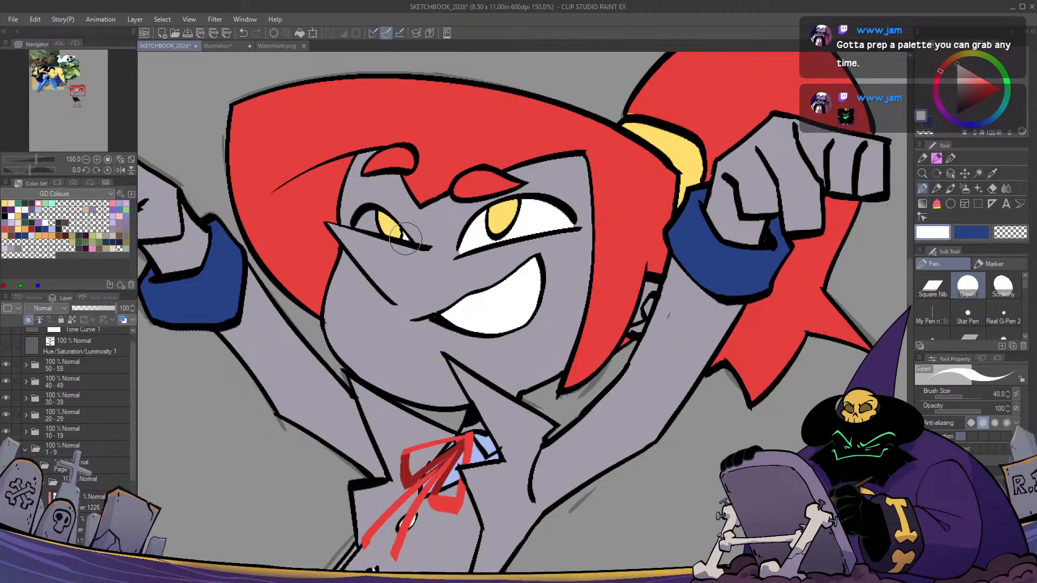
{"action": "mouse_move", "coordinate": [388, 231]}
{"action": "left_mouse_down"}
{"action": "mouse_move", "coordinate": [367, 212]}
{"action": "mouse_move", "coordinate": [372, 233]}
{"action": "mouse_move", "coordinate": [366, 226]}
{"action": "left_mouse_up"}
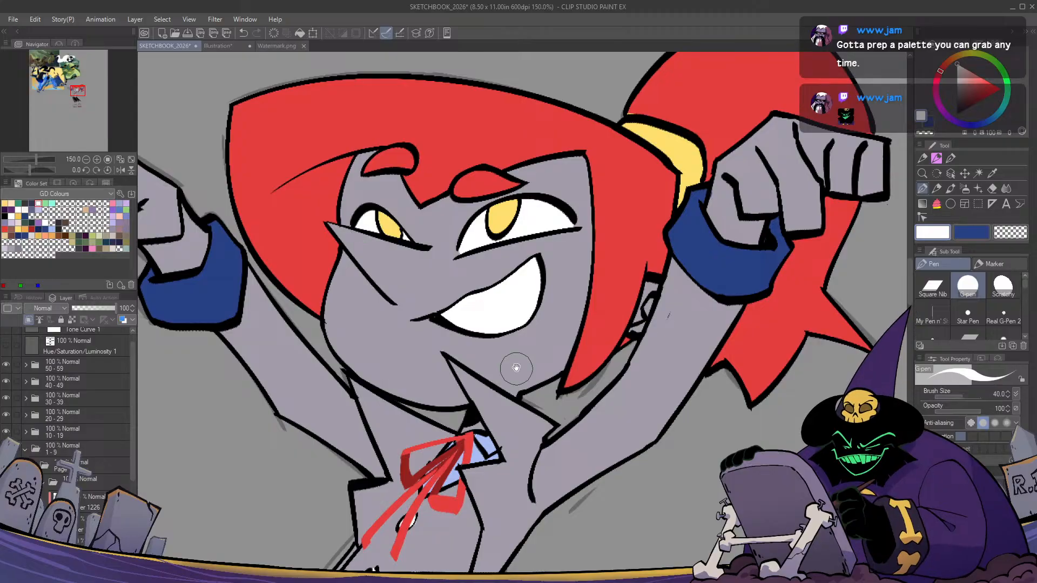
Examine the coloured figure from head to shoes, comparing it with its mirrored view
{"action": "left_click_drag", "start_coordinate": [516, 368], "coordinate": [572, 317]}
{"action": "scroll", "coordinate": [572, 317], "scroll_direction": "down", "scroll_amount": 1}
{"action": "left_click_drag", "start_coordinate": [491, 440], "coordinate": [383, 431]}
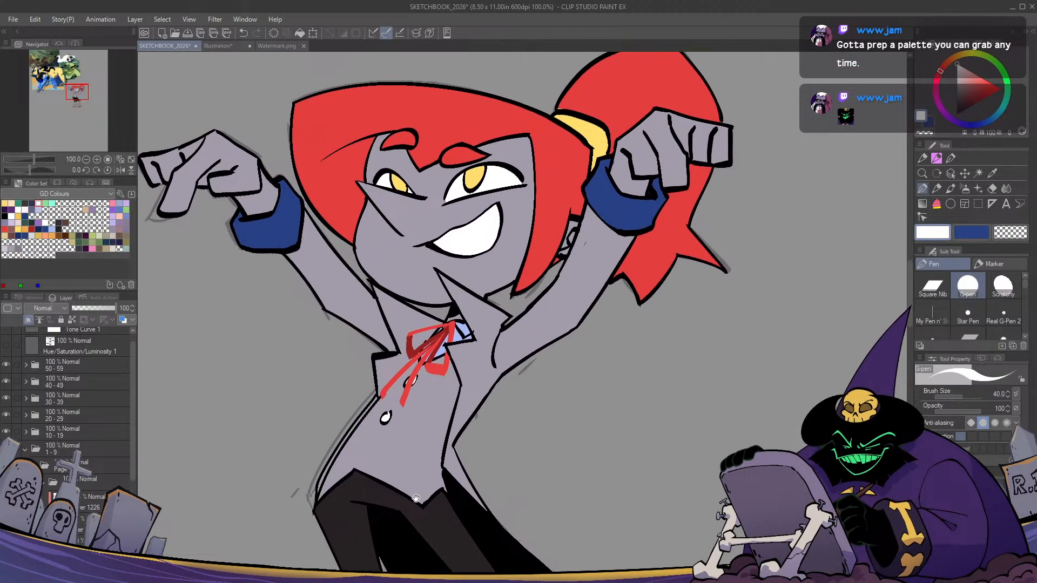
{"action": "scroll", "coordinate": [408, 504], "scroll_direction": "down", "scroll_amount": 1}
{"action": "key", "text": "h"}
{"action": "key", "text": "h"}
{"action": "left_click_drag", "start_coordinate": [408, 504], "coordinate": [430, 364]}
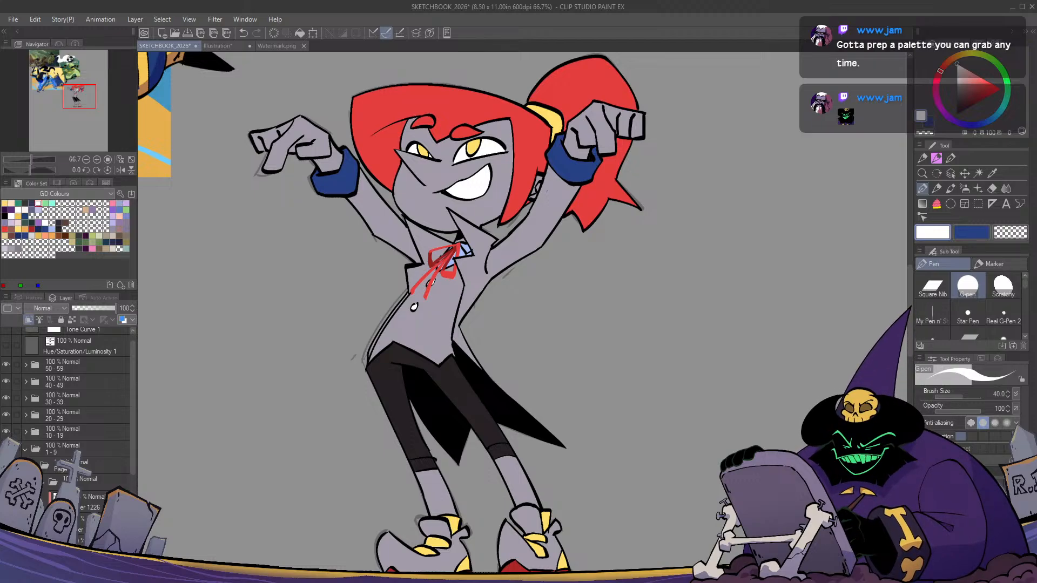
{"action": "key", "text": "h"}
{"action": "key", "text": "h"}
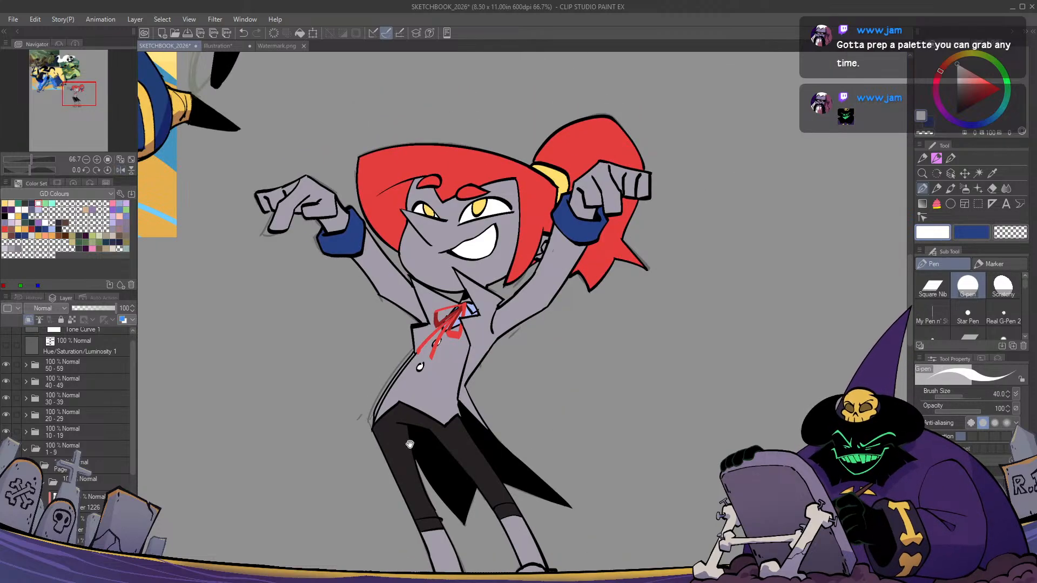
{"action": "left_click_drag", "start_coordinate": [408, 334], "coordinate": [418, 415]}
{"action": "key", "text": "h"}
{"action": "key", "text": "h"}
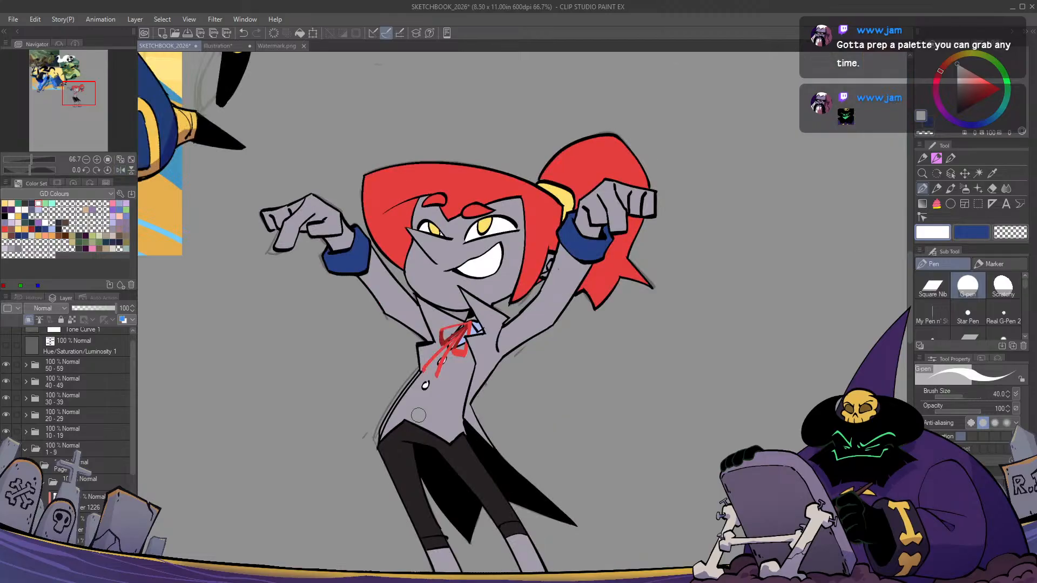
Fill the coat's collar and lapel on the side of the ribbon loop with black
{"action": "left_click", "coordinate": [441, 486], "text": "alt"}
{"action": "left_click", "coordinate": [106, 527]}
{"action": "key", "text": "g"}
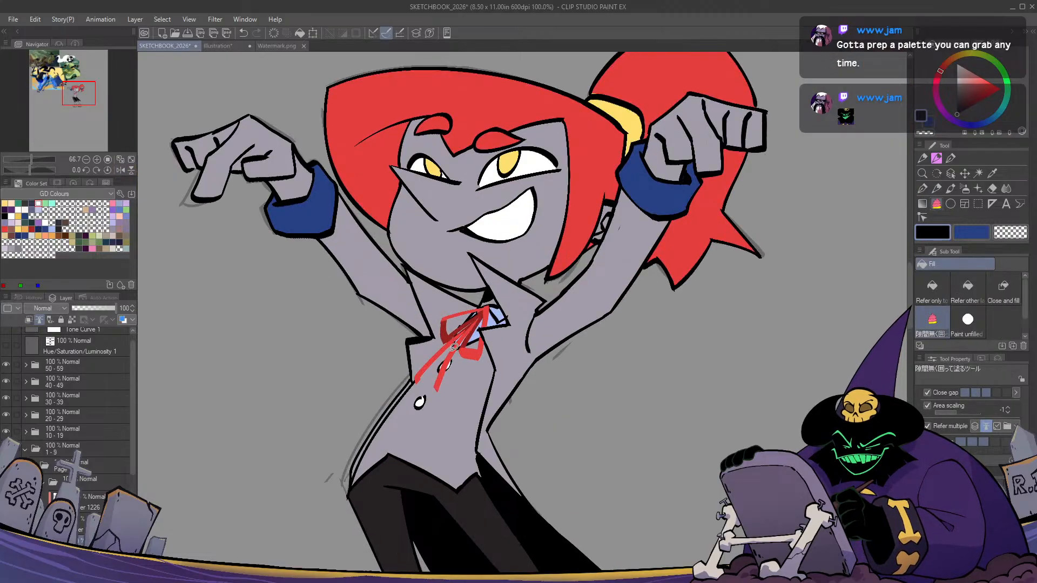
{"action": "scroll", "coordinate": [429, 356], "scroll_direction": "up", "scroll_amount": 2}
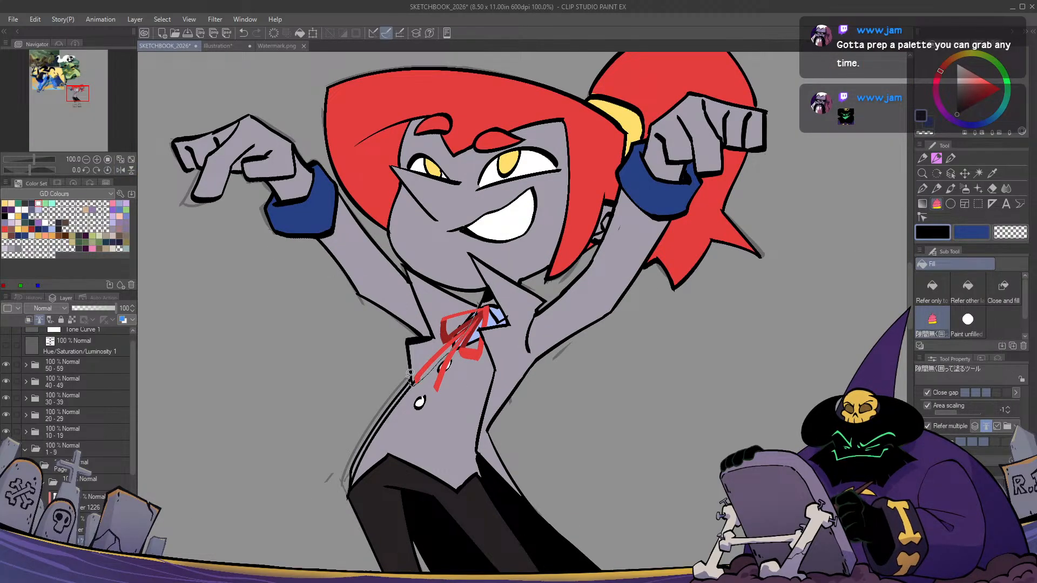
{"action": "left_click_drag", "start_coordinate": [420, 327], "coordinate": [426, 385]}
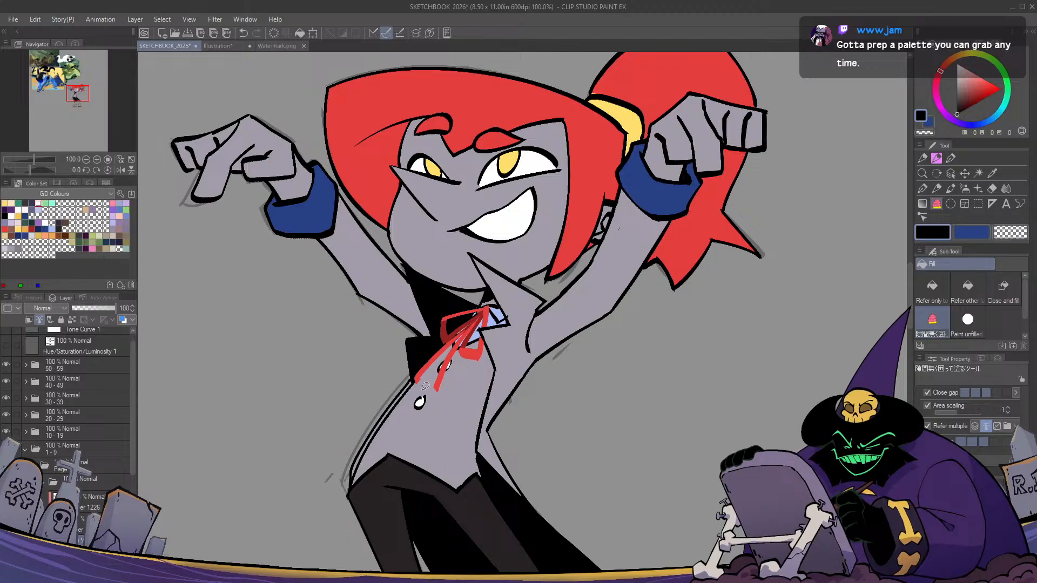
Trim and sharpen the black collar tip below the jaw with the Square Nib pen and check it mirrored
{"action": "key", "text": "b"}
{"action": "scroll", "coordinate": [419, 276], "scroll_direction": "up", "scroll_amount": 2}
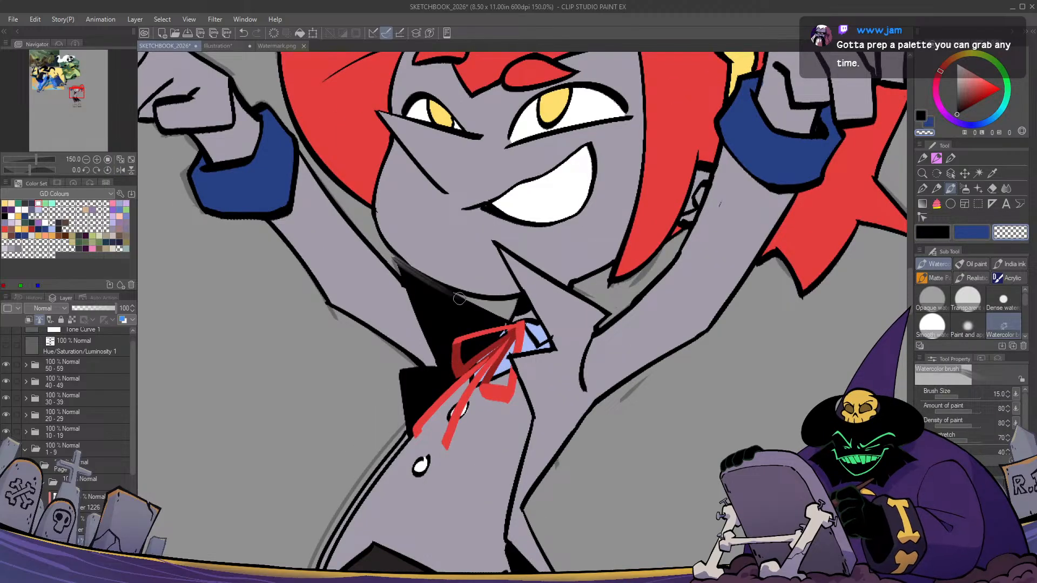
{"action": "key", "text": "p"}
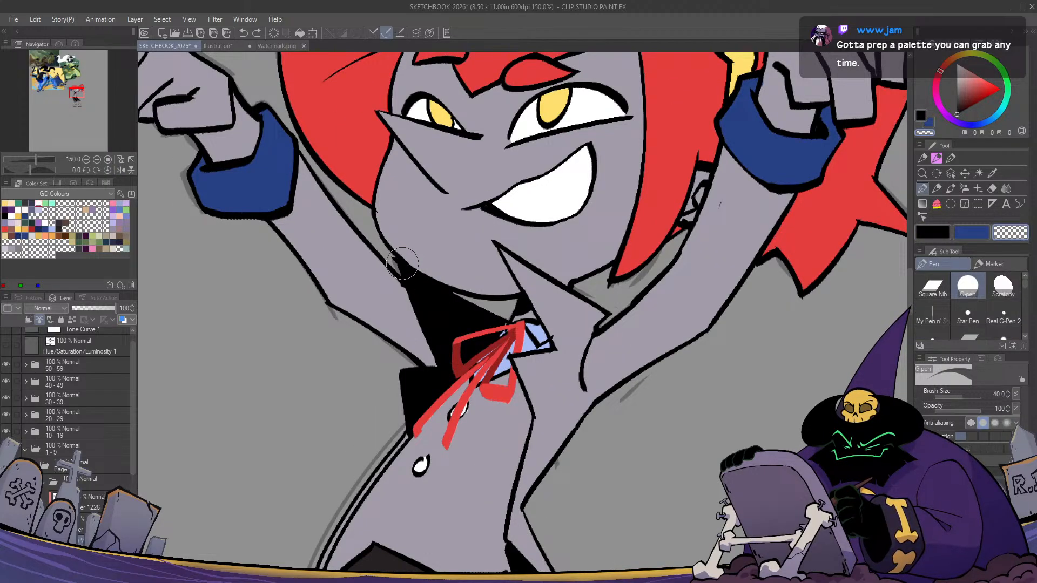
{"action": "left_click", "coordinate": [933, 287]}
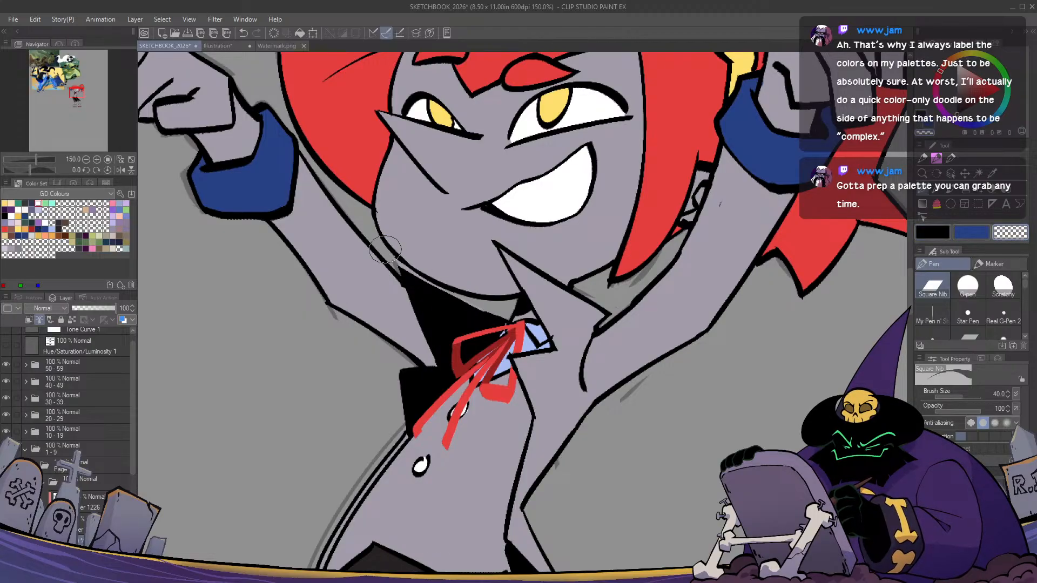
{"action": "left_click_drag", "start_coordinate": [398, 260], "coordinate": [385, 244]}
{"action": "key", "text": "c"}
{"action": "key", "text": "h"}
{"action": "key", "text": "h"}
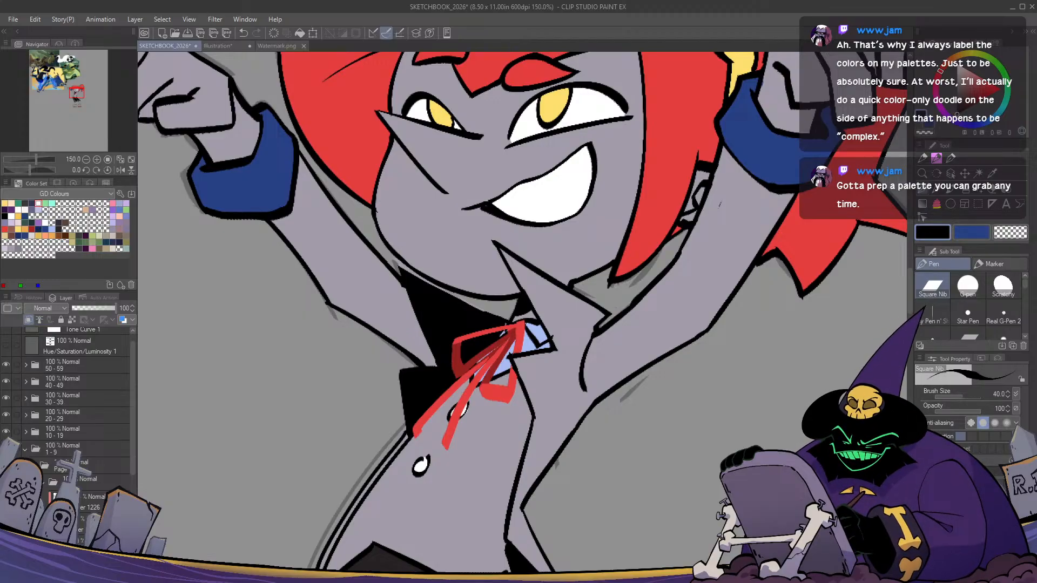
{"action": "left_click", "coordinate": [91, 540]}
{"action": "key", "text": "c"}
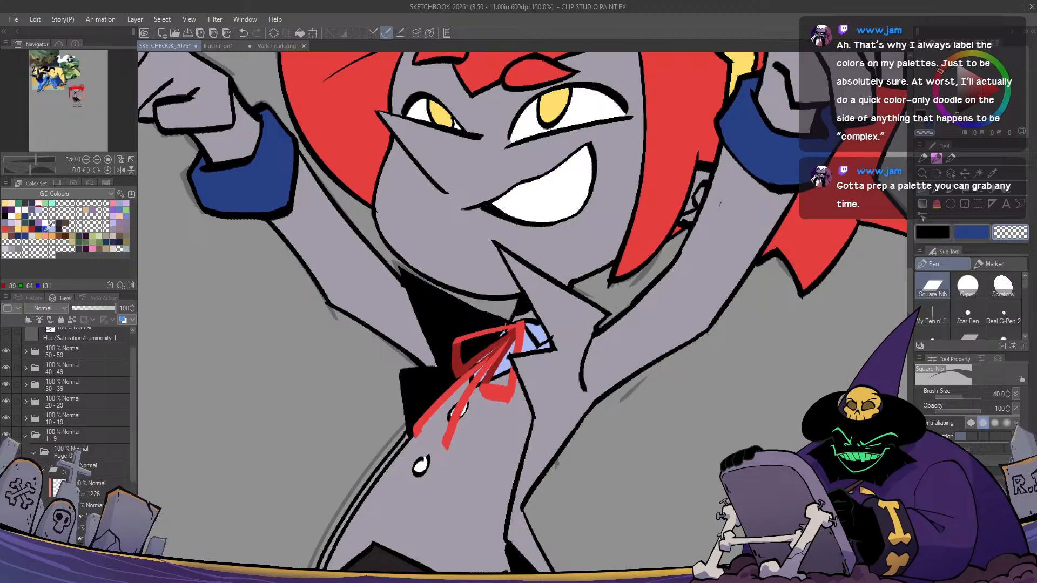
{"action": "key", "text": "ctrl+minus"}
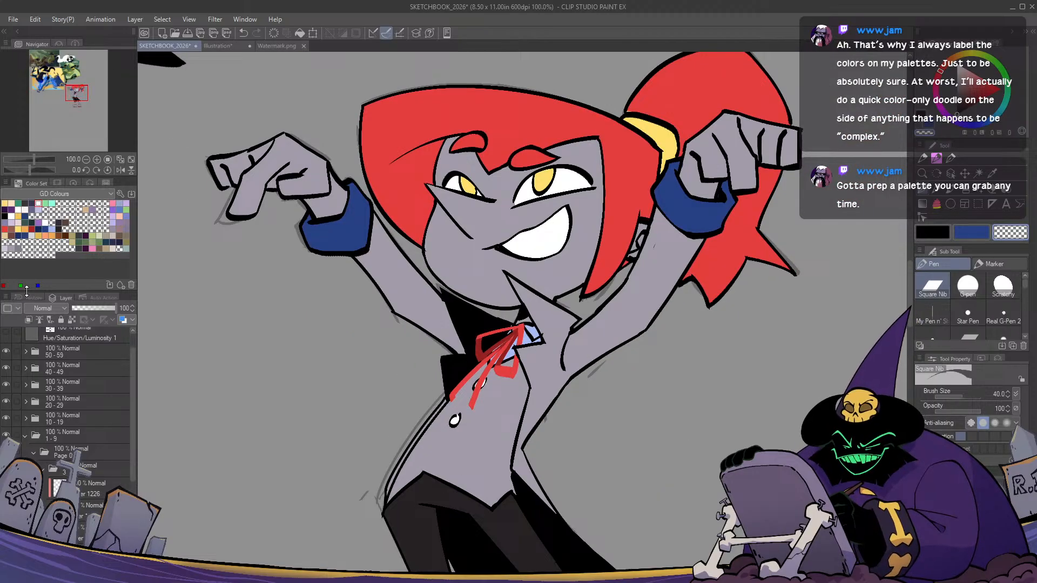
{"action": "key", "text": "ctrl+plus"}
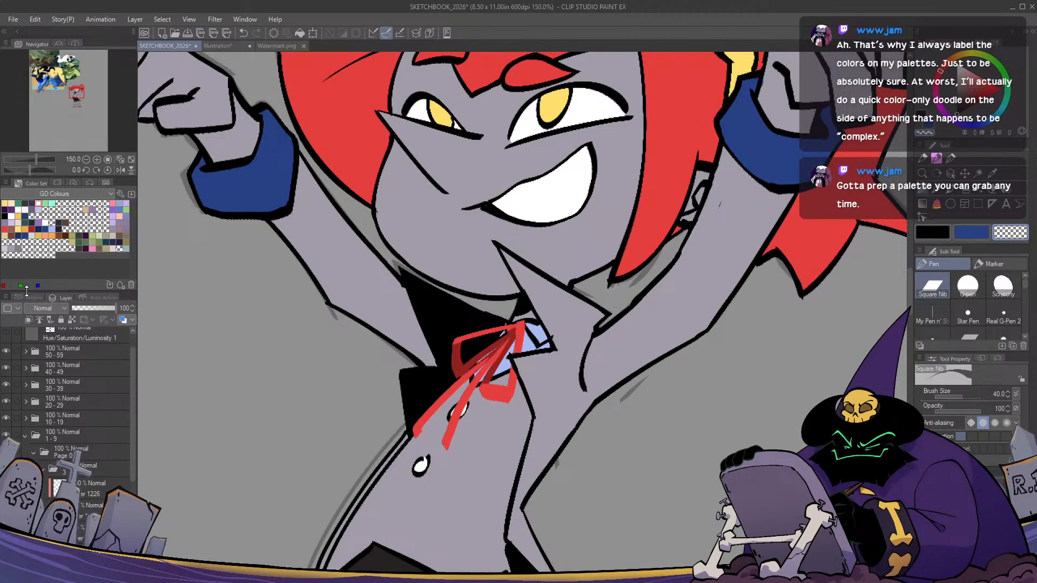
{"action": "left_click_drag", "start_coordinate": [604, 379], "coordinate": [572, 400]}
{"action": "key", "text": "ctrl+minus"}
{"action": "mouse_move", "coordinate": [567, 447]}
{"action": "left_mouse_down"}
{"action": "mouse_move", "coordinate": [594, 428]}
{"action": "mouse_move", "coordinate": [588, 441]}
{"action": "mouse_move", "coordinate": [565, 364]}
{"action": "left_mouse_up"}
{"action": "key", "text": "ctrl+minus"}
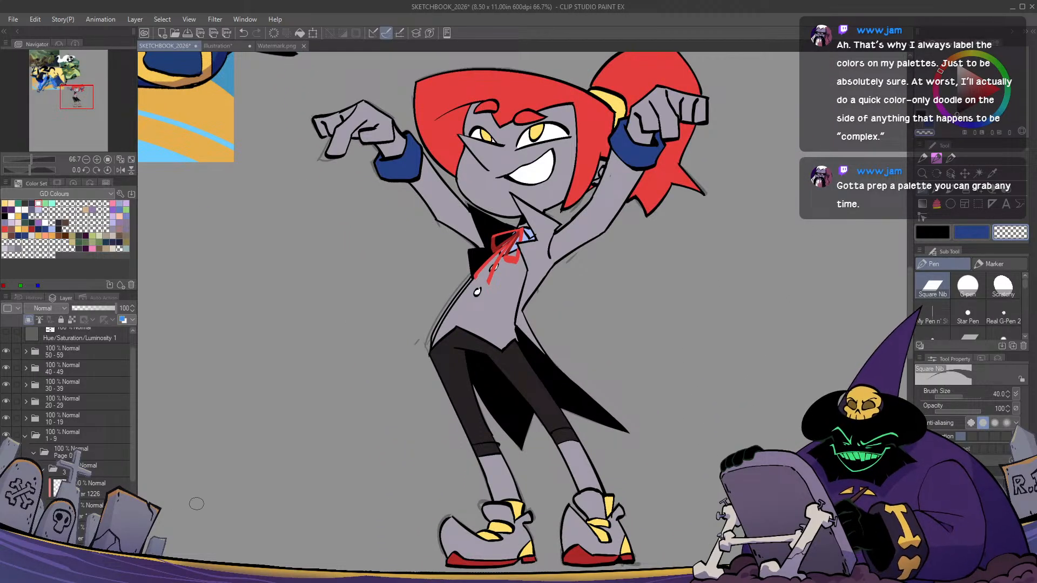
{"action": "left_click", "coordinate": [87, 550], "text": "shift"}
{"action": "left_click", "coordinate": [86, 545]}
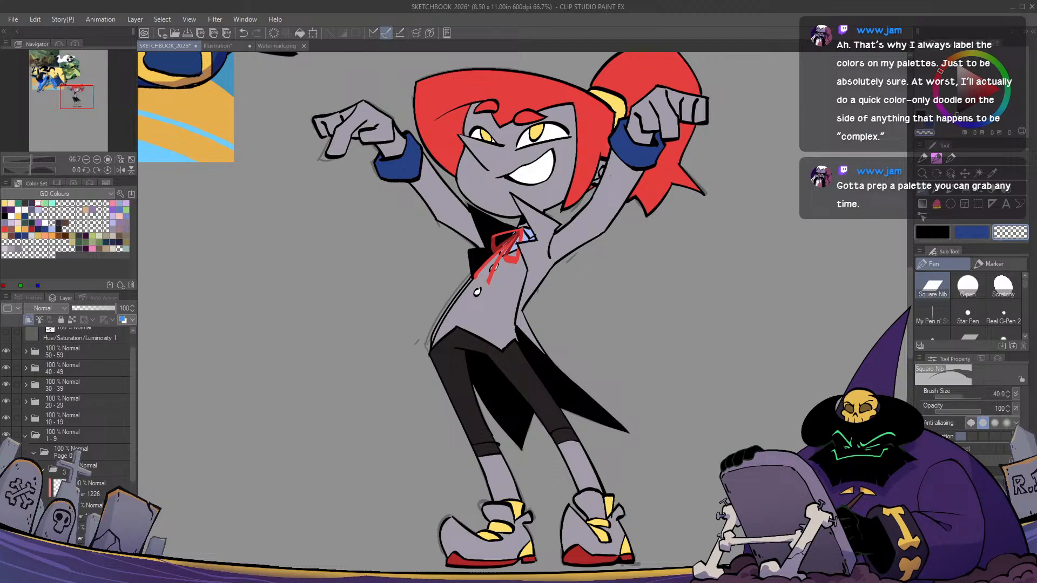
Fill the face, ear and both raised hands with the brown skin colour and check the figure mirrored
{"action": "left_click", "coordinate": [13, 228]}
{"action": "left_click_drag", "start_coordinate": [445, 260], "coordinate": [386, 352]}
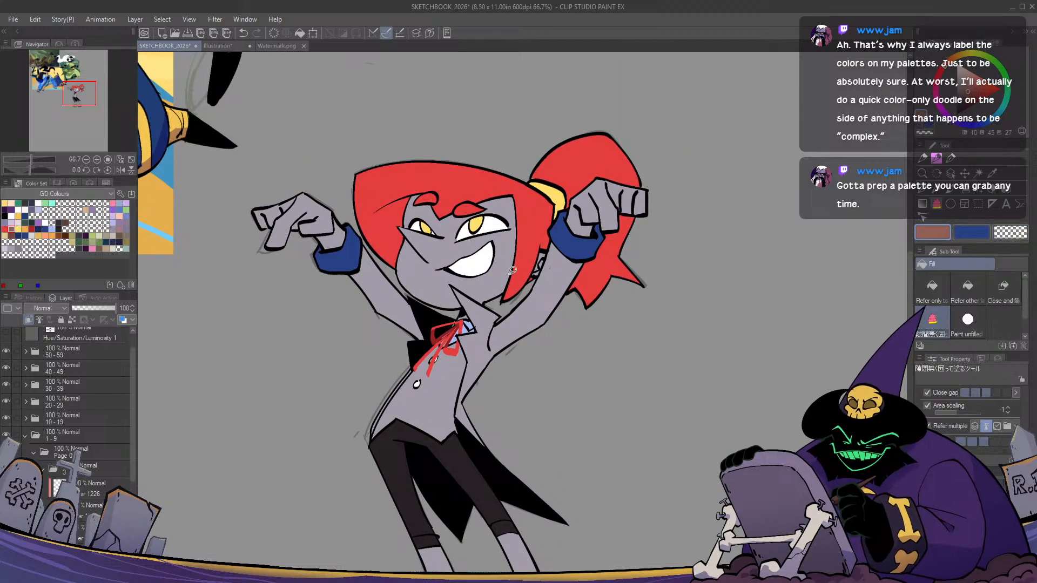
{"action": "key", "text": "g"}
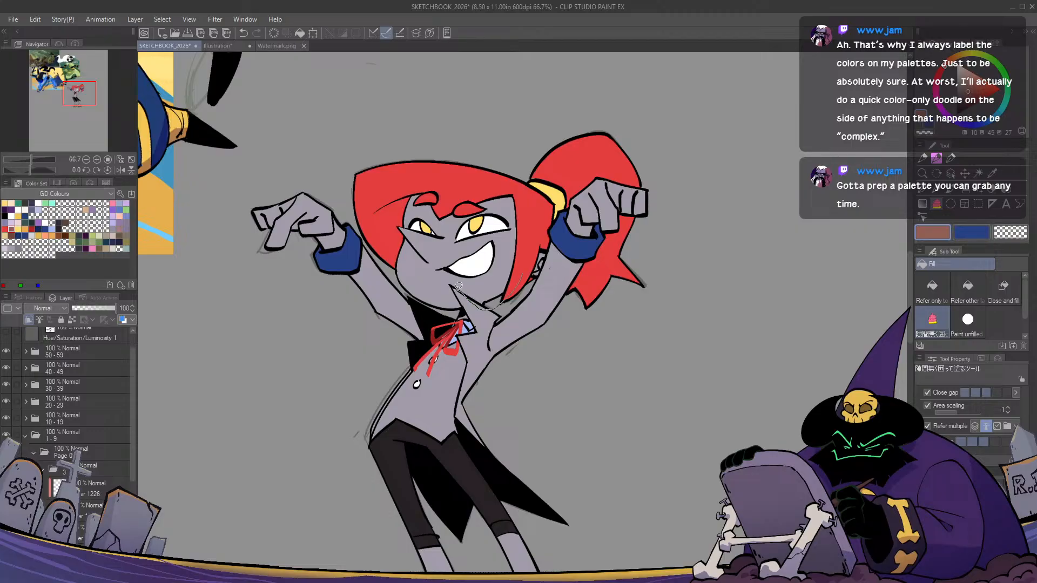
{"action": "mouse_move", "coordinate": [382, 219]}
{"action": "left_mouse_down"}
{"action": "mouse_move", "coordinate": [499, 173]}
{"action": "mouse_move", "coordinate": [529, 286]}
{"action": "left_mouse_up"}
{"action": "left_click_drag", "start_coordinate": [582, 261], "coordinate": [554, 282]}
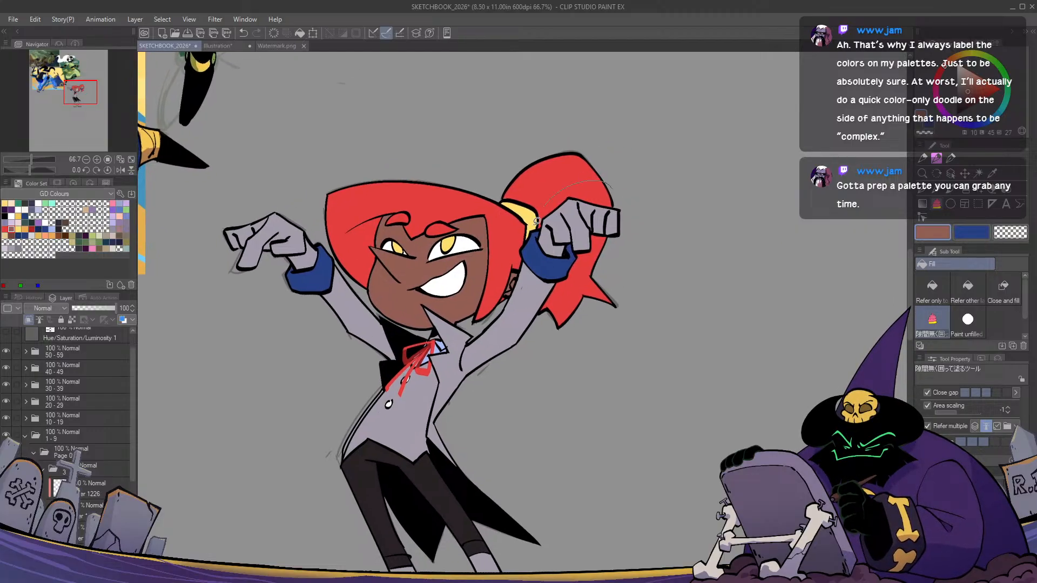
{"action": "left_click_drag", "start_coordinate": [599, 184], "coordinate": [670, 195]}
{"action": "mouse_move", "coordinate": [305, 184]}
{"action": "left_mouse_down"}
{"action": "mouse_move", "coordinate": [310, 273]}
{"action": "mouse_move", "coordinate": [313, 207]}
{"action": "left_mouse_up"}
{"action": "key", "text": "h"}
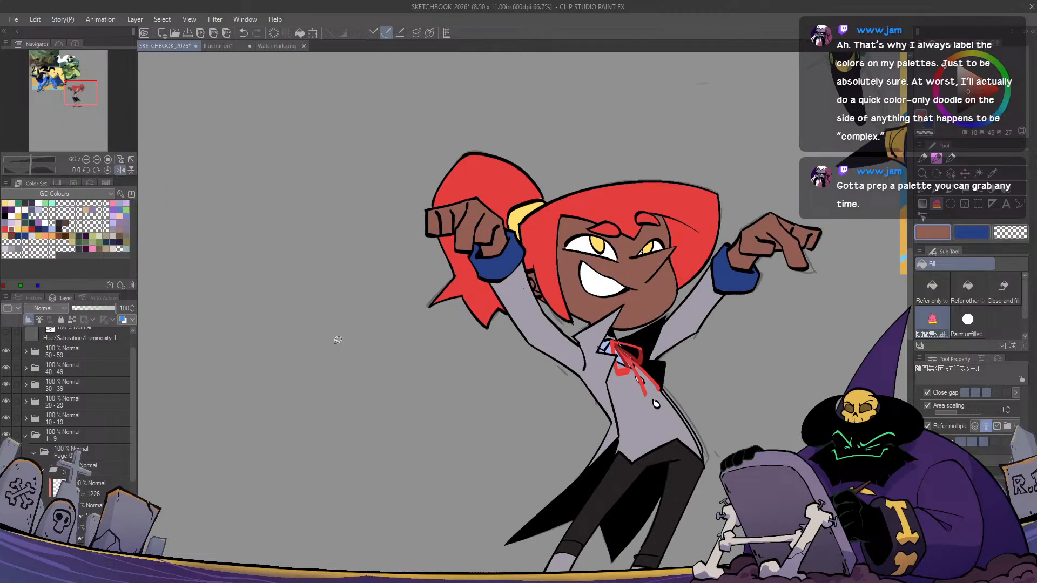
{"action": "key", "text": "h"}
Fill the bare lower legs between the trouser cuffs and shoes with the same brown skin colour
{"action": "left_click_drag", "start_coordinate": [533, 485], "coordinate": [588, 325]}
{"action": "left_click_drag", "start_coordinate": [559, 366], "coordinate": [436, 411]}
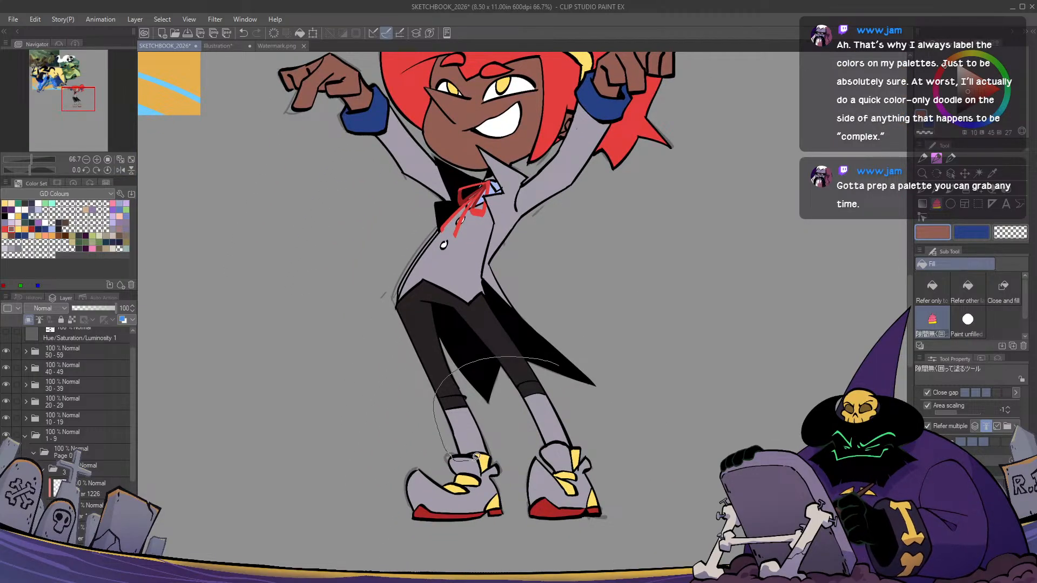
{"action": "mouse_move", "coordinate": [579, 449]}
{"action": "left_mouse_down"}
{"action": "mouse_move", "coordinate": [585, 373]}
{"action": "mouse_move", "coordinate": [561, 458]}
{"action": "left_mouse_up"}
{"action": "key", "text": "h"}
{"action": "key", "text": "h"}
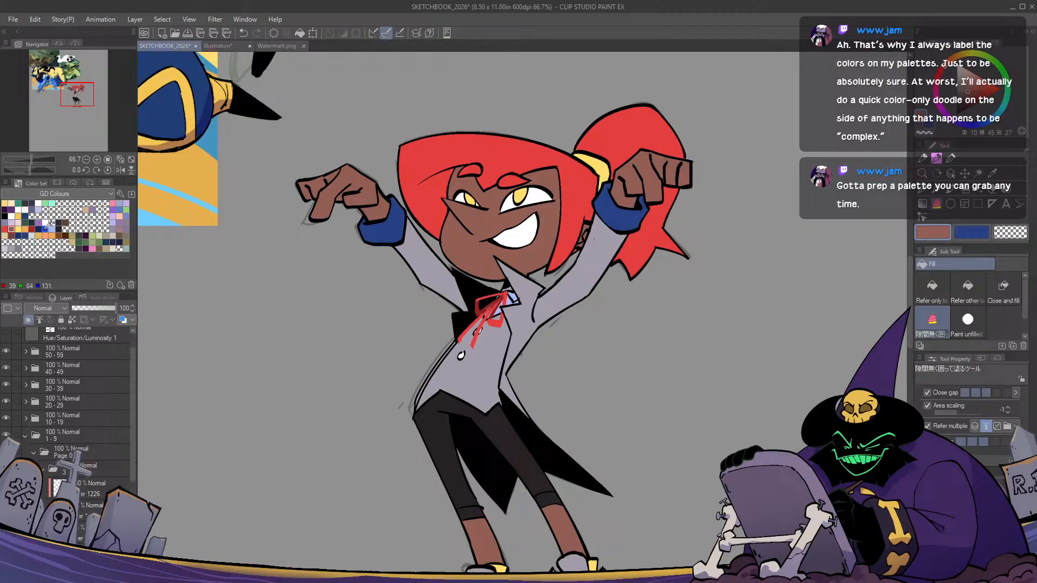
Colour the coat's thin edge beside the waist and the pointed grey collar tip navy blue, finishing the collar with the G-pen
{"action": "left_click", "coordinate": [39, 228]}
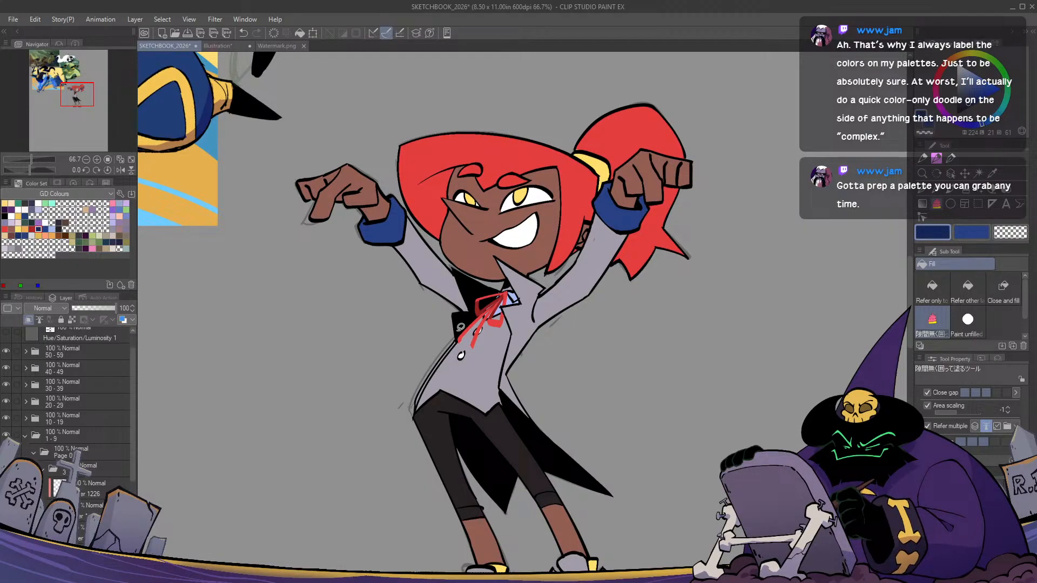
{"action": "left_click_drag", "start_coordinate": [416, 412], "coordinate": [473, 314]}
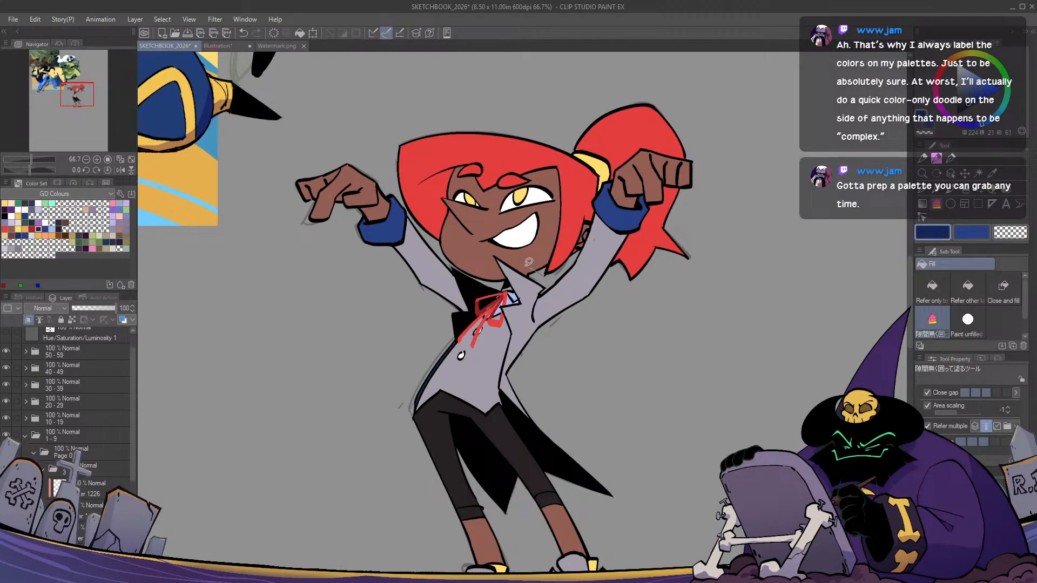
{"action": "scroll", "coordinate": [540, 283], "scroll_direction": "up", "scroll_amount": 1}
{"action": "key", "text": "p"}
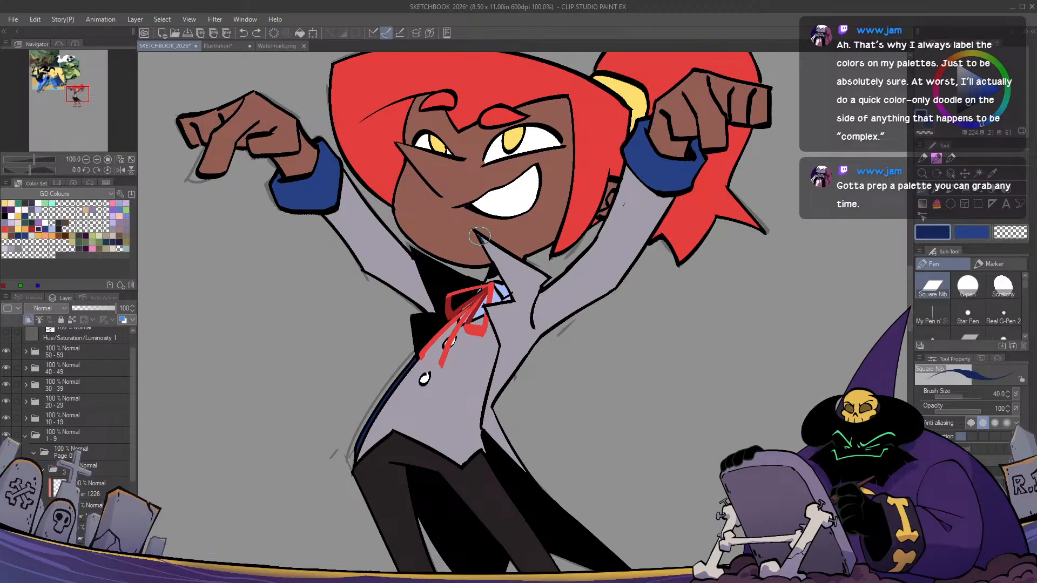
{"action": "left_click_drag", "start_coordinate": [475, 232], "coordinate": [507, 279]}
{"action": "left_click", "coordinate": [968, 286]}
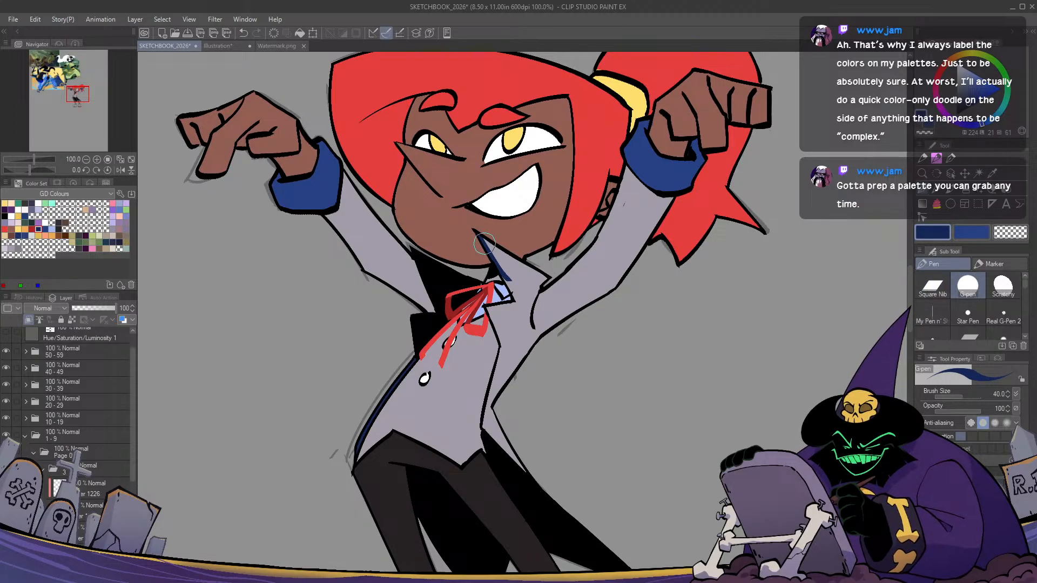
{"action": "mouse_move", "coordinate": [485, 243]}
{"action": "left_mouse_down"}
{"action": "mouse_move", "coordinate": [505, 270]}
{"action": "mouse_move", "coordinate": [543, 279]}
{"action": "mouse_move", "coordinate": [505, 267]}
{"action": "mouse_move", "coordinate": [524, 295]}
{"action": "left_mouse_up"}
Fill the coat front below the pointed collar and the raised sleeve on the ponytail side with navy blue
{"action": "key", "text": "g"}
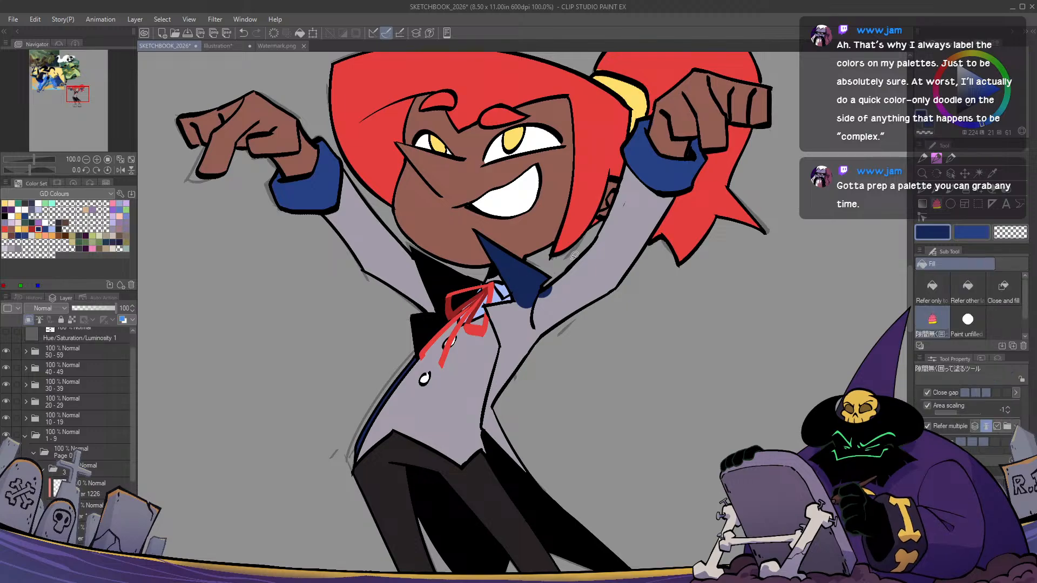
{"action": "mouse_move", "coordinate": [564, 259]}
{"action": "left_mouse_down"}
{"action": "mouse_move", "coordinate": [524, 278]}
{"action": "mouse_move", "coordinate": [516, 294]}
{"action": "left_mouse_up"}
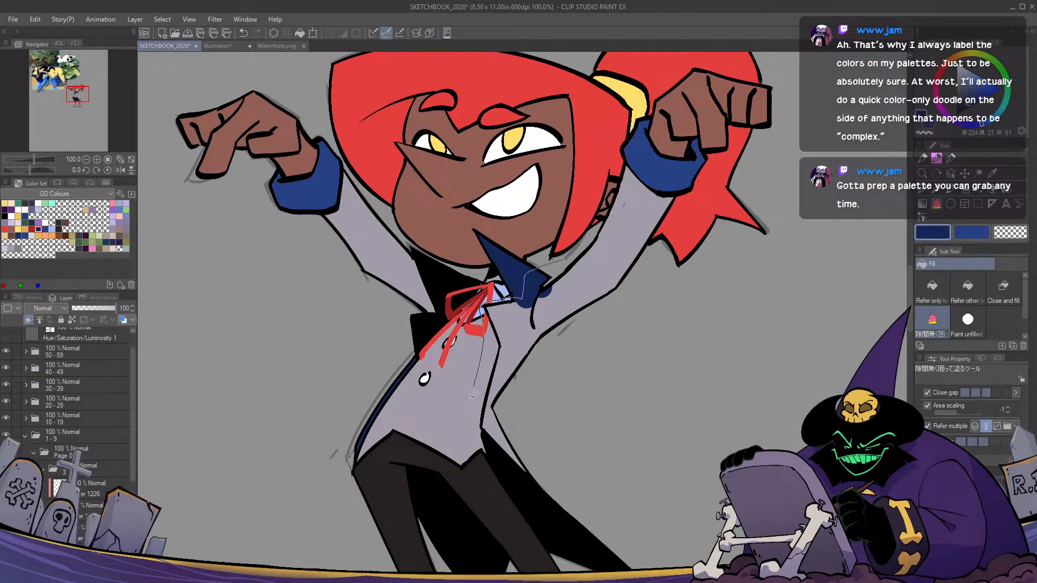
{"action": "left_click_drag", "start_coordinate": [555, 480], "coordinate": [678, 272]}
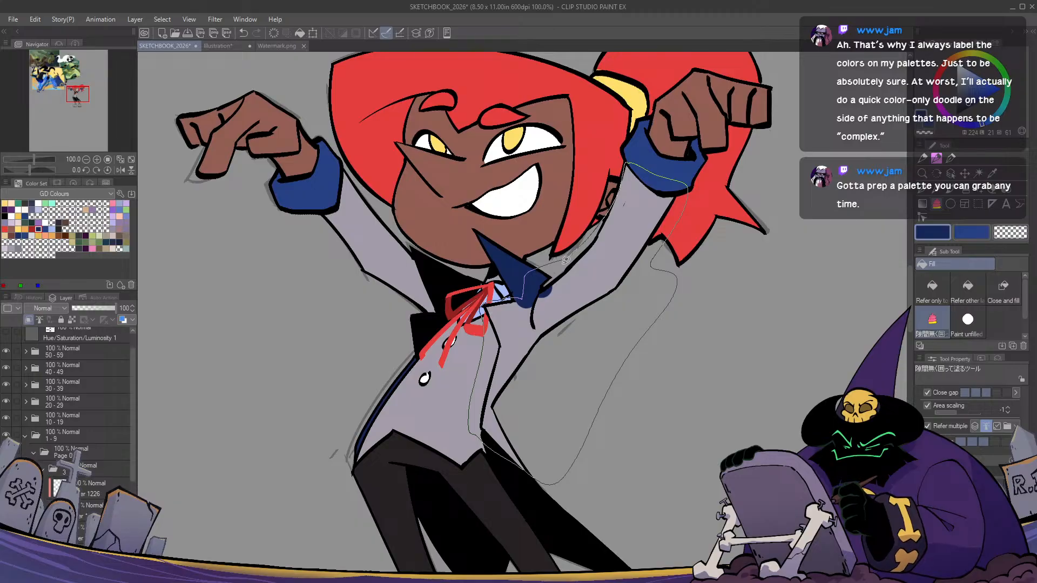
{"action": "left_click_drag", "start_coordinate": [565, 260], "coordinate": [560, 265]}
{"action": "key", "text": "p"}
{"action": "mouse_move", "coordinate": [566, 327]}
{"action": "left_mouse_down"}
{"action": "mouse_move", "coordinate": [540, 370]}
{"action": "mouse_move", "coordinate": [609, 365]}
{"action": "left_mouse_up"}
Fill the other raised sleeve, from the cuff to the black lapel, with navy blue and check the figure mirrored
{"action": "key", "text": "g"}
{"action": "left_click_drag", "start_coordinate": [525, 349], "coordinate": [397, 259]}
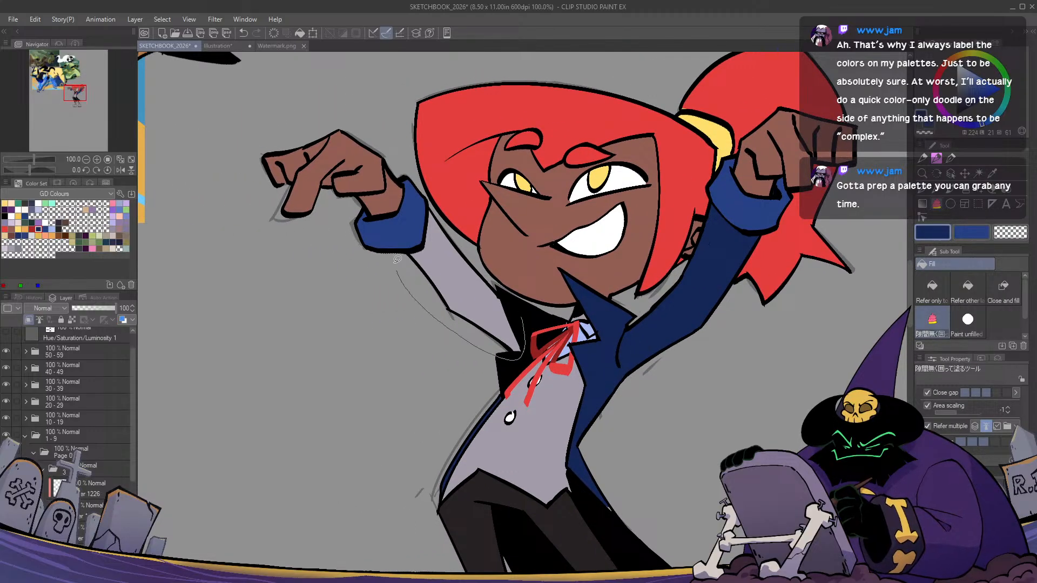
{"action": "left_click_drag", "start_coordinate": [532, 301], "coordinate": [530, 301]}
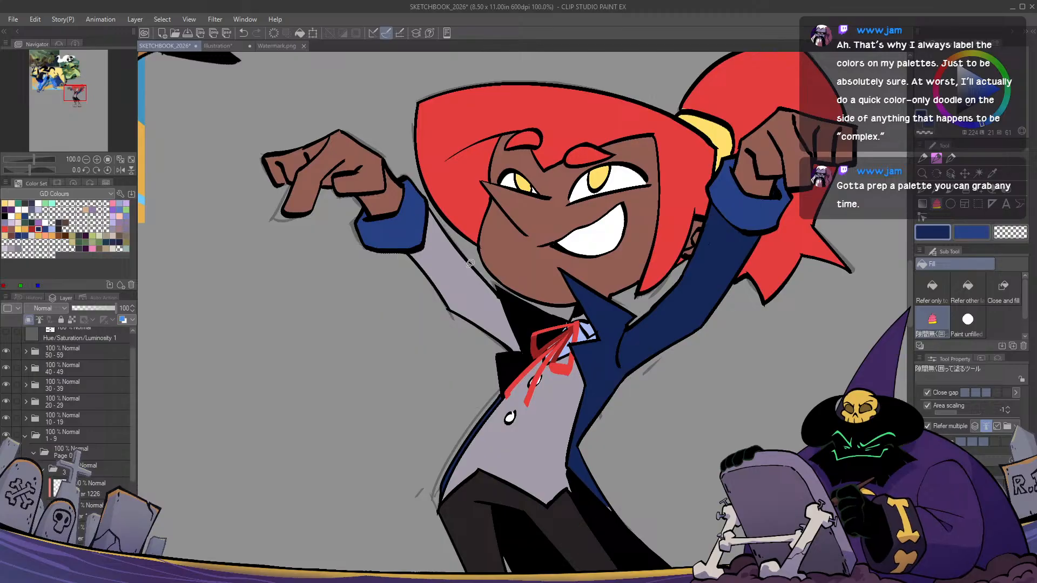
{"action": "left_click_drag", "start_coordinate": [469, 252], "coordinate": [519, 309]}
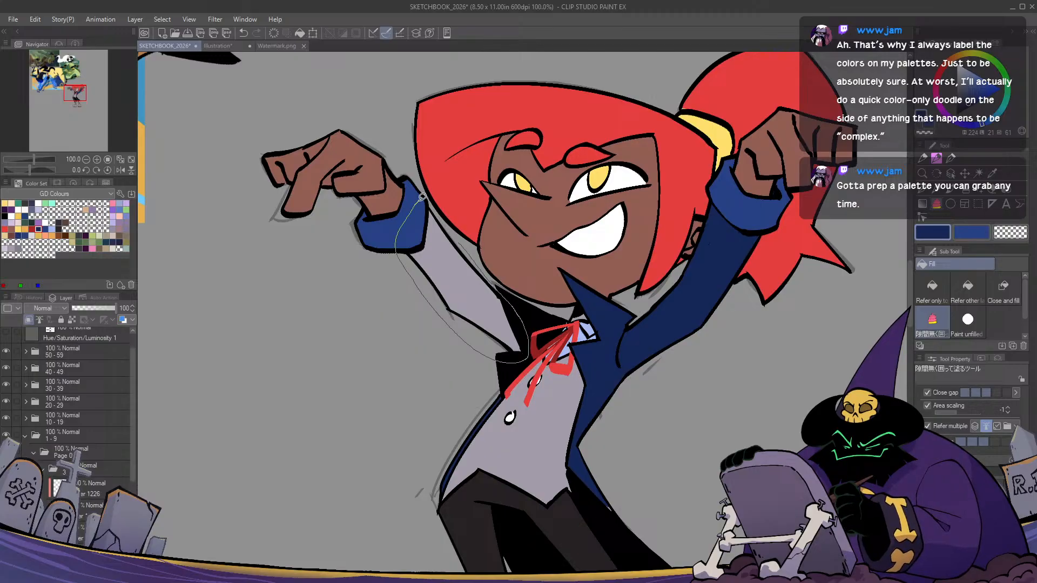
{"action": "left_click_drag", "start_coordinate": [422, 197], "coordinate": [470, 253]}
{"action": "scroll", "coordinate": [500, 352], "scroll_direction": "down", "scroll_amount": 1}
{"action": "key", "text": "h"}
{"action": "key", "text": "h"}
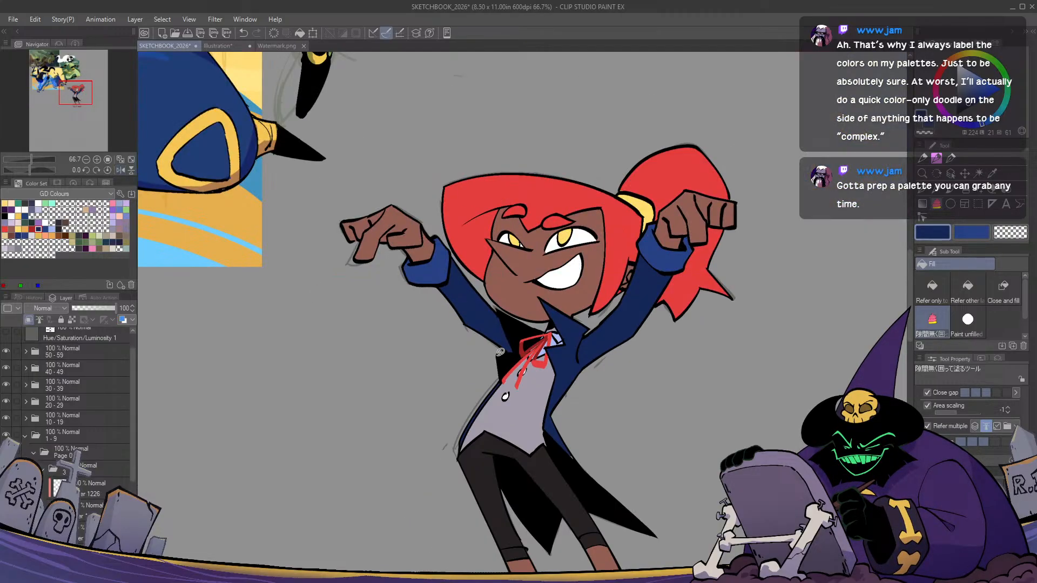
Fill the grey waistcoat between the coat edges with light yellow
{"action": "left_click_drag", "start_coordinate": [635, 462], "coordinate": [608, 344]}
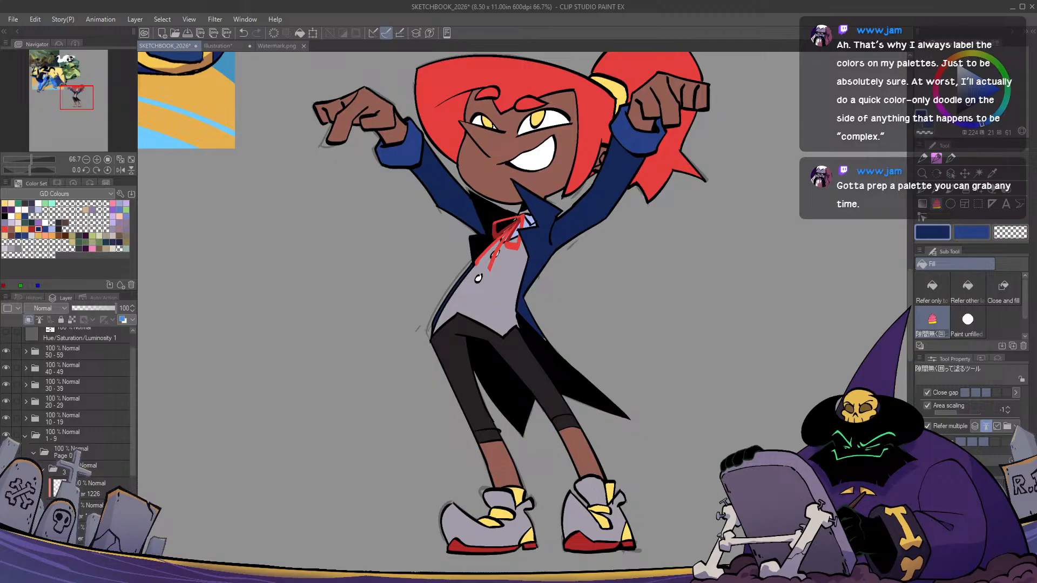
{"action": "left_click_drag", "start_coordinate": [367, 362], "coordinate": [332, 349]}
{"action": "left_click", "coordinate": [18, 228]}
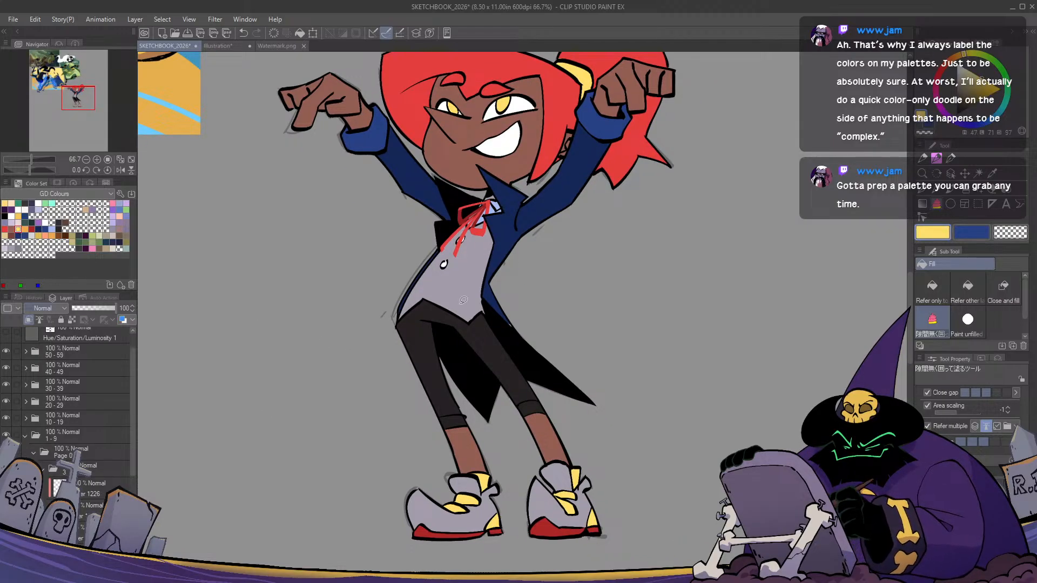
{"action": "left_click_drag", "start_coordinate": [490, 328], "coordinate": [531, 215]}
Fill the remaining grey areas of both shoes with orange
{"action": "left_click_drag", "start_coordinate": [521, 376], "coordinate": [502, 300]}
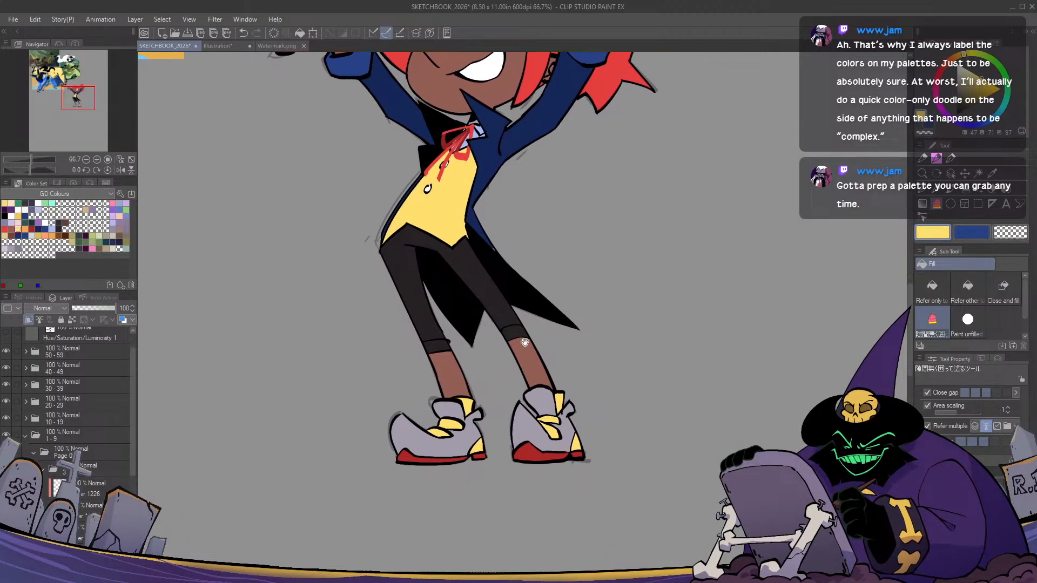
{"action": "left_click", "coordinate": [25, 229]}
{"action": "left_click_drag", "start_coordinate": [384, 387], "coordinate": [373, 400]}
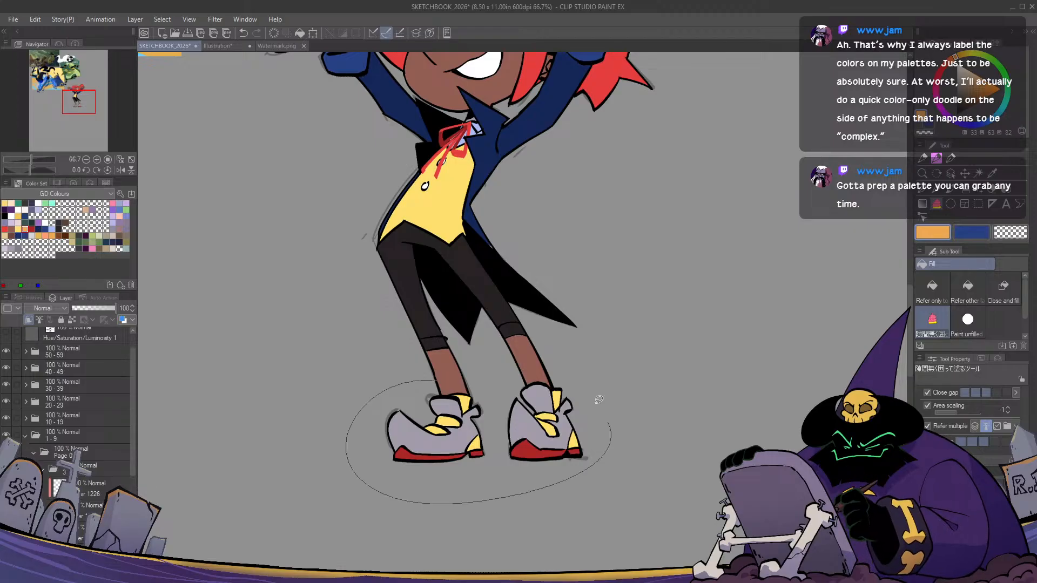
{"action": "left_click_drag", "start_coordinate": [465, 292], "coordinate": [502, 326]}
Sample the coat's navy blue and touch up the coat edge below the waist with the G-pen
{"action": "scroll", "coordinate": [502, 326], "scroll_direction": "up", "scroll_amount": 2}
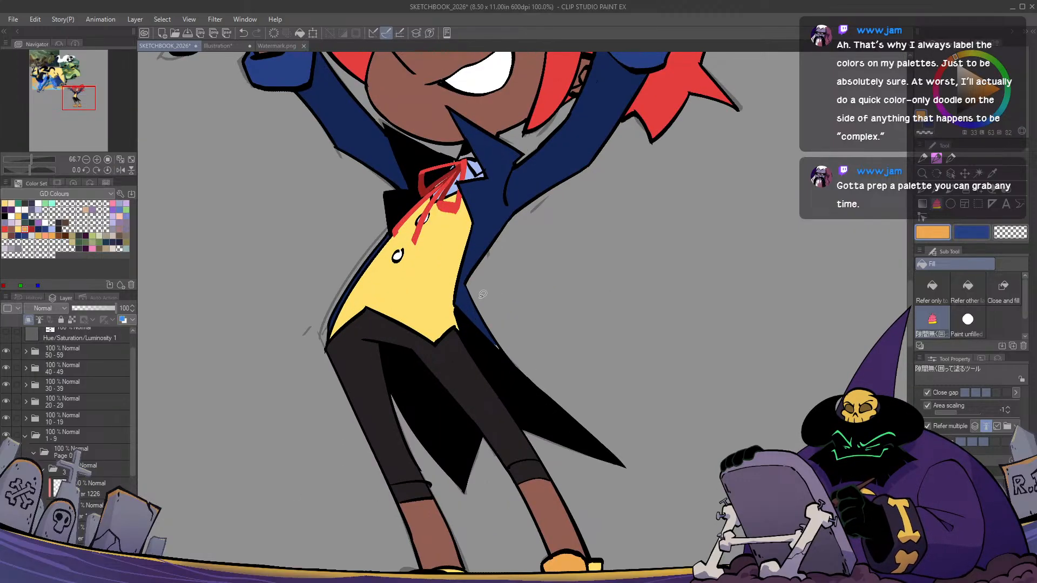
{"action": "left_click", "coordinate": [463, 272], "text": "alt"}
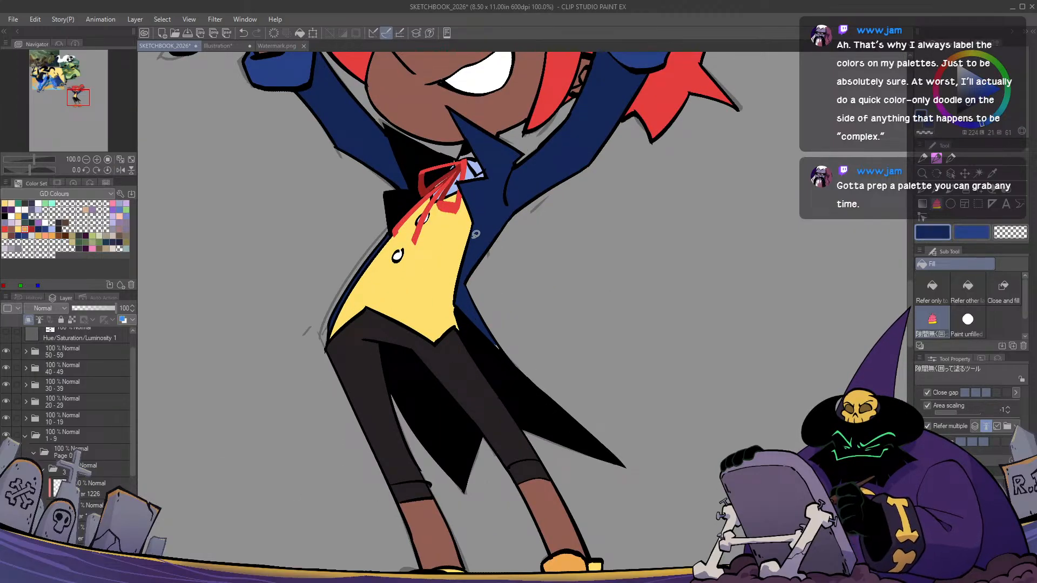
{"action": "key", "text": "p"}
{"action": "left_click_drag", "start_coordinate": [486, 326], "coordinate": [489, 340]}
{"action": "scroll", "coordinate": [527, 436], "scroll_direction": "down", "scroll_amount": 1}
{"action": "mouse_move", "coordinate": [528, 435]}
{"action": "left_mouse_down"}
{"action": "mouse_move", "coordinate": [609, 390]}
{"action": "mouse_move", "coordinate": [607, 354]}
{"action": "left_mouse_up"}
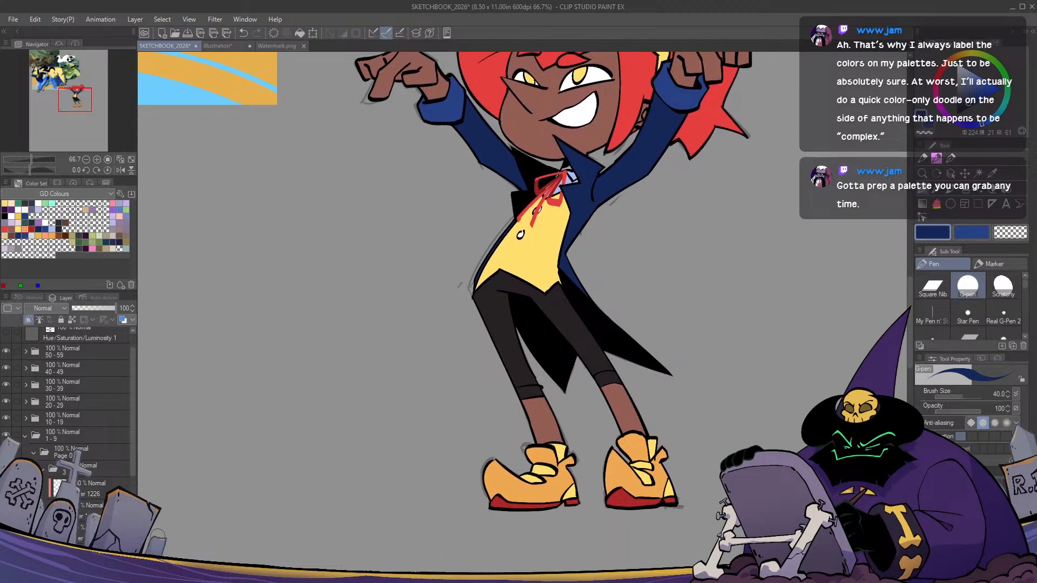
Shade the yellow waistcoat with an orange foreground-to-transparent gradient rising from its hem, and check it mirrored
{"action": "key", "text": "w"}
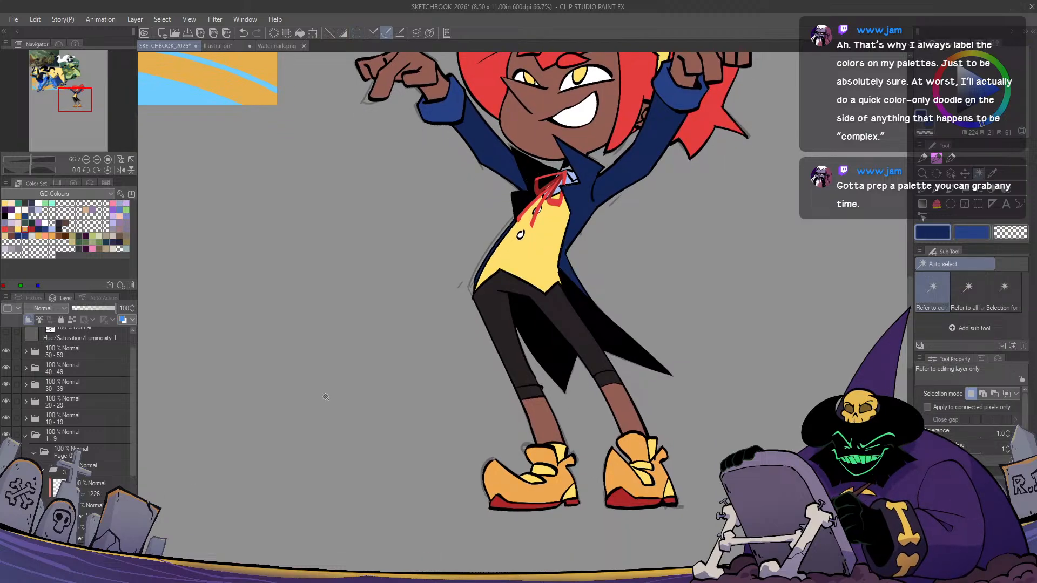
{"action": "key", "text": "g"}
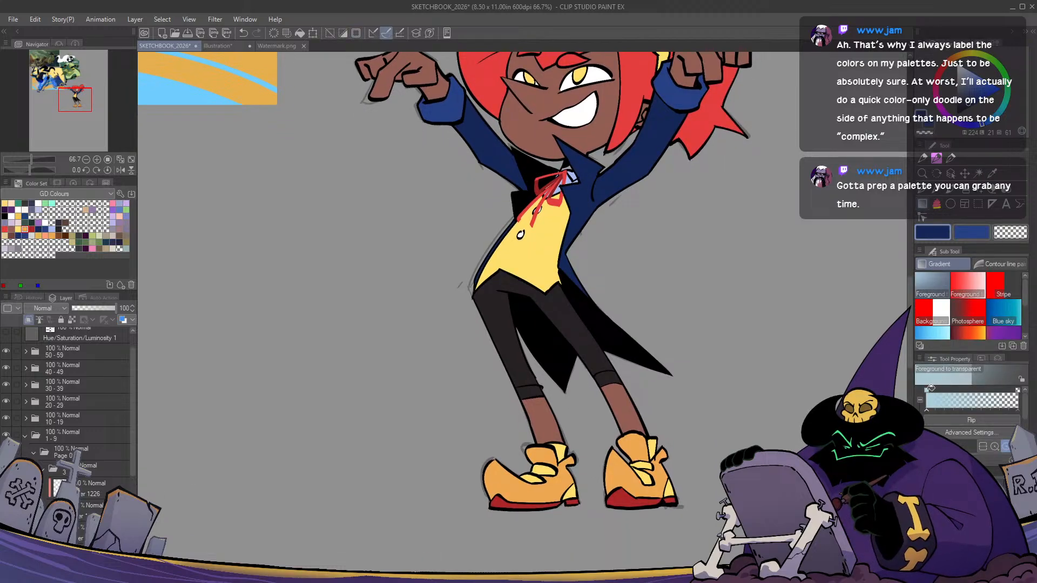
{"action": "left_click", "coordinate": [25, 230]}
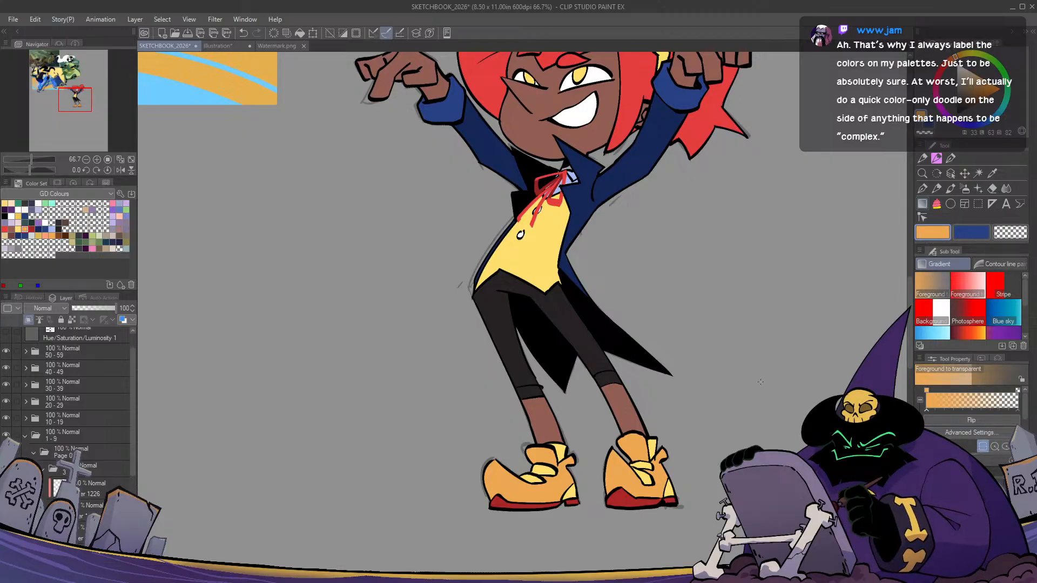
{"action": "left_click_drag", "start_coordinate": [532, 303], "coordinate": [549, 219]}
{"action": "key", "text": "h"}
{"action": "key", "text": "h"}
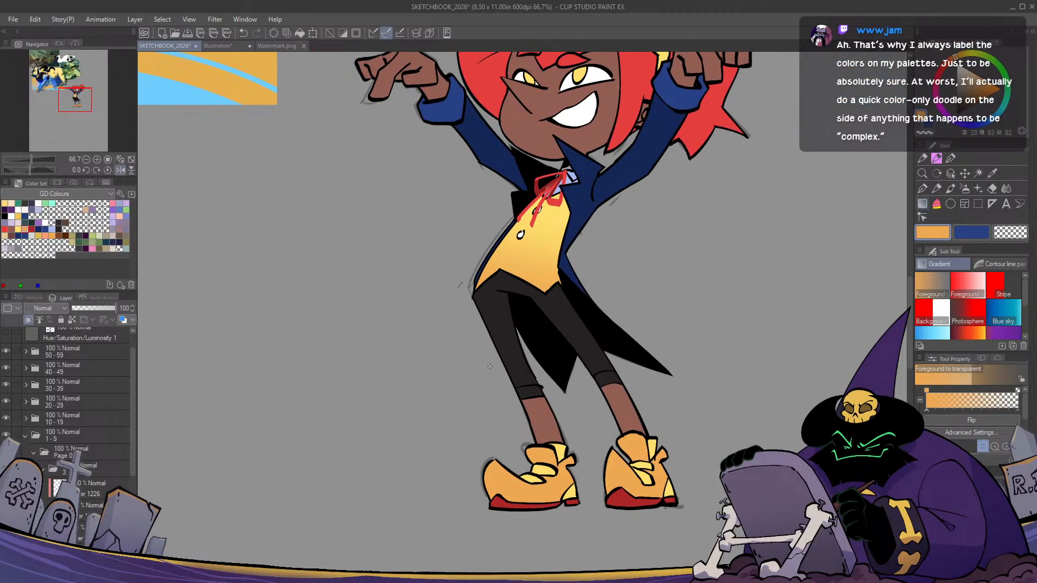
{"action": "left_click_drag", "start_coordinate": [558, 452], "coordinate": [446, 387]}
{"action": "key", "text": "w"}
{"action": "left_click", "coordinate": [460, 479]}
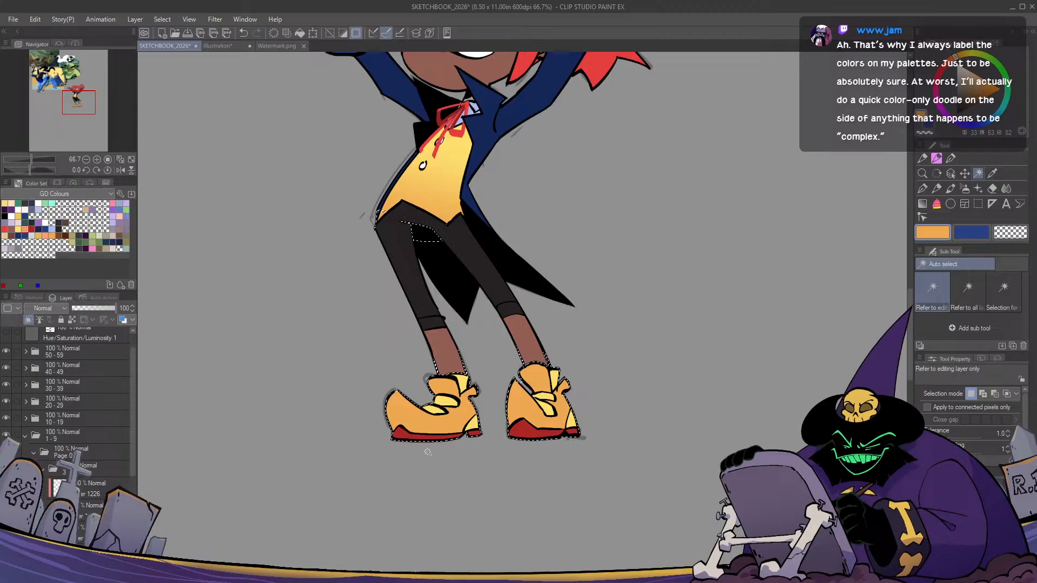
{"action": "key", "text": "ctrl+d"}
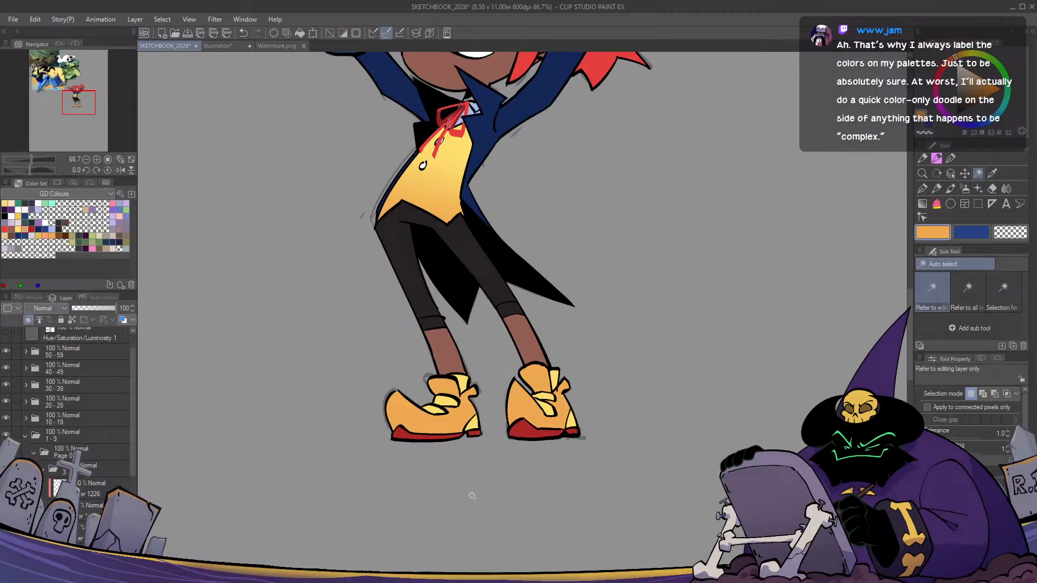
{"action": "scroll", "coordinate": [133, 473], "scroll_direction": "down", "scroll_amount": 2}
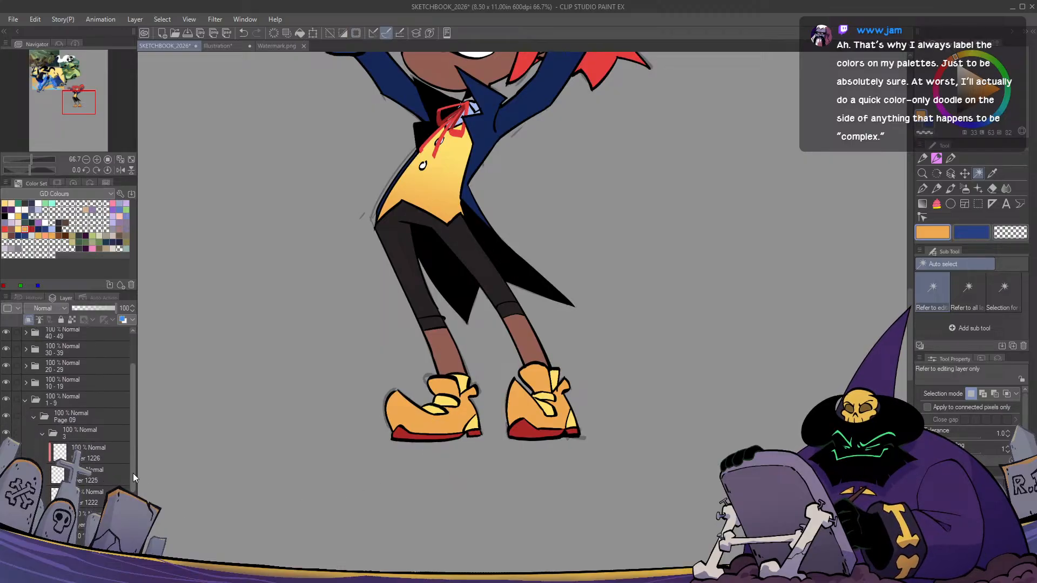
{"action": "left_click", "coordinate": [418, 417]}
{"action": "key", "text": "ctrl+d"}
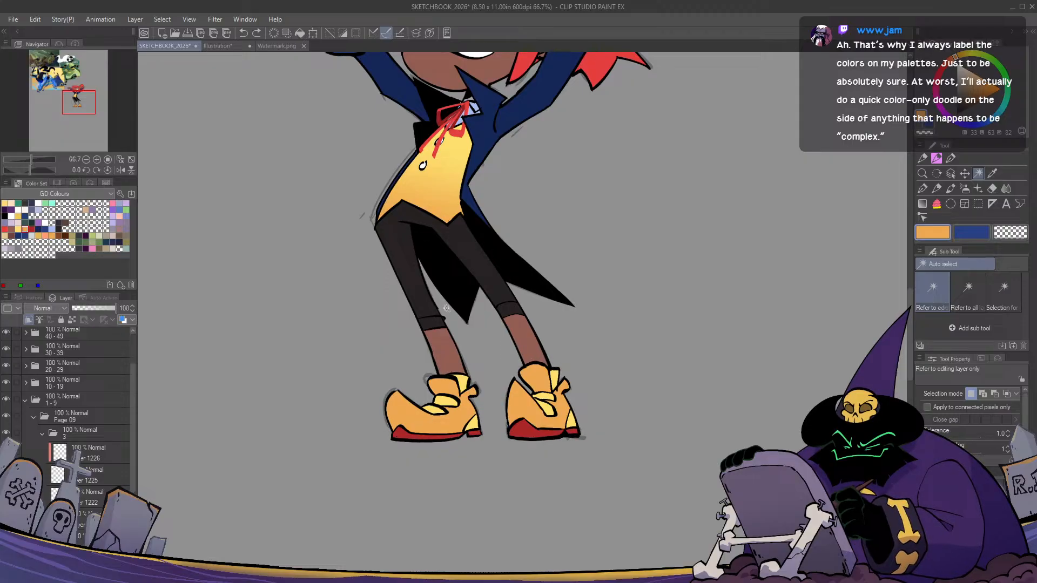
Auto-select the shoe areas, remove the stray patch between the thighs from the selection with the Lasso, and deselect
{"action": "left_click", "coordinate": [427, 421]}
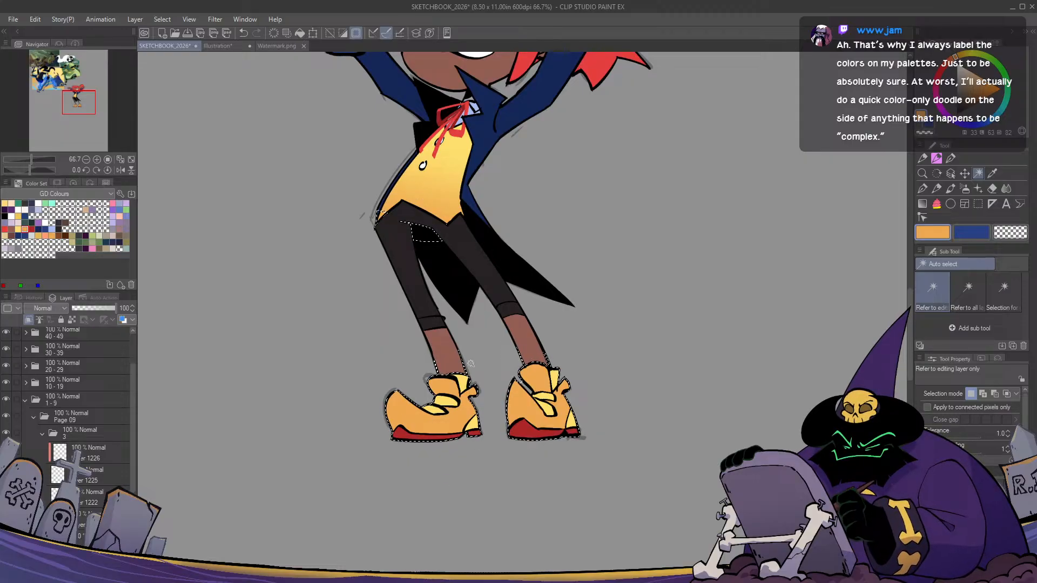
{"action": "key", "text": "m"}
{"action": "mouse_move", "coordinate": [460, 303]}
{"action": "left_mouse_down"}
{"action": "mouse_move", "coordinate": [329, 231]}
{"action": "mouse_move", "coordinate": [483, 264]}
{"action": "left_mouse_up"}
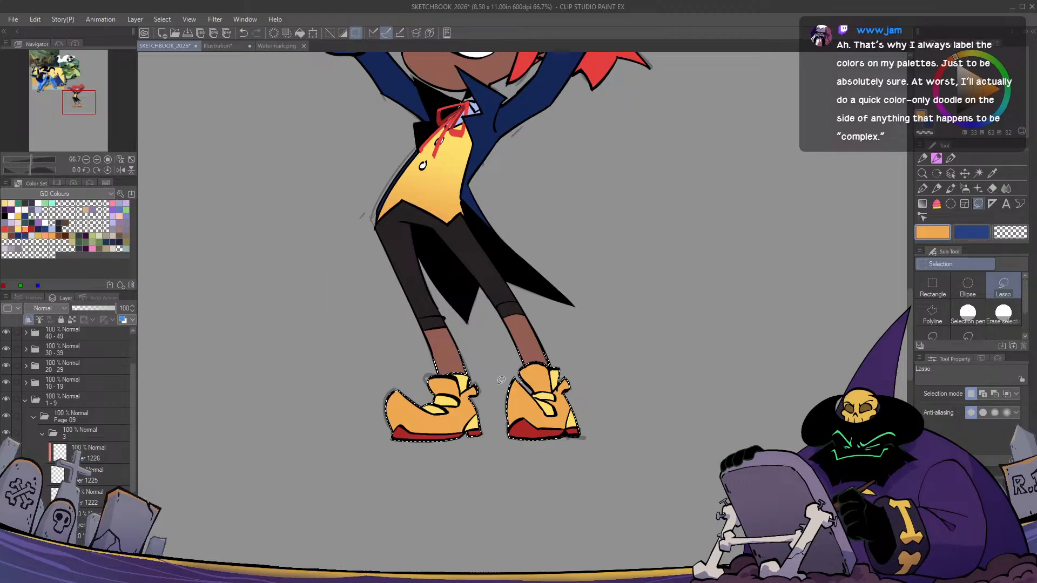
{"action": "key", "text": "h"}
{"action": "key", "text": "h"}
{"action": "key", "text": "ctrl+d"}
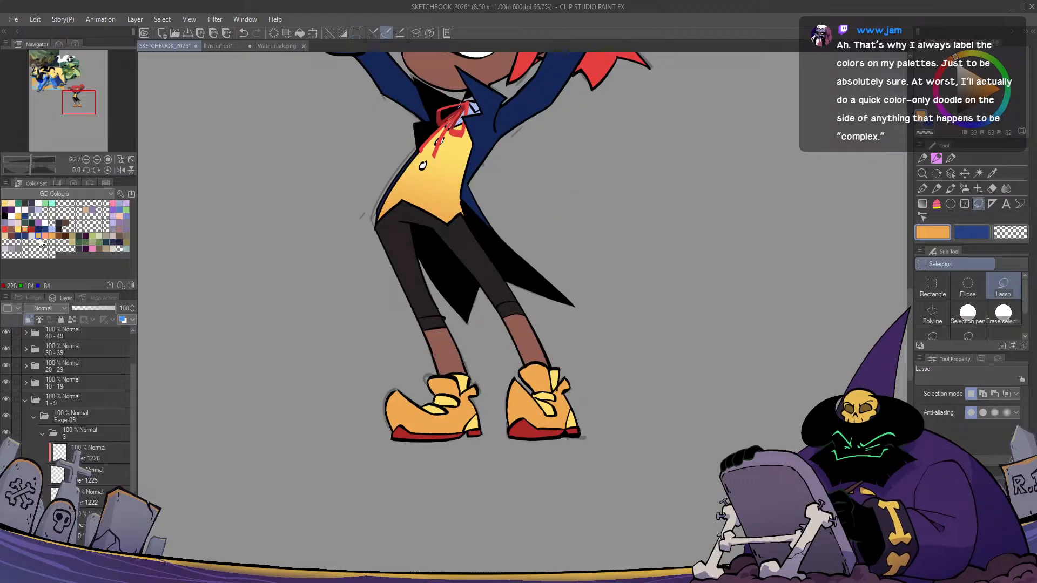
Shade both shoes with a pale yellow foreground-to-transparent gradient in the ellipse shape, spreading upward from the soles
{"action": "left_click", "coordinate": [17, 229]}
{"action": "left_click", "coordinate": [922, 204]}
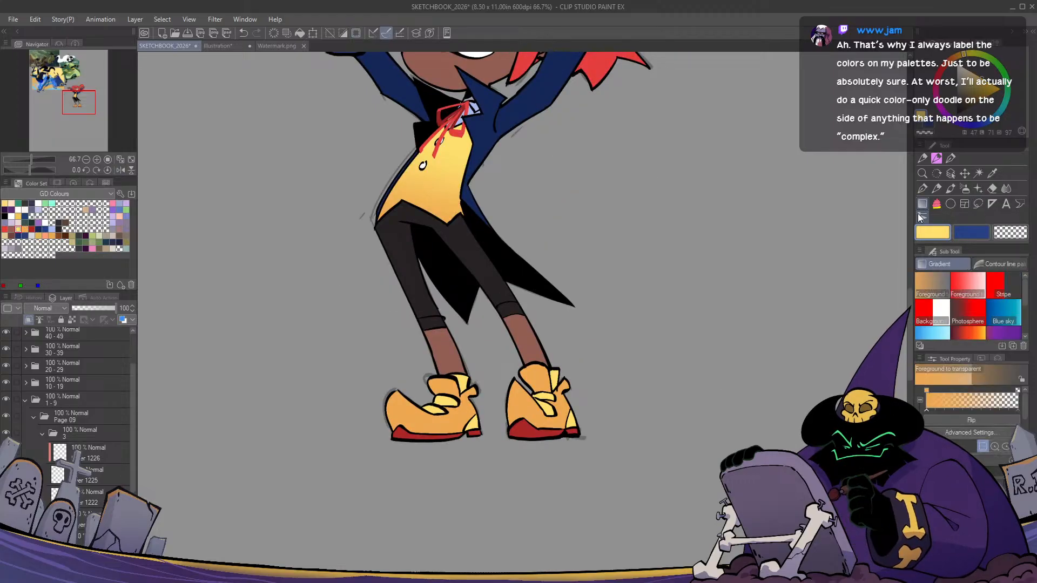
{"action": "left_click", "coordinate": [1004, 446]}
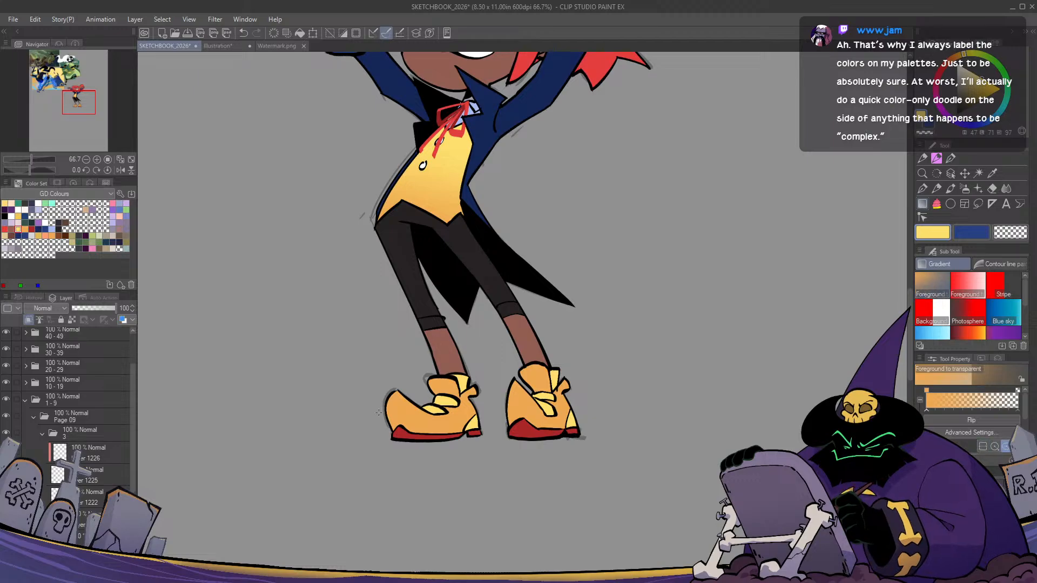
{"action": "left_click_drag", "start_coordinate": [390, 431], "coordinate": [459, 470]}
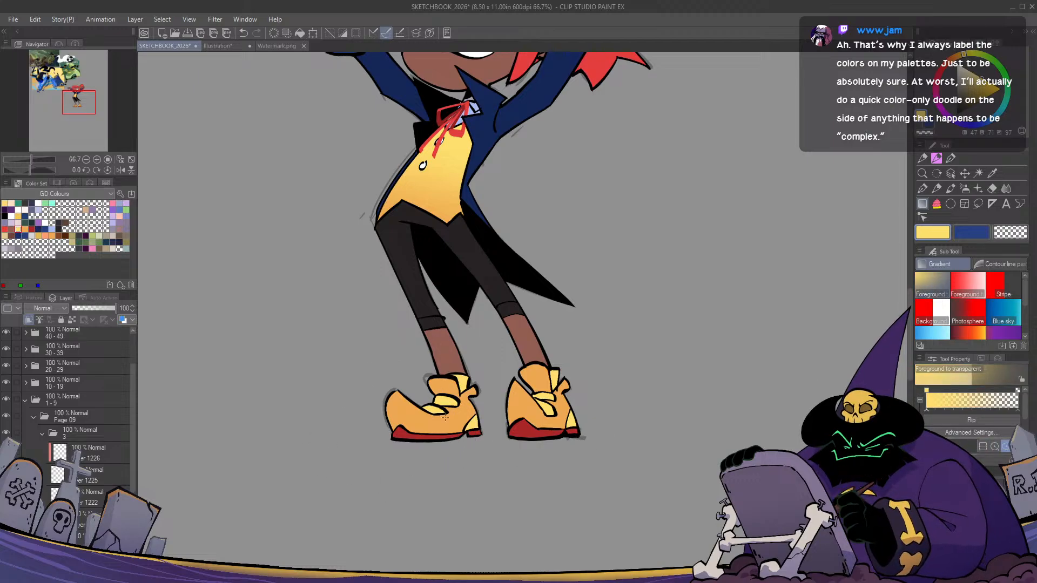
{"action": "left_click_drag", "start_coordinate": [396, 437], "coordinate": [472, 501]}
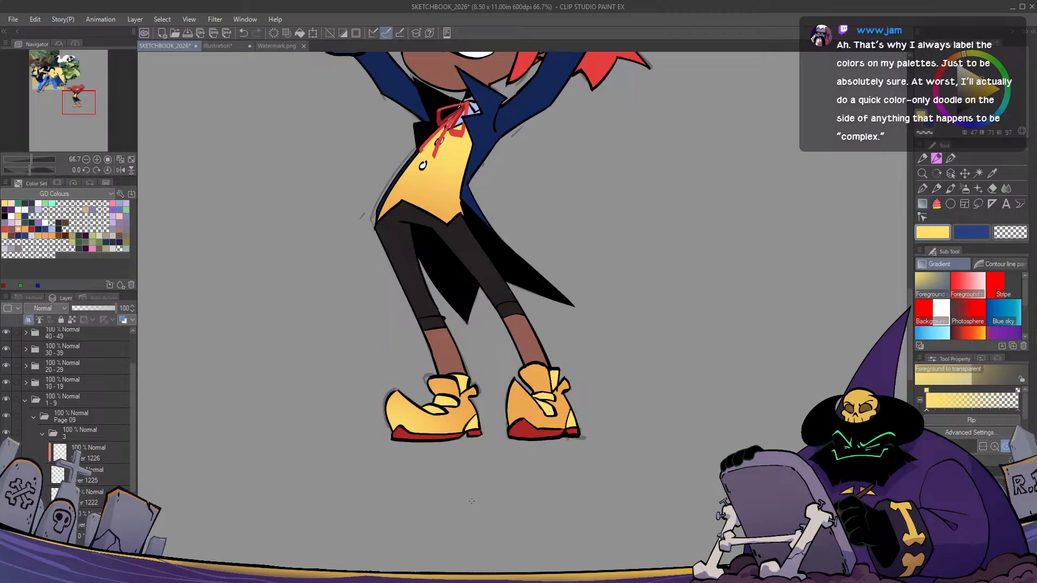
{"action": "left_click_drag", "start_coordinate": [525, 437], "coordinate": [546, 508]}
Sample the orange of the shoes and apply an orange foreground-to-transparent gradient around the first shoe's heel
{"action": "key", "text": "e"}
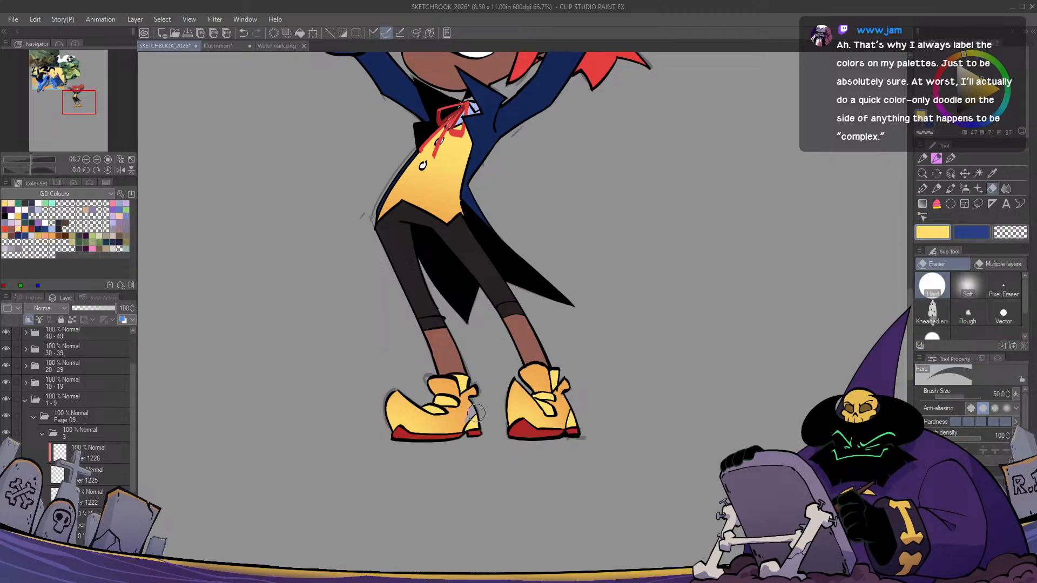
{"action": "key", "text": "g"}
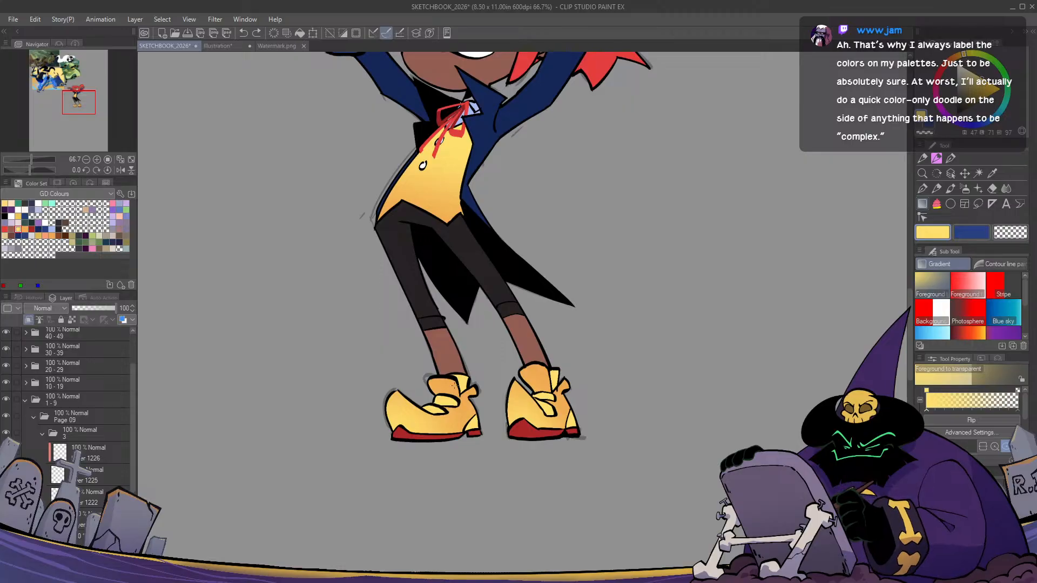
{"action": "left_click", "coordinate": [451, 378], "text": "alt"}
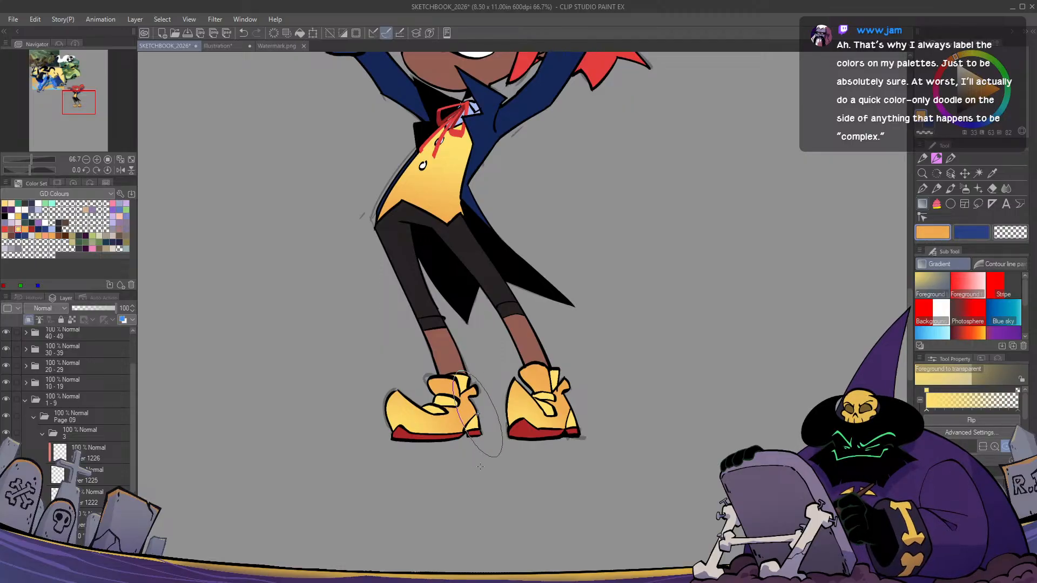
{"action": "left_click", "coordinate": [927, 389]}
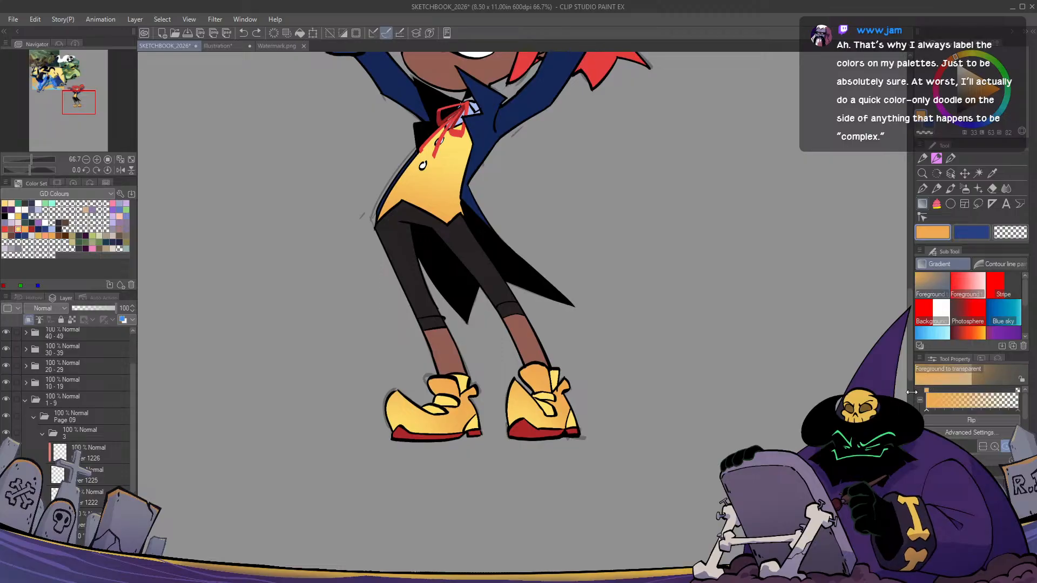
{"action": "left_click_drag", "start_coordinate": [479, 419], "coordinate": [510, 483]}
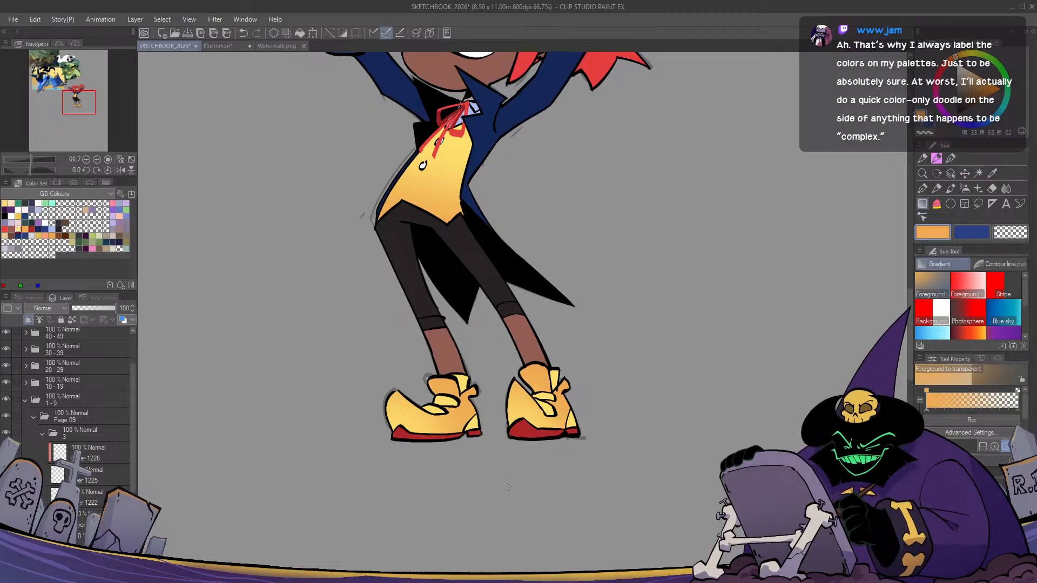
{"action": "left_click_drag", "start_coordinate": [645, 415], "coordinate": [694, 566]}
Sample the skin brown, darken it, and shade the raised hand beside the ponytail with the G-pen at size 40, checking it mirrored
{"action": "key", "text": "m"}
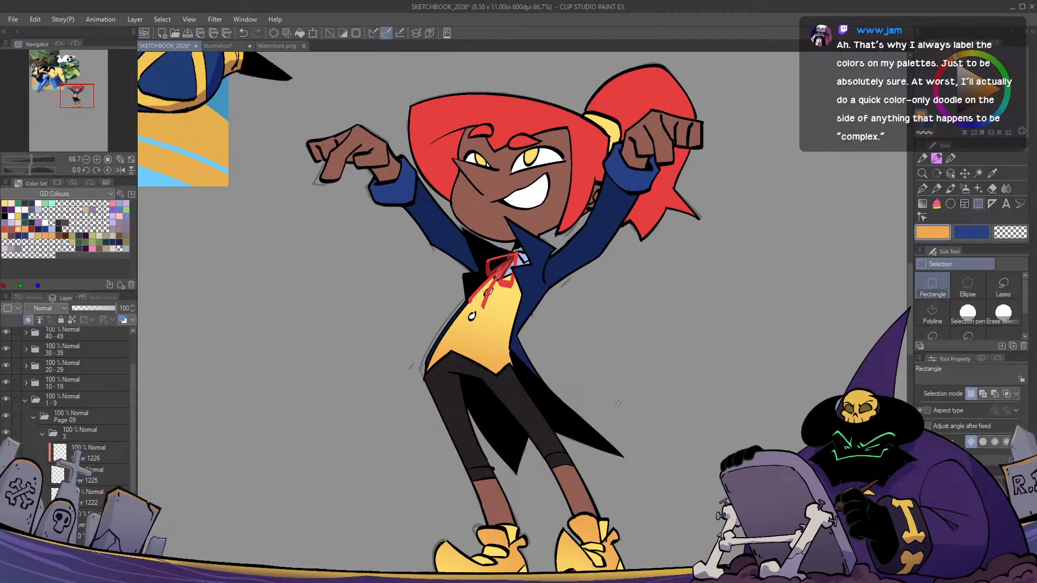
{"action": "left_click_drag", "start_coordinate": [378, 279], "coordinate": [352, 353]}
{"action": "left_click", "coordinate": [325, 229], "text": "alt"}
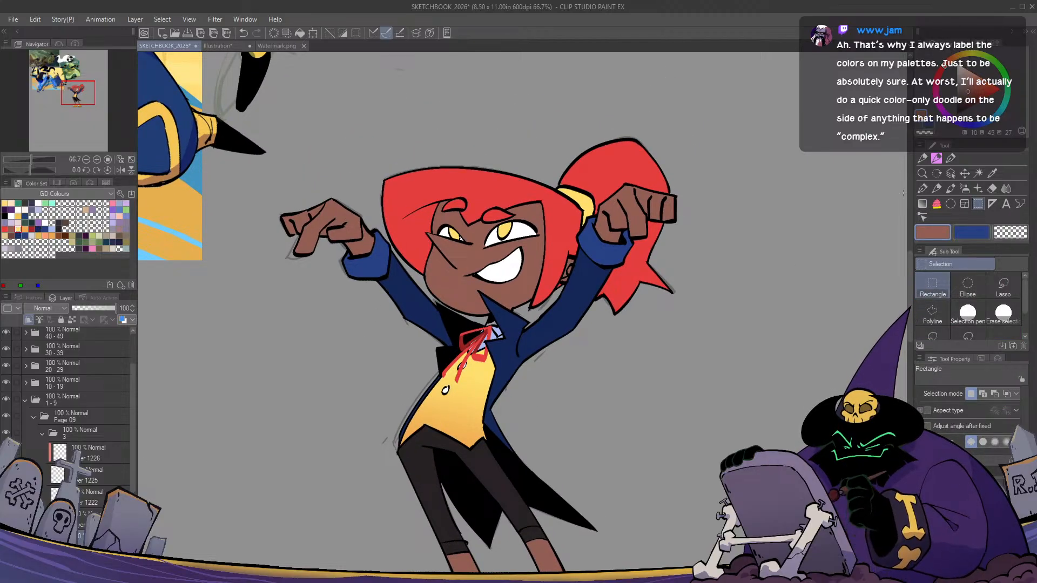
{"action": "key", "text": "p"}
{"action": "key", "text": "ctrl+plus"}
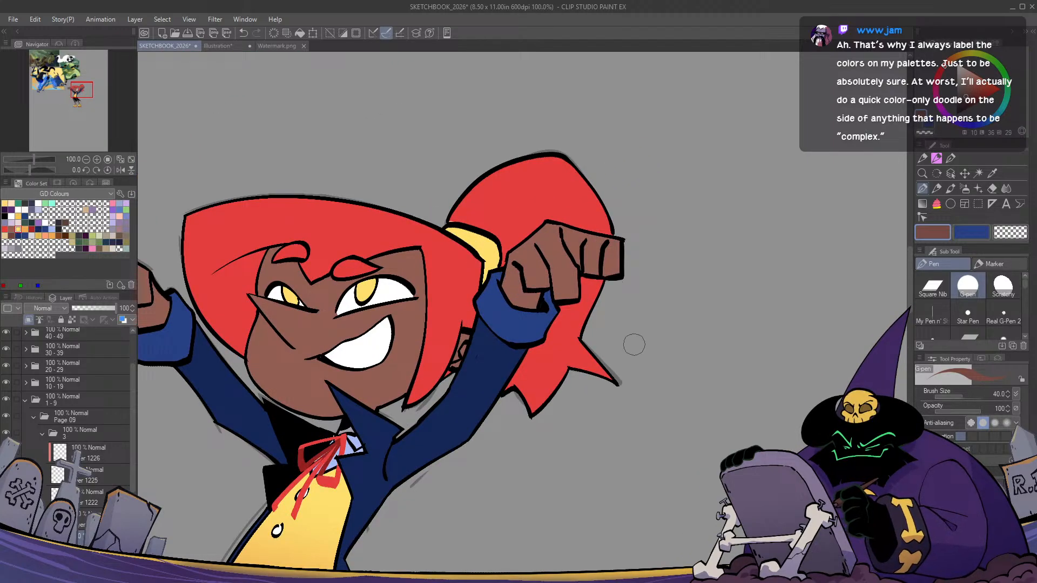
{"action": "key", "text": "m"}
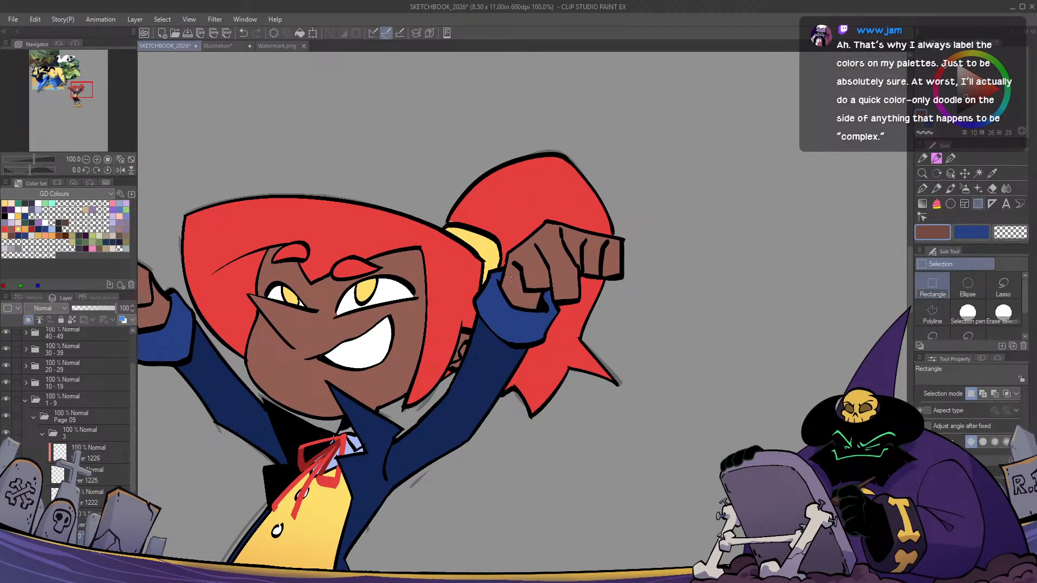
{"action": "key", "text": "p"}
{"action": "left_click_drag", "start_coordinate": [515, 276], "coordinate": [527, 298]}
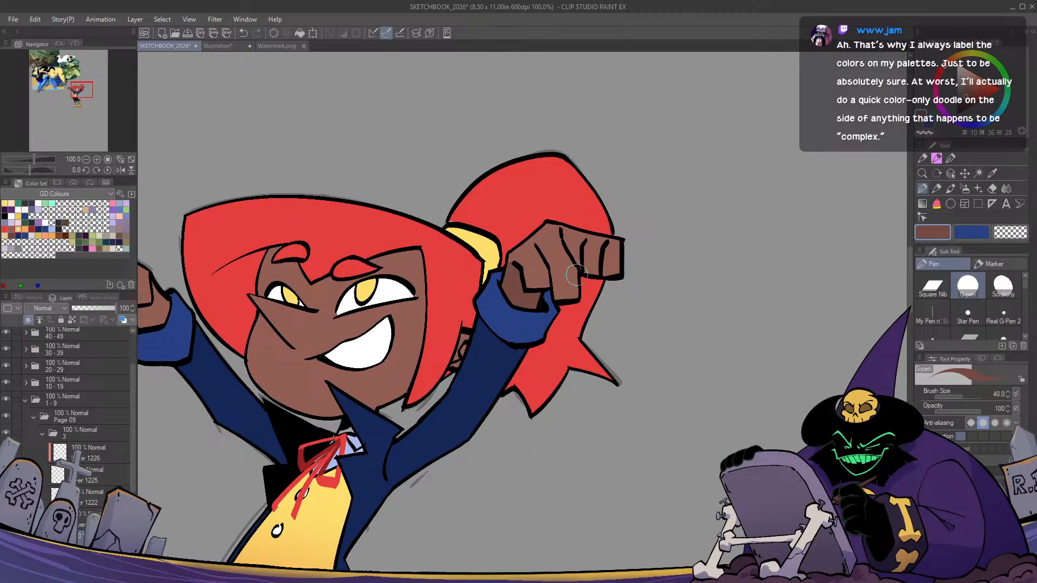
{"action": "left_click_drag", "start_coordinate": [535, 247], "coordinate": [539, 256]}
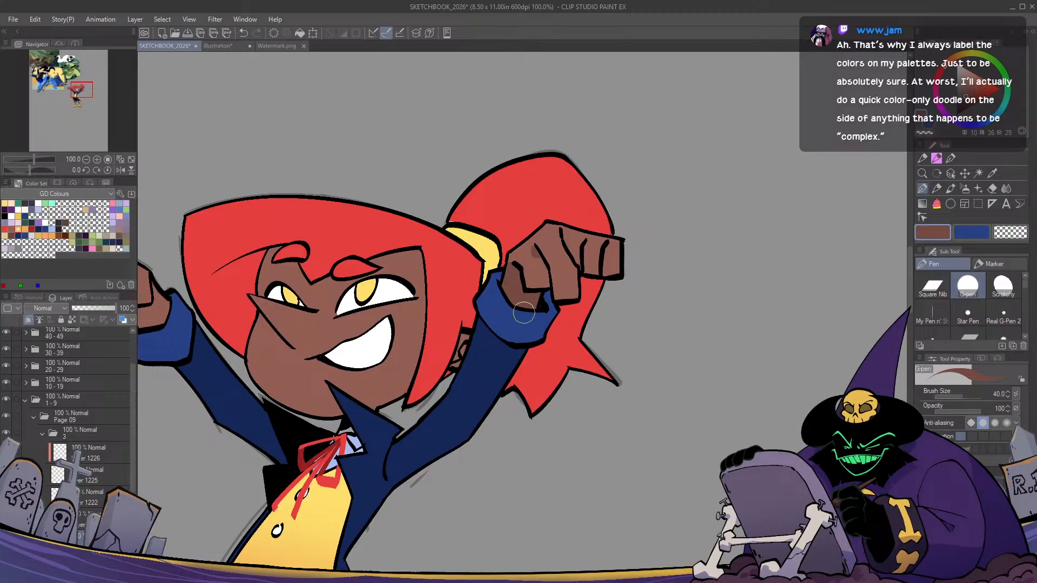
{"action": "key", "text": "h"}
{"action": "key", "text": "h"}
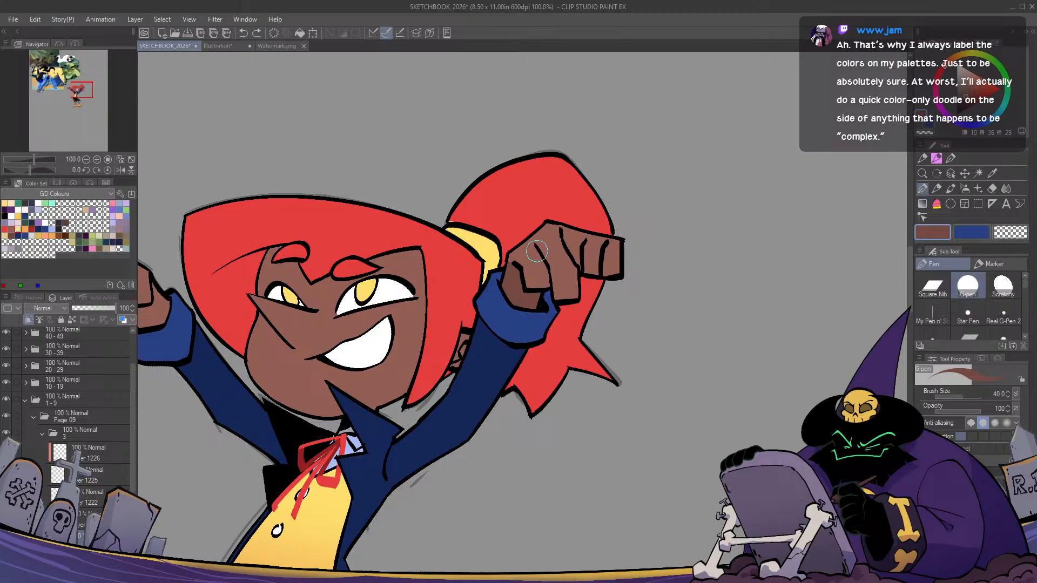
Shade the fingers and wrist of the other raised hand with the darker brown and check the figure mirrored
{"action": "mouse_move", "coordinate": [511, 290]}
{"action": "left_mouse_down"}
{"action": "mouse_move", "coordinate": [730, 298]}
{"action": "mouse_move", "coordinate": [628, 303]}
{"action": "left_mouse_up"}
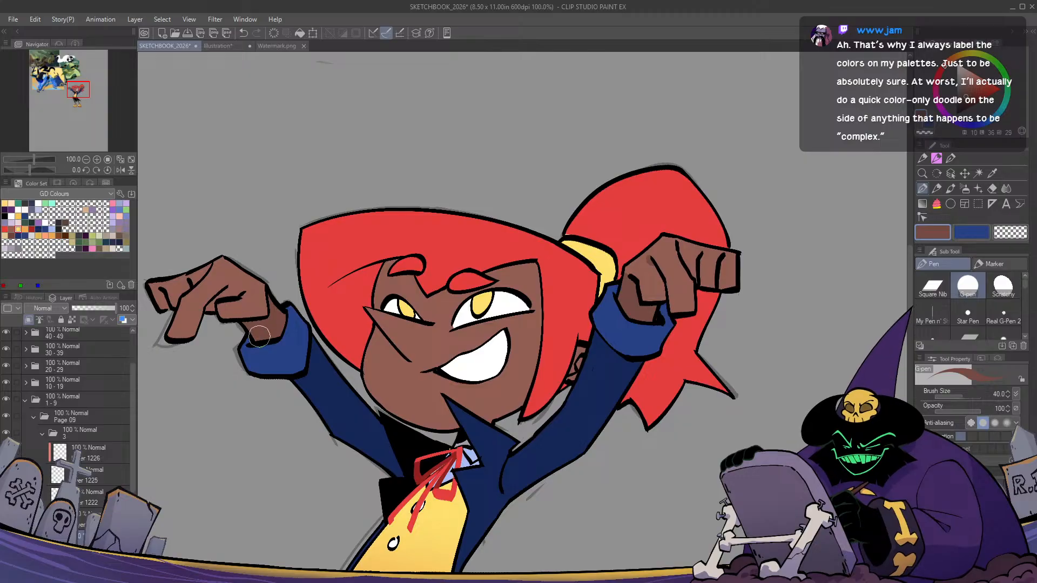
{"action": "left_click_drag", "start_coordinate": [228, 314], "coordinate": [284, 325]}
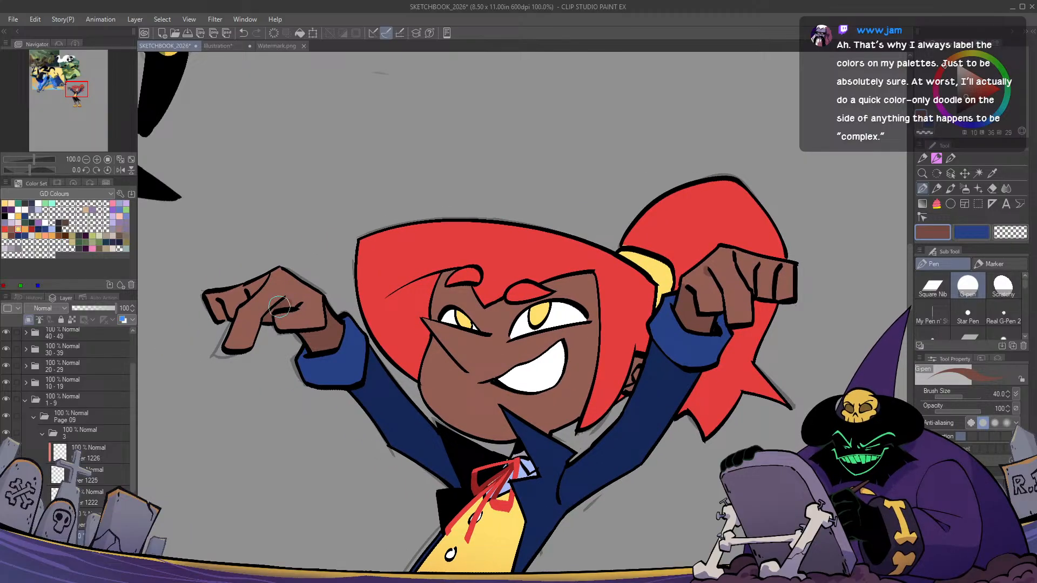
{"action": "key", "text": "h"}
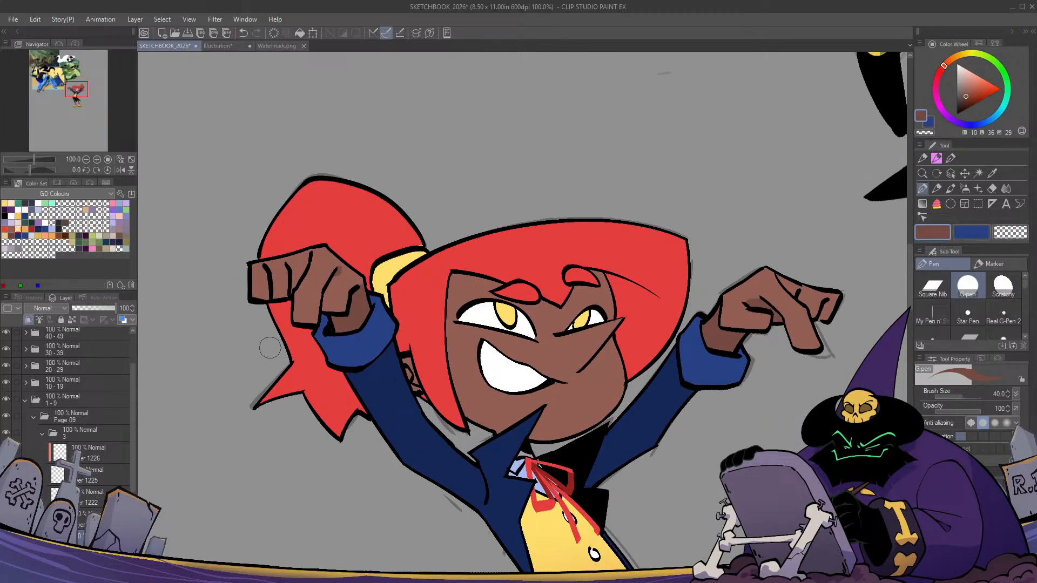
{"action": "key", "text": "h"}
{"action": "left_click_drag", "start_coordinate": [270, 348], "coordinate": [222, 181]}
{"action": "key", "text": "ctrl+minus"}
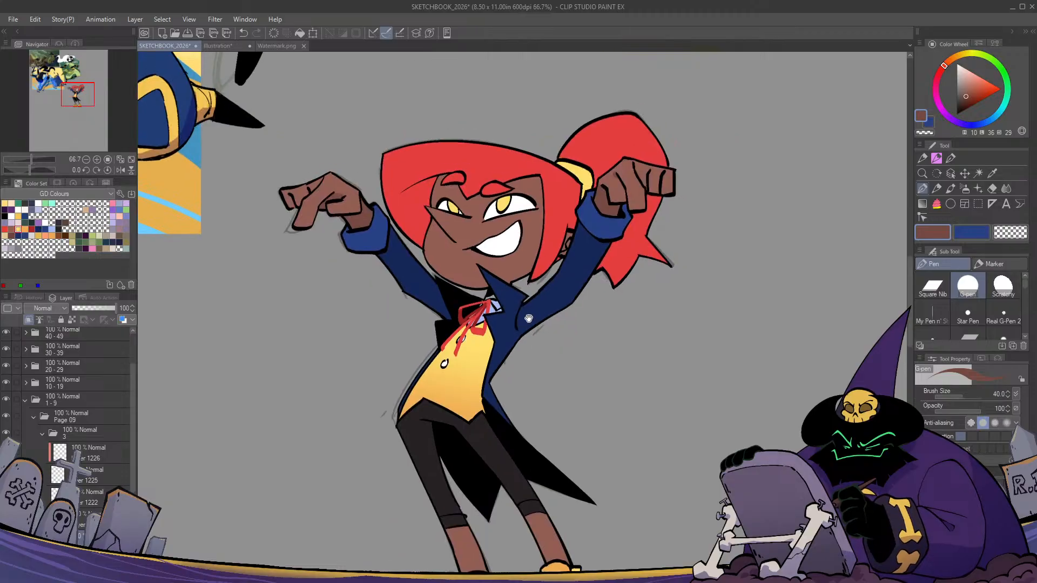
Choose a muted brown and paint a shadow on the coat beneath the ponytail-side arm on the Hard light layer, checking it mirrored
{"action": "key", "text": "ctrl+plus"}
{"action": "scroll", "coordinate": [475, 367], "scroll_direction": "down", "scroll_amount": 1}
{"action": "left_click_drag", "start_coordinate": [511, 482], "coordinate": [551, 355]}
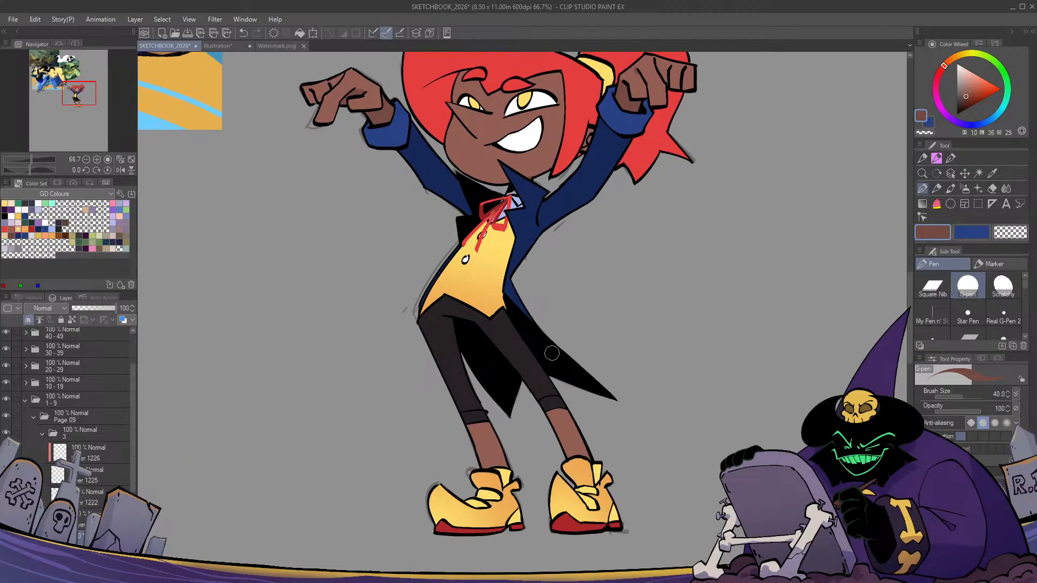
{"action": "key", "text": "h"}
{"action": "key", "text": "h"}
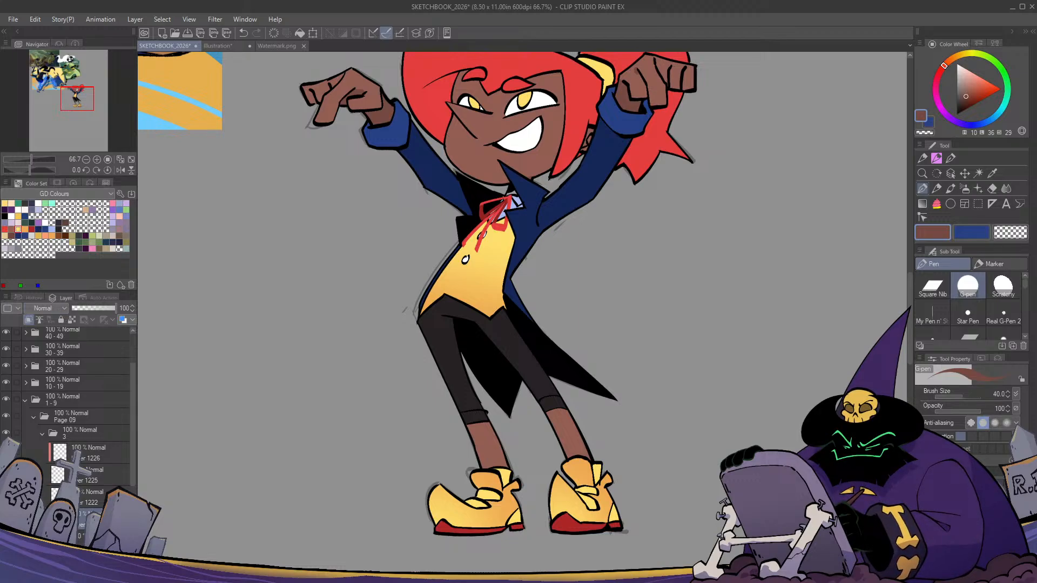
{"action": "left_click", "coordinate": [963, 92]}
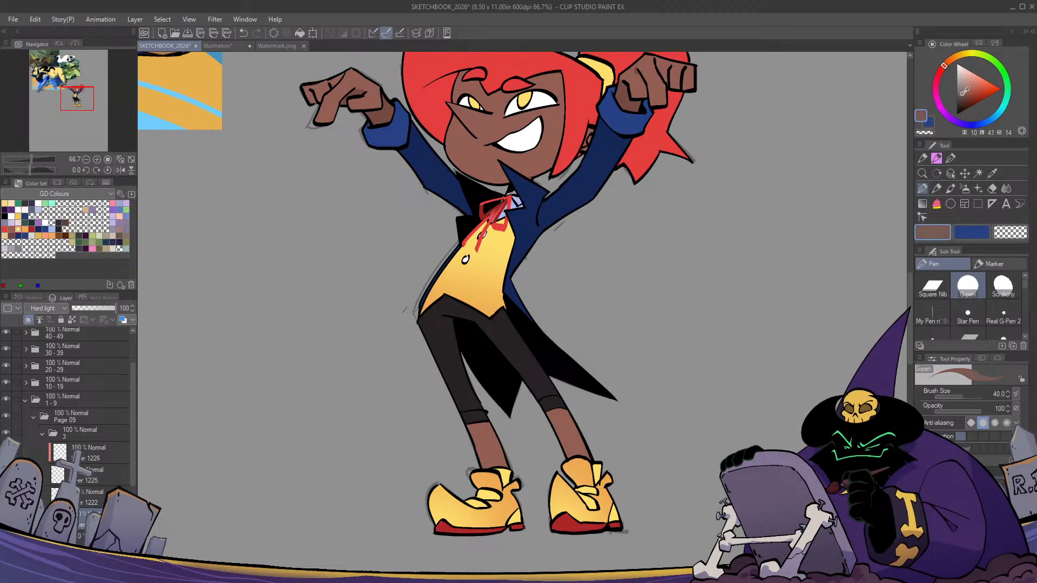
{"action": "scroll", "coordinate": [592, 308], "scroll_direction": "up", "scroll_amount": 2}
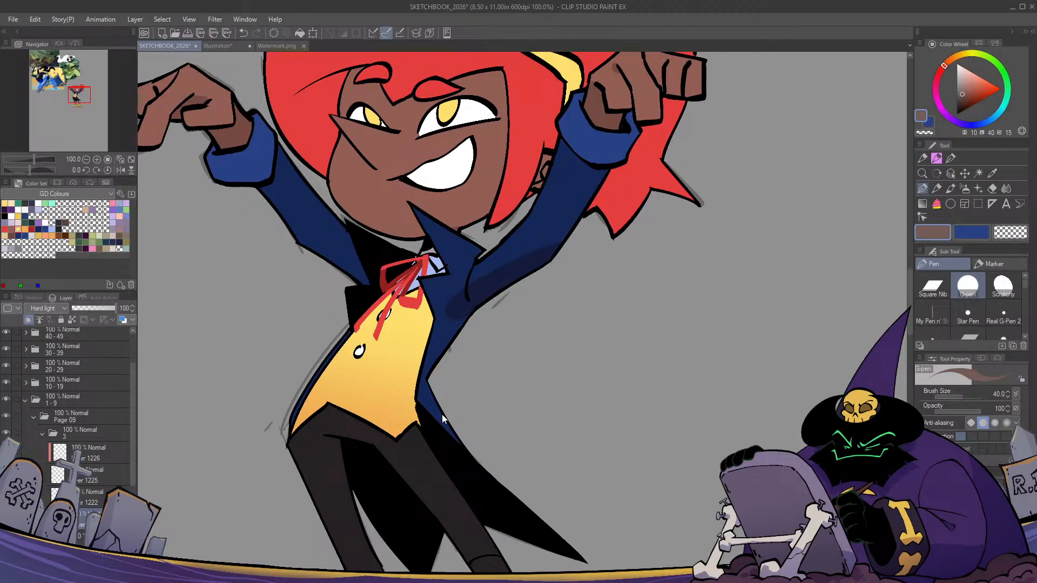
{"action": "key", "text": "h"}
{"action": "key", "text": "h"}
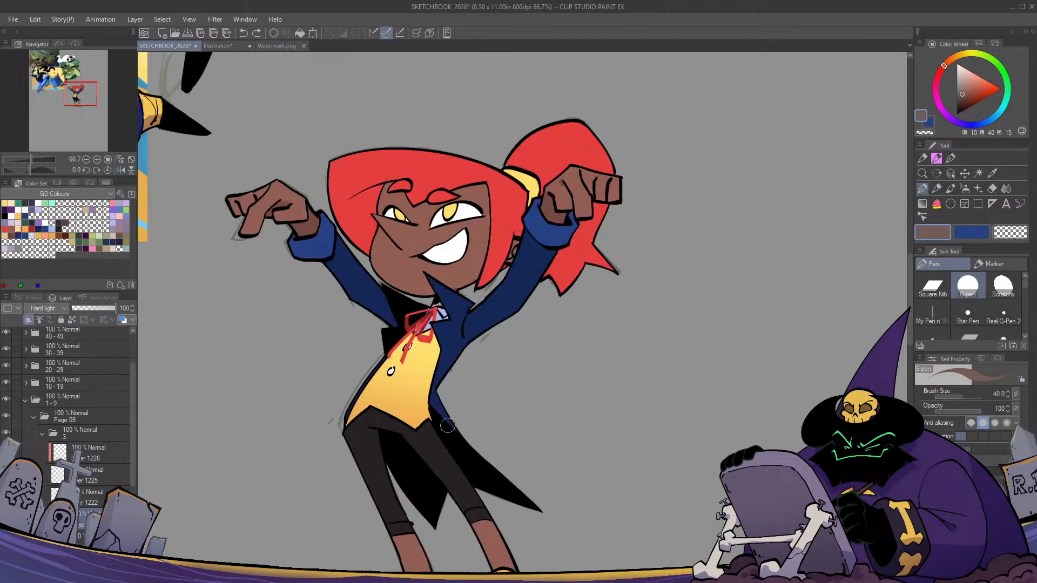
Shade the trousers, rear lower leg and its shoe with the muted brown G-pen on the Hard light layer
{"action": "left_click_drag", "start_coordinate": [448, 426], "coordinate": [478, 335]}
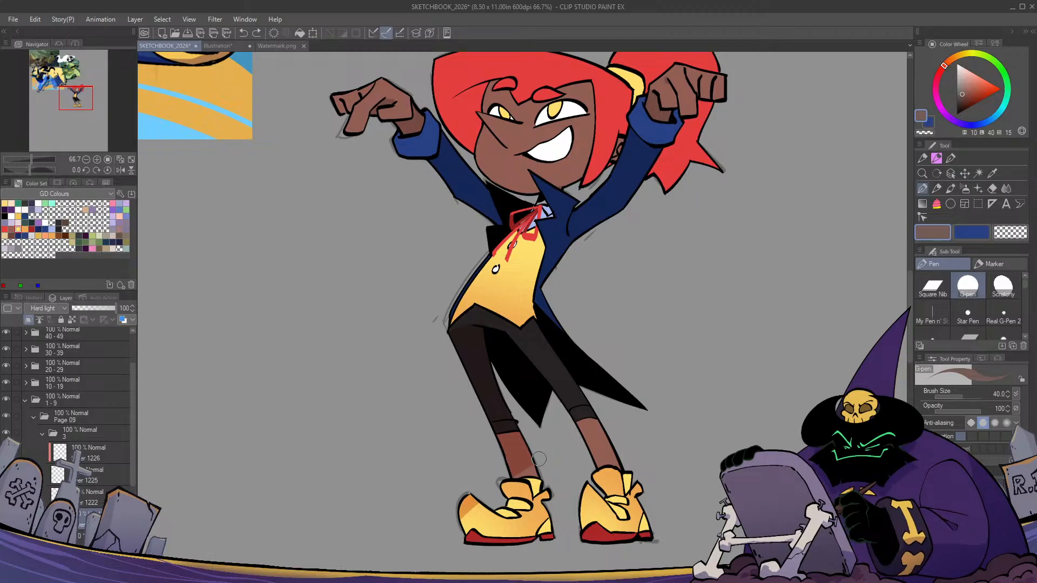
{"action": "mouse_move", "coordinate": [539, 459]}
{"action": "left_mouse_down"}
{"action": "mouse_move", "coordinate": [472, 531]}
{"action": "mouse_move", "coordinate": [487, 538]}
{"action": "mouse_move", "coordinate": [552, 495]}
{"action": "mouse_move", "coordinate": [525, 545]}
{"action": "left_mouse_up"}
{"action": "key", "text": "h"}
{"action": "key", "text": "h"}
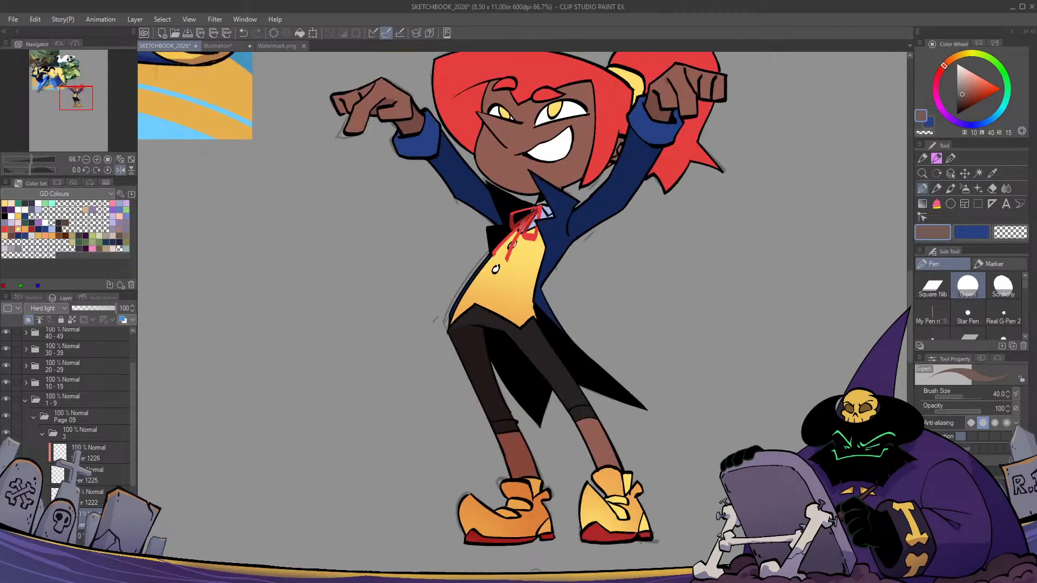
Shade the coat sleeve and turned-up cuff of the arm away from the ponytail, and check it mirrored
{"action": "mouse_move", "coordinate": [488, 216]}
{"action": "left_mouse_down"}
{"action": "mouse_move", "coordinate": [486, 303]}
{"action": "mouse_move", "coordinate": [477, 271]}
{"action": "mouse_move", "coordinate": [472, 287]}
{"action": "mouse_move", "coordinate": [438, 225]}
{"action": "mouse_move", "coordinate": [424, 235]}
{"action": "mouse_move", "coordinate": [365, 186]}
{"action": "mouse_move", "coordinate": [351, 223]}
{"action": "left_mouse_up"}
{"action": "key", "text": "h"}
{"action": "key", "text": "h"}
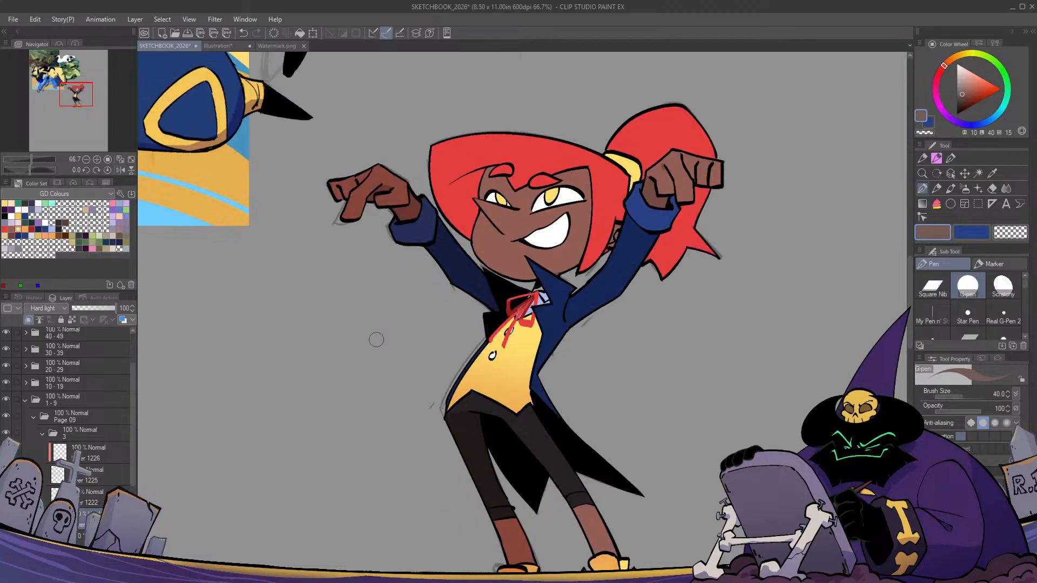
Outline and fill a shadow in the hair beside the face, shade the ponytail's lower edge, and check it mirrored
{"action": "left_click_drag", "start_coordinate": [535, 320], "coordinate": [541, 390]}
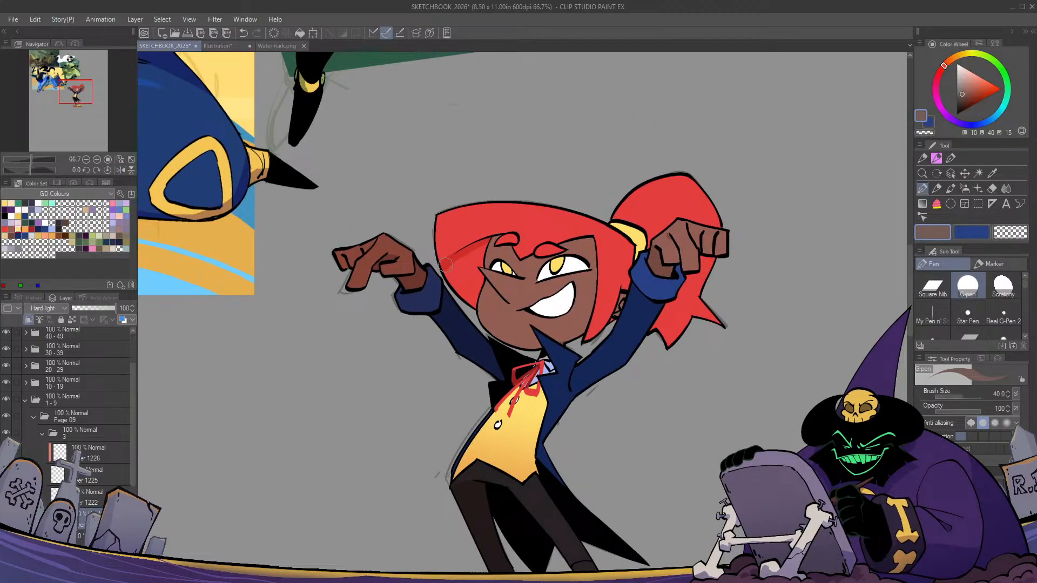
{"action": "mouse_move", "coordinate": [445, 265]}
{"action": "left_mouse_down"}
{"action": "mouse_move", "coordinate": [483, 256]}
{"action": "mouse_move", "coordinate": [483, 243]}
{"action": "mouse_move", "coordinate": [473, 305]}
{"action": "mouse_move", "coordinate": [445, 266]}
{"action": "left_mouse_up"}
{"action": "key", "text": "g"}
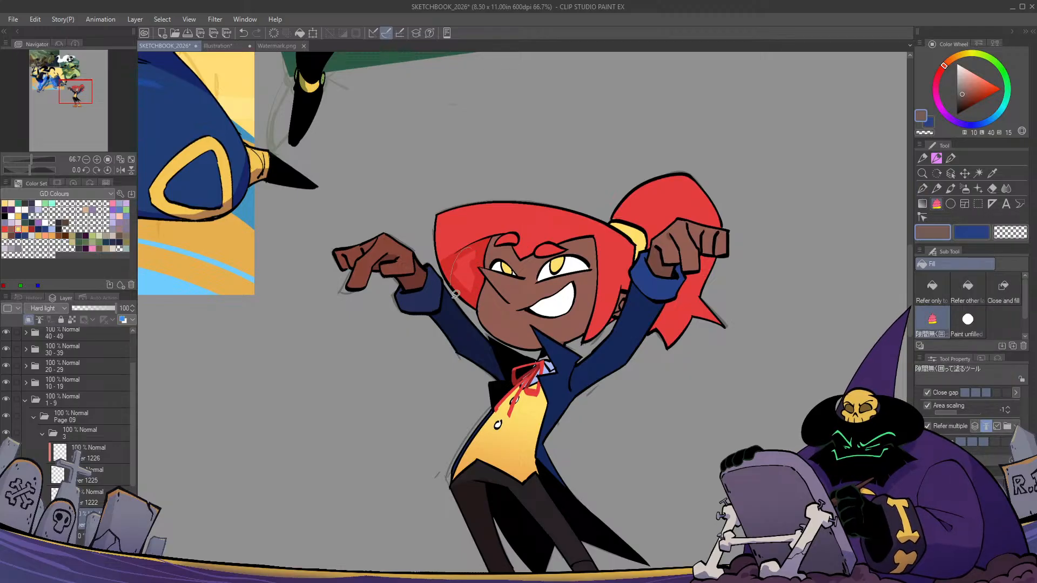
{"action": "left_click", "coordinate": [455, 292]}
{"action": "key", "text": "p"}
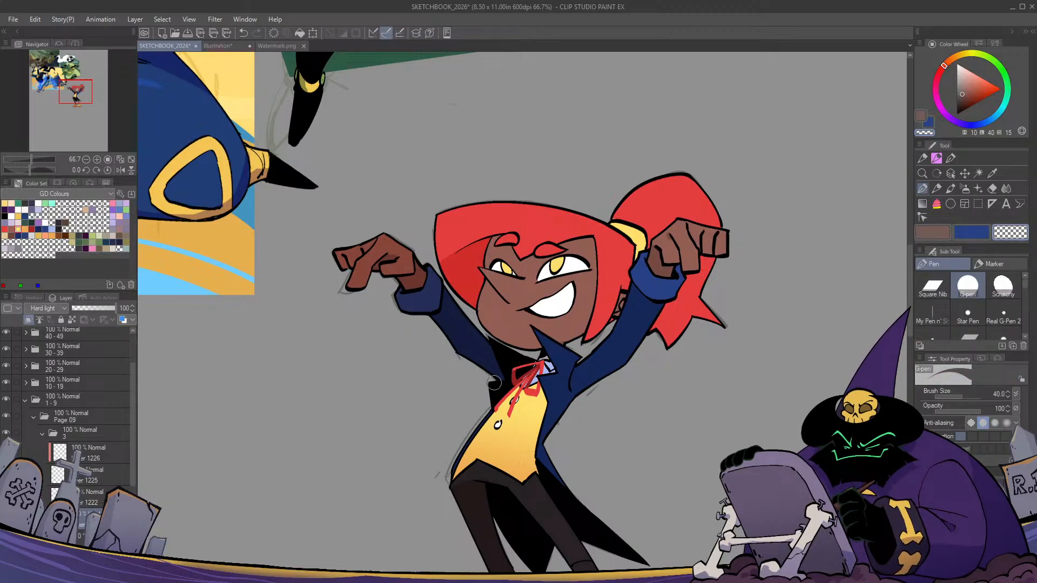
{"action": "key", "text": "h"}
{"action": "key", "text": "h"}
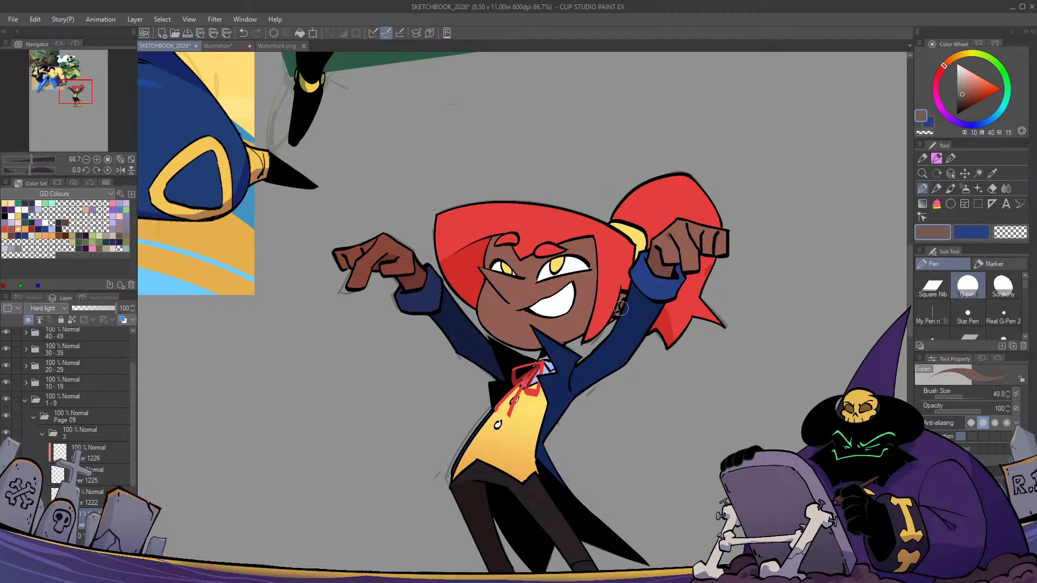
Paint a shadow on the face running from below the nose to the mouth, undo the last stroke, and switch to transparent colour
{"action": "key", "text": "h"}
{"action": "key", "text": "h"}
{"action": "left_click_drag", "start_coordinate": [483, 270], "coordinate": [533, 307]}
{"action": "key", "text": "ctrl+z"}
{"action": "key", "text": "c"}
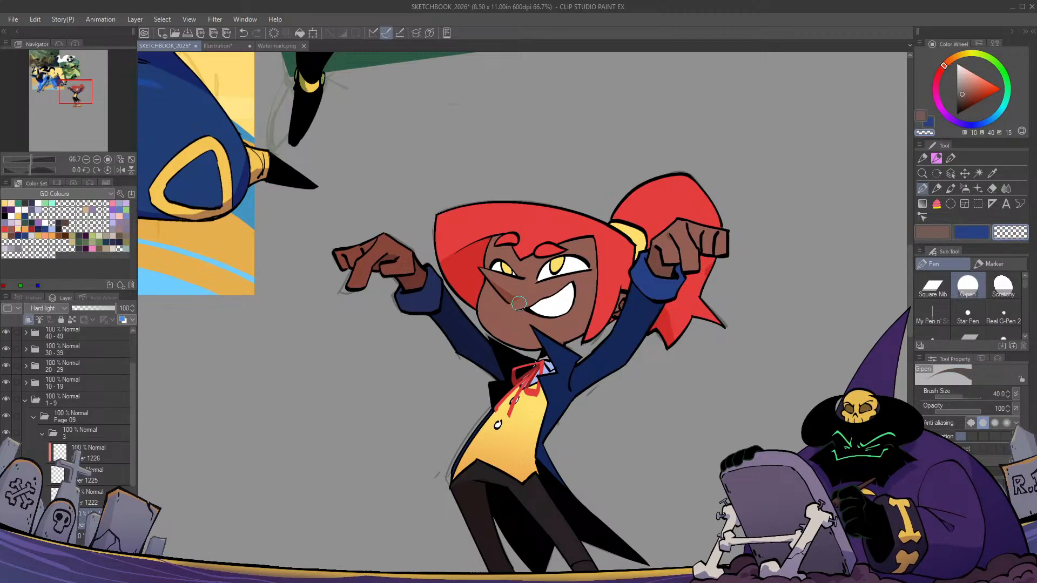
Fade the end of the face shadow running from the nose with the Soft eraser, return to the brown G-pen, and check it mirrored
{"action": "key", "text": "e"}
{"action": "key", "text": "ctrl+z"}
{"action": "key", "text": "p"}
{"action": "key", "text": "e"}
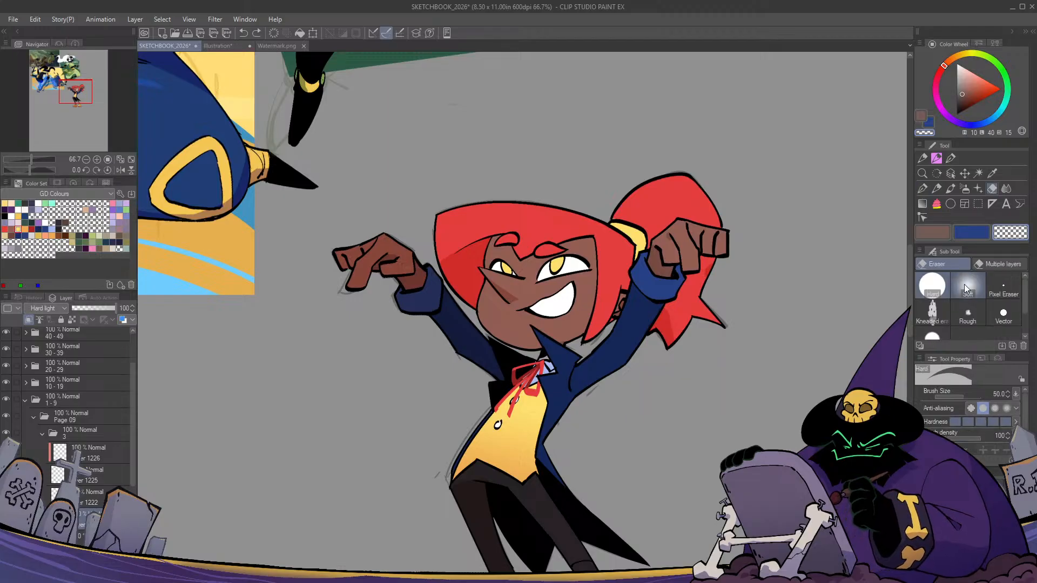
{"action": "left_click", "coordinate": [967, 285]}
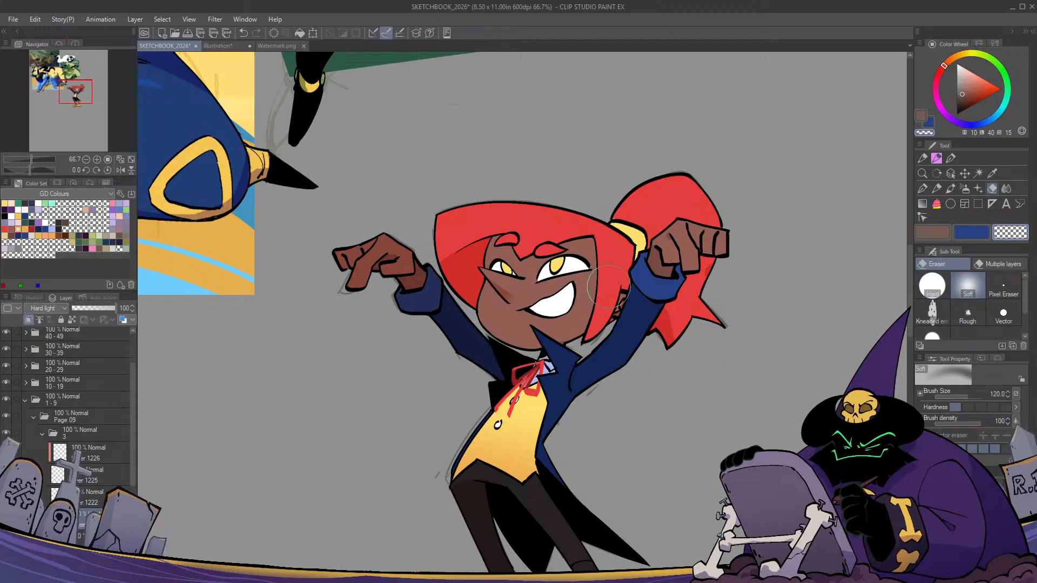
{"action": "key", "text": "p"}
{"action": "key", "text": "h"}
{"action": "key", "text": "h"}
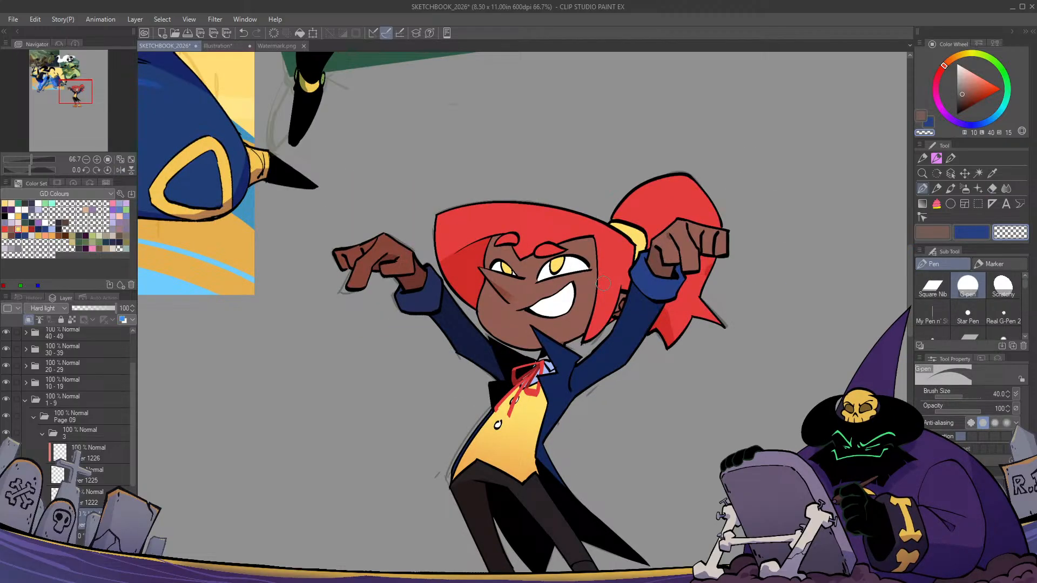
{"action": "key", "text": "h"}
{"action": "key", "text": "h"}
{"action": "key", "text": "c"}
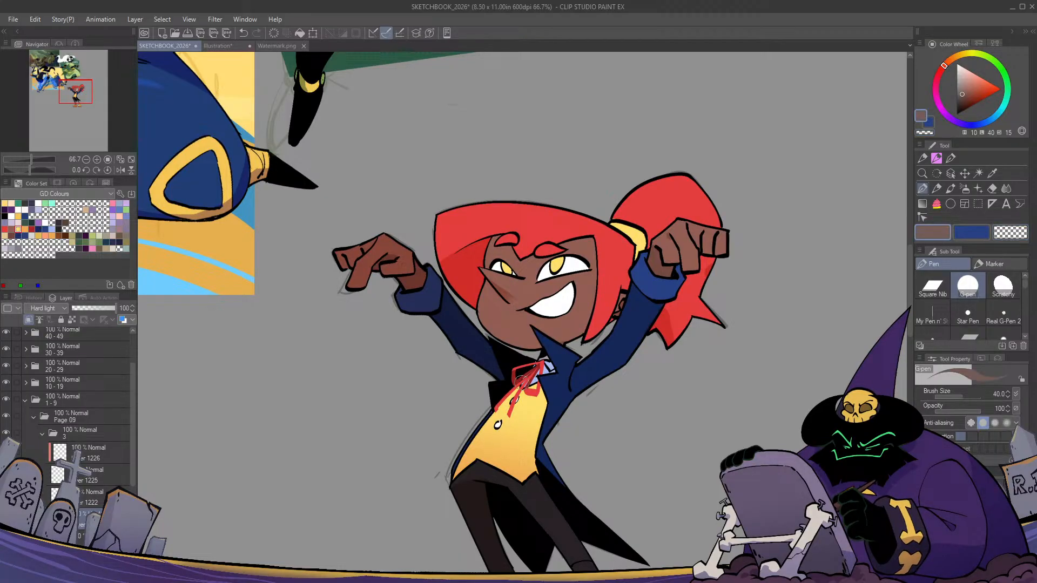
{"action": "key", "text": "h"}
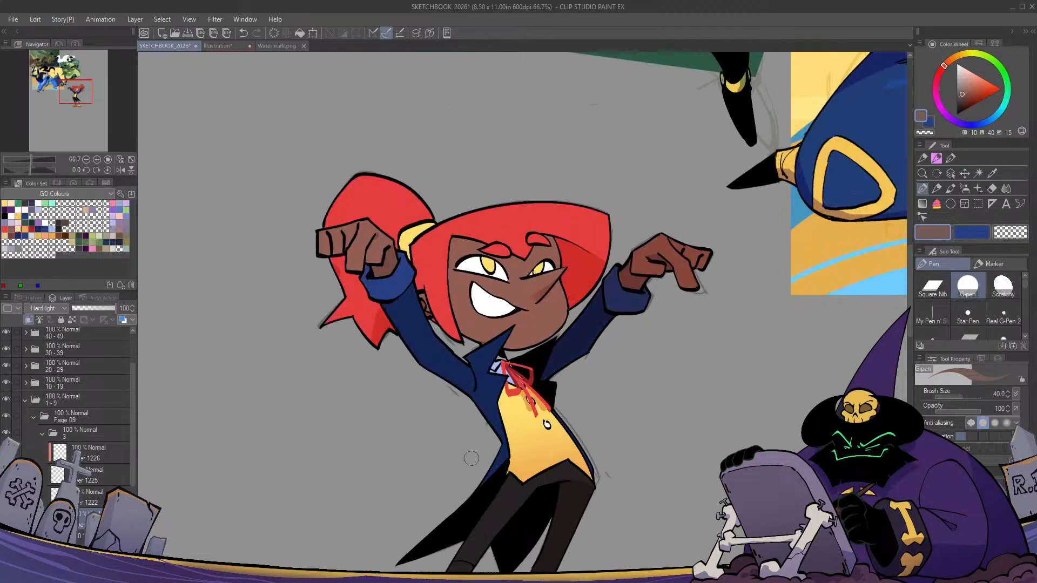
{"action": "key", "text": "h"}
Touch up the neck below the chin on the base colour layer with skin brown sampled from the hand, and check it mirrored
{"action": "key", "text": "ctrl+alt+0"}
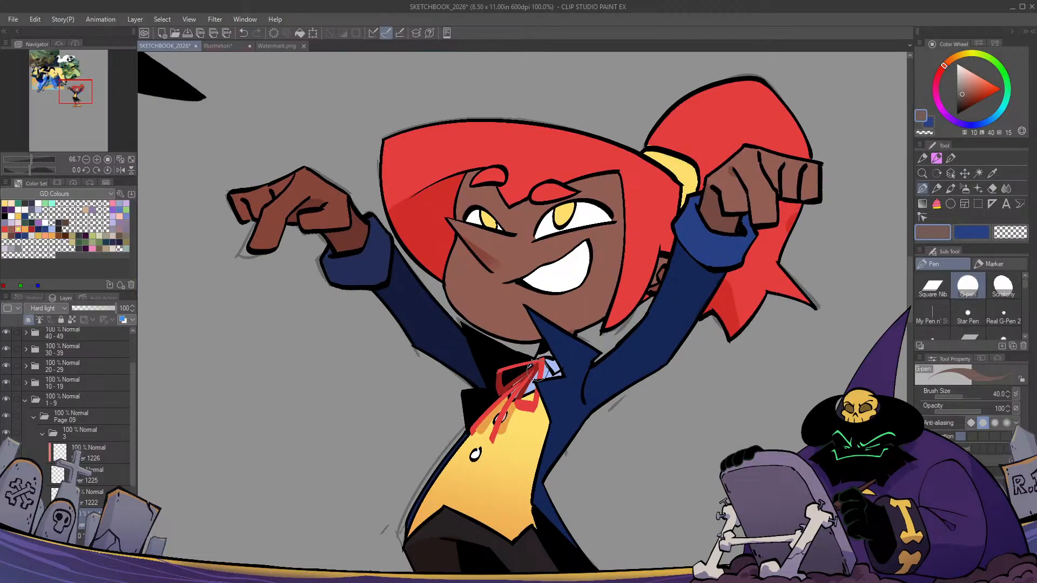
{"action": "left_click_drag", "start_coordinate": [133, 462], "coordinate": [132, 489]}
{"action": "left_click", "coordinate": [103, 499]}
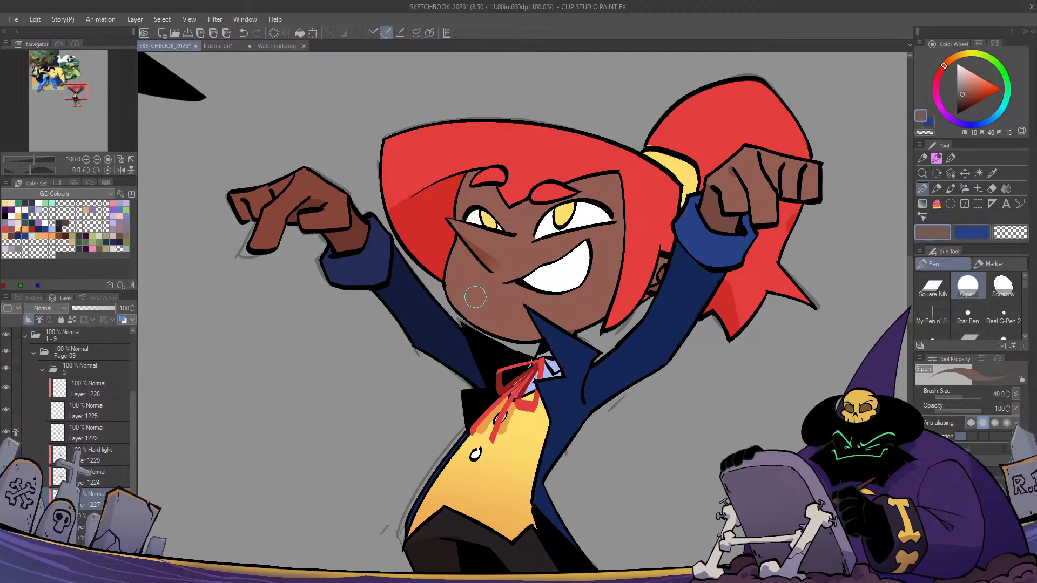
{"action": "key", "text": "x"}
{"action": "left_click", "coordinate": [729, 208], "text": "alt"}
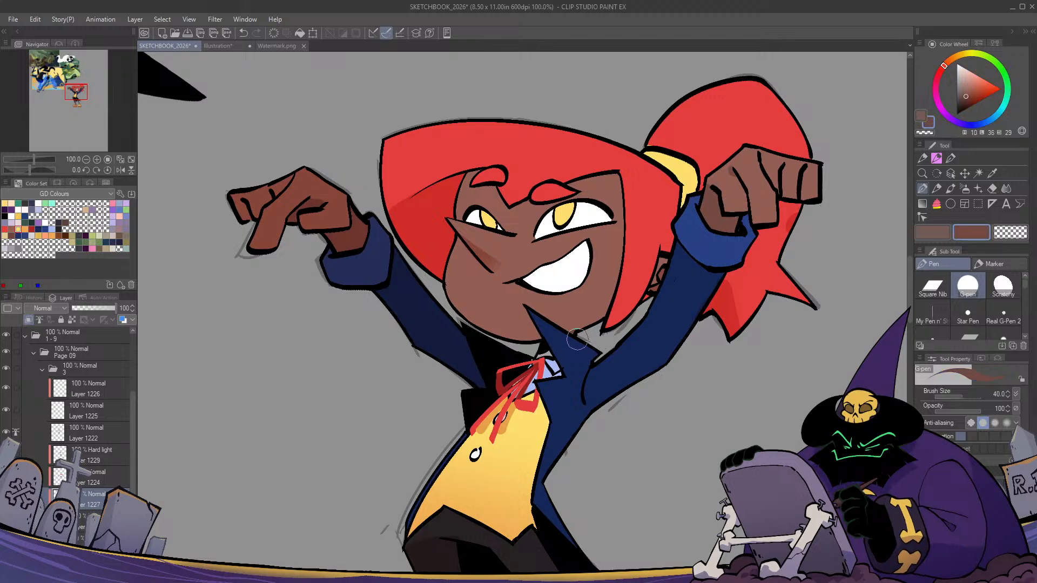
{"action": "scroll", "coordinate": [567, 351], "scroll_direction": "up", "scroll_amount": 1}
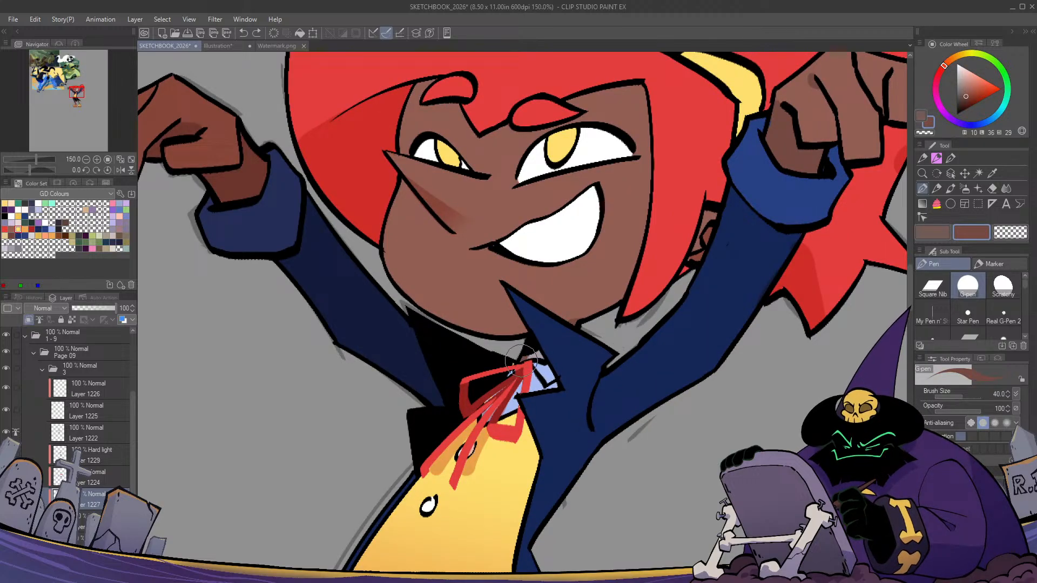
{"action": "scroll", "coordinate": [540, 470], "scroll_direction": "down", "scroll_amount": 2}
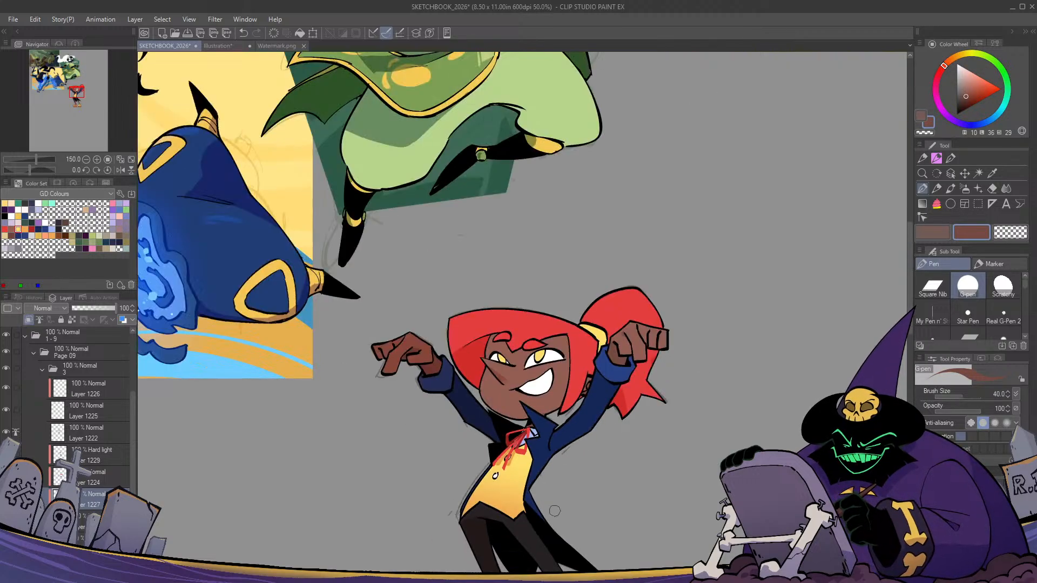
{"action": "key", "text": "h"}
{"action": "key", "text": "h"}
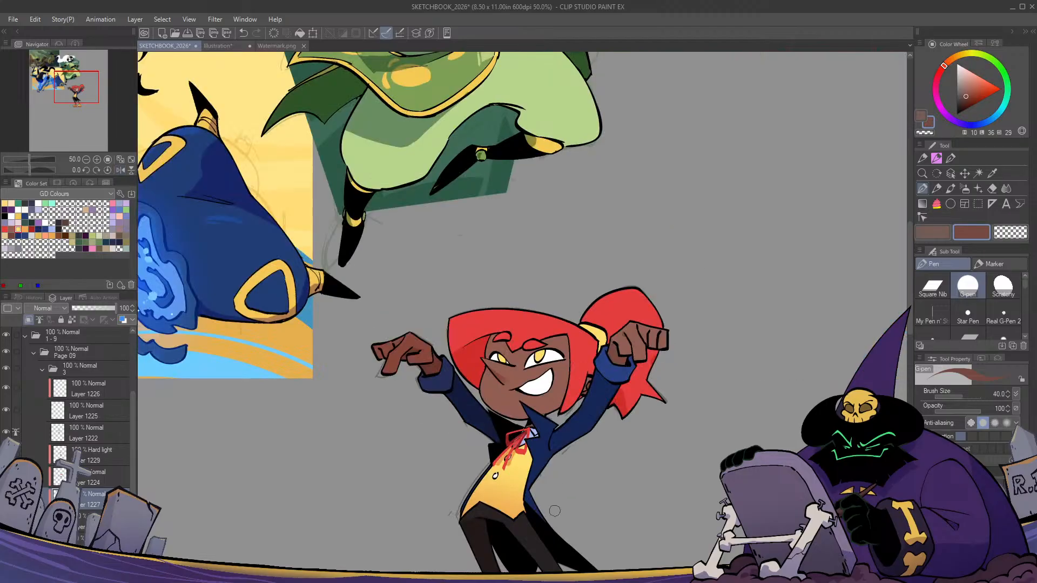
Reselect the Hard light shadow layer with the muted brown and review the character's shading both mirrored and unmirrored
{"action": "left_click", "coordinate": [111, 459]}
{"action": "key", "text": "c"}
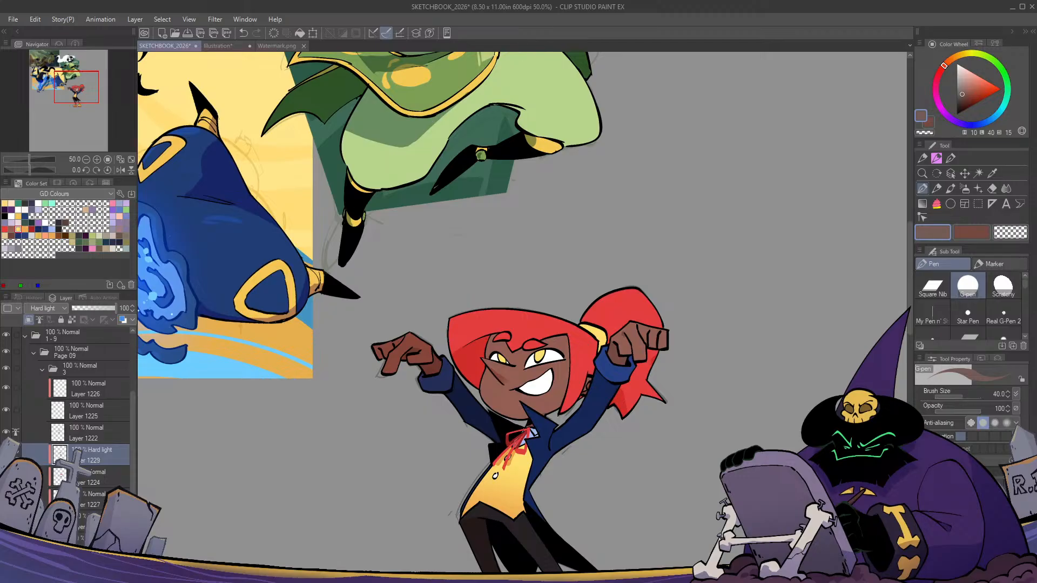
{"action": "scroll", "coordinate": [513, 397], "scroll_direction": "up", "scroll_amount": 2}
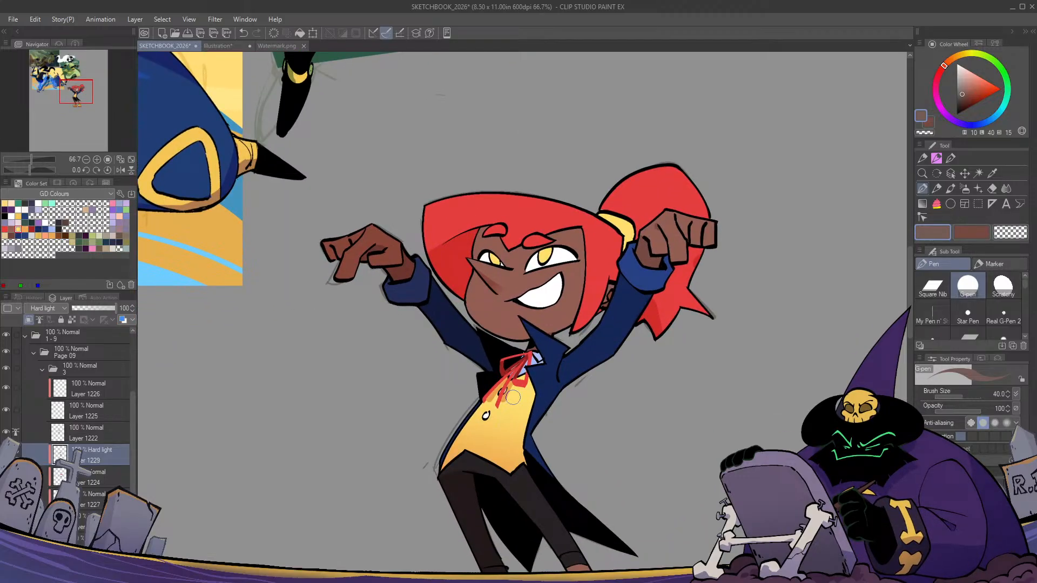
{"action": "key", "text": "Tab"}
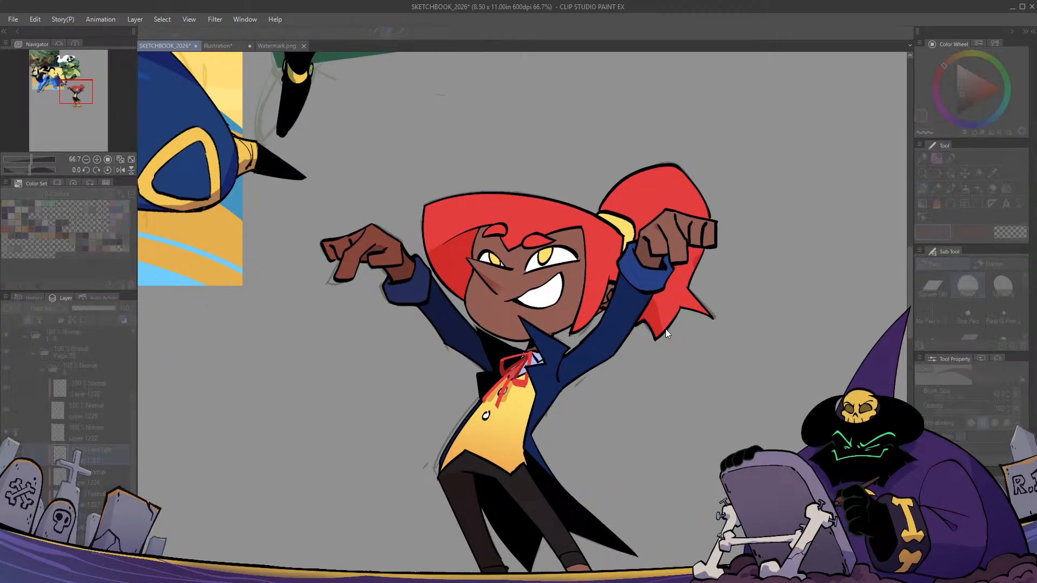
{"action": "key", "text": "h"}
{"action": "key", "text": "h"}
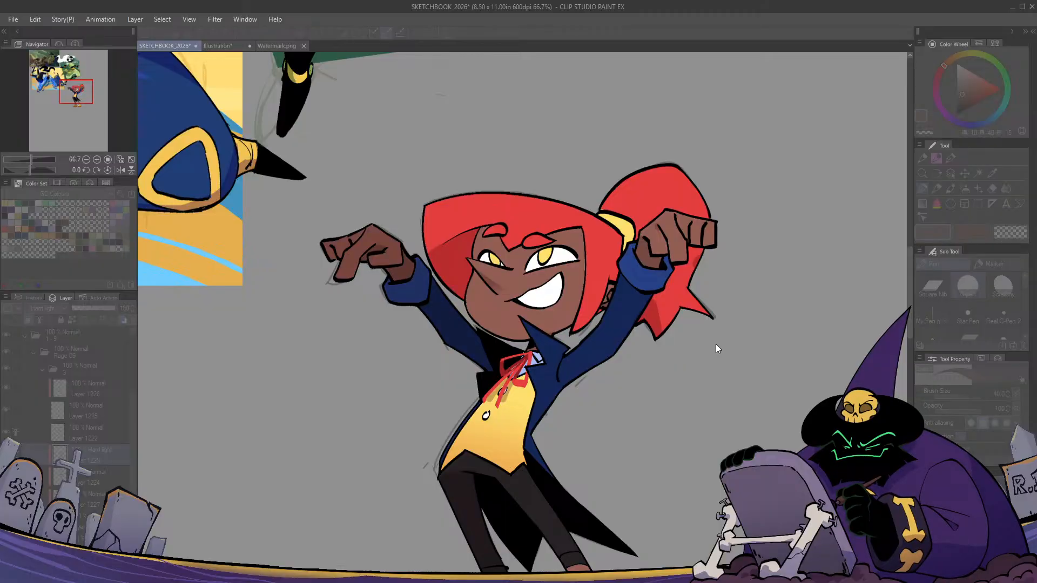
{"action": "key", "text": "h"}
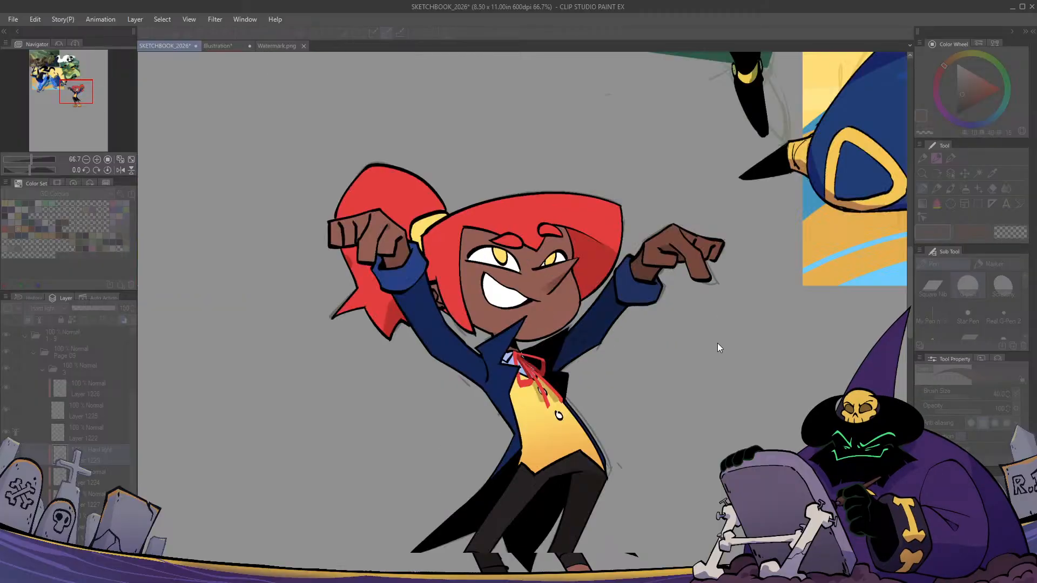
{"action": "key", "text": "h"}
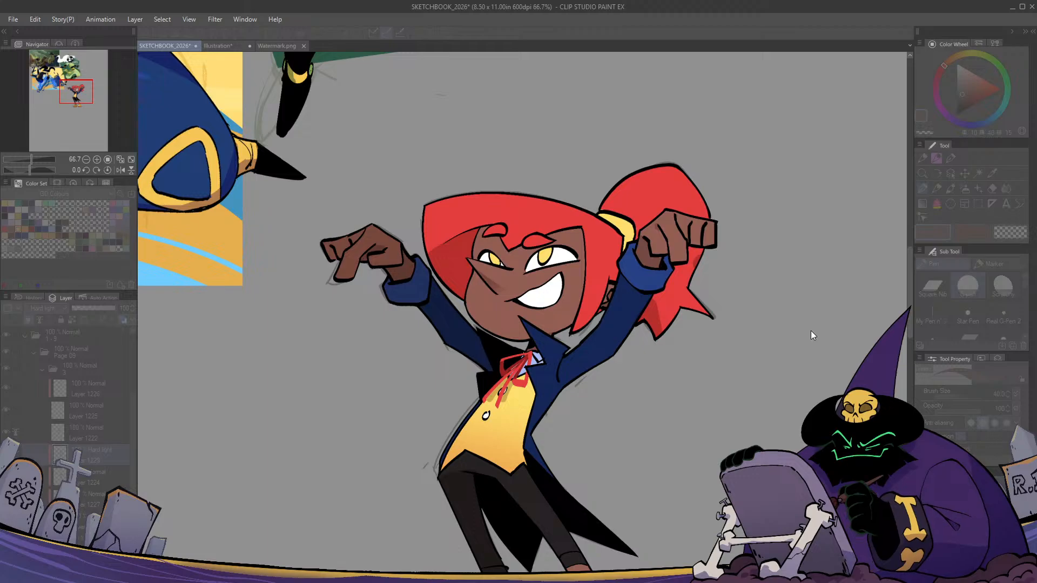
{"action": "key", "text": "h"}
{"action": "key", "text": "h"}
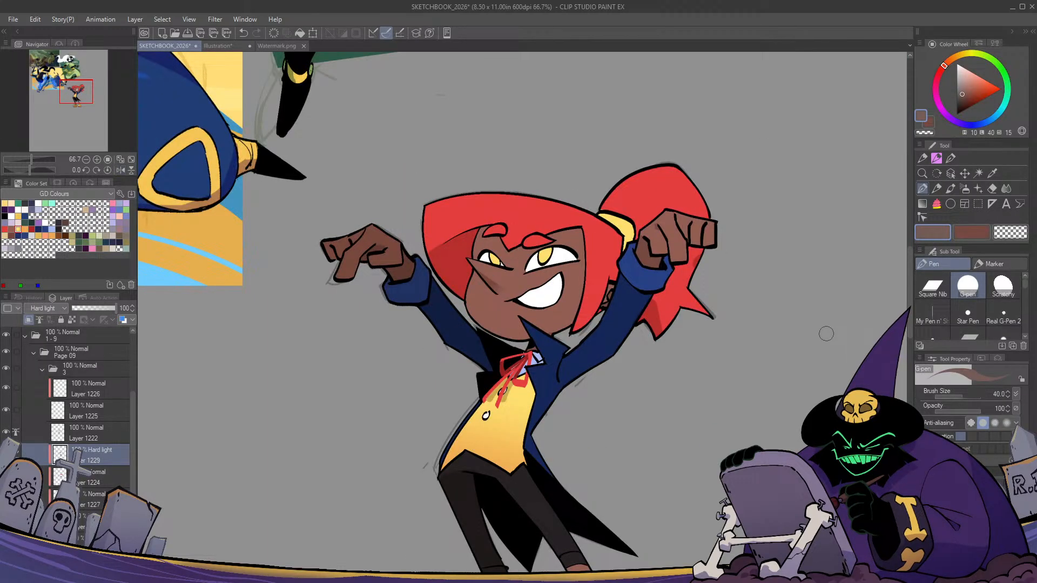
Add a new Hard light layer and set a tan highlight colour of hue 34, luminosity 58, saturation 33, undoing a trial hair stroke
{"action": "key", "text": "ctrl+shift+n"}
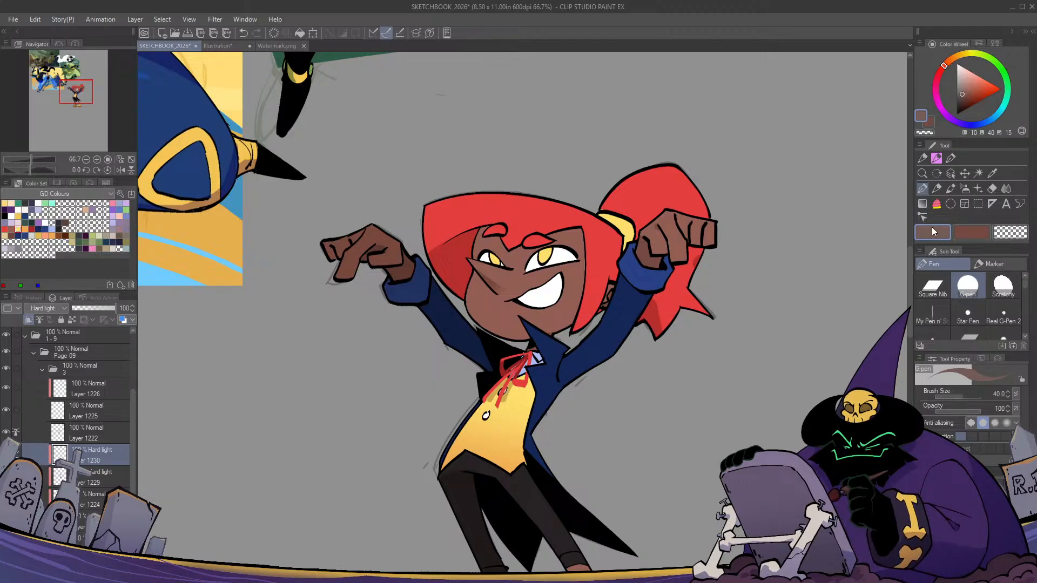
{"action": "left_click", "coordinate": [962, 90]}
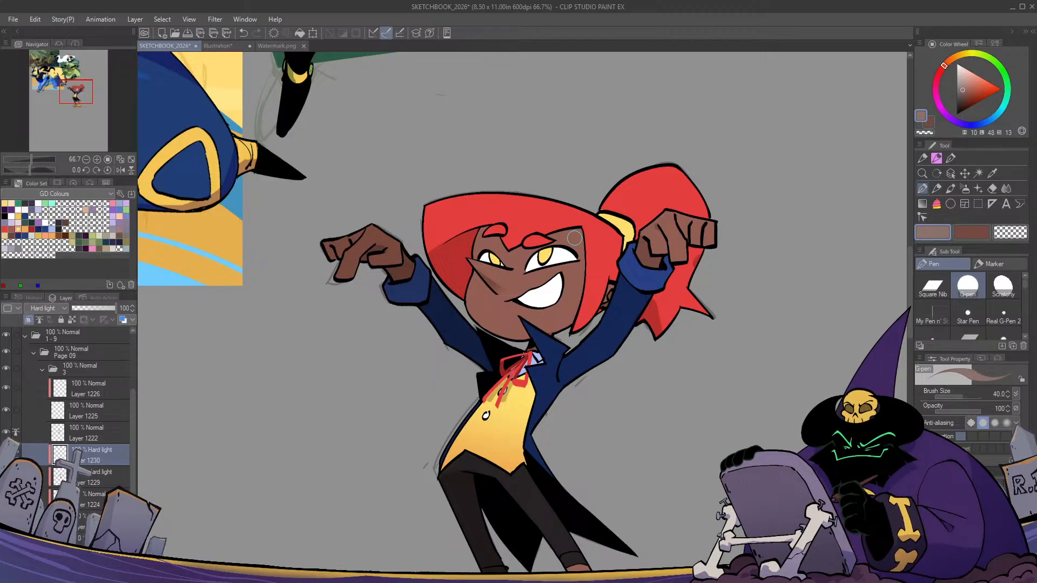
{"action": "left_click_drag", "start_coordinate": [963, 90], "coordinate": [962, 84]}
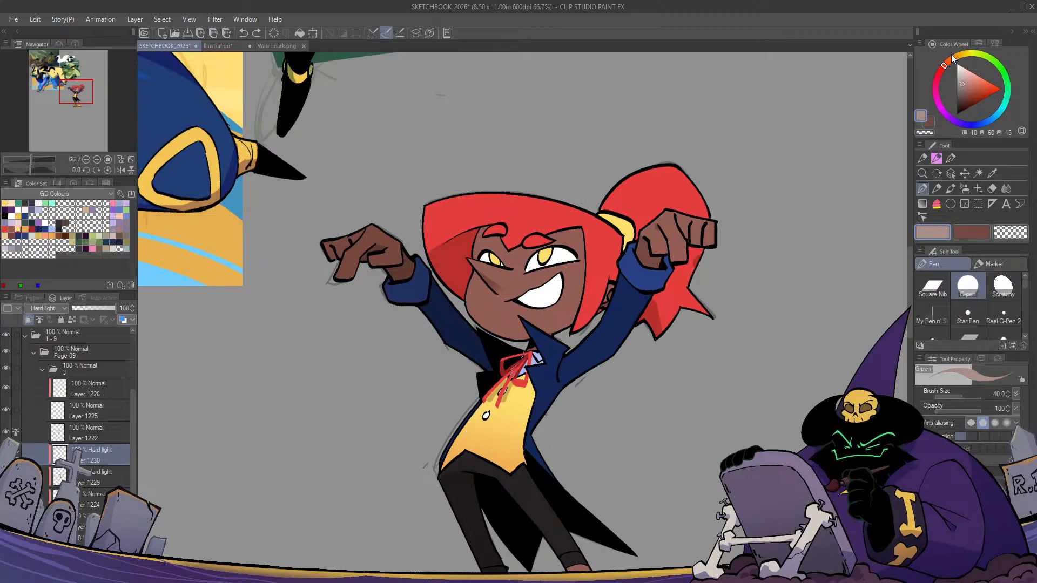
{"action": "left_click", "coordinate": [955, 57]}
{"action": "mouse_move", "coordinate": [594, 215]}
{"action": "left_mouse_down"}
{"action": "mouse_move", "coordinate": [482, 197]}
{"action": "mouse_move", "coordinate": [373, 232]}
{"action": "left_mouse_up"}
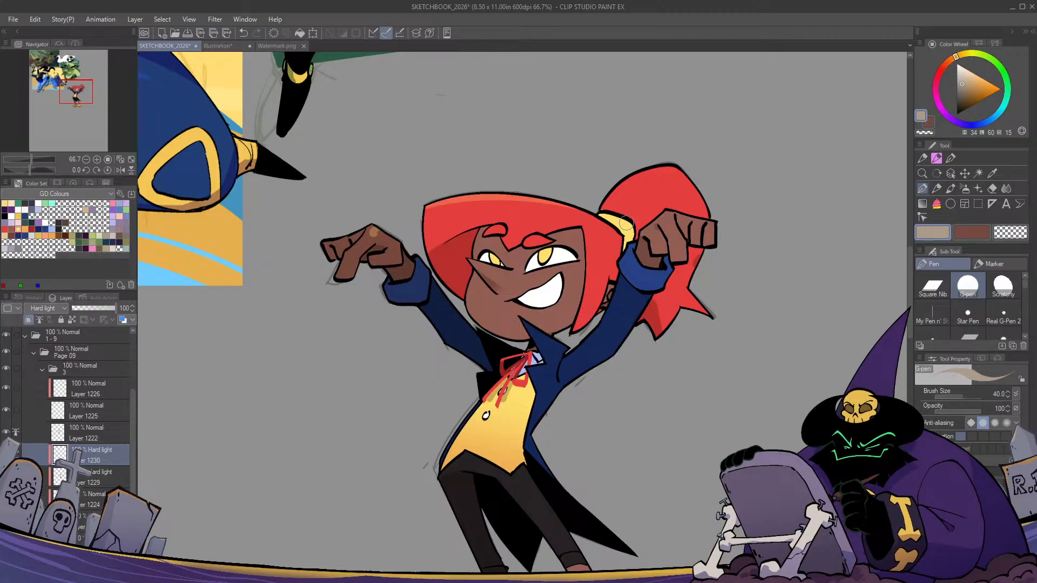
{"action": "key", "text": "ctrl+z"}
{"action": "left_click", "coordinate": [968, 85]}
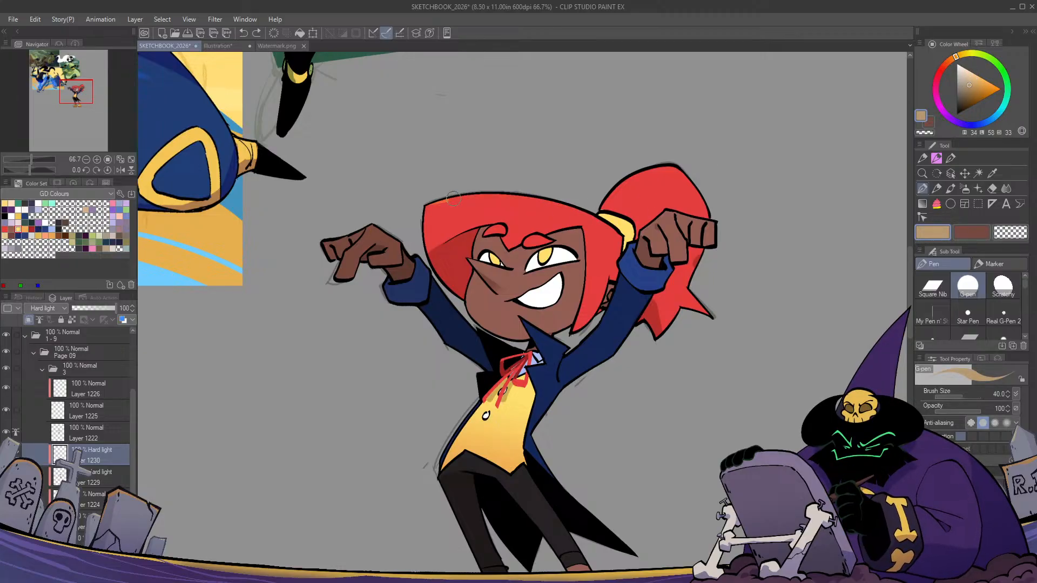
Paint tan highlights along the top edges of the front hair and ponytail, undo a stroke at the hair's outer edge, and check mirrored
{"action": "left_click_drag", "start_coordinate": [518, 196], "coordinate": [429, 204]}
{"action": "mouse_move", "coordinate": [592, 202]}
{"action": "left_mouse_down"}
{"action": "mouse_move", "coordinate": [691, 172]}
{"action": "mouse_move", "coordinate": [702, 196]}
{"action": "left_mouse_up"}
{"action": "key", "text": "h"}
{"action": "key", "text": "h"}
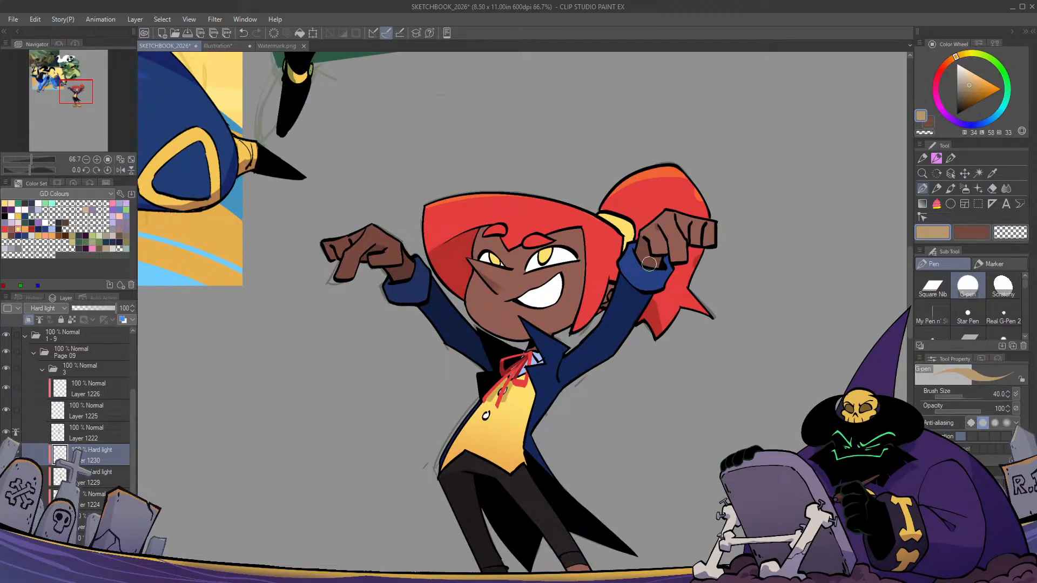
{"action": "mouse_move", "coordinate": [421, 210]}
{"action": "left_mouse_down"}
{"action": "mouse_move", "coordinate": [596, 247]}
{"action": "mouse_move", "coordinate": [598, 218]}
{"action": "mouse_move", "coordinate": [482, 197]}
{"action": "mouse_move", "coordinate": [421, 224]}
{"action": "left_mouse_up"}
{"action": "key", "text": "ctrl+z"}
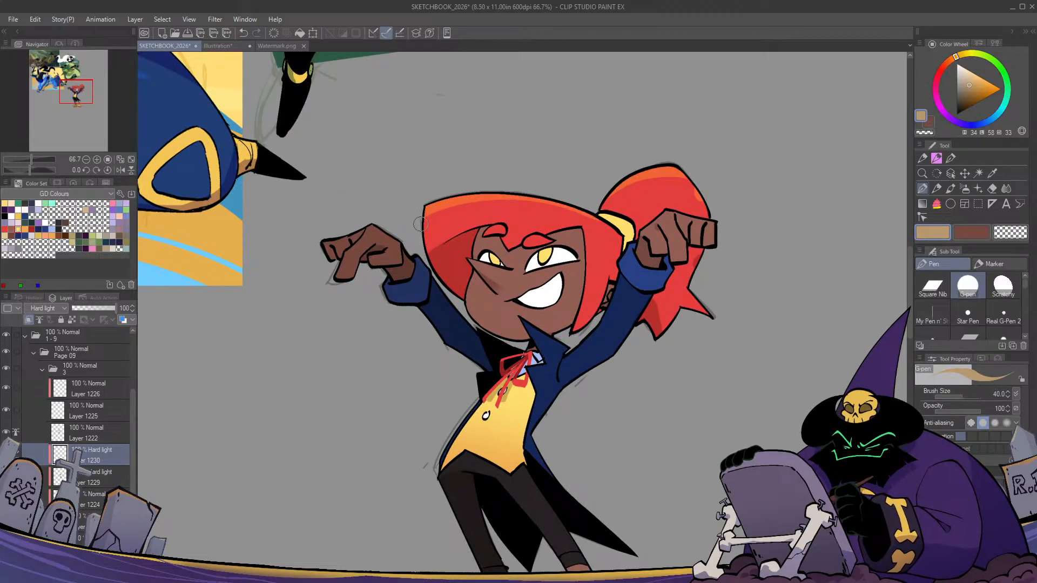
{"action": "key", "text": "h"}
{"action": "key", "text": "h"}
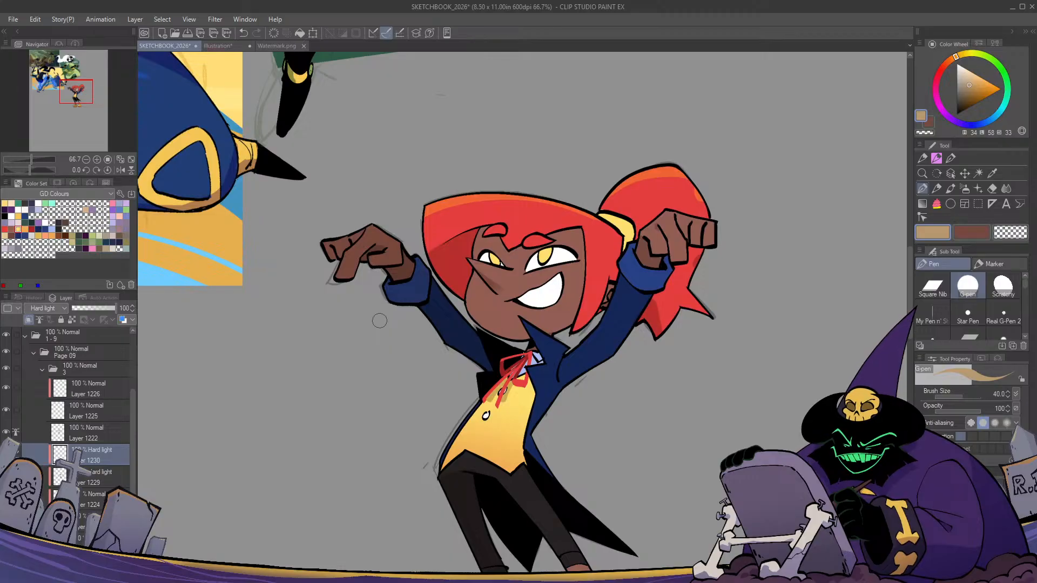
Thin the front hair highlight with transparent colour and check it mirrored
{"action": "key", "text": "c"}
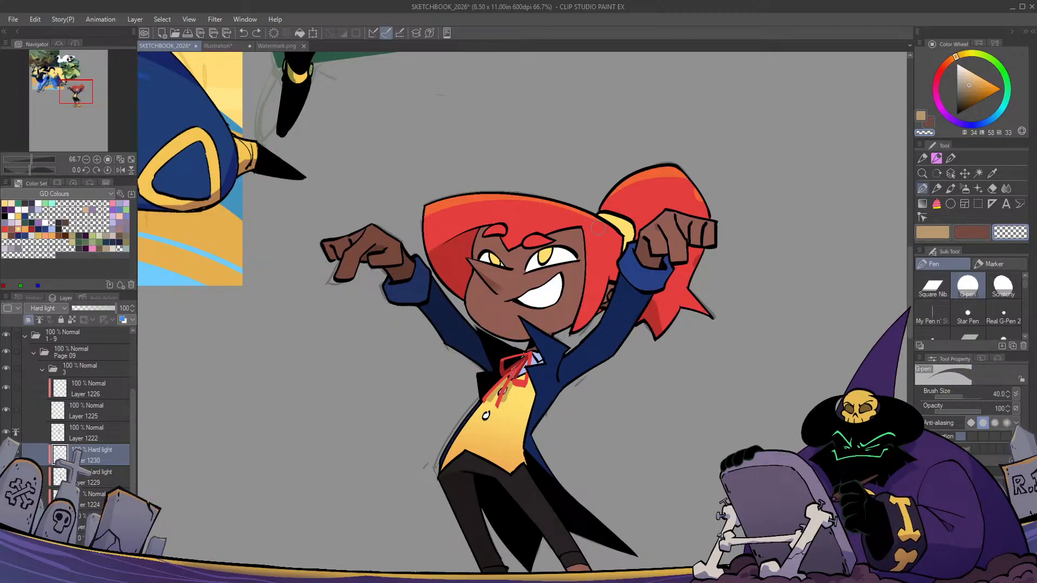
{"action": "left_click_drag", "start_coordinate": [594, 216], "coordinate": [416, 219]}
{"action": "key", "text": "h"}
{"action": "key", "text": "h"}
Paint tan highlights on the fingers of the hand beside the ponytail and check them mirrored
{"action": "key", "text": "c"}
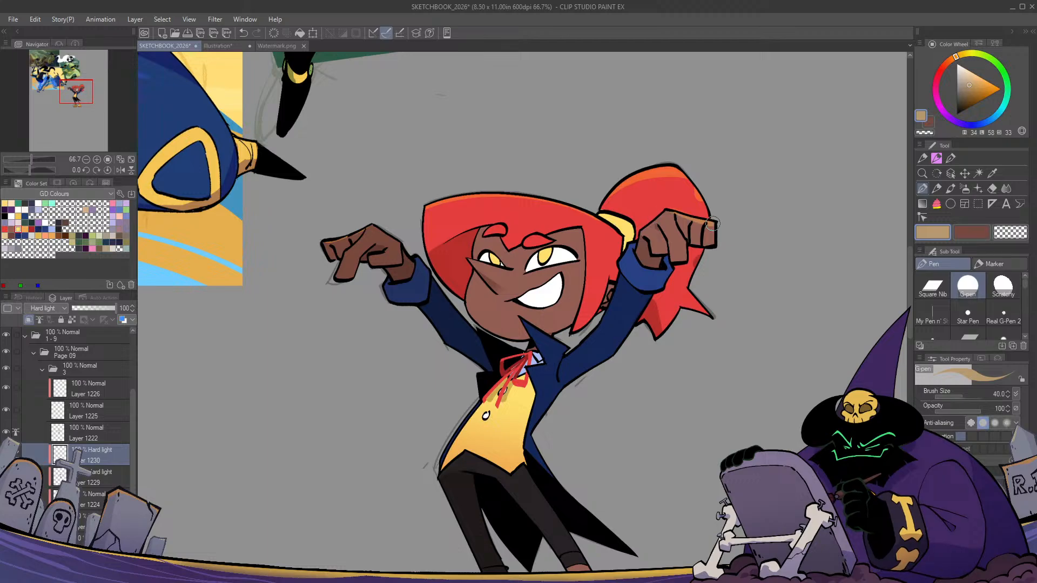
{"action": "key", "text": "h"}
{"action": "key", "text": "h"}
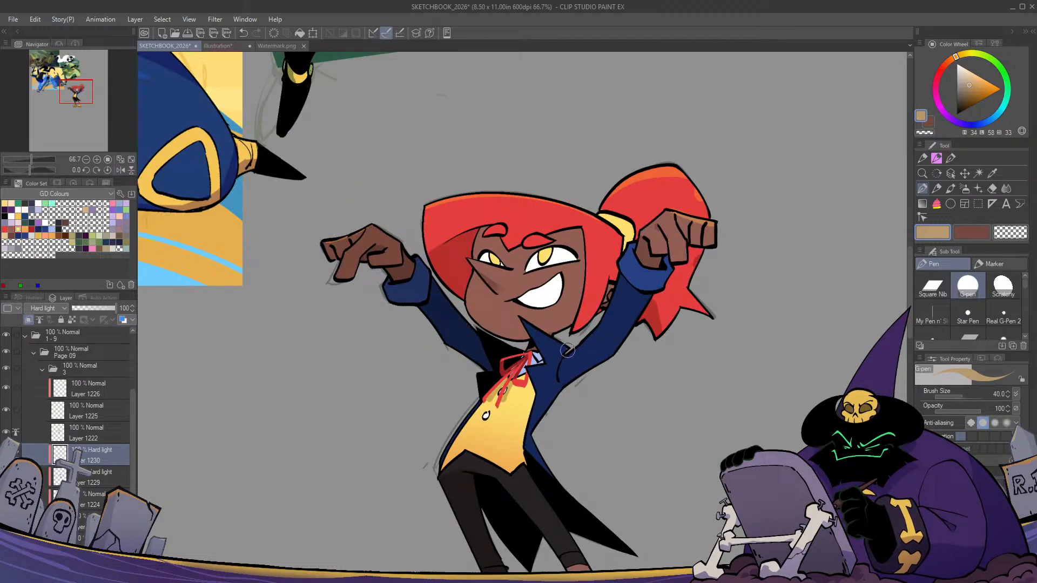
Paint tan highlights along the upper edges of both coat sleeves, trim them with transparent colour, and check the whole figure mirrored
{"action": "key", "text": "h"}
{"action": "key", "text": "h"}
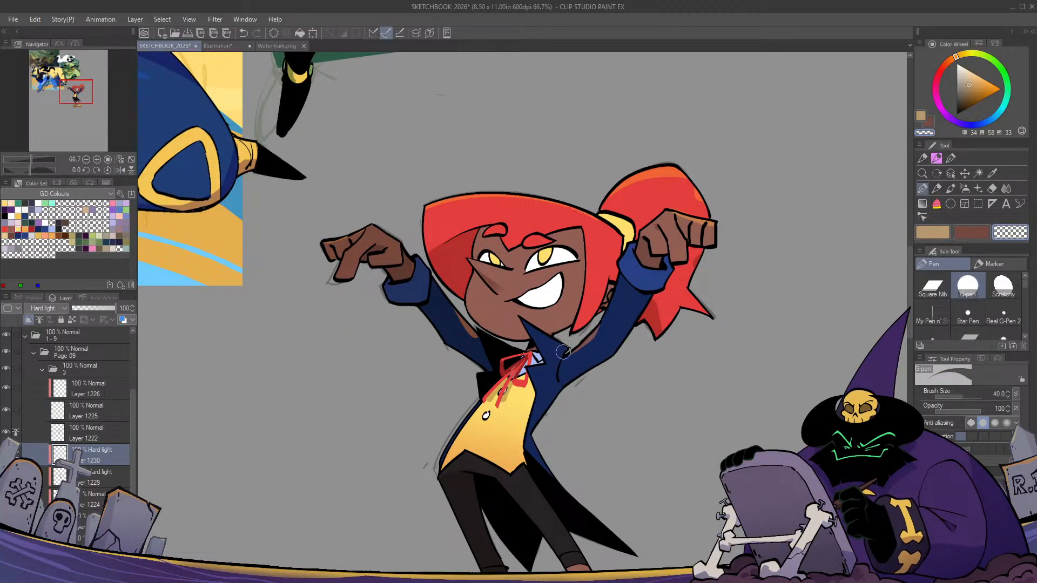
{"action": "key", "text": "c"}
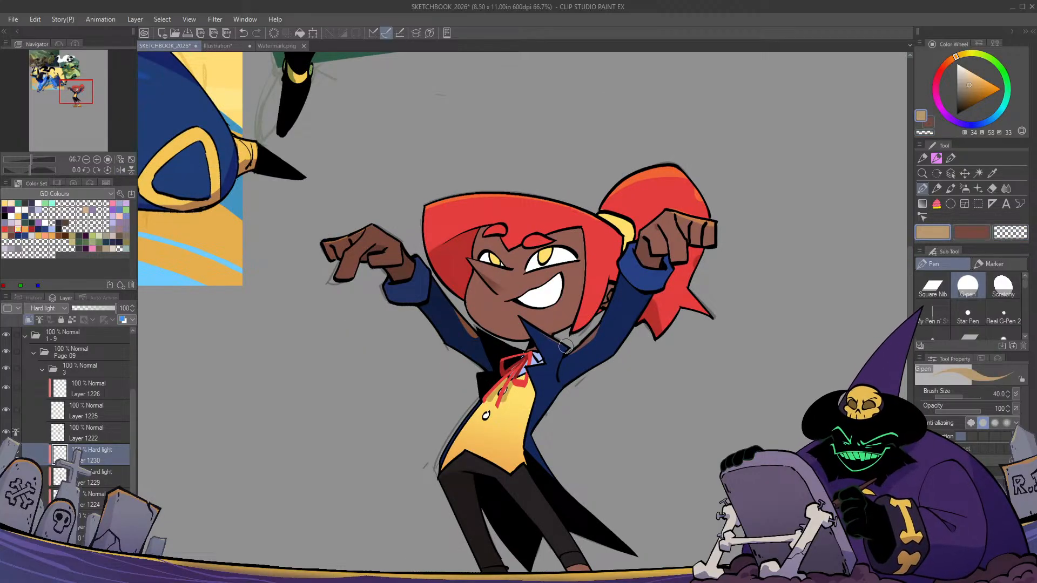
{"action": "left_click_drag", "start_coordinate": [432, 471], "coordinate": [479, 368]}
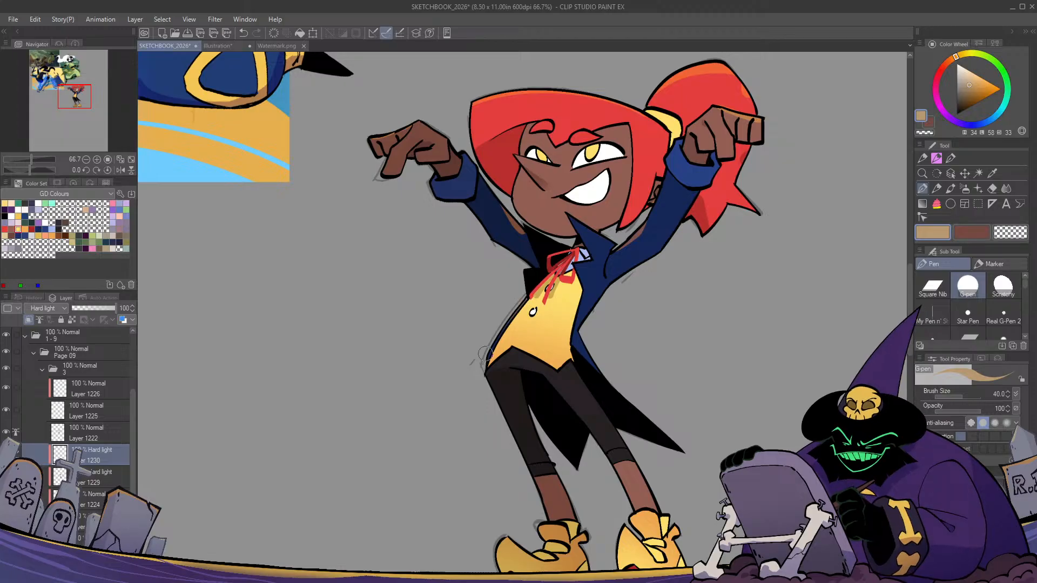
{"action": "key", "text": "h"}
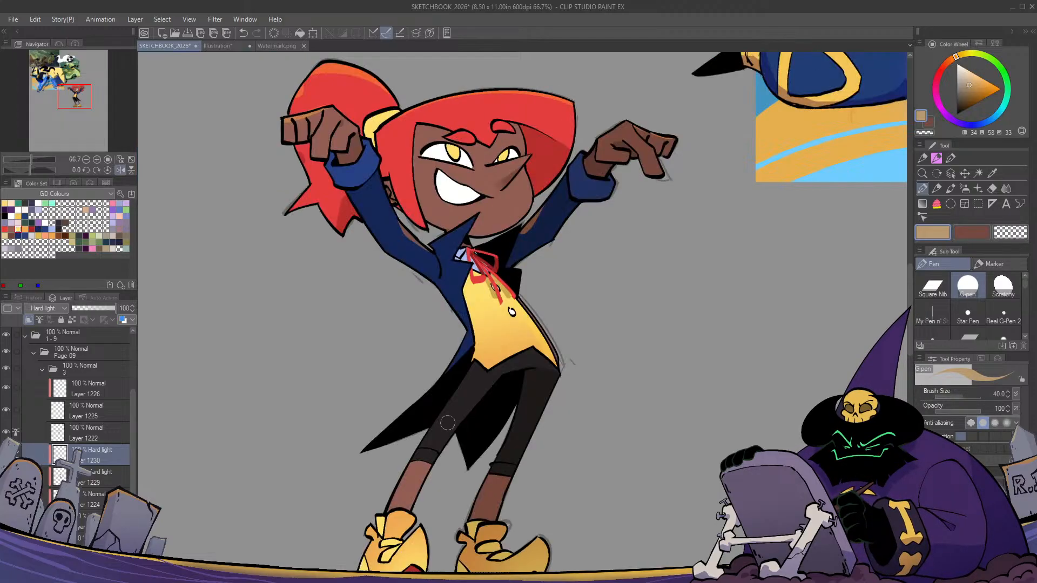
{"action": "key", "text": "h"}
{"action": "left_click_drag", "start_coordinate": [446, 421], "coordinate": [594, 460]}
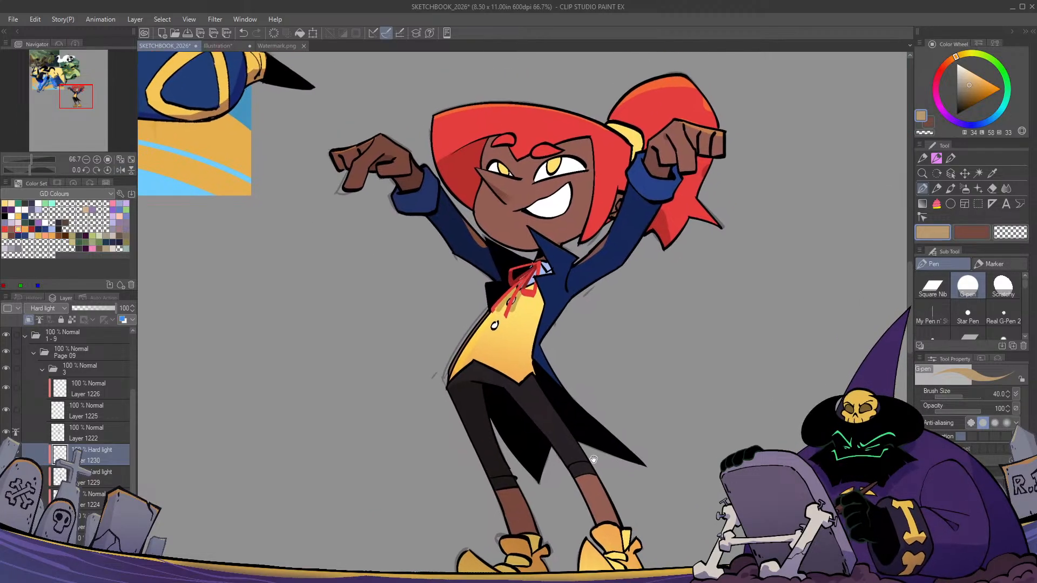
{"action": "key", "text": "h"}
{"action": "key", "text": "h"}
{"action": "left_click_drag", "start_coordinate": [530, 295], "coordinate": [477, 360]}
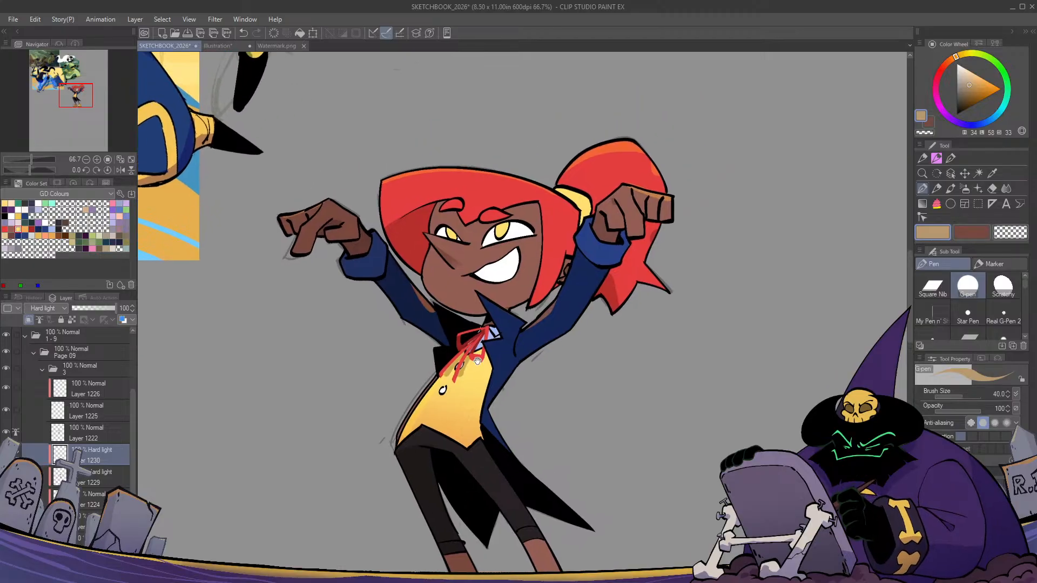
Adjust the hue, saturation and luminosity of the tan Hard light highlight layer and check the character mirrored
{"action": "left_click", "coordinate": [96, 484]}
{"action": "left_click", "coordinate": [99, 496]}
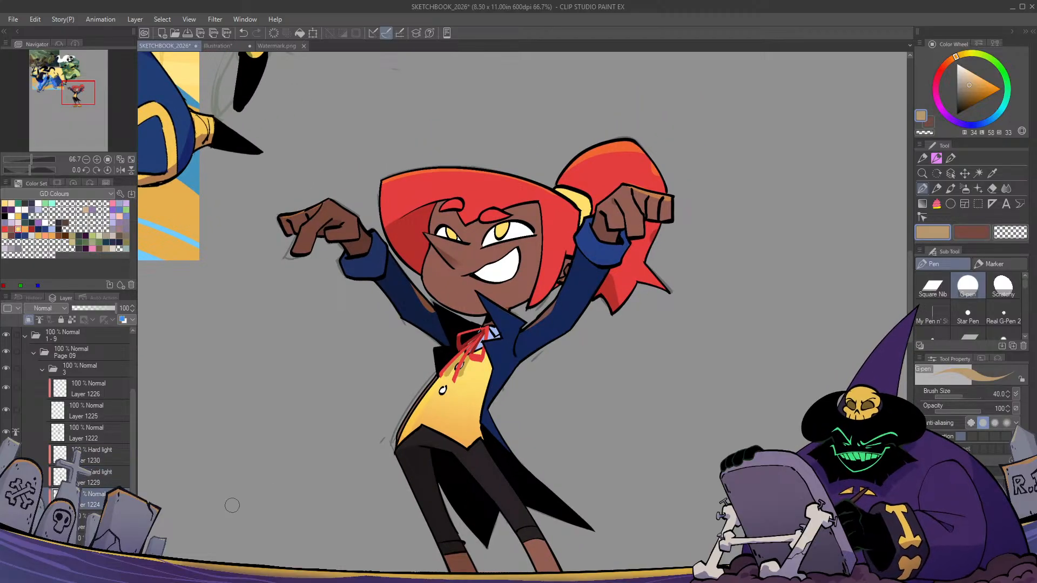
{"action": "key", "text": "w"}
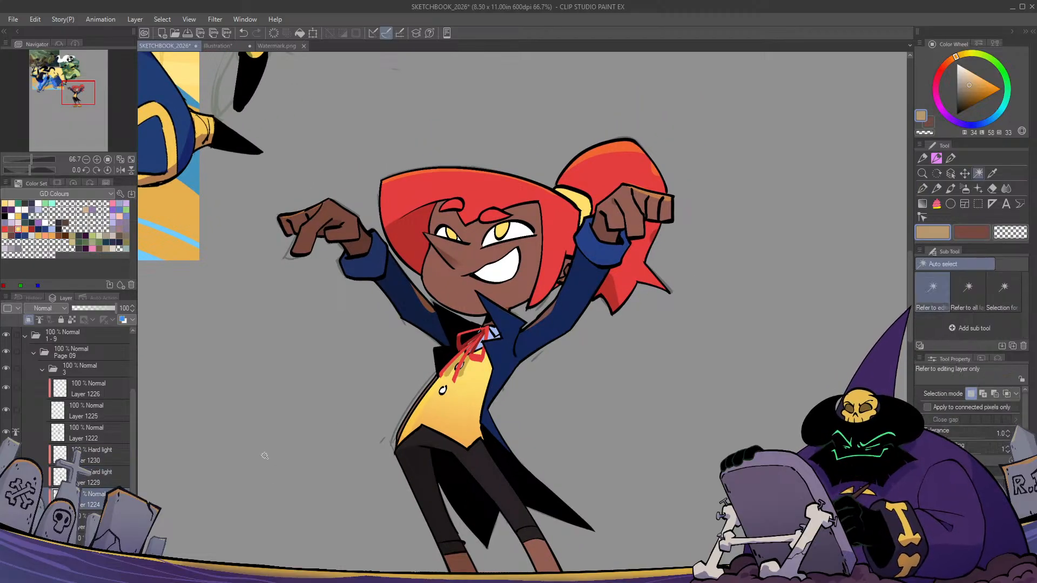
{"action": "left_click", "coordinate": [415, 319]}
{"action": "left_click", "coordinate": [97, 456]}
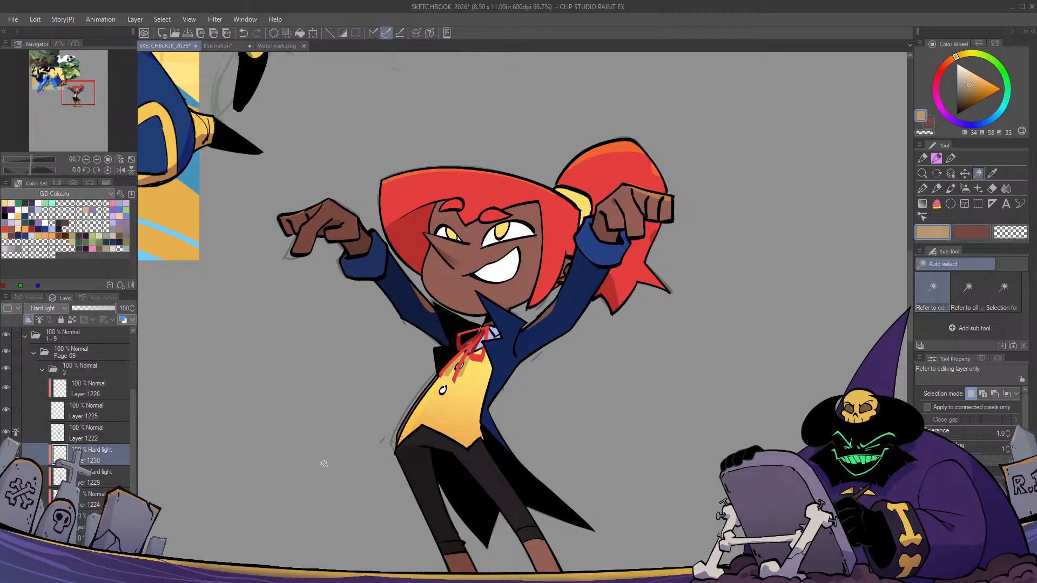
{"action": "key", "text": "ctrl+u"}
{"action": "left_click_drag", "start_coordinate": [734, 346], "coordinate": [839, 347]}
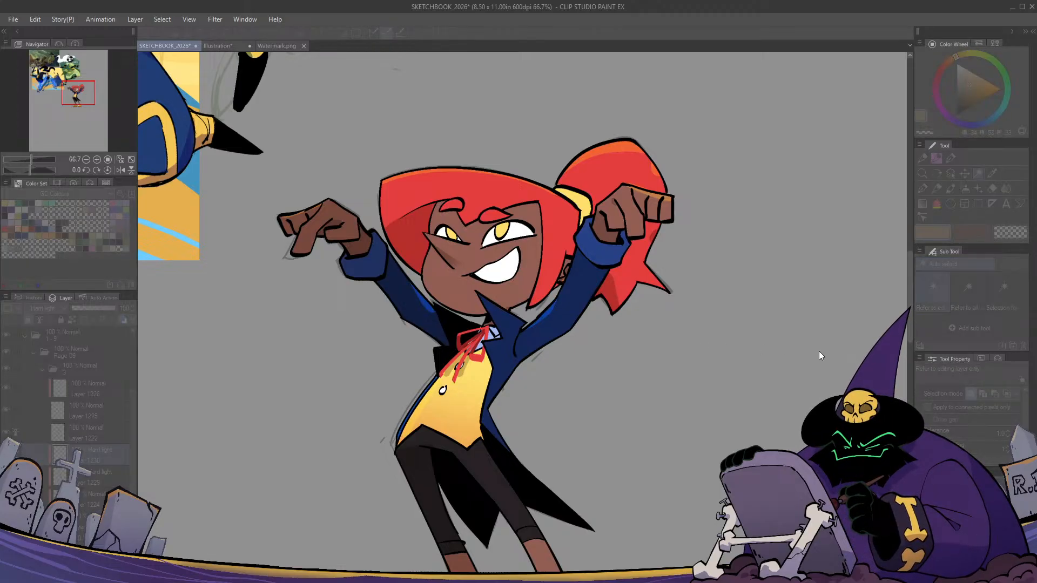
{"action": "key", "text": "h"}
{"action": "key", "text": "h"}
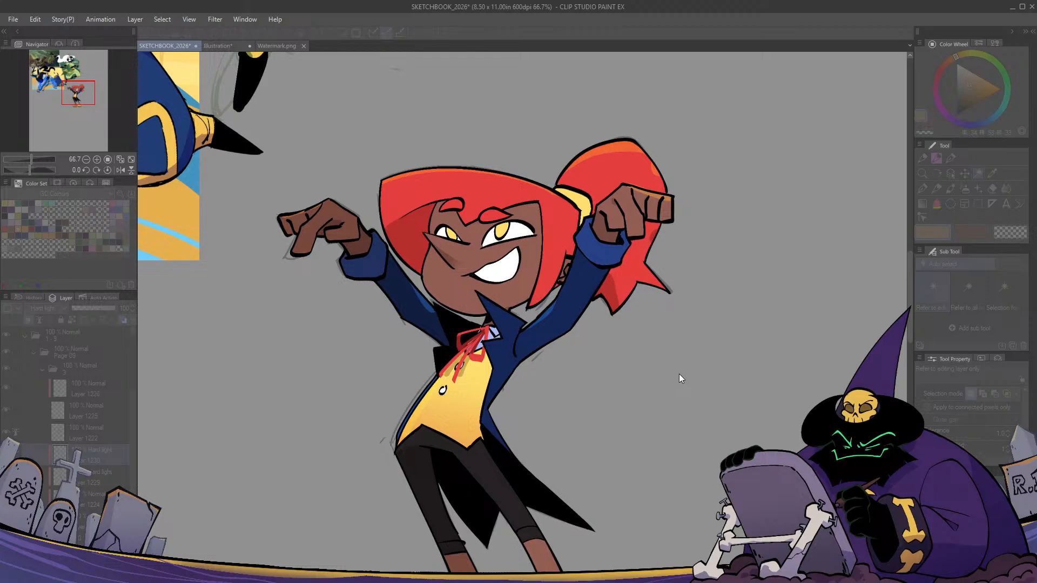
{"action": "key", "text": "h"}
{"action": "key", "text": "h"}
{"action": "left_click", "coordinate": [817, 333]}
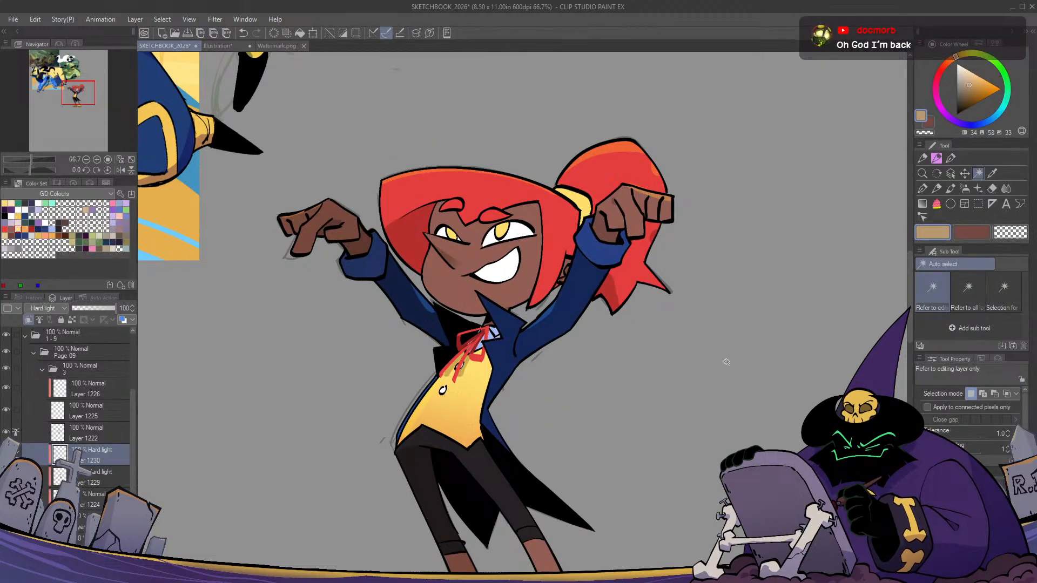
Review the whole figure from hair to shoes, both mirrored and unmirrored
{"action": "key", "text": "m"}
{"action": "scroll", "coordinate": [610, 337], "scroll_direction": "down", "scroll_amount": 3}
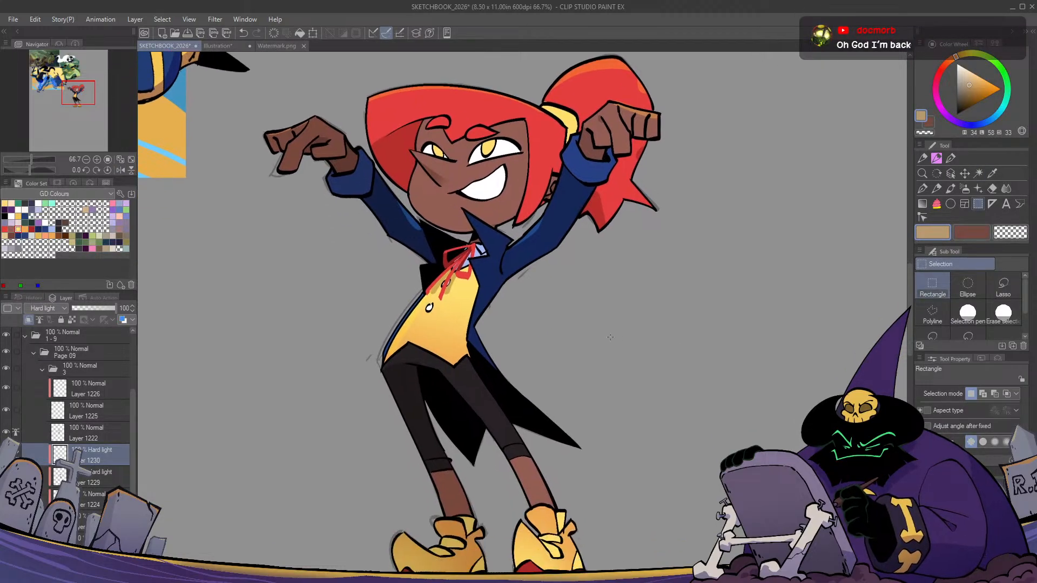
{"action": "key", "text": "h"}
{"action": "key", "text": "h"}
{"action": "scroll", "coordinate": [610, 337], "scroll_direction": "down", "scroll_amount": 1}
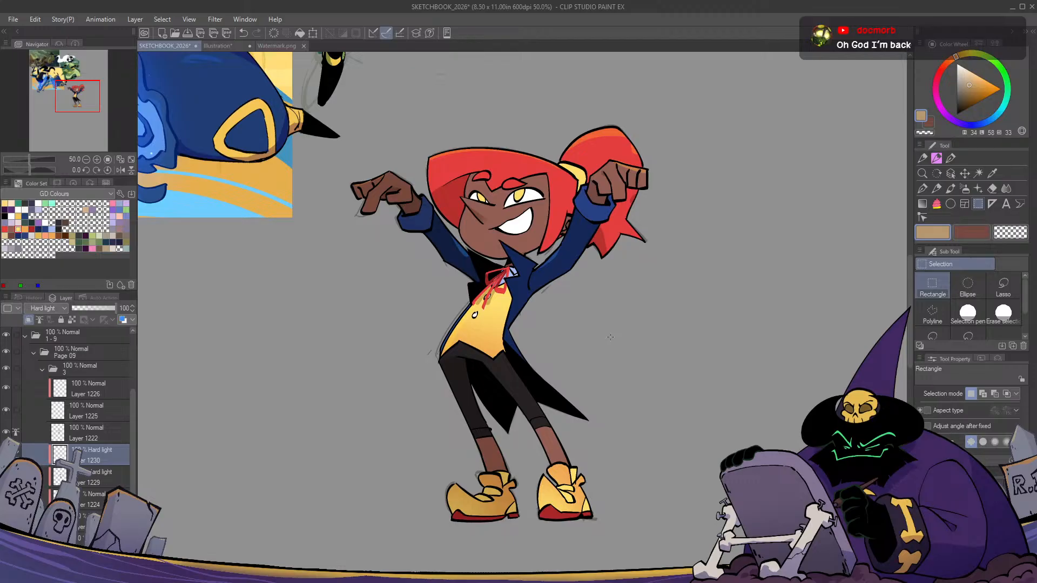
{"action": "key", "text": "h"}
{"action": "key", "text": "h"}
{"action": "left_click_drag", "start_coordinate": [590, 383], "coordinate": [583, 360]}
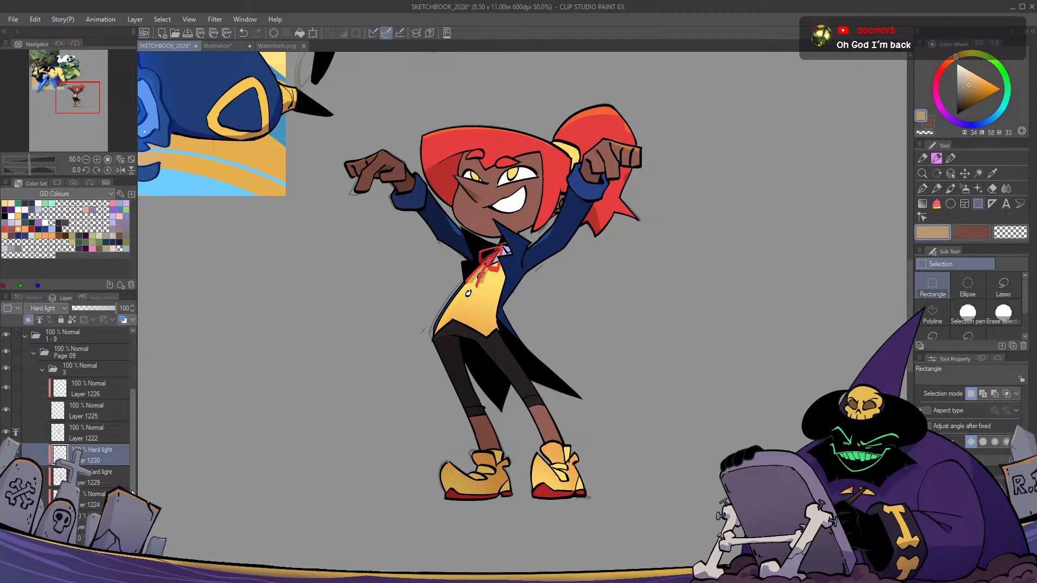
Select a tall rectangle behind the character on a layer below the figure, fill it with tan, and deselect
{"action": "left_click", "coordinate": [102, 564]}
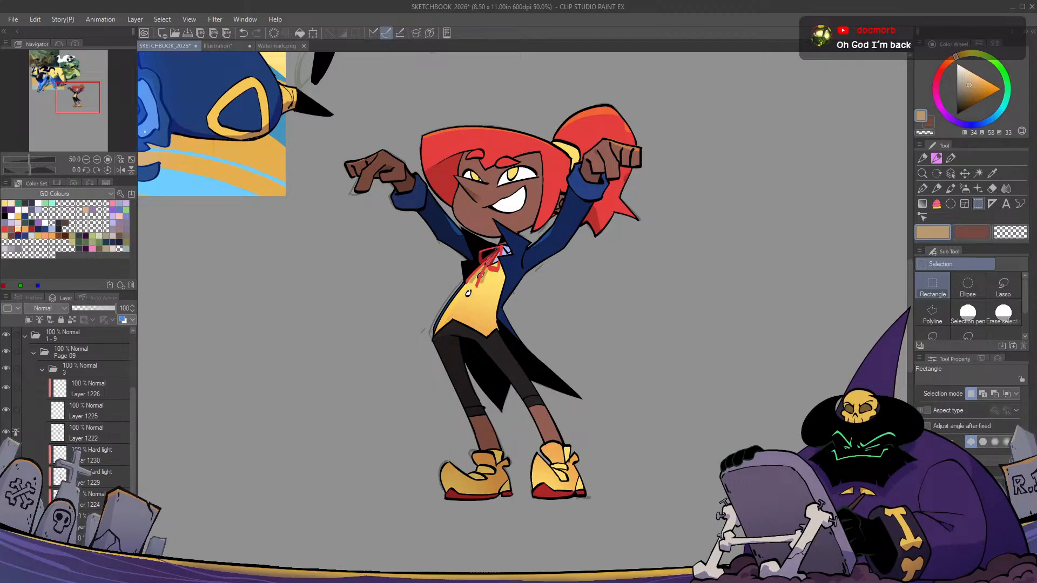
{"action": "left_click_drag", "start_coordinate": [580, 449], "coordinate": [569, 459]}
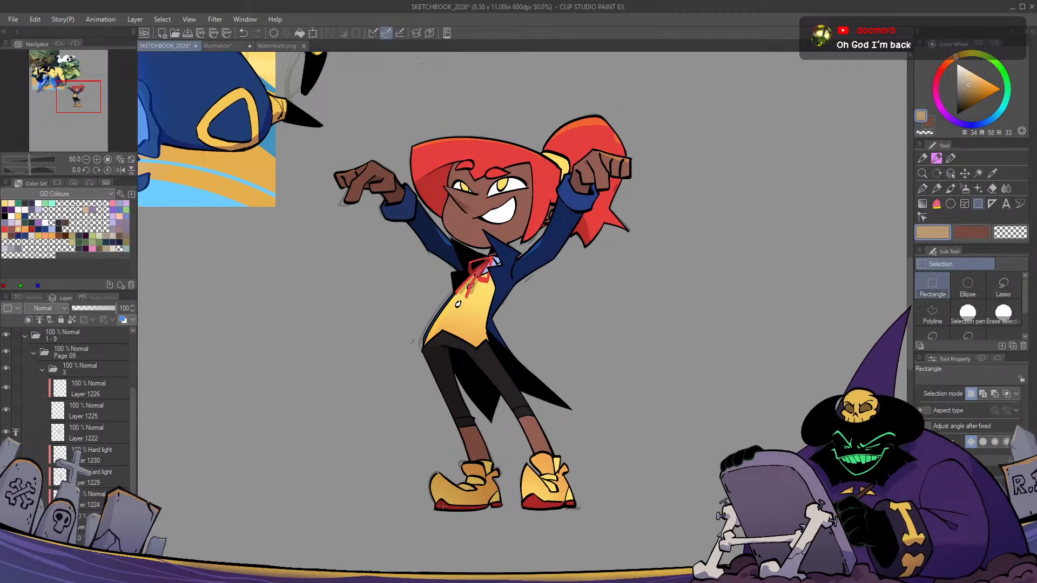
{"action": "left_click_drag", "start_coordinate": [432, 504], "coordinate": [608, 92]}
{"action": "left_click_drag", "start_coordinate": [573, 314], "coordinate": [548, 312]}
{"action": "key", "text": "g"}
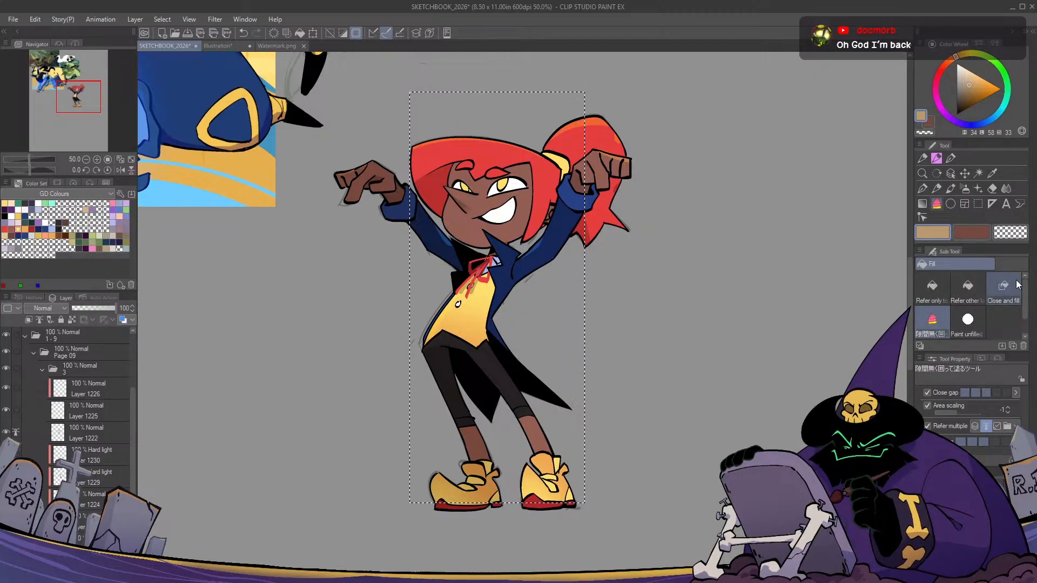
{"action": "left_click", "coordinate": [967, 286]}
{"action": "left_click", "coordinate": [576, 294]}
{"action": "key", "text": "m"}
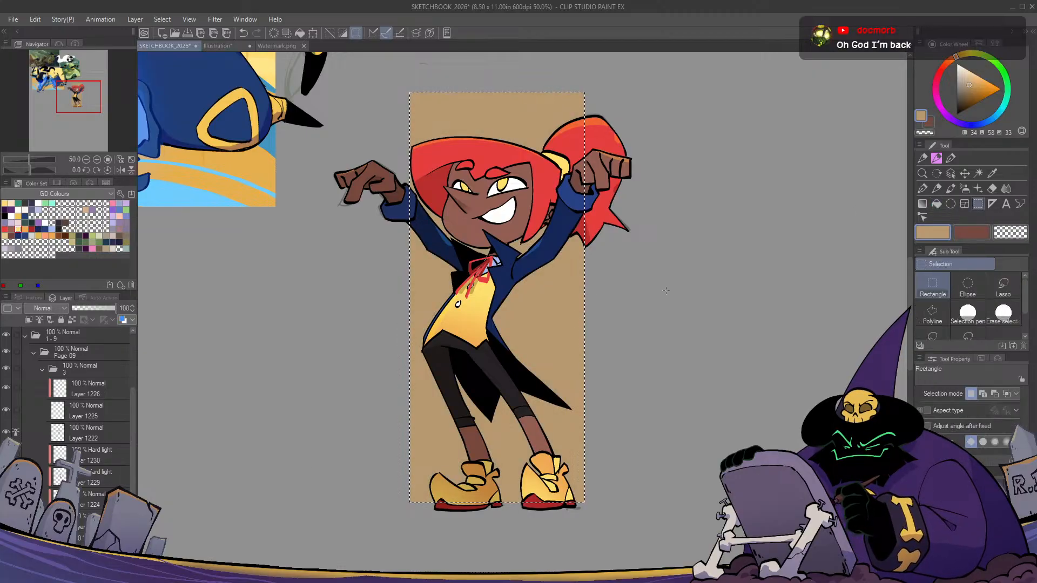
{"action": "key", "text": "ctrl+d"}
Widen the tan backdrop rectangle evenly on both sides about its centre and check it mirrored
{"action": "key", "text": "ctrl+t"}
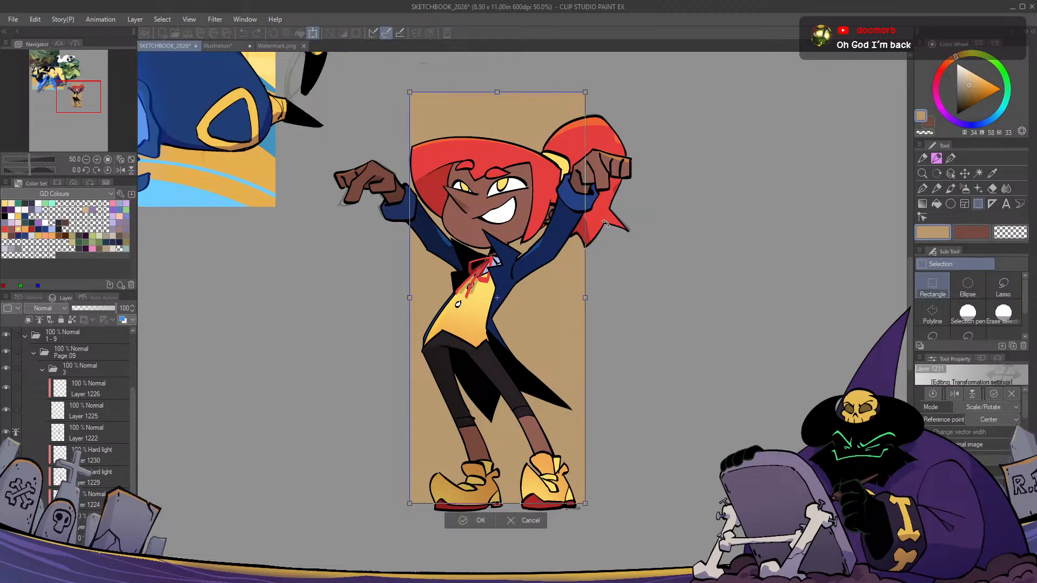
{"action": "left_click_drag", "start_coordinate": [584, 296], "coordinate": [598, 299]}
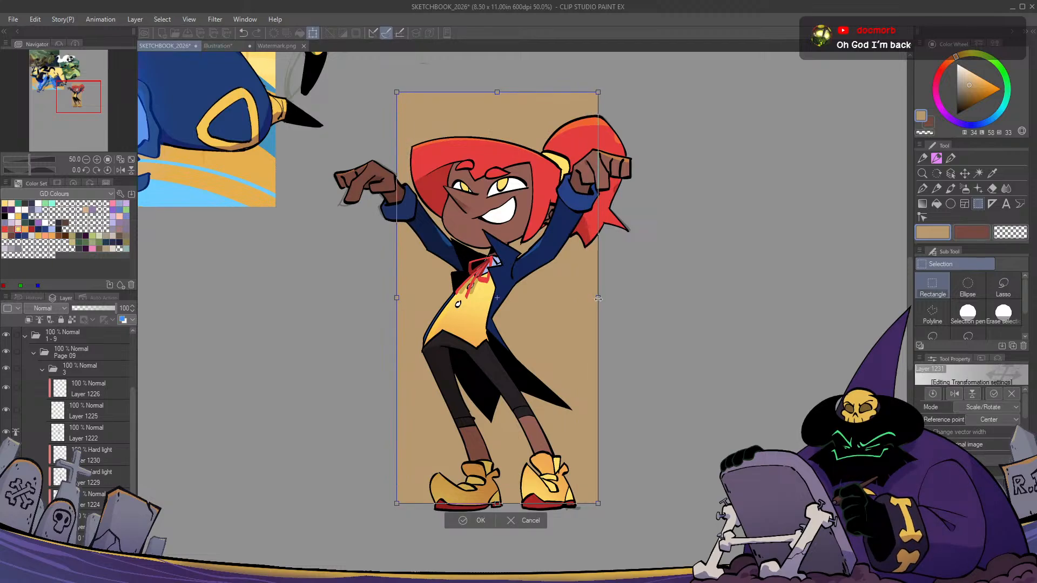
{"action": "key", "text": "Return"}
{"action": "key", "text": "h"}
{"action": "key", "text": "h"}
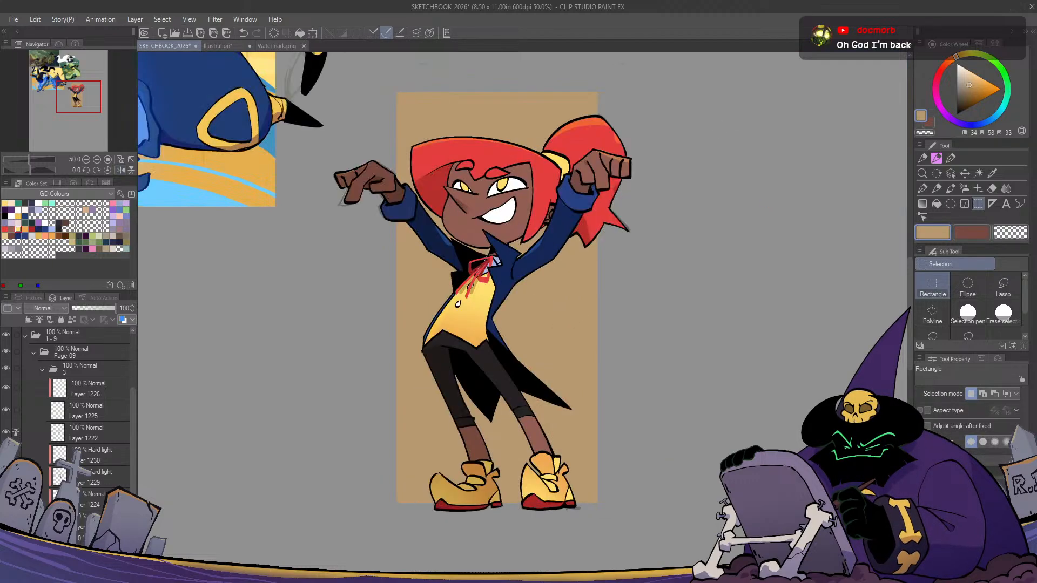
Adjust the backdrop rectangle's hue, saturation and luminosity to a bright pale yellow and check it mirrored
{"action": "key", "text": "ctrl+u"}
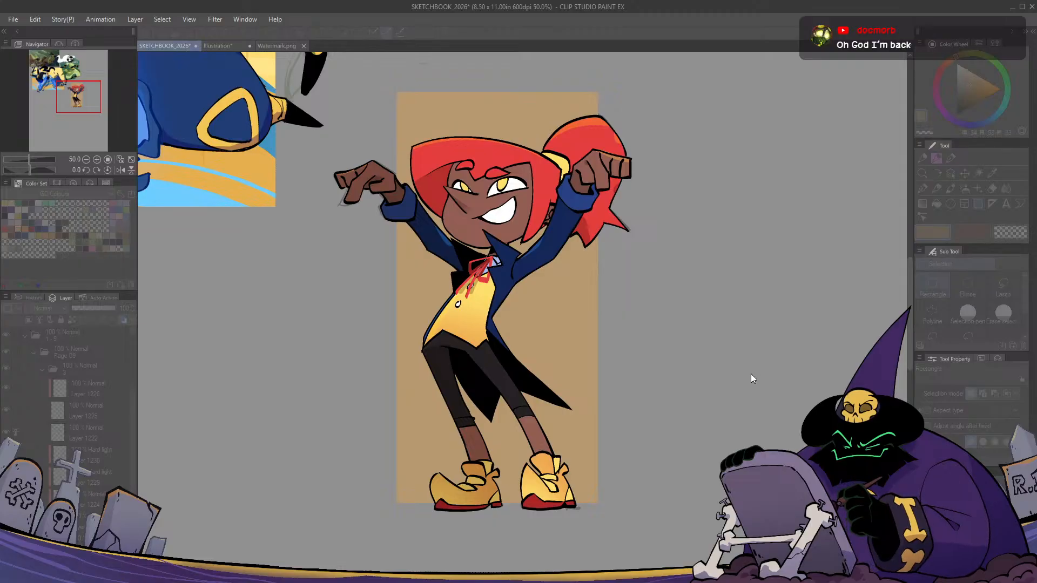
{"action": "left_click", "coordinate": [753, 350]}
{"action": "left_click", "coordinate": [740, 348]}
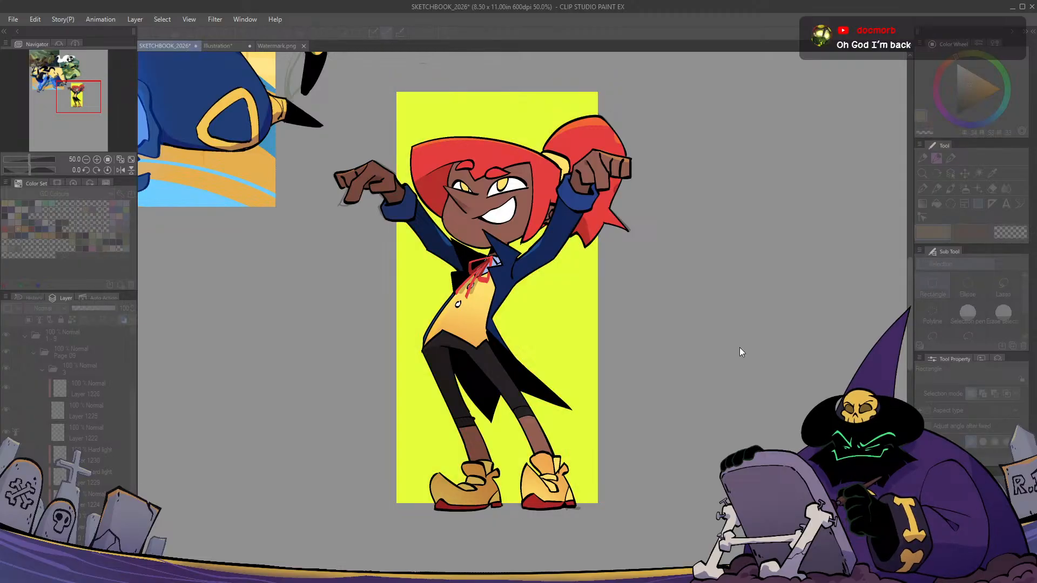
{"action": "left_click", "coordinate": [712, 346]}
{"action": "left_click", "coordinate": [726, 345]}
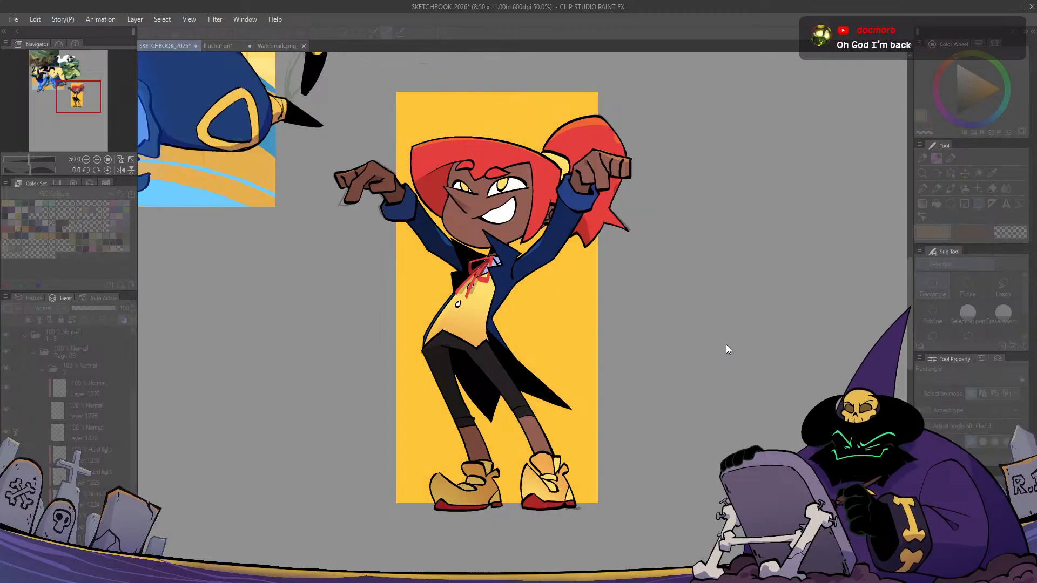
{"action": "left_click_drag", "start_coordinate": [732, 403], "coordinate": [750, 404]}
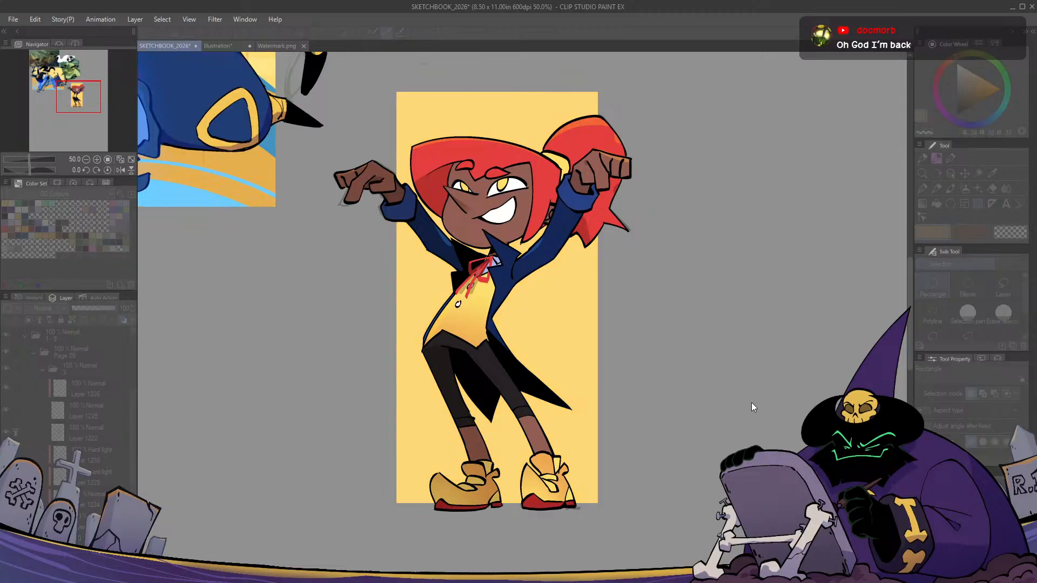
{"action": "key", "text": "h"}
{"action": "key", "text": "h"}
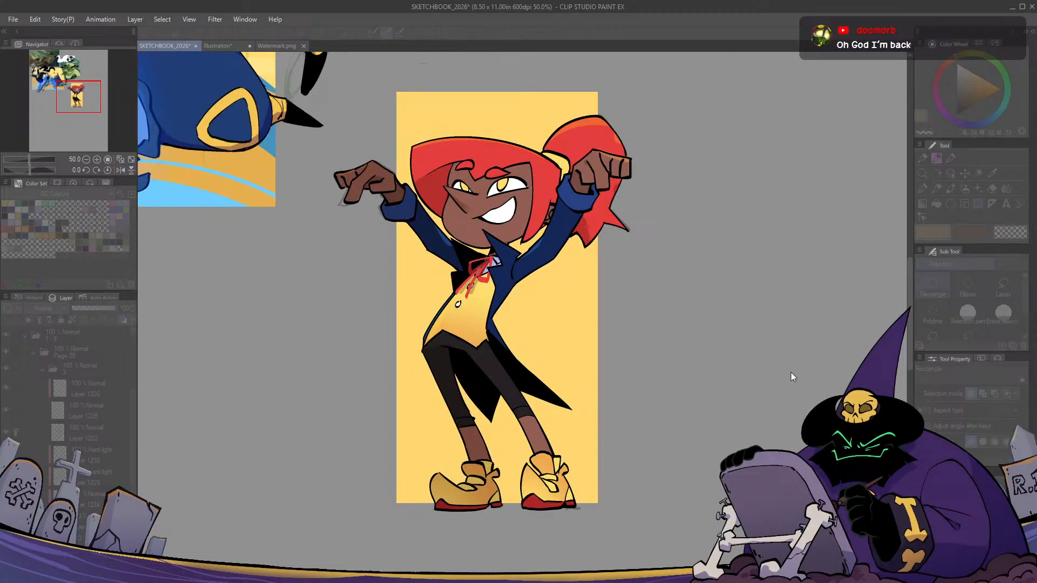
{"action": "key", "text": "h"}
{"action": "key", "text": "h"}
Shift the backdrop rectangle's hue to light blue, check it mirrored, and compare it with the neighbouring illustrations
{"action": "left_click", "coordinate": [704, 347]}
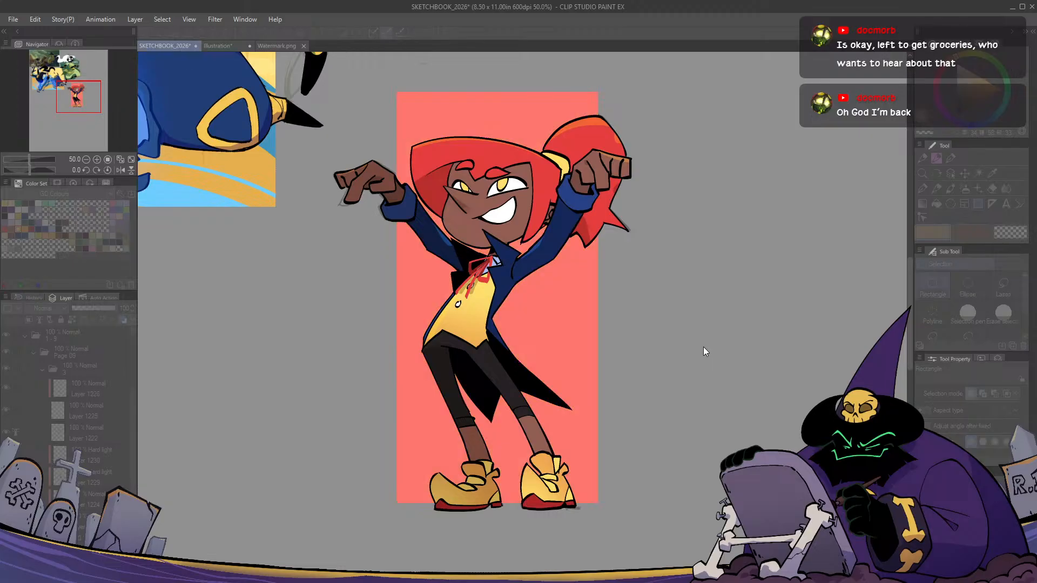
{"action": "left_click_drag", "start_coordinate": [703, 347], "coordinate": [590, 344]}
{"action": "key", "text": "h"}
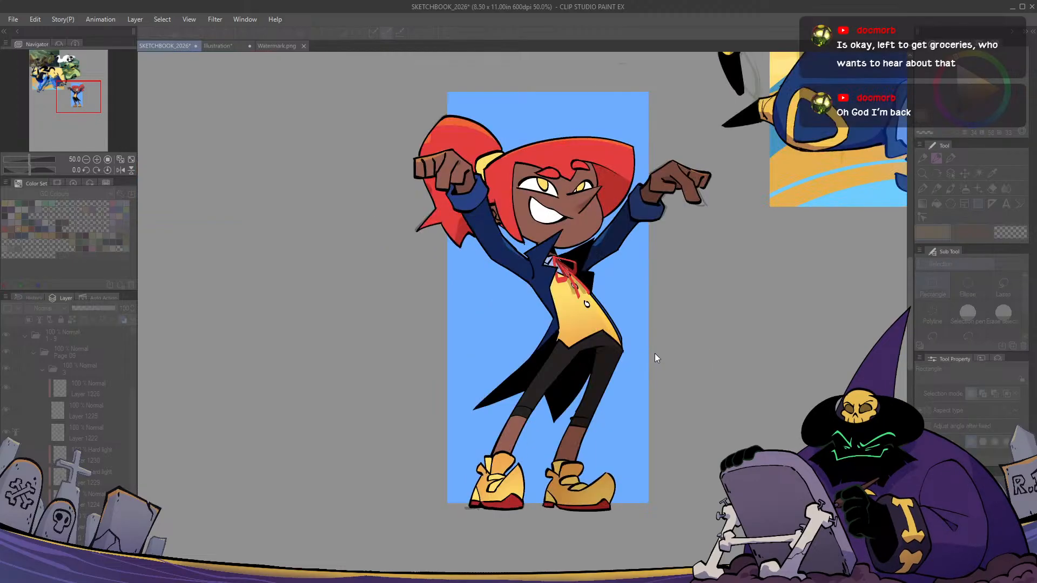
{"action": "key", "text": "h"}
{"action": "scroll", "coordinate": [469, 443], "scroll_direction": "down", "scroll_amount": 1}
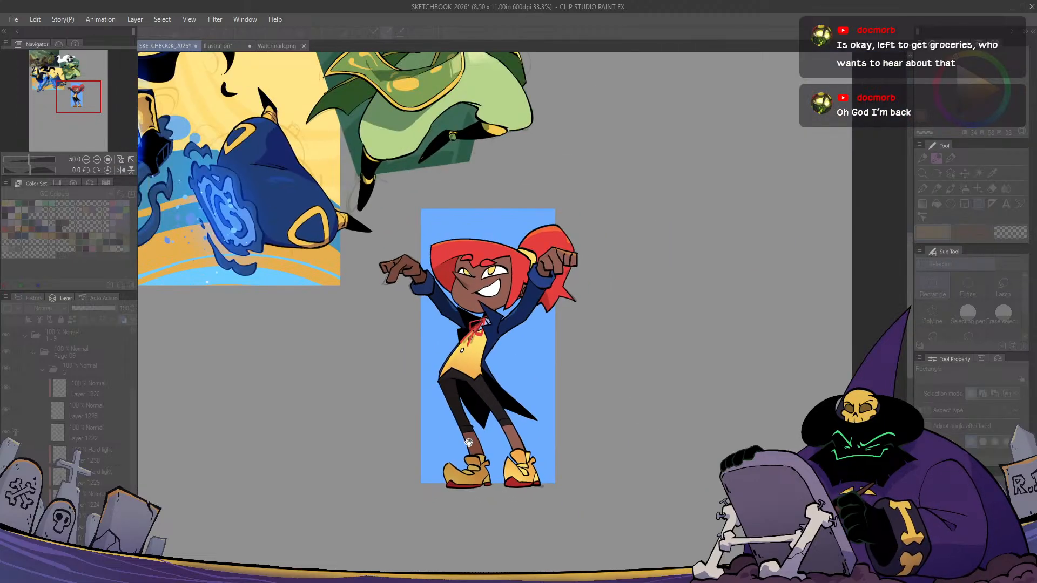
{"action": "scroll", "coordinate": [469, 443], "scroll_direction": "up", "scroll_amount": 1}
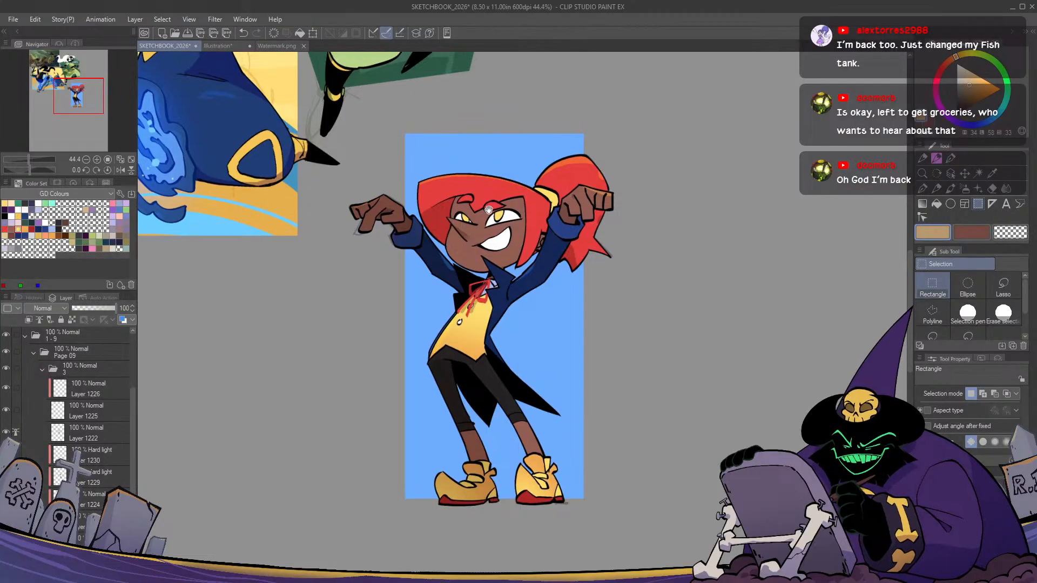
{"action": "left_click_drag", "start_coordinate": [489, 210], "coordinate": [570, 331]}
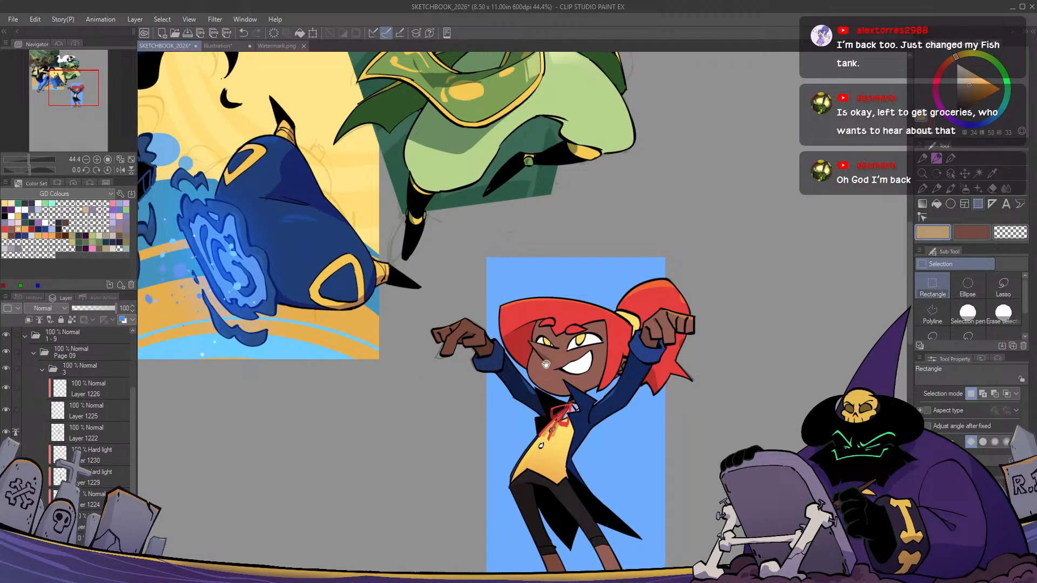
{"action": "left_click_drag", "start_coordinate": [546, 365], "coordinate": [528, 273]}
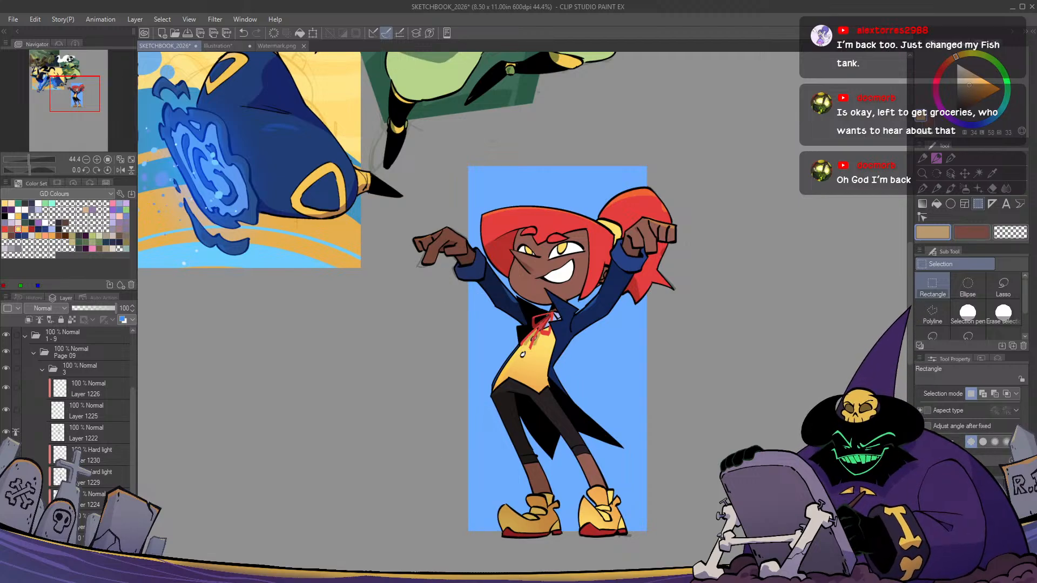
Pick a deeper blue based on the backdrop, outline a jagged slope across the rectangle's lower part, and fill it
{"action": "scroll", "coordinate": [81, 421], "scroll_direction": "down", "scroll_amount": 1}
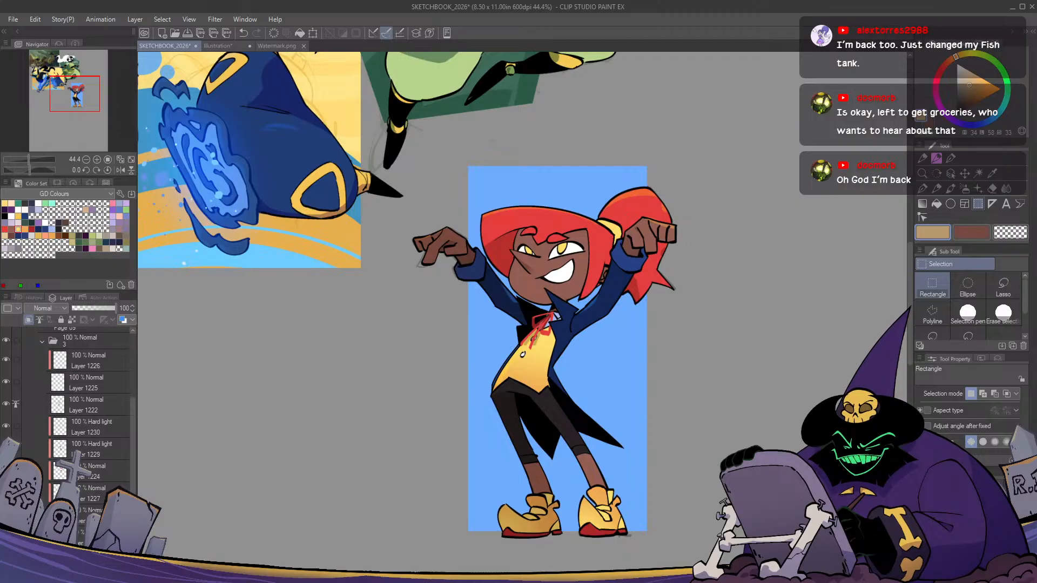
{"action": "right_click", "coordinate": [621, 356]}
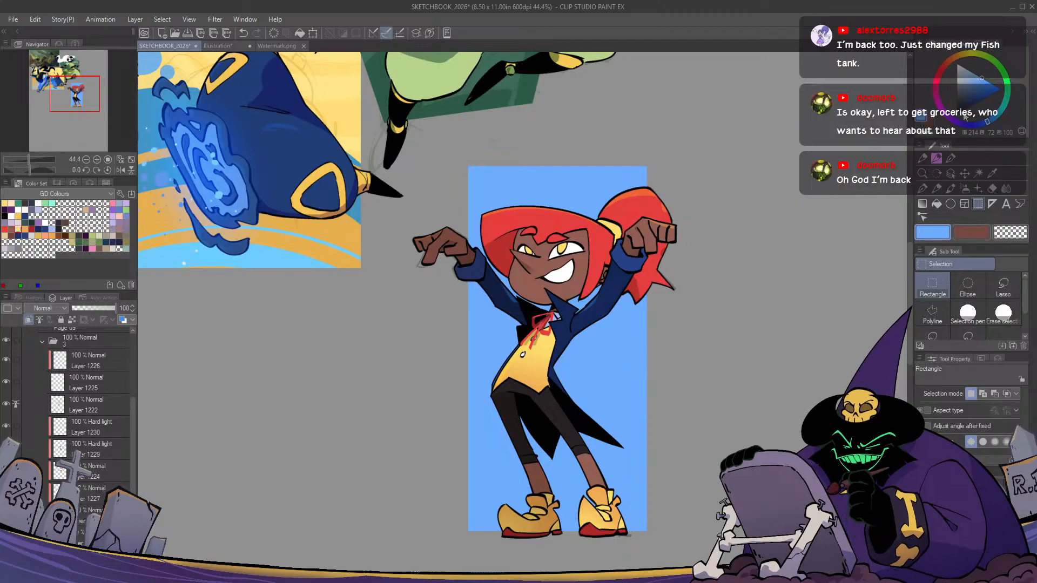
{"action": "left_click_drag", "start_coordinate": [983, 79], "coordinate": [984, 83]}
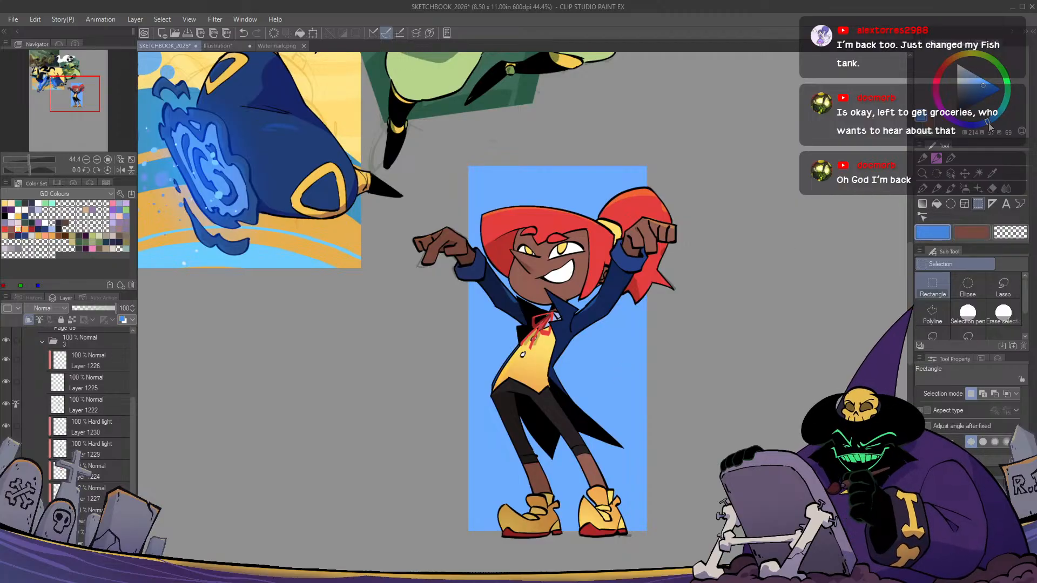
{"action": "left_click_drag", "start_coordinate": [988, 122], "coordinate": [982, 124]}
{"action": "key", "text": "p"}
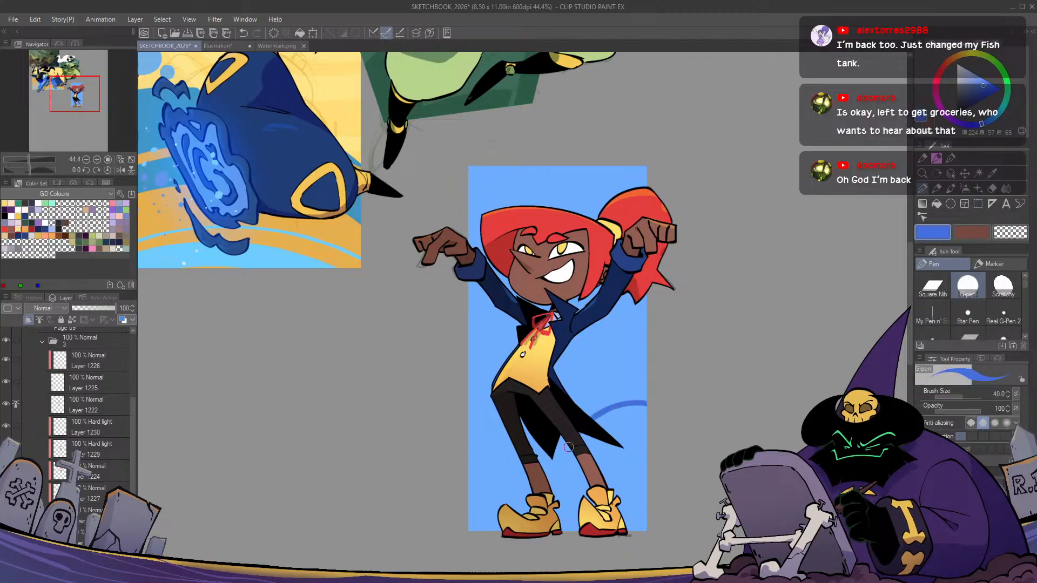
{"action": "mouse_move", "coordinate": [473, 524]}
{"action": "left_mouse_down"}
{"action": "mouse_move", "coordinate": [567, 487]}
{"action": "mouse_move", "coordinate": [648, 375]}
{"action": "mouse_move", "coordinate": [587, 563]}
{"action": "mouse_move", "coordinate": [473, 528]}
{"action": "left_mouse_up"}
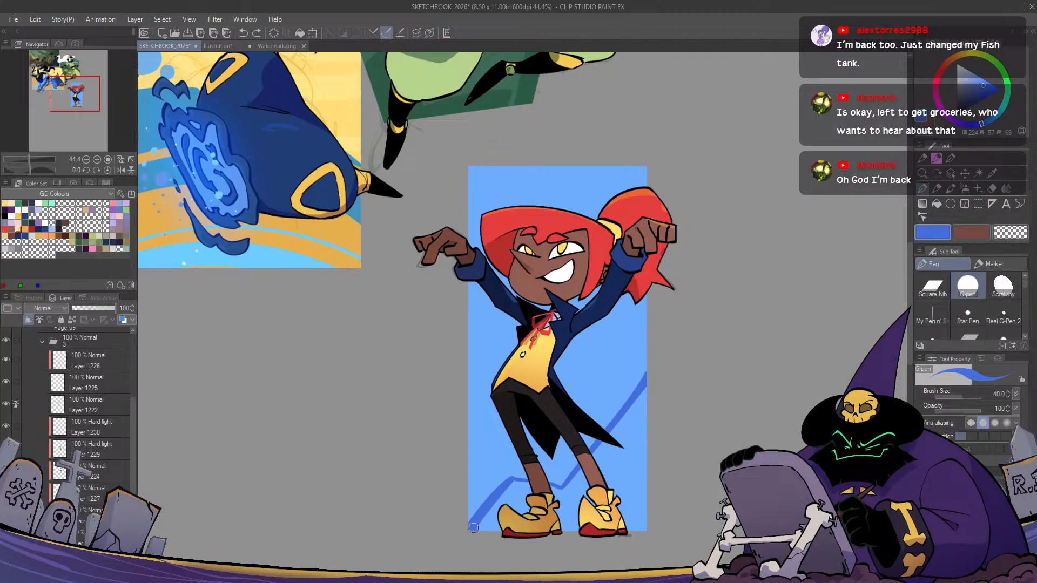
{"action": "key", "text": "g"}
{"action": "left_click", "coordinate": [523, 501]}
Try diagonal deeper-blue streaks above the backdrop's slope with the Square Nib pen, check them mirrored, and undo them
{"action": "key", "text": "p"}
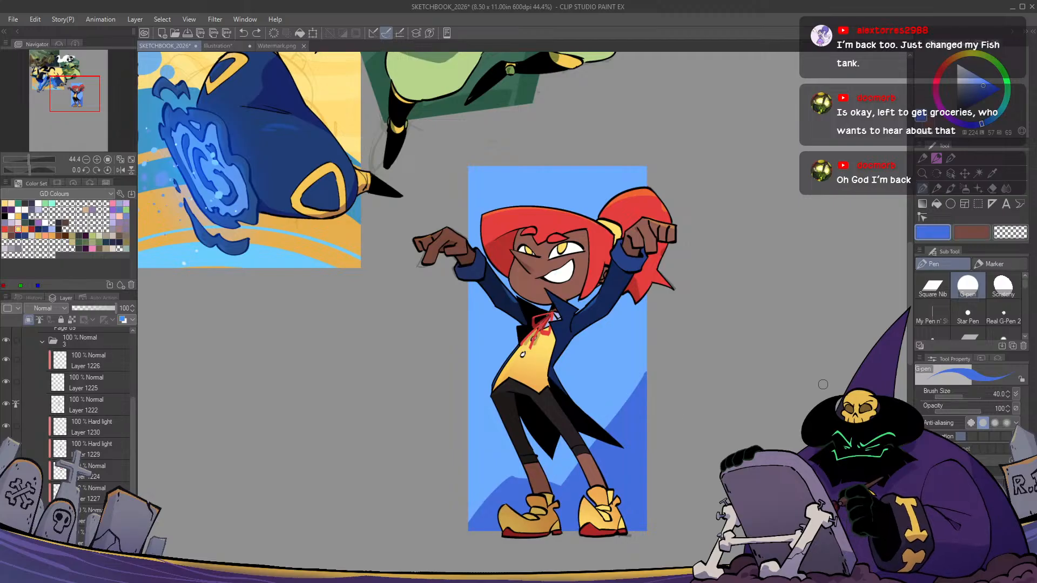
{"action": "left_click", "coordinate": [932, 286]}
{"action": "left_click_drag", "start_coordinate": [632, 376], "coordinate": [552, 467]}
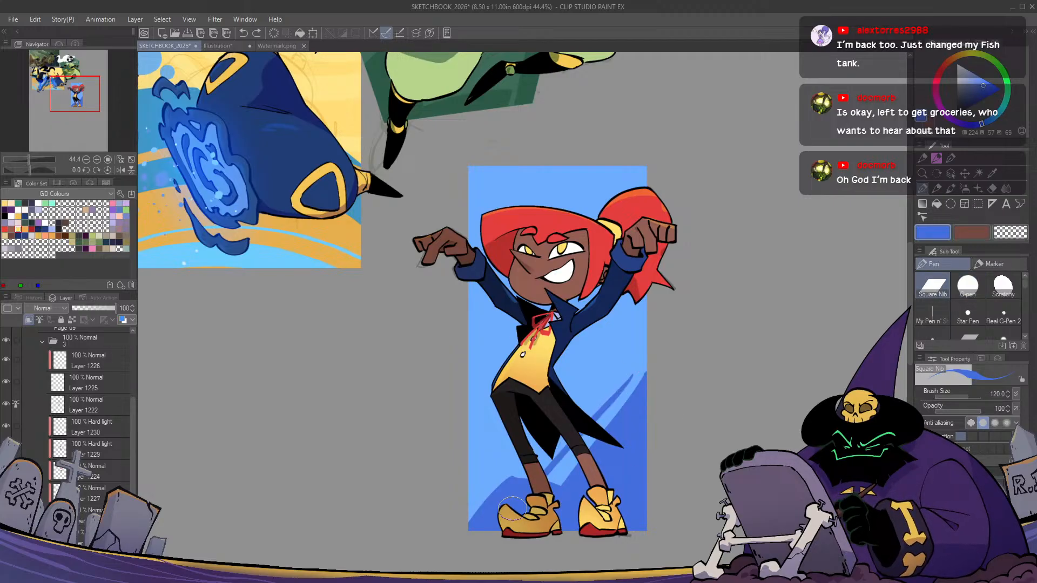
{"action": "key", "text": "ctrl+z"}
{"action": "left_click_drag", "start_coordinate": [622, 376], "coordinate": [559, 481]}
{"action": "left_click_drag", "start_coordinate": [592, 373], "coordinate": [490, 521]}
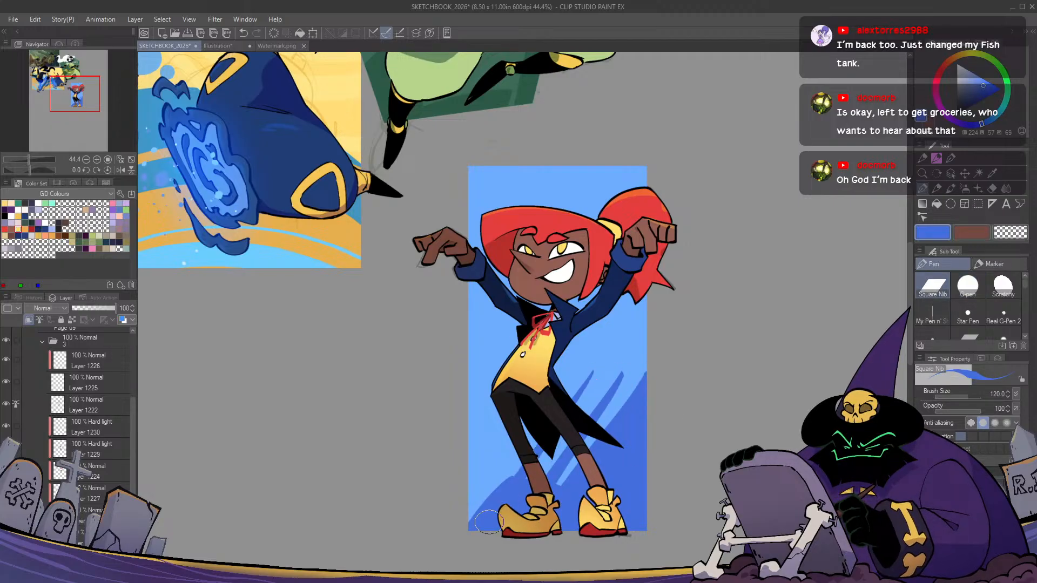
{"action": "left_click_drag", "start_coordinate": [527, 436], "coordinate": [456, 538]}
{"action": "left_click_drag", "start_coordinate": [496, 460], "coordinate": [452, 513]}
{"action": "key", "text": "h"}
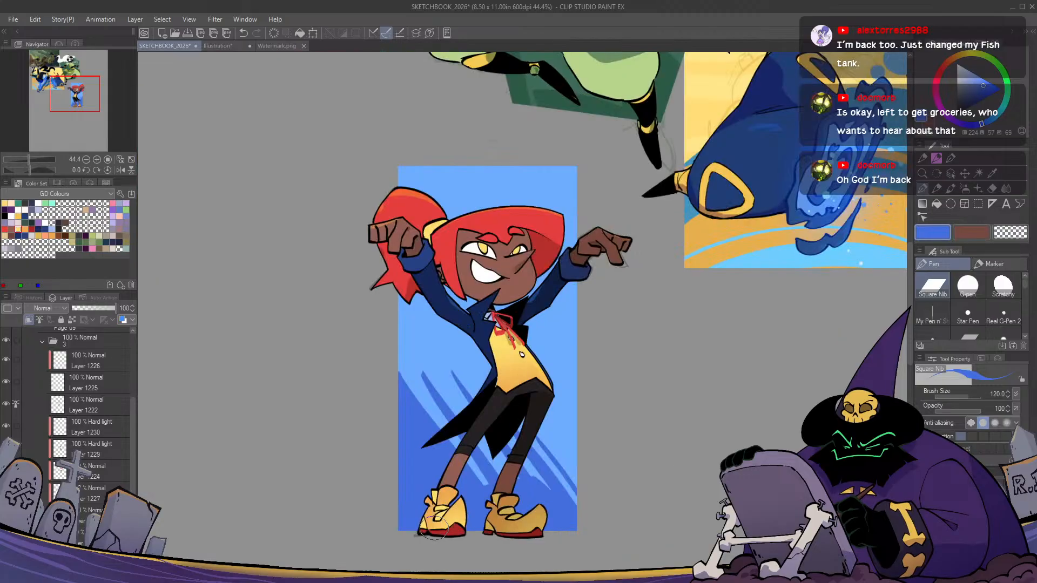
{"action": "key", "text": "h"}
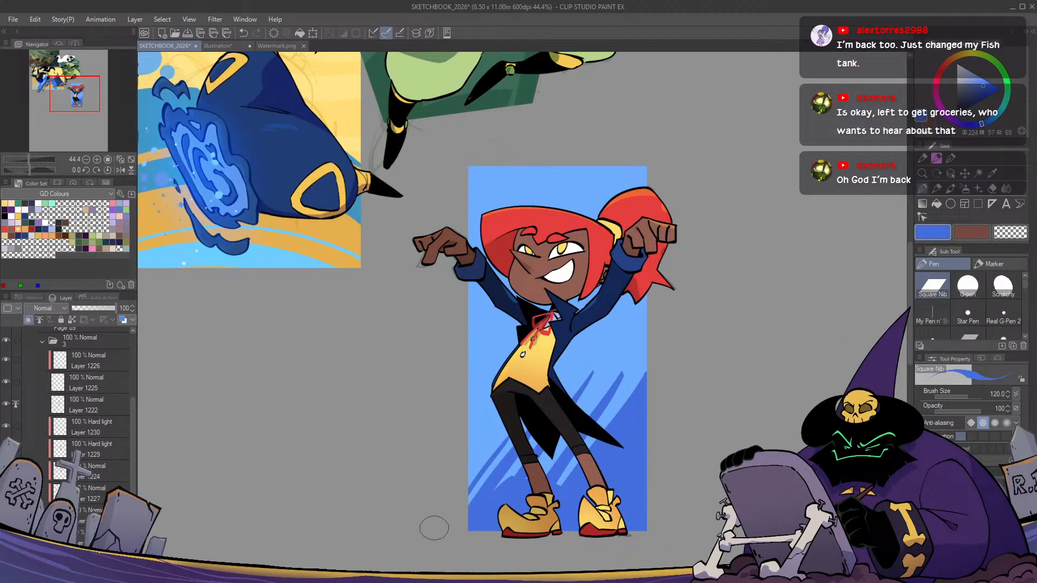
{"action": "key", "text": "ctrl+z"}
{"action": "key", "text": "ctrl+z"}
{"action": "key", "text": "ctrl+z"}
{"action": "key", "text": "ctrl+z"}
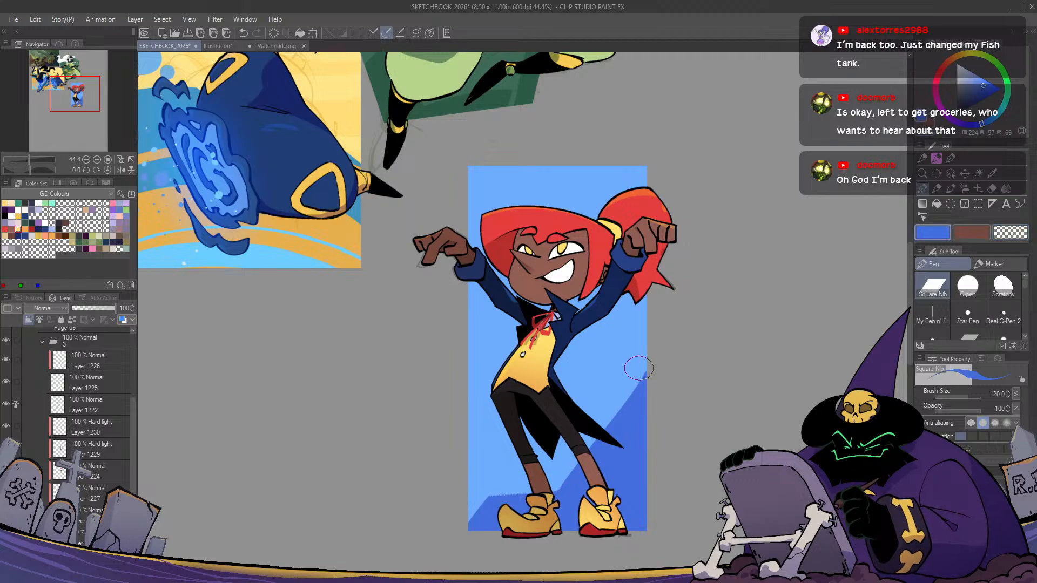
Paint parallel deeper-blue diagonal streaks above the slope, trim their upper ends level with transparent colour, and check them mirrored
{"action": "mouse_move", "coordinate": [639, 368]}
{"action": "left_mouse_down"}
{"action": "mouse_move", "coordinate": [515, 497]}
{"action": "mouse_move", "coordinate": [511, 481]}
{"action": "mouse_move", "coordinate": [479, 529]}
{"action": "left_mouse_up"}
{"action": "left_click_drag", "start_coordinate": [586, 362], "coordinate": [441, 534]}
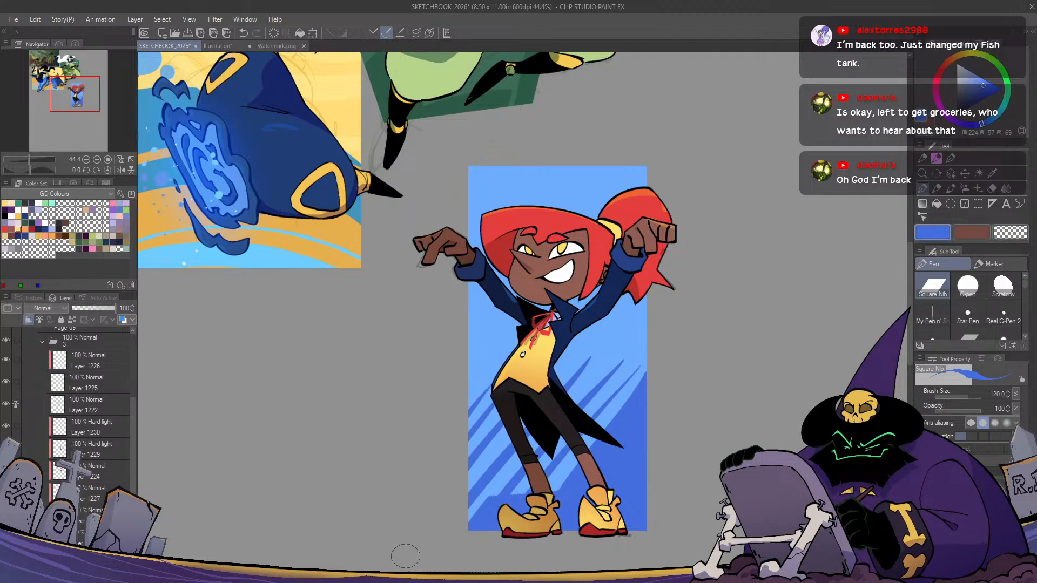
{"action": "key", "text": "c"}
{"action": "key", "text": "h"}
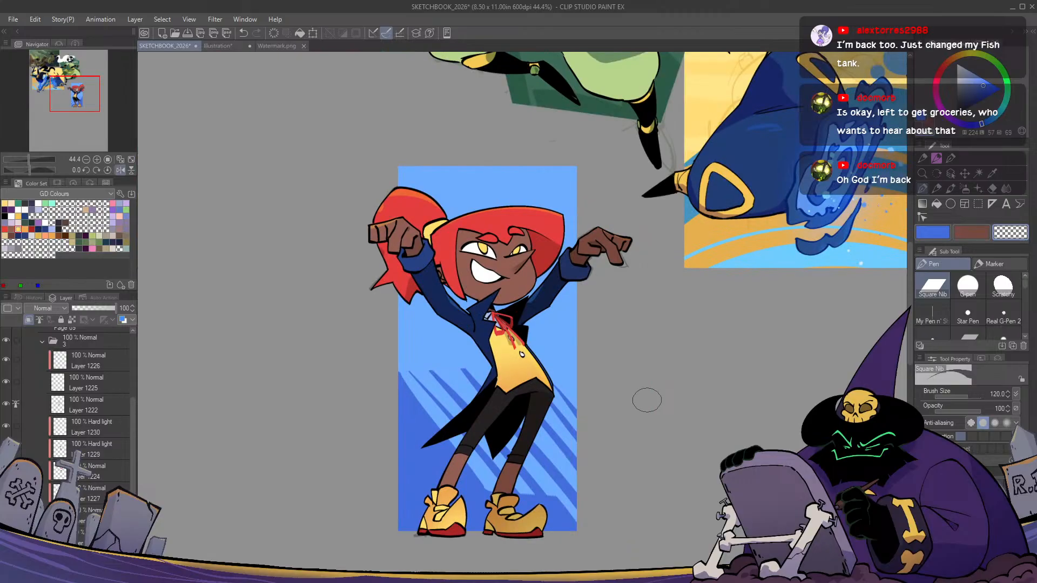
{"action": "key", "text": "h"}
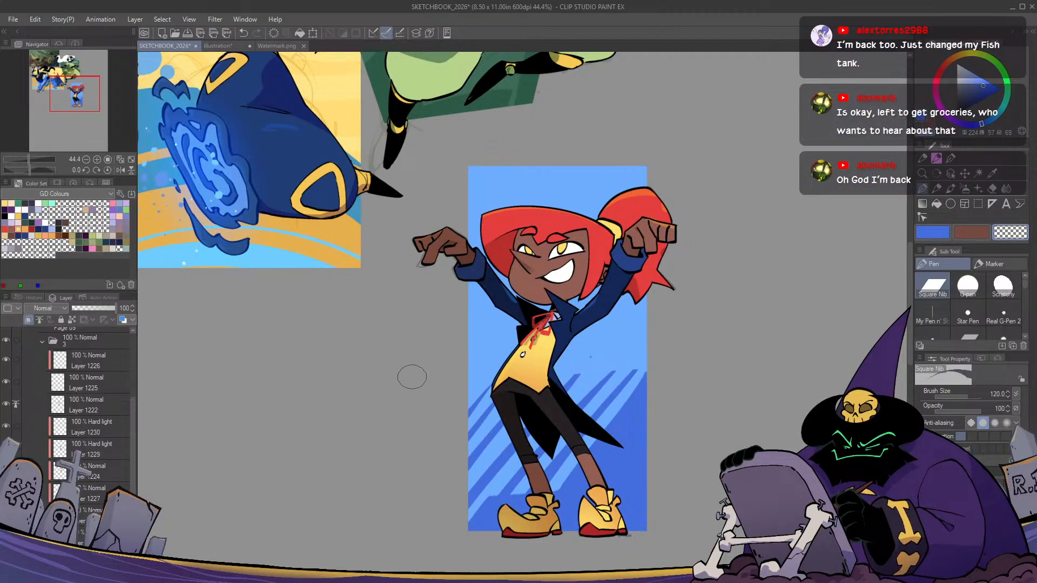
{"action": "key", "text": "h"}
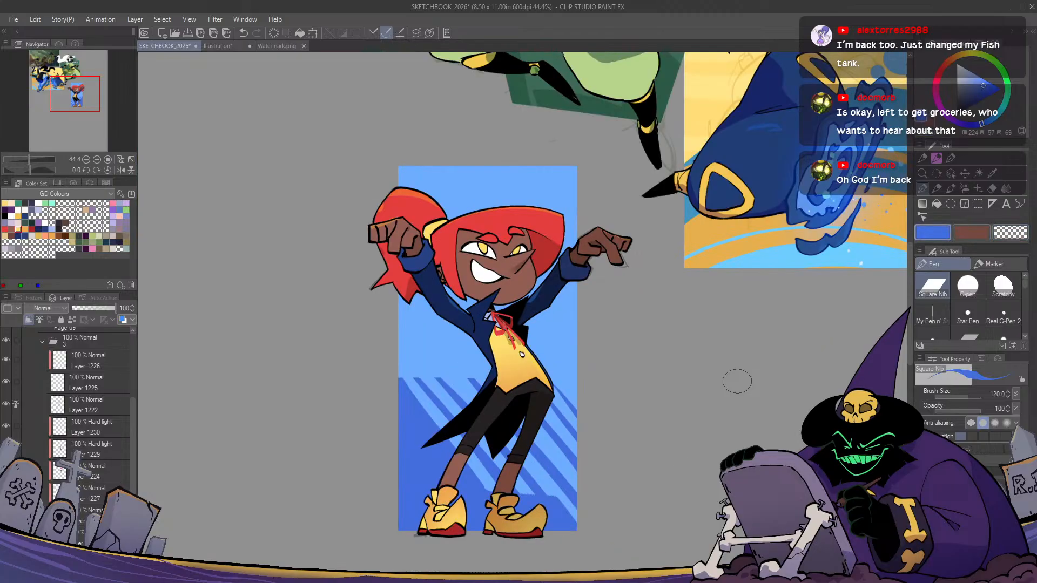
{"action": "key", "text": "h"}
Pick a lighter sky blue and paint curved swirls across the backdrop's upper part behind the hair, checking them mirrored
{"action": "left_click_drag", "start_coordinate": [736, 382], "coordinate": [694, 397]}
{"action": "left_click", "coordinate": [982, 77]}
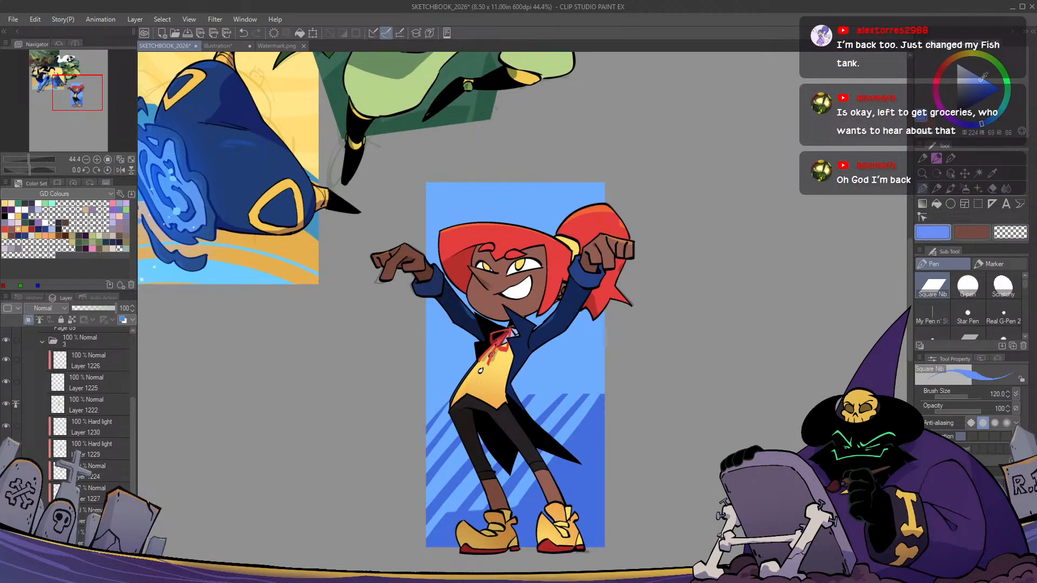
{"action": "left_click", "coordinate": [992, 122]}
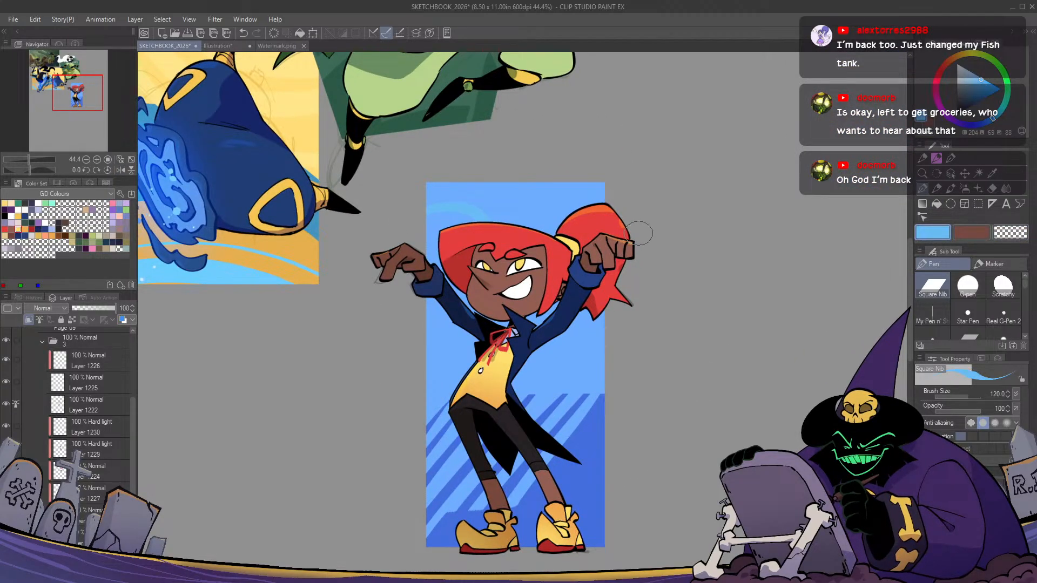
{"action": "left_click_drag", "start_coordinate": [604, 191], "coordinate": [577, 221]}
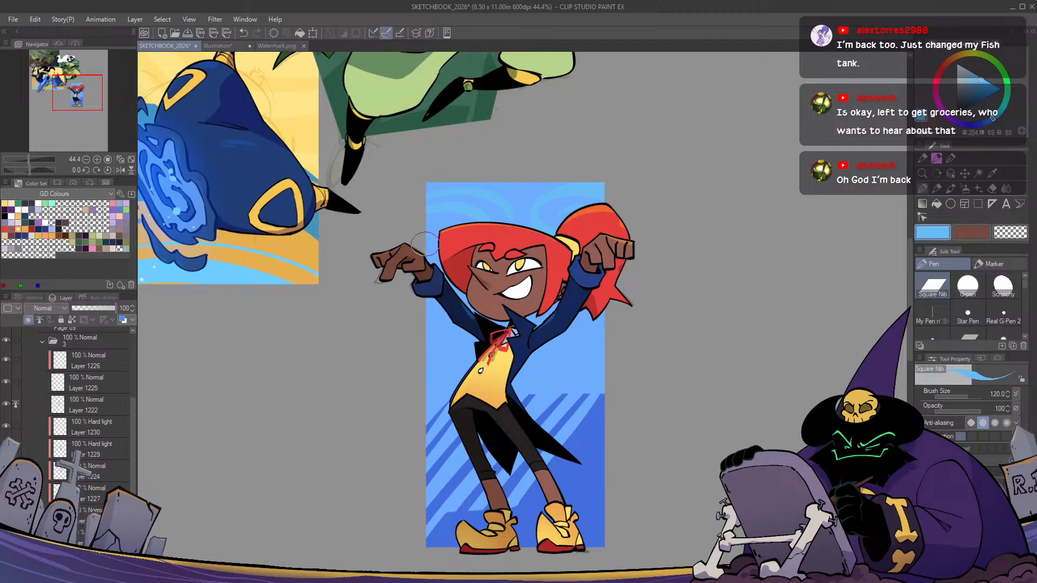
{"action": "key", "text": "h"}
{"action": "key", "text": "h"}
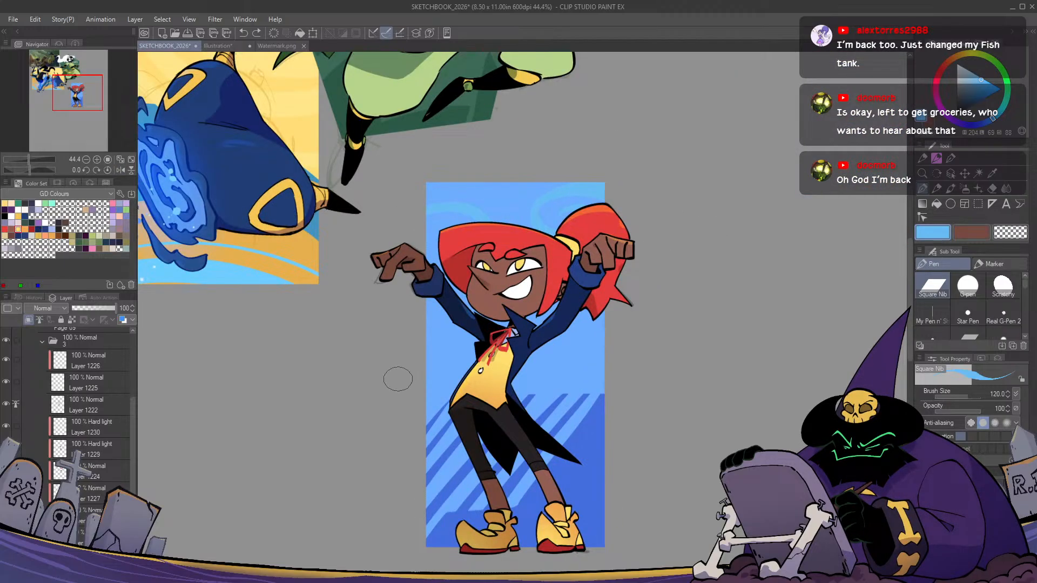
Fill the top of the backdrop around the swirls with sky blue, add lighter accents beside the torso, and check them mirrored
{"action": "left_click_drag", "start_coordinate": [545, 321], "coordinate": [621, 324]}
{"action": "key", "text": "ctrl+z"}
{"action": "mouse_move", "coordinate": [418, 198]}
{"action": "left_mouse_down"}
{"action": "mouse_move", "coordinate": [571, 178]}
{"action": "mouse_move", "coordinate": [498, 179]}
{"action": "mouse_move", "coordinate": [384, 206]}
{"action": "left_mouse_up"}
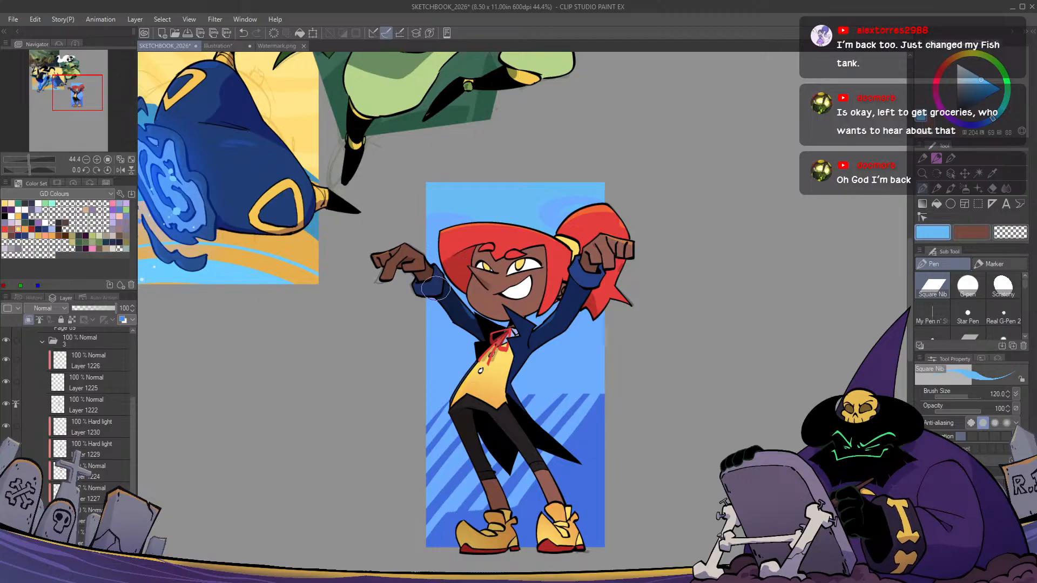
{"action": "key", "text": "h"}
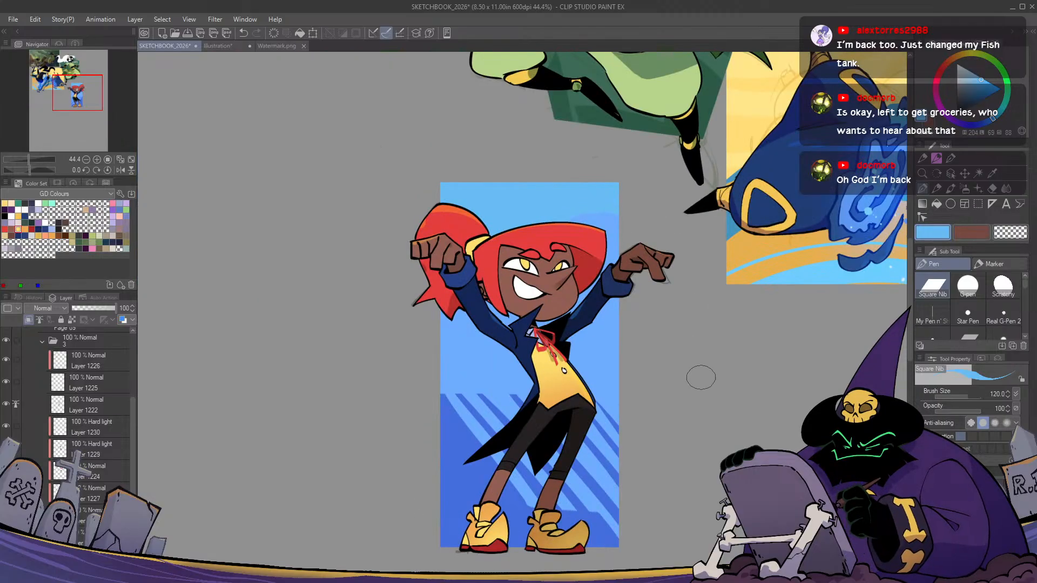
{"action": "key", "text": "h"}
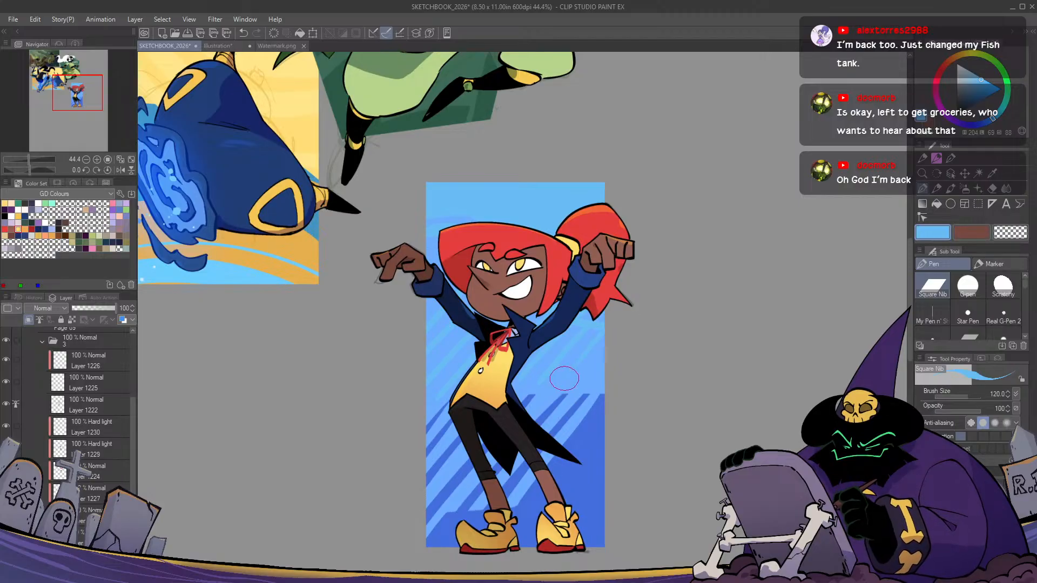
{"action": "key", "text": "h"}
{"action": "key", "text": "h"}
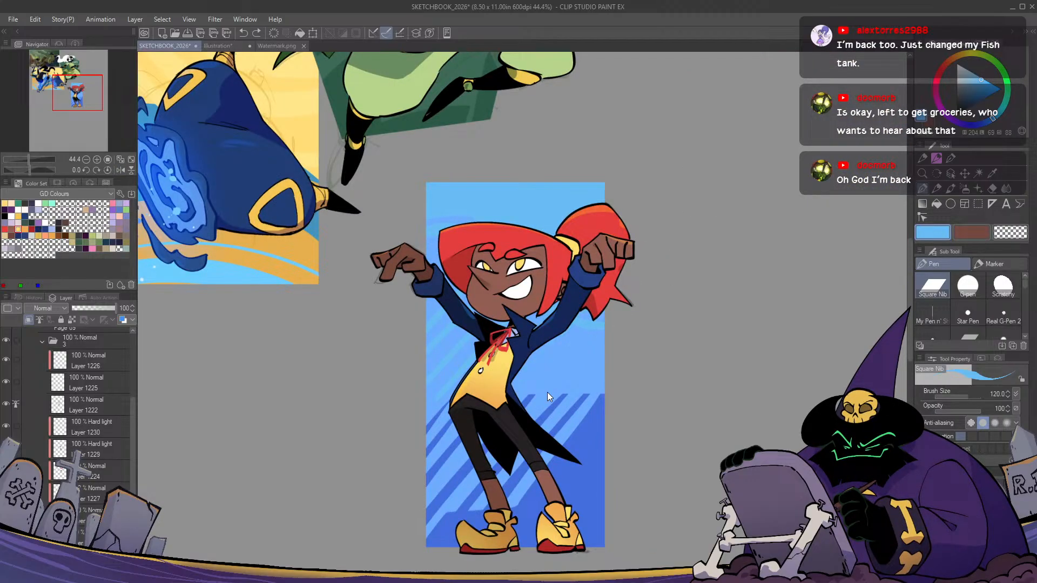
Try a hue, saturation and luminosity shift on the whole layer of backdrop details
{"action": "key", "text": "ctrl+u"}
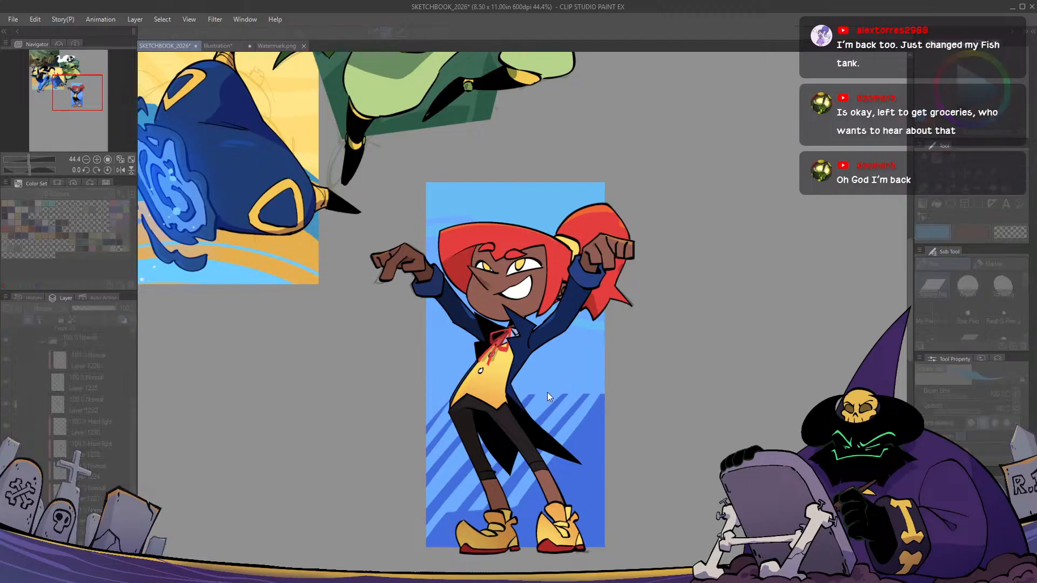
{"action": "left_click", "coordinate": [730, 401]}
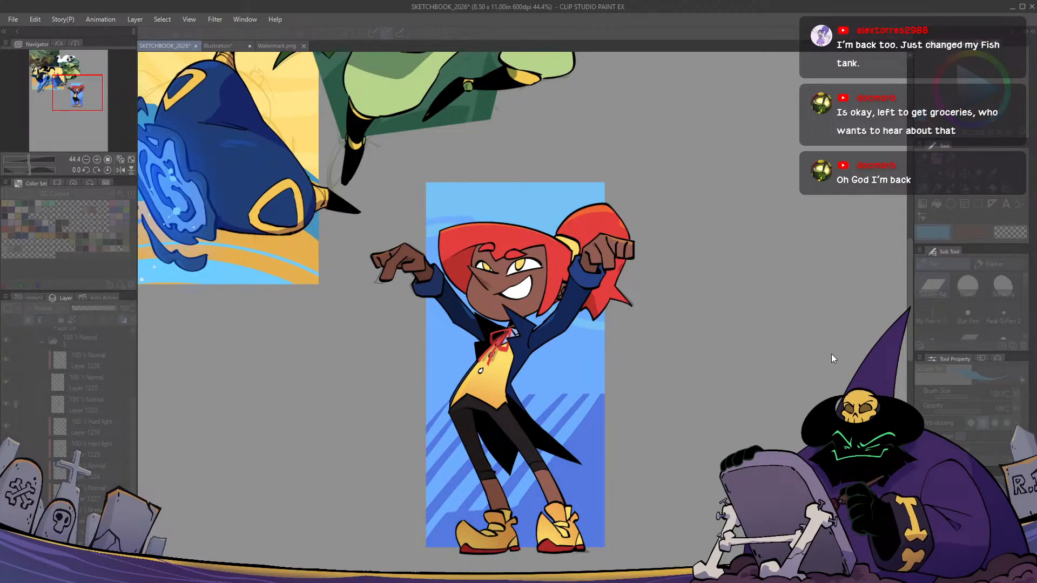
{"action": "key", "text": "Return"}
Auto-select the sky-blue backdrop shapes and adjust their hue, saturation and luminosity to a brighter light blue, checking the result mirrored
{"action": "key", "text": "w"}
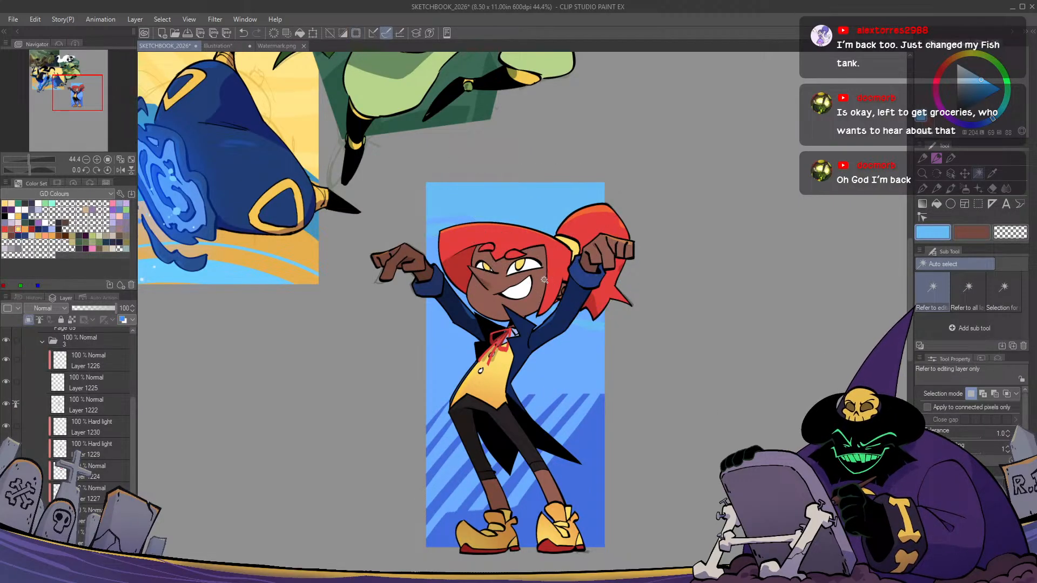
{"action": "key", "text": "ctrl+u"}
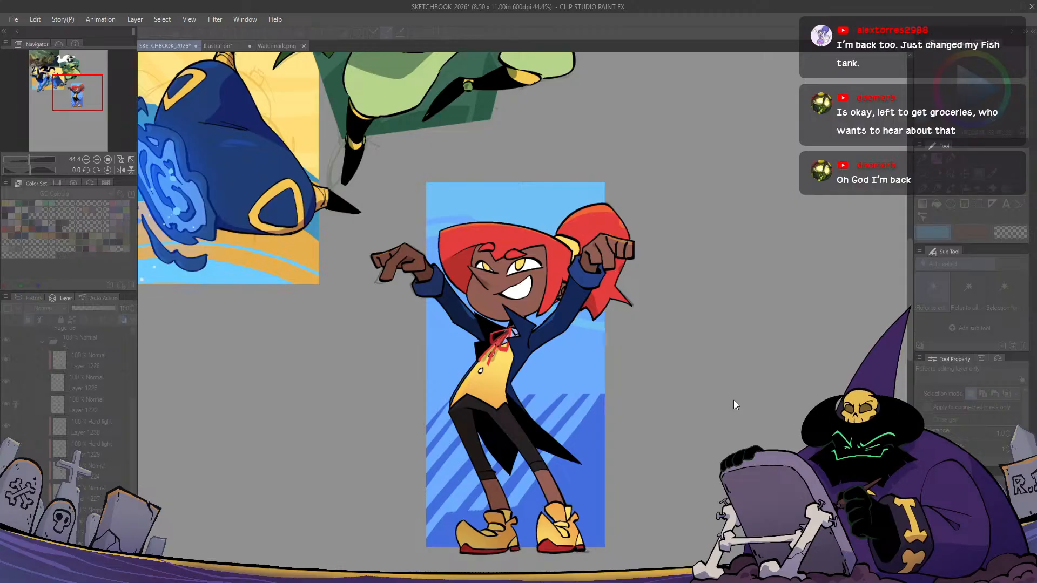
{"action": "key", "text": "h"}
{"action": "key", "text": "h"}
{"action": "key", "text": "h"}
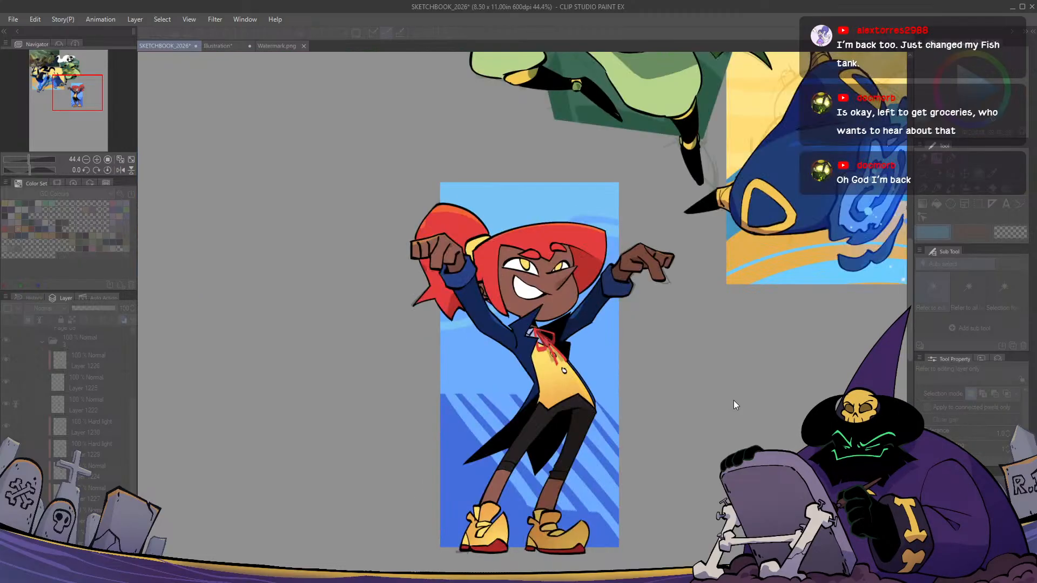
{"action": "key", "text": "h"}
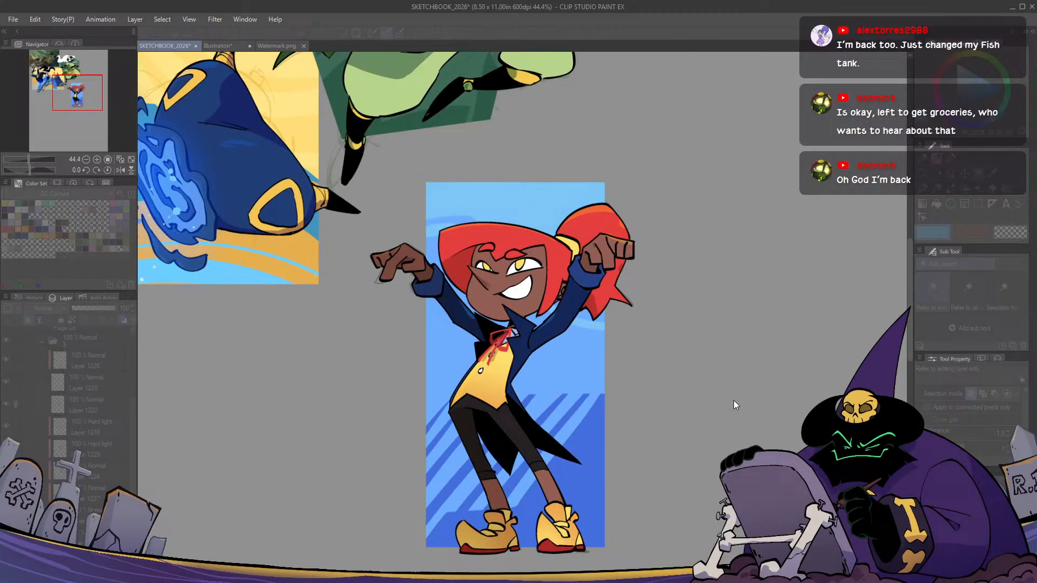
{"action": "key", "text": "h"}
{"action": "key", "text": "h"}
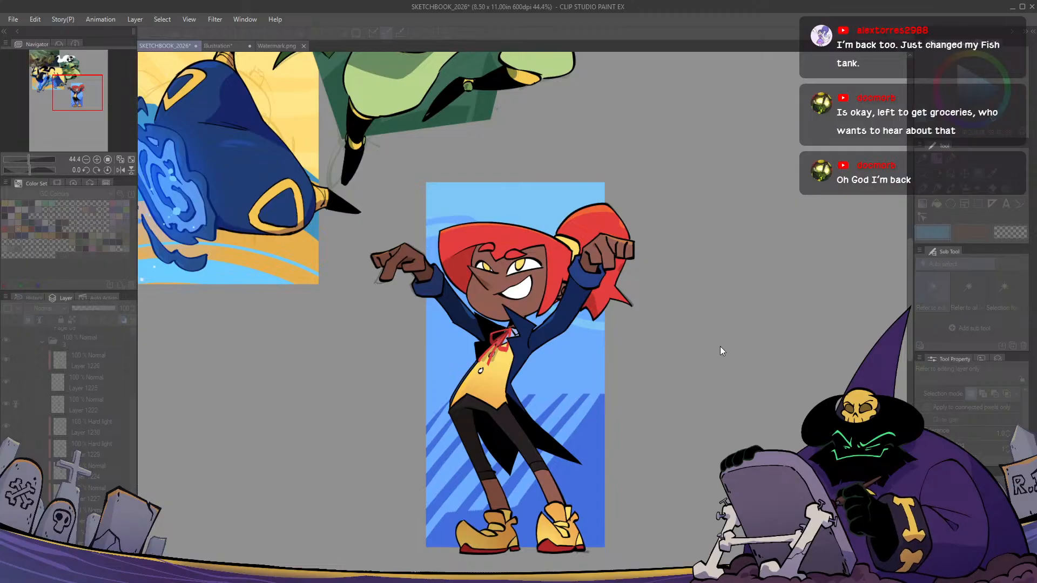
{"action": "mouse_move", "coordinate": [720, 346]}
{"action": "left_mouse_down"}
{"action": "mouse_move", "coordinate": [729, 346]}
{"action": "mouse_move", "coordinate": [709, 344]}
{"action": "left_mouse_up"}
{"action": "key", "text": "h"}
{"action": "key", "text": "h"}
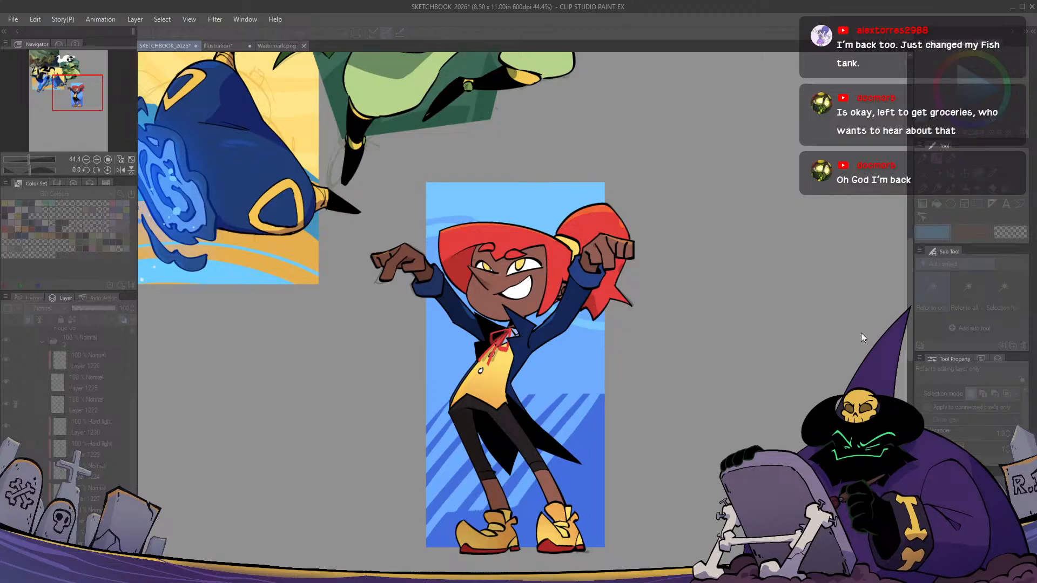
{"action": "left_click", "coordinate": [861, 333]}
{"action": "key", "text": "h"}
{"action": "key", "text": "h"}
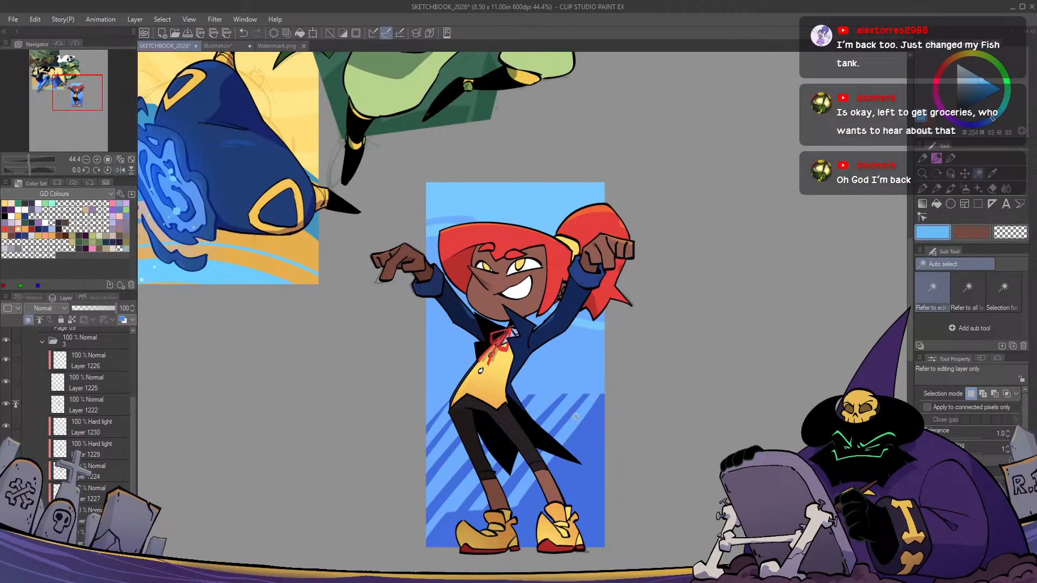
Clear the selection and switch to a lower layer with the Square Nib pen for painting the ground beneath the shoes
{"action": "left_click_drag", "start_coordinate": [590, 434], "coordinate": [594, 426]}
{"action": "left_click_drag", "start_coordinate": [656, 500], "coordinate": [710, 354]}
{"action": "key", "text": "p"}
{"action": "key", "text": "m"}
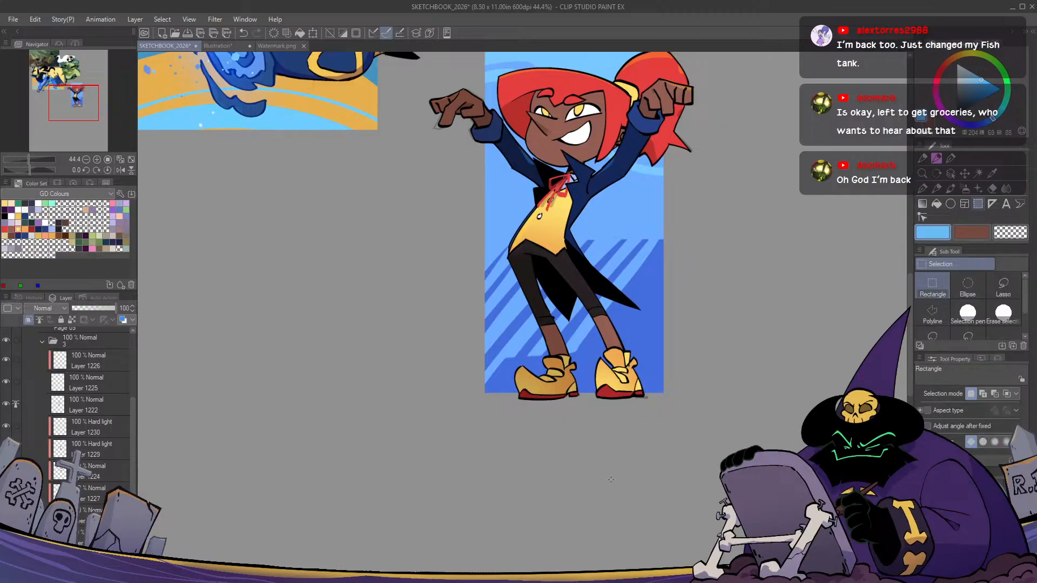
{"action": "left_click", "coordinate": [625, 430]}
{"action": "key", "text": "p"}
{"action": "left_click", "coordinate": [87, 558]}
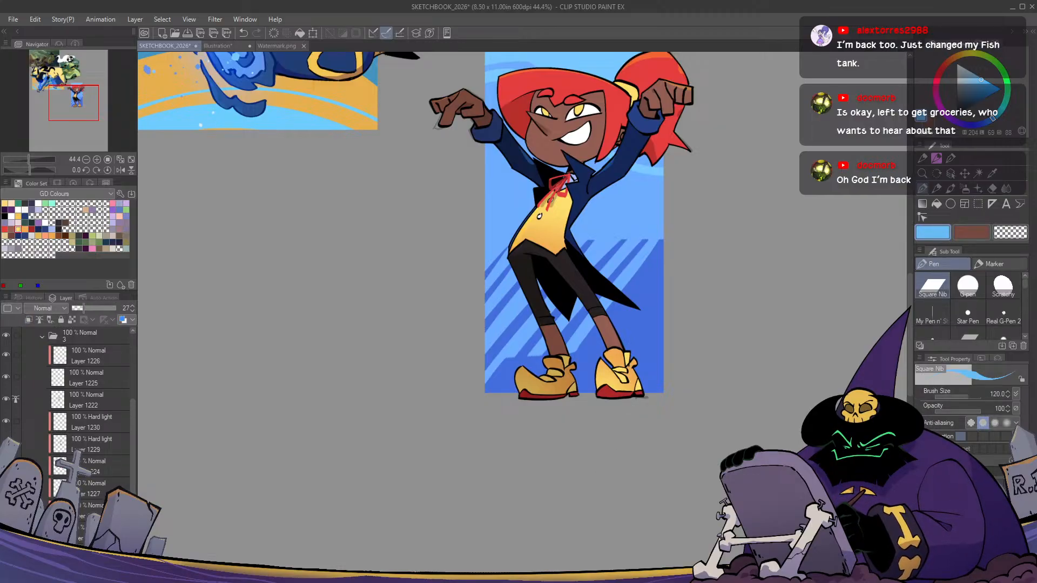
Try horizontal ground strokes along the backdrop's lower edge beneath the shoes and undo them
{"action": "left_click_drag", "start_coordinate": [476, 394], "coordinate": [656, 395]}
{"action": "key", "text": "ctrl+z"}
{"action": "mouse_move", "coordinate": [505, 393]}
{"action": "left_mouse_down"}
{"action": "mouse_move", "coordinate": [653, 401]}
{"action": "mouse_move", "coordinate": [501, 406]}
{"action": "mouse_move", "coordinate": [650, 396]}
{"action": "mouse_move", "coordinate": [494, 401]}
{"action": "mouse_move", "coordinate": [586, 397]}
{"action": "mouse_move", "coordinate": [492, 392]}
{"action": "mouse_move", "coordinate": [649, 397]}
{"action": "mouse_move", "coordinate": [507, 396]}
{"action": "mouse_move", "coordinate": [641, 396]}
{"action": "left_mouse_up"}
{"action": "key", "text": "ctrl+z"}
{"action": "key", "text": "ctrl+z"}
{"action": "key", "text": "ctrl+z"}
{"action": "key", "text": "ctrl+z"}
{"action": "key", "text": "ctrl+z"}
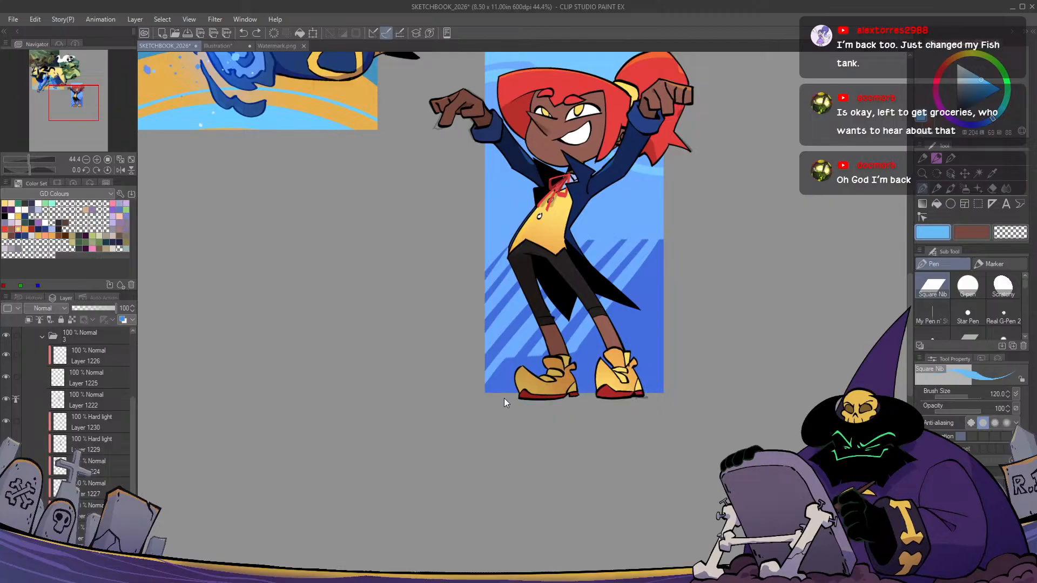
Paint a flat light-blue ground ellipse beneath both shoes and use a transform to flatten, shift and level it
{"action": "left_click_drag", "start_coordinate": [505, 402], "coordinate": [667, 398]}
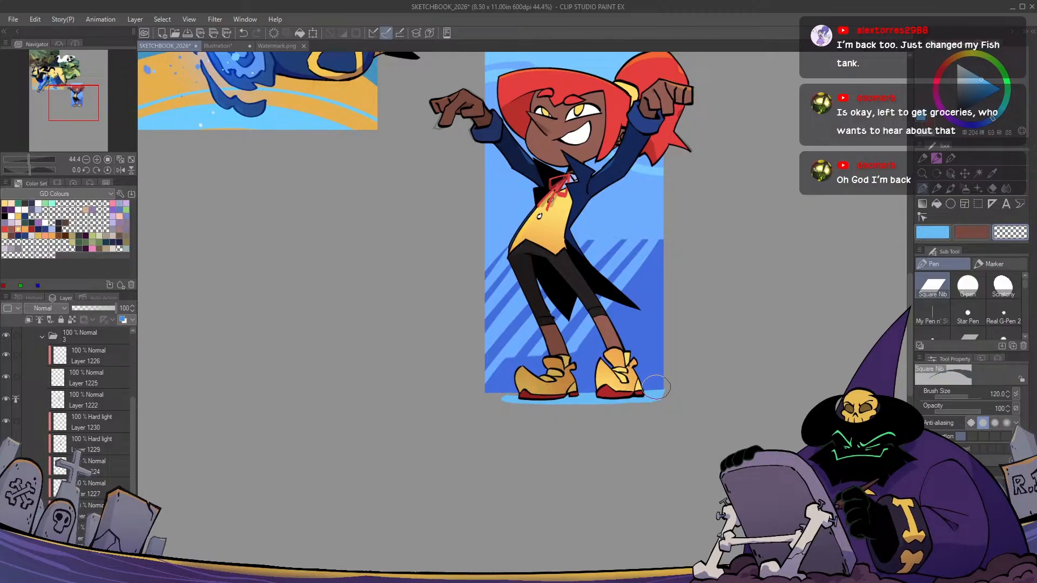
{"action": "scroll", "coordinate": [532, 451], "scroll_direction": "down", "scroll_amount": 1}
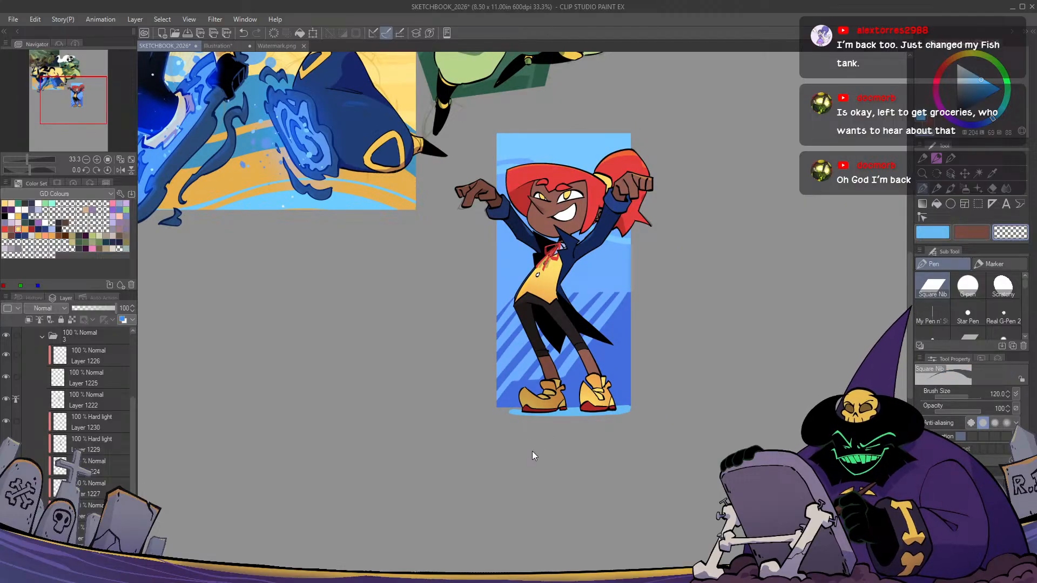
{"action": "scroll", "coordinate": [555, 423], "scroll_direction": "up", "scroll_amount": 1}
{"action": "key", "text": "ctrl+t"}
{"action": "scroll", "coordinate": [574, 414], "scroll_direction": "up", "scroll_amount": 1}
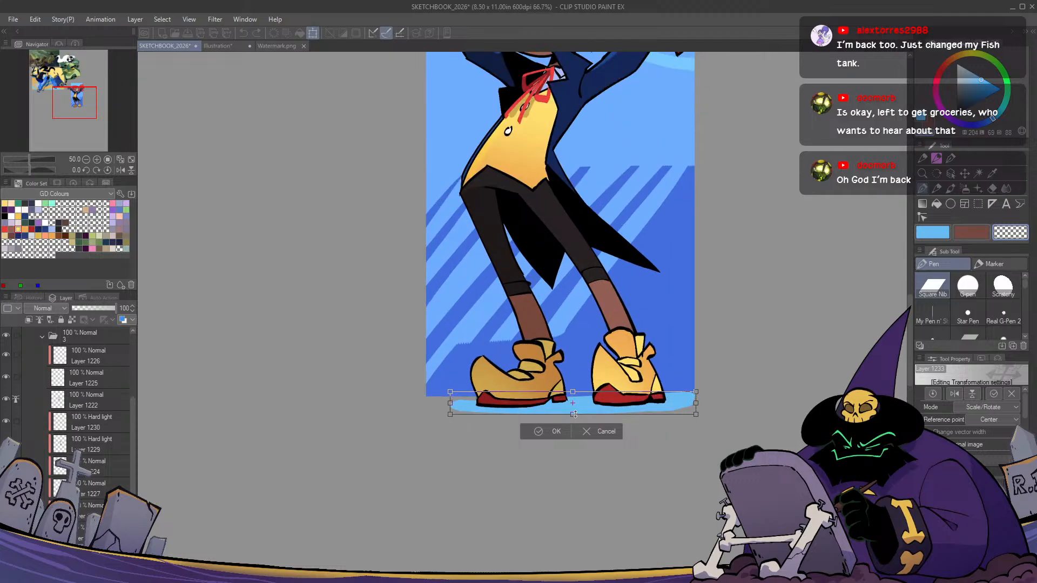
{"action": "left_click_drag", "start_coordinate": [575, 415], "coordinate": [575, 409]}
{"action": "mouse_move", "coordinate": [685, 404]}
{"action": "left_mouse_down"}
{"action": "mouse_move", "coordinate": [669, 405]}
{"action": "mouse_move", "coordinate": [697, 395]}
{"action": "left_mouse_up"}
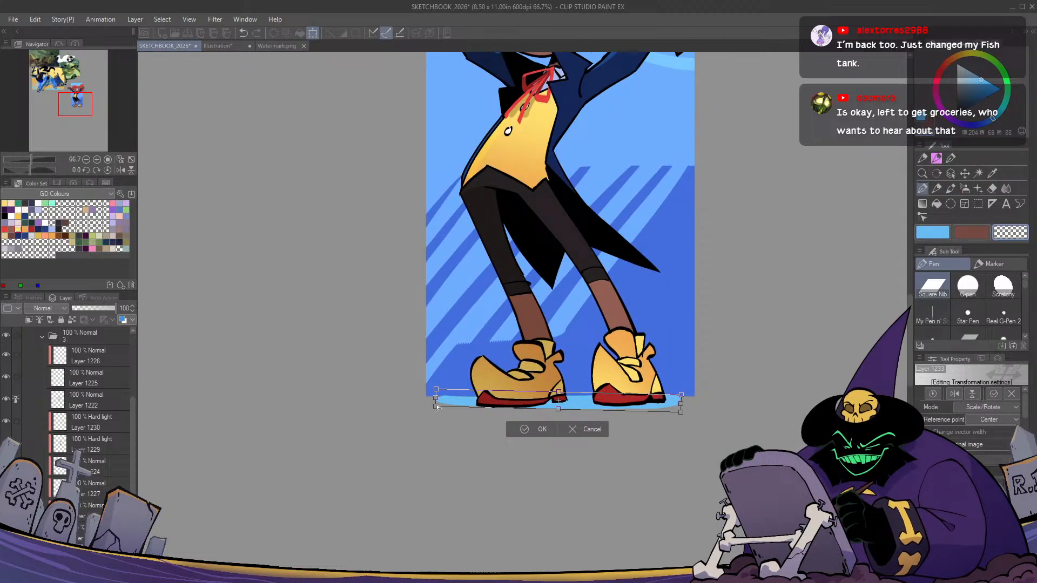
{"action": "left_click_drag", "start_coordinate": [435, 406], "coordinate": [435, 412]}
{"action": "key", "text": "Return"}
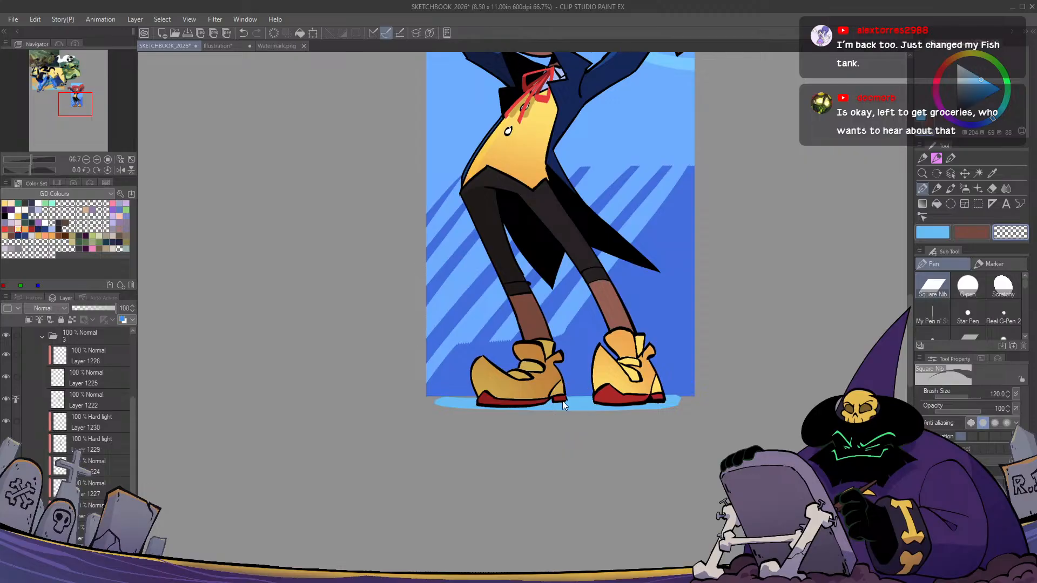
Recolour the ground ellipse beneath the shoes to a dark indigo blue and sample that colour as the drawing colour
{"action": "scroll", "coordinate": [702, 378], "scroll_direction": "down", "scroll_amount": 3}
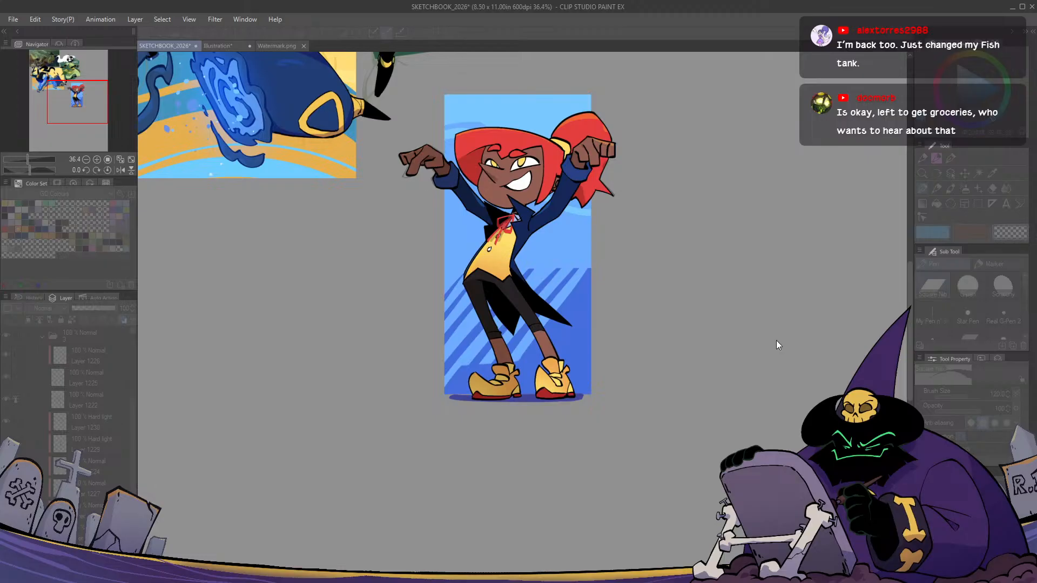
{"action": "scroll", "coordinate": [859, 339], "scroll_direction": "up", "scroll_amount": 3}
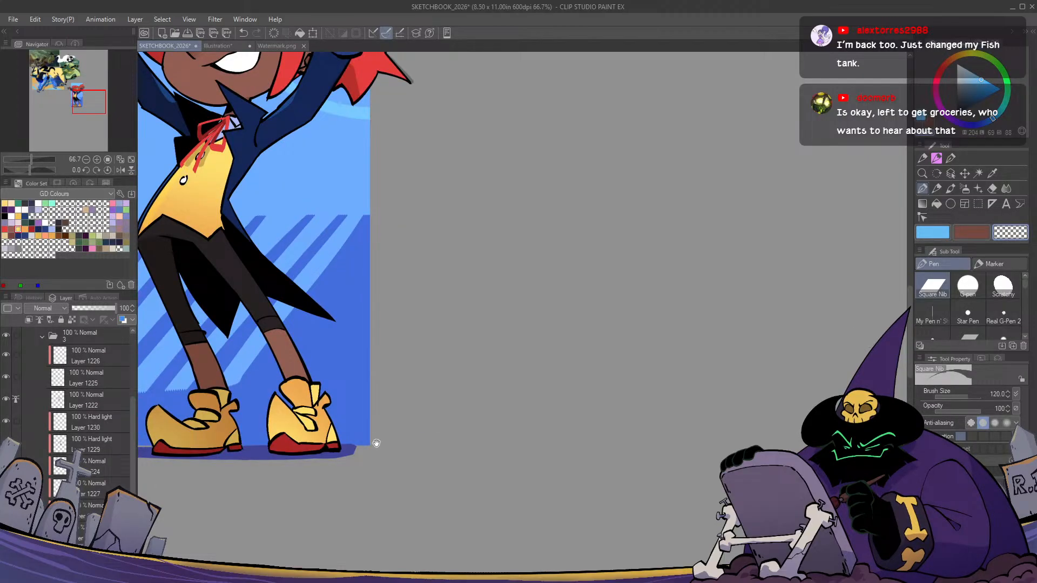
{"action": "left_click_drag", "start_coordinate": [376, 444], "coordinate": [605, 354]}
{"action": "left_click", "coordinate": [476, 365], "text": "alt"}
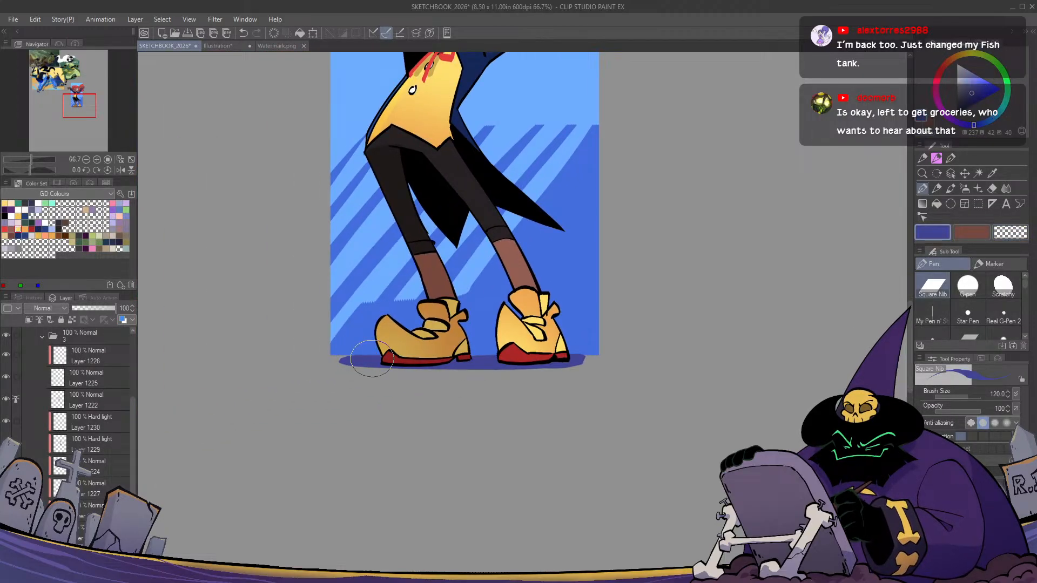
{"action": "scroll", "coordinate": [464, 370], "scroll_direction": "down", "scroll_amount": 3}
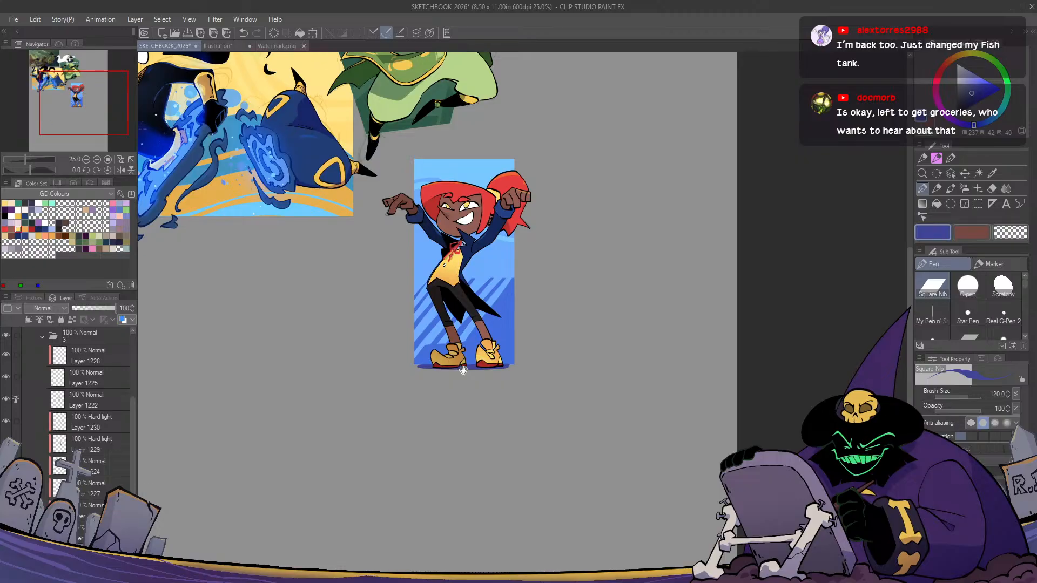
Collapse the red-haired character's layer folder, move its artwork snugly beneath the Alabaster figure, and rename the folder Bia
{"action": "left_click_drag", "start_coordinate": [418, 315], "coordinate": [579, 440]}
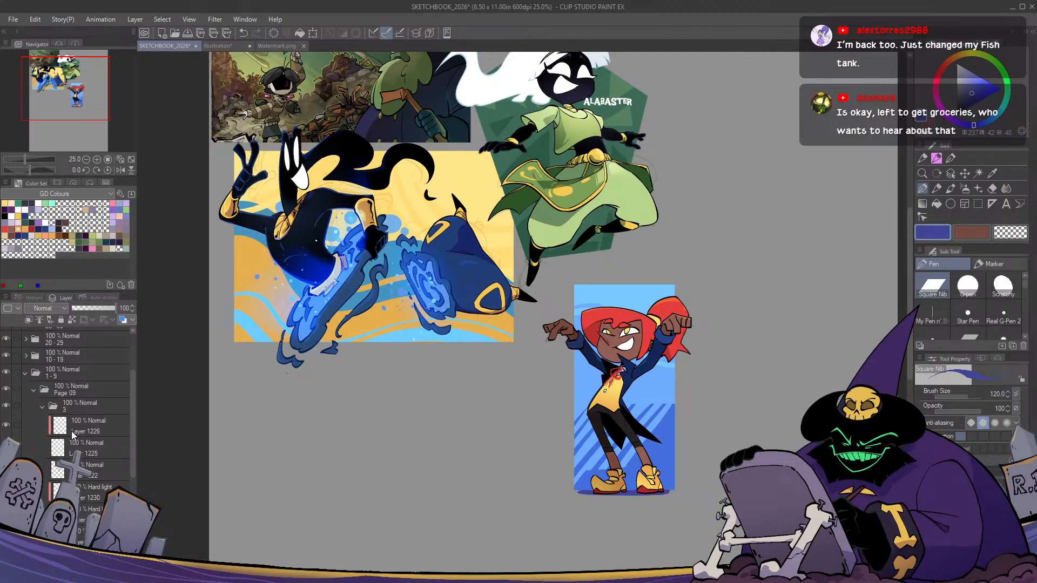
{"action": "scroll", "coordinate": [81, 389], "scroll_direction": "up", "scroll_amount": 3}
{"action": "left_click", "coordinate": [43, 406]}
{"action": "key", "text": "k"}
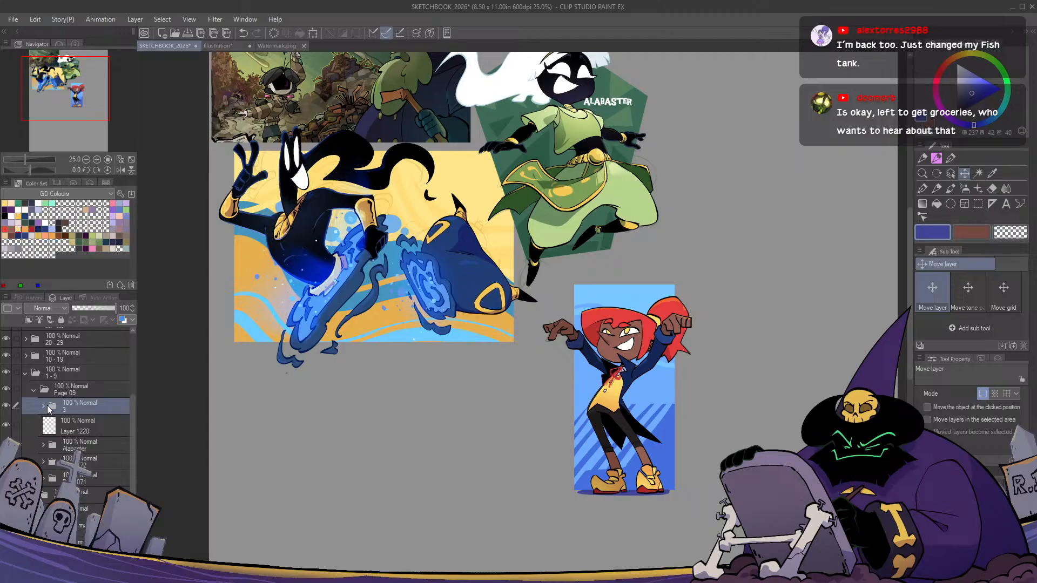
{"action": "left_click_drag", "start_coordinate": [637, 345], "coordinate": [579, 339]}
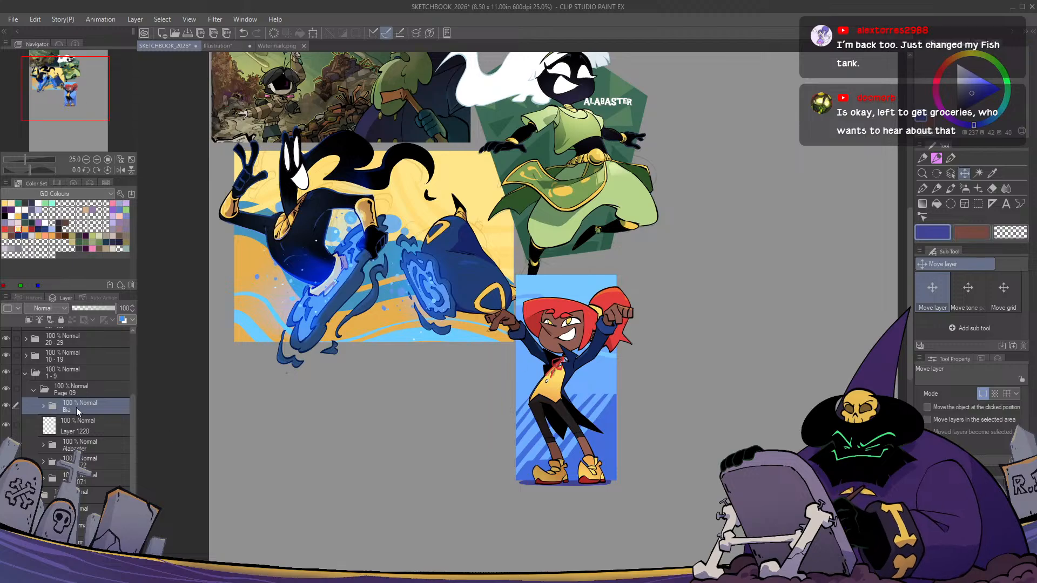
Group the blue backdrop layers inside the Bia folder into their own folder named BG
{"action": "left_click", "coordinate": [43, 406]}
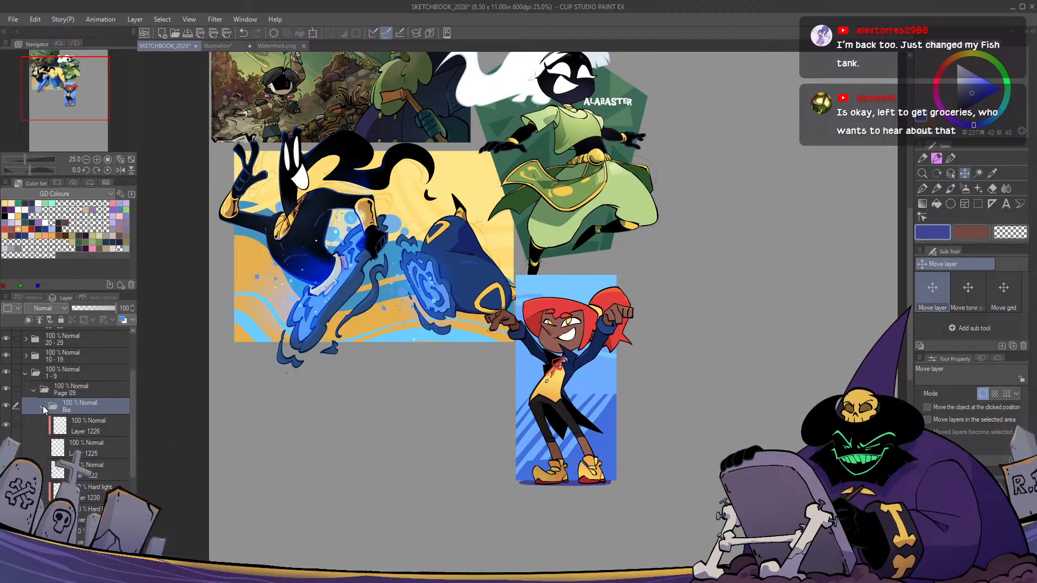
{"action": "scroll", "coordinate": [43, 410], "scroll_direction": "down", "scroll_amount": 5}
{"action": "left_click", "coordinate": [103, 464]}
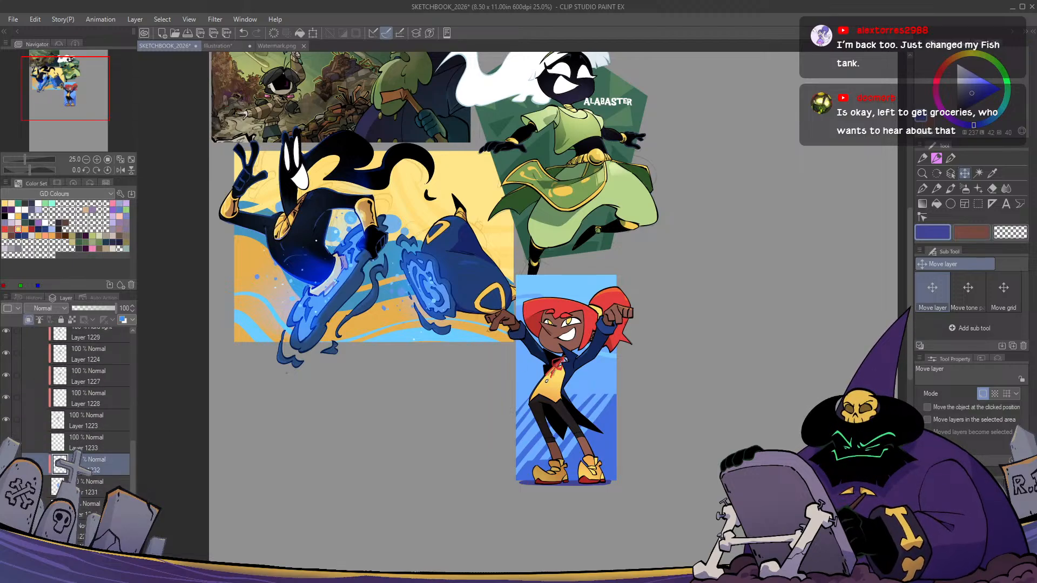
{"action": "key", "text": "ctrl+g"}
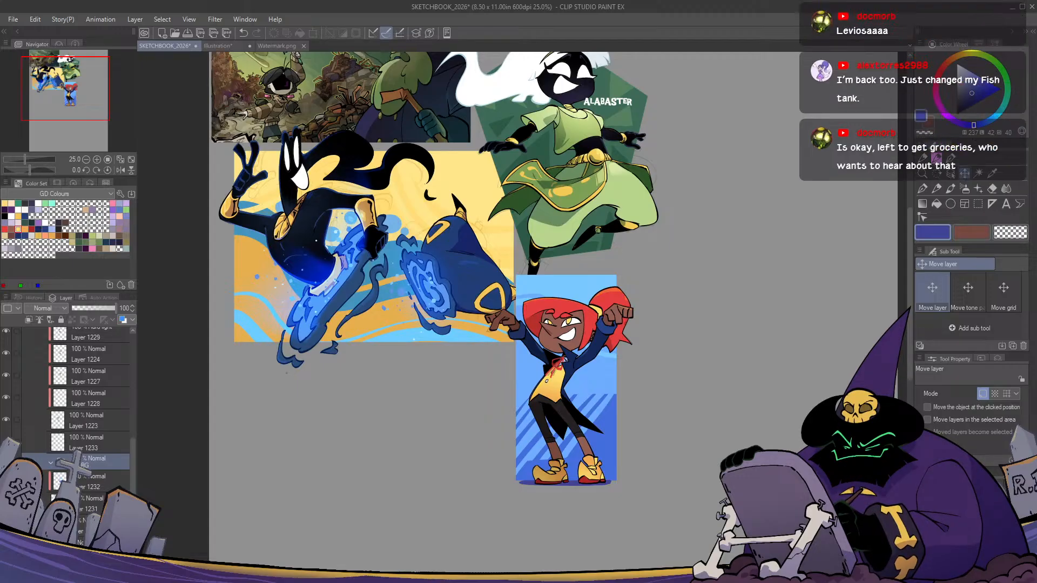
Move the BG folder with its backdrop layers out of Bia and below the neighbouring characters' folders so their artwork overlaps the blue backdrop
{"action": "left_click_drag", "start_coordinate": [91, 463], "coordinate": [91, 507]}
{"action": "left_click", "coordinate": [95, 458]}
{"action": "left_click", "coordinate": [87, 508], "text": "shift"}
{"action": "left_click", "coordinate": [69, 426]}
{"action": "left_click", "coordinate": [52, 440]}
{"action": "left_click_drag", "start_coordinate": [378, 270], "coordinate": [339, 292]}
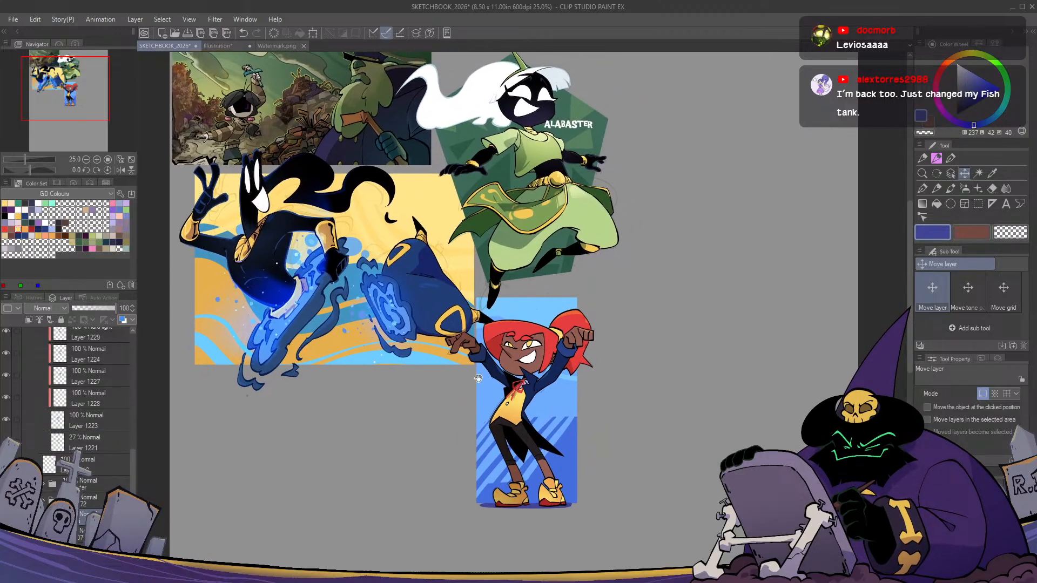
Select the Bia and BG folders together and shift the character with its backdrop up against the green backdrop, checking the page mirrored
{"action": "scroll", "coordinate": [66, 366], "scroll_direction": "up", "scroll_amount": 5}
{"action": "left_click", "coordinate": [44, 393]}
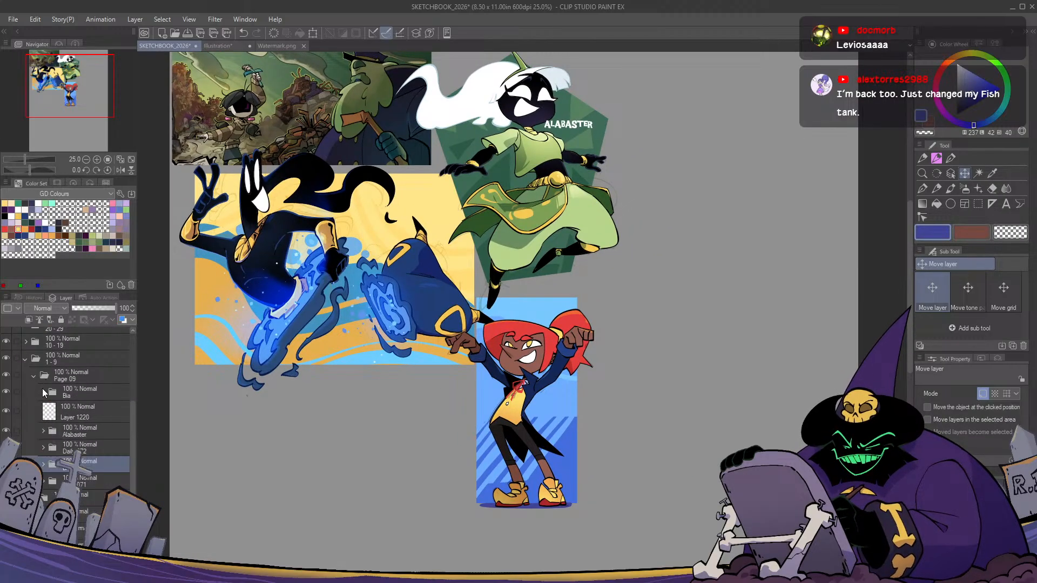
{"action": "left_click", "coordinate": [88, 396]}
{"action": "left_click_drag", "start_coordinate": [522, 354], "coordinate": [517, 329]}
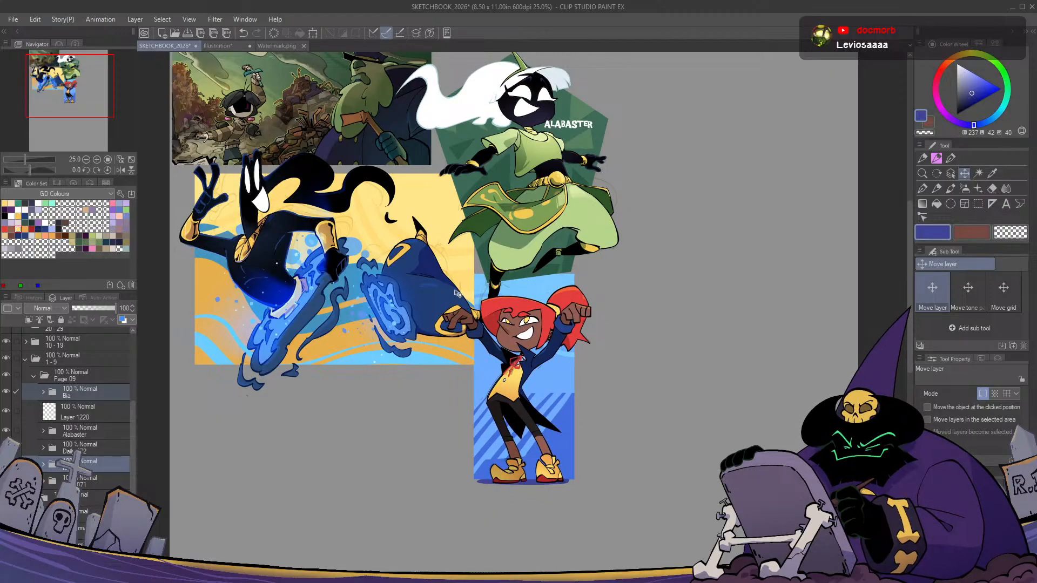
{"action": "left_click_drag", "start_coordinate": [358, 317], "coordinate": [405, 351]}
{"action": "scroll", "coordinate": [413, 370], "scroll_direction": "up", "scroll_amount": 3}
{"action": "scroll", "coordinate": [411, 411], "scroll_direction": "down", "scroll_amount": 1}
{"action": "key", "text": "h"}
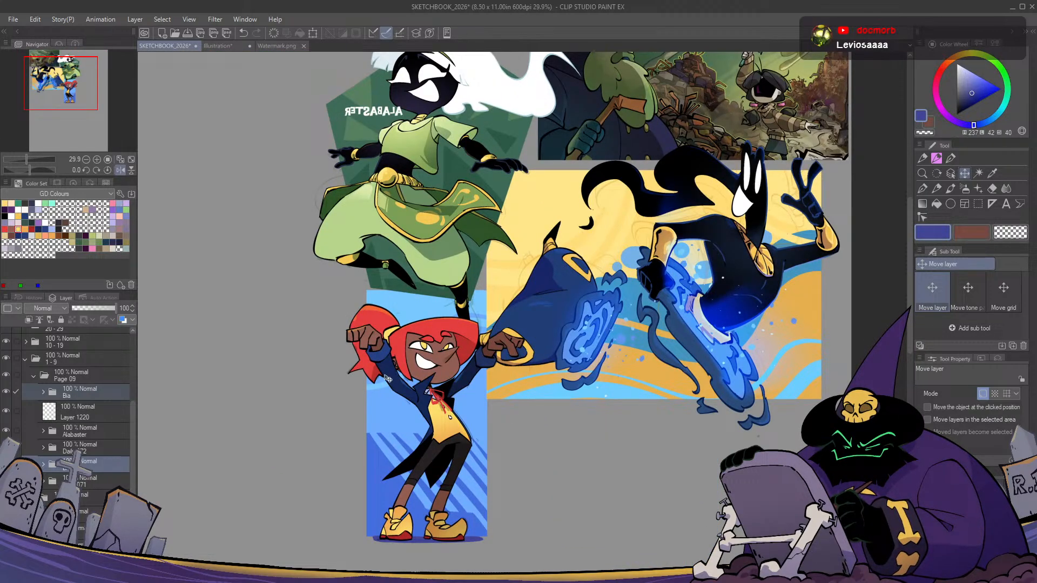
{"action": "key", "text": "h"}
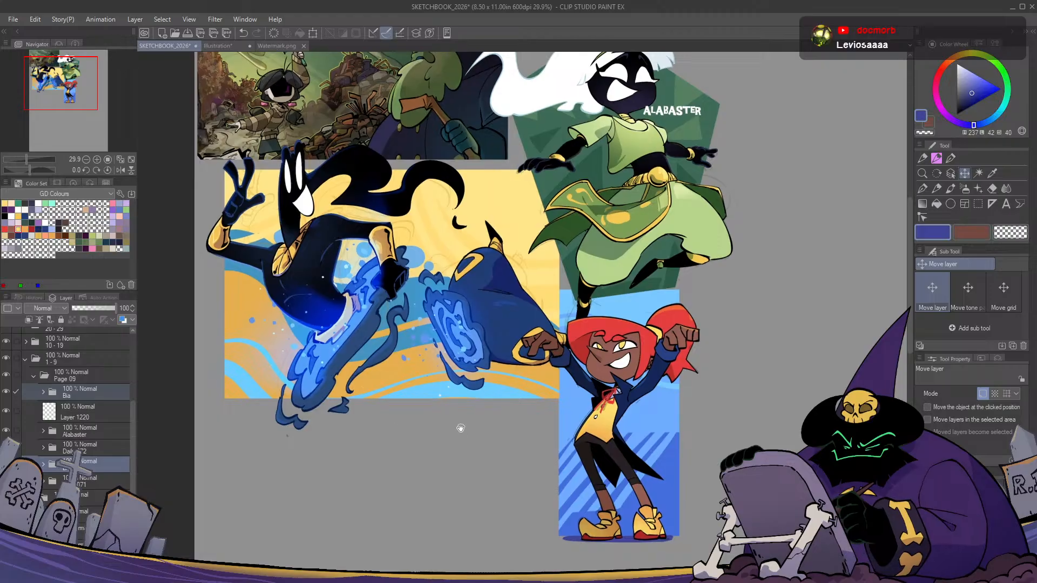
{"action": "left_click_drag", "start_coordinate": [459, 426], "coordinate": [444, 423]}
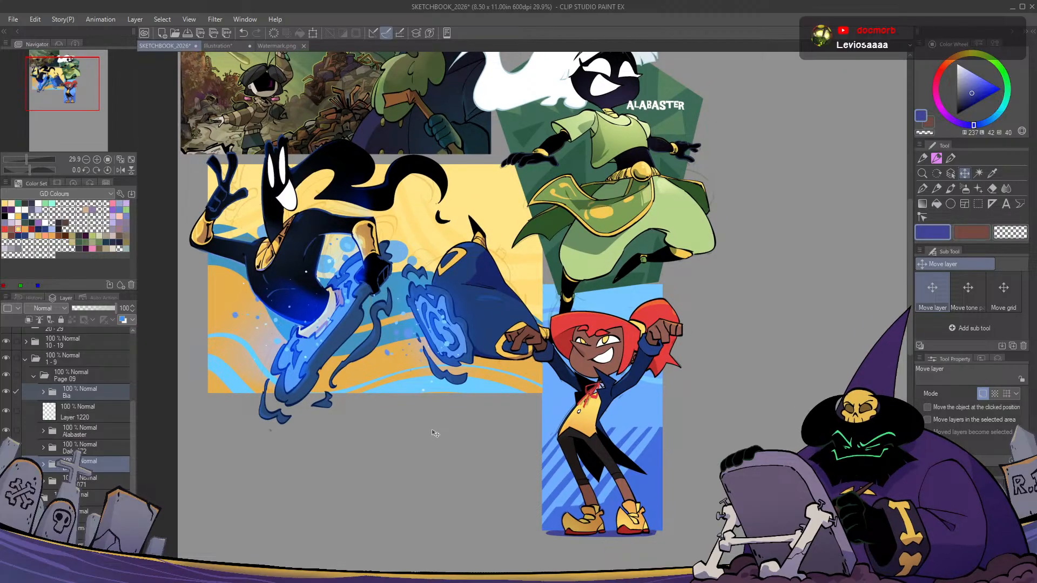